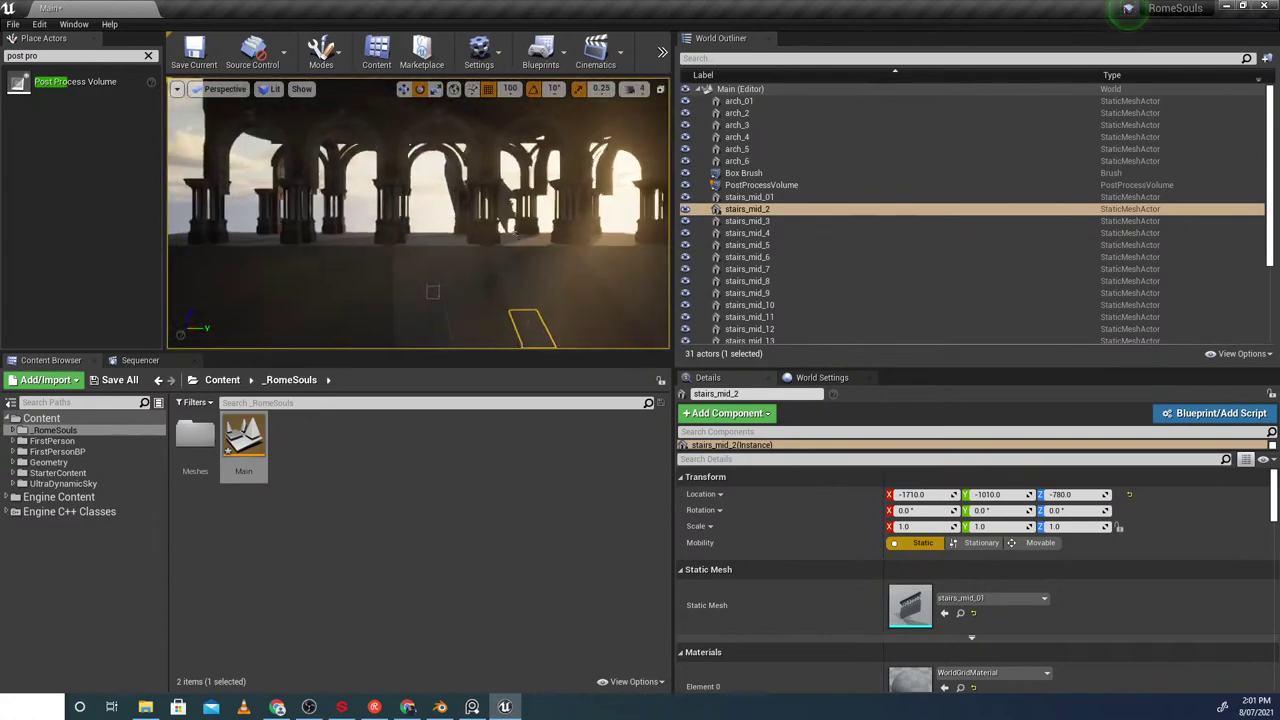
Examine the arches, box brush platform and stairs in the level, briefly checking the arch model in Blender before returning to Unreal
{"action": "left_click", "coordinate": [372, 297]}
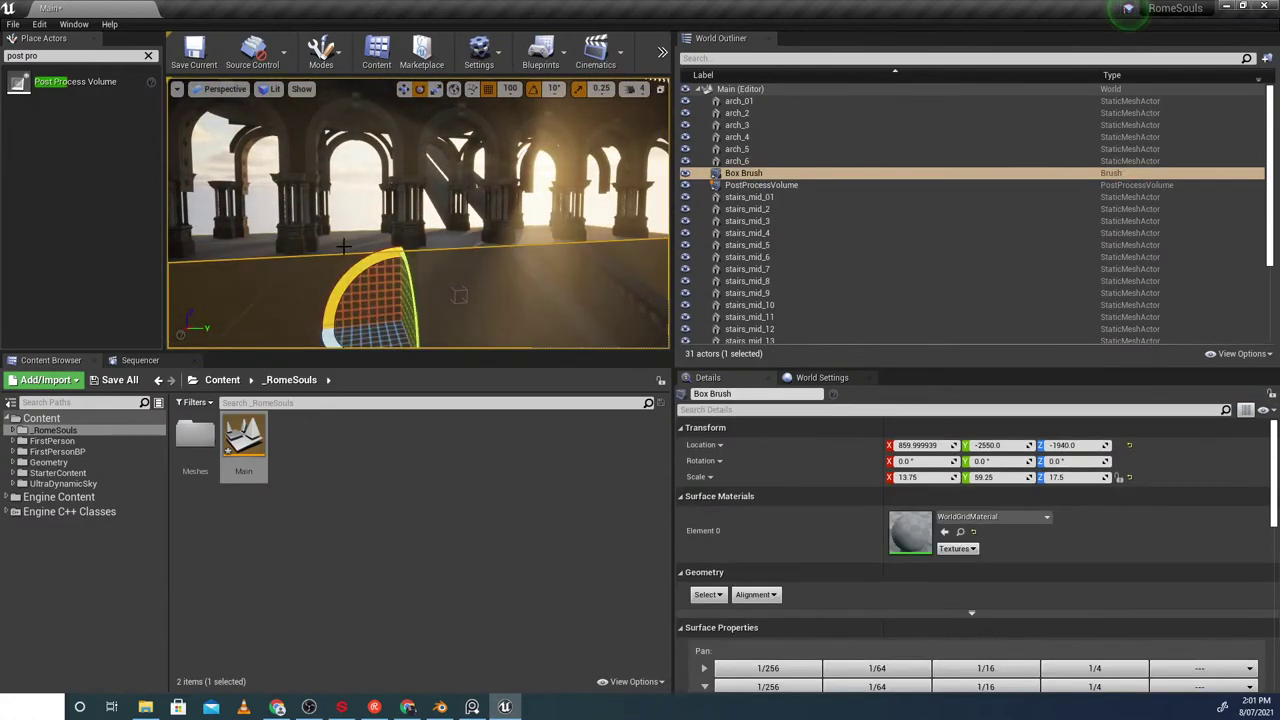
{"action": "right_click_drag", "start_coordinate": [342, 246], "coordinate": [362, 252]}
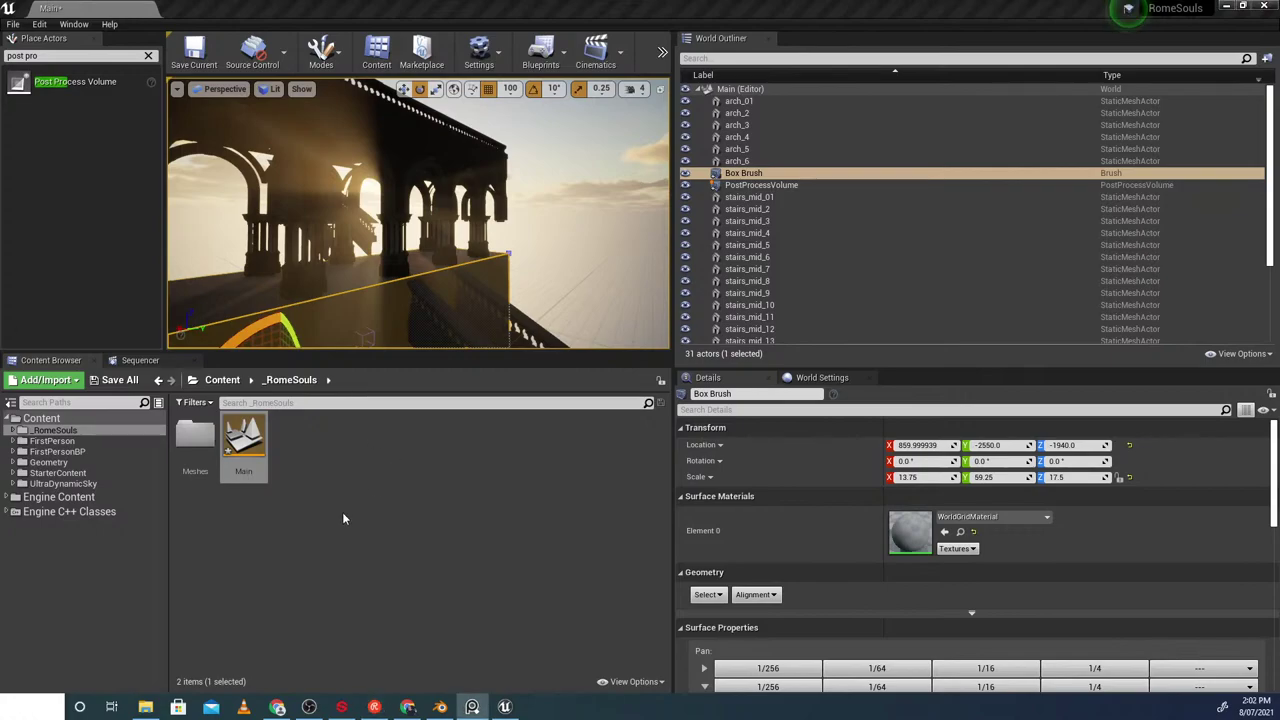
{"action": "left_click", "coordinate": [440, 707]}
{"action": "middle_click_drag", "start_coordinate": [484, 578], "coordinate": [640, 320]}
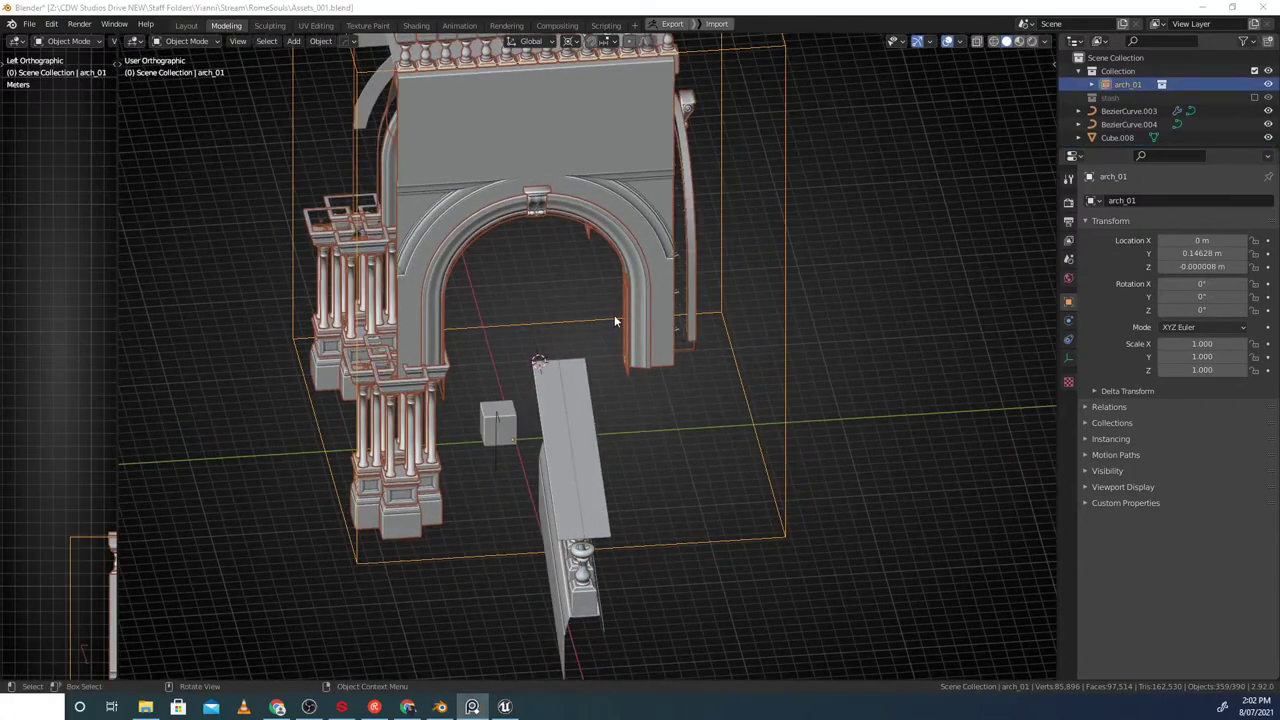
{"action": "left_click", "coordinate": [505, 707]}
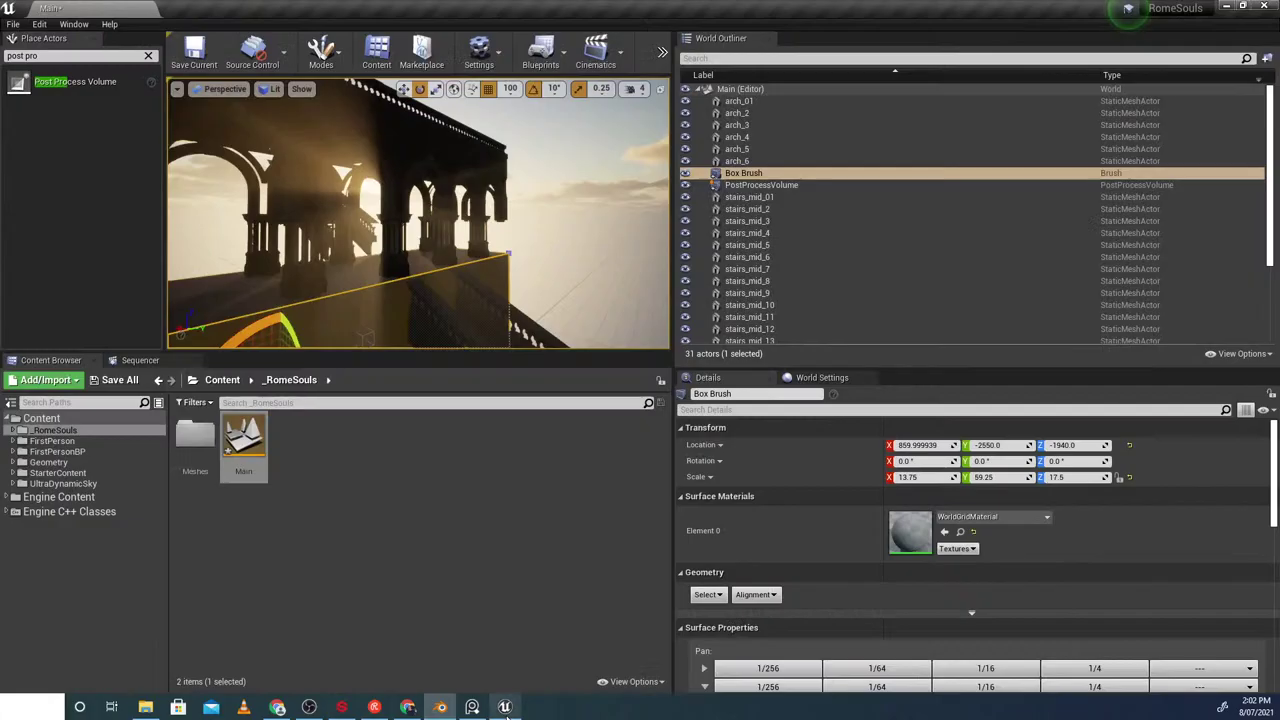
{"action": "mouse_move", "coordinate": [382, 284]}
{"action": "right_mouse_down"}
{"action": "mouse_move", "coordinate": [434, 285]}
{"action": "mouse_move", "coordinate": [412, 287]}
{"action": "mouse_move", "coordinate": [490, 309]}
{"action": "mouse_move", "coordinate": [456, 310]}
{"action": "right_mouse_up"}
{"action": "left_click", "coordinate": [448, 308]}
{"action": "left_click", "coordinate": [354, 206]}
{"action": "right_click_drag", "start_coordinate": [354, 206], "coordinate": [454, 276]}
Select the PostProcessVolume, inspect the level around it, and filter its details for the exposure settings with "expo"
{"action": "left_click", "coordinate": [740, 185]}
{"action": "left_click_drag", "start_coordinate": [673, 212], "coordinate": [624, 220]}
{"action": "scroll", "coordinate": [792, 480], "scroll_direction": "down", "scroll_amount": 2}
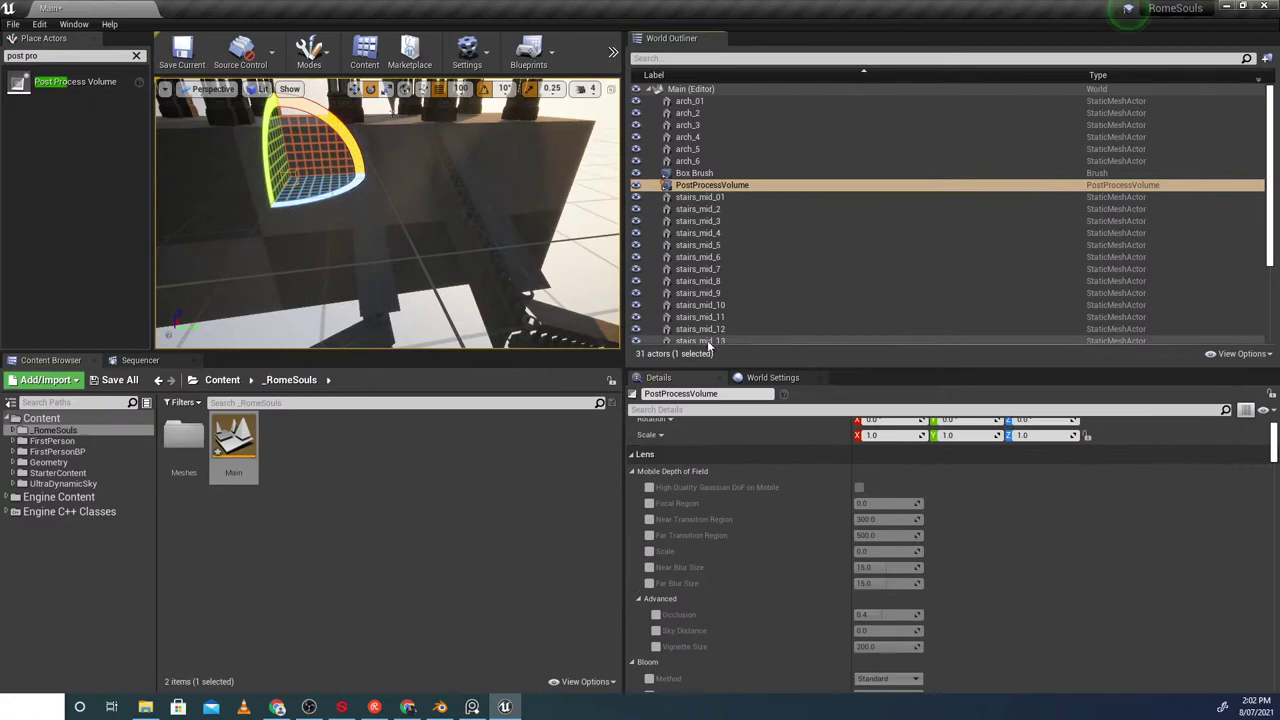
{"action": "left_click_drag", "start_coordinate": [694, 369], "coordinate": [706, 275]}
{"action": "right_click_drag", "start_coordinate": [319, 225], "coordinate": [298, 158]}
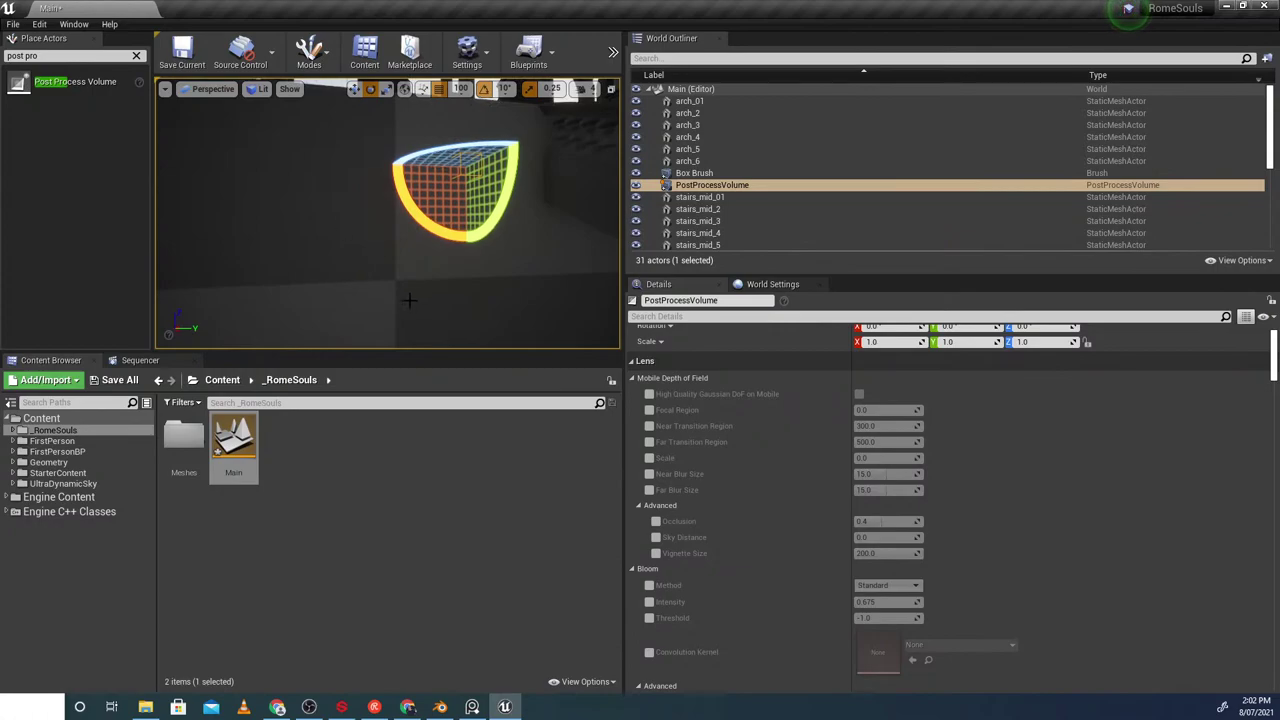
{"action": "right_click_drag", "start_coordinate": [355, 277], "coordinate": [396, 300]}
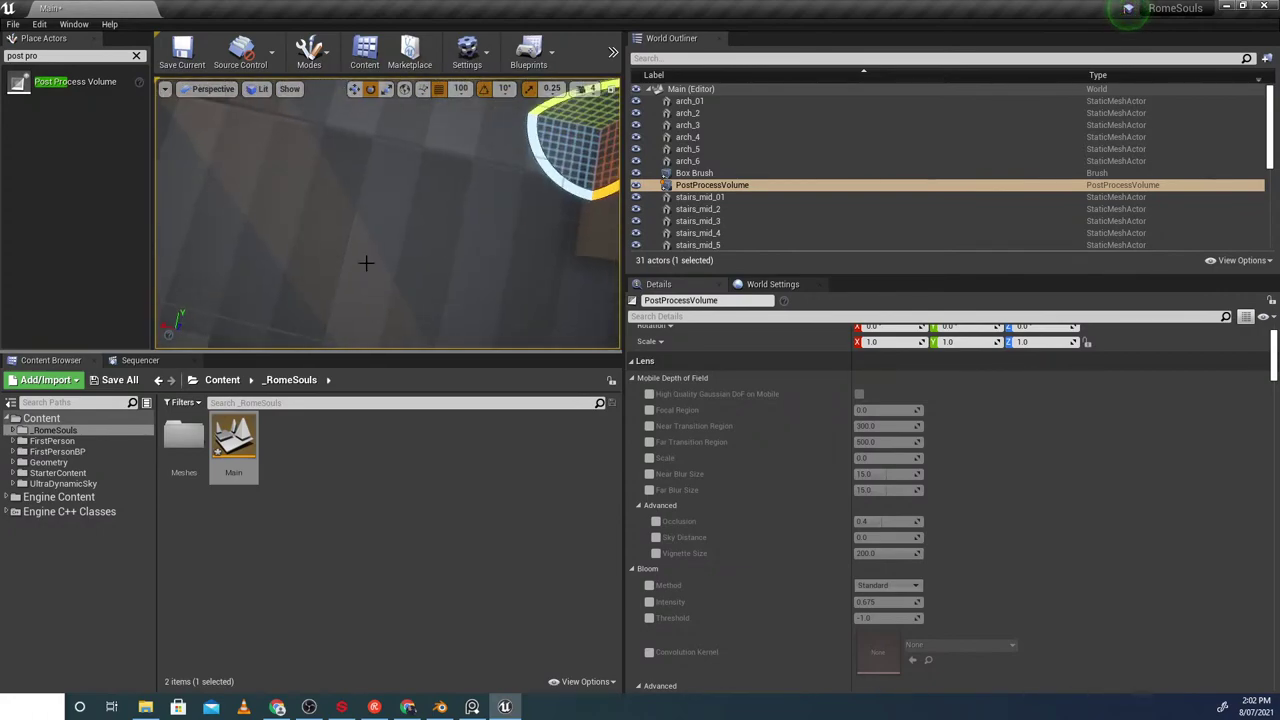
{"action": "right_click_drag", "start_coordinate": [367, 263], "coordinate": [406, 260]}
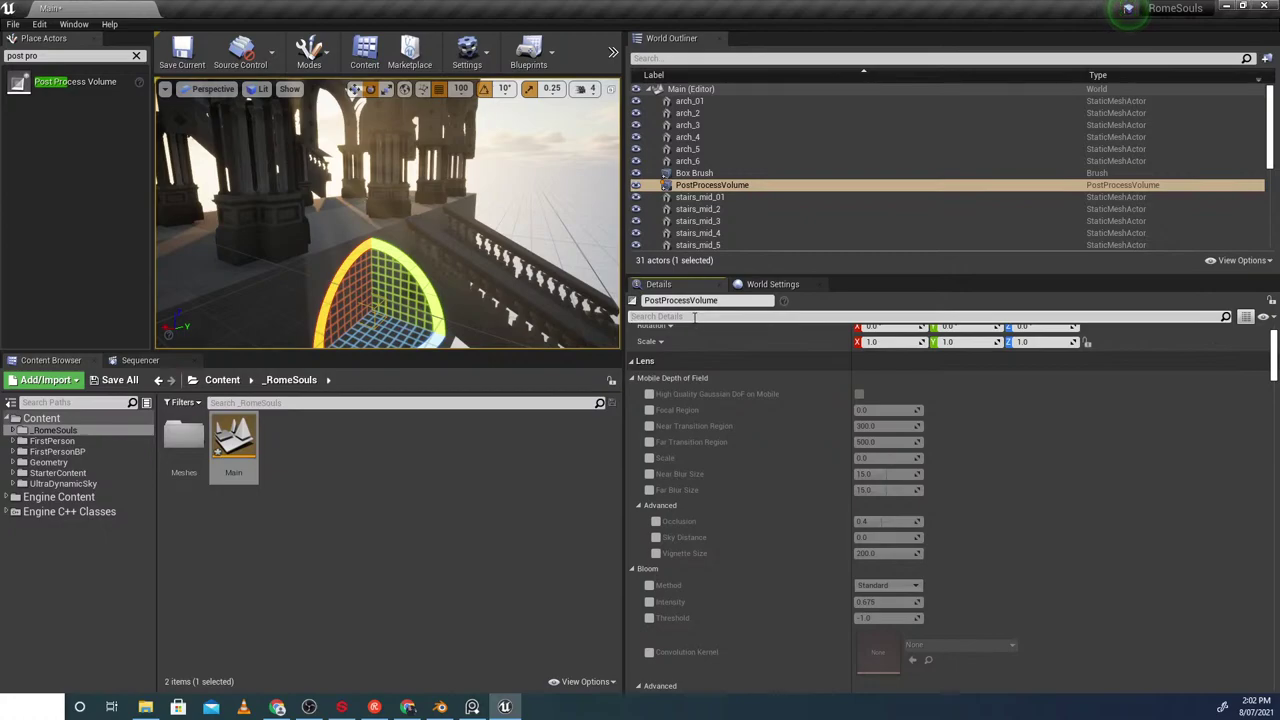
{"action": "left_click", "coordinate": [694, 316]}
{"action": "type", "text": "expo"}
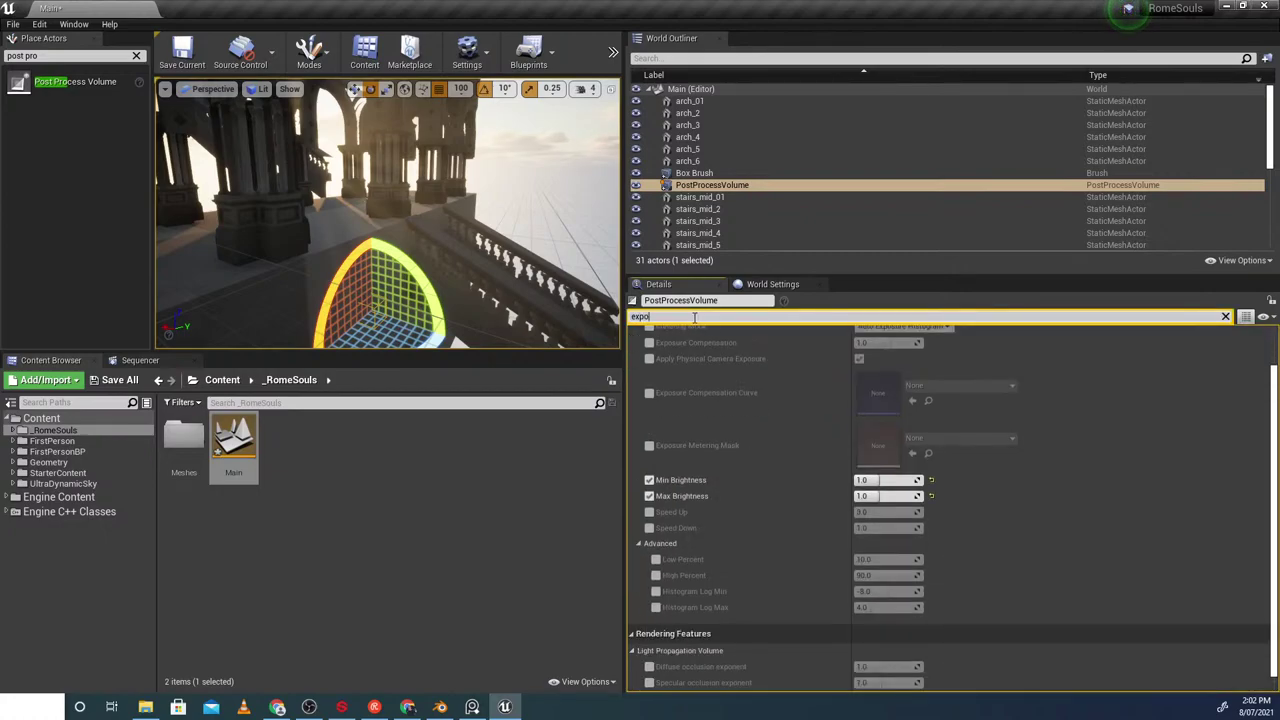
{"action": "scroll", "coordinate": [811, 487], "scroll_direction": "up", "scroll_amount": 1}
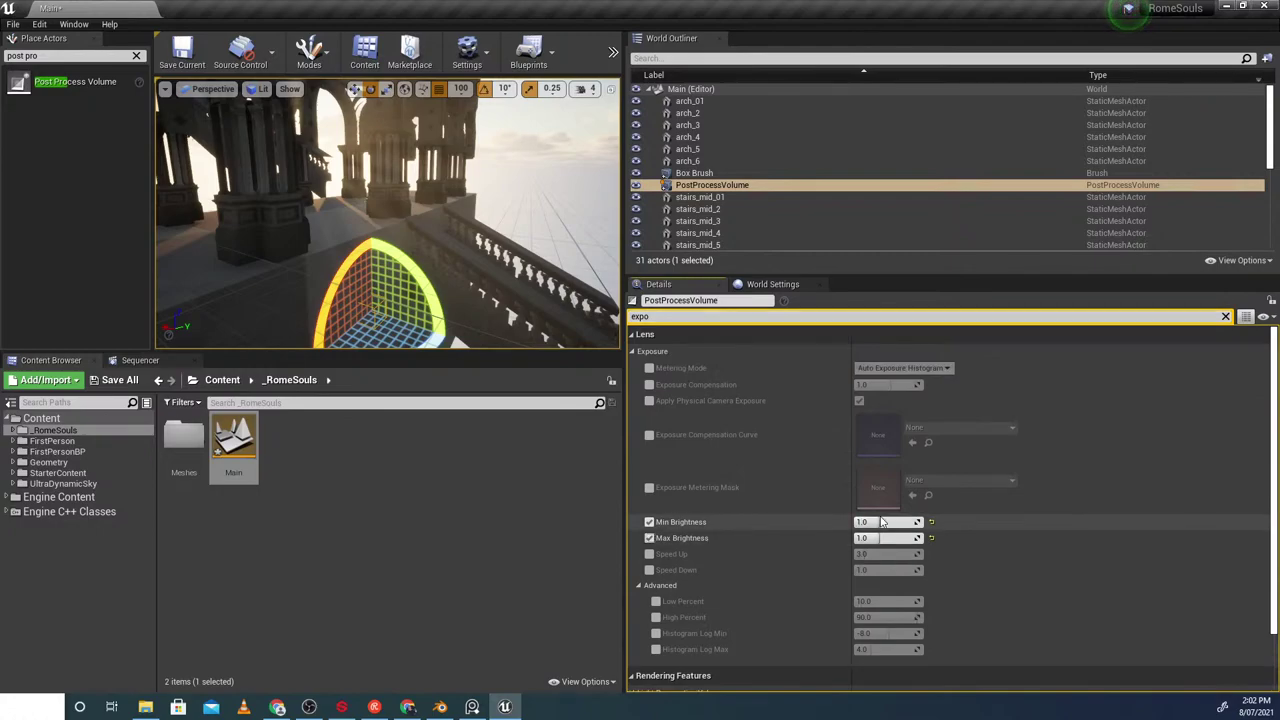
Enable Infinite Extent (Unbound) for the PostProcessVolume, finding the option with the filter "inf"
{"action": "left_click", "coordinate": [706, 316]}
{"action": "type", "text": "inf"}
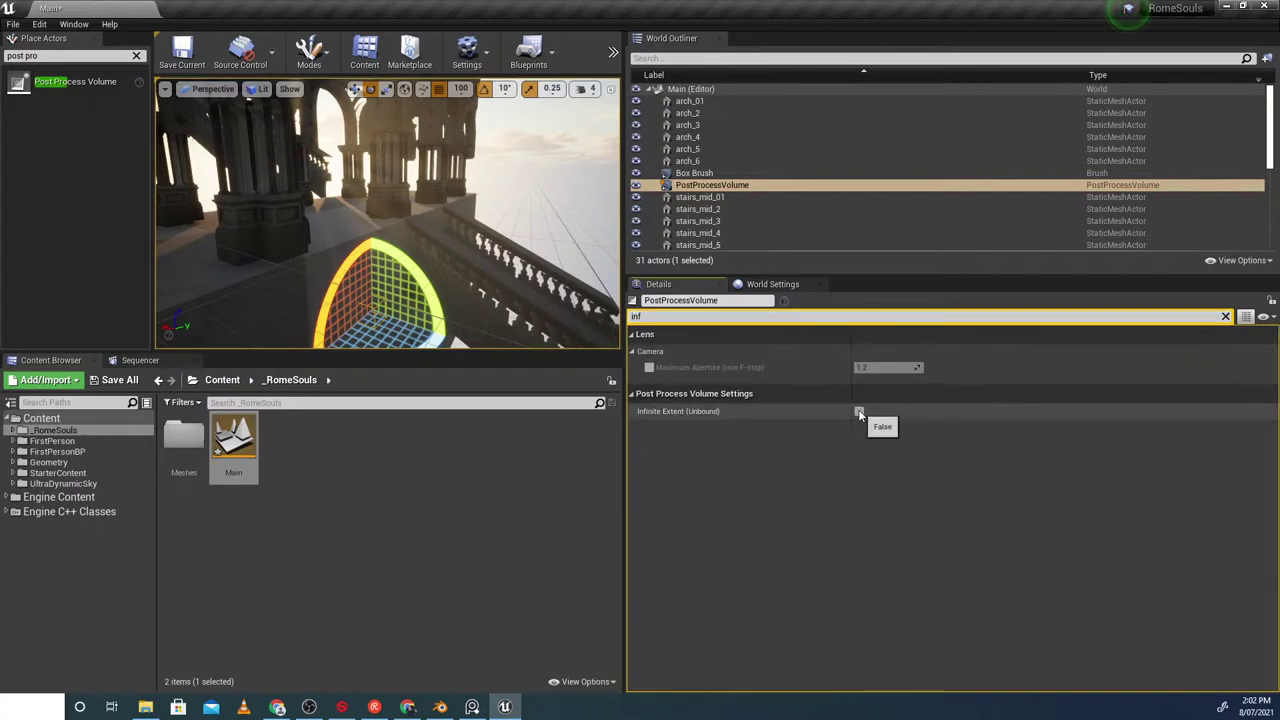
{"action": "left_click", "coordinate": [859, 411]}
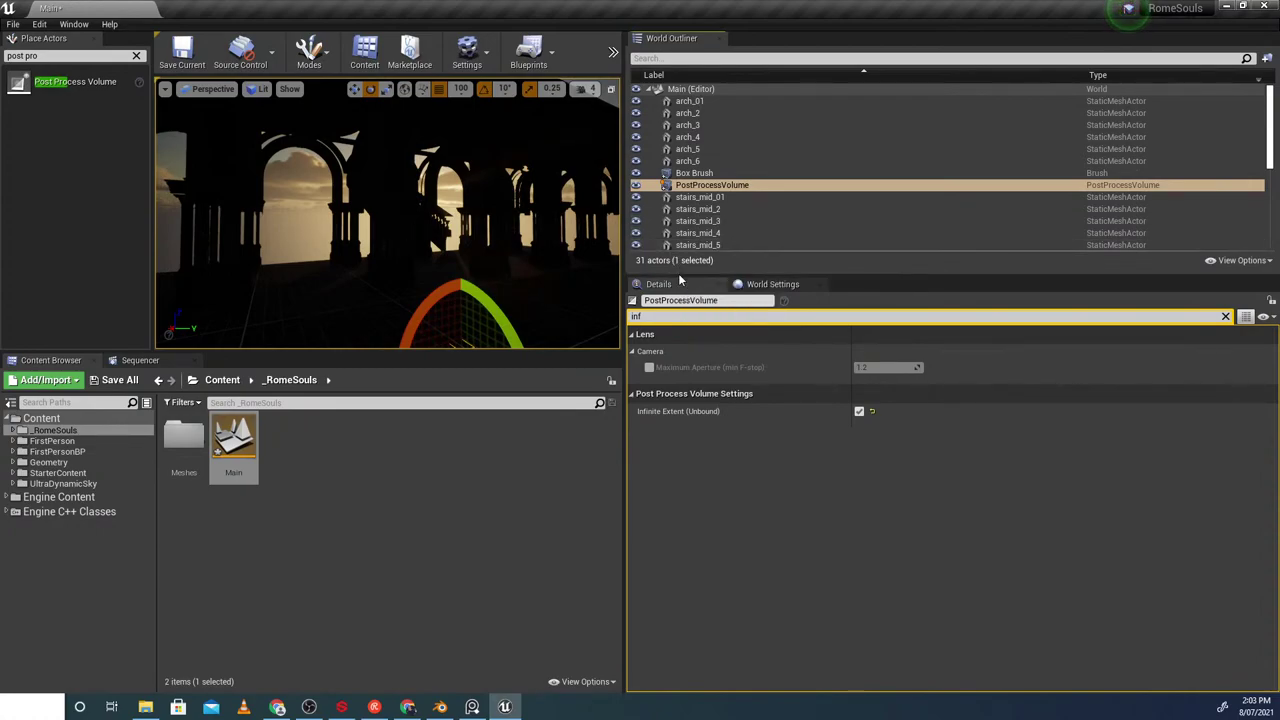
Select the Ultra_Dynamic_Sky actor and filter its details with "sun" to reach the Sun settings
{"action": "left_click_drag", "start_coordinate": [681, 277], "coordinate": [705, 194]}
{"action": "scroll", "coordinate": [704, 346], "scroll_direction": "down", "scroll_amount": 3}
{"action": "left_click", "coordinate": [709, 406]}
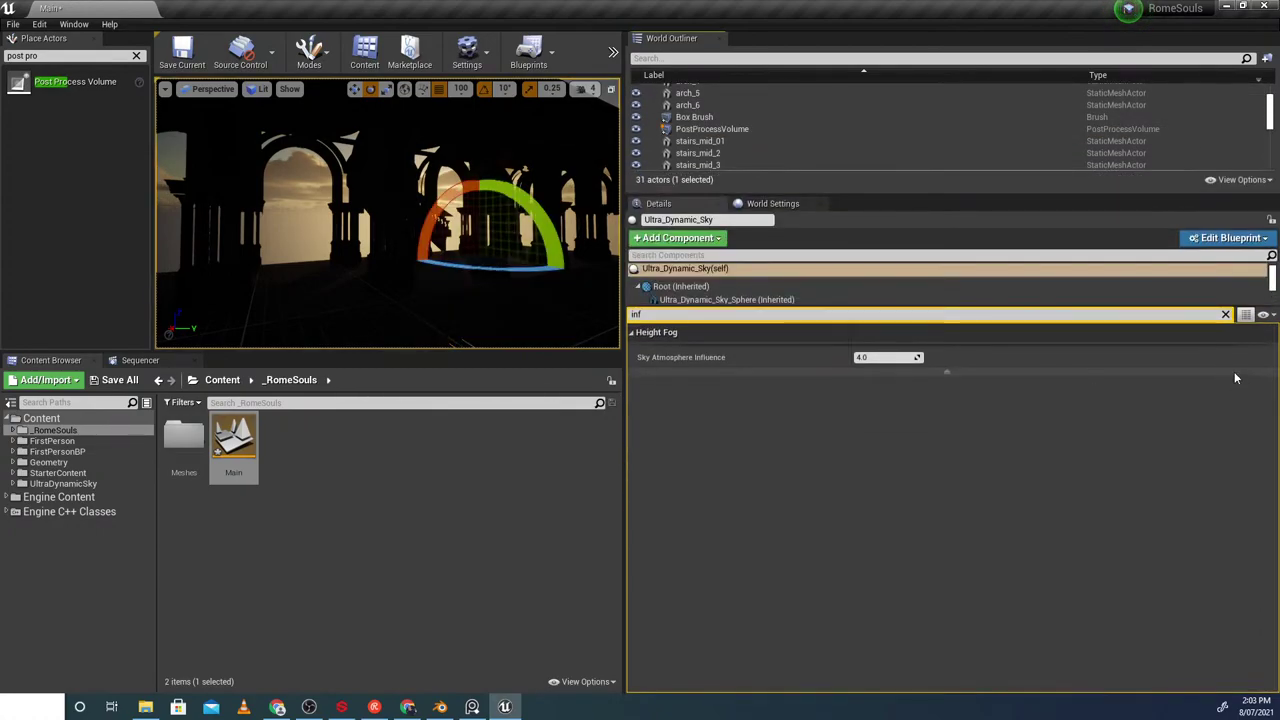
{"action": "left_click", "coordinate": [1225, 316]}
{"action": "scroll", "coordinate": [815, 470], "scroll_direction": "down", "scroll_amount": 1}
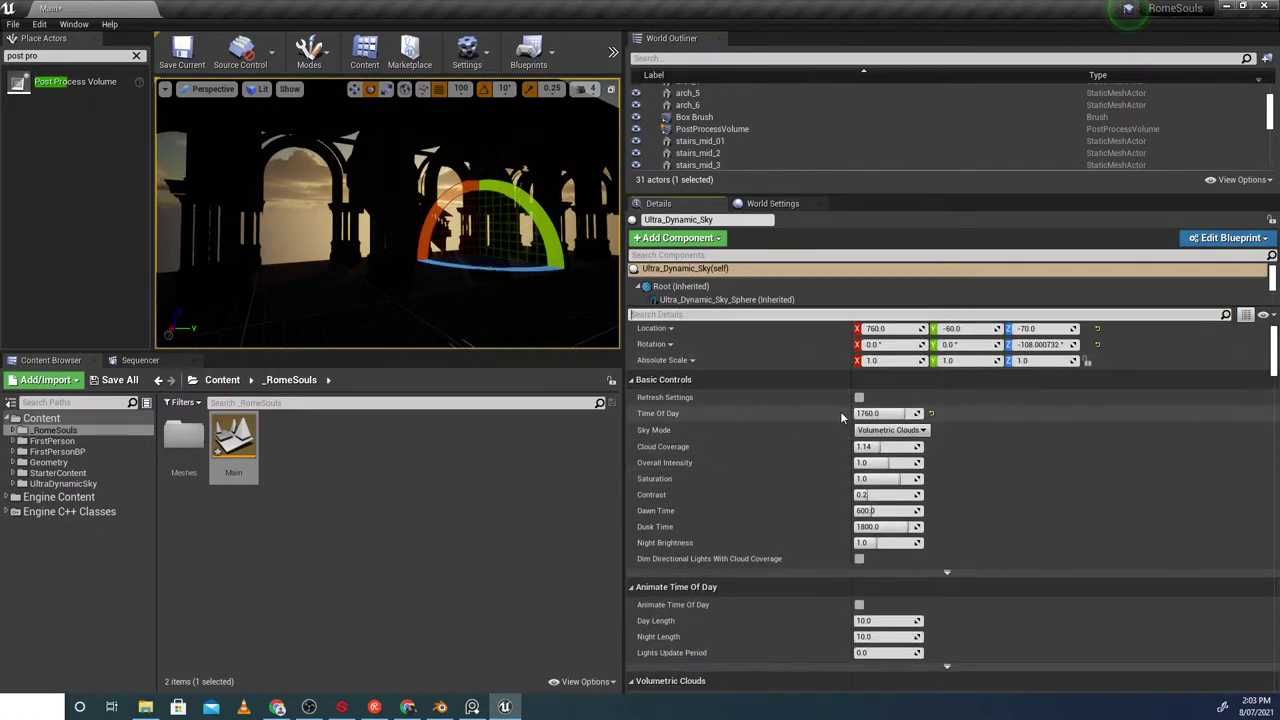
{"action": "left_click", "coordinate": [693, 315]}
{"action": "type", "text": "sun"}
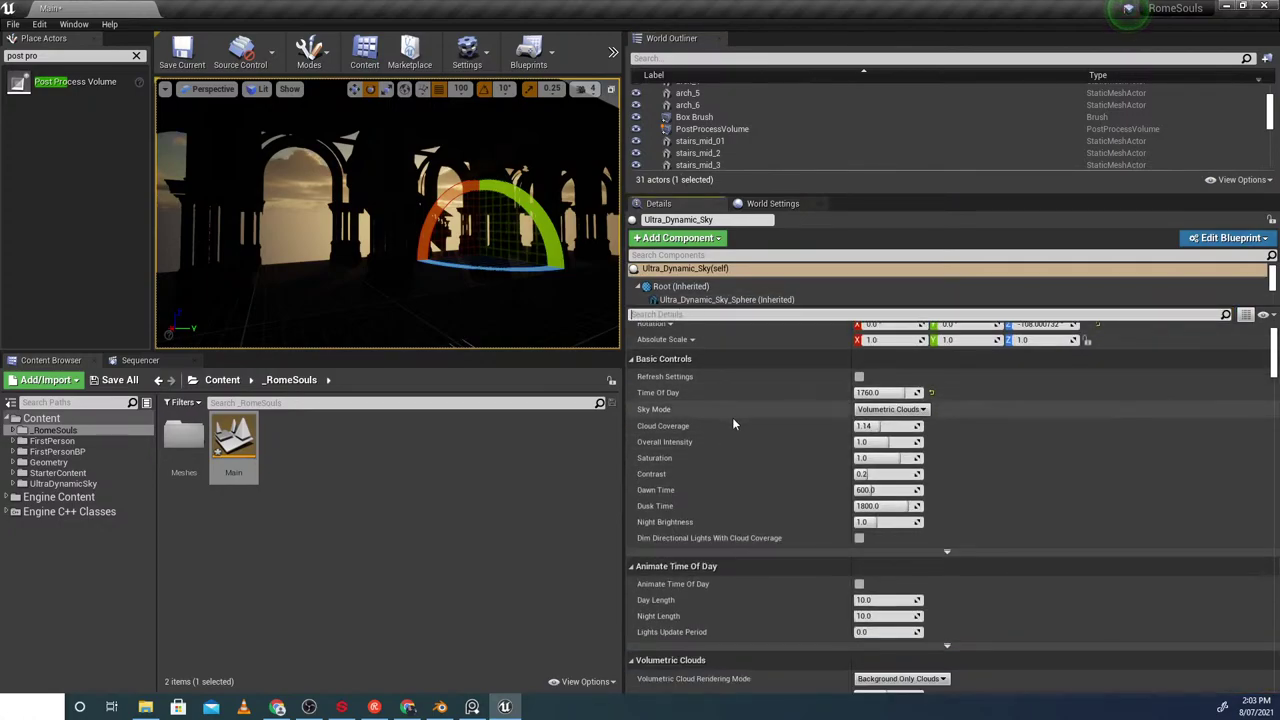
{"action": "scroll", "coordinate": [748, 413], "scroll_direction": "up", "scroll_amount": 2}
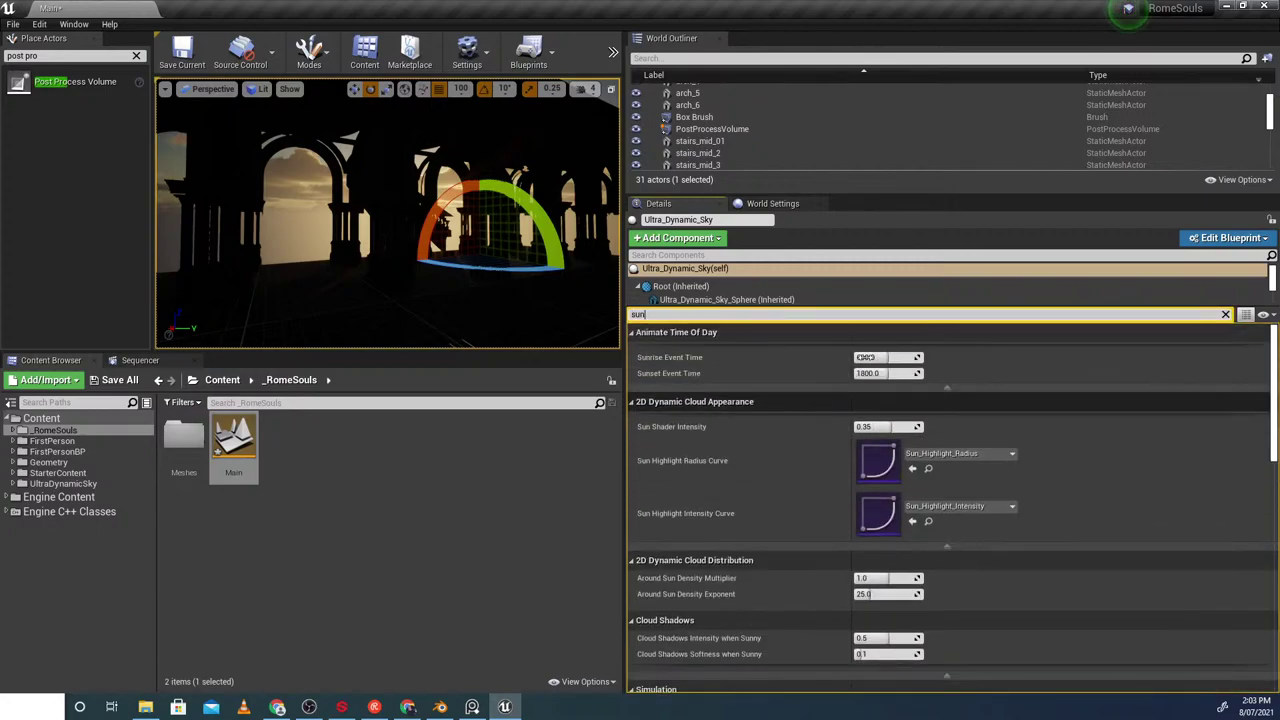
{"action": "scroll", "coordinate": [805, 425], "scroll_direction": "down", "scroll_amount": 5}
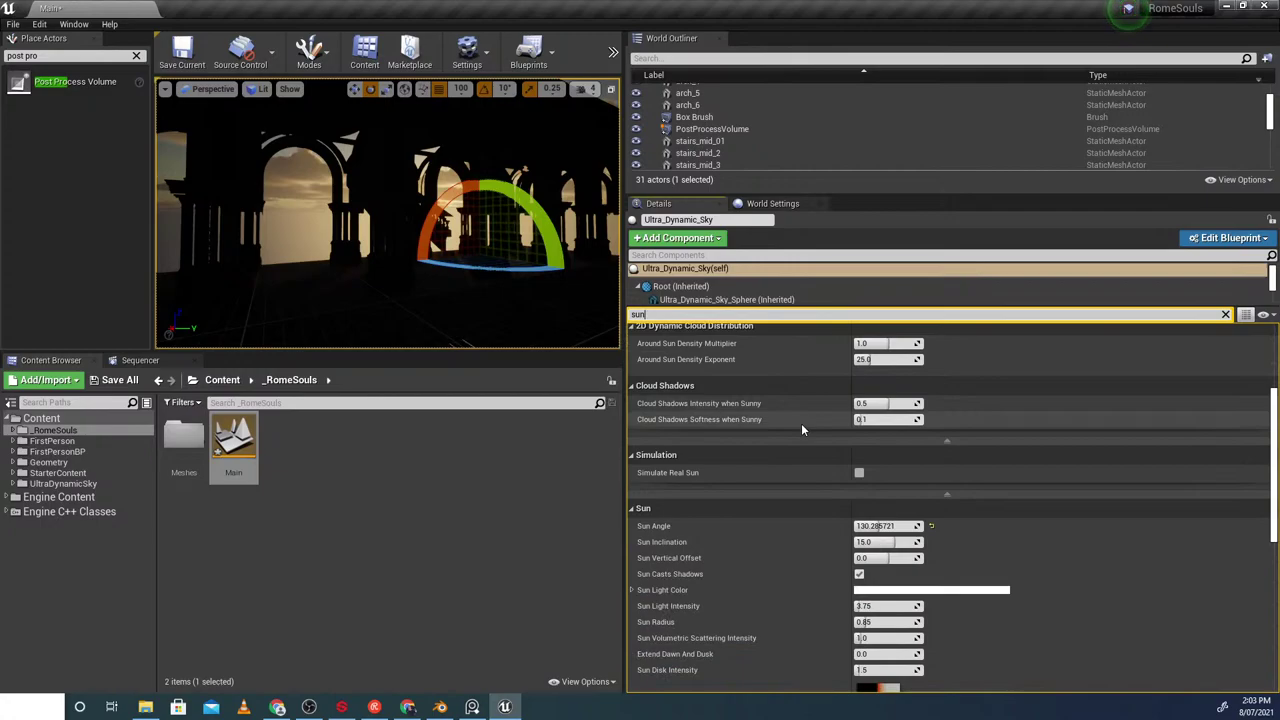
{"action": "scroll", "coordinate": [748, 442], "scroll_direction": "down", "scroll_amount": 2}
{"action": "scroll", "coordinate": [743, 488], "scroll_direction": "down", "scroll_amount": 1}
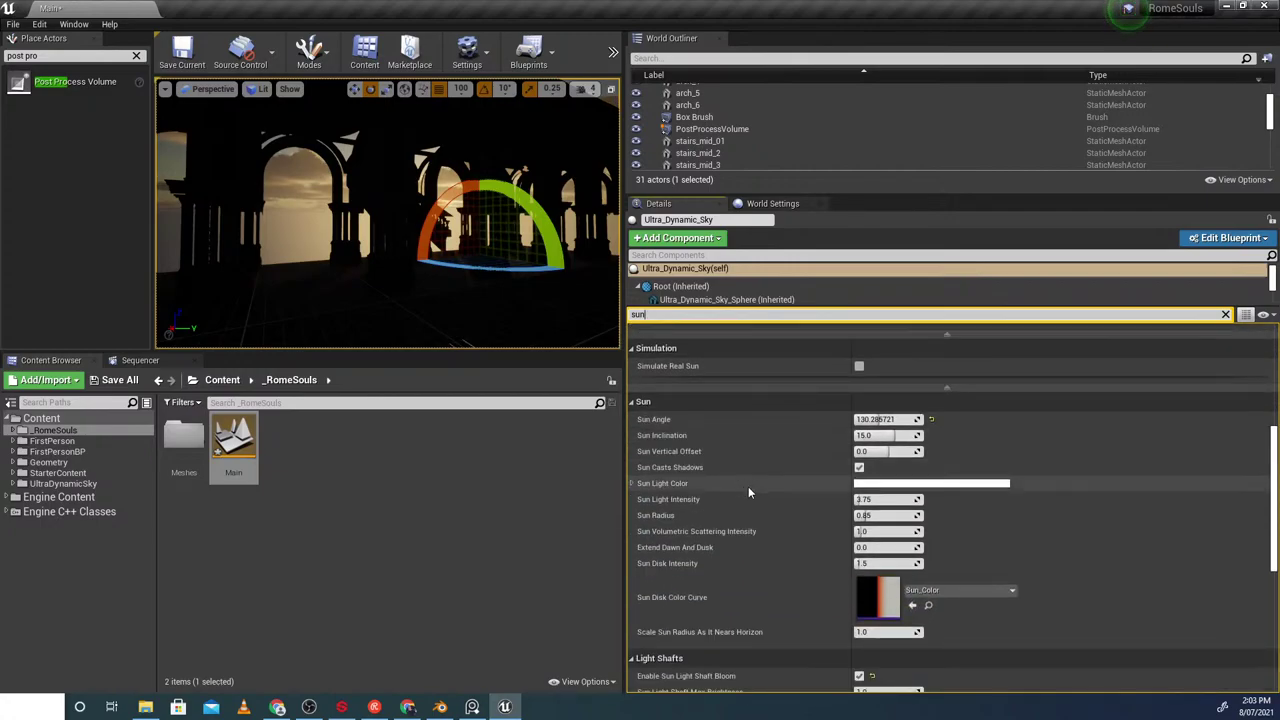
Set the sky's Sun Light Intensity to 2.0 and inspect the platform and arches under the new lighting
{"action": "mouse_move", "coordinate": [866, 501]}
{"action": "left_mouse_down"}
{"action": "mouse_move", "coordinate": [886, 501]}
{"action": "mouse_move", "coordinate": [867, 501]}
{"action": "left_mouse_up"}
{"action": "mouse_move", "coordinate": [425, 300]}
{"action": "right_mouse_down"}
{"action": "mouse_move", "coordinate": [436, 310]}
{"action": "mouse_move", "coordinate": [432, 298]}
{"action": "right_mouse_up"}
{"action": "key", "text": "s"}
{"action": "key", "text": "w"}
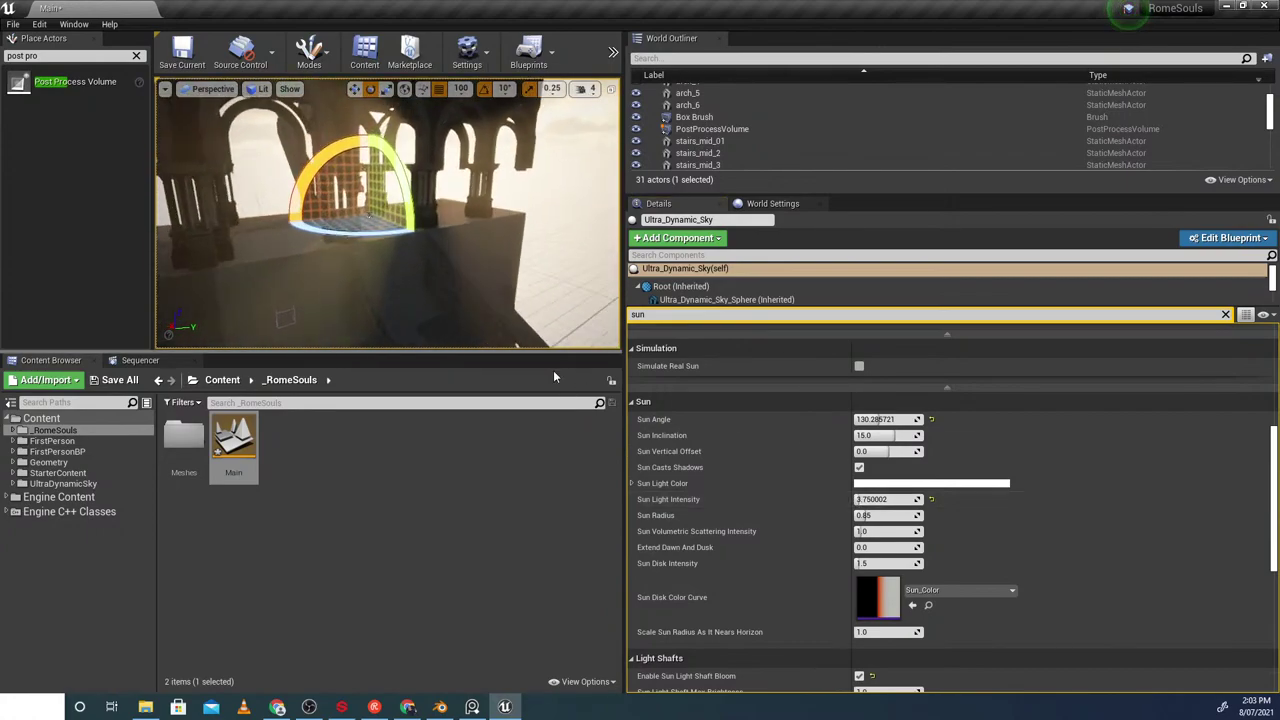
{"action": "left_click", "coordinate": [884, 499]}
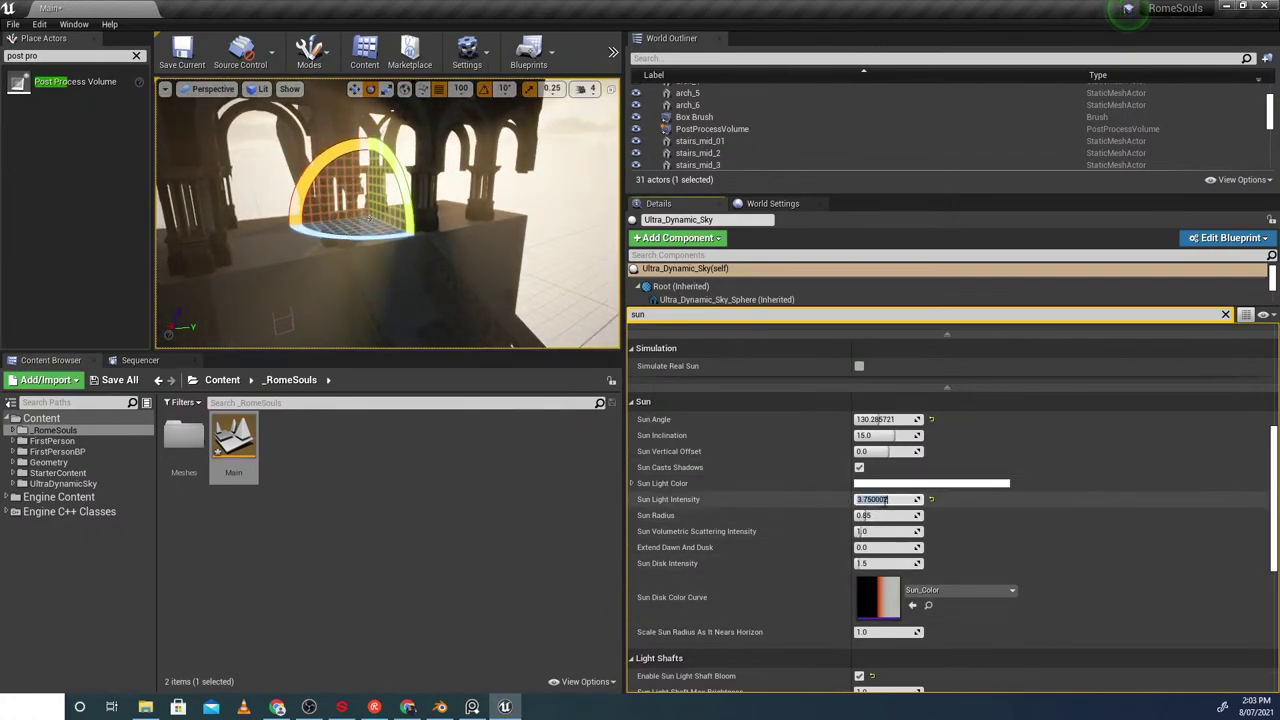
{"action": "type", "text": "2"}
{"action": "key", "text": "Return"}
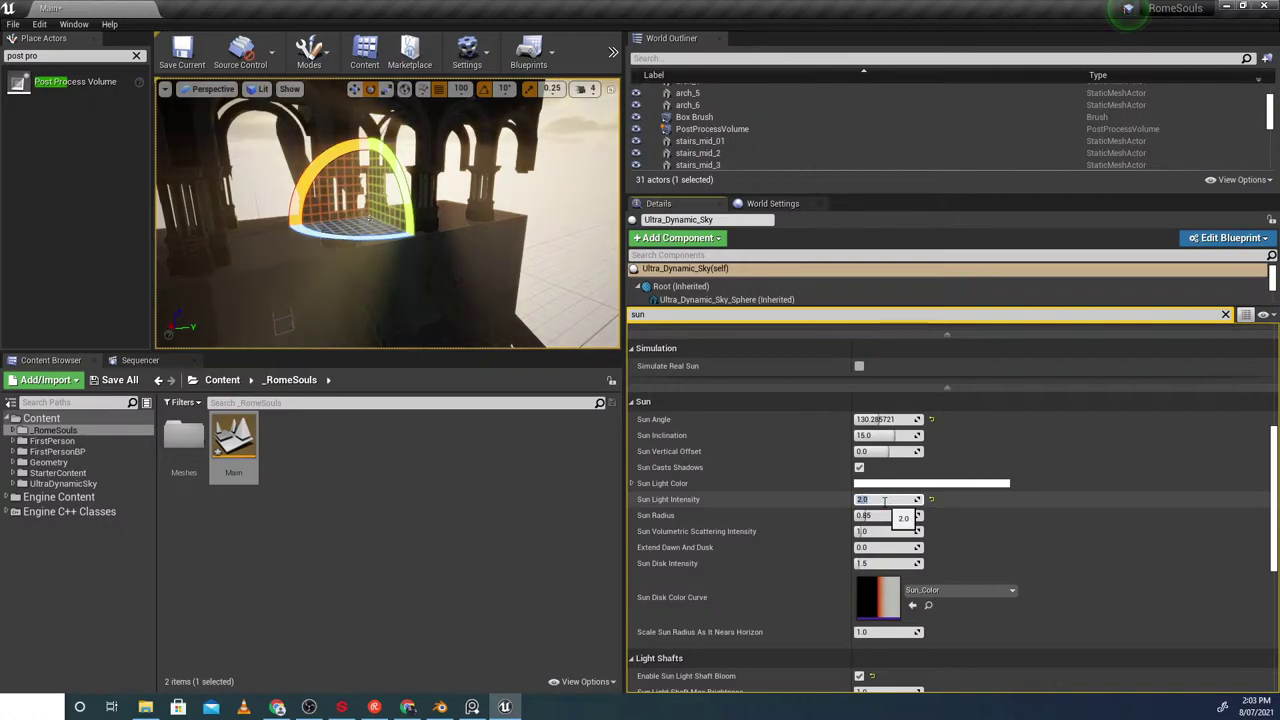
{"action": "mouse_move", "coordinate": [397, 267]}
{"action": "right_mouse_down"}
{"action": "mouse_move", "coordinate": [397, 235]}
{"action": "mouse_move", "coordinate": [397, 267]}
{"action": "mouse_move", "coordinate": [392, 240]}
{"action": "mouse_move", "coordinate": [380, 267]}
{"action": "mouse_move", "coordinate": [380, 255]}
{"action": "mouse_move", "coordinate": [352, 262]}
{"action": "mouse_move", "coordinate": [384, 274]}
{"action": "mouse_move", "coordinate": [388, 300]}
{"action": "mouse_move", "coordinate": [402, 280]}
{"action": "mouse_move", "coordinate": [392, 276]}
{"action": "right_mouse_up"}
{"action": "key", "text": "g"}
{"action": "left_click", "coordinate": [390, 285]}
Switch to the reference image board, zoom in on the painted staircase with the lion statue, and place it beside the modelling area
{"action": "left_click", "coordinate": [476, 712]}
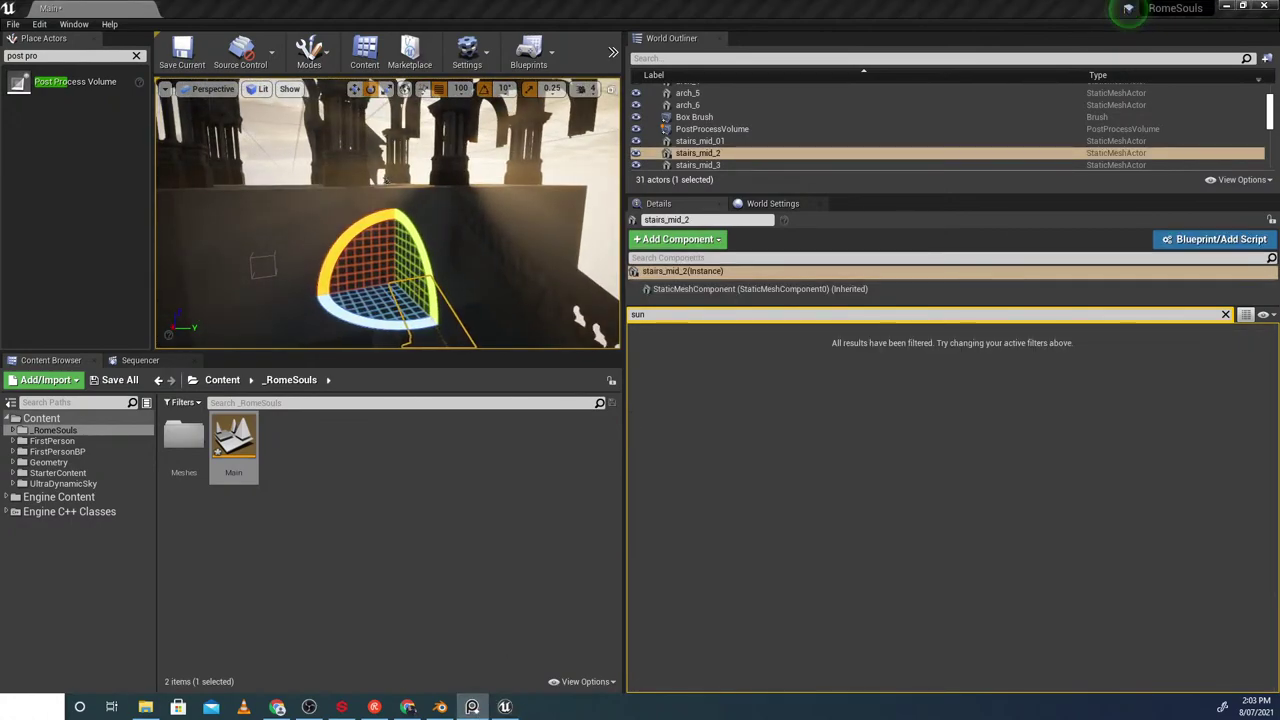
{"action": "right_click_drag", "start_coordinate": [2, 470], "coordinate": [288, 432]}
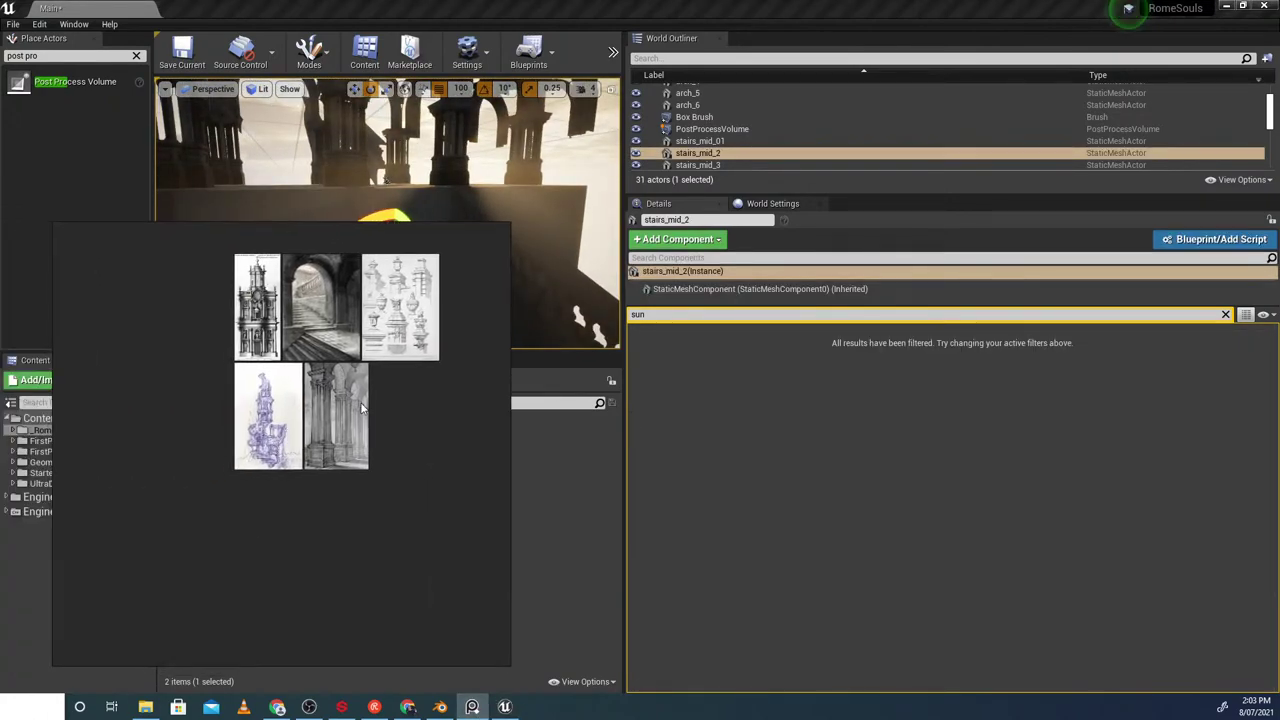
{"action": "scroll", "coordinate": [362, 404], "scroll_direction": "up", "scroll_amount": 4}
{"action": "mouse_move", "coordinate": [265, 421]}
{"action": "middle_mouse_down"}
{"action": "mouse_move", "coordinate": [214, 468]}
{"action": "mouse_move", "coordinate": [138, 456]}
{"action": "middle_mouse_up"}
{"action": "scroll", "coordinate": [321, 372], "scroll_direction": "down", "scroll_amount": 5}
{"action": "scroll", "coordinate": [466, 428], "scroll_direction": "up", "scroll_amount": 4}
{"action": "middle_click_drag", "start_coordinate": [466, 428], "coordinate": [331, 419]}
{"action": "scroll", "coordinate": [340, 427], "scroll_direction": "up", "scroll_amount": 4}
{"action": "middle_click_drag", "start_coordinate": [397, 450], "coordinate": [335, 452]}
{"action": "right_click_drag", "start_coordinate": [368, 393], "coordinate": [1098, 251]}
{"action": "right_click_drag", "start_coordinate": [490, 215], "coordinate": [412, 270]}
Switch to Blender and add a cube at the lower end of the stairs_mid_01 balustrade, placing the 3D cursor there
{"action": "left_click", "coordinate": [437, 708]}
{"action": "scroll", "coordinate": [638, 450], "scroll_direction": "down", "scroll_amount": 3}
{"action": "middle_click_drag", "start_coordinate": [541, 406], "coordinate": [432, 368]}
{"action": "left_click", "coordinate": [523, 432]}
{"action": "scroll", "coordinate": [415, 443], "scroll_direction": "up", "scroll_amount": 5}
{"action": "right_click", "coordinate": [455, 412], "text": "shift"}
{"action": "key", "text": "shift+a"}
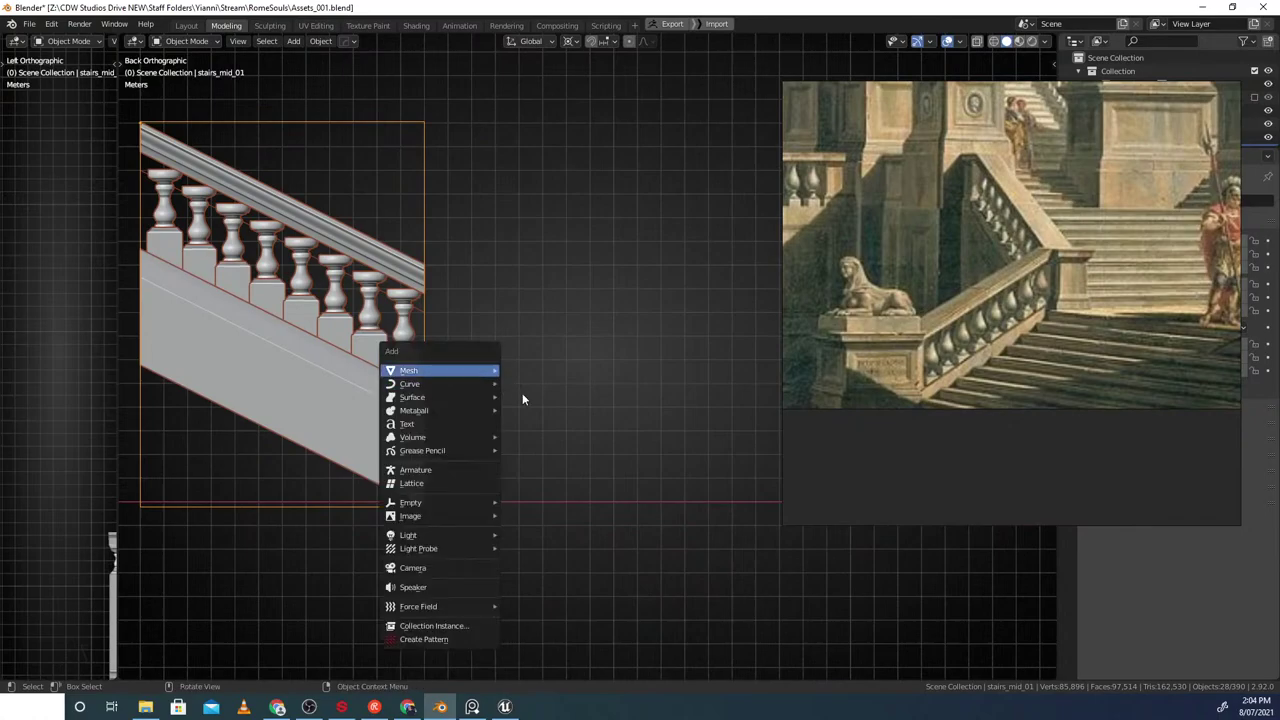
{"action": "mouse_move", "coordinate": [495, 367]}
{"action": "left_click", "coordinate": [533, 79]}
Scale the new cube and move it along Z, X and Y to stand beside the staircase's lower end
{"action": "middle_click_drag", "start_coordinate": [558, 350], "coordinate": [512, 454]}
{"action": "key", "text": "s"}
{"action": "left_click", "coordinate": [590, 411]}
{"action": "key", "text": "g"}
{"action": "key", "text": "z"}
{"action": "left_click", "coordinate": [463, 442]}
{"action": "key", "text": "g"}
{"action": "key", "text": "x"}
{"action": "left_click", "coordinate": [622, 449]}
{"action": "key", "text": "g"}
{"action": "key", "text": "y"}
{"action": "left_click", "coordinate": [575, 312]}
{"action": "middle_click_drag", "start_coordinate": [575, 312], "coordinate": [530, 368]}
{"action": "middle_click_drag", "start_coordinate": [505, 384], "coordinate": [543, 448], "text": "shift"}
{"action": "scroll", "coordinate": [577, 371], "scroll_direction": "up", "scroll_amount": 4}
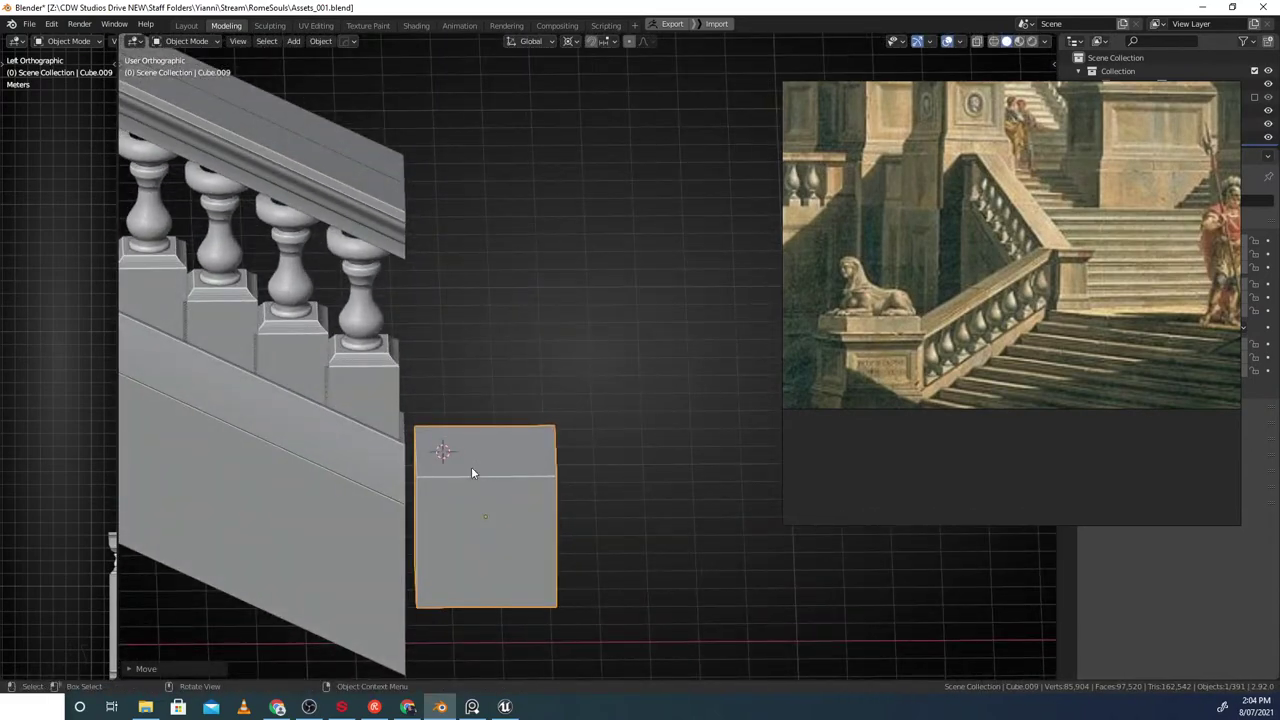
Delete the cube's geometry except for one vertical edge to serve as the pedestal's profile
{"action": "key", "text": "Tab"}
{"action": "left_click", "coordinate": [568, 521]}
{"action": "left_click", "coordinate": [558, 508]}
{"action": "middle_click_drag", "start_coordinate": [558, 508], "coordinate": [604, 472]}
{"action": "key", "text": "x"}
{"action": "key", "text": "e"}
{"action": "middle_click_drag", "start_coordinate": [608, 427], "coordinate": [505, 375]}
{"action": "key", "text": "ctrl+z"}
{"action": "key", "text": "ctrl+shift+z"}
{"action": "key", "text": "Tab"}
Switch the transform orientation to View, move the profile object along X away from the staircase, and shift the reference window aside
{"action": "key", "text": "comma"}
{"action": "left_click", "coordinate": [466, 318]}
{"action": "key", "text": "g"}
{"action": "key", "text": "x"}
{"action": "left_click", "coordinate": [608, 371]}
{"action": "right_click_drag", "start_coordinate": [850, 350], "coordinate": [1248, 590]}
Add a Screw modifier to the profile edge and revolve it 360° around the Z axis
{"action": "middle_click_drag", "start_coordinate": [544, 346], "coordinate": [543, 346]}
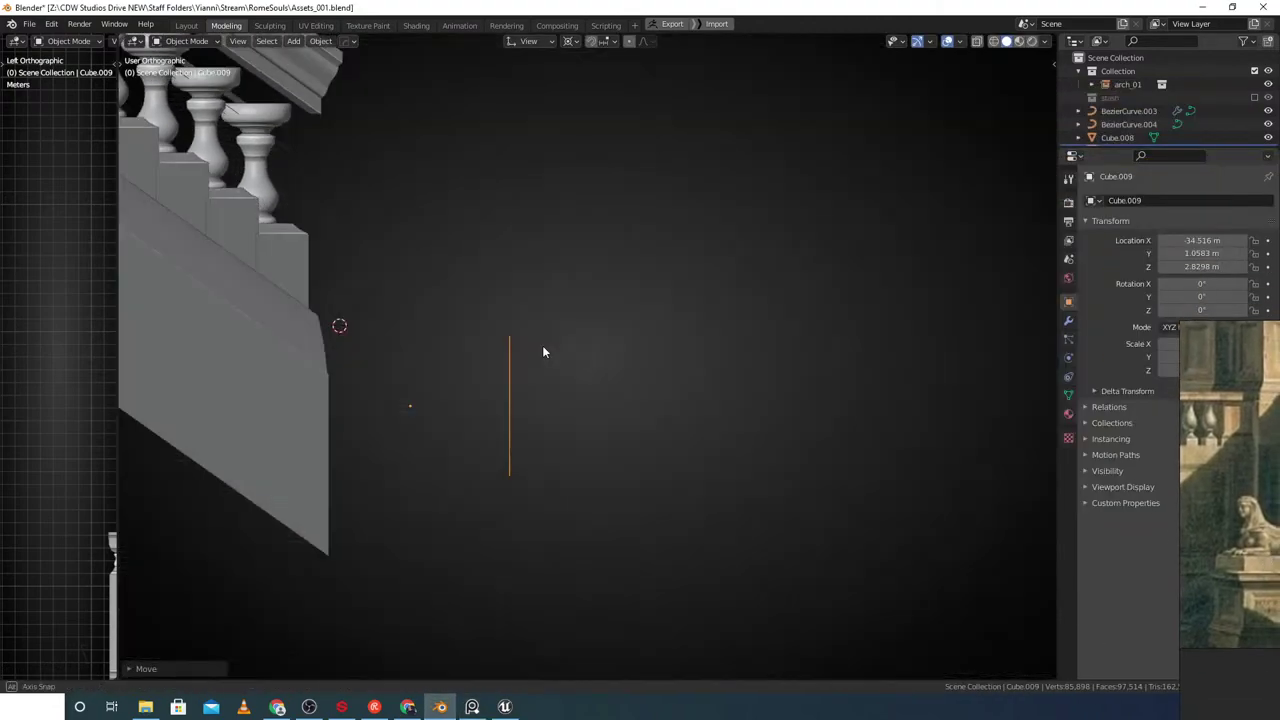
{"action": "key", "text": "q"}
{"action": "mouse_move", "coordinate": [545, 378]}
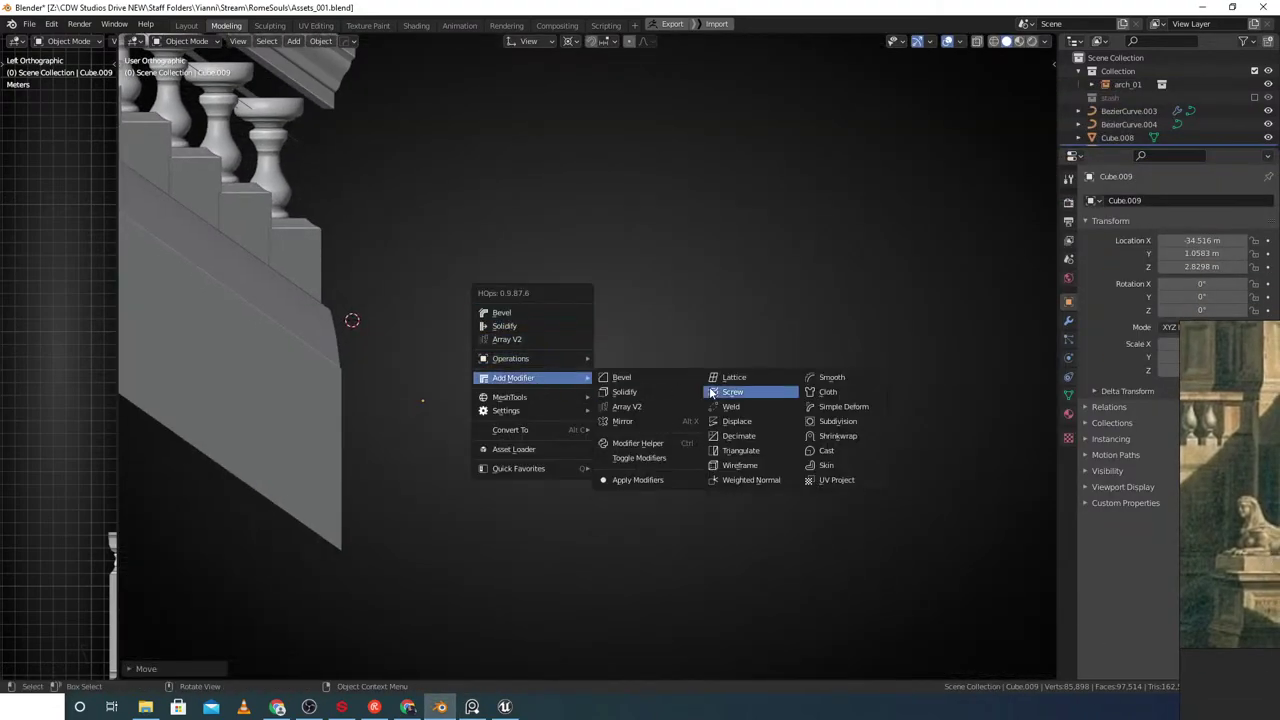
{"action": "left_click", "coordinate": [740, 394]}
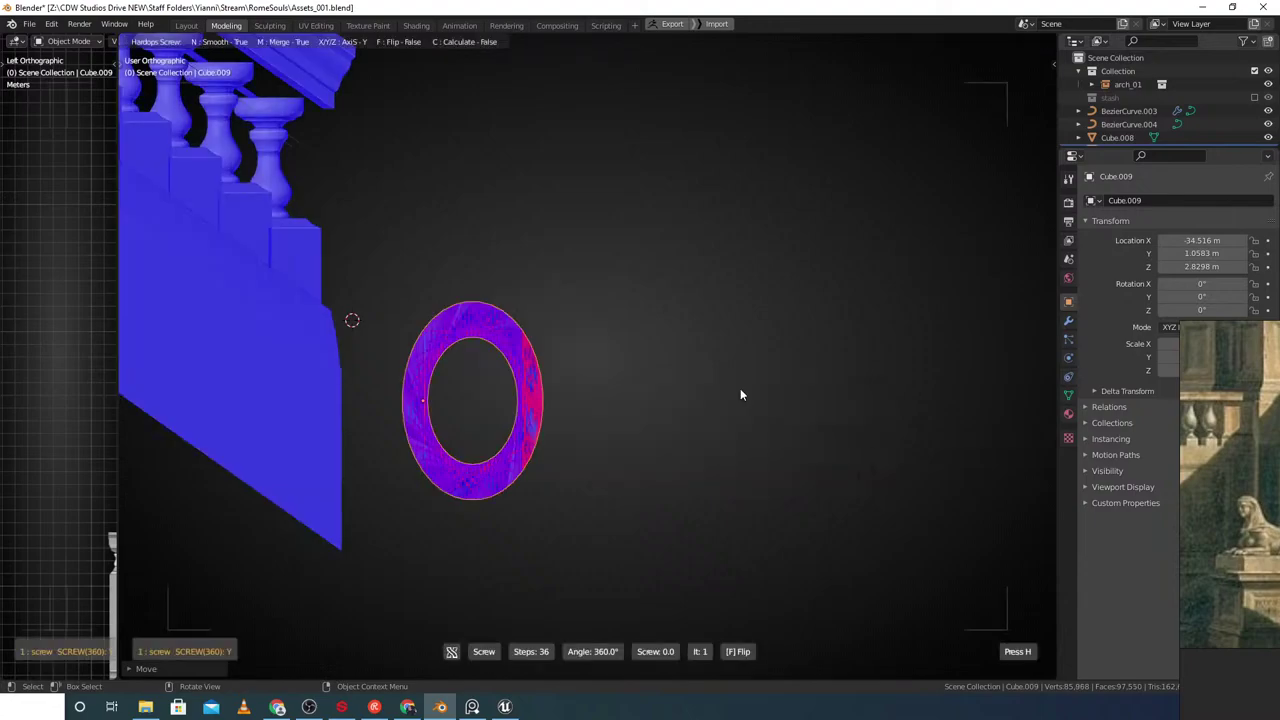
{"action": "key", "text": "z"}
{"action": "left_click", "coordinate": [741, 394]}
{"action": "scroll", "coordinate": [555, 362], "scroll_direction": "down", "scroll_amount": 1}
{"action": "middle_click_drag", "start_coordinate": [555, 361], "coordinate": [536, 414]}
Set the Screw modifier's viewport steps to 4 for a square pedestal
{"action": "left_click", "coordinate": [1068, 322]}
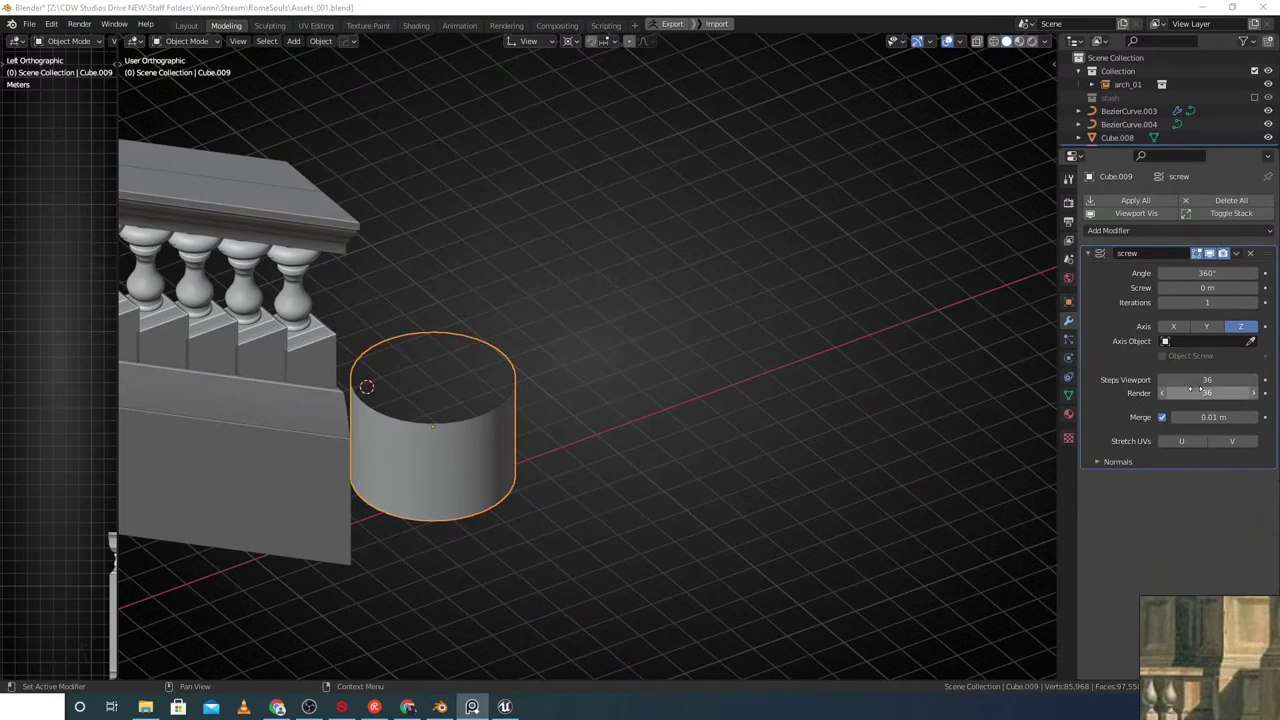
{"action": "left_click", "coordinate": [1207, 273]}
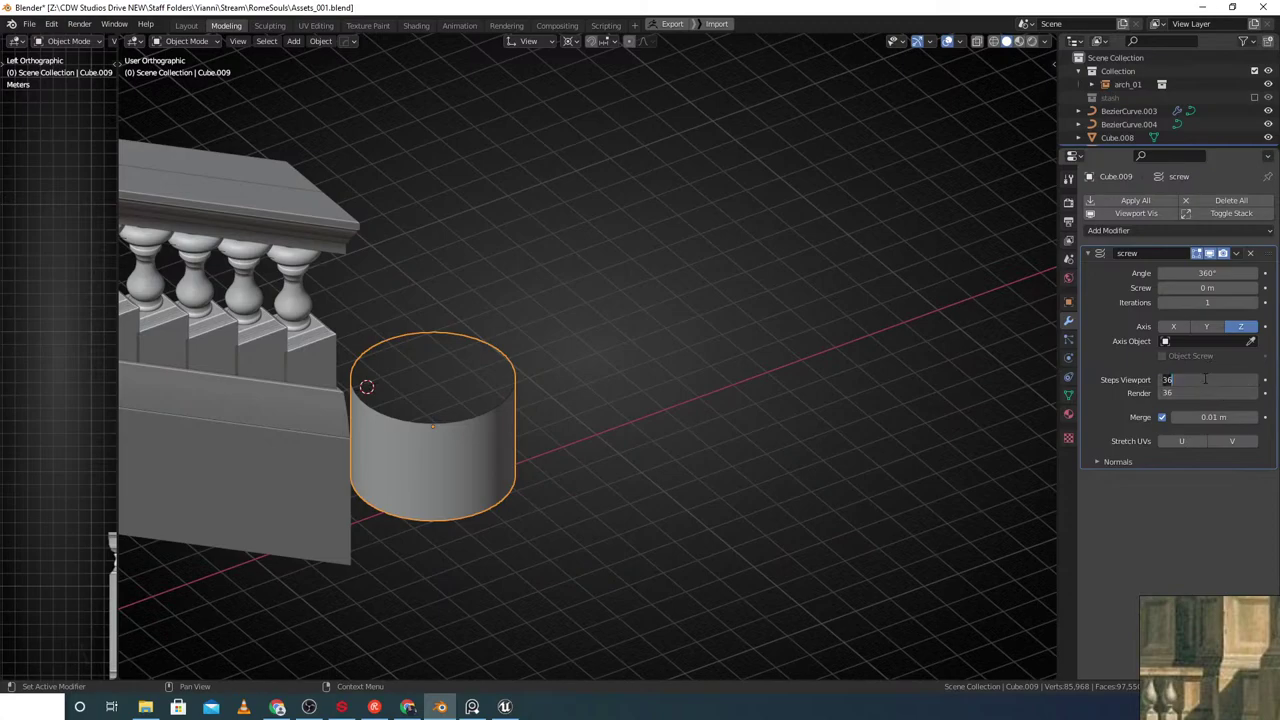
{"action": "type", "text": "4"}
{"action": "key", "text": "Return"}
Open the pedestal profile for mesh editing and enable Auto Smooth for its normals
{"action": "middle_click_drag", "start_coordinate": [724, 300], "coordinate": [640, 342]}
{"action": "scroll", "coordinate": [622, 350], "scroll_direction": "up", "scroll_amount": 4}
{"action": "key", "text": "Tab"}
{"action": "left_click", "coordinate": [1068, 395]}
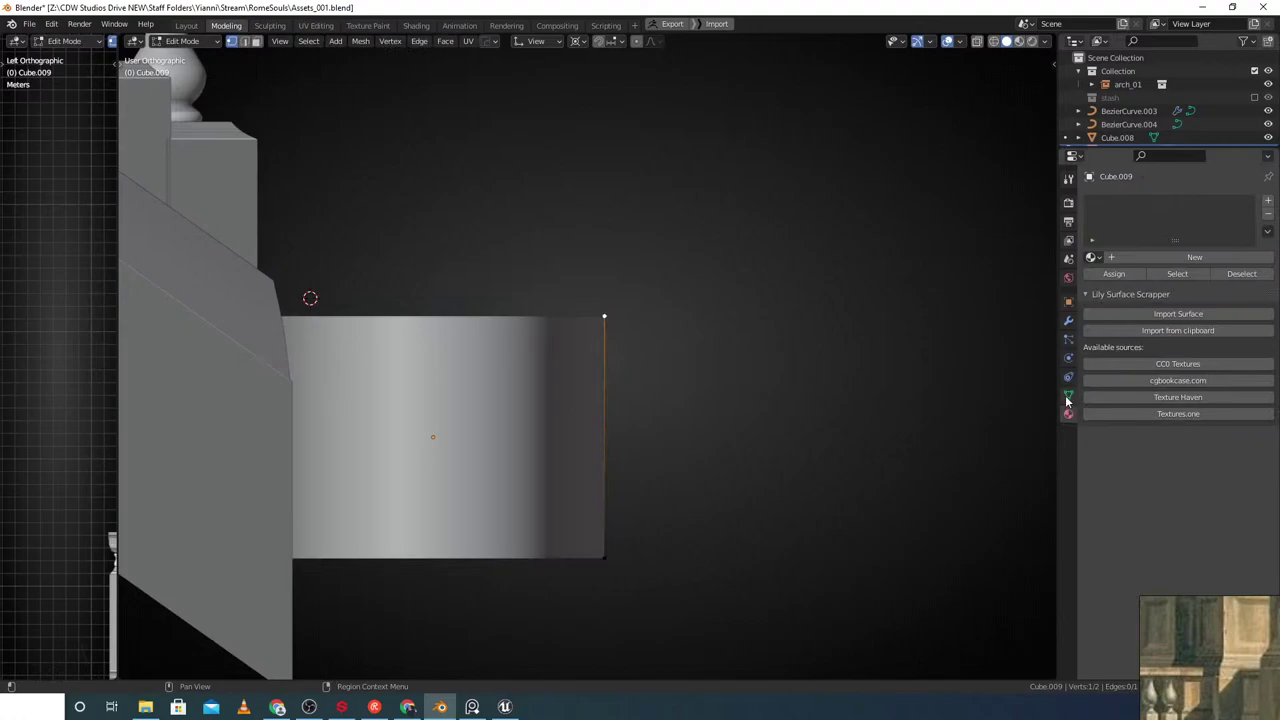
{"action": "left_click", "coordinate": [1160, 449]}
Extrude the profile's top vertex slightly inward, then extrude it upward by about 0.53 m
{"action": "middle_click_drag", "start_coordinate": [470, 329], "coordinate": [540, 371], "text": "shift"}
{"action": "scroll", "coordinate": [683, 371], "scroll_direction": "up", "scroll_amount": 2}
{"action": "key", "text": "e"}
{"action": "middle_click_drag", "start_coordinate": [682, 370], "coordinate": [683, 298]}
{"action": "left_click", "coordinate": [672, 362]}
{"action": "key", "text": "e"}
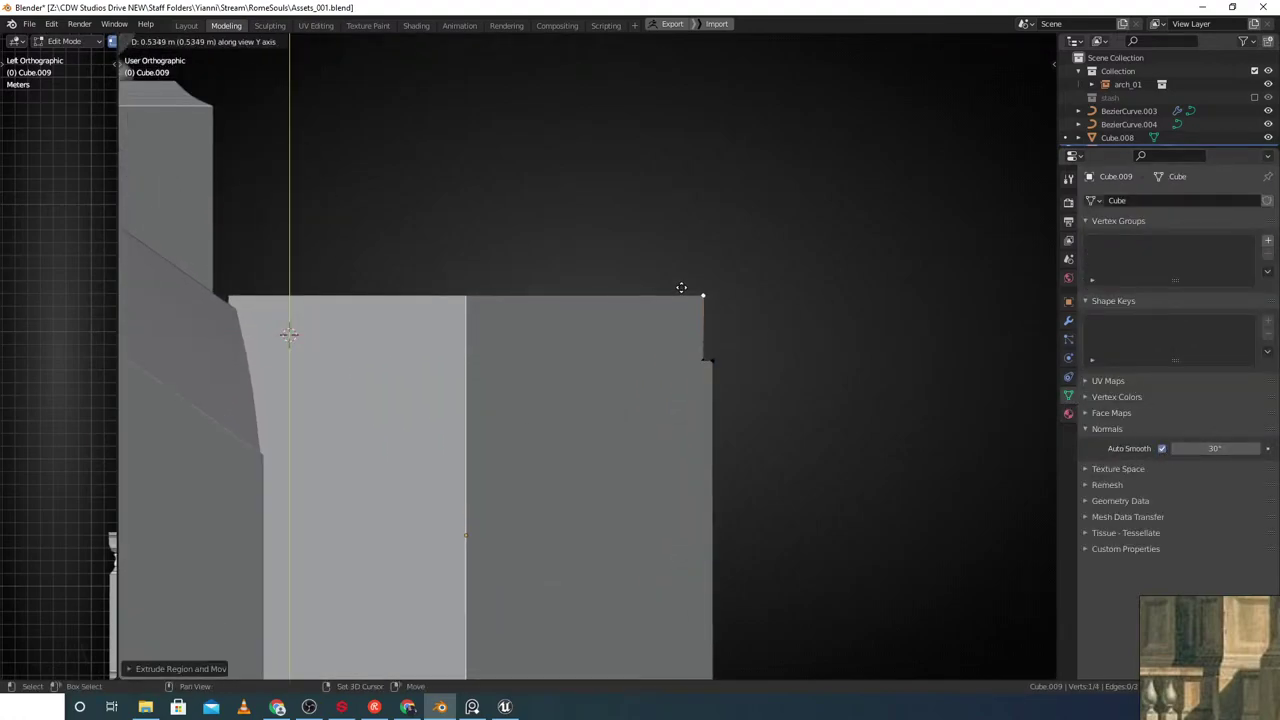
{"action": "left_click", "coordinate": [683, 288]}
Align the vertices of the new upper edge, then move its top vertex up and inward to form a slope
{"action": "left_click", "coordinate": [709, 366]}
{"action": "key", "text": "g"}
{"action": "middle_click_drag", "start_coordinate": [714, 366], "coordinate": [718, 365]}
{"action": "left_click", "coordinate": [718, 365]}
{"action": "left_click", "coordinate": [702, 304]}
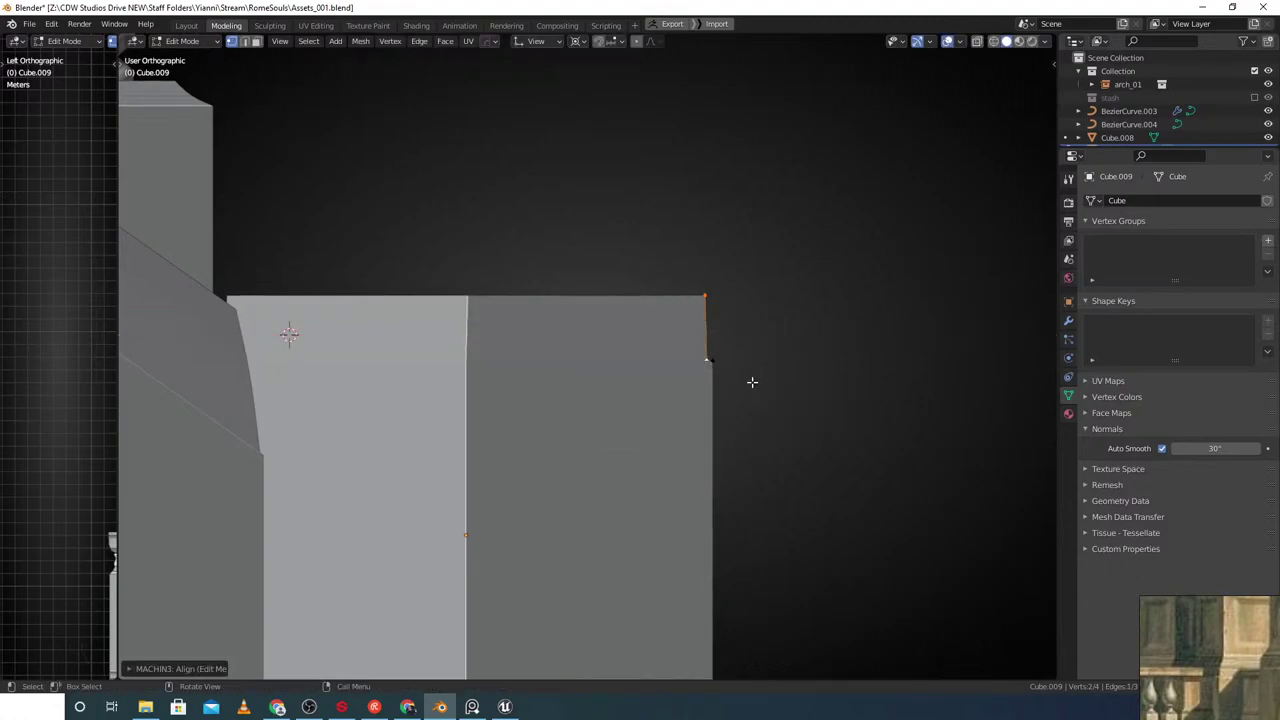
{"action": "middle_click_drag", "start_coordinate": [706, 287], "coordinate": [707, 345], "text": "shift"}
{"action": "key", "text": "g"}
{"action": "left_click", "coordinate": [650, 281]}
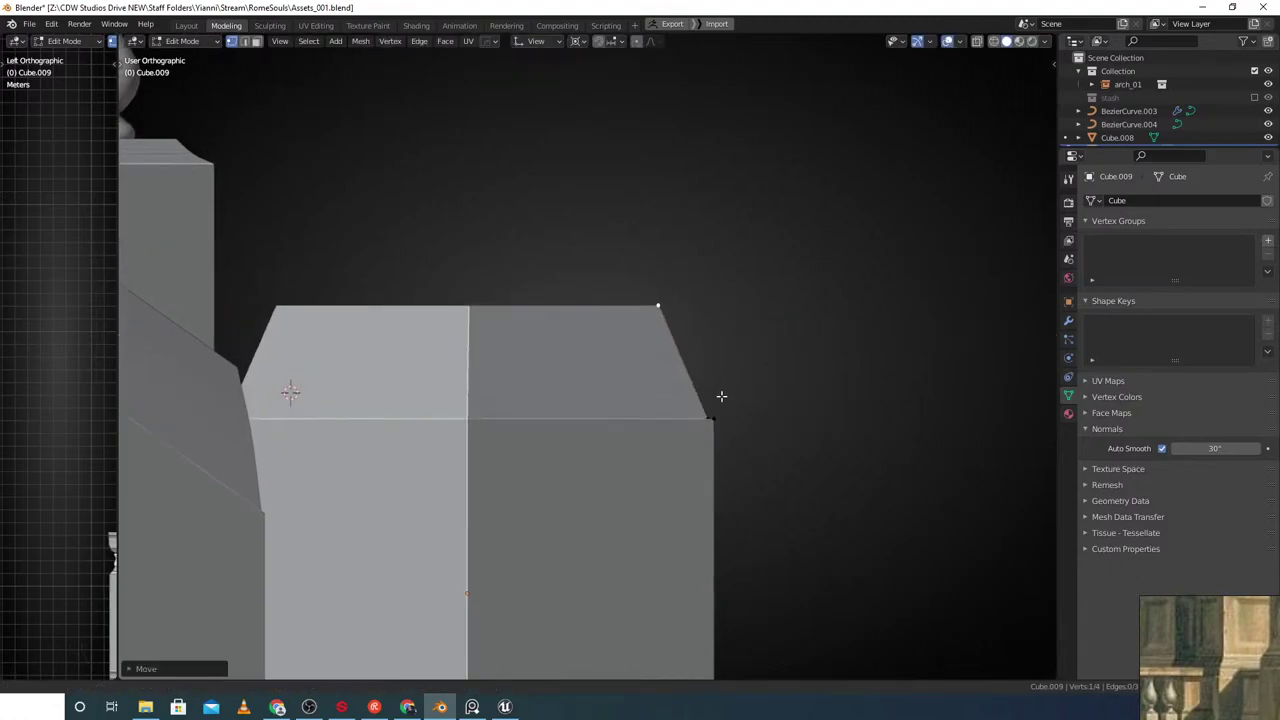
Subdivide the profile's sloped edge and bend the new vertices into a gentle outward curve
{"action": "key", "text": "g"}
{"action": "right_click", "coordinate": [686, 351]}
{"action": "left_click", "coordinate": [686, 355]}
{"action": "key", "text": "g"}
{"action": "left_click", "coordinate": [696, 364]}
{"action": "key", "text": "ctrl+shift+b"}
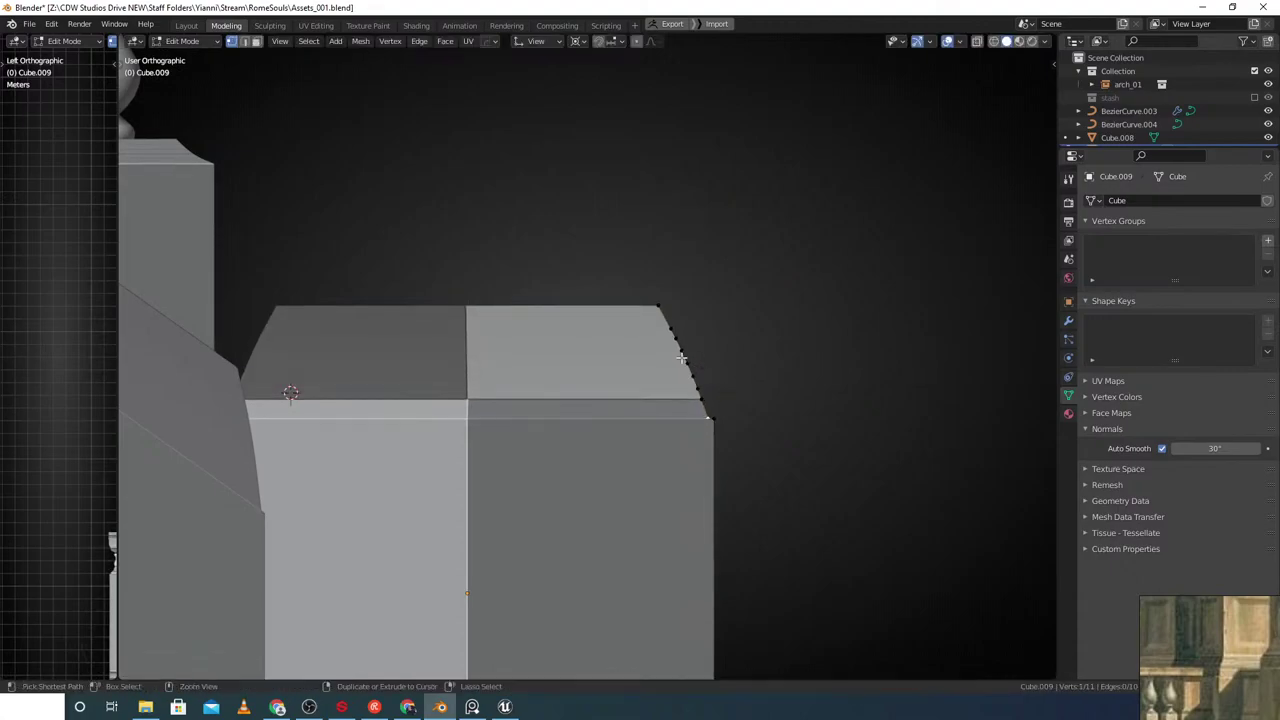
{"action": "middle_click_drag", "start_coordinate": [685, 315], "coordinate": [695, 334], "text": "shift"}
{"action": "key", "text": "q"}
{"action": "left_click", "coordinate": [686, 326]}
{"action": "left_click", "coordinate": [685, 329]}
{"action": "right_click", "coordinate": [685, 328]}
Return to Object Mode and enable Calculate Order in the Screw modifier's normals settings
{"action": "middle_click_drag", "start_coordinate": [714, 391], "coordinate": [705, 343], "text": "shift"}
{"action": "key", "text": "Tab"}
{"action": "left_click", "coordinate": [1067, 323]}
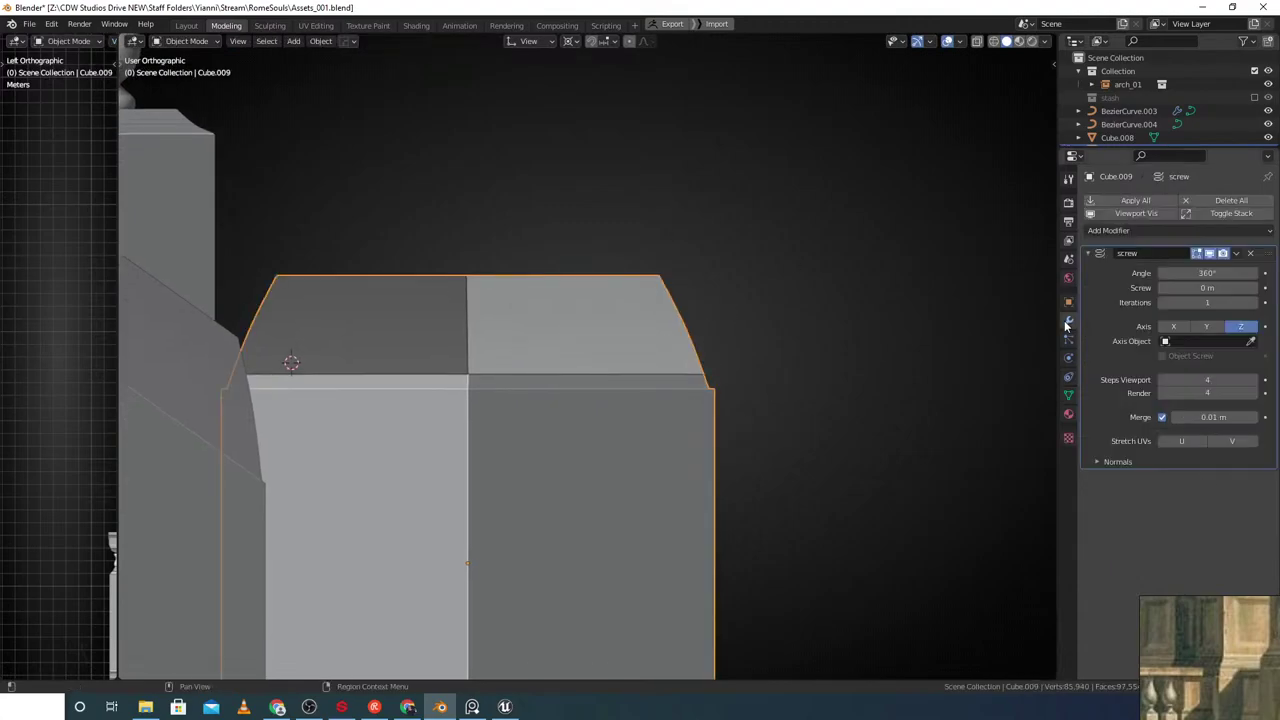
{"action": "left_click", "coordinate": [1113, 471]}
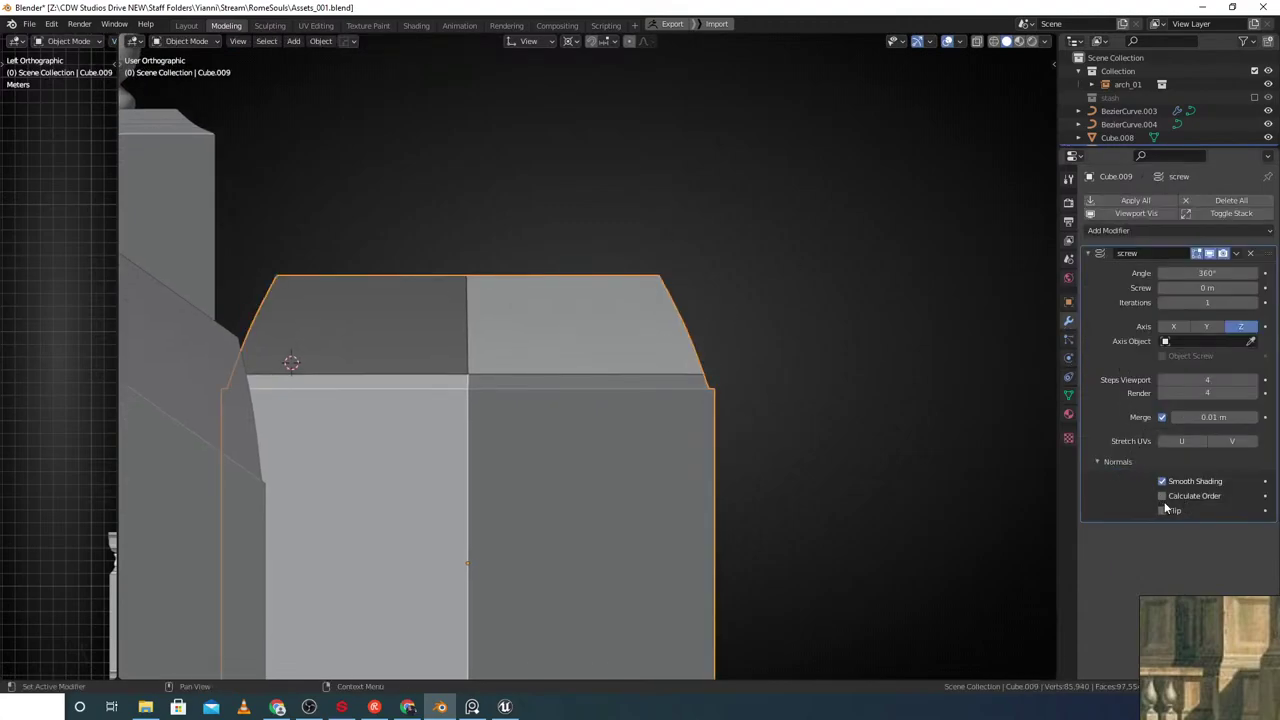
{"action": "left_click", "coordinate": [1162, 498]}
{"action": "mouse_move", "coordinate": [710, 340]}
{"action": "middle_mouse_down", "text": "shift"}
{"action": "mouse_move", "coordinate": [736, 341]}
{"action": "mouse_move", "coordinate": [741, 356]}
{"action": "mouse_move", "coordinate": [694, 367]}
{"action": "middle_mouse_up", "text": "shift"}
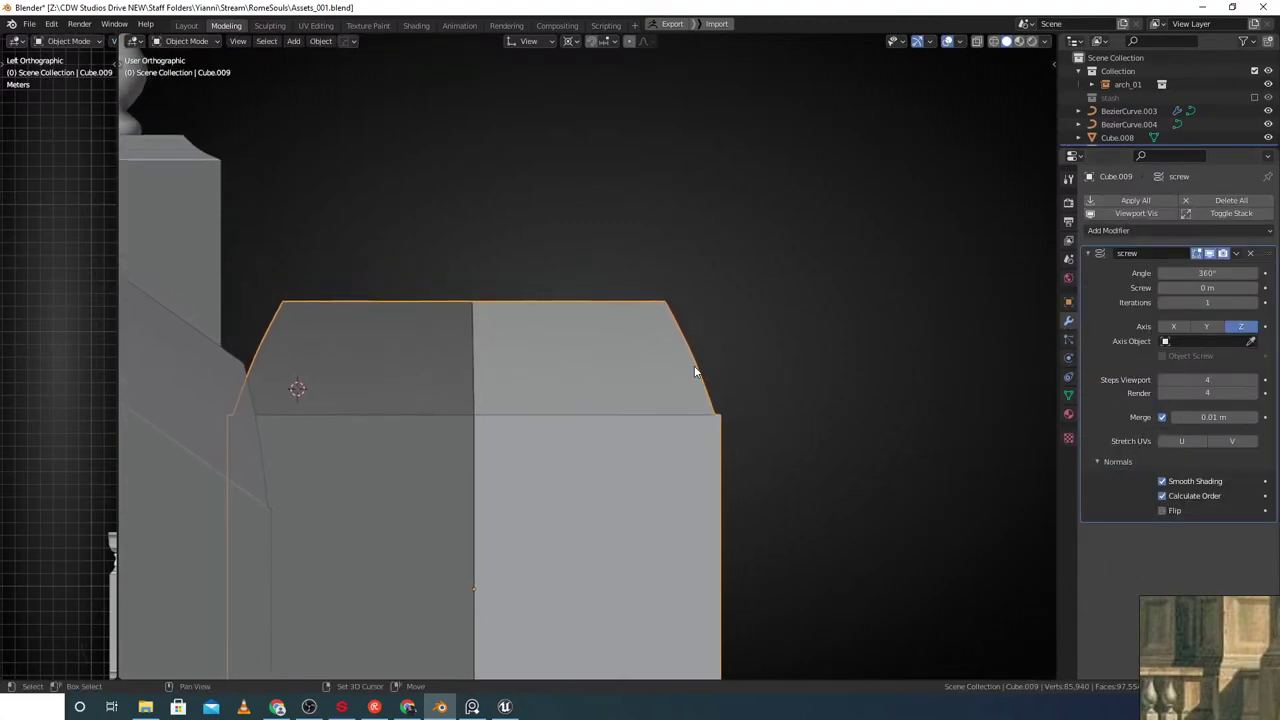
Reopen the profile mesh and extrude the slope's top vertex slightly inward, up, and slightly inward again to form a small step
{"action": "scroll", "coordinate": [694, 371], "scroll_direction": "up", "scroll_amount": 3}
{"action": "key", "text": "Tab"}
{"action": "left_click", "coordinate": [718, 270]}
{"action": "middle_click_drag", "start_coordinate": [755, 257], "coordinate": [736, 305], "text": "shift"}
{"action": "scroll", "coordinate": [733, 304], "scroll_direction": "up", "scroll_amount": 2}
{"action": "scroll", "coordinate": [728, 303], "scroll_direction": "down", "scroll_amount": 5}
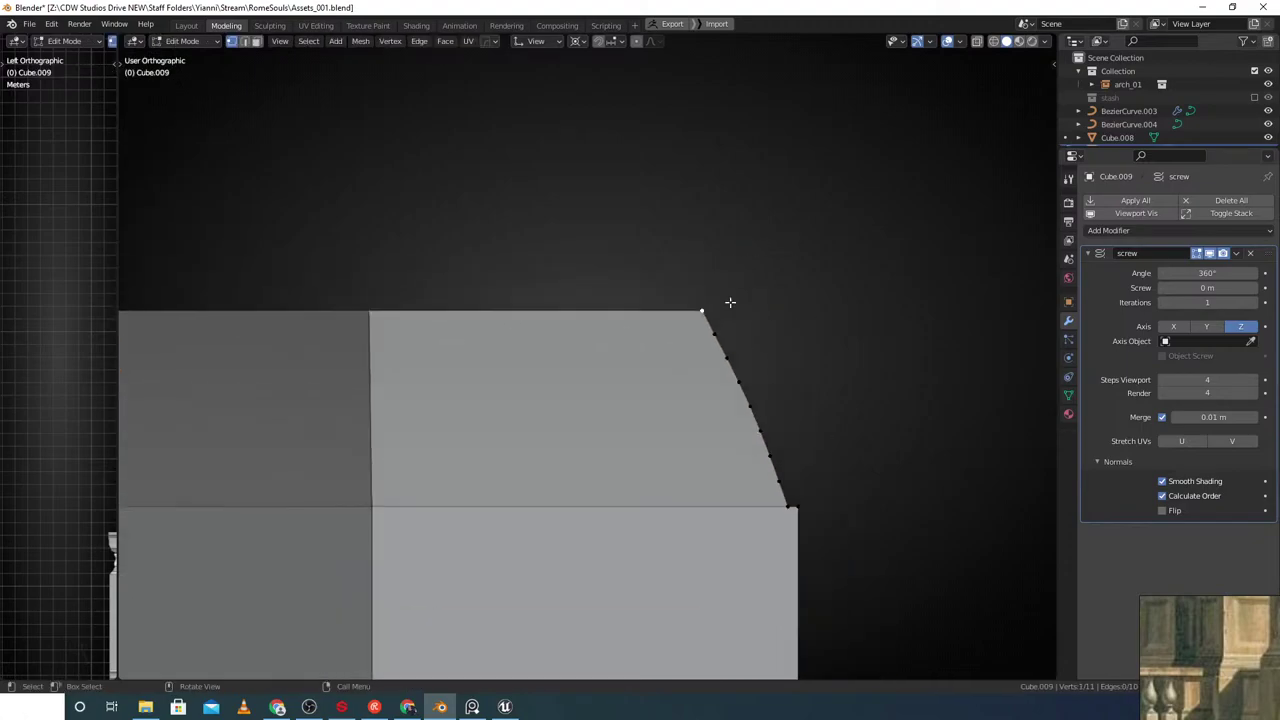
{"action": "scroll", "coordinate": [704, 307], "scroll_direction": "up", "scroll_amount": 2}
{"action": "key", "text": "e"}
{"action": "middle_click", "coordinate": [690, 311]}
{"action": "left_click", "coordinate": [689, 311]}
{"action": "key", "text": "e"}
{"action": "middle_click", "coordinate": [692, 298]}
{"action": "left_click", "coordinate": [698, 264]}
{"action": "key", "text": "e"}
{"action": "middle_click", "coordinate": [689, 266]}
{"action": "left_click", "coordinate": [695, 266]}
Adjust the last extruded vertex, then shift the small step's vertical edge outward along X by about 0.003 m
{"action": "scroll", "coordinate": [695, 268], "scroll_direction": "up", "scroll_amount": 2}
{"action": "key", "text": "g"}
{"action": "middle_click", "coordinate": [689, 280]}
{"action": "left_click", "coordinate": [687, 282]}
{"action": "middle_click_drag", "start_coordinate": [760, 304], "coordinate": [732, 301], "text": "shift"}
{"action": "key", "text": "g"}
{"action": "key", "text": "x"}
{"action": "right_click", "coordinate": [773, 291]}
{"action": "middle_click_drag", "start_coordinate": [705, 255], "coordinate": [699, 288], "text": "shift"}
{"action": "left_click_drag", "start_coordinate": [663, 347], "coordinate": [665, 344]}
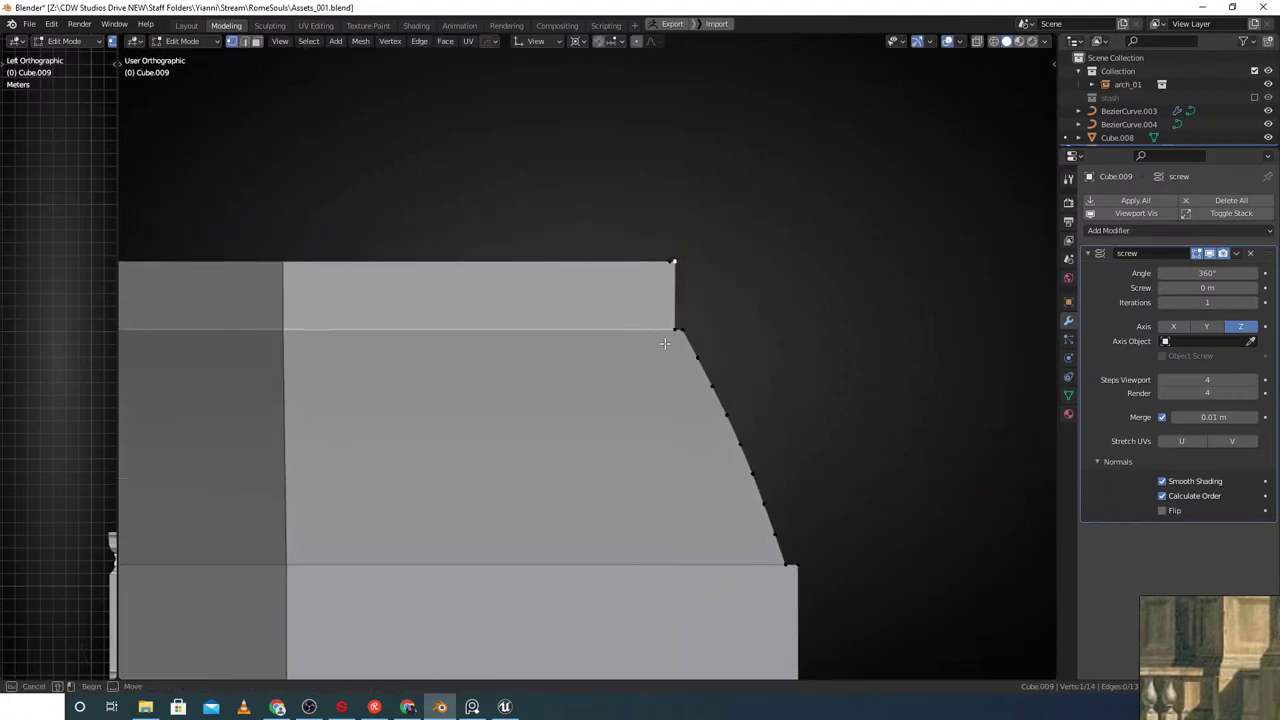
{"action": "key", "text": "x"}
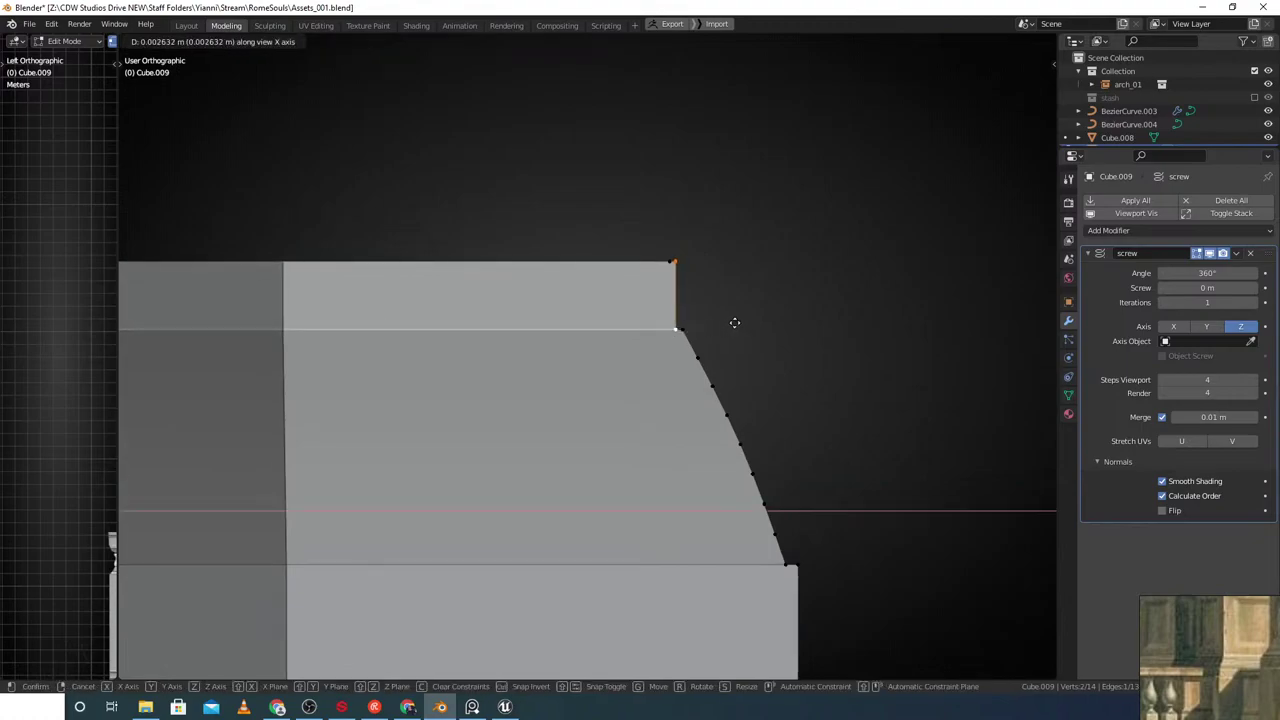
{"action": "left_click", "coordinate": [734, 323]}
Extrude the innermost top vertex straight up to form the pedestal's shaft
{"action": "left_click", "coordinate": [668, 261]}
{"action": "middle_click_drag", "start_coordinate": [668, 262], "coordinate": [651, 370], "text": "shift"}
{"action": "scroll", "coordinate": [655, 307], "scroll_direction": "down", "scroll_amount": 2}
{"action": "key", "text": "e"}
{"action": "key", "text": "y"}
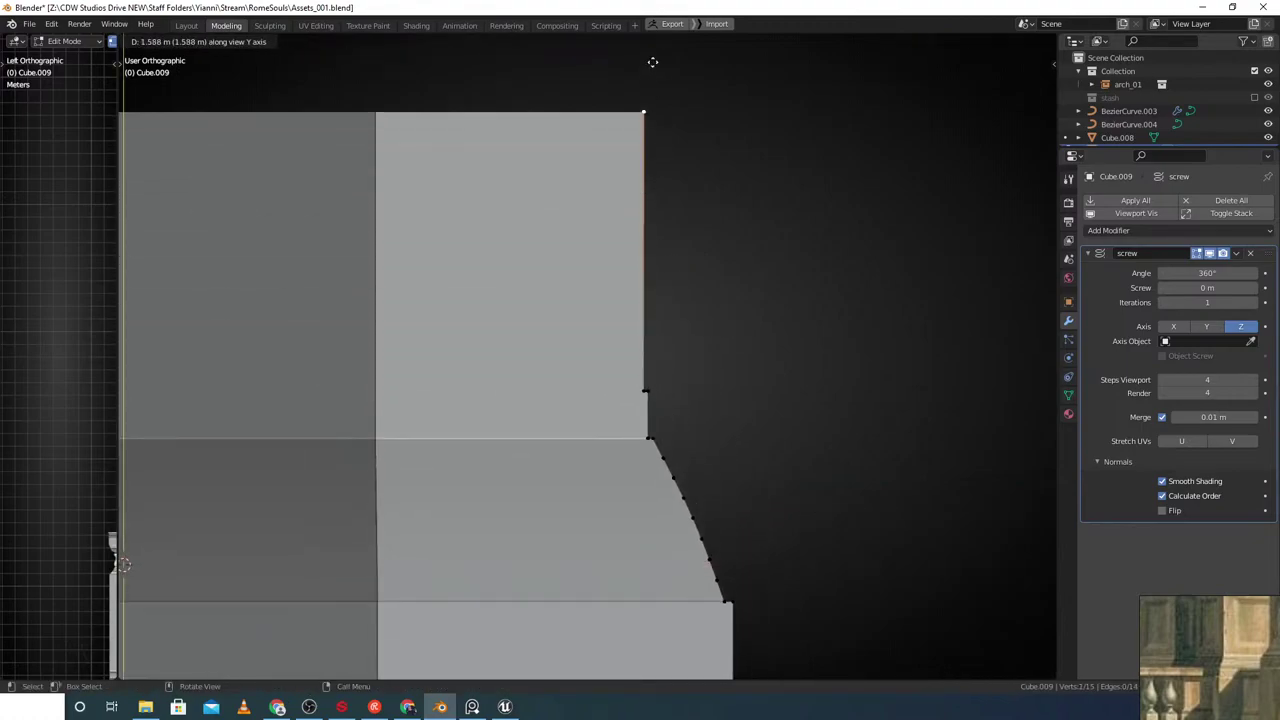
{"action": "left_click", "coordinate": [653, 46]}
Raise the shaft's top vertex vertically until it reaches the lower end of the stair handrail
{"action": "middle_click_drag", "start_coordinate": [704, 144], "coordinate": [660, 446], "text": "shift"}
{"action": "key", "text": "g"}
{"action": "key", "text": "y"}
{"action": "left_click", "coordinate": [660, 143]}
{"action": "scroll", "coordinate": [660, 283], "scroll_direction": "down", "scroll_amount": 8}
{"action": "middle_click_drag", "start_coordinate": [655, 283], "coordinate": [676, 264], "text": "shift"}
{"action": "key", "text": "g"}
{"action": "key", "text": "y"}
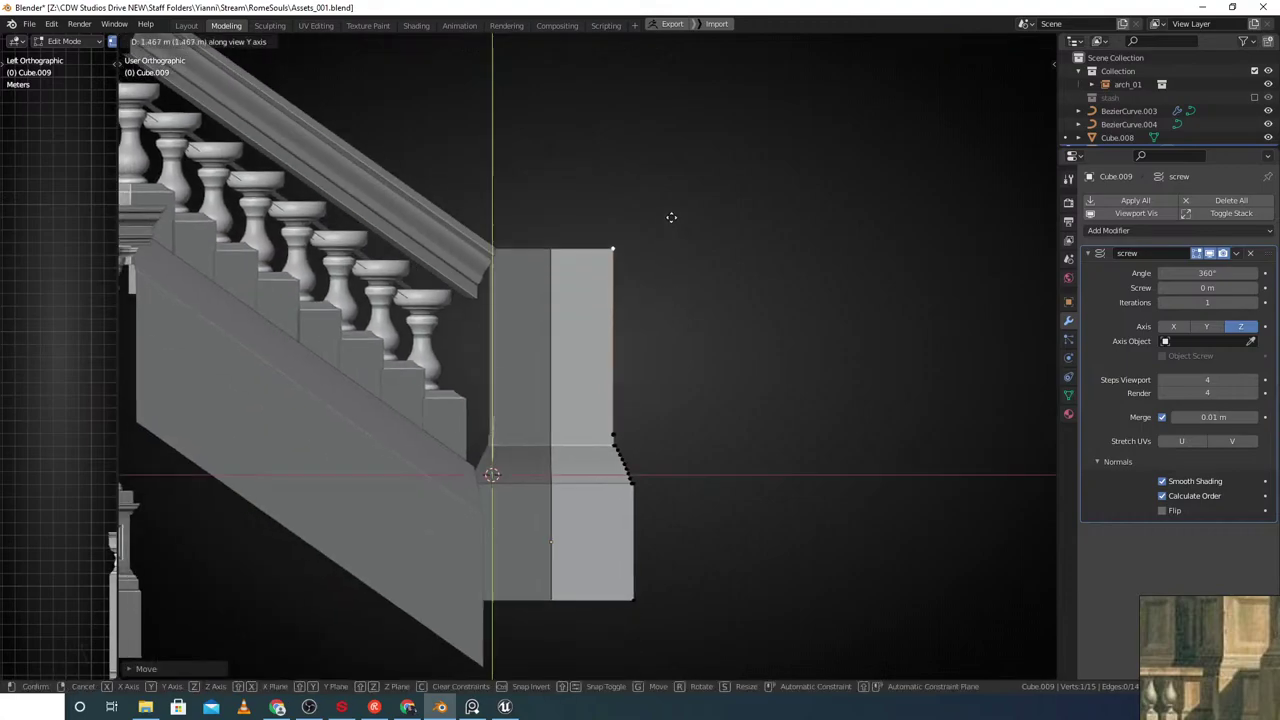
{"action": "left_click", "coordinate": [667, 219]}
{"action": "scroll", "coordinate": [630, 314], "scroll_direction": "down", "scroll_amount": 6}
{"action": "scroll", "coordinate": [623, 377], "scroll_direction": "up", "scroll_amount": 5}
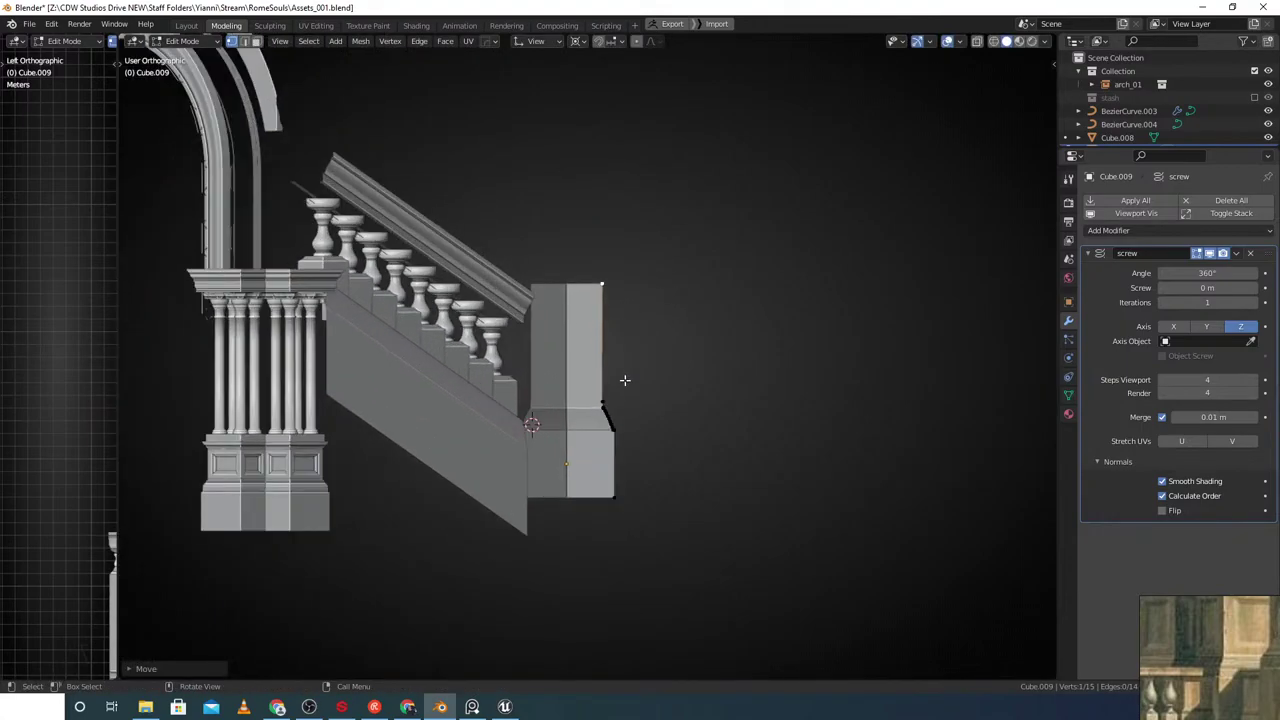
Move the painting reference up beside the pedestal and frame its lower staircase with the sphinx pedestal
{"action": "middle_click_drag", "start_coordinate": [594, 385], "coordinate": [604, 324], "text": "shift"}
{"action": "scroll", "coordinate": [588, 367], "scroll_direction": "up", "scroll_amount": 2}
{"action": "right_click_drag", "start_coordinate": [1258, 669], "coordinate": [936, 182]}
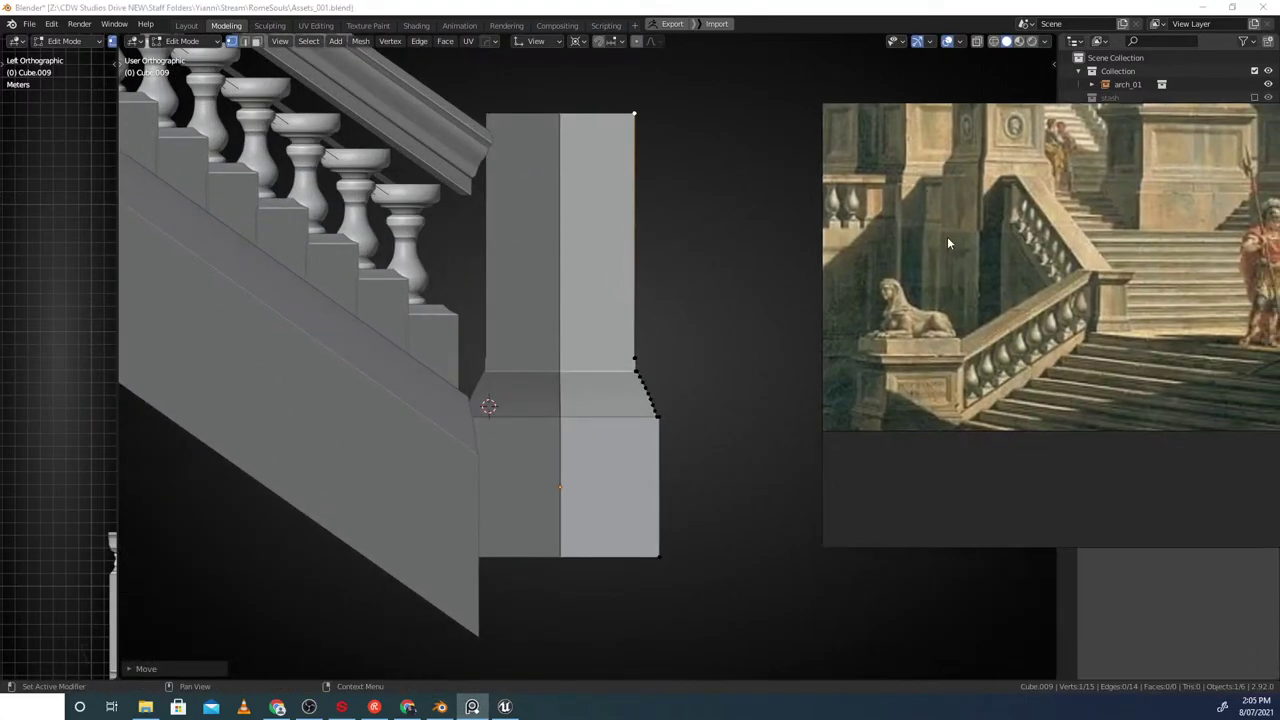
{"action": "middle_click_drag", "start_coordinate": [985, 381], "coordinate": [1015, 351]}
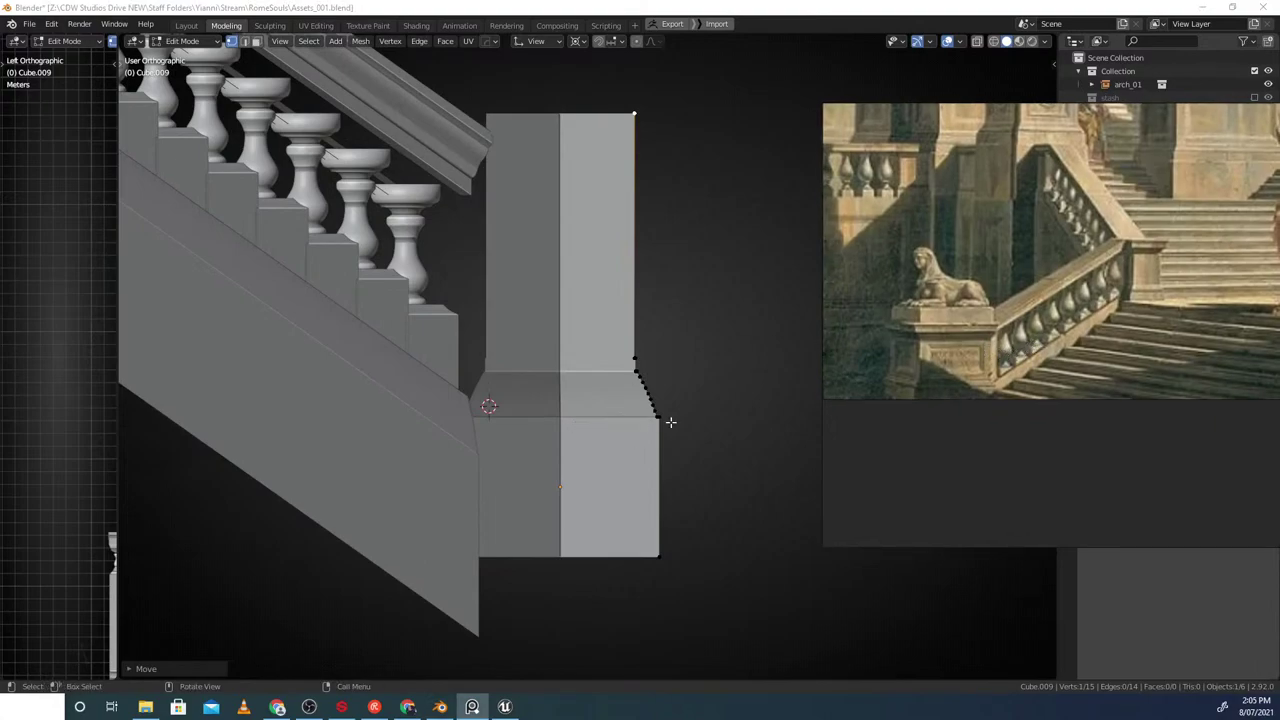
Select the profile vertices of the curved base moulding and raise them vertically to make the pedestal's base block taller
{"action": "left_click", "coordinate": [637, 359]}
{"action": "scroll", "coordinate": [690, 450], "scroll_direction": "up", "scroll_amount": 2}
{"action": "middle_click_drag", "start_coordinate": [708, 489], "coordinate": [674, 403], "text": "shift"}
{"action": "key", "text": "shift+z"}
{"action": "left_click", "coordinate": [661, 363], "text": "ctrl"}
{"action": "mouse_move", "coordinate": [664, 346]}
{"action": "middle_mouse_down", "text": "shift"}
{"action": "mouse_move", "coordinate": [659, 365]}
{"action": "mouse_move", "coordinate": [674, 343]}
{"action": "middle_mouse_up", "text": "shift"}
{"action": "key", "text": "g"}
{"action": "key", "text": "y"}
{"action": "left_click", "coordinate": [668, 334]}
{"action": "key", "text": "g"}
{"action": "key", "text": "y"}
{"action": "left_click", "coordinate": [674, 320]}
{"action": "key", "text": "shift+z"}
Lower the shaft's top vertex vertically to just below the handrail's end
{"action": "mouse_move", "coordinate": [593, 122]}
{"action": "middle_mouse_down", "text": "shift"}
{"action": "mouse_move", "coordinate": [608, 319]}
{"action": "mouse_move", "coordinate": [522, 388]}
{"action": "middle_mouse_up", "text": "shift"}
{"action": "scroll", "coordinate": [590, 340], "scroll_direction": "up", "scroll_amount": 1}
{"action": "left_click", "coordinate": [635, 208]}
{"action": "key", "text": "g"}
{"action": "key", "text": "y"}
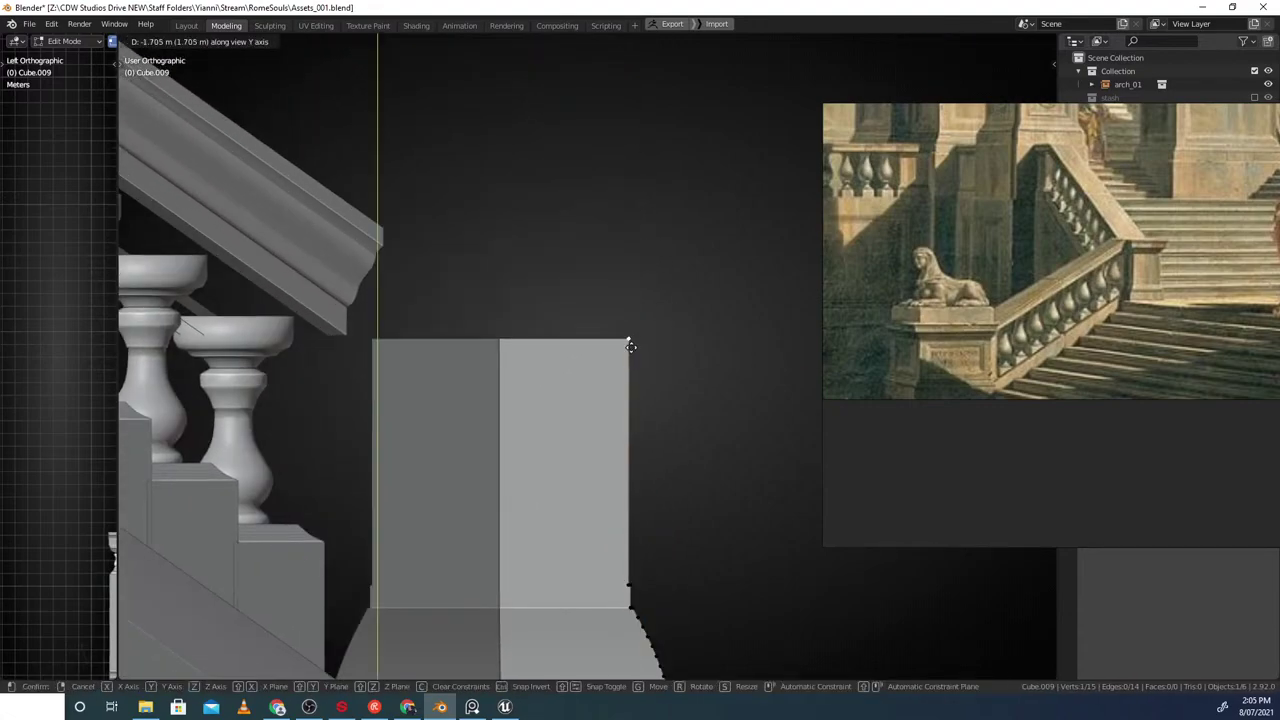
{"action": "left_click", "coordinate": [627, 355]}
Extrude the shaft's top vertex slightly outward, then add further vertices upward and outward to outline a flaring cornice
{"action": "middle_click_drag", "start_coordinate": [688, 386], "coordinate": [671, 380], "text": "shift"}
{"action": "scroll", "coordinate": [673, 380], "scroll_direction": "up", "scroll_amount": 2}
{"action": "key", "text": "e"}
{"action": "key", "text": "x"}
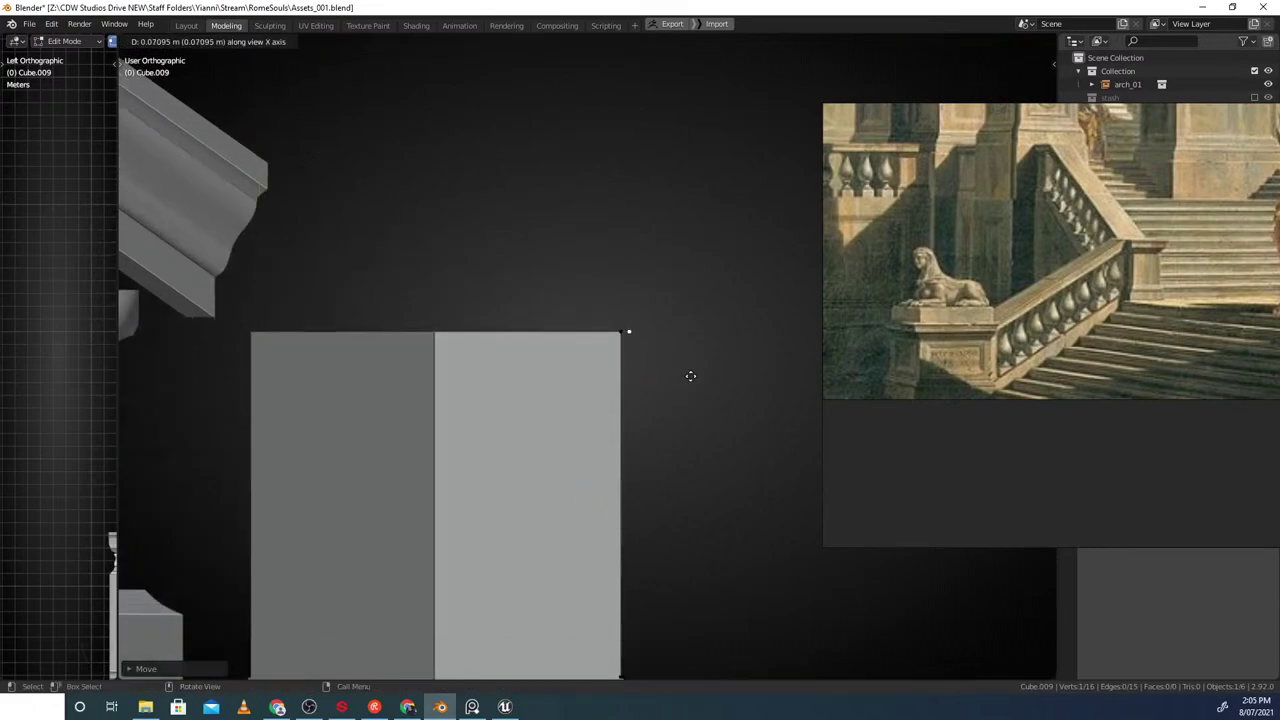
{"action": "right_click", "coordinate": [676, 291], "text": "ctrl"}
{"action": "right_click", "coordinate": [691, 250], "text": "ctrl"}
{"action": "middle_click_drag", "start_coordinate": [724, 204], "coordinate": [706, 266], "text": "shift"}
{"action": "key", "text": "g"}
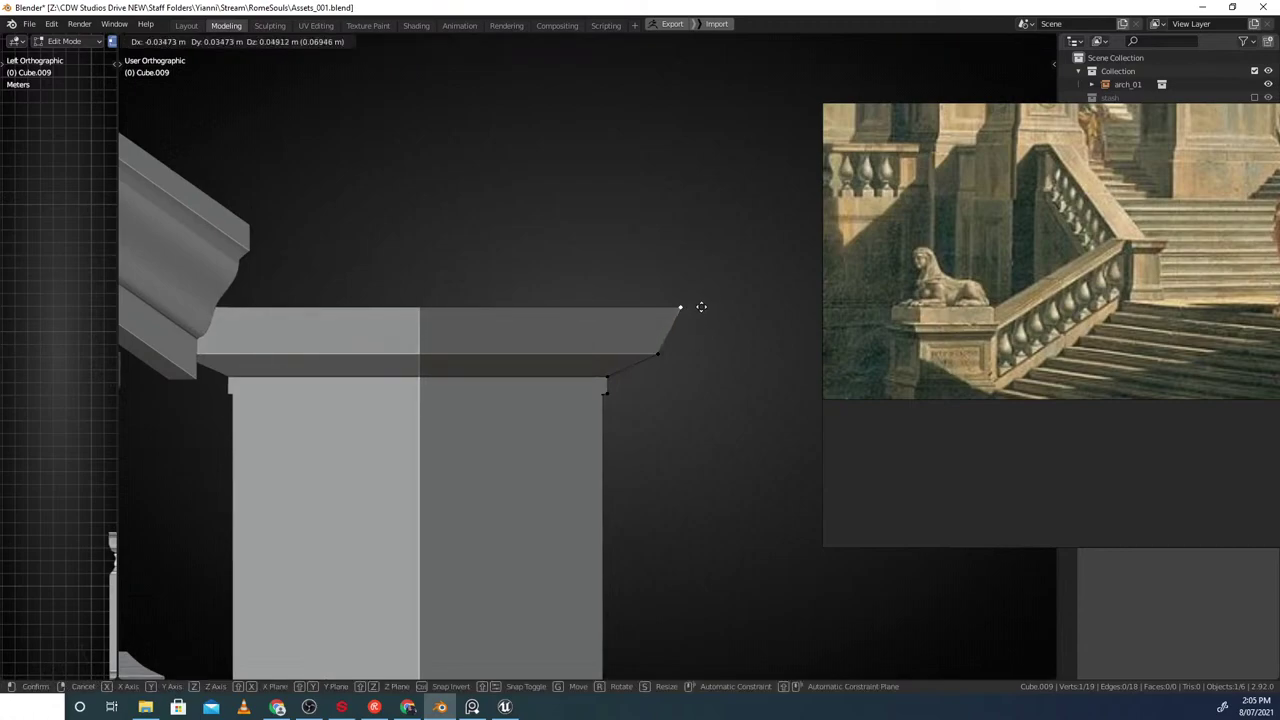
{"action": "left_click", "coordinate": [708, 286]}
{"action": "right_click", "coordinate": [692, 250], "text": "ctrl"}
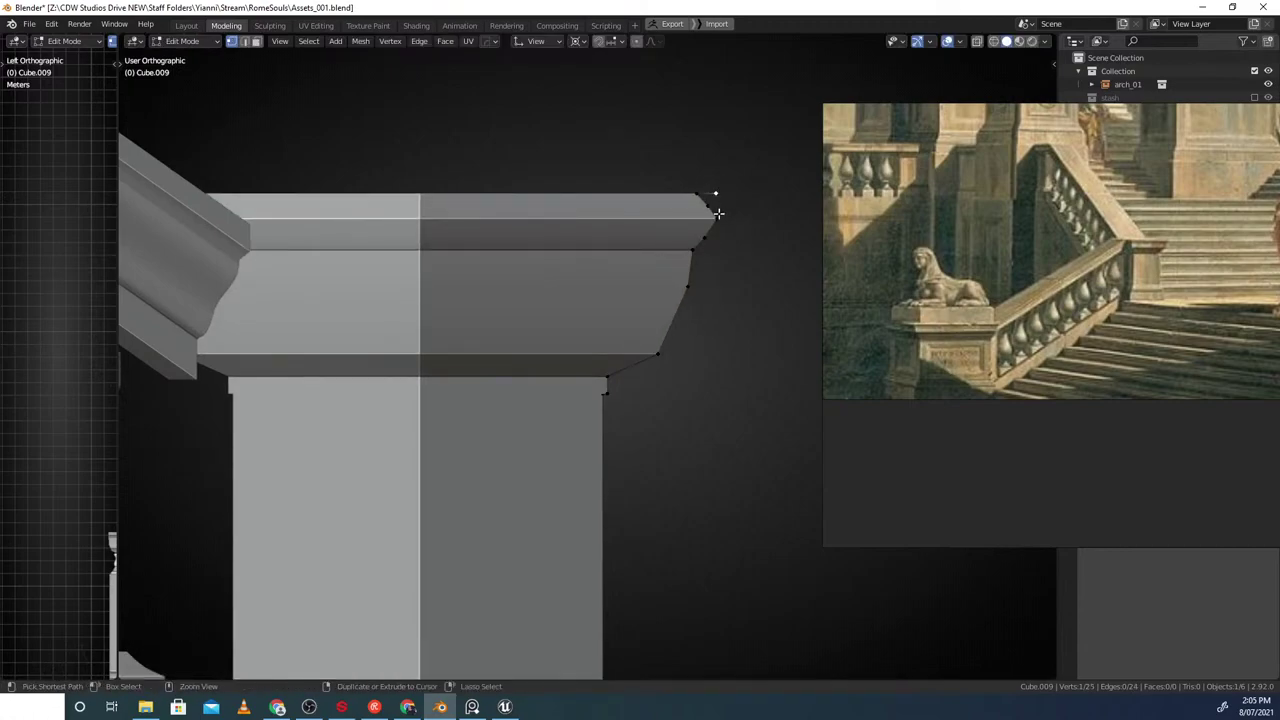
Move the cornice's end vertex outward, then extrude it vertically and back inward to form a flat top slab
{"action": "key", "text": "g"}
{"action": "right_click", "coordinate": [740, 201]}
{"action": "middle_click_drag", "start_coordinate": [810, 212], "coordinate": [711, 262], "text": "shift"}
{"action": "scroll", "coordinate": [706, 223], "scroll_direction": "up", "scroll_amount": 2}
{"action": "key", "text": "g"}
{"action": "left_click", "coordinate": [712, 226]}
{"action": "key", "text": "e"}
{"action": "key", "text": "z"}
{"action": "left_click", "coordinate": [704, 189]}
{"action": "key", "text": "e"}
{"action": "key", "text": "x"}
{"action": "left_click", "coordinate": [500, 190]}
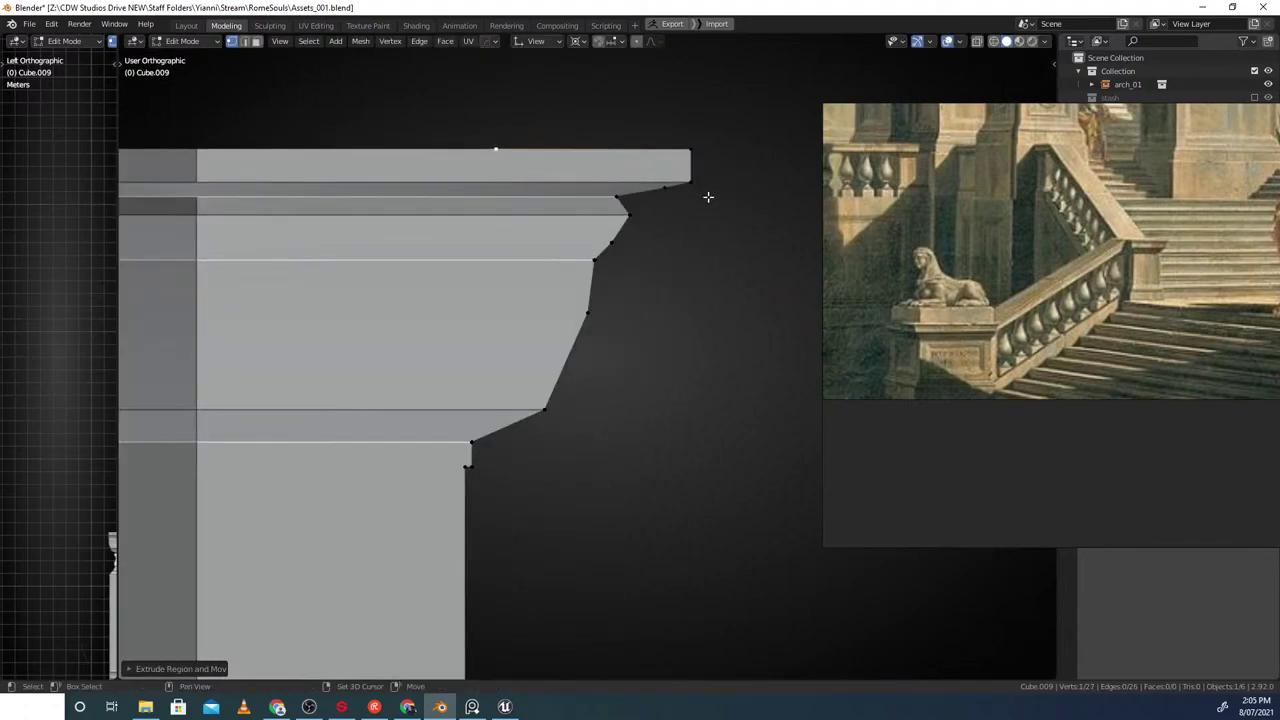
Reposition the middle vertex on the sloped underside of the top slab slightly inward
{"action": "middle_click_drag", "start_coordinate": [706, 197], "coordinate": [701, 202], "text": "shift"}
{"action": "left_click", "coordinate": [645, 206]}
{"action": "key", "text": "g"}
{"action": "left_click", "coordinate": [662, 202]}
{"action": "right_click", "coordinate": [664, 209]}
{"action": "key", "text": "Escape"}
{"action": "key", "text": "ctrl+z"}
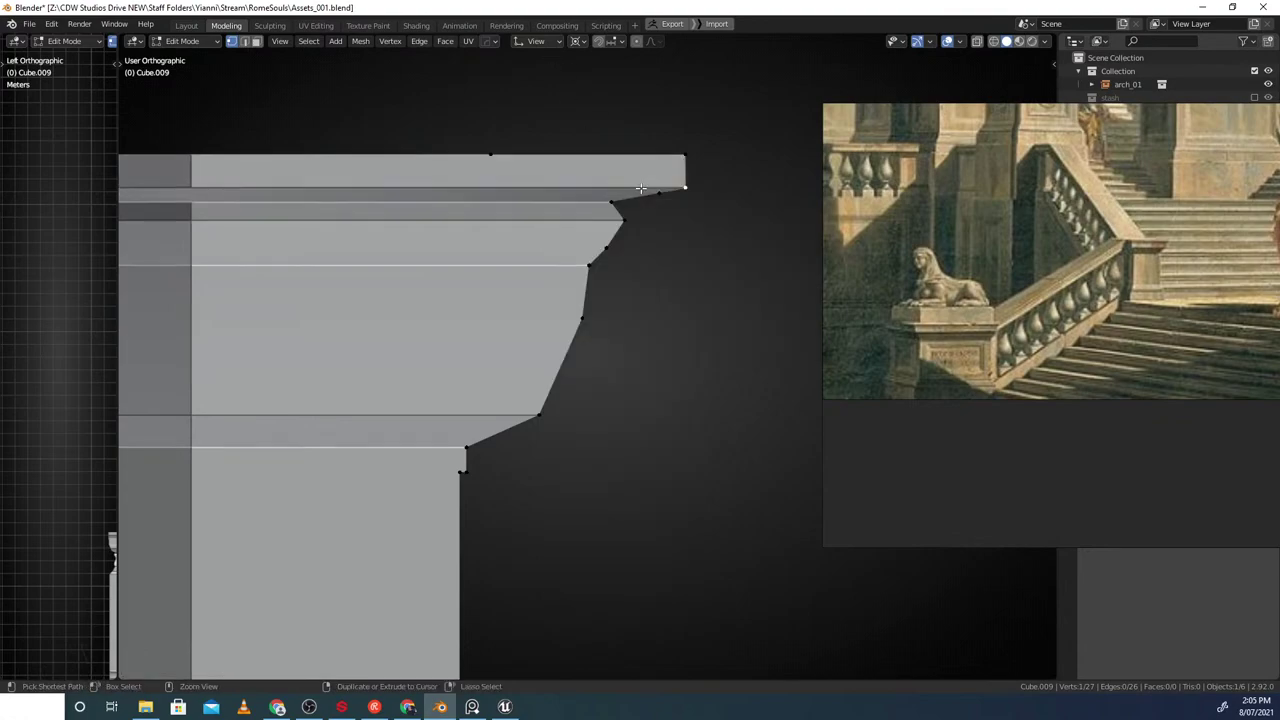
{"action": "key", "text": "g"}
{"action": "left_click", "coordinate": [653, 196]}
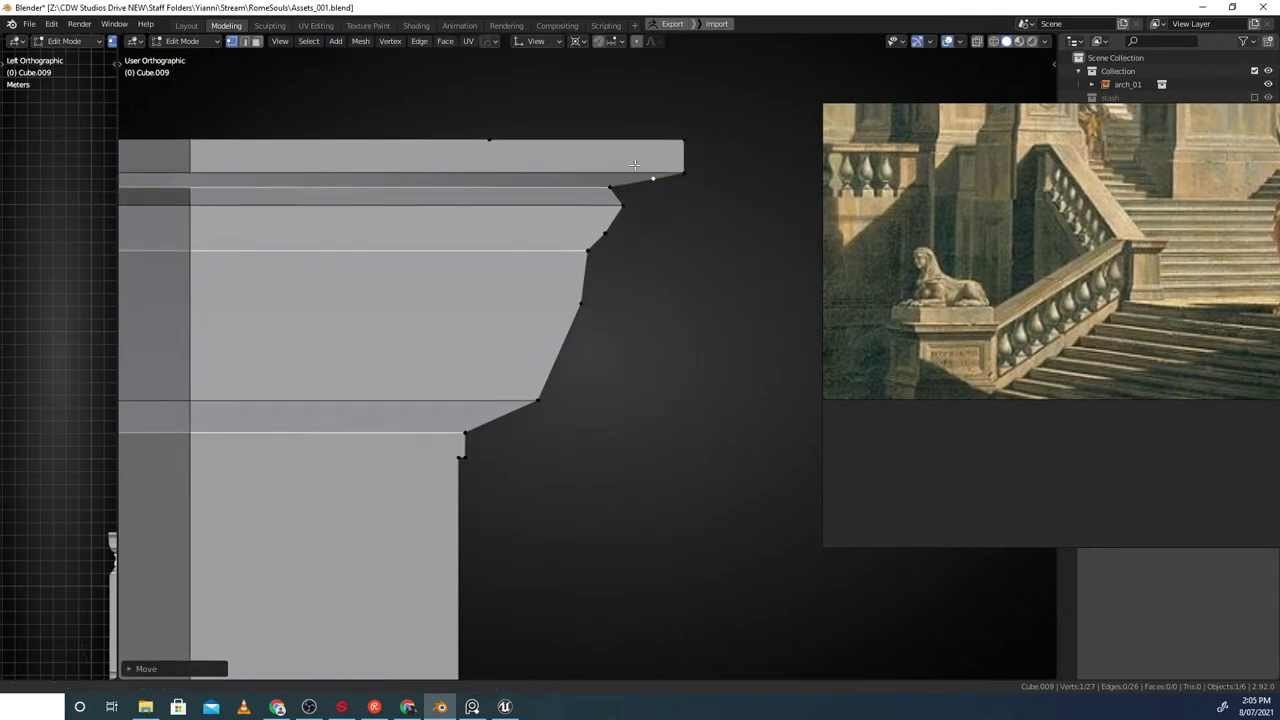
Select the long sloped edge of the lower cornice and subdivide it repeatedly
{"action": "middle_click_drag", "start_coordinate": [651, 186], "coordinate": [652, 92], "text": "shift"}
{"action": "scroll", "coordinate": [560, 340], "scroll_direction": "up", "scroll_amount": 2}
{"action": "left_click", "coordinate": [547, 313]}
{"action": "middle_click_drag", "start_coordinate": [549, 314], "coordinate": [645, 297], "text": "shift"}
{"action": "left_click", "coordinate": [617, 222], "text": "shift"}
{"action": "right_click", "coordinate": [616, 286]}
{"action": "left_click", "coordinate": [616, 288]}
{"action": "scroll", "coordinate": [665, 316], "scroll_direction": "up", "scroll_amount": 1}
{"action": "key", "text": "shift+r"}
Select the lower cornice's vertex path and bend it into a smooth rounded curve
{"action": "left_click", "coordinate": [470, 369]}
{"action": "middle_click_drag", "start_coordinate": [655, 94], "coordinate": [624, 197], "text": "shift"}
{"action": "left_click", "coordinate": [615, 184], "text": "ctrl"}
{"action": "key", "text": "q"}
{"action": "left_click", "coordinate": [621, 199]}
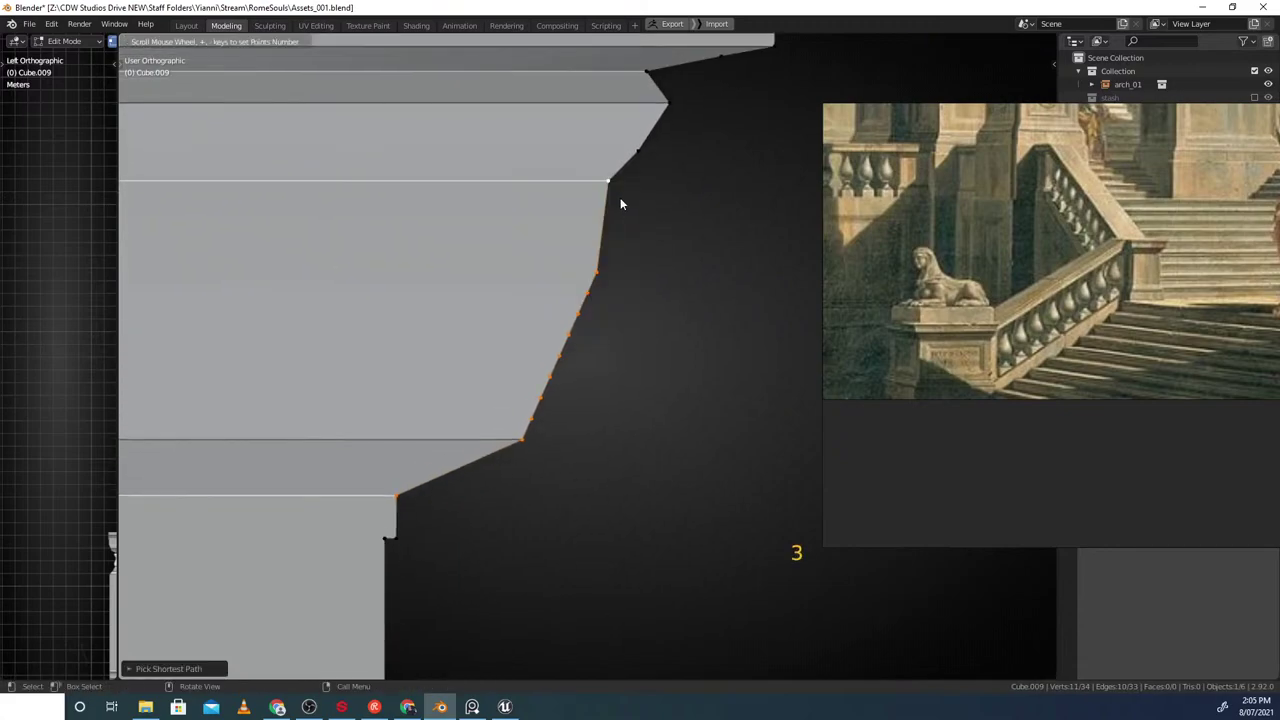
{"action": "left_click", "coordinate": [620, 203]}
{"action": "key", "text": "Escape"}
{"action": "scroll", "coordinate": [571, 340], "scroll_direction": "down", "scroll_amount": 1}
Reposition the outermost vertex of the small moulding above the curved cornice
{"action": "middle_click_drag", "start_coordinate": [560, 364], "coordinate": [611, 309], "text": "shift"}
{"action": "scroll", "coordinate": [622, 322], "scroll_direction": "down", "scroll_amount": 3}
{"action": "scroll", "coordinate": [612, 278], "scroll_direction": "down", "scroll_amount": 3}
{"action": "scroll", "coordinate": [611, 309], "scroll_direction": "up", "scroll_amount": 3}
{"action": "middle_click_drag", "start_coordinate": [657, 219], "coordinate": [608, 346], "text": "shift"}
{"action": "scroll", "coordinate": [612, 340], "scroll_direction": "up", "scroll_amount": 5}
{"action": "middle_click_drag", "start_coordinate": [661, 194], "coordinate": [615, 325], "text": "shift"}
{"action": "left_click", "coordinate": [627, 298]}
{"action": "left_click", "coordinate": [676, 231]}
{"action": "key", "text": "g"}
{"action": "left_click", "coordinate": [676, 279]}
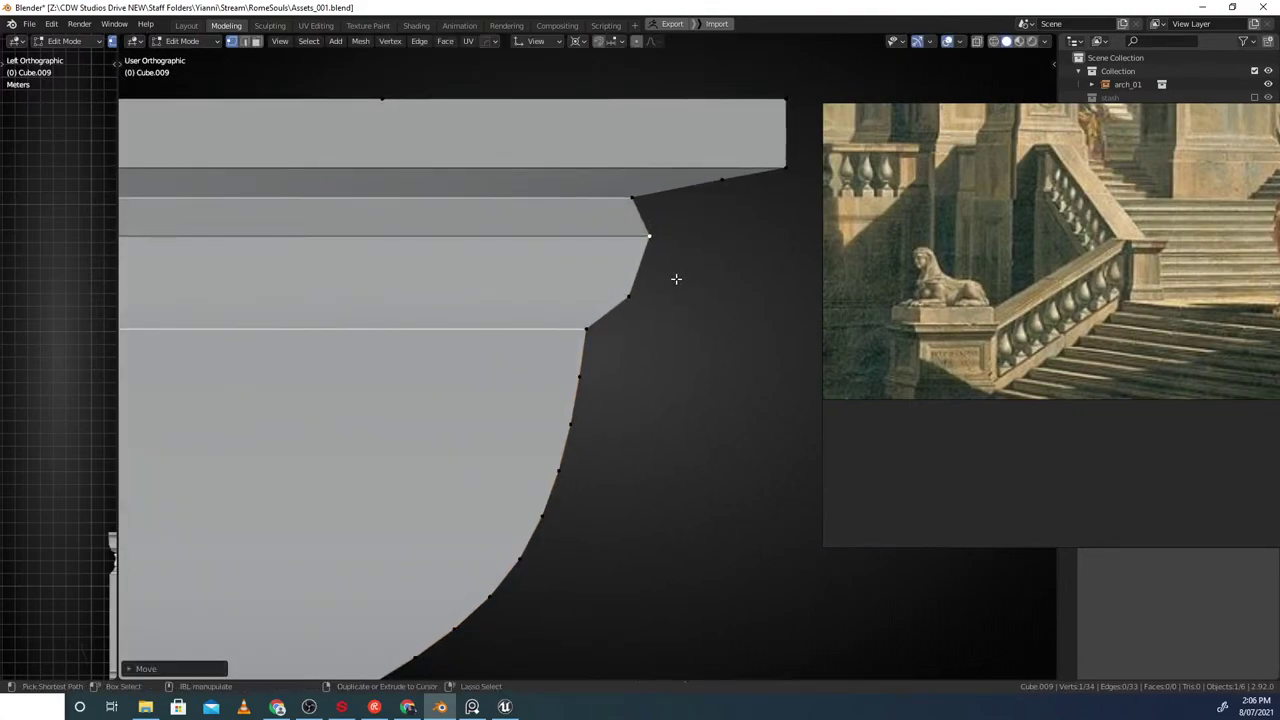
Subdivide the small upper moulding's edges and round them into a bulging curve
{"action": "right_click", "coordinate": [637, 212]}
{"action": "left_click", "coordinate": [639, 220]}
{"action": "middle_click_drag", "start_coordinate": [656, 278], "coordinate": [609, 327], "text": "shift"}
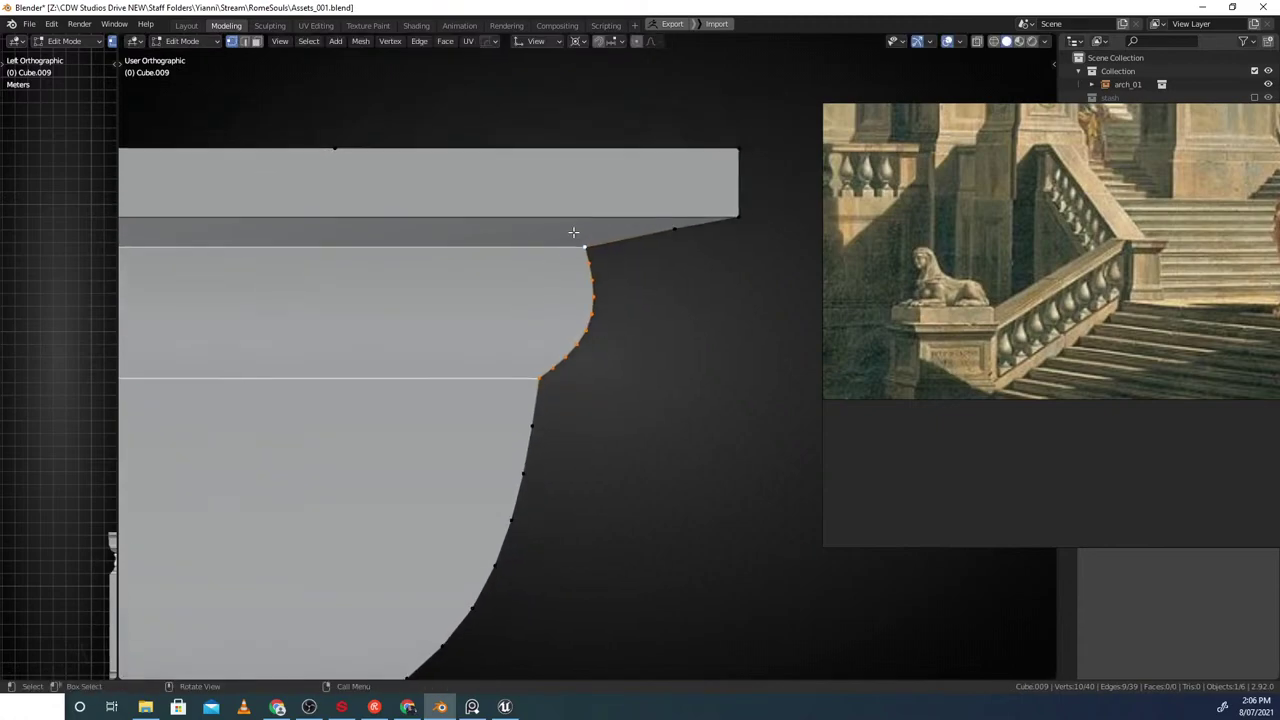
Move the middle vertex under the top slab down and inward, reshaping the overhang's underside
{"action": "key", "text": "g"}
{"action": "left_click", "coordinate": [634, 252]}
{"action": "scroll", "coordinate": [651, 274], "scroll_direction": "down", "scroll_amount": 12}
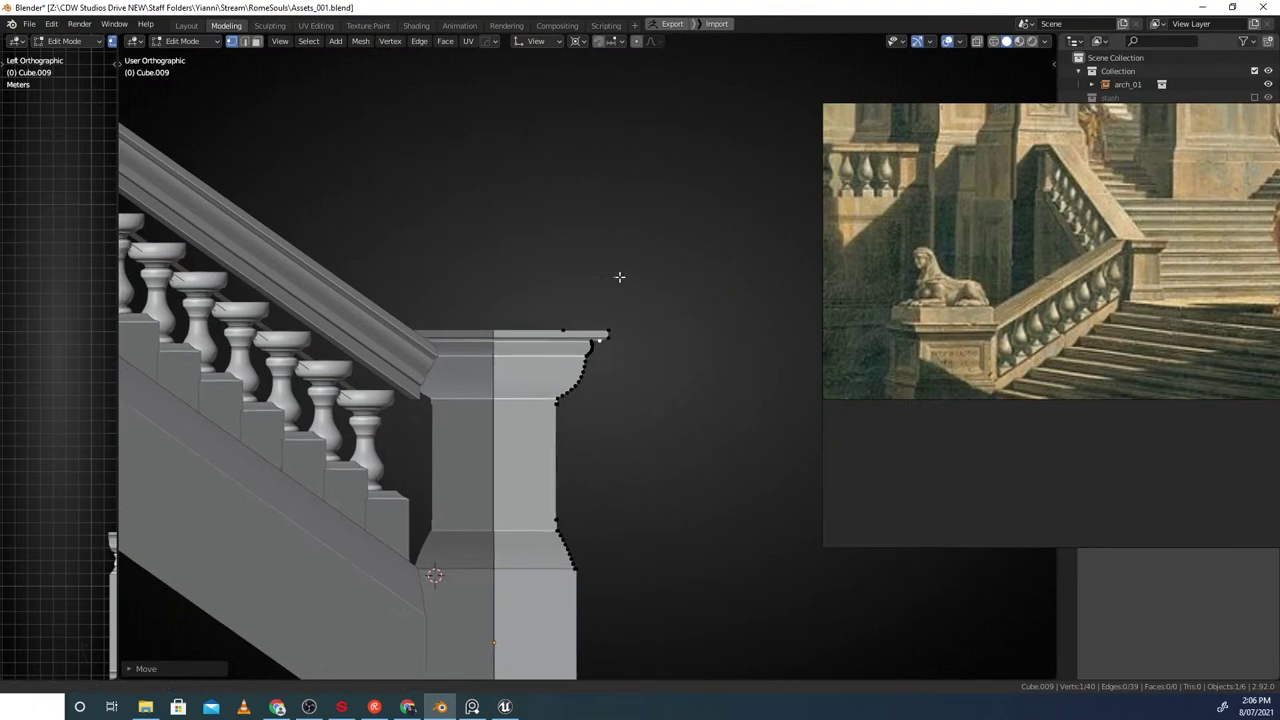
{"action": "scroll", "coordinate": [600, 320], "scroll_direction": "up", "scroll_amount": 2}
{"action": "middle_click_drag", "start_coordinate": [569, 392], "coordinate": [626, 270], "text": "shift"}
{"action": "scroll", "coordinate": [626, 269], "scroll_direction": "up", "scroll_amount": 5}
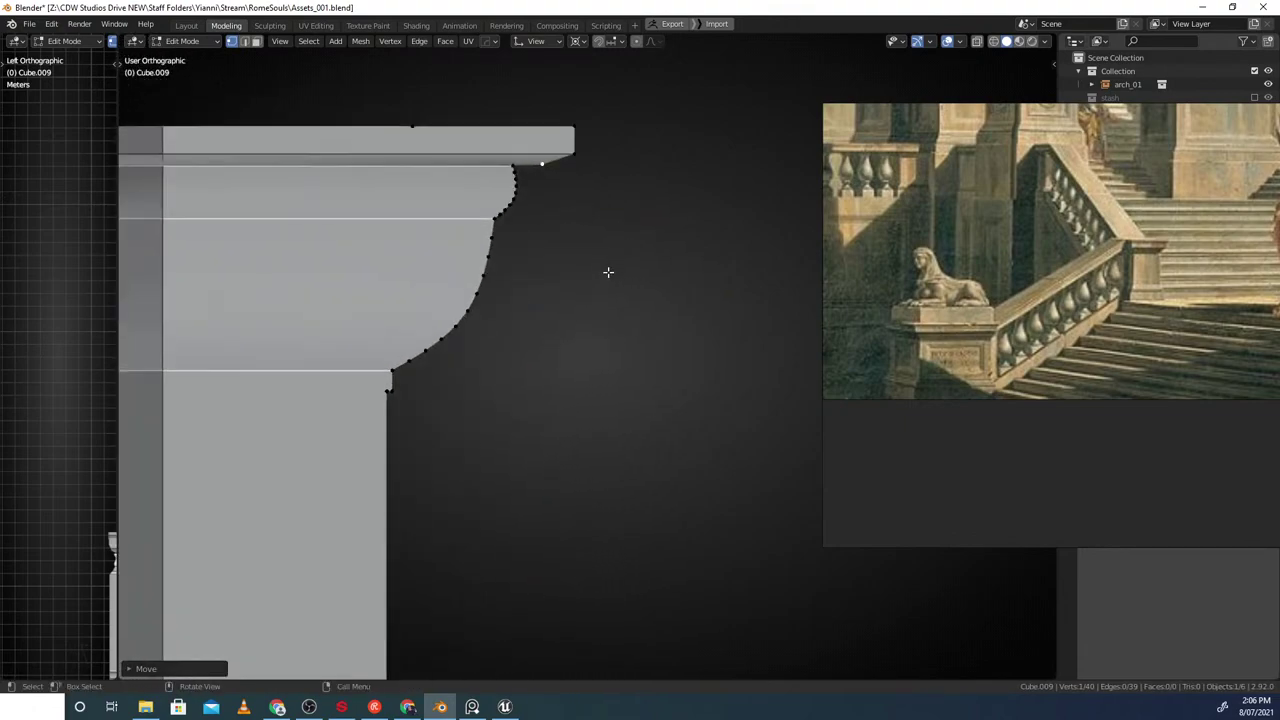
{"action": "scroll", "coordinate": [605, 326], "scroll_direction": "up", "scroll_amount": 2}
{"action": "left_click", "coordinate": [547, 266]}
{"action": "scroll", "coordinate": [583, 254], "scroll_direction": "up", "scroll_amount": 3}
{"action": "middle_click_drag", "start_coordinate": [583, 254], "coordinate": [597, 351], "text": "shift"}
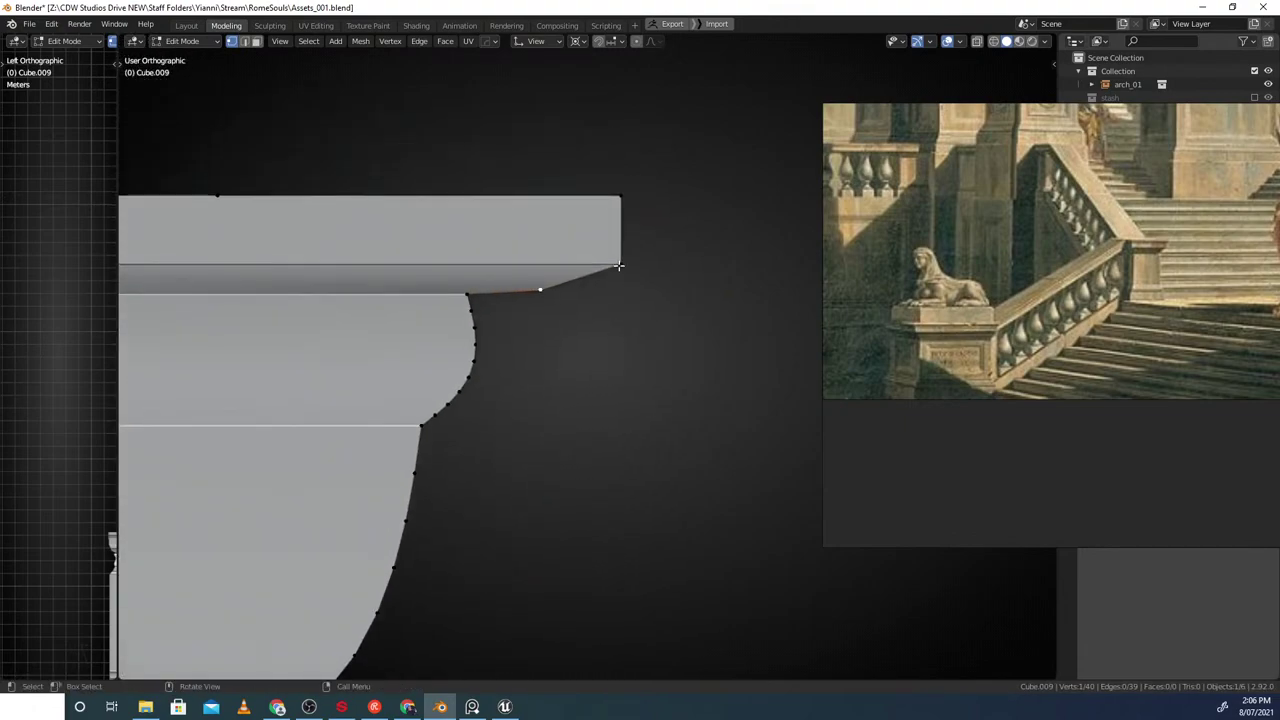
Move the top slab's two upper vertices straight up together to thicken the slab
{"action": "left_click", "coordinate": [595, 252]}
{"action": "scroll", "coordinate": [585, 258], "scroll_direction": "down", "scroll_amount": 2}
{"action": "scroll", "coordinate": [585, 258], "scroll_direction": "down", "scroll_amount": 2}
{"action": "left_click", "coordinate": [600, 277]}
{"action": "left_click", "coordinate": [448, 282], "text": "shift"}
{"action": "middle_click_drag", "start_coordinate": [384, 290], "coordinate": [420, 264], "text": "shift"}
{"action": "key", "text": "g"}
{"action": "key", "text": "y"}
{"action": "left_click", "coordinate": [534, 264]}
Raise the top slab's lower outer corner vertex vertically, deepening the slope beneath the overhang
{"action": "scroll", "coordinate": [520, 275], "scroll_direction": "up", "scroll_amount": 2}
{"action": "middle_click_drag", "start_coordinate": [668, 287], "coordinate": [663, 292], "text": "shift"}
{"action": "left_click", "coordinate": [663, 292]}
{"action": "key", "text": "g"}
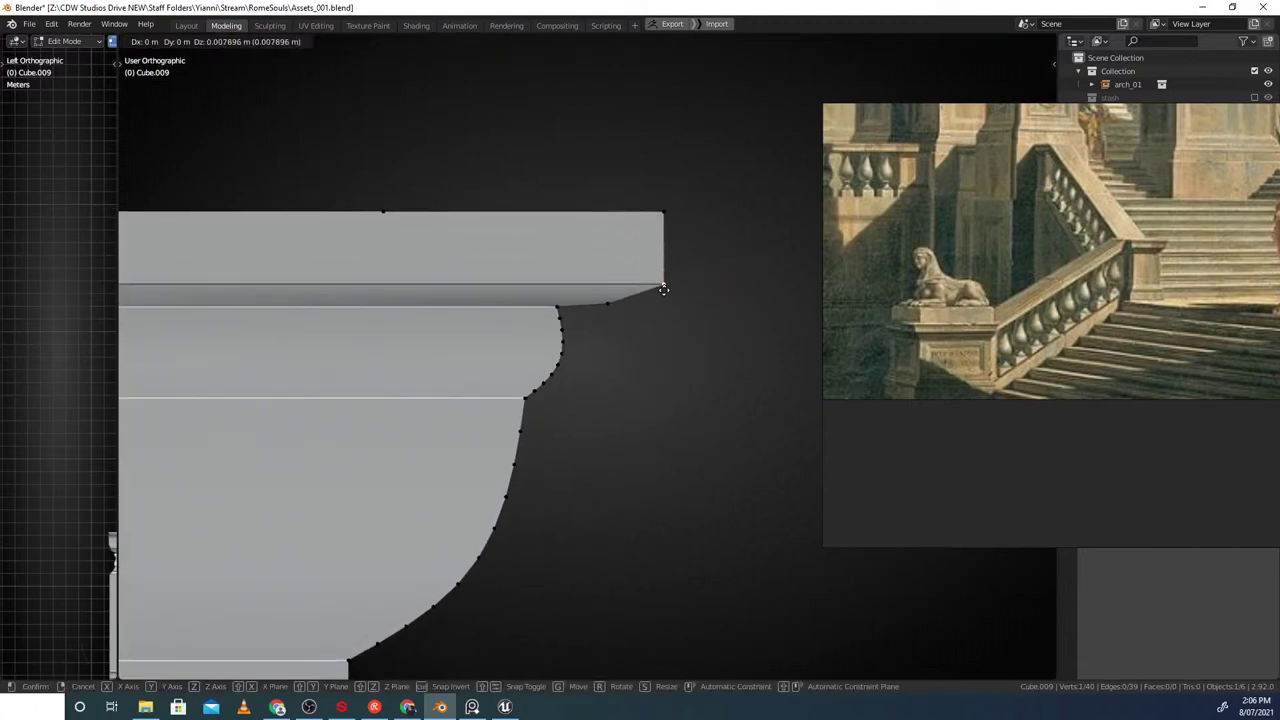
{"action": "key", "text": "y"}
{"action": "left_click", "coordinate": [663, 274]}
{"action": "scroll", "coordinate": [646, 290], "scroll_direction": "up", "scroll_amount": 1}
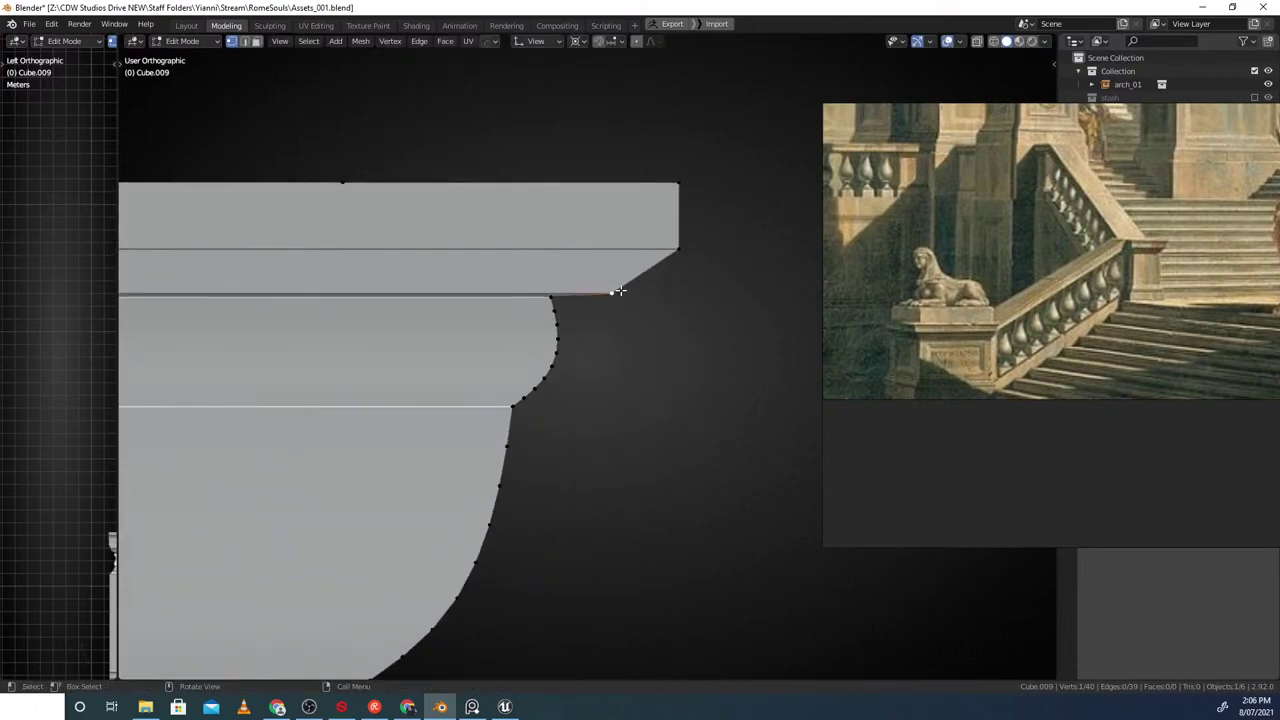
Raise the middle vertex under the slab vertically and bevel it with 6 segments into a curved underside
{"action": "left_click", "coordinate": [622, 292]}
{"action": "key", "text": "g"}
{"action": "key", "text": "y"}
{"action": "left_click", "coordinate": [615, 285]}
{"action": "scroll", "coordinate": [660, 310], "scroll_direction": "up", "scroll_amount": 2}
{"action": "key", "text": "ctrl+shift+b"}
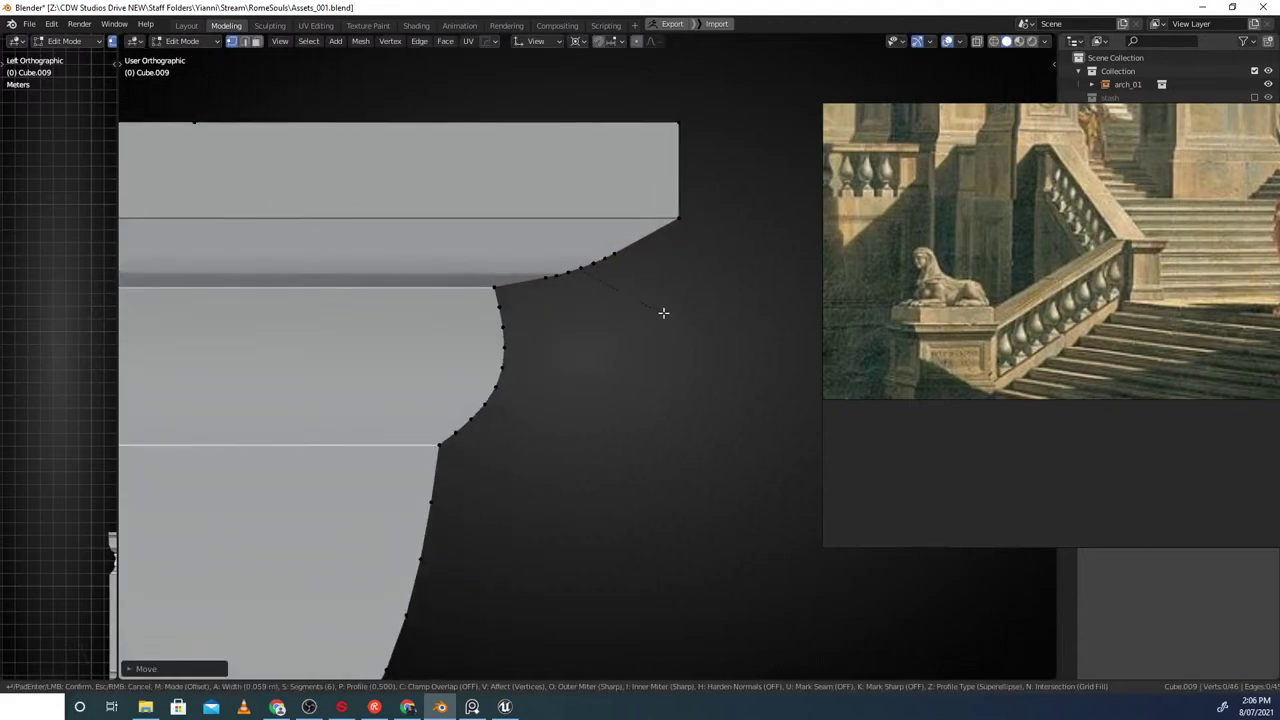
{"action": "left_click", "coordinate": [703, 314]}
Move the middle vertex of the top slab's vertical outer edge outward along X
{"action": "middle_click_drag", "start_coordinate": [684, 255], "coordinate": [643, 303], "text": "shift"}
{"action": "scroll", "coordinate": [643, 303], "scroll_direction": "up", "scroll_amount": 1}
{"action": "left_click", "coordinate": [649, 248]}
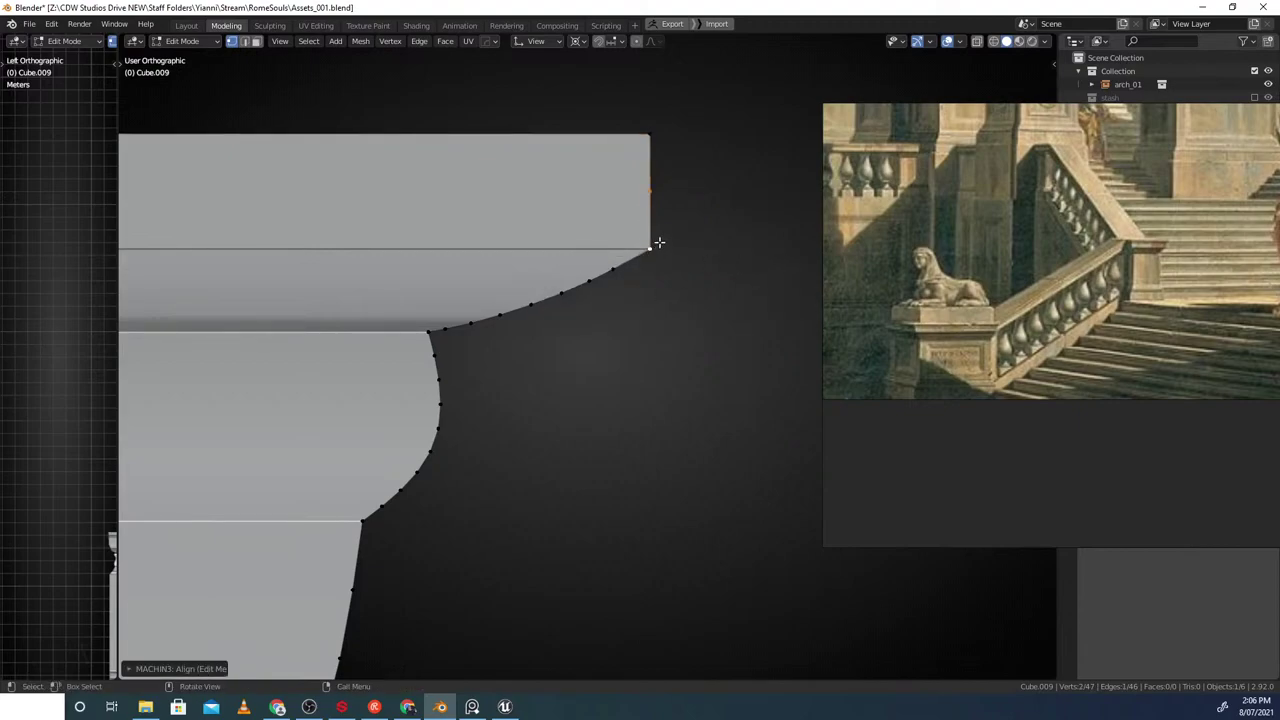
{"action": "key", "text": "g"}
{"action": "key", "text": "x"}
{"action": "left_click", "coordinate": [661, 201]}
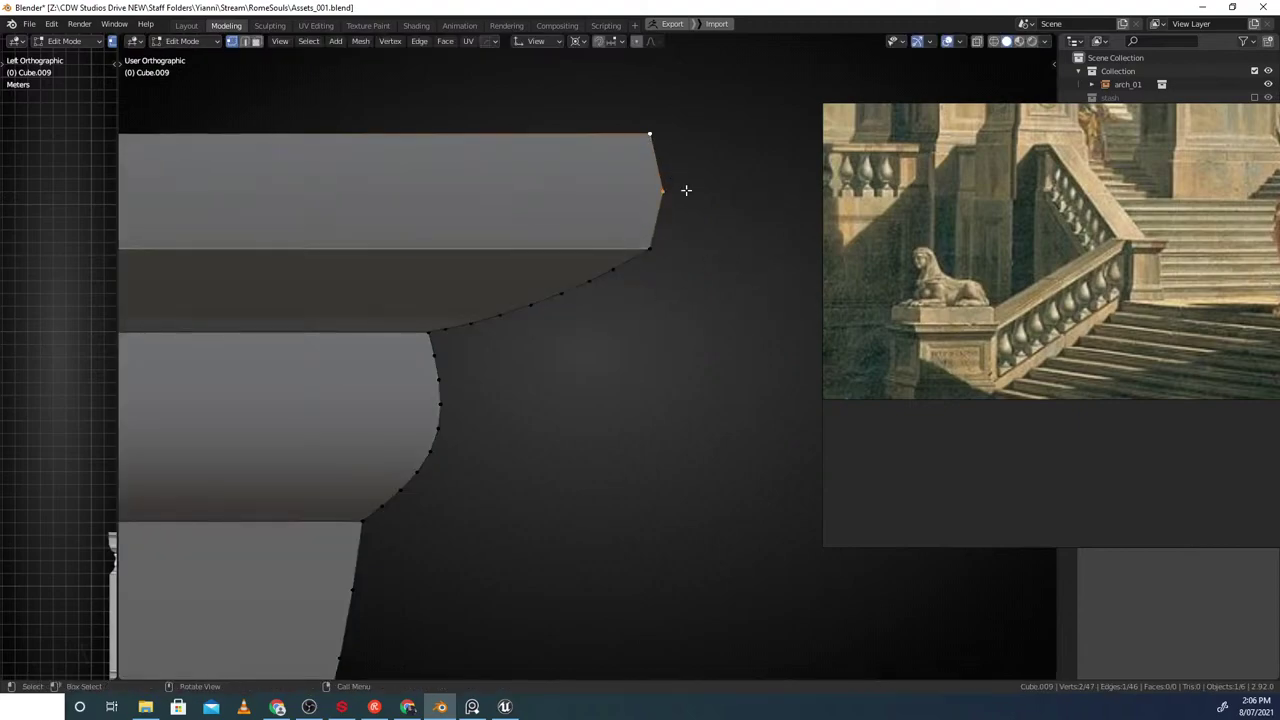
{"action": "middle_click_drag", "start_coordinate": [669, 203], "coordinate": [660, 196], "text": "shift"}
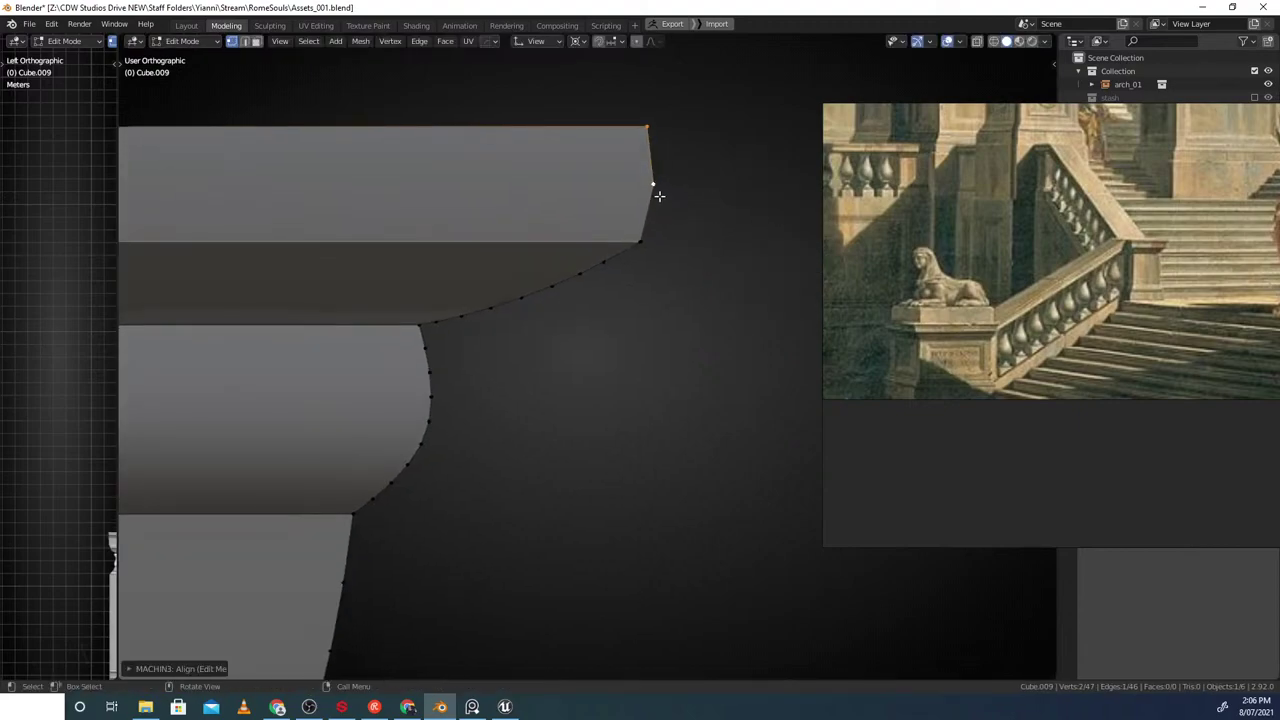
{"action": "left_click", "coordinate": [642, 175], "text": "shift"}
{"action": "key", "text": "alt+a"}
{"action": "left_click", "coordinate": [724, 198]}
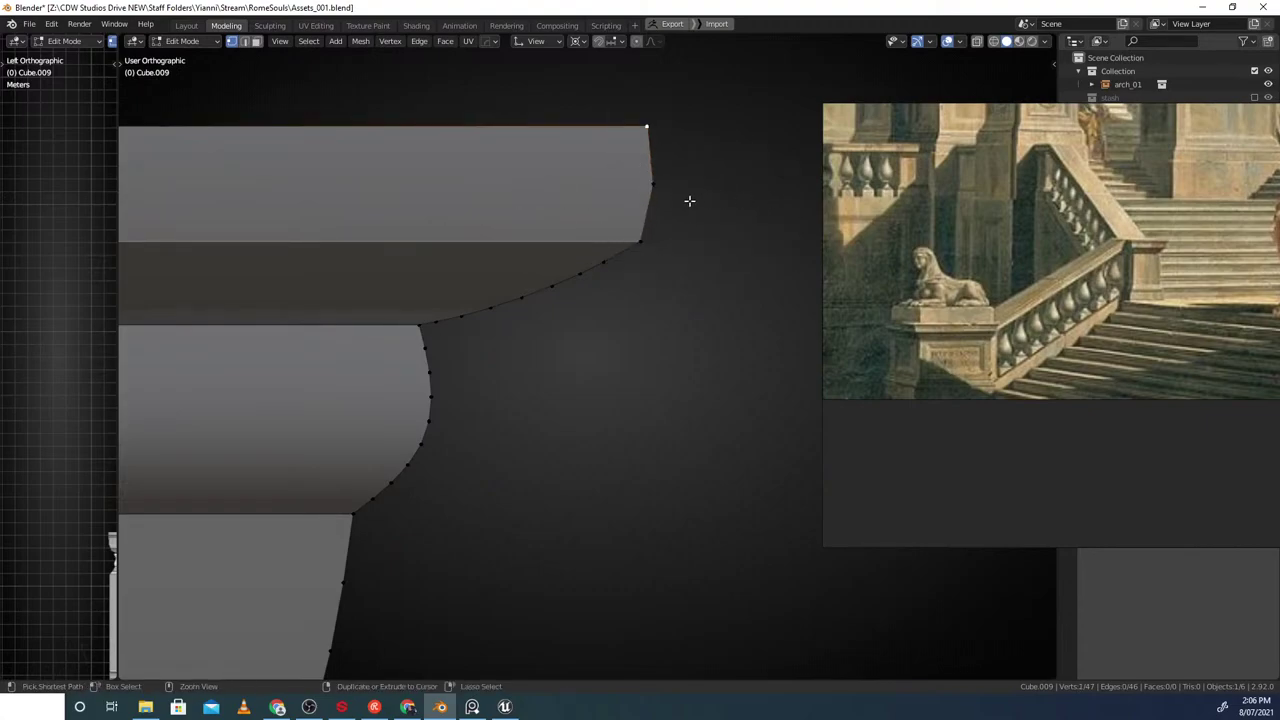
{"action": "left_click", "coordinate": [657, 184], "text": "shift"}
{"action": "key", "text": "s"}
{"action": "key", "text": "x"}
{"action": "right_click", "coordinate": [688, 174]}
Align the slab's top corner vertex with the vertex below it by scaling both to 0 along X
{"action": "left_click", "coordinate": [645, 153]}
{"action": "middle_click_drag", "start_coordinate": [689, 174], "coordinate": [672, 183], "text": "shift"}
{"action": "key", "text": "s"}
{"action": "key", "text": "x"}
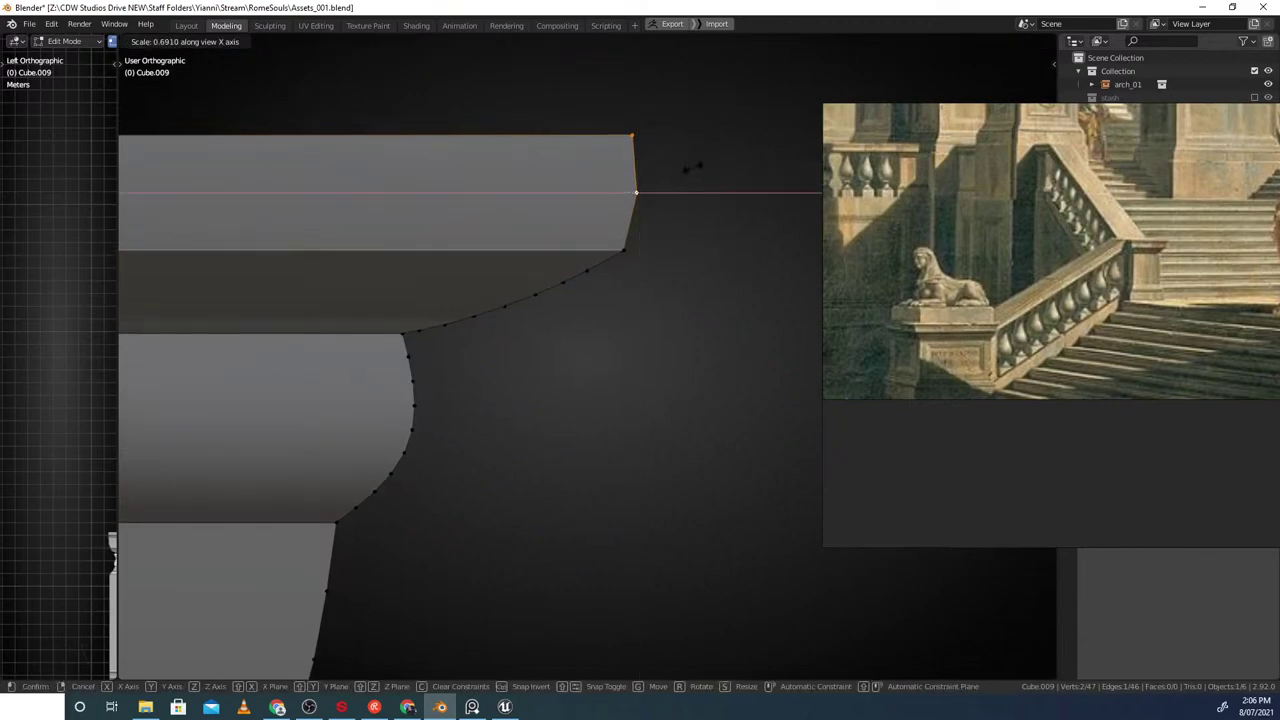
{"action": "left_click", "coordinate": [693, 168]}
{"action": "key", "text": "s"}
{"action": "key", "text": "x"}
{"action": "key", "text": "0"}
{"action": "key", "text": "Return"}
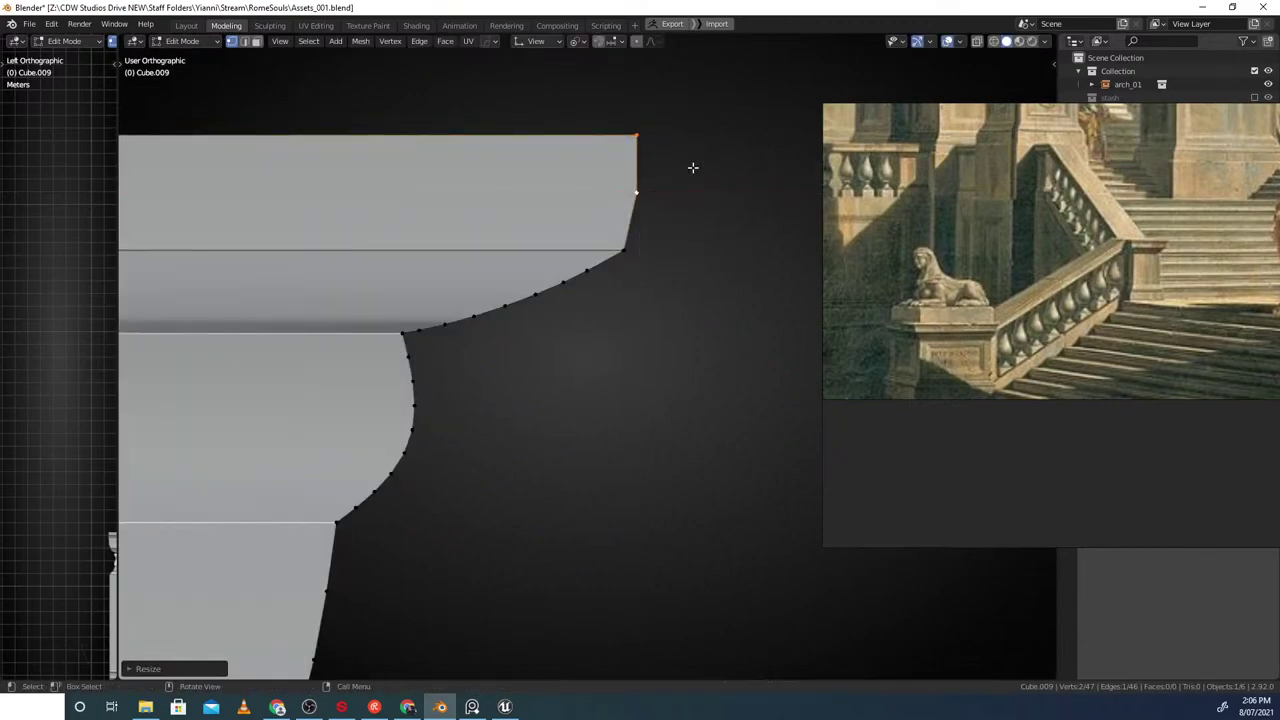
Move the middle vertex of the slab's outer edge down along Y, close to the lower corner
{"action": "scroll", "coordinate": [689, 172], "scroll_direction": "up", "scroll_amount": 2}
{"action": "key", "text": "alt+a"}
{"action": "middle_click_drag", "start_coordinate": [653, 142], "coordinate": [641, 209], "text": "shift"}
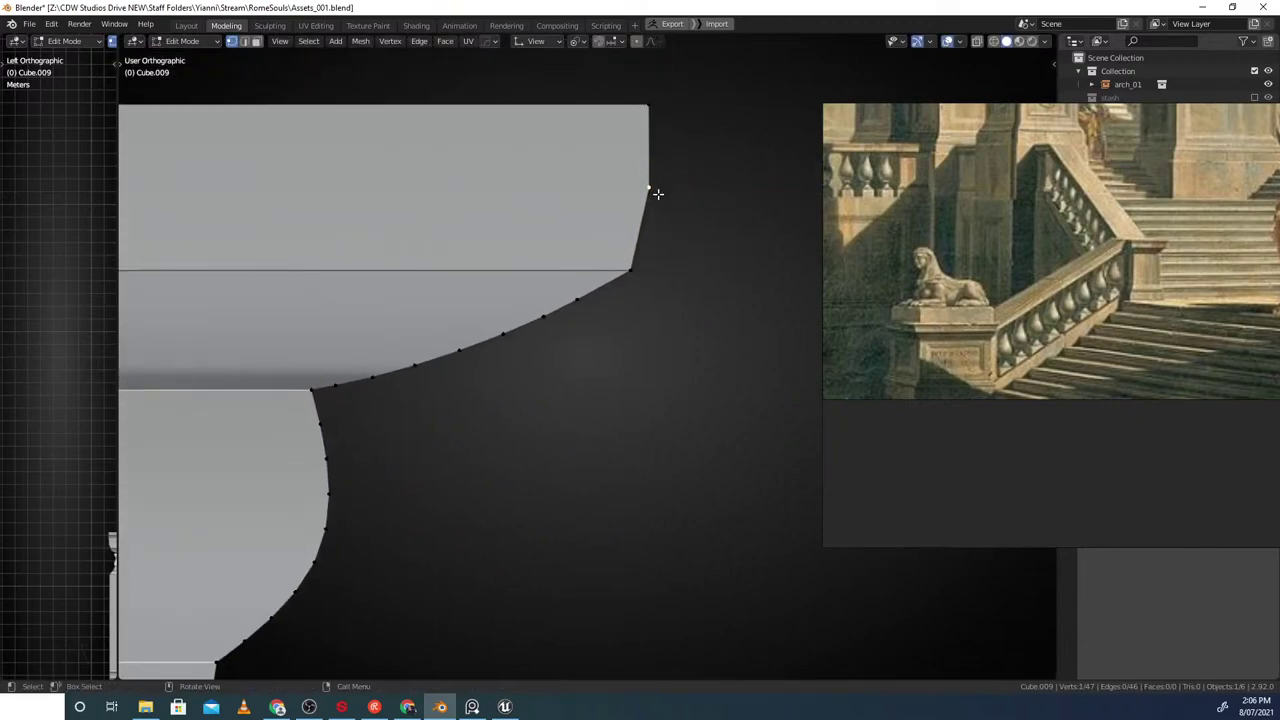
{"action": "key", "text": "g"}
{"action": "key", "text": "y"}
{"action": "left_click", "coordinate": [654, 269]}
Remove the surplus vertex just inside the slab's lower corner so the underside curve meets it directly
{"action": "scroll", "coordinate": [635, 254], "scroll_direction": "up", "scroll_amount": 2}
{"action": "middle_click_drag", "start_coordinate": [651, 268], "coordinate": [638, 242], "text": "shift"}
{"action": "left_click", "coordinate": [662, 200], "text": "shift"}
{"action": "right_click", "coordinate": [639, 243]}
{"action": "left_click", "coordinate": [642, 246]}
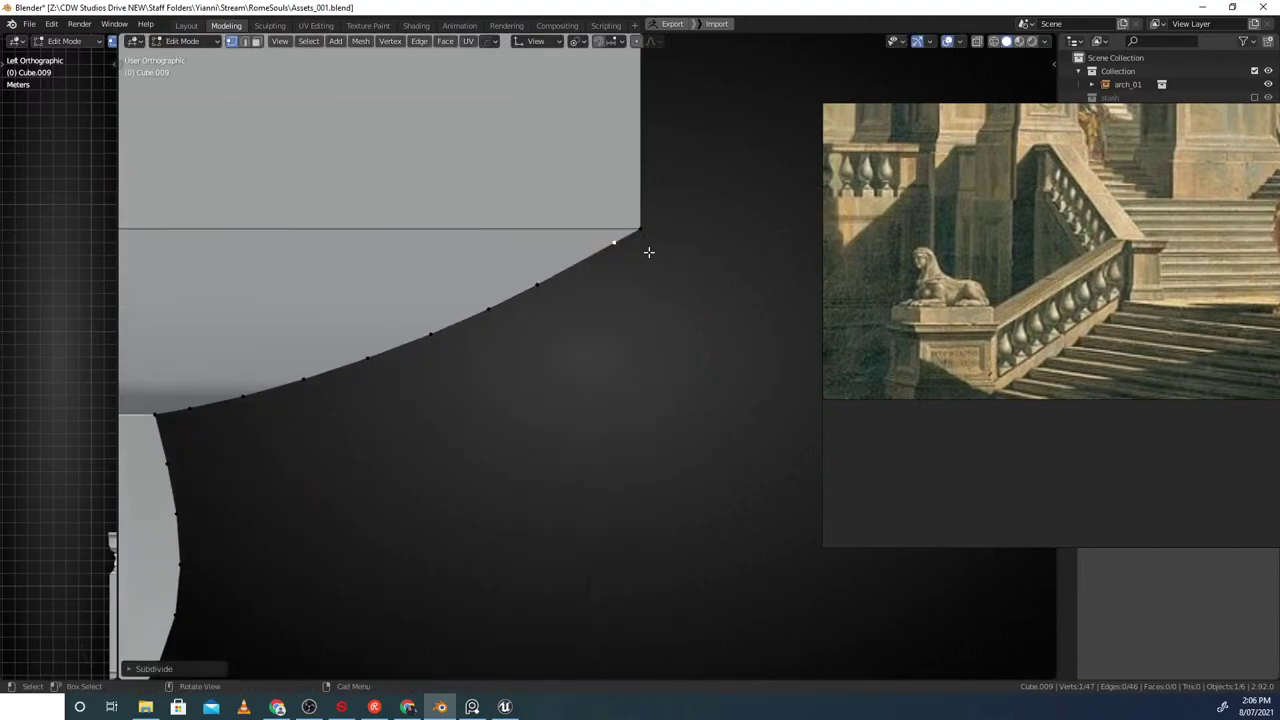
{"action": "scroll", "coordinate": [649, 252], "scroll_direction": "up", "scroll_amount": 1}
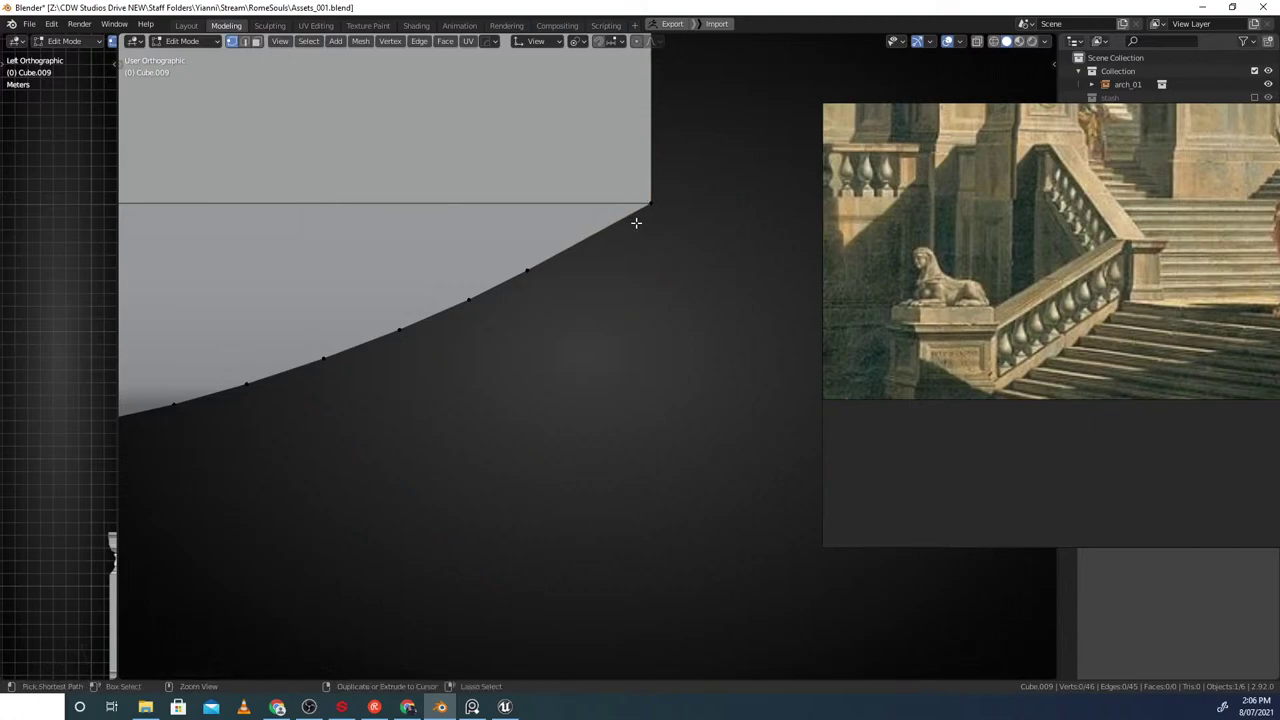
Subdivide the edge between the slab's lower corner and the underside curve, and reposition the added vertices to form a notch
{"action": "left_click", "coordinate": [523, 268], "text": "shift"}
{"action": "right_click", "coordinate": [548, 271]}
{"action": "left_click", "coordinate": [550, 285]}
{"action": "left_click", "coordinate": [590, 238]}
{"action": "middle_click_drag", "start_coordinate": [640, 204], "coordinate": [614, 295], "text": "shift"}
{"action": "scroll", "coordinate": [632, 245], "scroll_direction": "up", "scroll_amount": 1}
{"action": "left_click", "coordinate": [619, 238]}
{"action": "key", "text": "alt+a"}
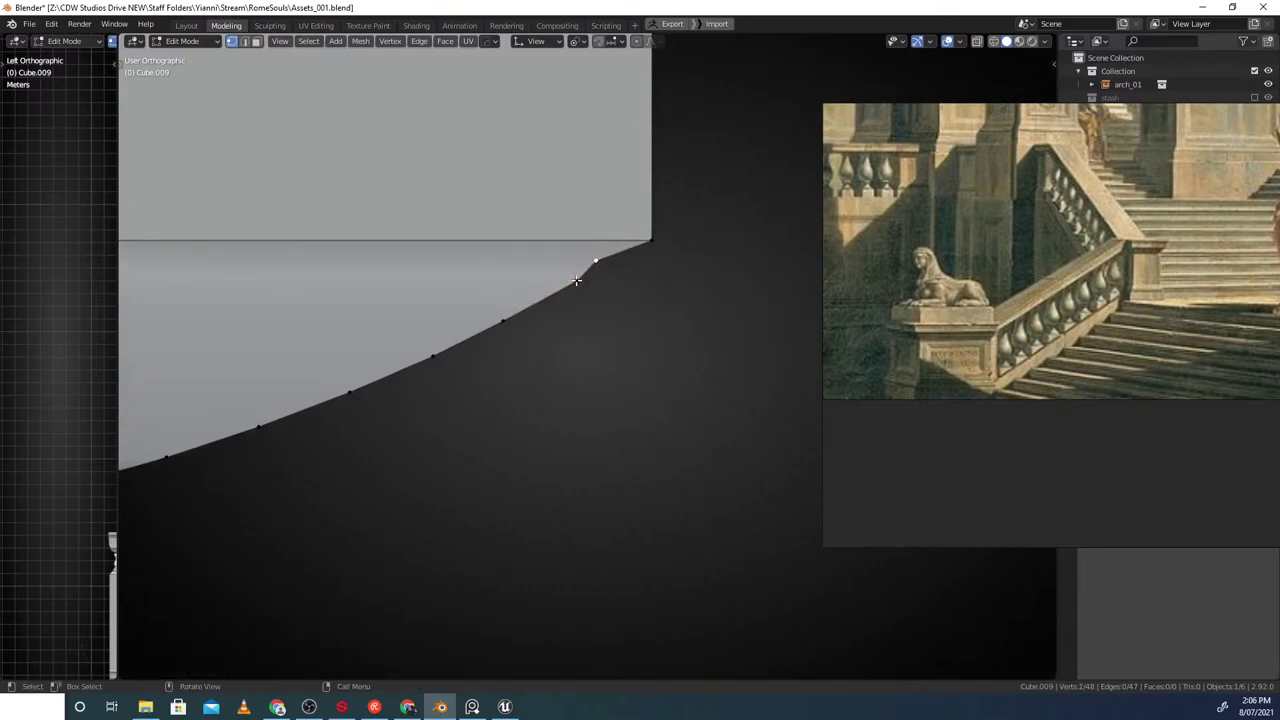
Align the notch's two vertices vertically by scaling them to 0 along X, and move the upper one along Y
{"action": "key", "text": "s"}
{"action": "key", "text": "x"}
{"action": "key", "text": "0"}
{"action": "left_click", "coordinate": [654, 256]}
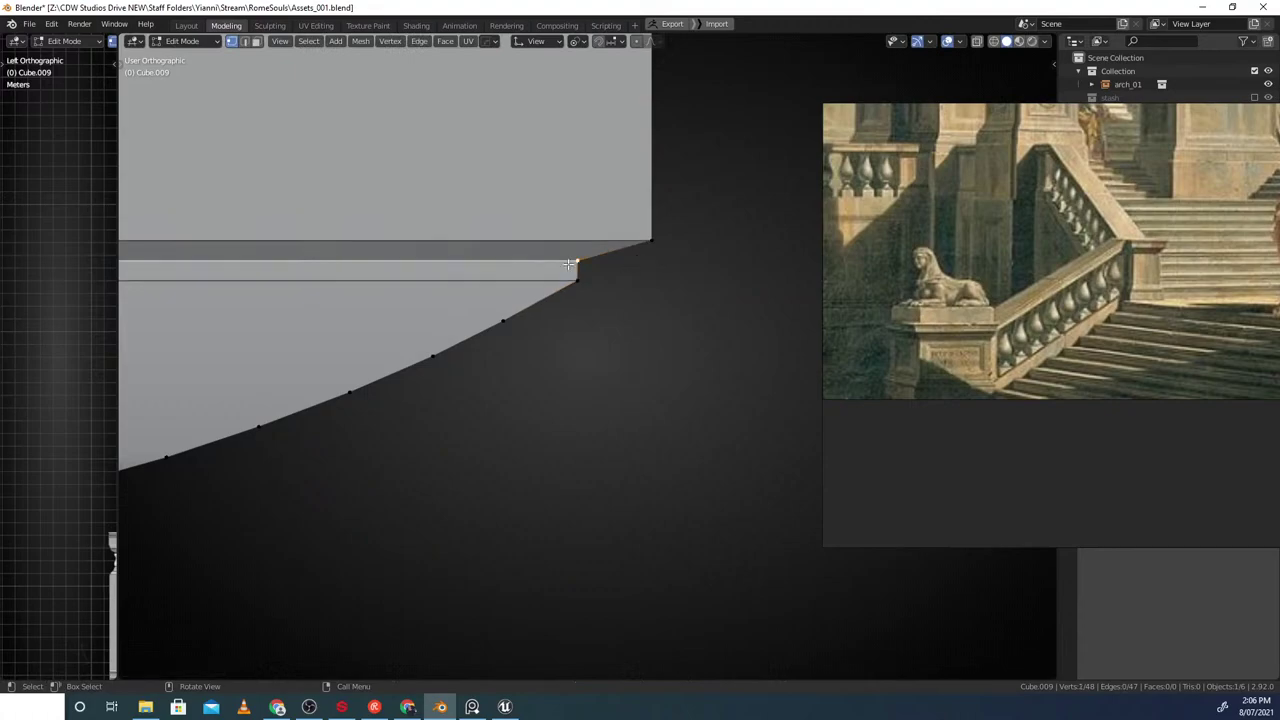
{"action": "key", "text": "g"}
{"action": "key", "text": "y"}
{"action": "left_click", "coordinate": [599, 262]}
{"action": "scroll", "coordinate": [599, 270], "scroll_direction": "down", "scroll_amount": 13}
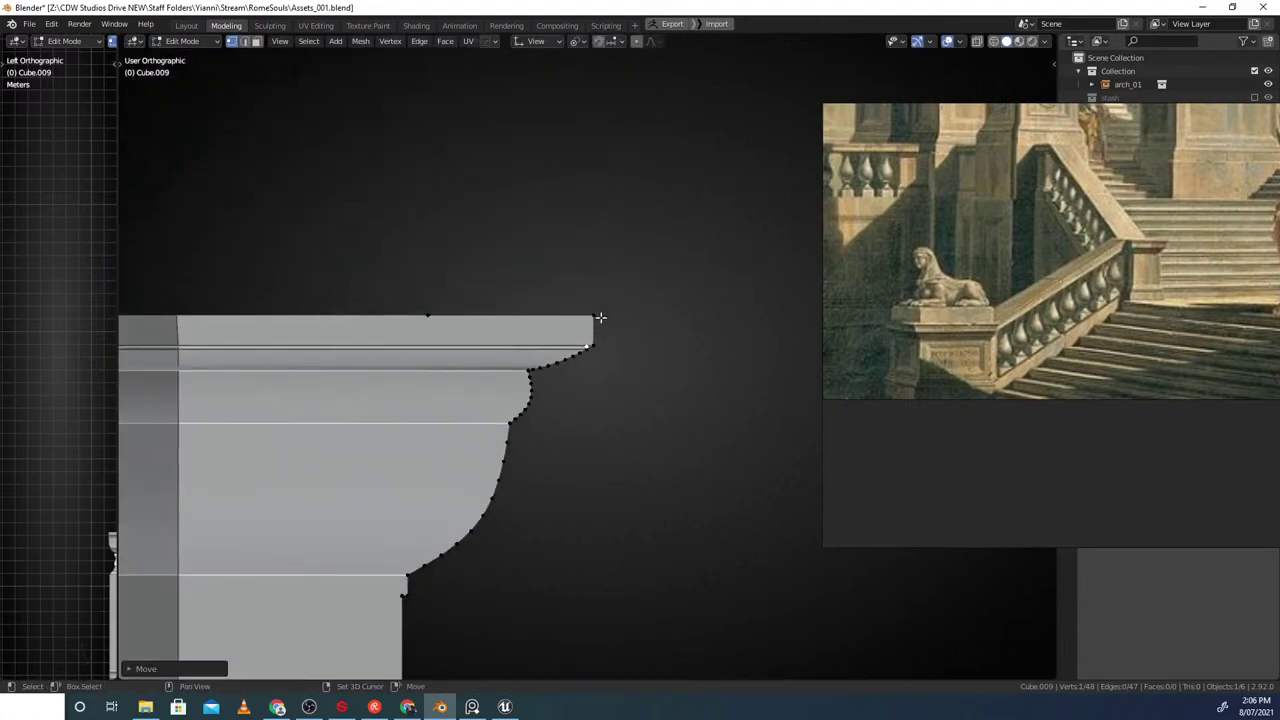
{"action": "middle_click_drag", "start_coordinate": [598, 317], "coordinate": [612, 239], "text": "shift"}
{"action": "scroll", "coordinate": [609, 204], "scroll_direction": "down", "scroll_amount": 7}
Leave Edit Mode and flip the normals in the pedestal's Screw modifier
{"action": "key", "text": "Tab"}
{"action": "left_click", "coordinate": [616, 290]}
{"action": "middle_click_drag", "start_coordinate": [616, 290], "coordinate": [531, 330]}
{"action": "scroll", "coordinate": [533, 332], "scroll_direction": "down", "scroll_amount": 10}
{"action": "left_click", "coordinate": [556, 372]}
{"action": "mouse_move", "coordinate": [556, 372]}
{"action": "middle_mouse_down"}
{"action": "mouse_move", "coordinate": [499, 353]}
{"action": "mouse_move", "coordinate": [541, 320]}
{"action": "mouse_move", "coordinate": [584, 333]}
{"action": "mouse_move", "coordinate": [581, 360]}
{"action": "mouse_move", "coordinate": [558, 306]}
{"action": "mouse_move", "coordinate": [552, 362]}
{"action": "mouse_move", "coordinate": [567, 388]}
{"action": "middle_mouse_up"}
{"action": "scroll", "coordinate": [541, 320], "scroll_direction": "down", "scroll_amount": 1}
{"action": "key", "text": "f"}
{"action": "scroll", "coordinate": [581, 360], "scroll_direction": "down", "scroll_amount": 2}
{"action": "scroll", "coordinate": [582, 364], "scroll_direction": "down", "scroll_amount": 3}
{"action": "right_click_drag", "start_coordinate": [977, 299], "coordinate": [278, 303]}
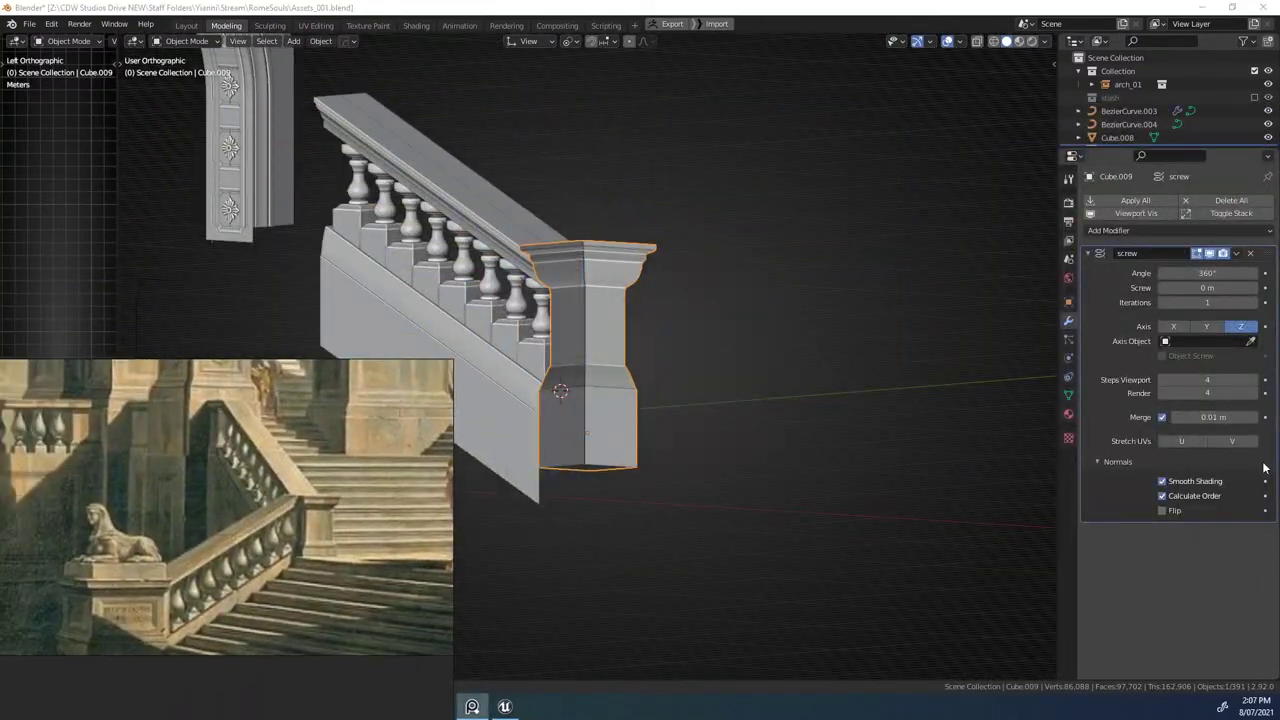
{"action": "left_click", "coordinate": [1162, 510]}
Reopen the pedestal profile for editing and move its top inner vertex along X
{"action": "mouse_move", "coordinate": [780, 410]}
{"action": "middle_mouse_down"}
{"action": "mouse_move", "coordinate": [758, 379]}
{"action": "mouse_move", "coordinate": [760, 347]}
{"action": "mouse_move", "coordinate": [582, 360]}
{"action": "mouse_move", "coordinate": [705, 380]}
{"action": "mouse_move", "coordinate": [742, 295]}
{"action": "mouse_move", "coordinate": [336, 300]}
{"action": "middle_mouse_up"}
{"action": "key", "text": "Tab"}
{"action": "middle_click_drag", "start_coordinate": [592, 222], "coordinate": [632, 90]}
{"action": "left_click", "coordinate": [575, 178]}
{"action": "key", "text": "g"}
{"action": "key", "text": "x"}
{"action": "left_click", "coordinate": [685, 234]}
Extrude the profile's top inner vertex along X toward the centre to cap the pedestal, and return to Object Mode
{"action": "middle_click_drag", "start_coordinate": [628, 310], "coordinate": [623, 173], "text": "shift"}
{"action": "scroll", "coordinate": [630, 230], "scroll_direction": "up", "scroll_amount": 2}
{"action": "middle_click_drag", "start_coordinate": [624, 270], "coordinate": [695, 188]}
{"action": "left_click", "coordinate": [656, 264]}
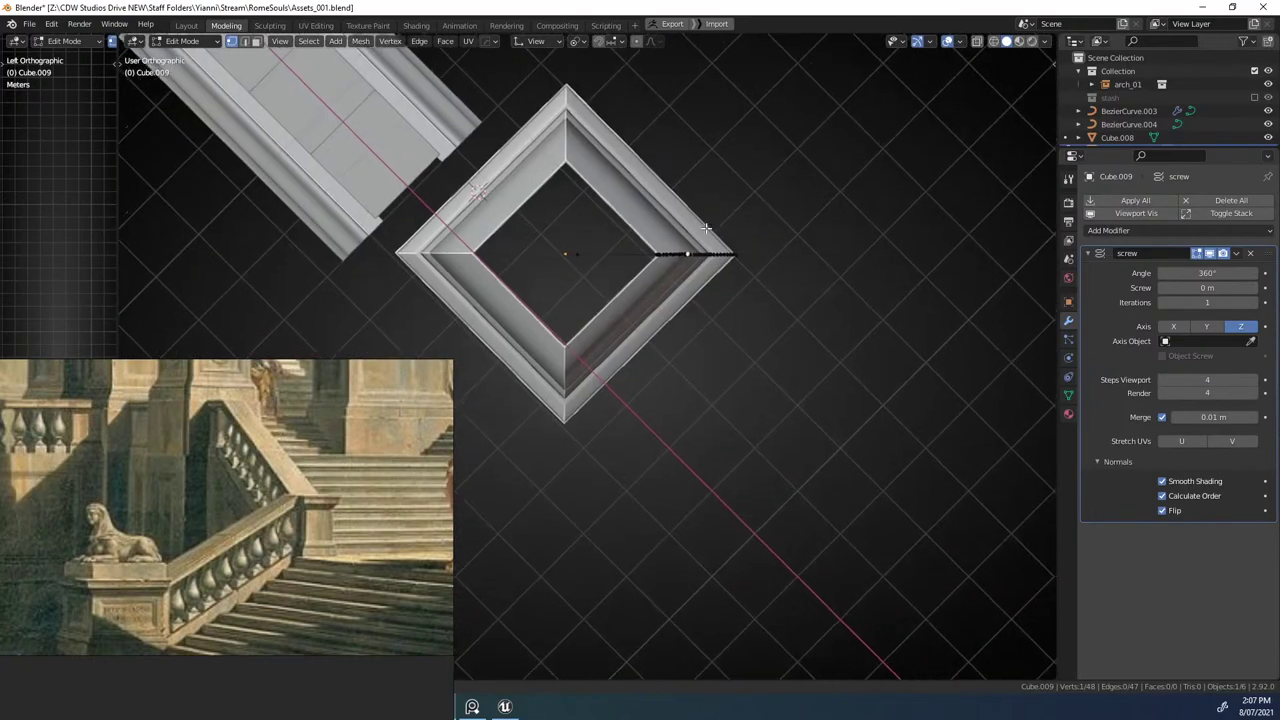
{"action": "key", "text": "e"}
{"action": "key", "text": "x"}
{"action": "middle_click_drag", "start_coordinate": [611, 235], "coordinate": [670, 255]}
{"action": "scroll", "coordinate": [634, 346], "scroll_direction": "down", "scroll_amount": 4}
{"action": "scroll", "coordinate": [597, 354], "scroll_direction": "up", "scroll_amount": 3}
{"action": "key", "text": "Tab"}
{"action": "middle_click_drag", "start_coordinate": [672, 147], "coordinate": [622, 226], "text": "shift"}
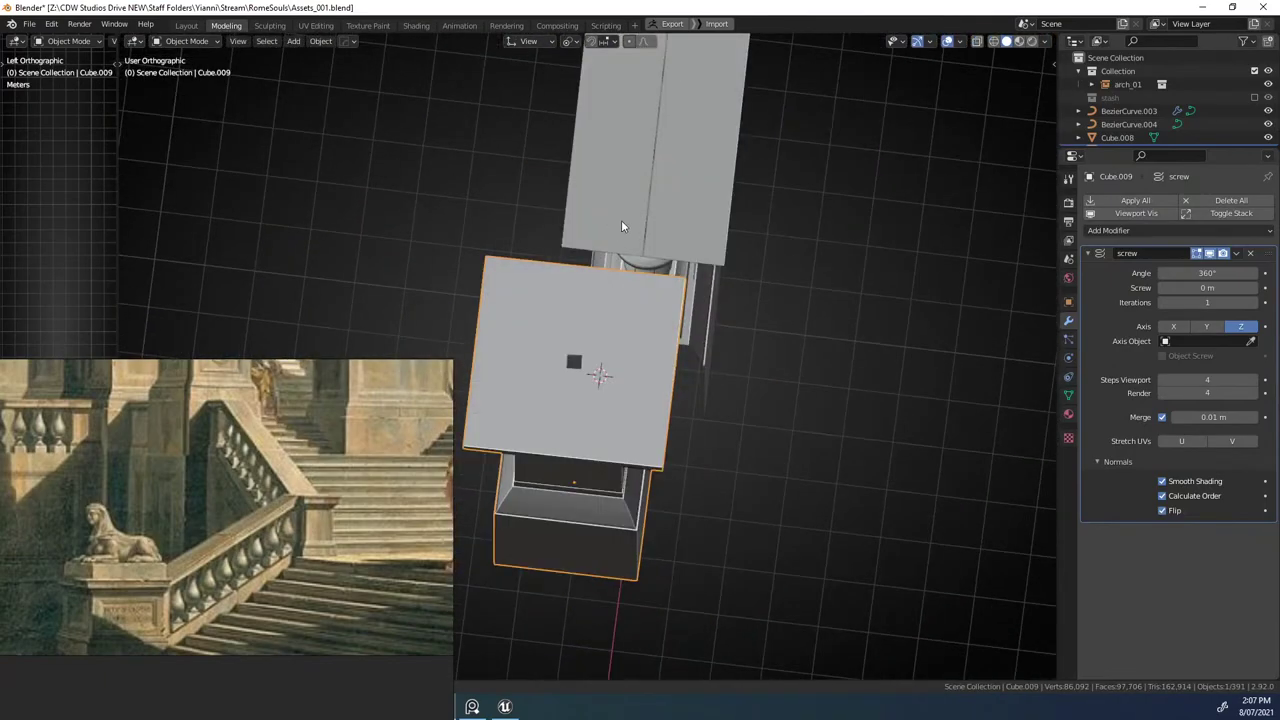
Shift the painted reference for a closer view of the stairs, and open the stair railing group for editing
{"action": "middle_click_drag", "start_coordinate": [650, 325], "coordinate": [648, 363]}
{"action": "scroll", "coordinate": [274, 482], "scroll_direction": "up", "scroll_amount": 4}
{"action": "right_click_drag", "start_coordinate": [265, 555], "coordinate": [120, 505]}
{"action": "middle_click_drag", "start_coordinate": [657, 452], "coordinate": [632, 334]}
{"action": "scroll", "coordinate": [617, 256], "scroll_direction": "down", "scroll_amount": 2}
{"action": "left_click", "coordinate": [622, 300]}
{"action": "left_click", "coordinate": [585, 307]}
{"action": "left_click", "coordinate": [593, 264]}
{"action": "middle_click_drag", "start_coordinate": [593, 264], "coordinate": [636, 313]}
{"action": "key", "text": "ctrl+g"}
{"action": "left_click", "coordinate": [646, 276]}
Change the pivot point and scale the selected end of the railing along X
{"action": "left_click", "coordinate": [478, 290]}
{"action": "scroll", "coordinate": [636, 313], "scroll_direction": "up", "scroll_amount": 1}
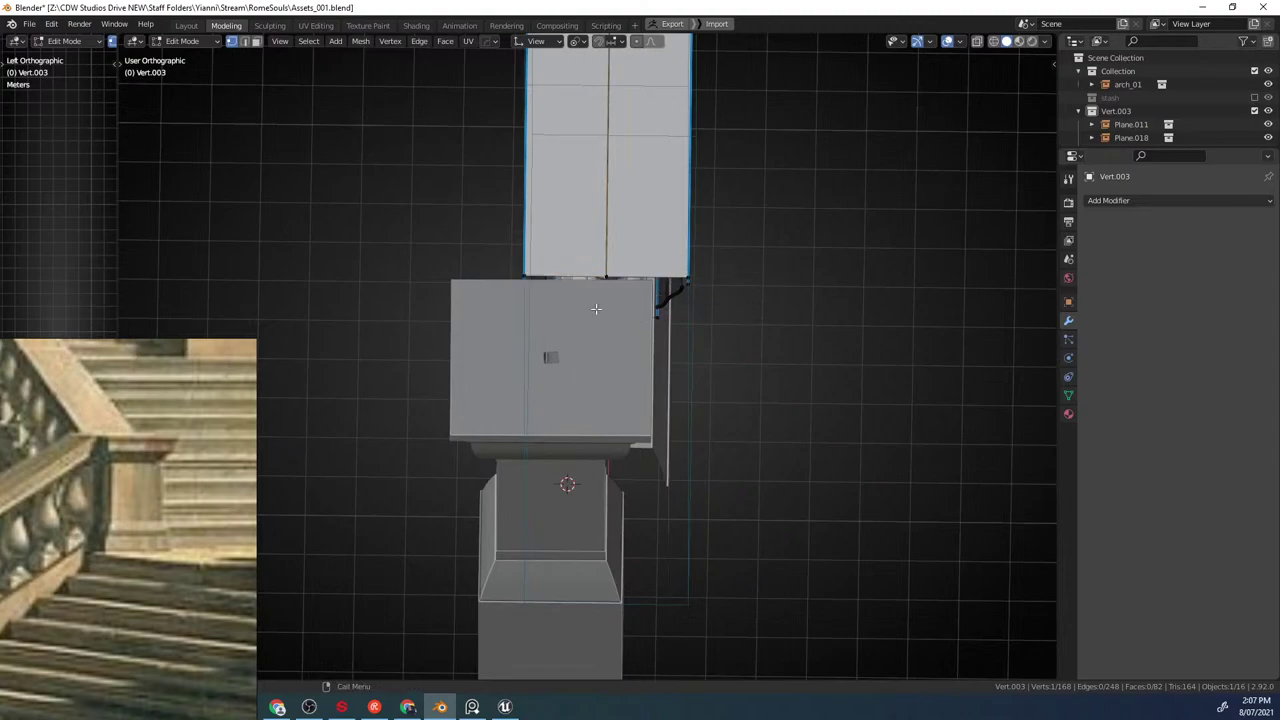
{"action": "key", "text": "Tab"}
{"action": "scroll", "coordinate": [521, 208], "scroll_direction": "down", "scroll_amount": 3}
{"action": "middle_click_drag", "start_coordinate": [521, 208], "coordinate": [600, 312]}
{"action": "middle_click_drag", "start_coordinate": [628, 300], "coordinate": [620, 457], "text": "shift"}
{"action": "middle_click_drag", "start_coordinate": [580, 344], "coordinate": [634, 70], "text": "shift"}
{"action": "left_click", "coordinate": [630, 421]}
{"action": "middle_click_drag", "start_coordinate": [640, 405], "coordinate": [571, 377], "text": "shift"}
{"action": "key", "text": "period"}
{"action": "left_click", "coordinate": [631, 375]}
{"action": "key", "text": "period"}
{"action": "left_click", "coordinate": [732, 331]}
{"action": "key", "text": "s"}
{"action": "key", "text": "x"}
{"action": "middle_click_drag", "start_coordinate": [732, 330], "coordinate": [565, 122], "text": "shift"}
{"action": "key", "text": "Return"}
{"action": "left_click", "coordinate": [758, 292]}
Select the pedestal, switch the transform orientation to Local, and move it along local X against the railing's lower end
{"action": "left_click", "coordinate": [517, 426]}
{"action": "middle_click_drag", "start_coordinate": [517, 426], "coordinate": [637, 320]}
{"action": "middle_click_drag", "start_coordinate": [637, 320], "coordinate": [520, 325]}
{"action": "middle_click_drag", "start_coordinate": [614, 340], "coordinate": [766, 392]}
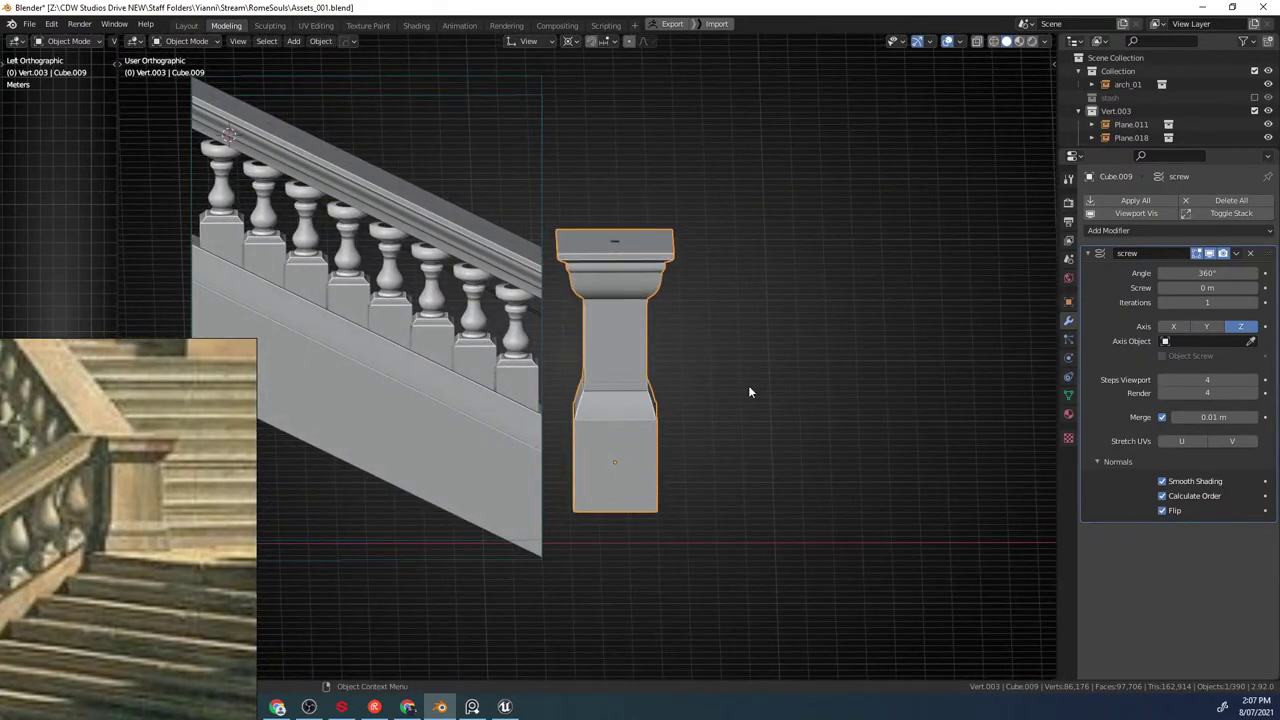
{"action": "key", "text": "comma"}
{"action": "left_click", "coordinate": [837, 388]}
{"action": "scroll", "coordinate": [750, 364], "scroll_direction": "up", "scroll_amount": 2}
{"action": "middle_click_drag", "start_coordinate": [837, 388], "coordinate": [706, 338], "text": "alt"}
{"action": "key", "text": "g"}
{"action": "key", "text": "x"}
{"action": "key", "text": "g"}
{"action": "key", "text": "z"}
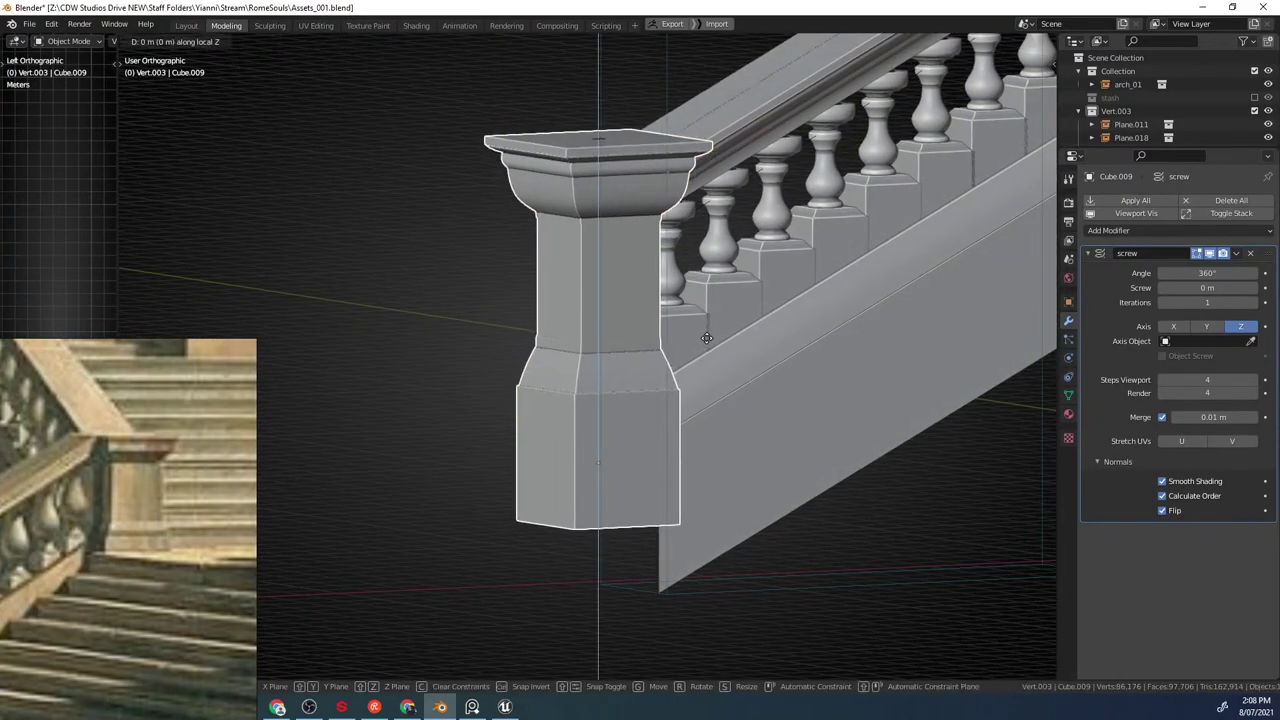
Add the pedestal to the group with the Group Pro command
{"action": "scroll", "coordinate": [617, 325], "scroll_direction": "down", "scroll_amount": 3}
{"action": "middle_click_drag", "start_coordinate": [617, 325], "coordinate": [622, 357]}
{"action": "key", "text": "ctrl+g"}
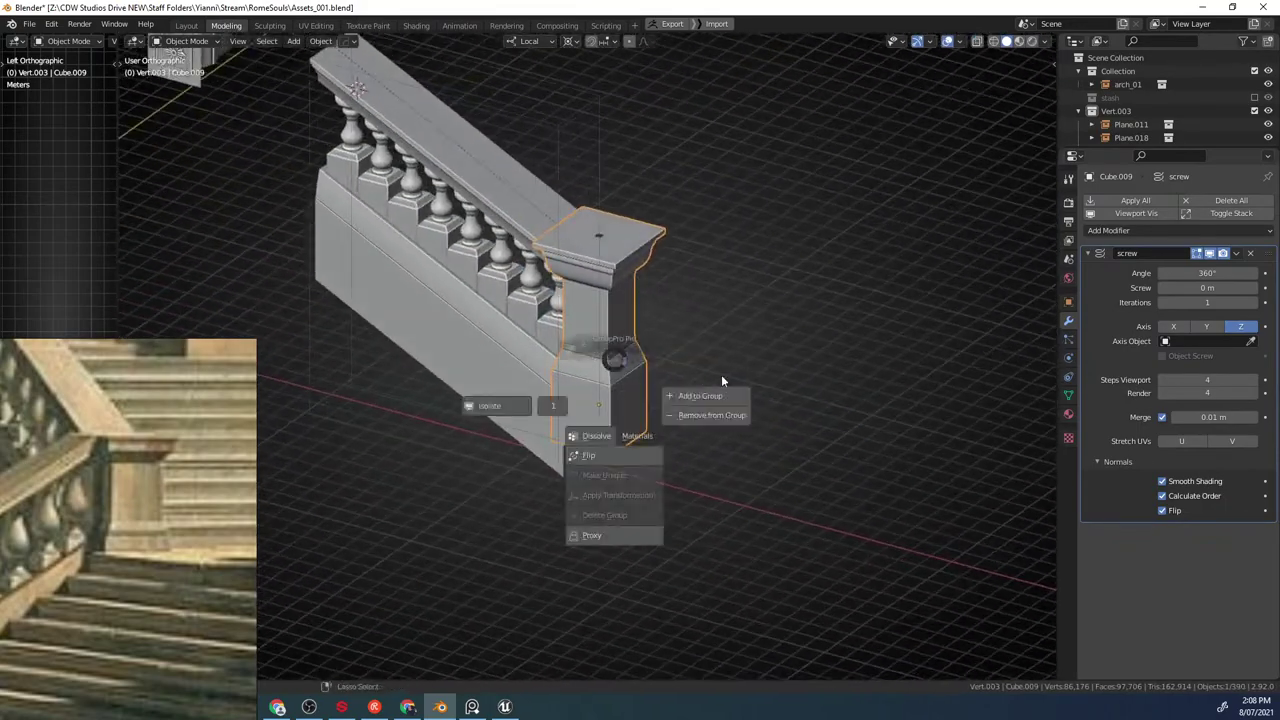
{"action": "left_click", "coordinate": [712, 396]}
{"action": "left_click", "coordinate": [638, 309]}
{"action": "middle_click_drag", "start_coordinate": [639, 311], "coordinate": [669, 326]}
Create a separate group from the pedestal, name it Bannister_01, and save the file
{"action": "key", "text": "ctrl+g"}
{"action": "left_click", "coordinate": [670, 260]}
{"action": "middle_click_drag", "start_coordinate": [668, 272], "coordinate": [666, 304]}
{"action": "key", "text": "F2"}
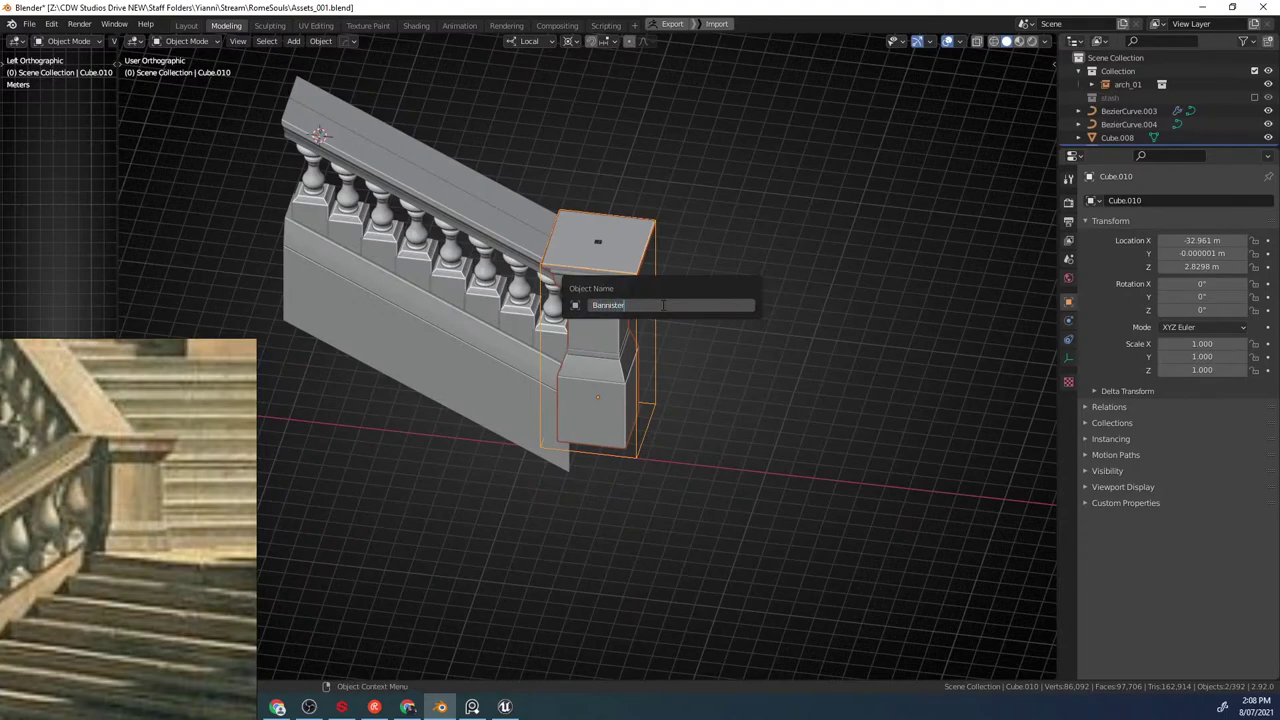
{"action": "type", "text": "Bannister_01"}
{"action": "key", "text": "Return"}
{"action": "key", "text": "n"}
{"action": "key", "text": "n"}
{"action": "mouse_move", "coordinate": [691, 297]}
{"action": "middle_mouse_down"}
{"action": "mouse_move", "coordinate": [734, 286]}
{"action": "mouse_move", "coordinate": [701, 294]}
{"action": "middle_mouse_up"}
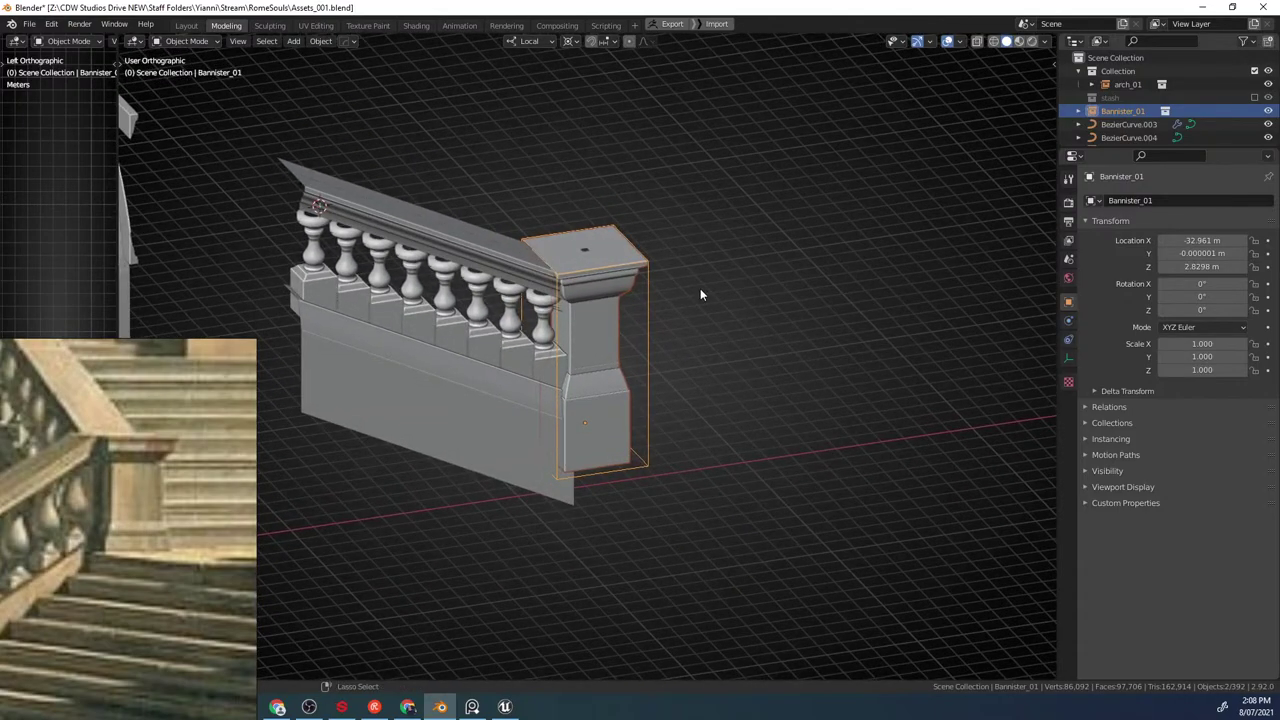
{"action": "key", "text": "ctrl+s"}
Switch to Unreal and start an asset import into the _RomeSouls Meshes folder
{"action": "scroll", "coordinate": [623, 438], "scroll_direction": "up", "scroll_amount": 1}
{"action": "scroll", "coordinate": [623, 437], "scroll_direction": "up", "scroll_amount": 2}
{"action": "middle_click_drag", "start_coordinate": [623, 437], "coordinate": [574, 404]}
{"action": "left_click", "coordinate": [505, 707]}
{"action": "right_click_drag", "start_coordinate": [144, 543], "coordinate": [0, 545]}
{"action": "double_click", "coordinate": [184, 442]}
{"action": "left_click", "coordinate": [40, 380]}
{"action": "left_click", "coordinate": [125, 336]}
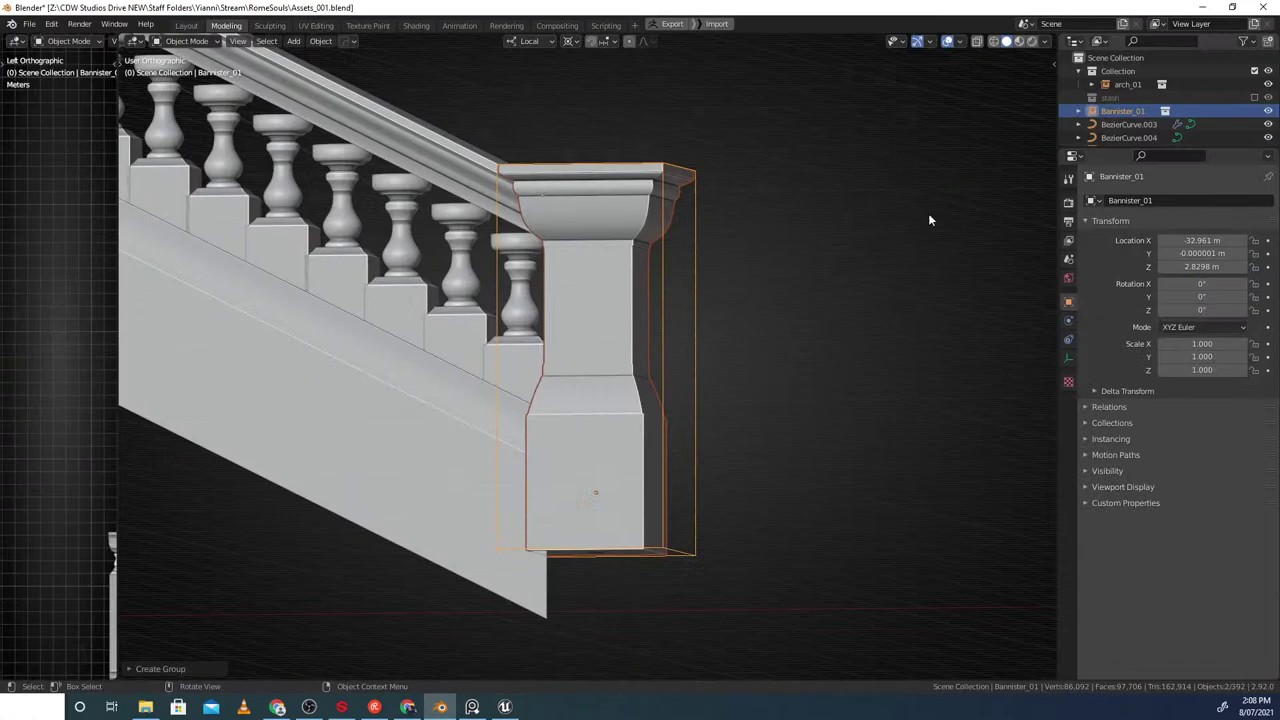
In Blender, set the bundle export path to the RomeSouls Import folder and export Bannister_01 as an OBJ
{"action": "middle_click_drag", "start_coordinate": [930, 217], "coordinate": [785, 259]}
{"action": "key", "text": "n"}
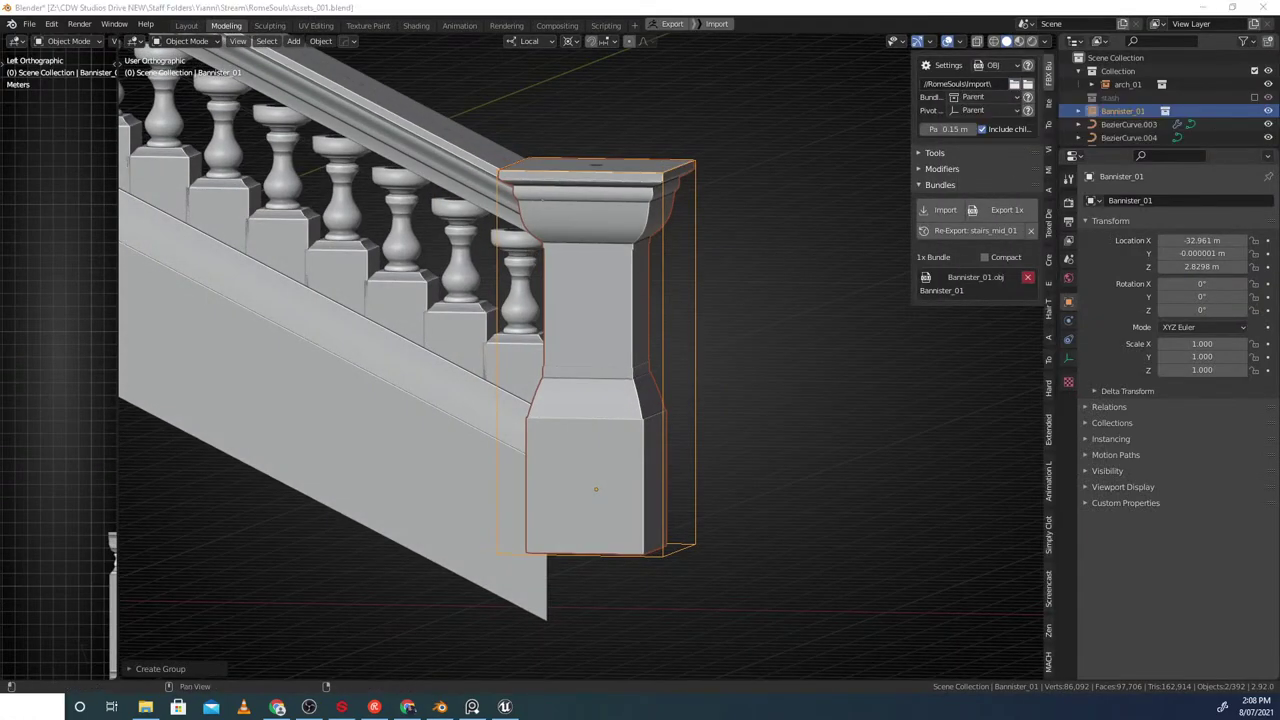
{"action": "left_click_drag", "start_coordinate": [0, 178], "coordinate": [654, 23]}
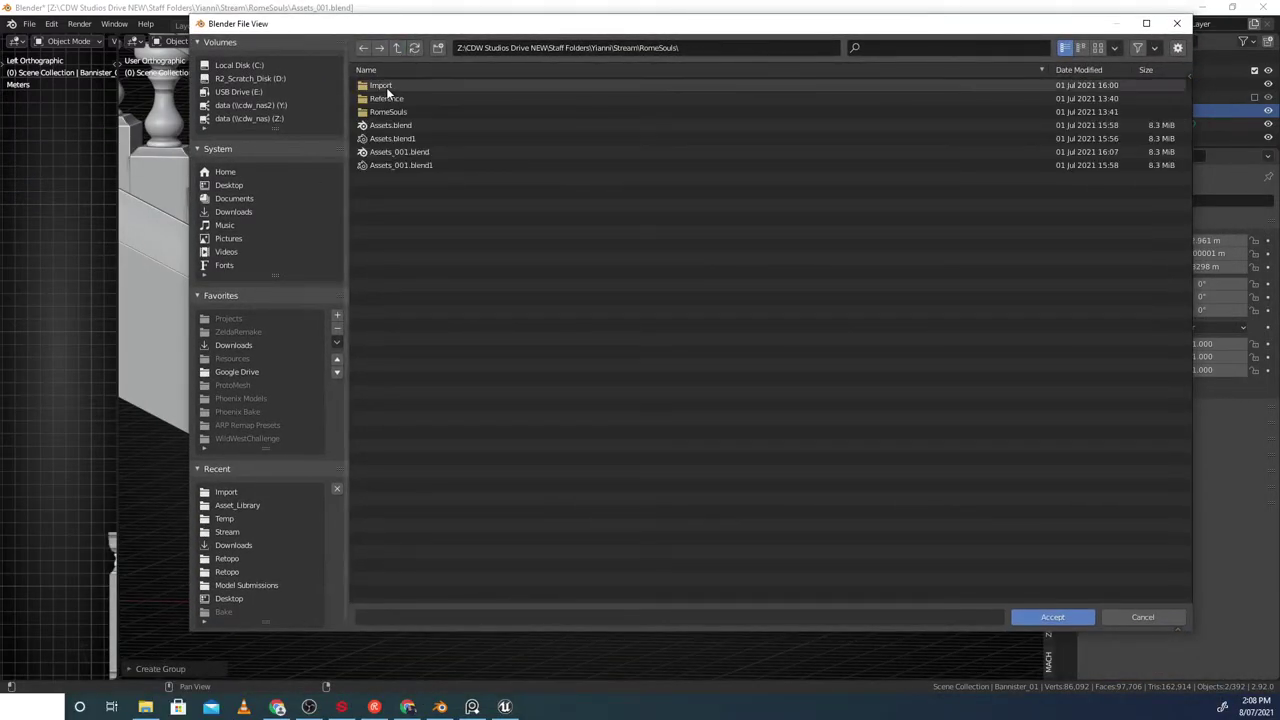
{"action": "left_click", "coordinate": [385, 86]}
{"action": "left_click", "coordinate": [1062, 620]}
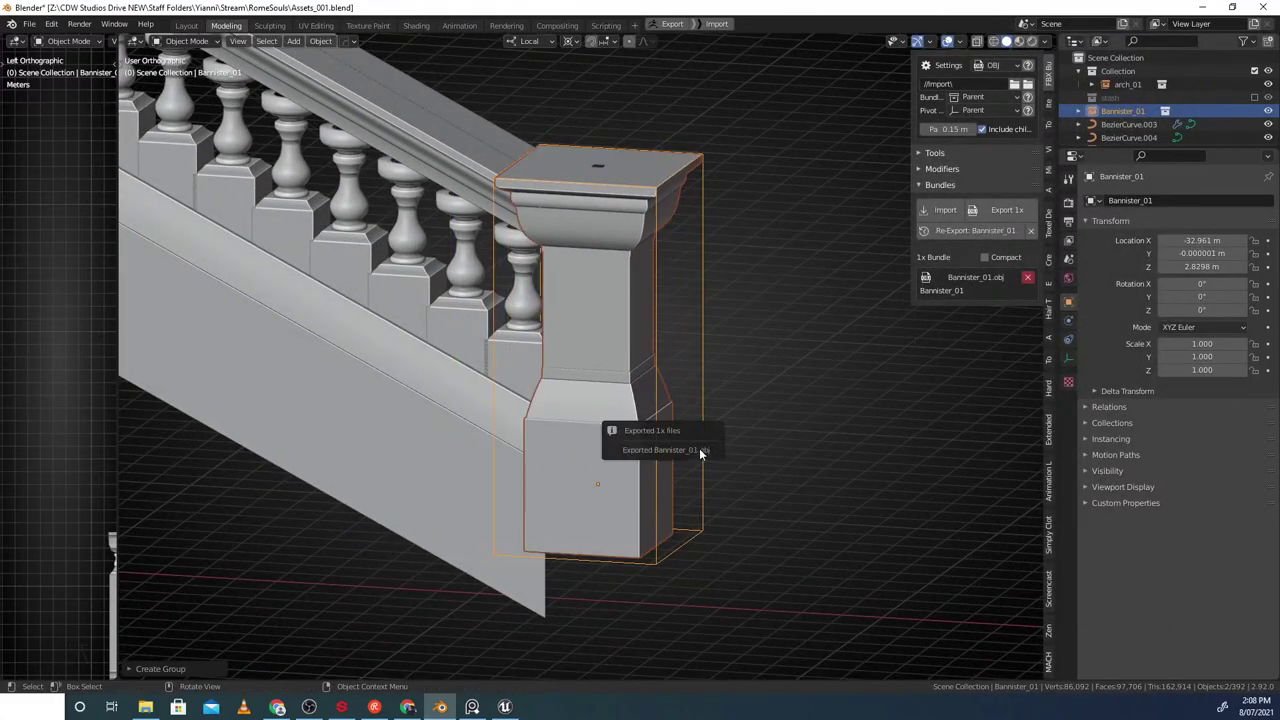
Back in Unreal, rename the exported file to bannister_01.obj and import it as a static mesh with the default options
{"action": "left_click", "coordinate": [505, 707]}
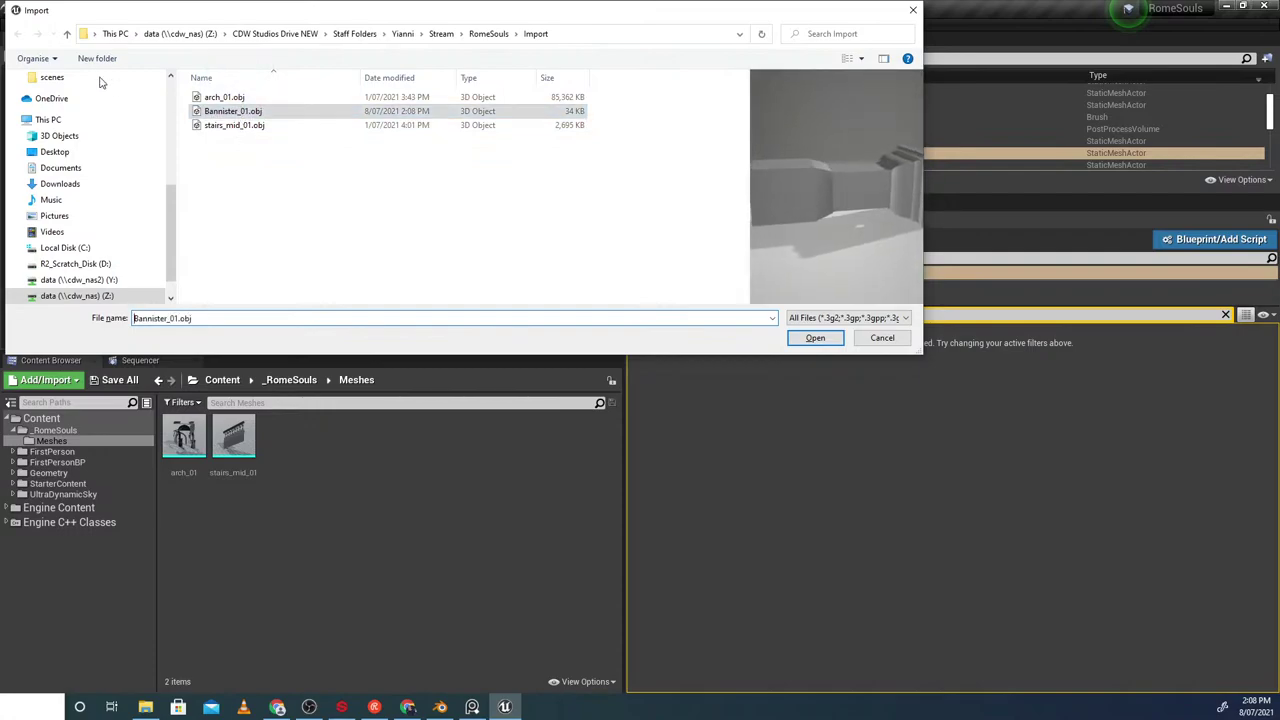
{"action": "left_click", "coordinate": [573, 167]}
{"action": "left_click", "coordinate": [409, 113]}
{"action": "key", "text": "F2"}
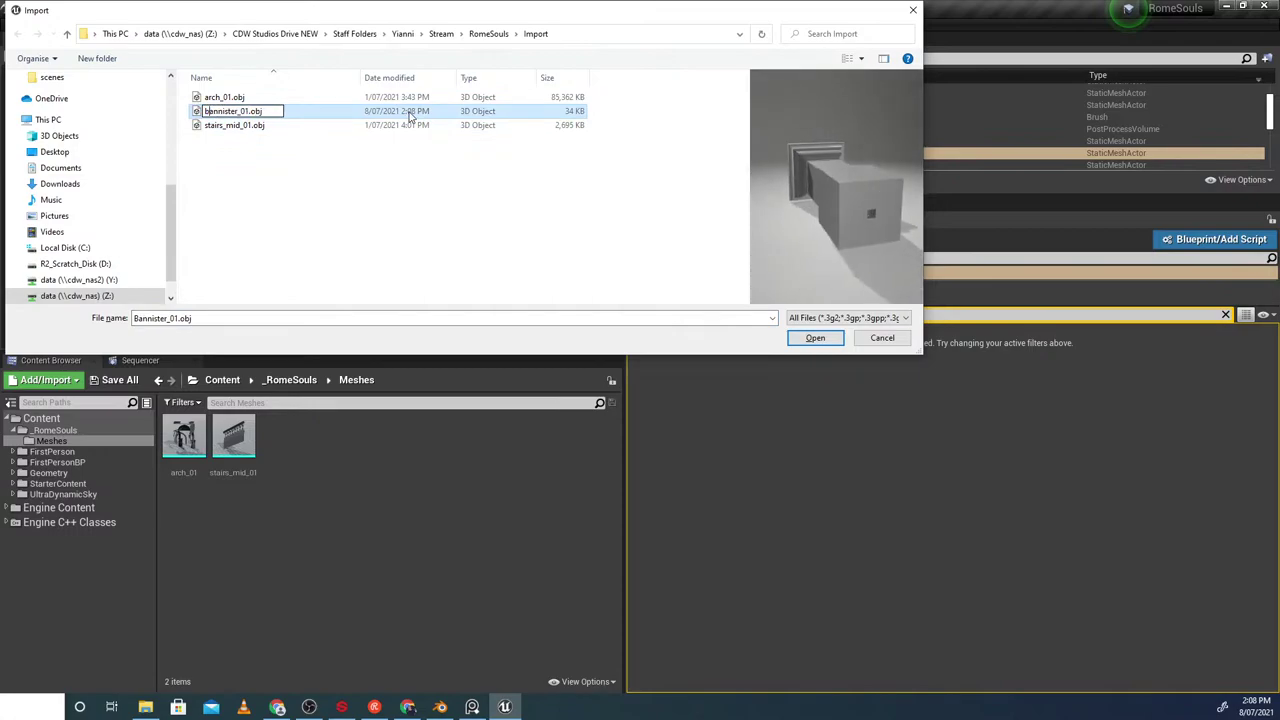
{"action": "key", "text": "Return"}
{"action": "double_click", "coordinate": [409, 117]}
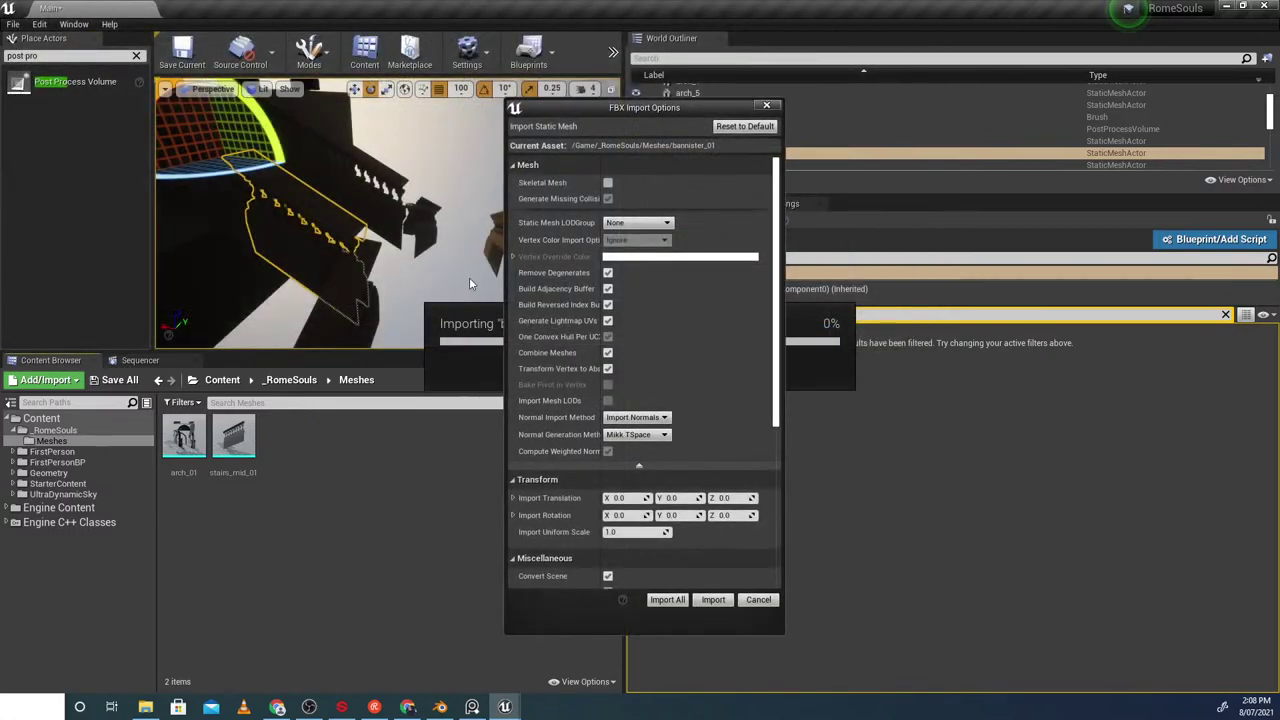
{"action": "left_click", "coordinate": [718, 600]}
Place the bannister_01 mesh at the end of a stair railing in the level and adjust its height
{"action": "right_click_drag", "start_coordinate": [470, 260], "coordinate": [380, 255]}
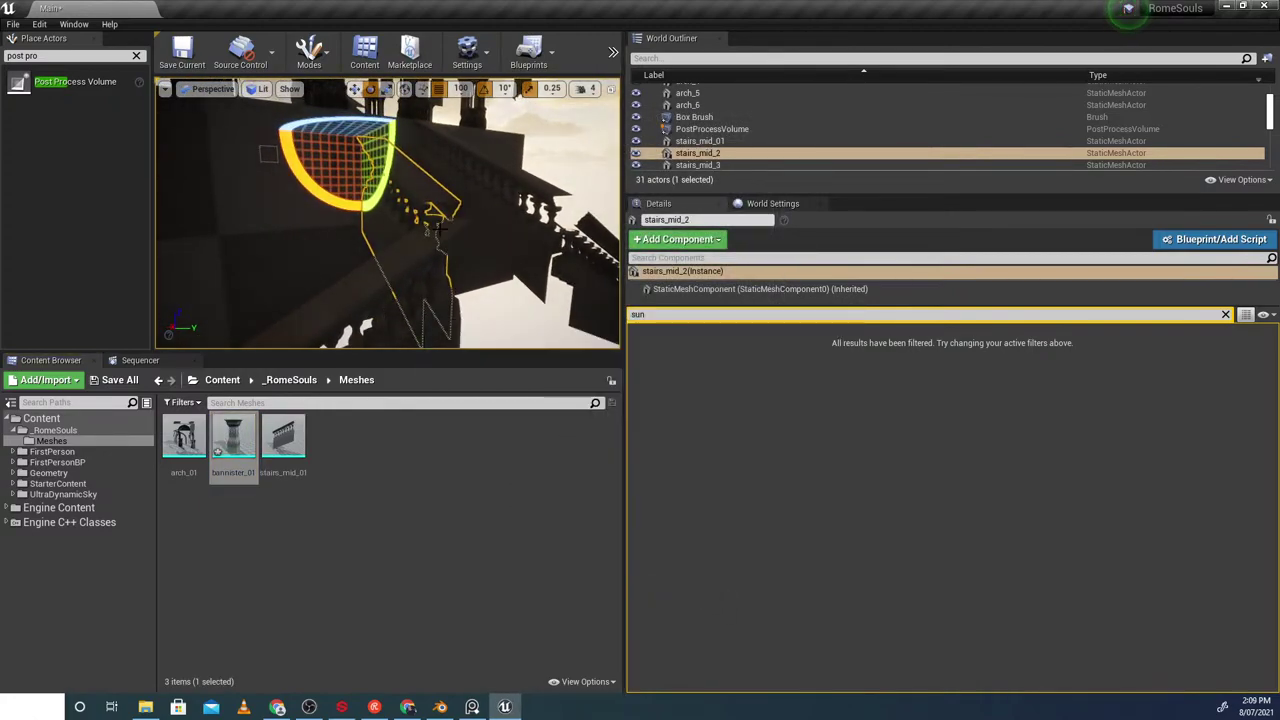
{"action": "right_click_drag", "start_coordinate": [440, 229], "coordinate": [305, 338]}
{"action": "left_click_drag", "start_coordinate": [236, 442], "coordinate": [372, 250]}
{"action": "key", "text": "f"}
{"action": "key", "text": "w"}
{"action": "right_click_drag", "start_coordinate": [390, 250], "coordinate": [417, 245]}
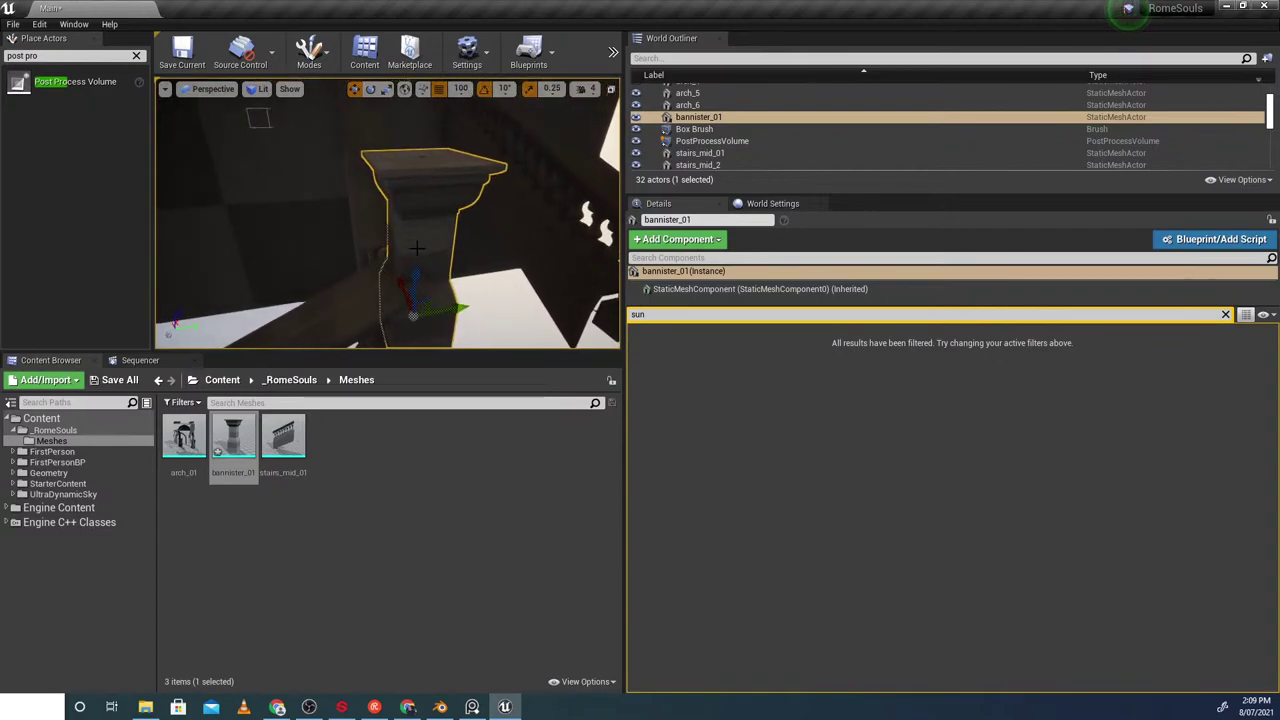
{"action": "left_click_drag", "start_coordinate": [416, 280], "coordinate": [423, 313]}
{"action": "right_click_drag", "start_coordinate": [423, 312], "coordinate": [368, 275]}
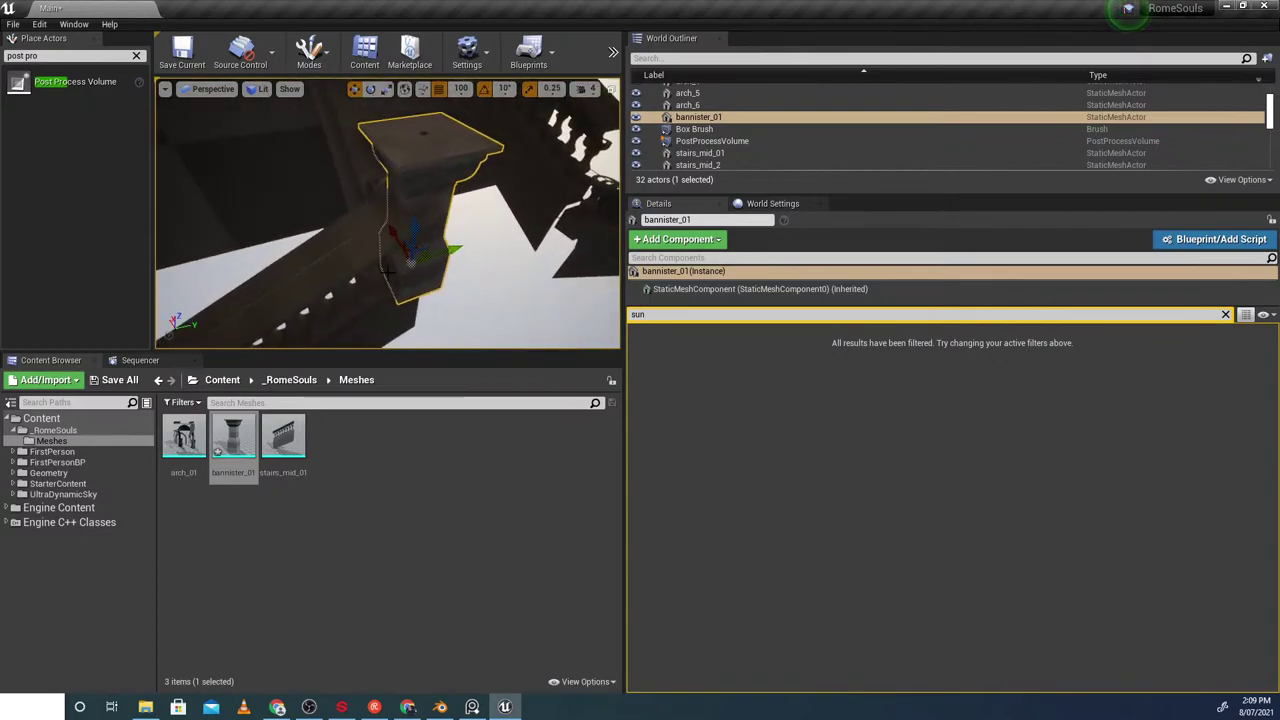
Duplicate the pedestal and position the copy at the end of the opposite stair railing
{"action": "left_click_drag", "start_coordinate": [369, 241], "coordinate": [346, 229], "text": "alt"}
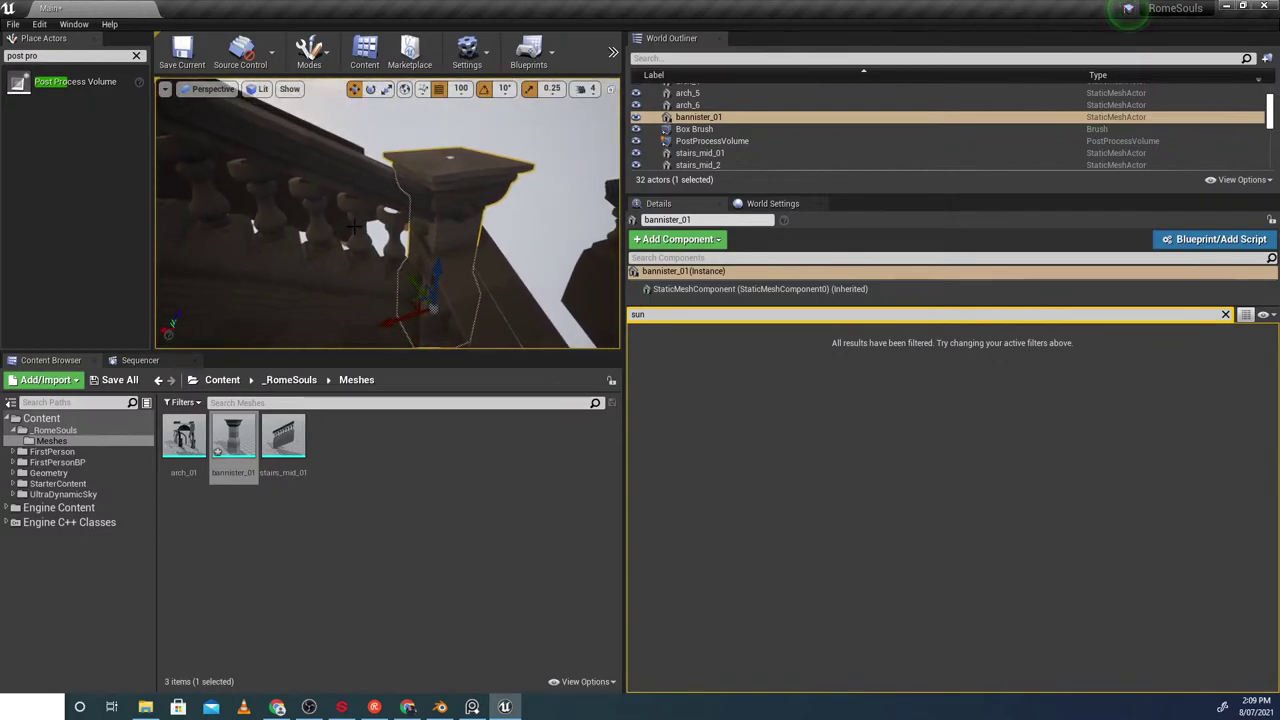
{"action": "left_click_drag", "start_coordinate": [438, 274], "coordinate": [477, 246]}
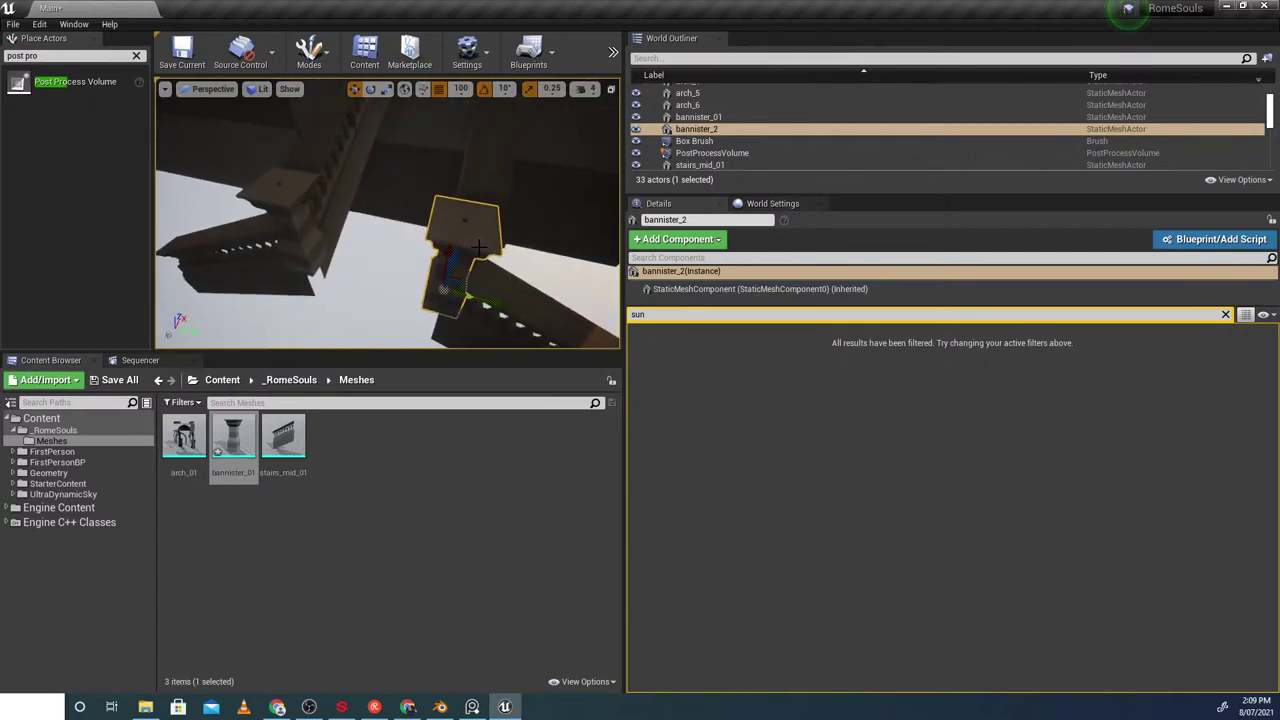
{"action": "left_click", "coordinate": [374, 226]}
{"action": "left_click_drag", "start_coordinate": [374, 226], "coordinate": [328, 239], "text": "alt"}
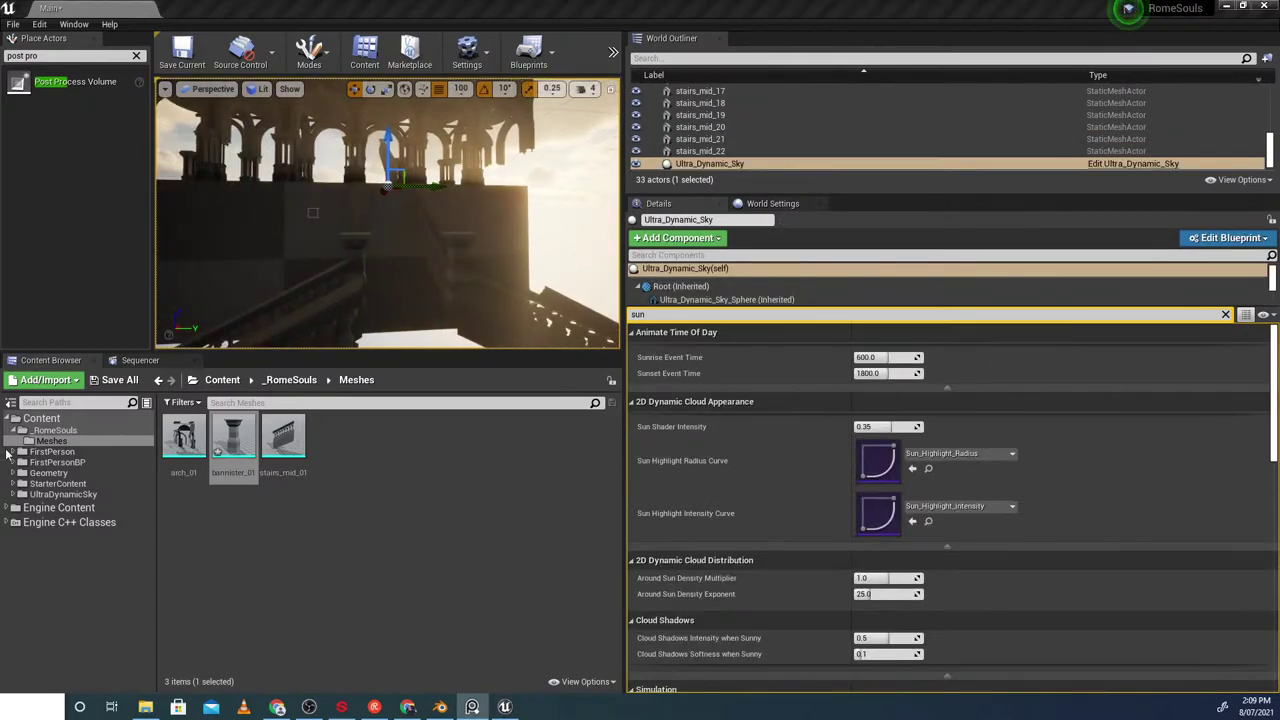
Inspect the stair railings and placed pedestals in the level from several angles
{"action": "right_click_drag", "start_coordinate": [430, 230], "coordinate": [535, 250]}
{"action": "left_click", "coordinate": [352, 198]}
{"action": "right_click_drag", "start_coordinate": [352, 198], "coordinate": [386, 224]}
{"action": "left_click", "coordinate": [379, 206]}
{"action": "left_click", "coordinate": [354, 198]}
{"action": "left_click", "coordinate": [348, 268]}
{"action": "right_click_drag", "start_coordinate": [348, 268], "coordinate": [388, 246]}
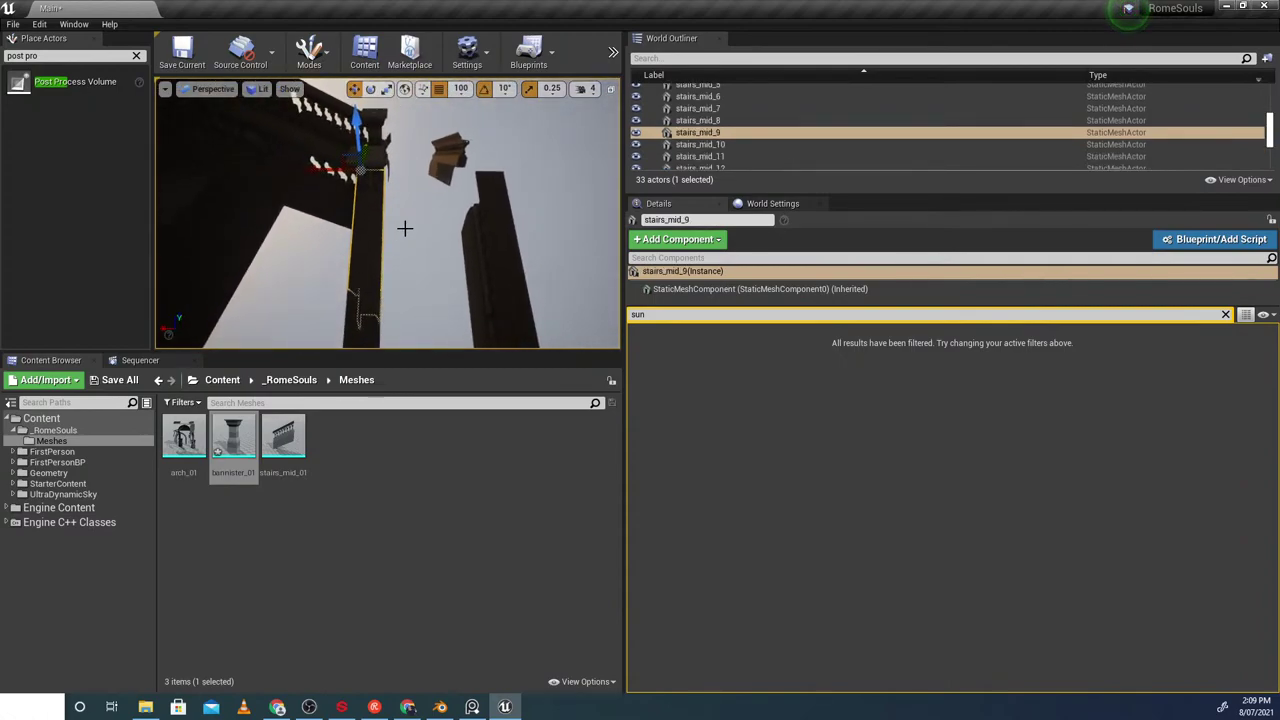
Switch to Blender and open the Bannister_01 group for editing with its pedestal selected
{"action": "left_click", "coordinate": [440, 707]}
{"action": "middle_click_drag", "start_coordinate": [494, 451], "coordinate": [589, 309]}
{"action": "left_click", "coordinate": [497, 444]}
{"action": "scroll", "coordinate": [500, 442], "scroll_direction": "down", "scroll_amount": 3}
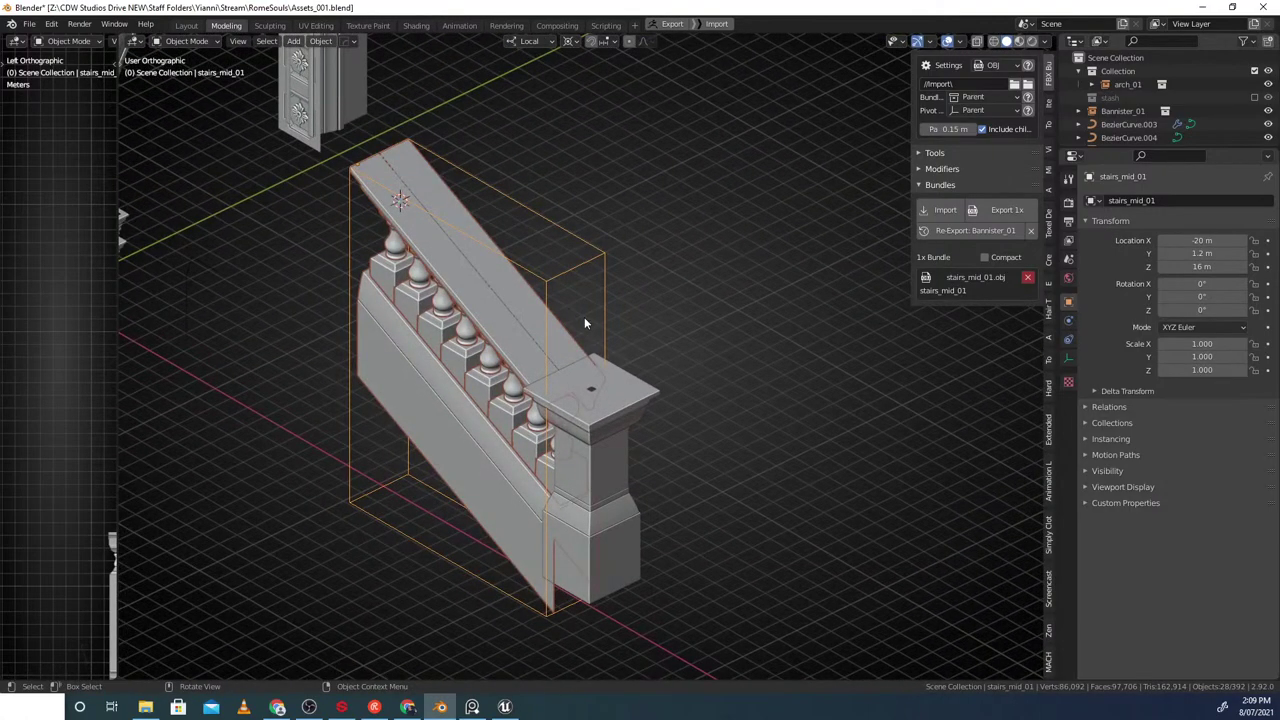
{"action": "scroll", "coordinate": [610, 279], "scroll_direction": "down", "scroll_amount": 2}
{"action": "middle_click_drag", "start_coordinate": [610, 279], "coordinate": [580, 300]}
{"action": "scroll", "coordinate": [580, 418], "scroll_direction": "up", "scroll_amount": 1}
{"action": "left_click", "coordinate": [580, 420]}
{"action": "middle_click_drag", "start_coordinate": [580, 420], "coordinate": [630, 375]}
{"action": "scroll", "coordinate": [592, 425], "scroll_direction": "up", "scroll_amount": 2}
{"action": "key", "text": "Tab"}
{"action": "middle_click_drag", "start_coordinate": [635, 425], "coordinate": [572, 474]}
{"action": "left_click", "coordinate": [571, 474]}
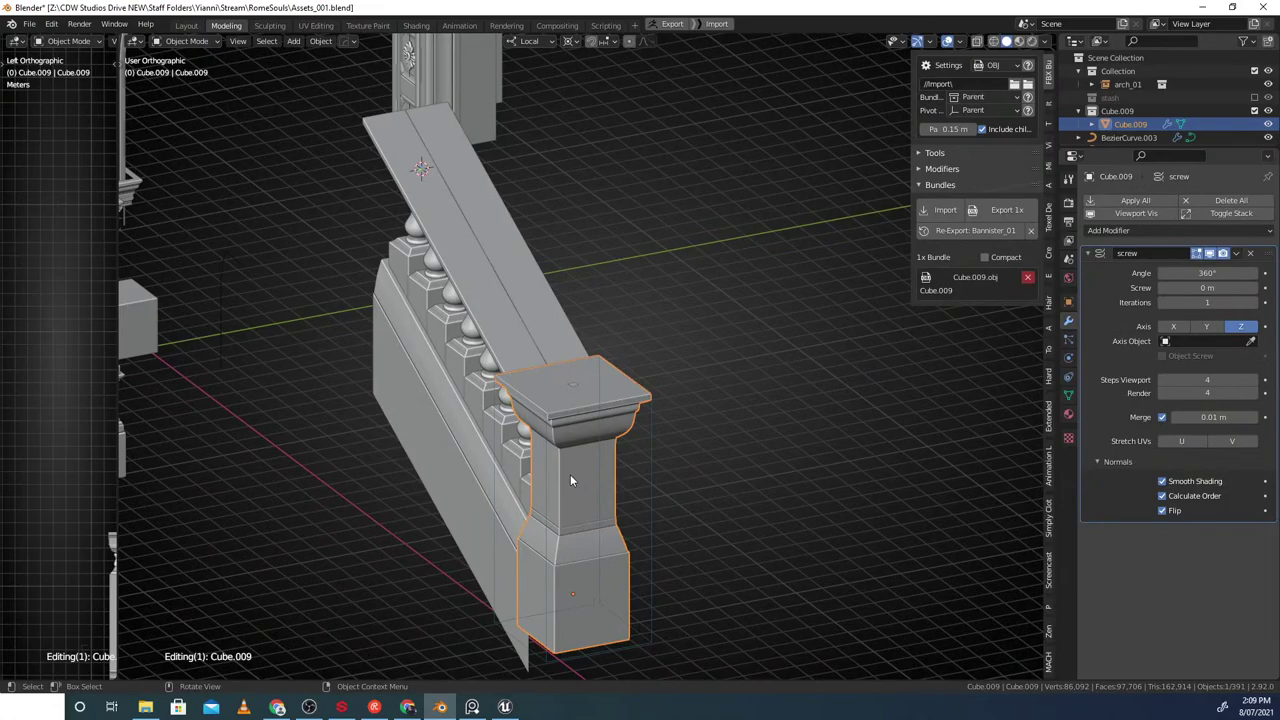
Examine how the pedestal meets the railing from several angles and compare it with the stairs in Unreal
{"action": "scroll", "coordinate": [571, 474], "scroll_direction": "up", "scroll_amount": 1}
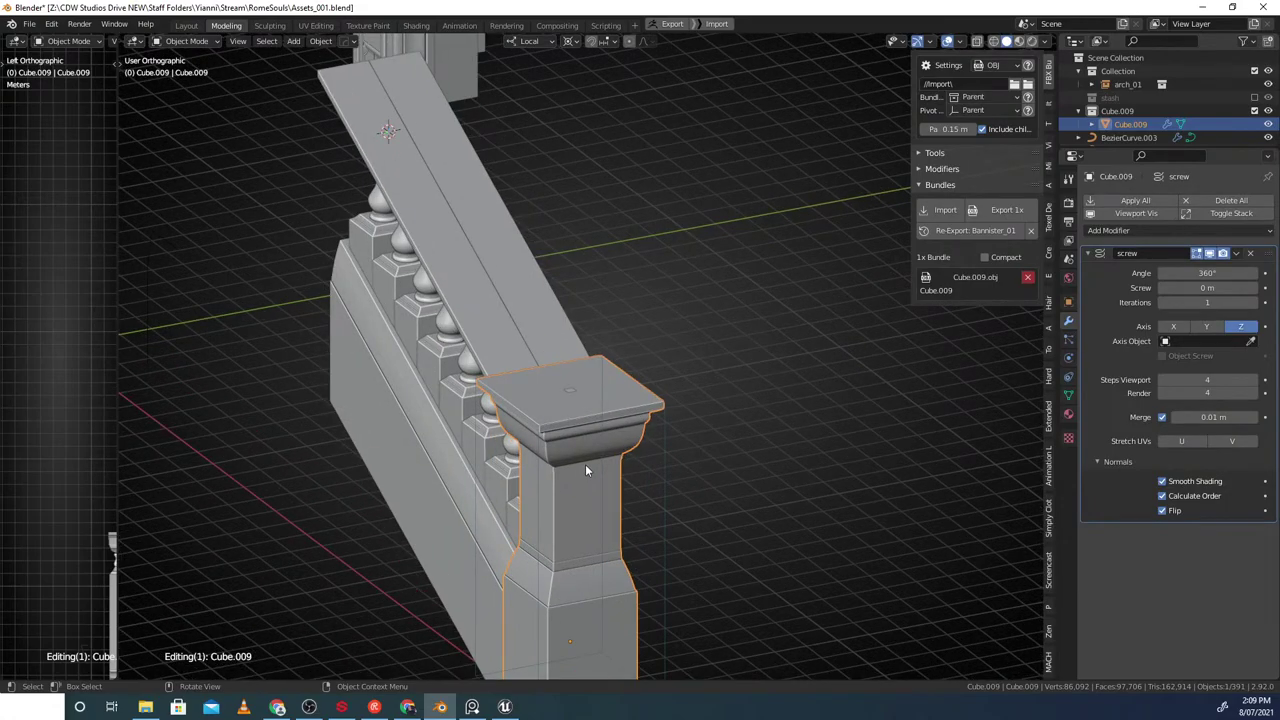
{"action": "scroll", "coordinate": [591, 443], "scroll_direction": "down", "scroll_amount": 2}
{"action": "middle_click_drag", "start_coordinate": [620, 414], "coordinate": [600, 388]}
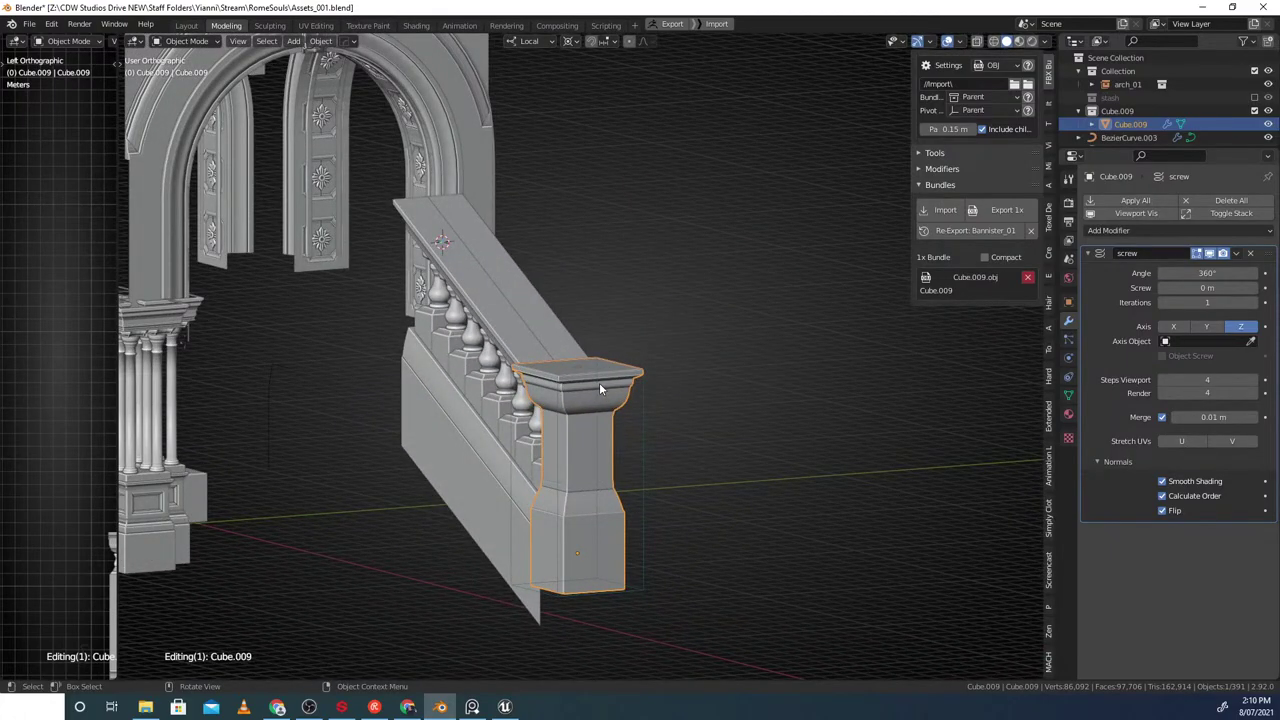
{"action": "mouse_move", "coordinate": [596, 387]}
{"action": "middle_mouse_down"}
{"action": "mouse_move", "coordinate": [643, 429]}
{"action": "mouse_move", "coordinate": [578, 439]}
{"action": "mouse_move", "coordinate": [667, 442]}
{"action": "mouse_move", "coordinate": [606, 449]}
{"action": "mouse_move", "coordinate": [616, 459]}
{"action": "mouse_move", "coordinate": [603, 445]}
{"action": "mouse_move", "coordinate": [623, 466]}
{"action": "mouse_move", "coordinate": [588, 473]}
{"action": "mouse_move", "coordinate": [626, 392]}
{"action": "mouse_move", "coordinate": [711, 371]}
{"action": "mouse_move", "coordinate": [619, 388]}
{"action": "middle_mouse_up"}
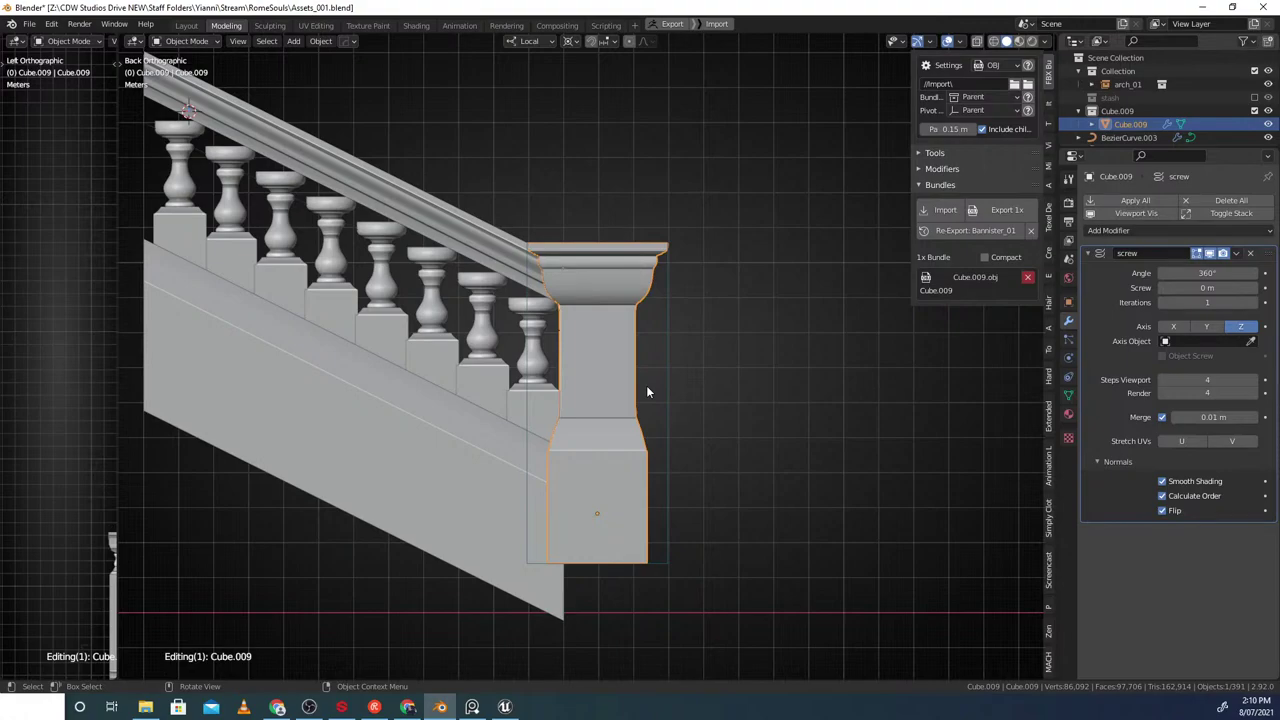
{"action": "mouse_move", "coordinate": [664, 380]}
{"action": "middle_mouse_down"}
{"action": "mouse_move", "coordinate": [648, 385]}
{"action": "mouse_move", "coordinate": [658, 388]}
{"action": "middle_mouse_up"}
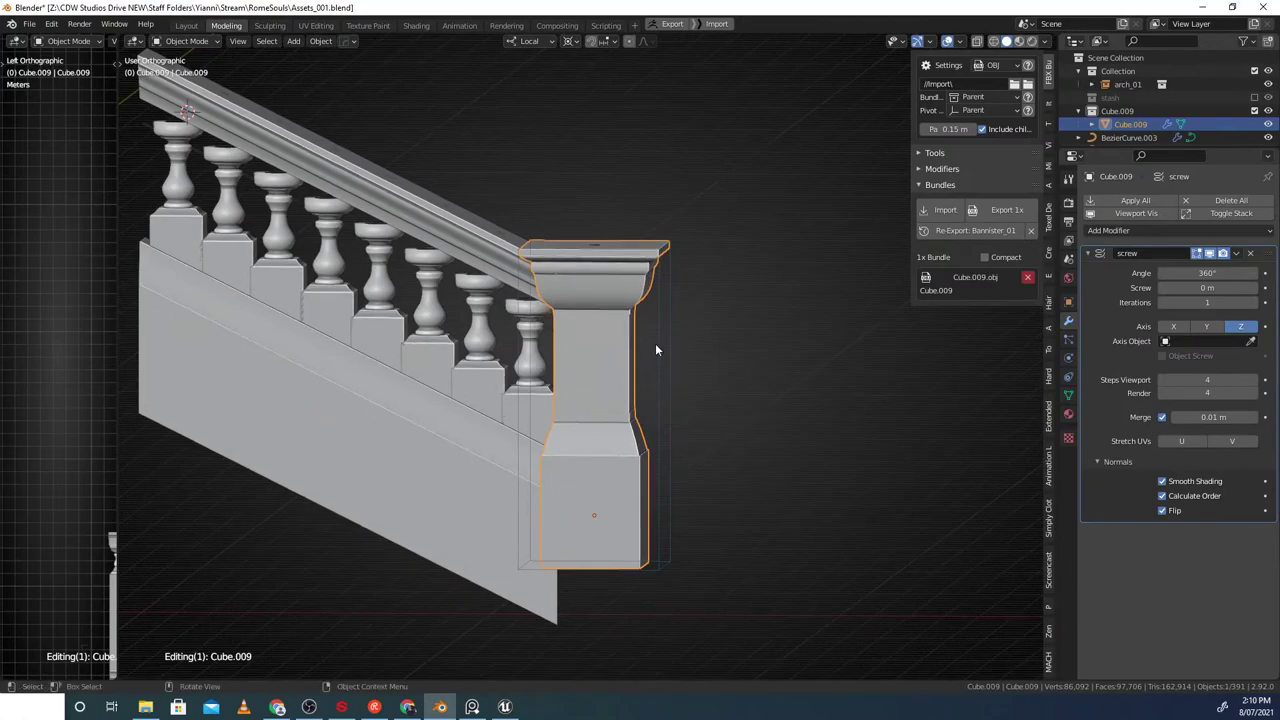
{"action": "middle_click_drag", "start_coordinate": [648, 322], "coordinate": [590, 352]}
{"action": "scroll", "coordinate": [560, 343], "scroll_direction": "down", "scroll_amount": 3}
{"action": "scroll", "coordinate": [637, 340], "scroll_direction": "up", "scroll_amount": 1}
{"action": "middle_click_drag", "start_coordinate": [472, 531], "coordinate": [577, 660]}
{"action": "left_click", "coordinate": [505, 707]}
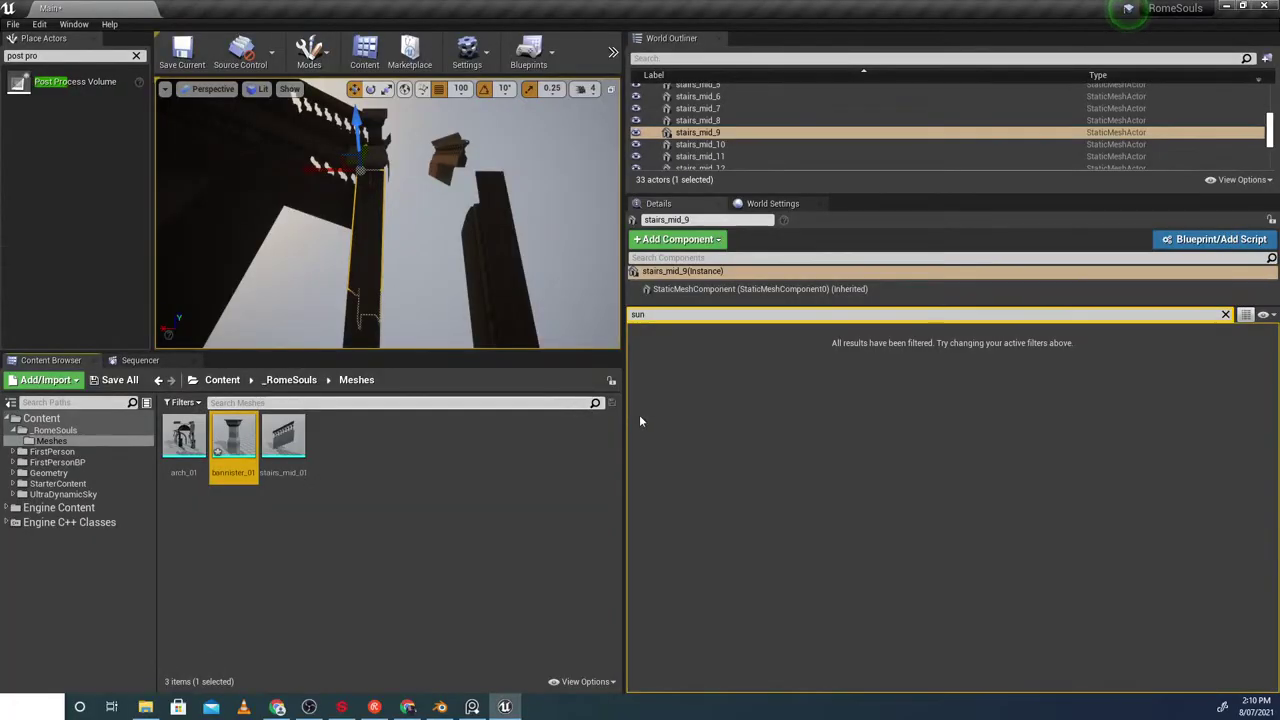
{"action": "right_click_drag", "start_coordinate": [500, 269], "coordinate": [500, 320]}
{"action": "key", "text": "alt+Tab"}
{"action": "middle_click_drag", "start_coordinate": [500, 269], "coordinate": [478, 405]}
Close the Bannister_01 group in Blender and add a cube mesh at the 3D cursor
{"action": "left_click", "coordinate": [588, 332]}
{"action": "left_click", "coordinate": [472, 412]}
{"action": "key", "text": "shift+Tab"}
{"action": "left_click", "coordinate": [644, 393]}
{"action": "middle_click_drag", "start_coordinate": [644, 393], "coordinate": [632, 418]}
{"action": "scroll", "coordinate": [606, 403], "scroll_direction": "up", "scroll_amount": 2}
{"action": "key", "text": "shift+a"}
{"action": "mouse_move", "coordinate": [631, 283]}
{"action": "left_click", "coordinate": [693, 328]}
Move the new cube along Y, Z and X until it sits against the side of the railing's base wall
{"action": "middle_click_drag", "start_coordinate": [693, 328], "coordinate": [581, 388], "text": "shift"}
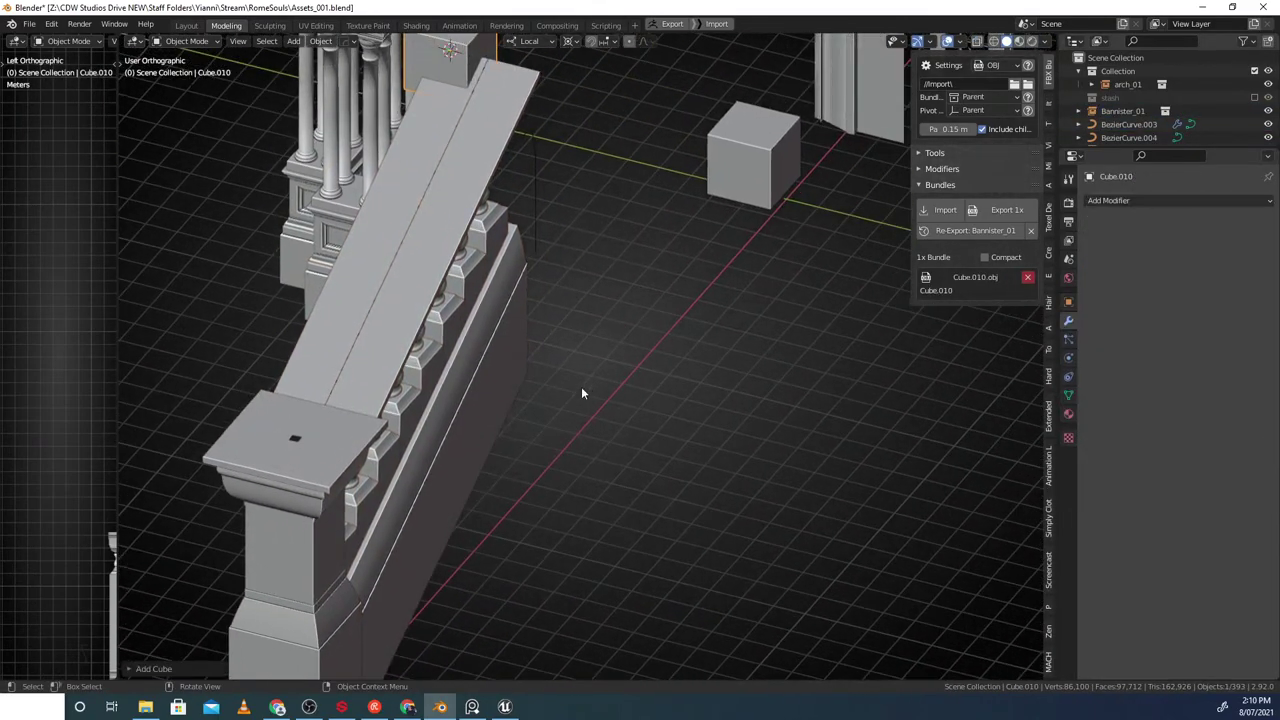
{"action": "scroll", "coordinate": [581, 388], "scroll_direction": "down", "scroll_amount": 2}
{"action": "key", "text": "g"}
{"action": "key", "text": "y"}
{"action": "middle_click_drag", "start_coordinate": [645, 340], "coordinate": [585, 290]}
{"action": "key", "text": "g"}
{"action": "key", "text": "z"}
{"action": "left_click", "coordinate": [636, 398]}
{"action": "key", "text": "g"}
{"action": "key", "text": "x"}
{"action": "middle_click_drag", "start_coordinate": [636, 398], "coordinate": [514, 392]}
{"action": "key", "text": "g"}
{"action": "key", "text": "y"}
{"action": "left_click", "coordinate": [636, 370]}
{"action": "key", "text": "g"}
{"action": "key", "text": "x"}
{"action": "left_click", "coordinate": [740, 352]}
{"action": "middle_click_drag", "start_coordinate": [740, 352], "coordinate": [740, 440]}
In Edit Mode, move the cube's outer face along Y to stretch it into a long block away from the railing
{"action": "left_click", "coordinate": [660, 362]}
{"action": "scroll", "coordinate": [677, 394], "scroll_direction": "up", "scroll_amount": 4}
{"action": "key", "text": "Tab"}
{"action": "middle_click_drag", "start_coordinate": [740, 240], "coordinate": [495, 302], "text": "shift"}
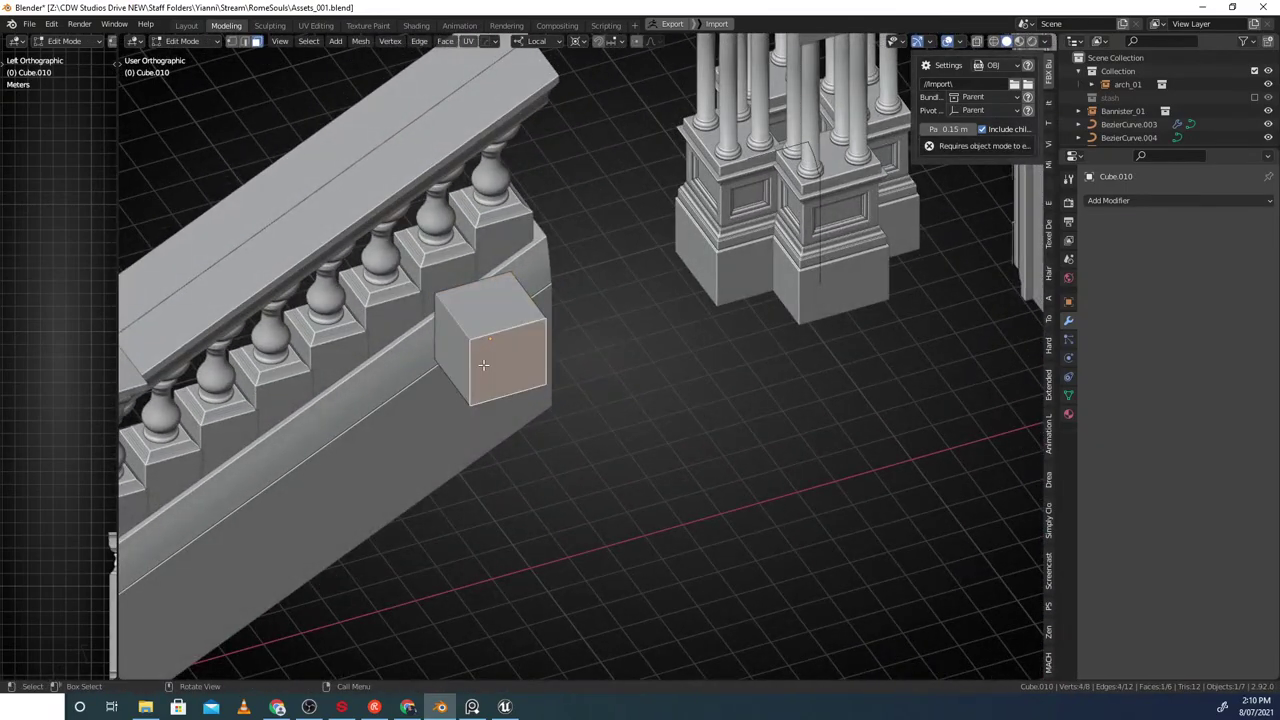
{"action": "middle_click_drag", "start_coordinate": [483, 366], "coordinate": [717, 363]}
{"action": "middle_click_drag", "start_coordinate": [514, 468], "coordinate": [577, 363], "text": "shift"}
{"action": "key", "text": "g"}
{"action": "key", "text": "y"}
{"action": "left_click", "coordinate": [646, 374]}
{"action": "scroll", "coordinate": [646, 376], "scroll_direction": "up", "scroll_amount": 2}
{"action": "key", "text": "g"}
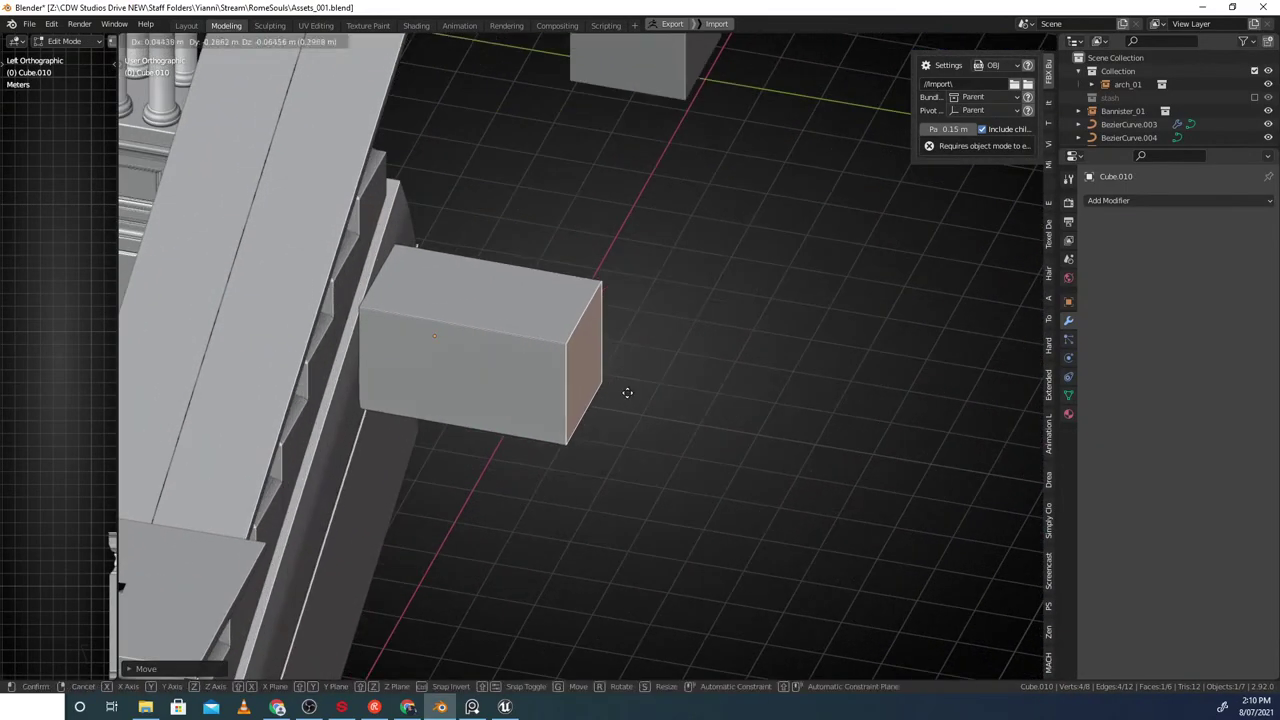
Lower the block's top face along Z to flatten it into a step-like slab
{"action": "left_click", "coordinate": [511, 311]}
{"action": "middle_click_drag", "start_coordinate": [511, 311], "coordinate": [473, 299]}
{"action": "middle_click_drag", "start_coordinate": [473, 299], "coordinate": [571, 318], "text": "shift"}
{"action": "key", "text": "g"}
{"action": "key", "text": "z"}
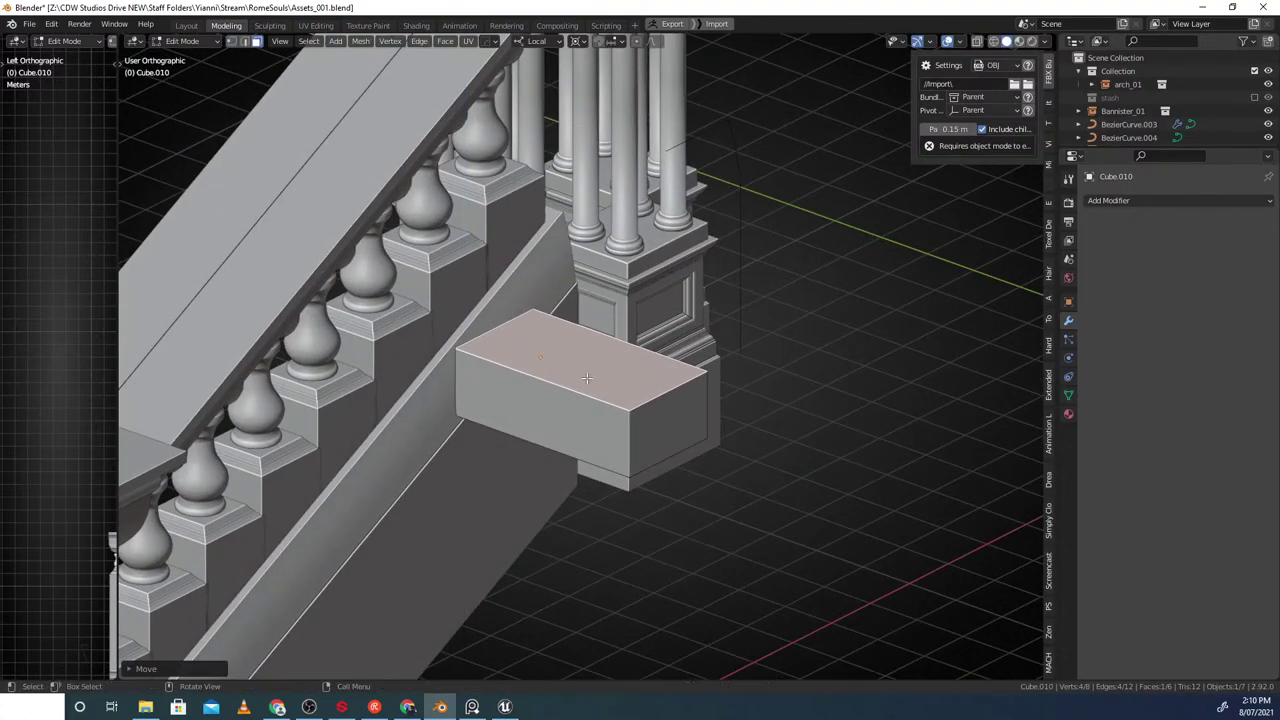
{"action": "middle_click_drag", "start_coordinate": [575, 364], "coordinate": [533, 352], "text": "shift"}
{"action": "middle_click_drag", "start_coordinate": [573, 427], "coordinate": [508, 398]}
{"action": "key", "text": "g"}
{"action": "key", "text": "z"}
{"action": "left_click", "coordinate": [612, 408]}
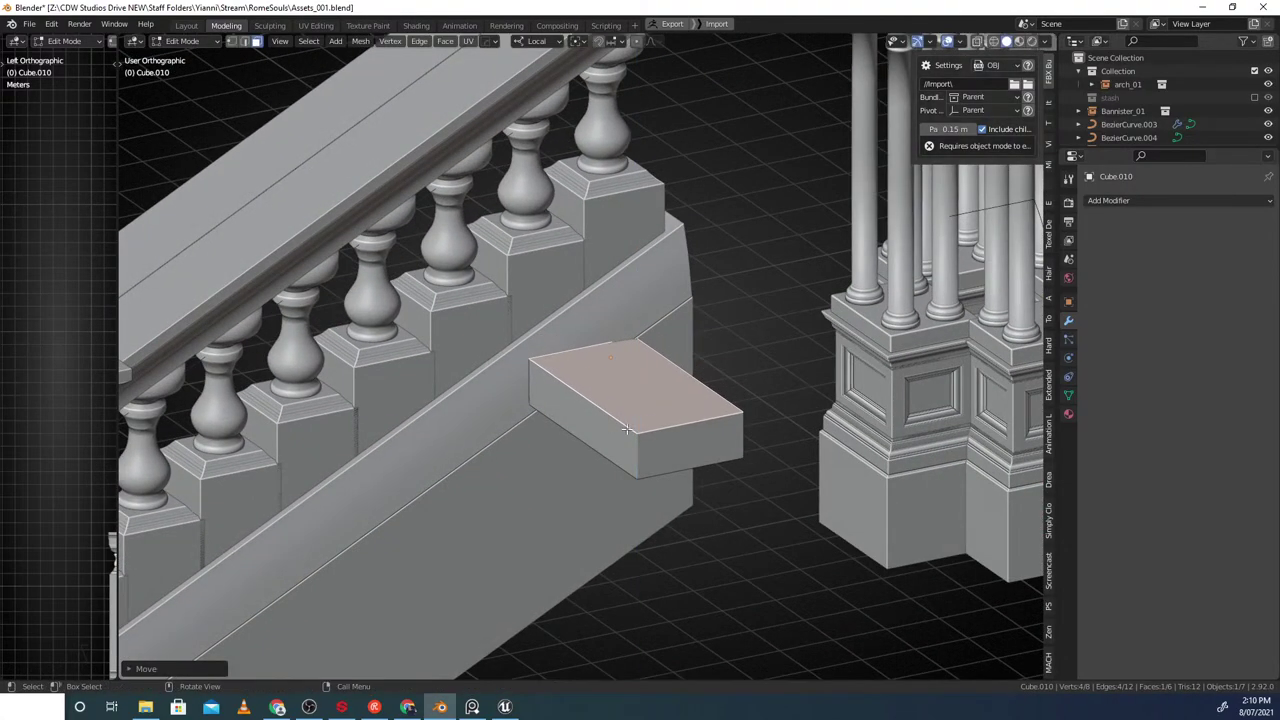
Adjust the slab's shape by moving a selected face along Y in two passes, and return to Object Mode
{"action": "middle_click_drag", "start_coordinate": [610, 395], "coordinate": [692, 450]}
{"action": "scroll", "coordinate": [545, 404], "scroll_direction": "up", "scroll_amount": 1}
{"action": "left_click", "coordinate": [530, 415]}
{"action": "key", "text": "g"}
{"action": "key", "text": "y"}
{"action": "left_click", "coordinate": [658, 459]}
{"action": "middle_click_drag", "start_coordinate": [577, 451], "coordinate": [508, 468], "text": "shift"}
{"action": "scroll", "coordinate": [600, 458], "scroll_direction": "up", "scroll_amount": 2}
{"action": "key", "text": "g"}
{"action": "key", "text": "y"}
{"action": "left_click", "coordinate": [571, 463]}
{"action": "scroll", "coordinate": [565, 468], "scroll_direction": "down", "scroll_amount": 6}
{"action": "scroll", "coordinate": [620, 410], "scroll_direction": "up", "scroll_amount": 3}
{"action": "key", "text": "Tab"}
{"action": "middle_click_drag", "start_coordinate": [635, 308], "coordinate": [566, 404]}
{"action": "scroll", "coordinate": [565, 405], "scroll_direction": "up", "scroll_amount": 1}
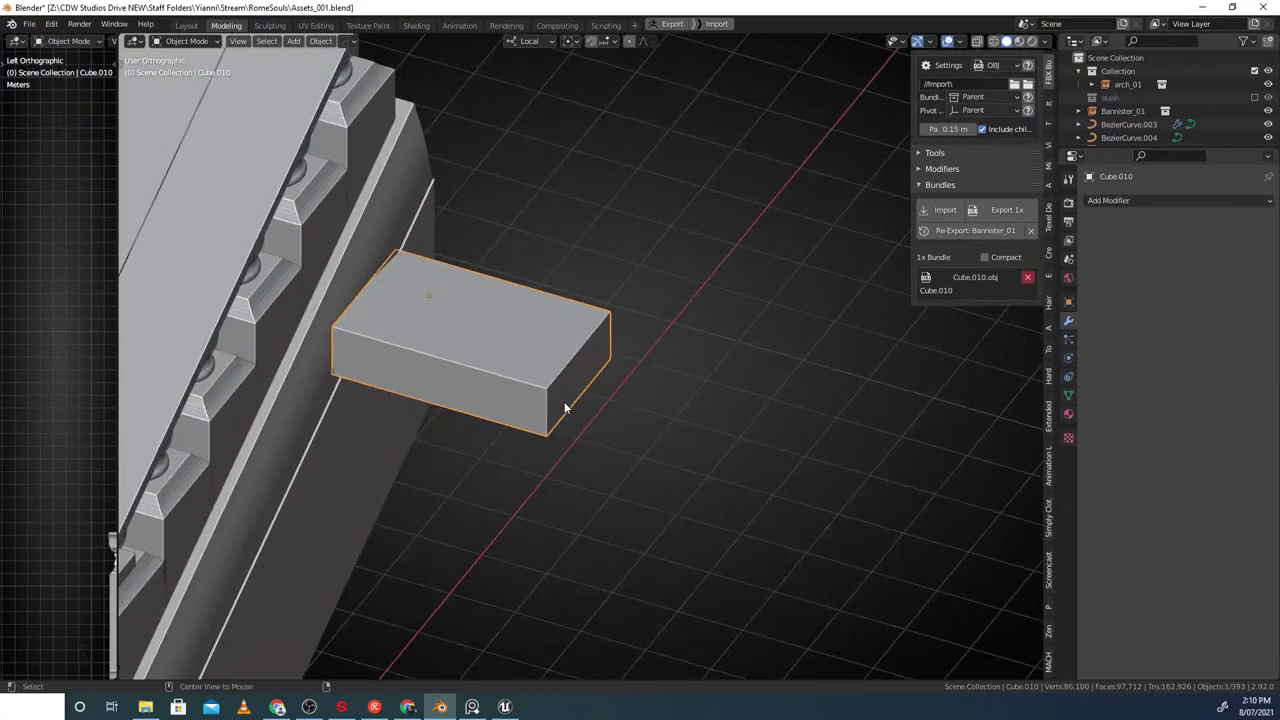
{"action": "key", "text": "q"}
{"action": "mouse_move", "coordinate": [517, 403]}
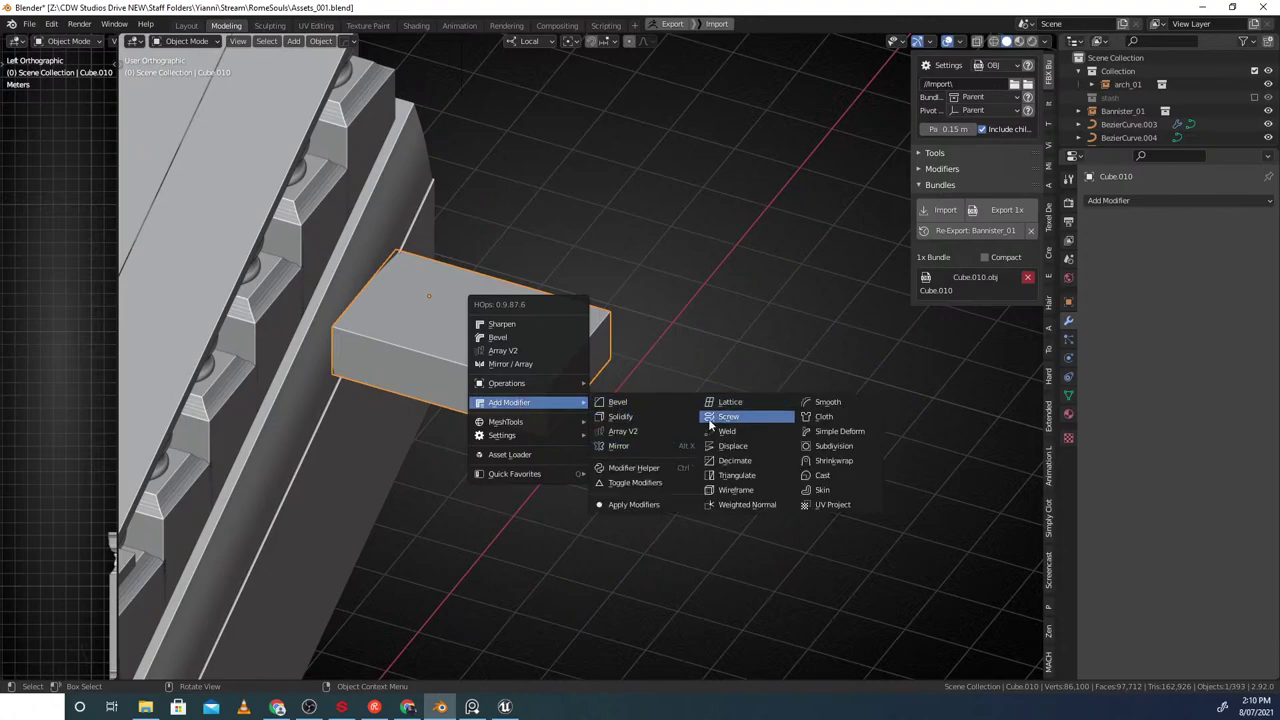
{"action": "left_click", "coordinate": [647, 434]}
{"action": "key", "text": "y"}
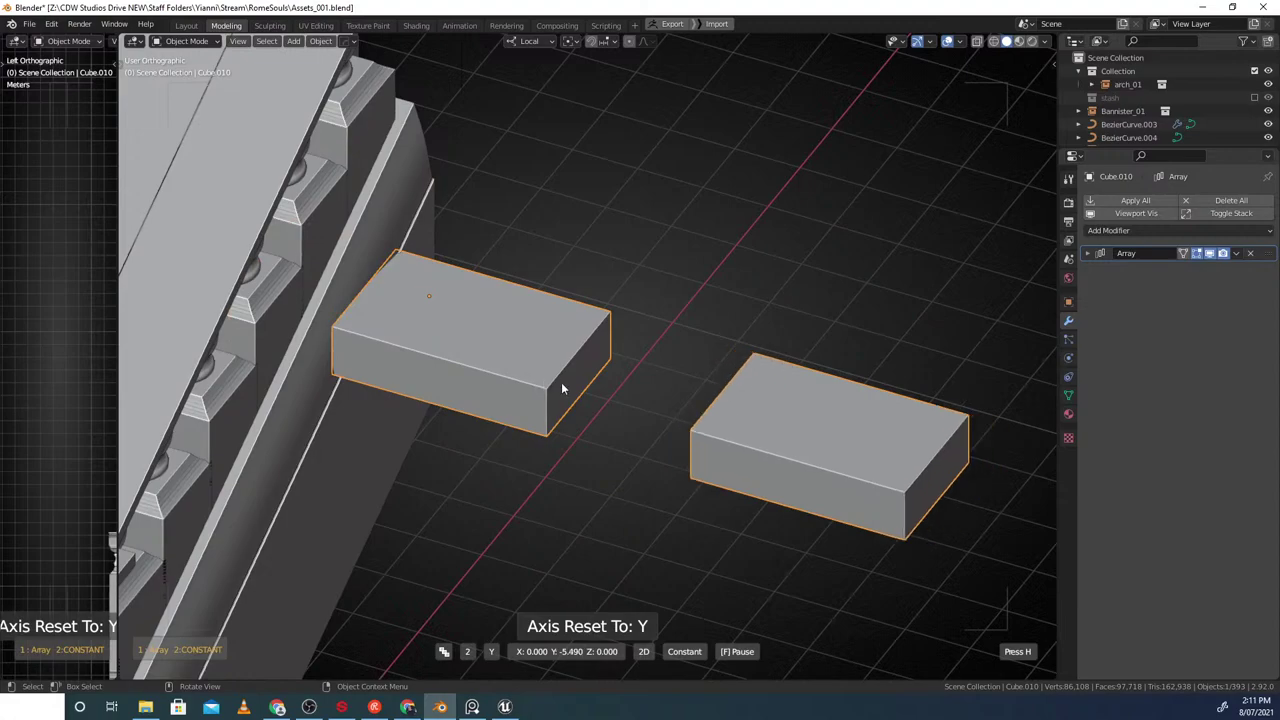
{"action": "key", "text": "1"}
{"action": "scroll", "coordinate": [513, 376], "scroll_direction": "down", "scroll_amount": 1}
{"action": "right_click", "coordinate": [476, 364]}
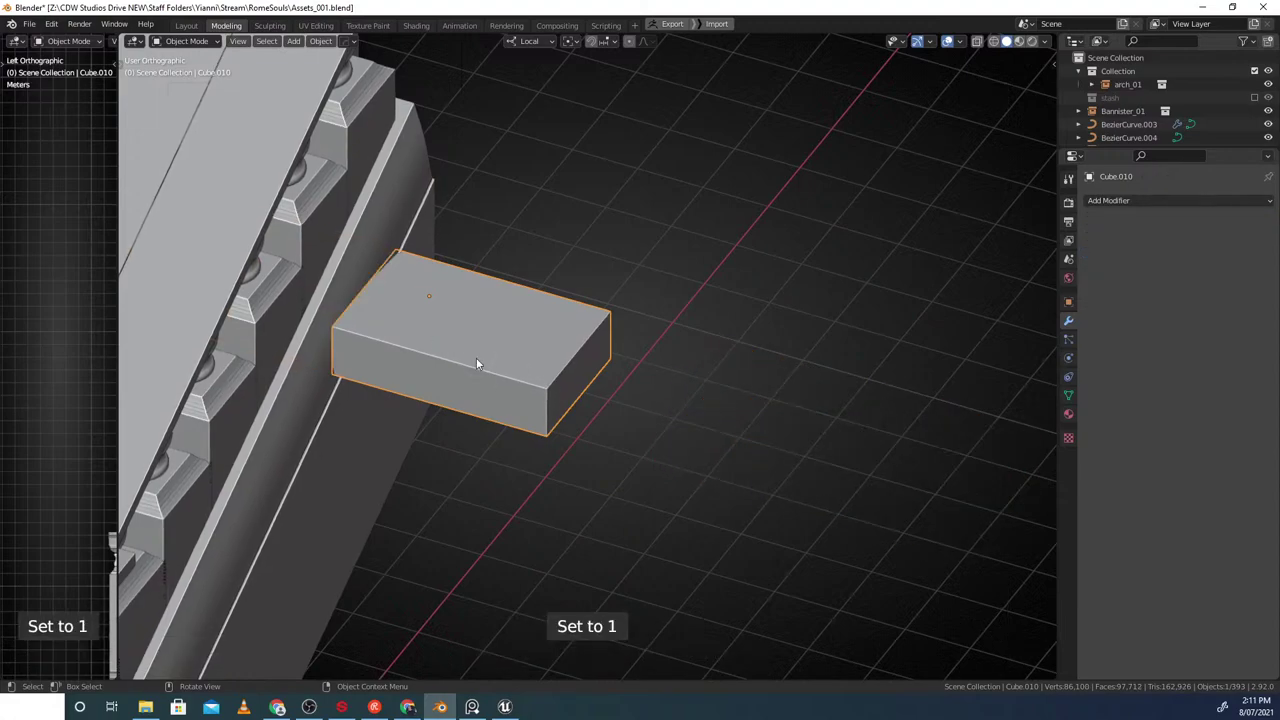
Move the slab along Y to open space away from the railing
{"action": "scroll", "coordinate": [476, 364], "scroll_direction": "down", "scroll_amount": 4}
{"action": "middle_click_drag", "start_coordinate": [490, 368], "coordinate": [540, 368]}
{"action": "key", "text": "g"}
{"action": "key", "text": "y"}
{"action": "left_click", "coordinate": [648, 389]}
{"action": "middle_click_drag", "start_coordinate": [649, 389], "coordinate": [685, 393]}
Array the slab along Y with a constant offset to form a row of five blocks
{"action": "key", "text": "q"}
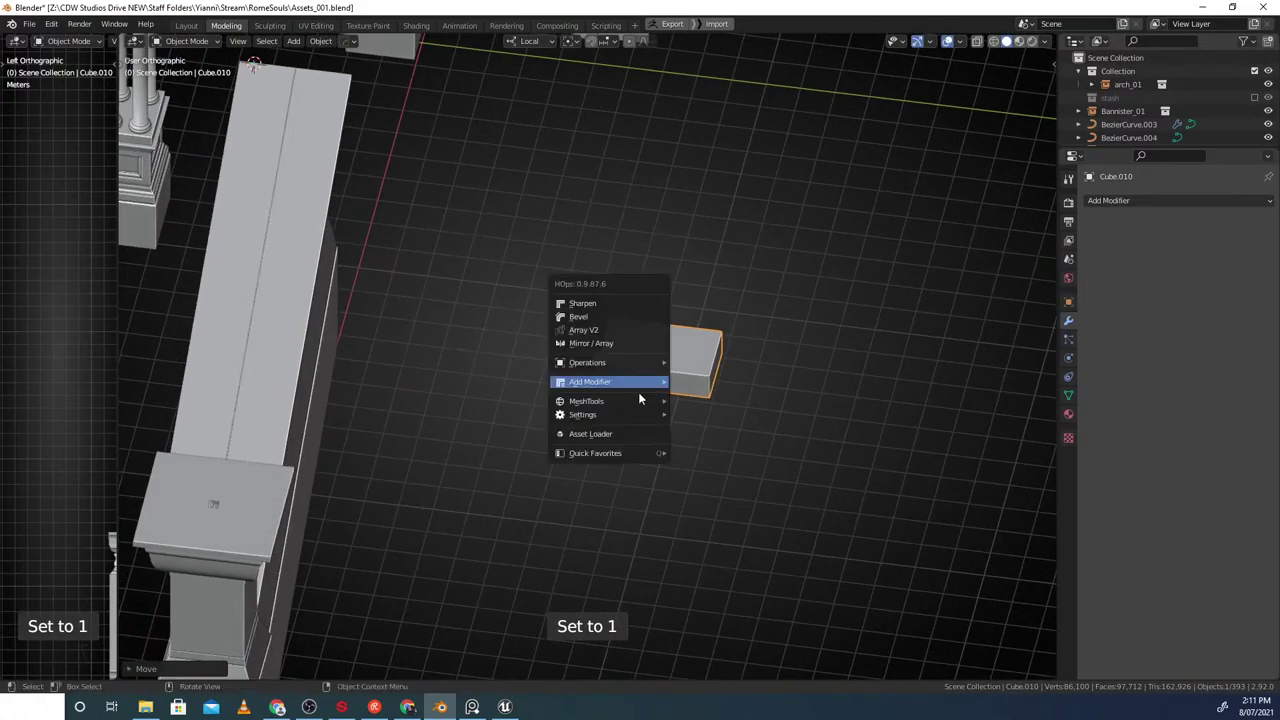
{"action": "mouse_move", "coordinate": [623, 385]}
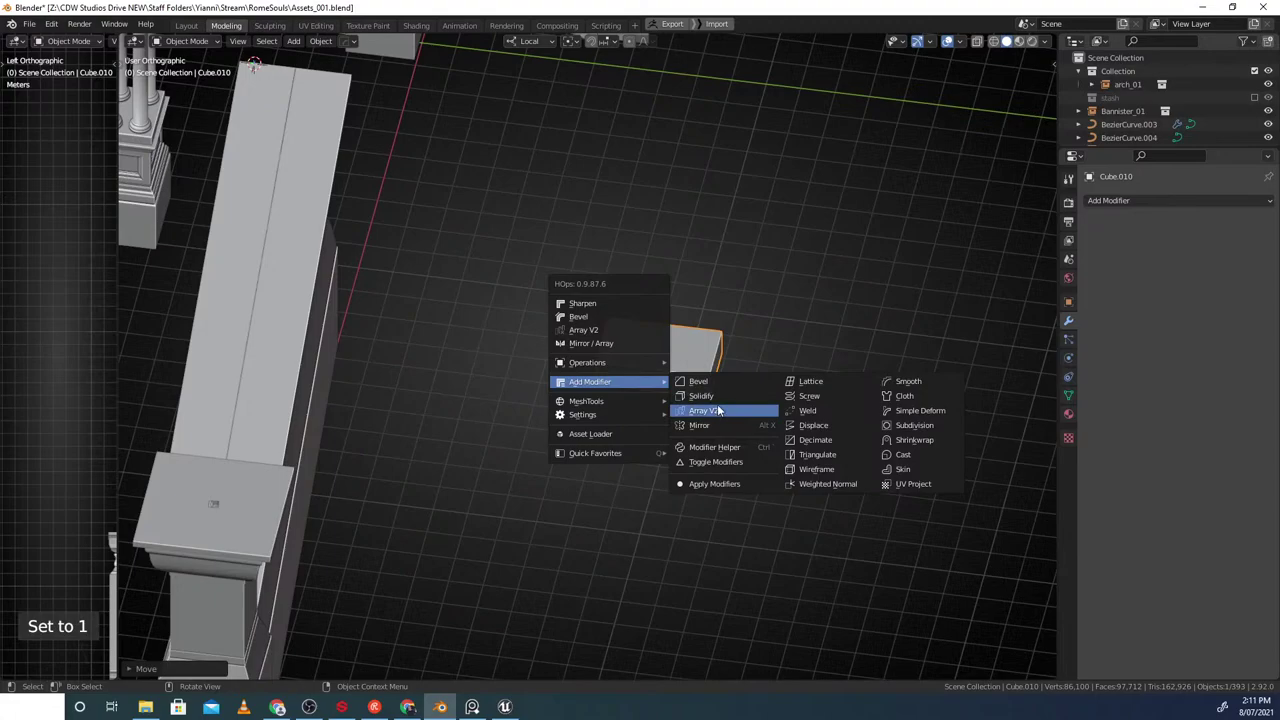
{"action": "left_click", "coordinate": [716, 410]}
{"action": "key", "text": "y"}
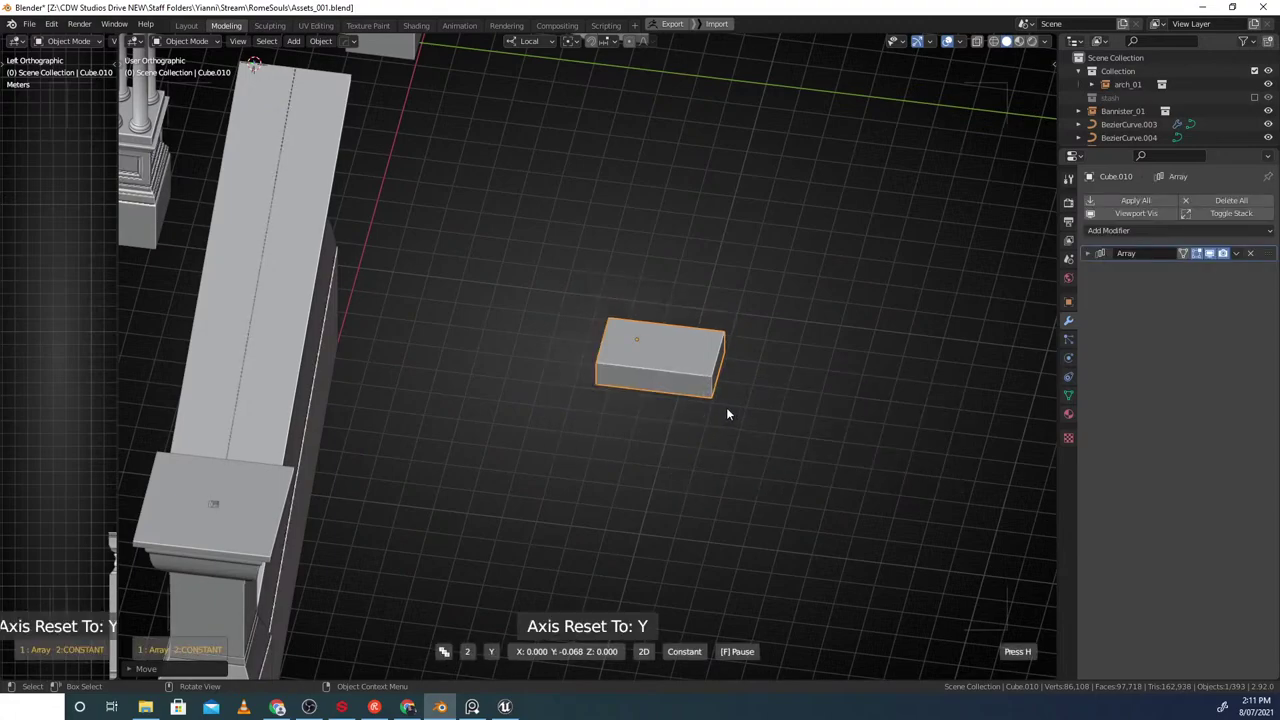
{"action": "scroll", "coordinate": [798, 417], "scroll_direction": "up", "scroll_amount": 2}
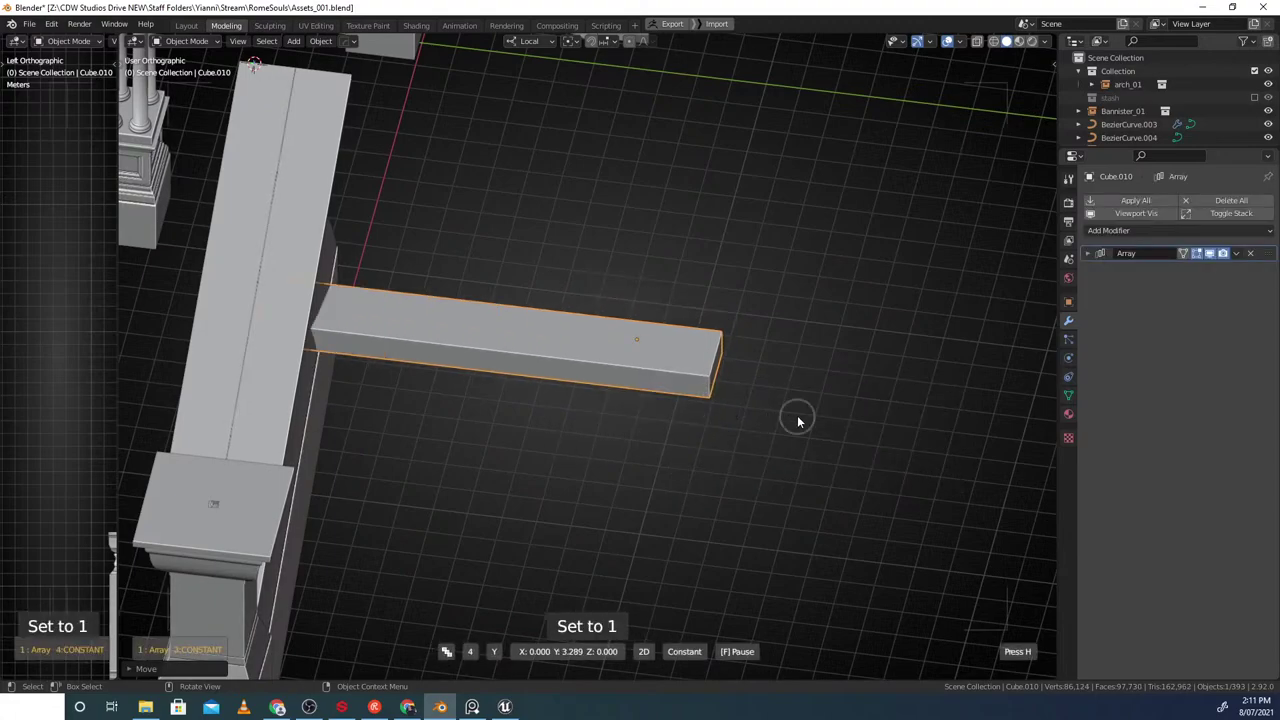
{"action": "left_click", "coordinate": [798, 417]}
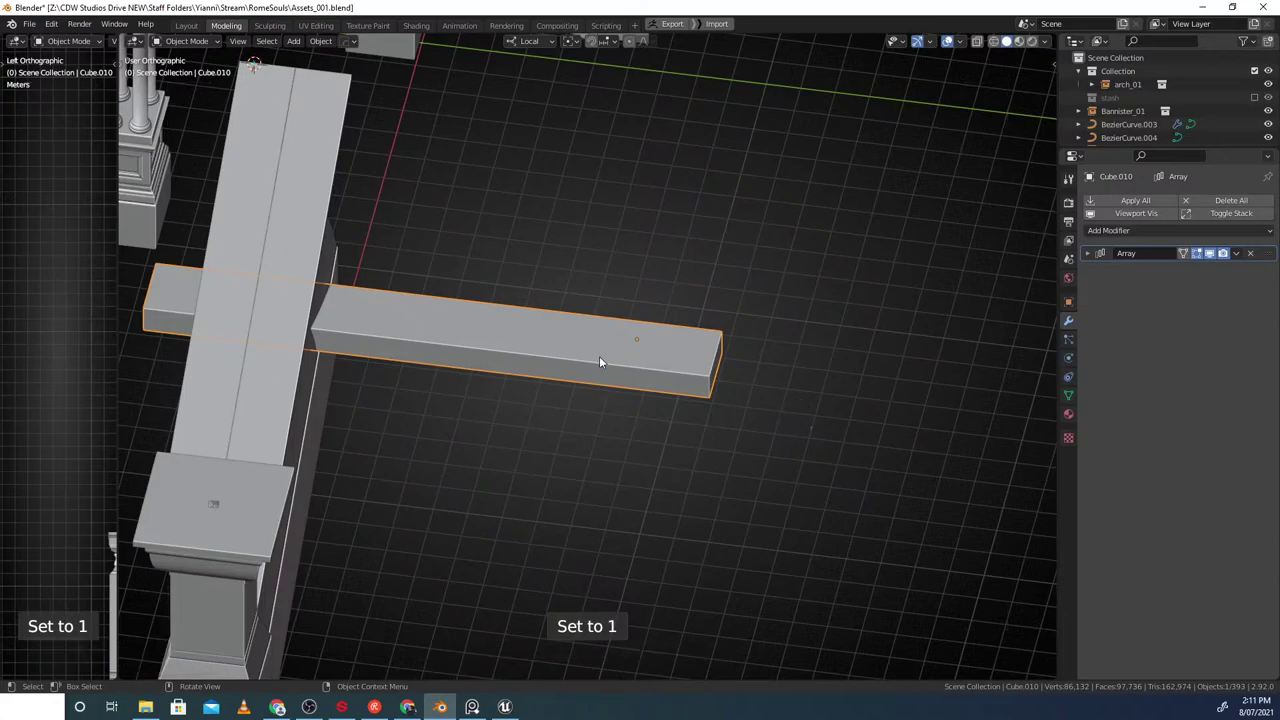
Move the block row along Y and X so that it meets the railing wall near the wall's high end
{"action": "middle_click_drag", "start_coordinate": [593, 355], "coordinate": [604, 361]}
{"action": "key", "text": "g"}
{"action": "key", "text": "y"}
{"action": "left_click", "coordinate": [733, 393]}
{"action": "middle_click_drag", "start_coordinate": [733, 393], "coordinate": [540, 434]}
{"action": "scroll", "coordinate": [540, 434], "scroll_direction": "up", "scroll_amount": 1}
{"action": "key", "text": "g"}
{"action": "key", "text": "x"}
{"action": "left_click", "coordinate": [606, 396]}
In Edit Mode, extrude the slab's top face slightly upward to add a thin upper layer
{"action": "middle_click_drag", "start_coordinate": [606, 396], "coordinate": [640, 417]}
{"action": "scroll", "coordinate": [497, 407], "scroll_direction": "up", "scroll_amount": 3}
{"action": "key", "text": "Tab"}
{"action": "scroll", "coordinate": [534, 426], "scroll_direction": "down", "scroll_amount": 4}
{"action": "middle_click_drag", "start_coordinate": [880, 515], "coordinate": [660, 484], "text": "shift"}
{"action": "scroll", "coordinate": [634, 490], "scroll_direction": "up", "scroll_amount": 3}
{"action": "middle_click_drag", "start_coordinate": [549, 486], "coordinate": [513, 419], "text": "shift"}
{"action": "left_click", "coordinate": [541, 419]}
{"action": "scroll", "coordinate": [531, 419], "scroll_direction": "down", "scroll_amount": 1}
{"action": "scroll", "coordinate": [518, 415], "scroll_direction": "up", "scroll_amount": 5}
{"action": "key", "text": "e"}
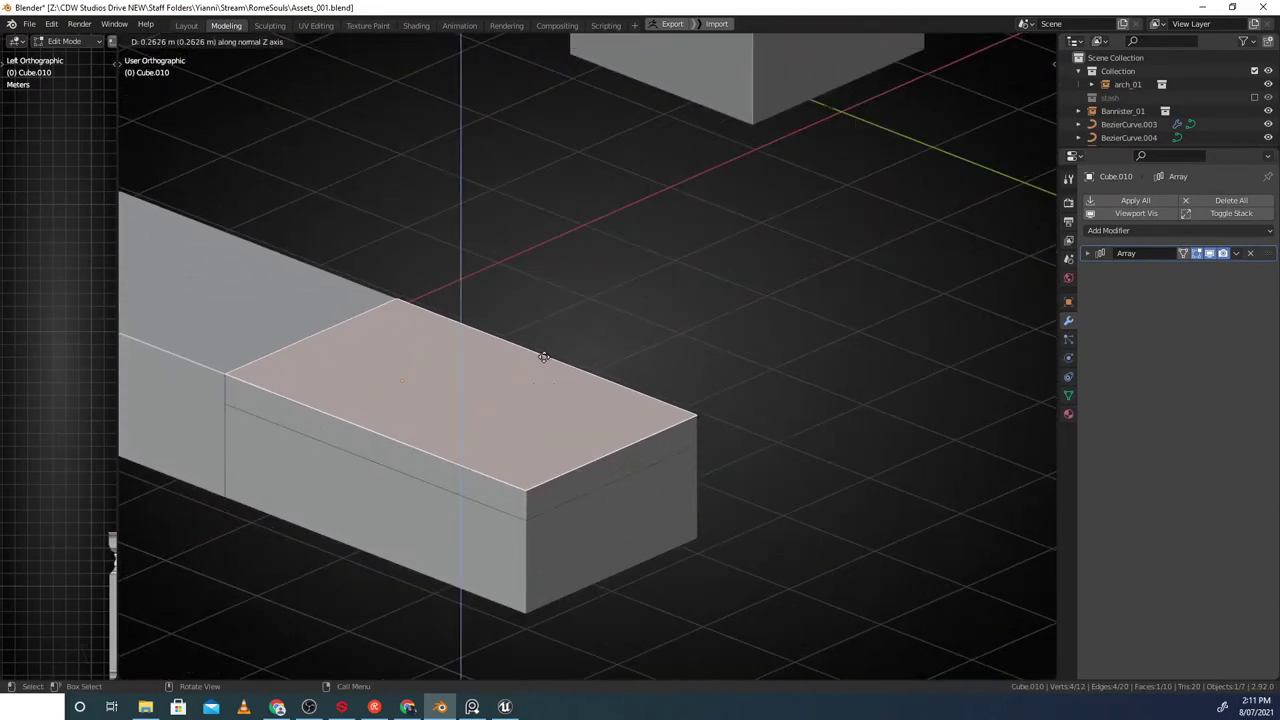
{"action": "left_click", "coordinate": [550, 364]}
Extrude the long front face of the upper layer outward to form an overhanging step lip
{"action": "middle_click_drag", "start_coordinate": [362, 510], "coordinate": [549, 446], "text": "shift"}
{"action": "left_click", "coordinate": [488, 412]}
{"action": "middle_click_drag", "start_coordinate": [488, 412], "coordinate": [574, 430], "text": "shift"}
{"action": "middle_click_drag", "start_coordinate": [574, 430], "coordinate": [536, 440]}
{"action": "key", "text": "e"}
{"action": "left_click", "coordinate": [520, 443]}
{"action": "middle_click_drag", "start_coordinate": [413, 398], "coordinate": [441, 406], "text": "shift"}
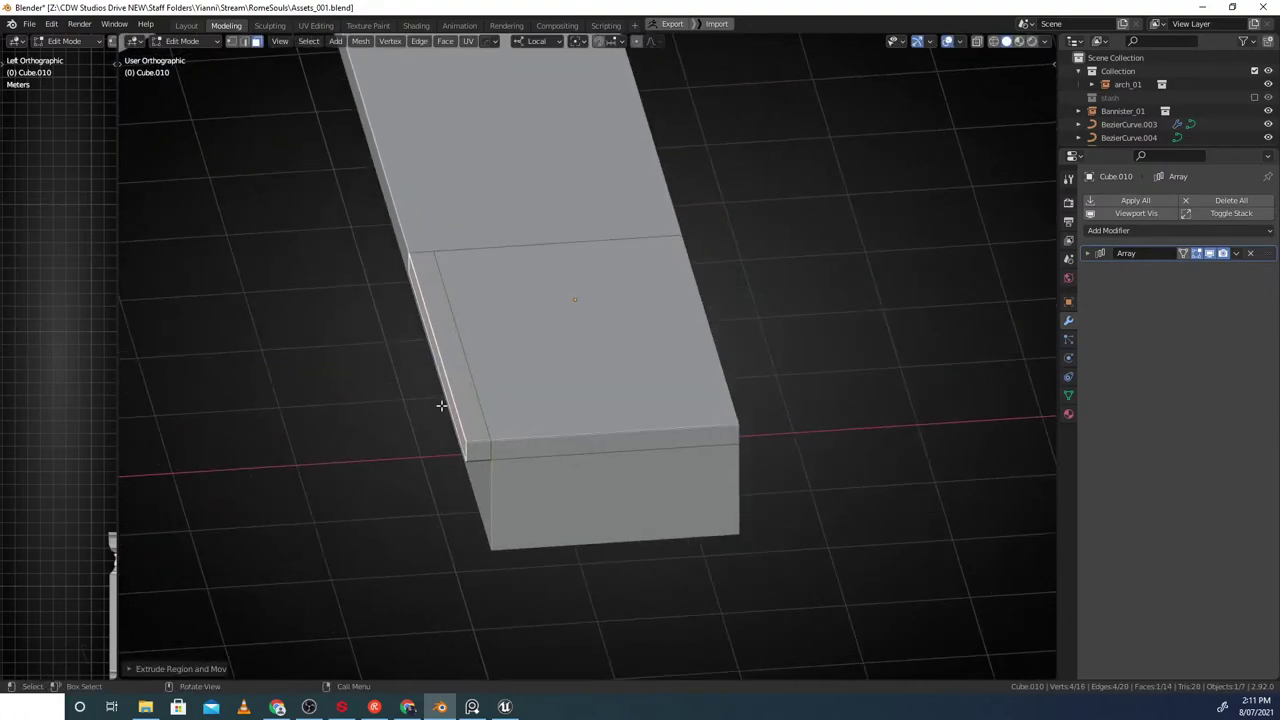
Select the lip's top face together with the tread's top face and move them along local Z to adjust the layer's thickness
{"action": "left_click", "coordinate": [548, 402], "text": "shift"}
{"action": "middle_click_drag", "start_coordinate": [552, 404], "coordinate": [625, 412]}
{"action": "key", "text": "g"}
{"action": "key", "text": "z"}
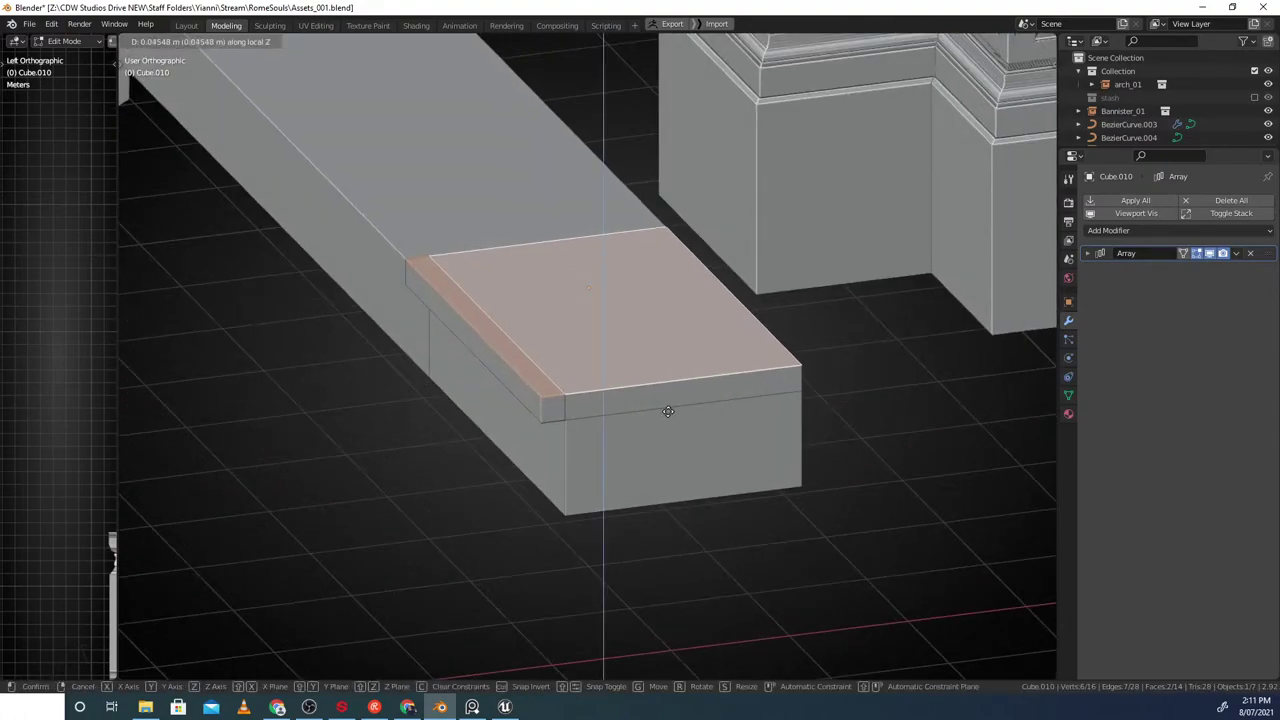
{"action": "scroll", "coordinate": [660, 410], "scroll_direction": "up", "scroll_amount": 1}
{"action": "left_click", "coordinate": [530, 402]}
Fine-tune the lip's overhang by moving its front face along global X, and return to Object Mode
{"action": "scroll", "coordinate": [598, 426], "scroll_direction": "up", "scroll_amount": 2}
{"action": "middle_click_drag", "start_coordinate": [630, 476], "coordinate": [635, 407]}
{"action": "left_click", "coordinate": [586, 409]}
{"action": "scroll", "coordinate": [588, 409], "scroll_direction": "down", "scroll_amount": 3}
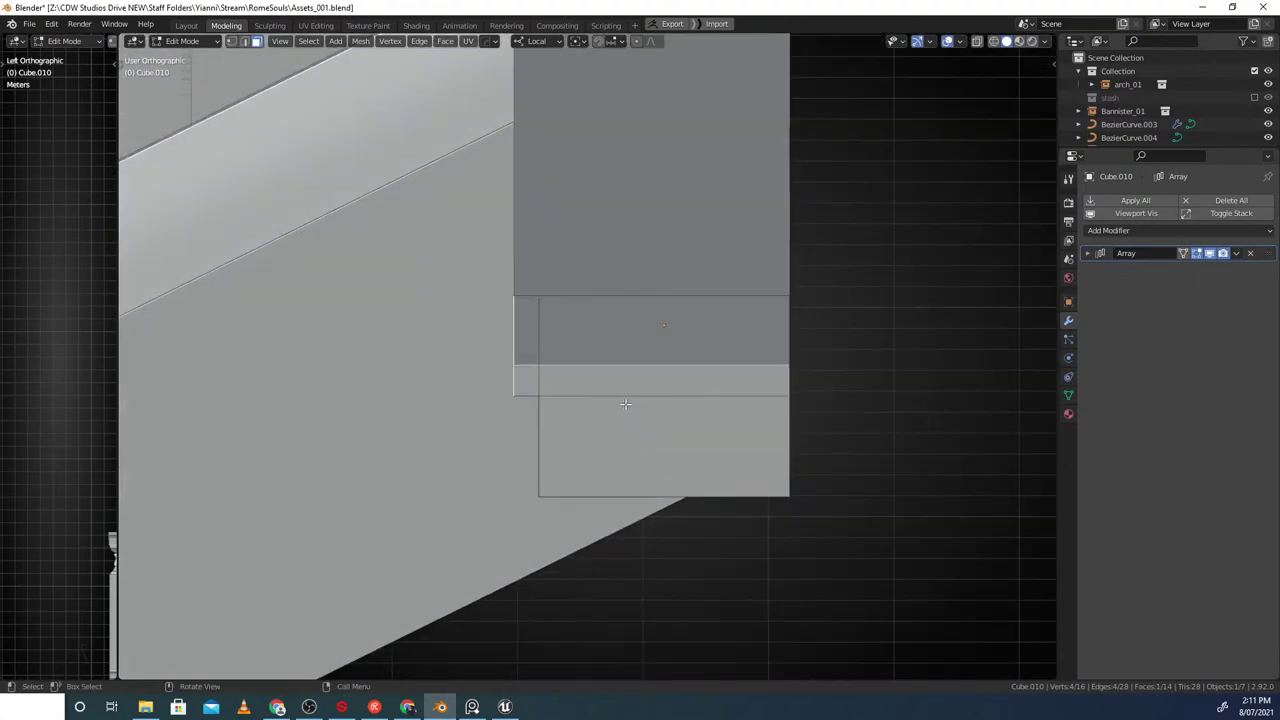
{"action": "left_click", "coordinate": [484, 397]}
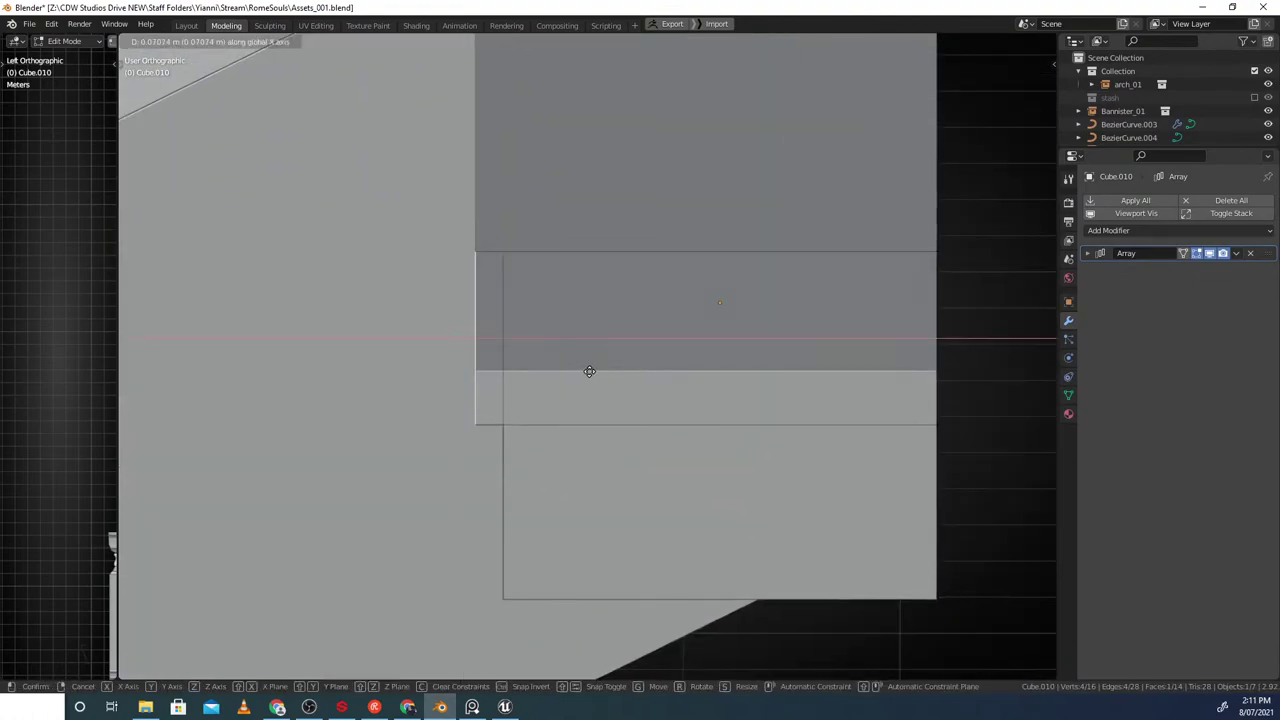
{"action": "scroll", "coordinate": [578, 374], "scroll_direction": "down", "scroll_amount": 5}
{"action": "middle_click_drag", "start_coordinate": [578, 374], "coordinate": [746, 397]}
{"action": "scroll", "coordinate": [746, 397], "scroll_direction": "up", "scroll_amount": 3}
{"action": "key", "text": "Tab"}
Bevel the step row's edges with three segments, a width of 0.0522 m and a 30° angle limit
{"action": "left_click", "coordinate": [672, 261]}
{"action": "middle_click_drag", "start_coordinate": [672, 261], "coordinate": [644, 323]}
{"action": "key", "text": "q"}
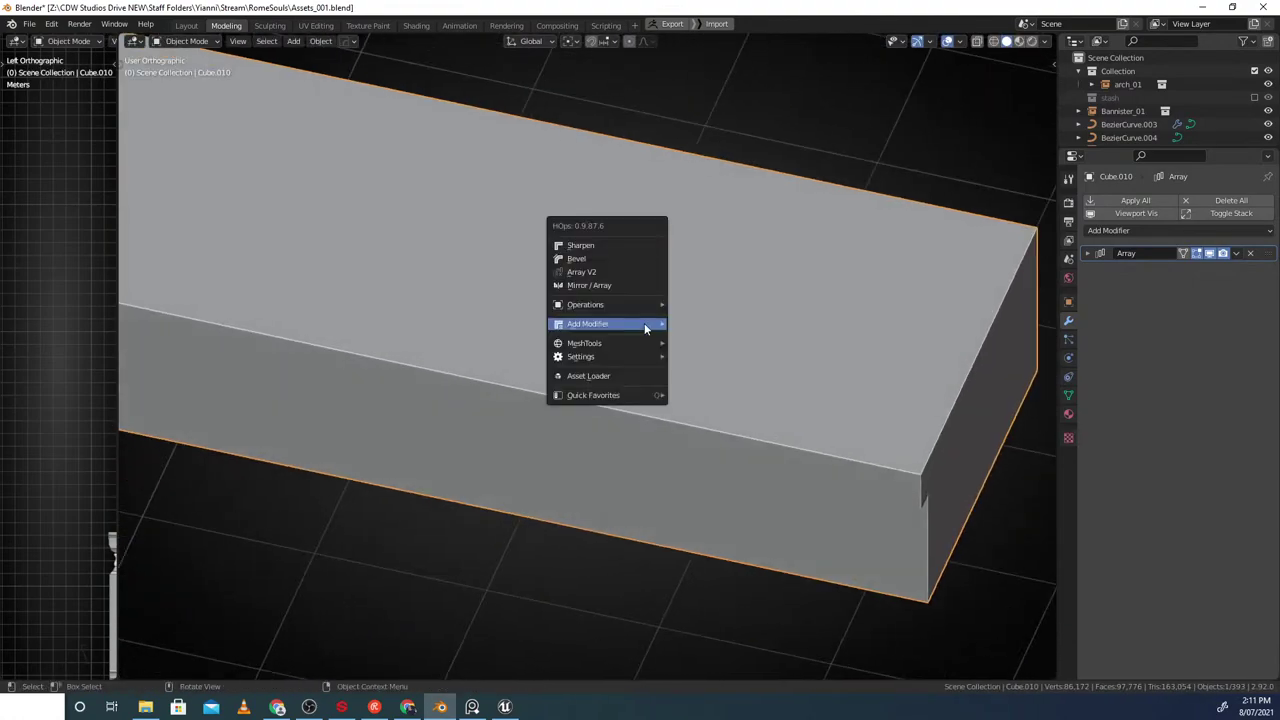
{"action": "left_click", "coordinate": [603, 258]}
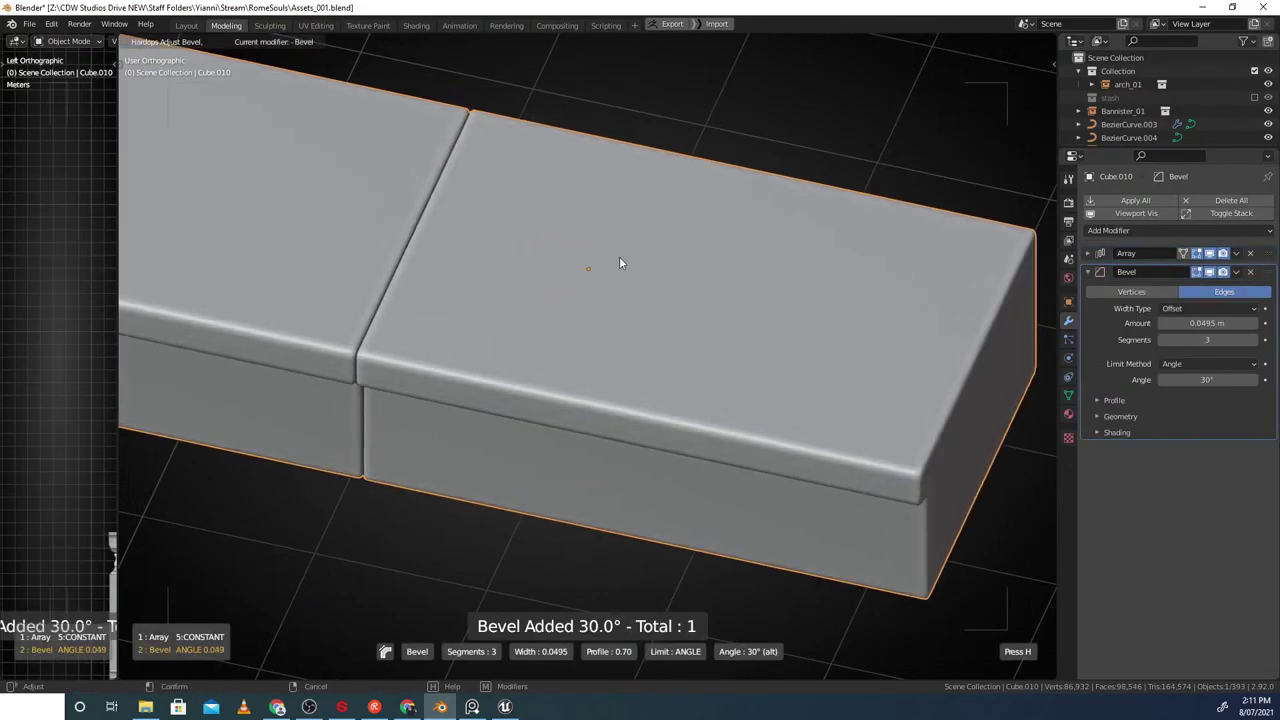
{"action": "left_click", "coordinate": [619, 260]}
{"action": "scroll", "coordinate": [588, 311], "scroll_direction": "down", "scroll_amount": 7}
{"action": "left_click", "coordinate": [617, 283]}
{"action": "middle_click_drag", "start_coordinate": [588, 311], "coordinate": [643, 406]}
{"action": "left_click", "coordinate": [552, 332]}
{"action": "scroll", "coordinate": [606, 356], "scroll_direction": "down", "scroll_amount": 5}
{"action": "key", "text": "KP_1"}
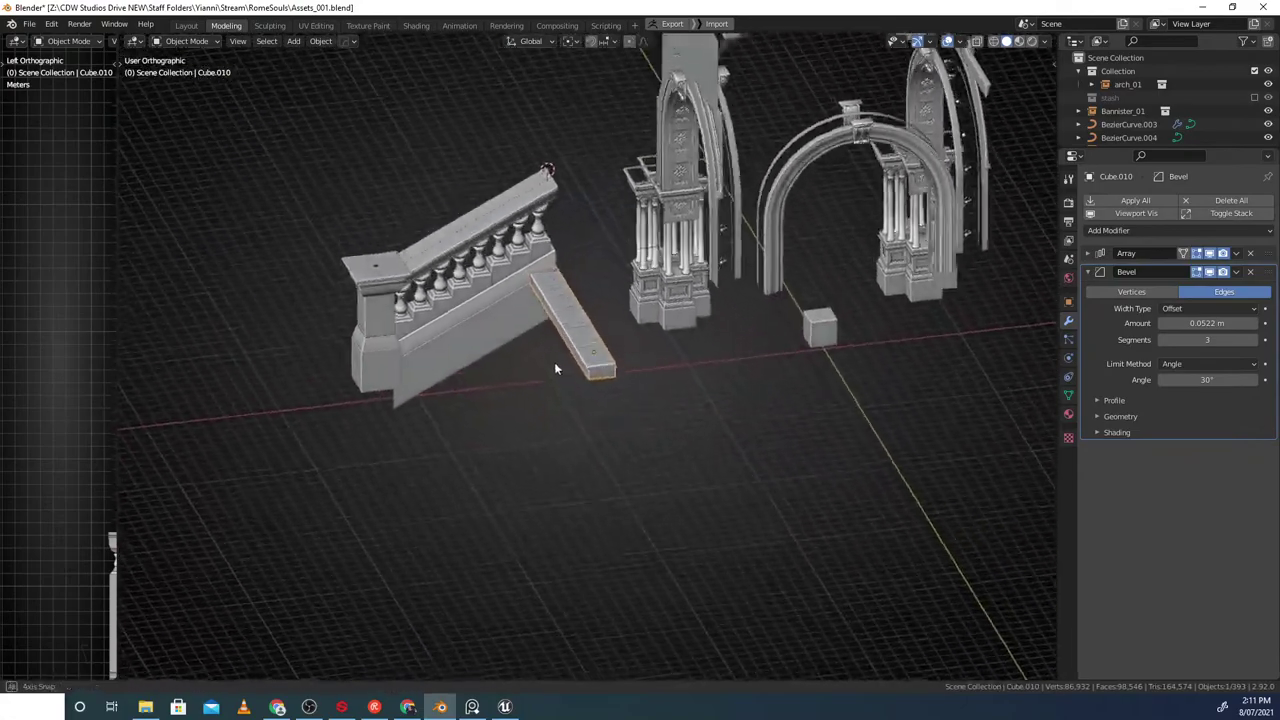
{"action": "scroll", "coordinate": [541, 286], "scroll_direction": "up", "scroll_amount": 1}
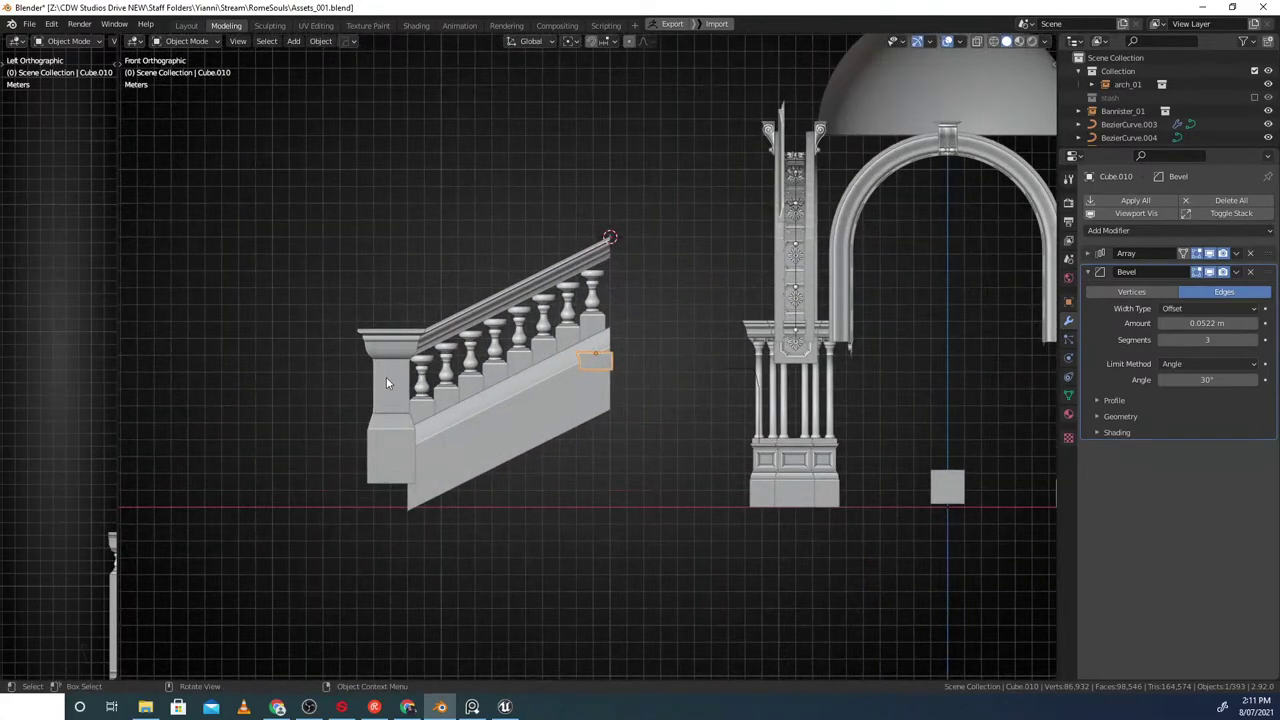
{"action": "scroll", "coordinate": [600, 343], "scroll_direction": "up", "scroll_amount": 4}
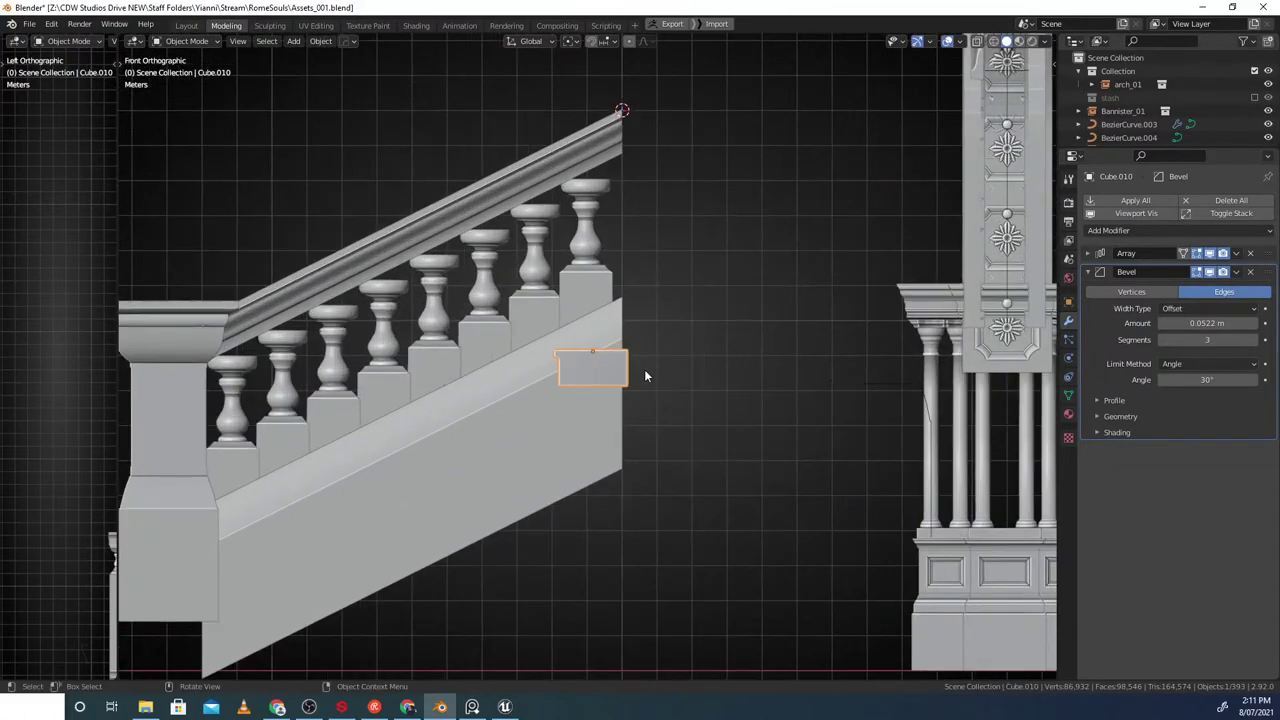
{"action": "middle_click_drag", "start_coordinate": [646, 371], "coordinate": [728, 498]}
{"action": "scroll", "coordinate": [677, 413], "scroll_direction": "down", "scroll_amount": 3}
{"action": "middle_click_drag", "start_coordinate": [510, 452], "coordinate": [670, 386], "text": "shift"}
{"action": "scroll", "coordinate": [537, 372], "scroll_direction": "up", "scroll_amount": 2}
{"action": "left_click", "coordinate": [532, 312]}
{"action": "middle_click_drag", "start_coordinate": [532, 312], "coordinate": [580, 345]}
{"action": "key", "text": "g"}
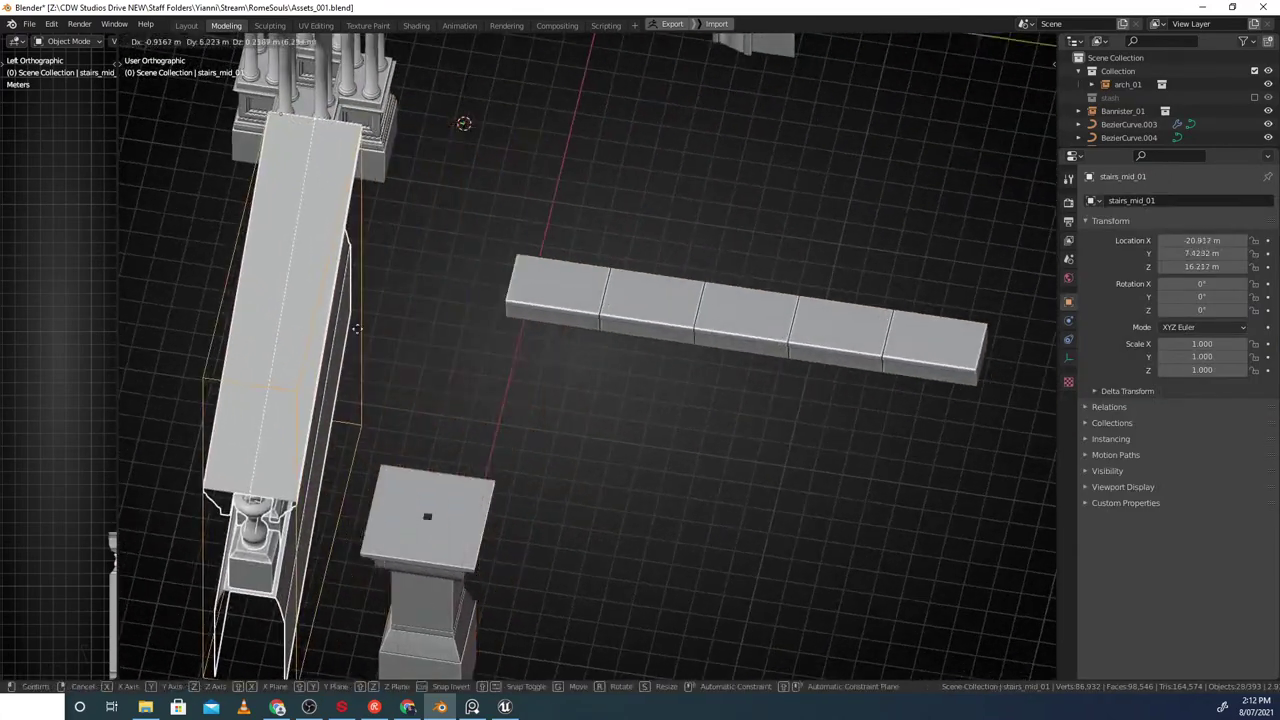
{"action": "right_click", "coordinate": [568, 318]}
{"action": "middle_click_drag", "start_coordinate": [668, 366], "coordinate": [623, 407]}
{"action": "key", "text": "g"}
{"action": "right_click", "coordinate": [588, 300]}
{"action": "scroll", "coordinate": [620, 350], "scroll_direction": "down", "scroll_amount": 2}
{"action": "middle_click_drag", "start_coordinate": [580, 358], "coordinate": [523, 361], "text": "shift"}
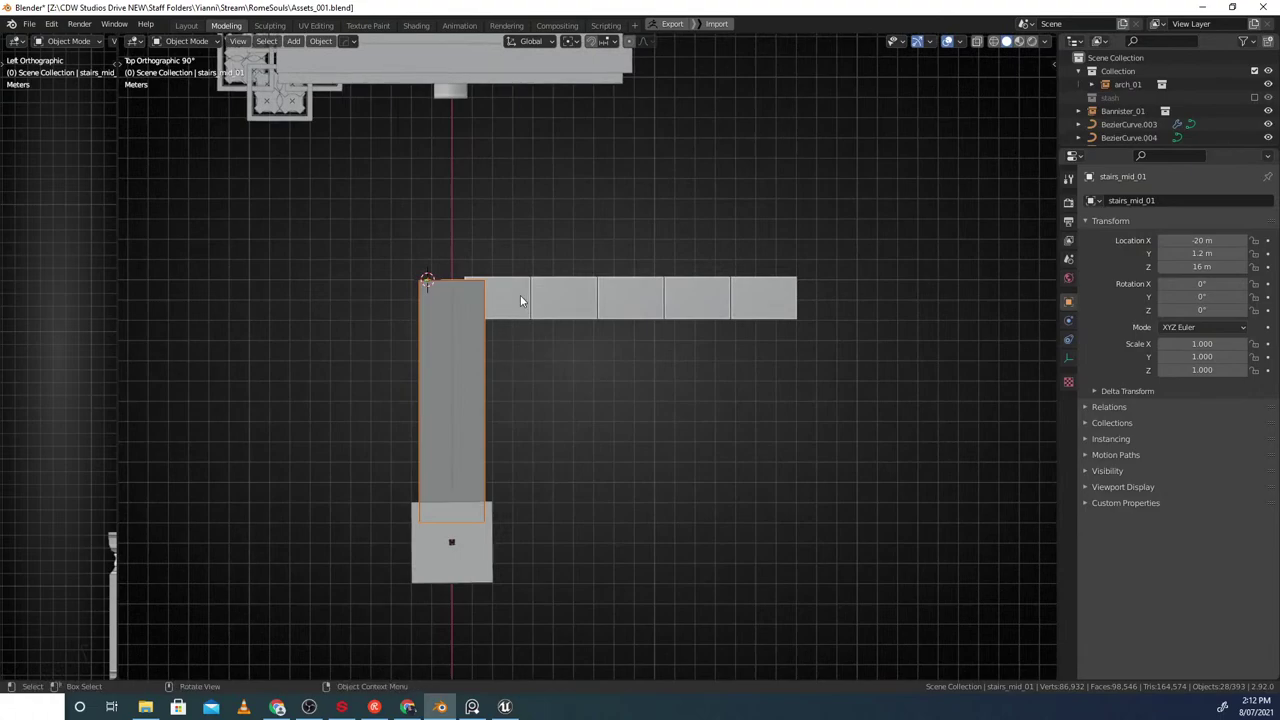
{"action": "left_click", "coordinate": [521, 298]}
{"action": "key", "text": "g"}
{"action": "right_click", "coordinate": [657, 323]}
{"action": "middle_click_drag", "start_coordinate": [657, 323], "coordinate": [610, 341]}
{"action": "scroll", "coordinate": [606, 342], "scroll_direction": "up", "scroll_amount": 1}
{"action": "key", "text": "g"}
{"action": "key", "text": "x"}
{"action": "right_click", "coordinate": [611, 341]}
Set the transform orientation to View and slide the step row along X to line up with the railing's end
{"action": "middle_click_drag", "start_coordinate": [610, 341], "coordinate": [594, 426], "text": "shift"}
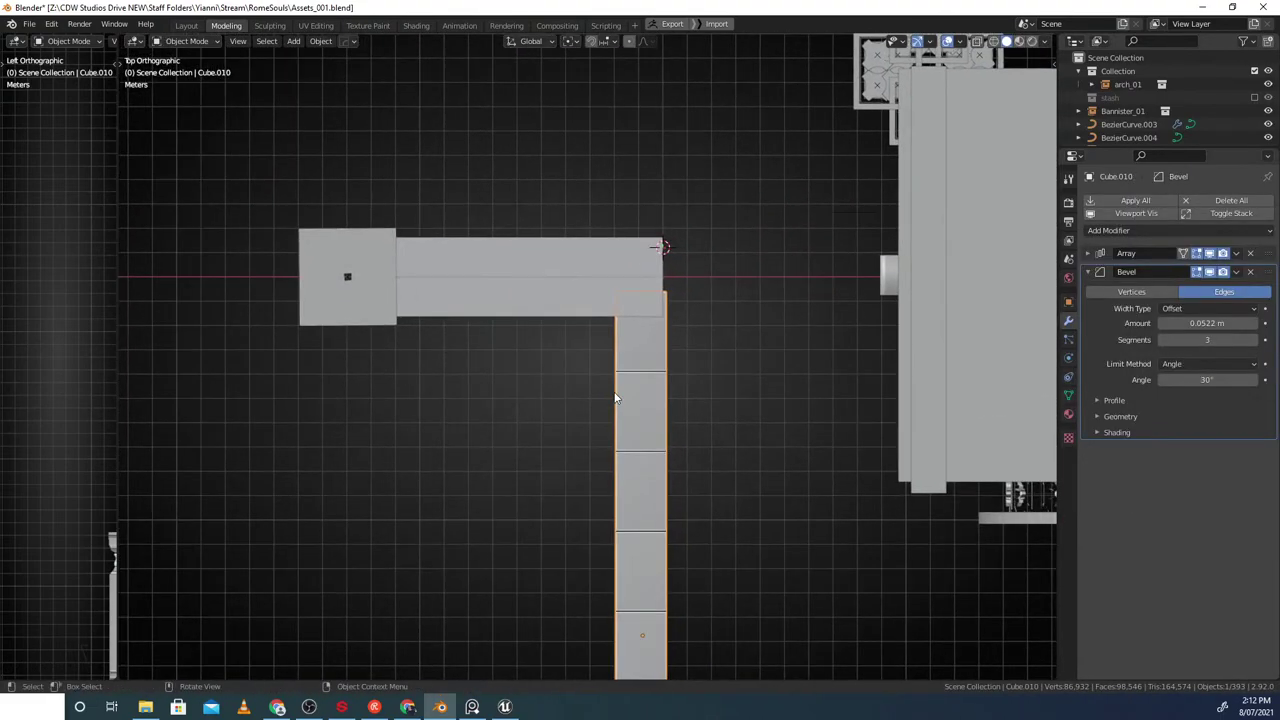
{"action": "key", "text": "comma"}
{"action": "left_click", "coordinate": [560, 342]}
{"action": "middle_click_drag", "start_coordinate": [650, 379], "coordinate": [652, 436], "text": "shift"}
{"action": "scroll", "coordinate": [620, 373], "scroll_direction": "up", "scroll_amount": 2}
{"action": "key", "text": "g"}
{"action": "key", "text": "x"}
{"action": "left_click", "coordinate": [627, 373]}
{"action": "key", "text": "ctrl+g"}
{"action": "key", "text": "Escape"}
Isolate the step row, move its front lip vertices about 0.7 m along view X to make the tread shallower, and restore the full scene
{"action": "key", "text": "Tab"}
{"action": "middle_click_drag", "start_coordinate": [700, 480], "coordinate": [530, 375], "text": "shift"}
{"action": "middle_click_drag", "start_coordinate": [530, 375], "coordinate": [530, 448]}
{"action": "key", "text": "slash"}
{"action": "key", "text": "alt+z"}
{"action": "key", "text": "alt+a"}
{"action": "key", "text": "b"}
{"action": "left_click_drag", "start_coordinate": [598, 280], "coordinate": [482, 590]}
{"action": "middle_click_drag", "start_coordinate": [606, 452], "coordinate": [557, 383], "text": "shift"}
{"action": "key", "text": "g"}
{"action": "key", "text": "x"}
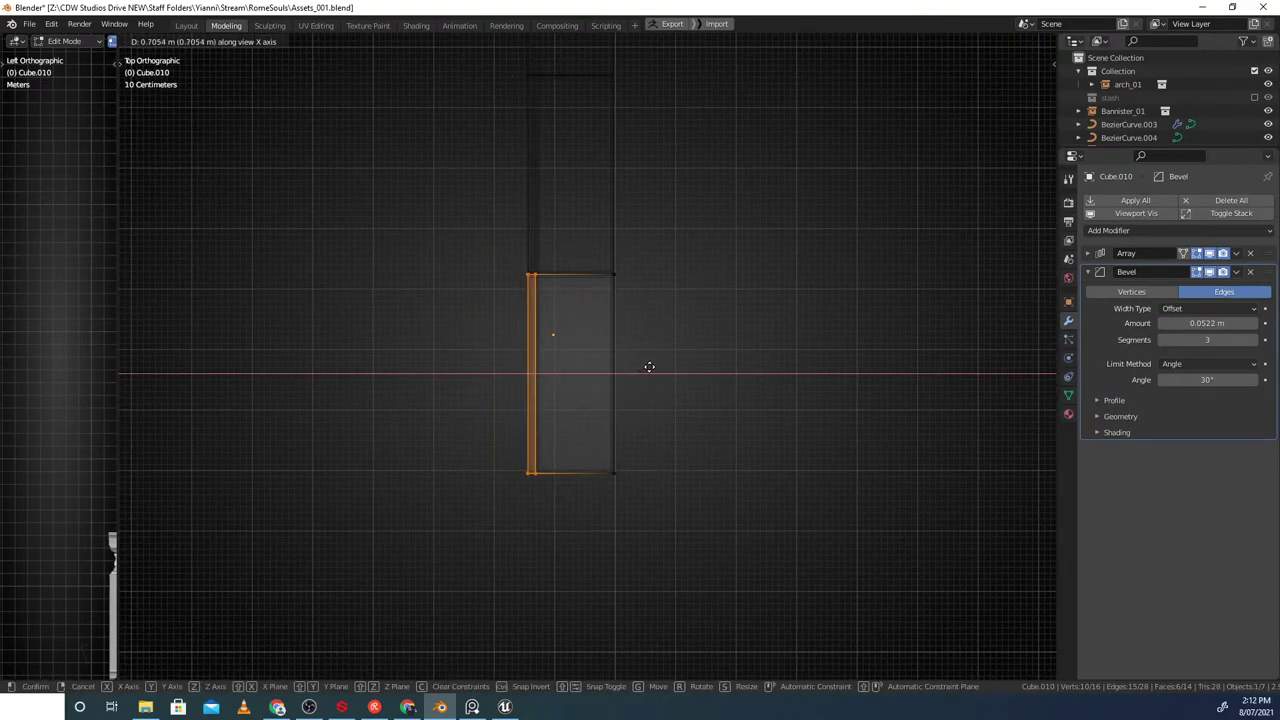
{"action": "left_click", "coordinate": [649, 367]}
{"action": "key", "text": "Tab"}
{"action": "middle_click_drag", "start_coordinate": [478, 388], "coordinate": [467, 314]}
{"action": "key", "text": "alt+z"}
{"action": "key", "text": "slash"}
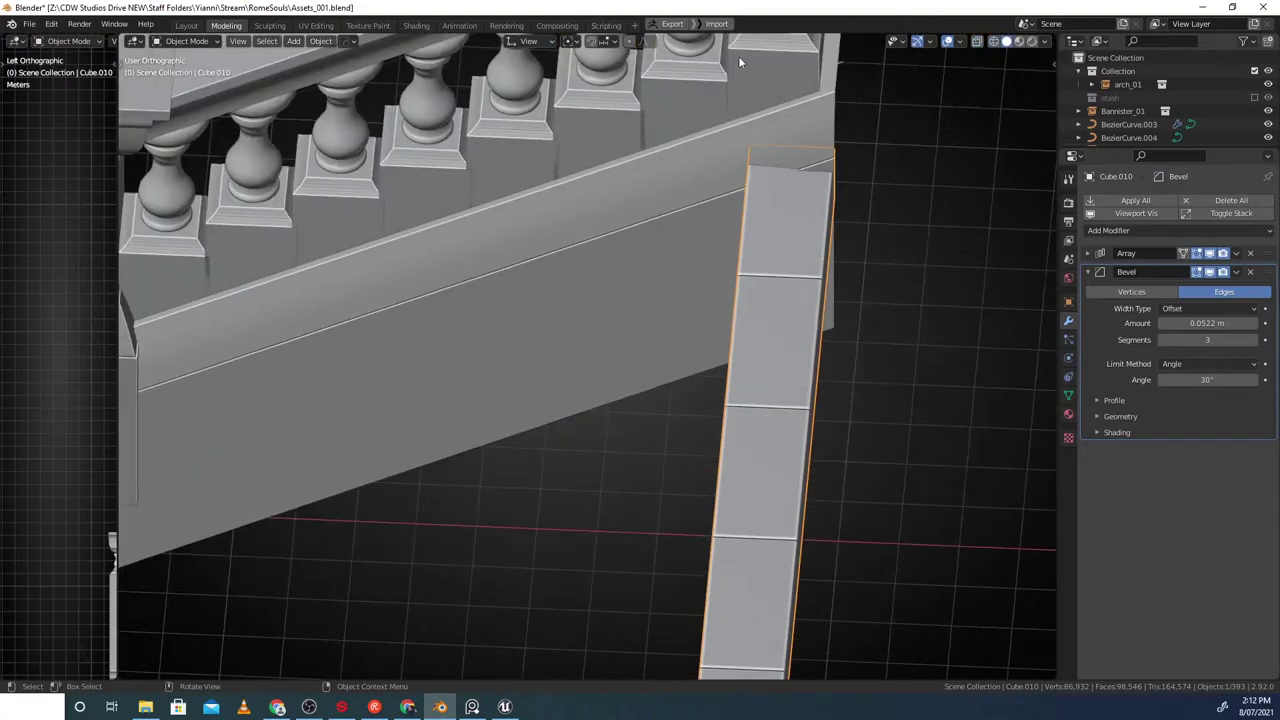
Open the stairs_mid_01 railing's collection instance for editing in the front view
{"action": "left_click", "coordinate": [591, 251]}
{"action": "key", "text": "KP_1"}
{"action": "middle_click_drag", "start_coordinate": [495, 381], "coordinate": [553, 143], "text": "shift"}
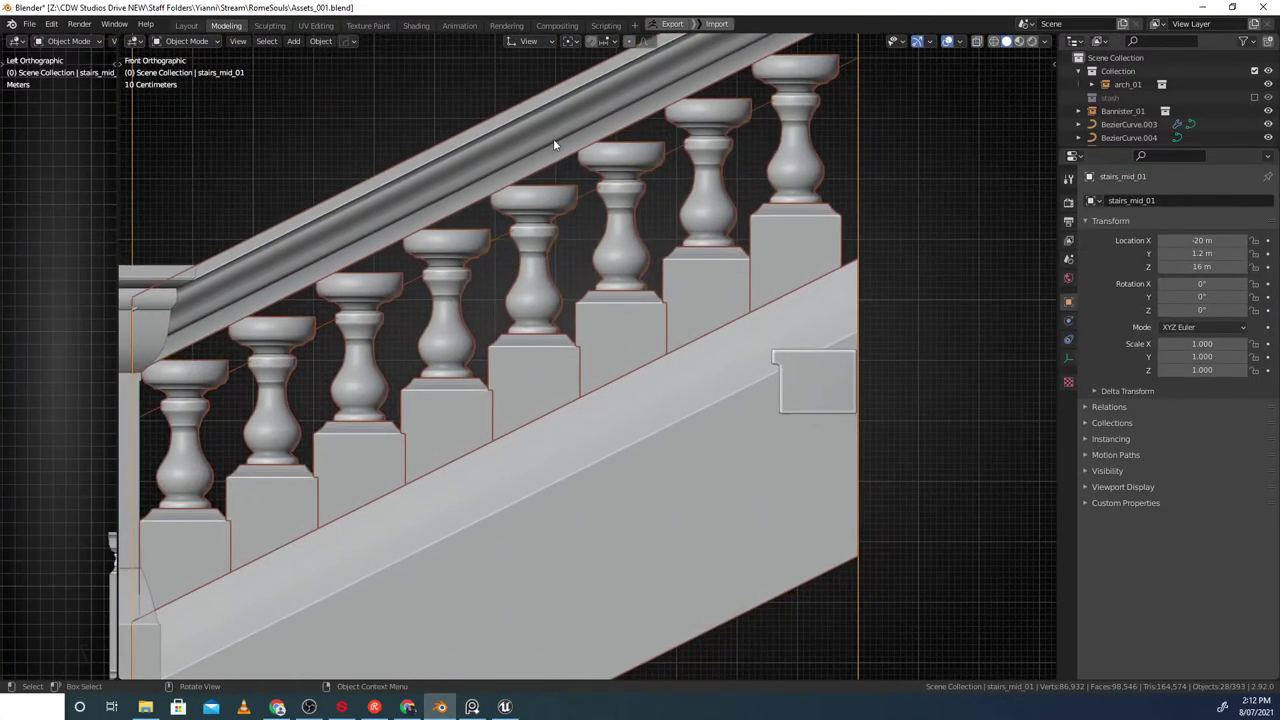
{"action": "middle_click_drag", "start_coordinate": [634, 389], "coordinate": [670, 280], "text": "shift"}
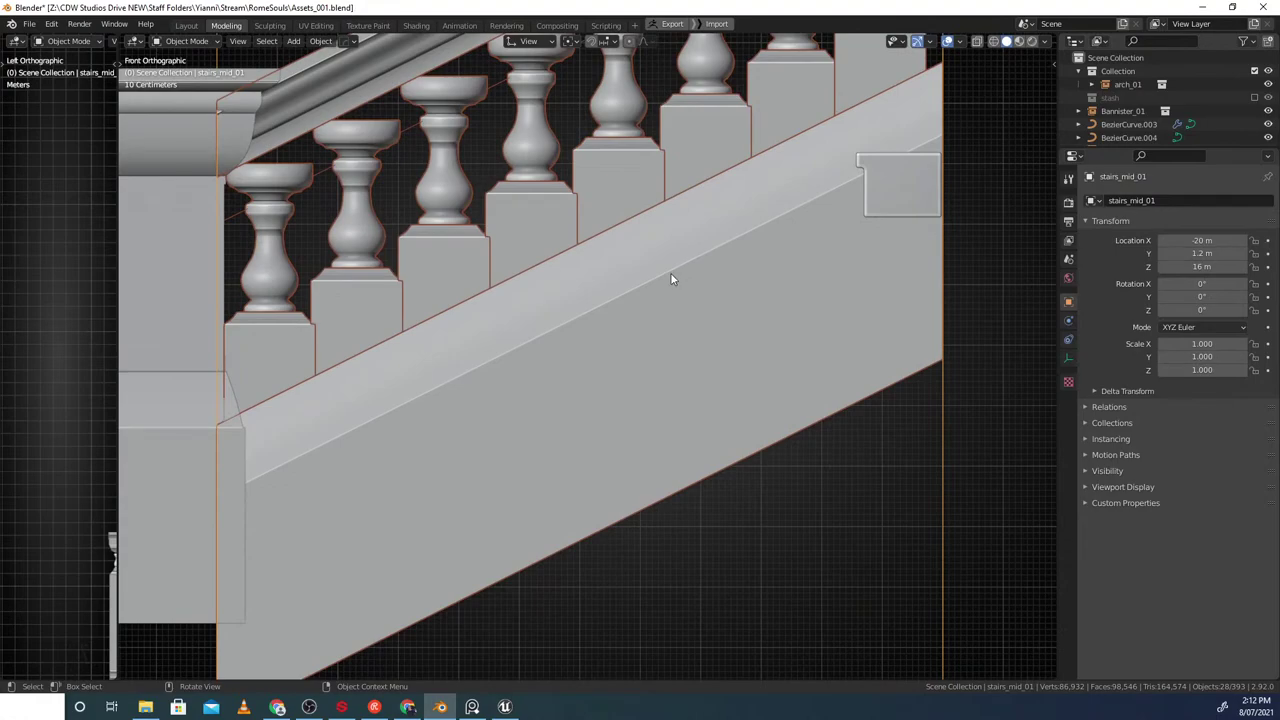
{"action": "scroll", "coordinate": [669, 275], "scroll_direction": "down", "scroll_amount": 1}
{"action": "key", "text": "ctrl+g"}
{"action": "left_click", "coordinate": [710, 233]}
Snap the 3D cursor to the sloped trim edge of the railing wall, aligned to the slope, and return to Object Mode
{"action": "left_click", "coordinate": [634, 332]}
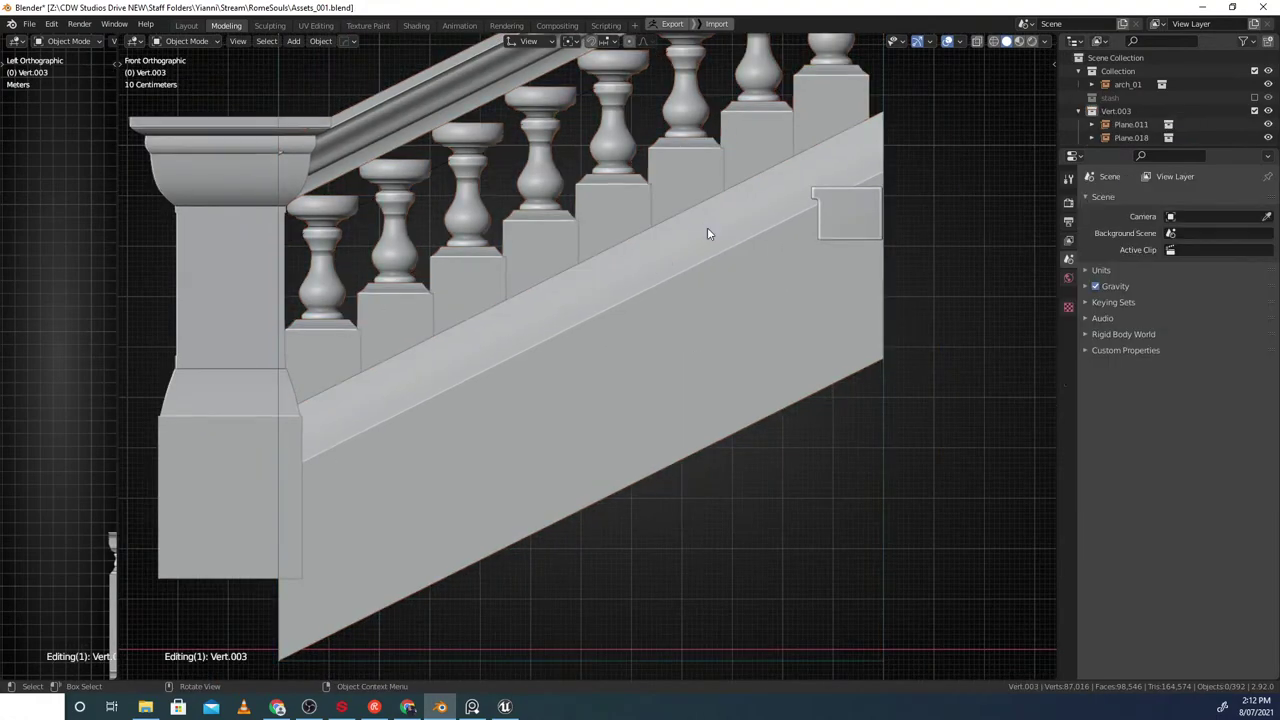
{"action": "key", "text": "Tab"}
{"action": "middle_click_drag", "start_coordinate": [635, 332], "coordinate": [654, 350]}
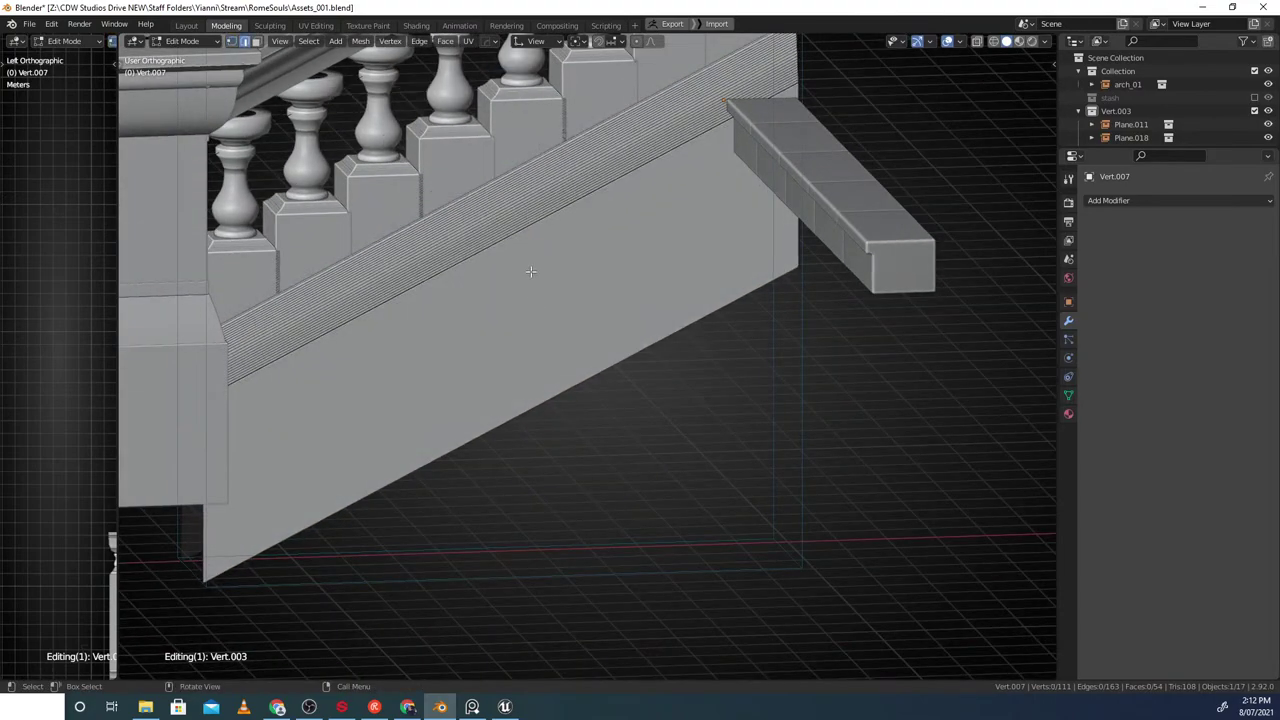
{"action": "key", "text": "shift+s"}
{"action": "left_click", "coordinate": [460, 260]}
{"action": "middle_click_drag", "start_coordinate": [571, 251], "coordinate": [512, 322]}
{"action": "key", "text": "Tab"}
{"action": "left_click", "coordinate": [512, 143]}
With the transform orientation set to Cursor, duplicate the step row about 1.4 m down the slope along the cursor's Y axis
{"action": "left_click", "coordinate": [786, 306]}
{"action": "middle_click_drag", "start_coordinate": [786, 306], "coordinate": [766, 253], "text": "alt"}
{"action": "key", "text": "comma"}
{"action": "left_click", "coordinate": [806, 256]}
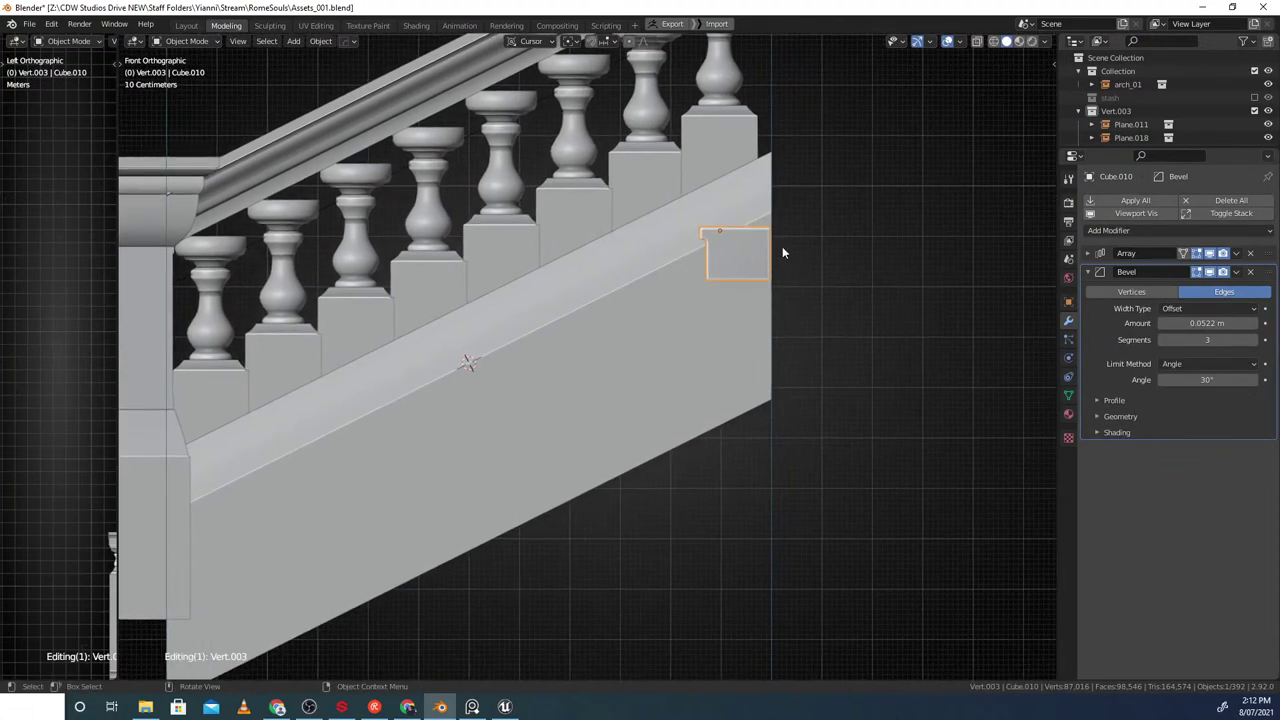
{"action": "key", "text": "shift+d"}
{"action": "key", "text": "y"}
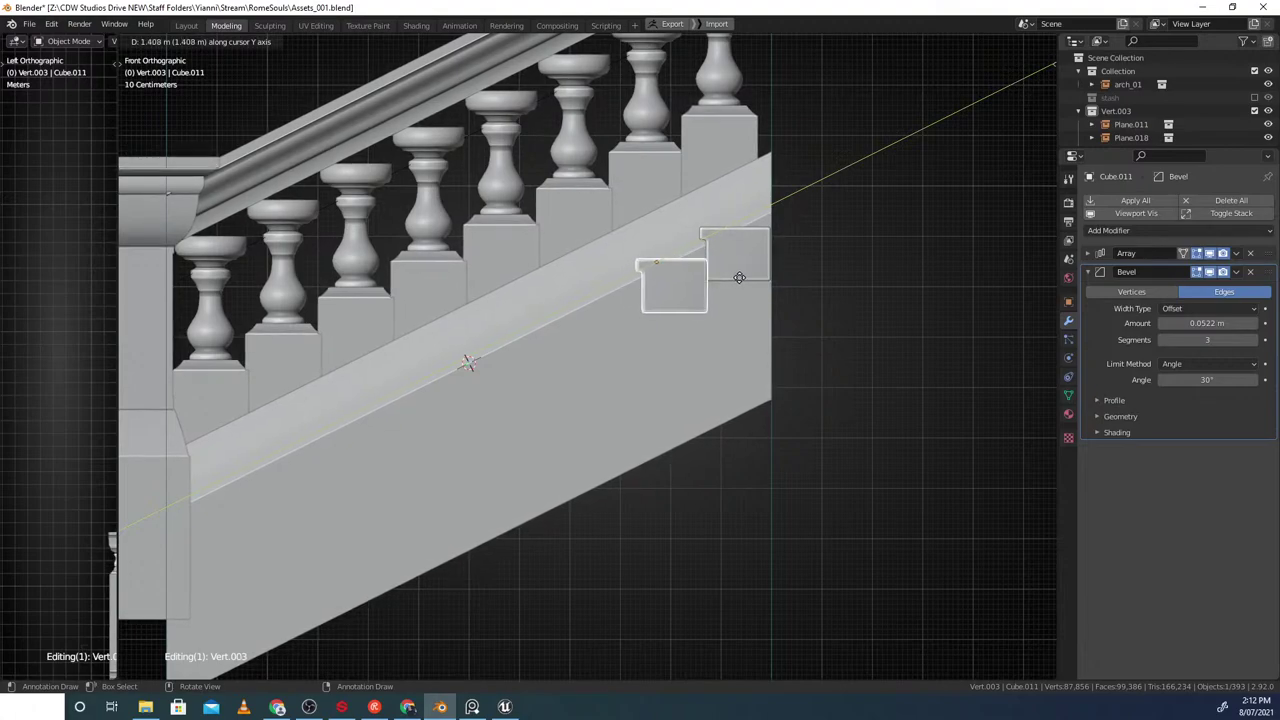
{"action": "left_click", "coordinate": [740, 279]}
Repeat the linked step duplication down the slope to complete a flight of ten steps
{"action": "middle_click_drag", "start_coordinate": [742, 278], "coordinate": [816, 220], "text": "shift"}
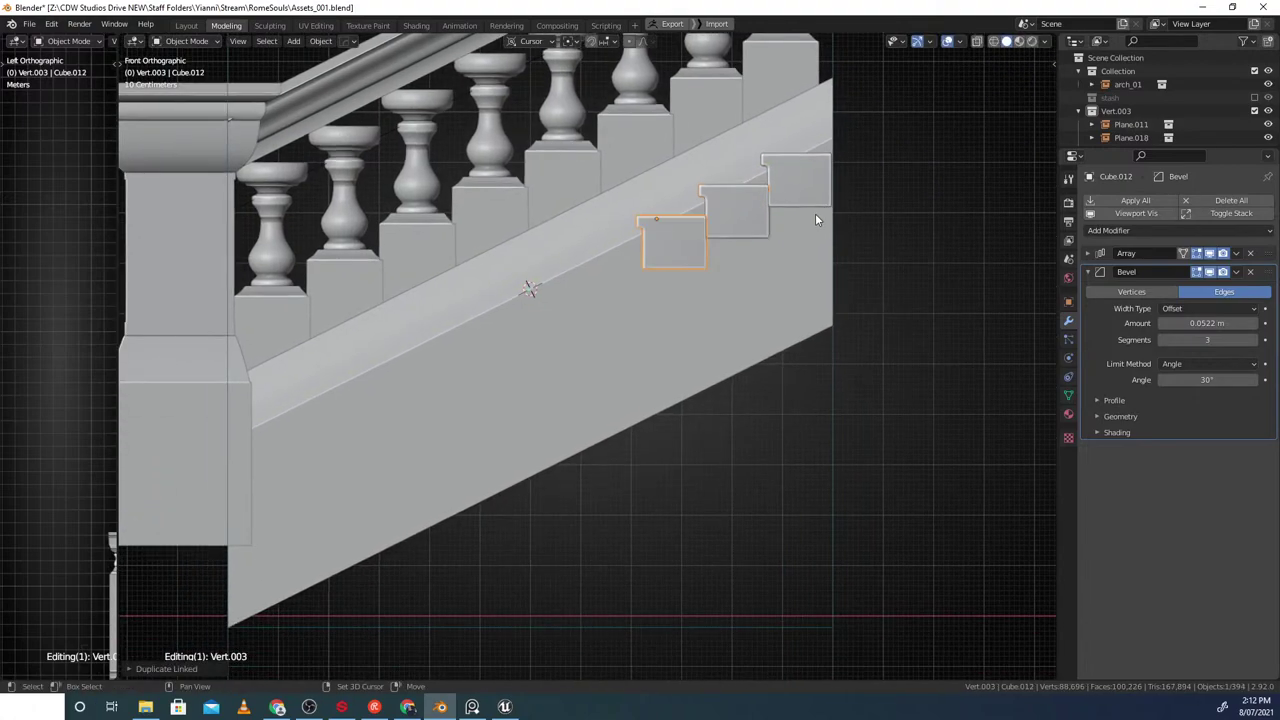
{"action": "key", "text": "shift+r"}
{"action": "key", "text": "shift+r"}
{"action": "key", "text": "shift+r"}
{"action": "key", "text": "shift+r"}
{"action": "key", "text": "shift+r"}
{"action": "key", "text": "shift+r"}
{"action": "middle_click_drag", "start_coordinate": [701, 262], "coordinate": [746, 353], "text": "shift"}
Select alternate step rows of the flight in the top view
{"action": "left_click", "coordinate": [635, 264]}
{"action": "middle_click_drag", "start_coordinate": [675, 276], "coordinate": [674, 268], "text": "shift"}
{"action": "middle_click_drag", "start_coordinate": [683, 318], "coordinate": [640, 310], "text": "shift"}
{"action": "left_click", "coordinate": [640, 310], "text": "shift"}
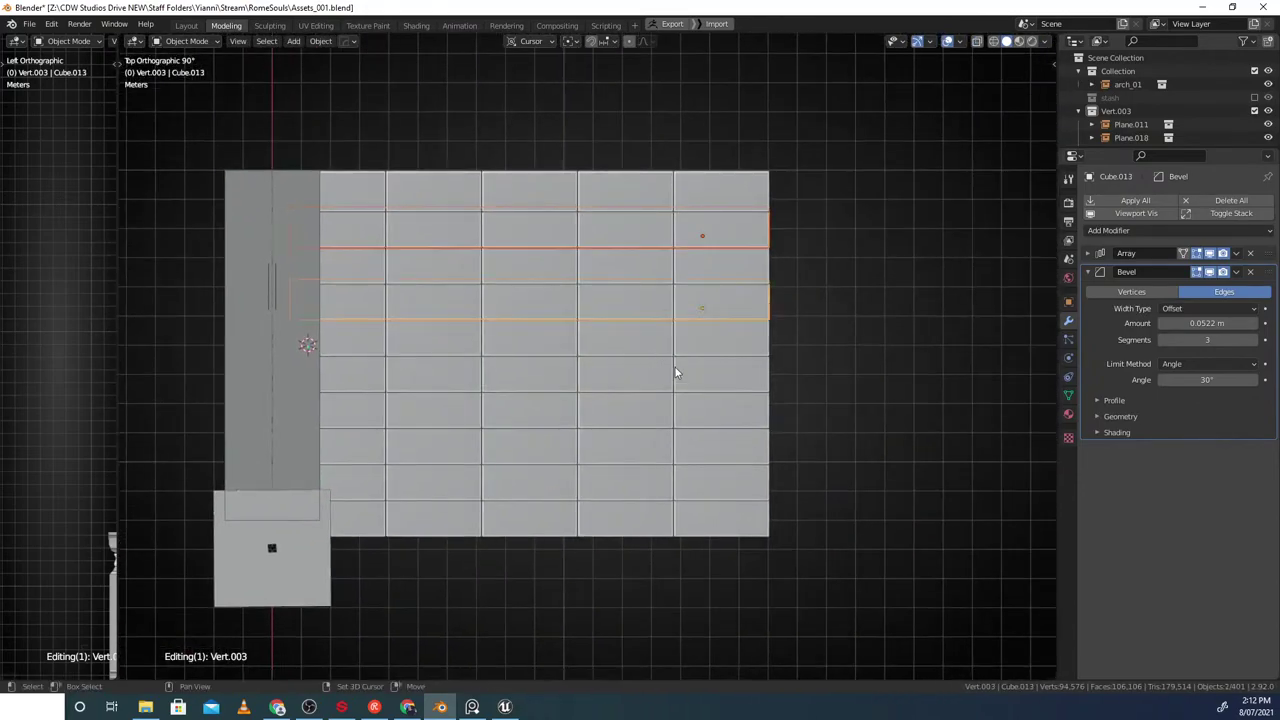
{"action": "left_click", "coordinate": [671, 453], "text": "shift"}
{"action": "middle_click_drag", "start_coordinate": [695, 460], "coordinate": [697, 412], "text": "shift"}
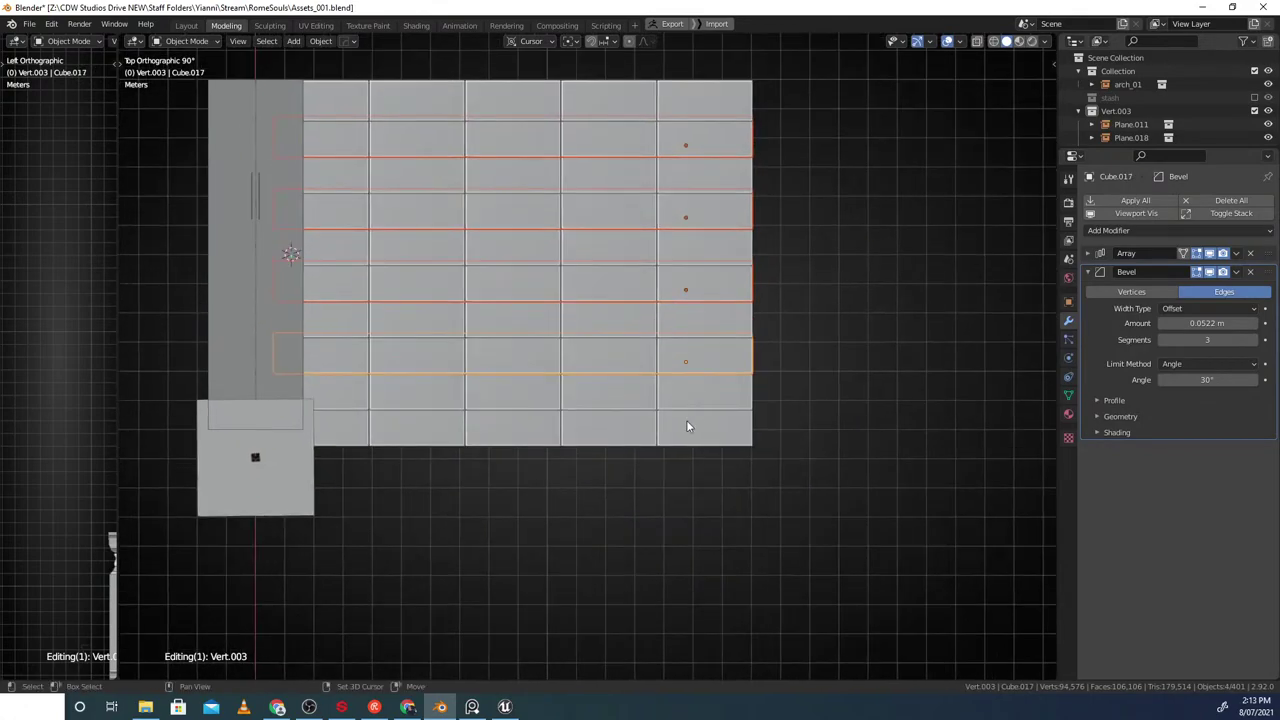
{"action": "middle_click_drag", "start_coordinate": [708, 303], "coordinate": [706, 440], "text": "shift"}
Add a centred loop cut through the step block's length on the top row and return to Object Mode
{"action": "left_click", "coordinate": [708, 222]}
{"action": "middle_click_drag", "start_coordinate": [694, 258], "coordinate": [674, 267], "text": "shift"}
{"action": "scroll", "coordinate": [678, 275], "scroll_direction": "up", "scroll_amount": 2}
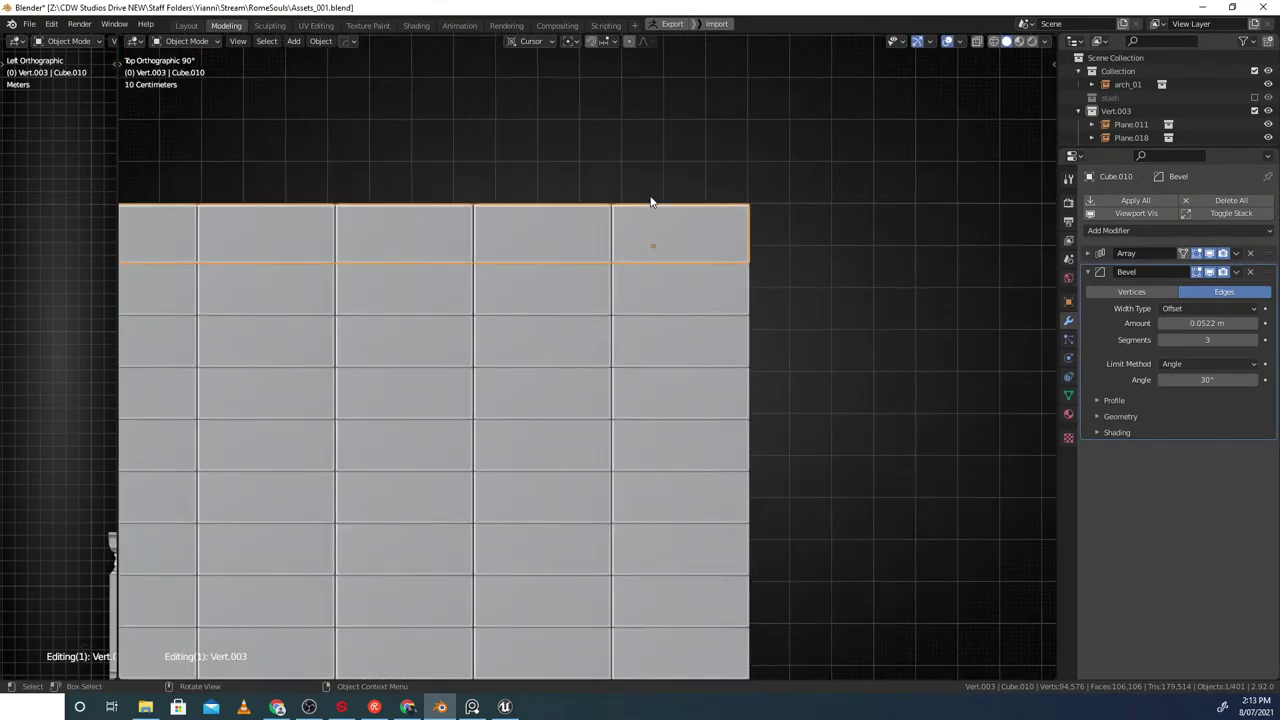
{"action": "key", "text": "Tab"}
{"action": "scroll", "coordinate": [645, 320], "scroll_direction": "up", "scroll_amount": 1}
{"action": "middle_click_drag", "start_coordinate": [710, 192], "coordinate": [677, 252], "text": "shift"}
{"action": "left_click", "coordinate": [666, 252]}
{"action": "right_click", "coordinate": [674, 262]}
{"action": "key", "text": "Tab"}
Select every second step row of the flight, starting with the second row from the top
{"action": "left_click", "coordinate": [677, 340]}
{"action": "middle_click_drag", "start_coordinate": [659, 441], "coordinate": [677, 272], "text": "shift"}
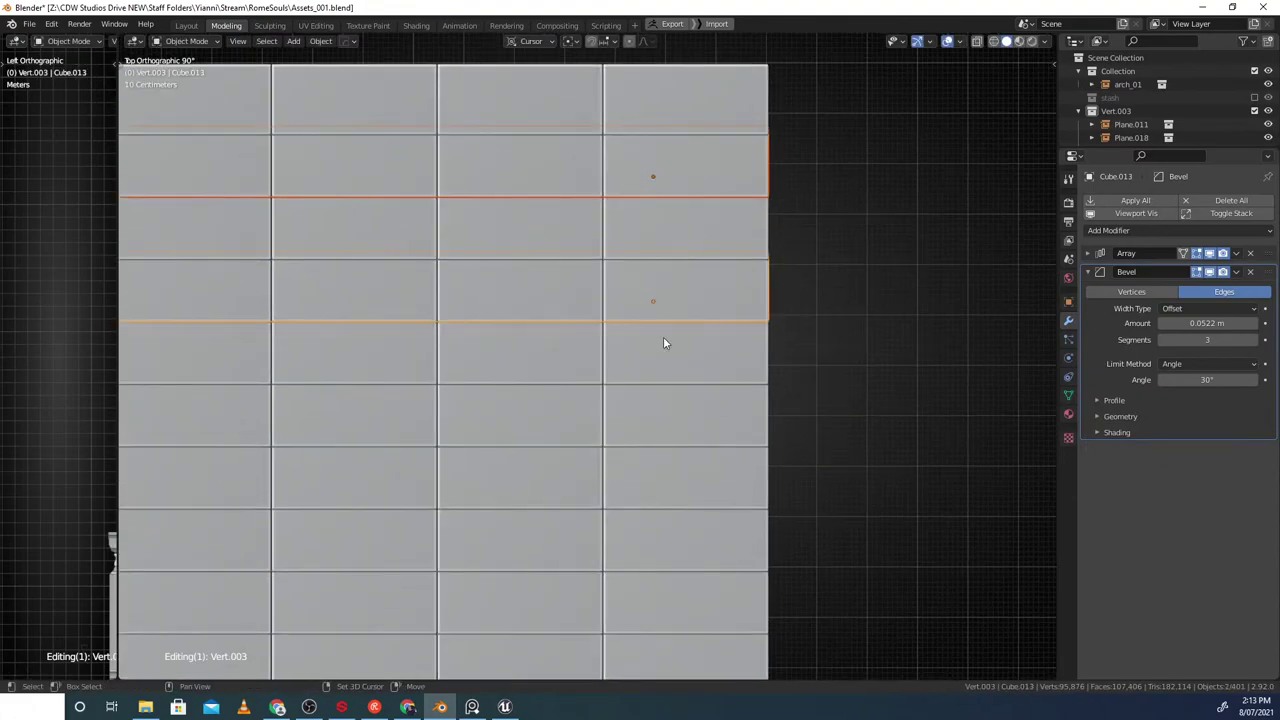
{"action": "middle_click_drag", "start_coordinate": [667, 345], "coordinate": [616, 273], "text": "shift"}
{"action": "left_click", "coordinate": [624, 288], "text": "shift"}
{"action": "scroll", "coordinate": [645, 307], "scroll_direction": "down", "scroll_amount": 4}
{"action": "mouse_move", "coordinate": [658, 320]}
{"action": "middle_mouse_down", "text": "shift"}
{"action": "mouse_move", "coordinate": [667, 264]}
{"action": "mouse_move", "coordinate": [651, 334]}
{"action": "middle_mouse_up", "text": "shift"}
{"action": "left_click", "coordinate": [639, 319], "text": "shift"}
{"action": "left_click", "coordinate": [622, 383], "text": "shift"}
{"action": "scroll", "coordinate": [637, 250], "scroll_direction": "up", "scroll_amount": 3}
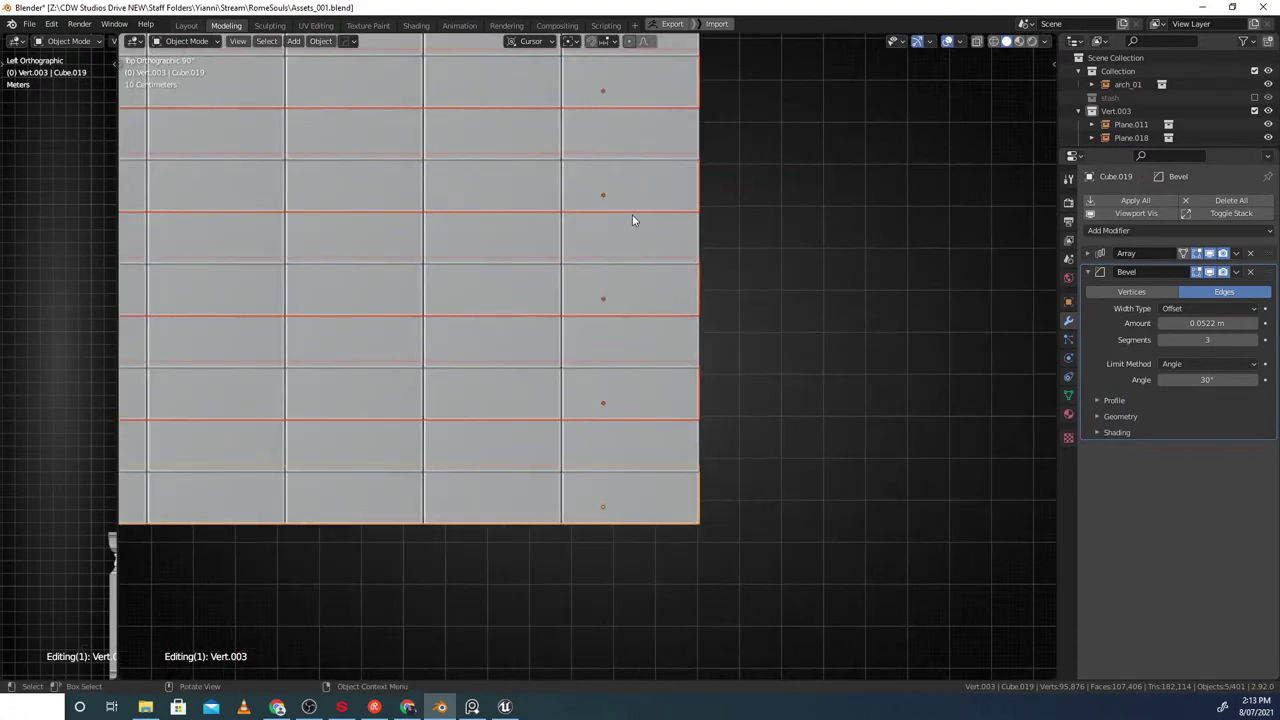
In wireframe shading, place the 3D cursor on the end block's centre line in the upper selected row and set the orientation to Global
{"action": "middle_click_drag", "start_coordinate": [632, 212], "coordinate": [624, 344], "text": "shift"}
{"action": "scroll", "coordinate": [632, 185], "scroll_direction": "up", "scroll_amount": 3}
{"action": "middle_click_drag", "start_coordinate": [634, 180], "coordinate": [614, 290], "text": "shift"}
{"action": "key", "text": "shift+z"}
{"action": "scroll", "coordinate": [638, 258], "scroll_direction": "up", "scroll_amount": 3}
{"action": "middle_click_drag", "start_coordinate": [641, 168], "coordinate": [619, 316], "text": "shift"}
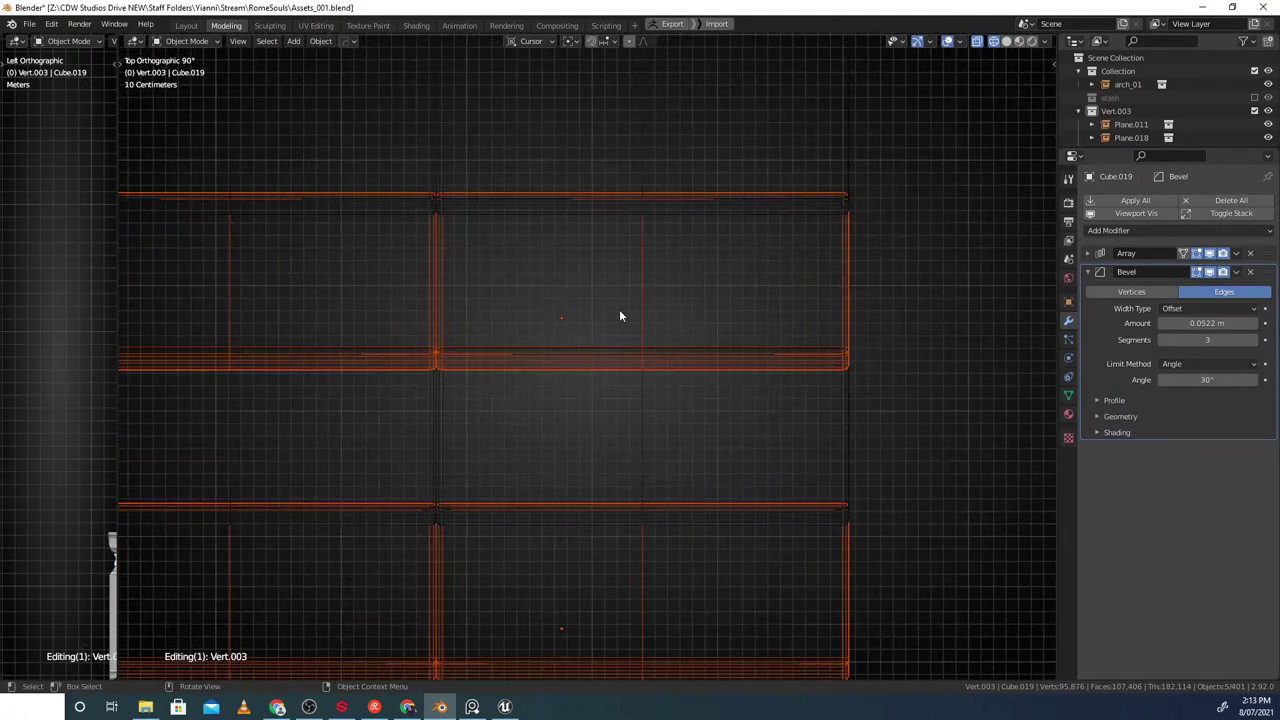
{"action": "key", "text": "ctrl+shift+Tab"}
{"action": "right_click_drag", "start_coordinate": [702, 273], "coordinate": [643, 289], "text": "shift"}
{"action": "key", "text": "period"}
{"action": "left_click", "coordinate": [730, 272]}
{"action": "key", "text": "comma"}
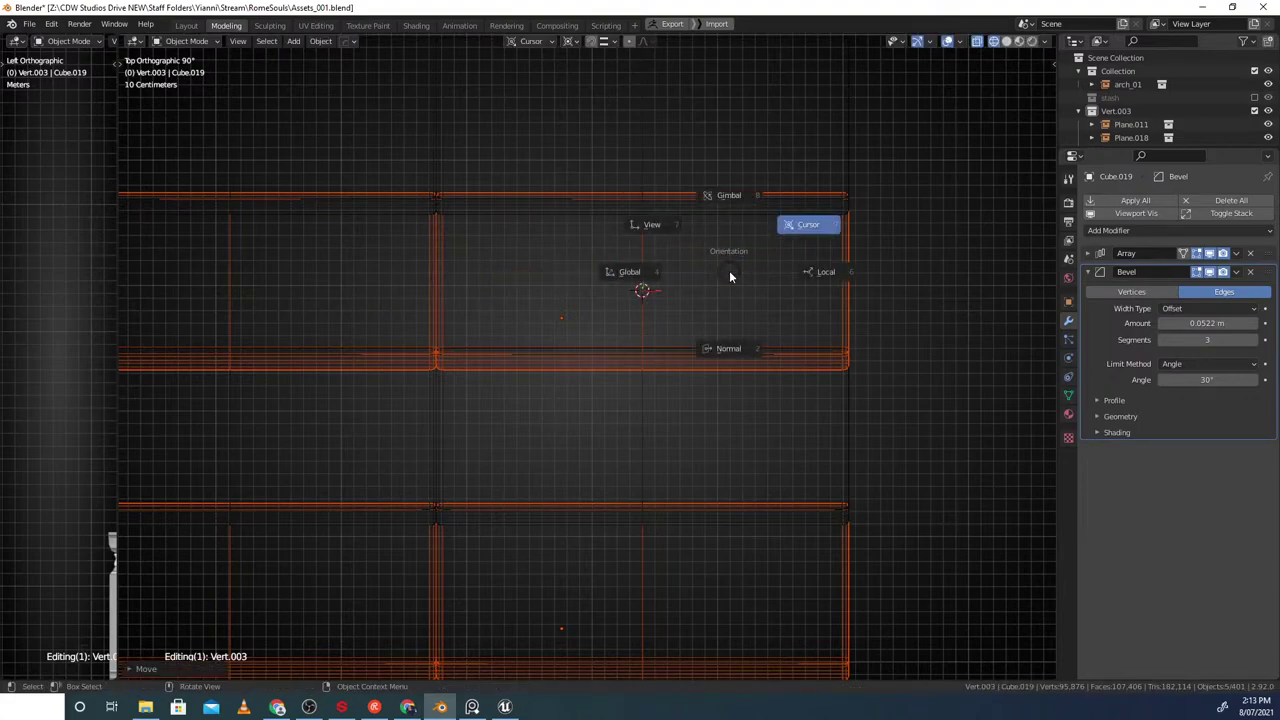
{"action": "left_click", "coordinate": [661, 275]}
{"action": "middle_click_drag", "start_coordinate": [630, 240], "coordinate": [452, 286], "text": "shift"}
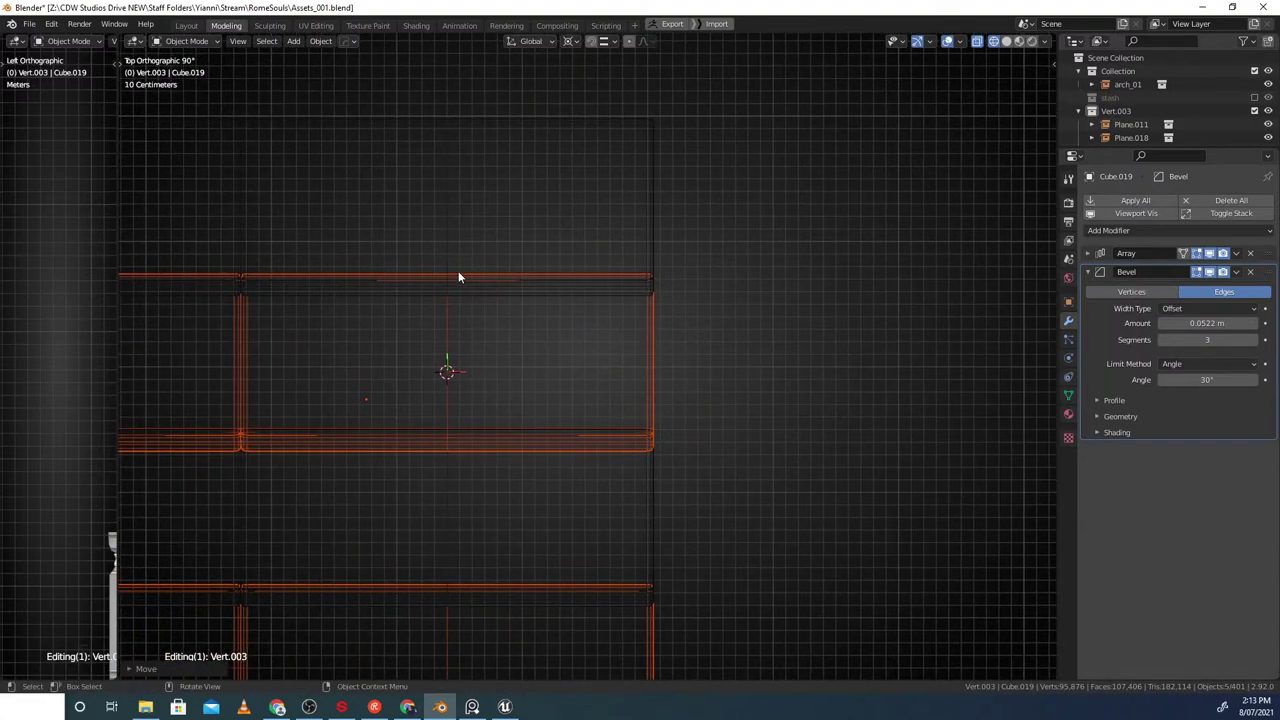
Try to shift the selected step rows about 1.64 m outward along the global Y axis
{"action": "key", "text": "g"}
{"action": "key", "text": "y"}
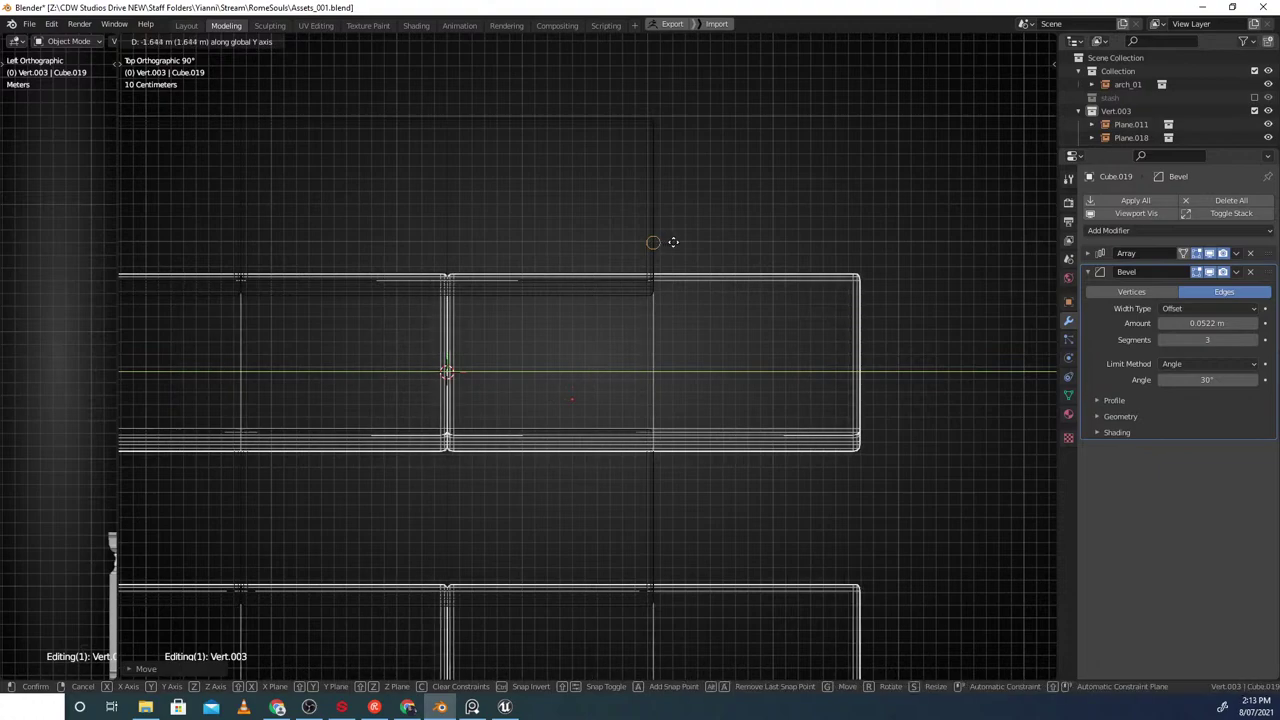
{"action": "left_click", "coordinate": [671, 245]}
{"action": "key", "text": "ctrl+z"}
Offset the selected alternate step rows by half a block along the global Y axis to stagger the joints
{"action": "middle_click_drag", "start_coordinate": [575, 287], "coordinate": [830, 292], "text": "shift"}
{"action": "key", "text": "shift+z"}
{"action": "key", "text": "shift+z"}
{"action": "middle_click_drag", "start_coordinate": [671, 280], "coordinate": [265, 309], "text": "shift"}
{"action": "scroll", "coordinate": [596, 284], "scroll_direction": "up", "scroll_amount": 4}
{"action": "middle_click_drag", "start_coordinate": [404, 156], "coordinate": [541, 275], "text": "shift"}
{"action": "scroll", "coordinate": [660, 295], "scroll_direction": "up", "scroll_amount": 2}
{"action": "middle_click_drag", "start_coordinate": [508, 194], "coordinate": [574, 335], "text": "shift"}
{"action": "key", "text": "y"}
{"action": "left_click", "coordinate": [668, 269]}
Return to solid shading, clear the selection and examine the joints between the staggered step rows
{"action": "scroll", "coordinate": [573, 362], "scroll_direction": "down", "scroll_amount": 4}
{"action": "middle_click_drag", "start_coordinate": [535, 366], "coordinate": [724, 269], "text": "shift"}
{"action": "scroll", "coordinate": [633, 372], "scroll_direction": "up", "scroll_amount": 8}
{"action": "mouse_move", "coordinate": [390, 440]}
{"action": "middle_mouse_down", "text": "shift"}
{"action": "mouse_move", "coordinate": [633, 372]}
{"action": "mouse_move", "coordinate": [684, 253]}
{"action": "middle_mouse_up", "text": "shift"}
{"action": "scroll", "coordinate": [504, 320], "scroll_direction": "down", "scroll_amount": 10}
{"action": "key", "text": "z"}
{"action": "scroll", "coordinate": [591, 352], "scroll_direction": "down", "scroll_amount": 9}
{"action": "key", "text": "alt+a"}
{"action": "mouse_move", "coordinate": [656, 322]}
{"action": "middle_mouse_down"}
{"action": "mouse_move", "coordinate": [662, 220]}
{"action": "mouse_move", "coordinate": [665, 312]}
{"action": "middle_mouse_up"}
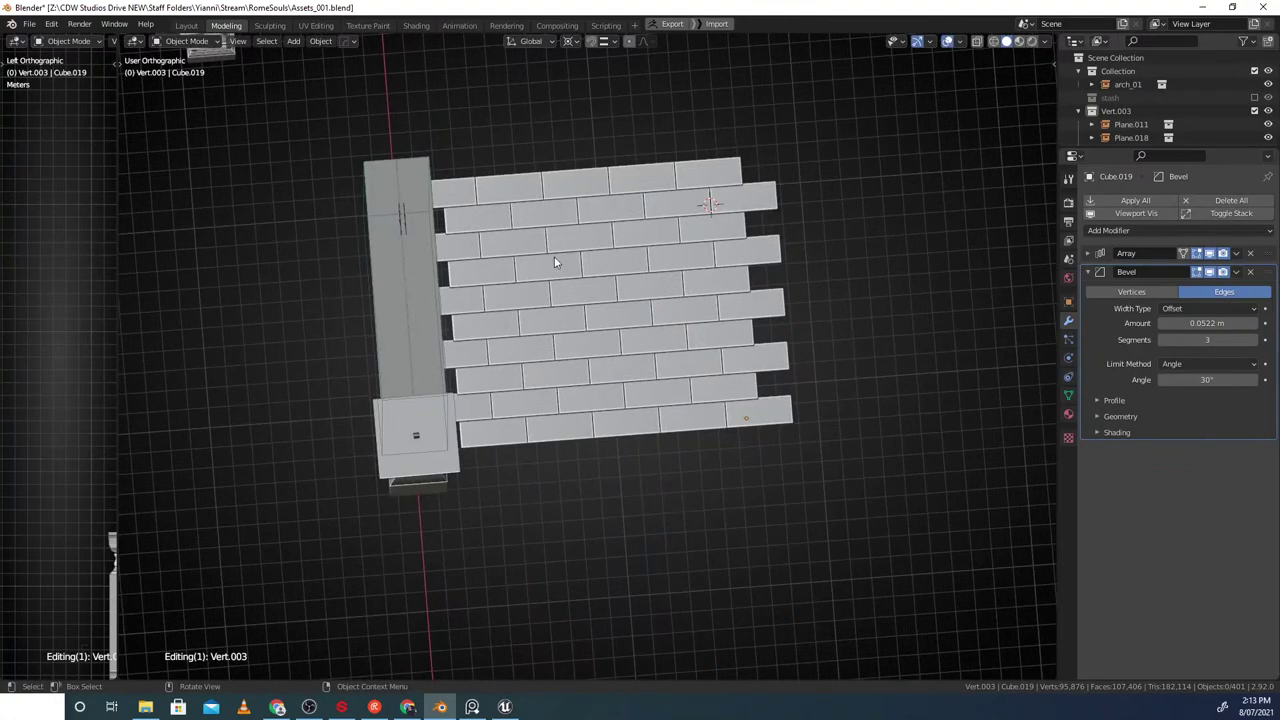
{"action": "scroll", "coordinate": [651, 429], "scroll_direction": "up", "scroll_amount": 3}
{"action": "middle_click_drag", "start_coordinate": [680, 417], "coordinate": [596, 490]}
{"action": "scroll", "coordinate": [672, 397], "scroll_direction": "down", "scroll_amount": 3}
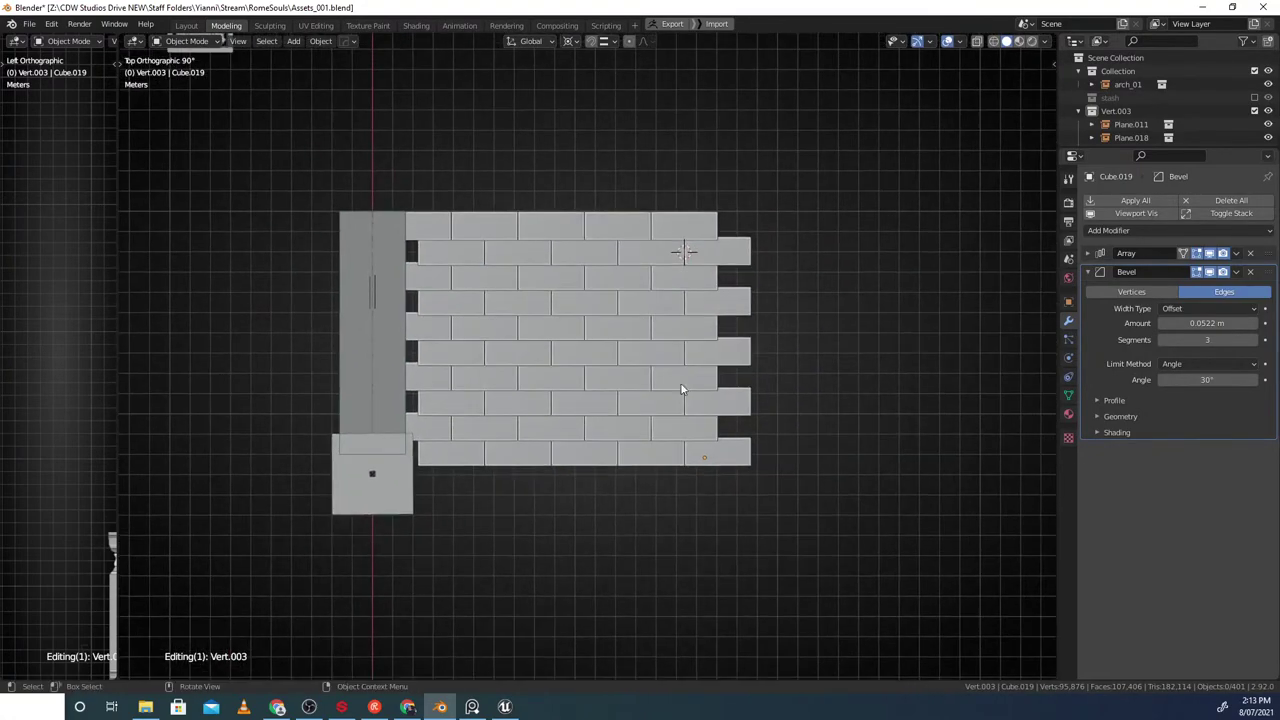
With the transform orientation set to View, move all step rows about 0.95 m along X towards the railing
{"action": "left_click_drag", "start_coordinate": [772, 172], "coordinate": [528, 548]}
{"action": "scroll", "coordinate": [600, 450], "scroll_direction": "up", "scroll_amount": 1}
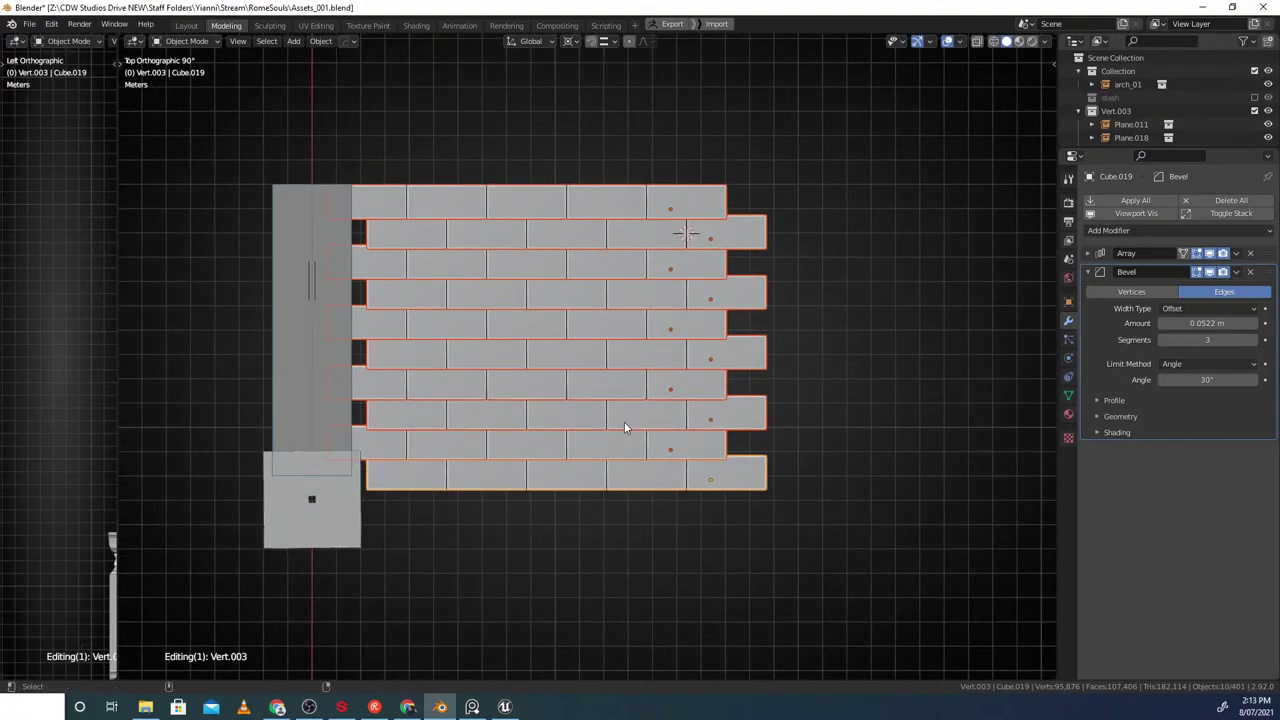
{"action": "key", "text": "comma"}
{"action": "left_click", "coordinate": [566, 323]}
{"action": "middle_click_drag", "start_coordinate": [675, 340], "coordinate": [703, 346], "text": "shift"}
{"action": "scroll", "coordinate": [701, 347], "scroll_direction": "up", "scroll_amount": 2}
{"action": "key", "text": "g"}
{"action": "key", "text": "x"}
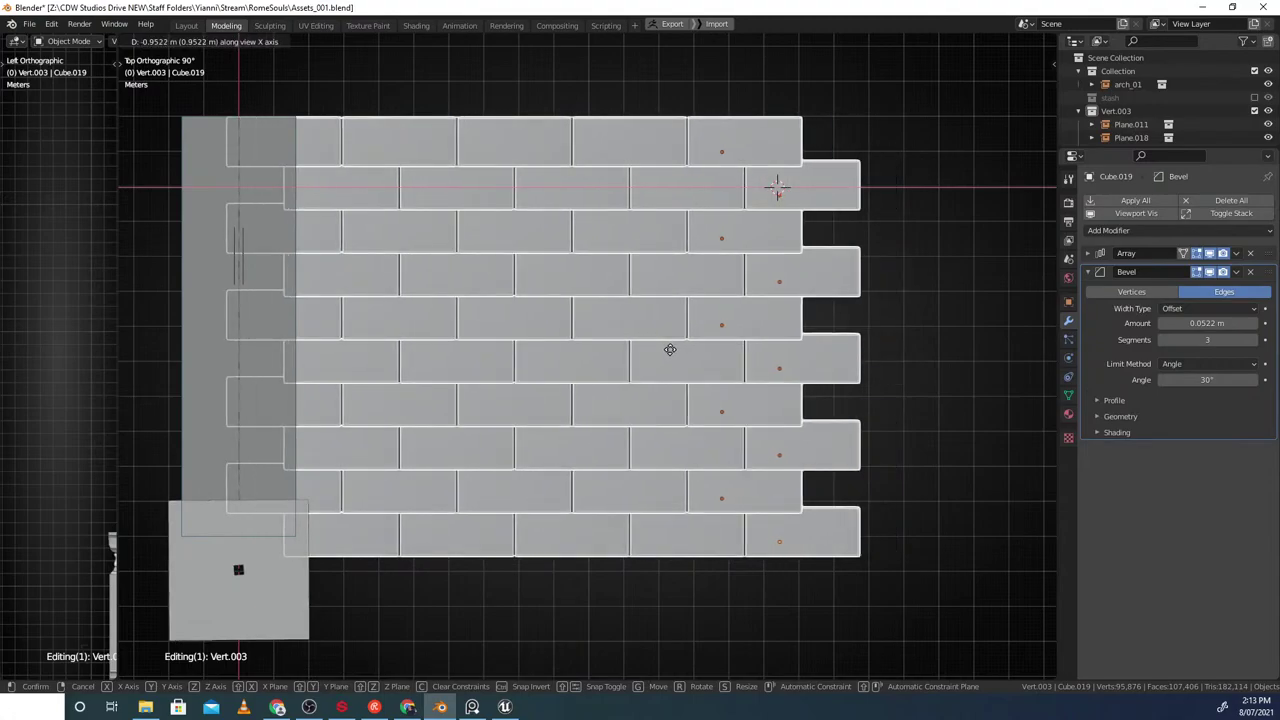
{"action": "left_click", "coordinate": [672, 352]}
Select the step rows below the top row of the flight
{"action": "key", "text": "alt+a"}
{"action": "scroll", "coordinate": [705, 374], "scroll_direction": "down", "scroll_amount": 3}
{"action": "middle_click_drag", "start_coordinate": [706, 375], "coordinate": [638, 268]}
{"action": "middle_click_drag", "start_coordinate": [585, 420], "coordinate": [651, 374]}
{"action": "left_click", "coordinate": [700, 410], "text": "shift"}
{"action": "left_click", "coordinate": [651, 374], "text": "shift"}
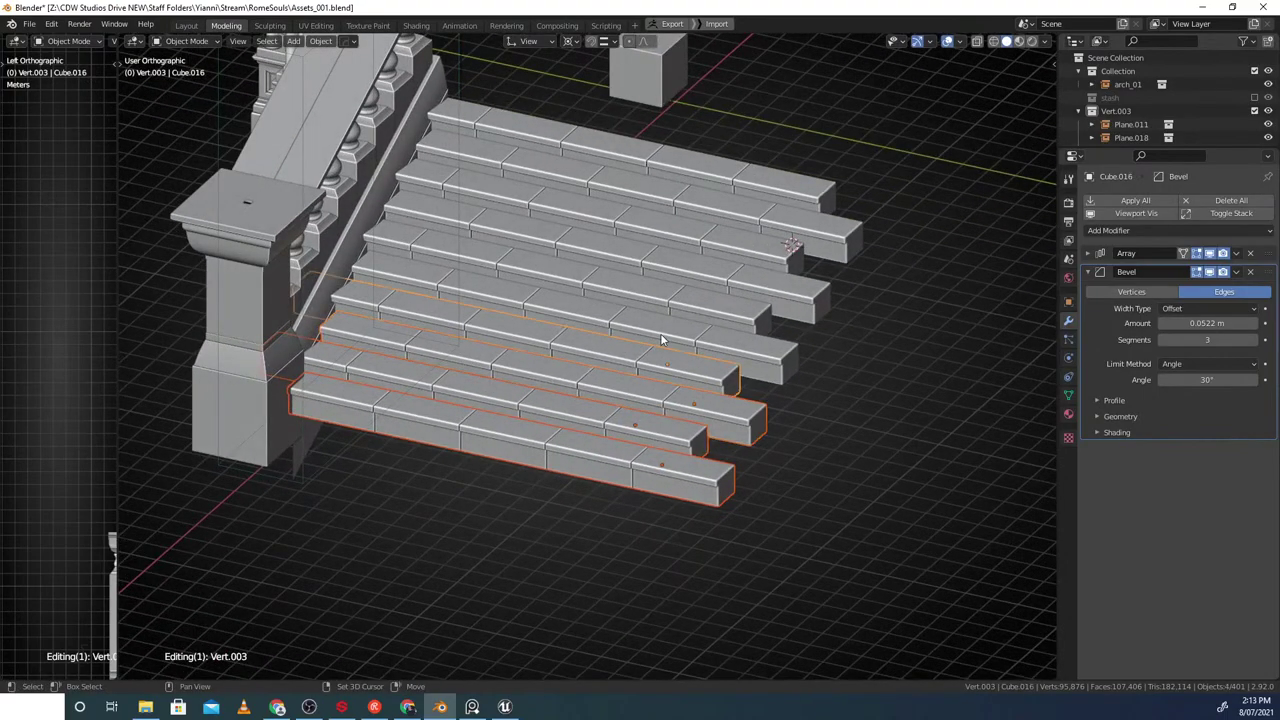
{"action": "middle_click_drag", "start_coordinate": [687, 215], "coordinate": [544, 216]}
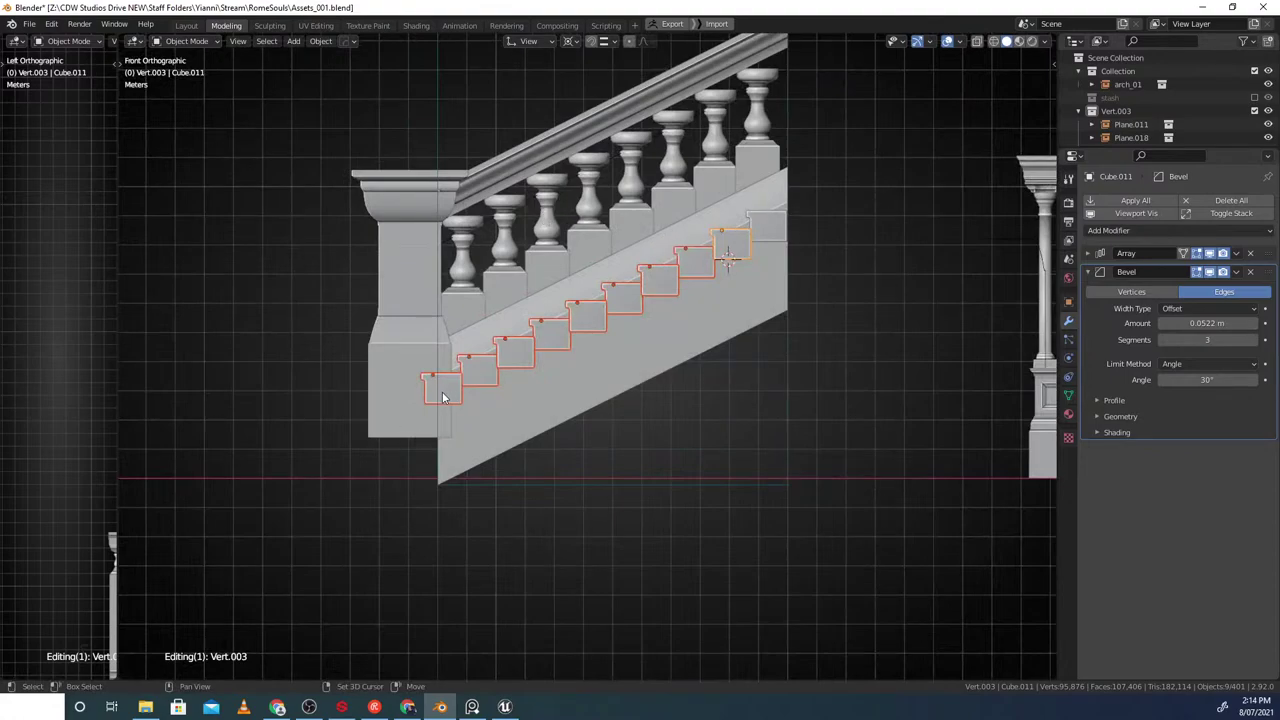
Snap the 3D cursor to the origin of the top step row
{"action": "left_click", "coordinate": [777, 234]}
{"action": "left_click", "coordinate": [770, 228]}
{"action": "key", "text": "shift+s"}
{"action": "left_click", "coordinate": [724, 232]}
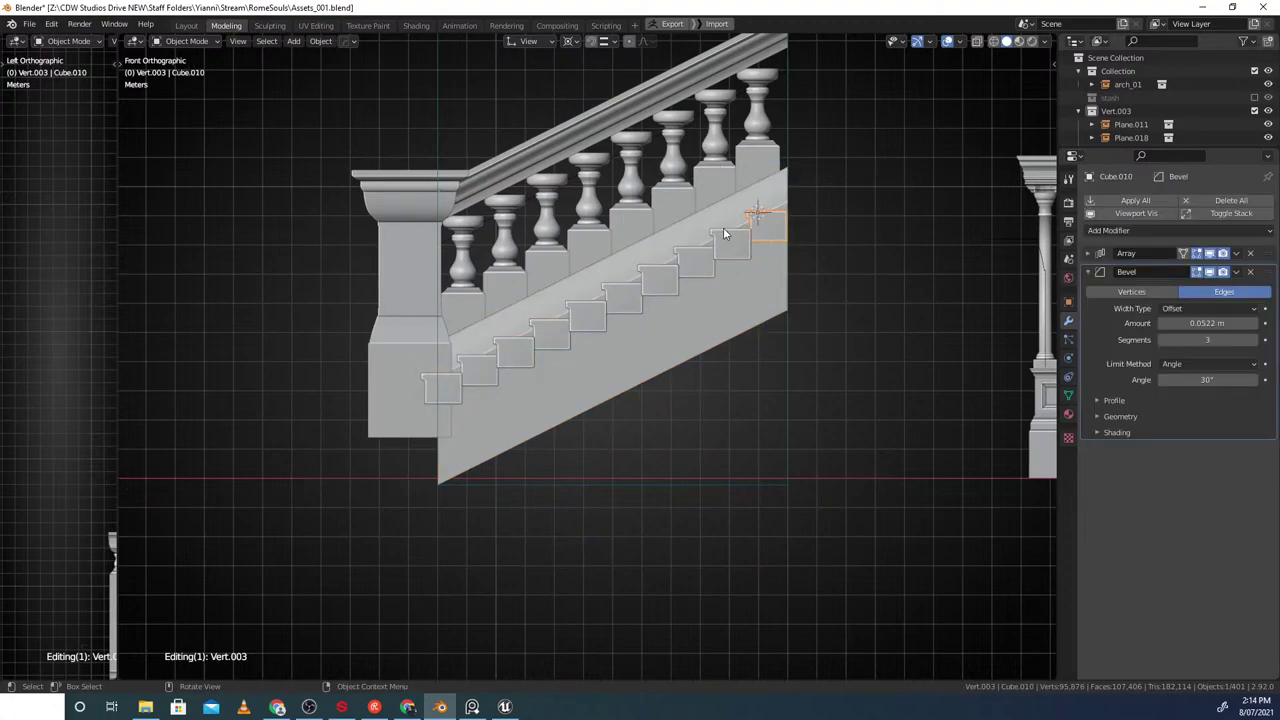
Select all step rows linked by object data and set the transform pivot to the 3D cursor
{"action": "left_click", "coordinate": [710, 262], "text": "shift"}
{"action": "key", "text": "shift+l"}
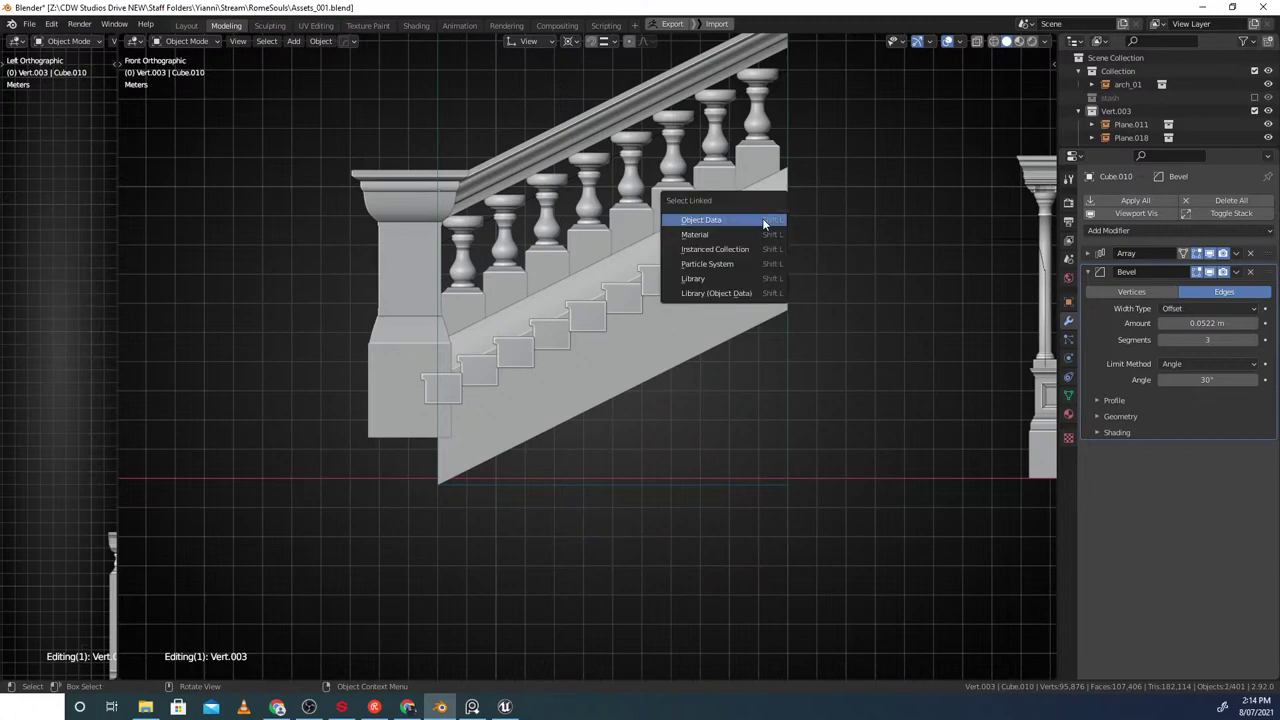
{"action": "left_click", "coordinate": [763, 221]}
{"action": "key", "text": "period"}
{"action": "left_click", "coordinate": [812, 238]}
Scale the step rows down about the 3D cursor until the lowest row meets the vertical end edge of the railing wall
{"action": "key", "text": "s"}
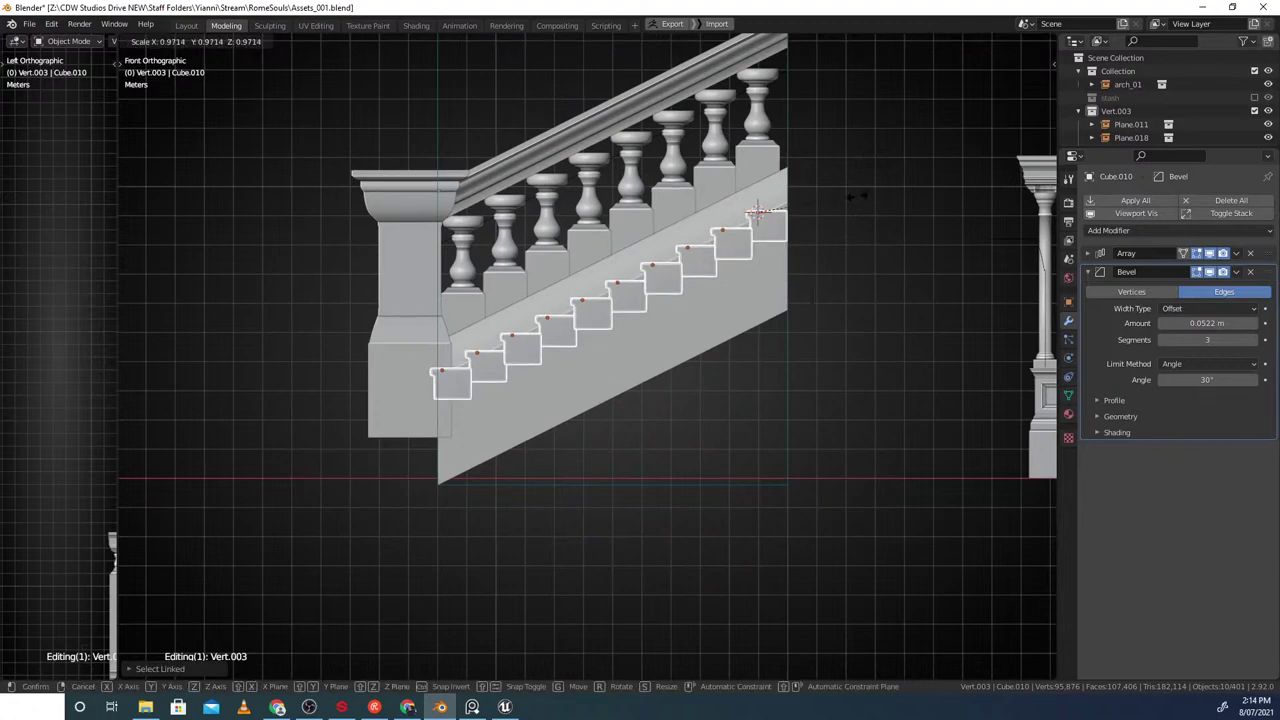
{"action": "right_click", "coordinate": [856, 195]}
{"action": "middle_click_drag", "start_coordinate": [658, 353], "coordinate": [808, 237], "text": "shift"}
{"action": "scroll", "coordinate": [660, 350], "scroll_direction": "up", "scroll_amount": 6}
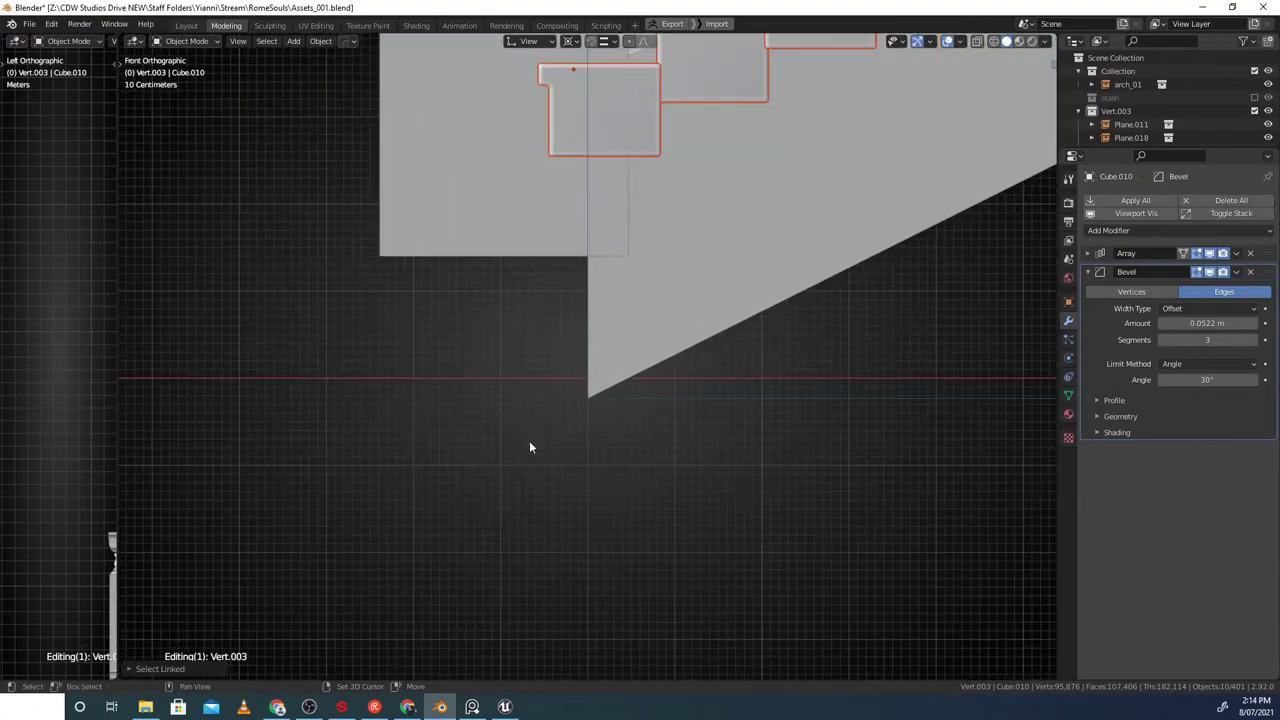
{"action": "middle_click_drag", "start_coordinate": [524, 451], "coordinate": [543, 541], "text": "shift"}
{"action": "scroll", "coordinate": [573, 467], "scroll_direction": "up", "scroll_amount": 2}
{"action": "middle_click_drag", "start_coordinate": [613, 342], "coordinate": [573, 396], "text": "shift"}
{"action": "key", "text": "shift+z"}
{"action": "scroll", "coordinate": [504, 460], "scroll_direction": "up", "scroll_amount": 3}
{"action": "mouse_move", "coordinate": [505, 466]}
{"action": "middle_mouse_down", "text": "shift"}
{"action": "mouse_move", "coordinate": [544, 346]}
{"action": "mouse_move", "coordinate": [511, 450]}
{"action": "middle_mouse_up", "text": "shift"}
{"action": "key", "text": "shift+z"}
{"action": "key", "text": "s"}
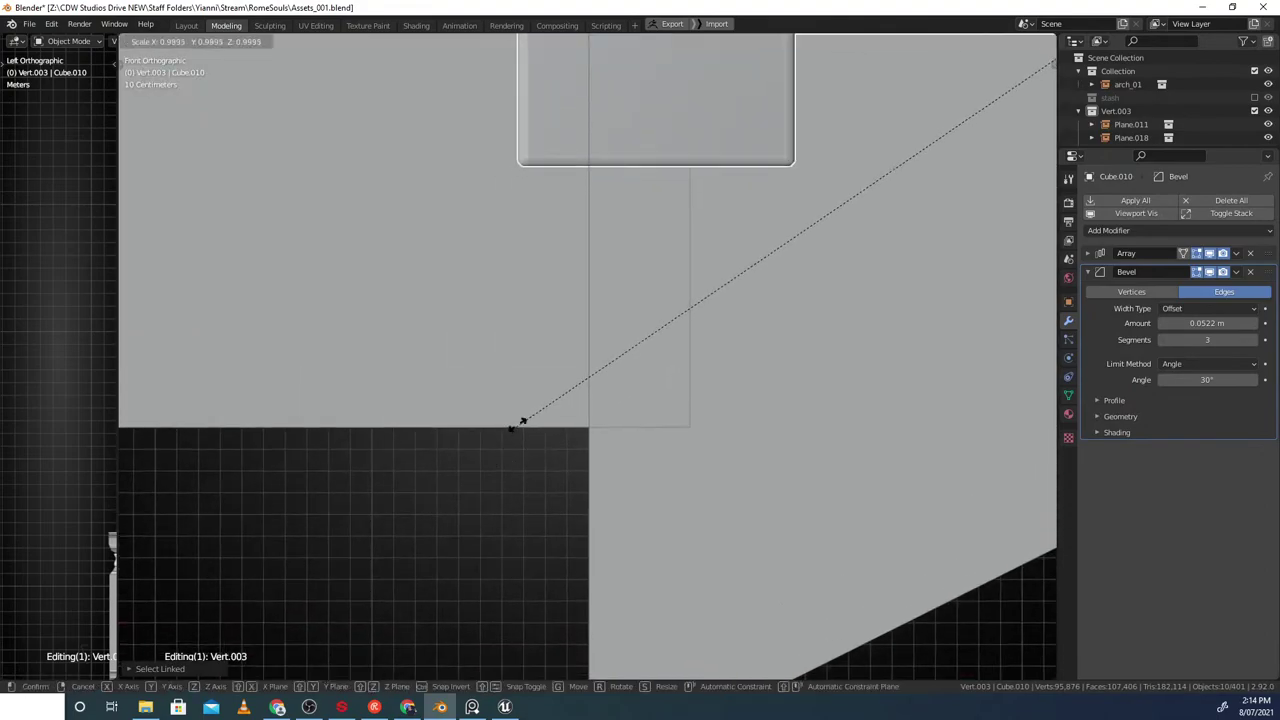
{"action": "left_click", "coordinate": [597, 279]}
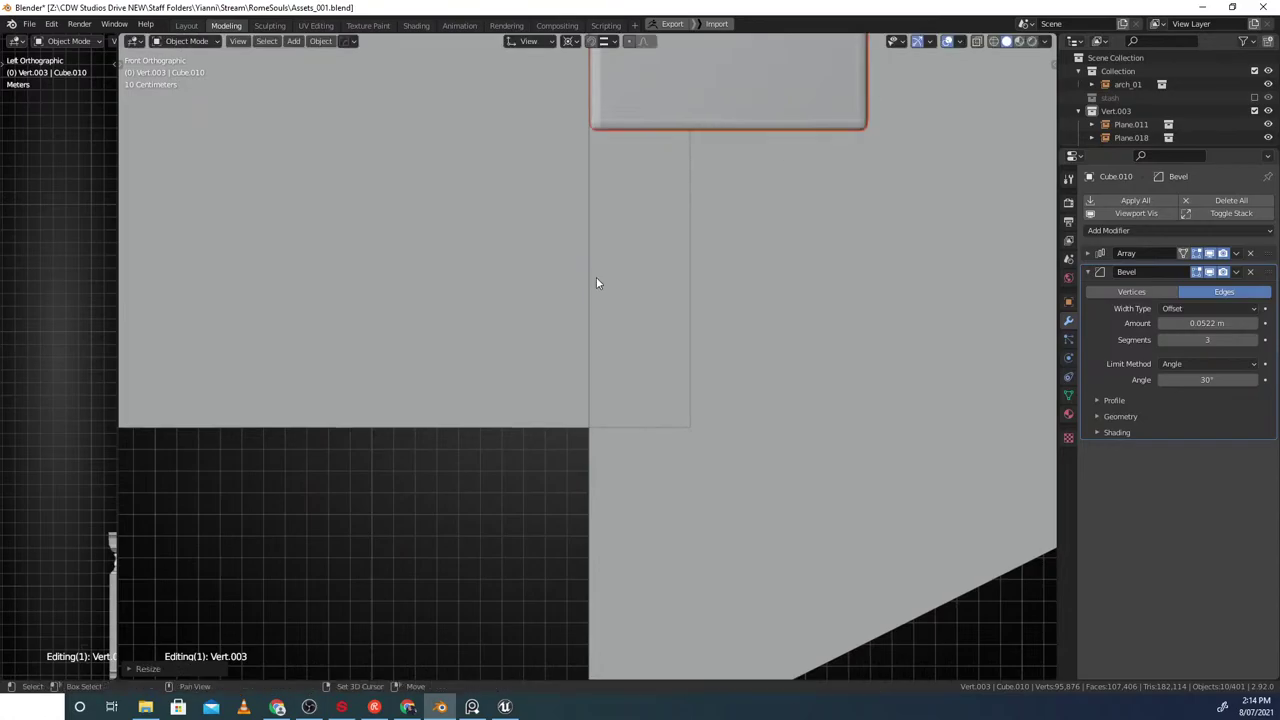
Select all ten step rows of the flight in the top view
{"action": "scroll", "coordinate": [612, 288], "scroll_direction": "down", "scroll_amount": 7}
{"action": "middle_click_drag", "start_coordinate": [614, 289], "coordinate": [614, 355]}
{"action": "scroll", "coordinate": [672, 386], "scroll_direction": "down", "scroll_amount": 4}
{"action": "left_click", "coordinate": [688, 413]}
{"action": "left_click", "coordinate": [688, 413]}
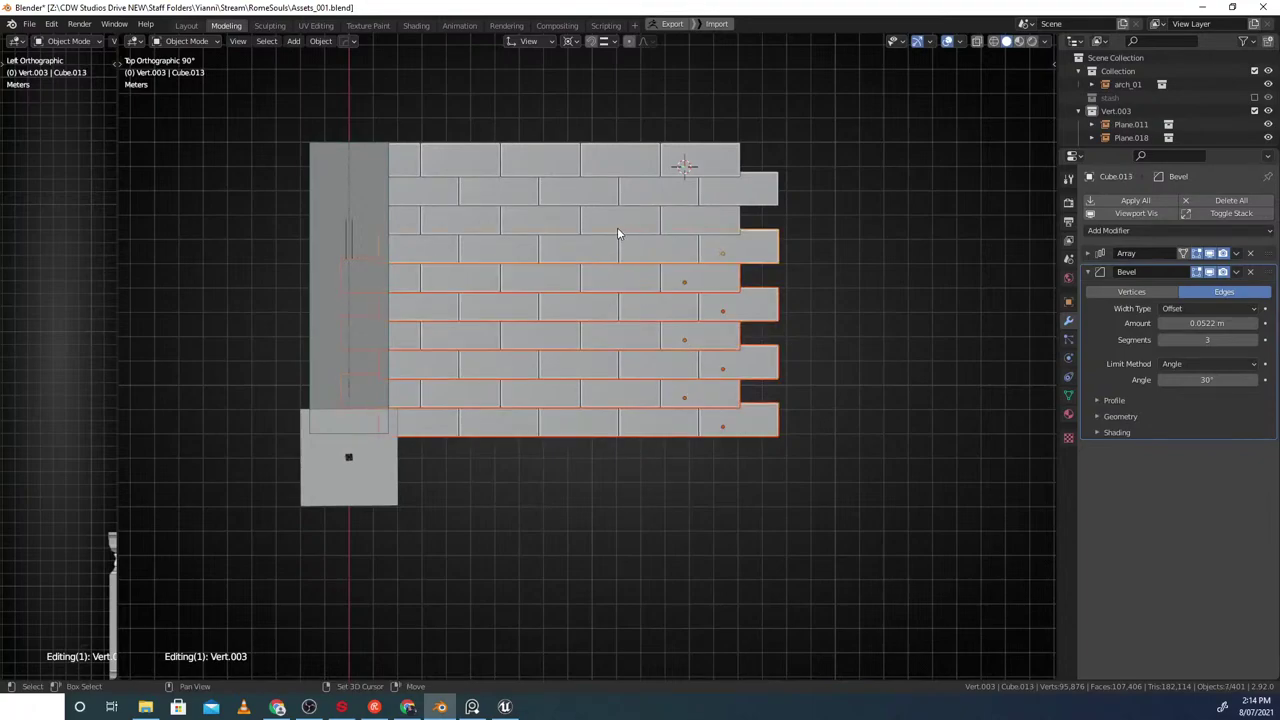
{"action": "left_click", "coordinate": [625, 165], "text": "shift"}
{"action": "middle_click_drag", "start_coordinate": [652, 216], "coordinate": [650, 278], "text": "shift"}
Group the selected step rows with the group origin at the bounding box center
{"action": "key", "text": "ctrl+g"}
{"action": "left_click", "coordinate": [654, 152]}
{"action": "key", "text": "ctrl+g"}
{"action": "key", "text": "Escape"}
{"action": "left_click", "coordinate": [646, 268]}
{"action": "key", "text": "ctrl+g"}
{"action": "left_click", "coordinate": [533, 275]}
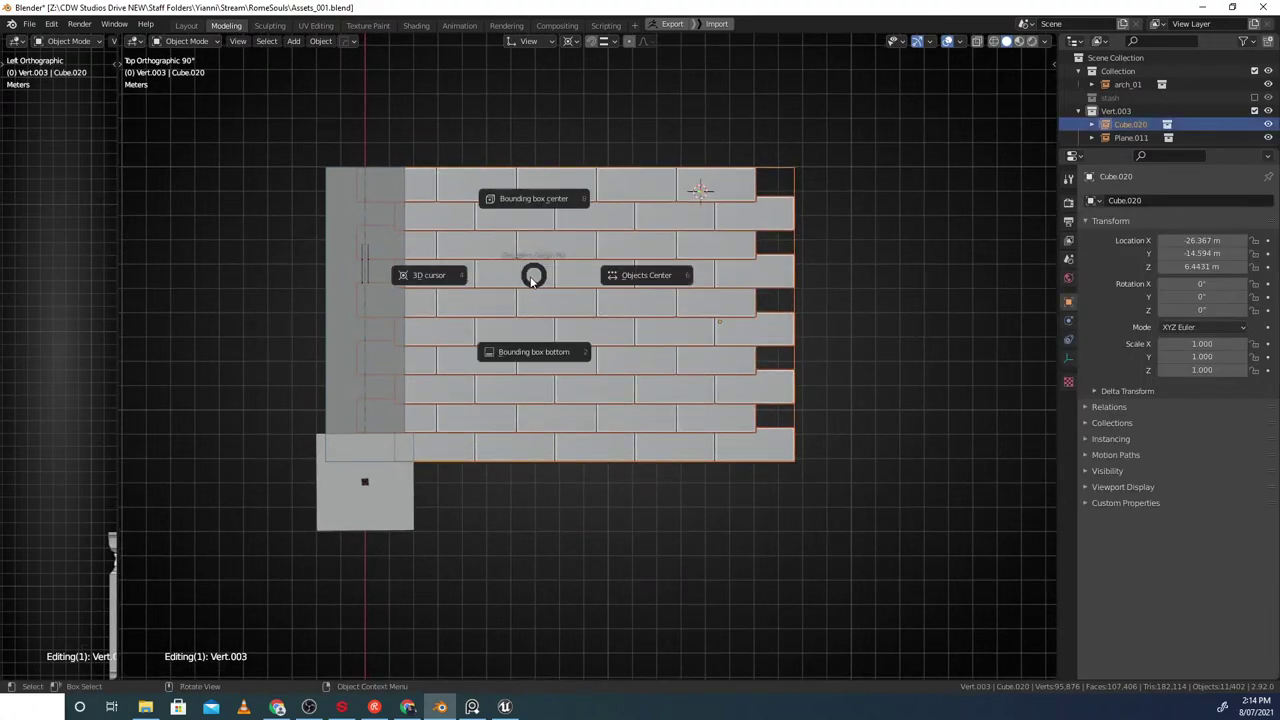
{"action": "left_click", "coordinate": [528, 218]}
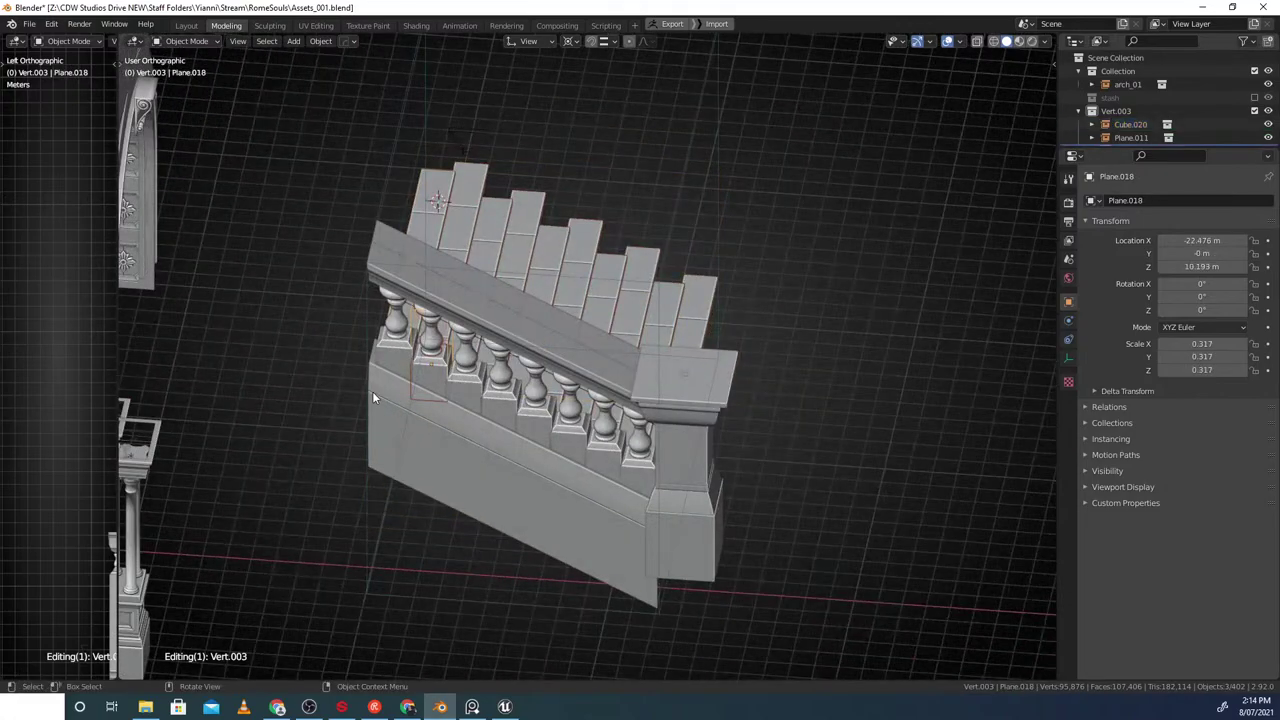
Leave the nested group's editing mode and group the railing pieces of the stair section
{"action": "left_click", "coordinate": [374, 394]}
{"action": "middle_click_drag", "start_coordinate": [377, 402], "coordinate": [385, 348]}
{"action": "left_click", "coordinate": [390, 203]}
{"action": "key", "text": "Tab"}
{"action": "mouse_move", "coordinate": [658, 263]}
{"action": "middle_mouse_down"}
{"action": "mouse_move", "coordinate": [593, 280]}
{"action": "mouse_move", "coordinate": [669, 297]}
{"action": "mouse_move", "coordinate": [664, 469]}
{"action": "mouse_move", "coordinate": [646, 413]}
{"action": "mouse_move", "coordinate": [720, 427]}
{"action": "middle_mouse_up"}
{"action": "key", "text": "z"}
{"action": "left_click", "coordinate": [706, 306]}
{"action": "key", "text": "Tab"}
{"action": "left_click", "coordinate": [669, 453]}
{"action": "key", "text": "ctrl+g"}
{"action": "left_click", "coordinate": [719, 467]}
Finish editing the group and snap the 3D cursor to the railing group's origin at its upper corner
{"action": "middle_click_drag", "start_coordinate": [565, 450], "coordinate": [700, 345]}
{"action": "key", "text": "Tab"}
{"action": "key", "text": "g"}
{"action": "right_click", "coordinate": [415, 354]}
{"action": "middle_click_drag", "start_coordinate": [415, 354], "coordinate": [606, 438]}
{"action": "key", "text": "ctrl+KP_1"}
{"action": "key", "text": "shift+s"}
{"action": "left_click", "coordinate": [513, 425]}
Add an empty at the 3D cursor on the railing's upper corner
{"action": "mouse_move", "coordinate": [545, 360]}
{"action": "middle_mouse_down"}
{"action": "mouse_move", "coordinate": [443, 342]}
{"action": "mouse_move", "coordinate": [545, 346]}
{"action": "middle_mouse_up"}
{"action": "key", "text": "ctrl+KP_1"}
{"action": "key", "text": "shift+a"}
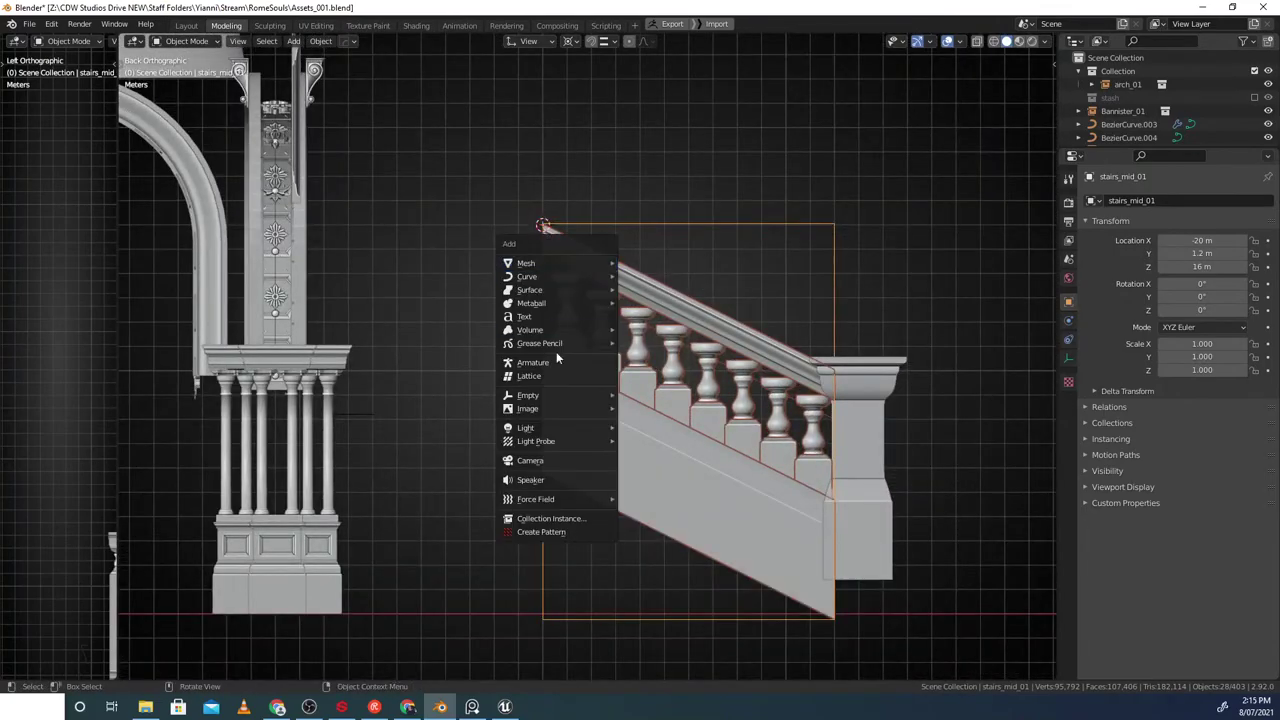
{"action": "mouse_move", "coordinate": [579, 394]}
{"action": "left_click", "coordinate": [648, 395]}
Snap the 3D cursor to the centre of the steps group
{"action": "middle_click_drag", "start_coordinate": [655, 385], "coordinate": [572, 468]}
{"action": "left_click", "coordinate": [570, 399]}
{"action": "key", "text": "shift+s"}
{"action": "left_click", "coordinate": [501, 406]}
Scale the new empty's position along Y about the 3D cursor to line it up with the steps' centre at Y -8.6605 m
{"action": "left_click", "coordinate": [336, 318]}
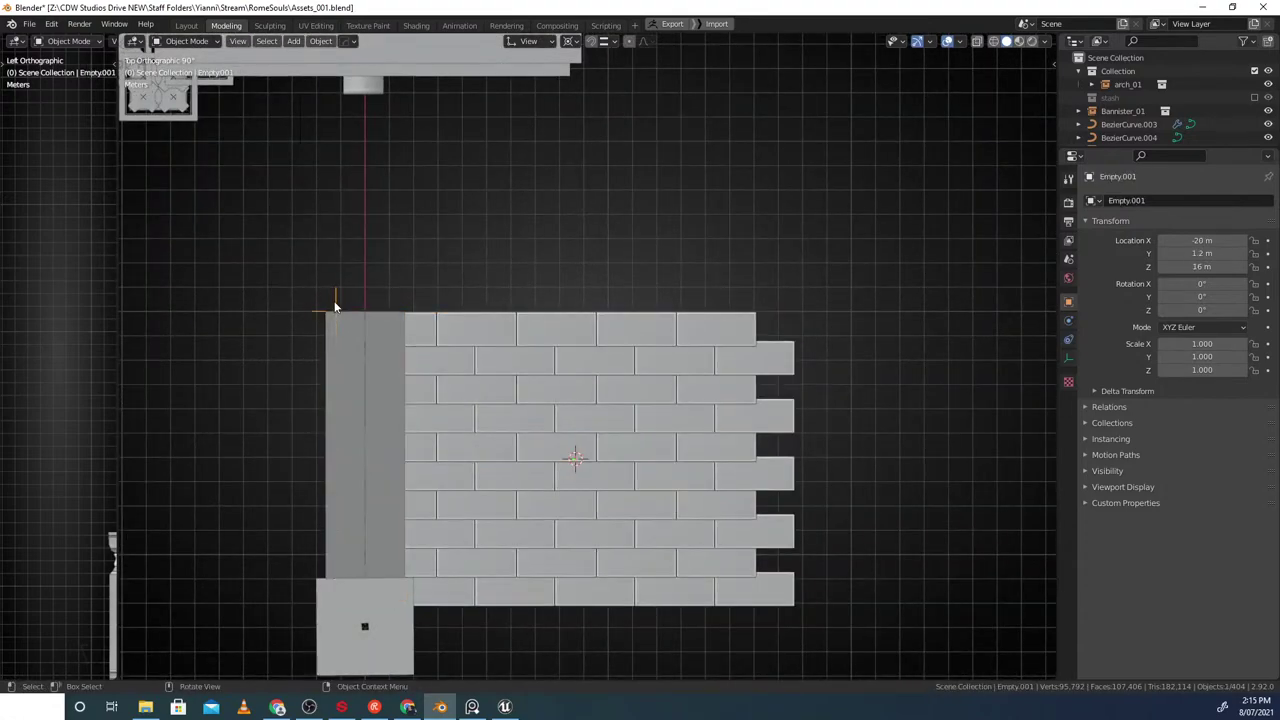
{"action": "key", "text": "period"}
{"action": "middle_click_drag", "start_coordinate": [621, 363], "coordinate": [564, 376], "text": "shift"}
{"action": "key", "text": "s"}
{"action": "middle_click_drag", "start_coordinate": [722, 332], "coordinate": [563, 237]}
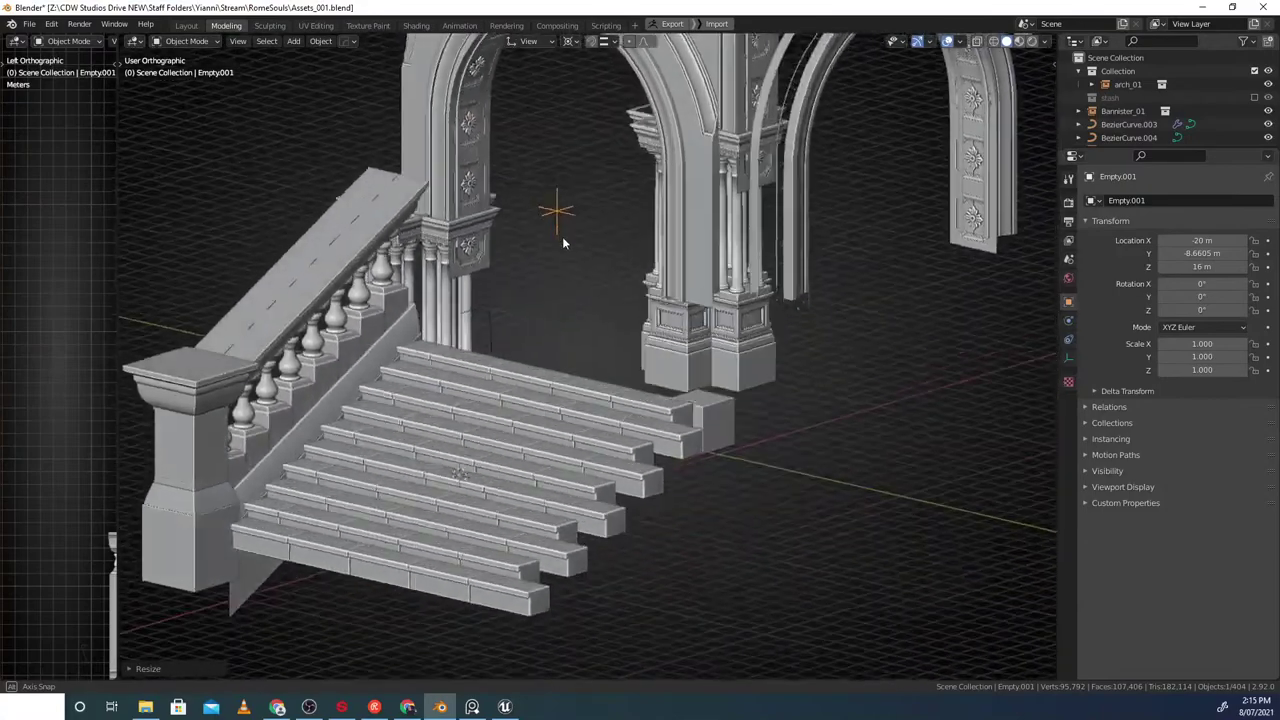
{"action": "middle_click_drag", "start_coordinate": [545, 472], "coordinate": [513, 449]}
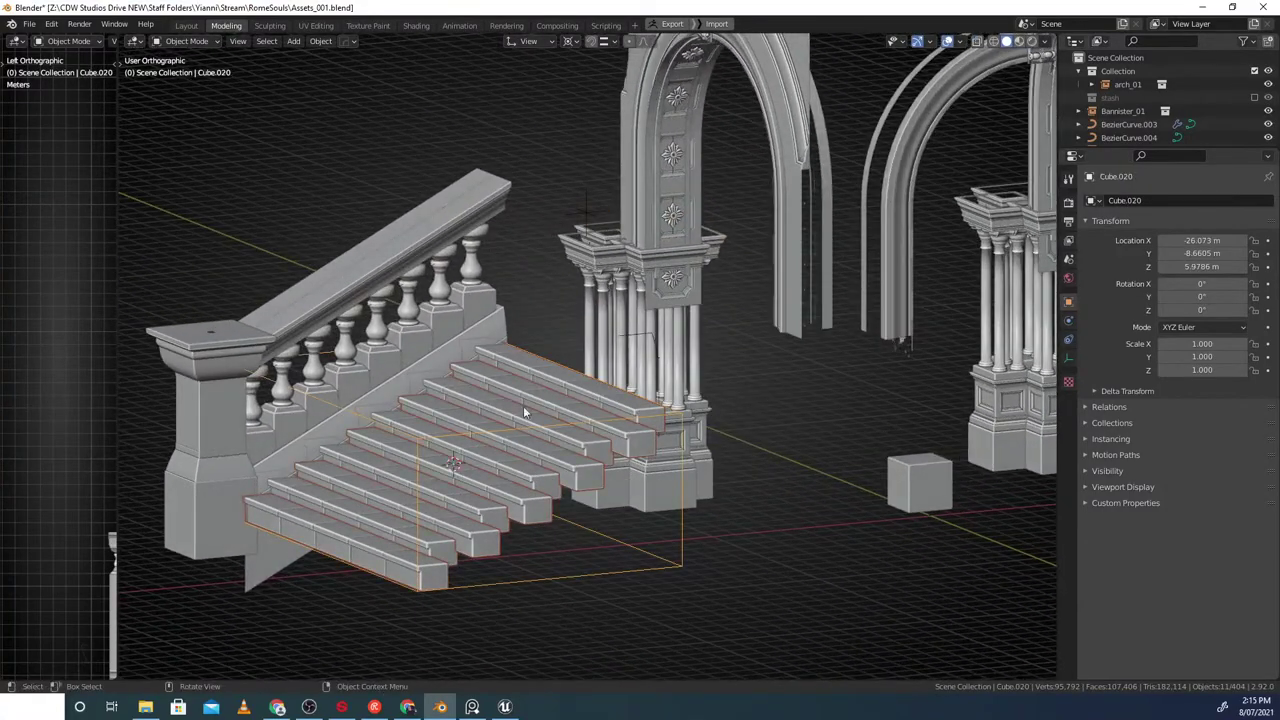
{"action": "left_click", "coordinate": [429, 237]}
{"action": "key", "text": "g"}
{"action": "right_click", "coordinate": [413, 281]}
{"action": "middle_click_drag", "start_coordinate": [413, 281], "coordinate": [371, 355]}
{"action": "key", "text": "g"}
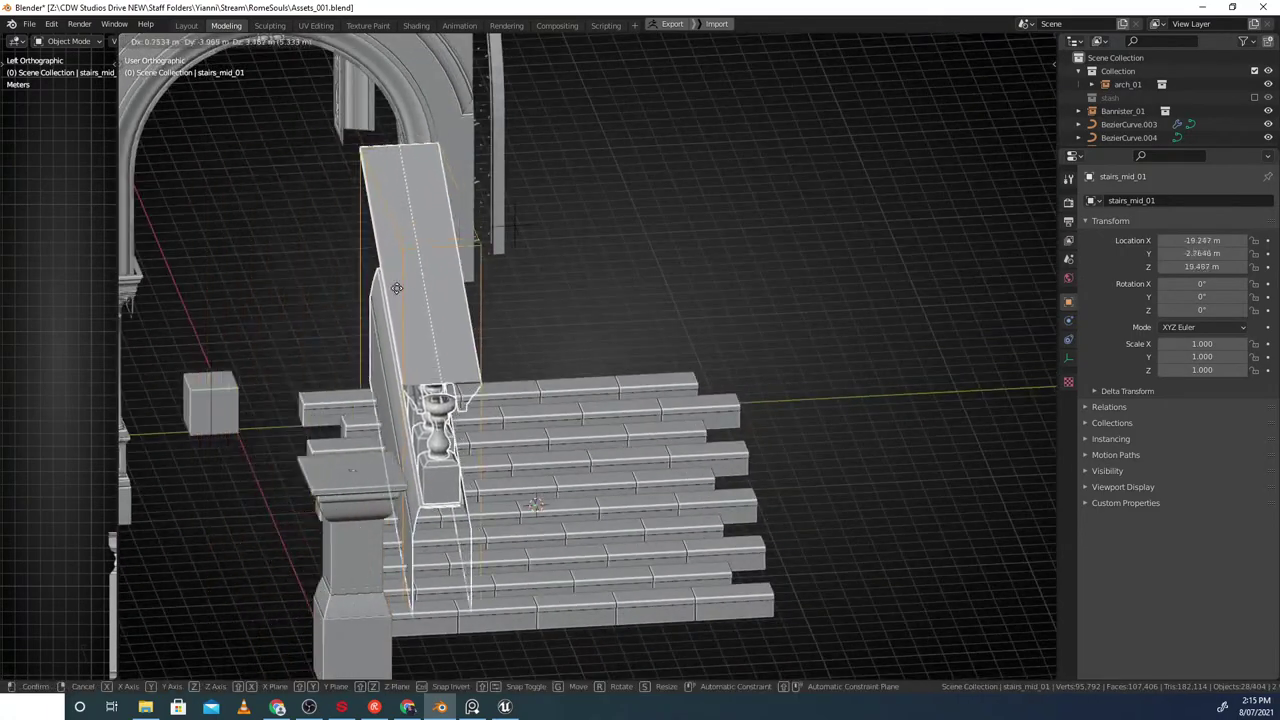
{"action": "right_click", "coordinate": [342, 284]}
{"action": "middle_click_drag", "start_coordinate": [342, 282], "coordinate": [436, 377]}
Snap the 3D cursor to the new empty level with the railing's origin
{"action": "left_click", "coordinate": [561, 211]}
{"action": "key", "text": "g"}
{"action": "right_click", "coordinate": [564, 199]}
{"action": "left_click", "coordinate": [488, 411]}
{"action": "key", "text": "shift+s"}
{"action": "left_click", "coordinate": [480, 207]}
Set the steps group's pivot to the 3D cursor at X -20 m, Y -8.6605 m, Z 16 m
{"action": "left_click", "coordinate": [476, 384]}
{"action": "key", "text": "ctrl+shift+g"}
{"action": "left_click", "coordinate": [351, 386]}
{"action": "left_click", "coordinate": [262, 385]}
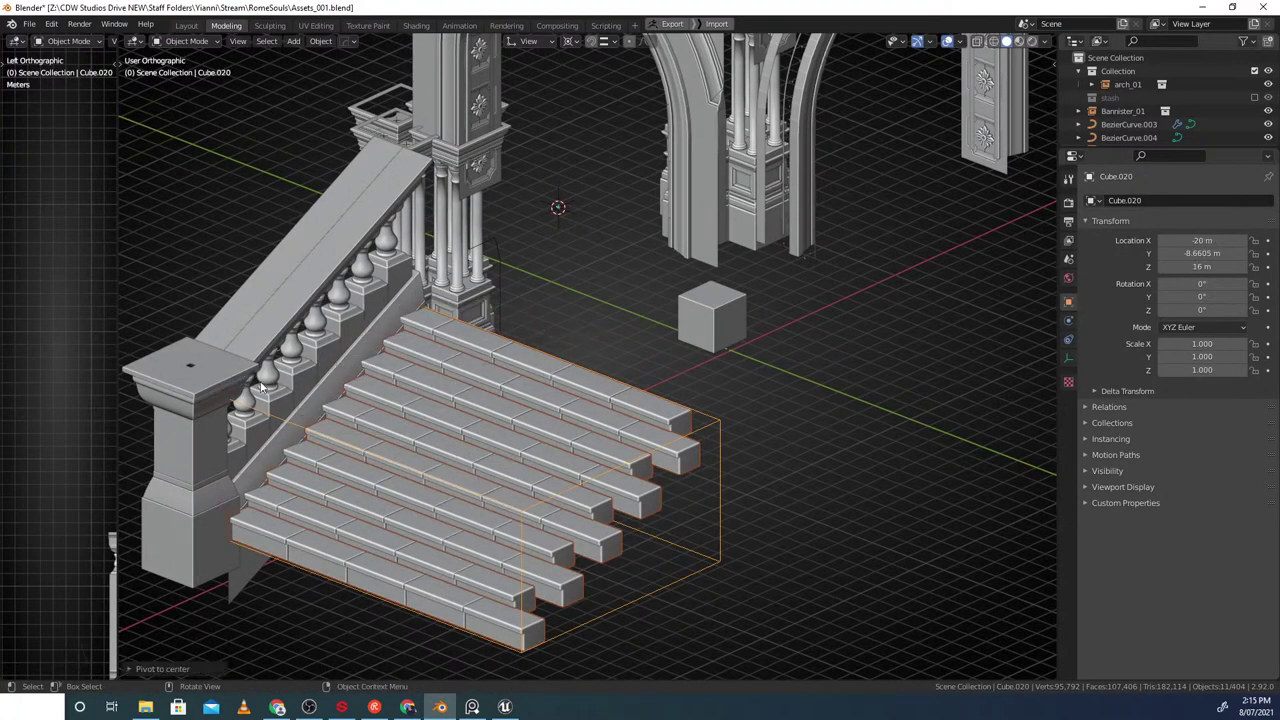
Turn off the Only Locations transform option for the steps group
{"action": "middle_click_drag", "start_coordinate": [498, 345], "coordinate": [574, 360]}
{"action": "key", "text": "g"}
{"action": "right_click", "coordinate": [640, 368]}
{"action": "key", "text": "period"}
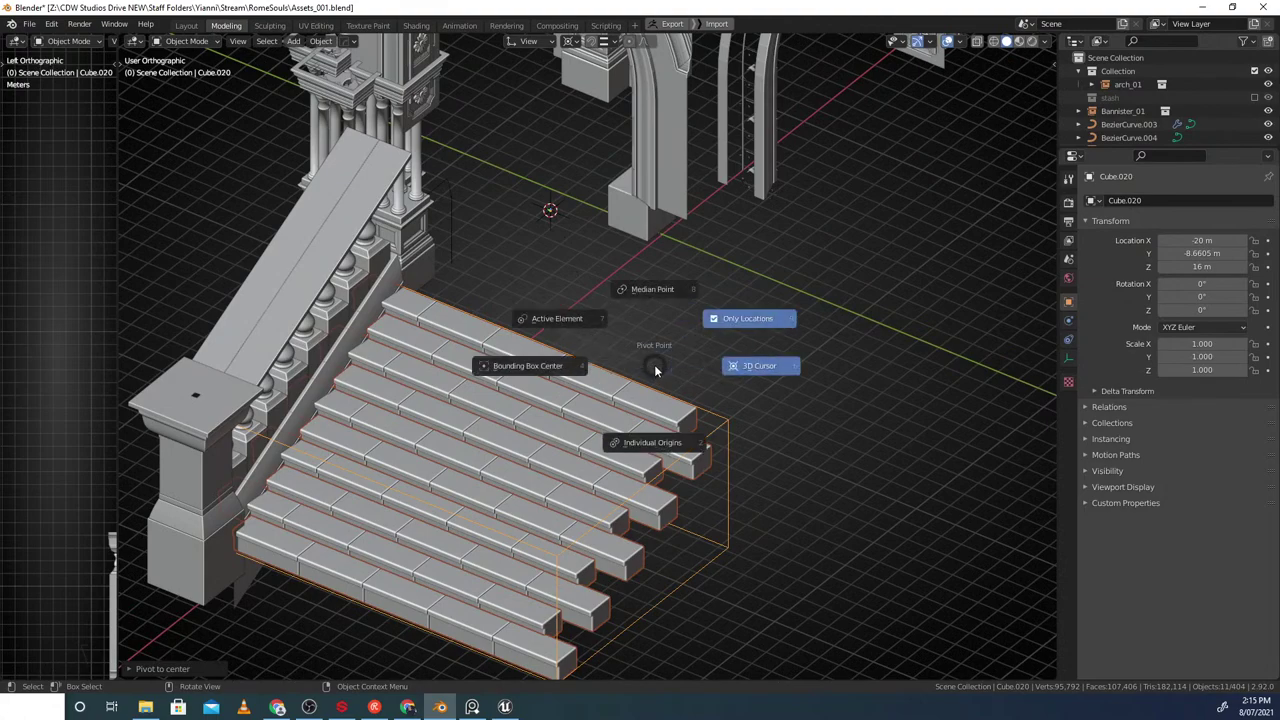
{"action": "left_click", "coordinate": [738, 304]}
{"action": "middle_click_drag", "start_coordinate": [677, 360], "coordinate": [688, 356]}
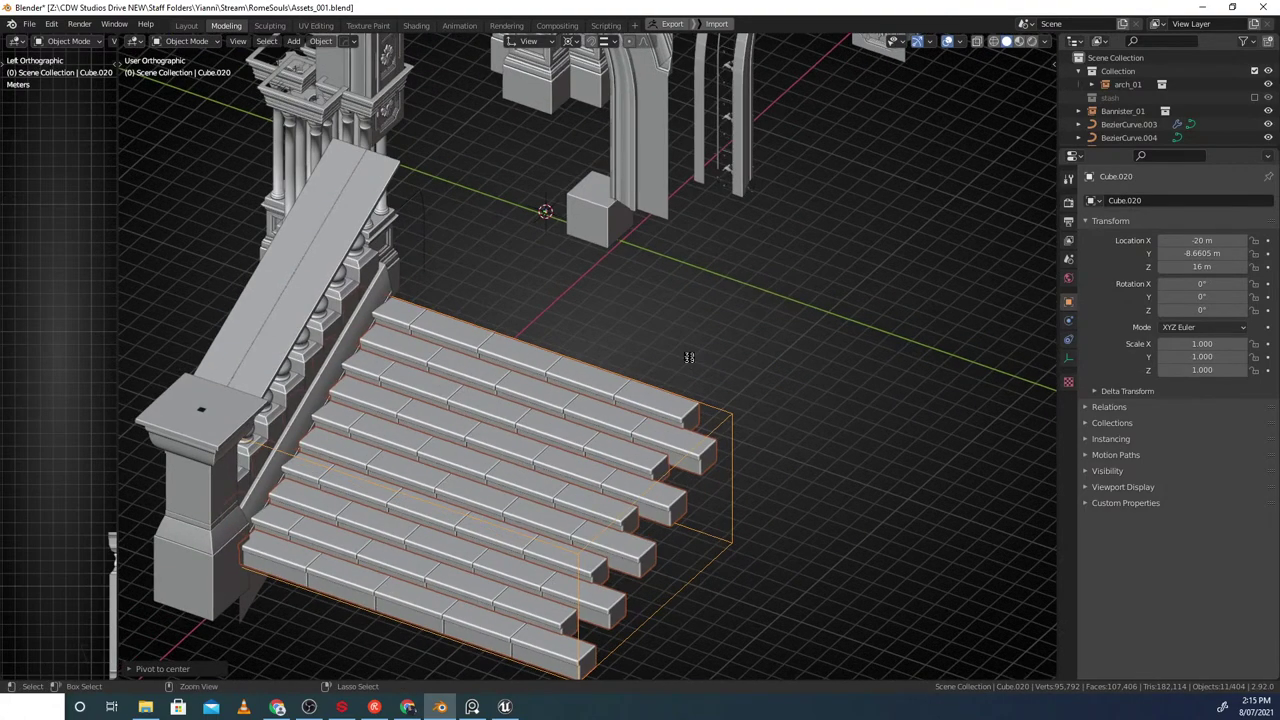
Rename the steps group steps_01 and export it as an OBJ file
{"action": "key", "text": "F2"}
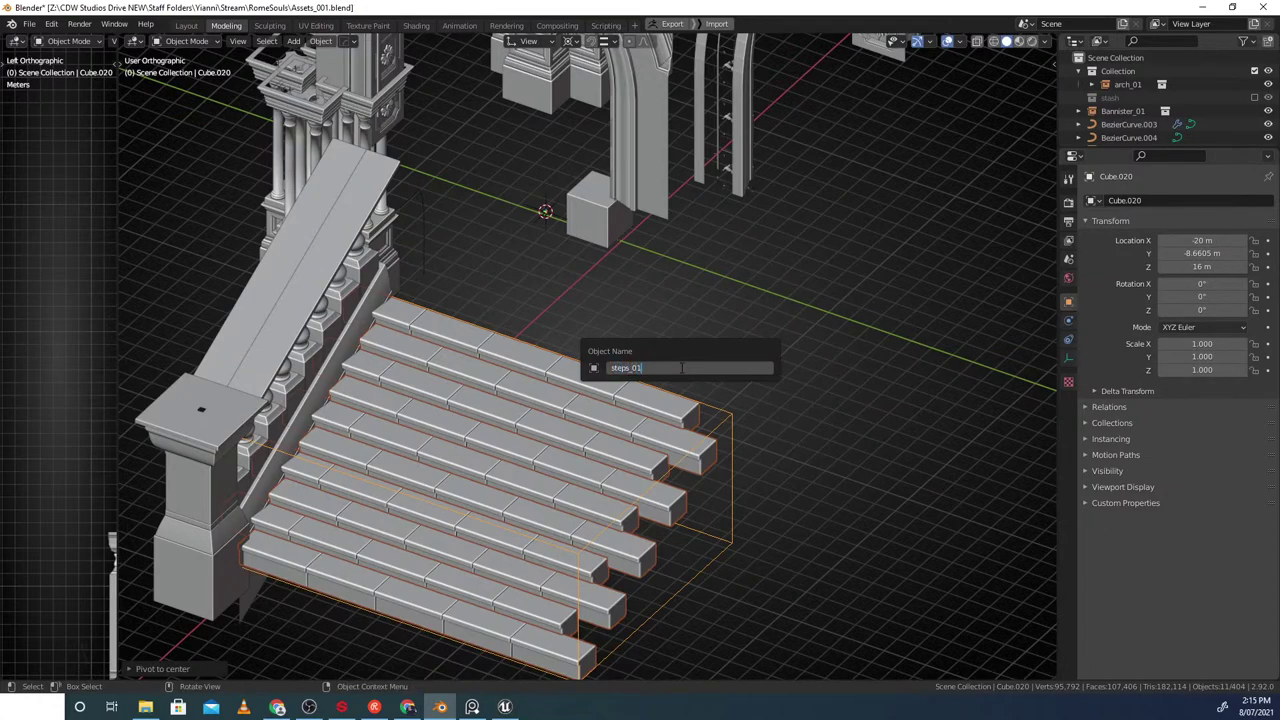
{"action": "scroll", "coordinate": [680, 373], "scroll_direction": "up", "scroll_amount": 1}
{"action": "key", "text": "F2"}
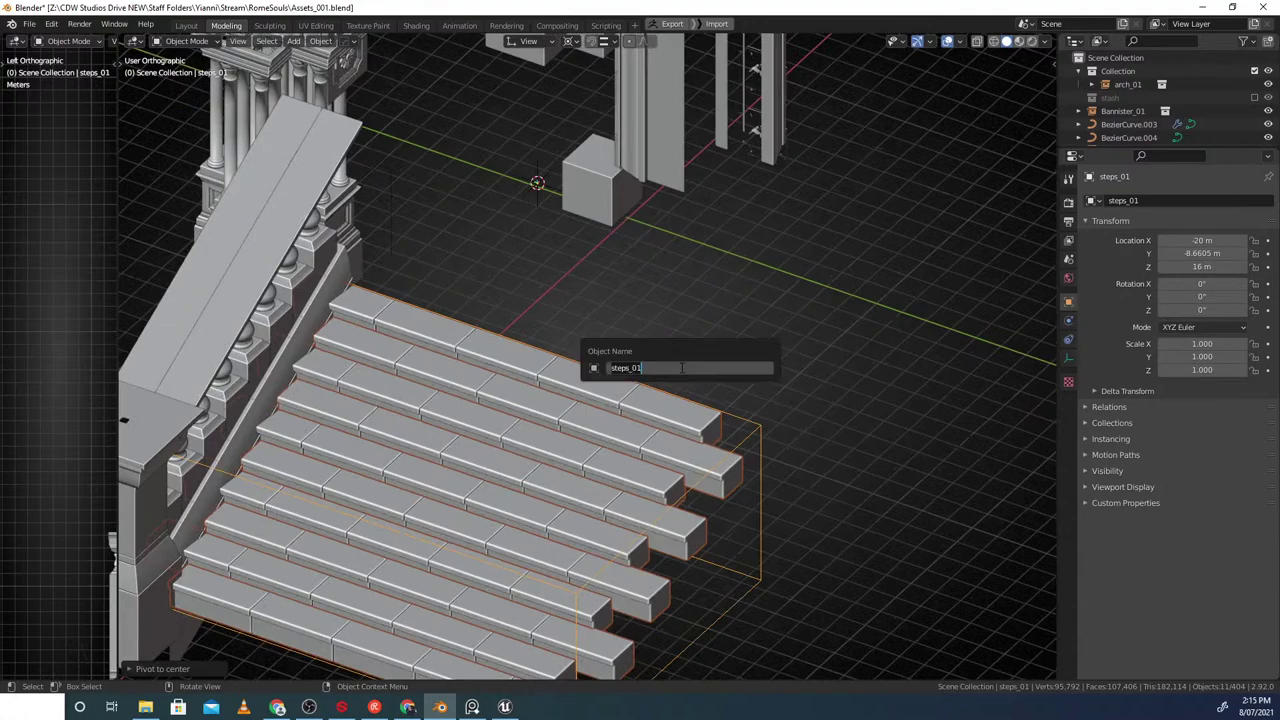
{"action": "key", "text": "Return"}
{"action": "key", "text": "ctrl+shift+e"}
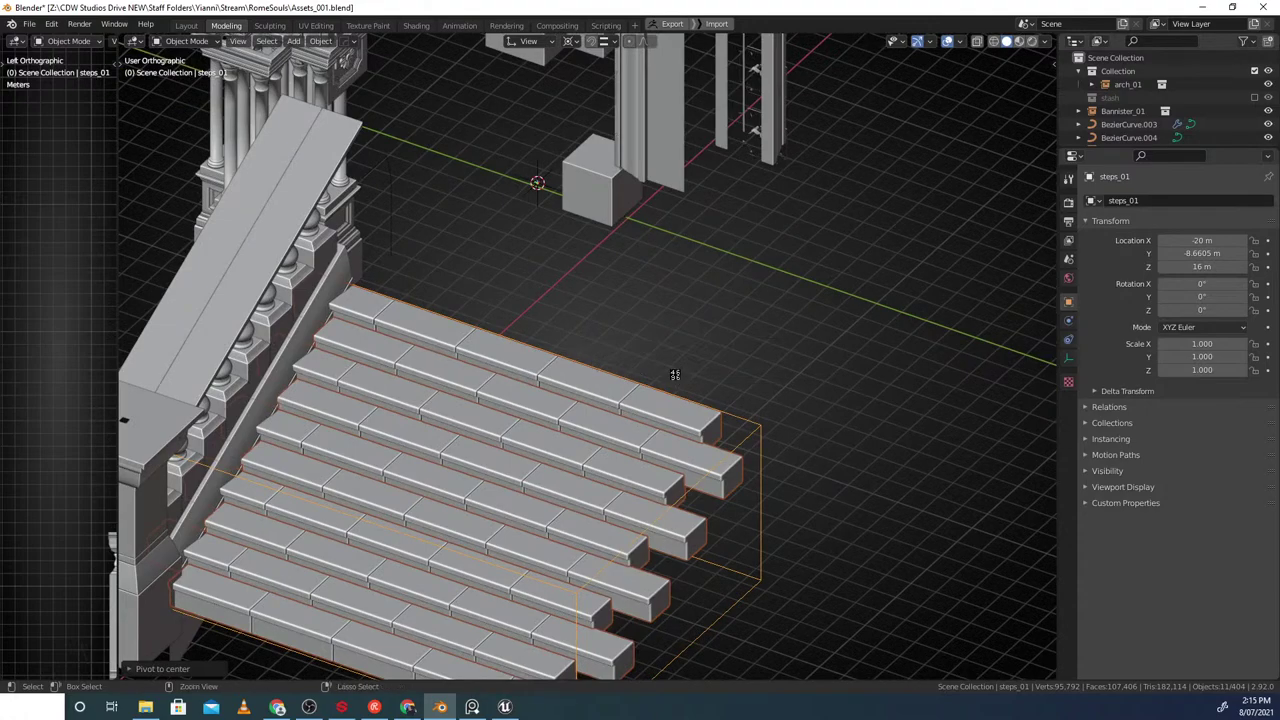
Switch to Unreal and import steps_01.obj into the _RomeSouls Meshes folder
{"action": "left_click", "coordinate": [506, 708]}
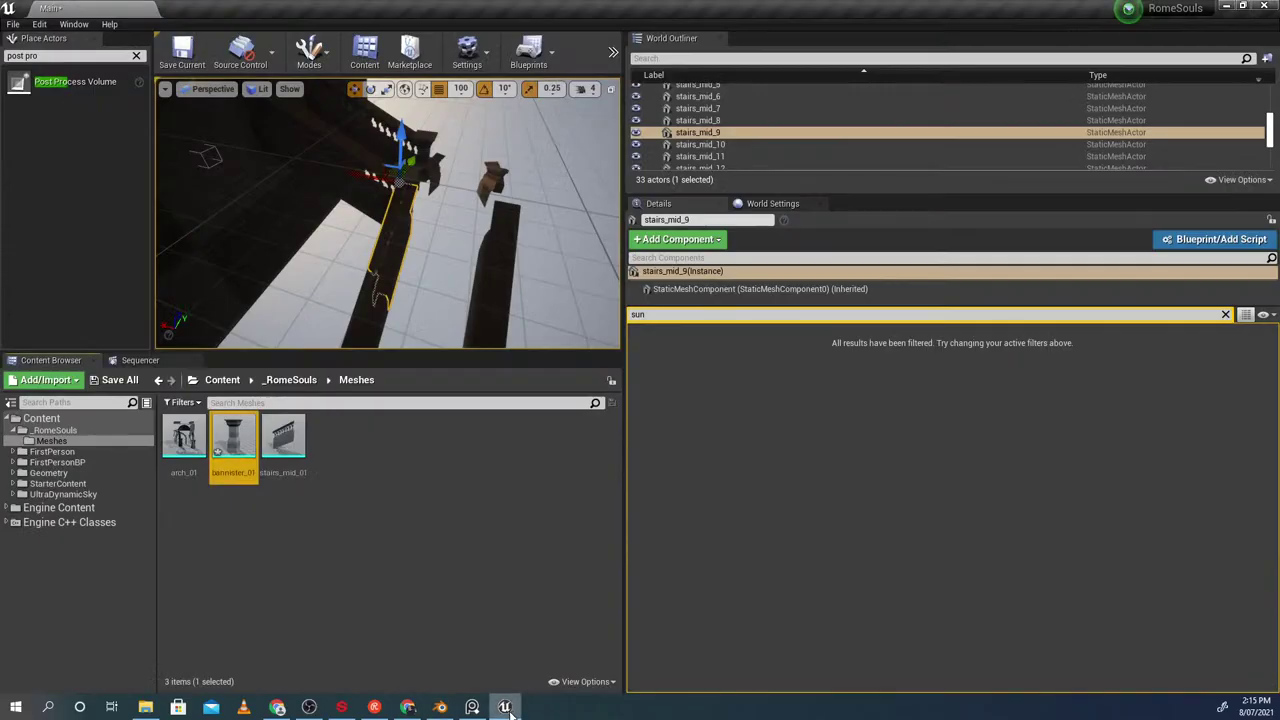
{"action": "left_click", "coordinate": [67, 388]}
{"action": "left_click", "coordinate": [118, 335]}
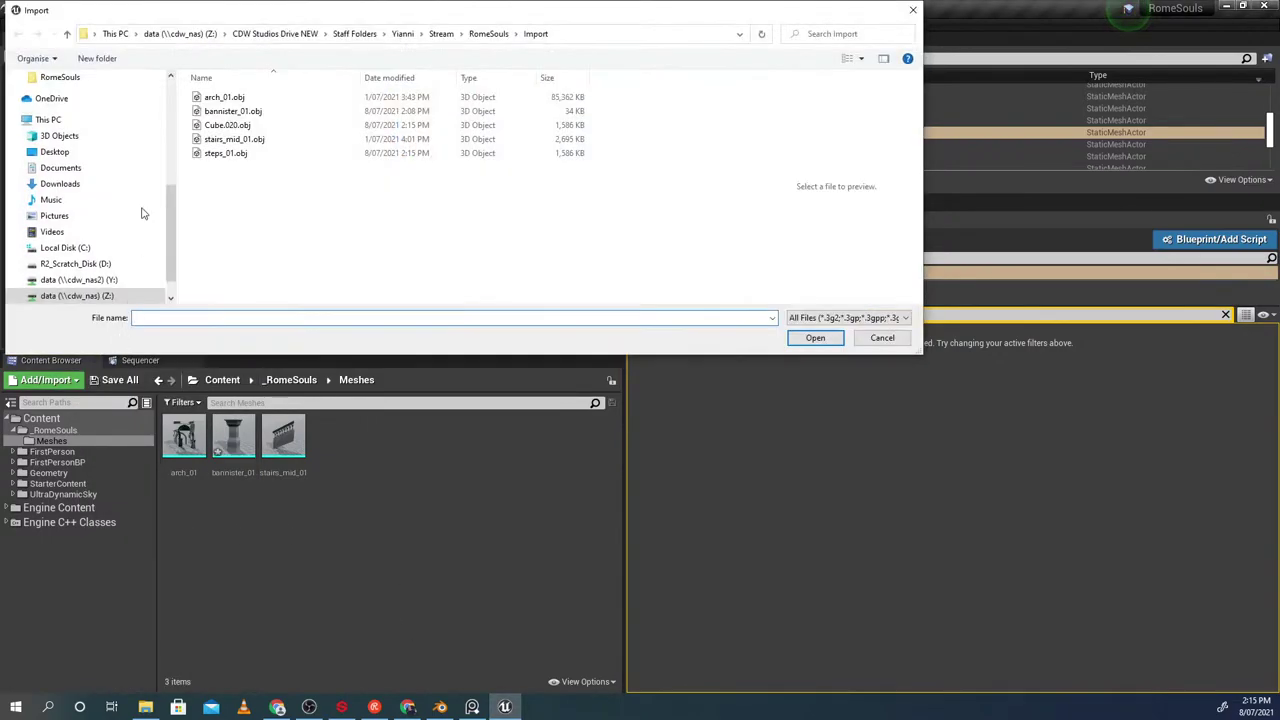
{"action": "double_click", "coordinate": [222, 153]}
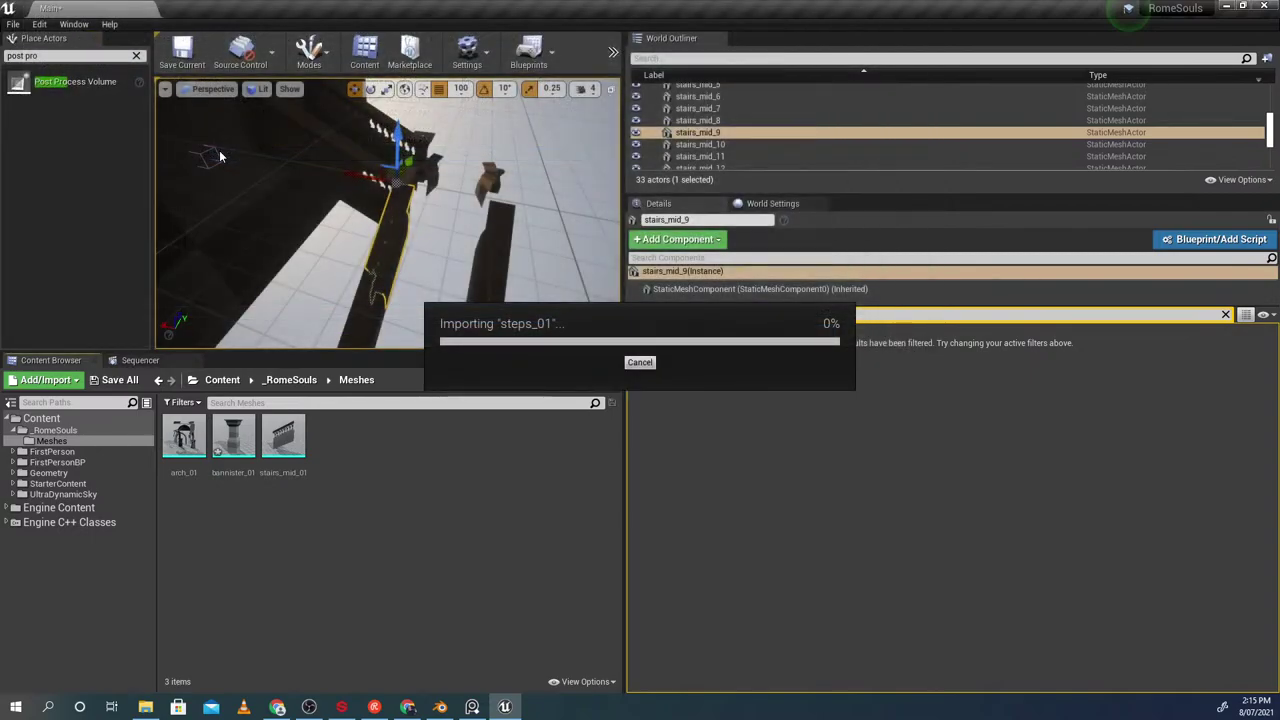
{"action": "left_click", "coordinate": [727, 604]}
Place the steps_01 mesh in the level near the central staircase and raise it along Z
{"action": "mouse_move", "coordinate": [530, 290]}
{"action": "right_mouse_down"}
{"action": "mouse_move", "coordinate": [560, 210]}
{"action": "mouse_move", "coordinate": [515, 210]}
{"action": "mouse_move", "coordinate": [525, 220]}
{"action": "mouse_move", "coordinate": [480, 205]}
{"action": "mouse_move", "coordinate": [530, 210]}
{"action": "mouse_move", "coordinate": [490, 185]}
{"action": "mouse_move", "coordinate": [520, 200]}
{"action": "mouse_move", "coordinate": [470, 220]}
{"action": "mouse_move", "coordinate": [510, 205]}
{"action": "mouse_move", "coordinate": [490, 285]}
{"action": "mouse_move", "coordinate": [510, 280]}
{"action": "right_mouse_up"}
{"action": "left_click_drag", "start_coordinate": [333, 443], "coordinate": [420, 277]}
{"action": "right_click_drag", "start_coordinate": [427, 180], "coordinate": [450, 235]}
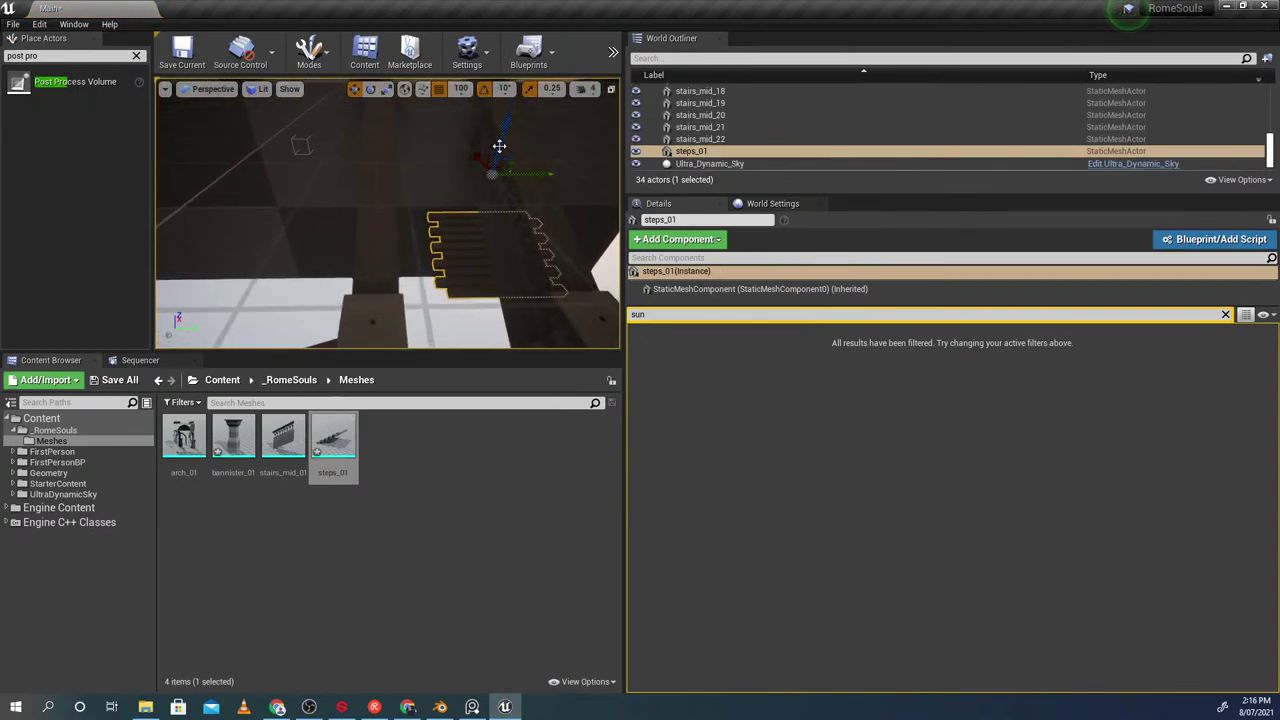
{"action": "left_click_drag", "start_coordinate": [506, 143], "coordinate": [512, 86]}
{"action": "right_click_drag", "start_coordinate": [512, 86], "coordinate": [520, 55]}
Switch to Blender and examine how the steps line up with the railing and pedestal
{"action": "key", "text": "alt+Tab"}
{"action": "middle_click_drag", "start_coordinate": [513, 292], "coordinate": [638, 366]}
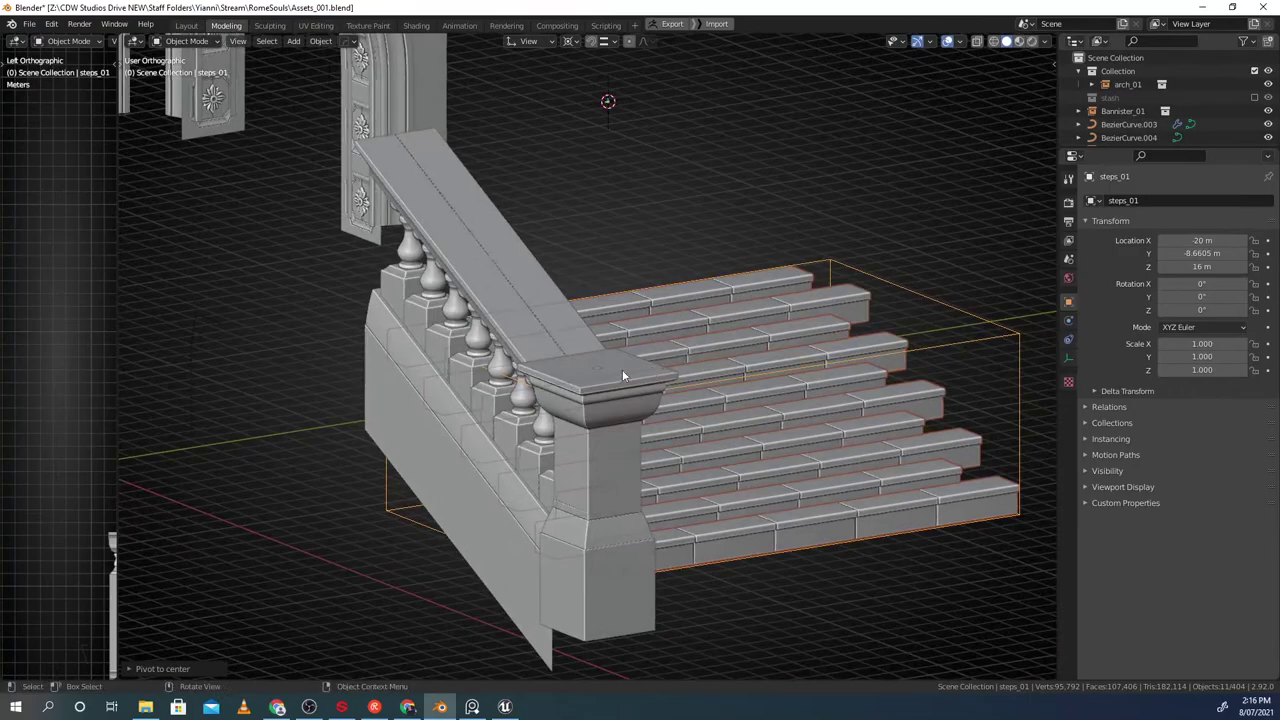
{"action": "left_click", "coordinate": [498, 450]}
{"action": "middle_click_drag", "start_coordinate": [498, 450], "coordinate": [466, 379]}
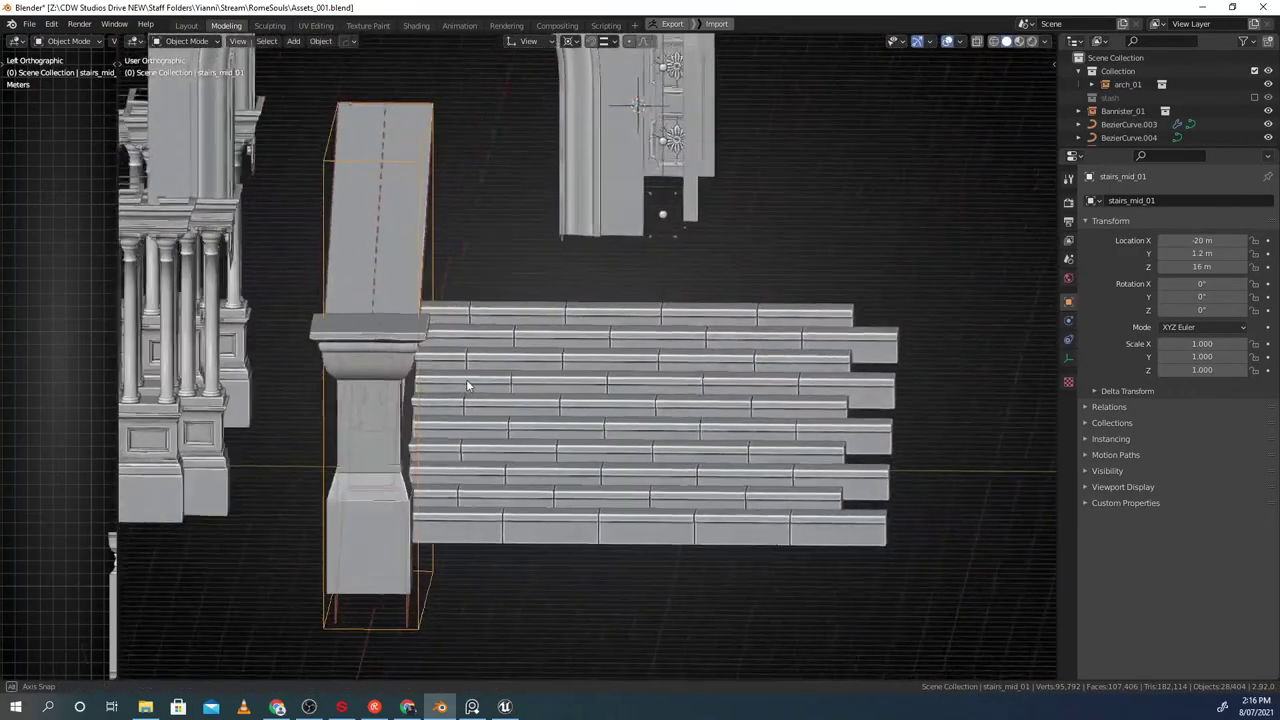
{"action": "middle_click_drag", "start_coordinate": [814, 386], "coordinate": [778, 392]}
Switch back to Unreal and attach the steps_01 actor to stairs_mid_01
{"action": "key", "text": "alt+Tab"}
{"action": "right_click_drag", "start_coordinate": [461, 250], "coordinate": [500, 248]}
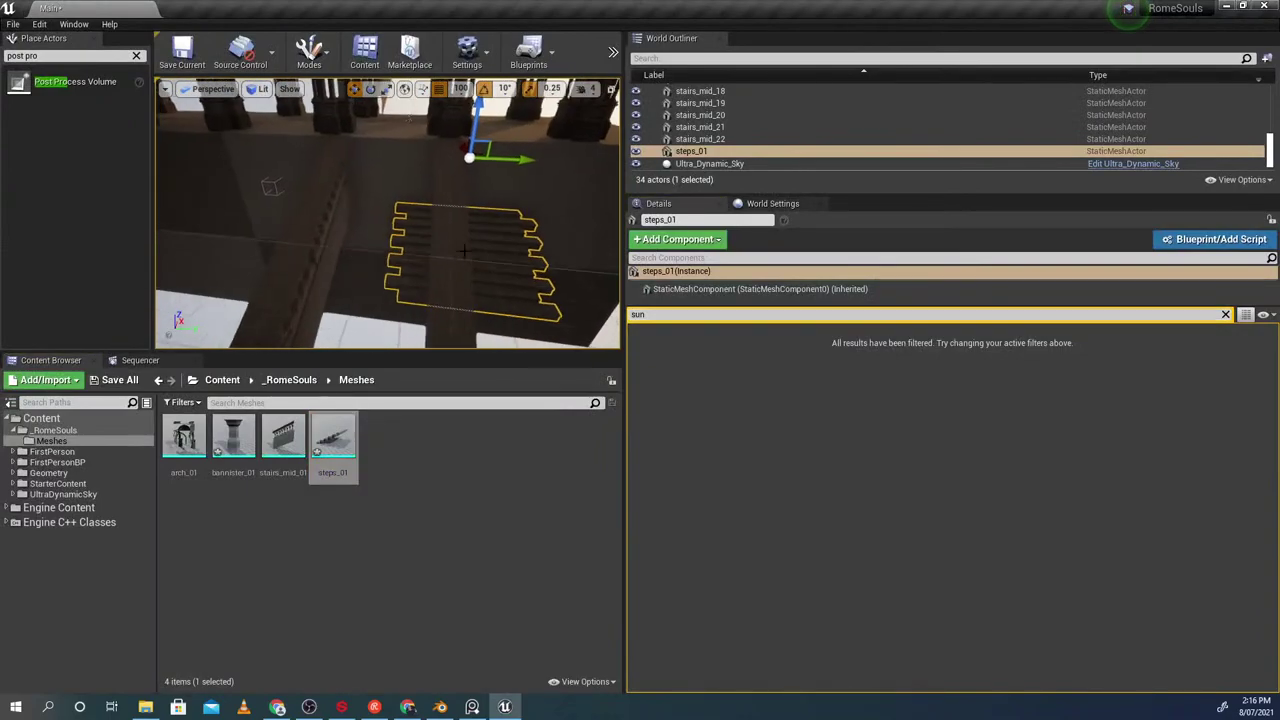
{"action": "left_click", "coordinate": [302, 210]}
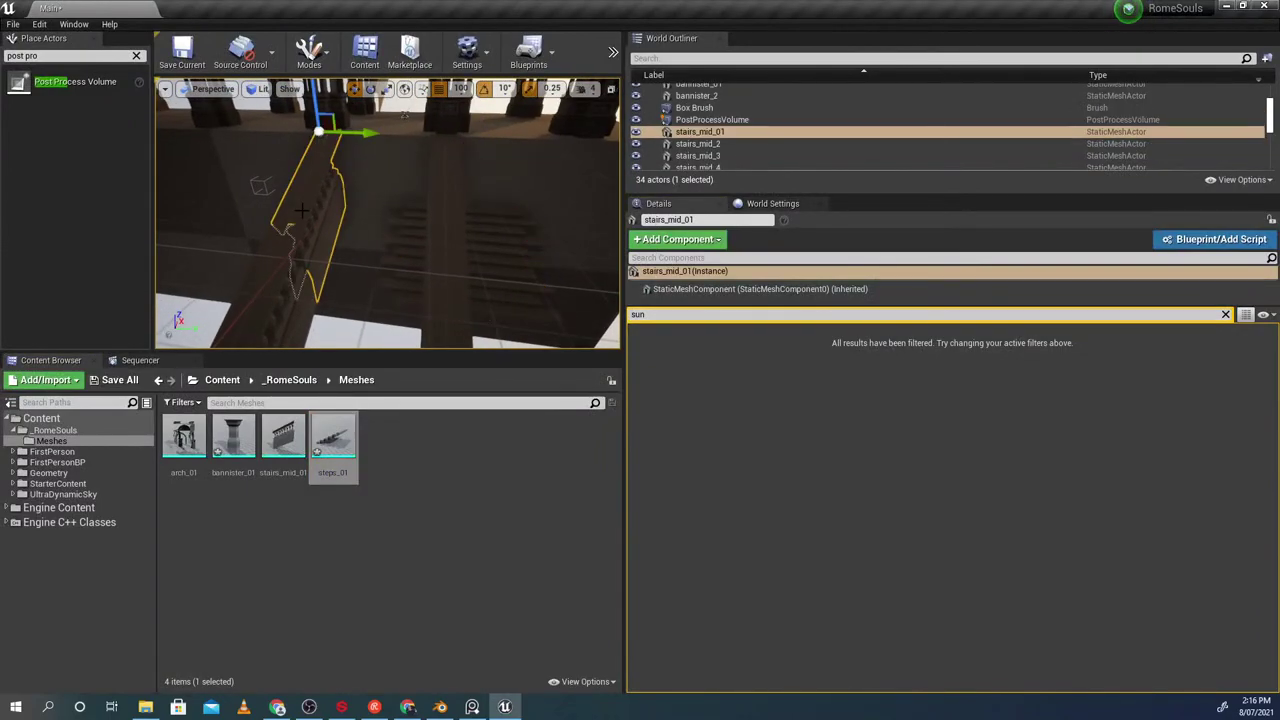
{"action": "left_click", "coordinate": [405, 265]}
{"action": "right_click", "coordinate": [405, 265]}
{"action": "mouse_move", "coordinate": [477, 594]}
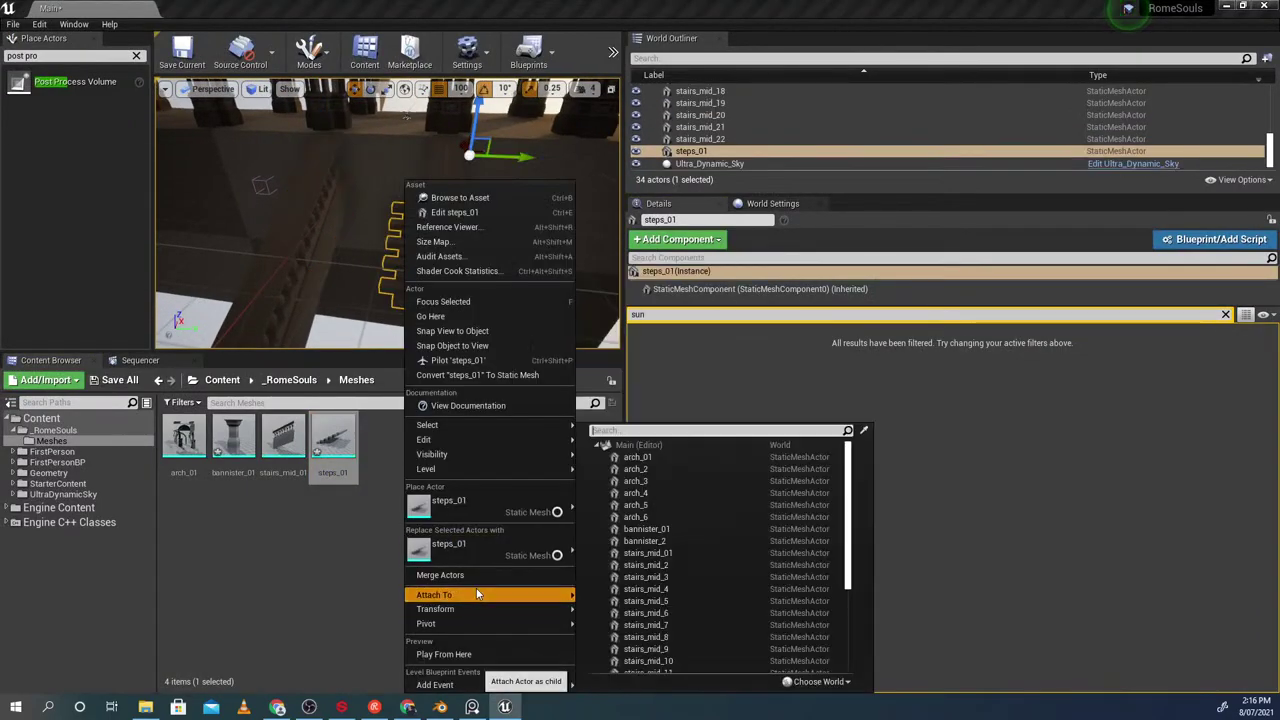
{"action": "left_click", "coordinate": [669, 552]}
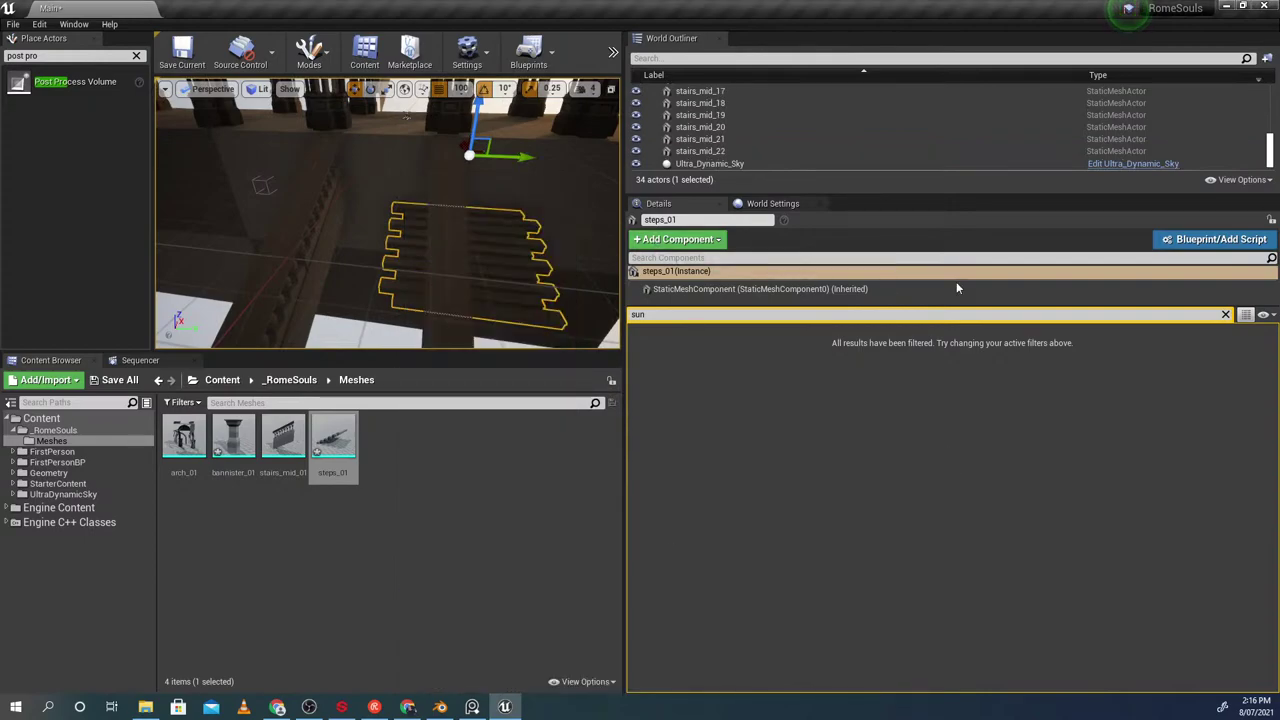
Clear the Details filter and set steps_01's location to X 0, Y 1000, Z 0 relative to its parent railing
{"action": "left_click", "coordinate": [1226, 315]}
{"action": "left_click", "coordinate": [894, 351]}
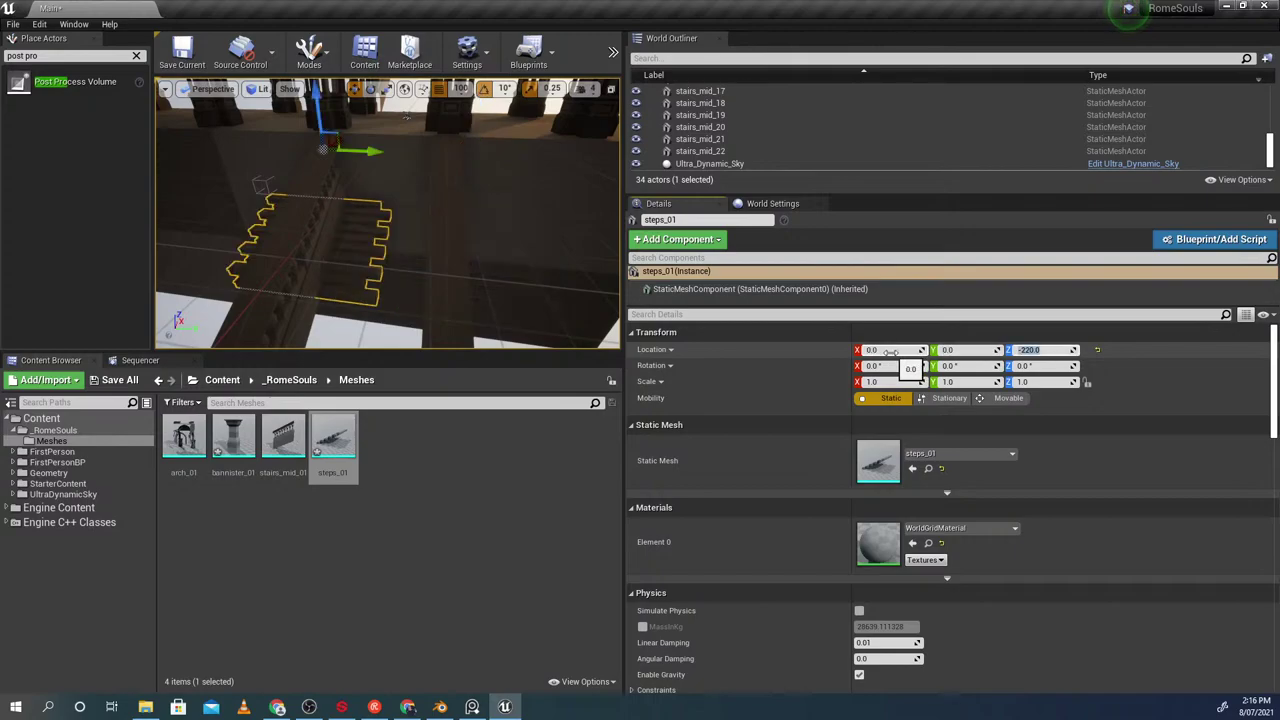
{"action": "mouse_move", "coordinate": [478, 200]}
{"action": "right_mouse_down"}
{"action": "mouse_move", "coordinate": [408, 165]}
{"action": "mouse_move", "coordinate": [468, 198]}
{"action": "mouse_move", "coordinate": [425, 190]}
{"action": "mouse_move", "coordinate": [387, 244]}
{"action": "mouse_move", "coordinate": [364, 239]}
{"action": "mouse_move", "coordinate": [384, 256]}
{"action": "mouse_move", "coordinate": [380, 215]}
{"action": "mouse_move", "coordinate": [370, 222]}
{"action": "right_mouse_up"}
{"action": "left_click", "coordinate": [448, 158]}
{"action": "left_click", "coordinate": [387, 244]}
{"action": "left_click", "coordinate": [362, 239]}
{"action": "left_click", "coordinate": [390, 250]}
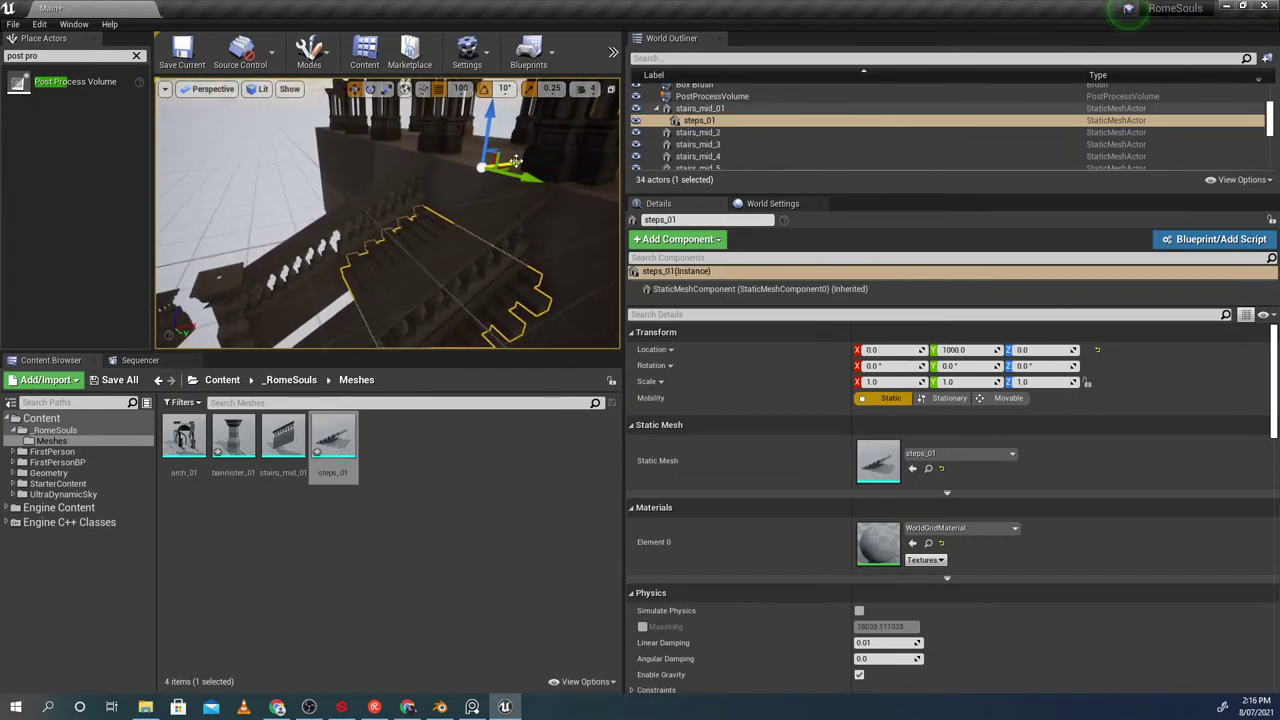
Duplicate steps_01 and offset the copy down the staircase to X -1300, Y 1000, Z -300
{"action": "left_click_drag", "start_coordinate": [515, 161], "coordinate": [401, 198], "text": "alt"}
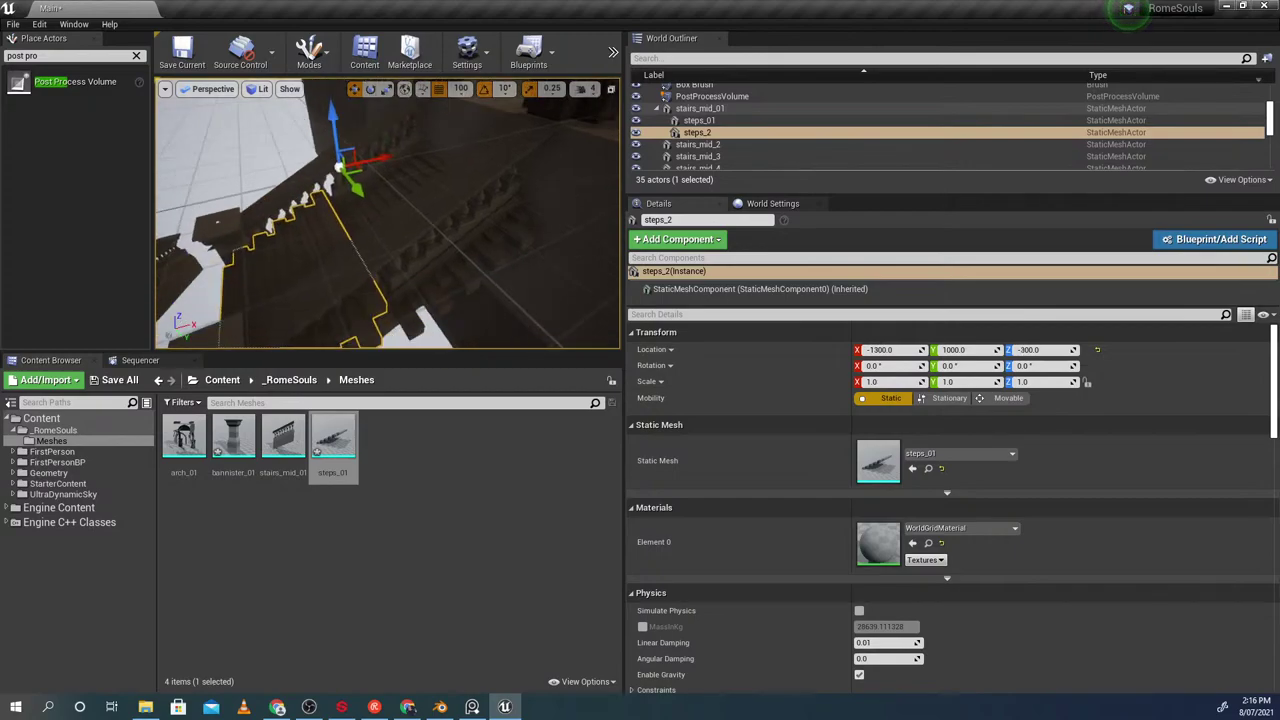
{"action": "left_click", "coordinate": [415, 160]}
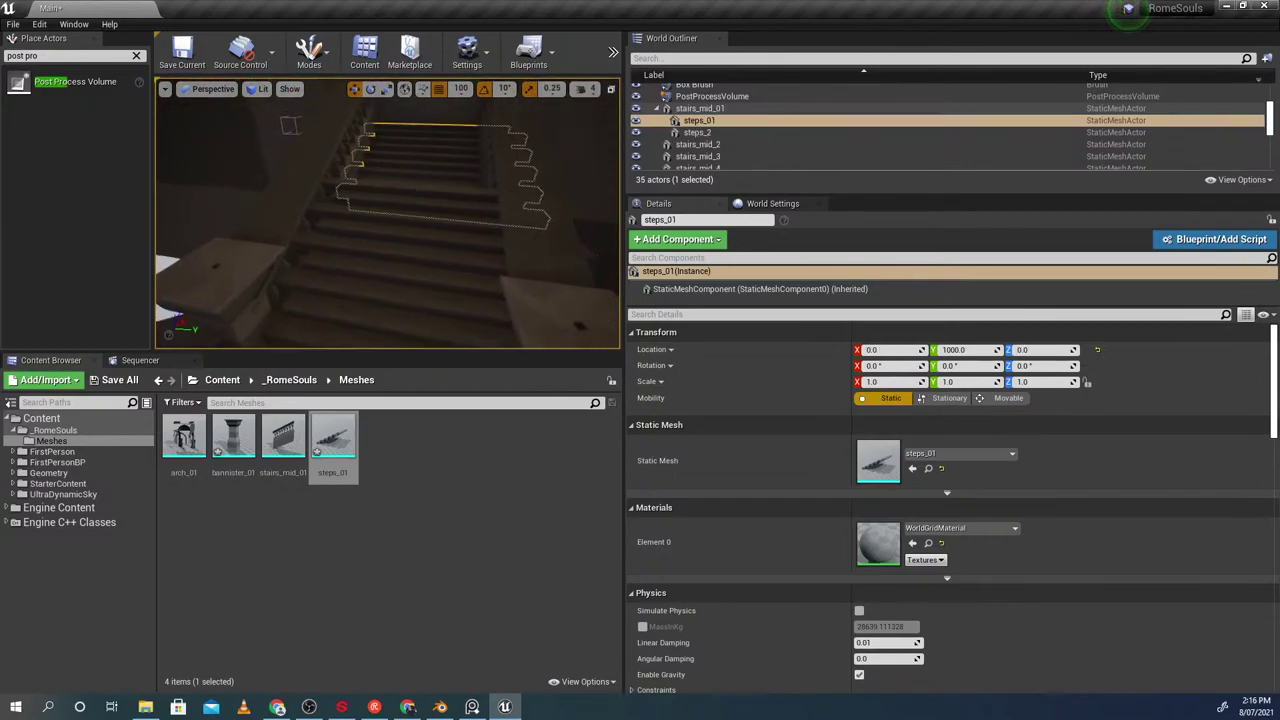
{"action": "left_click", "coordinate": [475, 203]}
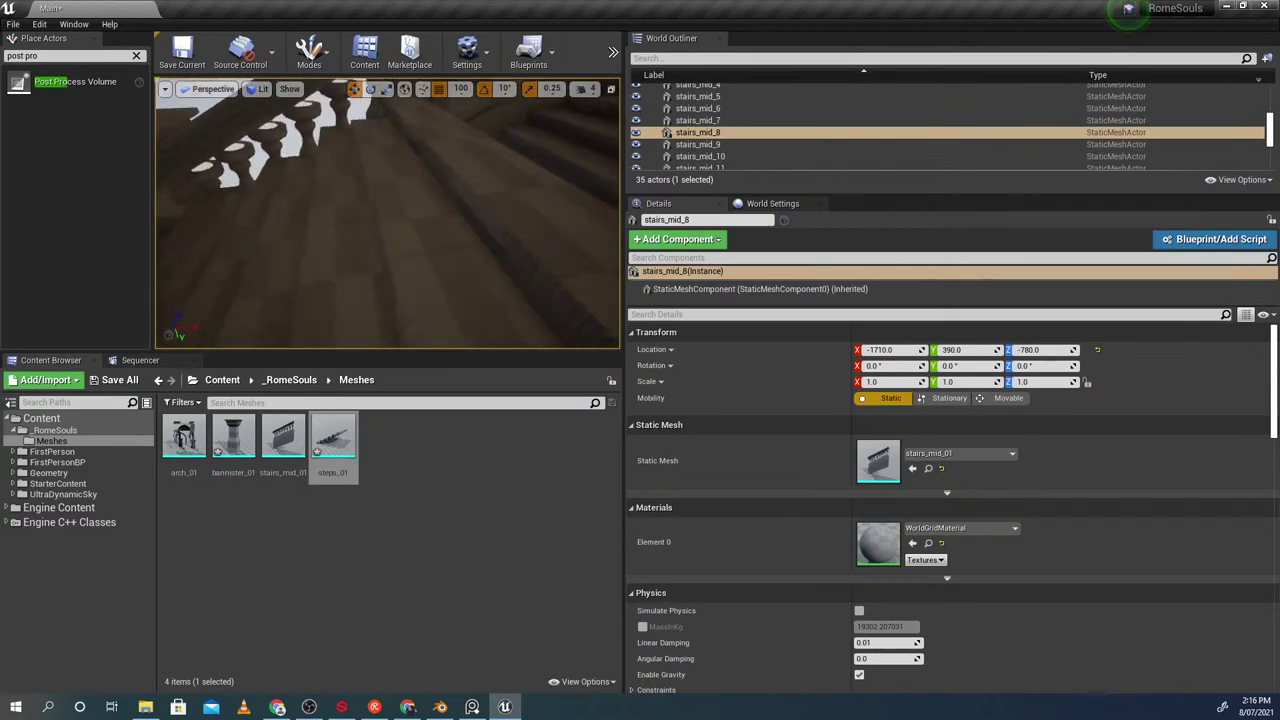
{"action": "left_click", "coordinate": [335, 250]}
{"action": "right_click_drag", "start_coordinate": [335, 250], "coordinate": [380, 230]}
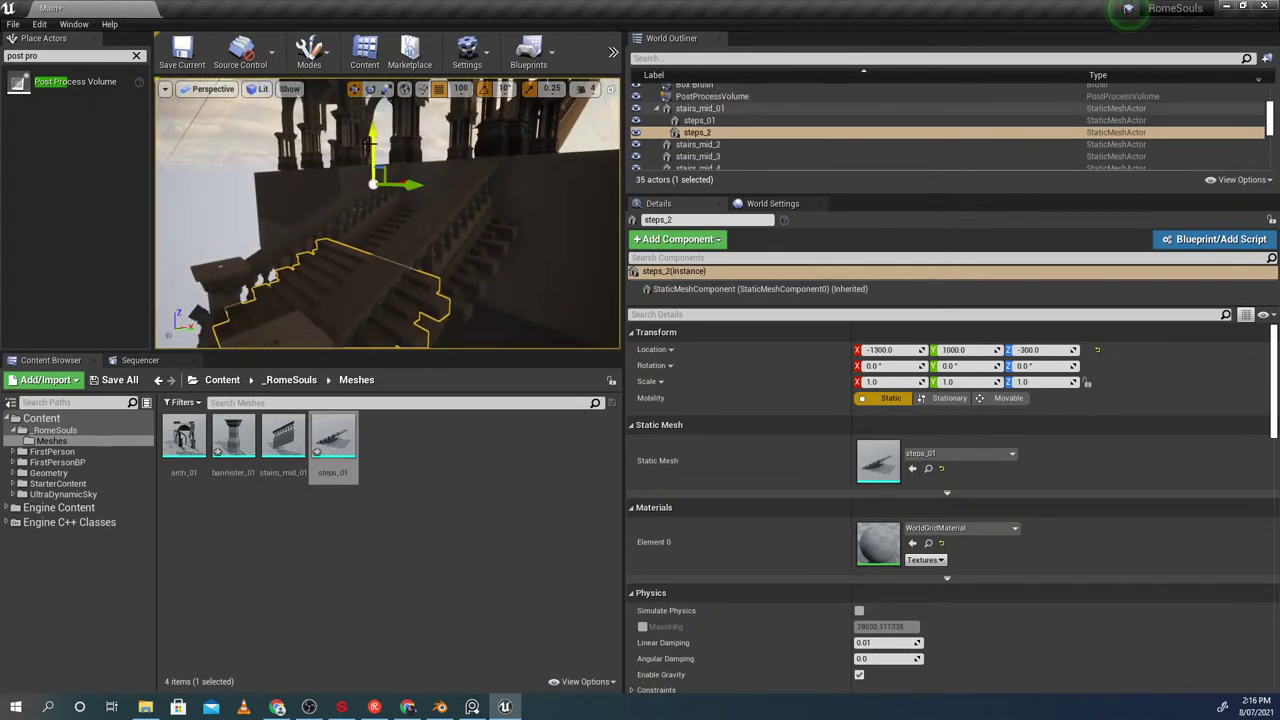
Move the duplicated steps to about X -1200, Y 1000, Z -600 to continue the flight below the upper steps
{"action": "right_click_drag", "start_coordinate": [362, 118], "coordinate": [225, 130]}
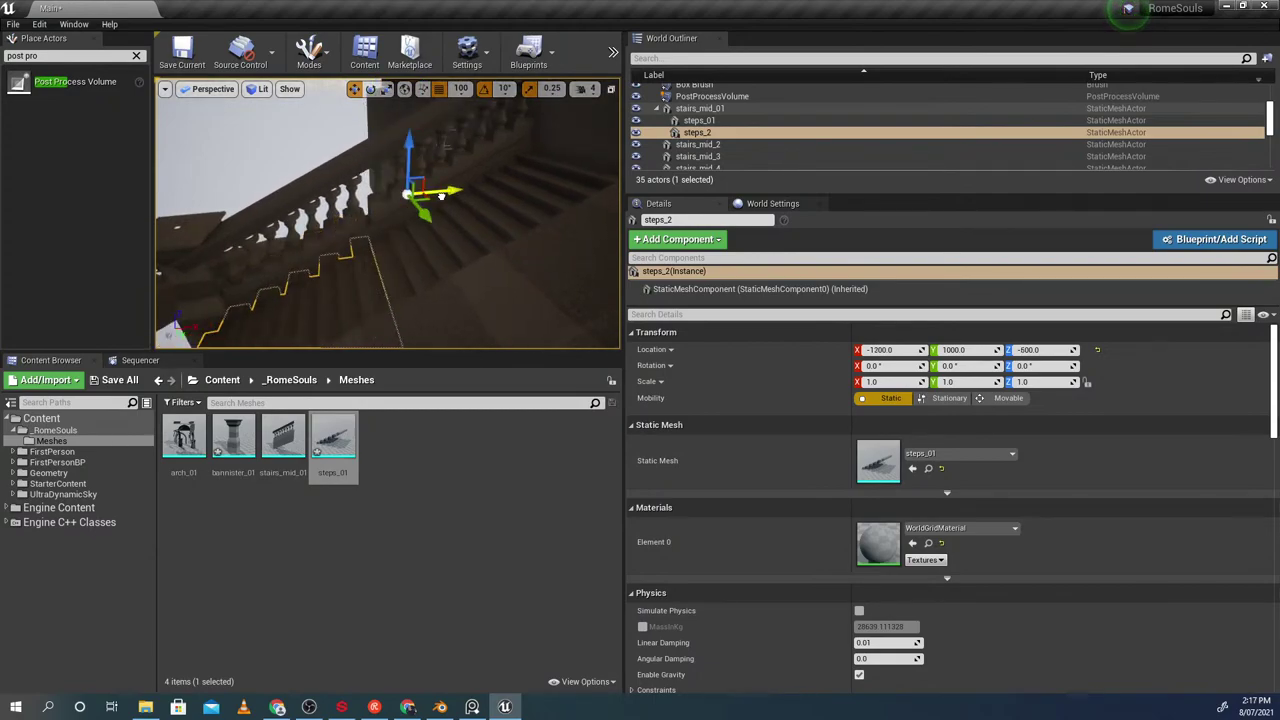
{"action": "left_click", "coordinate": [475, 195]}
{"action": "mouse_move", "coordinate": [475, 195]}
{"action": "right_mouse_down"}
{"action": "mouse_move", "coordinate": [515, 210]}
{"action": "mouse_move", "coordinate": [590, 205]}
{"action": "mouse_move", "coordinate": [470, 210]}
{"action": "mouse_move", "coordinate": [510, 200]}
{"action": "mouse_move", "coordinate": [480, 195]}
{"action": "mouse_move", "coordinate": [515, 215]}
{"action": "right_mouse_up"}
{"action": "left_click", "coordinate": [485, 195]}
{"action": "left_click", "coordinate": [490, 195]}
{"action": "left_click", "coordinate": [609, 270]}
{"action": "mouse_move", "coordinate": [609, 270]}
{"action": "right_mouse_down"}
{"action": "mouse_move", "coordinate": [570, 265]}
{"action": "mouse_move", "coordinate": [605, 255]}
{"action": "right_mouse_up"}
{"action": "left_click", "coordinate": [470, 180]}
{"action": "mouse_move", "coordinate": [470, 180]}
{"action": "right_mouse_down"}
{"action": "mouse_move", "coordinate": [455, 185]}
{"action": "mouse_move", "coordinate": [455, 208]}
{"action": "mouse_move", "coordinate": [410, 215]}
{"action": "mouse_move", "coordinate": [425, 228]}
{"action": "right_mouse_up"}
Select the upper and lower step pieces and duplicate them along Y to Y 2600, widening the staircase
{"action": "left_click", "coordinate": [405, 265]}
{"action": "left_click", "coordinate": [407, 220]}
{"action": "left_click", "coordinate": [405, 262]}
{"action": "left_click", "coordinate": [408, 218], "text": "ctrl"}
{"action": "left_click", "coordinate": [410, 215], "text": "ctrl"}
{"action": "left_click", "coordinate": [410, 215], "text": "ctrl"}
{"action": "left_click", "coordinate": [422, 215]}
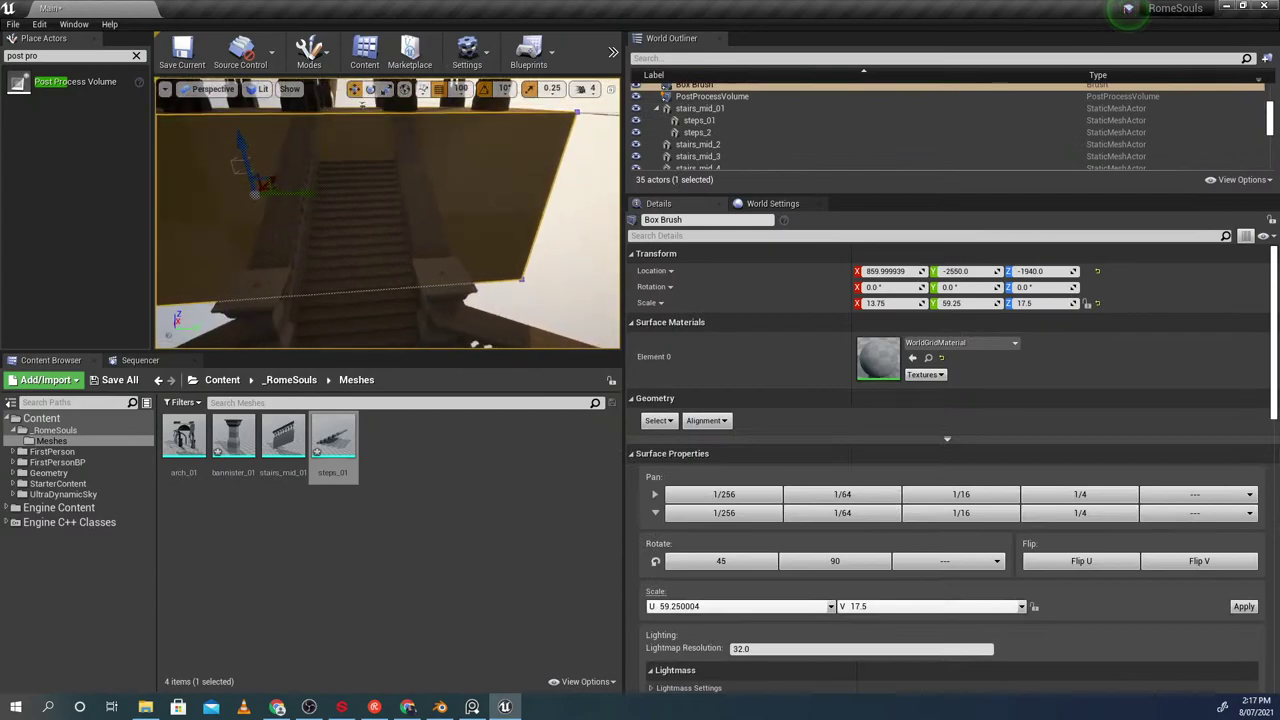
{"action": "left_click", "coordinate": [425, 225]}
{"action": "right_click_drag", "start_coordinate": [412, 178], "coordinate": [344, 130]}
{"action": "left_click", "coordinate": [405, 165], "text": "ctrl"}
{"action": "left_click", "coordinate": [341, 256]}
{"action": "left_click", "coordinate": [340, 212], "text": "ctrl"}
{"action": "right_click_drag", "start_coordinate": [340, 212], "coordinate": [350, 222]}
{"action": "left_click_drag", "start_coordinate": [412, 187], "coordinate": [577, 222], "text": "alt"}
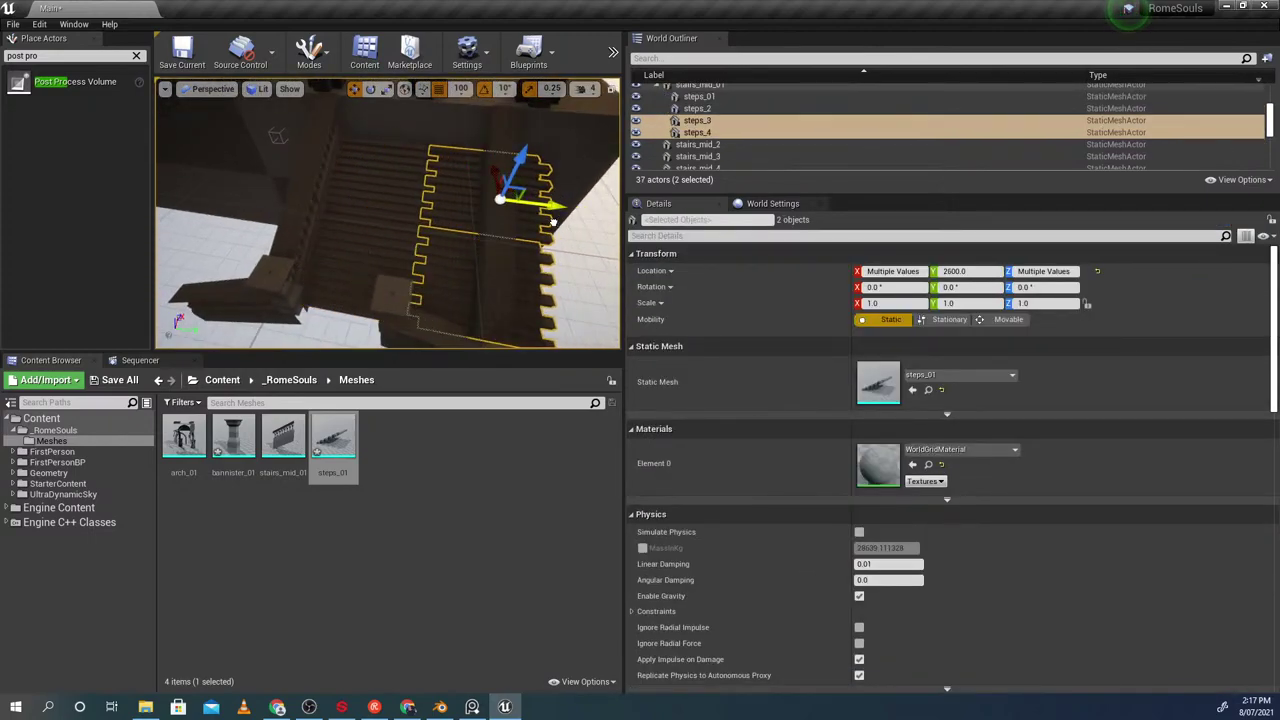
Select the two railing pieces stairs_mid_7 and stairs_mid_8 and move them outward along Y for the widened steps
{"action": "left_click", "coordinate": [510, 265]}
{"action": "right_click_drag", "start_coordinate": [510, 265], "coordinate": [400, 277]}
{"action": "left_click", "coordinate": [420, 285]}
{"action": "left_click", "coordinate": [403, 281], "text": "ctrl"}
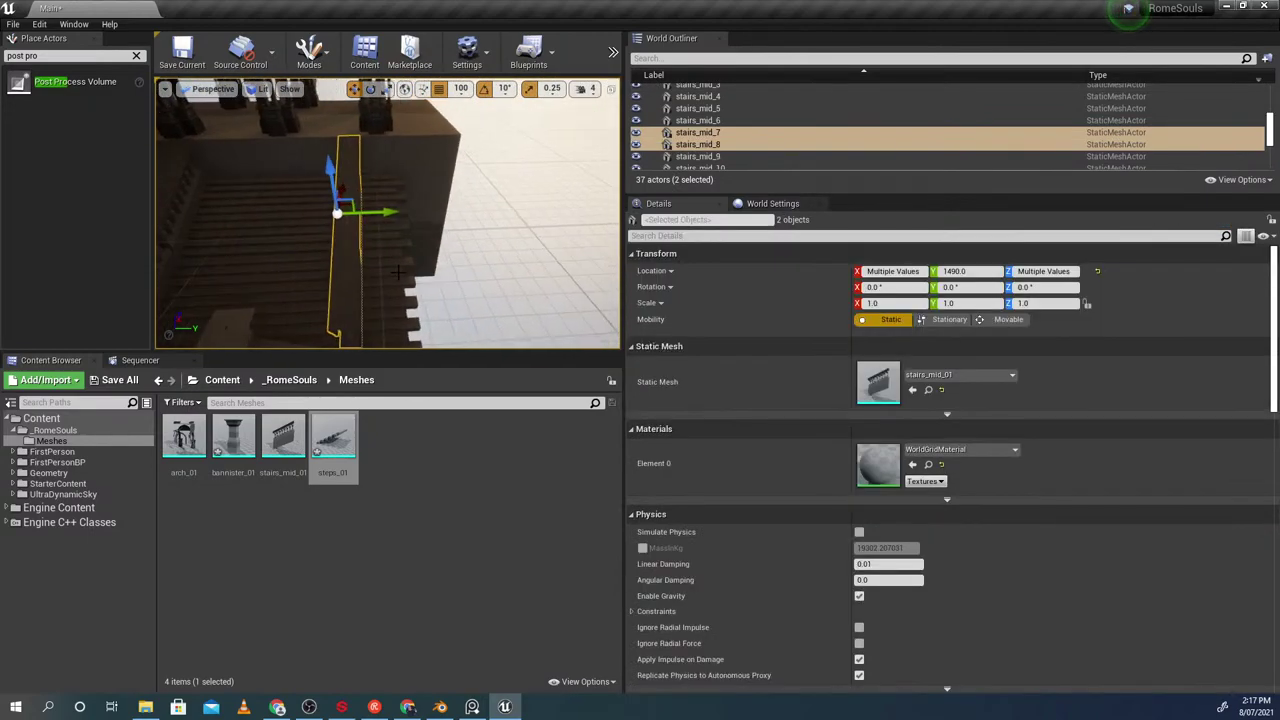
{"action": "left_click", "coordinate": [508, 212]}
{"action": "right_click_drag", "start_coordinate": [508, 212], "coordinate": [395, 260]}
Select bannister_2 with its two adjoining side railings and move all three outward along Y
{"action": "left_click", "coordinate": [408, 297]}
{"action": "left_click", "coordinate": [412, 284], "text": "ctrl"}
{"action": "left_click", "coordinate": [310, 224], "text": "ctrl"}
{"action": "right_click_drag", "start_coordinate": [310, 224], "coordinate": [345, 241]}
{"action": "left_click_drag", "start_coordinate": [345, 241], "coordinate": [430, 257]}
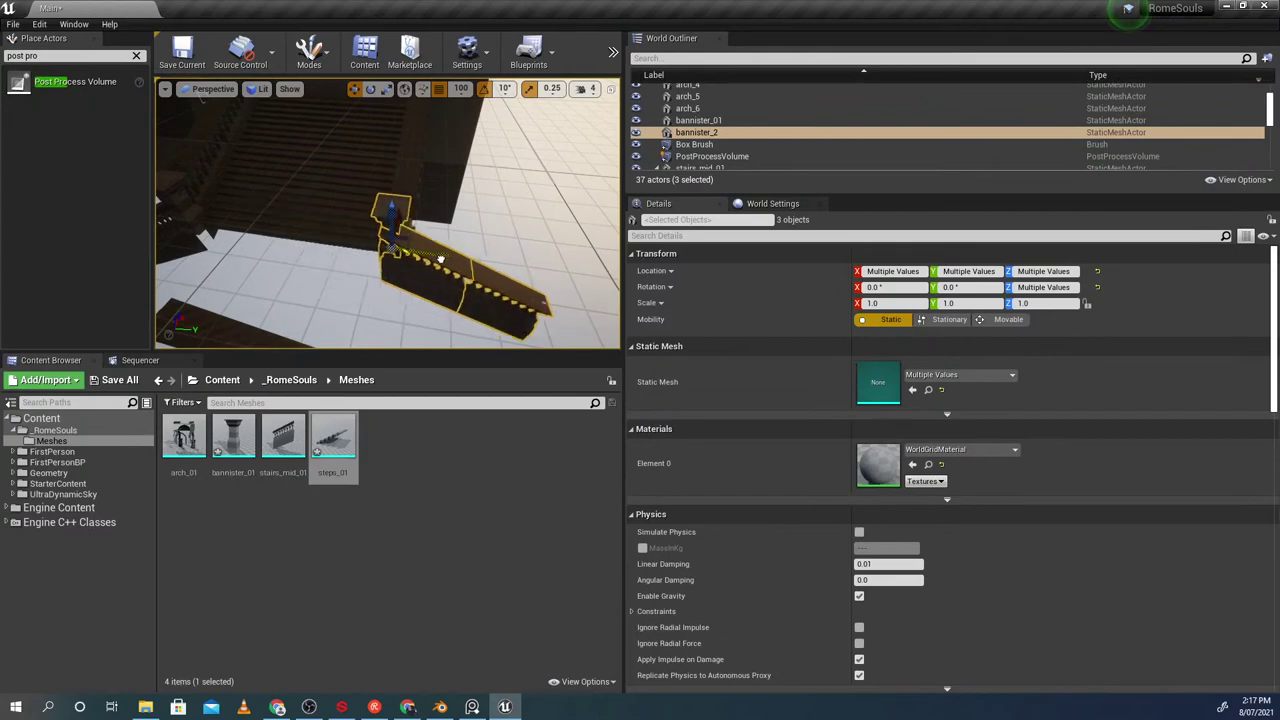
Select the remaining side railings near the moved bannister and reposition them to match it
{"action": "left_click", "coordinate": [465, 240]}
{"action": "left_click", "coordinate": [425, 278]}
{"action": "left_click", "coordinate": [460, 270], "text": "ctrl"}
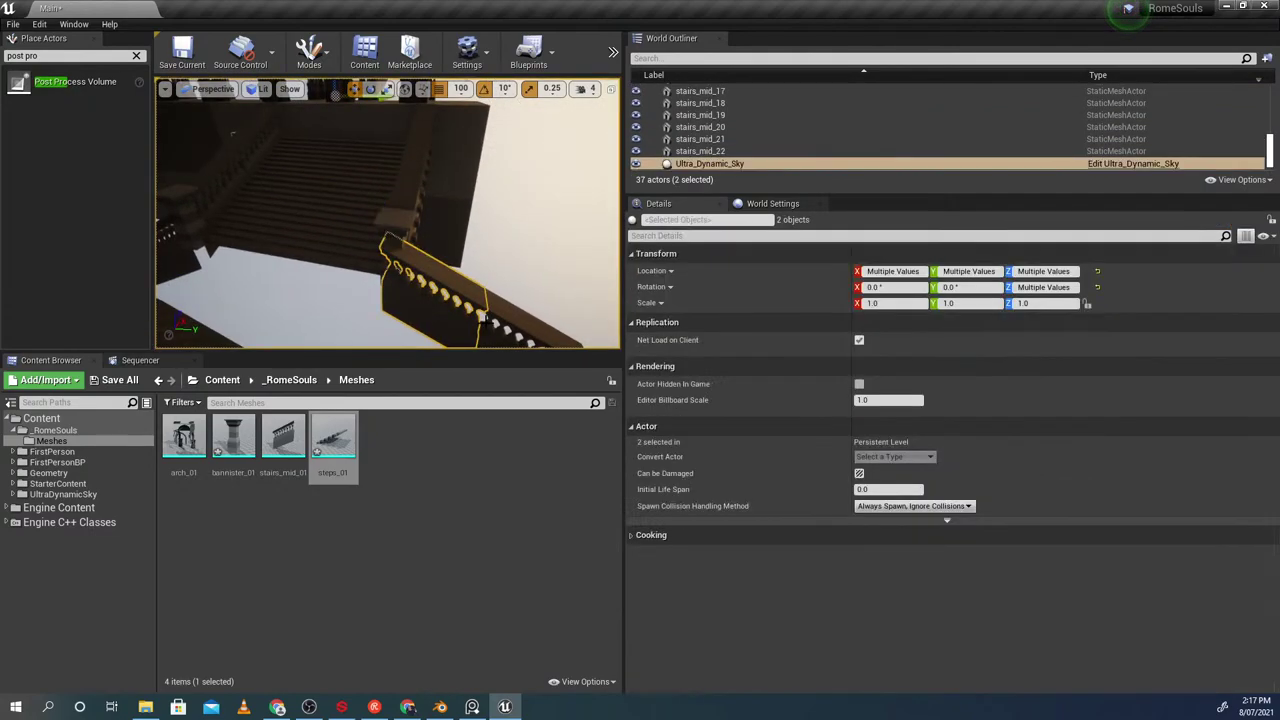
{"action": "right_click_drag", "start_coordinate": [460, 270], "coordinate": [490, 280]}
{"action": "left_click", "coordinate": [428, 288]}
{"action": "left_click", "coordinate": [355, 273], "text": "ctrl"}
{"action": "right_click_drag", "start_coordinate": [355, 273], "coordinate": [421, 226]}
{"action": "left_click", "coordinate": [439, 231]}
{"action": "left_click", "coordinate": [411, 148]}
{"action": "mouse_move", "coordinate": [411, 148]}
{"action": "right_mouse_down"}
{"action": "mouse_move", "coordinate": [444, 142]}
{"action": "mouse_move", "coordinate": [432, 128]}
{"action": "mouse_move", "coordinate": [420, 146]}
{"action": "right_mouse_up"}
{"action": "left_click", "coordinate": [424, 228]}
{"action": "right_click_drag", "start_coordinate": [424, 228], "coordinate": [408, 236]}
Select the four step pieces of the central staircase and duplicate them toward the side flight
{"action": "mouse_move", "coordinate": [372, 195]}
{"action": "right_mouse_down"}
{"action": "mouse_move", "coordinate": [384, 202]}
{"action": "mouse_move", "coordinate": [338, 166]}
{"action": "mouse_move", "coordinate": [374, 188]}
{"action": "right_mouse_up"}
{"action": "left_click", "coordinate": [382, 178]}
{"action": "left_click", "coordinate": [342, 229], "text": "ctrl"}
{"action": "left_click", "coordinate": [314, 193], "text": "ctrl"}
{"action": "left_click", "coordinate": [338, 168], "text": "ctrl"}
{"action": "left_click_drag", "start_coordinate": [502, 118], "coordinate": [425, 240], "text": "alt"}
{"action": "right_click_drag", "start_coordinate": [425, 240], "coordinate": [398, 256]}
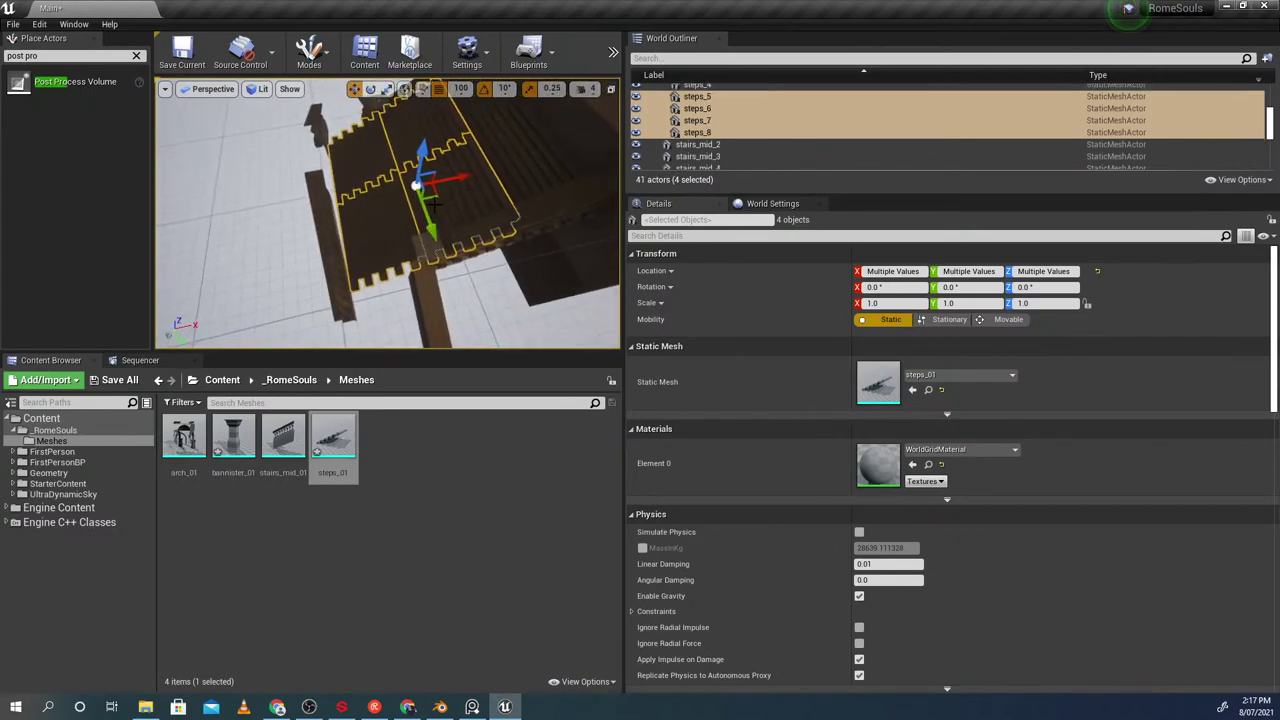
Rotate the four duplicated step pieces to 90° about Z
{"action": "key", "text": "e"}
{"action": "left_click_drag", "start_coordinate": [390, 248], "coordinate": [459, 257]}
{"action": "right_click_drag", "start_coordinate": [459, 257], "coordinate": [358, 264]}
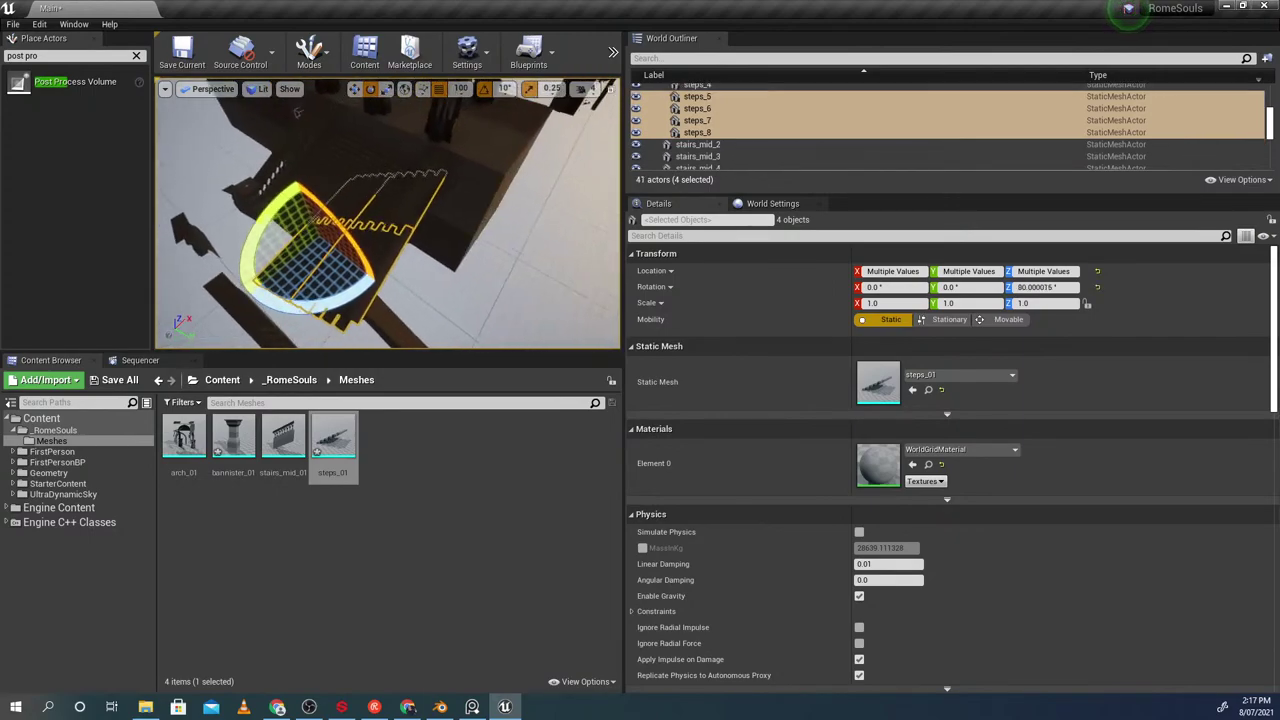
{"action": "key", "text": "w"}
{"action": "key", "text": "e"}
{"action": "left_click_drag", "start_coordinate": [341, 286], "coordinate": [344, 287]}
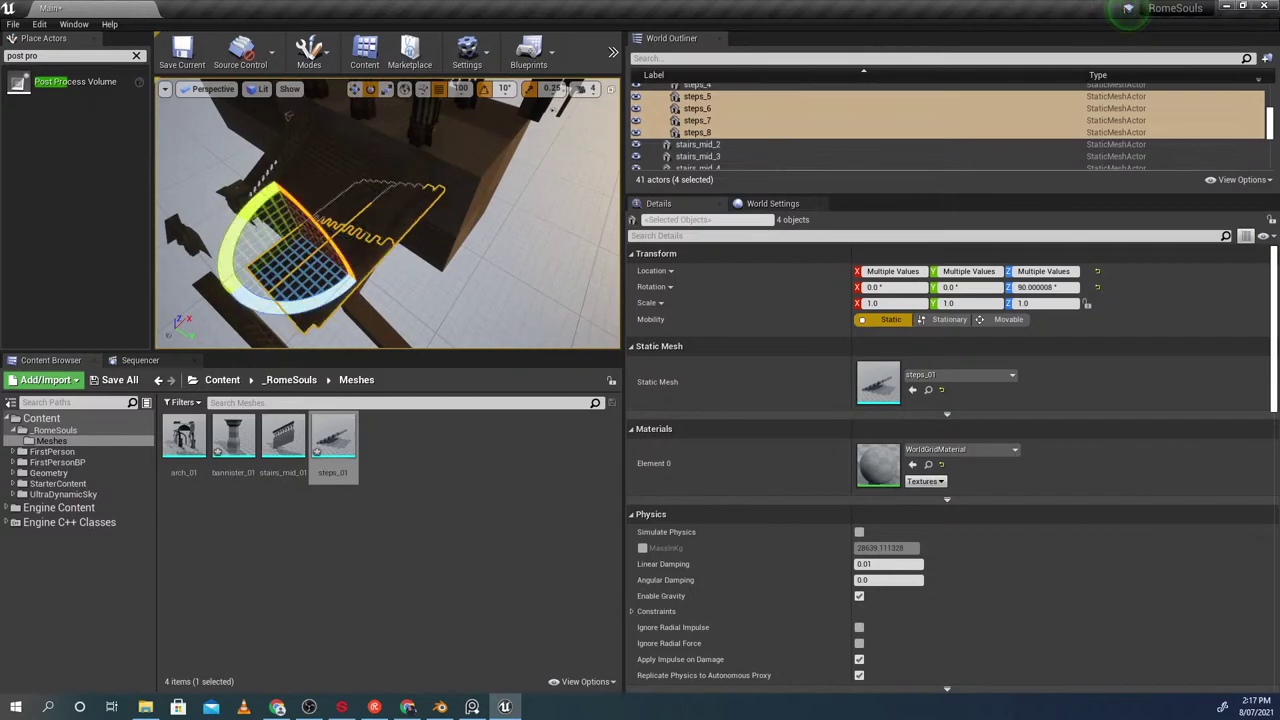
{"action": "right_click_drag", "start_coordinate": [453, 246], "coordinate": [410, 275]}
Adjust the height of the four rotated step pieces so they line up with the side flight
{"action": "key", "text": "w"}
{"action": "right_click_drag", "start_coordinate": [248, 253], "coordinate": [335, 289]}
{"action": "right_click_drag", "start_coordinate": [411, 241], "coordinate": [275, 262]}
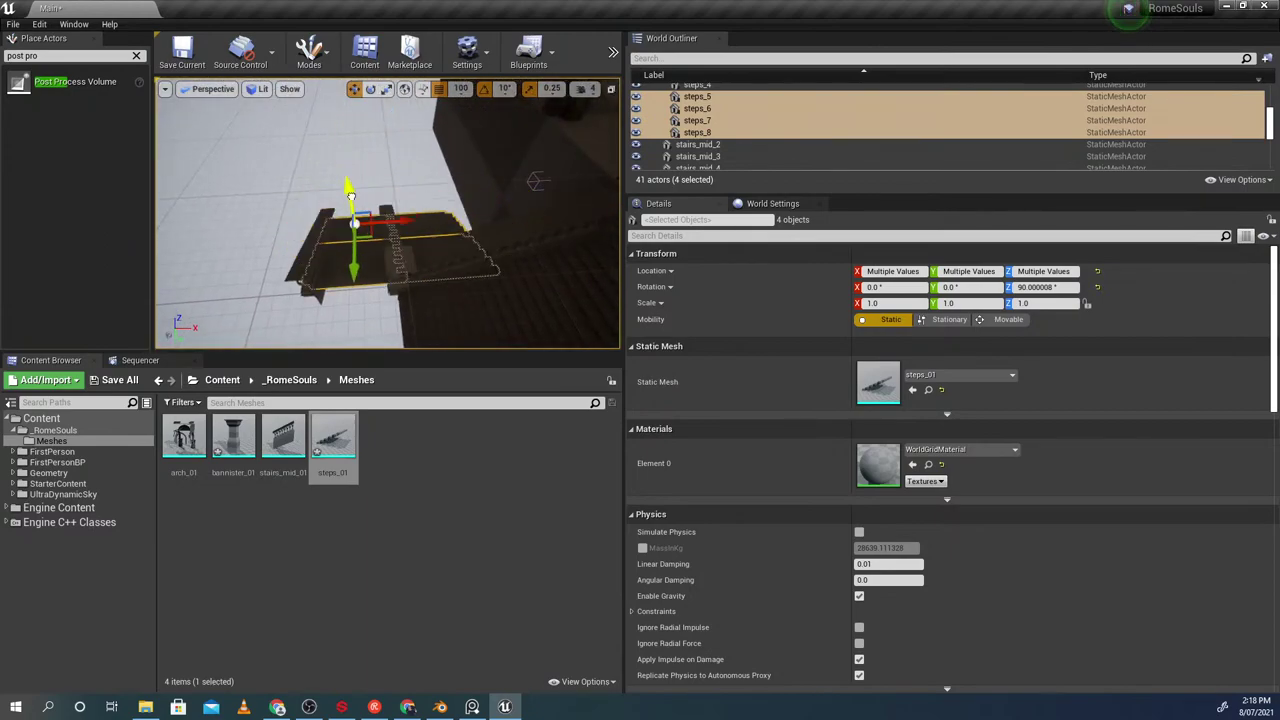
{"action": "right_click_drag", "start_coordinate": [365, 218], "coordinate": [477, 35]}
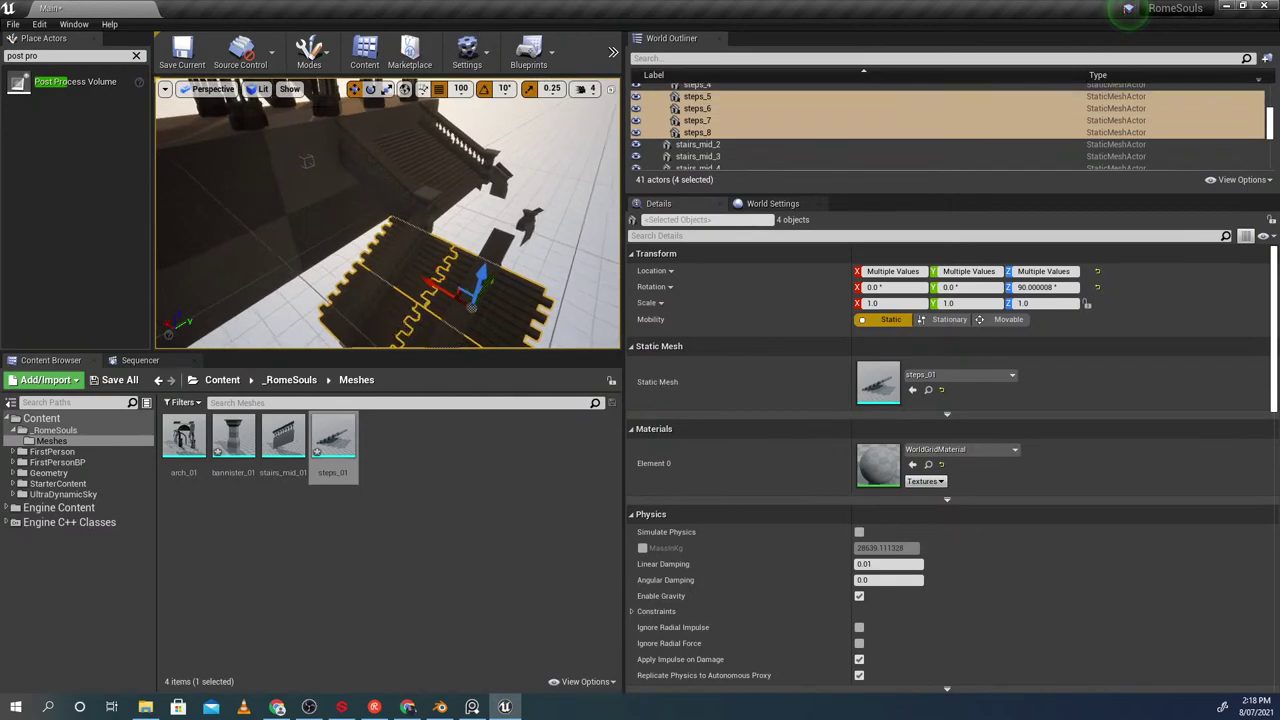
{"action": "left_click", "coordinate": [165, 91]}
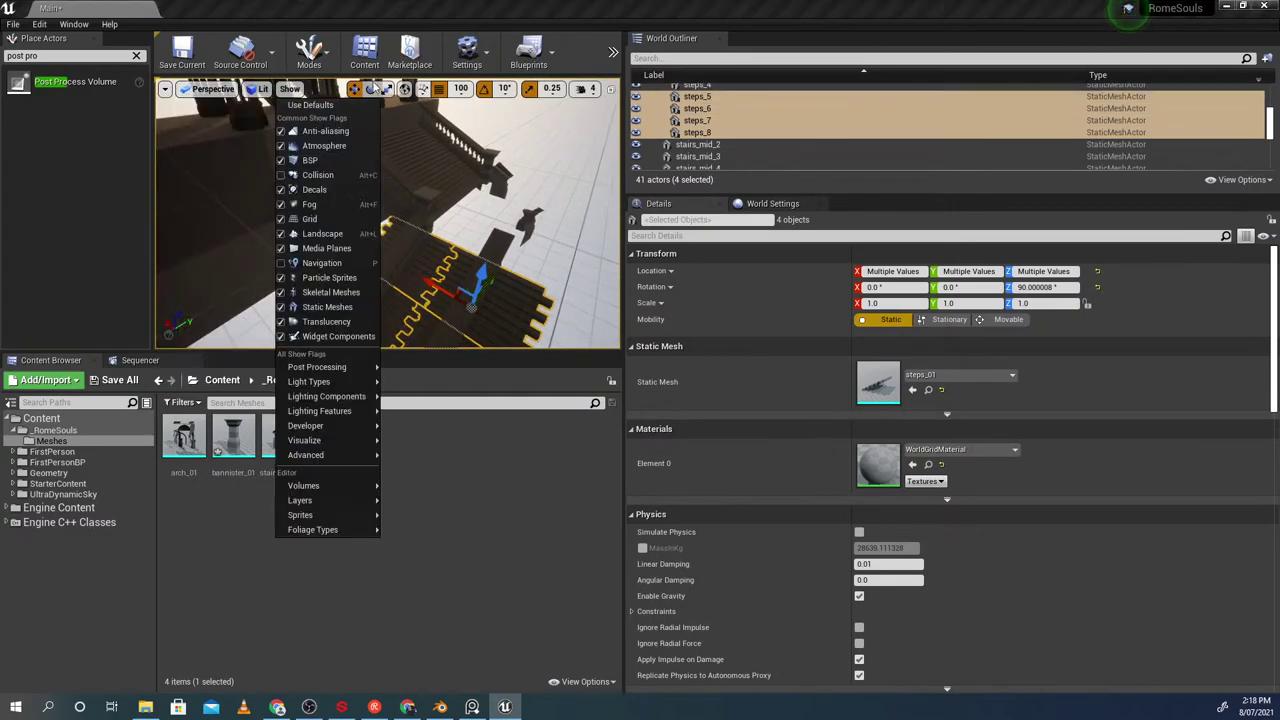
{"action": "left_click", "coordinate": [443, 91]}
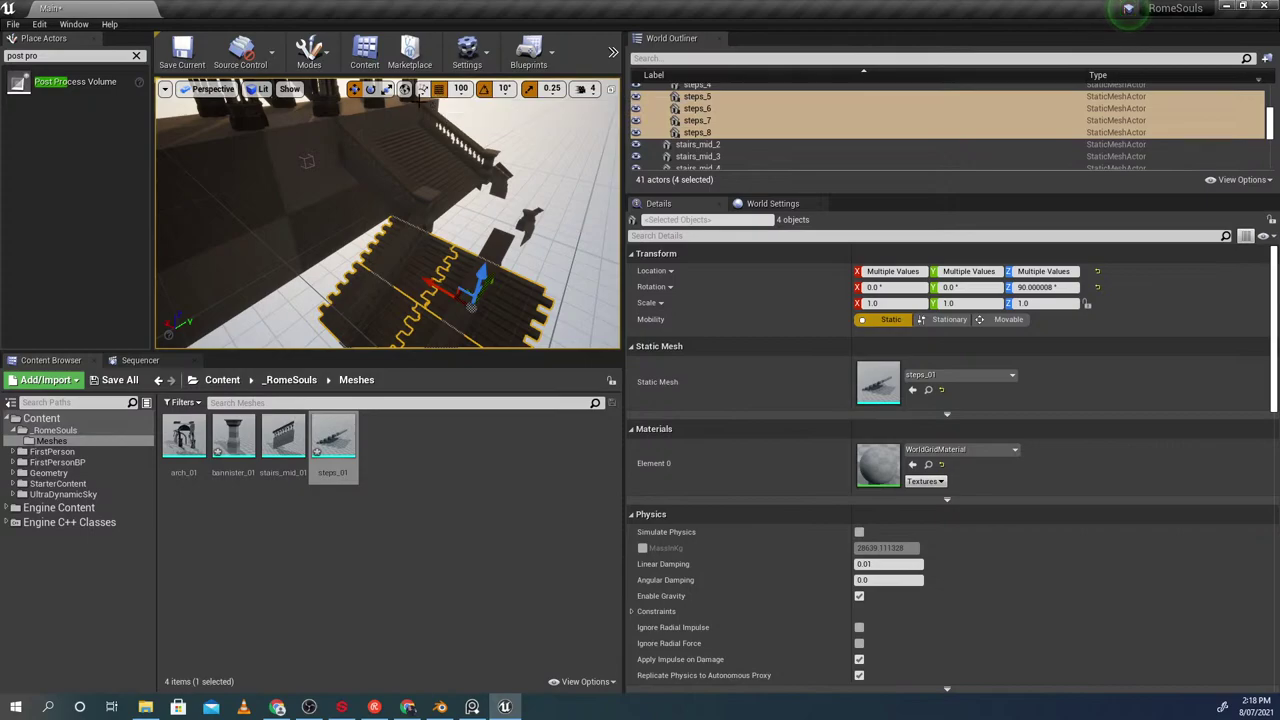
{"action": "left_click", "coordinate": [214, 90]}
{"action": "mouse_move", "coordinate": [291, 93]}
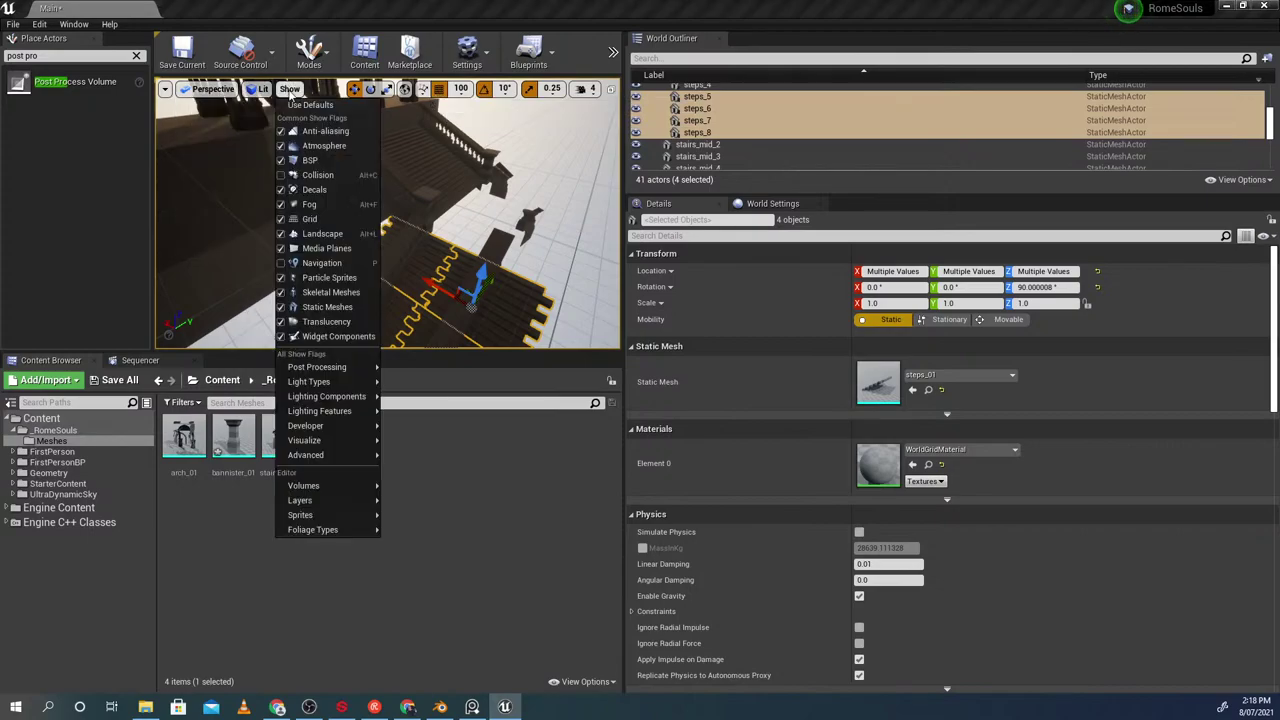
{"action": "left_click", "coordinate": [330, 218]}
Shift the four rotated step pieces along X to fit the side flight and inspect their joints up close
{"action": "right_click_drag", "start_coordinate": [410, 249], "coordinate": [373, 285]}
{"action": "left_click_drag", "start_coordinate": [378, 245], "coordinate": [471, 272]}
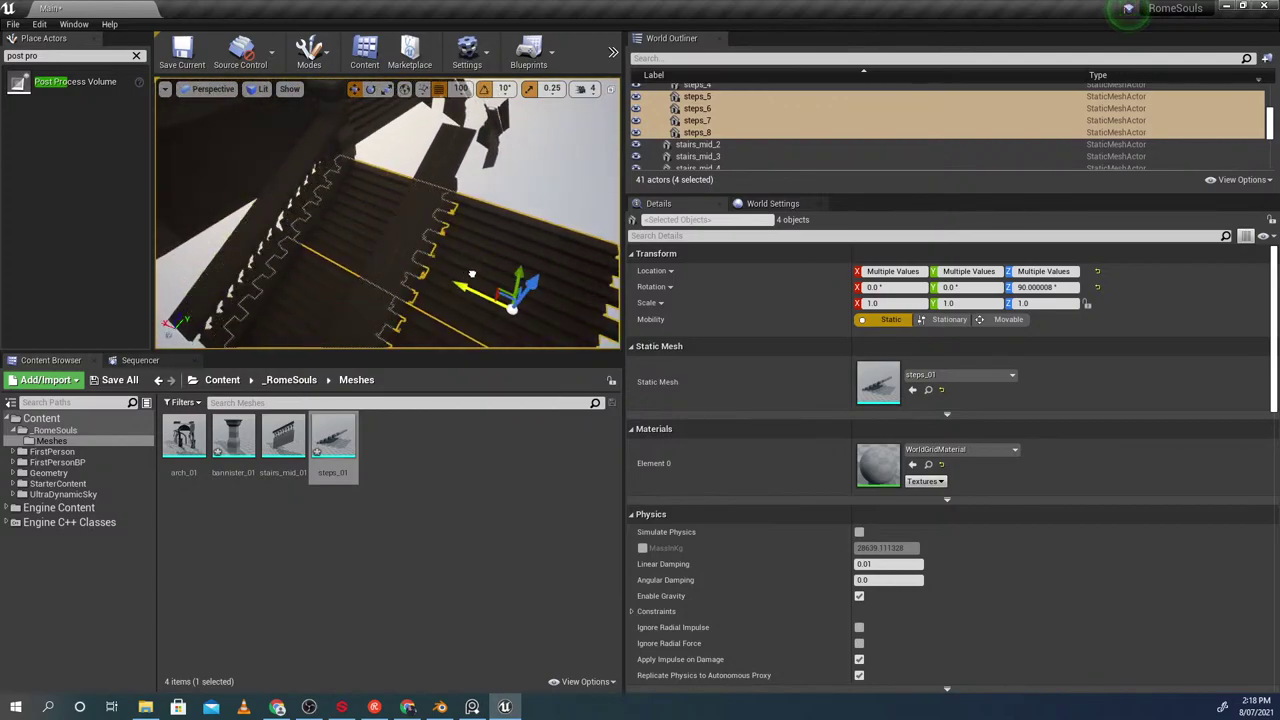
{"action": "left_click", "coordinate": [436, 178]}
{"action": "right_click_drag", "start_coordinate": [436, 178], "coordinate": [350, 215]}
{"action": "left_click", "coordinate": [376, 238], "text": "ctrl"}
{"action": "left_click", "coordinate": [426, 129]}
{"action": "right_click_drag", "start_coordinate": [426, 129], "coordinate": [400, 160]}
{"action": "left_click", "coordinate": [470, 185]}
{"action": "right_click_drag", "start_coordinate": [470, 185], "coordinate": [380, 160]}
{"action": "left_click", "coordinate": [440, 232]}
{"action": "right_click_drag", "start_coordinate": [440, 232], "coordinate": [425, 228]}
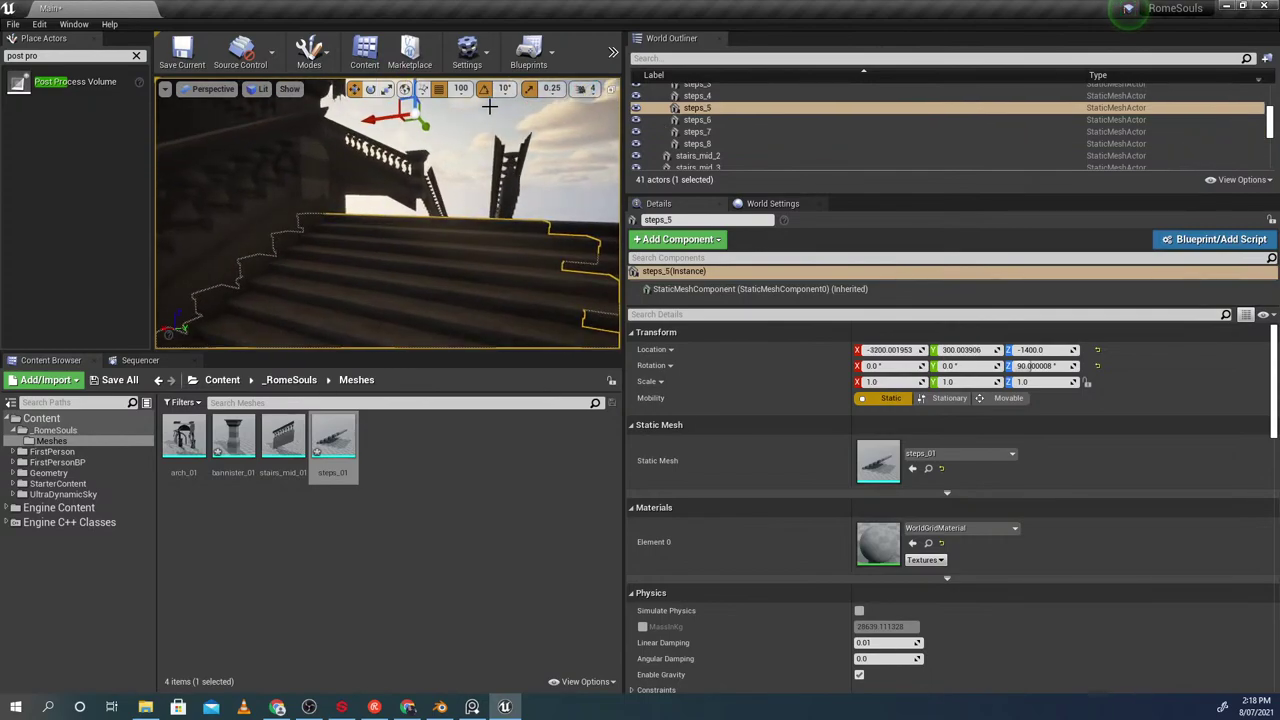
Play-test the level by walking up the rotated side steps, and return to editing
{"action": "key", "text": "alt+p"}
{"action": "left_click", "coordinate": [463, 201]}
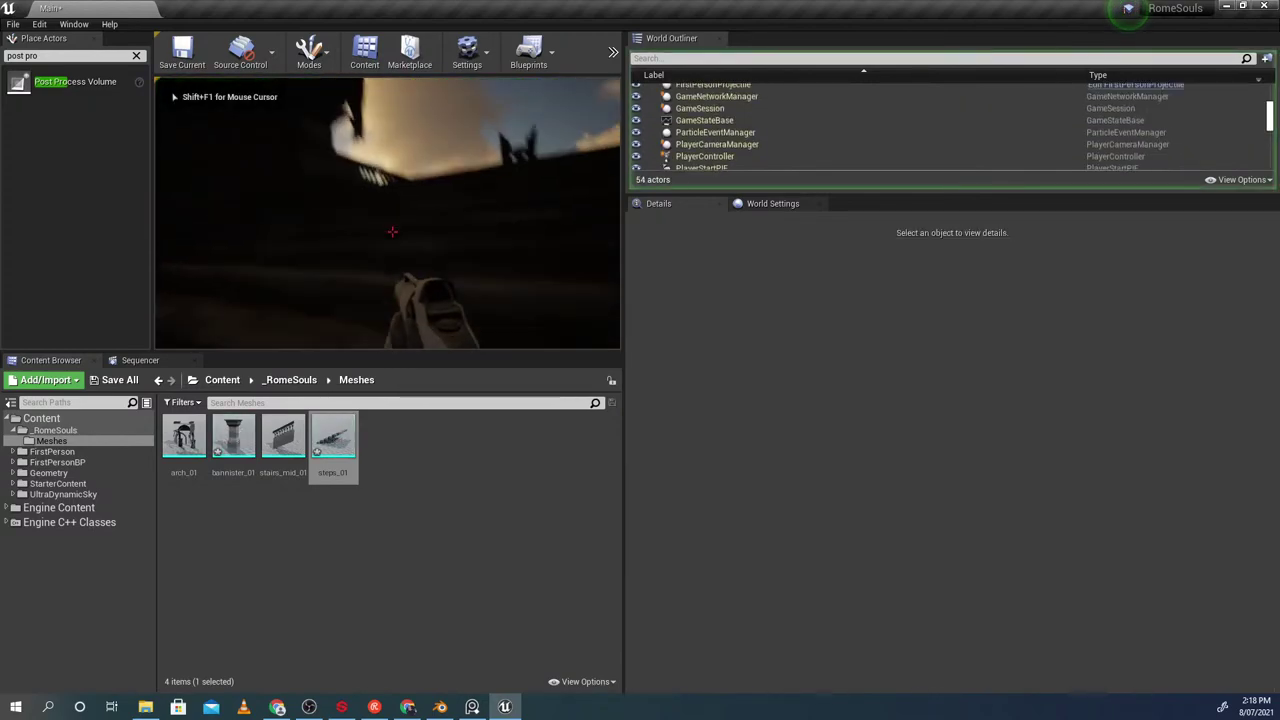
{"action": "key", "text": "w"}
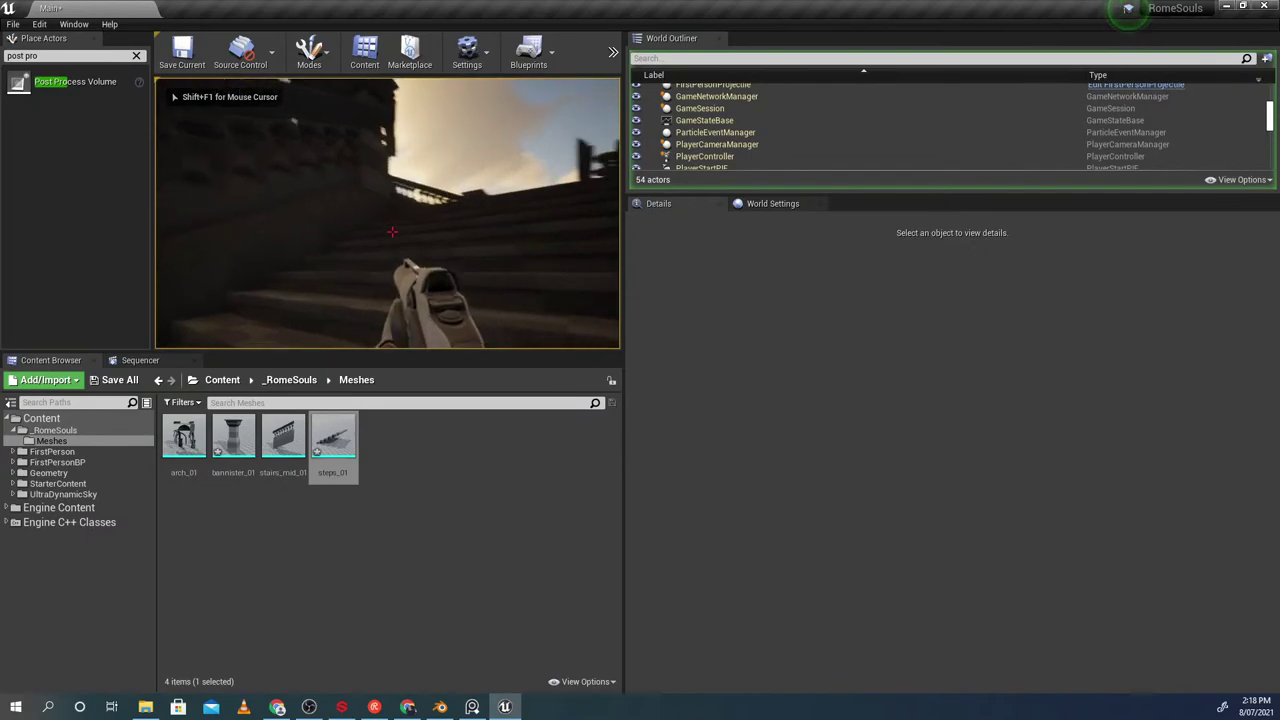
{"action": "key", "text": "w"}
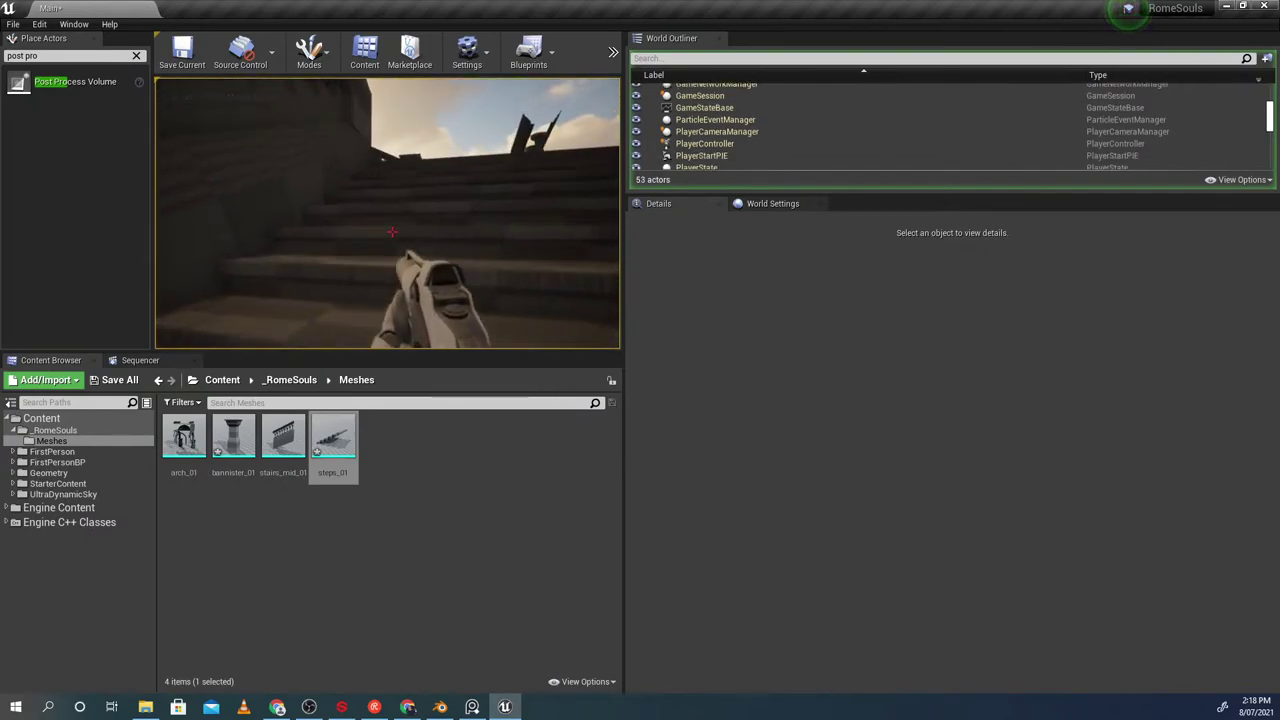
{"action": "key", "text": "w"}
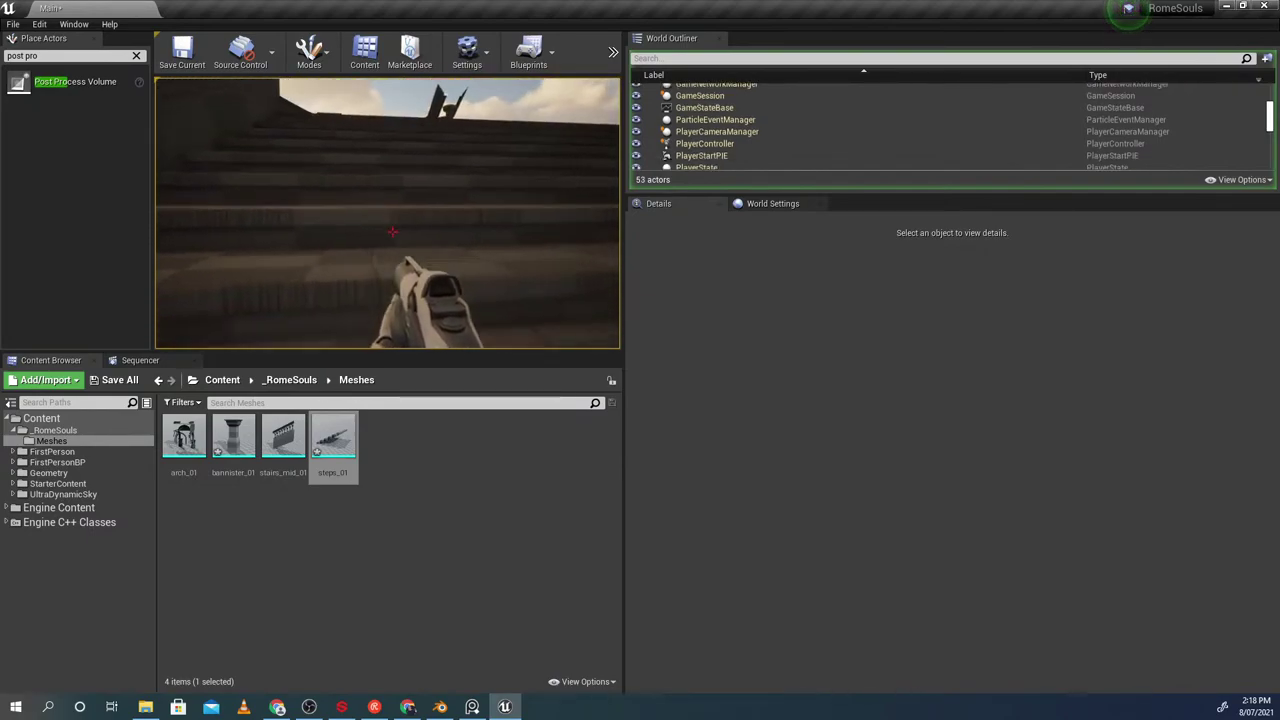
{"action": "key", "text": "w"}
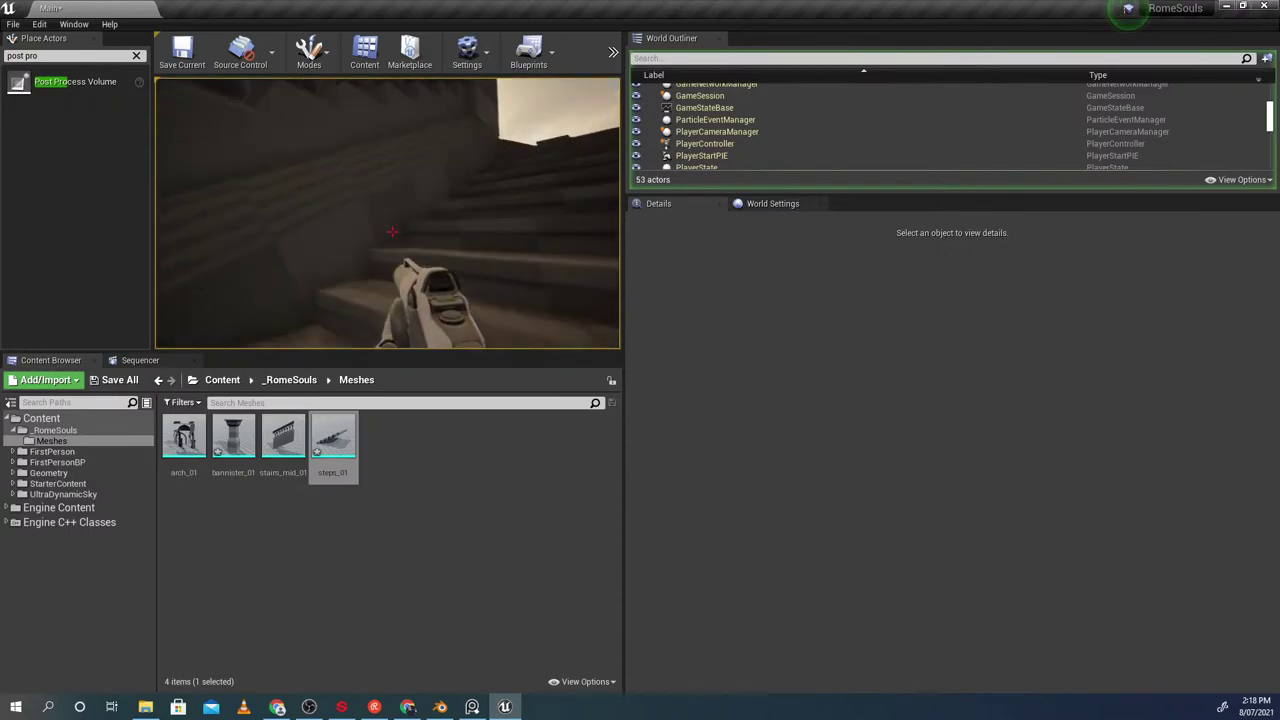
{"action": "key", "text": "Escape"}
{"action": "right_click_drag", "start_coordinate": [494, 157], "coordinate": [369, 212]}
{"action": "left_click", "coordinate": [392, 200]}
{"action": "left_click", "coordinate": [288, 232], "text": "ctrl"}
{"action": "left_click", "coordinate": [391, 226], "text": "ctrl"}
{"action": "left_click", "coordinate": [376, 246], "text": "ctrl"}
{"action": "key", "text": "w"}
{"action": "key", "text": "s"}
{"action": "left_click", "coordinate": [369, 212]}
{"action": "left_click", "coordinate": [462, 225], "text": "ctrl"}
{"action": "right_click_drag", "start_coordinate": [453, 227], "coordinate": [500, 240]}
{"action": "left_click", "coordinate": [385, 236], "text": "ctrl"}
Select the four step pieces of the central staircase together with the two railing pieces along one side
{"action": "left_click", "coordinate": [385, 222]}
{"action": "left_click", "coordinate": [405, 155], "text": "ctrl"}
{"action": "left_click", "coordinate": [303, 152], "text": "ctrl"}
{"action": "left_click", "coordinate": [270, 215], "text": "ctrl"}
{"action": "right_click_drag", "start_coordinate": [270, 215], "coordinate": [230, 215]}
{"action": "right_click_drag", "start_coordinate": [355, 176], "coordinate": [280, 210]}
{"action": "left_click", "coordinate": [350, 174], "text": "ctrl"}
{"action": "left_click", "coordinate": [355, 176], "text": "ctrl"}
{"action": "right_click_drag", "start_coordinate": [370, 180], "coordinate": [455, 165]}
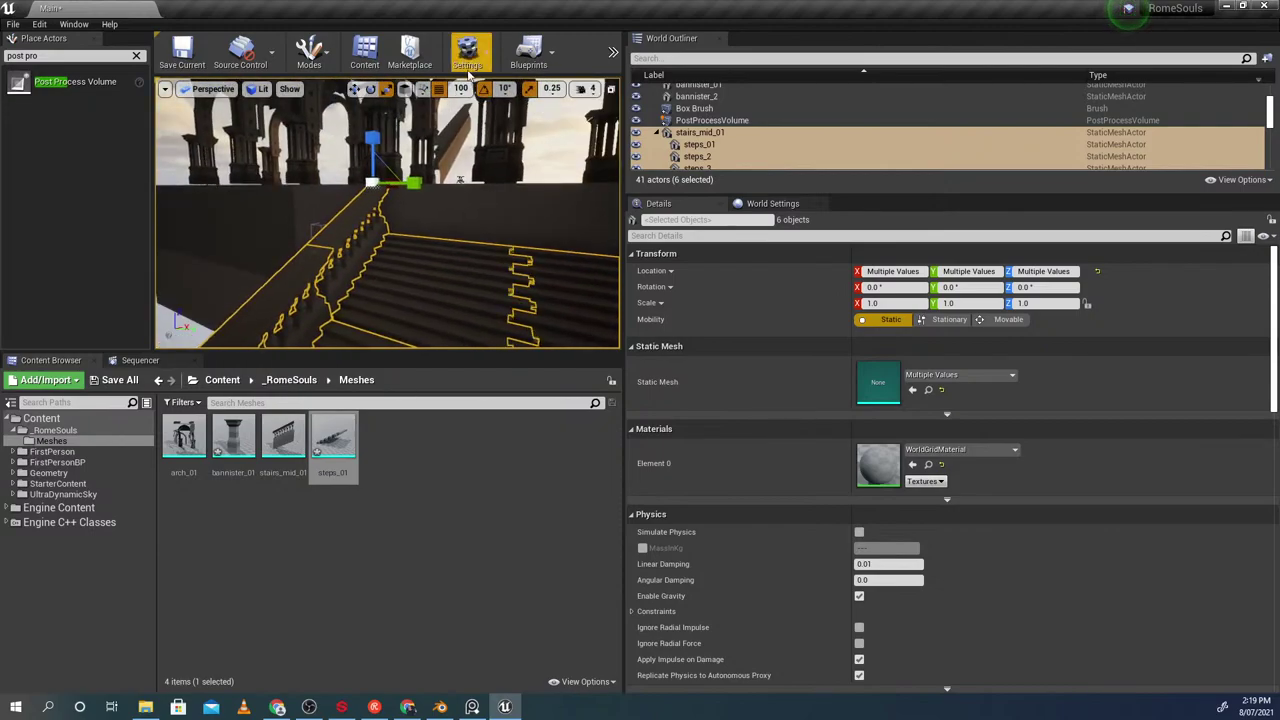
Set the scale snapping increment to 0.5 and try to scale the six selected stair pieces
{"action": "left_click", "coordinate": [460, 89]}
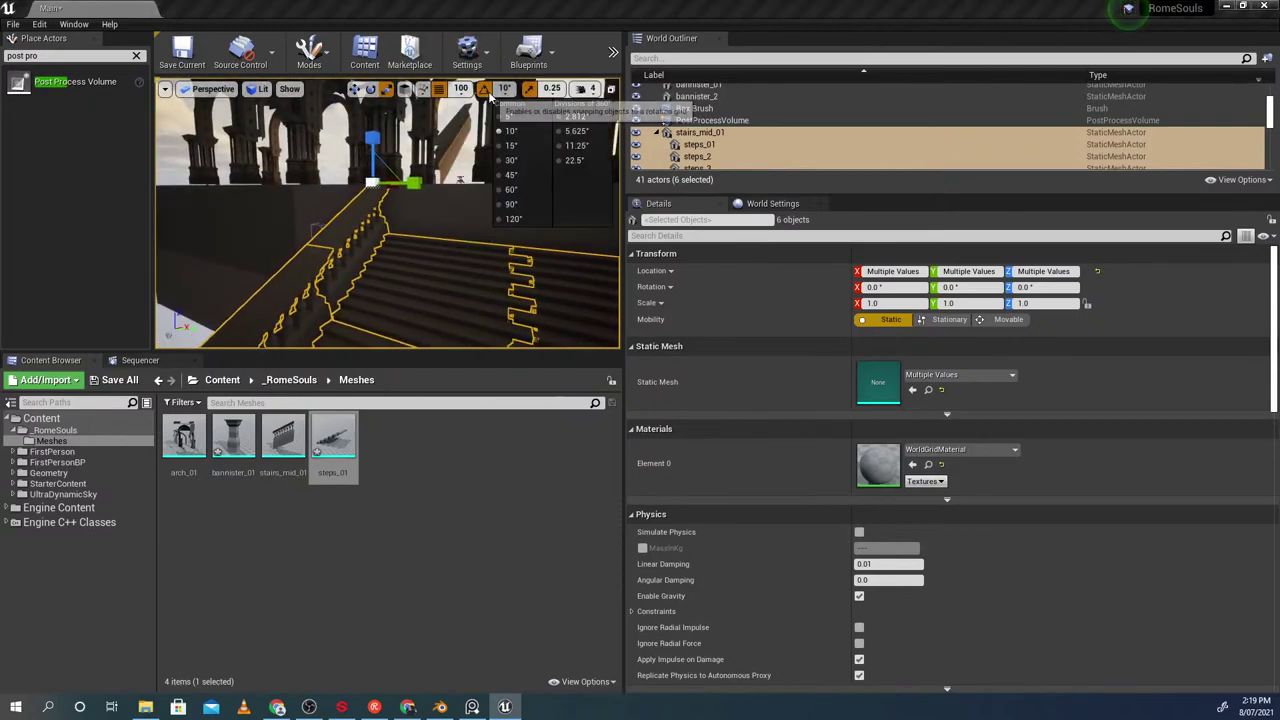
{"action": "mouse_move", "coordinate": [555, 94]}
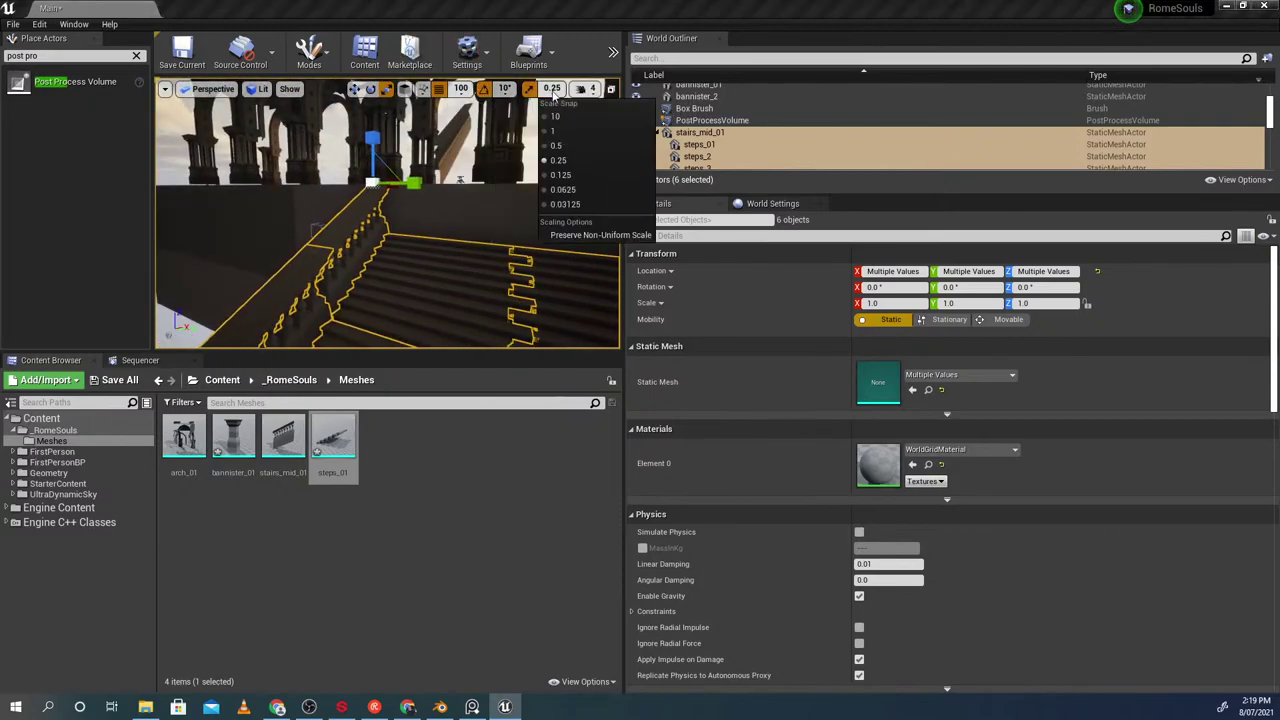
{"action": "left_click", "coordinate": [549, 146]}
{"action": "right_click_drag", "start_coordinate": [430, 180], "coordinate": [450, 200]}
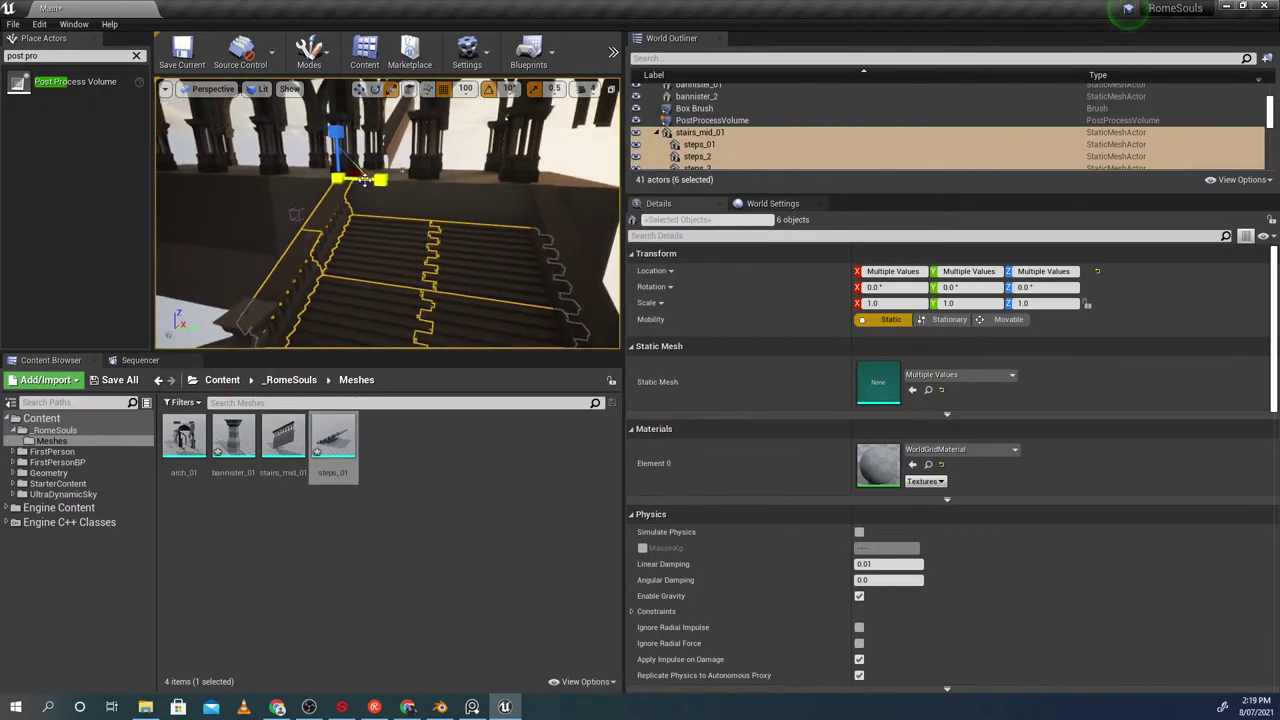
{"action": "left_click_drag", "start_coordinate": [336, 180], "coordinate": [332, 190]}
{"action": "key", "text": "ctrl+z"}
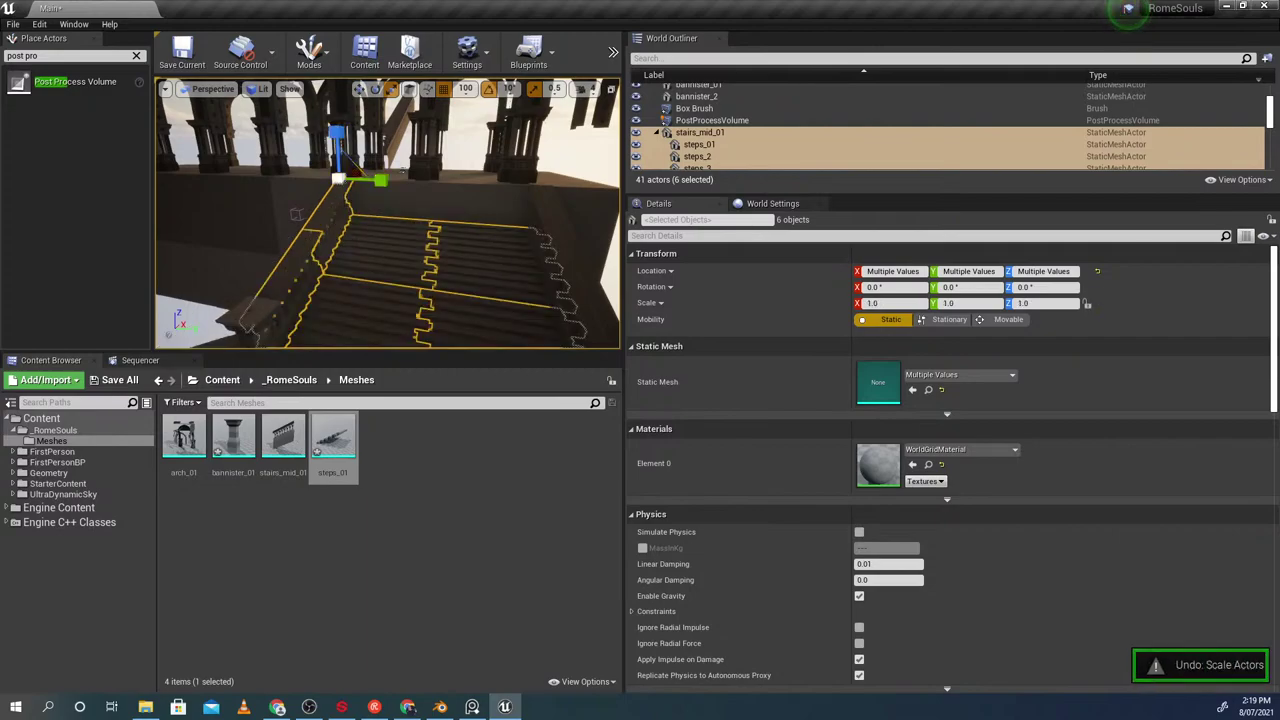
{"action": "left_click", "coordinate": [341, 214]}
{"action": "left_click", "coordinate": [360, 250], "text": "shift"}
{"action": "left_click", "coordinate": [328, 322], "text": "shift"}
{"action": "left_click", "coordinate": [299, 307], "text": "shift"}
{"action": "left_click", "coordinate": [455, 322], "text": "shift"}
{"action": "left_click", "coordinate": [485, 265], "text": "shift"}
{"action": "right_click_drag", "start_coordinate": [485, 265], "coordinate": [456, 228]}
{"action": "left_click", "coordinate": [485, 265], "text": "shift"}
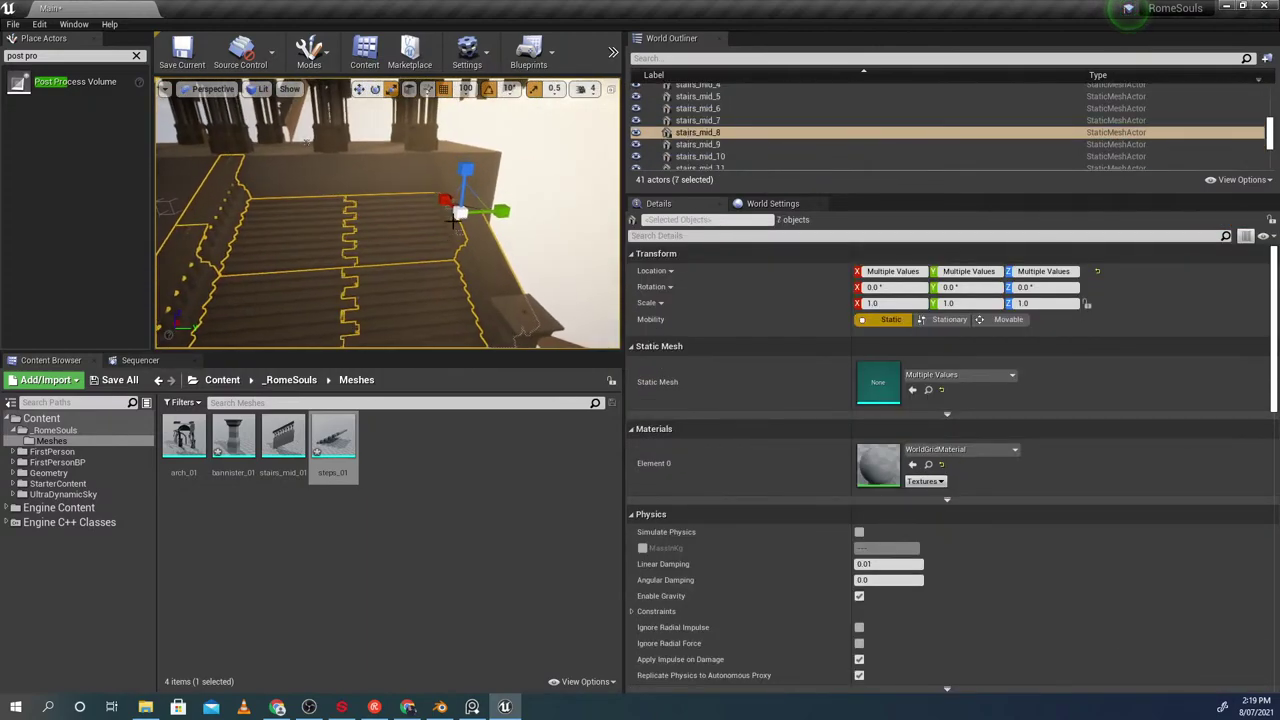
{"action": "left_click", "coordinate": [444, 177], "text": "shift"}
Select the four central step pieces plus the adjoining railings stairs_mid_2, stairs_mid_7 and stairs_mid_8
{"action": "left_click", "coordinate": [351, 235]}
{"action": "left_click", "coordinate": [328, 237]}
{"action": "left_click", "coordinate": [346, 318], "text": "shift"}
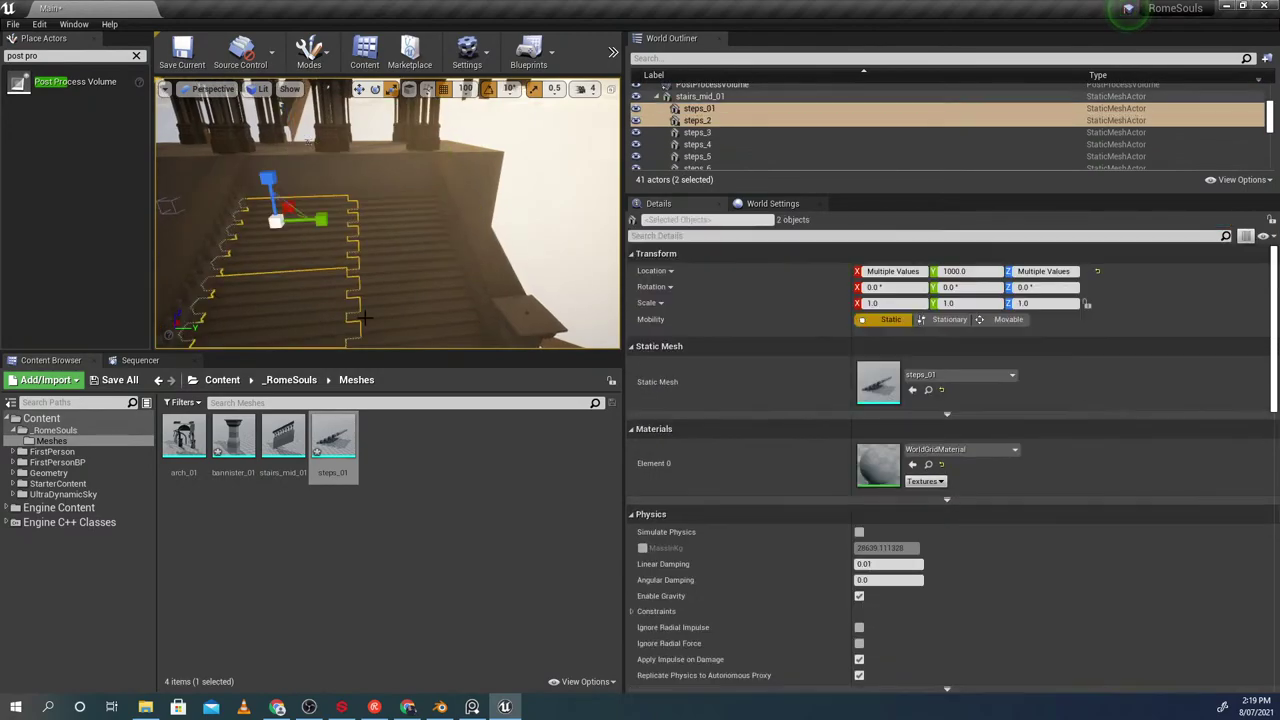
{"action": "left_click", "coordinate": [396, 304], "text": "shift"}
{"action": "left_click", "coordinate": [413, 235], "text": "shift"}
{"action": "right_click_drag", "start_coordinate": [466, 243], "coordinate": [458, 213]}
{"action": "left_click", "coordinate": [458, 214], "text": "shift"}
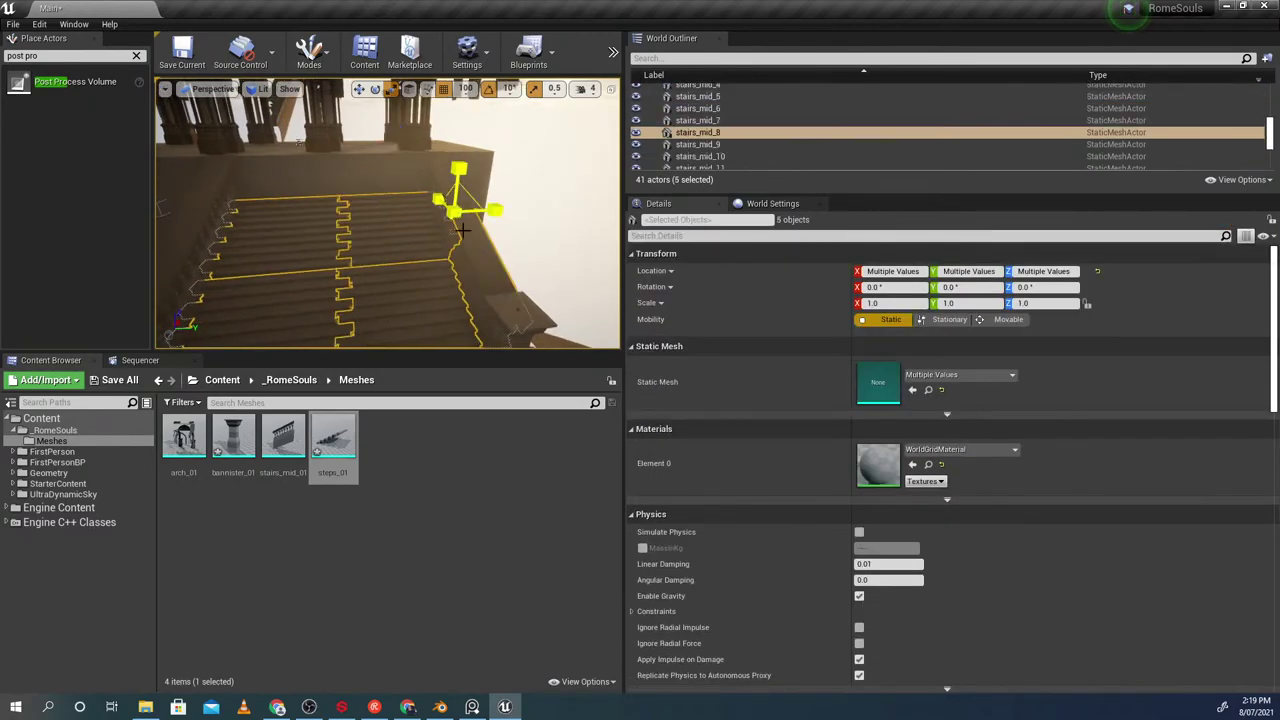
{"action": "left_click", "coordinate": [434, 169], "text": "shift"}
{"action": "right_click_drag", "start_coordinate": [434, 169], "coordinate": [348, 190]}
{"action": "left_click", "coordinate": [331, 192], "text": "shift"}
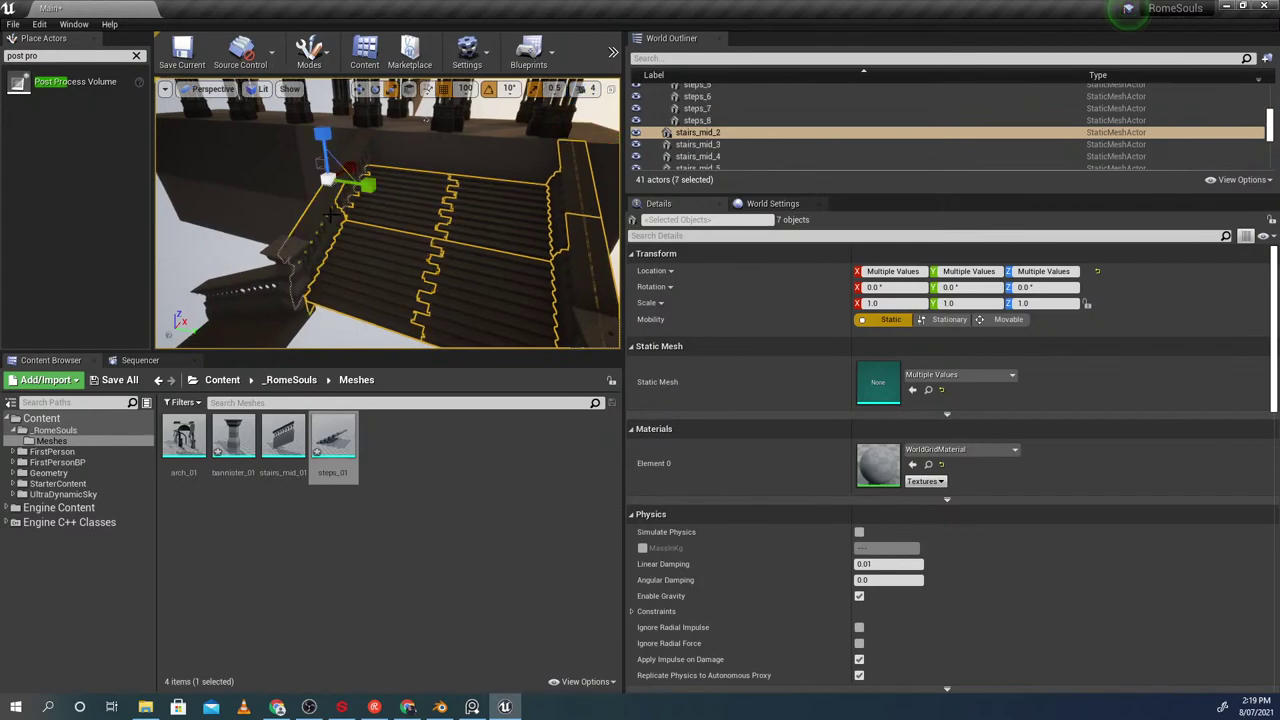
Set the mobility of the seven selected stair pieces to Movable and attach them to steps_5
{"action": "right_click", "coordinate": [331, 192]}
{"action": "mouse_move", "coordinate": [440, 632]}
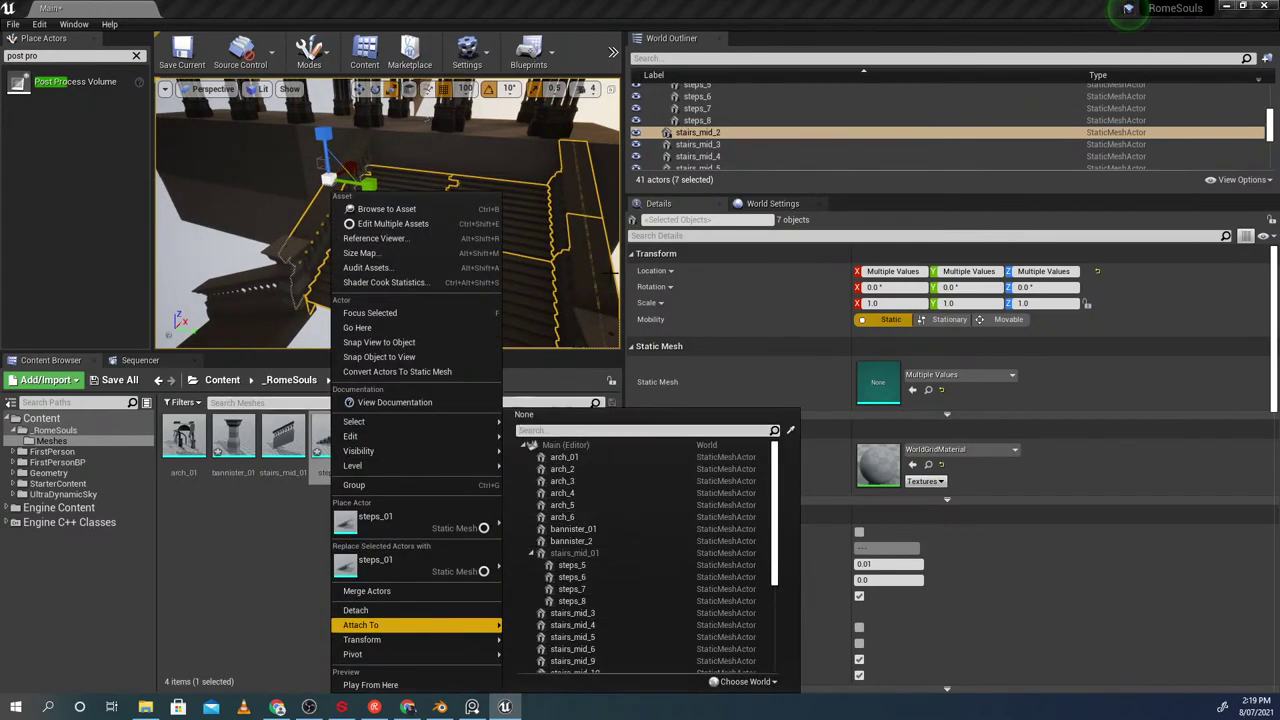
{"action": "left_click", "coordinate": [1003, 320]}
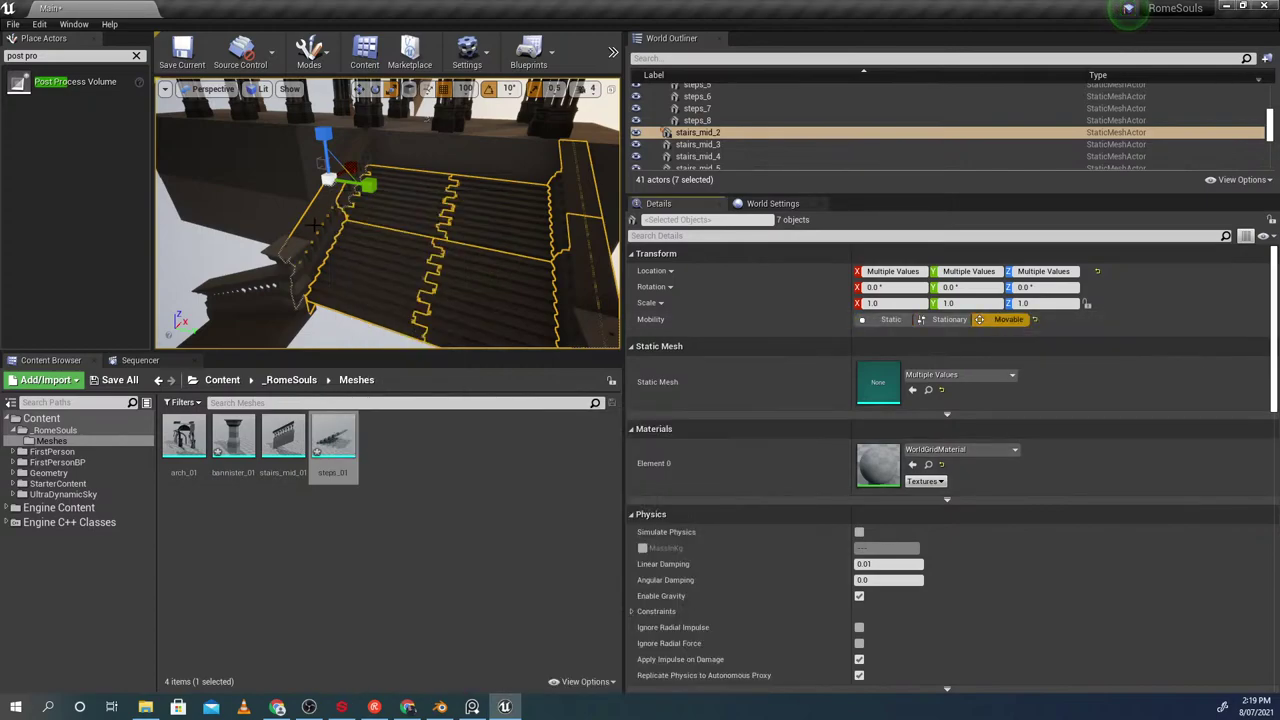
{"action": "right_click", "coordinate": [314, 225]}
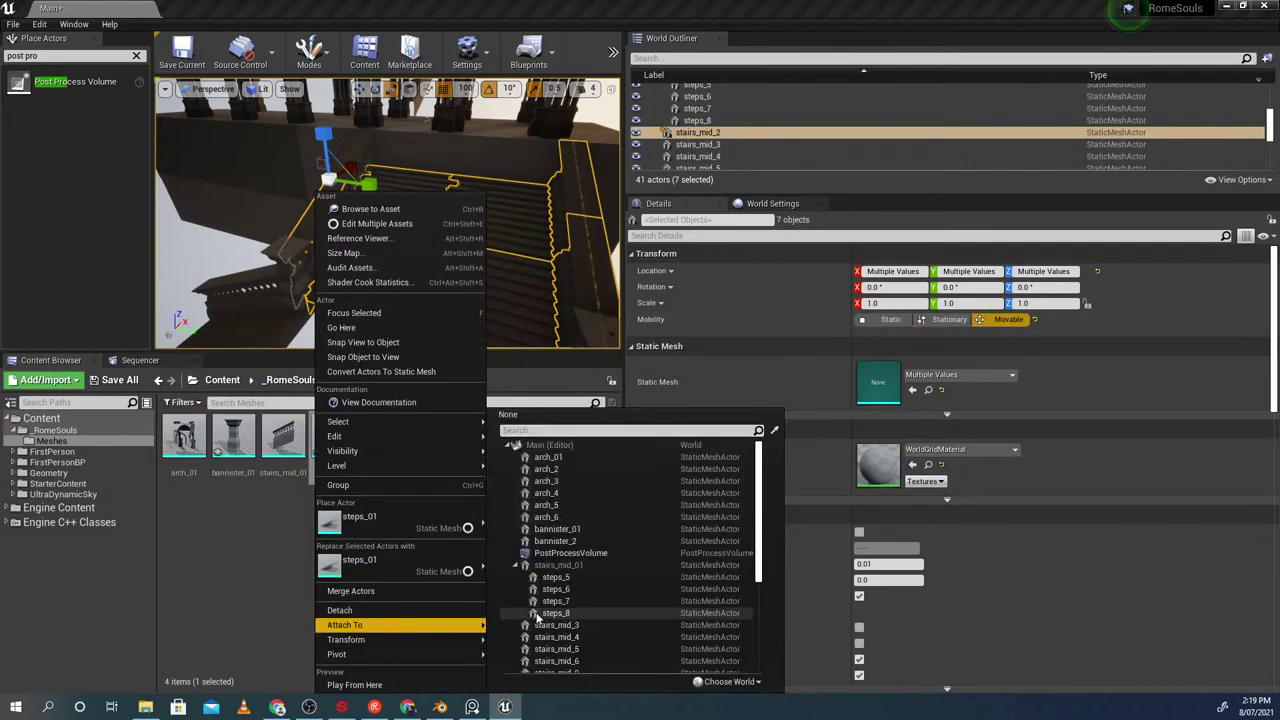
{"action": "left_click", "coordinate": [557, 579]}
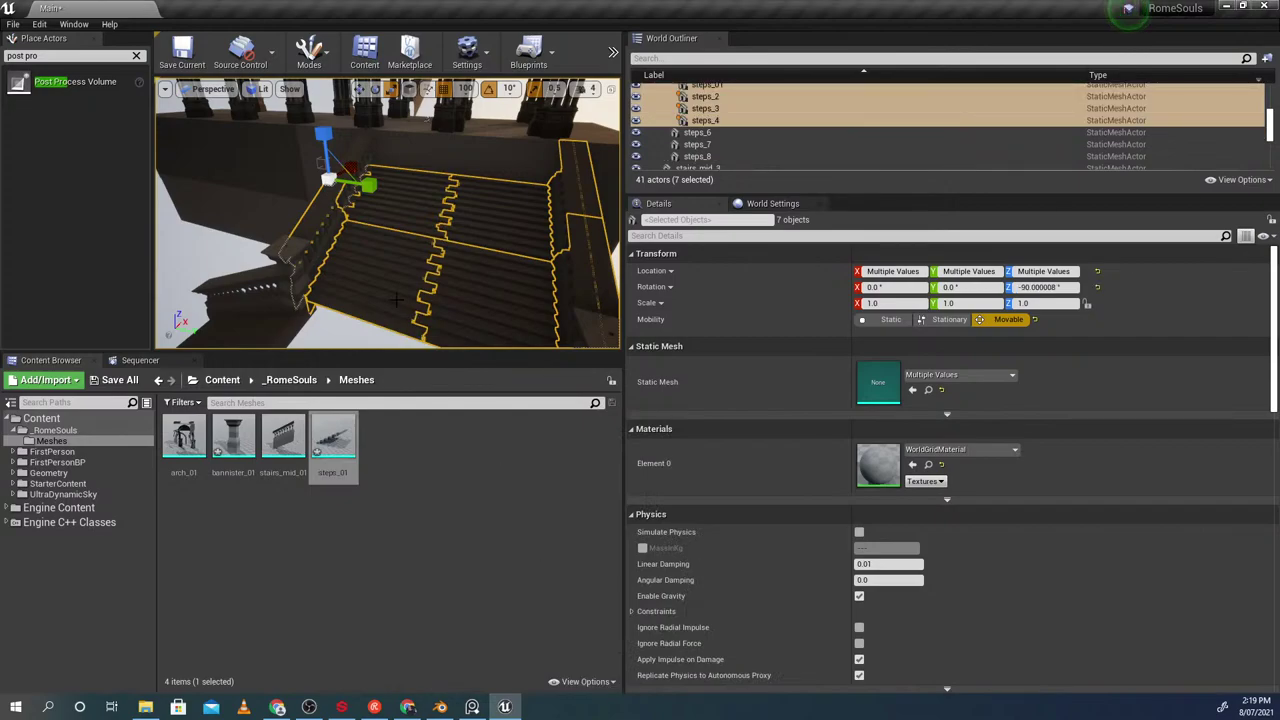
Select the parent railing stairs_mid_01 and try to move and scale it with its attached pieces
{"action": "scroll", "coordinate": [714, 112], "scroll_direction": "up", "scroll_amount": 5}
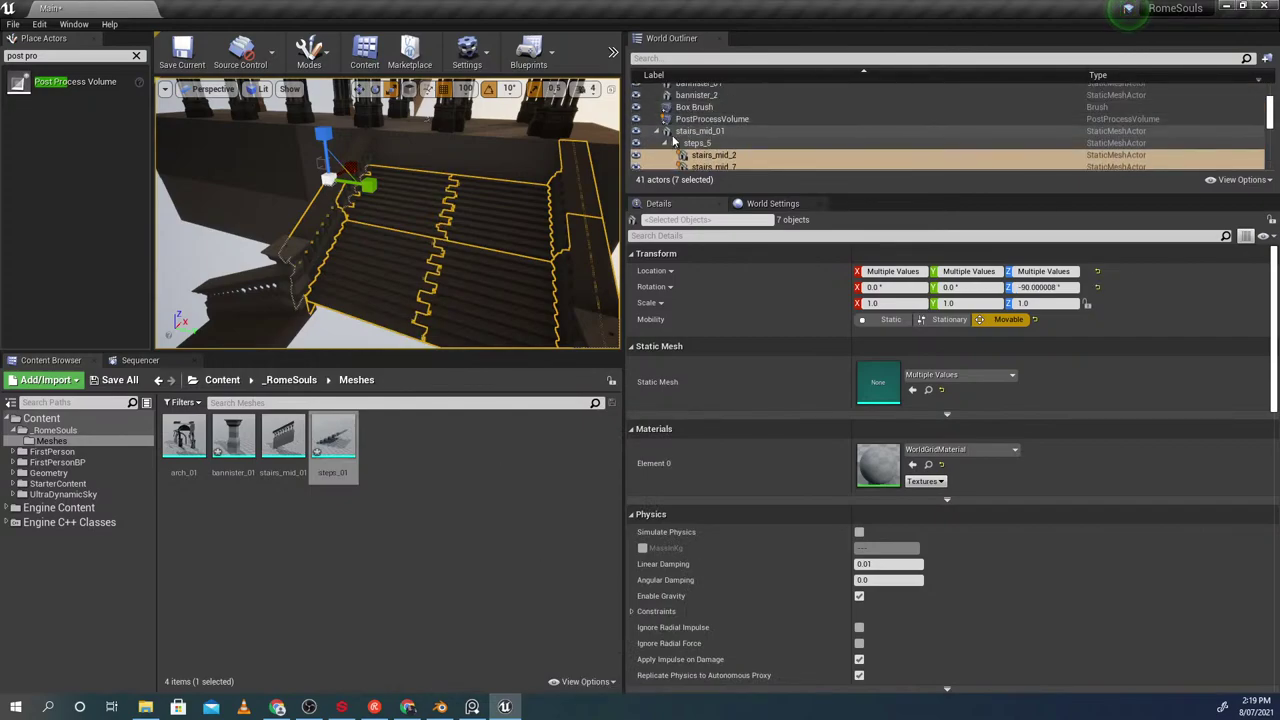
{"action": "left_click", "coordinate": [700, 131]}
{"action": "left_click_drag", "start_coordinate": [385, 134], "coordinate": [412, 137]}
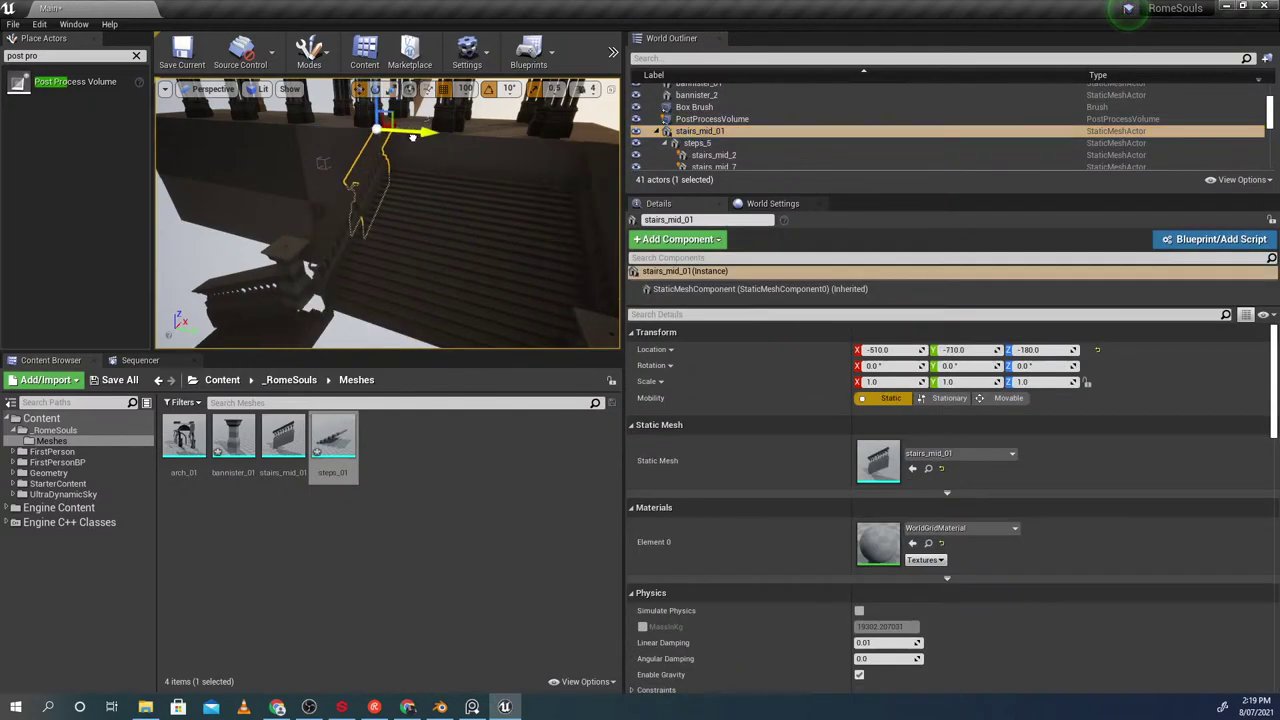
{"action": "key", "text": "ctrl+z"}
{"action": "key", "text": "r"}
{"action": "right_click_drag", "start_coordinate": [405, 143], "coordinate": [380, 135]}
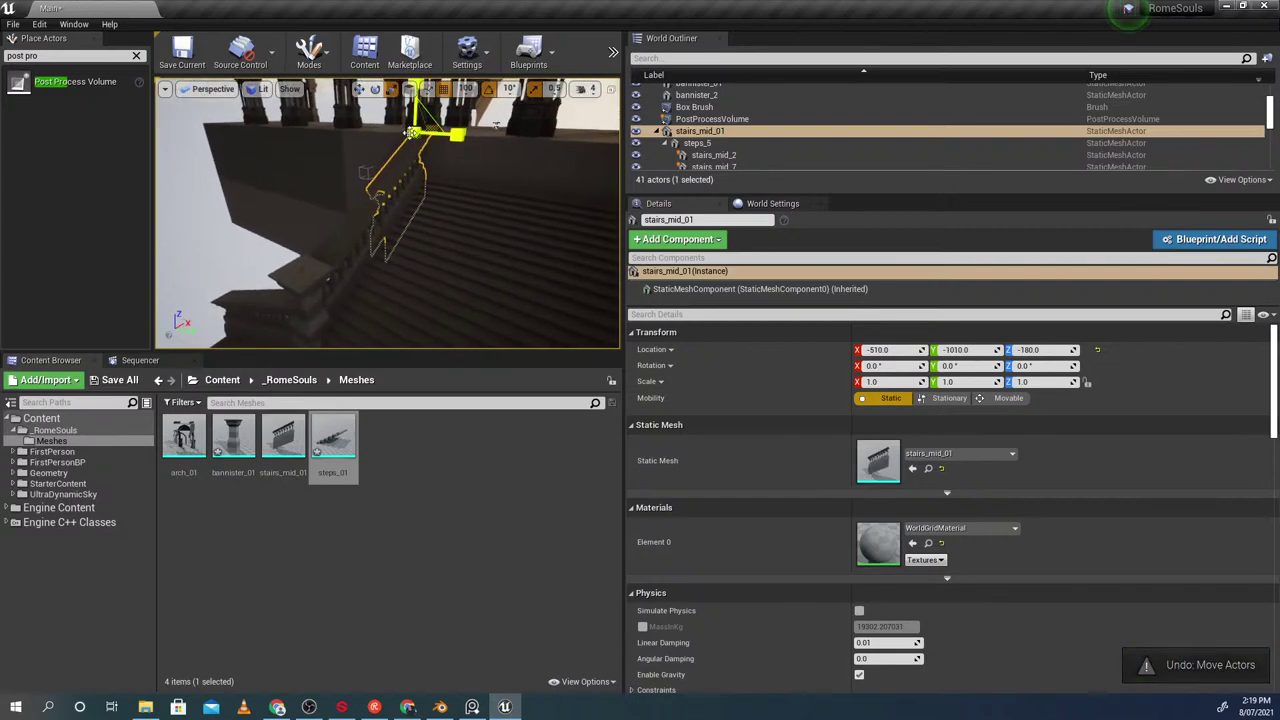
{"action": "left_click_drag", "start_coordinate": [415, 131], "coordinate": [398, 136]}
{"action": "key", "text": "ctrl+z"}
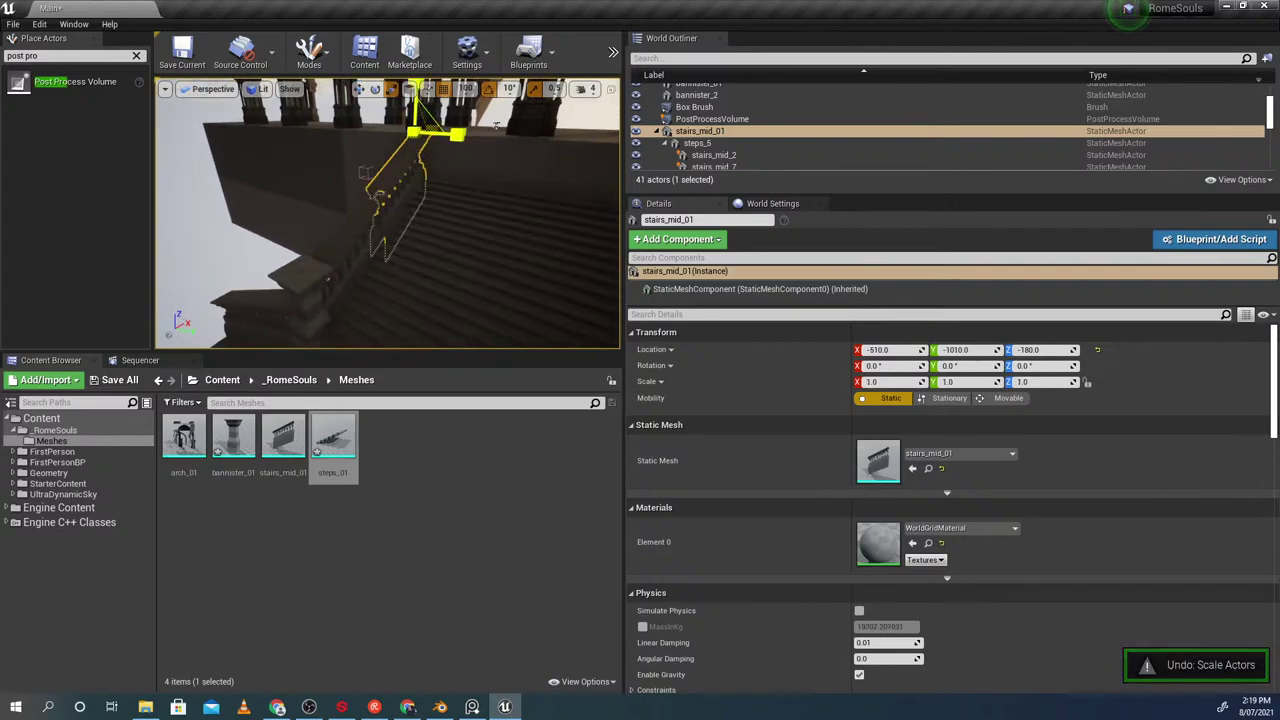
Play-test the level by walking around the central steps and railings to judge the staircase's size
{"action": "mouse_move", "coordinate": [509, 110]}
{"action": "right_mouse_down"}
{"action": "mouse_move", "coordinate": [535, 122]}
{"action": "mouse_move", "coordinate": [530, 106]}
{"action": "right_mouse_up"}
{"action": "key", "text": "s"}
{"action": "right_click_drag", "start_coordinate": [410, 150], "coordinate": [366, 185]}
{"action": "key", "text": "w"}
{"action": "key", "text": "alt+p"}
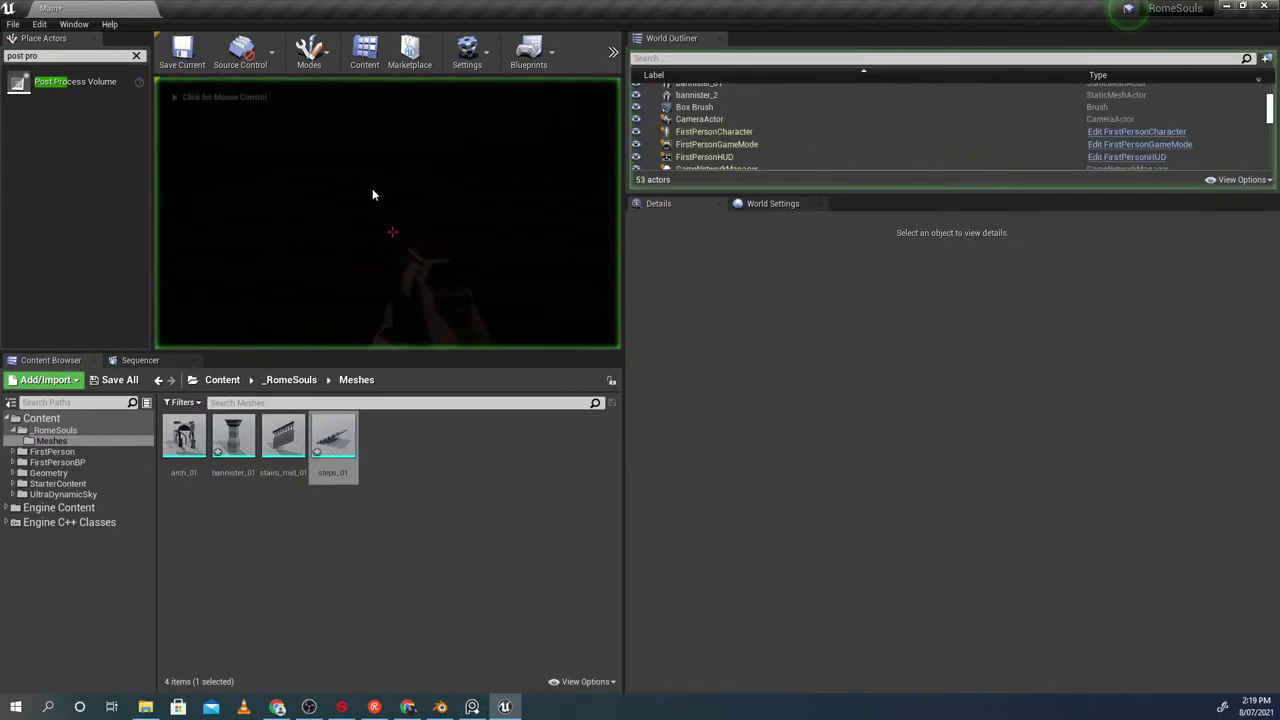
{"action": "key", "text": "w"}
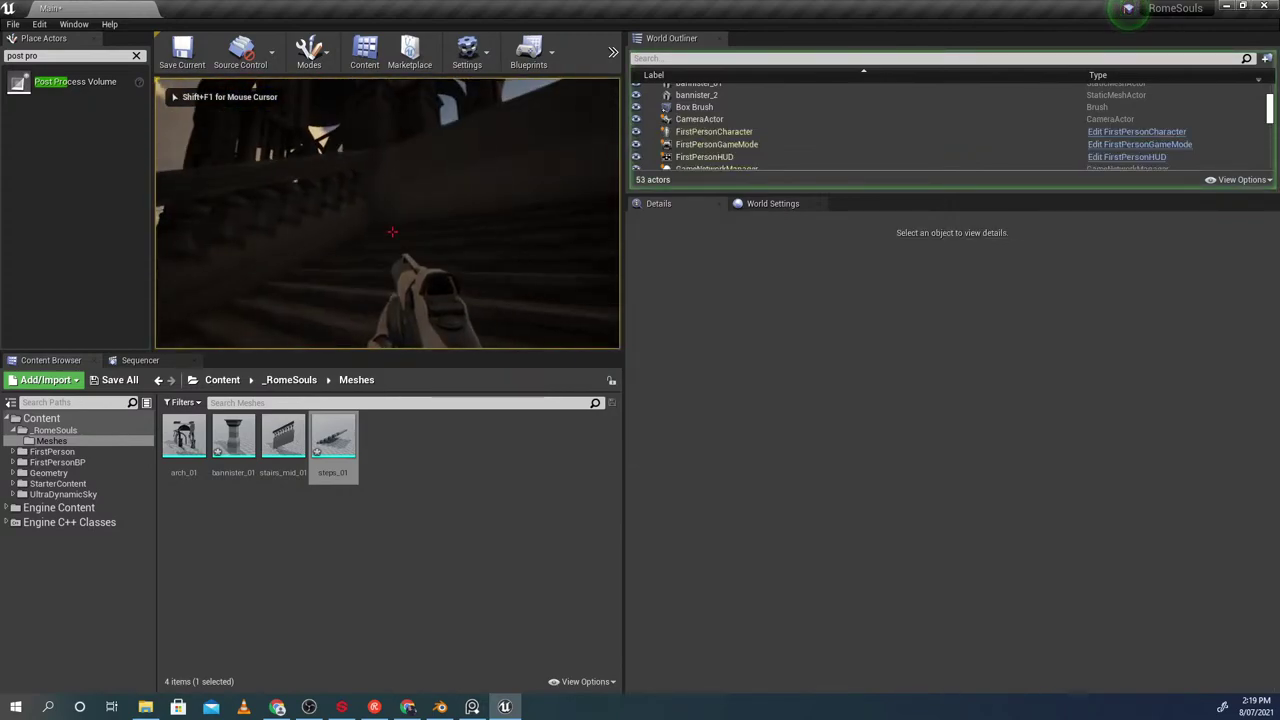
{"action": "key", "text": "w"}
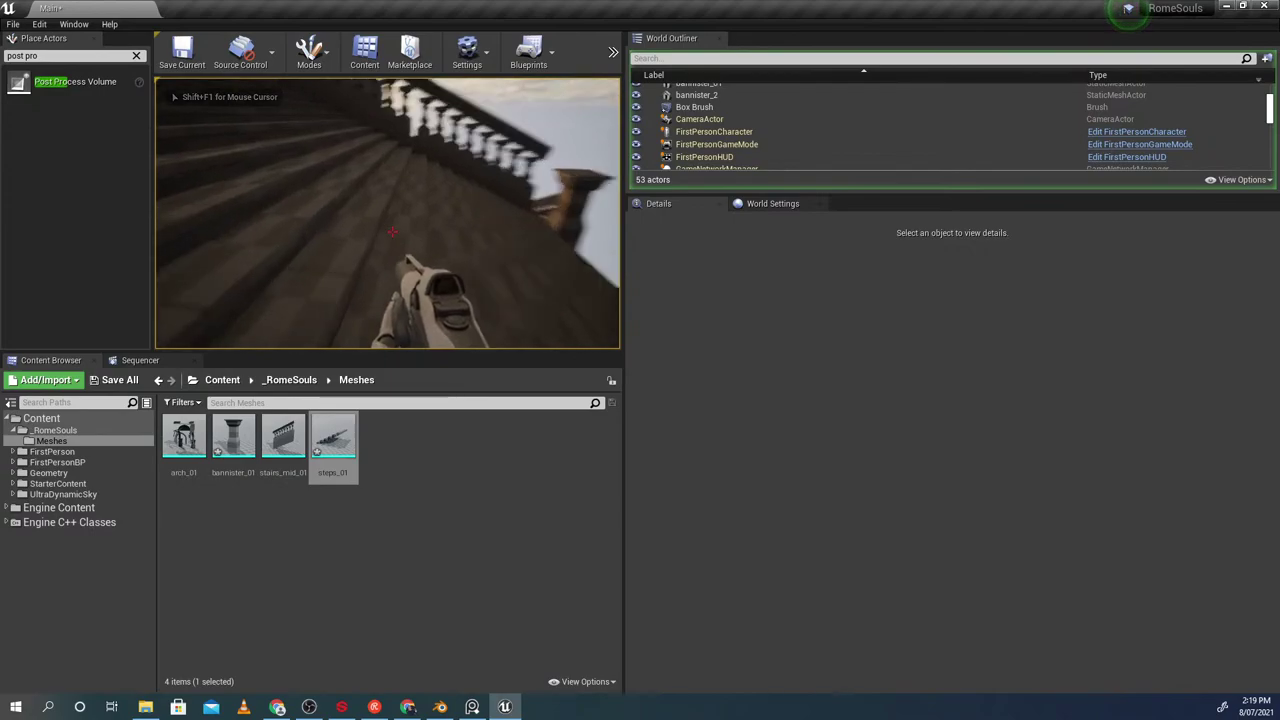
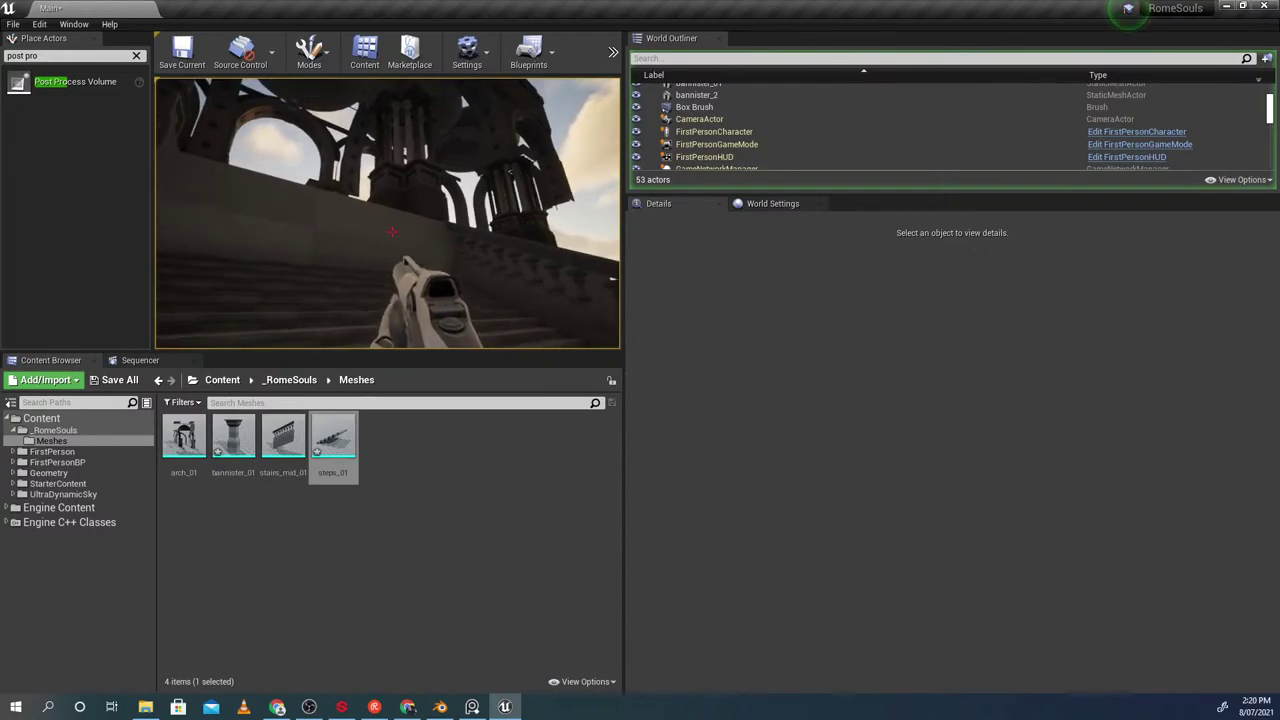
{"action": "key", "text": "Escape"}
Compare the stair modules in Blender with the assembled staircase in the Unreal level
{"action": "right_click_drag", "start_coordinate": [485, 152], "coordinate": [378, 180]}
{"action": "key", "text": "alt+Tab"}
{"action": "scroll", "coordinate": [550, 341], "scroll_direction": "down", "scroll_amount": 2}
{"action": "middle_click_drag", "start_coordinate": [550, 341], "coordinate": [603, 437]}
{"action": "key", "text": "alt+Tab"}
{"action": "right_click_drag", "start_coordinate": [535, 262], "coordinate": [440, 230]}
{"action": "key", "text": "ctrl+z"}
{"action": "left_click", "coordinate": [363, 209]}
Switch to Blender and select the bannister and the sloped railing together with the steps
{"action": "key", "text": "alt+Tab"}
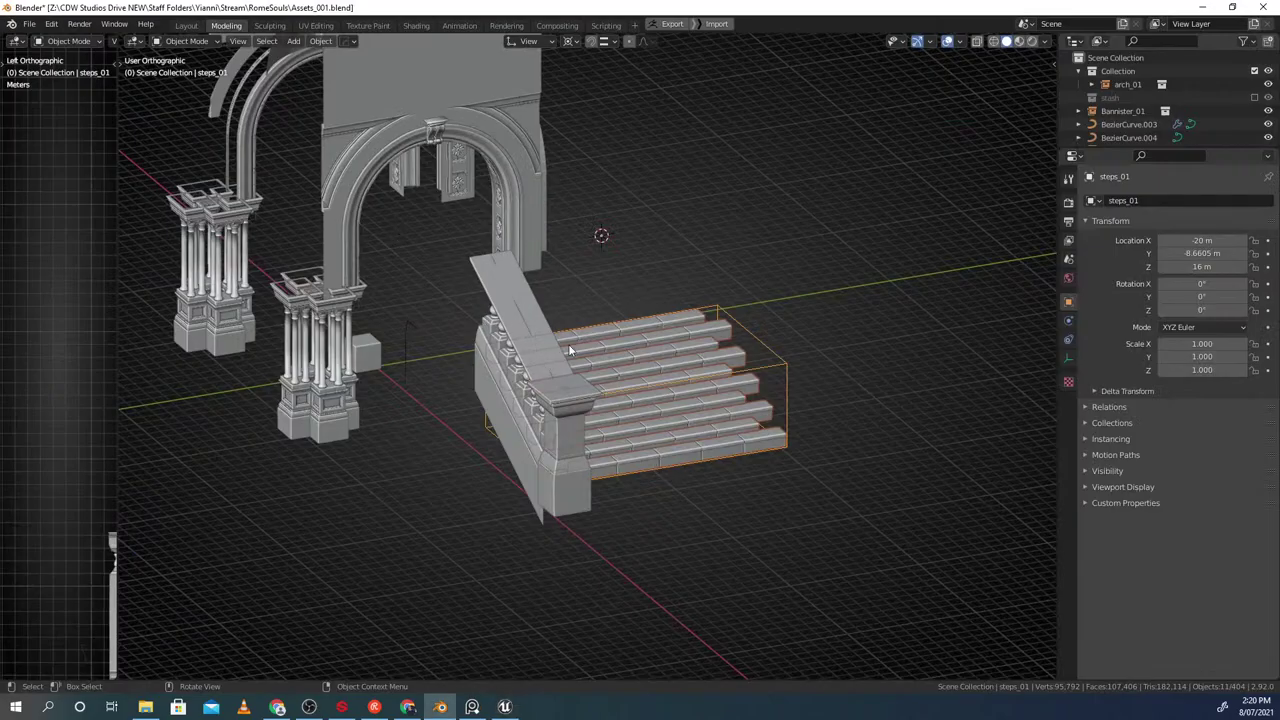
{"action": "left_click", "coordinate": [620, 449], "text": "shift"}
{"action": "middle_click_drag", "start_coordinate": [636, 448], "coordinate": [650, 384]}
{"action": "key", "text": "g"}
{"action": "right_click", "coordinate": [707, 392]}
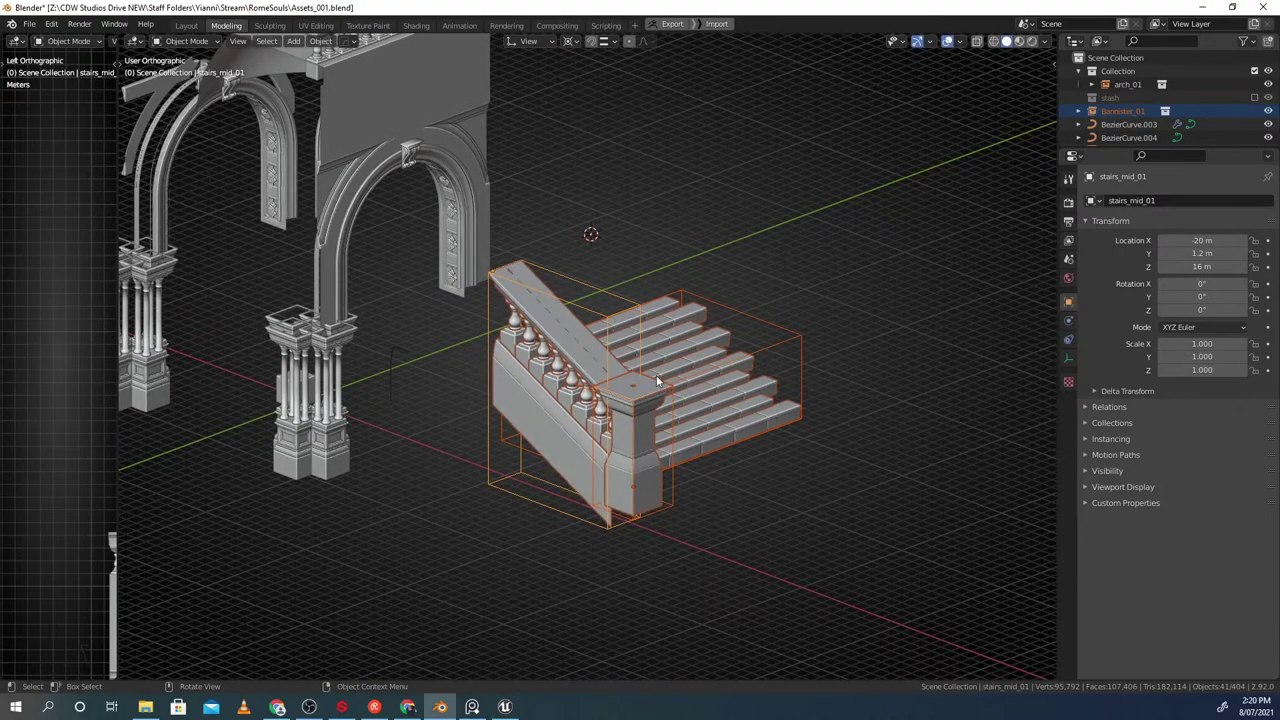
Scale the selected bannister, sloped railing and steps to 0.5, using the active railing stairs_mid_01 as the pivot
{"action": "key", "text": "period"}
{"action": "left_click", "coordinate": [575, 337]}
{"action": "type", "text": "s"}
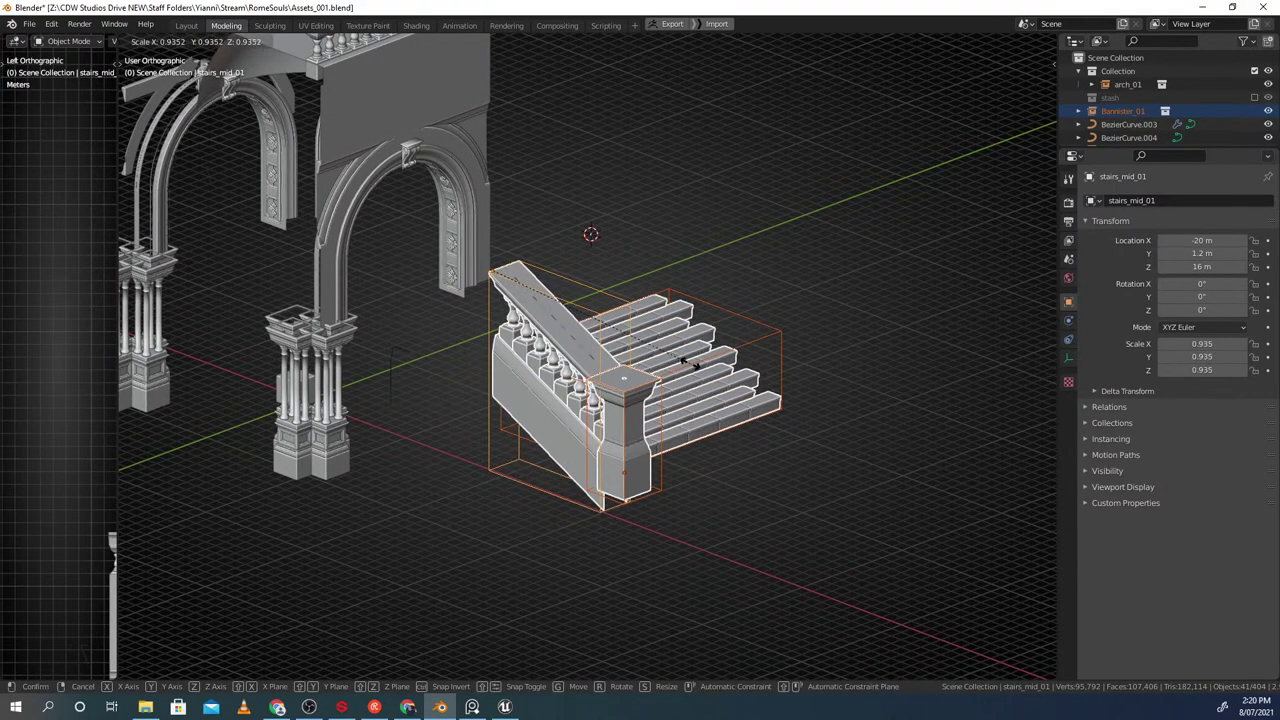
{"action": "type", "text": "0.5"}
{"action": "key", "text": "Return"}
{"action": "middle_click_drag", "start_coordinate": [656, 367], "coordinate": [543, 388]}
{"action": "scroll", "coordinate": [632, 300], "scroll_direction": "down", "scroll_amount": 2}
{"action": "scroll", "coordinate": [731, 330], "scroll_direction": "up", "scroll_amount": 2}
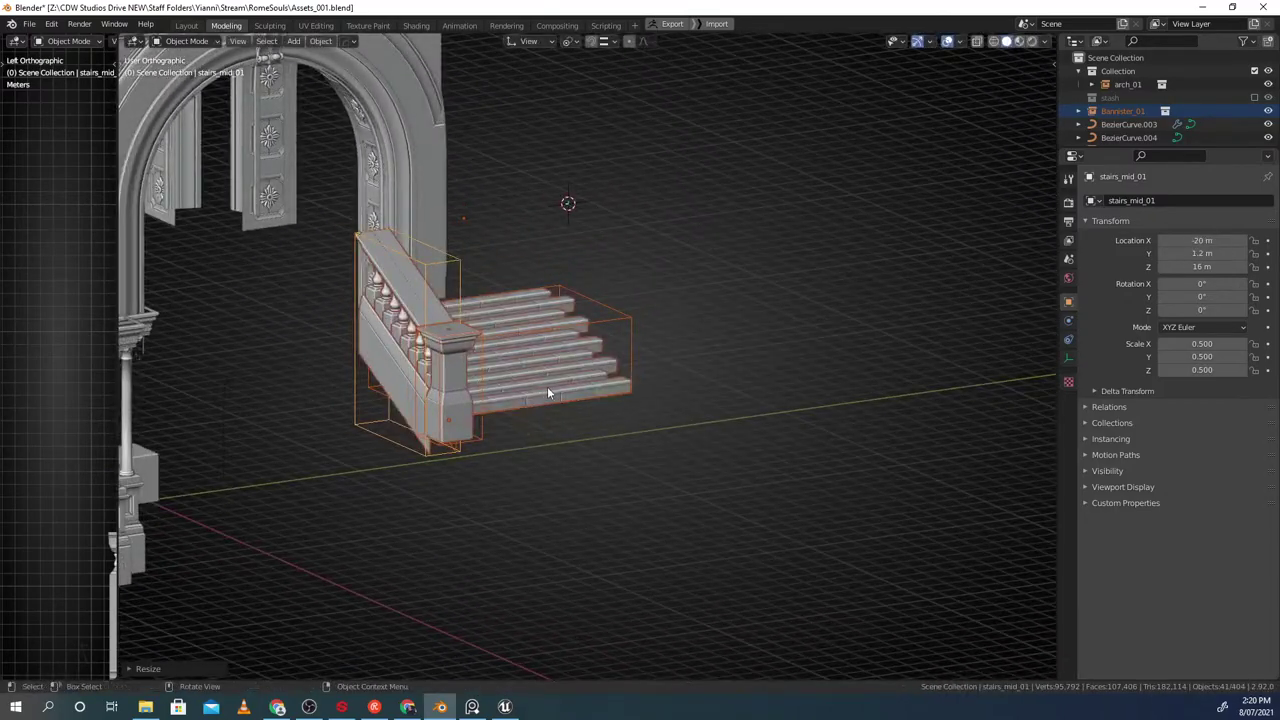
{"action": "scroll", "coordinate": [560, 385], "scroll_direction": "up", "scroll_amount": 2}
Try to apply the transformation to the scaled bannister, railing and steps
{"action": "key", "text": "ctrl+a"}
{"action": "left_click", "coordinate": [563, 569]}
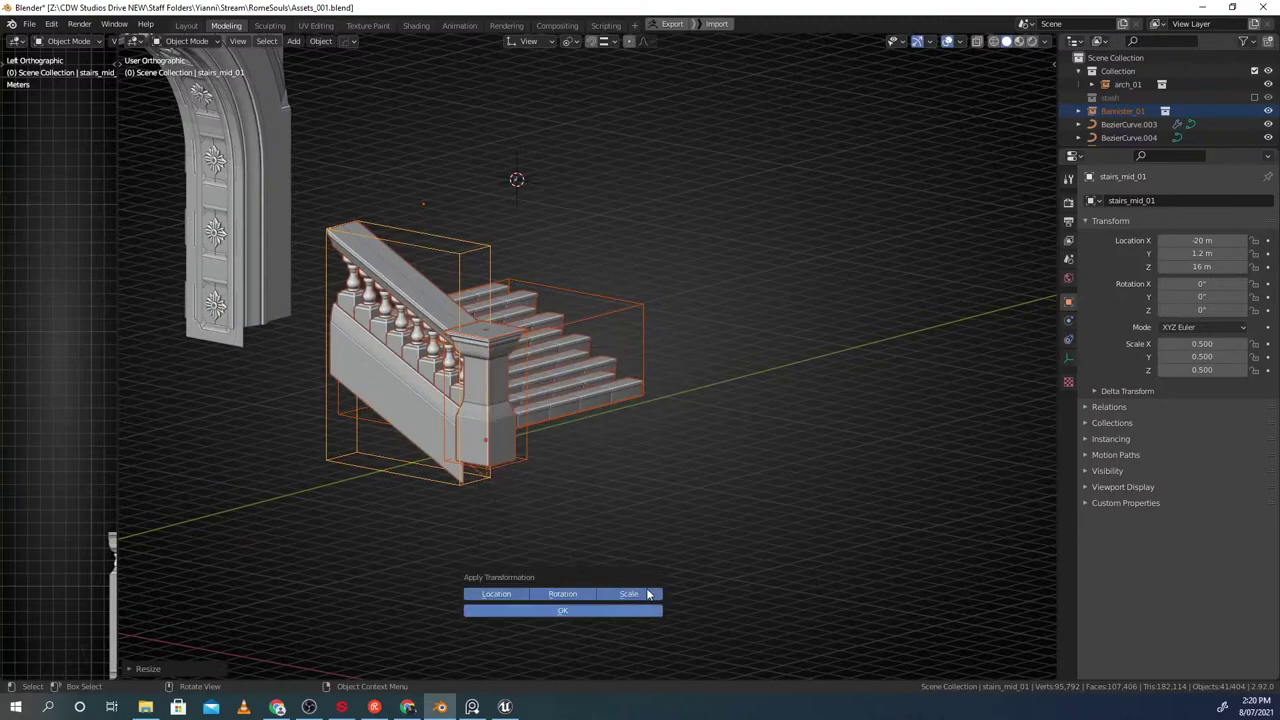
{"action": "left_click", "coordinate": [638, 612]}
{"action": "middle_click_drag", "start_coordinate": [640, 440], "coordinate": [560, 490]}
Export the sloped railing and the steps as separate OBJ files, and select the bannister
{"action": "left_click", "coordinate": [380, 308]}
{"action": "left_click", "coordinate": [381, 308]}
{"action": "left_click", "coordinate": [479, 314]}
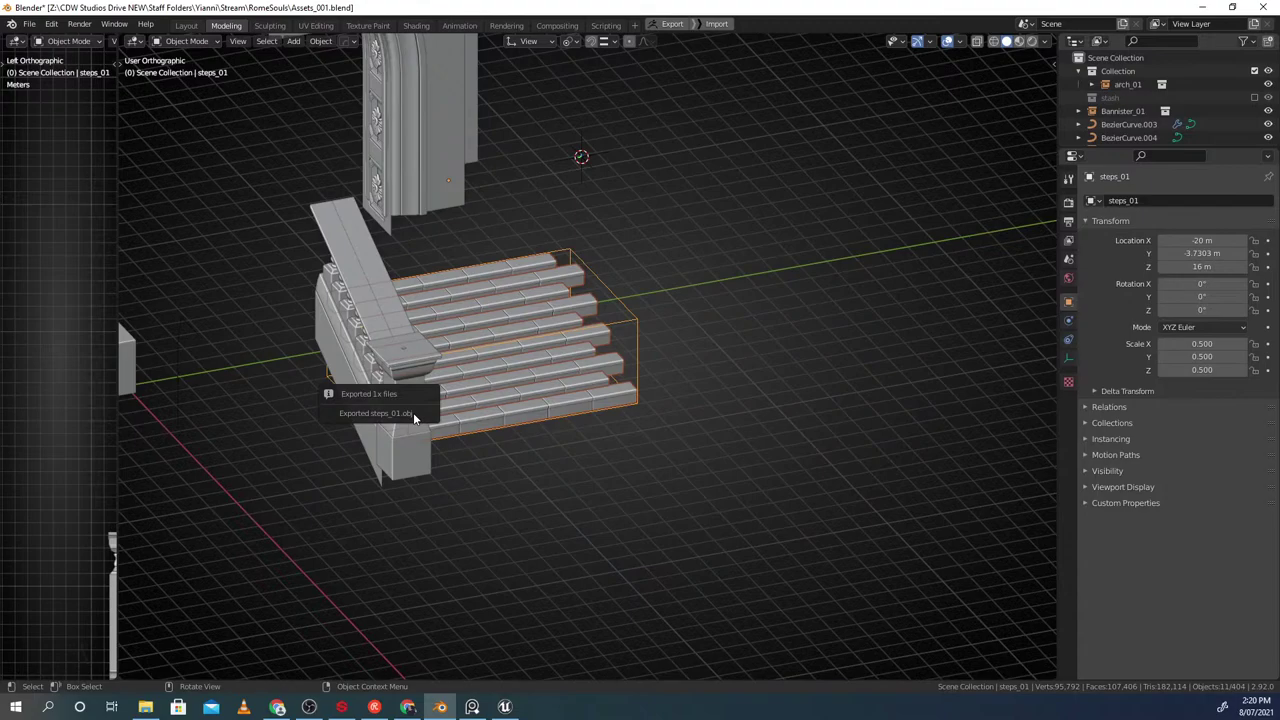
{"action": "left_click", "coordinate": [404, 415]}
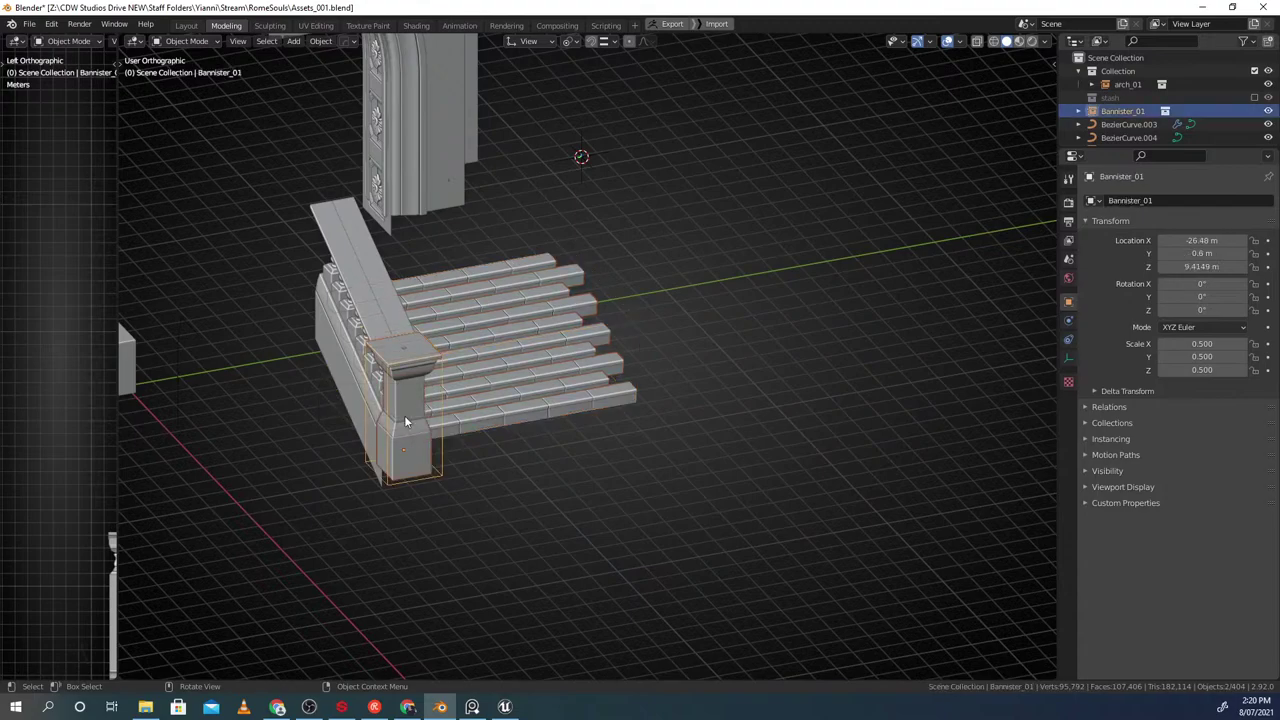
Check the bannister mesh's name in Unreal and rename the bannister object in Blender as bannister_01
{"action": "key", "text": "alt+Tab"}
{"action": "right_click_drag", "start_coordinate": [401, 268], "coordinate": [401, 268]}
{"action": "left_click", "coordinate": [401, 268]}
{"action": "left_click", "coordinate": [345, 208]}
{"action": "left_click", "coordinate": [298, 178]}
{"action": "right_click_drag", "start_coordinate": [298, 178], "coordinate": [298, 178]}
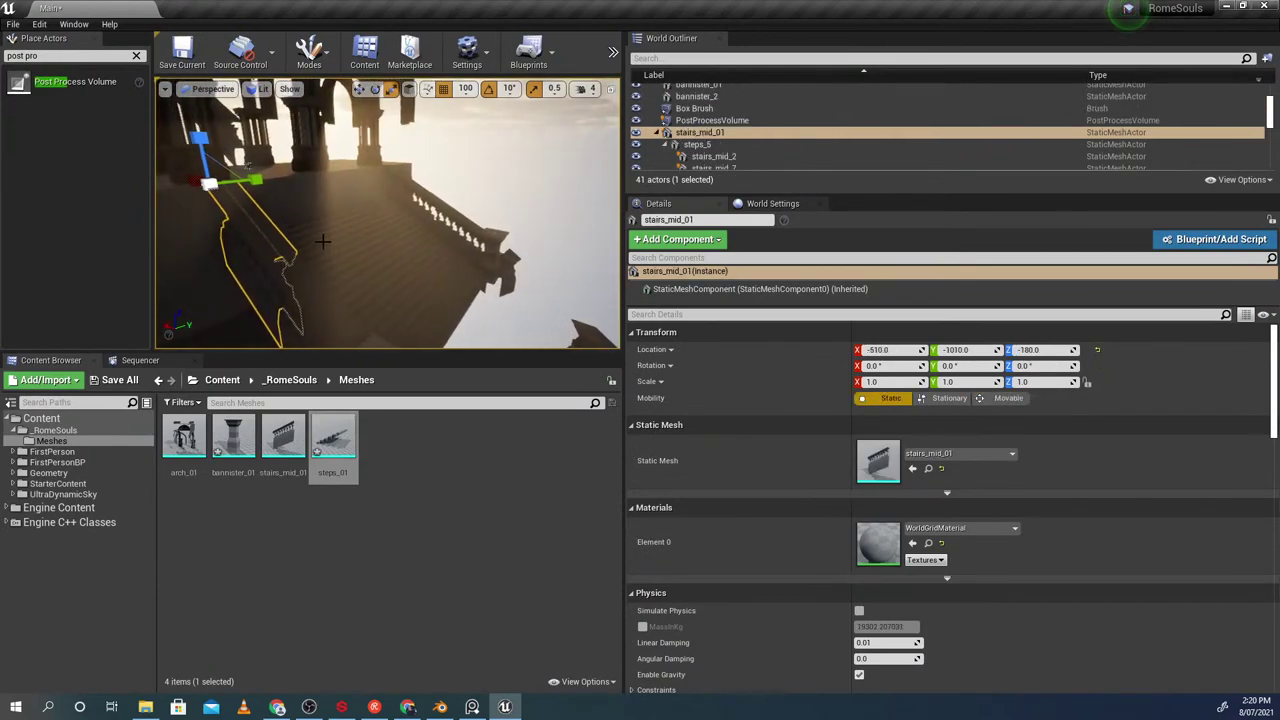
{"action": "key", "text": "alt+Tab"}
{"action": "middle_click_drag", "start_coordinate": [447, 421], "coordinate": [476, 417]}
{"action": "key", "text": "F2"}
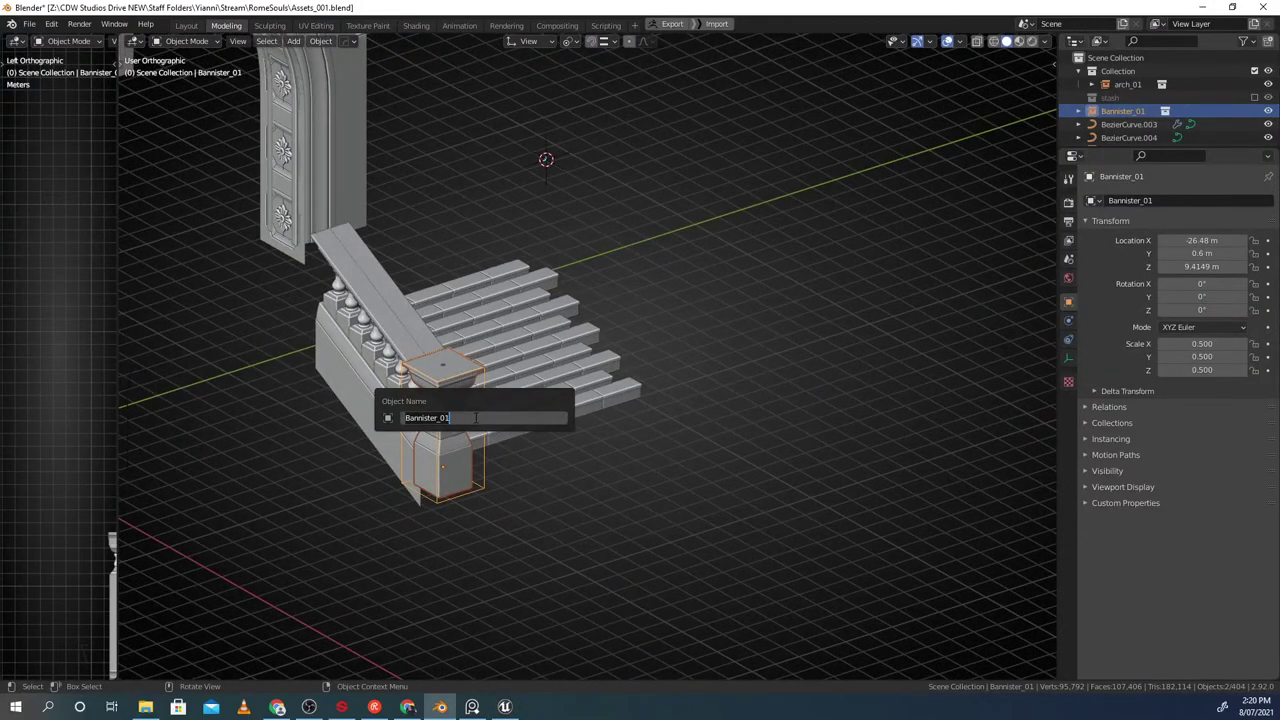
{"action": "key", "text": "Delete"}
{"action": "type", "text": "b"}
{"action": "key", "text": "Return"}
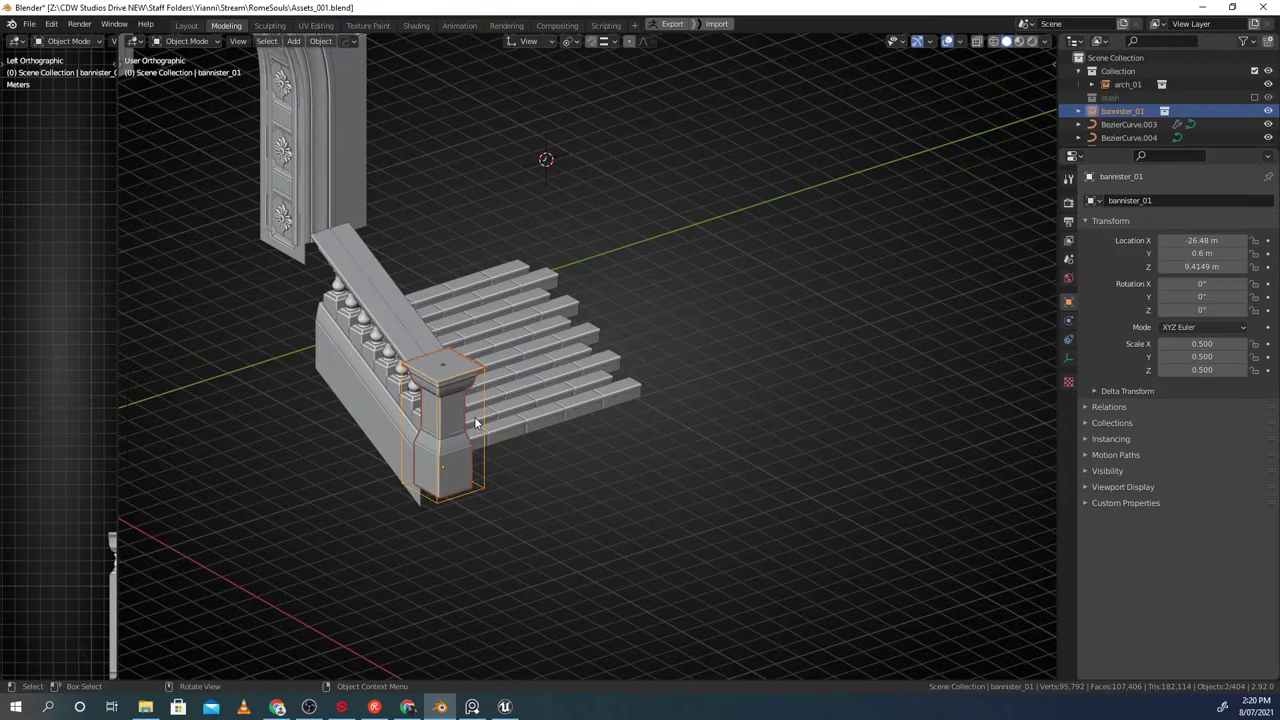
Switch to Unreal and reimport the bannister_01, stairs_mid_01 and steps_01 meshes
{"action": "key", "text": "alt+Tab"}
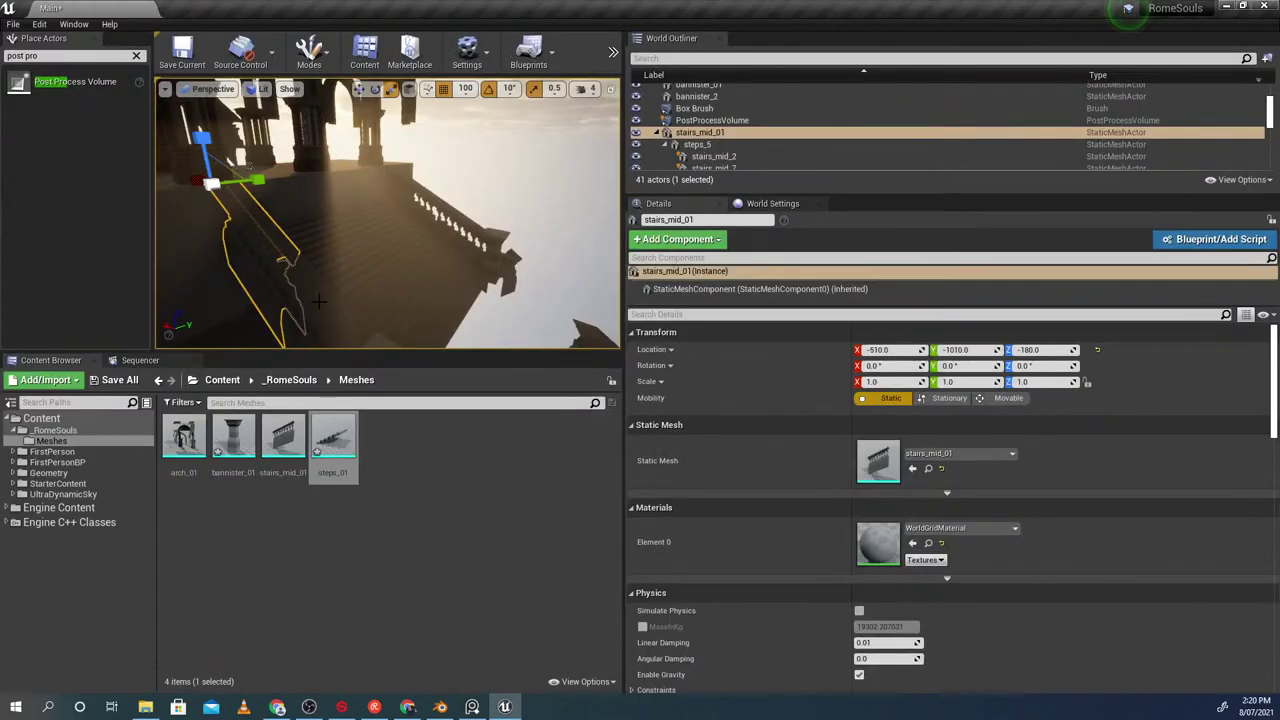
{"action": "left_click", "coordinate": [315, 295]}
{"action": "right_click_drag", "start_coordinate": [315, 295], "coordinate": [292, 247]}
{"action": "left_click", "coordinate": [253, 120]}
{"action": "right_click_drag", "start_coordinate": [253, 120], "coordinate": [374, 228]}
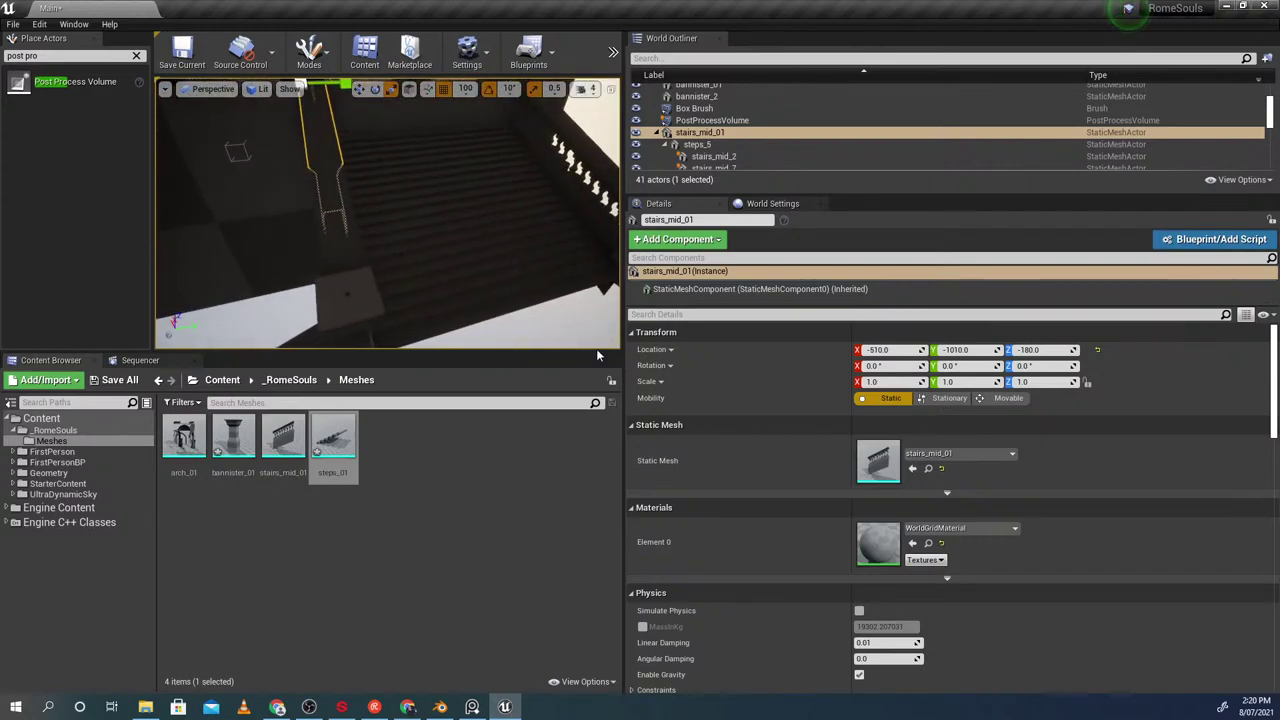
{"action": "left_click", "coordinate": [235, 444], "text": "shift"}
{"action": "right_click", "coordinate": [235, 445]}
{"action": "left_click", "coordinate": [296, 103]}
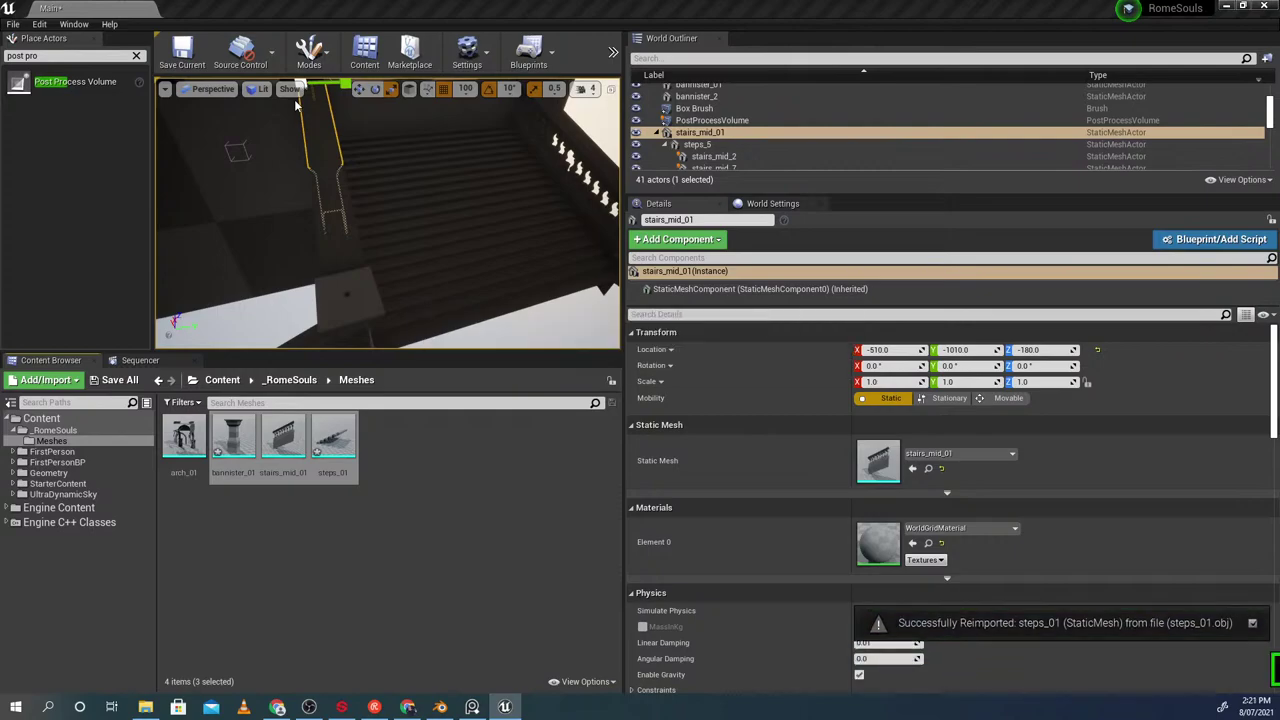
Move the step piece steps_01 up against the rescaled railing, at Location X about 200
{"action": "mouse_move", "coordinate": [443, 233]}
{"action": "right_mouse_down"}
{"action": "mouse_move", "coordinate": [425, 200]}
{"action": "mouse_move", "coordinate": [443, 233]}
{"action": "mouse_move", "coordinate": [520, 215]}
{"action": "mouse_move", "coordinate": [443, 233]}
{"action": "right_mouse_up"}
{"action": "left_click", "coordinate": [443, 233]}
{"action": "left_click", "coordinate": [357, 298]}
{"action": "right_click_drag", "start_coordinate": [357, 298], "coordinate": [357, 340]}
{"action": "key", "text": "w"}
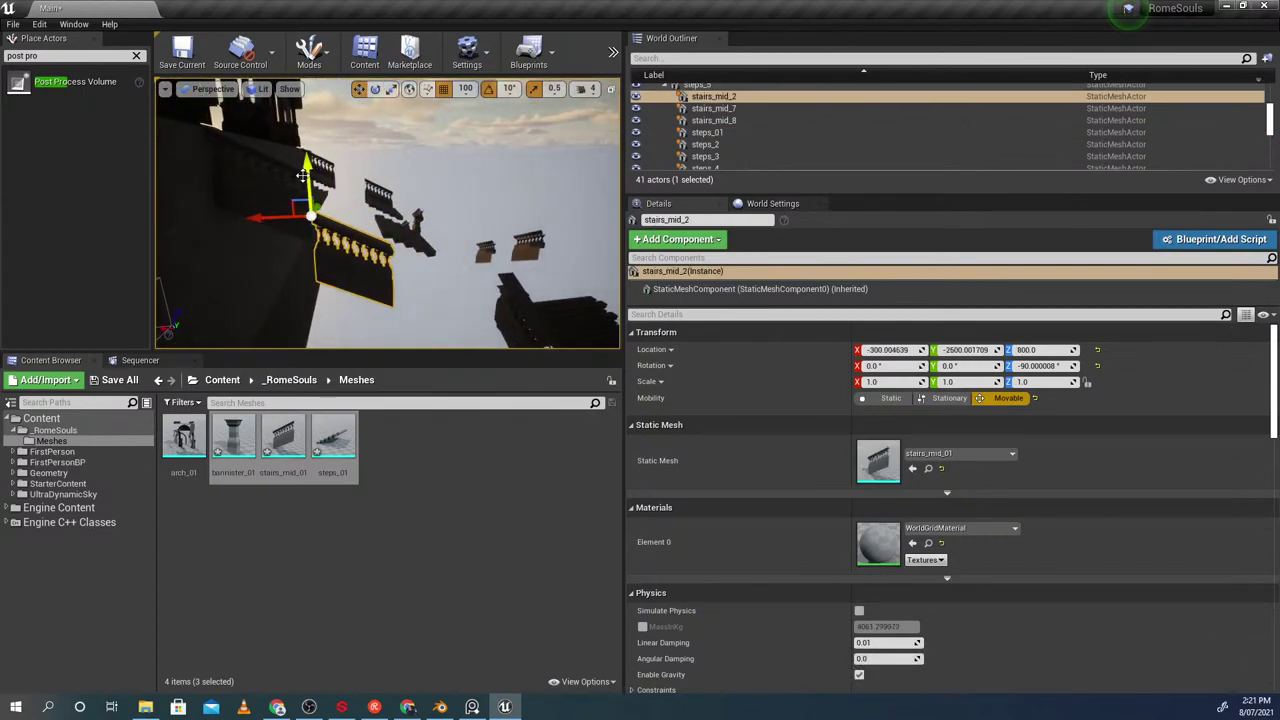
{"action": "left_click", "coordinate": [361, 168]}
{"action": "right_click_drag", "start_coordinate": [361, 168], "coordinate": [210, 178]}
{"action": "left_click", "coordinate": [406, 228]}
{"action": "right_click_drag", "start_coordinate": [406, 228], "coordinate": [481, 170]}
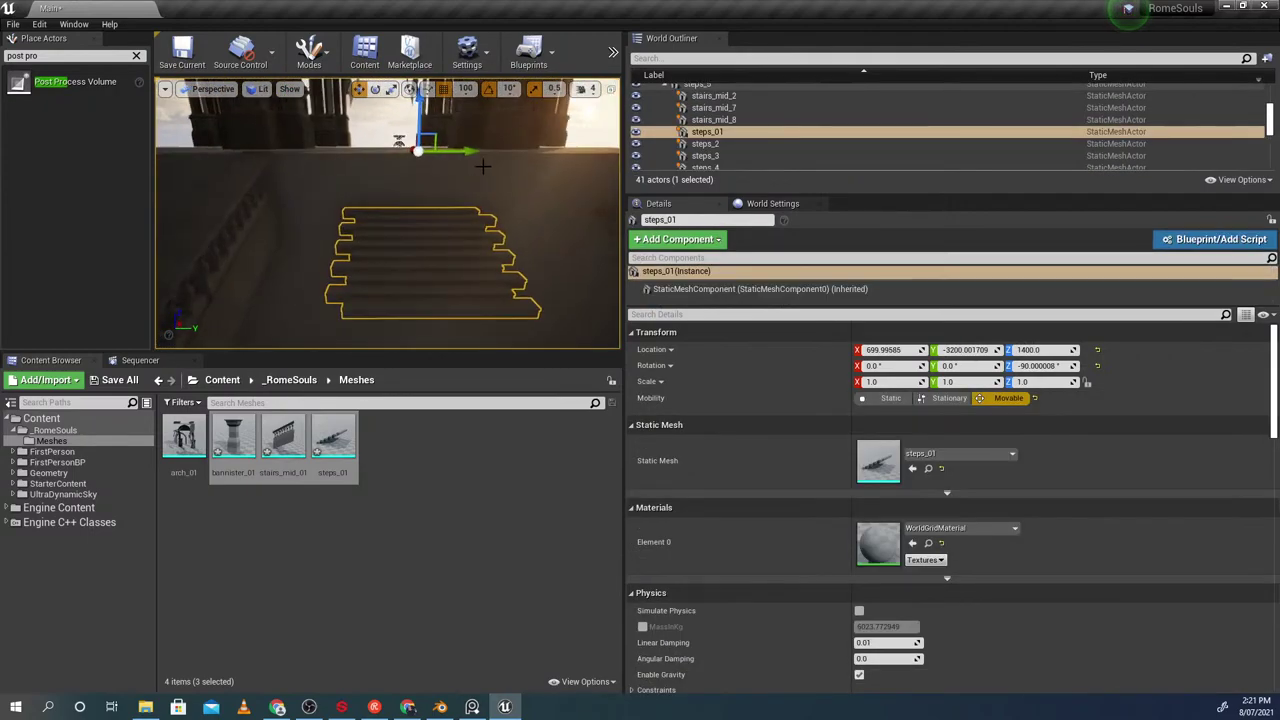
{"action": "right_click_drag", "start_coordinate": [425, 262], "coordinate": [424, 290]}
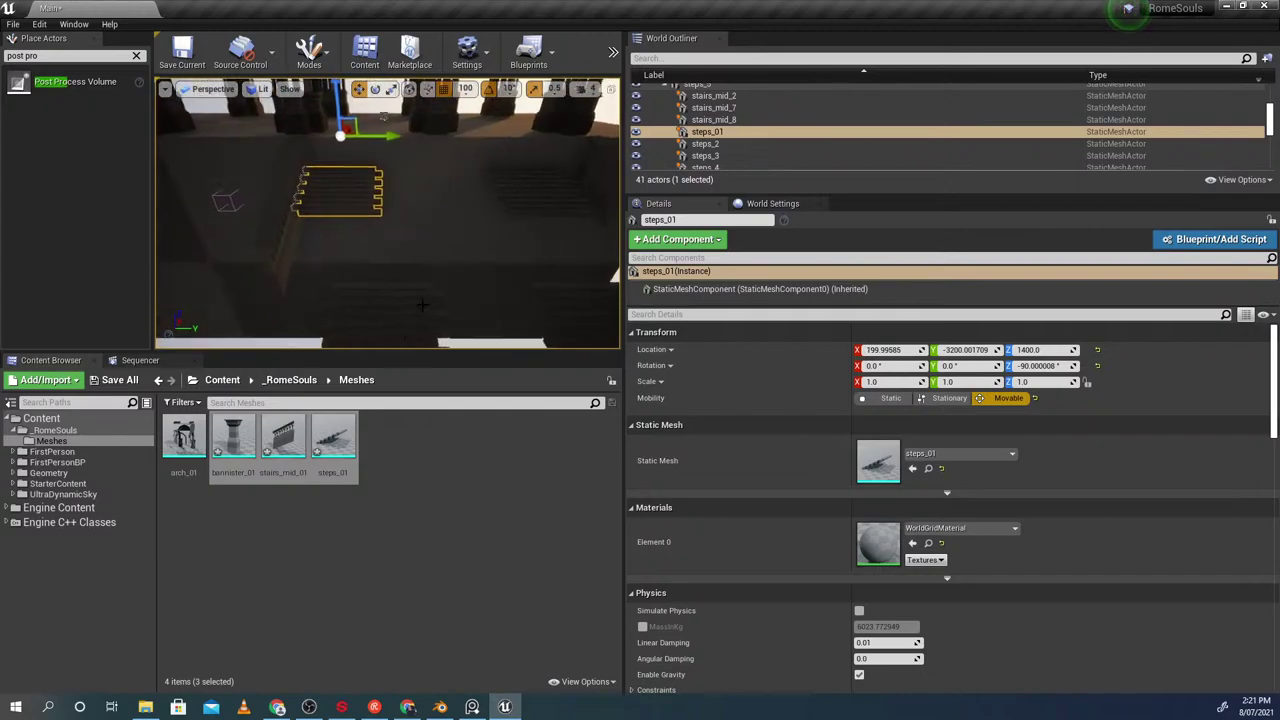
Select the other three step pieces steps_2, steps_3 and steps_4 and delete them
{"action": "left_click", "coordinate": [377, 288]}
{"action": "left_click", "coordinate": [552, 257]}
{"action": "left_click", "coordinate": [546, 198]}
{"action": "left_click", "coordinate": [576, 308], "text": "ctrl"}
{"action": "left_click", "coordinate": [389, 301], "text": "ctrl"}
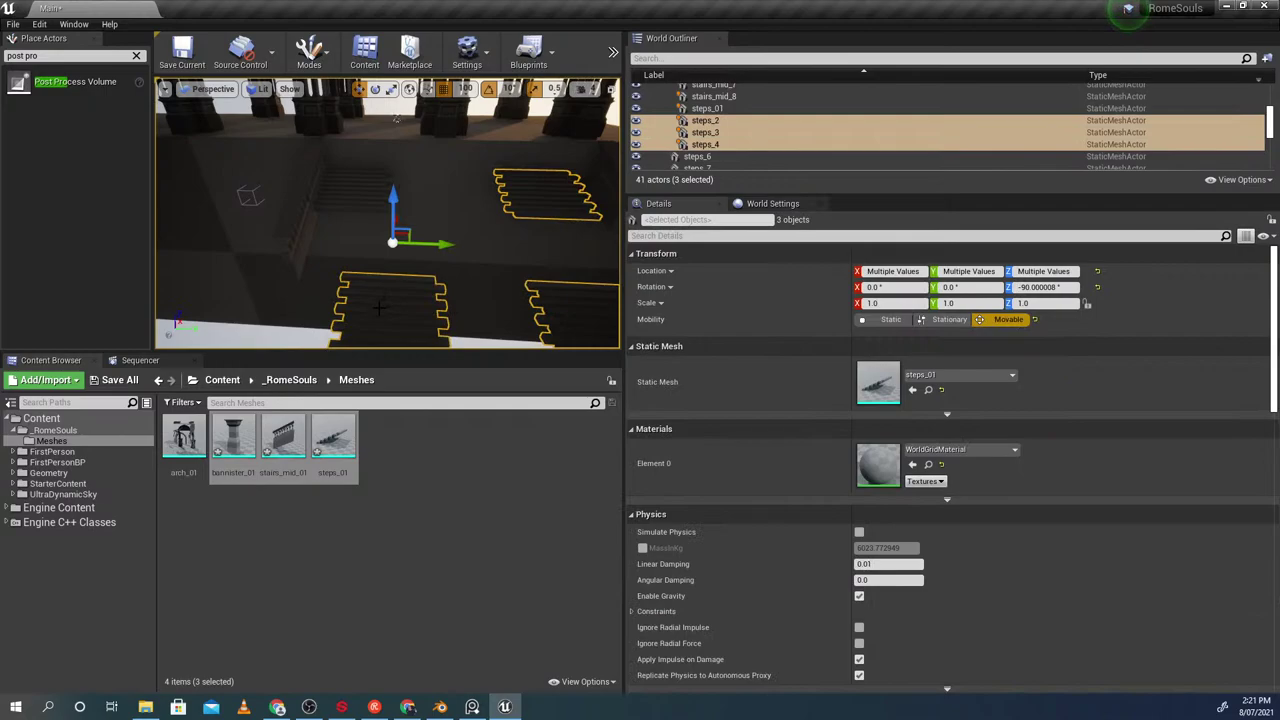
{"action": "key", "text": "Delete"}
Duplicate steps_01 sideways to extend the top row, placing one copy at Location X about 1000 and another beyond it
{"action": "left_click", "coordinate": [349, 156]}
{"action": "right_click_drag", "start_coordinate": [349, 156], "coordinate": [362, 160]}
{"action": "left_click_drag", "start_coordinate": [393, 190], "coordinate": [460, 192], "text": "alt"}
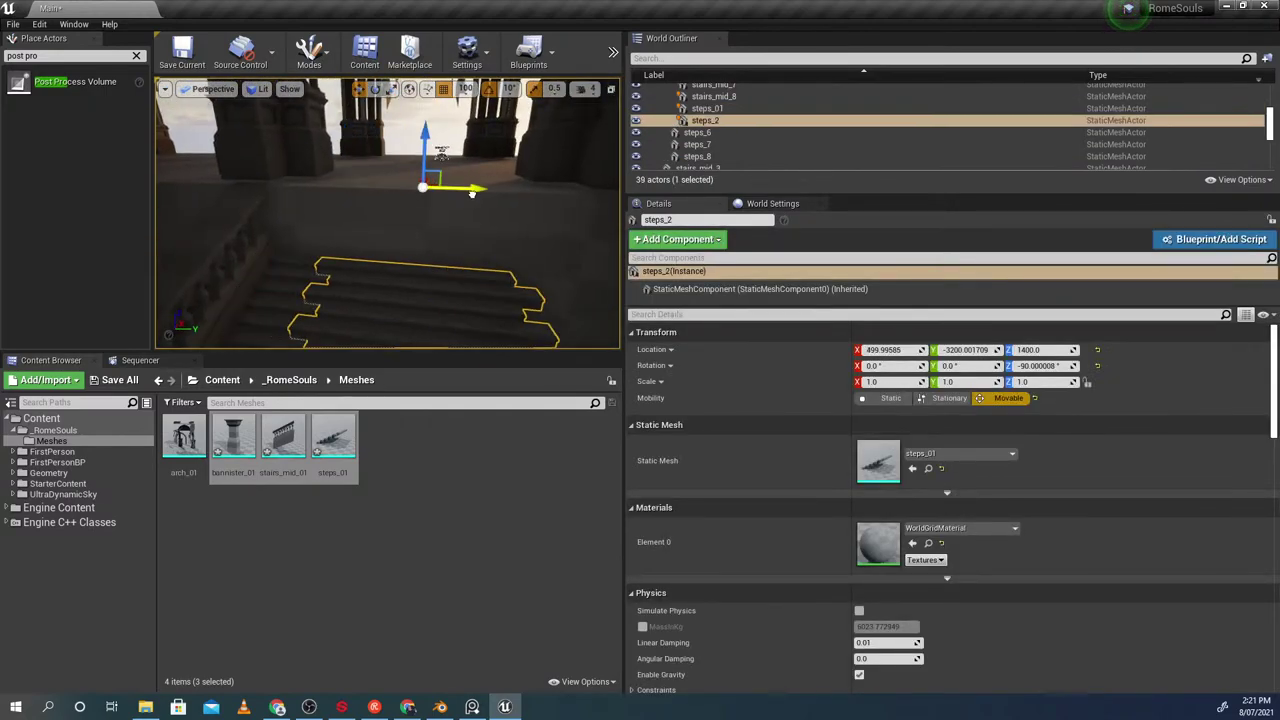
{"action": "right_click_drag", "start_coordinate": [447, 195], "coordinate": [450, 220]}
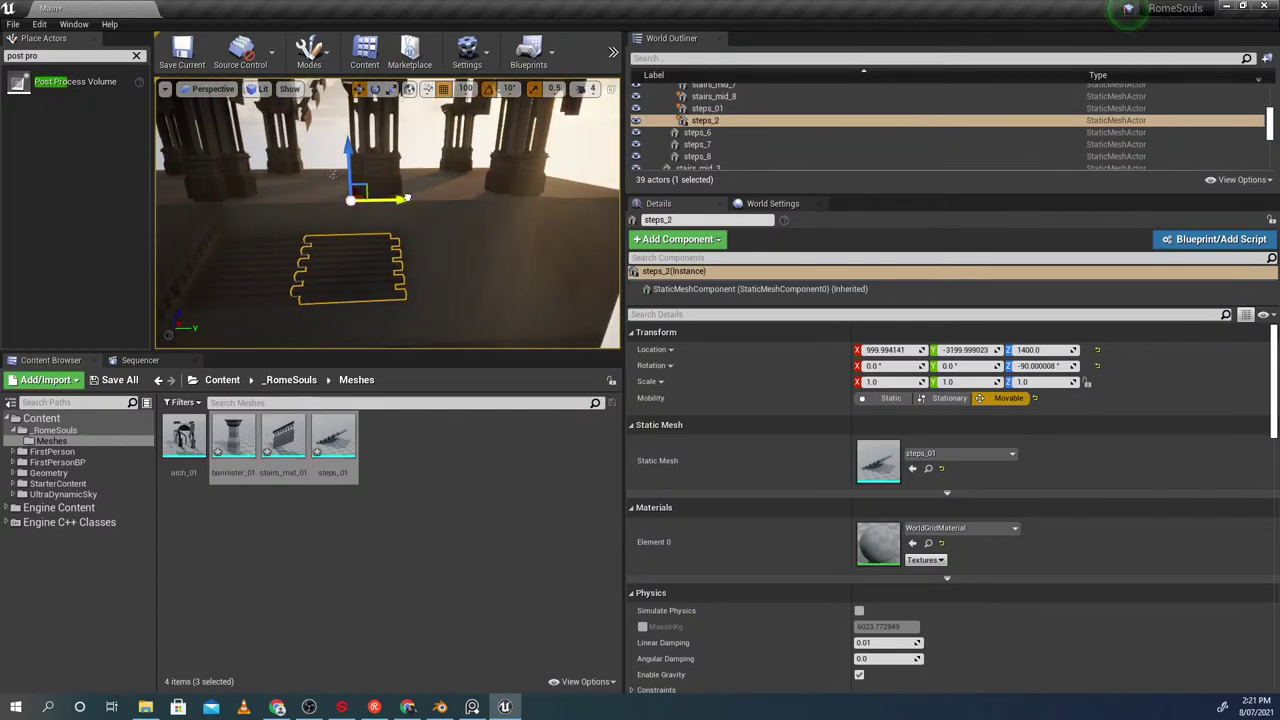
{"action": "left_click_drag", "start_coordinate": [404, 199], "coordinate": [502, 203], "text": "alt"}
Duplicate steps_01 forward and down to start the lower row, at about Y -2600 and Z 1100
{"action": "left_click", "coordinate": [300, 275]}
{"action": "right_click_drag", "start_coordinate": [300, 275], "coordinate": [321, 270]}
{"action": "left_click_drag", "start_coordinate": [423, 175], "coordinate": [396, 177], "text": "alt"}
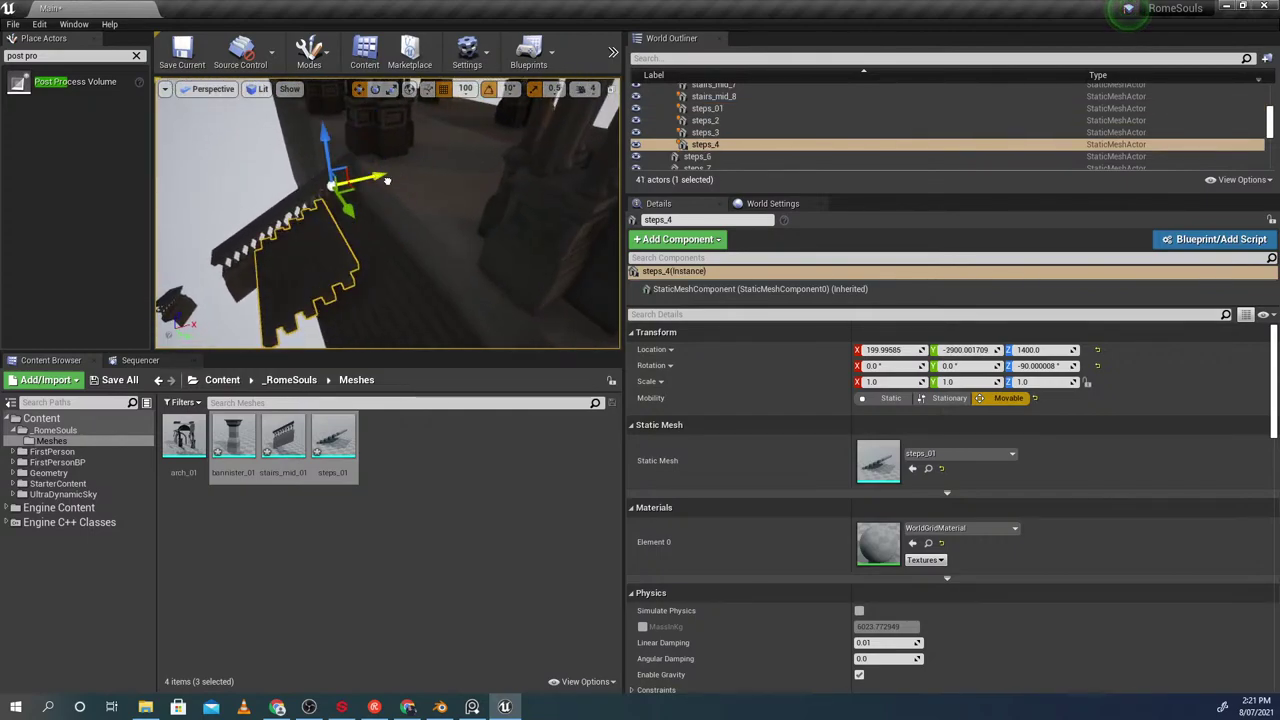
{"action": "mouse_move", "coordinate": [390, 200]}
{"action": "right_mouse_down"}
{"action": "mouse_move", "coordinate": [361, 173]}
{"action": "mouse_move", "coordinate": [388, 213]}
{"action": "mouse_move", "coordinate": [406, 182]}
{"action": "right_mouse_up"}
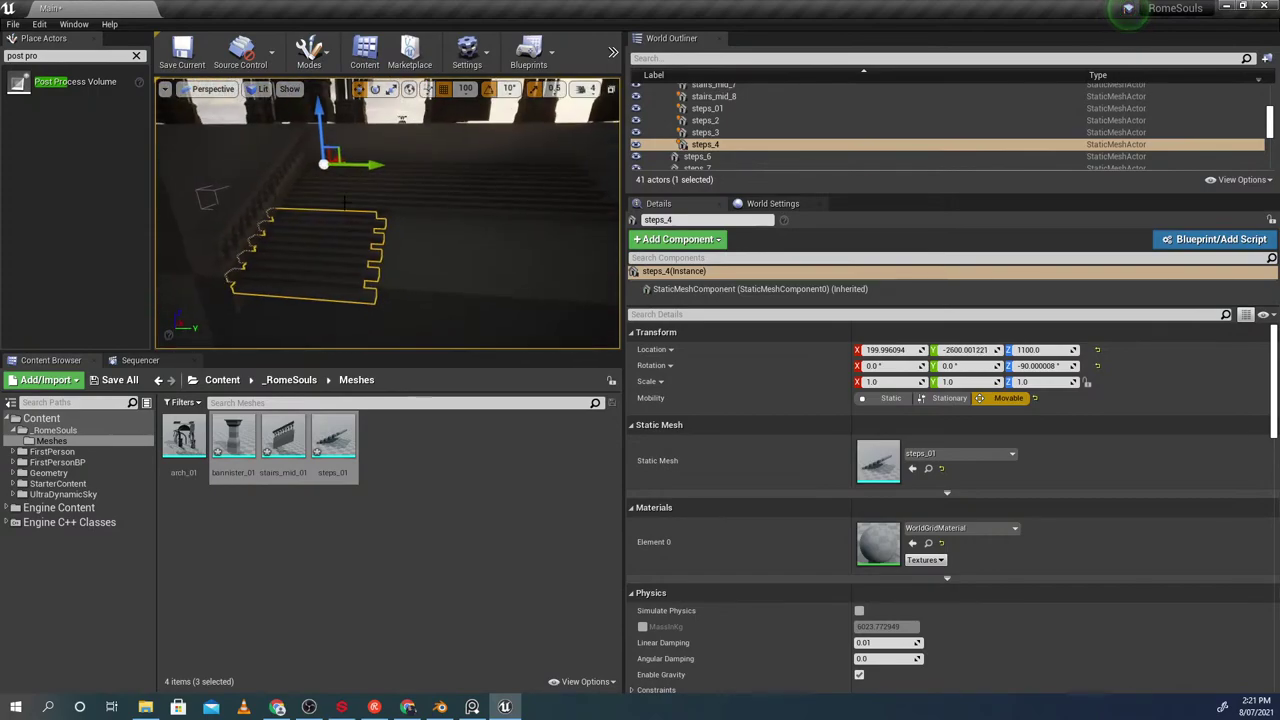
Duplicate the lower step piece steps_4 sideways twice, with the first copy at Location X about 1000
{"action": "left_click", "coordinate": [366, 195]}
{"action": "left_click", "coordinate": [340, 245], "text": "ctrl"}
{"action": "right_click_drag", "start_coordinate": [370, 118], "coordinate": [370, 118]}
{"action": "left_click", "coordinate": [400, 180]}
{"action": "left_click", "coordinate": [305, 240]}
{"action": "right_click_drag", "start_coordinate": [305, 240], "coordinate": [305, 240]}
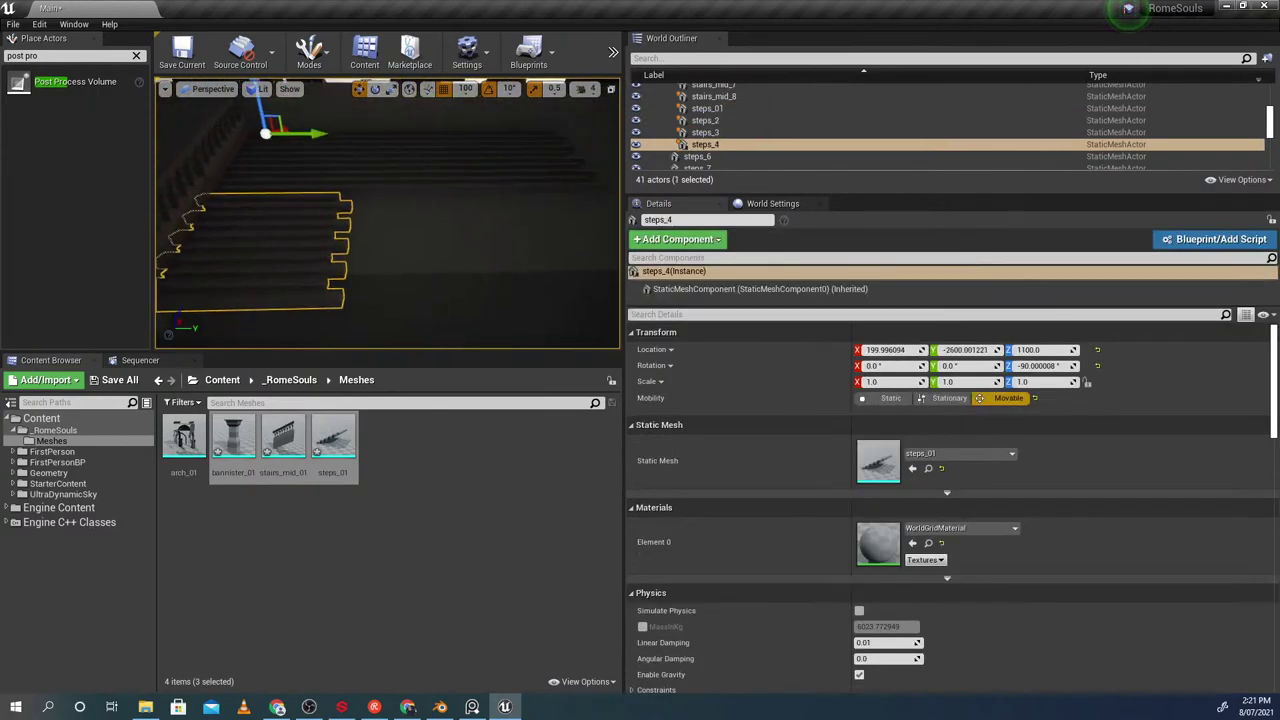
{"action": "left_click_drag", "start_coordinate": [357, 172], "coordinate": [513, 201], "text": "alt"}
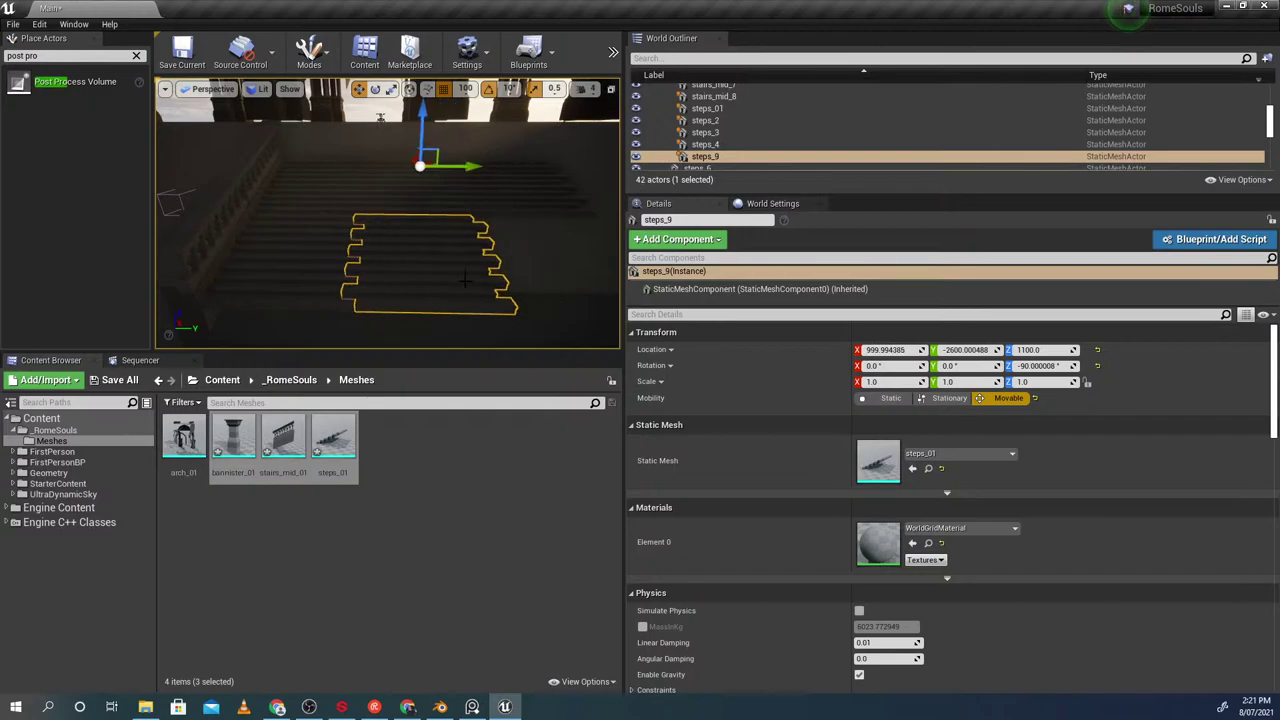
{"action": "left_click_drag", "start_coordinate": [380, 161], "coordinate": [491, 192], "text": "alt"}
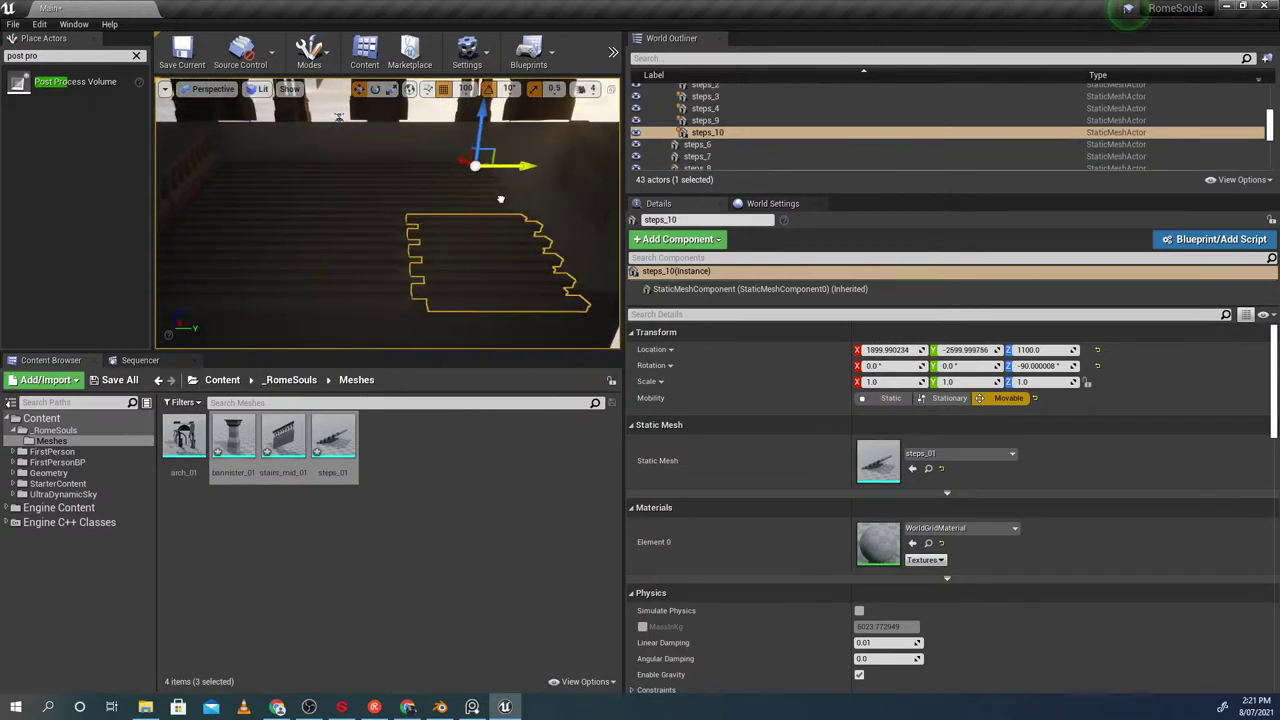
Examine how the duplicated step pieces join by selecting the pieces across both rows
{"action": "left_click", "coordinate": [296, 263]}
{"action": "right_click_drag", "start_coordinate": [296, 263], "coordinate": [325, 268]}
{"action": "mouse_move", "coordinate": [388, 213]}
{"action": "right_mouse_down"}
{"action": "mouse_move", "coordinate": [430, 220]}
{"action": "mouse_move", "coordinate": [400, 220]}
{"action": "mouse_move", "coordinate": [410, 213]}
{"action": "mouse_move", "coordinate": [397, 203]}
{"action": "mouse_move", "coordinate": [404, 222]}
{"action": "right_mouse_up"}
{"action": "left_click", "coordinate": [430, 220], "text": "ctrl"}
{"action": "left_click", "coordinate": [430, 220]}
{"action": "left_click", "coordinate": [430, 220]}
{"action": "left_click", "coordinate": [372, 148]}
{"action": "left_click", "coordinate": [340, 195], "text": "ctrl"}
{"action": "left_click", "coordinate": [290, 190]}
{"action": "left_click", "coordinate": [290, 268], "text": "ctrl"}
{"action": "left_click", "coordinate": [402, 262], "text": "ctrl"}
{"action": "left_click", "coordinate": [397, 203], "text": "ctrl"}
{"action": "left_click", "coordinate": [400, 231], "text": "ctrl"}
{"action": "left_click", "coordinate": [400, 231]}
Switch to Blender, select the steps_01 object and isolate it in a top view
{"action": "key", "text": "alt+Tab"}
{"action": "middle_click_drag", "start_coordinate": [525, 391], "coordinate": [418, 408]}
{"action": "left_click", "coordinate": [549, 369]}
{"action": "middle_click_drag", "start_coordinate": [549, 369], "coordinate": [606, 421], "text": "alt"}
{"action": "scroll", "coordinate": [600, 420], "scroll_direction": "up", "scroll_amount": 3}
{"action": "left_click", "coordinate": [318, 349]}
{"action": "middle_click_drag", "start_coordinate": [420, 396], "coordinate": [449, 389], "text": "shift"}
{"action": "left_click", "coordinate": [475, 398]}
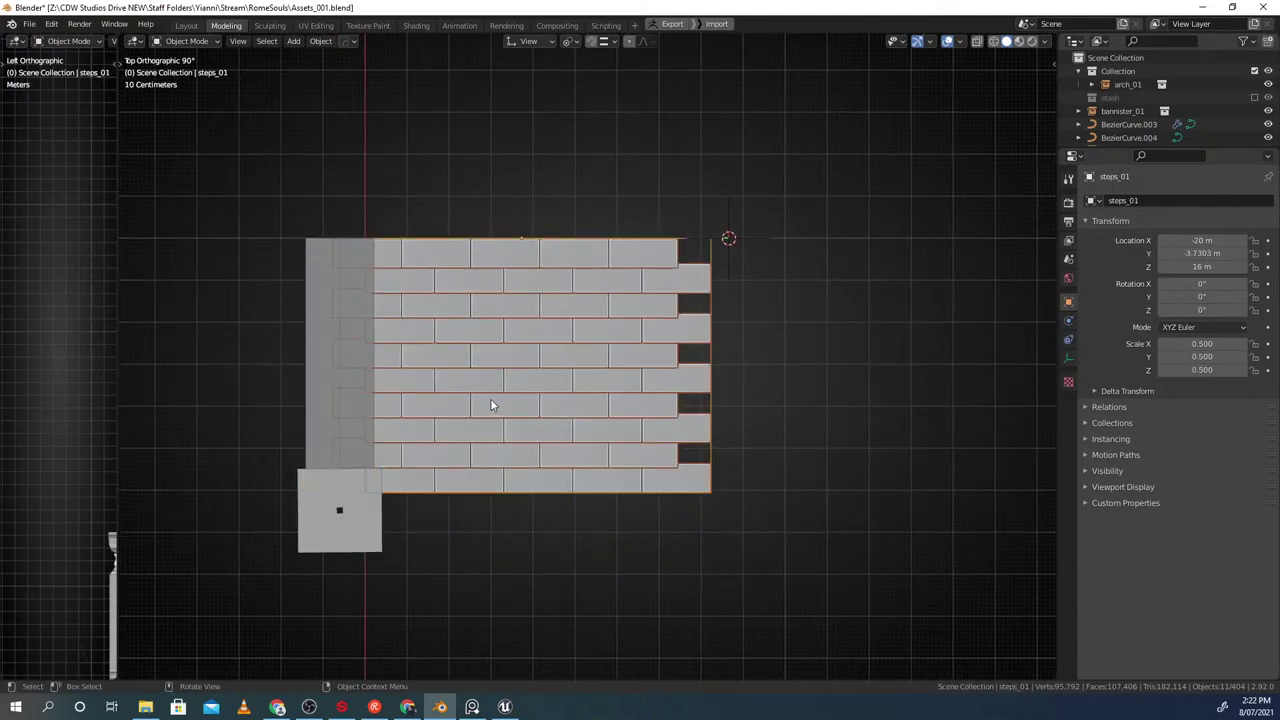
{"action": "key", "text": "KP_Divide"}
{"action": "scroll", "coordinate": [410, 342], "scroll_direction": "down", "scroll_amount": 16}
{"action": "scroll", "coordinate": [539, 420], "scroll_direction": "down", "scroll_amount": 10}
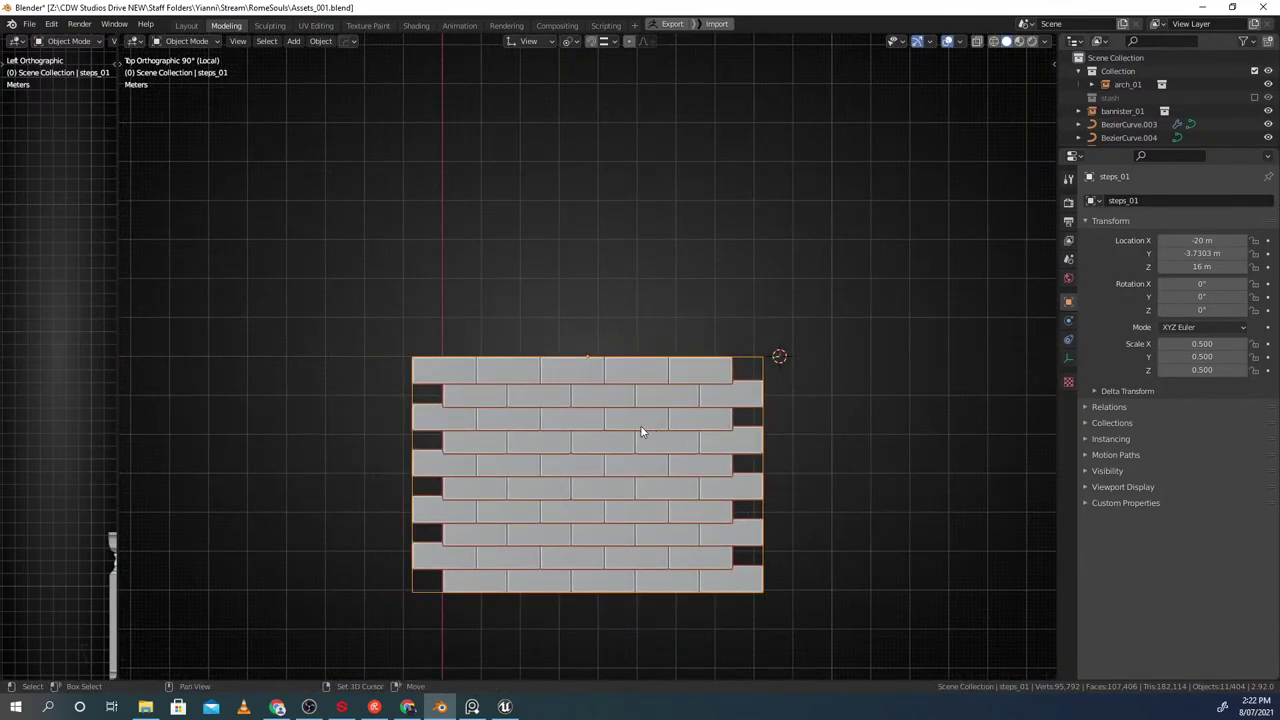
Set snapping to Increment with absolute grid snap and move steps_01 along the view's X axis to Location Y -4 m
{"action": "scroll", "coordinate": [642, 425], "scroll_direction": "up", "scroll_amount": 2}
{"action": "middle_click_drag", "start_coordinate": [642, 425], "coordinate": [606, 435], "text": "shift"}
{"action": "key", "text": "ctrl+shift+Tab"}
{"action": "left_click", "coordinate": [521, 369]}
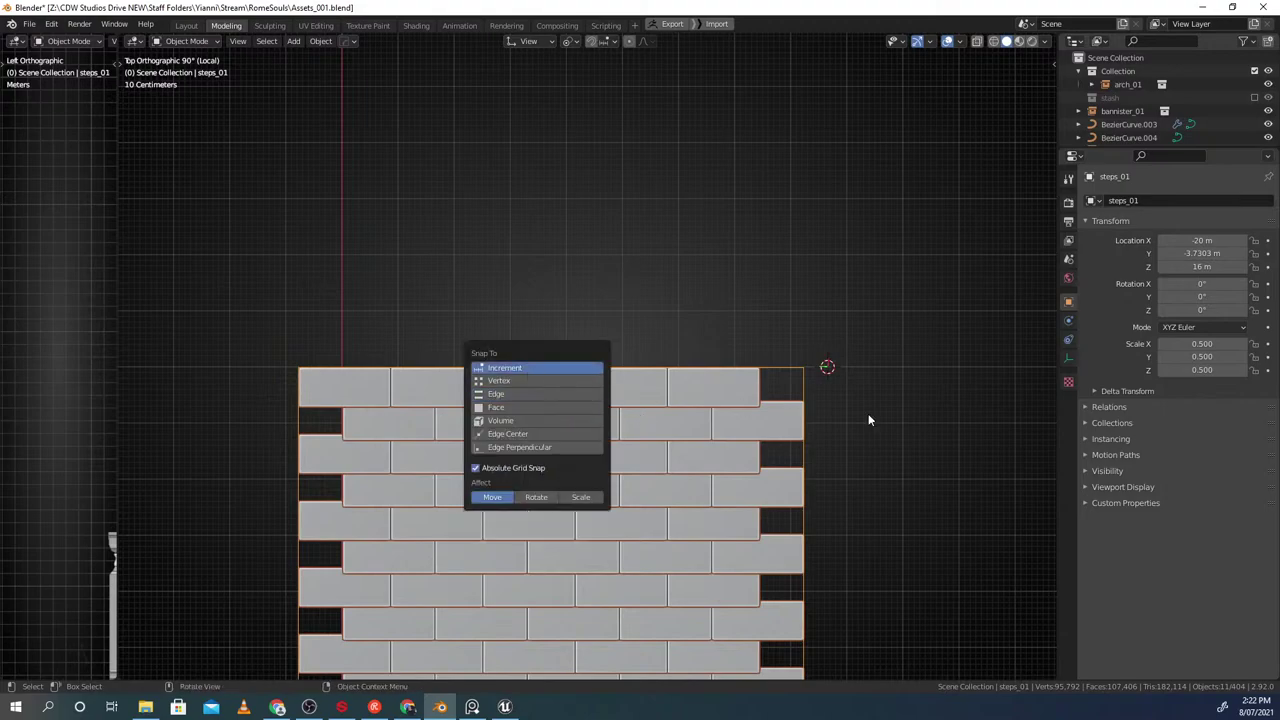
{"action": "key", "text": "ctrl+shift+Tab"}
{"action": "left_click", "coordinate": [594, 495]}
{"action": "key", "text": "g"}
{"action": "key", "text": "x"}
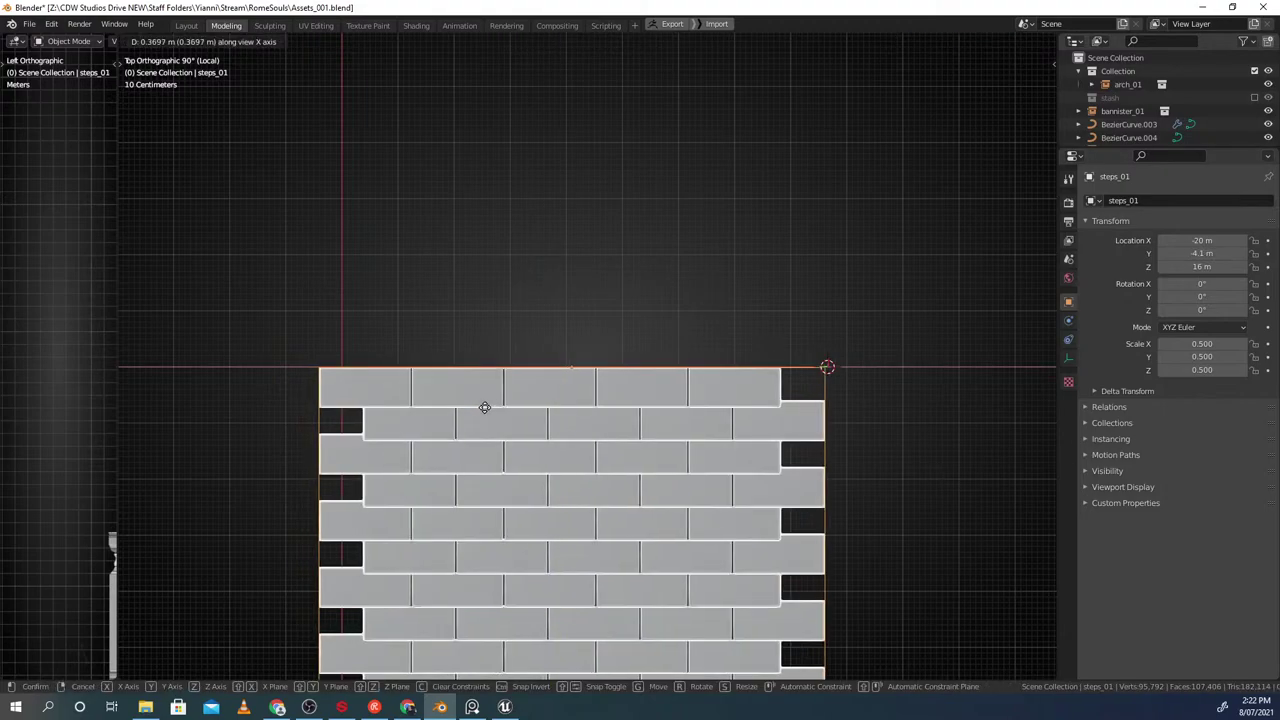
{"action": "left_click", "coordinate": [475, 385]}
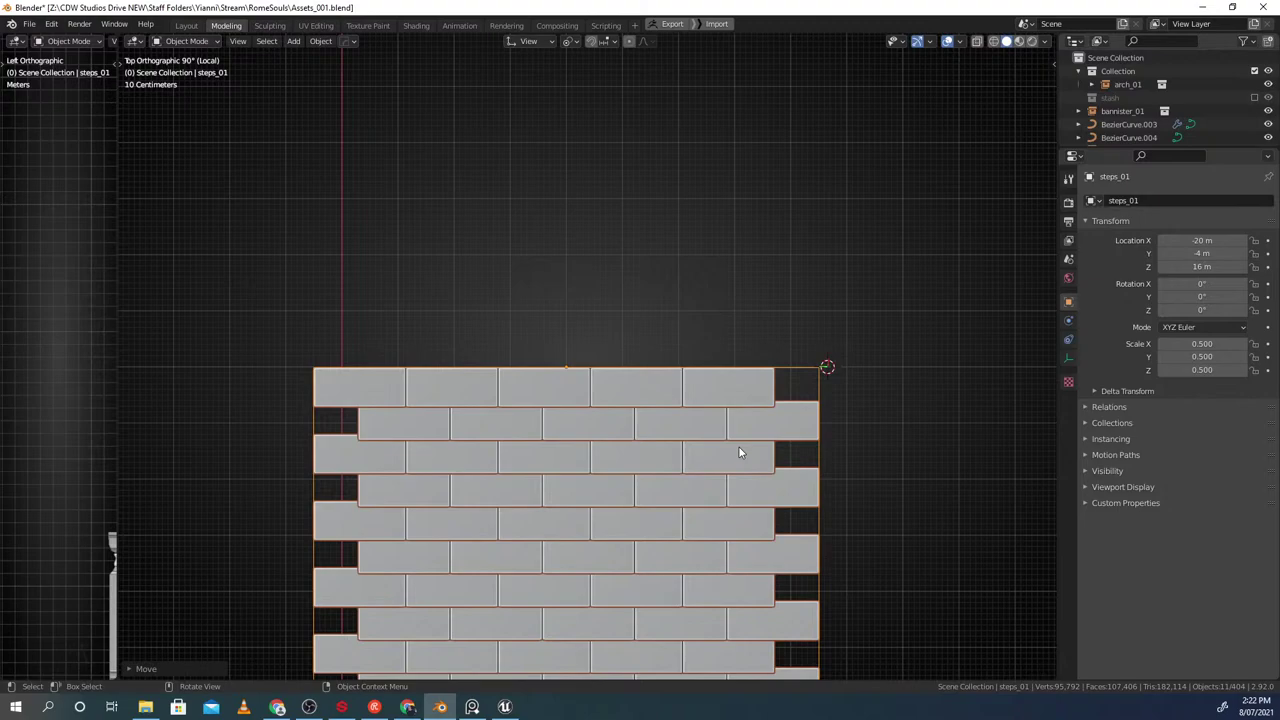
Examine how the ends of the staggered brick rows of steps_01 line up with the grid and the 3D cursor
{"action": "scroll", "coordinate": [740, 426], "scroll_direction": "up", "scroll_amount": 7}
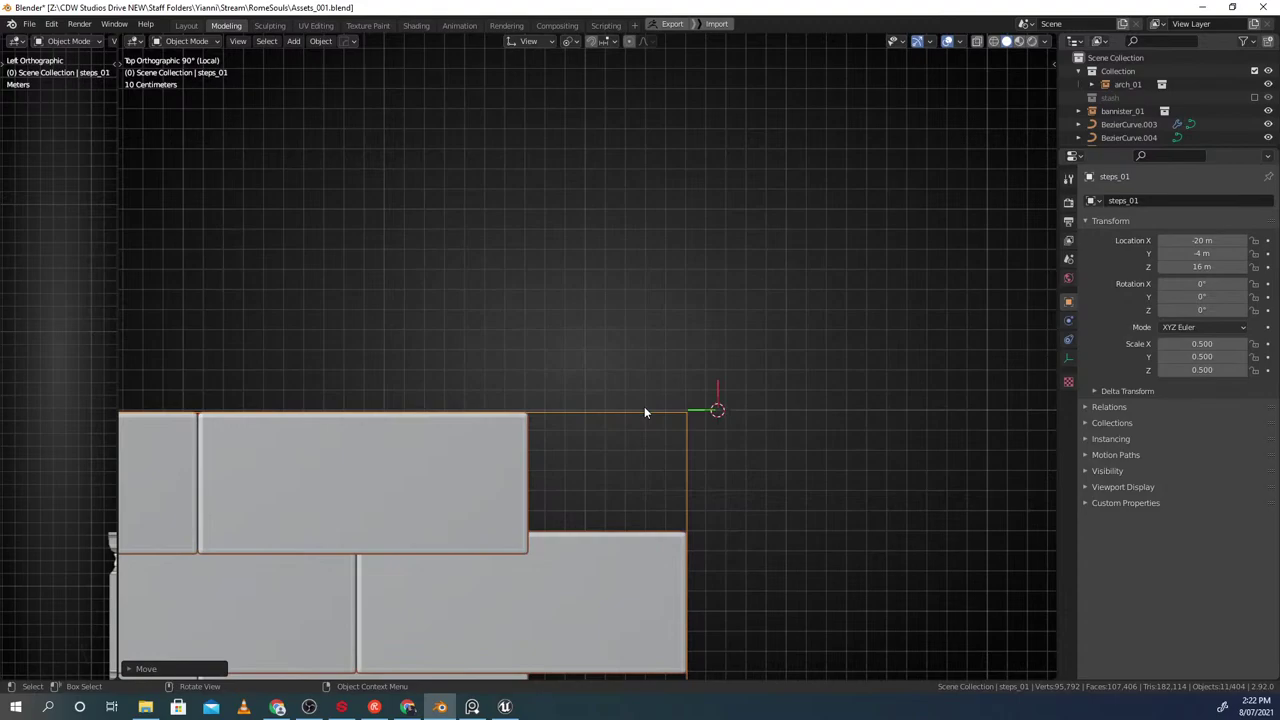
{"action": "scroll", "coordinate": [644, 407], "scroll_direction": "down", "scroll_amount": 5}
{"action": "middle_click_drag", "start_coordinate": [644, 407], "coordinate": [677, 277], "text": "shift"}
{"action": "scroll", "coordinate": [654, 350], "scroll_direction": "down", "scroll_amount": 1}
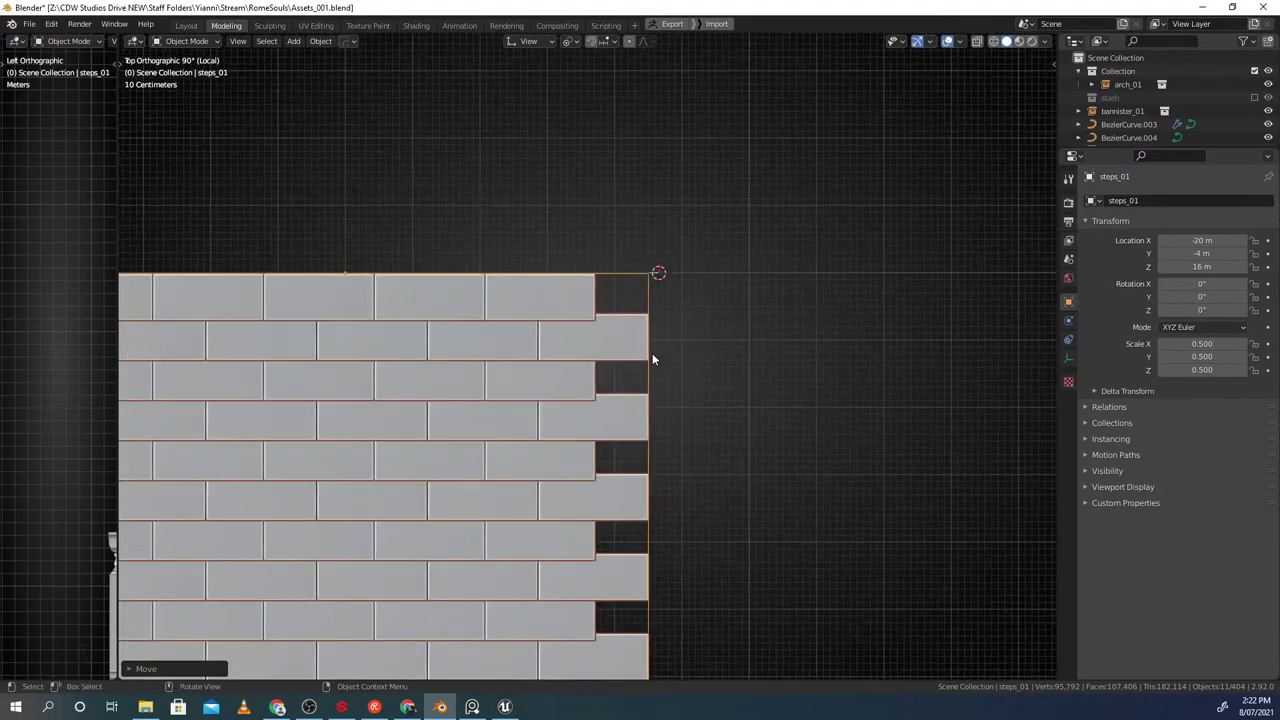
{"action": "scroll", "coordinate": [652, 353], "scroll_direction": "down", "scroll_amount": 1}
{"action": "mouse_move", "coordinate": [623, 368]}
{"action": "middle_mouse_down", "text": "shift"}
{"action": "mouse_move", "coordinate": [663, 326]}
{"action": "mouse_move", "coordinate": [630, 370]}
{"action": "middle_mouse_up", "text": "shift"}
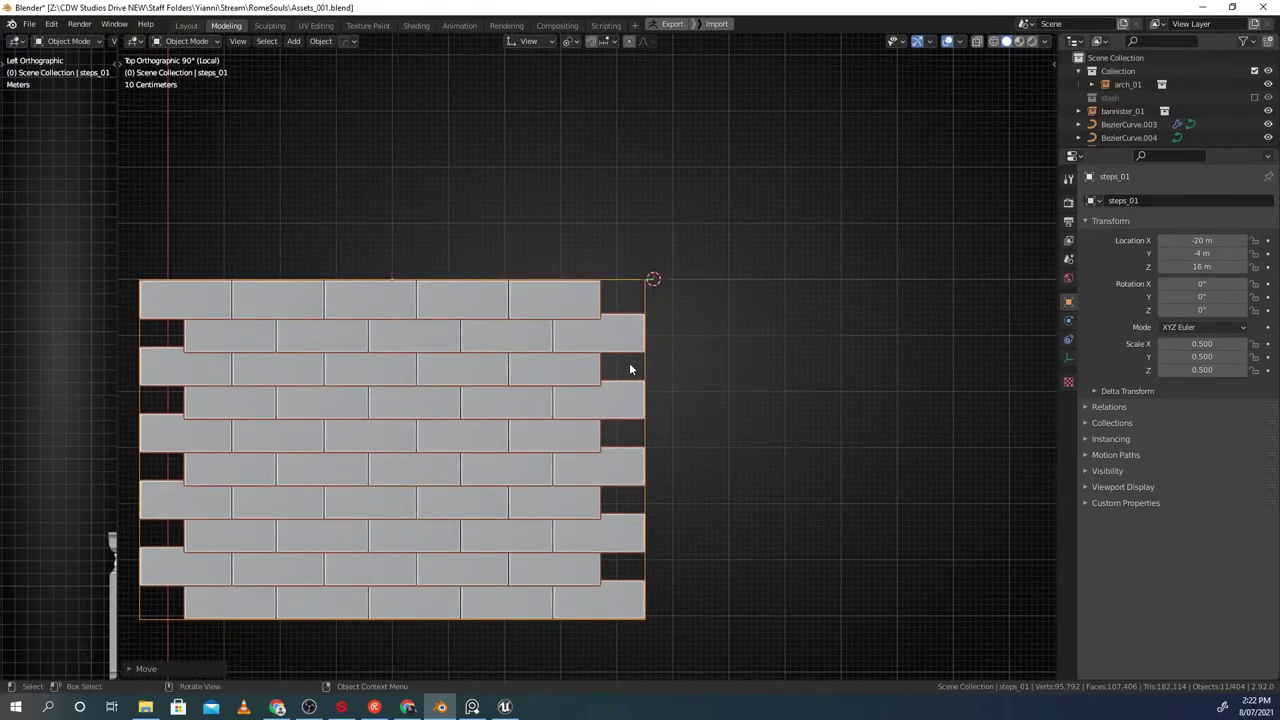
{"action": "middle_click_drag", "start_coordinate": [542, 402], "coordinate": [752, 374], "text": "shift"}
{"action": "scroll", "coordinate": [834, 332], "scroll_direction": "up", "scroll_amount": 1}
{"action": "middle_click_drag", "start_coordinate": [903, 333], "coordinate": [611, 363], "text": "shift"}
{"action": "scroll", "coordinate": [652, 366], "scroll_direction": "up", "scroll_amount": 2}
{"action": "scroll", "coordinate": [650, 366], "scroll_direction": "down", "scroll_amount": 5}
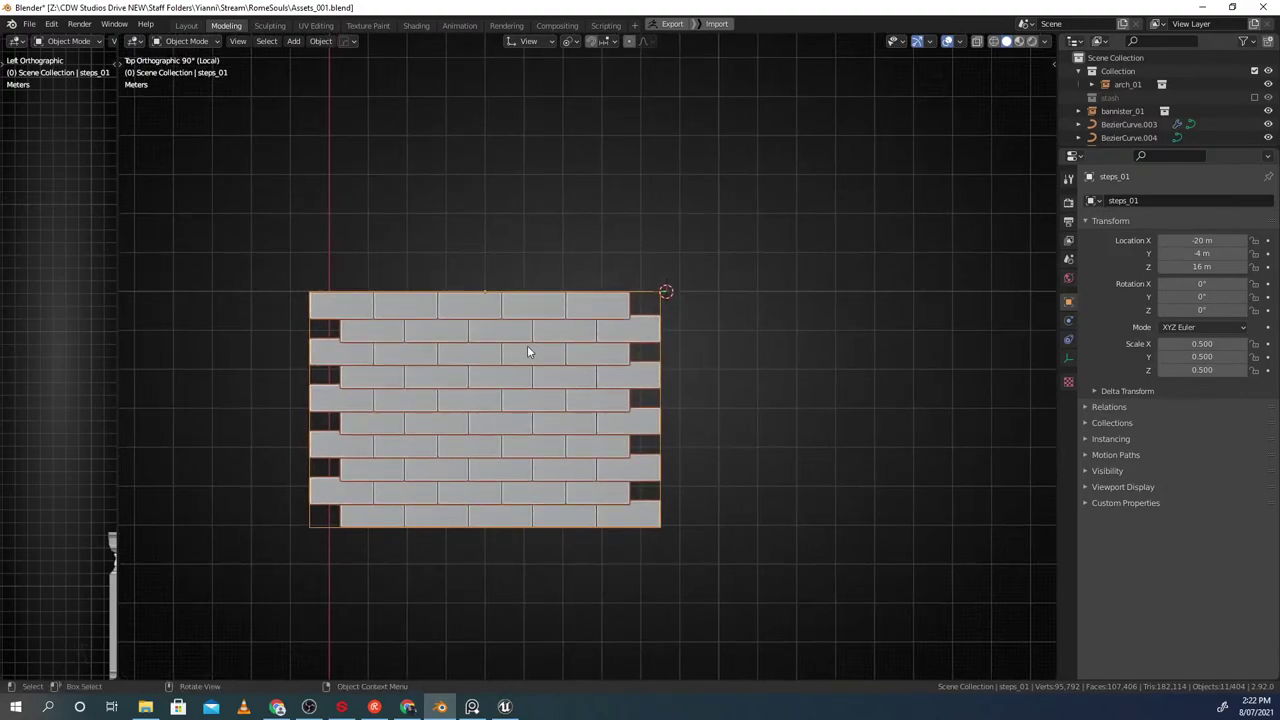
{"action": "middle_click_drag", "start_coordinate": [538, 412], "coordinate": [499, 332], "text": "shift"}
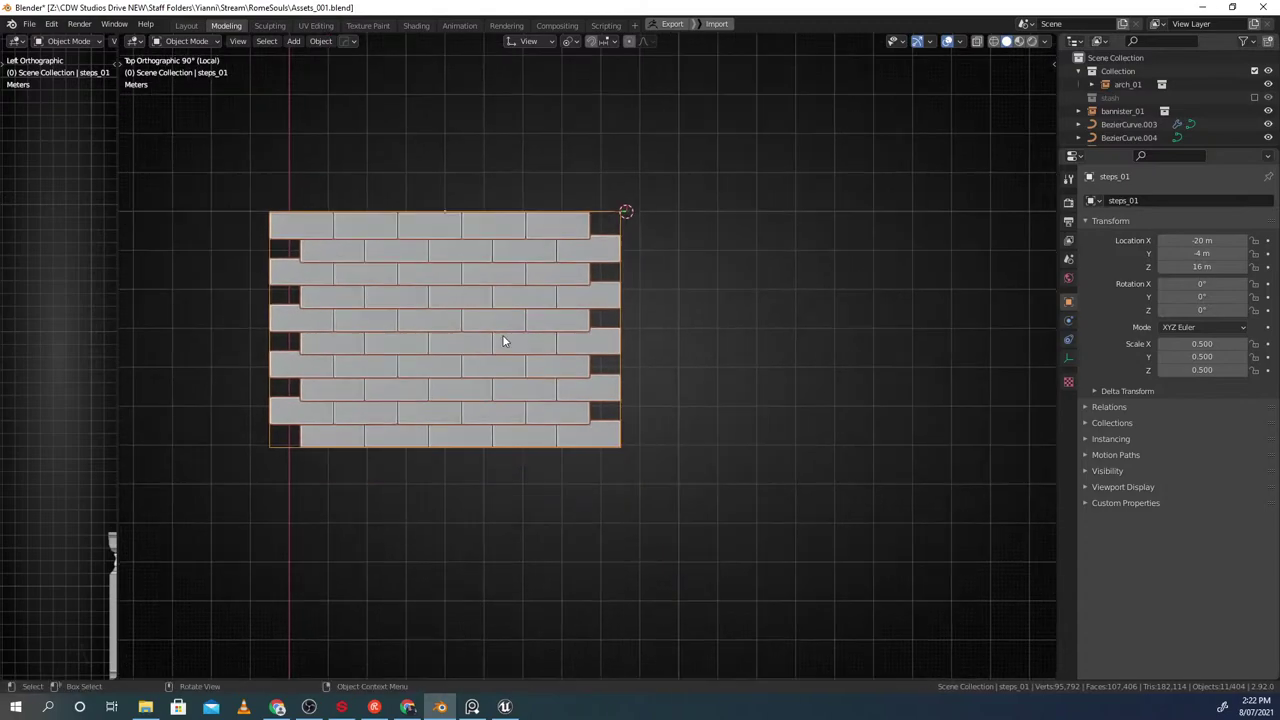
{"action": "scroll", "coordinate": [549, 396], "scroll_direction": "up", "scroll_amount": 4}
{"action": "middle_click_drag", "start_coordinate": [612, 499], "coordinate": [571, 446], "text": "shift"}
{"action": "middle_click_drag", "start_coordinate": [438, 472], "coordinate": [732, 400], "text": "shift"}
{"action": "middle_click_drag", "start_coordinate": [388, 402], "coordinate": [514, 397], "text": "shift"}
{"action": "middle_click_drag", "start_coordinate": [961, 379], "coordinate": [611, 413], "text": "shift"}
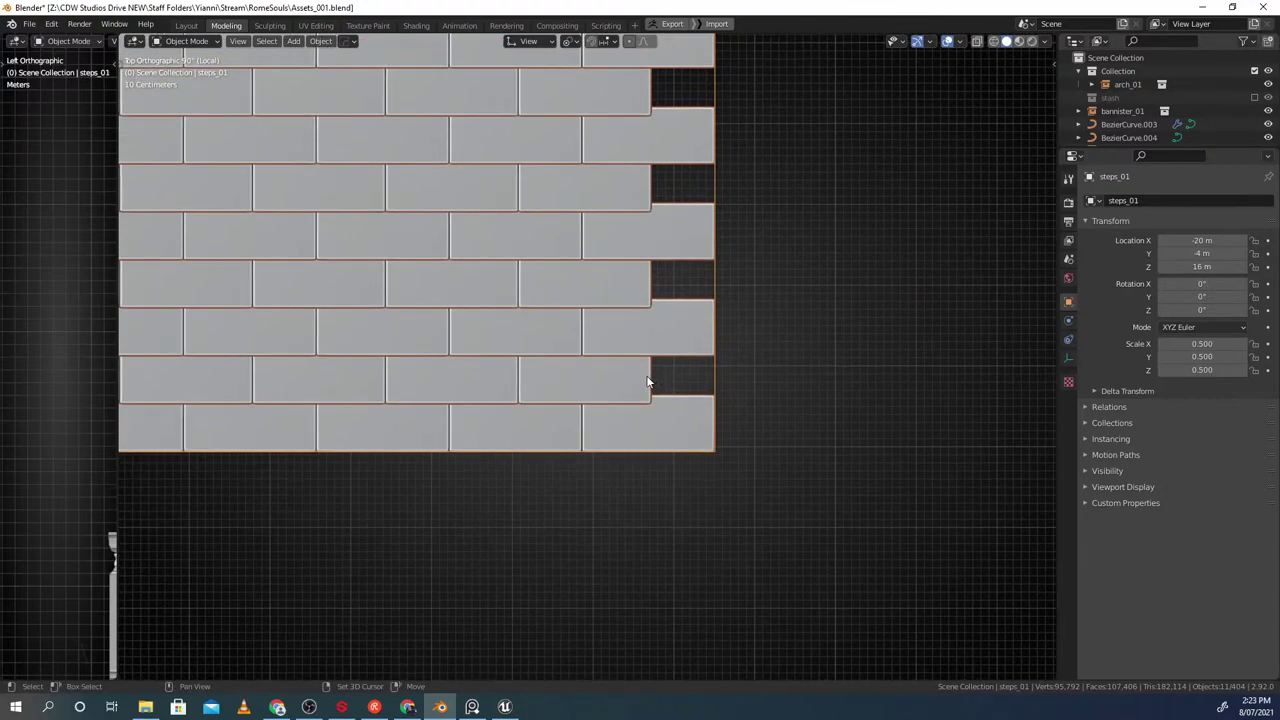
Open the steps_01 group, inspect its second-lowest brick row, and close the group
{"action": "key", "text": "ctrl+g"}
{"action": "left_click", "coordinate": [729, 331]}
{"action": "left_click", "coordinate": [632, 374]}
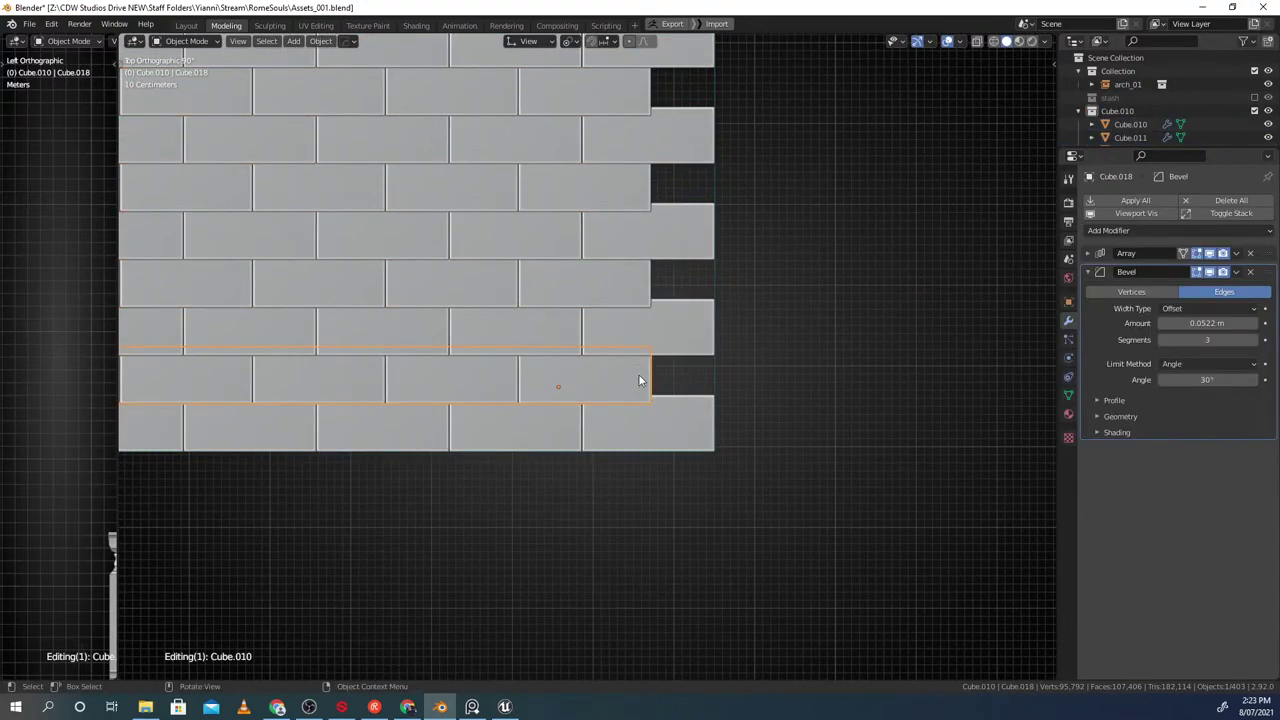
{"action": "key", "text": "Tab"}
{"action": "scroll", "coordinate": [575, 382], "scroll_direction": "down", "scroll_amount": 2}
{"action": "key", "text": "Tab"}
{"action": "scroll", "coordinate": [624, 401], "scroll_direction": "up", "scroll_amount": 4}
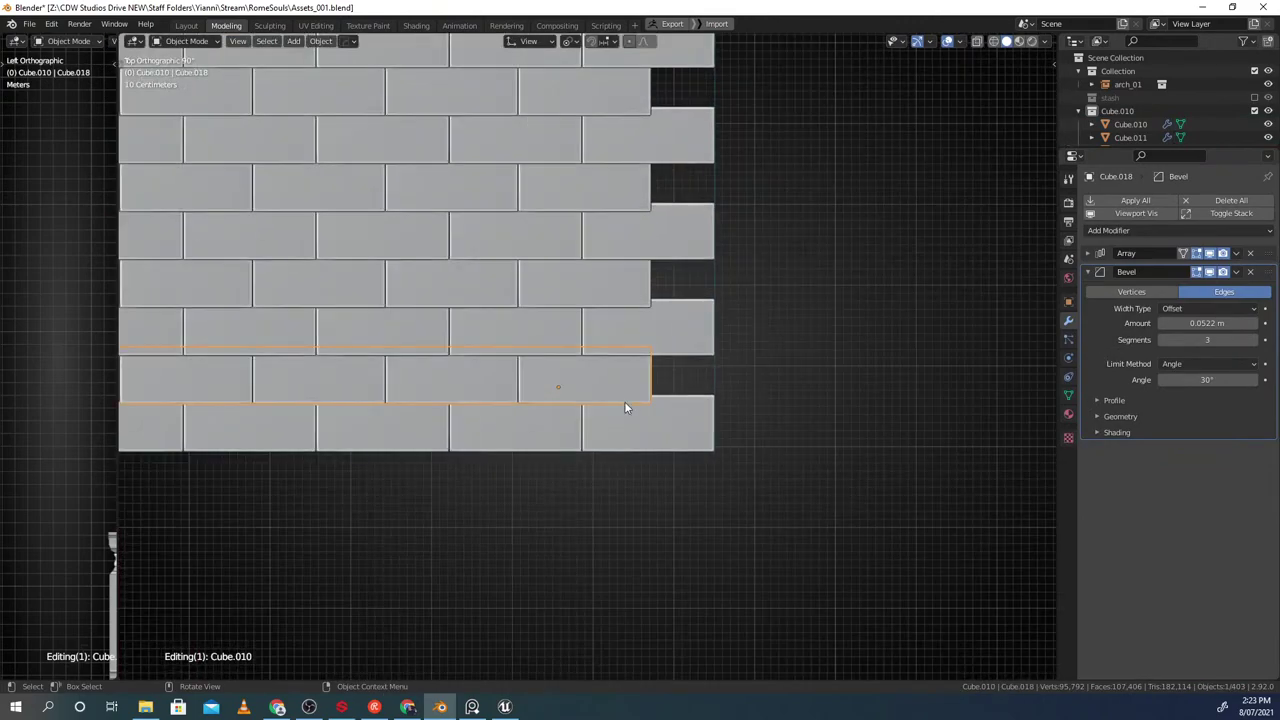
{"action": "key", "text": "ctrl+g"}
{"action": "left_click", "coordinate": [700, 414]}
{"action": "scroll", "coordinate": [705, 424], "scroll_direction": "down", "scroll_amount": 6}
{"action": "key", "text": "ctrl+g"}
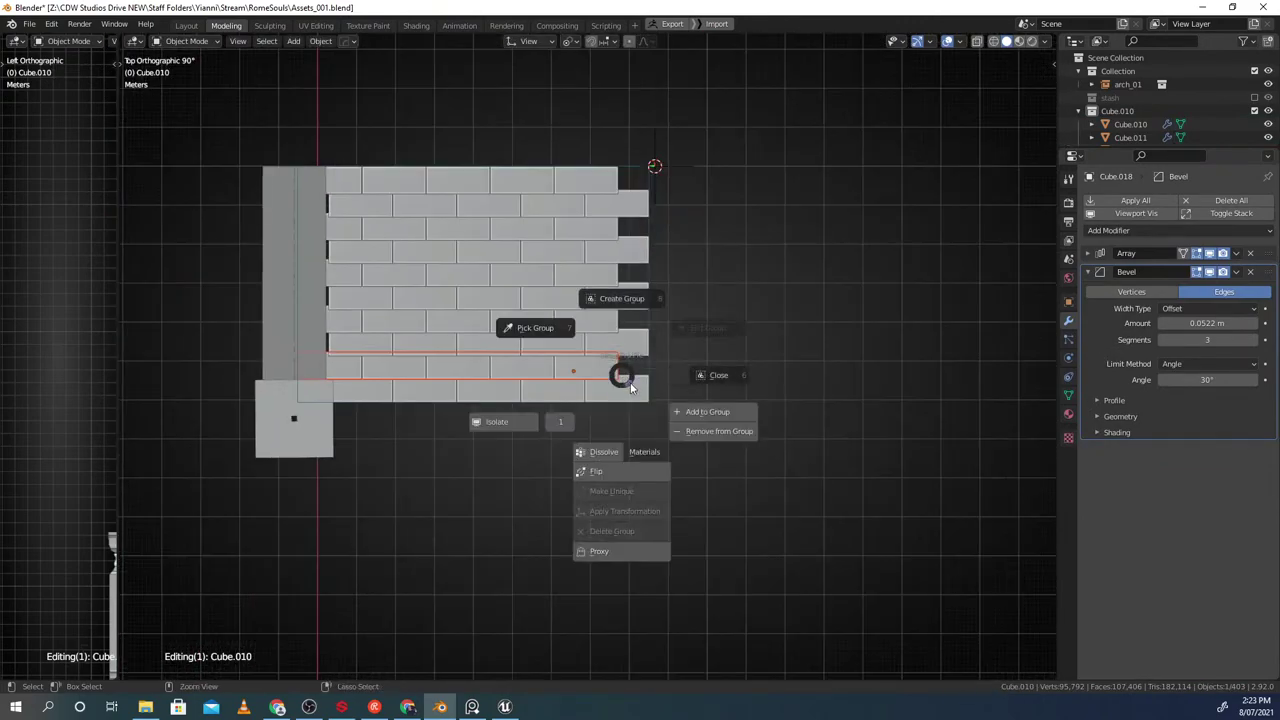
{"action": "left_click", "coordinate": [700, 380]}
{"action": "key", "text": "g"}
{"action": "right_click", "coordinate": [640, 328]}
{"action": "left_click", "coordinate": [309, 330]}
{"action": "middle_click_drag", "start_coordinate": [311, 334], "coordinate": [318, 336], "text": "shift"}
{"action": "key", "text": "g"}
{"action": "right_click", "coordinate": [478, 315]}
{"action": "left_click", "coordinate": [540, 310]}
{"action": "key", "text": "g"}
{"action": "right_click", "coordinate": [532, 331]}
Isolate steps_01 and scale it along the view's X axis to a Scale Y of 0.445
{"action": "key", "text": "KP_Divide"}
{"action": "scroll", "coordinate": [553, 301], "scroll_direction": "down", "scroll_amount": 20}
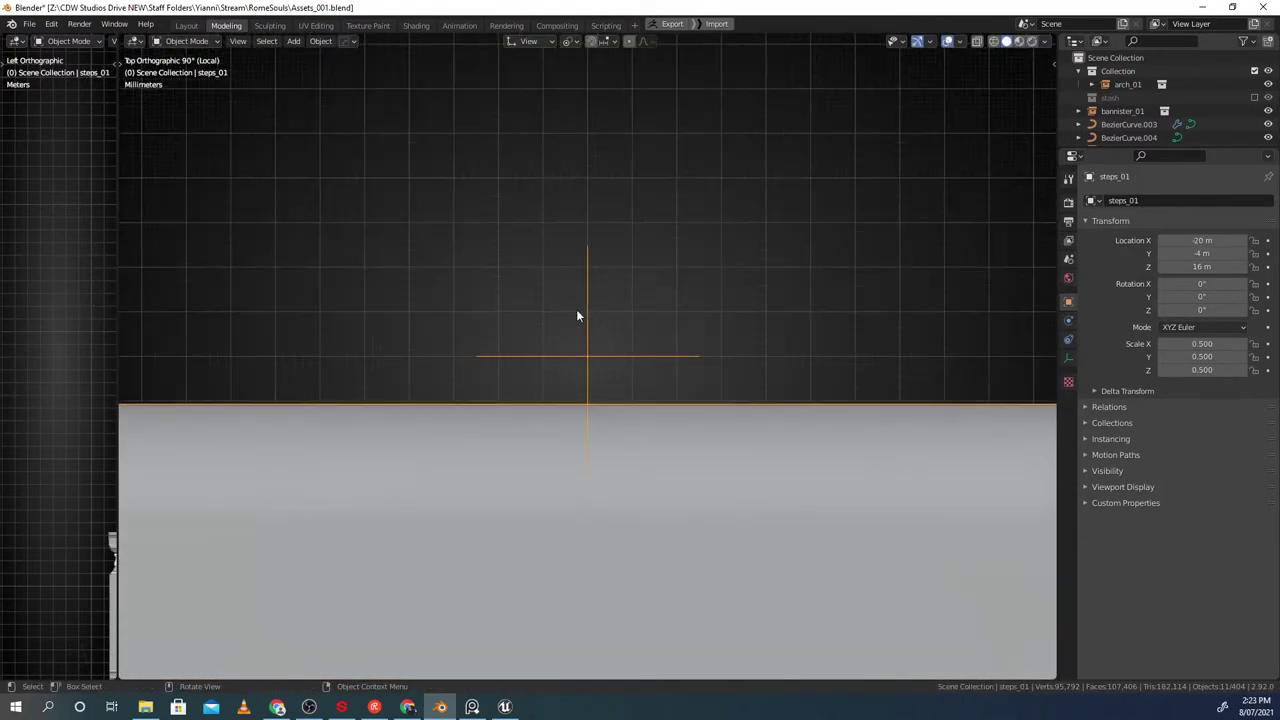
{"action": "scroll", "coordinate": [811, 437], "scroll_direction": "down", "scroll_amount": 5}
{"action": "middle_click_drag", "start_coordinate": [809, 433], "coordinate": [776, 396], "text": "shift"}
{"action": "key", "text": "s"}
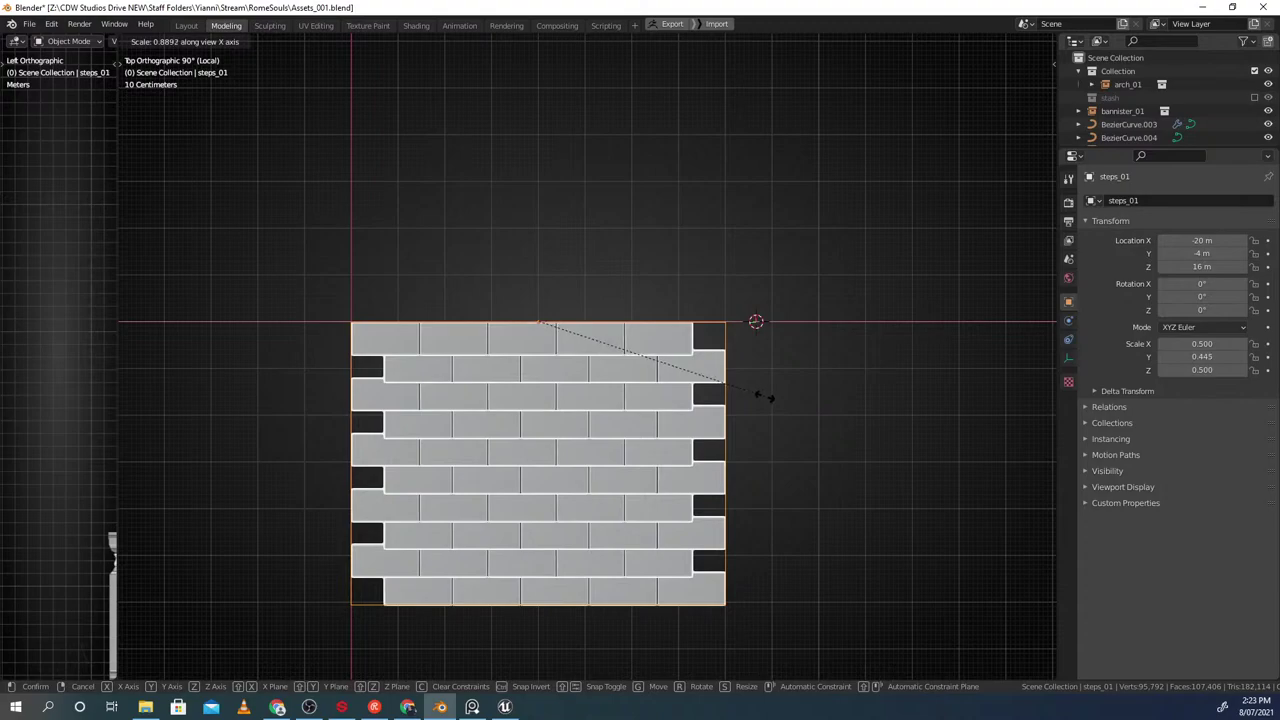
{"action": "left_click", "coordinate": [756, 402]}
{"action": "middle_click_drag", "start_coordinate": [755, 402], "coordinate": [540, 391], "text": "shift"}
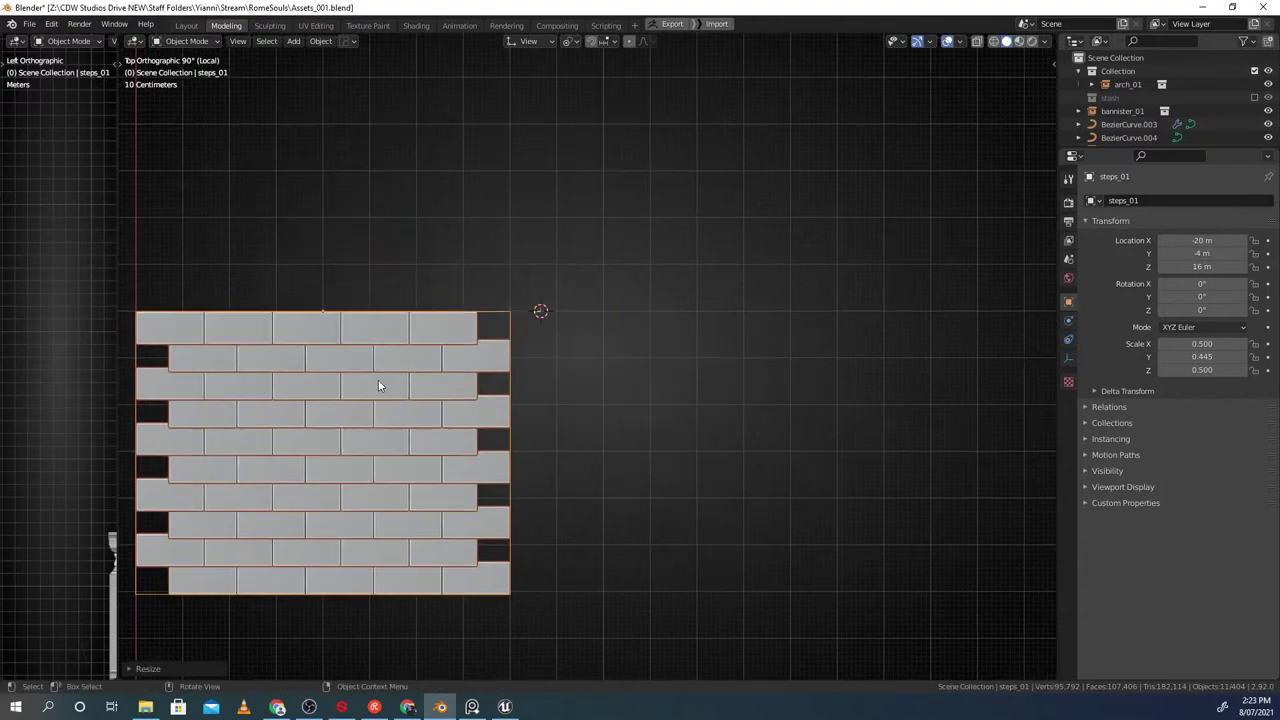
Make a linked duplicate of steps_01 and move it 7.3 m along the view's X axis against the original
{"action": "key", "text": "shift+d"}
{"action": "middle_click_drag", "start_coordinate": [302, 334], "coordinate": [440, 331]}
{"action": "right_click", "coordinate": [626, 330]}
{"action": "key", "text": "ctrl+shift+Tab"}
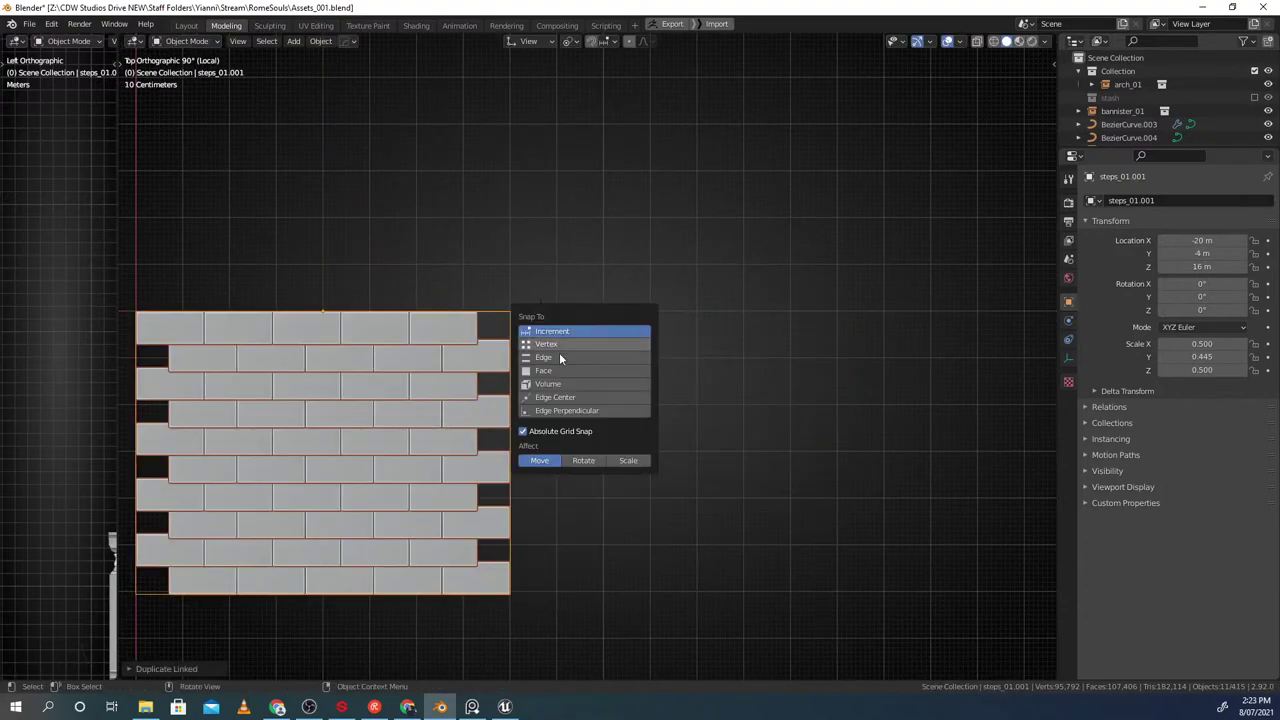
{"action": "key", "text": "g"}
{"action": "key", "text": "x"}
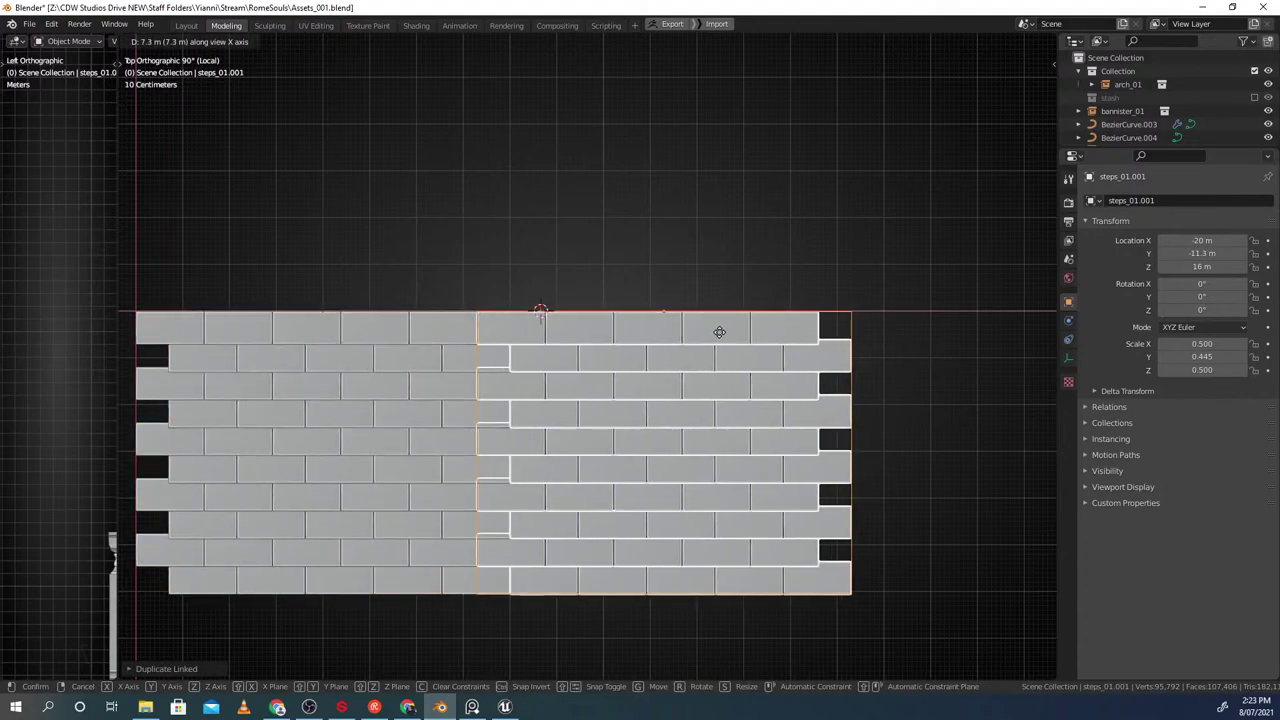
{"action": "left_click", "coordinate": [720, 331]}
{"action": "scroll", "coordinate": [577, 407], "scroll_direction": "up", "scroll_amount": 1}
{"action": "scroll", "coordinate": [575, 405], "scroll_direction": "up", "scroll_amount": 1}
{"action": "key", "text": "alt+a"}
{"action": "middle_click_drag", "start_coordinate": [495, 380], "coordinate": [589, 362], "text": "shift"}
{"action": "scroll", "coordinate": [589, 362], "scroll_direction": "up", "scroll_amount": 2}
{"action": "scroll", "coordinate": [592, 361], "scroll_direction": "down", "scroll_amount": 3}
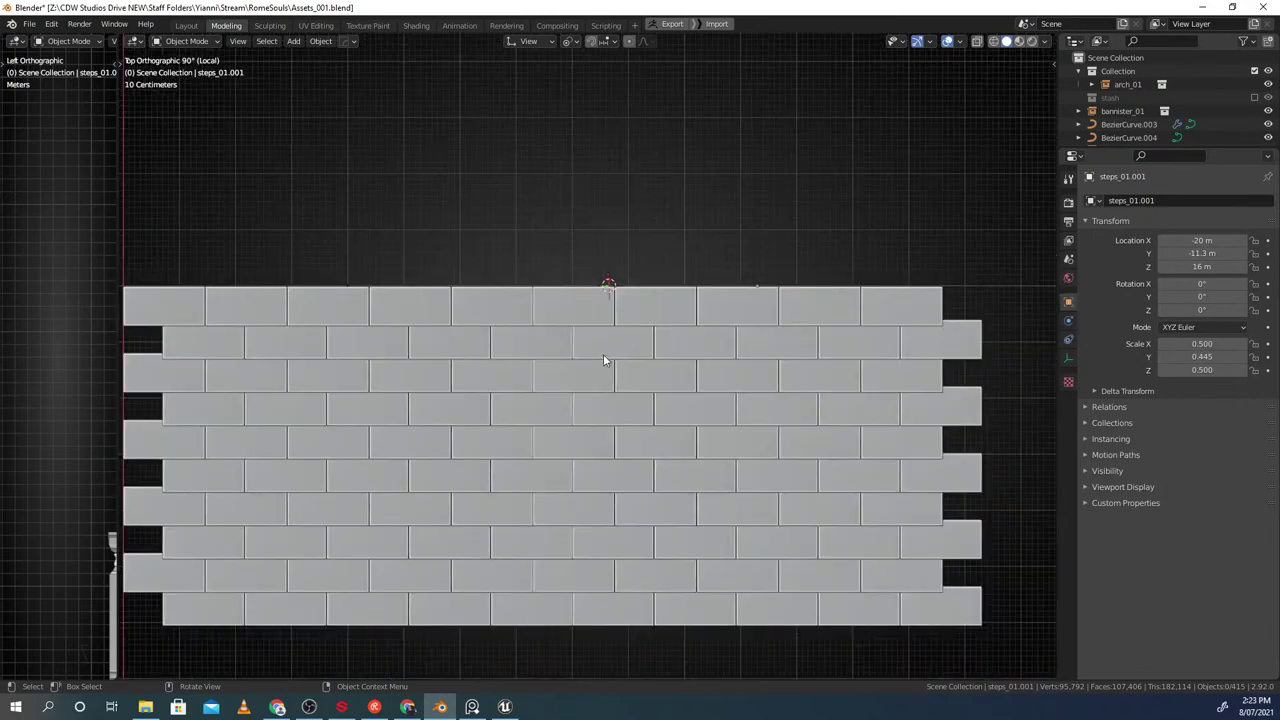
Delete the duplicated step piece steps_01.001
{"action": "key", "text": "ctrl+z"}
{"action": "key", "text": "x"}
{"action": "left_click", "coordinate": [603, 359]}
{"action": "middle_click_drag", "start_coordinate": [372, 371], "coordinate": [566, 355], "text": "shift"}
{"action": "left_click", "coordinate": [566, 355]}
Examine how the ends of the narrowed brick rows line up with the grid and the 3D cursor
{"action": "middle_click_drag", "start_coordinate": [644, 384], "coordinate": [660, 388], "text": "shift"}
{"action": "scroll", "coordinate": [387, 285], "scroll_direction": "up", "scroll_amount": 6}
{"action": "scroll", "coordinate": [390, 275], "scroll_direction": "up", "scroll_amount": 1}
{"action": "key", "text": "alt+a"}
{"action": "middle_click_drag", "start_coordinate": [412, 270], "coordinate": [693, 392], "text": "shift"}
{"action": "scroll", "coordinate": [586, 374], "scroll_direction": "up", "scroll_amount": 2}
{"action": "scroll", "coordinate": [777, 429], "scroll_direction": "down", "scroll_amount": 10}
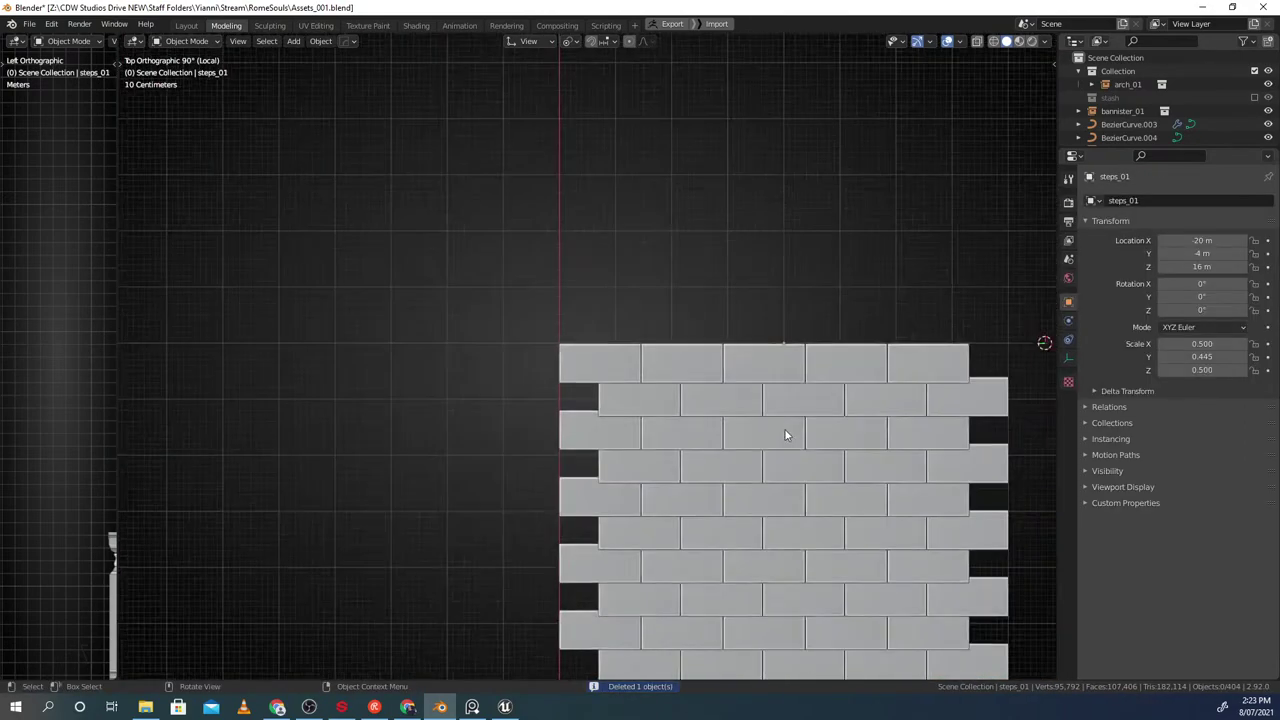
{"action": "scroll", "coordinate": [600, 400], "scroll_direction": "up", "scroll_amount": 5}
{"action": "scroll", "coordinate": [854, 454], "scroll_direction": "up", "scroll_amount": 4}
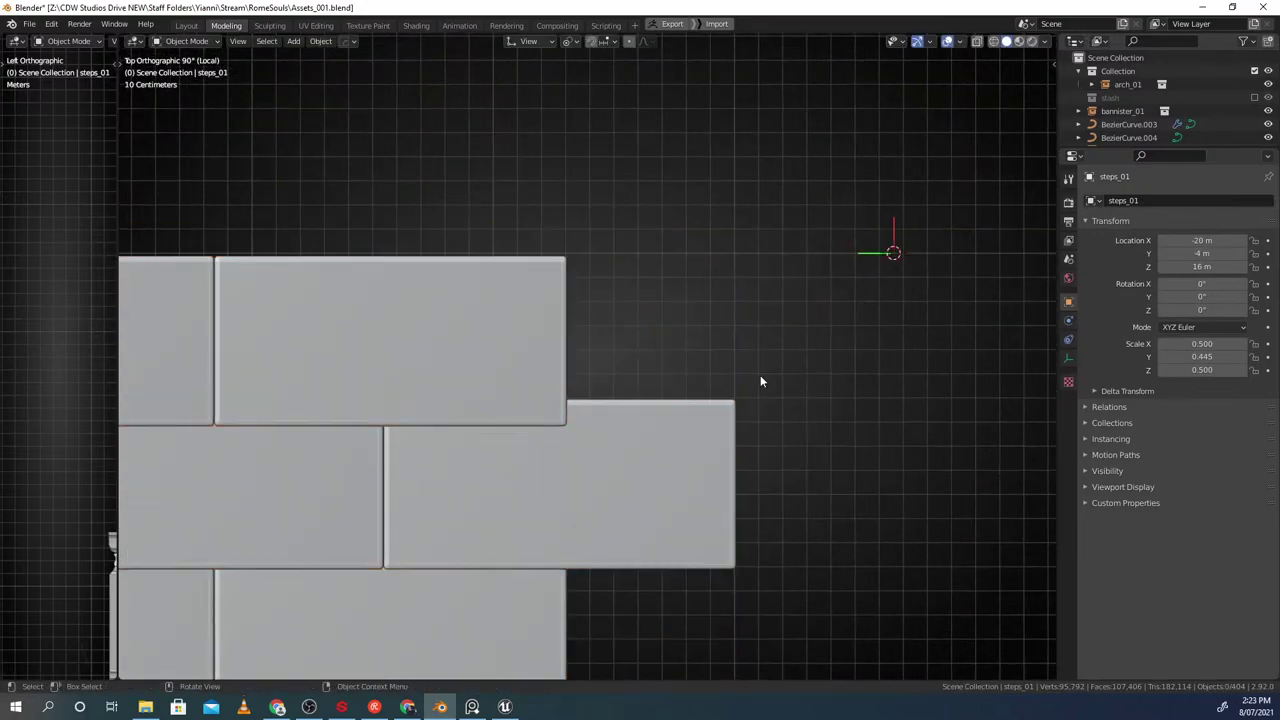
{"action": "scroll", "coordinate": [724, 398], "scroll_direction": "down", "scroll_amount": 9}
{"action": "middle_click_drag", "start_coordinate": [455, 424], "coordinate": [605, 375], "text": "shift"}
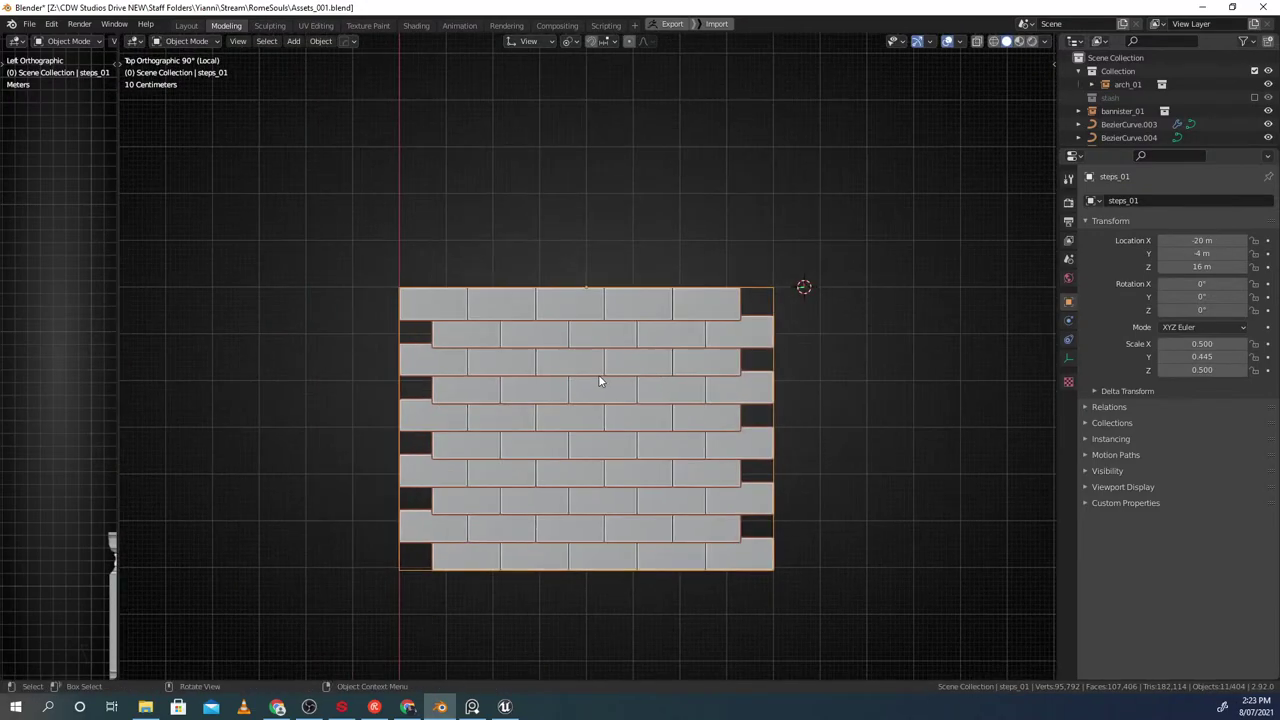
{"action": "scroll", "coordinate": [600, 376], "scroll_direction": "down", "scroll_amount": 3}
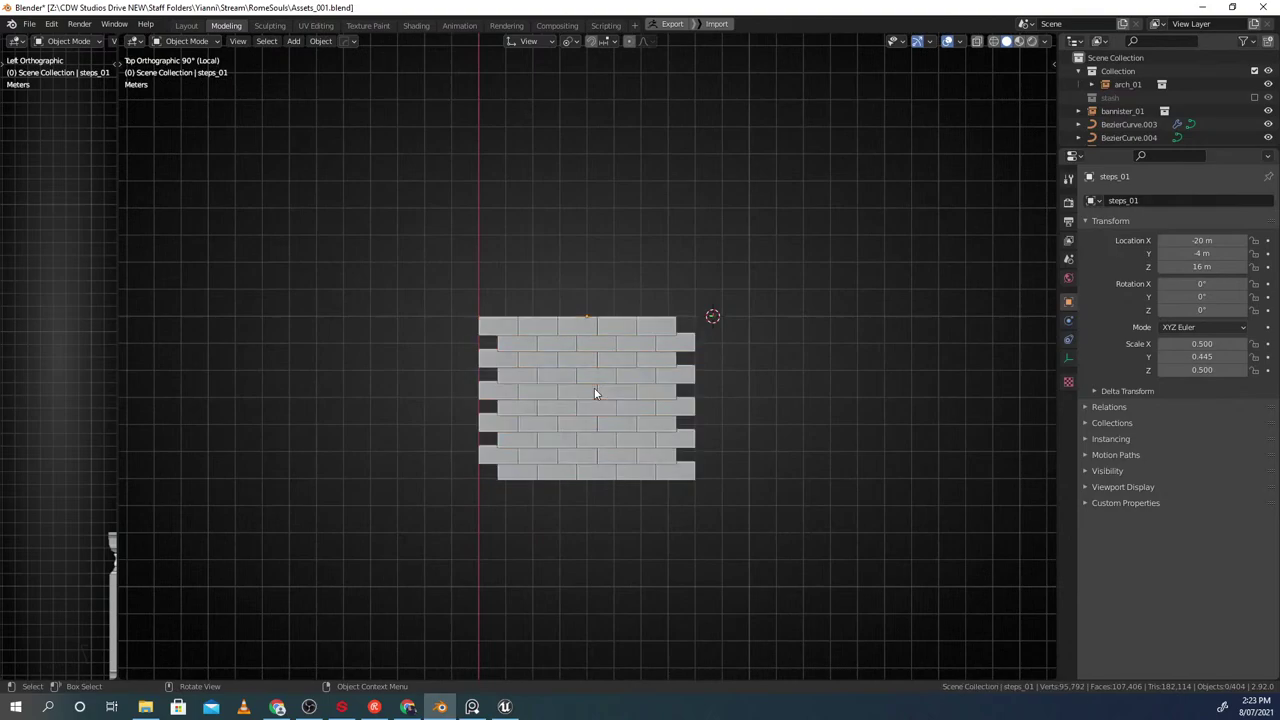
Leave the isolated view of steps_01 and save the Blender file
{"action": "key", "text": "KP_Divide"}
{"action": "middle_click_drag", "start_coordinate": [555, 364], "coordinate": [560, 395], "text": "shift"}
{"action": "key", "text": "ctrl+s"}
{"action": "middle_click_drag", "start_coordinate": [584, 324], "coordinate": [607, 325], "text": "shift"}
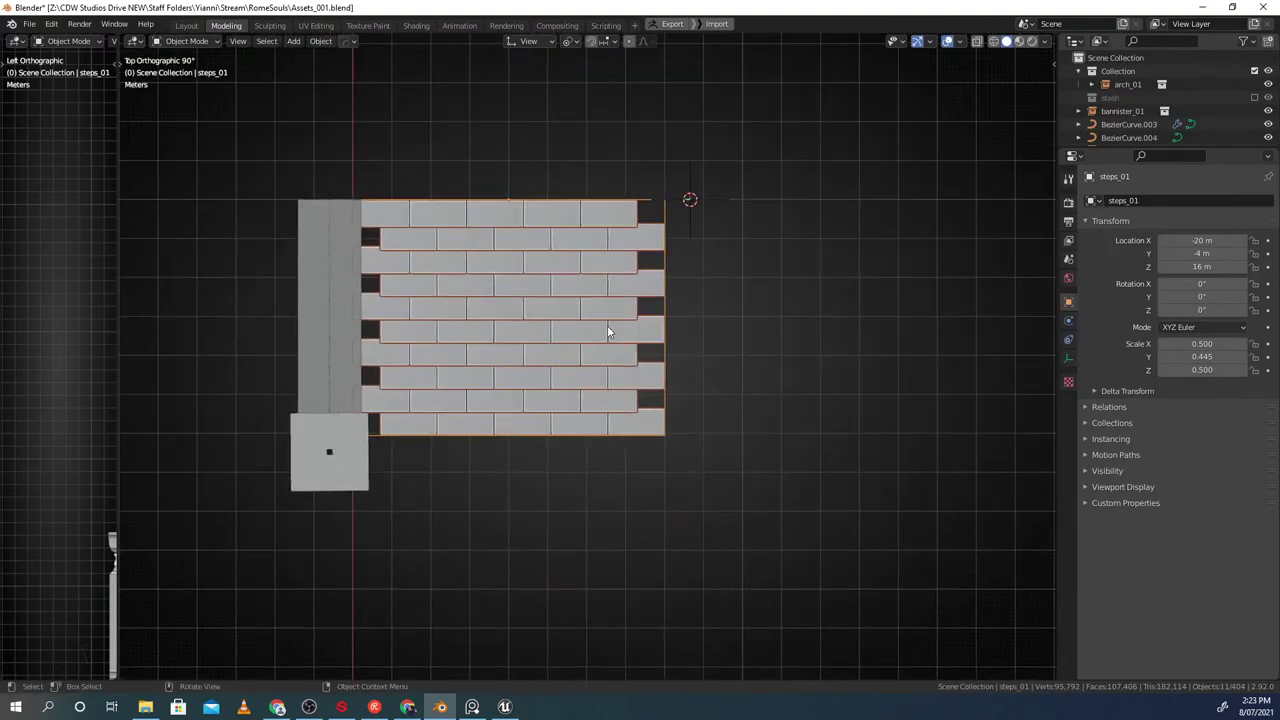
{"action": "key", "text": "g"}
{"action": "key", "text": "x"}
{"action": "right_click", "coordinate": [600, 324]}
Apply the scale of steps_01
{"action": "scroll", "coordinate": [600, 329], "scroll_direction": "up", "scroll_amount": 3}
{"action": "key", "text": "ctrl+a"}
{"action": "left_click", "coordinate": [518, 287]}
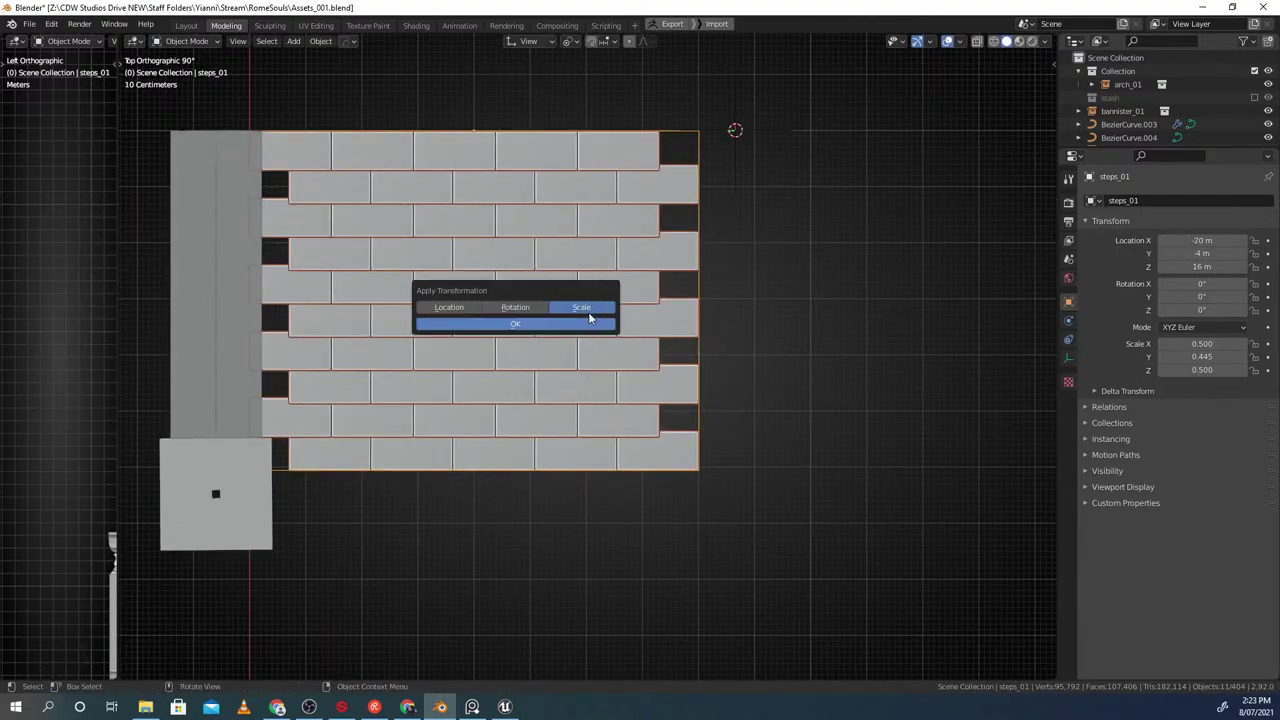
{"action": "left_click", "coordinate": [602, 324]}
{"action": "middle_click_drag", "start_coordinate": [568, 326], "coordinate": [560, 344], "text": "shift"}
Switch to Unreal Editor and reimport the steps_01 mesh
{"action": "key", "text": "alt+Tab"}
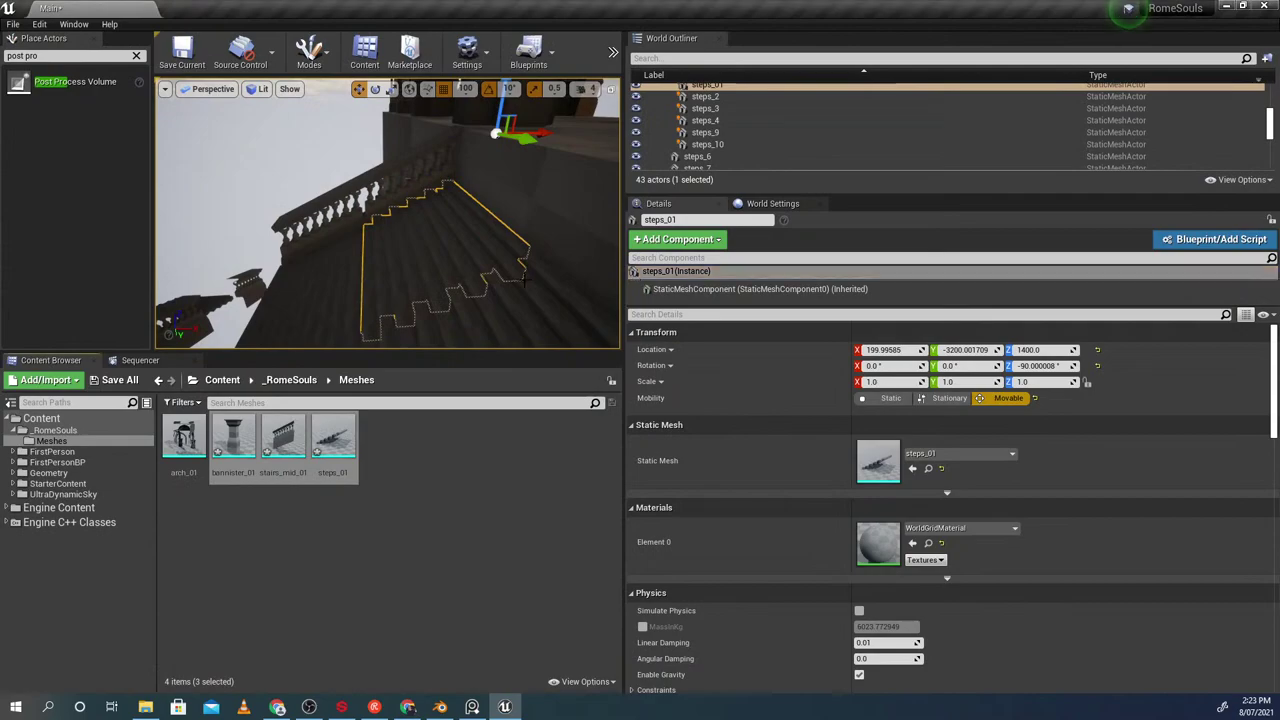
{"action": "right_click_drag", "start_coordinate": [434, 252], "coordinate": [575, 280]}
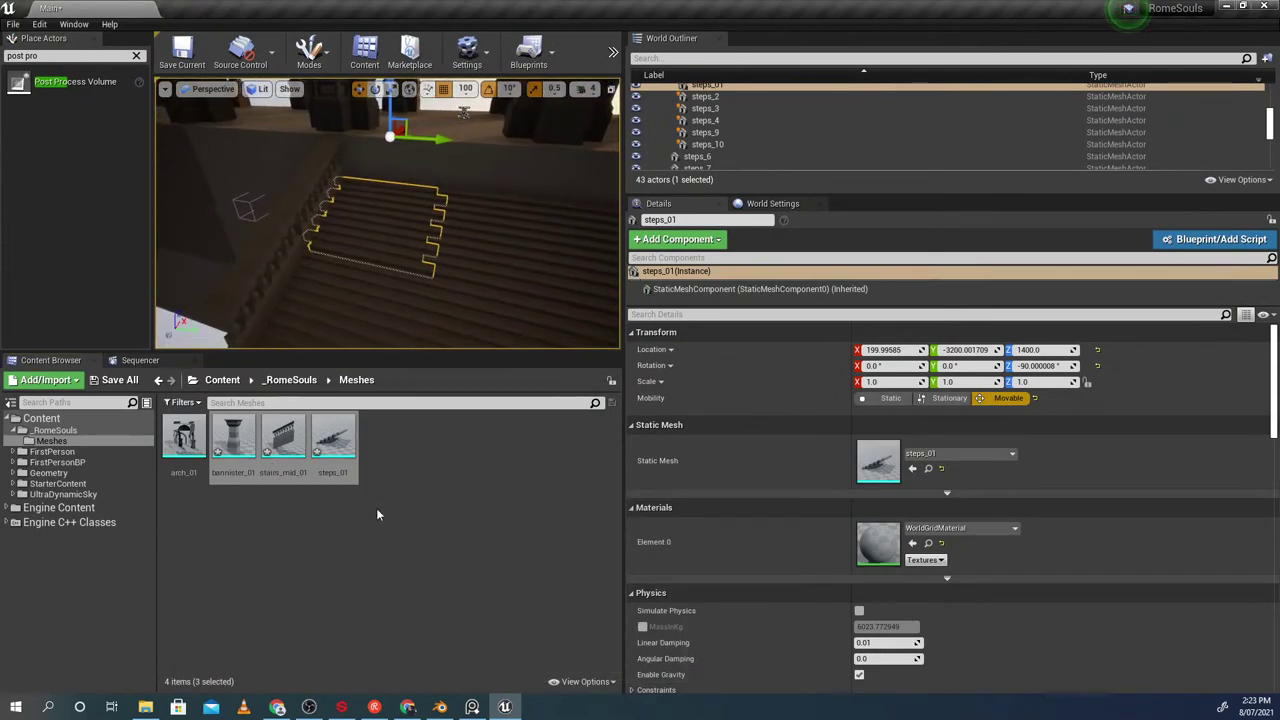
{"action": "right_click", "coordinate": [327, 446]}
{"action": "left_click", "coordinate": [364, 88]}
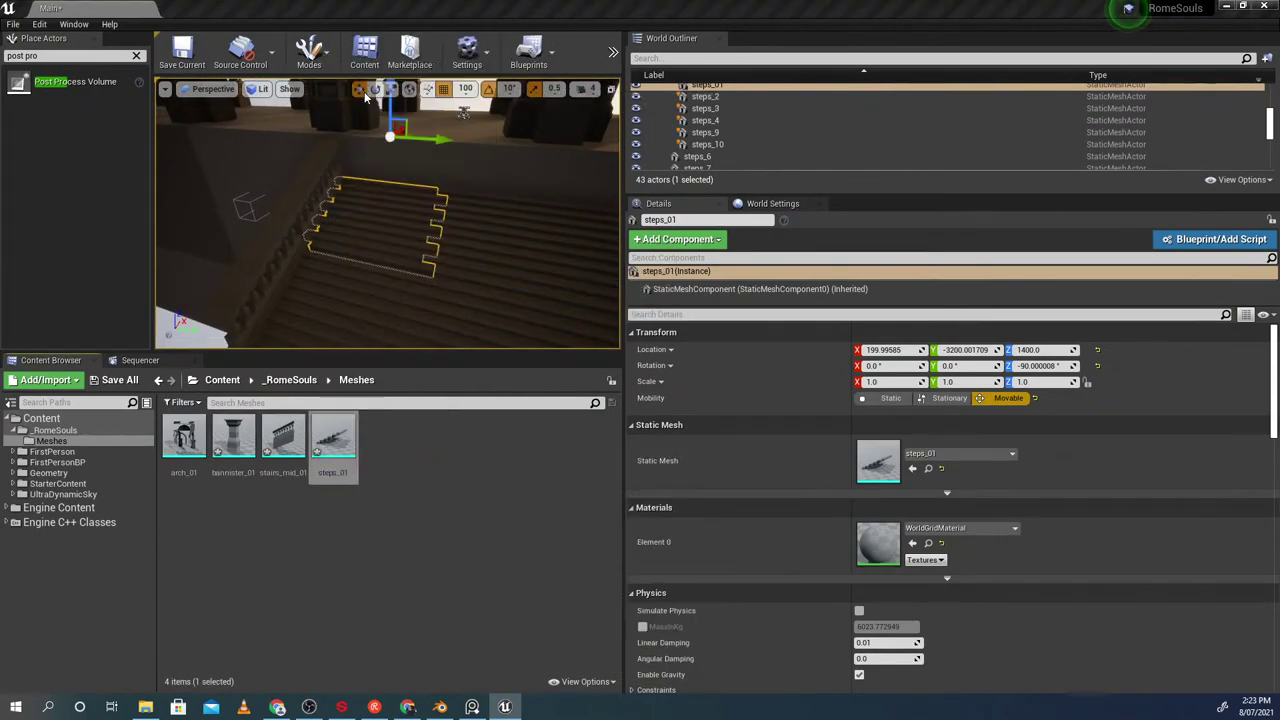
Place the steps_2 piece against steps_01 at about X 900 and examine their joint
{"action": "left_click", "coordinate": [475, 237]}
{"action": "right_click_drag", "start_coordinate": [475, 237], "coordinate": [580, 218]}
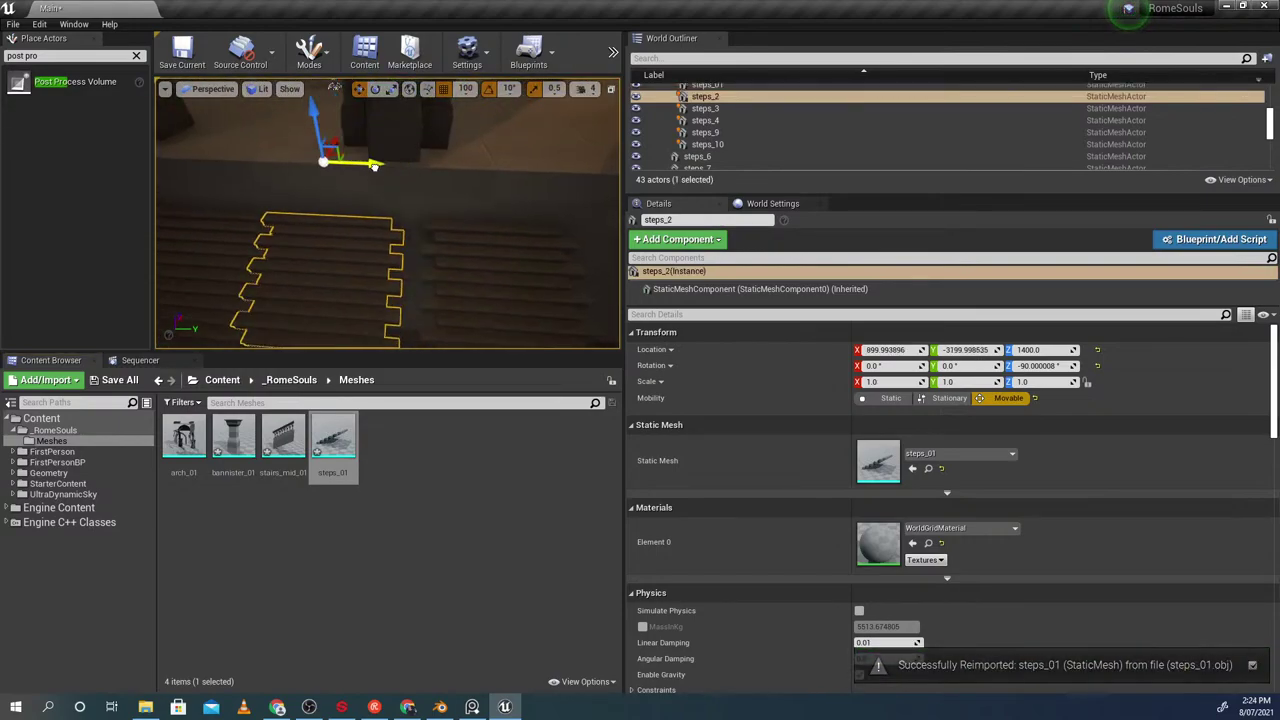
{"action": "right_click_drag", "start_coordinate": [345, 262], "coordinate": [345, 295]}
{"action": "left_click", "coordinate": [205, 265]}
{"action": "mouse_move", "coordinate": [205, 265]}
{"action": "right_mouse_down"}
{"action": "mouse_move", "coordinate": [180, 265]}
{"action": "mouse_move", "coordinate": [195, 255]}
{"action": "right_mouse_up"}
{"action": "left_click", "coordinate": [450, 235], "text": "ctrl"}
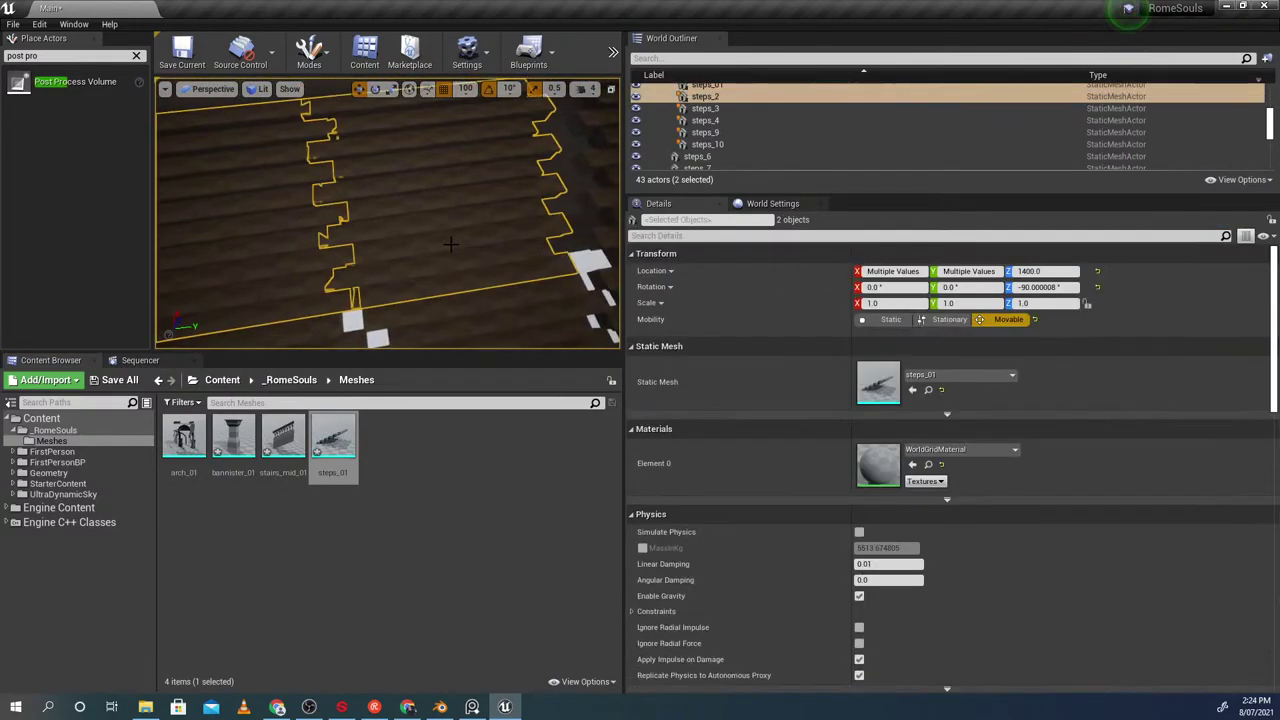
{"action": "right_click_drag", "start_coordinate": [458, 232], "coordinate": [440, 232]}
Delete the steps_2 piece and the step piece directly below it
{"action": "left_click", "coordinate": [458, 232]}
{"action": "scroll", "coordinate": [458, 232], "scroll_direction": "down", "scroll_amount": 8}
{"action": "key", "text": "Delete"}
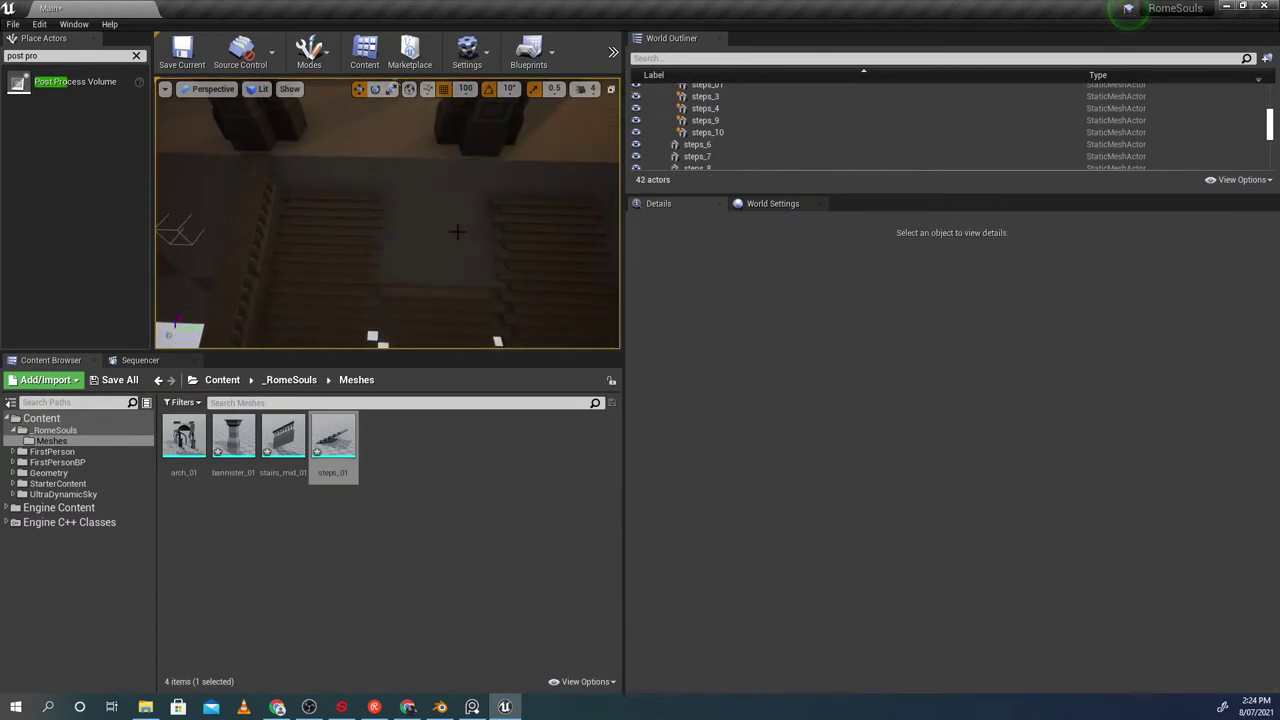
{"action": "left_click", "coordinate": [453, 298]}
{"action": "key", "text": "Delete"}
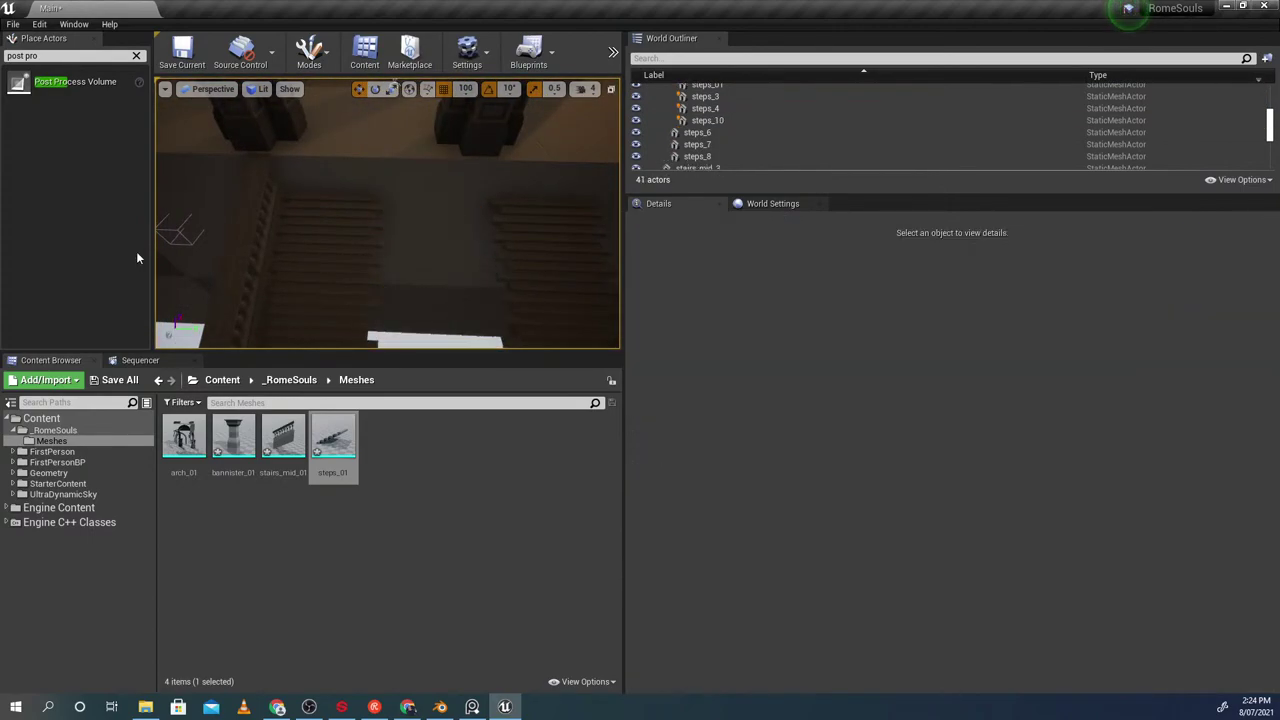
Duplicate steps_01 beside the original at about X 900 and compare the two pieces at their joint
{"action": "left_click", "coordinate": [340, 216]}
{"action": "left_click_drag", "start_coordinate": [358, 149], "coordinate": [390, 162], "text": "alt"}
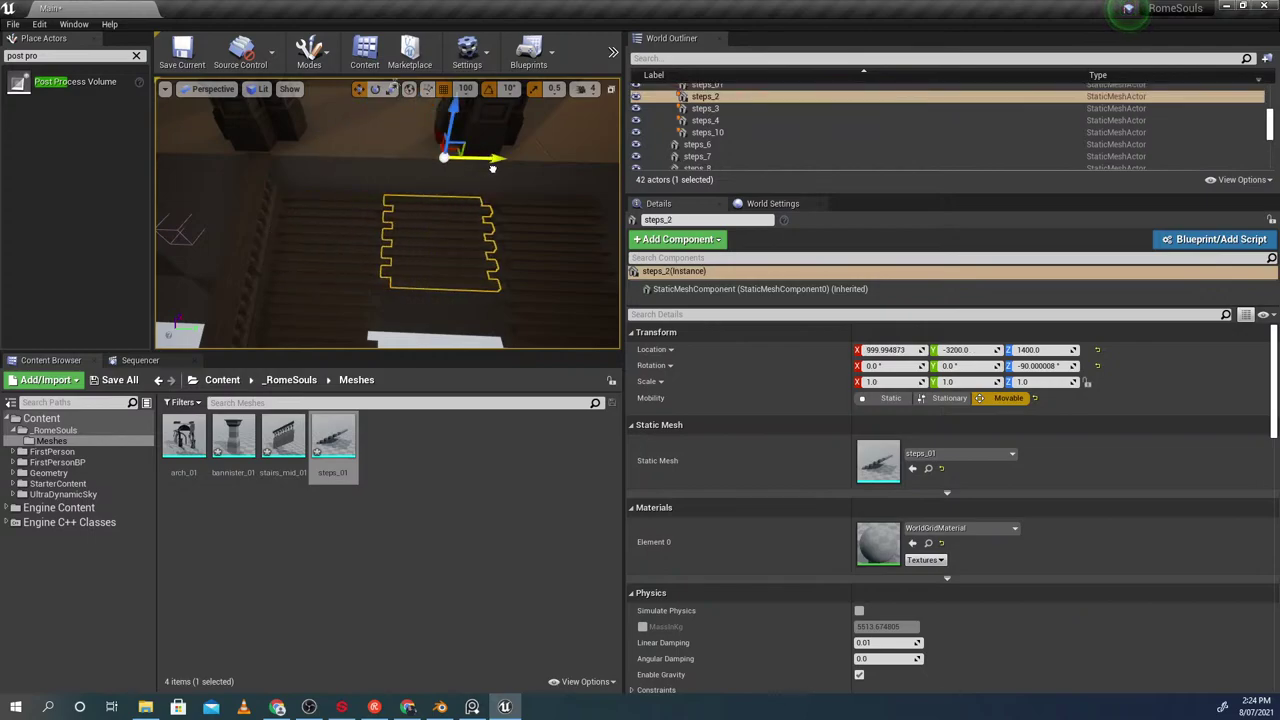
{"action": "left_click", "coordinate": [336, 232]}
{"action": "key", "text": "w"}
{"action": "right_click_drag", "start_coordinate": [345, 228], "coordinate": [425, 200]}
{"action": "left_click", "coordinate": [477, 206], "text": "ctrl"}
{"action": "left_click", "coordinate": [477, 206]}
{"action": "key", "text": "s"}
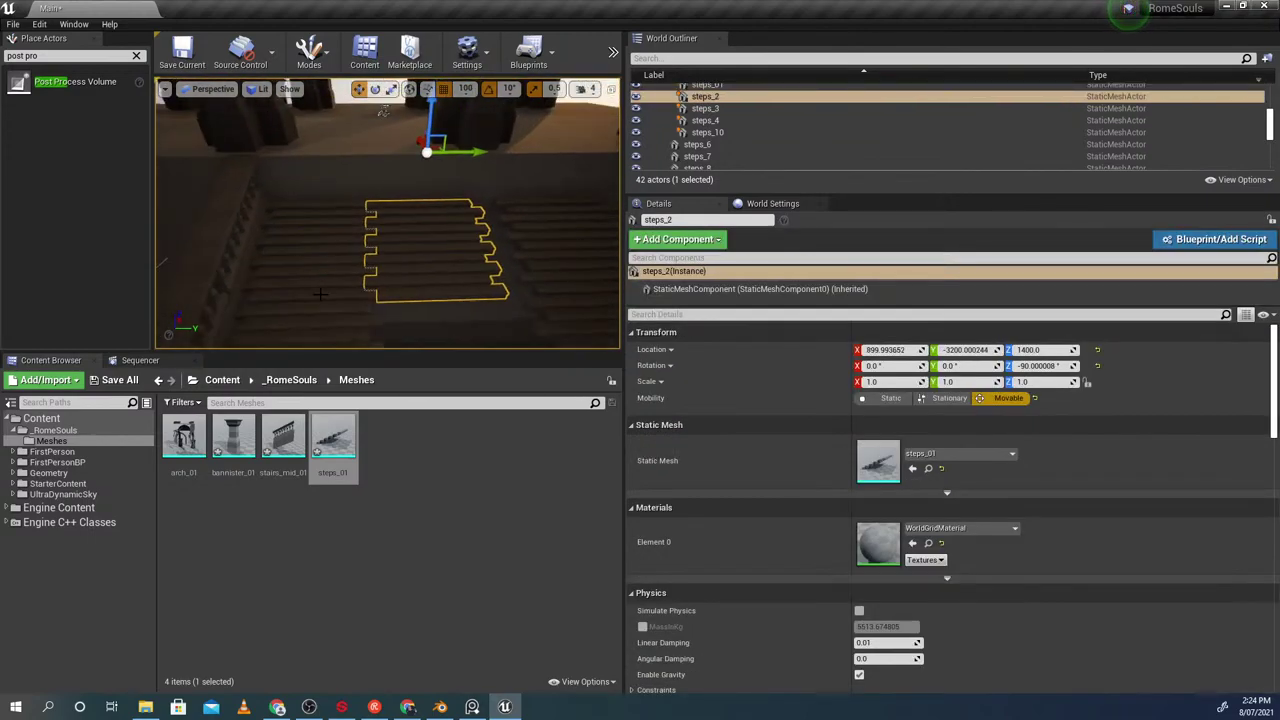
Reimport the steps_01 mesh once more
{"action": "left_click", "coordinate": [336, 246]}
{"action": "right_click", "coordinate": [337, 450]}
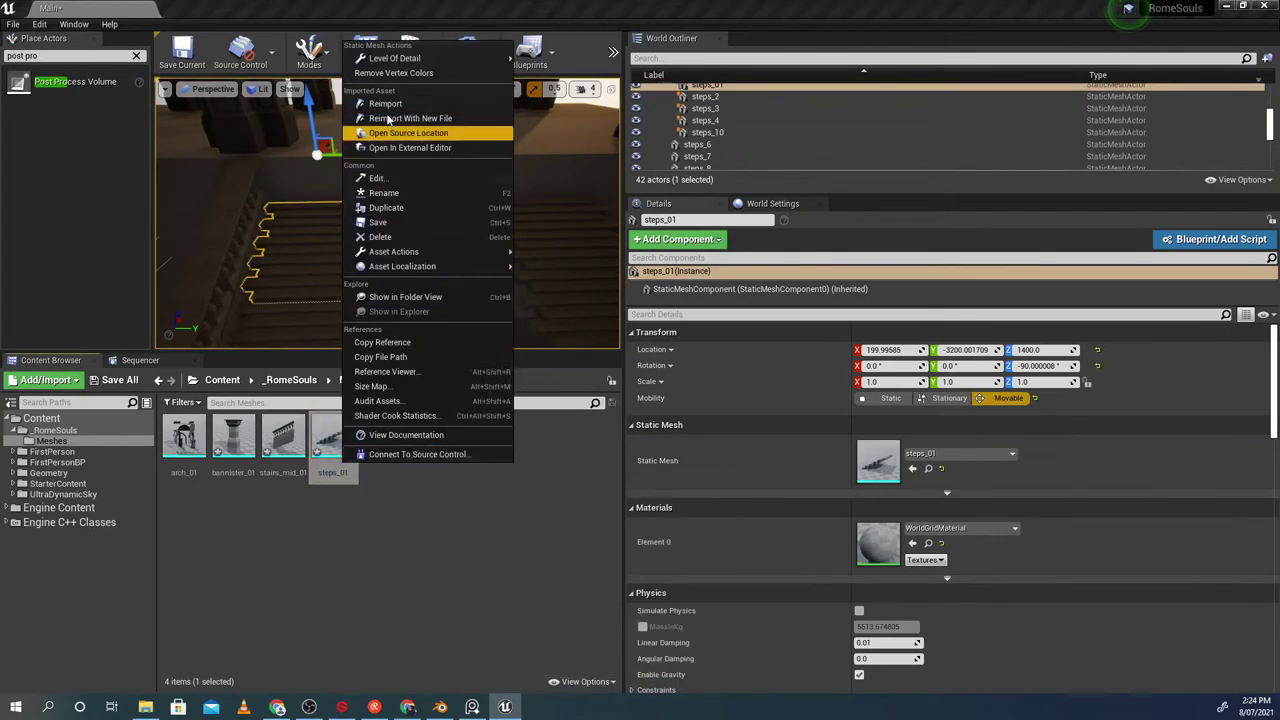
{"action": "left_click", "coordinate": [388, 104]}
Check the joint between steps_01 and its copy, and delete the copy
{"action": "left_click", "coordinate": [402, 240]}
{"action": "scroll", "coordinate": [361, 235], "scroll_direction": "up", "scroll_amount": 4}
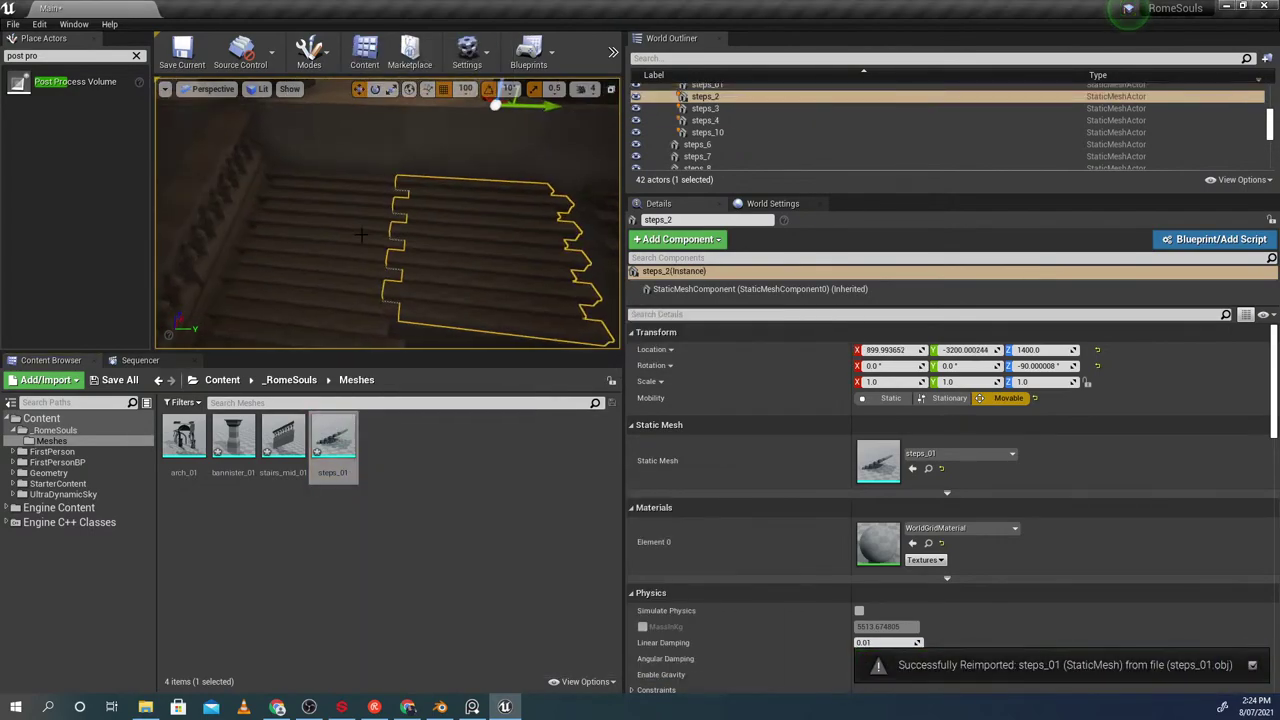
{"action": "left_click", "coordinate": [361, 235], "text": "ctrl"}
{"action": "right_click_drag", "start_coordinate": [361, 235], "coordinate": [400, 232]}
{"action": "left_click", "coordinate": [361, 232]}
{"action": "scroll", "coordinate": [350, 225], "scroll_direction": "down", "scroll_amount": 3}
{"action": "left_click", "coordinate": [285, 220]}
{"action": "left_click", "coordinate": [355, 206]}
{"action": "key", "text": "Delete"}
Duplicate steps_01 into the empty space beside it and select both pieces to examine how they join
{"action": "left_click", "coordinate": [258, 212]}
{"action": "right_click_drag", "start_coordinate": [258, 212], "coordinate": [180, 160]}
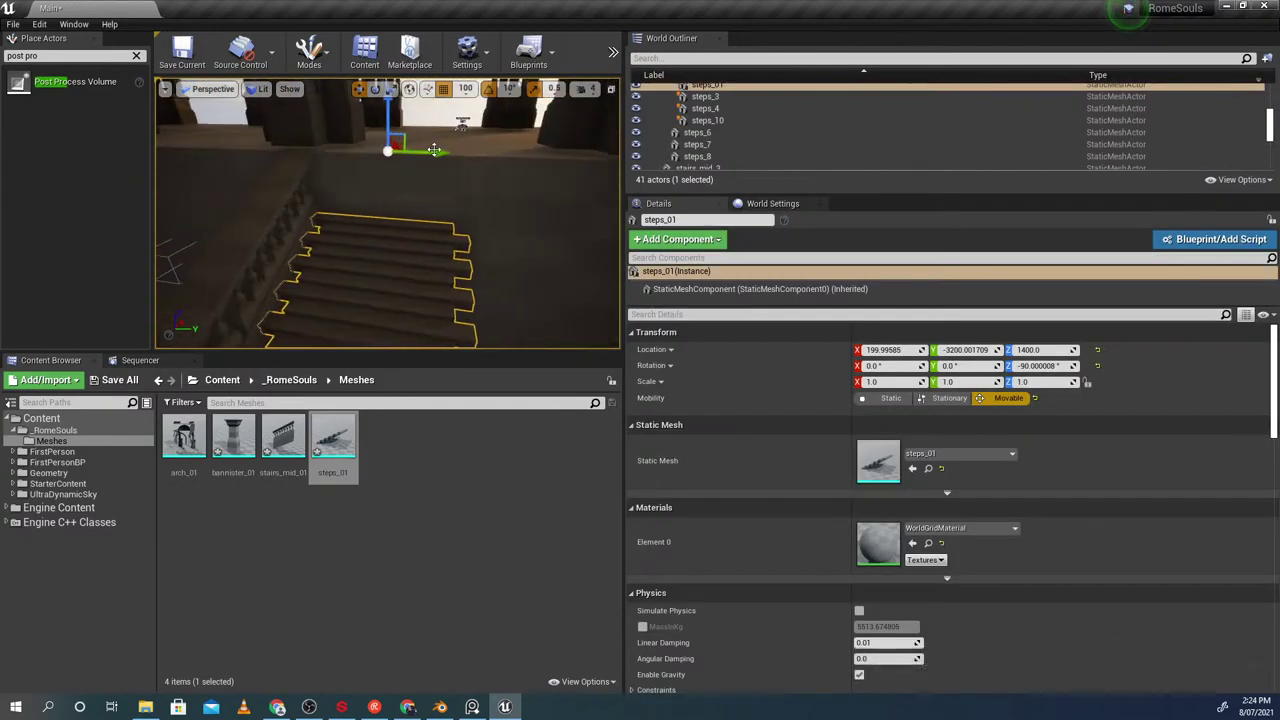
{"action": "left_click_drag", "start_coordinate": [428, 150], "coordinate": [557, 168], "text": "alt"}
{"action": "left_click", "coordinate": [385, 275]}
{"action": "right_click_drag", "start_coordinate": [385, 275], "coordinate": [390, 385]}
{"action": "left_click", "coordinate": [480, 215], "text": "ctrl"}
{"action": "right_click_drag", "start_coordinate": [480, 215], "coordinate": [490, 205]}
{"action": "left_click", "coordinate": [285, 215]}
{"action": "left_click", "coordinate": [455, 215], "text": "ctrl"}
Switch to Blender and move stairs_mid_01 and the square post at its lower end sideways, away from the steps
{"action": "key", "text": "alt+Tab"}
{"action": "scroll", "coordinate": [552, 284], "scroll_direction": "down", "scroll_amount": 2}
{"action": "middle_click_drag", "start_coordinate": [543, 279], "coordinate": [529, 272], "text": "shift"}
{"action": "key", "text": "Tab"}
{"action": "key", "text": "Tab"}
{"action": "left_click", "coordinate": [302, 283]}
{"action": "middle_click_drag", "start_coordinate": [302, 284], "coordinate": [361, 239], "text": "shift"}
{"action": "left_click", "coordinate": [353, 374], "text": "shift"}
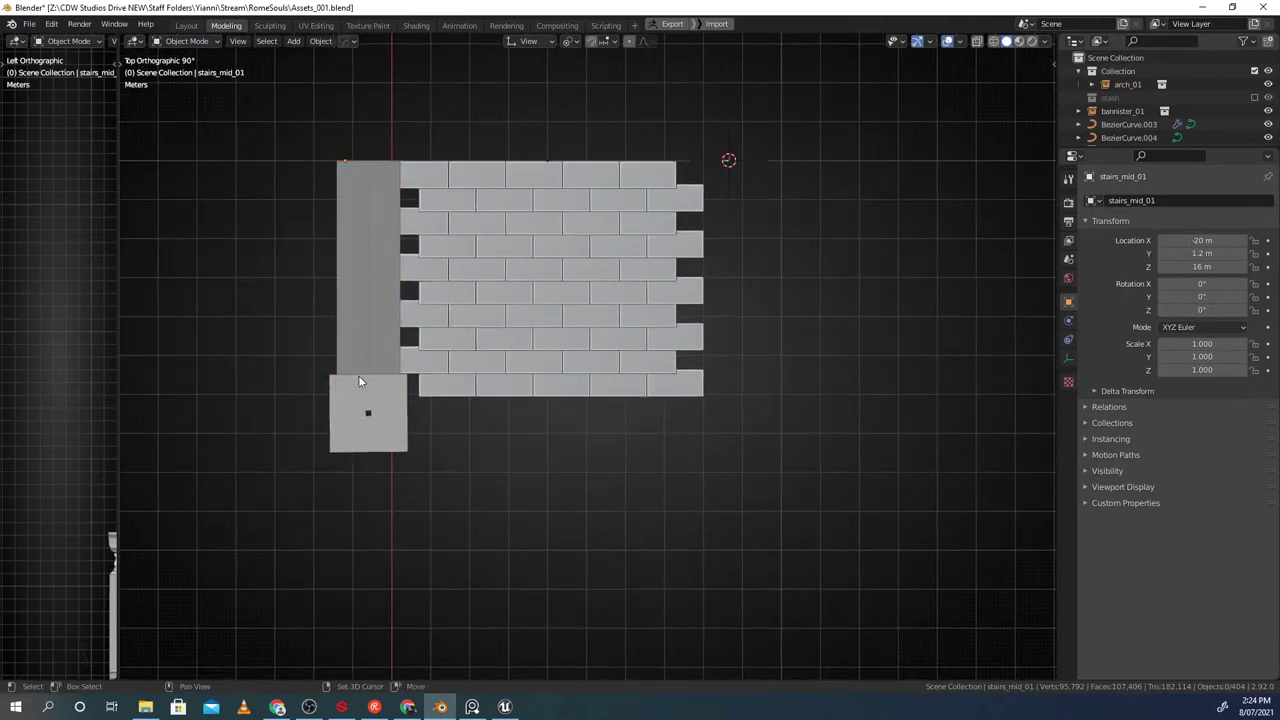
{"action": "key", "text": "g"}
{"action": "key", "text": "y"}
{"action": "left_click", "coordinate": [280, 303]}
Duplicate steps_01 and move the copy 7 m along the view's X axis
{"action": "middle_click_drag", "start_coordinate": [625, 200], "coordinate": [585, 308], "text": "shift"}
{"action": "scroll", "coordinate": [455, 300], "scroll_direction": "down", "scroll_amount": 2}
{"action": "left_click", "coordinate": [438, 304]}
{"action": "key", "text": "shift+d"}
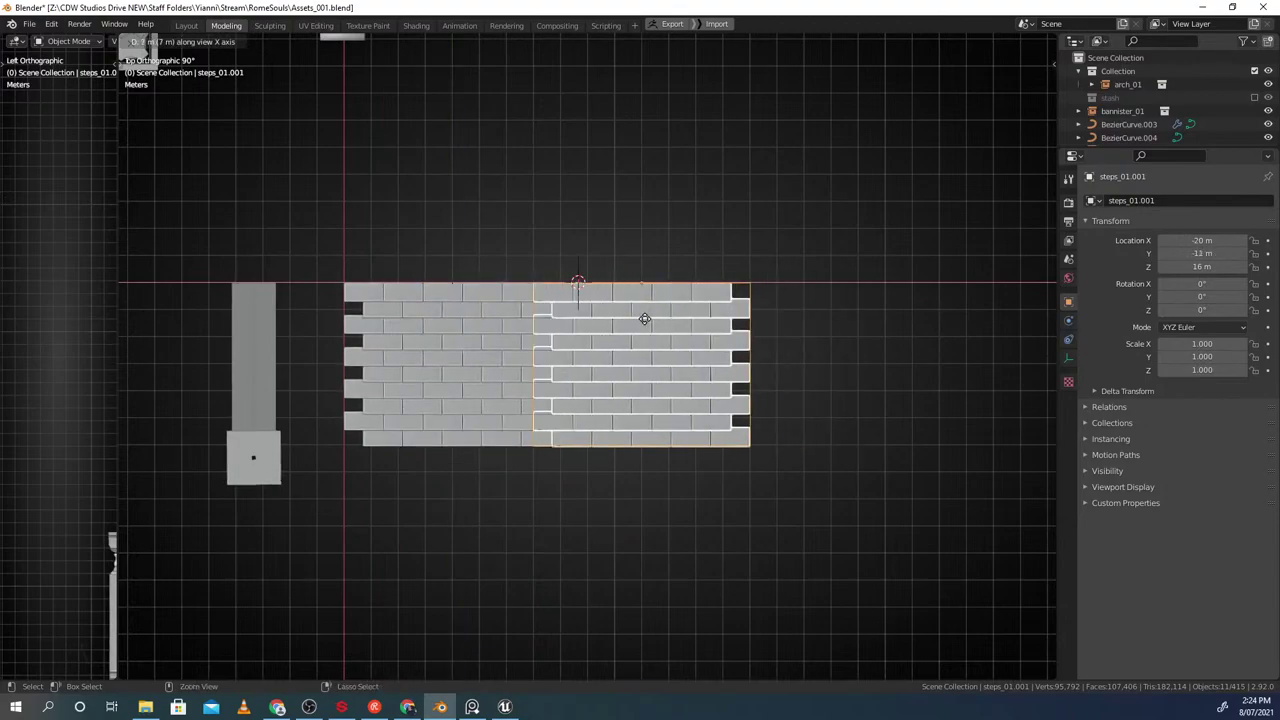
{"action": "left_click", "coordinate": [651, 324]}
Examine how steps_01 and its copy overlap by selecting them together and separately
{"action": "scroll", "coordinate": [620, 325], "scroll_direction": "up", "scroll_amount": 3}
{"action": "left_click", "coordinate": [459, 327], "text": "shift"}
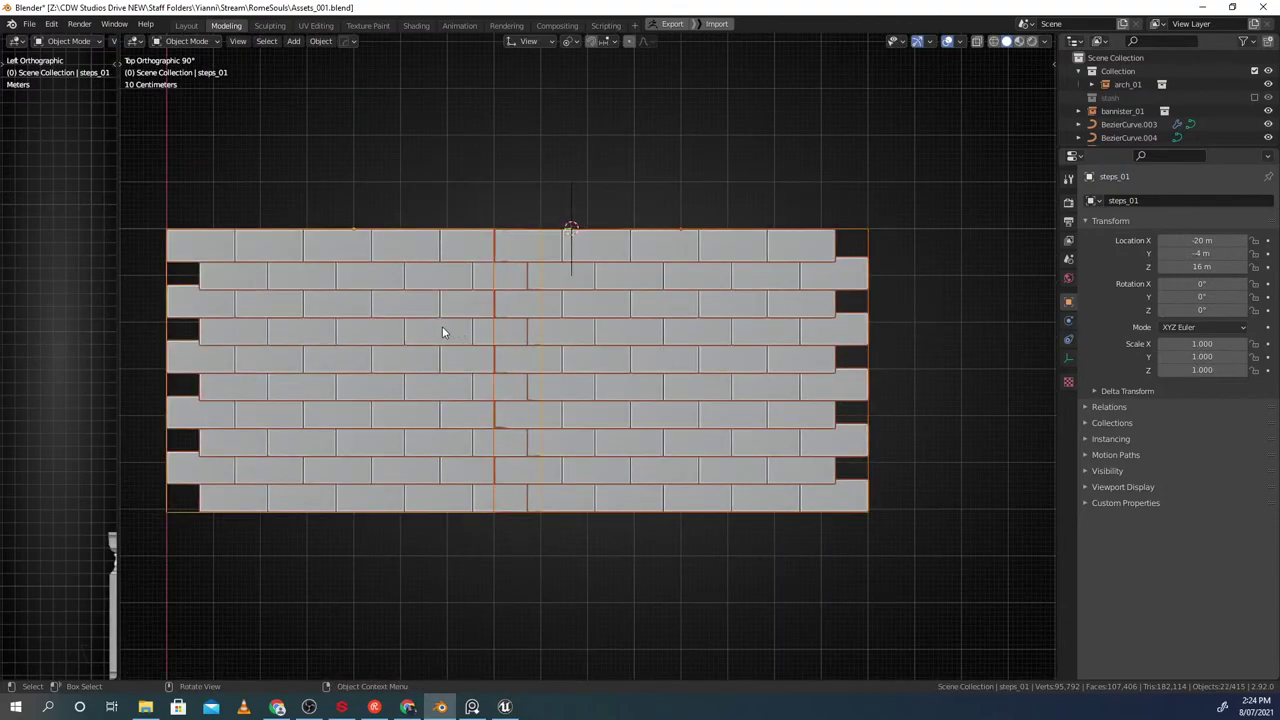
{"action": "key", "text": "g"}
{"action": "right_click", "coordinate": [415, 329]}
{"action": "left_click", "coordinate": [405, 322]}
{"action": "key", "text": "g"}
{"action": "right_click", "coordinate": [408, 325]}
{"action": "key", "text": "g"}
{"action": "right_click", "coordinate": [432, 326]}
Move steps_01.001 0.3 m along the view's X axis to Location Y -11.3 m and check the interlocking rows
{"action": "left_click", "coordinate": [568, 311]}
{"action": "key", "text": "g"}
{"action": "key", "text": "x"}
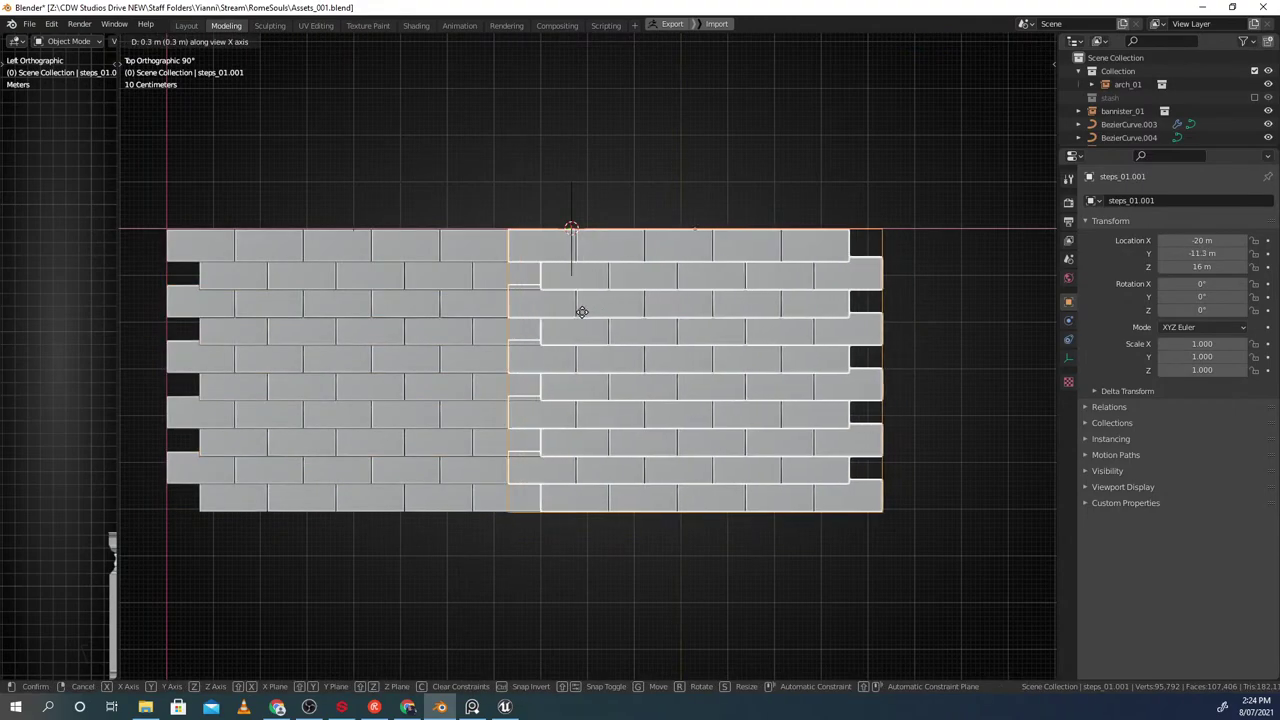
{"action": "left_click", "coordinate": [580, 310]}
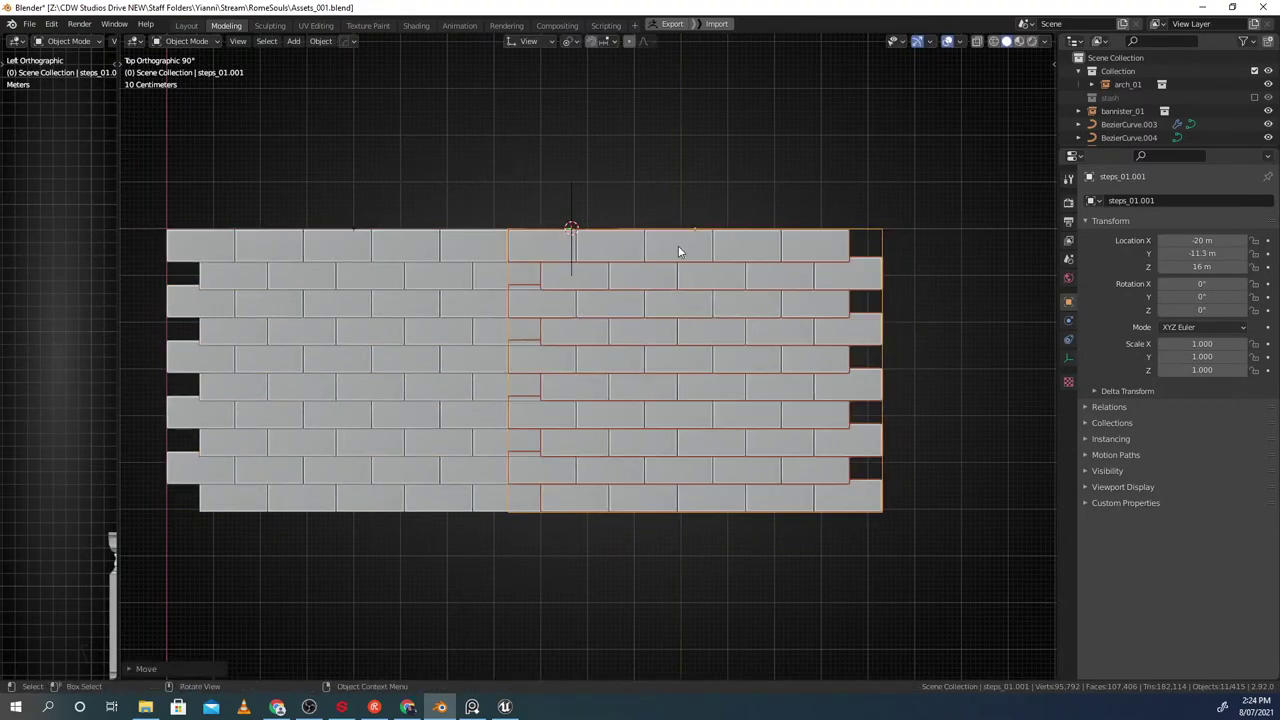
{"action": "middle_click_drag", "start_coordinate": [679, 248], "coordinate": [669, 254], "text": "shift"}
{"action": "left_click", "coordinate": [328, 287]}
{"action": "middle_click_drag", "start_coordinate": [328, 288], "coordinate": [331, 290], "text": "shift"}
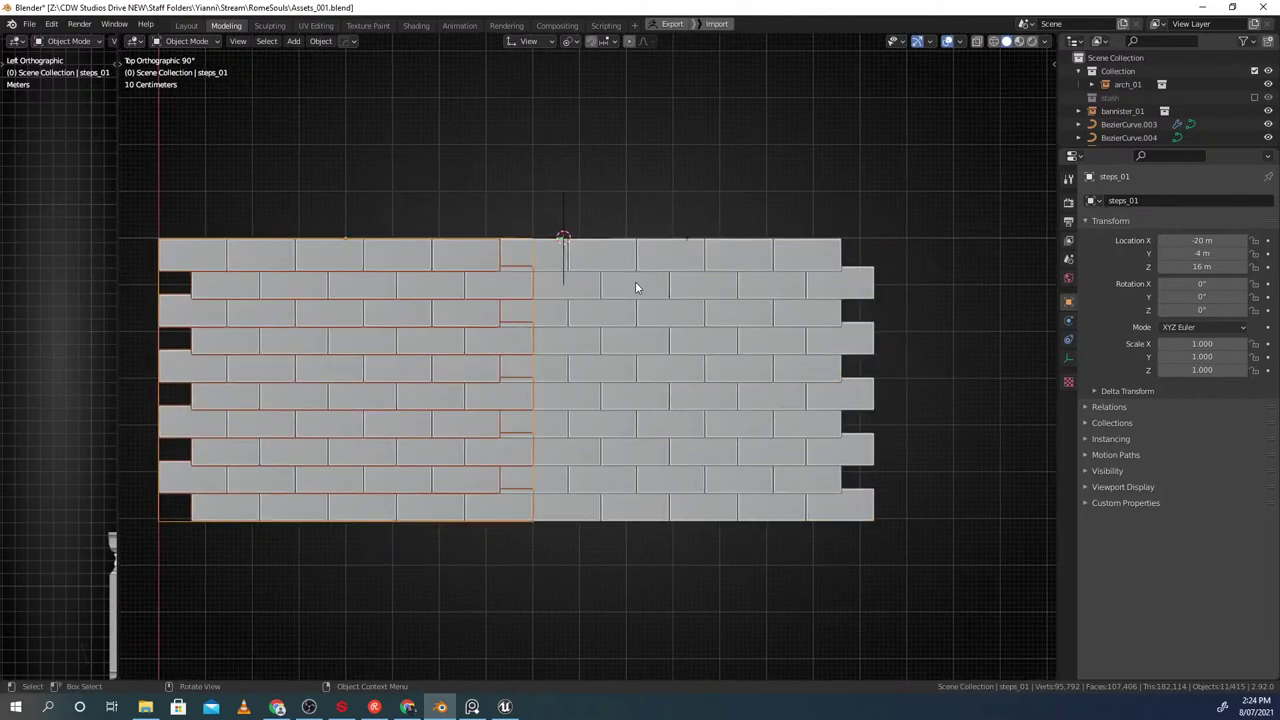
Move steps_01.001 0.7 m along the view's X axis to Location Y -12 m and select steps_01
{"action": "left_click", "coordinate": [642, 285]}
{"action": "middle_click_drag", "start_coordinate": [682, 268], "coordinate": [652, 287], "text": "shift"}
{"action": "scroll", "coordinate": [653, 288], "scroll_direction": "up", "scroll_amount": 2}
{"action": "key", "text": "g"}
{"action": "key", "text": "x"}
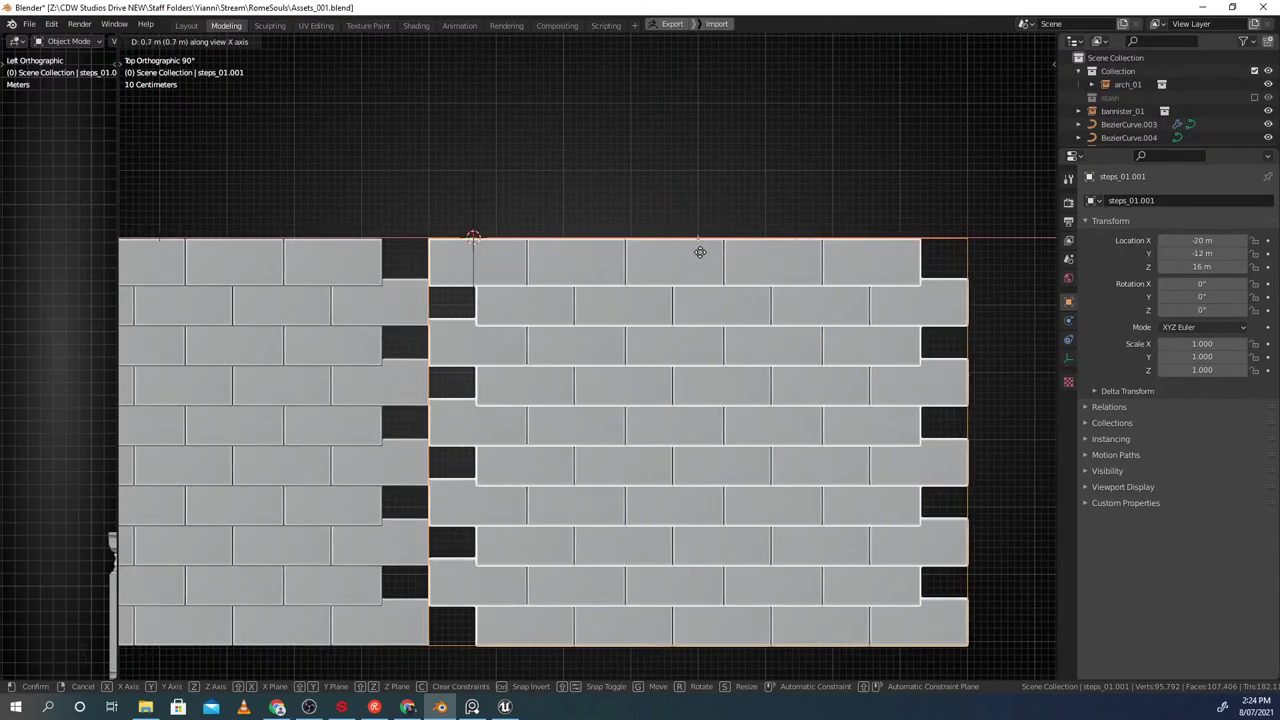
{"action": "left_click", "coordinate": [700, 253], "text": "ctrl"}
{"action": "scroll", "coordinate": [497, 316], "scroll_direction": "down", "scroll_amount": 2}
{"action": "middle_click_drag", "start_coordinate": [497, 316], "coordinate": [602, 289], "text": "shift"}
{"action": "left_click", "coordinate": [411, 307]}
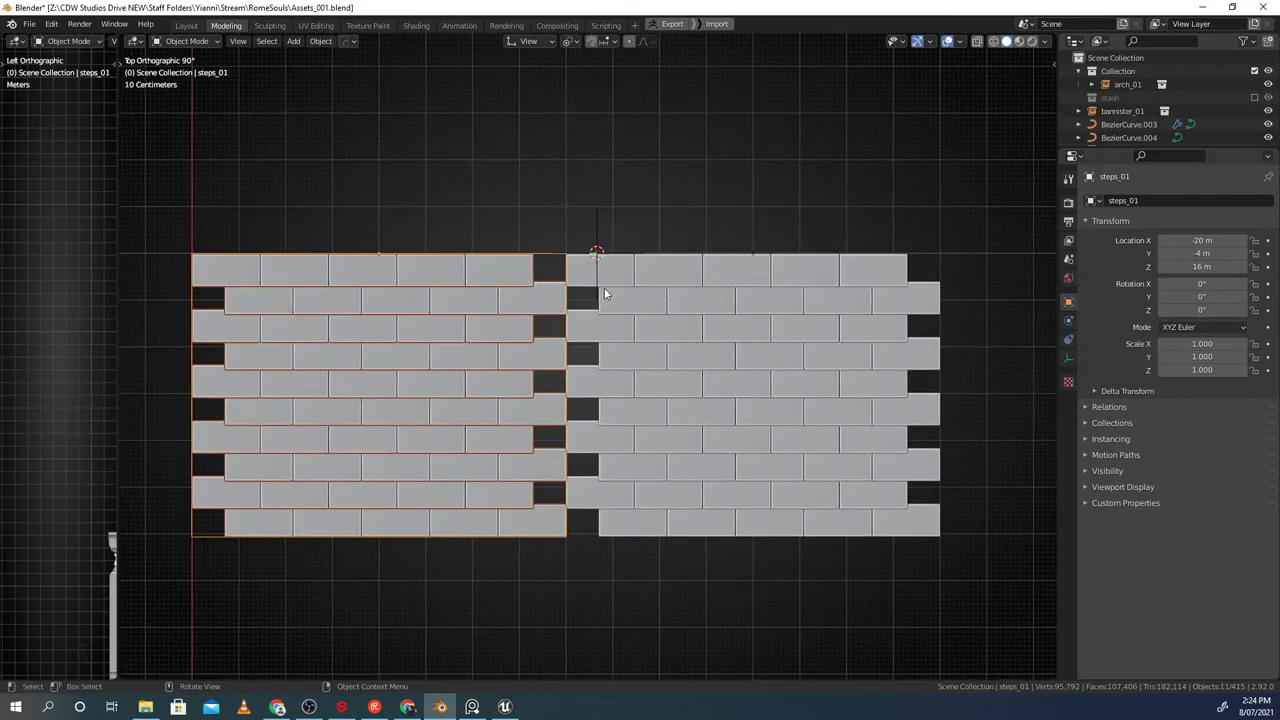
Stretch steps_01 and steps_01.001 about their individual origins along the view's X axis to a Y scale of about 1.093
{"action": "left_click", "coordinate": [644, 288], "text": "shift"}
{"action": "key", "text": "period"}
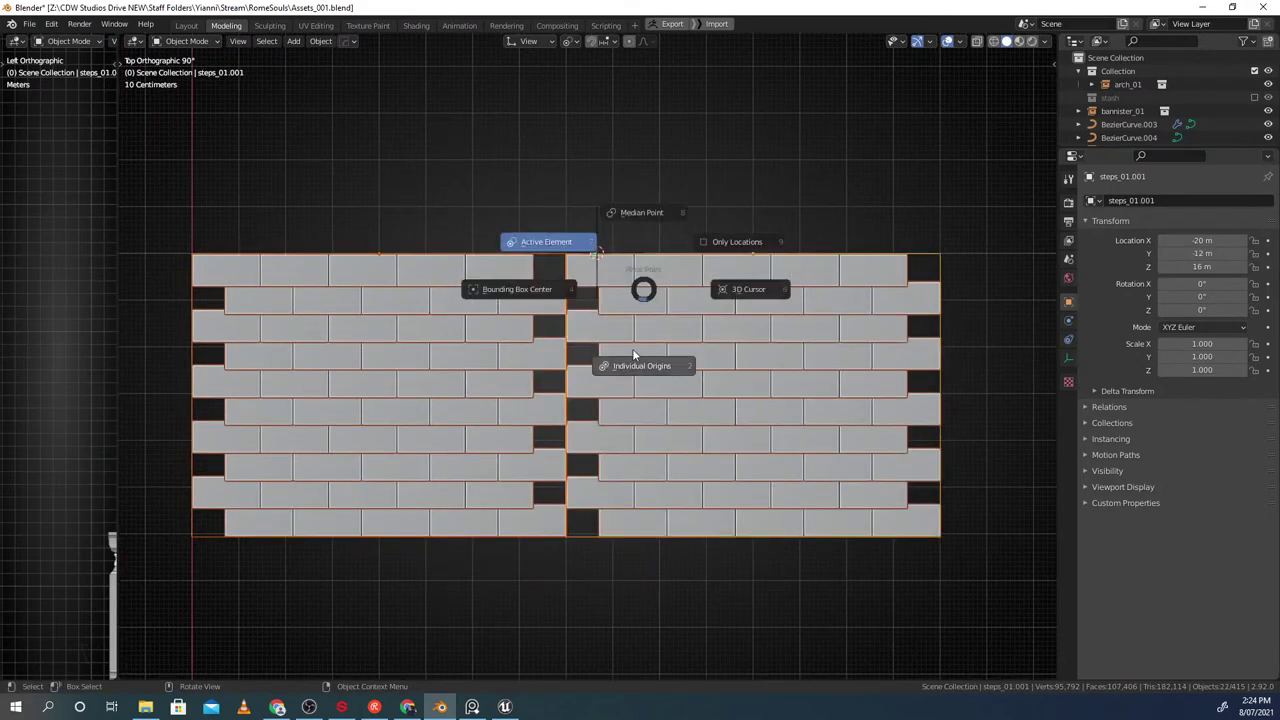
{"action": "key", "text": "s"}
{"action": "key", "text": "x"}
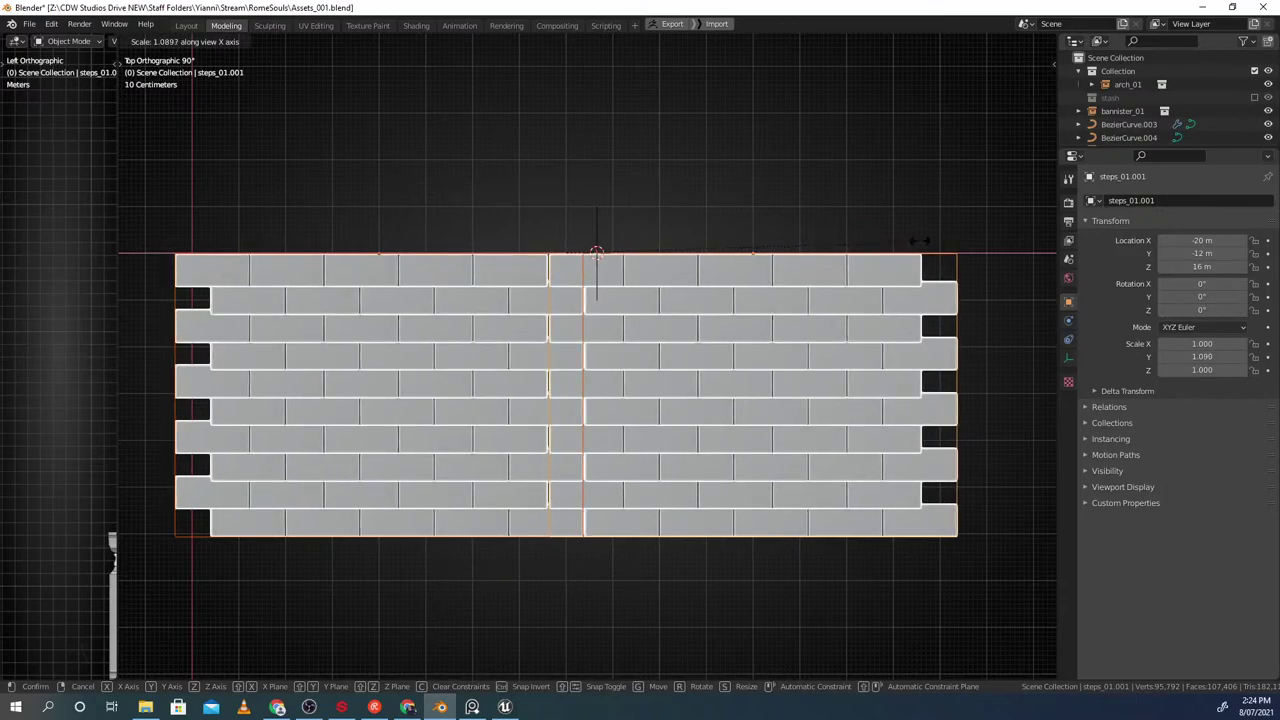
{"action": "left_click", "coordinate": [923, 241]}
{"action": "scroll", "coordinate": [808, 325], "scroll_direction": "up", "scroll_amount": 6}
{"action": "key", "text": "s"}
{"action": "key", "text": "x"}
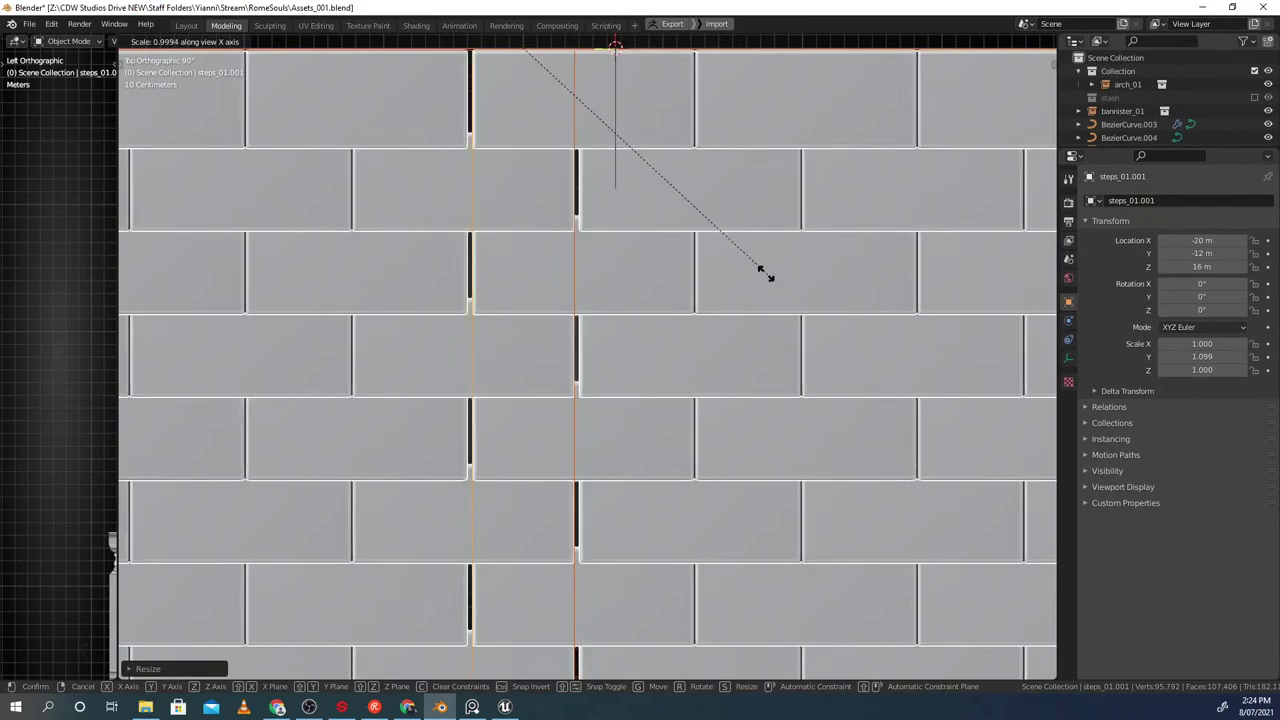
{"action": "left_click", "coordinate": [786, 274]}
{"action": "scroll", "coordinate": [521, 306], "scroll_direction": "down", "scroll_amount": 3}
{"action": "scroll", "coordinate": [521, 306], "scroll_direction": "down", "scroll_amount": 3}
Apply the transformation to the stretched steps_01
{"action": "left_click", "coordinate": [477, 333]}
{"action": "key", "text": "ctrl+a"}
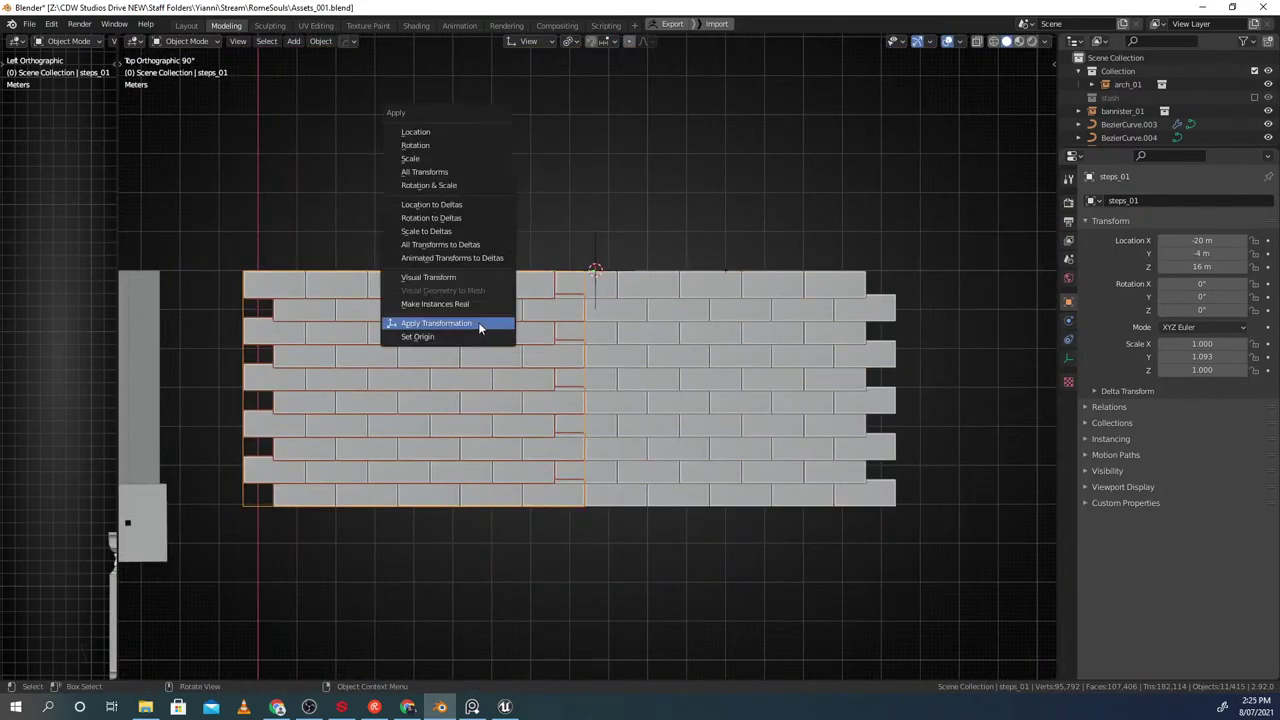
{"action": "left_click", "coordinate": [480, 326]}
{"action": "left_click", "coordinate": [541, 364]}
{"action": "scroll", "coordinate": [604, 398], "scroll_direction": "up", "scroll_amount": 3}
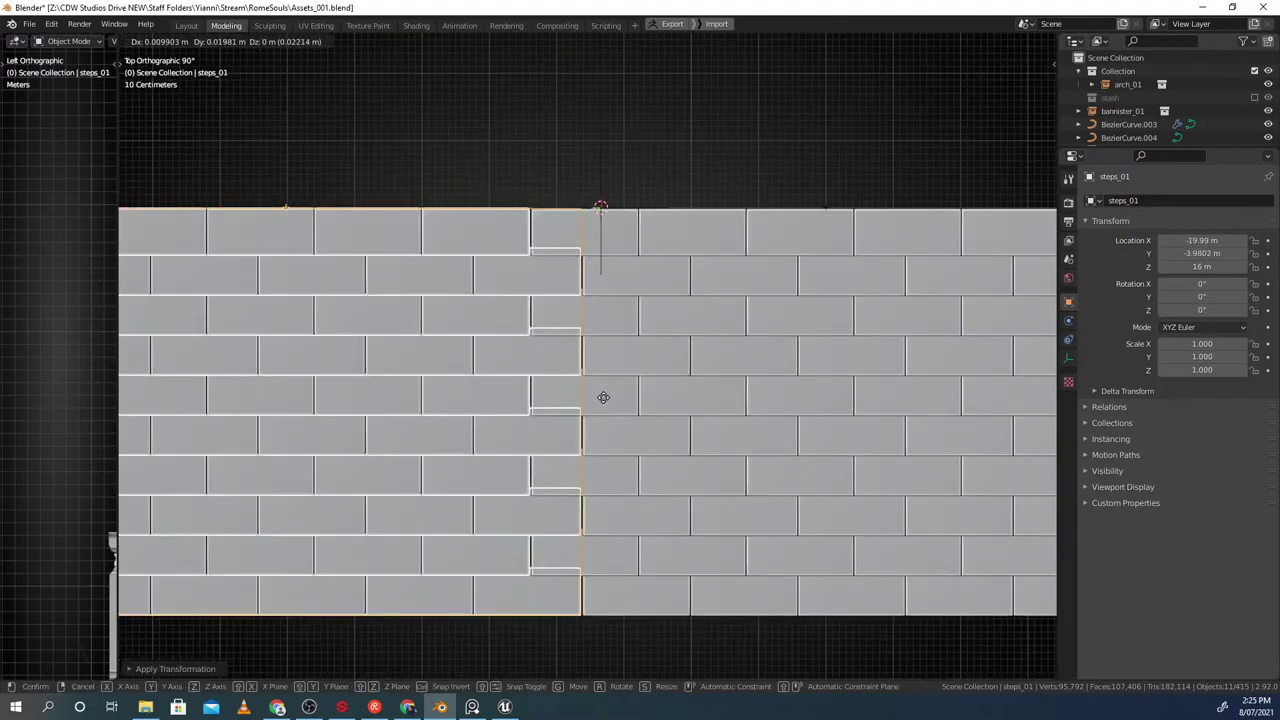
{"action": "scroll", "coordinate": [520, 410], "scroll_direction": "down", "scroll_amount": 2}
{"action": "scroll", "coordinate": [583, 408], "scroll_direction": "up", "scroll_amount": 2}
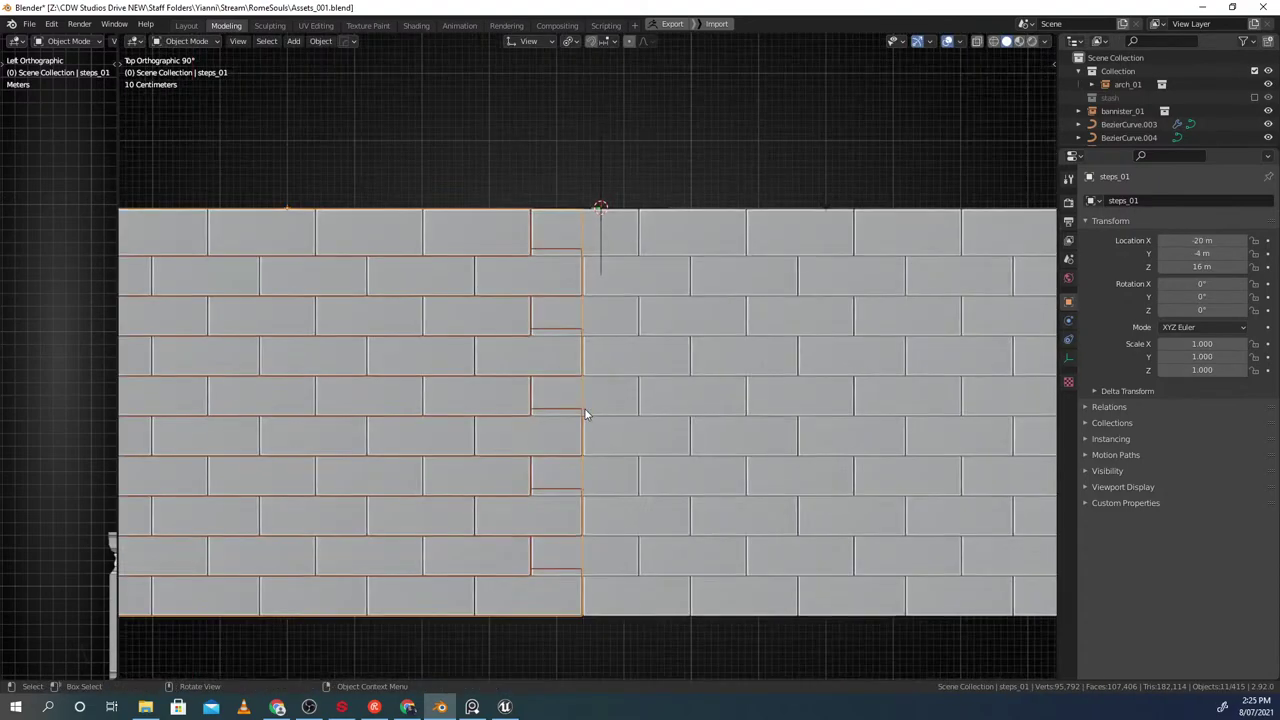
Scale steps_01 and steps_01.001 together to a Y scale of 1.001, closing the narrow gap at the joint between them
{"action": "key", "text": "alt+a"}
{"action": "scroll", "coordinate": [607, 315], "scroll_direction": "up", "scroll_amount": 4}
{"action": "scroll", "coordinate": [607, 315], "scroll_direction": "up", "scroll_amount": 3}
{"action": "scroll", "coordinate": [600, 316], "scroll_direction": "down", "scroll_amount": 3}
{"action": "left_click", "coordinate": [507, 319]}
{"action": "left_click", "coordinate": [669, 272], "text": "shift"}
{"action": "scroll", "coordinate": [657, 287], "scroll_direction": "up", "scroll_amount": 9}
{"action": "scroll", "coordinate": [680, 298], "scroll_direction": "down", "scroll_amount": 10}
{"action": "scroll", "coordinate": [702, 268], "scroll_direction": "up", "scroll_amount": 8}
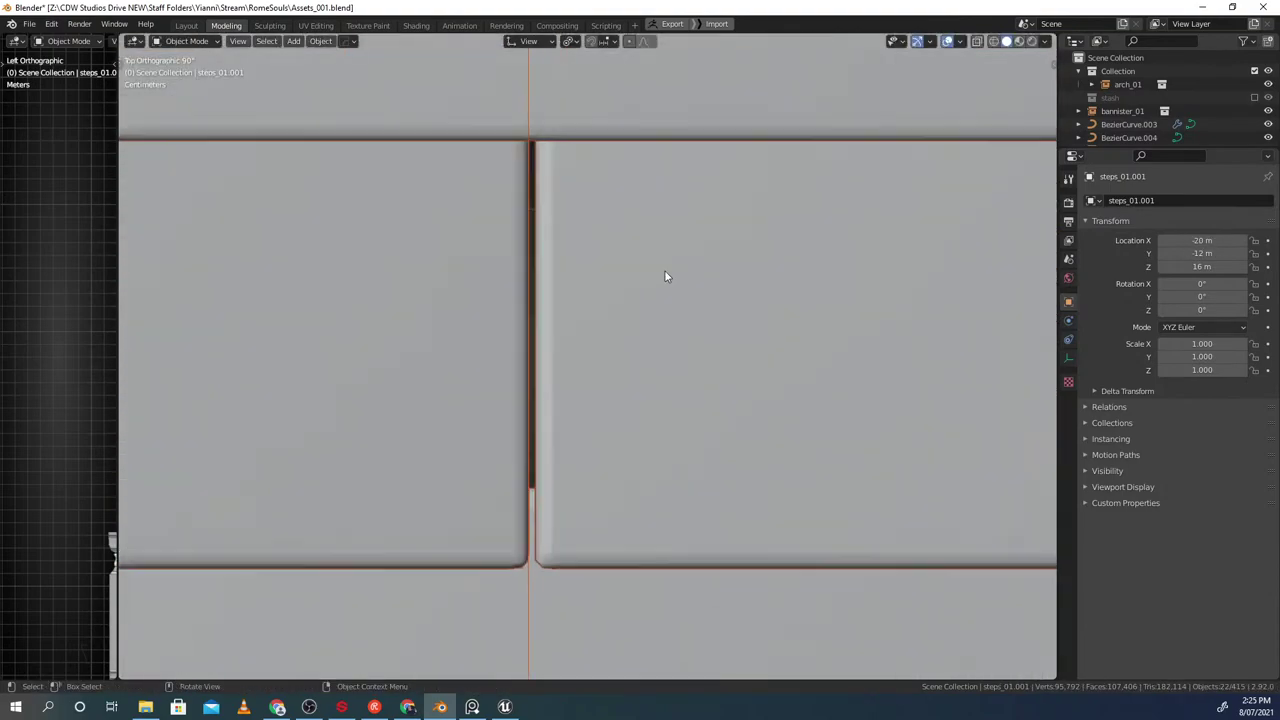
{"action": "key", "text": "s"}
{"action": "left_click", "coordinate": [657, 272]}
{"action": "scroll", "coordinate": [575, 282], "scroll_direction": "down", "scroll_amount": 12}
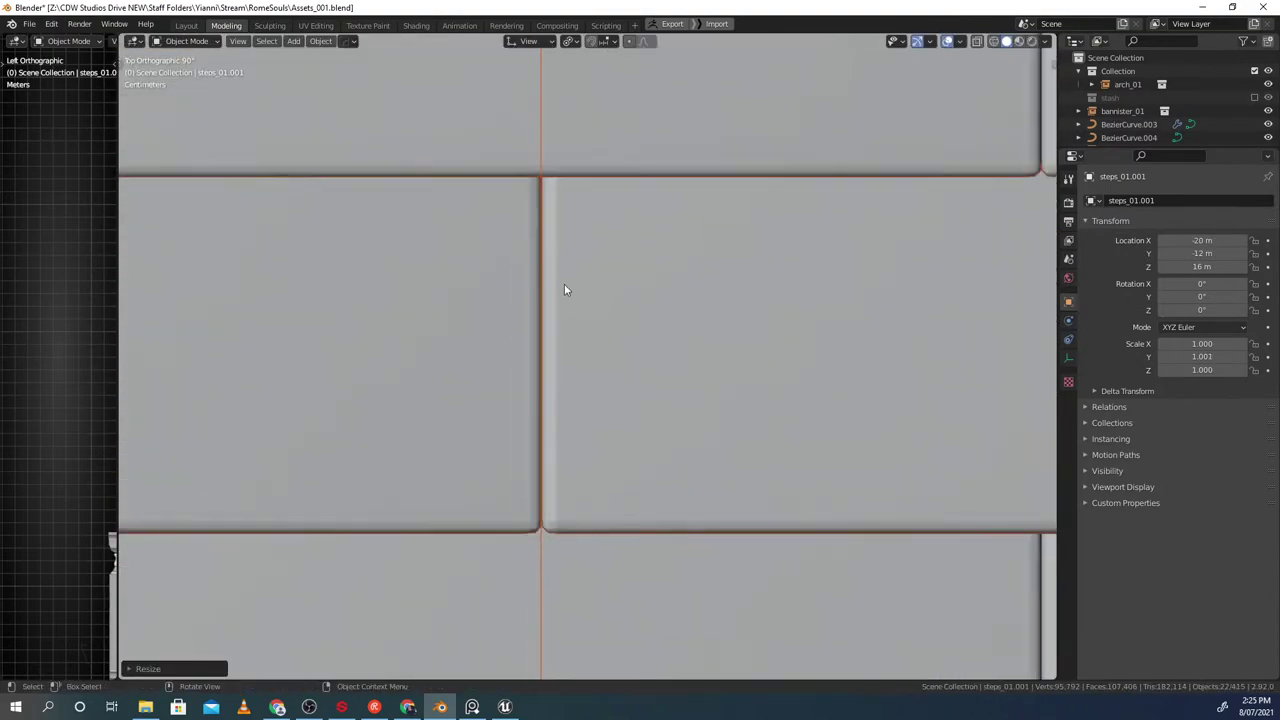
Export steps_01, switch to Unreal, and reimport the steps_01 mesh
{"action": "left_click", "coordinate": [454, 291]}
{"action": "middle_click_drag", "start_coordinate": [478, 282], "coordinate": [584, 242], "text": "shift"}
{"action": "scroll", "coordinate": [570, 236], "scroll_direction": "down", "scroll_amount": 5}
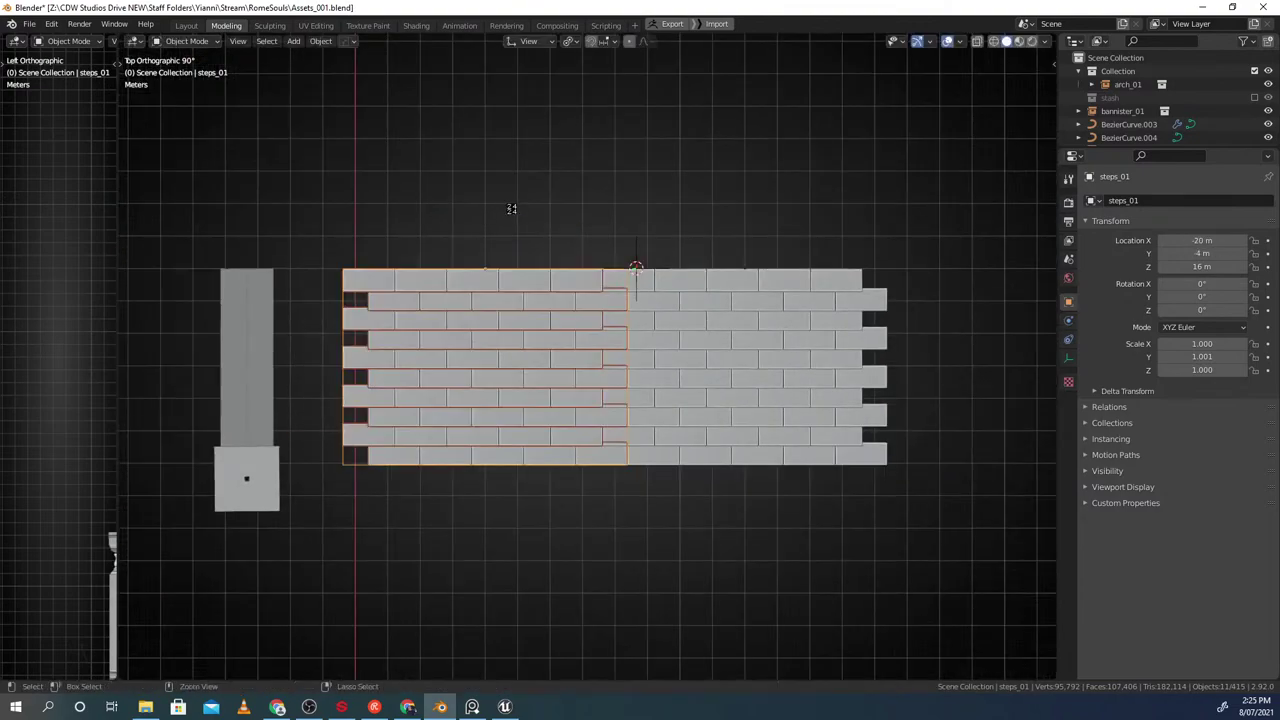
{"action": "key", "text": "ctrl+e"}
{"action": "key", "text": "alt+Tab"}
{"action": "left_click", "coordinate": [360, 595]}
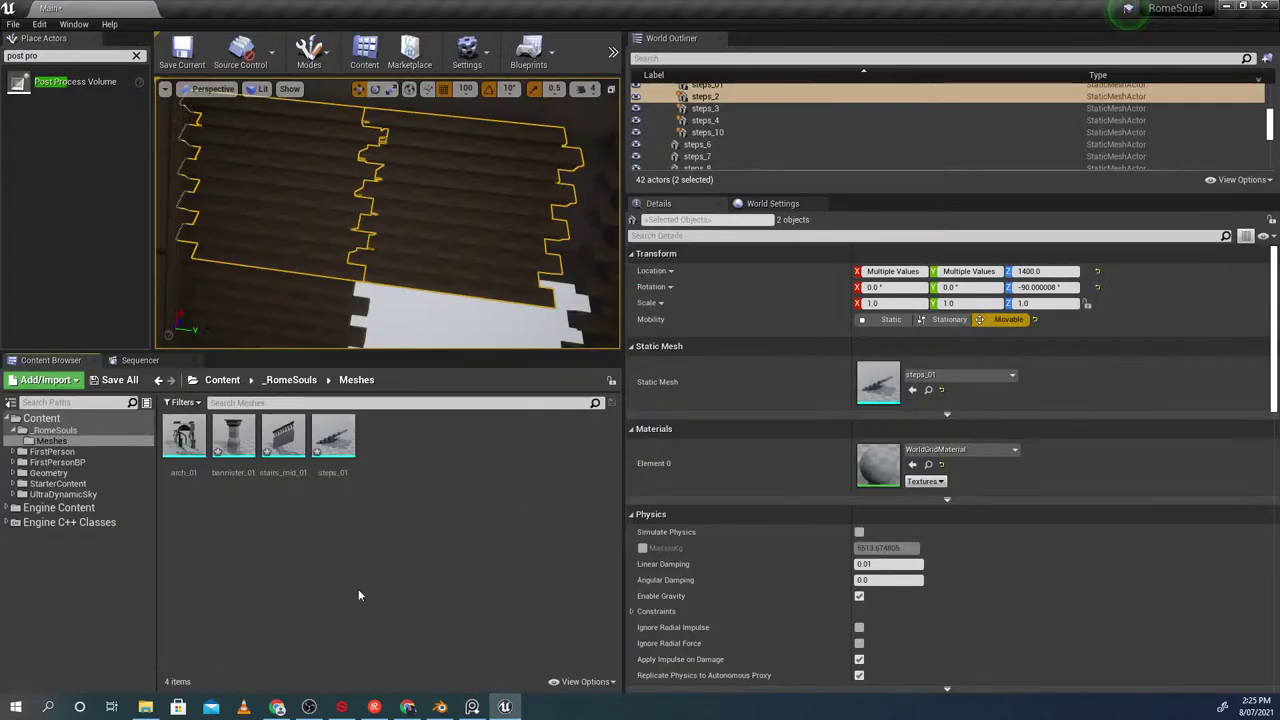
{"action": "right_click", "coordinate": [336, 470]}
{"action": "left_click", "coordinate": [381, 112]}
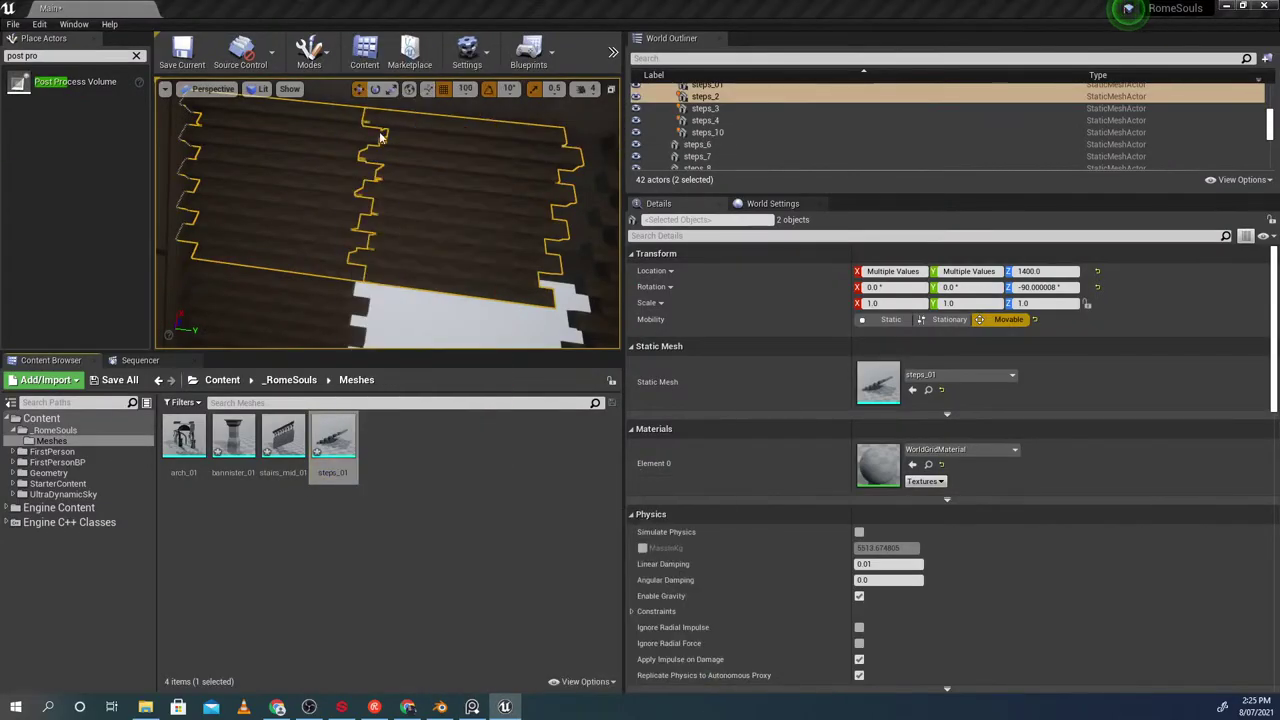
Delete the old step duplicates beside the first module in the staircase's upper row
{"action": "left_click", "coordinate": [272, 200]}
{"action": "right_click_drag", "start_coordinate": [272, 200], "coordinate": [198, 192]}
{"action": "left_click", "coordinate": [505, 212]}
{"action": "right_click_drag", "start_coordinate": [505, 212], "coordinate": [546, 206]}
{"action": "left_click", "coordinate": [496, 200], "text": "ctrl"}
{"action": "key", "text": "Delete"}
Duplicate the upper row's remaining steps module along the row so the copy interlocks beside it
{"action": "left_click", "coordinate": [346, 234]}
{"action": "left_click", "coordinate": [280, 234]}
{"action": "right_click_drag", "start_coordinate": [280, 234], "coordinate": [256, 194]}
{"action": "left_click_drag", "start_coordinate": [390, 182], "coordinate": [528, 208], "text": "alt"}
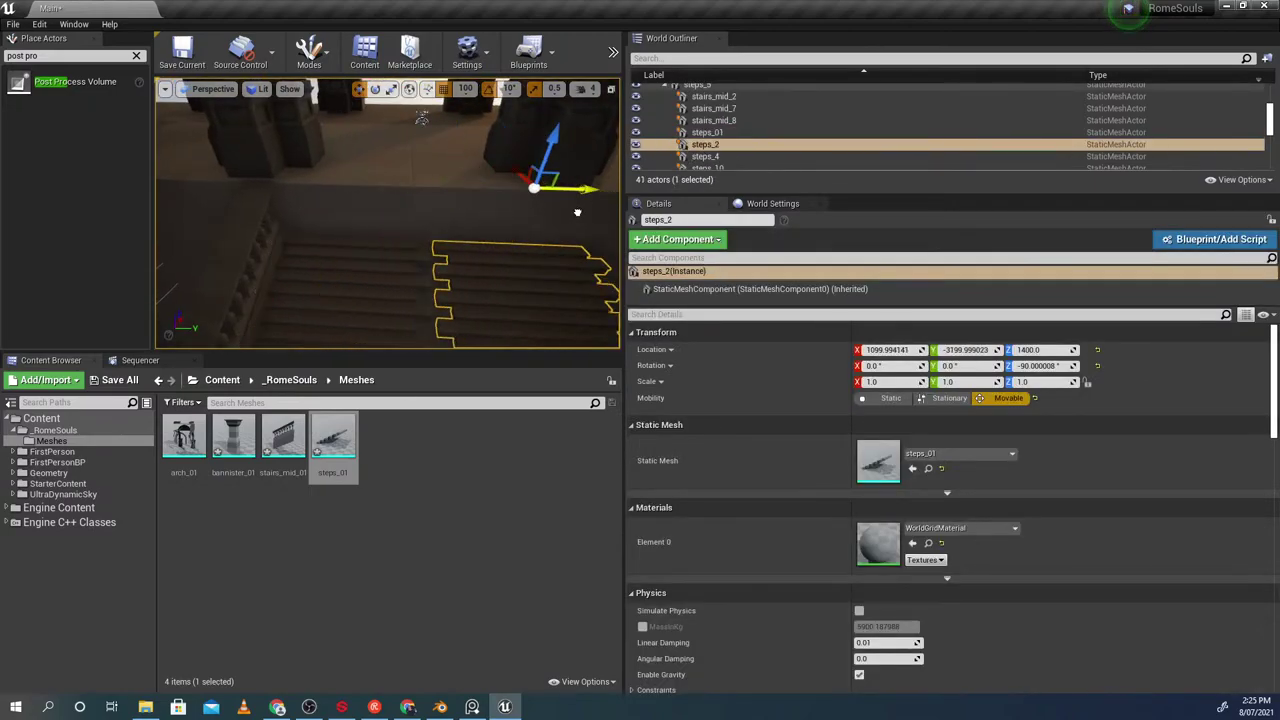
Delete the old step modules from the staircase's lower row, including steps_4
{"action": "left_click", "coordinate": [376, 276]}
{"action": "left_click", "coordinate": [468, 276], "text": "ctrl"}
{"action": "right_click_drag", "start_coordinate": [468, 276], "coordinate": [385, 294]}
{"action": "left_click", "coordinate": [366, 236]}
{"action": "left_click", "coordinate": [450, 280]}
{"action": "key", "text": "Delete"}
{"action": "left_click", "coordinate": [351, 315]}
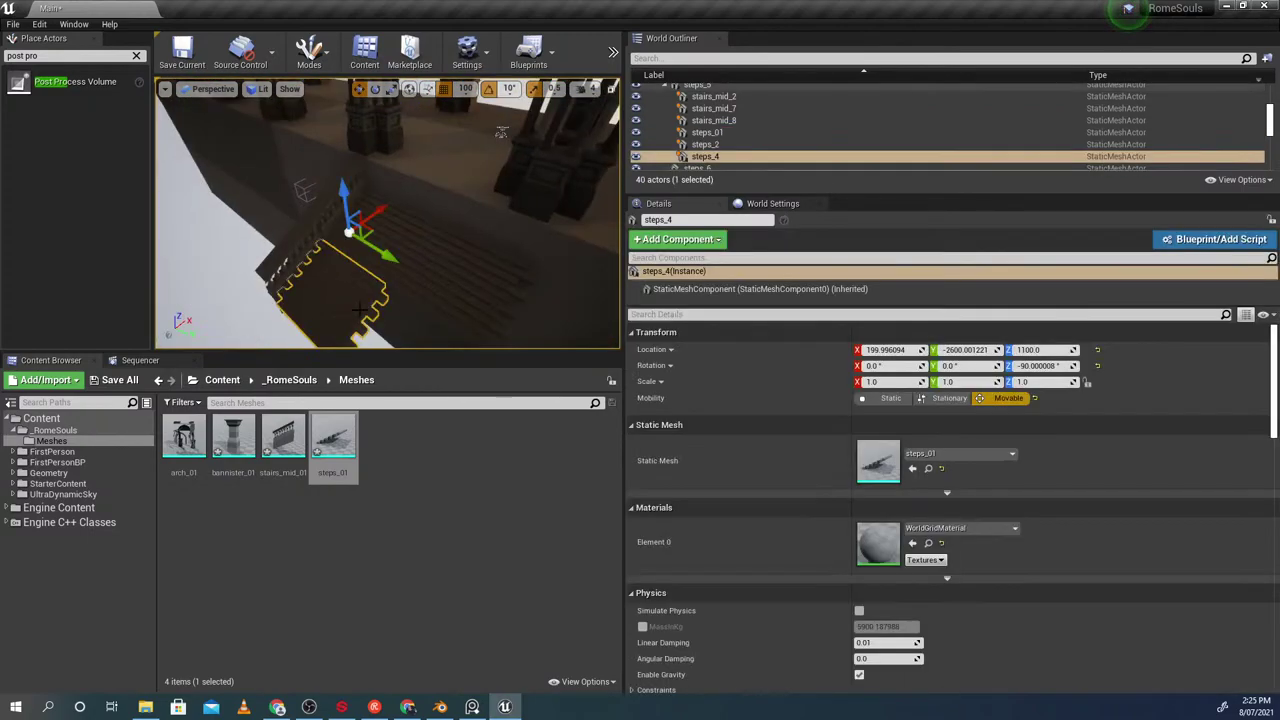
{"action": "key", "text": "Delete"}
Duplicate the steps module twice more along the upper row to complete four interlocking modules
{"action": "left_click", "coordinate": [497, 281]}
{"action": "right_click_drag", "start_coordinate": [497, 282], "coordinate": [545, 280]}
{"action": "left_click_drag", "start_coordinate": [430, 163], "coordinate": [586, 191], "text": "alt"}
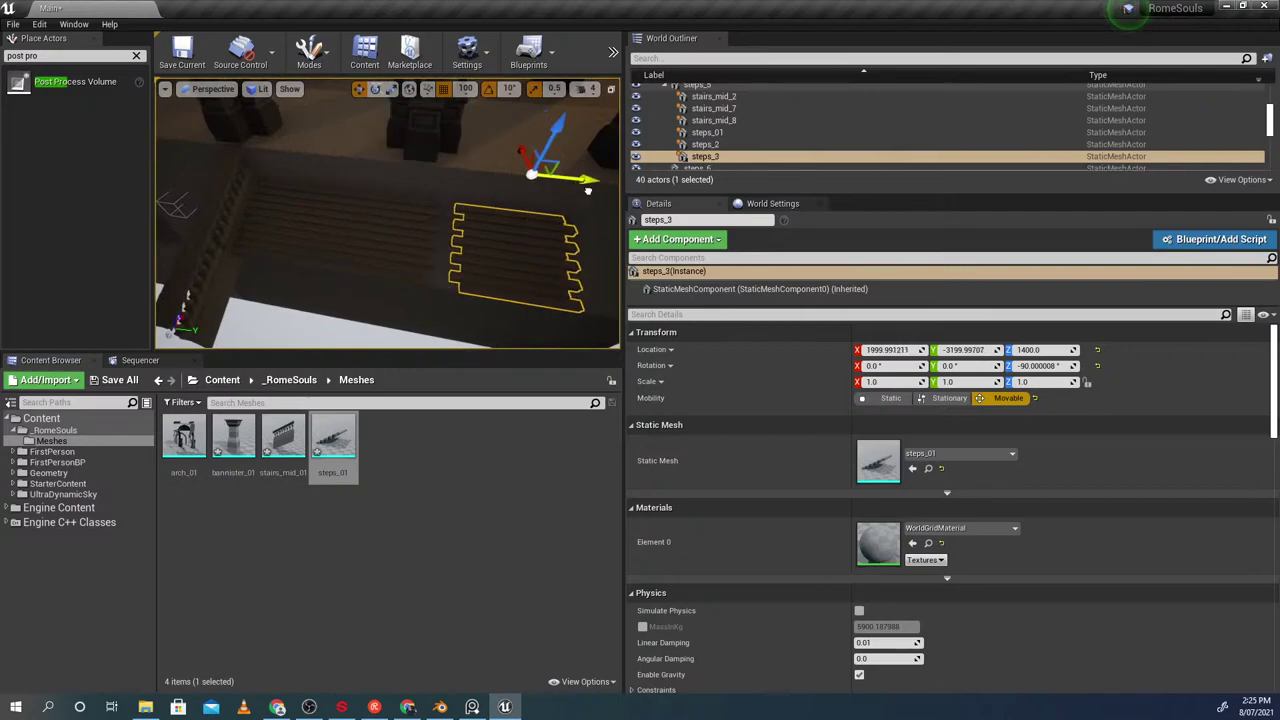
{"action": "right_click_drag", "start_coordinate": [392, 248], "coordinate": [403, 246]}
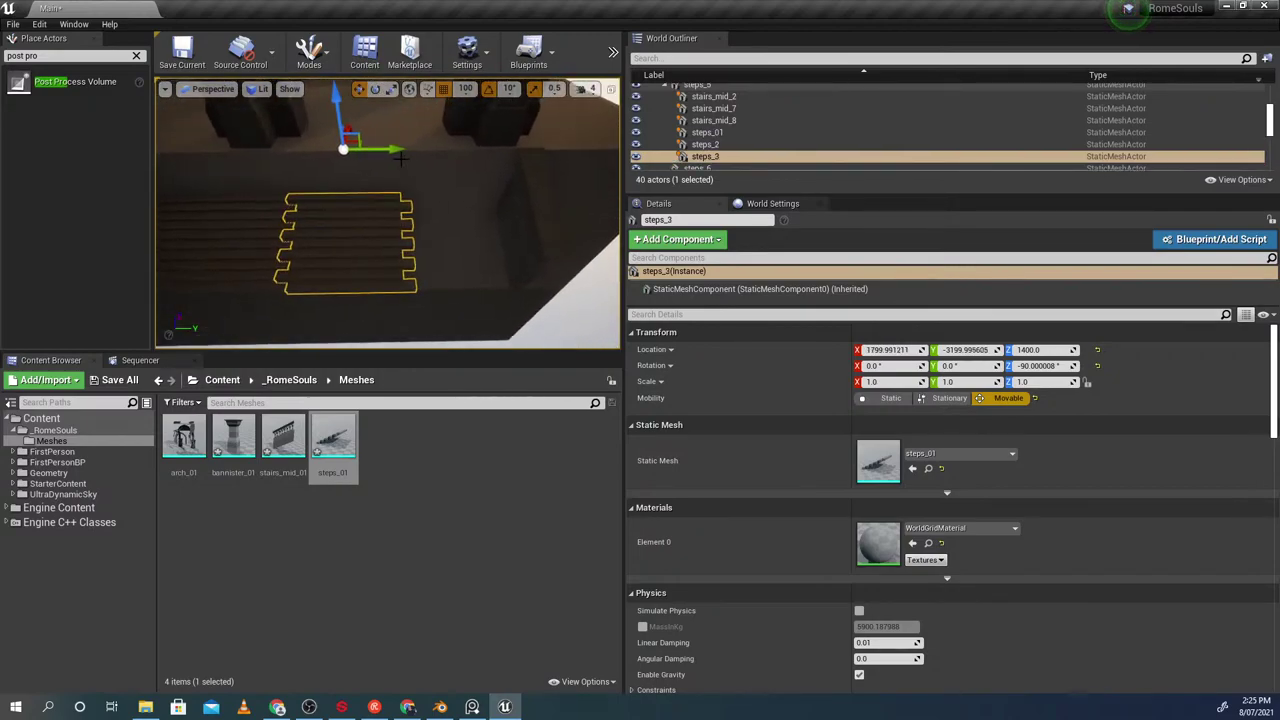
{"action": "left_click_drag", "start_coordinate": [389, 148], "coordinate": [418, 148], "text": "alt"}
Select the four upper-row step modules and duplicate them as a lower row at Z 1100
{"action": "left_click", "coordinate": [350, 286]}
{"action": "right_click_drag", "start_coordinate": [350, 286], "coordinate": [344, 289]}
{"action": "left_click", "coordinate": [422, 283], "text": "shift"}
{"action": "left_click", "coordinate": [332, 269]}
{"action": "left_click", "coordinate": [426, 276], "text": "shift"}
{"action": "left_click", "coordinate": [497, 279], "text": "shift"}
{"action": "left_click", "coordinate": [567, 283], "text": "shift"}
{"action": "right_click_drag", "start_coordinate": [567, 283], "coordinate": [584, 316]}
{"action": "left_click_drag", "start_coordinate": [372, 124], "coordinate": [405, 153], "text": "alt"}
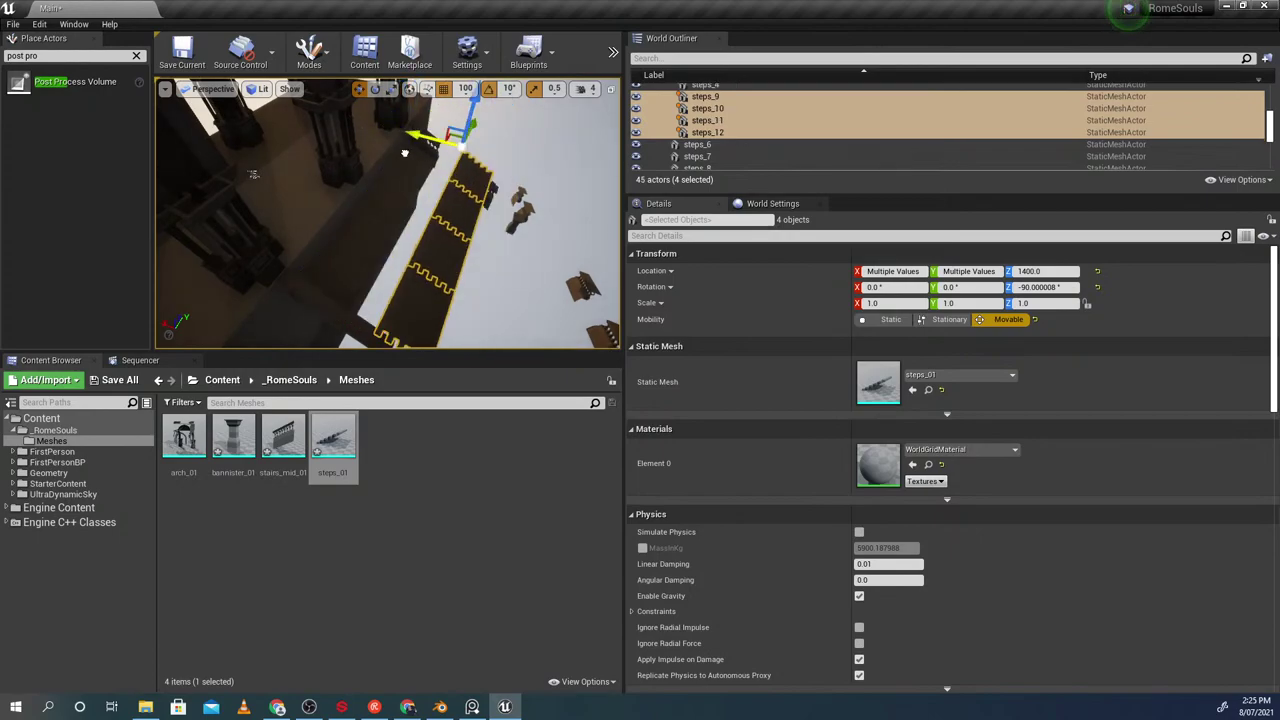
{"action": "right_click_drag", "start_coordinate": [379, 144], "coordinate": [430, 195]}
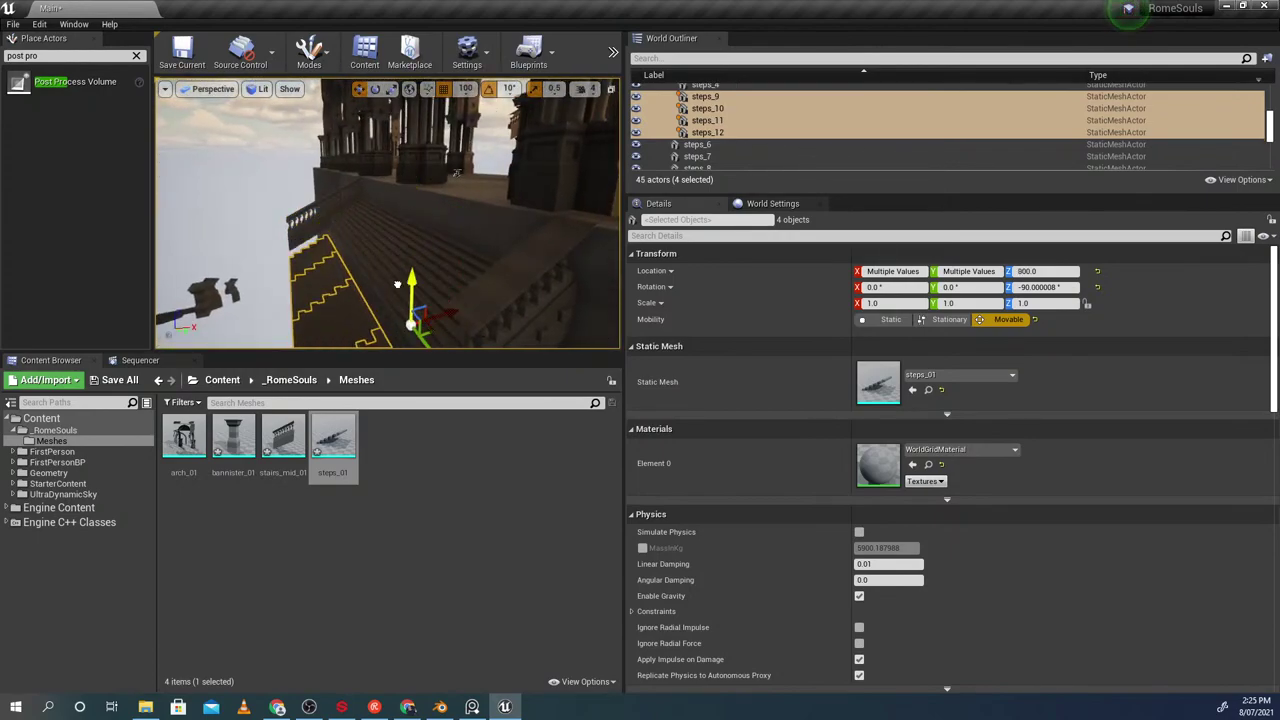
Inspect the joints of steps_11 and steps_12, play-test the staircase in the viewport, and stop the session
{"action": "left_click", "coordinate": [392, 242]}
{"action": "right_click_drag", "start_coordinate": [413, 252], "coordinate": [530, 262]}
{"action": "left_click", "coordinate": [293, 265], "text": "ctrl"}
{"action": "mouse_move", "coordinate": [293, 265]}
{"action": "right_mouse_down"}
{"action": "mouse_move", "coordinate": [240, 235]}
{"action": "mouse_move", "coordinate": [293, 265]}
{"action": "right_mouse_up"}
{"action": "key", "text": "alt+p"}
{"action": "left_click", "coordinate": [329, 289]}
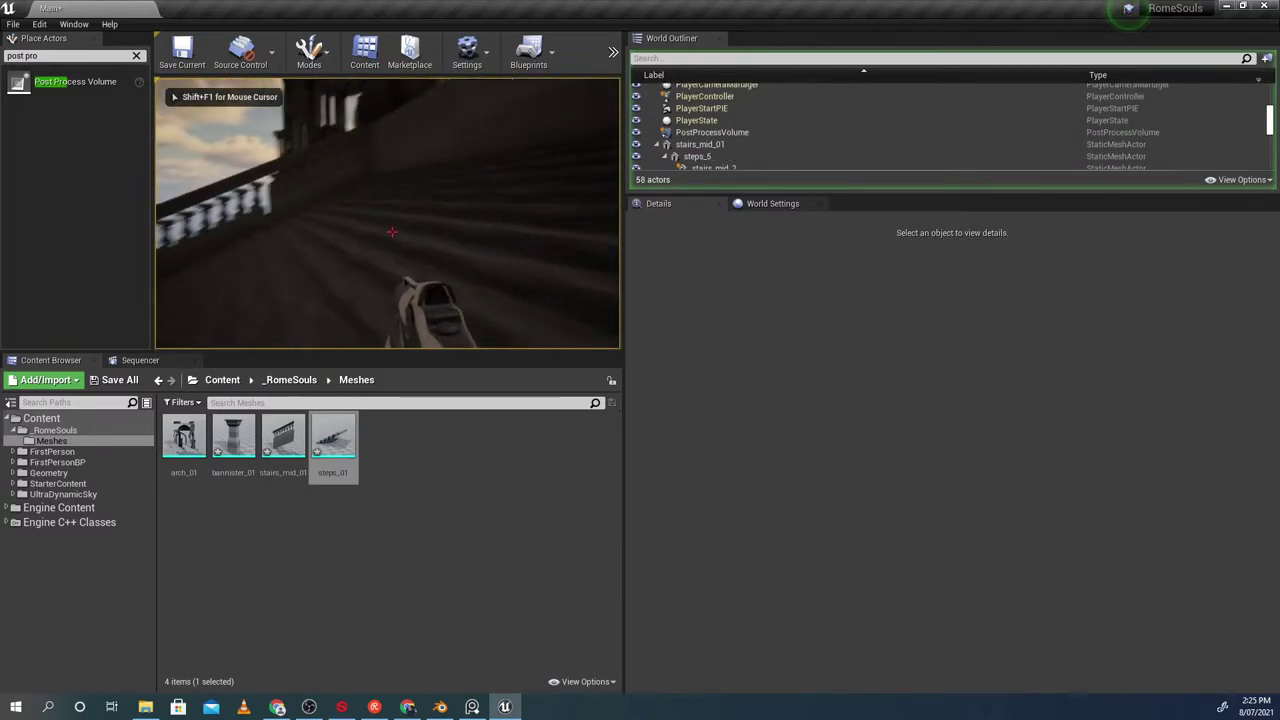
{"action": "key", "text": "Escape"}
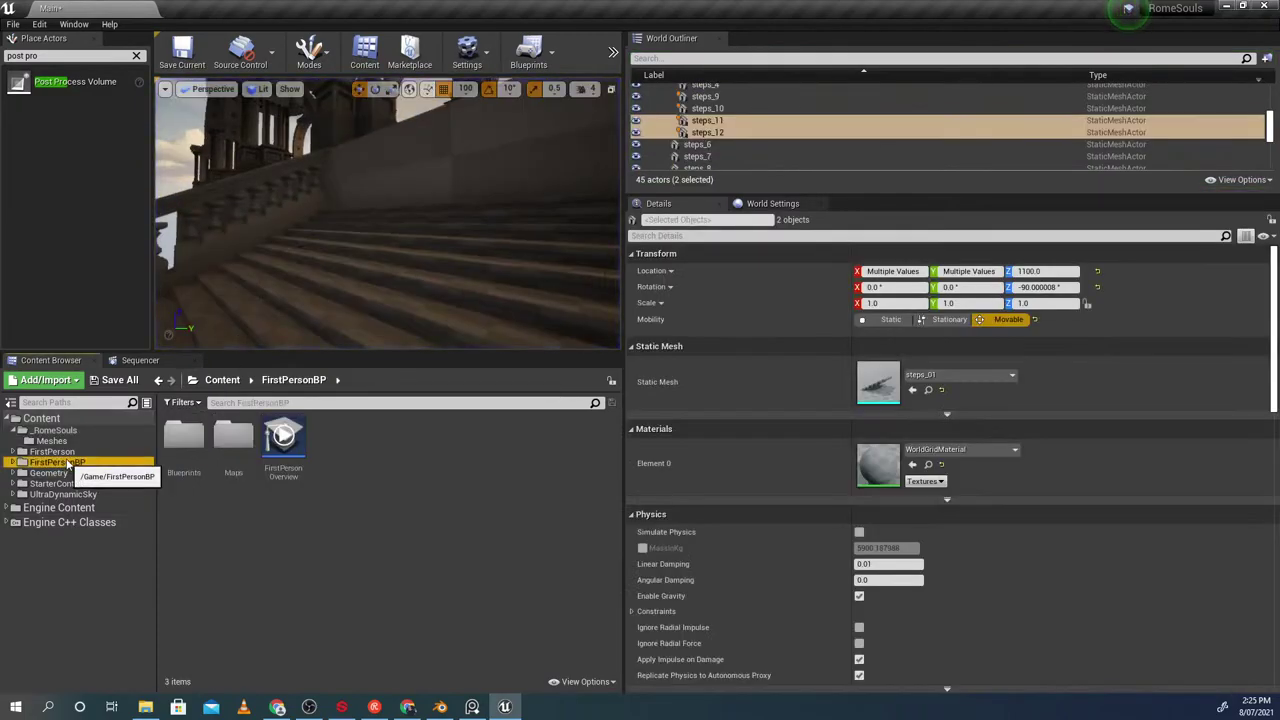
Open the FirstPersonCharacter blueprint from the FirstPersonBP Blueprints folder and search its details for "slo"
{"action": "double_click", "coordinate": [195, 447]}
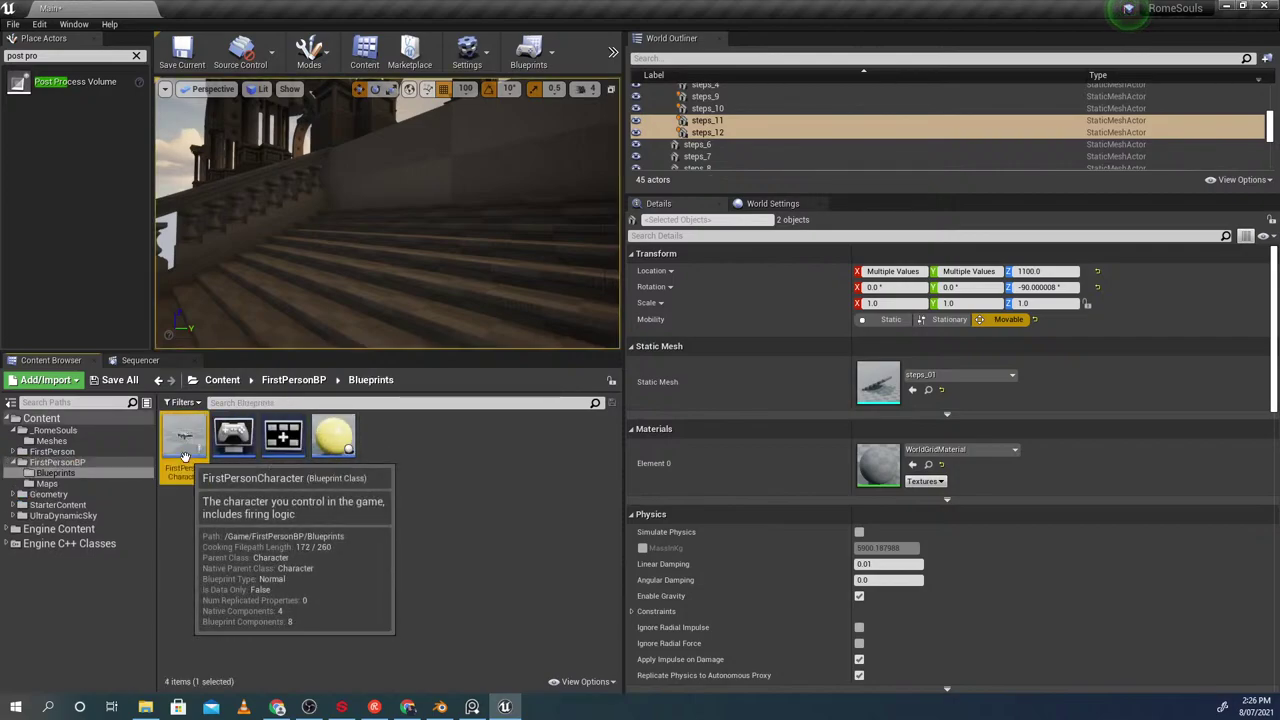
{"action": "double_click", "coordinate": [190, 468]}
{"action": "left_click_drag", "start_coordinate": [262, 130], "coordinate": [525, 2]}
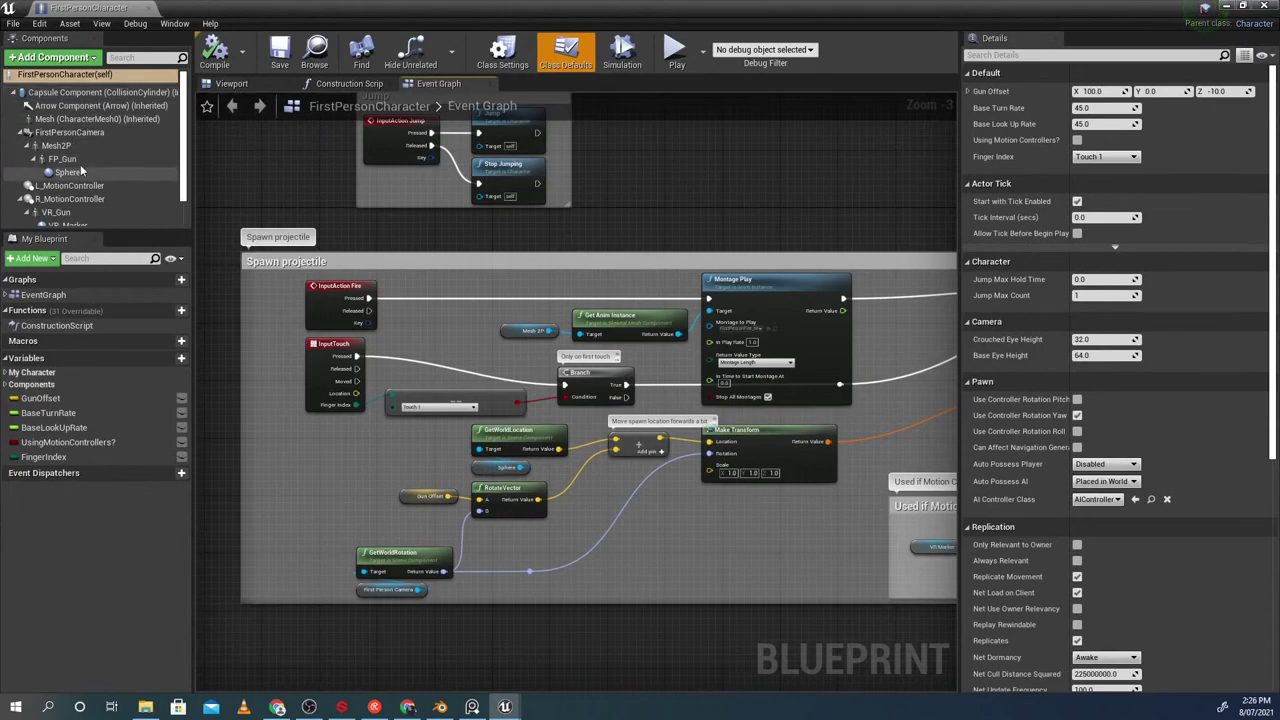
{"action": "left_click", "coordinate": [990, 55]}
{"action": "type", "text": "slo"}
{"action": "key", "text": "BackSpace"}
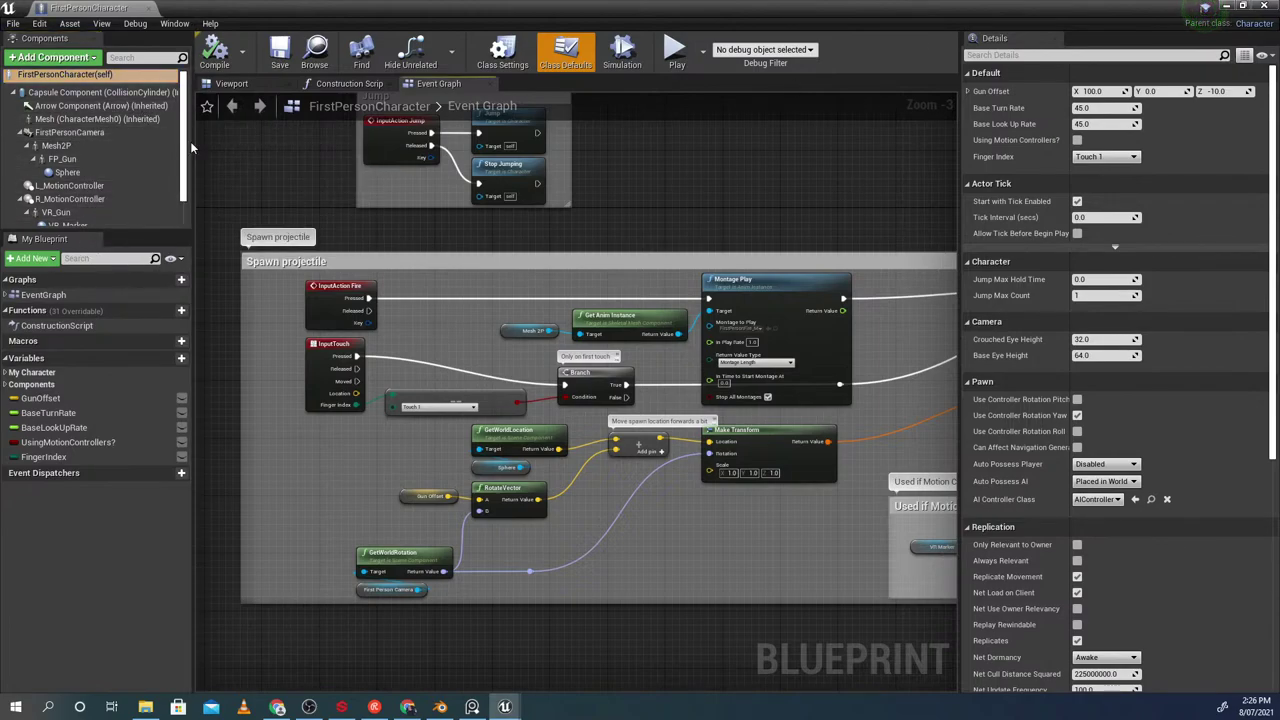
Widen the component list, select the Character Movement component, and search its details for "slo", clearing the search at the end
{"action": "left_click_drag", "start_coordinate": [200, 142], "coordinate": [380, 144]}
{"action": "scroll", "coordinate": [212, 163], "scroll_direction": "down", "scroll_amount": 2}
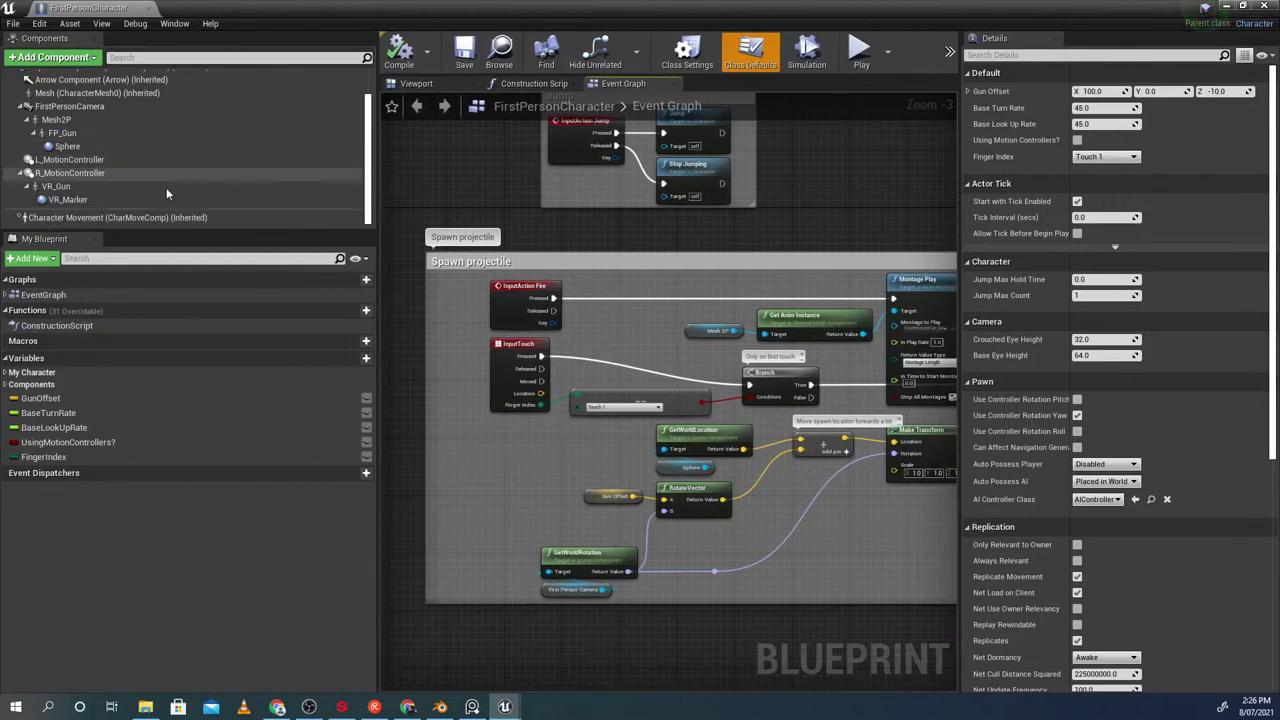
{"action": "left_click", "coordinate": [113, 218]}
{"action": "type", "text": "soe"}
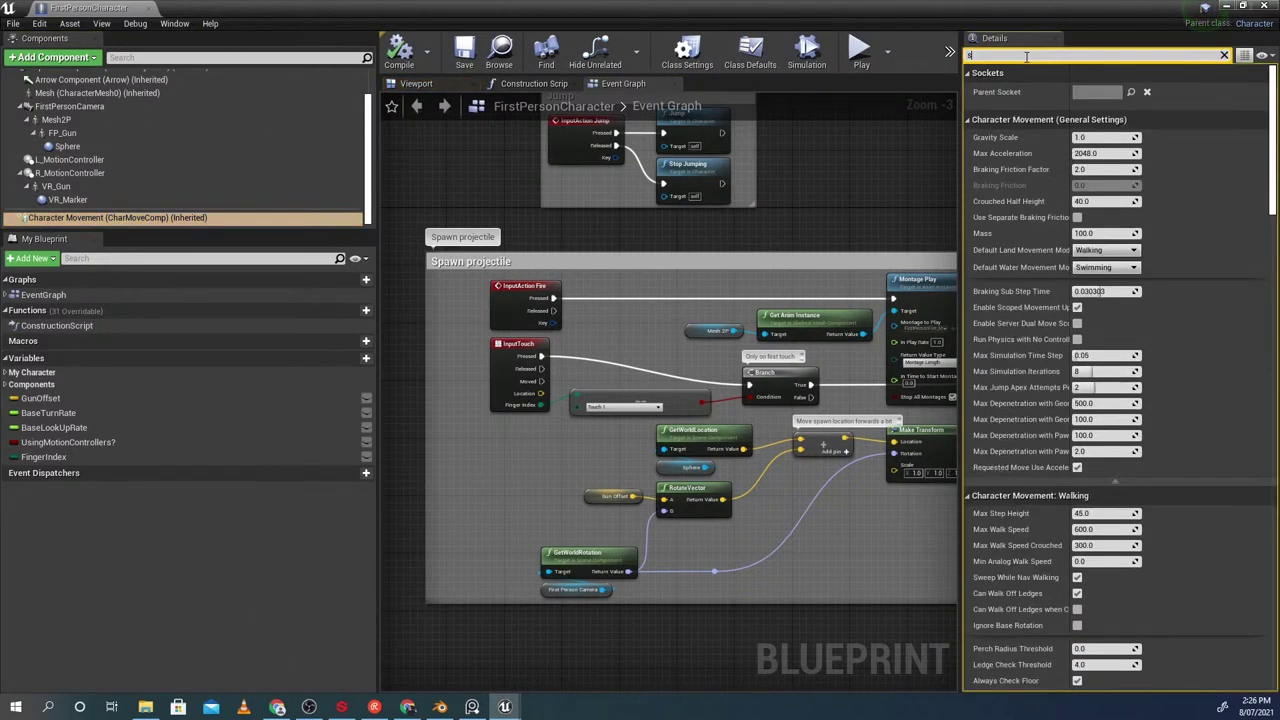
{"action": "key", "text": "BackSpace"}
{"action": "key", "text": "BackSpace"}
{"action": "key", "text": "BackSpace"}
{"action": "type", "text": "soe"}
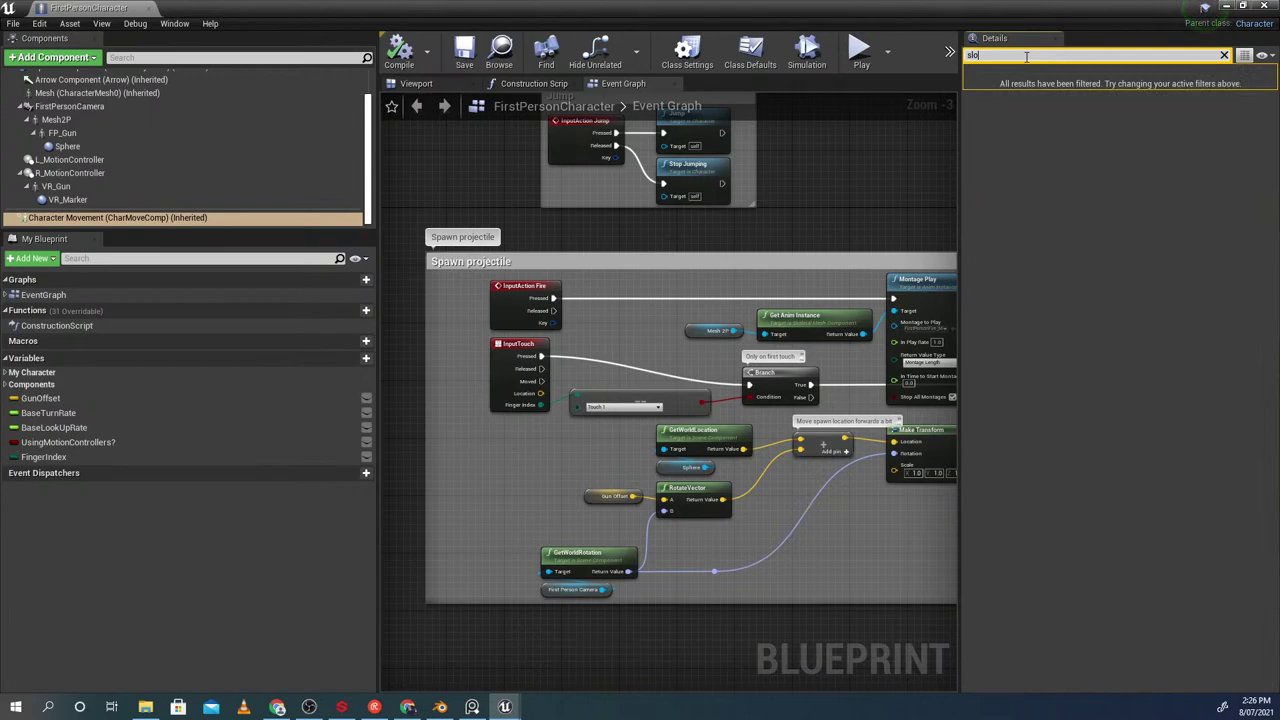
{"action": "key", "text": "BackSpace"}
{"action": "key", "text": "BackSpace"}
{"action": "key", "text": "BackSpace"}
Set Character Movement's Max Step Height to 90, compile the blueprint, and save it
{"action": "scroll", "coordinate": [1173, 238], "scroll_direction": "down", "scroll_amount": 3}
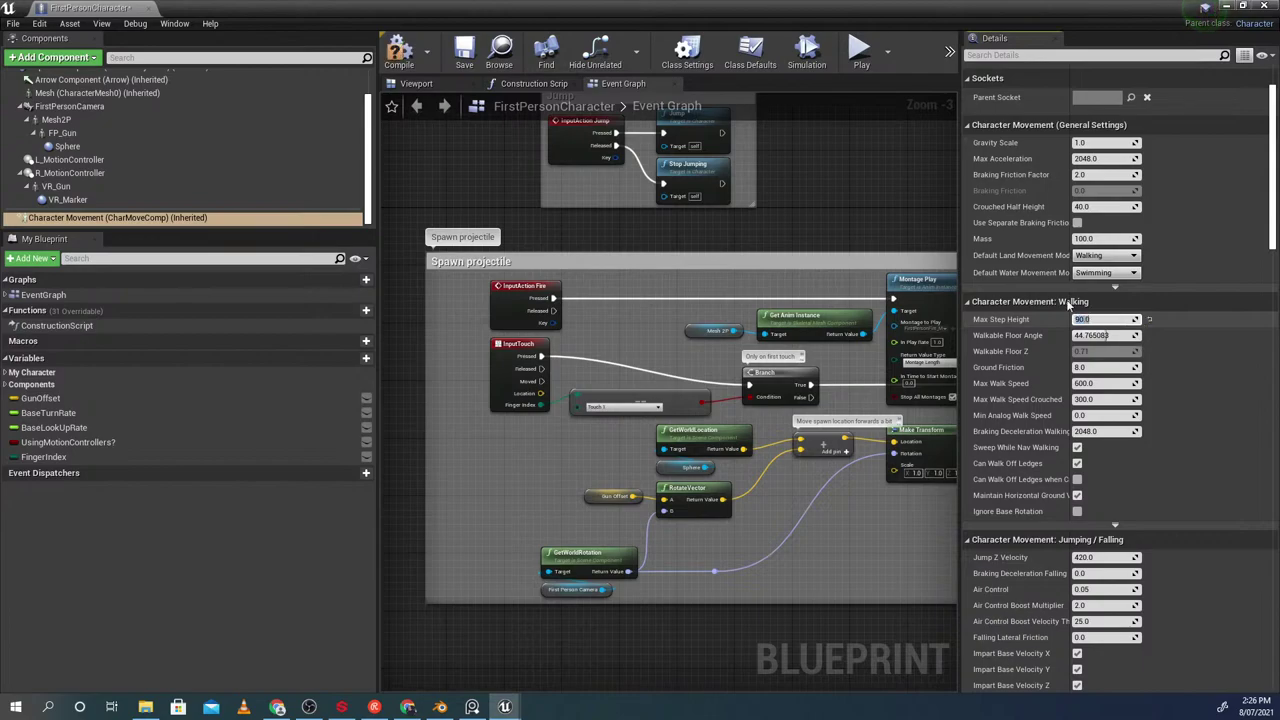
{"action": "left_click", "coordinate": [411, 52]}
{"action": "left_click", "coordinate": [456, 66]}
Move the blueprint window aside, play-test climbing the stairs in the level viewport, and stop the session
{"action": "left_click_drag", "start_coordinate": [437, 4], "coordinate": [971, 463]}
{"action": "scroll", "coordinate": [479, 138], "scroll_direction": "up", "scroll_amount": 5}
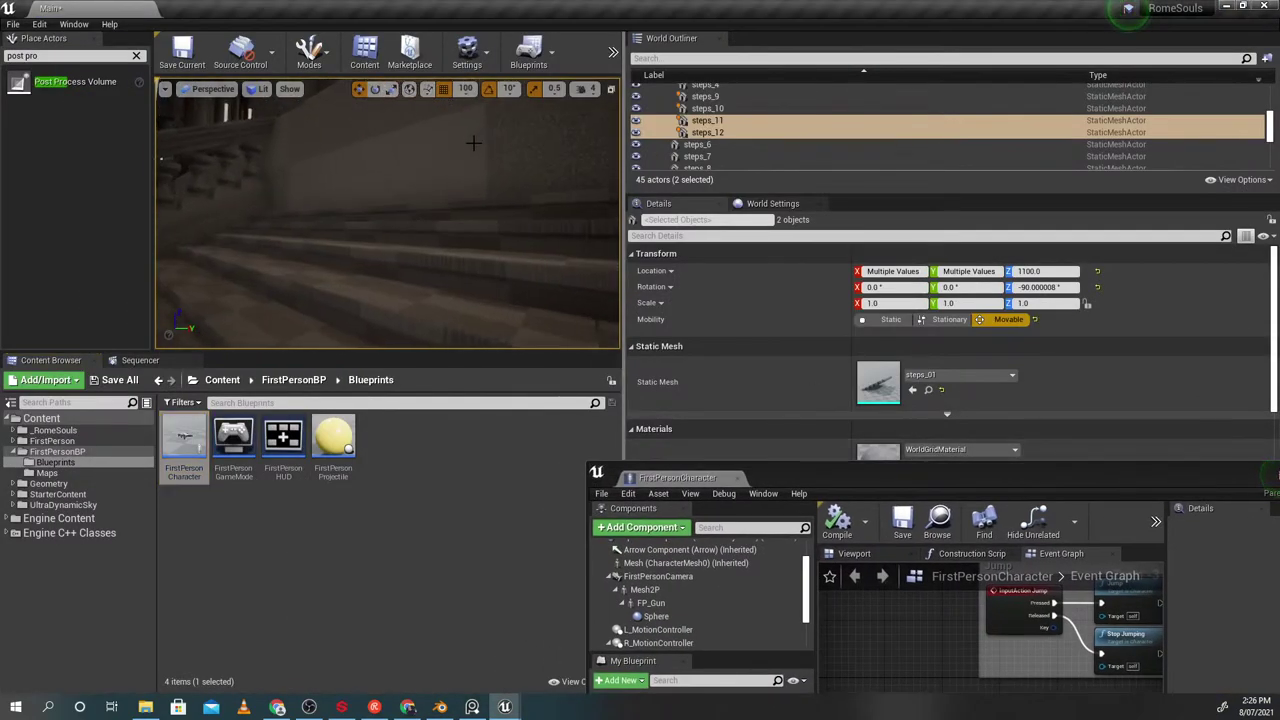
{"action": "key", "text": "alt+p"}
{"action": "left_click", "coordinate": [438, 206]}
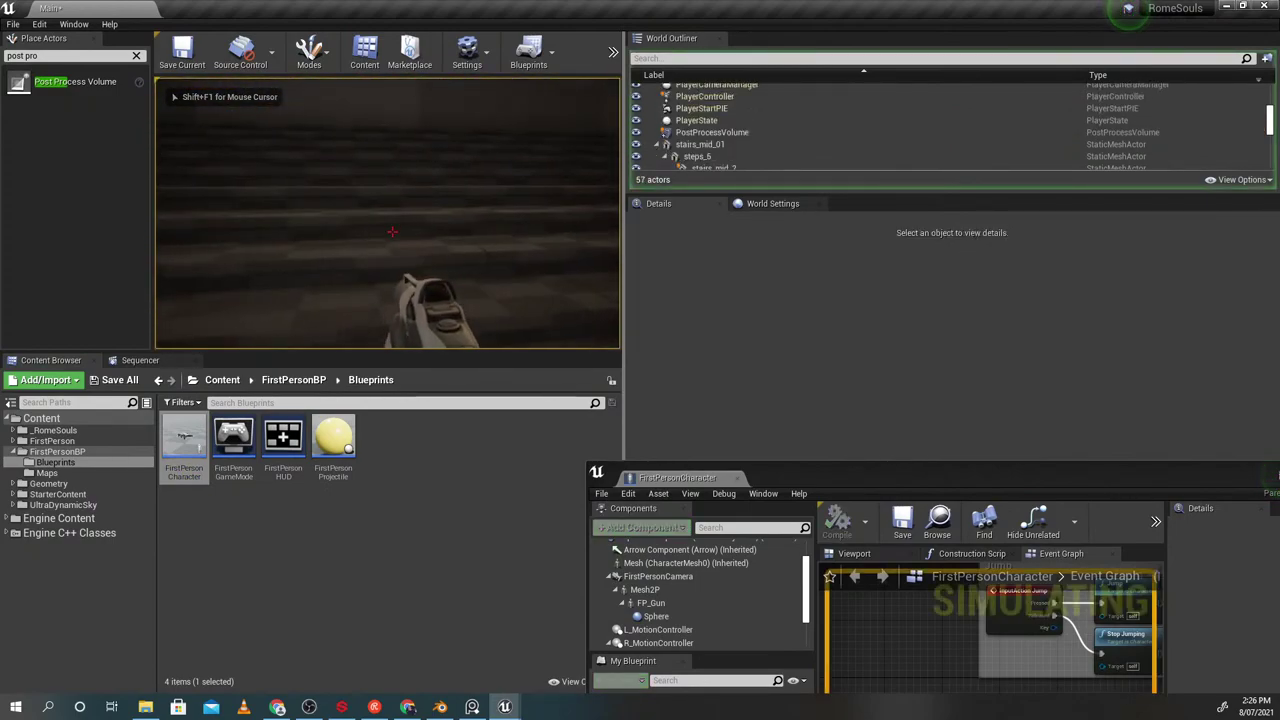
{"action": "key", "text": "Escape"}
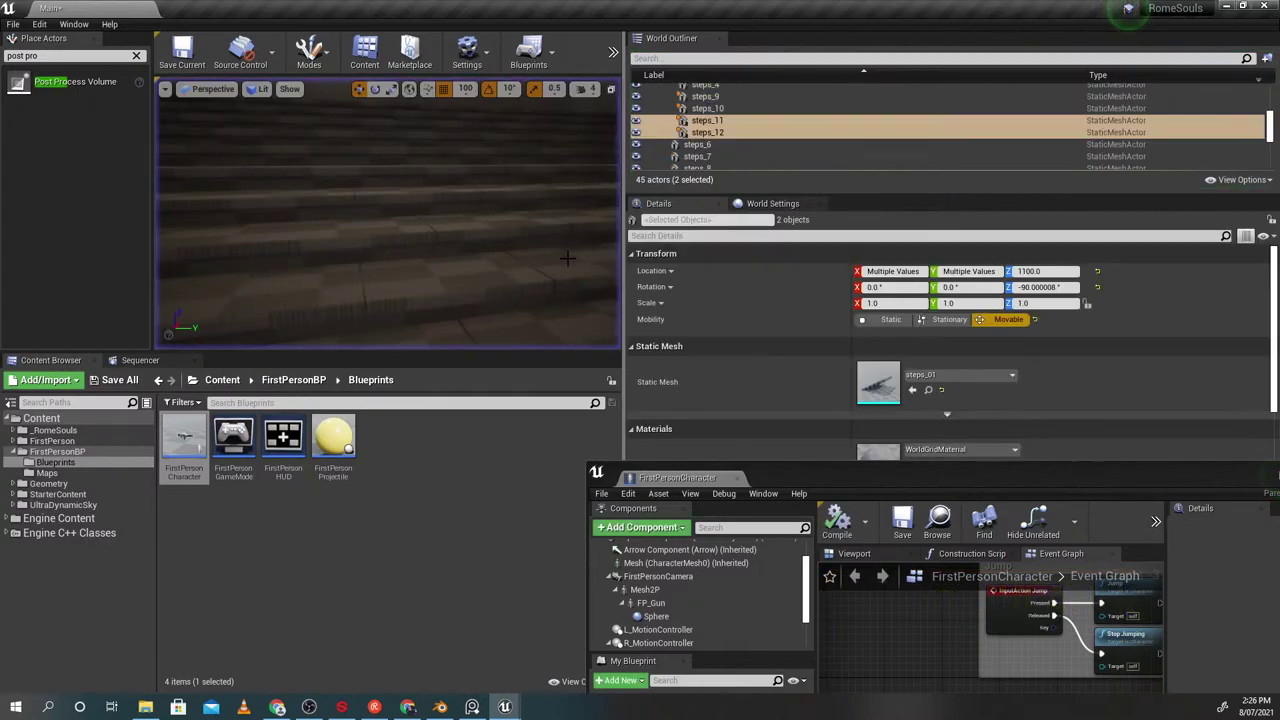
Restore the blueprint window, set Character Movement's Walkable Floor Angle to 80, and save the blueprint
{"action": "left_click_drag", "start_coordinate": [855, 473], "coordinate": [456, 120]}
{"action": "double_click", "coordinate": [455, 118]}
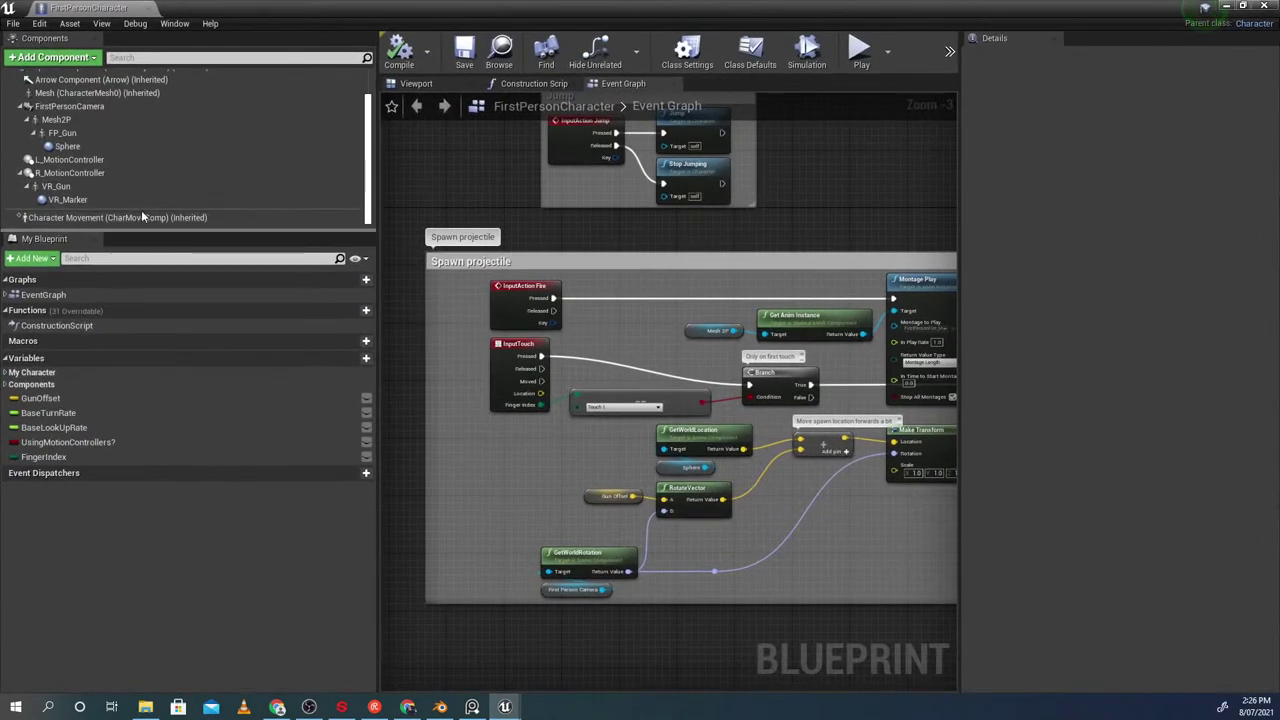
{"action": "left_click", "coordinate": [114, 218]}
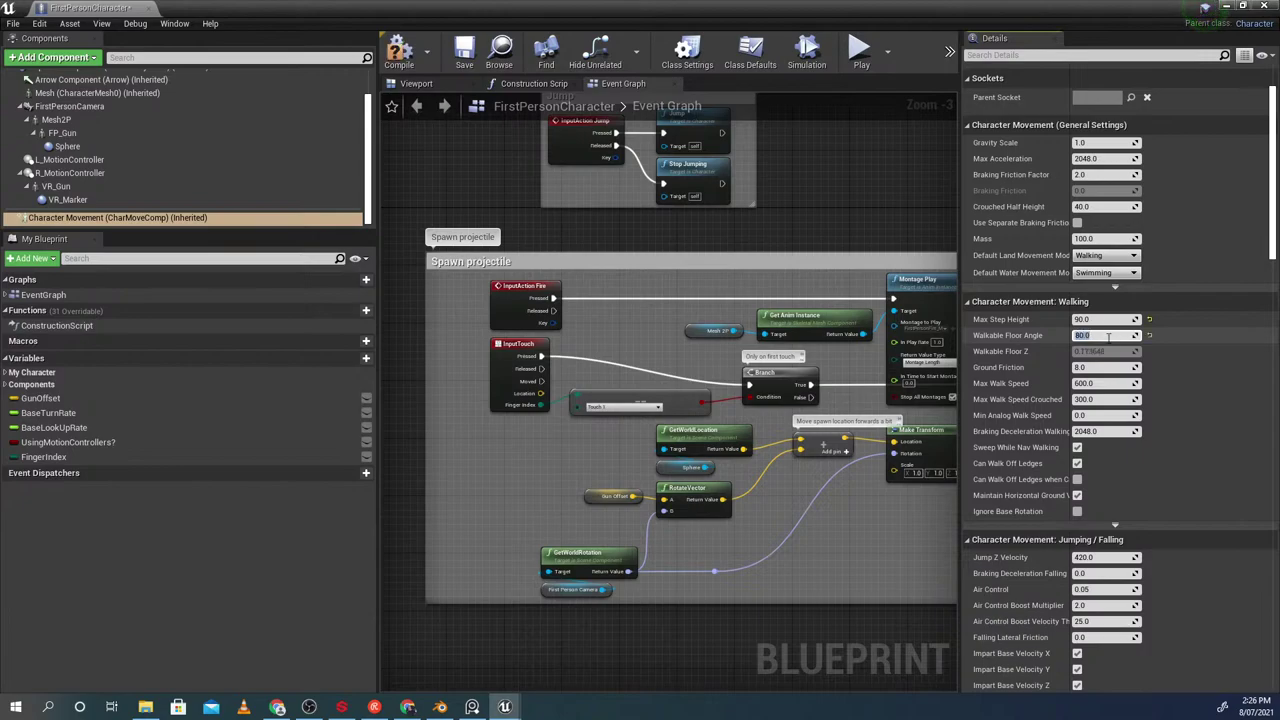
{"action": "left_click", "coordinate": [465, 54]}
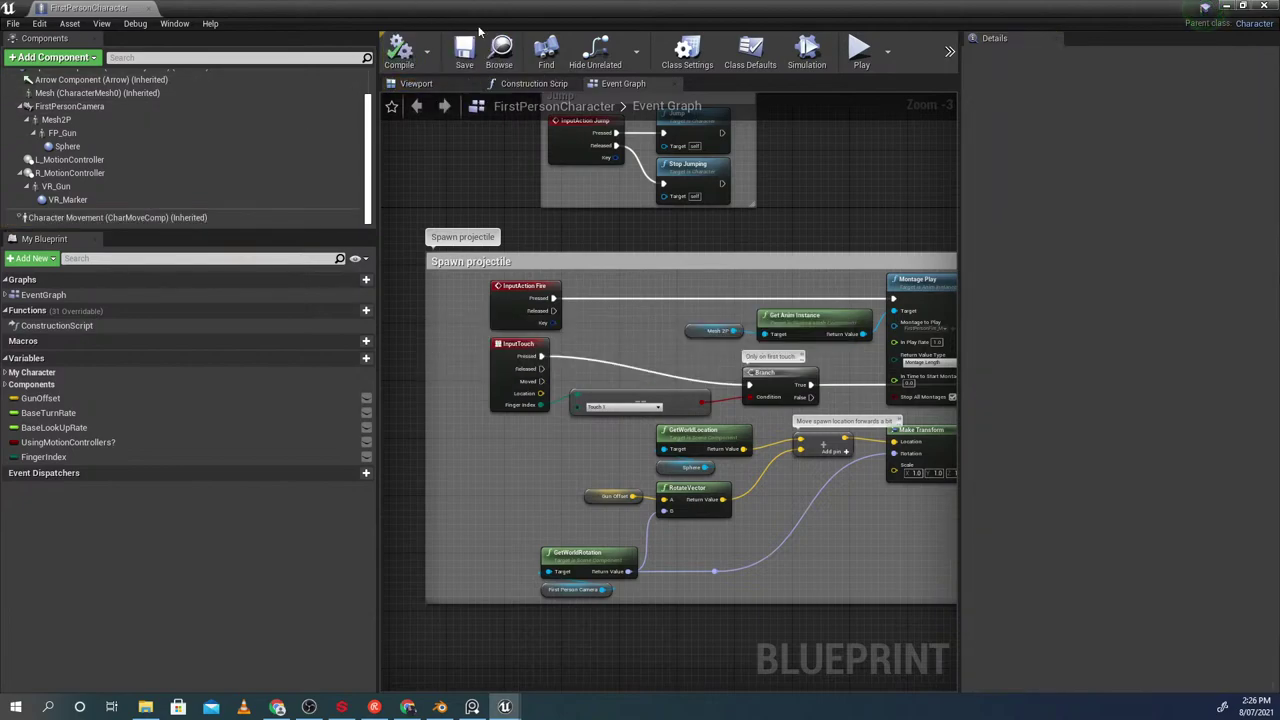
Move the blueprint window aside, play-test walking up the stairs in the level viewport, and stop the session
{"action": "left_click_drag", "start_coordinate": [528, 8], "coordinate": [842, 245]}
{"action": "right_click", "coordinate": [480, 208]}
{"action": "right_click_drag", "start_coordinate": [480, 208], "coordinate": [433, 135]}
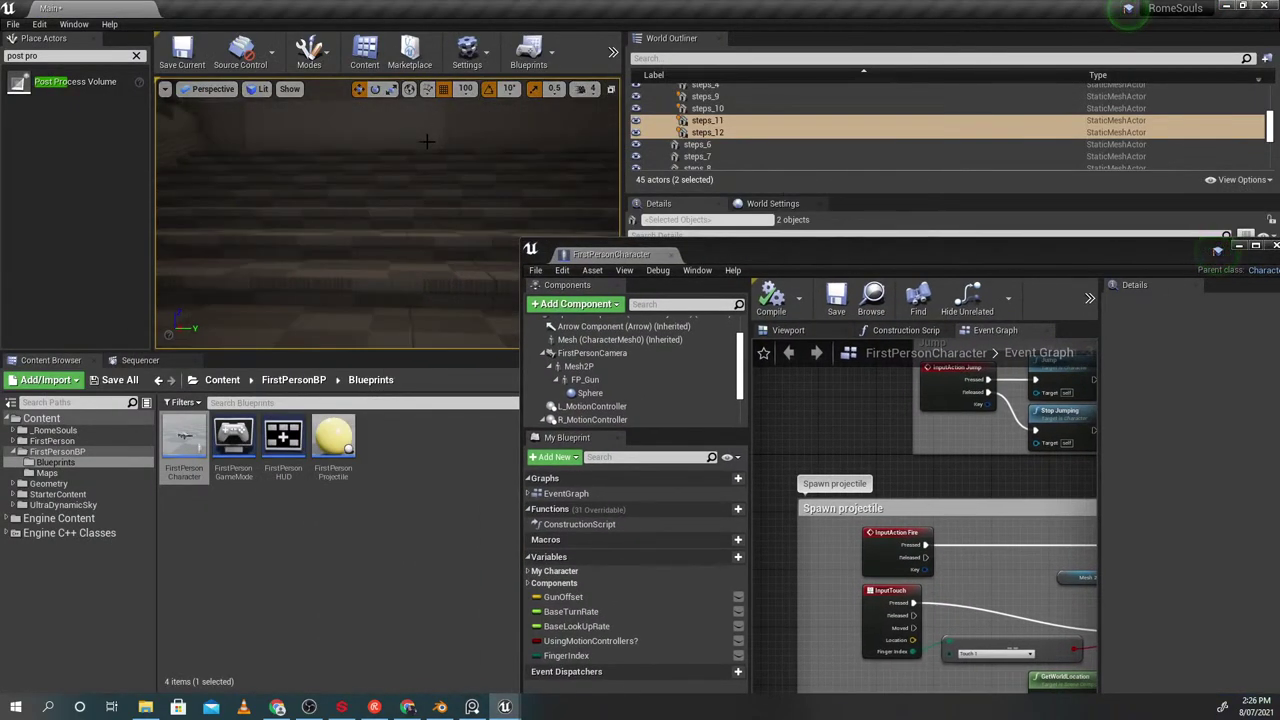
{"action": "key", "text": "alt+p"}
{"action": "key", "text": "w"}
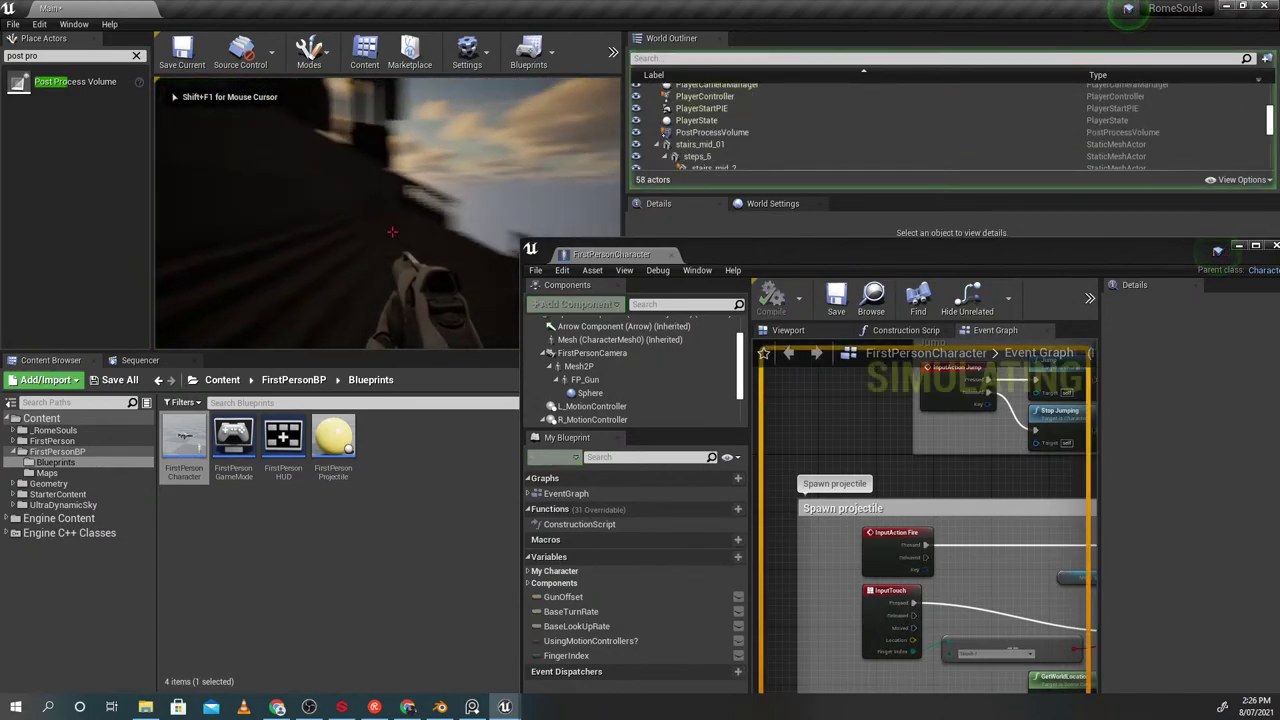
{"action": "key", "text": "w"}
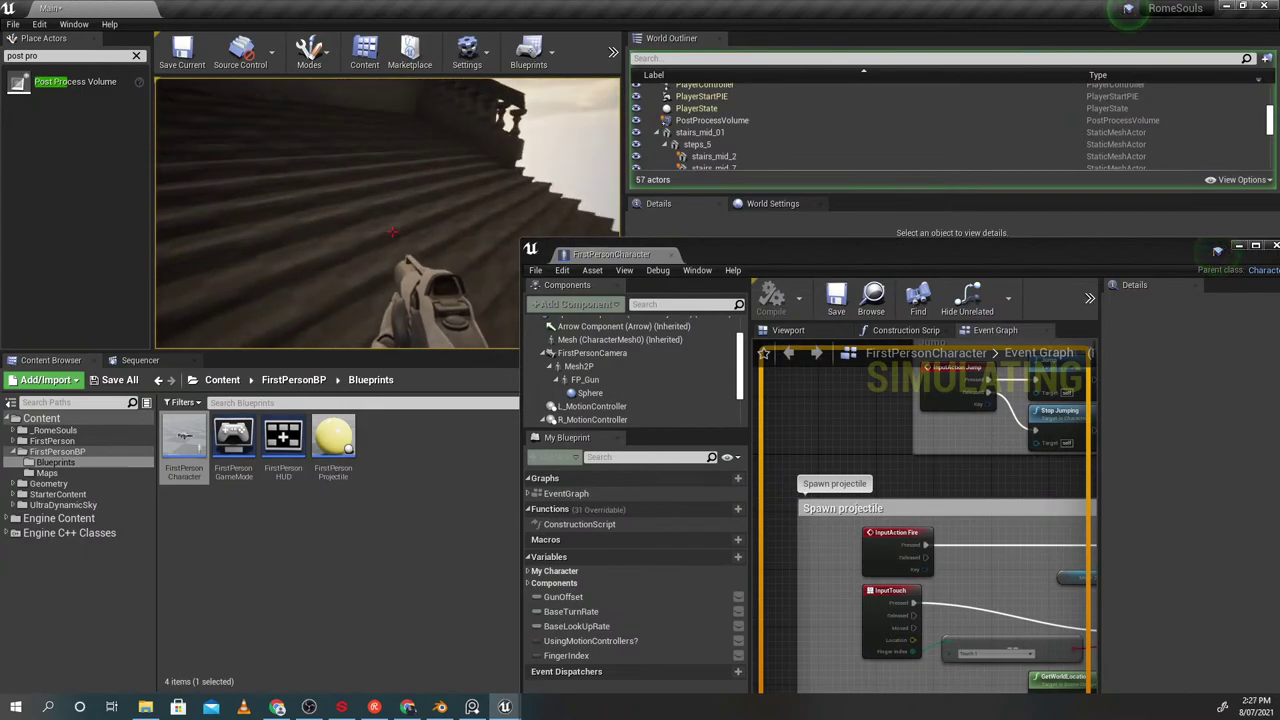
{"action": "key", "text": "Escape"}
Restore the blueprint window, reset Character Movement's Max Step Height to its default, and compile and save the blueprint
{"action": "double_click", "coordinate": [775, 250]}
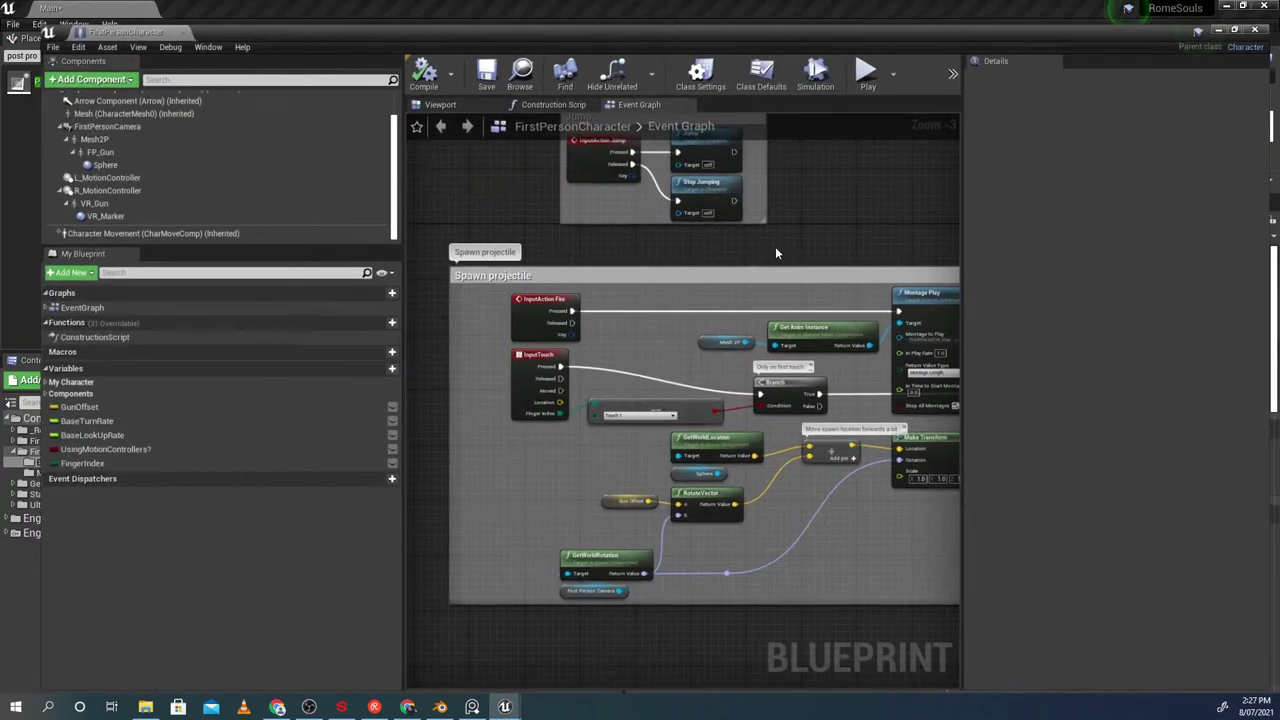
{"action": "left_click", "coordinate": [168, 217]}
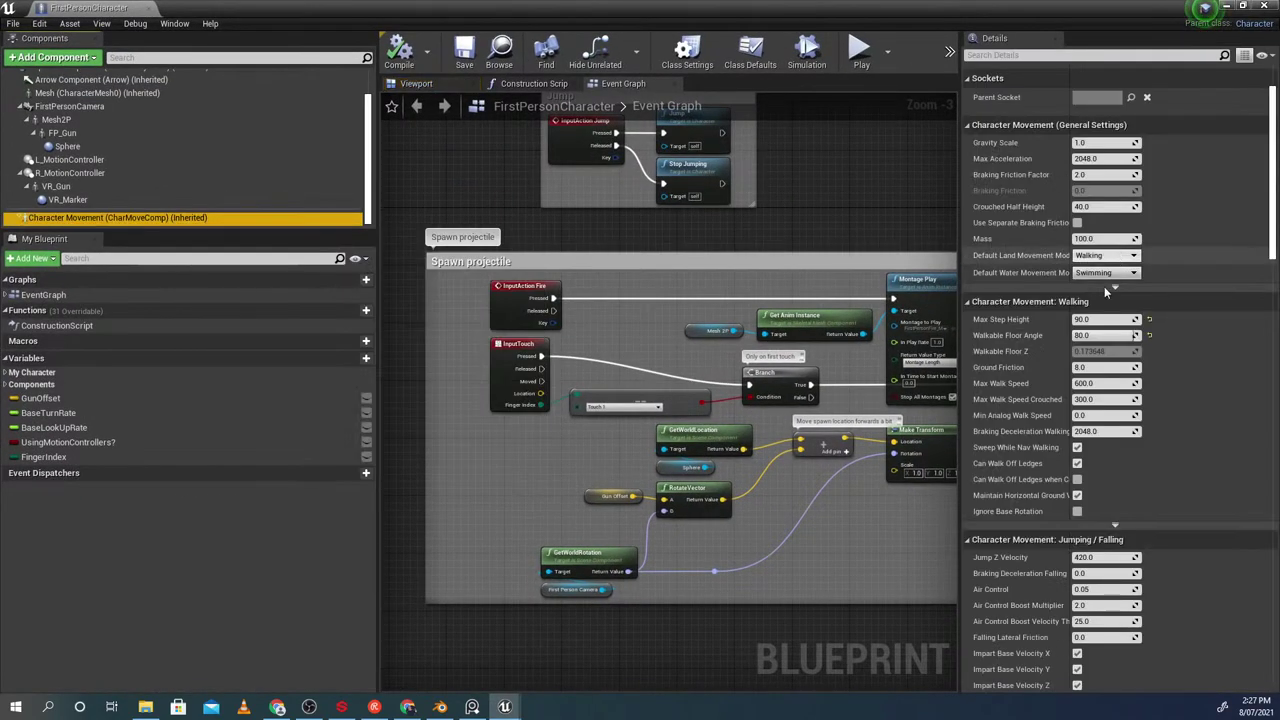
{"action": "left_click", "coordinate": [1149, 319]}
{"action": "left_click", "coordinate": [398, 60]}
{"action": "left_click", "coordinate": [464, 54]}
Close the FirstPersonCharacter blueprint, play-test climbing the stairs to the upper landing, and stop the session
{"action": "left_click_drag", "start_coordinate": [390, 7], "coordinate": [787, 107]}
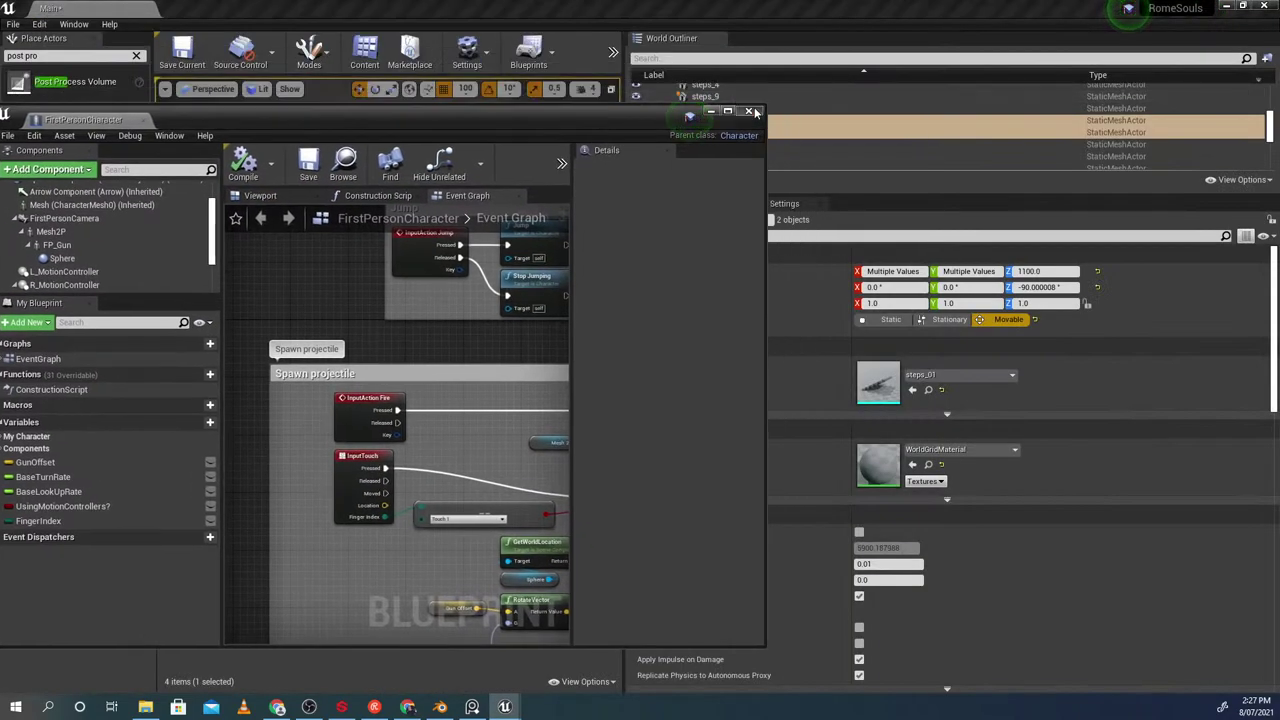
{"action": "left_click", "coordinate": [752, 111]}
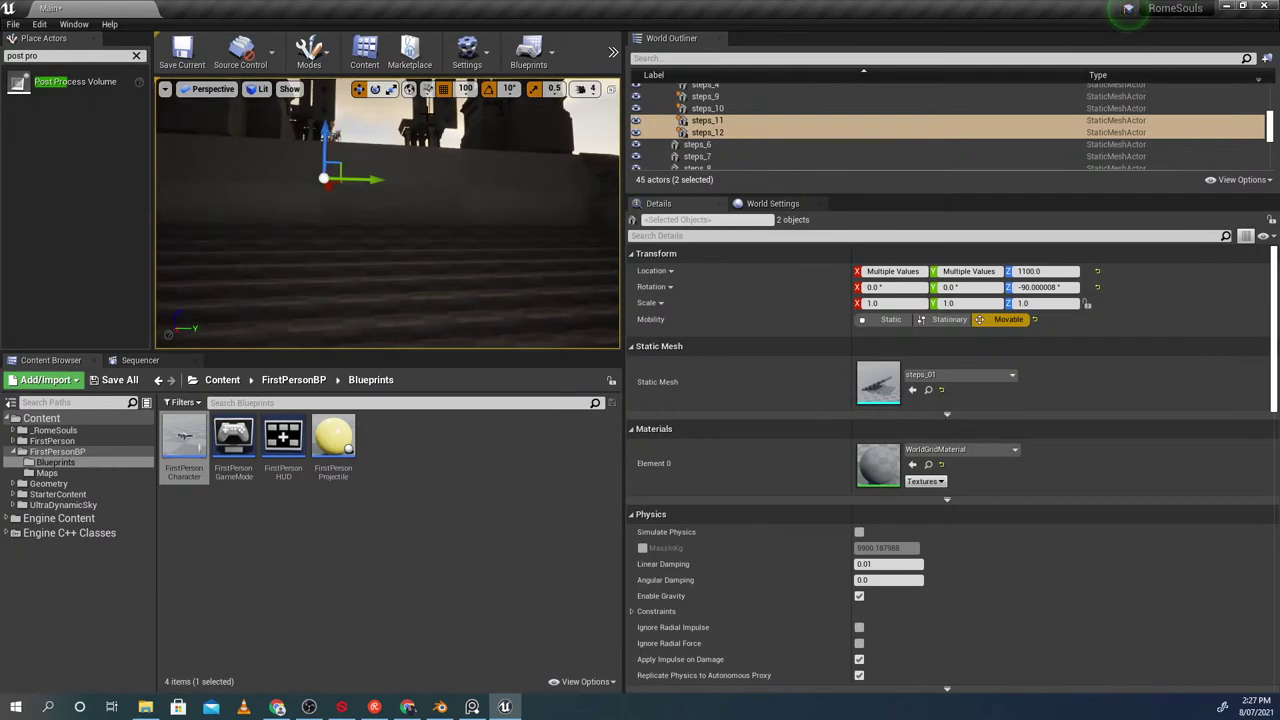
{"action": "key", "text": "alt+p"}
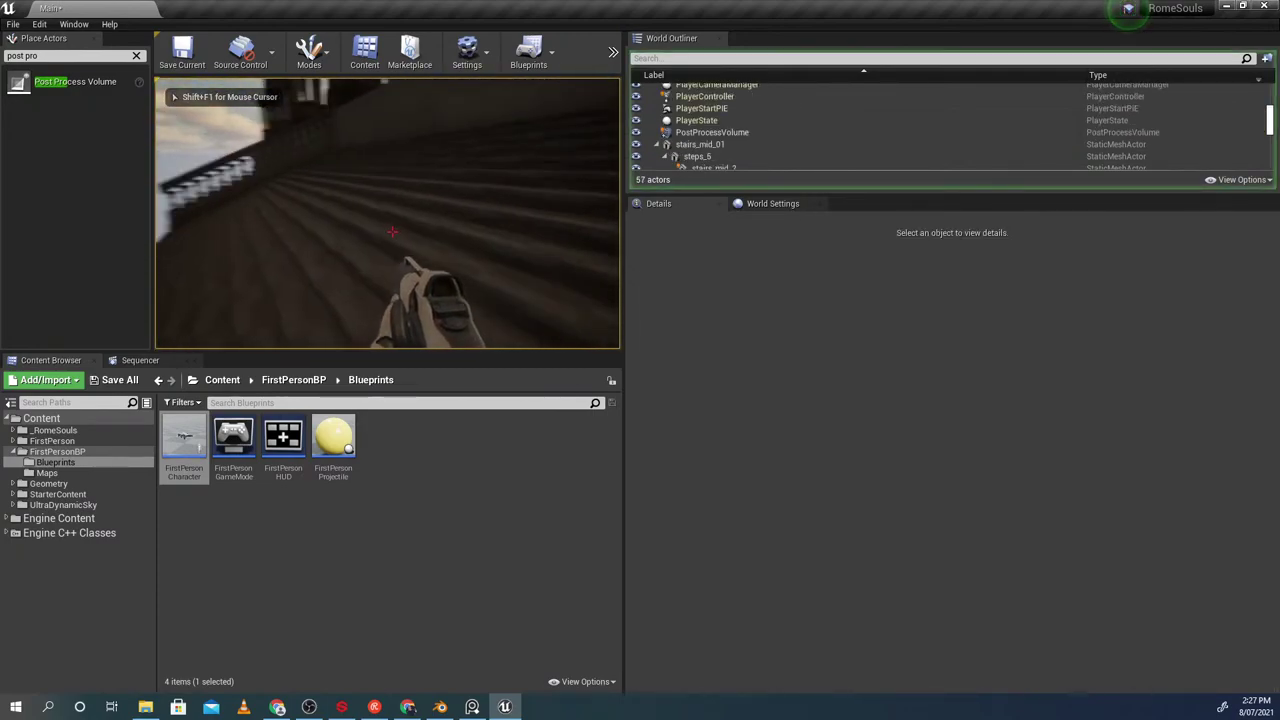
{"action": "key", "text": "w"}
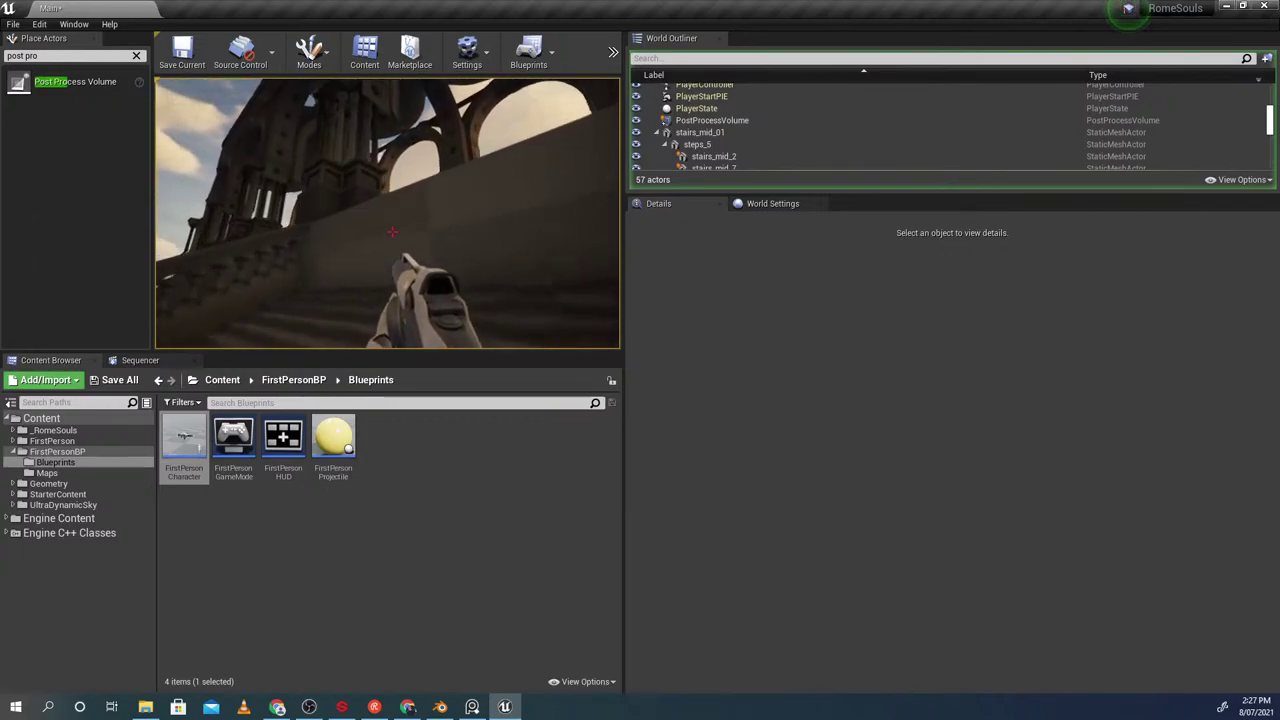
{"action": "key", "text": "w"}
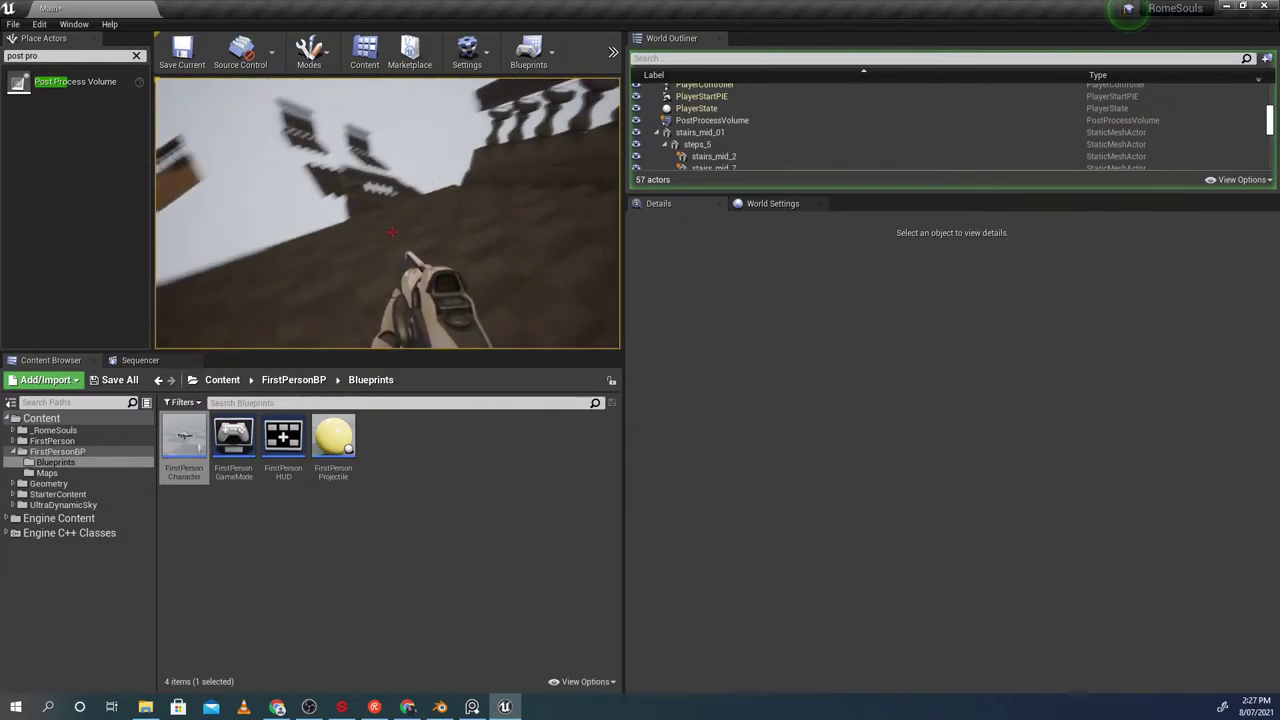
{"action": "key", "text": "Escape"}
Try selecting the step and railing modules of the upper stair flight together in the viewport
{"action": "right_click_drag", "start_coordinate": [567, 275], "coordinate": [545, 290]}
{"action": "right_click_drag", "start_coordinate": [334, 186], "coordinate": [490, 220]}
{"action": "left_click", "coordinate": [334, 186]}
{"action": "left_click", "coordinate": [334, 186]}
{"action": "left_click", "coordinate": [426, 196]}
{"action": "left_click", "coordinate": [426, 196]}
{"action": "right_click_drag", "start_coordinate": [426, 196], "coordinate": [400, 180]}
{"action": "left_click", "coordinate": [365, 226]}
{"action": "left_click", "coordinate": [418, 299], "text": "ctrl"}
{"action": "right_click_drag", "start_coordinate": [418, 299], "coordinate": [425, 275]}
{"action": "left_click", "coordinate": [369, 272], "text": "ctrl"}
{"action": "left_click", "coordinate": [349, 242], "text": "ctrl"}
{"action": "right_click_drag", "start_coordinate": [349, 242], "coordinate": [280, 272]}
{"action": "left_click", "coordinate": [349, 242], "text": "ctrl"}
{"action": "left_click", "coordinate": [319, 279], "text": "ctrl"}
{"action": "left_click", "coordinate": [317, 277], "text": "ctrl"}
{"action": "left_click", "coordinate": [319, 235], "text": "ctrl"}
{"action": "left_click", "coordinate": [302, 163], "text": "ctrl"}
{"action": "right_click_drag", "start_coordinate": [302, 163], "coordinate": [360, 186]}
{"action": "left_click", "coordinate": [427, 205], "text": "ctrl"}
{"action": "left_click", "coordinate": [390, 212], "text": "ctrl"}
{"action": "left_click", "coordinate": [390, 152]}
Select the upper flight's railing pieces, try raising them, and undo the move
{"action": "left_click", "coordinate": [307, 246]}
{"action": "right_click_drag", "start_coordinate": [307, 246], "coordinate": [300, 266]}
{"action": "left_click", "coordinate": [307, 248], "text": "shift"}
{"action": "left_click", "coordinate": [242, 215], "text": "shift"}
{"action": "right_click_drag", "start_coordinate": [242, 215], "coordinate": [240, 168]}
{"action": "left_click", "coordinate": [297, 183], "text": "shift"}
{"action": "left_click", "coordinate": [372, 137]}
{"action": "right_click_drag", "start_coordinate": [372, 137], "coordinate": [373, 131]}
{"action": "left_click_drag", "start_coordinate": [396, 118], "coordinate": [394, 96]}
{"action": "key", "text": "ctrl+z"}
{"action": "left_click", "coordinate": [375, 213]}
{"action": "left_click", "coordinate": [370, 154]}
{"action": "key", "text": "ctrl+z"}
Try raising the stairs_mid_01 railing section and undo the move
{"action": "right_click_drag", "start_coordinate": [391, 235], "coordinate": [350, 203]}
{"action": "left_click", "coordinate": [418, 203]}
{"action": "left_click", "coordinate": [418, 203]}
{"action": "left_click_drag", "start_coordinate": [467, 120], "coordinate": [468, 100]}
{"action": "key", "text": "ctrl+z"}
{"action": "left_click", "coordinate": [331, 208]}
{"action": "left_click", "coordinate": [352, 262]}
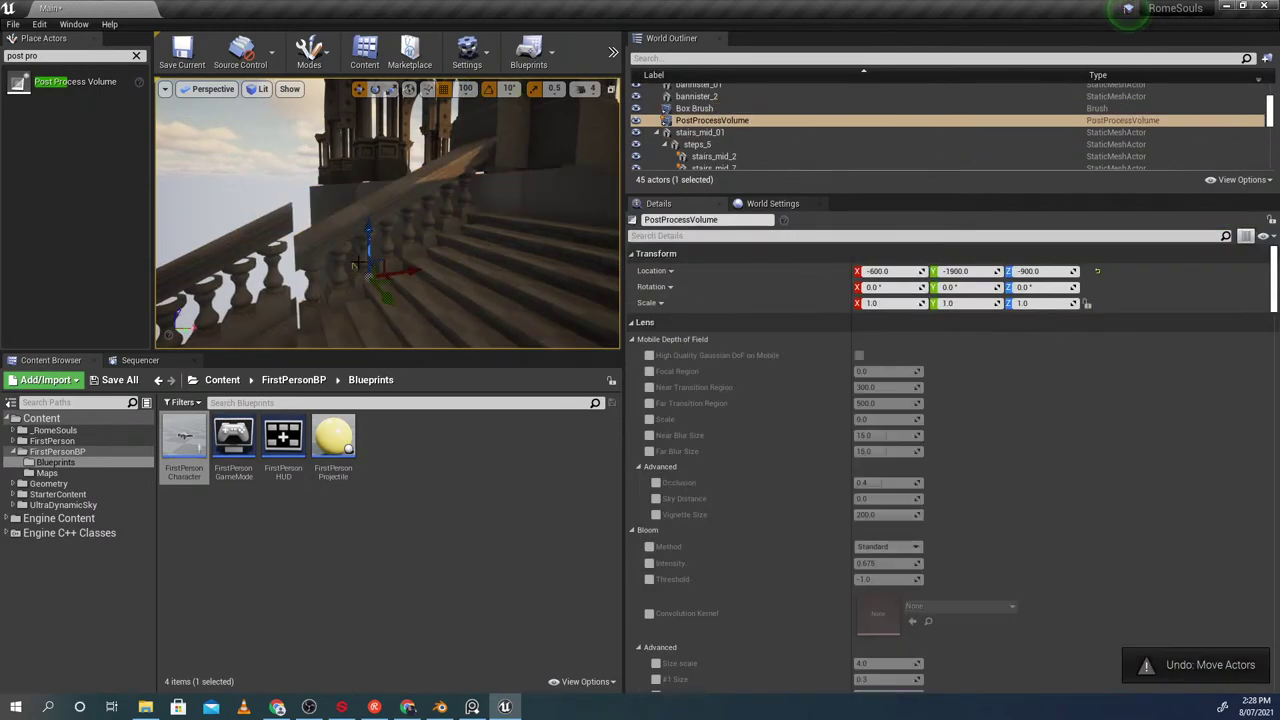
Locate stairs_mid_01 in the World Outliner, enlarge the outliner, and select steps_5 with the modules nested under it
{"action": "scroll", "coordinate": [700, 160], "scroll_direction": "down", "scroll_amount": 3}
{"action": "scroll", "coordinate": [697, 140], "scroll_direction": "up", "scroll_amount": 3}
{"action": "left_click", "coordinate": [695, 133]}
{"action": "scroll", "coordinate": [697, 152], "scroll_direction": "down", "scroll_amount": 2}
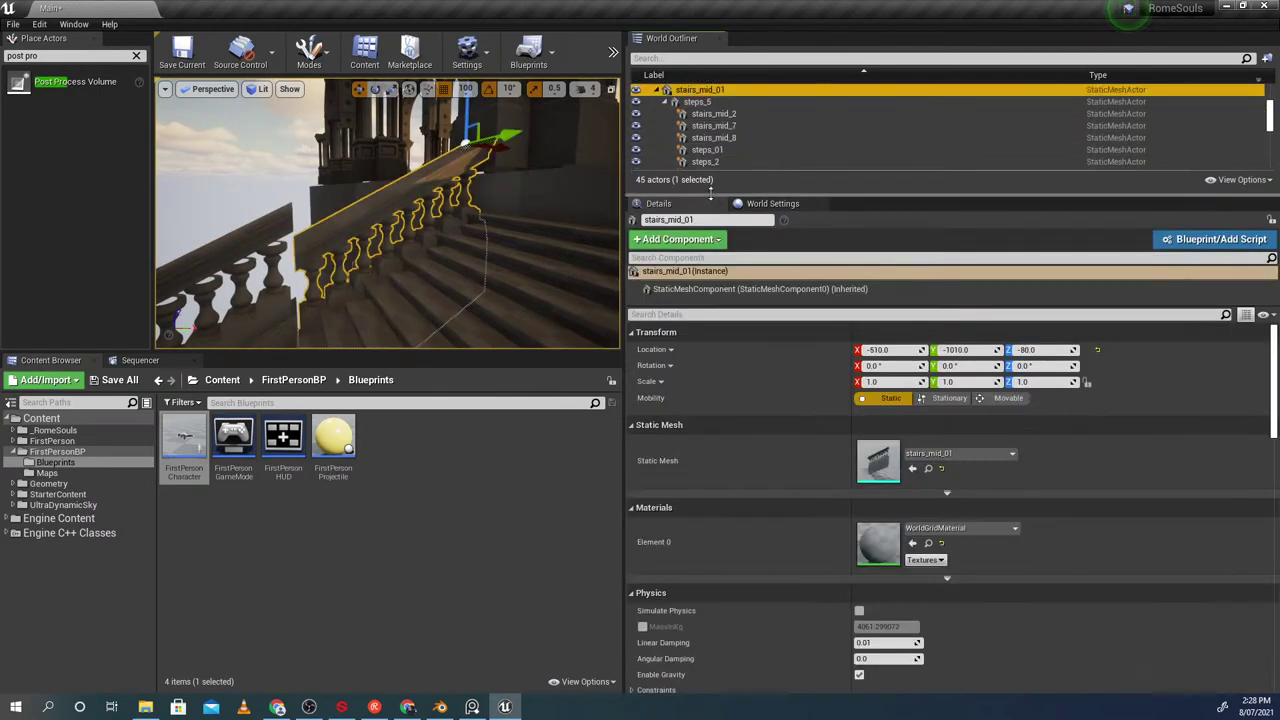
{"action": "left_click_drag", "start_coordinate": [707, 194], "coordinate": [707, 369]}
{"action": "left_click", "coordinate": [693, 164]}
{"action": "scroll", "coordinate": [700, 175], "scroll_direction": "up", "scroll_amount": 2}
{"action": "left_click", "coordinate": [694, 158]}
{"action": "left_click", "coordinate": [681, 146]}
{"action": "left_click", "coordinate": [710, 276], "text": "shift"}
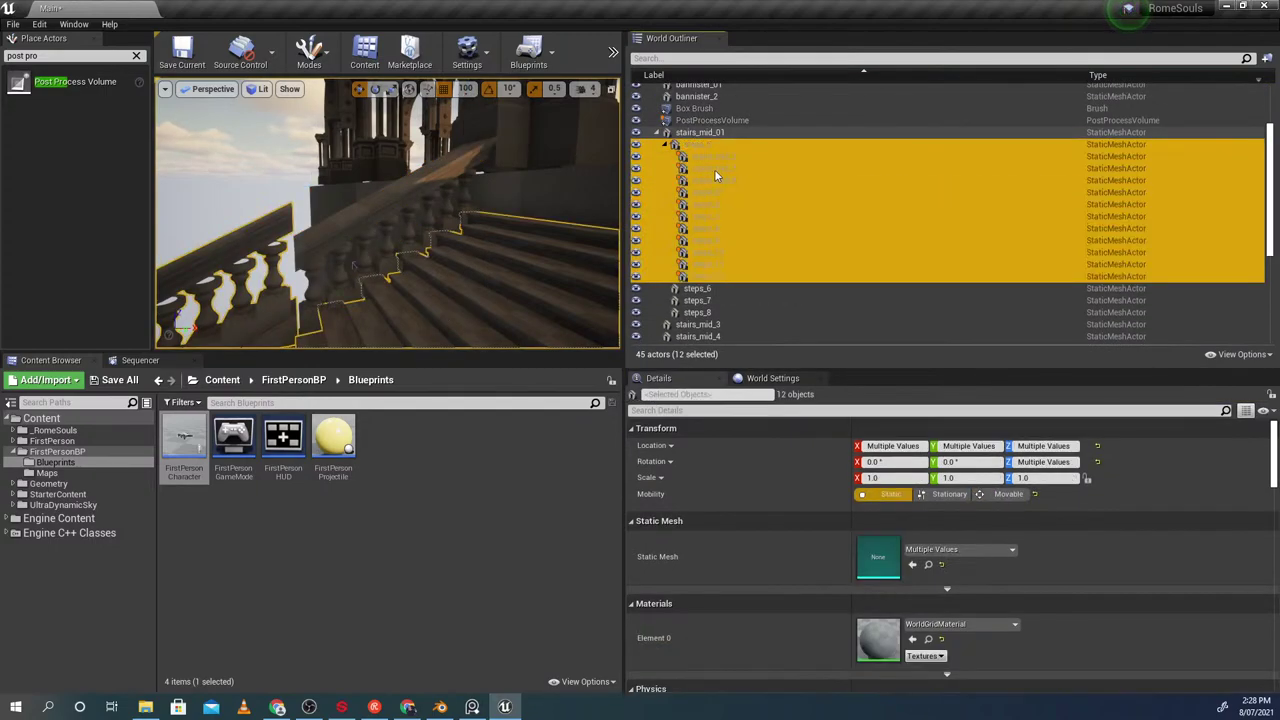
{"action": "left_click_drag", "start_coordinate": [714, 170], "coordinate": [713, 165]}
Detach the nested step and railing modules from steps_5 and stairs_mid_01, leaving every actor at the top level
{"action": "left_click", "coordinate": [706, 146]}
{"action": "left_click", "coordinate": [713, 157]}
{"action": "left_click", "coordinate": [709, 276], "text": "shift"}
{"action": "left_click_drag", "start_coordinate": [703, 230], "coordinate": [691, 134]}
{"action": "left_click", "coordinate": [690, 147]}
{"action": "left_click", "coordinate": [692, 181], "text": "shift"}
{"action": "left_click_drag", "start_coordinate": [692, 178], "coordinate": [687, 136]}
Raise the stairs_mid_01 railing section to a Z location of 20
{"action": "left_click", "coordinate": [455, 240]}
{"action": "left_click", "coordinate": [405, 195]}
{"action": "right_click_drag", "start_coordinate": [405, 195], "coordinate": [395, 212]}
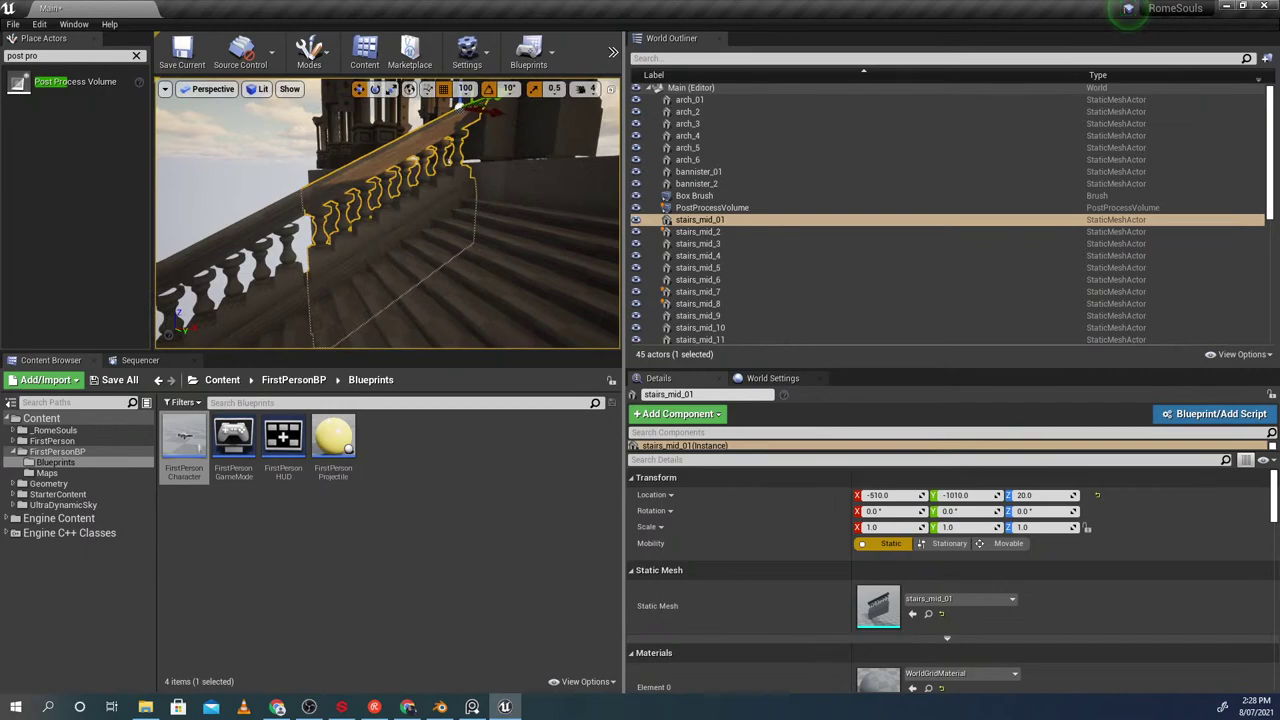
{"action": "left_click", "coordinate": [440, 280]}
Select the upper flight's twelve modules: stairs_mid_01, 2, 7 and 8, steps_01 to steps_4, and steps_9 to steps_12
{"action": "left_click", "coordinate": [240, 250]}
{"action": "left_click", "coordinate": [245, 235]}
{"action": "right_click_drag", "start_coordinate": [245, 235], "coordinate": [370, 240]}
{"action": "left_click", "coordinate": [490, 255]}
{"action": "right_click_drag", "start_coordinate": [490, 255], "coordinate": [420, 255]}
{"action": "left_click", "coordinate": [470, 240]}
{"action": "left_click", "coordinate": [467, 240], "text": "ctrl"}
{"action": "left_click", "coordinate": [375, 265], "text": "ctrl"}
{"action": "left_click", "coordinate": [320, 215], "text": "ctrl"}
{"action": "right_click_drag", "start_coordinate": [320, 215], "coordinate": [250, 275]}
{"action": "left_click", "coordinate": [369, 280], "text": "ctrl"}
{"action": "left_click", "coordinate": [297, 206], "text": "ctrl"}
{"action": "left_click", "coordinate": [294, 264], "text": "ctrl"}
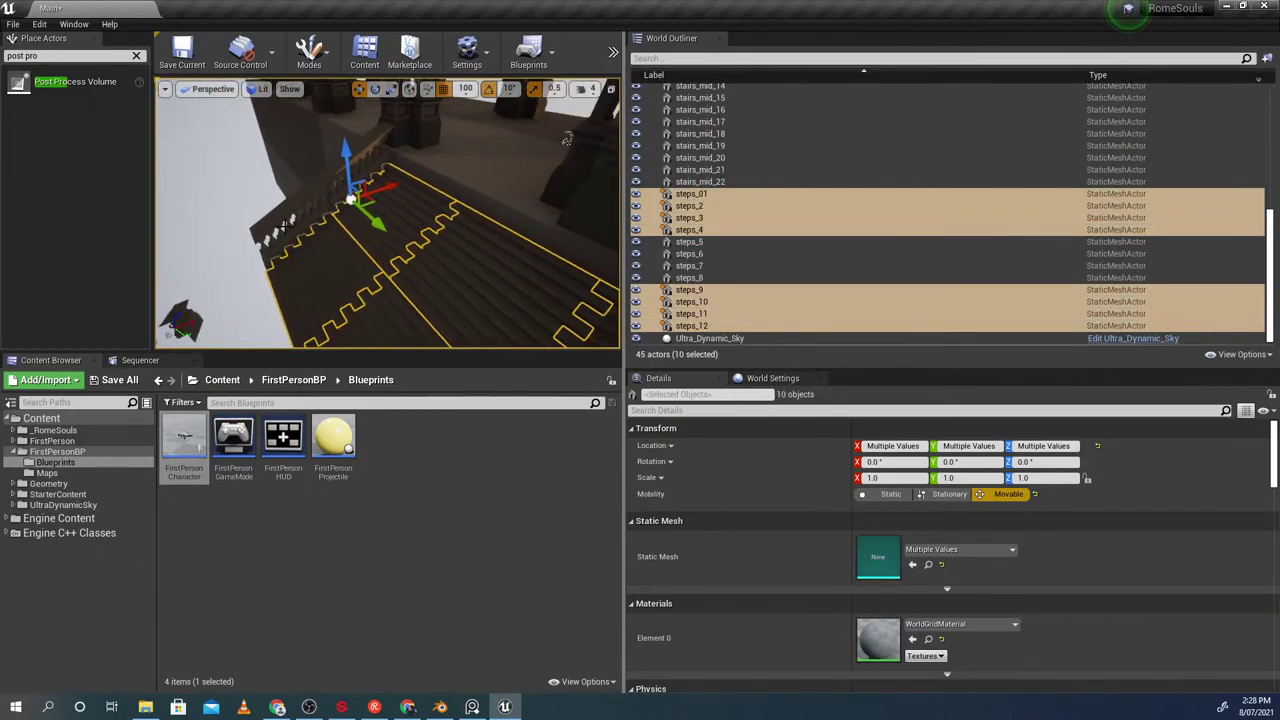
{"action": "left_click", "coordinate": [286, 232], "text": "shift"}
{"action": "key", "text": "ctrl+z"}
{"action": "left_click", "coordinate": [290, 226], "text": "shift"}
{"action": "right_click_drag", "start_coordinate": [290, 226], "coordinate": [392, 202]}
{"action": "left_click", "coordinate": [384, 200], "text": "shift"}
Raise the selected flight of steps and railings vertically to line up with the landing, using the 100-unit grid snap
{"action": "mouse_move", "coordinate": [434, 165]}
{"action": "right_mouse_down"}
{"action": "mouse_move", "coordinate": [440, 145]}
{"action": "mouse_move", "coordinate": [440, 168]}
{"action": "right_mouse_up"}
{"action": "left_click", "coordinate": [464, 90]}
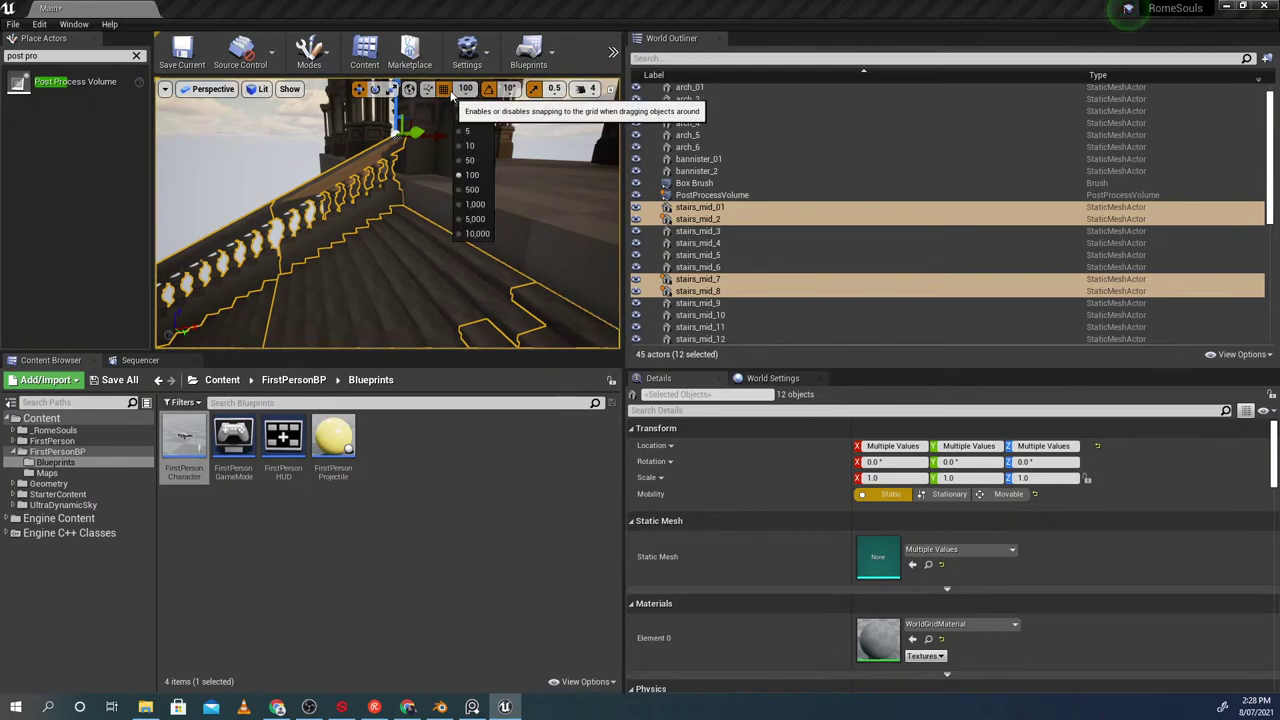
{"action": "right_click_drag", "start_coordinate": [393, 144], "coordinate": [376, 160]}
{"action": "left_click_drag", "start_coordinate": [375, 160], "coordinate": [374, 146]}
{"action": "left_click", "coordinate": [424, 214]}
{"action": "mouse_move", "coordinate": [424, 214]}
{"action": "right_mouse_down"}
{"action": "mouse_move", "coordinate": [436, 200]}
{"action": "mouse_move", "coordinate": [408, 190]}
{"action": "mouse_move", "coordinate": [505, 115]}
{"action": "mouse_move", "coordinate": [385, 128]}
{"action": "right_mouse_up"}
{"action": "left_click", "coordinate": [436, 190]}
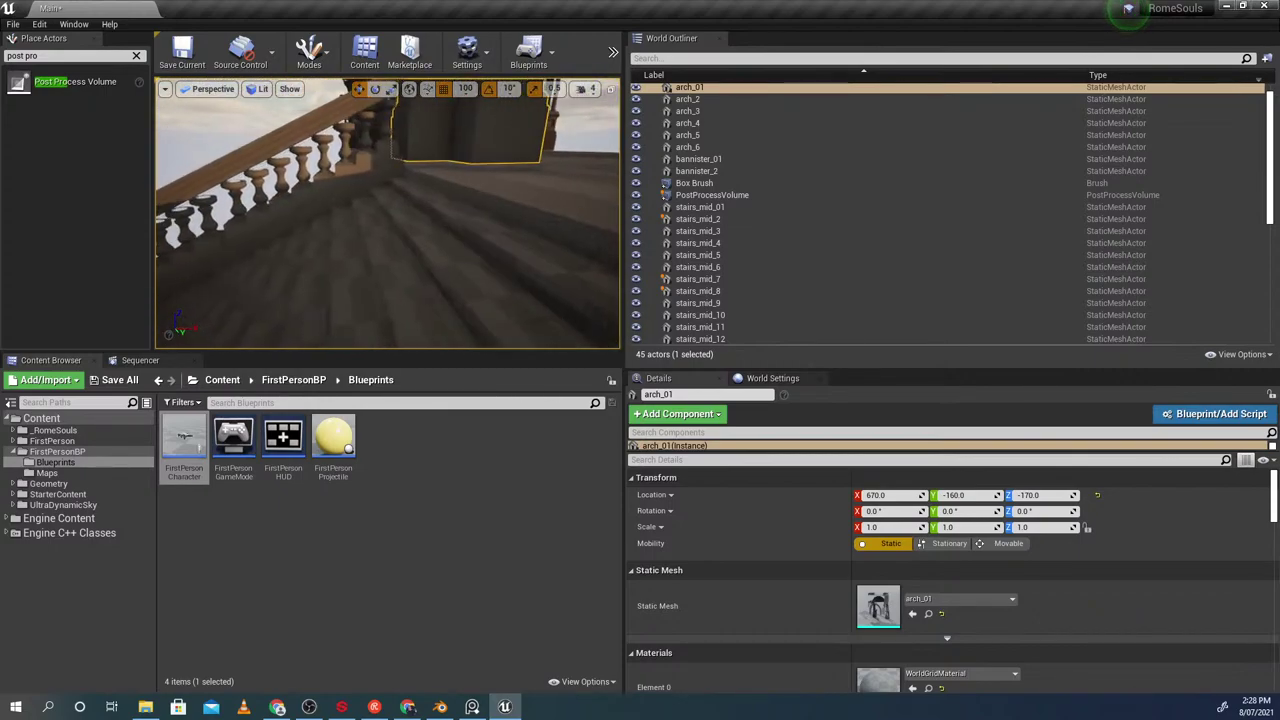
Play-test the adjusted stairs, walking up and down while examining the steps and railings, and stop the session
{"action": "key", "text": "alt+p"}
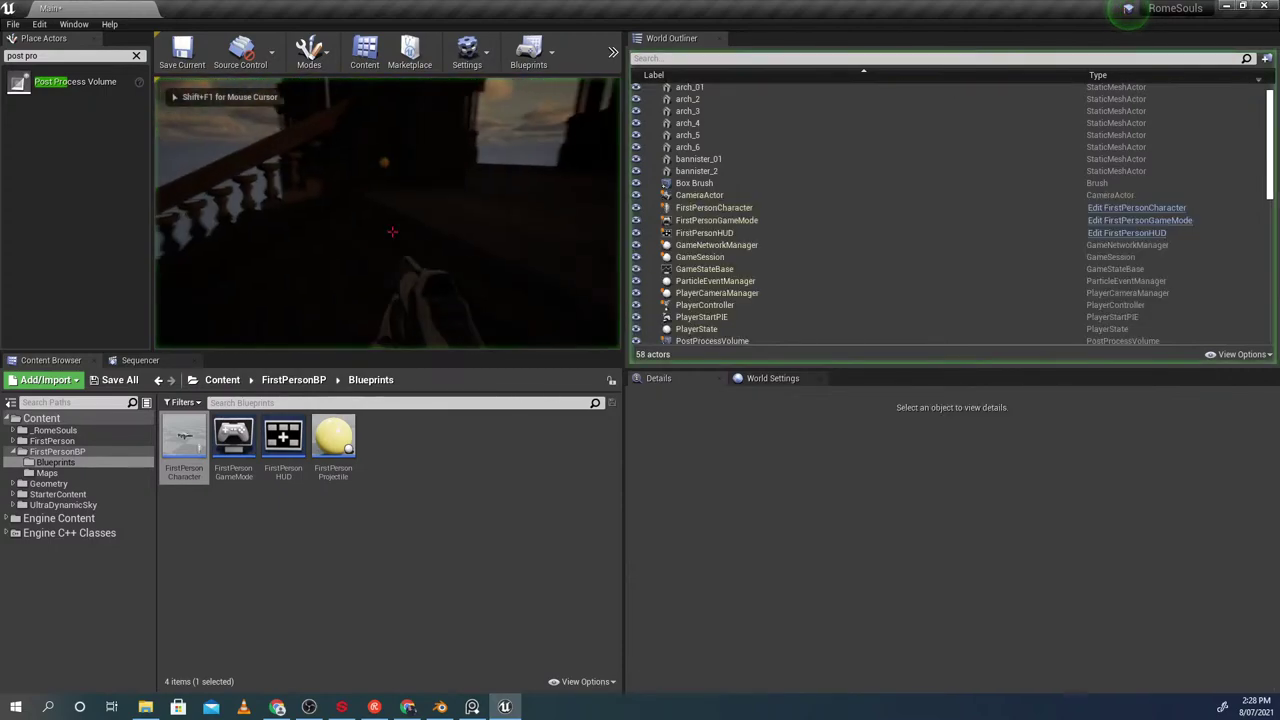
{"action": "left_click", "coordinate": [392, 232]}
{"action": "key", "text": "w"}
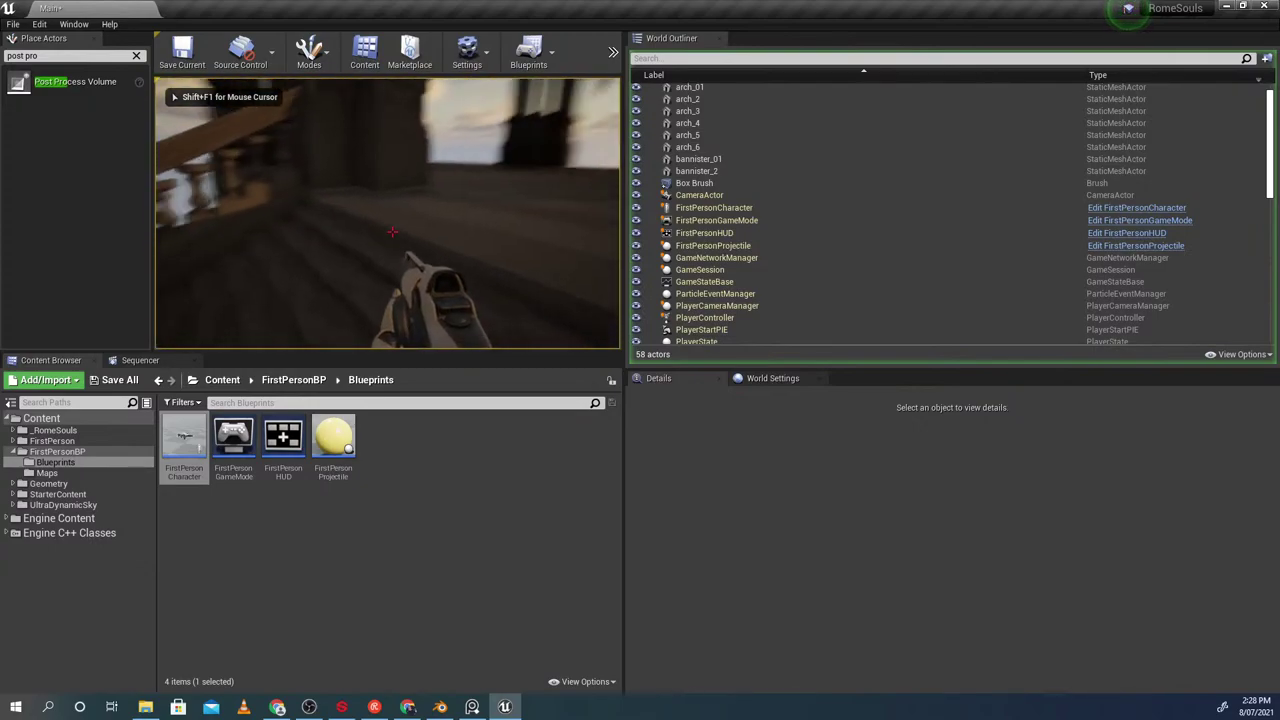
{"action": "key", "text": "w"}
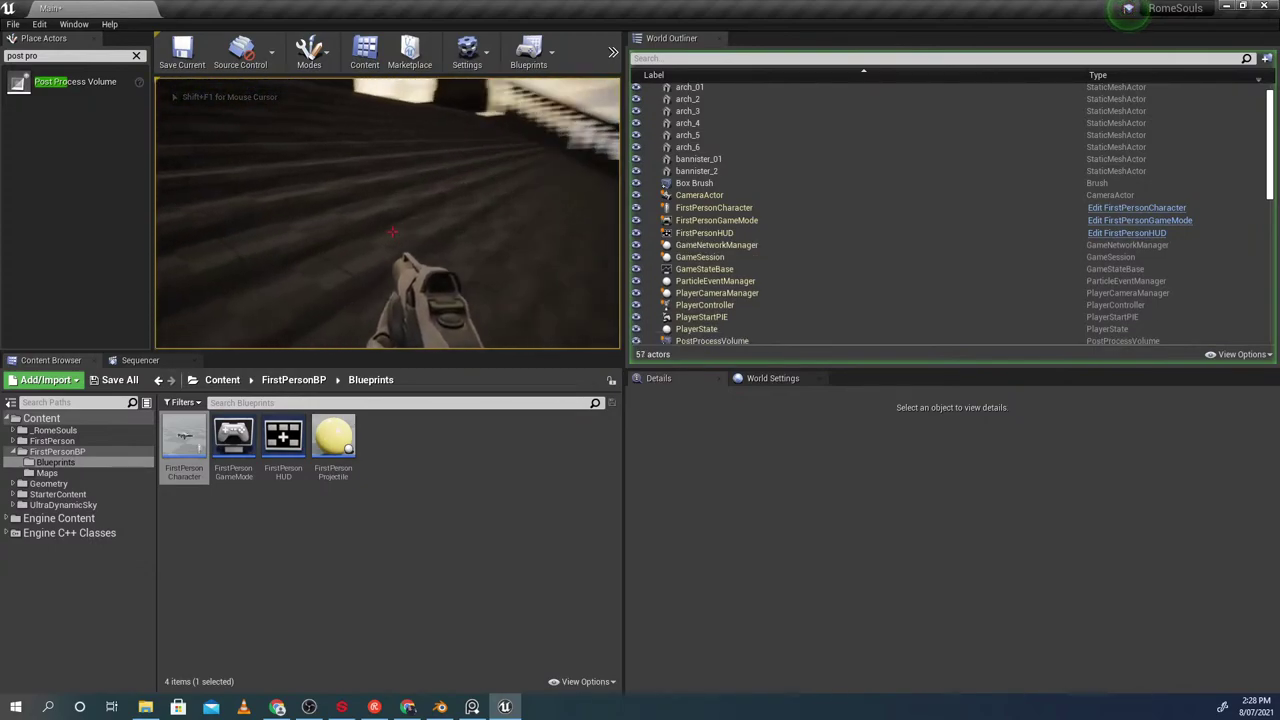
{"action": "key", "text": "w"}
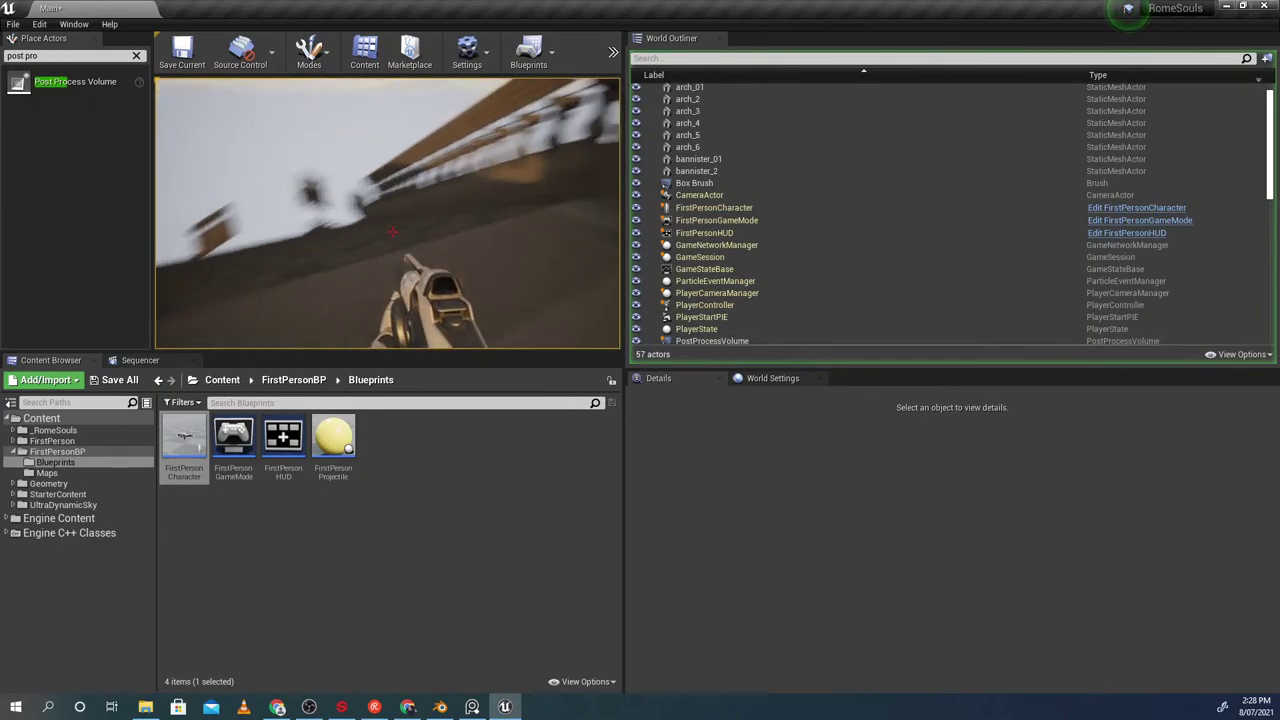
{"action": "key", "text": "w"}
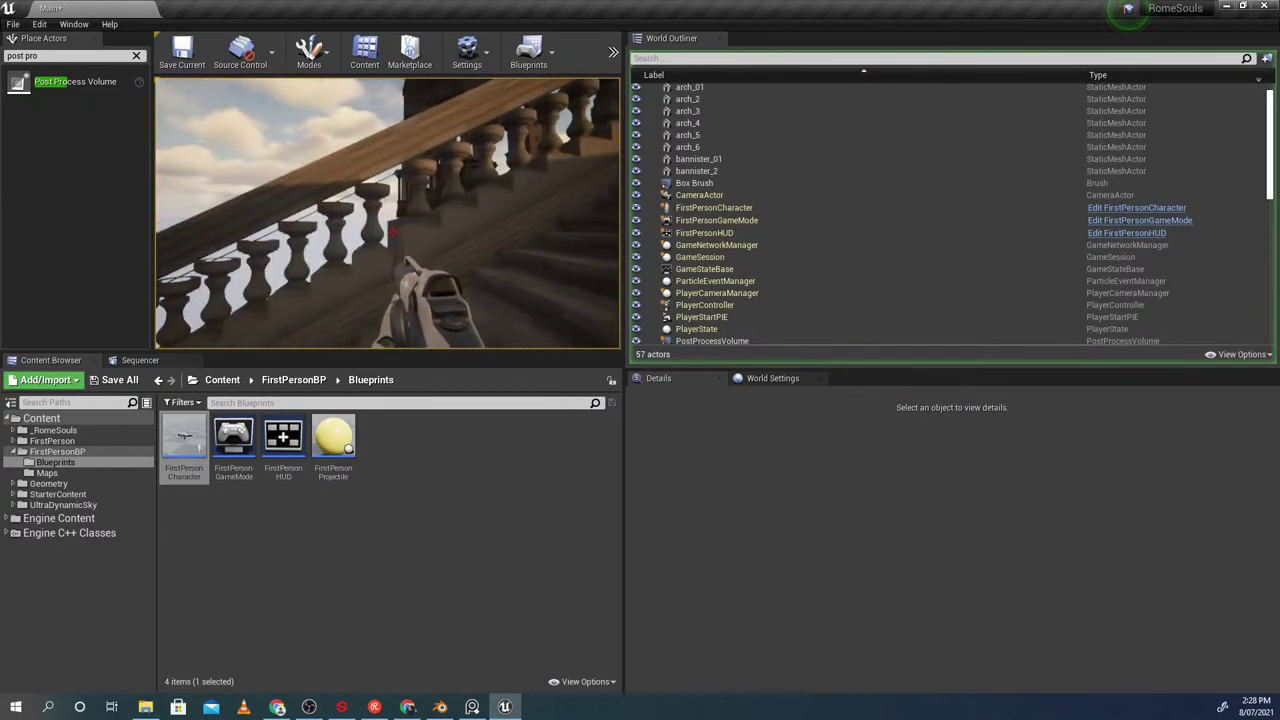
{"action": "left_click", "coordinate": [392, 232]}
{"action": "key", "text": "w"}
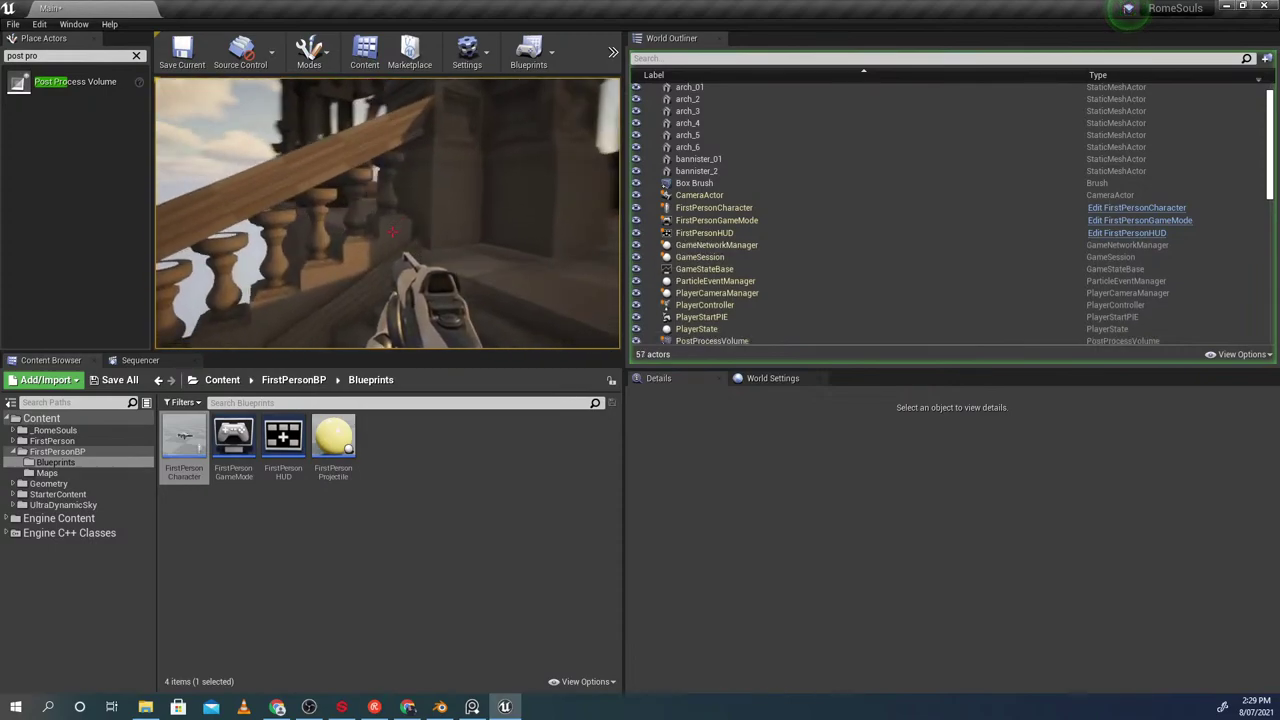
{"action": "key", "text": "w"}
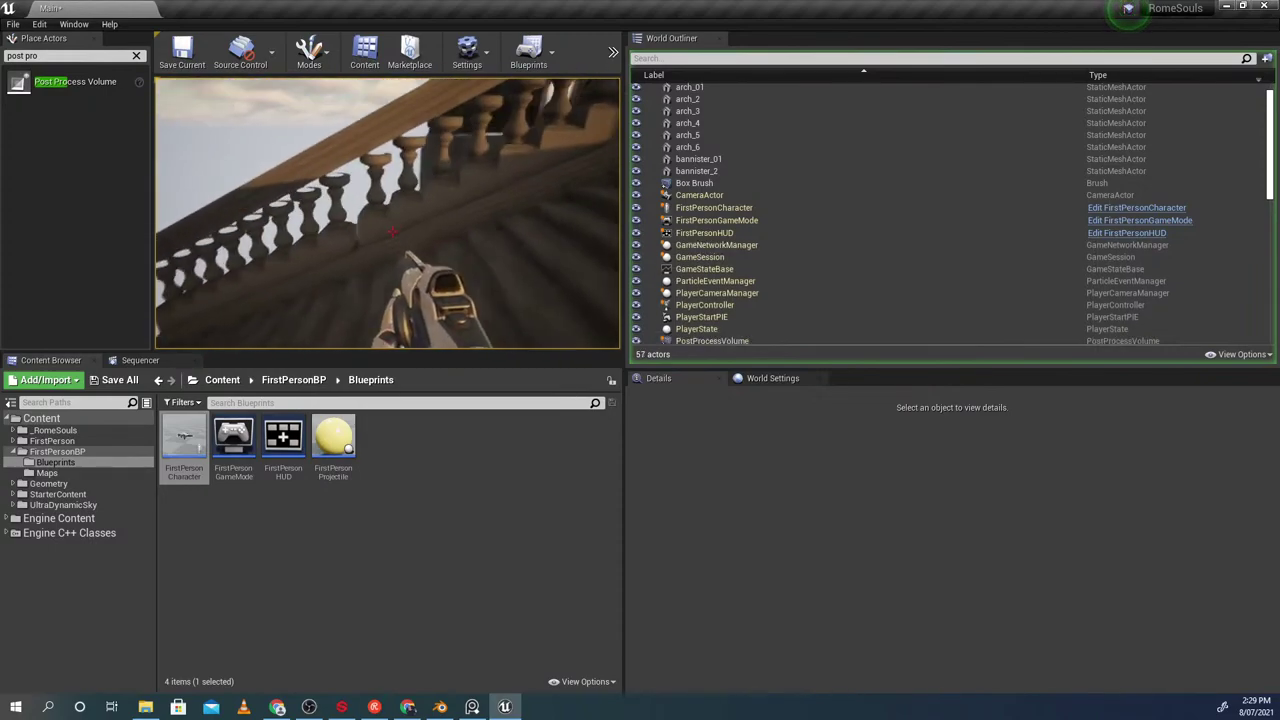
{"action": "left_click", "coordinate": [392, 232]}
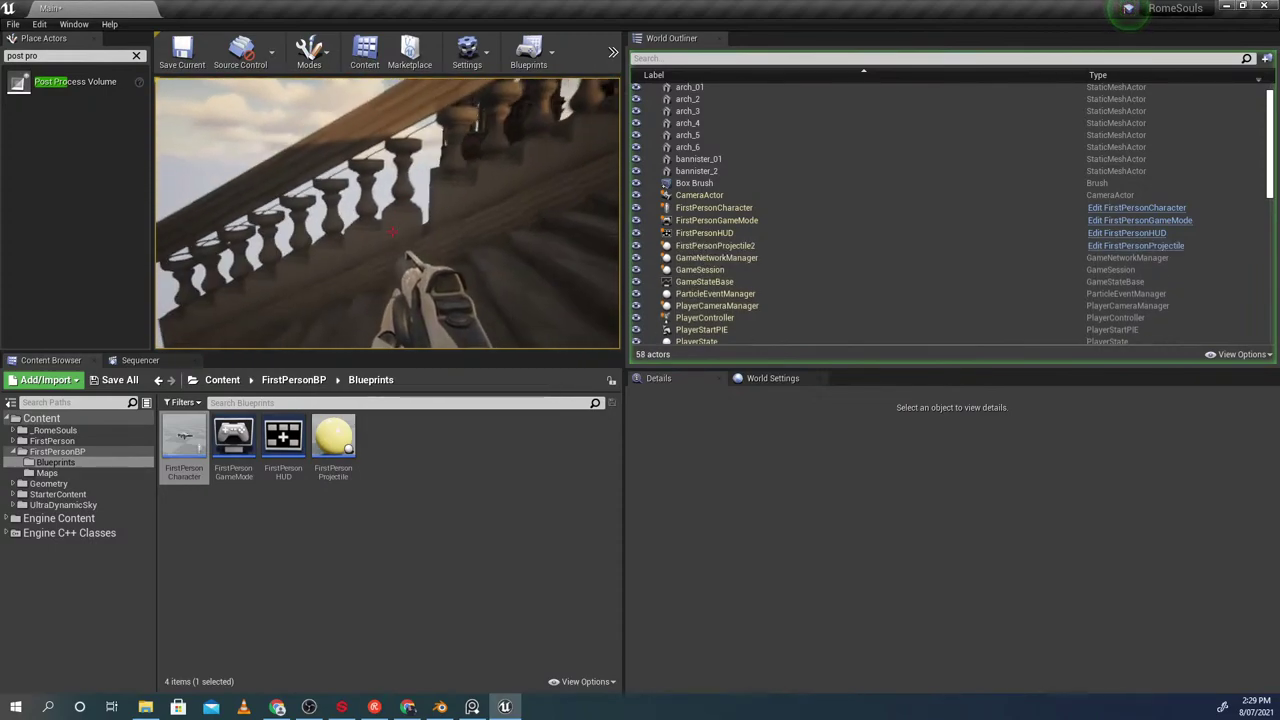
{"action": "key", "text": "Escape"}
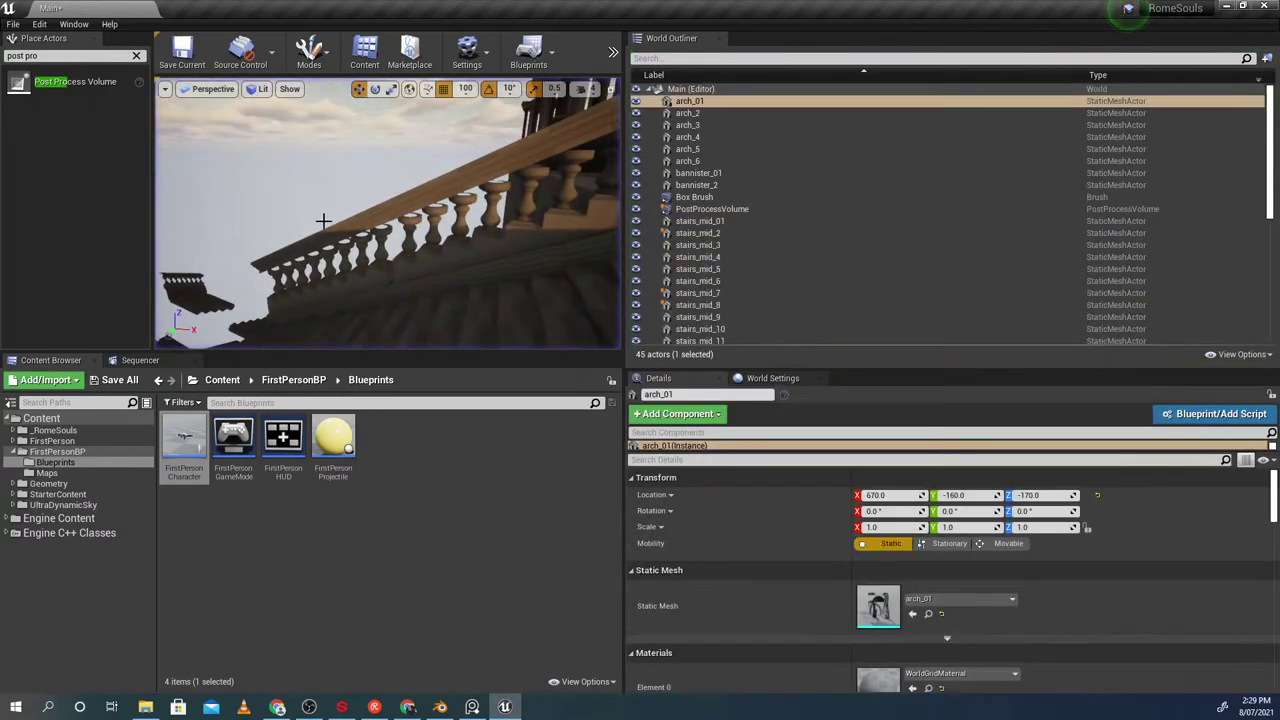
Switch to Blender and frame the bannister_01 post to examine how it meets the stair railing
{"action": "mouse_move", "coordinate": [318, 224]}
{"action": "right_mouse_down"}
{"action": "mouse_move", "coordinate": [330, 224]}
{"action": "mouse_move", "coordinate": [318, 224]}
{"action": "right_mouse_up"}
{"action": "key", "text": "alt+Tab"}
{"action": "scroll", "coordinate": [442, 279], "scroll_direction": "down", "scroll_amount": 4}
{"action": "middle_click_drag", "start_coordinate": [442, 279], "coordinate": [416, 225]}
{"action": "key", "text": "KP_Decimal"}
{"action": "middle_click_drag", "start_coordinate": [408, 318], "coordinate": [446, 268]}
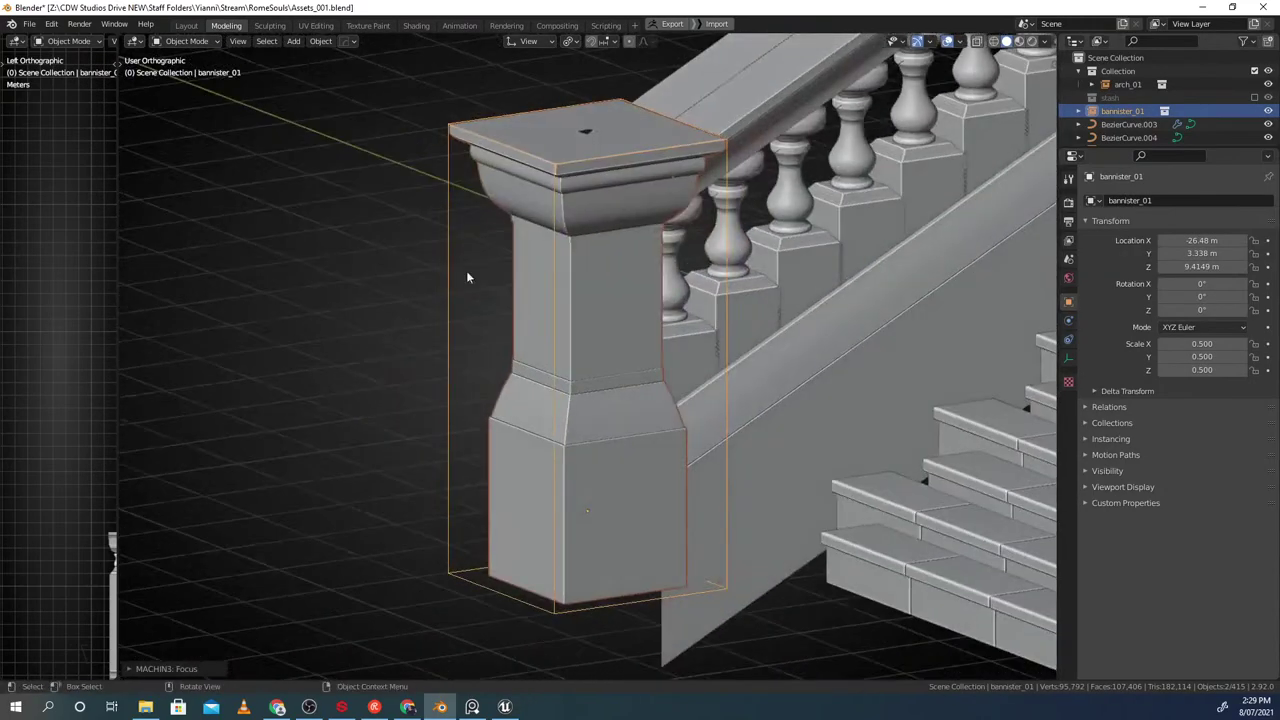
{"action": "scroll", "coordinate": [446, 268], "scroll_direction": "down", "scroll_amount": 3}
{"action": "left_click", "coordinate": [691, 223]}
{"action": "key", "text": "g"}
{"action": "middle_click_drag", "start_coordinate": [691, 223], "coordinate": [616, 194]}
{"action": "right_click", "coordinate": [630, 248]}
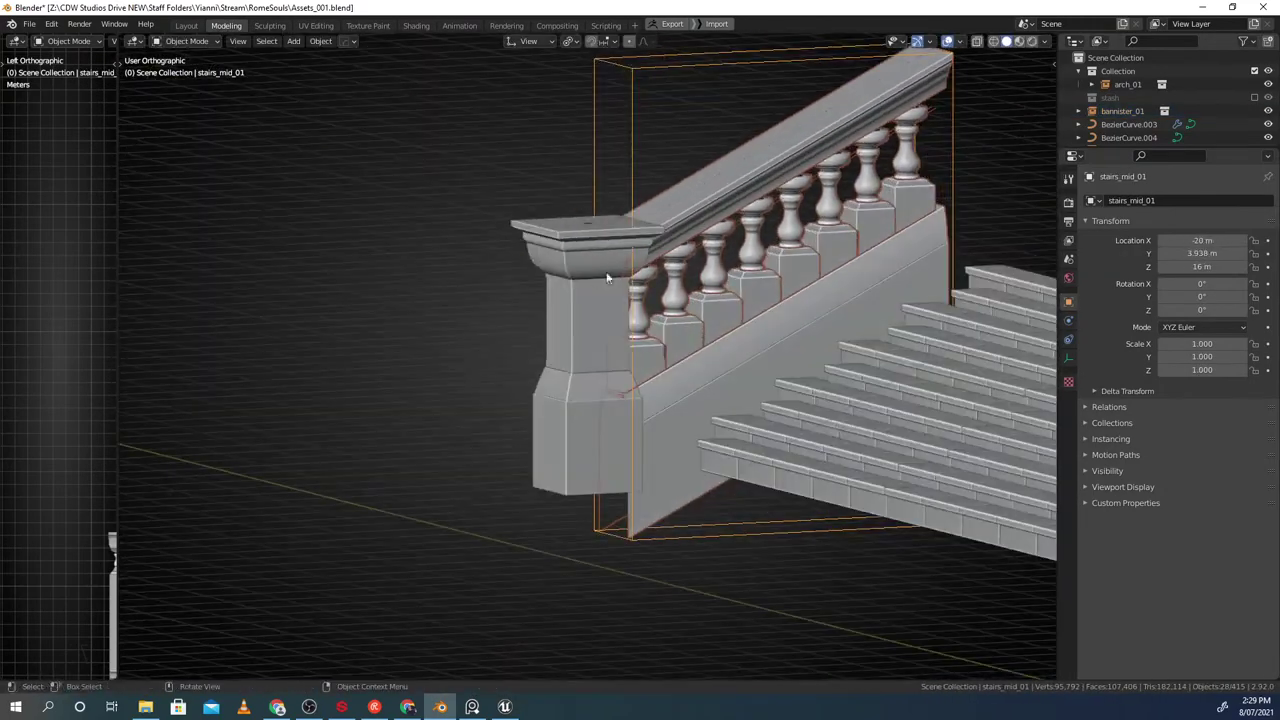
{"action": "left_click", "coordinate": [588, 276]}
{"action": "key", "text": "g"}
{"action": "right_click", "coordinate": [462, 312]}
{"action": "middle_click_drag", "start_coordinate": [586, 318], "coordinate": [557, 318]}
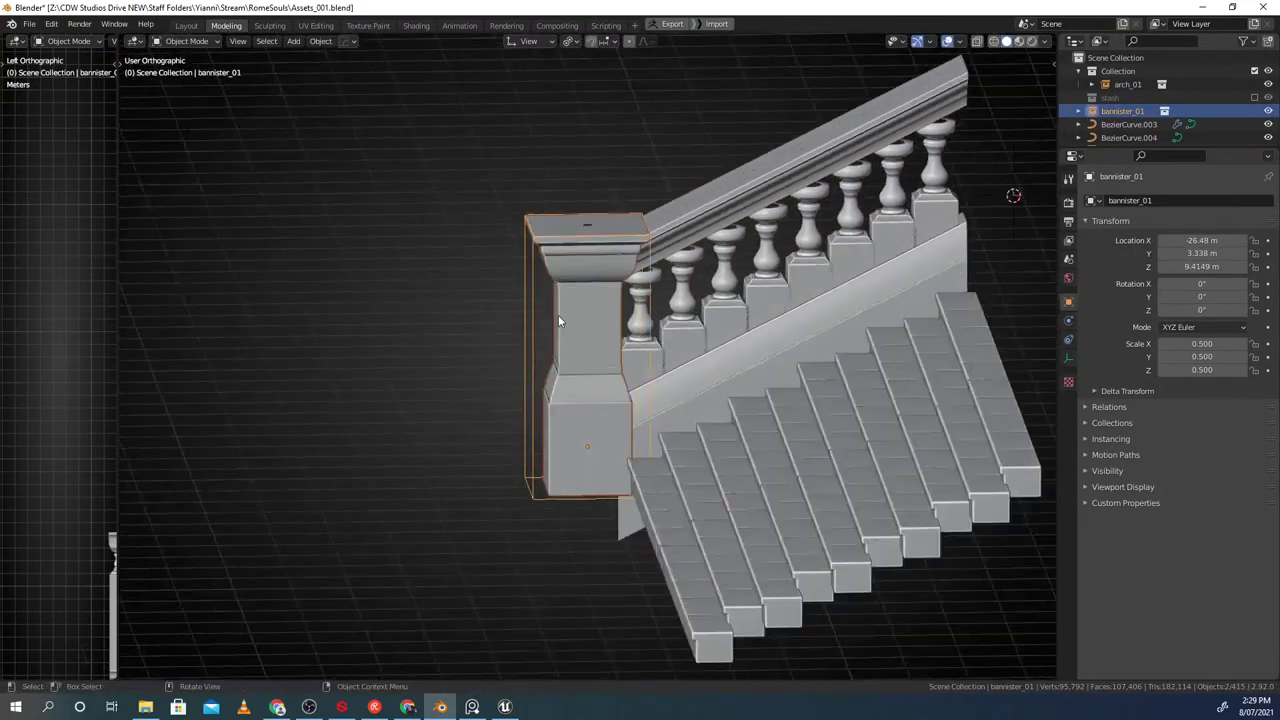
Check the stairs in Unreal, return to Blender, hide the bannister_01 post, and view the railing from the front
{"action": "key", "text": "alt+Tab"}
{"action": "right_click_drag", "start_coordinate": [430, 240], "coordinate": [430, 278]}
{"action": "key", "text": "alt+Tab"}
{"action": "key", "text": "KP_1"}
{"action": "middle_click_drag", "start_coordinate": [565, 304], "coordinate": [545, 311], "text": "shift"}
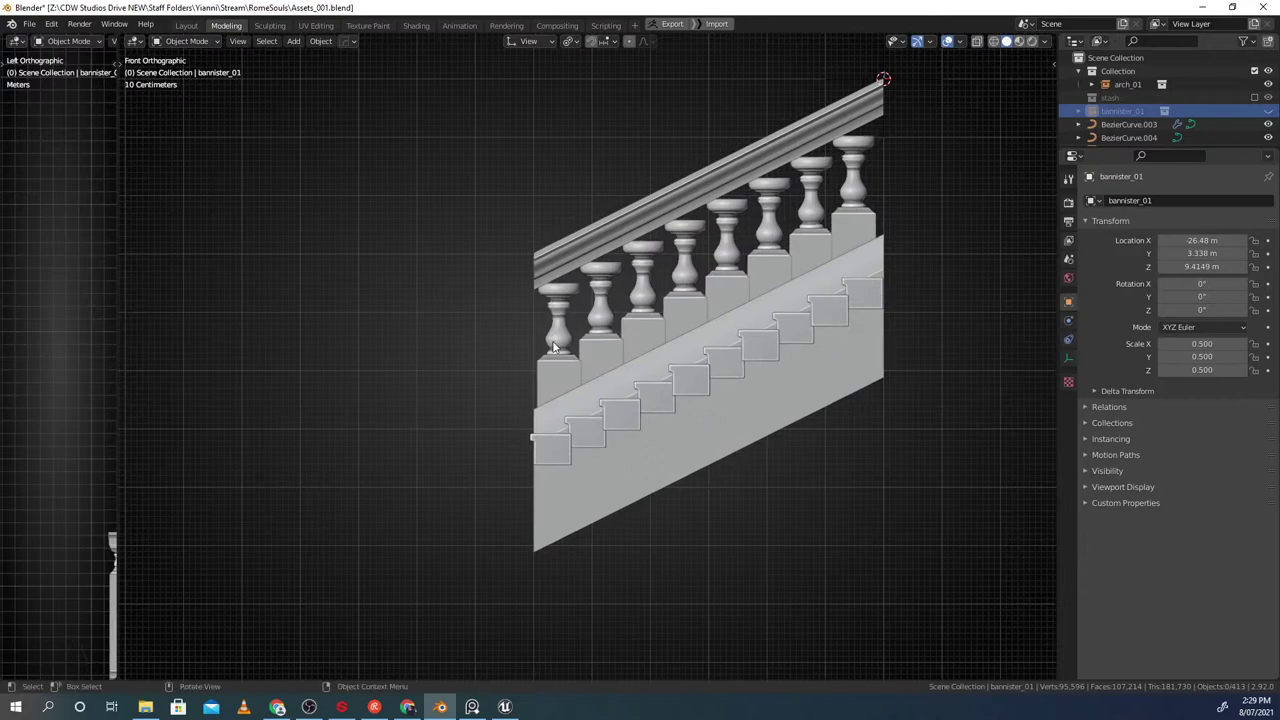
Open the stairs_mid_01 railing group for editing and select all eight of its balusters
{"action": "left_click", "coordinate": [557, 348]}
{"action": "key", "text": "ctrl+g"}
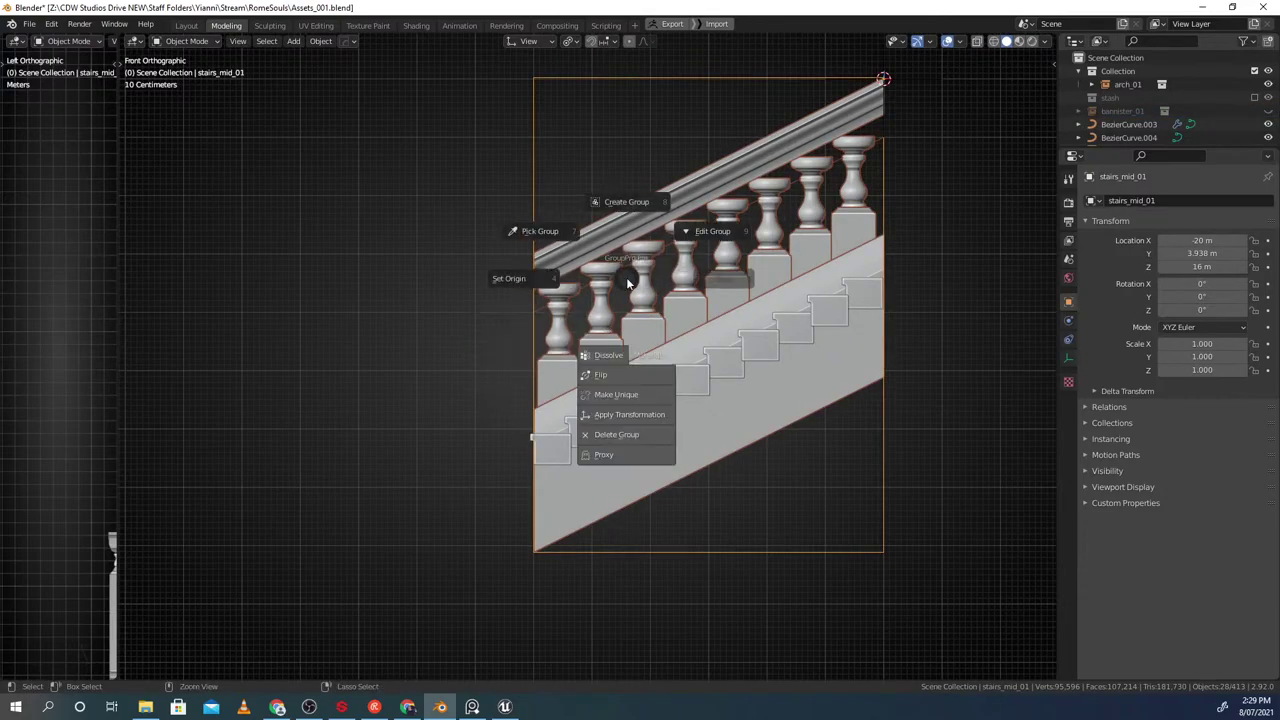
{"action": "left_click", "coordinate": [684, 245]}
{"action": "scroll", "coordinate": [605, 322], "scroll_direction": "up", "scroll_amount": 2}
{"action": "left_click", "coordinate": [563, 344]}
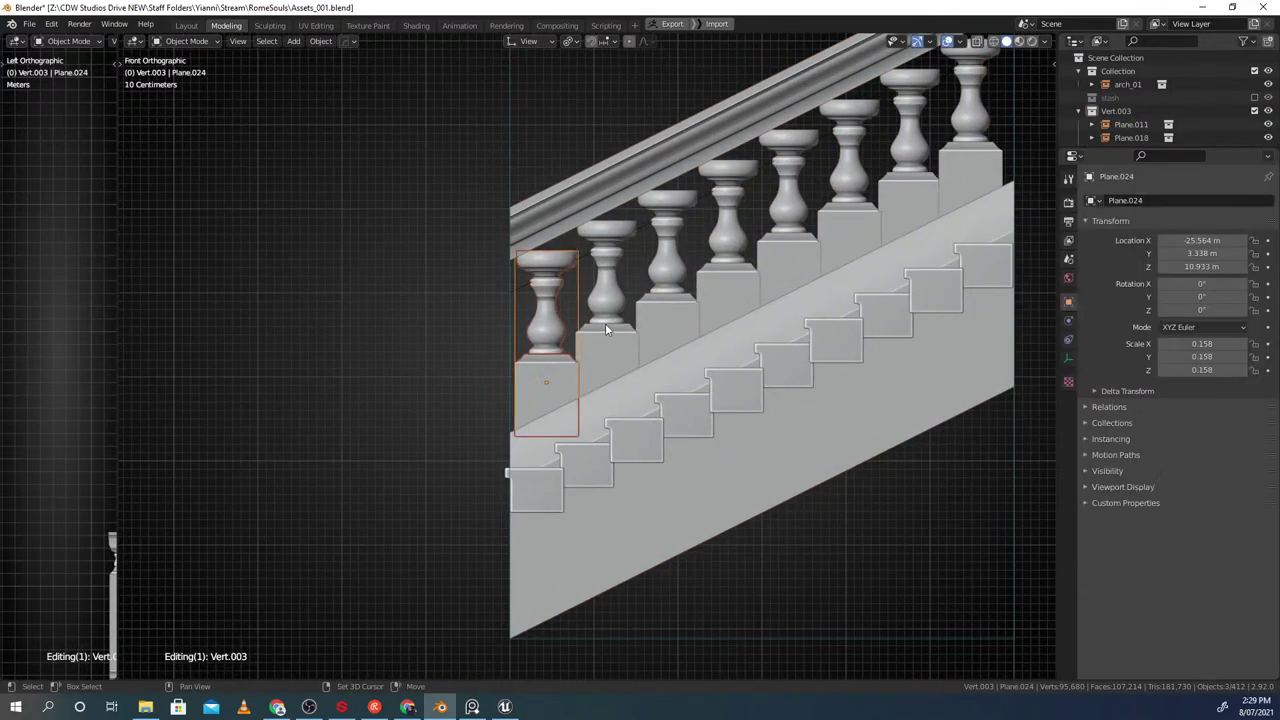
{"action": "left_click", "coordinate": [606, 325], "text": "shift"}
{"action": "middle_click_drag", "start_coordinate": [671, 268], "coordinate": [602, 311], "text": "shift"}
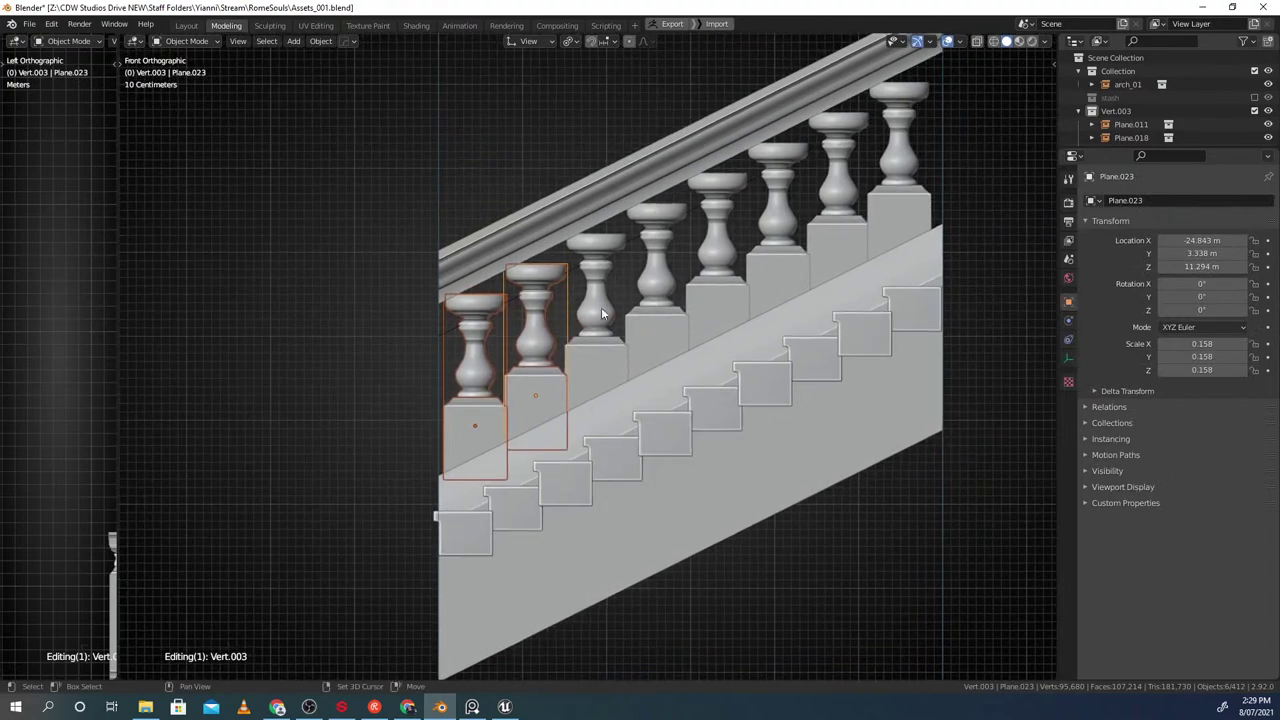
{"action": "left_click", "coordinate": [885, 200], "text": "shift"}
Set the pivot to Bounding Box Center with Only Locations enabled and scale the balusters' spacing by about 1.019
{"action": "key", "text": "period"}
{"action": "left_click", "coordinate": [802, 207]}
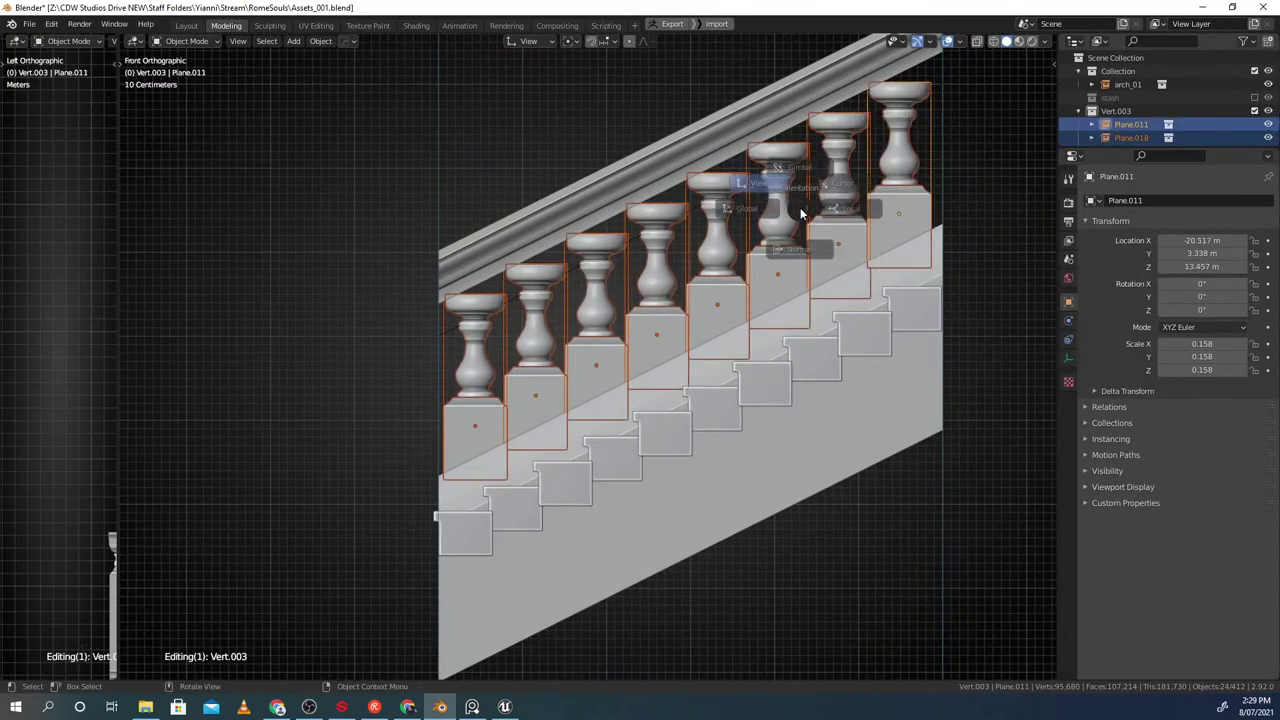
{"action": "key", "text": "comma"}
{"action": "left_click", "coordinate": [800, 207]}
{"action": "key", "text": "comma"}
{"action": "left_click", "coordinate": [800, 207]}
{"action": "key", "text": "period"}
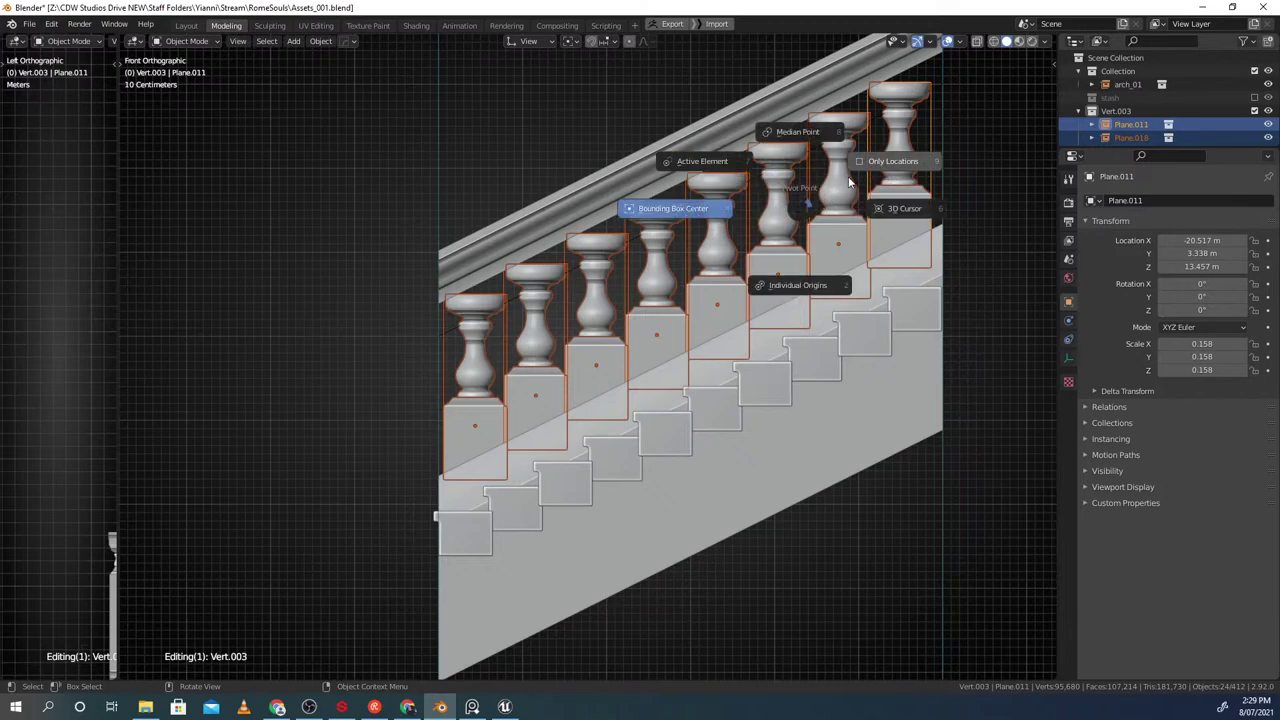
{"action": "left_click", "coordinate": [867, 157]}
{"action": "key", "text": "s"}
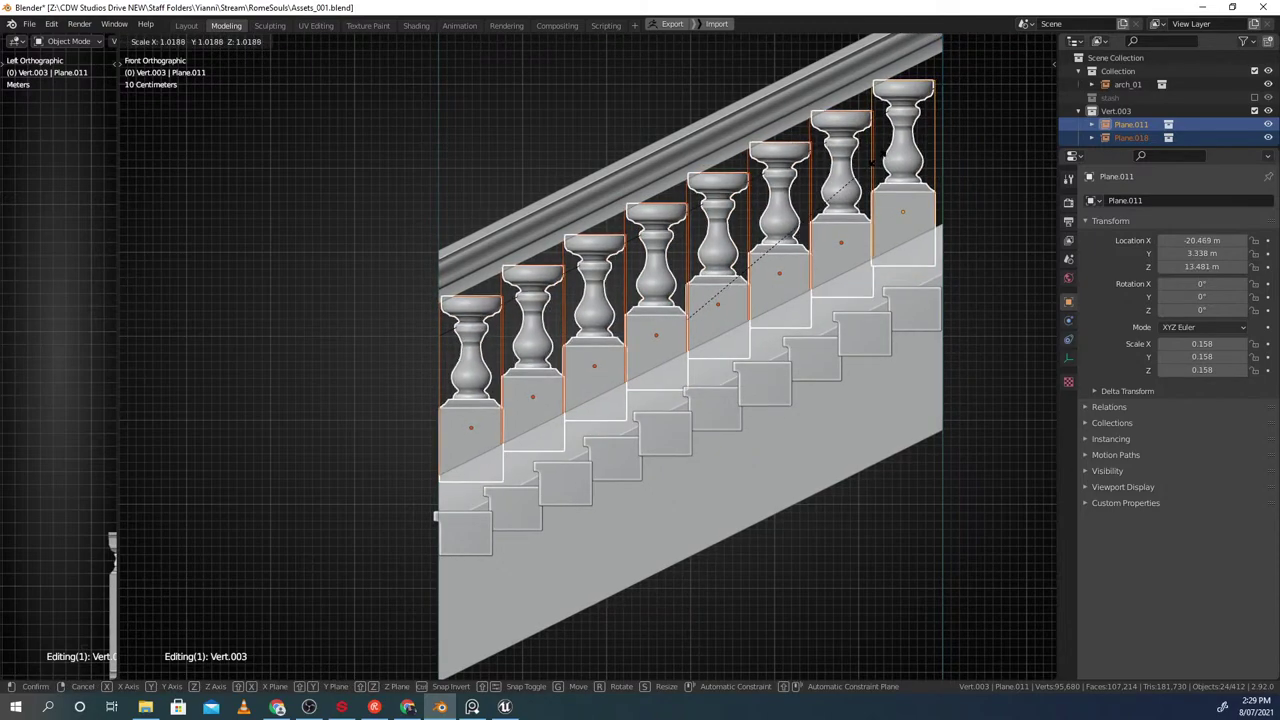
{"action": "left_click", "coordinate": [872, 163]}
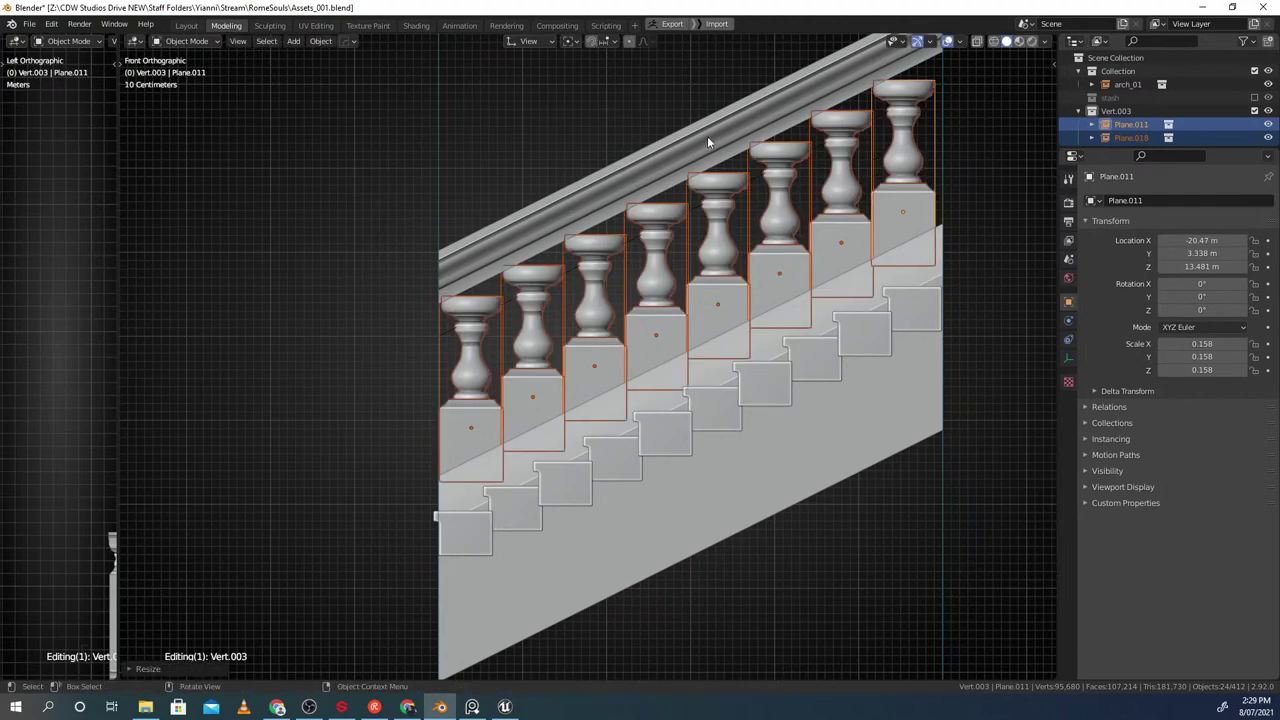
Align the 3D cursor to the sloped edge of the wall beneath the balusters
{"action": "left_click", "coordinate": [671, 391]}
{"action": "middle_click_drag", "start_coordinate": [659, 338], "coordinate": [687, 366]}
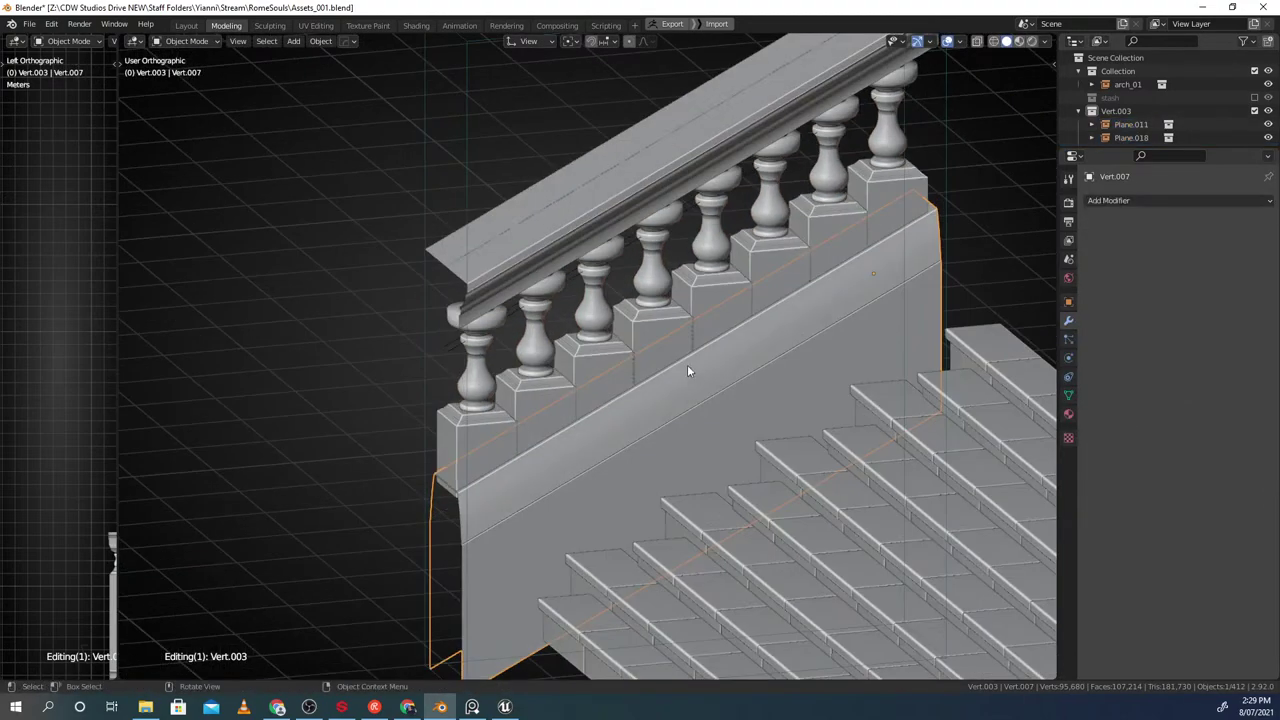
{"action": "key", "text": "Tab"}
{"action": "middle_click_drag", "start_coordinate": [690, 425], "coordinate": [711, 434]}
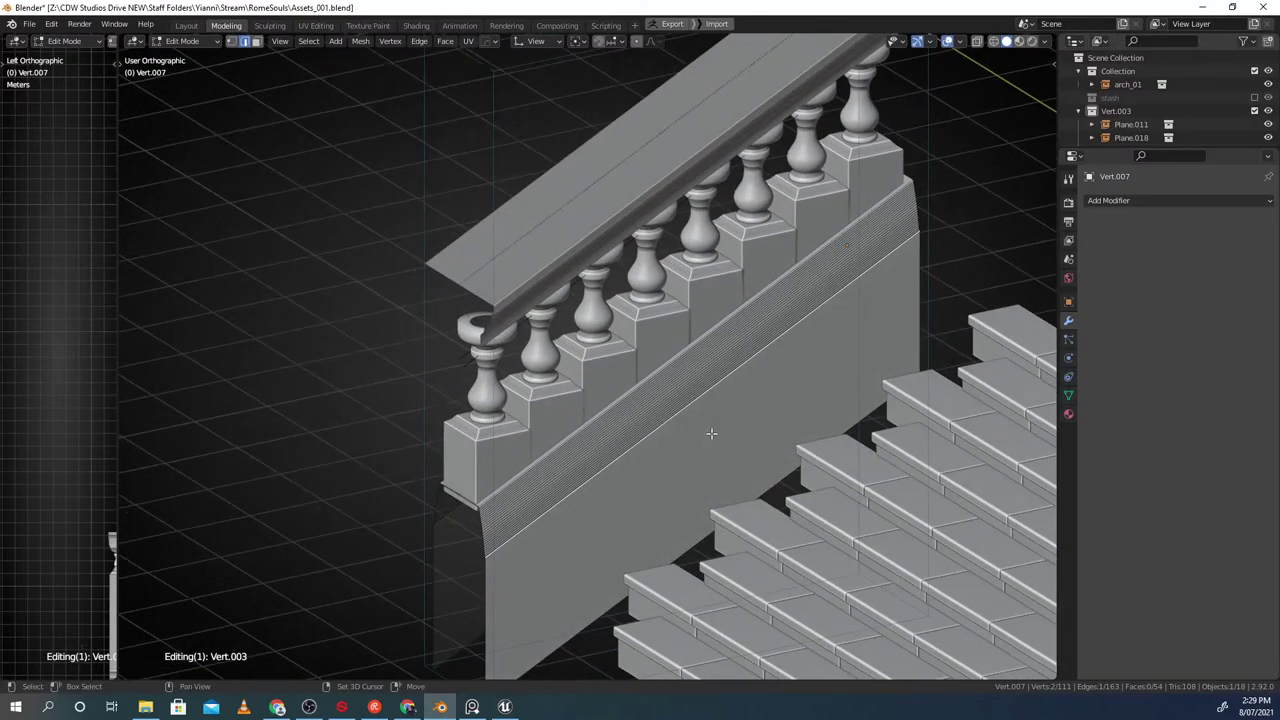
{"action": "scroll", "coordinate": [730, 425], "scroll_direction": "up", "scroll_amount": 2}
{"action": "key", "text": "Tab"}
{"action": "scroll", "coordinate": [686, 463], "scroll_direction": "down", "scroll_amount": 2}
{"action": "key", "text": "shift+s"}
{"action": "left_click", "coordinate": [625, 388]}
{"action": "key", "text": "Tab"}
Reselect all eight balusters and slide them about 0.06 m up the slope along the cursor's Y axis
{"action": "middle_click_drag", "start_coordinate": [628, 434], "coordinate": [492, 358]}
{"action": "left_click", "coordinate": [492, 355]}
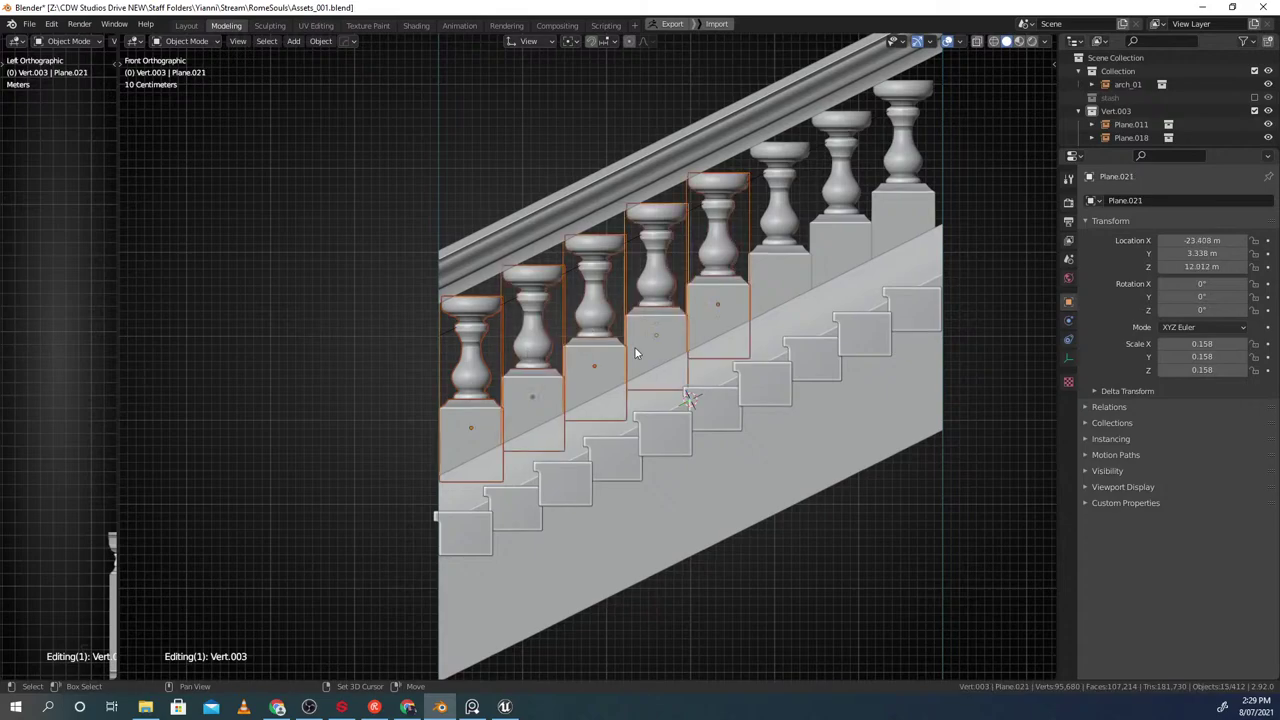
{"action": "middle_click_drag", "start_coordinate": [793, 250], "coordinate": [765, 262], "text": "shift"}
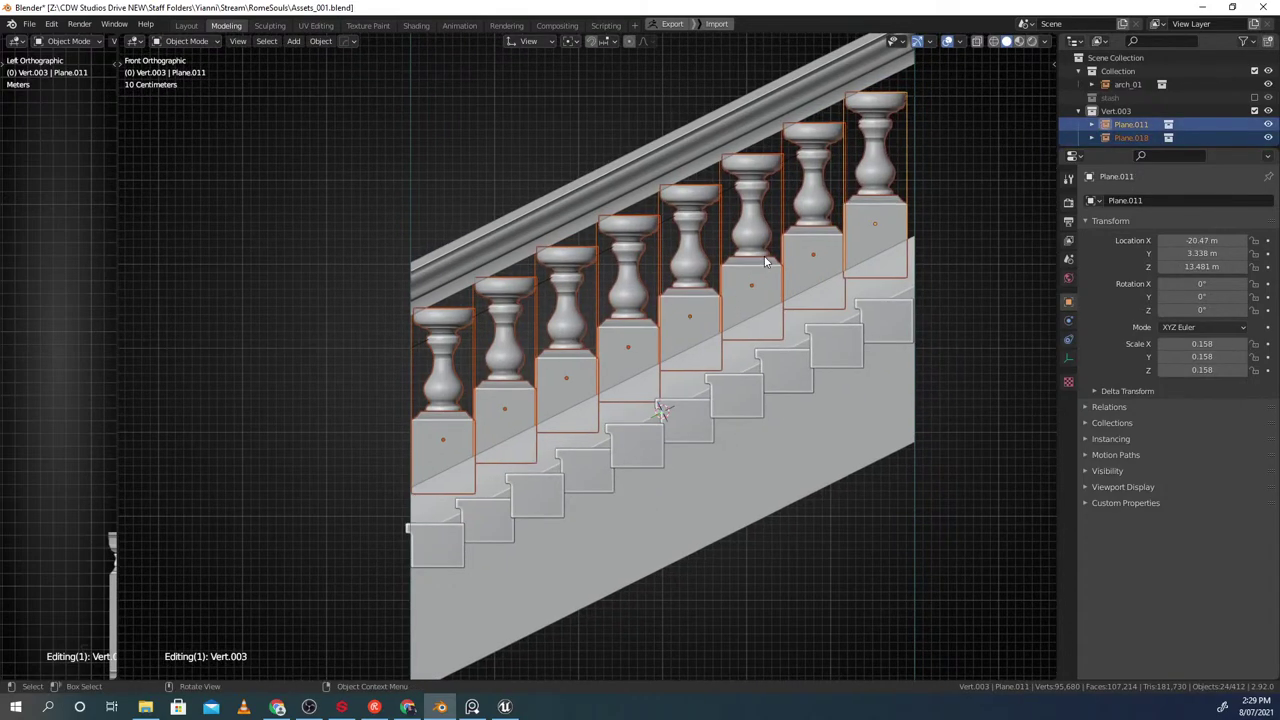
{"action": "left_click", "coordinate": [815, 219]}
{"action": "key", "text": "g"}
{"action": "key", "text": "y"}
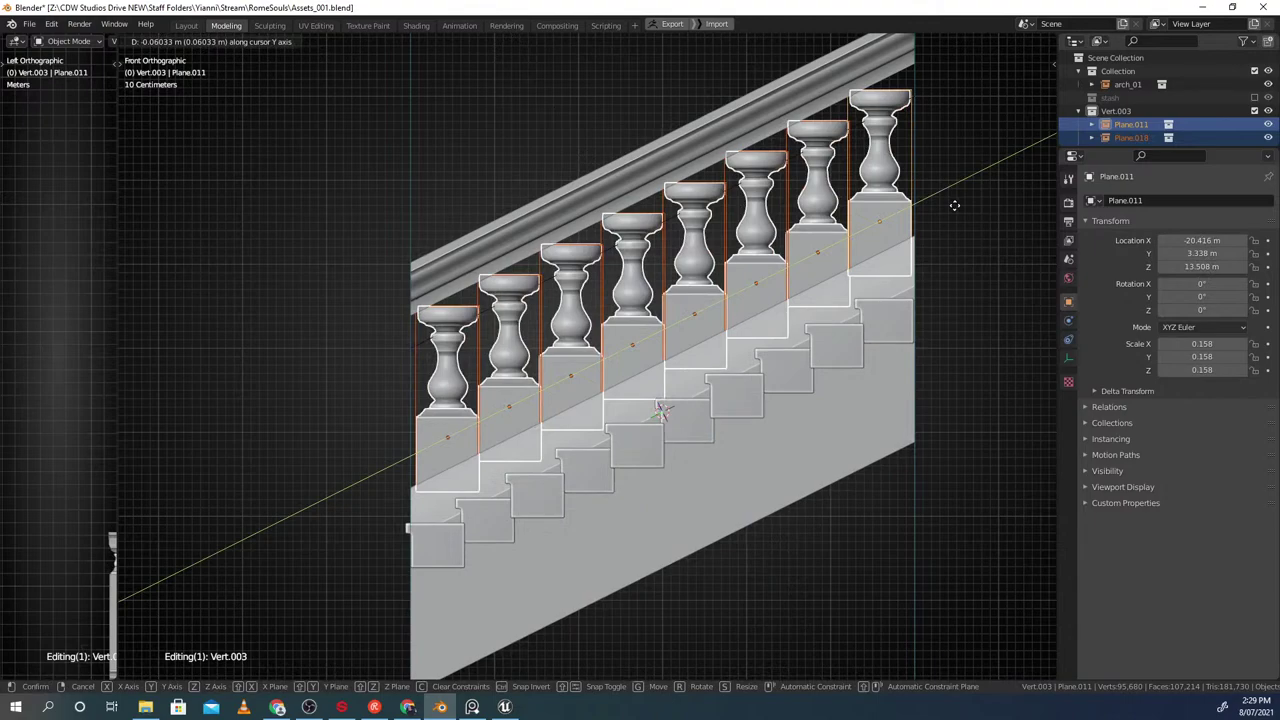
{"action": "left_click", "coordinate": [956, 202]}
Fine-tune the balusters' spacing and nudge them along the cursor's Y axis so the row fits the railing's full length
{"action": "key", "text": "s"}
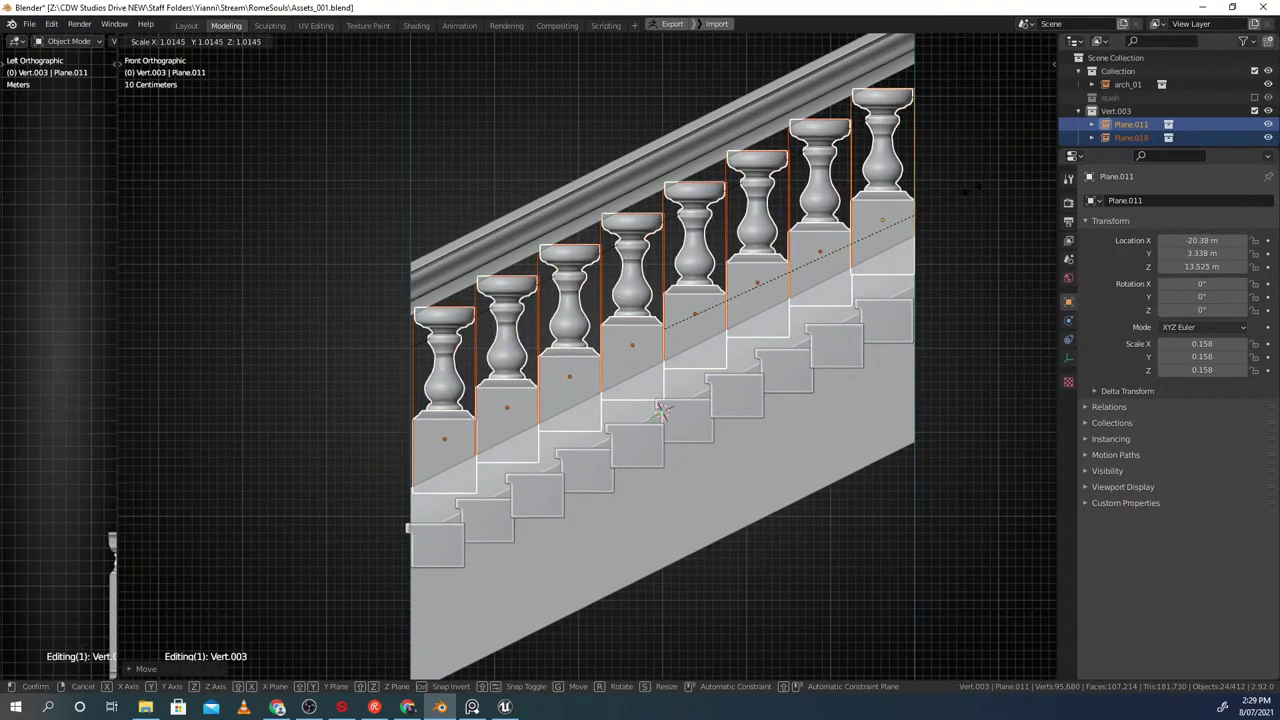
{"action": "left_click", "coordinate": [970, 190]}
{"action": "scroll", "coordinate": [958, 210], "scroll_direction": "up", "scroll_amount": 1}
{"action": "key", "text": "g"}
{"action": "key", "text": "y"}
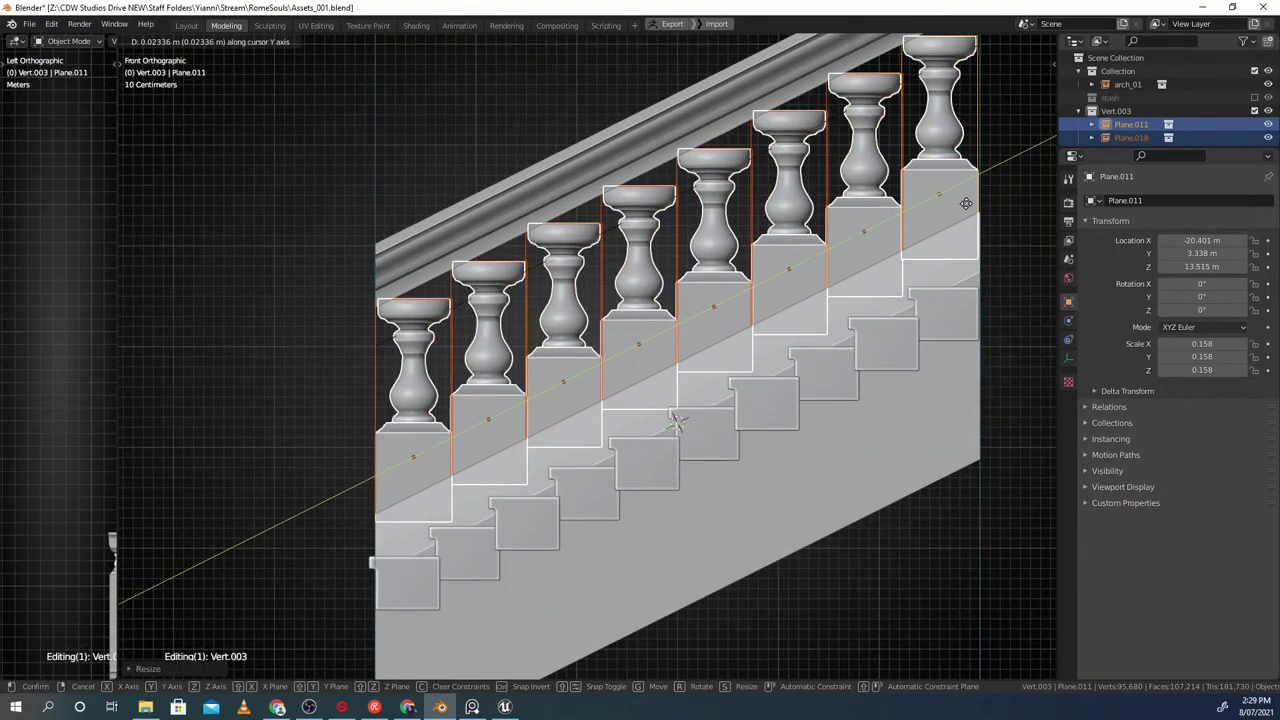
{"action": "left_click", "coordinate": [1003, 199]}
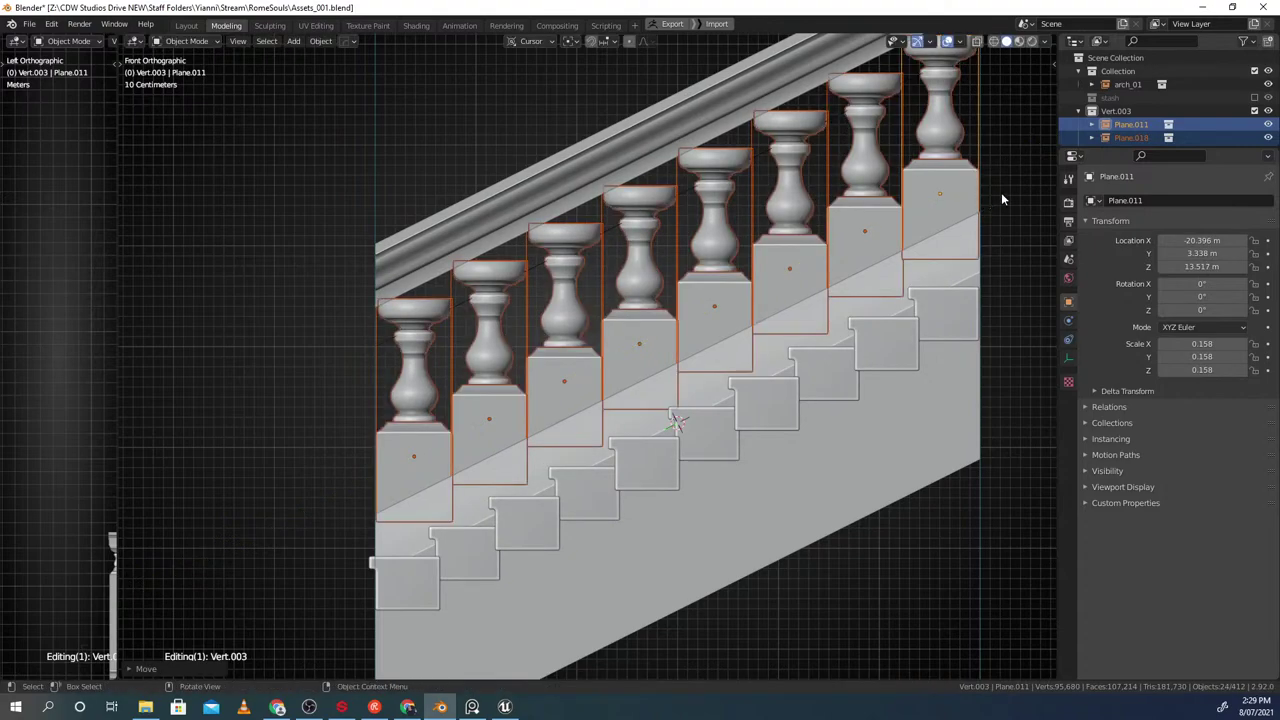
{"action": "key", "text": "s"}
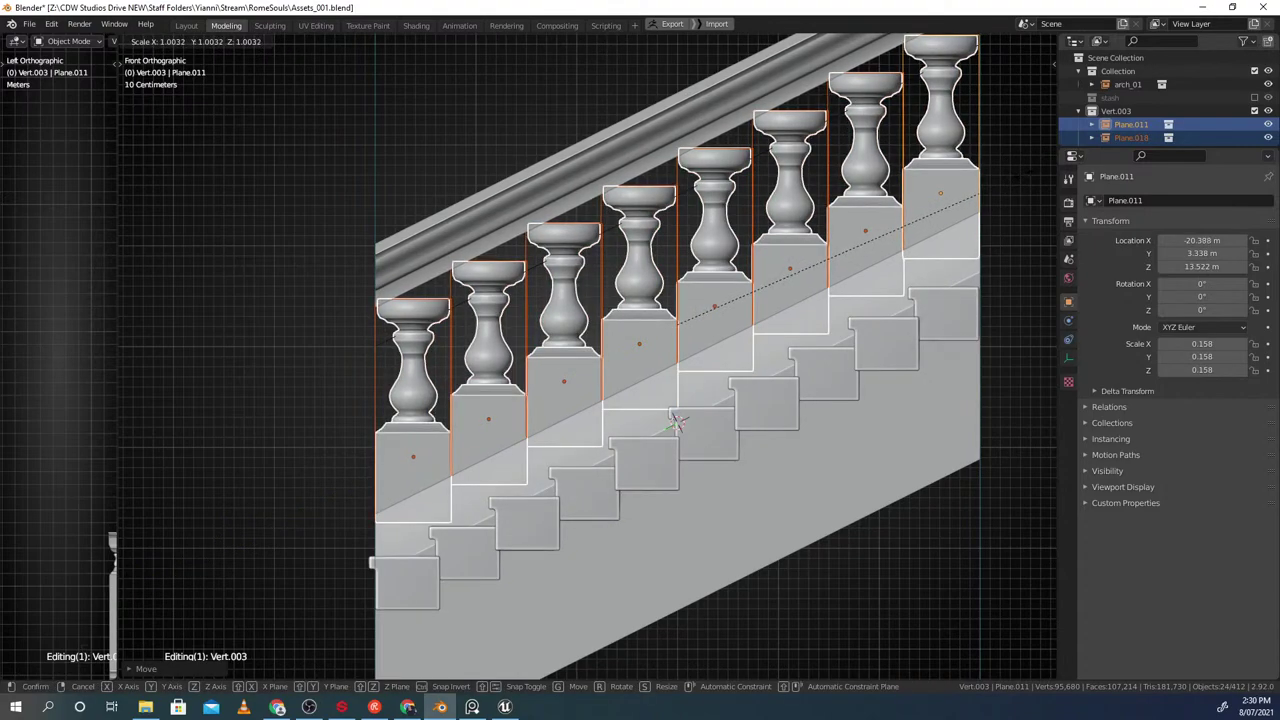
{"action": "left_click", "coordinate": [1016, 175]}
Look over the finished railing, switch to Unreal, and reimport the stairs_mid_01 mesh
{"action": "scroll", "coordinate": [1016, 175], "scroll_direction": "down", "scroll_amount": 4}
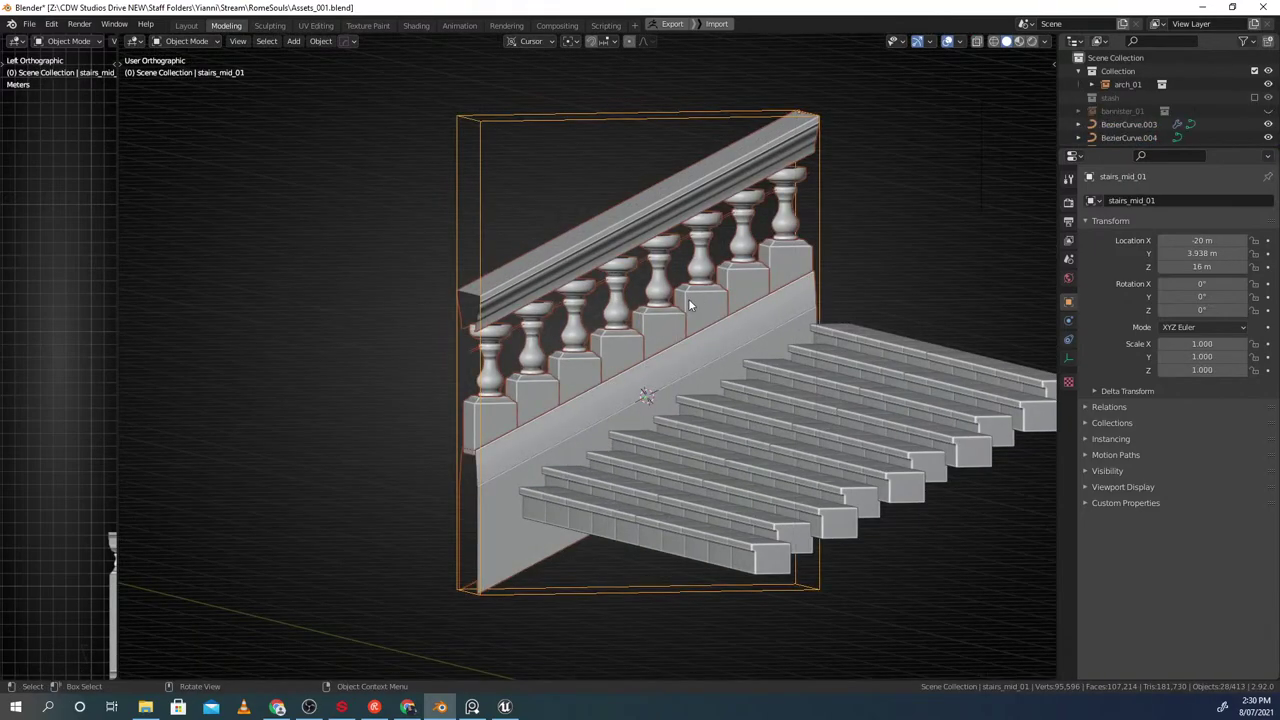
{"action": "middle_click_drag", "start_coordinate": [688, 305], "coordinate": [651, 302]}
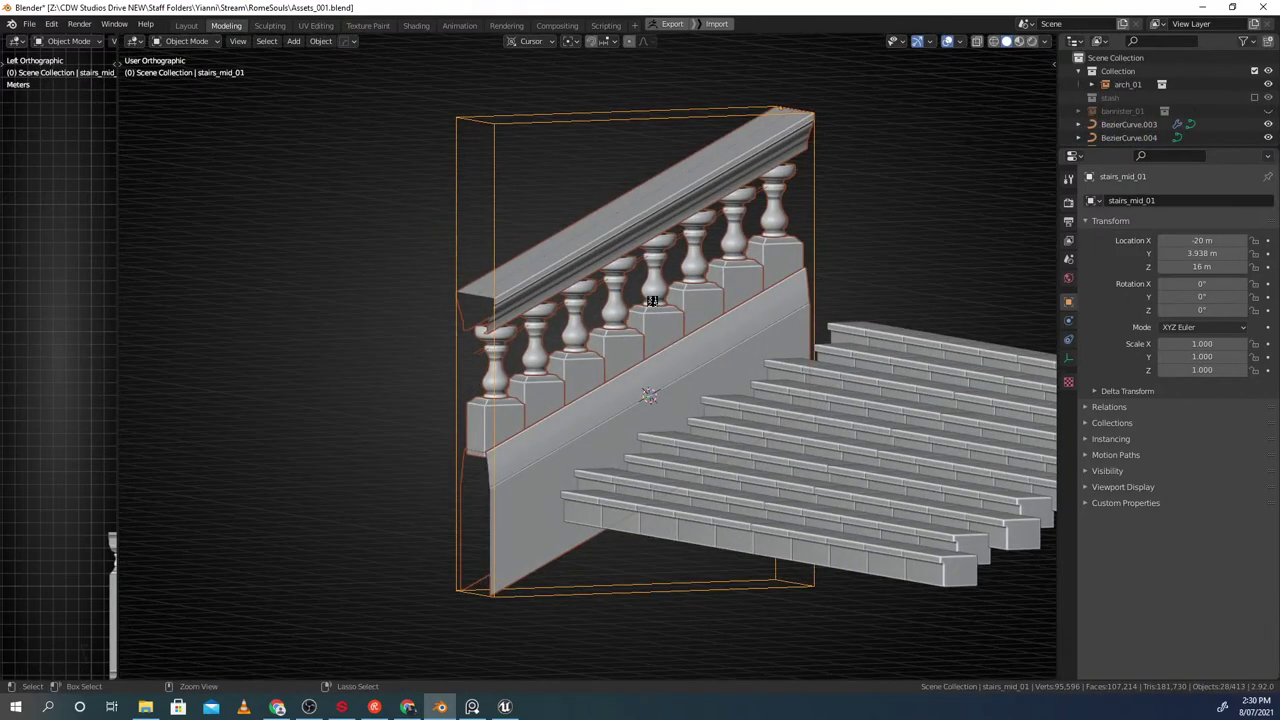
{"action": "key", "text": "alt+Tab"}
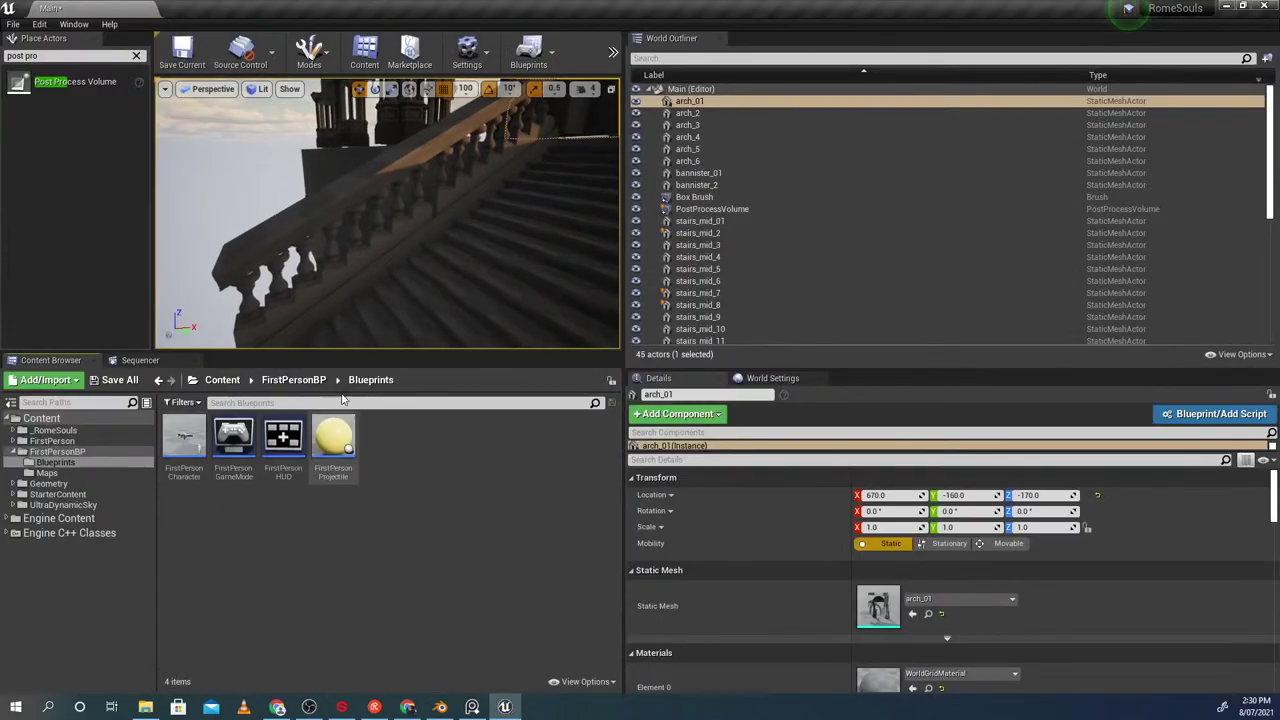
{"action": "left_click", "coordinate": [322, 269]}
{"action": "key", "text": "ctrl+b"}
{"action": "right_click", "coordinate": [276, 452]}
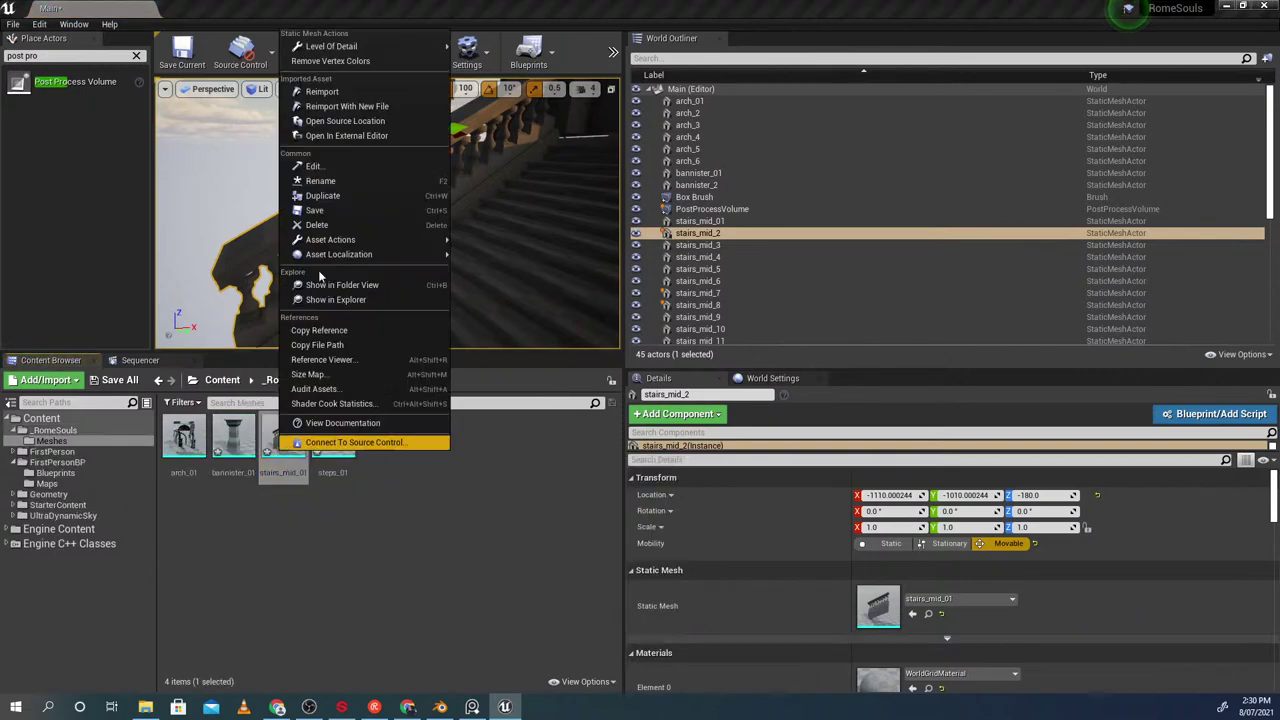
{"action": "left_click", "coordinate": [320, 91]}
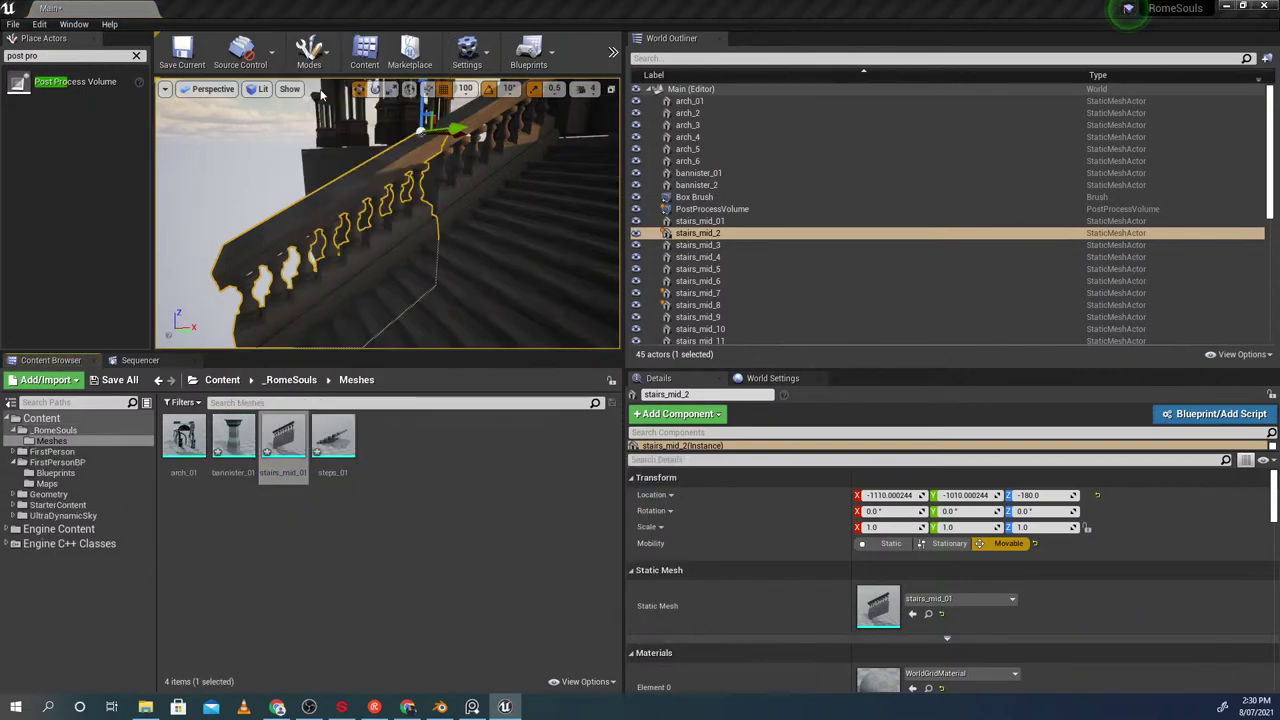
Duplicate the stairs_mid_8 railing 600 units outward along X and lower the copy to Z -480 to continue the balustrade
{"action": "left_click", "coordinate": [240, 149]}
{"action": "right_click_drag", "start_coordinate": [240, 149], "coordinate": [192, 184]}
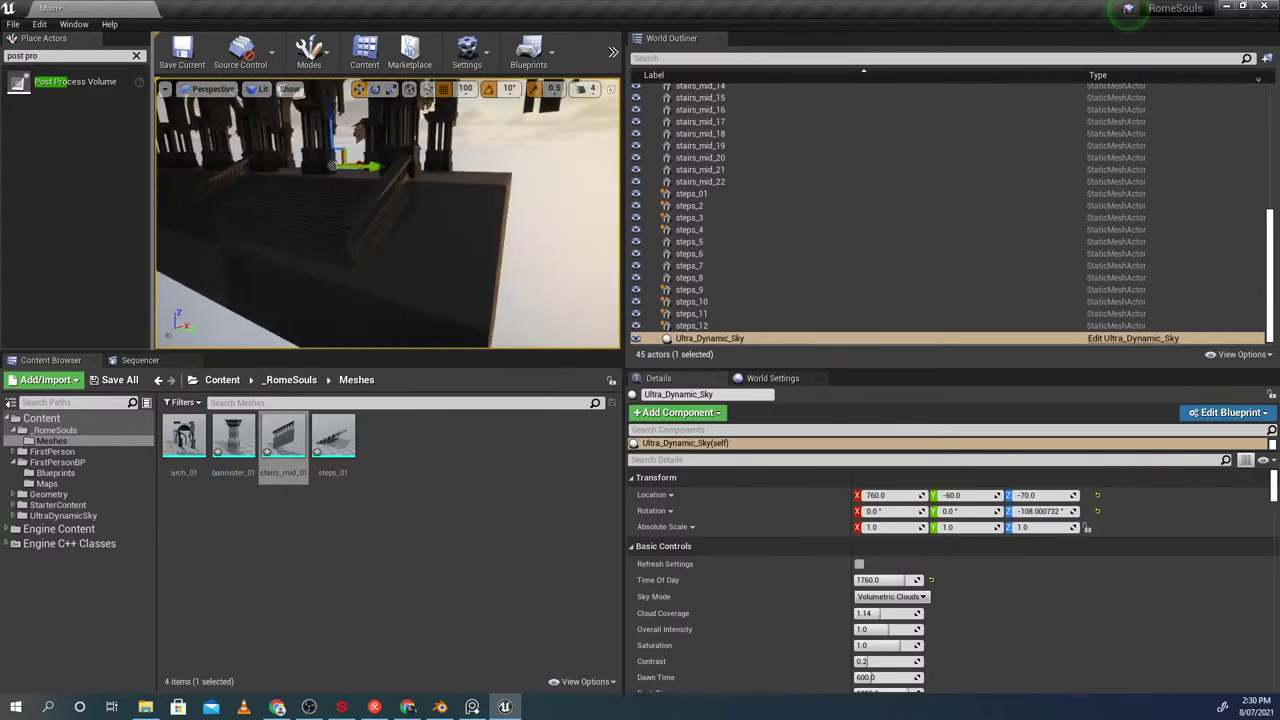
{"action": "left_click", "coordinate": [388, 248]}
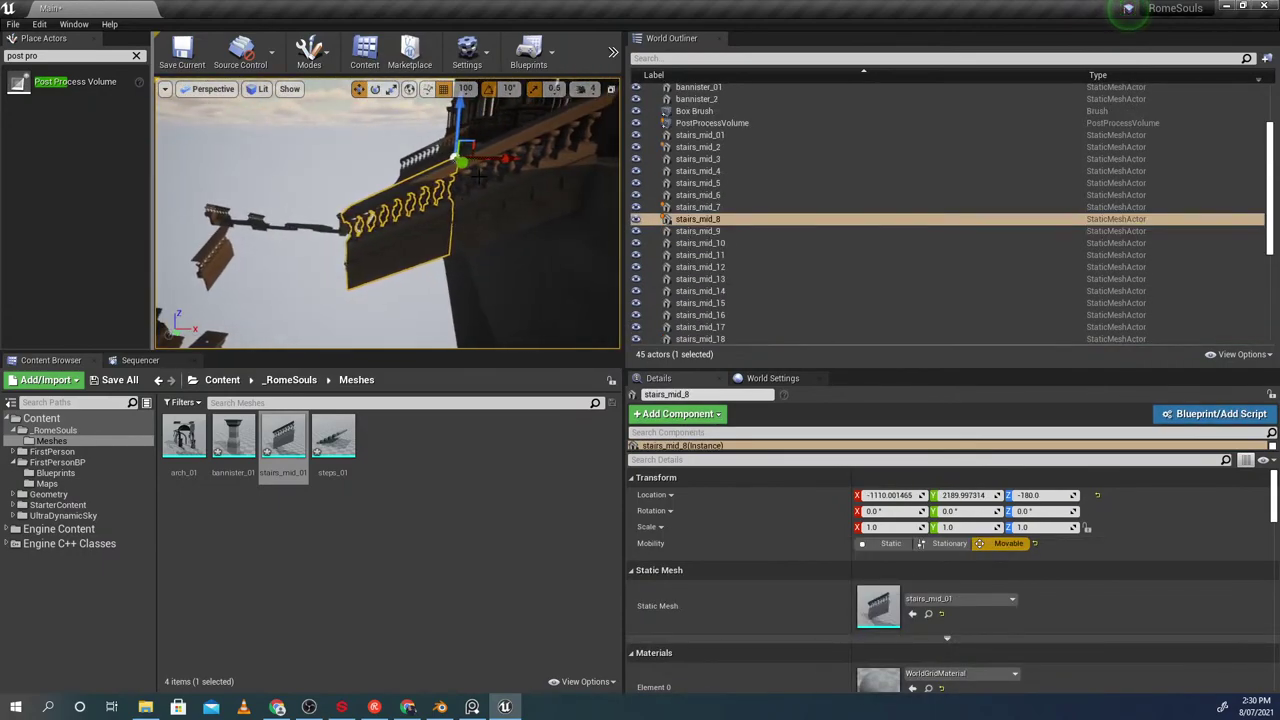
{"action": "left_click_drag", "start_coordinate": [503, 158], "coordinate": [383, 170], "text": "alt"}
{"action": "right_click_drag", "start_coordinate": [387, 190], "coordinate": [388, 172]}
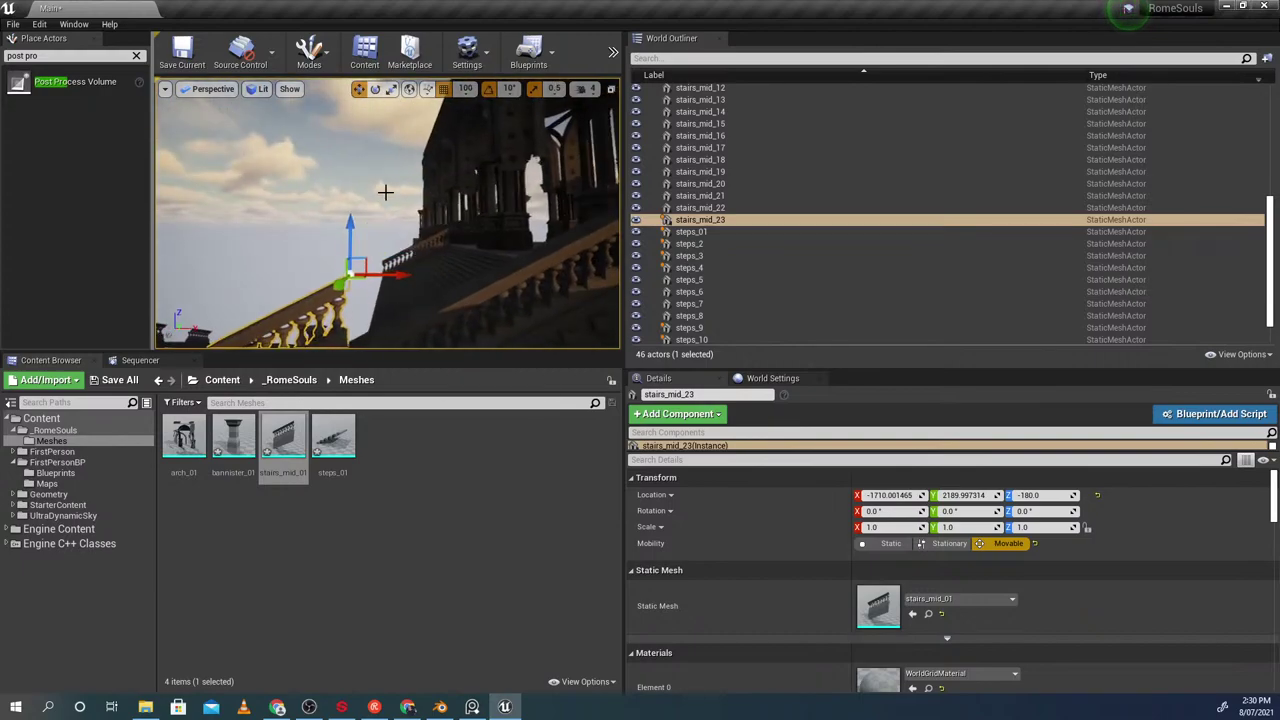
{"action": "left_click_drag", "start_coordinate": [337, 227], "coordinate": [338, 258]}
{"action": "right_click_drag", "start_coordinate": [338, 258], "coordinate": [345, 290]}
{"action": "left_click_drag", "start_coordinate": [326, 92], "coordinate": [326, 116]}
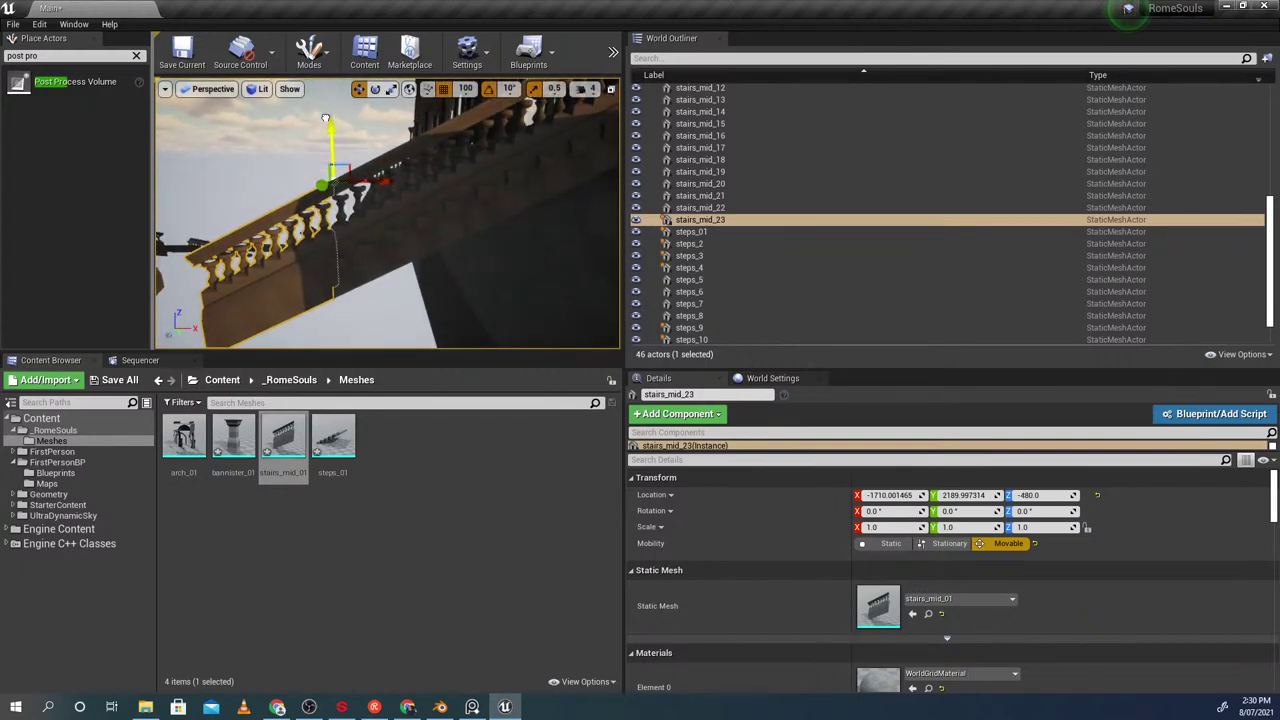
Duplicate the stairs_mid_2 railing outward along X to extend the balustrade on the other side of the stairs
{"action": "left_click", "coordinate": [400, 213]}
{"action": "right_click_drag", "start_coordinate": [400, 213], "coordinate": [540, 232]}
{"action": "right_click_drag", "start_coordinate": [312, 200], "coordinate": [375, 204]}
{"action": "left_click", "coordinate": [328, 209]}
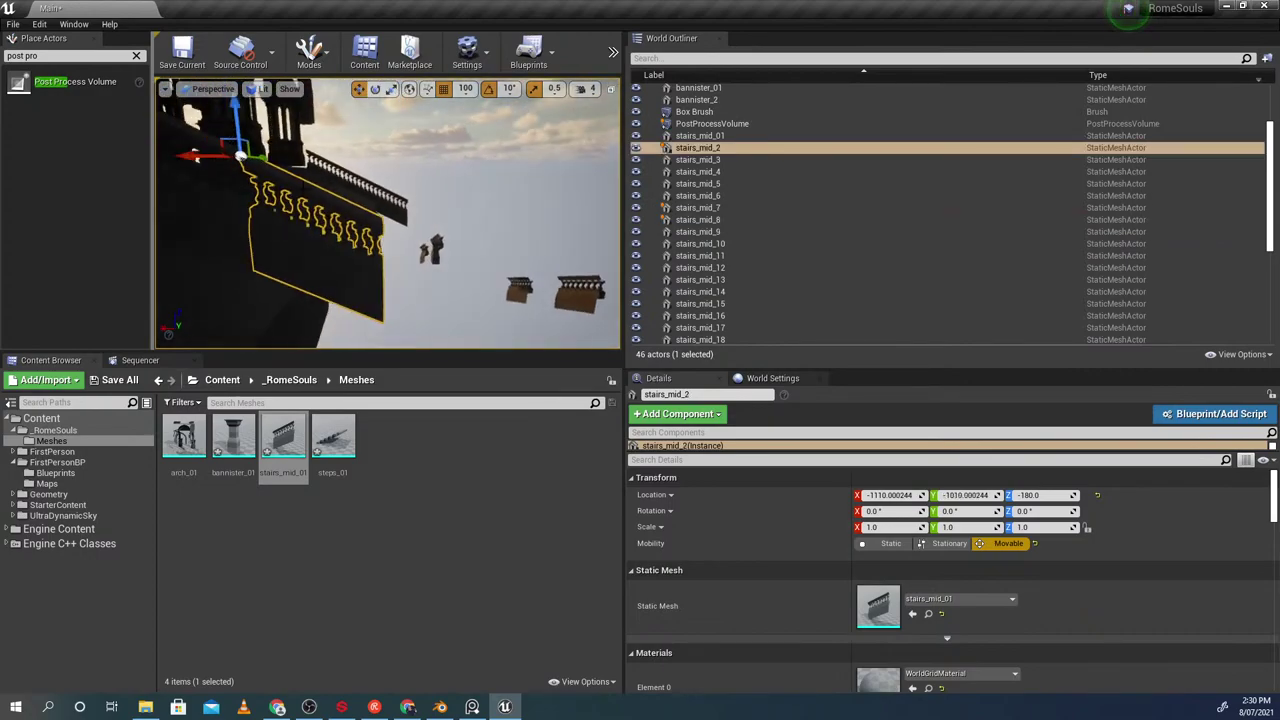
{"action": "left_click_drag", "start_coordinate": [200, 155], "coordinate": [385, 190], "text": "alt"}
Duplicate the four lowest step modules and move the copies down and along X to extend the staircase
{"action": "left_click", "coordinate": [455, 185]}
{"action": "right_click_drag", "start_coordinate": [455, 185], "coordinate": [490, 237]}
{"action": "left_click", "coordinate": [365, 222]}
{"action": "left_click", "coordinate": [265, 207], "text": "shift"}
{"action": "left_click", "coordinate": [490, 201], "text": "shift"}
{"action": "left_click", "coordinate": [412, 208], "text": "shift"}
{"action": "left_click_drag", "start_coordinate": [387, 125], "coordinate": [404, 149], "text": "alt"}
{"action": "right_click_drag", "start_coordinate": [393, 142], "coordinate": [455, 224]}
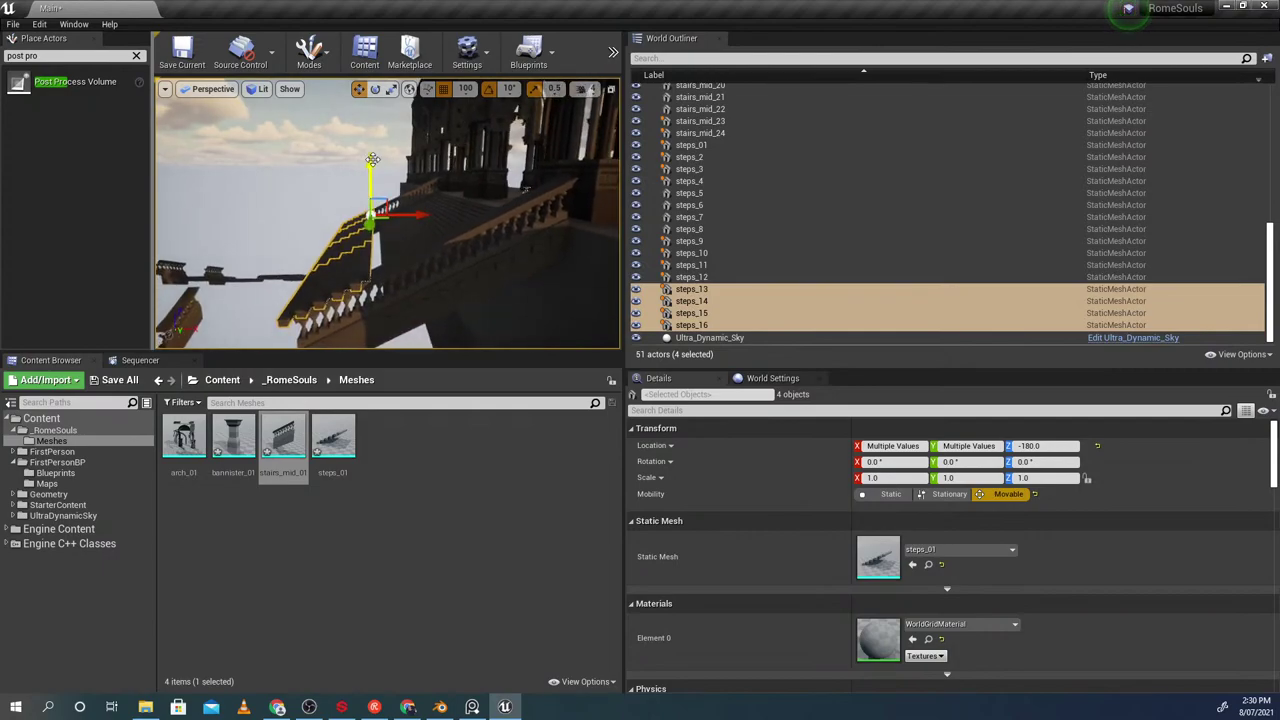
{"action": "right_click_drag", "start_coordinate": [368, 185], "coordinate": [473, 236]}
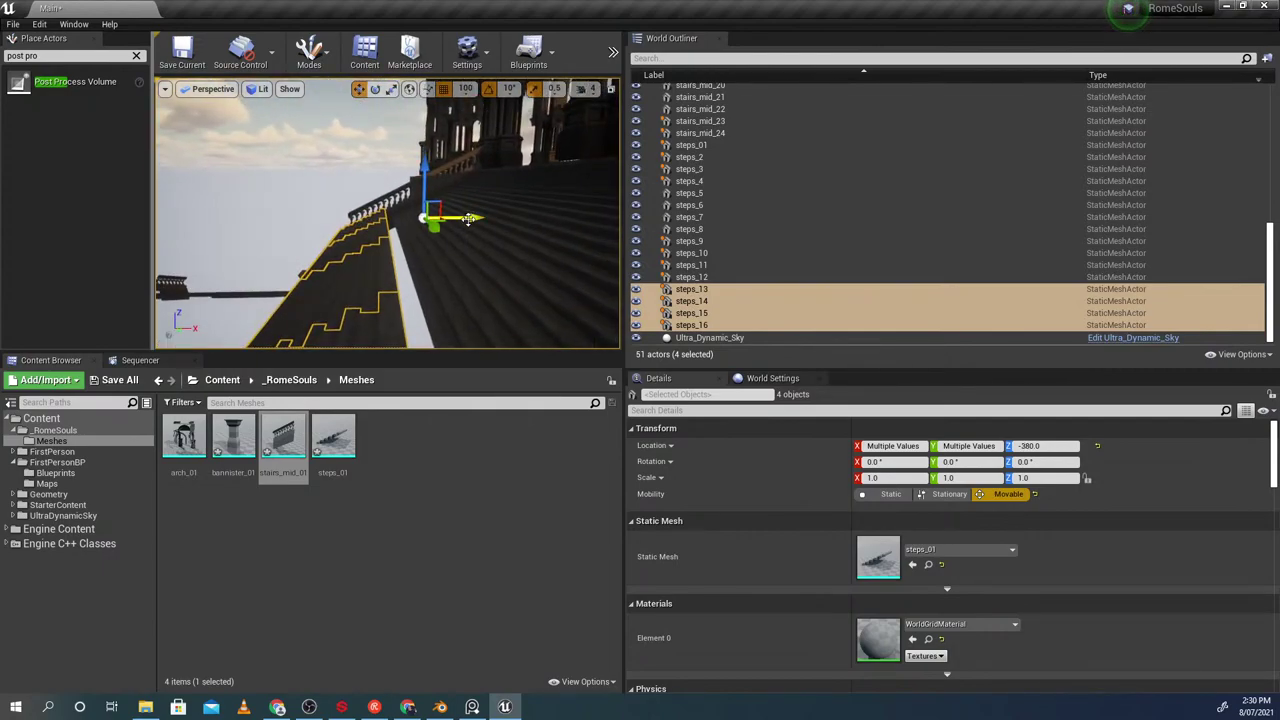
{"action": "left_click_drag", "start_coordinate": [499, 214], "coordinate": [525, 219]}
Play-test the extended staircase by climbing toward the arches, and stop the session
{"action": "left_click", "coordinate": [473, 233]}
{"action": "right_click_drag", "start_coordinate": [473, 233], "coordinate": [381, 233]}
{"action": "key", "text": "alt+p"}
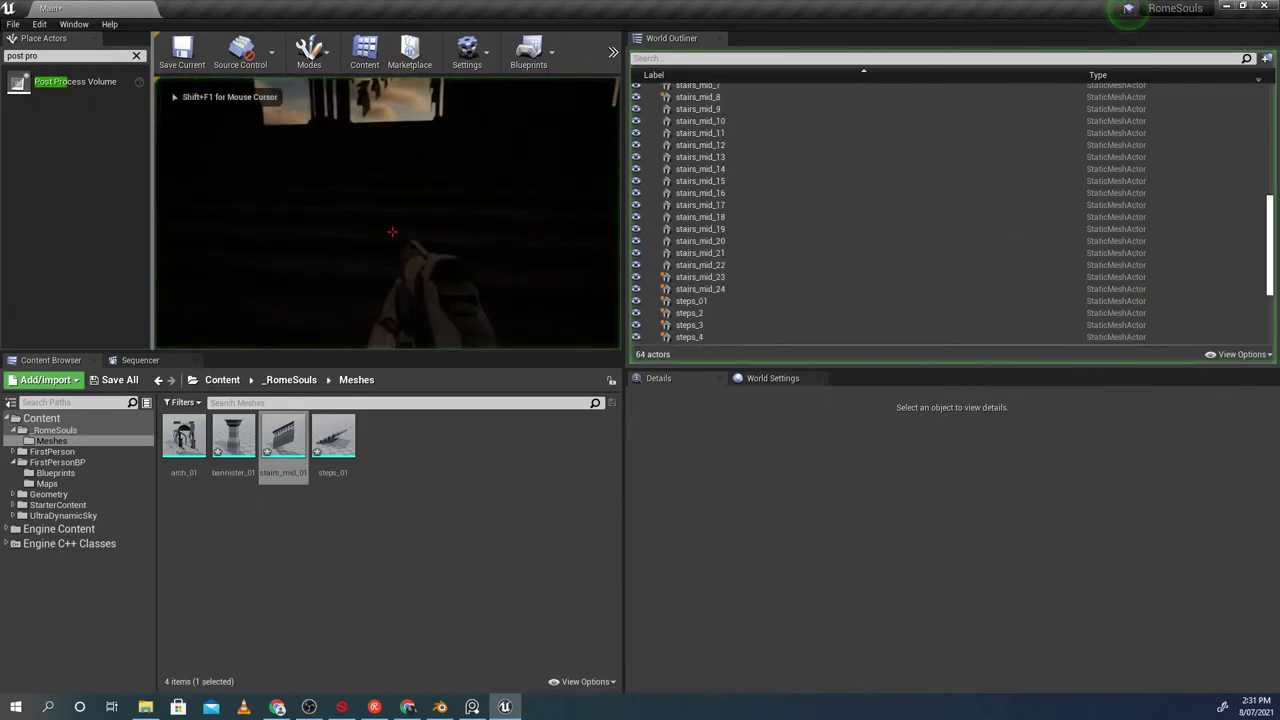
{"action": "key", "text": "Escape"}
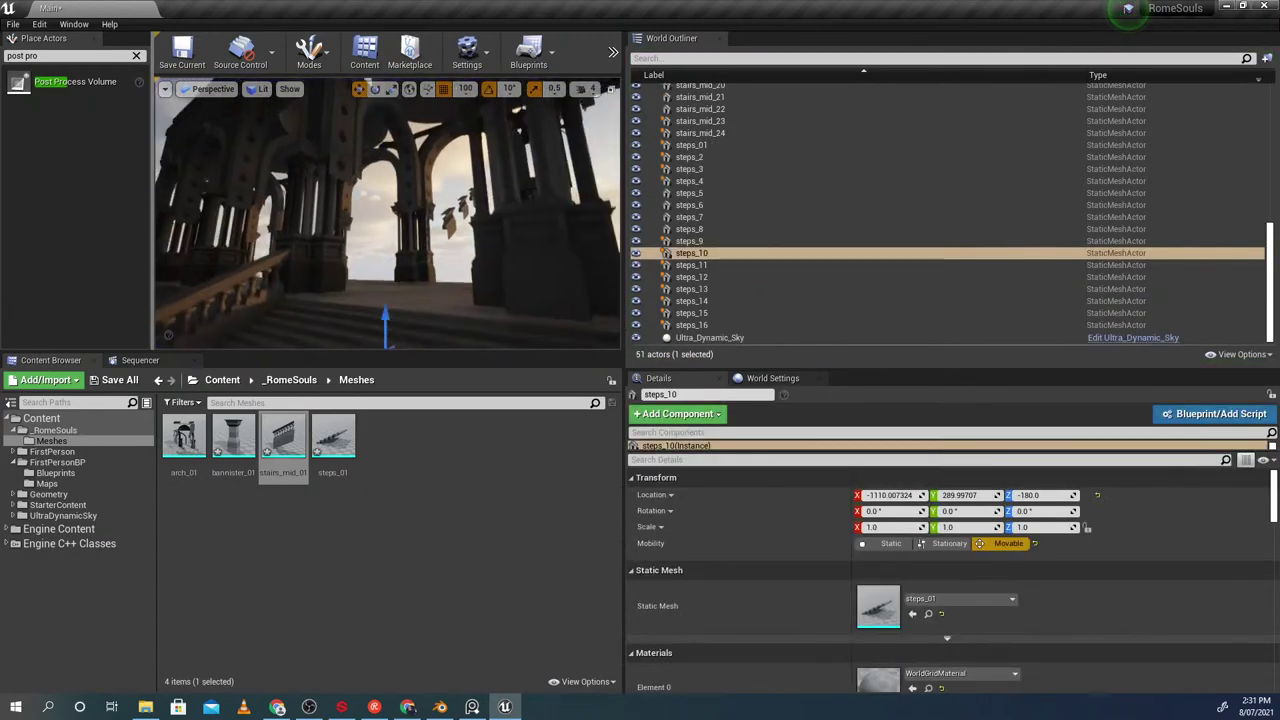
Find and select the PostProcessVolume in the level, then look up its Infinite Extent setting
{"action": "left_click", "coordinate": [704, 64]}
{"action": "type", "text": "post"}
{"action": "left_click", "coordinate": [711, 101]}
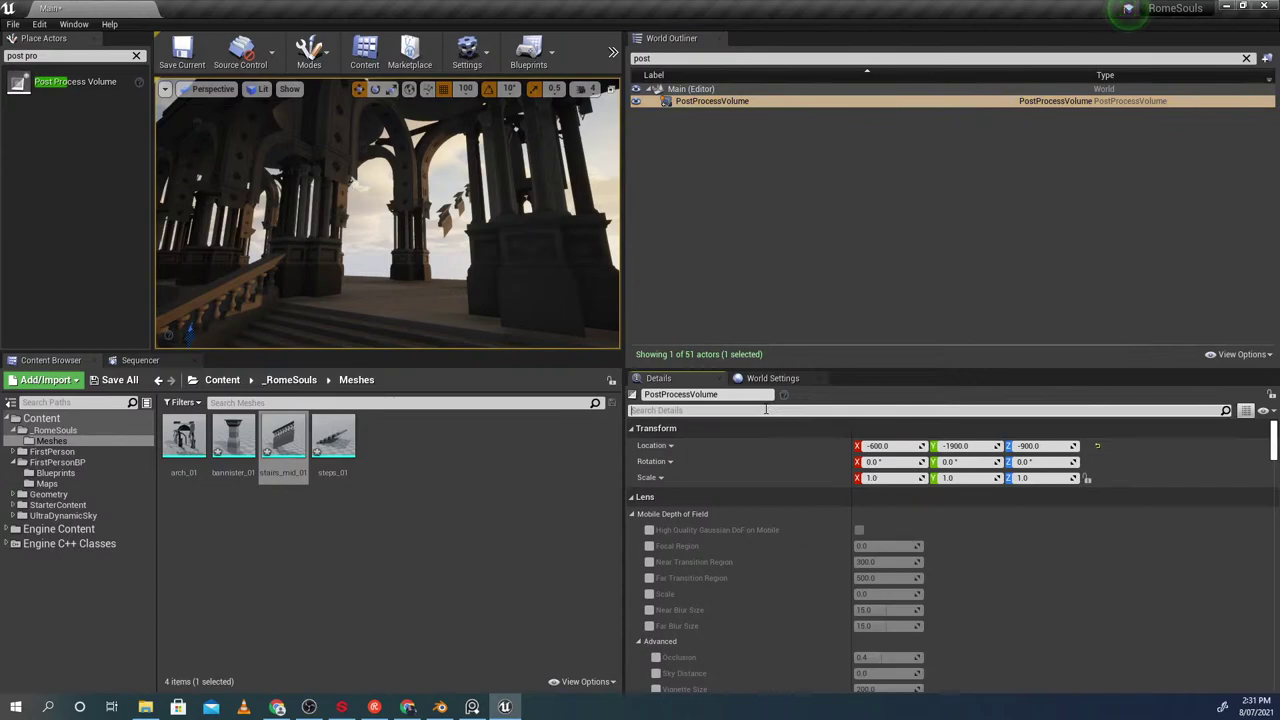
{"action": "type", "text": "infin"}
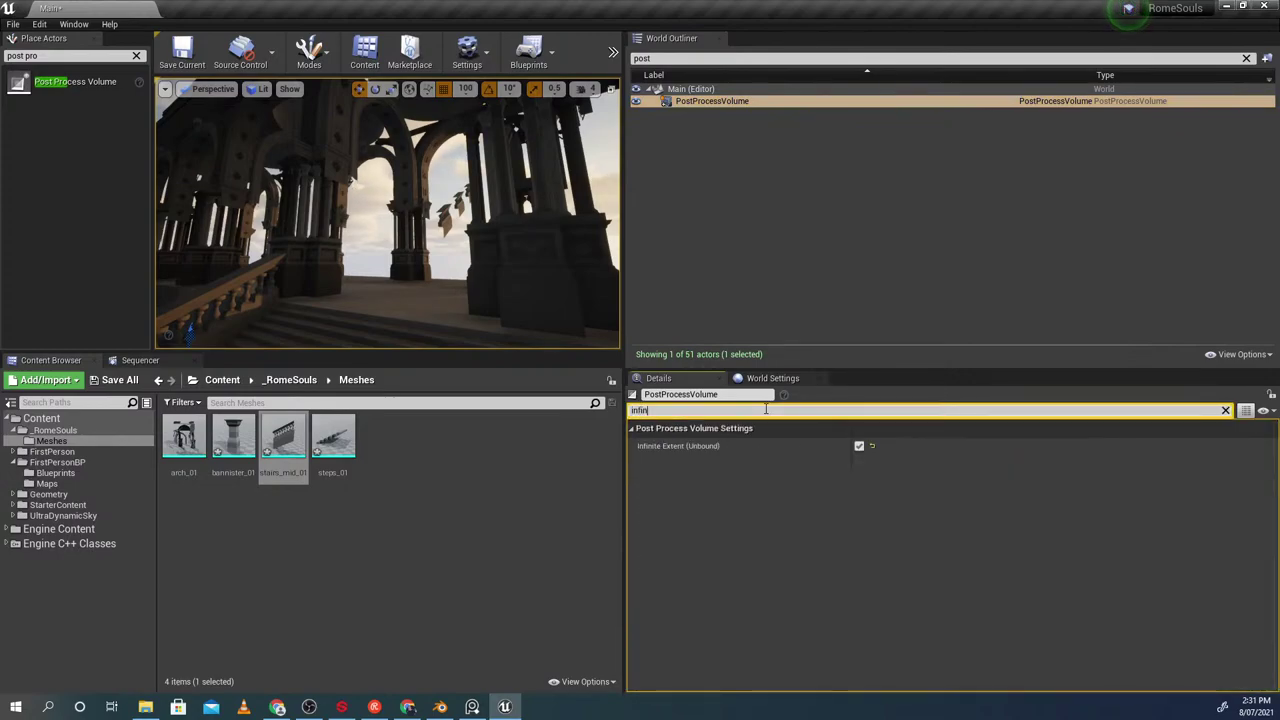
Find the post process volume's exposure settings and turn off the Min Brightness and Max Brightness overrides
{"action": "key", "text": "BackSpace"}
{"action": "key", "text": "BackSpace"}
{"action": "key", "text": "BackSpace"}
{"action": "key", "text": "BackSpace"}
{"action": "key", "text": "BackSpace"}
{"action": "type", "text": "exposure"}
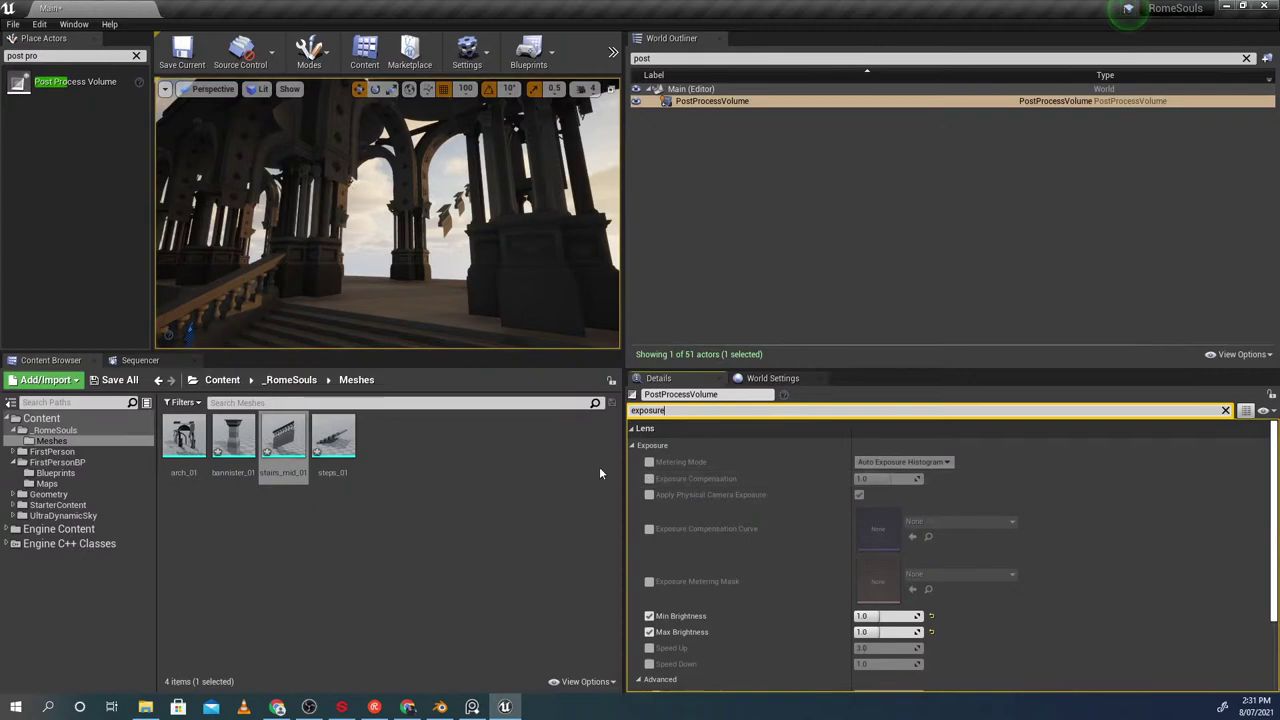
{"action": "scroll", "coordinate": [373, 290], "scroll_direction": "down", "scroll_amount": 5}
{"action": "scroll", "coordinate": [921, 603], "scroll_direction": "down", "scroll_amount": 3}
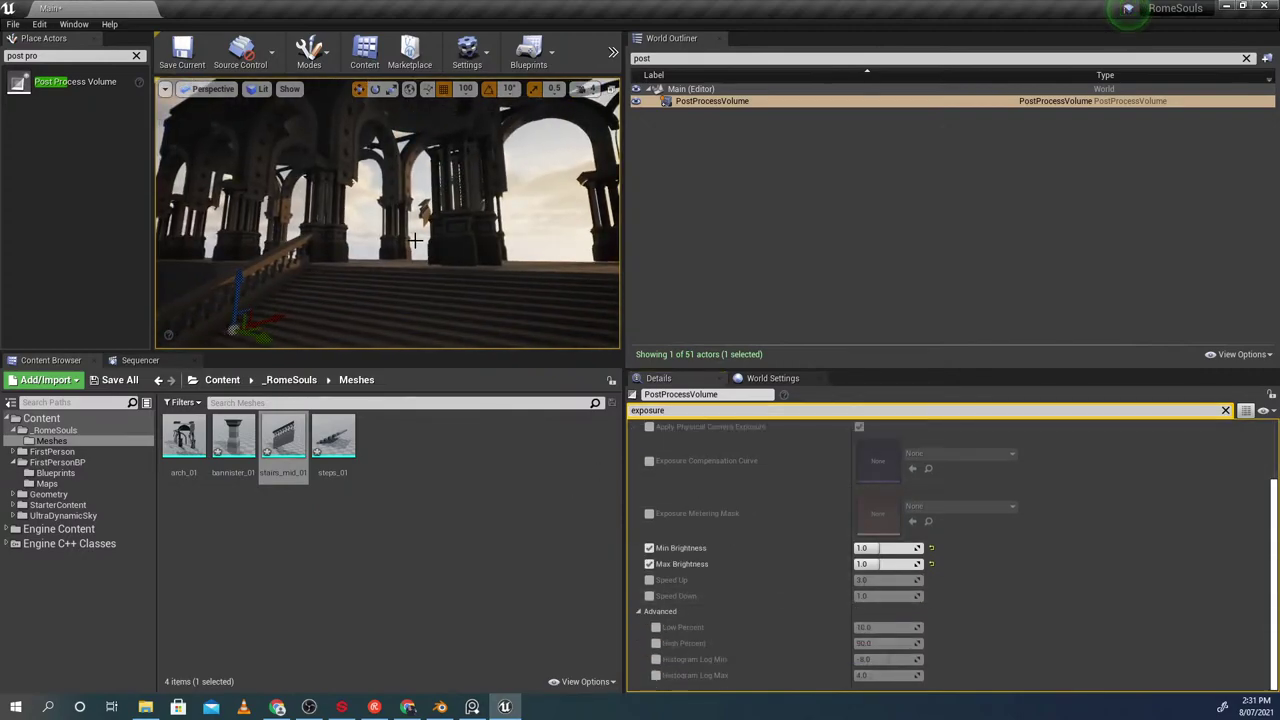
{"action": "right_click_drag", "start_coordinate": [415, 240], "coordinate": [435, 240]}
{"action": "key", "text": "w"}
{"action": "scroll", "coordinate": [785, 571], "scroll_direction": "up", "scroll_amount": 1}
{"action": "left_click", "coordinate": [652, 574]}
{"action": "left_click", "coordinate": [649, 585]}
{"action": "left_click", "coordinate": [649, 569]}
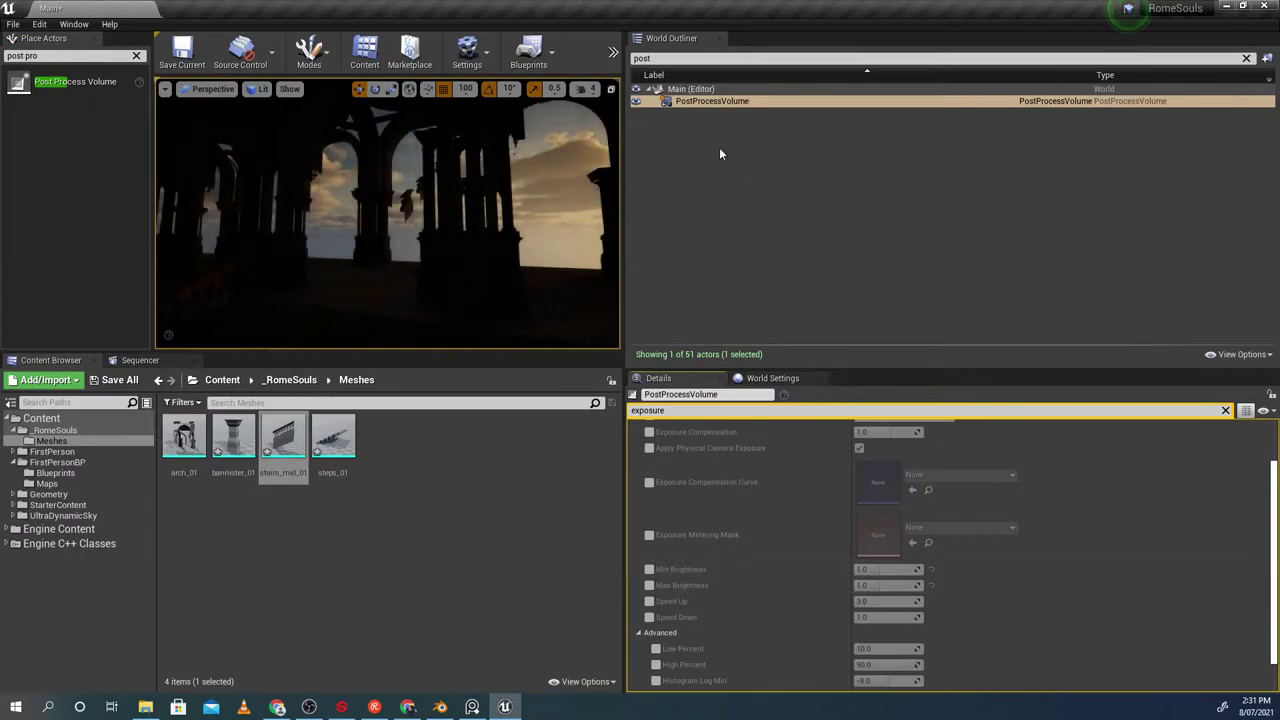
Play the level and walk around the arches and staircase to check the lighting, stairs and railings
{"action": "right_click_drag", "start_coordinate": [440, 230], "coordinate": [452, 268]}
{"action": "key", "text": "s"}
{"action": "key", "text": "s"}
{"action": "key", "text": "w"}
{"action": "scroll", "coordinate": [743, 424], "scroll_direction": "up", "scroll_amount": 1}
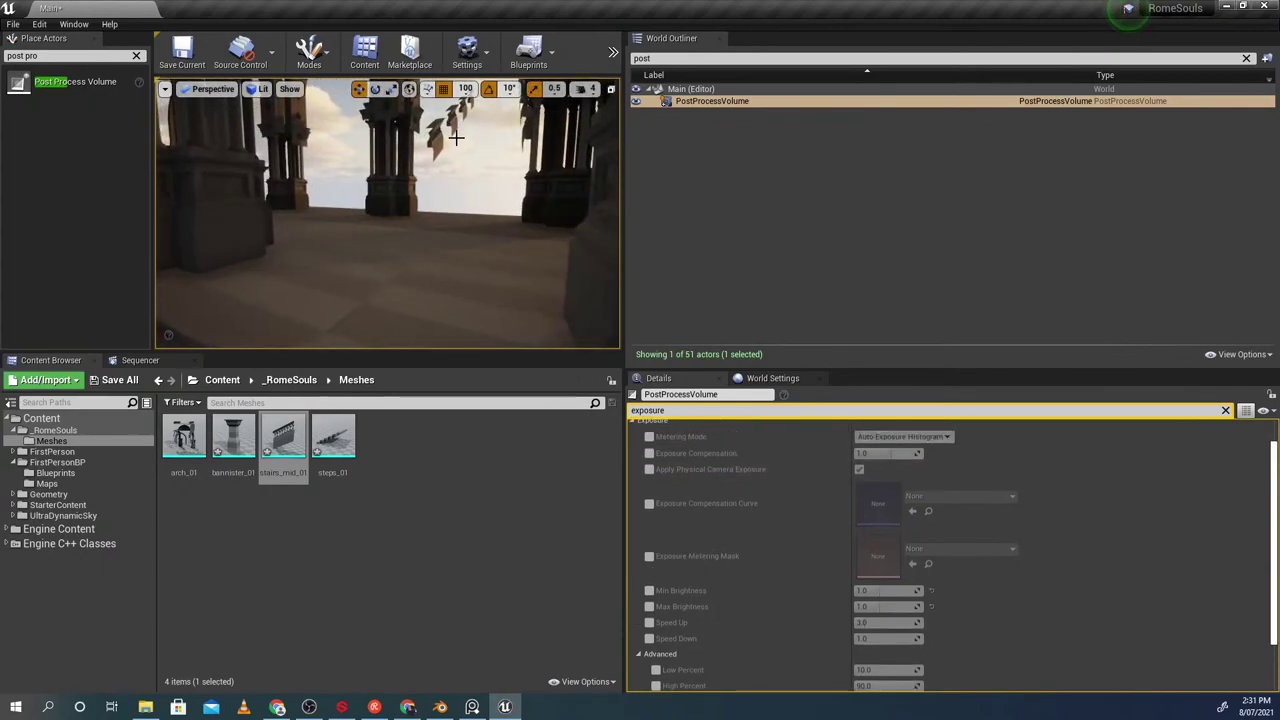
{"action": "key", "text": "alt+p"}
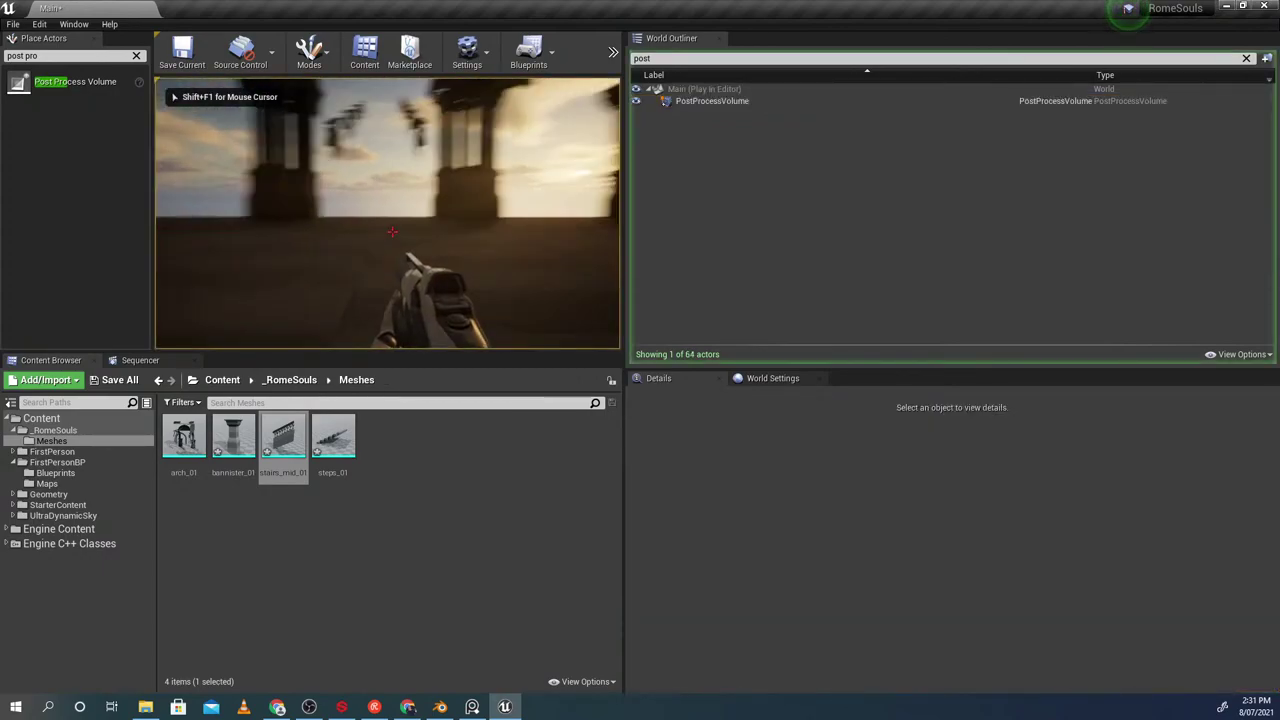
{"action": "key", "text": "w"}
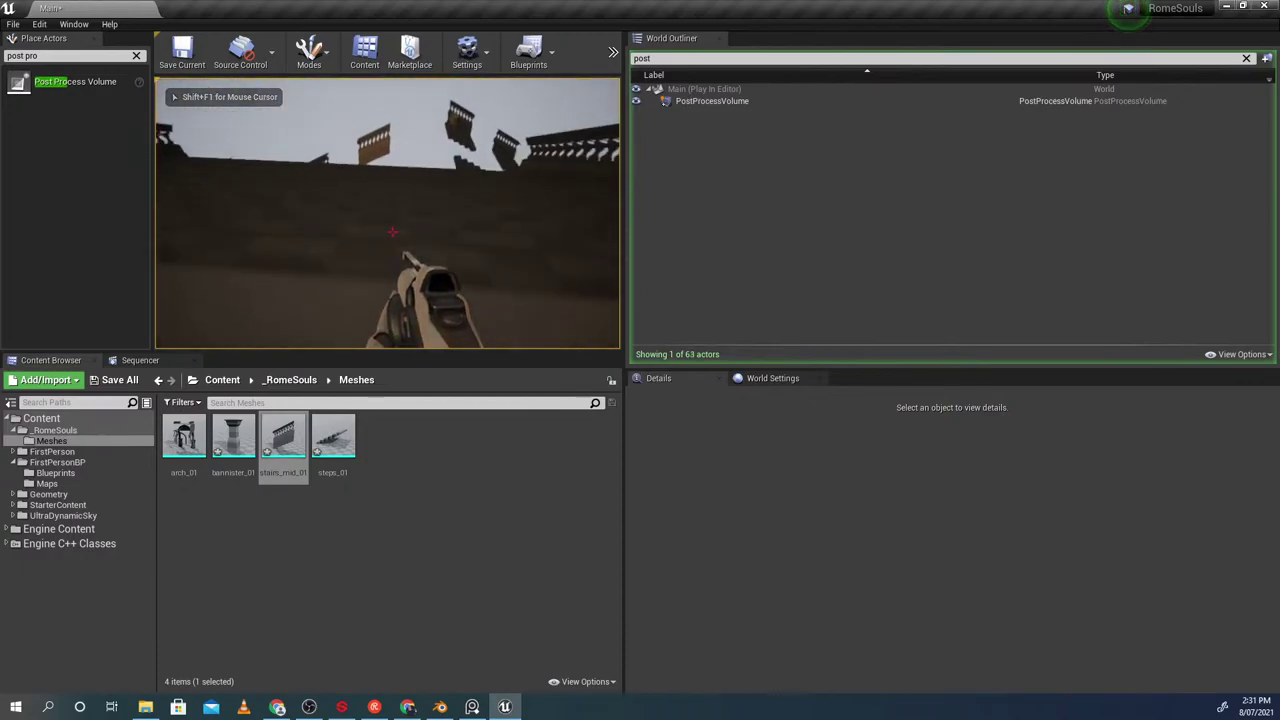
{"action": "key", "text": "w"}
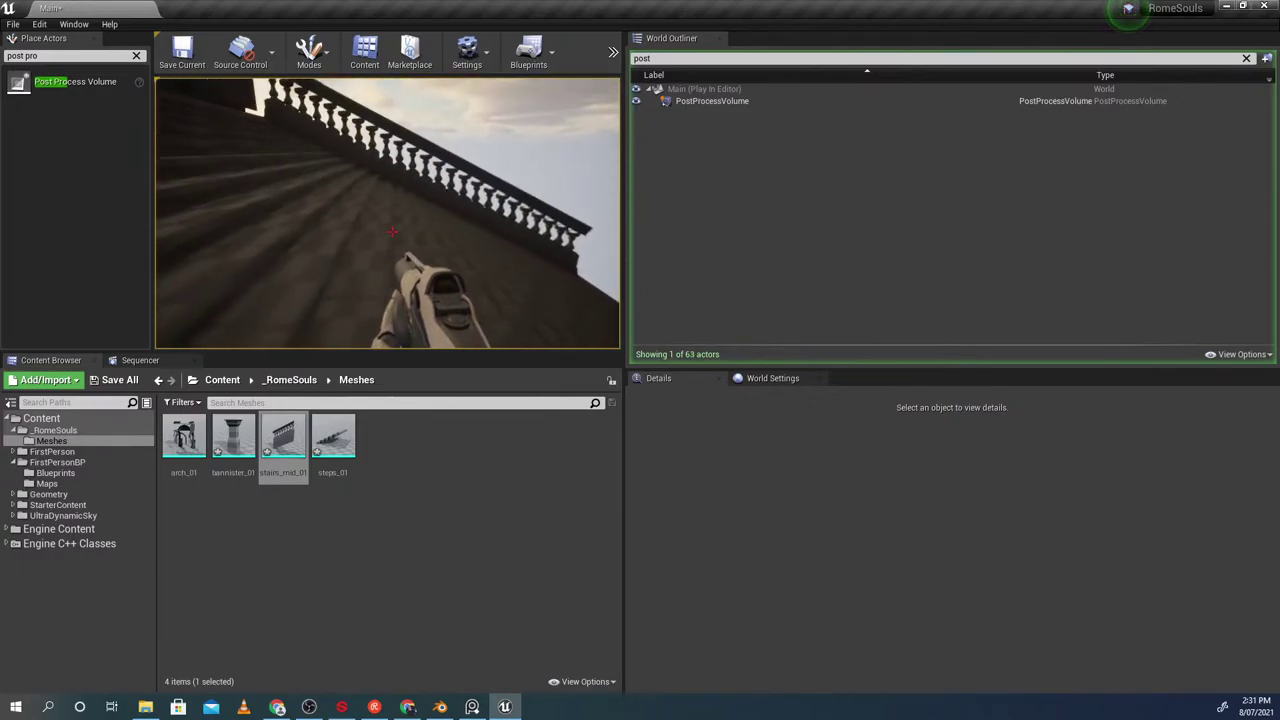
{"action": "key", "text": "w"}
{"action": "key", "text": "w"}
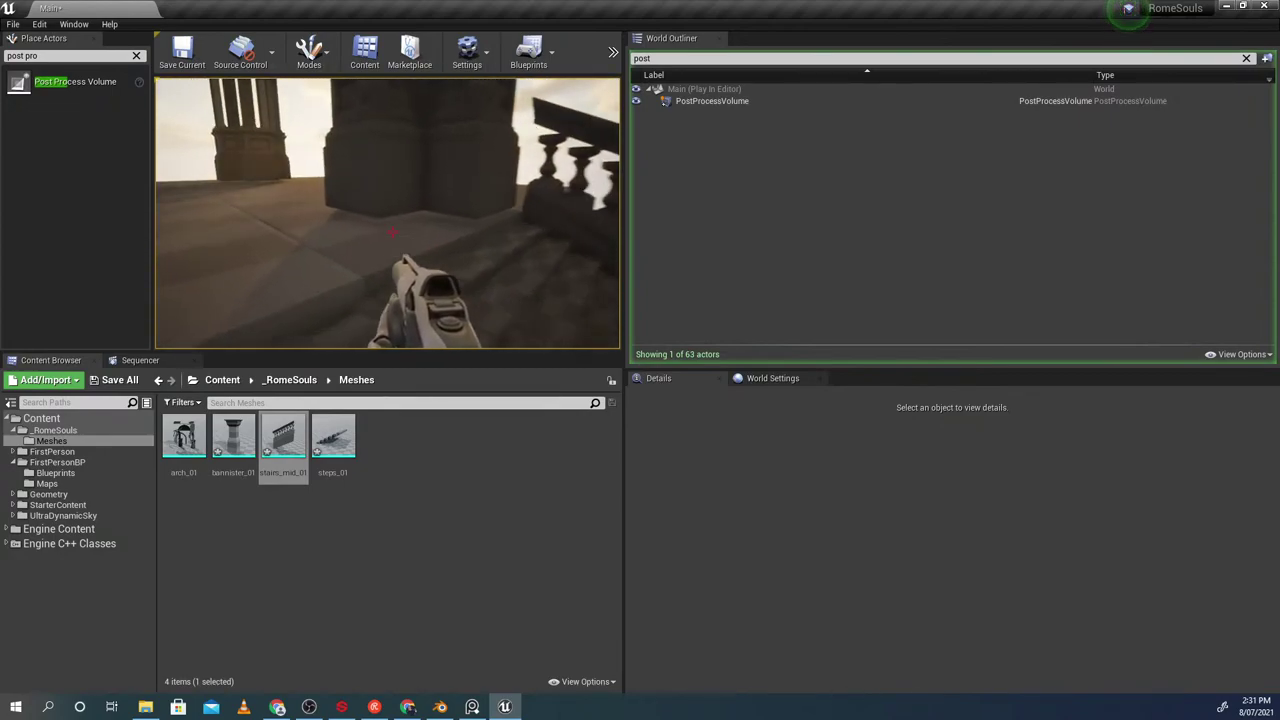
{"action": "key", "text": "w"}
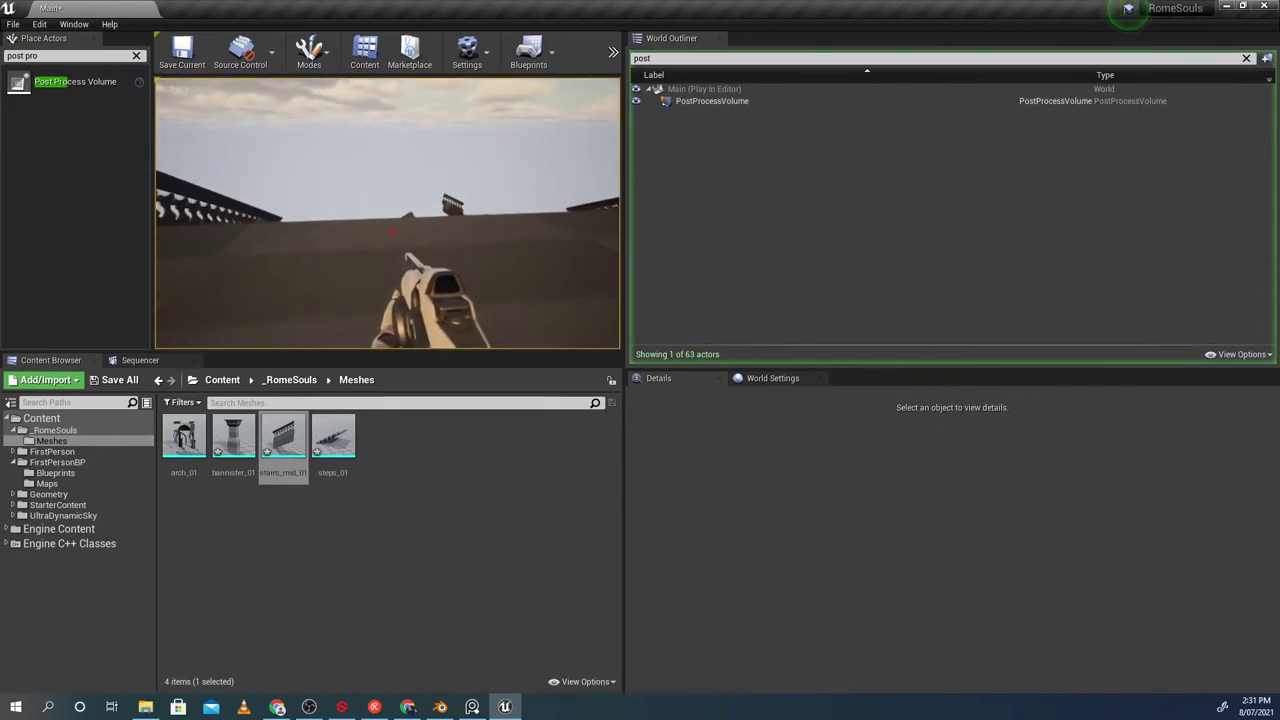
{"action": "key", "text": "w"}
{"action": "key", "text": "w"}
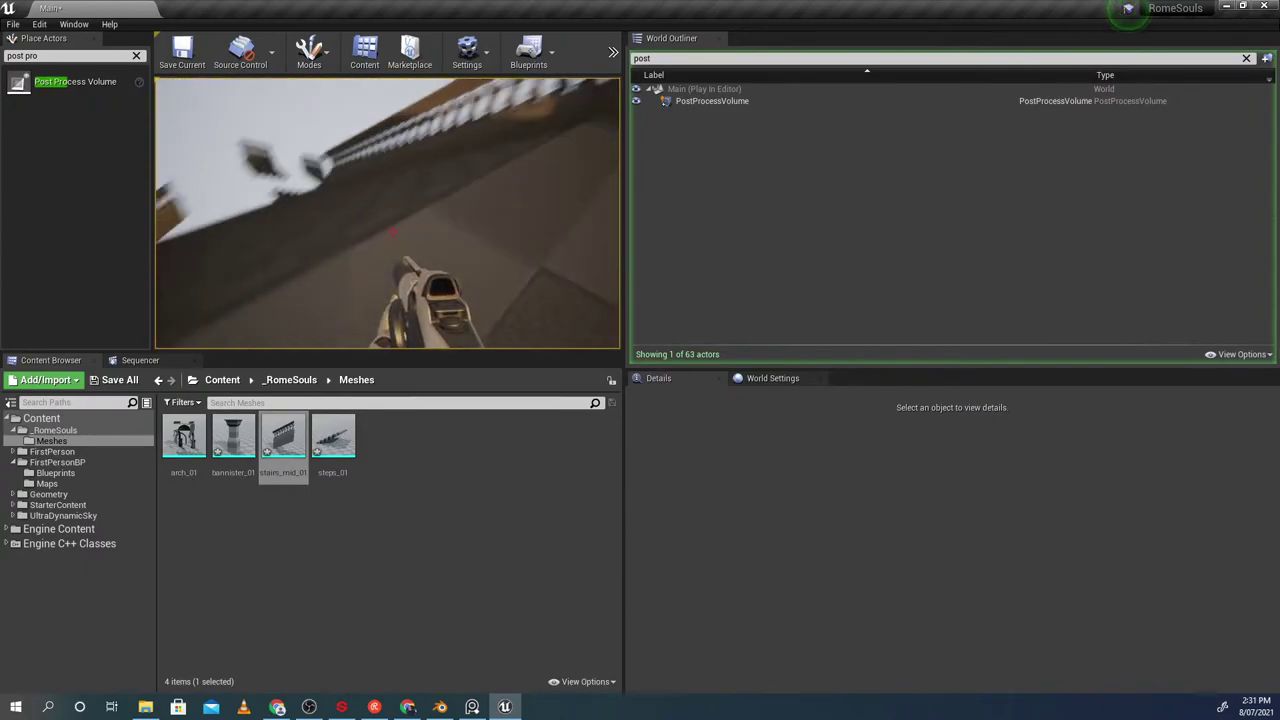
{"action": "right_click_drag", "start_coordinate": [272, 246], "coordinate": [400, 300]}
{"action": "left_click", "coordinate": [483, 220]}
Switch to Blender, reveal all hidden objects and select the bannister_01 post next to the stair railing
{"action": "key", "text": "alt+Tab"}
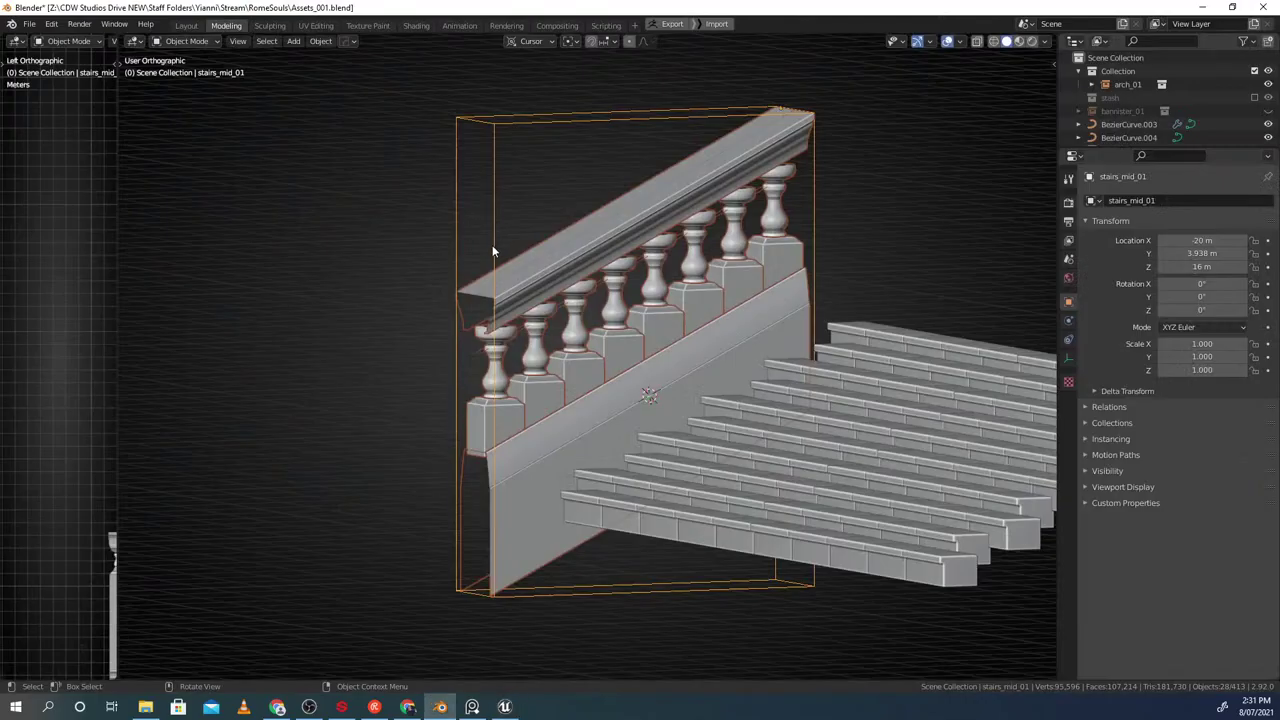
{"action": "scroll", "coordinate": [640, 331], "scroll_direction": "down", "scroll_amount": 3}
{"action": "middle_click_drag", "start_coordinate": [645, 329], "coordinate": [679, 390]}
{"action": "scroll", "coordinate": [764, 388], "scroll_direction": "down", "scroll_amount": 4}
{"action": "key", "text": "a"}
{"action": "key", "text": "alt+h"}
{"action": "key", "text": "alt+a"}
{"action": "left_click", "coordinate": [674, 388]}
{"action": "left_click", "coordinate": [637, 387]}
Check the staircase in Unreal, then return to Blender and snap the 3D cursor to the stairs_mid_01 railing in back view
{"action": "key", "text": "alt+Tab"}
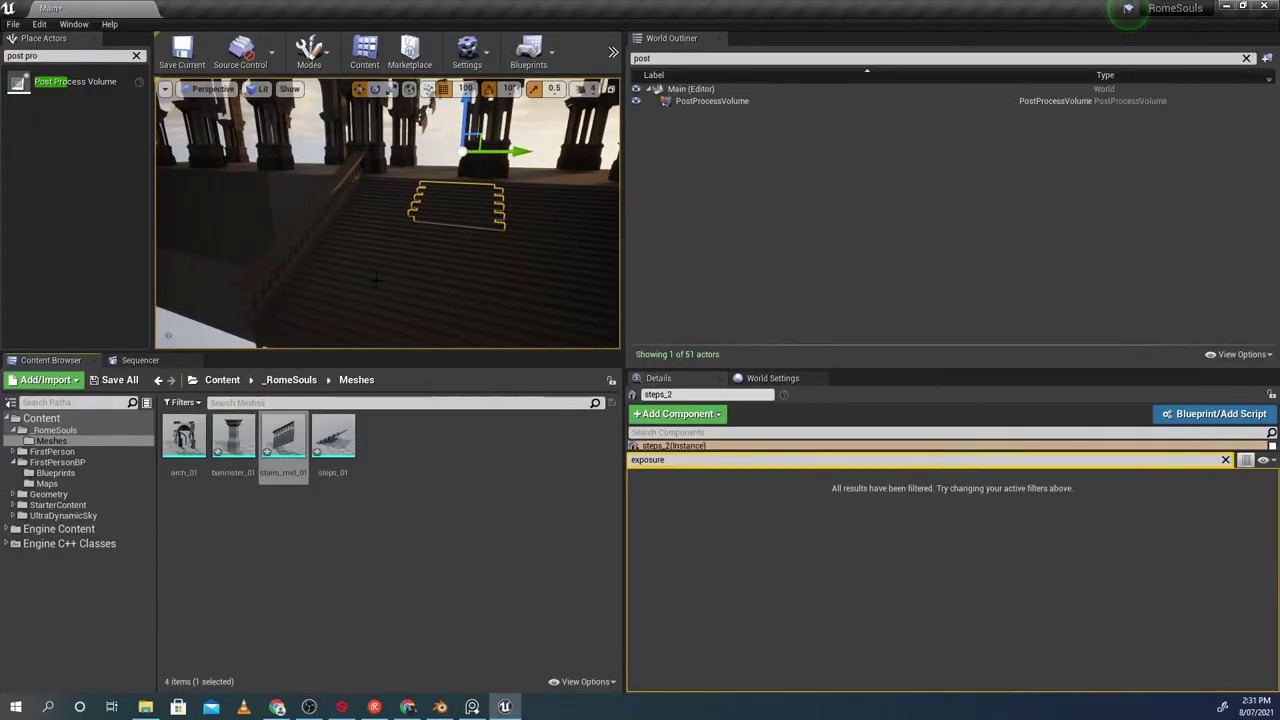
{"action": "right_click_drag", "start_coordinate": [420, 225], "coordinate": [370, 285]}
{"action": "right_click_drag", "start_coordinate": [364, 333], "coordinate": [420, 312]}
{"action": "key", "text": "alt+Tab"}
{"action": "middle_click_drag", "start_coordinate": [477, 266], "coordinate": [524, 250], "text": "alt"}
{"action": "scroll", "coordinate": [524, 250], "scroll_direction": "up", "scroll_amount": 4}
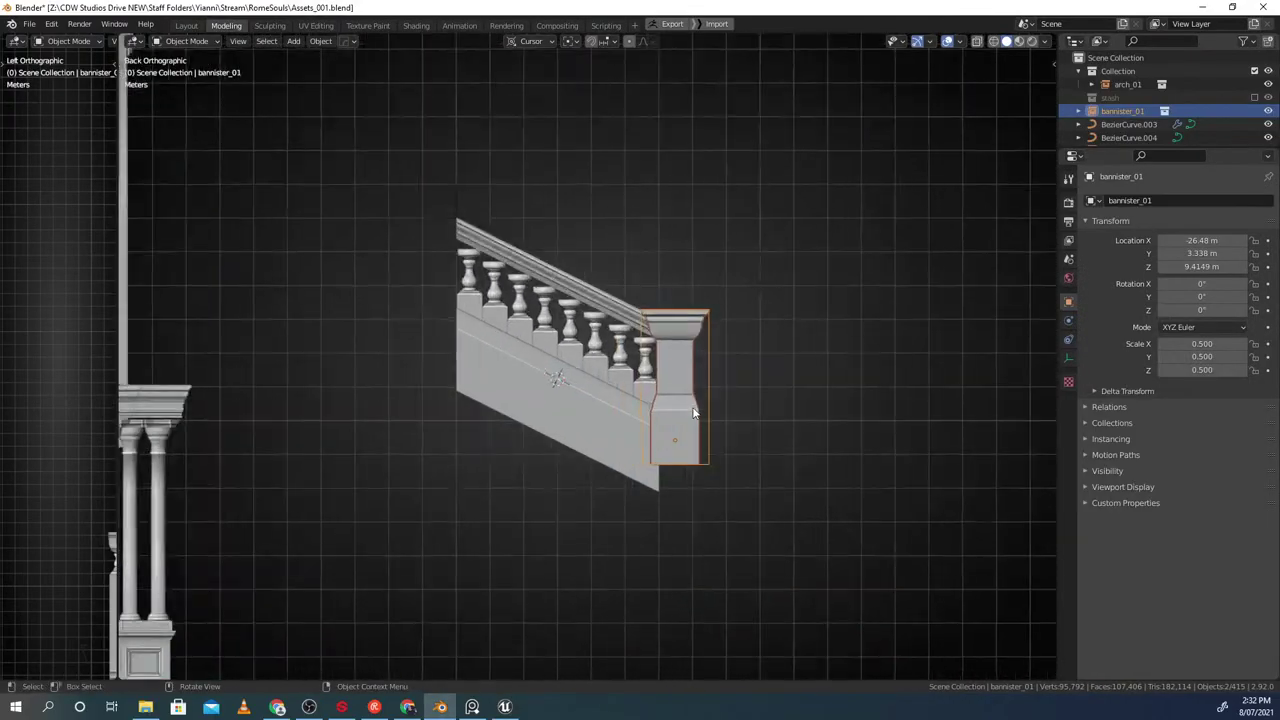
{"action": "left_click", "coordinate": [576, 351]}
{"action": "key", "text": "shift+s"}
{"action": "left_click", "coordinate": [518, 346]}
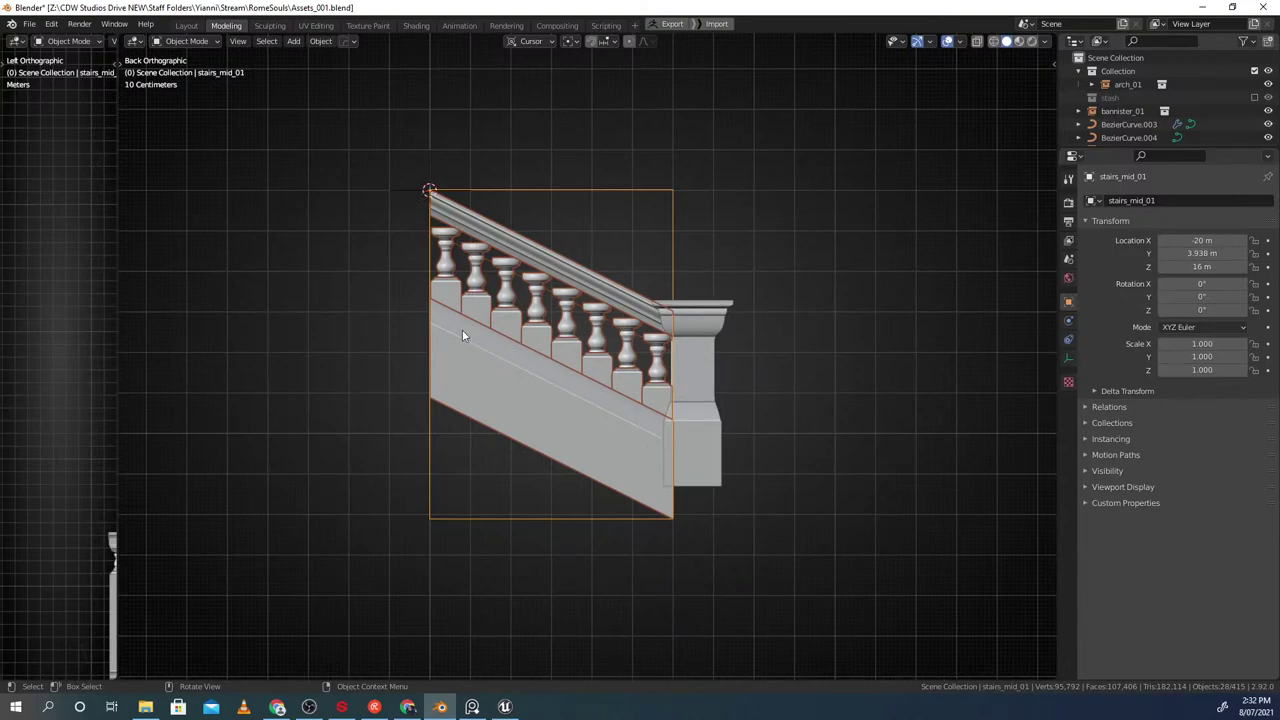
Make a linked duplicate of the stairs_mid_01 railing, about 5.9 m along negative X and about 2.9 m lower
{"action": "key", "text": "shift+d"}
{"action": "key", "text": "x"}
{"action": "right_click", "coordinate": [651, 303]}
{"action": "key", "text": "ctrl+shift+Tab"}
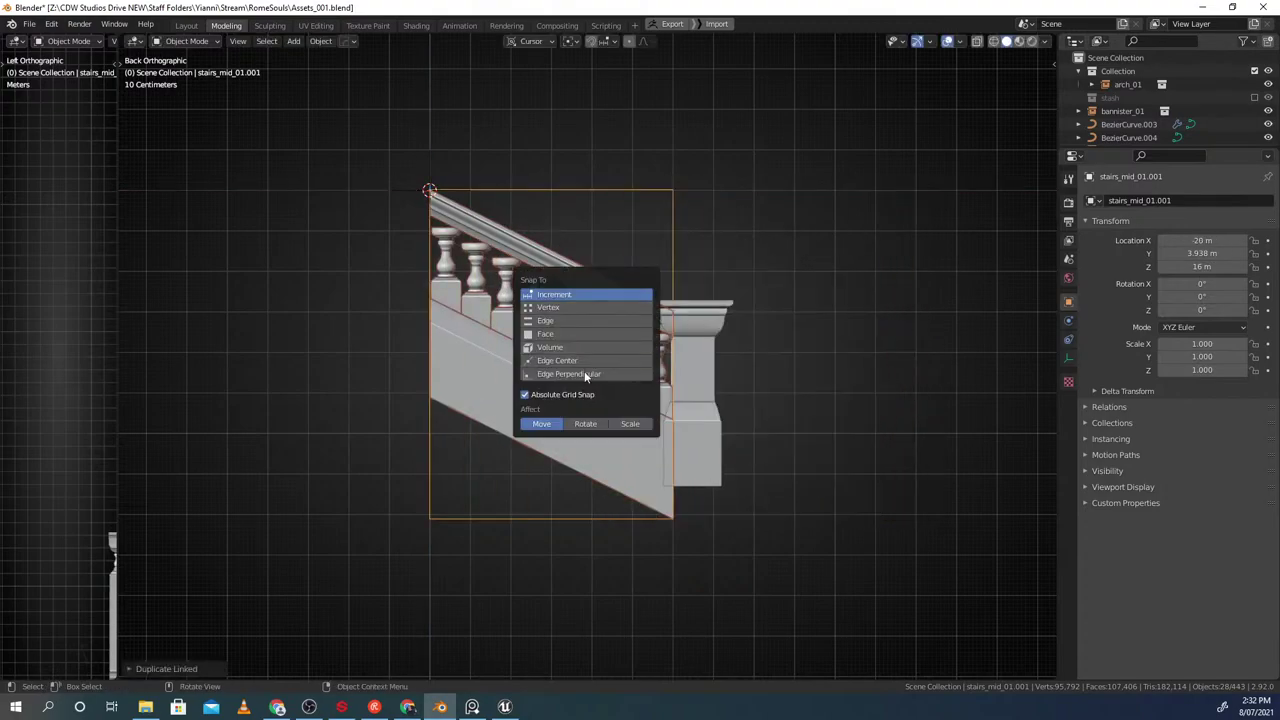
{"action": "key", "text": "g"}
{"action": "key", "text": "x"}
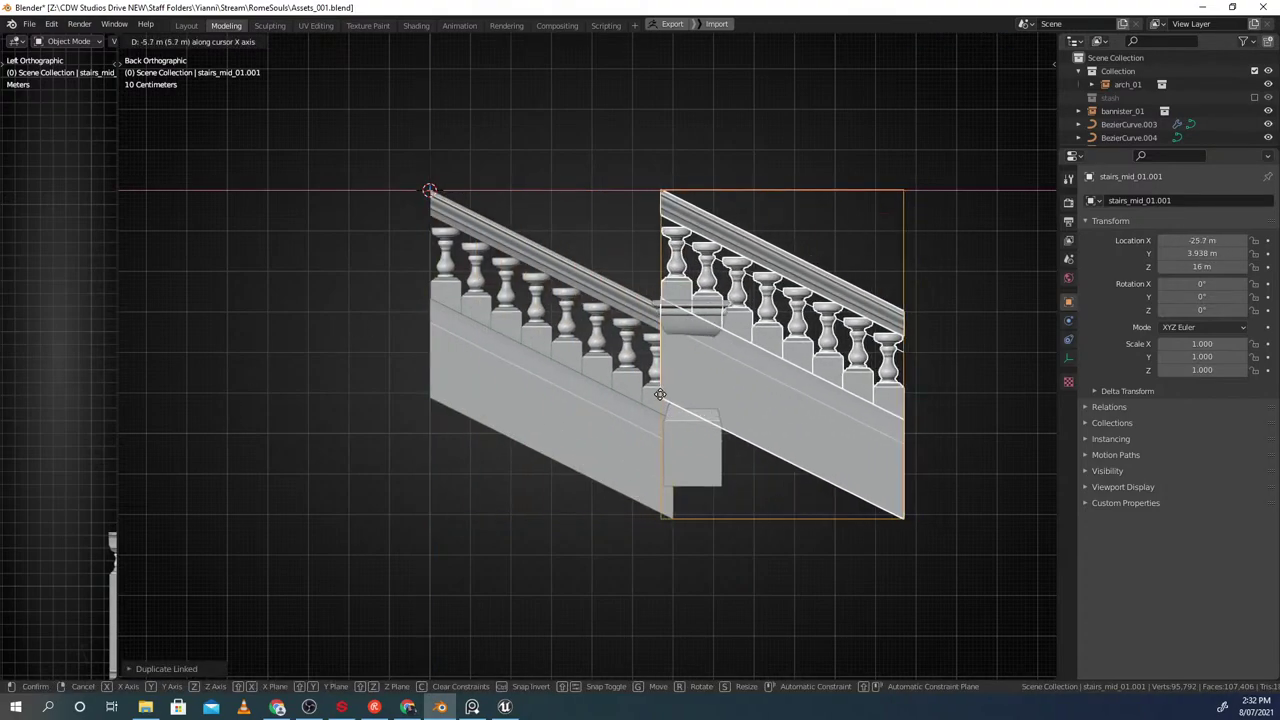
{"action": "left_click", "coordinate": [667, 395]}
{"action": "key", "text": "g"}
{"action": "key", "text": "z"}
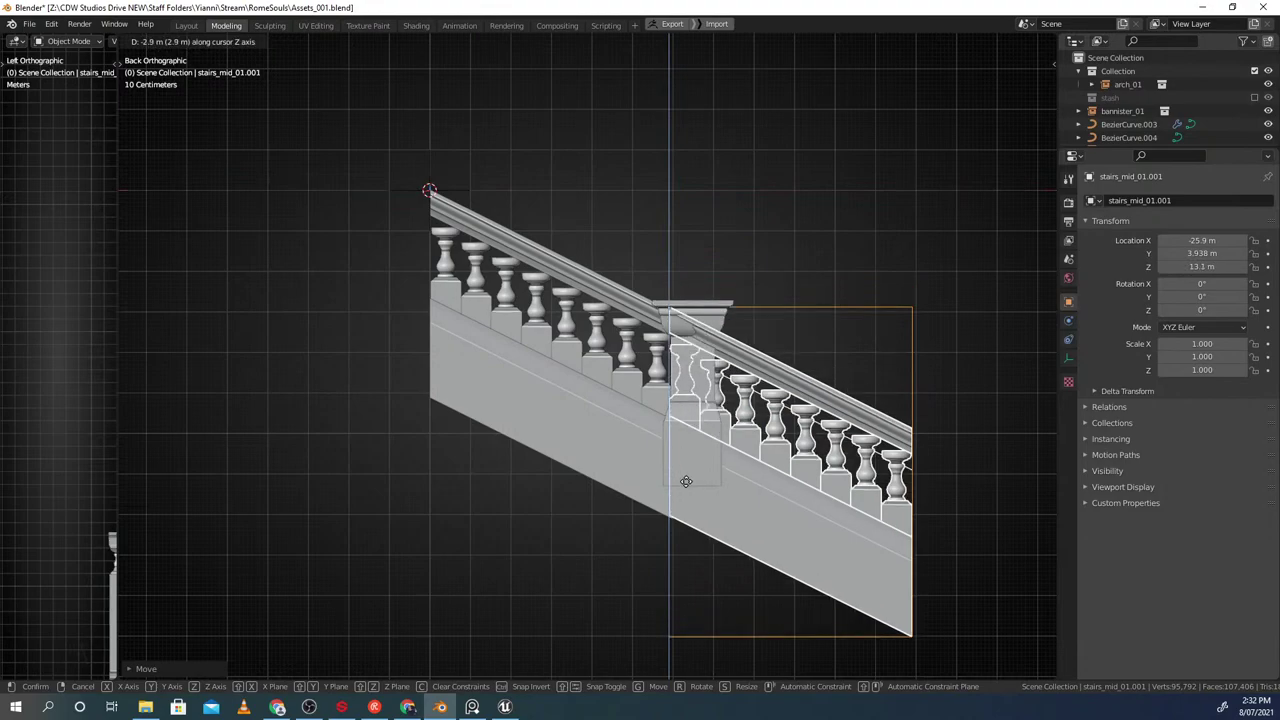
{"action": "left_click", "coordinate": [685, 480]}
Fine-tune the duplicated railing to X -26 m and Z 13 m, flush with the end of the original
{"action": "middle_click_drag", "start_coordinate": [679, 467], "coordinate": [643, 355], "text": "shift"}
{"action": "scroll", "coordinate": [643, 355], "scroll_direction": "up", "scroll_amount": 6}
{"action": "middle_click_drag", "start_coordinate": [730, 482], "coordinate": [625, 375], "text": "shift"}
{"action": "key", "text": "g"}
{"action": "key", "text": "x"}
{"action": "left_click", "coordinate": [613, 360]}
{"action": "key", "text": "g"}
{"action": "key", "text": "z"}
{"action": "left_click", "coordinate": [628, 352]}
{"action": "middle_click_drag", "start_coordinate": [633, 276], "coordinate": [602, 396], "text": "shift"}
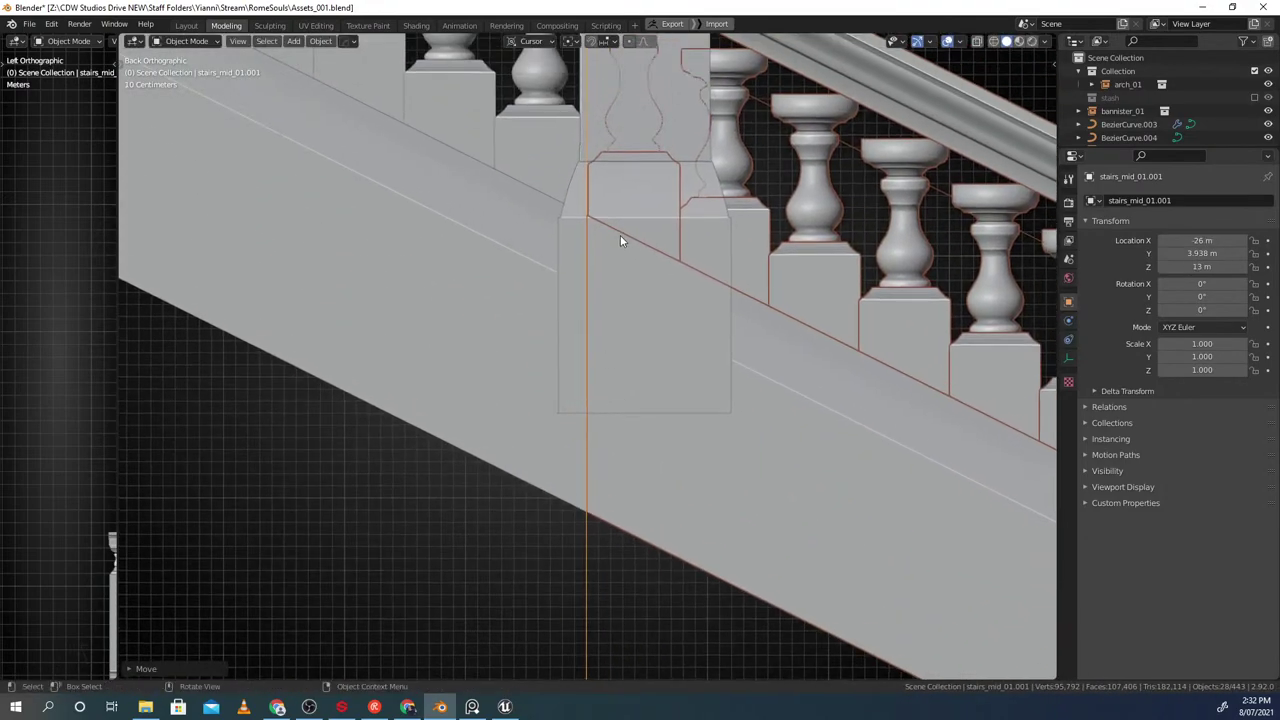
Snap the 3D cursor to the origin of the duplicated railing
{"action": "scroll", "coordinate": [622, 238], "scroll_direction": "down", "scroll_amount": 3}
{"action": "left_click", "coordinate": [647, 218]}
{"action": "scroll", "coordinate": [644, 232], "scroll_direction": "down", "scroll_amount": 4}
{"action": "left_click", "coordinate": [706, 330]}
{"action": "key", "text": "shift+s"}
{"action": "left_click", "coordinate": [612, 340]}
Examine how the bannister_01 post overlaps the joint between the two railings in solid and wireframe display
{"action": "left_click", "coordinate": [617, 241]}
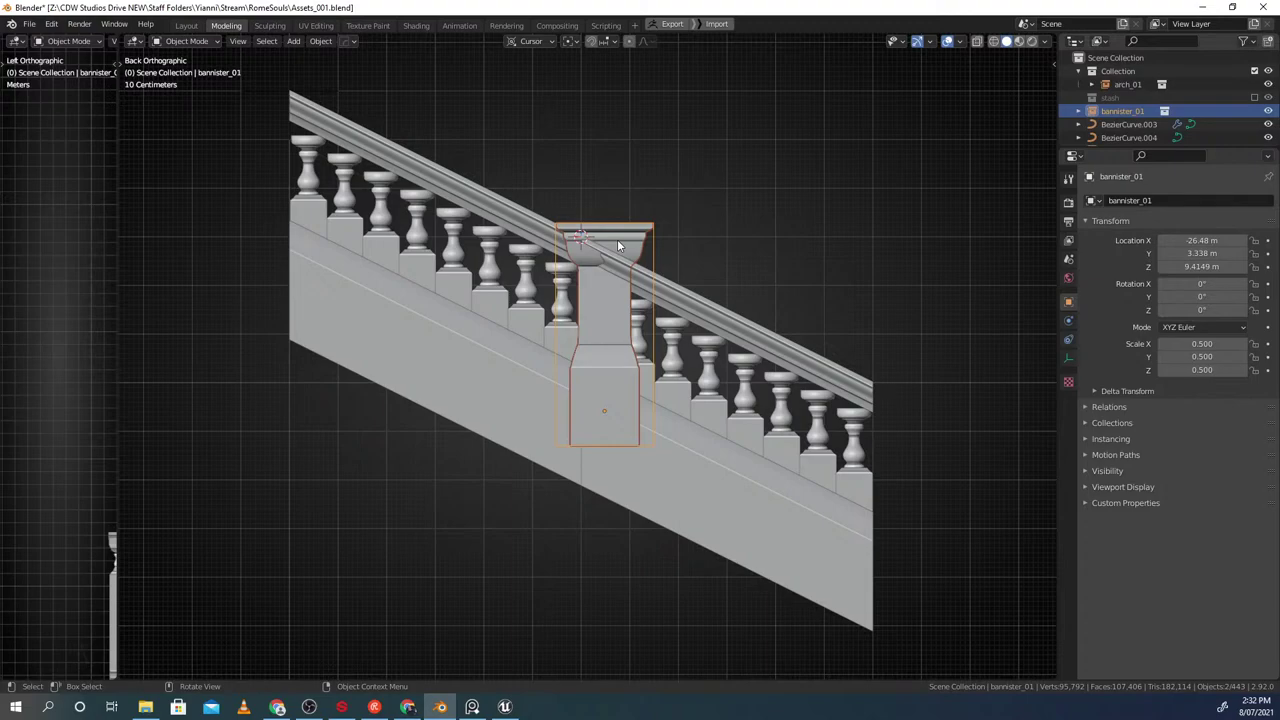
{"action": "left_click", "coordinate": [595, 248]}
{"action": "middle_click_drag", "start_coordinate": [600, 268], "coordinate": [600, 392], "text": "shift"}
{"action": "scroll", "coordinate": [638, 321], "scroll_direction": "up", "scroll_amount": 2}
{"action": "left_click", "coordinate": [663, 285]}
{"action": "key", "text": "g"}
{"action": "right_click", "coordinate": [629, 281]}
{"action": "scroll", "coordinate": [554, 309], "scroll_direction": "up", "scroll_amount": 2}
{"action": "key", "text": "shift+z"}
{"action": "scroll", "coordinate": [579, 464], "scroll_direction": "down", "scroll_amount": 3}
{"action": "scroll", "coordinate": [579, 464], "scroll_direction": "up", "scroll_amount": 3}
{"action": "scroll", "coordinate": [600, 392], "scroll_direction": "up", "scroll_amount": 1}
{"action": "scroll", "coordinate": [600, 397], "scroll_direction": "down", "scroll_amount": 2}
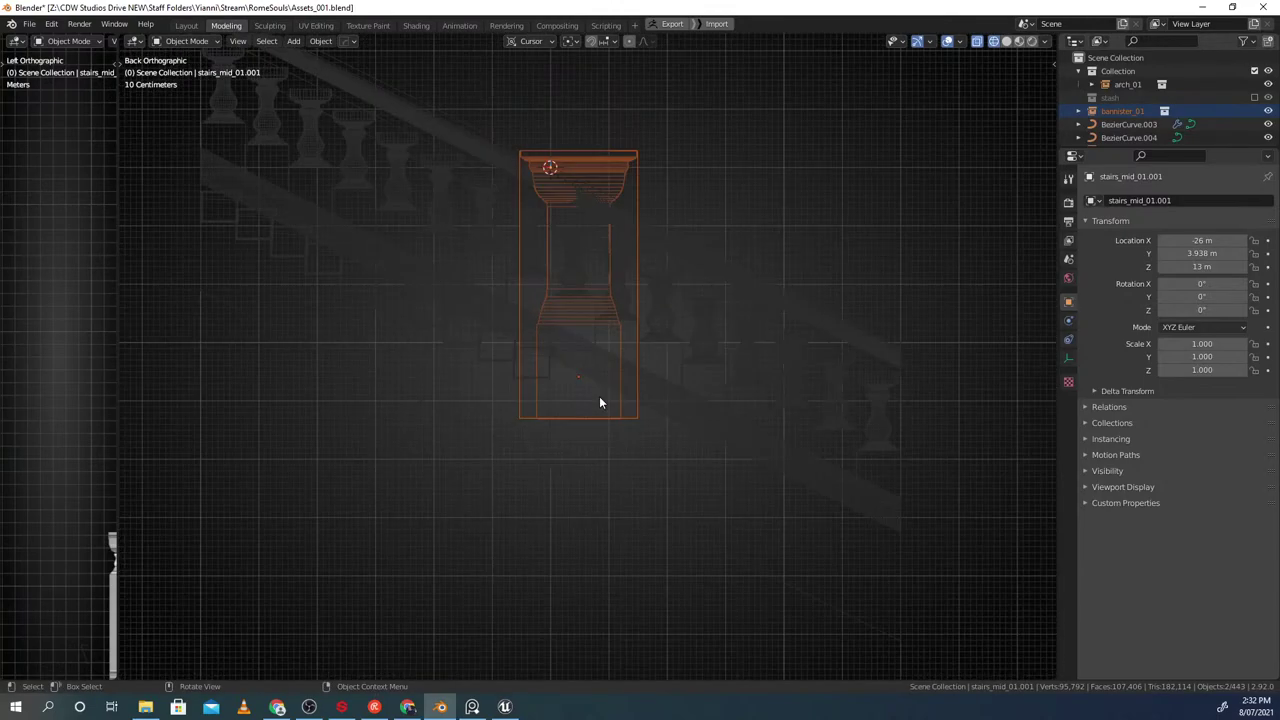
{"action": "scroll", "coordinate": [599, 397], "scroll_direction": "down", "scroll_amount": 2}
{"action": "scroll", "coordinate": [599, 397], "scroll_direction": "up", "scroll_amount": 2}
{"action": "key", "text": "g"}
{"action": "right_click", "coordinate": [642, 397]}
Return to solid display and hide the lower duplicated railing
{"action": "left_click", "coordinate": [668, 403]}
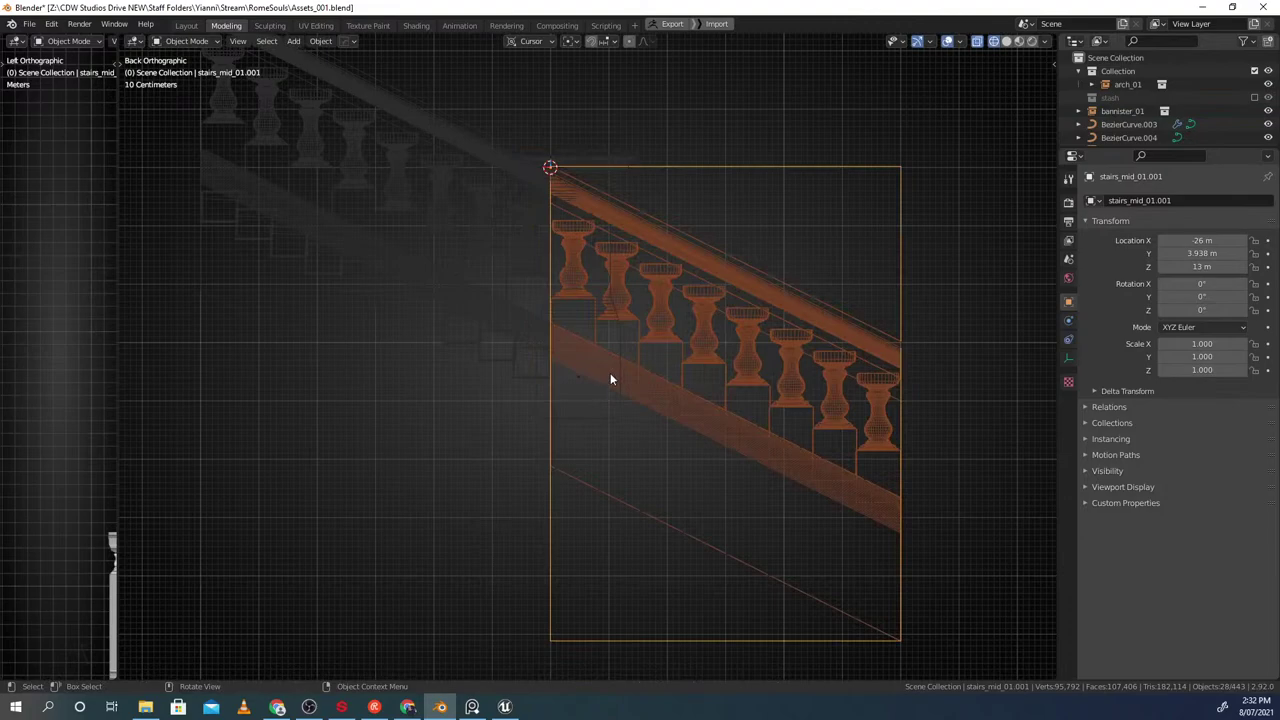
{"action": "key", "text": "shift+z"}
{"action": "key", "text": "h"}
Examine how the bannister_01 post meets the lower end of the remaining railing
{"action": "left_click", "coordinate": [470, 335]}
{"action": "key", "text": "g"}
{"action": "right_click", "coordinate": [470, 324]}
{"action": "left_click", "coordinate": [570, 320]}
{"action": "key", "text": "g"}
{"action": "right_click", "coordinate": [596, 327]}
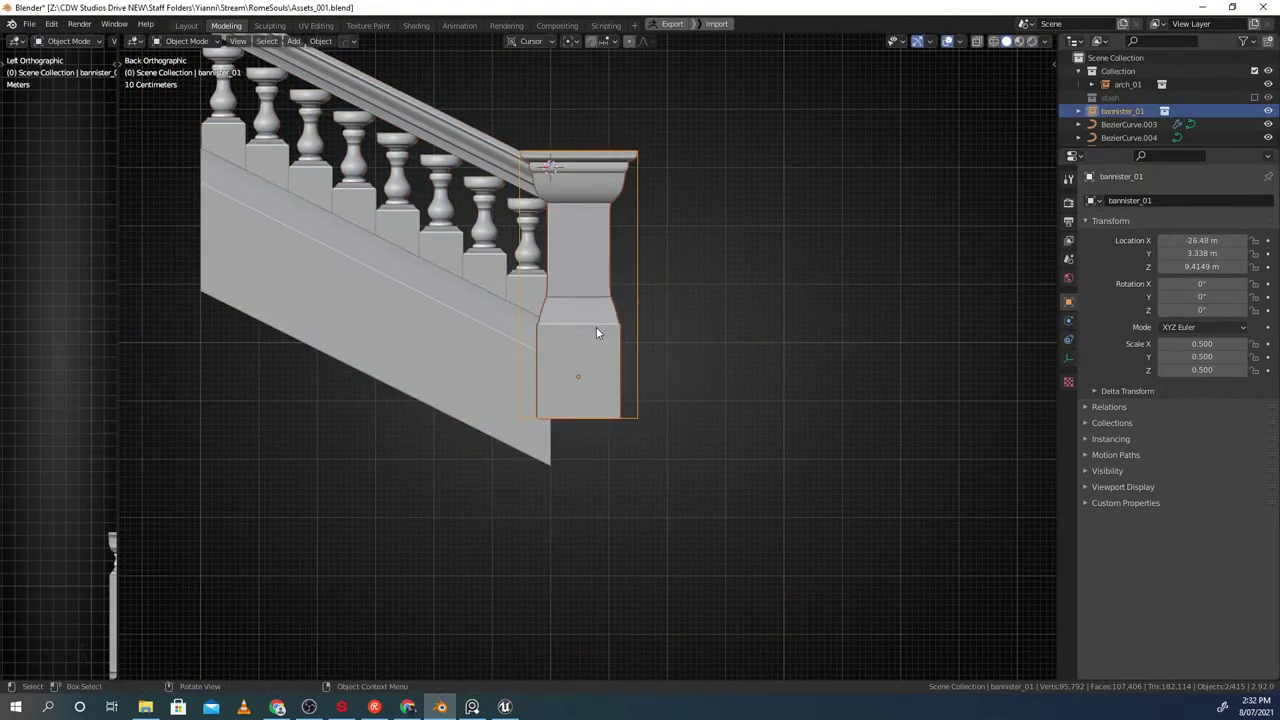
{"action": "scroll", "coordinate": [625, 390], "scroll_direction": "up", "scroll_amount": 2}
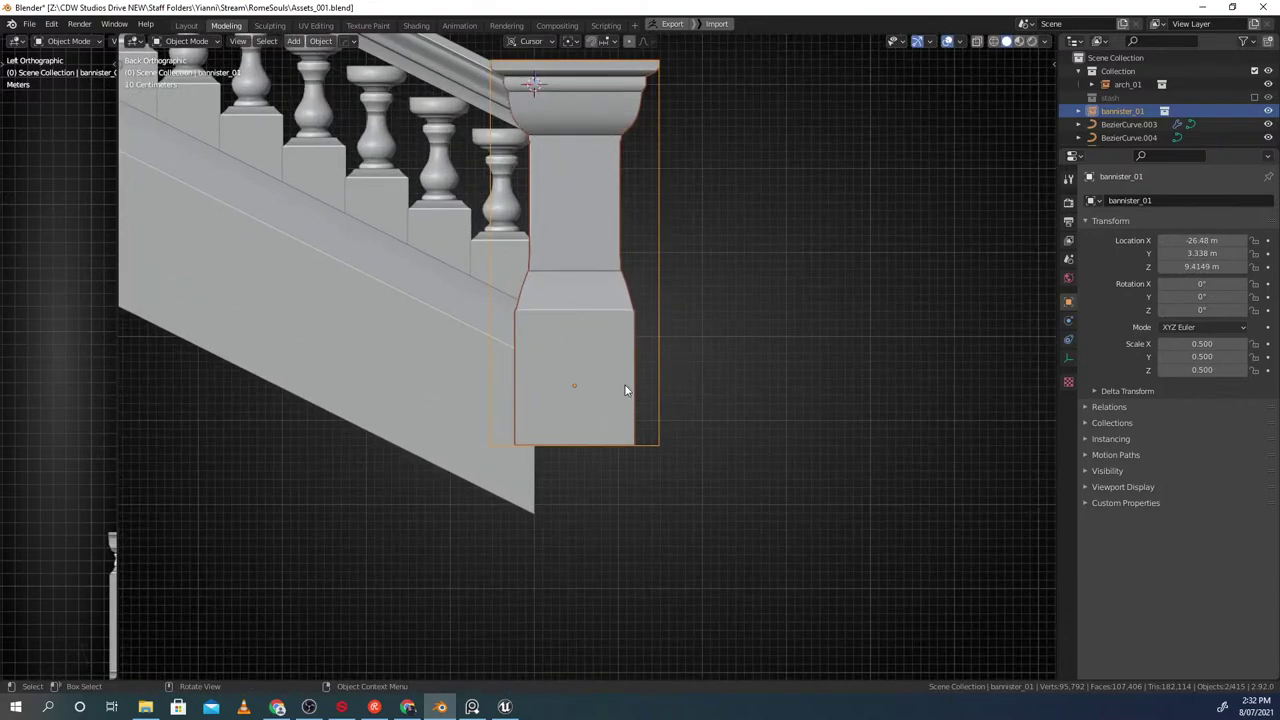
{"action": "key", "text": "shift+z"}
{"action": "key", "text": "shift+z"}
{"action": "scroll", "coordinate": [622, 384], "scroll_direction": "down", "scroll_amount": 5}
{"action": "middle_click_drag", "start_coordinate": [481, 344], "coordinate": [528, 349], "text": "shift"}
Make another linked duplicate of the stairs_mid_01 railing and place it at X -26 m, Z 13 m
{"action": "left_click", "coordinate": [527, 347]}
{"action": "key", "text": "shift+z"}
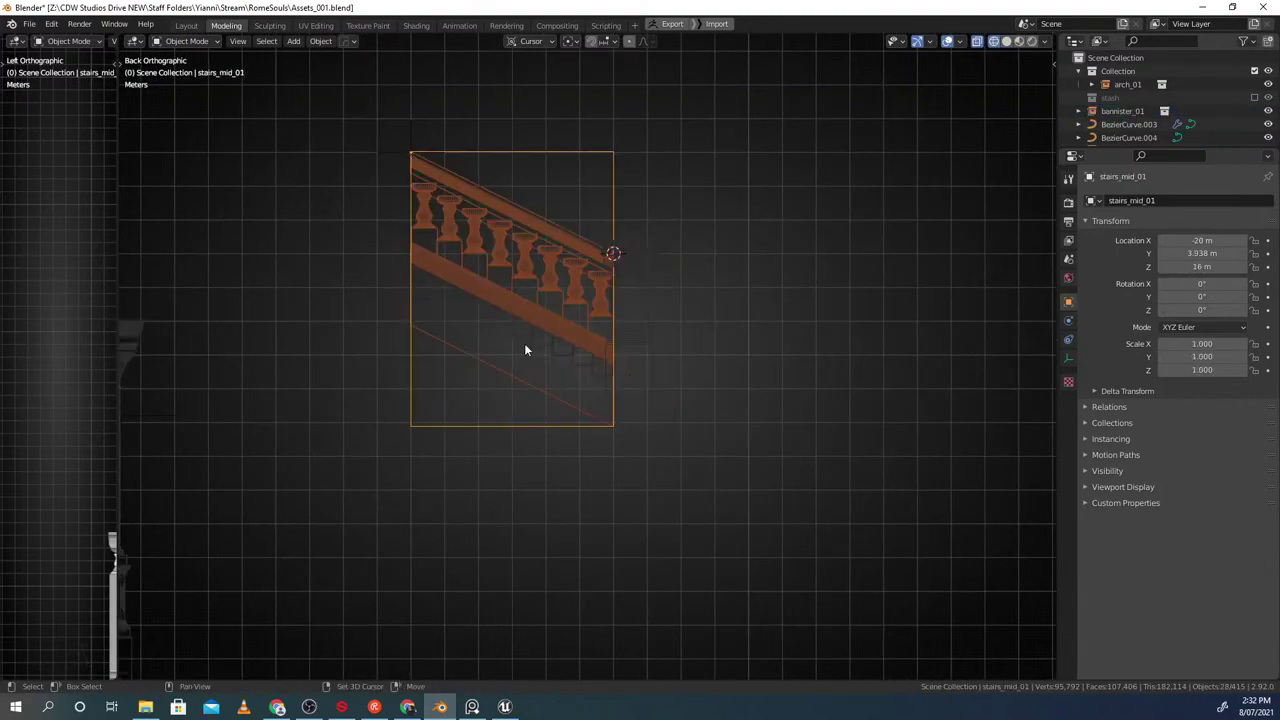
{"action": "key", "text": "alt+z"}
{"action": "key", "text": "r"}
{"action": "right_click", "coordinate": [642, 325]}
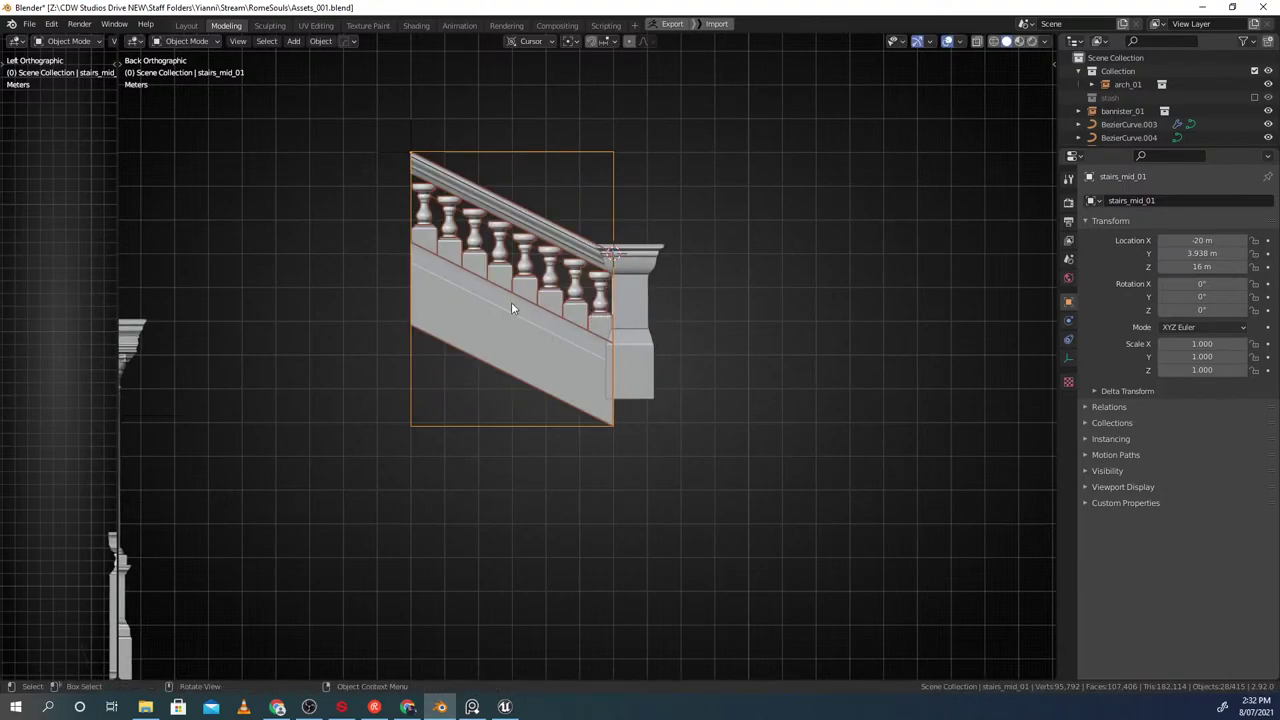
{"action": "key", "text": "alt+d"}
{"action": "key", "text": "x"}
{"action": "left_click", "coordinate": [701, 299]}
{"action": "key", "text": "g"}
{"action": "key", "text": "z"}
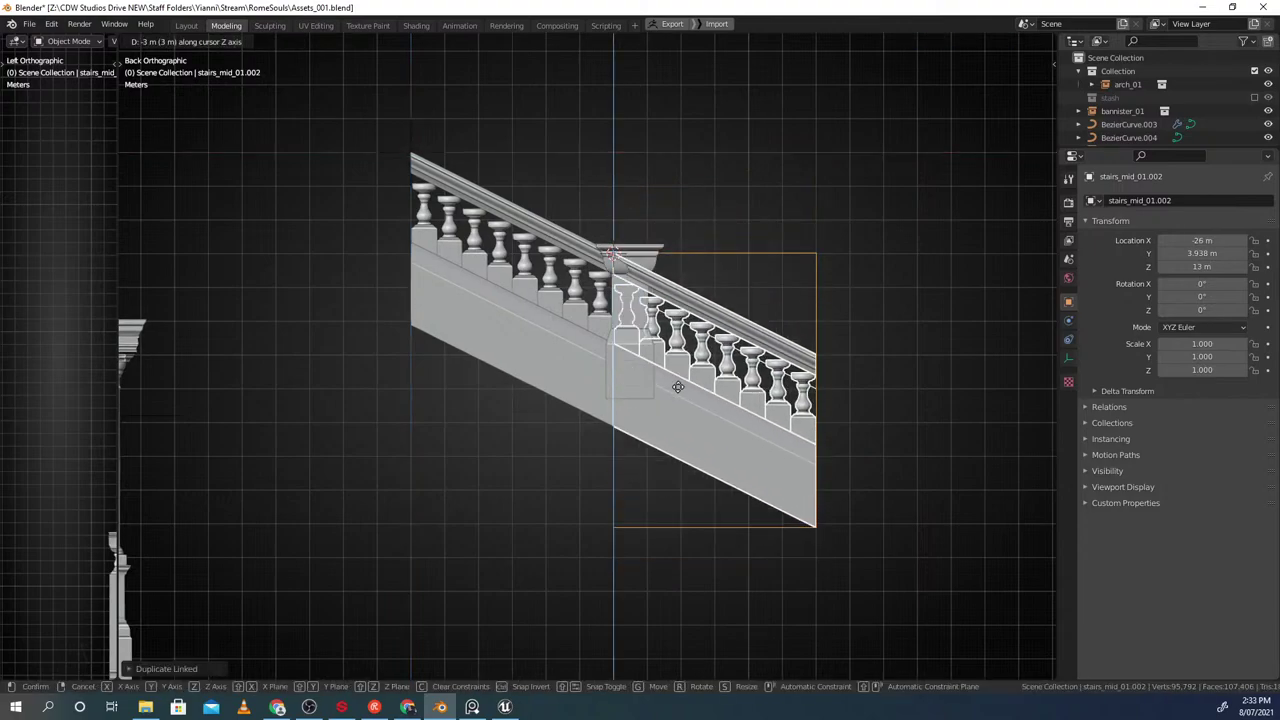
{"action": "left_click", "coordinate": [677, 390]}
Check the fit between the railings and the post, selecting bannister_01 together with the upper stairs_mid_01 railing
{"action": "key", "text": "g"}
{"action": "right_click", "coordinate": [616, 328]}
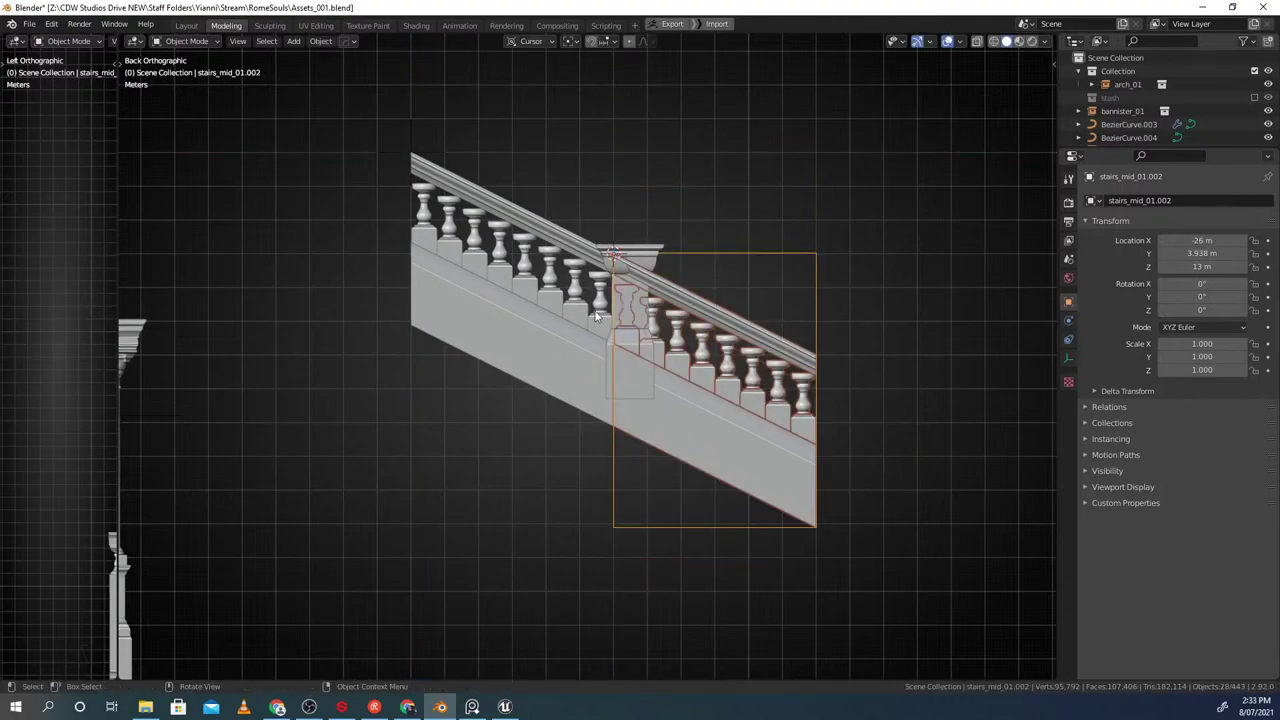
{"action": "left_click", "coordinate": [656, 257]}
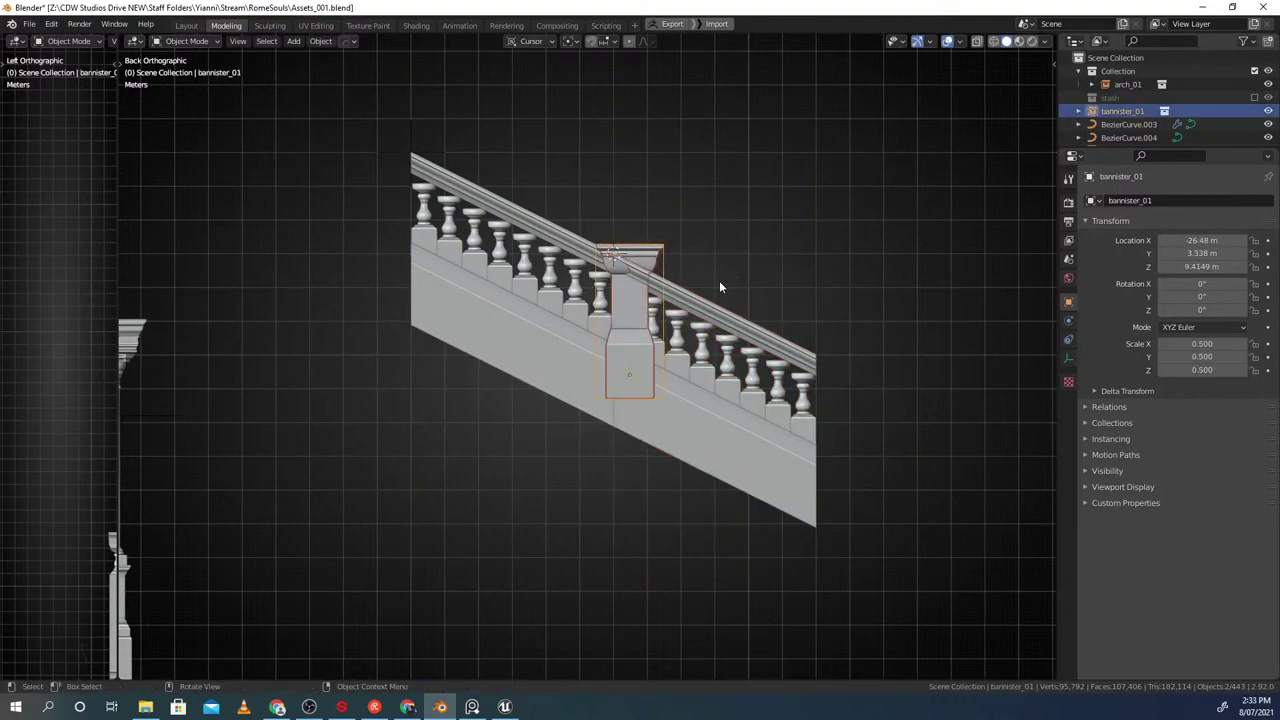
{"action": "left_click", "coordinate": [706, 316]}
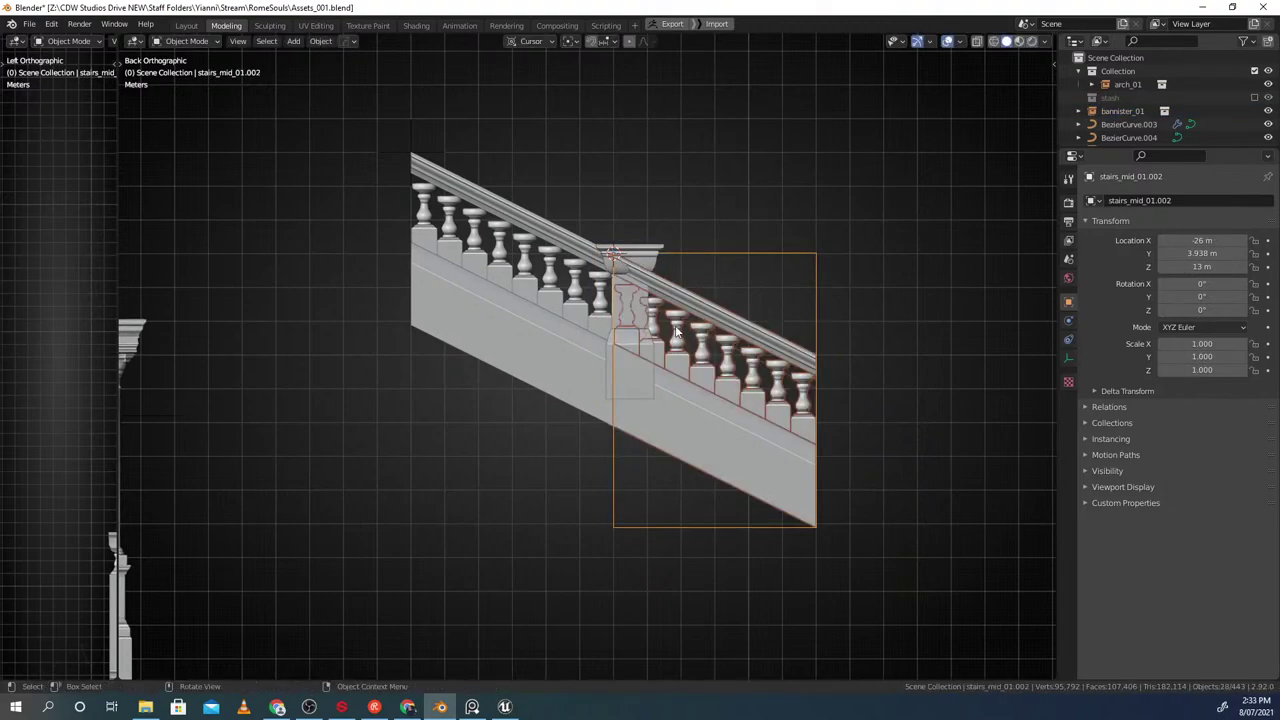
{"action": "scroll", "coordinate": [664, 244], "scroll_direction": "up", "scroll_amount": 3}
{"action": "left_click", "coordinate": [657, 216]}
{"action": "left_click", "coordinate": [596, 256], "text": "shift"}
{"action": "scroll", "coordinate": [690, 286], "scroll_direction": "down", "scroll_amount": 1}
{"action": "scroll", "coordinate": [689, 286], "scroll_direction": "down", "scroll_amount": 2}
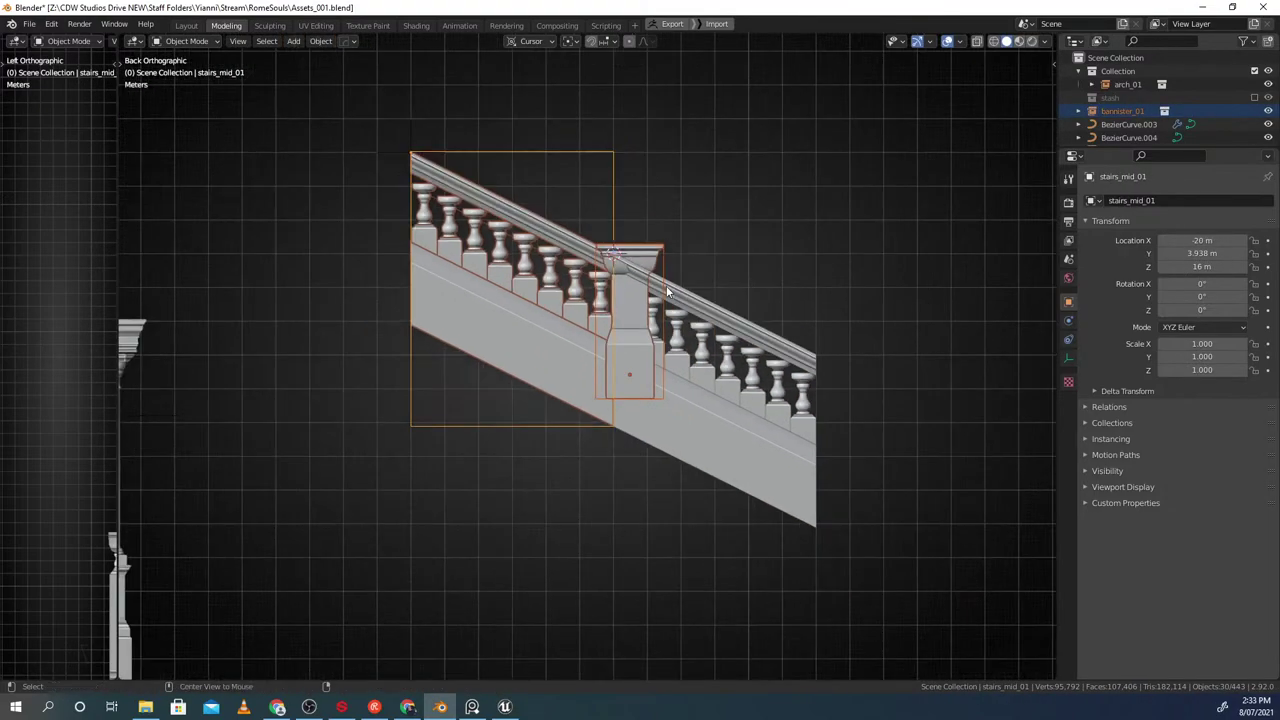
Switch to Unreal, select the bannister_01 post at the staircase railing and inspect its placement from several angles
{"action": "key", "text": "alt+Tab"}
{"action": "right_click_drag", "start_coordinate": [530, 245], "coordinate": [398, 280]}
{"action": "left_click", "coordinate": [460, 288]}
{"action": "left_click_drag", "start_coordinate": [318, 270], "coordinate": [306, 266]}
{"action": "mouse_move", "coordinate": [306, 266]}
{"action": "right_mouse_down"}
{"action": "mouse_move", "coordinate": [320, 275]}
{"action": "mouse_move", "coordinate": [345, 260]}
{"action": "mouse_move", "coordinate": [305, 288]}
{"action": "right_mouse_up"}
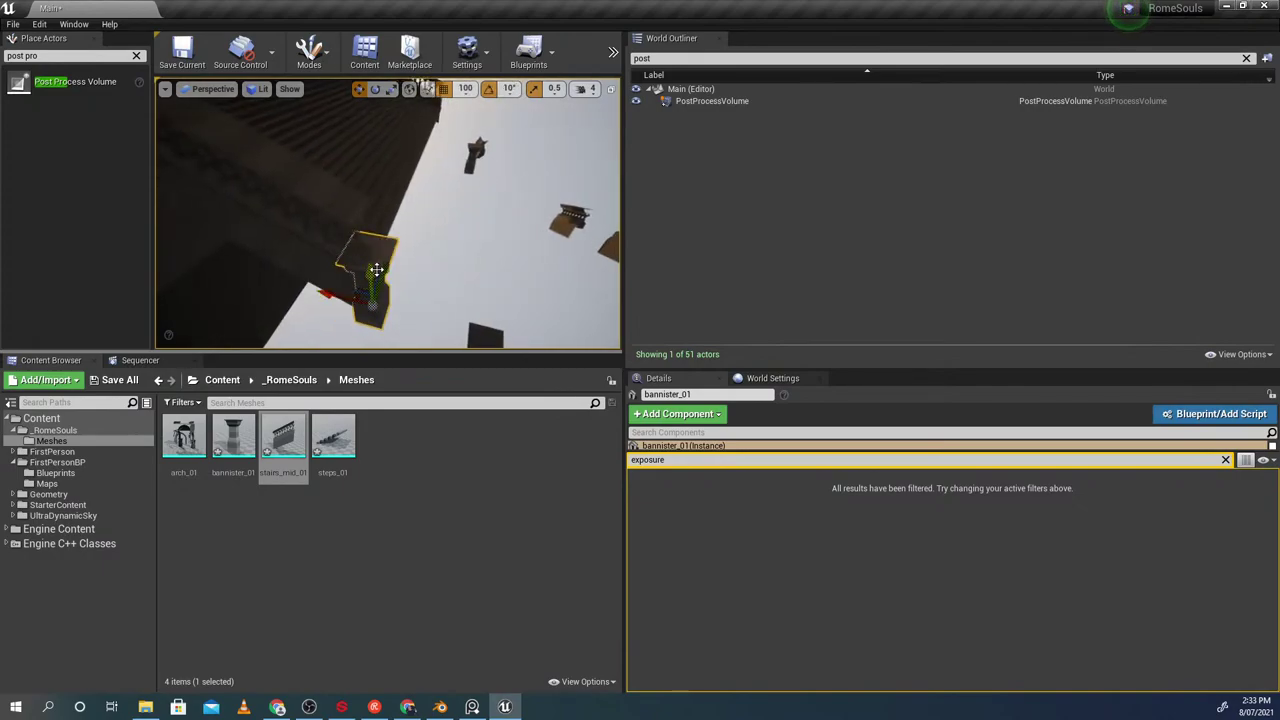
{"action": "right_click_drag", "start_coordinate": [369, 214], "coordinate": [425, 240]}
Switch to Blender and check from the top view how bannister_01 and the stairs_mid_01 railing align
{"action": "key", "text": "alt+Tab"}
{"action": "middle_click_drag", "start_coordinate": [650, 170], "coordinate": [618, 293]}
{"action": "key", "text": "r"}
{"action": "right_click", "coordinate": [613, 257]}
{"action": "left_click", "coordinate": [602, 235]}
{"action": "middle_click_drag", "start_coordinate": [602, 235], "coordinate": [599, 284]}
{"action": "left_click", "coordinate": [581, 386]}
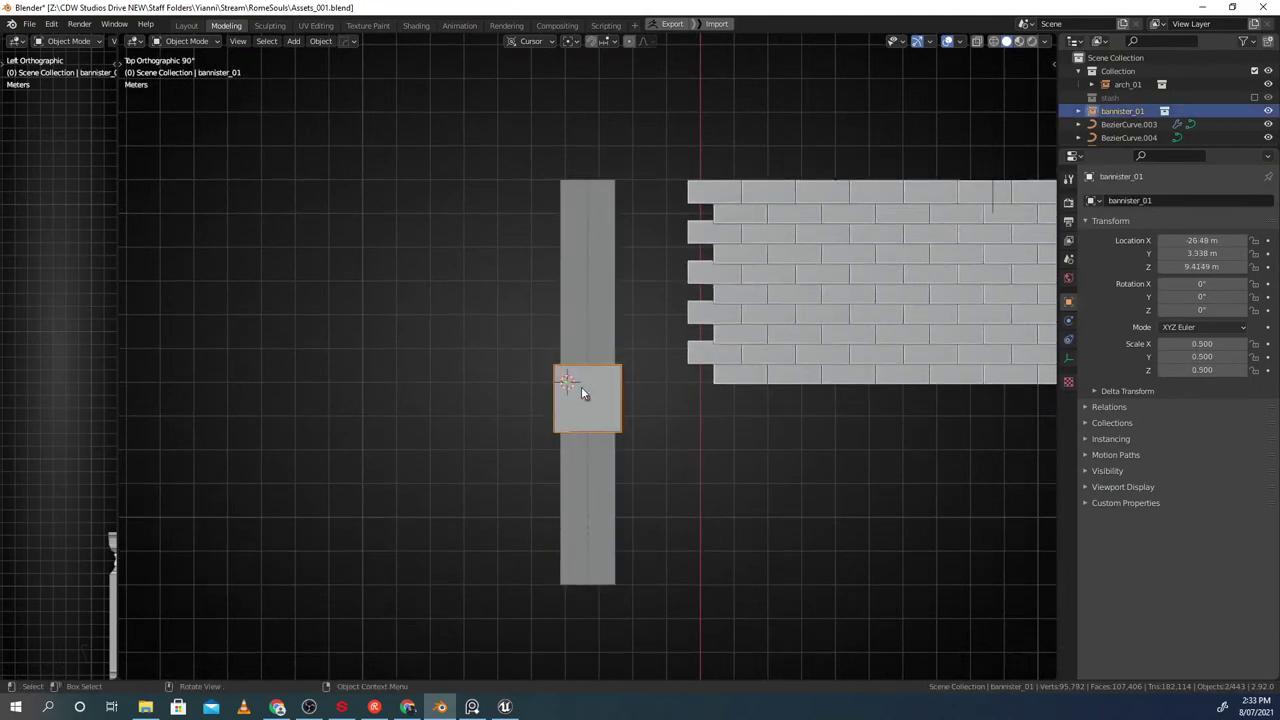
{"action": "left_click", "coordinate": [578, 267]}
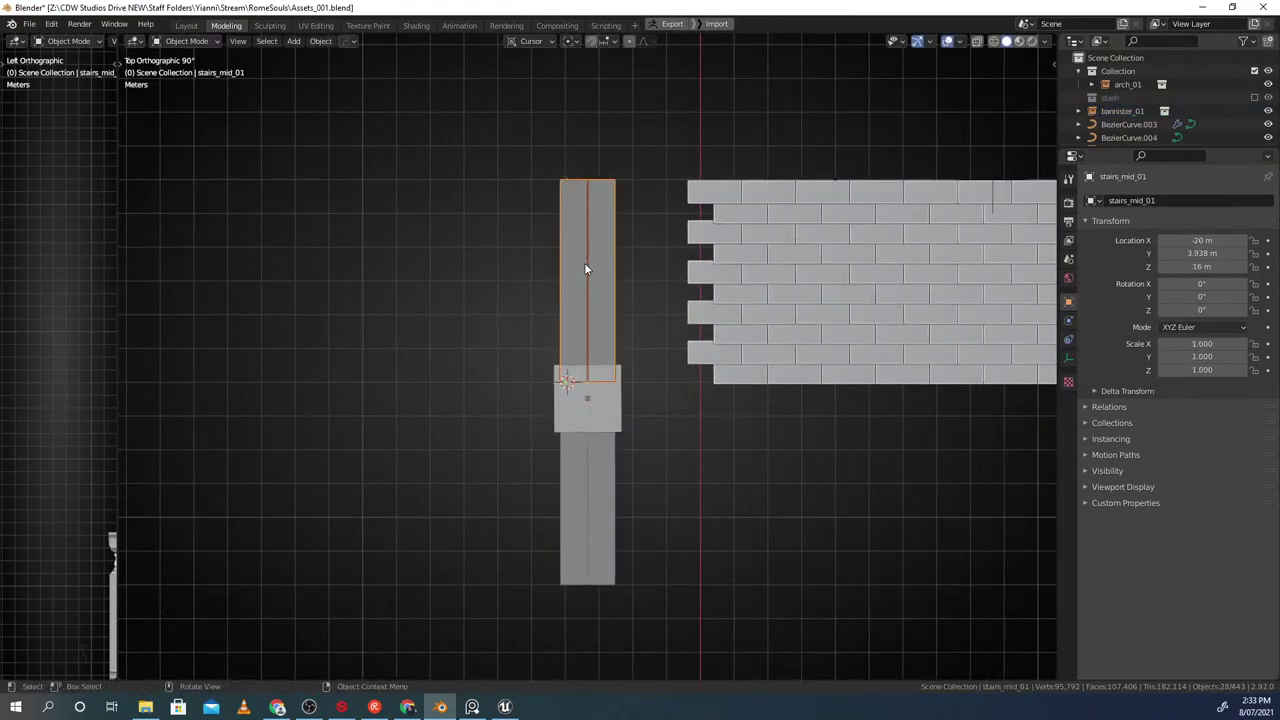
{"action": "middle_click_drag", "start_coordinate": [584, 262], "coordinate": [584, 326], "text": "ctrl"}
{"action": "key", "text": "ctrl+g"}
{"action": "left_click", "coordinate": [636, 281]}
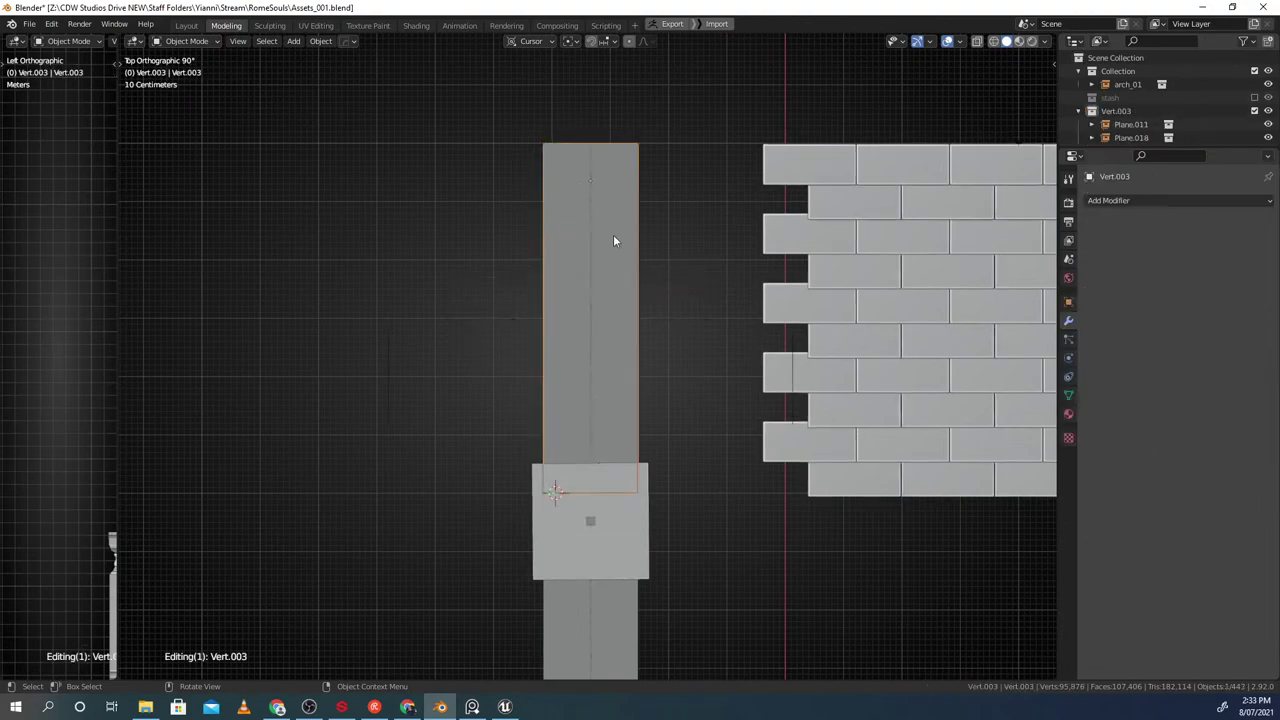
{"action": "middle_click_drag", "start_coordinate": [613, 236], "coordinate": [609, 287], "text": "shift"}
{"action": "scroll", "coordinate": [625, 290], "scroll_direction": "up", "scroll_amount": 1}
{"action": "key", "text": "g"}
{"action": "right_click", "coordinate": [546, 266]}
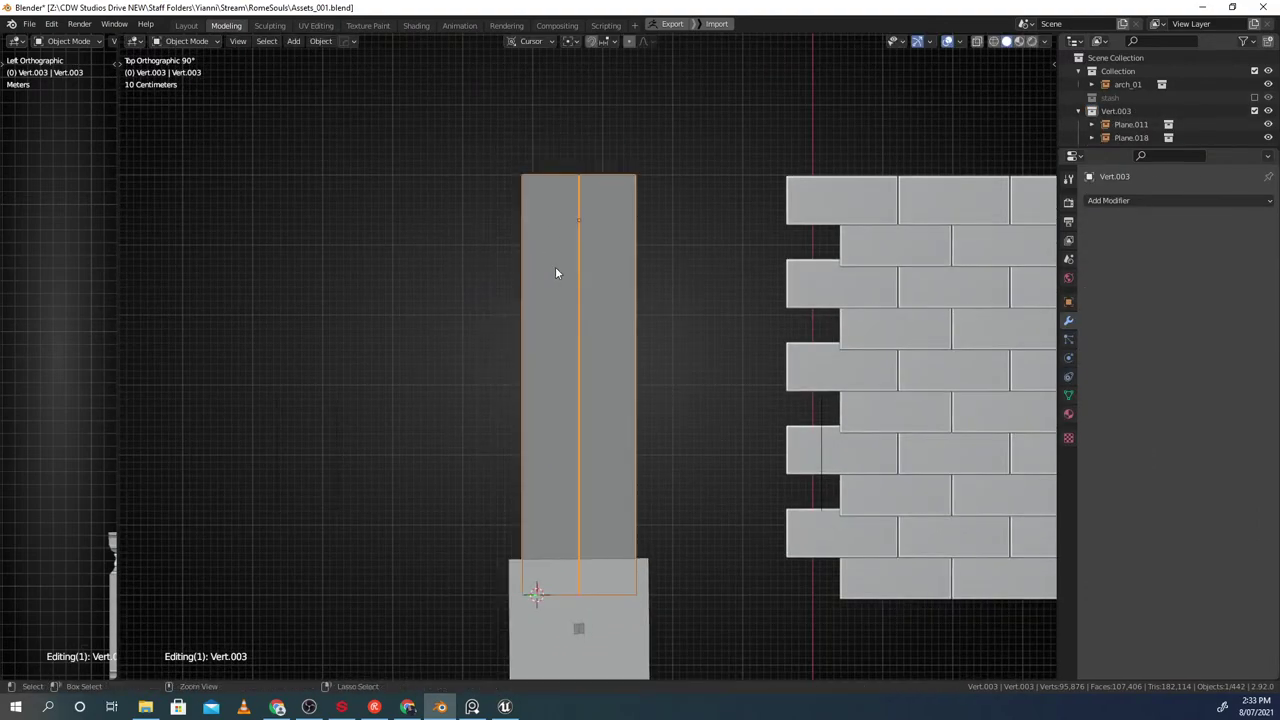
{"action": "key", "text": "Tab"}
Place the 3D cursor at the upper end of the stairs_mid_01 railing and add an empty there
{"action": "middle_click_drag", "start_coordinate": [610, 252], "coordinate": [585, 296], "text": "shift"}
{"action": "scroll", "coordinate": [585, 296], "scroll_direction": "up", "scroll_amount": 2}
{"action": "right_click", "coordinate": [480, 185], "text": "shift"}
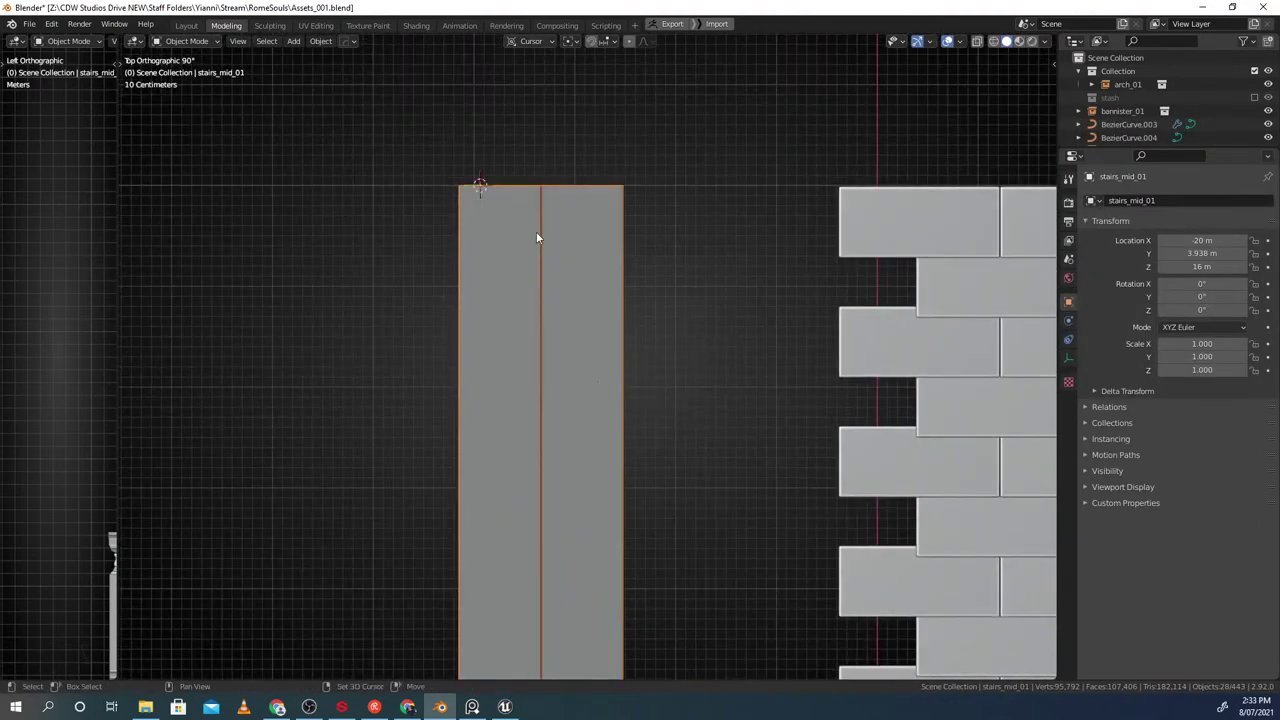
{"action": "key", "text": "shift+a"}
{"action": "mouse_move", "coordinate": [494, 217]}
{"action": "left_click", "coordinate": [591, 218]}
Try to move the new empty along Y onto the railing's centreline, using wireframe shading and changed snapping options
{"action": "middle_click_drag", "start_coordinate": [542, 214], "coordinate": [574, 342], "text": "shift"}
{"action": "scroll", "coordinate": [569, 297], "scroll_direction": "up", "scroll_amount": 2}
{"action": "key", "text": "g"}
{"action": "key", "text": "y"}
{"action": "right_click", "coordinate": [571, 234]}
{"action": "key", "text": "shift+z"}
{"action": "scroll", "coordinate": [574, 342], "scroll_direction": "up", "scroll_amount": 2}
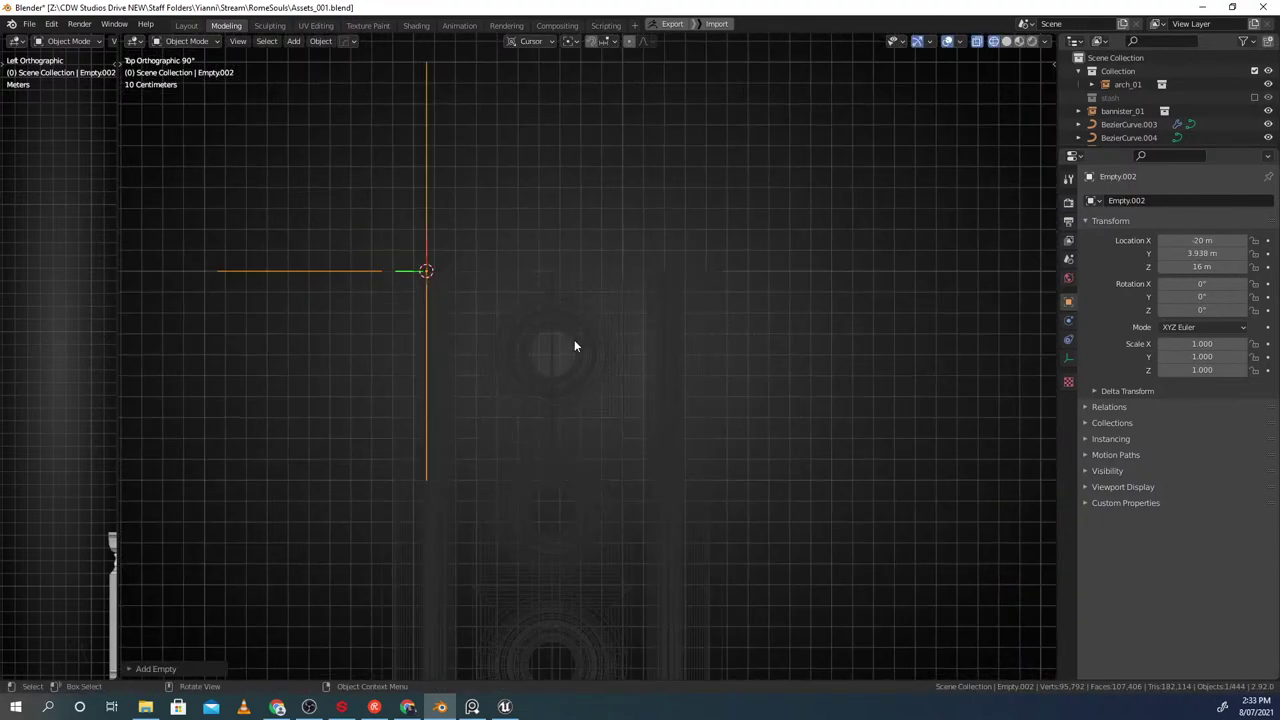
{"action": "key", "text": "ctrl+shift+Tab"}
{"action": "left_click", "coordinate": [541, 331]}
{"action": "scroll", "coordinate": [582, 323], "scroll_direction": "up", "scroll_amount": 2}
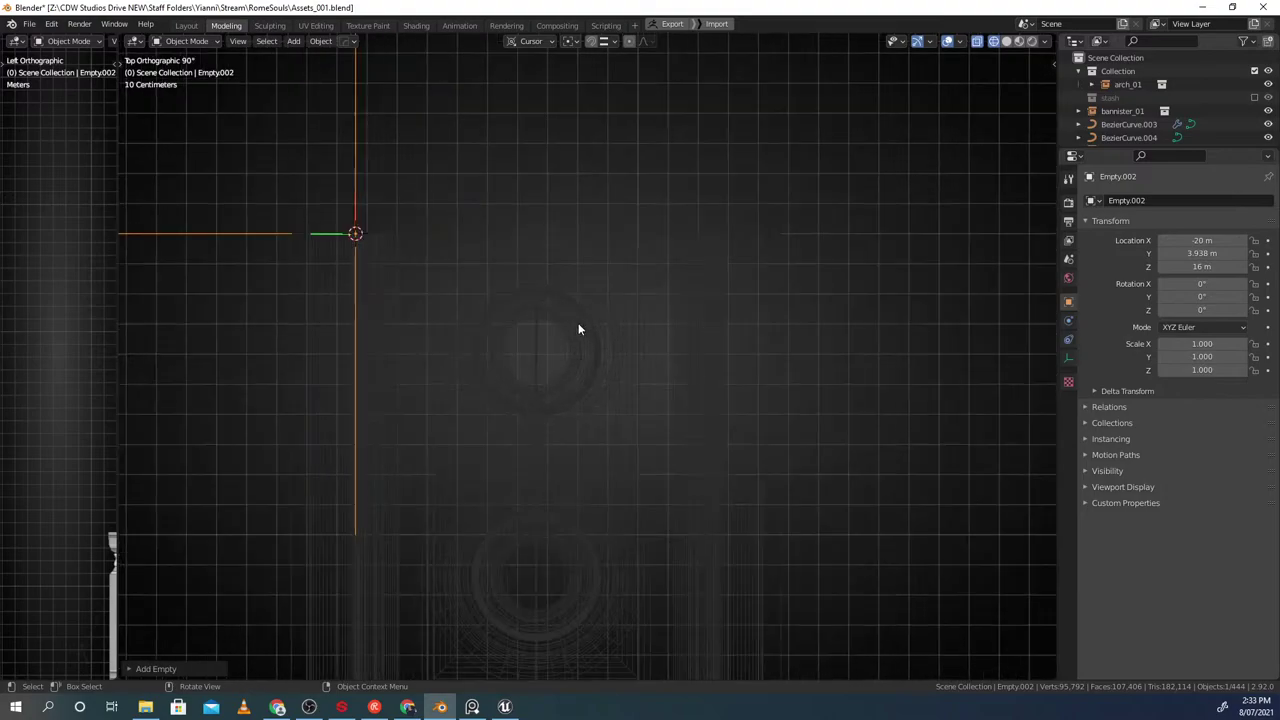
{"action": "left_click", "coordinate": [591, 319]}
{"action": "scroll", "coordinate": [590, 320], "scroll_direction": "down", "scroll_amount": 3}
{"action": "key", "text": "shift+z"}
{"action": "key", "text": "x"}
Open the stairs_mid_01 group, select its topmost baluster Plane.011 and snap the 3D cursor to the baluster's centre
{"action": "key", "text": "ctrl+g"}
{"action": "key", "text": "Tab"}
{"action": "left_click", "coordinate": [585, 343]}
{"action": "key", "text": "shift+z"}
{"action": "left_click", "coordinate": [620, 353]}
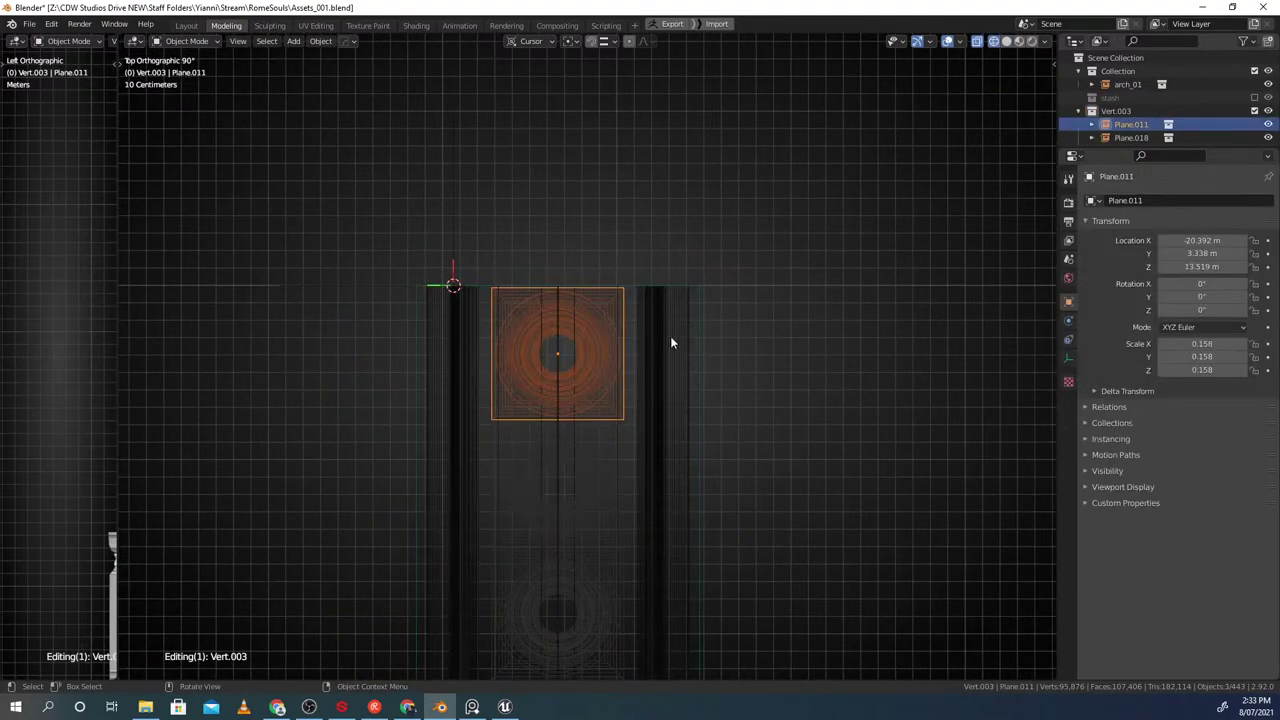
{"action": "scroll", "coordinate": [668, 336], "scroll_direction": "down", "scroll_amount": 2}
{"action": "key", "text": "shift+s"}
{"action": "left_click", "coordinate": [592, 331]}
{"action": "key", "text": "shift+z"}
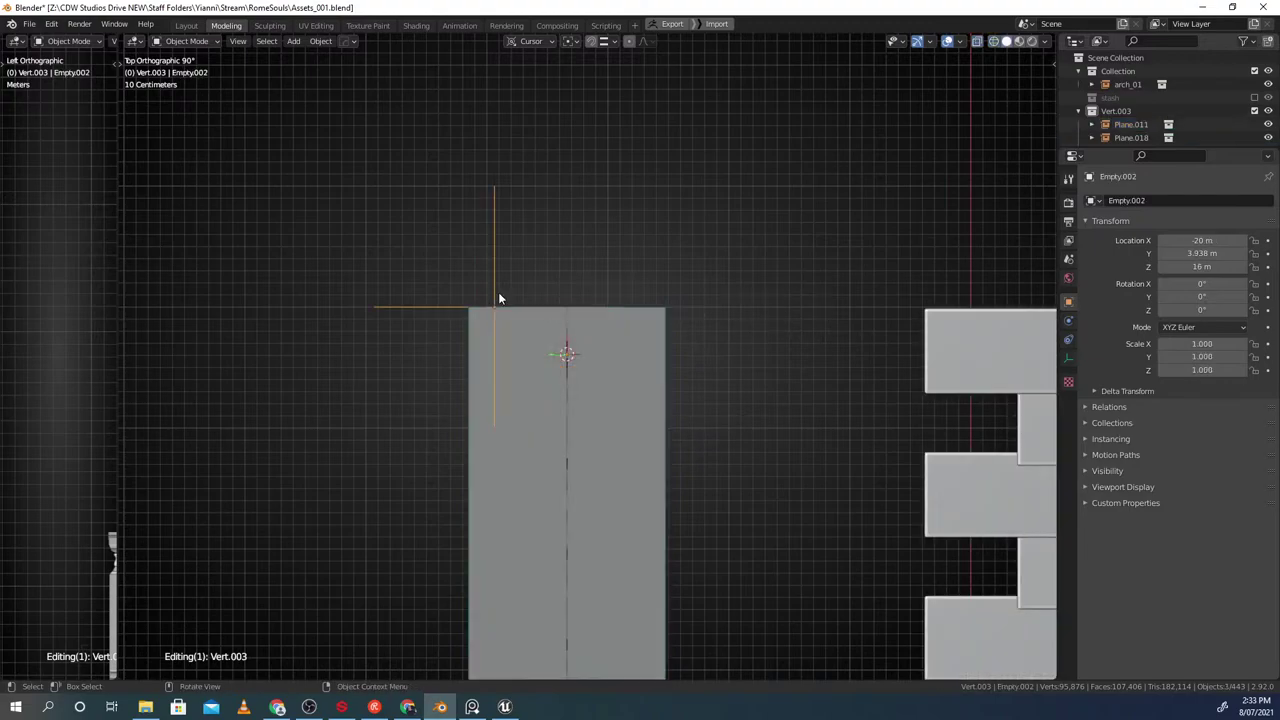
Align the empty with the railing's centreline by scaling it to 0 along Y around the 3D cursor
{"action": "key", "text": "period"}
{"action": "left_click", "coordinate": [563, 295]}
{"action": "key", "text": "period"}
{"action": "left_click", "coordinate": [742, 301]}
{"action": "key", "text": "s"}
{"action": "key", "text": "y"}
{"action": "key", "text": "0"}
{"action": "key", "text": "Return"}
Snap the 3D cursor to the centred empty at the upper end of the railing
{"action": "left_click", "coordinate": [600, 377]}
{"action": "double_click", "coordinate": [727, 384]}
{"action": "left_click", "coordinate": [645, 362]}
{"action": "middle_click_drag", "start_coordinate": [625, 395], "coordinate": [545, 557]}
{"action": "left_click", "coordinate": [488, 136]}
{"action": "key", "text": "shift+s"}
{"action": "left_click", "coordinate": [436, 140]}
Move the pivot of the stairs_mid_01 group to the 3D cursor on the railing's centreline
{"action": "left_click", "coordinate": [606, 298]}
{"action": "middle_click_drag", "start_coordinate": [606, 298], "coordinate": [648, 286]}
{"action": "key", "text": "ctrl+shift+g"}
{"action": "left_click", "coordinate": [543, 322]}
{"action": "key", "text": "r"}
{"action": "right_click", "coordinate": [533, 310]}
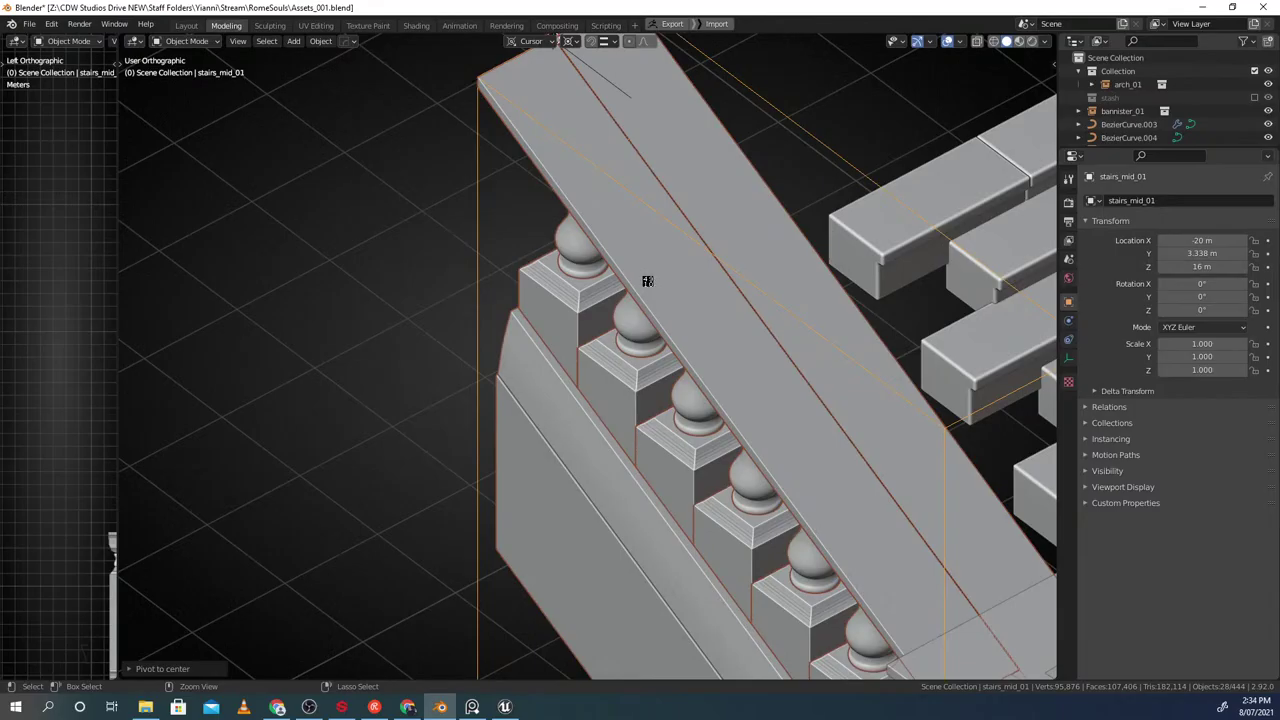
Switch to Unreal, select the staircase railing, locate its stairs_mid_01 mesh in the content folder and reimport it
{"action": "key", "text": "alt+Tab"}
{"action": "right_click_drag", "start_coordinate": [500, 289], "coordinate": [440, 300]}
{"action": "left_click", "coordinate": [362, 266]}
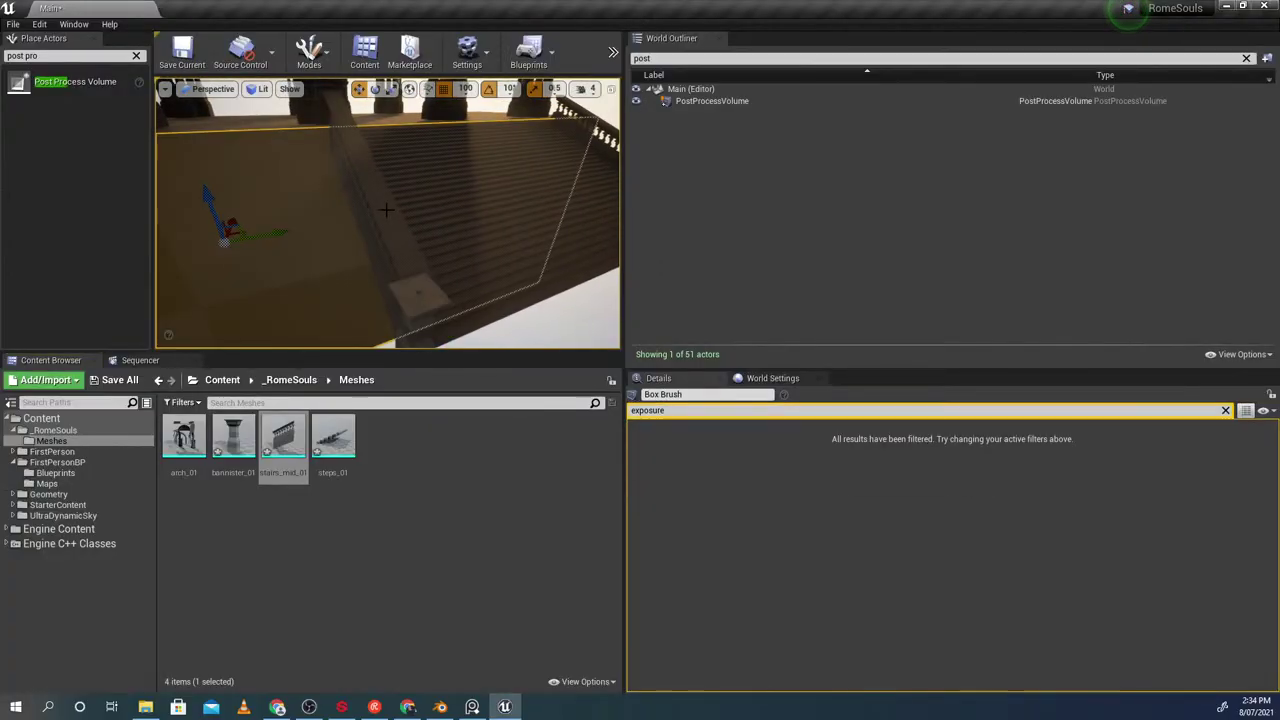
{"action": "left_click", "coordinate": [404, 268]}
{"action": "key", "text": "ctrl+b"}
{"action": "right_click", "coordinate": [285, 432]}
{"action": "left_click", "coordinate": [344, 71]}
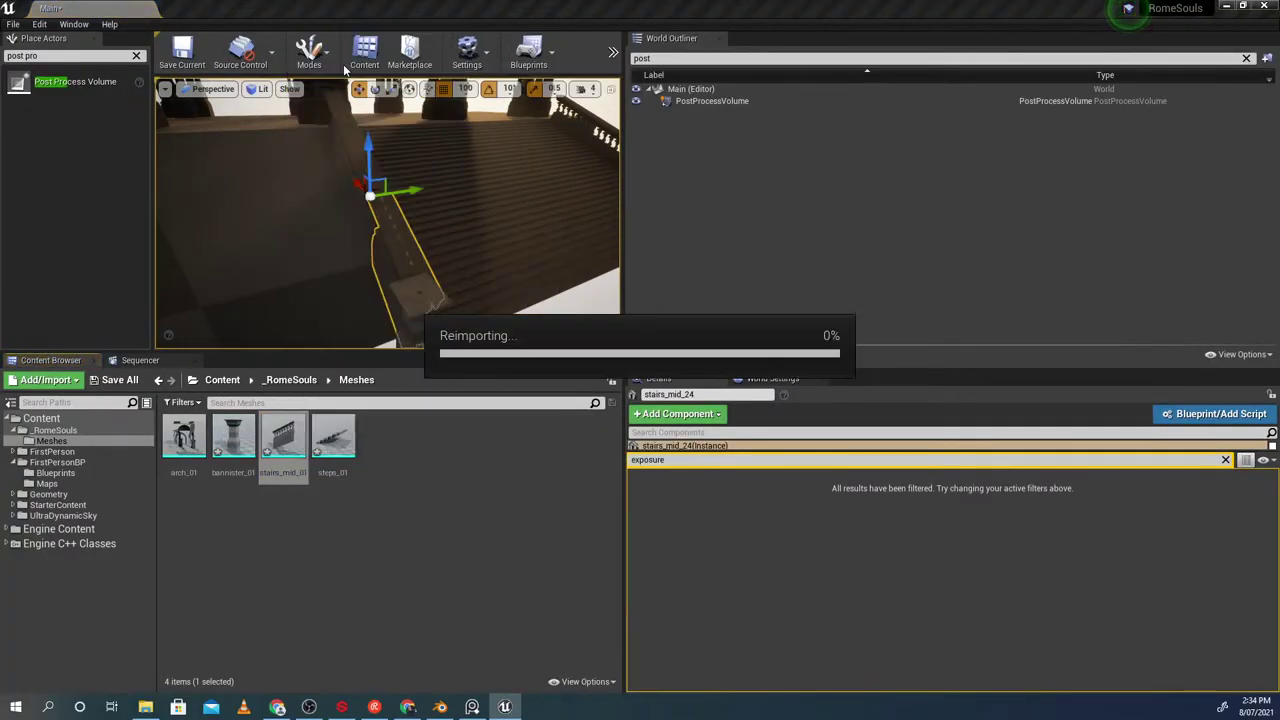
Select the two stacked step pieces beside the reimported railing and shift them along Y against it
{"action": "mouse_move", "coordinate": [401, 270]}
{"action": "right_mouse_down"}
{"action": "mouse_move", "coordinate": [375, 270]}
{"action": "mouse_move", "coordinate": [401, 270]}
{"action": "right_mouse_up"}
{"action": "left_click", "coordinate": [290, 283]}
{"action": "left_click", "coordinate": [335, 312]}
{"action": "right_click_drag", "start_coordinate": [335, 312], "coordinate": [335, 335]}
{"action": "right_click_drag", "start_coordinate": [348, 290], "coordinate": [348, 271]}
{"action": "right_click_drag", "start_coordinate": [435, 262], "coordinate": [300, 242]}
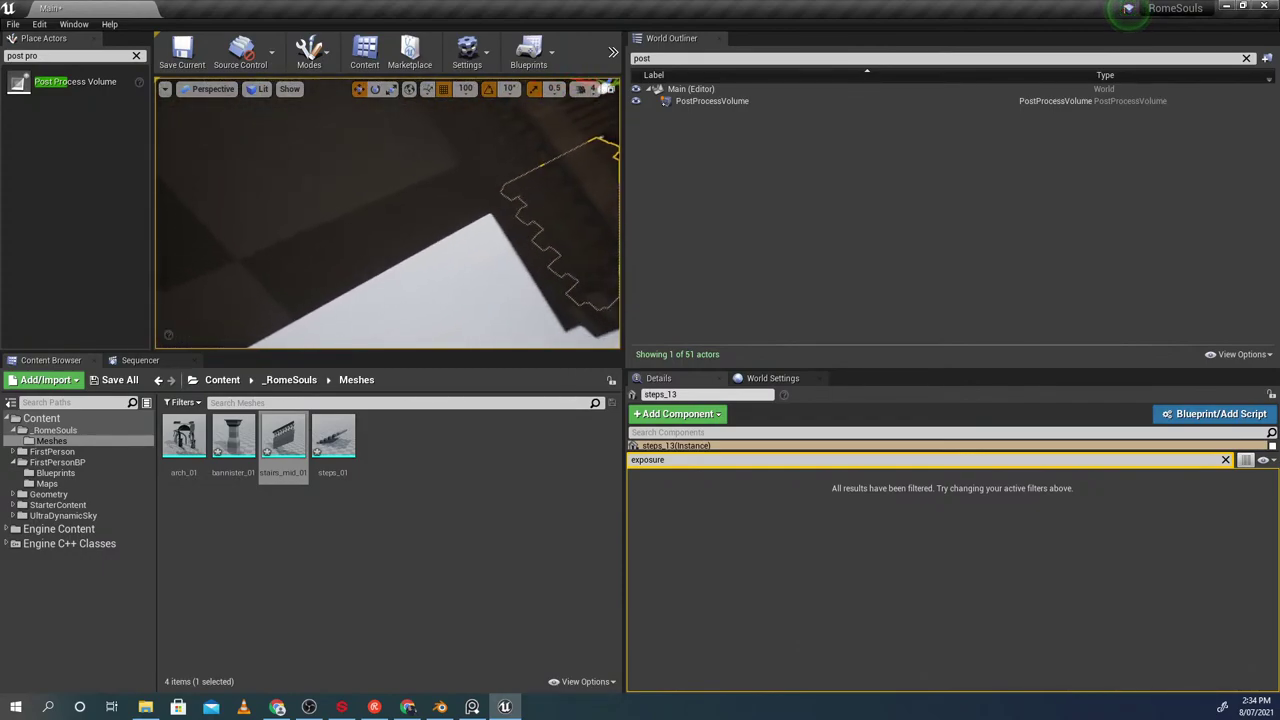
{"action": "right_click_drag", "start_coordinate": [386, 244], "coordinate": [330, 212]}
{"action": "left_click", "coordinate": [381, 159]}
{"action": "left_click", "coordinate": [406, 239], "text": "ctrl"}
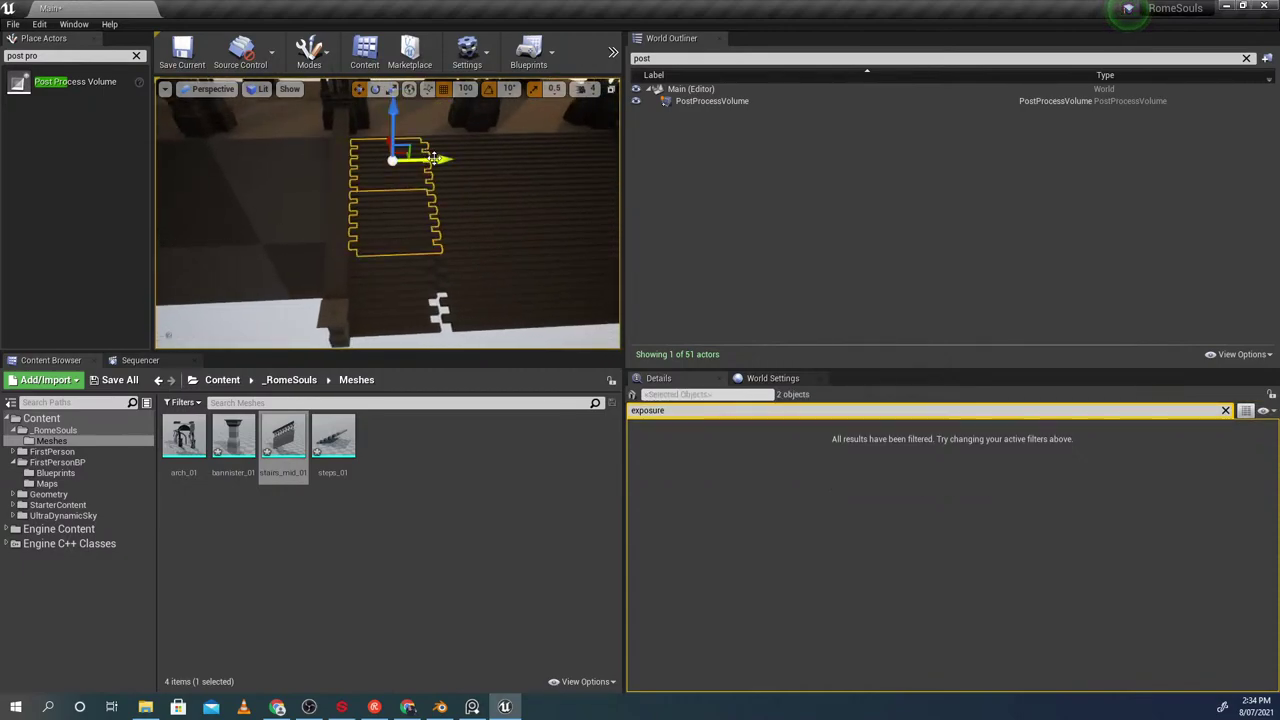
Select the neighbouring column of step pieces and shift it along Y to close the gap
{"action": "left_click", "coordinate": [470, 280]}
{"action": "right_click_drag", "start_coordinate": [470, 280], "coordinate": [535, 276]}
{"action": "left_click", "coordinate": [357, 224], "text": "ctrl"}
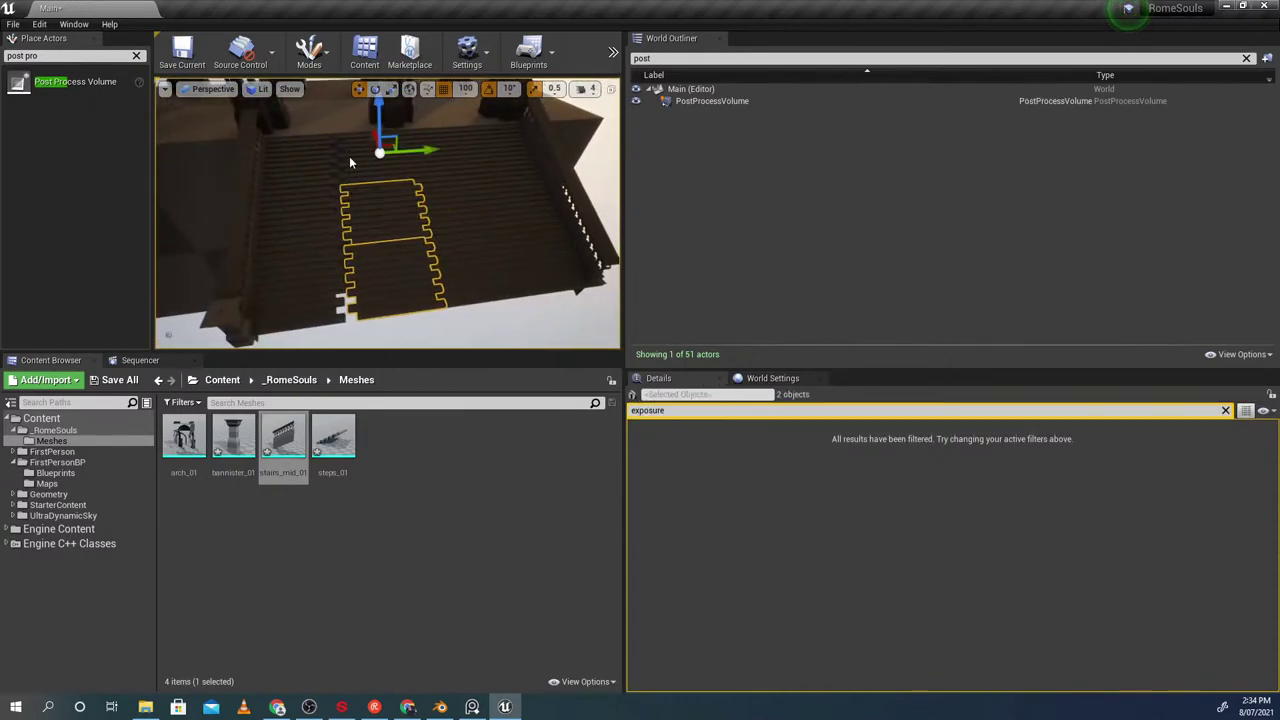
{"action": "right_click_drag", "start_coordinate": [489, 216], "coordinate": [468, 206]}
{"action": "left_click_drag", "start_coordinate": [574, 127], "coordinate": [564, 127]}
Adjust the remaining staircase pieces towards the far railing so that they join without gaps
{"action": "left_click", "coordinate": [519, 194]}
{"action": "right_click_drag", "start_coordinate": [517, 223], "coordinate": [448, 298]}
{"action": "left_click", "coordinate": [540, 236]}
{"action": "left_click", "coordinate": [526, 240]}
{"action": "left_click", "coordinate": [543, 280]}
{"action": "left_click", "coordinate": [485, 262]}
{"action": "left_click_drag", "start_coordinate": [448, 298], "coordinate": [406, 300]}
Examine the bannister_01 post against the railing and clear the search filter in the object's details
{"action": "left_click", "coordinate": [369, 205]}
{"action": "right_click_drag", "start_coordinate": [369, 205], "coordinate": [318, 200]}
{"action": "scroll", "coordinate": [335, 213], "scroll_direction": "up", "scroll_amount": 5}
{"action": "left_click", "coordinate": [333, 210]}
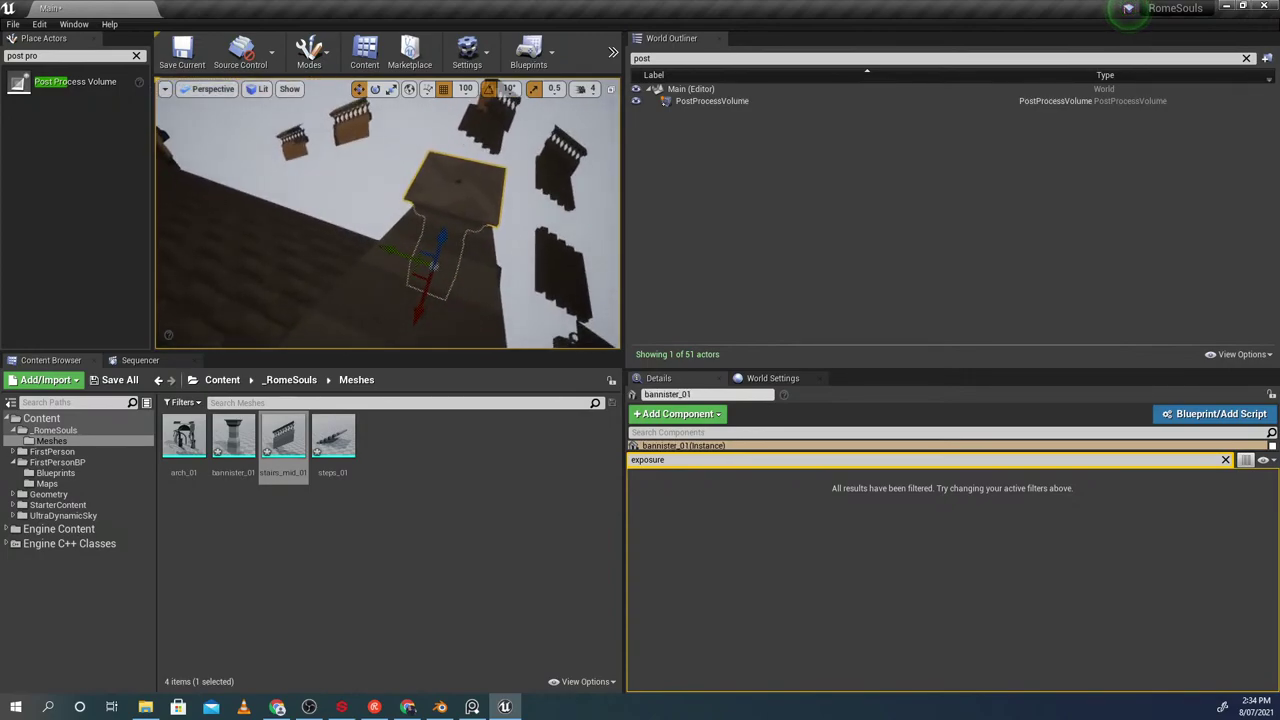
{"action": "right_click_drag", "start_coordinate": [450, 275], "coordinate": [380, 153]}
{"action": "left_click", "coordinate": [1225, 460]}
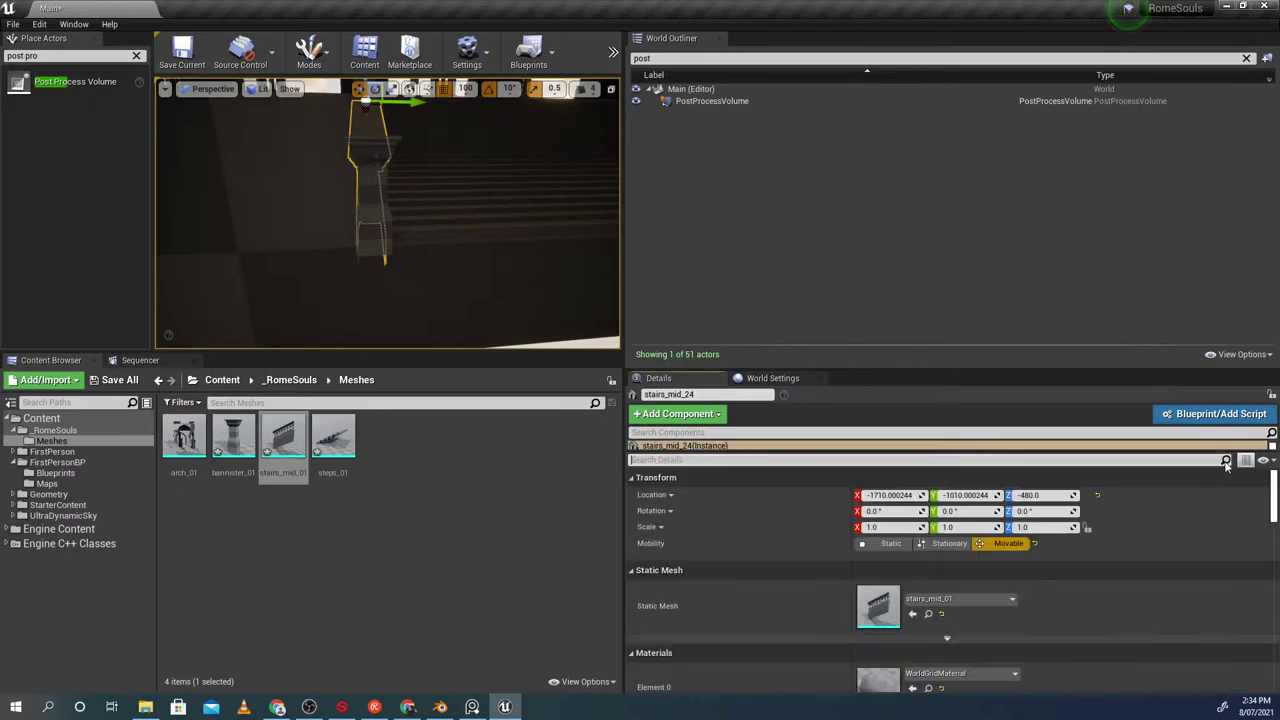
Copy the Y location of the stairs_mid_24 railing to the bannister_01 post, setting it to -1010.000244
{"action": "right_click_drag", "start_coordinate": [533, 281], "coordinate": [471, 304]}
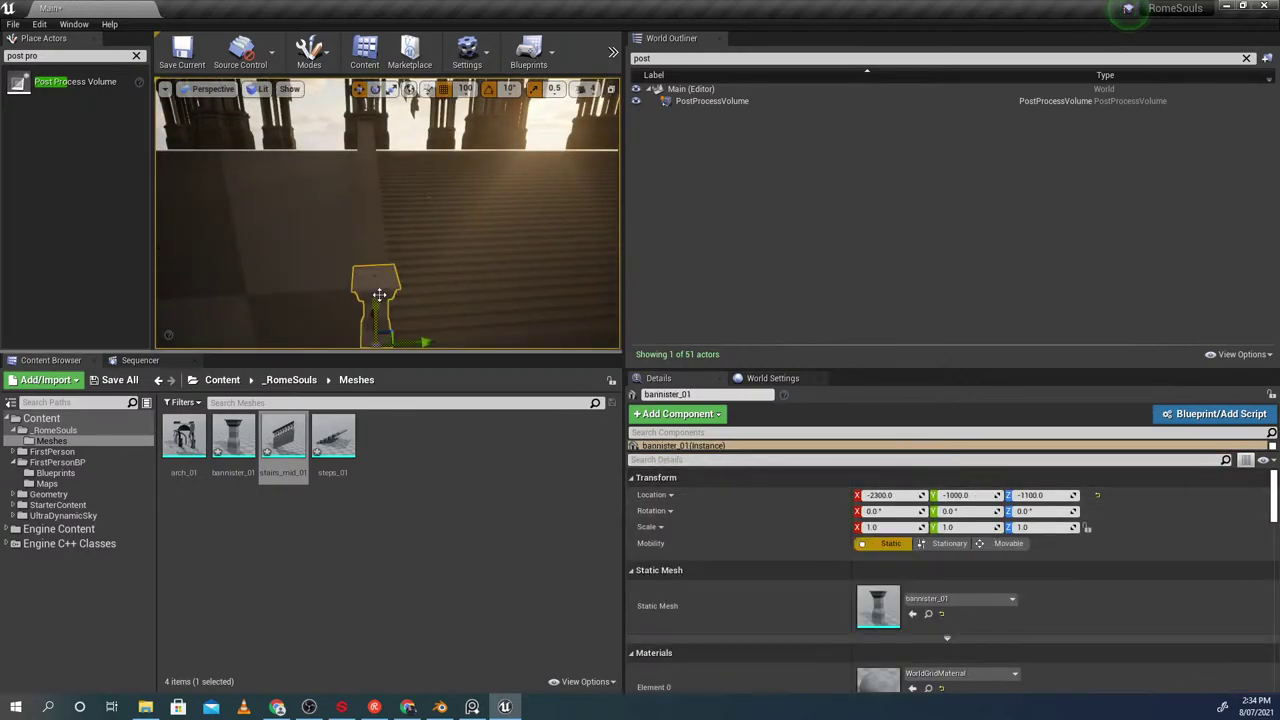
{"action": "right_click_drag", "start_coordinate": [384, 290], "coordinate": [432, 297]}
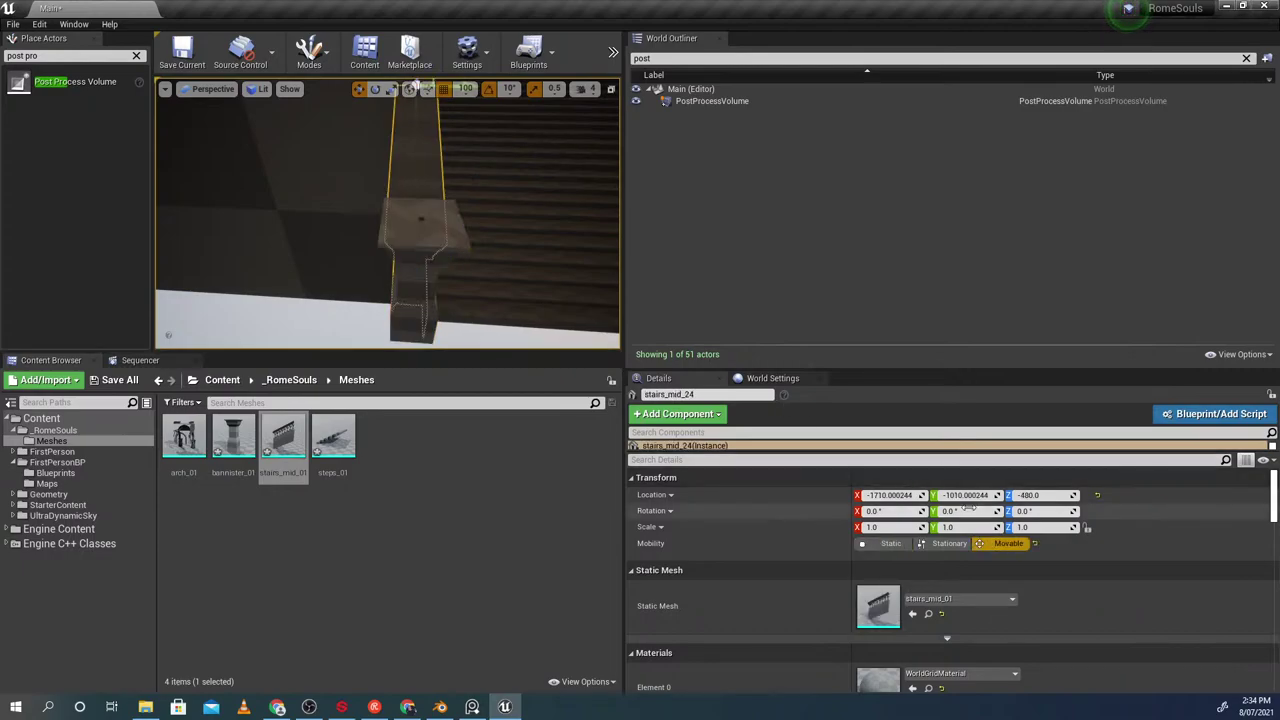
{"action": "left_click", "coordinate": [437, 263]}
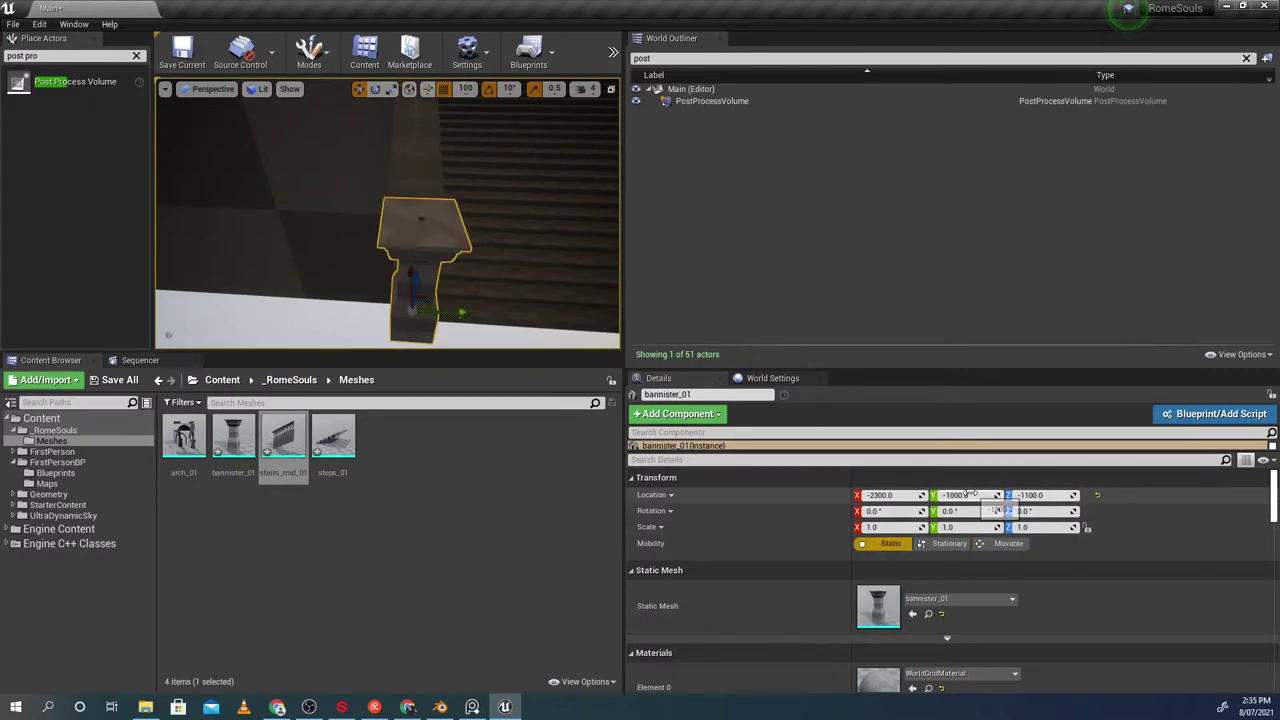
{"action": "right_click_drag", "start_coordinate": [433, 276], "coordinate": [455, 276]}
{"action": "key", "text": "s"}
{"action": "left_click", "coordinate": [433, 276]}
{"action": "left_click", "coordinate": [400, 272]}
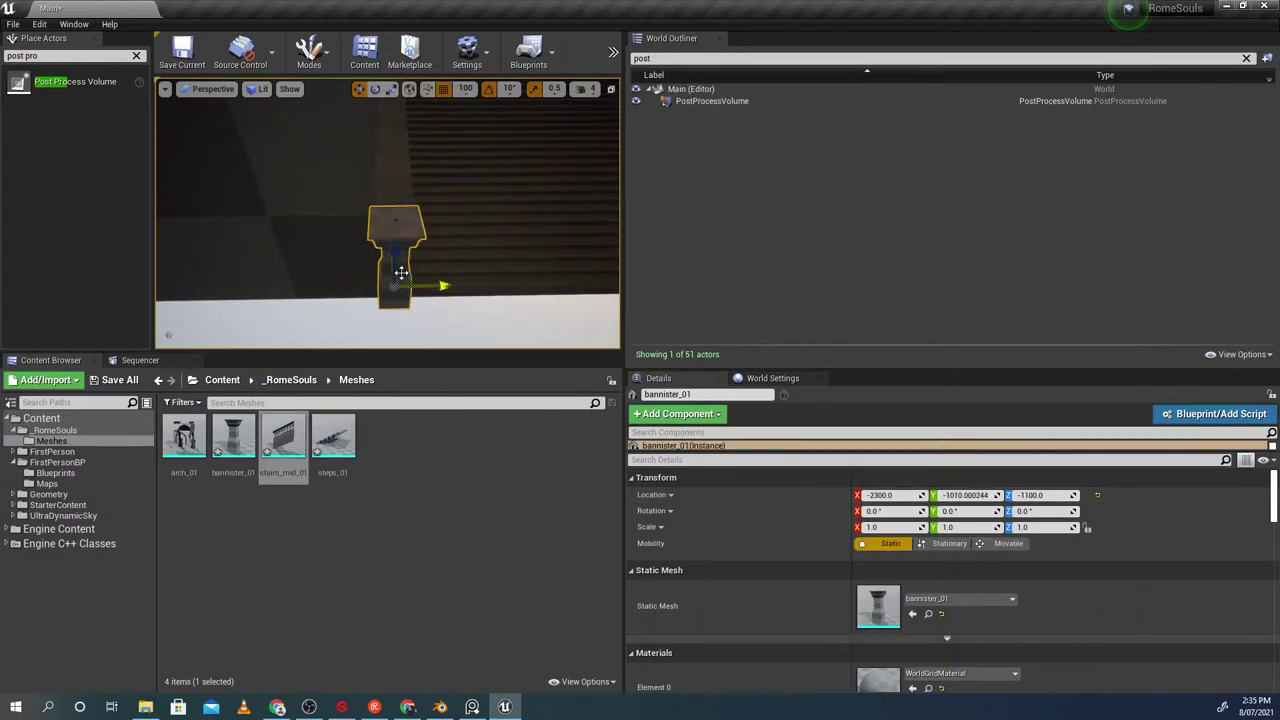
Duplicate the bannister_01 post along Y to the foot of the far railing, at about Y 2190
{"action": "left_click_drag", "start_coordinate": [425, 284], "coordinate": [523, 284]}
{"action": "right_click_drag", "start_coordinate": [523, 284], "coordinate": [458, 271]}
{"action": "key", "text": "s"}
{"action": "key", "text": "ctrl+z"}
{"action": "key", "text": "d"}
{"action": "right_click_drag", "start_coordinate": [560, 244], "coordinate": [608, 236]}
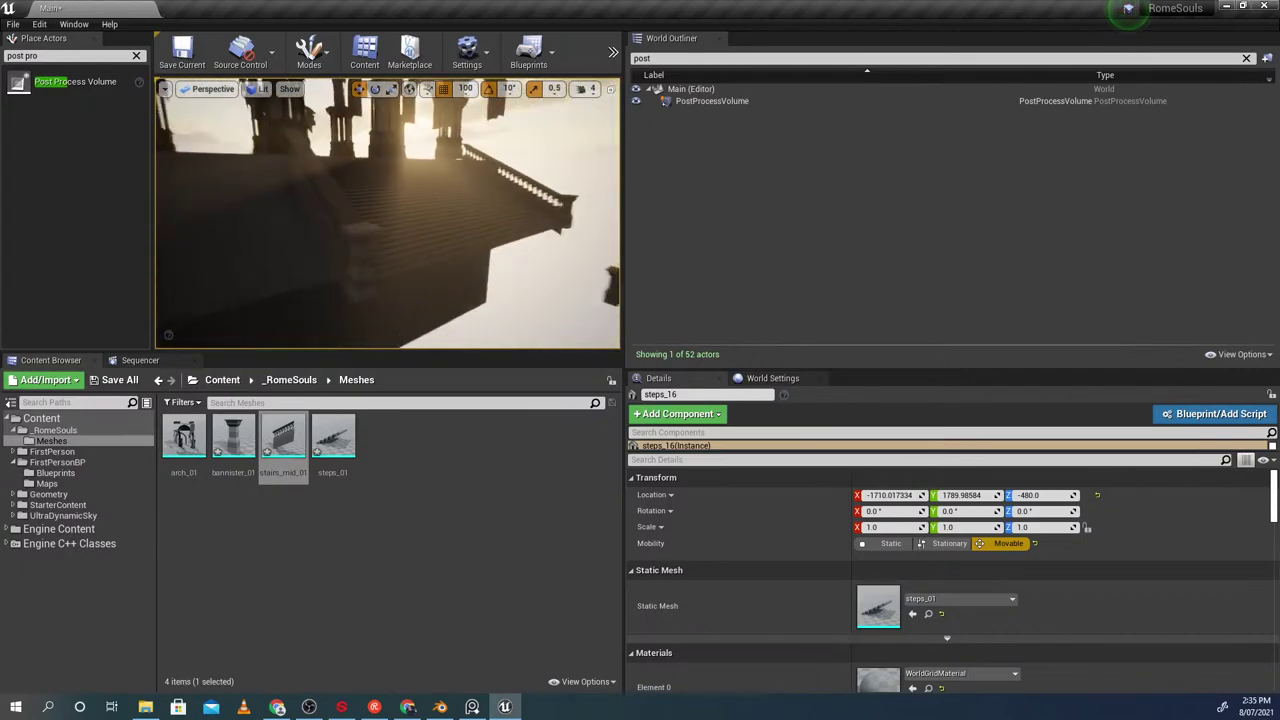
Select both lower posts and duplicate them to the top of the staircase at X -500, Z -200
{"action": "left_click", "coordinate": [513, 257]}
{"action": "right_click_drag", "start_coordinate": [513, 257], "coordinate": [532, 243]}
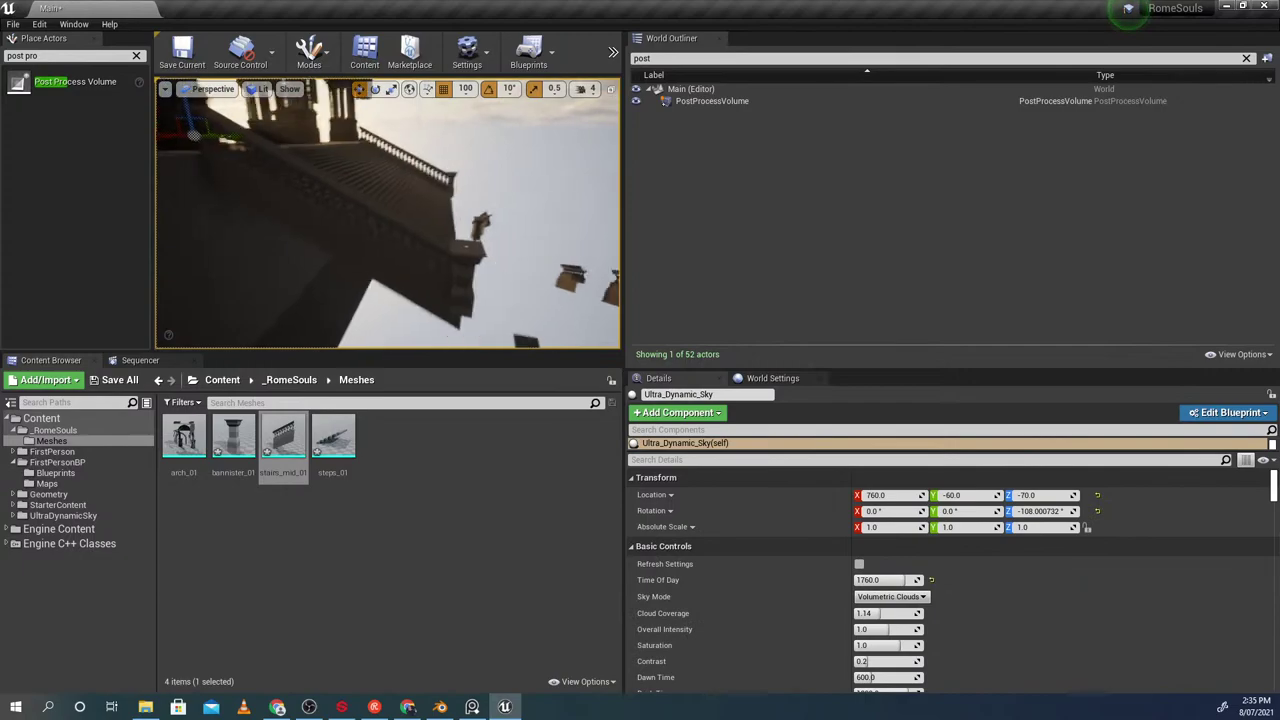
{"action": "left_click", "coordinate": [465, 263]}
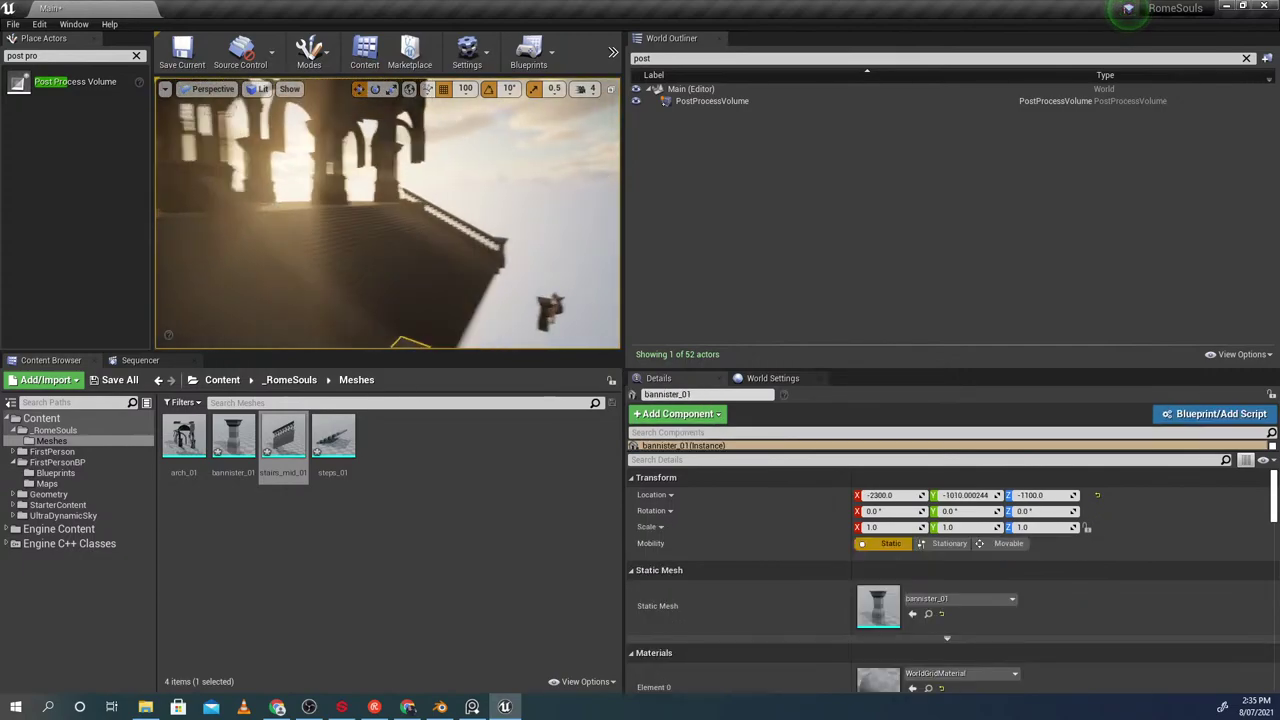
{"action": "left_click", "coordinate": [417, 296], "text": "shift"}
{"action": "right_click_drag", "start_coordinate": [417, 296], "coordinate": [448, 311]}
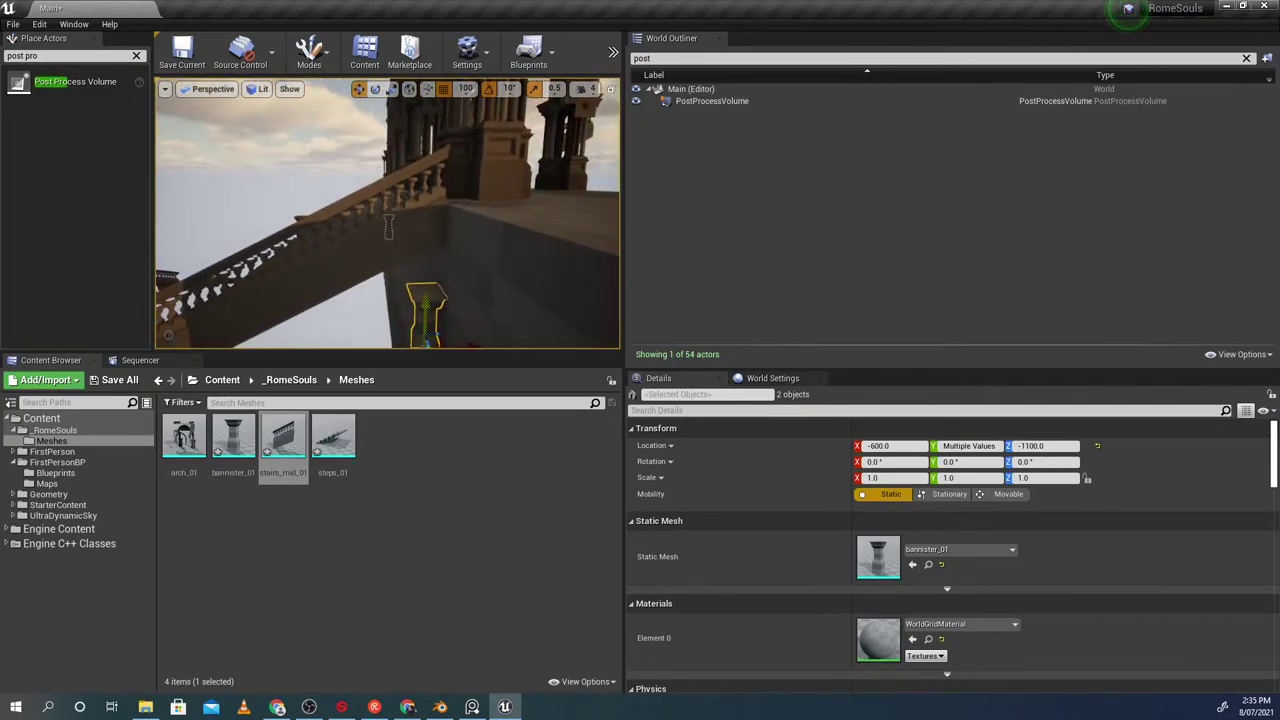
{"action": "right_click_drag", "start_coordinate": [435, 168], "coordinate": [475, 204]}
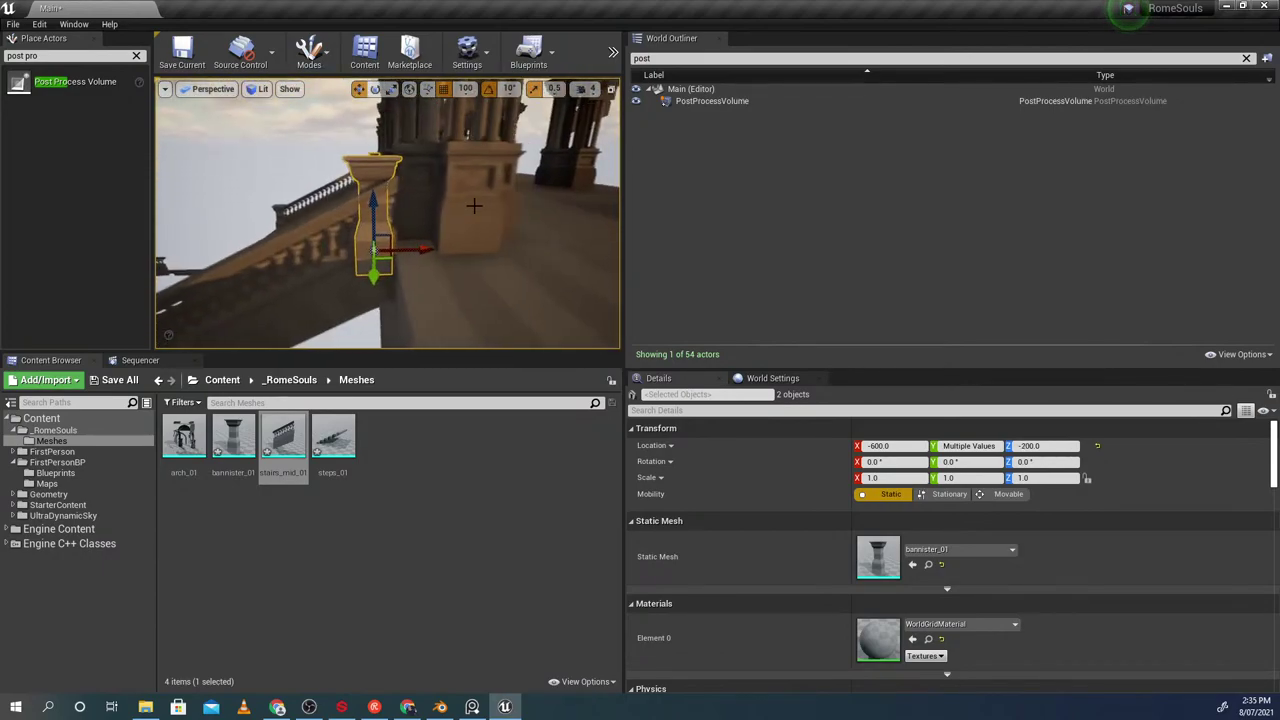
{"action": "right_click_drag", "start_coordinate": [439, 251], "coordinate": [510, 270]}
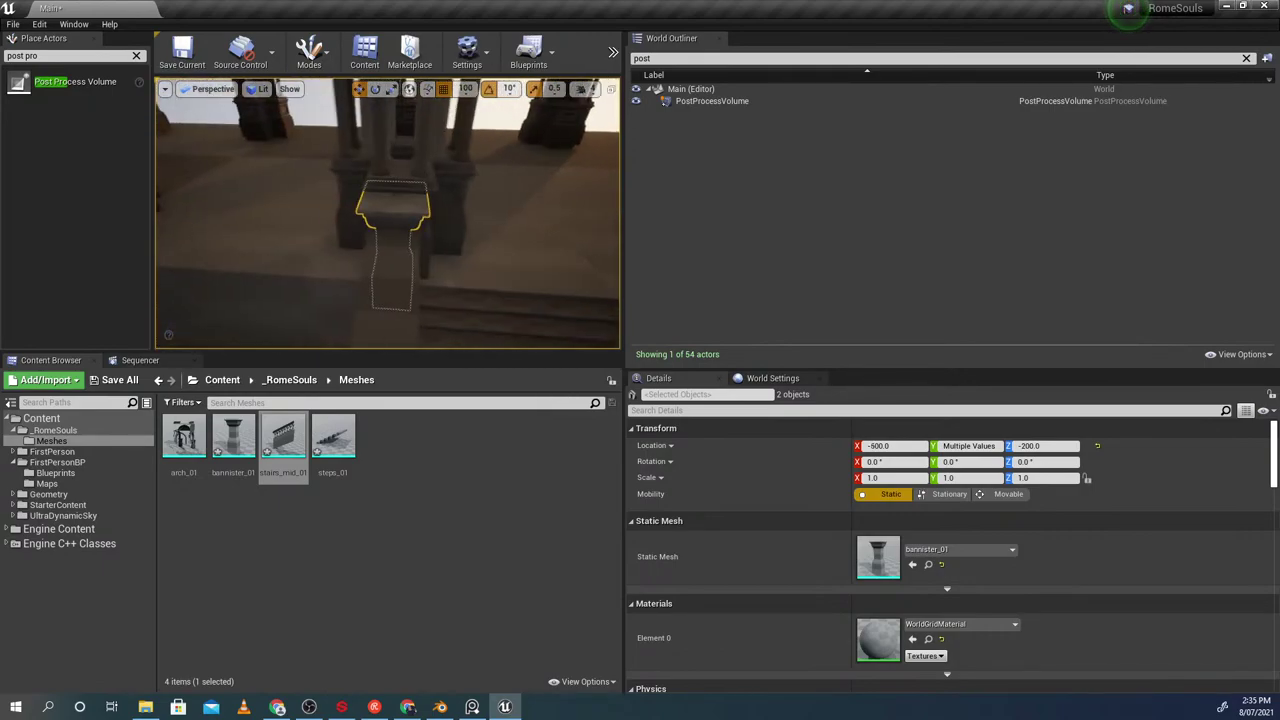
Copy the Y location of the far railing stairs_mid_7 to the upper post beside it, setting it to 2189.999512
{"action": "left_click", "coordinate": [441, 251]}
{"action": "mouse_move", "coordinate": [441, 251]}
{"action": "right_mouse_down"}
{"action": "mouse_move", "coordinate": [495, 219]}
{"action": "mouse_move", "coordinate": [432, 268]}
{"action": "right_mouse_up"}
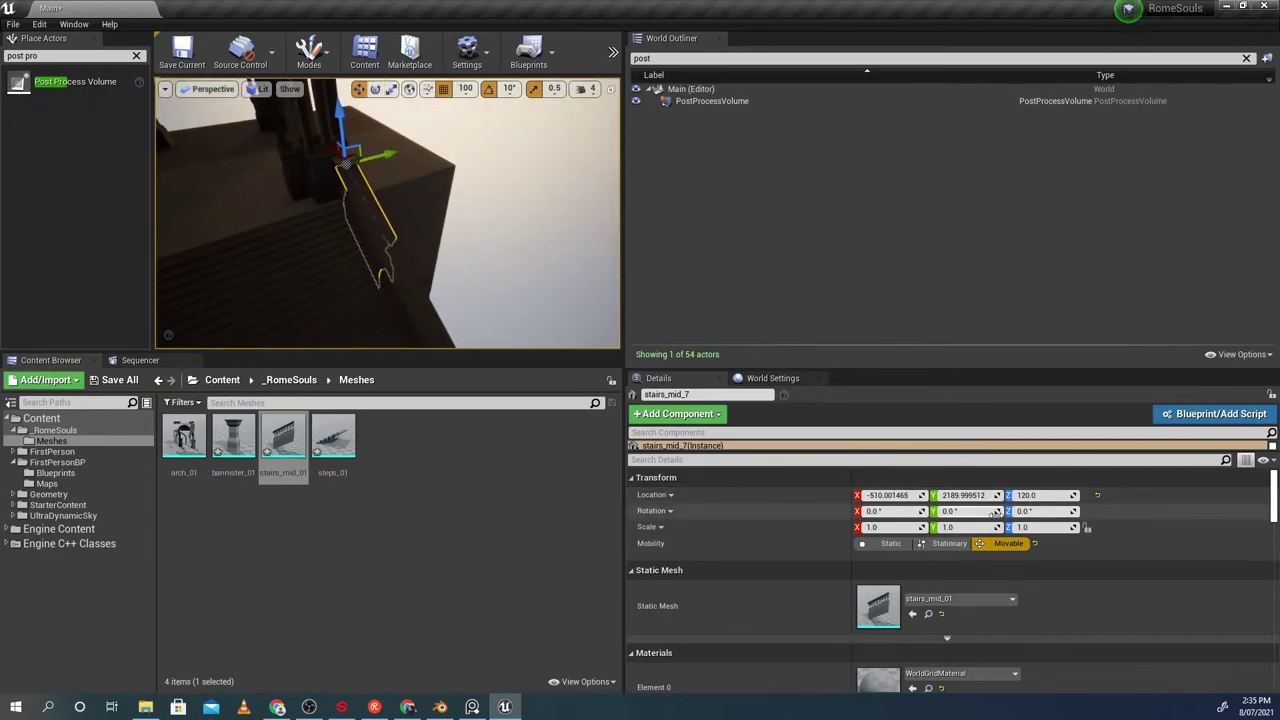
{"action": "left_click", "coordinate": [979, 497]}
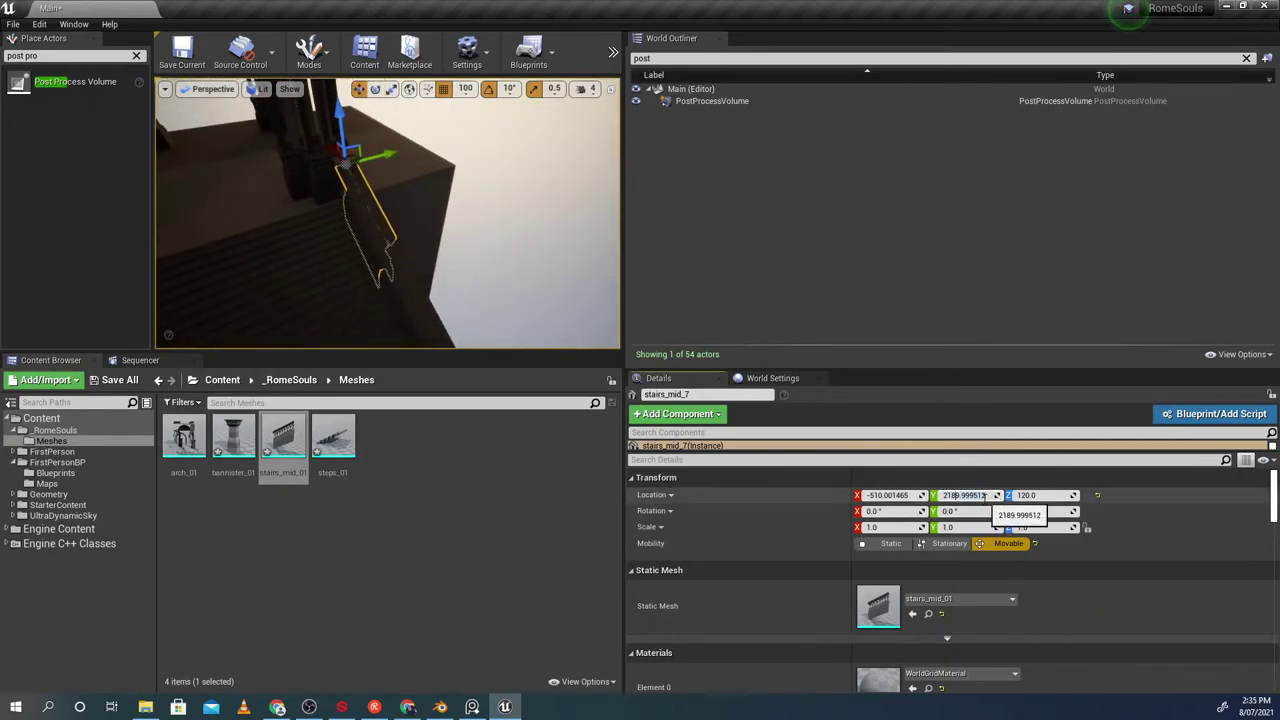
{"action": "key", "text": "Return"}
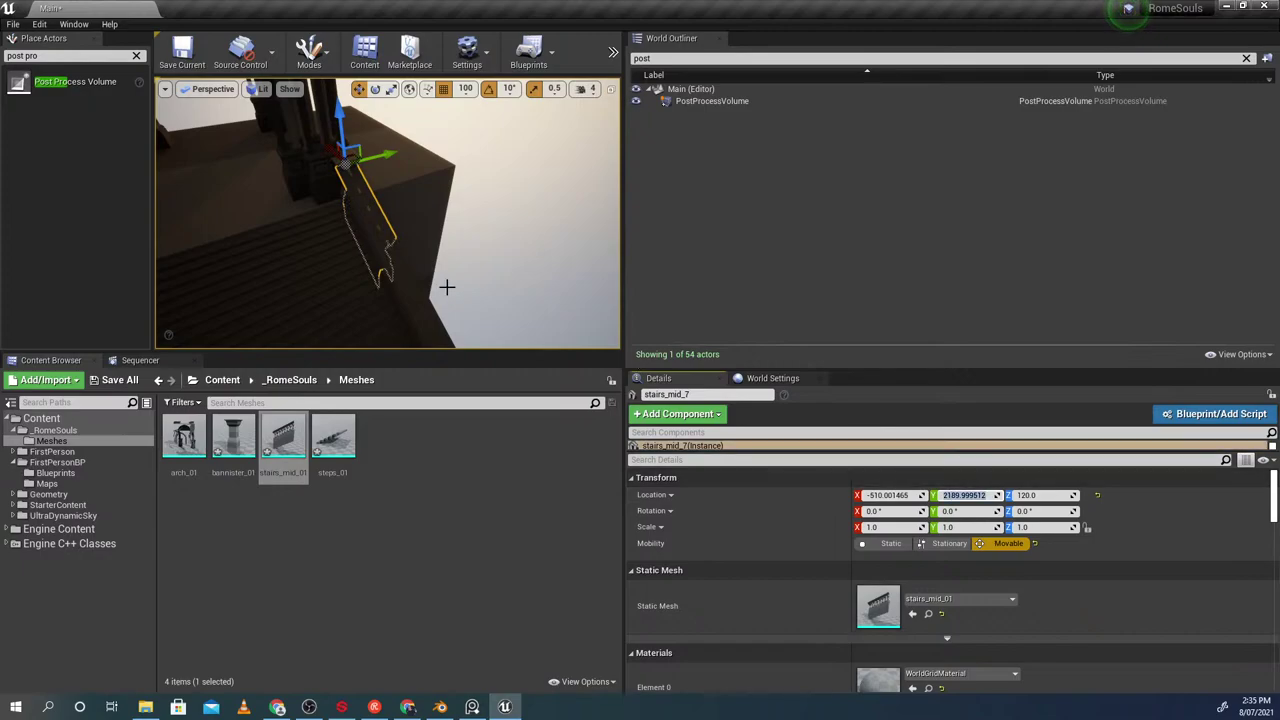
{"action": "right_click_drag", "start_coordinate": [379, 155], "coordinate": [350, 155]}
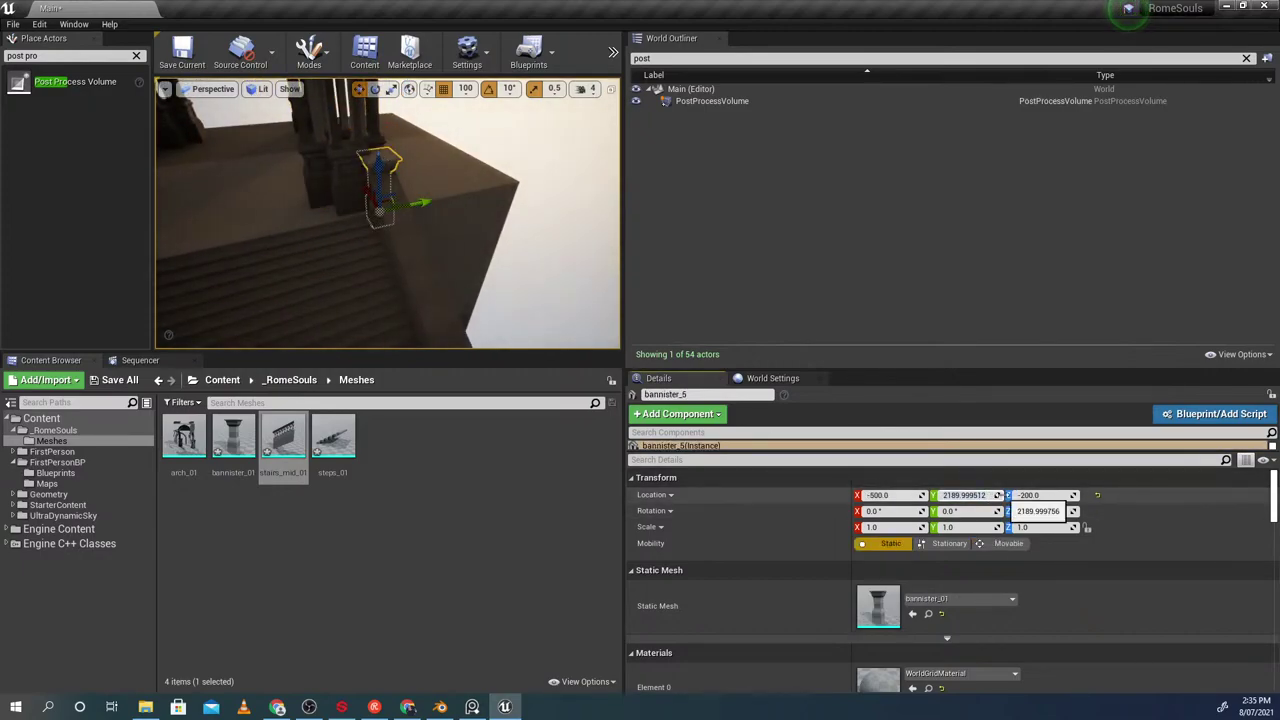
Examine from several angles how the duplicated posts meet the railings on the staircase
{"action": "right_click_drag", "start_coordinate": [450, 280], "coordinate": [480, 300]}
{"action": "left_click", "coordinate": [445, 280]}
{"action": "mouse_move", "coordinate": [420, 250]}
{"action": "right_mouse_down"}
{"action": "mouse_move", "coordinate": [450, 260]}
{"action": "mouse_move", "coordinate": [430, 270]}
{"action": "mouse_move", "coordinate": [400, 250]}
{"action": "mouse_move", "coordinate": [420, 250]}
{"action": "right_mouse_up"}
{"action": "left_click", "coordinate": [317, 249]}
{"action": "mouse_move", "coordinate": [317, 249]}
{"action": "right_mouse_down"}
{"action": "mouse_move", "coordinate": [316, 236]}
{"action": "mouse_move", "coordinate": [298, 250]}
{"action": "mouse_move", "coordinate": [304, 262]}
{"action": "mouse_move", "coordinate": [290, 254]}
{"action": "mouse_move", "coordinate": [302, 240]}
{"action": "right_mouse_up"}
{"action": "left_click", "coordinate": [470, 200]}
{"action": "right_click_drag", "start_coordinate": [470, 200], "coordinate": [476, 156]}
{"action": "right_click_drag", "start_coordinate": [360, 252], "coordinate": [415, 271]}
Switch to Blender and check from the back view how the post meets both railings, comparing it with the Unreal scene
{"action": "key", "text": "alt+Tab"}
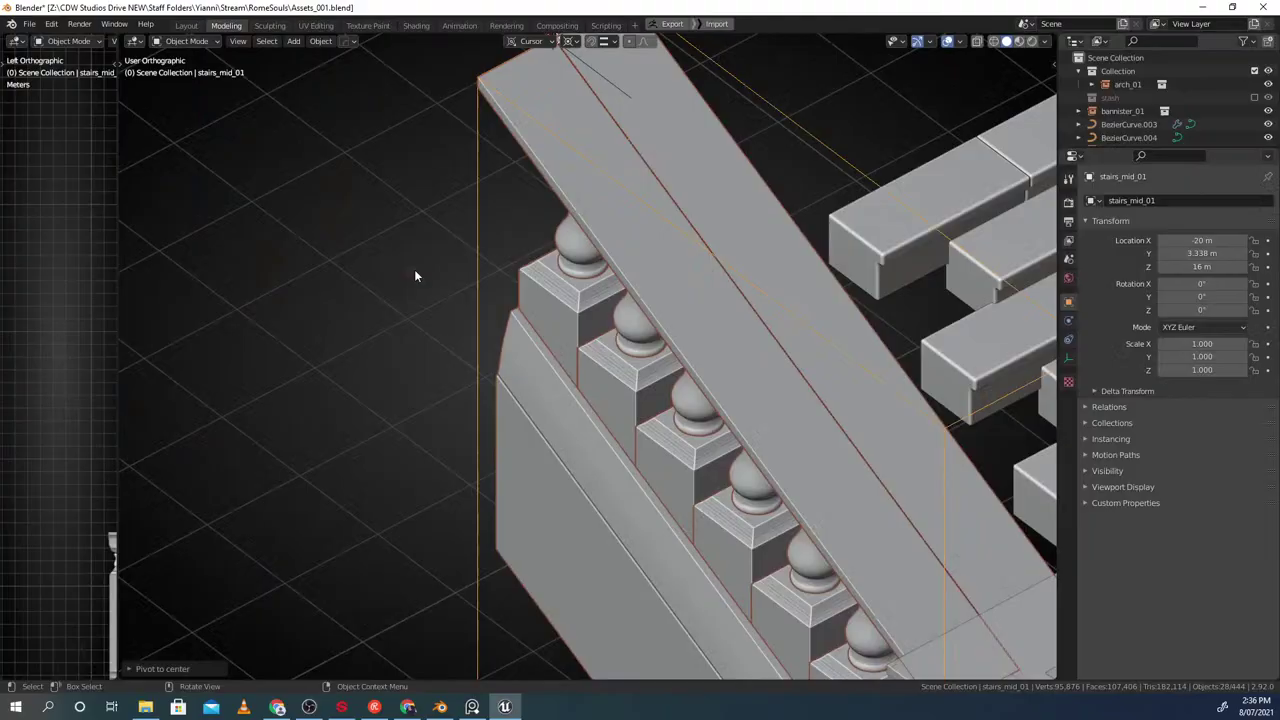
{"action": "scroll", "coordinate": [608, 342], "scroll_direction": "down", "scroll_amount": 8}
{"action": "middle_click_drag", "start_coordinate": [612, 344], "coordinate": [674, 350]}
{"action": "scroll", "coordinate": [674, 350], "scroll_direction": "up", "scroll_amount": 2}
{"action": "left_click", "coordinate": [672, 354]}
{"action": "scroll", "coordinate": [670, 350], "scroll_direction": "up", "scroll_amount": 2}
{"action": "left_click", "coordinate": [655, 313]}
{"action": "left_click", "coordinate": [819, 431]}
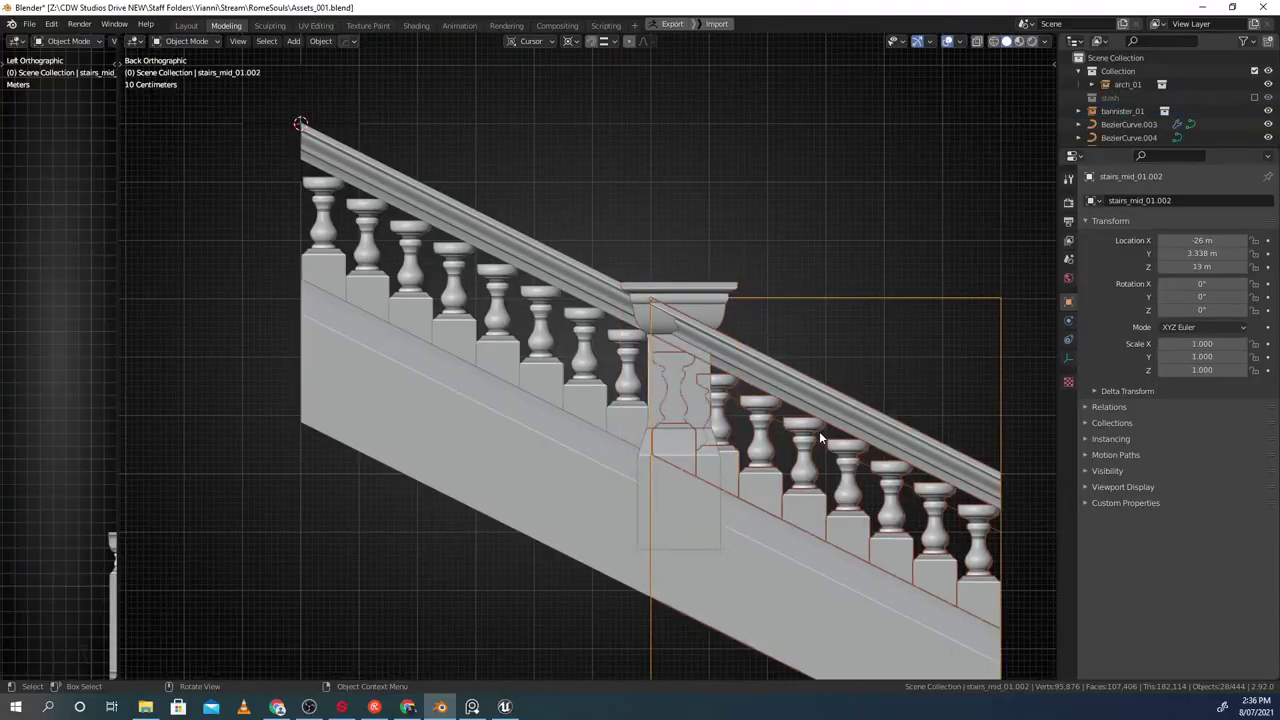
{"action": "key", "text": "alt+Tab"}
{"action": "right_click_drag", "start_coordinate": [503, 249], "coordinate": [489, 249]}
{"action": "key", "text": "alt+Tab"}
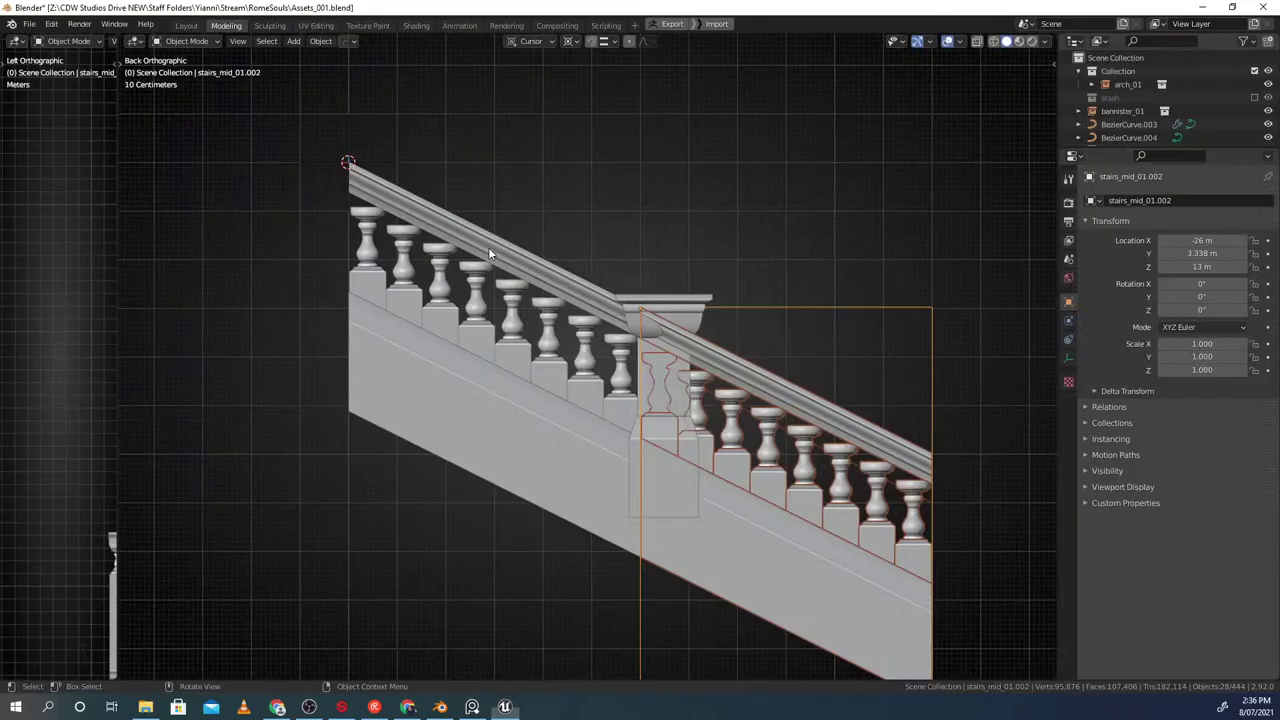
Open the bannister_01 group and enter Edit Mode on its screw profile Cube.009 in wireframe shading
{"action": "left_click", "coordinate": [673, 328]}
{"action": "key", "text": "ctrl+g"}
{"action": "middle_click_drag", "start_coordinate": [671, 326], "coordinate": [709, 331]}
{"action": "left_click", "coordinate": [683, 332]}
{"action": "left_click", "coordinate": [684, 332]}
{"action": "key", "text": "Tab"}
{"action": "key", "text": "shift+KP_1"}
{"action": "scroll", "coordinate": [707, 476], "scroll_direction": "up", "scroll_amount": 2}
{"action": "middle_click_drag", "start_coordinate": [707, 476], "coordinate": [536, 439], "text": "shift"}
{"action": "key", "text": "shift+z"}
{"action": "key", "text": "shift+z"}
{"action": "key", "text": "shift+z"}
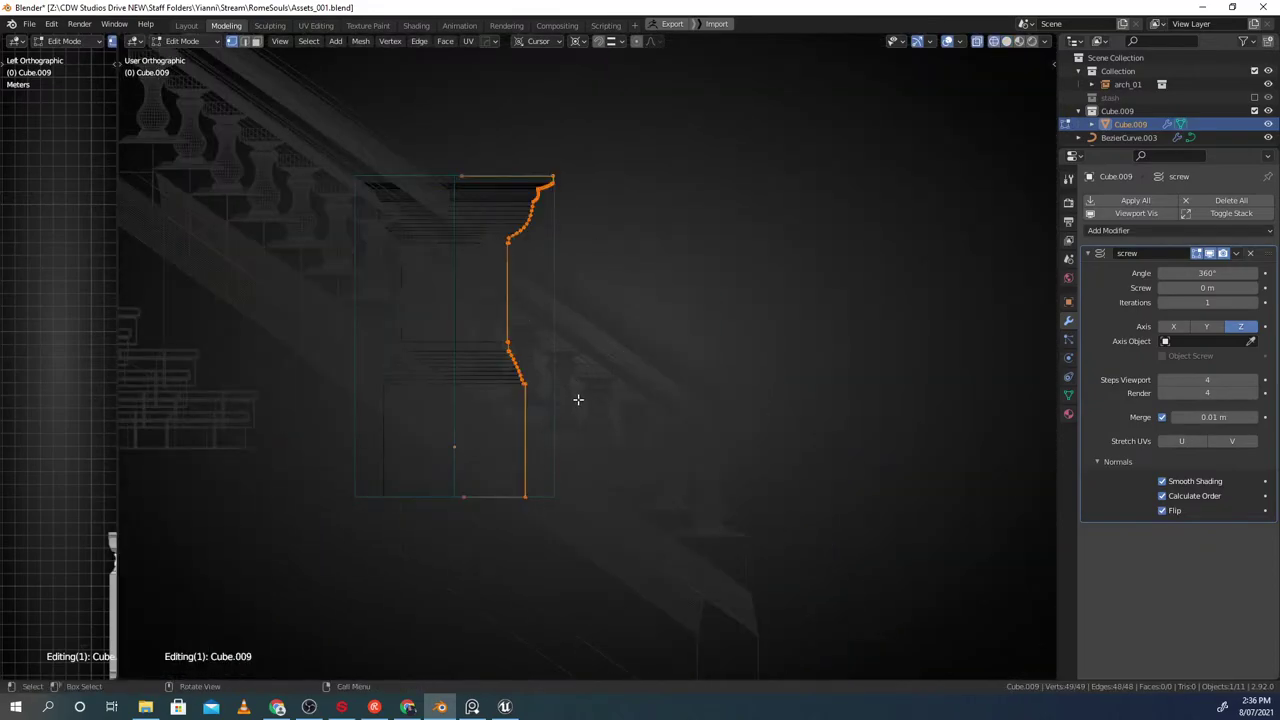
Move the whole profile outward along the view X axis to widen the post, restore solid shading and close the group
{"action": "middle_click_drag", "start_coordinate": [584, 371], "coordinate": [621, 388], "text": "shift"}
{"action": "scroll", "coordinate": [594, 321], "scroll_direction": "up", "scroll_amount": 2}
{"action": "key", "text": "g"}
{"action": "key", "text": "x"}
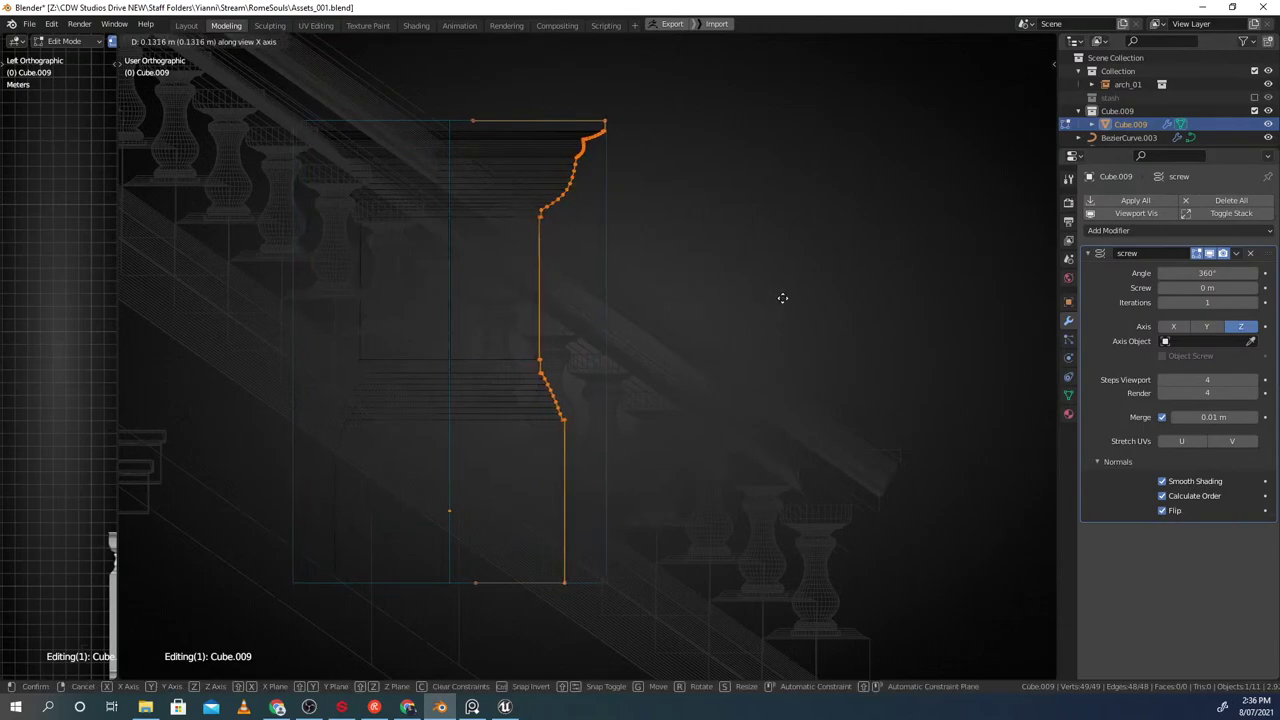
{"action": "left_click", "coordinate": [853, 288]}
{"action": "key", "text": "shift+z"}
{"action": "mouse_move", "coordinate": [691, 286]}
{"action": "middle_mouse_down"}
{"action": "mouse_move", "coordinate": [625, 295]}
{"action": "mouse_move", "coordinate": [632, 226]}
{"action": "mouse_move", "coordinate": [613, 233]}
{"action": "middle_mouse_up"}
{"action": "key", "text": "Tab"}
{"action": "key", "text": "ctrl+g"}
{"action": "left_click", "coordinate": [672, 313]}
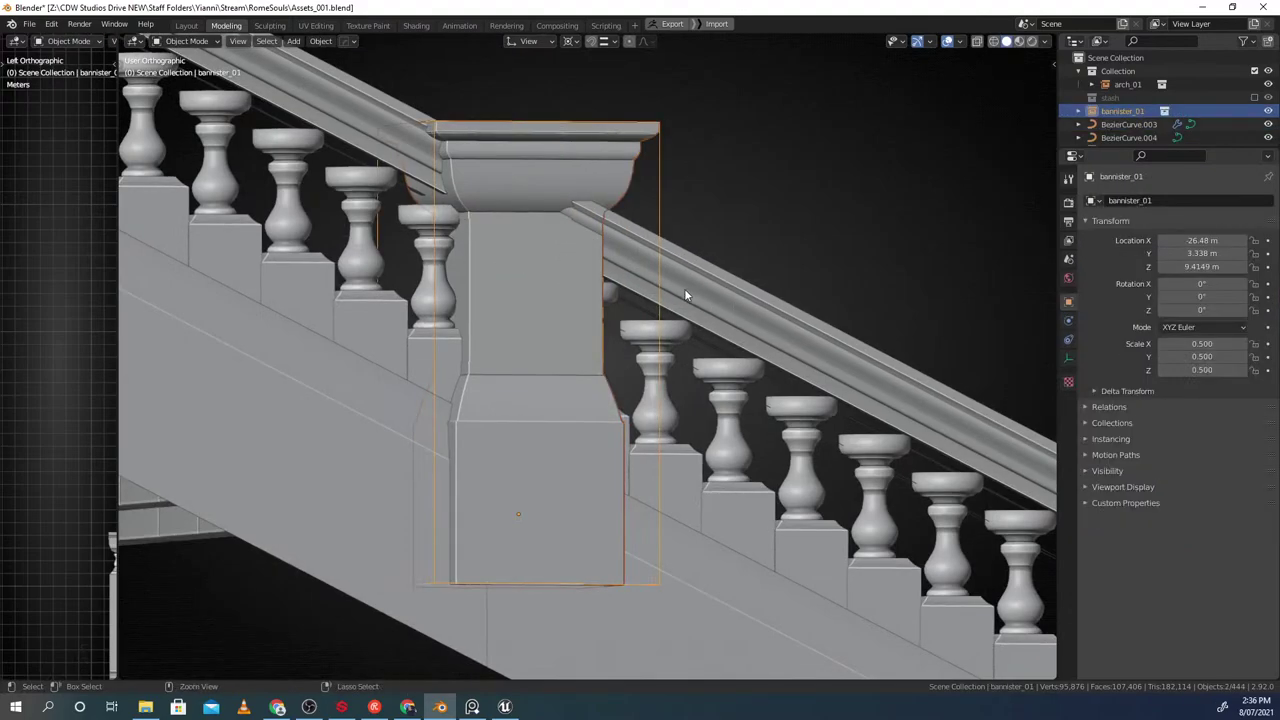
Switch to Unreal Engine, look over the posts on the staircase and reimport the bannister_01 mesh asset
{"action": "key", "text": "alt+Tab"}
{"action": "key", "text": "w"}
{"action": "mouse_move", "coordinate": [448, 232]}
{"action": "right_mouse_down"}
{"action": "mouse_move", "coordinate": [485, 232]}
{"action": "mouse_move", "coordinate": [400, 250]}
{"action": "mouse_move", "coordinate": [466, 234]}
{"action": "mouse_move", "coordinate": [400, 250]}
{"action": "mouse_move", "coordinate": [455, 230]}
{"action": "mouse_move", "coordinate": [485, 232]}
{"action": "mouse_move", "coordinate": [495, 255]}
{"action": "mouse_move", "coordinate": [480, 262]}
{"action": "mouse_move", "coordinate": [434, 188]}
{"action": "mouse_move", "coordinate": [370, 185]}
{"action": "mouse_move", "coordinate": [350, 200]}
{"action": "mouse_move", "coordinate": [414, 200]}
{"action": "mouse_move", "coordinate": [370, 166]}
{"action": "mouse_move", "coordinate": [376, 150]}
{"action": "mouse_move", "coordinate": [347, 151]}
{"action": "mouse_move", "coordinate": [362, 184]}
{"action": "mouse_move", "coordinate": [396, 160]}
{"action": "mouse_move", "coordinate": [362, 158]}
{"action": "mouse_move", "coordinate": [378, 124]}
{"action": "mouse_move", "coordinate": [450, 156]}
{"action": "mouse_move", "coordinate": [446, 214]}
{"action": "right_mouse_up"}
{"action": "left_click", "coordinate": [448, 232]}
{"action": "key", "text": "w"}
{"action": "left_click", "coordinate": [466, 234]}
{"action": "right_click", "coordinate": [229, 441]}
{"action": "left_click", "coordinate": [272, 82]}
Preview the level in Unlit view mode and restore the Lit view mode
{"action": "key", "text": "e"}
{"action": "key", "text": "g"}
{"action": "key", "text": "alt+3"}
{"action": "left_click", "coordinate": [266, 89]}
{"action": "left_click", "coordinate": [264, 117]}
Select the ten stairs_mid_01 railing pieces floating away from the main structure and delete them
{"action": "left_click", "coordinate": [368, 170]}
{"action": "left_click", "coordinate": [374, 150], "text": "shift"}
{"action": "left_click", "coordinate": [378, 124], "text": "shift"}
{"action": "left_click", "coordinate": [450, 156], "text": "shift"}
{"action": "left_click", "coordinate": [446, 214], "text": "shift"}
{"action": "right_click_drag", "start_coordinate": [446, 214], "coordinate": [394, 210]}
{"action": "left_click", "coordinate": [388, 258], "text": "shift"}
{"action": "left_click", "coordinate": [399, 265], "text": "shift"}
{"action": "left_click", "coordinate": [431, 240], "text": "shift"}
{"action": "left_click", "coordinate": [436, 243], "text": "shift"}
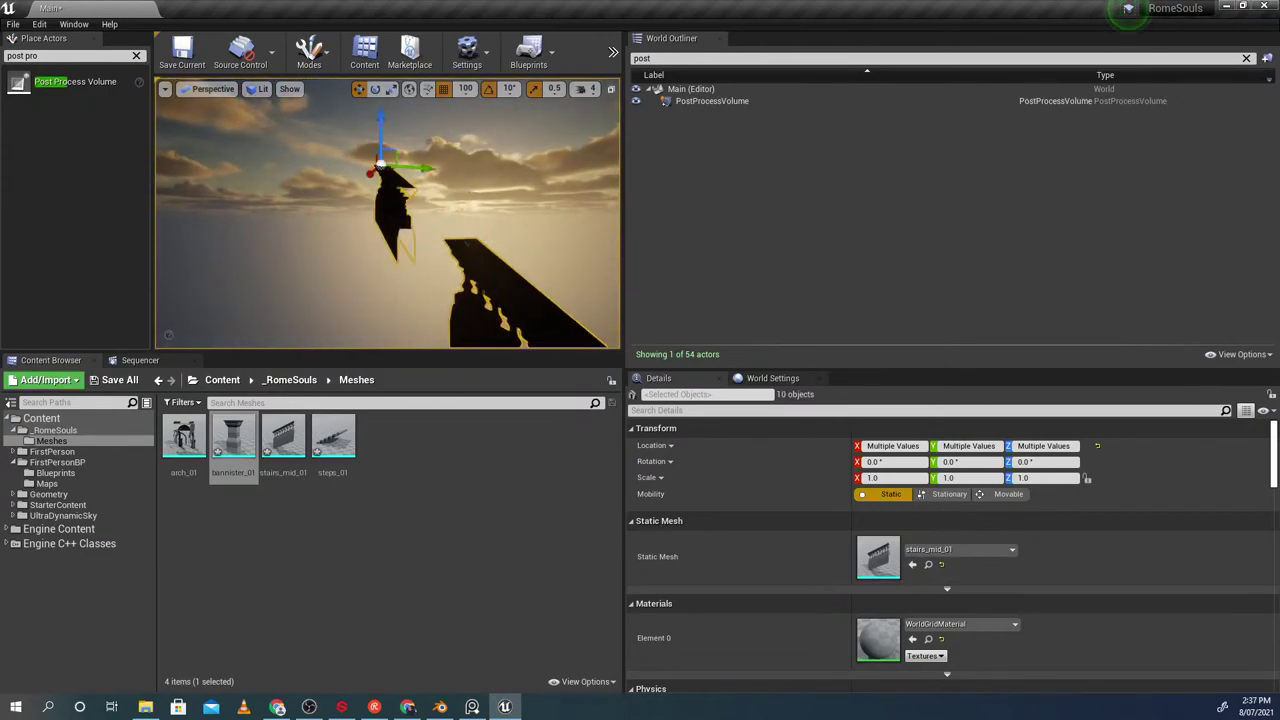
{"action": "key", "text": "Delete"}
Select the staircase's step and railing pieces together and position a duplicate of the whole set to extend the stairs
{"action": "right_click_drag", "start_coordinate": [188, 235], "coordinate": [325, 221]}
{"action": "left_click", "coordinate": [372, 212]}
{"action": "left_click", "coordinate": [352, 222], "text": "shift"}
{"action": "left_click", "coordinate": [352, 225], "text": "shift"}
{"action": "left_click", "coordinate": [405, 212], "text": "shift"}
{"action": "right_click_drag", "start_coordinate": [405, 212], "coordinate": [494, 229]}
{"action": "left_click", "coordinate": [434, 204], "text": "shift"}
{"action": "left_click", "coordinate": [498, 206], "text": "shift"}
{"action": "left_click", "coordinate": [494, 230], "text": "shift"}
{"action": "right_click_drag", "start_coordinate": [345, 246], "coordinate": [351, 187]}
{"action": "left_click", "coordinate": [382, 226], "text": "shift"}
{"action": "left_click", "coordinate": [380, 212], "text": "shift"}
{"action": "left_click", "coordinate": [441, 187], "text": "shift"}
{"action": "mouse_move", "coordinate": [441, 187]}
{"action": "right_mouse_down"}
{"action": "mouse_move", "coordinate": [421, 197]}
{"action": "mouse_move", "coordinate": [457, 180]}
{"action": "mouse_move", "coordinate": [408, 188]}
{"action": "mouse_move", "coordinate": [445, 265]}
{"action": "mouse_move", "coordinate": [428, 243]}
{"action": "mouse_move", "coordinate": [428, 196]}
{"action": "mouse_move", "coordinate": [438, 199]}
{"action": "right_mouse_up"}
{"action": "left_click", "coordinate": [421, 197], "text": "shift"}
{"action": "left_click", "coordinate": [403, 178], "text": "shift"}
{"action": "left_click", "coordinate": [445, 265], "text": "shift"}
{"action": "left_click", "coordinate": [428, 243], "text": "shift"}
{"action": "left_click_drag", "start_coordinate": [438, 199], "coordinate": [329, 162], "text": "alt"}
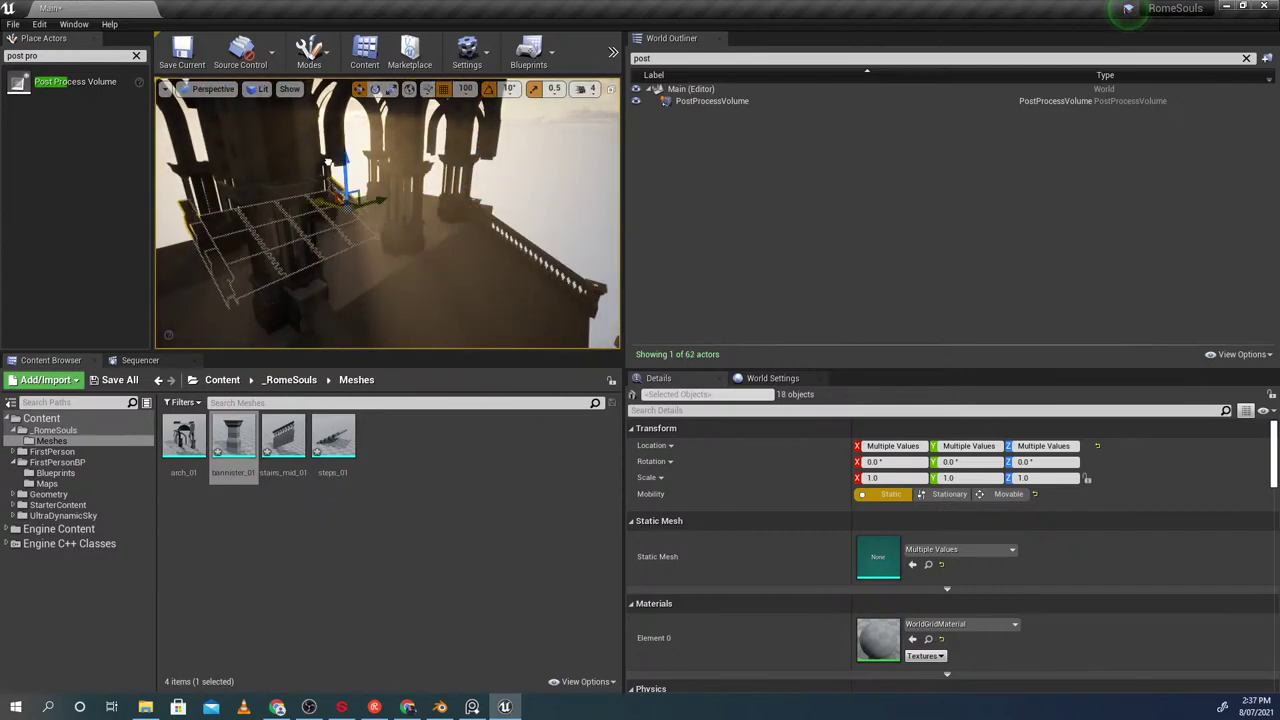
{"action": "right_click_drag", "start_coordinate": [296, 155], "coordinate": [328, 160]}
{"action": "mouse_move", "coordinate": [300, 153]}
{"action": "left_mouse_down"}
{"action": "mouse_move", "coordinate": [300, 136]}
{"action": "mouse_move", "coordinate": [308, 154]}
{"action": "left_mouse_up"}
{"action": "mouse_move", "coordinate": [304, 154]}
{"action": "right_mouse_down"}
{"action": "mouse_move", "coordinate": [312, 162]}
{"action": "mouse_move", "coordinate": [304, 155]}
{"action": "right_mouse_up"}
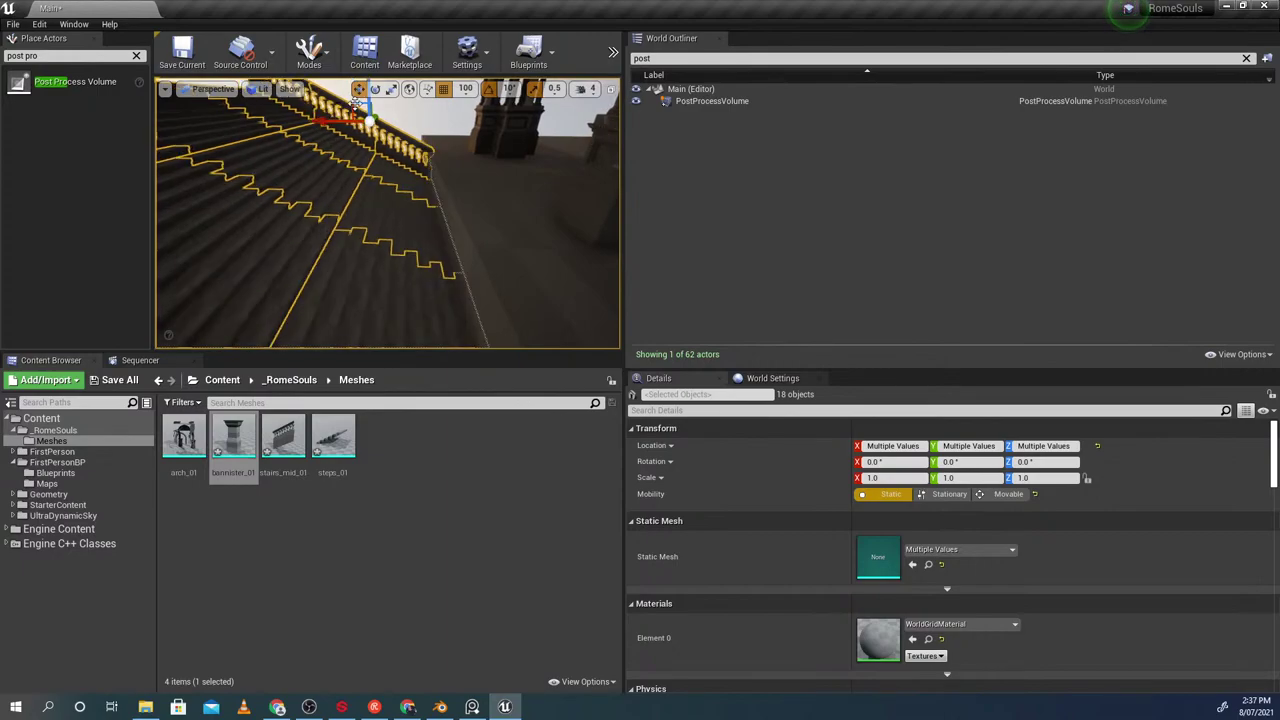
Play the level in the viewport, walk over the staircase and among the arches, and stop the play session
{"action": "right_click_drag", "start_coordinate": [377, 117], "coordinate": [421, 158]}
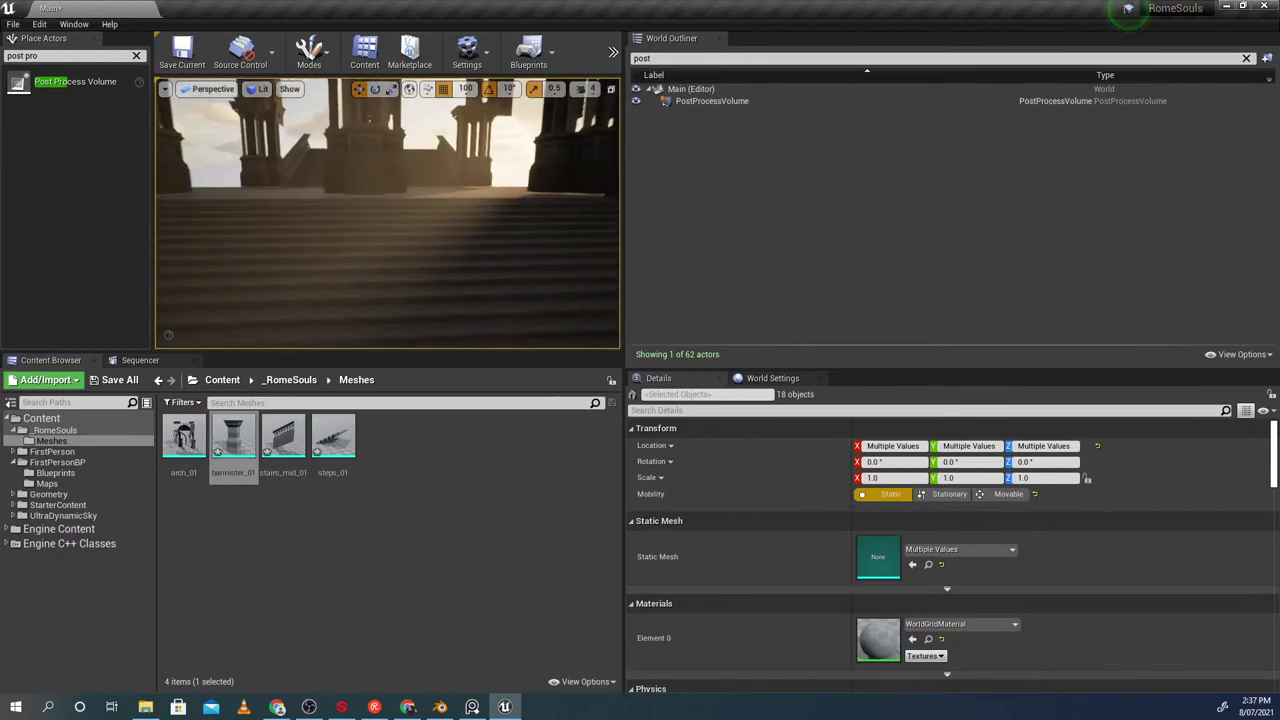
{"action": "key", "text": "alt+p"}
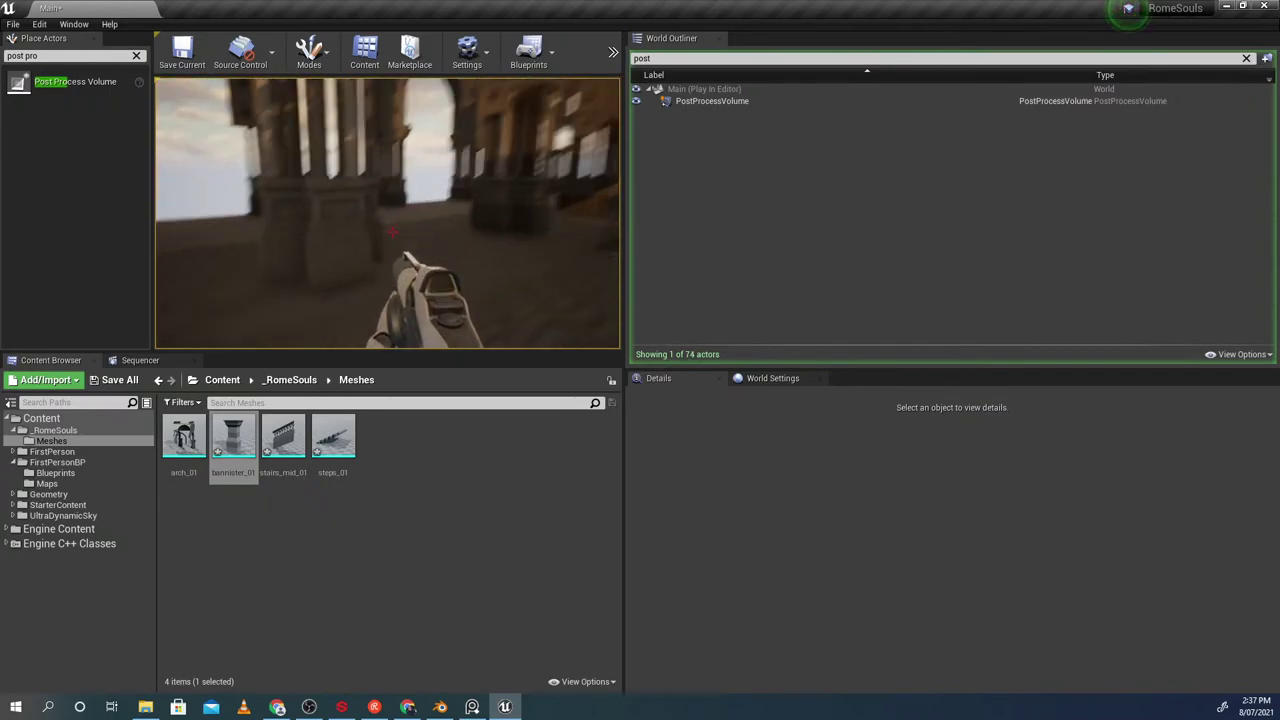
{"action": "key", "text": "w"}
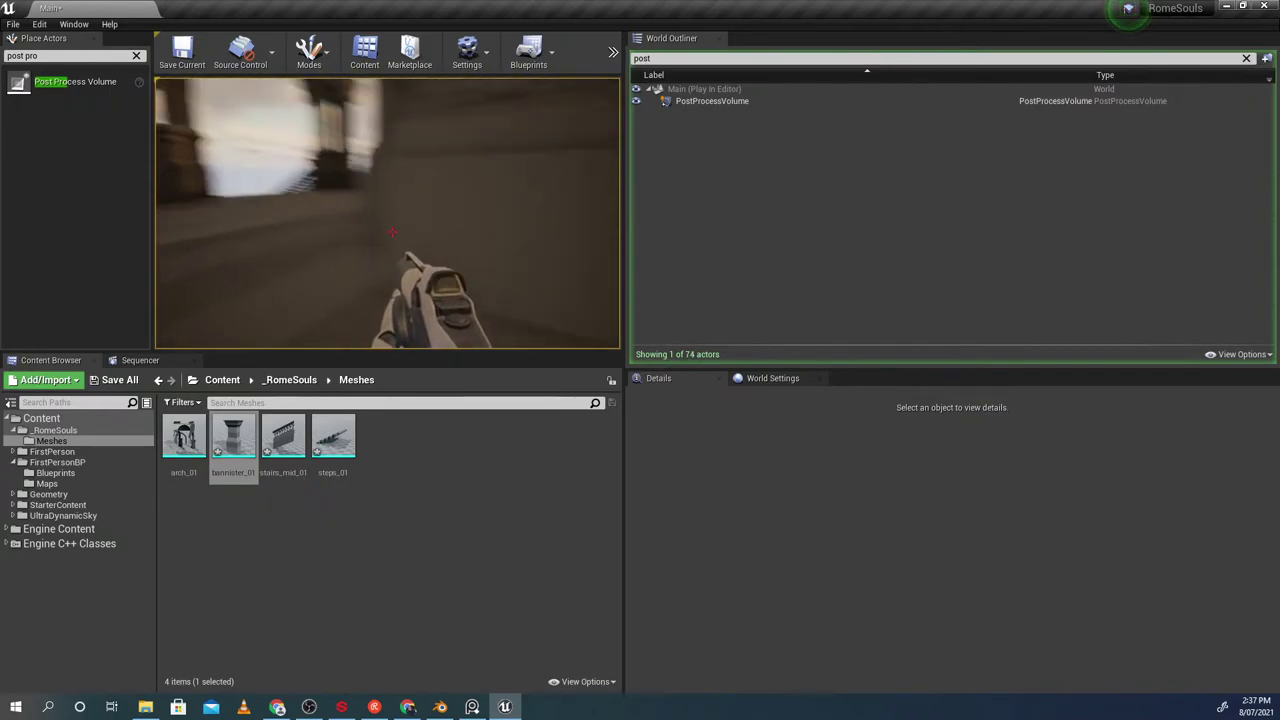
{"action": "key", "text": "w"}
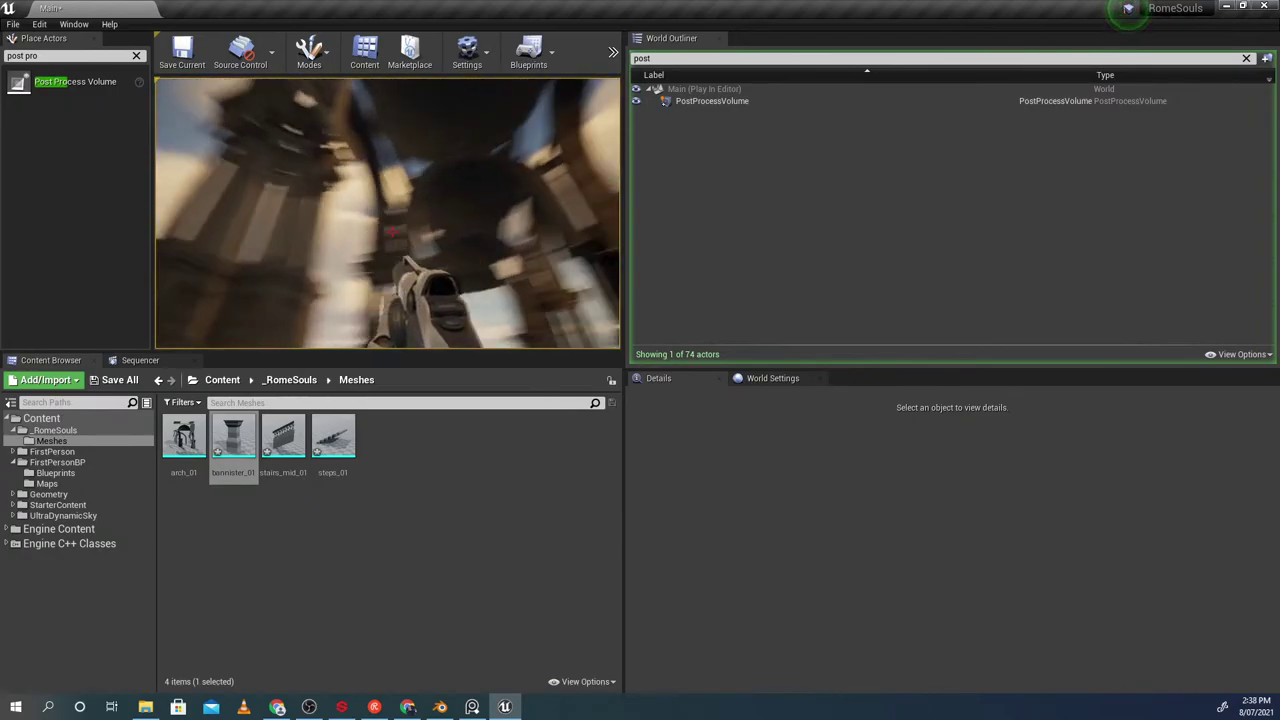
{"action": "key", "text": "w"}
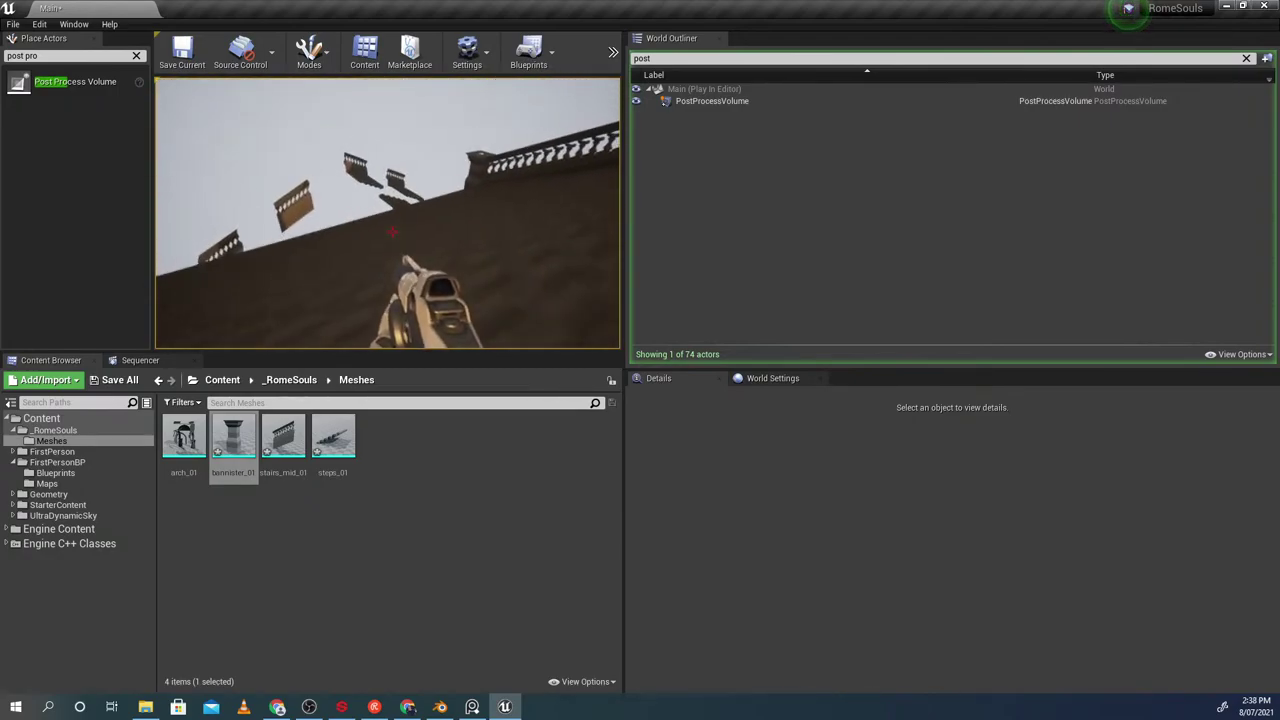
{"action": "key", "text": "w"}
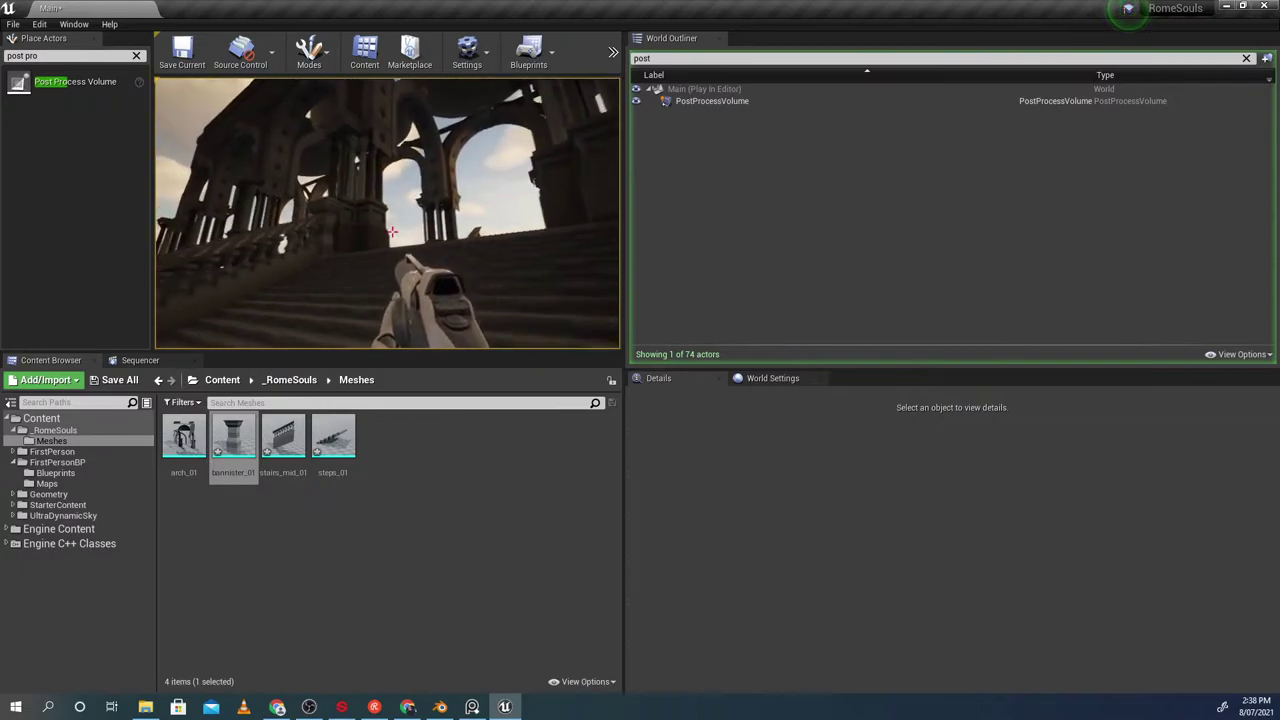
{"action": "key", "text": "w"}
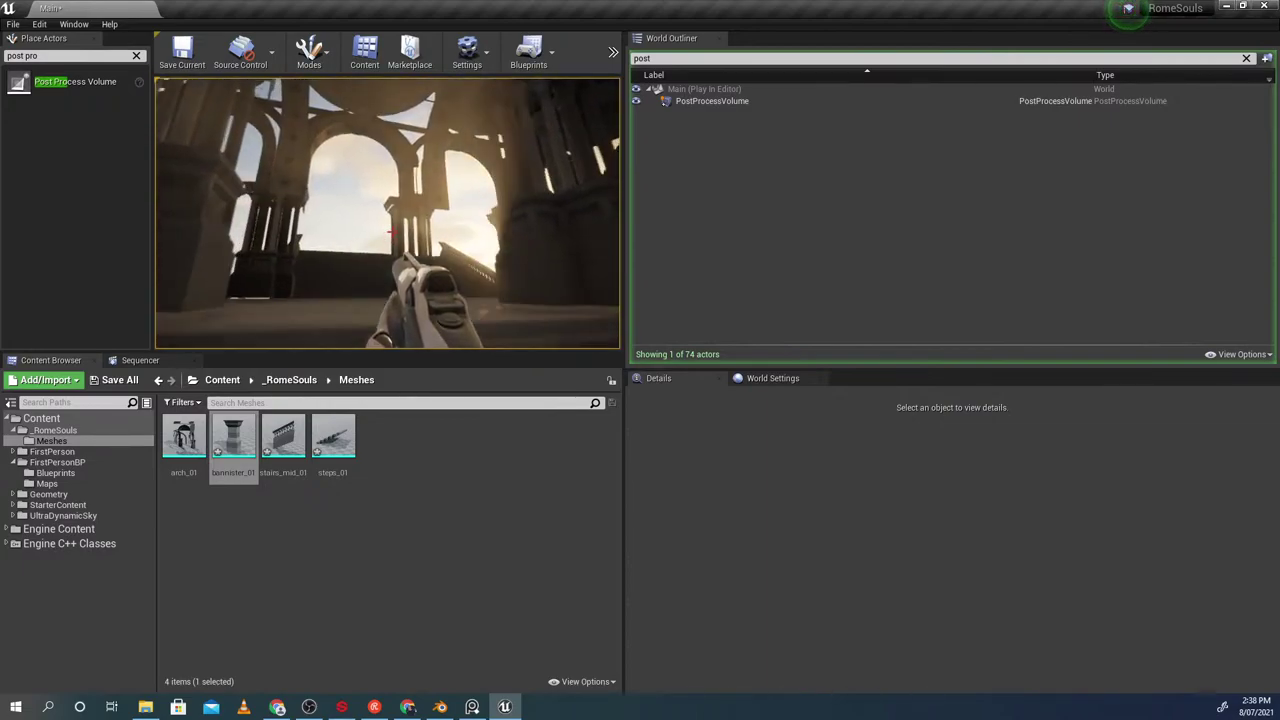
{"action": "key", "text": "w"}
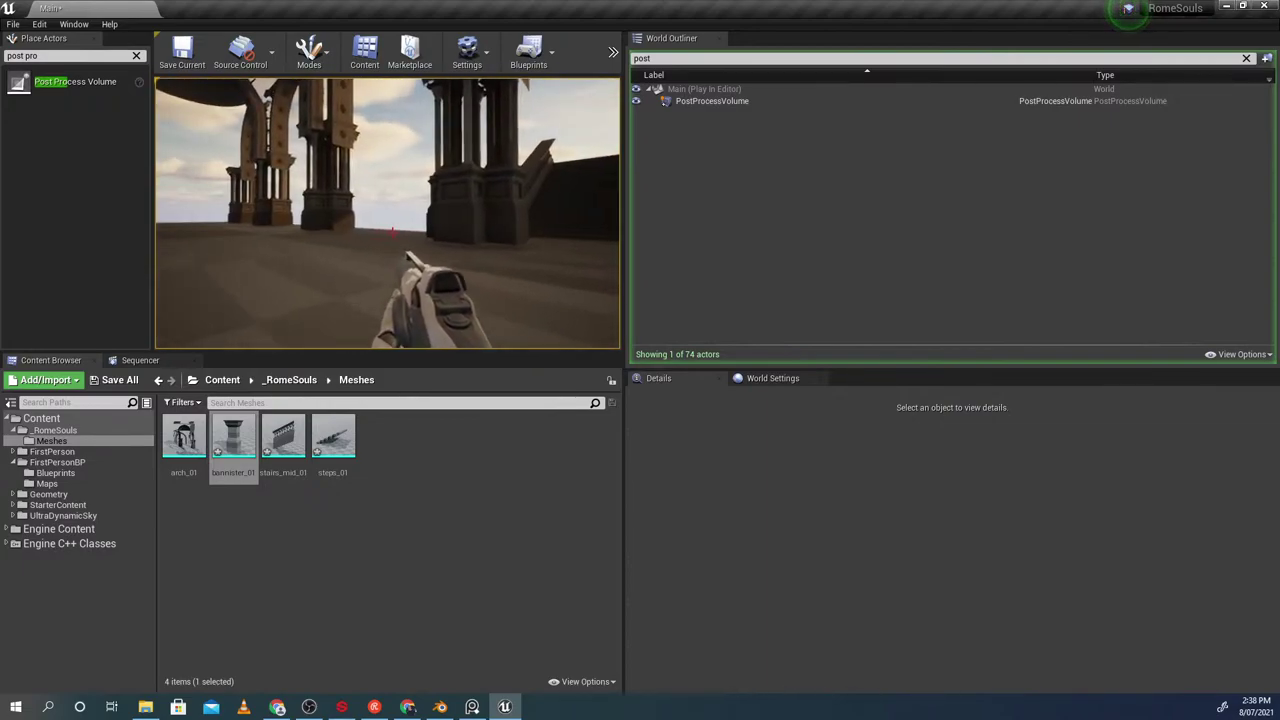
{"action": "key", "text": "w"}
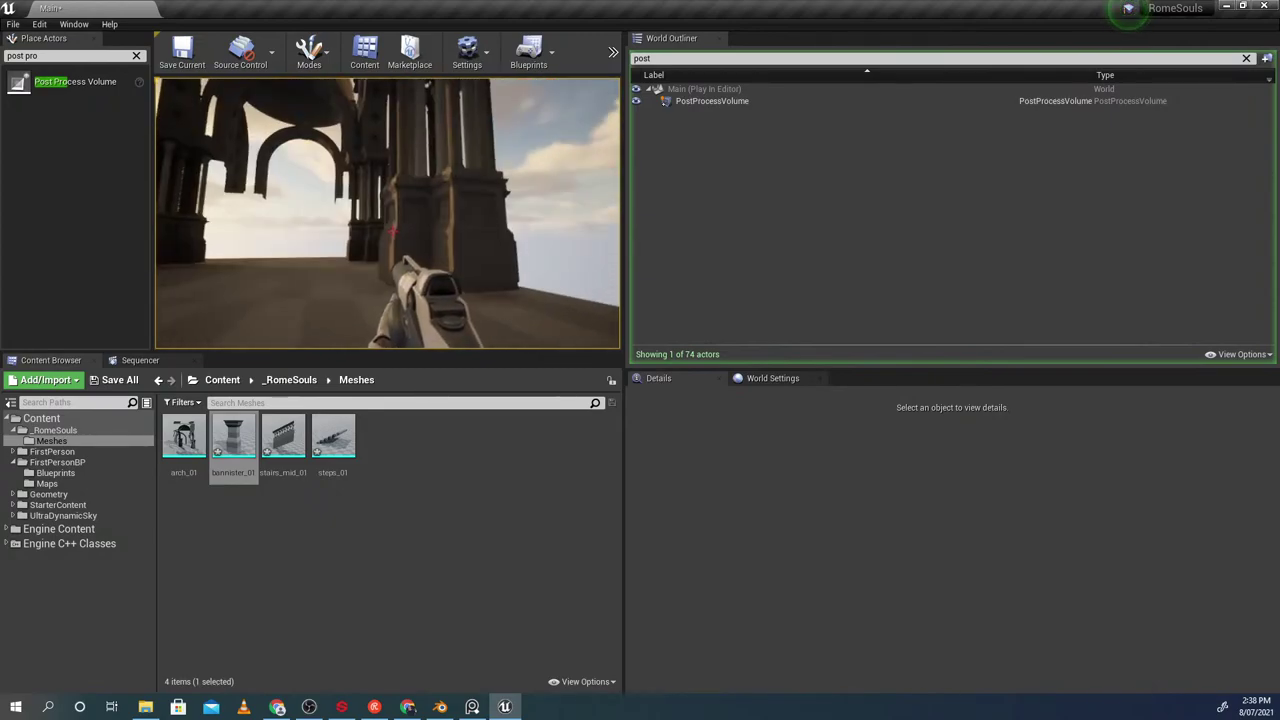
{"action": "key", "text": "w"}
{"action": "key", "text": "Escape"}
Examine the arches, the staircase and the platform block from several angles in the level editor
{"action": "right_click_drag", "start_coordinate": [565, 238], "coordinate": [400, 238]}
{"action": "left_click", "coordinate": [565, 238]}
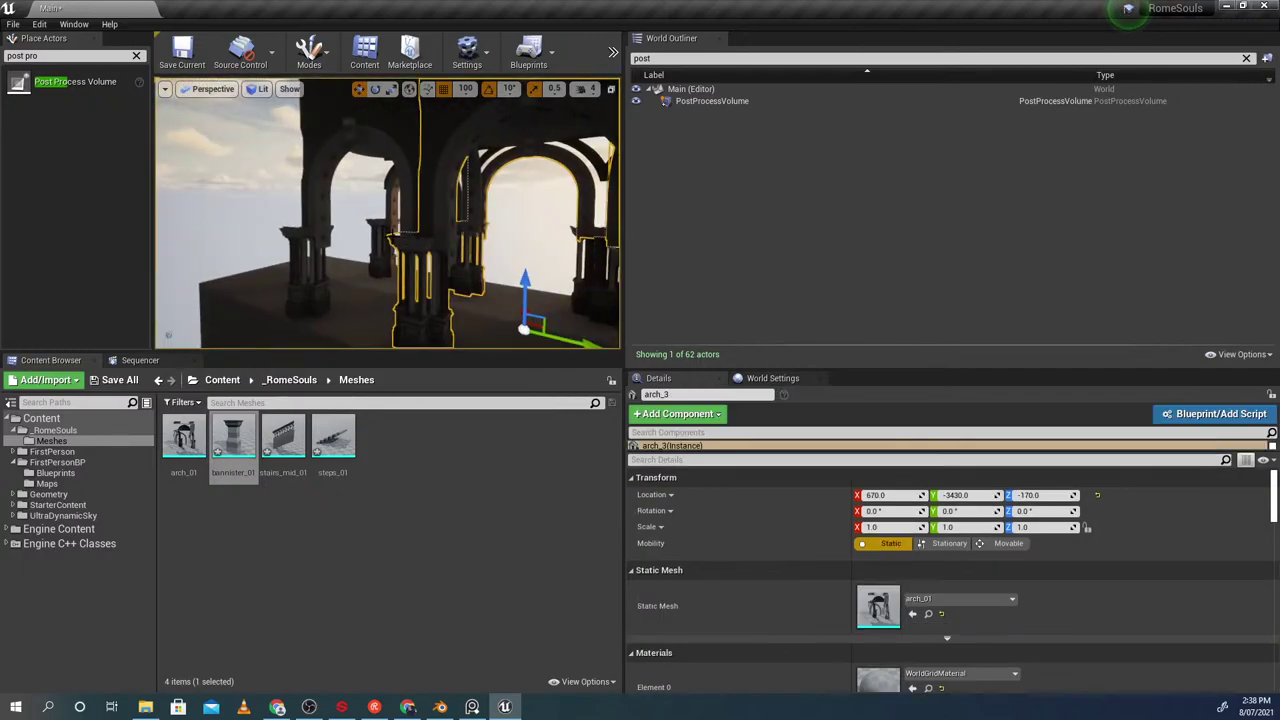
{"action": "left_click", "coordinate": [384, 152]}
{"action": "right_click_drag", "start_coordinate": [384, 152], "coordinate": [470, 152]}
{"action": "left_click", "coordinate": [384, 152]}
{"action": "right_click_drag", "start_coordinate": [384, 152], "coordinate": [384, 165]}
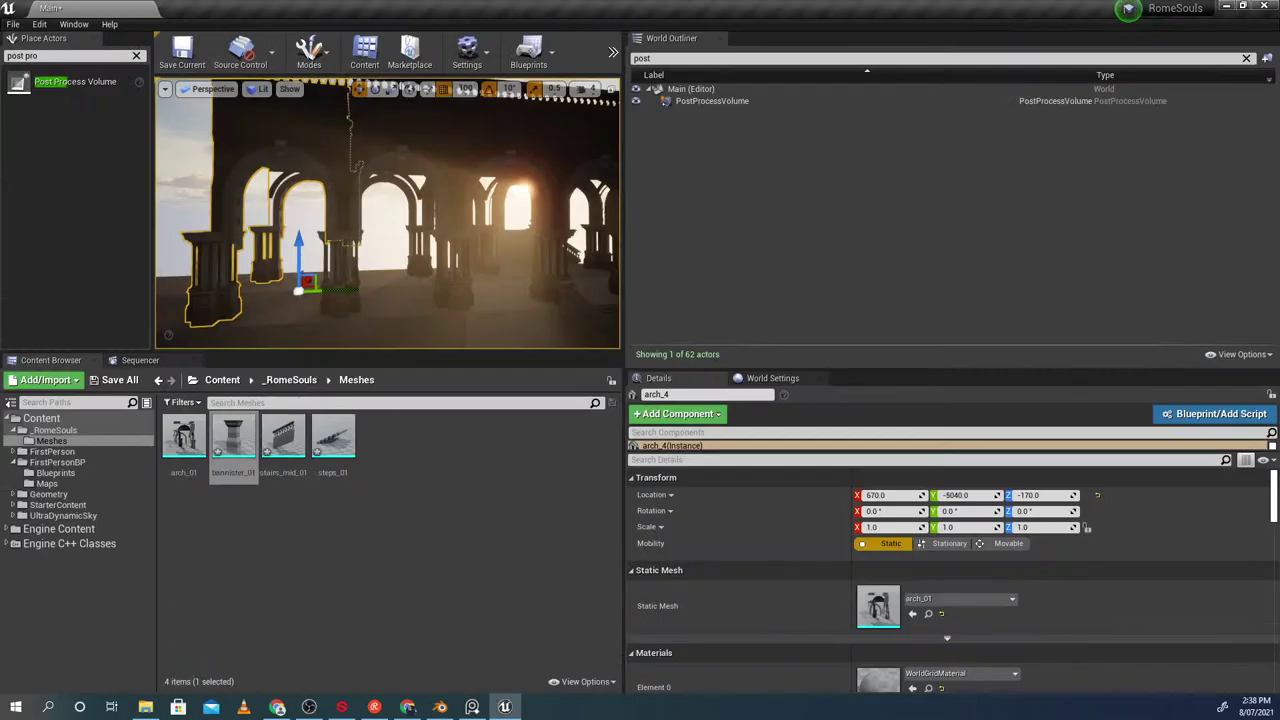
{"action": "right_click_drag", "start_coordinate": [383, 152], "coordinate": [415, 158]}
{"action": "left_click", "coordinate": [390, 152]}
{"action": "left_click", "coordinate": [420, 270]}
{"action": "mouse_move", "coordinate": [420, 270]}
{"action": "right_mouse_down"}
{"action": "mouse_move", "coordinate": [408, 270]}
{"action": "mouse_move", "coordinate": [408, 294]}
{"action": "mouse_move", "coordinate": [408, 280]}
{"action": "mouse_move", "coordinate": [433, 285]}
{"action": "right_mouse_up"}
{"action": "left_click", "coordinate": [422, 293]}
{"action": "key", "text": "s"}
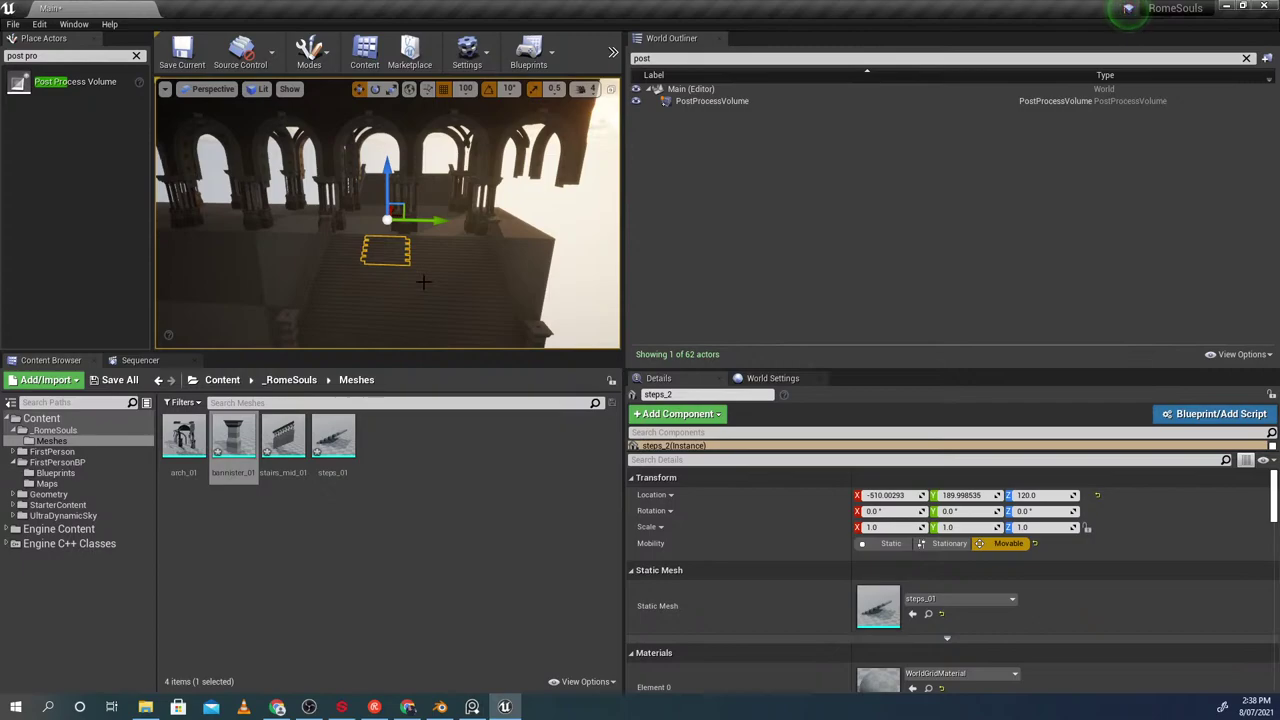
{"action": "mouse_move", "coordinate": [387, 214]}
{"action": "right_mouse_down"}
{"action": "mouse_move", "coordinate": [345, 212]}
{"action": "mouse_move", "coordinate": [360, 185]}
{"action": "mouse_move", "coordinate": [335, 180]}
{"action": "mouse_move", "coordinate": [410, 225]}
{"action": "mouse_move", "coordinate": [450, 230]}
{"action": "mouse_move", "coordinate": [405, 225]}
{"action": "mouse_move", "coordinate": [410, 260]}
{"action": "mouse_move", "coordinate": [380, 285]}
{"action": "mouse_move", "coordinate": [412, 278]}
{"action": "right_mouse_up"}
{"action": "left_click", "coordinate": [323, 216]}
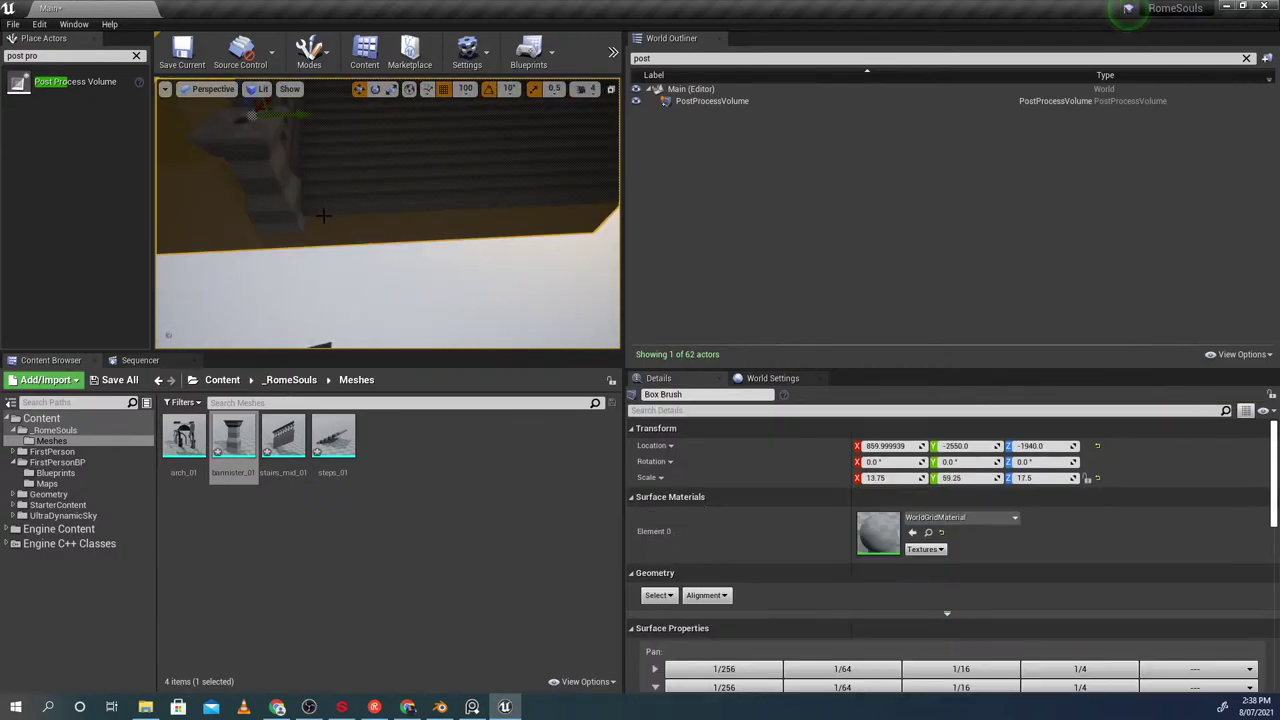
{"action": "left_click", "coordinate": [400, 185]}
{"action": "mouse_move", "coordinate": [400, 185]}
{"action": "right_mouse_down"}
{"action": "mouse_move", "coordinate": [386, 318]}
{"action": "mouse_move", "coordinate": [366, 300]}
{"action": "right_mouse_up"}
Switch to Blender, open the railing group and snap the 3D cursor to the lower end corner of its base, closing the group
{"action": "key", "text": "alt+Tab"}
{"action": "scroll", "coordinate": [540, 378], "scroll_direction": "down", "scroll_amount": 8}
{"action": "middle_click_drag", "start_coordinate": [576, 413], "coordinate": [645, 475]}
{"action": "left_click", "coordinate": [673, 424]}
{"action": "middle_click_drag", "start_coordinate": [673, 424], "coordinate": [529, 402], "text": "shift"}
{"action": "key", "text": "shift+s"}
{"action": "scroll", "coordinate": [590, 410], "scroll_direction": "up", "scroll_amount": 1}
{"action": "key", "text": "ctrl+g"}
{"action": "left_click", "coordinate": [646, 385]}
{"action": "left_click", "coordinate": [588, 438]}
{"action": "key", "text": "Tab"}
{"action": "left_click", "coordinate": [488, 420]}
{"action": "left_click", "coordinate": [548, 441]}
{"action": "key", "text": "shift+s"}
{"action": "left_click", "coordinate": [500, 431]}
{"action": "key", "text": "Tab"}
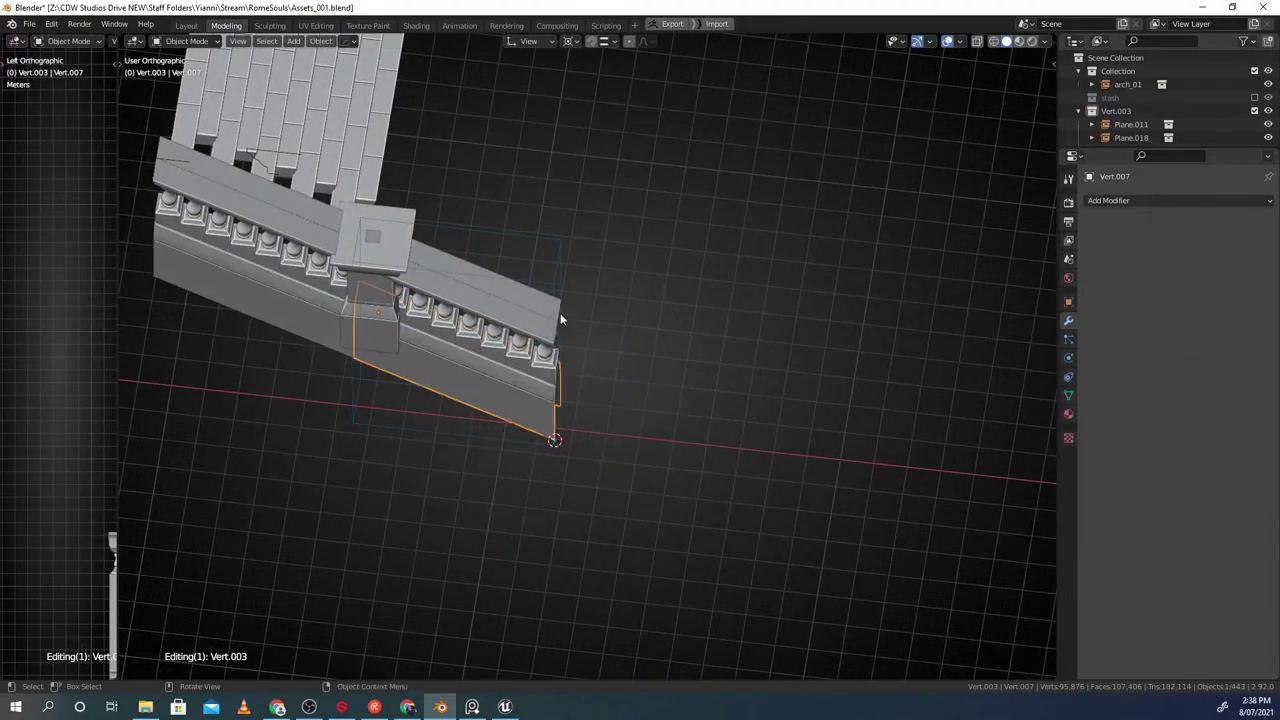
{"action": "middle_click_drag", "start_coordinate": [506, 310], "coordinate": [502, 363]}
{"action": "key", "text": "ctrl+g"}
{"action": "left_click", "coordinate": [574, 343]}
Add a mesh plane at the 3D cursor and view it from the top beside the steps
{"action": "middle_click_drag", "start_coordinate": [575, 343], "coordinate": [548, 374], "text": "shift"}
{"action": "key", "text": "shift+a"}
{"action": "mouse_move", "coordinate": [485, 189]}
{"action": "left_click", "coordinate": [569, 219]}
{"action": "scroll", "coordinate": [548, 312], "scroll_direction": "down", "scroll_amount": 7}
{"action": "scroll", "coordinate": [548, 374], "scroll_direction": "up", "scroll_amount": 3}
{"action": "key", "text": "s"}
{"action": "right_click", "coordinate": [599, 345]}
{"action": "left_click", "coordinate": [612, 245]}
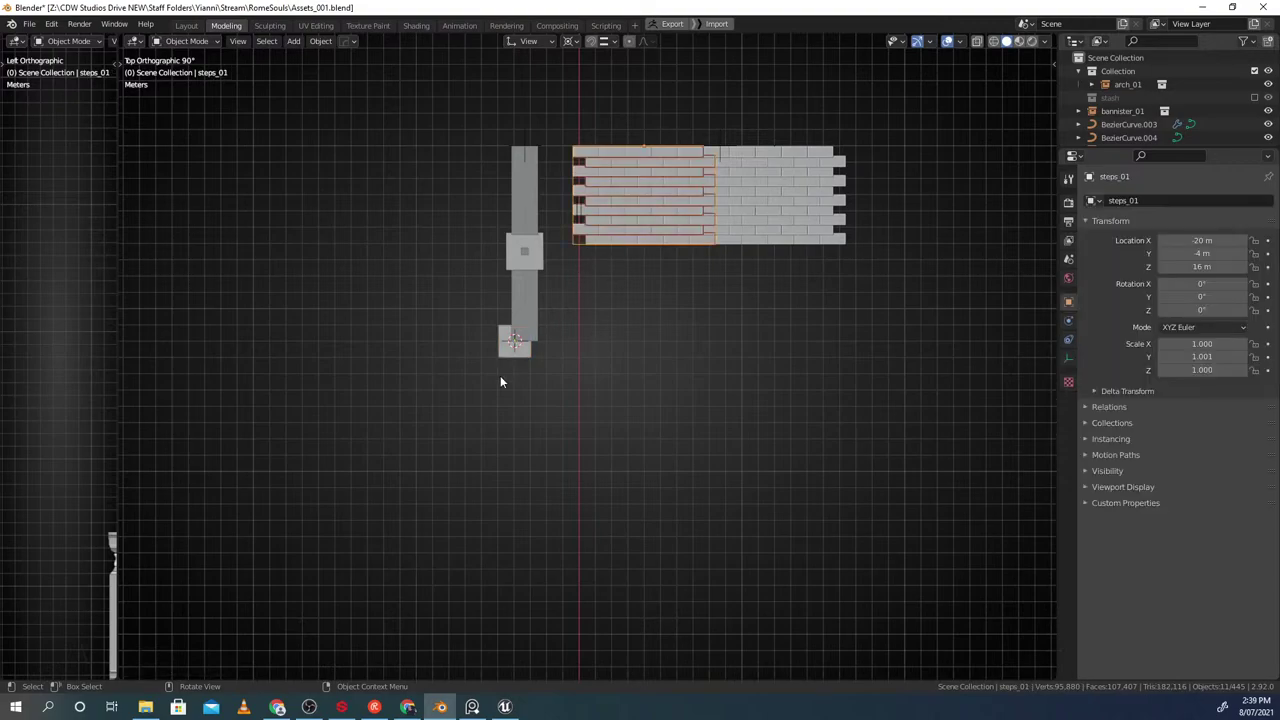
Set the snapping target to Increment for moving the plane
{"action": "left_click", "coordinate": [509, 351]}
{"action": "key", "text": "period"}
{"action": "key", "text": "g"}
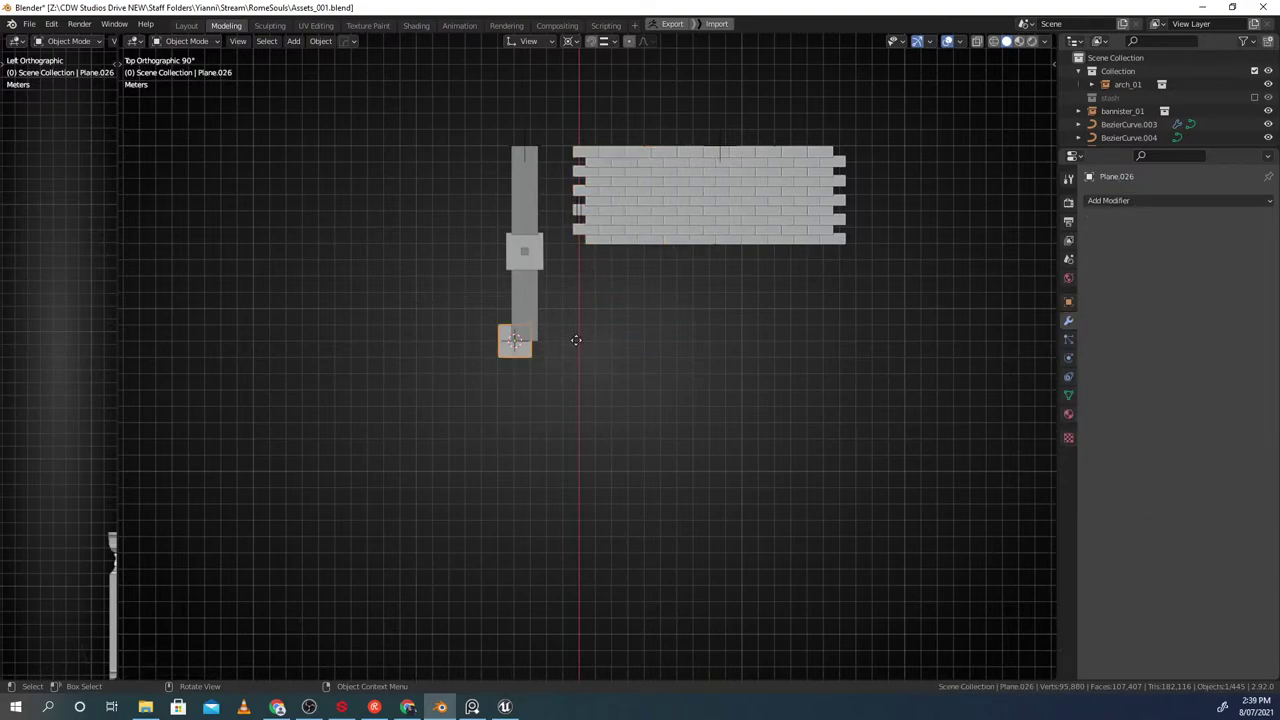
{"action": "scroll", "coordinate": [540, 346], "scroll_direction": "up", "scroll_amount": 3}
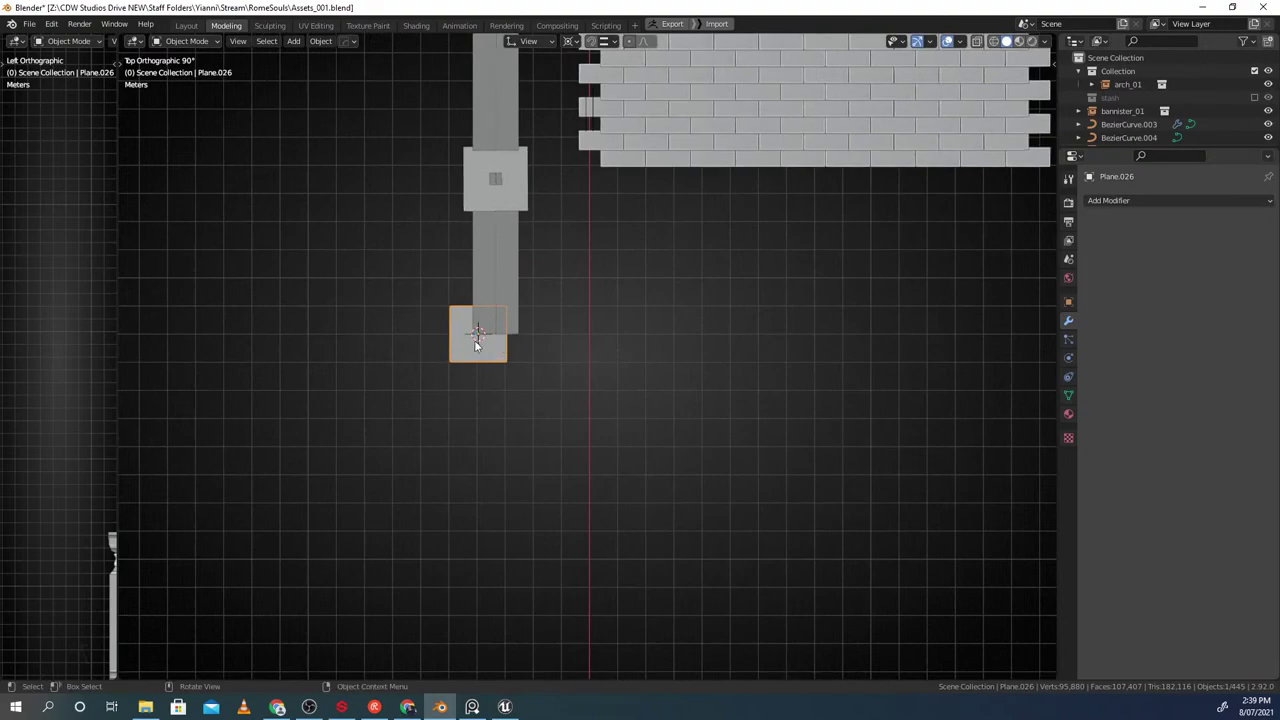
{"action": "scroll", "coordinate": [479, 348], "scroll_direction": "up", "scroll_amount": 1}
{"action": "key", "text": "g"}
{"action": "right_click", "coordinate": [580, 363]}
{"action": "key", "text": "ctrl+shift+Tab"}
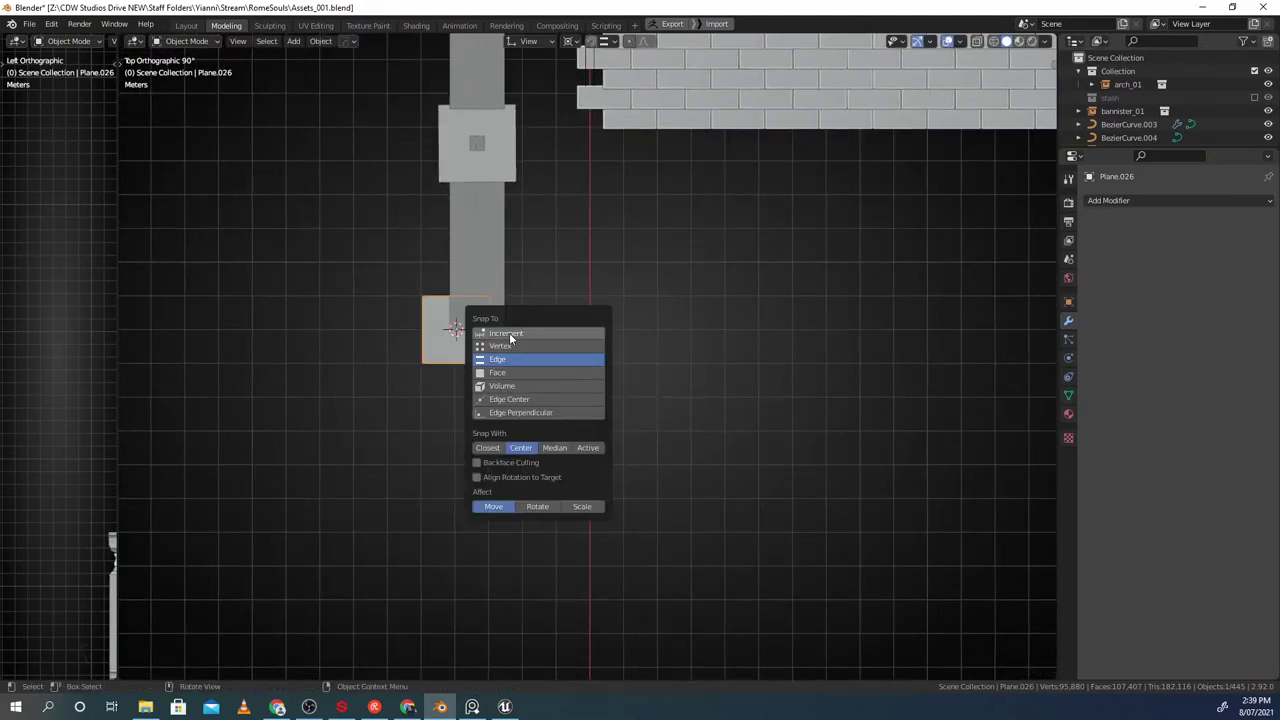
{"action": "left_click", "coordinate": [509, 334]}
Move the plane clear of the railing, try scaling it by 2, and delete it
{"action": "key", "text": "g"}
{"action": "left_click", "coordinate": [573, 451]}
{"action": "middle_click_drag", "start_coordinate": [735, 385], "coordinate": [706, 384], "text": "shift"}
{"action": "key", "text": "s"}
{"action": "right_click", "coordinate": [765, 388]}
{"action": "key", "text": "period"}
{"action": "left_click", "coordinate": [688, 383]}
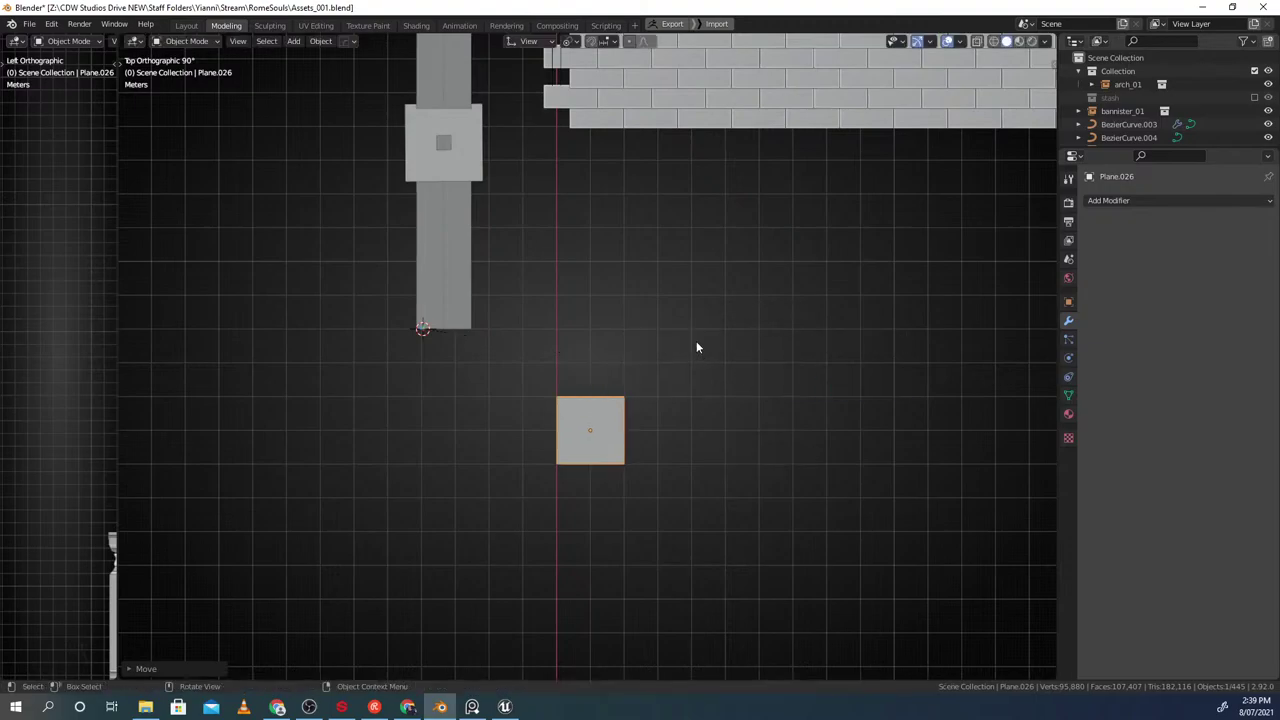
{"action": "type", "text": "s2"}
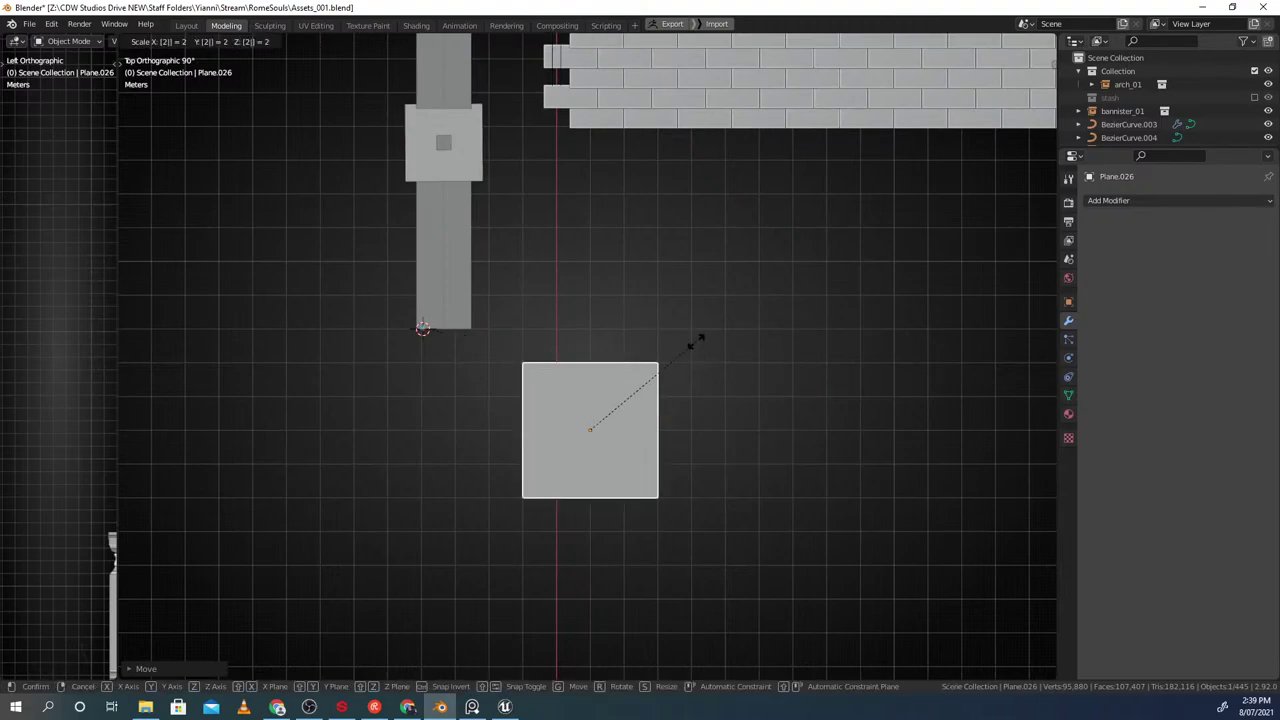
{"action": "right_click", "coordinate": [700, 342]}
{"action": "key", "text": "x"}
{"action": "left_click", "coordinate": [679, 345]}
Add a new mesh plane at the 3D cursor with a size of 4 m
{"action": "key", "text": "shift+a"}
{"action": "mouse_move", "coordinate": [679, 346]}
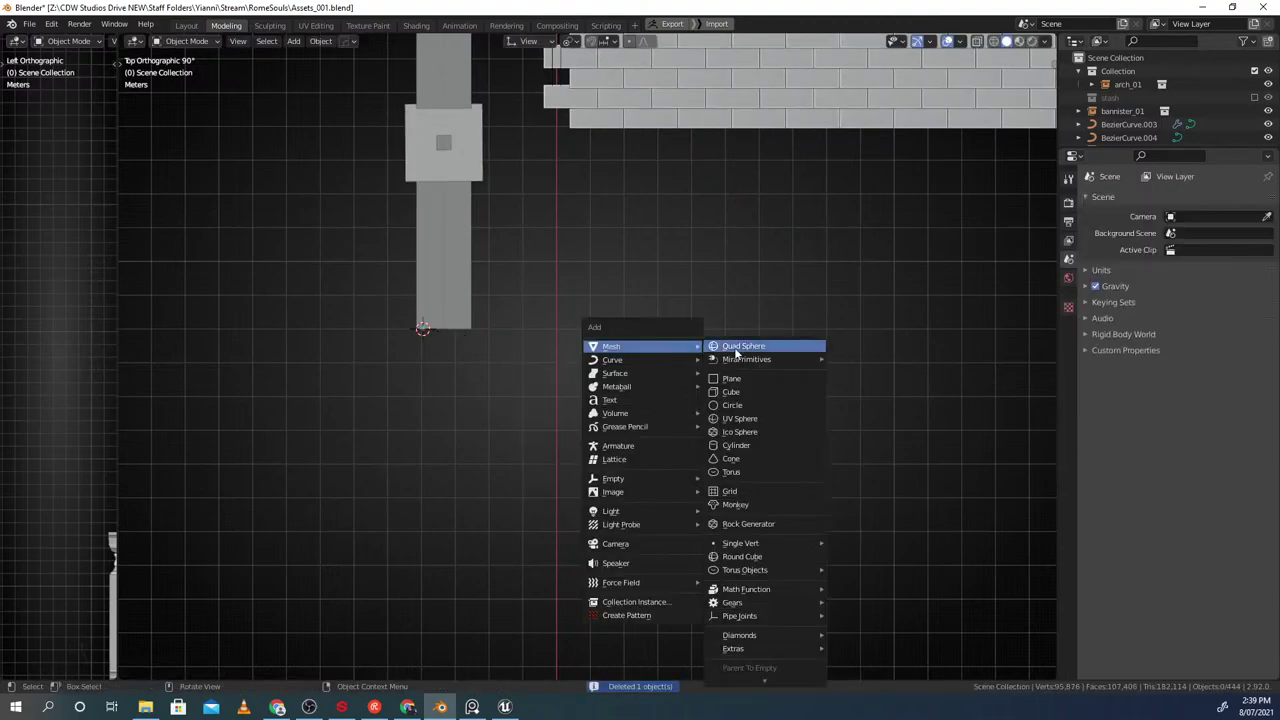
{"action": "left_click", "coordinate": [735, 380]}
{"action": "key", "text": "F9"}
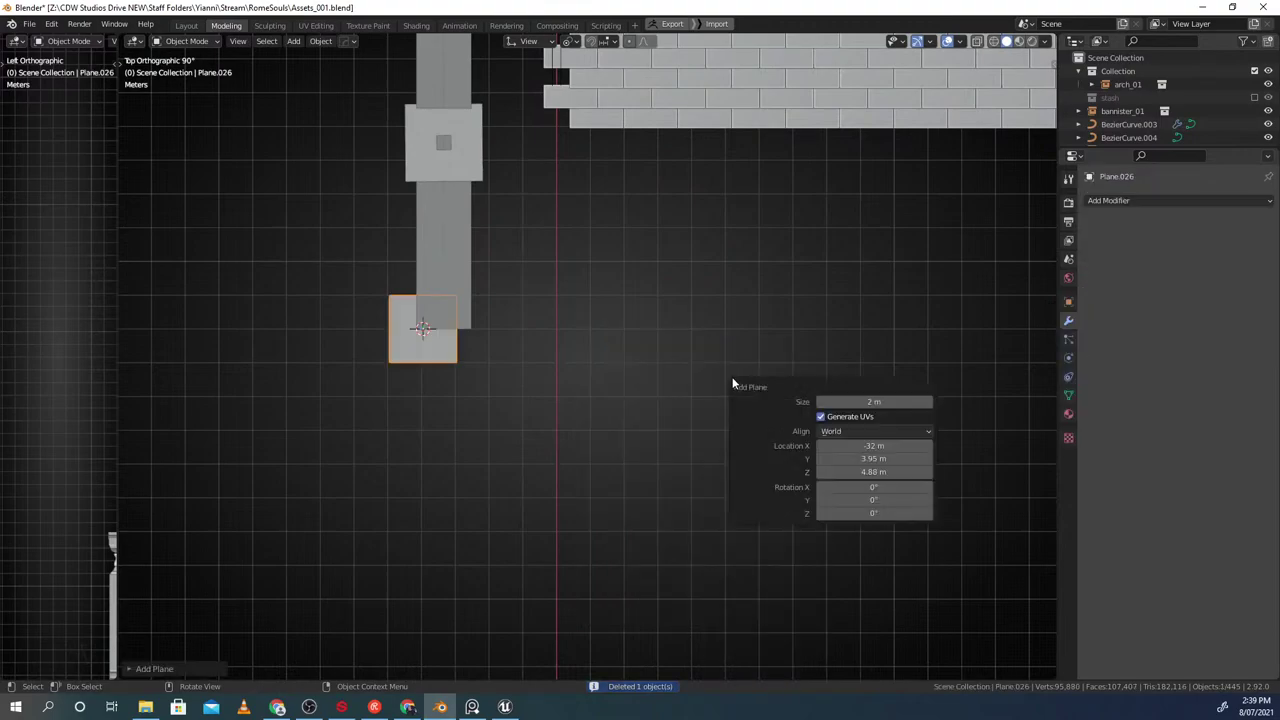
{"action": "double_click", "coordinate": [849, 399]}
{"action": "type", "text": "4"}
{"action": "key", "text": "Return"}
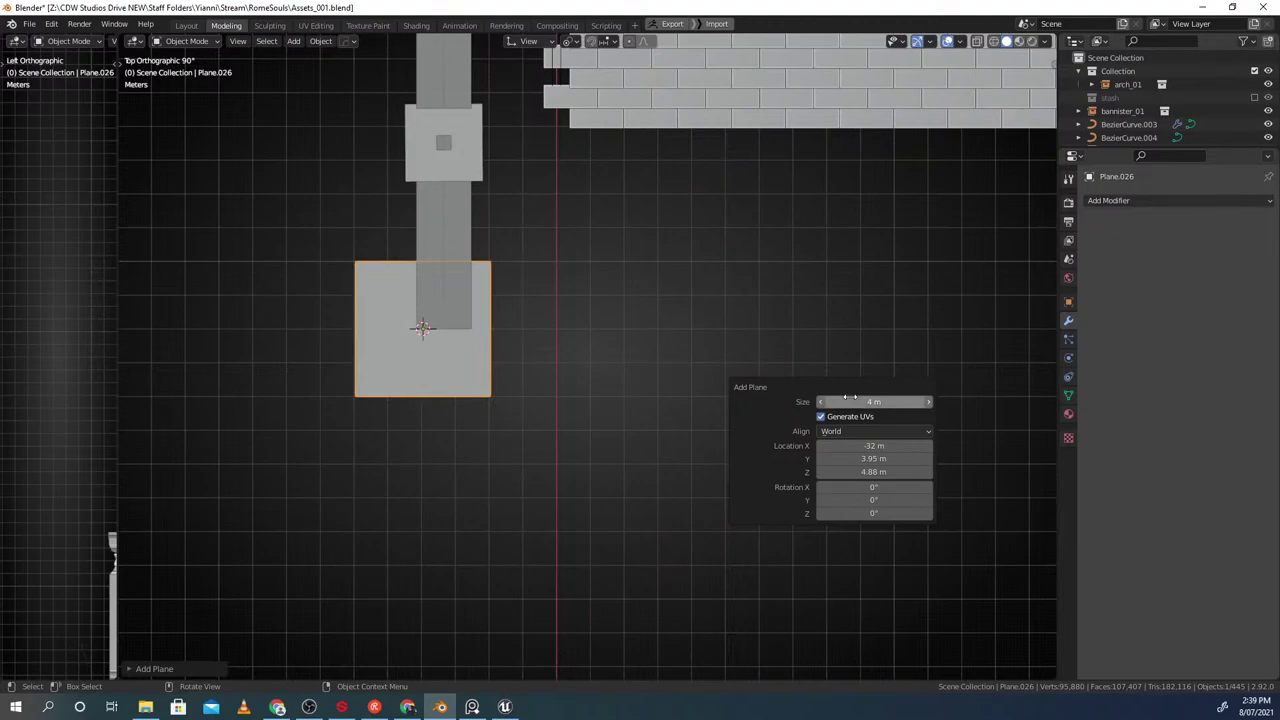
Move the plane along the X axis until it lies clear of the railing, in front of the steps
{"action": "scroll", "coordinate": [527, 289], "scroll_direction": "down", "scroll_amount": 5}
{"action": "key", "text": "g"}
{"action": "key", "text": "x"}
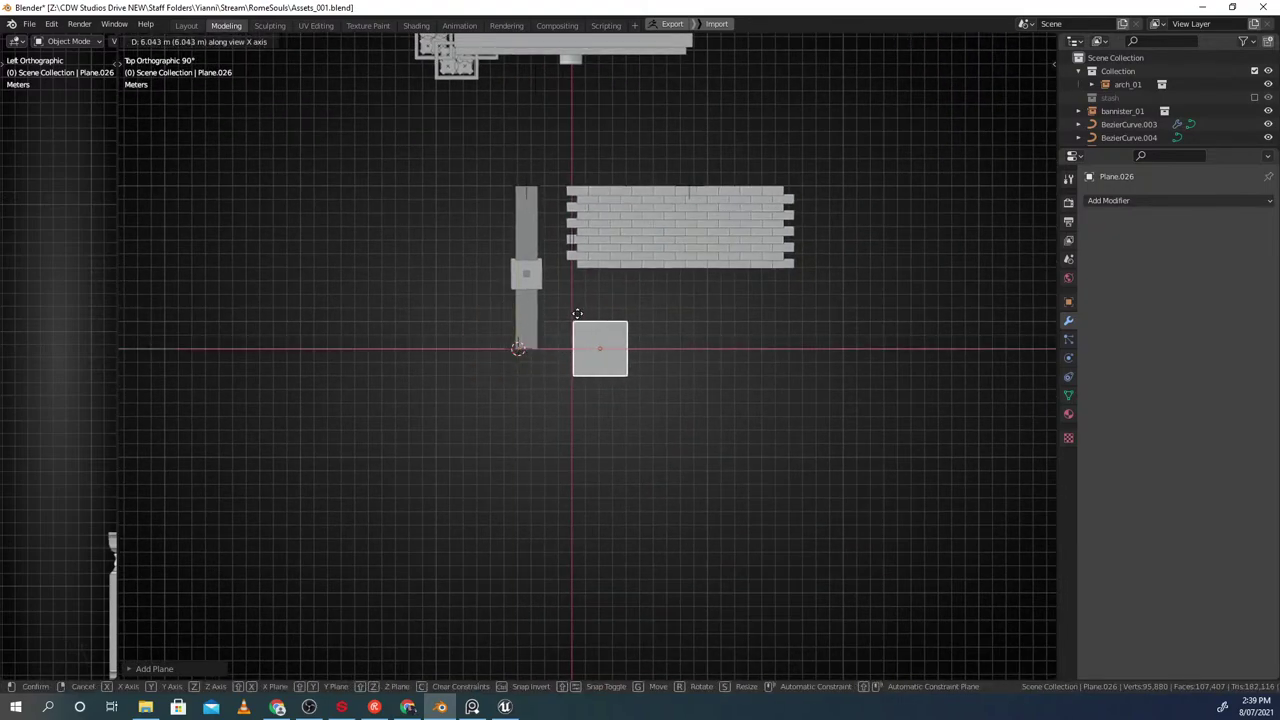
{"action": "left_click", "coordinate": [588, 318]}
Reposition the plane close to the front edge of the steps, near their railing-side end
{"action": "left_click", "coordinate": [602, 264], "text": "shift"}
{"action": "scroll", "coordinate": [608, 282], "scroll_direction": "up", "scroll_amount": 2}
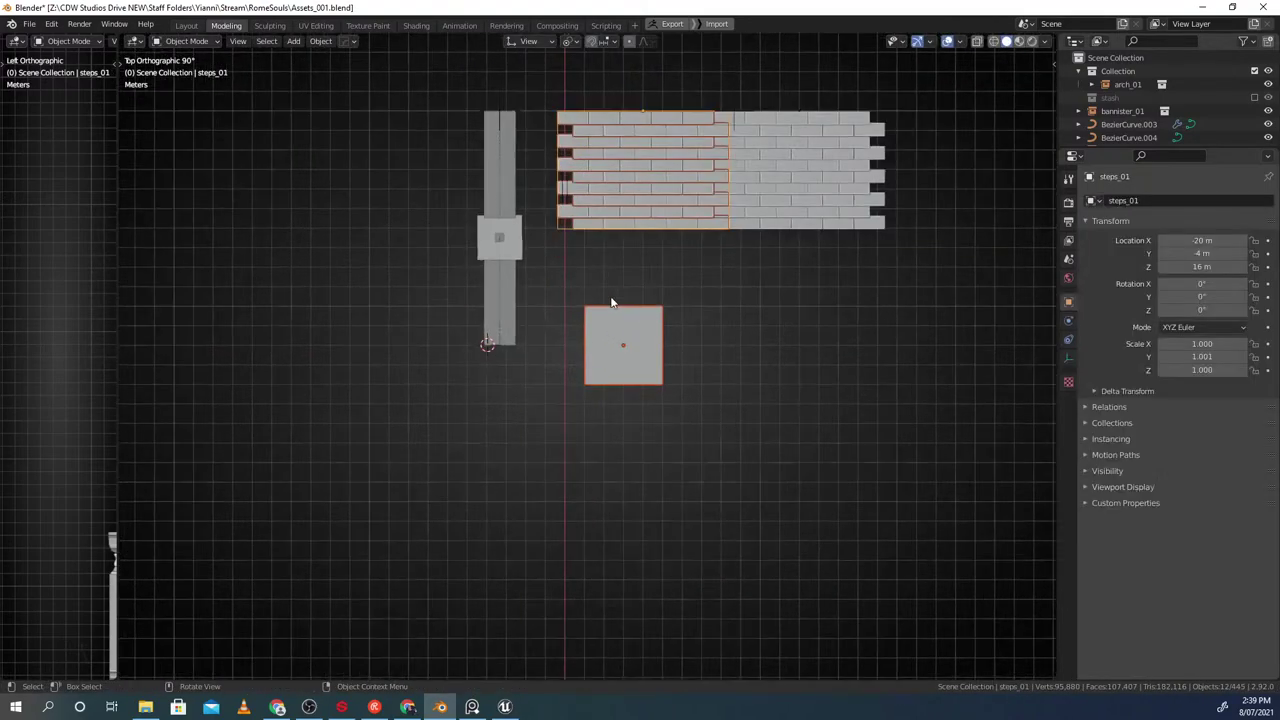
{"action": "middle_click_drag", "start_coordinate": [630, 278], "coordinate": [586, 344], "text": "shift"}
{"action": "scroll", "coordinate": [592, 336], "scroll_direction": "up", "scroll_amount": 2}
{"action": "middle_click_drag", "start_coordinate": [651, 282], "coordinate": [604, 338], "text": "shift"}
{"action": "key", "text": "g"}
{"action": "right_click", "coordinate": [572, 302]}
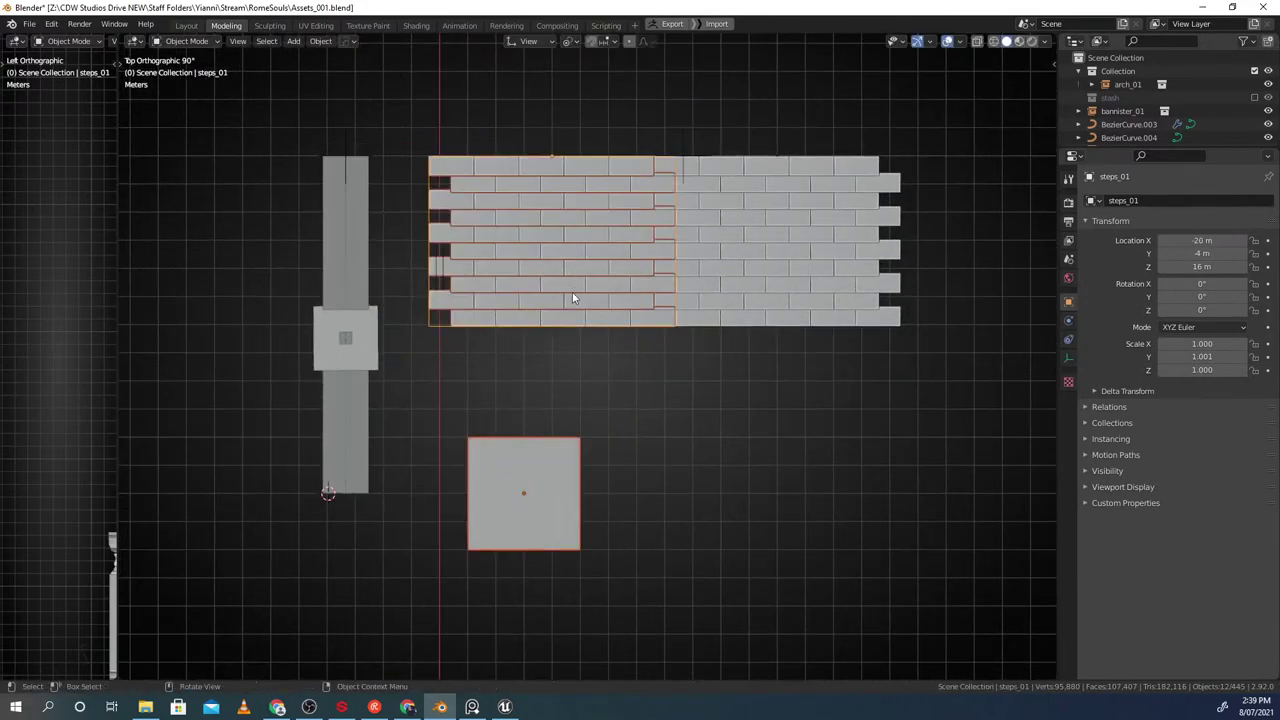
{"action": "left_click", "coordinate": [533, 477]}
{"action": "scroll", "coordinate": [640, 486], "scroll_direction": "down", "scroll_amount": 1}
{"action": "key", "text": "g"}
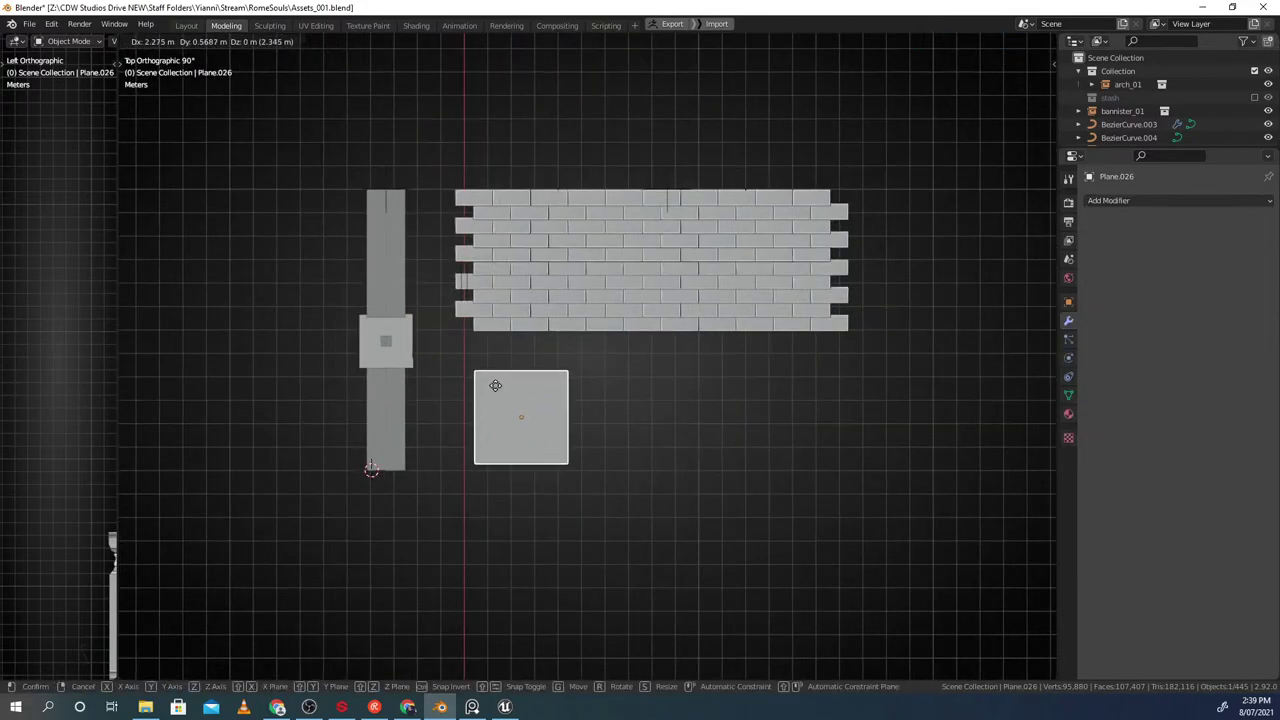
{"action": "left_click", "coordinate": [482, 364]}
Duplicate the plane 4 m along the X axis so the two planes sit edge to edge
{"action": "scroll", "coordinate": [500, 376], "scroll_direction": "up", "scroll_amount": 1}
{"action": "middle_click_drag", "start_coordinate": [496, 377], "coordinate": [456, 386], "text": "shift"}
{"action": "key", "text": "shift+d"}
{"action": "key", "text": "x"}
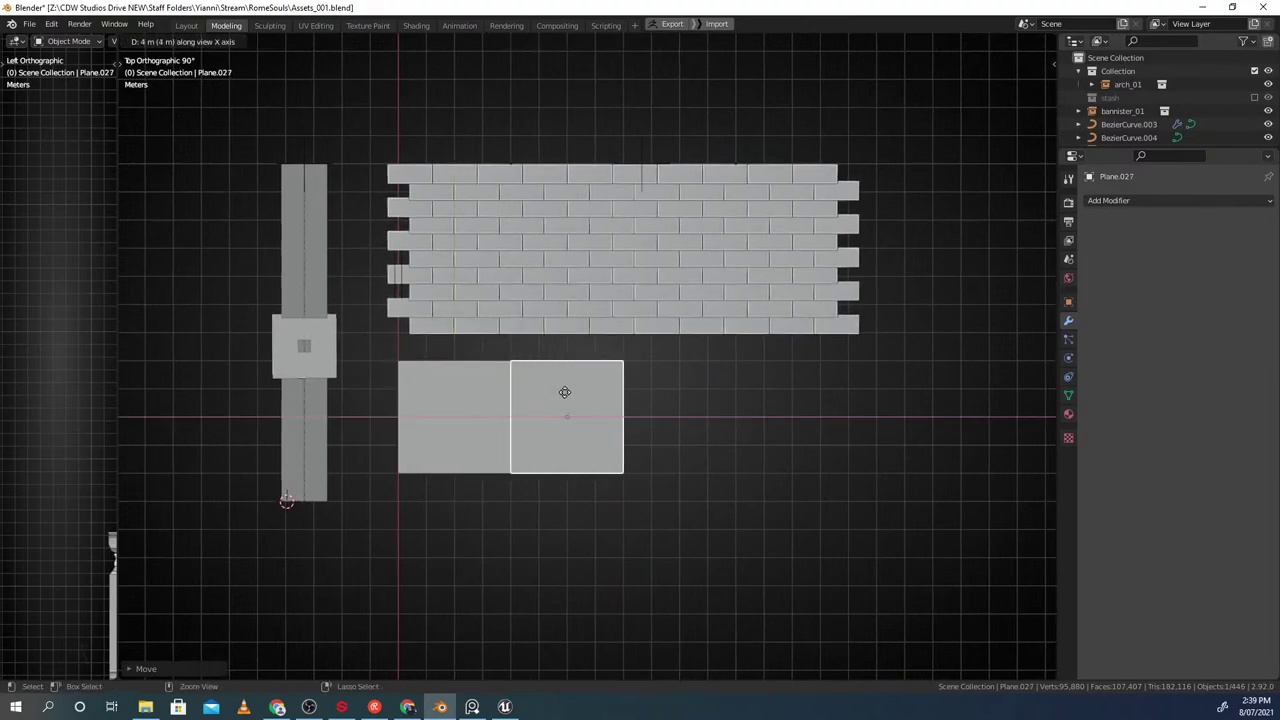
{"action": "left_click", "coordinate": [565, 388]}
Compare the width of the two adjoining planes with the first steps_01 block in the top view
{"action": "left_click", "coordinate": [557, 317], "text": "shift"}
{"action": "left_click", "coordinate": [500, 396], "text": "shift"}
{"action": "left_click", "coordinate": [538, 393], "text": "shift"}
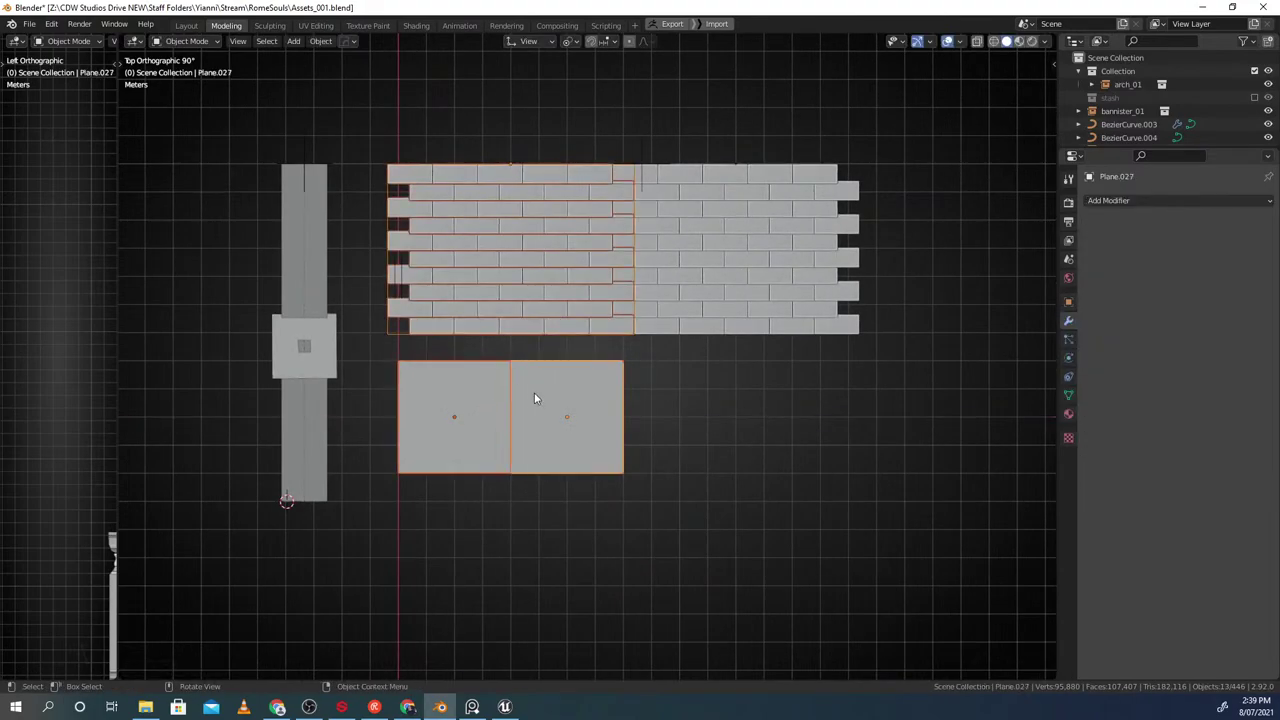
{"action": "scroll", "coordinate": [524, 400], "scroll_direction": "down", "scroll_amount": 4}
{"action": "scroll", "coordinate": [551, 428], "scroll_direction": "up", "scroll_amount": 3}
{"action": "left_click_drag", "start_coordinate": [531, 447], "coordinate": [535, 401], "text": "shift"}
{"action": "middle_click_drag", "start_coordinate": [531, 447], "coordinate": [498, 330], "text": "shift"}
{"action": "left_click", "coordinate": [484, 331]}
{"action": "key", "text": "s"}
{"action": "right_click", "coordinate": [638, 360]}
{"action": "left_click", "coordinate": [560, 332]}
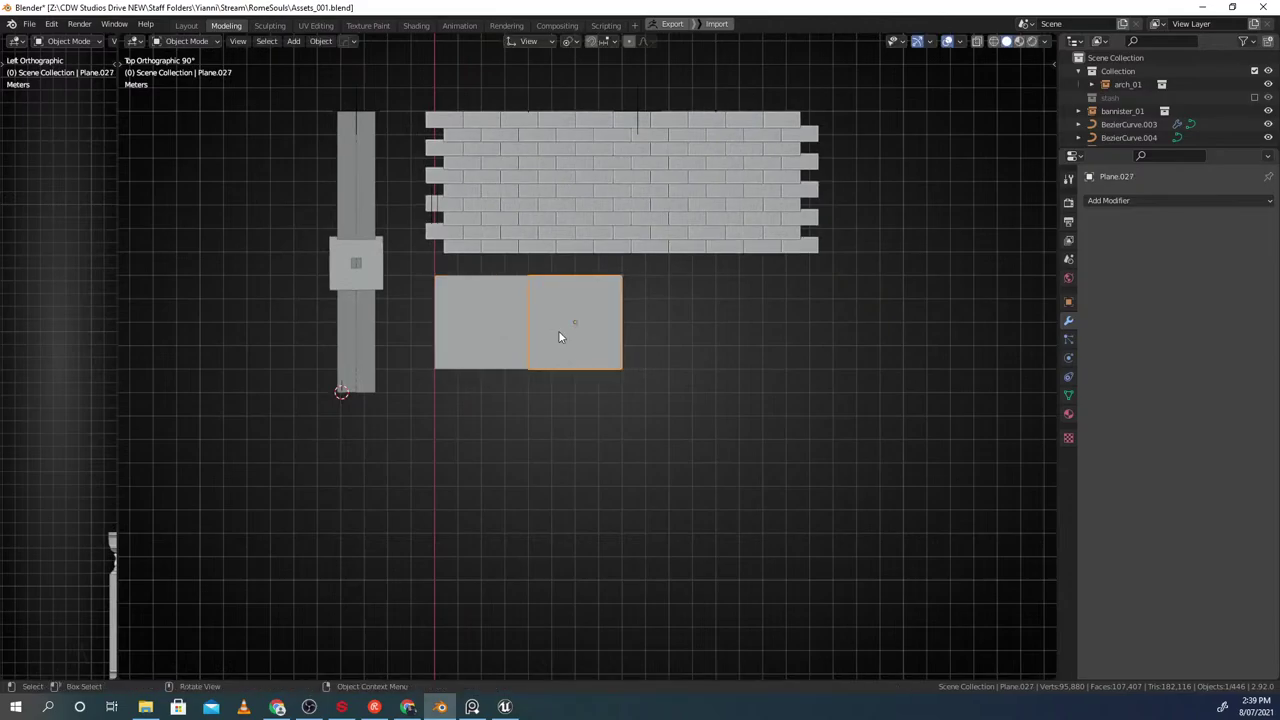
Compare the combined width of the two planes with the steps_01 and steps_01.001 blocks from above and in perspective
{"action": "left_click", "coordinate": [497, 328], "text": "shift"}
{"action": "scroll", "coordinate": [482, 375], "scroll_direction": "down", "scroll_amount": 3}
{"action": "middle_click_drag", "start_coordinate": [479, 391], "coordinate": [551, 338]}
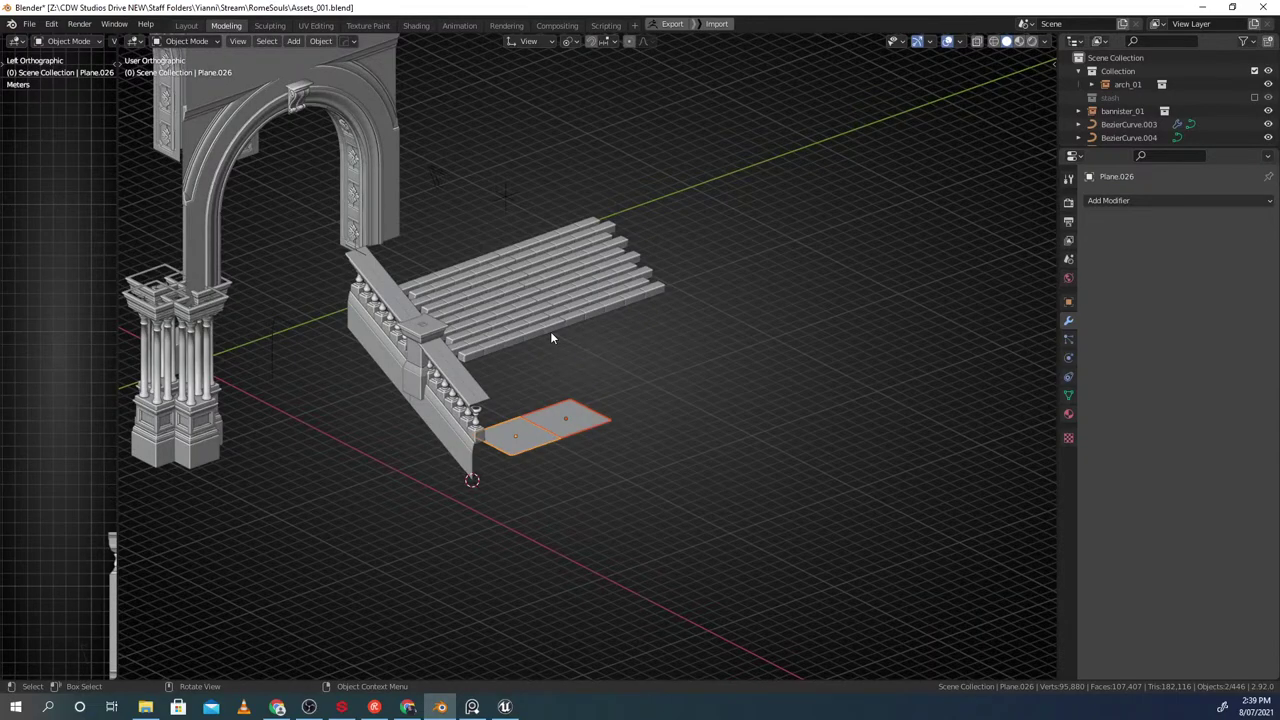
{"action": "middle_click_drag", "start_coordinate": [577, 363], "coordinate": [537, 377]}
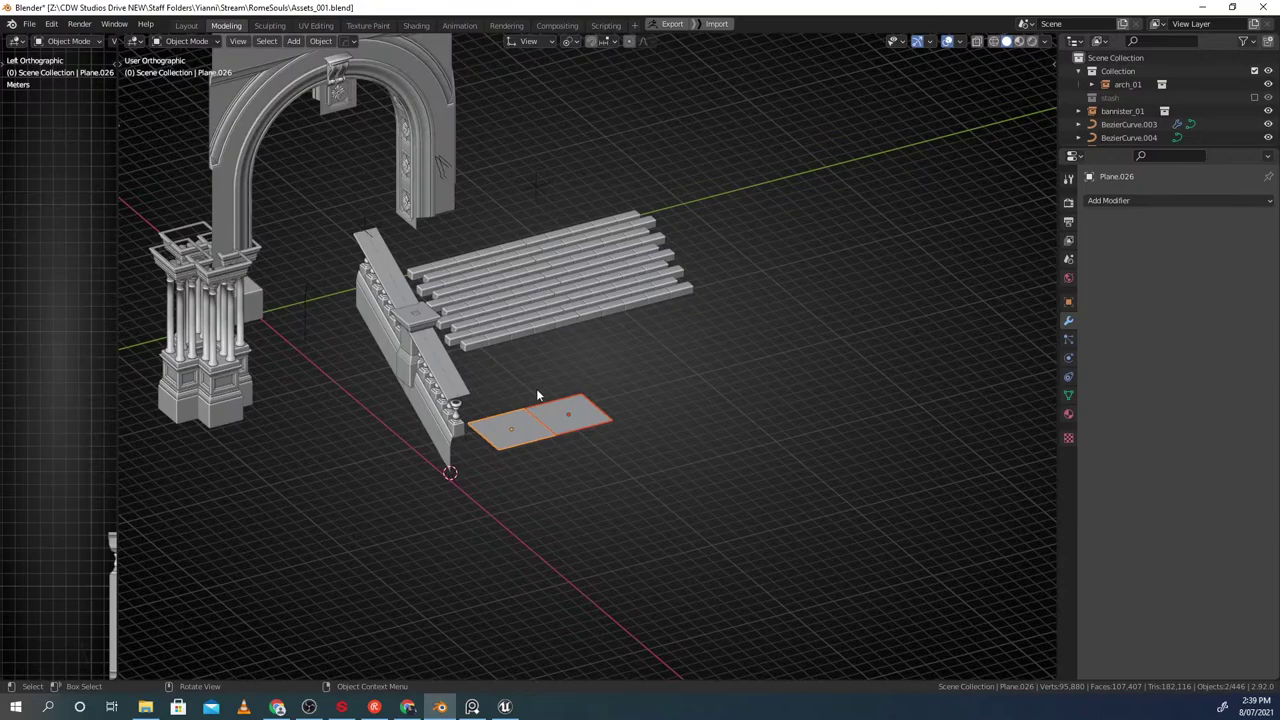
{"action": "scroll", "coordinate": [541, 328], "scroll_direction": "up", "scroll_amount": 4}
{"action": "middle_click_drag", "start_coordinate": [539, 354], "coordinate": [509, 392]}
{"action": "middle_click_drag", "start_coordinate": [438, 321], "coordinate": [470, 323]}
{"action": "left_click", "coordinate": [506, 304]}
{"action": "middle_click_drag", "start_coordinate": [571, 320], "coordinate": [477, 339], "text": "shift"}
{"action": "left_click", "coordinate": [674, 304]}
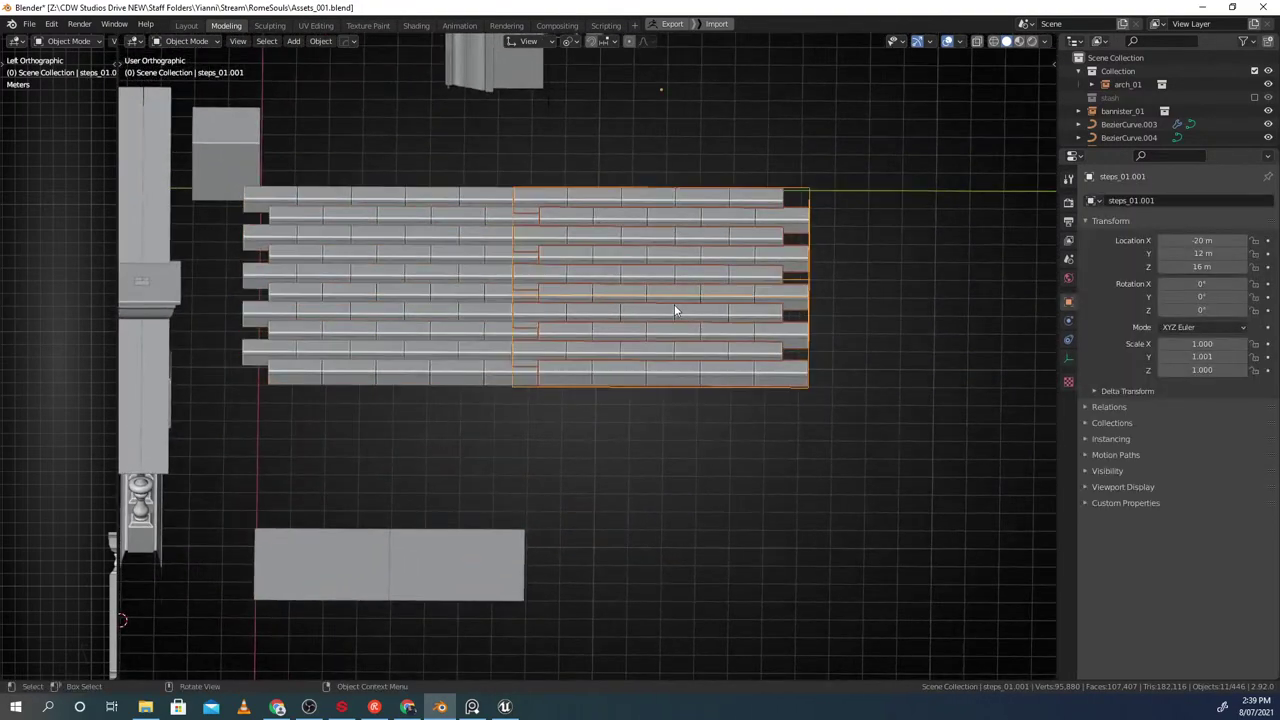
{"action": "middle_click_drag", "start_coordinate": [442, 284], "coordinate": [460, 299], "text": "shift"}
{"action": "left_click", "coordinate": [432, 326]}
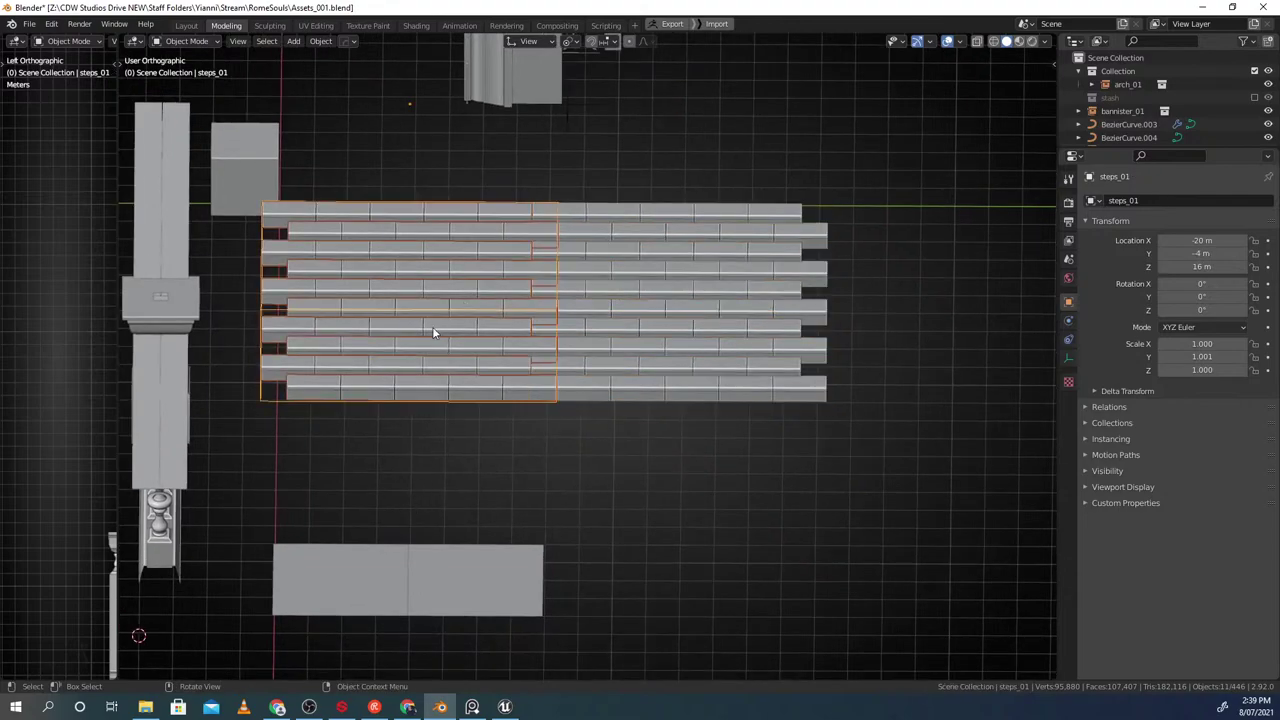
{"action": "middle_click_drag", "start_coordinate": [443, 588], "coordinate": [442, 513], "text": "shift"}
{"action": "left_click", "coordinate": [442, 513]}
{"action": "left_click", "coordinate": [371, 512]}
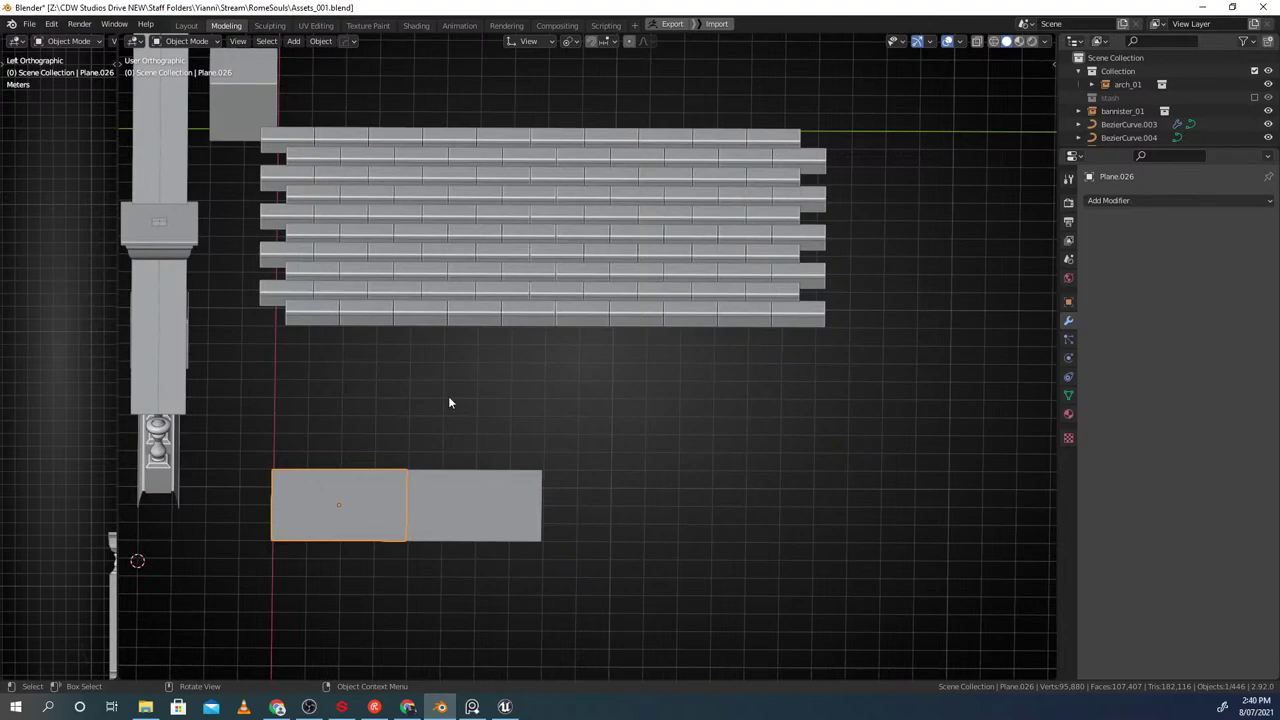
{"action": "middle_click_drag", "start_coordinate": [449, 402], "coordinate": [415, 300]}
{"action": "left_click", "coordinate": [512, 285]}
{"action": "middle_click_drag", "start_coordinate": [514, 286], "coordinate": [503, 386], "text": "shift"}
{"action": "left_click", "coordinate": [582, 335]}
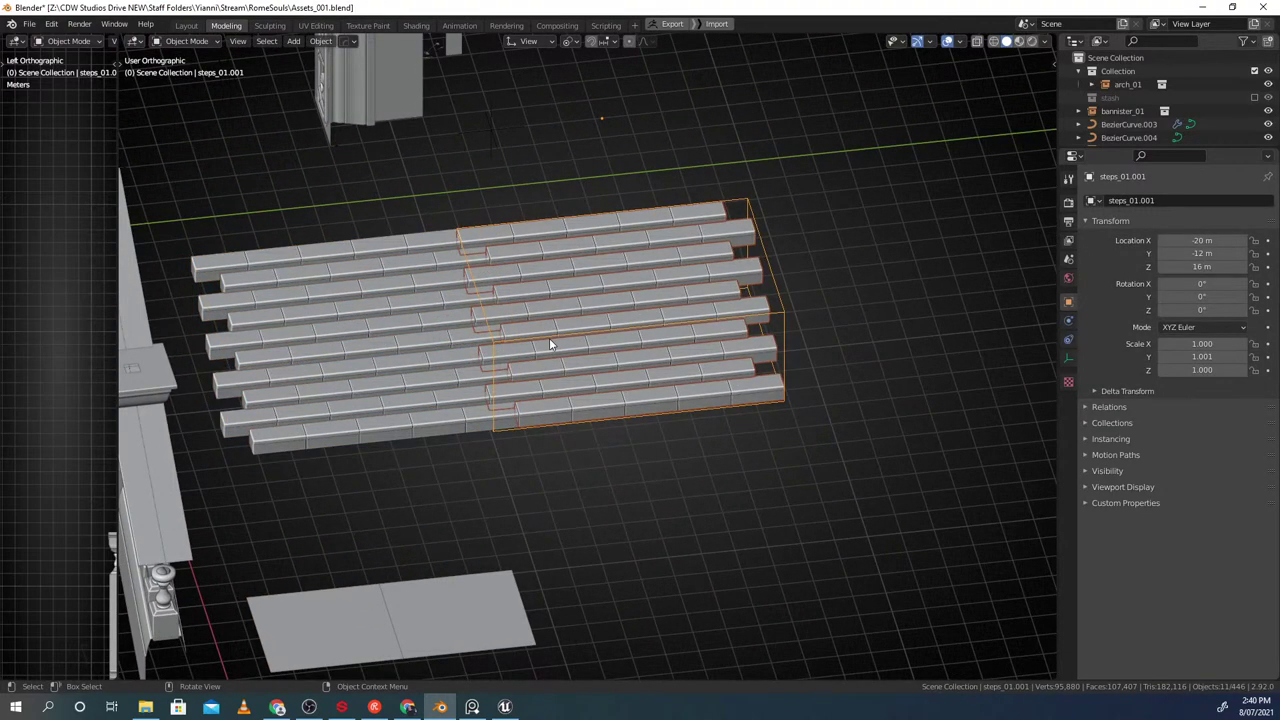
{"action": "left_click", "coordinate": [427, 290]}
{"action": "scroll", "coordinate": [531, 302], "scroll_direction": "down", "scroll_amount": 1}
{"action": "middle_click_drag", "start_coordinate": [531, 302], "coordinate": [553, 206], "text": "shift"}
{"action": "left_click", "coordinate": [588, 248], "text": "shift"}
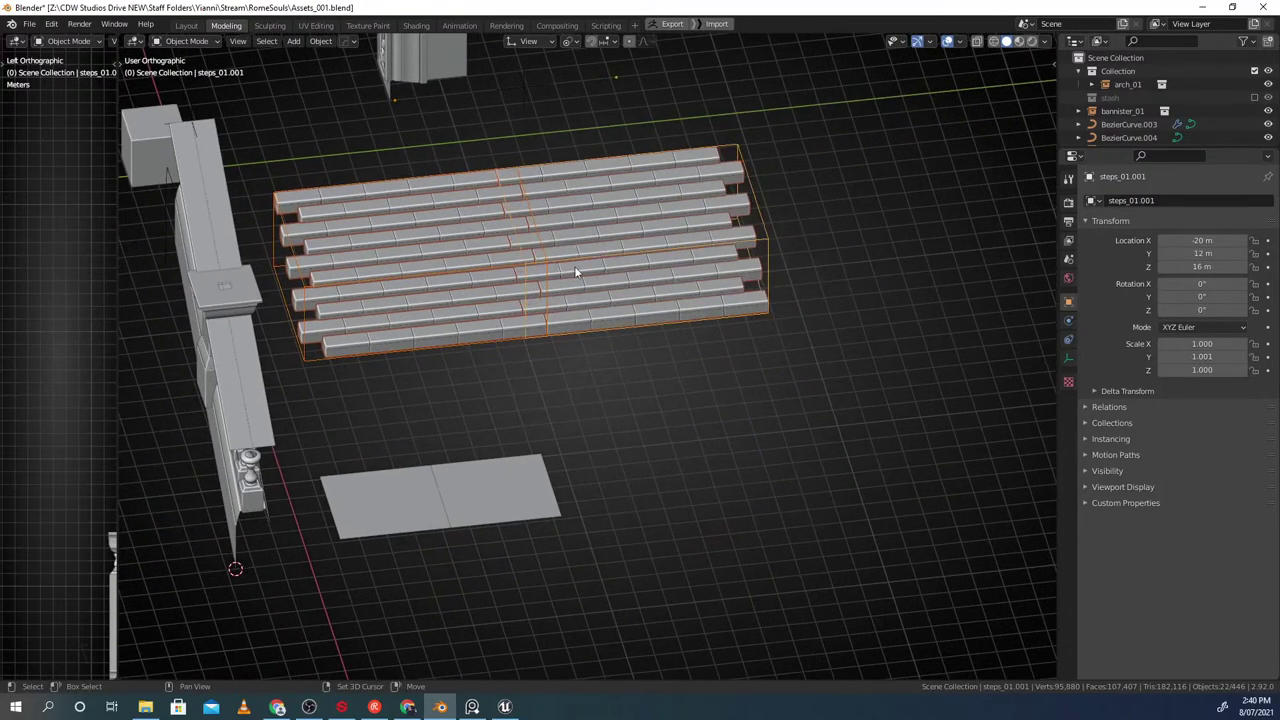
Select both planes and scale them up by a factor of 2 so that each measures 8 x 8 m
{"action": "left_click", "coordinate": [466, 489]}
{"action": "middle_click_drag", "start_coordinate": [400, 489], "coordinate": [520, 465]}
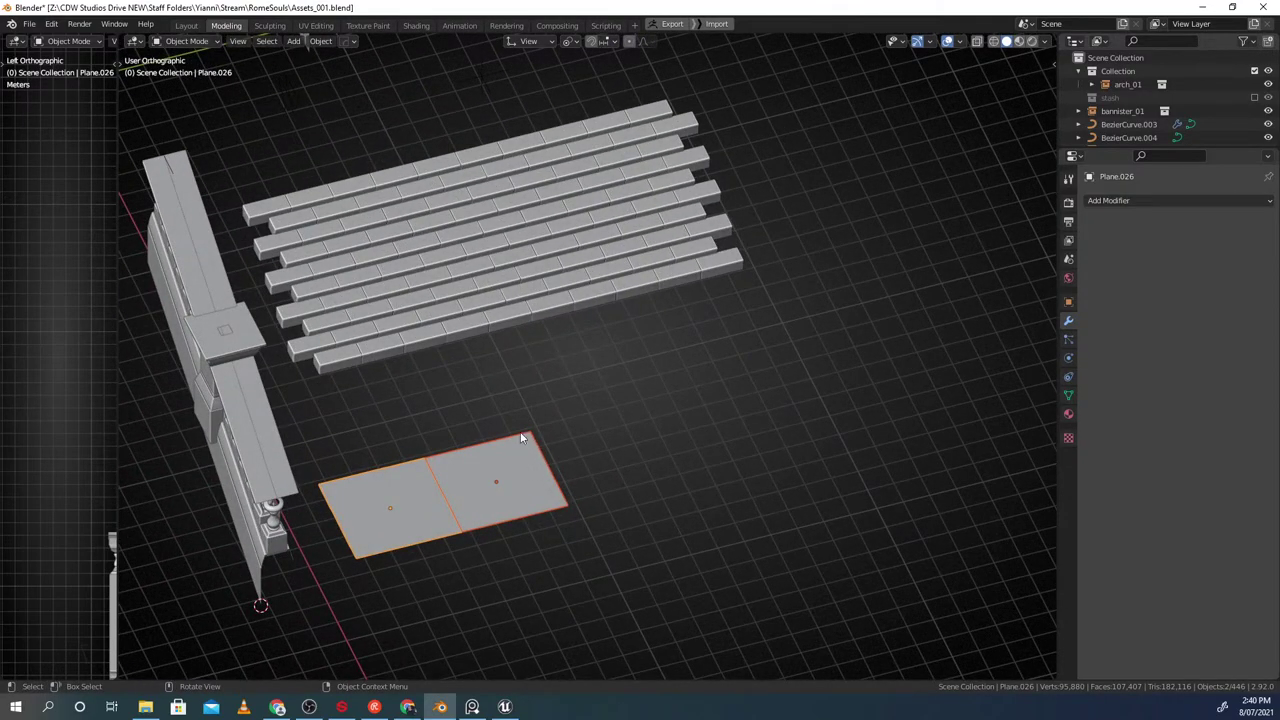
{"action": "middle_click_drag", "start_coordinate": [522, 364], "coordinate": [545, 472]}
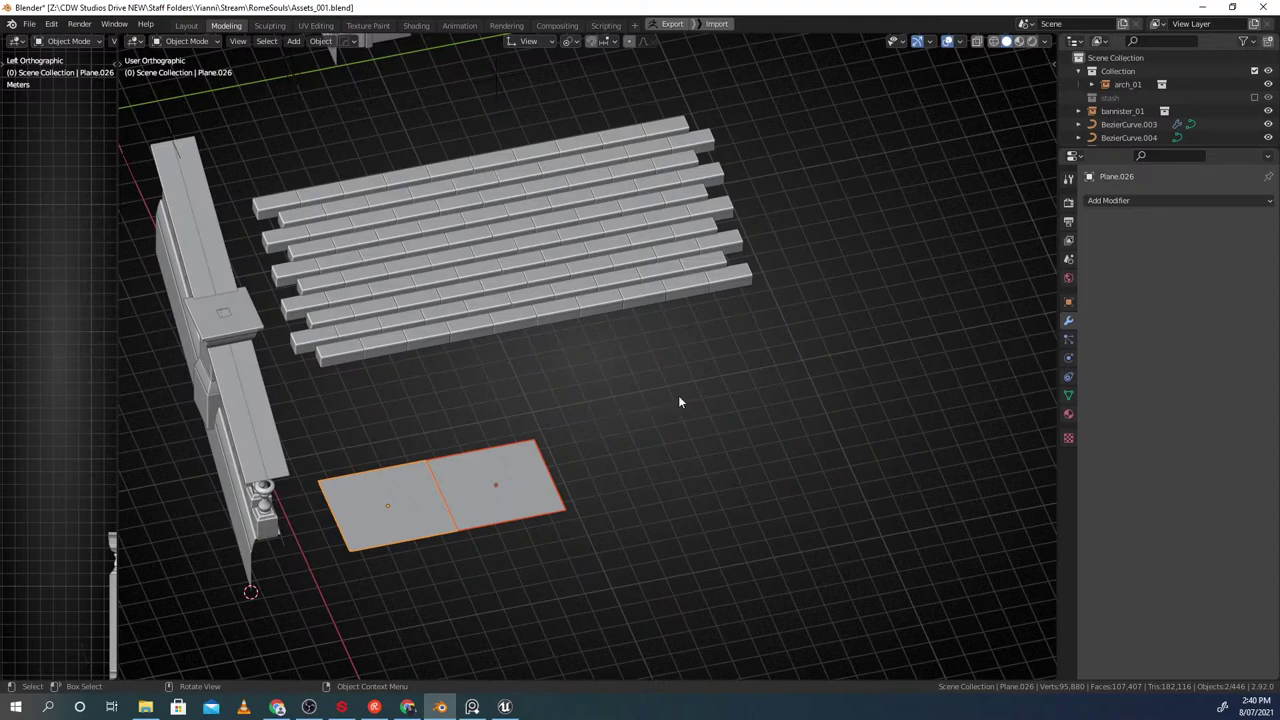
{"action": "key", "text": "s"}
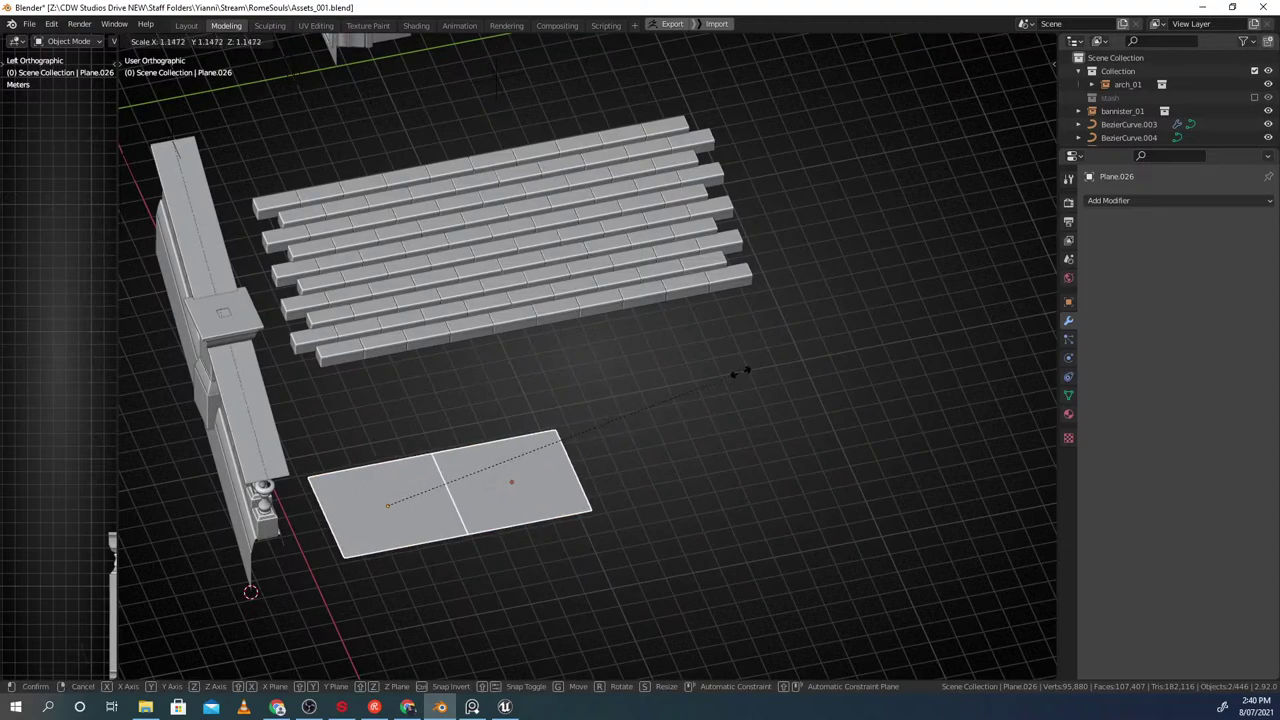
{"action": "left_click", "coordinate": [740, 372]}
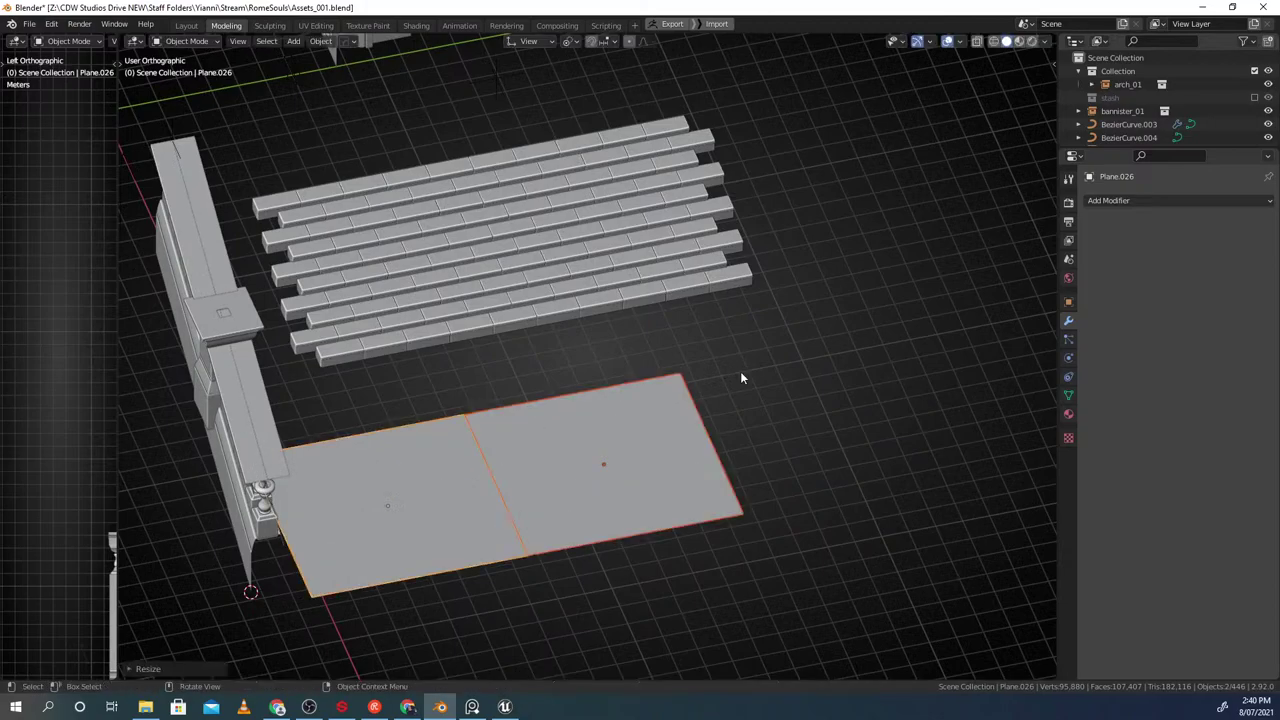
Switch the transform orientation to Global and move both planes along the X axis clear of the steps
{"action": "middle_click_drag", "start_coordinate": [569, 401], "coordinate": [692, 474]}
{"action": "key", "text": "comma"}
{"action": "left_click", "coordinate": [498, 450]}
{"action": "middle_click_drag", "start_coordinate": [600, 455], "coordinate": [573, 493]}
{"action": "key", "text": "g"}
{"action": "key", "text": "x"}
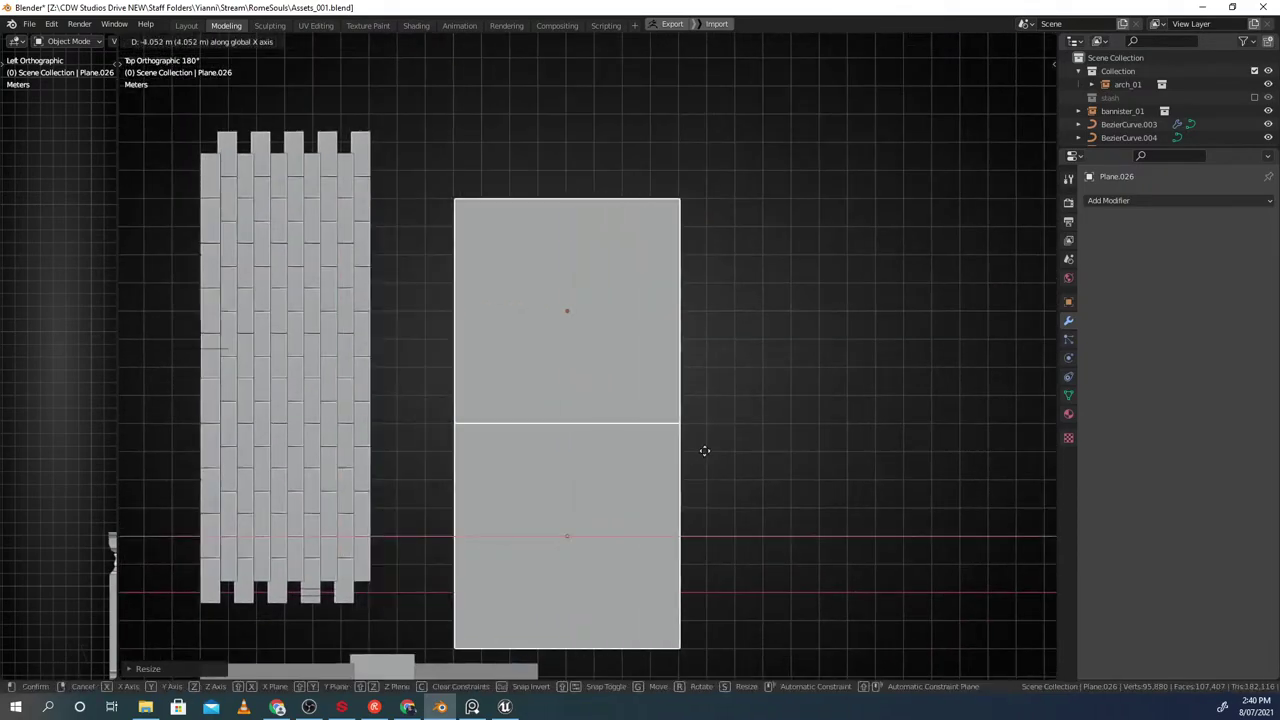
{"action": "left_click", "coordinate": [649, 449]}
Move both planes along the Z axis to the height of the bottom step
{"action": "middle_click_drag", "start_coordinate": [661, 467], "coordinate": [523, 457], "text": "shift"}
{"action": "key", "text": "g"}
{"action": "key", "text": "z"}
{"action": "left_click", "coordinate": [506, 343]}
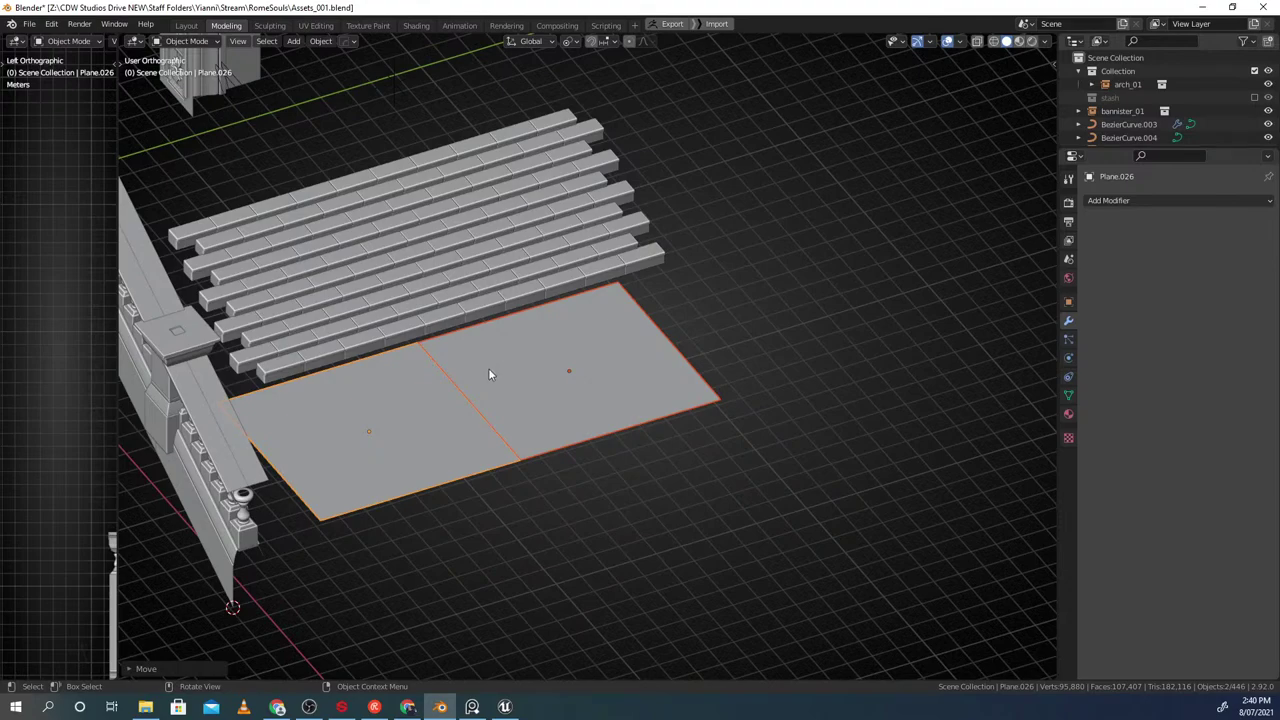
Select the railing-side plane and check its transform values and dimensions
{"action": "middle_click_drag", "start_coordinate": [460, 416], "coordinate": [608, 410]}
{"action": "scroll", "coordinate": [477, 415], "scroll_direction": "up", "scroll_amount": 2}
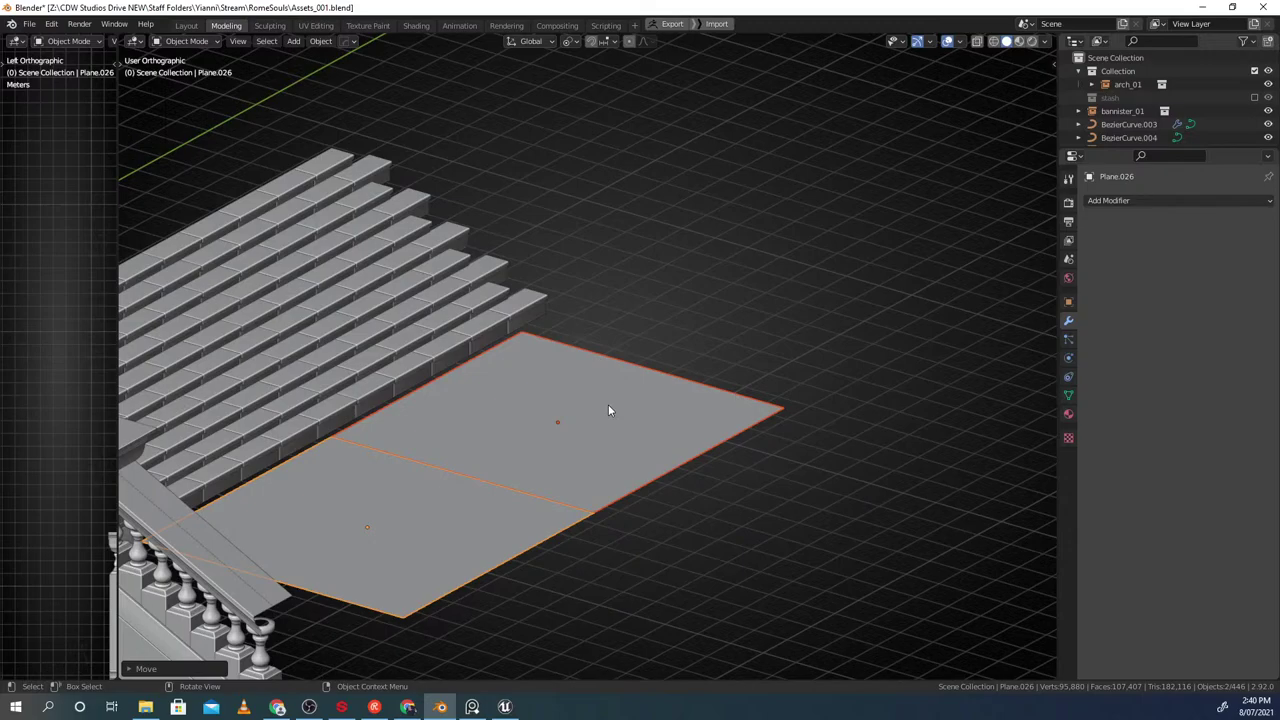
{"action": "scroll", "coordinate": [644, 310], "scroll_direction": "down", "scroll_amount": 3}
{"action": "middle_click_drag", "start_coordinate": [578, 362], "coordinate": [575, 398]}
{"action": "left_click", "coordinate": [484, 389]}
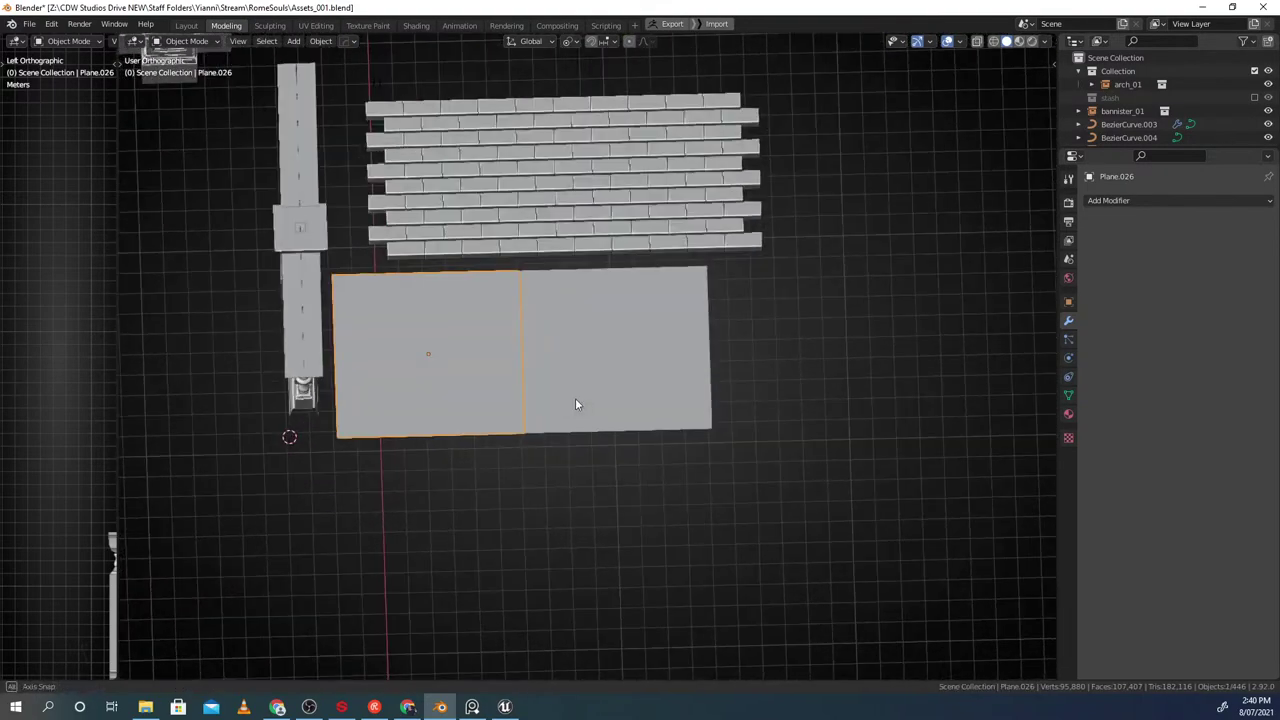
{"action": "key", "text": "F2"}
{"action": "middle_click_drag", "start_coordinate": [531, 310], "coordinate": [632, 420]}
{"action": "key", "text": "F2"}
{"action": "key", "text": "n"}
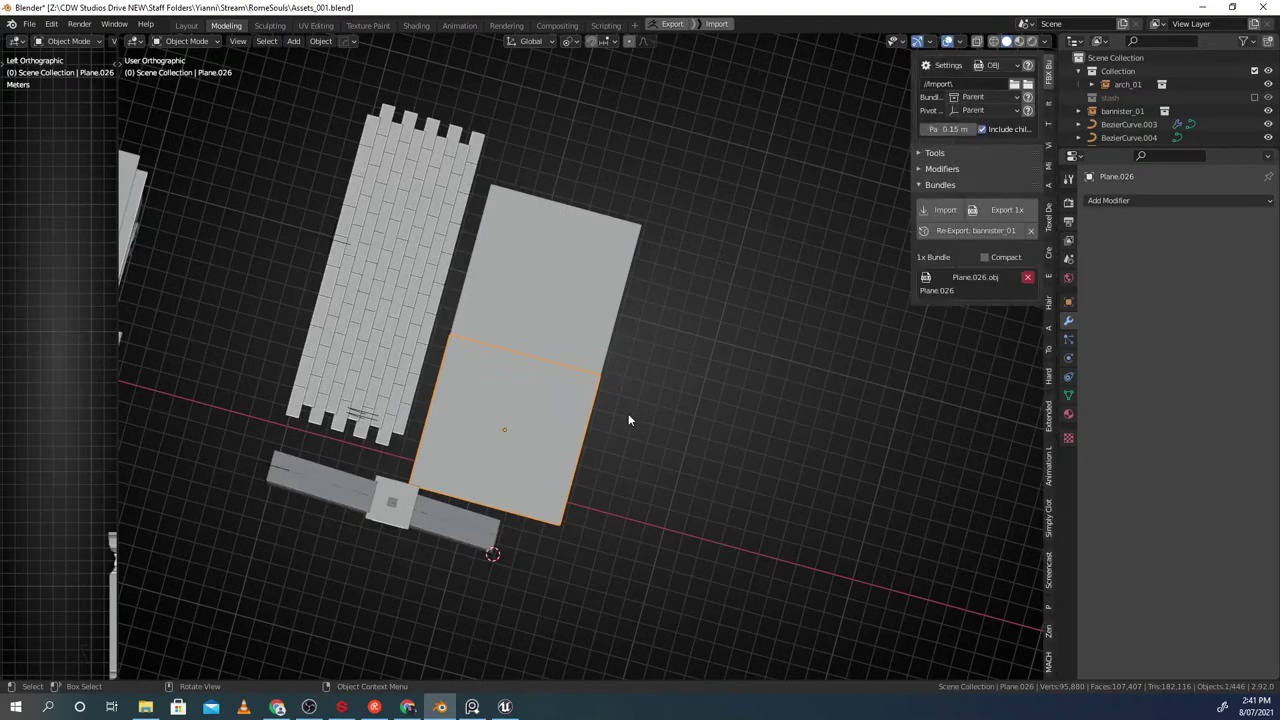
{"action": "left_click", "coordinate": [1049, 107]}
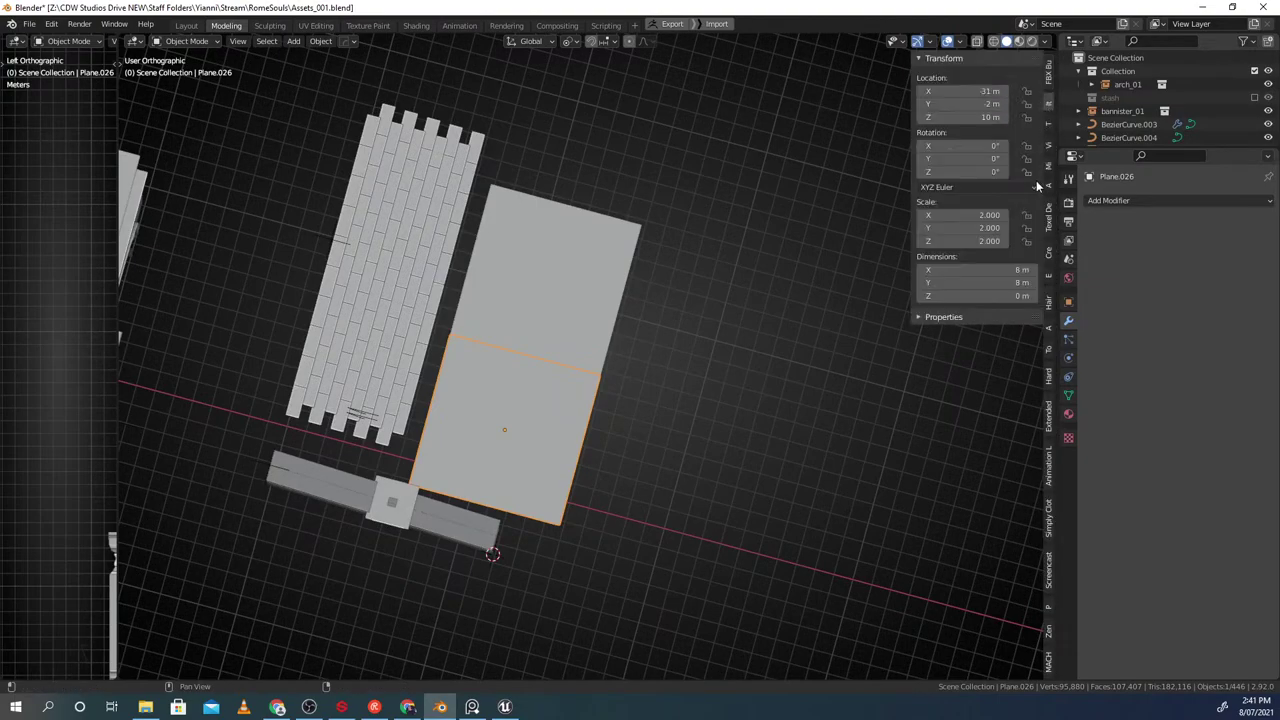
{"action": "middle_click_drag", "start_coordinate": [525, 340], "coordinate": [597, 370]}
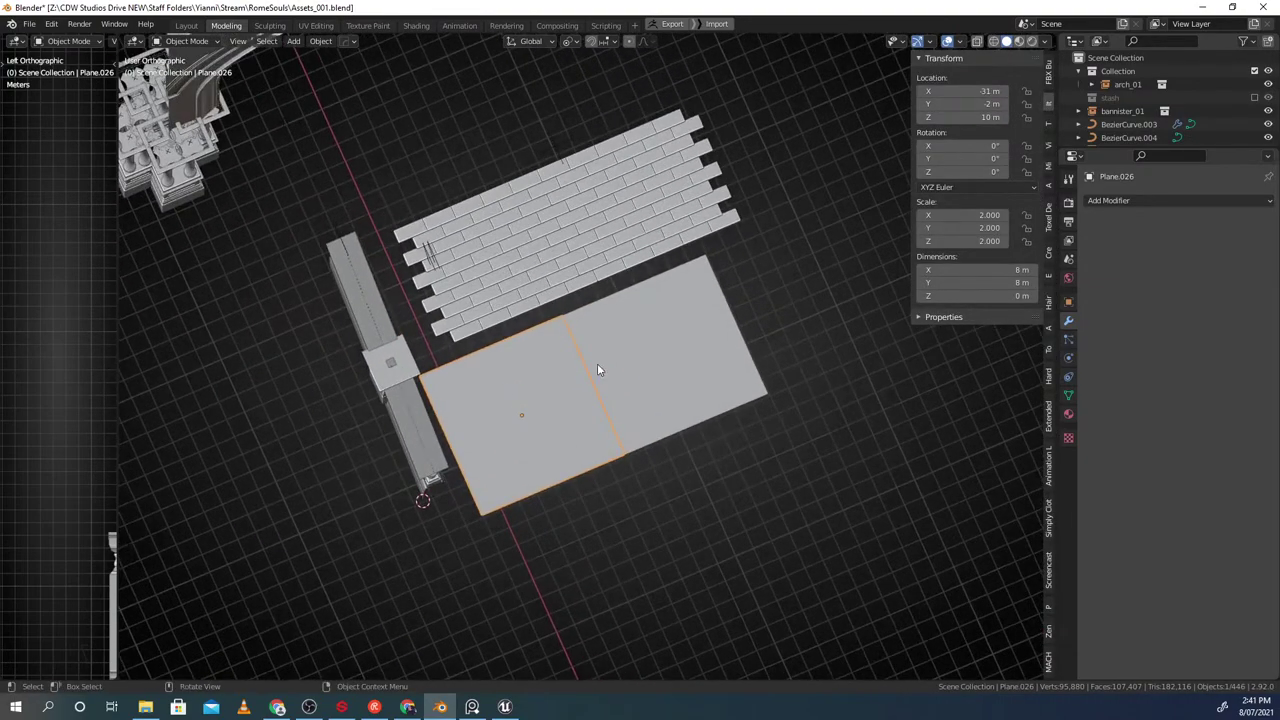
Rename the railing-side plane floor_segment_8x8 and export it as an OBJ file
{"action": "key", "text": "F2"}
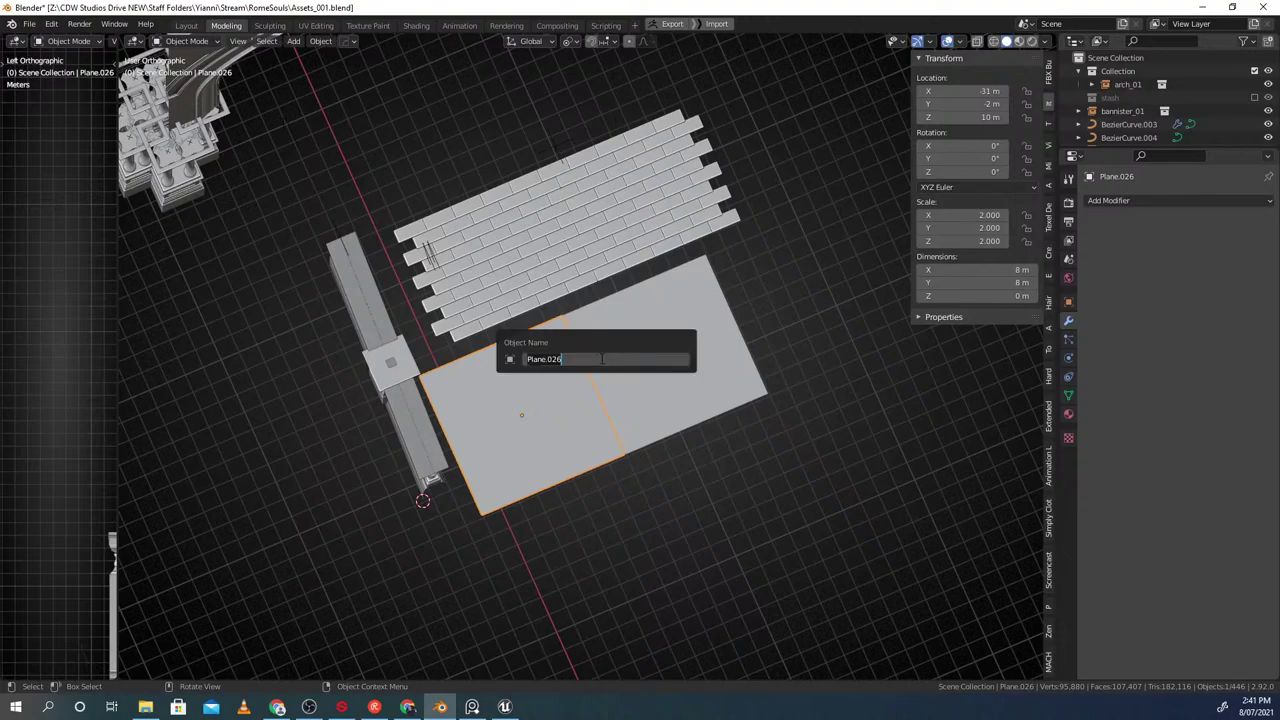
{"action": "type", "text": "floor_segment_8x8"}
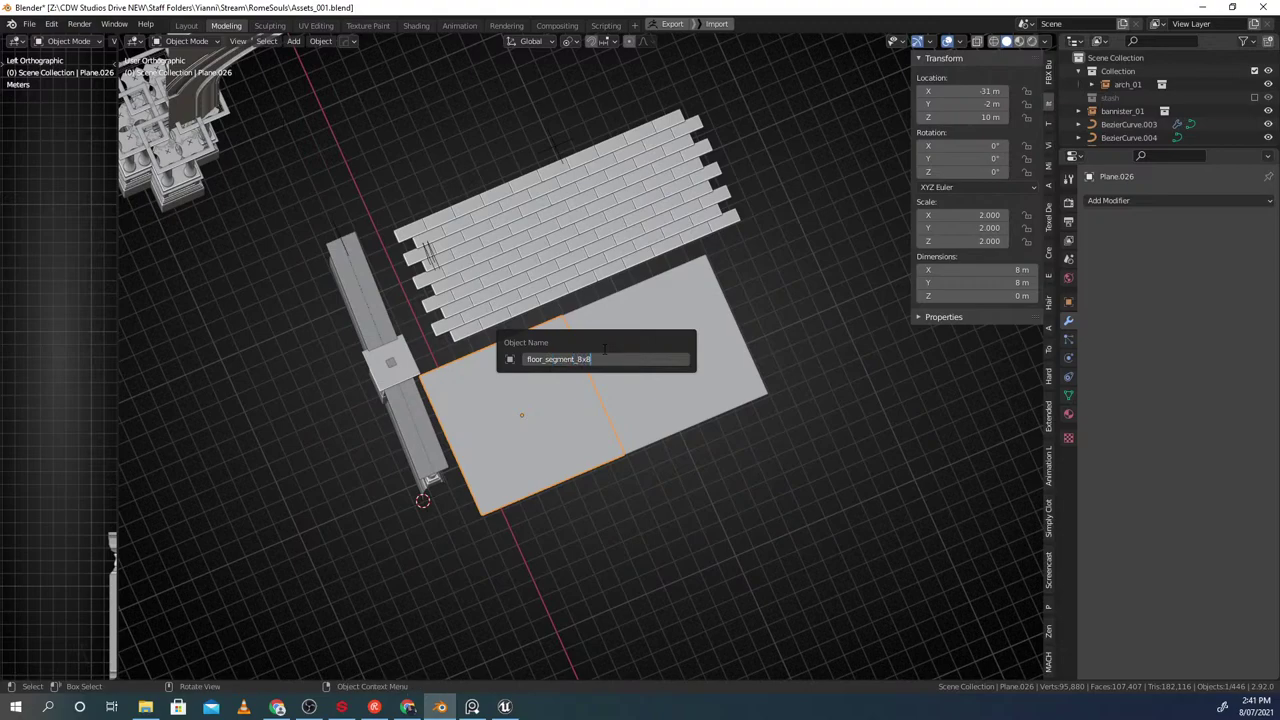
{"action": "key", "text": "Return"}
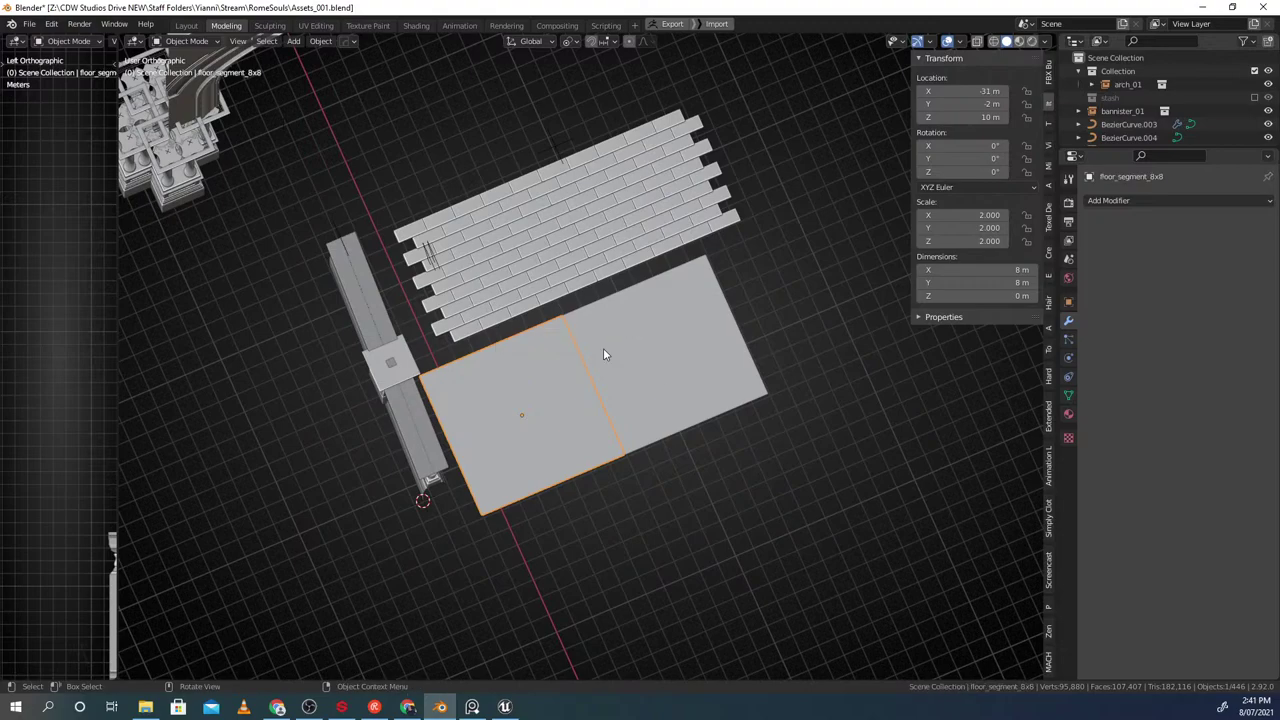
{"action": "key", "text": "Tab"}
{"action": "key", "text": "Tab"}
{"action": "middle_click_drag", "start_coordinate": [699, 348], "coordinate": [659, 327]}
{"action": "key", "text": "ctrl+shift+e"}
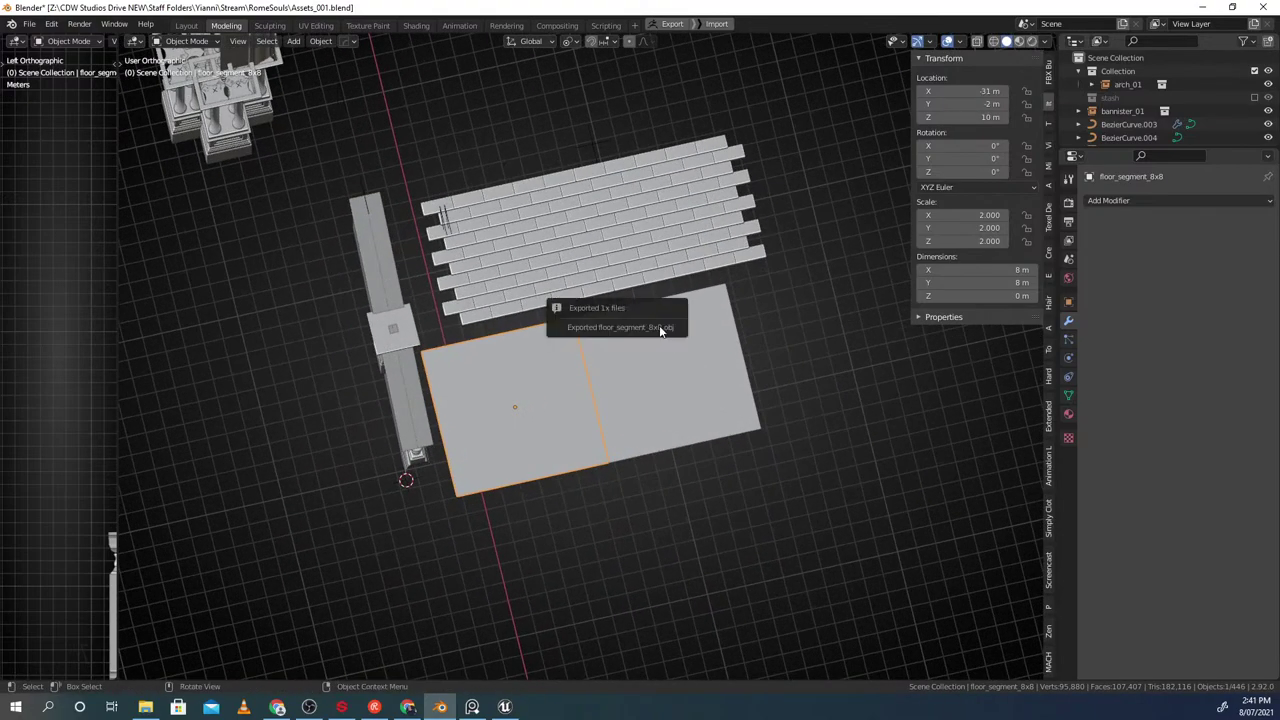
Switch to Unreal Engine and import floor_segment_8x8 into the Meshes folder with the default import options
{"action": "left_click", "coordinate": [501, 706]}
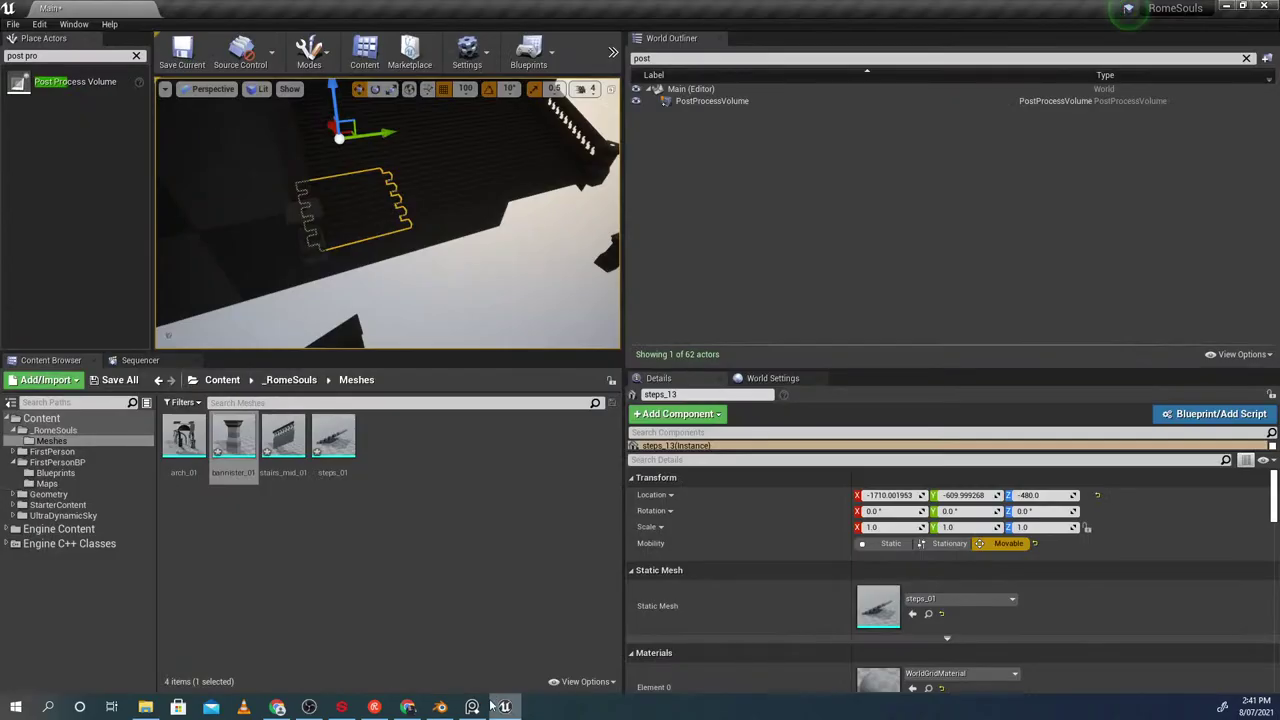
{"action": "left_click", "coordinate": [58, 382]}
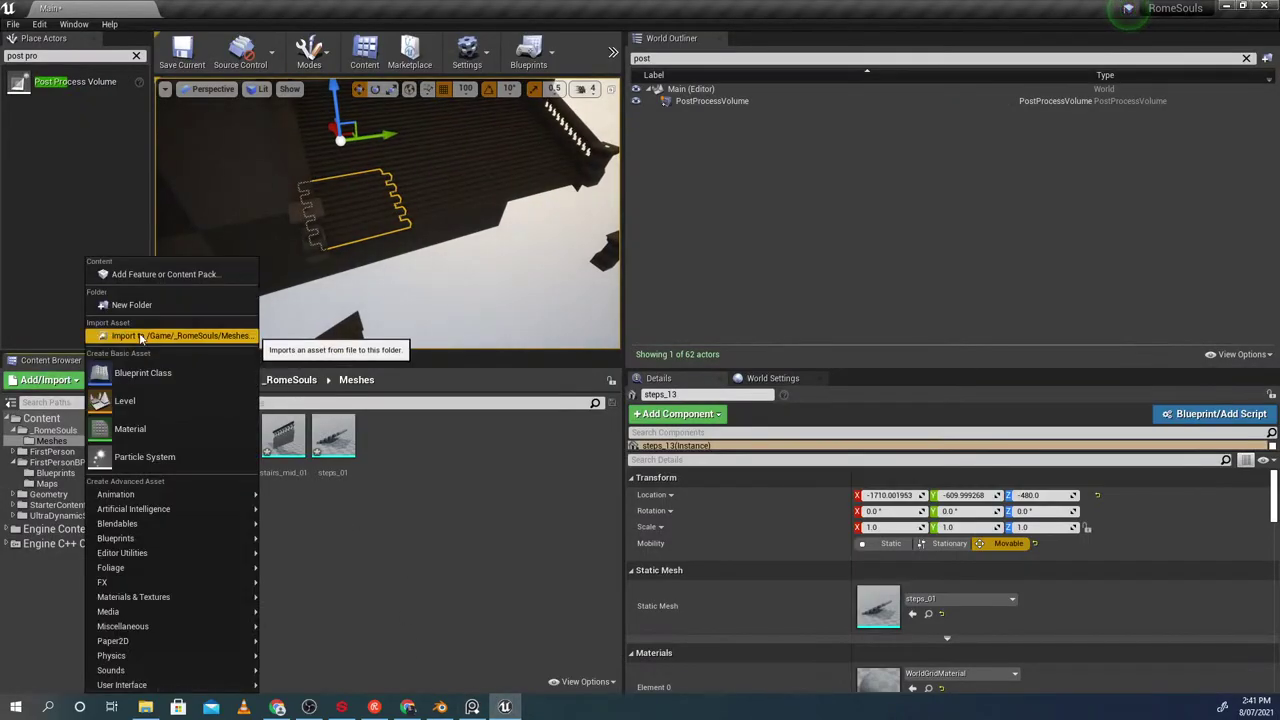
{"action": "left_click", "coordinate": [175, 335]}
{"action": "left_click", "coordinate": [252, 152]}
{"action": "left_click", "coordinate": [252, 140]}
{"action": "double_click", "coordinate": [248, 140]}
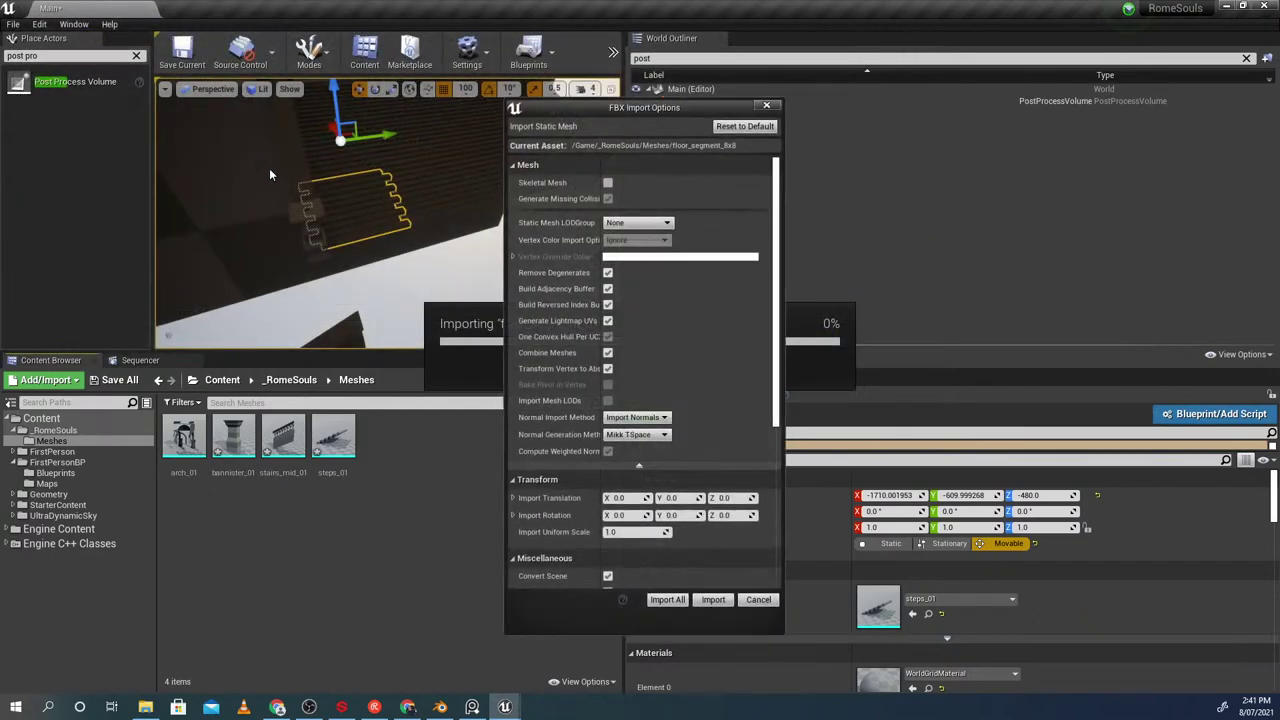
{"action": "left_click", "coordinate": [678, 600]}
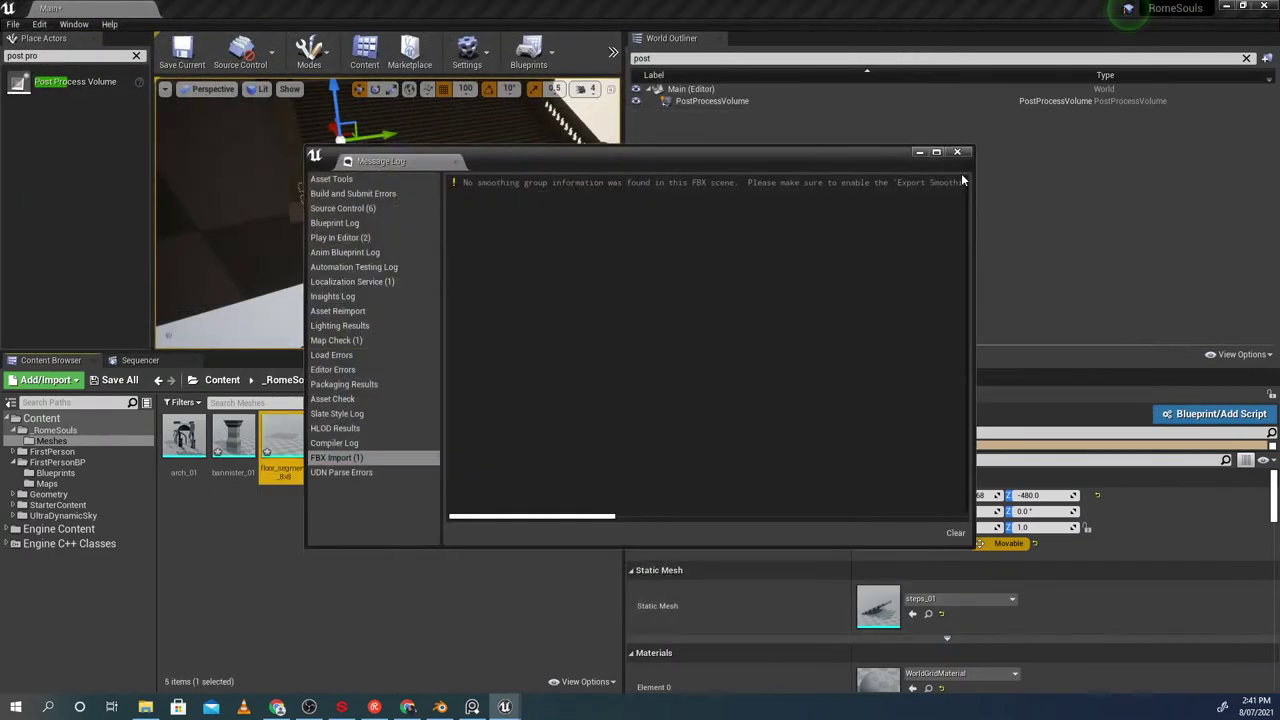
{"action": "left_click", "coordinate": [960, 154]}
Place floor_segment_8x8 in the level at the foot of the steps, at X -2700, Y -700, Z -1100
{"action": "left_click_drag", "start_coordinate": [275, 453], "coordinate": [391, 285]}
{"action": "right_click_drag", "start_coordinate": [391, 285], "coordinate": [391, 238]}
{"action": "left_click", "coordinate": [398, 244]}
{"action": "left_click", "coordinate": [509, 293]}
{"action": "right_click_drag", "start_coordinate": [509, 293], "coordinate": [530, 300]}
{"action": "left_click_drag", "start_coordinate": [472, 235], "coordinate": [314, 279]}
{"action": "right_click_drag", "start_coordinate": [350, 268], "coordinate": [350, 255]}
{"action": "right_click_drag", "start_coordinate": [321, 297], "coordinate": [271, 268]}
{"action": "left_click_drag", "start_coordinate": [311, 249], "coordinate": [311, 231]}
{"action": "right_click_drag", "start_coordinate": [328, 232], "coordinate": [330, 262]}
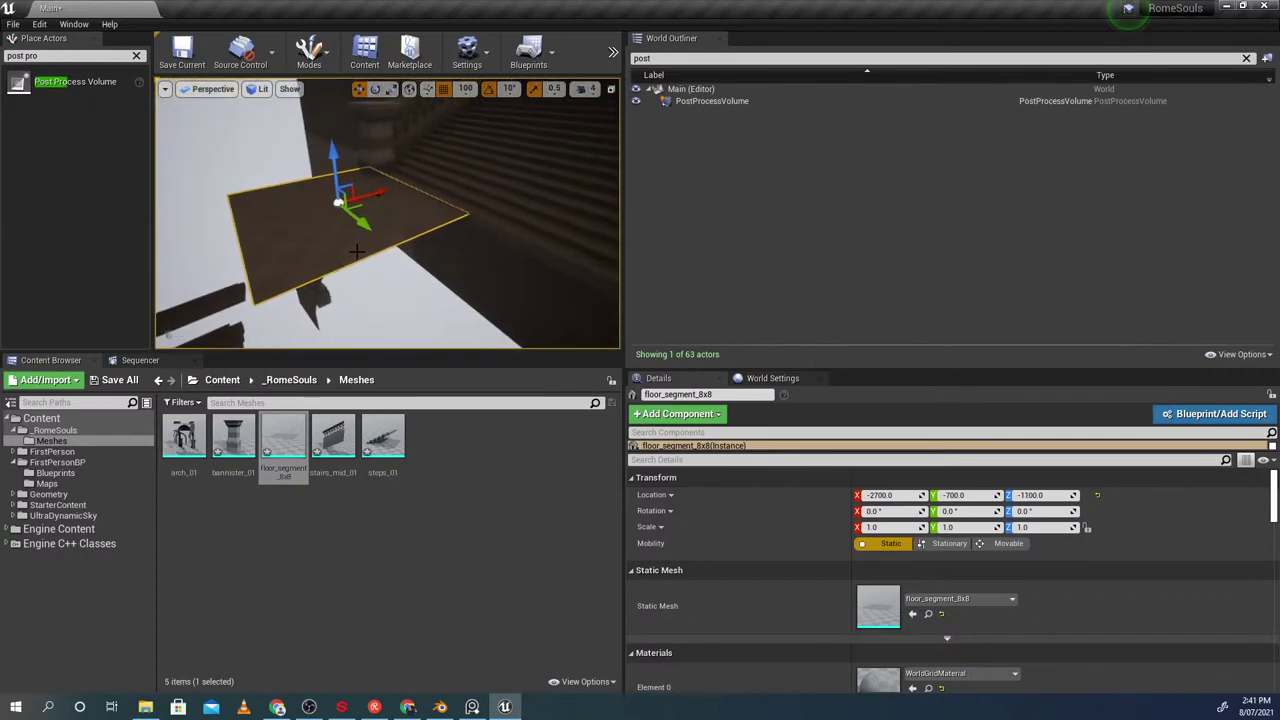
Duplicate the floor segment three times along the Y axis so the copies lie edge to edge across the foot of the steps
{"action": "left_click_drag", "start_coordinate": [370, 221], "coordinate": [393, 238]}
{"action": "left_click", "coordinate": [492, 203]}
{"action": "right_click_drag", "start_coordinate": [492, 203], "coordinate": [560, 200]}
{"action": "left_click", "coordinate": [497, 246]}
{"action": "right_click_drag", "start_coordinate": [497, 246], "coordinate": [520, 222]}
{"action": "right_click_drag", "start_coordinate": [421, 264], "coordinate": [440, 258]}
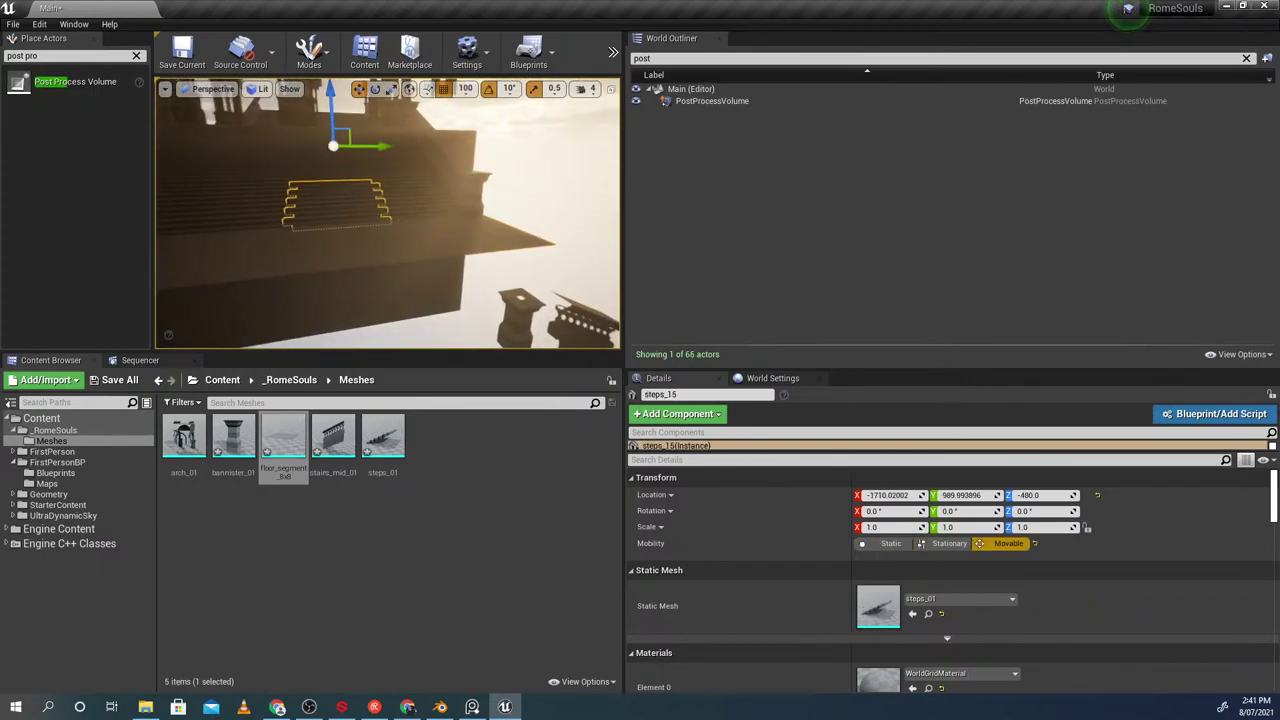
{"action": "left_click", "coordinate": [363, 236]}
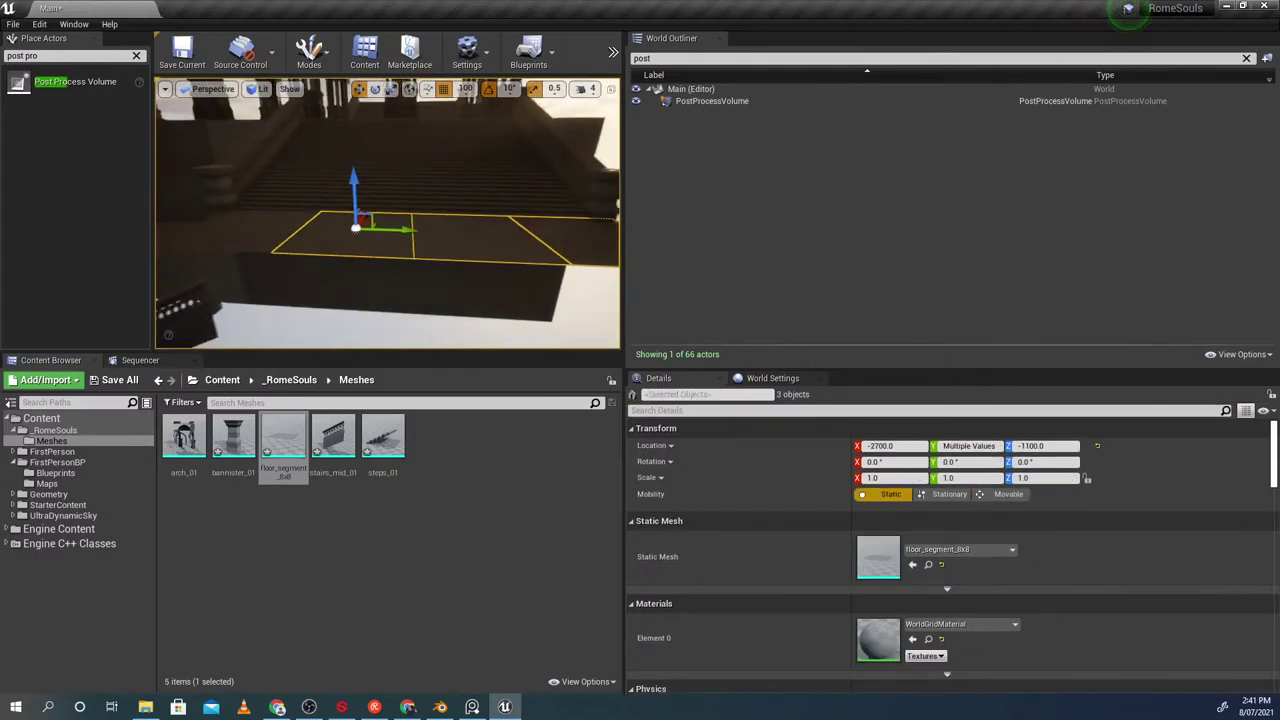
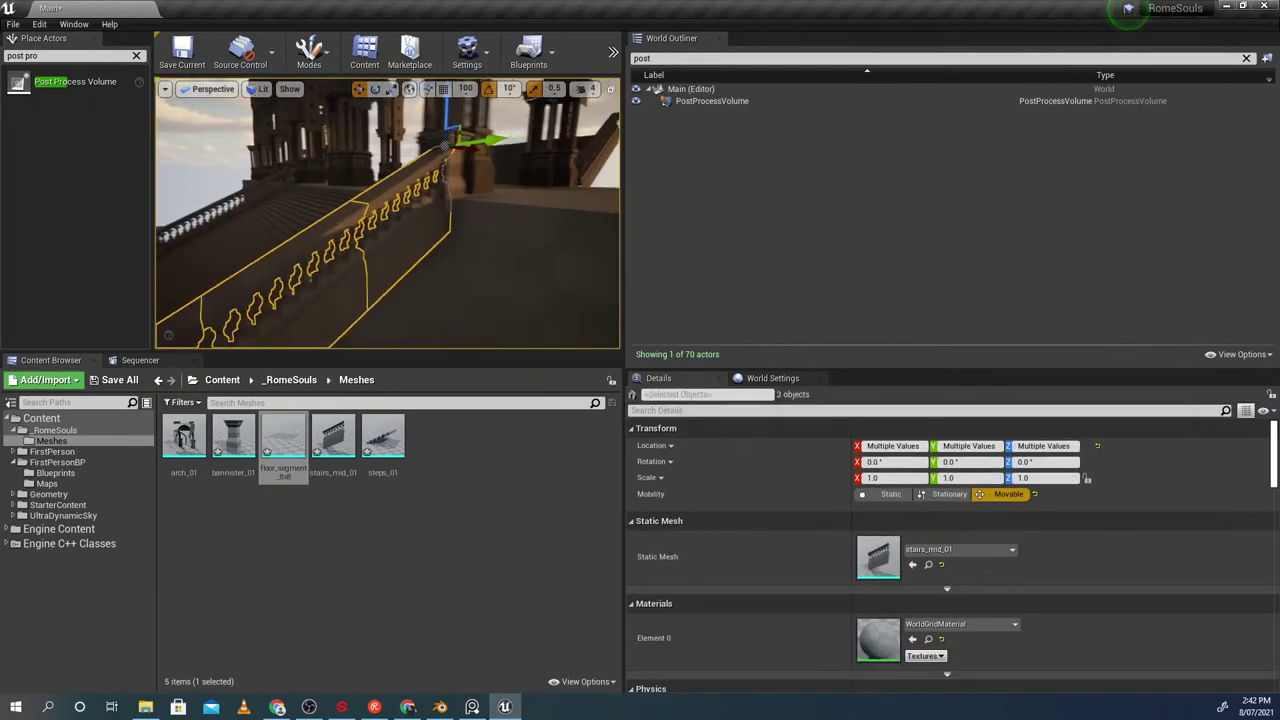
Select four of the stray railing and pillar pieces floating beneath the staircase and delete them
{"action": "right_click_drag", "start_coordinate": [455, 216], "coordinate": [445, 256]}
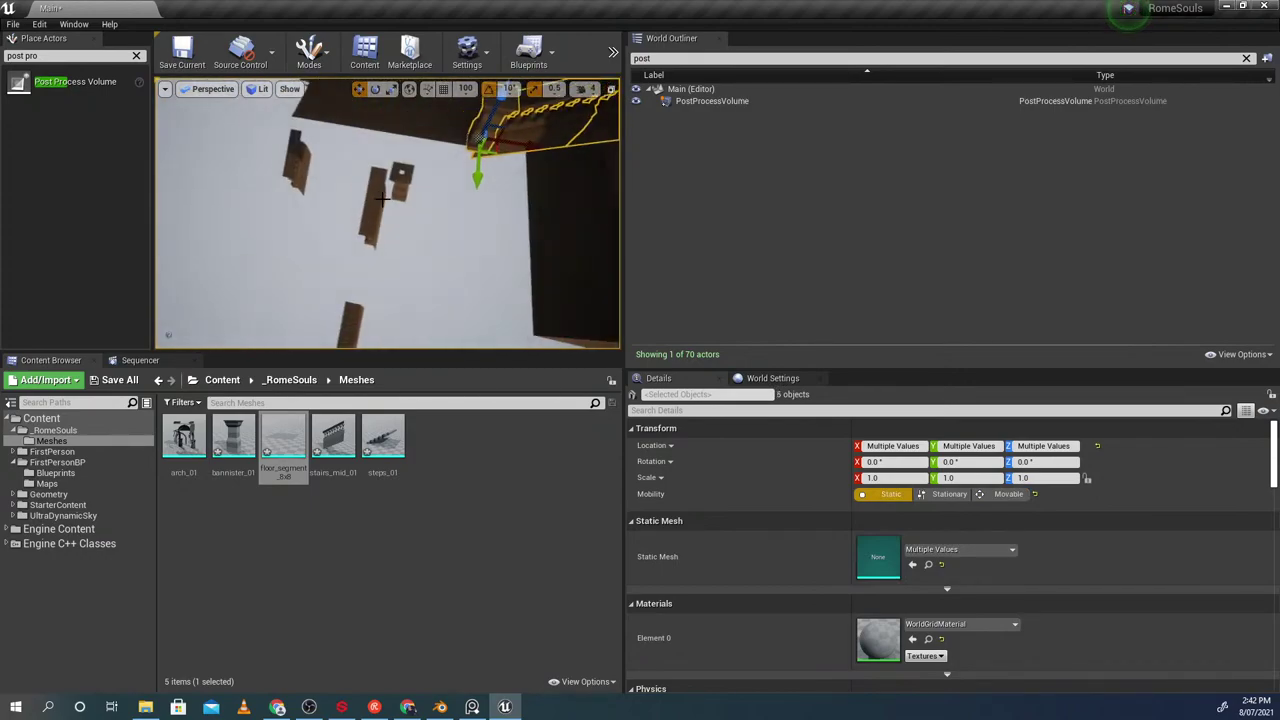
{"action": "left_click", "coordinate": [383, 198]}
{"action": "left_click", "coordinate": [398, 194], "text": "ctrl"}
{"action": "left_click", "coordinate": [408, 186]}
{"action": "left_click", "coordinate": [386, 198], "text": "ctrl"}
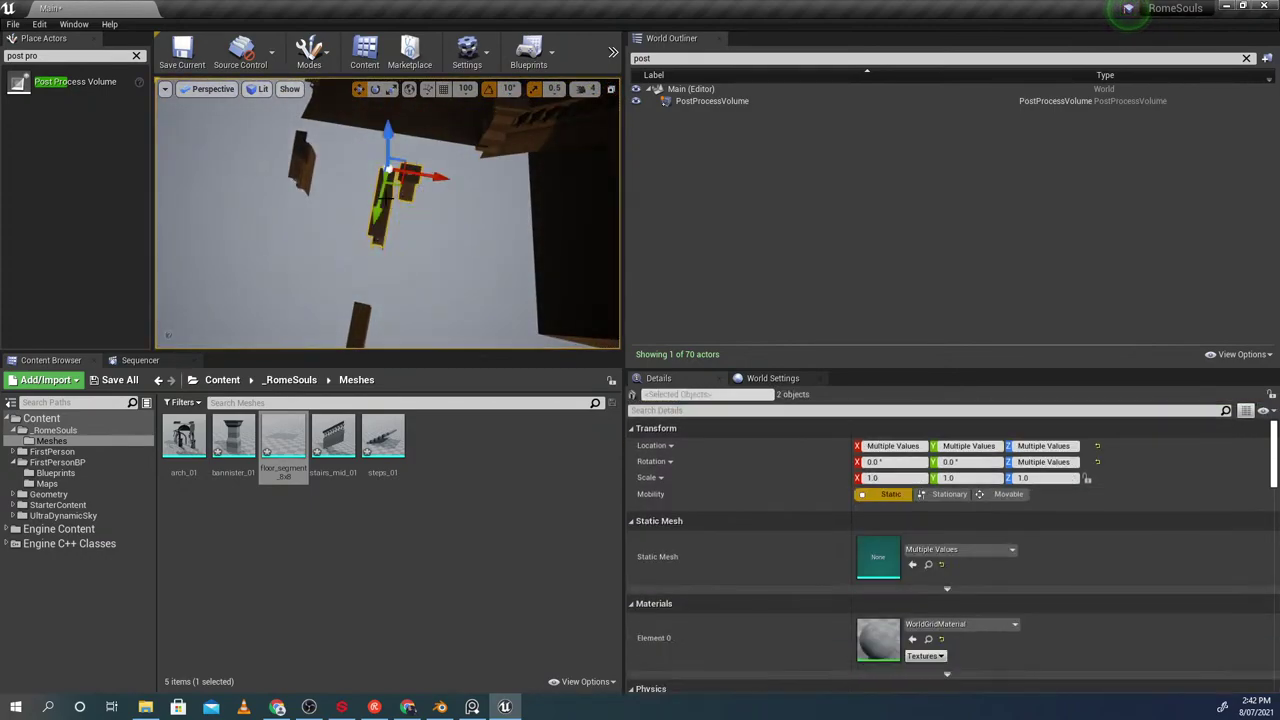
{"action": "right_click_drag", "start_coordinate": [388, 213], "coordinate": [386, 265]}
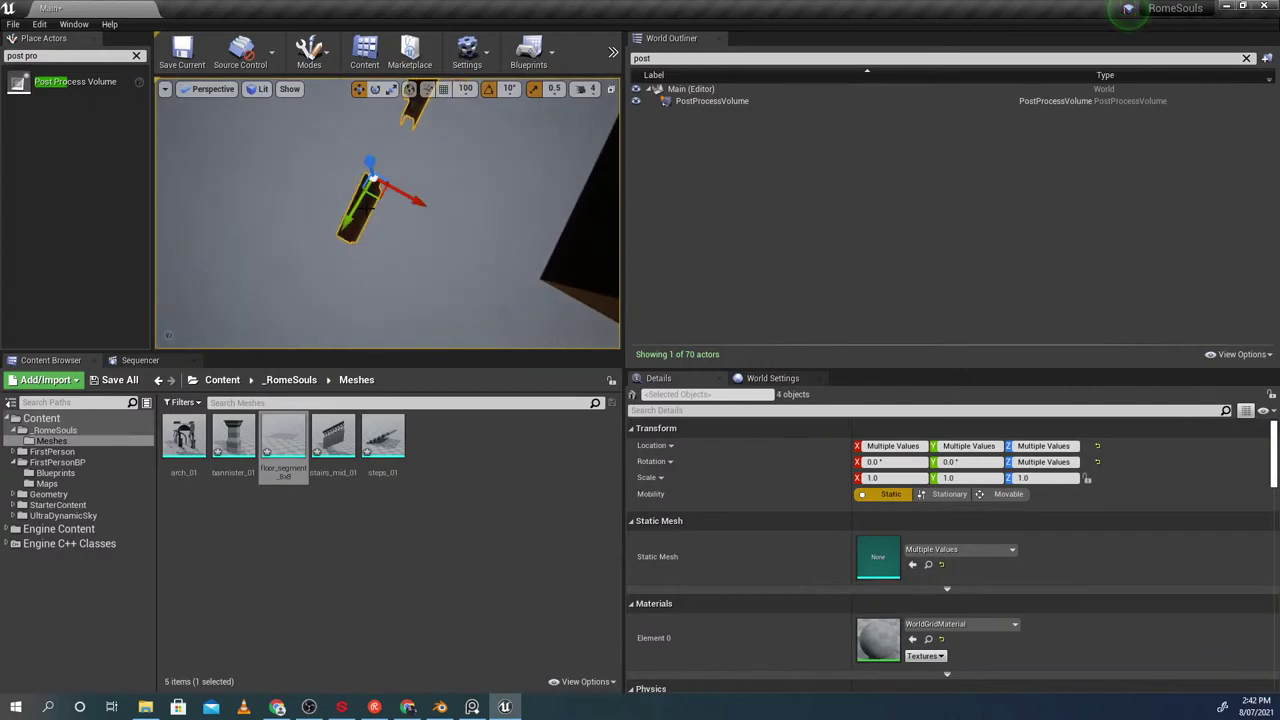
{"action": "key", "text": "Delete"}
Select the next group of stray pieces floating beneath the staircase and delete them
{"action": "right_click_drag", "start_coordinate": [351, 214], "coordinate": [394, 340]}
{"action": "left_click", "coordinate": [394, 300]}
{"action": "left_click", "coordinate": [394, 298], "text": "ctrl"}
{"action": "left_click", "coordinate": [352, 258], "text": "ctrl"}
{"action": "right_click_drag", "start_coordinate": [352, 258], "coordinate": [573, 247]}
{"action": "left_click", "coordinate": [437, 274], "text": "ctrl"}
{"action": "right_click_drag", "start_coordinate": [402, 240], "coordinate": [354, 253]}
{"action": "key", "text": "Delete"}
Delete the remaining stray railing piece below the edge of the large dark block
{"action": "left_click", "coordinate": [328, 328]}
{"action": "right_click_drag", "start_coordinate": [328, 328], "coordinate": [305, 350]}
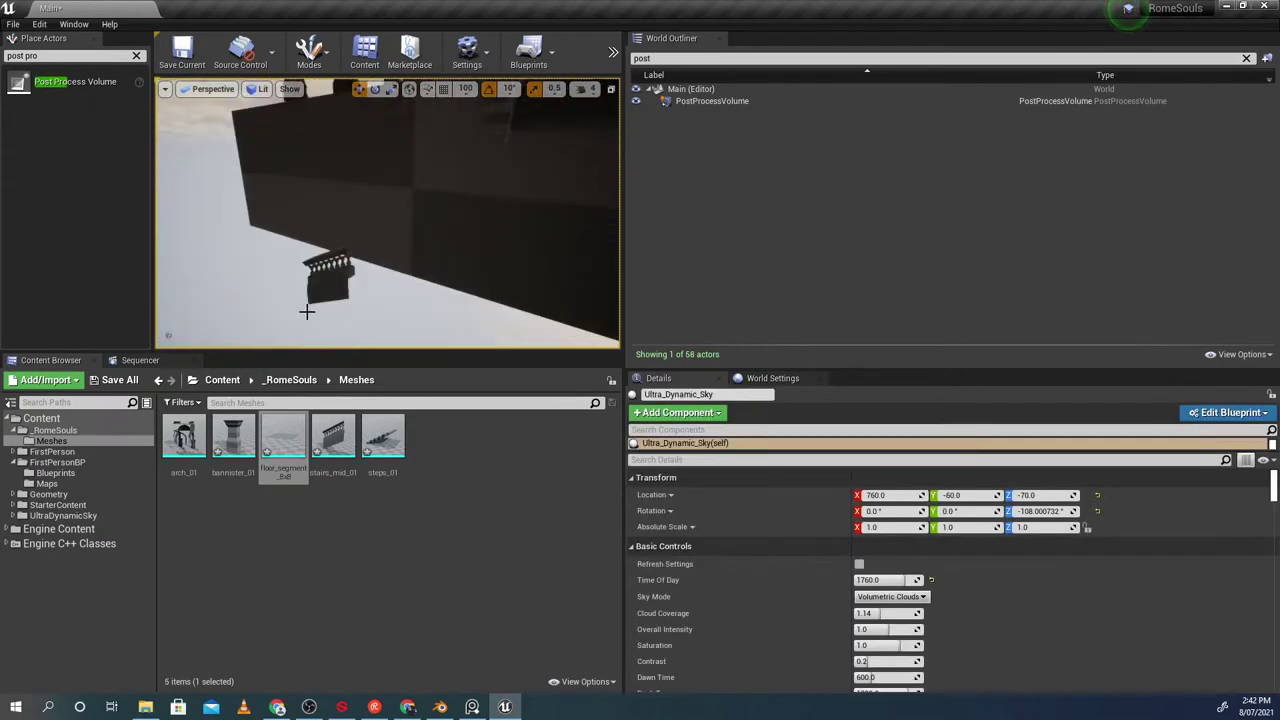
{"action": "left_click", "coordinate": [333, 288]}
{"action": "mouse_move", "coordinate": [333, 290]}
{"action": "right_mouse_down"}
{"action": "mouse_move", "coordinate": [368, 282]}
{"action": "mouse_move", "coordinate": [322, 284]}
{"action": "right_mouse_up"}
{"action": "key", "text": "Delete"}
Select the five pillar and railing pieces along one side of the stairs and duplicate them along the X axis
{"action": "left_click", "coordinate": [415, 214]}
{"action": "right_click_drag", "start_coordinate": [415, 214], "coordinate": [494, 184]}
{"action": "left_click", "coordinate": [346, 248], "text": "ctrl"}
{"action": "left_click", "coordinate": [445, 234], "text": "ctrl"}
{"action": "left_click_drag", "start_coordinate": [574, 180], "coordinate": [359, 239], "text": "alt"}
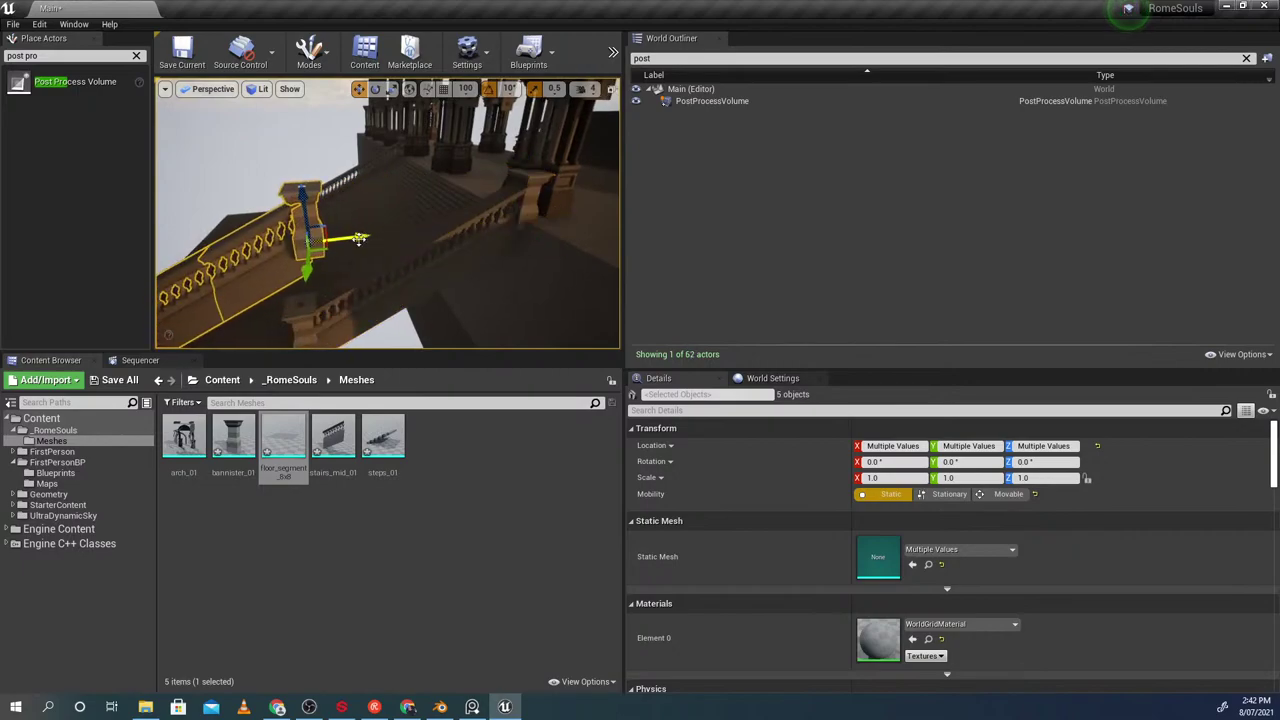
Undo the placement of the copied railing section and duplicate the five pillar and railing pieces again
{"action": "key", "text": "ctrl+z"}
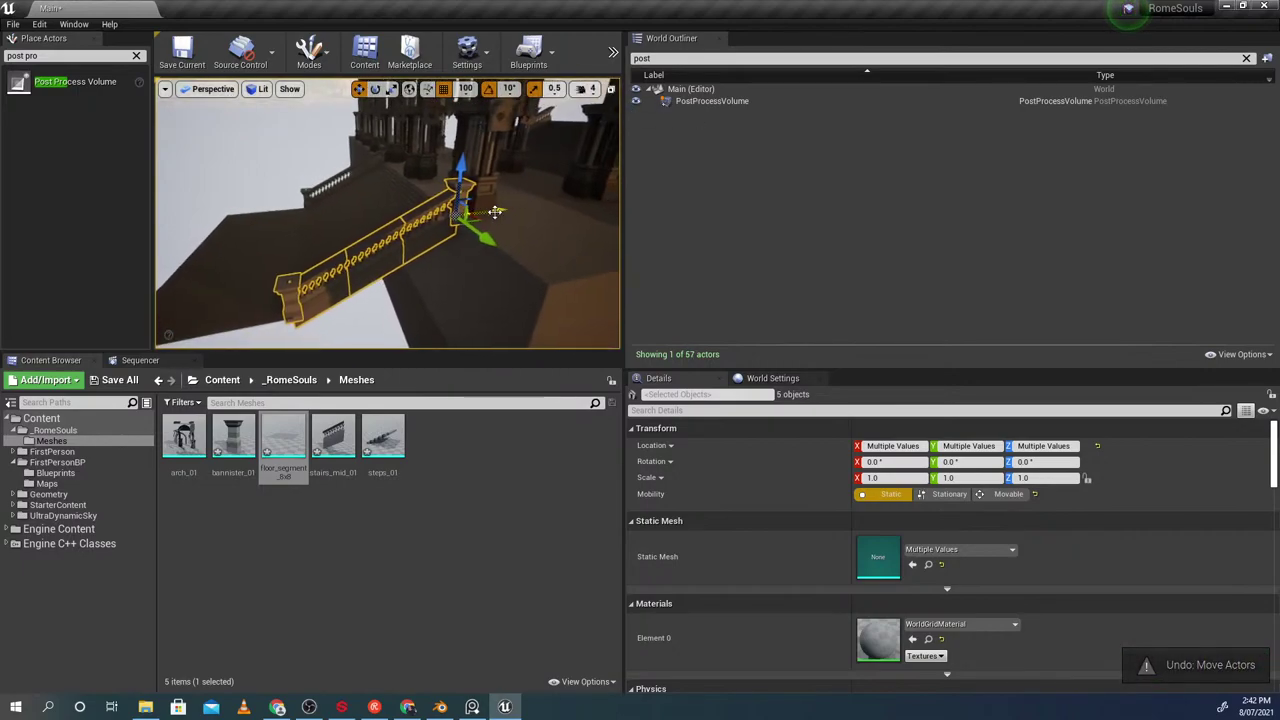
{"action": "left_click_drag", "start_coordinate": [505, 211], "coordinate": [466, 217]}
{"action": "key", "text": "ctrl+z"}
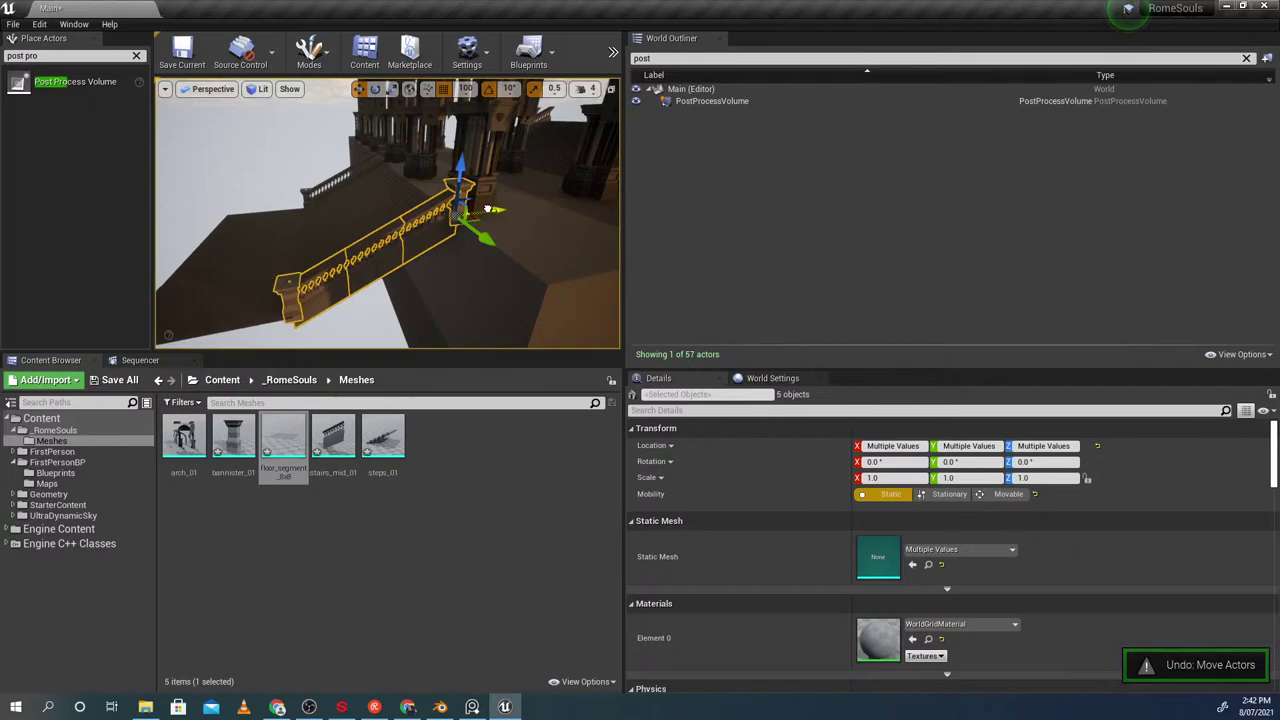
{"action": "key", "text": "ctrl+y"}
Rotate the duplicated pillar and railing pieces by -90° about the Z axis
{"action": "right_click_drag", "start_coordinate": [331, 227], "coordinate": [262, 272]}
{"action": "key", "text": "e"}
{"action": "left_click_drag", "start_coordinate": [412, 234], "coordinate": [490, 243]}
{"action": "right_click_drag", "start_coordinate": [450, 243], "coordinate": [476, 220]}
{"action": "mouse_move", "coordinate": [390, 243]}
{"action": "left_mouse_down"}
{"action": "mouse_move", "coordinate": [415, 247]}
{"action": "mouse_move", "coordinate": [390, 243]}
{"action": "left_mouse_up"}
{"action": "right_click_drag", "start_coordinate": [390, 243], "coordinate": [425, 235]}
Lower the rotated railing section and position it at the side edge of the landing
{"action": "key", "text": "w"}
{"action": "right_click_drag", "start_coordinate": [320, 205], "coordinate": [300, 196]}
{"action": "left_click_drag", "start_coordinate": [307, 174], "coordinate": [312, 216]}
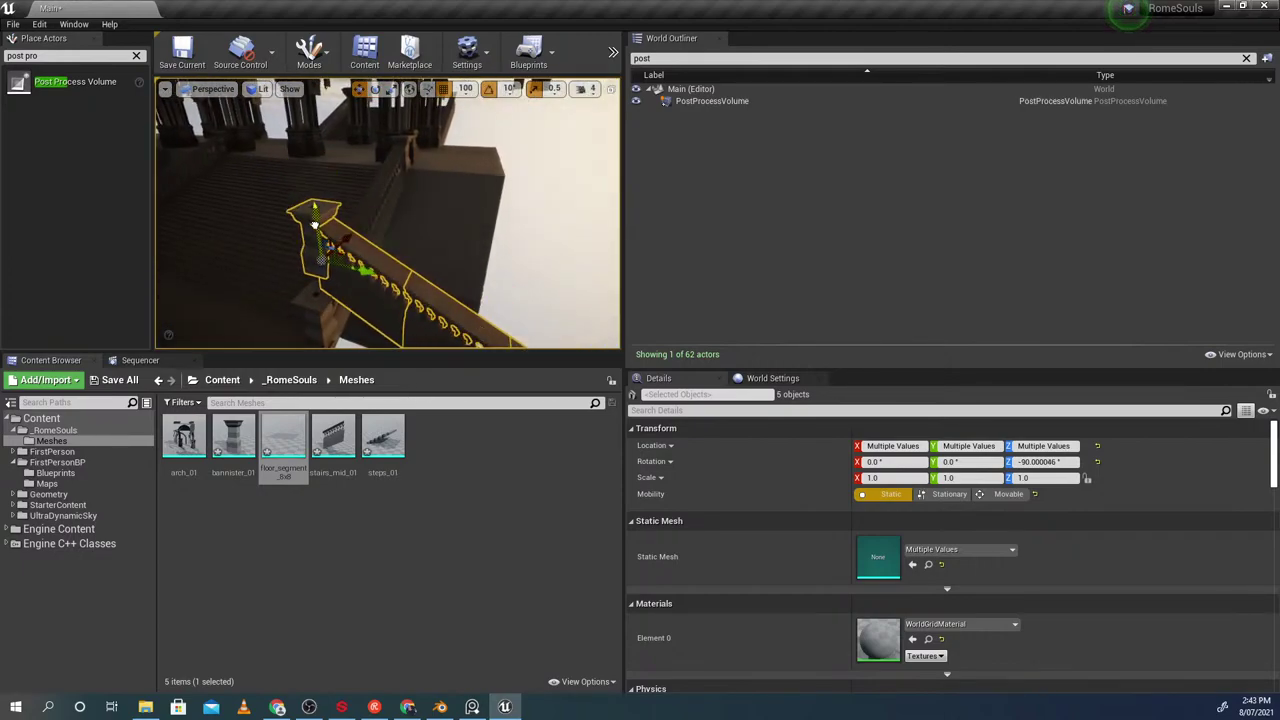
{"action": "left_click_drag", "start_coordinate": [321, 297], "coordinate": [322, 303]}
{"action": "mouse_move", "coordinate": [322, 303]}
{"action": "right_mouse_down"}
{"action": "mouse_move", "coordinate": [370, 330]}
{"action": "mouse_move", "coordinate": [350, 310]}
{"action": "mouse_move", "coordinate": [418, 262]}
{"action": "mouse_move", "coordinate": [408, 318]}
{"action": "mouse_move", "coordinate": [380, 322]}
{"action": "mouse_move", "coordinate": [340, 285]}
{"action": "right_mouse_up"}
{"action": "right_click_drag", "start_coordinate": [480, 205], "coordinate": [466, 234]}
Duplicate the rotated railing section to the opposite side of the side flight and delete the single surplus piece
{"action": "left_click_drag", "start_coordinate": [447, 240], "coordinate": [309, 246]}
{"action": "left_click", "coordinate": [330, 220]}
{"action": "right_click_drag", "start_coordinate": [330, 220], "coordinate": [344, 222]}
{"action": "left_click", "coordinate": [430, 199]}
{"action": "key", "text": "Delete"}
Select the eight floor segments that form the landing below the main stairs
{"action": "right_click_drag", "start_coordinate": [432, 198], "coordinate": [380, 228]}
{"action": "left_click", "coordinate": [377, 272]}
{"action": "right_click_drag", "start_coordinate": [377, 272], "coordinate": [340, 268]}
{"action": "left_click", "coordinate": [377, 272], "text": "shift"}
{"action": "left_click", "coordinate": [411, 228], "text": "shift"}
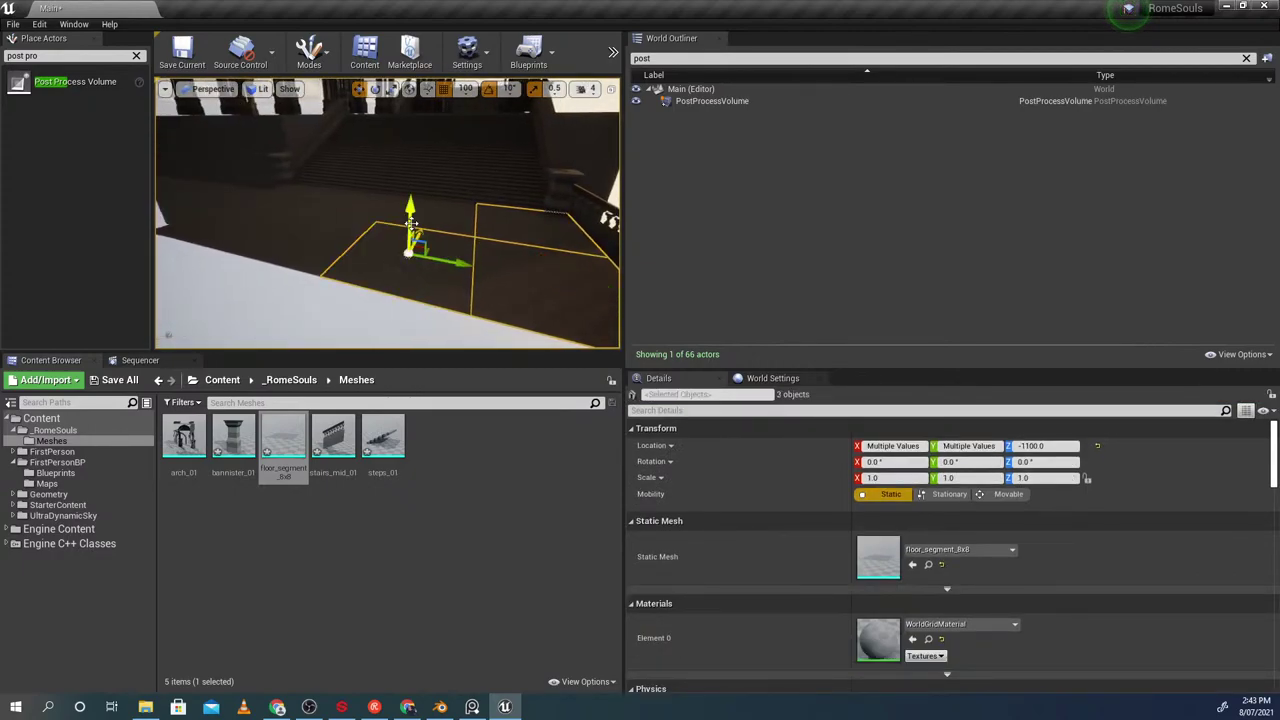
{"action": "right_click_drag", "start_coordinate": [391, 206], "coordinate": [333, 253]}
{"action": "left_click", "coordinate": [380, 228], "text": "shift"}
{"action": "left_click", "coordinate": [361, 220], "text": "shift"}
{"action": "left_click", "coordinate": [333, 253], "text": "shift"}
{"action": "left_click", "coordinate": [243, 211], "text": "shift"}
{"action": "right_click_drag", "start_coordinate": [316, 202], "coordinate": [282, 123]}
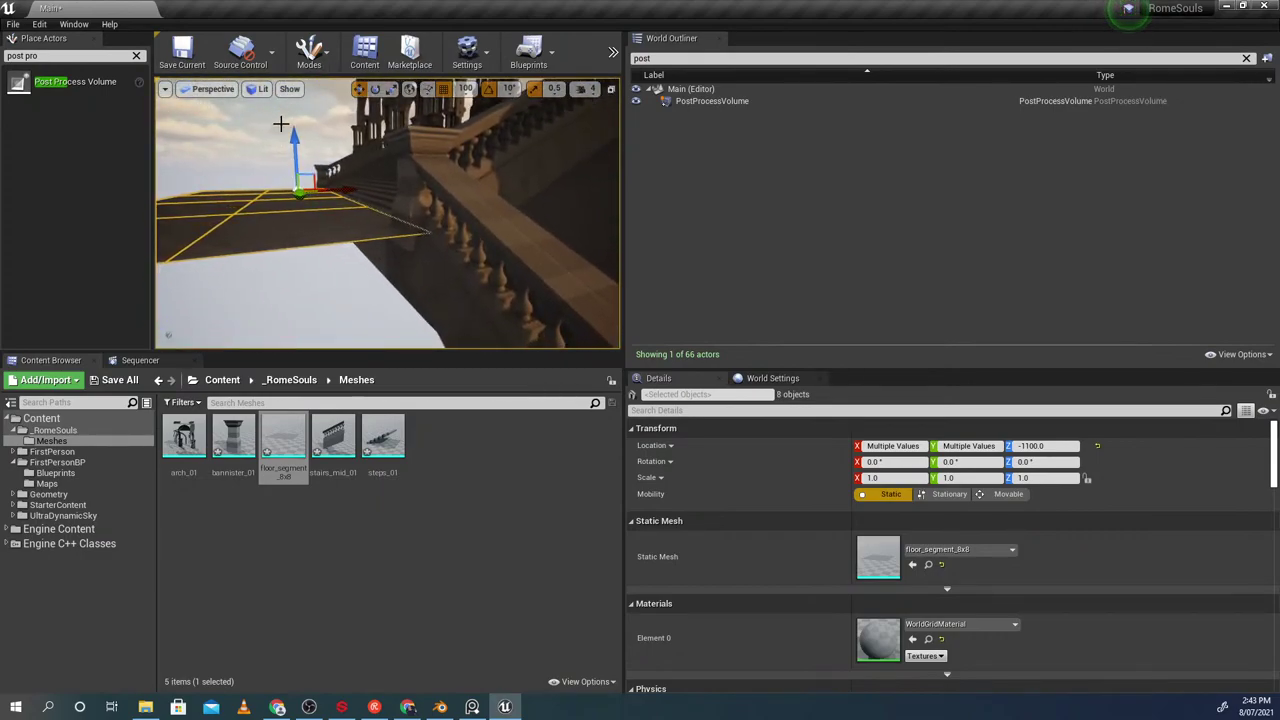
Duplicate two adjacent step segments of the main stairs and rotate the copy by -90° about the Z axis
{"action": "left_click", "coordinate": [368, 193]}
{"action": "right_click_drag", "start_coordinate": [368, 193], "coordinate": [500, 243]}
{"action": "left_click", "coordinate": [388, 231], "text": "shift"}
{"action": "key", "text": "e"}
{"action": "left_click_drag", "start_coordinate": [386, 249], "coordinate": [401, 245]}
{"action": "right_click_drag", "start_coordinate": [401, 245], "coordinate": [398, 184]}
Move and lower the two rotated step segments into place between the railings of the side flight
{"action": "key", "text": "w"}
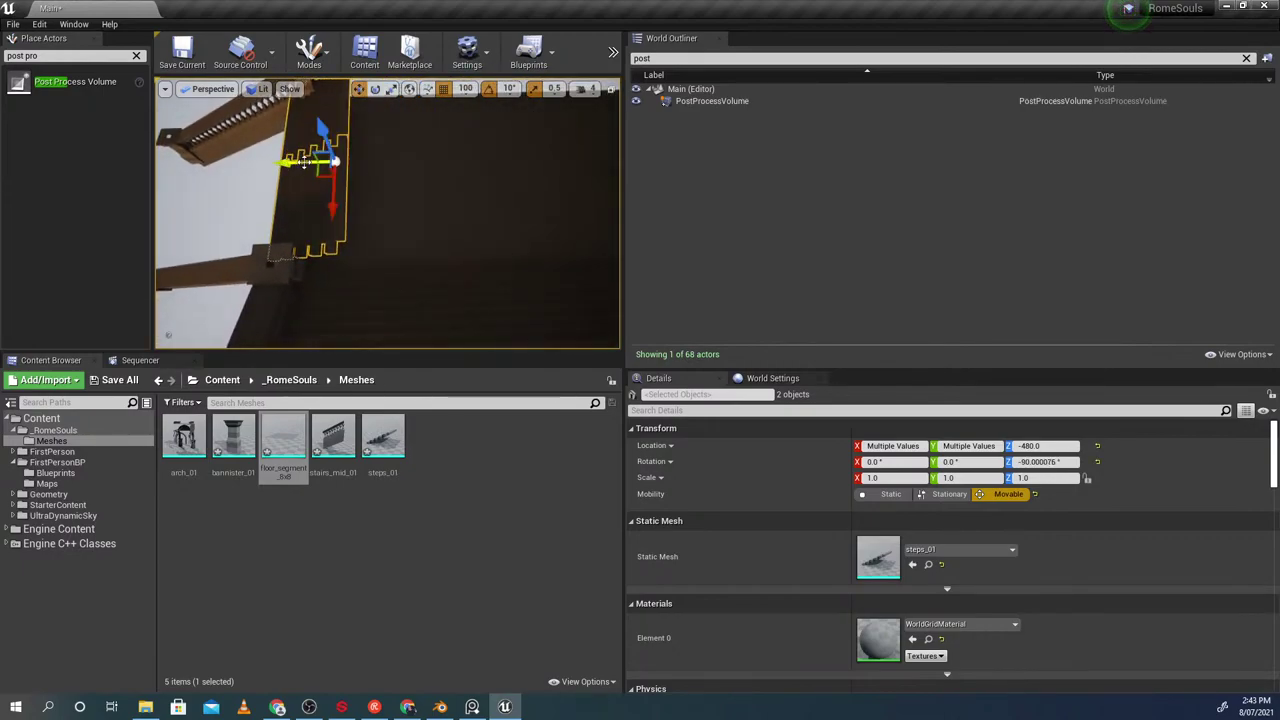
{"action": "left_click_drag", "start_coordinate": [234, 161], "coordinate": [222, 162]}
{"action": "right_click_drag", "start_coordinate": [240, 164], "coordinate": [440, 148]}
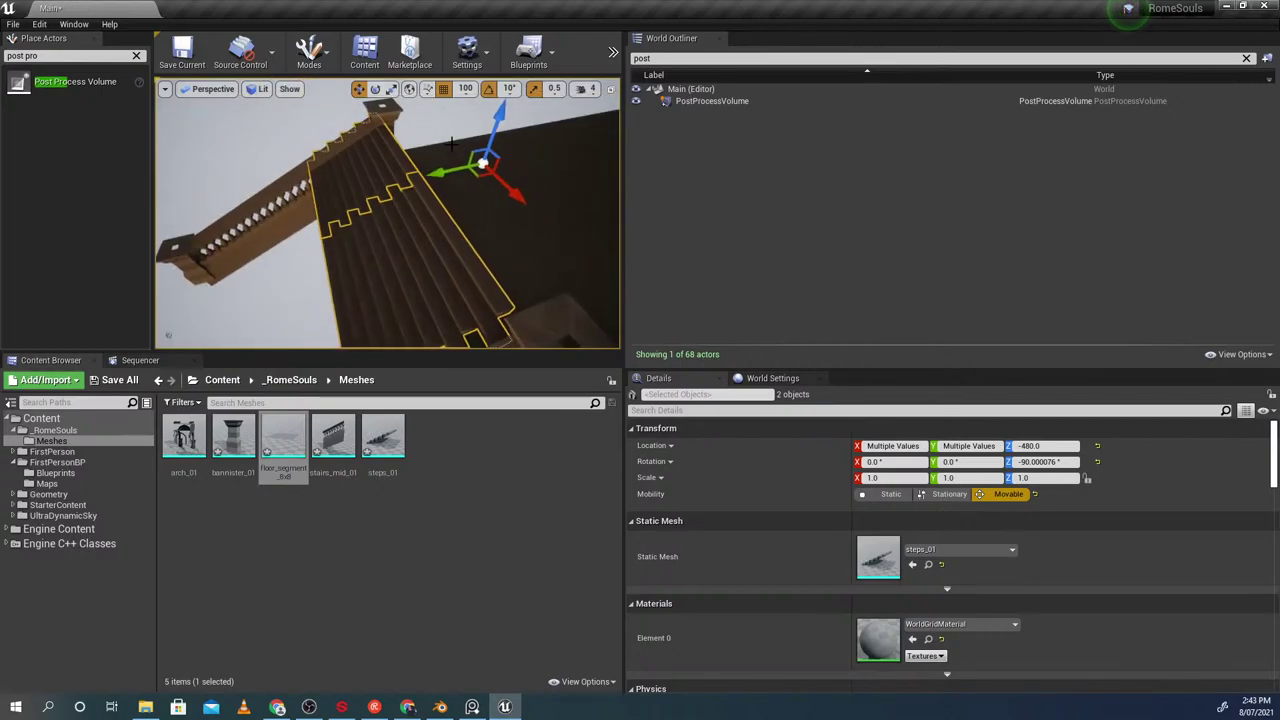
{"action": "left_click_drag", "start_coordinate": [491, 126], "coordinate": [487, 196]}
{"action": "right_click_drag", "start_coordinate": [469, 258], "coordinate": [425, 262]}
{"action": "left_click_drag", "start_coordinate": [422, 263], "coordinate": [381, 258]}
Examine the edge where the landing's floor segments meet the top of the side flight
{"action": "left_click", "coordinate": [450, 245]}
{"action": "right_click_drag", "start_coordinate": [450, 245], "coordinate": [387, 244]}
{"action": "left_click", "coordinate": [450, 255]}
{"action": "left_click", "coordinate": [335, 258], "text": "shift"}
{"action": "left_click", "coordinate": [418, 160]}
{"action": "right_click_drag", "start_coordinate": [410, 179], "coordinate": [410, 179]}
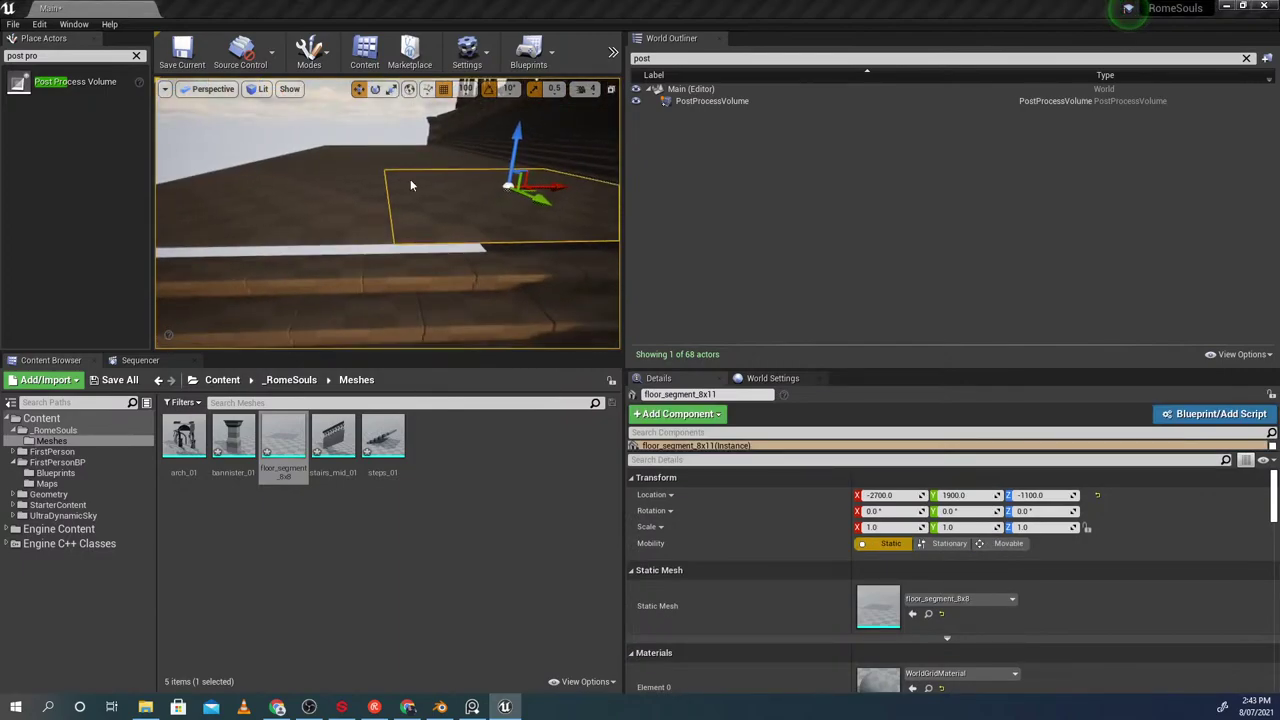
Switch to Blender, thicken the two 8 x 8 m floor planes with a Solidify modifier of about 0.27 m and save
{"action": "key", "text": "alt+Tab"}
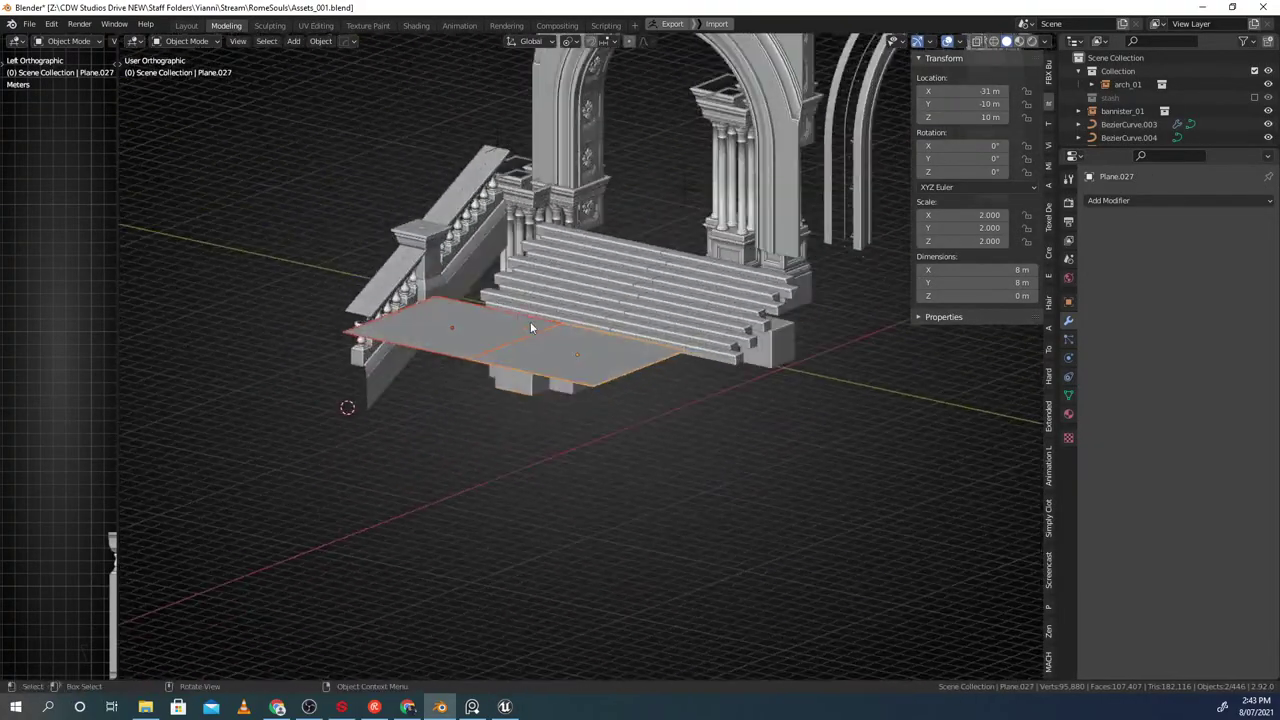
{"action": "key", "text": "q"}
{"action": "left_click", "coordinate": [592, 388]}
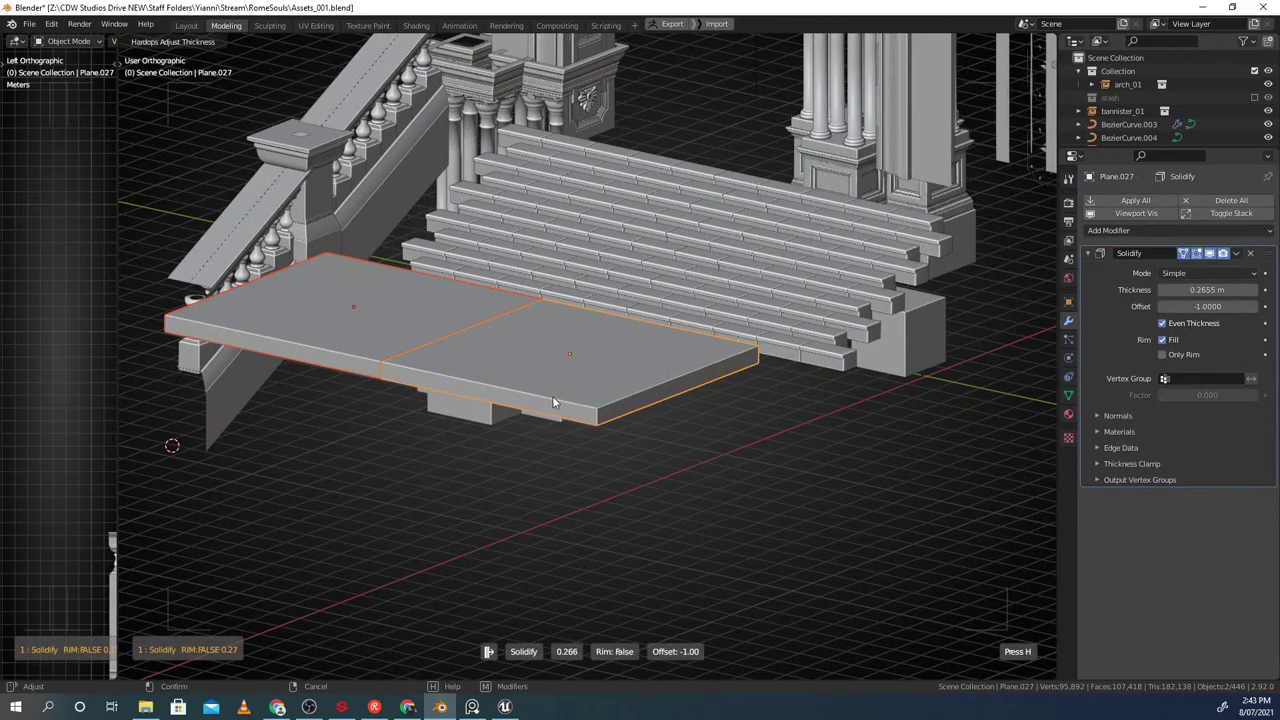
{"action": "left_click", "coordinate": [551, 400]}
{"action": "middle_click_drag", "start_coordinate": [465, 334], "coordinate": [473, 360], "text": "shift"}
{"action": "key", "text": "ctrl+s"}
Switch back to Unreal Engine and reimport the floor_segment_8x8 mesh
{"action": "key", "text": "alt+Tab"}
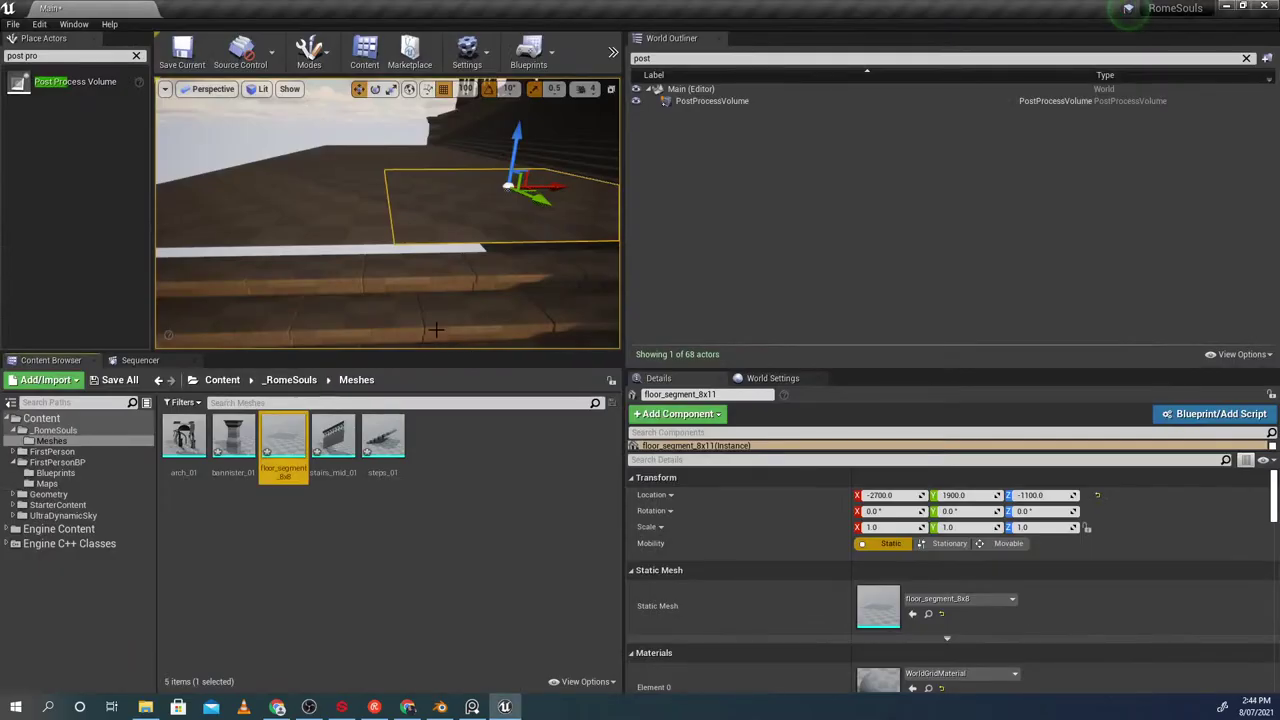
{"action": "left_click", "coordinate": [322, 206], "text": "shift"}
{"action": "right_click", "coordinate": [284, 436]}
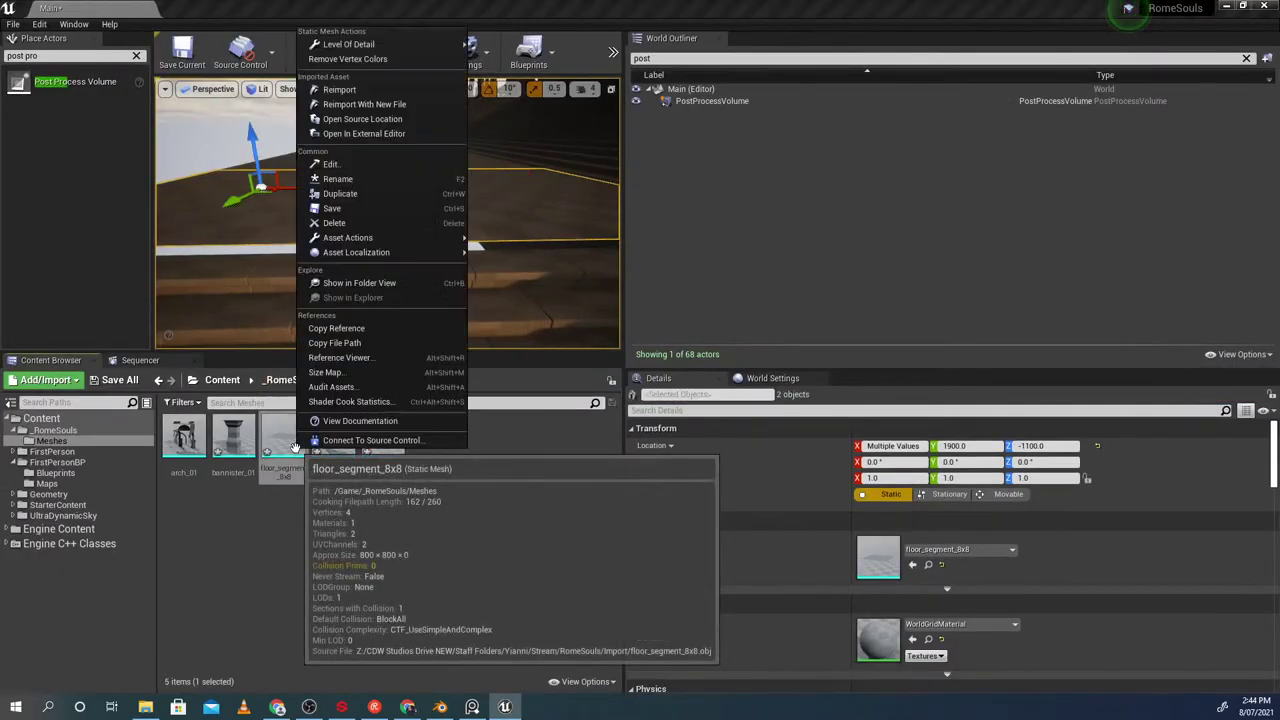
{"action": "left_click", "coordinate": [334, 90]}
Duplicate the two rotated step segments of the side flight and lower the copy to Z -1080
{"action": "left_click", "coordinate": [335, 200]}
{"action": "right_click_drag", "start_coordinate": [335, 200], "coordinate": [355, 215]}
{"action": "key", "text": "s"}
{"action": "left_click", "coordinate": [370, 207]}
{"action": "left_click", "coordinate": [455, 205], "text": "shift"}
{"action": "right_click_drag", "start_coordinate": [440, 195], "coordinate": [392, 147]}
{"action": "key", "text": "w"}
{"action": "left_click_drag", "start_coordinate": [440, 192], "coordinate": [538, 222]}
{"action": "key", "text": "ctrl+z"}
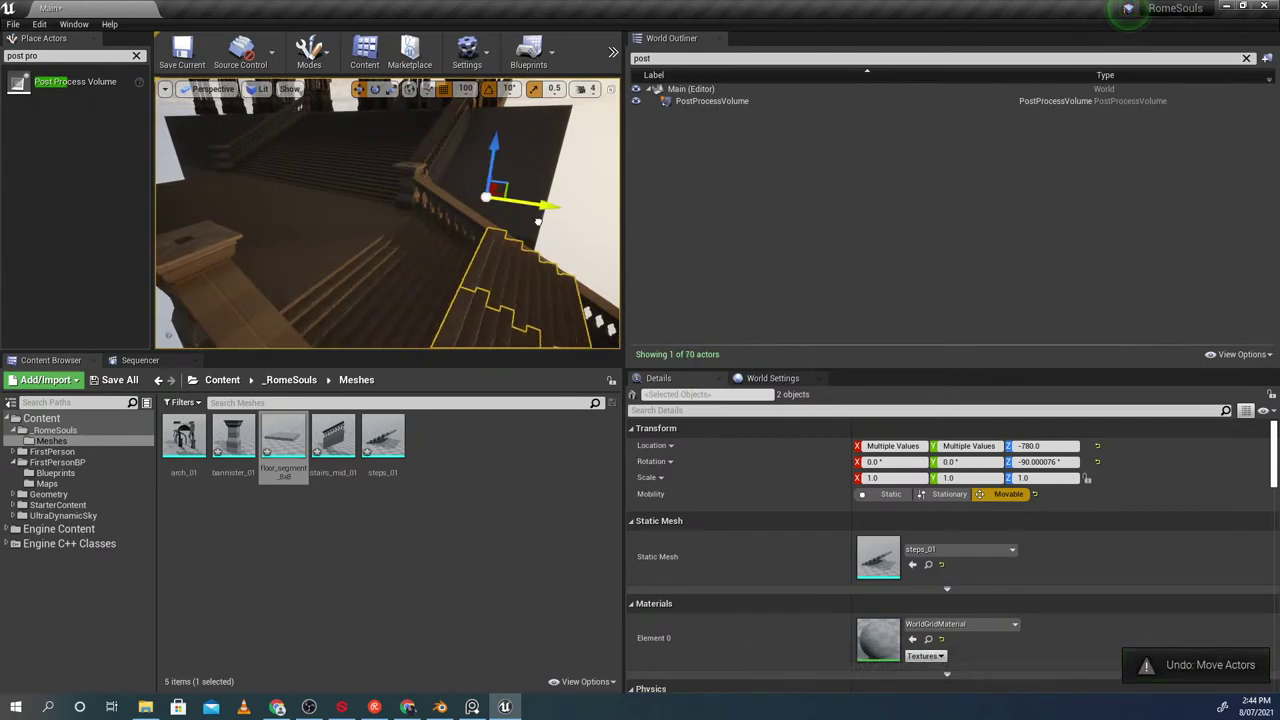
{"action": "left_click_drag", "start_coordinate": [494, 151], "coordinate": [492, 202]}
Duplicate the lowered pair of step segments outward along the Y axis to extend the side flight
{"action": "key", "text": "w"}
{"action": "mouse_move", "coordinate": [492, 202]}
{"action": "right_mouse_down"}
{"action": "mouse_move", "coordinate": [503, 238]}
{"action": "mouse_move", "coordinate": [492, 212]}
{"action": "right_mouse_up"}
{"action": "key", "text": "s"}
{"action": "left_click_drag", "start_coordinate": [462, 211], "coordinate": [521, 254], "text": "alt"}
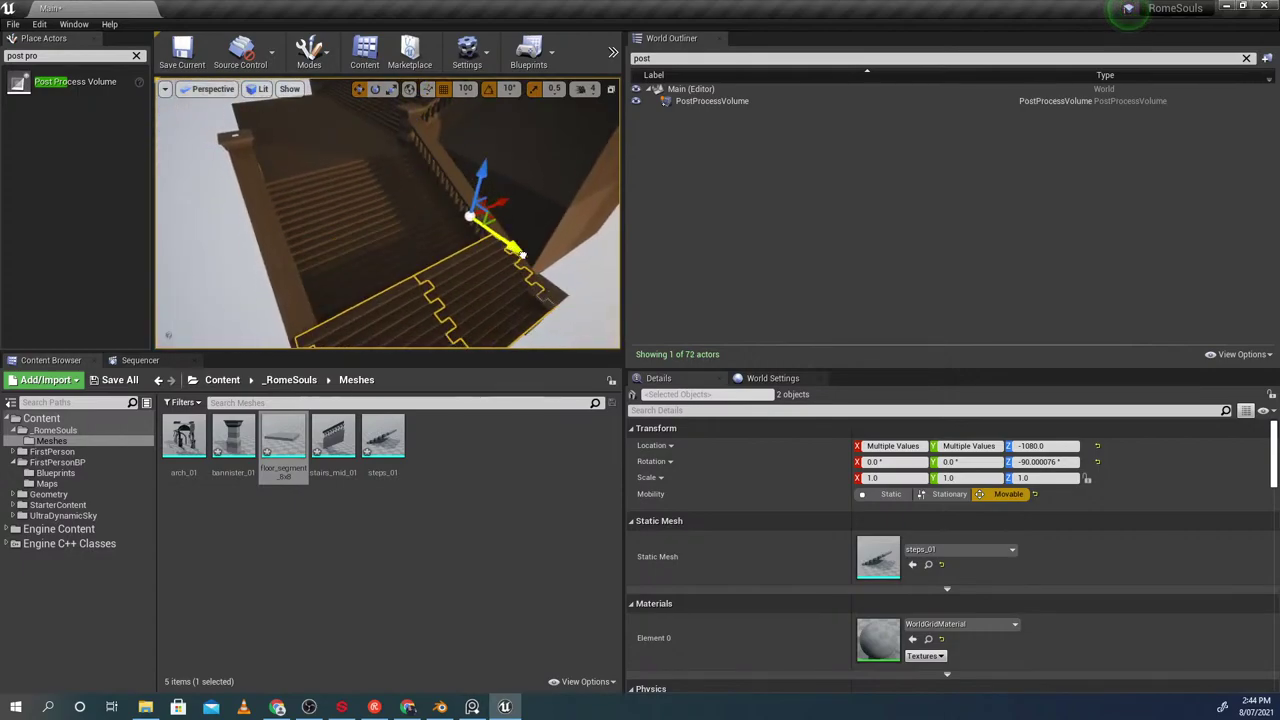
Play the level and walk over the landing and stairs to check the layout, then stop playing
{"action": "left_click", "coordinate": [385, 197]}
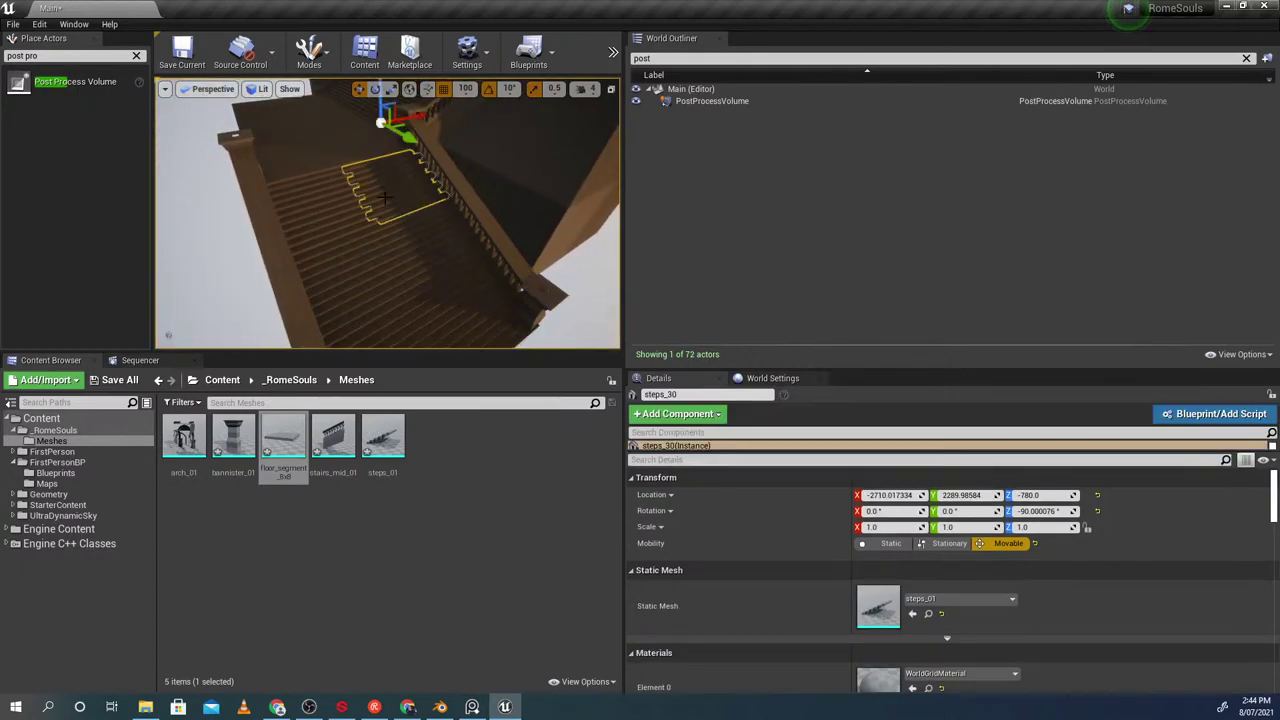
{"action": "key", "text": "s"}
{"action": "mouse_move", "coordinate": [385, 197]}
{"action": "right_mouse_down"}
{"action": "mouse_move", "coordinate": [410, 197]}
{"action": "mouse_move", "coordinate": [345, 215]}
{"action": "mouse_move", "coordinate": [396, 200]}
{"action": "right_mouse_up"}
{"action": "key", "text": "d"}
{"action": "key", "text": "a"}
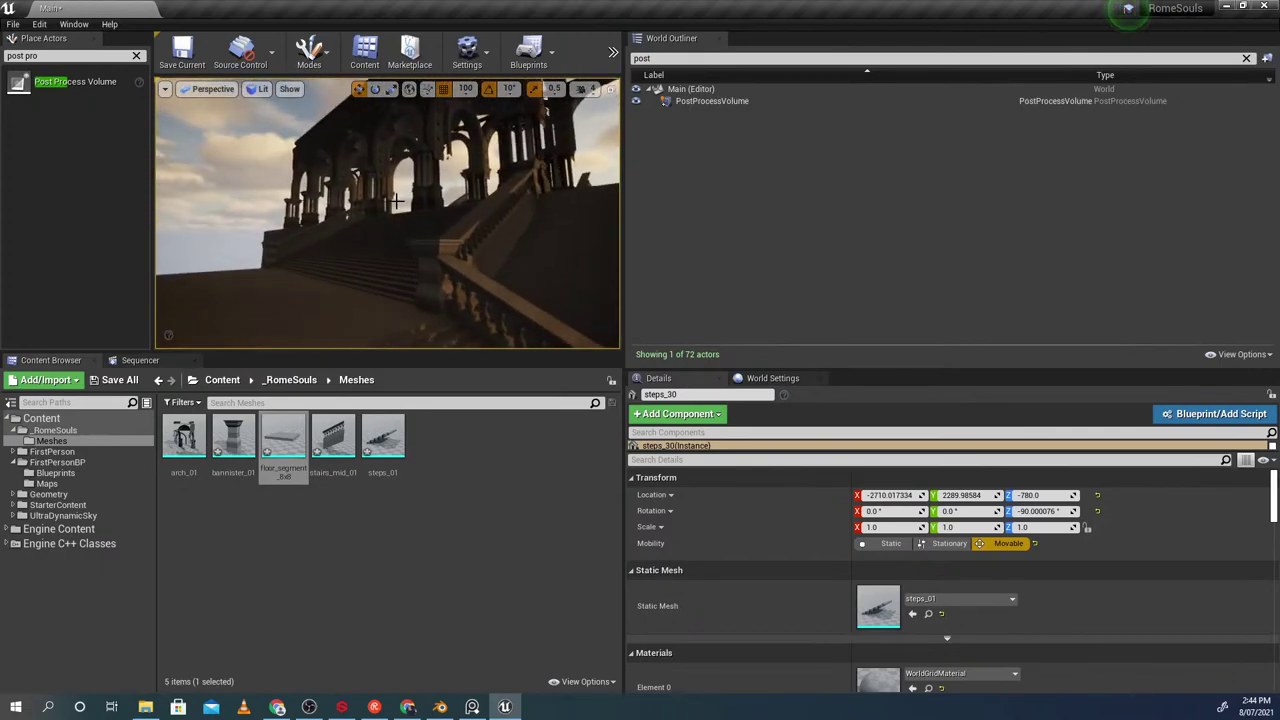
{"action": "key", "text": "alt+p"}
{"action": "key", "text": "w"}
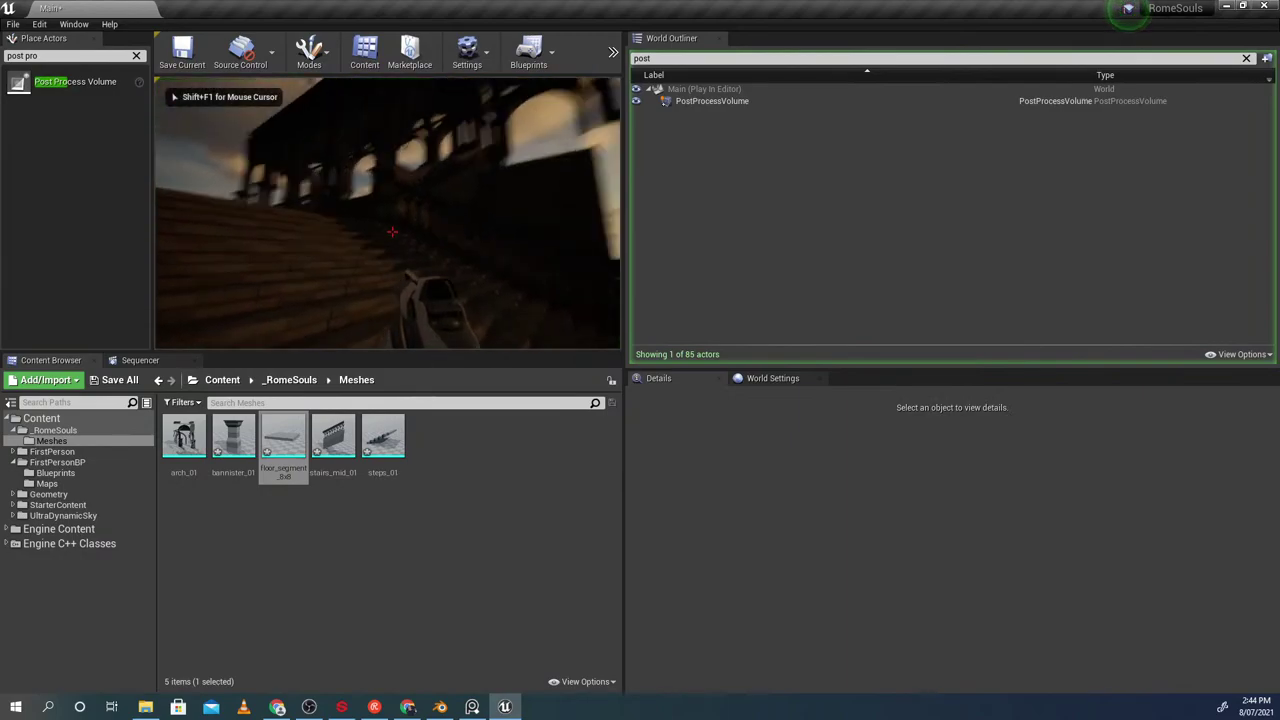
{"action": "key", "text": "w"}
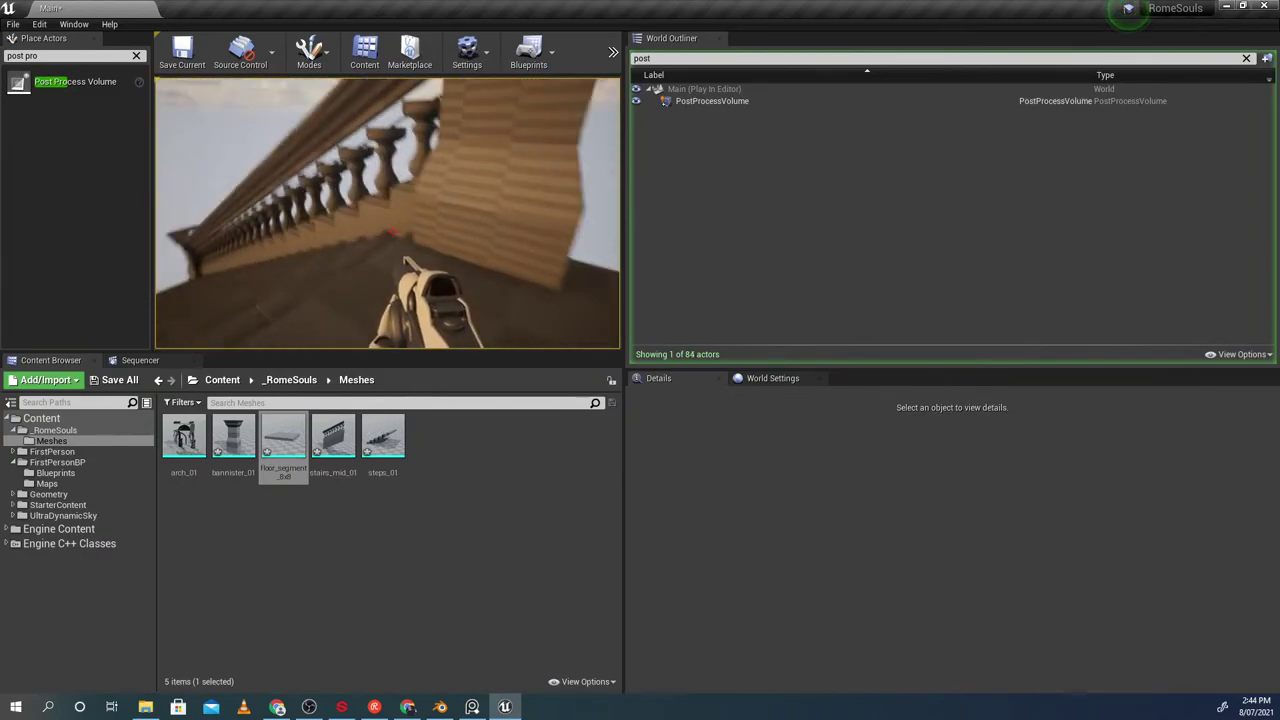
{"action": "left_click", "coordinate": [392, 231]}
{"action": "left_click", "coordinate": [392, 231]}
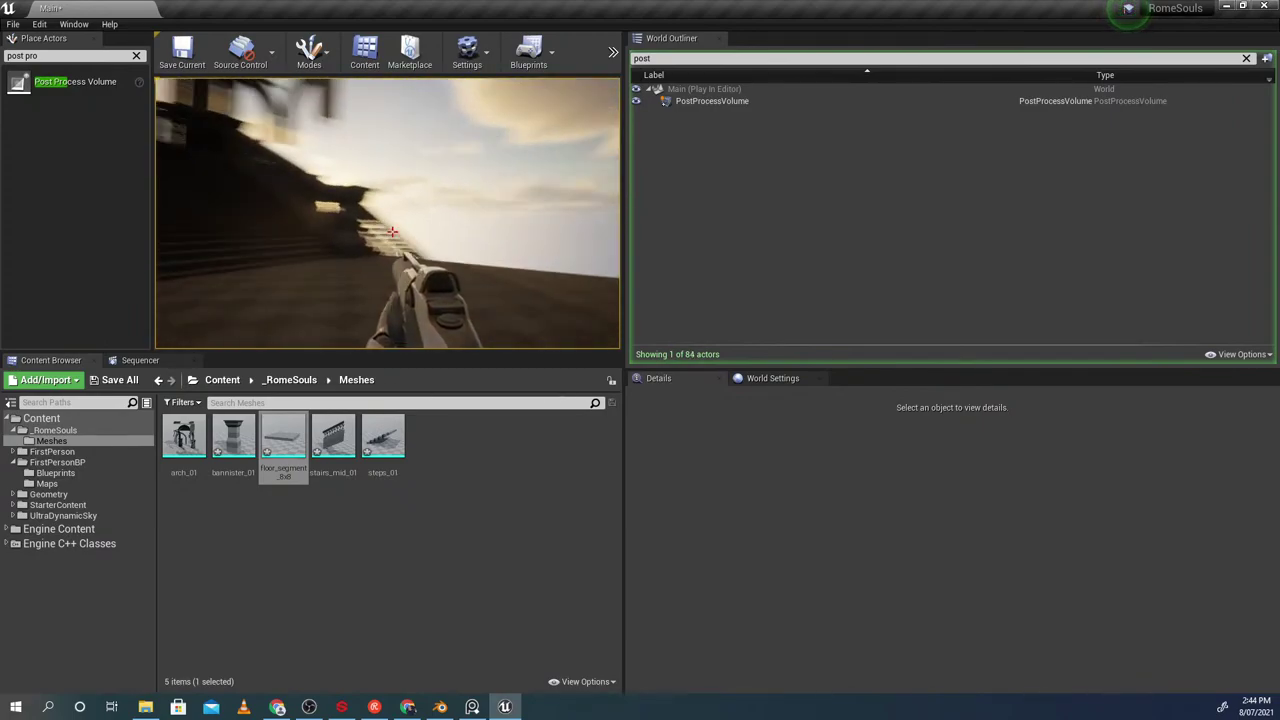
{"action": "key", "text": "Escape"}
Switch to Blender and duplicate the stairs_mid_01 sloped railing section away from the staircase along the Y axis
{"action": "left_click", "coordinate": [440, 707]}
{"action": "middle_click_drag", "start_coordinate": [535, 392], "coordinate": [455, 366]}
{"action": "middle_click_drag", "start_coordinate": [455, 366], "coordinate": [507, 478], "text": "shift"}
{"action": "middle_click_drag", "start_coordinate": [417, 463], "coordinate": [588, 350]}
{"action": "left_click", "coordinate": [443, 482]}
{"action": "scroll", "coordinate": [575, 350], "scroll_direction": "up", "scroll_amount": 5}
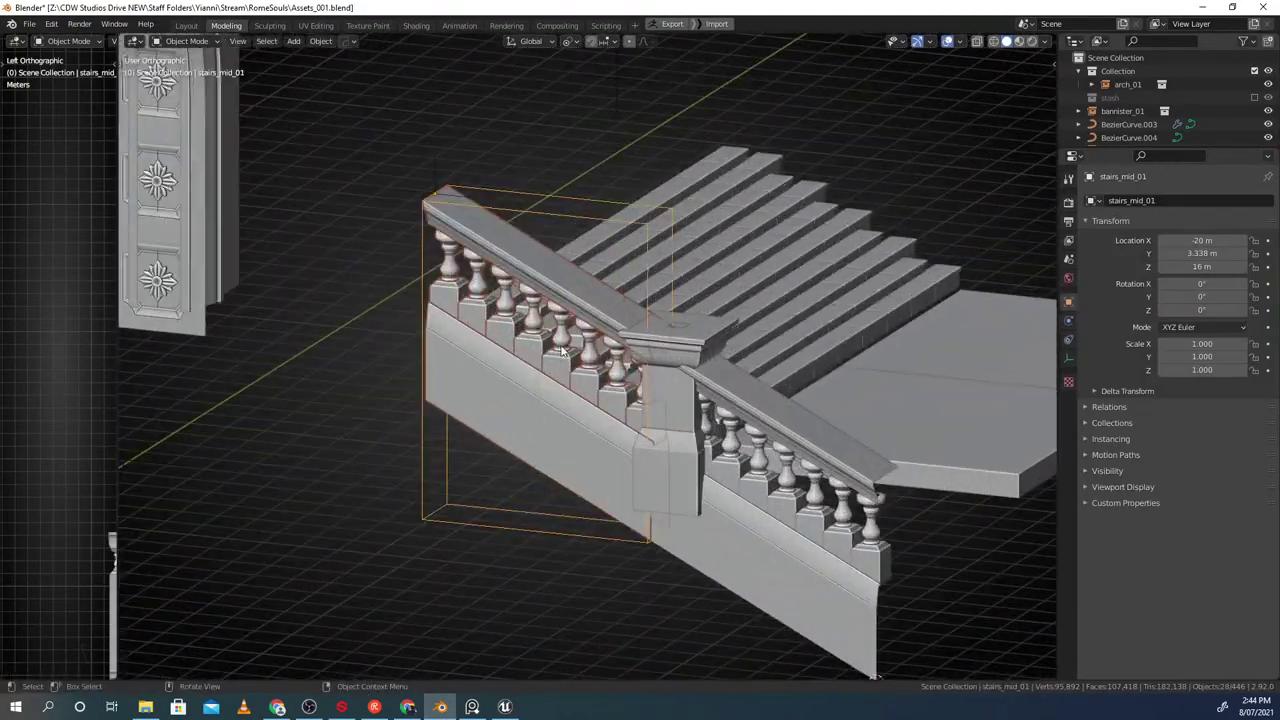
{"action": "scroll", "coordinate": [676, 352], "scroll_direction": "down", "scroll_amount": 5}
{"action": "middle_click_drag", "start_coordinate": [674, 349], "coordinate": [620, 399]}
{"action": "key", "text": "shift+d"}
{"action": "key", "text": "y"}
{"action": "left_click", "coordinate": [442, 330]}
Rotate the copied railing section to 90° about Z and view it side-on
{"action": "middle_click_drag", "start_coordinate": [482, 337], "coordinate": [570, 345], "text": "shift"}
{"action": "middle_click_drag", "start_coordinate": [570, 345], "coordinate": [693, 420], "text": "alt"}
{"action": "type", "text": "r90"}
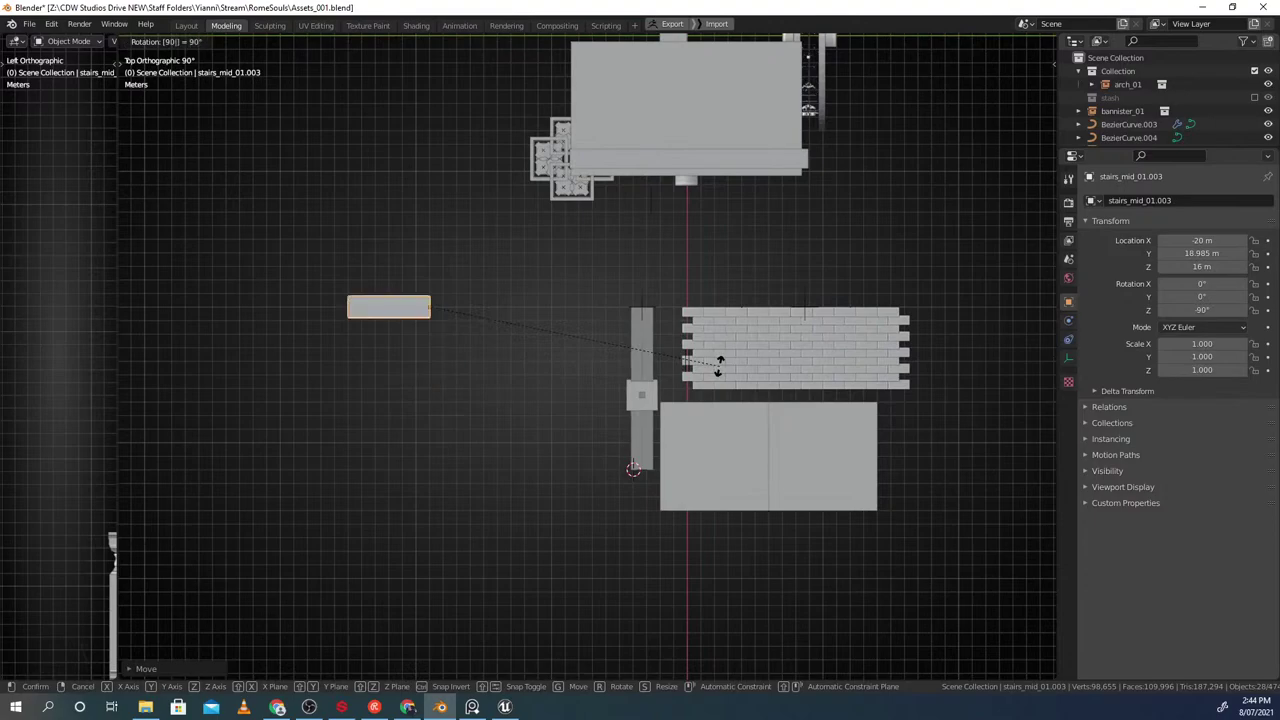
{"action": "key", "text": "minus"}
{"action": "key", "text": "Return"}
{"action": "middle_click_drag", "start_coordinate": [598, 434], "coordinate": [666, 420], "text": "shift"}
{"action": "middle_click_drag", "start_coordinate": [666, 420], "coordinate": [535, 270]}
{"action": "scroll", "coordinate": [535, 275], "scroll_direction": "up", "scroll_amount": 5}
{"action": "middle_click_drag", "start_coordinate": [531, 326], "coordinate": [611, 376], "text": "shift"}
Open the copied railing's group for editing and select all balusters by linked instanced collection, with the highest one active
{"action": "key", "text": "ctrl+g"}
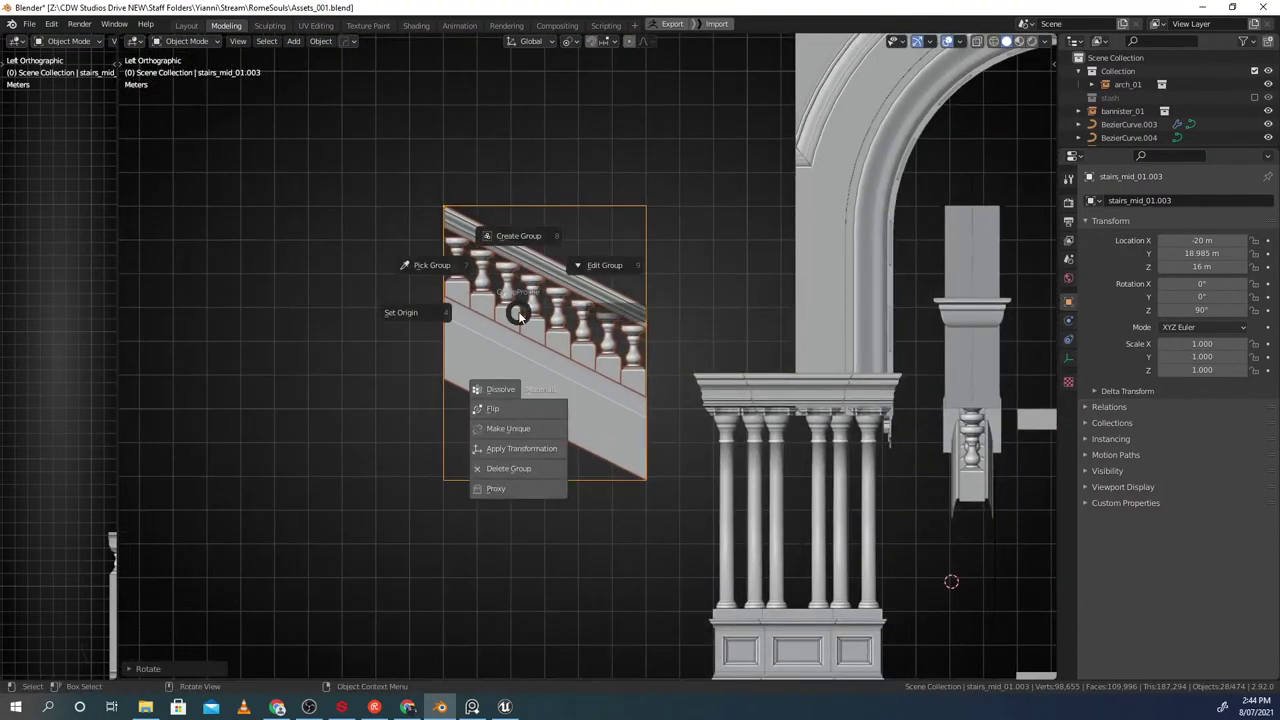
{"action": "left_click", "coordinate": [600, 267]}
{"action": "scroll", "coordinate": [424, 250], "scroll_direction": "up", "scroll_amount": 2}
{"action": "left_click", "coordinate": [407, 246]}
{"action": "left_click", "coordinate": [442, 264], "text": "shift"}
{"action": "left_click", "coordinate": [474, 288], "text": "shift"}
{"action": "left_click", "coordinate": [404, 261]}
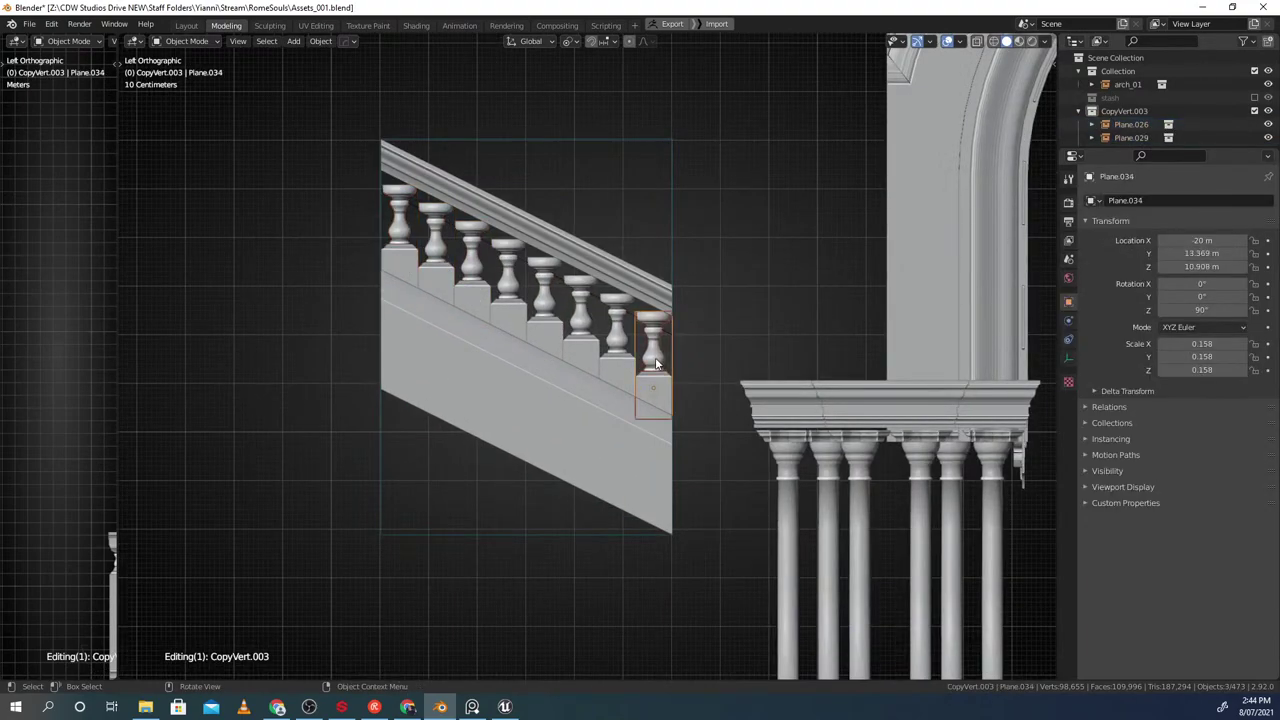
{"action": "key", "text": "shift+l"}
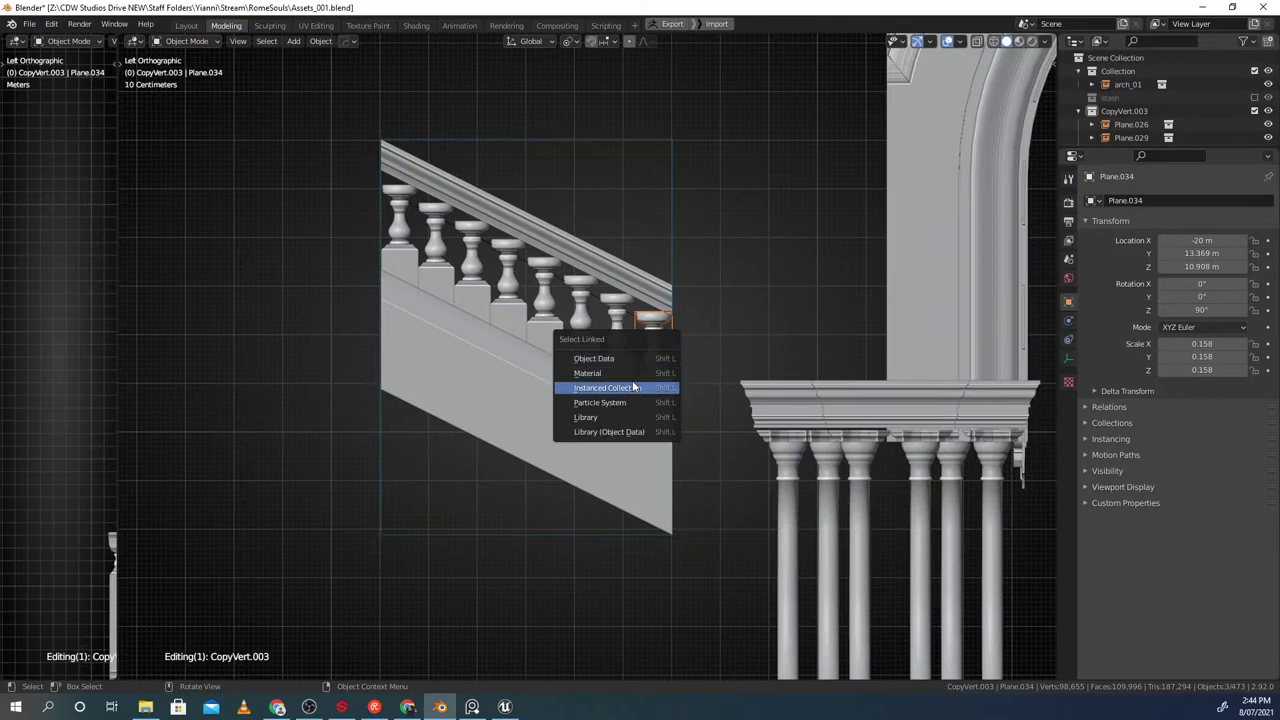
{"action": "left_click", "coordinate": [633, 387]}
{"action": "left_click", "coordinate": [393, 247], "text": "shift"}
Set the pivot to Active Element and scale the selected balusters to 0 along Z to level them in one row
{"action": "scroll", "coordinate": [634, 360], "scroll_direction": "down", "scroll_amount": 9}
{"action": "middle_click_drag", "start_coordinate": [708, 347], "coordinate": [628, 350], "text": "shift"}
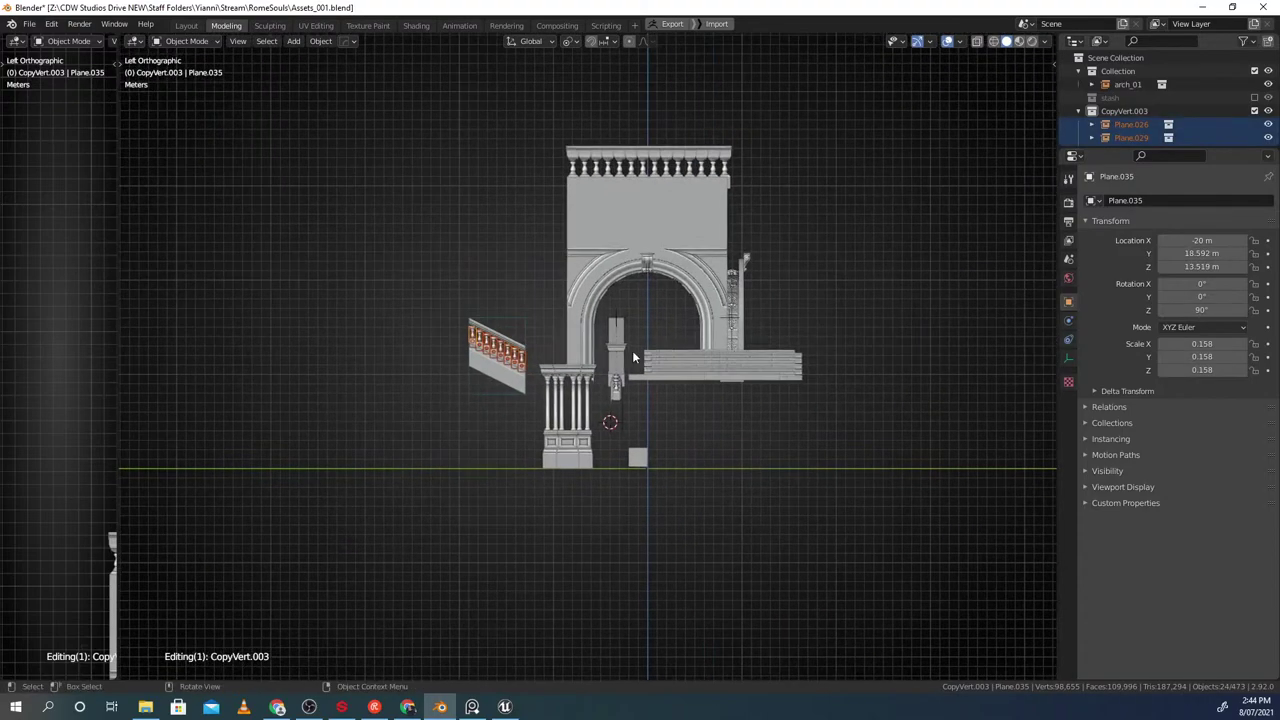
{"action": "scroll", "coordinate": [526, 316], "scroll_direction": "up", "scroll_amount": 6}
{"action": "key", "text": "period"}
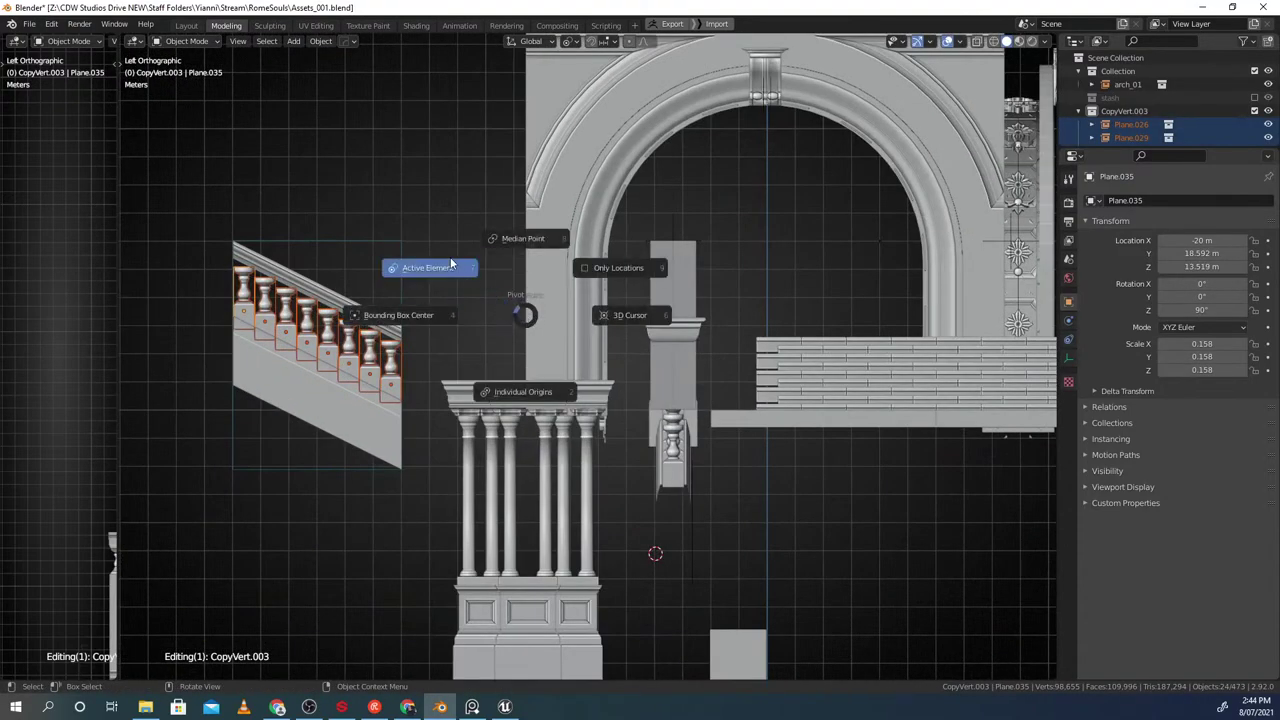
{"action": "left_click", "coordinate": [428, 268]}
{"action": "middle_click_drag", "start_coordinate": [312, 448], "coordinate": [474, 437], "text": "shift"}
{"action": "type", "text": "sz0"}
{"action": "key", "text": "Return"}
Select the sloped handrail above the balusters and delete the vertices of its lower end in Edit Mode
{"action": "left_click", "coordinate": [467, 427]}
{"action": "scroll", "coordinate": [529, 332], "scroll_direction": "up", "scroll_amount": 2}
{"action": "middle_click_drag", "start_coordinate": [529, 332], "coordinate": [622, 379], "text": "shift"}
{"action": "left_click", "coordinate": [563, 452]}
{"action": "scroll", "coordinate": [467, 318], "scroll_direction": "up", "scroll_amount": 3}
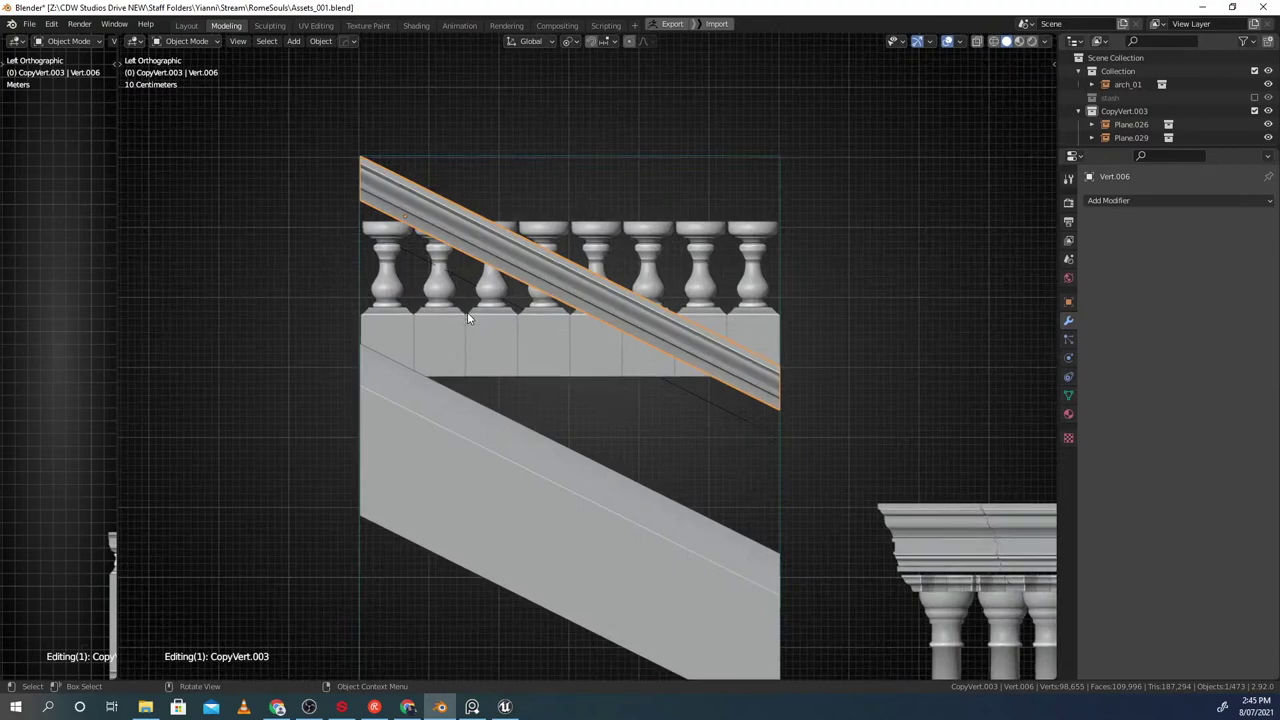
{"action": "key", "text": "Tab"}
{"action": "middle_click_drag", "start_coordinate": [678, 477], "coordinate": [813, 414]}
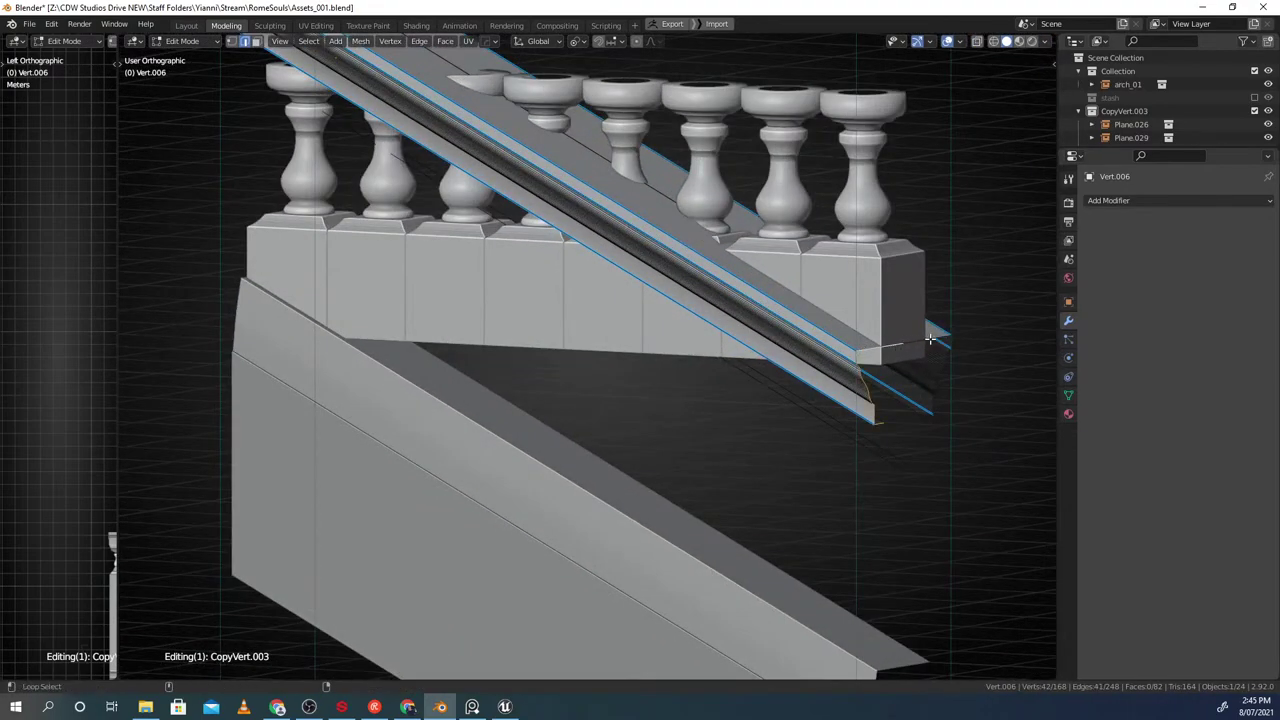
{"action": "key", "text": "x"}
{"action": "key", "text": "v"}
{"action": "left_click", "coordinate": [325, 350]}
Clean up the handrail's remaining end profile and extrude it along the Y axis past the last baluster as a level rail
{"action": "middle_click_drag", "start_coordinate": [325, 350], "coordinate": [576, 375], "text": "alt"}
{"action": "scroll", "coordinate": [501, 422], "scroll_direction": "down", "scroll_amount": 3}
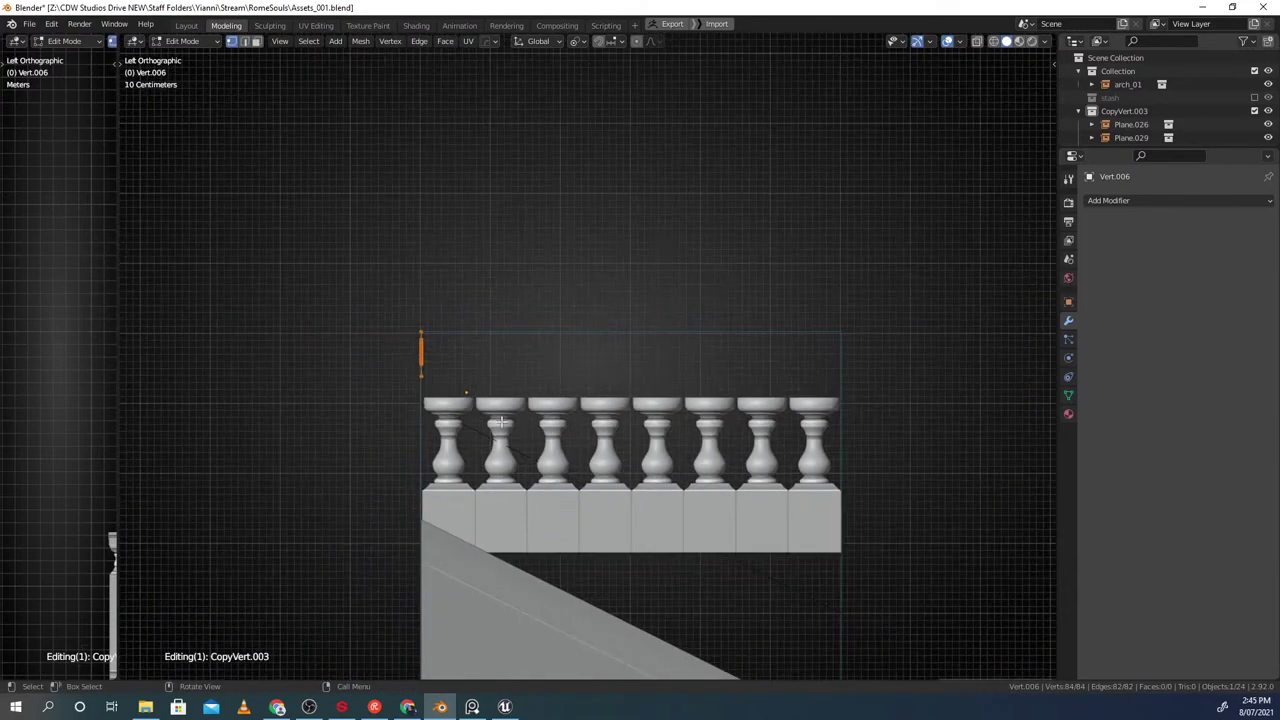
{"action": "scroll", "coordinate": [501, 422], "scroll_direction": "down", "scroll_amount": 2}
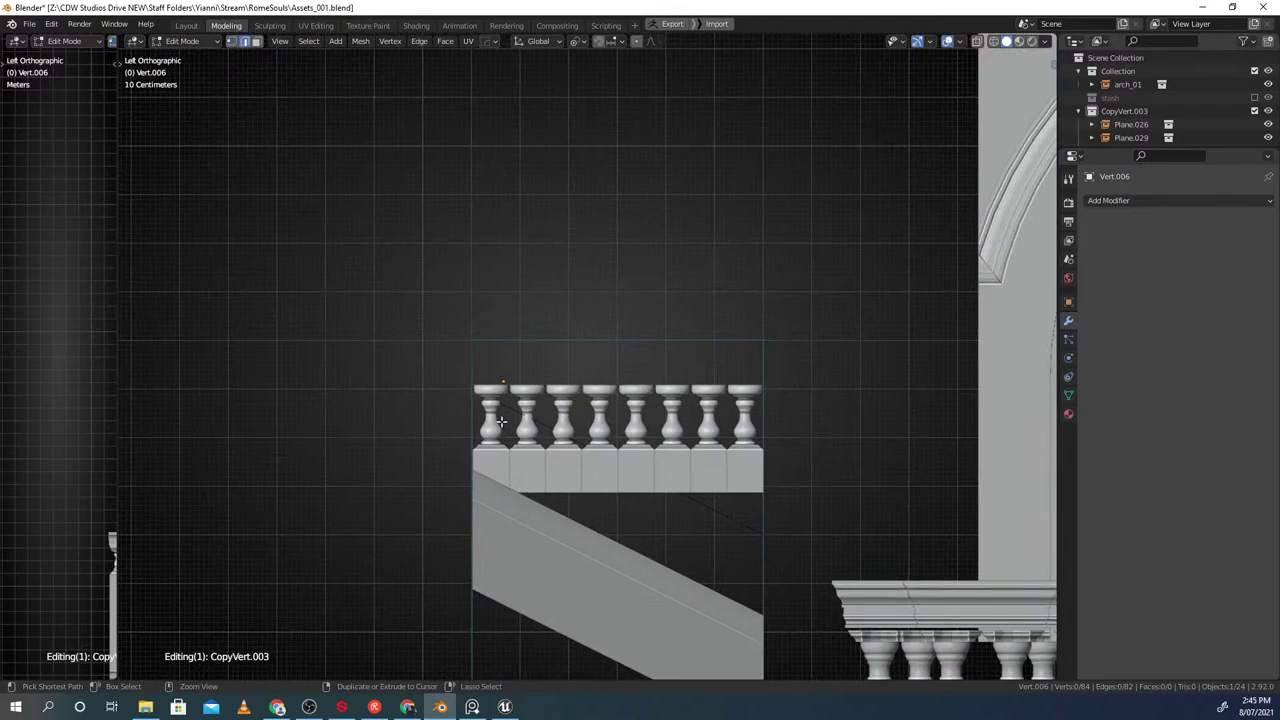
{"action": "key", "text": "ctrl+z"}
{"action": "middle_click_drag", "start_coordinate": [643, 427], "coordinate": [611, 395], "text": "shift"}
{"action": "key", "text": "x"}
{"action": "left_click", "coordinate": [579, 398]}
{"action": "scroll", "coordinate": [611, 395], "scroll_direction": "up", "scroll_amount": 2}
{"action": "key", "text": "e"}
{"action": "key", "text": "y"}
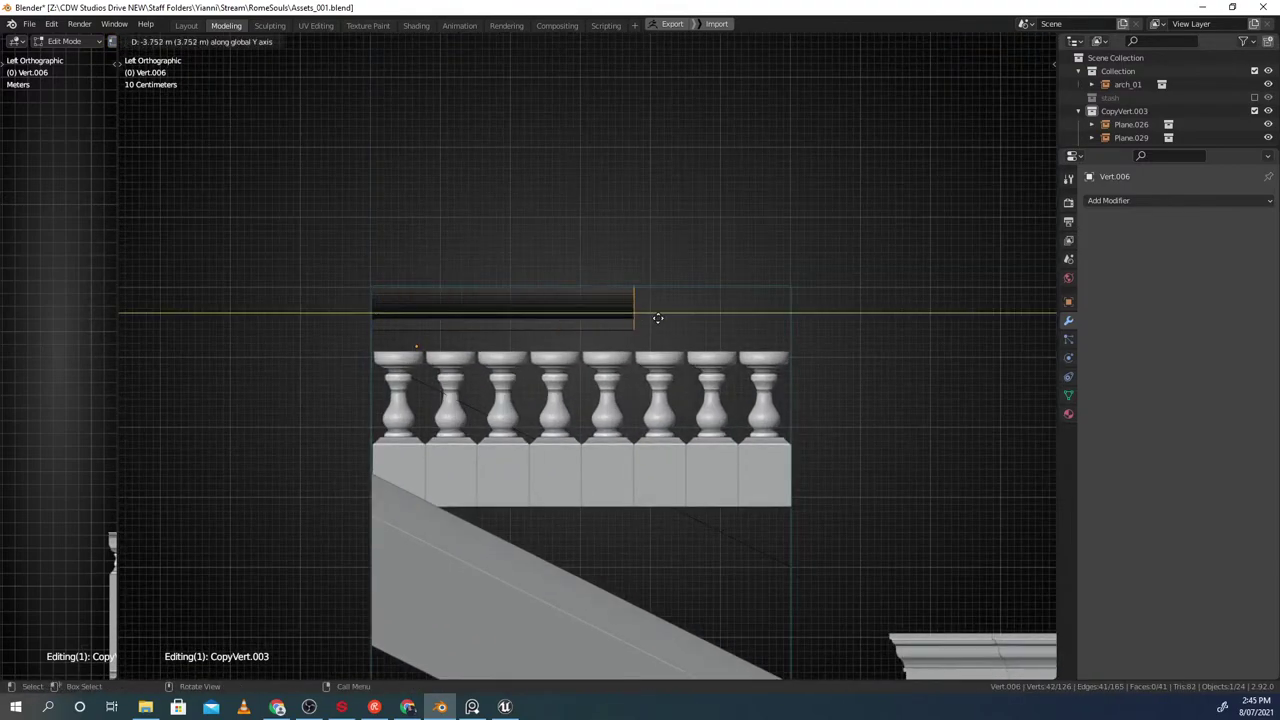
{"action": "left_click", "coordinate": [833, 310]}
Recalculate the normals of the whole level handrail and leave both Edit Mode and the group
{"action": "key", "text": "a"}
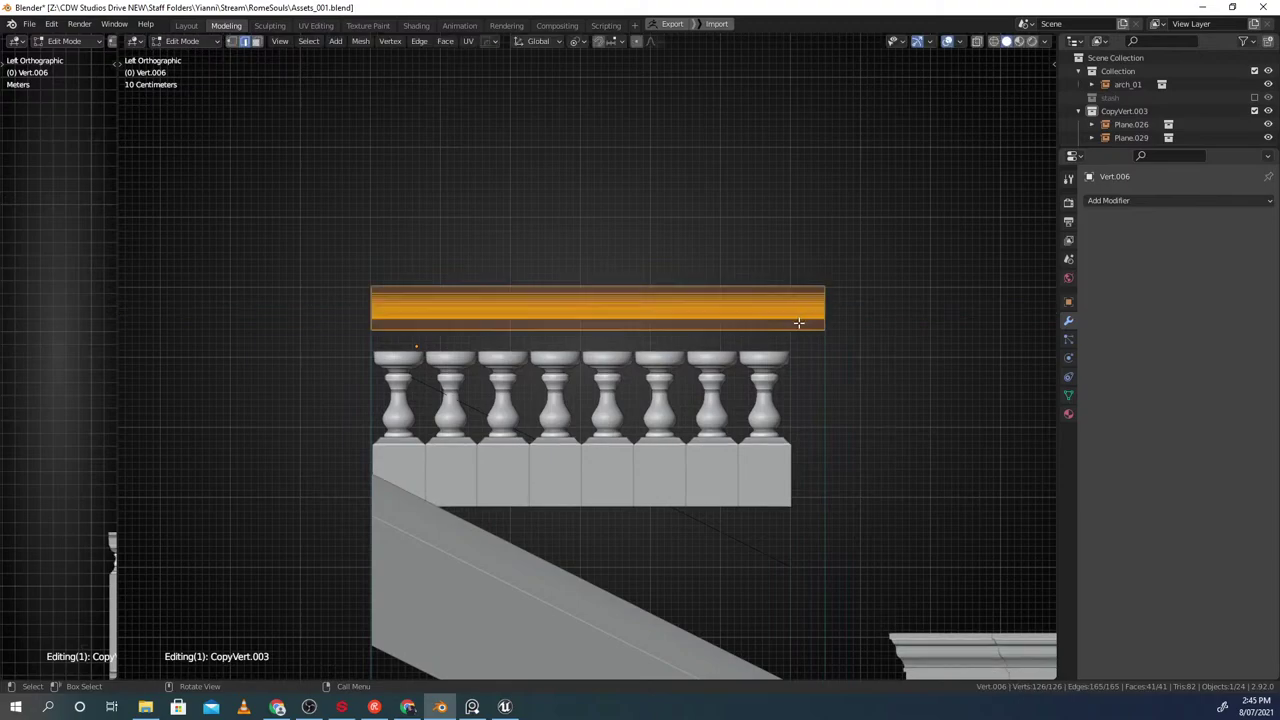
{"action": "key", "text": "alt+n"}
{"action": "left_click", "coordinate": [750, 332]}
{"action": "scroll", "coordinate": [738, 341], "scroll_direction": "down", "scroll_amount": 2}
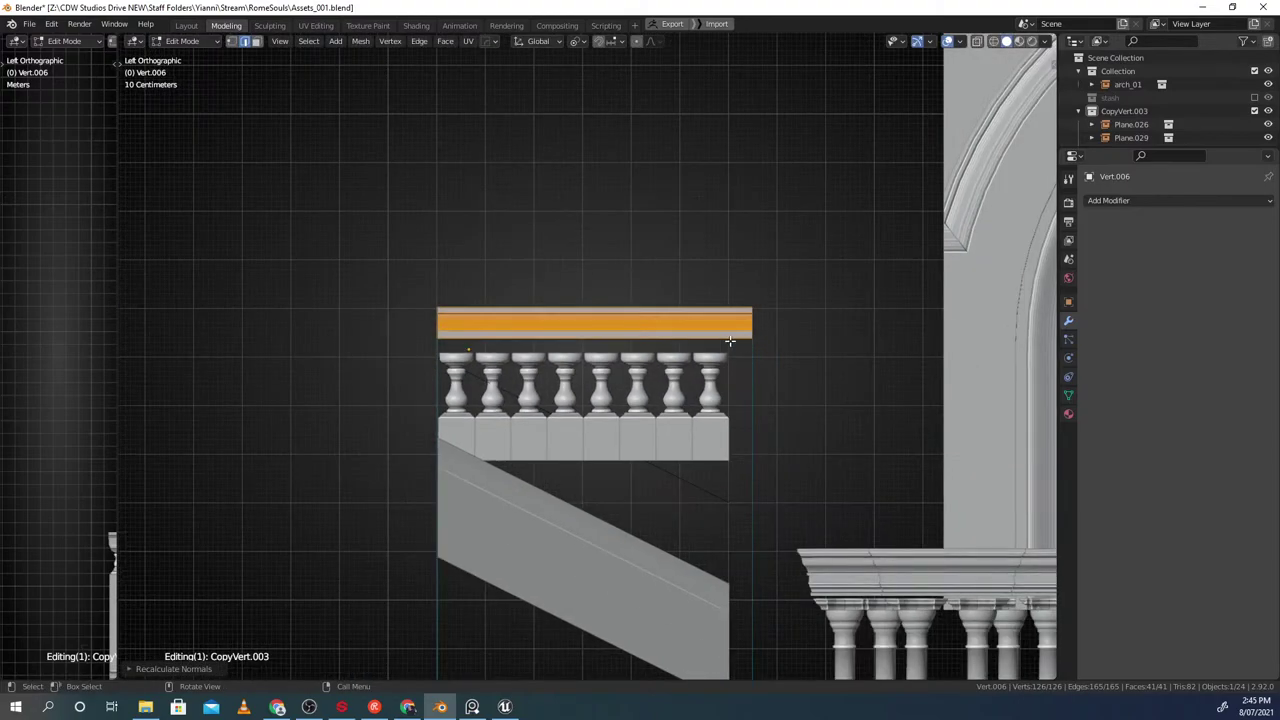
{"action": "scroll", "coordinate": [624, 386], "scroll_direction": "up", "scroll_amount": 2}
{"action": "key", "text": "Tab"}
{"action": "scroll", "coordinate": [628, 305], "scroll_direction": "down", "scroll_amount": 2}
{"action": "key", "text": "shift+Tab"}
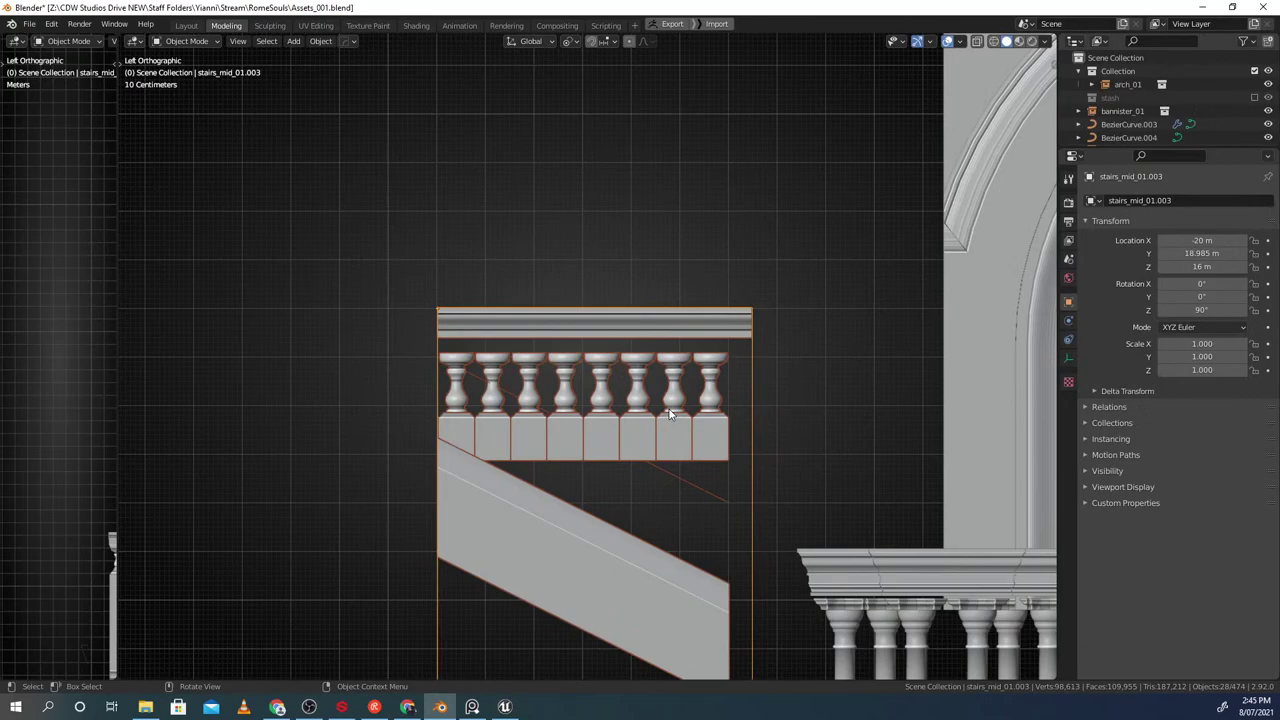
Reopen the staircase group and undo the handrail edits back to the full sloped rail
{"action": "key", "text": "shift+s"}
{"action": "key", "text": "Escape"}
{"action": "key", "text": "Tab"}
{"action": "key", "text": "Tab"}
{"action": "key", "text": "Tab"}
{"action": "left_click", "coordinate": [579, 547]}
{"action": "scroll", "coordinate": [586, 546], "scroll_direction": "down", "scroll_amount": 4}
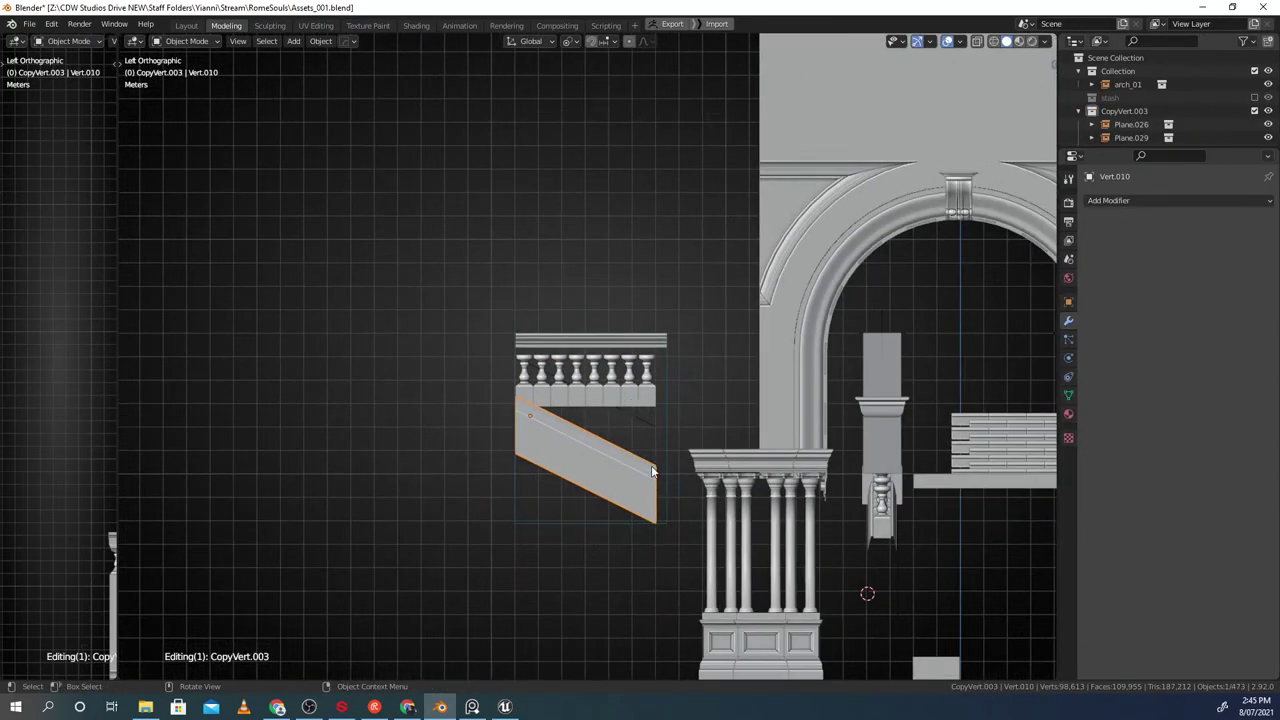
{"action": "scroll", "coordinate": [646, 443], "scroll_direction": "up", "scroll_amount": 2}
{"action": "key", "text": "ctrl+z"}
{"action": "key", "text": "ctrl+z"}
{"action": "key", "text": "ctrl+z"}
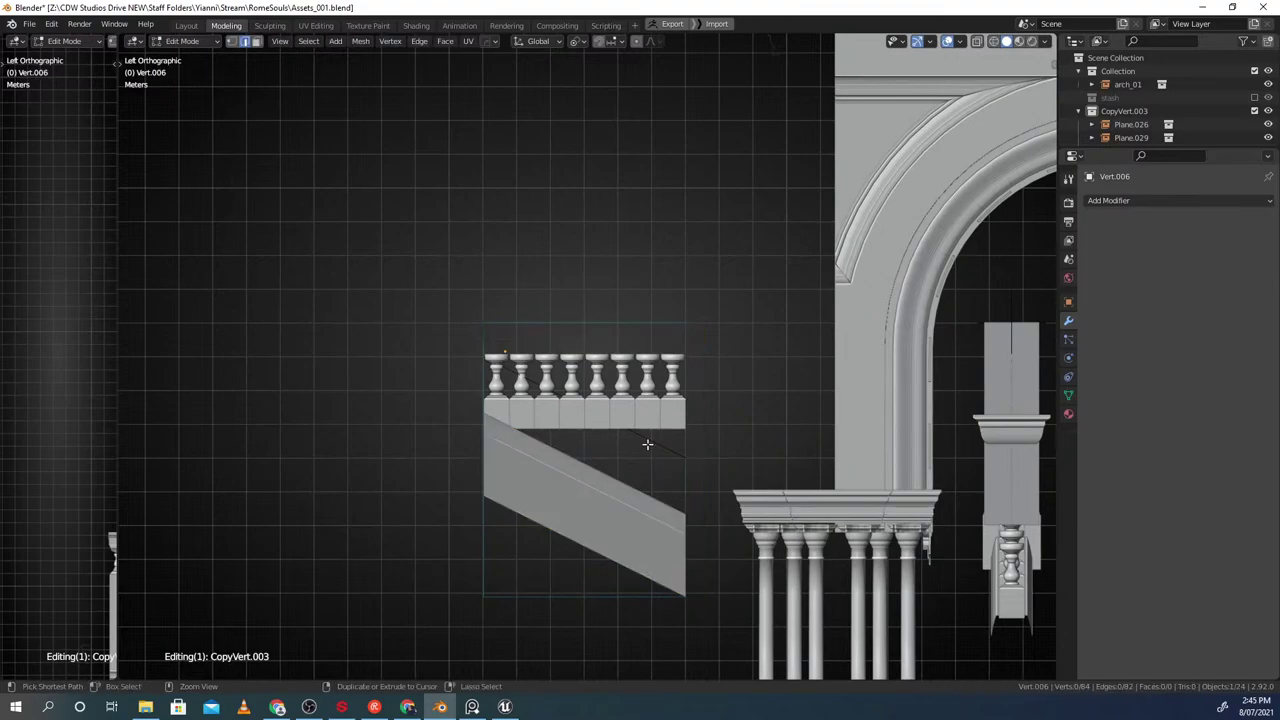
{"action": "scroll", "coordinate": [630, 410], "scroll_direction": "up", "scroll_amount": 3}
{"action": "key", "text": "Tab"}
{"action": "scroll", "coordinate": [597, 368], "scroll_direction": "up", "scroll_amount": 1}
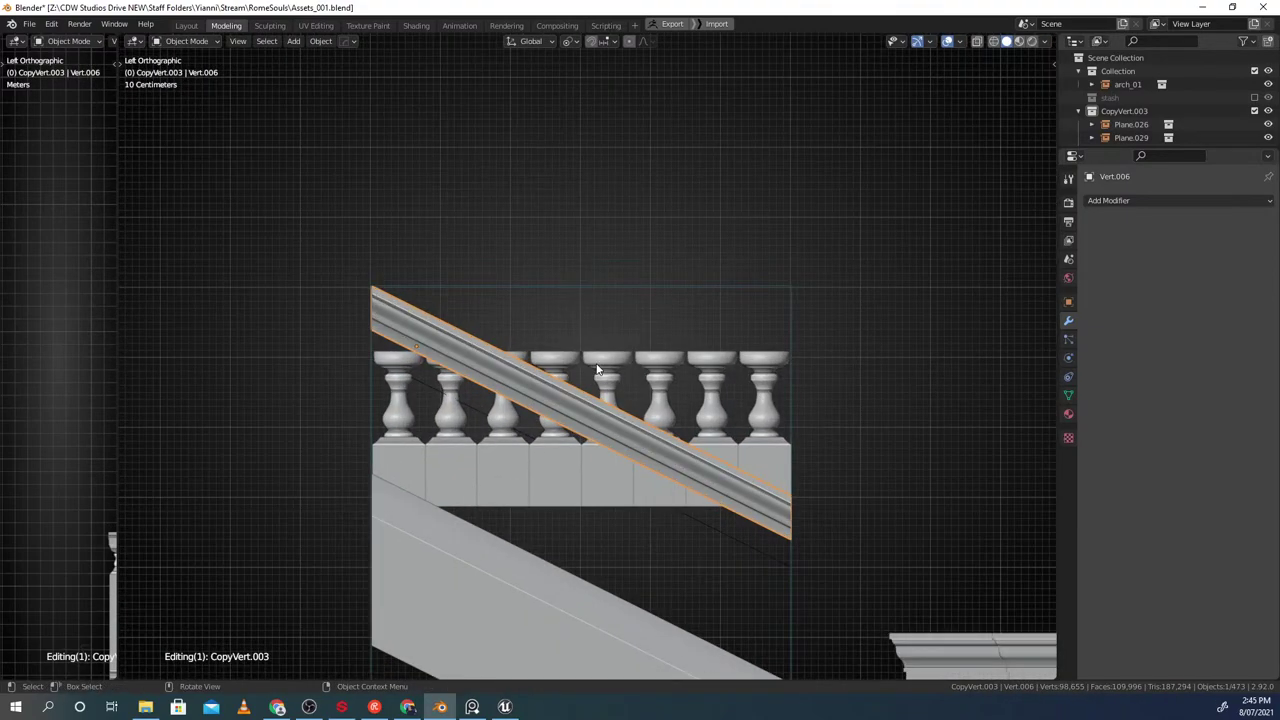
{"action": "scroll", "coordinate": [585, 325], "scroll_direction": "down", "scroll_amount": 2}
{"action": "left_click", "coordinate": [583, 325]}
{"action": "key", "text": "shift+a"}
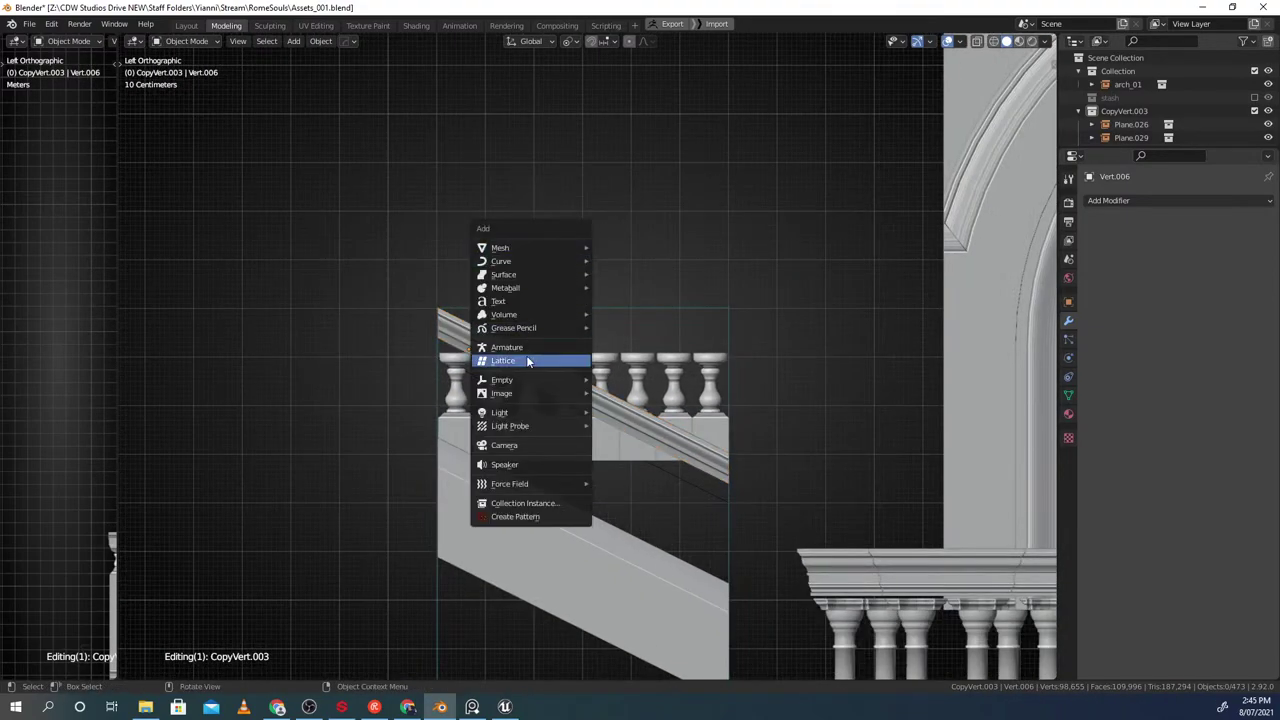
{"action": "mouse_move", "coordinate": [565, 379]}
{"action": "left_click", "coordinate": [609, 381]}
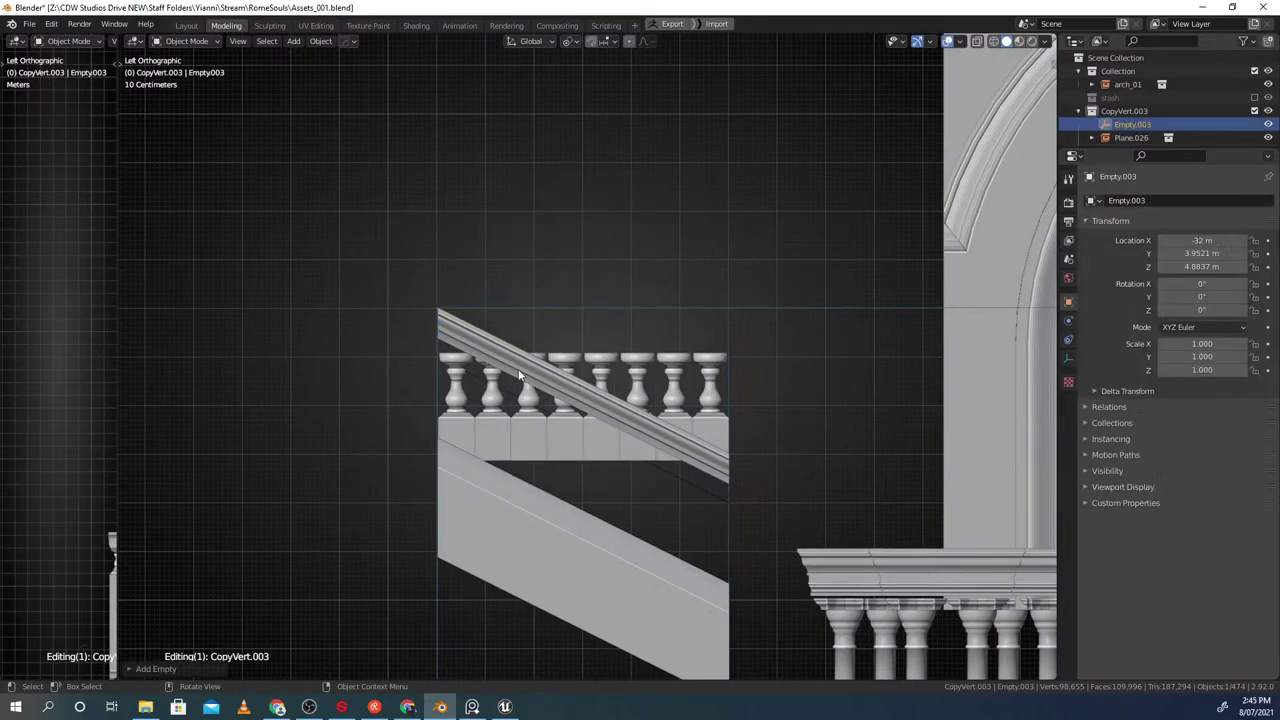
{"action": "scroll", "coordinate": [560, 350], "scroll_direction": "down", "scroll_amount": 3}
{"action": "key", "text": "x"}
{"action": "left_click", "coordinate": [585, 361]}
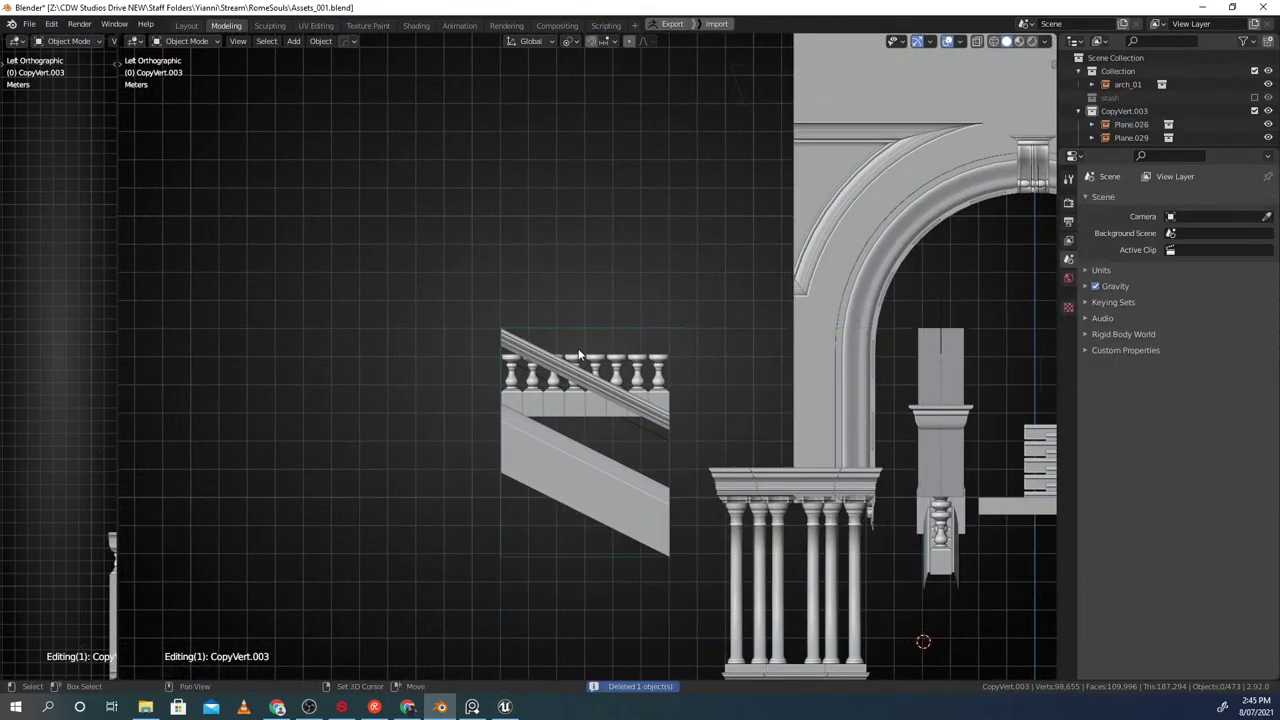
Add an empty above the balusters at the 3D cursor and snap it to Y 16 m, Z 16 m
{"action": "key", "text": "shift+a"}
{"action": "mouse_move", "coordinate": [535, 316]}
{"action": "left_click", "coordinate": [621, 318]}
{"action": "scroll", "coordinate": [600, 312], "scroll_direction": "up", "scroll_amount": 3}
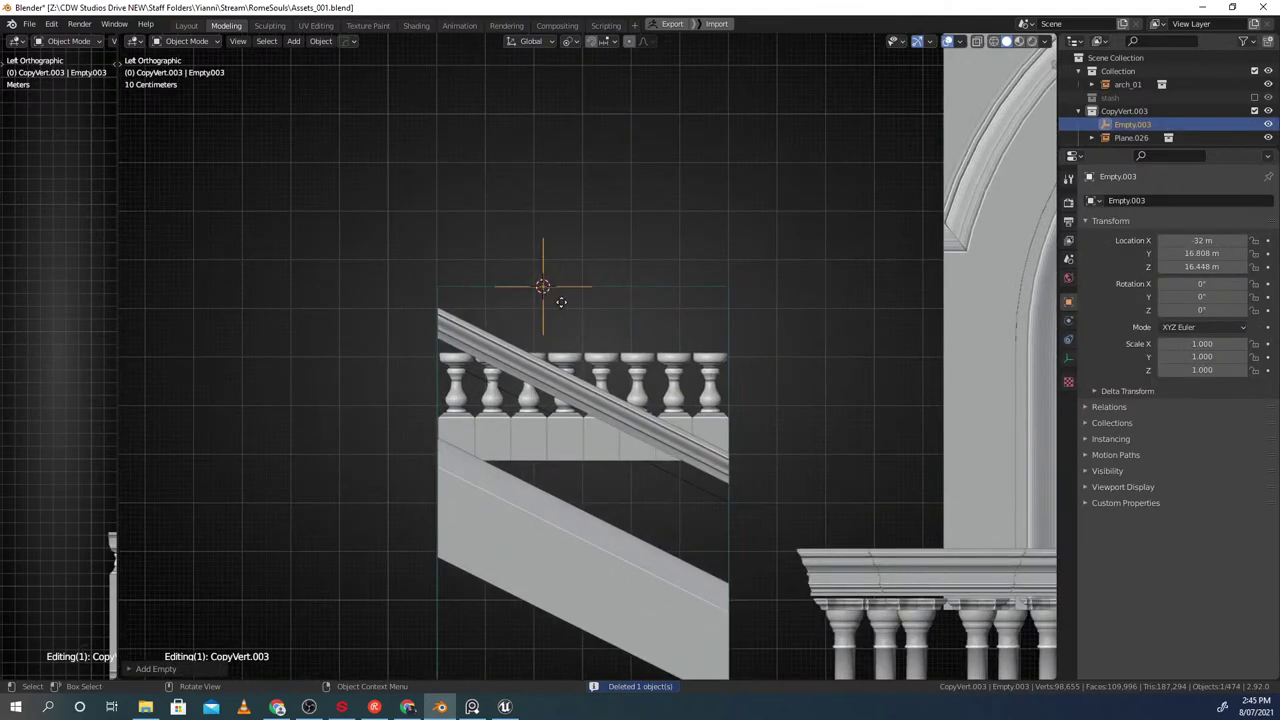
{"action": "key", "text": "g"}
{"action": "left_click", "coordinate": [591, 319]}
{"action": "scroll", "coordinate": [590, 321], "scroll_direction": "up", "scroll_amount": 5}
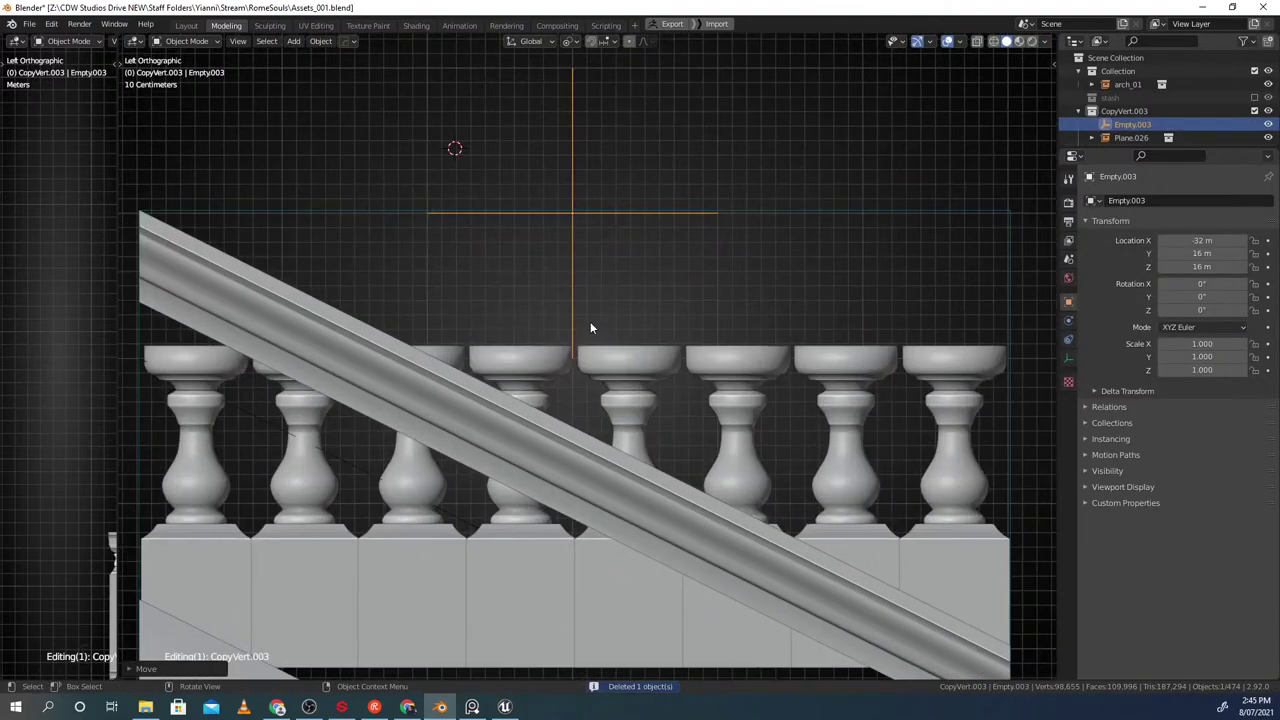
{"action": "scroll", "coordinate": [585, 340], "scroll_direction": "down", "scroll_amount": 7}
Delete the sloped handrail's body and lower end in Edit Mode, keeping only its upper end profile
{"action": "left_click", "coordinate": [570, 414]}
{"action": "left_click", "coordinate": [1068, 321]}
{"action": "scroll", "coordinate": [594, 397], "scroll_direction": "up", "scroll_amount": 3}
{"action": "left_click", "coordinate": [594, 402]}
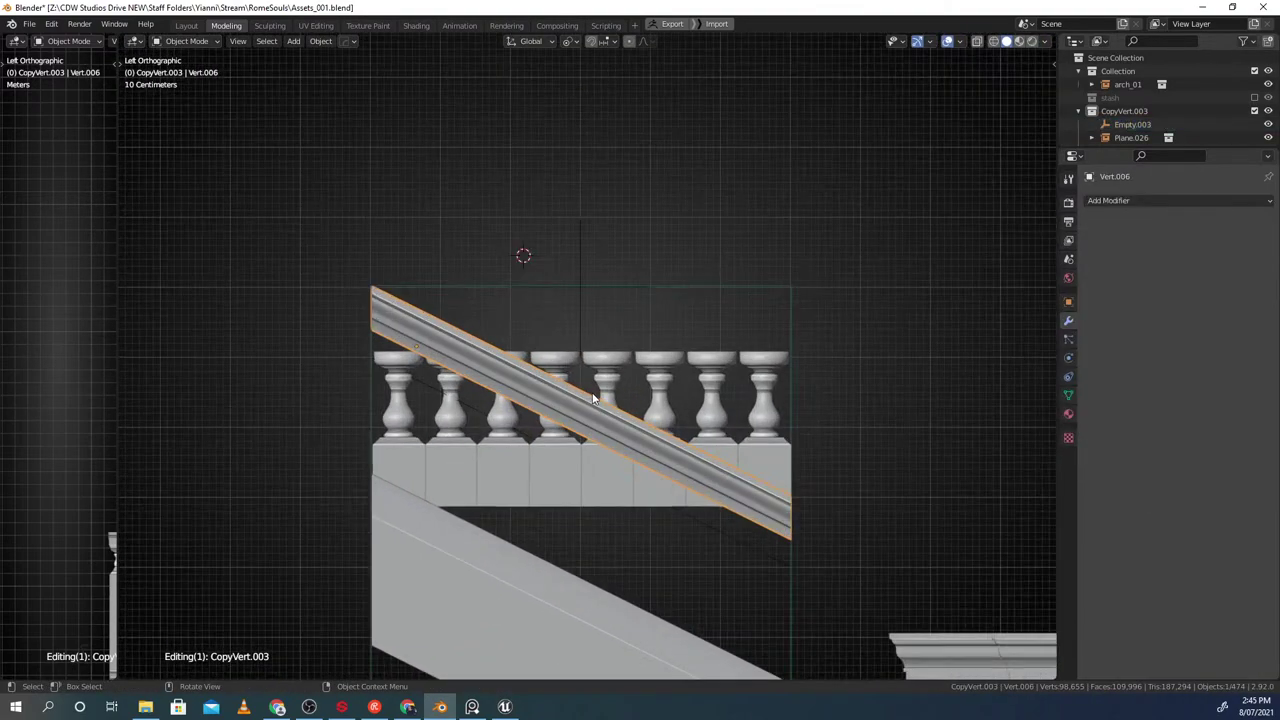
{"action": "key", "text": "Tab"}
{"action": "scroll", "coordinate": [662, 434], "scroll_direction": "up", "scroll_amount": 2}
{"action": "middle_click_drag", "start_coordinate": [662, 434], "coordinate": [717, 471], "text": "shift"}
{"action": "left_click", "coordinate": [510, 379], "text": "ctrl+alt"}
{"action": "key", "text": "x"}
{"action": "key", "text": "e"}
{"action": "middle_click_drag", "start_coordinate": [389, 334], "coordinate": [406, 346], "text": "shift"}
{"action": "key", "text": "Tab"}
Snap the 3D cursor to the empty at the railing's top centre
{"action": "key", "text": "shift+s"}
{"action": "key", "text": "Escape"}
{"action": "left_click", "coordinate": [614, 289]}
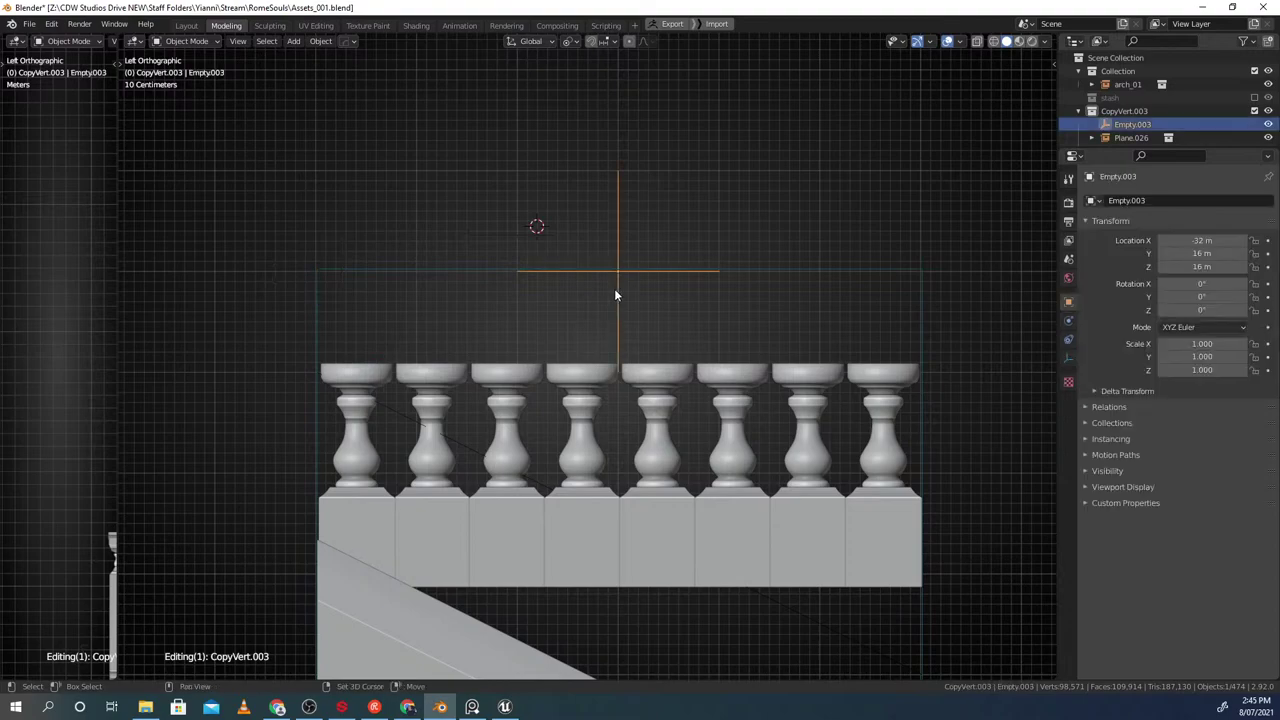
{"action": "key", "text": "shift+s"}
{"action": "left_click", "coordinate": [540, 297]}
Extrude the handrail profile along Y past the railing's centre and recalculate its normals
{"action": "left_click", "coordinate": [316, 293]}
{"action": "key", "text": "Tab"}
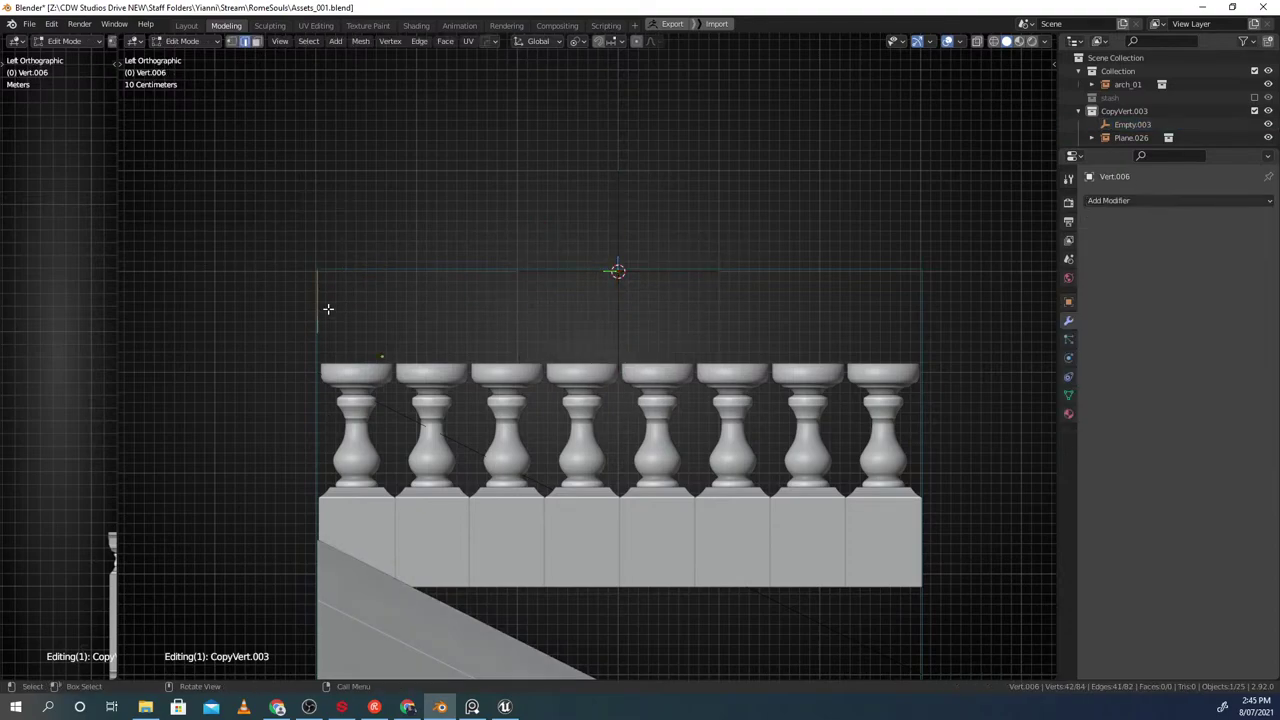
{"action": "key", "text": "e"}
{"action": "key", "text": "y"}
{"action": "left_click", "coordinate": [784, 313]}
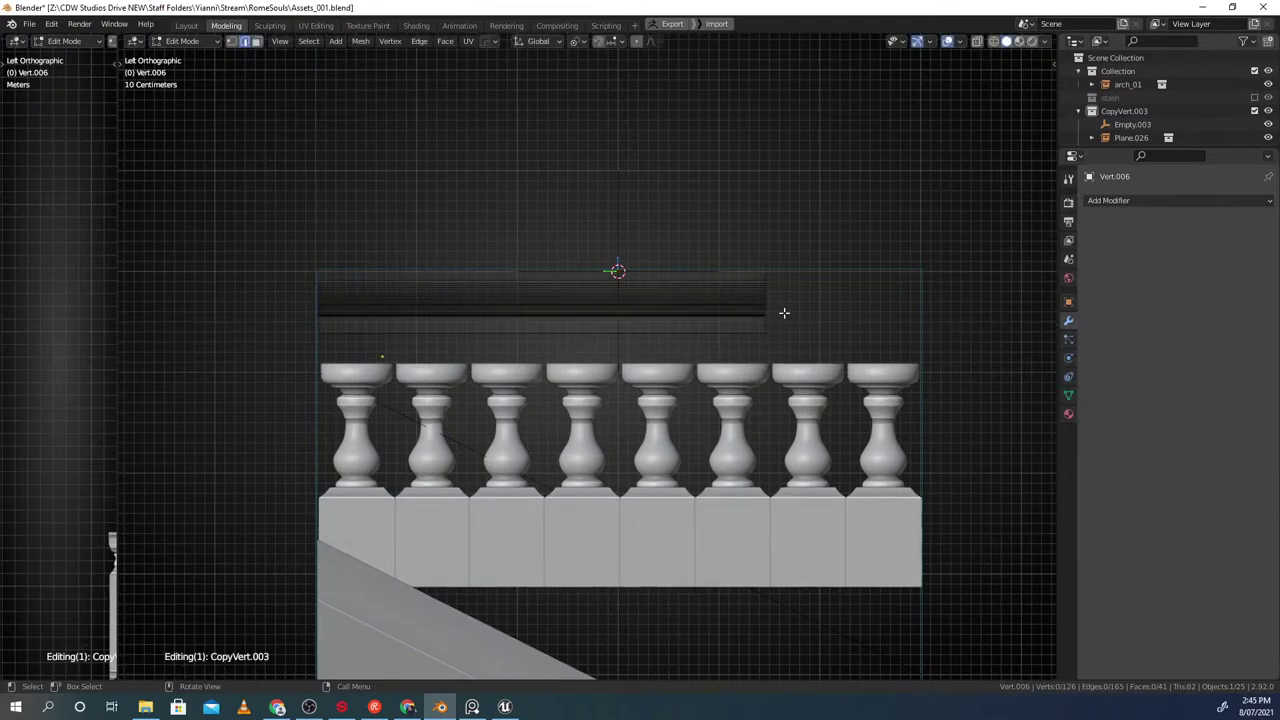
{"action": "key", "text": "a"}
{"action": "key", "text": "alt+n"}
{"action": "left_click", "coordinate": [757, 315]}
{"action": "key", "text": "Tab"}
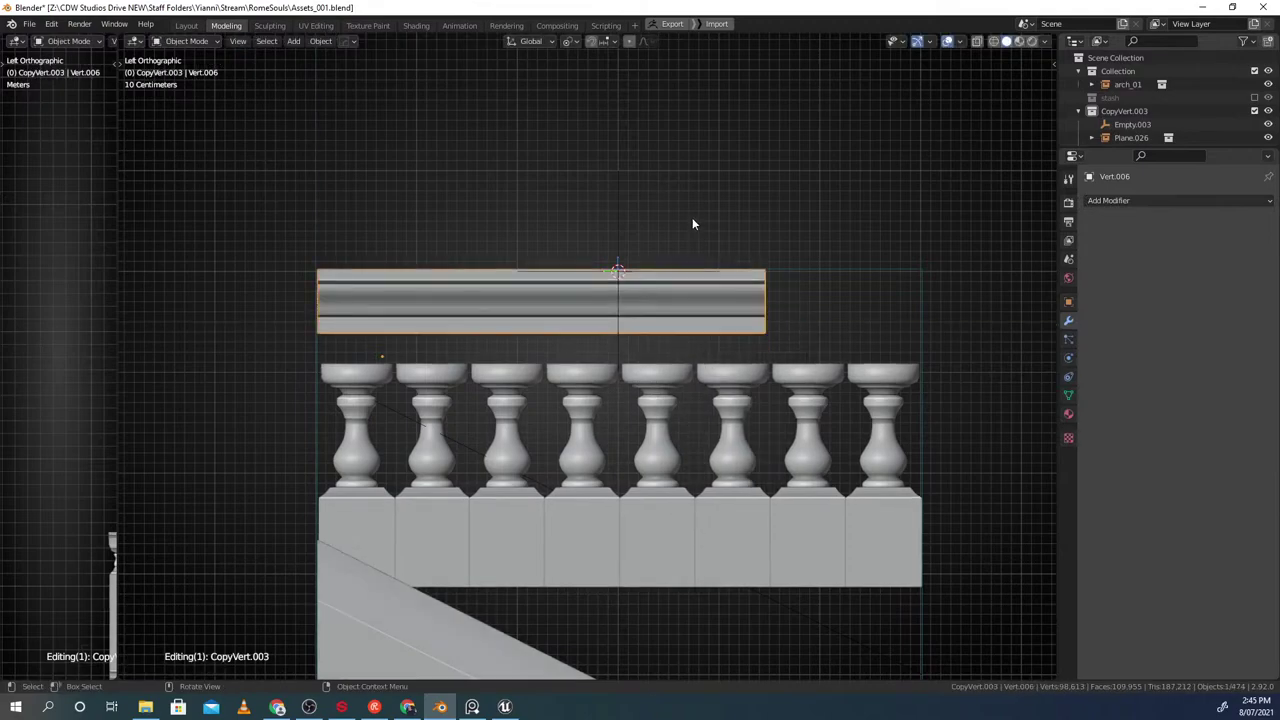
Set the handrail's origin to the 3D cursor and mirror it across Y with bisect
{"action": "key", "text": "alt+x"}
{"action": "key", "text": "Escape"}
{"action": "key", "text": "shift+s"}
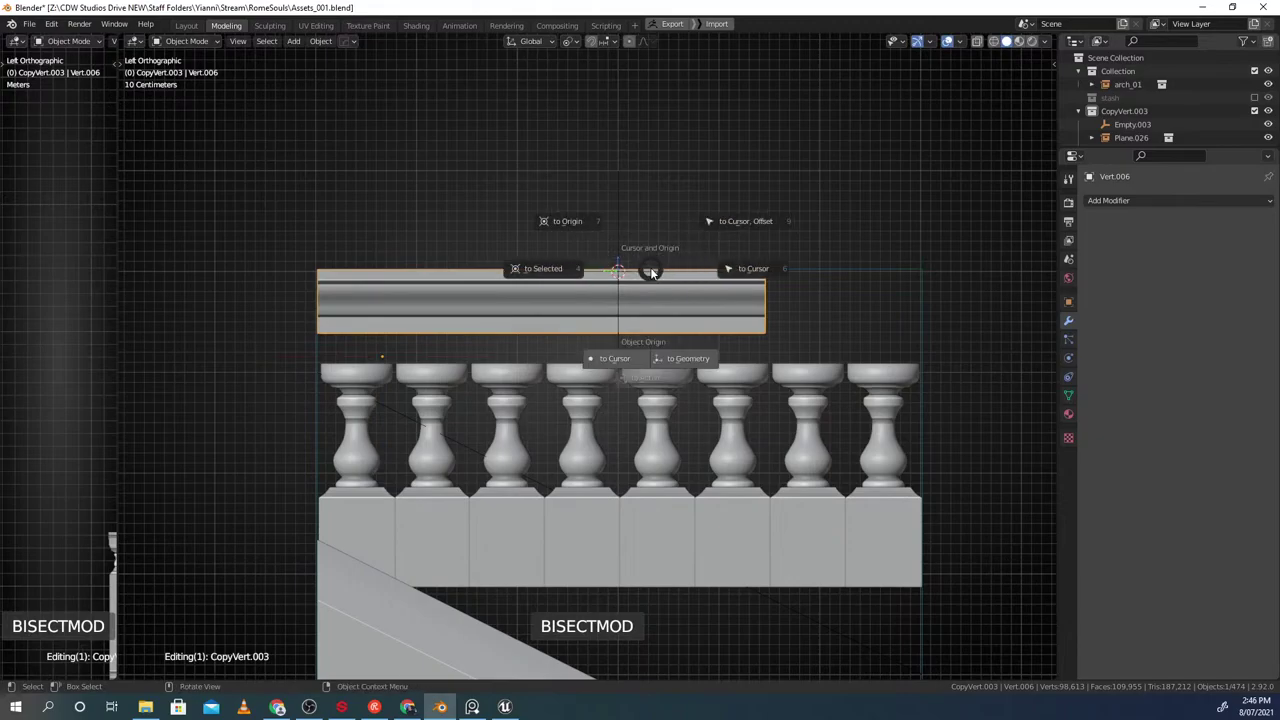
{"action": "left_click", "coordinate": [608, 364]}
{"action": "key", "text": "alt+x"}
{"action": "left_click", "coordinate": [504, 273]}
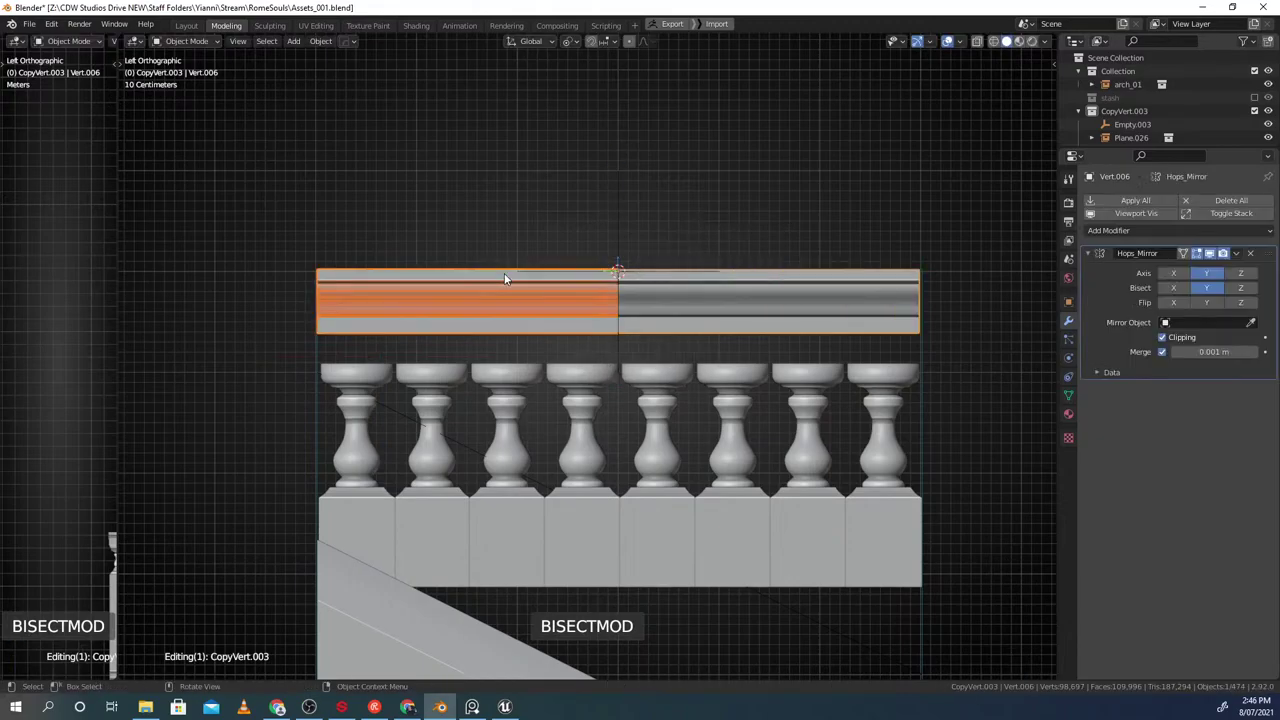
{"action": "scroll", "coordinate": [530, 288], "scroll_direction": "down", "scroll_amount": 2}
{"action": "mouse_move", "coordinate": [571, 304]}
{"action": "middle_mouse_down"}
{"action": "mouse_move", "coordinate": [645, 313]}
{"action": "mouse_move", "coordinate": [560, 311]}
{"action": "middle_mouse_up"}
{"action": "left_click", "coordinate": [592, 310]}
{"action": "scroll", "coordinate": [584, 364], "scroll_direction": "down", "scroll_amount": 1}
{"action": "middle_click_drag", "start_coordinate": [586, 366], "coordinate": [582, 332]}
Set the sloped base panel's origin to the 3D cursor and delete the vertices of its lower end
{"action": "left_click", "coordinate": [473, 494]}
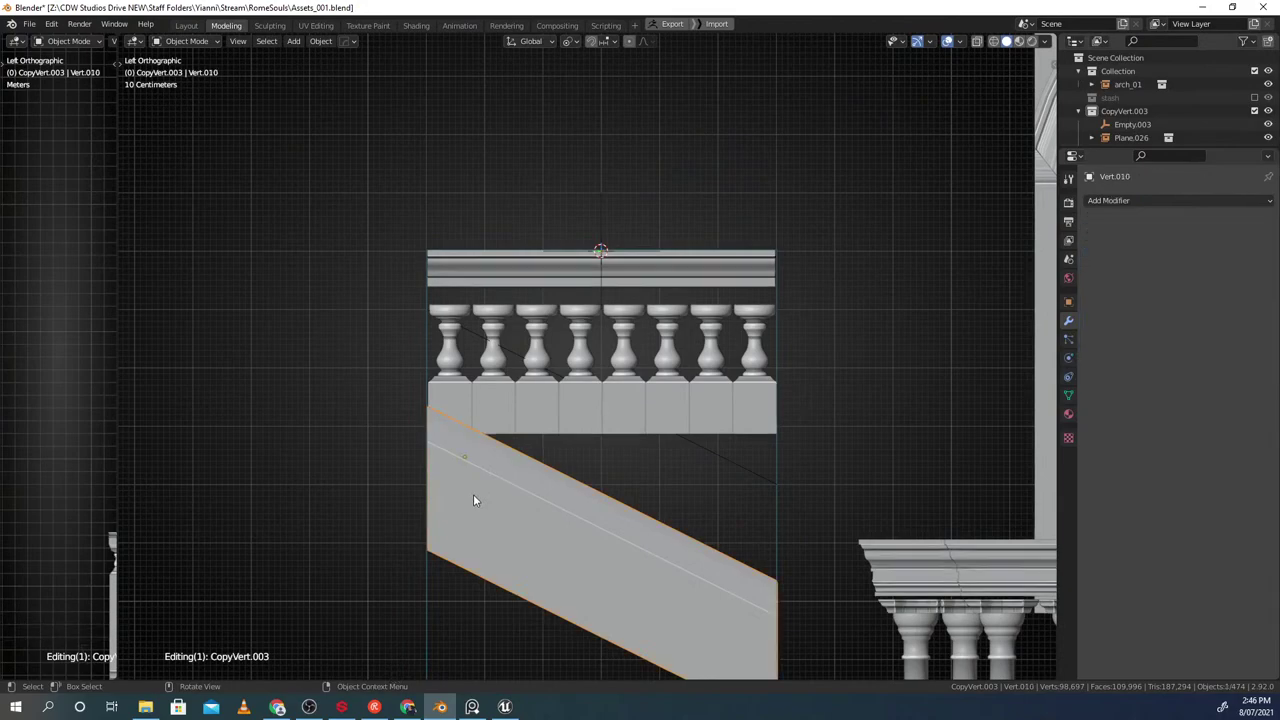
{"action": "key", "text": "shift+s"}
{"action": "left_click", "coordinate": [437, 582]}
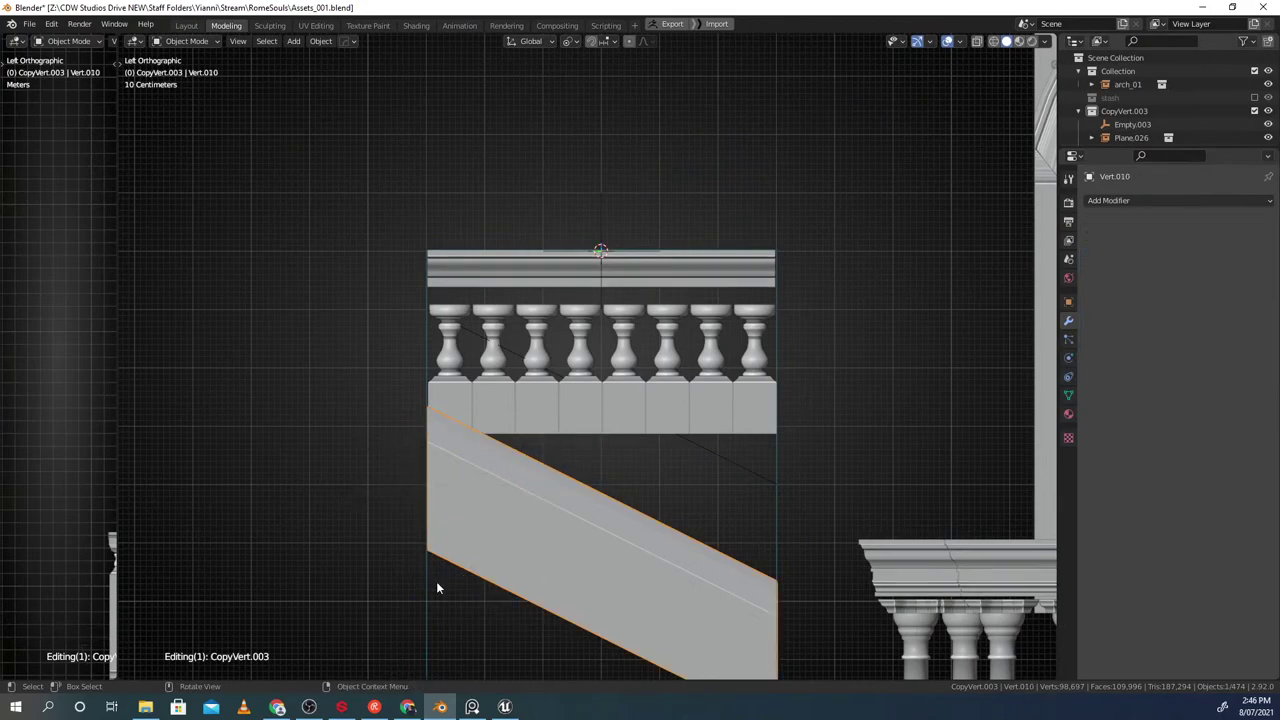
{"action": "middle_click_drag", "start_coordinate": [563, 550], "coordinate": [504, 467], "text": "shift"}
{"action": "left_click", "coordinate": [560, 544]}
{"action": "middle_click_drag", "start_coordinate": [815, 571], "coordinate": [771, 576]}
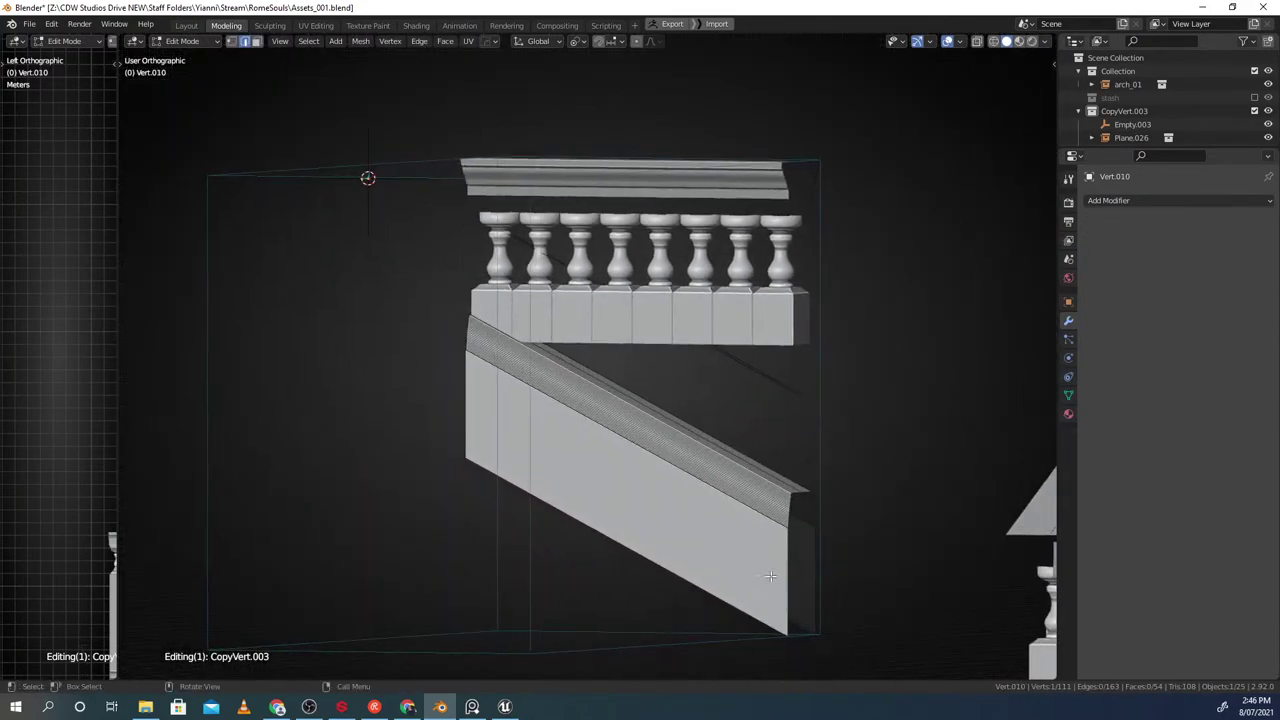
{"action": "key", "text": "x"}
{"action": "key", "text": "v"}
{"action": "middle_click_drag", "start_coordinate": [542, 470], "coordinate": [584, 462]}
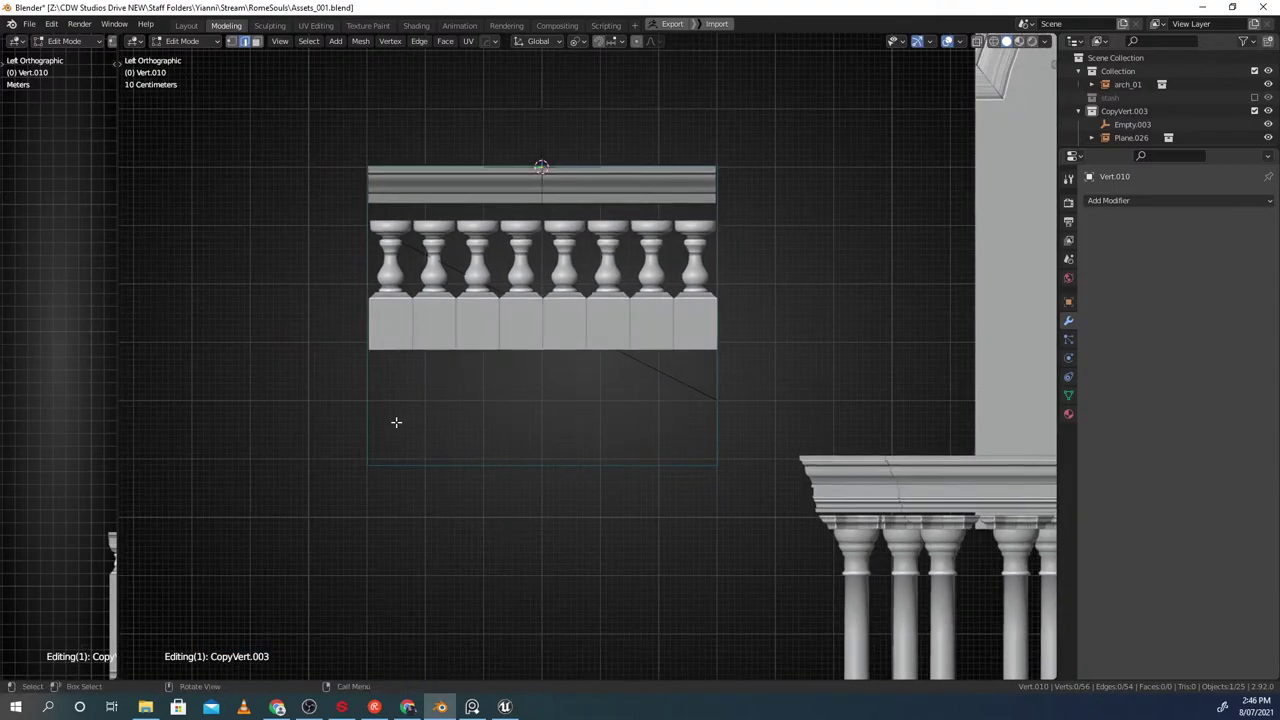
Extrude the base panel's remaining profile along Y past the railing's centre and recalculate its normals outside
{"action": "middle_click_drag", "start_coordinate": [379, 366], "coordinate": [369, 383], "text": "shift"}
{"action": "key", "text": "e"}
{"action": "key", "text": "y"}
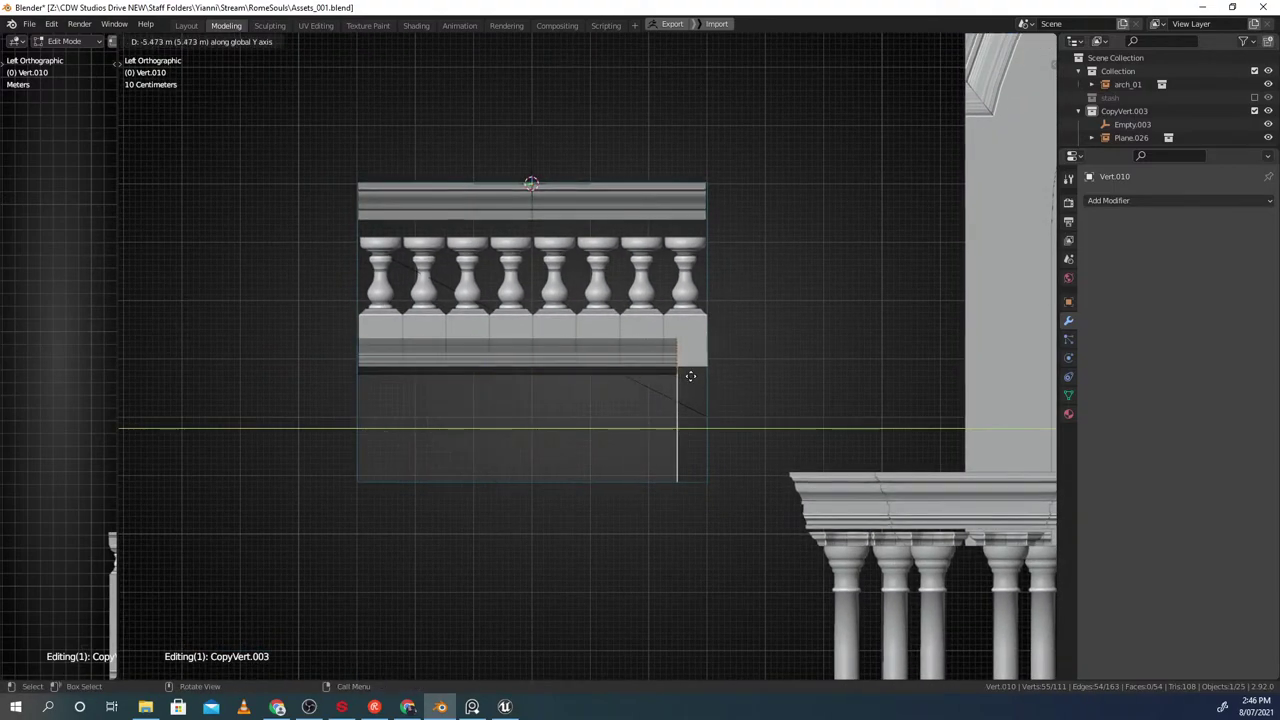
{"action": "left_click", "coordinate": [638, 371]}
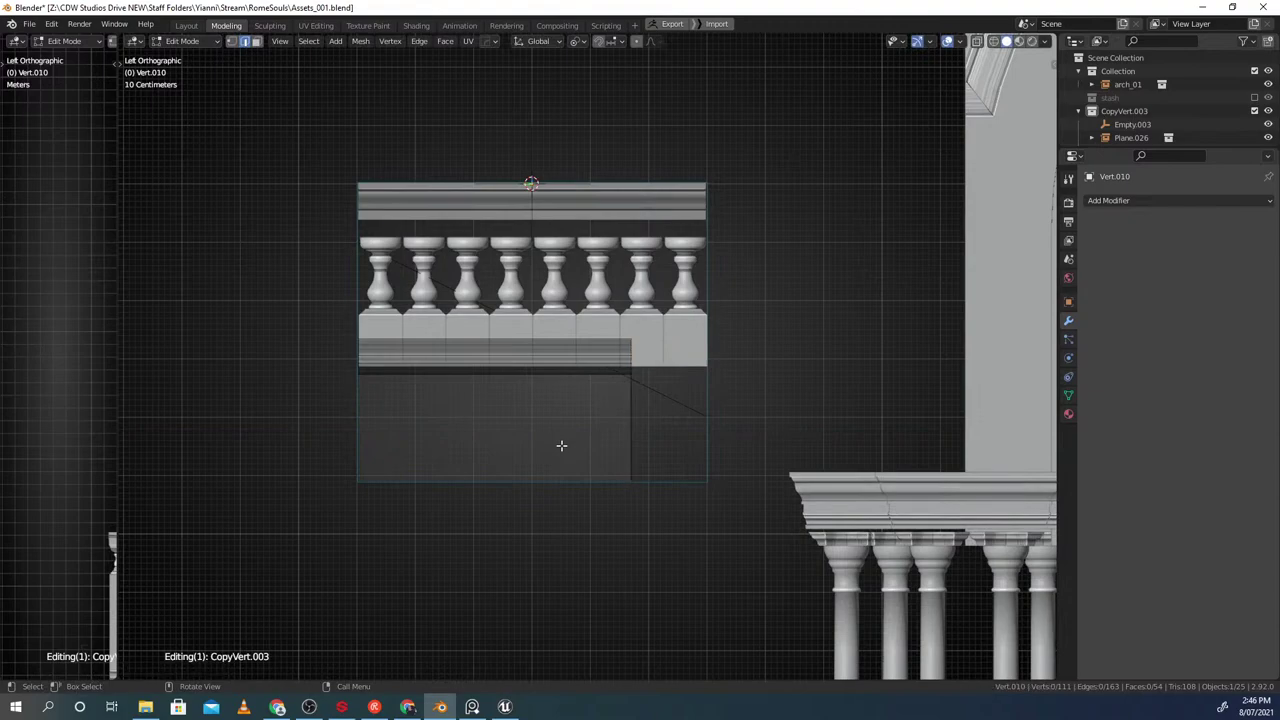
{"action": "key", "text": "a"}
{"action": "key", "text": "alt+n"}
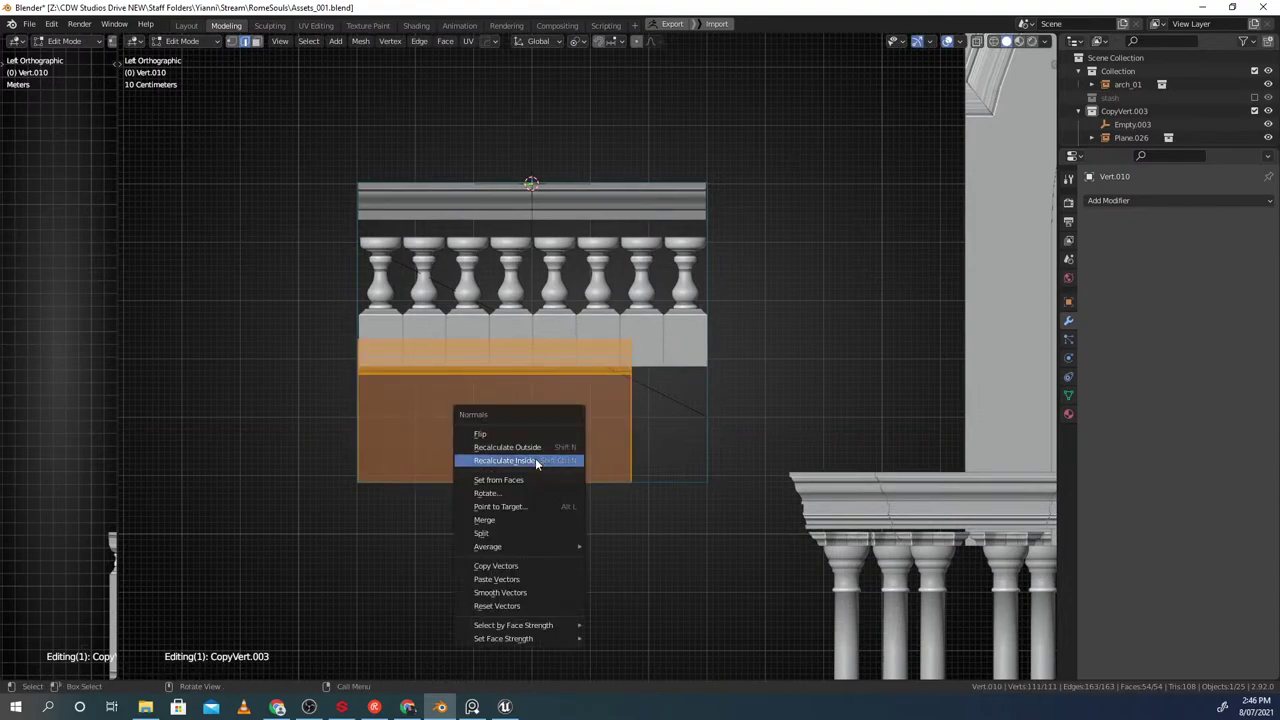
{"action": "left_click", "coordinate": [538, 448]}
{"action": "middle_click_drag", "start_coordinate": [546, 244], "coordinate": [563, 290], "text": "shift"}
{"action": "key", "text": "Tab"}
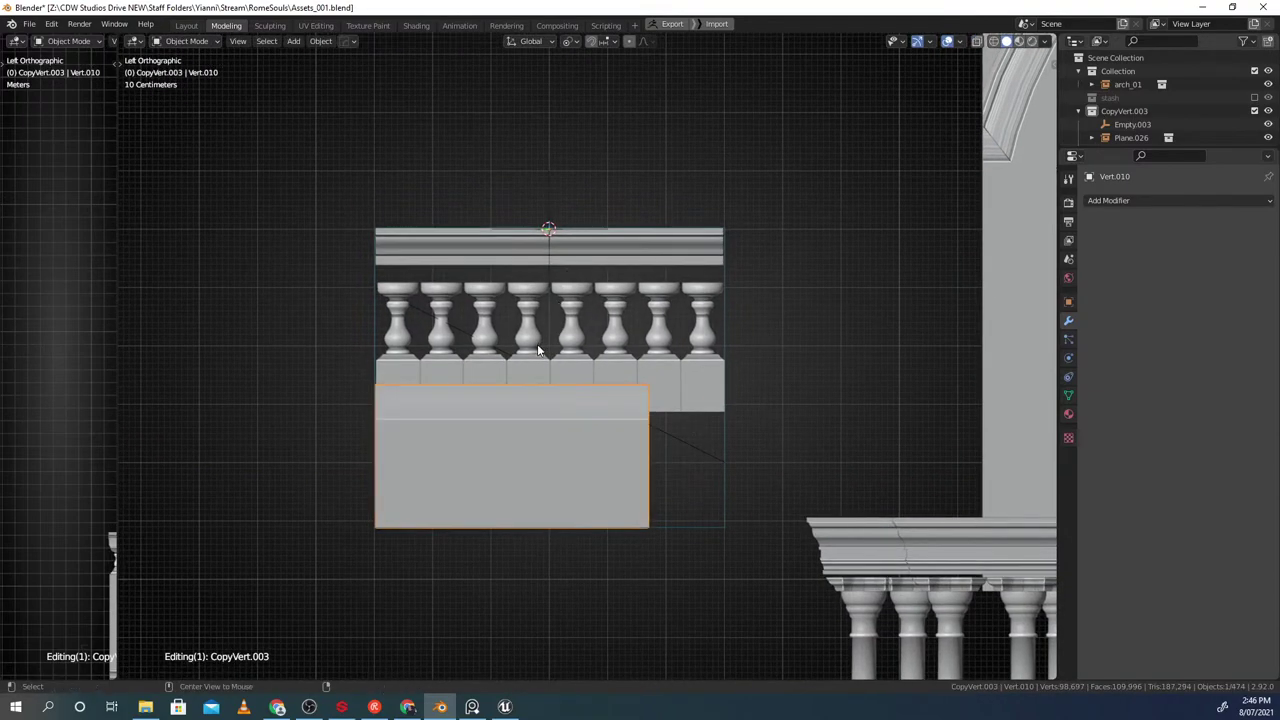
Mirror the base panel across Y with bisect and leave the group
{"action": "key", "text": "alt+x"}
{"action": "left_click", "coordinate": [437, 235]}
{"action": "middle_click_drag", "start_coordinate": [477, 310], "coordinate": [529, 332]}
{"action": "left_click_drag", "start_coordinate": [529, 332], "coordinate": [486, 323], "text": "alt"}
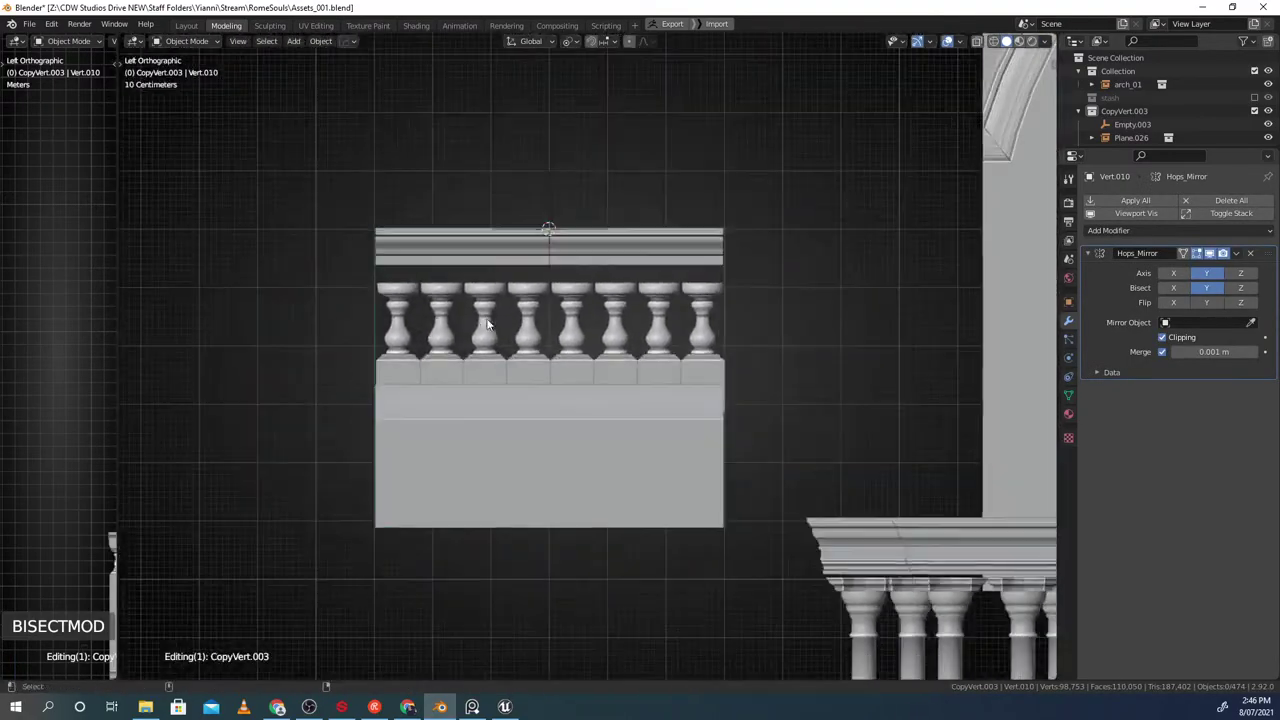
{"action": "middle_click_drag", "start_coordinate": [486, 323], "coordinate": [456, 376], "text": "shift"}
{"action": "key", "text": "shift+Tab"}
{"action": "key", "text": "alt+a"}
Reopen the railing group for editing and snap the 3D cursor to the baluster at its outer end
{"action": "scroll", "coordinate": [518, 333], "scroll_direction": "down", "scroll_amount": 2}
{"action": "mouse_move", "coordinate": [517, 333]}
{"action": "middle_mouse_down"}
{"action": "mouse_move", "coordinate": [616, 343]}
{"action": "mouse_move", "coordinate": [590, 323]}
{"action": "mouse_move", "coordinate": [477, 352]}
{"action": "mouse_move", "coordinate": [484, 370]}
{"action": "mouse_move", "coordinate": [595, 378]}
{"action": "mouse_move", "coordinate": [486, 374]}
{"action": "mouse_move", "coordinate": [529, 340]}
{"action": "middle_mouse_up"}
{"action": "scroll", "coordinate": [477, 352], "scroll_direction": "up", "scroll_amount": 2}
{"action": "left_click", "coordinate": [447, 338]}
{"action": "key", "text": "g"}
{"action": "right_click", "coordinate": [447, 314]}
{"action": "scroll", "coordinate": [522, 341], "scroll_direction": "up", "scroll_amount": 2}
{"action": "key", "text": "ctrl+g"}
{"action": "left_click", "coordinate": [588, 296]}
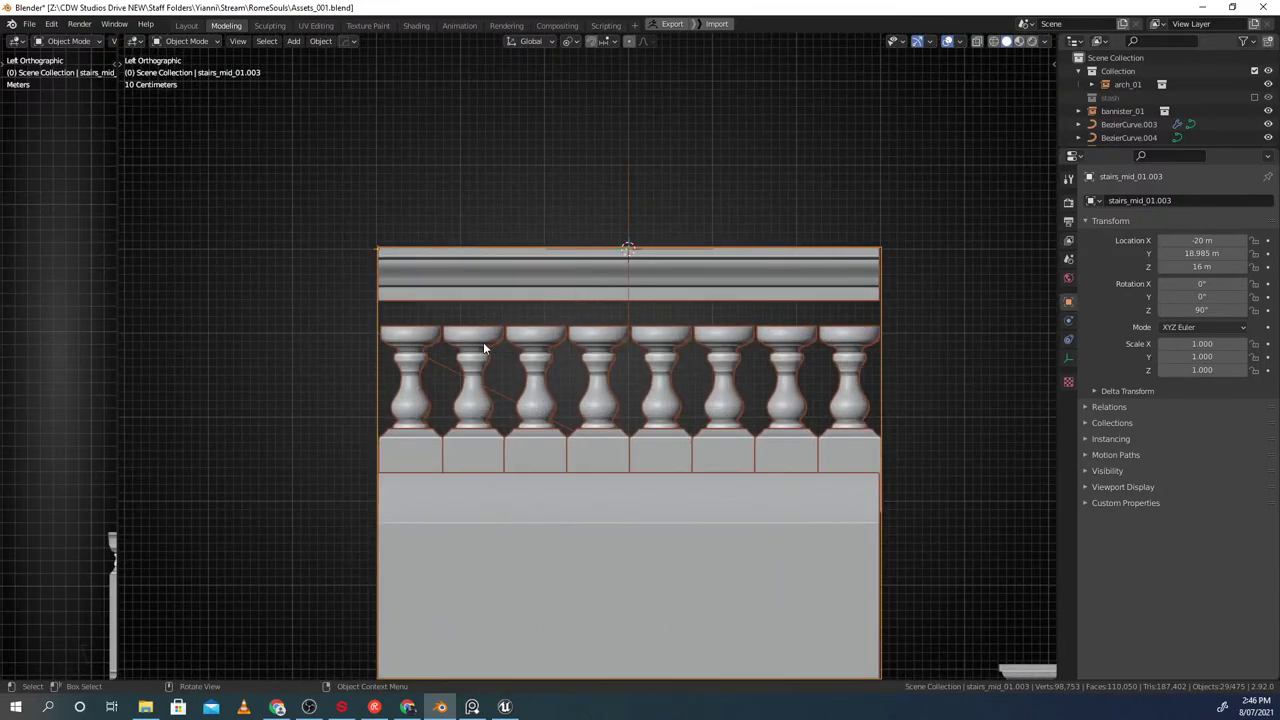
{"action": "key", "text": "ctrl+g"}
{"action": "left_click", "coordinate": [532, 294]}
{"action": "left_click", "coordinate": [408, 350]}
{"action": "middle_click_drag", "start_coordinate": [418, 351], "coordinate": [600, 350], "text": "shift"}
{"action": "key", "text": "shift+s"}
{"action": "left_click", "coordinate": [425, 346]}
{"action": "scroll", "coordinate": [440, 343], "scroll_direction": "down", "scroll_amount": 2}
Add a cube at the 3D cursor on the end baluster
{"action": "middle_click_drag", "start_coordinate": [507, 335], "coordinate": [532, 326], "text": "shift"}
{"action": "key", "text": "shift+a"}
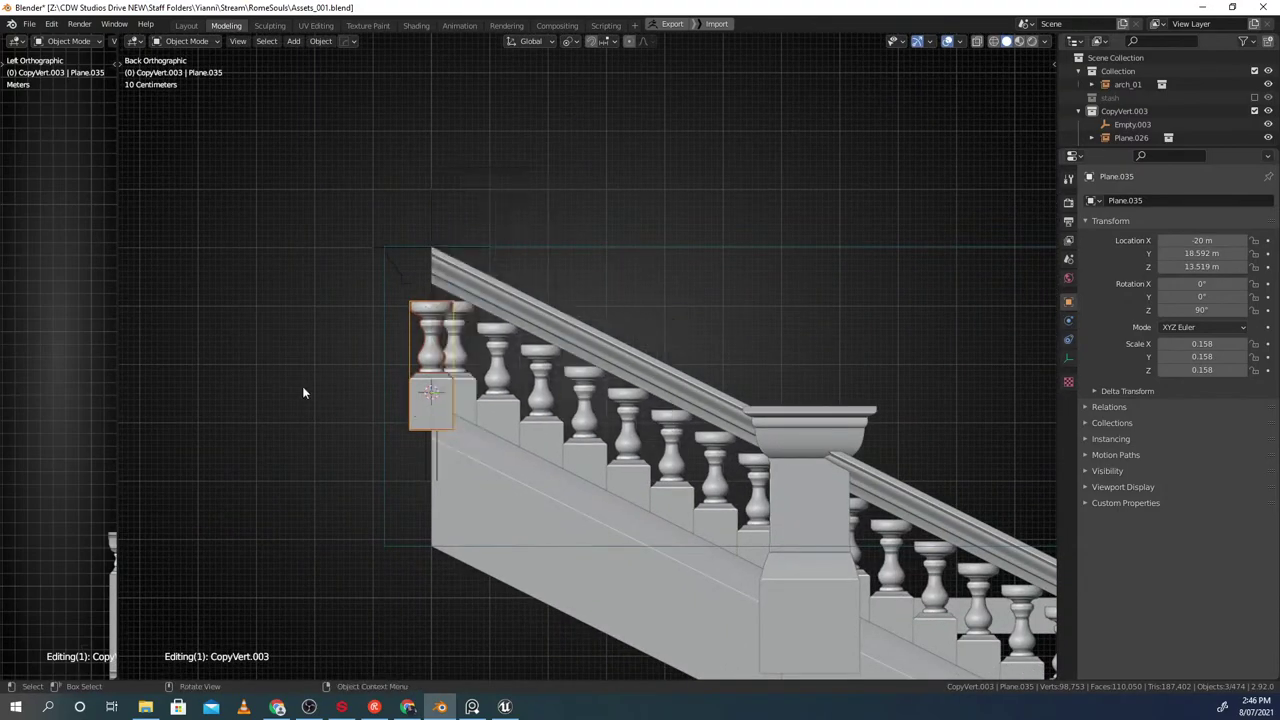
{"action": "scroll", "coordinate": [558, 426], "scroll_direction": "up", "scroll_amount": 1}
{"action": "middle_click_drag", "start_coordinate": [541, 423], "coordinate": [469, 436], "text": "shift"}
{"action": "middle_click_drag", "start_coordinate": [551, 336], "coordinate": [564, 302], "text": "shift"}
{"action": "key", "text": "shift+a"}
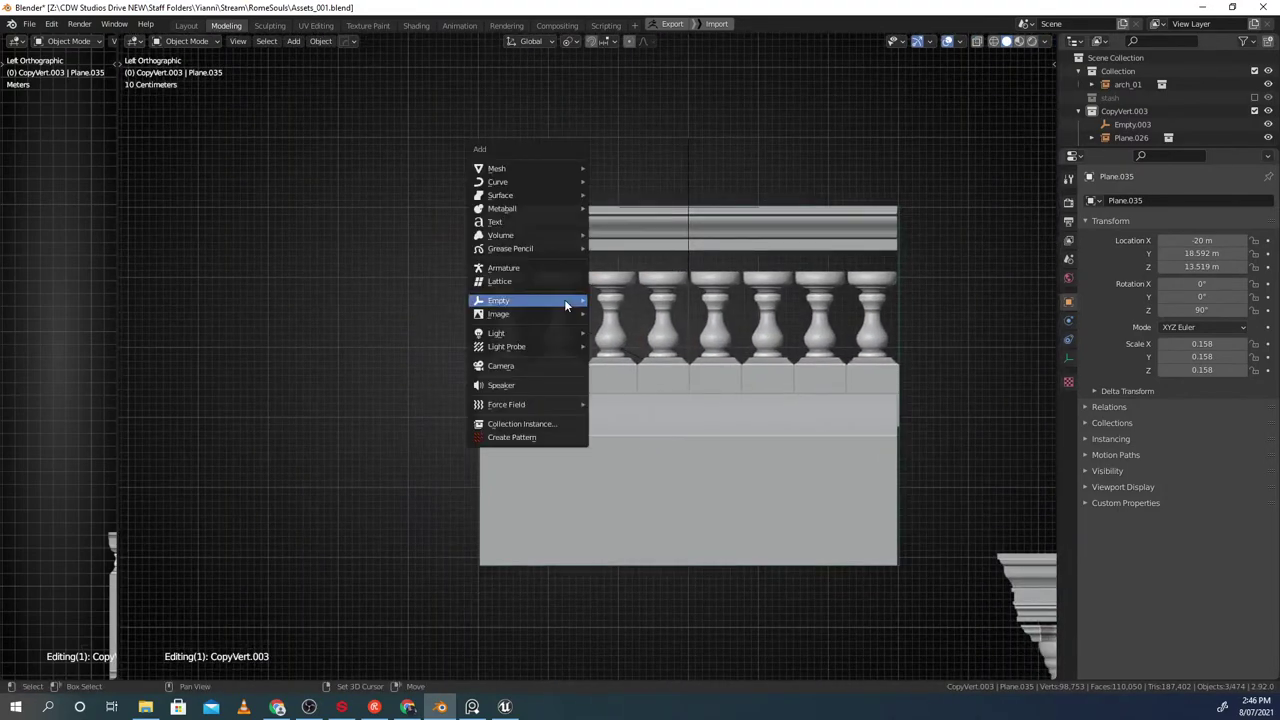
{"action": "mouse_move", "coordinate": [545, 171]}
{"action": "left_click", "coordinate": [640, 214]}
{"action": "scroll", "coordinate": [680, 300], "scroll_direction": "up", "scroll_amount": 2}
{"action": "key", "text": "s"}
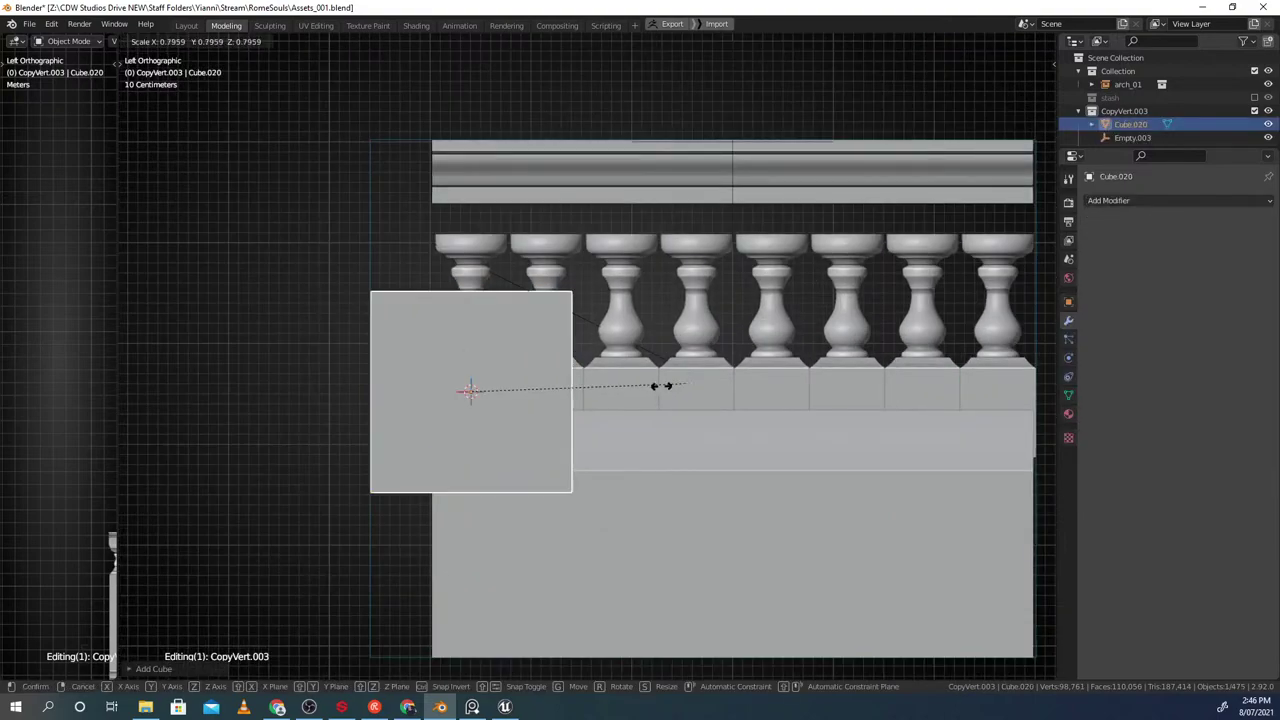
{"action": "right_click", "coordinate": [704, 346]}
Scale the cube down to one baluster's width and raise it along Z to overlap the handrail's underside
{"action": "key", "text": "period"}
{"action": "left_click", "coordinate": [640, 296]}
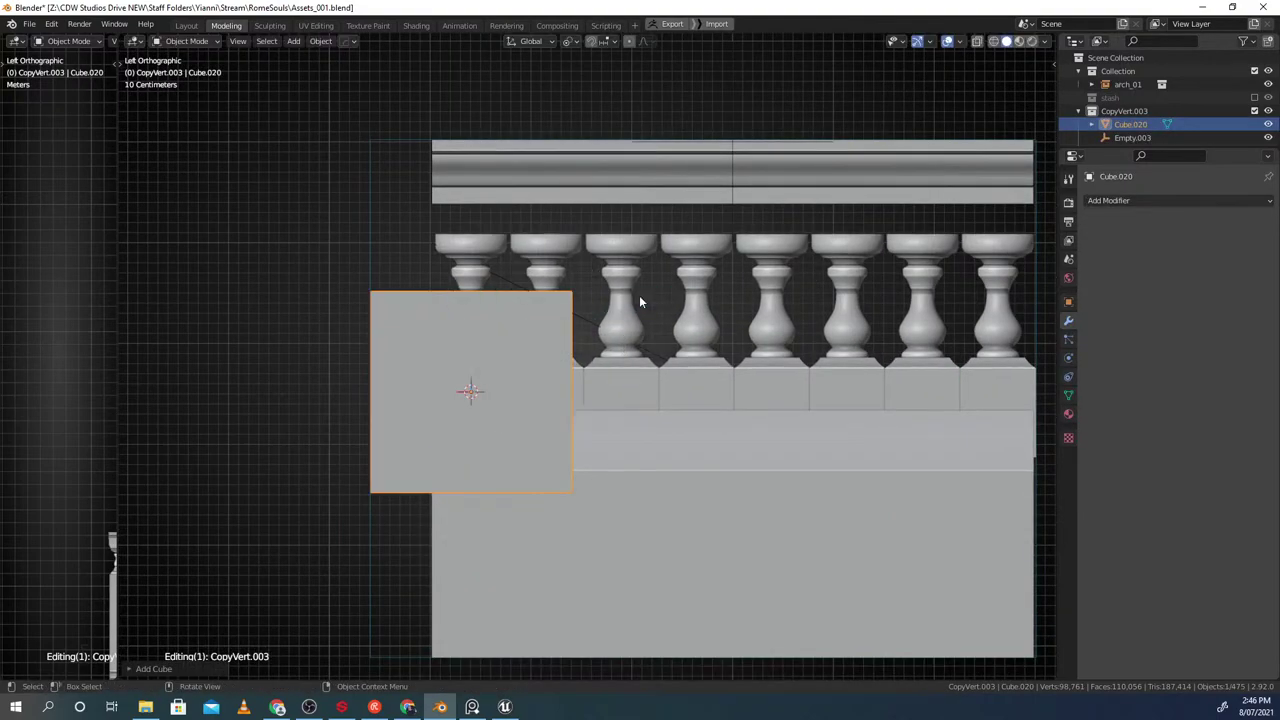
{"action": "key", "text": "s"}
{"action": "left_click", "coordinate": [570, 381]}
{"action": "middle_click_drag", "start_coordinate": [570, 381], "coordinate": [577, 412], "text": "shift"}
{"action": "key", "text": "g"}
{"action": "key", "text": "z"}
{"action": "left_click", "coordinate": [580, 229]}
{"action": "middle_click_drag", "start_coordinate": [596, 332], "coordinate": [629, 410], "text": "shift"}
{"action": "scroll", "coordinate": [662, 449], "scroll_direction": "up", "scroll_amount": 3}
{"action": "key", "text": "s"}
{"action": "left_click", "coordinate": [656, 457]}
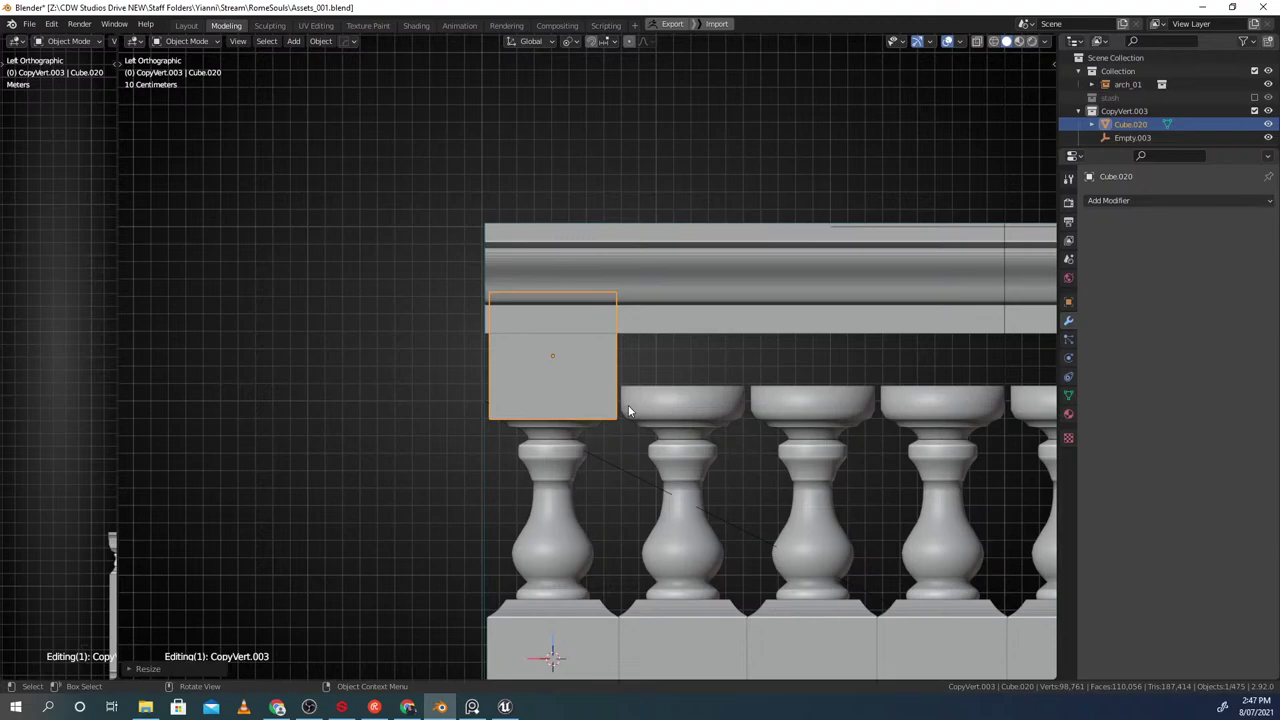
Add the new cube to the open railing group
{"action": "scroll", "coordinate": [586, 420], "scroll_direction": "up", "scroll_amount": 2}
{"action": "scroll", "coordinate": [562, 420], "scroll_direction": "down", "scroll_amount": 7}
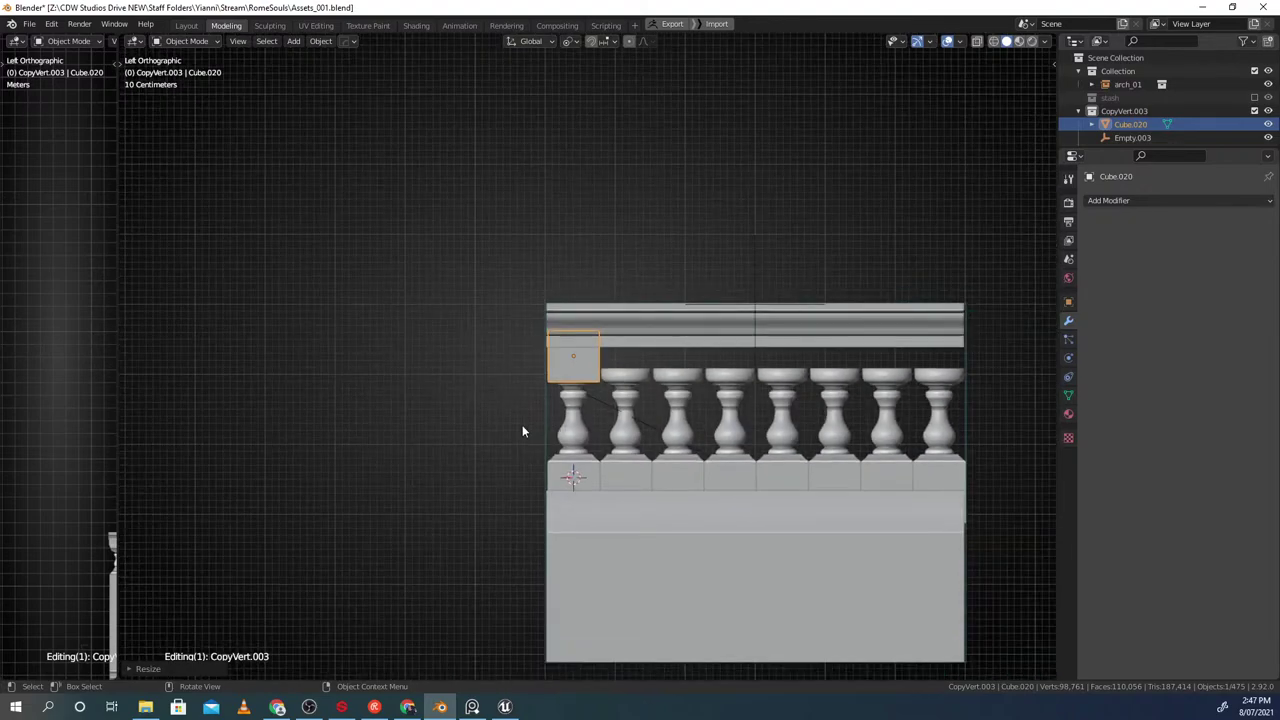
{"action": "scroll", "coordinate": [530, 425], "scroll_direction": "up", "scroll_amount": 3}
{"action": "key", "text": "Tab"}
{"action": "key", "text": "Tab"}
{"action": "scroll", "coordinate": [586, 358], "scroll_direction": "up", "scroll_amount": 2}
{"action": "key", "text": "ctrl+g"}
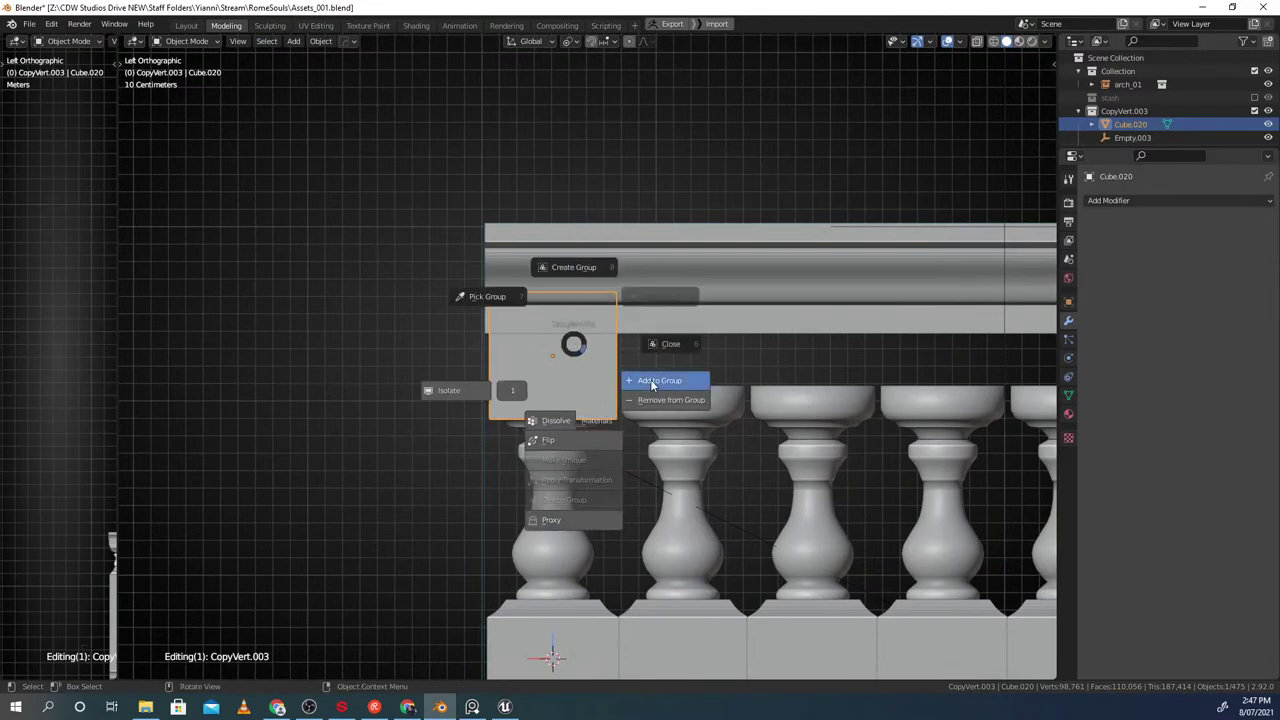
{"action": "left_click", "coordinate": [652, 385]}
{"action": "scroll", "coordinate": [638, 389], "scroll_direction": "down", "scroll_amount": 2}
{"action": "middle_click_drag", "start_coordinate": [638, 389], "coordinate": [598, 391]}
{"action": "key", "text": "g"}
{"action": "right_click", "coordinate": [565, 375]}
{"action": "key", "text": "ctrl+g"}
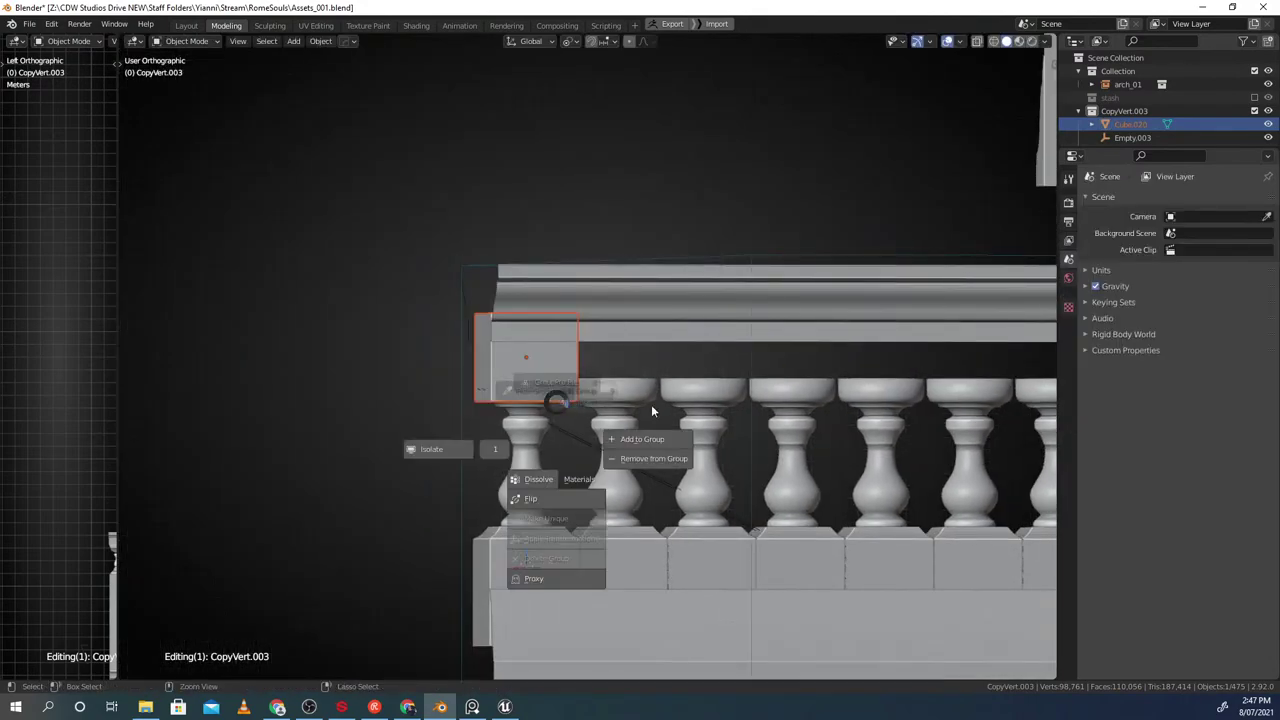
{"action": "left_click", "coordinate": [633, 438]}
{"action": "key", "text": "Tab"}
{"action": "key", "text": "g"}
{"action": "right_click", "coordinate": [604, 396]}
{"action": "key", "text": "Tab"}
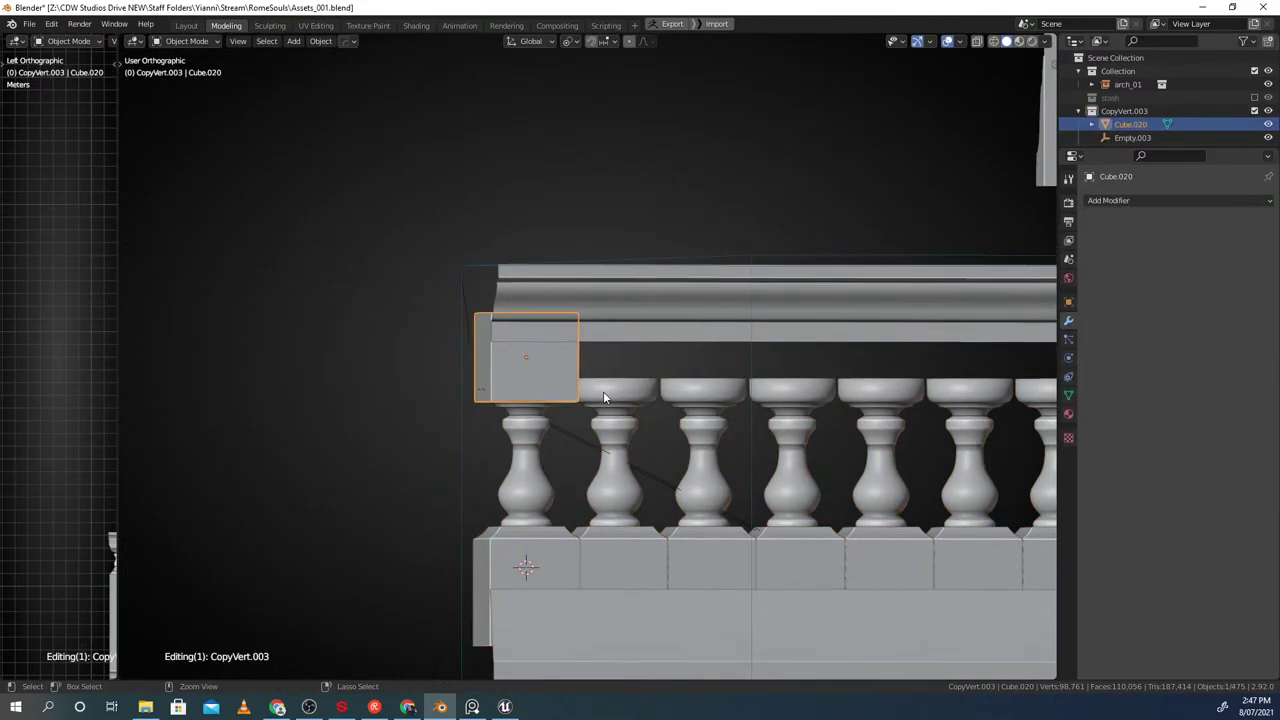
Undo adding the cube to the railing group, open the nested baluster group and add the cube to that instead
{"action": "key", "text": "ctrl+z"}
{"action": "middle_click_drag", "start_coordinate": [563, 437], "coordinate": [642, 468]}
{"action": "key", "text": "g"}
{"action": "key", "text": "z"}
{"action": "left_click", "coordinate": [603, 304]}
{"action": "left_click", "coordinate": [617, 488]}
{"action": "left_click", "coordinate": [617, 491]}
{"action": "key", "text": "g"}
{"action": "right_click", "coordinate": [642, 468]}
{"action": "key", "text": "ctrl+g"}
{"action": "left_click", "coordinate": [704, 423]}
{"action": "left_click", "coordinate": [638, 364]}
{"action": "key", "text": "ctrl+g"}
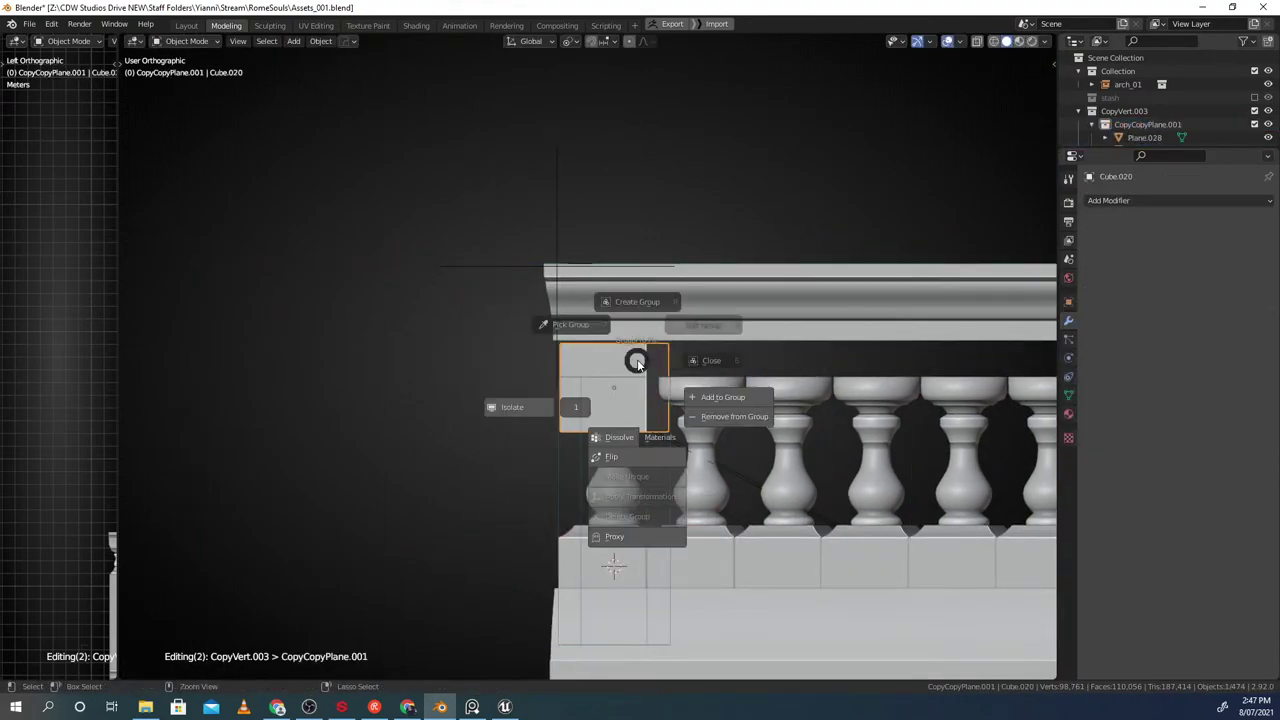
{"action": "left_click", "coordinate": [719, 398]}
Examine how the added cube repeats above the balusters along the railings
{"action": "middle_click_drag", "start_coordinate": [719, 398], "coordinate": [670, 400], "text": "alt"}
{"action": "scroll", "coordinate": [655, 350], "scroll_direction": "up", "scroll_amount": 2}
{"action": "middle_click_drag", "start_coordinate": [505, 477], "coordinate": [573, 288], "text": "shift"}
{"action": "key", "text": "Tab"}
{"action": "left_click", "coordinate": [603, 424]}
{"action": "scroll", "coordinate": [649, 440], "scroll_direction": "down", "scroll_amount": 6}
{"action": "middle_click_drag", "start_coordinate": [925, 505], "coordinate": [442, 412], "text": "shift"}
{"action": "middle_click_drag", "start_coordinate": [640, 390], "coordinate": [767, 505]}
{"action": "scroll", "coordinate": [698, 429], "scroll_direction": "down", "scroll_amount": 4}
{"action": "scroll", "coordinate": [763, 442], "scroll_direction": "up", "scroll_amount": 8}
{"action": "scroll", "coordinate": [767, 505], "scroll_direction": "down", "scroll_amount": 7}
{"action": "middle_click_drag", "start_coordinate": [492, 420], "coordinate": [605, 384]}
{"action": "scroll", "coordinate": [590, 370], "scroll_direction": "up", "scroll_amount": 8}
{"action": "middle_click_drag", "start_coordinate": [468, 250], "coordinate": [696, 332], "text": "shift"}
Raise the cube's bottom face along Z until it meets the top of the baluster
{"action": "key", "text": "Tab"}
{"action": "scroll", "coordinate": [685, 395], "scroll_direction": "up", "scroll_amount": 2}
{"action": "left_click", "coordinate": [650, 283]}
{"action": "middle_click_drag", "start_coordinate": [654, 283], "coordinate": [646, 383], "text": "shift"}
{"action": "key", "text": "g"}
{"action": "key", "text": "z"}
{"action": "key", "text": "z"}
{"action": "left_click", "coordinate": [638, 292]}
{"action": "middle_click_drag", "start_coordinate": [643, 299], "coordinate": [641, 402], "text": "shift"}
{"action": "scroll", "coordinate": [646, 343], "scroll_direction": "up", "scroll_amount": 2}
{"action": "key", "text": "g"}
{"action": "key", "text": "z"}
{"action": "left_click", "coordinate": [637, 342]}
Raise the cube's top face into the handrail and scale the cube slightly in X and Y only
{"action": "middle_click_drag", "start_coordinate": [641, 402], "coordinate": [706, 425]}
{"action": "left_click", "coordinate": [573, 238]}
{"action": "middle_click_drag", "start_coordinate": [652, 279], "coordinate": [668, 302]}
{"action": "key", "text": "g"}
{"action": "left_click", "coordinate": [603, 232]}
{"action": "key", "text": "Tab"}
{"action": "key", "text": "s"}
{"action": "key", "text": "shift+z"}
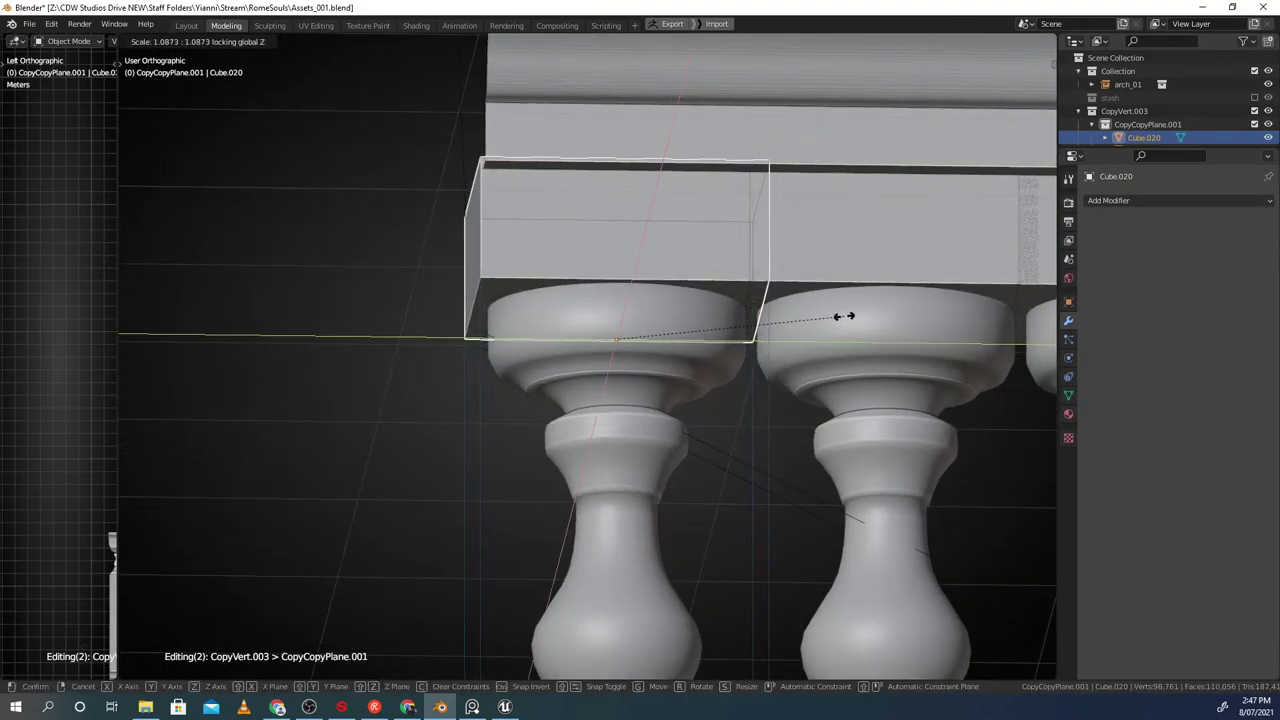
{"action": "left_click", "coordinate": [840, 315]}
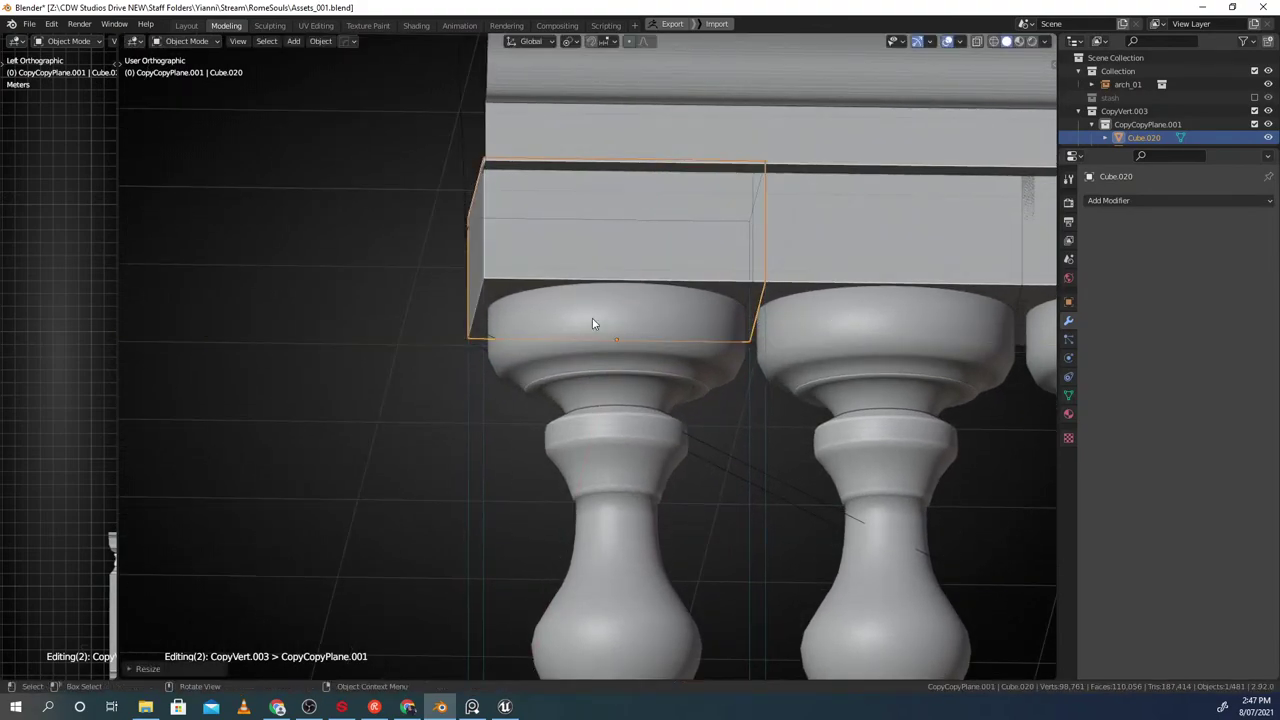
Bevel the bottom edges of the block by 0.135 m with five segments
{"action": "key", "text": "Tab"}
{"action": "left_click", "coordinate": [737, 303]}
{"action": "middle_click_drag", "start_coordinate": [793, 309], "coordinate": [736, 323], "text": "shift"}
{"action": "scroll", "coordinate": [736, 322], "scroll_direction": "up", "scroll_amount": 2}
{"action": "key", "text": "ctrl+b"}
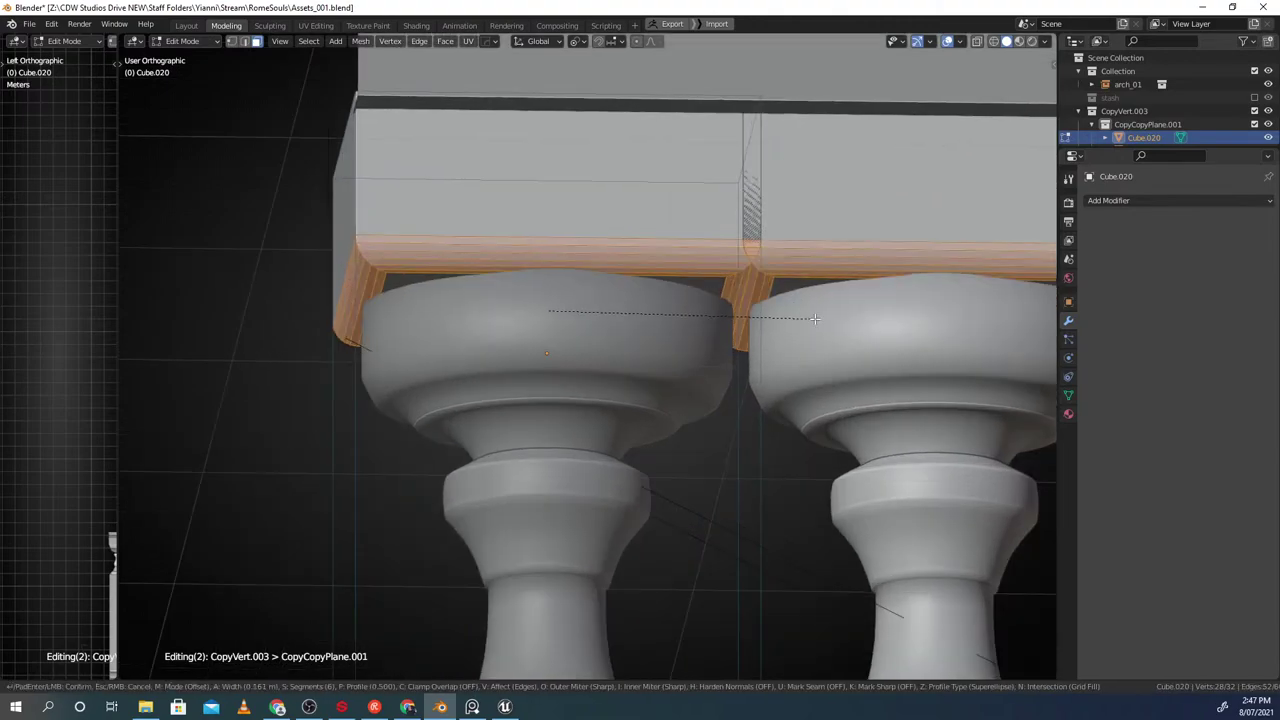
{"action": "scroll", "coordinate": [810, 321], "scroll_direction": "down", "scroll_amount": 2}
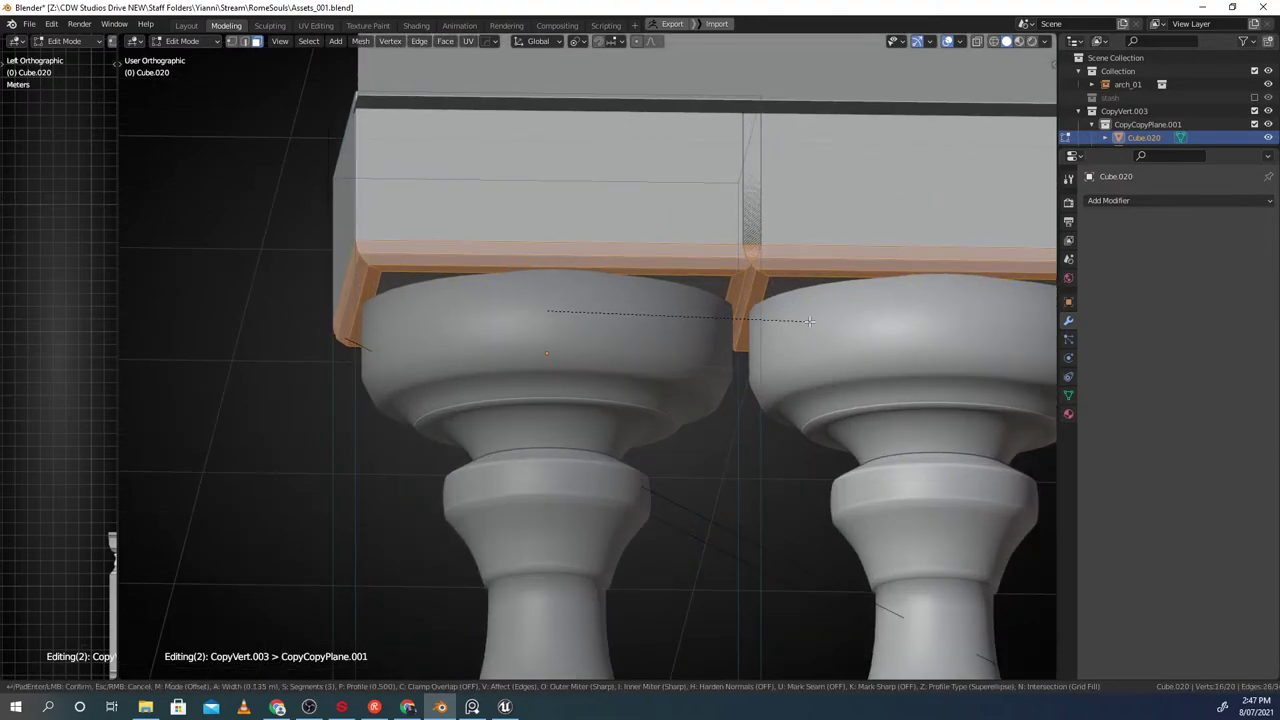
{"action": "scroll", "coordinate": [810, 321], "scroll_direction": "up", "scroll_amount": 1}
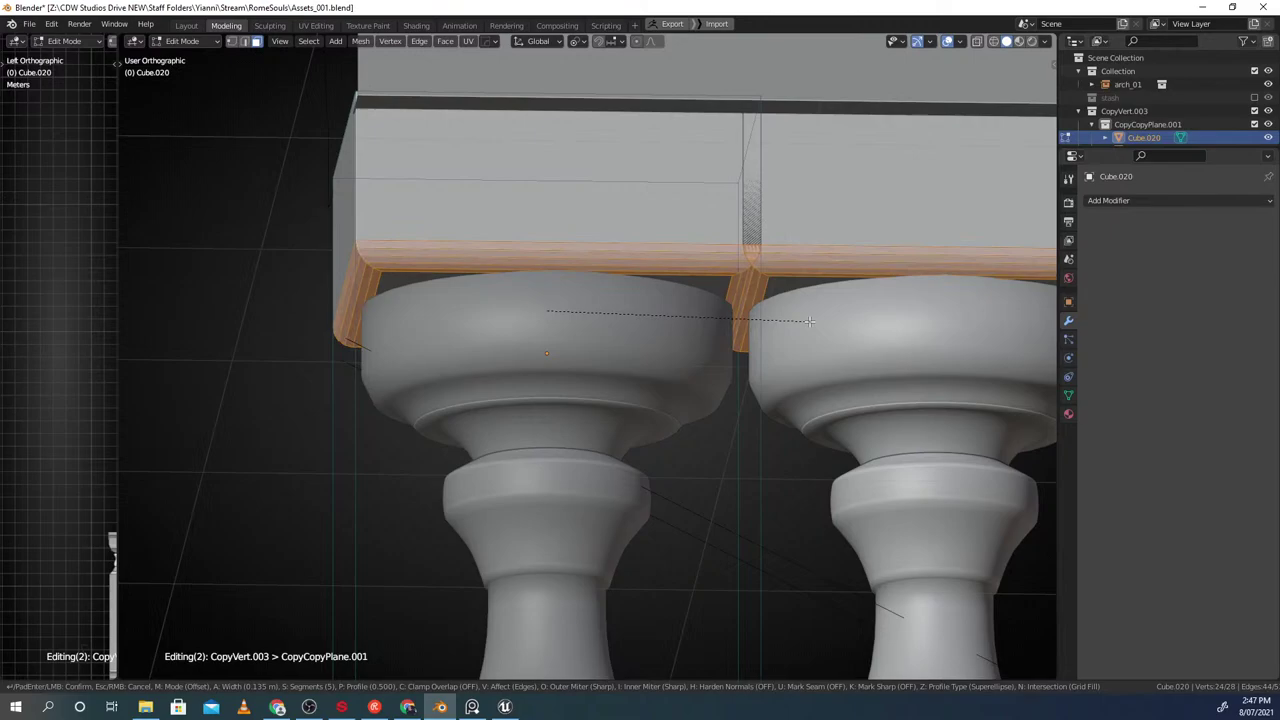
{"action": "left_click", "coordinate": [810, 321]}
Mirror the block across Y with a bisecting mirror modifier
{"action": "scroll", "coordinate": [740, 326], "scroll_direction": "down", "scroll_amount": 3}
{"action": "mouse_move", "coordinate": [668, 331]}
{"action": "middle_mouse_down"}
{"action": "mouse_move", "coordinate": [728, 331]}
{"action": "mouse_move", "coordinate": [690, 331]}
{"action": "mouse_move", "coordinate": [667, 356]}
{"action": "middle_mouse_up"}
{"action": "key", "text": "Tab"}
{"action": "key", "text": "alt+x"}
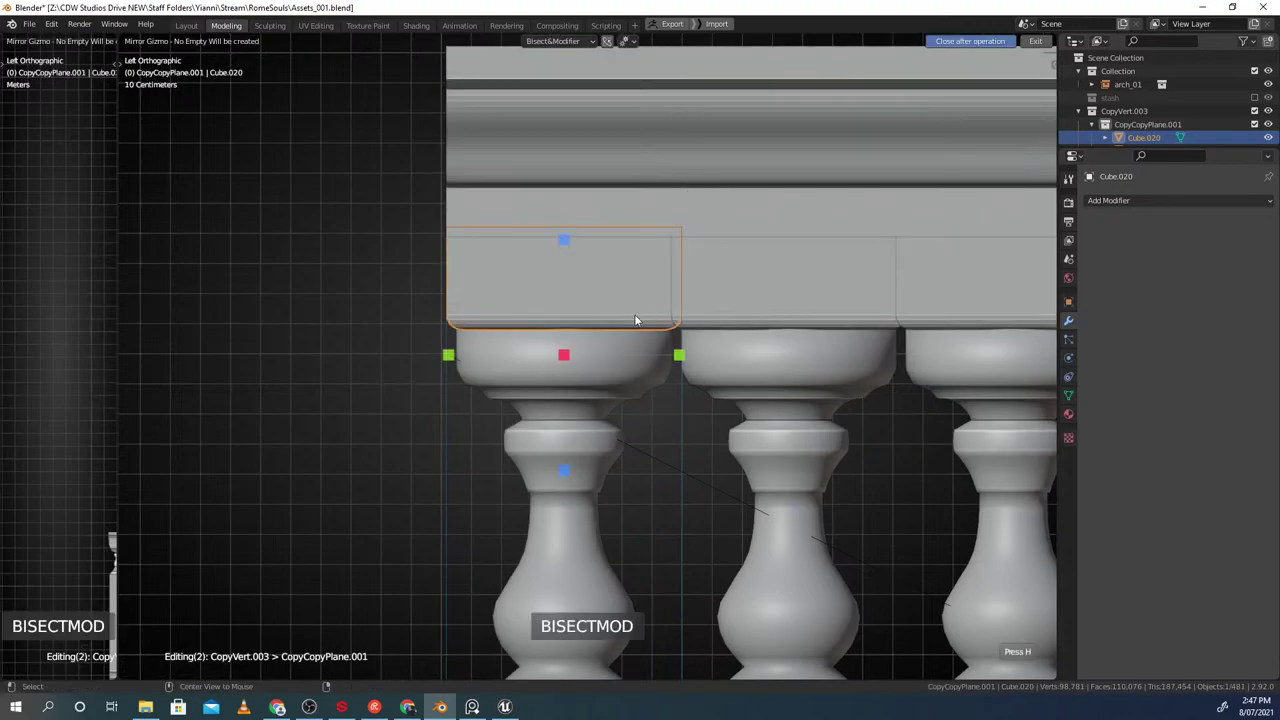
{"action": "left_click", "coordinate": [450, 356]}
Select the block's outer-end vertices and move them slightly inward along Y to narrow both mirrored ends
{"action": "key", "text": "Tab"}
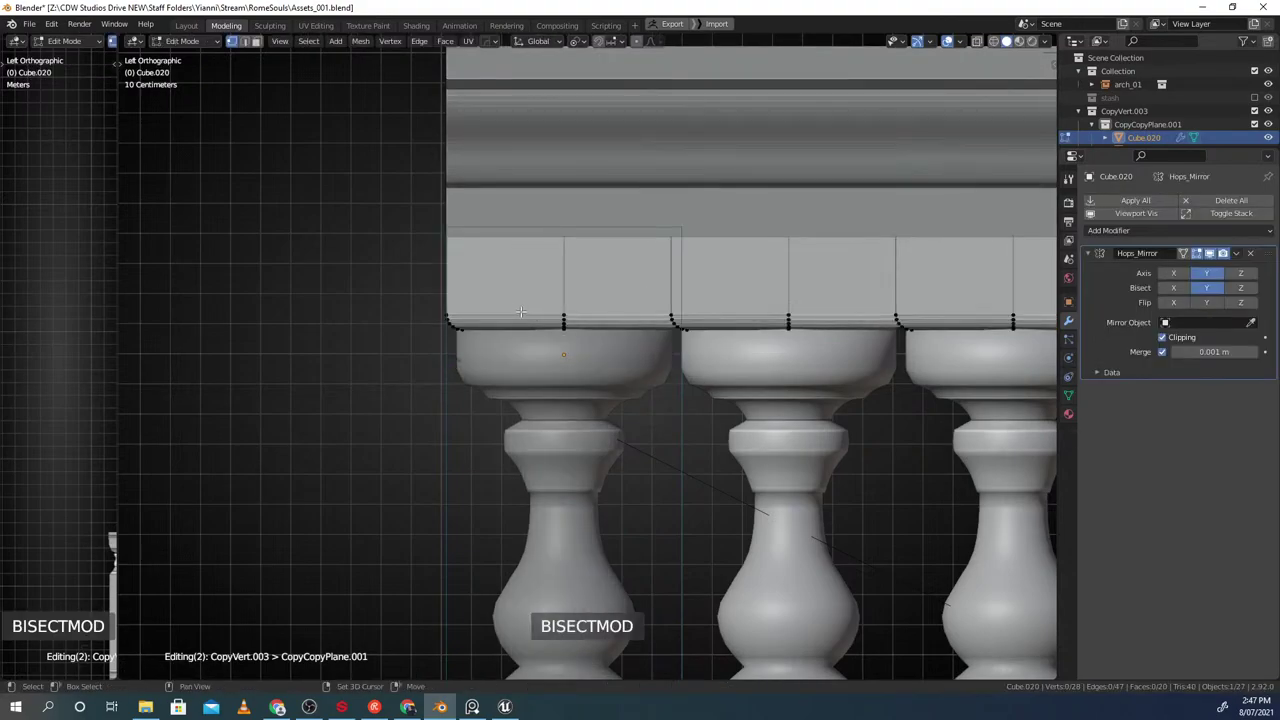
{"action": "key", "text": "shift+z"}
{"action": "key", "text": "a"}
{"action": "key", "text": "alt+a"}
{"action": "key", "text": "b"}
{"action": "left_click_drag", "start_coordinate": [432, 214], "coordinate": [485, 359]}
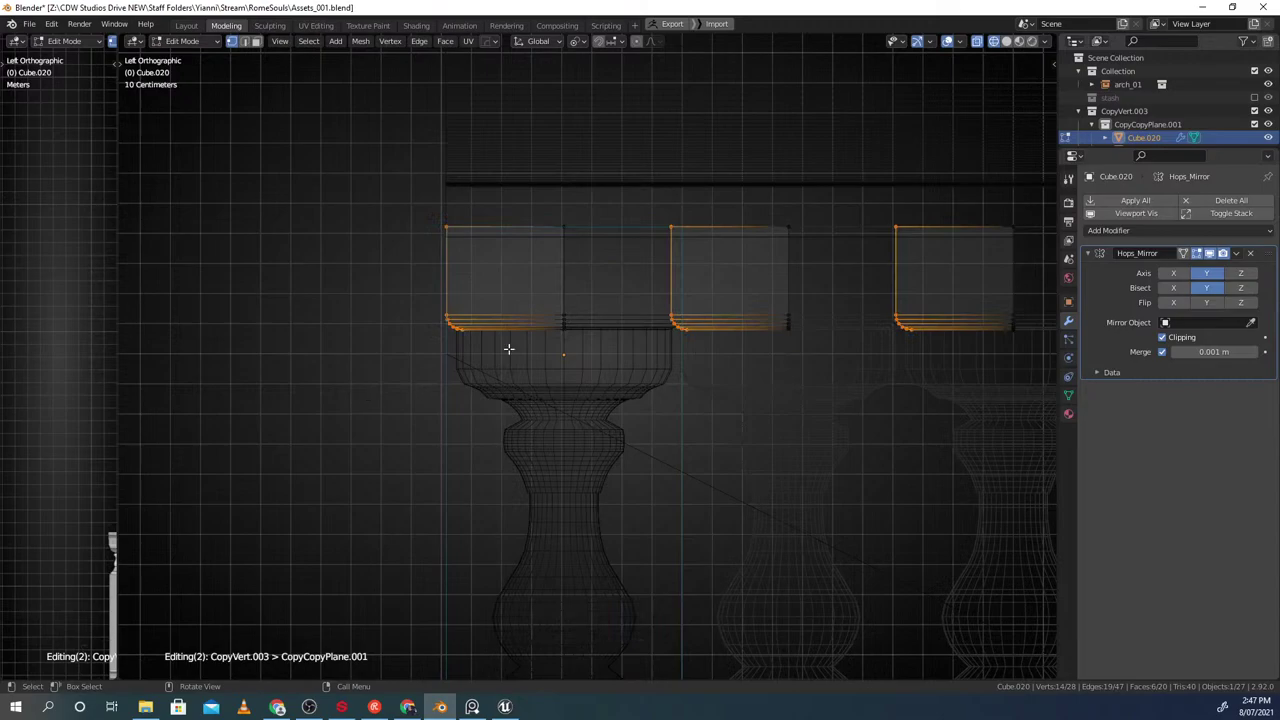
{"action": "key", "text": "alt+z"}
{"action": "key", "text": "g"}
{"action": "key", "text": "y"}
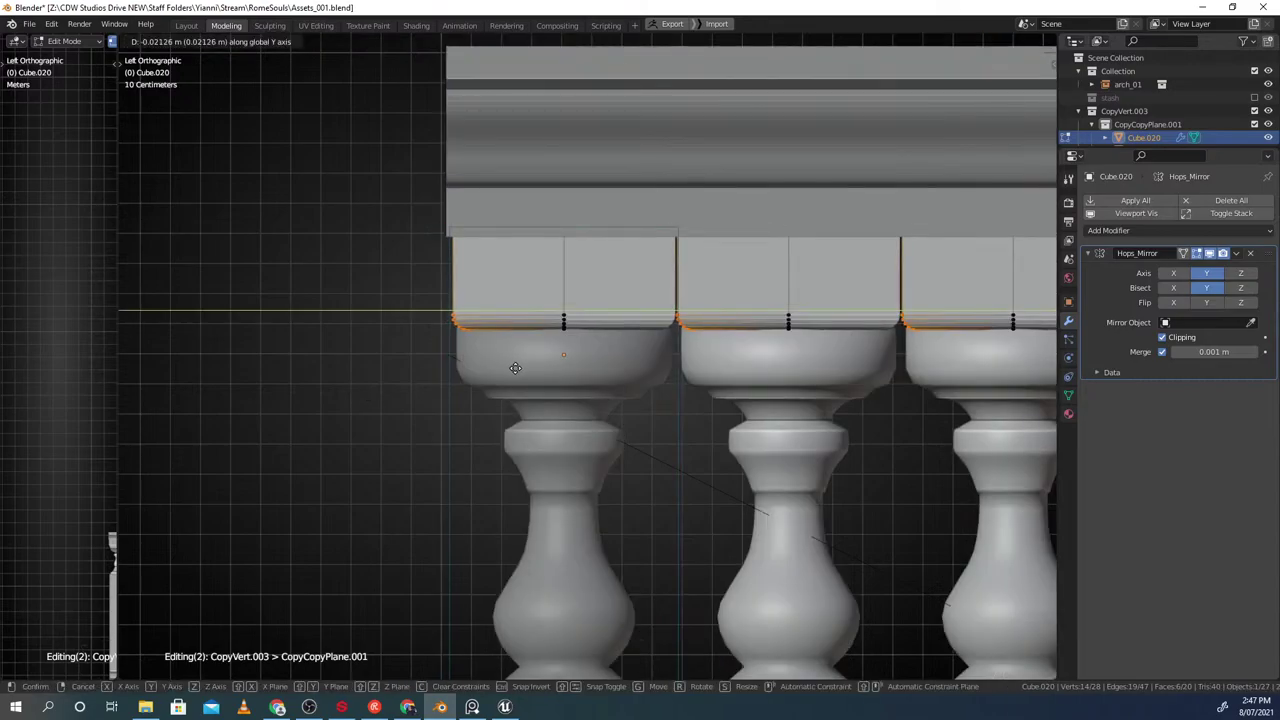
{"action": "left_click", "coordinate": [502, 366]}
{"action": "key", "text": "Tab"}
{"action": "scroll", "coordinate": [540, 298], "scroll_direction": "down", "scroll_amount": 3}
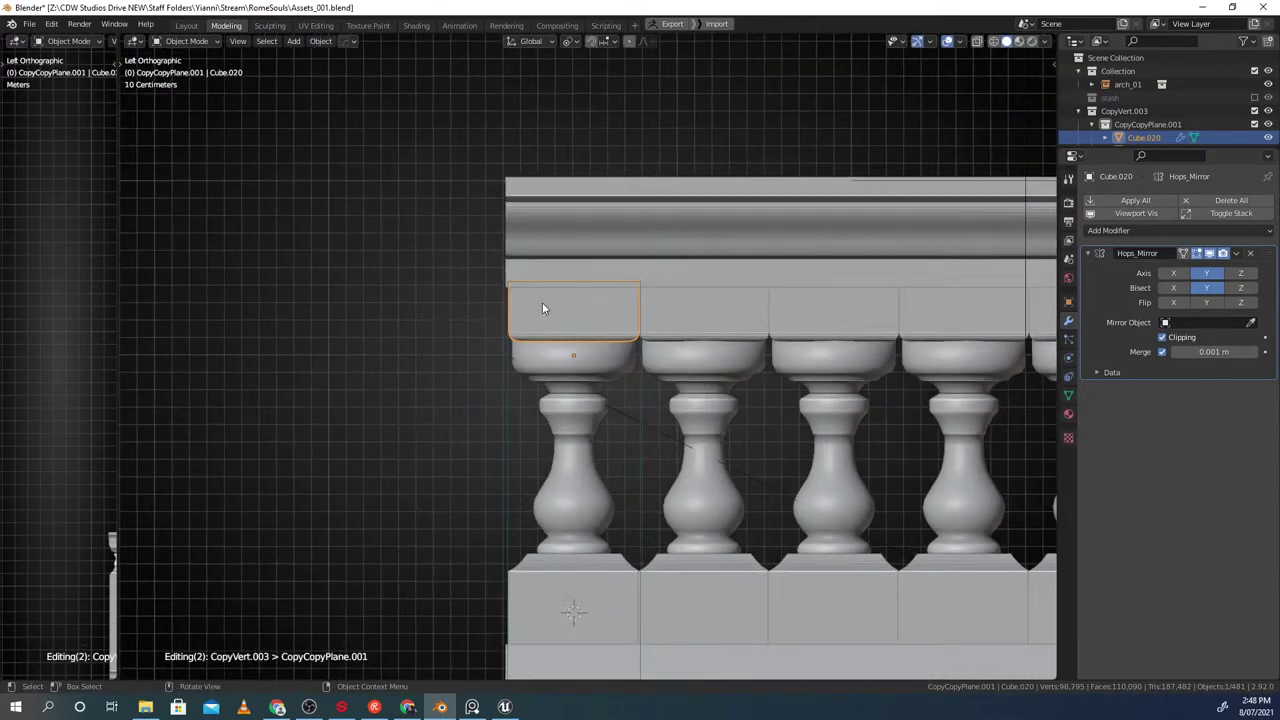
Deselect everything and close the baluster group, returning to the railing group
{"action": "key", "text": "alt+a"}
{"action": "scroll", "coordinate": [547, 318], "scroll_direction": "down", "scroll_amount": 6}
{"action": "middle_click_drag", "start_coordinate": [549, 323], "coordinate": [560, 331]}
{"action": "key", "text": "Tab"}
{"action": "middle_click_drag", "start_coordinate": [735, 349], "coordinate": [687, 366]}
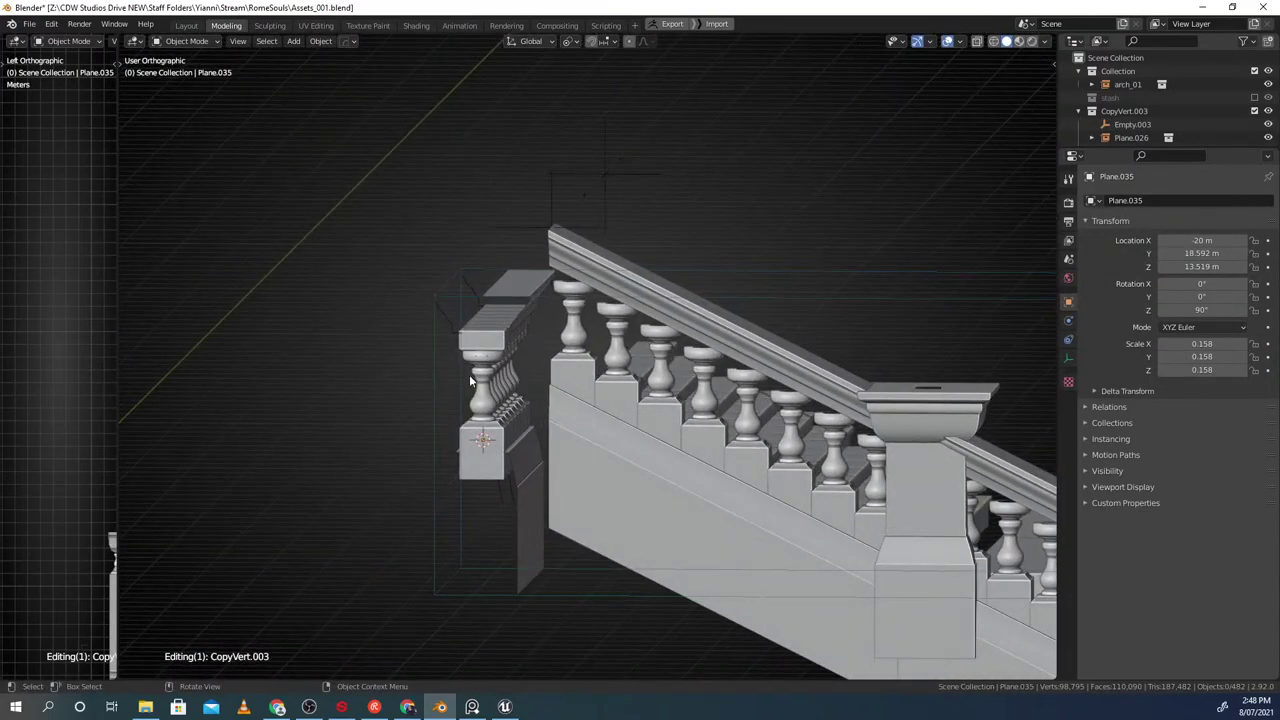
Select the sloped stair railing, try to open its group for editing and undo the attempt
{"action": "key", "text": "KP_Divide"}
{"action": "middle_click_drag", "start_coordinate": [752, 381], "coordinate": [672, 407], "text": "shift"}
{"action": "middle_click_drag", "start_coordinate": [672, 407], "coordinate": [717, 406]}
{"action": "left_click", "coordinate": [888, 399]}
{"action": "middle_click_drag", "start_coordinate": [940, 415], "coordinate": [750, 373], "text": "shift"}
{"action": "middle_click_drag", "start_coordinate": [750, 373], "coordinate": [763, 377]}
{"action": "key", "text": "g"}
{"action": "right_click", "coordinate": [728, 353]}
{"action": "key", "text": "ctrl+g"}
{"action": "left_click", "coordinate": [791, 317]}
{"action": "key", "text": "ctrl+z"}
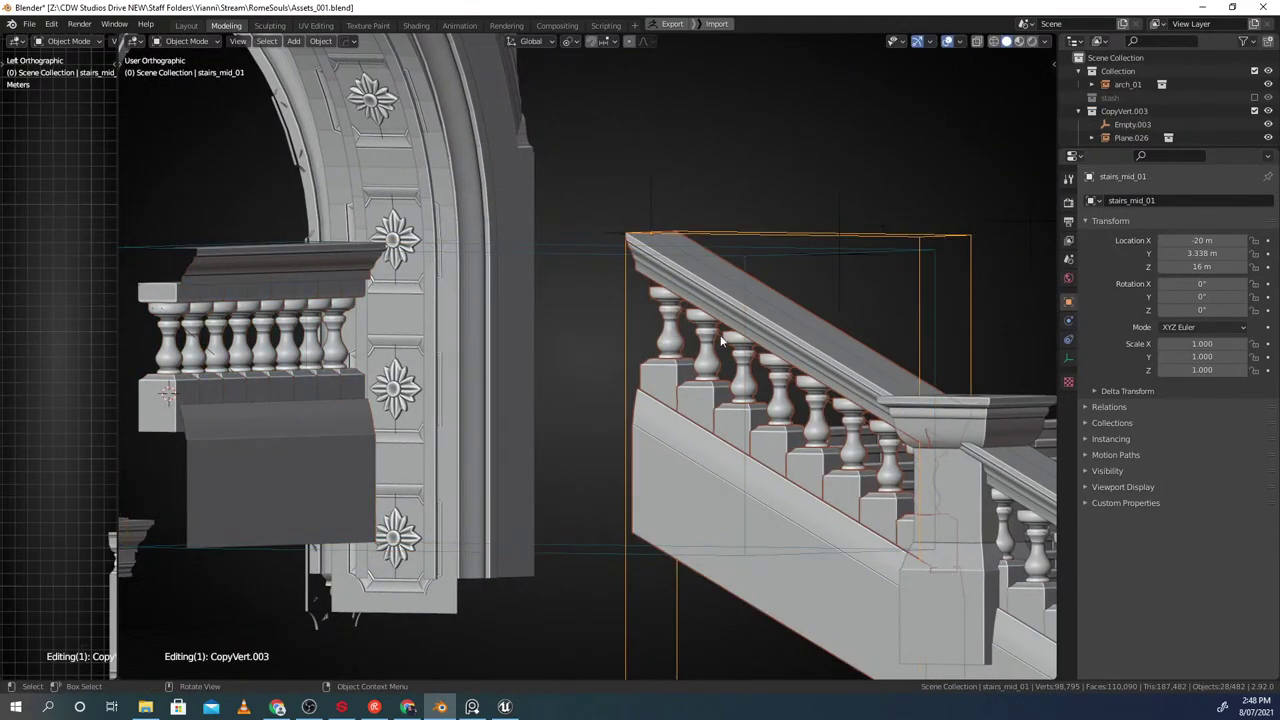
Close the level railing group to return to the whole scene
{"action": "middle_click_drag", "start_coordinate": [740, 338], "coordinate": [364, 402]}
{"action": "key", "text": "Tab"}
{"action": "scroll", "coordinate": [532, 382], "scroll_direction": "down", "scroll_amount": 3}
{"action": "key", "text": "g"}
{"action": "right_click", "coordinate": [562, 381]}
{"action": "middle_click_drag", "start_coordinate": [562, 381], "coordinate": [636, 388]}
{"action": "key", "text": "ctrl+g"}
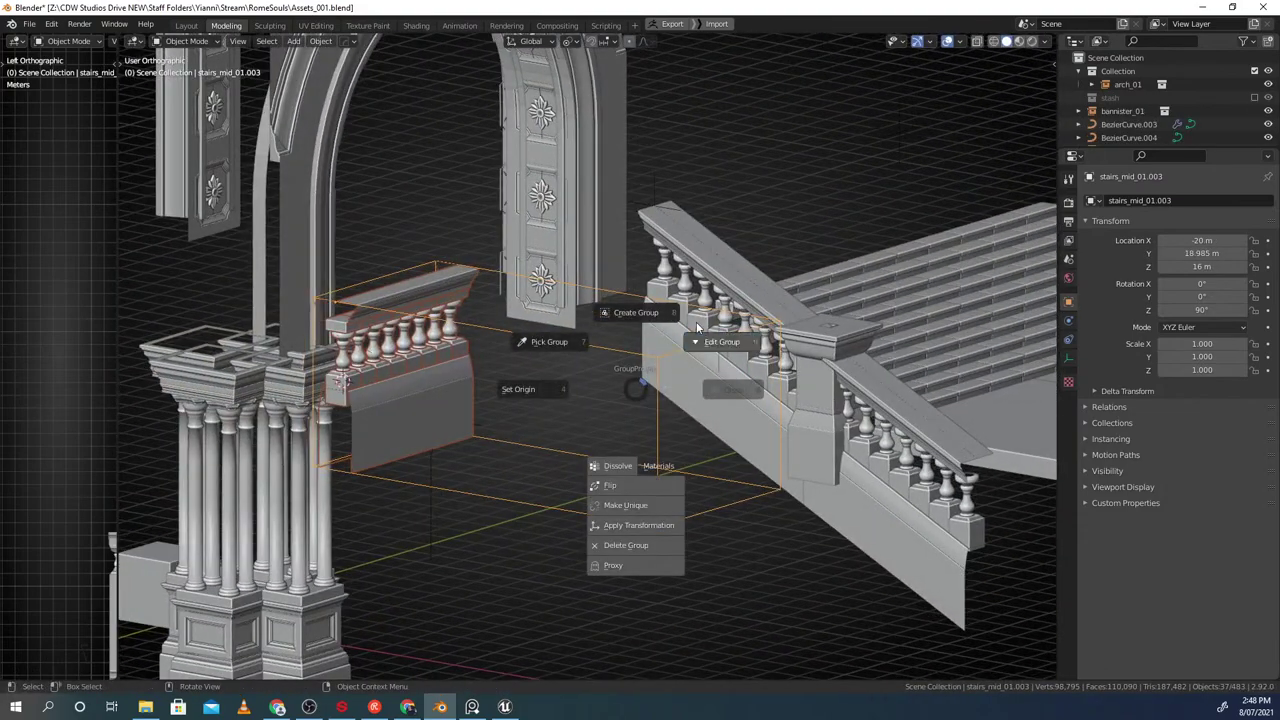
{"action": "left_click", "coordinate": [722, 342]}
{"action": "left_click", "coordinate": [734, 347]}
{"action": "left_click", "coordinate": [432, 347]}
{"action": "middle_click_drag", "start_coordinate": [432, 347], "coordinate": [506, 387]}
{"action": "key", "text": "Tab"}
{"action": "key", "text": "r"}
{"action": "right_click", "coordinate": [586, 397]}
{"action": "middle_click_drag", "start_coordinate": [586, 397], "coordinate": [656, 364]}
{"action": "scroll", "coordinate": [656, 364], "scroll_direction": "up", "scroll_amount": 1}
Open the sloped stair railing group for editing, followed by the level railing group
{"action": "left_click", "coordinate": [656, 351]}
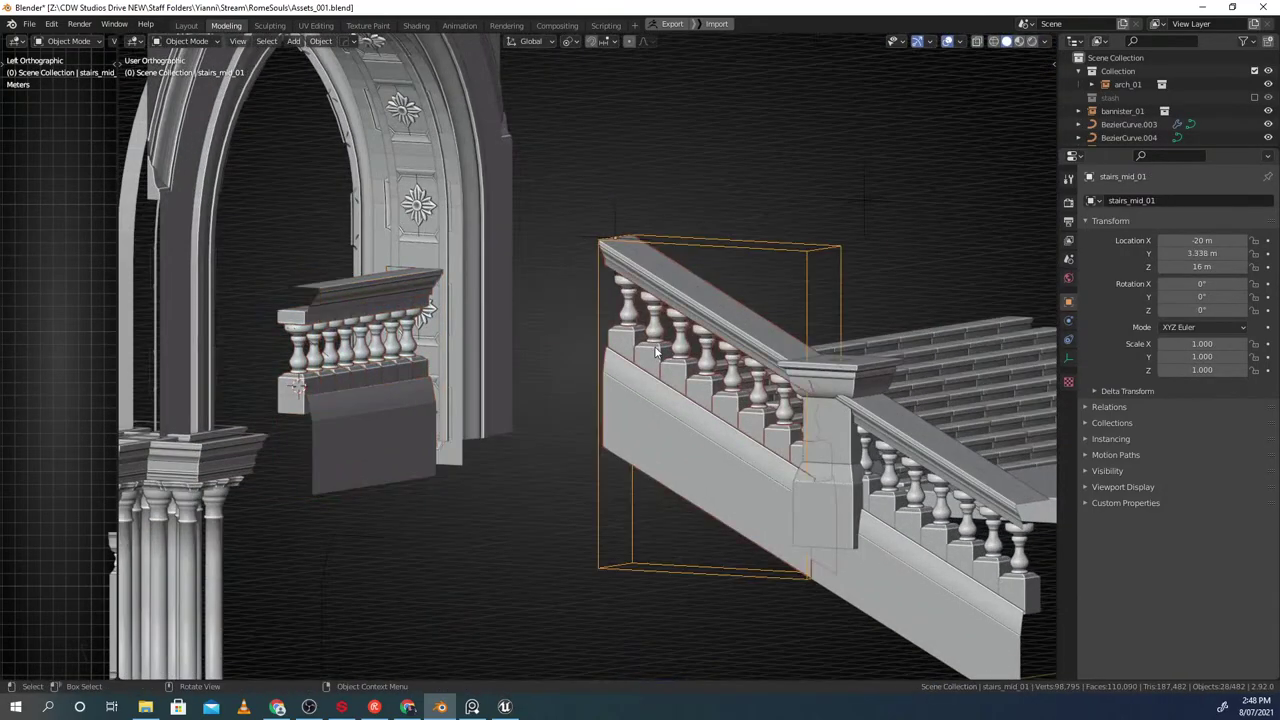
{"action": "key", "text": "ctrl+g"}
{"action": "left_click", "coordinate": [690, 310]}
{"action": "left_click", "coordinate": [399, 374]}
{"action": "key", "text": "ctrl+g"}
{"action": "left_click", "coordinate": [484, 323]}
Select all linked balusters of the sloped railing and link their data to the level railing's baluster with the new block
{"action": "left_click", "coordinate": [656, 345]}
{"action": "key", "text": "shift+l"}
{"action": "left_click", "coordinate": [650, 344]}
{"action": "middle_click_drag", "start_coordinate": [479, 357], "coordinate": [326, 367]}
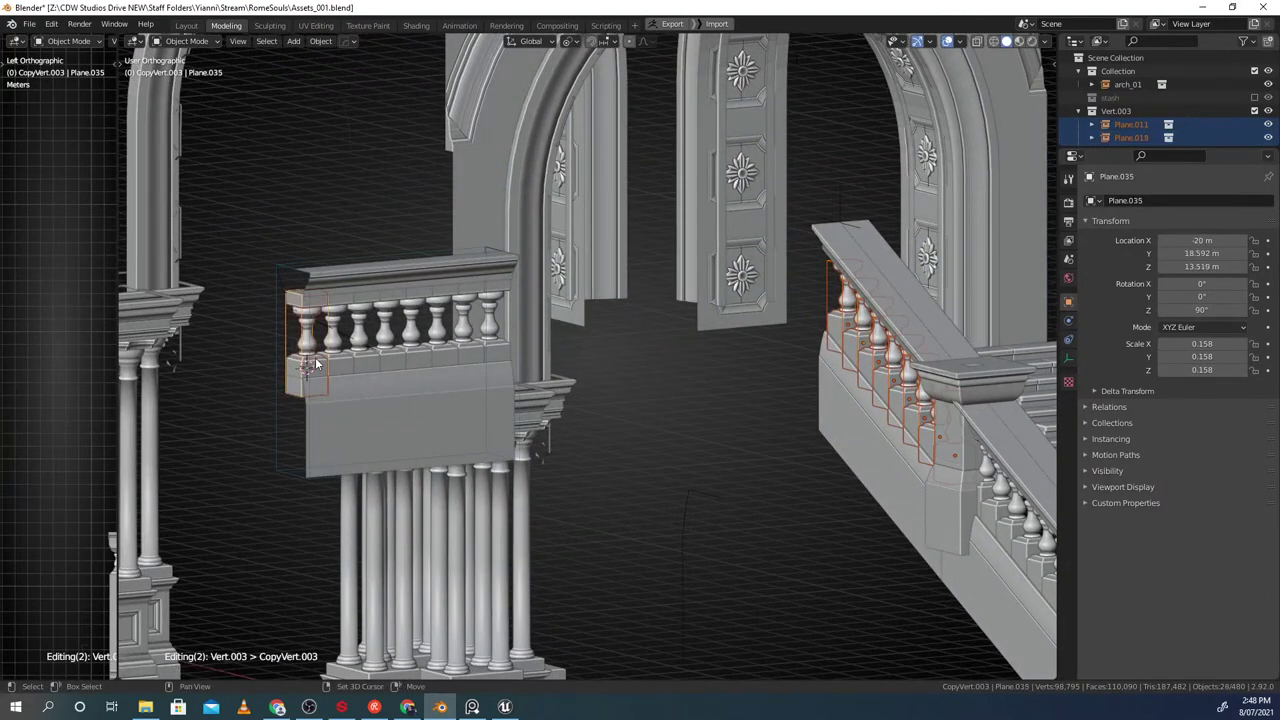
{"action": "key", "text": "ctrl+k"}
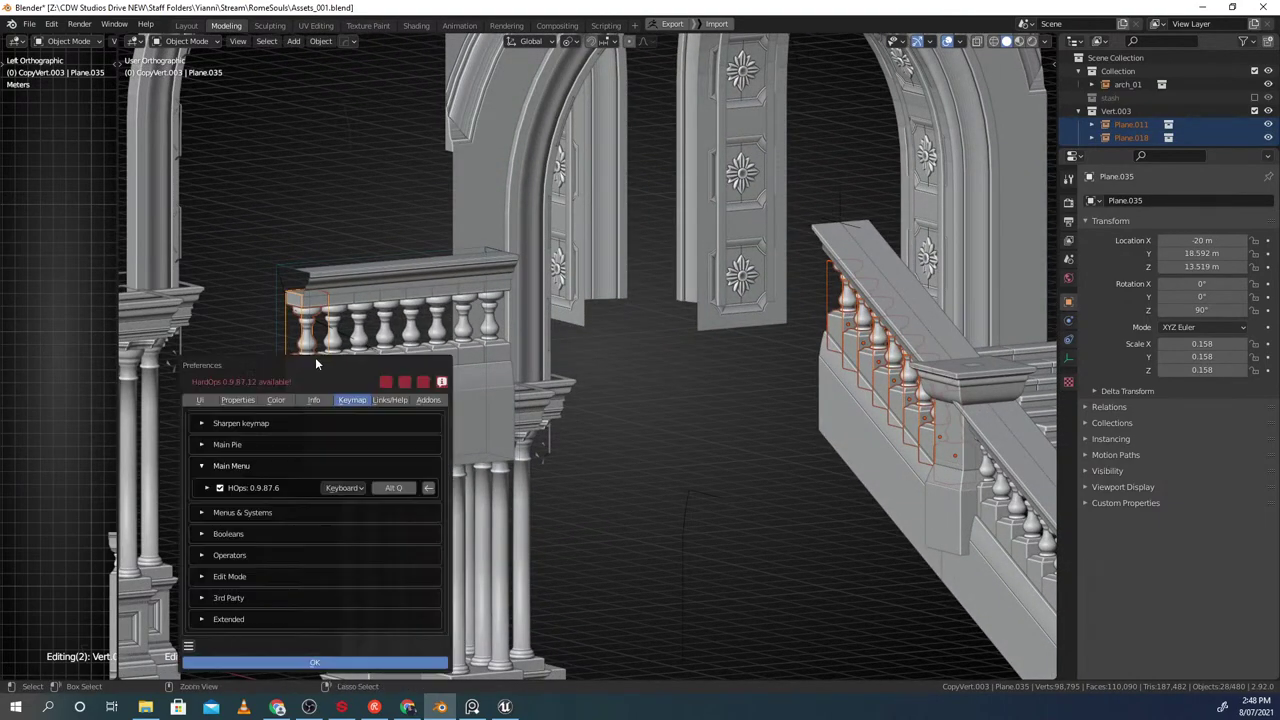
{"action": "middle_click_drag", "start_coordinate": [606, 358], "coordinate": [573, 363]}
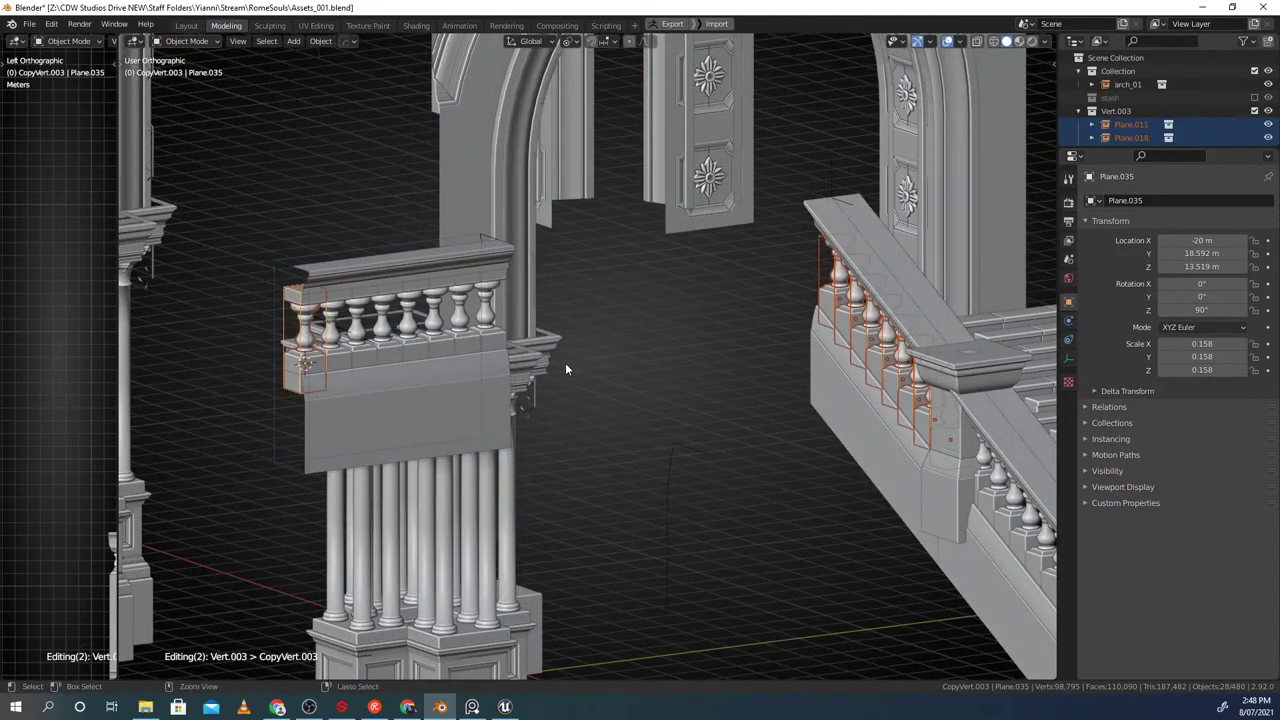
{"action": "key", "text": "ctrl+l"}
{"action": "left_click", "coordinate": [533, 442]}
{"action": "middle_click_drag", "start_coordinate": [533, 441], "coordinate": [601, 407]}
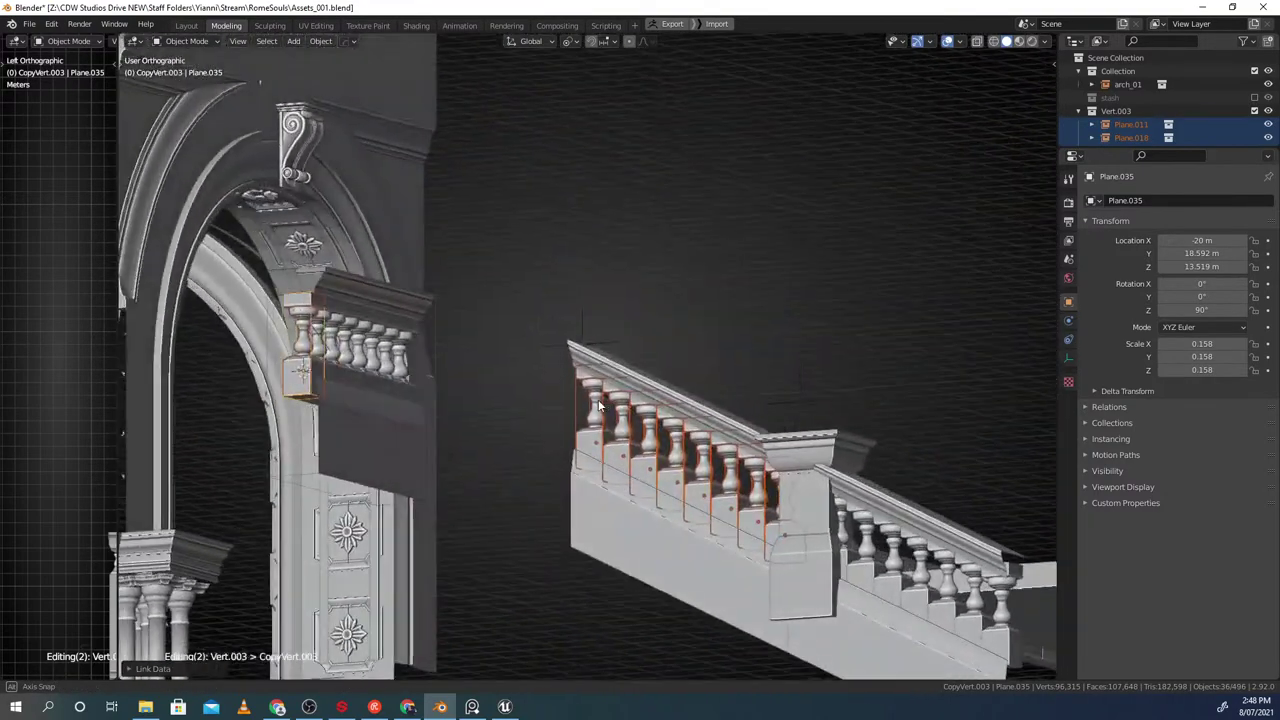
{"action": "scroll", "coordinate": [602, 406], "scroll_direction": "up", "scroll_amount": 2}
{"action": "middle_click_drag", "start_coordinate": [332, 384], "coordinate": [735, 360]}
{"action": "key", "text": "alt+a"}
{"action": "scroll", "coordinate": [592, 391], "scroll_direction": "up", "scroll_amount": 6}
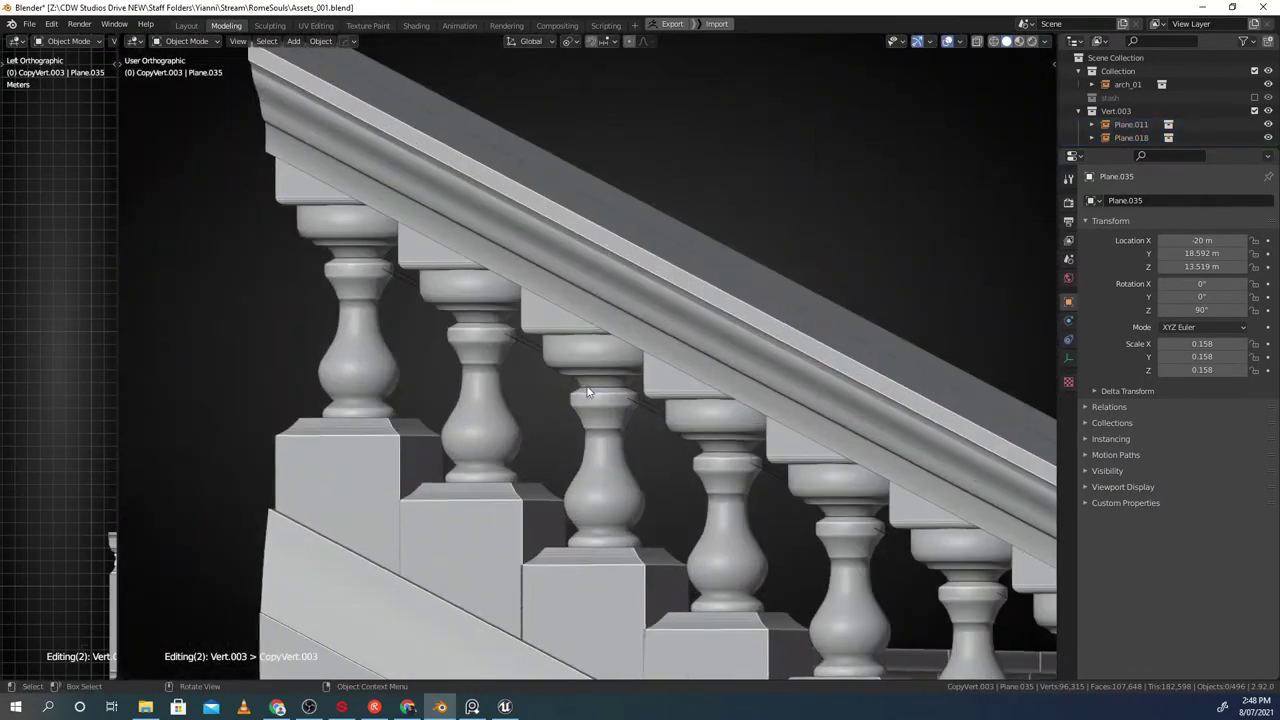
Close the level railing group and the sloped stair railing group
{"action": "scroll", "coordinate": [620, 382], "scroll_direction": "down", "scroll_amount": 6}
{"action": "middle_click_drag", "start_coordinate": [528, 343], "coordinate": [639, 412], "text": "shift"}
{"action": "key", "text": "ctrl+g"}
{"action": "left_click", "coordinate": [690, 419]}
{"action": "key", "text": "ctrl+z"}
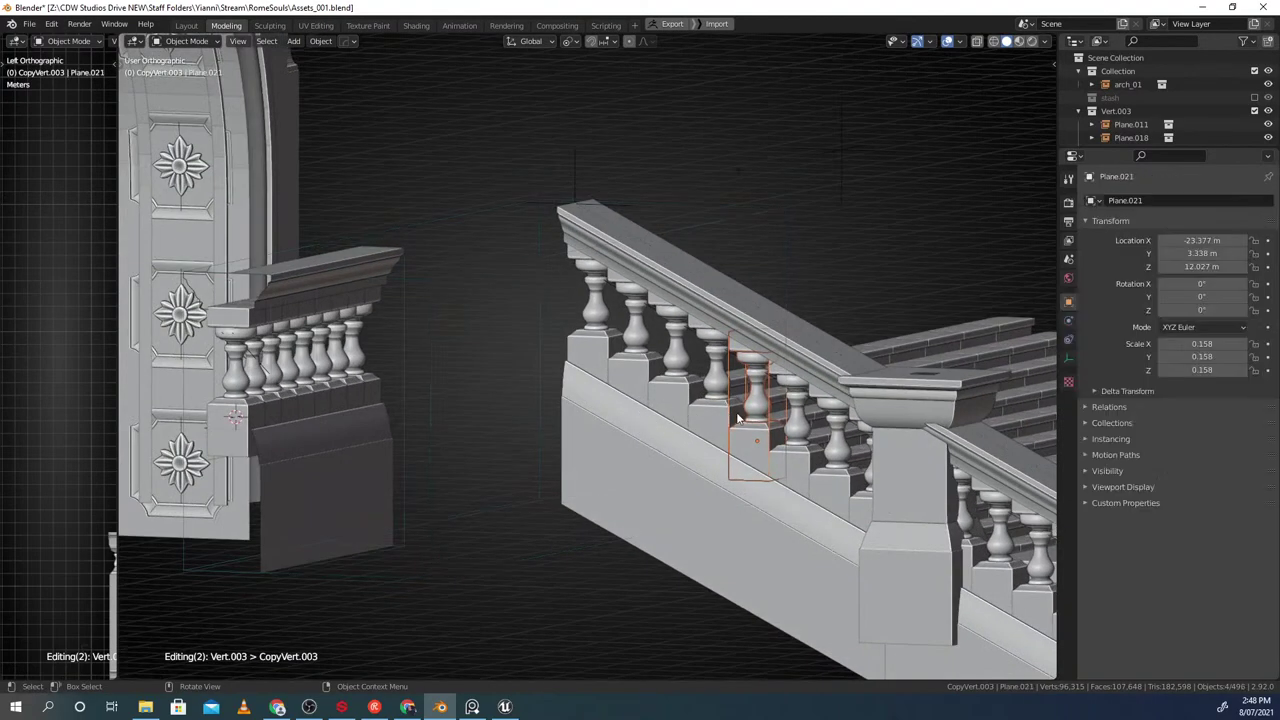
{"action": "key", "text": "ctrl+g"}
{"action": "left_click", "coordinate": [835, 469]}
{"action": "key", "text": "ctrl+g"}
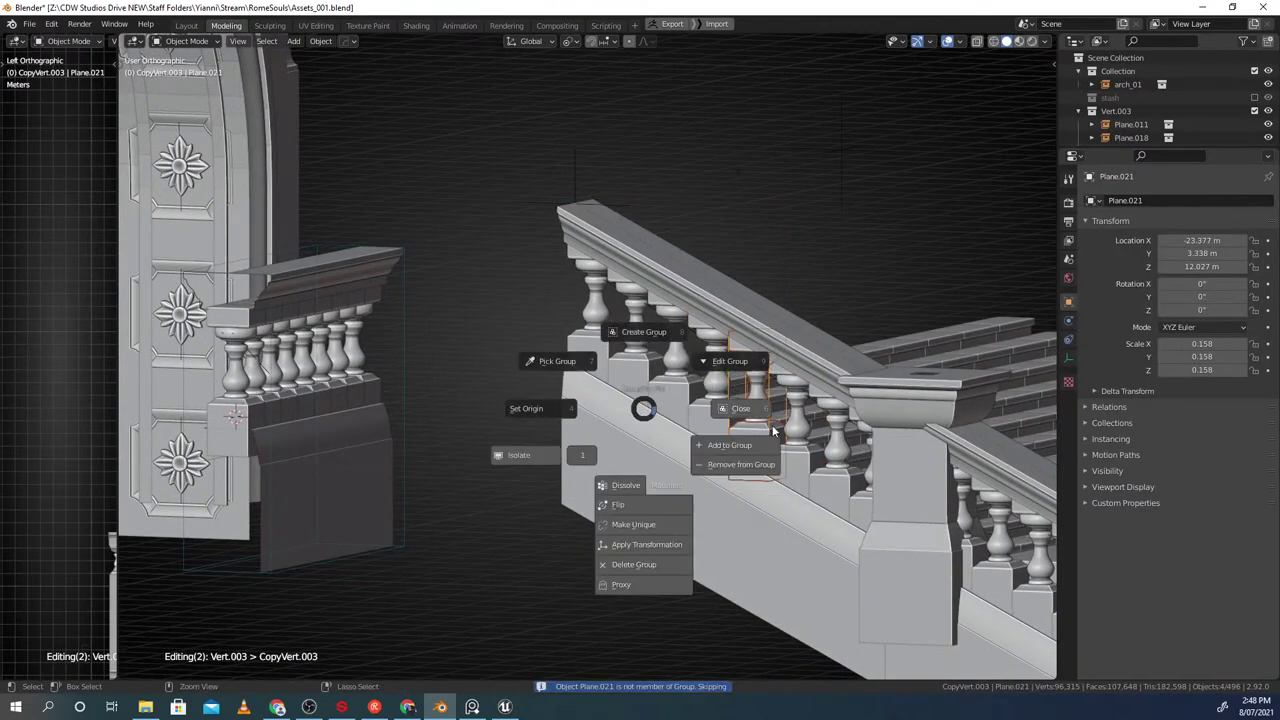
{"action": "left_click", "coordinate": [767, 427]}
{"action": "scroll", "coordinate": [767, 426], "scroll_direction": "down", "scroll_amount": 1}
{"action": "key", "text": "ctrl+g"}
{"action": "left_click", "coordinate": [750, 384]}
Save Assets_001.blend with the railing groups closed
{"action": "middle_click_drag", "start_coordinate": [752, 389], "coordinate": [722, 395]}
{"action": "key", "text": "alt+a"}
{"action": "left_click", "coordinate": [388, 375]}
{"action": "middle_click_drag", "start_coordinate": [388, 375], "coordinate": [497, 379]}
{"action": "key", "text": "ctrl+g"}
{"action": "left_click", "coordinate": [532, 384]}
{"action": "key", "text": "ctrl+s"}
{"action": "scroll", "coordinate": [531, 384], "scroll_direction": "down", "scroll_amount": 3}
{"action": "key", "text": "alt+a"}
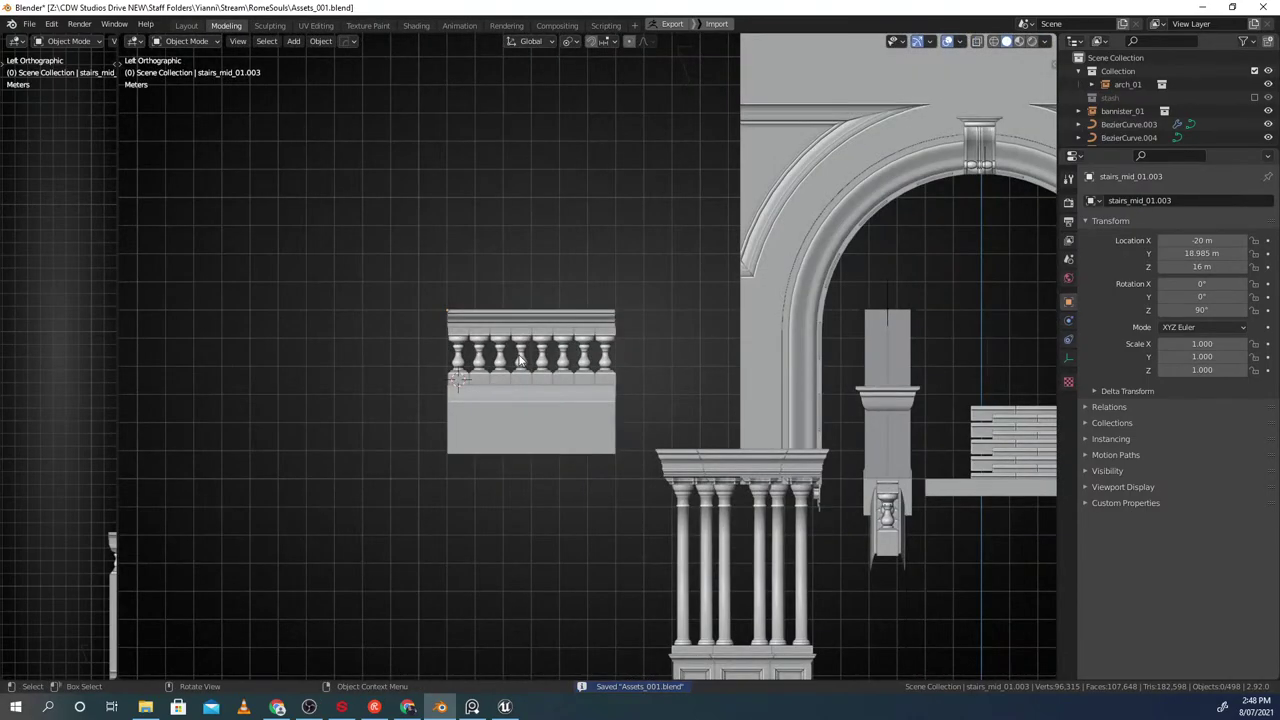
Rename the level railing group as rail_straight_01 and export it as an OBJ file under that name
{"action": "scroll", "coordinate": [526, 341], "scroll_direction": "up", "scroll_amount": 2}
{"action": "left_click", "coordinate": [527, 341]}
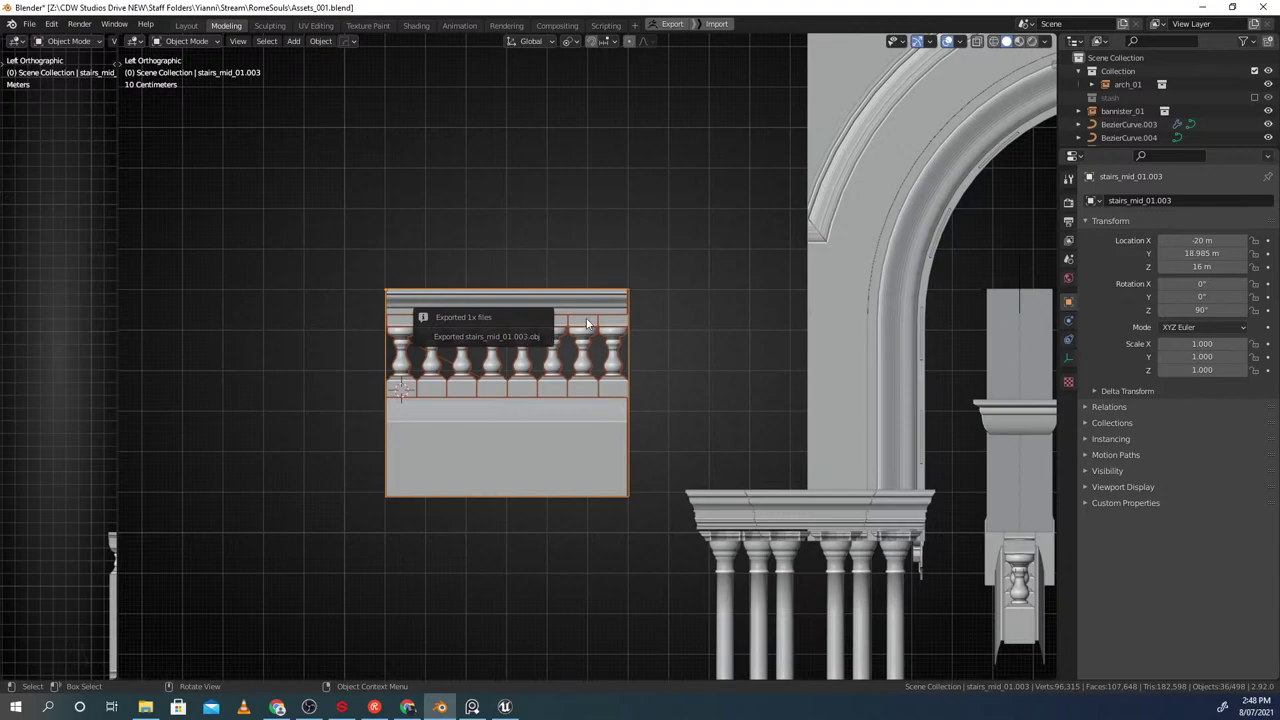
{"action": "key", "text": "F2"}
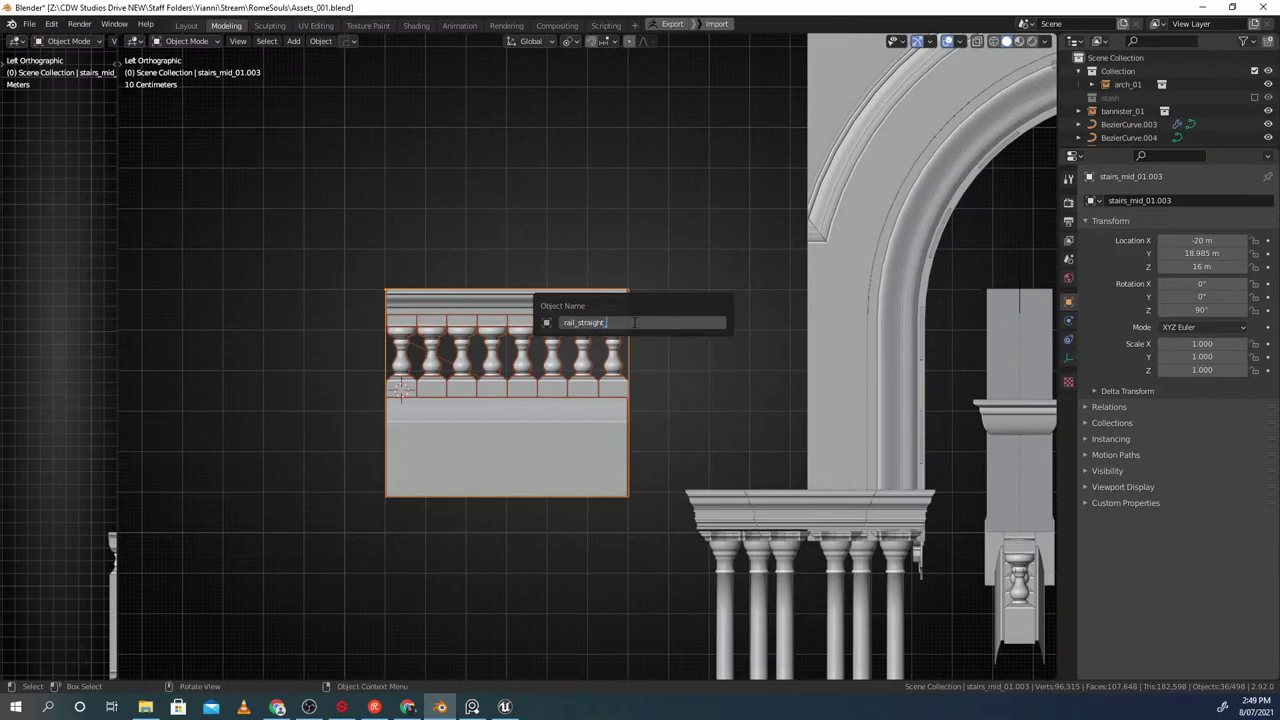
{"action": "type", "text": "_01"}
{"action": "key", "text": "Return"}
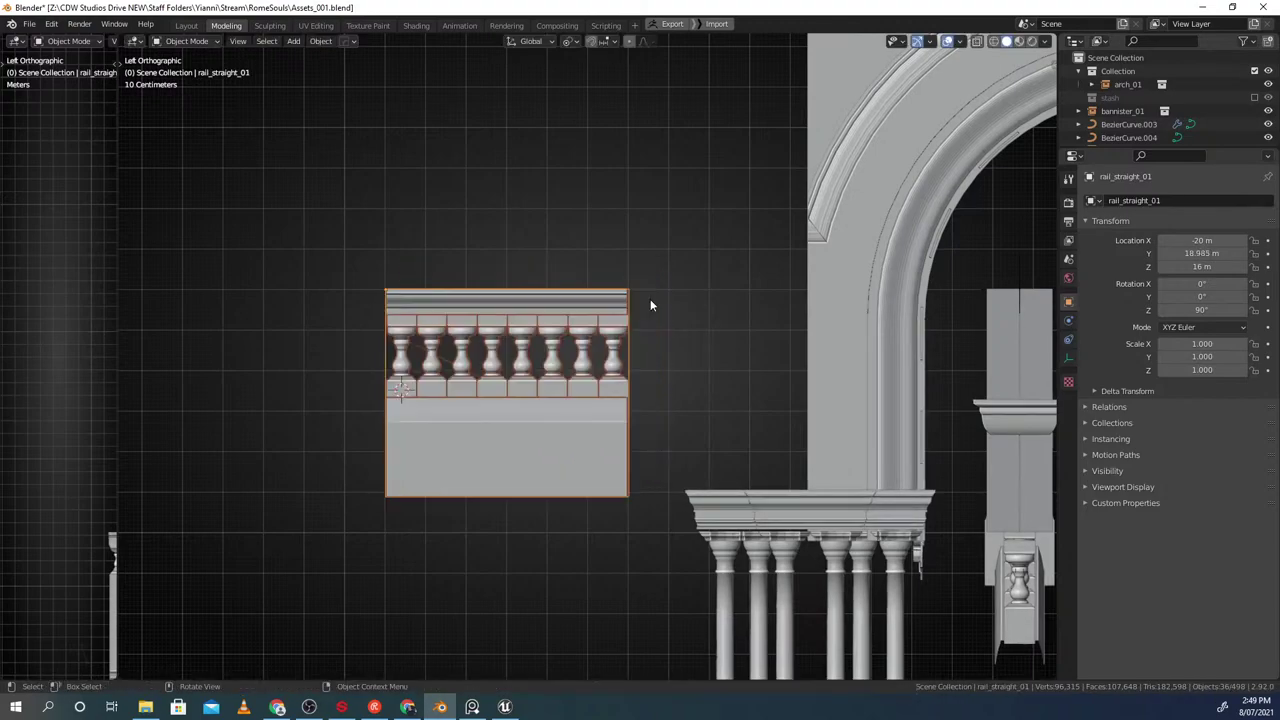
{"action": "key", "text": "ctrl+e"}
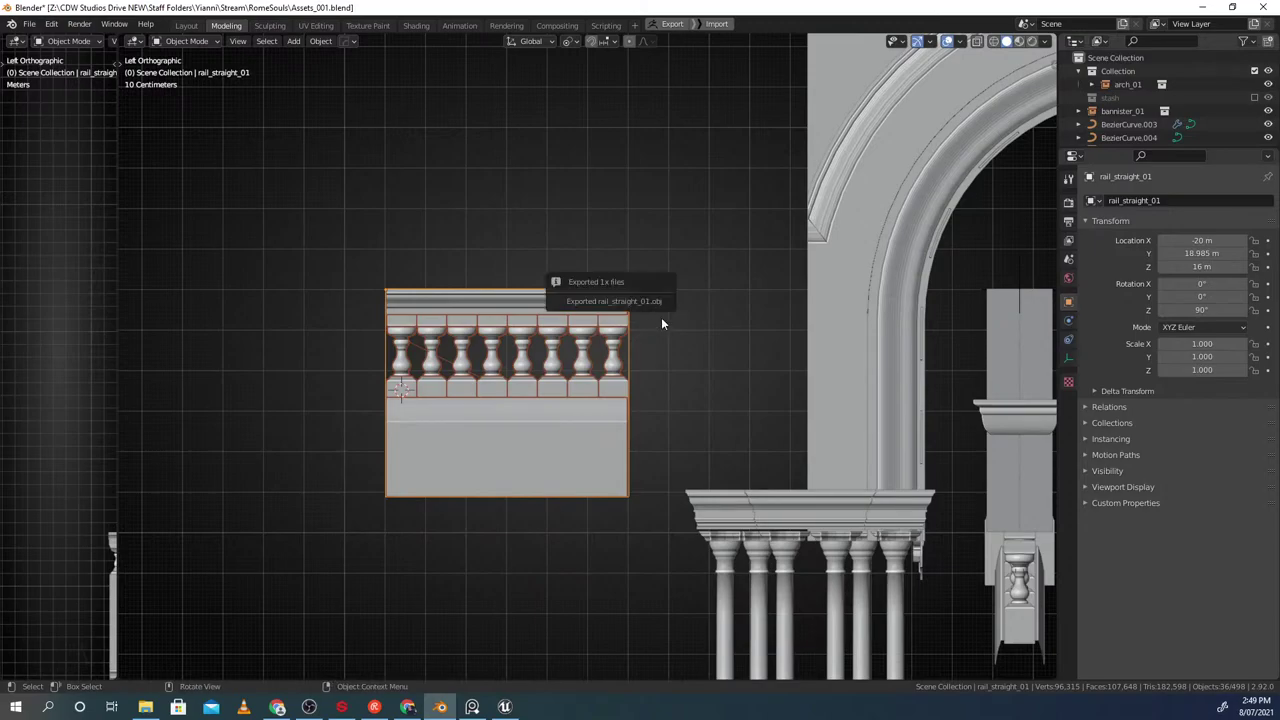
Open the rail_straight_01 group and snap the 3D cursor to the selected part of the top moulding
{"action": "middle_click_drag", "start_coordinate": [629, 366], "coordinate": [683, 310]}
{"action": "key", "text": "ctrl+g"}
{"action": "left_click", "coordinate": [770, 241]}
{"action": "left_click", "coordinate": [750, 272]}
{"action": "key", "text": "alt+x"}
{"action": "key", "text": "Escape"}
{"action": "key", "text": "Tab"}
{"action": "left_click", "coordinate": [554, 310]}
{"action": "middle_click_drag", "start_coordinate": [556, 311], "coordinate": [629, 318]}
{"action": "scroll", "coordinate": [630, 316], "scroll_direction": "up", "scroll_amount": 2}
{"action": "left_click", "coordinate": [643, 309]}
{"action": "key", "text": "shift+s"}
{"action": "left_click", "coordinate": [576, 313]}
Set the top moulding's origin to the 3D cursor and mirror it across the X axis with bisect
{"action": "key", "text": "Tab"}
{"action": "left_click", "coordinate": [661, 220]}
{"action": "key", "text": "shift+s"}
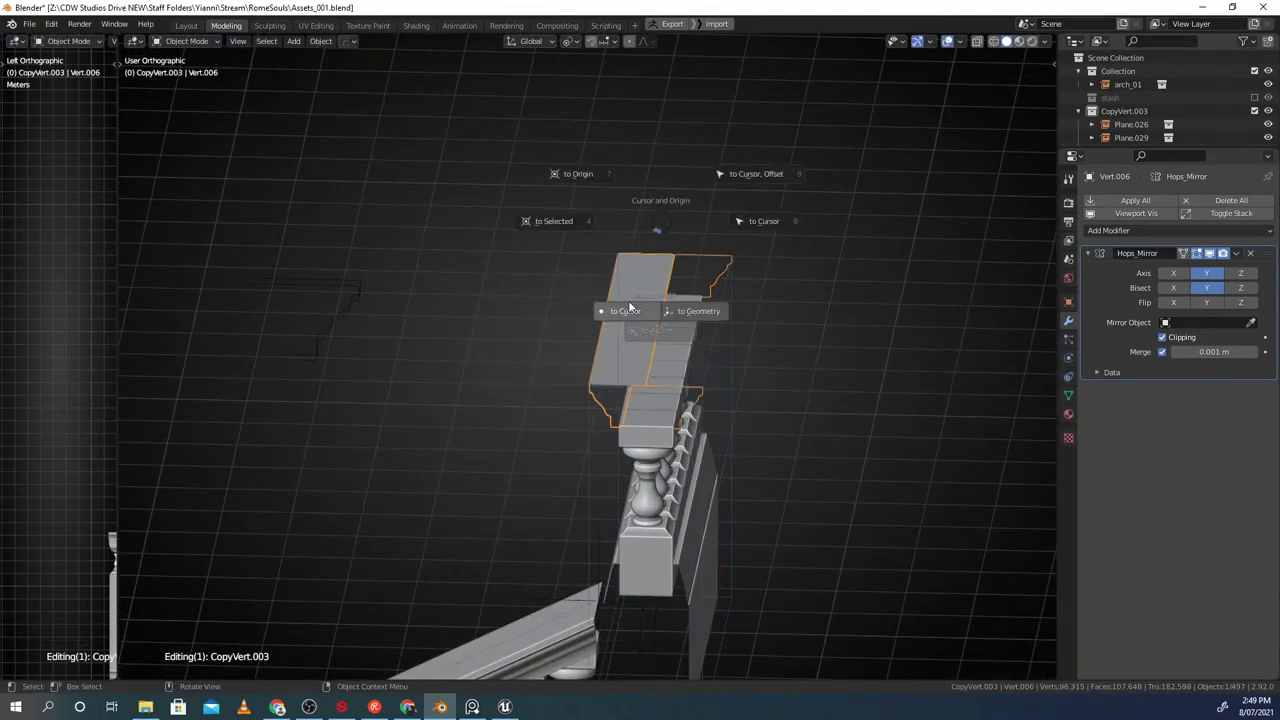
{"action": "left_click", "coordinate": [628, 304]}
{"action": "scroll", "coordinate": [628, 303], "scroll_direction": "down", "scroll_amount": 2}
{"action": "key", "text": "alt+x"}
{"action": "left_click", "coordinate": [525, 325]}
{"action": "middle_click_drag", "start_coordinate": [546, 325], "coordinate": [546, 366]}
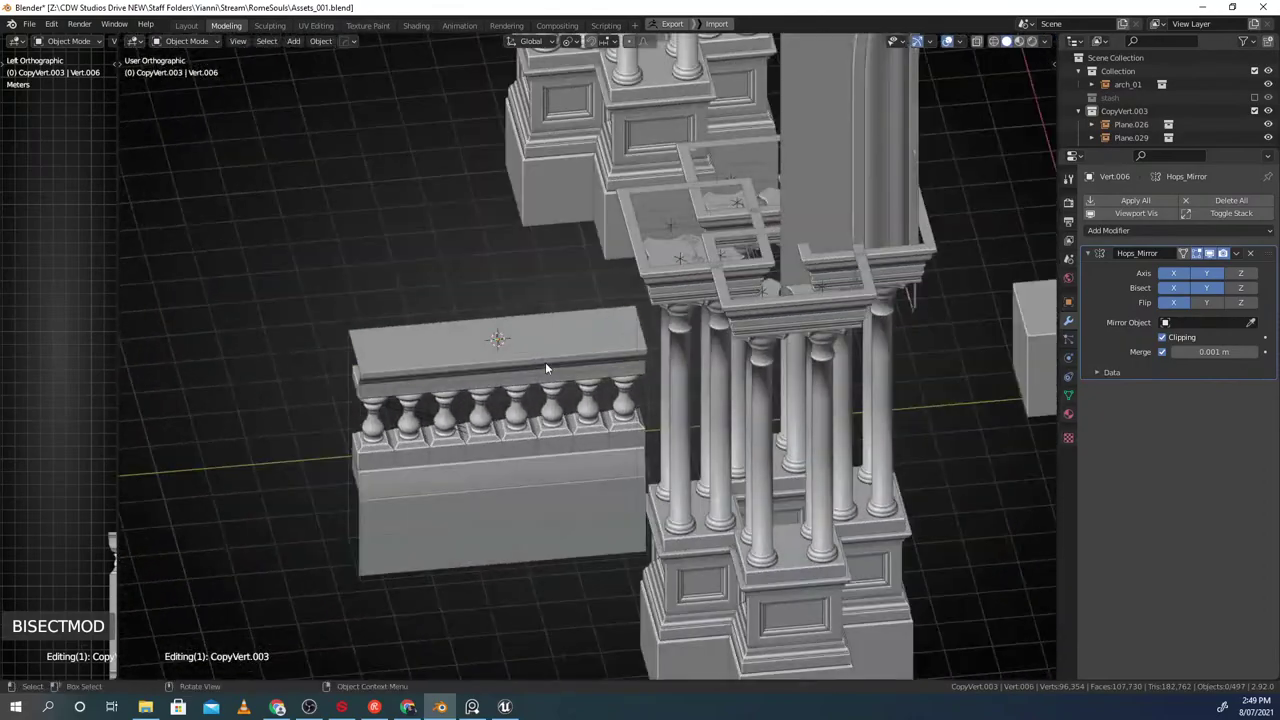
Close the railing group and export rail_straight_01 again as an OBJ file
{"action": "key", "text": "shift+Tab"}
{"action": "key", "text": "KP_Divide"}
{"action": "key", "text": "r"}
{"action": "right_click", "coordinate": [729, 371]}
{"action": "key", "text": "ctrl+s"}
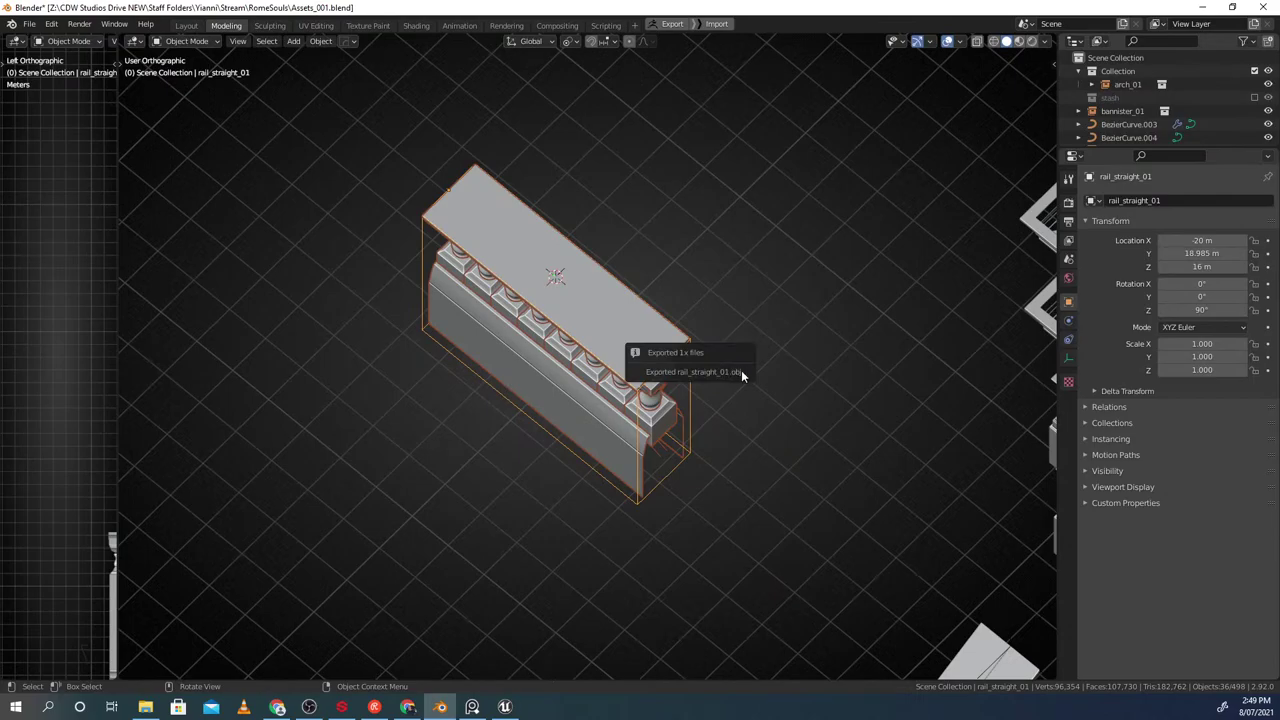
Reopen the railing group and delete the stray diagonal edge object crossing the balusters
{"action": "middle_click_drag", "start_coordinate": [587, 412], "coordinate": [815, 402]}
{"action": "scroll", "coordinate": [717, 503], "scroll_direction": "up", "scroll_amount": 4}
{"action": "middle_click_drag", "start_coordinate": [717, 503], "coordinate": [667, 434]}
{"action": "key", "text": "ctrl+g"}
{"action": "left_click", "coordinate": [956, 364]}
{"action": "left_click", "coordinate": [756, 255]}
{"action": "left_click", "coordinate": [753, 366]}
{"action": "key", "text": "Tab"}
{"action": "key", "text": "Tab"}
{"action": "key", "text": "g"}
{"action": "right_click", "coordinate": [720, 311]}
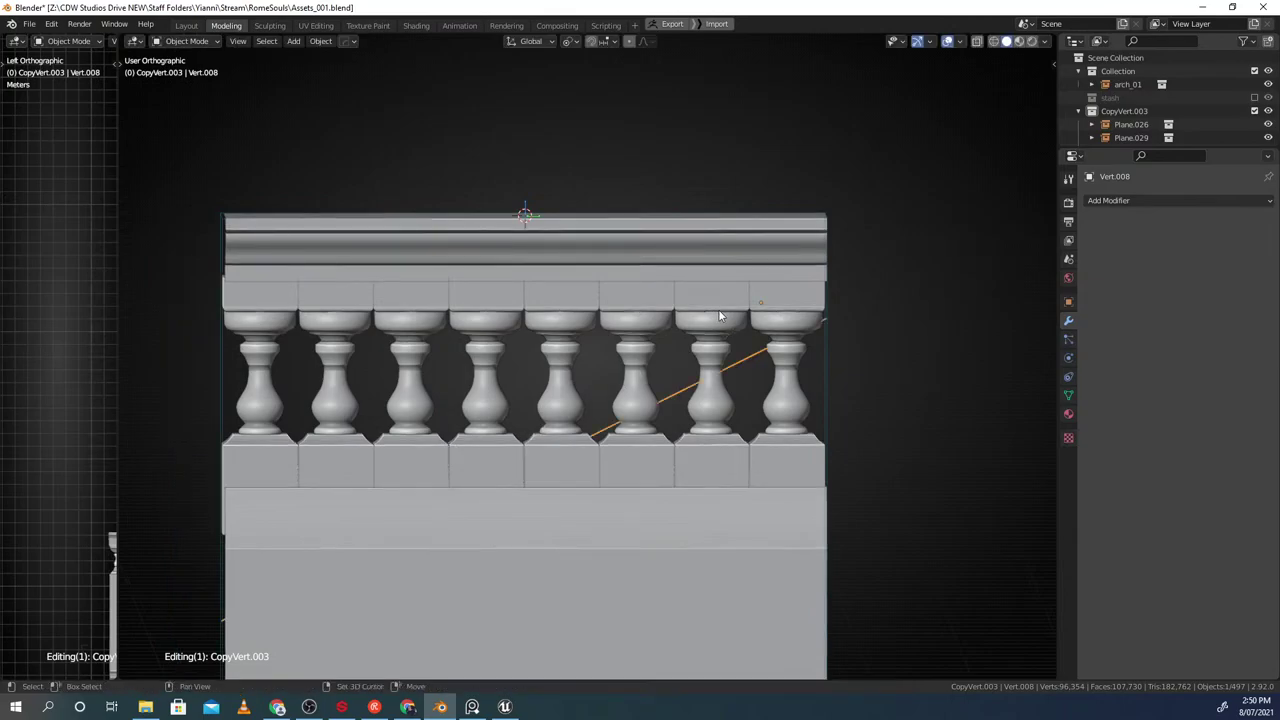
{"action": "key", "text": "x"}
{"action": "left_click", "coordinate": [664, 357]}
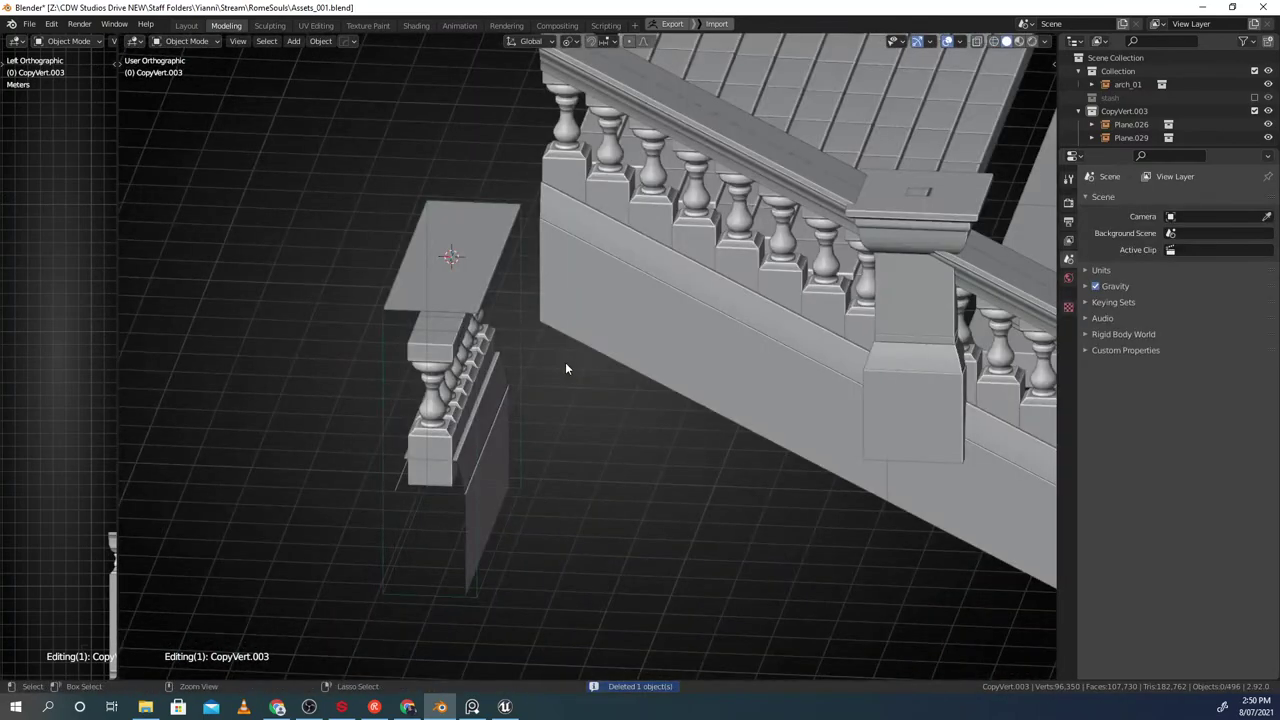
Close the railing group and try moving rail_straight_01 along the Y axis
{"action": "key", "text": "ctrl+g"}
{"action": "left_click", "coordinate": [690, 374]}
{"action": "key", "text": "alt+a"}
{"action": "scroll", "coordinate": [685, 372], "scroll_direction": "down", "scroll_amount": 3}
{"action": "middle_click_drag", "start_coordinate": [669, 370], "coordinate": [638, 360]}
{"action": "left_click", "coordinate": [562, 365]}
{"action": "scroll", "coordinate": [583, 366], "scroll_direction": "down", "scroll_amount": 3}
{"action": "key", "text": "g"}
{"action": "key", "text": "y"}
{"action": "left_click", "coordinate": [633, 364]}
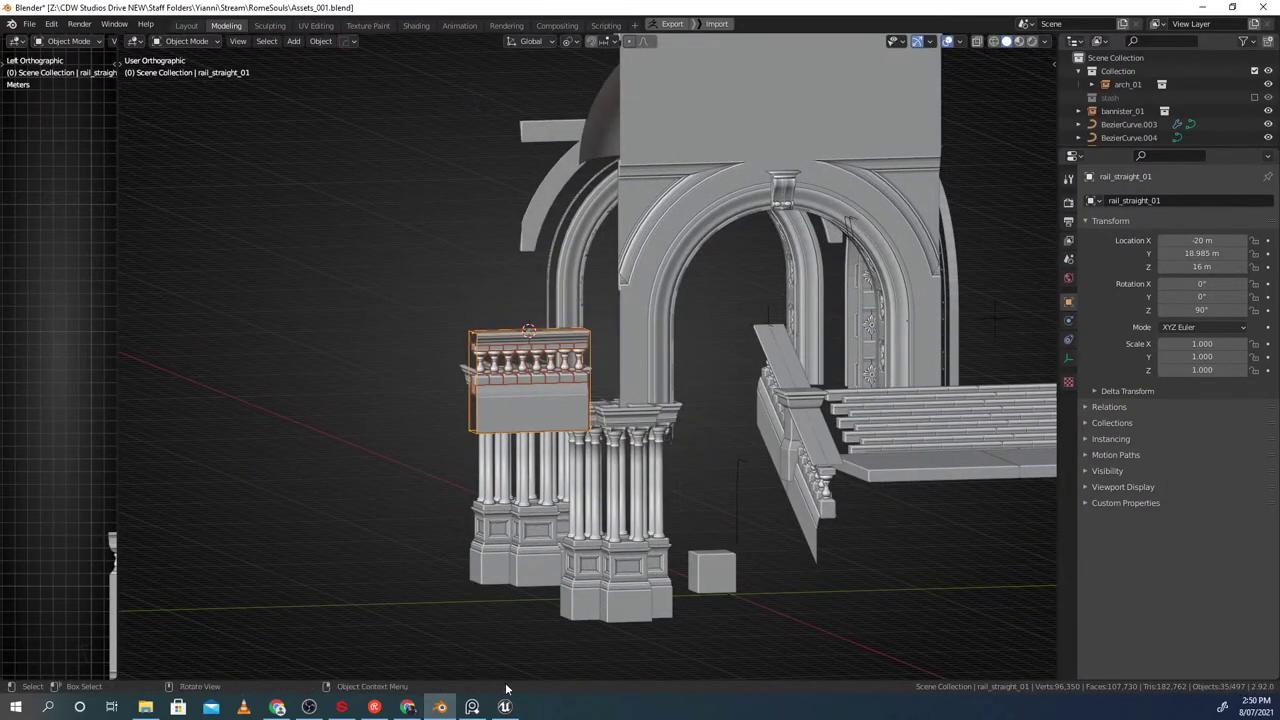
Switch to Unreal Engine and import rail_straight_01.obj into the _RomeSouls Meshes folder
{"action": "left_click", "coordinate": [504, 706]}
{"action": "left_click", "coordinate": [62, 384]}
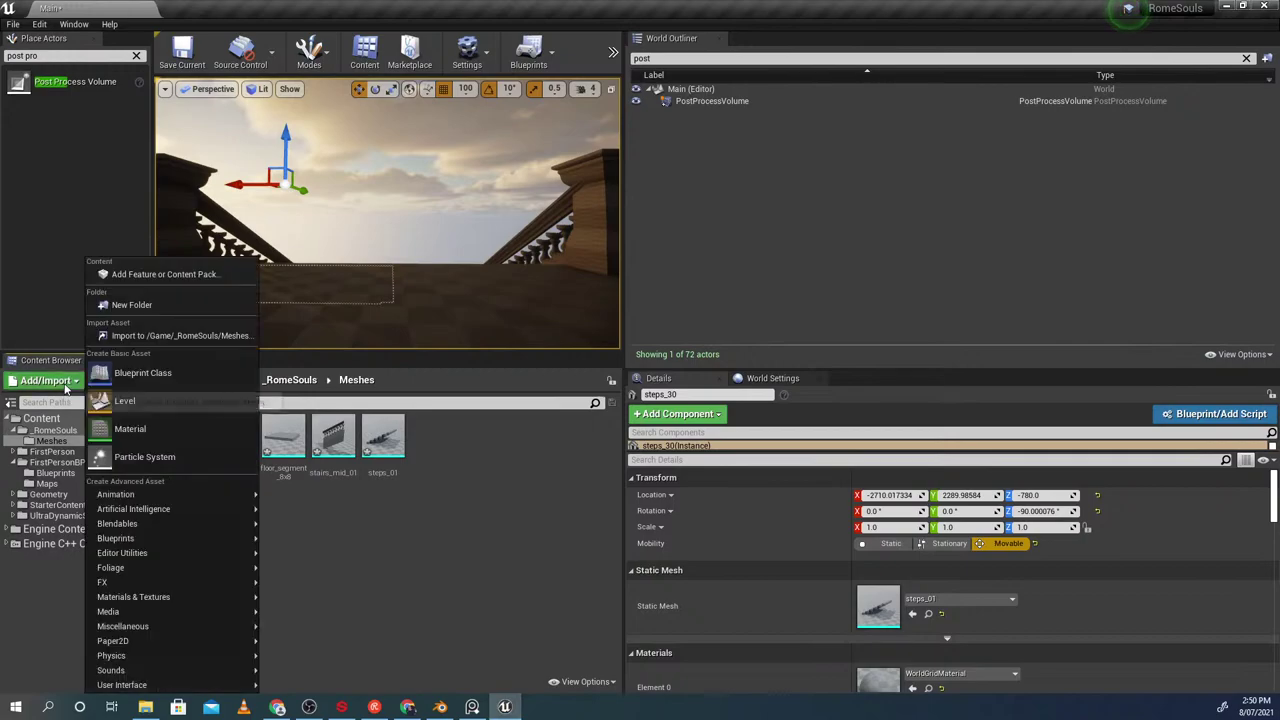
{"action": "left_click", "coordinate": [139, 337]}
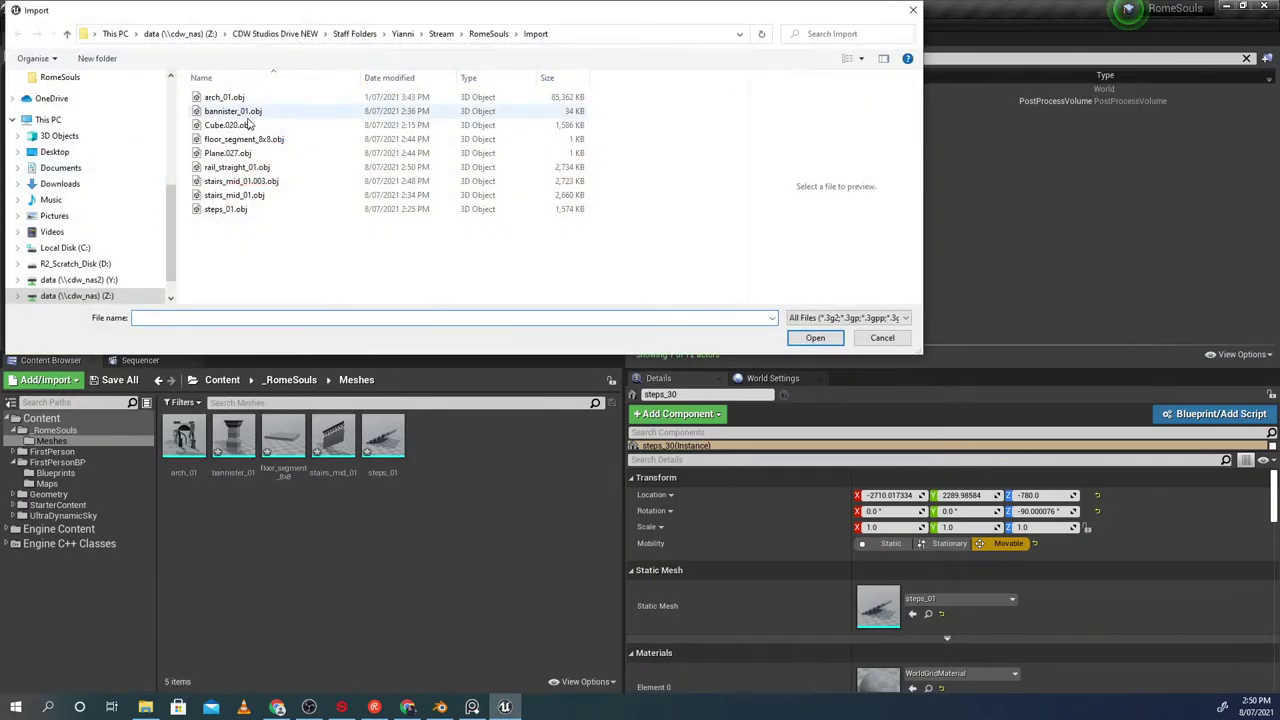
{"action": "left_click", "coordinate": [385, 77]}
{"action": "left_click", "coordinate": [270, 98]}
{"action": "double_click", "coordinate": [275, 102]}
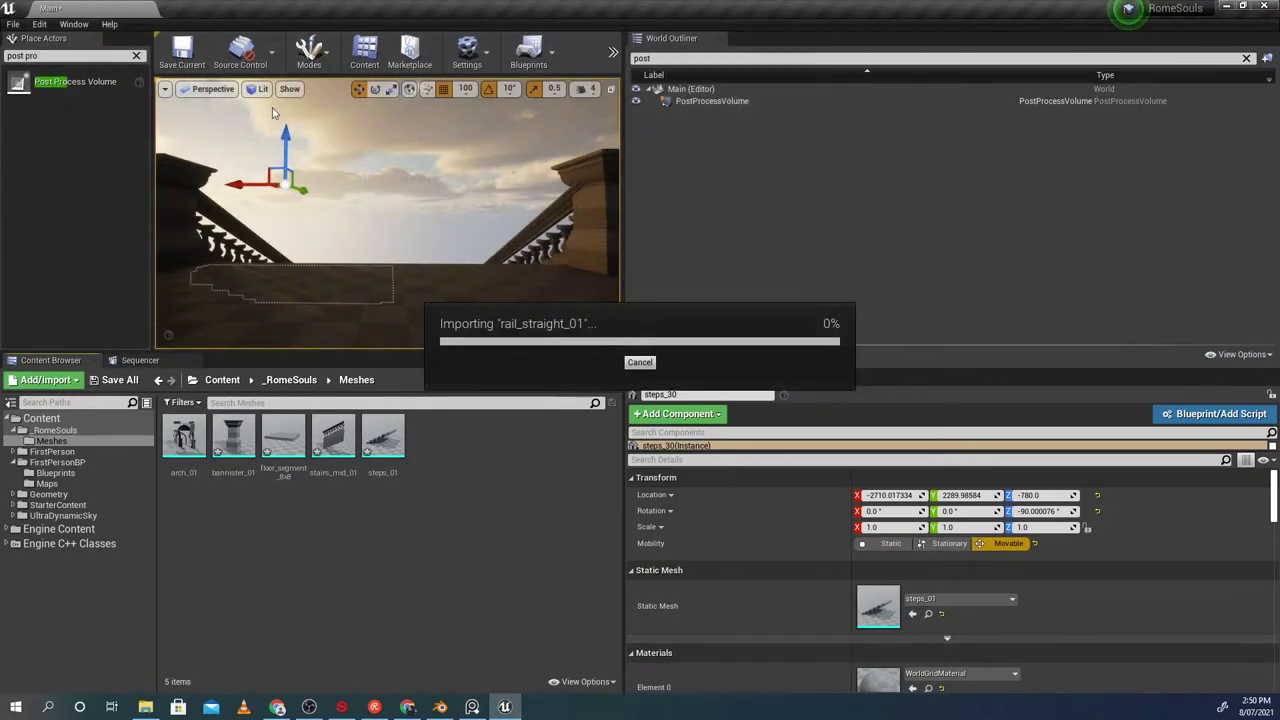
{"action": "left_click", "coordinate": [714, 600]}
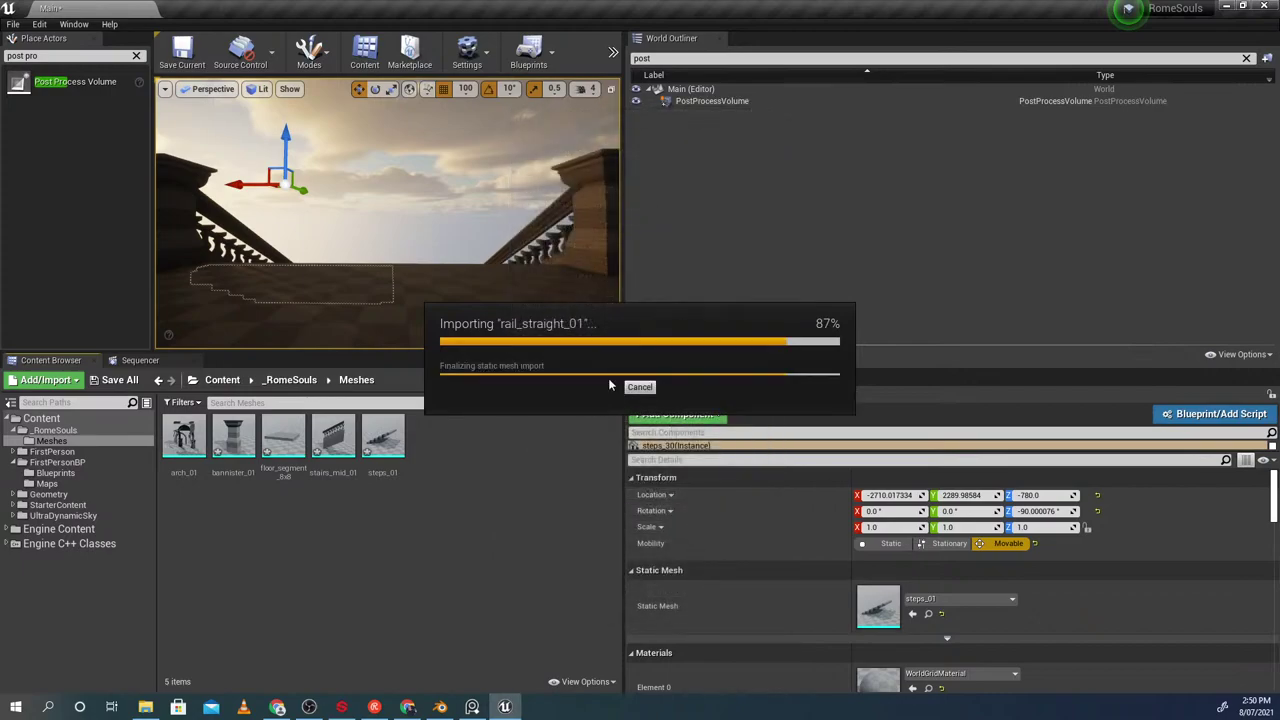
{"action": "left_click", "coordinate": [957, 152]}
{"action": "right_click_drag", "start_coordinate": [450, 230], "coordinate": [550, 242]}
{"action": "left_click_drag", "start_coordinate": [332, 446], "coordinate": [362, 178]}
{"action": "mouse_move", "coordinate": [352, 202]}
{"action": "right_mouse_down"}
{"action": "mouse_move", "coordinate": [332, 219]}
{"action": "mouse_move", "coordinate": [332, 250]}
{"action": "mouse_move", "coordinate": [345, 228]}
{"action": "mouse_move", "coordinate": [325, 220]}
{"action": "mouse_move", "coordinate": [346, 220]}
{"action": "right_mouse_up"}
{"action": "left_click", "coordinate": [328, 217]}
{"action": "left_click", "coordinate": [401, 204]}
{"action": "left_click", "coordinate": [367, 207]}
{"action": "left_click", "coordinate": [285, 209]}
{"action": "right_click_drag", "start_coordinate": [297, 208], "coordinate": [280, 190]}
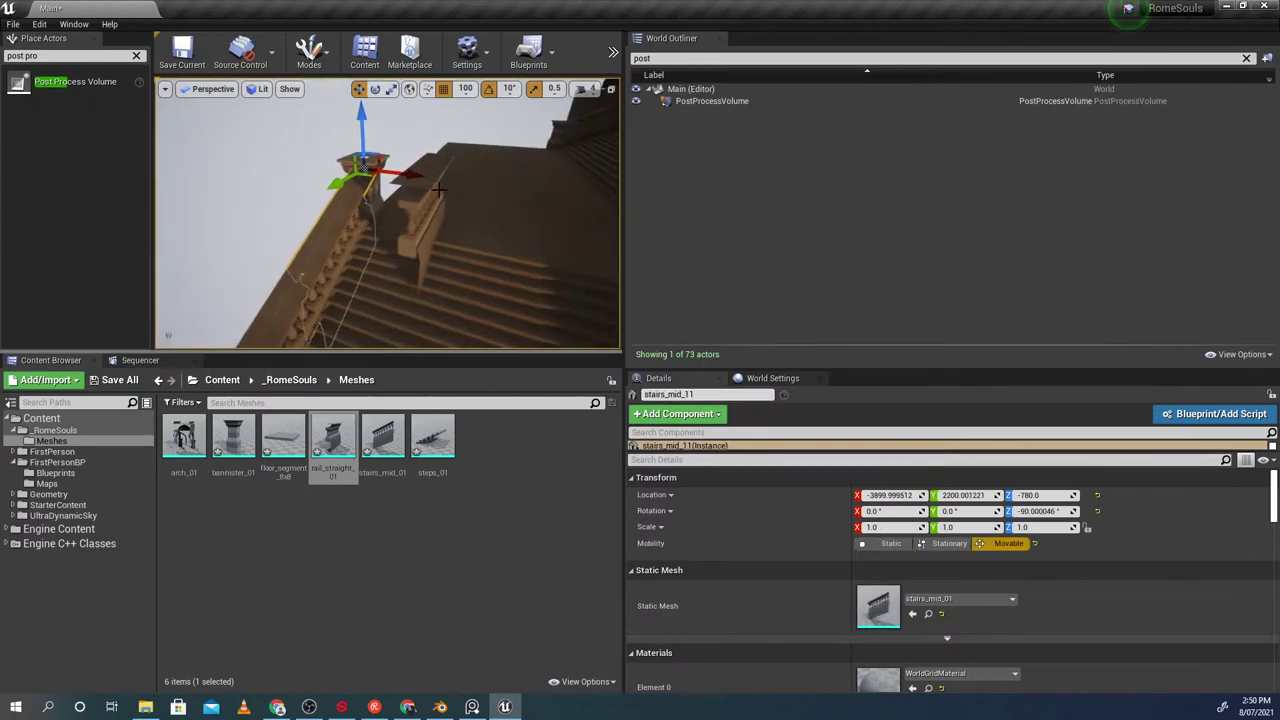
{"action": "left_click", "coordinate": [425, 216]}
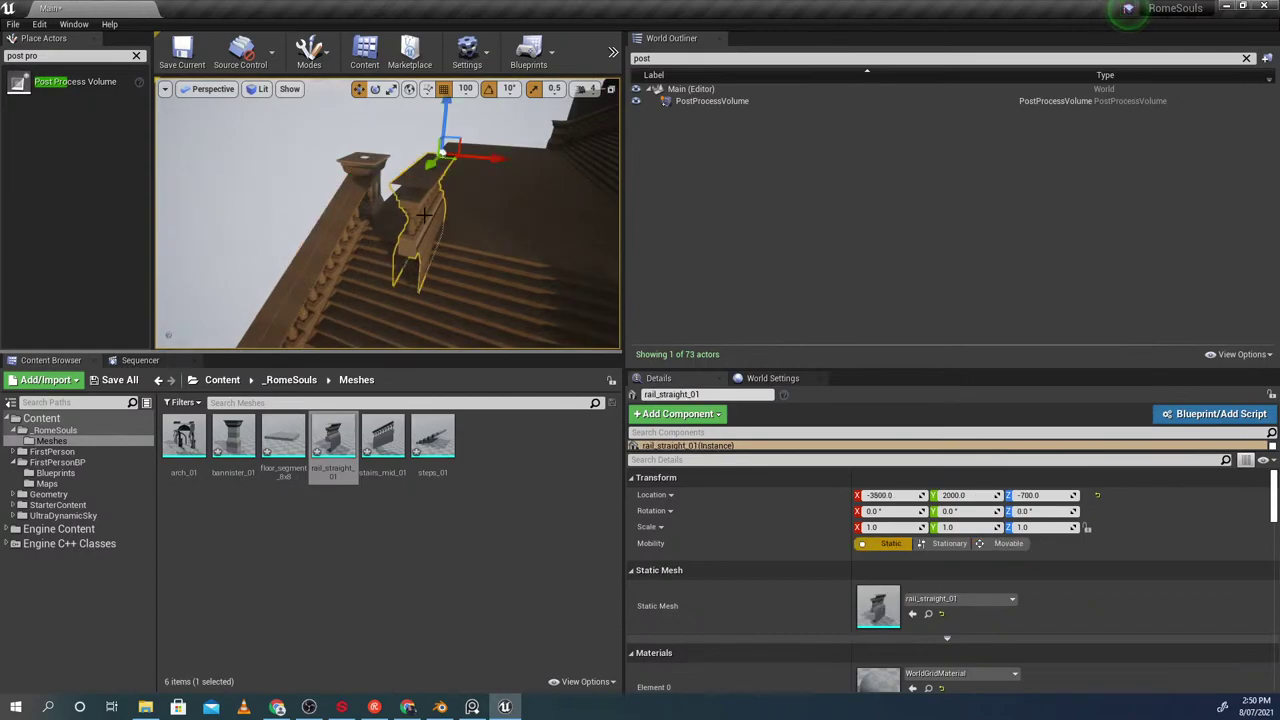
{"action": "key", "text": "Delete"}
Duplicate the sloped stair railing along X and change the copy's static mesh to rail_straight_01
{"action": "left_click", "coordinate": [344, 218]}
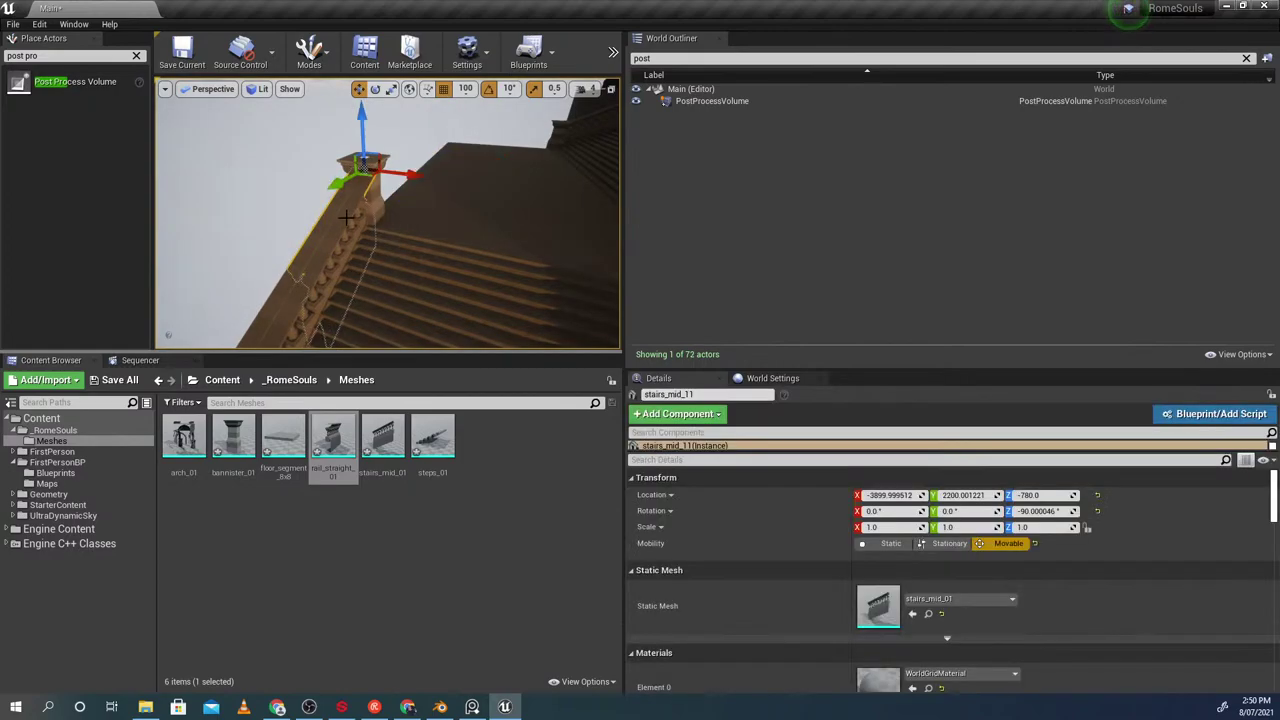
{"action": "left_click_drag", "start_coordinate": [414, 180], "coordinate": [370, 177], "text": "alt"}
{"action": "right_click_drag", "start_coordinate": [370, 177], "coordinate": [306, 178]}
{"action": "left_click", "coordinate": [941, 601]}
{"action": "type", "text": "ra"}
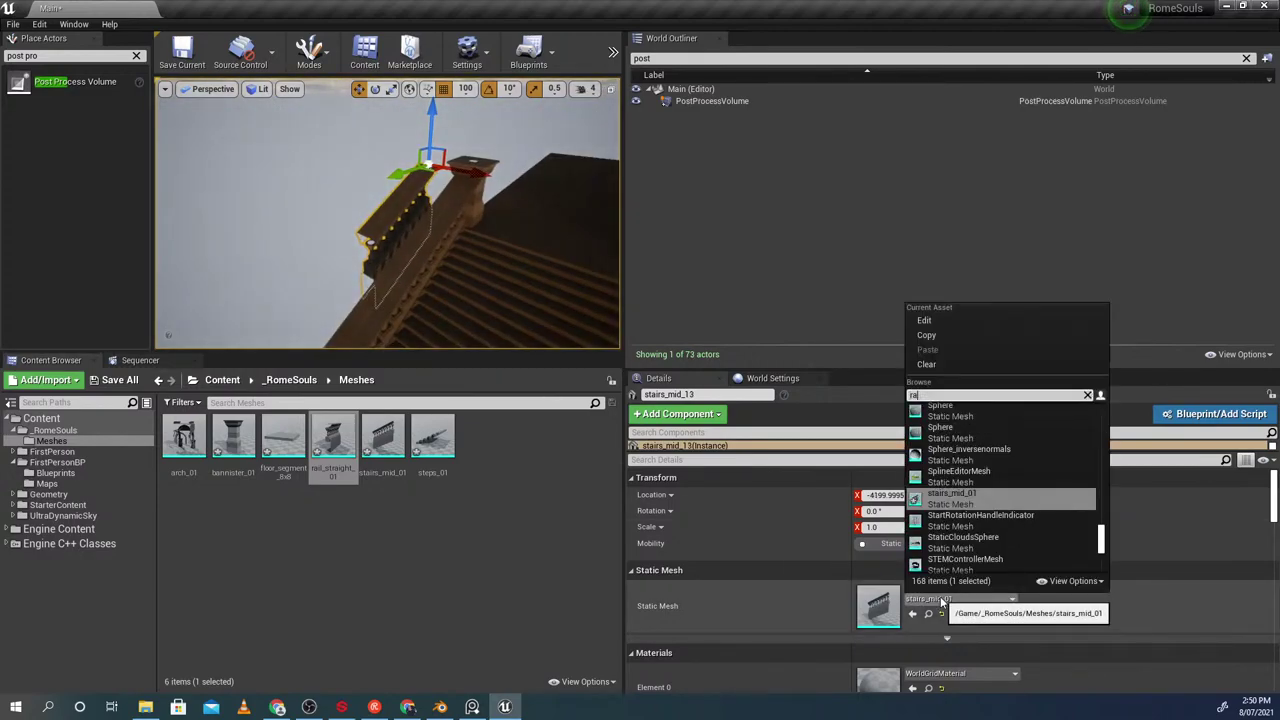
{"action": "type", "text": "il"}
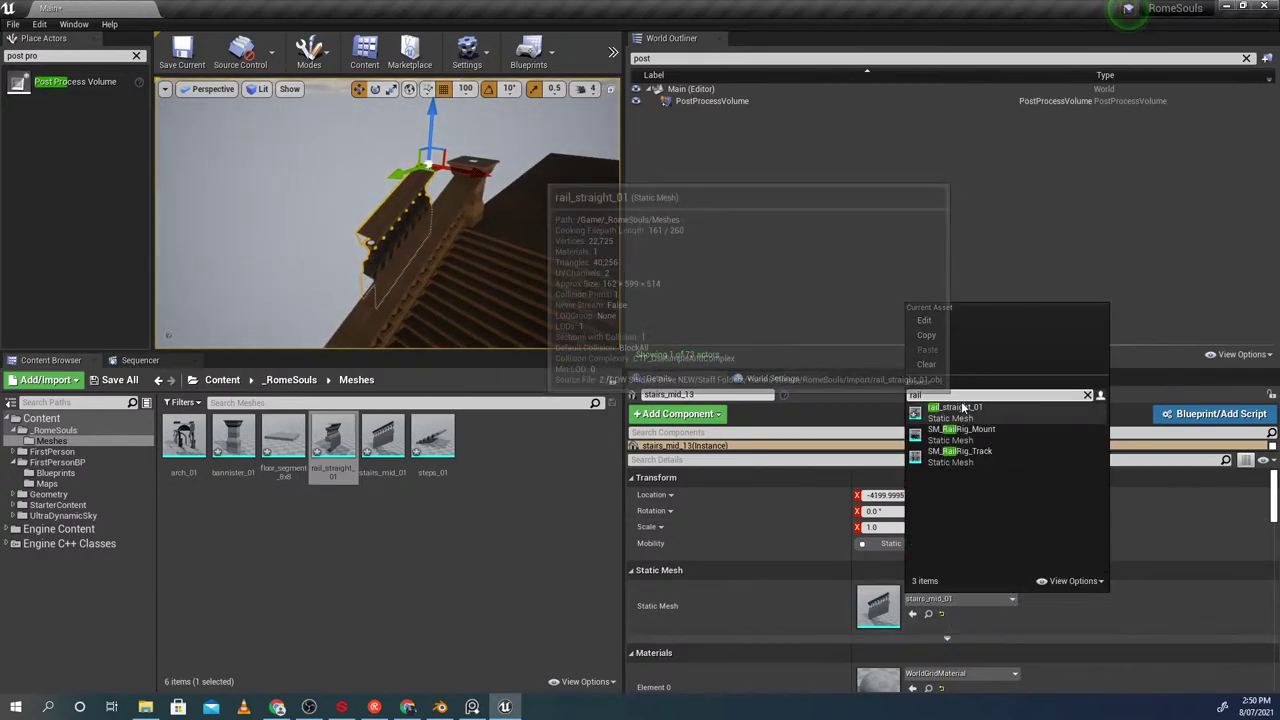
{"action": "left_click", "coordinate": [952, 412]}
Rotate the level railing to -270° about Z and move it to X -4000 beside the bannister post
{"action": "right_click_drag", "start_coordinate": [540, 287], "coordinate": [556, 258]}
{"action": "key", "text": "e"}
{"action": "left_click_drag", "start_coordinate": [440, 215], "coordinate": [330, 208]}
{"action": "key", "text": "ctrl+z"}
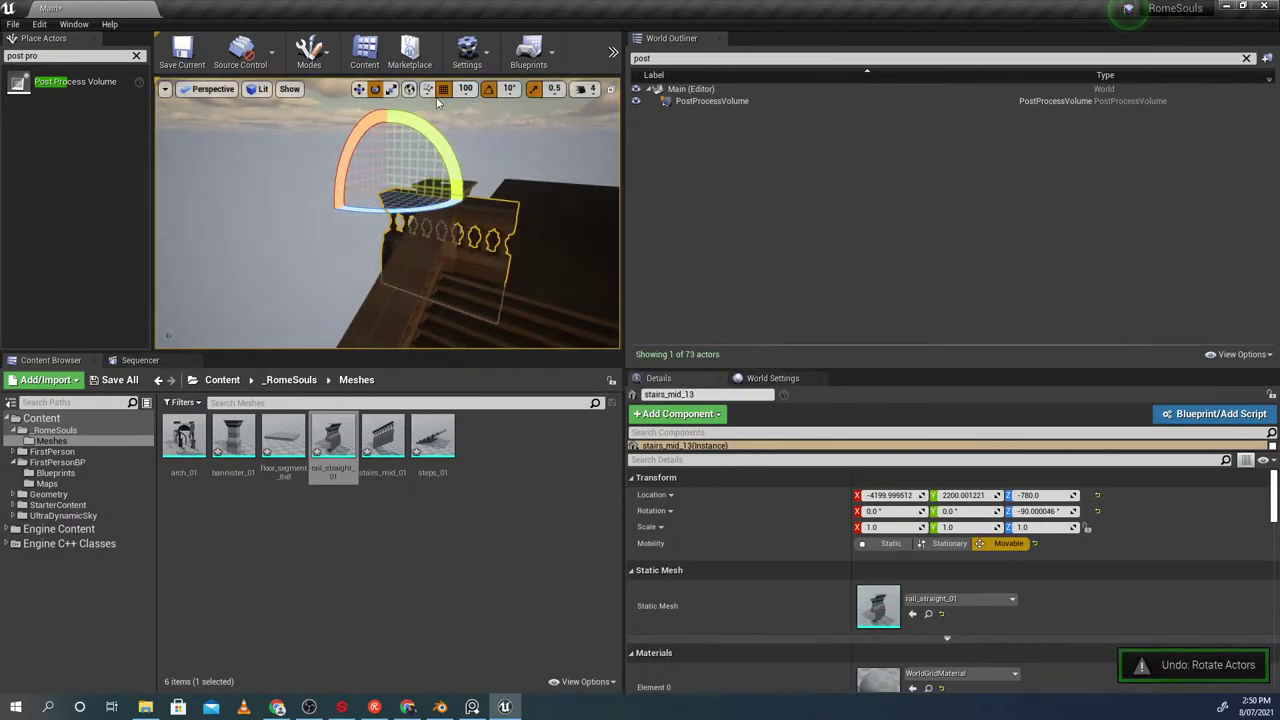
{"action": "right_click_drag", "start_coordinate": [371, 230], "coordinate": [338, 253]}
{"action": "key", "text": "w"}
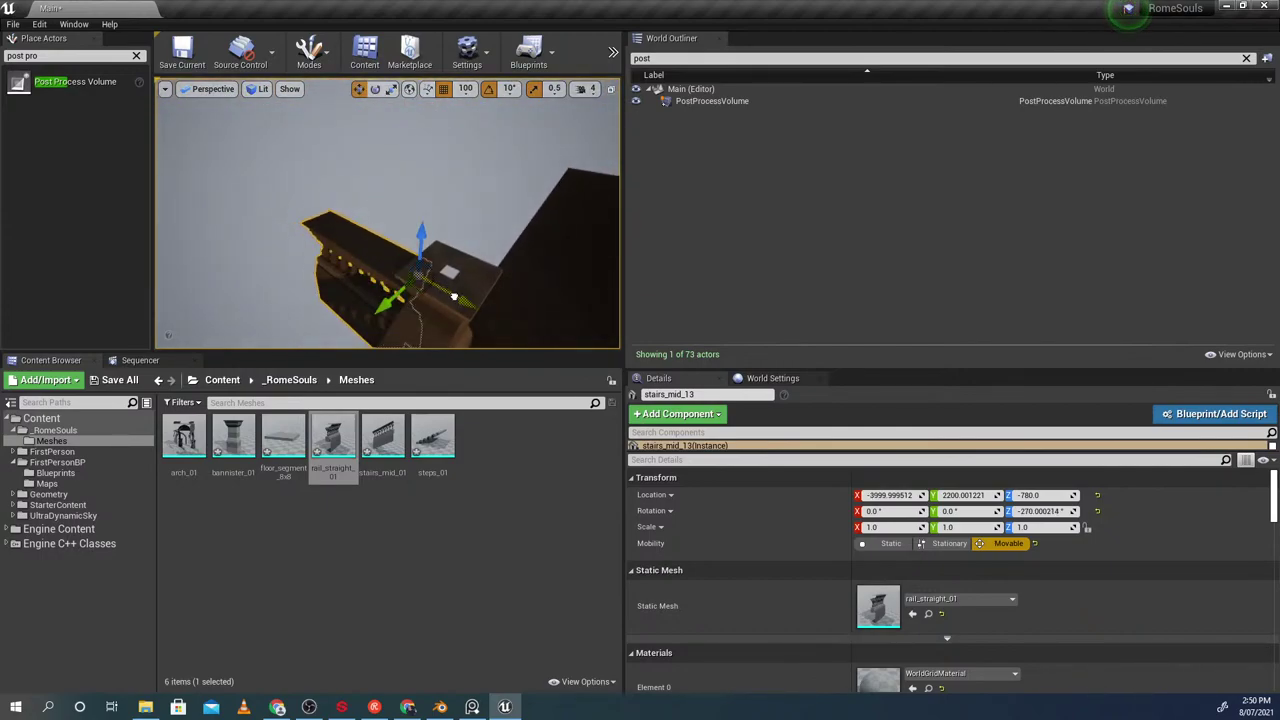
Try adding a second level railing section end to end with the first, and delete the copy
{"action": "left_click", "coordinate": [411, 200]}
{"action": "right_click_drag", "start_coordinate": [411, 200], "coordinate": [400, 198]}
{"action": "left_click", "coordinate": [400, 198]}
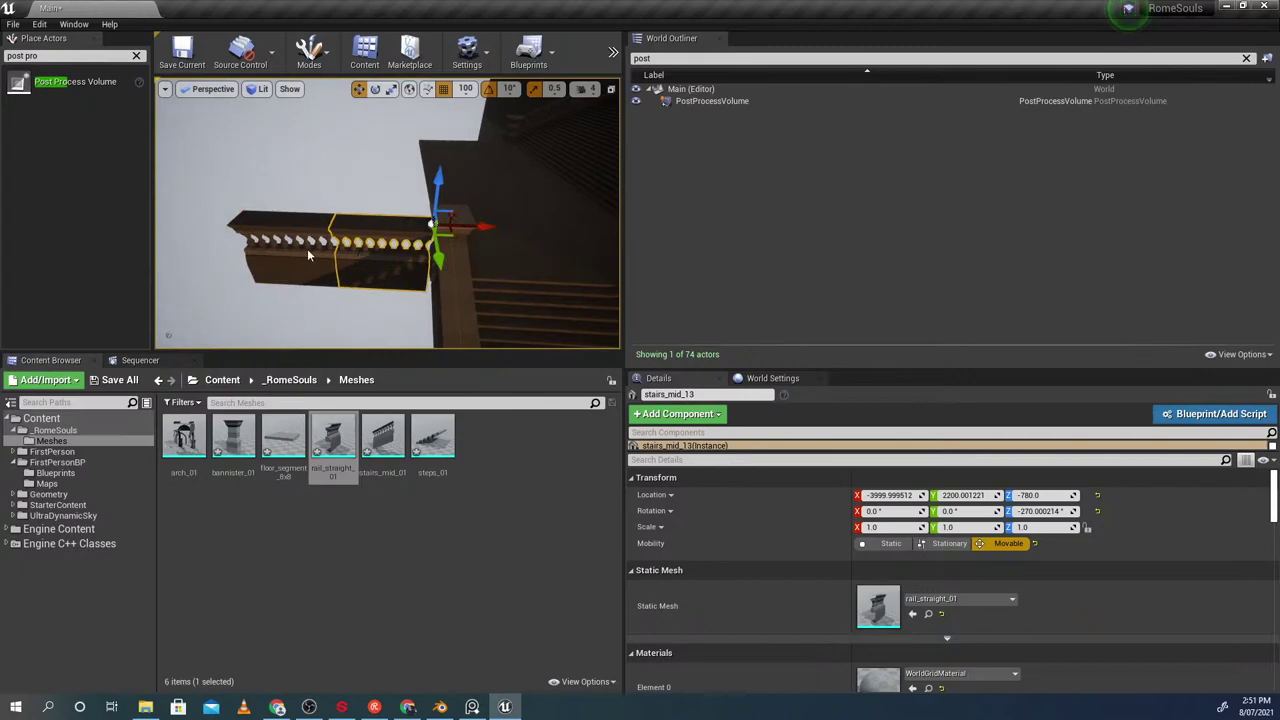
{"action": "left_click", "coordinate": [308, 255], "text": "ctrl"}
{"action": "left_click", "coordinate": [308, 180]}
{"action": "right_click_drag", "start_coordinate": [308, 180], "coordinate": [308, 180]}
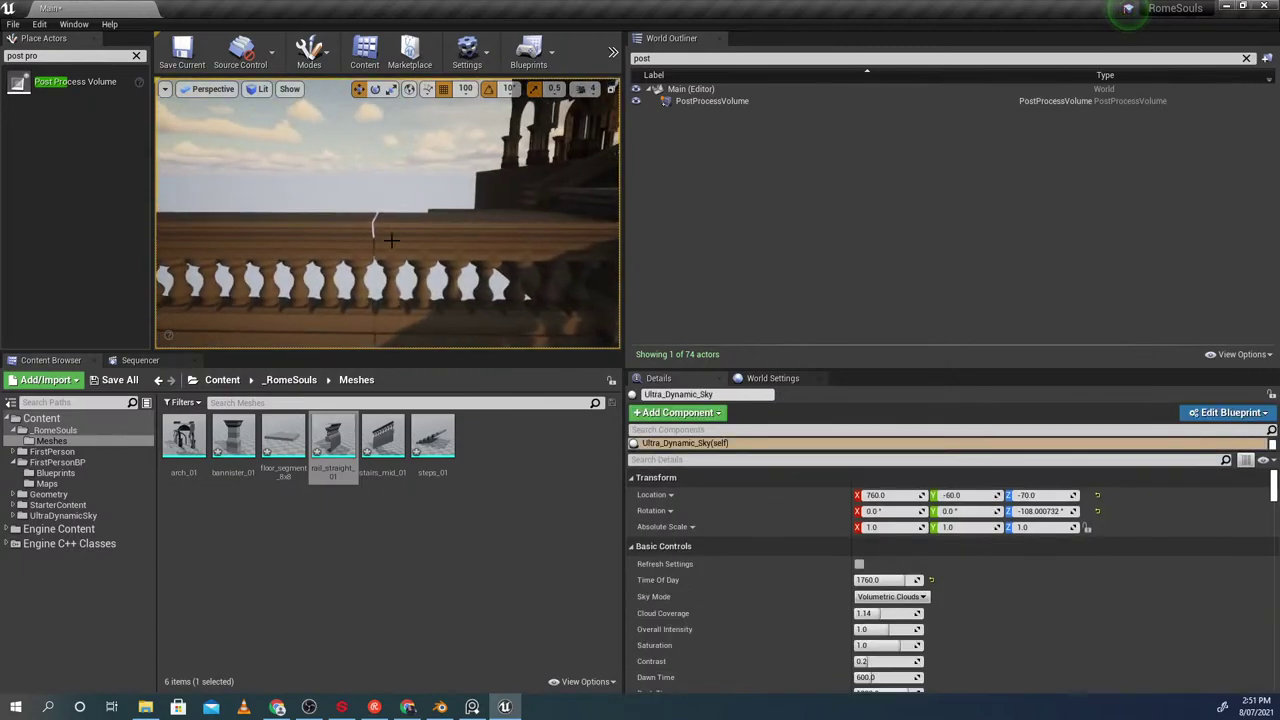
{"action": "left_click", "coordinate": [357, 236]}
{"action": "key", "text": "Delete"}
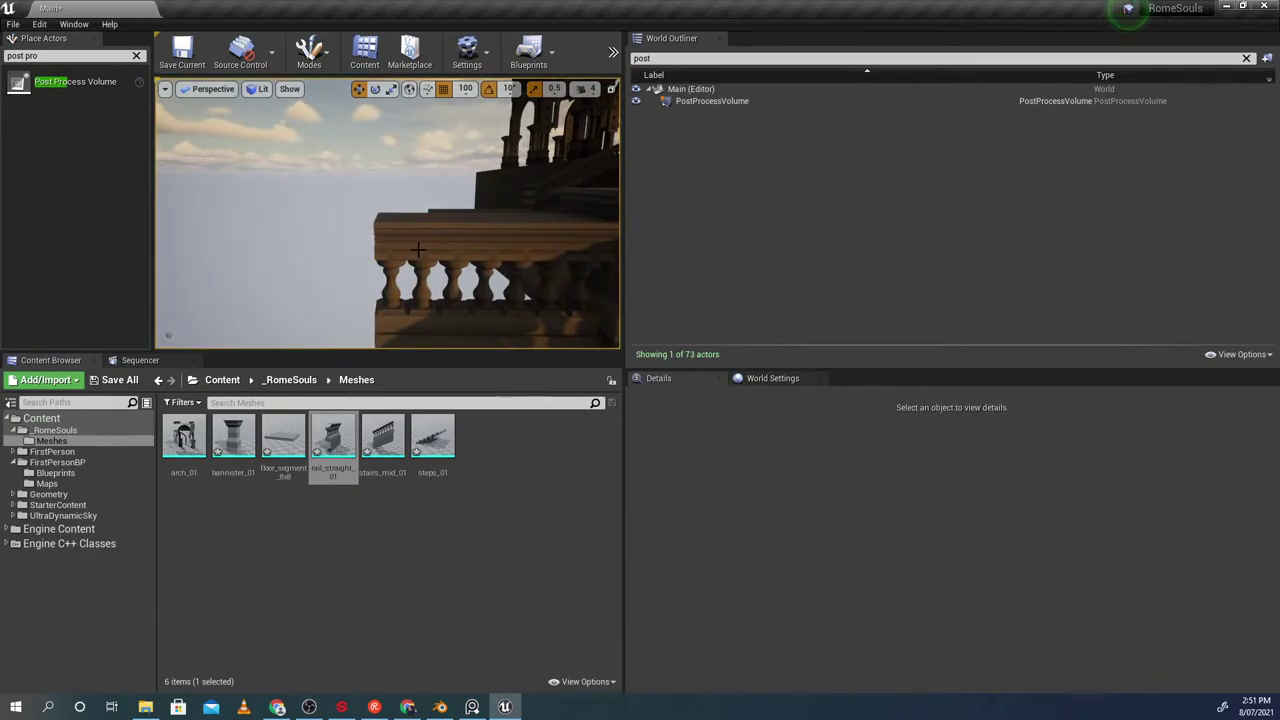
Move the level railing to X -3900, duplicate it outward to X -4500, and select both sections
{"action": "left_click", "coordinate": [415, 251]}
{"action": "right_click_drag", "start_coordinate": [415, 251], "coordinate": [415, 251]}
{"action": "left_click_drag", "start_coordinate": [505, 201], "coordinate": [400, 204], "text": "alt"}
{"action": "left_click", "coordinate": [408, 177]}
{"action": "right_click_drag", "start_coordinate": [408, 177], "coordinate": [408, 177]}
{"action": "left_click", "coordinate": [389, 252]}
{"action": "right_click_drag", "start_coordinate": [389, 252], "coordinate": [389, 256]}
{"action": "left_click", "coordinate": [389, 252]}
{"action": "left_click", "coordinate": [389, 256]}
{"action": "left_click", "coordinate": [366, 260], "text": "shift"}
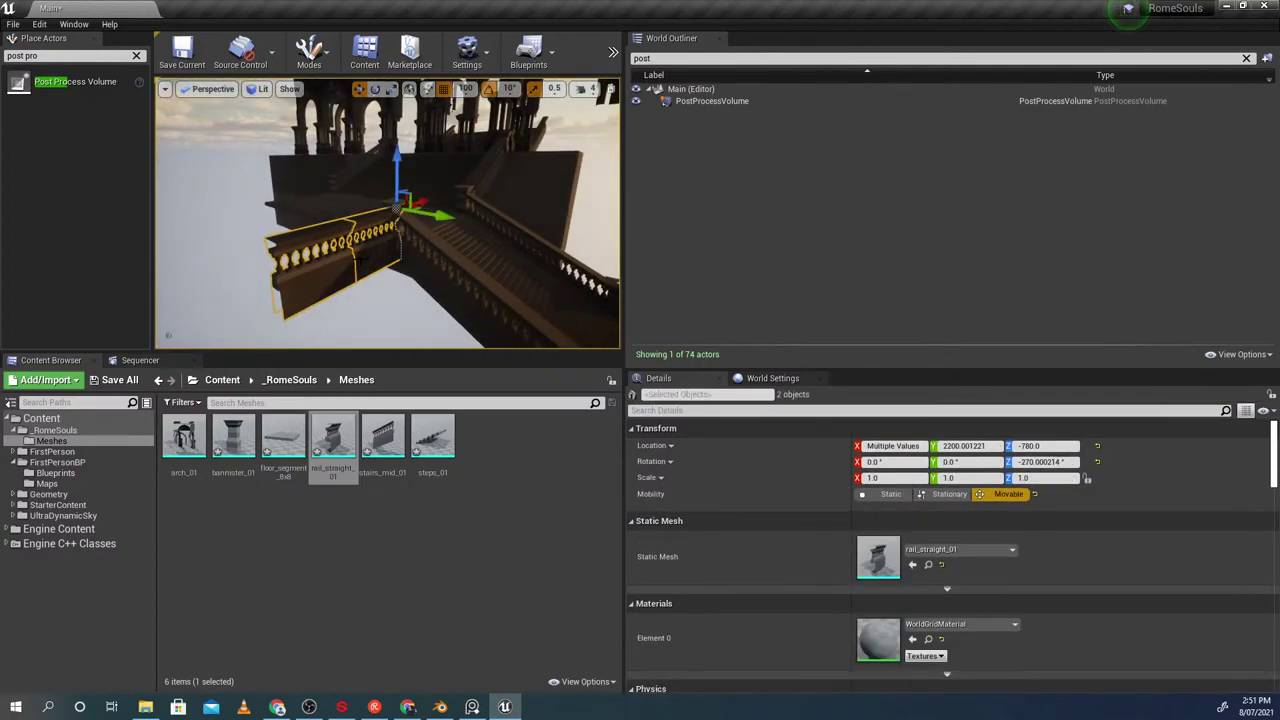
Delete both level railing sections extending outward from the bannister post
{"action": "right_click_drag", "start_coordinate": [398, 250], "coordinate": [390, 252]}
{"action": "left_click", "coordinate": [390, 252]}
{"action": "left_click", "coordinate": [299, 306]}
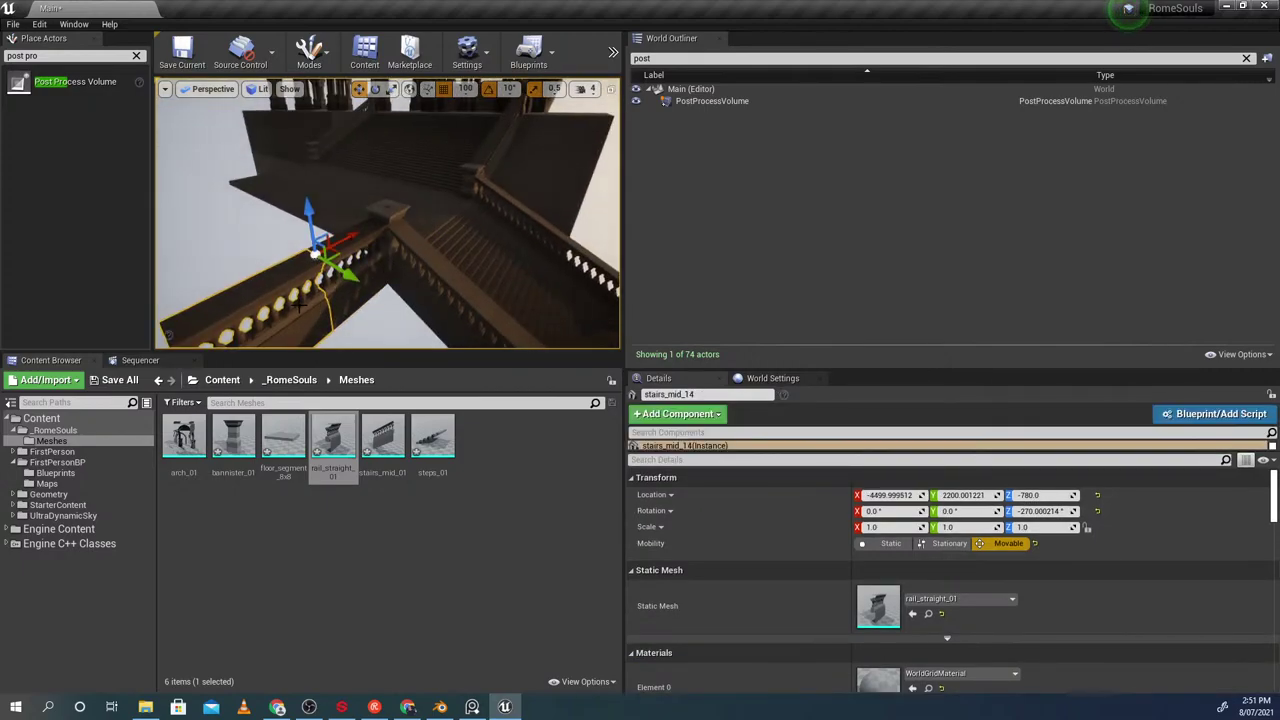
{"action": "key", "text": "Delete"}
{"action": "left_click", "coordinate": [312, 305]}
{"action": "left_click", "coordinate": [352, 276]}
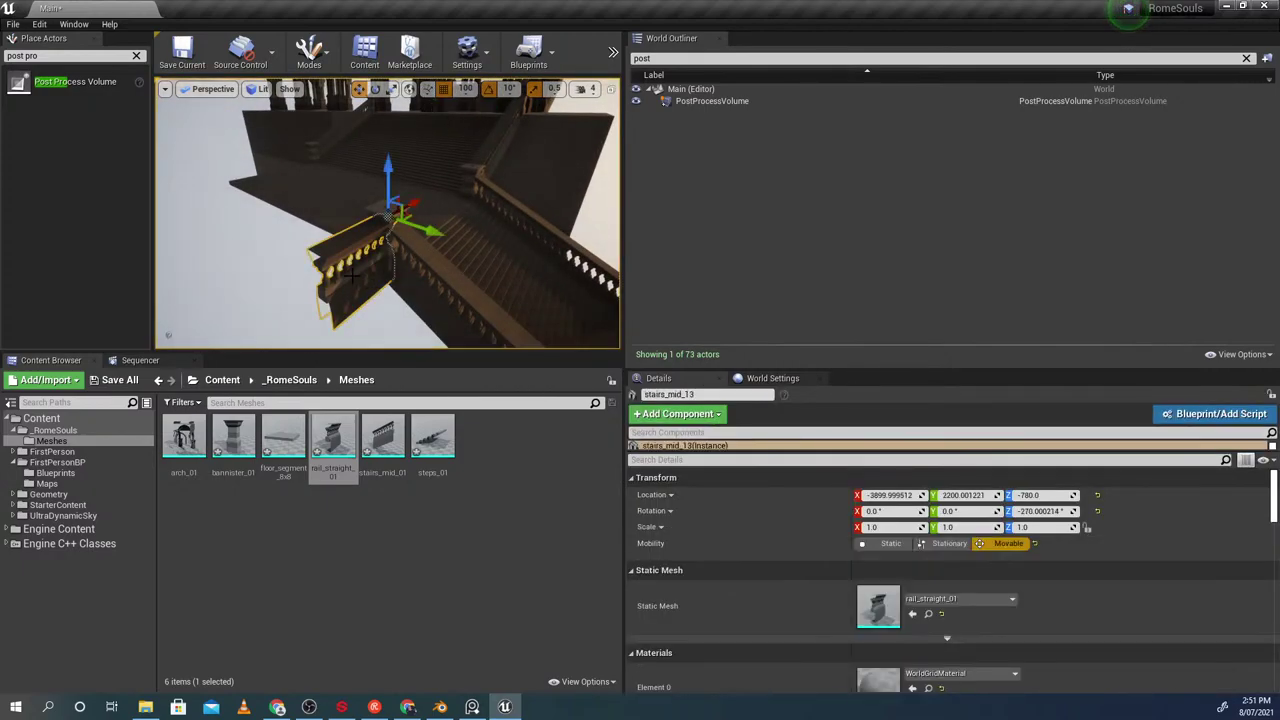
{"action": "key", "text": "Delete"}
Duplicate the sloped stair railing at the bannister post and rotate the copy to 90° about Z
{"action": "left_click", "coordinate": [437, 256]}
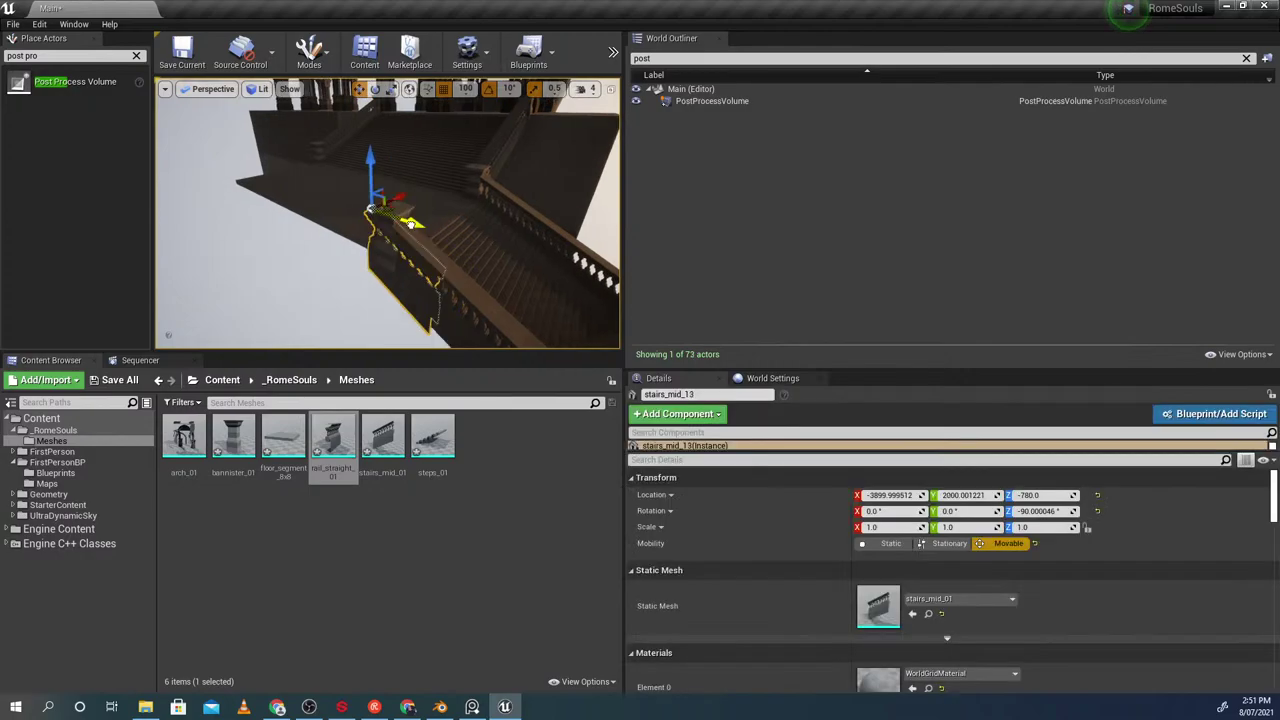
{"action": "left_click_drag", "start_coordinate": [427, 250], "coordinate": [340, 250]}
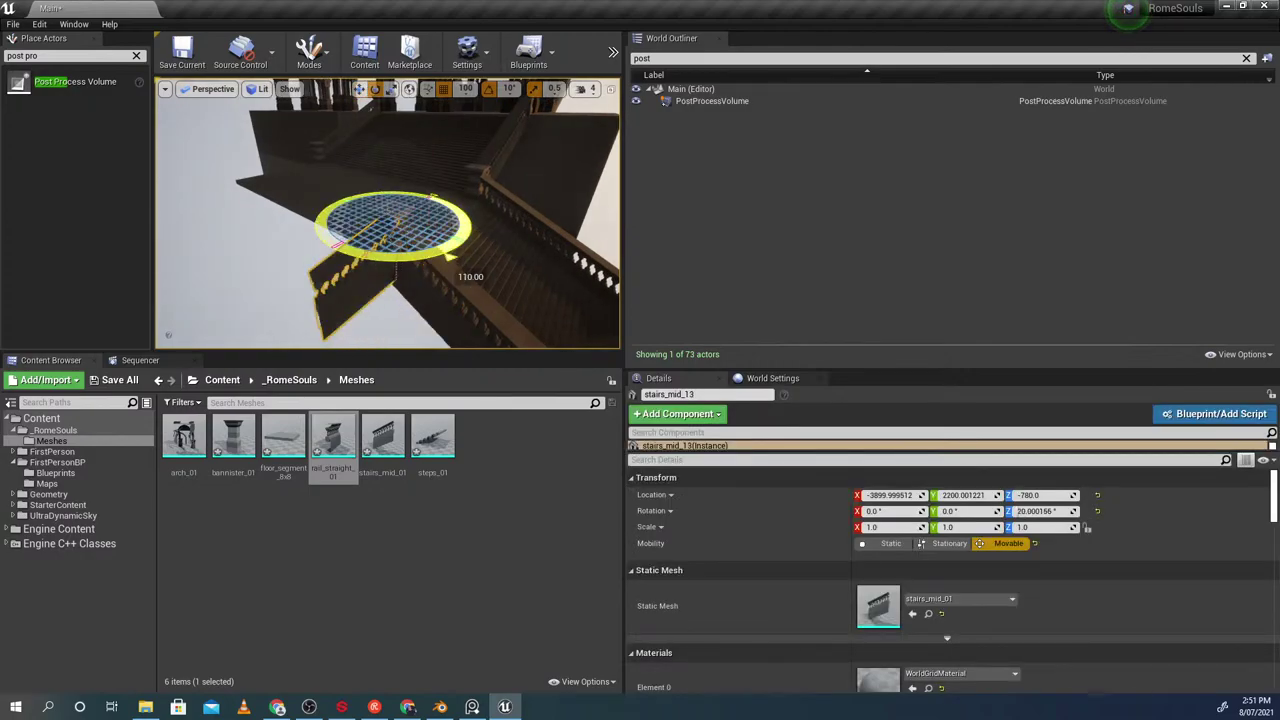
{"action": "right_click_drag", "start_coordinate": [476, 279], "coordinate": [440, 285]}
{"action": "key", "text": "w"}
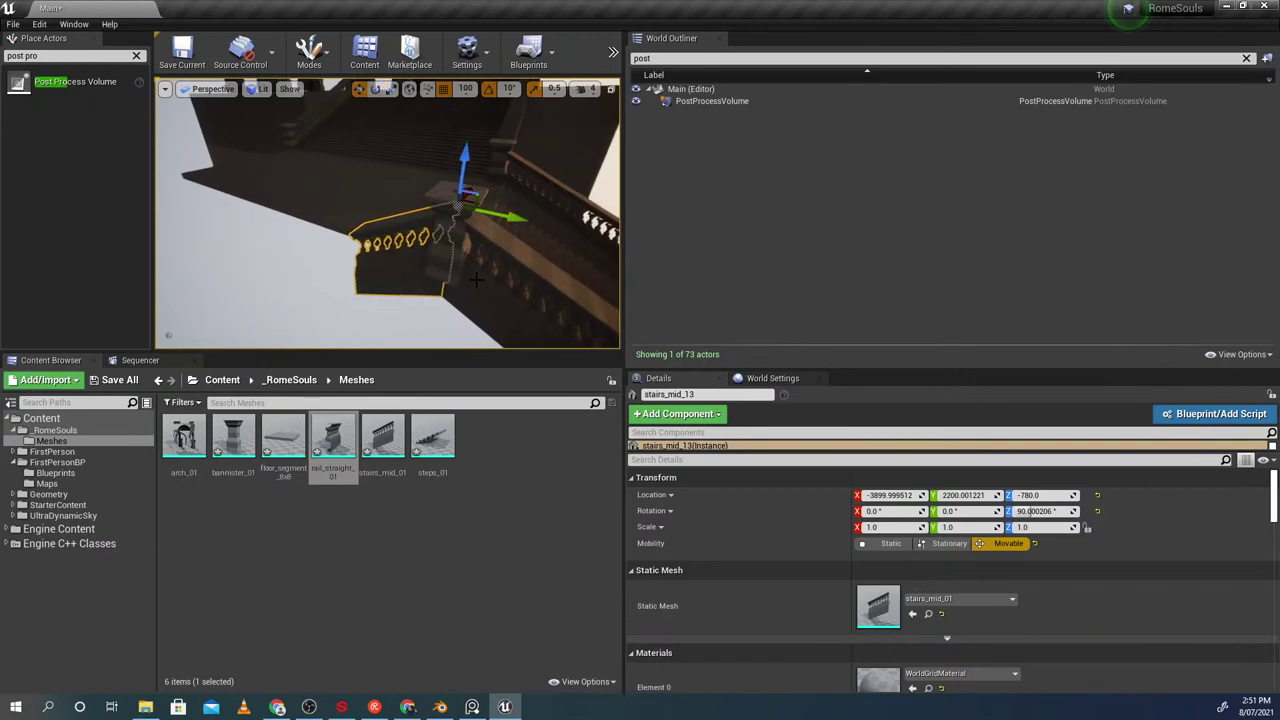
Change the copied railing's static mesh to rail_straight_01 and rotate it to 180° about Z
{"action": "left_click", "coordinate": [958, 598]}
{"action": "type", "text": "rail straight"}
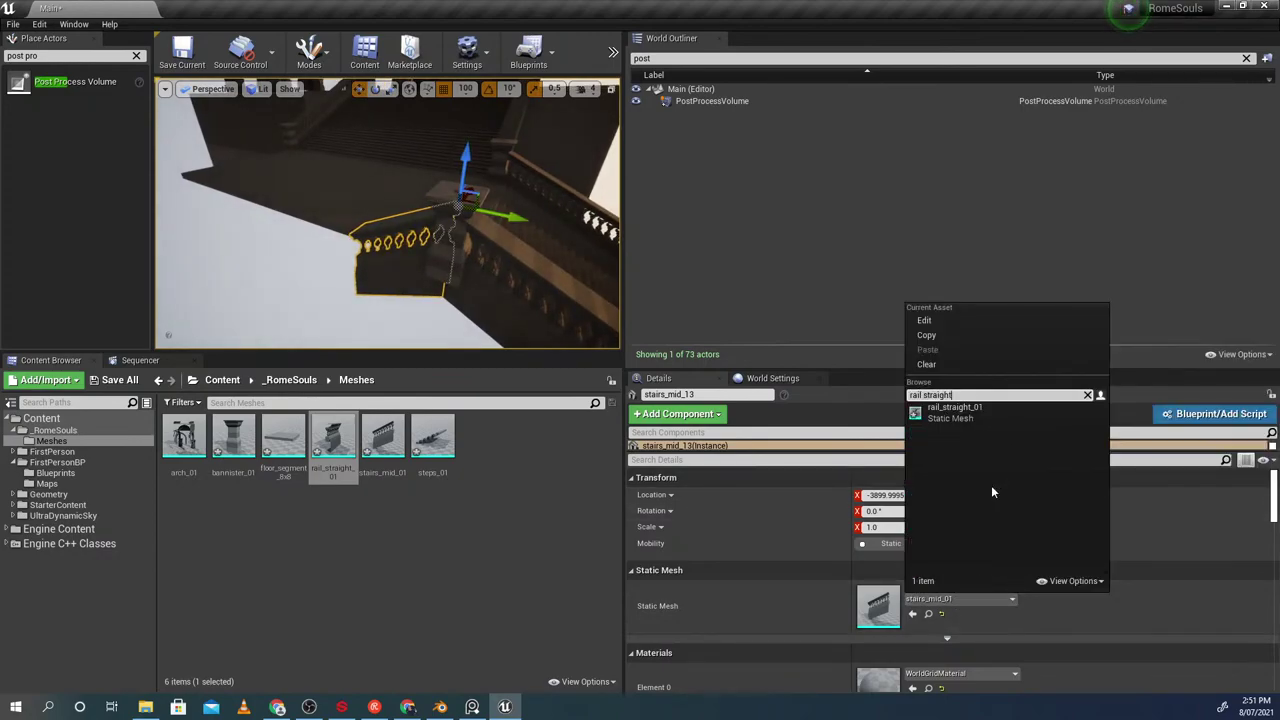
{"action": "left_click", "coordinate": [968, 414]}
{"action": "right_click_drag", "start_coordinate": [440, 237], "coordinate": [372, 215]}
{"action": "key", "text": "e"}
{"action": "left_click_drag", "start_coordinate": [340, 205], "coordinate": [397, 303]}
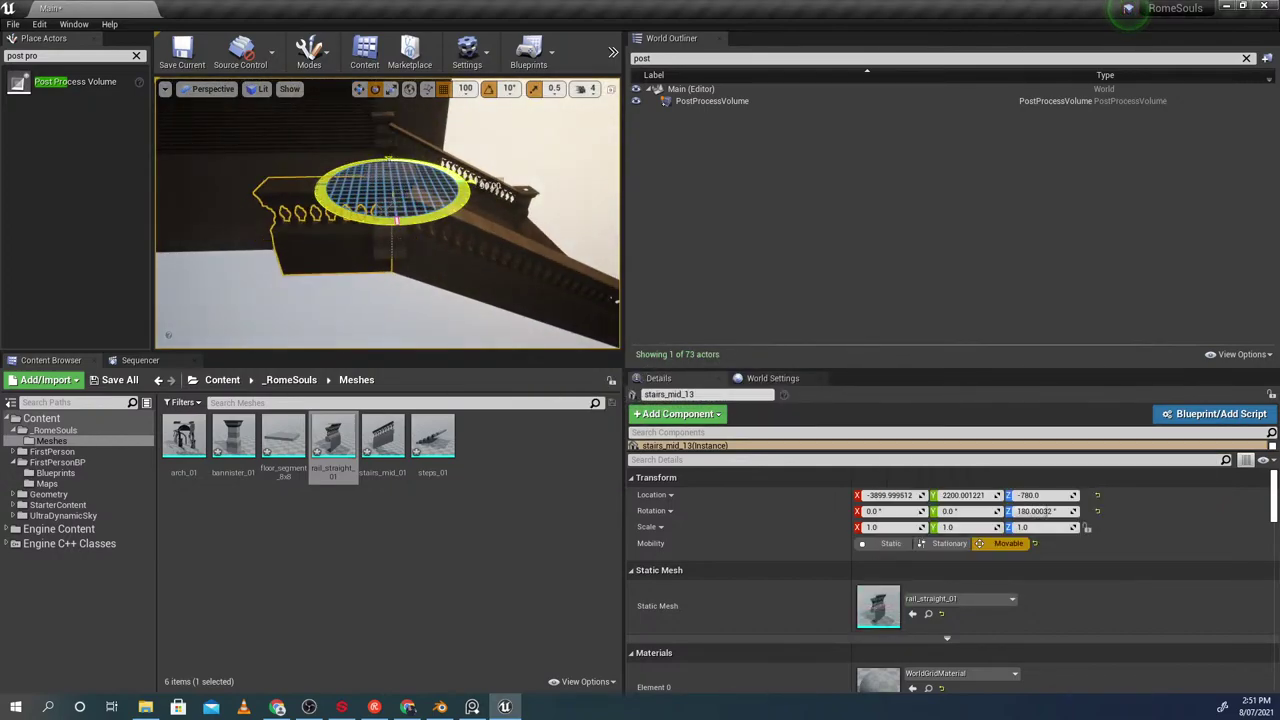
Duplicate the level railing along the platform edge to Y 1600, end to end with the first section
{"action": "right_click_drag", "start_coordinate": [397, 303], "coordinate": [358, 226]}
{"action": "key", "text": "g"}
{"action": "key", "text": "g"}
{"action": "key", "text": "w"}
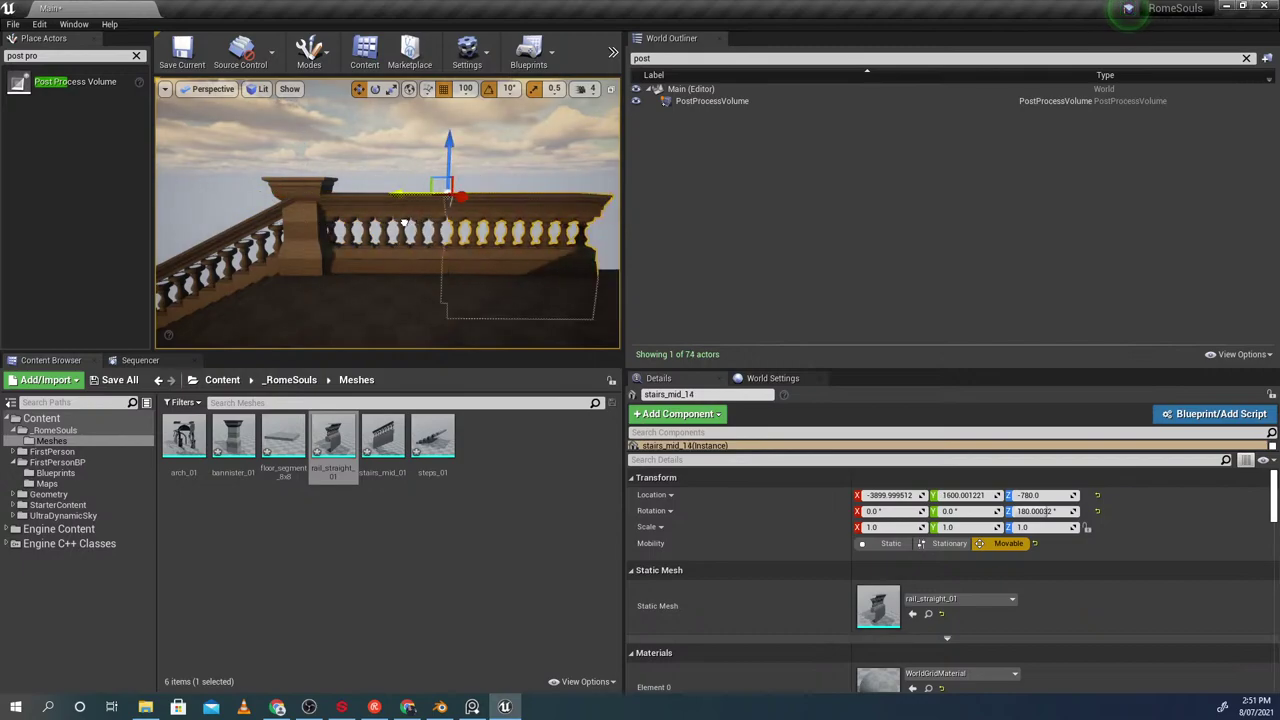
Extend the balustrade along the platform edge with three more end-to-end copies of the level railing
{"action": "left_click", "coordinate": [397, 184]}
{"action": "mouse_move", "coordinate": [397, 184]}
{"action": "right_mouse_down"}
{"action": "mouse_move", "coordinate": [490, 186]}
{"action": "mouse_move", "coordinate": [380, 205]}
{"action": "mouse_move", "coordinate": [390, 167]}
{"action": "mouse_move", "coordinate": [320, 188]}
{"action": "mouse_move", "coordinate": [380, 184]}
{"action": "right_mouse_up"}
{"action": "left_click", "coordinate": [397, 205]}
{"action": "left_click", "coordinate": [374, 166]}
{"action": "left_click", "coordinate": [399, 182]}
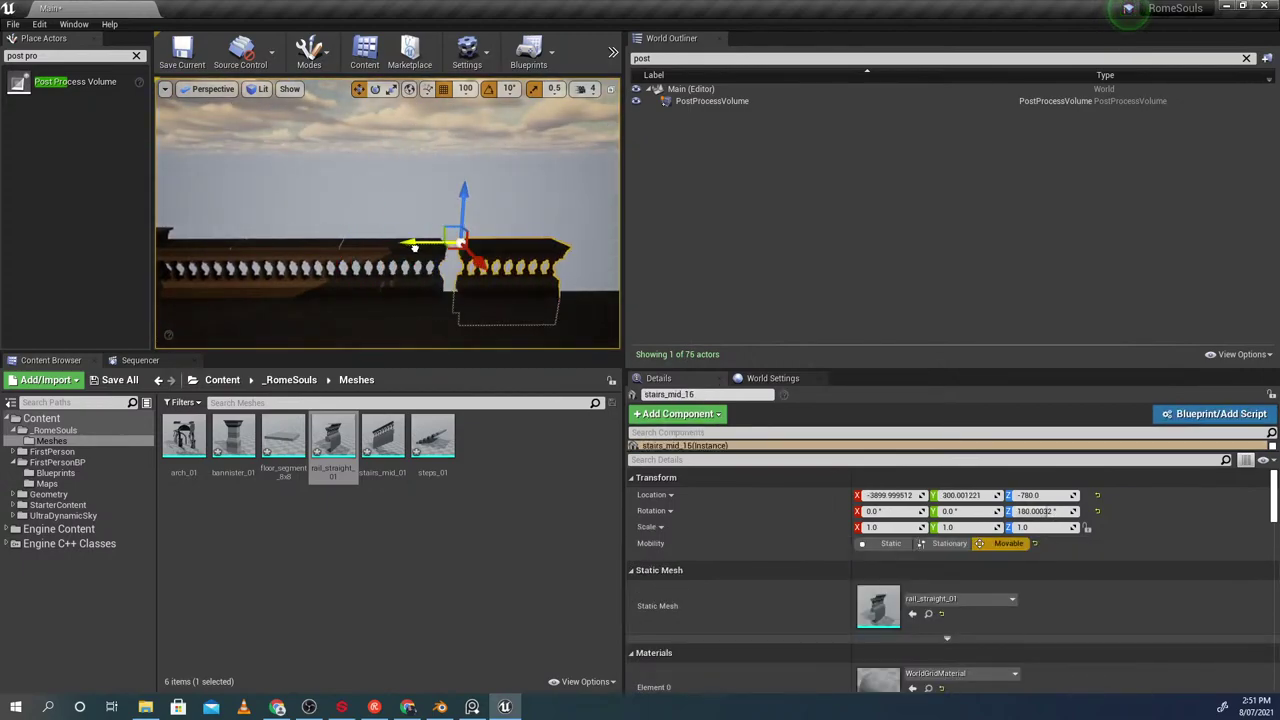
{"action": "left_click", "coordinate": [374, 206]}
{"action": "right_click_drag", "start_coordinate": [374, 206], "coordinate": [346, 205]}
{"action": "left_click", "coordinate": [398, 226]}
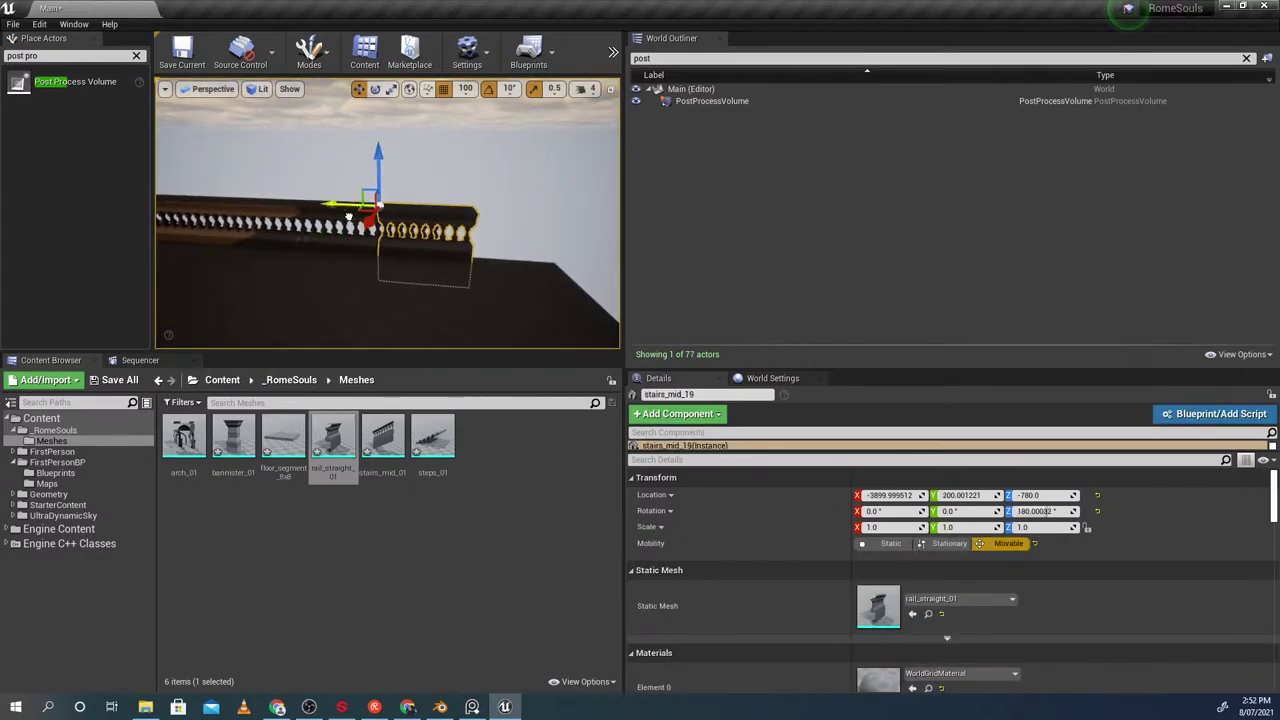
Add a copy of the bannister post and position it at the platform's outer corner
{"action": "left_click", "coordinate": [362, 166]}
{"action": "right_click_drag", "start_coordinate": [362, 166], "coordinate": [303, 157]}
{"action": "key", "text": "w"}
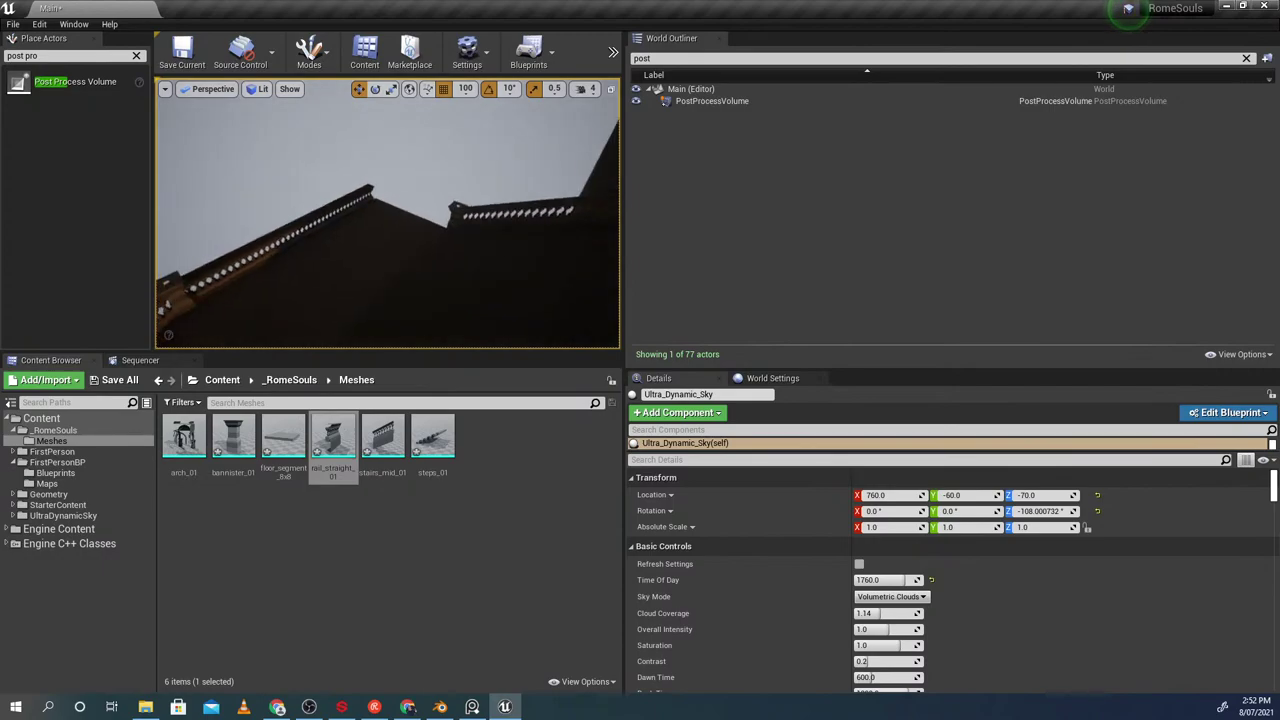
{"action": "left_click", "coordinate": [467, 211]}
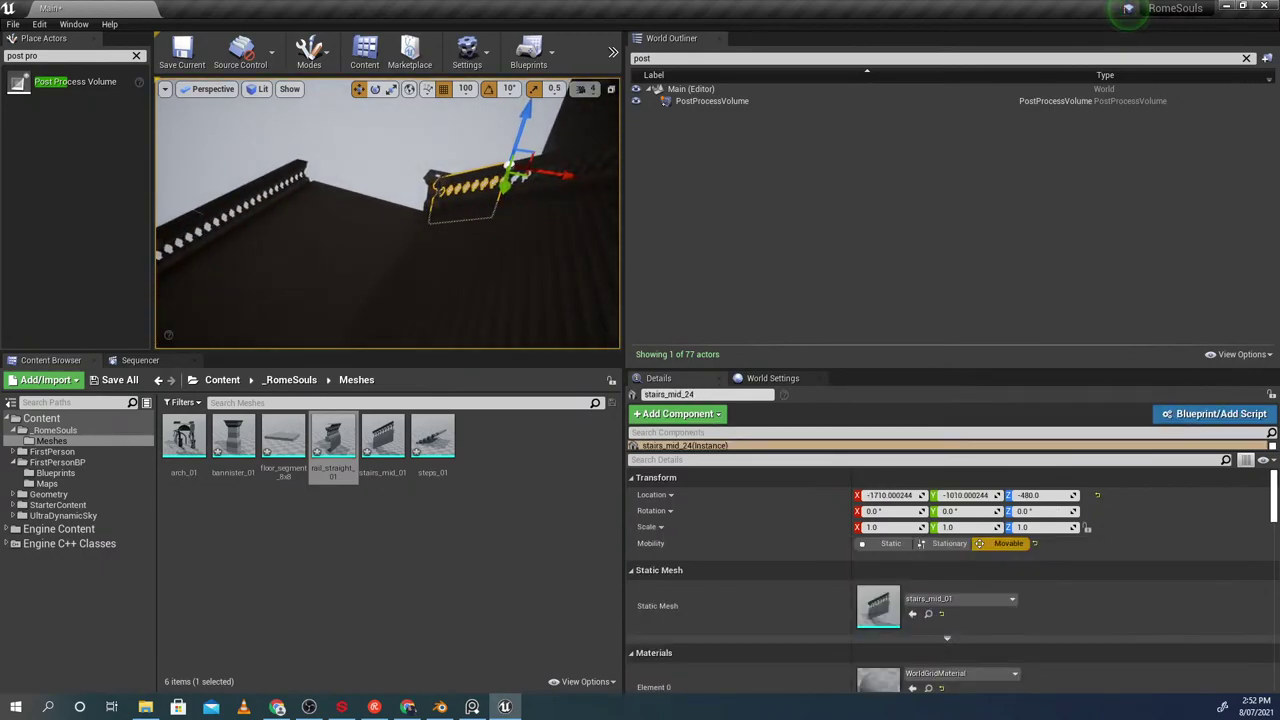
{"action": "left_click", "coordinate": [362, 154]}
{"action": "key", "text": "w"}
{"action": "mouse_move", "coordinate": [362, 154]}
{"action": "right_mouse_down"}
{"action": "mouse_move", "coordinate": [345, 170]}
{"action": "mouse_move", "coordinate": [335, 125]}
{"action": "mouse_move", "coordinate": [366, 134]}
{"action": "right_mouse_up"}
{"action": "key", "text": "s"}
{"action": "left_click", "coordinate": [386, 206]}
{"action": "key", "text": "e"}
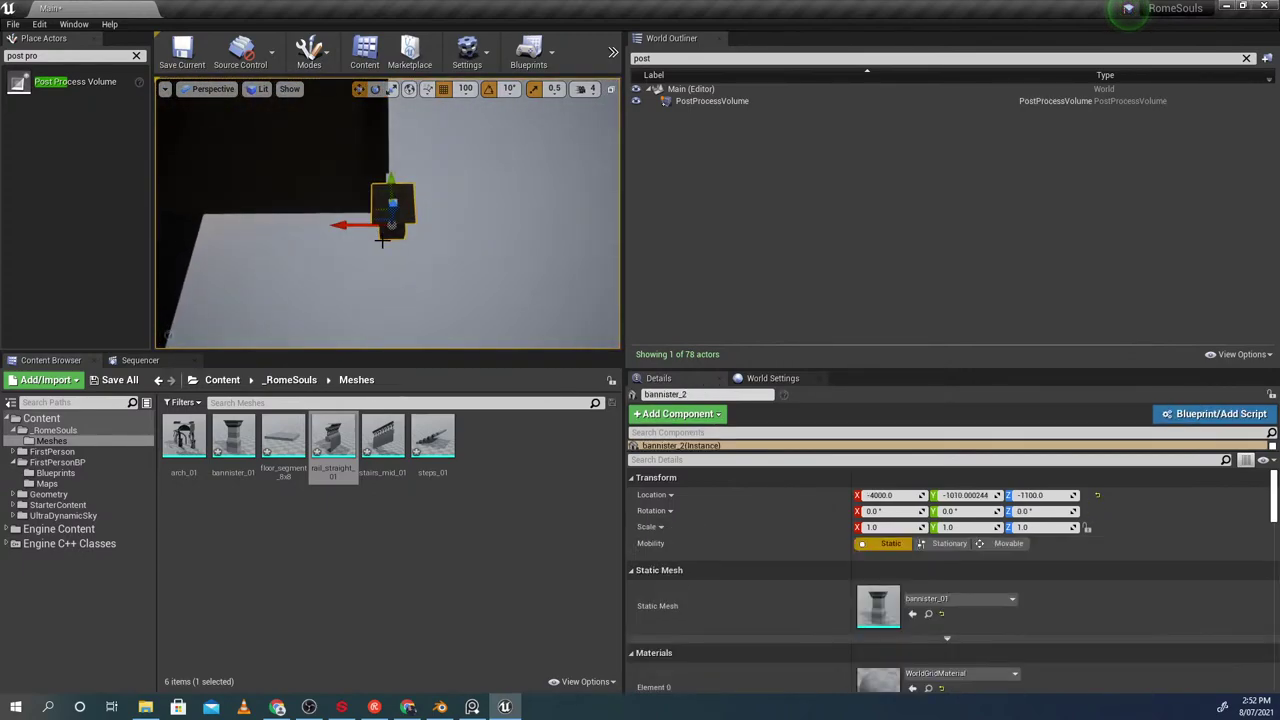
{"action": "left_click", "coordinate": [402, 203]}
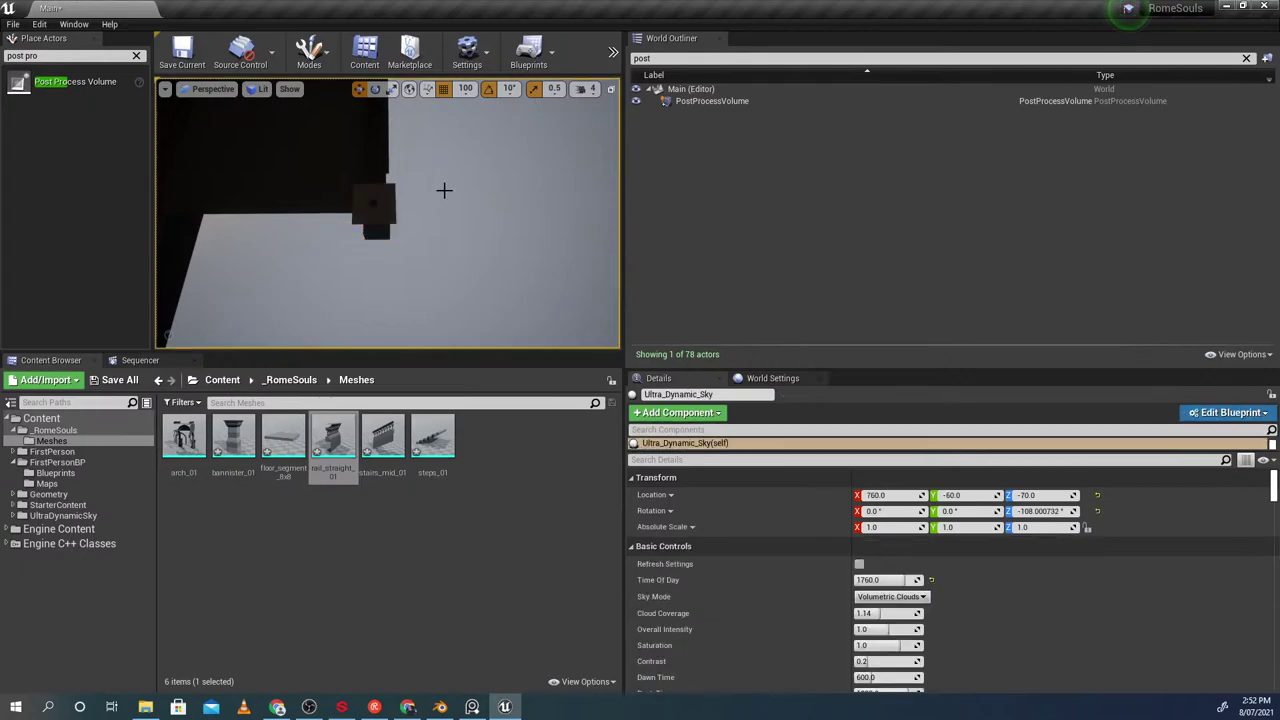
Select the five level rail_straight_01 sections along the platform edge
{"action": "right_click_drag", "start_coordinate": [402, 203], "coordinate": [380, 203]}
{"action": "key", "text": "w"}
{"action": "right_click_drag", "start_coordinate": [396, 267], "coordinate": [362, 205]}
{"action": "key", "text": "w"}
{"action": "left_click", "coordinate": [459, 256]}
{"action": "key", "text": "w"}
{"action": "left_click", "coordinate": [400, 215], "text": "shift"}
{"action": "key", "text": "a"}
{"action": "left_click", "coordinate": [388, 211], "text": "shift"}
{"action": "left_click", "coordinate": [374, 206], "text": "shift"}
{"action": "left_click", "coordinate": [360, 198], "text": "shift"}
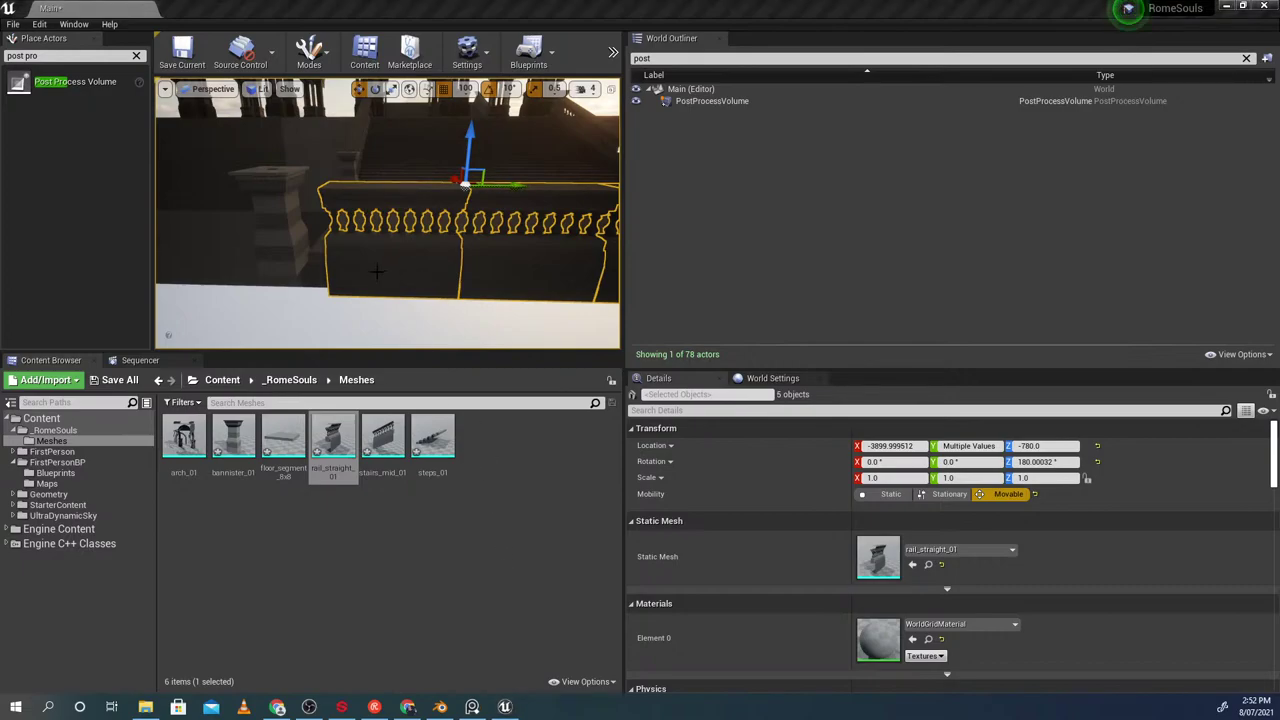
Switch to Blender and open the rail_straight_01 group for editing
{"action": "key", "text": "alt+Tab"}
{"action": "middle_click_drag", "start_coordinate": [600, 338], "coordinate": [565, 332], "text": "alt"}
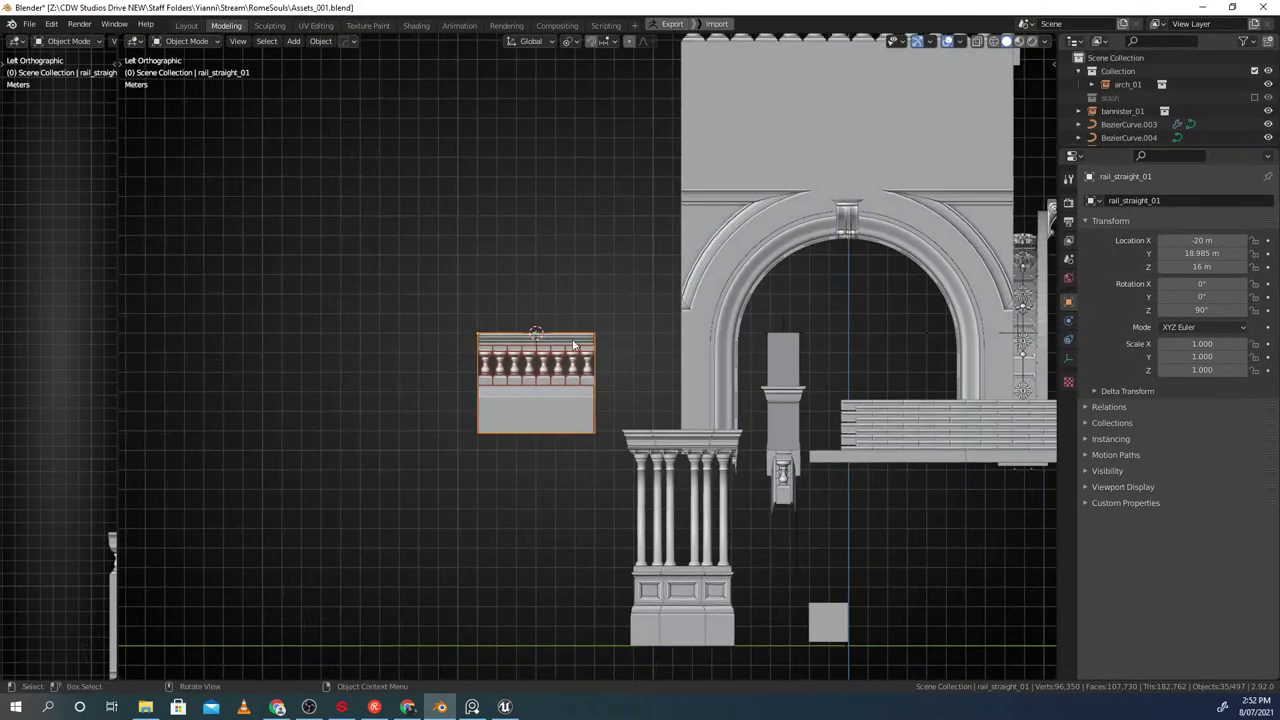
{"action": "scroll", "coordinate": [578, 340], "scroll_direction": "up", "scroll_amount": 5}
{"action": "key", "text": "alt+a"}
{"action": "scroll", "coordinate": [584, 330], "scroll_direction": "up", "scroll_amount": 3}
{"action": "middle_click", "coordinate": [605, 294], "text": "alt"}
{"action": "scroll", "coordinate": [629, 252], "scroll_direction": "up", "scroll_amount": 11}
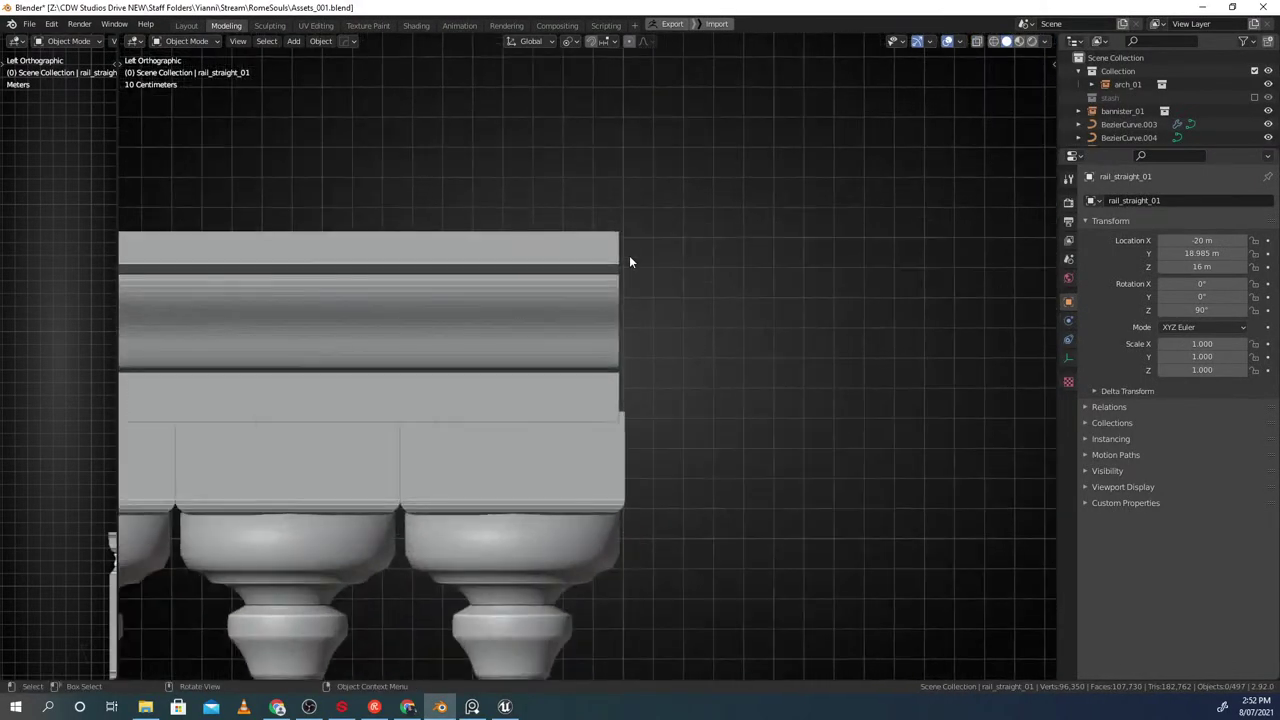
{"action": "scroll", "coordinate": [584, 234], "scroll_direction": "down", "scroll_amount": 2}
{"action": "left_click", "coordinate": [550, 232]}
{"action": "key", "text": "ctrl+g"}
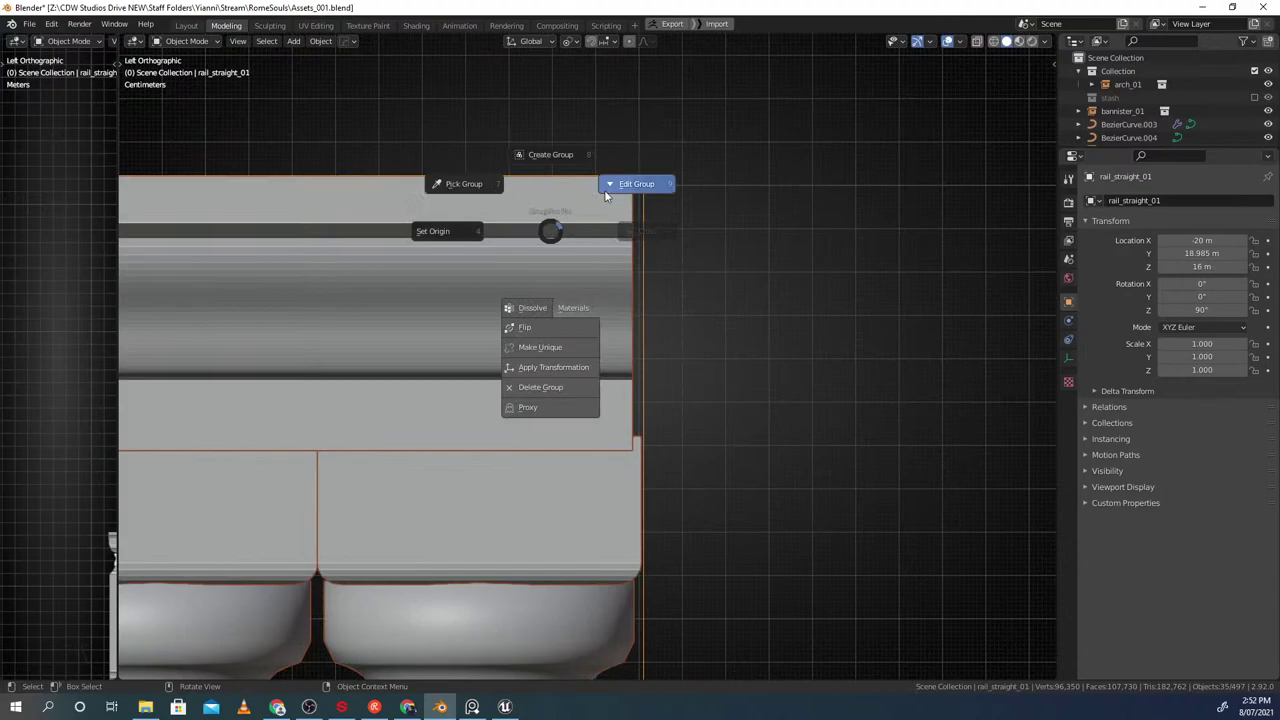
{"action": "left_click", "coordinate": [605, 195]}
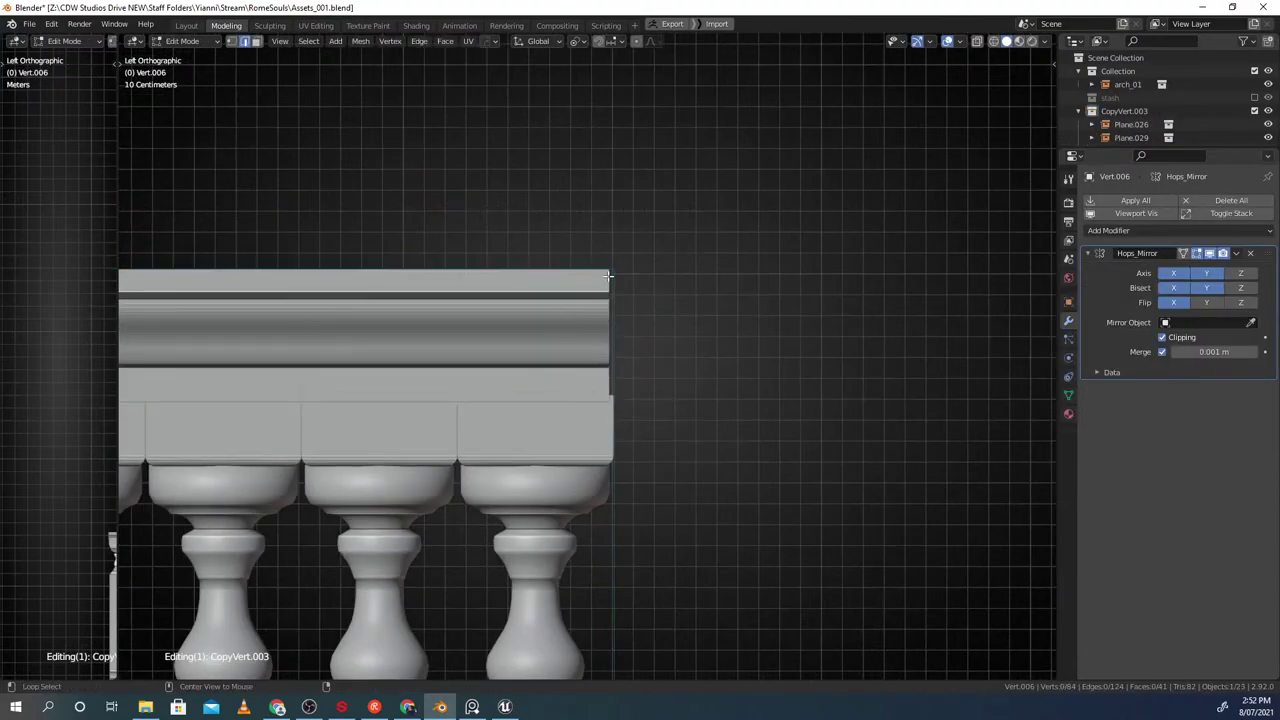
Select the top moulding's end vertices in wireframe display and try to shift them along the Y axis
{"action": "scroll", "coordinate": [622, 284], "scroll_direction": "up", "scroll_amount": 3}
{"action": "scroll", "coordinate": [510, 357], "scroll_direction": "down", "scroll_amount": 7}
{"action": "middle_click_drag", "start_coordinate": [273, 424], "coordinate": [713, 374], "text": "shift"}
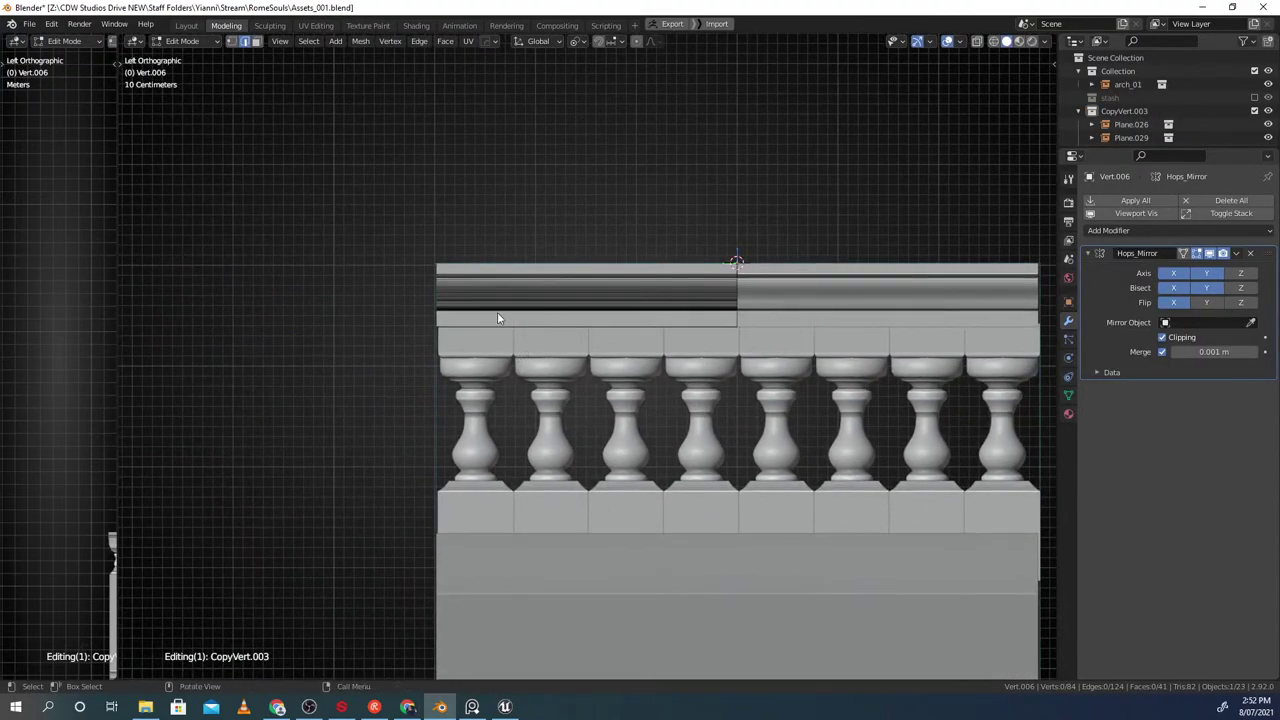
{"action": "scroll", "coordinate": [544, 312], "scroll_direction": "up", "scroll_amount": 5}
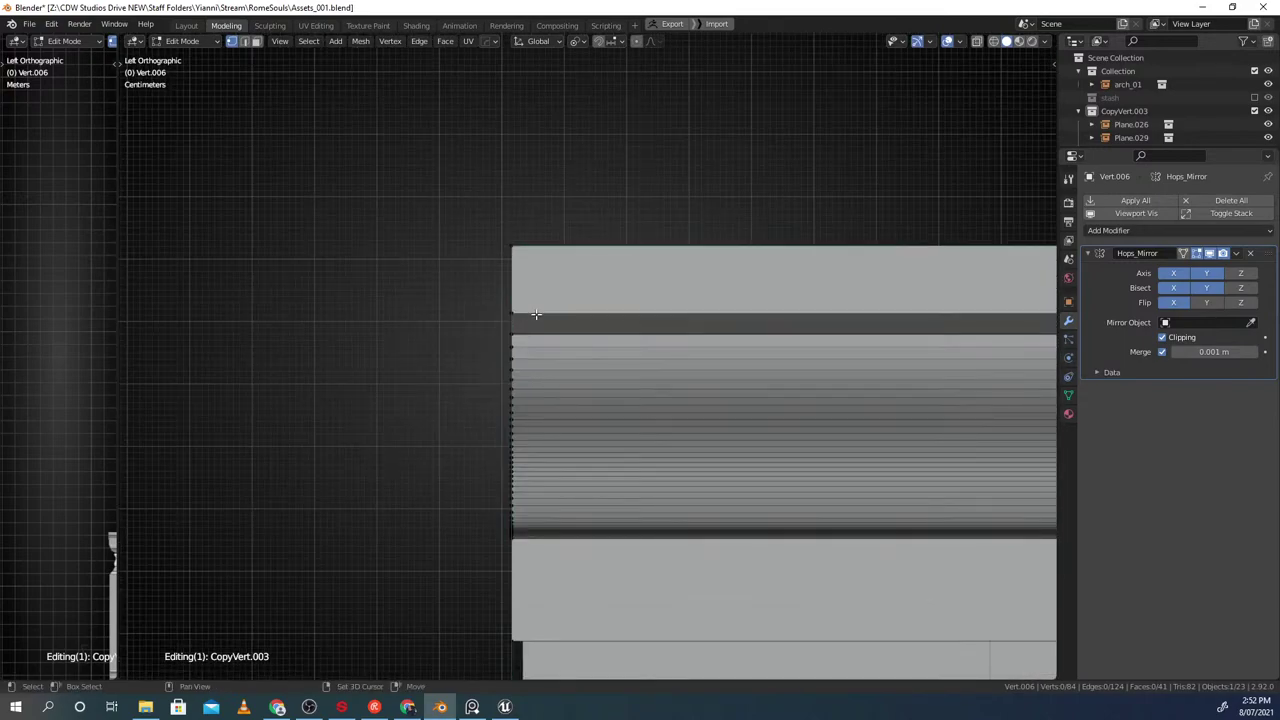
{"action": "key", "text": "shift+z"}
{"action": "left_click_drag", "start_coordinate": [576, 200], "coordinate": [457, 546]}
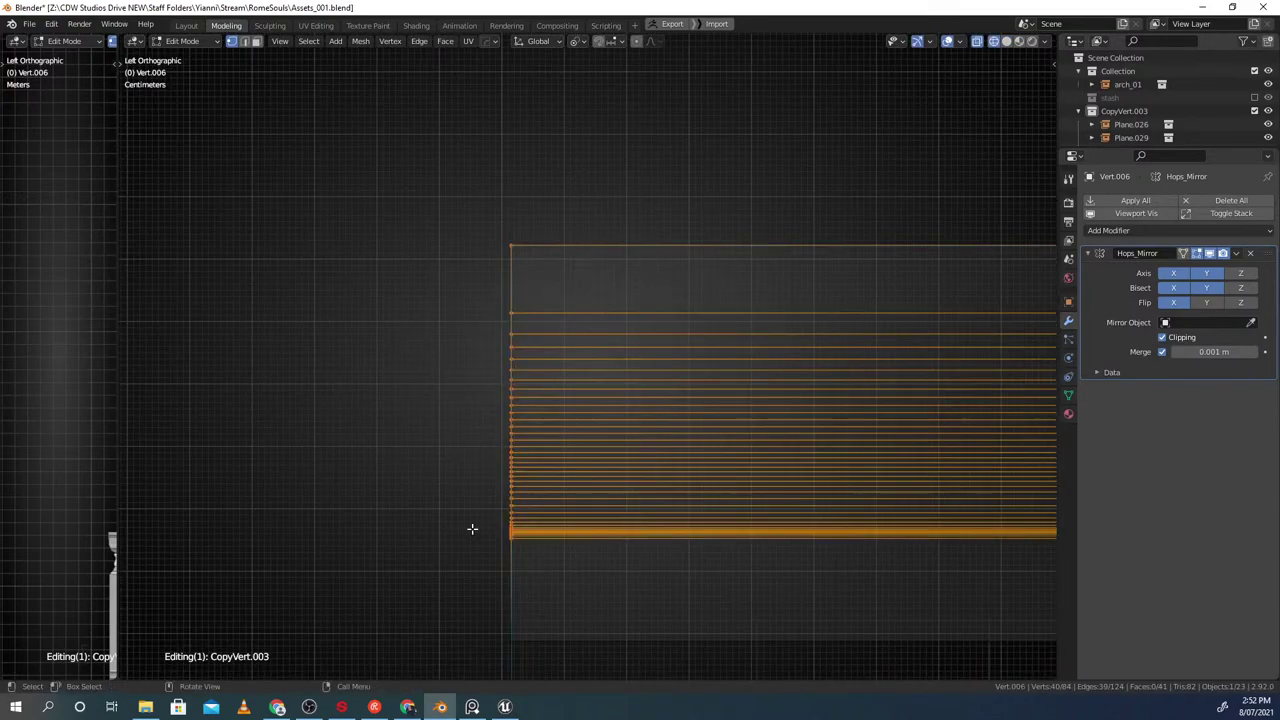
{"action": "scroll", "coordinate": [506, 490], "scroll_direction": "down", "scroll_amount": 3}
{"action": "middle_click_drag", "start_coordinate": [520, 474], "coordinate": [544, 526], "text": "shift"}
{"action": "scroll", "coordinate": [566, 457], "scroll_direction": "up", "scroll_amount": 4}
{"action": "scroll", "coordinate": [582, 475], "scroll_direction": "down", "scroll_amount": 3}
{"action": "middle_click_drag", "start_coordinate": [583, 467], "coordinate": [534, 306], "text": "shift"}
{"action": "scroll", "coordinate": [535, 314], "scroll_direction": "down", "scroll_amount": 5}
{"action": "scroll", "coordinate": [535, 317], "scroll_direction": "up", "scroll_amount": 7}
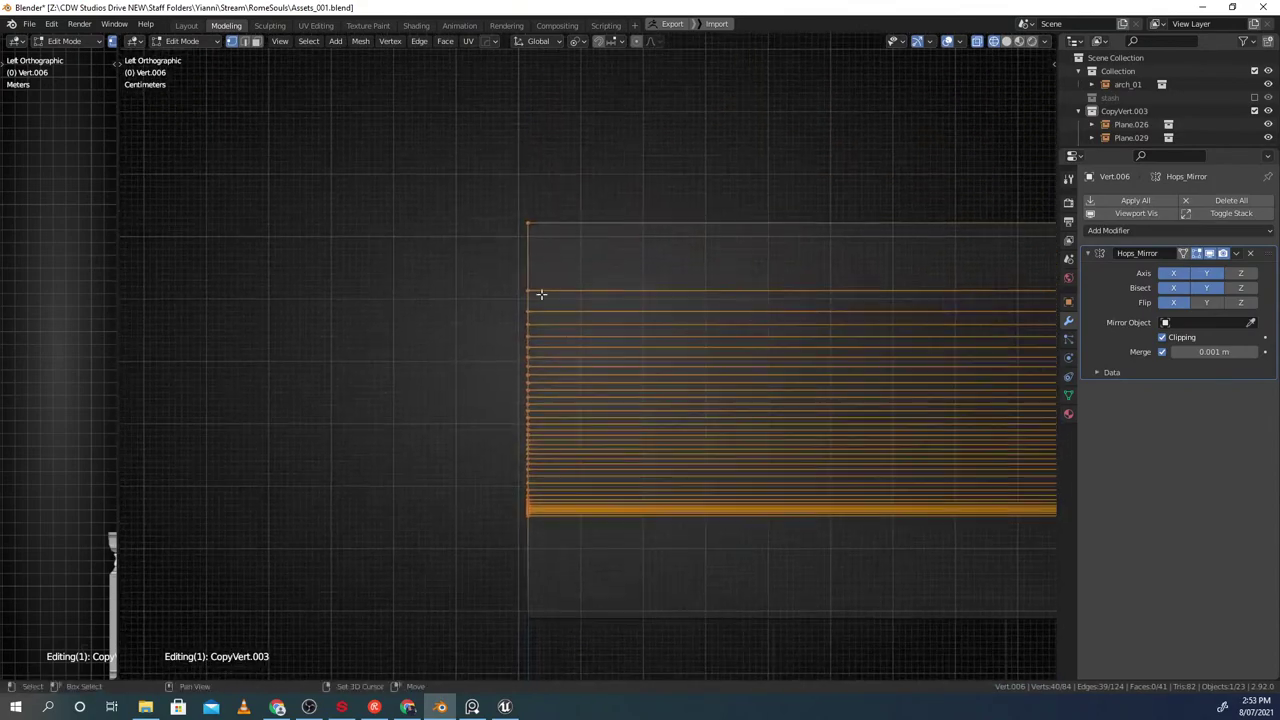
{"action": "key", "text": "Escape"}
{"action": "middle_click_drag", "start_coordinate": [519, 200], "coordinate": [523, 254], "text": "shift"}
{"action": "key", "text": "ctrl+shift+Tab"}
{"action": "key", "text": "g"}
{"action": "key", "text": "y"}
{"action": "left_click", "coordinate": [531, 275]}
Extend the selection to the moulding's lower end vertices and move the whole end along the Y axis
{"action": "key", "text": "Tab"}
{"action": "left_click", "coordinate": [543, 354]}
{"action": "key", "text": "Tab"}
{"action": "left_click", "coordinate": [529, 289]}
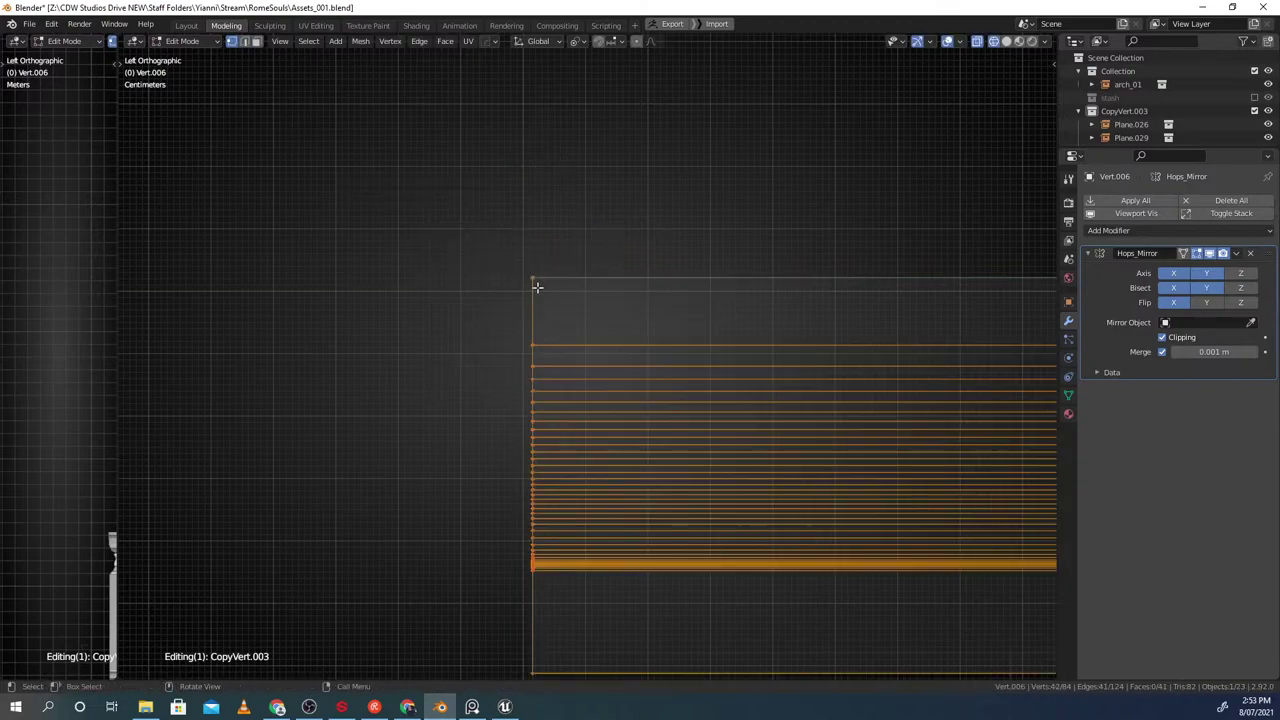
{"action": "scroll", "coordinate": [534, 294], "scroll_direction": "down", "scroll_amount": 2}
{"action": "key", "text": "g"}
{"action": "key", "text": "y"}
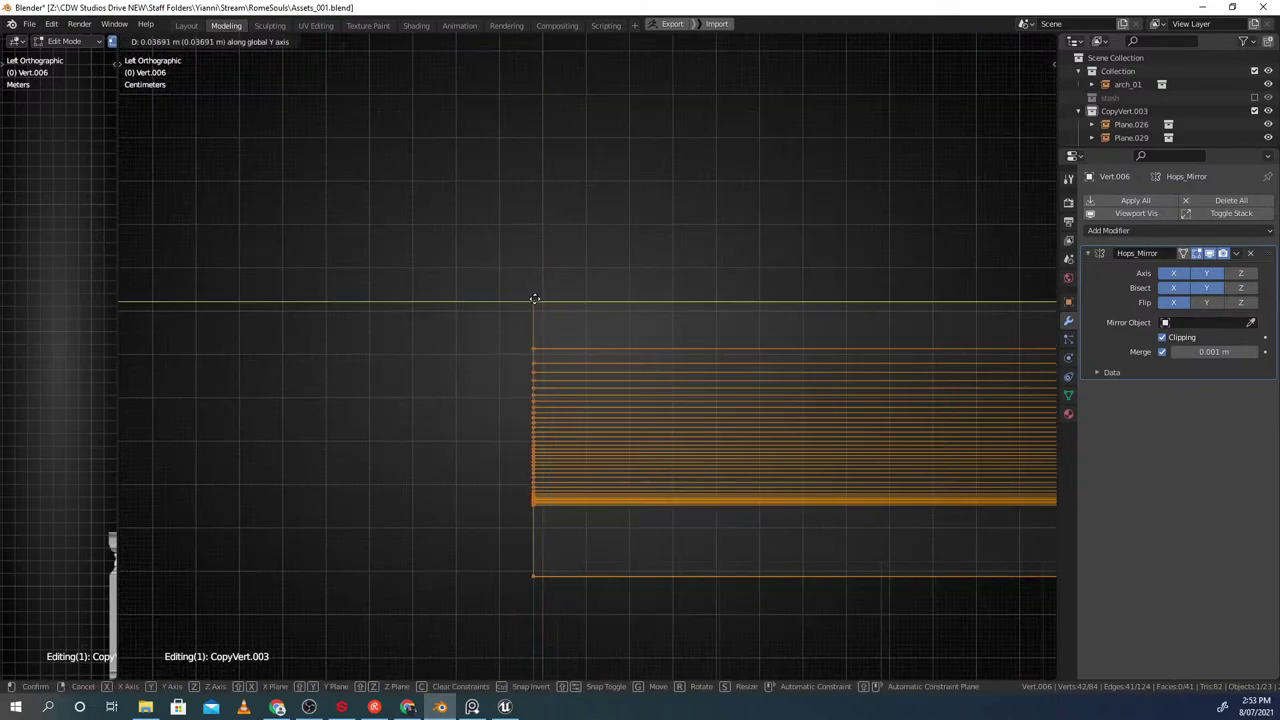
{"action": "left_click", "coordinate": [538, 300]}
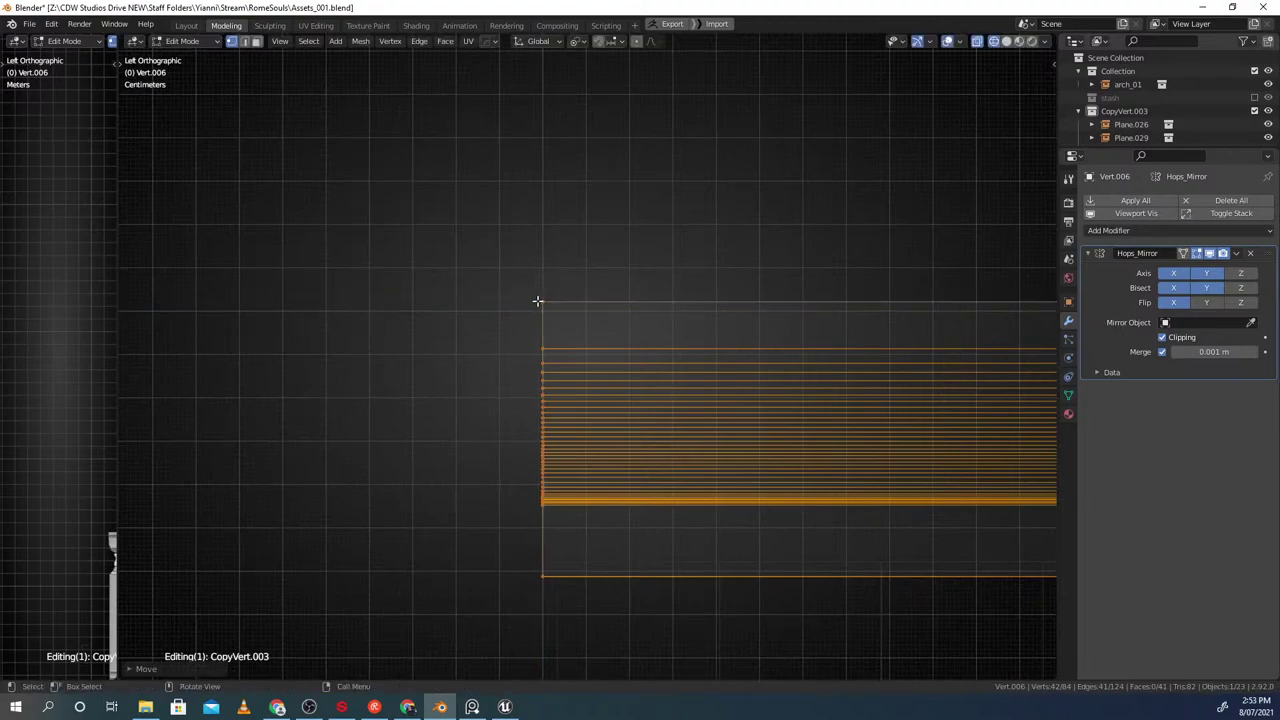
{"action": "scroll", "coordinate": [538, 300], "scroll_direction": "up", "scroll_amount": 8}
{"action": "scroll", "coordinate": [543, 346], "scroll_direction": "down", "scroll_amount": 8}
{"action": "scroll", "coordinate": [566, 374], "scroll_direction": "up", "scroll_amount": 3}
{"action": "key", "text": "ctrl+shift+Tab"}
{"action": "scroll", "coordinate": [827, 452], "scroll_direction": "down", "scroll_amount": 4}
{"action": "scroll", "coordinate": [826, 452], "scroll_direction": "down", "scroll_amount": 6}
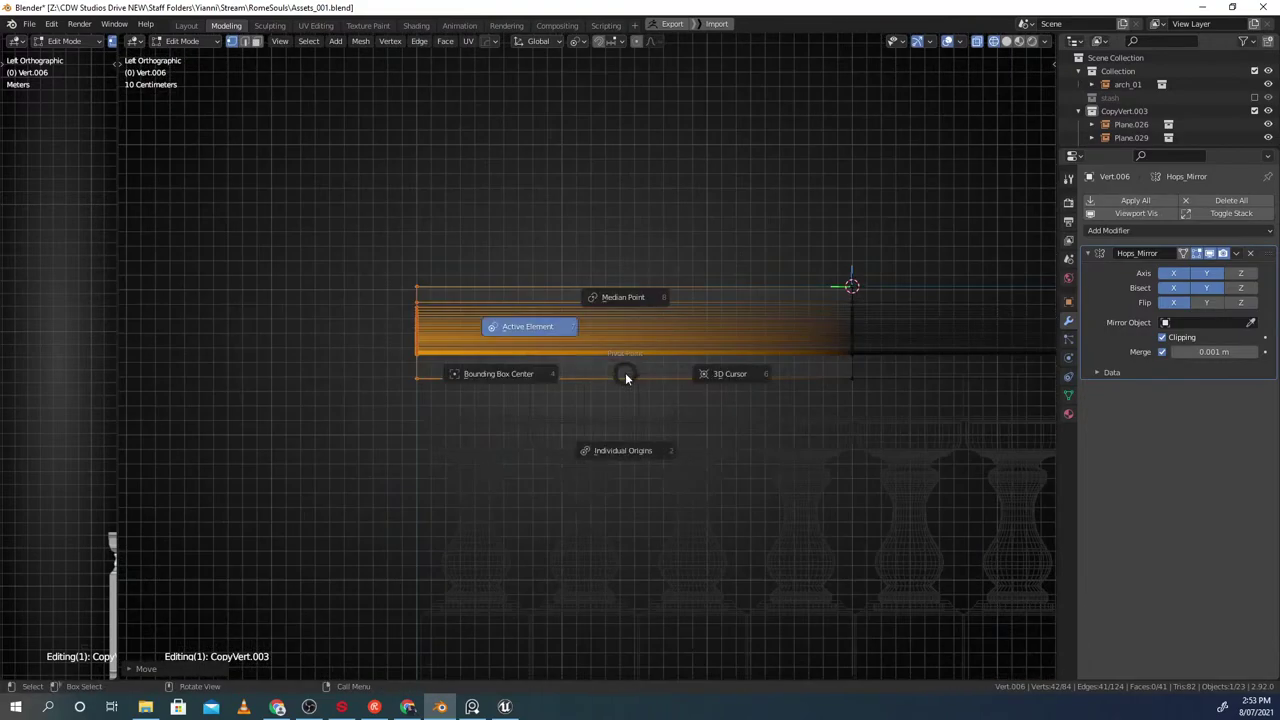
{"action": "key", "text": "Escape"}
Edit the railing's lower wall mesh instead and select all vertices at its outer end
{"action": "scroll", "coordinate": [643, 383], "scroll_direction": "down", "scroll_amount": 9}
{"action": "middle_click_drag", "start_coordinate": [672, 418], "coordinate": [645, 453], "text": "shift"}
{"action": "scroll", "coordinate": [633, 324], "scroll_direction": "up", "scroll_amount": 5}
{"action": "key", "text": "Tab"}
{"action": "left_click", "coordinate": [472, 397]}
{"action": "middle_click_drag", "start_coordinate": [522, 376], "coordinate": [668, 332], "text": "shift"}
{"action": "scroll", "coordinate": [573, 332], "scroll_direction": "up", "scroll_amount": 11}
{"action": "middle_click_drag", "start_coordinate": [452, 328], "coordinate": [537, 366], "text": "shift"}
{"action": "key", "text": "Tab"}
{"action": "scroll", "coordinate": [560, 336], "scroll_direction": "down", "scroll_amount": 5}
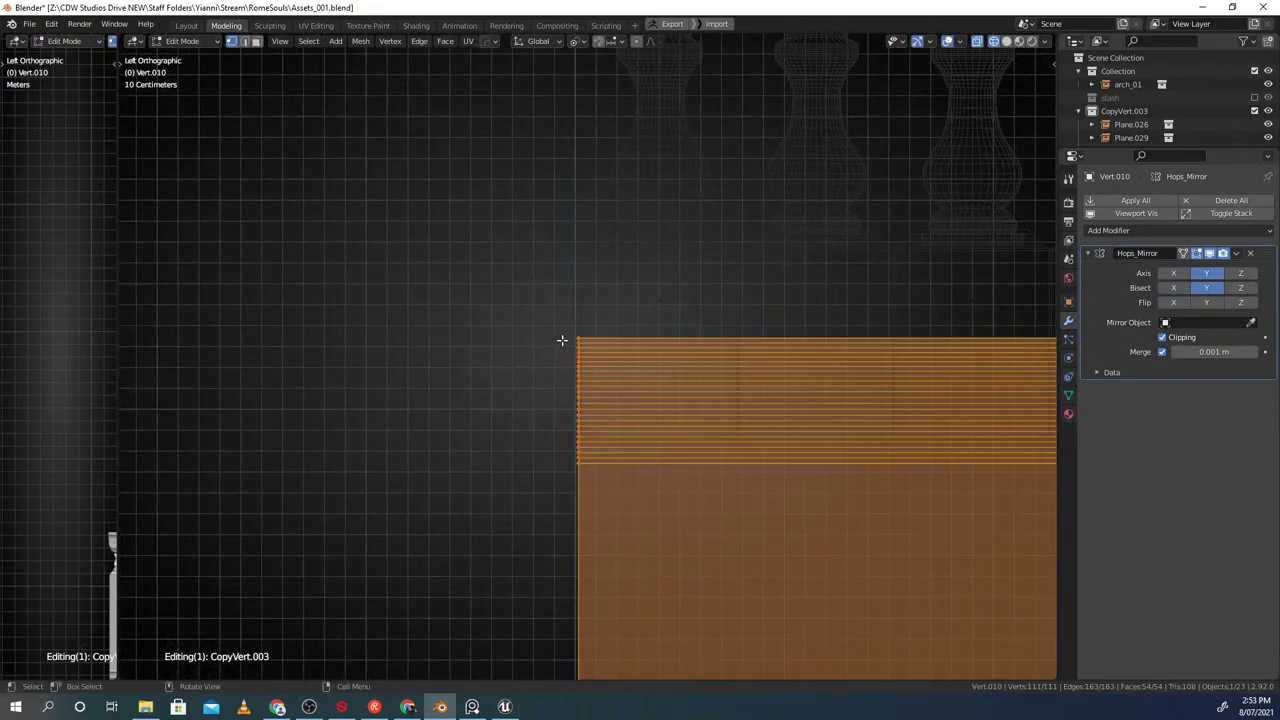
{"action": "scroll", "coordinate": [584, 352], "scroll_direction": "up", "scroll_amount": 3}
{"action": "key", "text": "alt+a"}
{"action": "left_click_drag", "start_coordinate": [613, 313], "coordinate": [532, 588]}
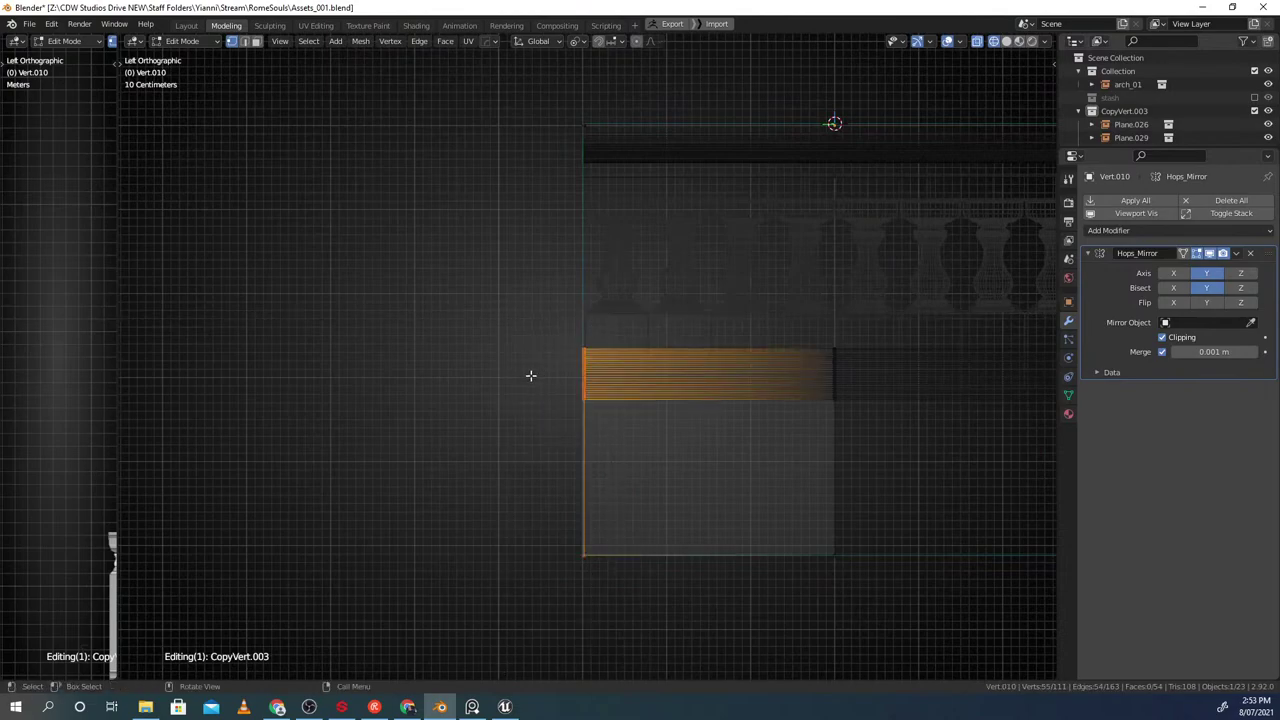
{"action": "scroll", "coordinate": [558, 328], "scroll_direction": "up", "scroll_amount": 14}
{"action": "key", "text": "ctrl+z"}
{"action": "middle_click_drag", "start_coordinate": [554, 281], "coordinate": [524, 276], "text": "shift"}
{"action": "scroll", "coordinate": [563, 311], "scroll_direction": "up", "scroll_amount": 1}
{"action": "key", "text": "g"}
{"action": "left_click", "coordinate": [520, 278]}
{"action": "scroll", "coordinate": [571, 303], "scroll_direction": "down", "scroll_amount": 3}
{"action": "scroll", "coordinate": [588, 314], "scroll_direction": "up", "scroll_amount": 2}
{"action": "key", "text": "ctrl+z"}
Move the lower wall's end vertices along the Y axis to line up with the end of the rail section
{"action": "middle_click_drag", "start_coordinate": [588, 314], "coordinate": [614, 319]}
{"action": "scroll", "coordinate": [545, 308], "scroll_direction": "down", "scroll_amount": 2}
{"action": "scroll", "coordinate": [481, 297], "scroll_direction": "down", "scroll_amount": 2}
{"action": "middle_click_drag", "start_coordinate": [481, 297], "coordinate": [412, 289]}
{"action": "scroll", "coordinate": [574, 323], "scroll_direction": "up", "scroll_amount": 2}
{"action": "key", "text": "g"}
{"action": "key", "text": "y"}
{"action": "left_click", "coordinate": [575, 327]}
Finish editing the wall mesh, restore solid shading and close the rail_straight_01 group
{"action": "scroll", "coordinate": [600, 290], "scroll_direction": "down", "scroll_amount": 15}
{"action": "key", "text": "Tab"}
{"action": "mouse_move", "coordinate": [604, 328]}
{"action": "middle_mouse_down", "text": "shift"}
{"action": "mouse_move", "coordinate": [750, 330]}
{"action": "mouse_move", "coordinate": [685, 332]}
{"action": "middle_mouse_up", "text": "shift"}
{"action": "key", "text": "shift+z"}
{"action": "key", "text": "alt+a"}
{"action": "scroll", "coordinate": [685, 330], "scroll_direction": "up", "scroll_amount": 2}
{"action": "key", "text": "ctrl+g"}
{"action": "left_click", "coordinate": [706, 246]}
{"action": "middle_click_drag", "start_coordinate": [722, 249], "coordinate": [710, 261], "text": "shift"}
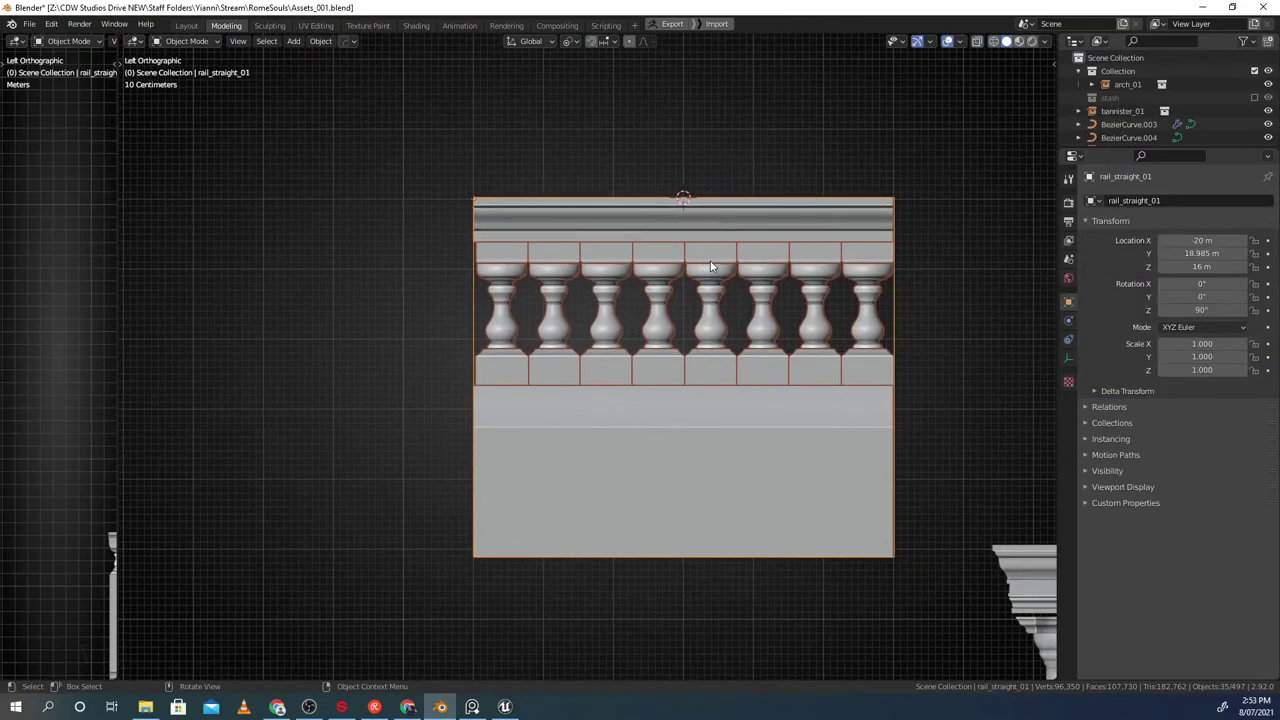
Switch back to Unreal Engine and reimport the rail_straight_01 mesh
{"action": "key", "text": "alt+Tab"}
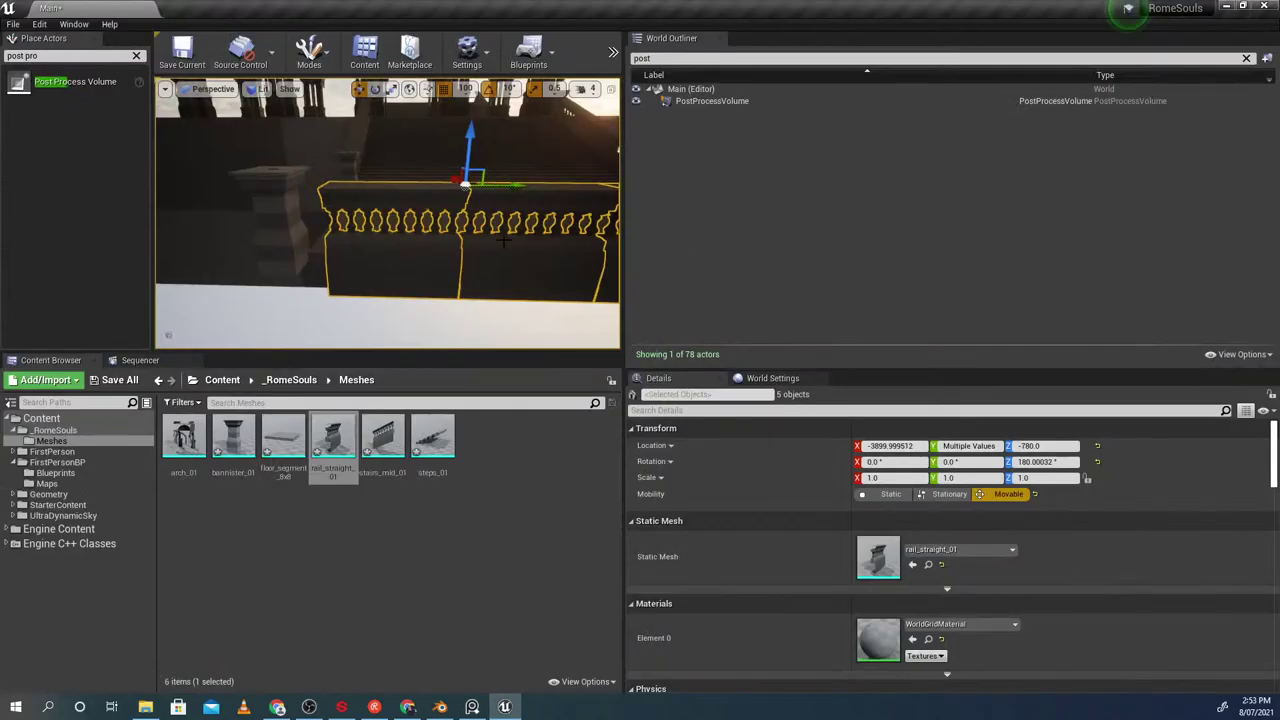
{"action": "left_click", "coordinate": [393, 262]}
{"action": "right_click", "coordinate": [344, 439]}
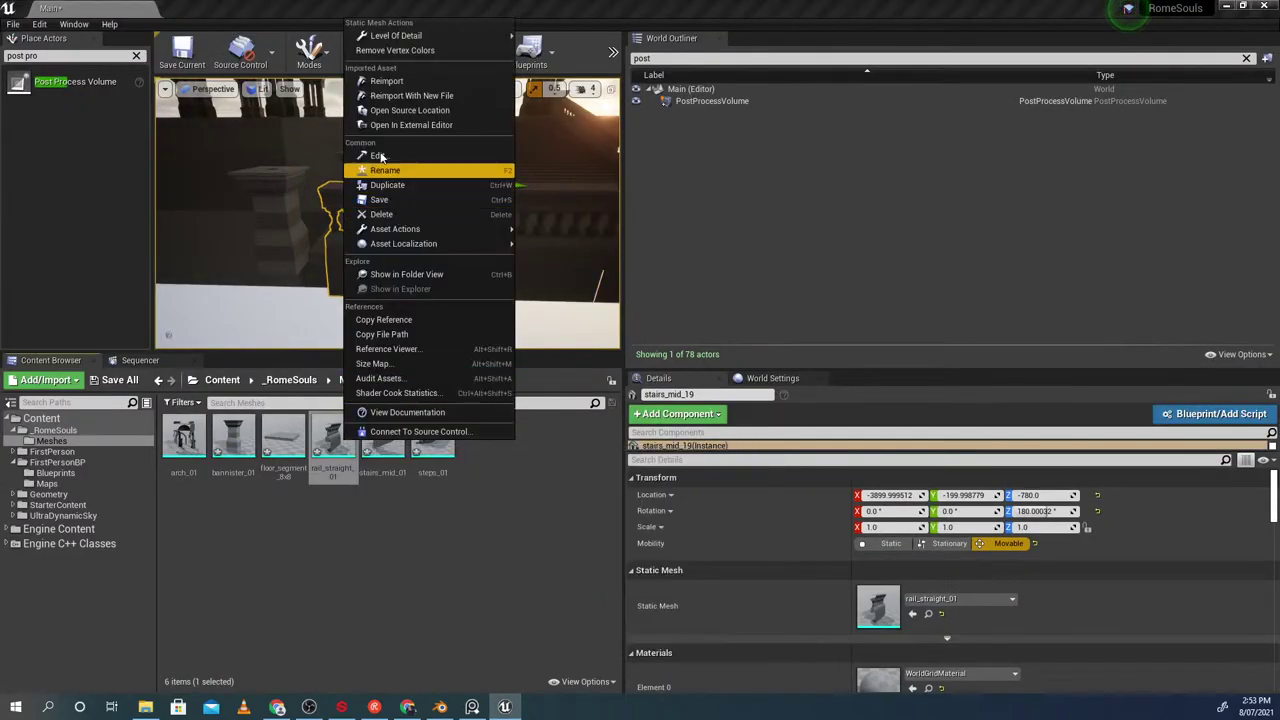
{"action": "left_click", "coordinate": [386, 82]}
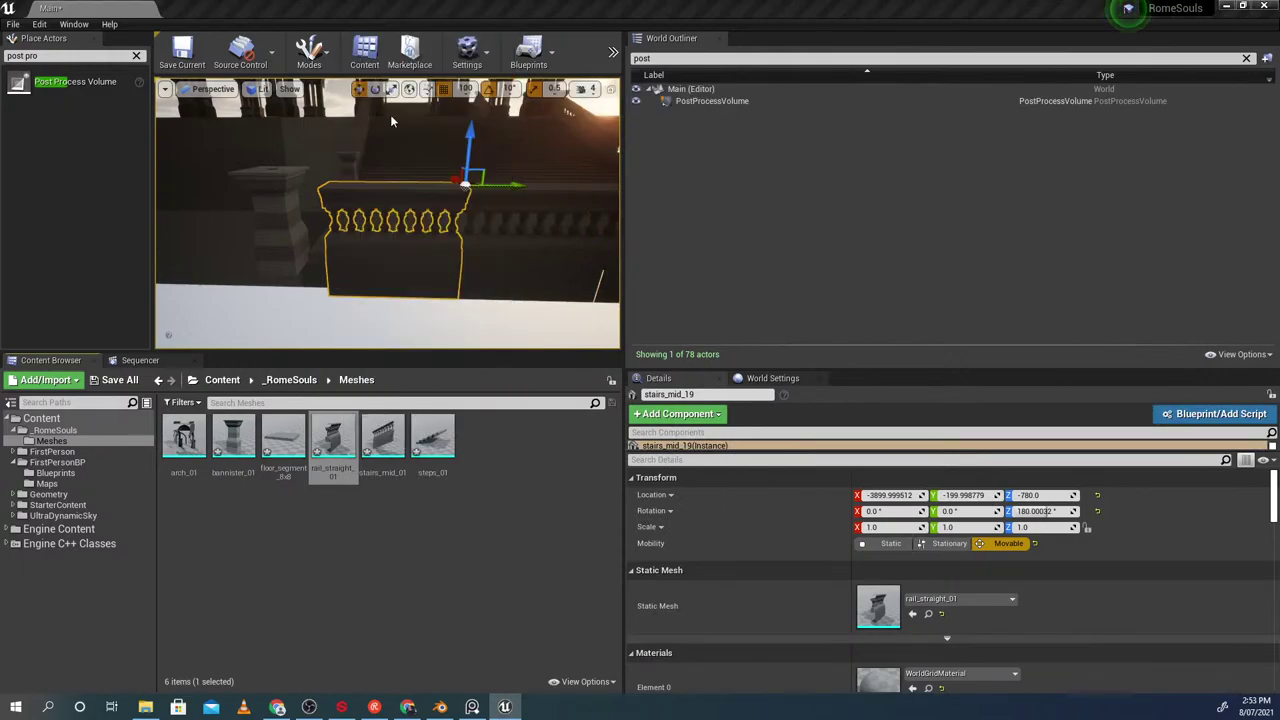
Select the three sloped railing sections beside the stairs and try mirroring them about X
{"action": "left_click", "coordinate": [401, 310]}
{"action": "right_click_drag", "start_coordinate": [401, 310], "coordinate": [387, 238]}
{"action": "left_click", "coordinate": [425, 280]}
{"action": "left_click", "coordinate": [387, 238]}
{"action": "left_click", "coordinate": [477, 218], "text": "ctrl"}
{"action": "right_click_drag", "start_coordinate": [477, 218], "coordinate": [488, 222]}
{"action": "left_click", "coordinate": [473, 224], "text": "ctrl"}
{"action": "right_click", "coordinate": [462, 226]}
{"action": "mouse_move", "coordinate": [570, 643]}
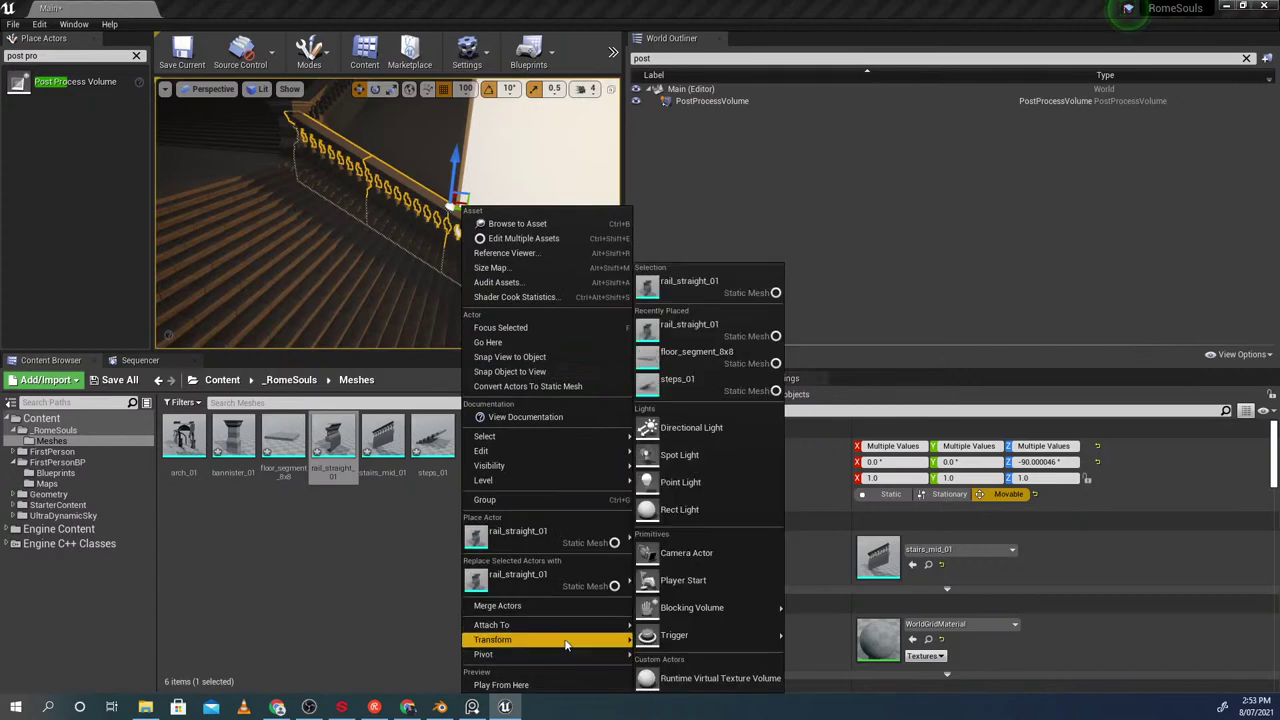
{"action": "left_click", "coordinate": [690, 641]}
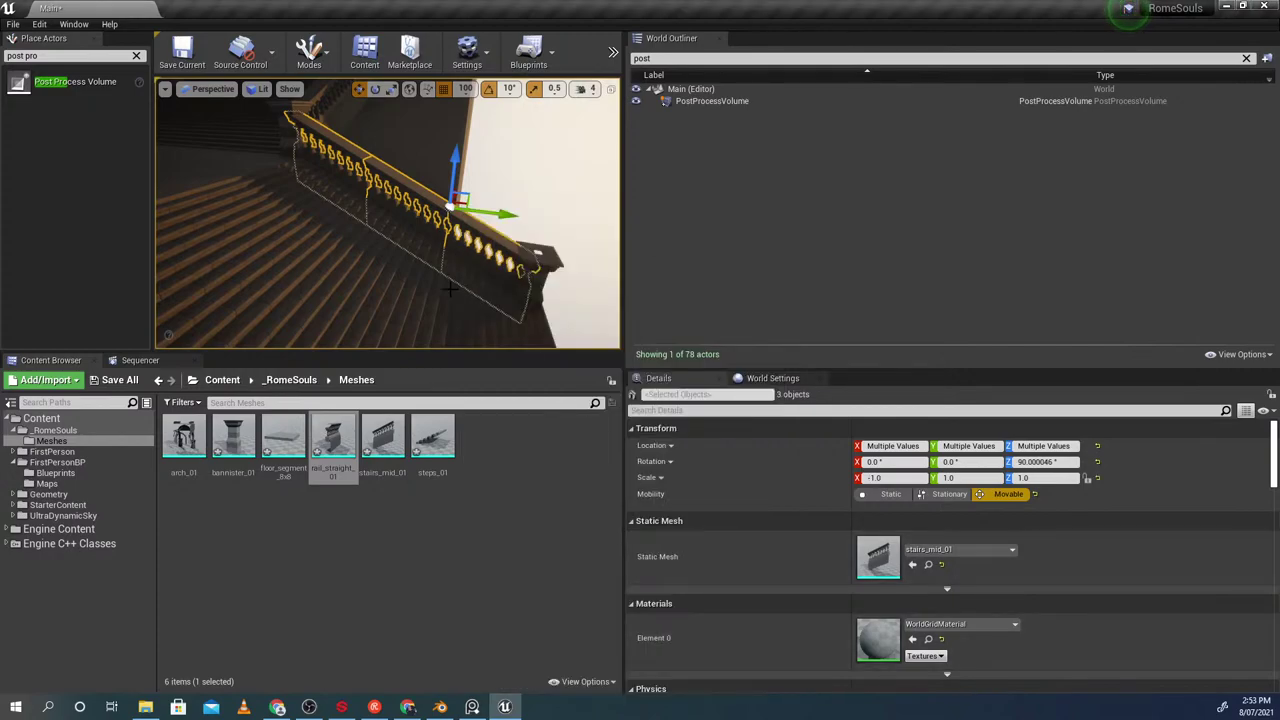
{"action": "key", "text": "ctrl+z"}
Try mirroring the three sloped railing sections about Y, then undo it
{"action": "right_click", "coordinate": [446, 236]}
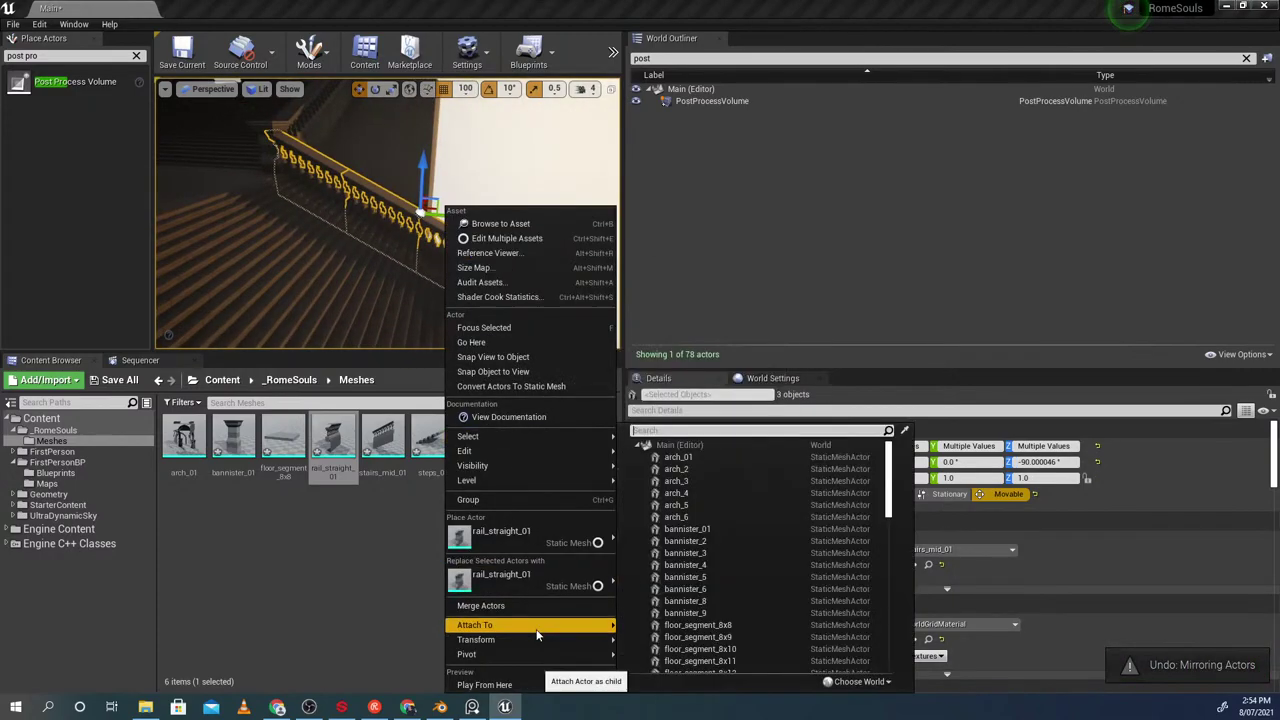
{"action": "mouse_move", "coordinate": [544, 660]}
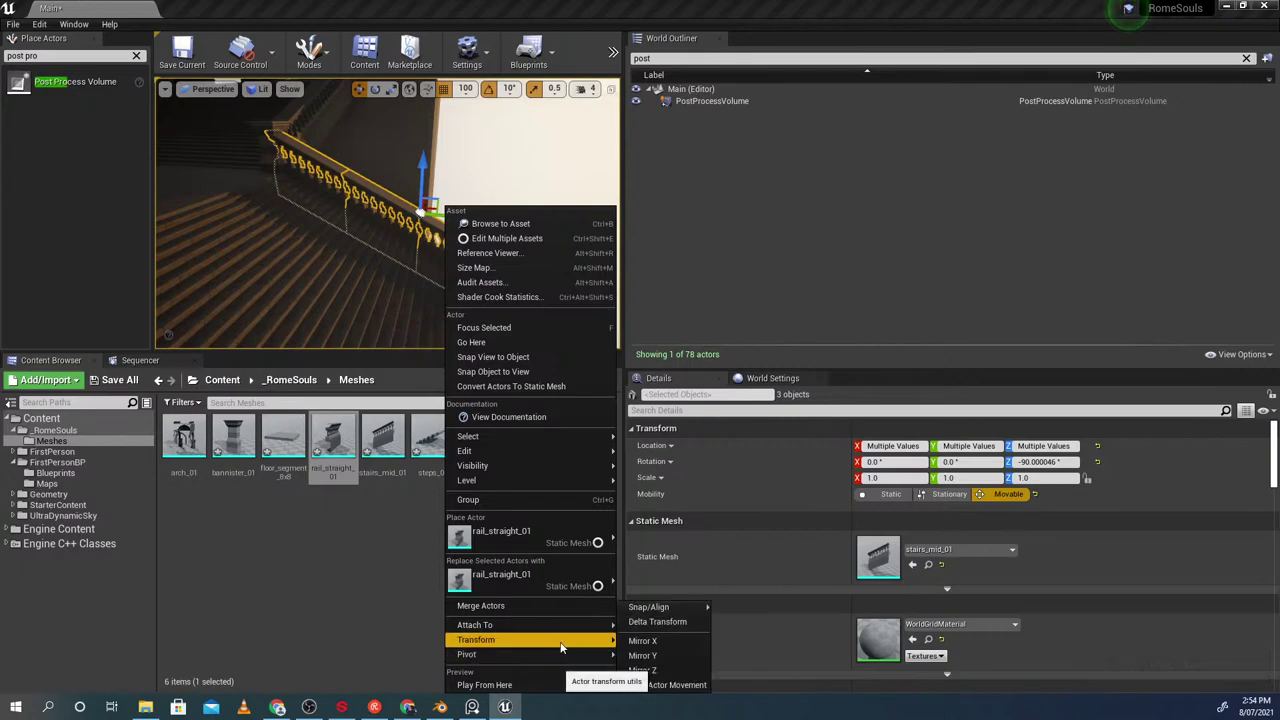
{"action": "left_click", "coordinate": [660, 649]}
{"action": "right_click_drag", "start_coordinate": [380, 250], "coordinate": [415, 240]}
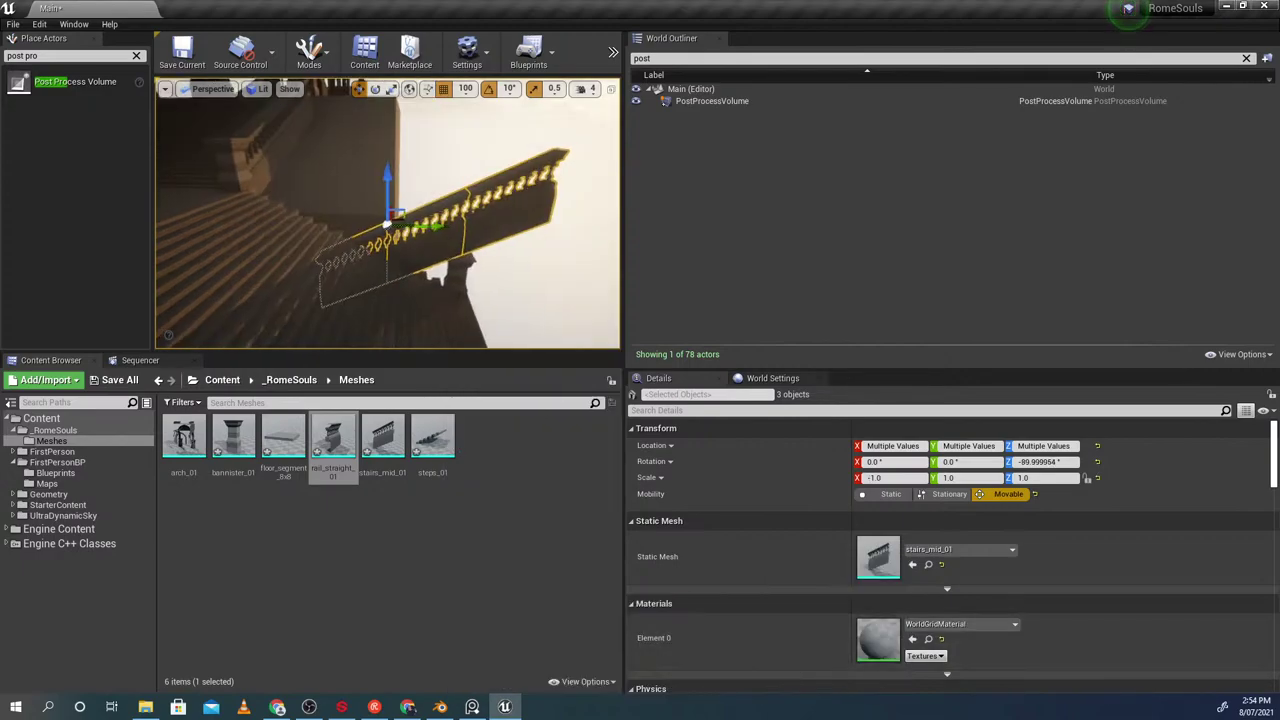
{"action": "key", "text": "ctrl+z"}
Try duplicating the sloped railing sections in place
{"action": "right_click", "coordinate": [380, 250]}
{"action": "left_click", "coordinate": [368, 252]}
{"action": "left_click", "coordinate": [300, 184]}
{"action": "right_click_drag", "start_coordinate": [300, 184], "coordinate": [270, 206]}
{"action": "left_click", "coordinate": [362, 155], "text": "shift"}
{"action": "mouse_move", "coordinate": [456, 202]}
{"action": "right_mouse_down"}
{"action": "mouse_move", "coordinate": [432, 182]}
{"action": "mouse_move", "coordinate": [466, 214]}
{"action": "mouse_move", "coordinate": [445, 209]}
{"action": "right_mouse_up"}
{"action": "key", "text": "ctrl+w"}
{"action": "key", "text": "Delete"}
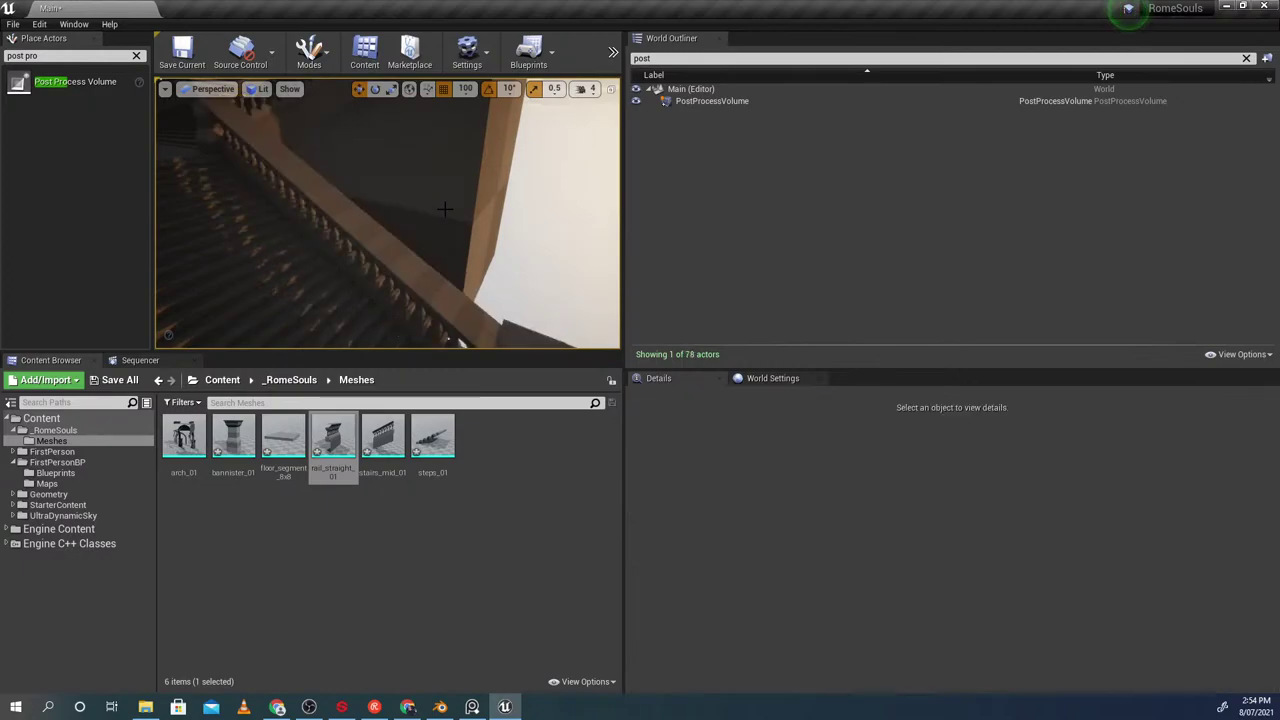
{"action": "left_click", "coordinate": [368, 251]}
{"action": "left_click", "coordinate": [333, 209], "text": "ctrl"}
{"action": "key", "text": "ctrl+w"}
{"action": "key", "text": "ctrl+z"}
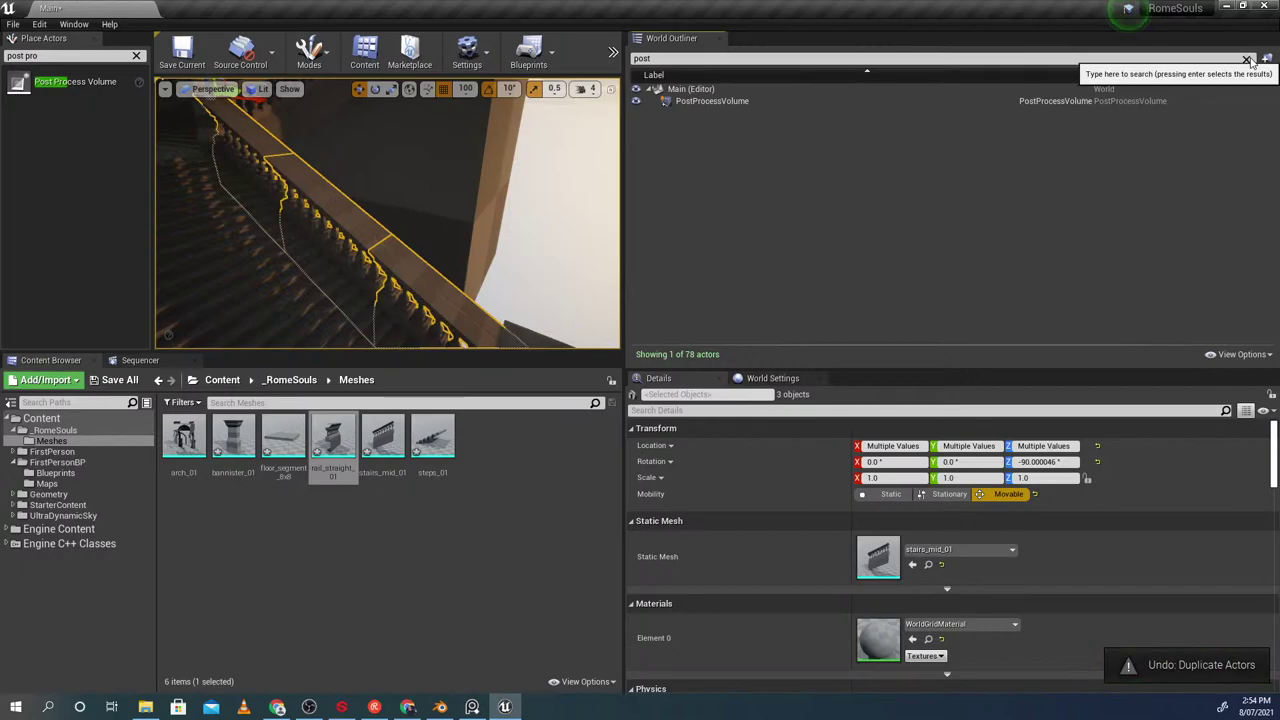
Clear the World Outliner search so all actors are listed
{"action": "left_click", "coordinate": [1246, 59]}
{"action": "left_click", "coordinate": [817, 232]}
Try duplicating only the upper sloped railing section and check the copy in the World Outliner
{"action": "left_click", "coordinate": [403, 257]}
{"action": "left_click", "coordinate": [269, 161]}
{"action": "right_click_drag", "start_coordinate": [269, 161], "coordinate": [267, 140]}
{"action": "left_click", "coordinate": [267, 140]}
{"action": "key", "text": "ctrl+w"}
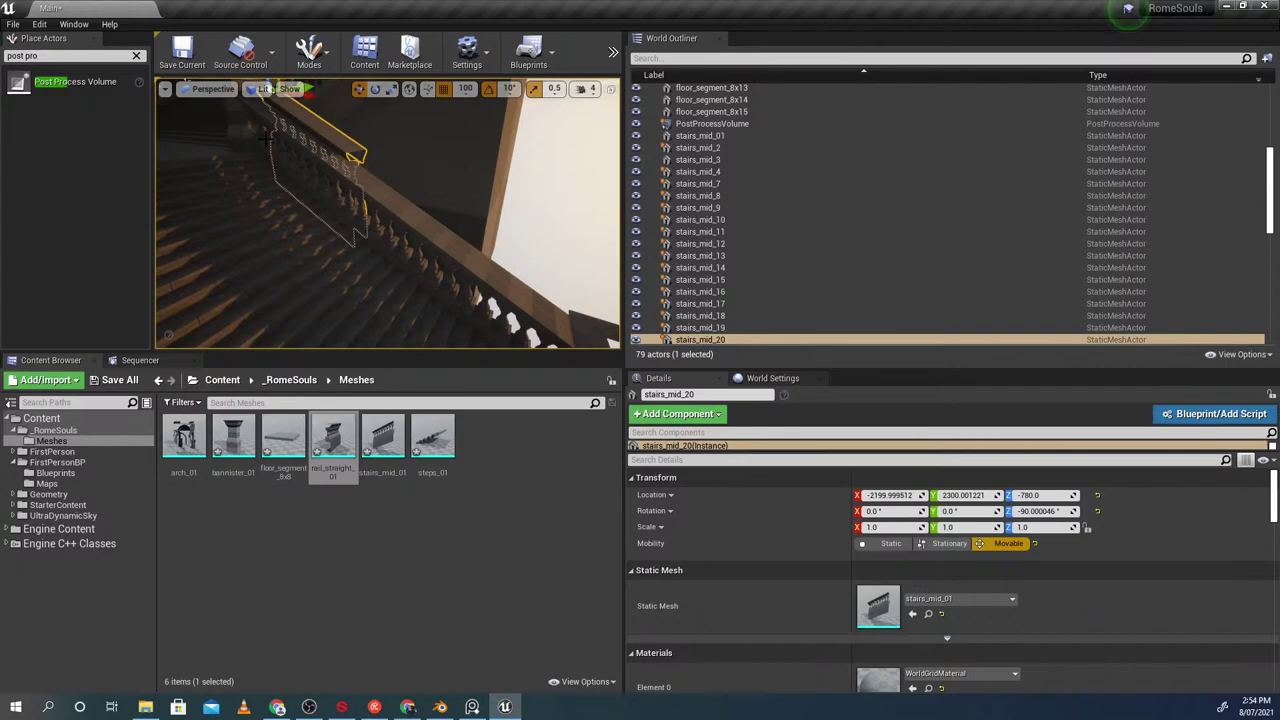
{"action": "key", "text": "Delete"}
{"action": "left_click", "coordinate": [284, 146]}
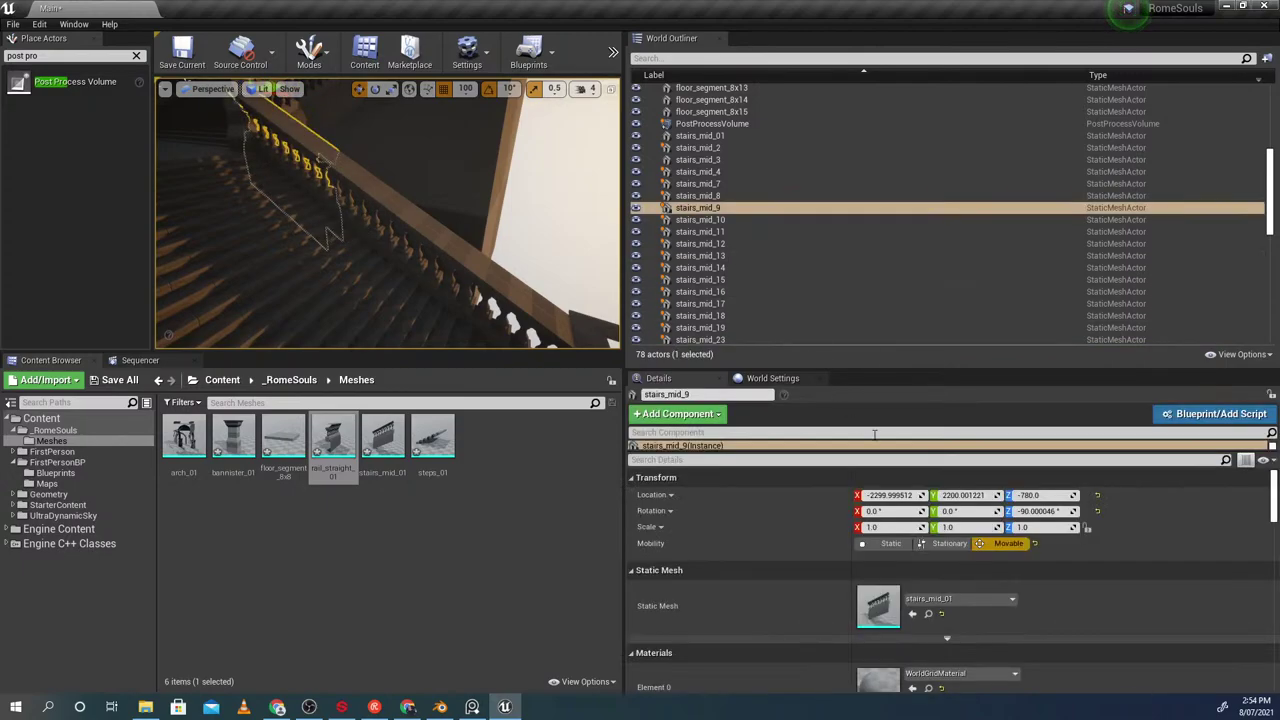
{"action": "left_click", "coordinate": [698, 208]}
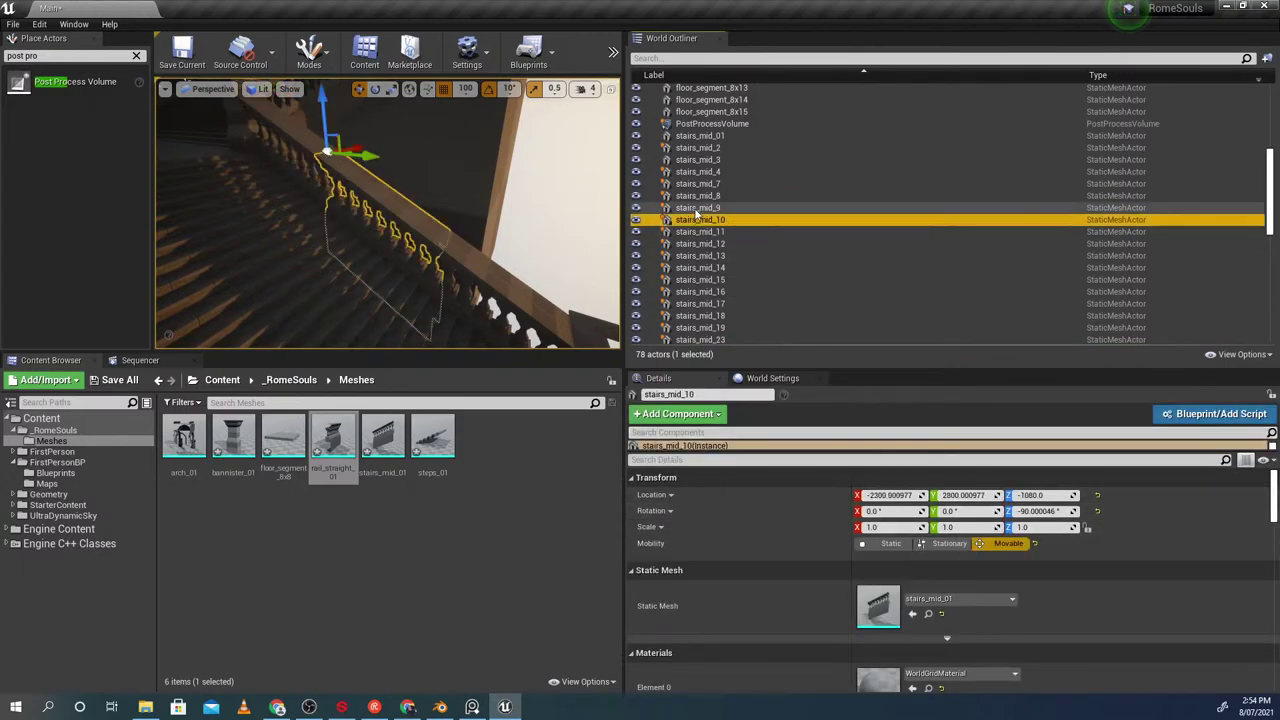
{"action": "key", "text": "ctrl+z"}
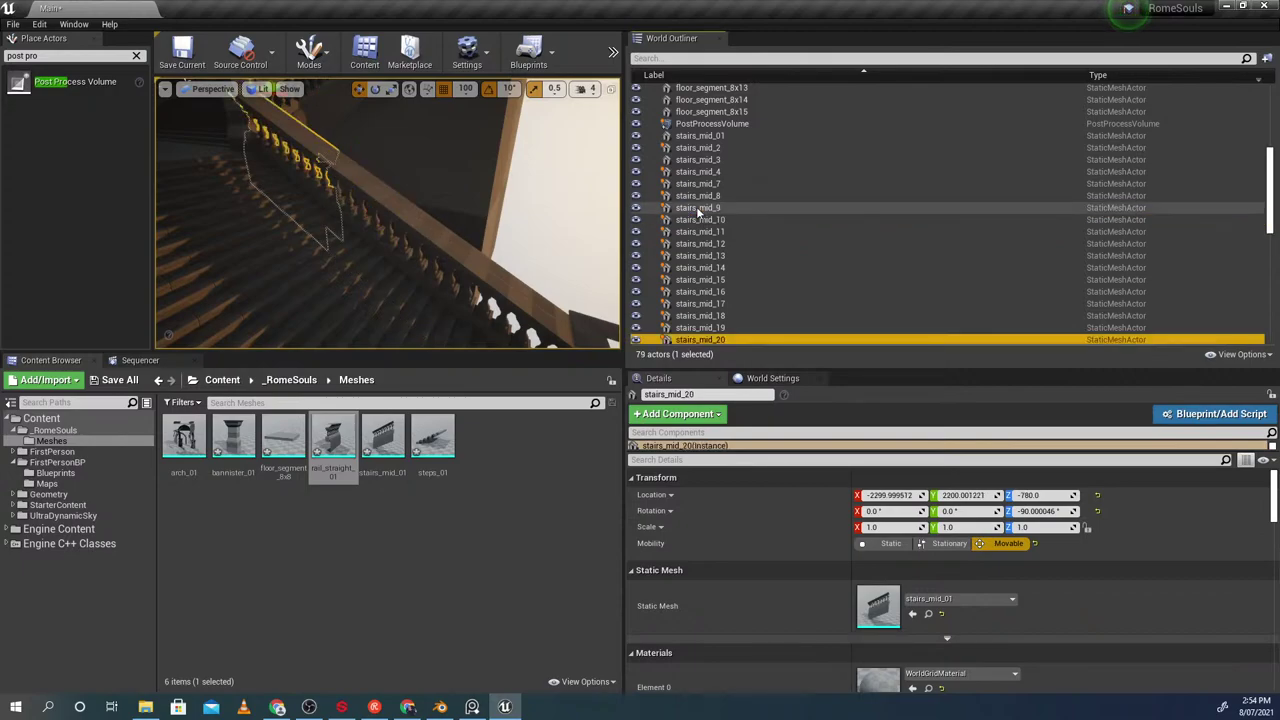
{"action": "key", "text": "ctrl+y"}
Select the three sloped stairs_mid_01 railing sections beside the stairs and paste a copy of them in place
{"action": "left_click", "coordinate": [395, 218]}
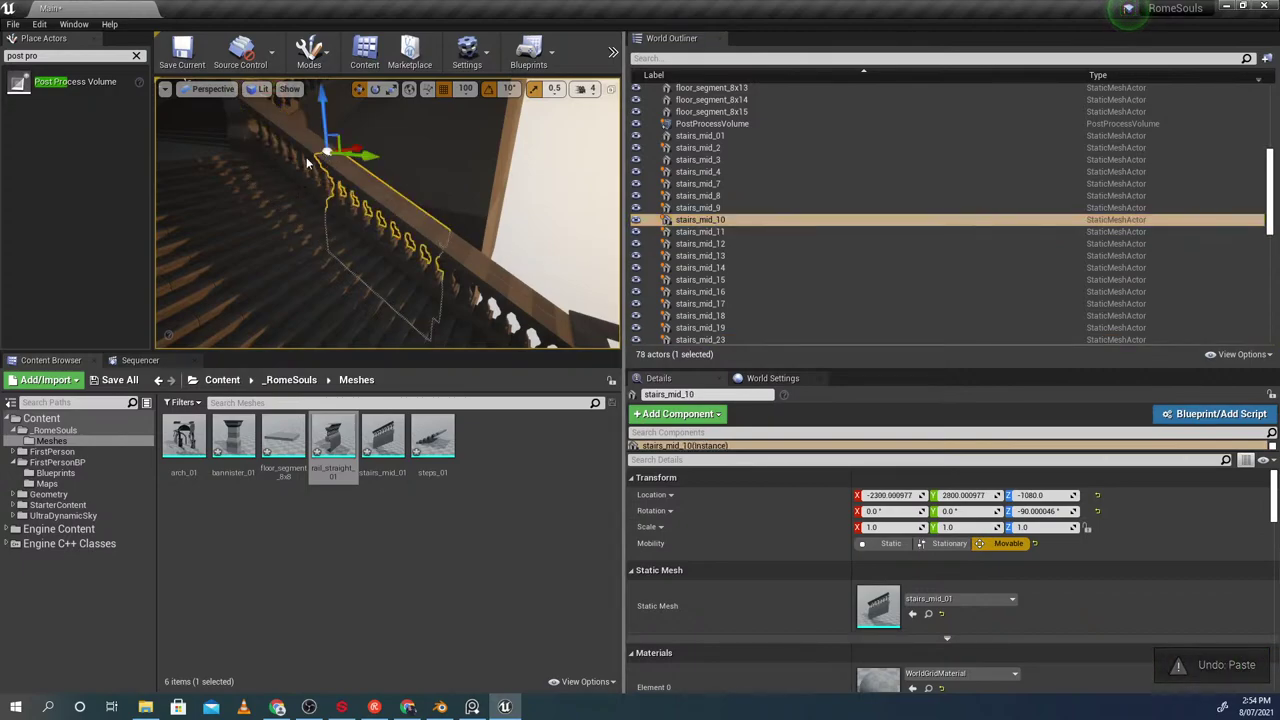
{"action": "left_click", "coordinate": [307, 163], "text": "ctrl"}
{"action": "left_click", "coordinate": [479, 280], "text": "ctrl"}
{"action": "key", "text": "ctrl+c"}
{"action": "key", "text": "ctrl+v"}
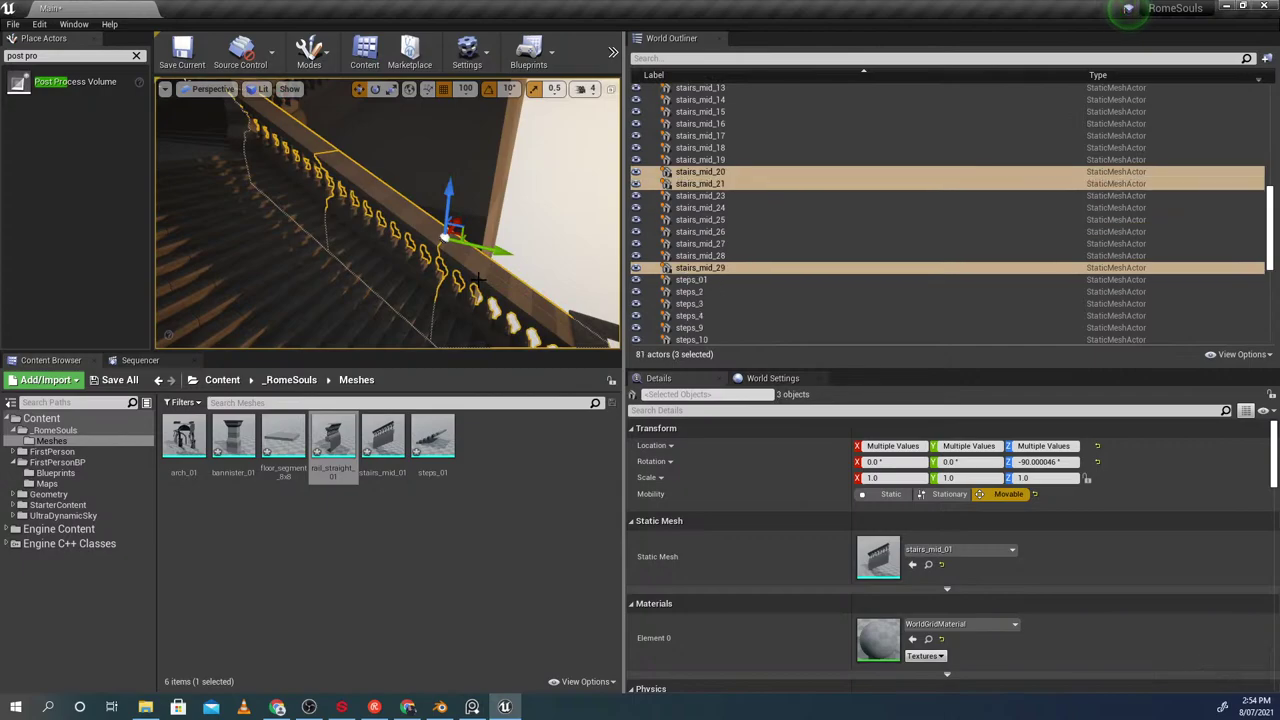
Mirror the three copied sloped railing sections about Y
{"action": "key", "text": "s"}
{"action": "right_click_drag", "start_coordinate": [394, 237], "coordinate": [394, 208]}
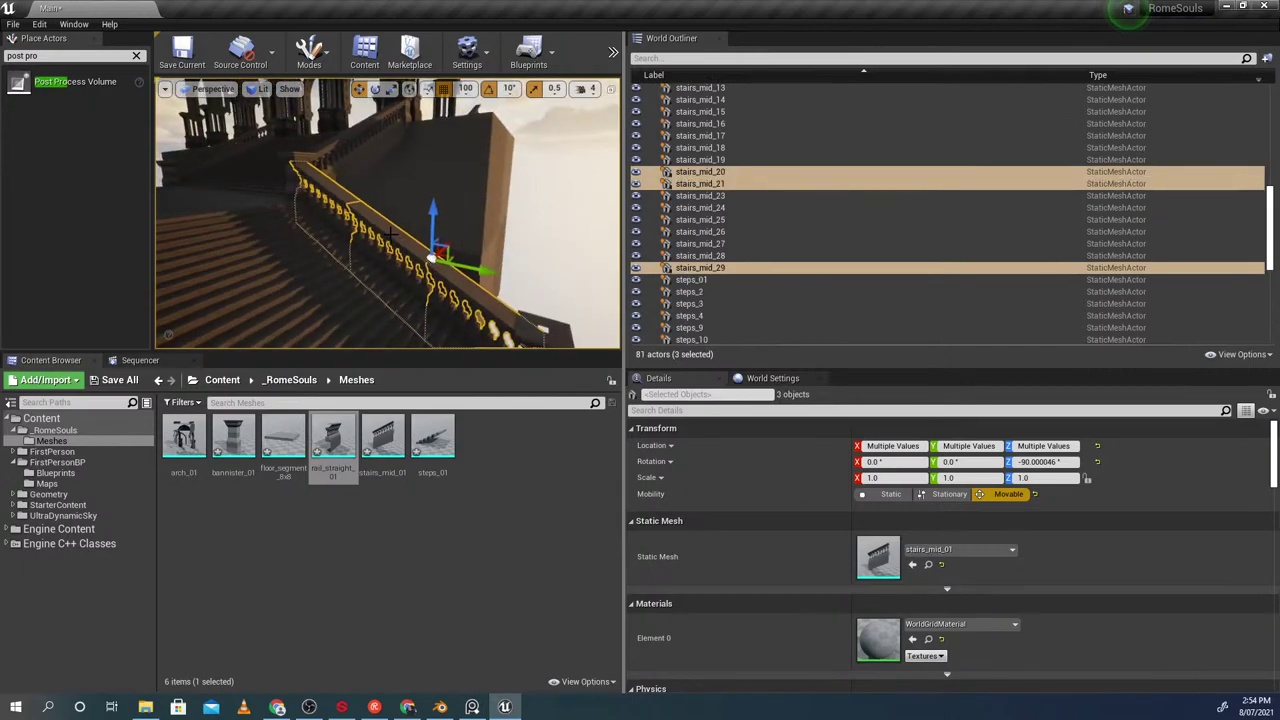
{"action": "right_click", "coordinate": [393, 234]}
{"action": "mouse_move", "coordinate": [502, 639]}
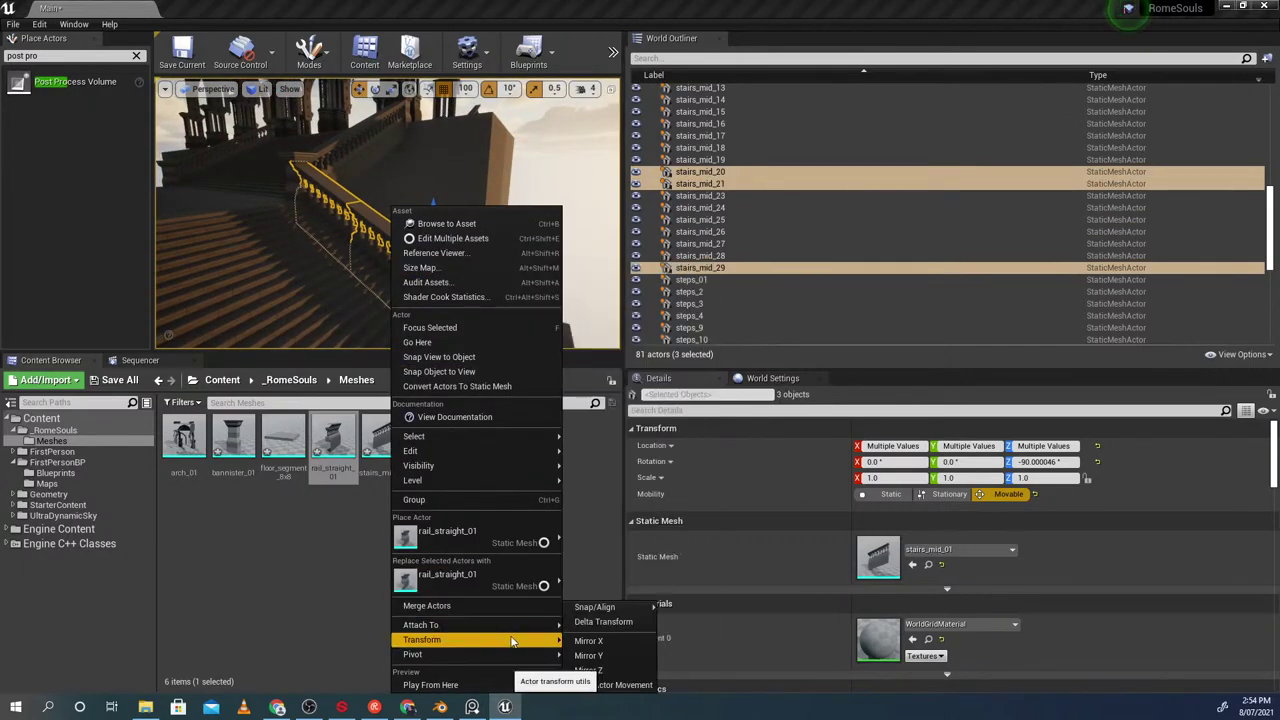
{"action": "left_click", "coordinate": [588, 656]}
{"action": "mouse_move", "coordinate": [430, 305]}
{"action": "right_mouse_down"}
{"action": "mouse_move", "coordinate": [470, 325]}
{"action": "mouse_move", "coordinate": [420, 270]}
{"action": "mouse_move", "coordinate": [470, 320]}
{"action": "mouse_move", "coordinate": [430, 318]}
{"action": "mouse_move", "coordinate": [448, 316]}
{"action": "right_mouse_up"}
{"action": "left_click_drag", "start_coordinate": [252, 230], "coordinate": [286, 227]}
{"action": "right_click_drag", "start_coordinate": [286, 227], "coordinate": [222, 256]}
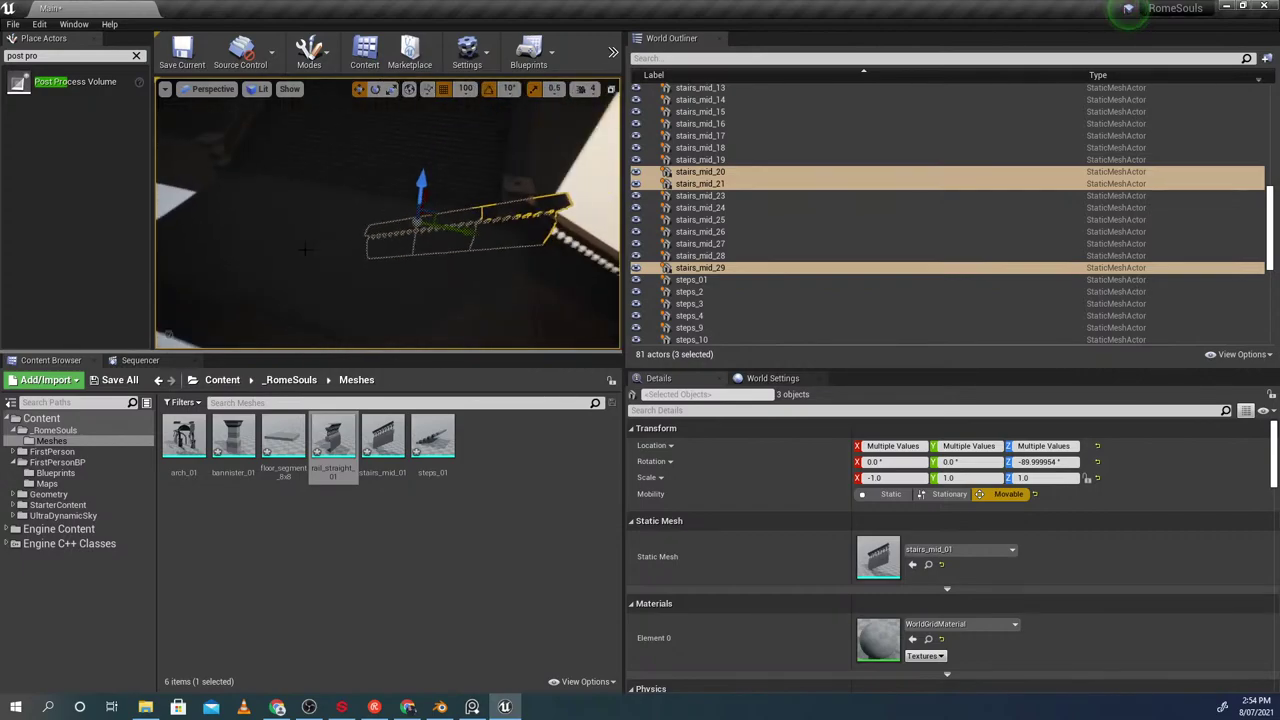
Move the three mirrored sloped railing sections along Y toward the edge of the stairs
{"action": "right_click_drag", "start_coordinate": [232, 192], "coordinate": [190, 185]}
{"action": "right_click_drag", "start_coordinate": [300, 258], "coordinate": [287, 266]}
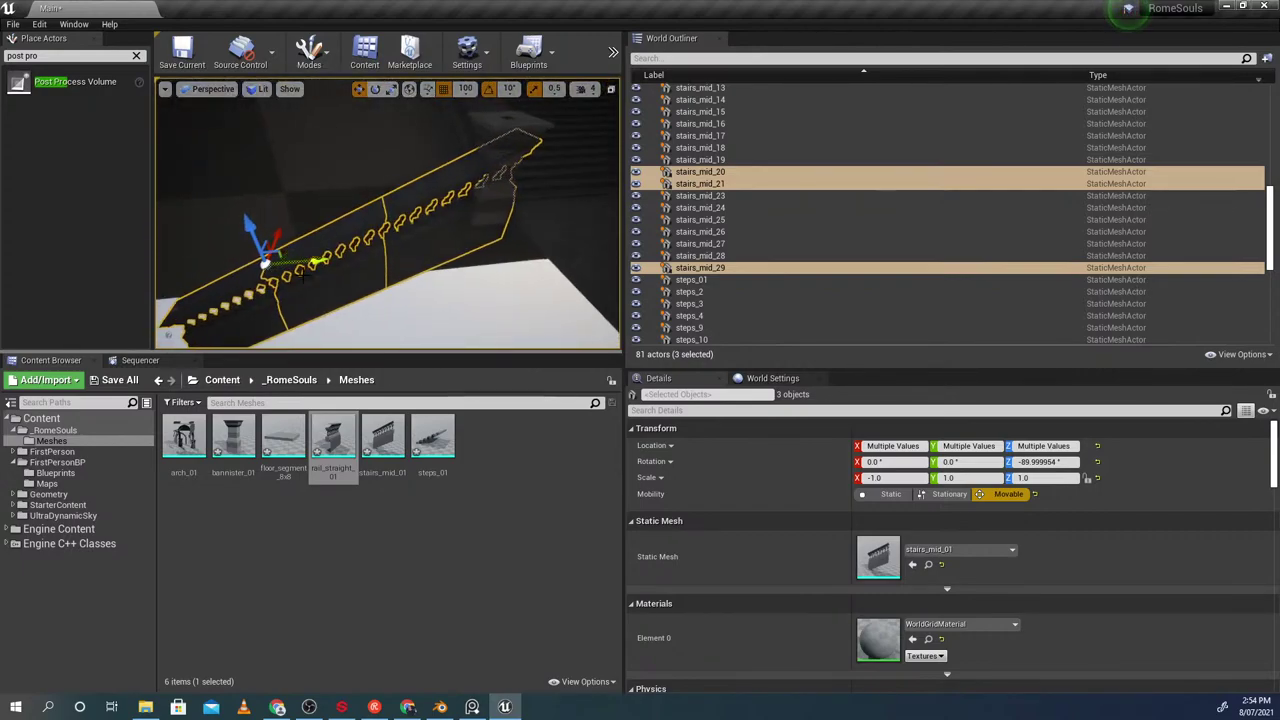
{"action": "left_click_drag", "start_coordinate": [310, 261], "coordinate": [270, 266]}
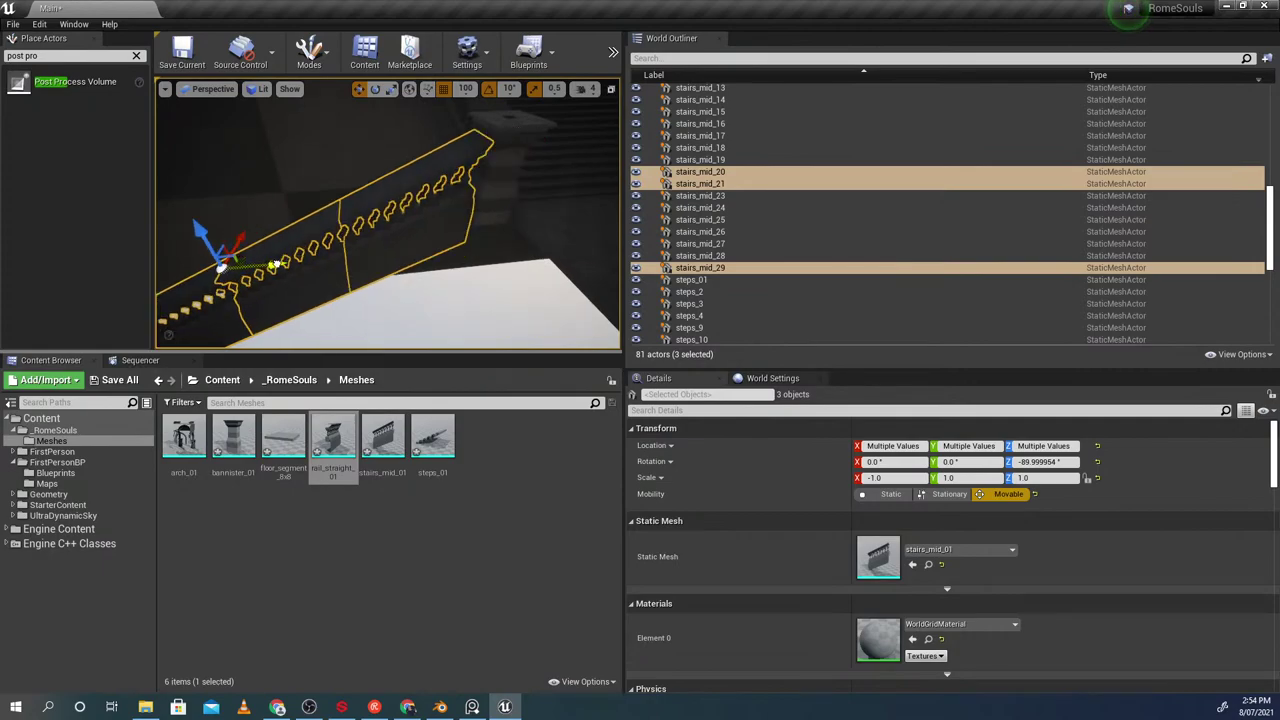
{"action": "left_click", "coordinate": [440, 293]}
{"action": "right_click_drag", "start_coordinate": [440, 293], "coordinate": [412, 320]}
{"action": "left_click", "coordinate": [365, 288]}
{"action": "left_click", "coordinate": [418, 308]}
{"action": "right_click_drag", "start_coordinate": [440, 255], "coordinate": [440, 222]}
{"action": "left_click", "coordinate": [415, 248], "text": "ctrl"}
{"action": "left_click", "coordinate": [420, 248], "text": "ctrl"}
{"action": "left_click", "coordinate": [440, 225], "text": "ctrl"}
{"action": "left_click", "coordinate": [451, 283], "text": "ctrl"}
{"action": "left_click", "coordinate": [412, 288], "text": "ctrl"}
{"action": "key", "text": "ctrl+w"}
{"action": "key", "text": "Delete"}
Select the six steps_01 pieces of the side staircase, duplicate them in place and mirror the copies about Y
{"action": "left_click", "coordinate": [403, 207]}
{"action": "left_click", "coordinate": [501, 291], "text": "ctrl"}
{"action": "left_click", "coordinate": [353, 282], "text": "ctrl"}
{"action": "right_click_drag", "start_coordinate": [351, 281], "coordinate": [405, 318]}
{"action": "left_click", "coordinate": [418, 214], "text": "ctrl"}
{"action": "right_click_drag", "start_coordinate": [418, 214], "coordinate": [354, 174]}
{"action": "key", "text": "ctrl+w"}
{"action": "right_click", "coordinate": [354, 174]}
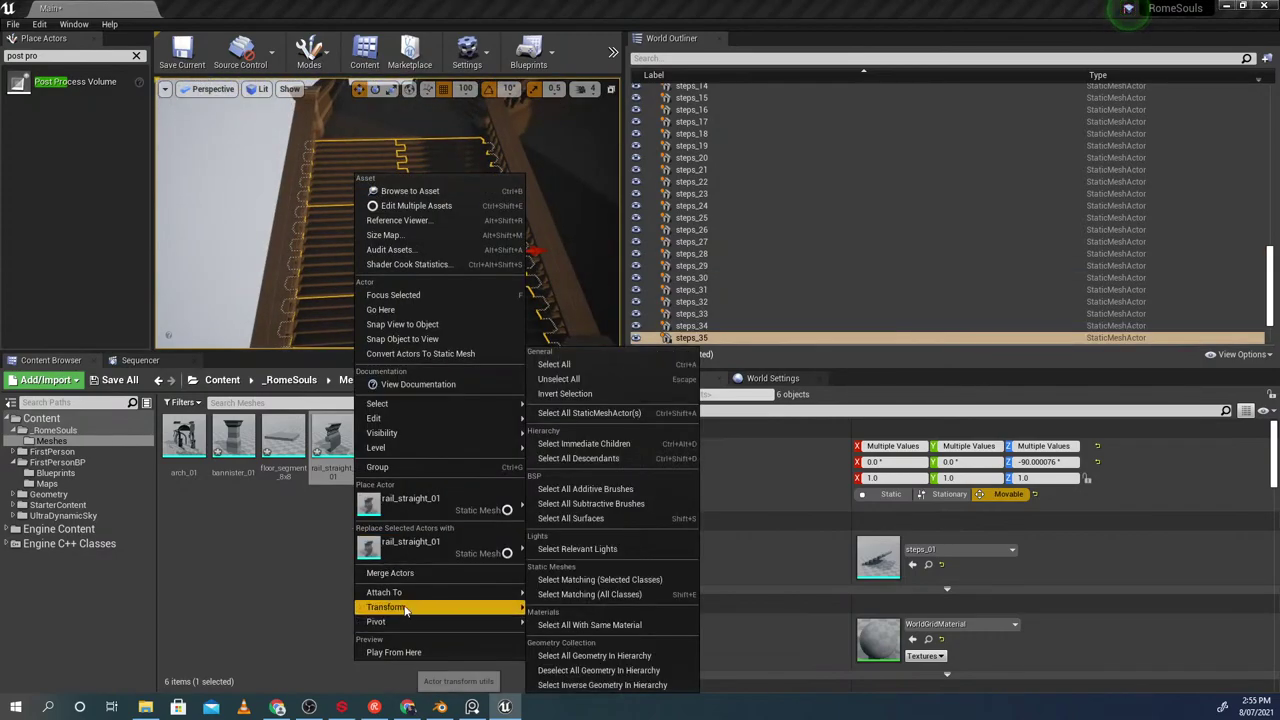
{"action": "mouse_move", "coordinate": [402, 611]}
{"action": "left_click", "coordinate": [562, 657]}
Move the six mirrored steps_01 pieces along Y into place on the opposite side of the landing
{"action": "mouse_move", "coordinate": [427, 267]}
{"action": "right_mouse_down"}
{"action": "mouse_move", "coordinate": [490, 262]}
{"action": "mouse_move", "coordinate": [427, 267]}
{"action": "right_mouse_up"}
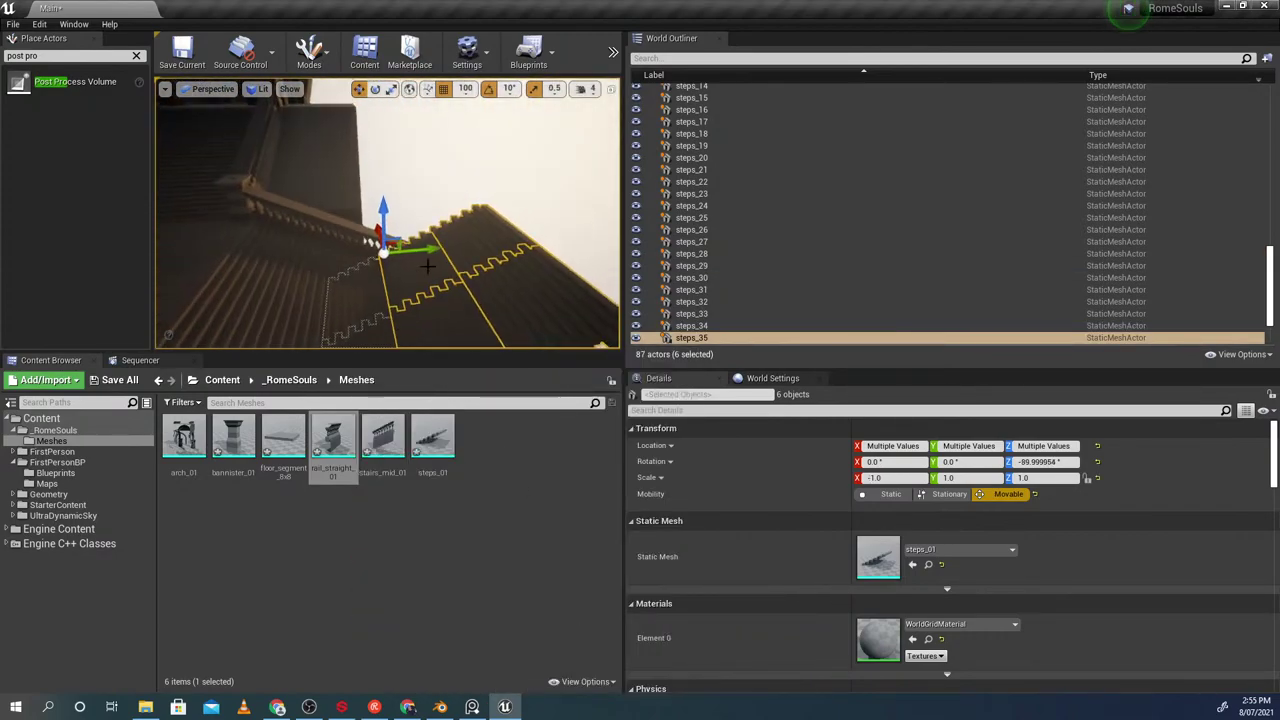
{"action": "left_click_drag", "start_coordinate": [406, 250], "coordinate": [421, 243]}
{"action": "mouse_move", "coordinate": [421, 243]}
{"action": "right_mouse_down"}
{"action": "mouse_move", "coordinate": [480, 285]}
{"action": "mouse_move", "coordinate": [412, 280]}
{"action": "mouse_move", "coordinate": [421, 243]}
{"action": "right_mouse_up"}
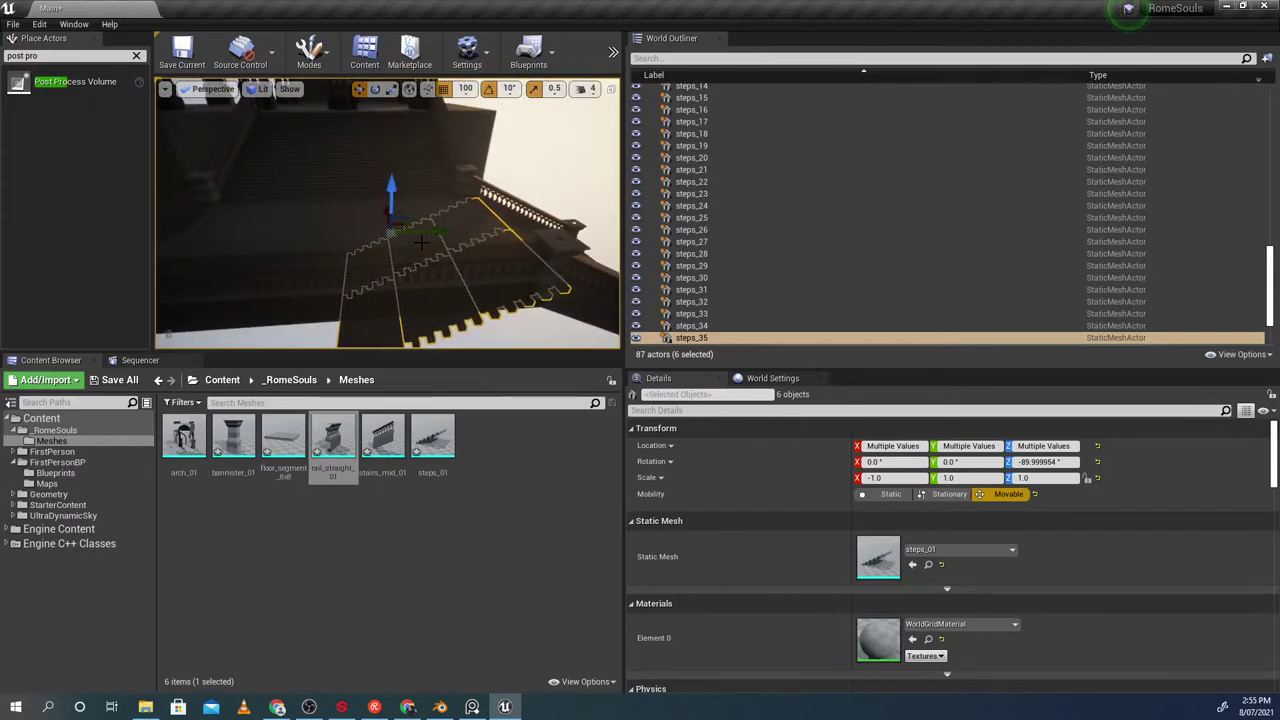
{"action": "mouse_move", "coordinate": [286, 257]}
{"action": "right_mouse_down"}
{"action": "mouse_move", "coordinate": [220, 262]}
{"action": "mouse_move", "coordinate": [296, 260]}
{"action": "right_mouse_up"}
{"action": "left_click_drag", "start_coordinate": [298, 238], "coordinate": [316, 238]}
Select the five rail_straight_01 sections along the landing edge and shift them along Y
{"action": "left_click", "coordinate": [392, 232]}
{"action": "right_click_drag", "start_coordinate": [392, 232], "coordinate": [420, 262]}
{"action": "left_click", "coordinate": [440, 295]}
{"action": "left_click", "coordinate": [432, 214]}
{"action": "right_click_drag", "start_coordinate": [432, 214], "coordinate": [480, 212]}
{"action": "left_click", "coordinate": [508, 247]}
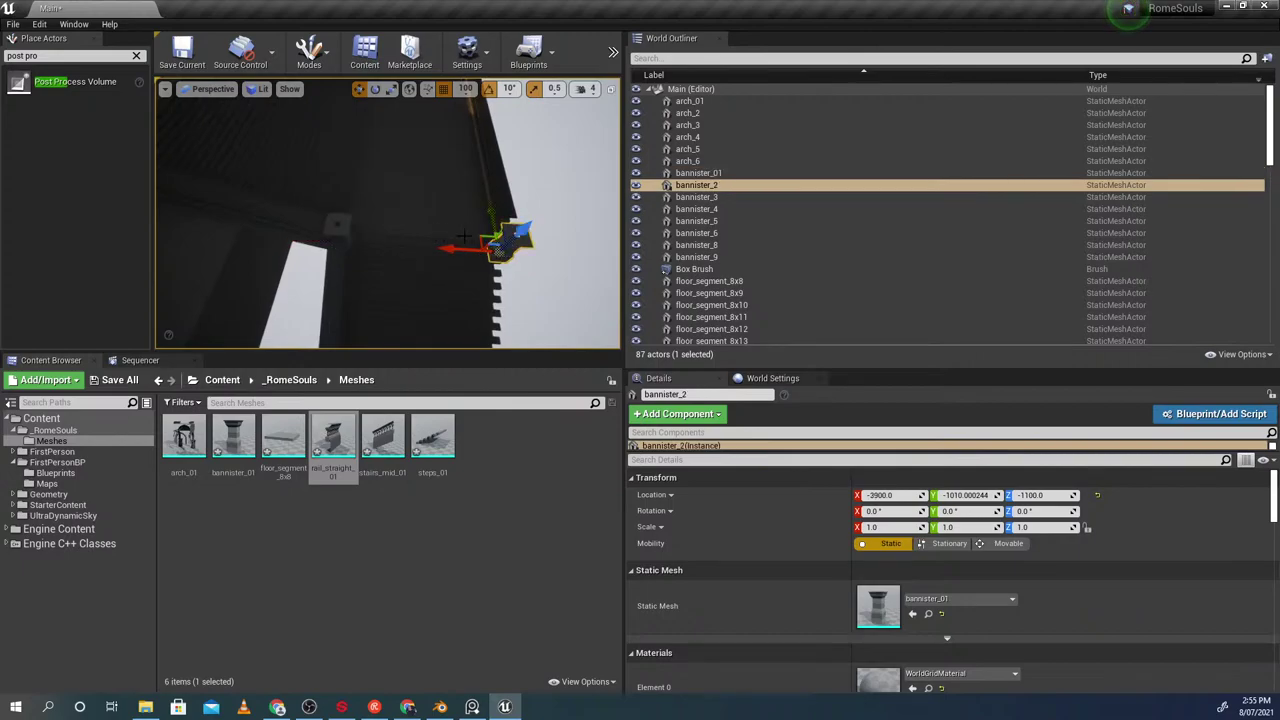
{"action": "right_click_drag", "start_coordinate": [416, 258], "coordinate": [460, 252]}
{"action": "left_click", "coordinate": [416, 268]}
{"action": "left_click", "coordinate": [430, 195], "text": "ctrl"}
{"action": "right_click_drag", "start_coordinate": [430, 195], "coordinate": [411, 202]}
{"action": "left_click", "coordinate": [443, 193], "text": "ctrl"}
{"action": "left_click", "coordinate": [384, 192], "text": "ctrl"}
{"action": "left_click_drag", "start_coordinate": [398, 213], "coordinate": [386, 215]}
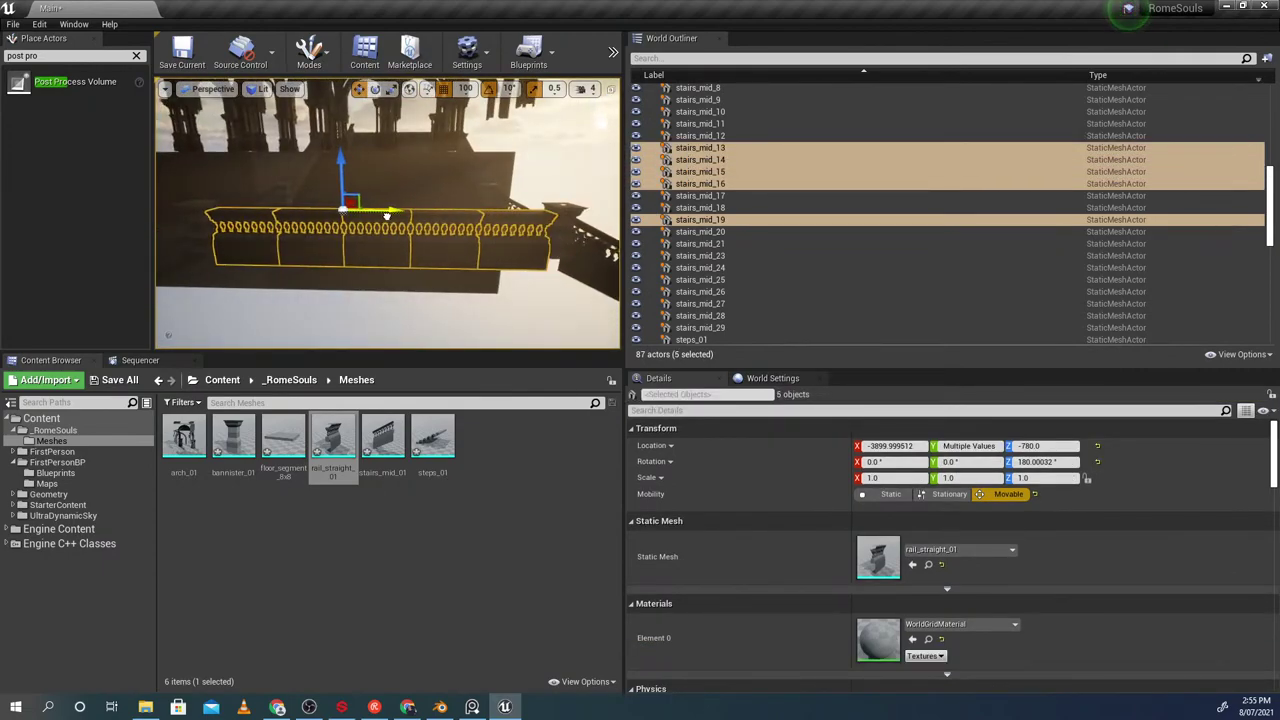
Select the three mirrored sloped stairs_mid_01 railing sections and duplicate them to the other edge of the mirrored steps
{"action": "left_click", "coordinate": [430, 174]}
{"action": "key", "text": "w"}
{"action": "right_click_drag", "start_coordinate": [430, 174], "coordinate": [520, 196]}
{"action": "key", "text": "a"}
{"action": "key", "text": "s"}
{"action": "key", "text": "w"}
{"action": "left_click", "coordinate": [390, 186]}
{"action": "right_click_drag", "start_coordinate": [390, 186], "coordinate": [410, 188]}
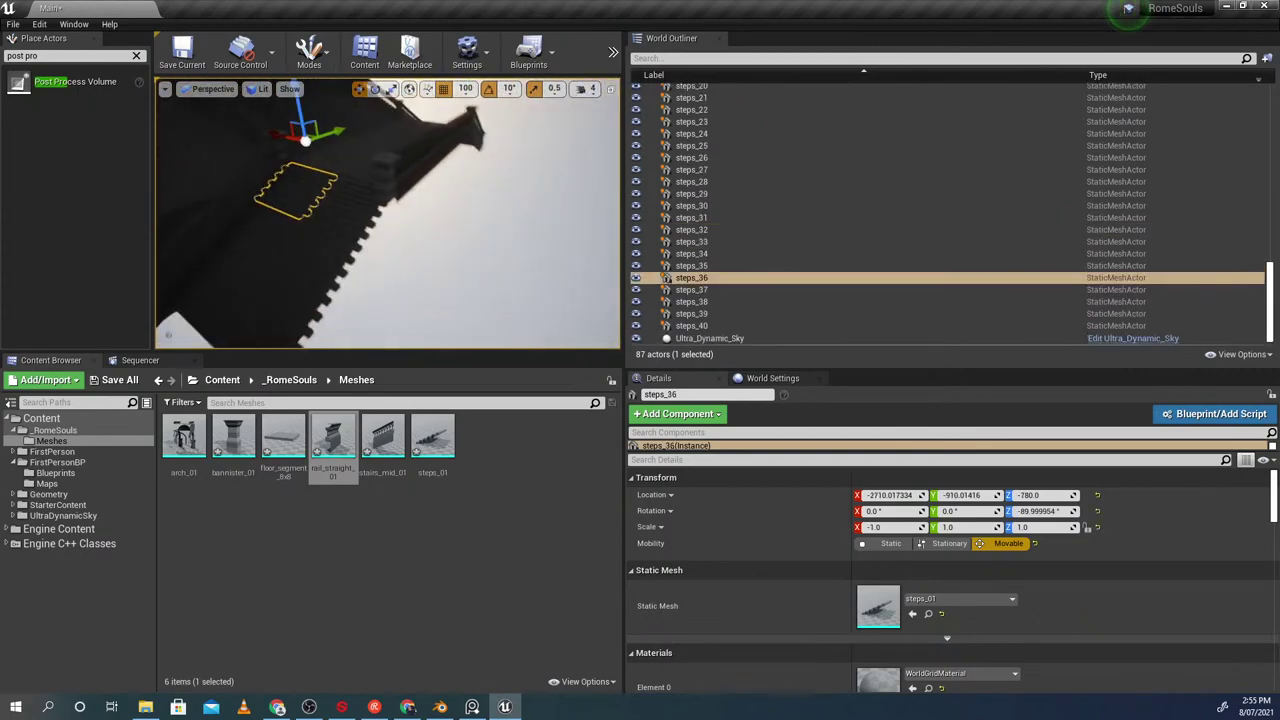
{"action": "left_click", "coordinate": [308, 168]}
{"action": "right_click_drag", "start_coordinate": [308, 168], "coordinate": [312, 182]}
{"action": "left_click", "coordinate": [318, 174]}
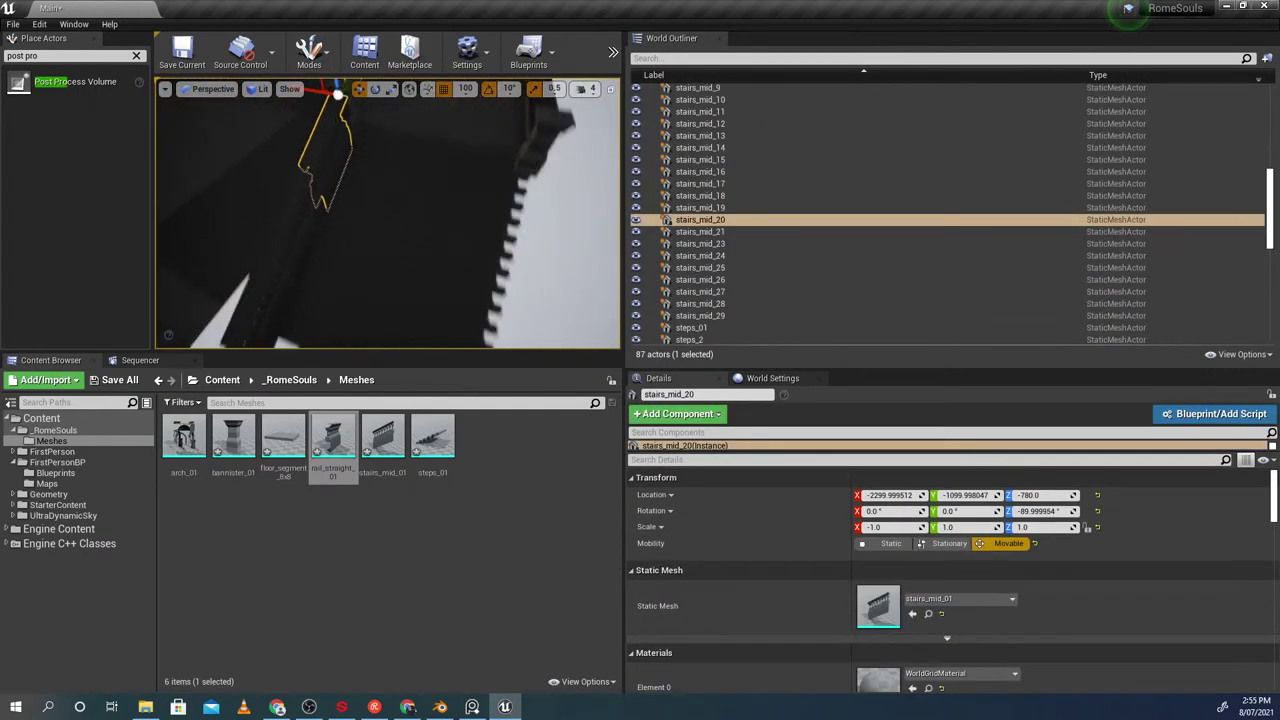
{"action": "left_click", "coordinate": [292, 236], "text": "shift"}
{"action": "left_click", "coordinate": [266, 286], "text": "shift"}
{"action": "right_click_drag", "start_coordinate": [266, 286], "coordinate": [250, 255]}
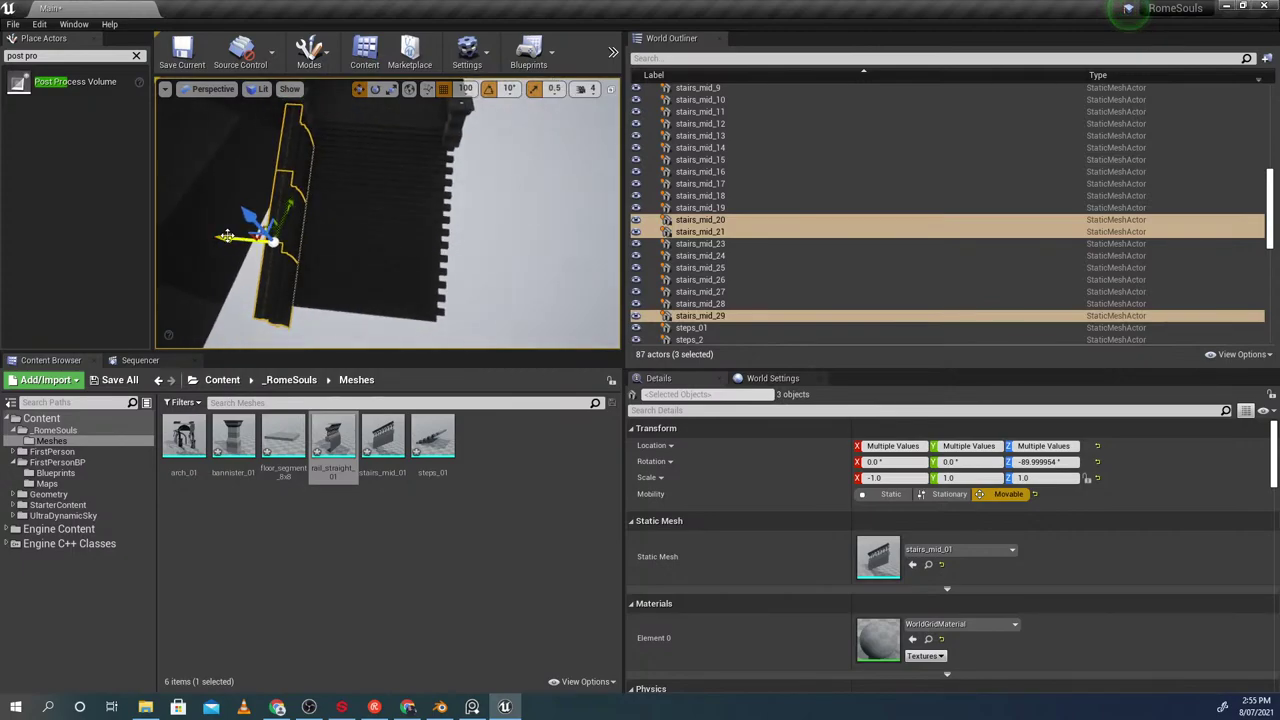
{"action": "left_click_drag", "start_coordinate": [228, 236], "coordinate": [362, 252], "text": "alt"}
Place a rail_straight_01 copy beside the upper flight and select it together with steps_13
{"action": "left_click", "coordinate": [454, 203]}
{"action": "left_click", "coordinate": [486, 177]}
{"action": "right_click_drag", "start_coordinate": [486, 177], "coordinate": [372, 206]}
{"action": "left_click", "coordinate": [457, 185]}
{"action": "left_click", "coordinate": [435, 143], "text": "ctrl"}
{"action": "left_click", "coordinate": [353, 328]}
{"action": "left_click", "coordinate": [383, 210], "text": "ctrl"}
Compare the length and end alignment of steps_13 and the adjacent rail_straight_01 copy in the top orthographic view
{"action": "left_click", "coordinate": [211, 92]}
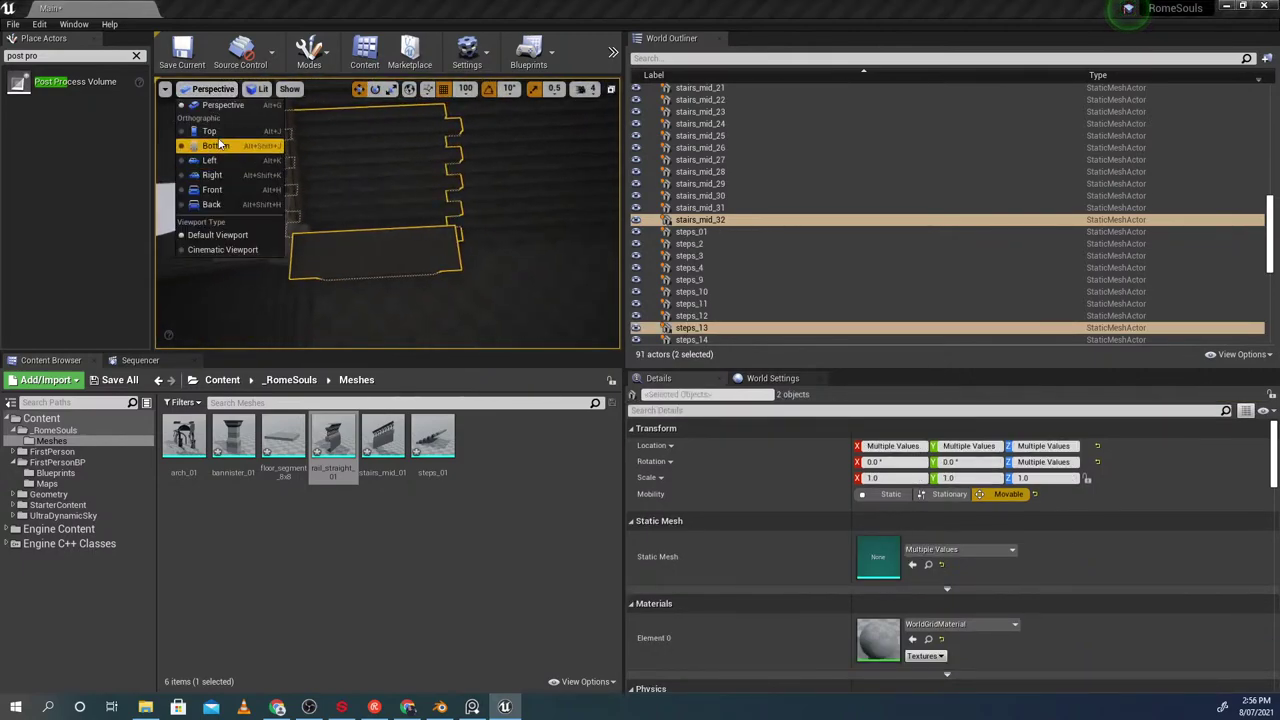
{"action": "left_click", "coordinate": [211, 132]}
{"action": "scroll", "coordinate": [410, 262], "scroll_direction": "down", "scroll_amount": 8}
{"action": "right_click_drag", "start_coordinate": [190, 250], "coordinate": [340, 319]}
{"action": "scroll", "coordinate": [350, 250], "scroll_direction": "up", "scroll_amount": 3}
{"action": "scroll", "coordinate": [340, 318], "scroll_direction": "up", "scroll_amount": 1}
{"action": "scroll", "coordinate": [341, 311], "scroll_direction": "up", "scroll_amount": 1}
{"action": "left_click", "coordinate": [396, 255]}
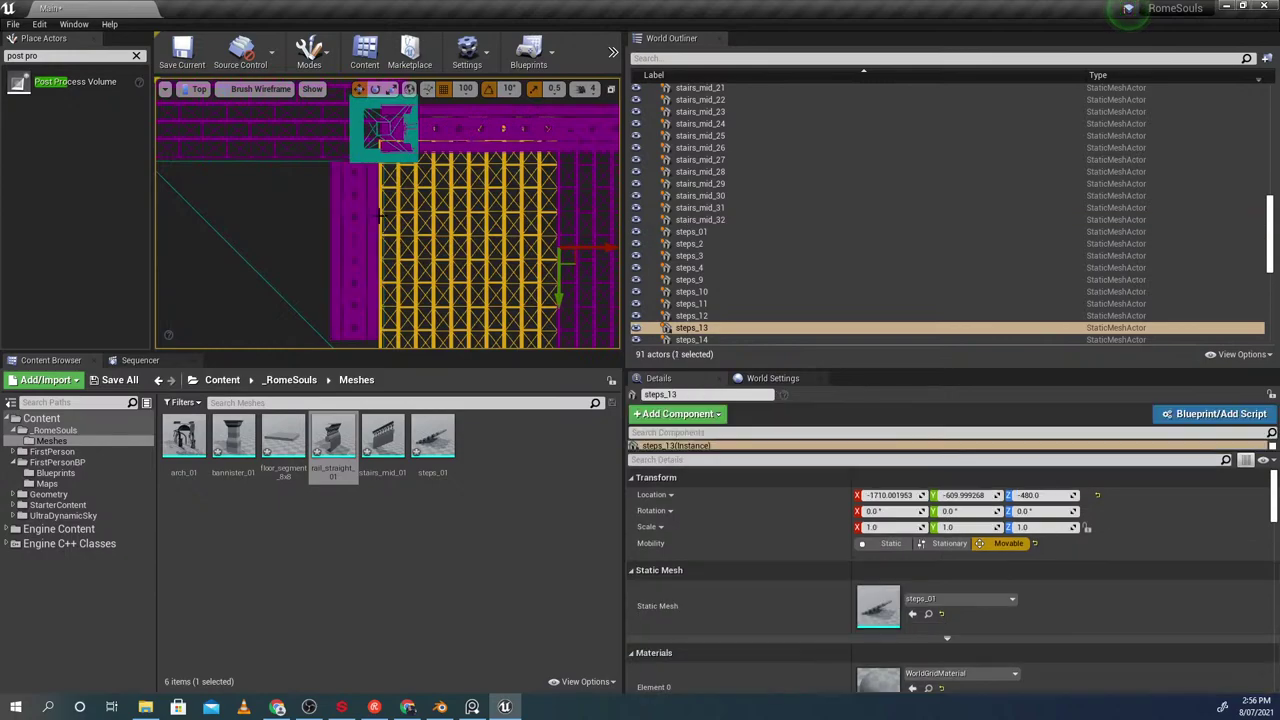
{"action": "left_click", "coordinate": [362, 240]}
{"action": "right_click_drag", "start_coordinate": [361, 245], "coordinate": [402, 98]}
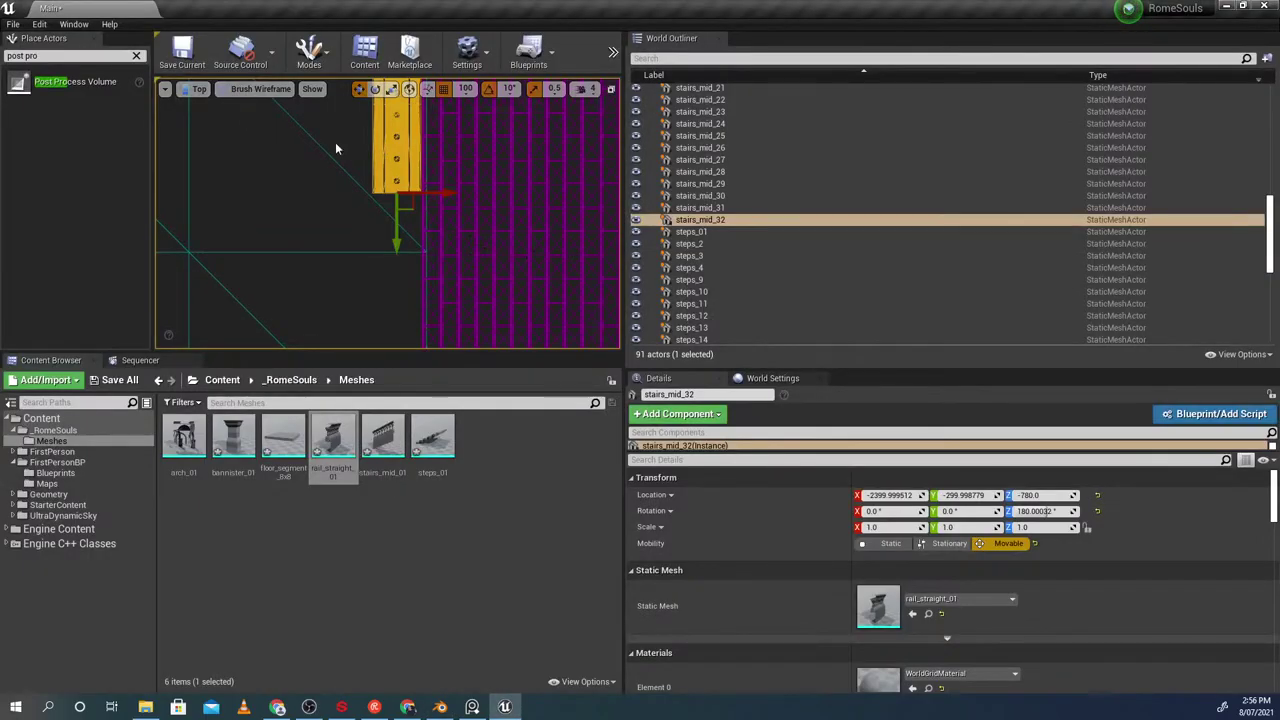
Return the viewport to Perspective and delete the rail_straight_01 copy beside the upper steps
{"action": "left_click", "coordinate": [252, 89]}
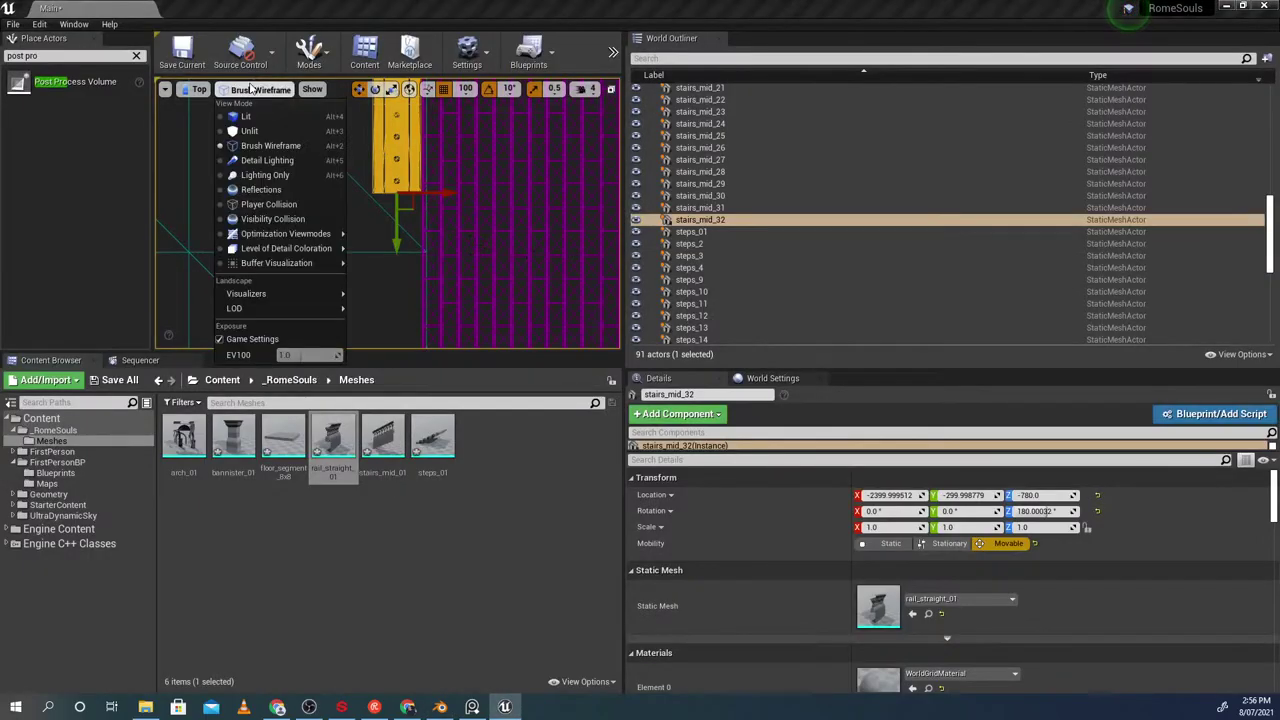
{"action": "left_click", "coordinate": [198, 89]}
{"action": "left_click", "coordinate": [198, 89]}
{"action": "left_click", "coordinate": [206, 107]}
{"action": "right_click_drag", "start_coordinate": [330, 190], "coordinate": [330, 120]}
{"action": "mouse_move", "coordinate": [378, 200]}
{"action": "right_mouse_down"}
{"action": "mouse_move", "coordinate": [378, 236]}
{"action": "mouse_move", "coordinate": [378, 180]}
{"action": "mouse_move", "coordinate": [378, 215]}
{"action": "right_mouse_up"}
{"action": "left_click", "coordinate": [470, 290]}
{"action": "left_click", "coordinate": [388, 222]}
{"action": "left_click", "coordinate": [378, 247]}
{"action": "key", "text": "Delete"}
Select the straight rail section beside the bannister on the landing's outer edge
{"action": "right_click_drag", "start_coordinate": [382, 260], "coordinate": [388, 345]}
{"action": "left_click", "coordinate": [382, 285]}
{"action": "left_click", "coordinate": [388, 322]}
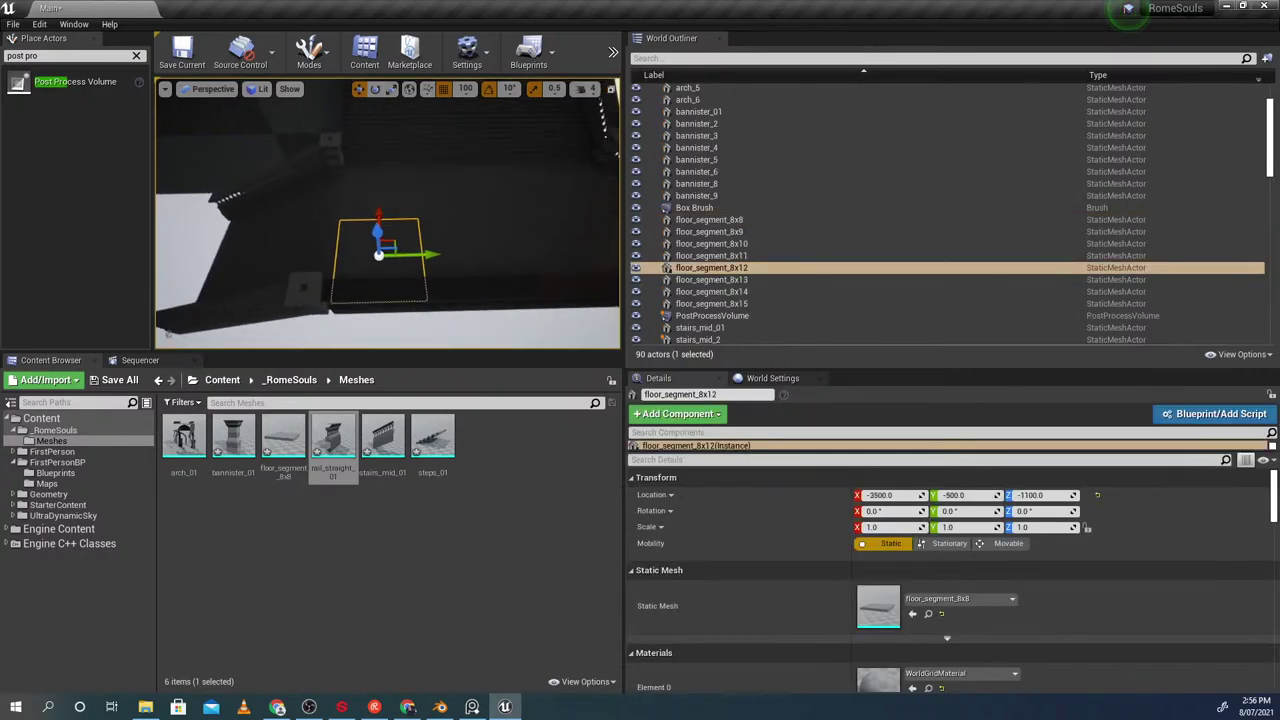
{"action": "left_click", "coordinate": [372, 285]}
{"action": "right_click_drag", "start_coordinate": [372, 285], "coordinate": [372, 240]}
{"action": "mouse_move", "coordinate": [408, 298]}
{"action": "right_mouse_down"}
{"action": "mouse_move", "coordinate": [408, 205]}
{"action": "mouse_move", "coordinate": [398, 306]}
{"action": "right_mouse_up"}
Switch to Blender and place a linked duplicate of steps_01 over rail_straight_01 at Y 16 m, Z 21 m
{"action": "key", "text": "alt+Tab"}
{"action": "scroll", "coordinate": [600, 380], "scroll_direction": "down", "scroll_amount": 4}
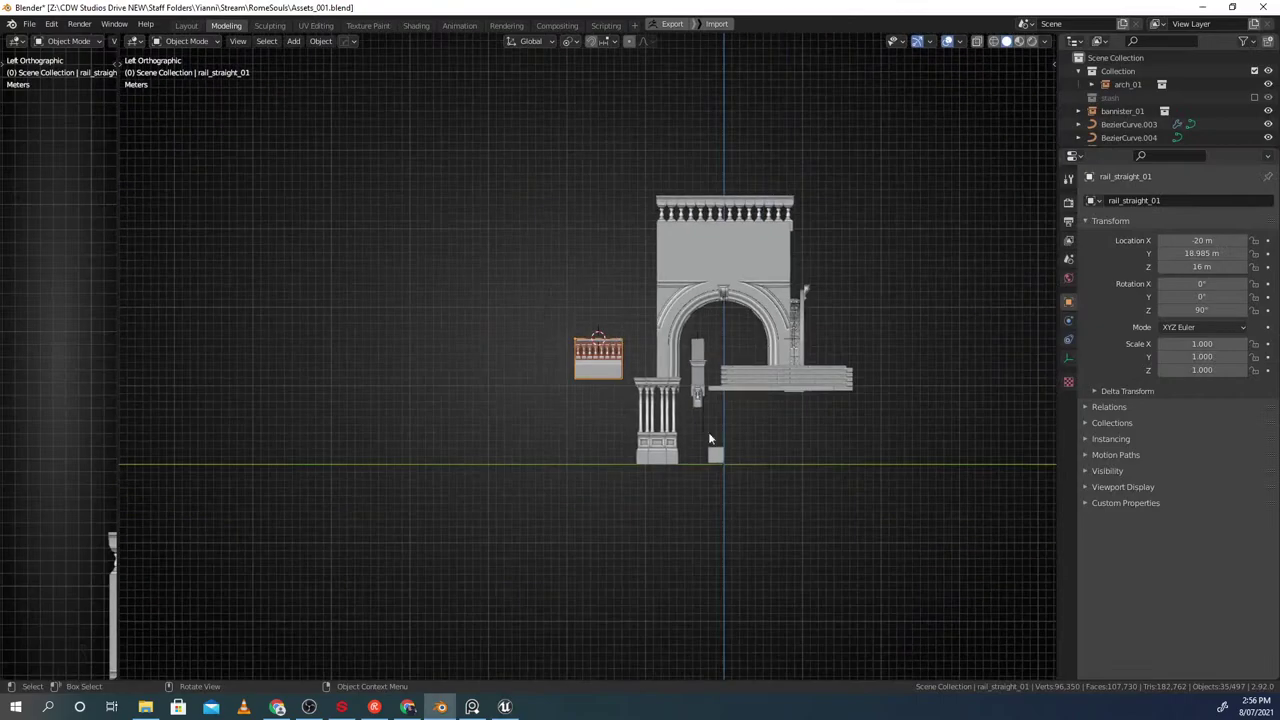
{"action": "middle_click_drag", "start_coordinate": [754, 449], "coordinate": [622, 374], "text": "shift"}
{"action": "scroll", "coordinate": [622, 375], "scroll_direction": "up", "scroll_amount": 3}
{"action": "left_click", "coordinate": [642, 284]}
{"action": "left_click", "coordinate": [640, 252]}
{"action": "scroll", "coordinate": [640, 250], "scroll_direction": "up", "scroll_amount": 2}
{"action": "middle_click_drag", "start_coordinate": [648, 226], "coordinate": [743, 337], "text": "shift"}
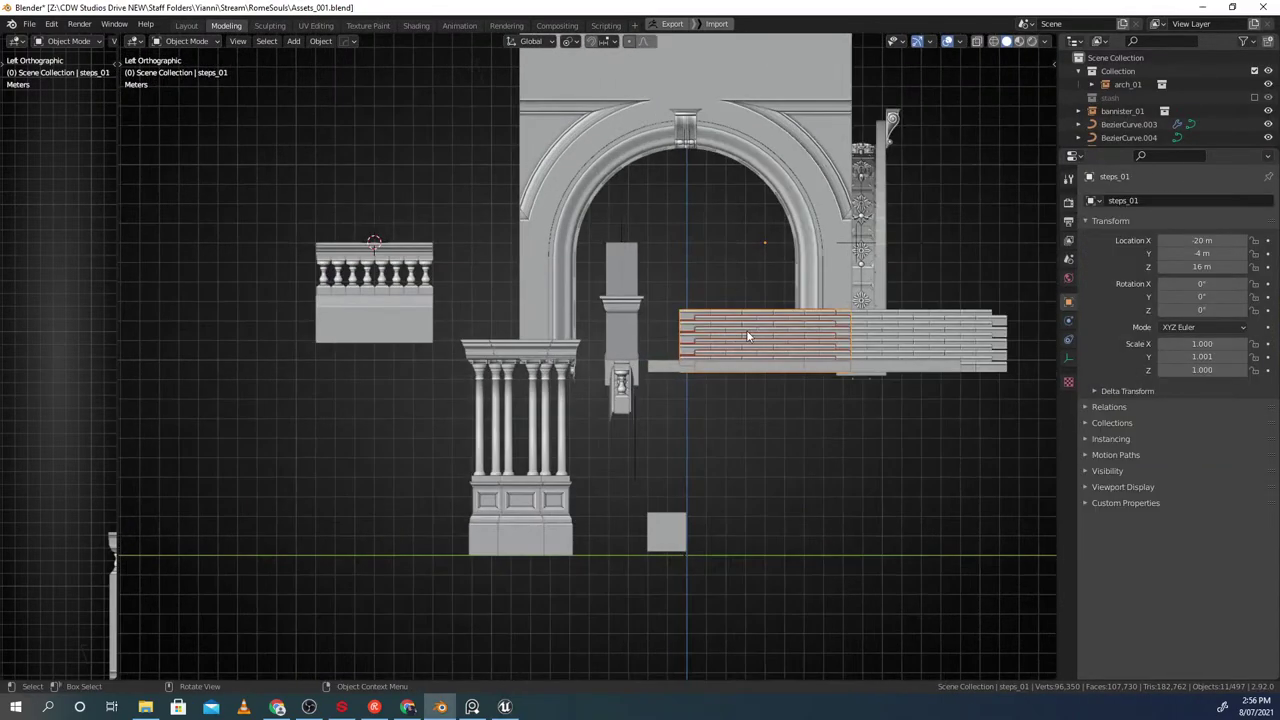
{"action": "key", "text": "shift+d"}
{"action": "key", "text": "ctrl"}
{"action": "left_click", "coordinate": [374, 245]}
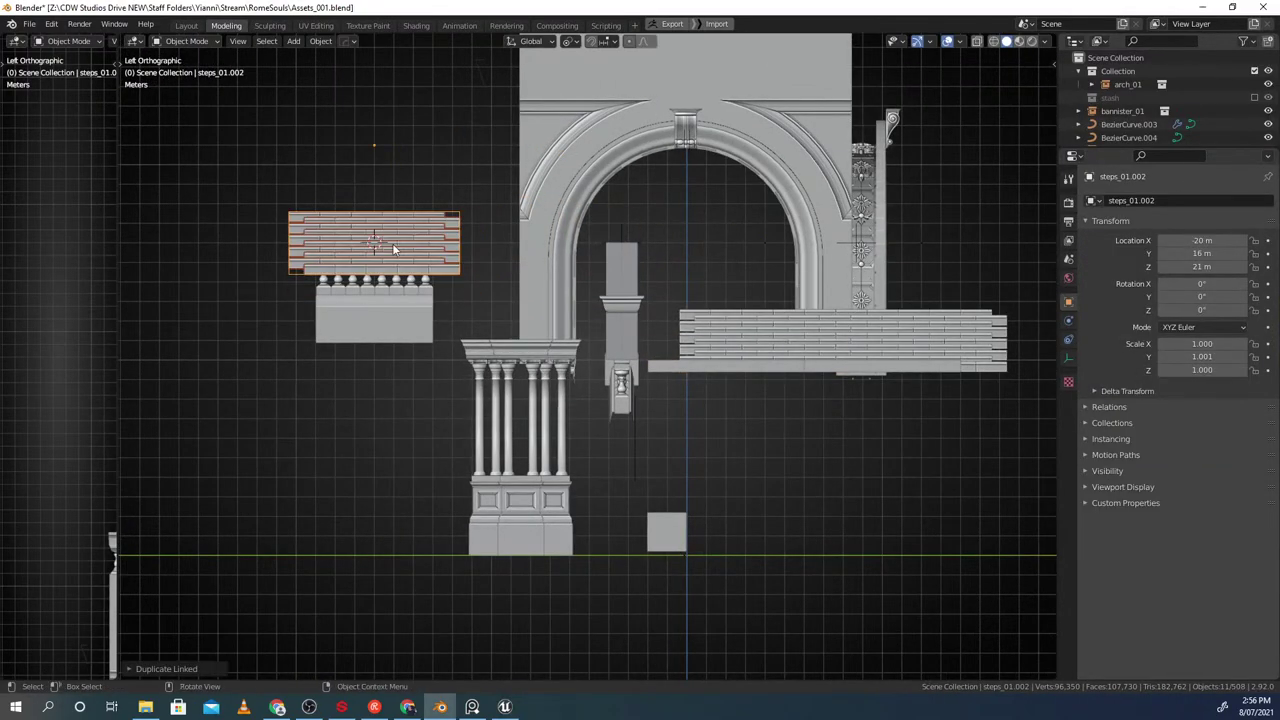
Raise the duplicated steps 2 m along global Z so they sit just above rail_straight_01
{"action": "scroll", "coordinate": [377, 246], "scroll_direction": "up", "scroll_amount": 3}
{"action": "middle_click_drag", "start_coordinate": [352, 205], "coordinate": [443, 294], "text": "shift"}
{"action": "key", "text": "g"}
{"action": "key", "text": "z"}
{"action": "key", "text": "ctrl"}
{"action": "left_click", "coordinate": [431, 238]}
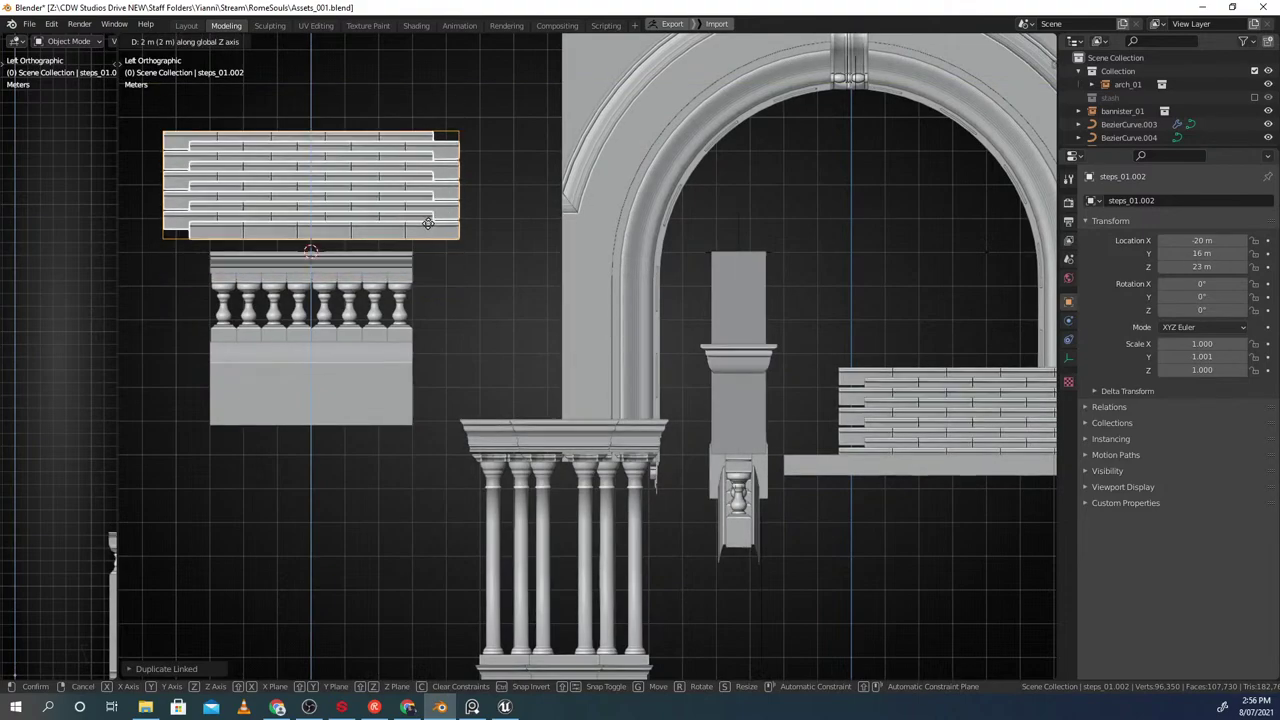
{"action": "scroll", "coordinate": [560, 355], "scroll_direction": "up", "scroll_amount": 4}
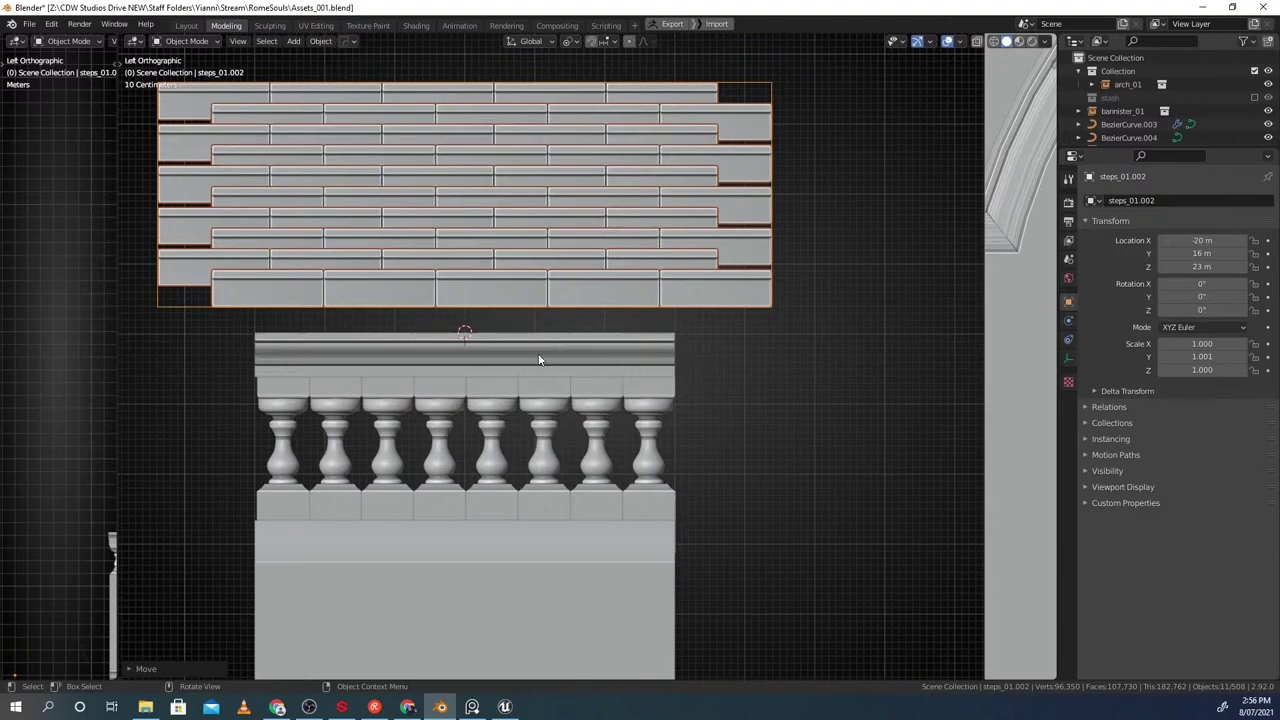
Open the rail_straight_01 collection for editing and enter Edit Mode on its top moulding
{"action": "left_click", "coordinate": [511, 371]}
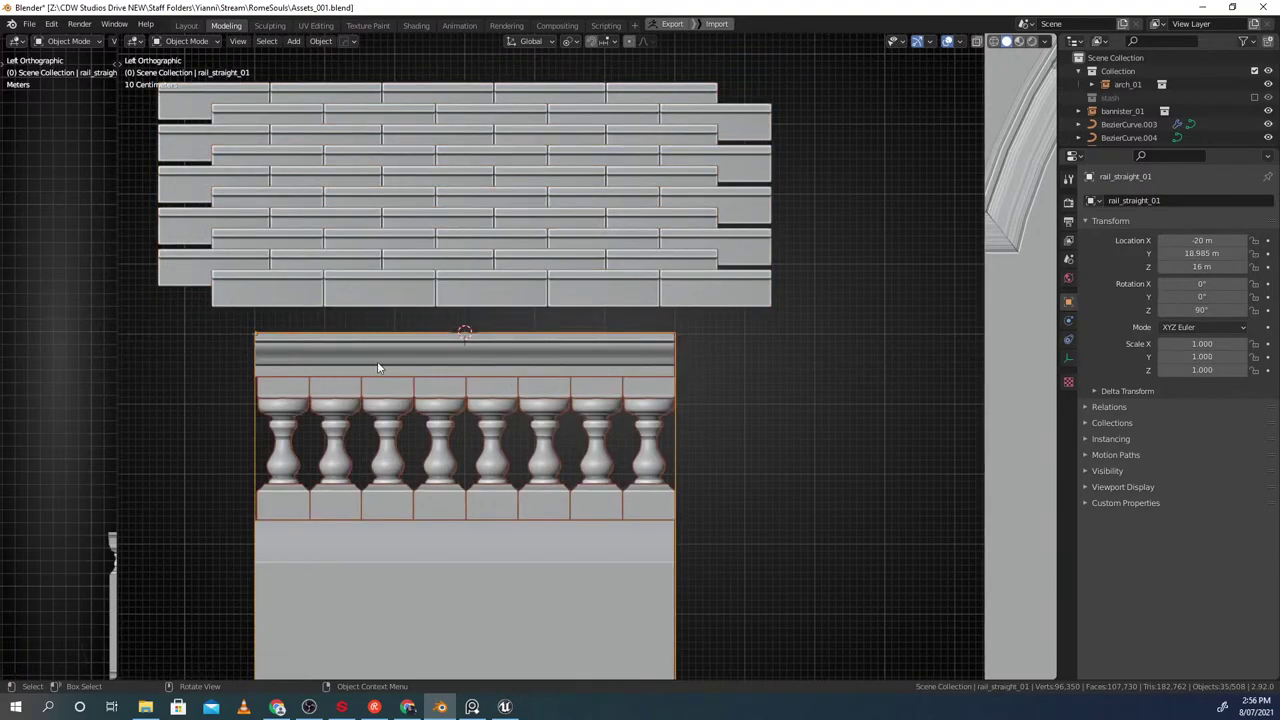
{"action": "middle_click_drag", "start_coordinate": [368, 363], "coordinate": [492, 348], "text": "shift"}
{"action": "key", "text": "ctrl+g"}
{"action": "left_click", "coordinate": [556, 300]}
{"action": "scroll", "coordinate": [528, 350], "scroll_direction": "up", "scroll_amount": 4}
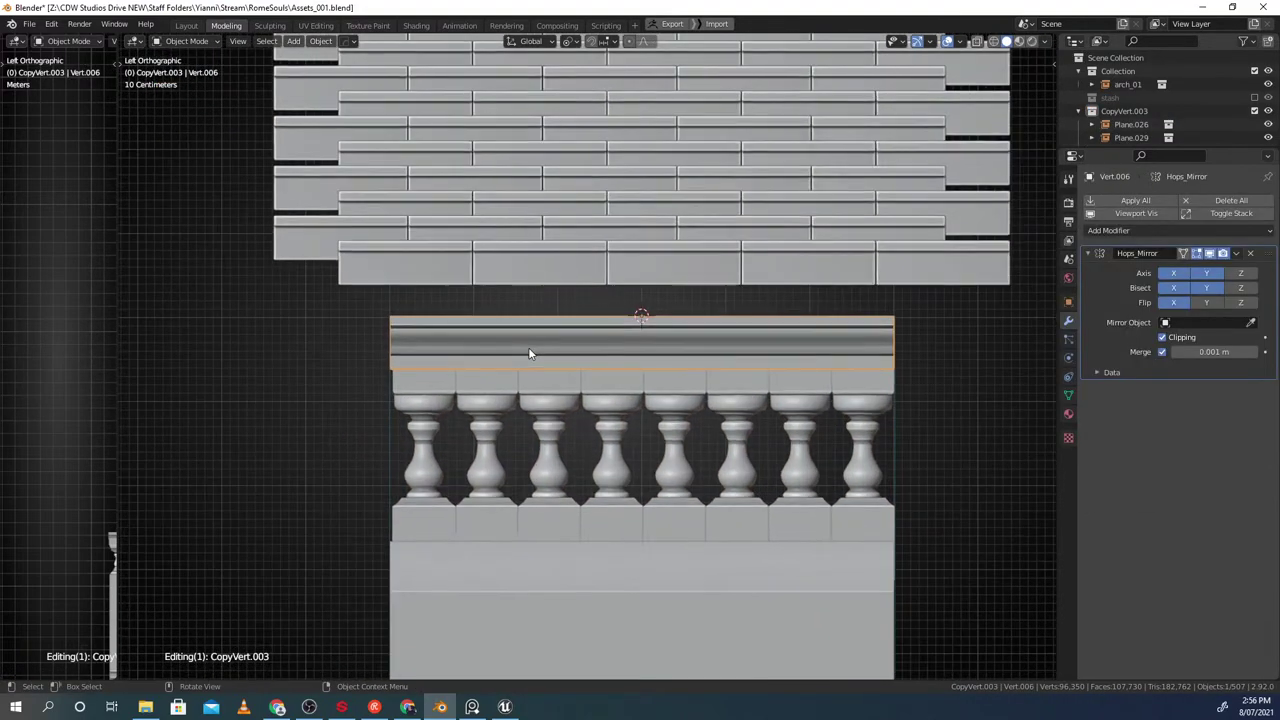
{"action": "key", "text": "Tab"}
{"action": "scroll", "coordinate": [475, 402], "scroll_direction": "down", "scroll_amount": 4}
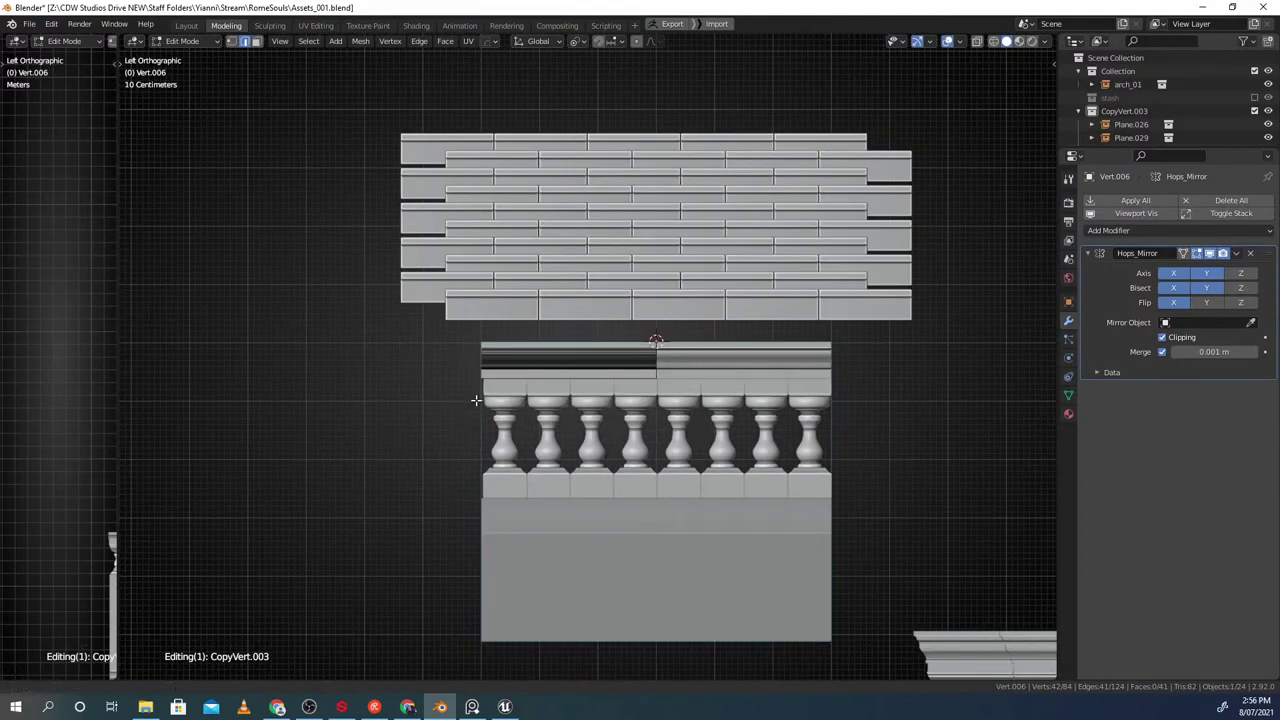
{"action": "middle_click_drag", "start_coordinate": [480, 400], "coordinate": [411, 408], "text": "shift"}
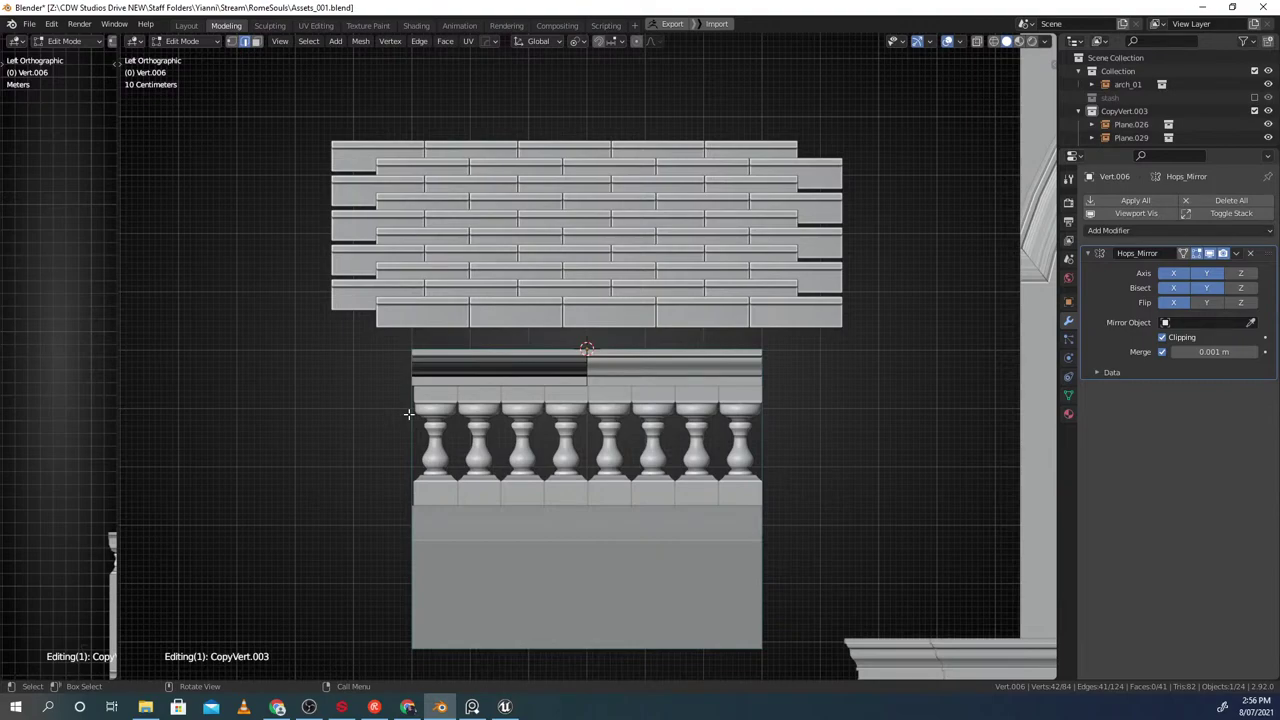
{"action": "scroll", "coordinate": [411, 400], "scroll_direction": "up", "scroll_amount": 7}
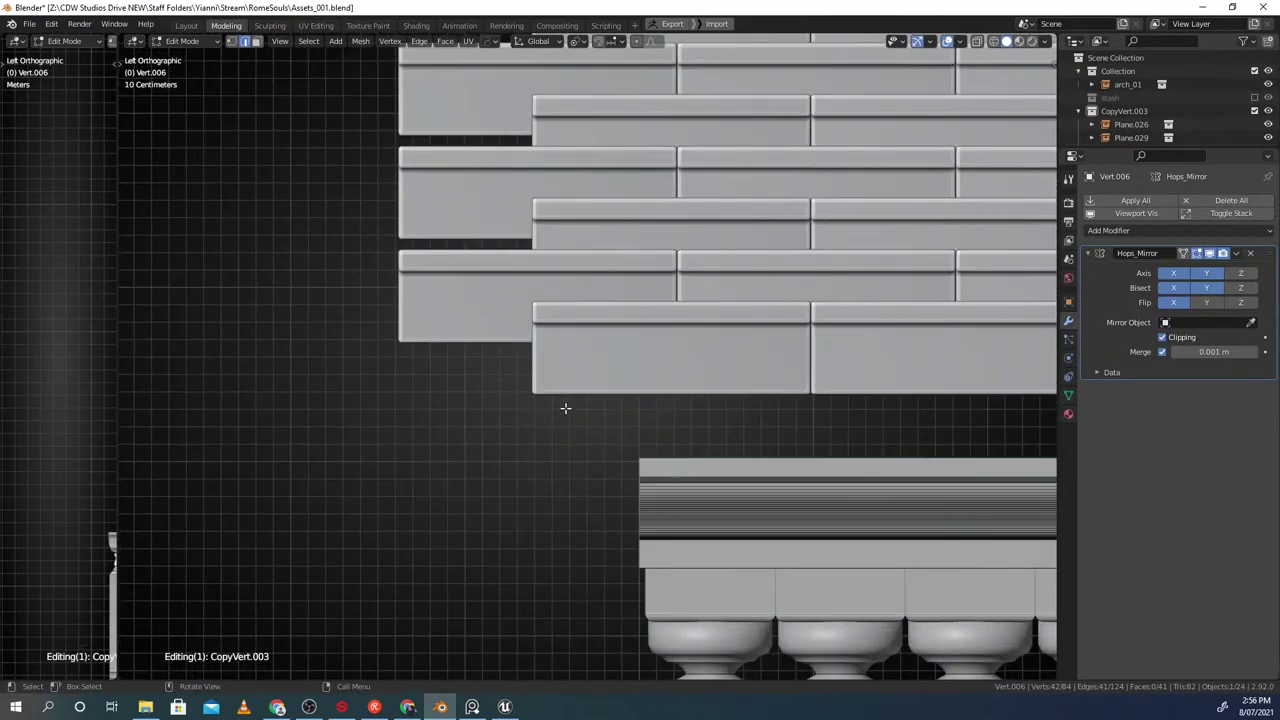
Leave Edit Mode, select the duplicated steps and compare their width with the straight rail below
{"action": "key", "text": "Tab"}
{"action": "left_click", "coordinate": [602, 347]}
{"action": "scroll", "coordinate": [597, 355], "scroll_direction": "up", "scroll_amount": 2}
{"action": "middle_click_drag", "start_coordinate": [608, 414], "coordinate": [557, 374], "text": "shift"}
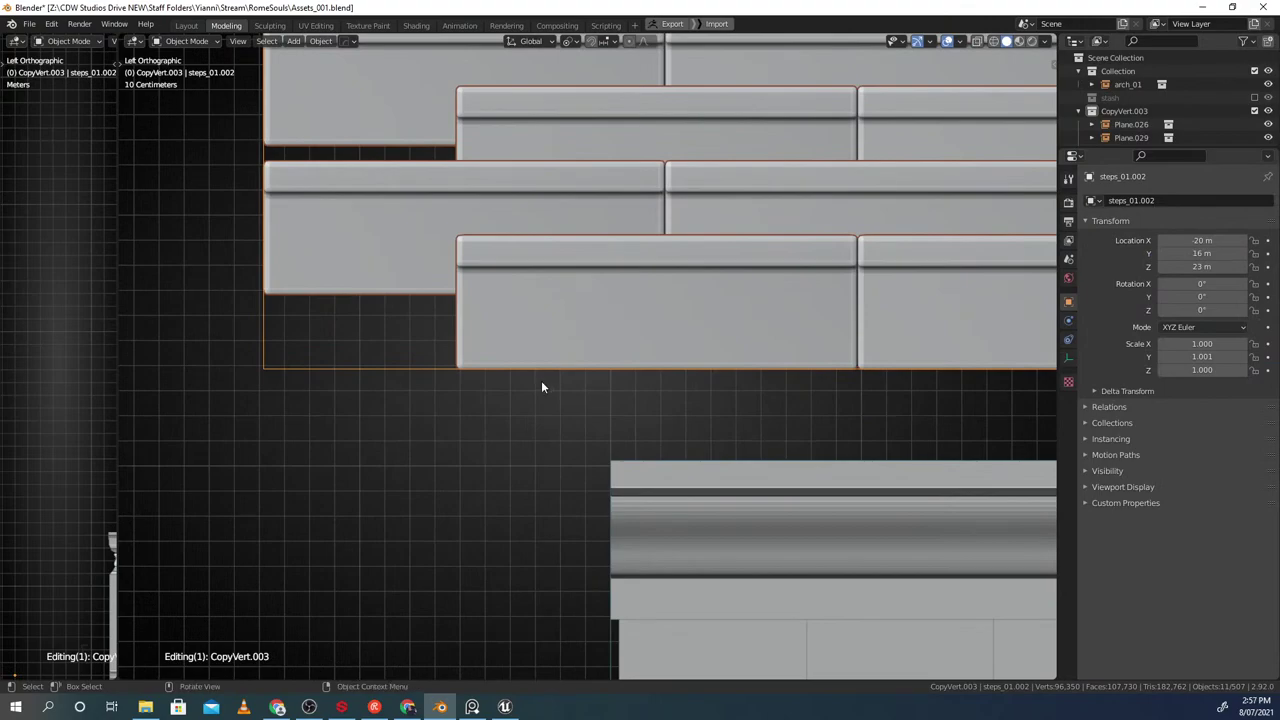
{"action": "scroll", "coordinate": [537, 390], "scroll_direction": "down", "scroll_amount": 6}
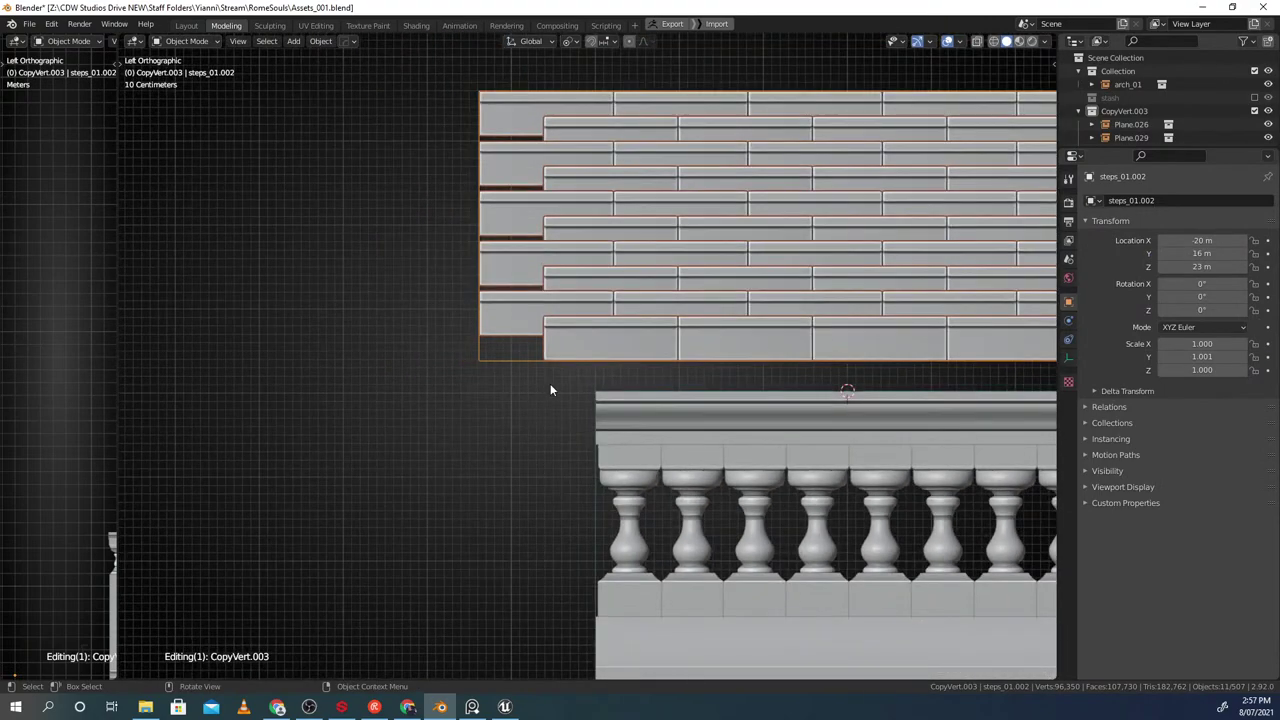
{"action": "scroll", "coordinate": [609, 402], "scroll_direction": "down", "scroll_amount": 3}
{"action": "mouse_move", "coordinate": [612, 405]}
{"action": "middle_mouse_down"}
{"action": "mouse_move", "coordinate": [668, 417]}
{"action": "mouse_move", "coordinate": [622, 407]}
{"action": "middle_mouse_up"}
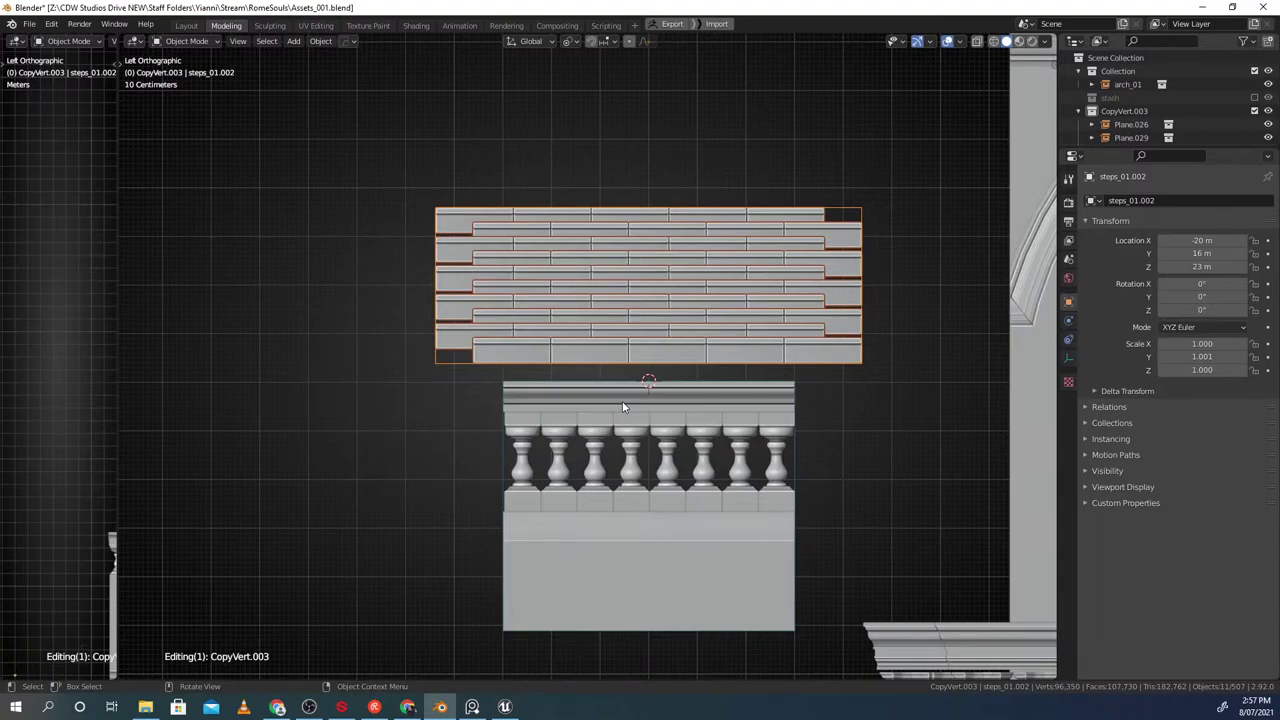
Switch to Unreal Engine and add steps_13 and steps_9 to the selected landing rail section
{"action": "key", "text": "alt+Tab"}
{"action": "right_click_drag", "start_coordinate": [486, 294], "coordinate": [486, 325]}
{"action": "right_click_drag", "start_coordinate": [374, 209], "coordinate": [378, 235]}
{"action": "left_click", "coordinate": [362, 162], "text": "ctrl"}
{"action": "left_click", "coordinate": [377, 190], "text": "ctrl"}
{"action": "key", "text": "e"}
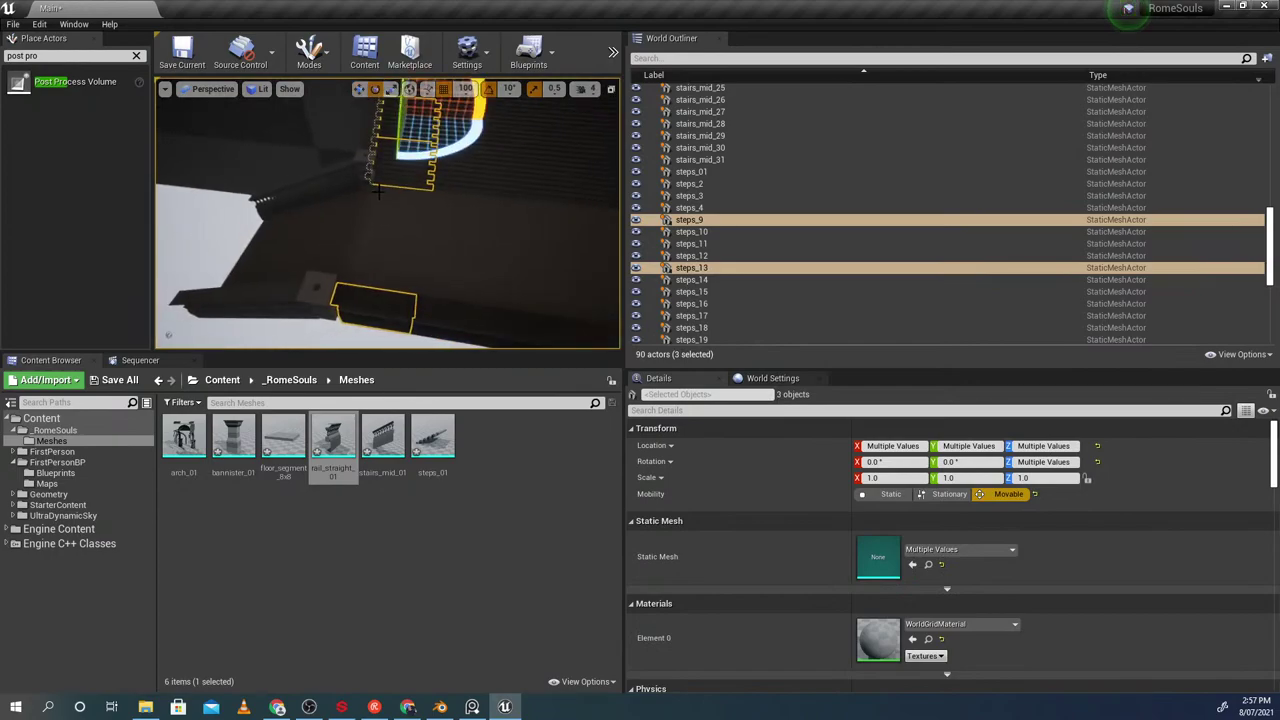
Show the level in the top orthographic view with the selected rail and steps in frame
{"action": "left_click", "coordinate": [210, 89]}
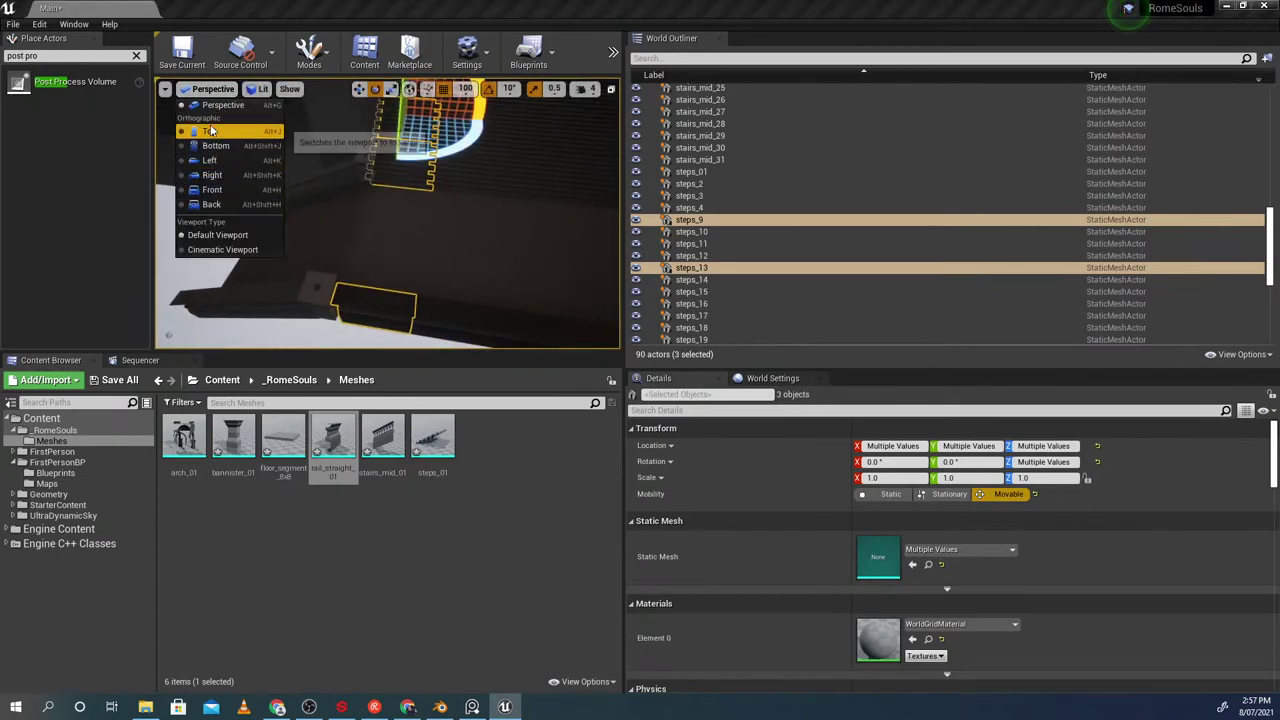
{"action": "left_click", "coordinate": [211, 131]}
{"action": "scroll", "coordinate": [376, 237], "scroll_direction": "down", "scroll_amount": 8}
{"action": "scroll", "coordinate": [420, 223], "scroll_direction": "up", "scroll_amount": 2}
{"action": "scroll", "coordinate": [314, 195], "scroll_direction": "up", "scroll_amount": 1}
{"action": "right_click_drag", "start_coordinate": [336, 204], "coordinate": [316, 201]}
{"action": "scroll", "coordinate": [390, 207], "scroll_direction": "up", "scroll_amount": 4}
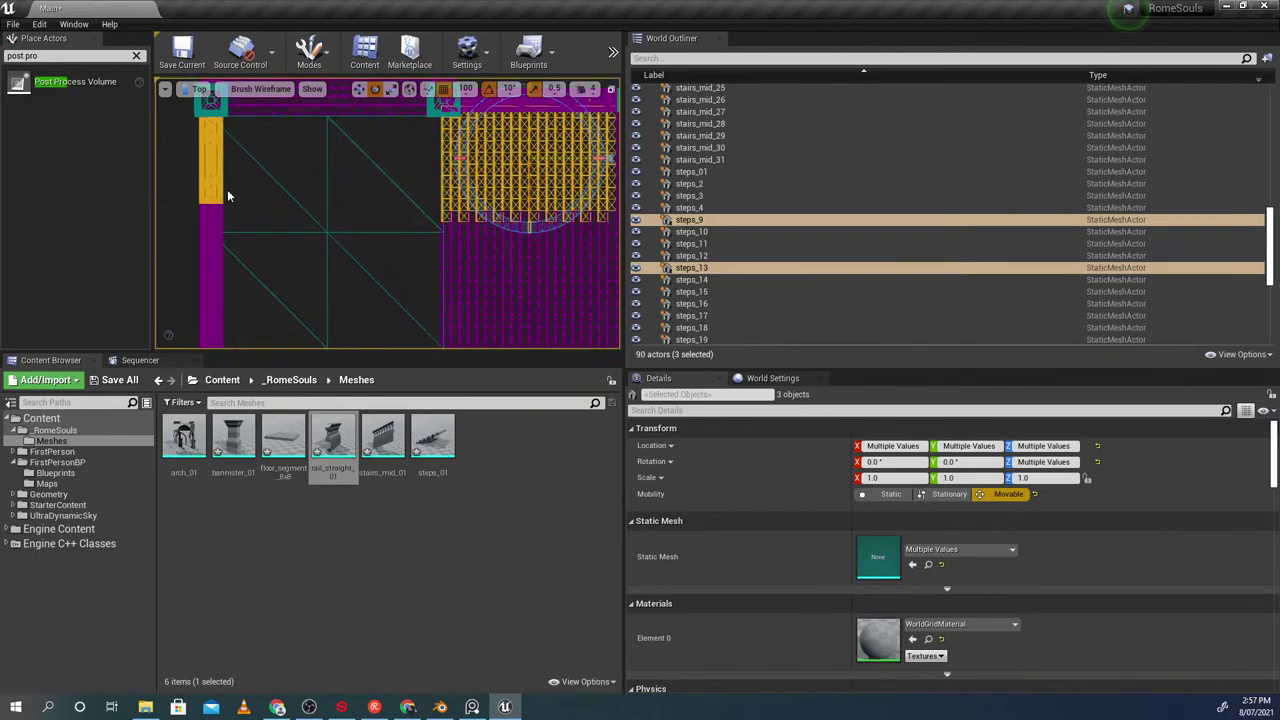
Place a copy of the straight rail section in the empty area beyond the landing's outer edge
{"action": "left_click", "coordinate": [228, 197]}
{"action": "right_click_drag", "start_coordinate": [463, 221], "coordinate": [447, 262]}
{"action": "left_click", "coordinate": [577, 216]}
{"action": "right_click_drag", "start_coordinate": [562, 238], "coordinate": [441, 223]}
{"action": "scroll", "coordinate": [580, 246], "scroll_direction": "down", "scroll_amount": 4}
{"action": "left_click_drag", "start_coordinate": [455, 223], "coordinate": [424, 225]}
Duplicate steps_13 along X so the copy sits beside the isolated straight rail
{"action": "left_click", "coordinate": [483, 210]}
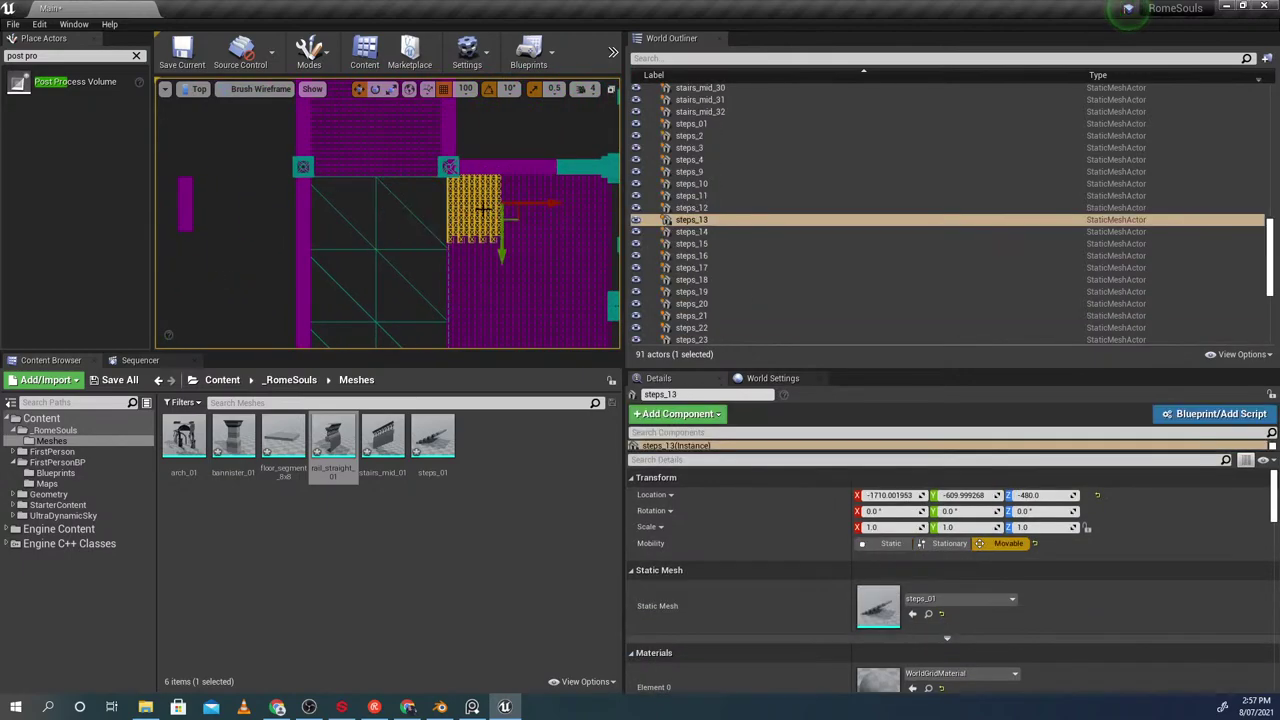
{"action": "left_click_drag", "start_coordinate": [538, 204], "coordinate": [275, 204], "text": "alt"}
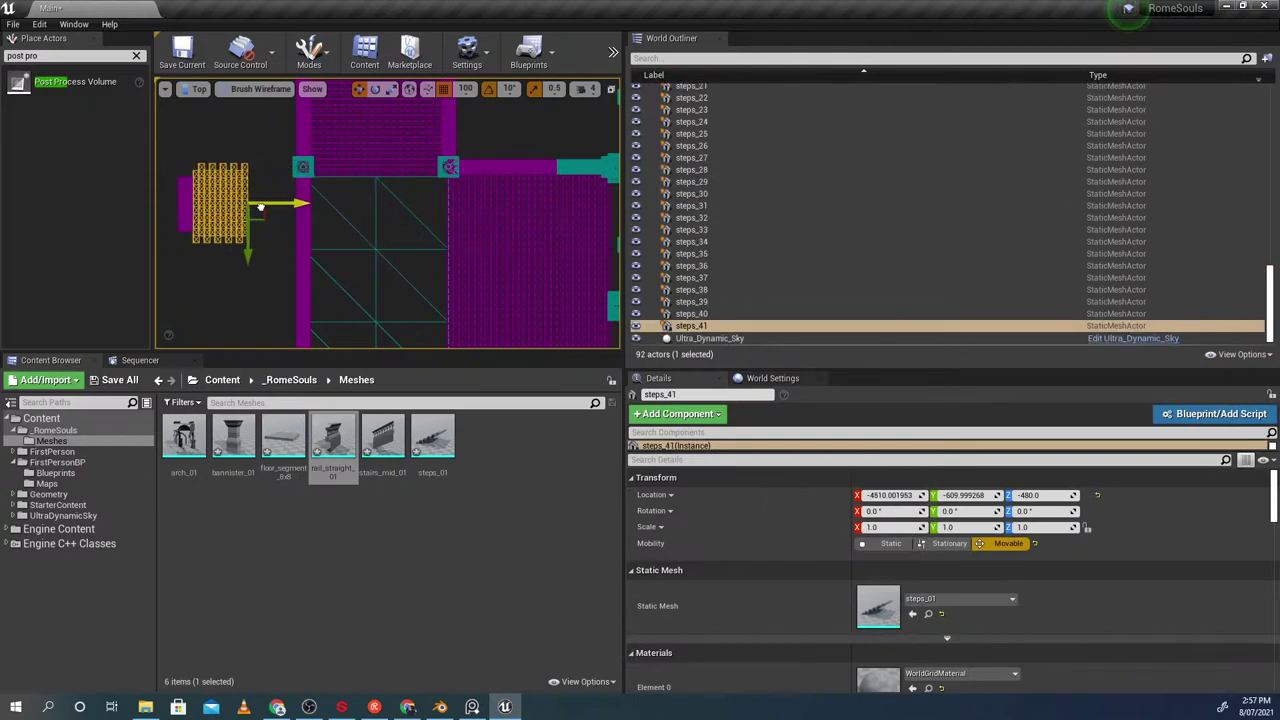
{"action": "key", "text": "f"}
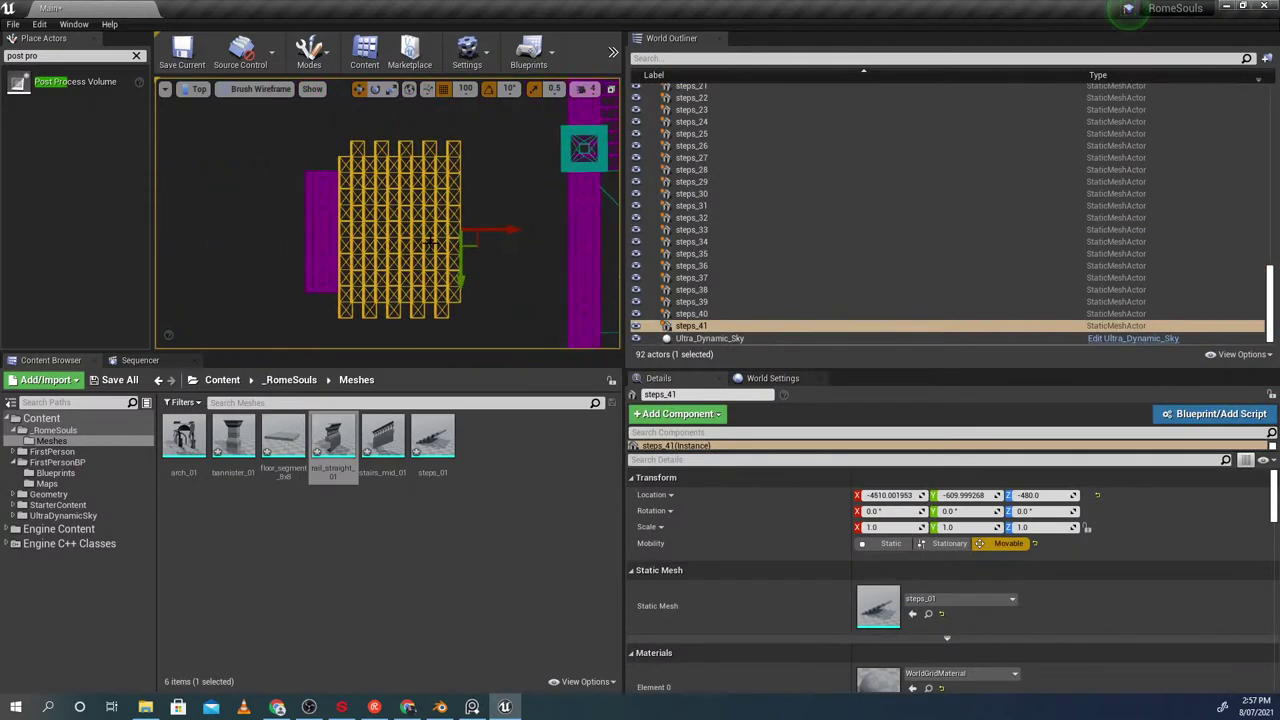
Examine how the ends of the isolated rail line up with the steps copy
{"action": "right_click_drag", "start_coordinate": [430, 243], "coordinate": [531, 249]}
{"action": "scroll", "coordinate": [489, 234], "scroll_direction": "up", "scroll_amount": 3}
{"action": "right_click_drag", "start_coordinate": [457, 216], "coordinate": [455, 247]}
{"action": "scroll", "coordinate": [418, 190], "scroll_direction": "up", "scroll_amount": 4}
{"action": "scroll", "coordinate": [408, 230], "scroll_direction": "down", "scroll_amount": 4}
{"action": "right_click_drag", "start_coordinate": [427, 273], "coordinate": [308, 219]}
{"action": "scroll", "coordinate": [428, 237], "scroll_direction": "down", "scroll_amount": 2}
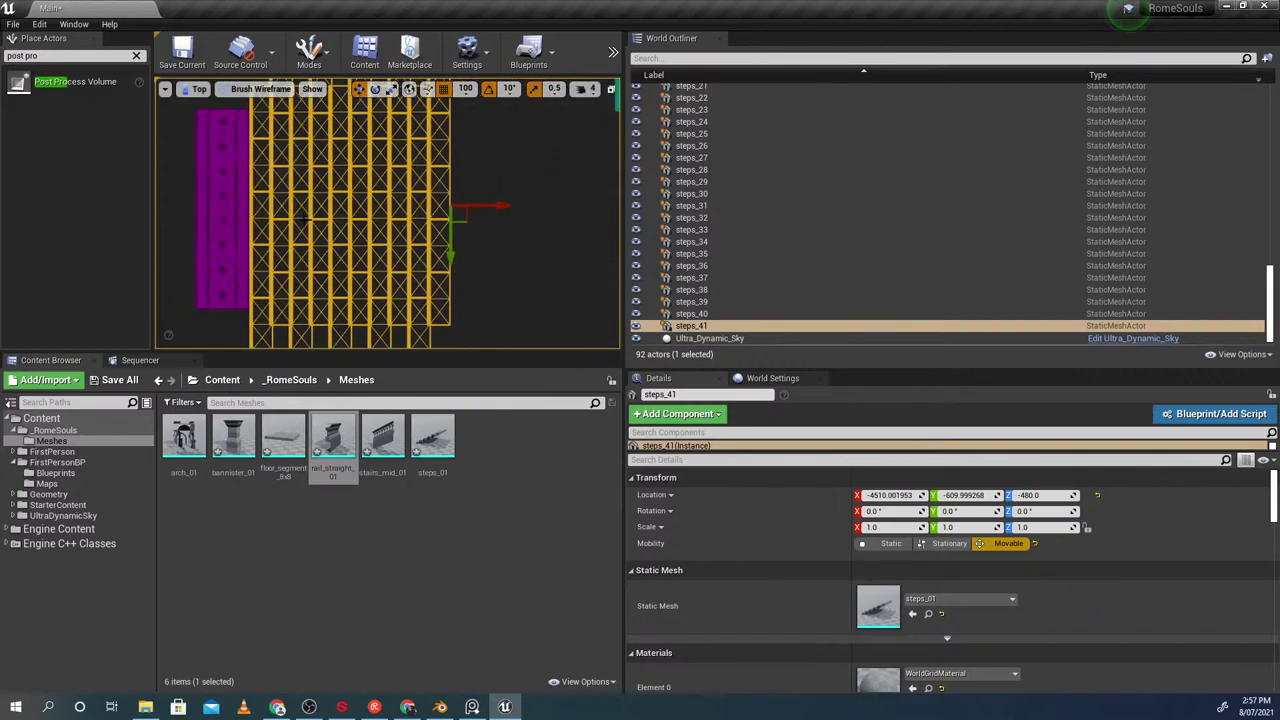
Compare the rail and steps copies with the landing's floor segments and edge rails in the top view
{"action": "scroll", "coordinate": [350, 231], "scroll_direction": "down", "scroll_amount": 3}
{"action": "right_click_drag", "start_coordinate": [432, 234], "coordinate": [378, 220]}
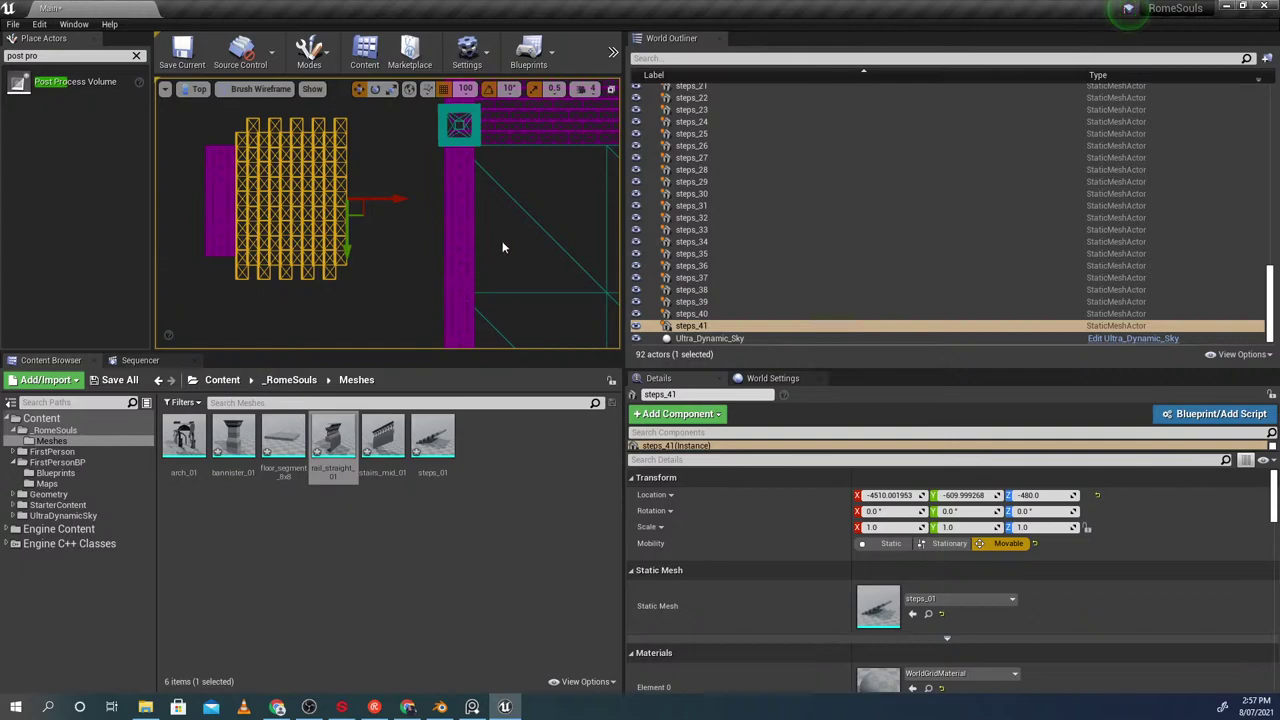
{"action": "right_click_drag", "start_coordinate": [526, 256], "coordinate": [323, 202]}
{"action": "scroll", "coordinate": [330, 206], "scroll_direction": "down", "scroll_amount": 3}
{"action": "left_click", "coordinate": [427, 183]}
{"action": "left_click", "coordinate": [430, 185]}
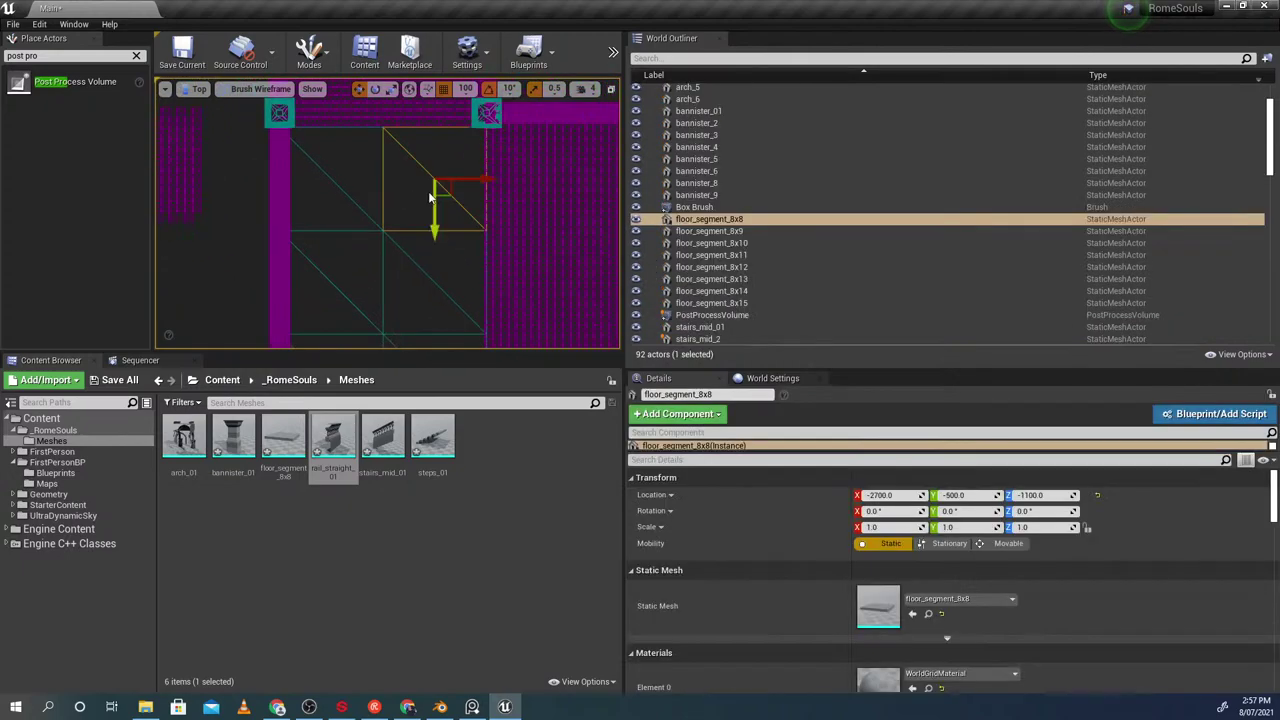
{"action": "right_click_drag", "start_coordinate": [431, 187], "coordinate": [376, 80]}
{"action": "scroll", "coordinate": [378, 100], "scroll_direction": "down", "scroll_amount": 4}
{"action": "left_click", "coordinate": [384, 152], "text": "ctrl"}
{"action": "right_click_drag", "start_coordinate": [384, 152], "coordinate": [432, 316]}
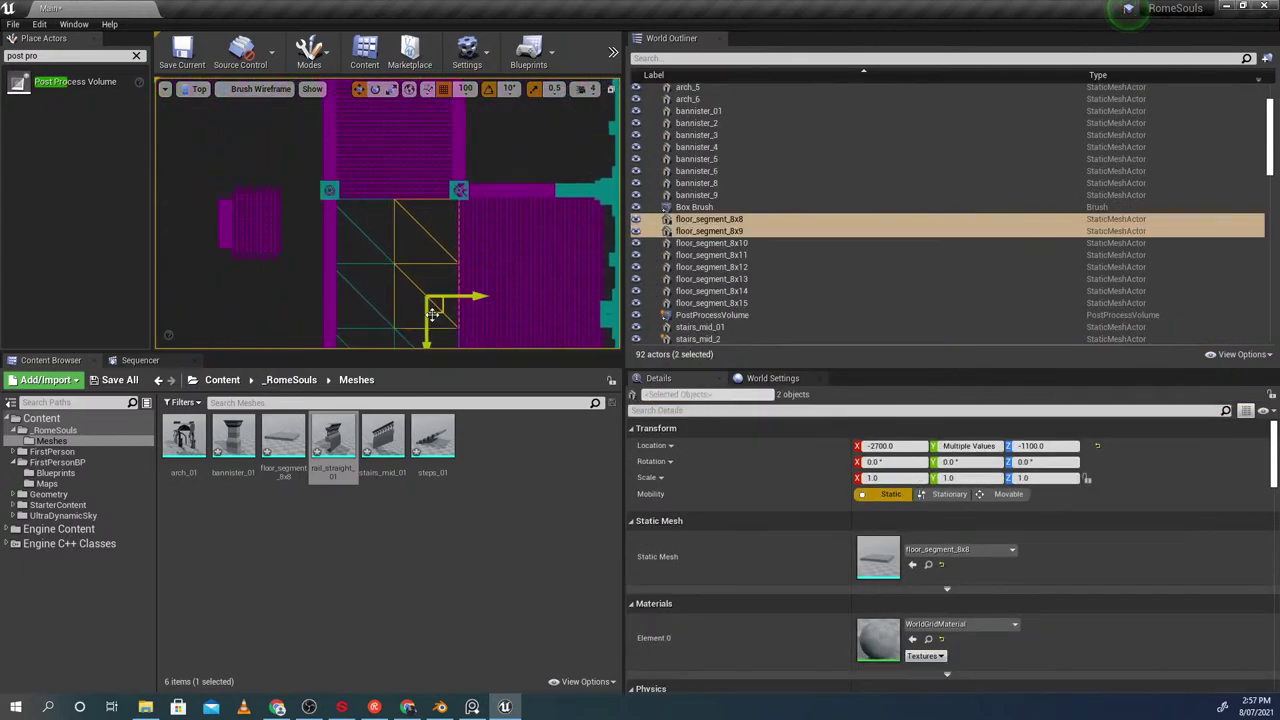
{"action": "left_click", "coordinate": [434, 241]}
{"action": "left_click", "coordinate": [275, 215]}
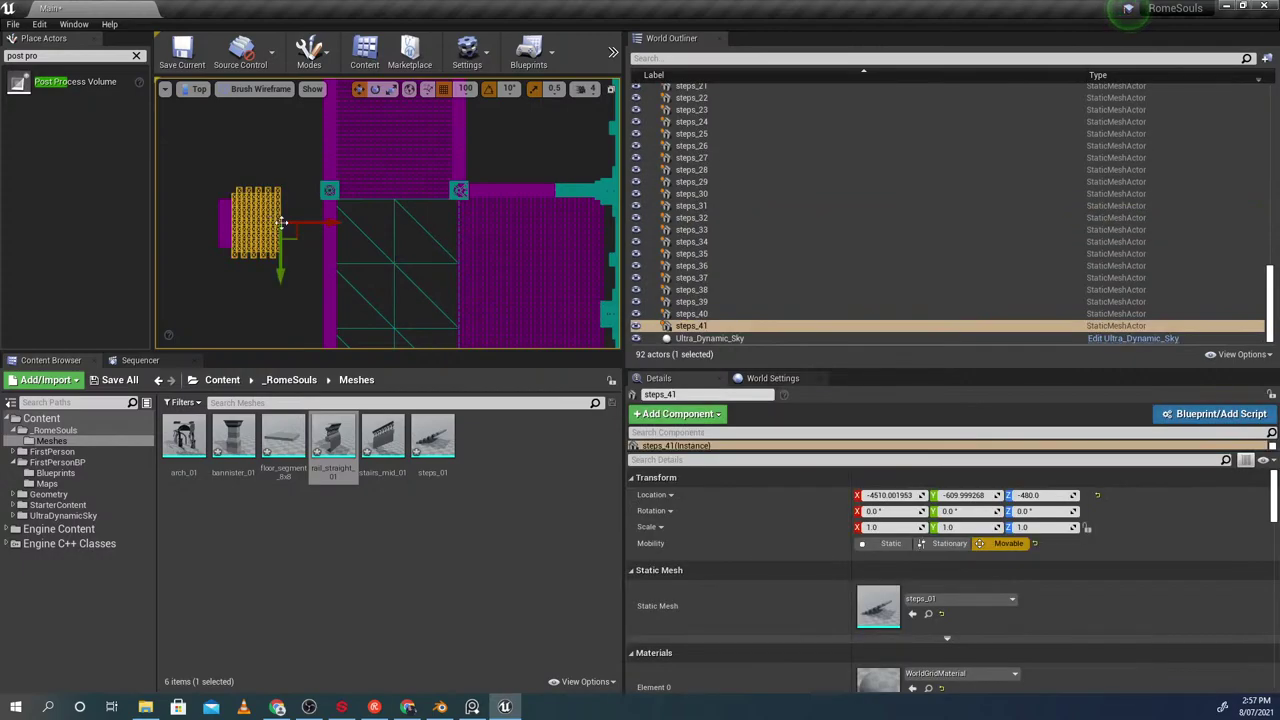
{"action": "left_click", "coordinate": [363, 244]}
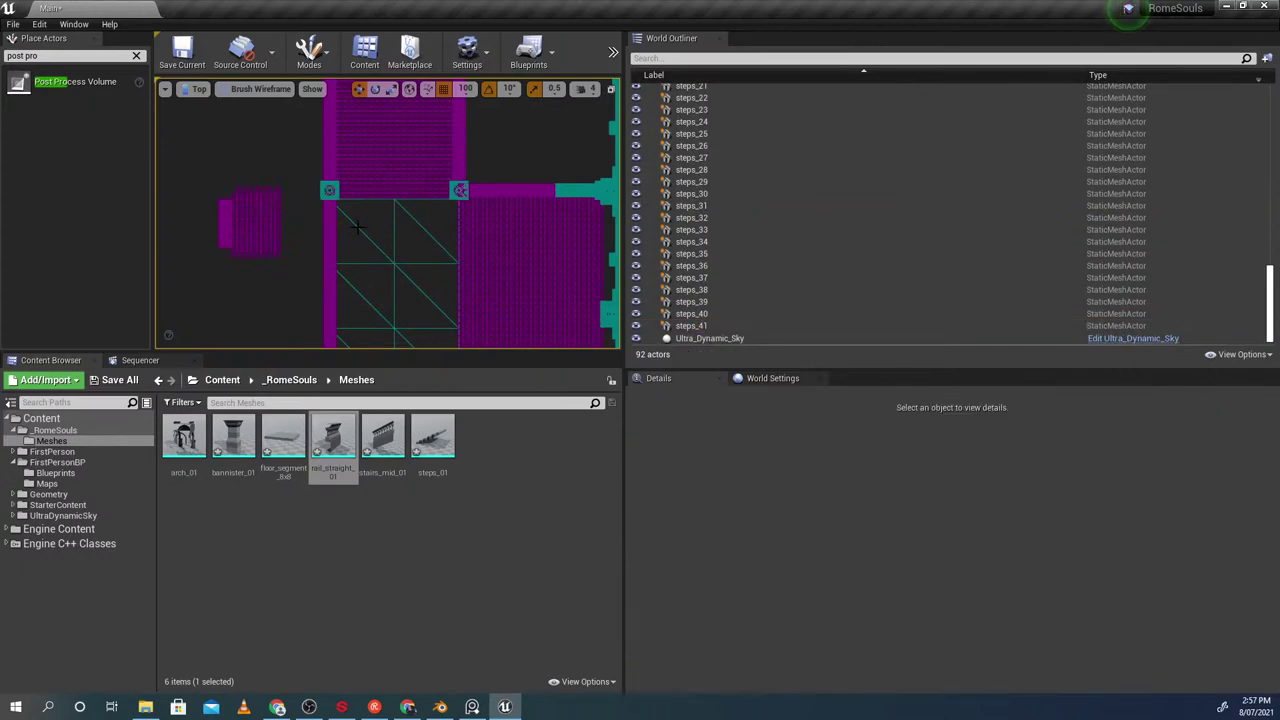
{"action": "scroll", "coordinate": [354, 232], "scroll_direction": "up", "scroll_amount": 2}
{"action": "left_click", "coordinate": [325, 234]}
{"action": "scroll", "coordinate": [338, 248], "scroll_direction": "up", "scroll_amount": 2}
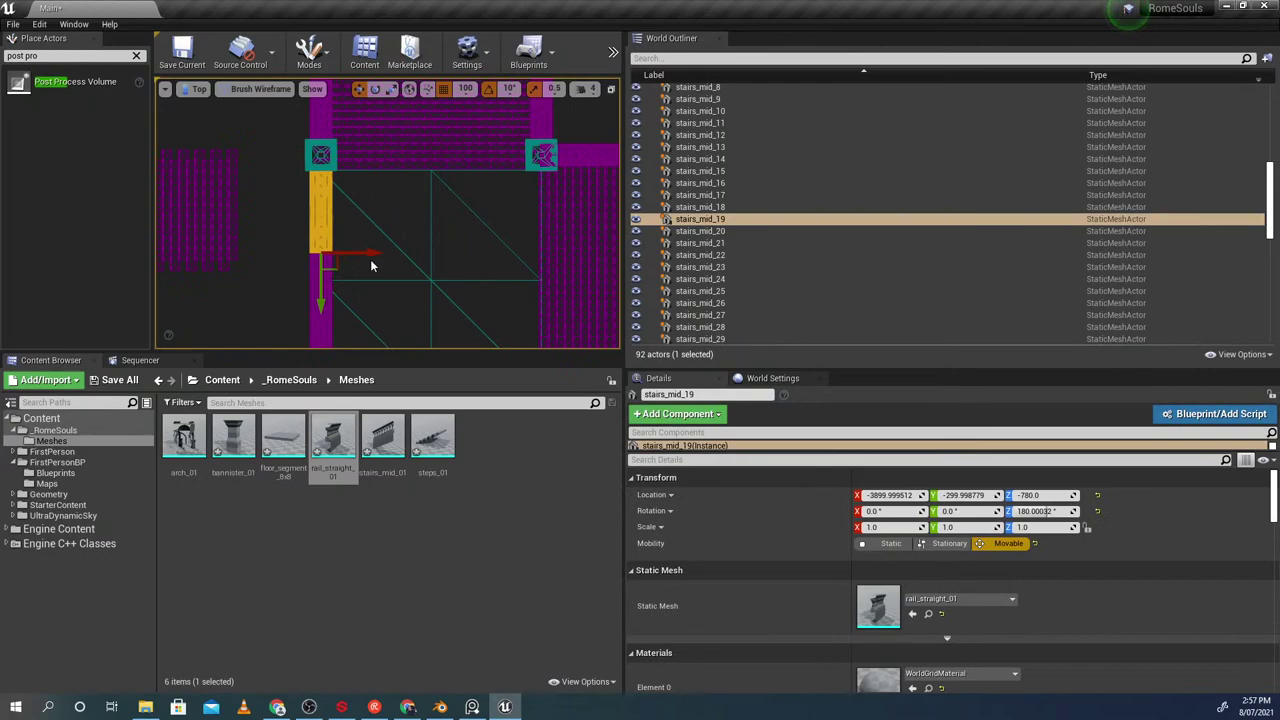
Examine how the landing's floor segments meet steps_16, the corner posts and the rails at the landing's far end
{"action": "left_click", "coordinate": [363, 213], "text": "ctrl"}
{"action": "right_click_drag", "start_coordinate": [356, 223], "coordinate": [333, 12]}
{"action": "scroll", "coordinate": [347, 162], "scroll_direction": "down", "scroll_amount": 2}
{"action": "mouse_move", "coordinate": [322, 85]}
{"action": "right_mouse_down"}
{"action": "mouse_move", "coordinate": [331, 120]}
{"action": "mouse_move", "coordinate": [323, 73]}
{"action": "right_mouse_up"}
{"action": "right_click_drag", "start_coordinate": [397, 183], "coordinate": [383, 274]}
{"action": "left_click", "coordinate": [383, 248]}
{"action": "right_click_drag", "start_coordinate": [434, 308], "coordinate": [407, 47]}
{"action": "left_click", "coordinate": [366, 202]}
{"action": "left_click", "coordinate": [425, 237]}
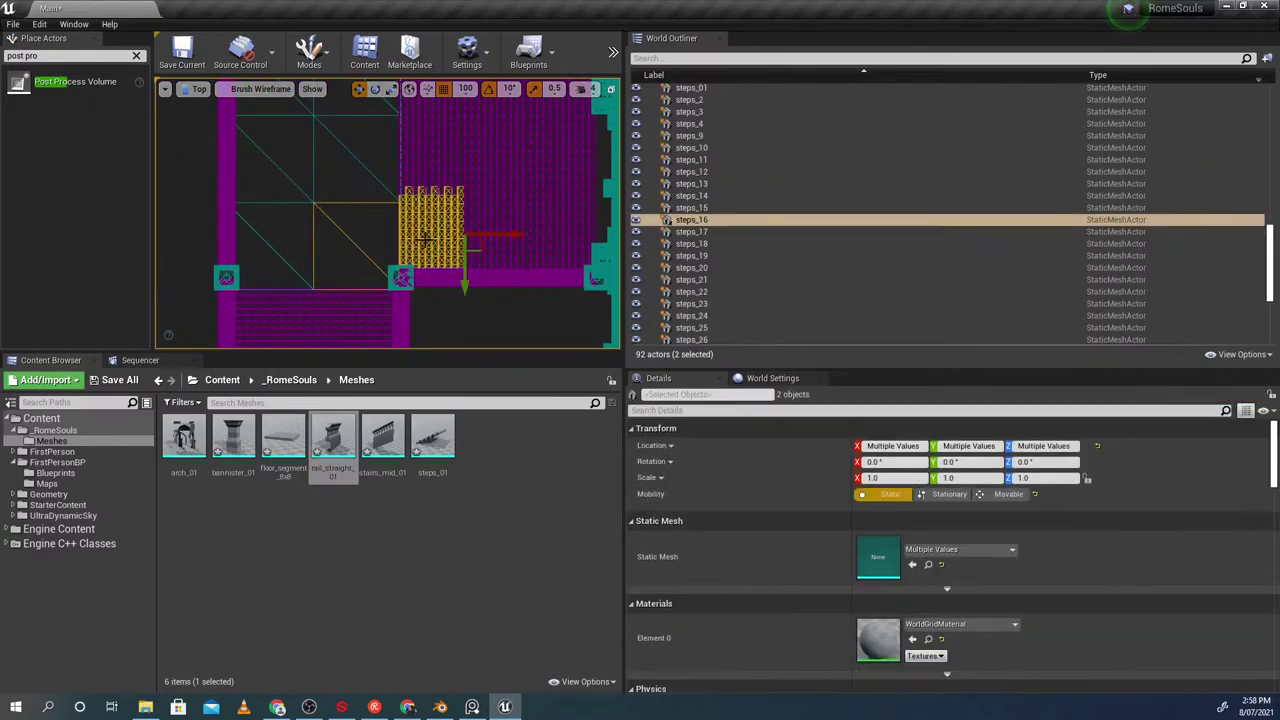
{"action": "scroll", "coordinate": [421, 257], "scroll_direction": "up", "scroll_amount": 6}
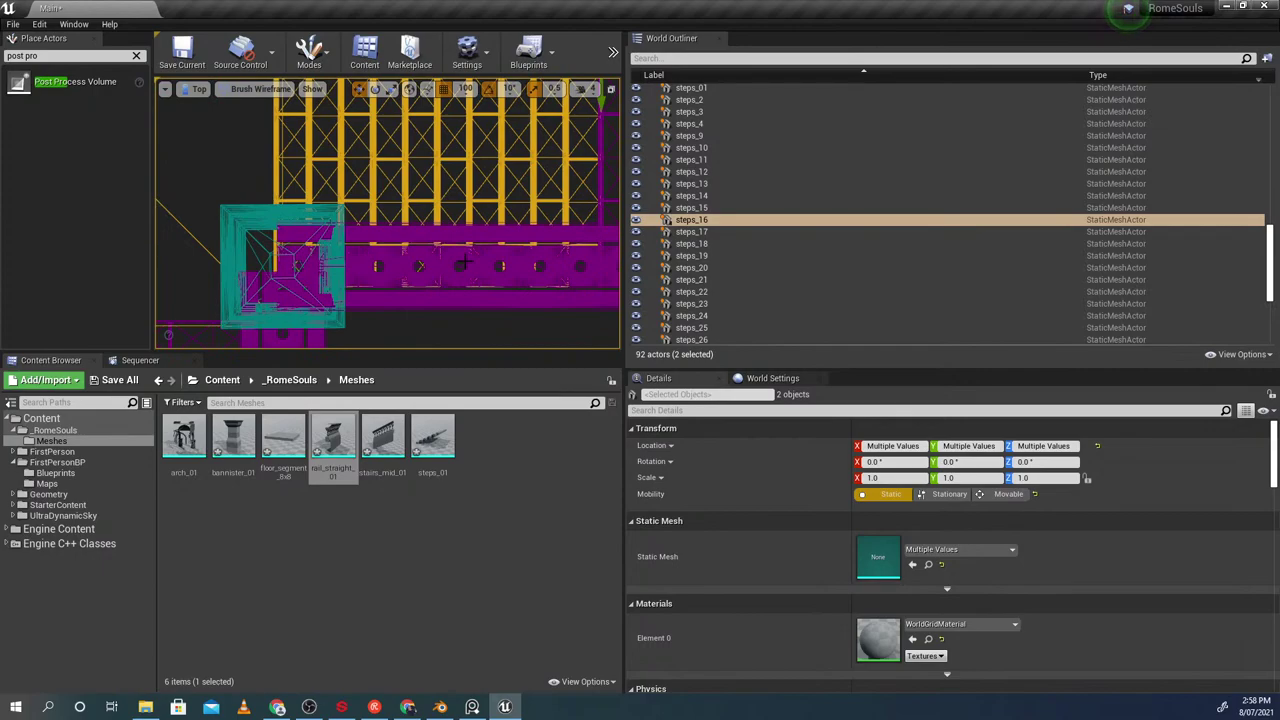
{"action": "scroll", "coordinate": [421, 257], "scroll_direction": "down", "scroll_amount": 2}
{"action": "right_click_drag", "start_coordinate": [380, 160], "coordinate": [411, 337]}
{"action": "left_click", "coordinate": [390, 306]}
{"action": "left_click", "coordinate": [410, 280]}
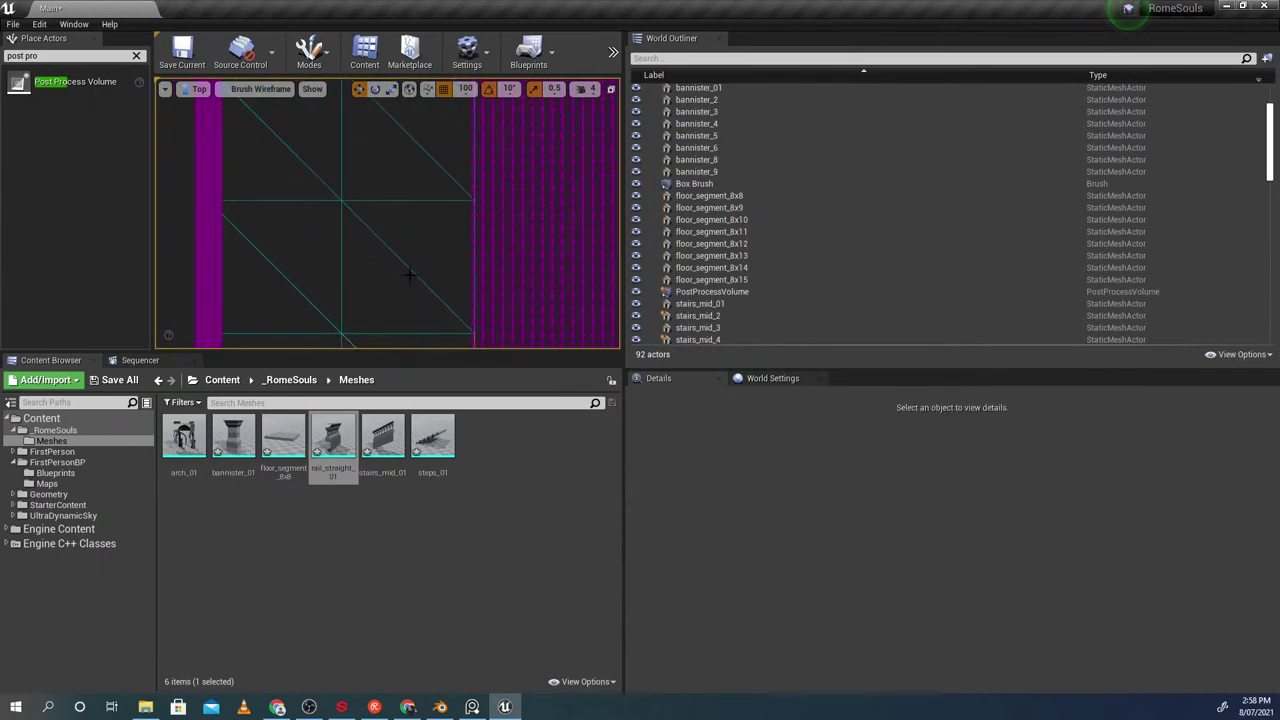
{"action": "left_click", "coordinate": [414, 267]}
{"action": "right_click_drag", "start_coordinate": [416, 146], "coordinate": [424, 206]}
{"action": "left_click", "coordinate": [378, 275]}
{"action": "scroll", "coordinate": [425, 155], "scroll_direction": "down", "scroll_amount": 3}
{"action": "right_click_drag", "start_coordinate": [424, 340], "coordinate": [426, 160]}
{"action": "scroll", "coordinate": [406, 198], "scroll_direction": "up", "scroll_amount": 3}
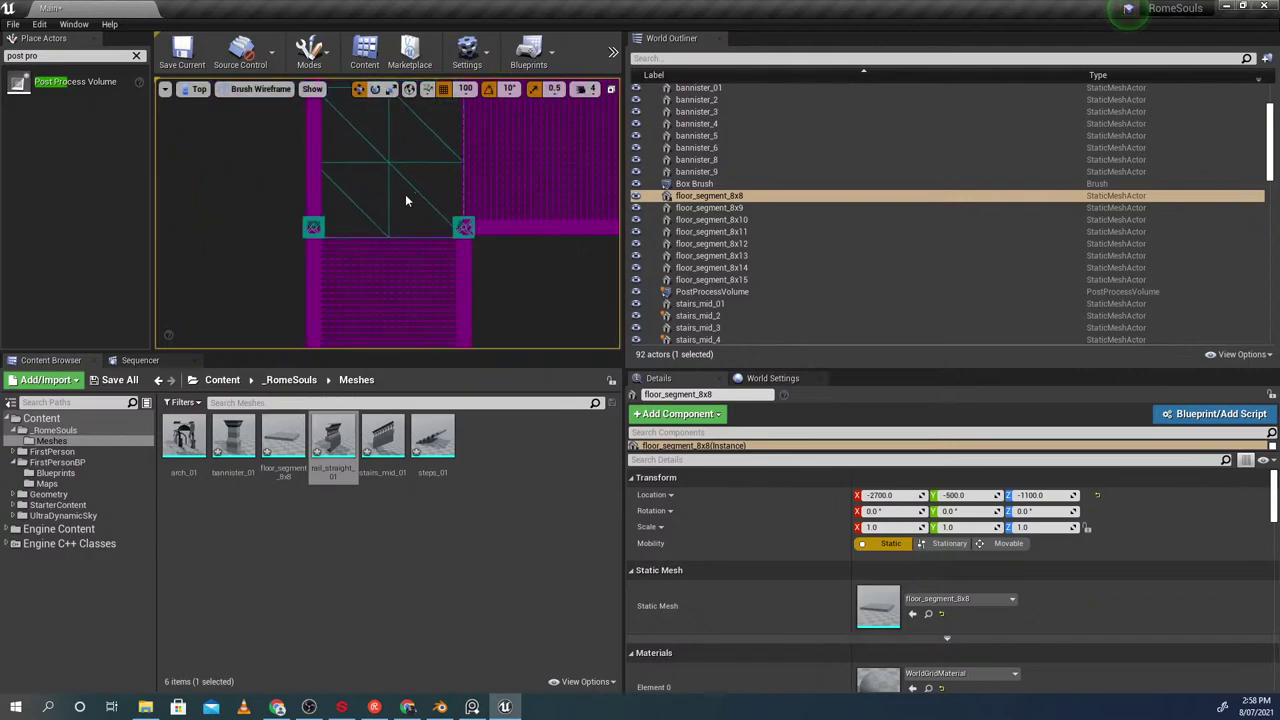
{"action": "left_click", "coordinate": [350, 210]}
{"action": "left_click", "coordinate": [430, 205]}
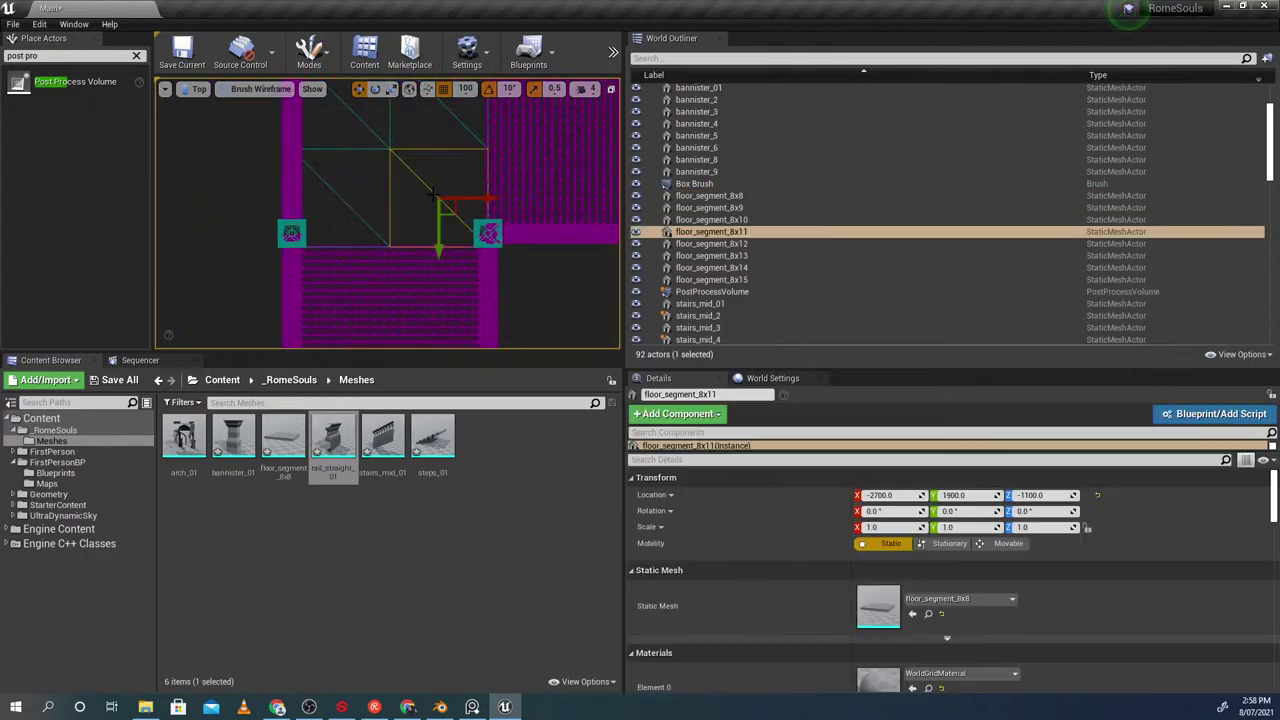
Switch to Blender and delete the steps_01.002 copy above the straight rail
{"action": "key", "text": "alt+Tab"}
{"action": "scroll", "coordinate": [516, 270], "scroll_direction": "down", "scroll_amount": 5}
{"action": "scroll", "coordinate": [600, 279], "scroll_direction": "up", "scroll_amount": 7}
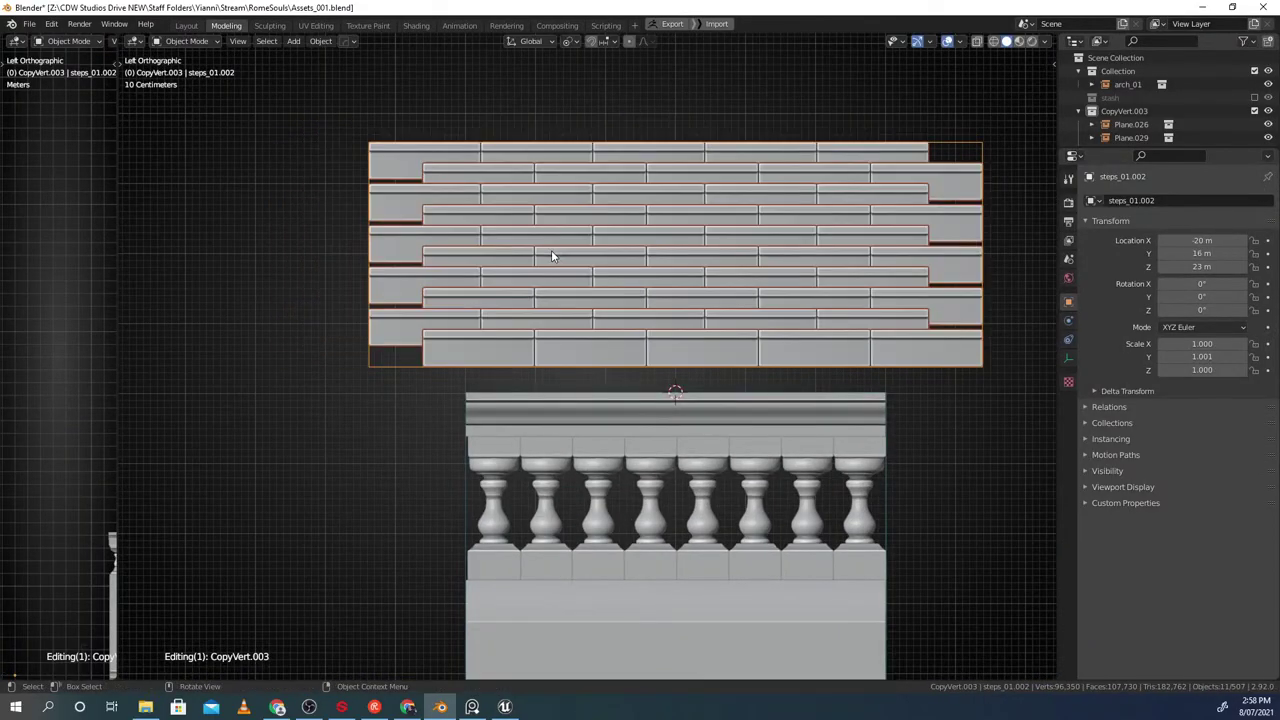
{"action": "scroll", "coordinate": [551, 252], "scroll_direction": "down", "scroll_amount": 4}
{"action": "key", "text": "x"}
{"action": "left_click", "coordinate": [552, 257]}
{"action": "scroll", "coordinate": [551, 400], "scroll_direction": "up", "scroll_amount": 2}
Inspect the straight rail section and the modular pieces around it
{"action": "left_click", "coordinate": [551, 406]}
{"action": "key", "text": "ctrl+g"}
{"action": "left_click", "coordinate": [606, 412]}
{"action": "middle_click_drag", "start_coordinate": [672, 387], "coordinate": [449, 239], "text": "shift"}
{"action": "scroll", "coordinate": [606, 341], "scroll_direction": "down", "scroll_amount": 4}
{"action": "key", "text": "g"}
{"action": "right_click", "coordinate": [655, 347]}
{"action": "key", "text": "r"}
{"action": "right_click", "coordinate": [692, 364]}
{"action": "scroll", "coordinate": [559, 334], "scroll_direction": "up", "scroll_amount": 2}
{"action": "scroll", "coordinate": [449, 239], "scroll_direction": "down", "scroll_amount": 4}
{"action": "scroll", "coordinate": [594, 312], "scroll_direction": "down", "scroll_amount": 3}
{"action": "middle_click_drag", "start_coordinate": [594, 312], "coordinate": [622, 364]}
Switch back to Unreal Editor and show the level in the lit perspective view
{"action": "key", "text": "alt+Tab"}
{"action": "mouse_move", "coordinate": [370, 195]}
{"action": "right_mouse_down"}
{"action": "mouse_move", "coordinate": [413, 124]}
{"action": "mouse_move", "coordinate": [413, 244]}
{"action": "mouse_move", "coordinate": [474, 388]}
{"action": "right_mouse_up"}
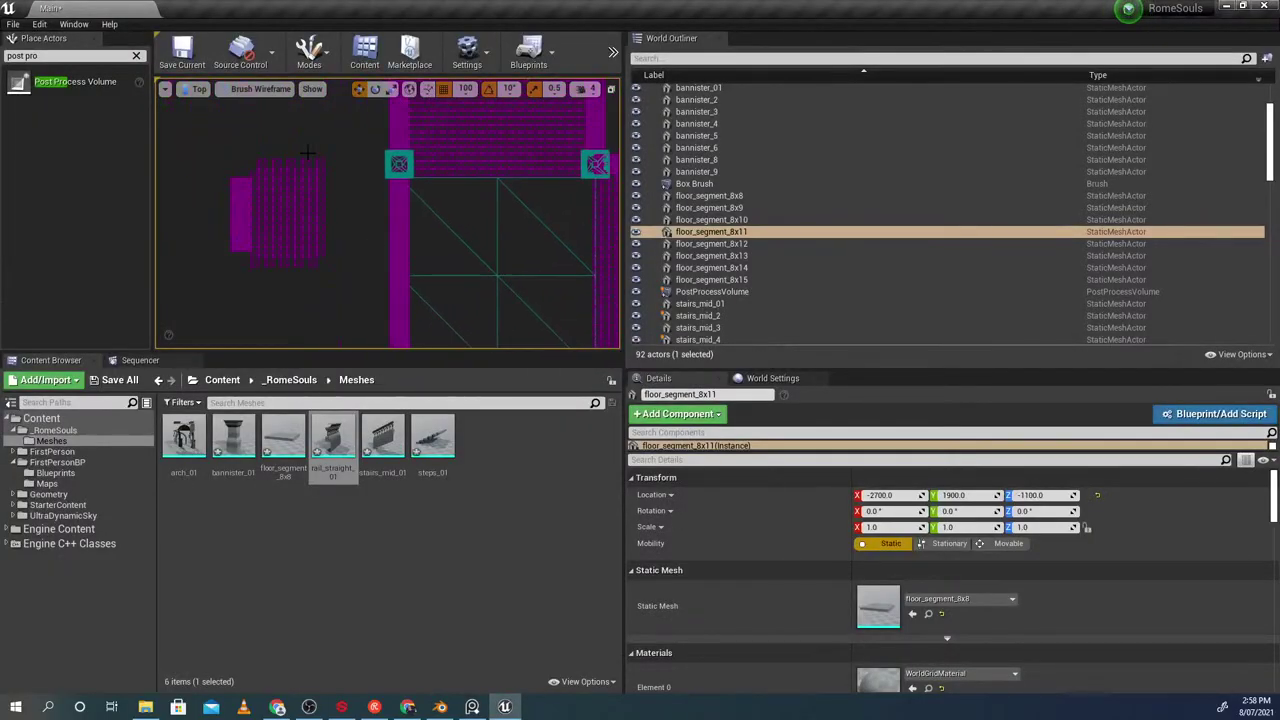
{"action": "left_click", "coordinate": [235, 91]}
{"action": "left_click", "coordinate": [238, 117]}
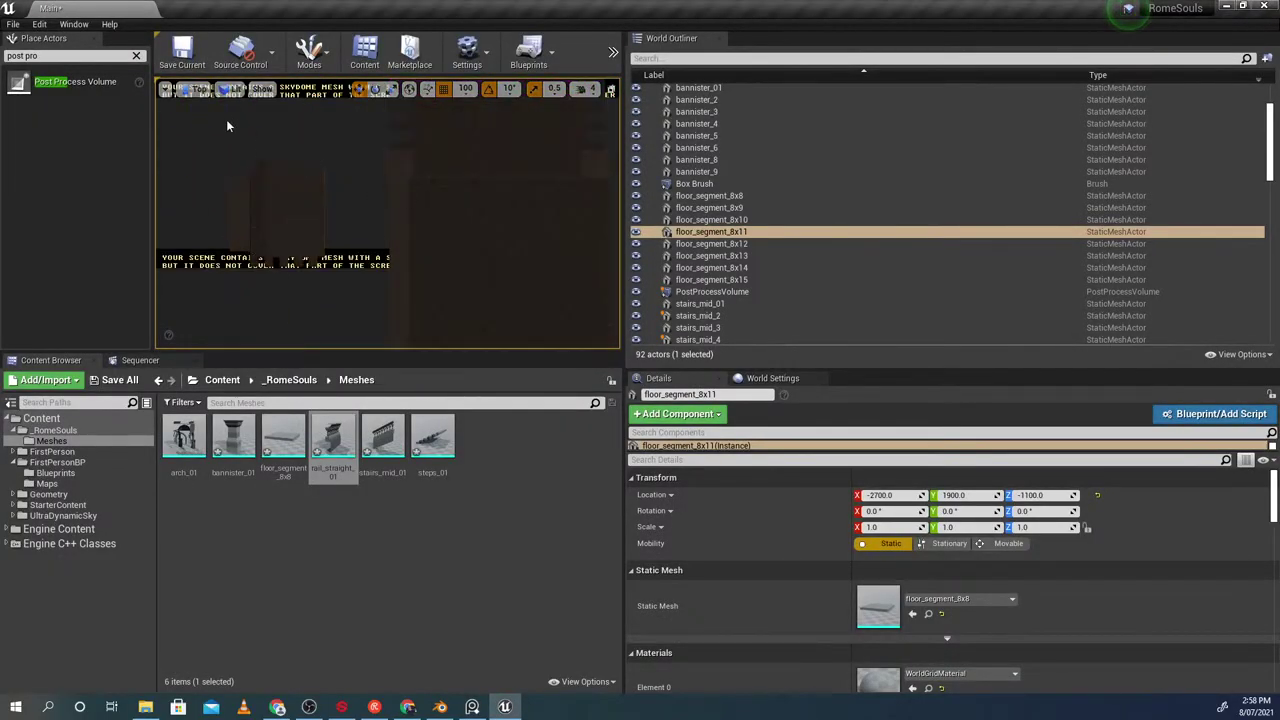
{"action": "left_click", "coordinate": [232, 90]}
{"action": "left_click", "coordinate": [436, 222]}
{"action": "left_click", "coordinate": [196, 90]}
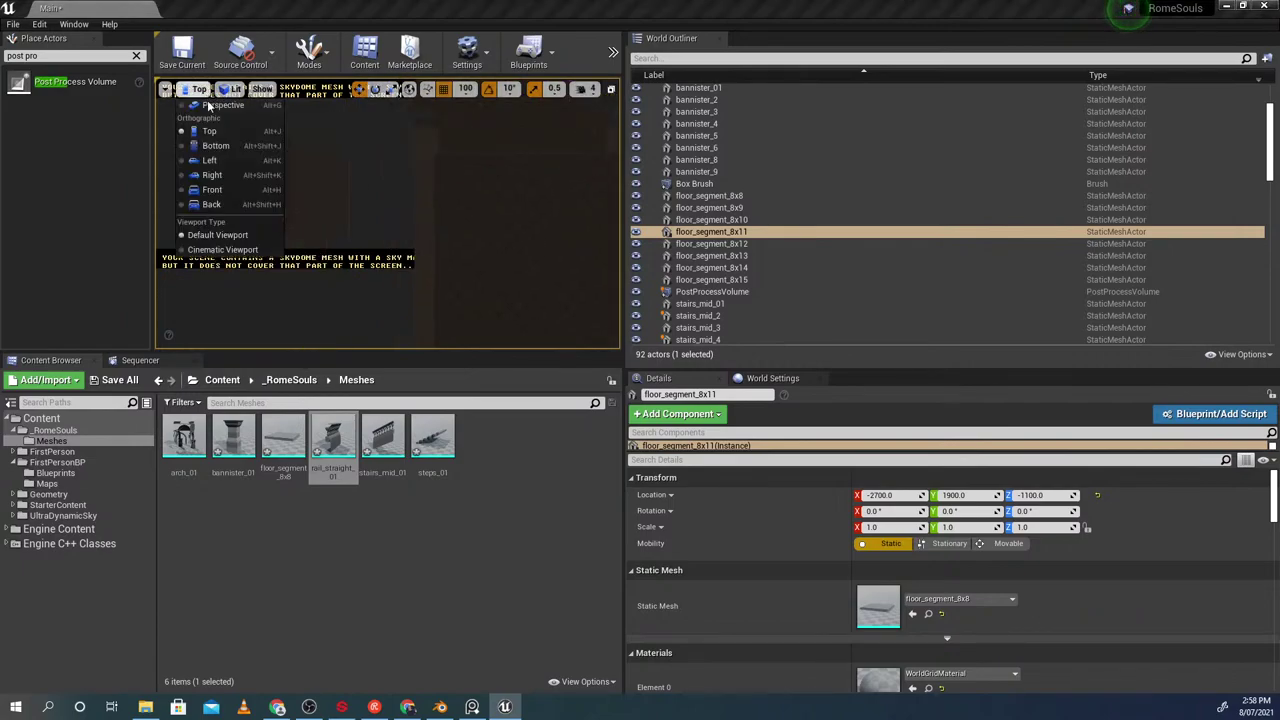
{"action": "left_click", "coordinate": [212, 105]}
{"action": "right_click_drag", "start_coordinate": [364, 201], "coordinate": [430, 205]}
{"action": "mouse_move", "coordinate": [388, 213]}
{"action": "right_mouse_down"}
{"action": "mouse_move", "coordinate": [375, 222]}
{"action": "mouse_move", "coordinate": [410, 205]}
{"action": "mouse_move", "coordinate": [375, 220]}
{"action": "mouse_move", "coordinate": [390, 225]}
{"action": "mouse_move", "coordinate": [405, 210]}
{"action": "mouse_move", "coordinate": [372, 205]}
{"action": "mouse_move", "coordinate": [400, 235]}
{"action": "mouse_move", "coordinate": [360, 226]}
{"action": "mouse_move", "coordinate": [386, 204]}
{"action": "right_mouse_up"}
Duplicate the landing rail stairs_mid_16 and move the copy to the main stairs at X -499.999512, Z -180
{"action": "left_click", "coordinate": [350, 230]}
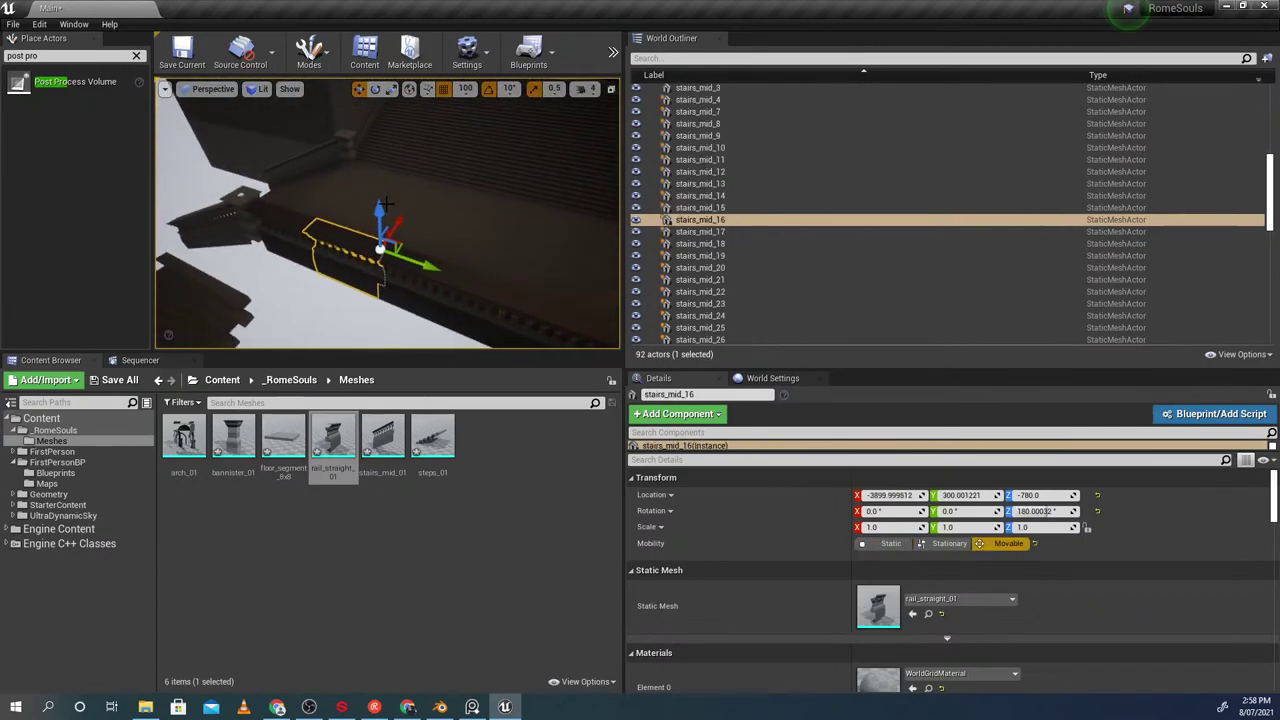
{"action": "key", "text": "ctrl+z"}
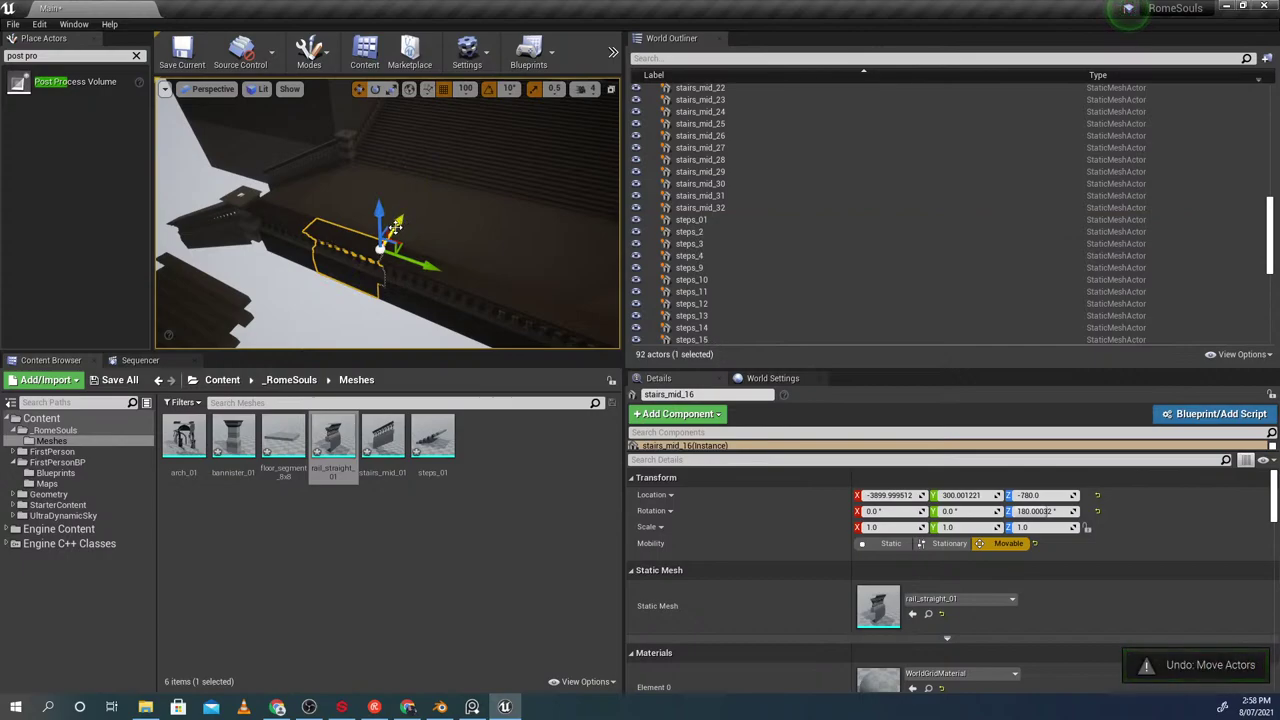
{"action": "key", "text": "ctrl+z"}
{"action": "left_click_drag", "start_coordinate": [400, 224], "coordinate": [450, 132], "text": "alt"}
{"action": "right_click_drag", "start_coordinate": [421, 240], "coordinate": [395, 224]}
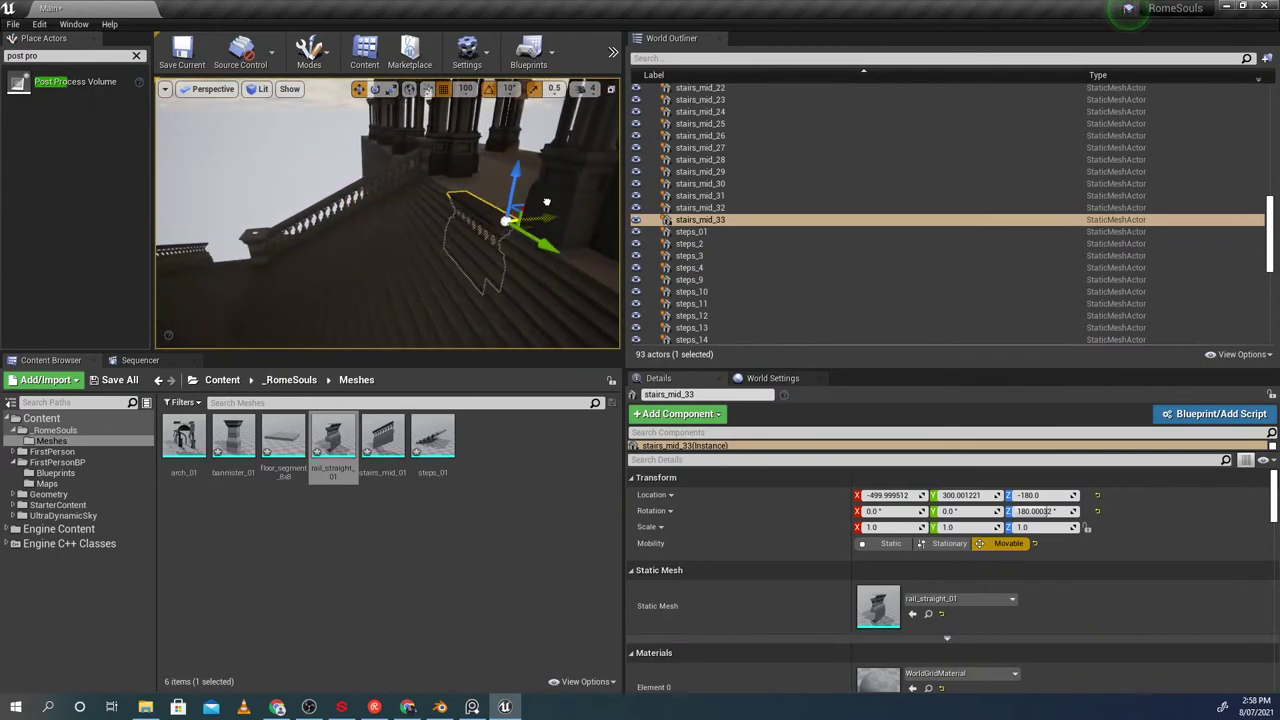
Position the rail copy beside the post at the upper platform's edge, at Y -999.998779 and Z 120
{"action": "right_click_drag", "start_coordinate": [488, 180], "coordinate": [446, 237]}
{"action": "left_click_drag", "start_coordinate": [271, 205], "coordinate": [237, 202]}
{"action": "mouse_move", "coordinate": [372, 218]}
{"action": "right_mouse_down"}
{"action": "mouse_move", "coordinate": [345, 220]}
{"action": "mouse_move", "coordinate": [396, 258]}
{"action": "mouse_move", "coordinate": [368, 222]}
{"action": "right_mouse_up"}
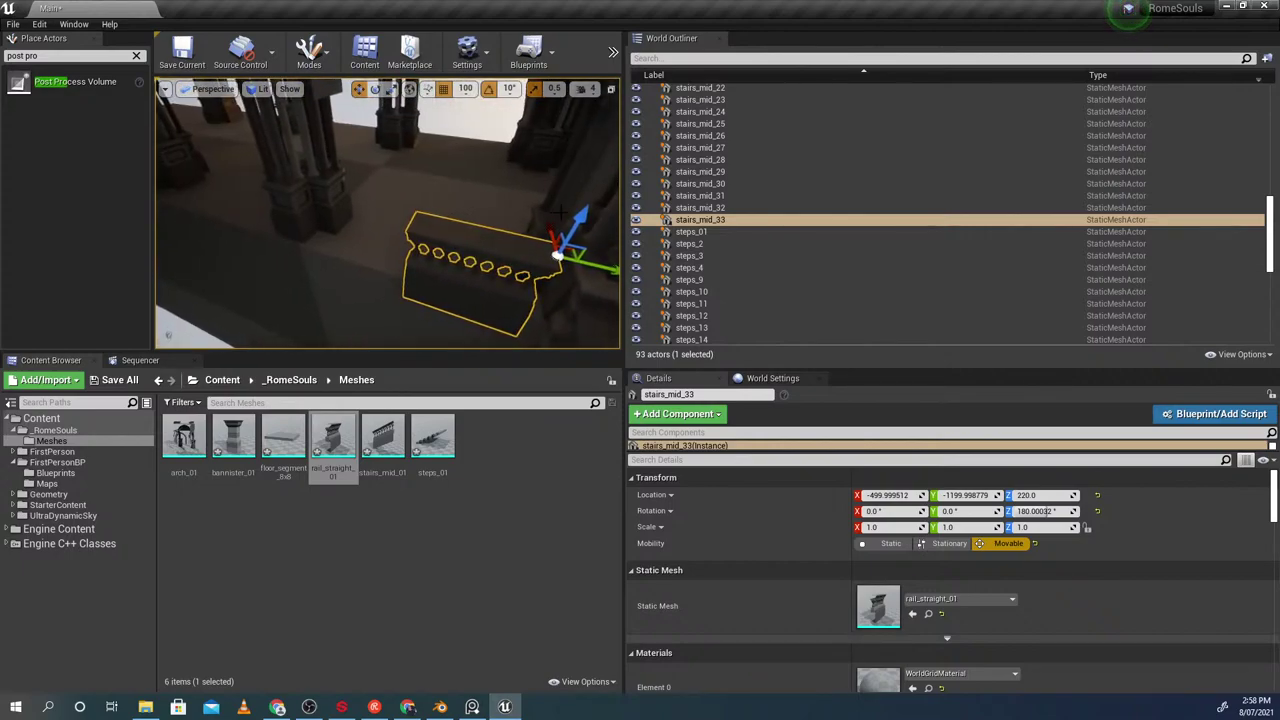
{"action": "left_click_drag", "start_coordinate": [577, 219], "coordinate": [567, 237]}
{"action": "right_click_drag", "start_coordinate": [466, 165], "coordinate": [516, 110]}
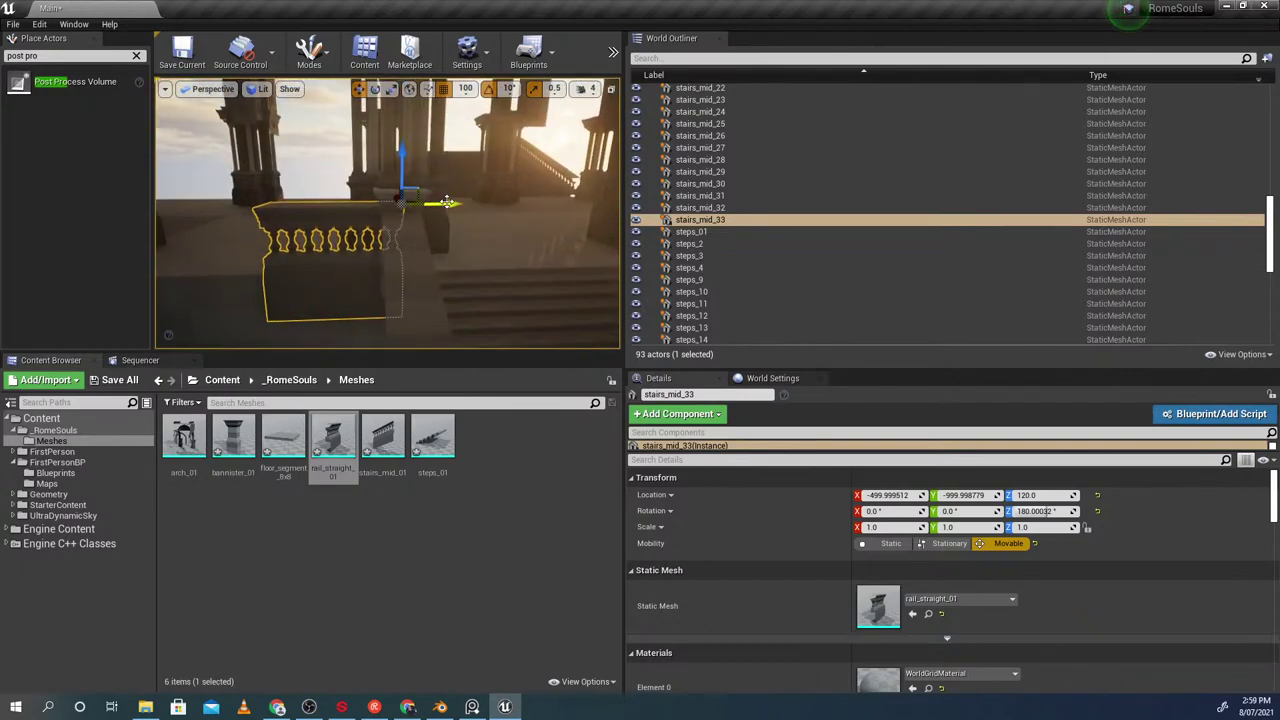
Extend the upper platform's rail with five end-to-end copies at 600-unit intervals, reaching Y -3999.998779
{"action": "left_click_drag", "start_coordinate": [455, 206], "coordinate": [335, 216], "text": "alt"}
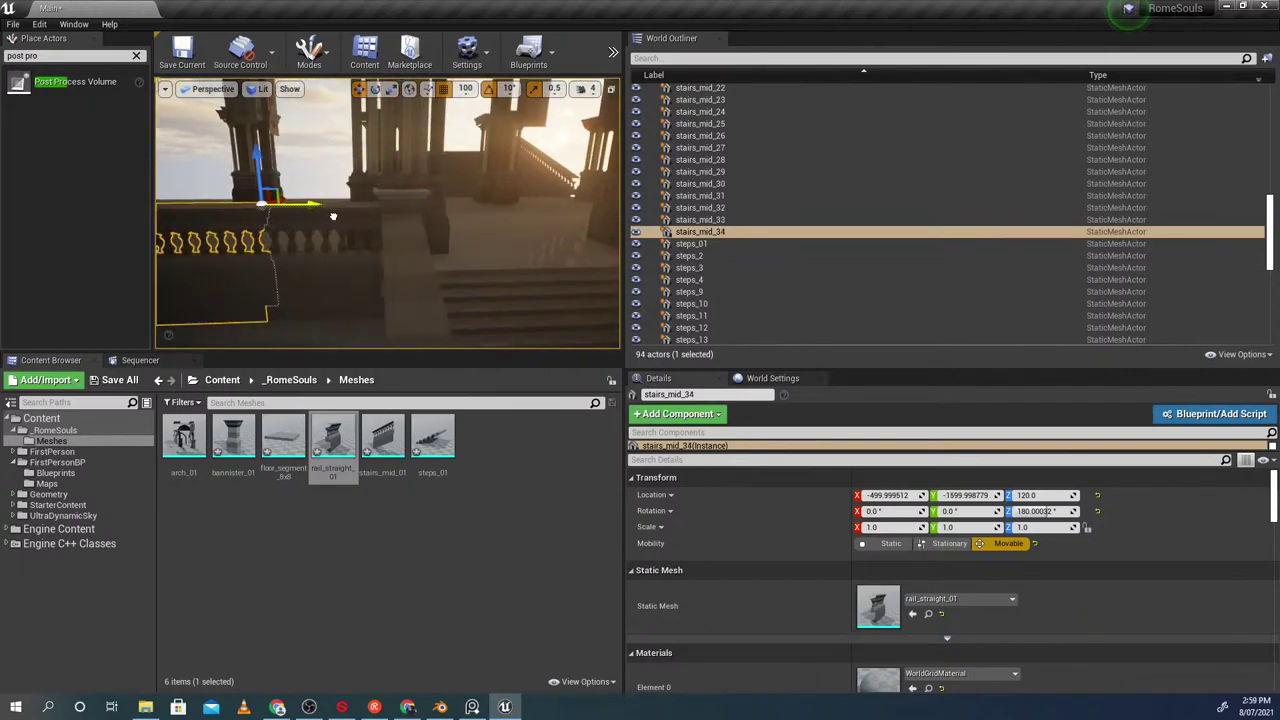
{"action": "right_click_drag", "start_coordinate": [322, 216], "coordinate": [276, 218]}
{"action": "left_click_drag", "start_coordinate": [425, 194], "coordinate": [343, 193], "text": "alt"}
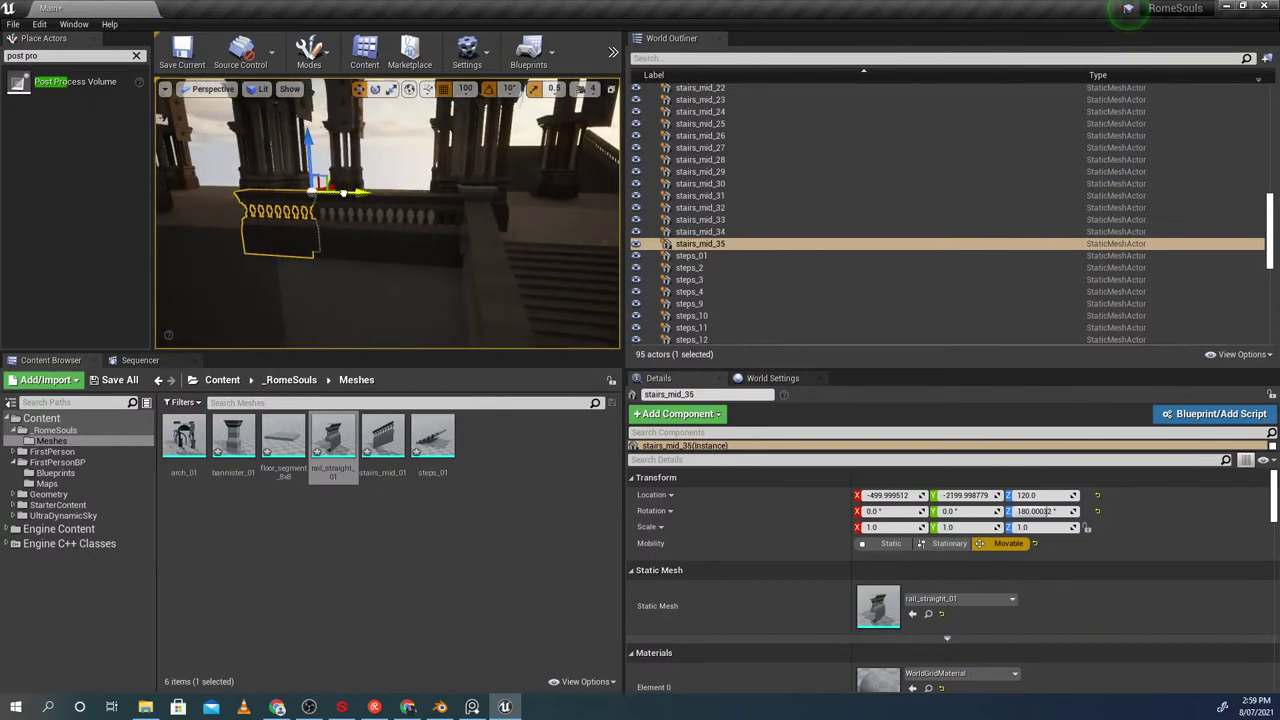
{"action": "right_click_drag", "start_coordinate": [342, 193], "coordinate": [280, 192]}
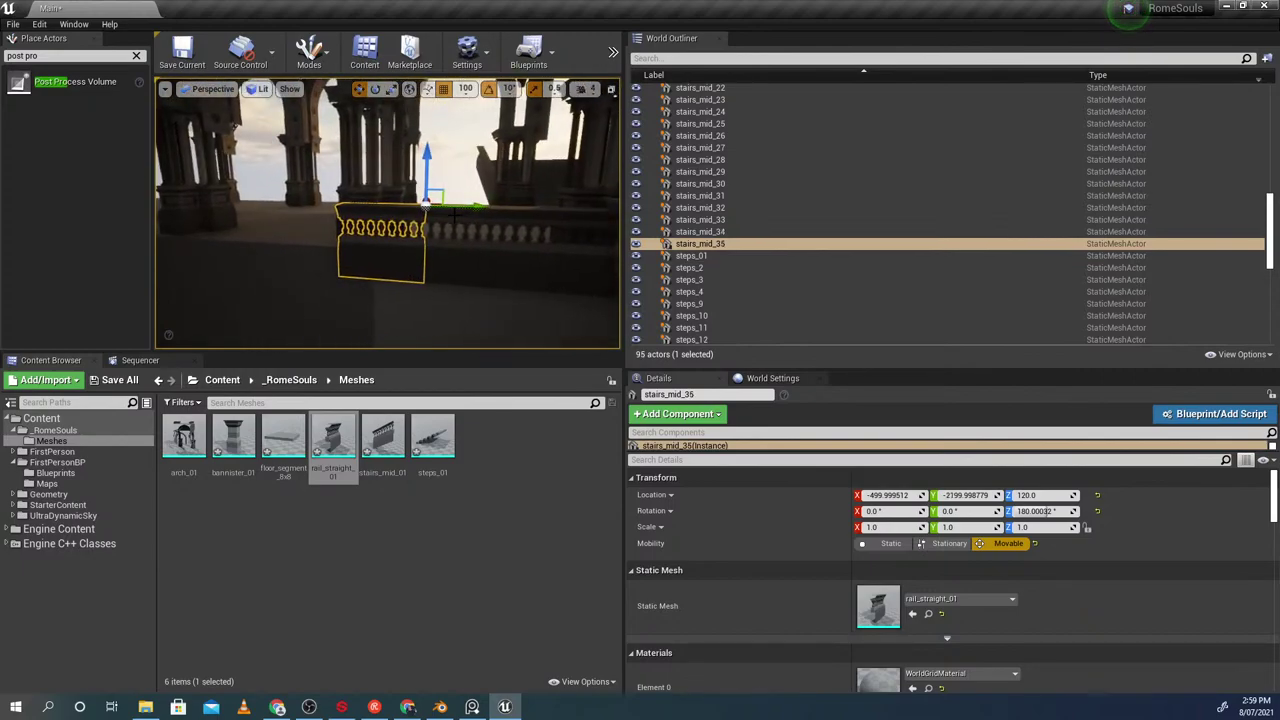
{"action": "left_click_drag", "start_coordinate": [481, 203], "coordinate": [367, 198], "text": "alt"}
{"action": "right_click_drag", "start_coordinate": [380, 260], "coordinate": [406, 256]}
{"action": "left_click", "coordinate": [398, 168]}
{"action": "left_click", "coordinate": [311, 232]}
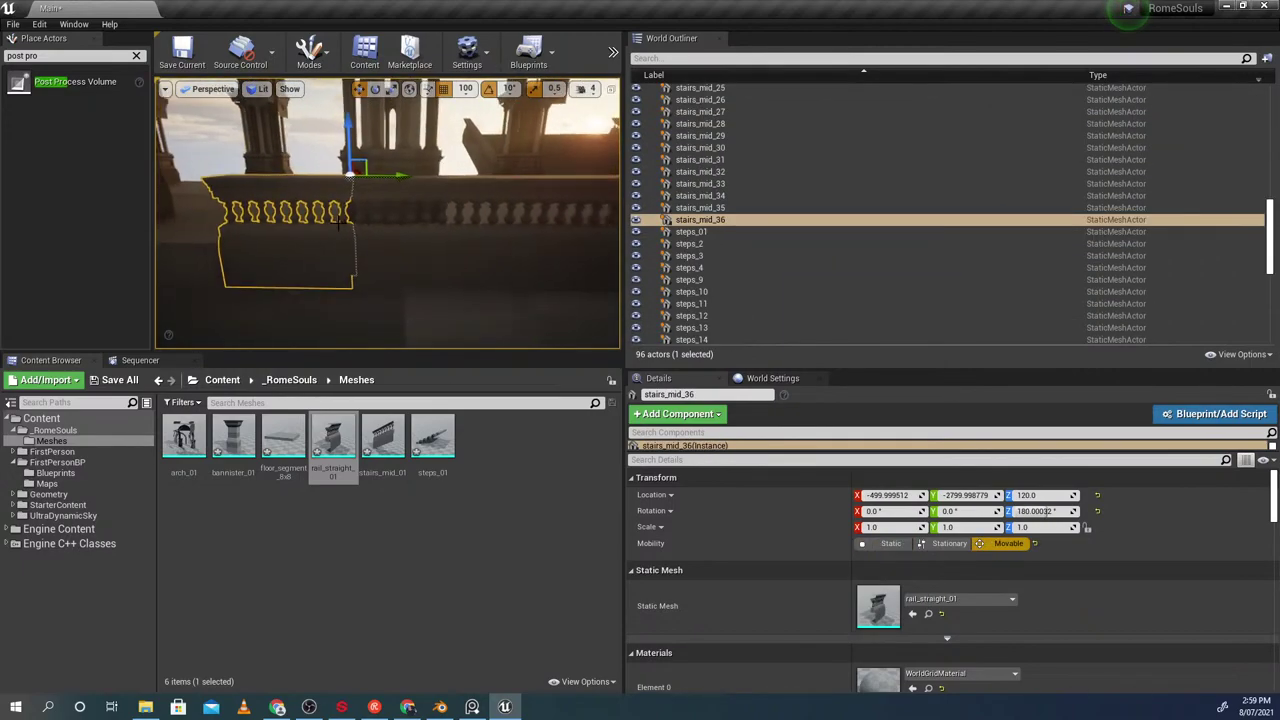
{"action": "left_click_drag", "start_coordinate": [397, 177], "coordinate": [270, 178], "text": "alt"}
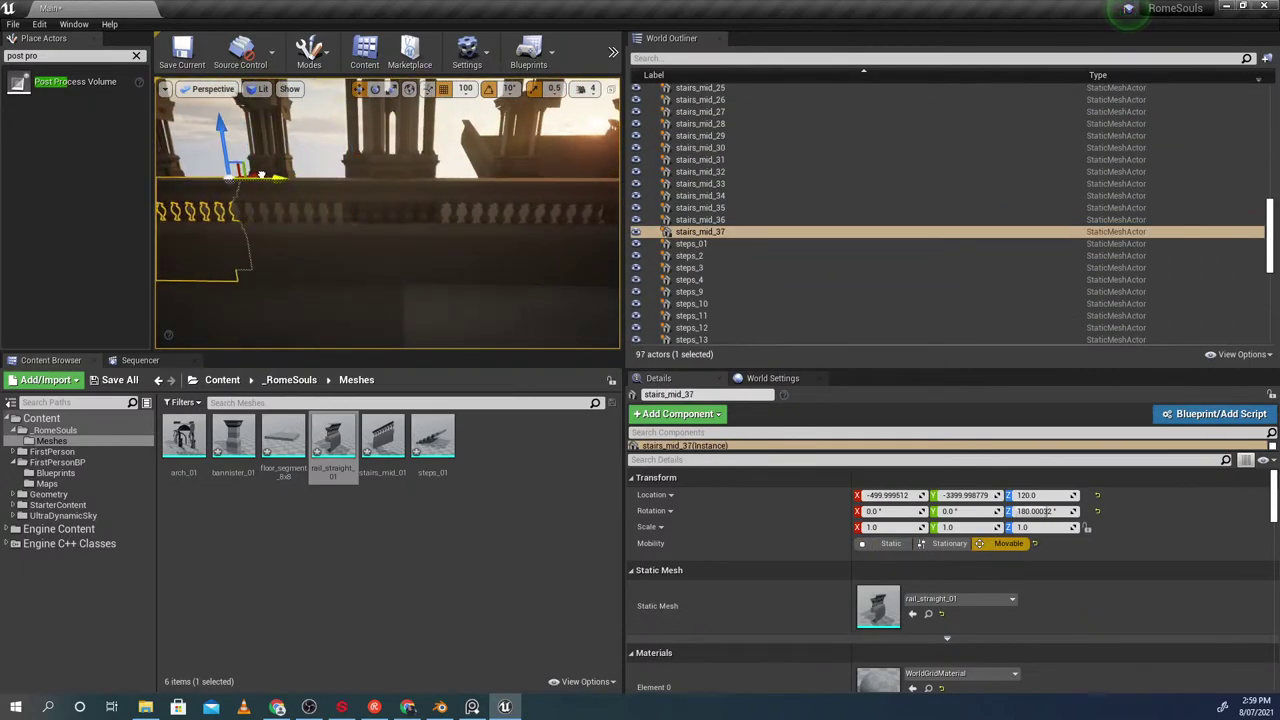
{"action": "left_click_drag", "start_coordinate": [434, 172], "coordinate": [370, 176], "text": "alt"}
Group the five straight rails along the lower landing's outer edge, stairs_mid_13 to stairs_mid_16 and stairs_mid_19
{"action": "right_click_drag", "start_coordinate": [347, 174], "coordinate": [430, 222]}
{"action": "left_click", "coordinate": [380, 227]}
{"action": "left_click", "coordinate": [420, 230], "text": "ctrl"}
{"action": "left_click", "coordinate": [460, 230]}
{"action": "left_click", "coordinate": [360, 222], "text": "ctrl"}
{"action": "left_click", "coordinate": [365, 196], "text": "ctrl"}
{"action": "left_click", "coordinate": [420, 194], "text": "ctrl"}
{"action": "right_click_drag", "start_coordinate": [365, 196], "coordinate": [465, 183]}
{"action": "left_click", "coordinate": [393, 205], "text": "ctrl"}
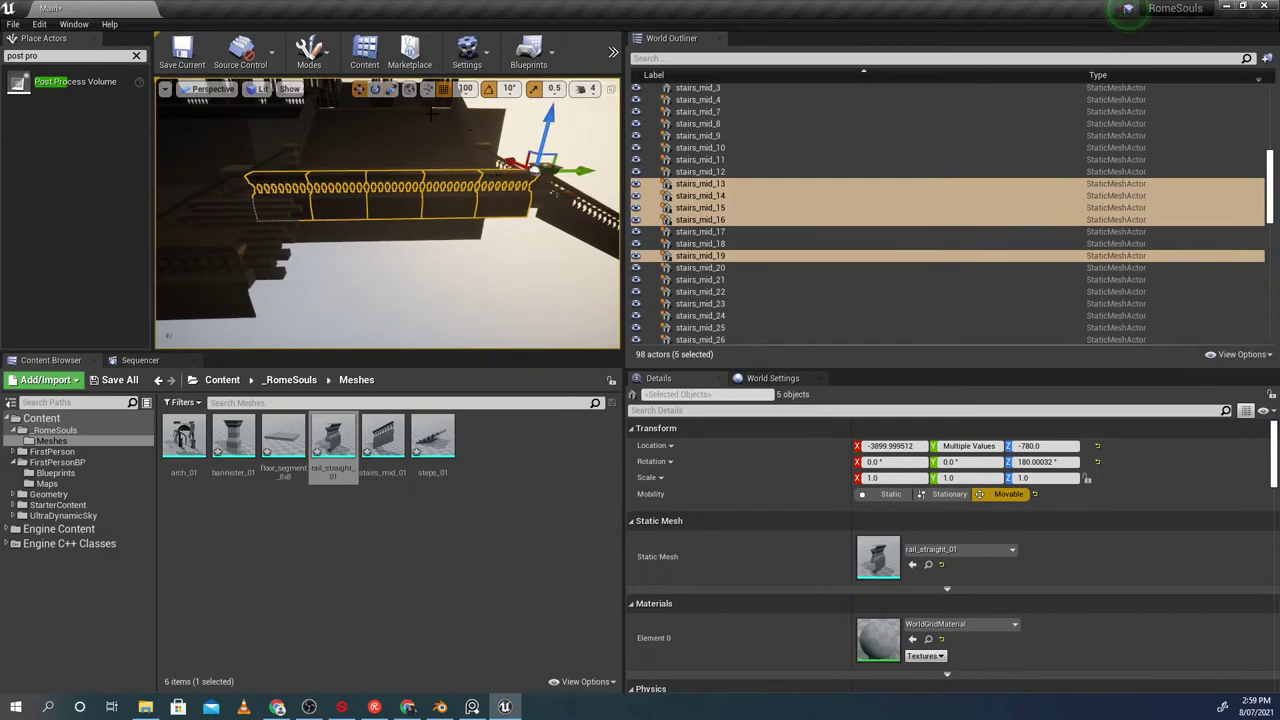
{"action": "right_click_drag", "start_coordinate": [462, 178], "coordinate": [464, 178]}
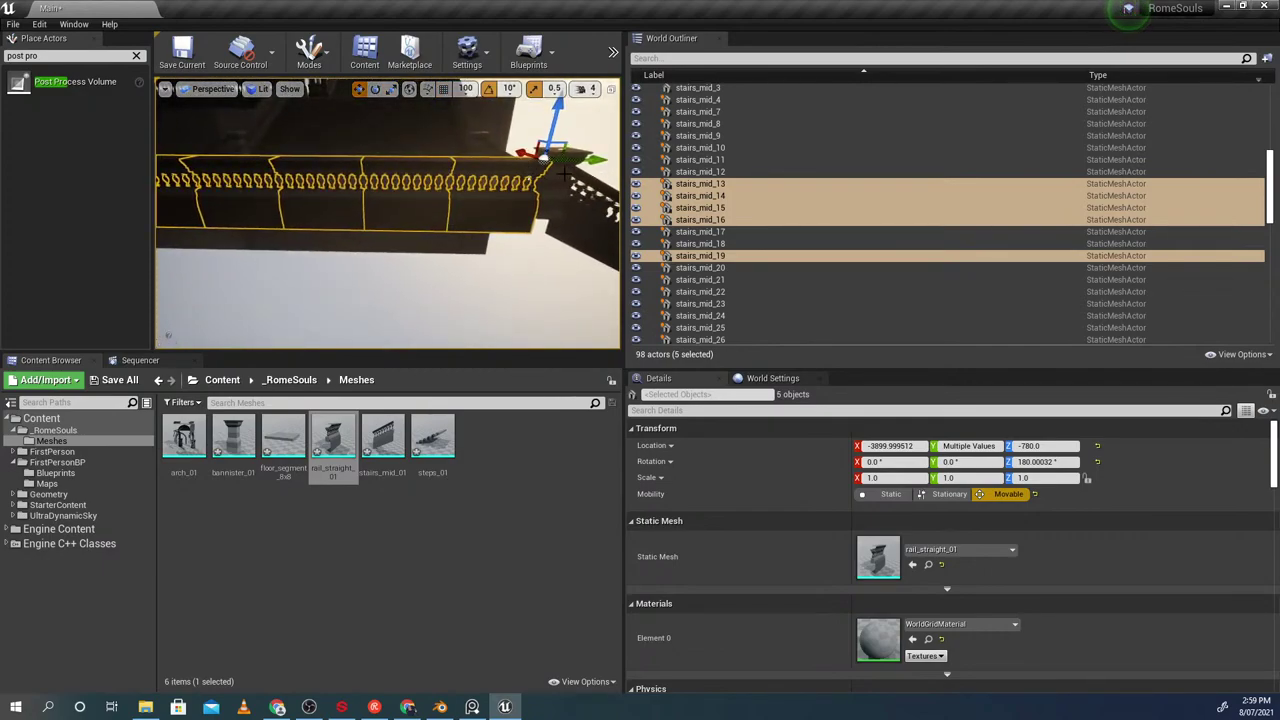
{"action": "key", "text": "ctrl+g"}
Restore grid snapping, turn off scale snapping and adjust the scale of the grouped landing rails
{"action": "right_click_drag", "start_coordinate": [433, 189], "coordinate": [417, 214]}
{"action": "left_click", "coordinate": [444, 89]}
{"action": "mouse_move", "coordinate": [376, 212]}
{"action": "left_mouse_down"}
{"action": "mouse_move", "coordinate": [345, 211]}
{"action": "mouse_move", "coordinate": [376, 212]}
{"action": "left_mouse_up"}
{"action": "left_click", "coordinate": [532, 94]}
{"action": "right_click_drag", "start_coordinate": [415, 200], "coordinate": [388, 206]}
{"action": "left_click_drag", "start_coordinate": [576, 218], "coordinate": [562, 224]}
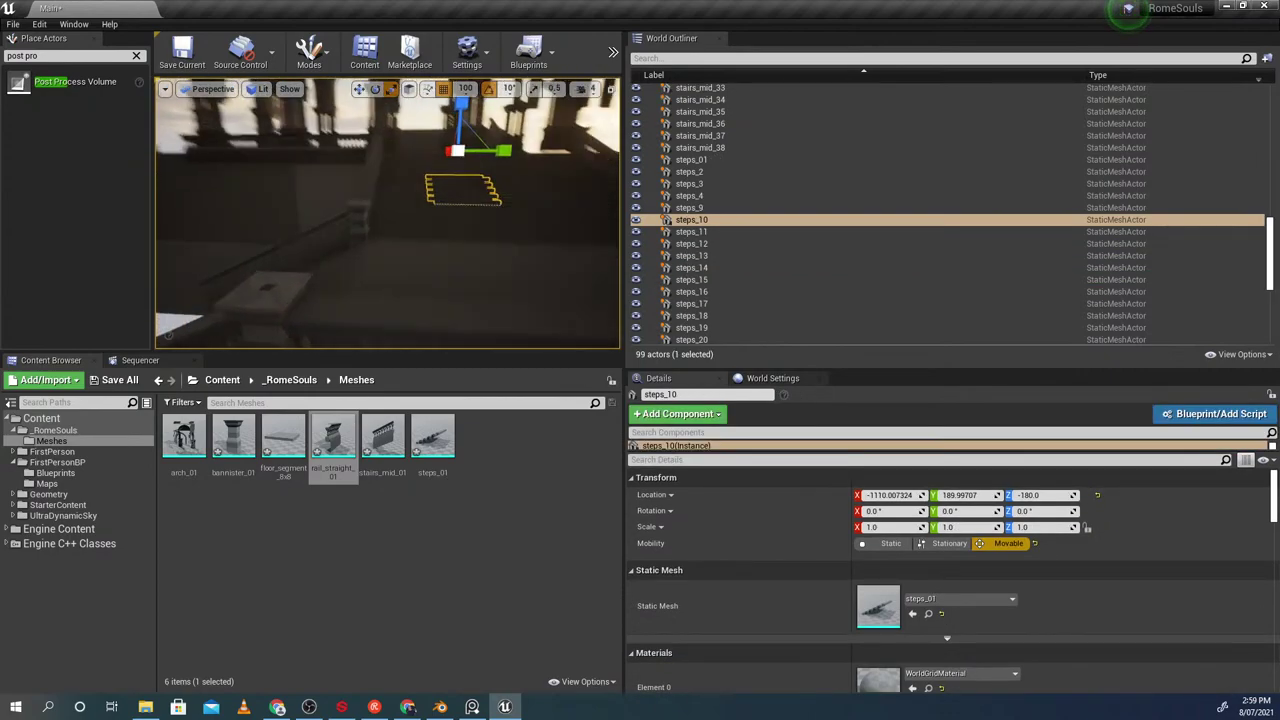
Duplicate the upper platform's end rail, stairs_mid_38, along Y to Y -4599.999023
{"action": "mouse_move", "coordinate": [388, 214]}
{"action": "right_mouse_down"}
{"action": "mouse_move", "coordinate": [400, 240]}
{"action": "mouse_move", "coordinate": [440, 190]}
{"action": "mouse_move", "coordinate": [430, 225]}
{"action": "mouse_move", "coordinate": [410, 215]}
{"action": "right_mouse_up"}
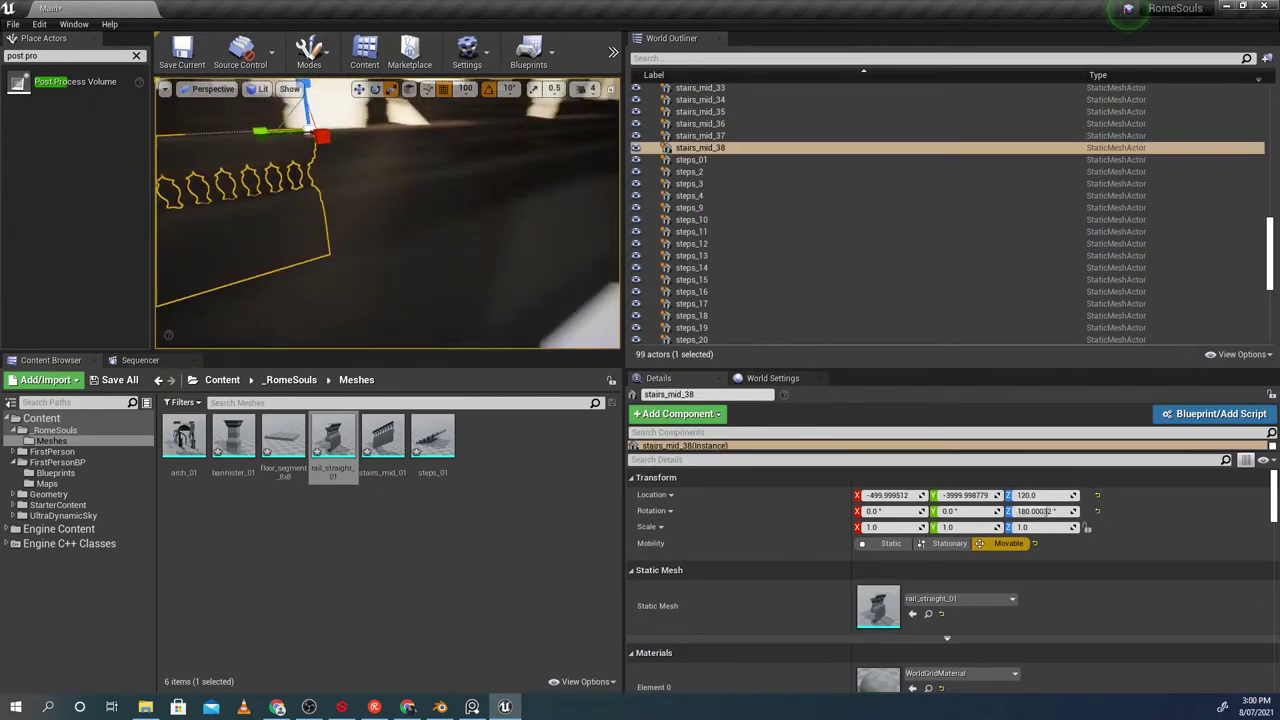
{"action": "right_click_drag", "start_coordinate": [388, 214], "coordinate": [350, 232]}
{"action": "left_click", "coordinate": [383, 192]}
{"action": "key", "text": "w"}
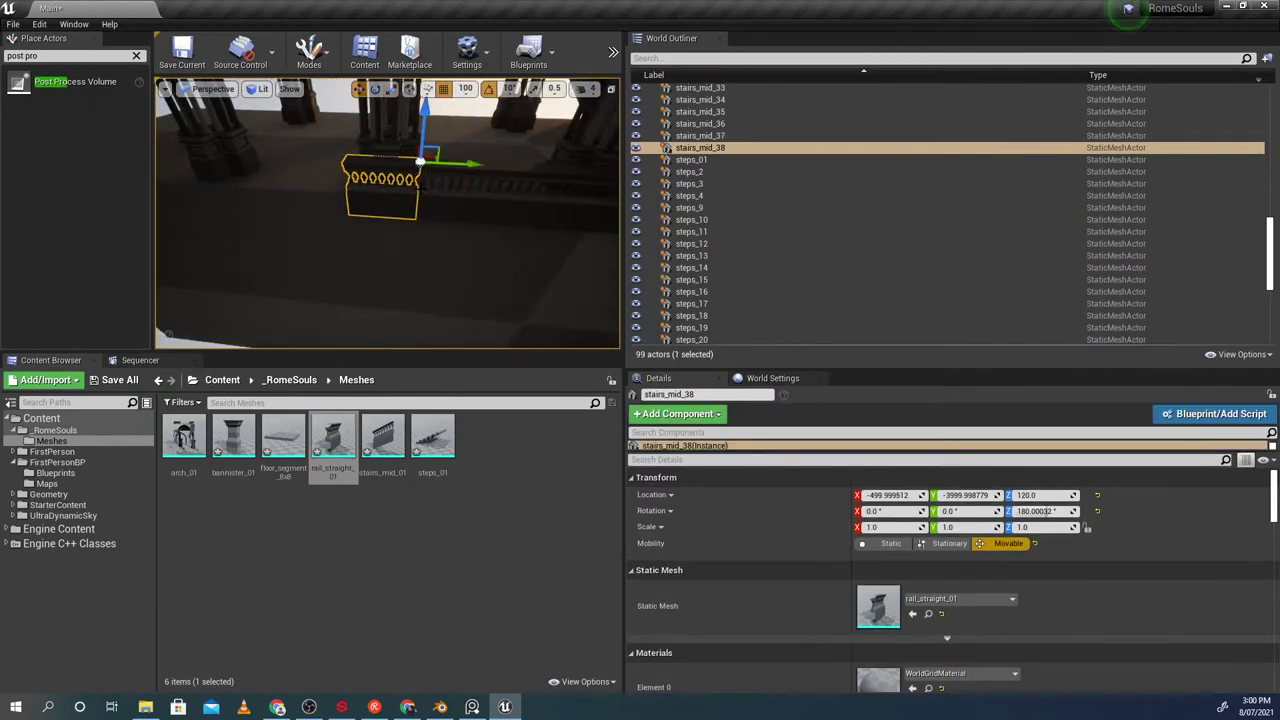
{"action": "left_click_drag", "start_coordinate": [450, 166], "coordinate": [363, 168], "text": "alt"}
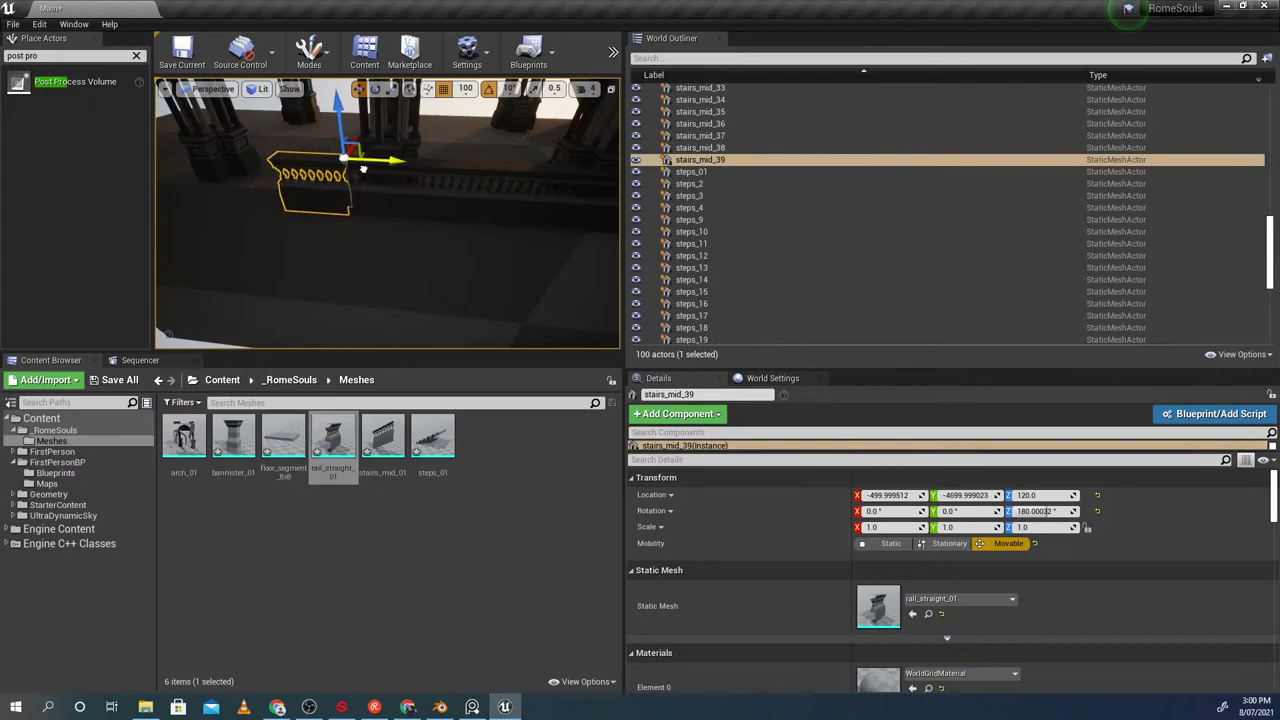
Switch to the reference board and examine the stairs and balustrades in the Roman painting
{"action": "key", "text": "alt+Tab"}
{"action": "scroll", "coordinate": [82, 355], "scroll_direction": "down", "scroll_amount": 4}
{"action": "right_click_drag", "start_coordinate": [79, 355], "coordinate": [321, 395]}
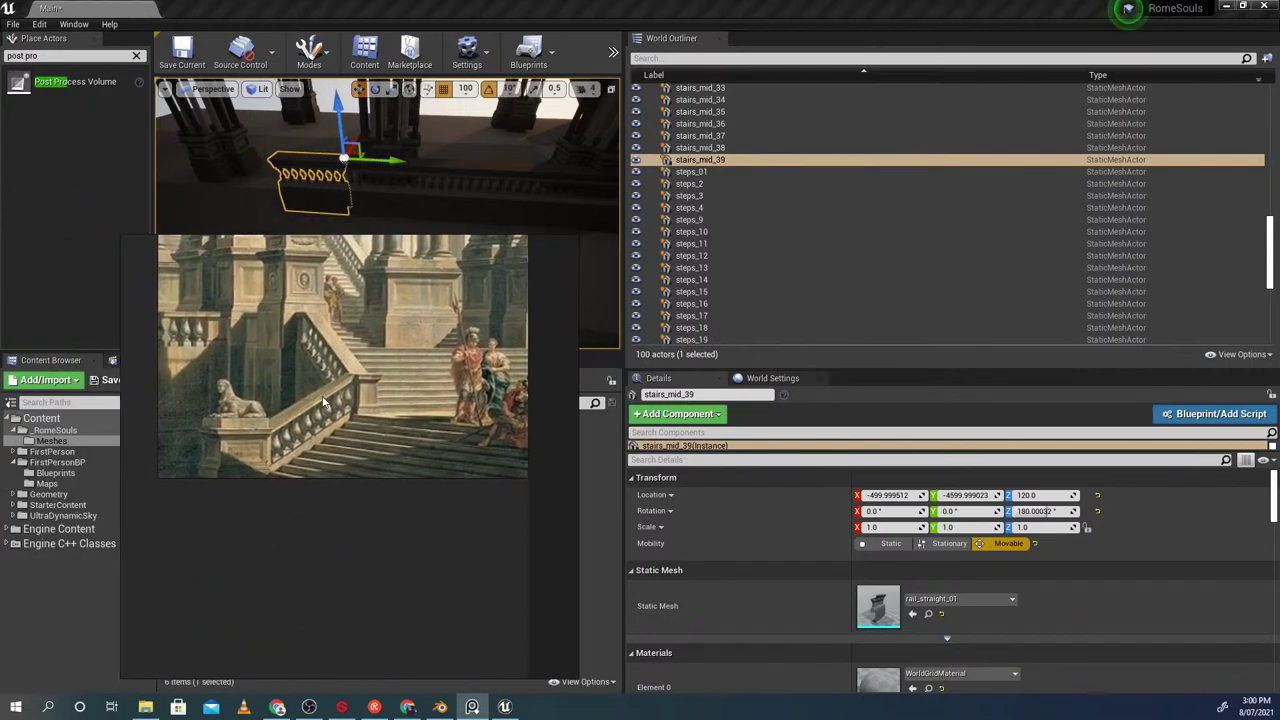
{"action": "middle_click_drag", "start_coordinate": [321, 395], "coordinate": [398, 353]}
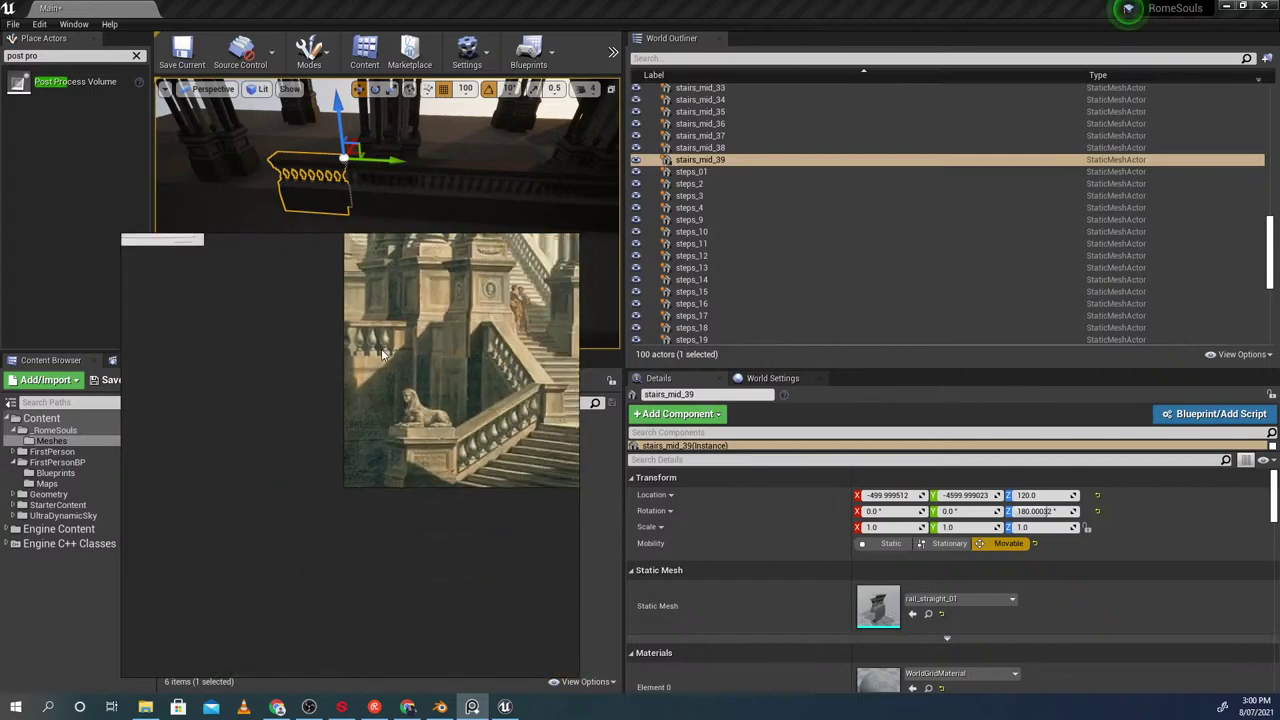
{"action": "middle_click_drag", "start_coordinate": [378, 348], "coordinate": [373, 354]}
{"action": "right_click_drag", "start_coordinate": [425, 337], "coordinate": [0, 335]}
Add one more rail copy at the end of the upper platform's row, at Y -5199.999023
{"action": "mouse_move", "coordinate": [330, 260]}
{"action": "right_mouse_down"}
{"action": "mouse_move", "coordinate": [370, 235]}
{"action": "mouse_move", "coordinate": [335, 275]}
{"action": "mouse_move", "coordinate": [335, 240]}
{"action": "right_mouse_up"}
{"action": "left_click_drag", "start_coordinate": [403, 207], "coordinate": [316, 222], "text": "alt"}
{"action": "right_click_drag", "start_coordinate": [328, 245], "coordinate": [275, 215]}
{"action": "right_click_drag", "start_coordinate": [14, 400], "coordinate": [0, 400]}
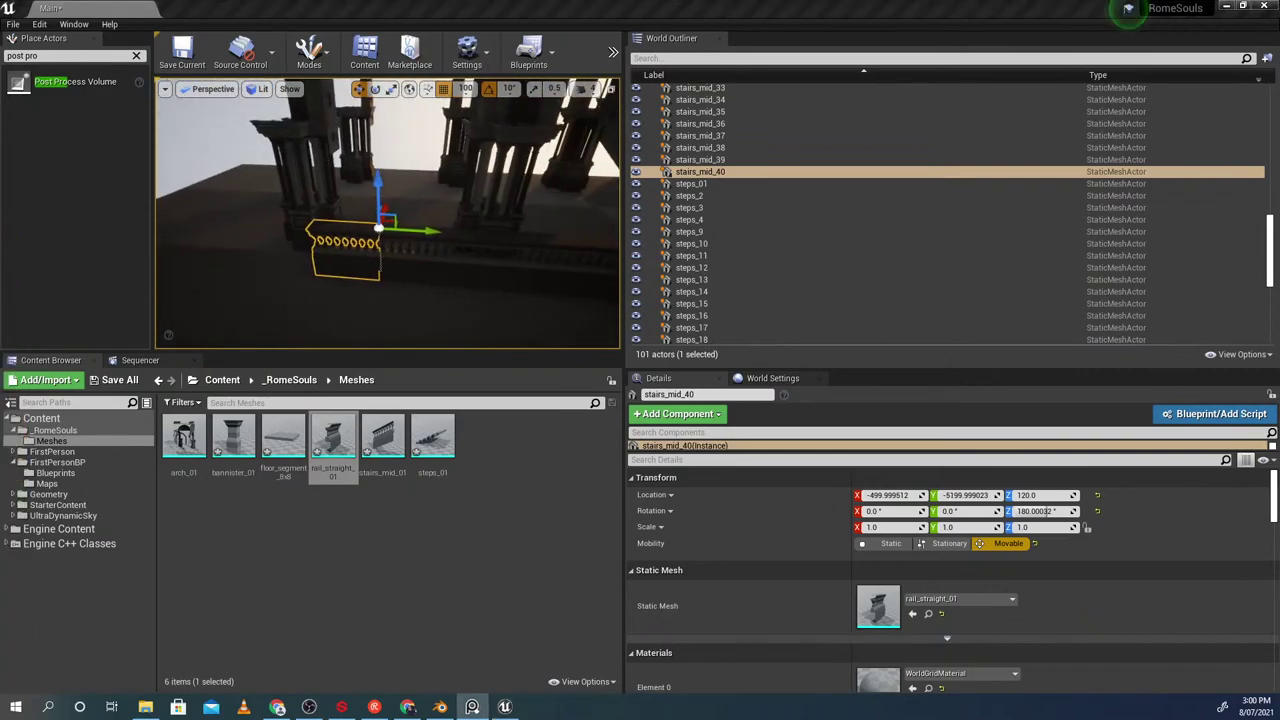
Duplicate two adjoining upper rails together and move the pair along Y to the platform's opposite end
{"action": "left_click", "coordinate": [331, 284]}
{"action": "mouse_move", "coordinate": [369, 232]}
{"action": "right_mouse_down"}
{"action": "mouse_move", "coordinate": [415, 165]}
{"action": "mouse_move", "coordinate": [400, 245]}
{"action": "mouse_move", "coordinate": [430, 175]}
{"action": "mouse_move", "coordinate": [445, 215]}
{"action": "right_mouse_up"}
{"action": "left_click", "coordinate": [369, 232]}
{"action": "left_click", "coordinate": [422, 231]}
{"action": "left_click", "coordinate": [316, 237], "text": "ctrl"}
{"action": "right_click_drag", "start_coordinate": [316, 237], "coordinate": [355, 243]}
{"action": "left_click_drag", "start_coordinate": [335, 210], "coordinate": [510, 211], "text": "alt"}
{"action": "right_click_drag", "start_coordinate": [510, 211], "coordinate": [580, 215]}
{"action": "right_click_drag", "start_coordinate": [373, 204], "coordinate": [402, 207]}
{"action": "left_click_drag", "start_coordinate": [542, 202], "coordinate": [592, 200]}
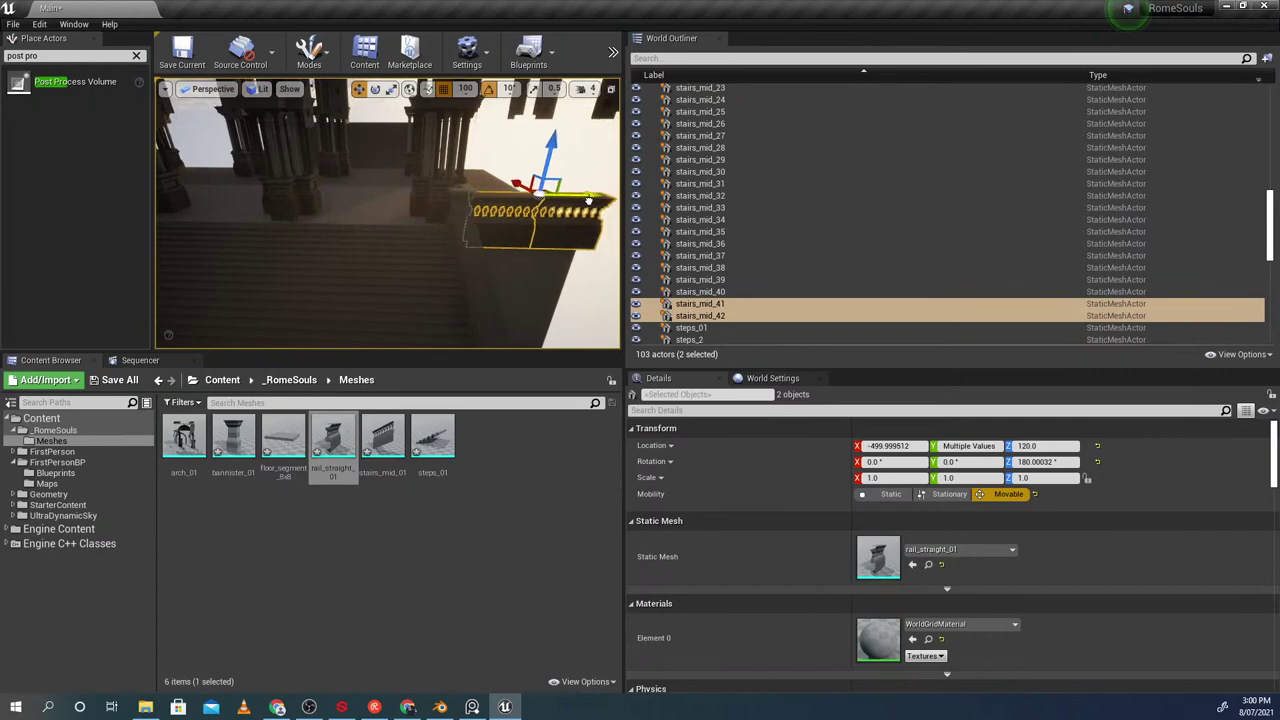
Duplicate the rail pair stairs_mid_41 and stairs_mid_42 along Y to extend the upper platform's row
{"action": "right_click_drag", "start_coordinate": [548, 222], "coordinate": [518, 217]}
{"action": "left_click", "coordinate": [528, 226]}
{"action": "left_click", "coordinate": [438, 205]}
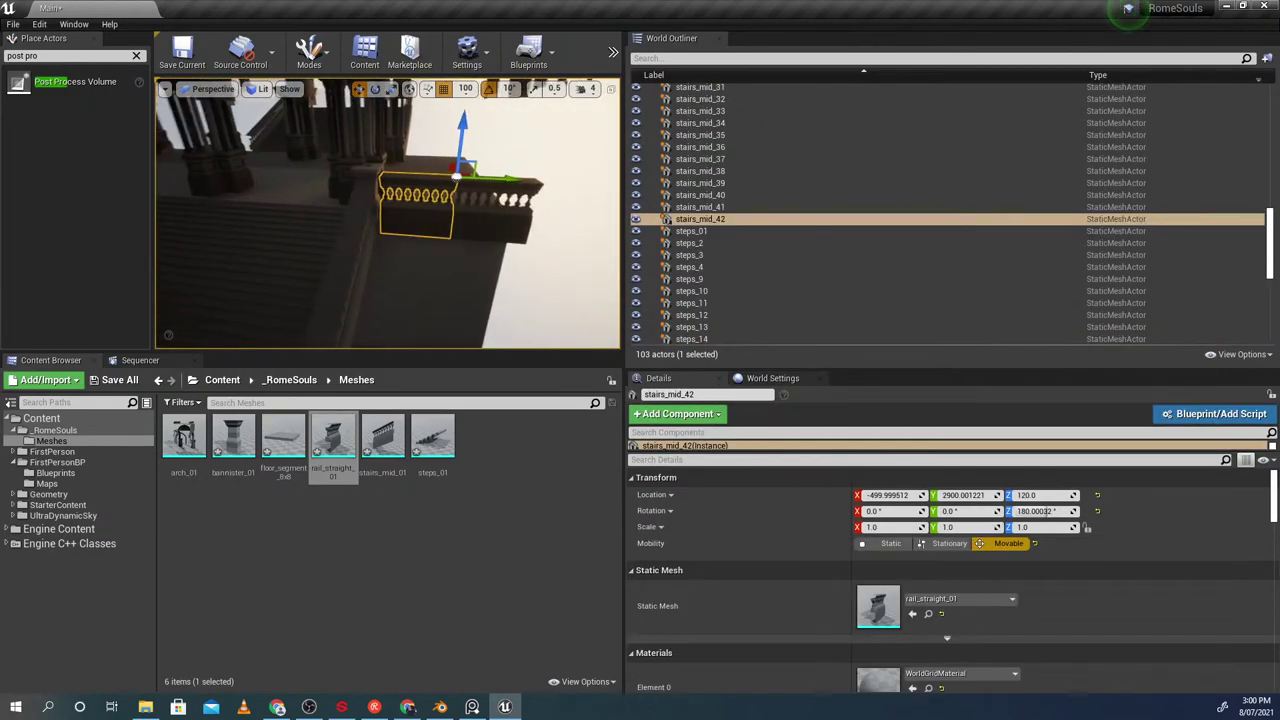
{"action": "right_click_drag", "start_coordinate": [438, 205], "coordinate": [465, 204]}
{"action": "left_click", "coordinate": [510, 192], "text": "ctrl"}
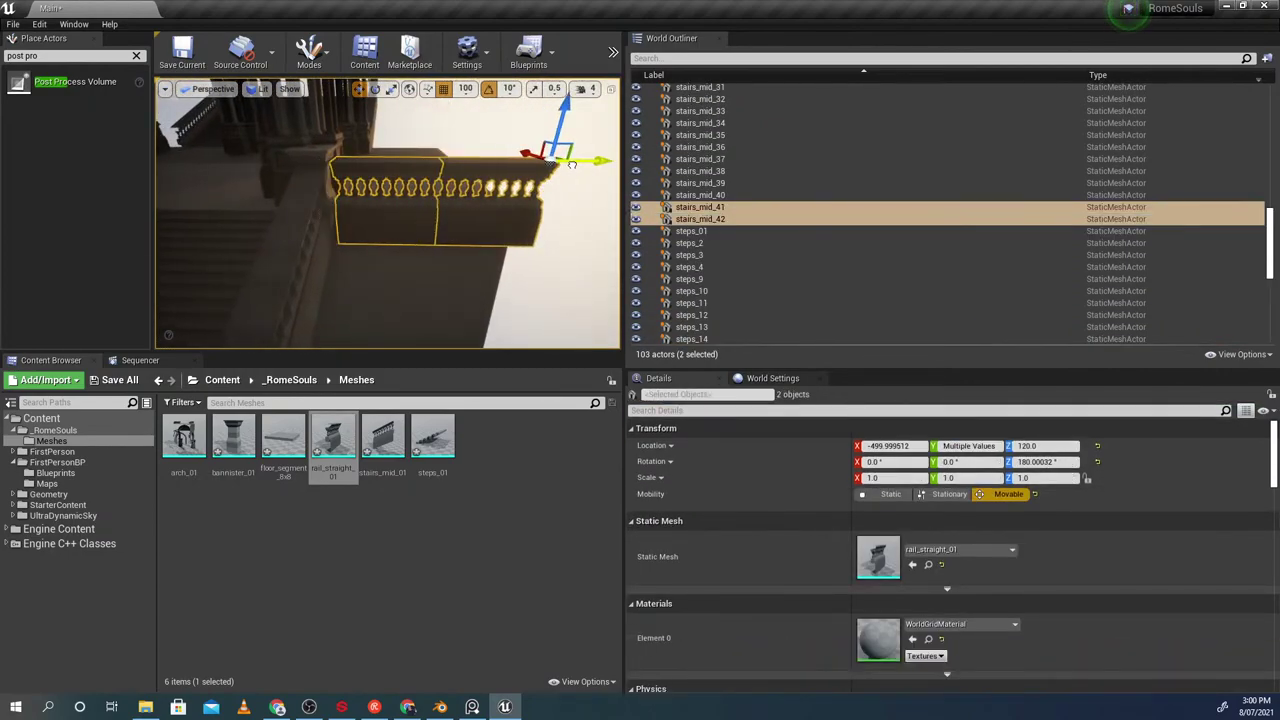
{"action": "left_click", "coordinate": [520, 200]}
{"action": "right_click_drag", "start_coordinate": [567, 165], "coordinate": [470, 225]}
{"action": "left_click", "coordinate": [437, 243]}
{"action": "left_click", "coordinate": [352, 230], "text": "ctrl"}
{"action": "right_click_drag", "start_coordinate": [352, 230], "coordinate": [430, 215]}
{"action": "left_click_drag", "start_coordinate": [460, 217], "coordinate": [585, 283], "text": "alt"}
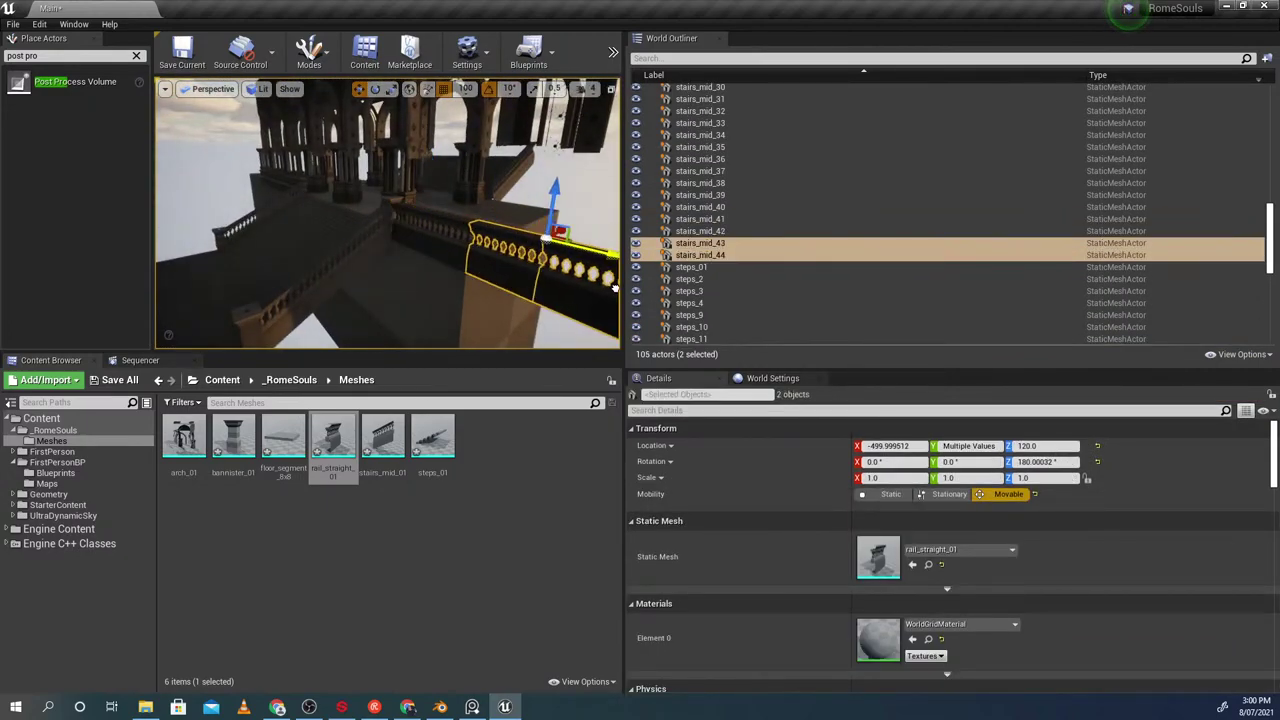
Extend the upper platform's rail row along Y once more with a copy of the pair stairs_mid_43 and stairs_mid_44
{"action": "right_click_drag", "start_coordinate": [400, 236], "coordinate": [466, 246]}
{"action": "left_click", "coordinate": [466, 246]}
{"action": "left_click", "coordinate": [426, 194]}
{"action": "left_click", "coordinate": [345, 194], "text": "ctrl"}
{"action": "right_click_drag", "start_coordinate": [345, 194], "coordinate": [365, 190]}
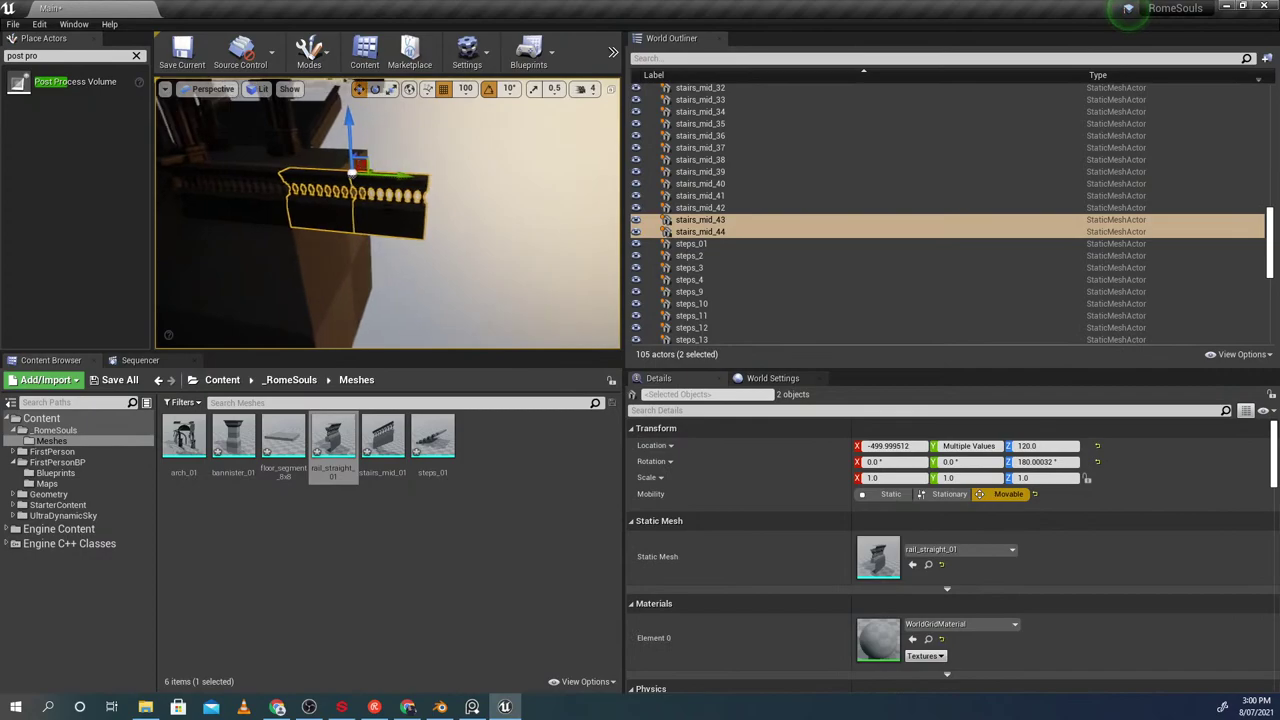
{"action": "left_click_drag", "start_coordinate": [395, 177], "coordinate": [568, 188], "text": "alt"}
{"action": "left_click", "coordinate": [560, 240]}
{"action": "right_click_drag", "start_coordinate": [560, 240], "coordinate": [520, 235]}
Duplicate bannister_4 along Y to Y -1910.000244, and add a second copy further along the same rail row
{"action": "left_click", "coordinate": [440, 250]}
{"action": "right_click_drag", "start_coordinate": [440, 250], "coordinate": [505, 205]}
{"action": "left_click", "coordinate": [508, 195]}
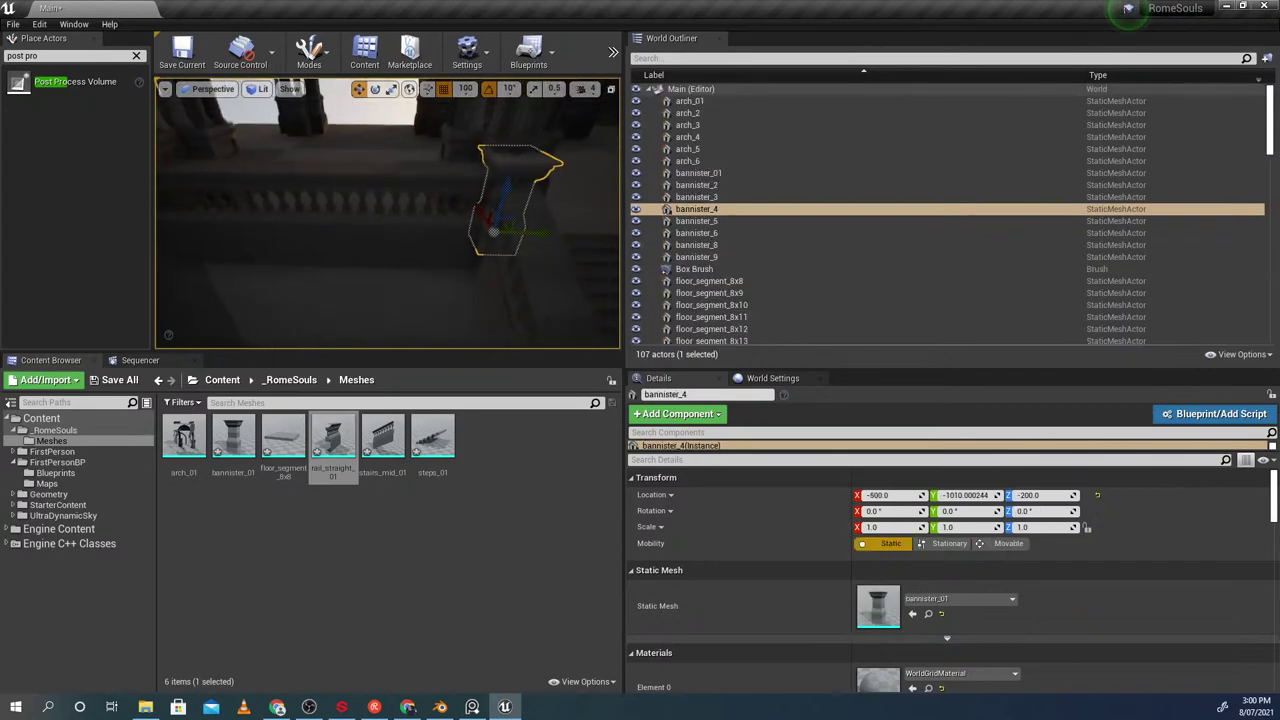
{"action": "left_click_drag", "start_coordinate": [535, 245], "coordinate": [405, 244], "text": "alt"}
{"action": "mouse_move", "coordinate": [419, 243]}
{"action": "right_mouse_down"}
{"action": "mouse_move", "coordinate": [415, 280]}
{"action": "mouse_move", "coordinate": [419, 243]}
{"action": "right_mouse_up"}
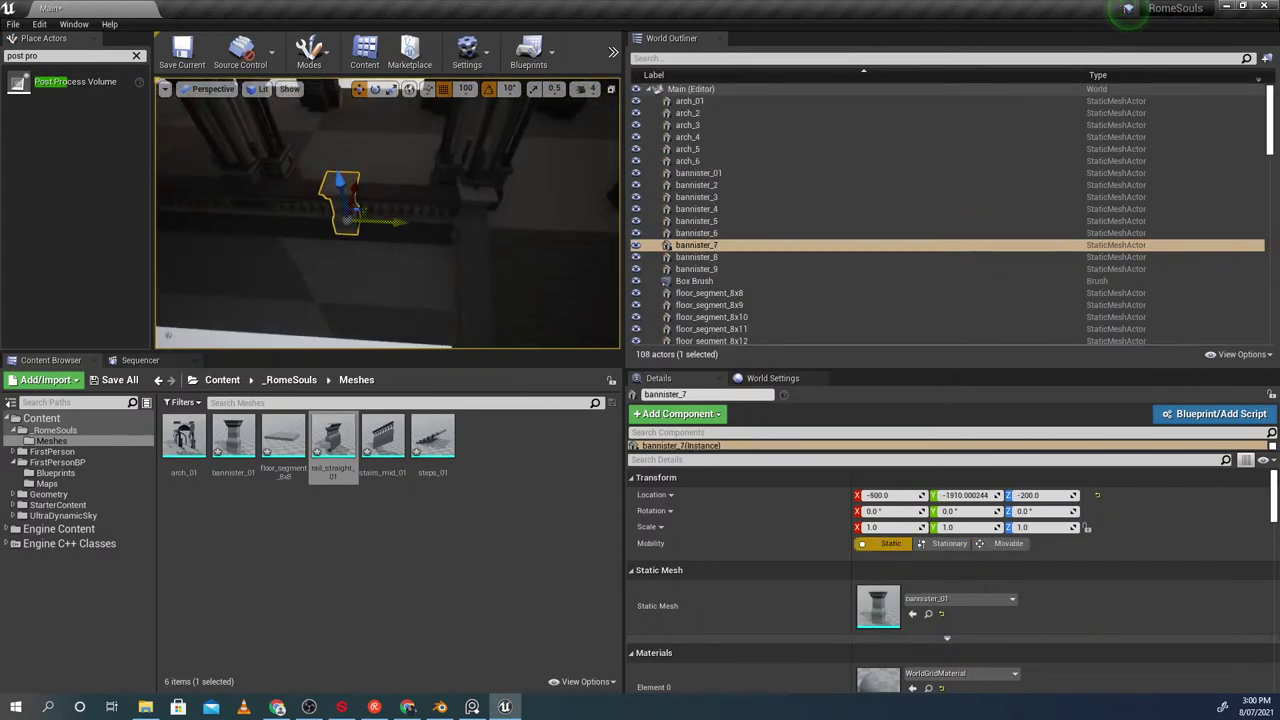
{"action": "left_click_drag", "start_coordinate": [395, 226], "coordinate": [286, 221], "text": "alt"}
Play the level in the editor and walk through it to check the stairs and balustrades
{"action": "left_click", "coordinate": [355, 168]}
{"action": "mouse_move", "coordinate": [355, 168]}
{"action": "right_mouse_down"}
{"action": "mouse_move", "coordinate": [355, 120]}
{"action": "mouse_move", "coordinate": [355, 145]}
{"action": "right_mouse_up"}
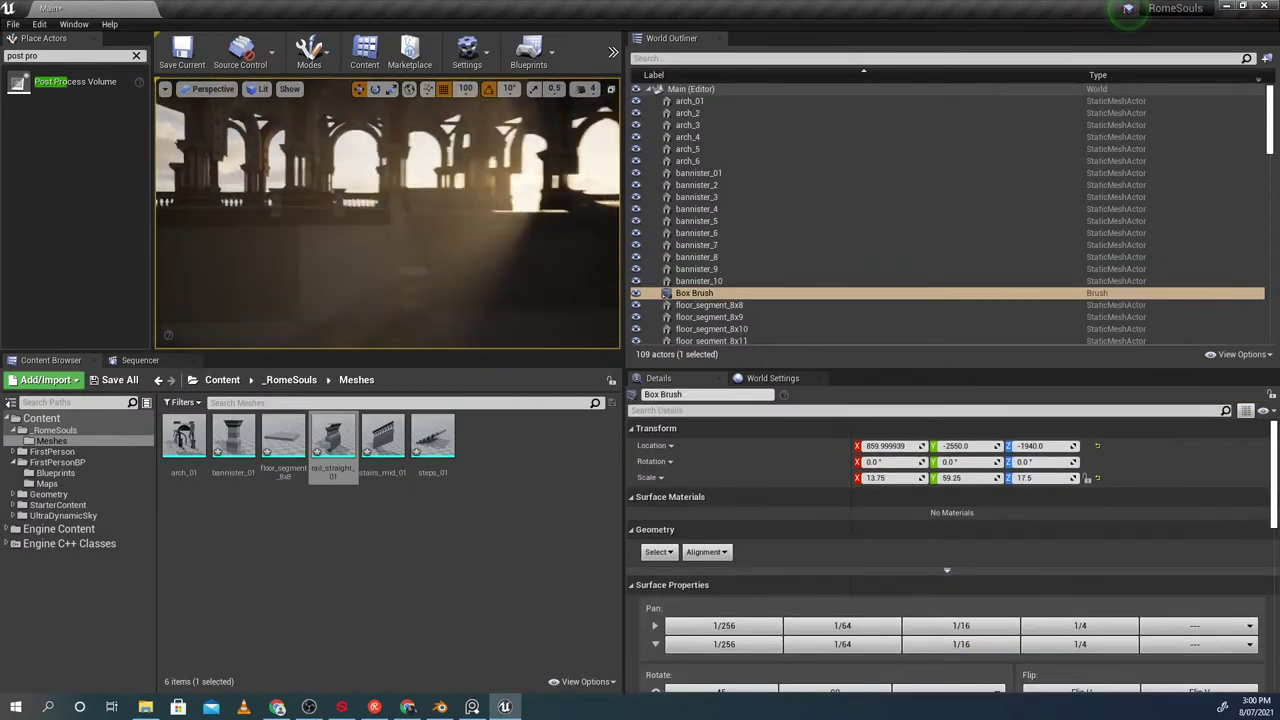
{"action": "key", "text": "alt+p"}
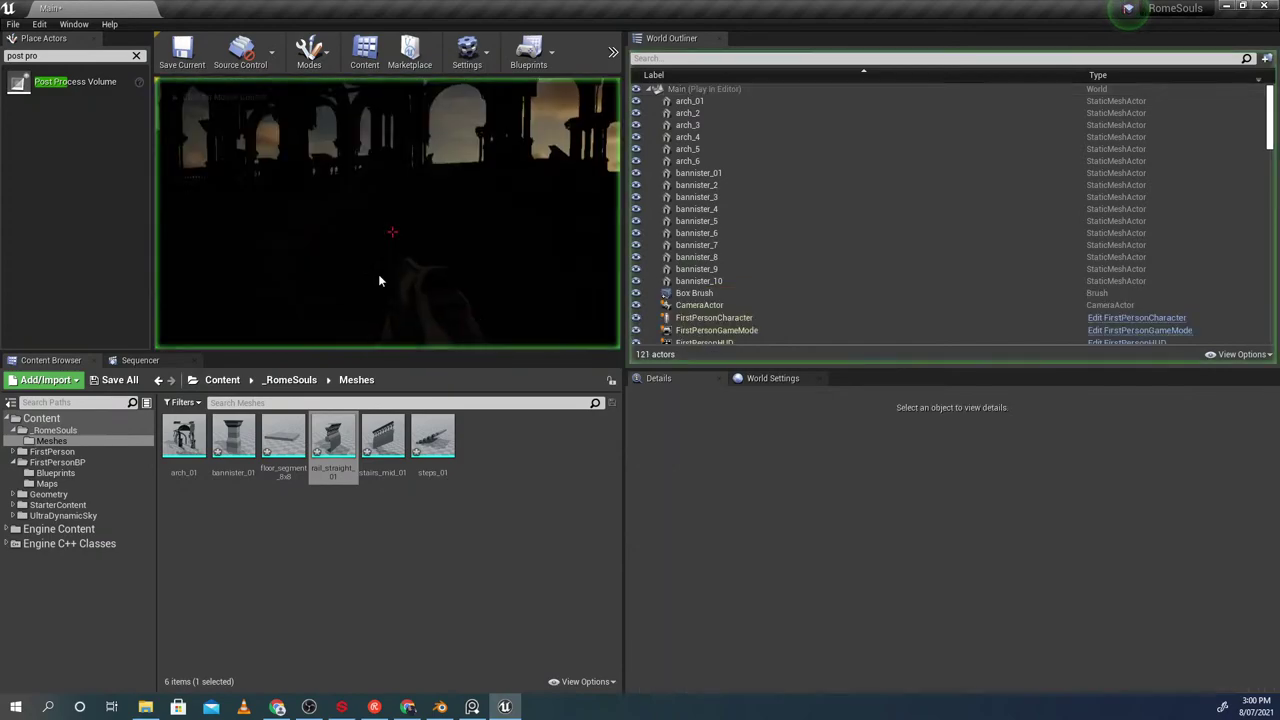
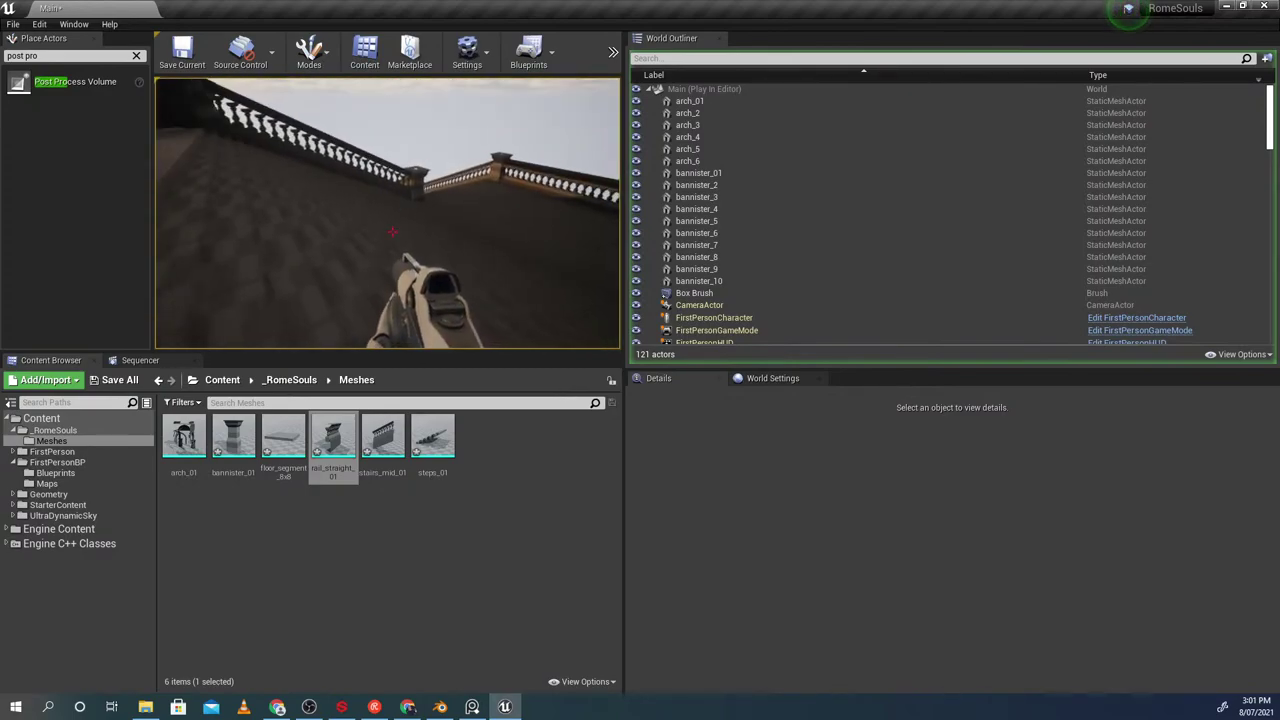
{"action": "key", "text": "Escape"}
Examine the platforms, rails and arches of the level from several angles
{"action": "right_click_drag", "start_coordinate": [388, 213], "coordinate": [366, 240]}
{"action": "left_click", "coordinate": [366, 295]}
{"action": "right_click_drag", "start_coordinate": [366, 295], "coordinate": [385, 335]}
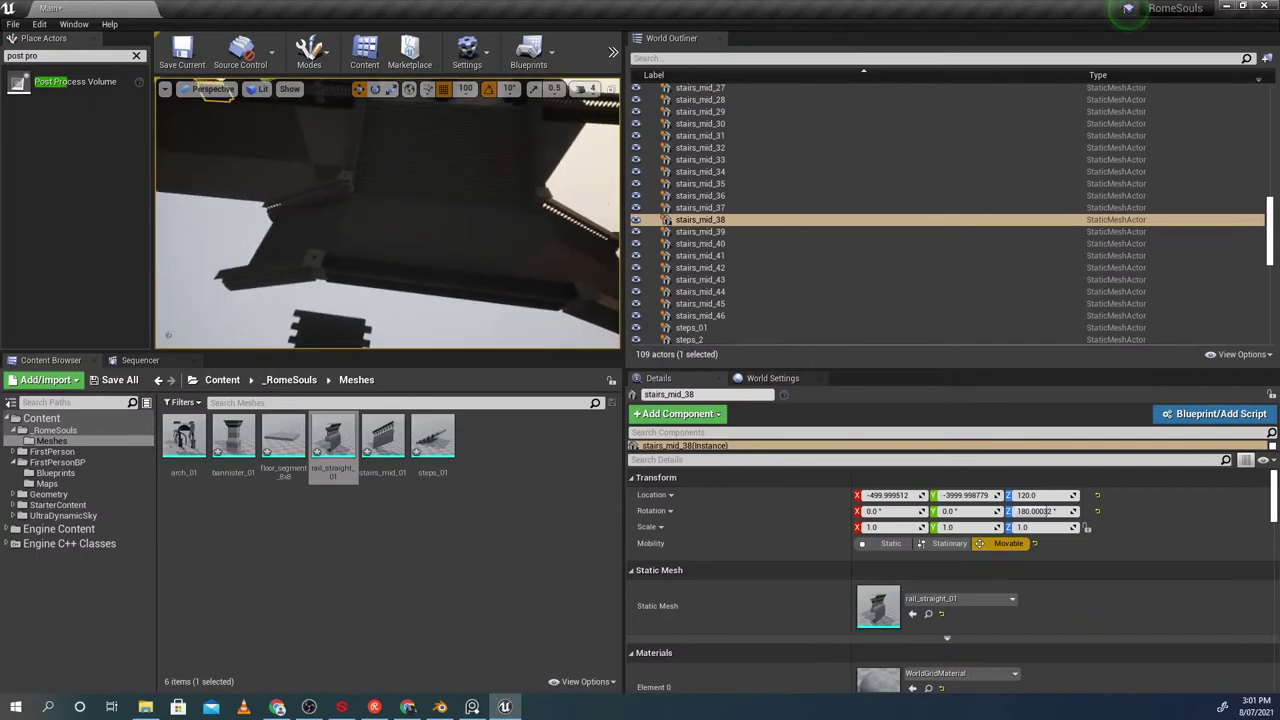
{"action": "left_click", "coordinate": [375, 212]}
{"action": "left_click", "coordinate": [367, 240]}
{"action": "right_click_drag", "start_coordinate": [367, 240], "coordinate": [440, 190]}
{"action": "left_click", "coordinate": [392, 176]}
{"action": "left_click", "coordinate": [345, 215]}
{"action": "mouse_move", "coordinate": [345, 215]}
{"action": "right_mouse_down"}
{"action": "mouse_move", "coordinate": [334, 165]}
{"action": "mouse_move", "coordinate": [345, 172]}
{"action": "mouse_move", "coordinate": [360, 110]}
{"action": "mouse_move", "coordinate": [372, 190]}
{"action": "mouse_move", "coordinate": [415, 192]}
{"action": "mouse_move", "coordinate": [400, 215]}
{"action": "mouse_move", "coordinate": [415, 235]}
{"action": "mouse_move", "coordinate": [385, 190]}
{"action": "mouse_move", "coordinate": [370, 240]}
{"action": "mouse_move", "coordinate": [385, 230]}
{"action": "mouse_move", "coordinate": [379, 146]}
{"action": "right_mouse_up"}
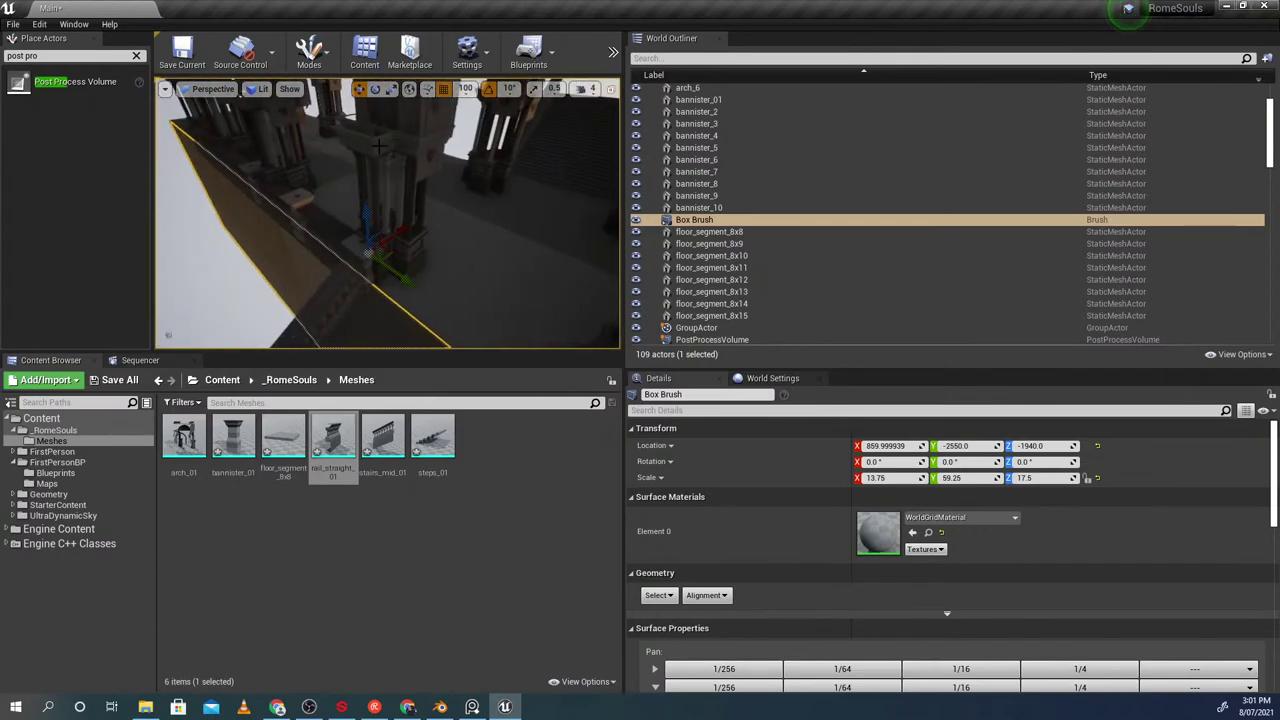
Move arch_01 along X to X 570
{"action": "left_click", "coordinate": [379, 146]}
{"action": "mouse_move", "coordinate": [537, 210]}
{"action": "right_mouse_down"}
{"action": "mouse_move", "coordinate": [565, 205]}
{"action": "mouse_move", "coordinate": [537, 210]}
{"action": "right_mouse_up"}
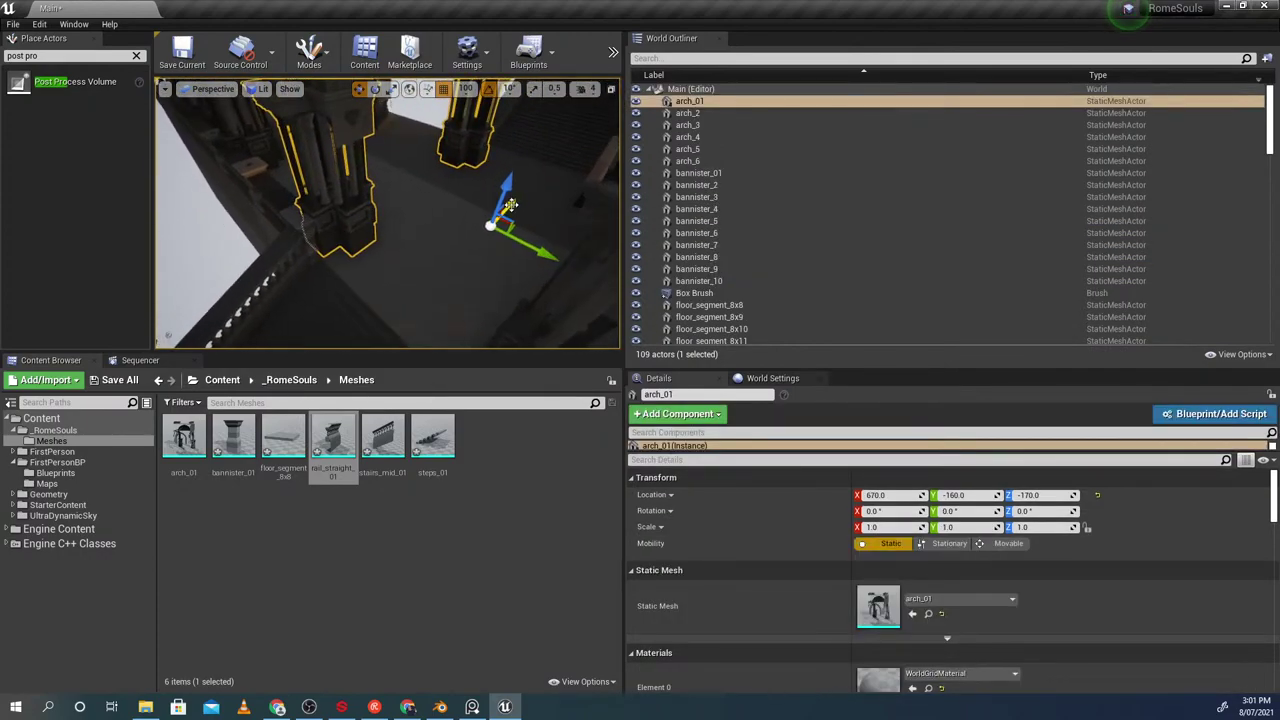
{"action": "left_click_drag", "start_coordinate": [511, 205], "coordinate": [501, 212]}
Delete the arch copies arch_2 through arch_6, keeping only arch_01
{"action": "mouse_move", "coordinate": [435, 215]}
{"action": "right_mouse_down"}
{"action": "mouse_move", "coordinate": [364, 190]}
{"action": "mouse_move", "coordinate": [290, 121]}
{"action": "right_mouse_up"}
{"action": "left_click", "coordinate": [364, 188]}
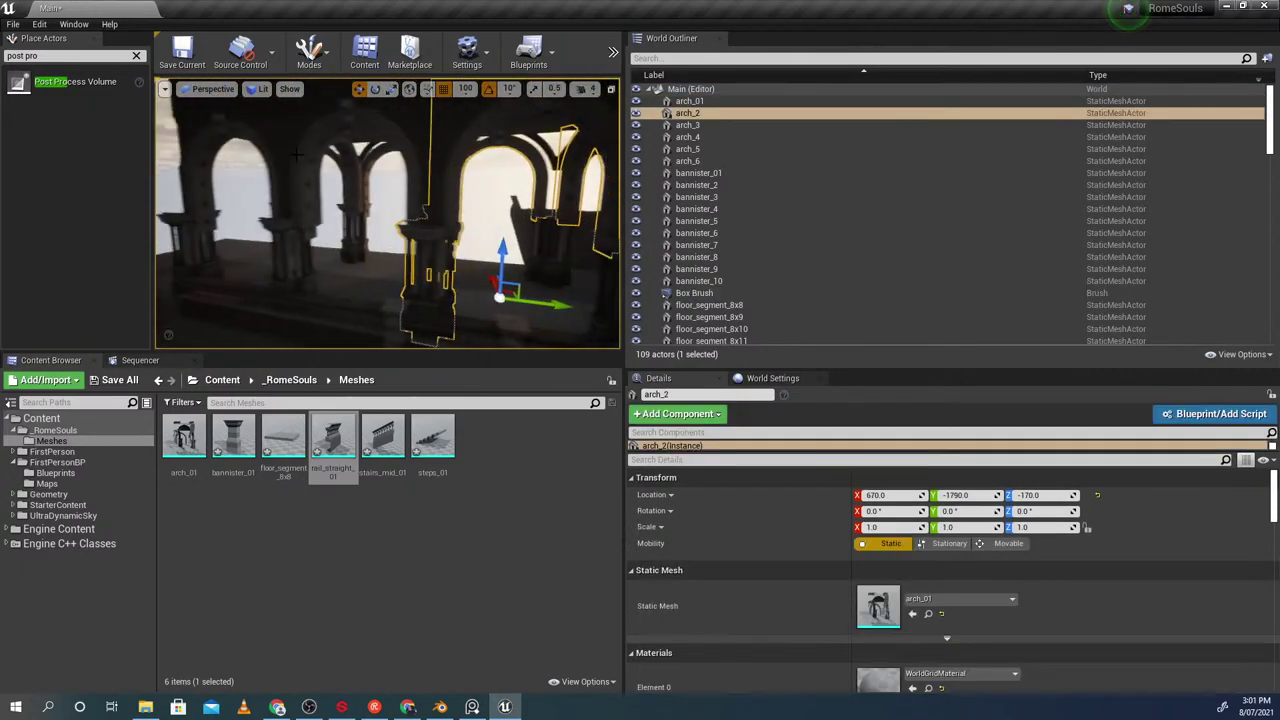
{"action": "left_click", "coordinate": [322, 155], "text": "ctrl"}
{"action": "left_click", "coordinate": [302, 163], "text": "ctrl"}
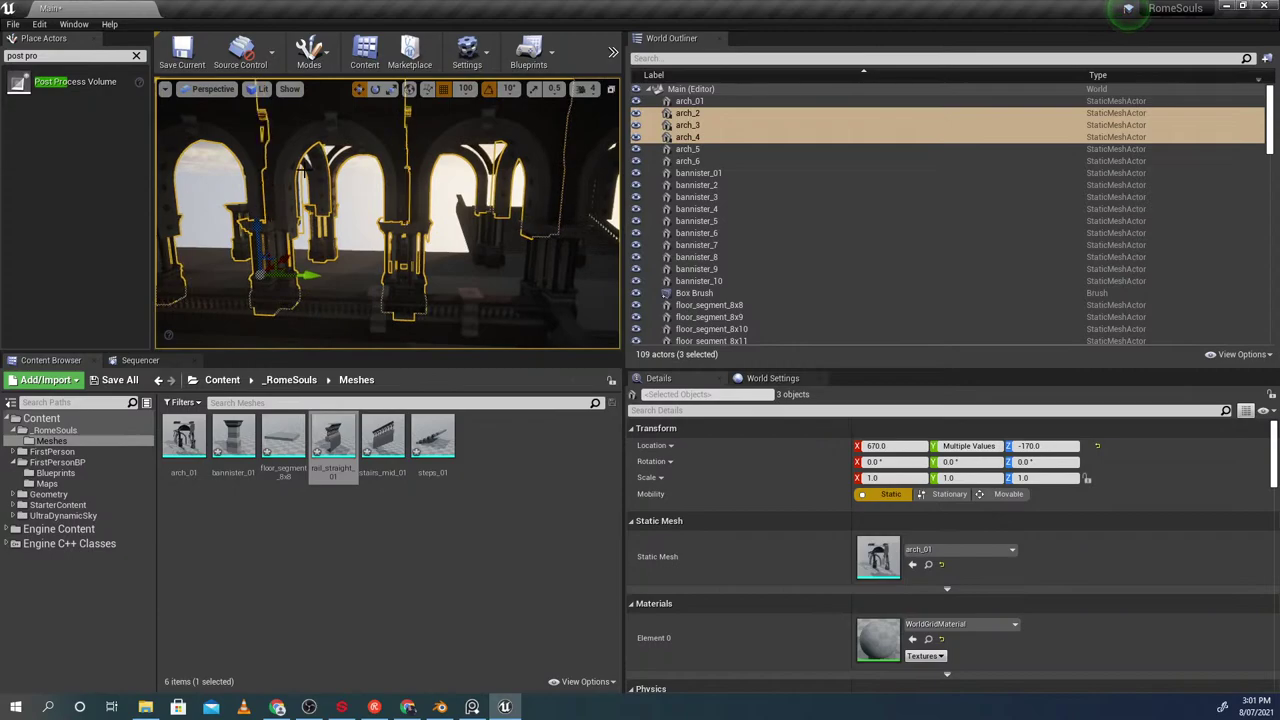
{"action": "key", "text": "Delete"}
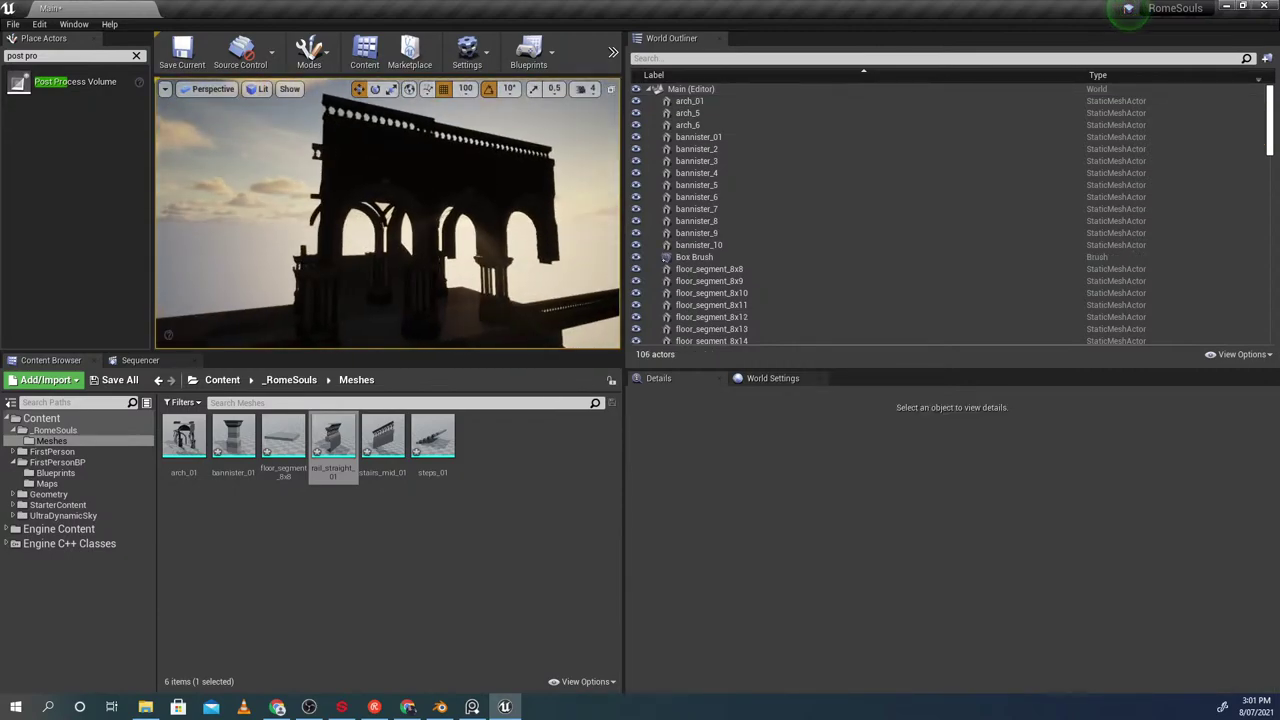
{"action": "left_click", "coordinate": [497, 187]}
{"action": "key", "text": "Delete"}
{"action": "left_click", "coordinate": [415, 172]}
{"action": "left_click", "coordinate": [400, 168]}
{"action": "key", "text": "Delete"}
{"action": "right_click_drag", "start_coordinate": [400, 168], "coordinate": [440, 195]}
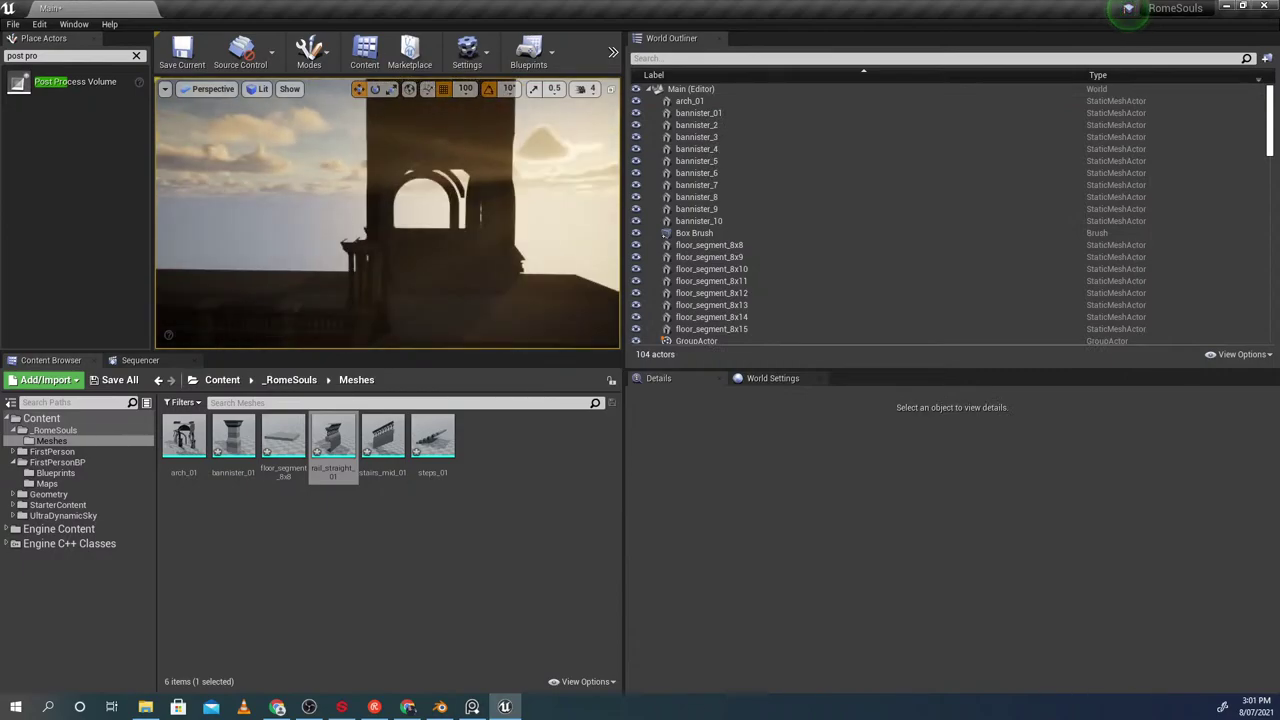
Duplicate arch_01 along Y and position the copy at Y -1860
{"action": "left_click", "coordinate": [457, 215]}
{"action": "left_click_drag", "start_coordinate": [480, 284], "coordinate": [387, 268], "text": "alt"}
{"action": "key", "text": "w"}
{"action": "right_click_drag", "start_coordinate": [386, 268], "coordinate": [378, 291]}
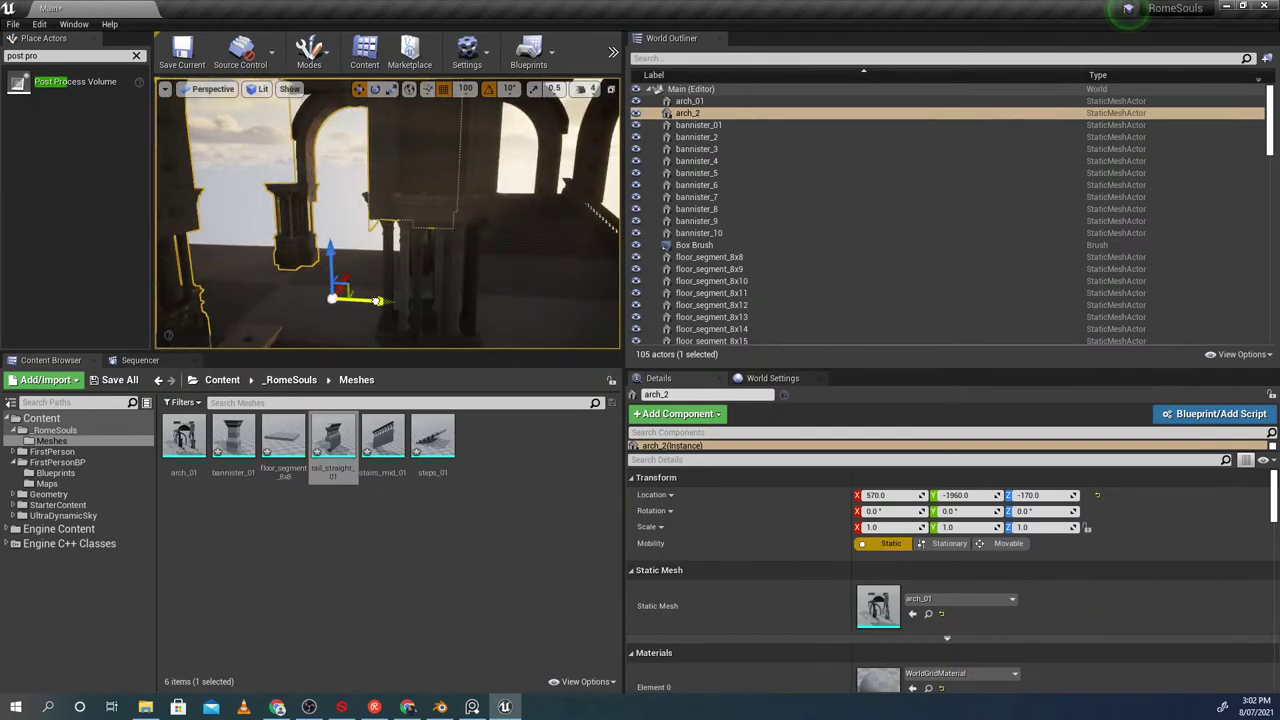
{"action": "left_click", "coordinate": [378, 291]}
{"action": "mouse_move", "coordinate": [378, 291]}
{"action": "right_mouse_down"}
{"action": "mouse_move", "coordinate": [396, 286]}
{"action": "mouse_move", "coordinate": [386, 280]}
{"action": "right_mouse_up"}
{"action": "left_click", "coordinate": [268, 232]}
{"action": "key", "text": "s"}
{"action": "right_click_drag", "start_coordinate": [268, 232], "coordinate": [268, 254]}
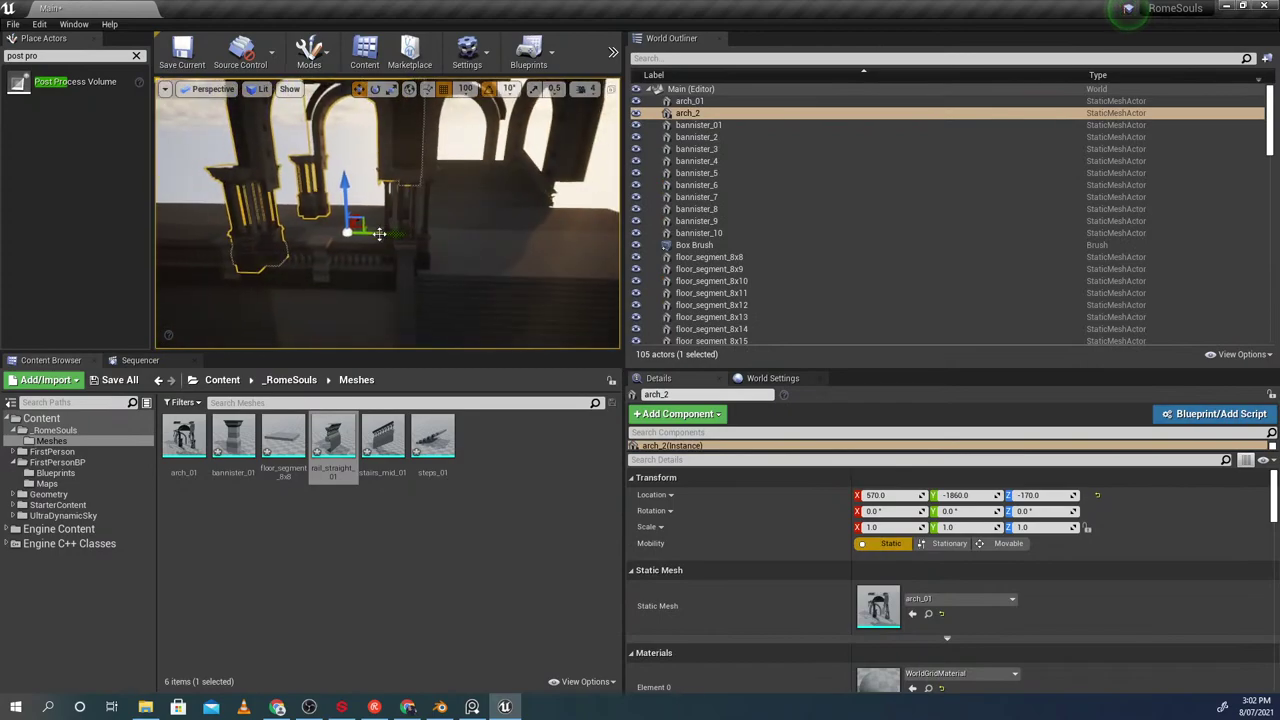
Duplicate arch_2 along Y and position the new arch at Y -3460
{"action": "left_click_drag", "start_coordinate": [391, 232], "coordinate": [233, 229], "text": "alt"}
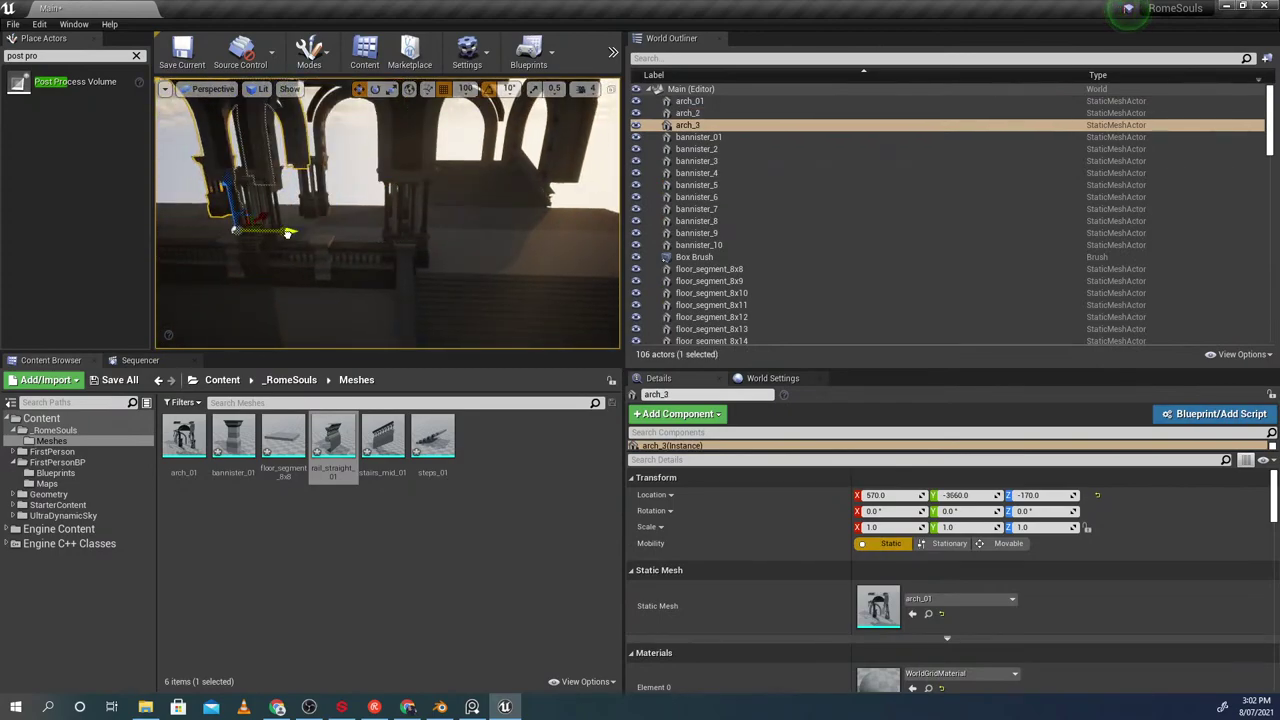
{"action": "key", "text": "w"}
{"action": "right_click_drag", "start_coordinate": [408, 281], "coordinate": [390, 282]}
Switch to Blender and examine the arch_01 assembly with its columns and balustrade in the left orthographic view
{"action": "key", "text": "alt+Tab"}
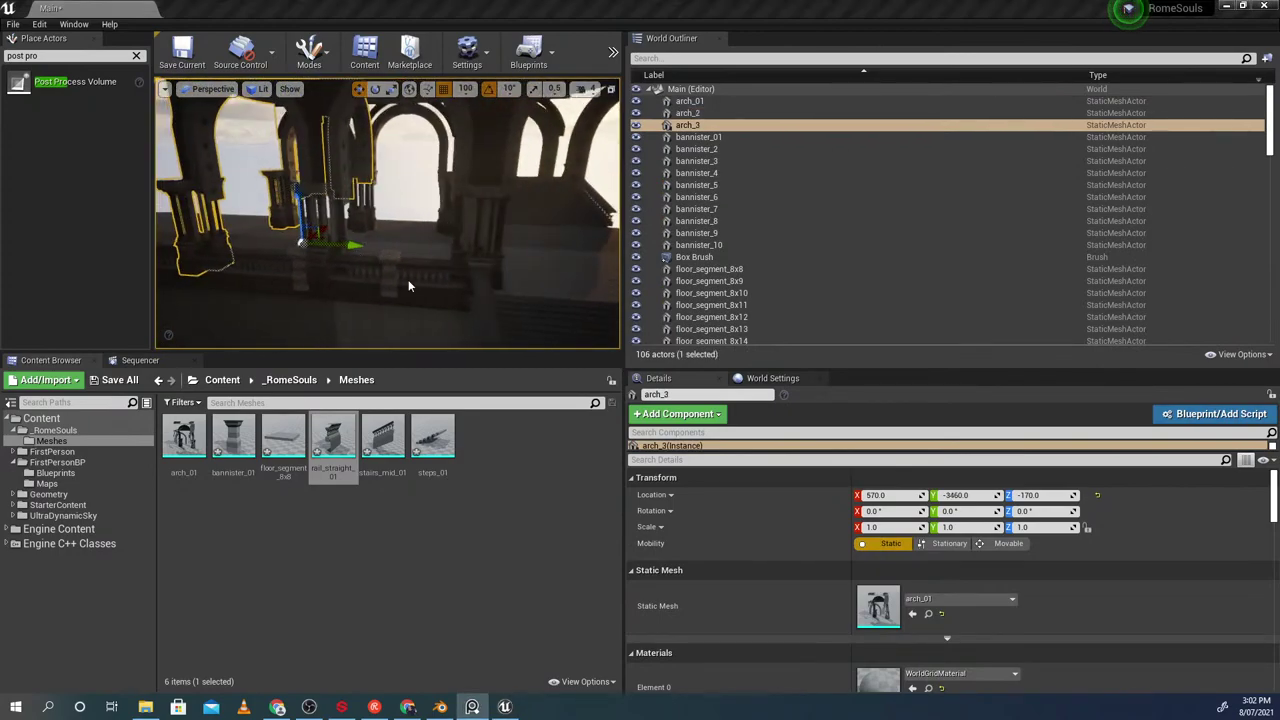
{"action": "left_click", "coordinate": [450, 706]}
{"action": "scroll", "coordinate": [686, 356], "scroll_direction": "down", "scroll_amount": 3}
{"action": "middle_click_drag", "start_coordinate": [686, 356], "coordinate": [621, 299]}
{"action": "scroll", "coordinate": [665, 286], "scroll_direction": "up", "scroll_amount": 5}
{"action": "left_click", "coordinate": [635, 202]}
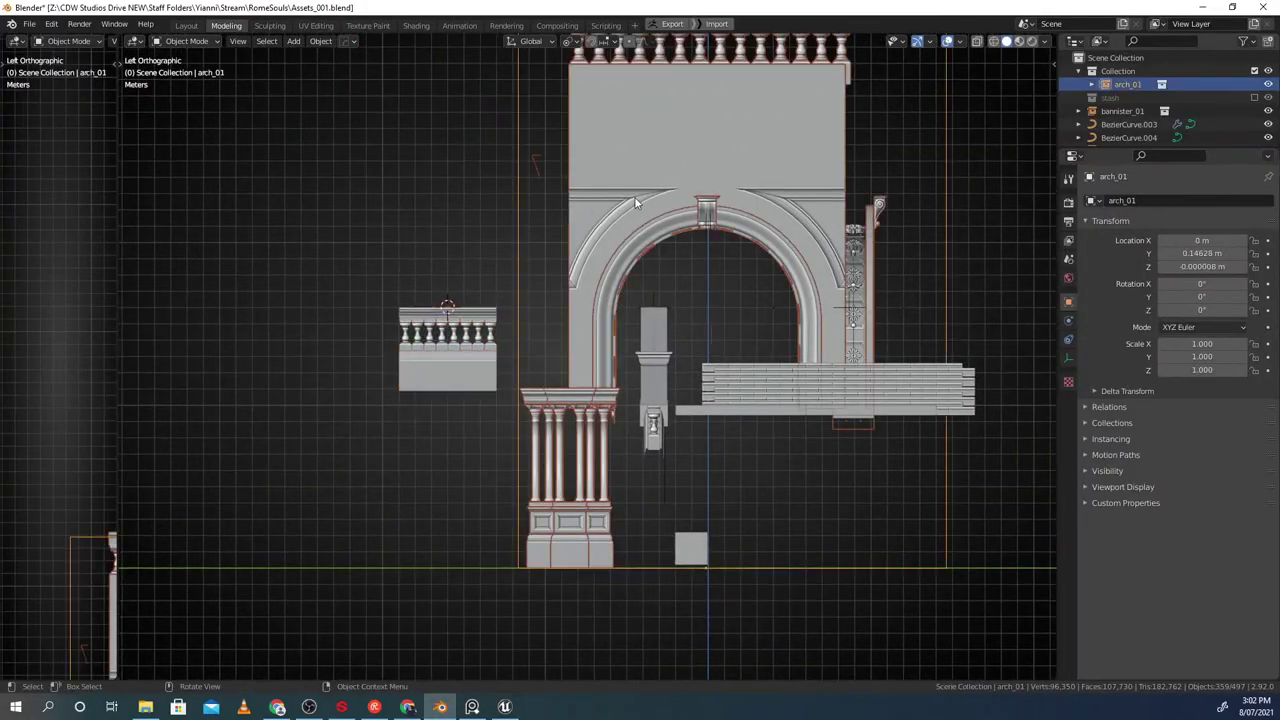
{"action": "key", "text": "g"}
{"action": "right_click", "coordinate": [597, 191]}
{"action": "scroll", "coordinate": [680, 208], "scroll_direction": "down", "scroll_amount": 3}
{"action": "key", "text": "r"}
{"action": "right_click", "coordinate": [735, 282]}
{"action": "middle_click_drag", "start_coordinate": [735, 285], "coordinate": [583, 300], "text": "shift"}
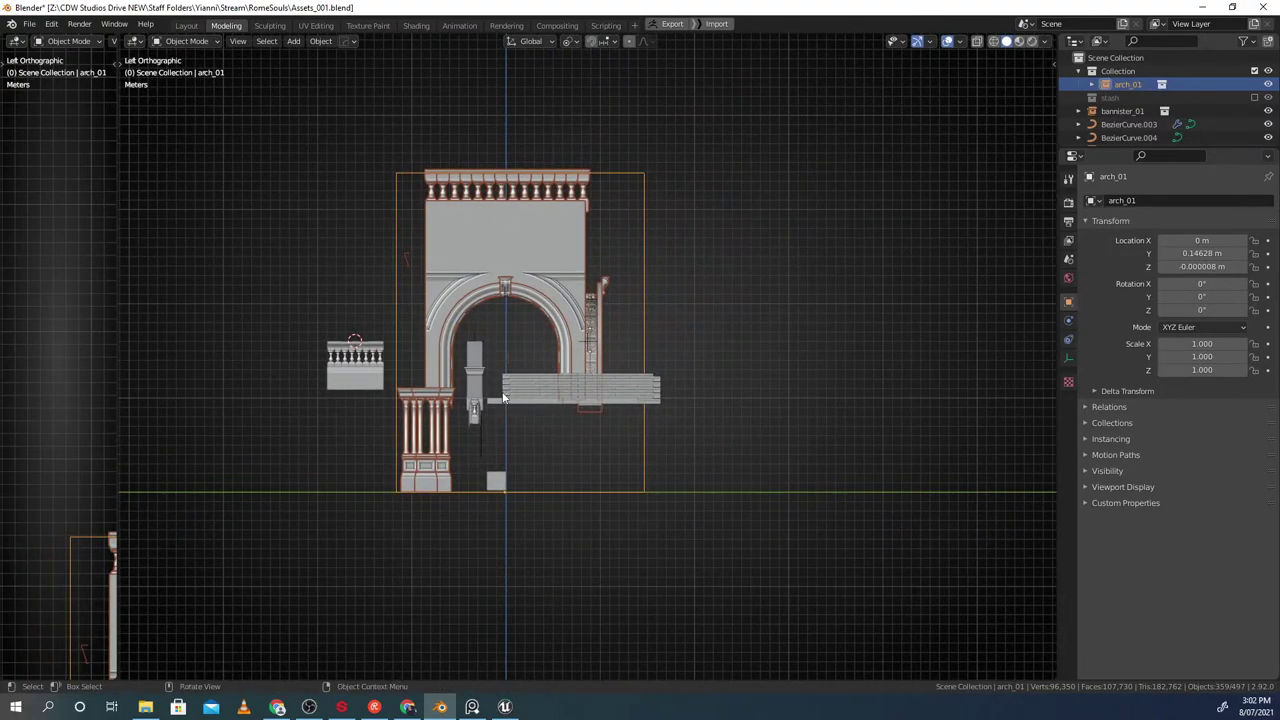
Make a linked duplicate of arch_01 and place it along the Y axis at -50 m
{"action": "middle_click_drag", "start_coordinate": [504, 436], "coordinate": [409, 428], "text": "shift"}
{"action": "key", "text": "shift+d"}
{"action": "key", "text": "y"}
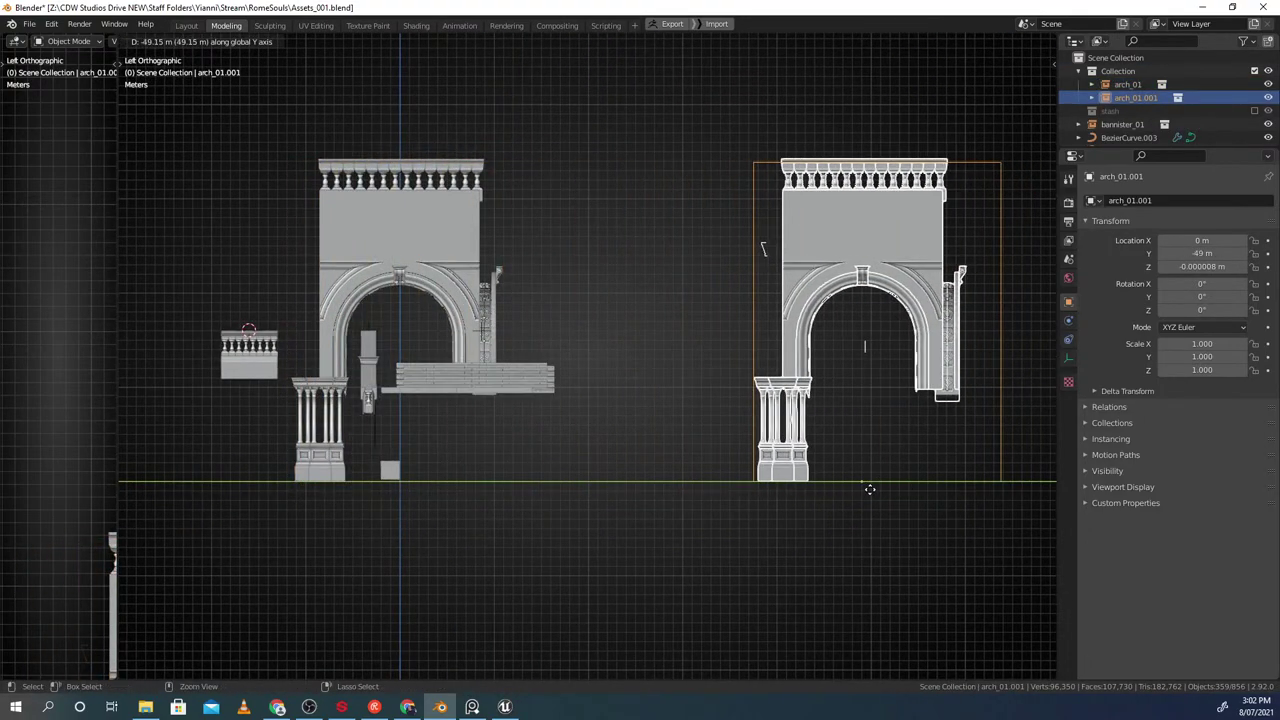
{"action": "left_click", "coordinate": [886, 487]}
{"action": "scroll", "coordinate": [910, 477], "scroll_direction": "up", "scroll_amount": 1}
{"action": "middle_click_drag", "start_coordinate": [925, 462], "coordinate": [729, 455], "text": "shift"}
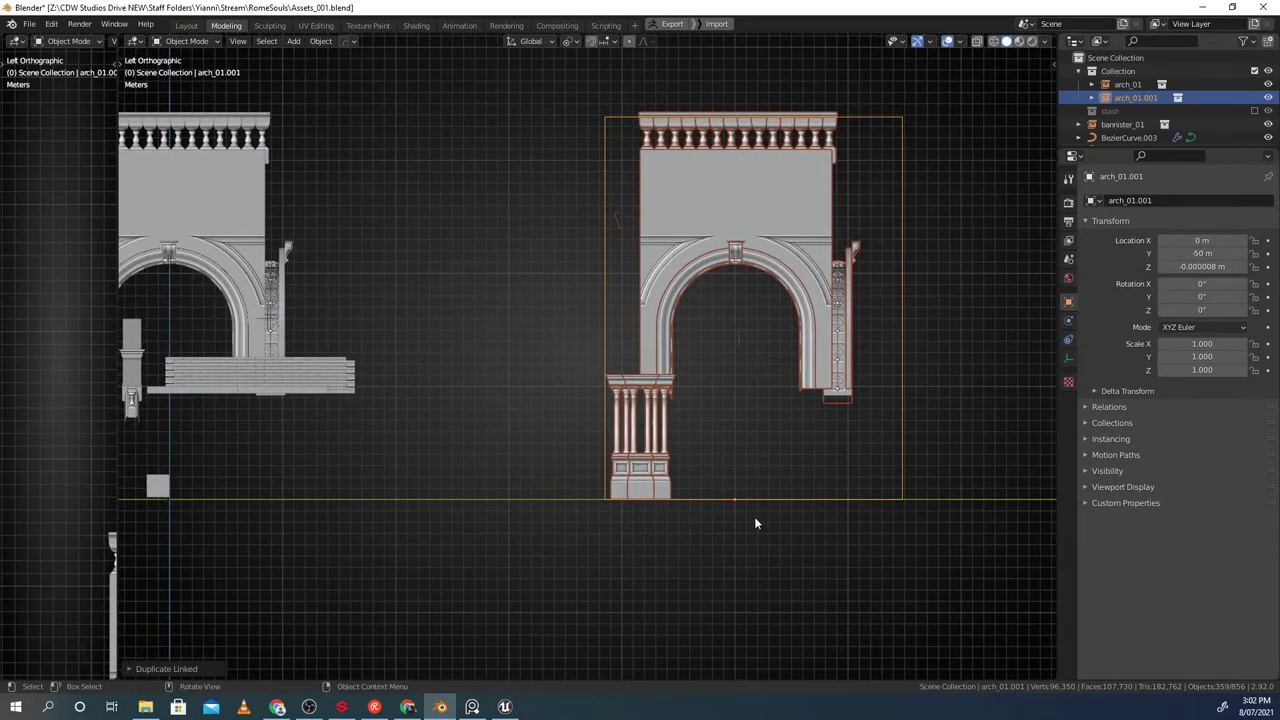
Make a linked duplicate of the offset arch and place it along the Y axis at -33 m as a neighbouring bay
{"action": "key", "text": "alt+d"}
{"action": "key", "text": "y"}
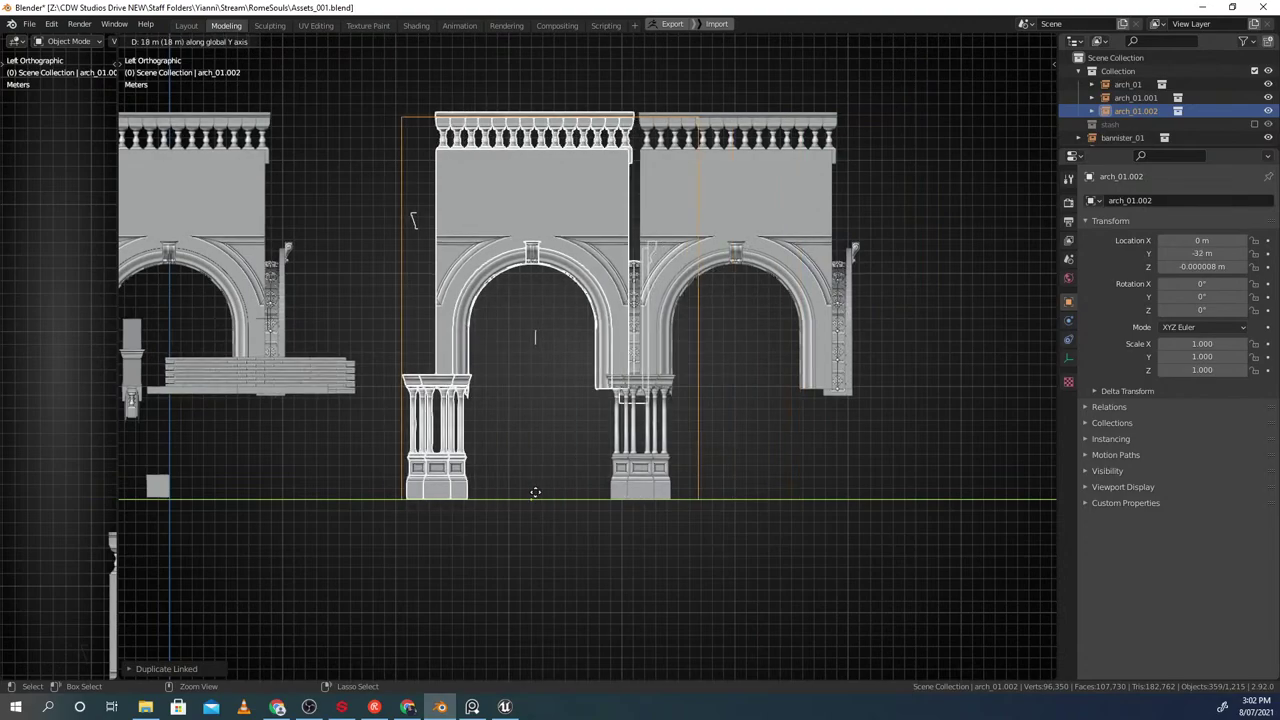
{"action": "left_click", "coordinate": [552, 493]}
{"action": "scroll", "coordinate": [640, 396], "scroll_direction": "up", "scroll_amount": 3}
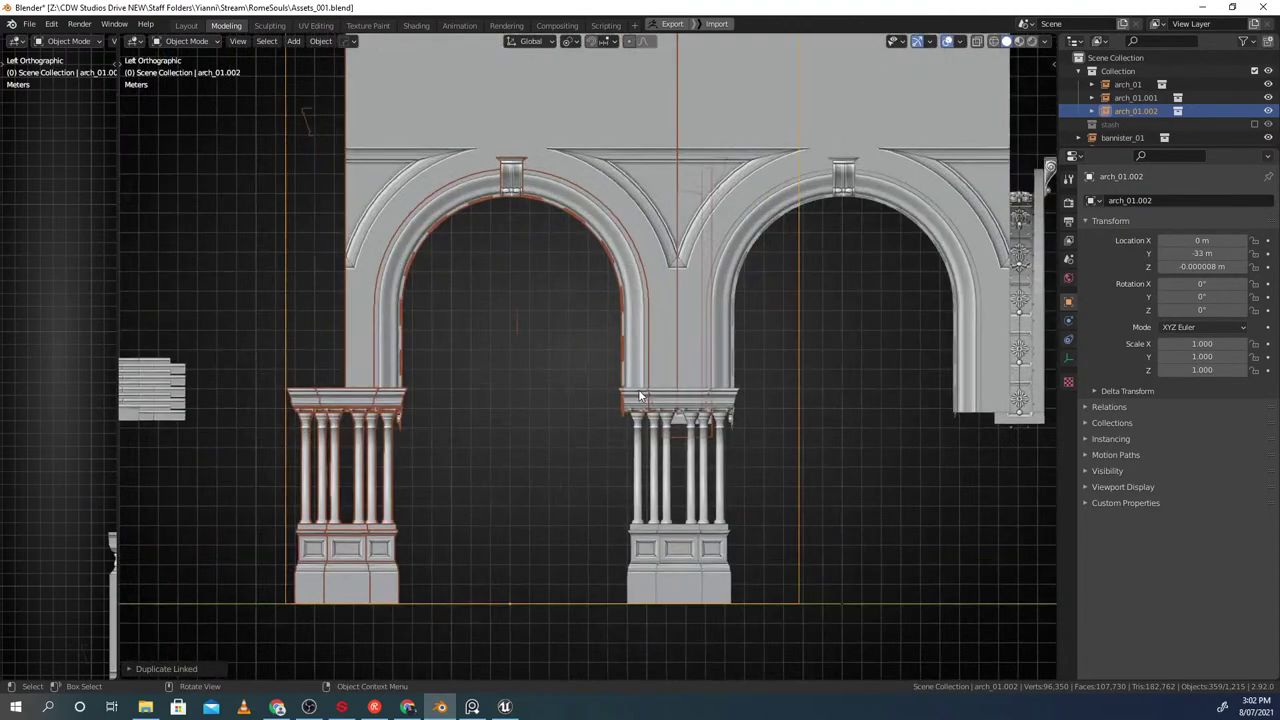
Examine the seam where the two arches' mouldings meet above the shared columns, test-moving the copy without keeping the move
{"action": "scroll", "coordinate": [639, 392], "scroll_direction": "up", "scroll_amount": 1}
{"action": "key", "text": "g"}
{"action": "right_click", "coordinate": [602, 341]}
{"action": "scroll", "coordinate": [684, 332], "scroll_direction": "up", "scroll_amount": 6}
{"action": "middle_click_drag", "start_coordinate": [751, 208], "coordinate": [580, 348], "text": "shift"}
{"action": "key", "text": "g"}
{"action": "right_click", "coordinate": [611, 349]}
{"action": "key", "text": "g"}
{"action": "right_click", "coordinate": [685, 343]}
{"action": "middle_click_drag", "start_coordinate": [699, 344], "coordinate": [566, 366], "text": "shift"}
{"action": "scroll", "coordinate": [568, 370], "scroll_direction": "up", "scroll_amount": 6}
{"action": "key", "text": "g"}
{"action": "right_click", "coordinate": [588, 407]}
{"action": "key", "text": "g"}
{"action": "right_click", "coordinate": [533, 396]}
{"action": "scroll", "coordinate": [533, 396], "scroll_direction": "down", "scroll_amount": 10}
{"action": "middle_click_drag", "start_coordinate": [529, 425], "coordinate": [527, 300], "text": "shift"}
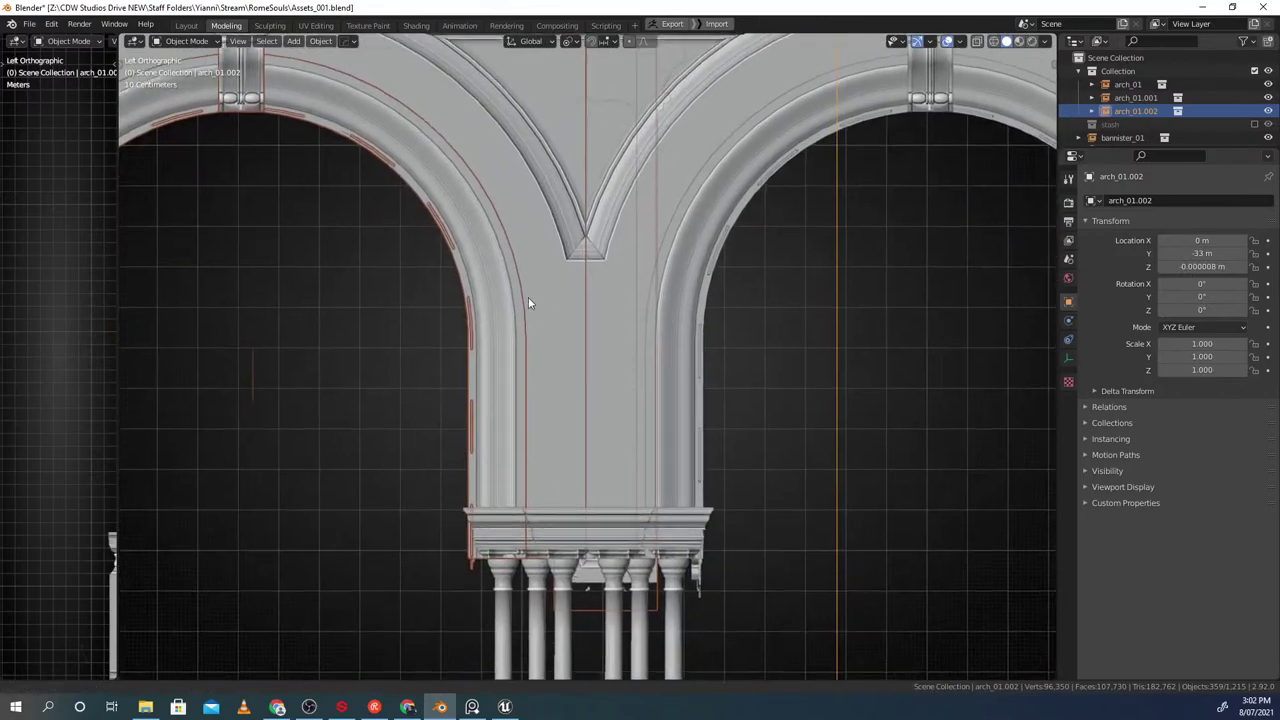
Examine the shared column group's capital, base and upper wall alignment, test-moving the copy along Y without keeping the move
{"action": "scroll", "coordinate": [527, 299], "scroll_direction": "down", "scroll_amount": 4}
{"action": "scroll", "coordinate": [594, 360], "scroll_direction": "up", "scroll_amount": 6}
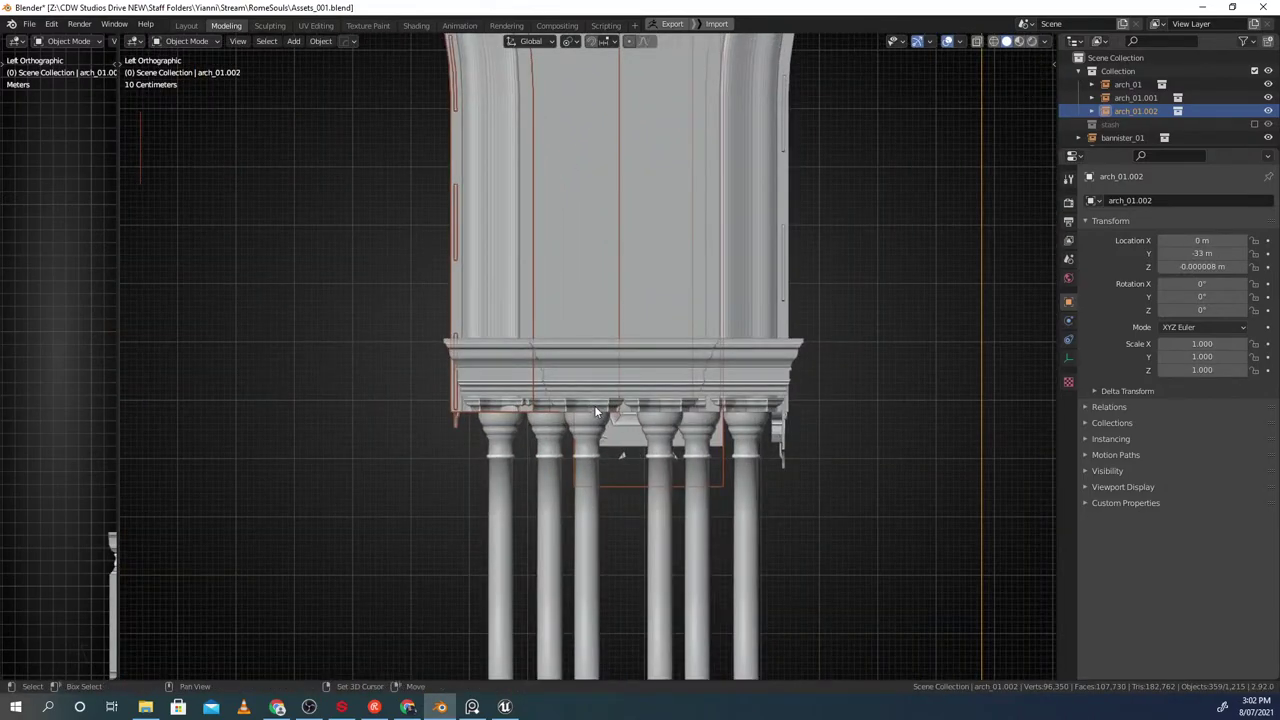
{"action": "scroll", "coordinate": [525, 335], "scroll_direction": "down", "scroll_amount": 4}
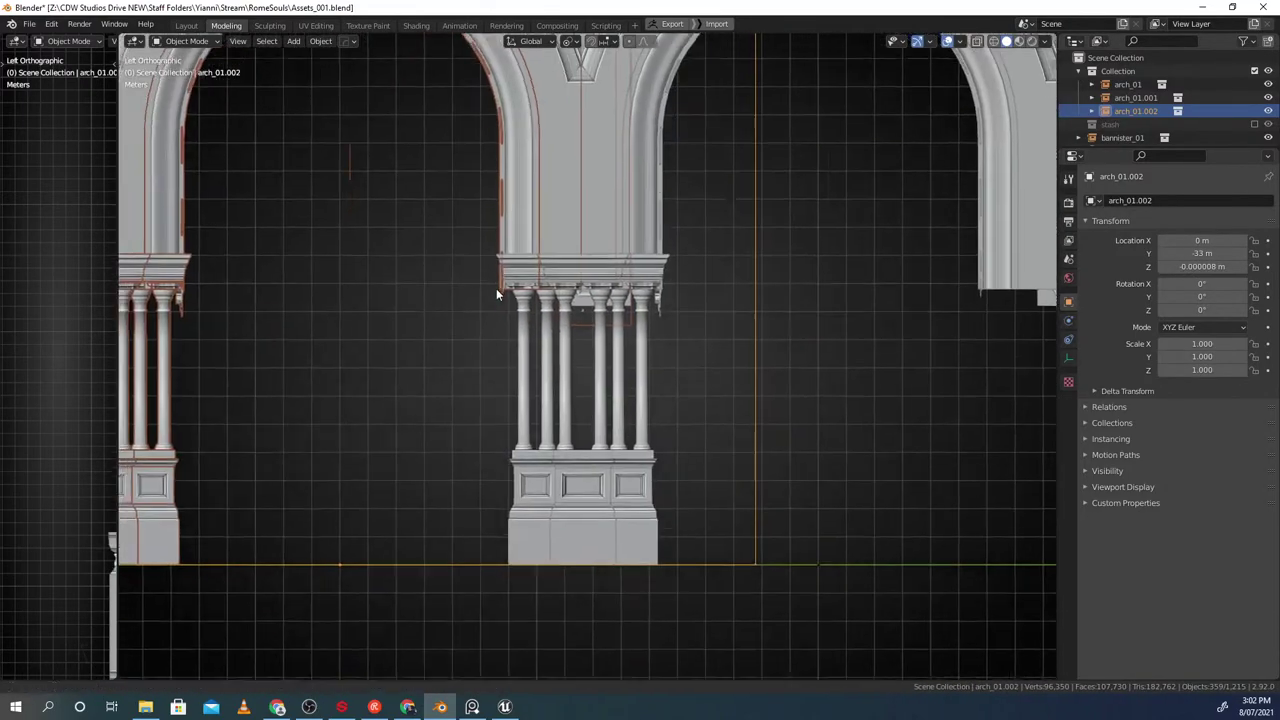
{"action": "scroll", "coordinate": [487, 298], "scroll_direction": "down", "scroll_amount": 3}
{"action": "key", "text": "g"}
{"action": "key", "text": "y"}
{"action": "right_click", "coordinate": [506, 387]}
{"action": "middle_click_drag", "start_coordinate": [475, 490], "coordinate": [468, 670], "text": "shift"}
{"action": "scroll", "coordinate": [626, 367], "scroll_direction": "up", "scroll_amount": 5}
{"action": "key", "text": "g"}
{"action": "key", "text": "y"}
{"action": "right_click", "coordinate": [617, 373]}
Delete the linked arch copy at Y -33 m
{"action": "scroll", "coordinate": [615, 376], "scroll_direction": "down", "scroll_amount": 9}
{"action": "key", "text": "x"}
{"action": "left_click", "coordinate": [608, 386]}
{"action": "middle_click_drag", "start_coordinate": [494, 388], "coordinate": [562, 364], "text": "shift"}
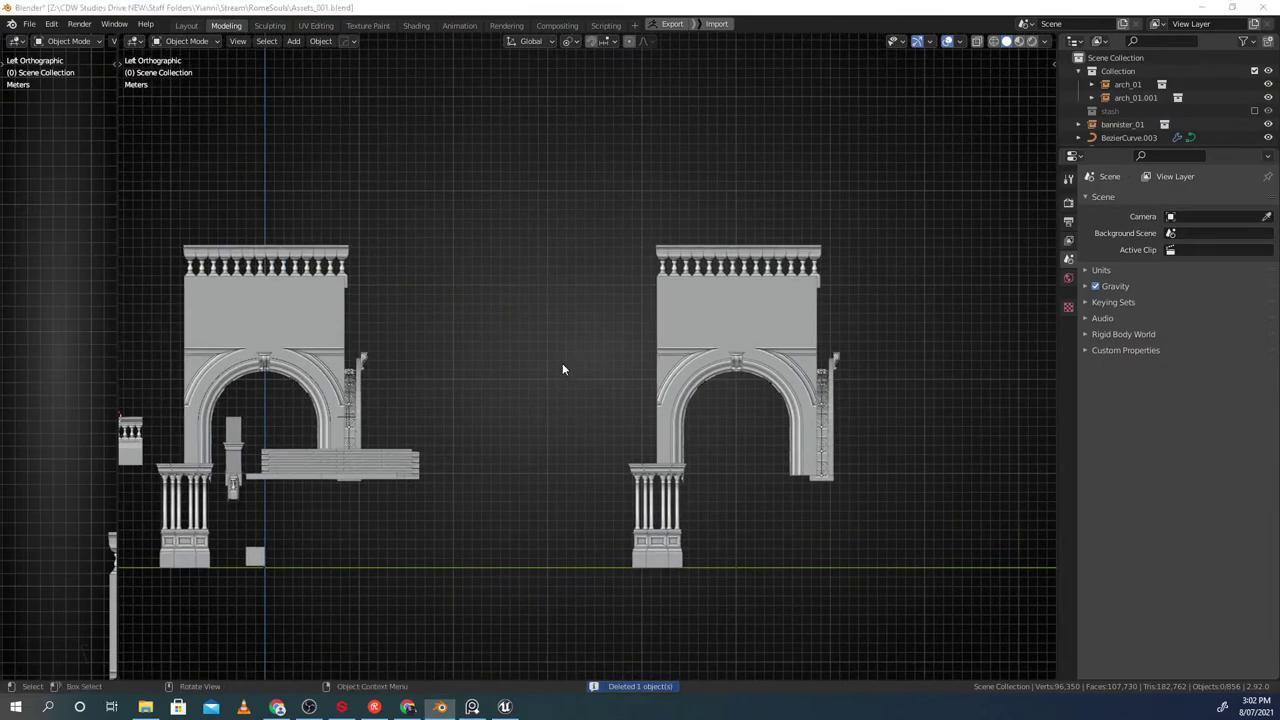
Switch to Unreal Editor and duplicate the end arch along Y to a location of -5160
{"action": "left_click", "coordinate": [505, 707]}
{"action": "right_click_drag", "start_coordinate": [440, 250], "coordinate": [452, 318]}
{"action": "left_click", "coordinate": [425, 222]}
{"action": "left_click_drag", "start_coordinate": [411, 226], "coordinate": [384, 231], "text": "alt"}
{"action": "key", "text": "w"}
{"action": "right_click_drag", "start_coordinate": [384, 231], "coordinate": [366, 245]}
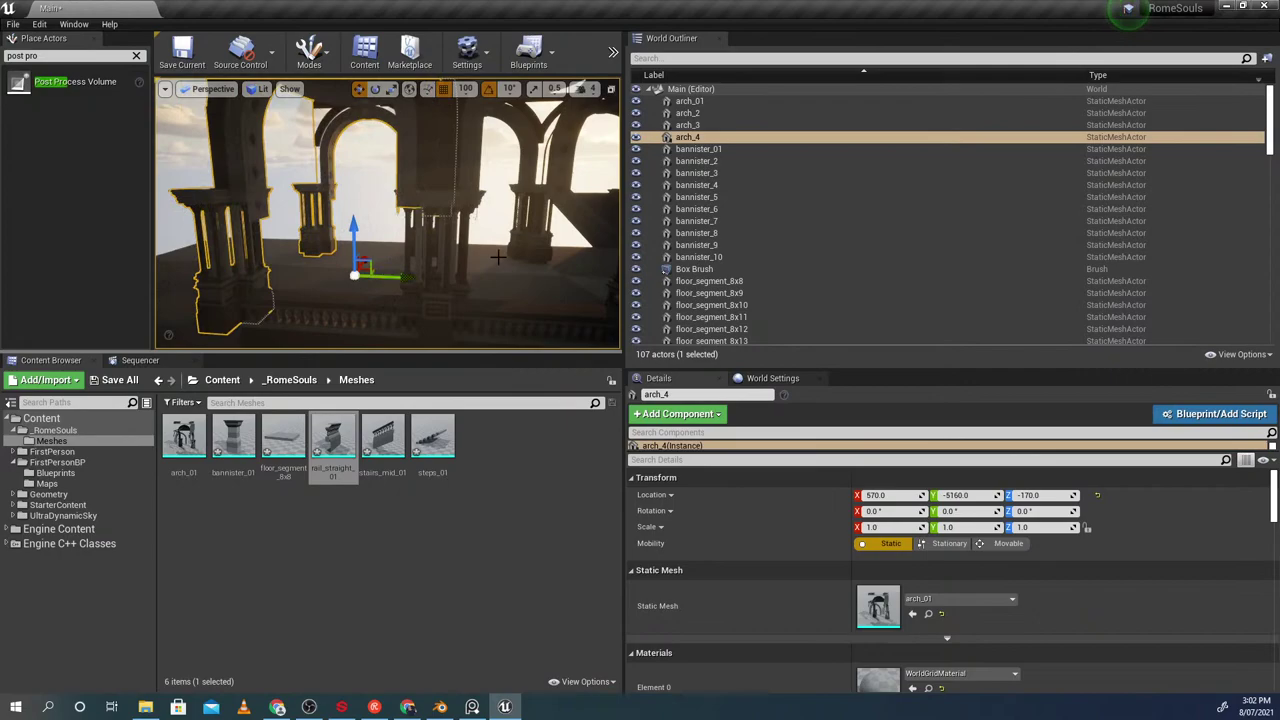
Duplicate arch_01 in the positive Y direction to extend the arcade across the top of the stairs
{"action": "left_click", "coordinate": [498, 257]}
{"action": "right_click_drag", "start_coordinate": [498, 257], "coordinate": [486, 250]}
{"action": "left_click", "coordinate": [486, 200]}
{"action": "left_click", "coordinate": [430, 200]}
{"action": "mouse_move", "coordinate": [430, 200]}
{"action": "right_mouse_down"}
{"action": "mouse_move", "coordinate": [430, 240]}
{"action": "mouse_move", "coordinate": [430, 212]}
{"action": "mouse_move", "coordinate": [490, 222]}
{"action": "right_mouse_up"}
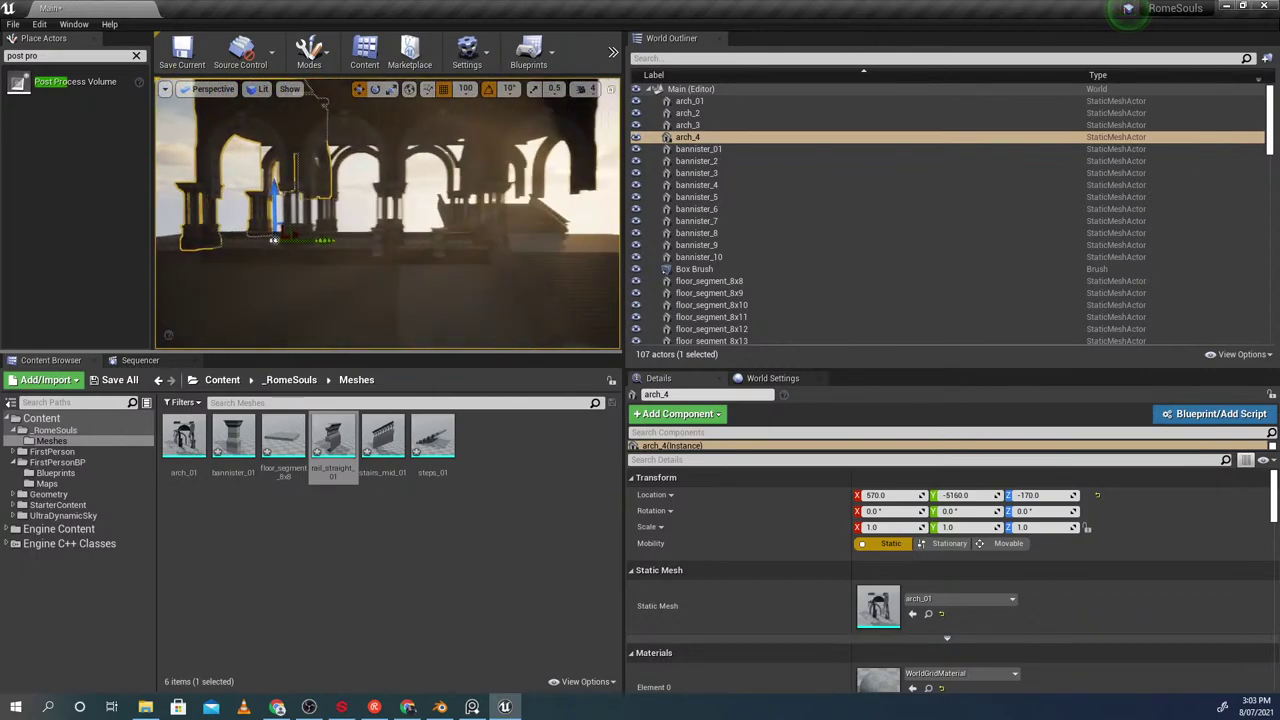
{"action": "left_click", "coordinate": [413, 145]}
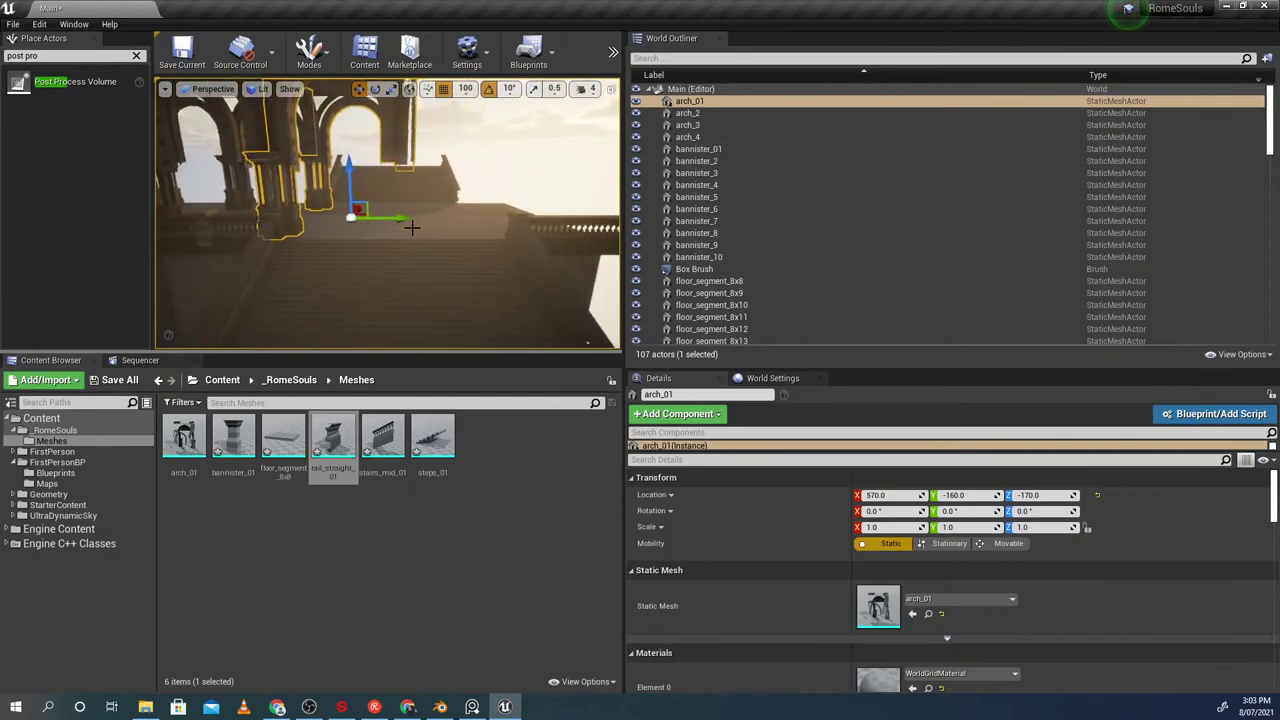
{"action": "left_click_drag", "start_coordinate": [390, 220], "coordinate": [561, 223], "text": "alt"}
{"action": "left_click", "coordinate": [447, 221]}
{"action": "key", "text": "w"}
{"action": "right_click_drag", "start_coordinate": [447, 221], "coordinate": [462, 231]}
{"action": "key", "text": "s"}
Save the level and continue duplicating arches along Y until the last one stands at 4640
{"action": "left_click", "coordinate": [490, 175]}
{"action": "mouse_move", "coordinate": [490, 175]}
{"action": "right_mouse_down"}
{"action": "mouse_move", "coordinate": [464, 190]}
{"action": "mouse_move", "coordinate": [456, 180]}
{"action": "right_mouse_up"}
{"action": "key", "text": "s"}
{"action": "right_click_drag", "start_coordinate": [410, 132], "coordinate": [467, 131]}
{"action": "left_click", "coordinate": [448, 138]}
{"action": "key", "text": "ctrl+s"}
{"action": "key", "text": "s"}
{"action": "key", "text": "d"}
{"action": "left_click_drag", "start_coordinate": [494, 236], "coordinate": [543, 239], "text": "alt"}
{"action": "left_click", "coordinate": [504, 248]}
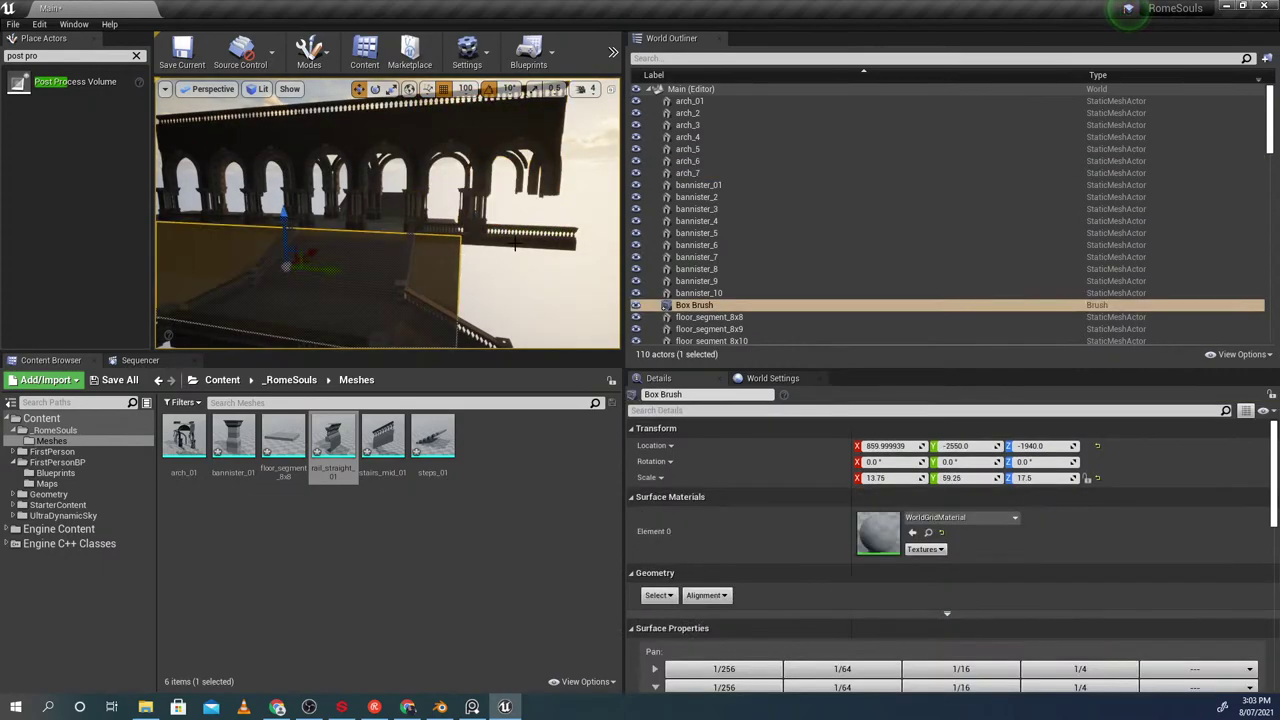
Duplicate arch_7 in the positive Y direction to add an eighth arch at the end of the arcade
{"action": "left_click", "coordinate": [525, 215]}
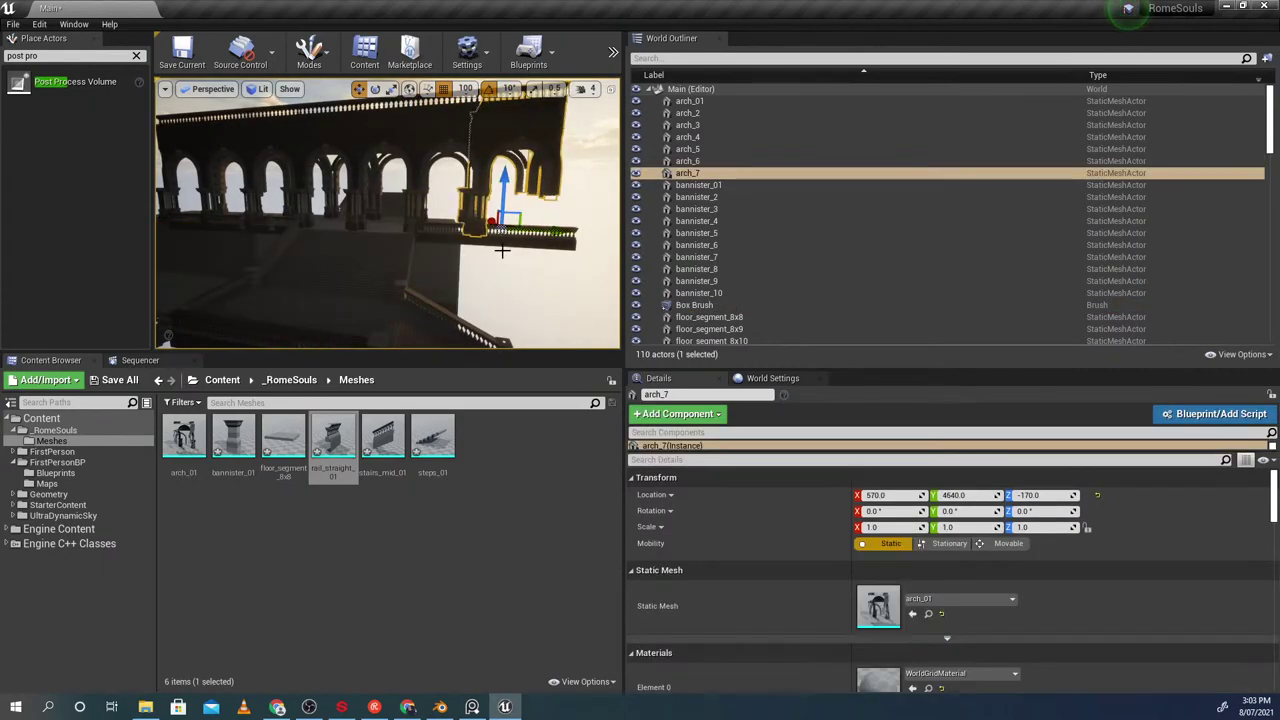
{"action": "left_click", "coordinate": [519, 168]}
{"action": "right_click_drag", "start_coordinate": [519, 168], "coordinate": [535, 166]}
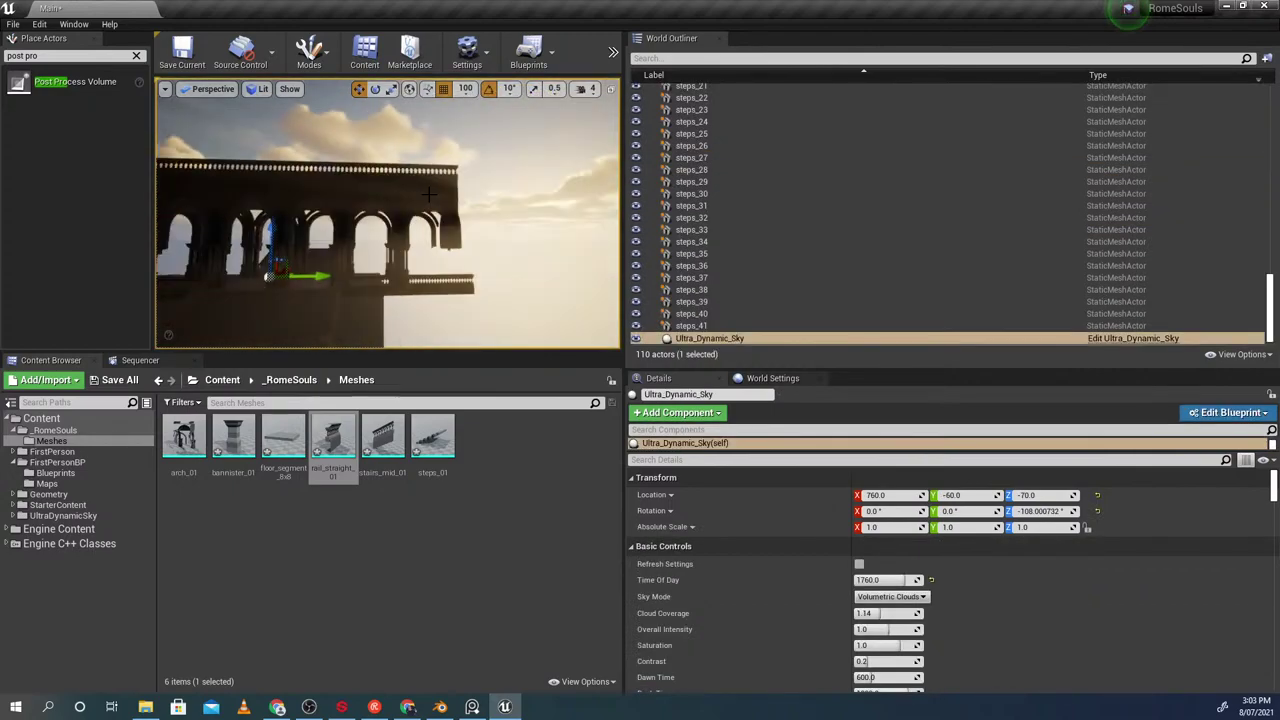
{"action": "left_click", "coordinate": [450, 160]}
{"action": "mouse_move", "coordinate": [466, 233]}
{"action": "right_mouse_down"}
{"action": "mouse_move", "coordinate": [560, 250]}
{"action": "mouse_move", "coordinate": [450, 236]}
{"action": "right_mouse_up"}
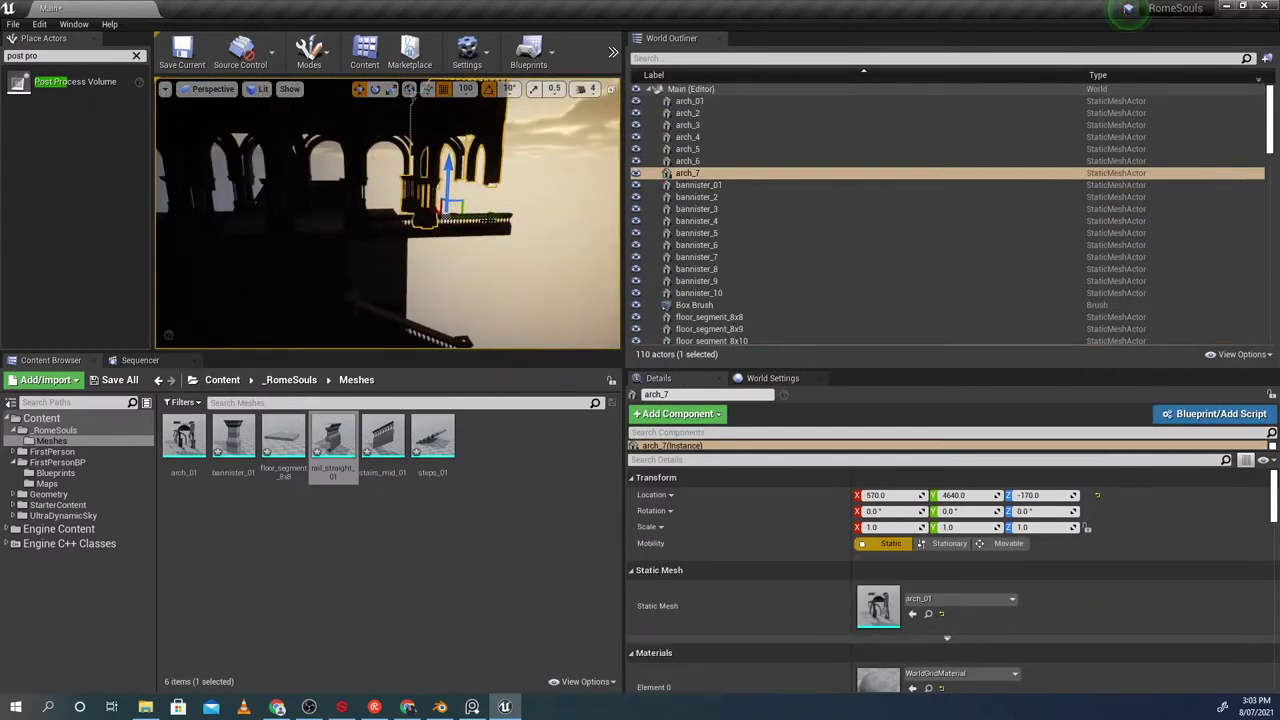
{"action": "left_click_drag", "start_coordinate": [486, 217], "coordinate": [544, 217], "text": "alt"}
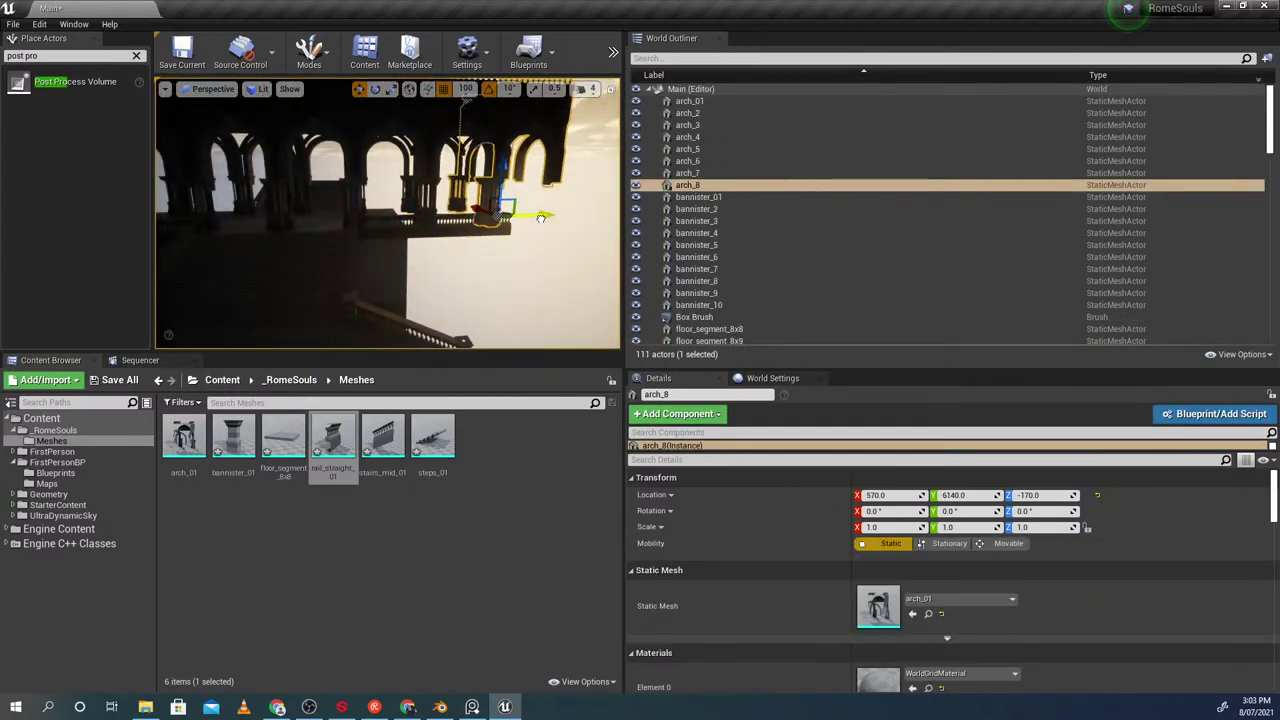
Try to multi-select the lower floor segments beside the stairs
{"action": "left_click", "coordinate": [521, 256]}
{"action": "right_click_drag", "start_coordinate": [521, 256], "coordinate": [560, 265]}
{"action": "left_click", "coordinate": [384, 284]}
{"action": "mouse_move", "coordinate": [384, 284]}
{"action": "right_mouse_down"}
{"action": "mouse_move", "coordinate": [430, 290]}
{"action": "mouse_move", "coordinate": [384, 284]}
{"action": "right_mouse_up"}
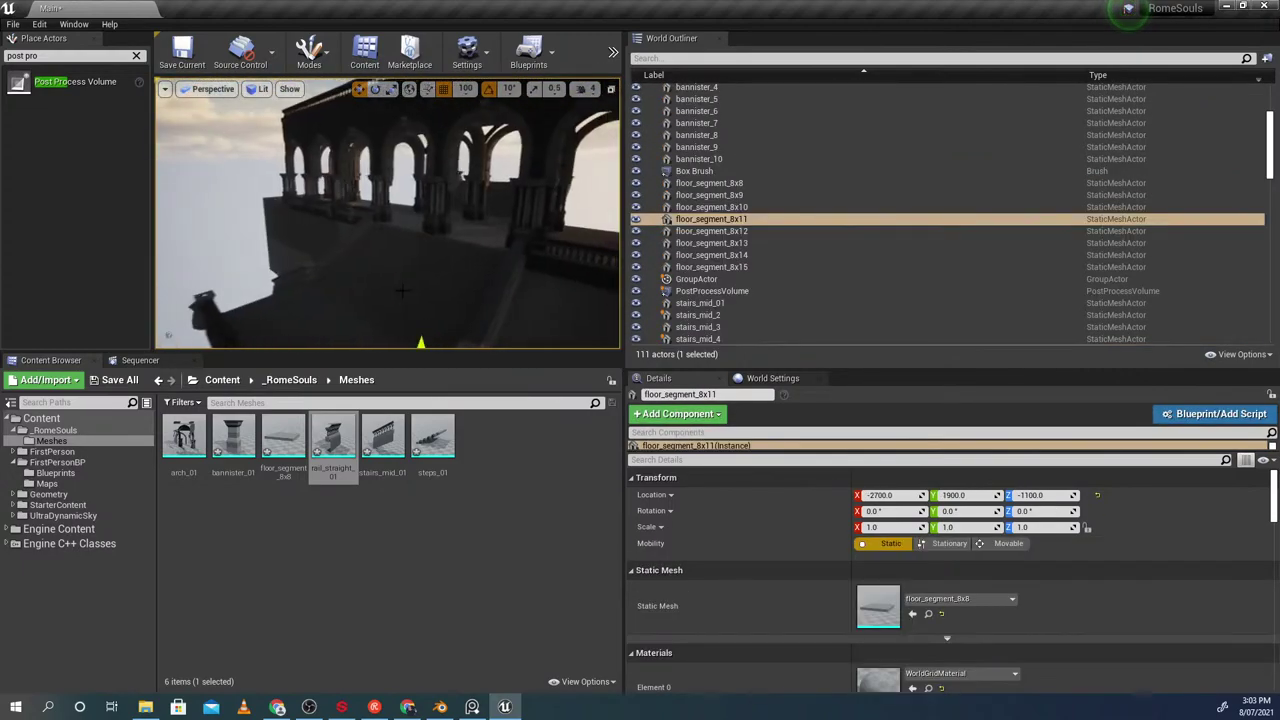
{"action": "right_click_drag", "start_coordinate": [468, 308], "coordinate": [470, 338]}
{"action": "left_click", "coordinate": [274, 298]}
{"action": "left_click", "coordinate": [326, 286]}
{"action": "right_click_drag", "start_coordinate": [326, 286], "coordinate": [367, 188]}
{"action": "left_click", "coordinate": [310, 302], "text": "ctrl"}
{"action": "left_click", "coordinate": [312, 298], "text": "ctrl"}
{"action": "left_click", "coordinate": [415, 283], "text": "ctrl"}
{"action": "left_click", "coordinate": [375, 255], "text": "ctrl"}
{"action": "left_click", "coordinate": [358, 310], "text": "ctrl"}
{"action": "left_click", "coordinate": [390, 265]}
{"action": "right_click_drag", "start_coordinate": [390, 265], "coordinate": [520, 295]}
{"action": "left_click", "coordinate": [475, 245]}
{"action": "right_click_drag", "start_coordinate": [475, 245], "coordinate": [380, 220]}
Delete the Box Brush that fills the space beneath the arcade
{"action": "left_click", "coordinate": [292, 291]}
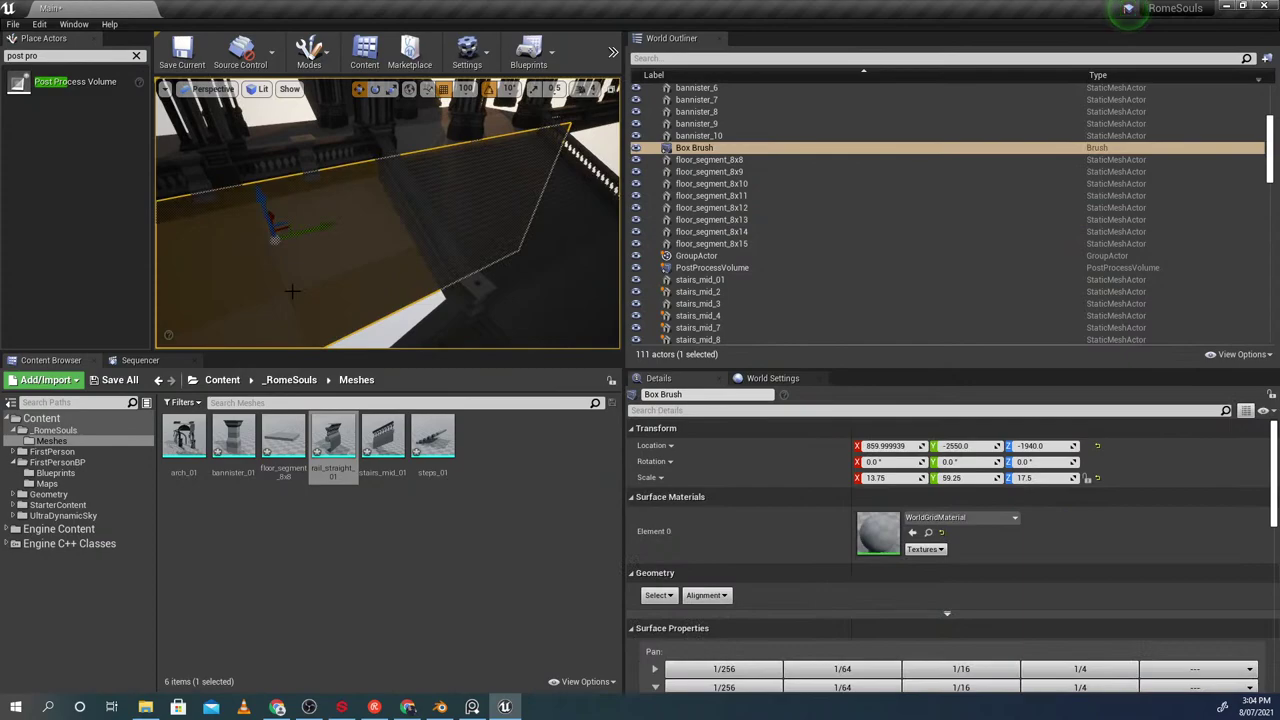
{"action": "left_click", "coordinate": [450, 240]}
{"action": "left_click", "coordinate": [439, 228]}
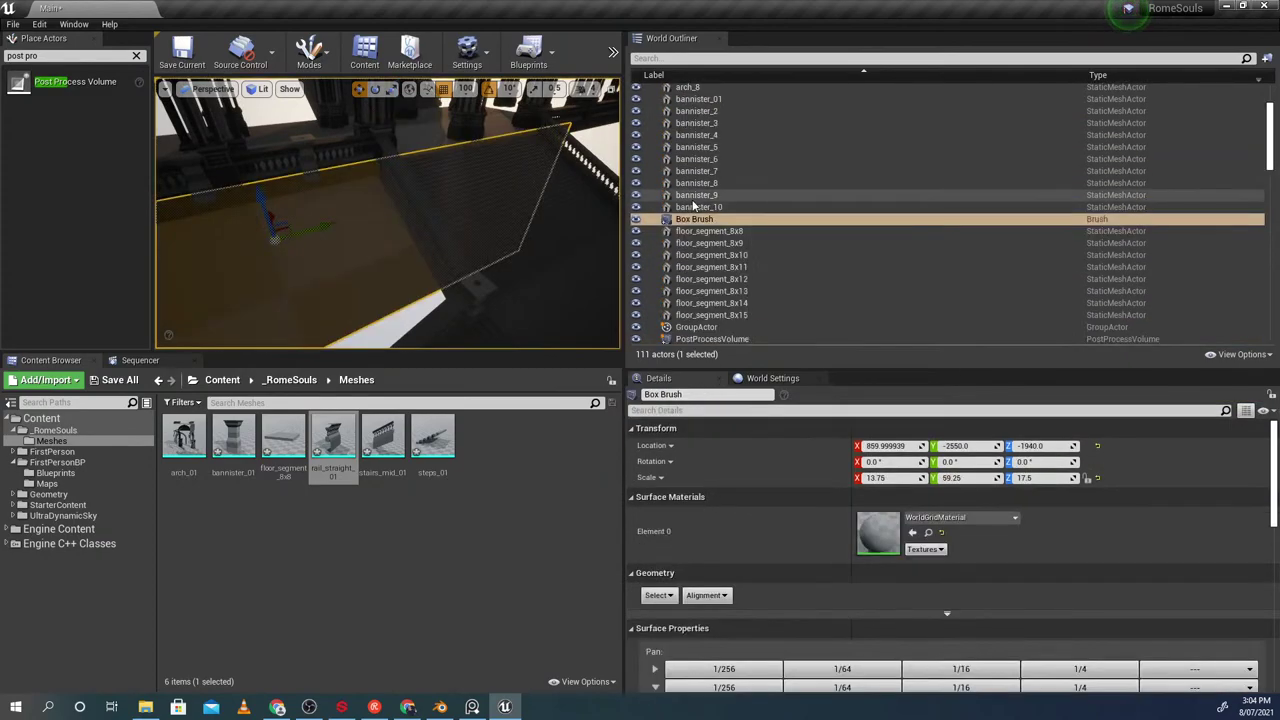
{"action": "left_click", "coordinate": [693, 207]}
{"action": "left_click", "coordinate": [690, 219]}
{"action": "left_click", "coordinate": [690, 208]}
{"action": "left_click", "coordinate": [690, 222]}
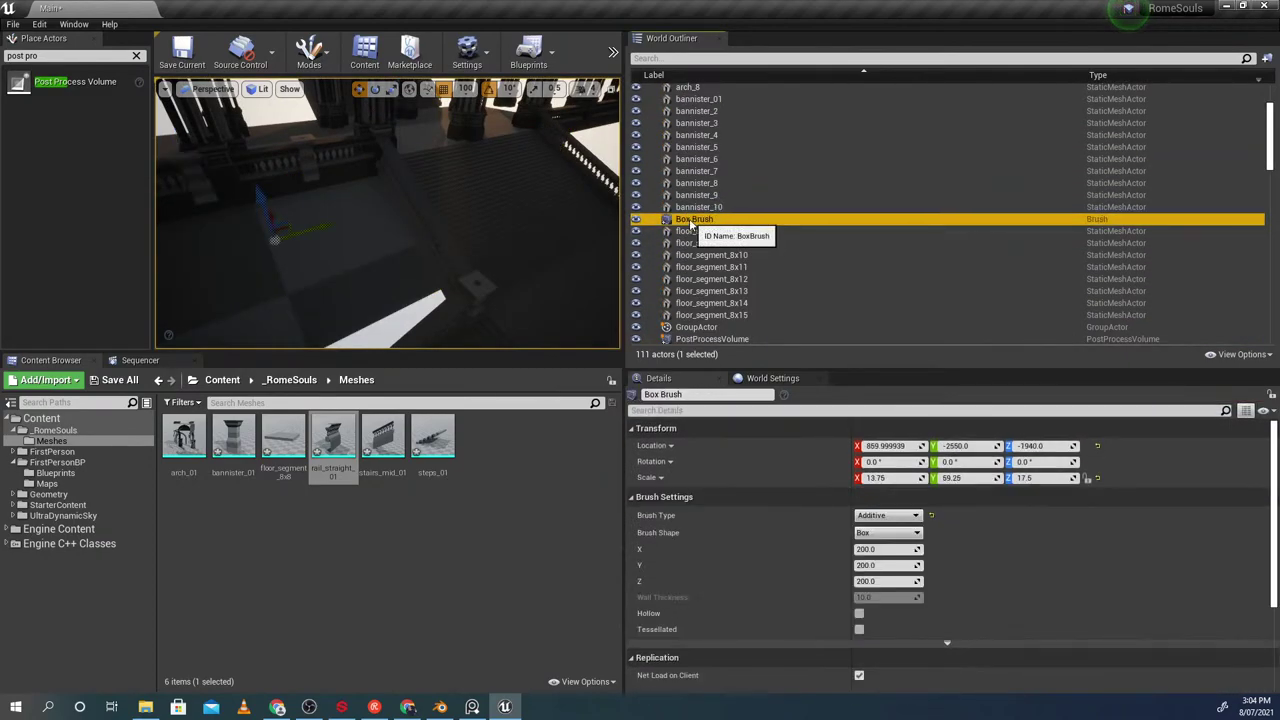
{"action": "mouse_move", "coordinate": [497, 198]}
{"action": "right_mouse_down"}
{"action": "mouse_move", "coordinate": [510, 206]}
{"action": "mouse_move", "coordinate": [520, 175]}
{"action": "mouse_move", "coordinate": [490, 140]}
{"action": "mouse_move", "coordinate": [463, 249]}
{"action": "right_mouse_up"}
{"action": "key", "text": "Delete"}
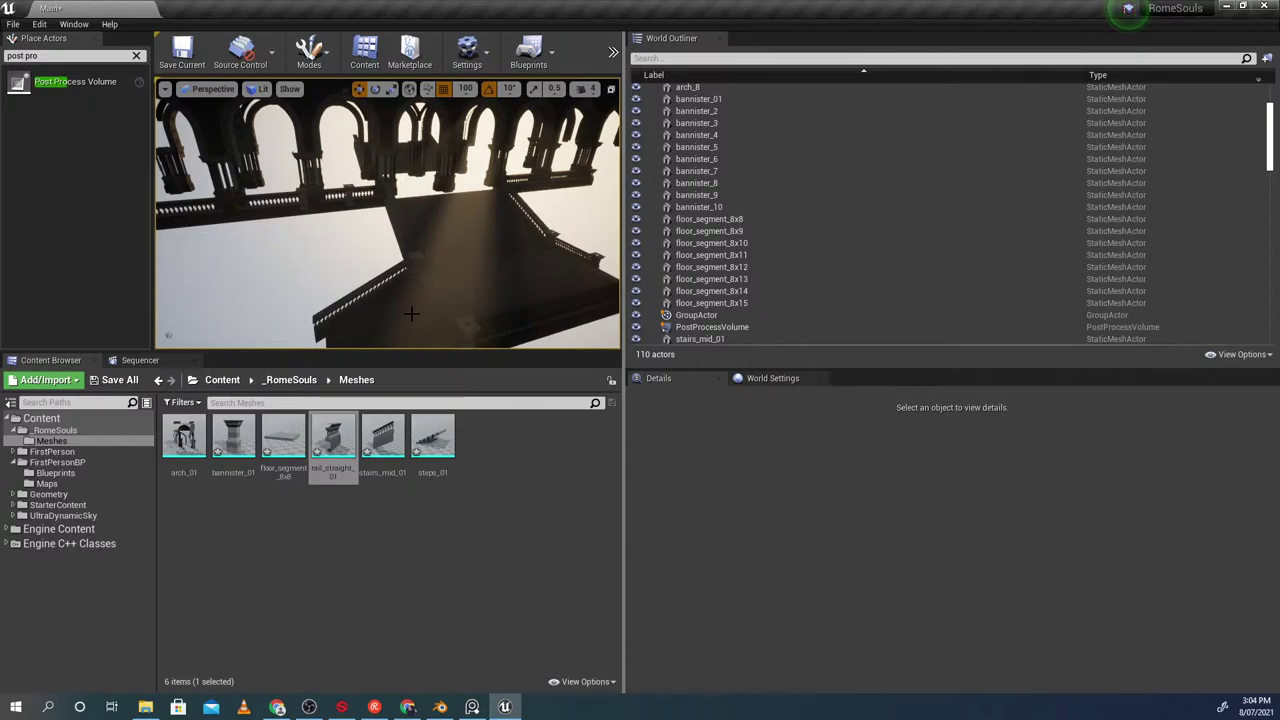
Duplicate the eight lower floor segments and raise the copies to Z -200, saving the level along the way
{"action": "right_click_drag", "start_coordinate": [451, 238], "coordinate": [414, 267]}
{"action": "left_click", "coordinate": [345, 284]}
{"action": "left_click", "coordinate": [416, 294], "text": "ctrl"}
{"action": "left_click", "coordinate": [412, 270], "text": "ctrl"}
{"action": "left_click", "coordinate": [309, 248], "text": "ctrl"}
{"action": "key", "text": "ctrl+s"}
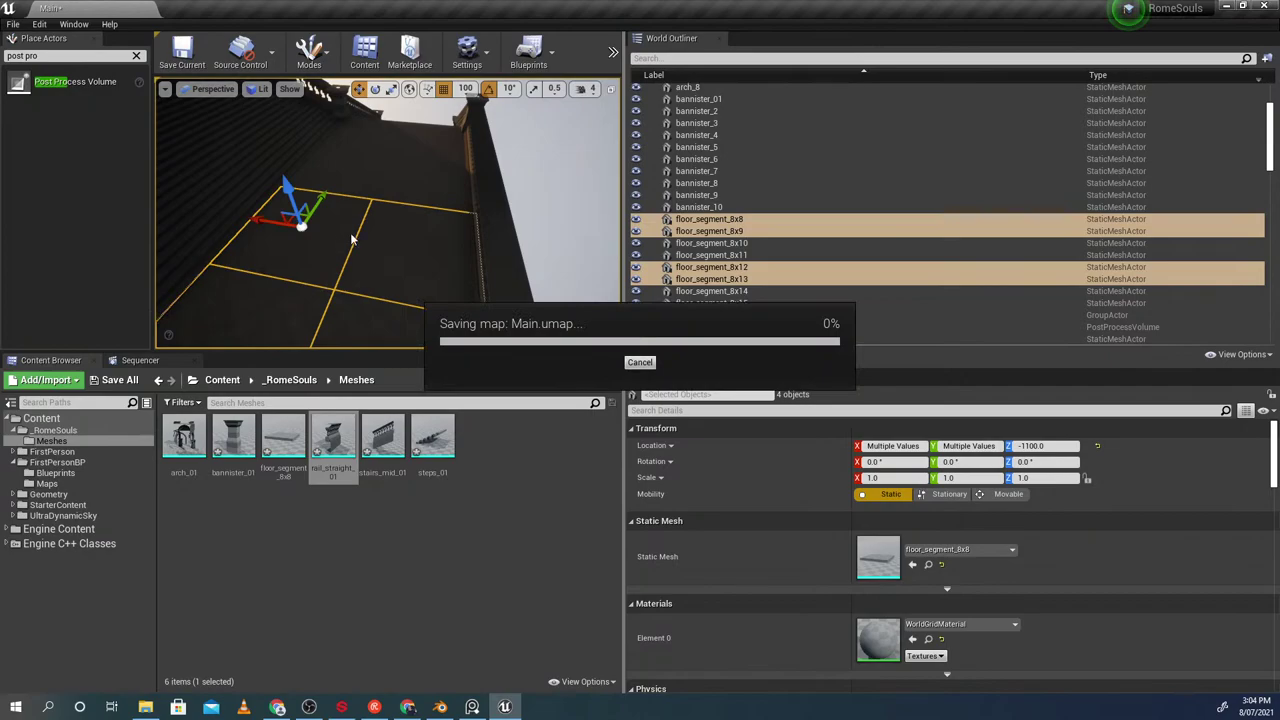
{"action": "right_click_drag", "start_coordinate": [392, 281], "coordinate": [396, 256]}
{"action": "left_click", "coordinate": [405, 276], "text": "ctrl"}
{"action": "left_click", "coordinate": [377, 228], "text": "ctrl"}
{"action": "left_click", "coordinate": [394, 208], "text": "ctrl"}
{"action": "left_click", "coordinate": [456, 207], "text": "ctrl"}
{"action": "right_click_drag", "start_coordinate": [490, 196], "coordinate": [504, 191]}
{"action": "left_click_drag", "start_coordinate": [564, 224], "coordinate": [393, 122], "text": "alt"}
{"action": "right_click_drag", "start_coordinate": [393, 122], "coordinate": [408, 106]}
{"action": "right_click_drag", "start_coordinate": [480, 170], "coordinate": [480, 178]}
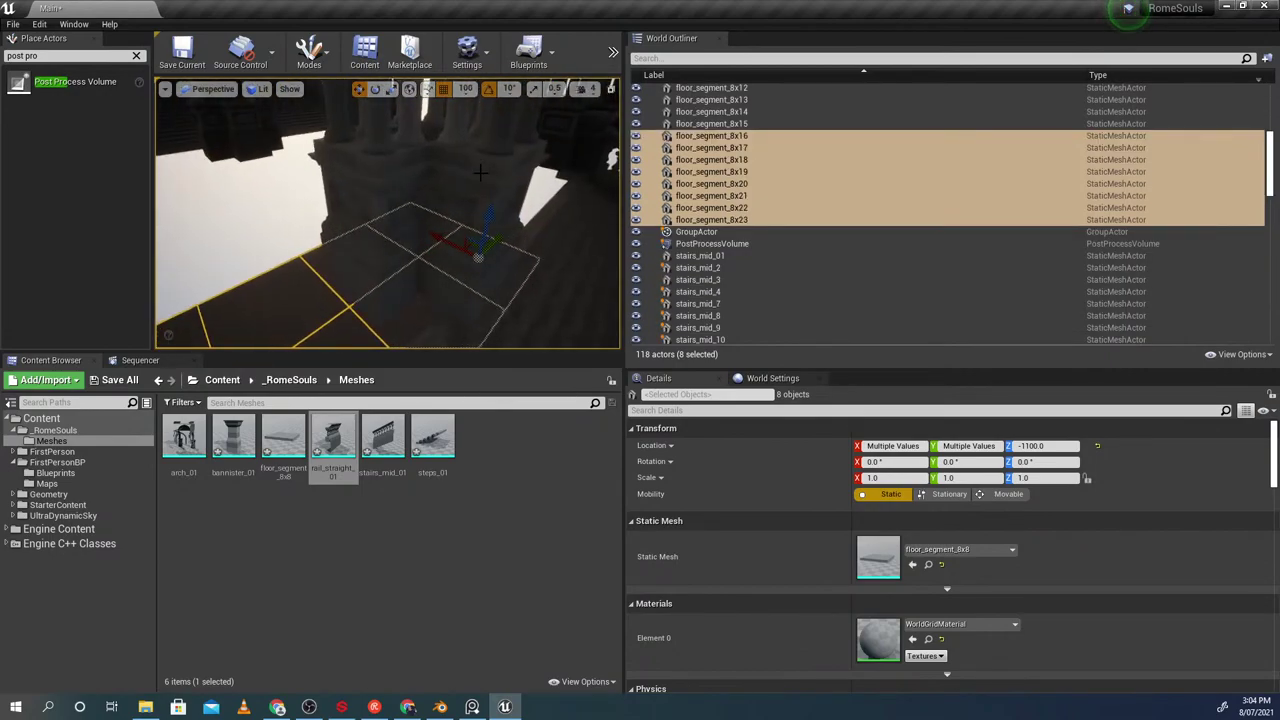
{"action": "left_click_drag", "start_coordinate": [485, 205], "coordinate": [480, 80]}
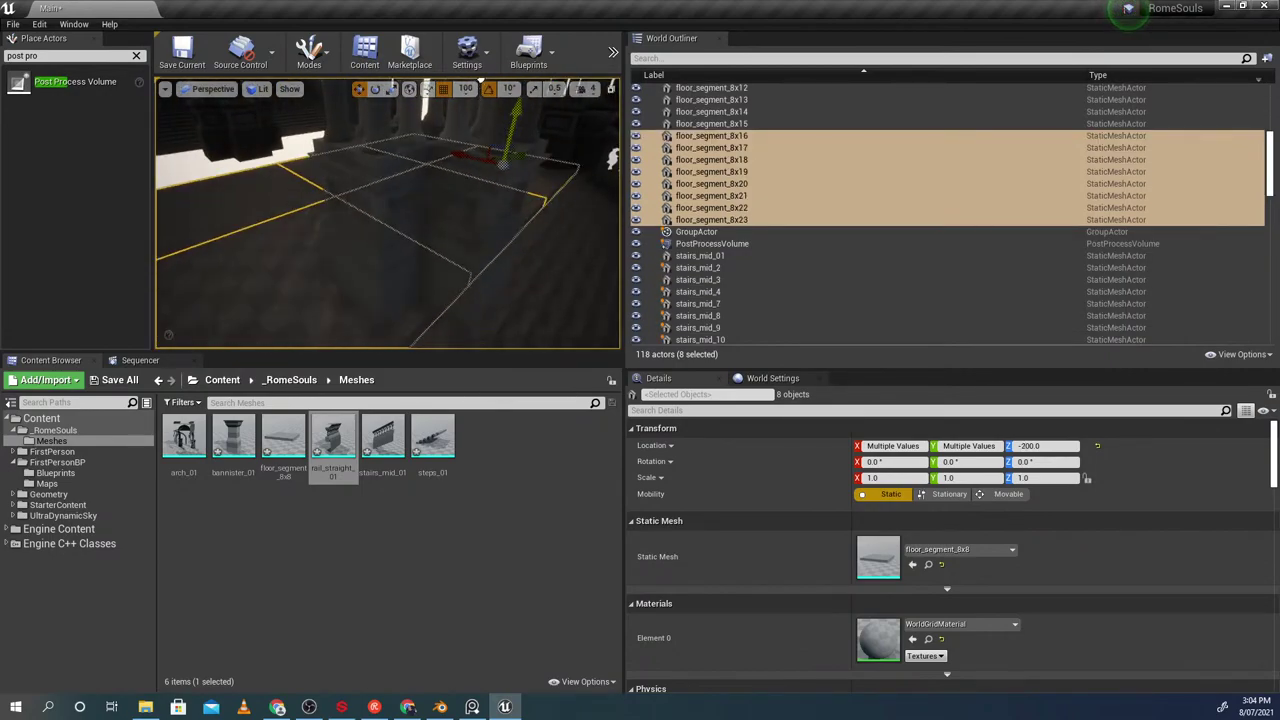
Select all eight raised floor segments and duplicate the block along Y beneath the arches
{"action": "right_click_drag", "start_coordinate": [480, 200], "coordinate": [490, 225]}
{"action": "left_click", "coordinate": [508, 318]}
{"action": "mouse_move", "coordinate": [508, 318]}
{"action": "right_mouse_down"}
{"action": "mouse_move", "coordinate": [540, 330]}
{"action": "mouse_move", "coordinate": [520, 300]}
{"action": "right_mouse_up"}
{"action": "left_click", "coordinate": [330, 235]}
{"action": "right_click_drag", "start_coordinate": [330, 235], "coordinate": [400, 205]}
{"action": "left_click", "coordinate": [355, 222], "text": "ctrl"}
{"action": "left_click", "coordinate": [480, 203], "text": "ctrl"}
{"action": "left_click", "coordinate": [380, 205], "text": "ctrl"}
{"action": "left_click", "coordinate": [400, 205], "text": "ctrl"}
{"action": "left_click", "coordinate": [262, 205], "text": "ctrl"}
{"action": "right_click_drag", "start_coordinate": [262, 205], "coordinate": [380, 210]}
{"action": "left_click", "coordinate": [385, 210], "text": "ctrl"}
{"action": "left_click", "coordinate": [465, 212], "text": "ctrl"}
{"action": "right_click_drag", "start_coordinate": [465, 212], "coordinate": [319, 254]}
{"action": "left_click_drag", "start_coordinate": [338, 327], "coordinate": [446, 296], "text": "alt"}
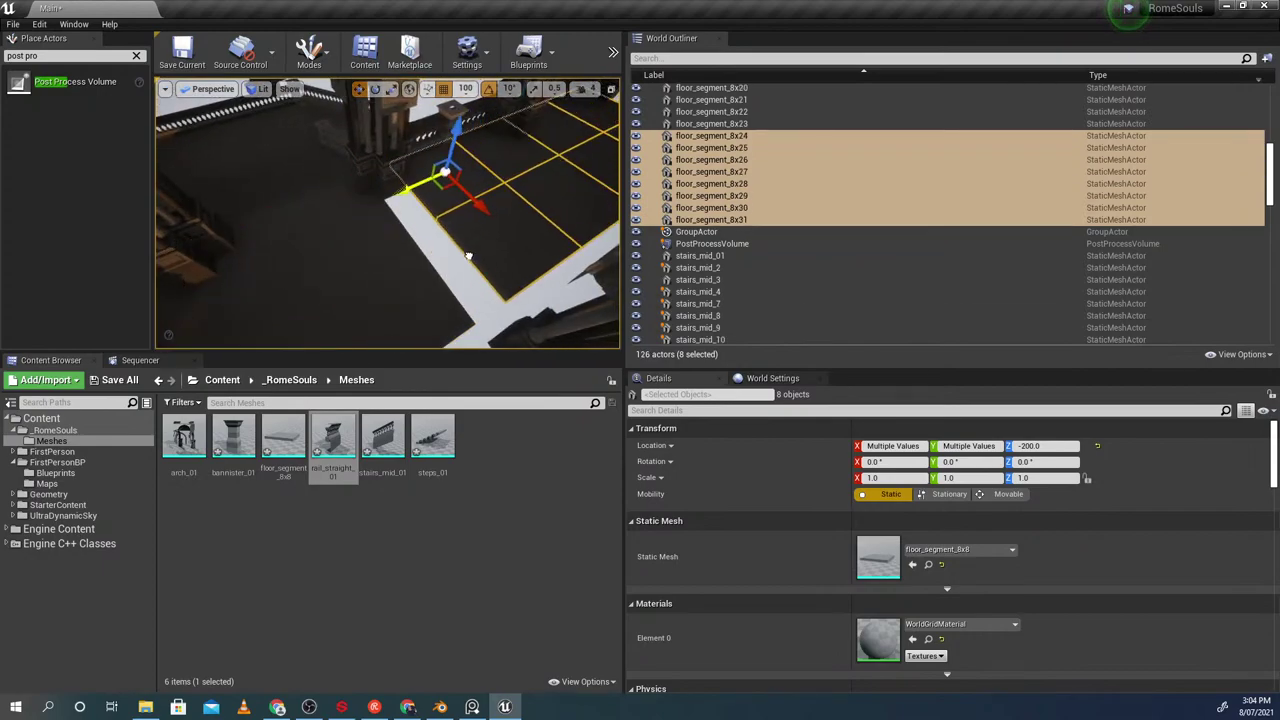
Duplicate the eight-segment floor block twice more along Y to carry the arcade floor onward
{"action": "right_click_drag", "start_coordinate": [428, 266], "coordinate": [352, 181]}
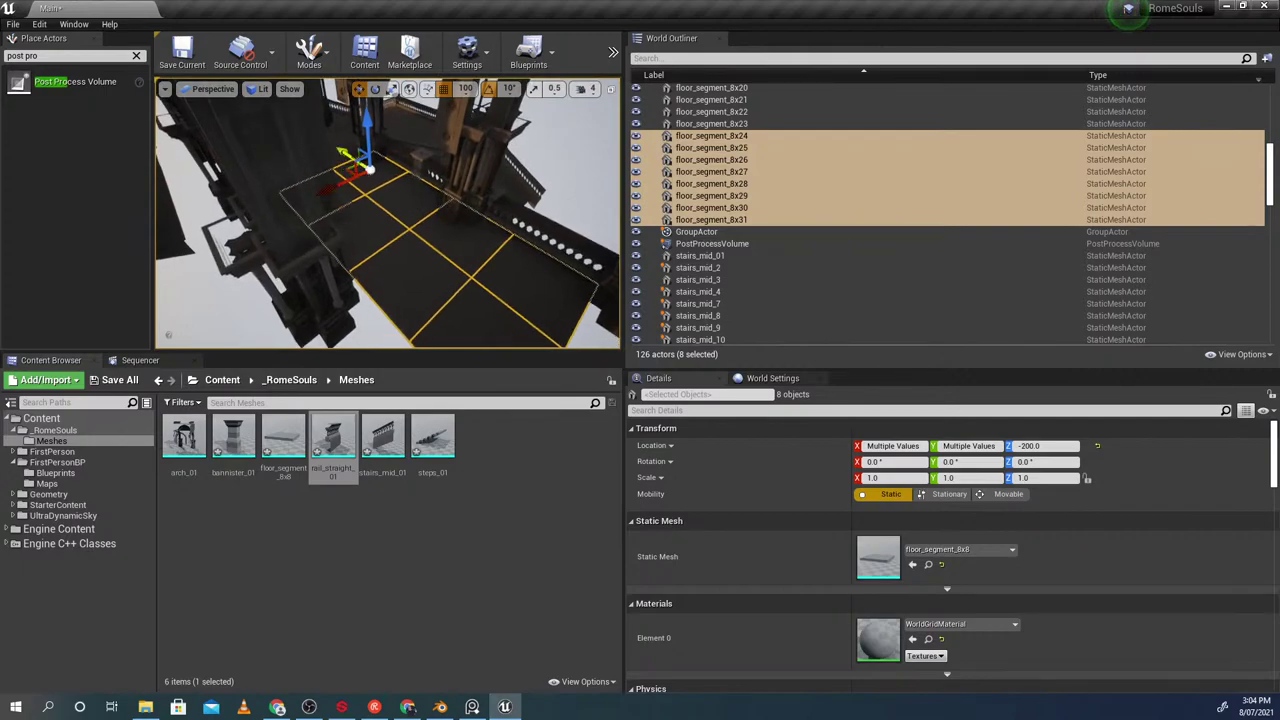
{"action": "left_click_drag", "start_coordinate": [343, 152], "coordinate": [590, 310], "text": "alt"}
{"action": "right_click_drag", "start_coordinate": [547, 289], "coordinate": [602, 304]}
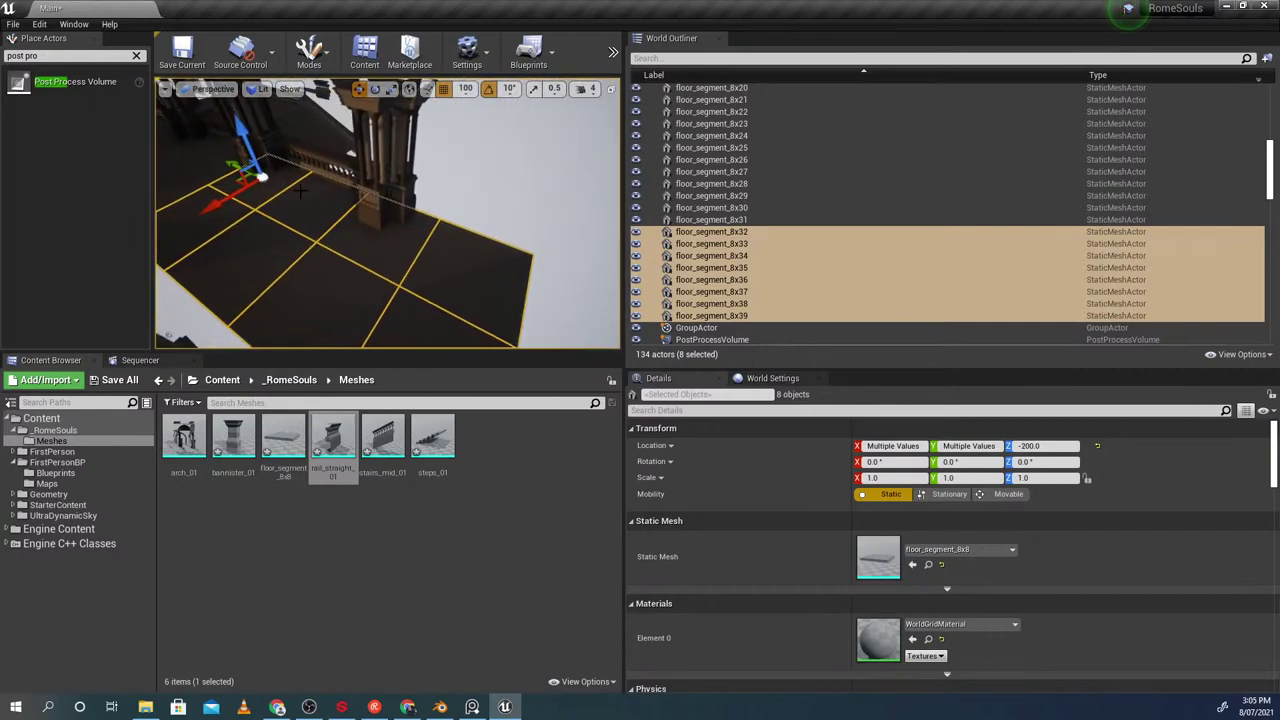
{"action": "left_click_drag", "start_coordinate": [231, 167], "coordinate": [495, 294], "text": "alt"}
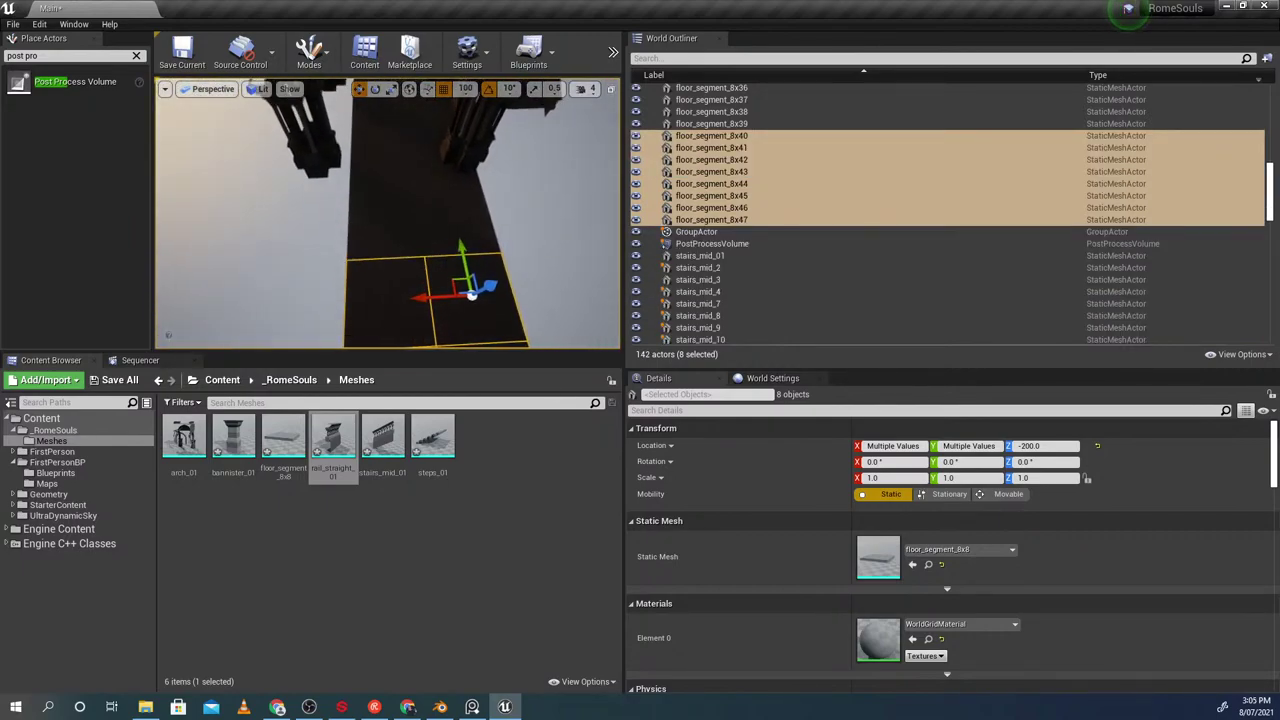
Try to multi-select floor segments along the edge of the raised arcade floor
{"action": "right_click_drag", "start_coordinate": [377, 218], "coordinate": [376, 229]}
{"action": "left_click", "coordinate": [376, 229]}
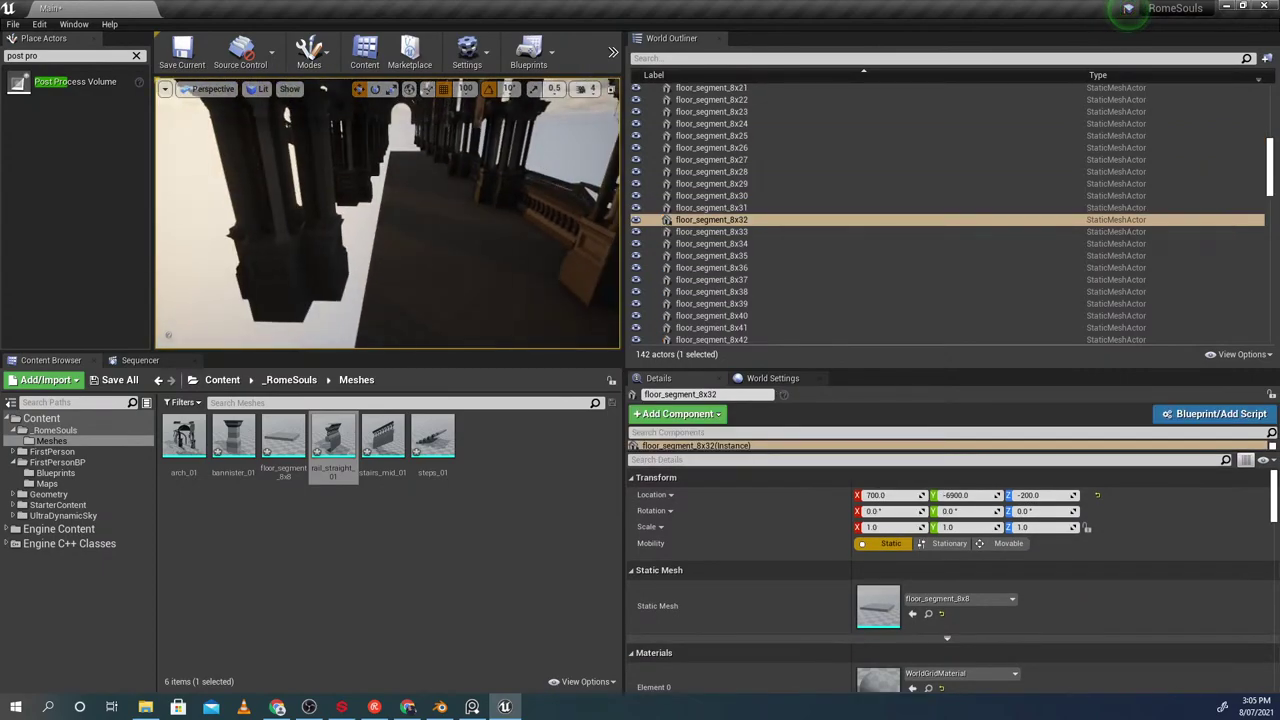
{"action": "right_click_drag", "start_coordinate": [444, 237], "coordinate": [455, 237]}
{"action": "left_click", "coordinate": [455, 237]}
{"action": "right_click_drag", "start_coordinate": [388, 214], "coordinate": [381, 274]}
{"action": "left_click", "coordinate": [426, 455]}
{"action": "left_click", "coordinate": [344, 203]}
{"action": "right_click_drag", "start_coordinate": [344, 203], "coordinate": [362, 228]}
{"action": "left_click", "coordinate": [385, 266], "text": "ctrl"}
{"action": "left_click", "coordinate": [366, 215], "text": "ctrl"}
{"action": "left_click", "coordinate": [371, 228], "text": "ctrl"}
Duplicate floor_segment_8x33 along X to widen the floor between the column groups
{"action": "left_click", "coordinate": [463, 264]}
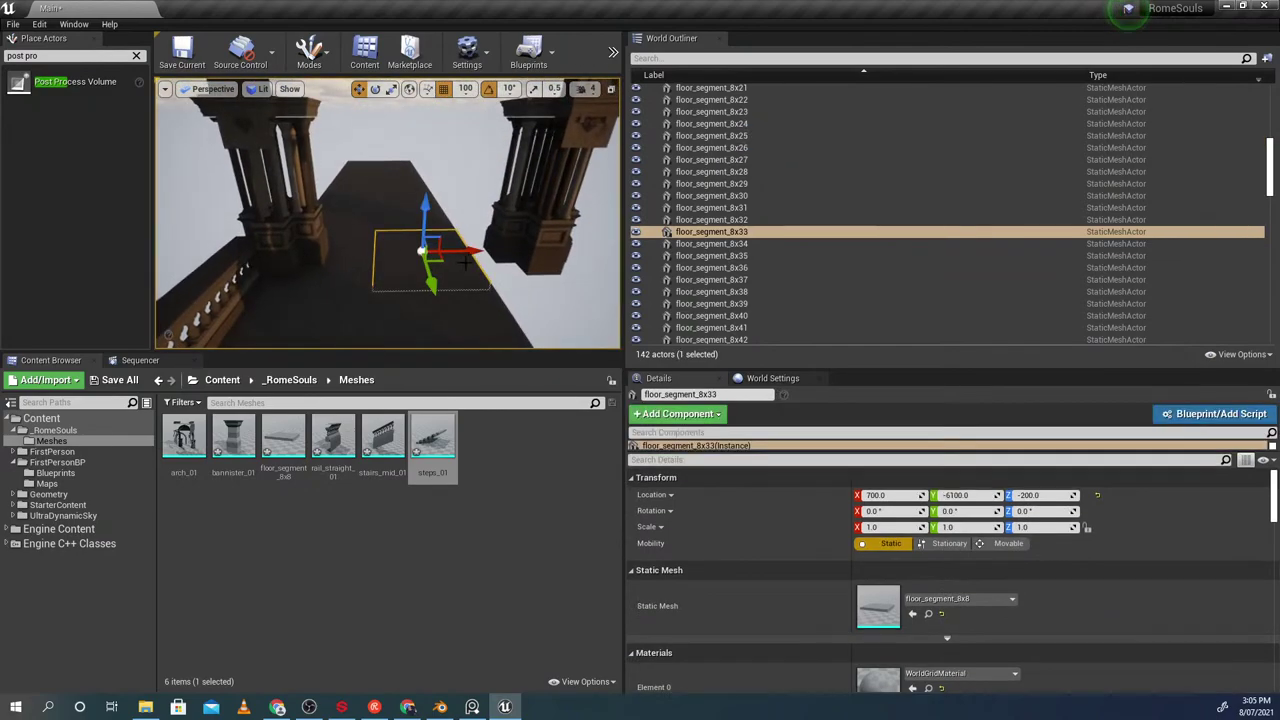
{"action": "left_click_drag", "start_coordinate": [466, 247], "coordinate": [554, 243], "text": "alt"}
{"action": "mouse_move", "coordinate": [554, 243]}
{"action": "right_mouse_down"}
{"action": "mouse_move", "coordinate": [590, 256]}
{"action": "mouse_move", "coordinate": [594, 244]}
{"action": "mouse_move", "coordinate": [554, 243]}
{"action": "right_mouse_up"}
Select five floor segments along the outer edge and duplicate them along X to 1600
{"action": "left_click", "coordinate": [430, 225]}
{"action": "right_click_drag", "start_coordinate": [430, 225], "coordinate": [311, 196]}
{"action": "left_click", "coordinate": [320, 184], "text": "ctrl"}
{"action": "left_click", "coordinate": [300, 162], "text": "ctrl"}
{"action": "left_click", "coordinate": [360, 224], "text": "ctrl"}
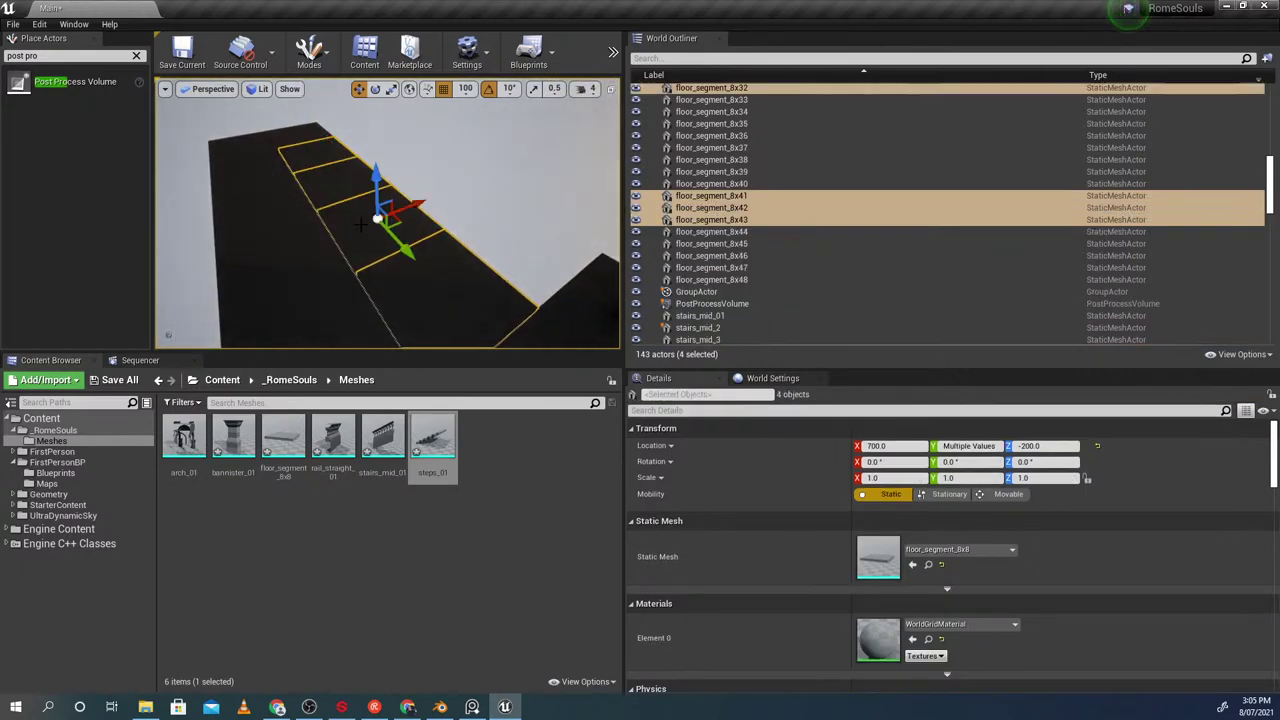
{"action": "left_click", "coordinate": [298, 135], "text": "ctrl"}
{"action": "right_click", "coordinate": [322, 152]}
{"action": "right_click_drag", "start_coordinate": [314, 152], "coordinate": [330, 145]}
{"action": "left_click_drag", "start_coordinate": [329, 145], "coordinate": [467, 120], "text": "alt"}
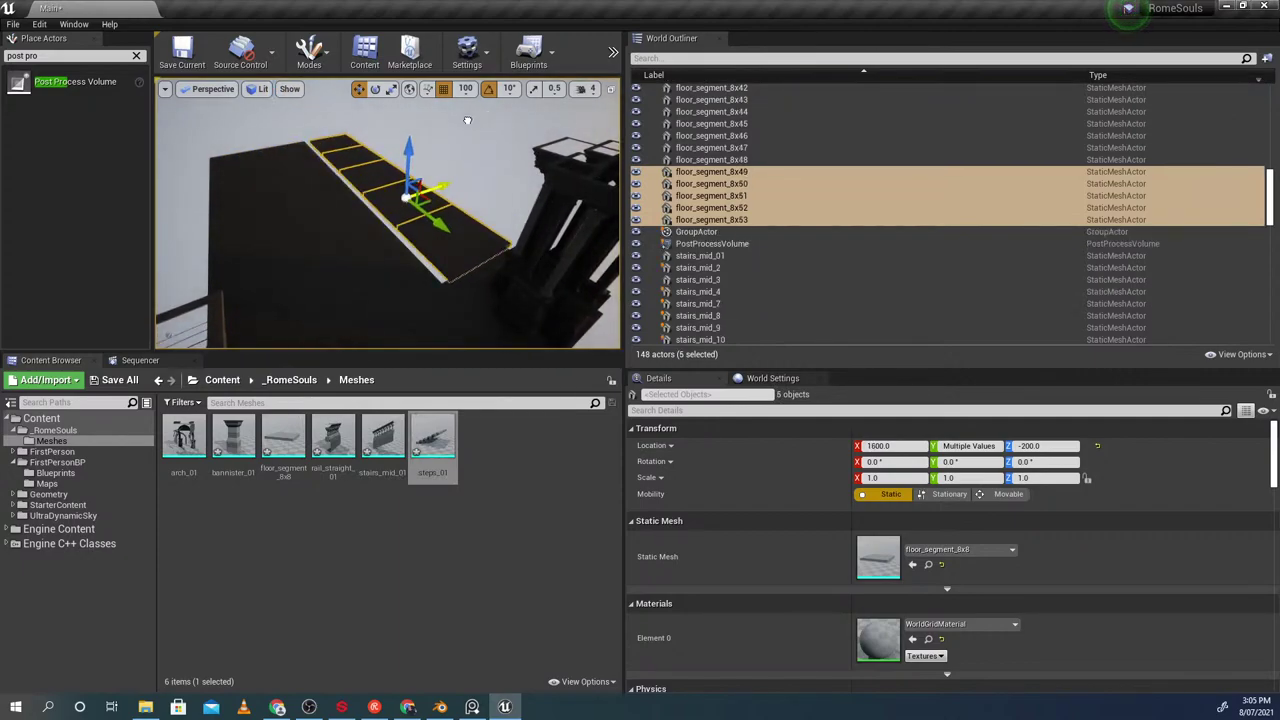
Add a sixth floor segment to the selected edge strip and duplicate the strip twice along Y past the columns
{"action": "mouse_move", "coordinate": [500, 175]}
{"action": "right_mouse_down"}
{"action": "mouse_move", "coordinate": [575, 190]}
{"action": "mouse_move", "coordinate": [480, 175]}
{"action": "mouse_move", "coordinate": [505, 182]}
{"action": "right_mouse_up"}
{"action": "left_click", "coordinate": [317, 215], "text": "ctrl"}
{"action": "mouse_move", "coordinate": [317, 215]}
{"action": "right_mouse_down"}
{"action": "mouse_move", "coordinate": [295, 205]}
{"action": "mouse_move", "coordinate": [305, 208]}
{"action": "right_mouse_up"}
{"action": "left_click_drag", "start_coordinate": [375, 251], "coordinate": [560, 300], "text": "alt"}
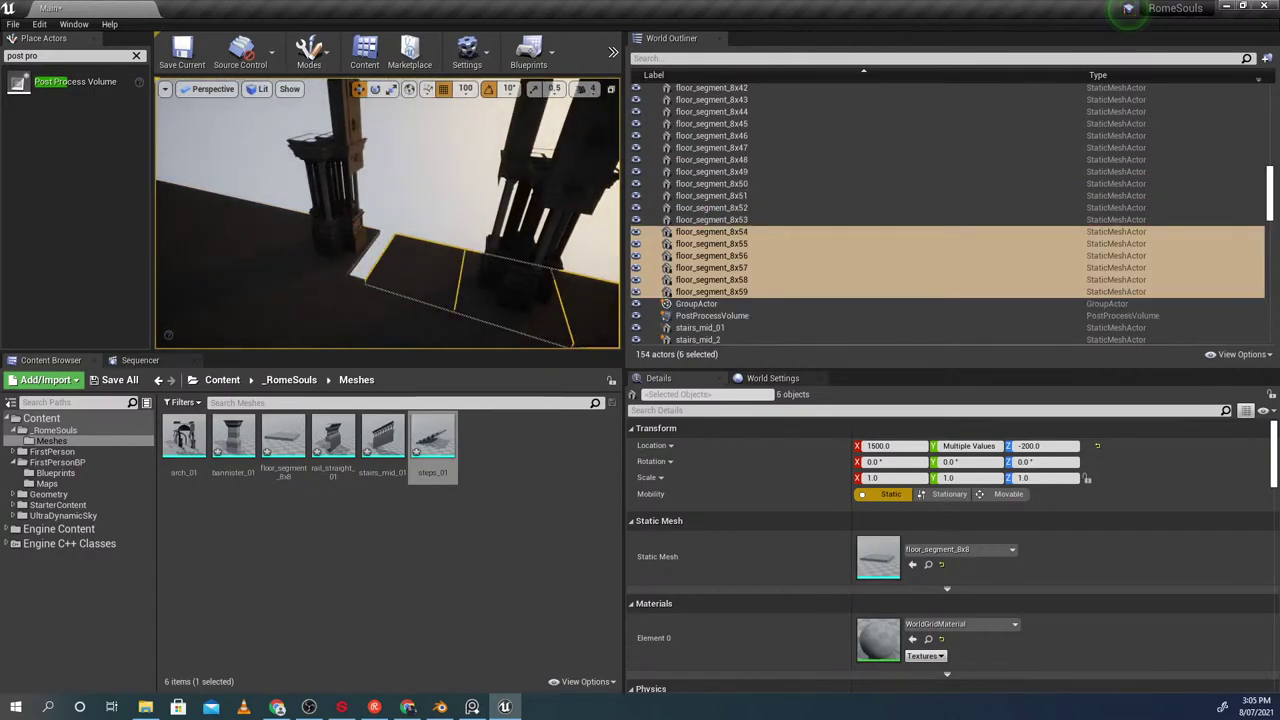
{"action": "right_click_drag", "start_coordinate": [211, 257], "coordinate": [262, 250]}
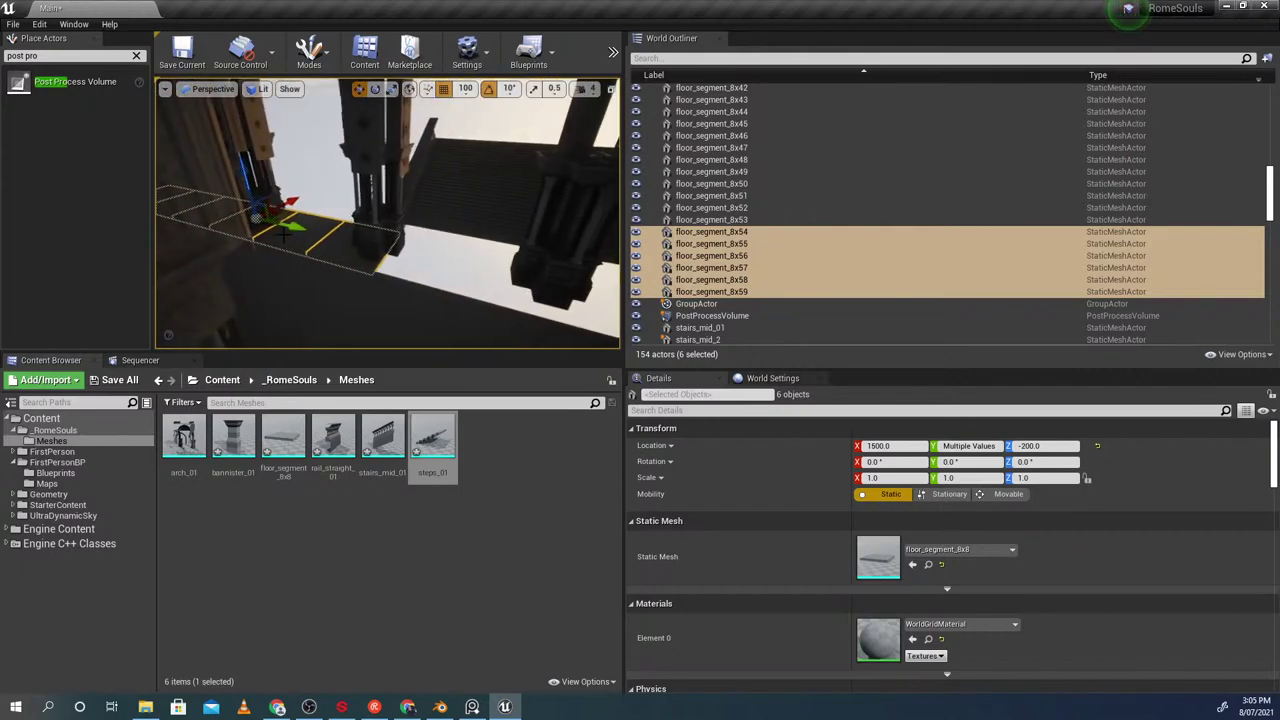
{"action": "left_click_drag", "start_coordinate": [298, 230], "coordinate": [504, 305], "text": "alt"}
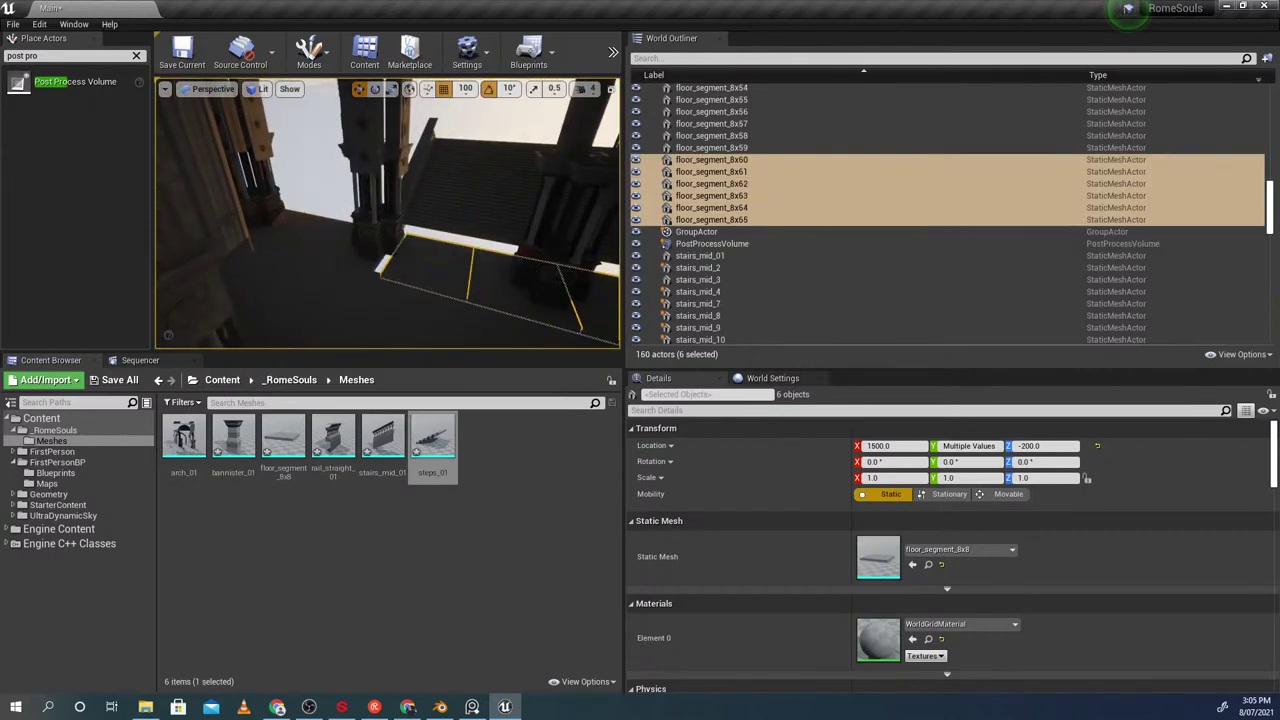
Select a two-by-two block of floor segments between the column groups and duplicate it across the floor
{"action": "right_click_drag", "start_coordinate": [426, 285], "coordinate": [485, 300]}
{"action": "left_click", "coordinate": [376, 249]}
{"action": "left_click", "coordinate": [476, 286]}
{"action": "left_click", "coordinate": [436, 206], "text": "ctrl"}
{"action": "left_click", "coordinate": [348, 235], "text": "ctrl"}
{"action": "left_click", "coordinate": [368, 305], "text": "ctrl"}
{"action": "right_click_drag", "start_coordinate": [368, 305], "coordinate": [305, 297]}
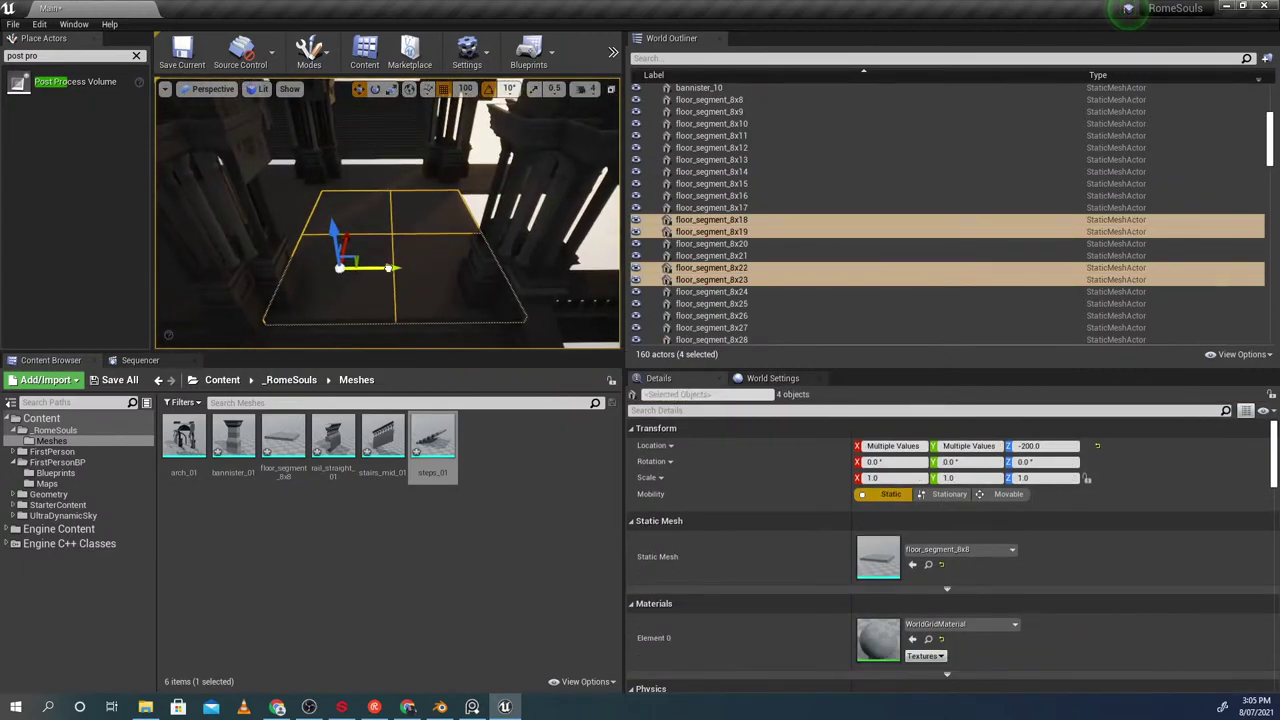
{"action": "left_click_drag", "start_coordinate": [388, 268], "coordinate": [655, 268], "text": "alt"}
{"action": "right_click_drag", "start_coordinate": [465, 262], "coordinate": [560, 285]}
Select the three adjoining rail segments stairs_mid_33 to stairs_mid_35 along the floor edge and save the map
{"action": "left_click", "coordinate": [411, 320]}
{"action": "right_click_drag", "start_coordinate": [411, 320], "coordinate": [358, 199]}
{"action": "left_click", "coordinate": [370, 200]}
{"action": "left_click", "coordinate": [349, 180]}
{"action": "right_click_drag", "start_coordinate": [309, 257], "coordinate": [280, 243]}
{"action": "left_click", "coordinate": [309, 257], "text": "ctrl"}
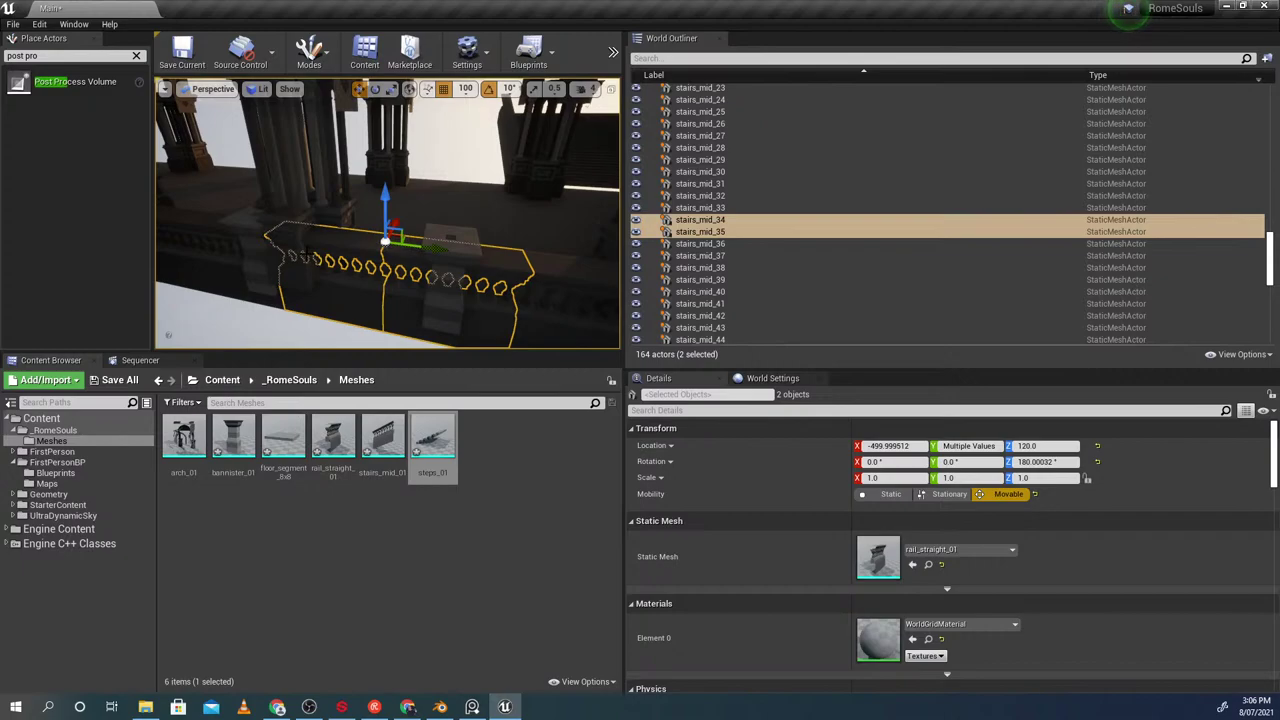
{"action": "right_click_drag", "start_coordinate": [296, 254], "coordinate": [455, 245]}
{"action": "left_click", "coordinate": [325, 252]}
{"action": "left_click", "coordinate": [322, 290]}
{"action": "left_click", "coordinate": [347, 259]}
{"action": "right_click_drag", "start_coordinate": [347, 259], "coordinate": [255, 252]}
{"action": "left_click", "coordinate": [292, 255], "text": "ctrl"}
{"action": "mouse_move", "coordinate": [400, 258]}
{"action": "right_mouse_down"}
{"action": "mouse_move", "coordinate": [365, 256]}
{"action": "mouse_move", "coordinate": [400, 260]}
{"action": "right_mouse_up"}
{"action": "left_click", "coordinate": [400, 258], "text": "ctrl"}
{"action": "key", "text": "ctrl+s"}
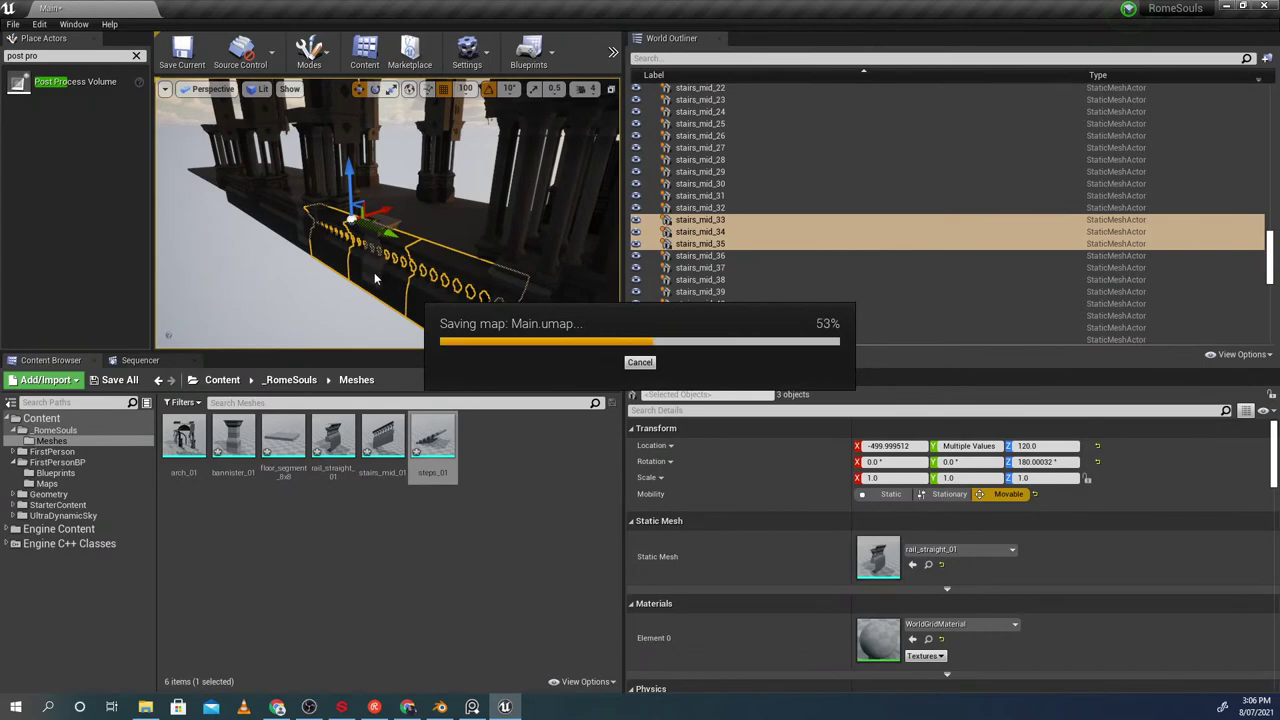
Duplicate the three rail segments to the opposite side of the arcade, rotate them 180° about Z and move them onto the outer floor edge
{"action": "right_click_drag", "start_coordinate": [378, 235], "coordinate": [332, 237]}
{"action": "left_click_drag", "start_coordinate": [382, 202], "coordinate": [574, 191], "text": "alt"}
{"action": "right_click_drag", "start_coordinate": [574, 191], "coordinate": [618, 200]}
{"action": "key", "text": "e"}
{"action": "left_click_drag", "start_coordinate": [377, 200], "coordinate": [398, 218]}
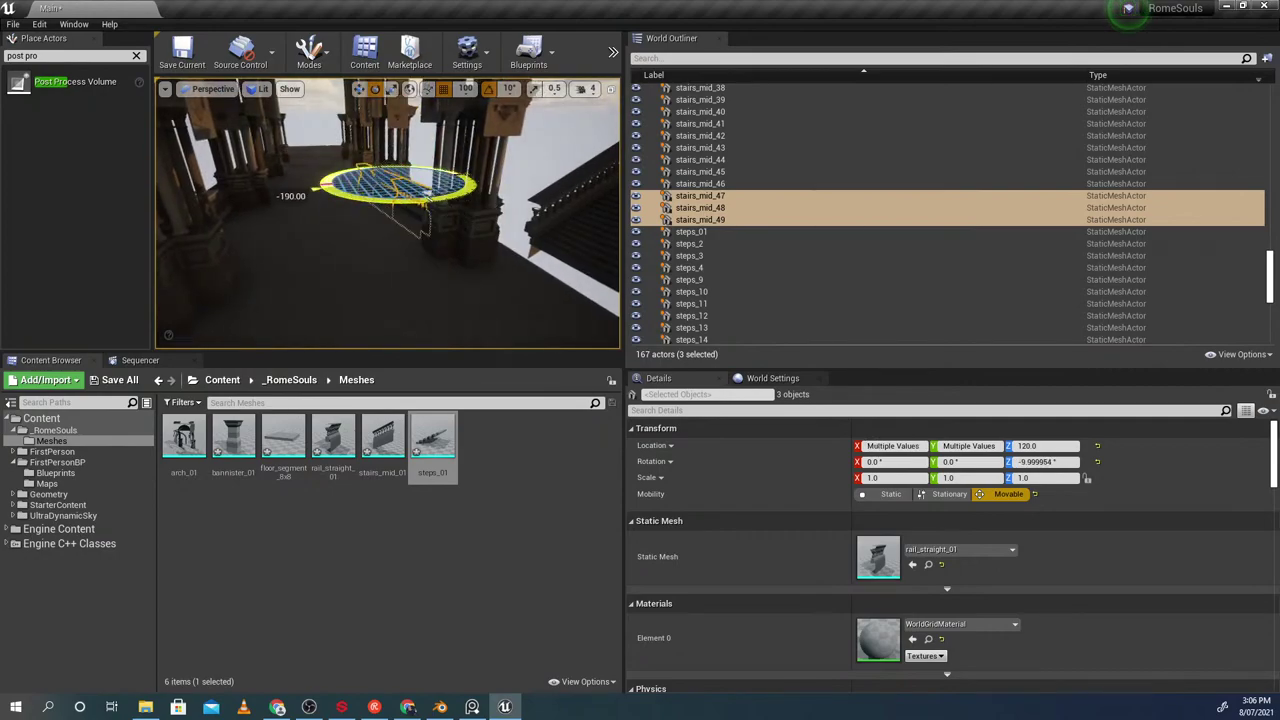
{"action": "right_click_drag", "start_coordinate": [378, 198], "coordinate": [409, 210]}
{"action": "key", "text": "w"}
{"action": "left_click_drag", "start_coordinate": [404, 214], "coordinate": [448, 228]}
{"action": "right_click_drag", "start_coordinate": [453, 231], "coordinate": [410, 230]}
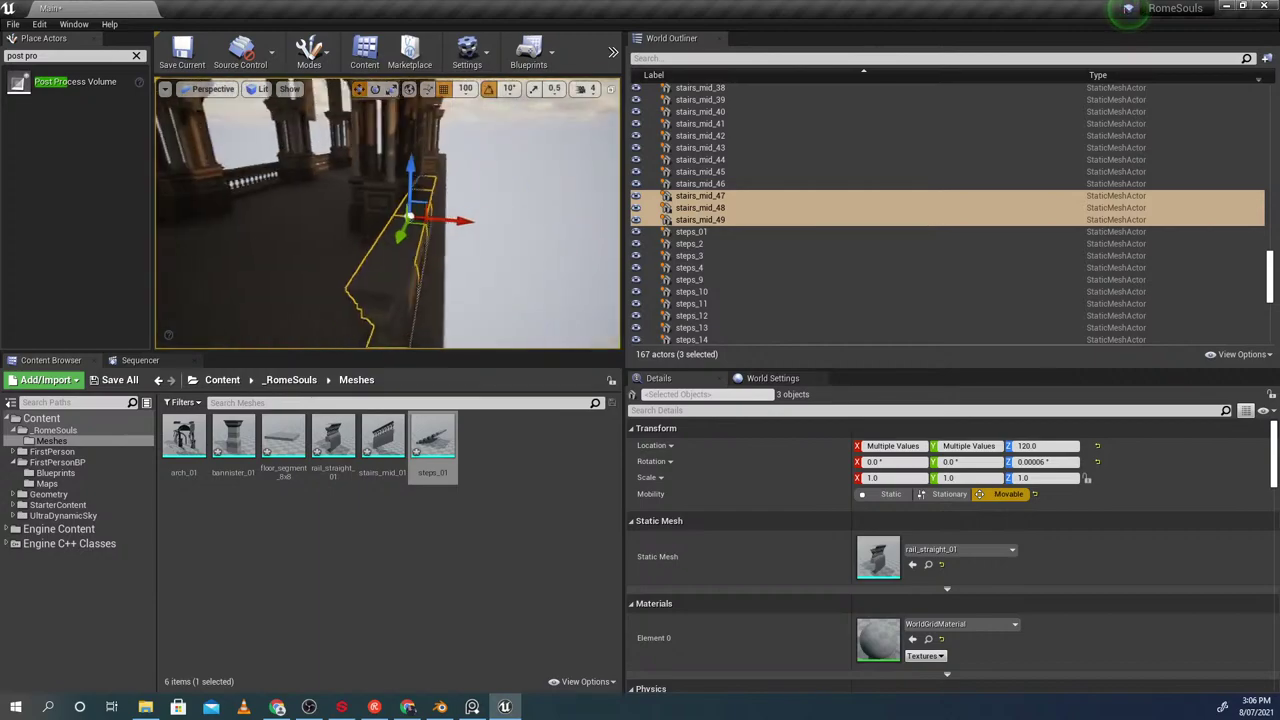
Duplicate single rail segments along Y to continue the outer railing past the column base
{"action": "left_click", "coordinate": [440, 219]}
{"action": "right_click_drag", "start_coordinate": [440, 219], "coordinate": [335, 225]}
{"action": "left_click", "coordinate": [439, 219]}
{"action": "right_click_drag", "start_coordinate": [446, 244], "coordinate": [495, 248]}
{"action": "left_click", "coordinate": [440, 250]}
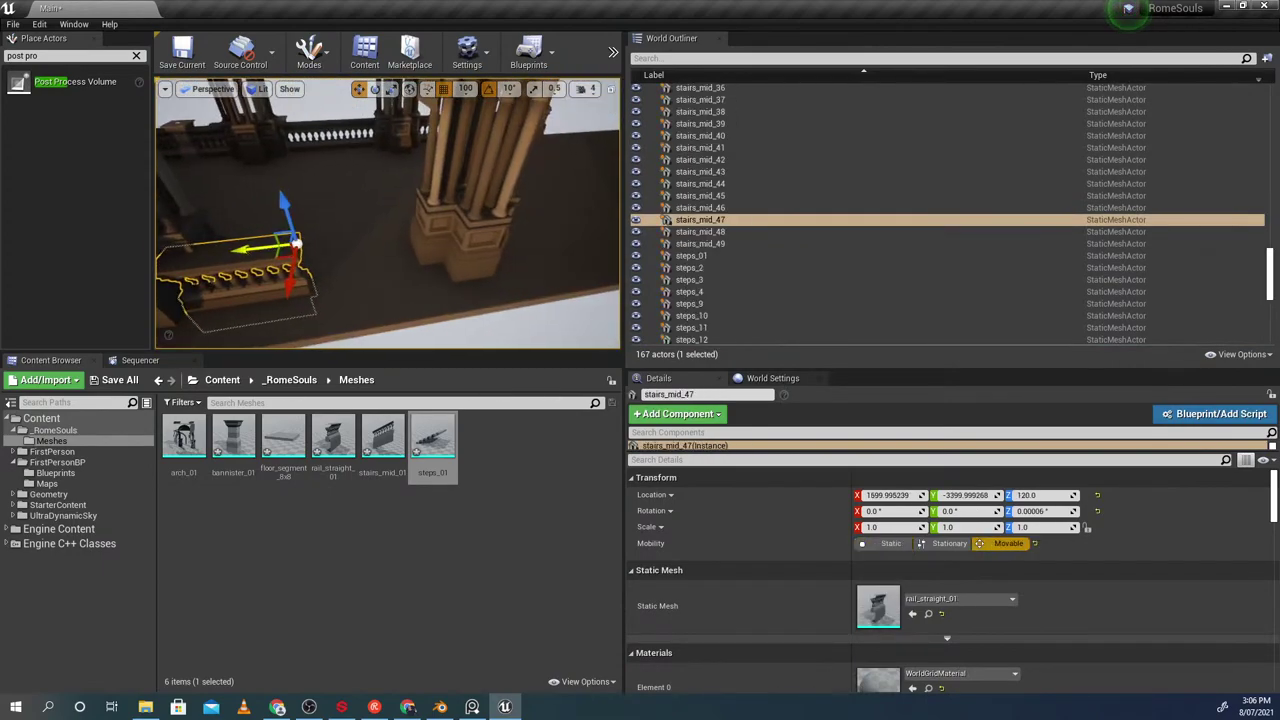
{"action": "left_click_drag", "start_coordinate": [306, 241], "coordinate": [415, 243], "text": "alt"}
{"action": "left_click", "coordinate": [364, 198]}
{"action": "left_click", "coordinate": [334, 256]}
{"action": "right_click_drag", "start_coordinate": [334, 256], "coordinate": [352, 252]}
{"action": "left_click_drag", "start_coordinate": [323, 238], "coordinate": [506, 230], "text": "alt"}
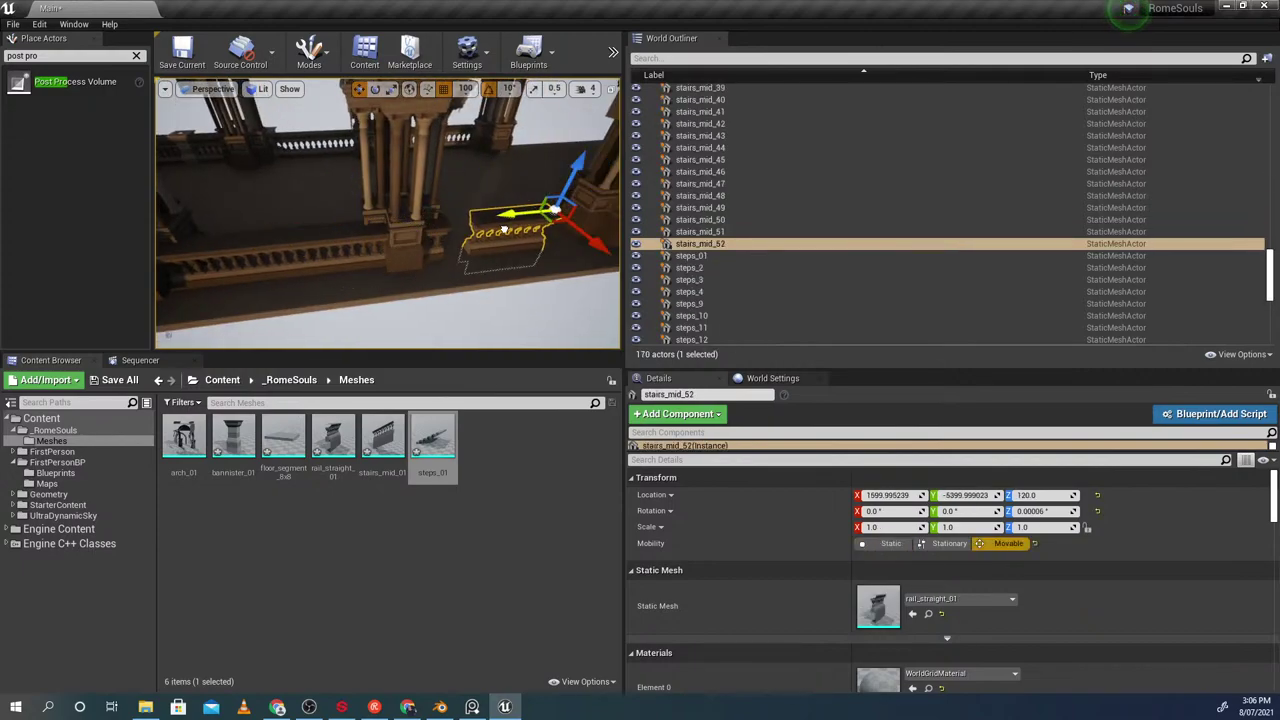
Select the six duplicated rail segments along the outer floor edge and delete them
{"action": "right_click_drag", "start_coordinate": [376, 158], "coordinate": [425, 258]}
{"action": "left_click", "coordinate": [372, 156]}
{"action": "left_click", "coordinate": [382, 160]}
{"action": "left_click", "coordinate": [388, 185]}
{"action": "left_click", "coordinate": [397, 263]}
{"action": "left_click", "coordinate": [425, 263], "text": "ctrl"}
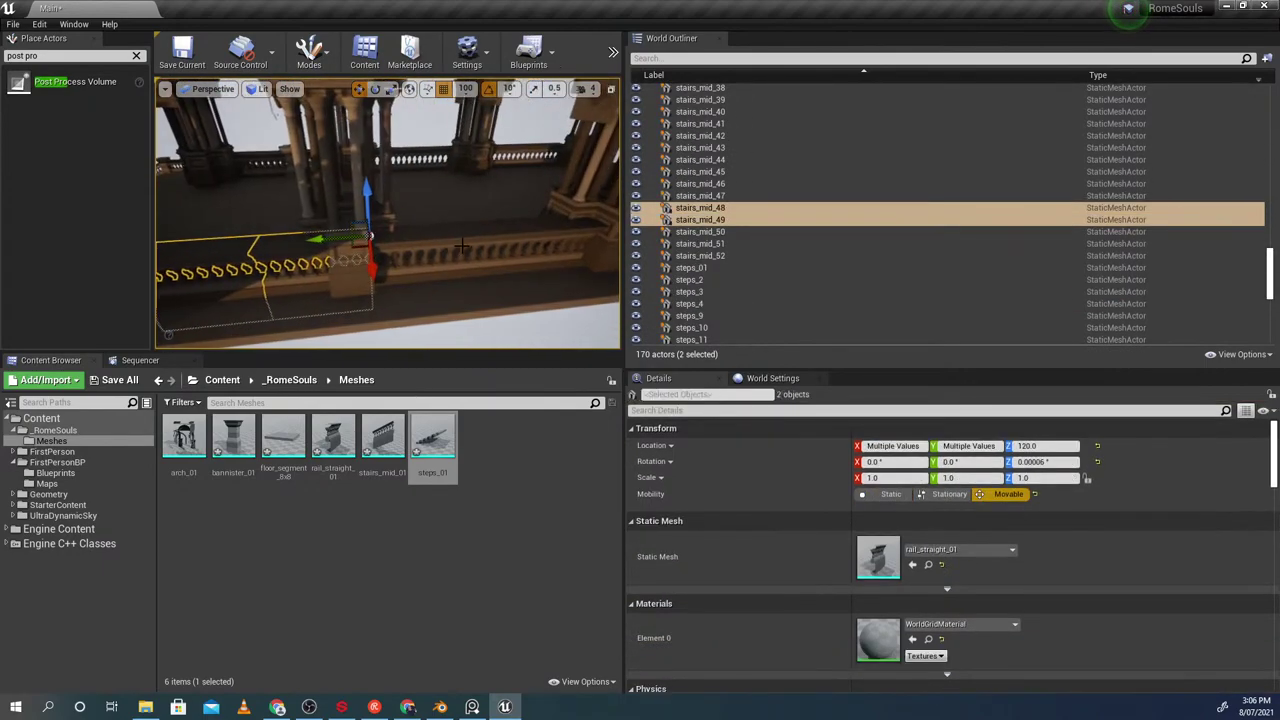
{"action": "left_click", "coordinate": [425, 258], "text": "ctrl"}
{"action": "left_click", "coordinate": [507, 232], "text": "ctrl"}
{"action": "right_click_drag", "start_coordinate": [507, 232], "coordinate": [345, 232]}
{"action": "left_click", "coordinate": [455, 267], "text": "ctrl"}
{"action": "left_click", "coordinate": [444, 243], "text": "ctrl"}
{"action": "key", "text": "Delete"}
Duplicate two rail segments over to X 1400 and copy the pair along Y around the column base
{"action": "left_click", "coordinate": [372, 222]}
{"action": "left_click", "coordinate": [290, 213]}
{"action": "left_click", "coordinate": [362, 214], "text": "ctrl"}
{"action": "left_click_drag", "start_coordinate": [370, 230], "coordinate": [260, 227], "text": "alt"}
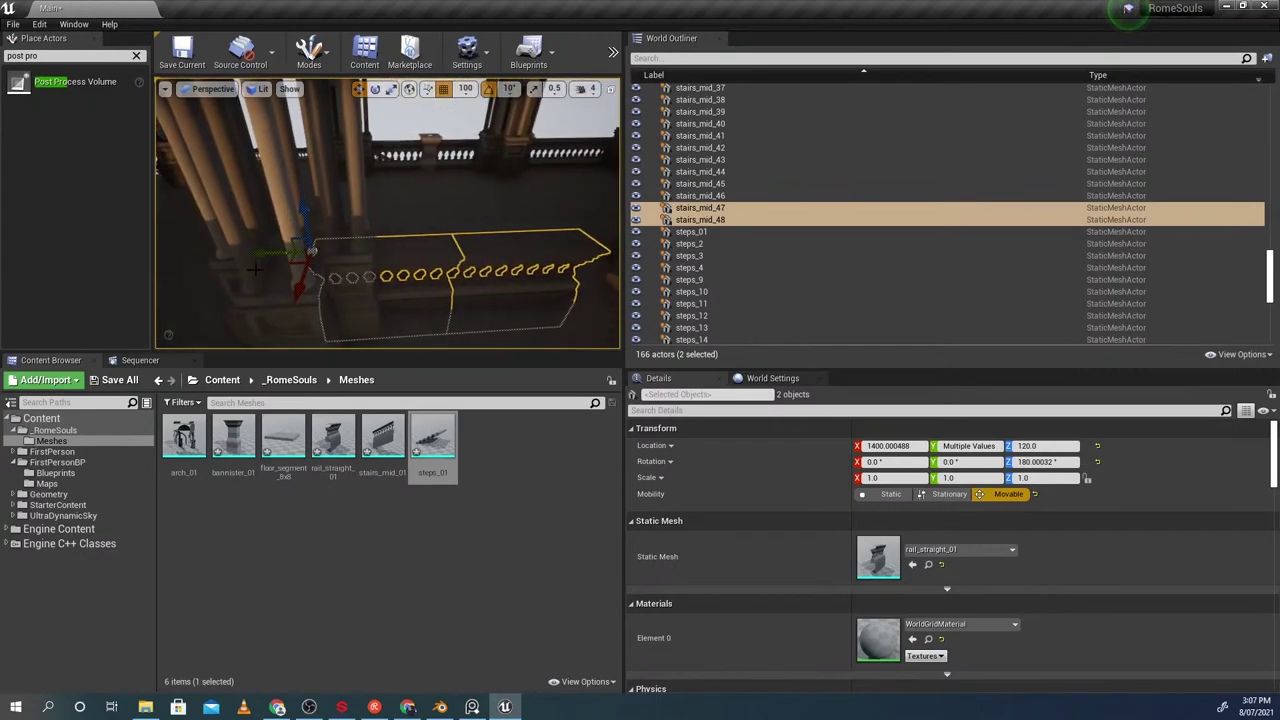
{"action": "left_click_drag", "start_coordinate": [259, 248], "coordinate": [286, 254], "text": "alt"}
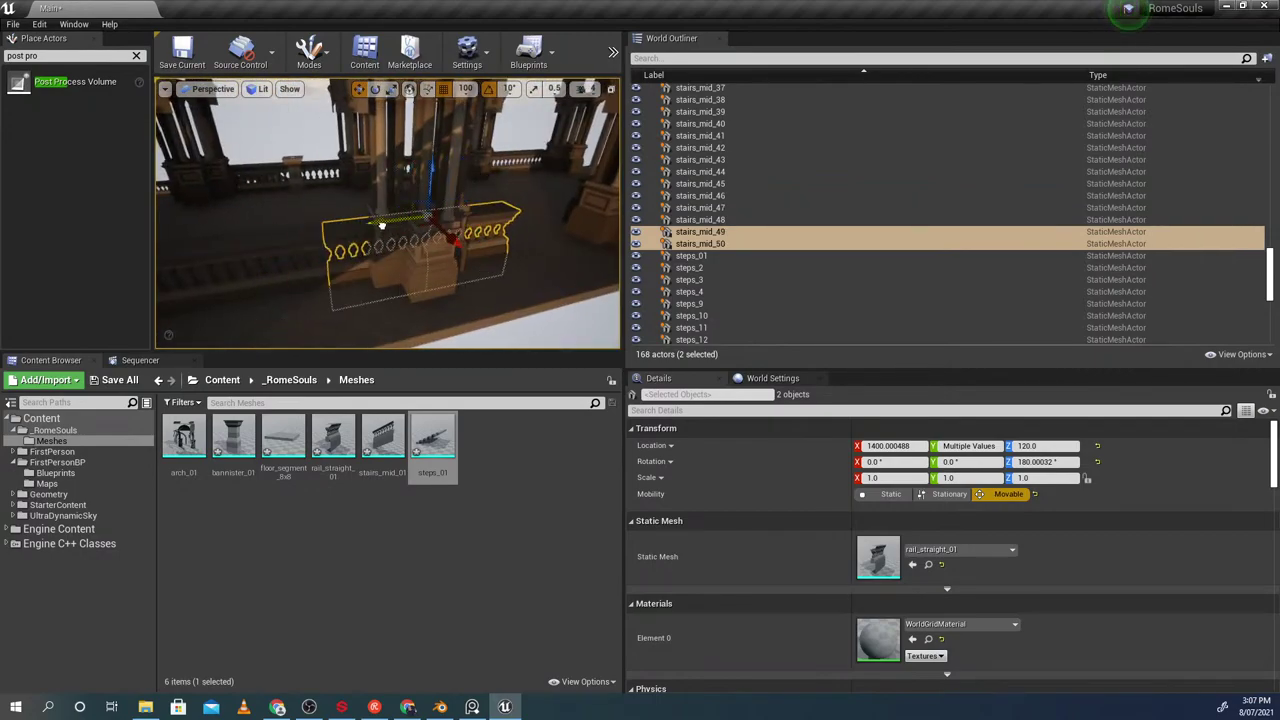
Duplicate a single rail segment along Y to about -3400 and copy it once more along the row
{"action": "left_click", "coordinate": [368, 245]}
{"action": "left_click", "coordinate": [488, 232]}
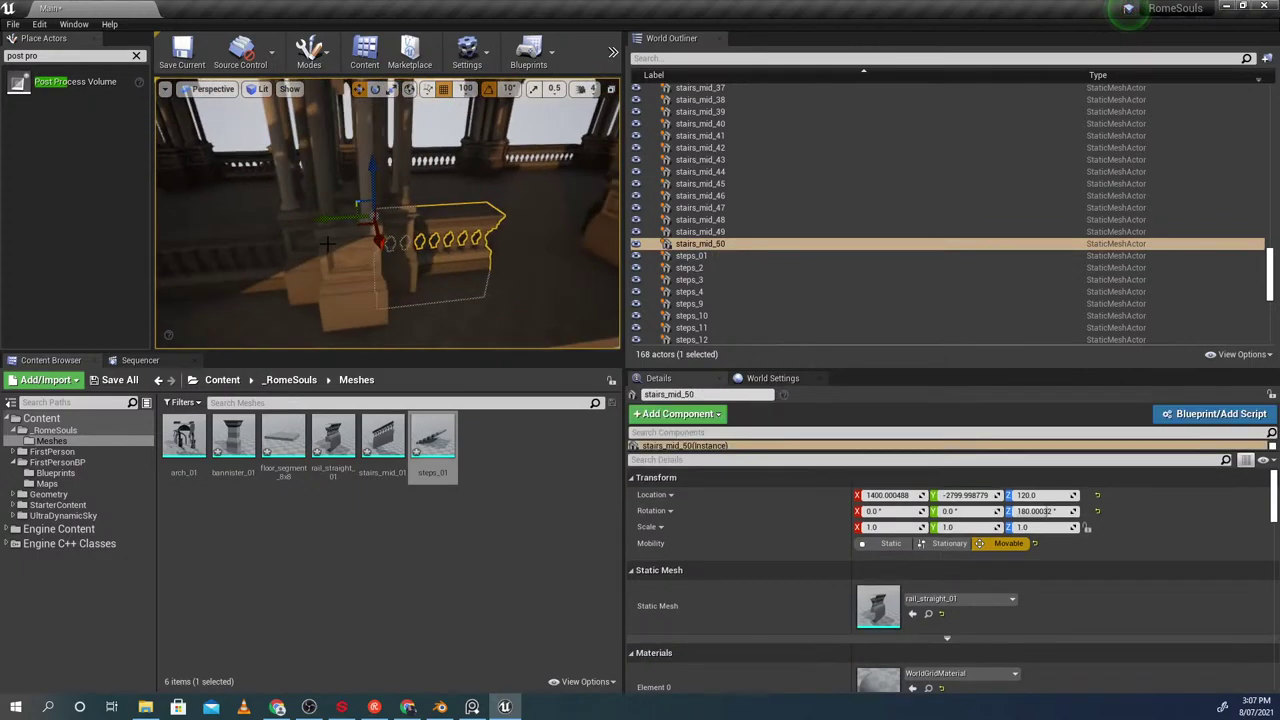
{"action": "left_click_drag", "start_coordinate": [327, 228], "coordinate": [430, 224], "text": "alt"}
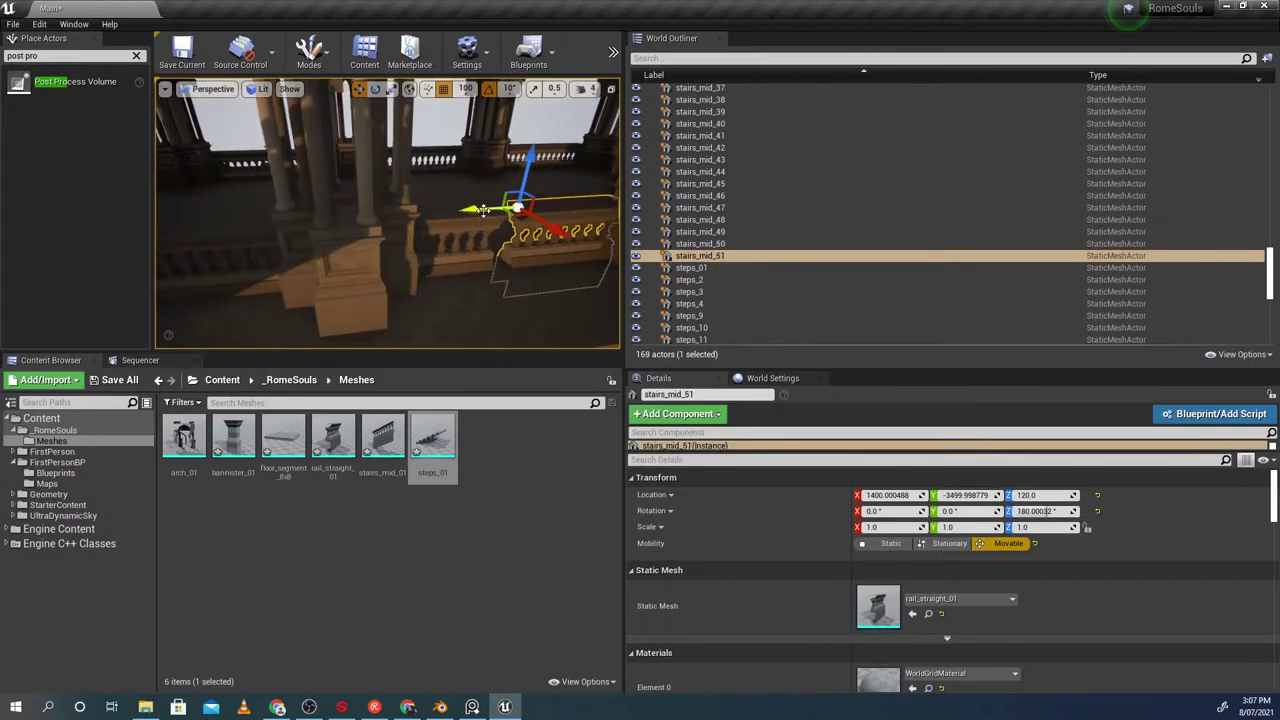
{"action": "left_click", "coordinate": [461, 183]}
{"action": "right_click_drag", "start_coordinate": [461, 183], "coordinate": [403, 205]}
{"action": "left_click", "coordinate": [403, 205]}
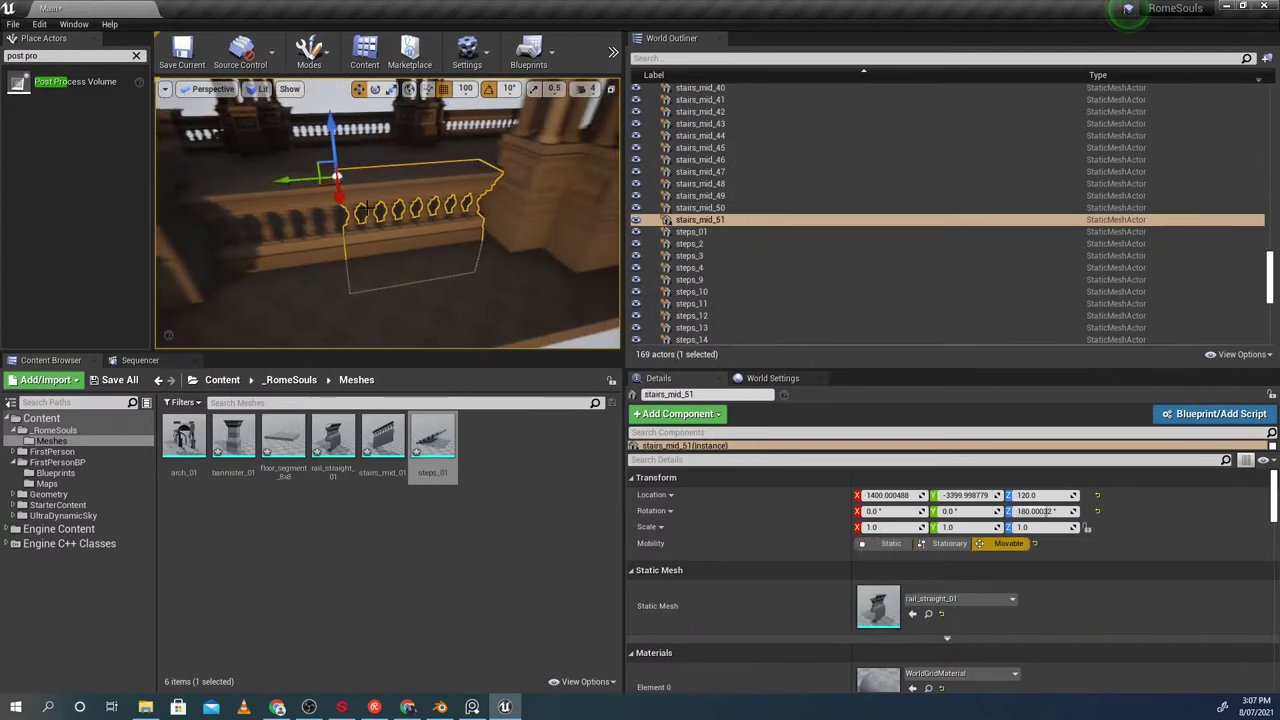
{"action": "left_click_drag", "start_coordinate": [244, 187], "coordinate": [440, 180], "text": "alt"}
Select the bannister post bannister_7 and duplicate it along X to 1400 on the opposite railing
{"action": "left_click", "coordinate": [325, 178]}
{"action": "right_click_drag", "start_coordinate": [325, 180], "coordinate": [400, 200]}
{"action": "left_click", "coordinate": [325, 180]}
{"action": "left_click", "coordinate": [335, 157], "text": "ctrl"}
{"action": "right_click_drag", "start_coordinate": [335, 157], "coordinate": [372, 150]}
{"action": "left_click", "coordinate": [345, 160]}
{"action": "left_click", "coordinate": [369, 176]}
{"action": "left_click", "coordinate": [371, 167]}
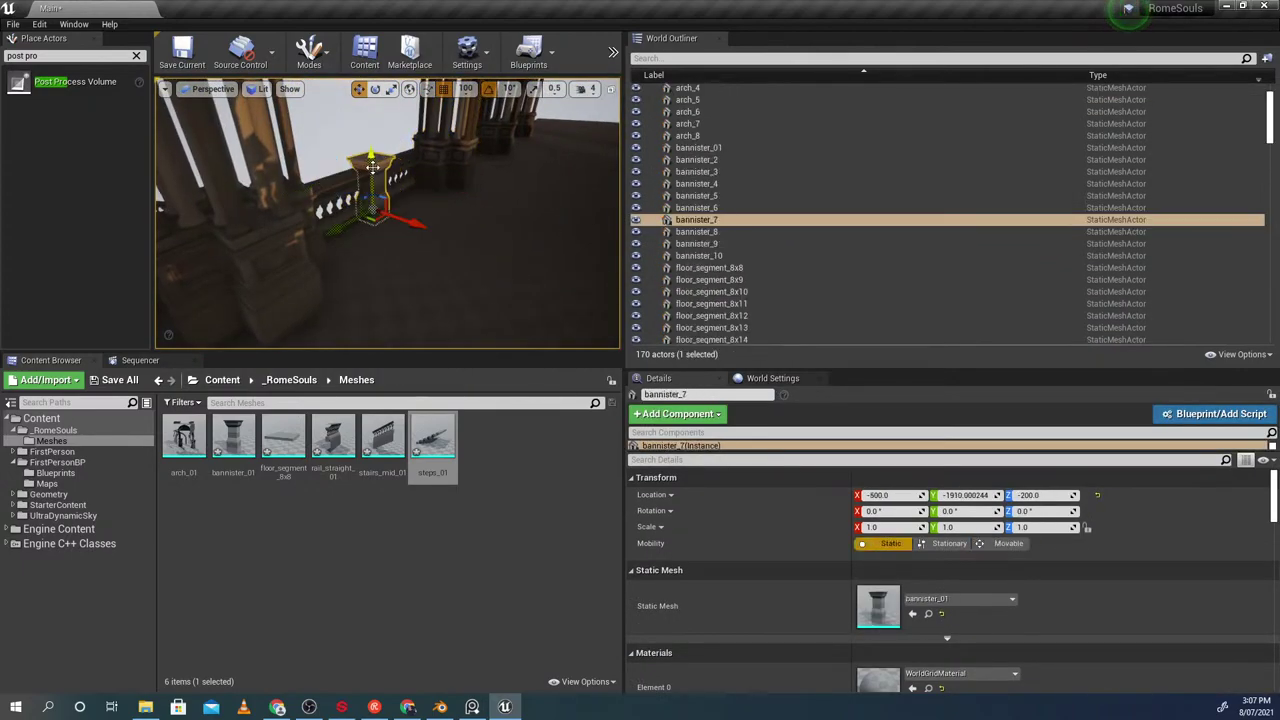
{"action": "left_click_drag", "start_coordinate": [347, 209], "coordinate": [551, 240], "text": "alt"}
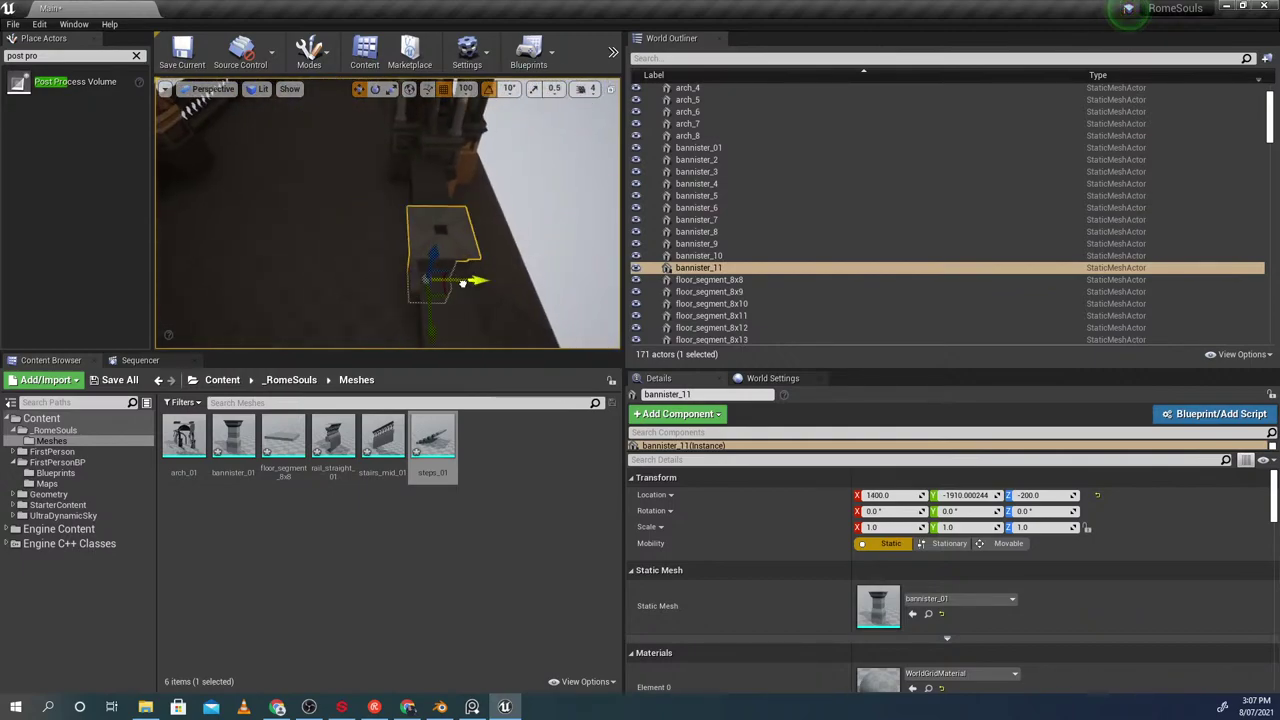
Delete bannister_10 and duplicate bannister_7 along Y to about -3410 on the same railing
{"action": "left_click", "coordinate": [350, 235]}
{"action": "mouse_move", "coordinate": [350, 235]}
{"action": "right_mouse_down"}
{"action": "mouse_move", "coordinate": [310, 237]}
{"action": "mouse_move", "coordinate": [385, 235]}
{"action": "mouse_move", "coordinate": [370, 240]}
{"action": "right_mouse_up"}
{"action": "left_click", "coordinate": [211, 263]}
{"action": "right_click_drag", "start_coordinate": [211, 263], "coordinate": [205, 263]}
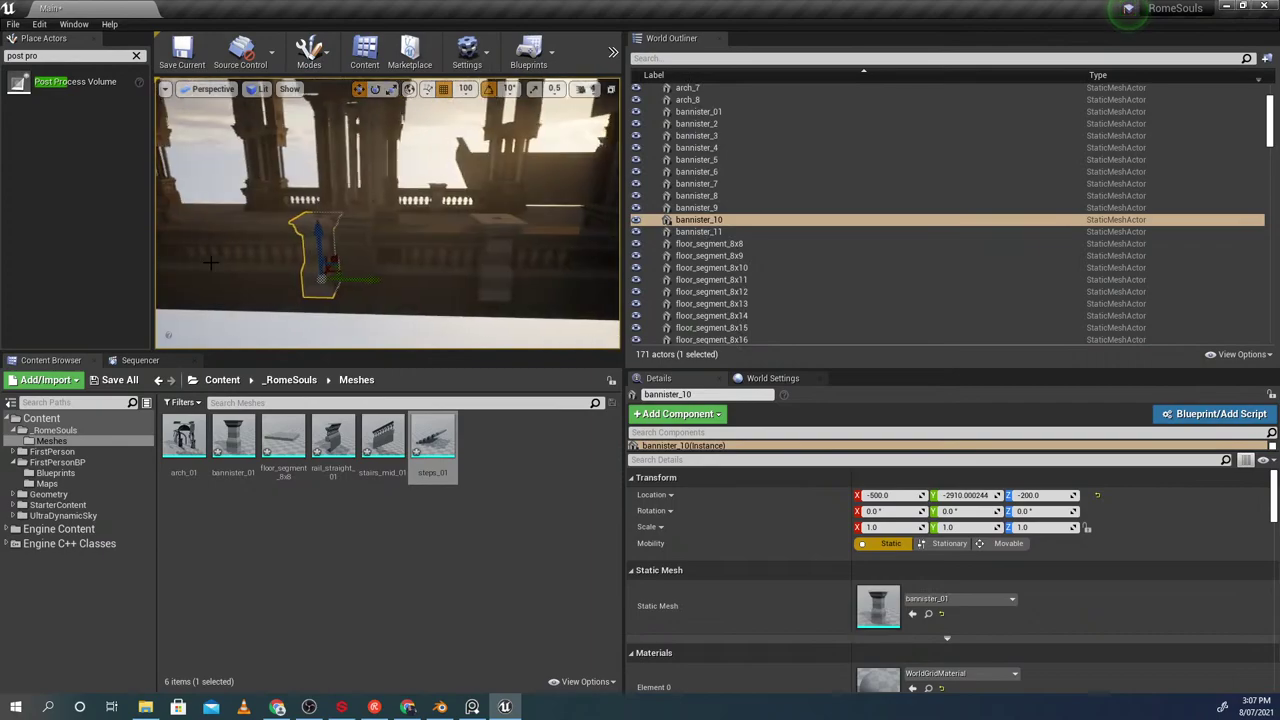
{"action": "key", "text": "Delete"}
{"action": "right_click_drag", "start_coordinate": [319, 218], "coordinate": [352, 226]}
{"action": "left_click", "coordinate": [398, 203]}
{"action": "right_click_drag", "start_coordinate": [480, 228], "coordinate": [462, 218]}
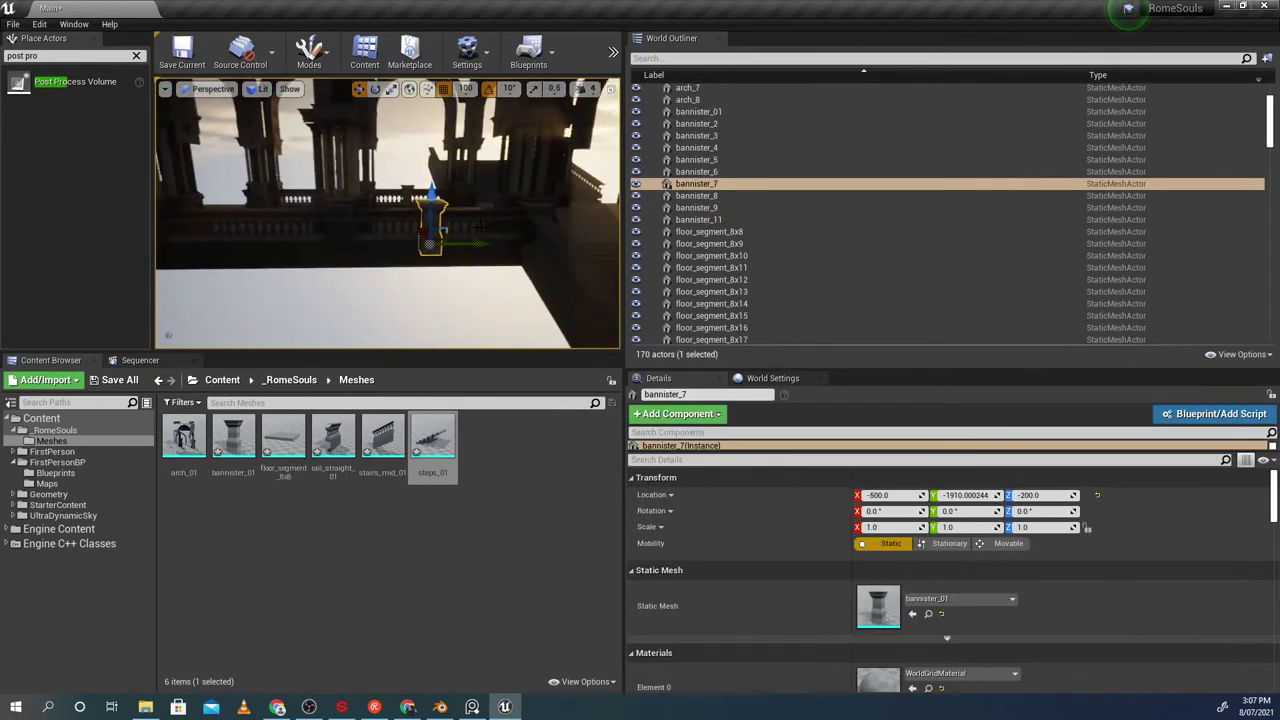
{"action": "left_click_drag", "start_coordinate": [476, 244], "coordinate": [373, 255], "text": "alt"}
{"action": "right_click_drag", "start_coordinate": [373, 240], "coordinate": [346, 228]}
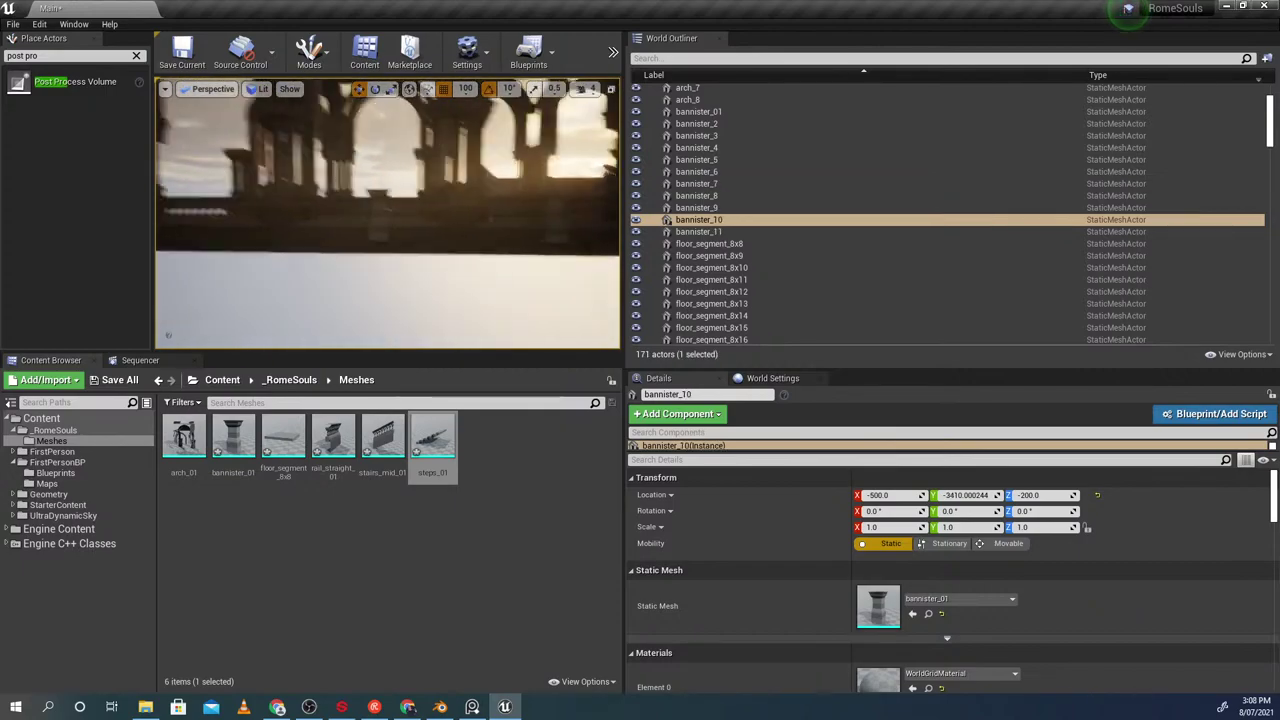
Move the reference image board to the side, clear of the viewport, and save the map
{"action": "left_click", "coordinate": [452, 212]}
{"action": "right_click_drag", "start_coordinate": [452, 212], "coordinate": [486, 222]}
{"action": "key", "text": "alt+Tab"}
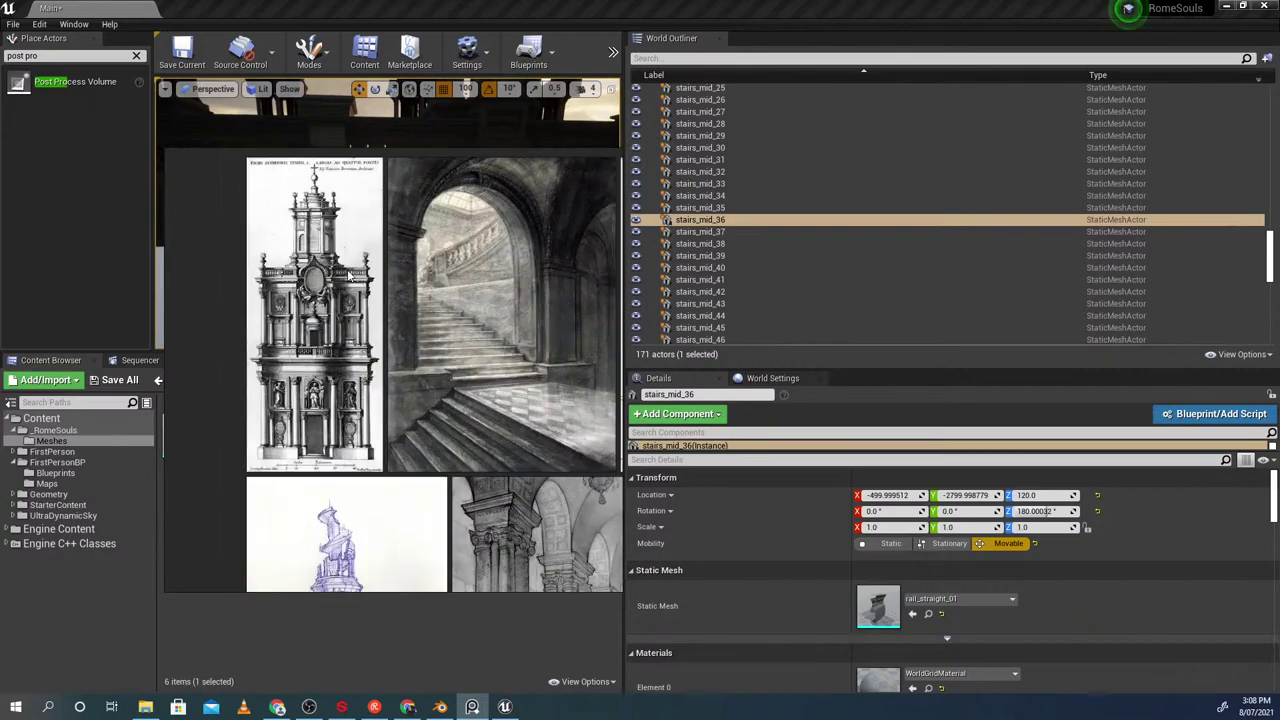
{"action": "right_click_drag", "start_coordinate": [566, 200], "coordinate": [62, 197]}
{"action": "mouse_move", "coordinate": [381, 241]}
{"action": "right_mouse_down"}
{"action": "mouse_move", "coordinate": [440, 225]}
{"action": "mouse_move", "coordinate": [470, 240]}
{"action": "mouse_move", "coordinate": [366, 250]}
{"action": "right_mouse_up"}
{"action": "key", "text": "ctrl+s"}
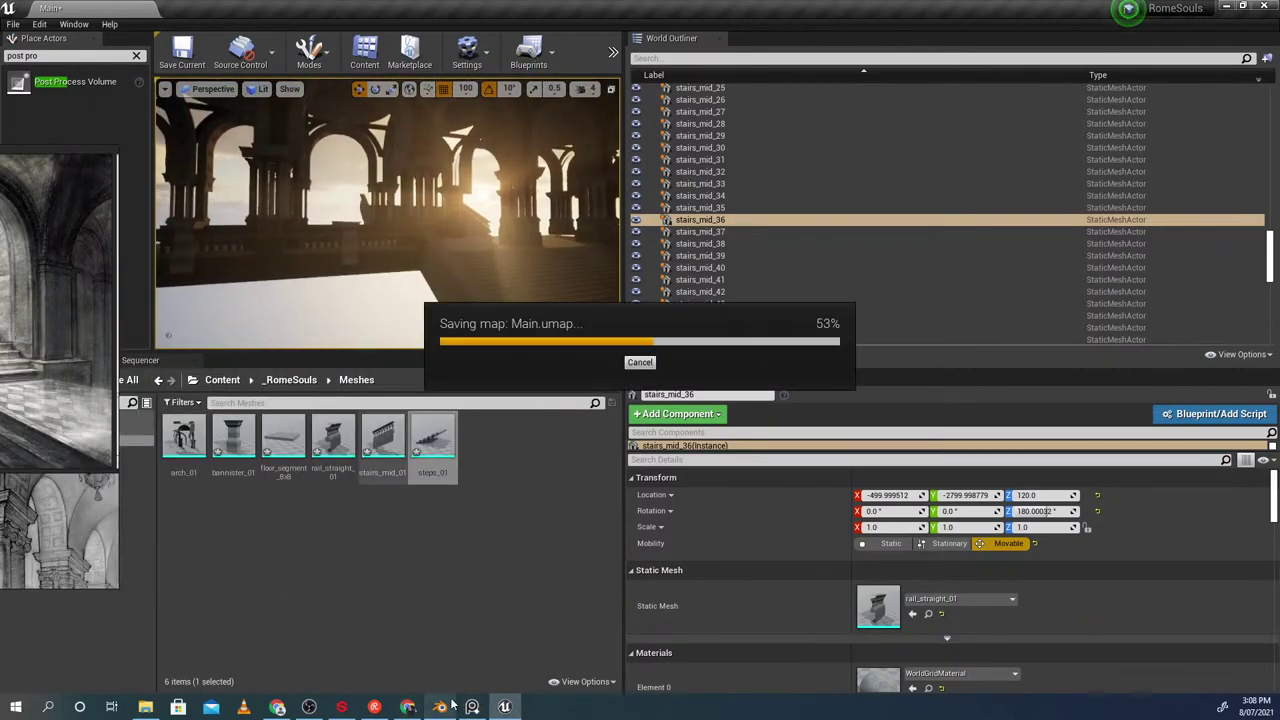
Switch to Blender and open the arch_01.001 group for editing
{"action": "left_click", "coordinate": [448, 706]}
{"action": "scroll", "coordinate": [484, 394], "scroll_direction": "down", "scroll_amount": 2}
{"action": "middle_click_drag", "start_coordinate": [626, 396], "coordinate": [555, 351], "text": "shift"}
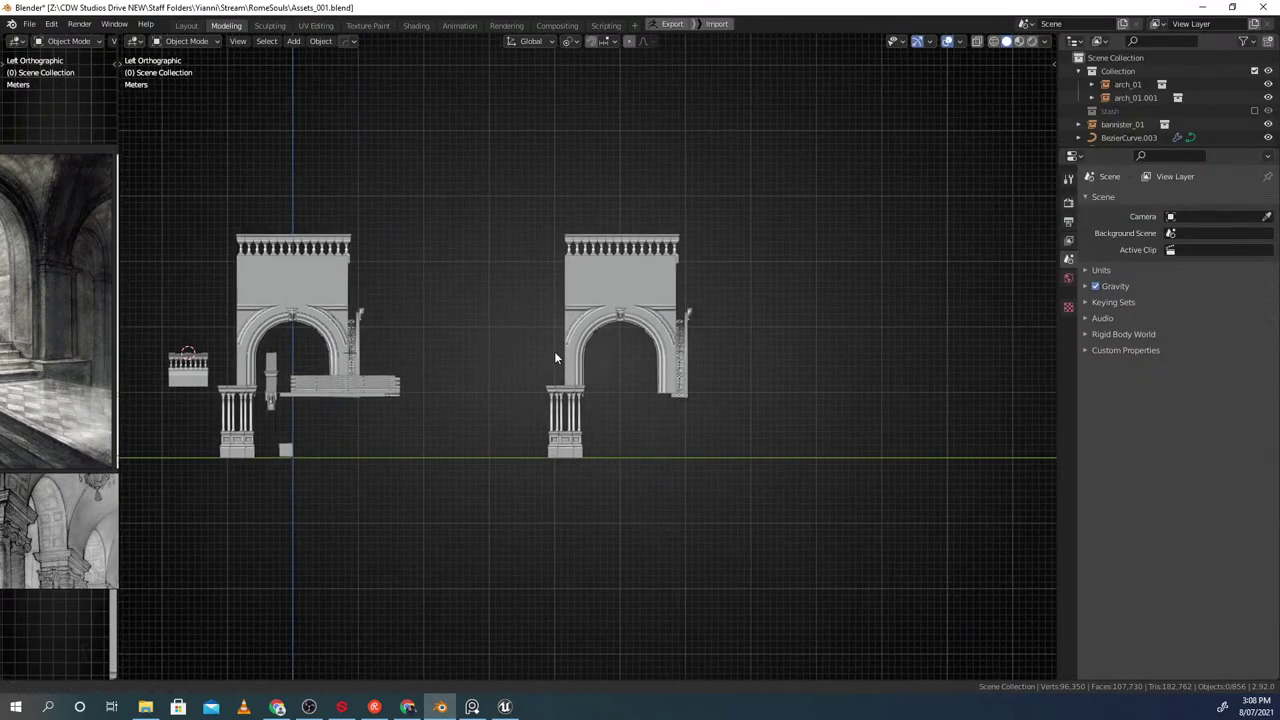
{"action": "scroll", "coordinate": [585, 343], "scroll_direction": "up", "scroll_amount": 2}
{"action": "left_click", "coordinate": [585, 347]}
{"action": "scroll", "coordinate": [556, 311], "scroll_direction": "up", "scroll_amount": 4}
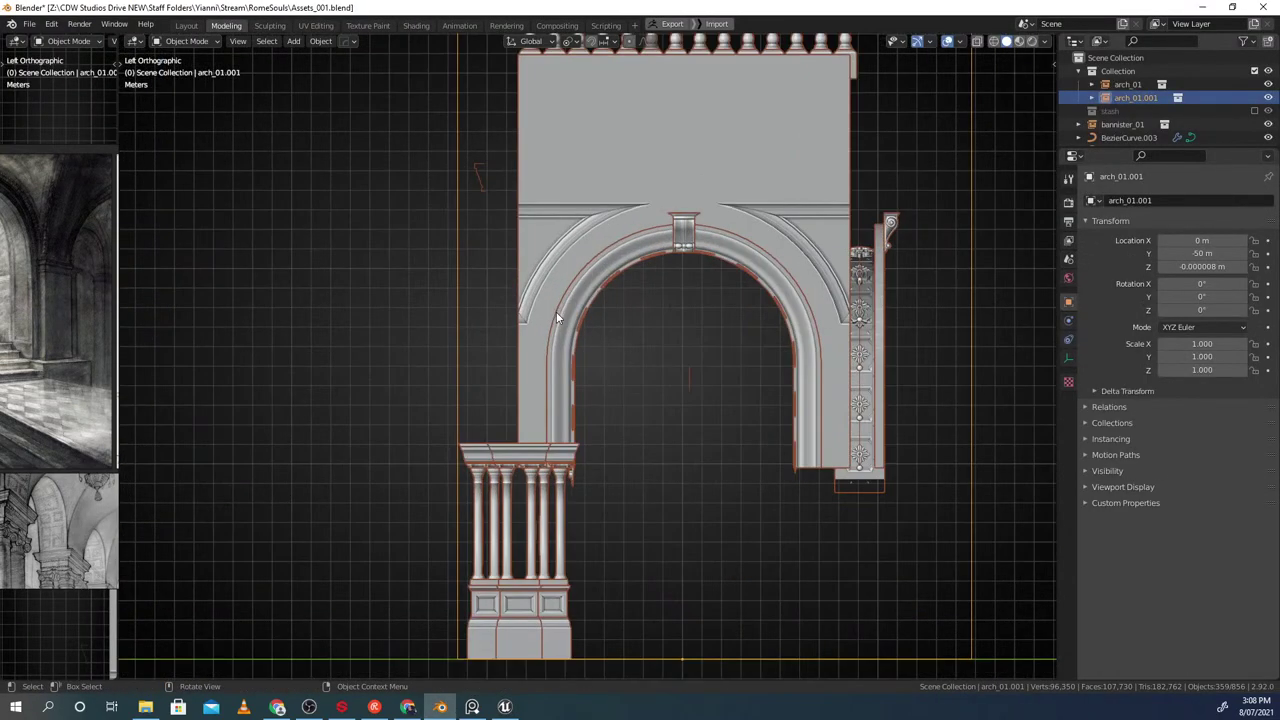
{"action": "scroll", "coordinate": [556, 311], "scroll_direction": "down", "scroll_amount": 6}
{"action": "scroll", "coordinate": [565, 355], "scroll_direction": "up", "scroll_amount": 3}
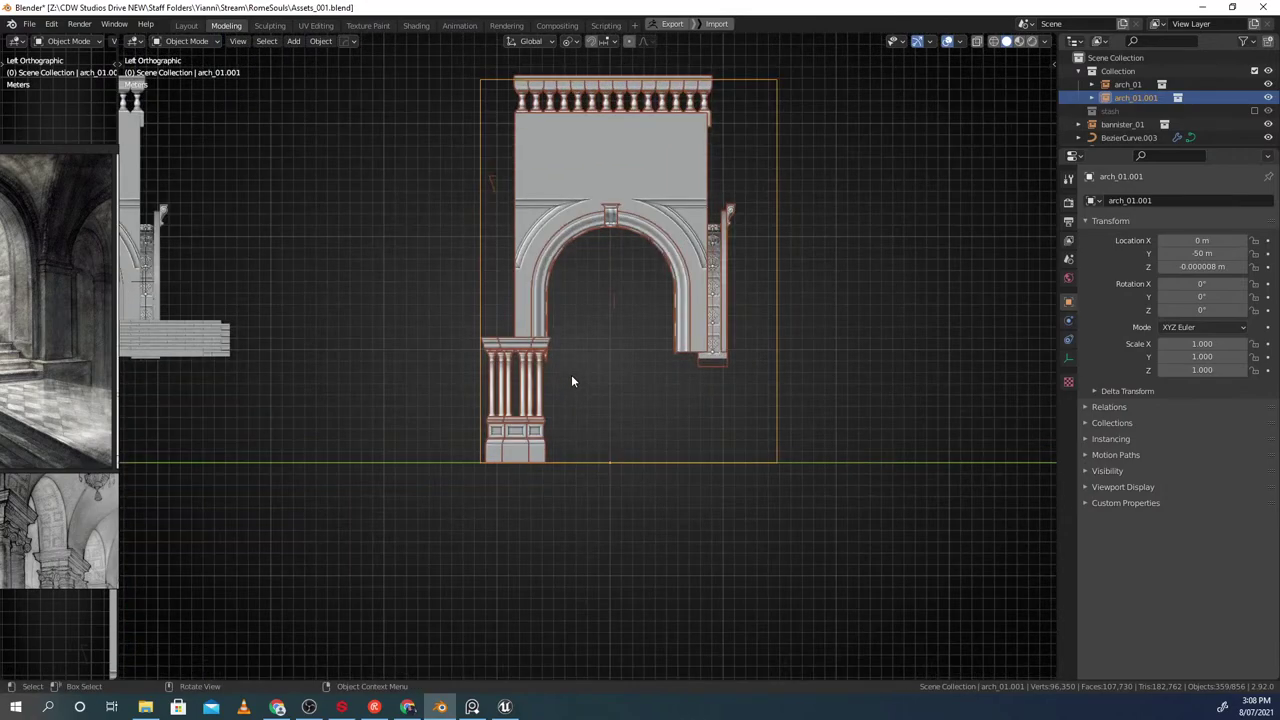
{"action": "scroll", "coordinate": [547, 319], "scroll_direction": "up", "scroll_amount": 1}
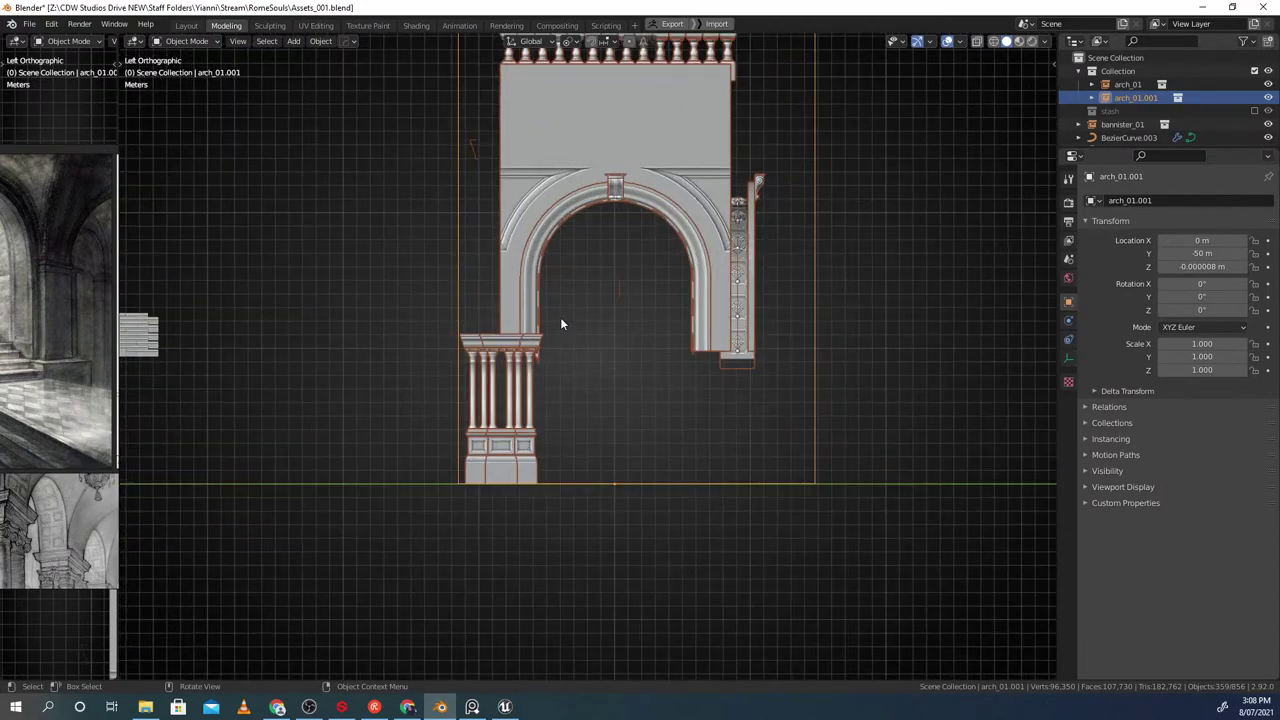
{"action": "middle_click_drag", "start_coordinate": [551, 319], "coordinate": [536, 314], "text": "shift"}
{"action": "key", "text": "Tab"}
Select the Circle_Curve.002.l column group at the arch's base and open it for group editing
{"action": "scroll", "coordinate": [560, 390], "scroll_direction": "up", "scroll_amount": 2}
{"action": "middle_click_drag", "start_coordinate": [484, 482], "coordinate": [467, 368], "text": "shift"}
{"action": "middle_click_drag", "start_coordinate": [434, 415], "coordinate": [588, 332], "text": "shift"}
{"action": "scroll", "coordinate": [500, 388], "scroll_direction": "up", "scroll_amount": 2}
{"action": "left_click", "coordinate": [520, 370]}
{"action": "scroll", "coordinate": [580, 345], "scroll_direction": "up", "scroll_amount": 3}
{"action": "key", "text": "ctrl+g"}
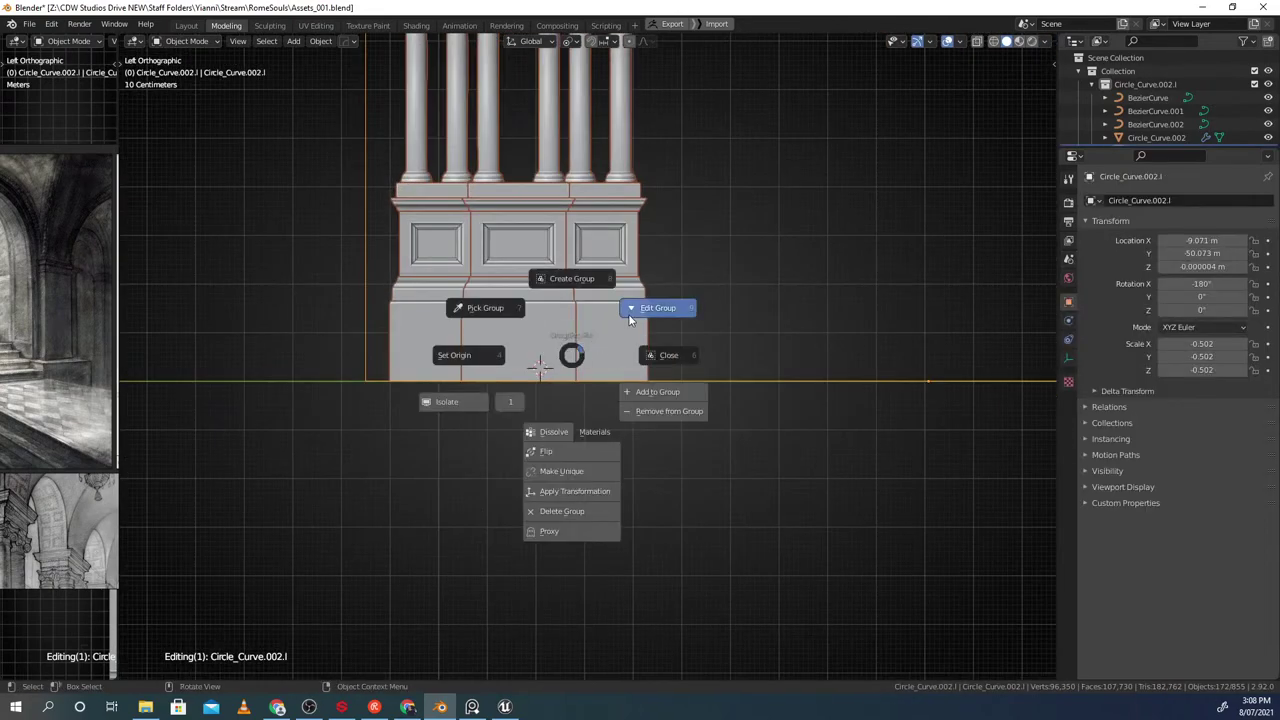
{"action": "left_click", "coordinate": [630, 312]}
{"action": "left_click", "coordinate": [536, 370]}
{"action": "scroll", "coordinate": [540, 358], "scroll_direction": "down", "scroll_amount": 3}
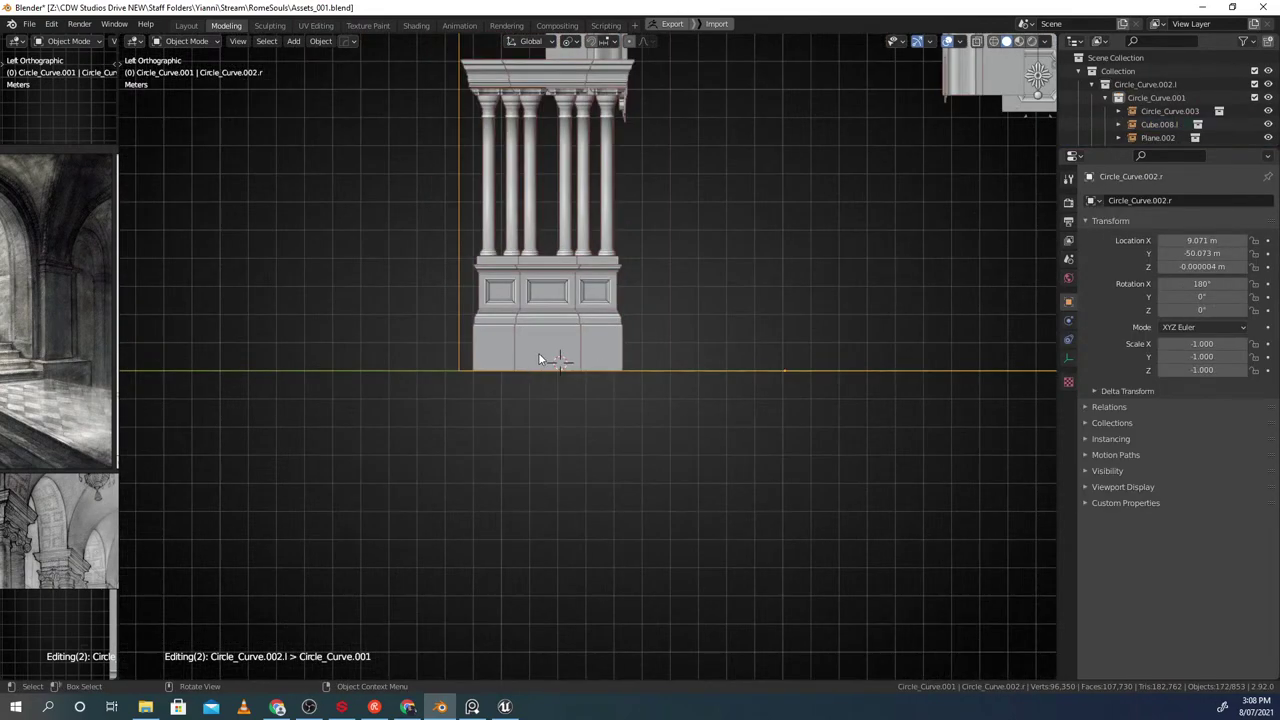
Select the Cube.008.l pedestal group, show the scene in wireframe and open the group for editing
{"action": "left_click", "coordinate": [541, 350]}
{"action": "middle_click_drag", "start_coordinate": [541, 348], "coordinate": [576, 342], "text": "shift"}
{"action": "key", "text": "shift+z"}
{"action": "scroll", "coordinate": [578, 343], "scroll_direction": "up", "scroll_amount": 3}
{"action": "scroll", "coordinate": [579, 341], "scroll_direction": "up", "scroll_amount": 2}
{"action": "scroll", "coordinate": [579, 341], "scroll_direction": "down", "scroll_amount": 1}
{"action": "key", "text": "ctrl+g"}
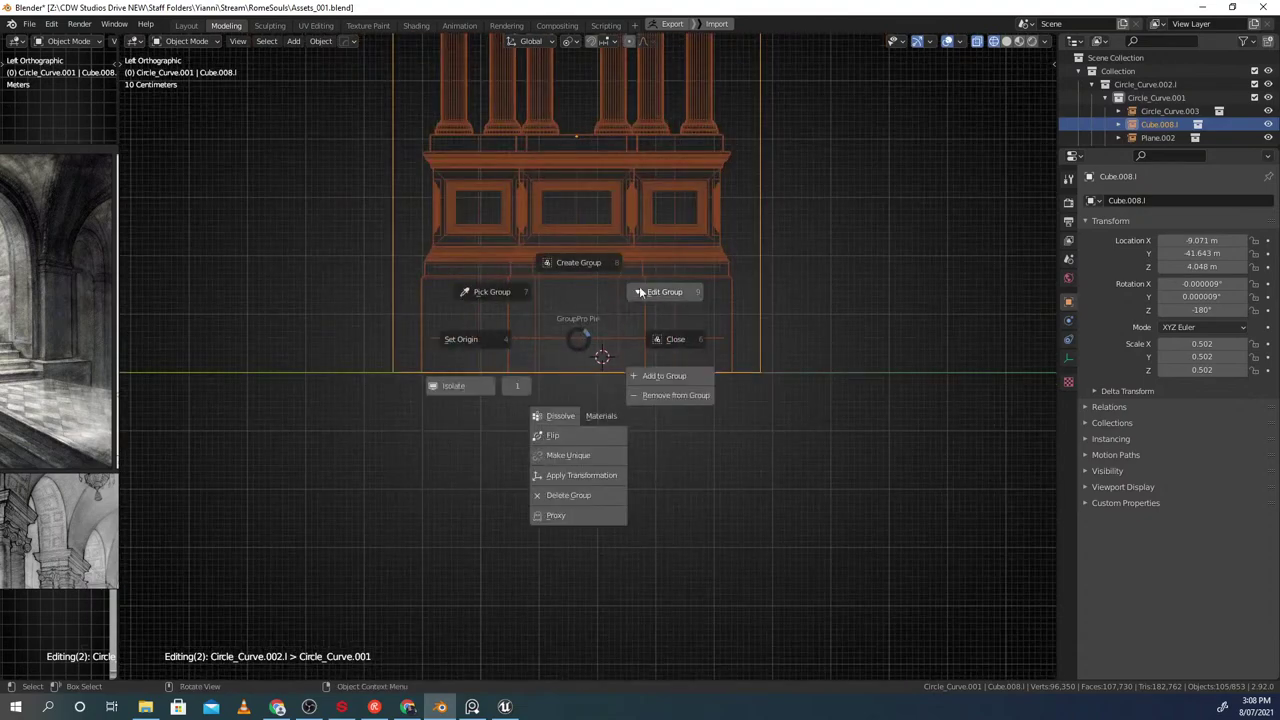
{"action": "left_click", "coordinate": [640, 292]}
Open the nested Cube.005 group and enter mesh editing on the Cube.001 plinth
{"action": "left_click", "coordinate": [586, 248]}
{"action": "scroll", "coordinate": [610, 318], "scroll_direction": "up", "scroll_amount": 2}
{"action": "scroll", "coordinate": [612, 321], "scroll_direction": "up", "scroll_amount": 1}
{"action": "key", "text": "ctrl+g"}
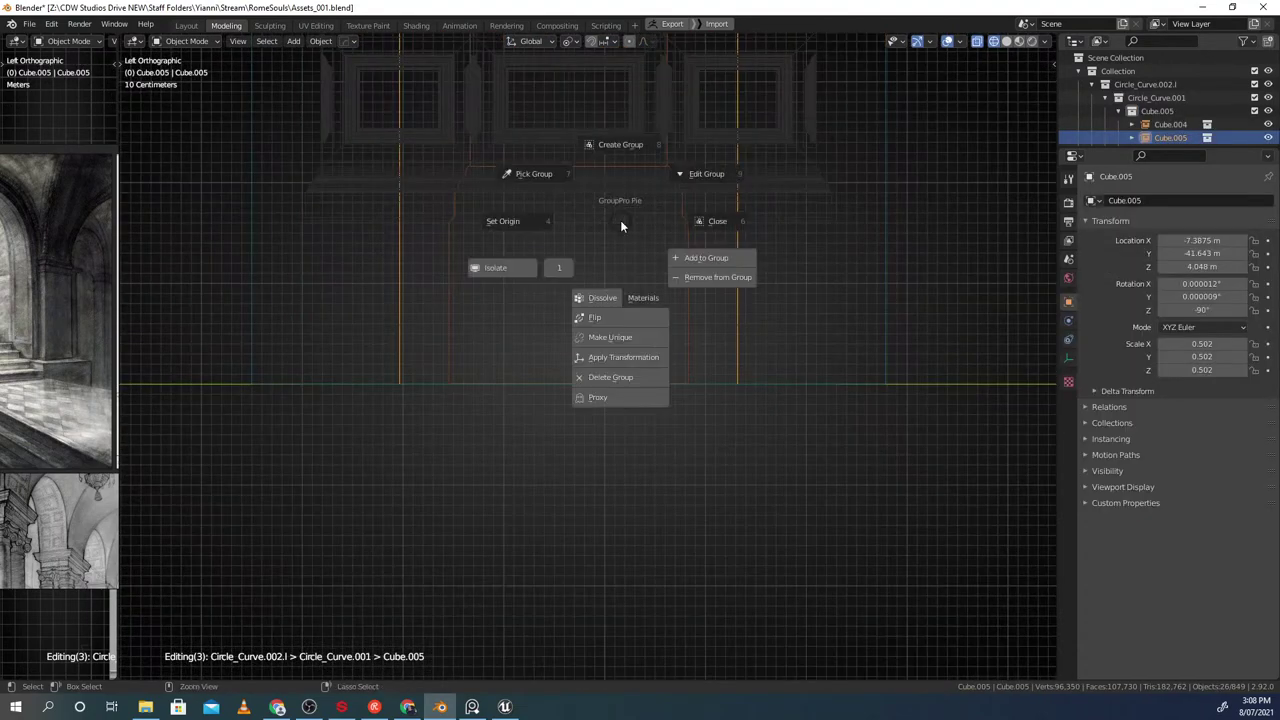
{"action": "left_click", "coordinate": [672, 188]}
{"action": "left_click", "coordinate": [684, 214]}
{"action": "key", "text": "Tab"}
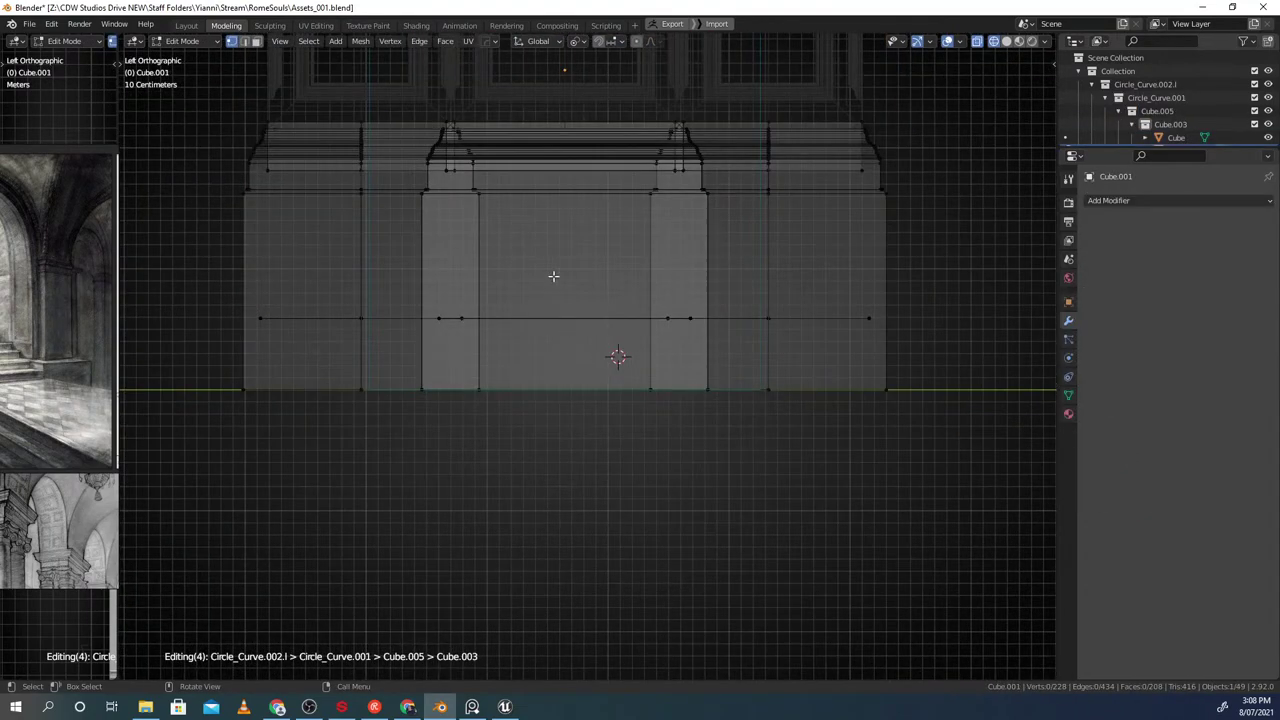
Select a bottom edge of the plinth mesh, snap the 3D cursor to its centre and leave mesh editing
{"action": "right_click", "coordinate": [576, 410]}
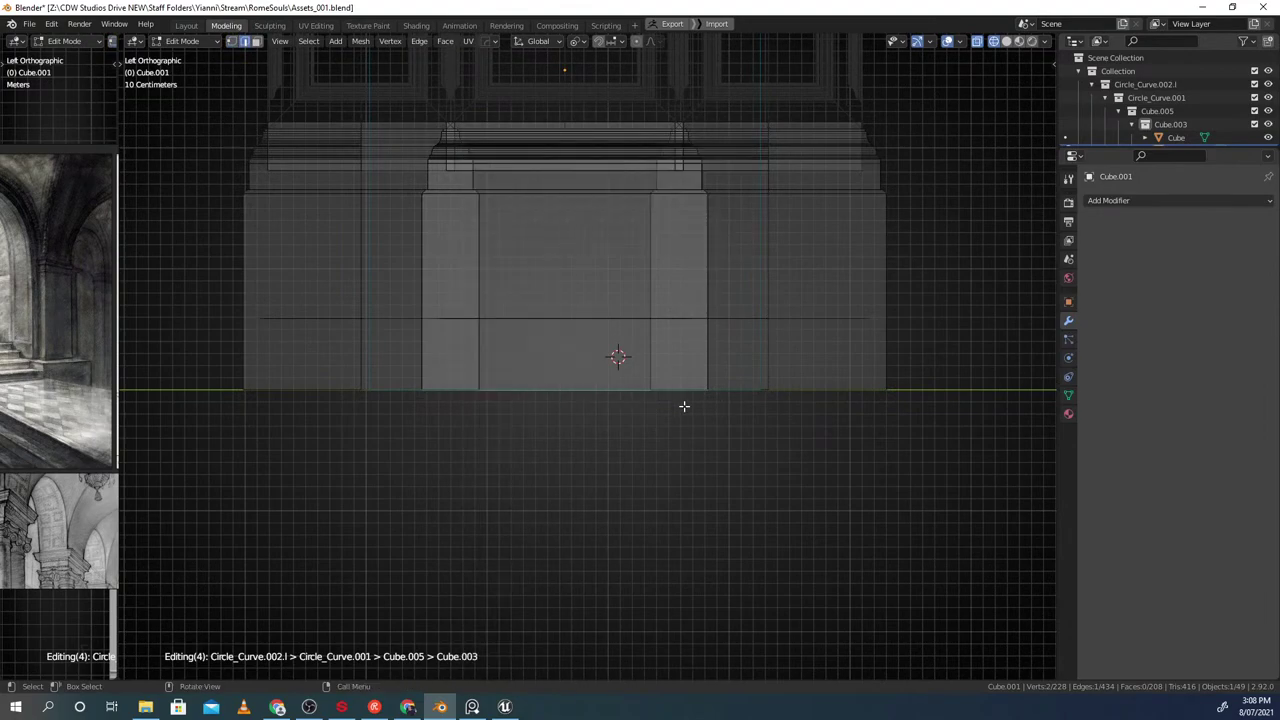
{"action": "middle_click_drag", "start_coordinate": [684, 406], "coordinate": [673, 396], "text": "shift"}
{"action": "key", "text": "shift+s"}
{"action": "left_click", "coordinate": [592, 344]}
{"action": "scroll", "coordinate": [604, 410], "scroll_direction": "down", "scroll_amount": 2}
{"action": "scroll", "coordinate": [608, 412], "scroll_direction": "up", "scroll_amount": 2}
{"action": "key", "text": "Tab"}
Close the nested pedestal groups back up to the Circle_Curve.002.l group
{"action": "left_click", "coordinate": [608, 280]}
{"action": "scroll", "coordinate": [612, 336], "scroll_direction": "down", "scroll_amount": 5}
{"action": "scroll", "coordinate": [611, 341], "scroll_direction": "up", "scroll_amount": 2}
{"action": "key", "text": "shift+Tab"}
{"action": "key", "text": "shift+Tab"}
{"action": "key", "text": "shift+Tab"}
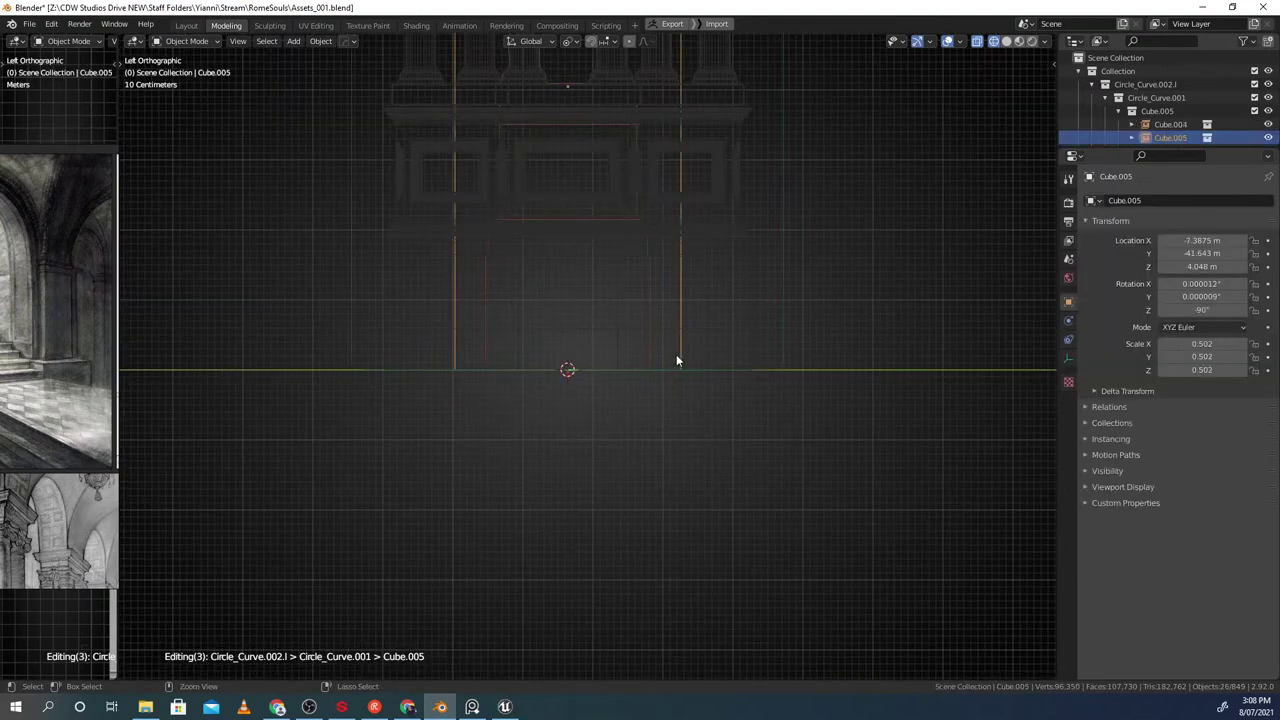
{"action": "scroll", "coordinate": [733, 356], "scroll_direction": "down", "scroll_amount": 3}
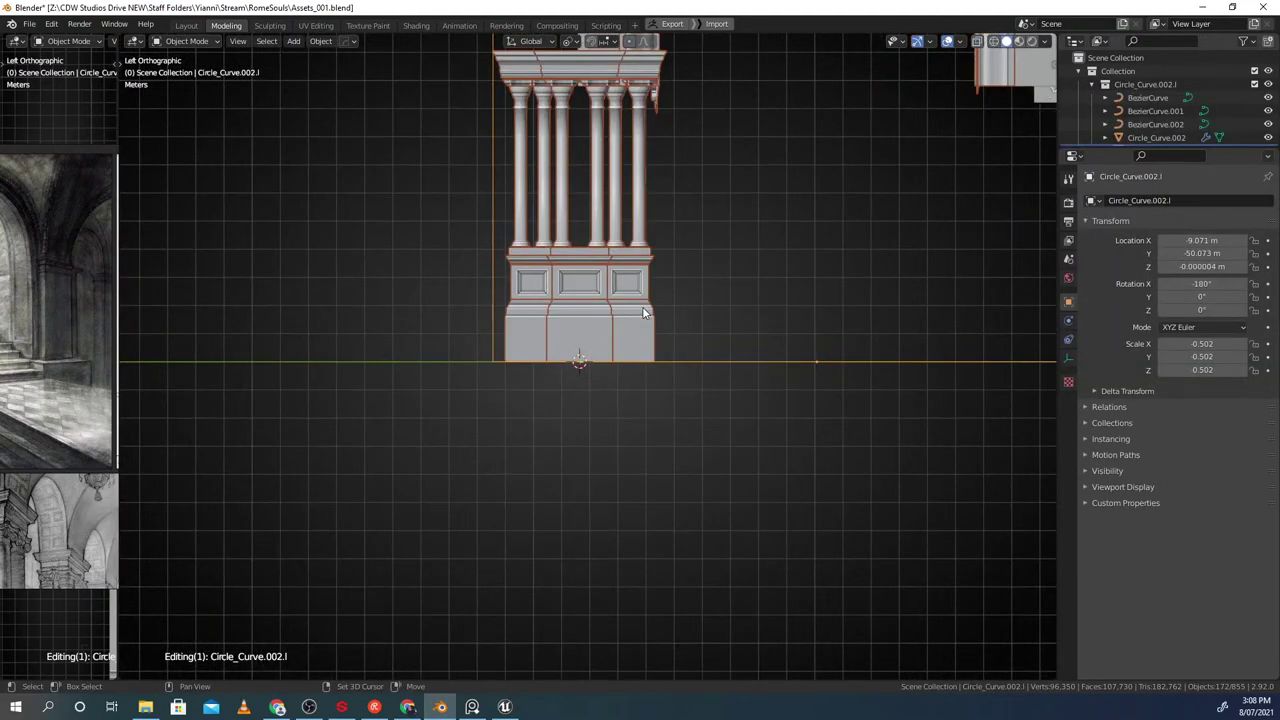
Add a plane at the 3D cursor and rotate it about the Y axis by 90° and a further 180°
{"action": "key", "text": "shift+a"}
{"action": "mouse_move", "coordinate": [594, 295]}
{"action": "left_click", "coordinate": [647, 328]}
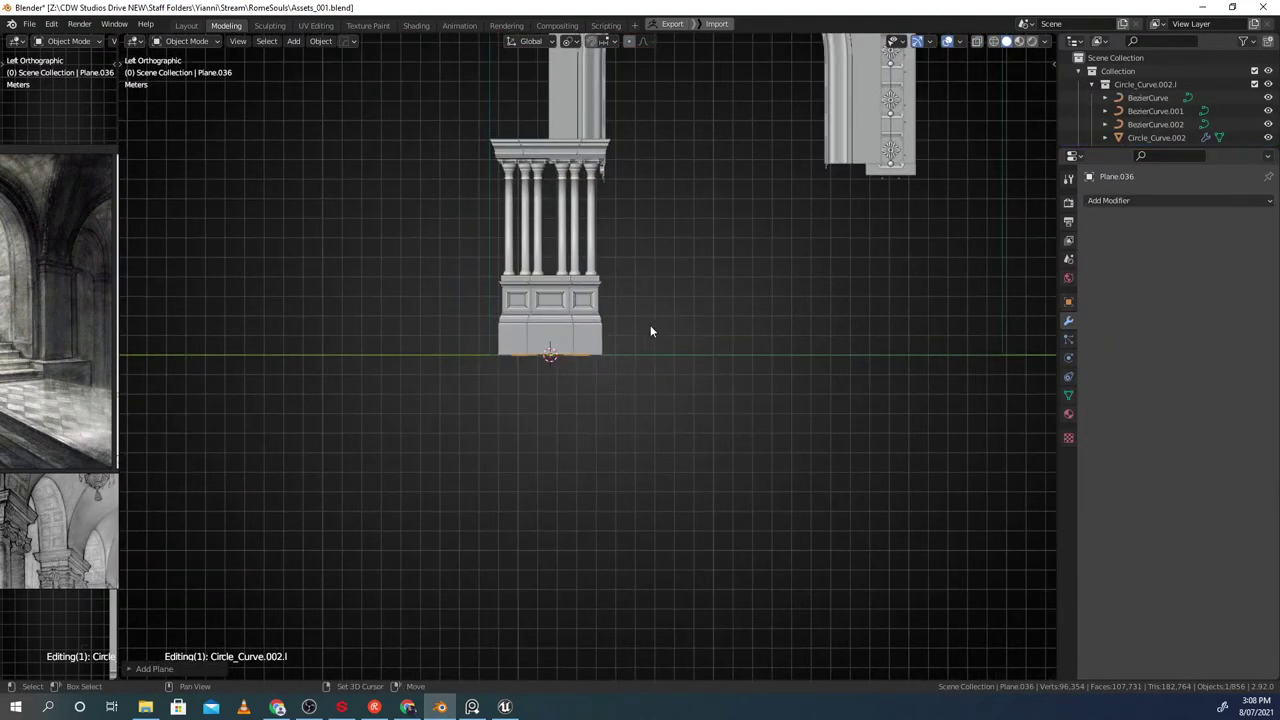
{"action": "scroll", "coordinate": [626, 342], "scroll_direction": "up", "scroll_amount": 5}
{"action": "key", "text": "r"}
{"action": "right_click", "coordinate": [850, 356]}
{"action": "type", "text": "ry"}
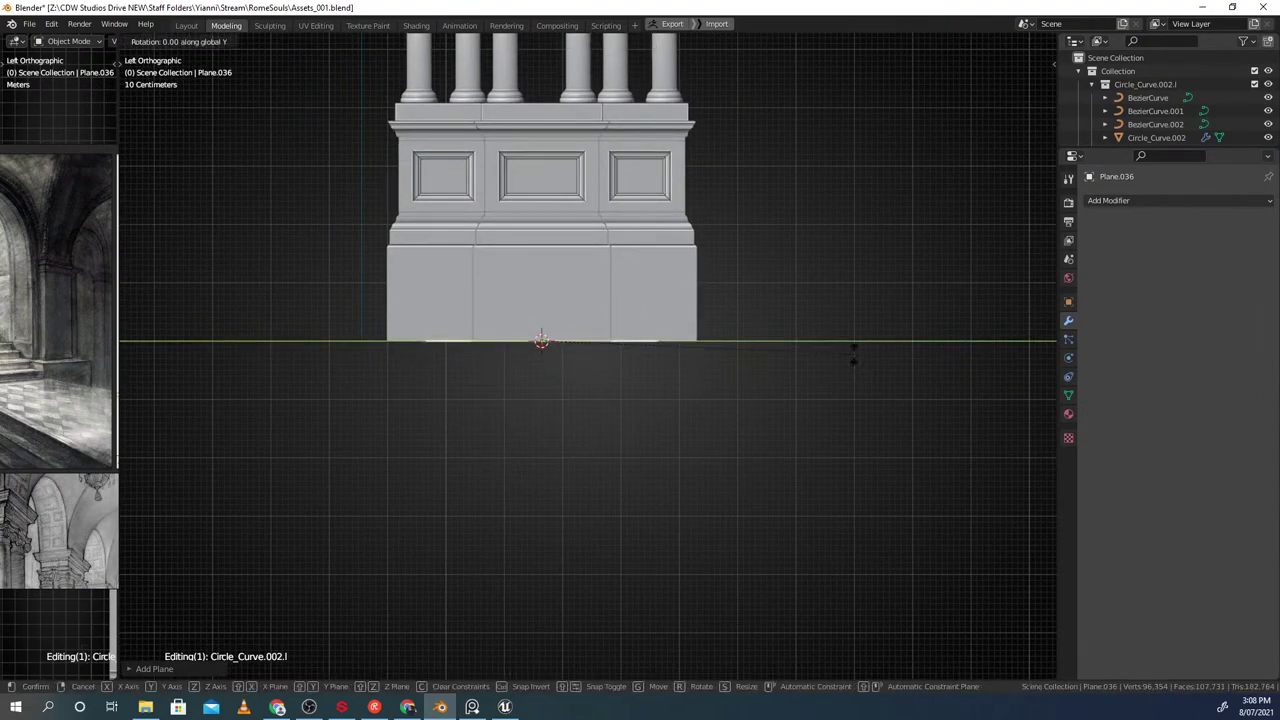
{"action": "type", "text": "90"}
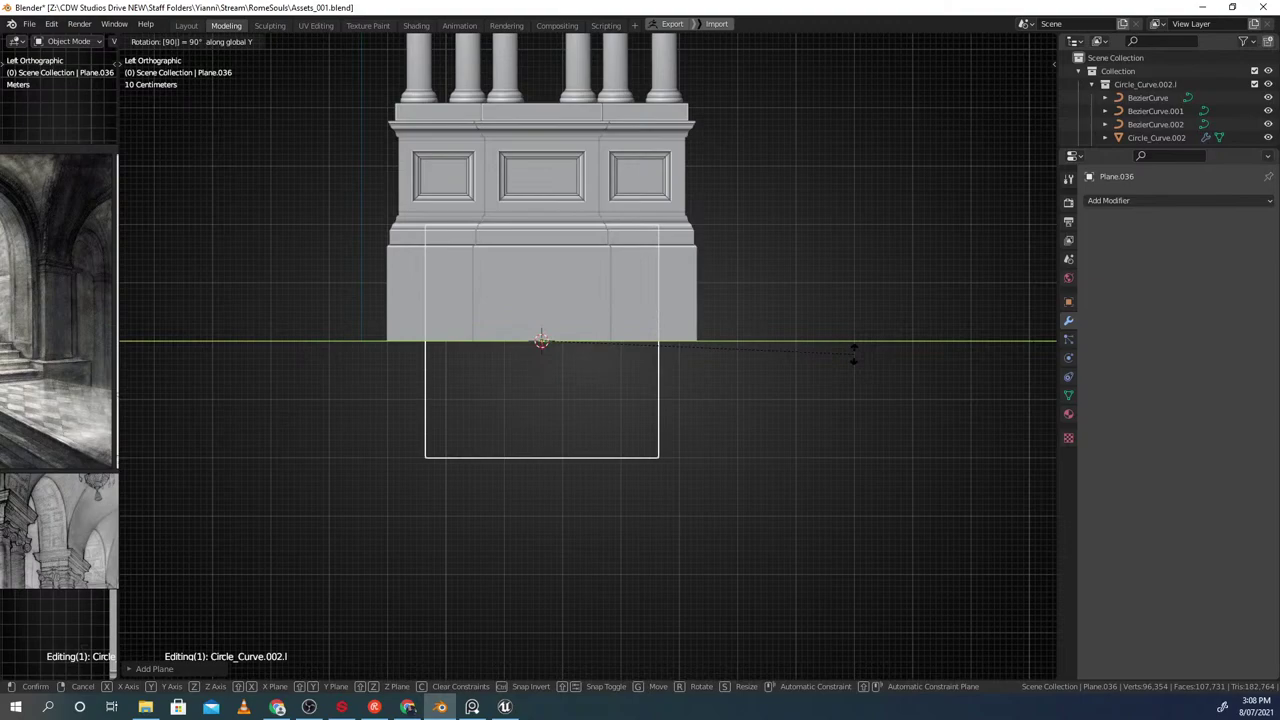
{"action": "key", "text": "Return"}
{"action": "type", "text": "ry180"}
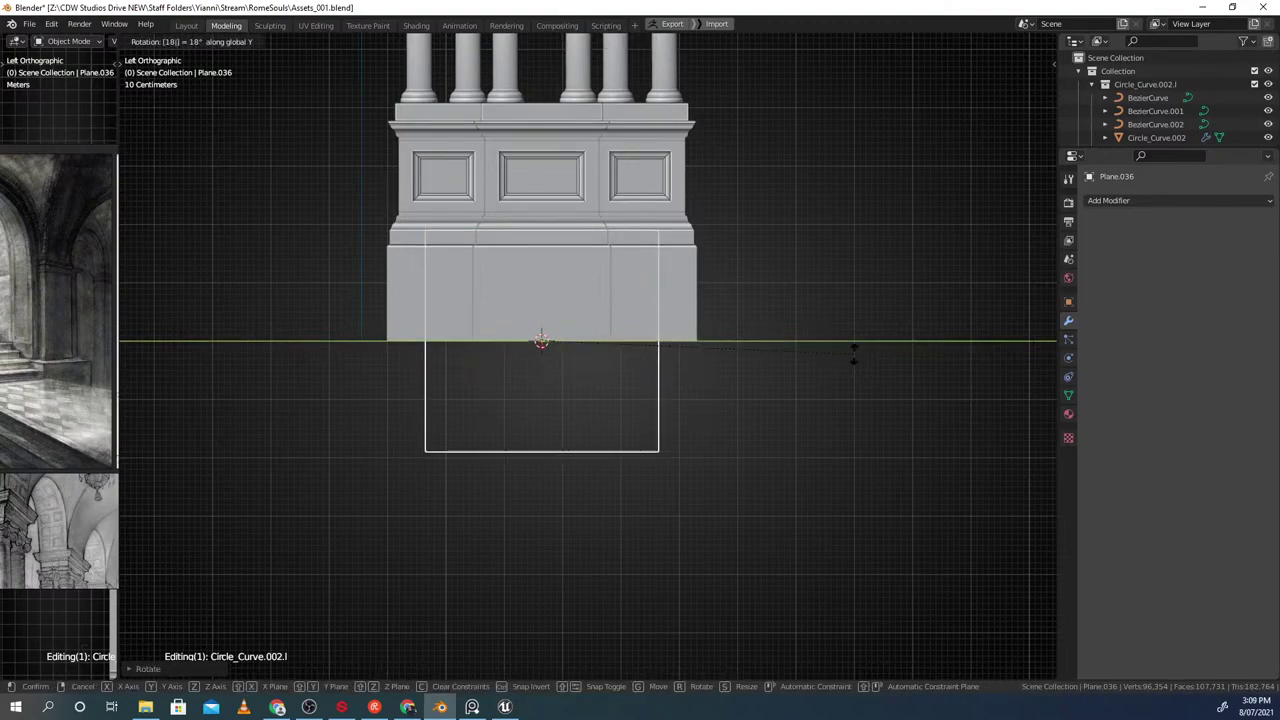
{"action": "key", "text": "Return"}
Move the upright plane along X until it stands clear of the pedestal's outer side
{"action": "right_click_drag", "start_coordinate": [60, 310], "coordinate": [2, 240]}
{"action": "scroll", "coordinate": [644, 368], "scroll_direction": "down", "scroll_amount": 3}
{"action": "middle_click_drag", "start_coordinate": [856, 338], "coordinate": [755, 339]}
{"action": "key", "text": "f"}
{"action": "scroll", "coordinate": [767, 357], "scroll_direction": "down", "scroll_amount": 6}
{"action": "key", "text": "g"}
{"action": "key", "text": "x"}
{"action": "left_click", "coordinate": [601, 338]}
{"action": "mouse_move", "coordinate": [552, 350]}
{"action": "middle_mouse_down"}
{"action": "mouse_move", "coordinate": [582, 332]}
{"action": "mouse_move", "coordinate": [574, 341]}
{"action": "middle_mouse_up"}
{"action": "scroll", "coordinate": [574, 341], "scroll_direction": "up", "scroll_amount": 3}
{"action": "scroll", "coordinate": [573, 336], "scroll_direction": "up", "scroll_amount": 2}
{"action": "key", "text": "g"}
{"action": "key", "text": "x"}
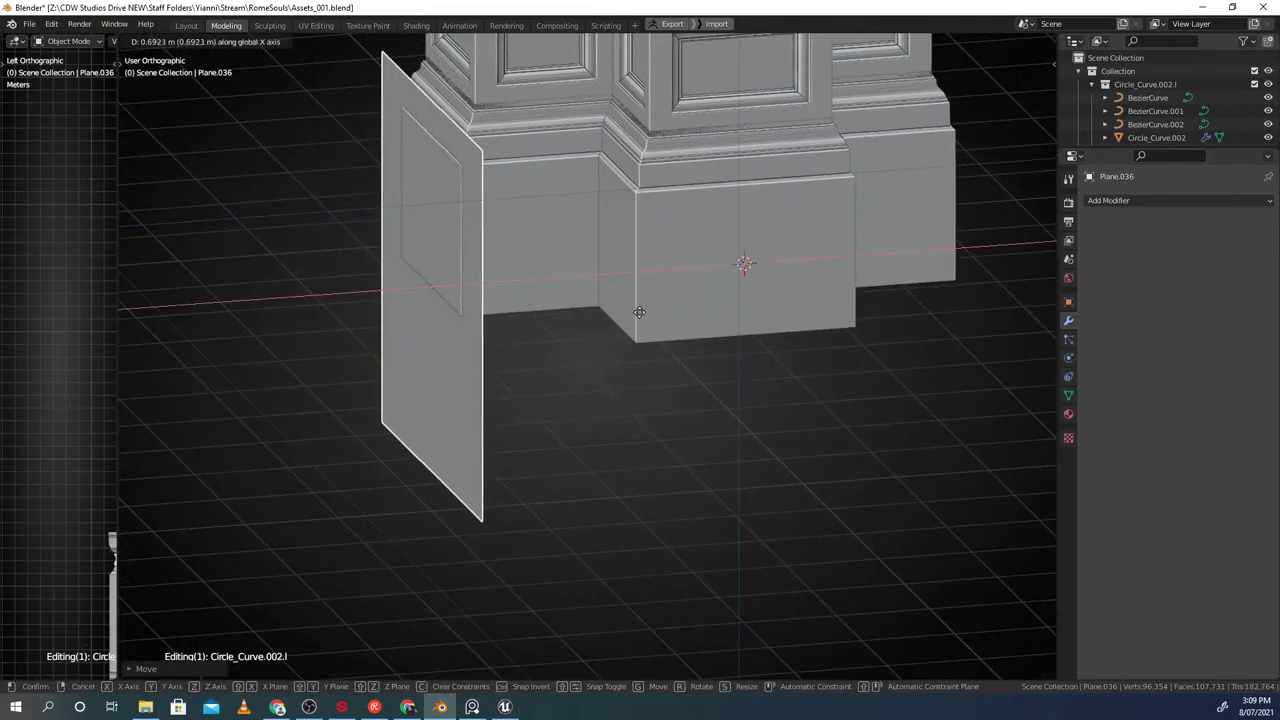
{"action": "left_click", "coordinate": [622, 312]}
Switch to Unreal Editor and examine the level's railings, stairs and arch columns from below and from the side
{"action": "scroll", "coordinate": [578, 306], "scroll_direction": "down", "scroll_amount": 4}
{"action": "key", "text": "alt+Tab"}
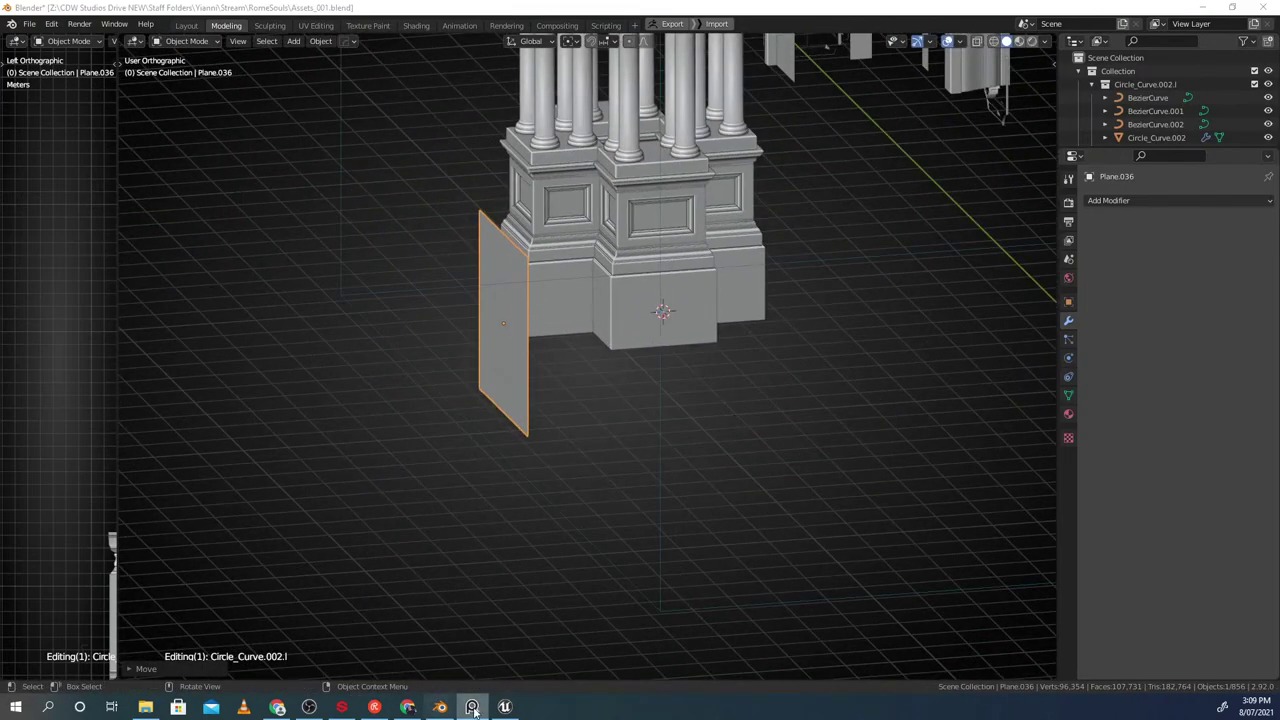
{"action": "left_click", "coordinate": [504, 707]}
{"action": "key", "text": "w"}
{"action": "right_click_drag", "start_coordinate": [388, 214], "coordinate": [317, 212]}
{"action": "key", "text": "w"}
{"action": "key", "text": "s"}
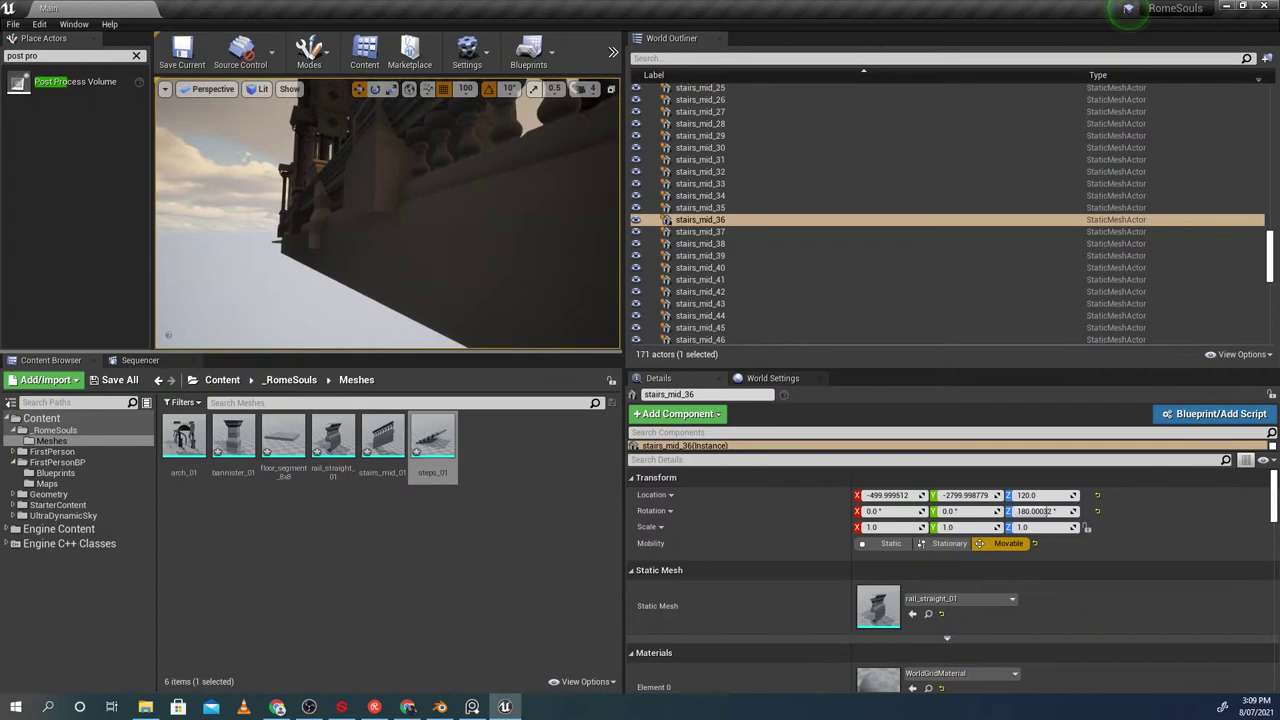
{"action": "right_click_drag", "start_coordinate": [340, 288], "coordinate": [408, 240]}
{"action": "key", "text": "s"}
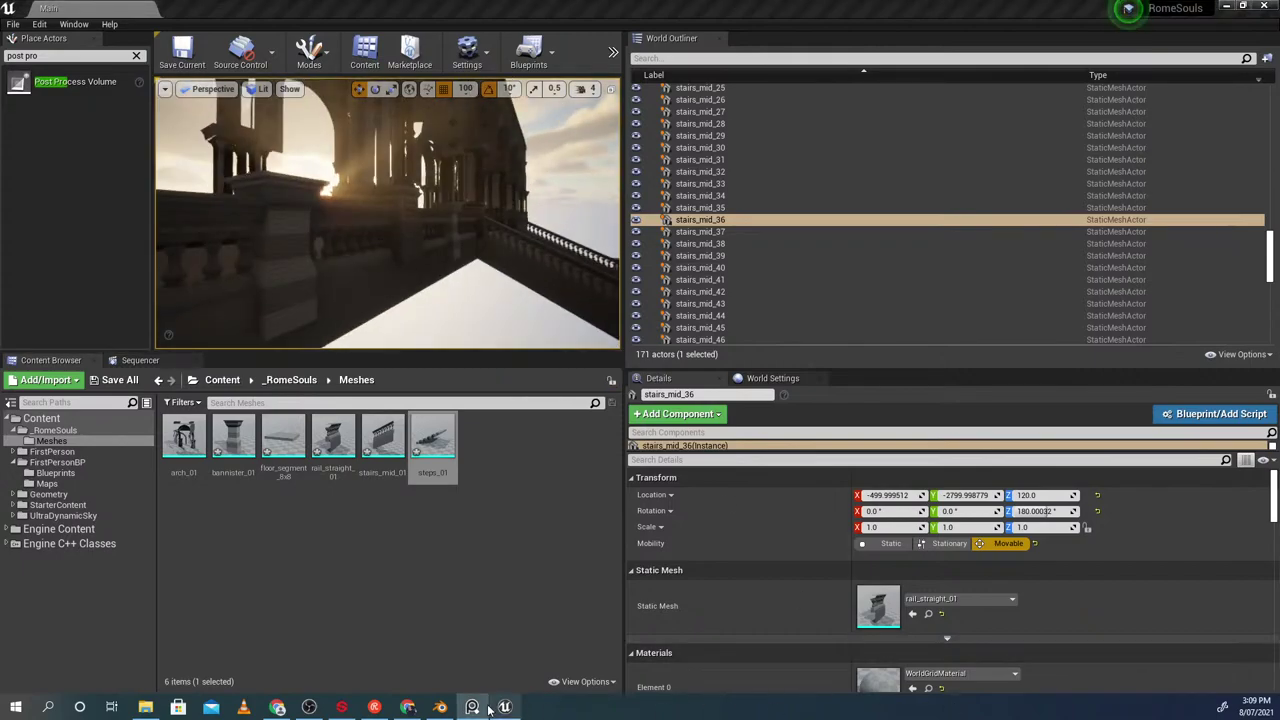
Return to Blender and move the plane down along Z by about 2.6 m, below the pedestal base
{"action": "left_click", "coordinate": [440, 707]}
{"action": "middle_click_drag", "start_coordinate": [617, 333], "coordinate": [672, 315]}
{"action": "scroll", "coordinate": [668, 318], "scroll_direction": "down", "scroll_amount": 9}
{"action": "scroll", "coordinate": [650, 332], "scroll_direction": "up", "scroll_amount": 9}
{"action": "scroll", "coordinate": [647, 334], "scroll_direction": "up", "scroll_amount": 3}
{"action": "key", "text": "g"}
{"action": "key", "text": "z"}
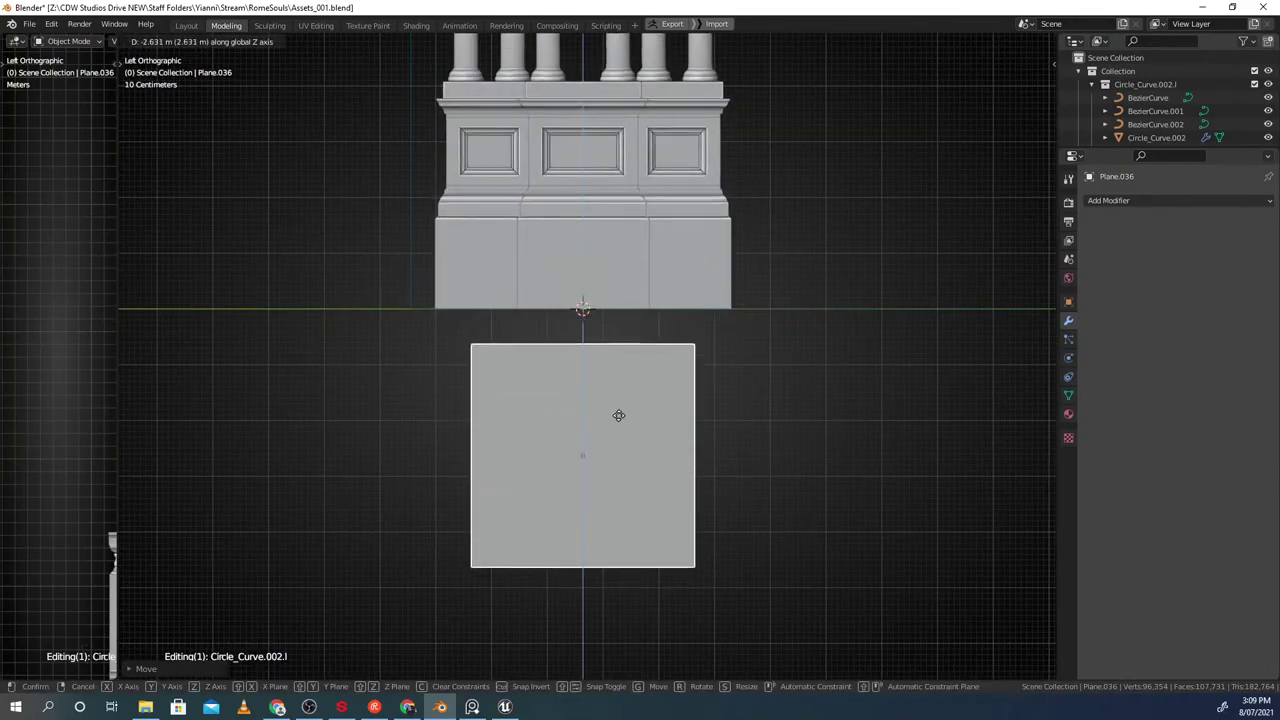
{"action": "left_click", "coordinate": [621, 417]}
Open the nested Circle_Curve.001 group and the Cube.005 group inside it for editing
{"action": "middle_click_drag", "start_coordinate": [621, 417], "coordinate": [655, 370]}
{"action": "left_click", "coordinate": [652, 361]}
{"action": "middle_click_drag", "start_coordinate": [655, 370], "coordinate": [636, 380], "text": "ctrl"}
{"action": "key", "text": "ctrl+g"}
{"action": "left_click", "coordinate": [718, 332]}
{"action": "left_click", "coordinate": [564, 352]}
{"action": "middle_click_drag", "start_coordinate": [564, 354], "coordinate": [577, 378]}
{"action": "key", "text": "ctrl+g"}
{"action": "left_click", "coordinate": [569, 345]}
{"action": "left_click", "coordinate": [556, 371]}
{"action": "middle_click_drag", "start_coordinate": [577, 378], "coordinate": [700, 354]}
Check the pedestal in wireframe, restore solid shading and add a Bezier curve at the 3D cursor
{"action": "key", "text": "shift+z"}
{"action": "scroll", "coordinate": [591, 408], "scroll_direction": "up", "scroll_amount": 2}
{"action": "scroll", "coordinate": [591, 408], "scroll_direction": "down", "scroll_amount": 4}
{"action": "key", "text": "shift+z"}
{"action": "scroll", "coordinate": [605, 377], "scroll_direction": "down", "scroll_amount": 3}
{"action": "scroll", "coordinate": [605, 377], "scroll_direction": "up", "scroll_amount": 3}
{"action": "key", "text": "shift+a"}
{"action": "mouse_move", "coordinate": [553, 330]}
{"action": "left_click", "coordinate": [630, 332]}
Move the Bezier curve along X out of the pedestal, towards the upright plane
{"action": "scroll", "coordinate": [614, 346], "scroll_direction": "down", "scroll_amount": 3}
{"action": "key", "text": "f"}
{"action": "scroll", "coordinate": [597, 389], "scroll_direction": "down", "scroll_amount": 4}
{"action": "scroll", "coordinate": [500, 417], "scroll_direction": "down", "scroll_amount": 5}
{"action": "key", "text": "g"}
{"action": "key", "text": "x"}
{"action": "left_click", "coordinate": [470, 380]}
{"action": "scroll", "coordinate": [488, 362], "scroll_direction": "up", "scroll_amount": 3}
{"action": "scroll", "coordinate": [614, 392], "scroll_direction": "up", "scroll_amount": 3}
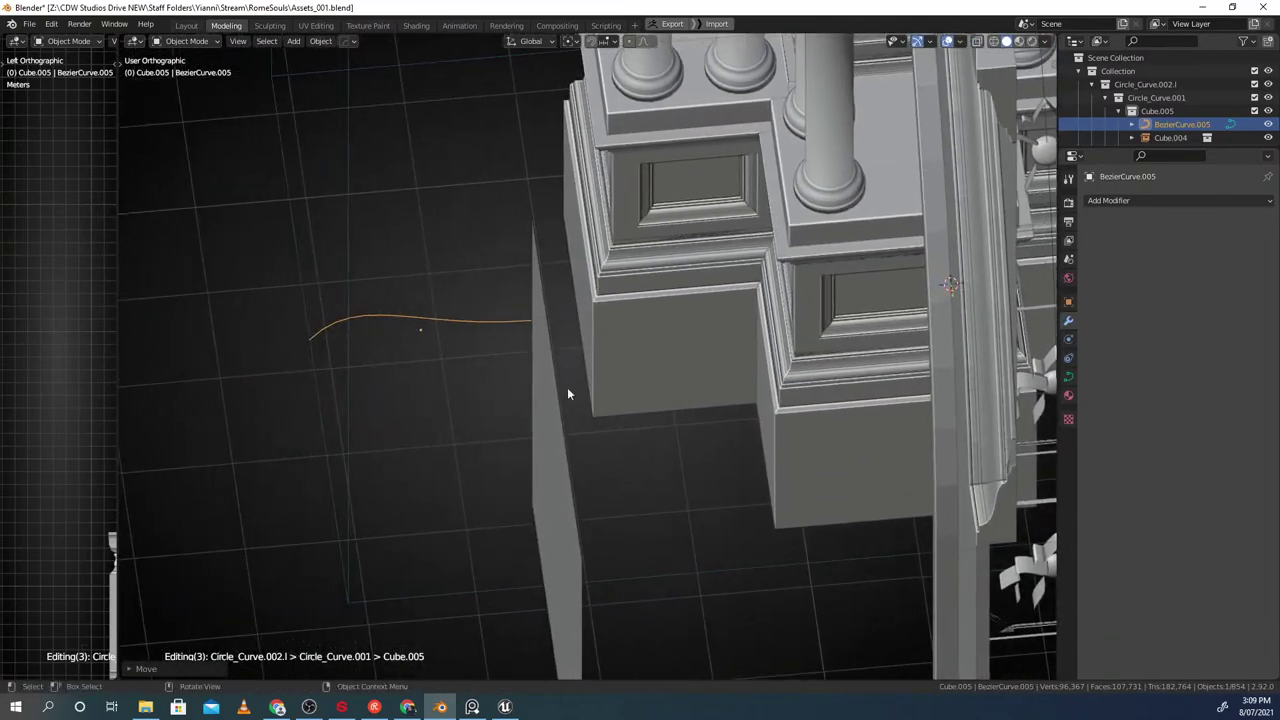
{"action": "key", "text": "g"}
{"action": "key", "text": "x"}
{"action": "left_click", "coordinate": [513, 381]}
Shift the Bezier curve further out along X, away from the pedestal
{"action": "scroll", "coordinate": [513, 381], "scroll_direction": "down", "scroll_amount": 5}
{"action": "middle_click_drag", "start_coordinate": [513, 381], "coordinate": [523, 421]}
{"action": "scroll", "coordinate": [588, 396], "scroll_direction": "up", "scroll_amount": 2}
{"action": "scroll", "coordinate": [523, 421], "scroll_direction": "down", "scroll_amount": 2}
{"action": "key", "text": "ctrl+g"}
{"action": "left_click", "coordinate": [654, 444]}
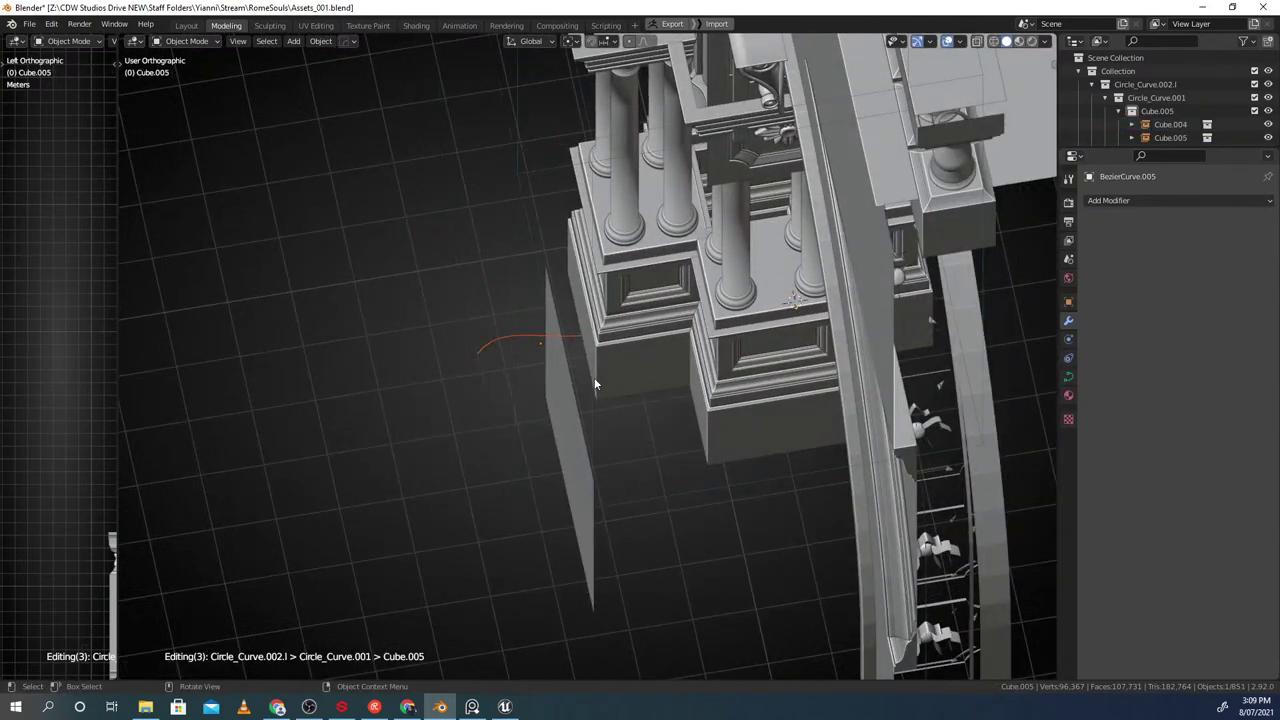
{"action": "key", "text": "g"}
{"action": "key", "text": "x"}
{"action": "left_click", "coordinate": [465, 390]}
Enter mesh editing on the upright plane, select its top edge and snap the 3D cursor to that edge
{"action": "middle_click_drag", "start_coordinate": [465, 390], "coordinate": [588, 361]}
{"action": "scroll", "coordinate": [583, 408], "scroll_direction": "up", "scroll_amount": 2}
{"action": "left_click", "coordinate": [551, 412]}
{"action": "key", "text": "Tab"}
{"action": "middle_click_drag", "start_coordinate": [576, 424], "coordinate": [575, 370]}
{"action": "left_click", "coordinate": [558, 393]}
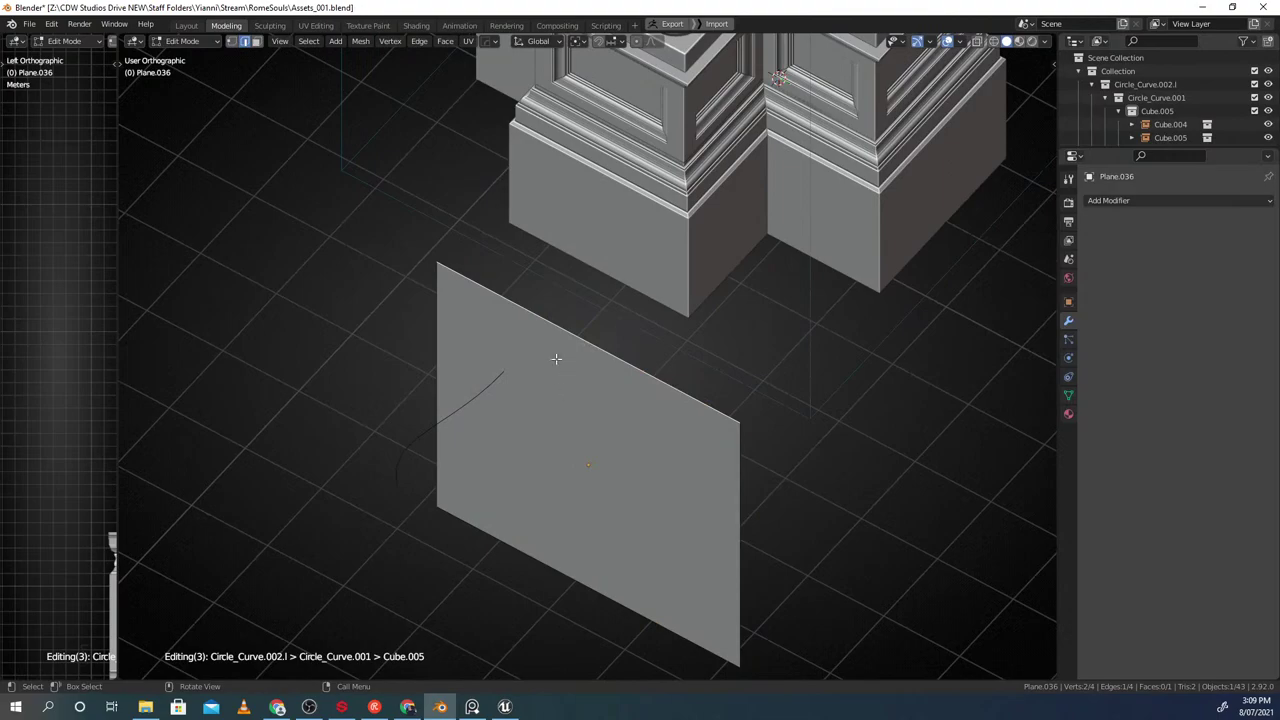
{"action": "key", "text": "shift+s"}
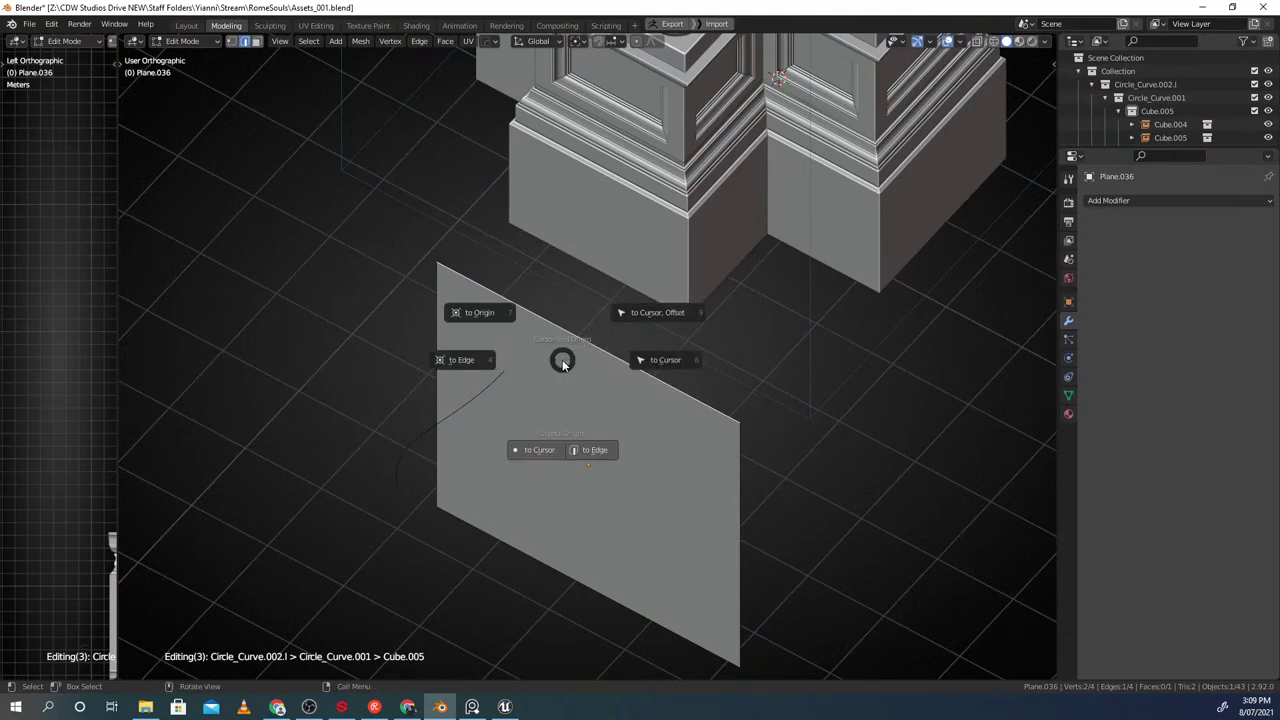
{"action": "left_click", "coordinate": [486, 308]}
{"action": "middle_click_drag", "start_coordinate": [566, 385], "coordinate": [568, 313]}
{"action": "key", "text": "shift+s"}
{"action": "left_click", "coordinate": [523, 362]}
{"action": "key", "text": "Tab"}
{"action": "key", "text": "Tab"}
Duplicate the plane's top edge upward along Z and separate the copy into its own object
{"action": "left_click", "coordinate": [586, 402]}
{"action": "key", "text": "shift+d"}
{"action": "key", "text": "z"}
{"action": "left_click", "coordinate": [563, 373]}
{"action": "key", "text": "p"}
{"action": "left_click", "coordinate": [573, 400]}
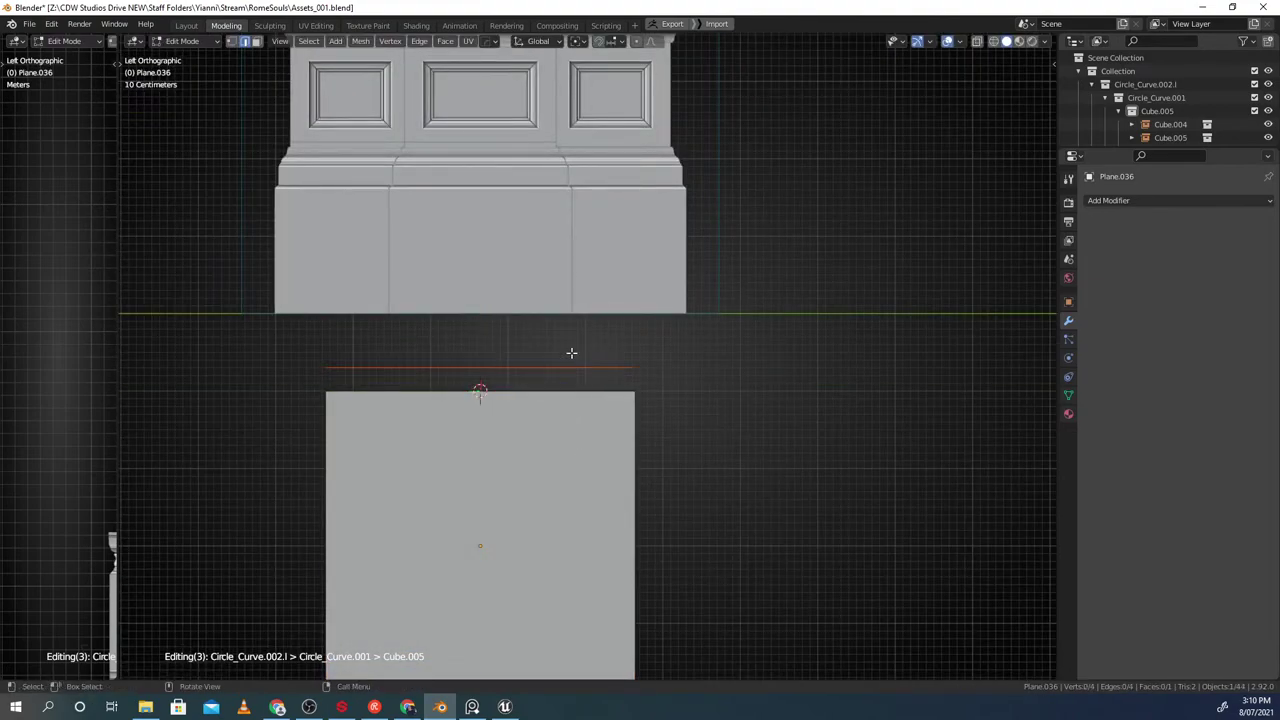
Set the separated edge's origin to its geometry and convert the edge to a curve
{"action": "key", "text": "Tab"}
{"action": "left_click", "coordinate": [556, 367]}
{"action": "key", "text": "shift+s"}
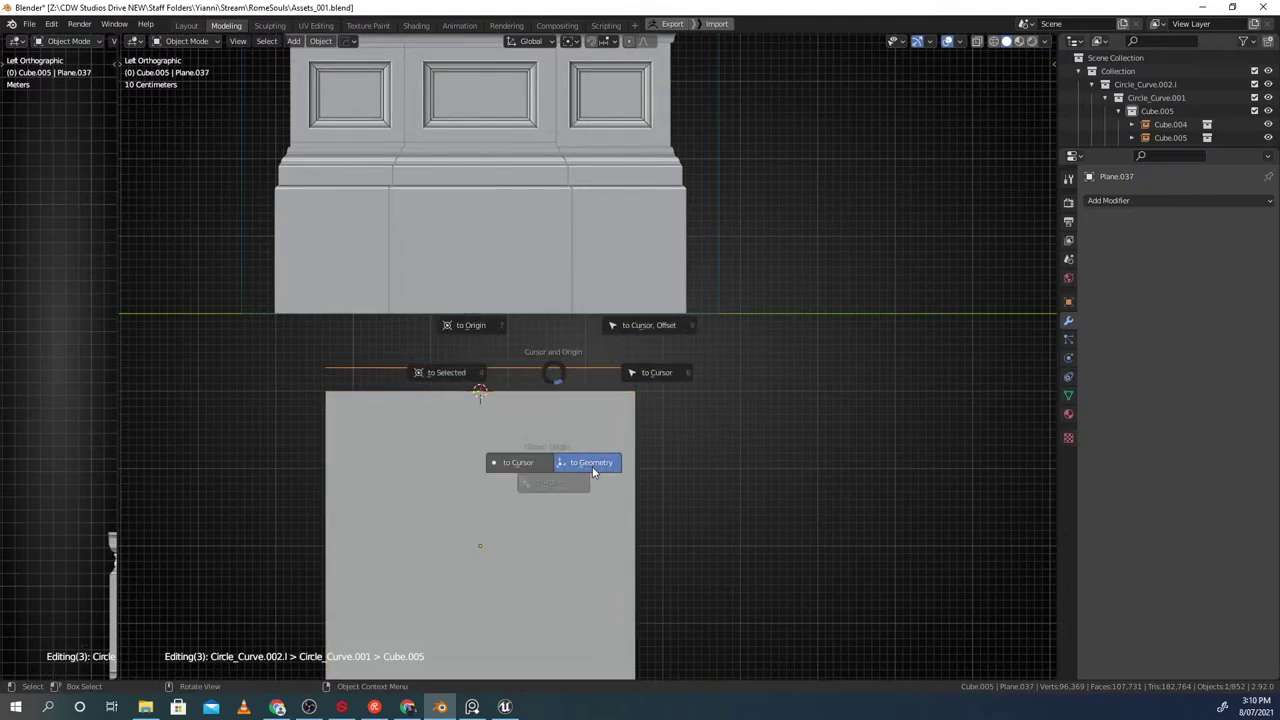
{"action": "left_click", "coordinate": [594, 471]}
{"action": "key", "text": "alt+c"}
{"action": "left_click", "coordinate": [586, 393]}
Lengthen the new curve by moving one end point along Y, far beyond the pedestal
{"action": "key", "text": "Tab"}
{"action": "left_click", "coordinate": [680, 377]}
{"action": "scroll", "coordinate": [680, 377], "scroll_direction": "down", "scroll_amount": 3}
{"action": "middle_click_drag", "start_coordinate": [679, 378], "coordinate": [454, 400], "text": "shift"}
{"action": "key", "text": "g"}
{"action": "key", "text": "y"}
{"action": "left_click", "coordinate": [684, 394]}
{"action": "scroll", "coordinate": [686, 397], "scroll_direction": "down", "scroll_amount": 5}
{"action": "middle_click_drag", "start_coordinate": [650, 404], "coordinate": [558, 428], "text": "shift"}
{"action": "key", "text": "g"}
{"action": "key", "text": "y"}
{"action": "left_click", "coordinate": [680, 389]}
Select the curve's other end point, above the corner of the upright plane
{"action": "middle_click_drag", "start_coordinate": [428, 445], "coordinate": [563, 449], "text": "shift"}
{"action": "scroll", "coordinate": [490, 440], "scroll_direction": "up", "scroll_amount": 4}
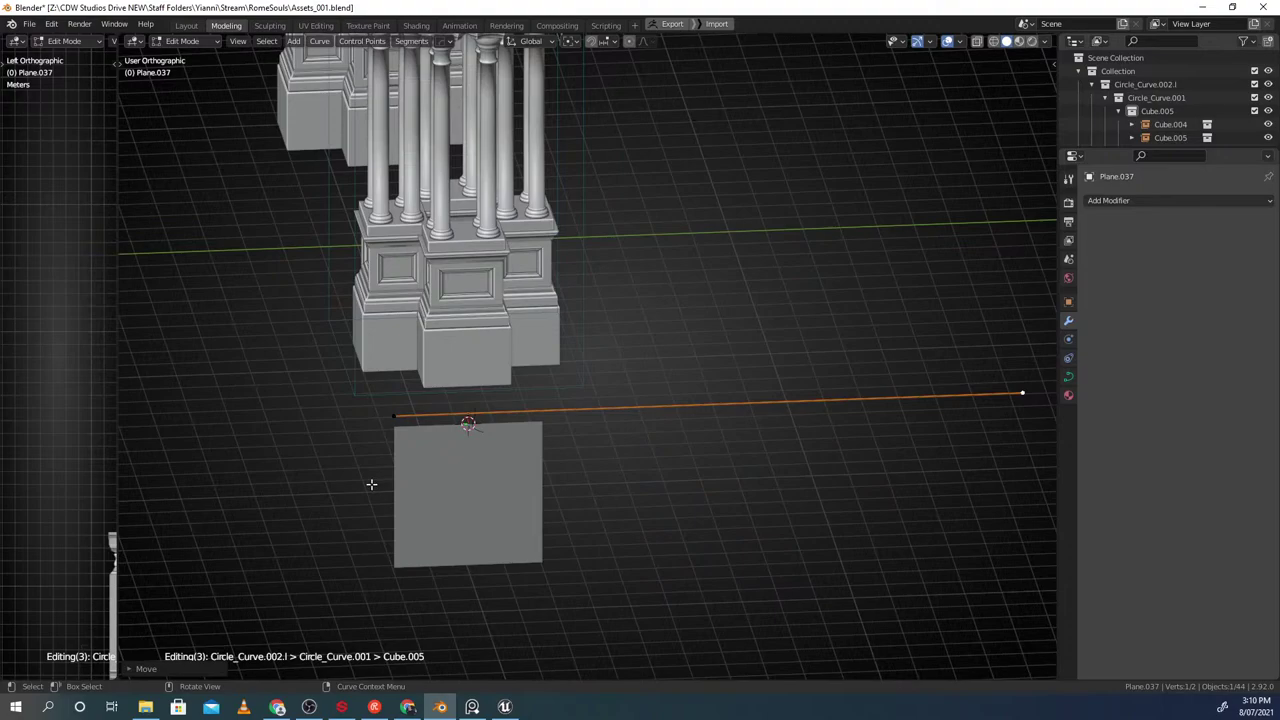
{"action": "scroll", "coordinate": [355, 495], "scroll_direction": "up", "scroll_amount": 1}
{"action": "middle_click_drag", "start_coordinate": [355, 495], "coordinate": [517, 431]}
{"action": "scroll", "coordinate": [515, 430], "scroll_direction": "up", "scroll_amount": 2}
{"action": "left_click", "coordinate": [452, 397]}
{"action": "key", "text": "period"}
{"action": "left_click", "coordinate": [380, 348]}
{"action": "scroll", "coordinate": [419, 377], "scroll_direction": "up", "scroll_amount": 2}
{"action": "key", "text": "g"}
{"action": "key", "text": "y"}
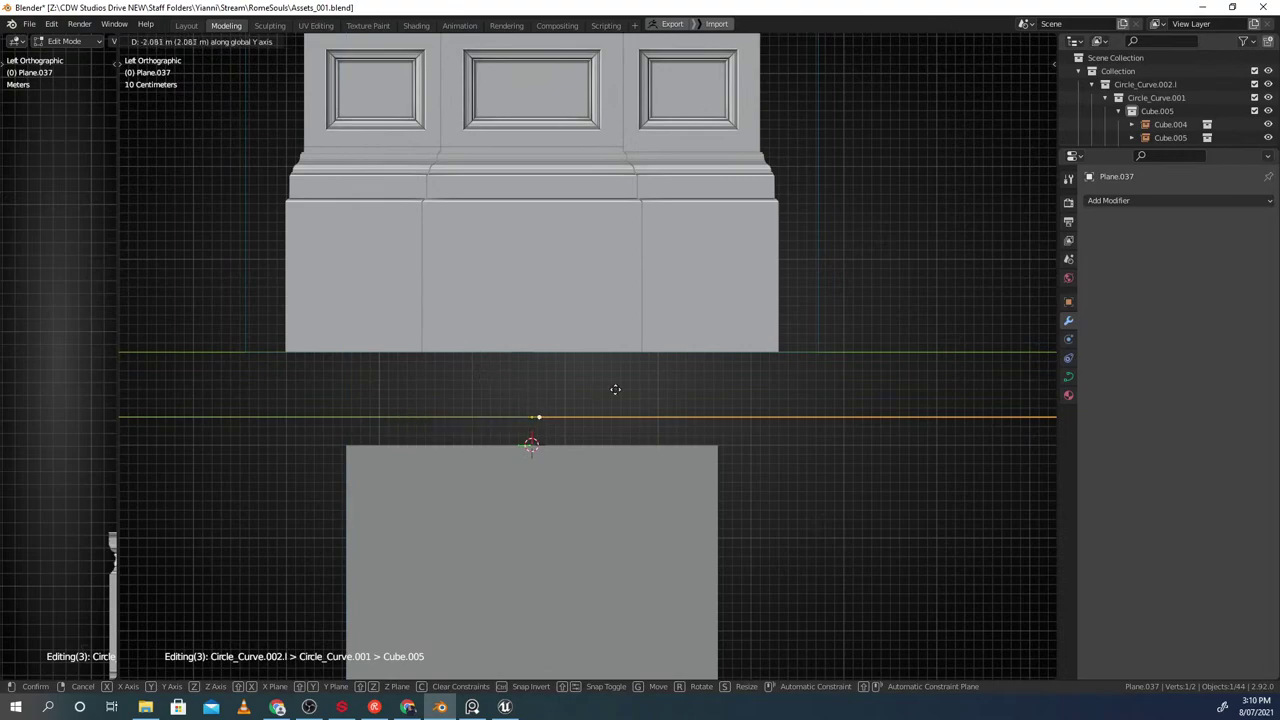
{"action": "right_click", "coordinate": [606, 406]}
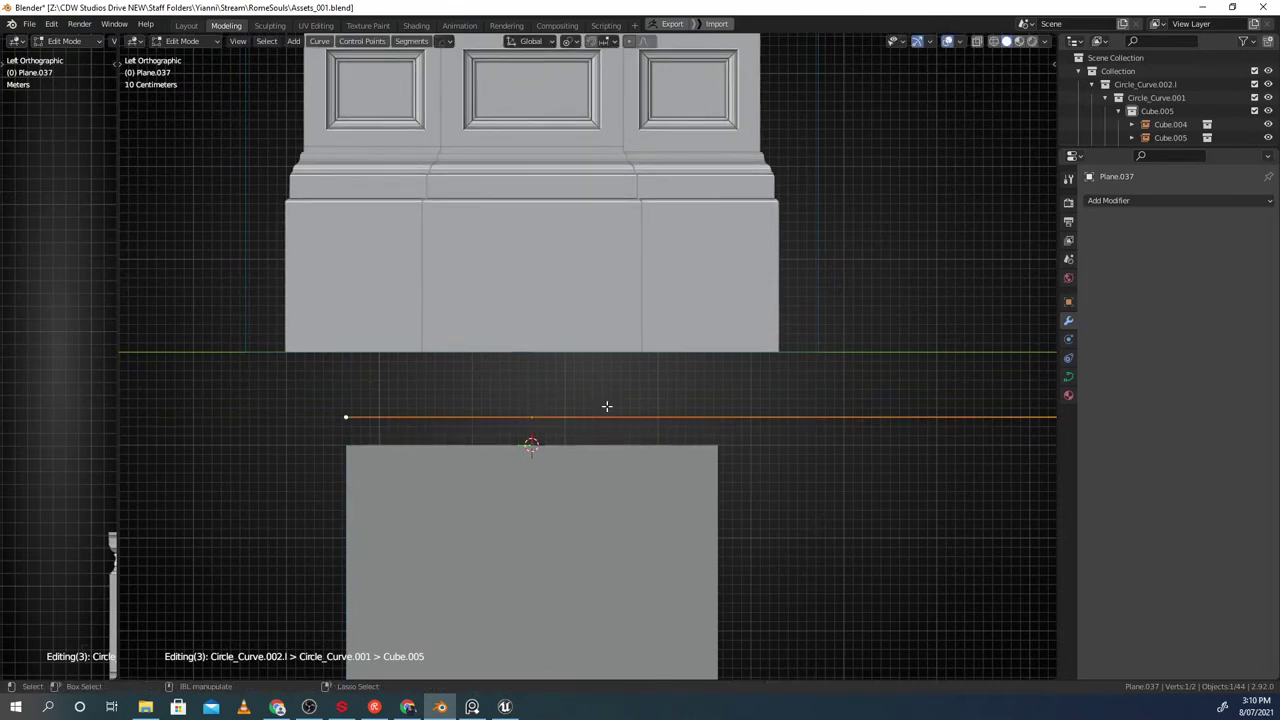
{"action": "key", "text": "ctrl+shift+Tab"}
{"action": "scroll", "coordinate": [476, 330], "scroll_direction": "down", "scroll_amount": 3}
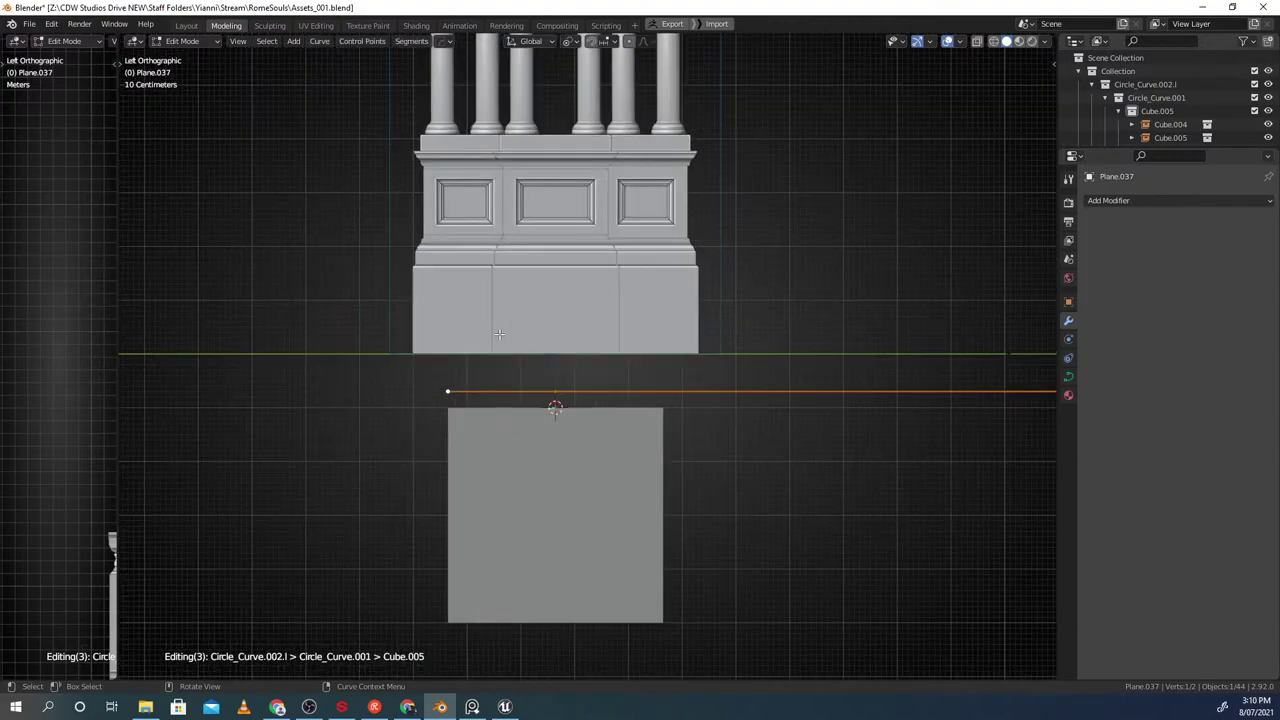
{"action": "key", "text": "ctrl+shift+Tab"}
{"action": "scroll", "coordinate": [469, 373], "scroll_direction": "up", "scroll_amount": 2}
{"action": "scroll", "coordinate": [501, 351], "scroll_direction": "up", "scroll_amount": 1}
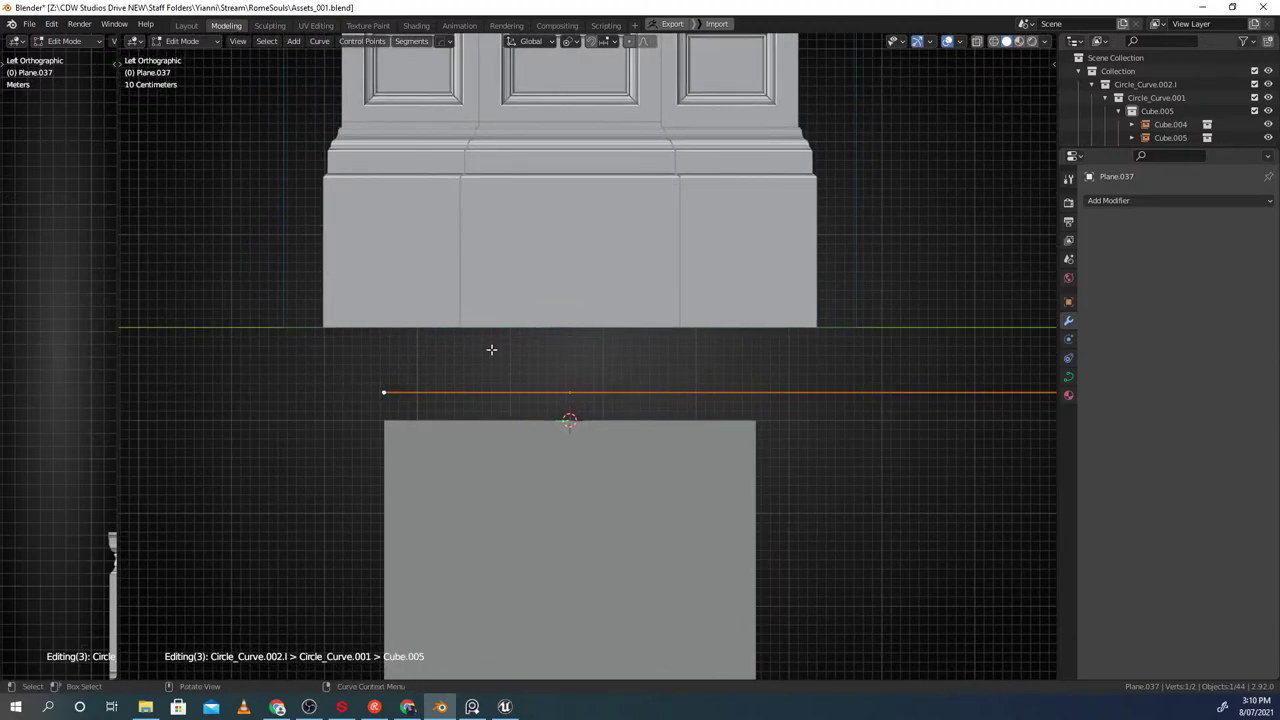
{"action": "scroll", "coordinate": [491, 349], "scroll_direction": "down", "scroll_amount": 3}
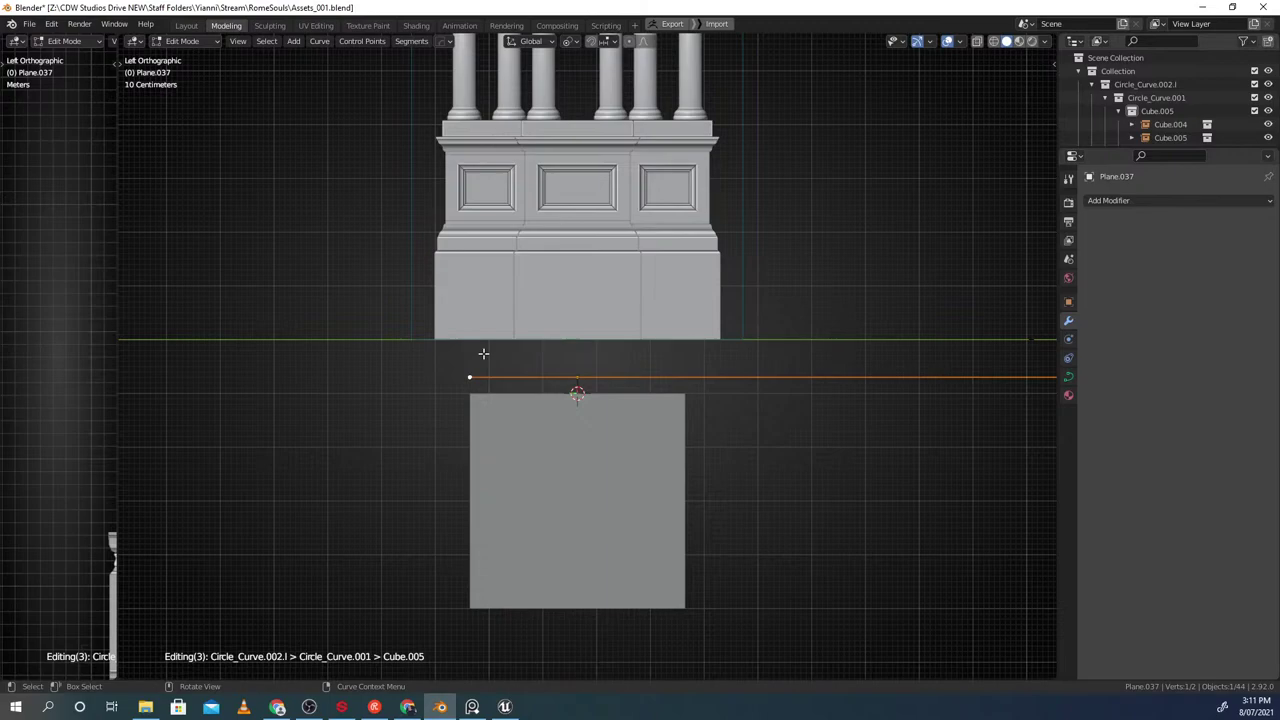
{"action": "scroll", "coordinate": [548, 338], "scroll_direction": "up", "scroll_amount": 3}
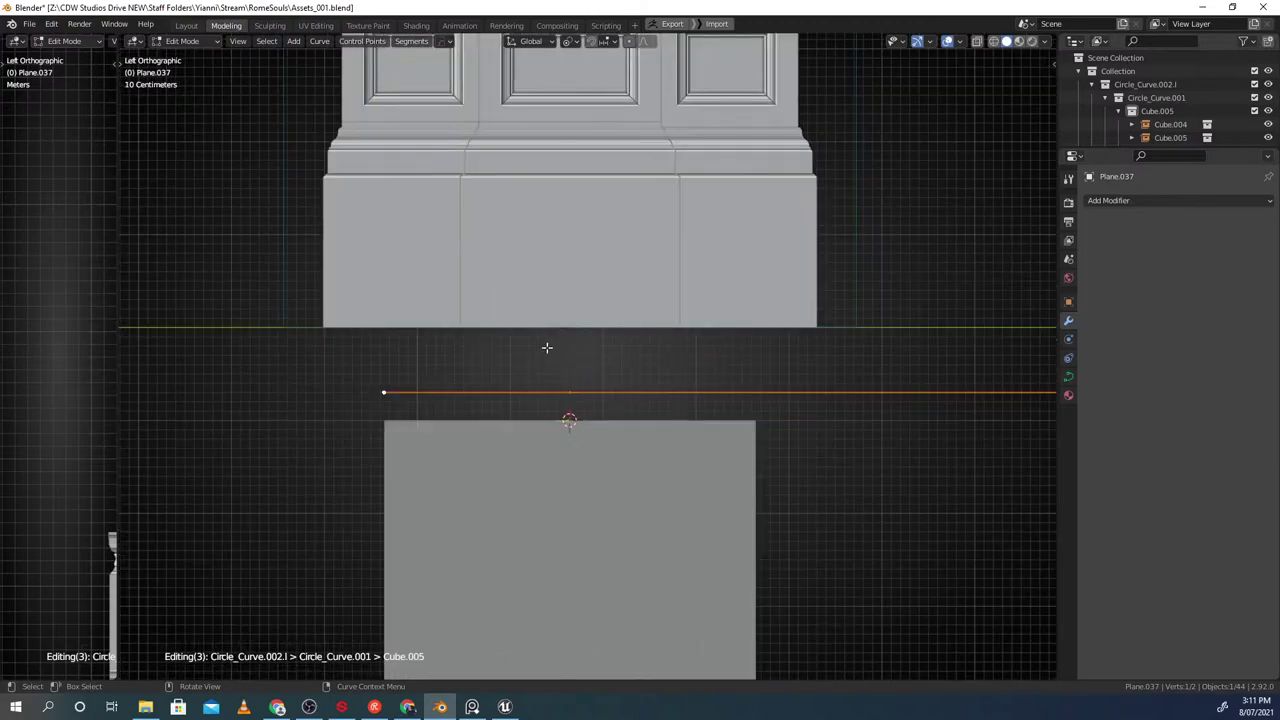
{"action": "middle_click_drag", "start_coordinate": [549, 343], "coordinate": [611, 323], "text": "shift"}
{"action": "key", "text": "g"}
{"action": "key", "text": "y"}
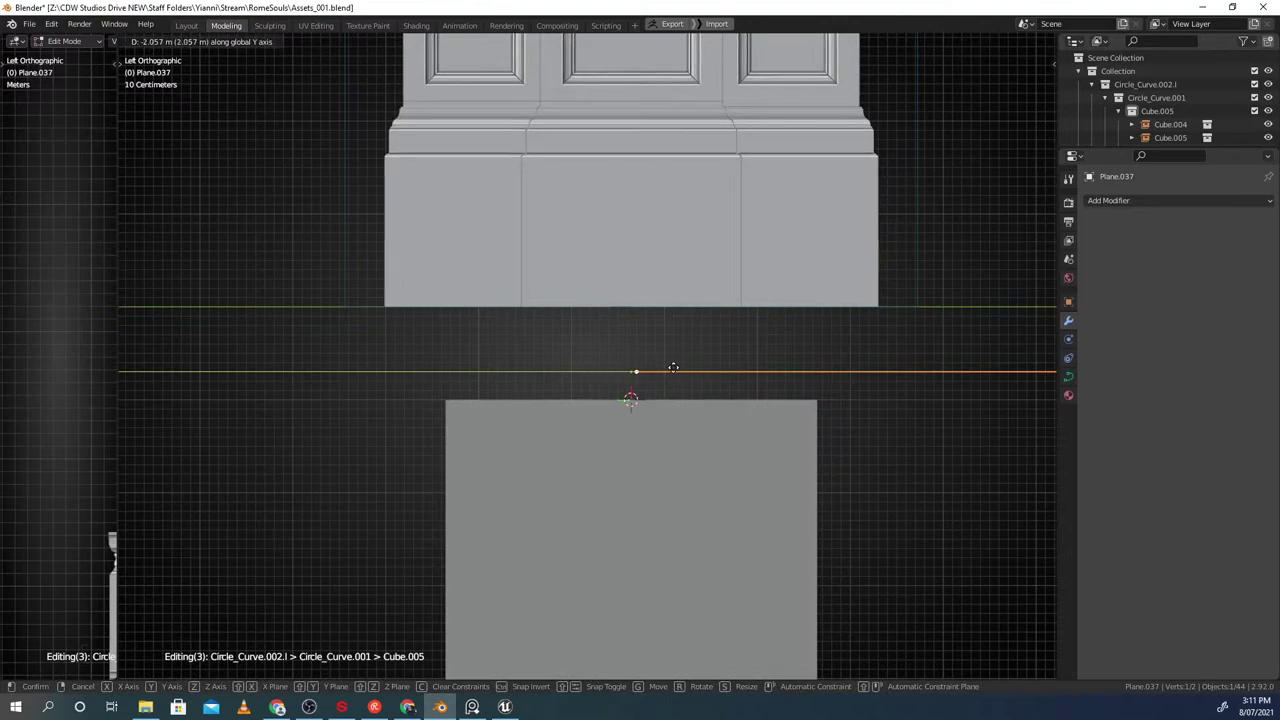
{"action": "key", "text": "Escape"}
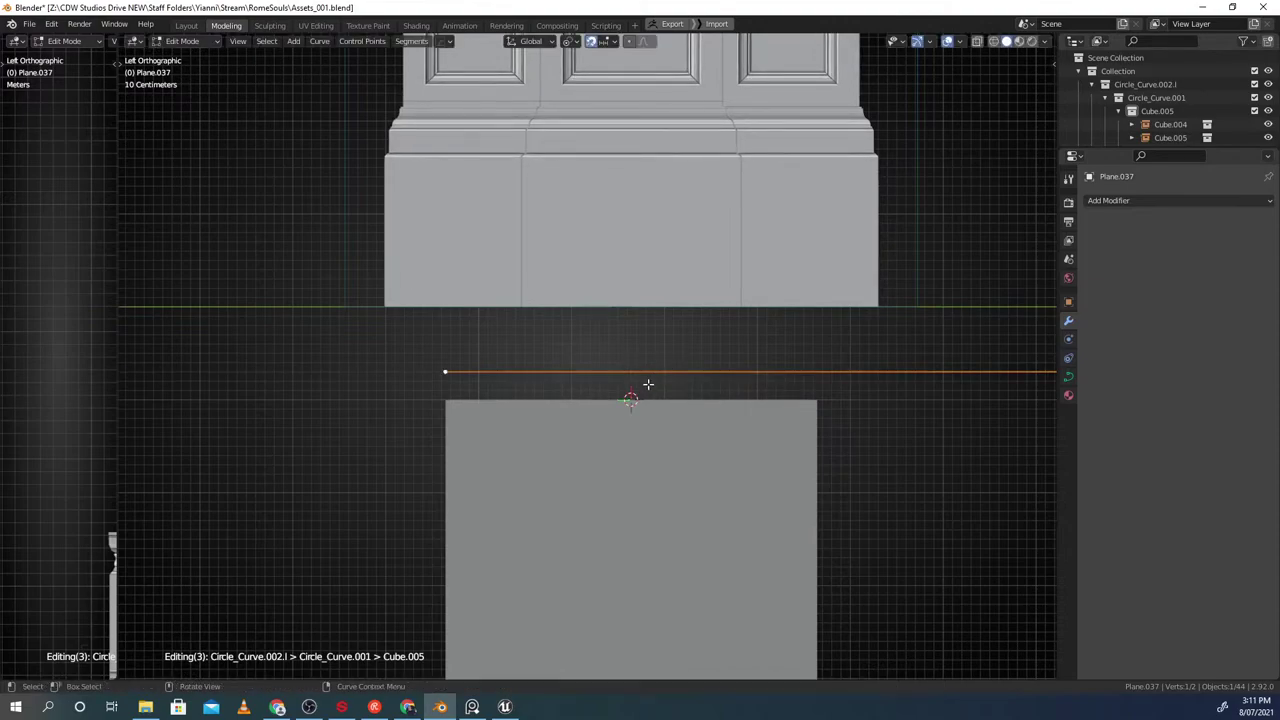
Review the snap target options, such as Increment and Edge Center, for moving the curve's end point
{"action": "key", "text": "ctrl+shift+Tab"}
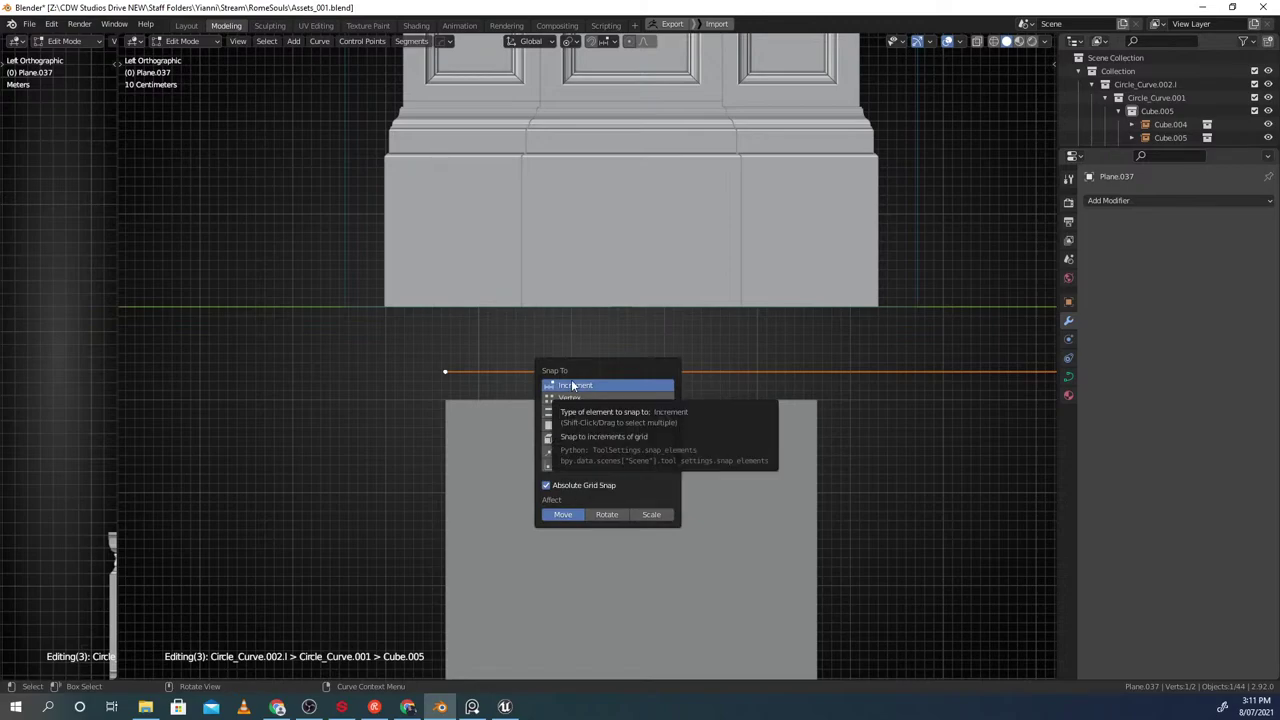
{"action": "scroll", "coordinate": [534, 386], "scroll_direction": "up", "scroll_amount": 2}
{"action": "scroll", "coordinate": [548, 378], "scroll_direction": "down", "scroll_amount": 2}
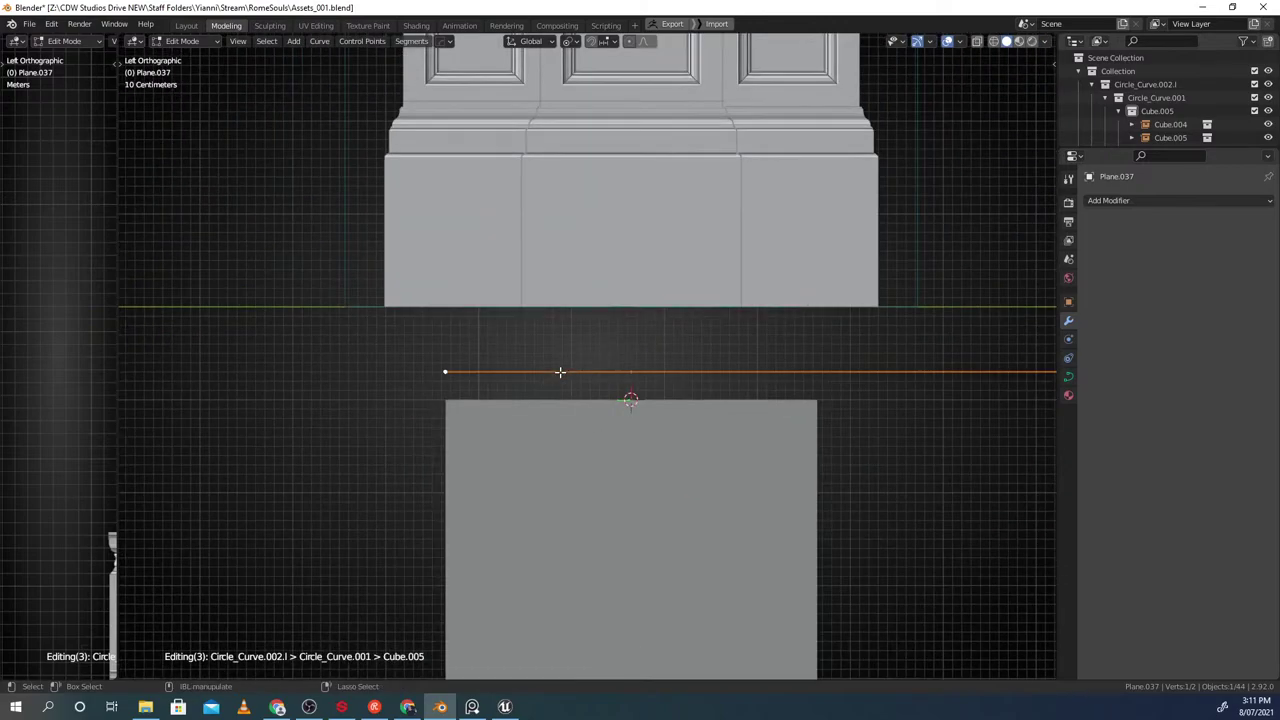
{"action": "key", "text": "ctrl+shift+Tab"}
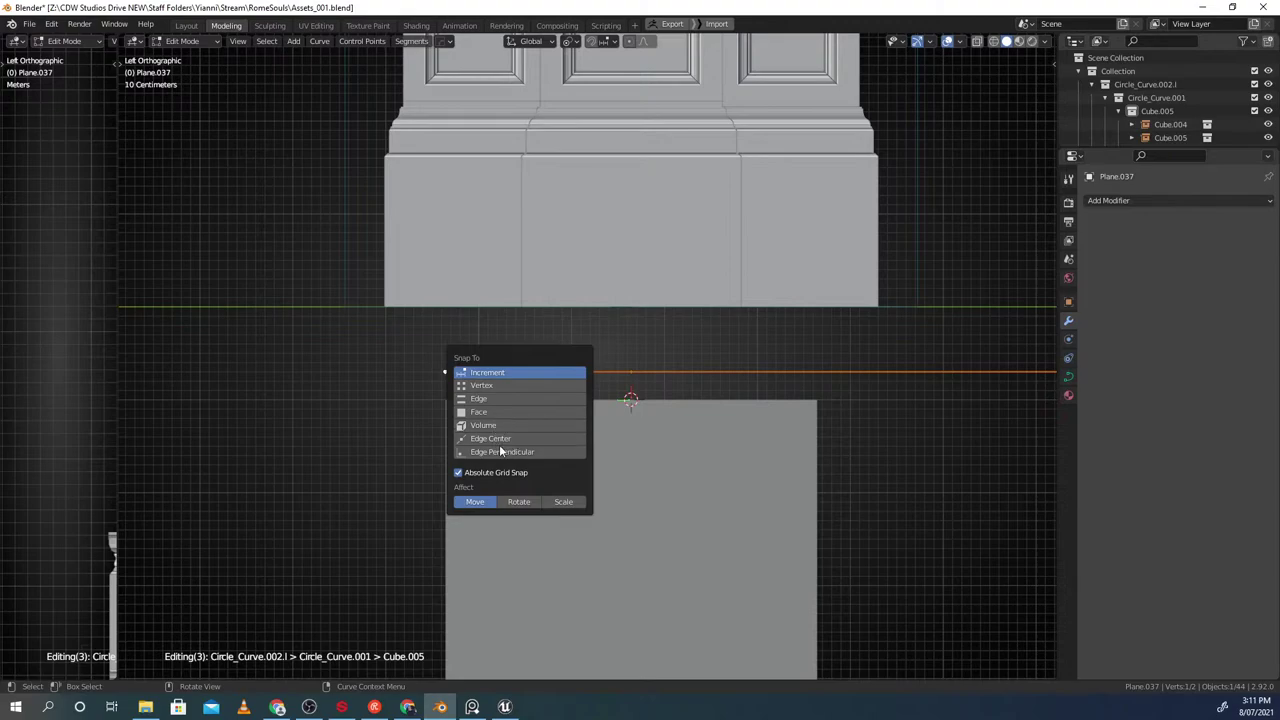
{"action": "scroll", "coordinate": [557, 363], "scroll_direction": "down", "scroll_amount": 3}
{"action": "scroll", "coordinate": [638, 368], "scroll_direction": "up", "scroll_amount": 2}
{"action": "left_click", "coordinate": [757, 361]}
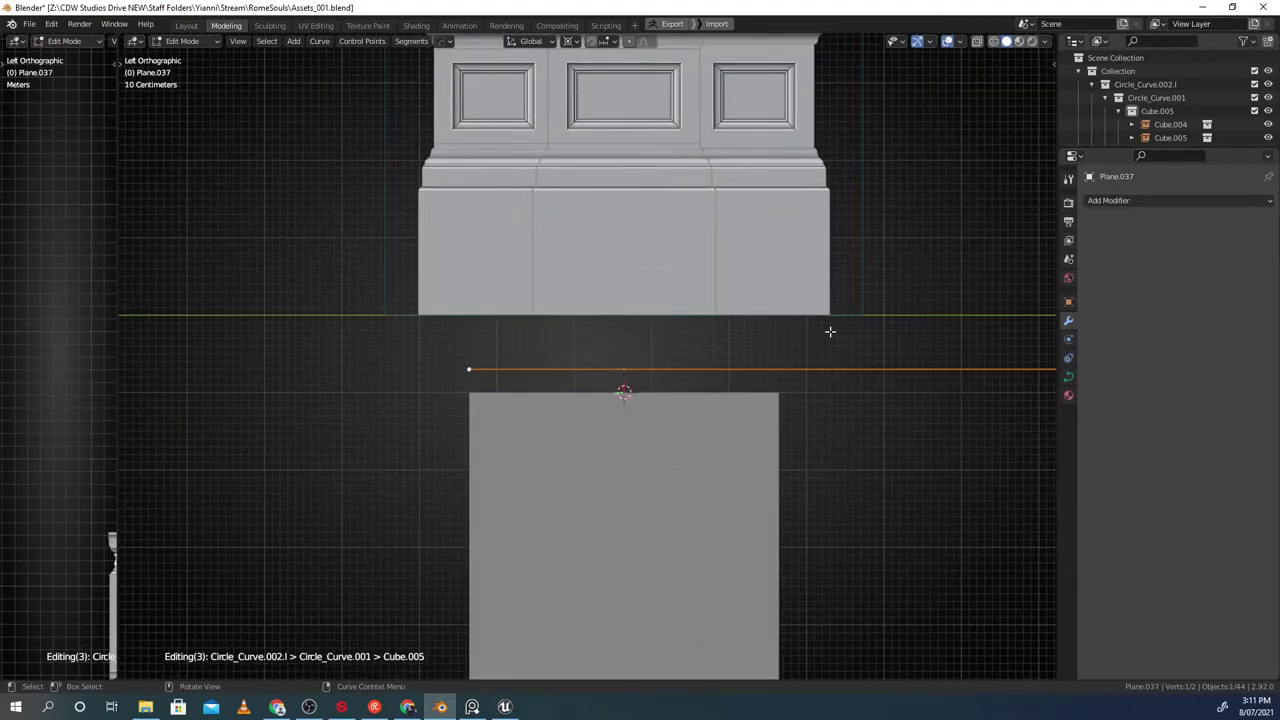
Scale the selected end point of the guide curve to 0 along Y and finish editing the curve
{"action": "type", "text": "sy0"}
{"action": "key", "text": "Return"}
{"action": "scroll", "coordinate": [751, 323], "scroll_direction": "down", "scroll_amount": 8}
{"action": "middle_click_drag", "start_coordinate": [773, 299], "coordinate": [419, 353], "text": "shift"}
{"action": "scroll", "coordinate": [536, 404], "scroll_direction": "up", "scroll_amount": 1}
{"action": "middle_click_drag", "start_coordinate": [536, 404], "coordinate": [714, 381], "text": "shift"}
{"action": "key", "text": "Tab"}
Close the nested Cube.005 group and return to editing Circle_Curve.001
{"action": "middle_click_drag", "start_coordinate": [480, 337], "coordinate": [435, 435]}
{"action": "middle_click_drag", "start_coordinate": [329, 416], "coordinate": [488, 367], "text": "shift"}
{"action": "scroll", "coordinate": [488, 350], "scroll_direction": "up", "scroll_amount": 1}
{"action": "left_click", "coordinate": [491, 301]}
{"action": "key", "text": "shift+Tab"}
{"action": "scroll", "coordinate": [475, 360], "scroll_direction": "up", "scroll_amount": 2}
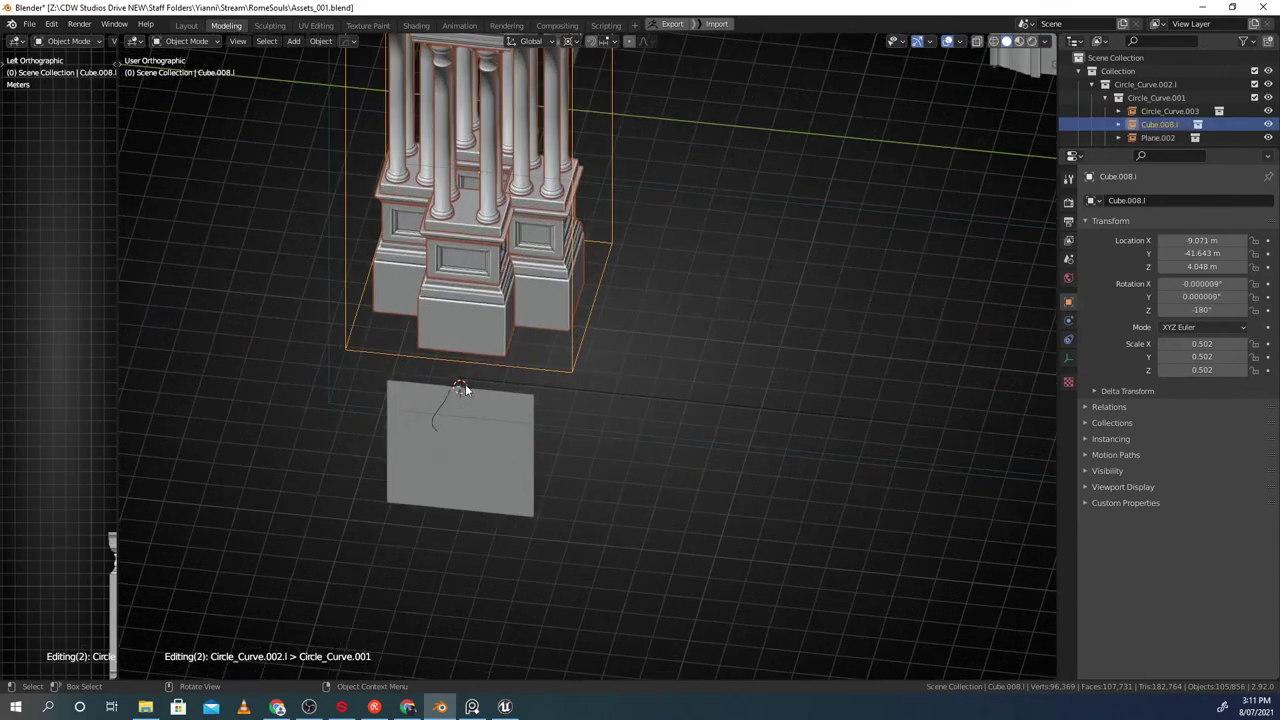
Sweep the S-shaped Bezier profile along the straight guide curve beneath the columns to form a moulding
{"action": "left_click", "coordinate": [437, 413]}
{"action": "left_click", "coordinate": [437, 413]}
{"action": "left_click", "coordinate": [584, 390], "text": "shift"}
{"action": "key", "text": "shift+q"}
{"action": "left_click", "coordinate": [558, 393]}
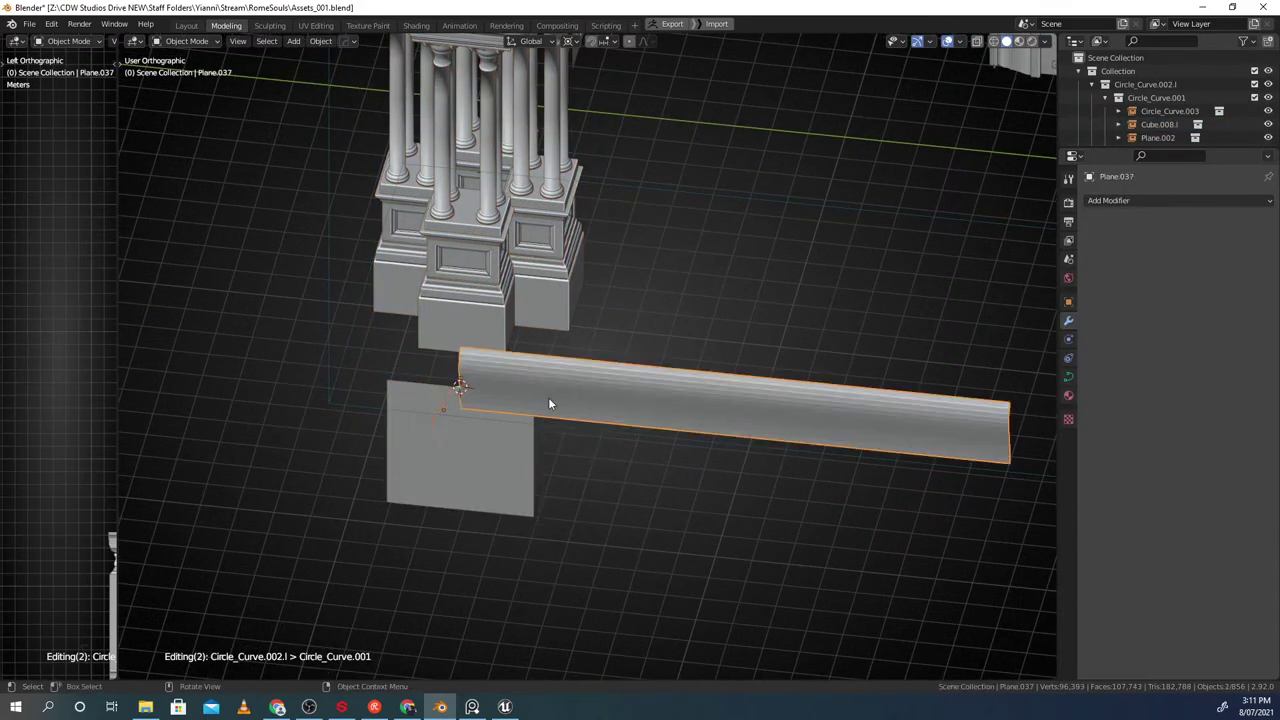
Select the S-shaped profile curve and move it along Y, clear of the pedestal and upright plane
{"action": "middle_click_drag", "start_coordinate": [543, 398], "coordinate": [585, 388]}
{"action": "left_click", "coordinate": [491, 450]}
{"action": "left_click", "coordinate": [491, 450]}
{"action": "mouse_move", "coordinate": [491, 450]}
{"action": "middle_mouse_down"}
{"action": "mouse_move", "coordinate": [641, 420]}
{"action": "mouse_move", "coordinate": [551, 406]}
{"action": "mouse_move", "coordinate": [502, 457]}
{"action": "mouse_move", "coordinate": [548, 430]}
{"action": "mouse_move", "coordinate": [490, 432]}
{"action": "middle_mouse_up"}
{"action": "scroll", "coordinate": [583, 404], "scroll_direction": "down", "scroll_amount": 2}
{"action": "key", "text": "g"}
{"action": "key", "text": "y"}
{"action": "left_click", "coordinate": [755, 376]}
Change the pivot setting and rotate the profile curve about the Y axis so it stands upright
{"action": "key", "text": "r"}
{"action": "middle_click_drag", "start_coordinate": [755, 375], "coordinate": [743, 373], "text": "shift"}
{"action": "right_click", "coordinate": [698, 376]}
{"action": "key", "text": "period"}
{"action": "left_click", "coordinate": [574, 308]}
{"action": "key", "text": "r"}
{"action": "key", "text": "y"}
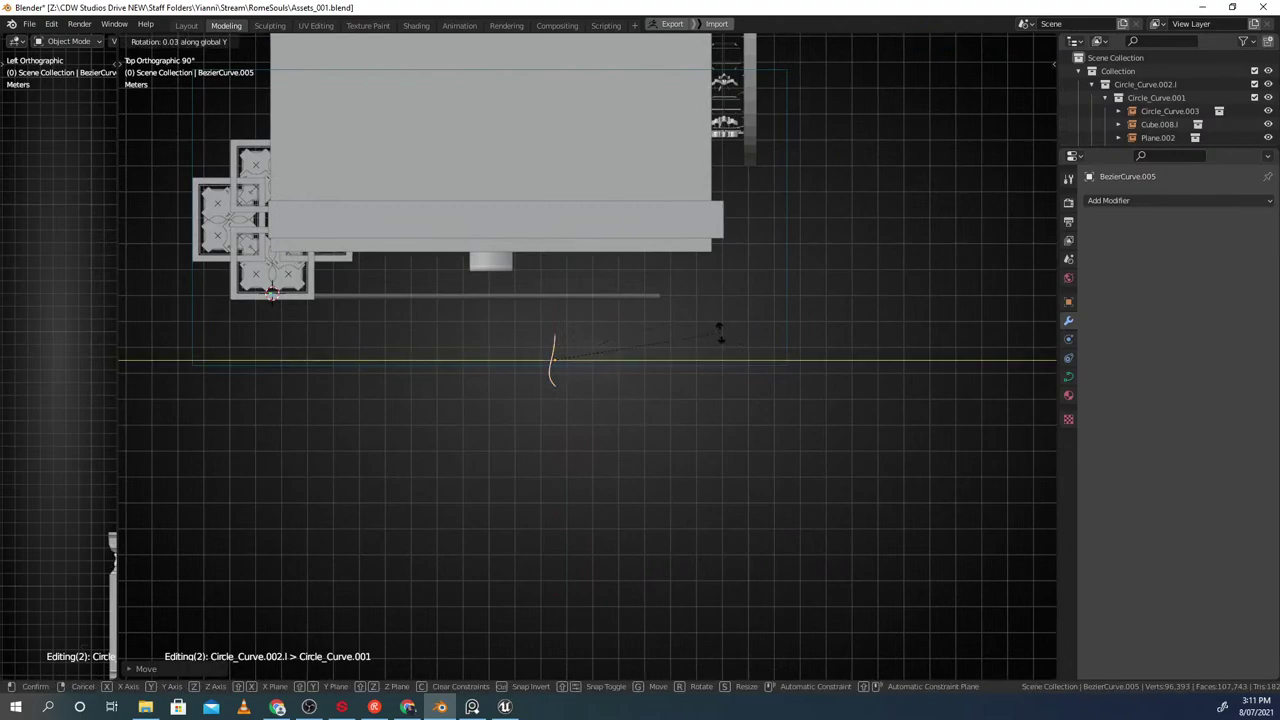
{"action": "key", "text": "Return"}
{"action": "middle_click_drag", "start_coordinate": [716, 342], "coordinate": [665, 347]}
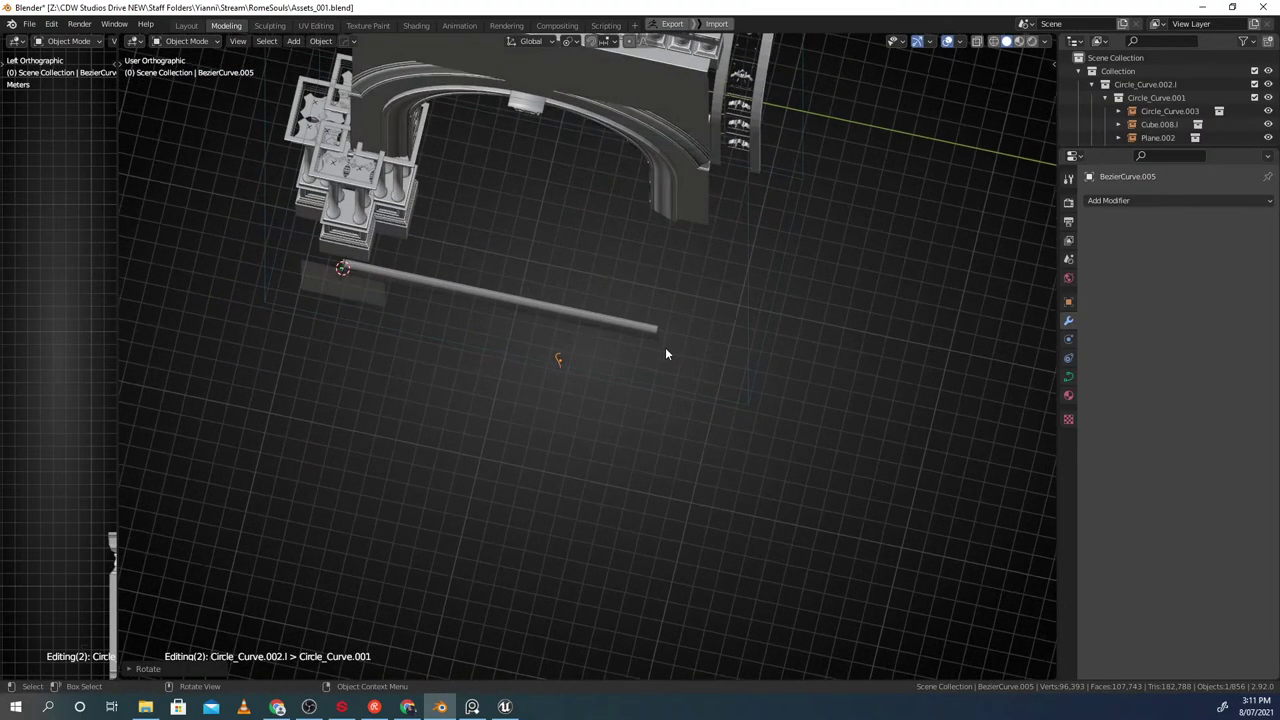
Rotate the profile curve 90° about its local X axis
{"action": "key", "text": "z"}
{"action": "key", "text": "r"}
{"action": "key", "text": "x"}
{"action": "key", "text": "Escape"}
{"action": "key", "text": "r"}
{"action": "key", "text": "x"}
{"action": "key", "text": "x"}
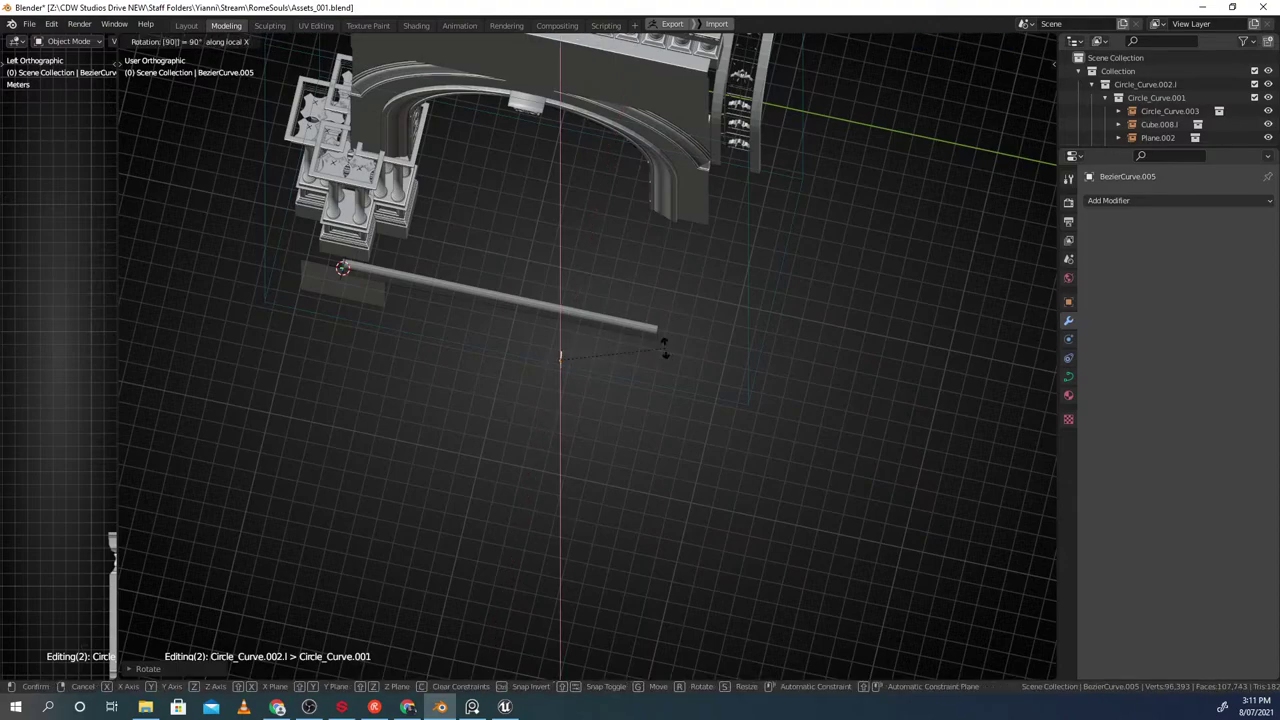
{"action": "key", "text": "Return"}
Open the profile curve for point editing and set the transform orientation to Local
{"action": "middle_click_drag", "start_coordinate": [636, 357], "coordinate": [540, 280]}
{"action": "scroll", "coordinate": [538, 300], "scroll_direction": "up", "scroll_amount": 2}
{"action": "middle_click_drag", "start_coordinate": [536, 381], "coordinate": [689, 382]}
{"action": "key", "text": "Tab"}
{"action": "key", "text": "period"}
{"action": "key", "text": "comma"}
{"action": "left_click", "coordinate": [636, 365]}
Reposition the profile's upper end point with axis-constrained moves and rescale its handles
{"action": "key", "text": "g"}
{"action": "middle_click", "coordinate": [563, 342]}
{"action": "left_click", "coordinate": [560, 342]}
{"action": "key", "text": "g"}
{"action": "middle_click", "coordinate": [540, 339]}
{"action": "left_click", "coordinate": [543, 344]}
{"action": "key", "text": "g"}
{"action": "middle_click", "coordinate": [646, 368]}
{"action": "left_click", "coordinate": [646, 374]}
{"action": "key", "text": "s"}
{"action": "left_click", "coordinate": [666, 376]}
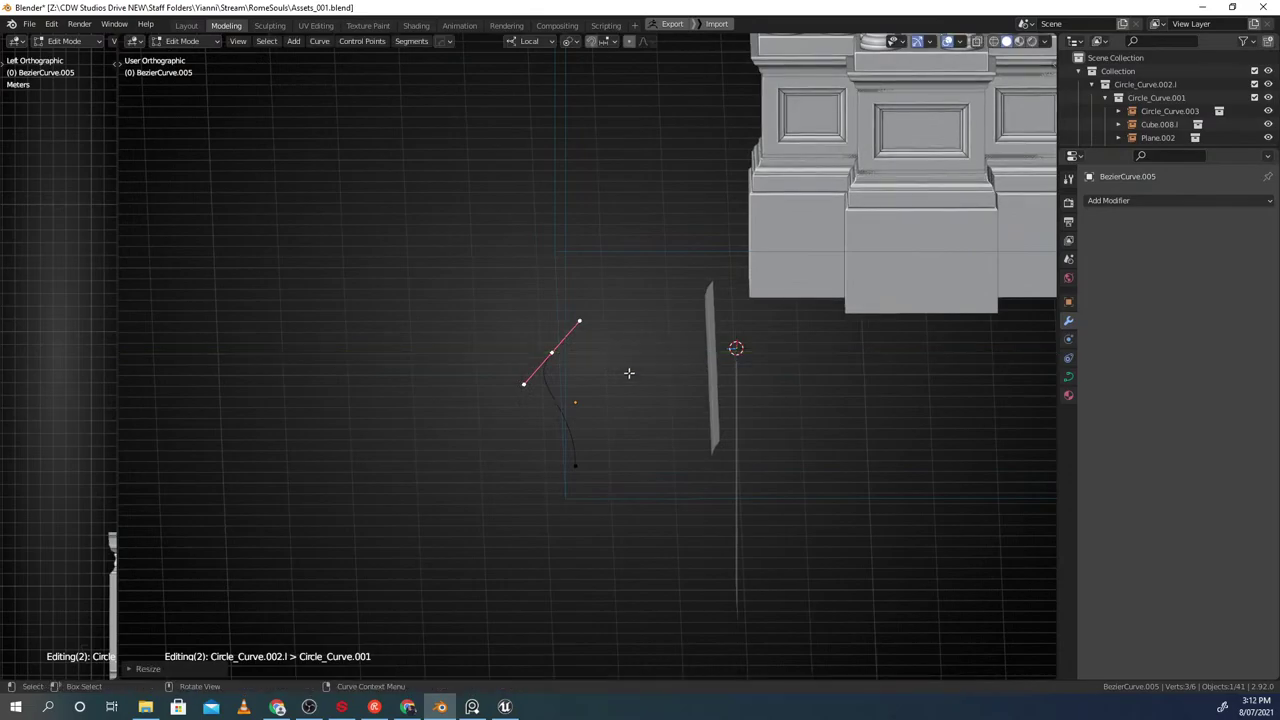
Widen the second 3D view, finish editing the profile, and frame the swept moulding in that view
{"action": "left_click_drag", "start_coordinate": [116, 181], "coordinate": [640, 208]}
{"action": "scroll", "coordinate": [460, 377], "scroll_direction": "down", "scroll_amount": 4}
{"action": "middle_click_drag", "start_coordinate": [460, 377], "coordinate": [305, 442]}
{"action": "scroll", "coordinate": [306, 443], "scroll_direction": "up", "scroll_amount": 3}
{"action": "key", "text": "Tab"}
{"action": "left_click", "coordinate": [413, 468]}
{"action": "key", "text": "KP_Decimal"}
{"action": "scroll", "coordinate": [402, 479], "scroll_direction": "down", "scroll_amount": 2}
{"action": "middle_click_drag", "start_coordinate": [402, 479], "coordinate": [420, 395]}
{"action": "scroll", "coordinate": [420, 395], "scroll_direction": "up", "scroll_amount": 4}
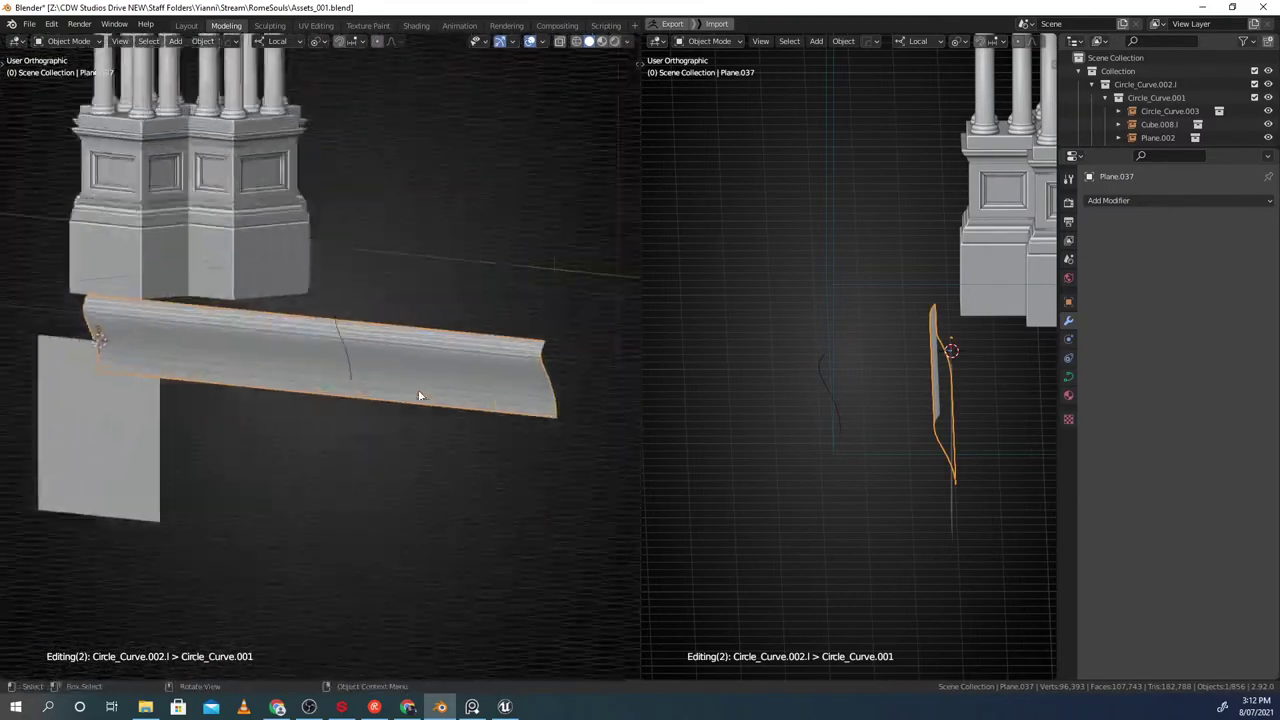
Select the profile curve and show it up close in front view beside the moulding view
{"action": "key", "text": "KP_1"}
{"action": "scroll", "coordinate": [832, 402], "scroll_direction": "up", "scroll_amount": 2}
{"action": "left_click", "coordinate": [818, 405]}
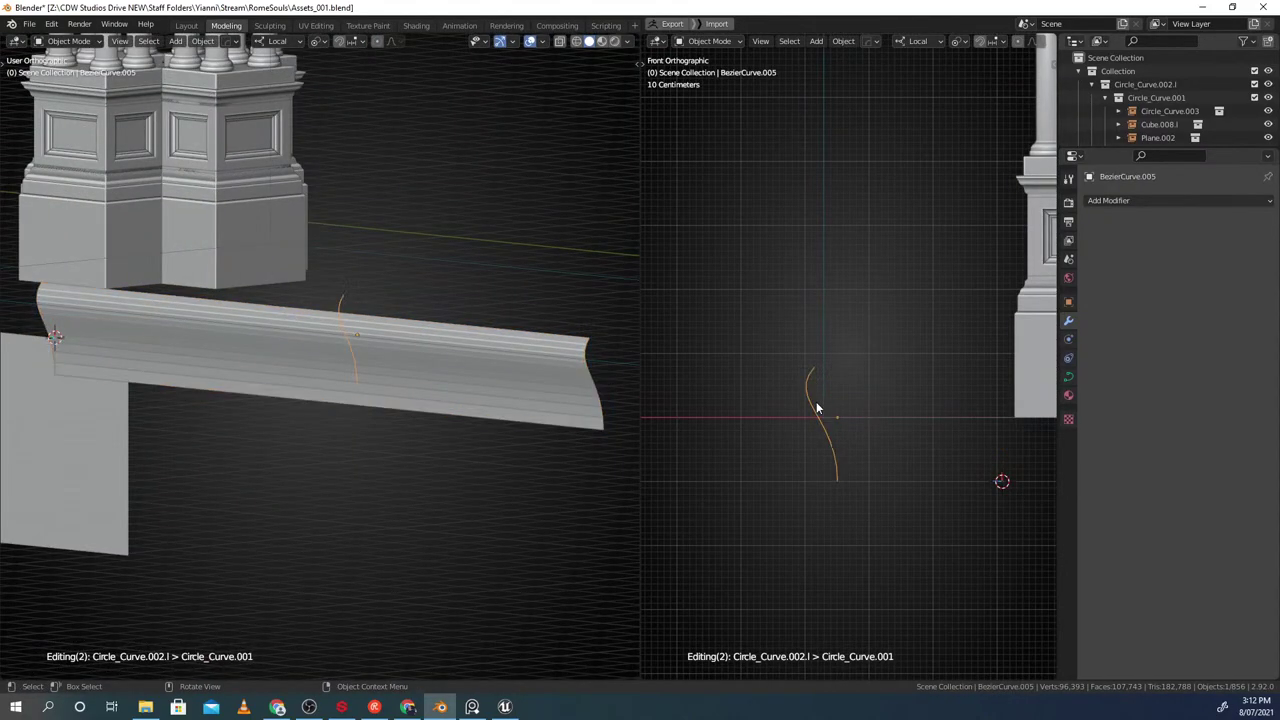
{"action": "middle_click_drag", "start_coordinate": [818, 406], "coordinate": [900, 374]}
{"action": "scroll", "coordinate": [821, 405], "scroll_direction": "up", "scroll_amount": 1}
{"action": "key", "text": "KP_1"}
{"action": "scroll", "coordinate": [821, 405], "scroll_direction": "up", "scroll_amount": 2}
Move the profile's upper end point in edit mode and hide the overlays in the moulding view
{"action": "key", "text": "Tab"}
{"action": "key", "text": "g"}
{"action": "left_click", "coordinate": [786, 397]}
{"action": "scroll", "coordinate": [885, 386], "scroll_direction": "up", "scroll_amount": 3}
{"action": "middle_click_drag", "start_coordinate": [389, 320], "coordinate": [418, 304], "text": "shift"}
{"action": "key", "text": "alt+shift+z"}
{"action": "middle_click_drag", "start_coordinate": [859, 355], "coordinate": [832, 366], "text": "shift"}
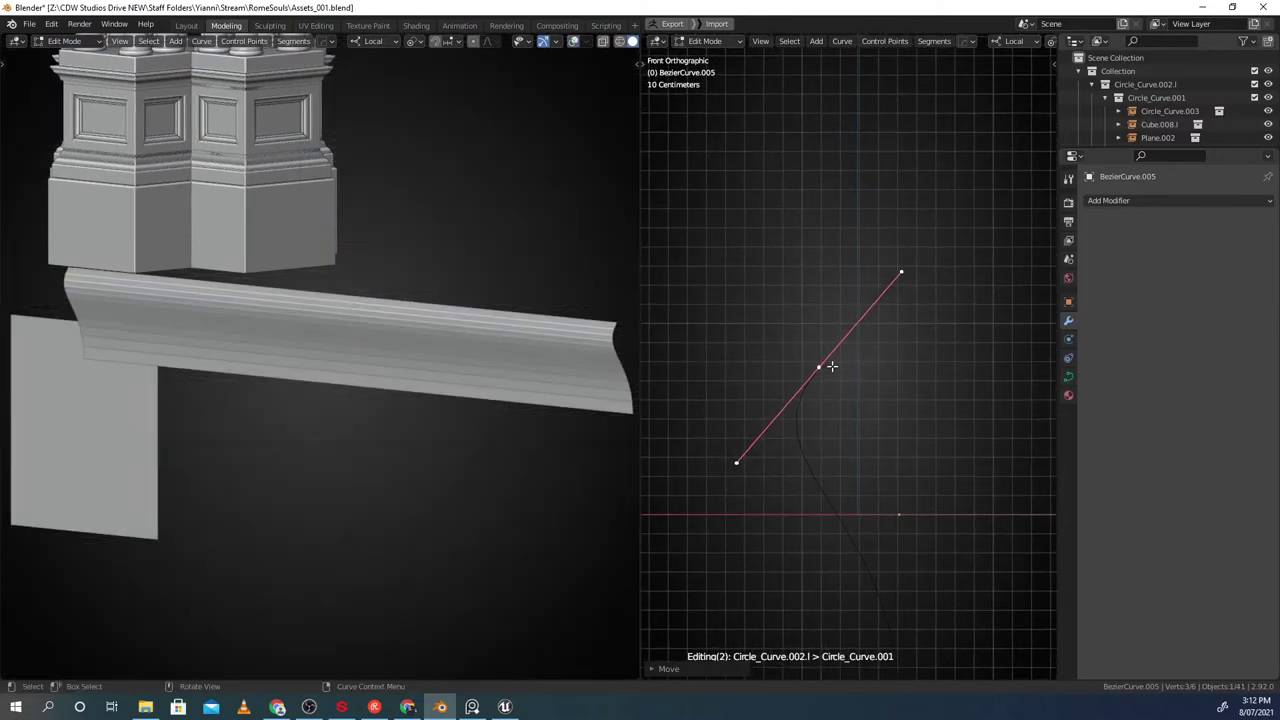
Rotate and scale the handles of the profile's upper end point, and shift the point slightly
{"action": "key", "text": "r"}
{"action": "right_click", "coordinate": [846, 366]}
{"action": "key", "text": "r"}
{"action": "left_click", "coordinate": [914, 306]}
{"action": "key", "text": "s"}
{"action": "left_click", "coordinate": [885, 321]}
{"action": "key", "text": "g"}
{"action": "left_click", "coordinate": [874, 333]}
Extrude a new control point from the profile's upper end and move it outward to start a lip
{"action": "key", "text": "e"}
{"action": "middle_click", "coordinate": [881, 324]}
{"action": "left_click", "coordinate": [870, 307]}
{"action": "key", "text": "g"}
{"action": "left_click", "coordinate": [799, 307]}
Change the handle types of the profile's upper curve point and the extruded lip point
{"action": "middle_click_drag", "start_coordinate": [803, 309], "coordinate": [812, 300], "text": "shift"}
{"action": "left_click", "coordinate": [822, 352]}
{"action": "key", "text": "v"}
{"action": "left_click", "coordinate": [821, 302]}
{"action": "left_click", "coordinate": [734, 370]}
{"action": "key", "text": "v"}
{"action": "left_click", "coordinate": [720, 353]}
Change the snapping setting and move the selected profile point along one constrained axis
{"action": "scroll", "coordinate": [779, 348], "scroll_direction": "up", "scroll_amount": 1}
{"action": "key", "text": "g"}
{"action": "key", "text": "y"}
{"action": "right_click", "coordinate": [812, 370]}
{"action": "key", "text": "ctrl+shift+Tab"}
{"action": "left_click", "coordinate": [772, 380]}
{"action": "key", "text": "g"}
{"action": "middle_click", "coordinate": [825, 361]}
{"action": "left_click", "coordinate": [812, 371]}
Move the lip's outer point along one axis and extrude a vertical segment upward from it
{"action": "left_click", "coordinate": [746, 372]}
{"action": "left_click", "coordinate": [729, 373]}
{"action": "key", "text": "g"}
{"action": "middle_click", "coordinate": [757, 372]}
{"action": "left_click", "coordinate": [763, 371]}
{"action": "key", "text": "e"}
{"action": "middle_click", "coordinate": [770, 350]}
{"action": "left_click", "coordinate": [771, 302]}
Add the lip's lower corner to the selection and move the outer lip points horizontally inward
{"action": "middle_click_drag", "start_coordinate": [812, 322], "coordinate": [822, 337], "text": "shift"}
{"action": "left_click", "coordinate": [766, 392], "text": "shift"}
{"action": "key", "text": "g"}
{"action": "middle_click", "coordinate": [780, 391]}
{"action": "left_click", "coordinate": [794, 391]}
Raise the profile's bottom end point and scale its handles shorter
{"action": "middle_click_drag", "start_coordinate": [905, 600], "coordinate": [862, 491], "text": "shift"}
{"action": "left_click", "coordinate": [894, 537]}
{"action": "middle_click_drag", "start_coordinate": [878, 542], "coordinate": [871, 469], "text": "shift"}
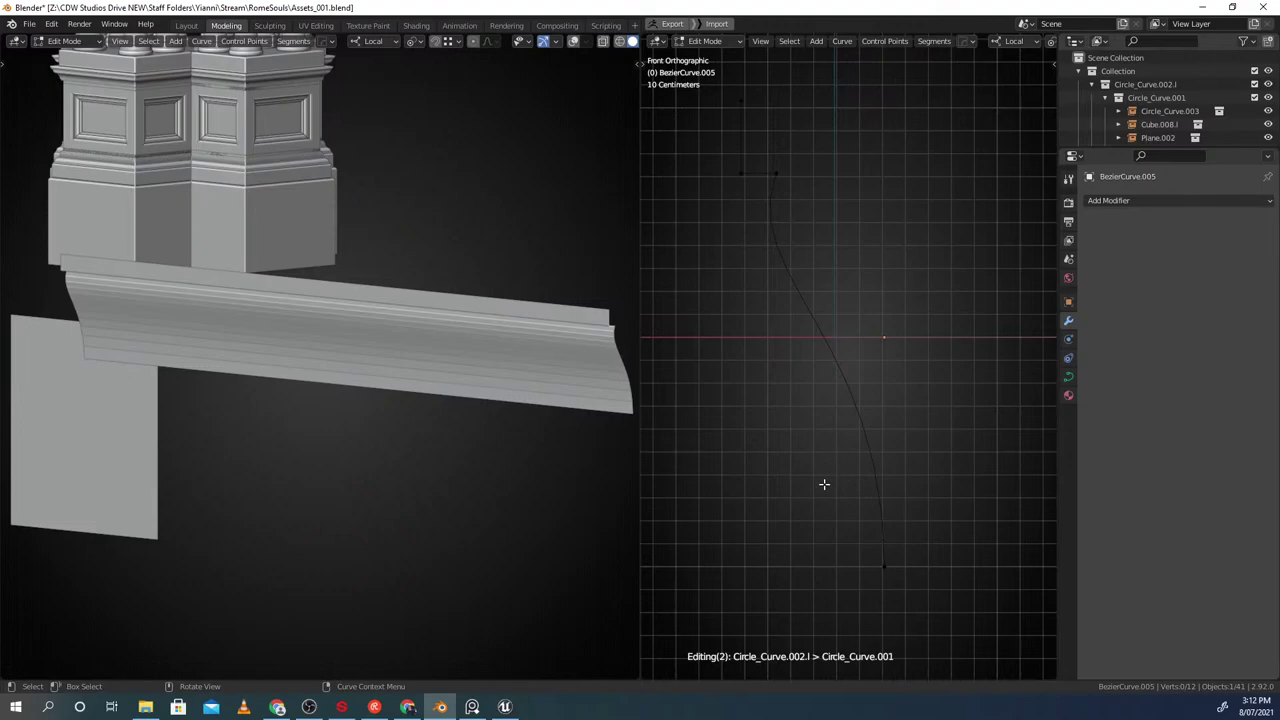
{"action": "middle_click_drag", "start_coordinate": [829, 489], "coordinate": [830, 458], "text": "shift"}
{"action": "left_click", "coordinate": [886, 521]}
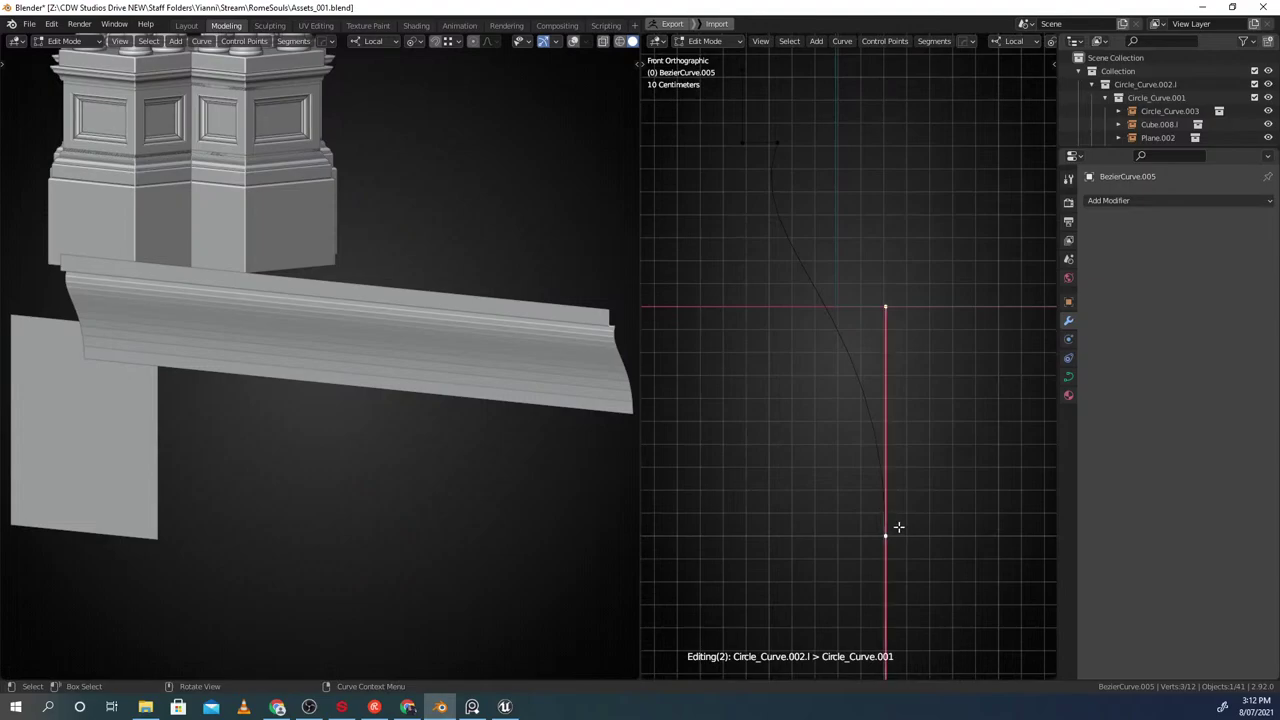
{"action": "key", "text": "g"}
{"action": "left_click", "coordinate": [880, 490]}
{"action": "key", "text": "s"}
{"action": "left_click", "coordinate": [921, 386]}
Fine-tune the bottom end point's position and handle length to shorten the moulding's lower sweep
{"action": "key", "text": "g"}
{"action": "left_click", "coordinate": [923, 319]}
{"action": "key", "text": "s"}
{"action": "left_click", "coordinate": [927, 354]}
{"action": "key", "text": "g"}
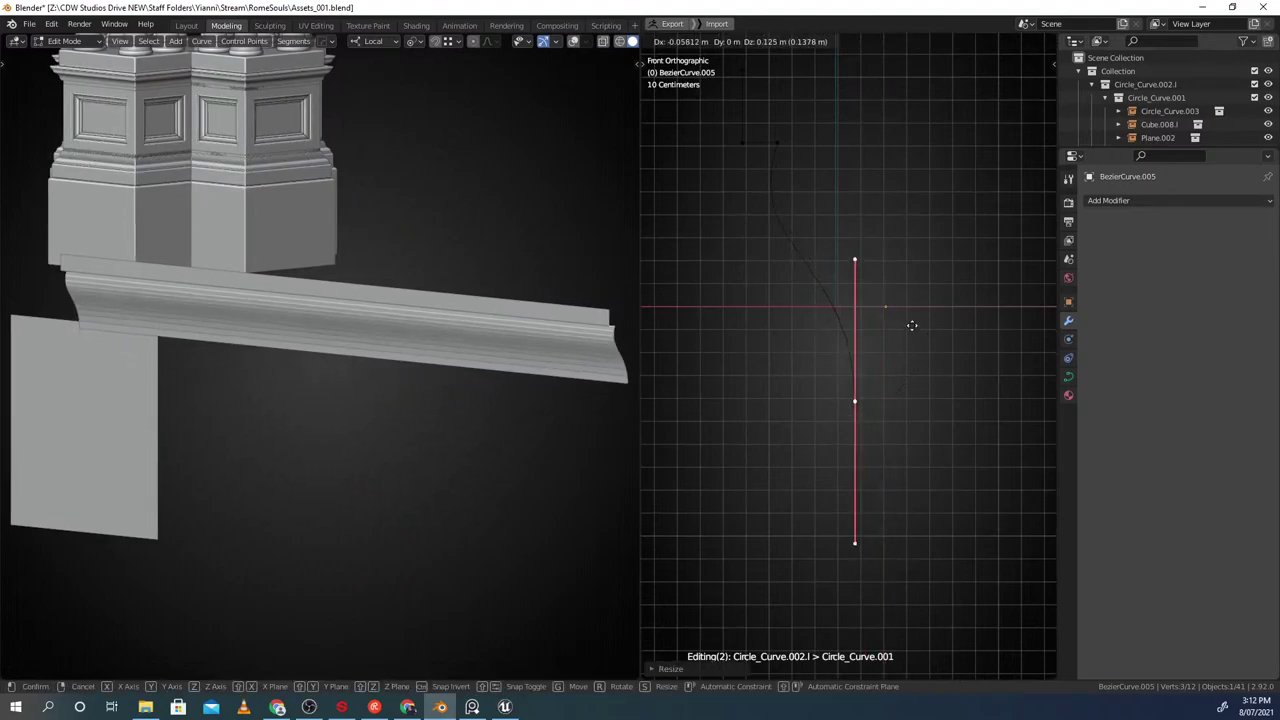
{"action": "left_click", "coordinate": [919, 330]}
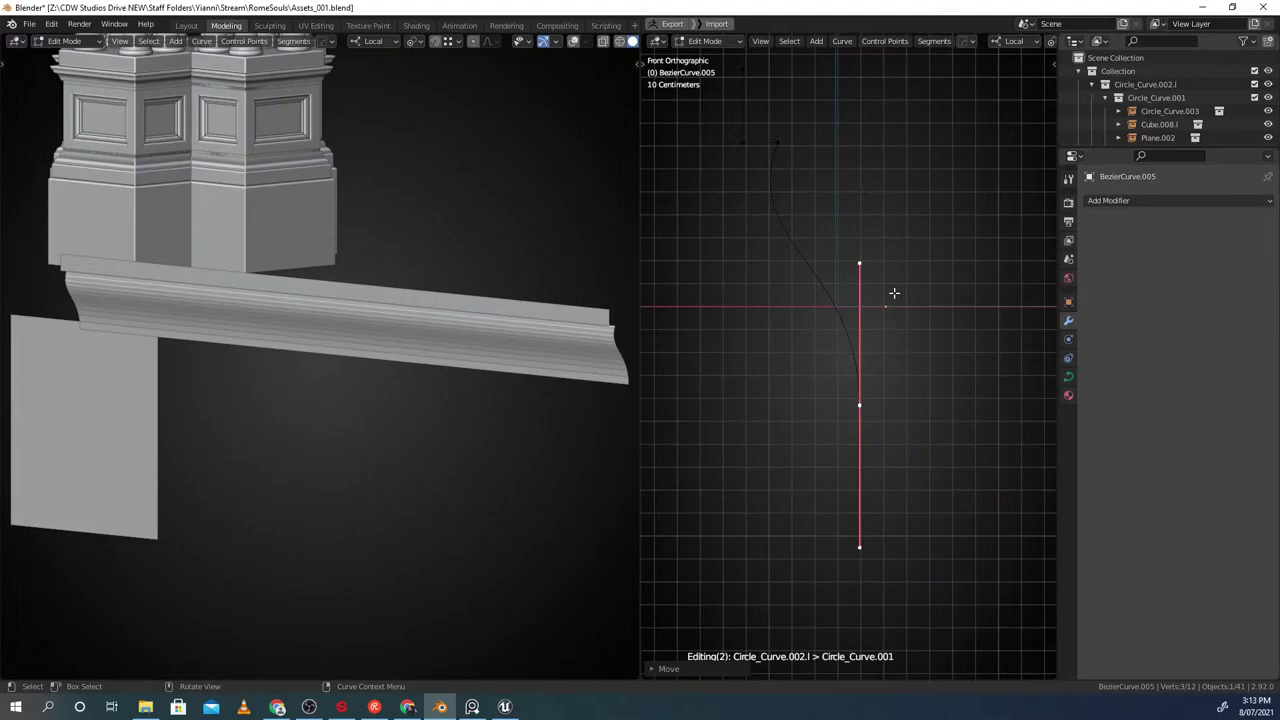
{"action": "key", "text": "s"}
{"action": "left_click", "coordinate": [874, 241]}
Lower the profile's topmost point about 0.13 m along local X to shorten the vertical lip
{"action": "middle_click_drag", "start_coordinate": [891, 355], "coordinate": [914, 434], "text": "shift"}
{"action": "middle_click_drag", "start_coordinate": [795, 194], "coordinate": [836, 328], "text": "shift"}
{"action": "left_click", "coordinate": [783, 235]}
{"action": "scroll", "coordinate": [832, 302], "scroll_direction": "up", "scroll_amount": 1}
{"action": "key", "text": "g"}
{"action": "key", "text": "x"}
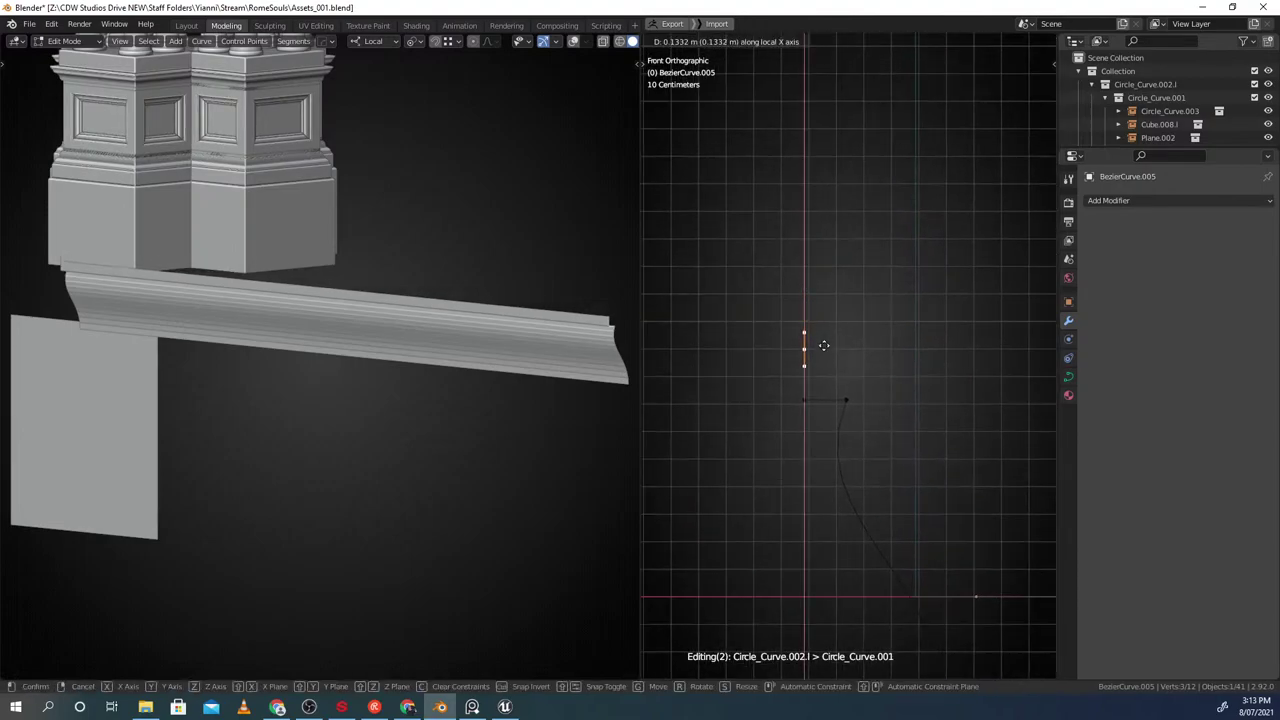
{"action": "left_click", "coordinate": [825, 346]}
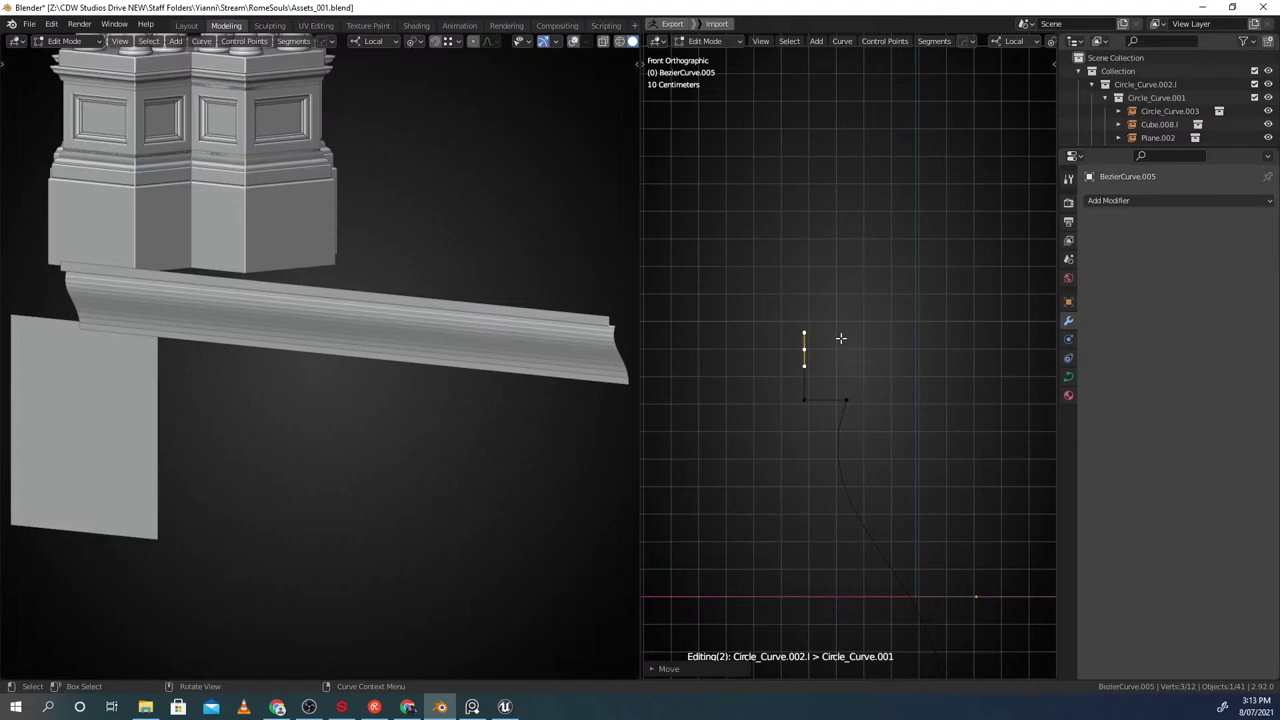
Adjust the height of the profile's top end point along local X
{"action": "key", "text": "g"}
{"action": "right_click", "coordinate": [811, 342]}
{"action": "mouse_move", "coordinate": [828, 386]}
{"action": "middle_mouse_down", "text": "shift"}
{"action": "mouse_move", "coordinate": [840, 335]}
{"action": "mouse_move", "coordinate": [814, 388]}
{"action": "middle_mouse_up", "text": "shift"}
{"action": "scroll", "coordinate": [826, 352], "scroll_direction": "up", "scroll_amount": 3}
{"action": "key", "text": "g"}
{"action": "key", "text": "y"}
{"action": "key", "text": "x"}
{"action": "left_click", "coordinate": [837, 332]}
Extrude the top end point horizontally along local Y, and extrude it again upward along local X to form a flat fascia
{"action": "key", "text": "e"}
{"action": "key", "text": "x"}
{"action": "key", "text": "y"}
{"action": "left_click", "coordinate": [786, 338]}
{"action": "key", "text": "e"}
{"action": "key", "text": "y"}
{"action": "key", "text": "x"}
{"action": "left_click", "coordinate": [811, 137]}
Add the fascia's other point to the selection and shift the upper fascia points horizontally along local Y
{"action": "scroll", "coordinate": [805, 320], "scroll_direction": "down", "scroll_amount": 3}
{"action": "scroll", "coordinate": [803, 332], "scroll_direction": "up", "scroll_amount": 1}
{"action": "middle_click_drag", "start_coordinate": [801, 340], "coordinate": [791, 308], "text": "shift"}
{"action": "left_click", "coordinate": [792, 326], "text": "shift"}
{"action": "key", "text": "g"}
{"action": "key", "text": "x"}
{"action": "key", "text": "y"}
{"action": "left_click", "coordinate": [824, 334]}
Change the handle type at the lip below the fascia, reposition the point and scale its handles to curve the transition
{"action": "left_click", "coordinate": [834, 341]}
{"action": "scroll", "coordinate": [828, 374], "scroll_direction": "up", "scroll_amount": 1}
{"action": "left_click", "coordinate": [828, 386]}
{"action": "key", "text": "v"}
{"action": "key", "text": "v"}
{"action": "scroll", "coordinate": [866, 375], "scroll_direction": "up", "scroll_amount": 1}
{"action": "key", "text": "v"}
{"action": "left_click", "coordinate": [860, 338]}
{"action": "key", "text": "g"}
{"action": "key", "text": "x"}
{"action": "right_click", "coordinate": [893, 326]}
{"action": "key", "text": "g"}
{"action": "left_click", "coordinate": [903, 300]}
{"action": "key", "text": "s"}
{"action": "left_click", "coordinate": [957, 372]}
{"action": "left_click", "coordinate": [816, 321]}
{"action": "middle_click_drag", "start_coordinate": [816, 320], "coordinate": [832, 355], "text": "shift"}
Select both fascia points, shift them horizontally along local Y and raise them along local X
{"action": "left_click", "coordinate": [795, 365]}
{"action": "middle_click_drag", "start_coordinate": [775, 103], "coordinate": [785, 208], "text": "shift"}
{"action": "left_click", "coordinate": [816, 227], "text": "shift"}
{"action": "key", "text": "g"}
{"action": "key", "text": "y"}
{"action": "left_click", "coordinate": [806, 277]}
{"action": "key", "text": "g"}
{"action": "key", "text": "x"}
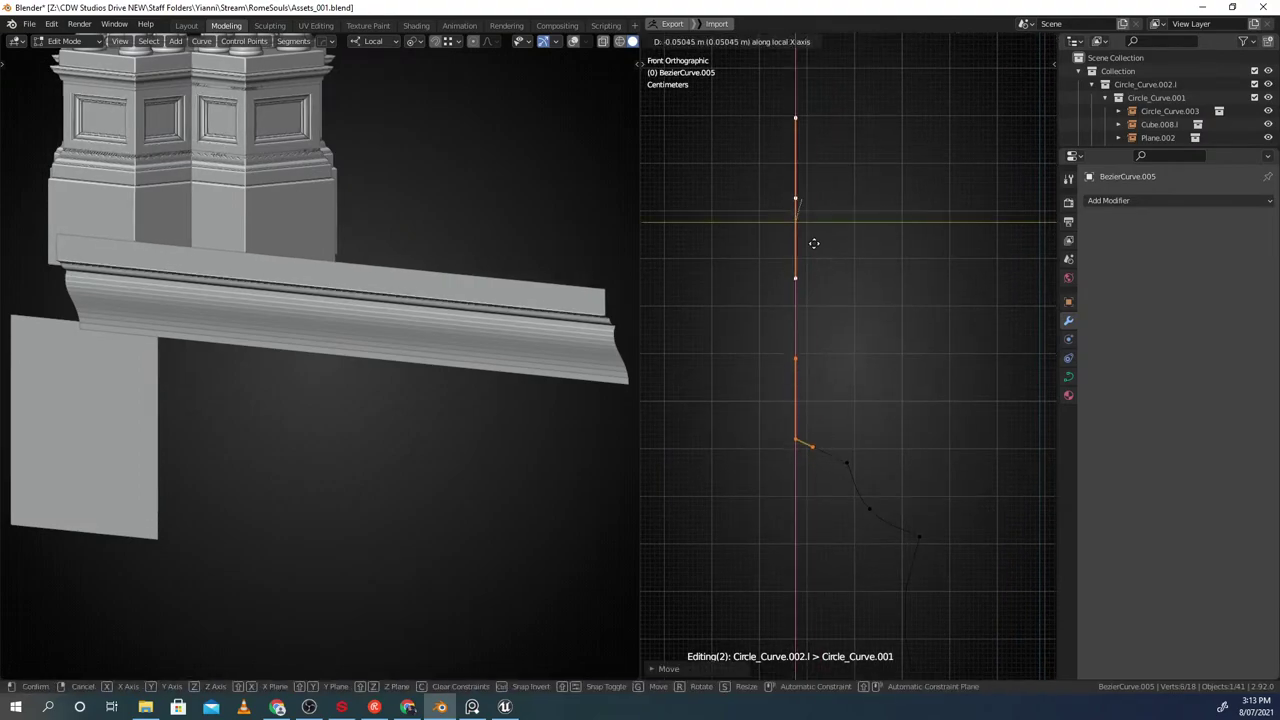
{"action": "left_click", "coordinate": [811, 234]}
Raise the point beside the fascia level with its lower corner and reposition the neighbouring lip point
{"action": "left_click", "coordinate": [834, 441]}
{"action": "left_click", "coordinate": [846, 463]}
{"action": "key", "text": "g"}
{"action": "key", "text": "x"}
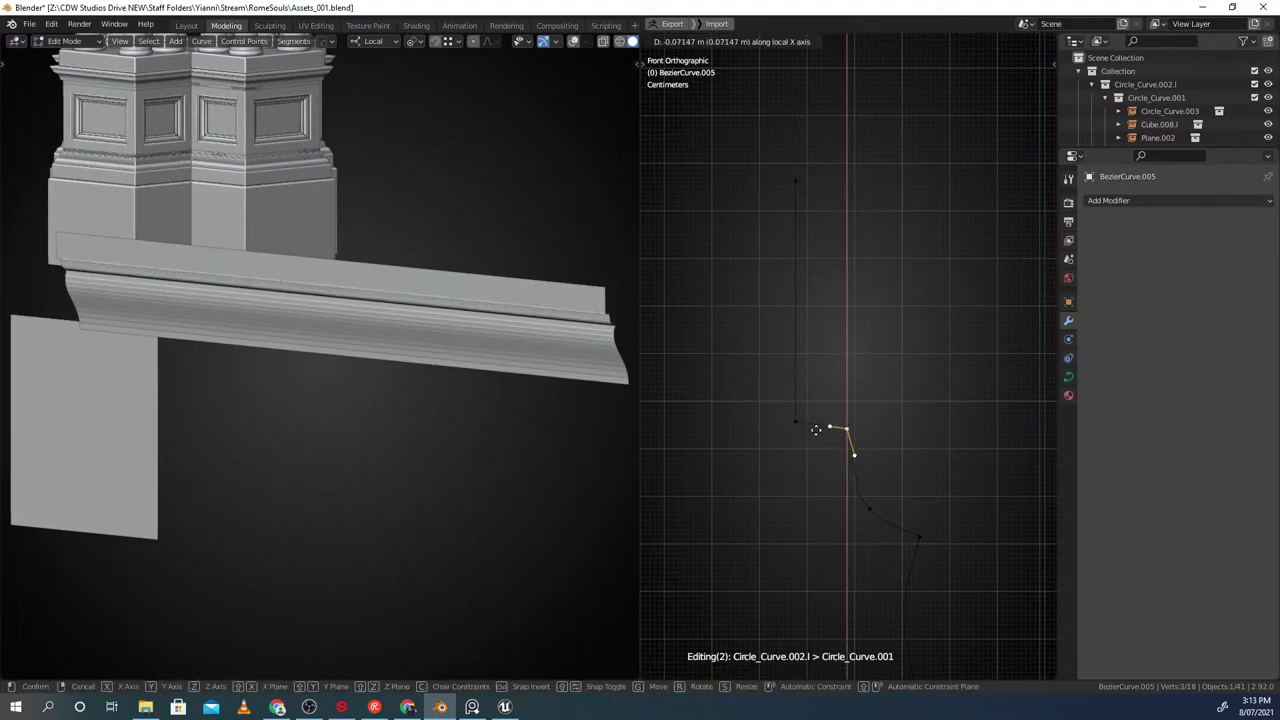
{"action": "left_click", "coordinate": [797, 423]}
{"action": "scroll", "coordinate": [858, 512], "scroll_direction": "down", "scroll_amount": 1}
{"action": "middle_click_drag", "start_coordinate": [858, 512], "coordinate": [826, 418], "text": "shift"}
{"action": "left_click", "coordinate": [838, 415]}
{"action": "key", "text": "g"}
{"action": "left_click", "coordinate": [906, 402]}
Extrude the profile's bottom end point horizontally along local Y to start a lower step
{"action": "left_click", "coordinate": [908, 520]}
{"action": "scroll", "coordinate": [910, 535], "scroll_direction": "down", "scroll_amount": 3}
{"action": "middle_click_drag", "start_coordinate": [911, 540], "coordinate": [837, 423], "text": "shift"}
{"action": "left_click", "coordinate": [908, 527]}
{"action": "scroll", "coordinate": [840, 424], "scroll_direction": "up", "scroll_amount": 3}
{"action": "key", "text": "e"}
{"action": "key", "text": "y"}
{"action": "left_click", "coordinate": [890, 434]}
Adjust the handle types of the points at the profile's lower end to sharpen the new step's corners
{"action": "left_click", "coordinate": [816, 456]}
{"action": "key", "text": "v"}
{"action": "left_click", "coordinate": [799, 257]}
{"action": "key", "text": "ctrl+z"}
{"action": "middle_click_drag", "start_coordinate": [844, 558], "coordinate": [835, 468], "text": "shift"}
{"action": "left_click", "coordinate": [809, 572]}
{"action": "key", "text": "g"}
{"action": "right_click", "coordinate": [863, 543]}
{"action": "key", "text": "v"}
{"action": "left_click", "coordinate": [856, 546]}
{"action": "left_click", "coordinate": [841, 352]}
{"action": "key", "text": "v"}
{"action": "left_click", "coordinate": [841, 352]}
Extrude the bottom end point downward along local X, and extrude it again horizontally along local Y to complete the lower step
{"action": "middle_click_drag", "start_coordinate": [859, 381], "coordinate": [858, 329], "text": "shift"}
{"action": "key", "text": "e"}
{"action": "key", "text": "y"}
{"action": "key", "text": "x"}
{"action": "left_click", "coordinate": [855, 399]}
{"action": "middle_click_drag", "start_coordinate": [855, 397], "coordinate": [868, 431], "text": "shift"}
{"action": "key", "text": "e"}
{"action": "key", "text": "x"}
{"action": "key", "text": "y"}
{"action": "left_click", "coordinate": [921, 418]}
{"action": "scroll", "coordinate": [868, 431], "scroll_direction": "down", "scroll_amount": 4}
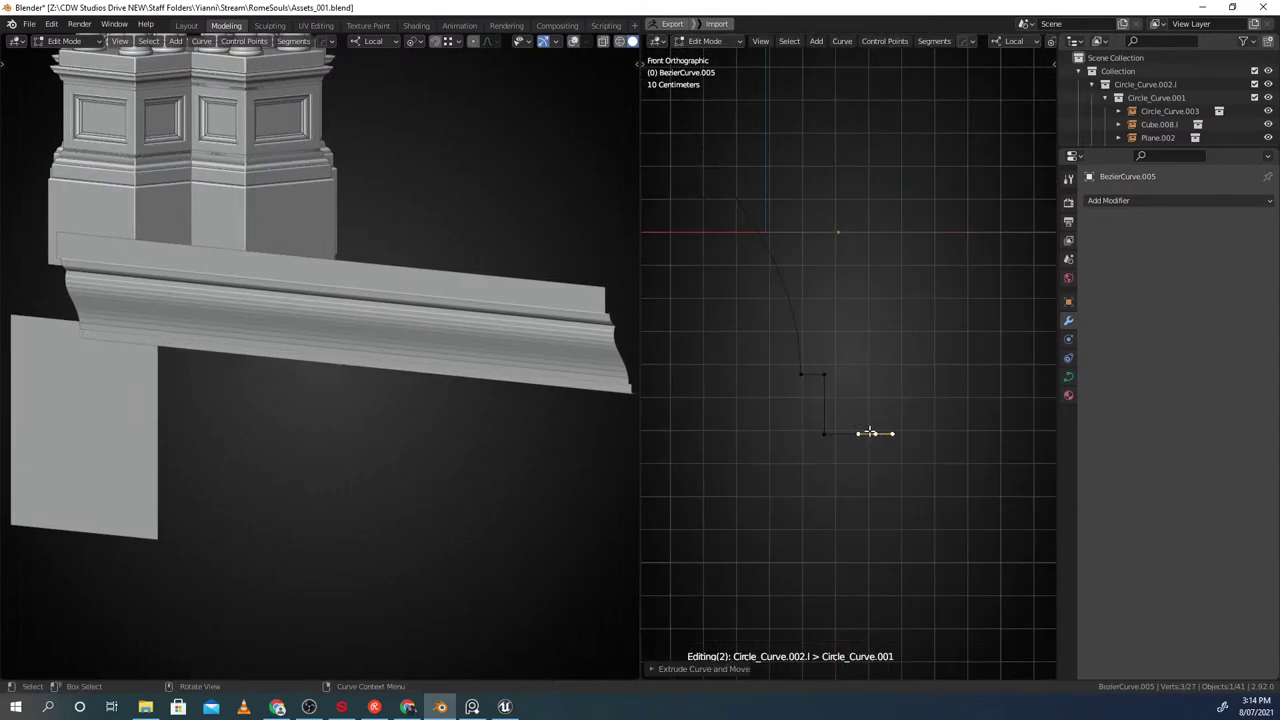
Extrude the fascia's top end point horizontally to begin a top ledge on the profile
{"action": "key", "text": "Tab"}
{"action": "middle_click_drag", "start_coordinate": [848, 222], "coordinate": [894, 372], "text": "shift"}
{"action": "scroll", "coordinate": [894, 363], "scroll_direction": "down", "scroll_amount": 3}
{"action": "key", "text": "Tab"}
{"action": "scroll", "coordinate": [846, 285], "scroll_direction": "up", "scroll_amount": 2}
{"action": "left_click", "coordinate": [788, 203]}
{"action": "middle_click_drag", "start_coordinate": [834, 231], "coordinate": [789, 251], "text": "shift"}
{"action": "key", "text": "e"}
{"action": "key", "text": "y"}
{"action": "key", "text": "x"}
{"action": "left_click", "coordinate": [946, 256]}
Leave profile editing, select the swept moulding beneath the columns and turn the viewport overlays on
{"action": "scroll", "coordinate": [482, 338], "scroll_direction": "down", "scroll_amount": 5}
{"action": "scroll", "coordinate": [482, 338], "scroll_direction": "down", "scroll_amount": 5}
{"action": "middle_click_drag", "start_coordinate": [482, 338], "coordinate": [344, 333]}
{"action": "scroll", "coordinate": [346, 338], "scroll_direction": "up", "scroll_amount": 4}
{"action": "key", "text": "Tab"}
{"action": "left_click", "coordinate": [345, 359]}
{"action": "scroll", "coordinate": [346, 347], "scroll_direction": "up", "scroll_amount": 2}
{"action": "scroll", "coordinate": [344, 333], "scroll_direction": "down", "scroll_amount": 2}
{"action": "key", "text": "alt+shift+z"}
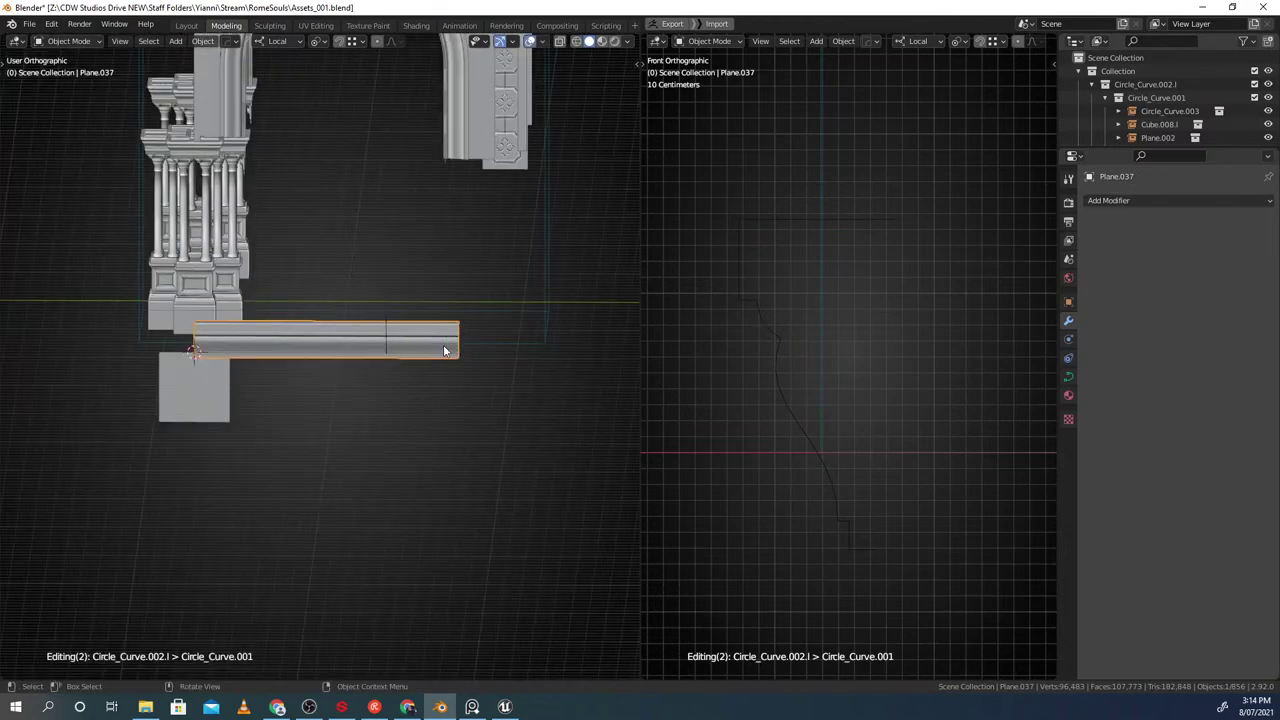
{"action": "key", "text": "Tab"}
{"action": "scroll", "coordinate": [426, 377], "scroll_direction": "down", "scroll_amount": 2}
{"action": "middle_click_drag", "start_coordinate": [437, 338], "coordinate": [406, 388]}
{"action": "scroll", "coordinate": [406, 388], "scroll_direction": "up", "scroll_amount": 2}
{"action": "scroll", "coordinate": [409, 375], "scroll_direction": "down", "scroll_amount": 3}
{"action": "key", "text": "ctrl+shift+Tab"}
{"action": "left_click", "coordinate": [349, 373]}
{"action": "scroll", "coordinate": [376, 349], "scroll_direction": "up", "scroll_amount": 1}
{"action": "scroll", "coordinate": [376, 349], "scroll_direction": "up", "scroll_amount": 1}
{"action": "key", "text": "g"}
{"action": "key", "text": "y"}
{"action": "right_click", "coordinate": [424, 155]}
{"action": "middle_click_drag", "start_coordinate": [422, 153], "coordinate": [395, 432], "text": "shift"}
{"action": "key", "text": "Tab"}
Examine the swept moulding and its position beneath the columns from different angles
{"action": "scroll", "coordinate": [401, 325], "scroll_direction": "down", "scroll_amount": 3}
{"action": "scroll", "coordinate": [335, 466], "scroll_direction": "up", "scroll_amount": 1}
{"action": "scroll", "coordinate": [429, 472], "scroll_direction": "down", "scroll_amount": 4}
{"action": "left_click", "coordinate": [427, 452]}
{"action": "left_click", "coordinate": [443, 468]}
{"action": "scroll", "coordinate": [443, 472], "scroll_direction": "up", "scroll_amount": 1}
{"action": "scroll", "coordinate": [490, 488], "scroll_direction": "down", "scroll_amount": 1}
{"action": "key", "text": "f"}
{"action": "middle_click_drag", "start_coordinate": [490, 488], "coordinate": [504, 418]}
{"action": "scroll", "coordinate": [421, 432], "scroll_direction": "up", "scroll_amount": 2}
{"action": "scroll", "coordinate": [420, 430], "scroll_direction": "down", "scroll_amount": 2}
{"action": "left_click", "coordinate": [504, 418]}
Reopen the profile curve for editing and extend its top ledge horizontally along local Y toward the columns
{"action": "left_click", "coordinate": [766, 321]}
{"action": "middle_click_drag", "start_coordinate": [811, 322], "coordinate": [750, 351], "text": "shift"}
{"action": "key", "text": "Tab"}
{"action": "left_click", "coordinate": [768, 316]}
{"action": "key", "text": "g"}
{"action": "key", "text": "y"}
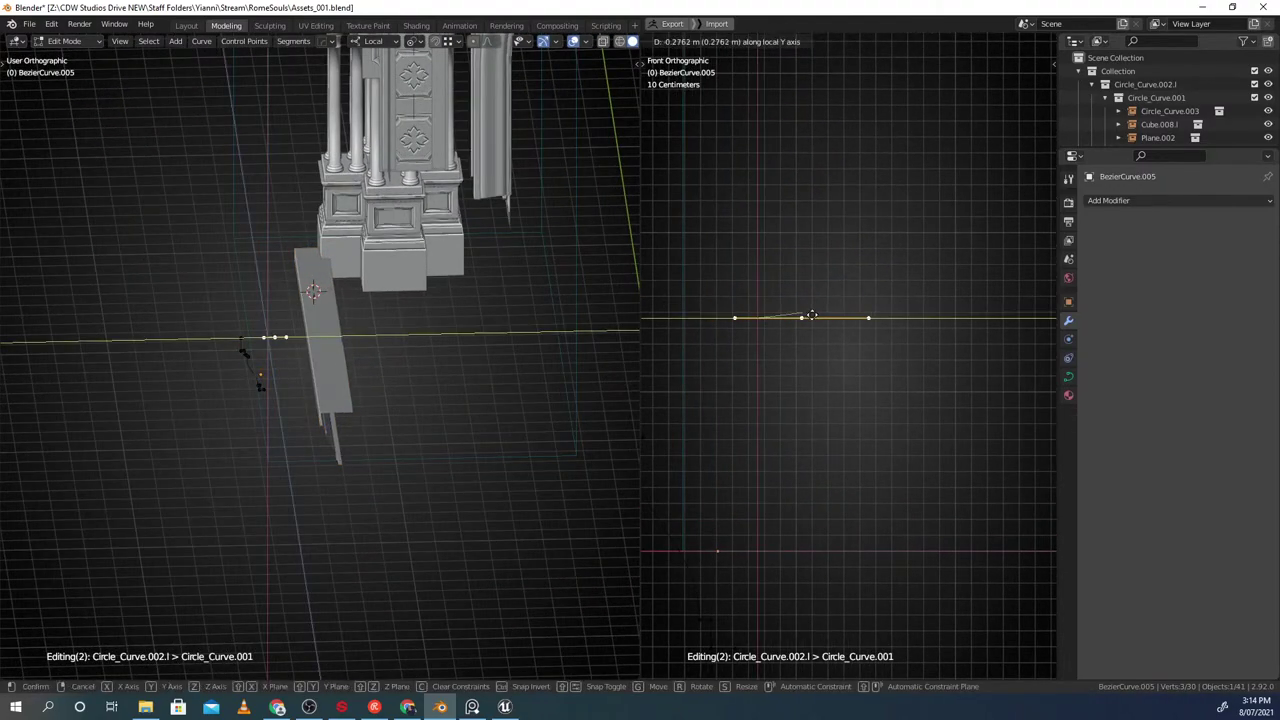
{"action": "left_click", "coordinate": [902, 313]}
{"action": "middle_click_drag", "start_coordinate": [850, 391], "coordinate": [818, 372], "text": "shift"}
{"action": "key", "text": "g"}
{"action": "key", "text": "y"}
{"action": "left_click", "coordinate": [809, 351]}
Extrude the top ledge's end point downward along local X and check the moulding in the left orthographic view
{"action": "key", "text": "e"}
{"action": "key", "text": "x"}
{"action": "left_click", "coordinate": [828, 410]}
{"action": "middle_click_drag", "start_coordinate": [749, 403], "coordinate": [780, 394], "text": "shift"}
{"action": "middle_click_drag", "start_coordinate": [260, 377], "coordinate": [331, 395]}
{"action": "scroll", "coordinate": [360, 363], "scroll_direction": "down", "scroll_amount": 2}
{"action": "scroll", "coordinate": [772, 420], "scroll_direction": "down", "scroll_amount": 5}
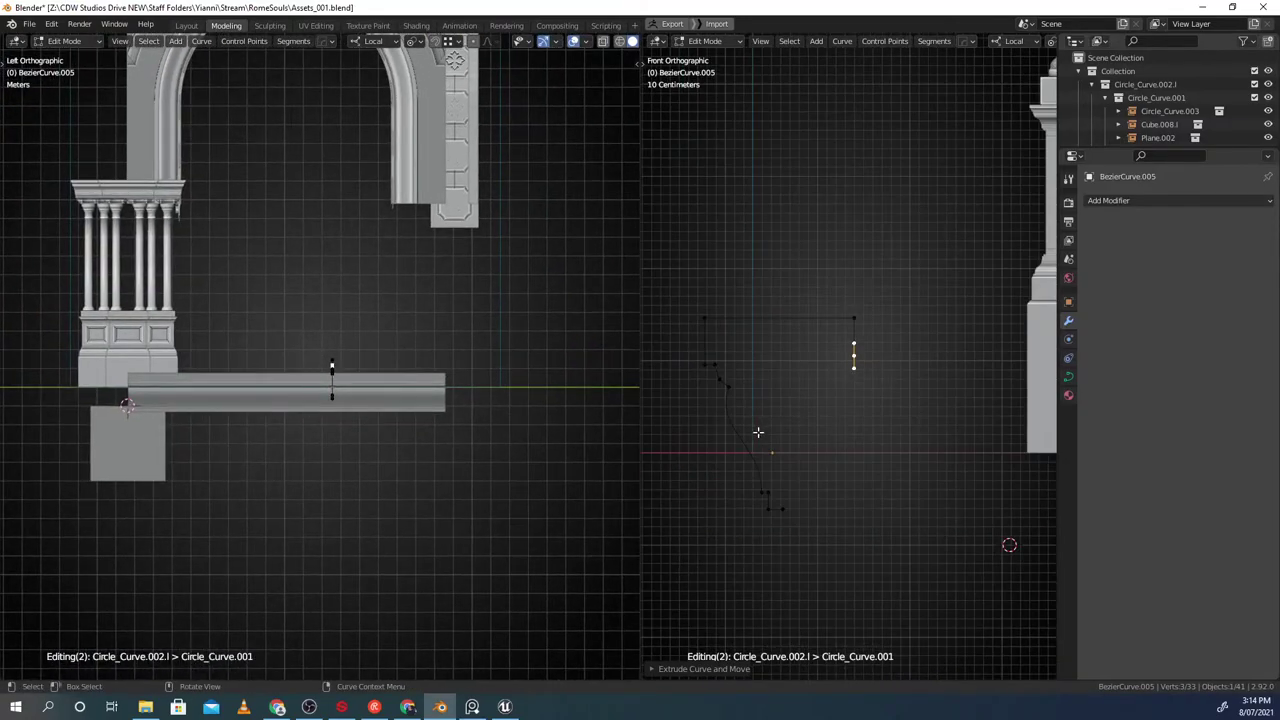
Leave profile editing and switch to Unreal Editor to examine the arcade and balustrade in the level
{"action": "key", "text": "Tab"}
{"action": "scroll", "coordinate": [797, 378], "scroll_direction": "down", "scroll_amount": 4}
{"action": "middle_click_drag", "start_coordinate": [797, 378], "coordinate": [922, 393]}
{"action": "scroll", "coordinate": [899, 396], "scroll_direction": "down", "scroll_amount": 4}
{"action": "left_click", "coordinate": [505, 707]}
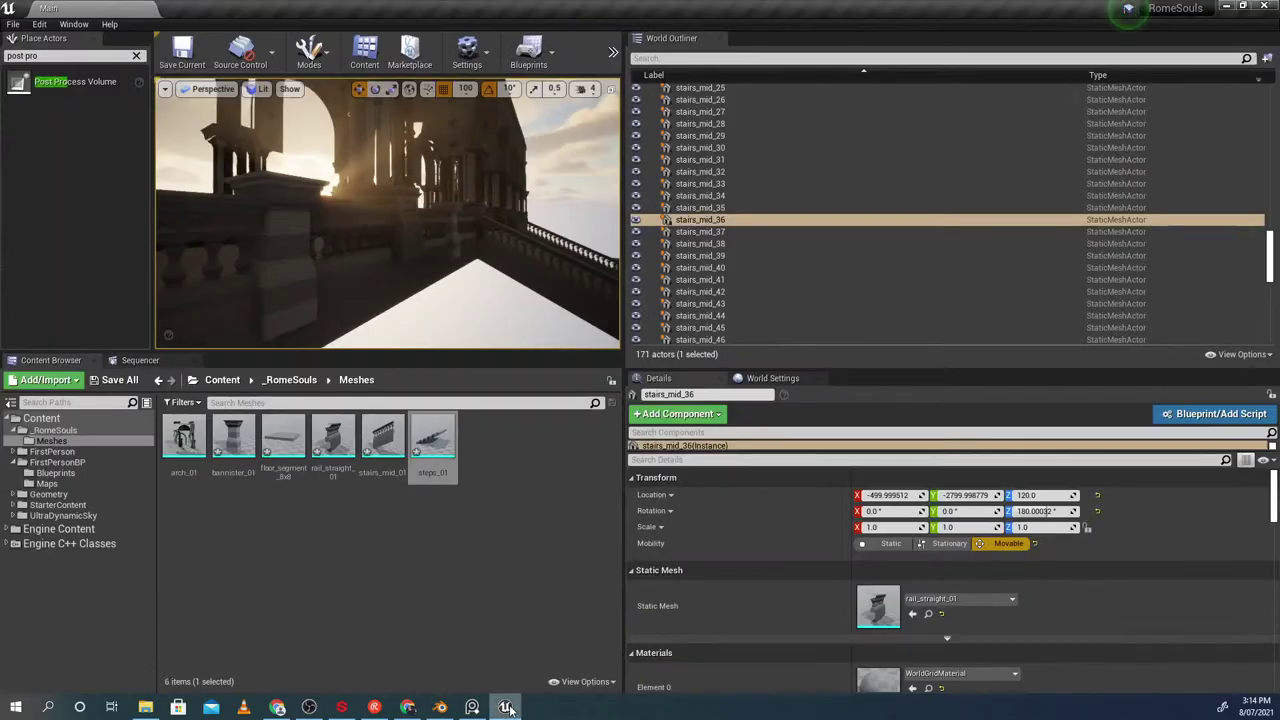
{"action": "key", "text": "w"}
{"action": "right_click_drag", "start_coordinate": [388, 213], "coordinate": [336, 208]}
{"action": "key", "text": "s"}
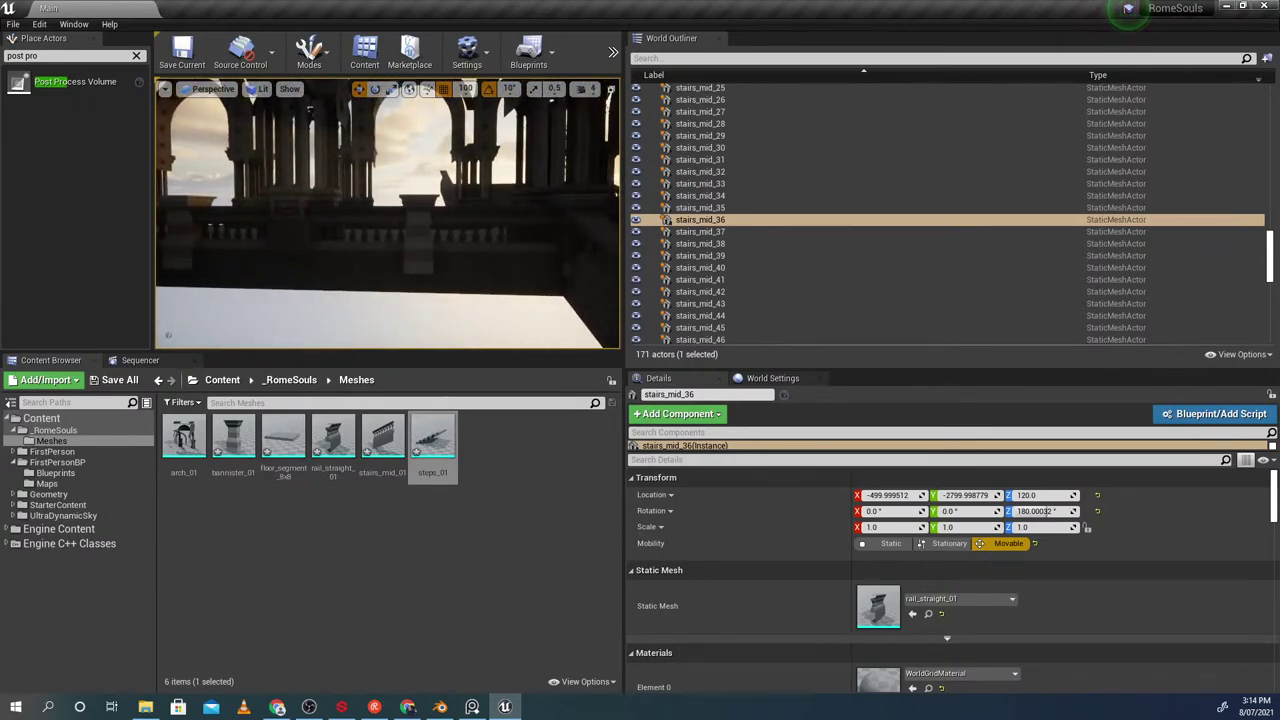
Bring the reference board over the level and examine the painted arches, columns, balustrades and stairs
{"action": "right_click_drag", "start_coordinate": [0, 436], "coordinate": [365, 415]}
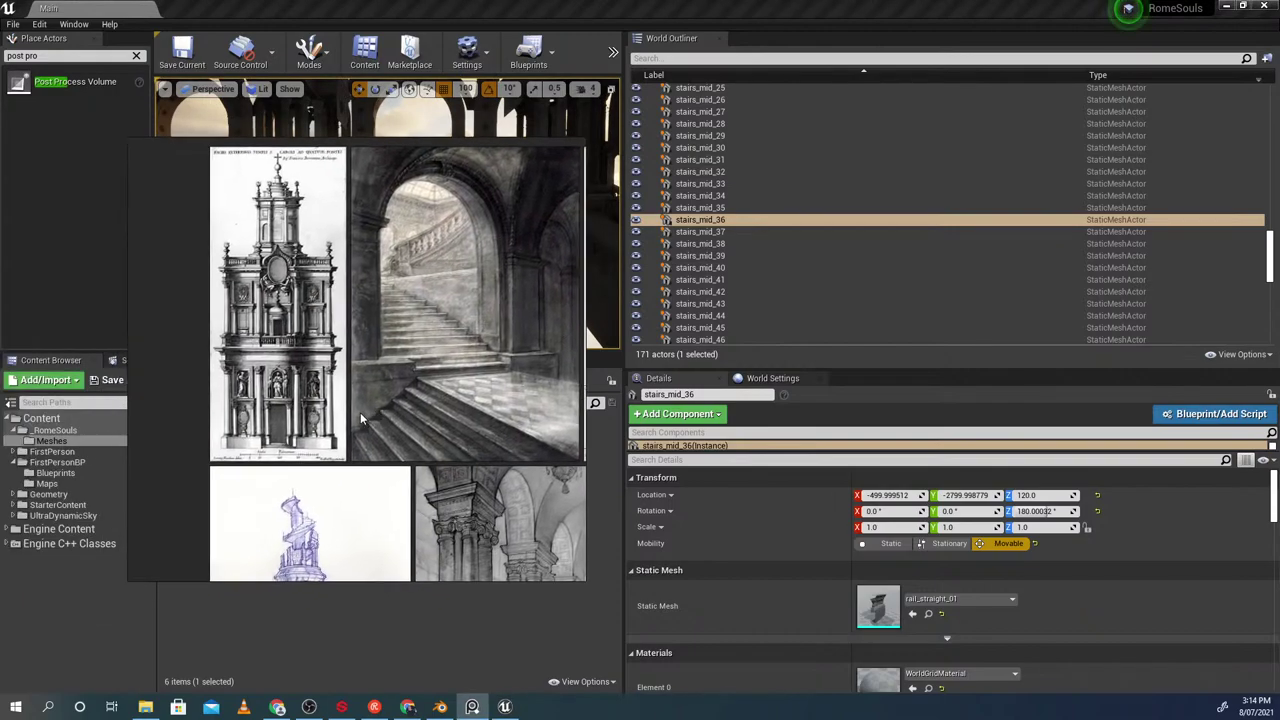
{"action": "scroll", "coordinate": [360, 413], "scroll_direction": "down", "scroll_amount": 5}
{"action": "middle_click_drag", "start_coordinate": [517, 361], "coordinate": [357, 369]}
{"action": "scroll", "coordinate": [350, 442], "scroll_direction": "up", "scroll_amount": 4}
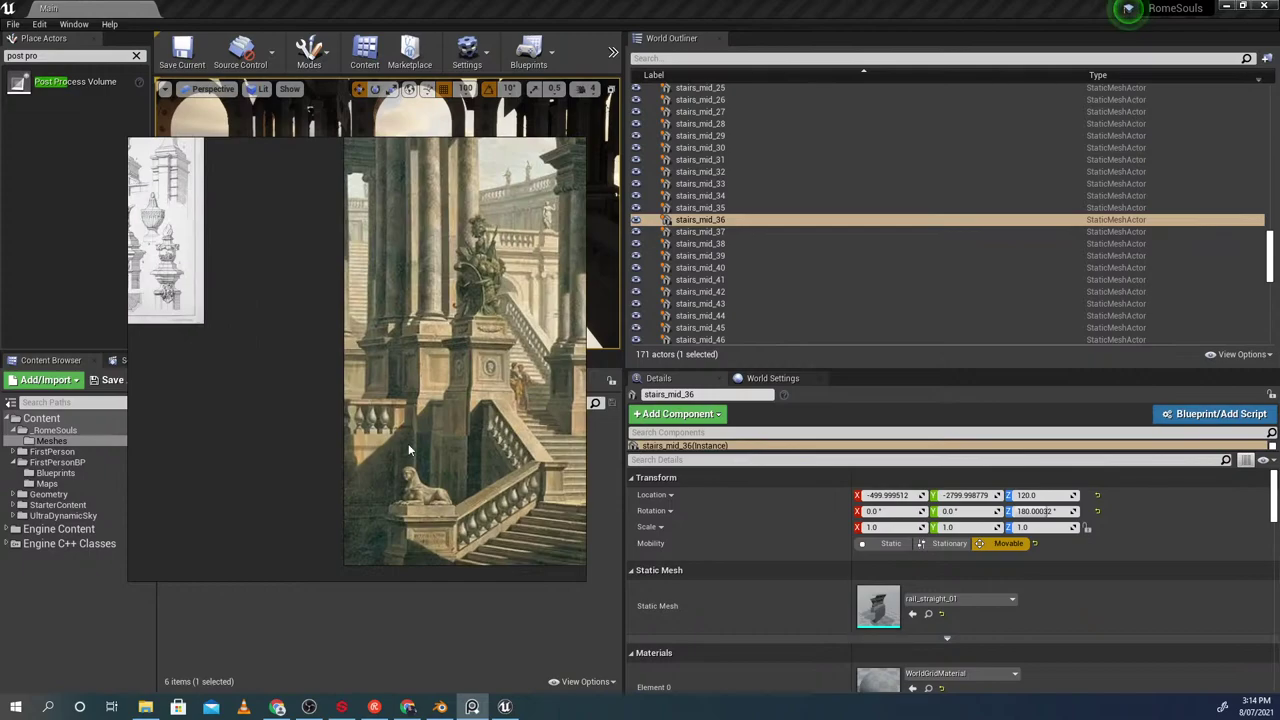
{"action": "scroll", "coordinate": [425, 437], "scroll_direction": "down", "scroll_amount": 1}
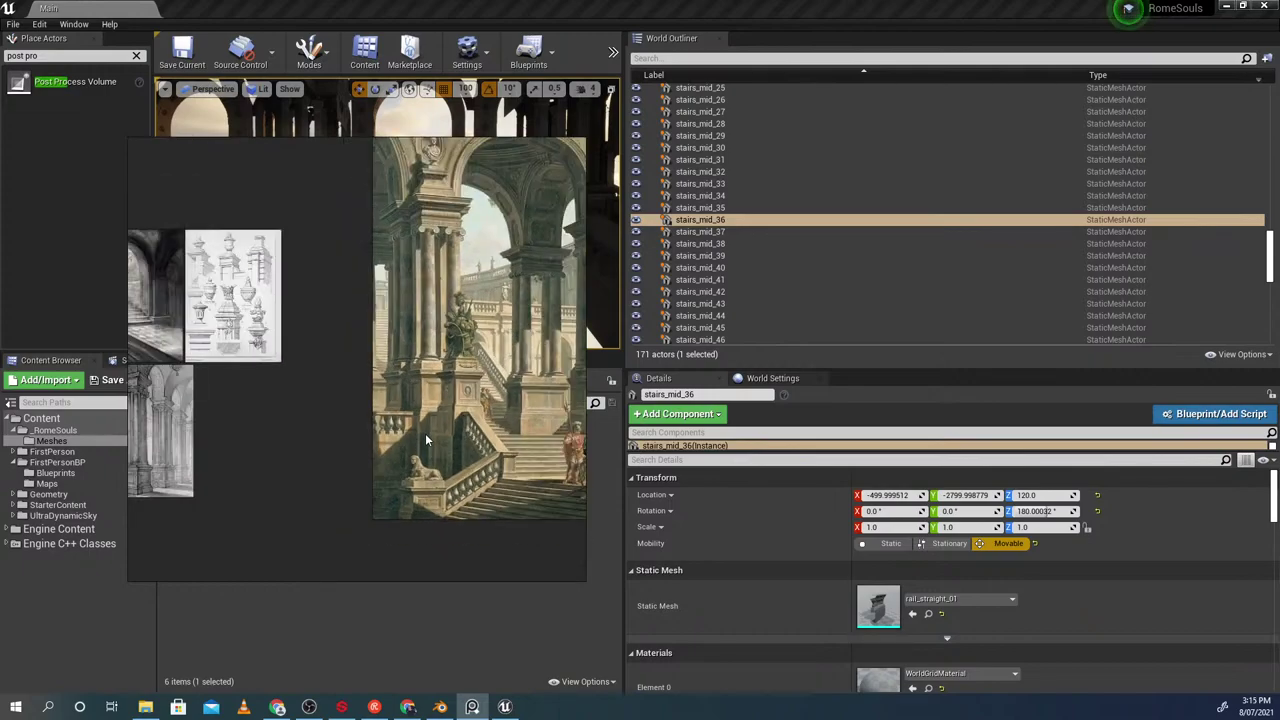
{"action": "right_click_drag", "start_coordinate": [421, 434], "coordinate": [416, 437]}
{"action": "scroll", "coordinate": [411, 440], "scroll_direction": "up", "scroll_amount": 3}
{"action": "scroll", "coordinate": [395, 440], "scroll_direction": "down", "scroll_amount": 3}
{"action": "middle_click_drag", "start_coordinate": [176, 412], "coordinate": [334, 406]}
{"action": "scroll", "coordinate": [283, 416], "scroll_direction": "up", "scroll_amount": 3}
{"action": "middle_click_drag", "start_coordinate": [187, 325], "coordinate": [300, 335]}
{"action": "scroll", "coordinate": [275, 303], "scroll_direction": "up", "scroll_amount": 2}
{"action": "scroll", "coordinate": [275, 303], "scroll_direction": "up", "scroll_amount": 2}
{"action": "scroll", "coordinate": [394, 462], "scroll_direction": "down", "scroll_amount": 2}
{"action": "mouse_move", "coordinate": [394, 462]}
{"action": "middle_mouse_down"}
{"action": "mouse_move", "coordinate": [271, 356]}
{"action": "mouse_move", "coordinate": [194, 334]}
{"action": "middle_mouse_up"}
{"action": "middle_click_drag", "start_coordinate": [452, 378], "coordinate": [222, 455]}
{"action": "middle_click_drag", "start_coordinate": [381, 377], "coordinate": [248, 426]}
{"action": "middle_click_drag", "start_coordinate": [490, 433], "coordinate": [348, 380]}
{"action": "scroll", "coordinate": [350, 378], "scroll_direction": "down", "scroll_amount": 3}
{"action": "middle_click_drag", "start_coordinate": [382, 236], "coordinate": [372, 255]}
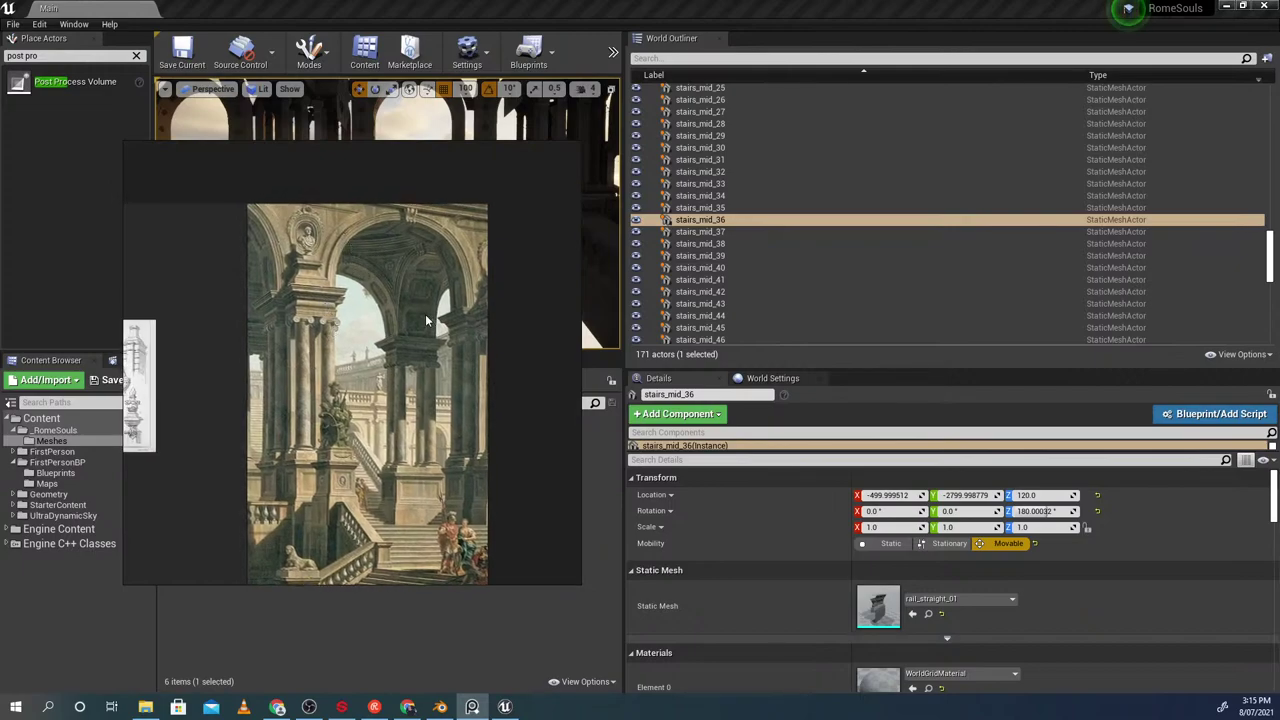
Move the reference board aside and inspect the bannister pillar beside the stairs in the level
{"action": "right_click_drag", "start_coordinate": [426, 314], "coordinate": [0, 350]}
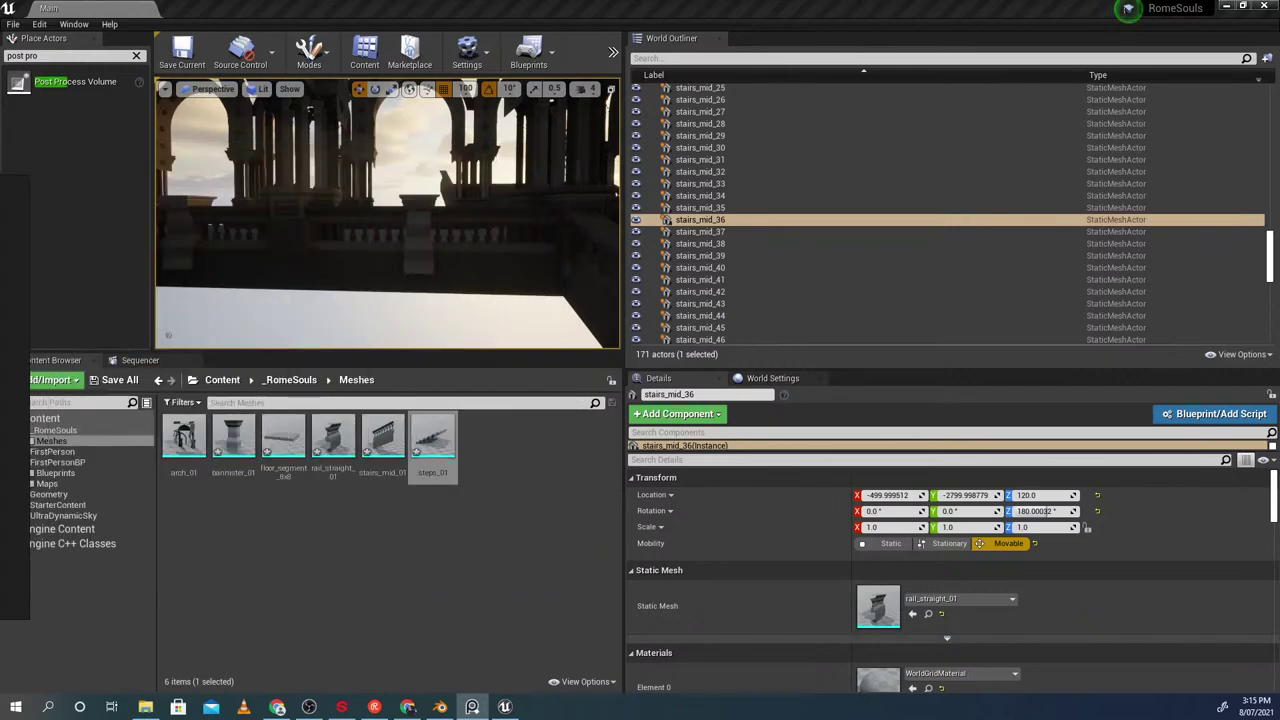
{"action": "scroll", "coordinate": [414, 246], "scroll_direction": "down", "scroll_amount": 3}
{"action": "left_click", "coordinate": [414, 245]}
{"action": "right_click_drag", "start_coordinate": [412, 243], "coordinate": [452, 243]}
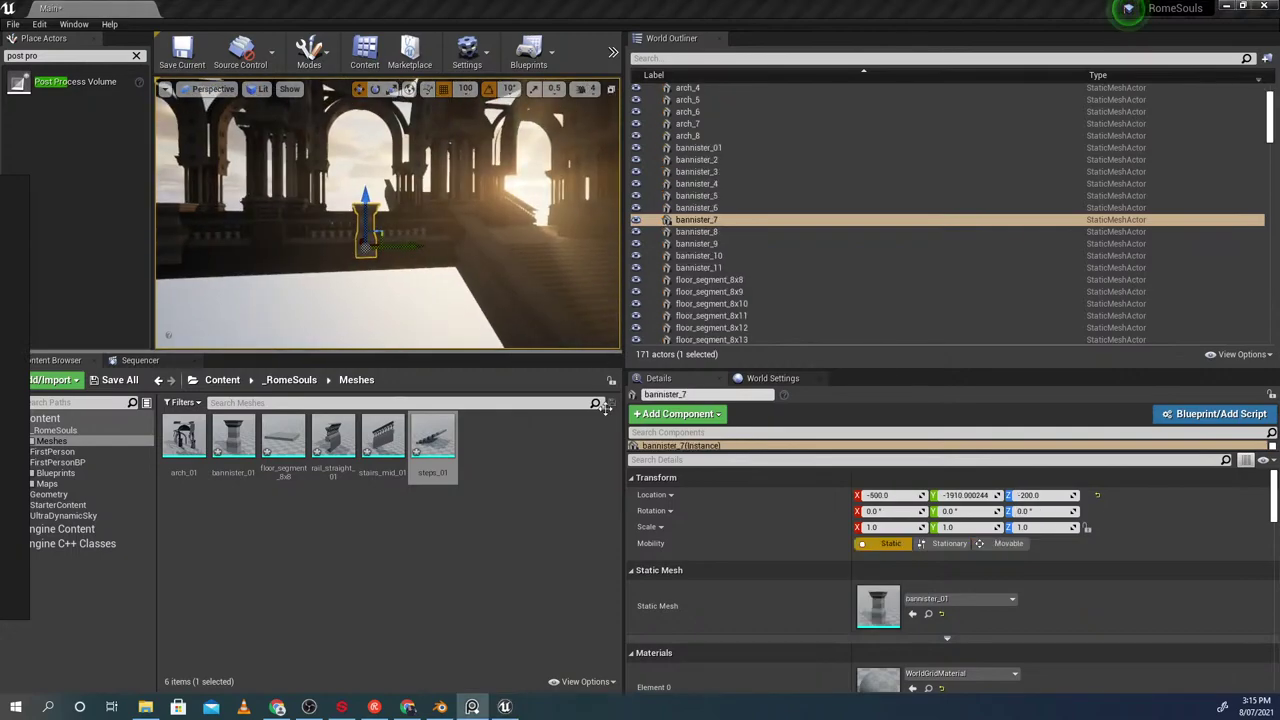
Switch back to Blender and snap the 3D cursor to the middle of the swept moulding's path
{"action": "left_click", "coordinate": [440, 707]}
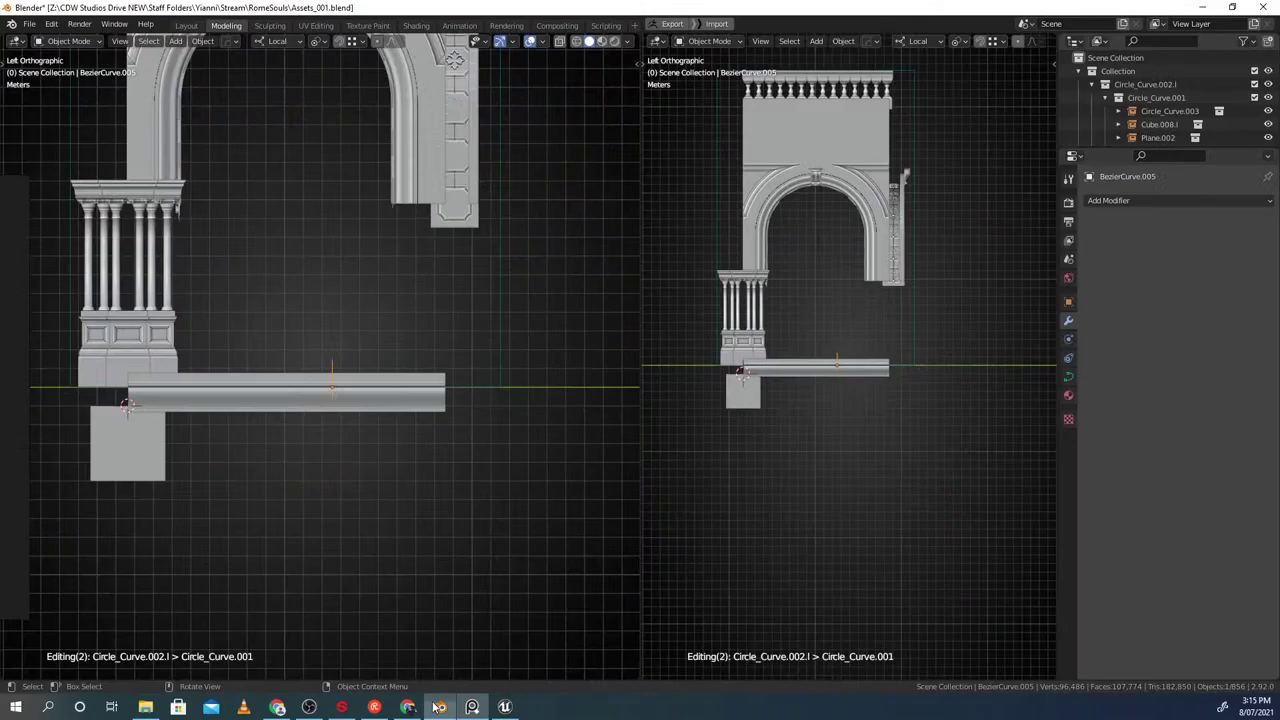
{"action": "scroll", "coordinate": [806, 373], "scroll_direction": "up", "scroll_amount": 1}
{"action": "left_click", "coordinate": [813, 380]}
{"action": "scroll", "coordinate": [848, 362], "scroll_direction": "up", "scroll_amount": 2}
{"action": "middle_click_drag", "start_coordinate": [814, 382], "coordinate": [843, 390], "text": "shift"}
{"action": "scroll", "coordinate": [845, 350], "scroll_direction": "down", "scroll_amount": 3}
{"action": "key", "text": "Tab"}
{"action": "scroll", "coordinate": [682, 370], "scroll_direction": "up", "scroll_amount": 2}
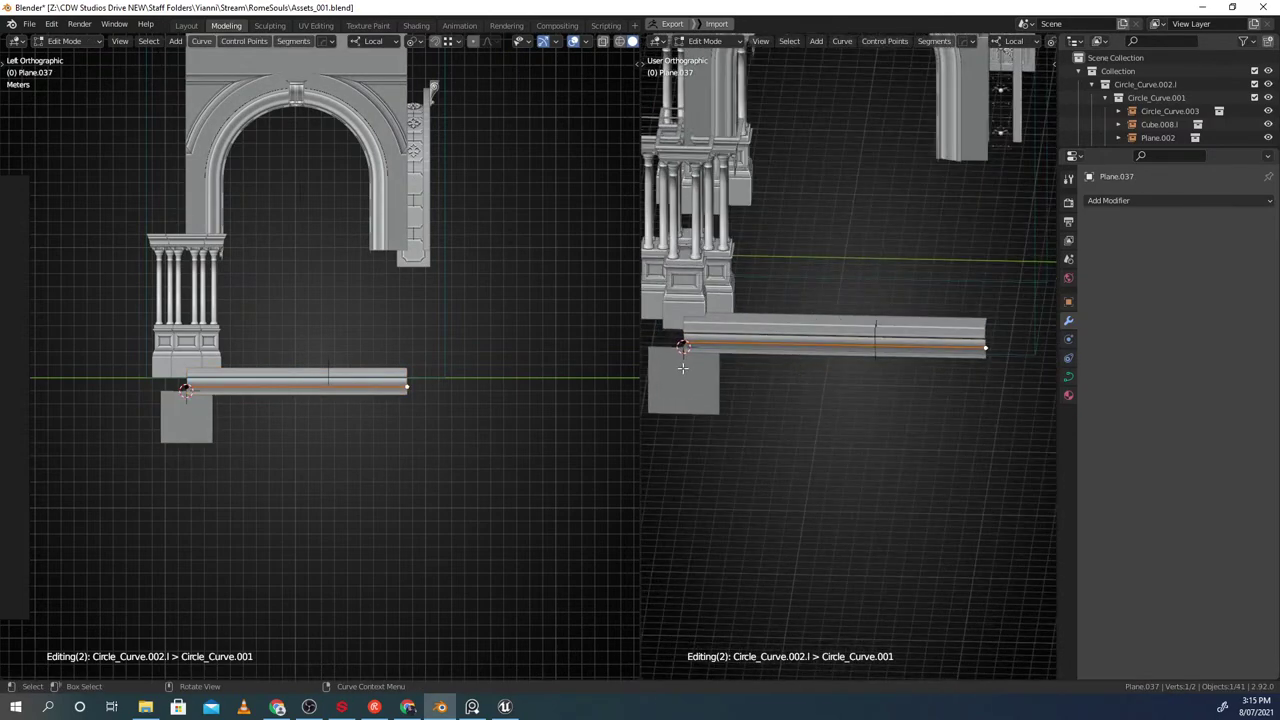
{"action": "left_click", "coordinate": [898, 348]}
{"action": "key", "text": "Tab"}
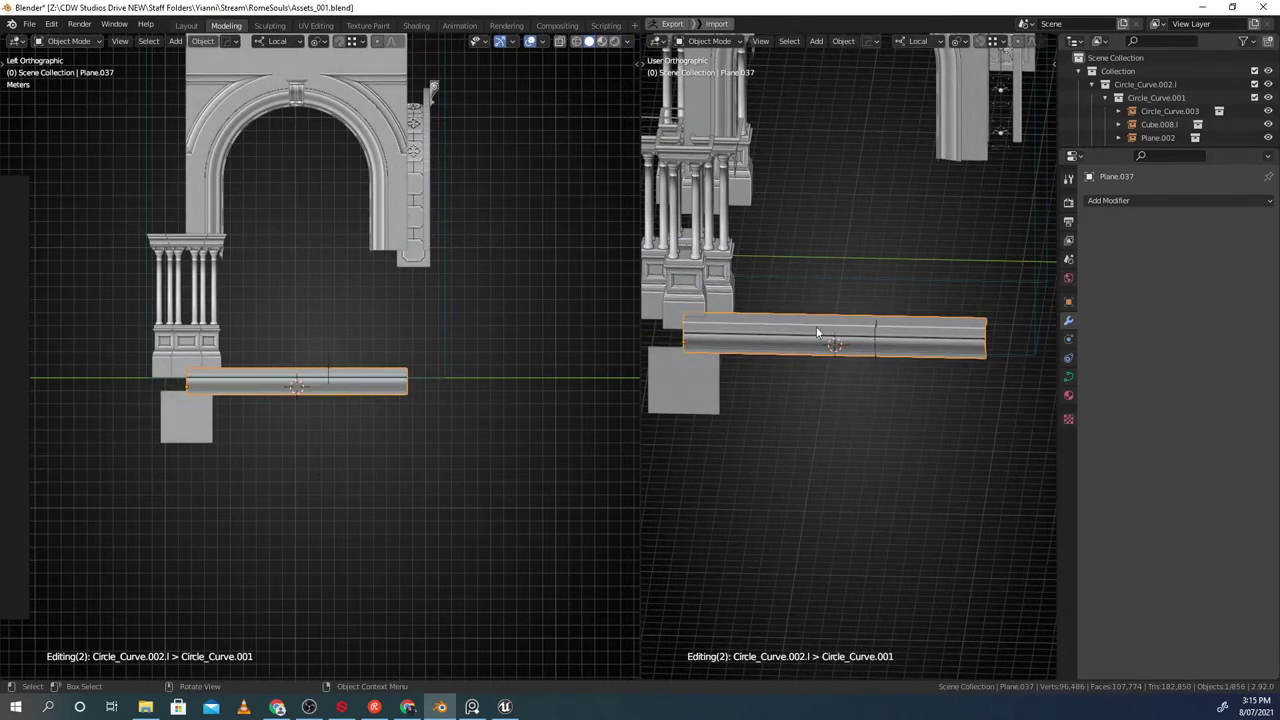
Add a mesh plane at the 3D cursor in the left orthographic view and move it just below the moulding
{"action": "middle_click_drag", "start_coordinate": [816, 327], "coordinate": [836, 267], "text": "alt"}
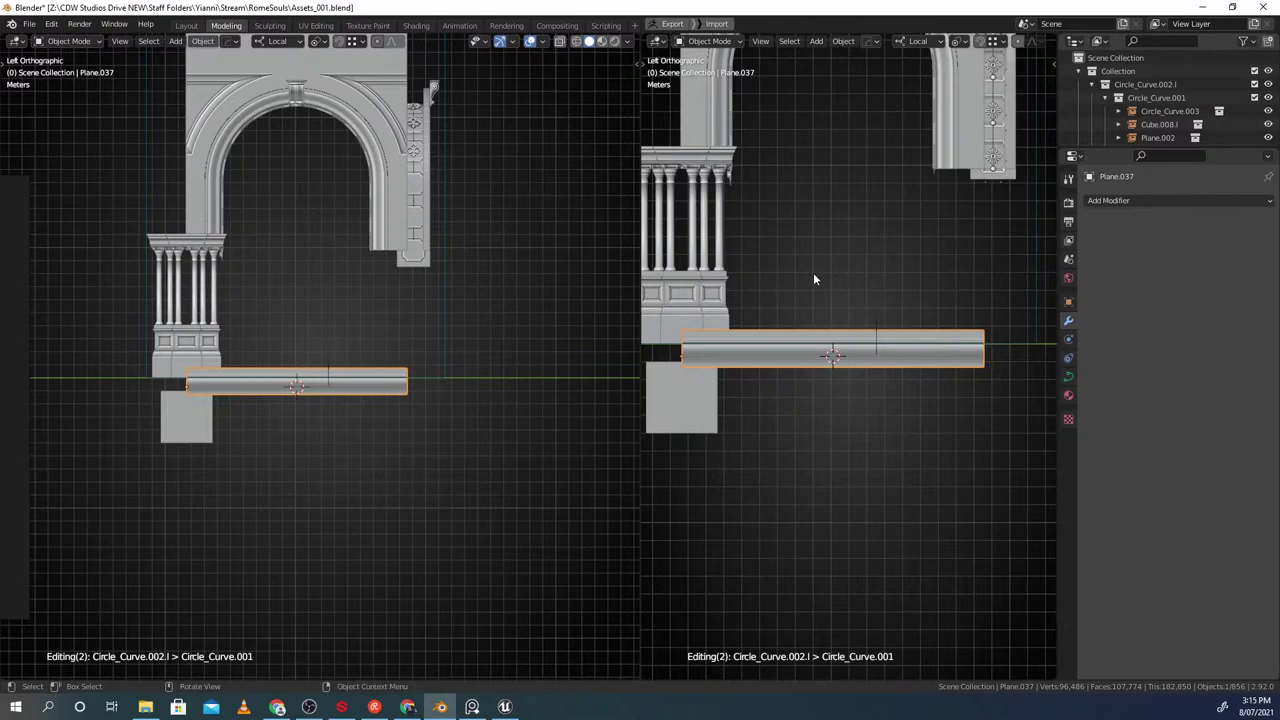
{"action": "key", "text": "shift+a"}
{"action": "mouse_move", "coordinate": [821, 300]}
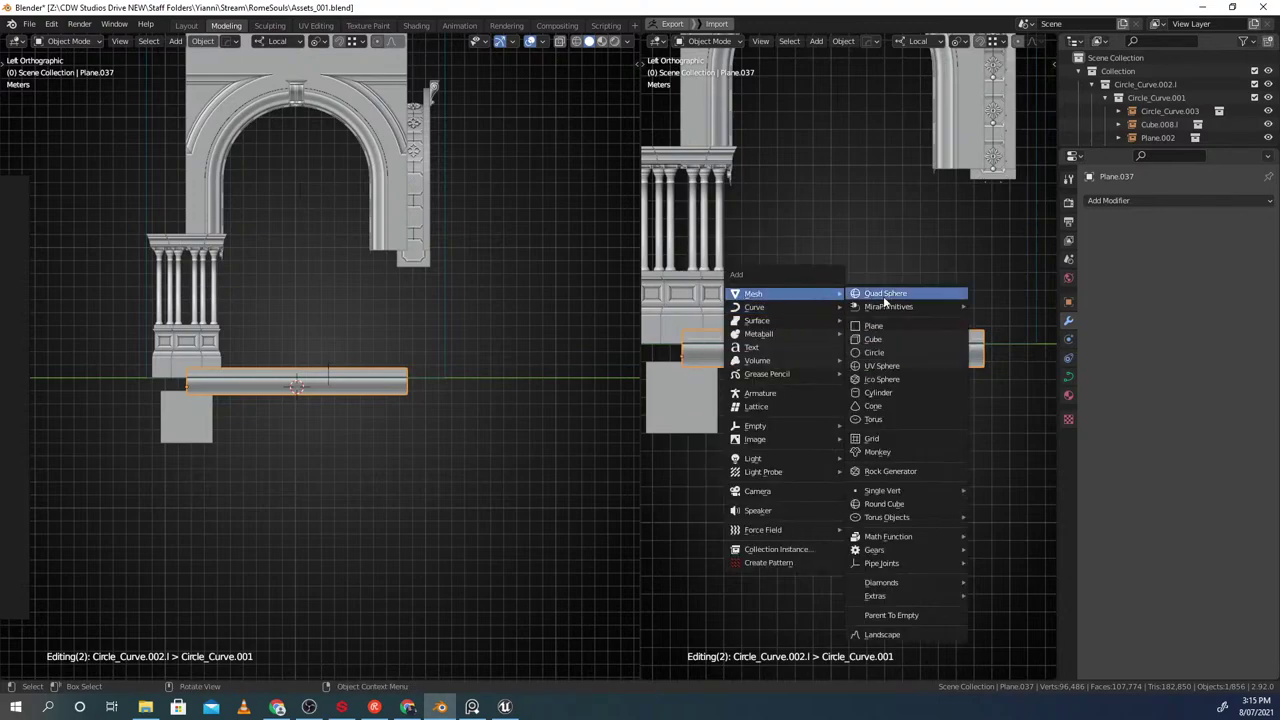
{"action": "left_click", "coordinate": [910, 298]}
{"action": "key", "text": "g"}
{"action": "middle_click_drag", "start_coordinate": [840, 315], "coordinate": [911, 335]}
{"action": "left_click", "coordinate": [864, 351]}
Rotate the new plane 90° in the left view and 180° about Y
{"action": "key", "text": "r"}
{"action": "middle_click_drag", "start_coordinate": [985, 355], "coordinate": [994, 358]}
{"action": "right_click", "coordinate": [988, 358]}
{"action": "type", "text": "r90"}
{"action": "key", "text": "Return"}
{"action": "type", "text": "ry180"}
{"action": "key", "text": "Return"}
{"action": "scroll", "coordinate": [866, 376], "scroll_direction": "up", "scroll_amount": 1}
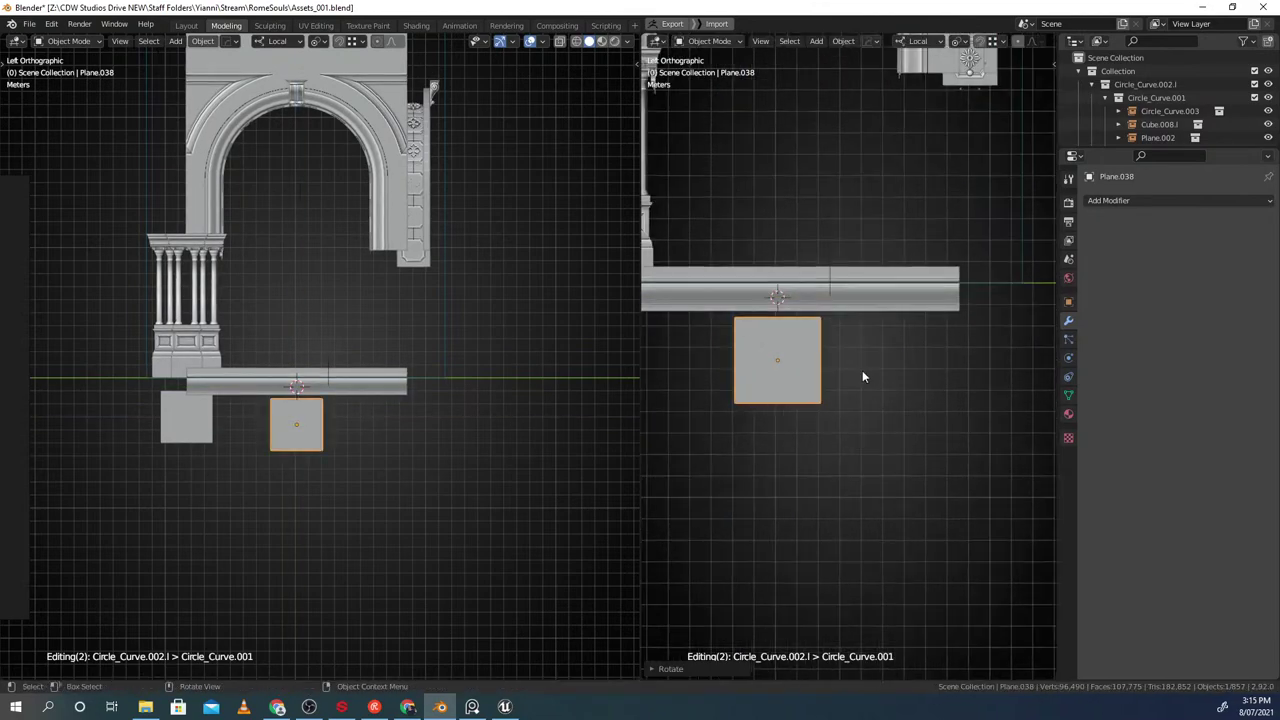
Mirror the plane across its local Y axis with the HardOps mirror, using bisect and clipping
{"action": "middle_click_drag", "start_coordinate": [786, 361], "coordinate": [853, 362], "text": "shift"}
{"action": "key", "text": "Tab"}
{"action": "scroll", "coordinate": [853, 362], "scroll_direction": "up", "scroll_amount": 2}
{"action": "key", "text": "Tab"}
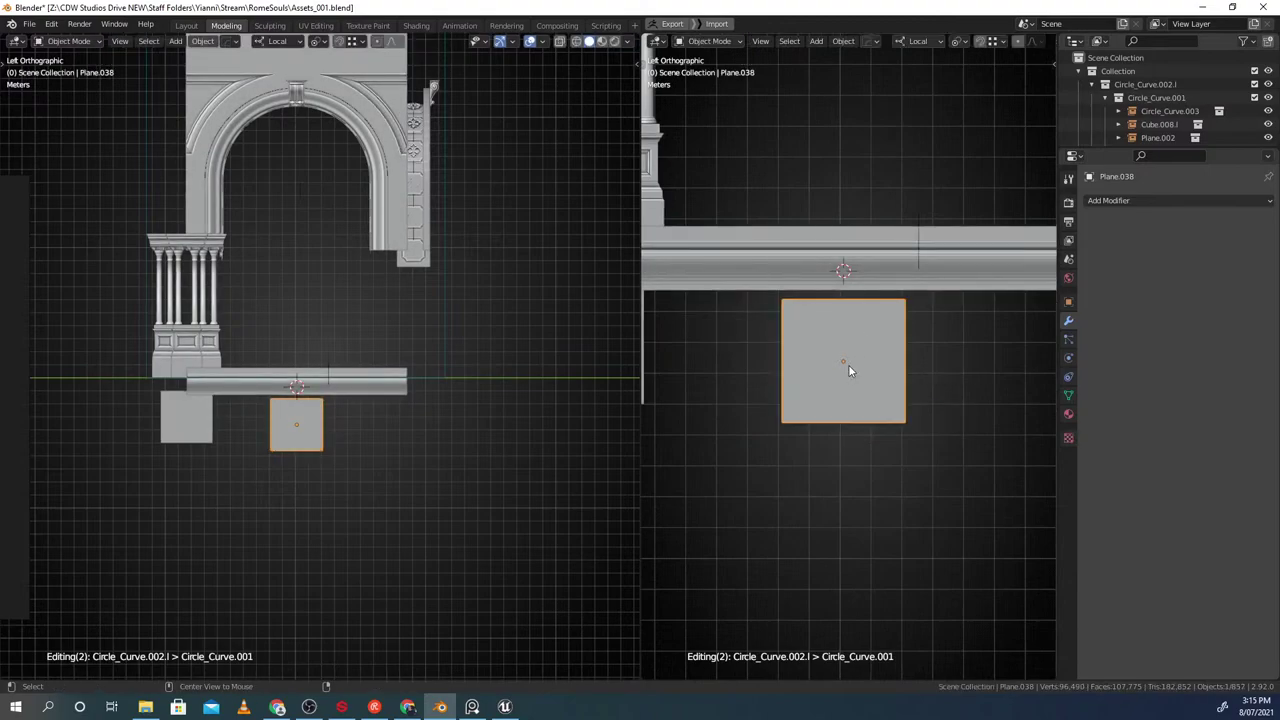
{"action": "key", "text": "alt+x"}
{"action": "left_click", "coordinate": [728, 361]}
Widen the mirrored plane by moving its outer edge along local Y toward the column block
{"action": "key", "text": "Tab"}
{"action": "middle_click_drag", "start_coordinate": [786, 389], "coordinate": [814, 393], "text": "shift"}
{"action": "left_click", "coordinate": [807, 388]}
{"action": "key", "text": "g"}
{"action": "key", "text": "y"}
{"action": "left_click", "coordinate": [684, 380]}
{"action": "scroll", "coordinate": [692, 378], "scroll_direction": "down", "scroll_amount": 1}
{"action": "middle_click_drag", "start_coordinate": [692, 378], "coordinate": [752, 373], "text": "shift"}
{"action": "key", "text": "g"}
{"action": "key", "text": "y"}
{"action": "left_click", "coordinate": [811, 398]}
Move the bottom centre vertex down along local X to give the mirrored plane a pointed lower end
{"action": "key", "text": "1"}
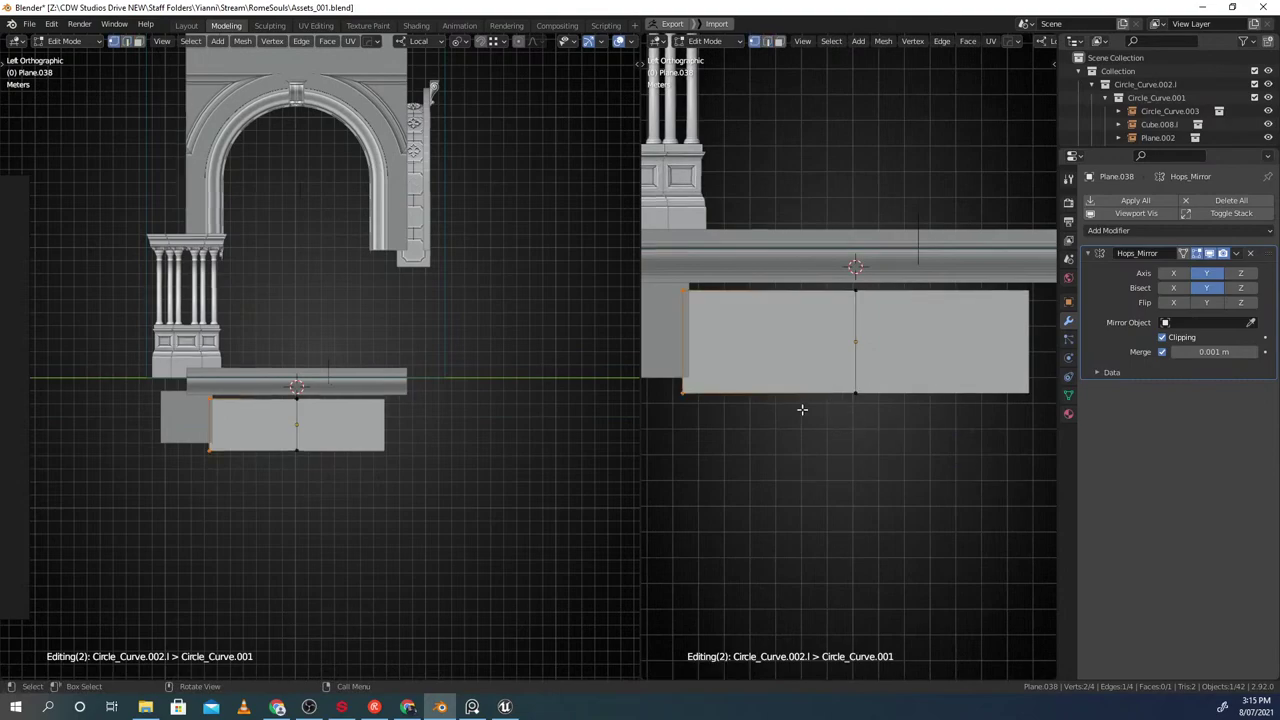
{"action": "key", "text": "g"}
{"action": "key", "text": "x"}
{"action": "left_click", "coordinate": [857, 550]}
{"action": "key", "text": "g"}
{"action": "key", "text": "x"}
{"action": "left_click", "coordinate": [866, 587]}
{"action": "middle_click_drag", "start_coordinate": [784, 424], "coordinate": [778, 403], "text": "shift"}
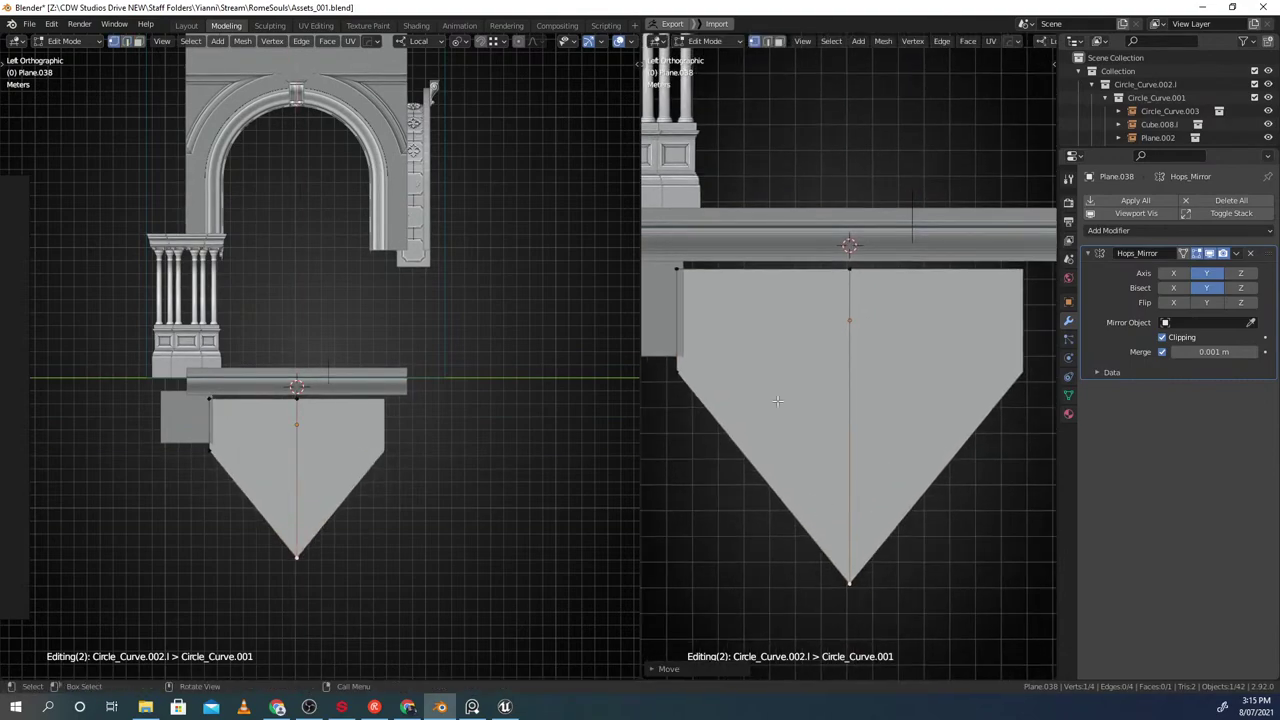
Subdivide the slanted lower edge and move its midpoint level with the bottom tip to flatten the lower end
{"action": "right_click", "coordinate": [802, 485]}
{"action": "left_click", "coordinate": [802, 485]}
{"action": "middle_click_drag", "start_coordinate": [805, 513], "coordinate": [811, 466], "text": "shift"}
{"action": "key", "text": "Tab"}
{"action": "left_click", "coordinate": [749, 466]}
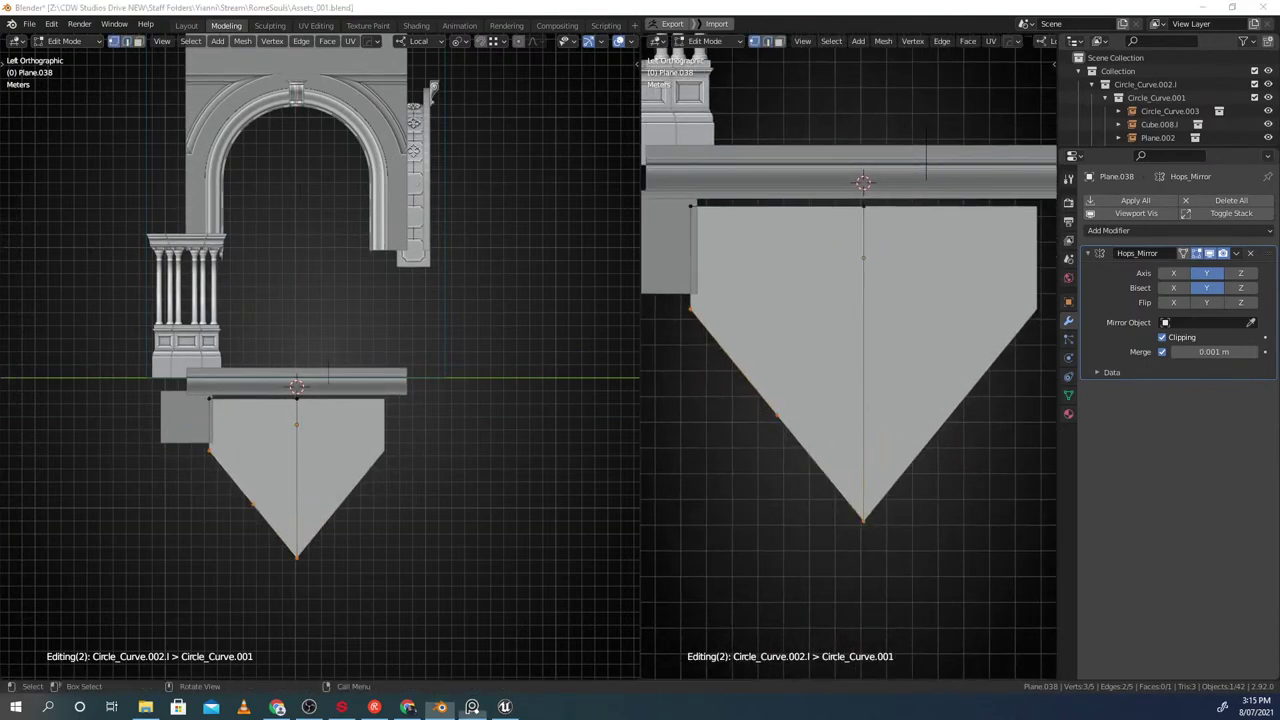
{"action": "left_click", "coordinate": [769, 425]}
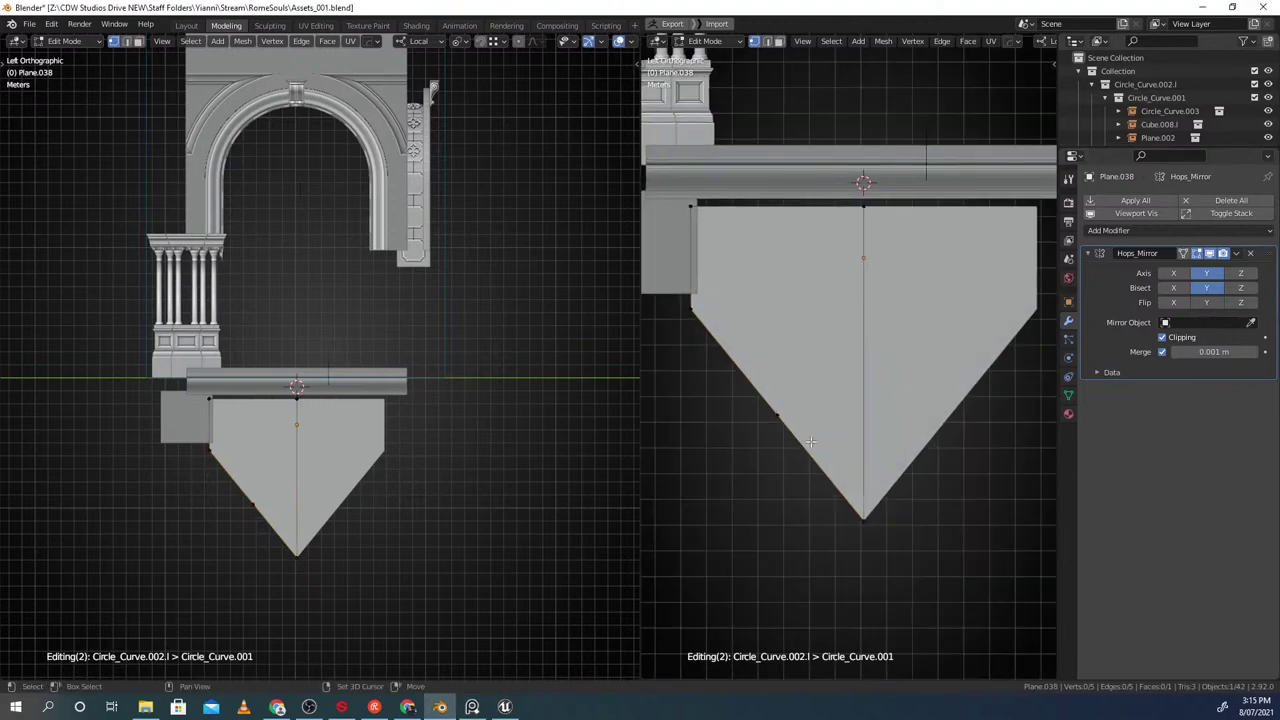
{"action": "middle_click_drag", "start_coordinate": [798, 423], "coordinate": [801, 386], "text": "shift"}
{"action": "key", "text": "alt+a"}
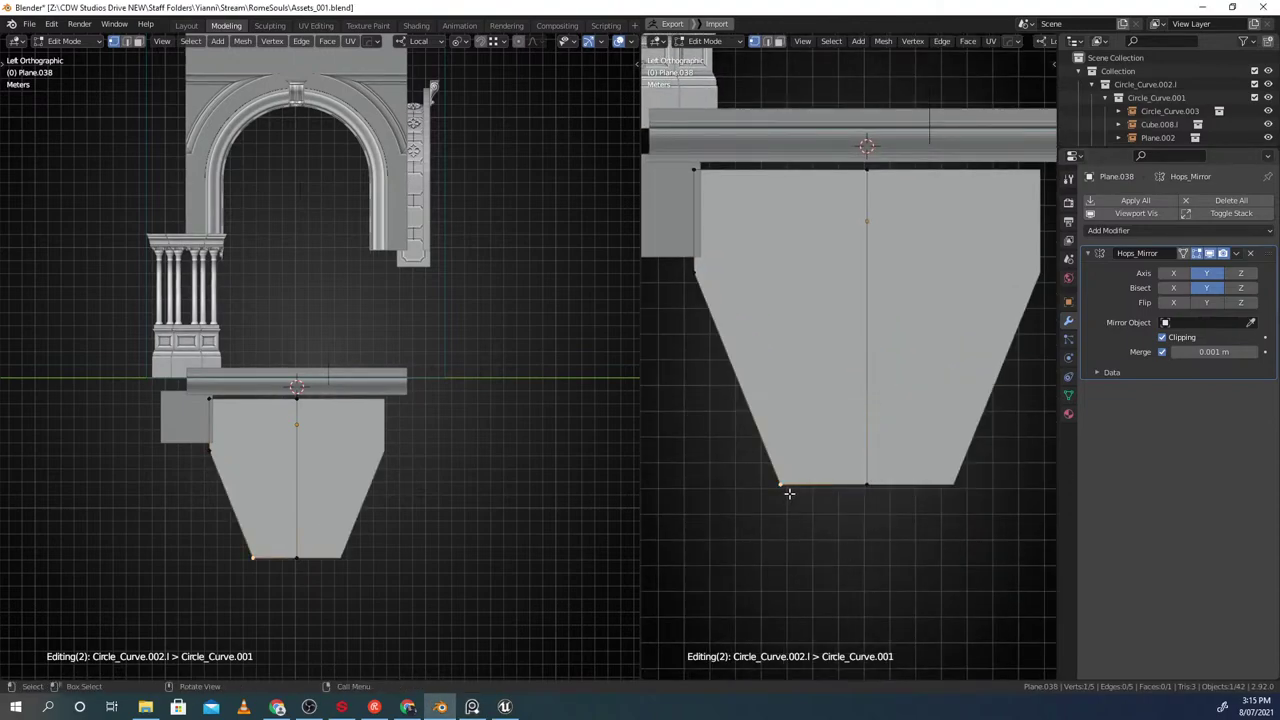
Narrow the flat bottom edge along local Y and subdivide the slanted side above it
{"action": "key", "text": "g"}
{"action": "key", "text": "y"}
{"action": "left_click", "coordinate": [837, 491]}
{"action": "middle_click_drag", "start_coordinate": [791, 423], "coordinate": [799, 431], "text": "shift"}
{"action": "left_click", "coordinate": [703, 281], "text": "shift"}
{"action": "middle_click_drag", "start_coordinate": [730, 311], "coordinate": [776, 373], "text": "shift"}
{"action": "right_click", "coordinate": [776, 373]}
{"action": "left_click", "coordinate": [692, 288]}
Pull the slanted side's midpoint inward and bevel that vertex into a long concave curve
{"action": "left_click", "coordinate": [815, 449]}
{"action": "key", "text": "g"}
{"action": "left_click", "coordinate": [826, 423]}
{"action": "key", "text": "ctrl+shift+b"}
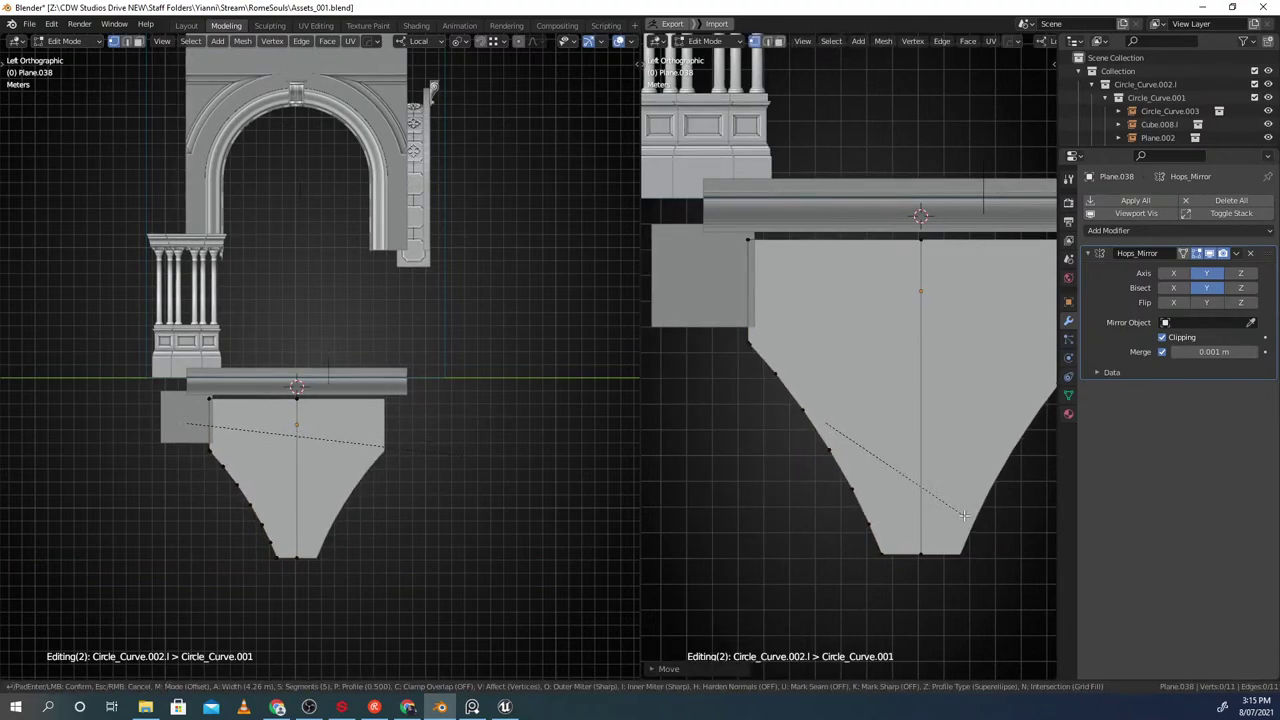
{"action": "right_click", "coordinate": [964, 516]}
{"action": "key", "text": "g"}
{"action": "left_click", "coordinate": [899, 430]}
{"action": "key", "text": "ctrl+shift+b"}
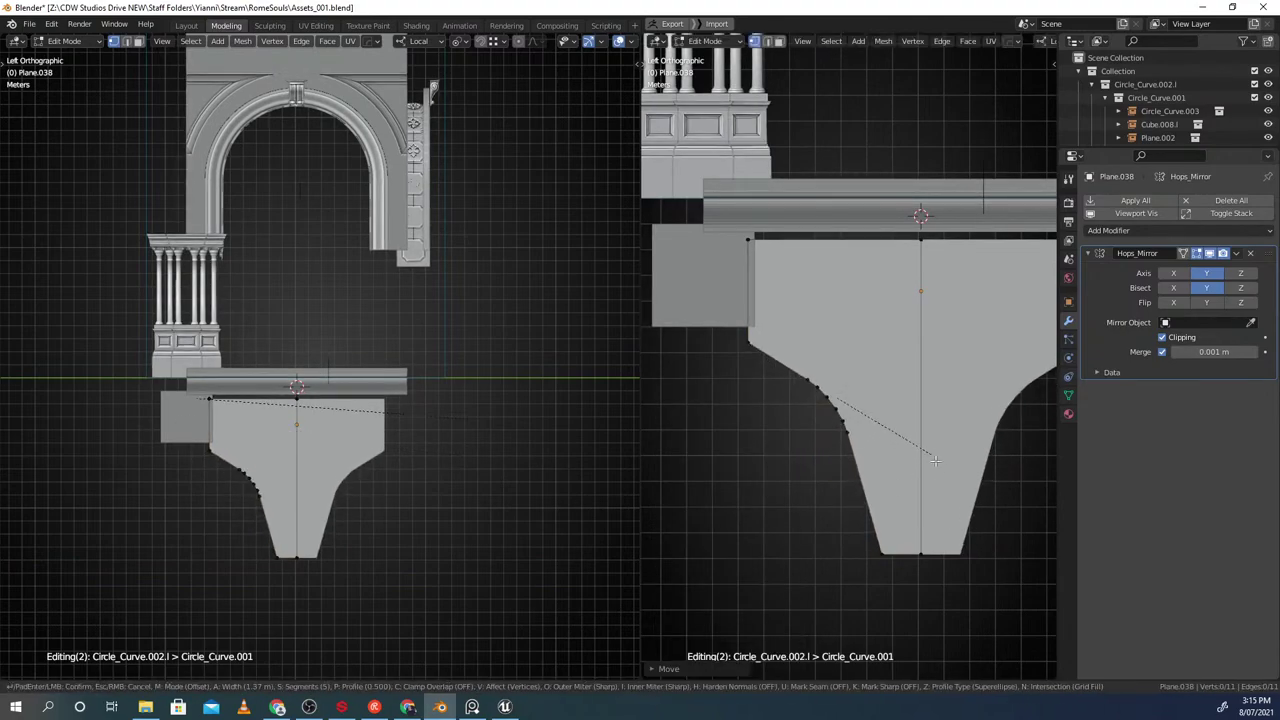
{"action": "left_click", "coordinate": [970, 533]}
Bevel the upper outer corner vertex with 11 segments into a concave notch
{"action": "middle_click_drag", "start_coordinate": [748, 222], "coordinate": [728, 305], "text": "shift"}
{"action": "scroll", "coordinate": [728, 305], "scroll_direction": "up", "scroll_amount": 1}
{"action": "key", "text": "ctrl+shift+b"}
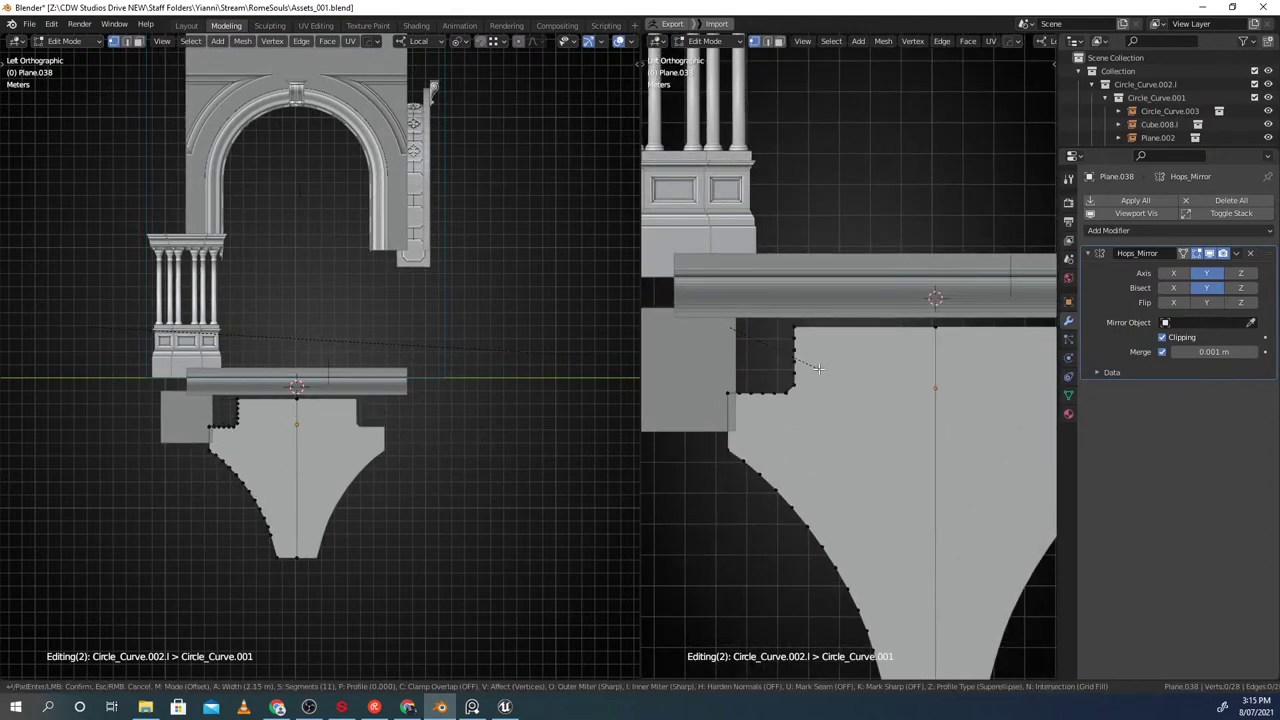
{"action": "left_click", "coordinate": [819, 369]}
Use TinyCAD to add a vertex where the two straight edges beside the corner notch would intersect
{"action": "scroll", "coordinate": [800, 372], "scroll_direction": "down", "scroll_amount": 3}
{"action": "scroll", "coordinate": [743, 340], "scroll_direction": "up", "scroll_amount": 5}
{"action": "middle_click_drag", "start_coordinate": [772, 380], "coordinate": [833, 352], "text": "shift"}
{"action": "left_click", "coordinate": [757, 366]}
{"action": "middle_click_drag", "start_coordinate": [869, 269], "coordinate": [843, 306], "text": "shift"}
{"action": "right_click", "coordinate": [867, 288]}
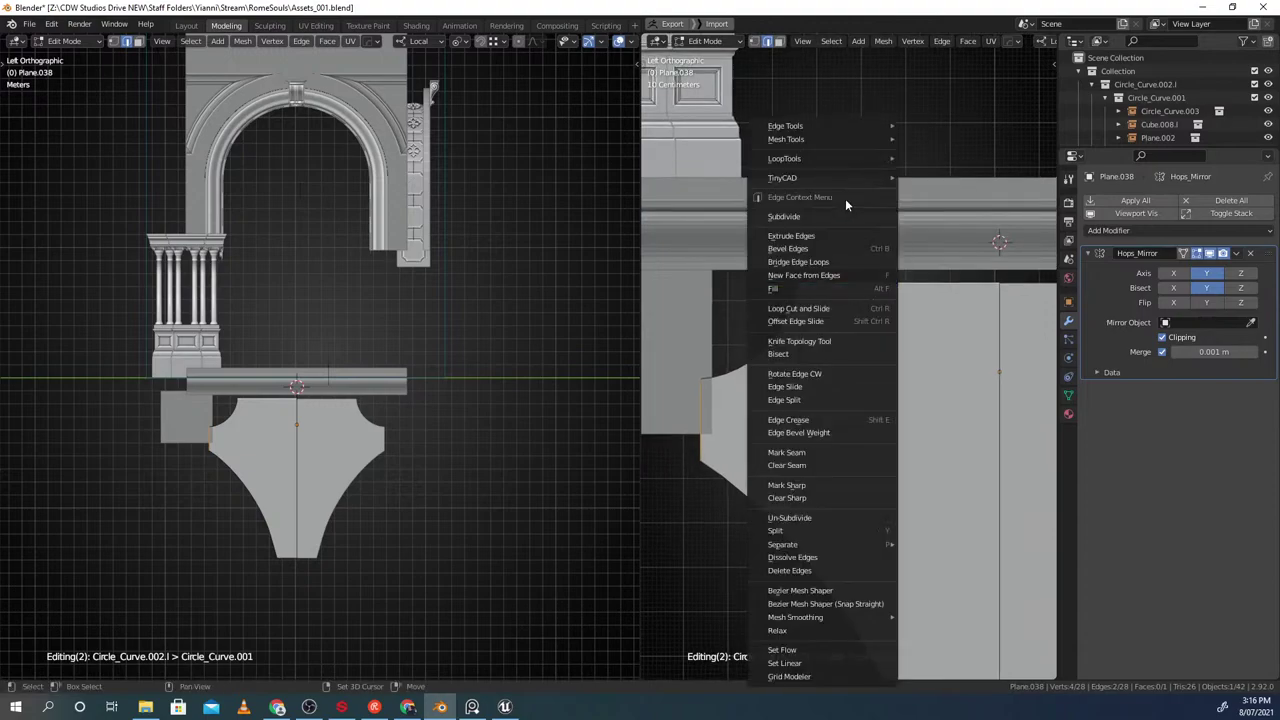
{"action": "mouse_move", "coordinate": [850, 181]}
{"action": "left_click", "coordinate": [945, 193]}
Select the notch arc together with the intersection vertex and scale it to about 0.75 around that vertex
{"action": "scroll", "coordinate": [908, 372], "scroll_direction": "up", "scroll_amount": 2}
{"action": "left_click", "coordinate": [770, 268], "text": "shift"}
{"action": "scroll", "coordinate": [762, 330], "scroll_direction": "down", "scroll_amount": 2}
{"action": "middle_click_drag", "start_coordinate": [759, 331], "coordinate": [818, 266], "text": "shift"}
{"action": "key", "text": "1"}
{"action": "left_click", "coordinate": [763, 252], "text": "shift"}
{"action": "key", "text": "s"}
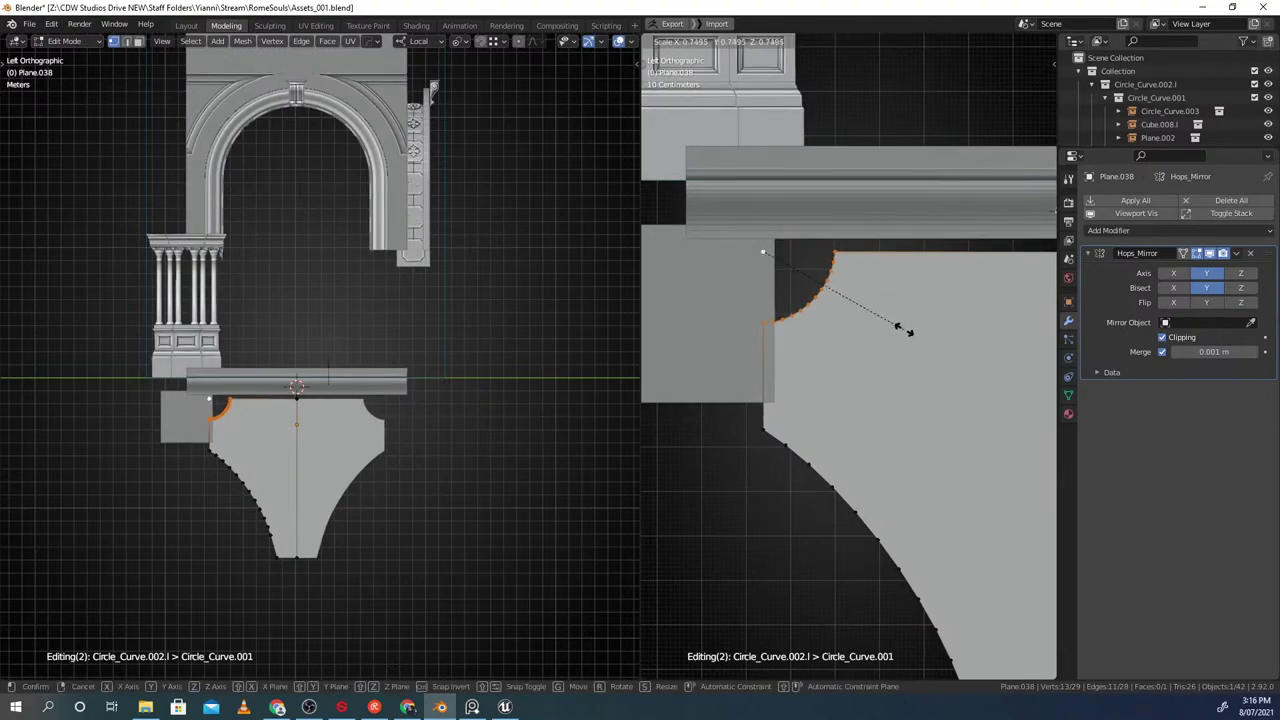
{"action": "left_click", "coordinate": [902, 328]}
Switch to edge selection, select the long concave side curve and duplicate it in place
{"action": "middle_click_drag", "start_coordinate": [902, 328], "coordinate": [865, 296], "text": "shift"}
{"action": "scroll", "coordinate": [846, 358], "scroll_direction": "down", "scroll_amount": 3}
{"action": "key", "text": "Tab"}
{"action": "middle_click_drag", "start_coordinate": [899, 438], "coordinate": [823, 348], "text": "shift"}
{"action": "left_click", "coordinate": [804, 355]}
{"action": "middle_click_drag", "start_coordinate": [861, 490], "coordinate": [845, 461], "text": "shift"}
{"action": "key", "text": "Tab"}
{"action": "scroll", "coordinate": [832, 430], "scroll_direction": "down", "scroll_amount": 1}
{"action": "scroll", "coordinate": [854, 427], "scroll_direction": "up", "scroll_amount": 1}
{"action": "scroll", "coordinate": [845, 446], "scroll_direction": "up", "scroll_amount": 2}
{"action": "scroll", "coordinate": [860, 464], "scroll_direction": "down", "scroll_amount": 2}
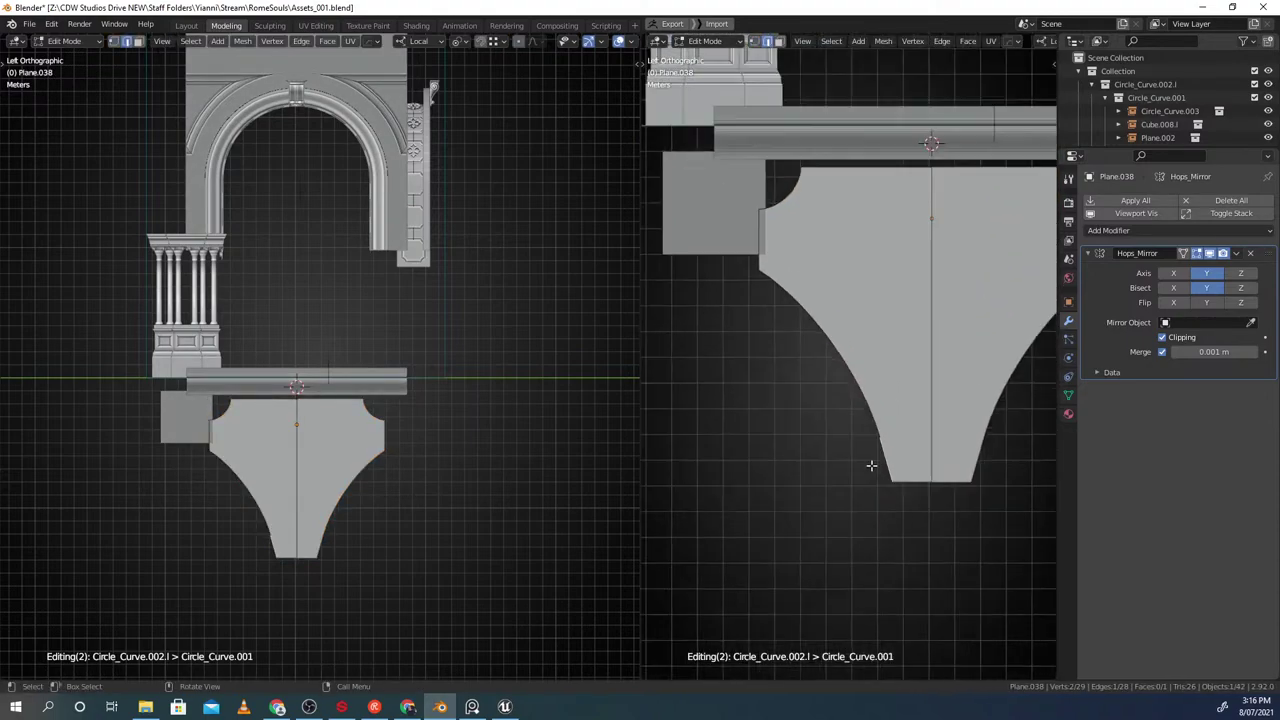
{"action": "scroll", "coordinate": [834, 360], "scroll_direction": "up", "scroll_amount": 2}
{"action": "middle_click_drag", "start_coordinate": [834, 360], "coordinate": [780, 326], "text": "shift"}
{"action": "key", "text": "shift+d"}
{"action": "right_click", "coordinate": [806, 316]}
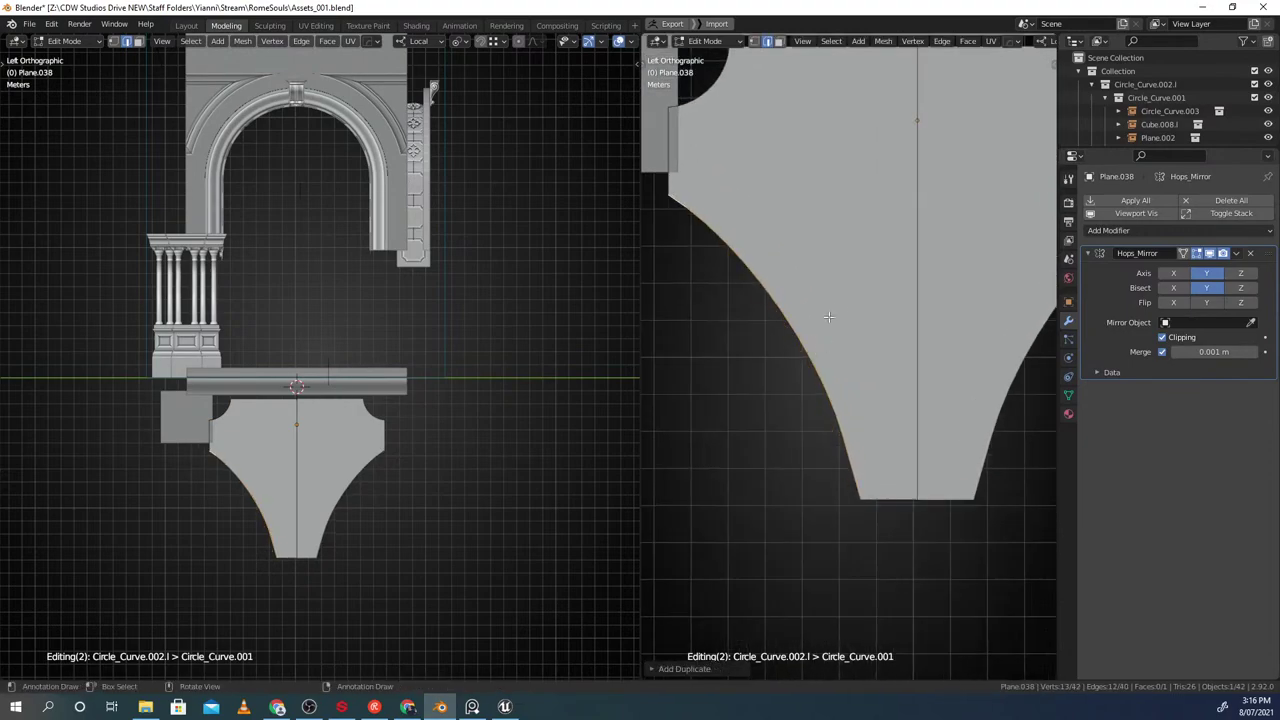
Offset the duplicated curve outward using Offset Edges with a width of -1.07
{"action": "key", "text": "ctrl+e"}
{"action": "left_click", "coordinate": [885, 320]}
{"action": "scroll", "coordinate": [886, 330], "scroll_direction": "down", "scroll_amount": 3}
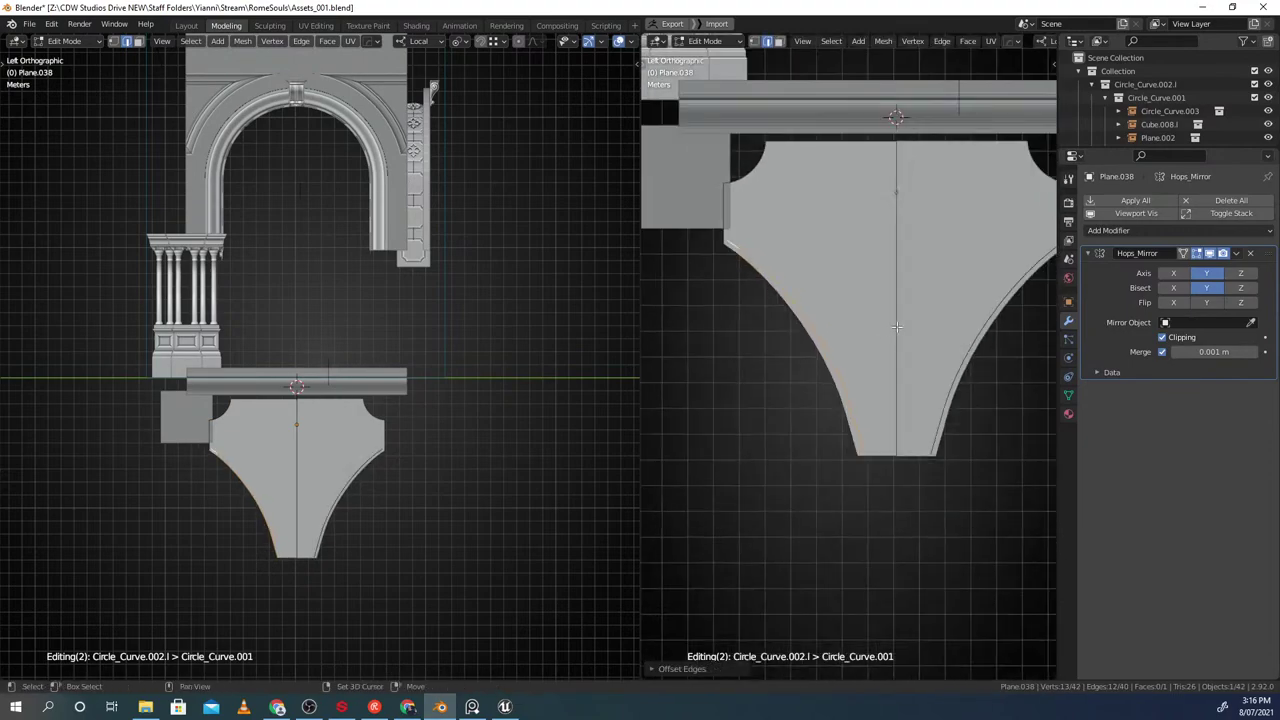
{"action": "key", "text": "F9"}
{"action": "left_click_drag", "start_coordinate": [984, 355], "coordinate": [673, 393], "text": "shift"}
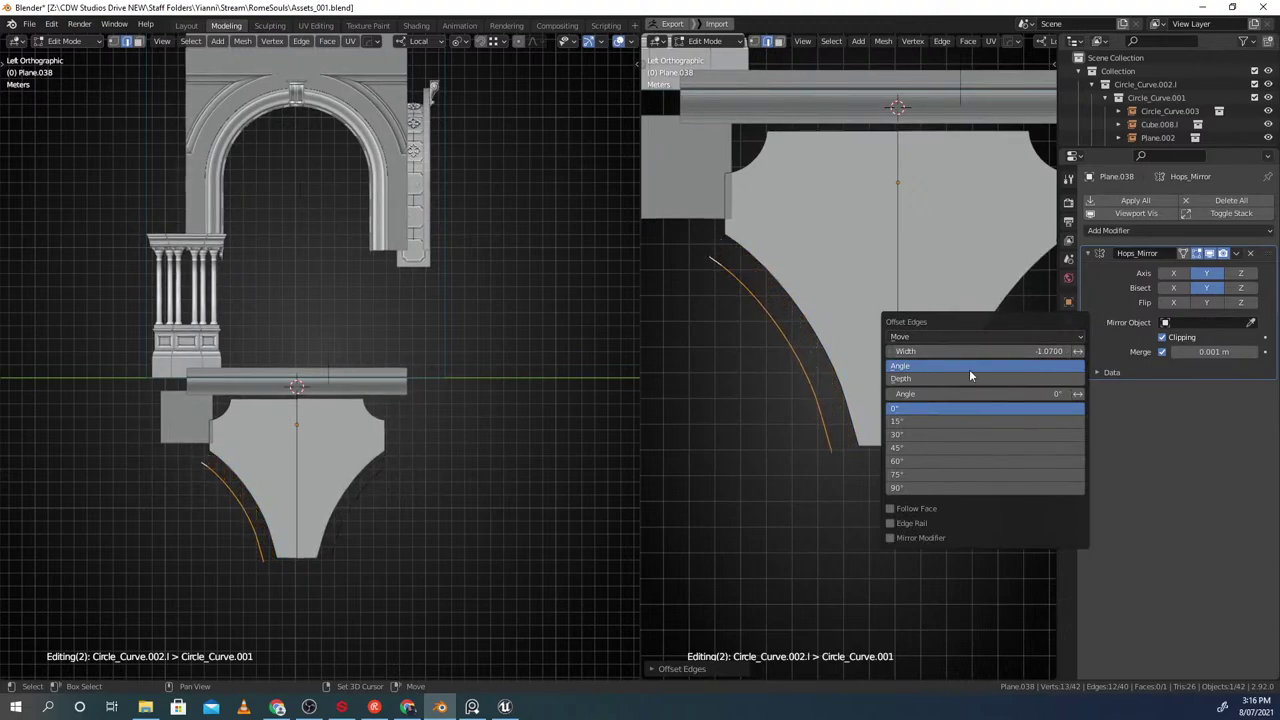
Use TinyCAD to add a vertex where the support's vertical side edge, extended downward, crosses the offset curve
{"action": "scroll", "coordinate": [743, 240], "scroll_direction": "up", "scroll_amount": 3}
{"action": "middle_click_drag", "start_coordinate": [743, 240], "coordinate": [824, 265], "text": "shift"}
{"action": "key", "text": "Tab"}
{"action": "left_click", "coordinate": [745, 265]}
{"action": "scroll", "coordinate": [805, 223], "scroll_direction": "up", "scroll_amount": 2}
{"action": "middle_click_drag", "start_coordinate": [805, 223], "coordinate": [799, 298], "text": "shift"}
{"action": "key", "text": "Tab"}
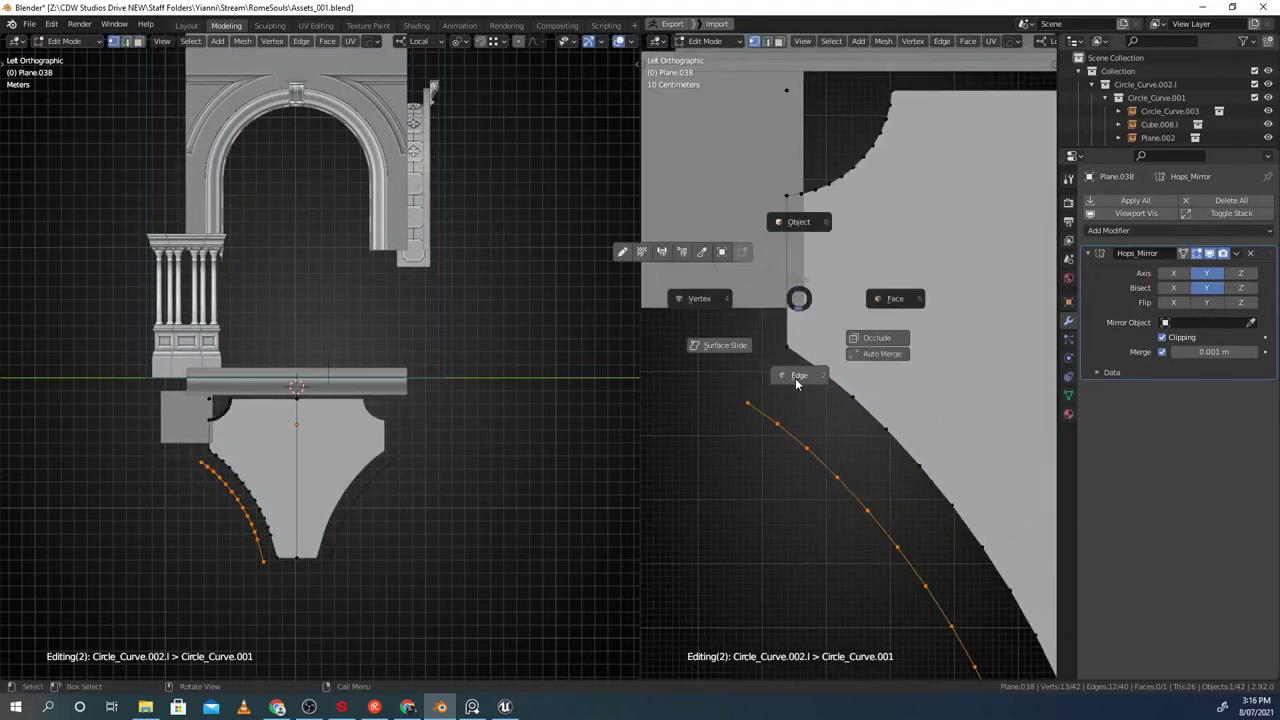
{"action": "left_click", "coordinate": [798, 354]}
{"action": "left_click", "coordinate": [792, 325]}
{"action": "scroll", "coordinate": [795, 418], "scroll_direction": "up", "scroll_amount": 2}
{"action": "middle_click_drag", "start_coordinate": [866, 357], "coordinate": [878, 313], "text": "shift"}
{"action": "right_click", "coordinate": [879, 313]}
{"action": "mouse_move", "coordinate": [857, 177]}
{"action": "left_click", "coordinate": [977, 191]}
{"action": "key", "text": "Tab"}
{"action": "left_click", "coordinate": [774, 370]}
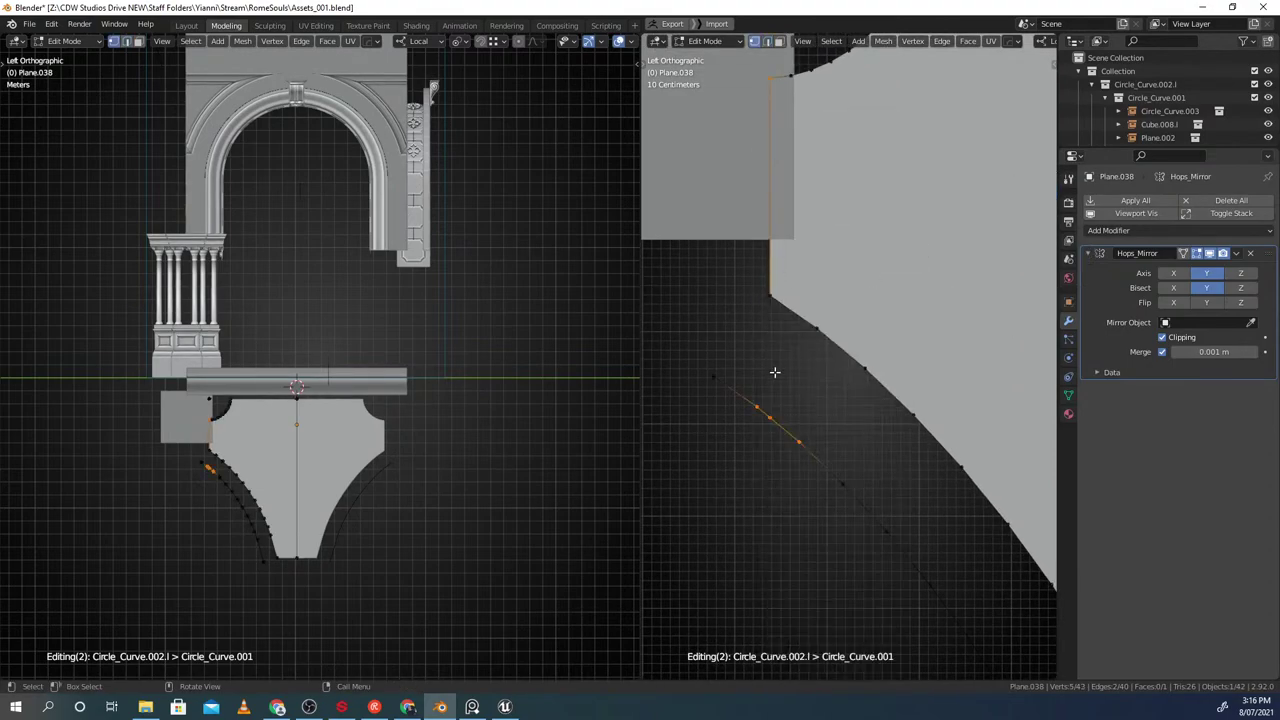
Leave the support shape and open the swept moulding's path curve for editing
{"action": "scroll", "coordinate": [751, 371], "scroll_direction": "down", "scroll_amount": 8}
{"action": "scroll", "coordinate": [784, 392], "scroll_direction": "down", "scroll_amount": 3}
{"action": "key", "text": "Tab"}
{"action": "middle_click_drag", "start_coordinate": [912, 332], "coordinate": [843, 369], "text": "shift"}
{"action": "key", "text": "alt+a"}
{"action": "scroll", "coordinate": [890, 343], "scroll_direction": "down", "scroll_amount": 1}
{"action": "scroll", "coordinate": [835, 305], "scroll_direction": "up", "scroll_amount": 2}
{"action": "left_click", "coordinate": [873, 278]}
{"action": "scroll", "coordinate": [874, 278], "scroll_direction": "up", "scroll_amount": 2}
{"action": "key", "text": "Tab"}
{"action": "key", "text": "Tab"}
{"action": "left_click", "coordinate": [1068, 377]}
{"action": "key", "text": "Tab"}
{"action": "scroll", "coordinate": [804, 317], "scroll_direction": "up", "scroll_amount": 3}
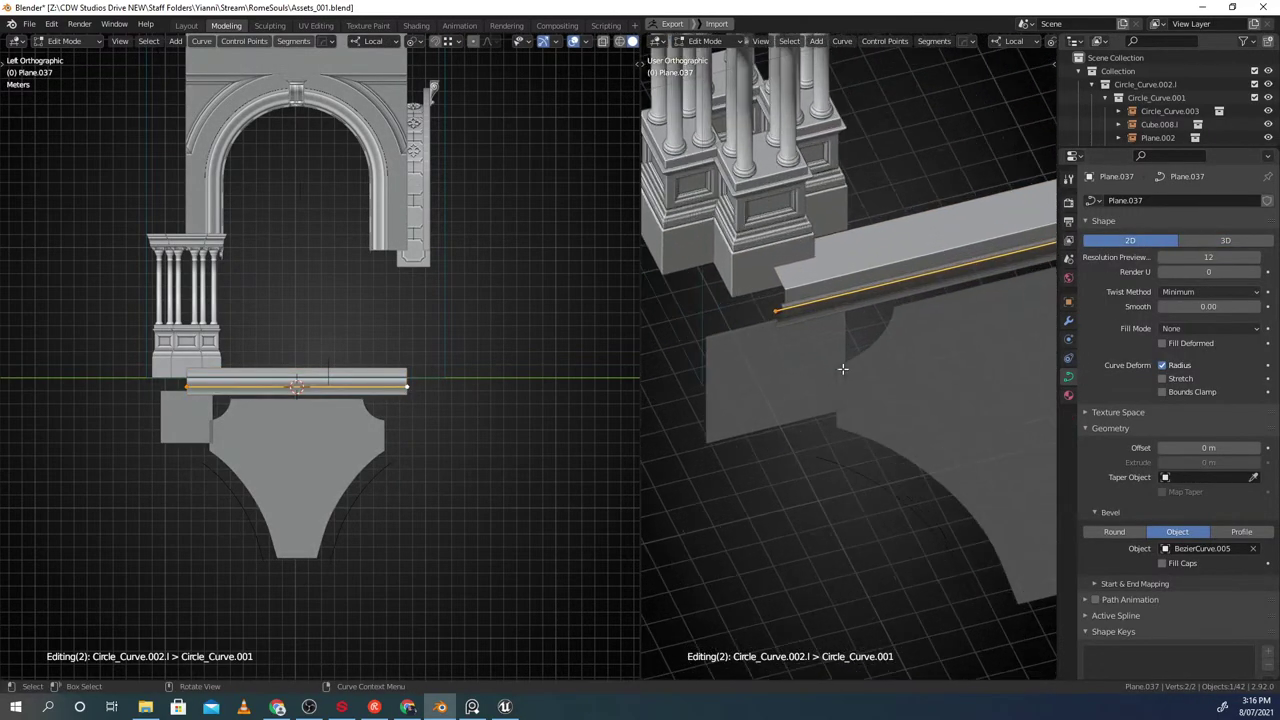
Duplicate the end point of the moulding curve beside the columns inward along Y, above the block's inner edge
{"action": "middle_click_drag", "start_coordinate": [806, 319], "coordinate": [777, 354]}
{"action": "scroll", "coordinate": [776, 340], "scroll_direction": "up", "scroll_amount": 2}
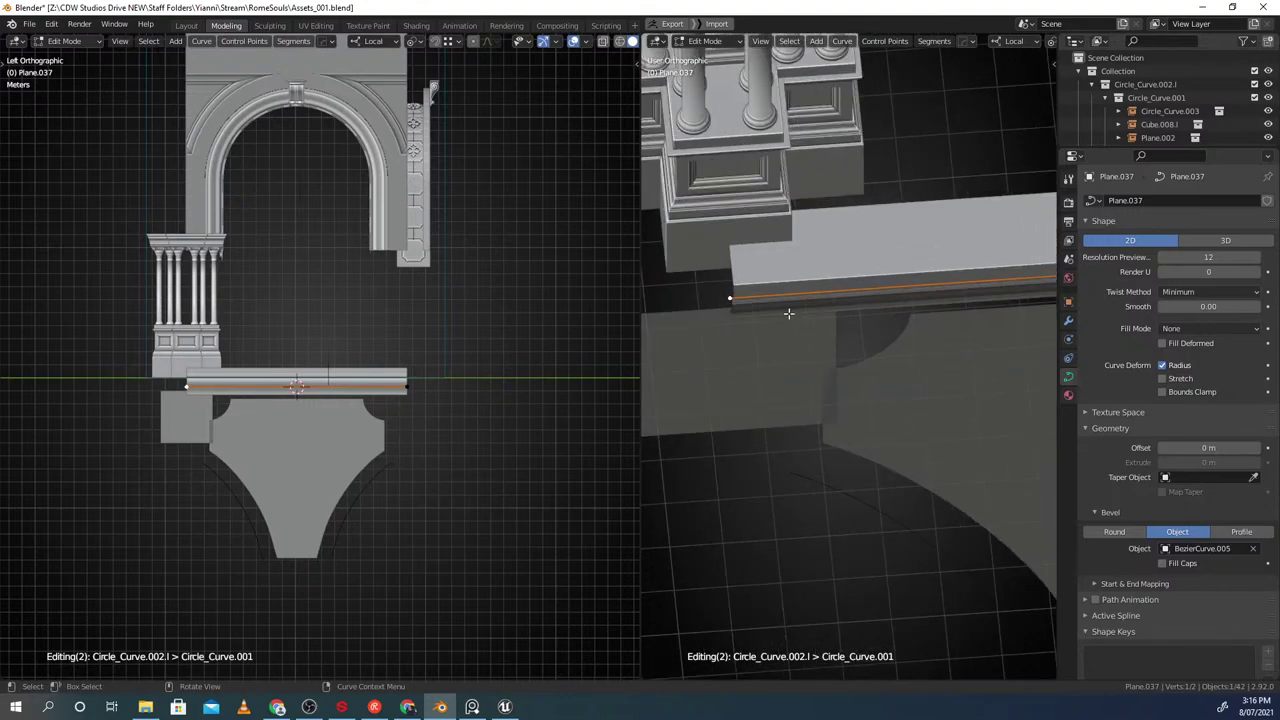
{"action": "key", "text": "y"}
{"action": "left_click", "coordinate": [857, 304]}
Try to extrude the duplicated curve point sideways along Z and reposition it in the top view
{"action": "middle_click_drag", "start_coordinate": [857, 304], "coordinate": [863, 352]}
{"action": "key", "text": "e"}
{"action": "key", "text": "z"}
{"action": "left_click", "coordinate": [880, 417]}
{"action": "middle_click_drag", "start_coordinate": [880, 417], "coordinate": [928, 403]}
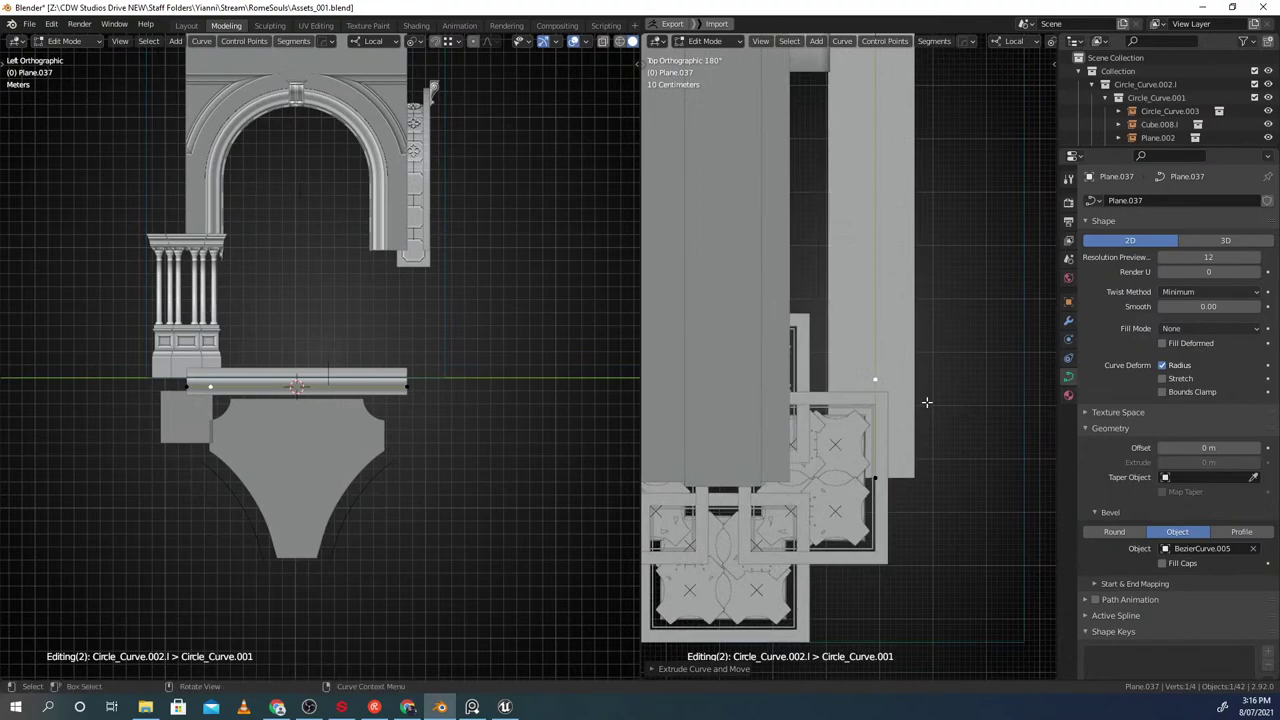
{"action": "key", "text": "g"}
{"action": "mouse_move", "coordinate": [845, 404]}
{"action": "middle_mouse_down", "text": "shift"}
{"action": "mouse_move", "coordinate": [810, 406]}
{"action": "mouse_move", "coordinate": [860, 405]}
{"action": "middle_mouse_up", "text": "shift"}
{"action": "right_click", "coordinate": [865, 391]}
{"action": "key", "text": "g"}
{"action": "left_click", "coordinate": [878, 370]}
Try to move the moulding object and its extruded curve point sideways in the top view
{"action": "key", "text": "Tab"}
{"action": "key", "text": "g"}
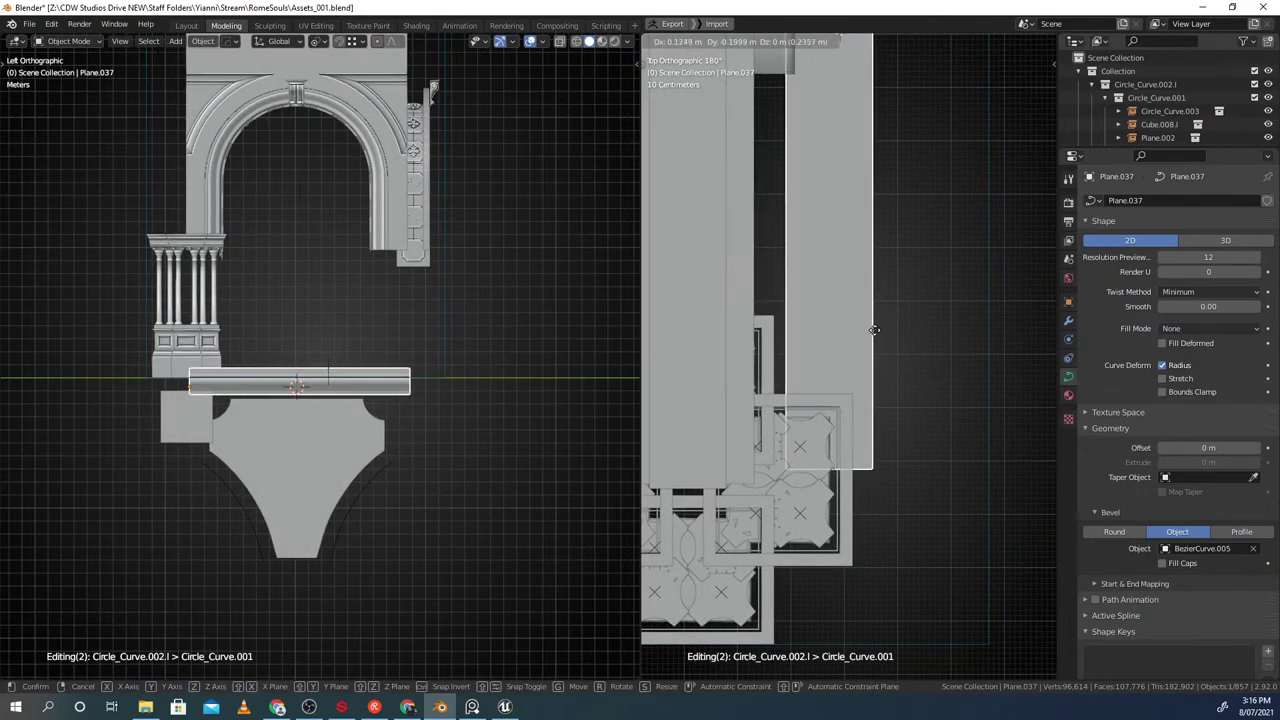
{"action": "right_click", "coordinate": [868, 340]}
{"action": "key", "text": "Tab"}
{"action": "left_click", "coordinate": [834, 486]}
{"action": "key", "text": "g"}
{"action": "right_click", "coordinate": [829, 443]}
{"action": "key", "text": "g"}
{"action": "right_click", "coordinate": [834, 376]}
{"action": "key", "text": "g"}
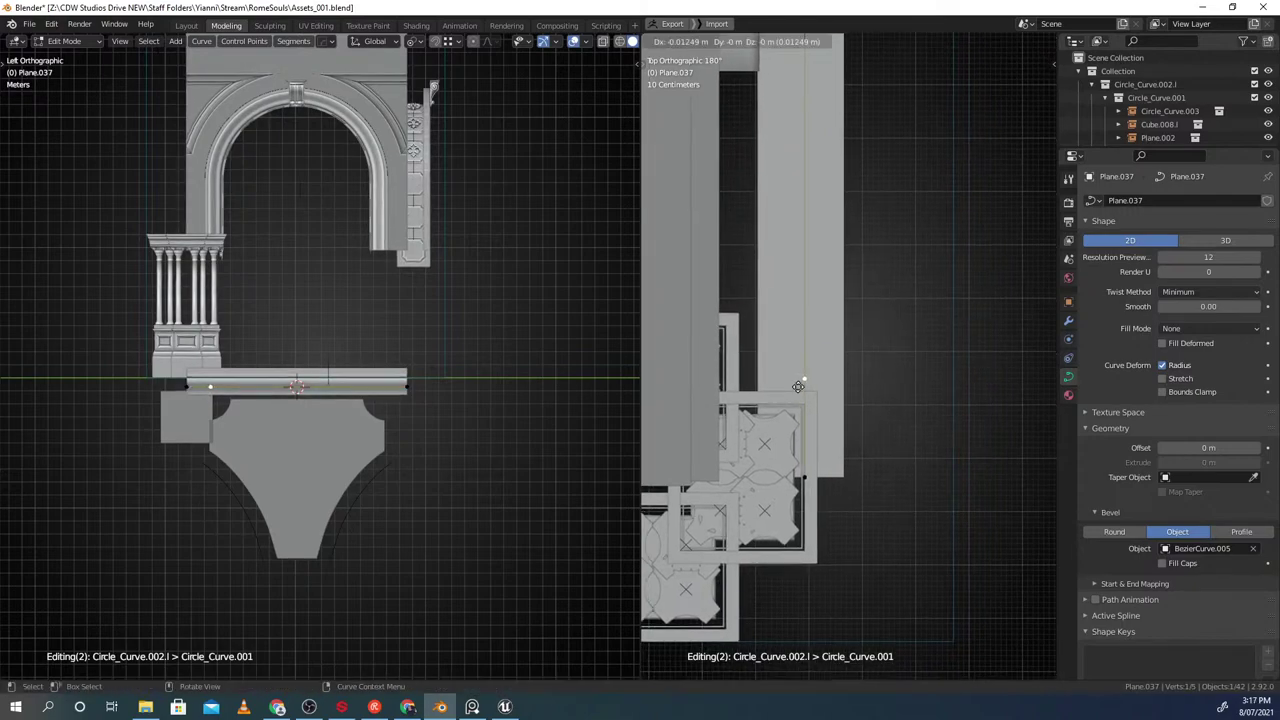
{"action": "left_click", "coordinate": [905, 388]}
Return to object mode and try to apply the moulding's rotation
{"action": "key", "text": "Tab"}
{"action": "scroll", "coordinate": [811, 316], "scroll_direction": "down", "scroll_amount": 2}
{"action": "middle_click_drag", "start_coordinate": [880, 360], "coordinate": [817, 274]}
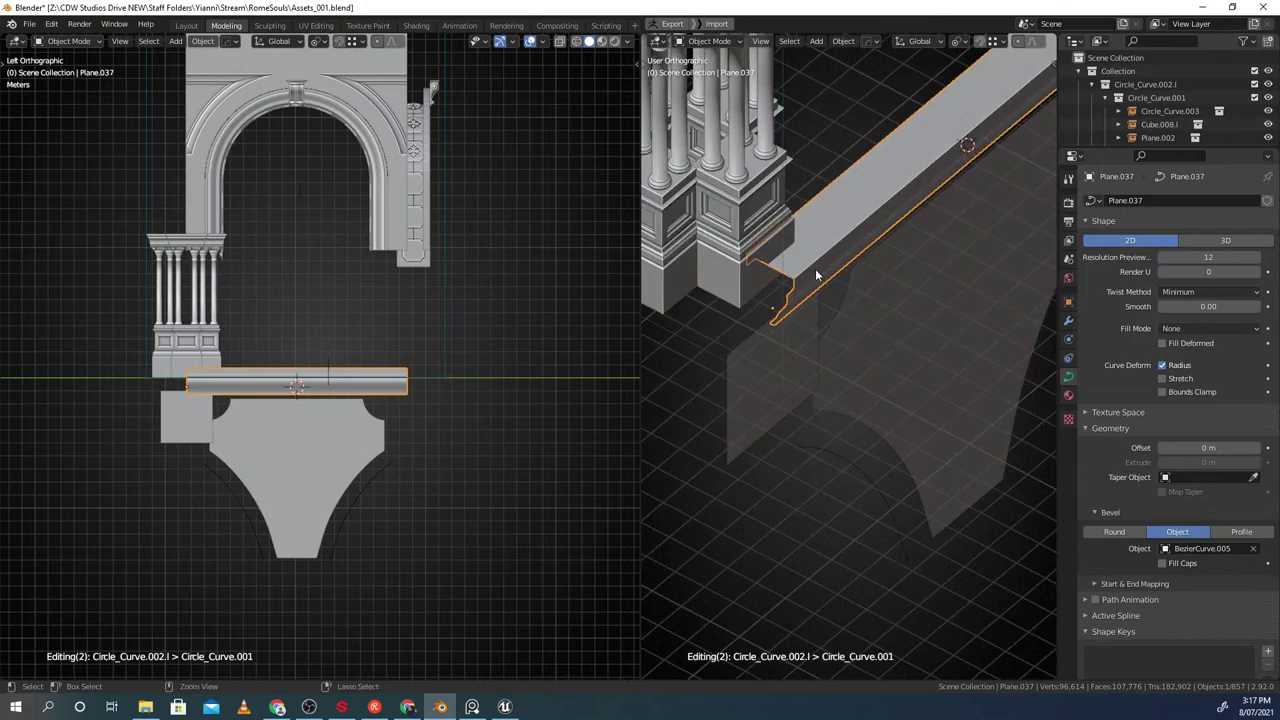
{"action": "key", "text": "ctrl+a"}
{"action": "left_click", "coordinate": [765, 93]}
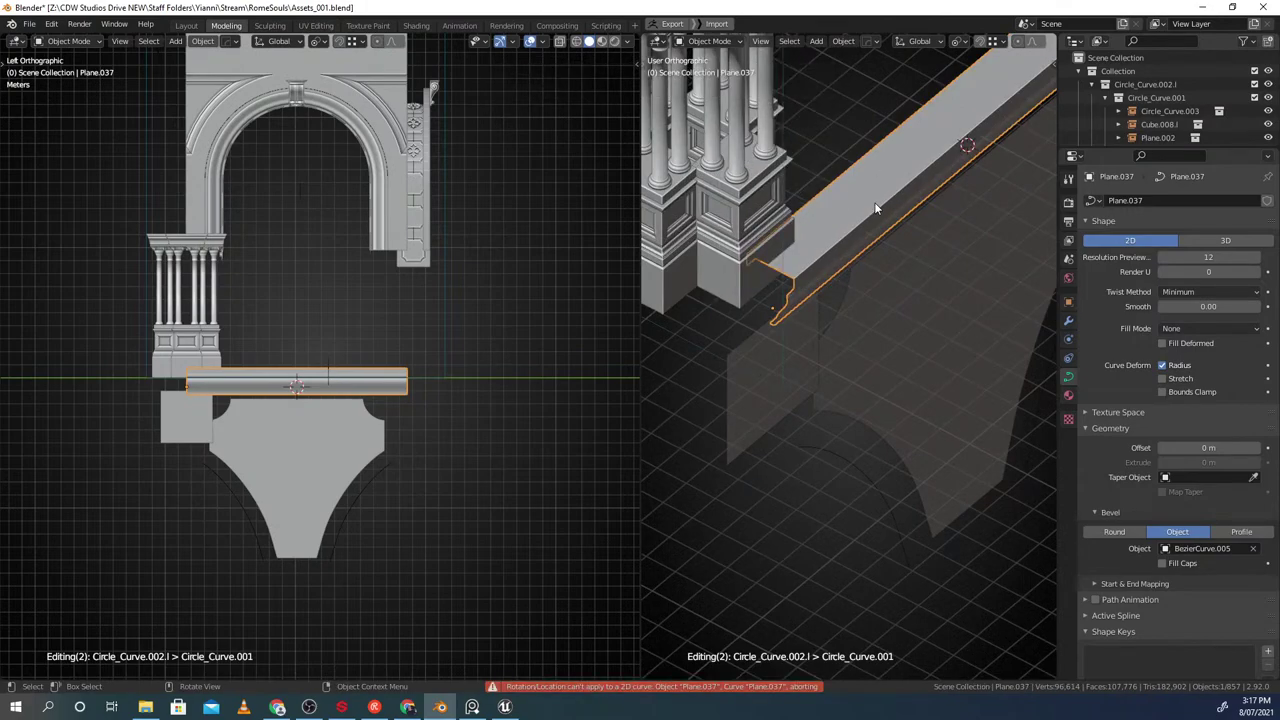
Make the moulding single-user and try to apply its rotation again
{"action": "key", "text": "u"}
{"action": "left_click", "coordinate": [852, 216]}
{"action": "left_click", "coordinate": [848, 328]}
{"action": "key", "text": "ctrl+a"}
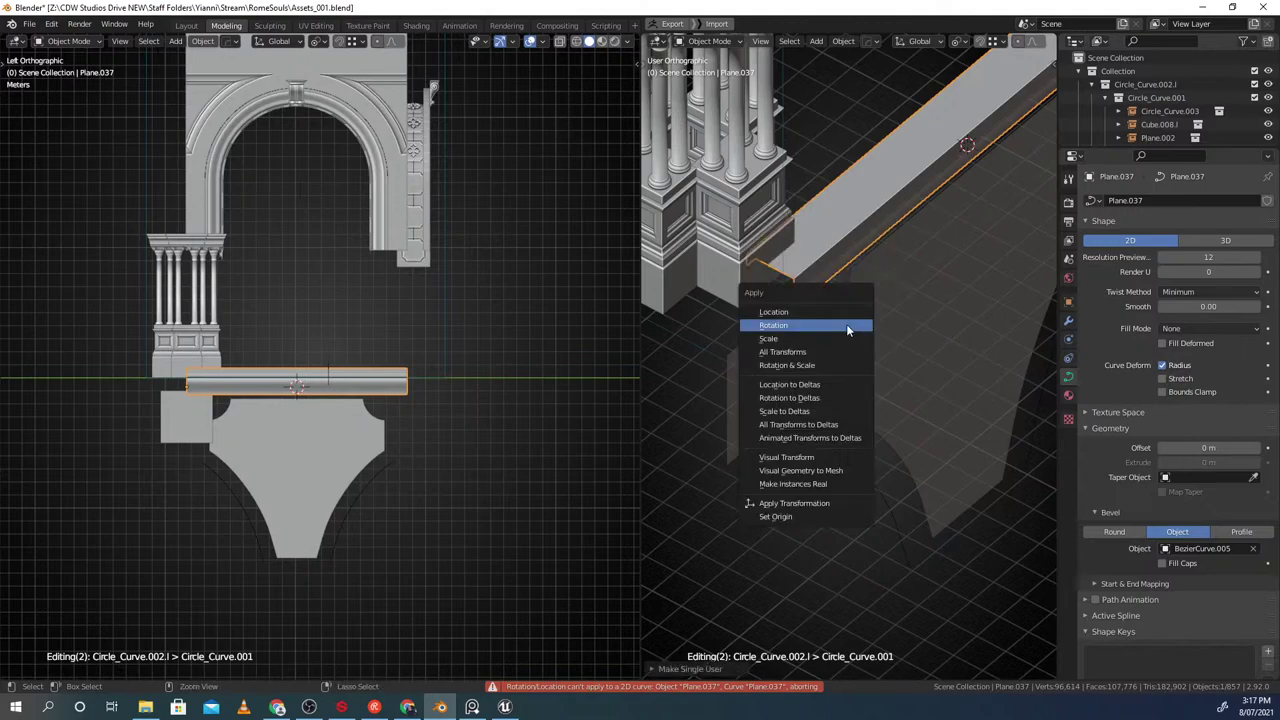
{"action": "left_click", "coordinate": [826, 322]}
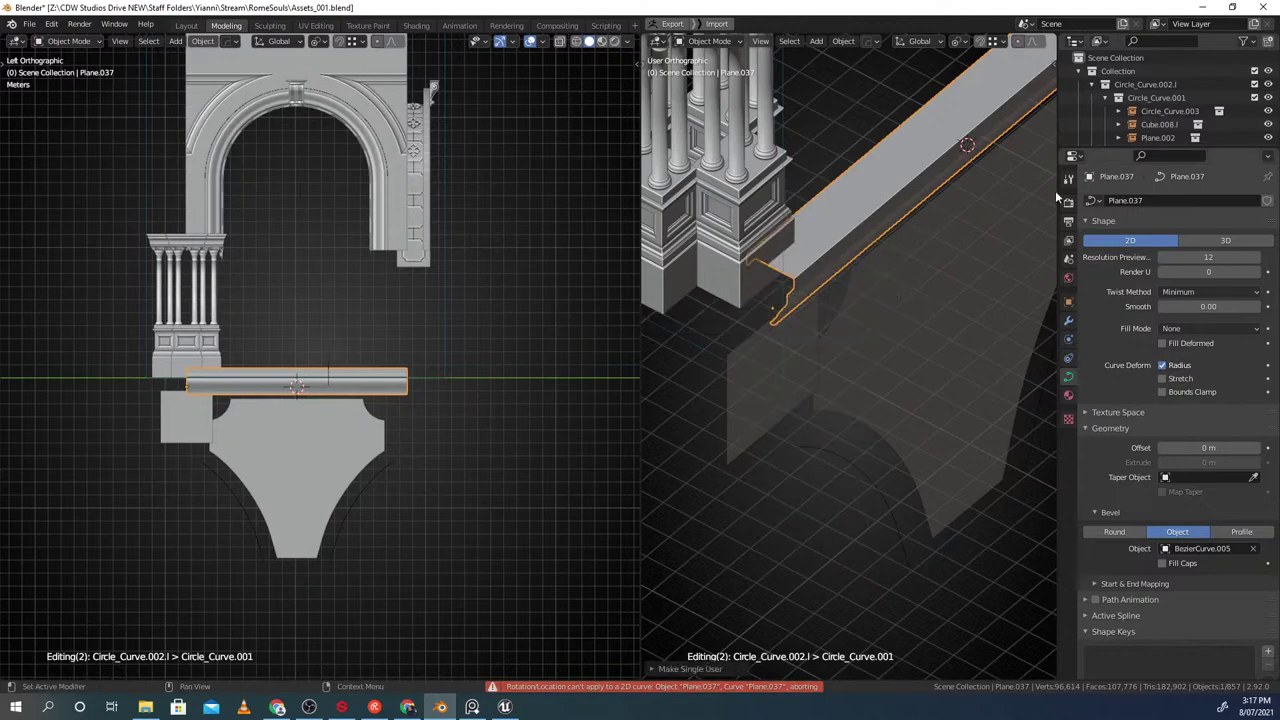
Show the moulding's transform values, check its curve points, and clear the object's rotation
{"action": "key", "text": "Tab"}
{"action": "middle_click_drag", "start_coordinate": [948, 253], "coordinate": [788, 289]}
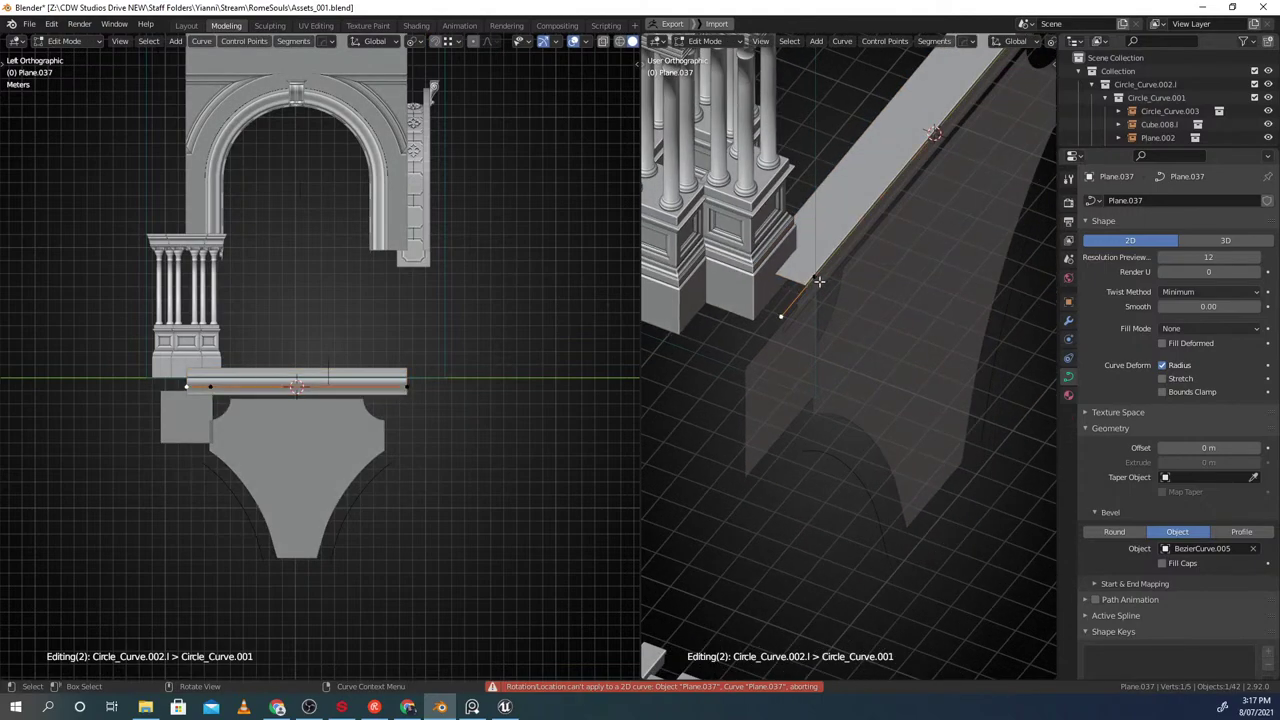
{"action": "key", "text": "Tab"}
{"action": "key", "text": "n"}
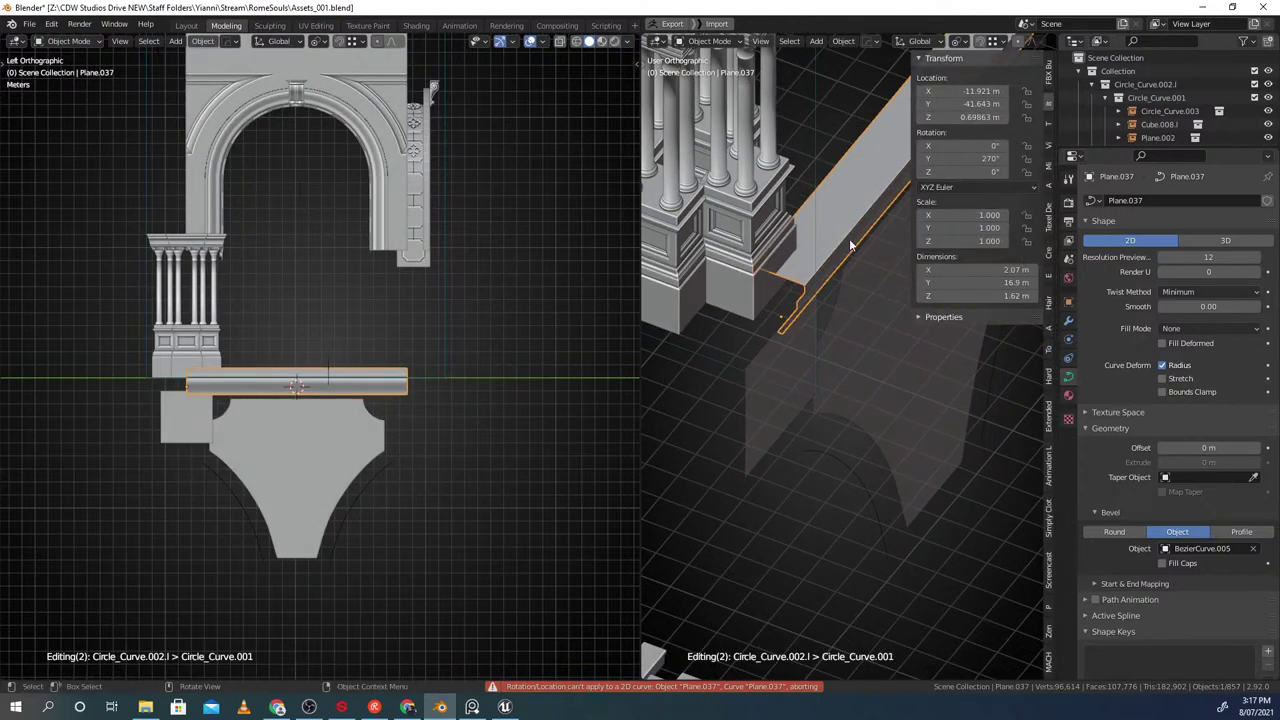
{"action": "key", "text": "Tab"}
{"action": "middle_click_drag", "start_coordinate": [790, 311], "coordinate": [737, 322], "text": "shift"}
{"action": "key", "text": "Tab"}
{"action": "middle_click_drag", "start_coordinate": [839, 241], "coordinate": [805, 247], "text": "shift"}
{"action": "key", "text": "Tab"}
{"action": "key", "text": "Tab"}
{"action": "key", "text": "alt+r"}
{"action": "middle_click_drag", "start_coordinate": [882, 230], "coordinate": [768, 236]}
{"action": "scroll", "coordinate": [768, 236], "scroll_direction": "down", "scroll_amount": 3}
{"action": "middle_click_drag", "start_coordinate": [985, 365], "coordinate": [907, 372], "text": "shift"}
{"action": "scroll", "coordinate": [1090, 512], "scroll_direction": "down", "scroll_amount": 1}
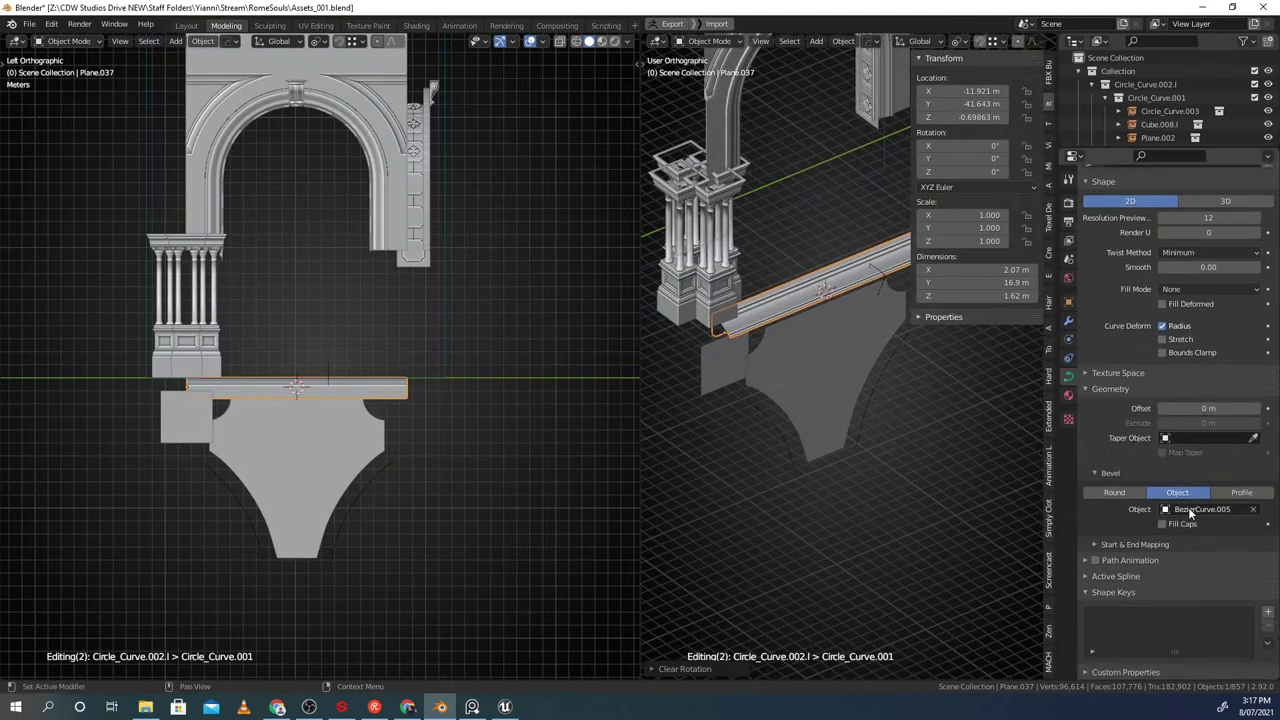
Jump from the moulding's bevel object reference to BezierCurve.005 and try rotating that profile around Y
{"action": "right_click", "coordinate": [1192, 509]}
{"action": "left_click", "coordinate": [1124, 564]}
{"action": "mouse_move", "coordinate": [873, 392]}
{"action": "middle_mouse_down"}
{"action": "mouse_move", "coordinate": [870, 333]}
{"action": "mouse_move", "coordinate": [882, 326]}
{"action": "mouse_move", "coordinate": [870, 306]}
{"action": "mouse_move", "coordinate": [856, 378]}
{"action": "middle_mouse_up"}
{"action": "key", "text": "r"}
{"action": "key", "text": "y"}
{"action": "right_click", "coordinate": [857, 329]}
Snap the 3D cursor to the bevel profile and rotate all its points -90° around Y
{"action": "scroll", "coordinate": [855, 378], "scroll_direction": "up", "scroll_amount": 2}
{"action": "key", "text": "shift+s"}
{"action": "left_click", "coordinate": [772, 383]}
{"action": "key", "text": "Tab"}
{"action": "key", "text": "a"}
{"action": "left_click", "coordinate": [906, 348]}
{"action": "middle_click_drag", "start_coordinate": [908, 348], "coordinate": [998, 357], "text": "shift"}
{"action": "type", "text": "ry"}
{"action": "type", "text": "90"}
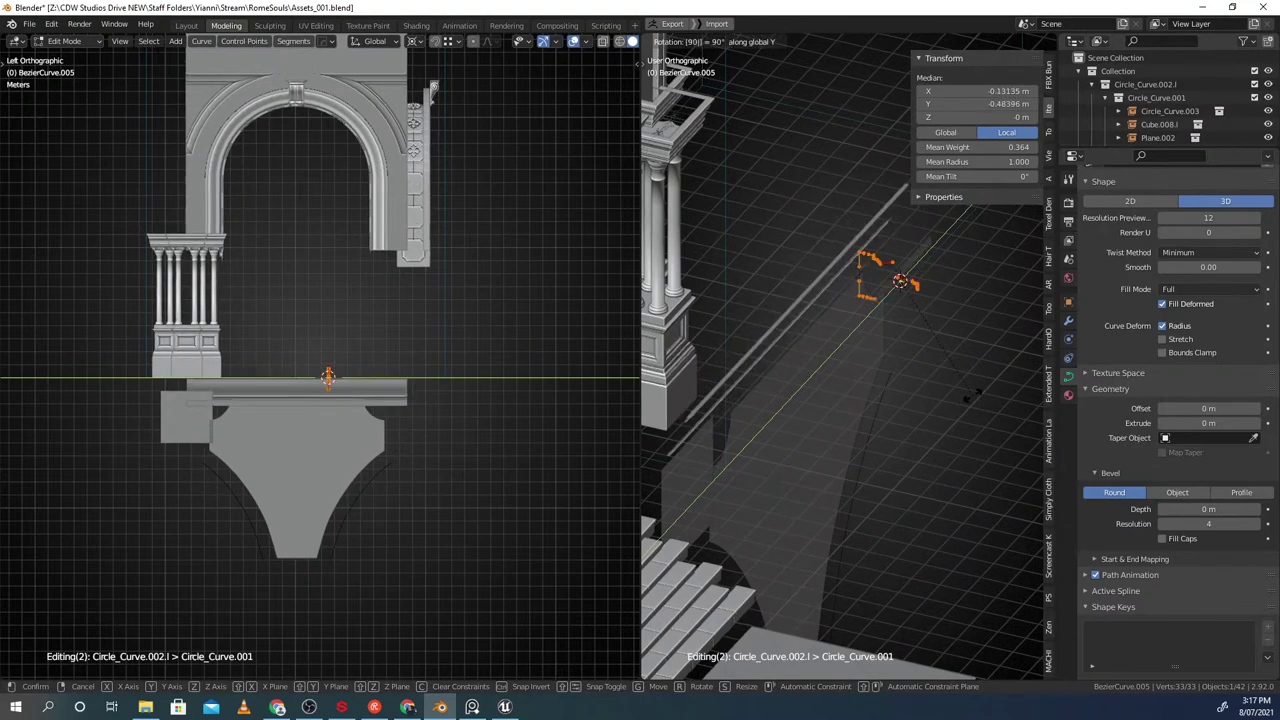
{"action": "key", "text": "minus"}
{"action": "key", "text": "Return"}
Reopen the moulding curve for editing and delete the surplus points stacked on the duplicated point
{"action": "middle_click_drag", "start_coordinate": [857, 376], "coordinate": [864, 310]}
{"action": "key", "text": "Tab"}
{"action": "left_click", "coordinate": [732, 314]}
{"action": "key", "text": "Tab"}
{"action": "left_click", "coordinate": [802, 347]}
{"action": "key", "text": "g"}
{"action": "right_click", "coordinate": [808, 353]}
{"action": "key", "text": "ctrl+z"}
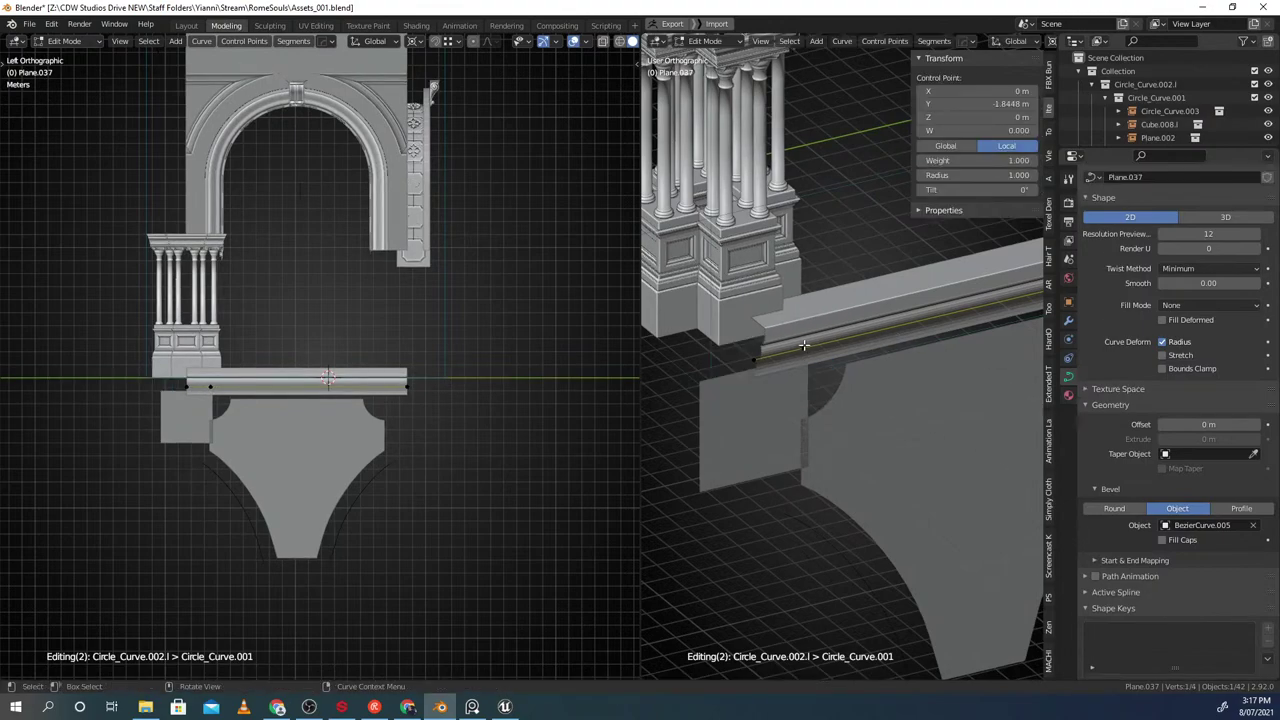
{"action": "scroll", "coordinate": [805, 346], "scroll_direction": "up", "scroll_amount": 2}
{"action": "key", "text": "g"}
{"action": "right_click", "coordinate": [826, 369]}
{"action": "key", "text": "x"}
{"action": "left_click", "coordinate": [809, 366]}
Extrude the duplicated point about 1.04 m outward along X, and from there along Y past the block to form an L
{"action": "left_click", "coordinate": [789, 349]}
{"action": "key", "text": "g"}
{"action": "right_click", "coordinate": [793, 346]}
{"action": "middle_click_drag", "start_coordinate": [787, 326], "coordinate": [811, 343]}
{"action": "key", "text": "e"}
{"action": "key", "text": "x"}
{"action": "left_click", "coordinate": [851, 361]}
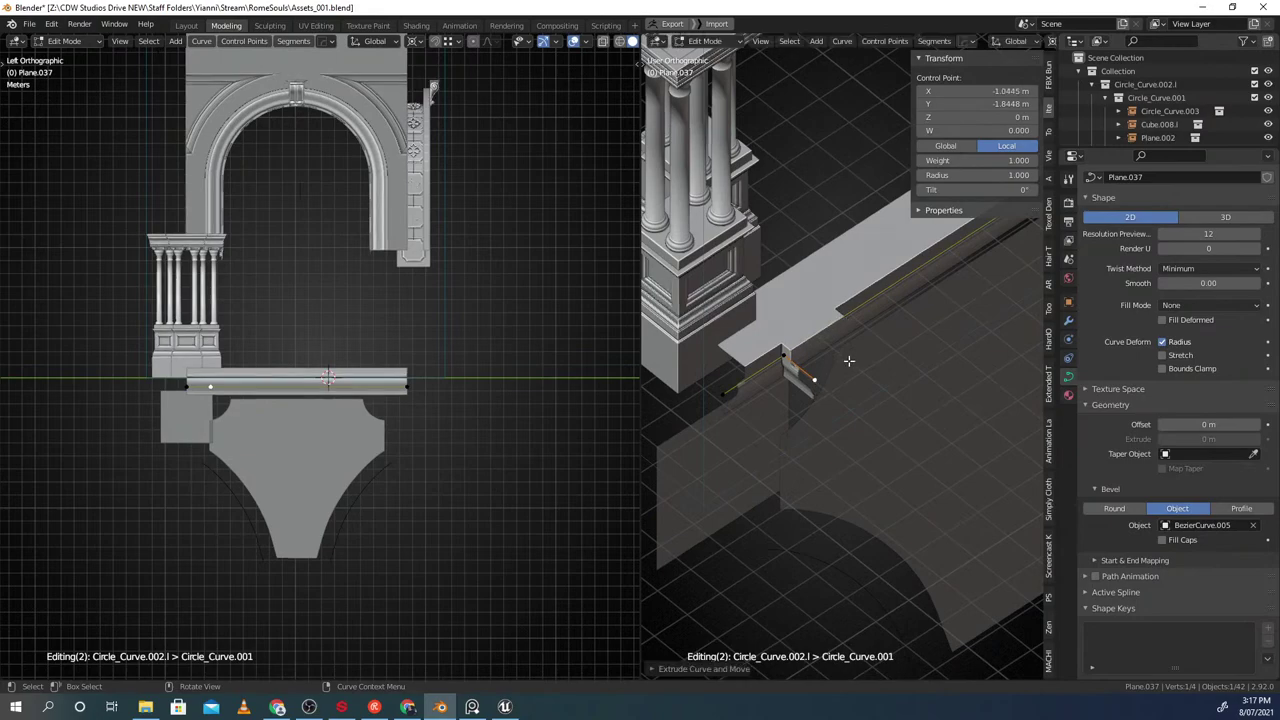
{"action": "key", "text": "e"}
{"action": "key", "text": "y"}
{"action": "left_click", "coordinate": [735, 432]}
{"action": "middle_click_drag", "start_coordinate": [800, 400], "coordinate": [834, 383]}
Separate the L-shaped segment from the moulding curve into its own object
{"action": "left_click", "coordinate": [801, 351]}
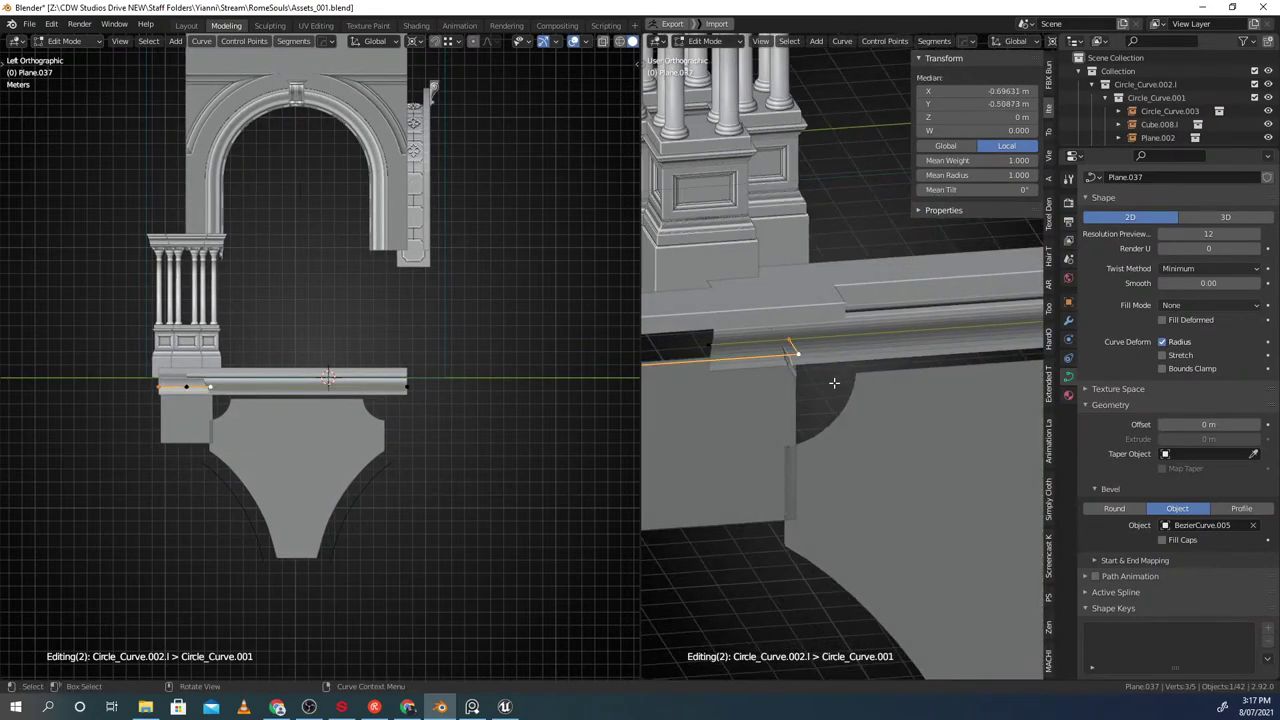
{"action": "left_click", "coordinate": [832, 382]}
{"action": "key", "text": "Tab"}
Open the separated L-shaped curve for editing and switch the direction of all its points
{"action": "left_click", "coordinate": [775, 323]}
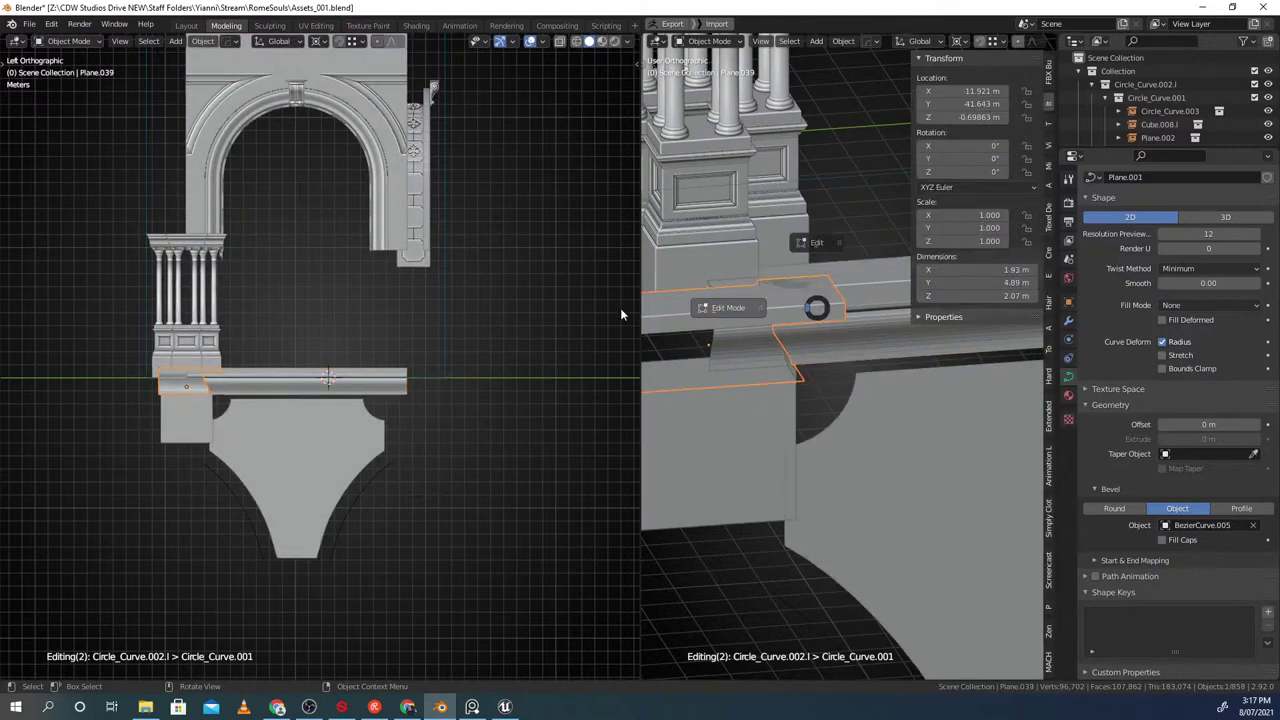
{"action": "left_click", "coordinate": [638, 310]}
{"action": "key", "text": "a"}
{"action": "right_click", "coordinate": [798, 335]}
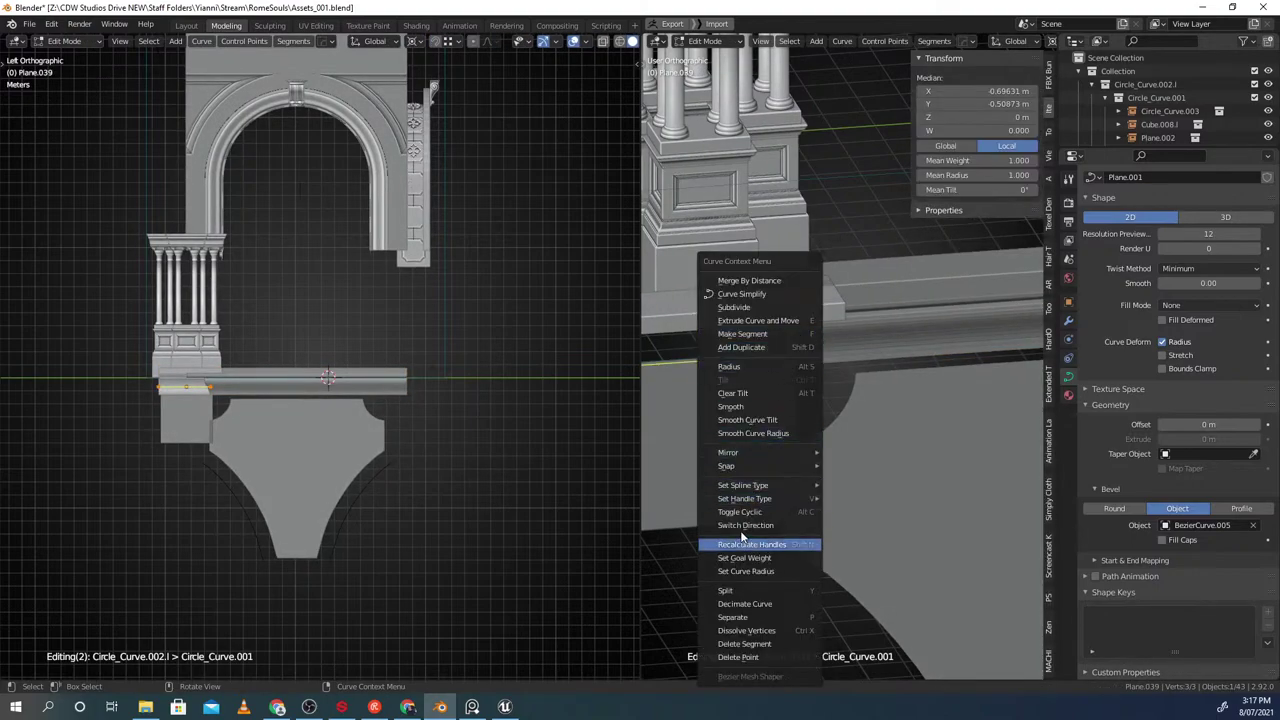
{"action": "left_click", "coordinate": [744, 526]}
Leave the curve and maximise the viewport to examine how the L-shaped moulding meets the long moulding
{"action": "middle_click_drag", "start_coordinate": [837, 383], "coordinate": [680, 351]}
{"action": "scroll", "coordinate": [843, 358], "scroll_direction": "down", "scroll_amount": 2}
{"action": "key", "text": "alt+a"}
{"action": "key", "text": "Tab"}
{"action": "left_click", "coordinate": [876, 274]}
{"action": "scroll", "coordinate": [833, 393], "scroll_direction": "down", "scroll_amount": 4}
{"action": "key", "text": "ctrl+space"}
{"action": "key", "text": "alt+a"}
{"action": "scroll", "coordinate": [768, 326], "scroll_direction": "up", "scroll_amount": 4}
Move the two outer points of the L-shaped curve inward along X to reduce its projection in front of the long moulding
{"action": "left_click", "coordinate": [767, 327]}
{"action": "key", "text": "Tab"}
{"action": "left_click", "coordinate": [680, 351]}
{"action": "left_click", "coordinate": [822, 405], "text": "shift"}
{"action": "middle_click_drag", "start_coordinate": [822, 405], "coordinate": [786, 349]}
{"action": "key", "text": "g"}
{"action": "key", "text": "x"}
{"action": "left_click", "coordinate": [816, 398]}
{"action": "key", "text": "alt+a"}
{"action": "scroll", "coordinate": [717, 351], "scroll_direction": "down", "scroll_amount": 5}
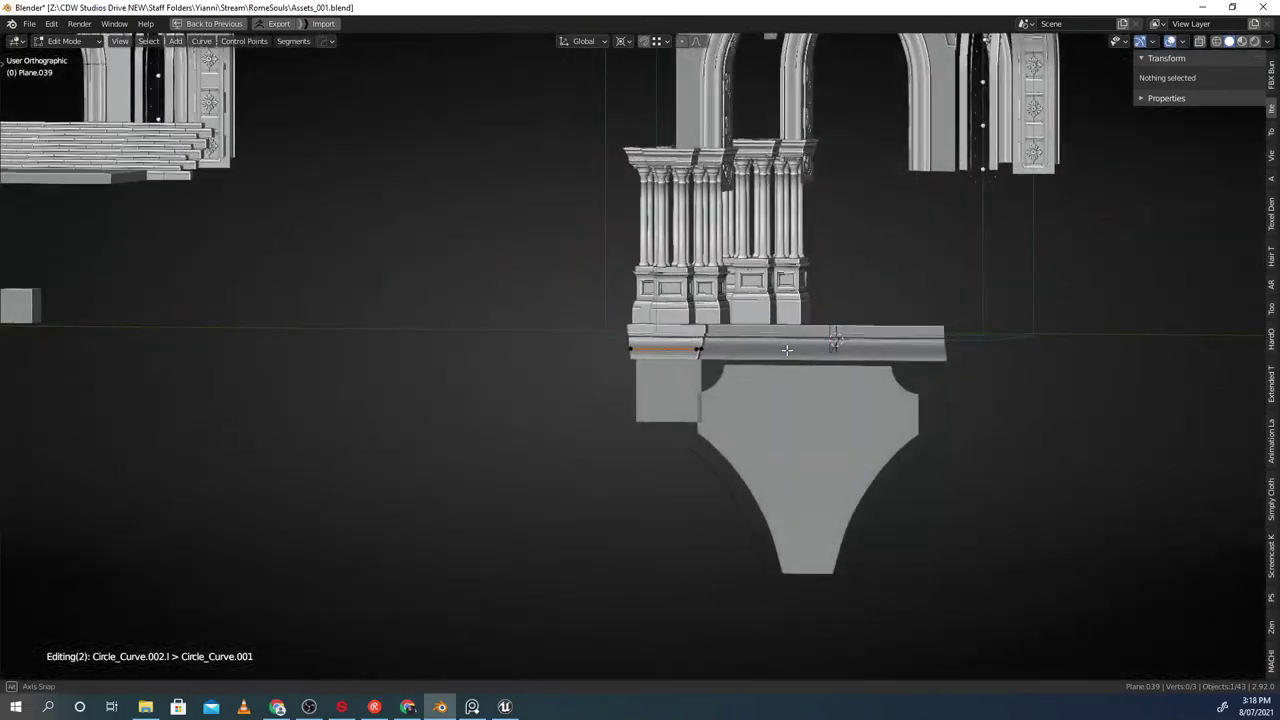
Examine the L-shaped moulding's corner and its alignment with the block and column bases, ending in the top view
{"action": "scroll", "coordinate": [722, 352], "scroll_direction": "up", "scroll_amount": 3}
{"action": "scroll", "coordinate": [722, 352], "scroll_direction": "up", "scroll_amount": 2}
{"action": "left_click", "coordinate": [626, 347]}
{"action": "middle_click_drag", "start_coordinate": [644, 350], "coordinate": [703, 398]}
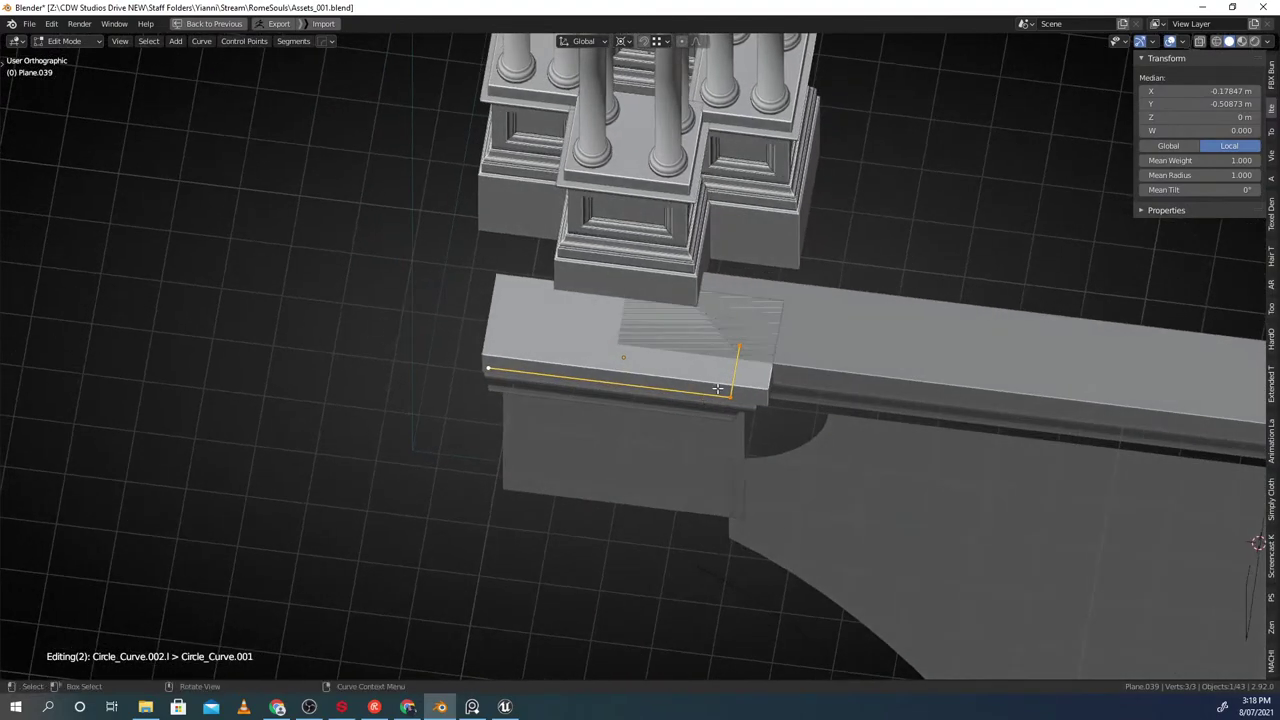
{"action": "middle_click_drag", "start_coordinate": [741, 392], "coordinate": [711, 397]}
{"action": "scroll", "coordinate": [711, 397], "scroll_direction": "up", "scroll_amount": 1}
{"action": "key", "text": "Tab"}
{"action": "scroll", "coordinate": [722, 214], "scroll_direction": "down", "scroll_amount": 3}
{"action": "middle_click_drag", "start_coordinate": [700, 258], "coordinate": [670, 267]}
{"action": "key", "text": "Tab"}
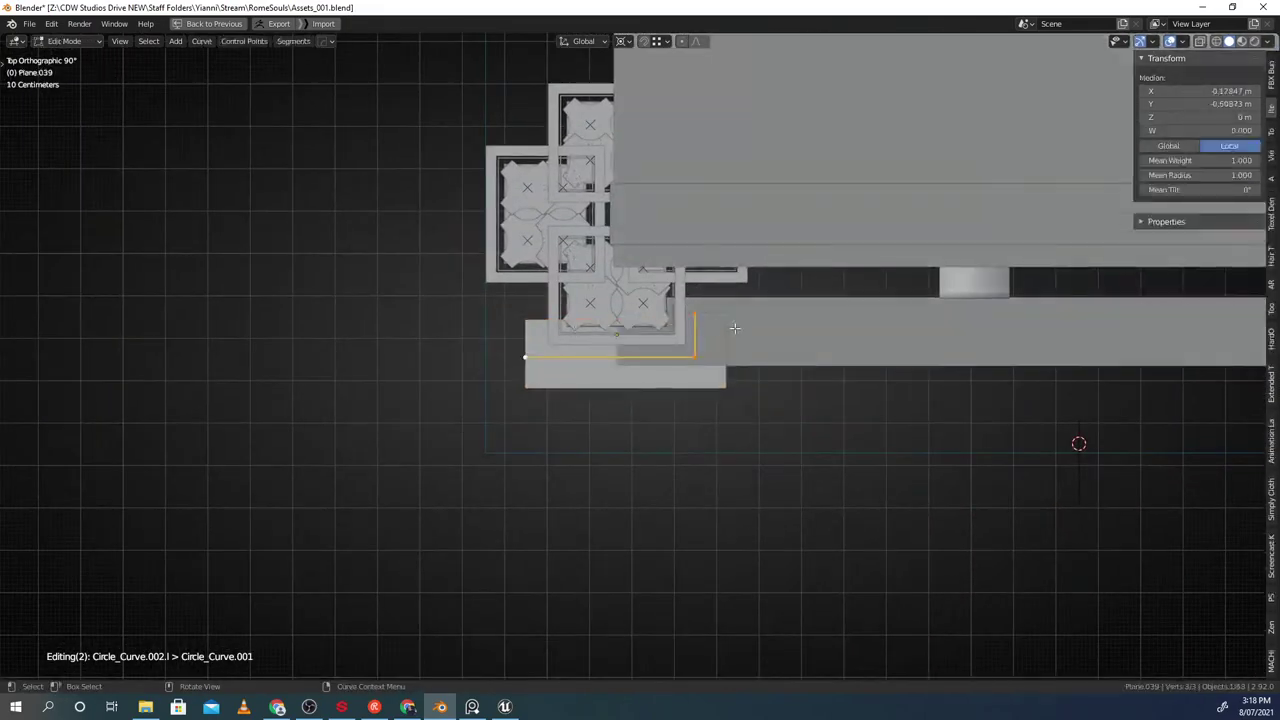
Adjust the position of the L-shaped curve's short leg along Y relative to the column base
{"action": "scroll", "coordinate": [718, 328], "scroll_direction": "up", "scroll_amount": 2}
{"action": "scroll", "coordinate": [750, 352], "scroll_direction": "up", "scroll_amount": 2}
{"action": "left_click", "coordinate": [725, 360]}
{"action": "key", "text": "g"}
{"action": "key", "text": "y"}
{"action": "left_click", "coordinate": [763, 300]}
{"action": "middle_click_drag", "start_coordinate": [766, 303], "coordinate": [764, 311], "text": "shift"}
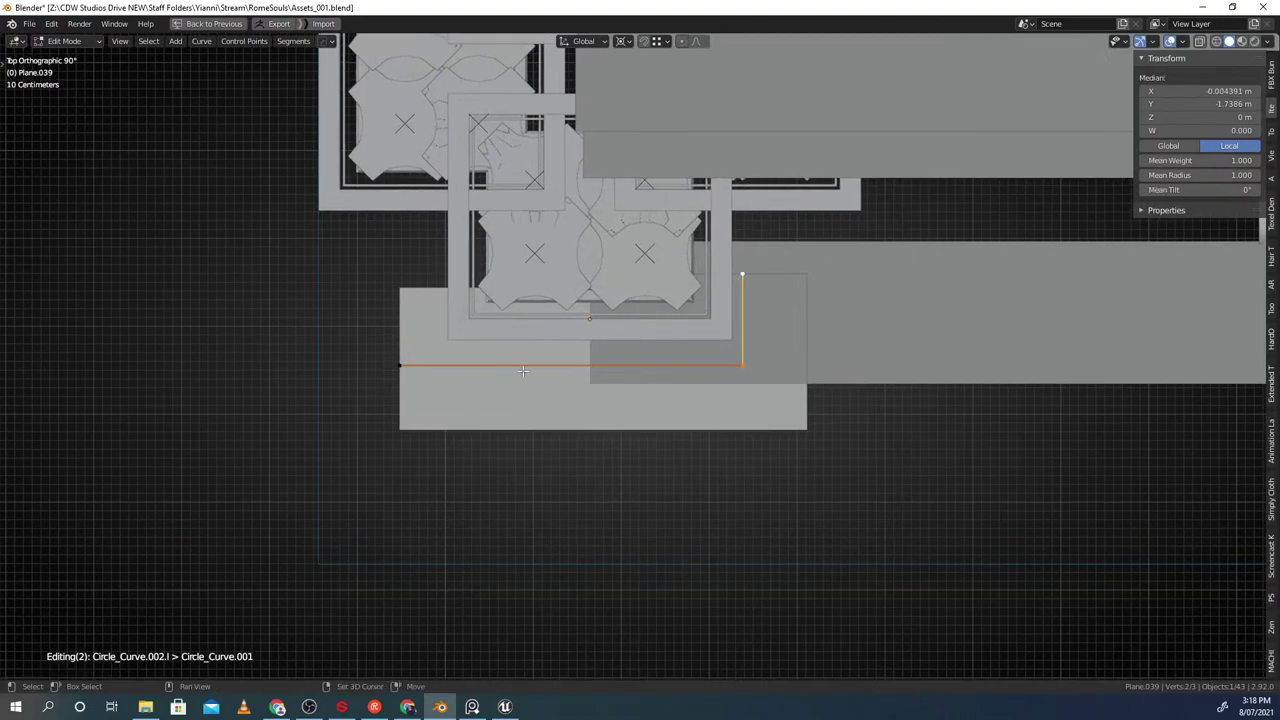
Offset a second L-shaped segment beside the first and shorten its long leg along Y
{"action": "key", "text": "g"}
{"action": "left_click", "coordinate": [688, 371]}
{"action": "left_click", "coordinate": [465, 349]}
{"action": "key", "text": "g"}
{"action": "key", "text": "y"}
Move the corner and short-leg points along Y to space out the moulding's step and leave curve editing
{"action": "middle_click_drag", "start_coordinate": [831, 392], "coordinate": [815, 208]}
{"action": "left_click", "coordinate": [789, 322], "text": "shift"}
{"action": "left_click", "coordinate": [829, 303], "text": "shift"}
{"action": "key", "text": "g"}
{"action": "key", "text": "y"}
{"action": "left_click", "coordinate": [796, 351]}
{"action": "key", "text": "g"}
{"action": "key", "text": "y"}
{"action": "left_click", "coordinate": [895, 331]}
{"action": "key", "text": "Tab"}
Examine the stepped moulding's corner from several angles and in side view against the block and column bases
{"action": "scroll", "coordinate": [815, 250], "scroll_direction": "down", "scroll_amount": 4}
{"action": "key", "text": "alt+a"}
{"action": "middle_click_drag", "start_coordinate": [815, 291], "coordinate": [740, 345], "text": "alt"}
{"action": "scroll", "coordinate": [832, 300], "scroll_direction": "down", "scroll_amount": 6}
{"action": "middle_click_drag", "start_coordinate": [670, 379], "coordinate": [690, 332], "text": "shift"}
{"action": "scroll", "coordinate": [677, 345], "scroll_direction": "up", "scroll_amount": 5}
{"action": "scroll", "coordinate": [684, 345], "scroll_direction": "down", "scroll_amount": 3}
{"action": "middle_click_drag", "start_coordinate": [662, 375], "coordinate": [641, 291]}
{"action": "scroll", "coordinate": [674, 350], "scroll_direction": "down", "scroll_amount": 5}
{"action": "left_click", "coordinate": [676, 353]}
{"action": "scroll", "coordinate": [686, 365], "scroll_direction": "down", "scroll_amount": 3}
{"action": "mouse_move", "coordinate": [693, 377]}
{"action": "middle_mouse_down"}
{"action": "mouse_move", "coordinate": [671, 379]}
{"action": "mouse_move", "coordinate": [763, 377]}
{"action": "mouse_move", "coordinate": [797, 397]}
{"action": "mouse_move", "coordinate": [709, 409]}
{"action": "mouse_move", "coordinate": [689, 391]}
{"action": "middle_mouse_up"}
{"action": "scroll", "coordinate": [650, 370], "scroll_direction": "up", "scroll_amount": 7}
{"action": "middle_click_drag", "start_coordinate": [618, 351], "coordinate": [594, 362]}
{"action": "scroll", "coordinate": [623, 273], "scroll_direction": "up", "scroll_amount": 3}
{"action": "scroll", "coordinate": [622, 271], "scroll_direction": "up", "scroll_amount": 3}
{"action": "left_click", "coordinate": [637, 379]}
{"action": "scroll", "coordinate": [615, 390], "scroll_direction": "down", "scroll_amount": 2}
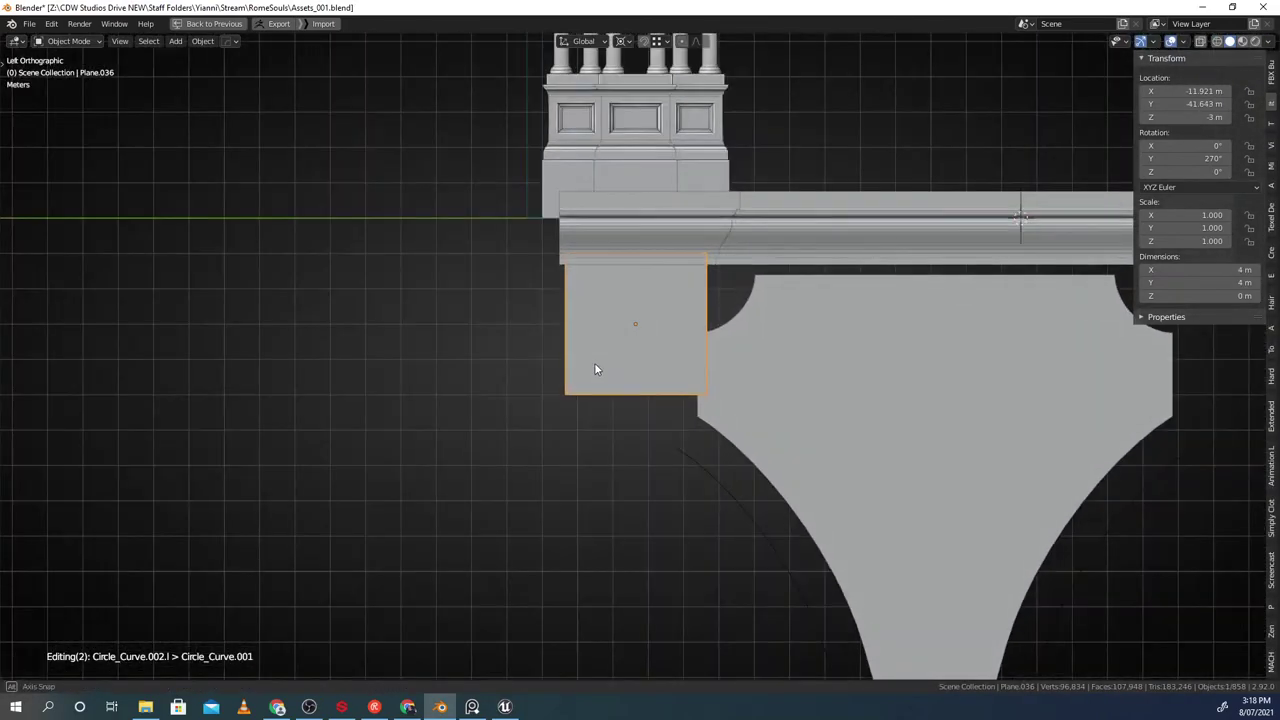
{"action": "scroll", "coordinate": [631, 255], "scroll_direction": "up", "scroll_amount": 2}
{"action": "middle_click_drag", "start_coordinate": [631, 255], "coordinate": [637, 338], "text": "shift"}
{"action": "left_click", "coordinate": [647, 288]}
{"action": "key", "text": "Tab"}
{"action": "middle_click_drag", "start_coordinate": [617, 271], "coordinate": [639, 178]}
{"action": "key", "text": "Tab"}
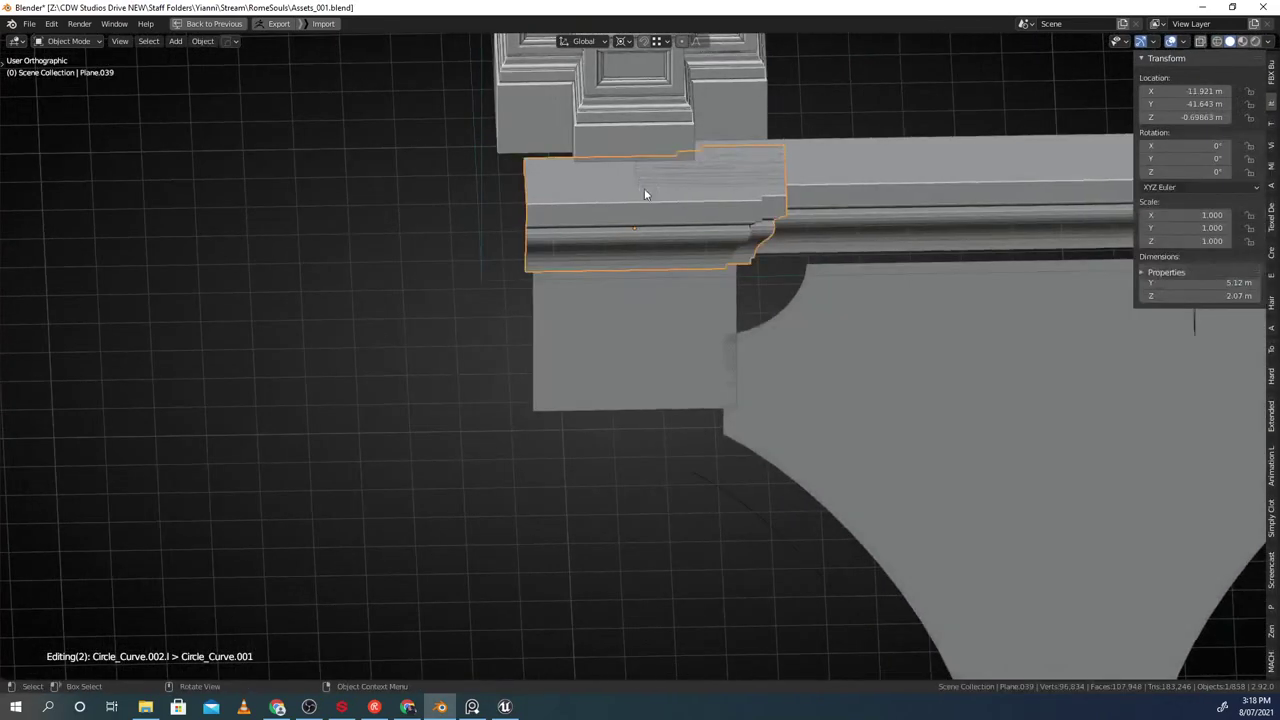
{"action": "key", "text": "Tab"}
{"action": "left_click", "coordinate": [489, 243]}
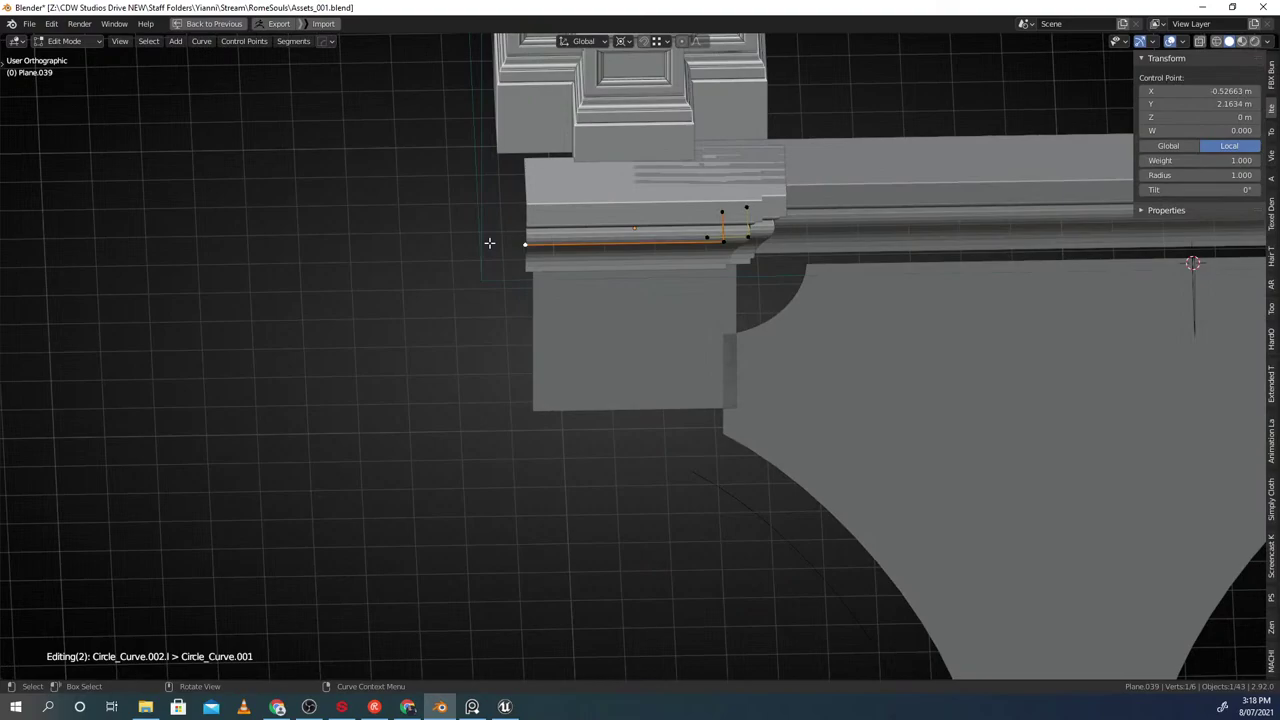
{"action": "key", "text": "Tab"}
{"action": "middle_click_drag", "start_coordinate": [587, 165], "coordinate": [553, 236], "text": "shift"}
{"action": "scroll", "coordinate": [560, 245], "scroll_direction": "up", "scroll_amount": 1}
{"action": "key", "text": "shift+d"}
{"action": "right_click", "coordinate": [598, 301]}
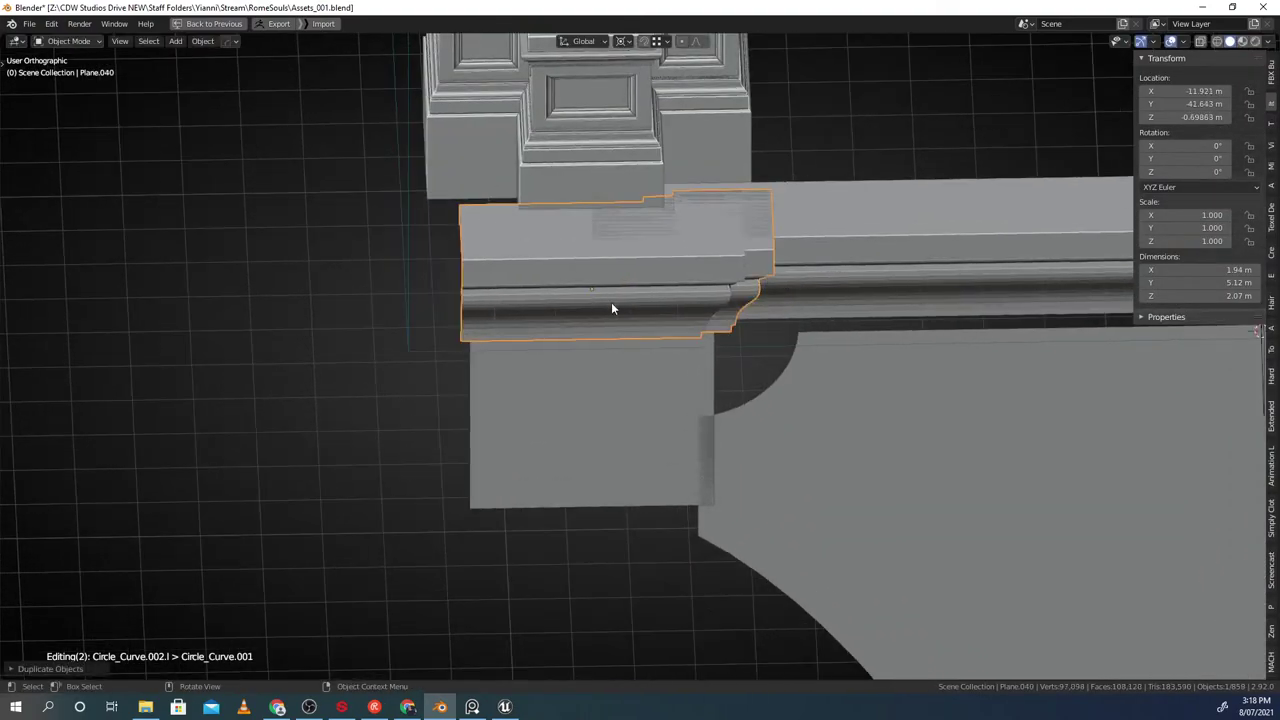
{"action": "mouse_move", "coordinate": [671, 300]}
{"action": "middle_mouse_down"}
{"action": "mouse_move", "coordinate": [656, 289]}
{"action": "mouse_move", "coordinate": [672, 268]}
{"action": "mouse_move", "coordinate": [675, 298]}
{"action": "middle_mouse_up"}
{"action": "scroll", "coordinate": [671, 269], "scroll_direction": "down", "scroll_amount": 1}
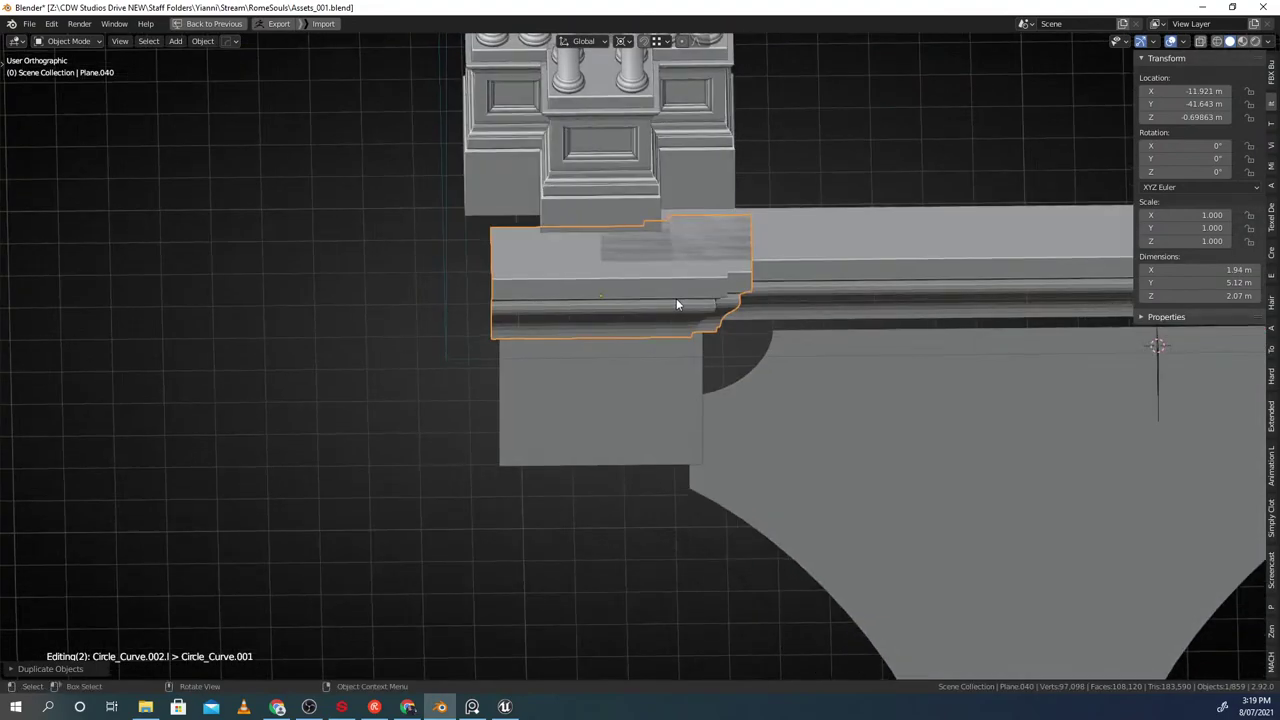
{"action": "key", "text": "Tab"}
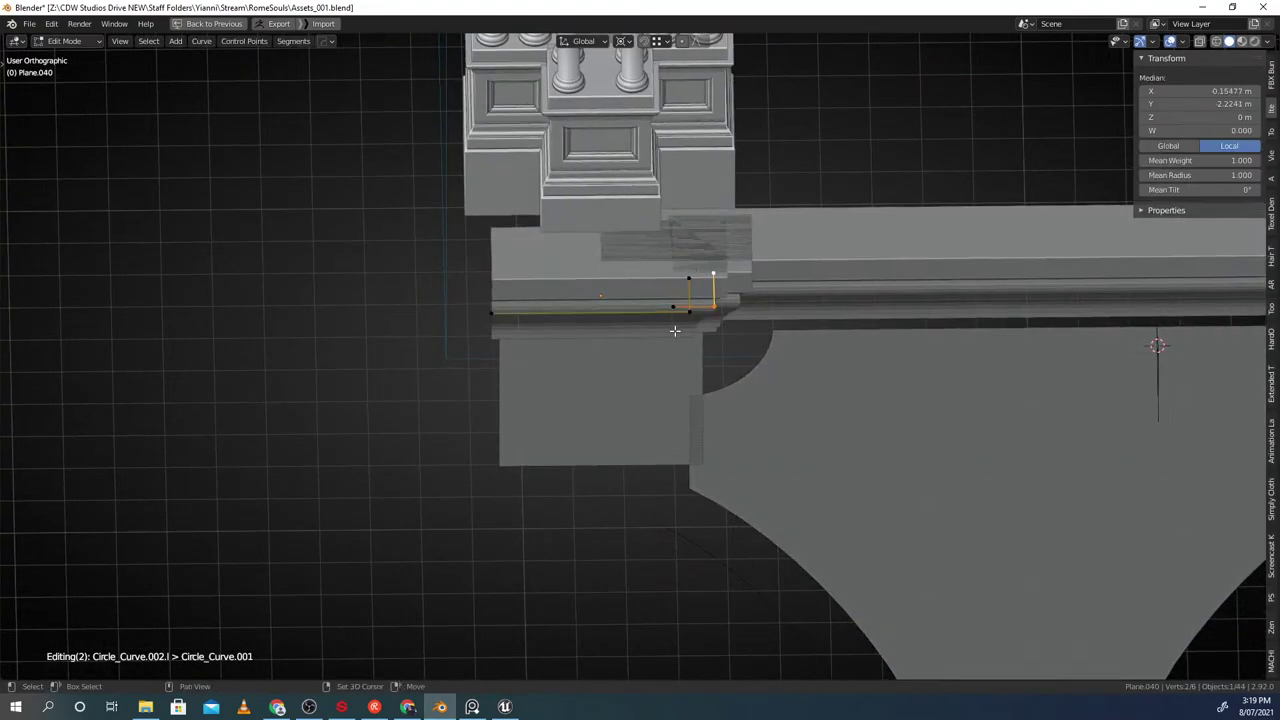
{"action": "key", "text": "g"}
{"action": "key", "text": "y"}
{"action": "right_click", "coordinate": [740, 305]}
{"action": "scroll", "coordinate": [757, 300], "scroll_direction": "up", "scroll_amount": 3}
{"action": "key", "text": "g"}
{"action": "right_click", "coordinate": [702, 281]}
{"action": "key", "text": "Tab"}
{"action": "key", "text": "g"}
{"action": "right_click", "coordinate": [640, 222]}
{"action": "key", "text": "x"}
{"action": "left_click", "coordinate": [606, 226]}
Select the stepped corner points of the L-shaped curves and move them inward along Y in the top view
{"action": "left_click", "coordinate": [643, 278]}
{"action": "key", "text": "Tab"}
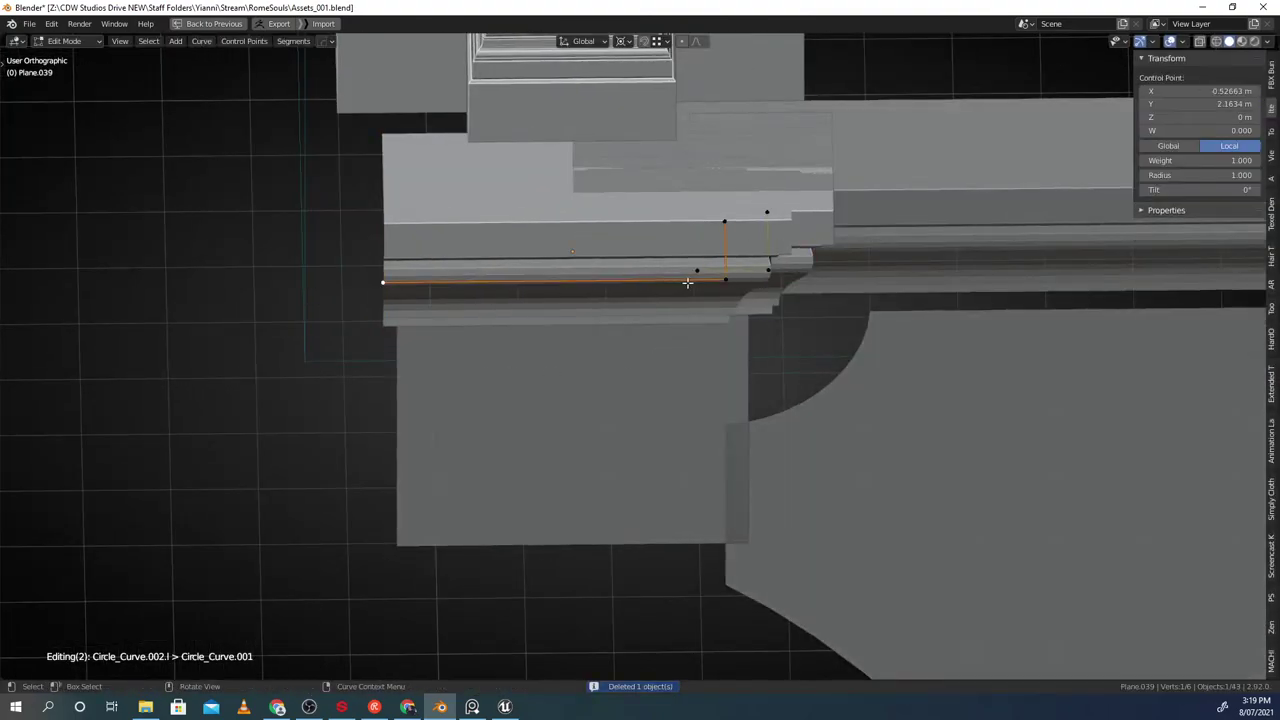
{"action": "left_click", "coordinate": [720, 218], "text": "ctrl"}
{"action": "left_click", "coordinate": [696, 271], "text": "ctrl"}
{"action": "left_click", "coordinate": [699, 272], "text": "shift"}
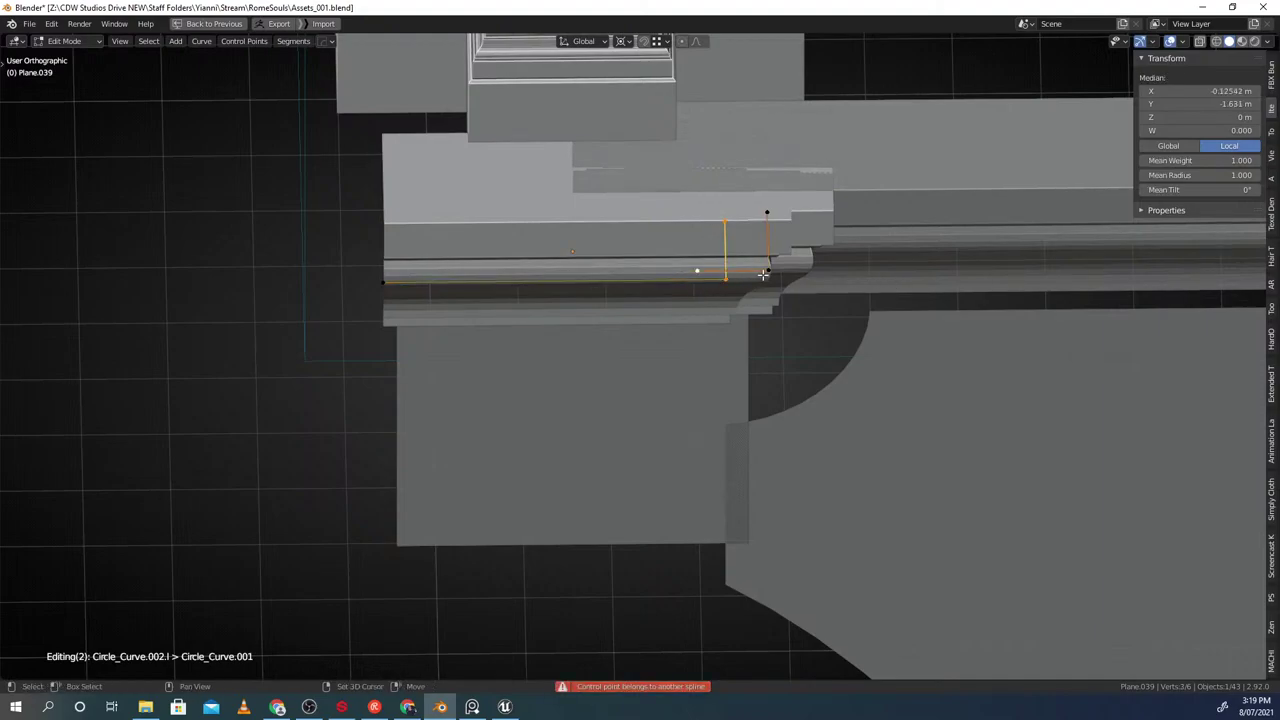
{"action": "scroll", "coordinate": [767, 215], "scroll_direction": "down", "scroll_amount": 2}
{"action": "key", "text": "comma"}
{"action": "left_click", "coordinate": [732, 261]}
{"action": "middle_click_drag", "start_coordinate": [732, 263], "coordinate": [772, 322]}
{"action": "key", "text": "g"}
{"action": "key", "text": "y"}
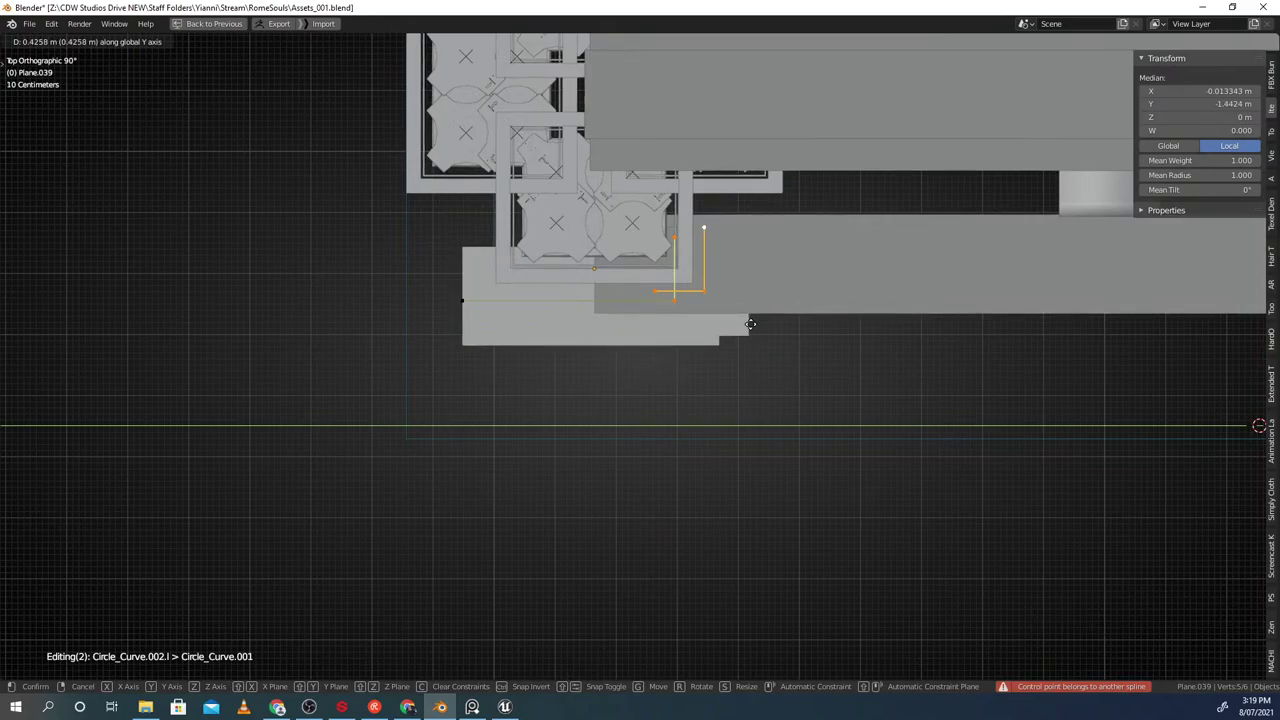
{"action": "left_click", "coordinate": [746, 325]}
{"action": "key", "text": "Tab"}
Mirror the stepped moulding across Y so its corner steps repeat on the other side of the block
{"action": "scroll", "coordinate": [748, 263], "scroll_direction": "down", "scroll_amount": 3}
{"action": "middle_click_drag", "start_coordinate": [748, 263], "coordinate": [717, 140]}
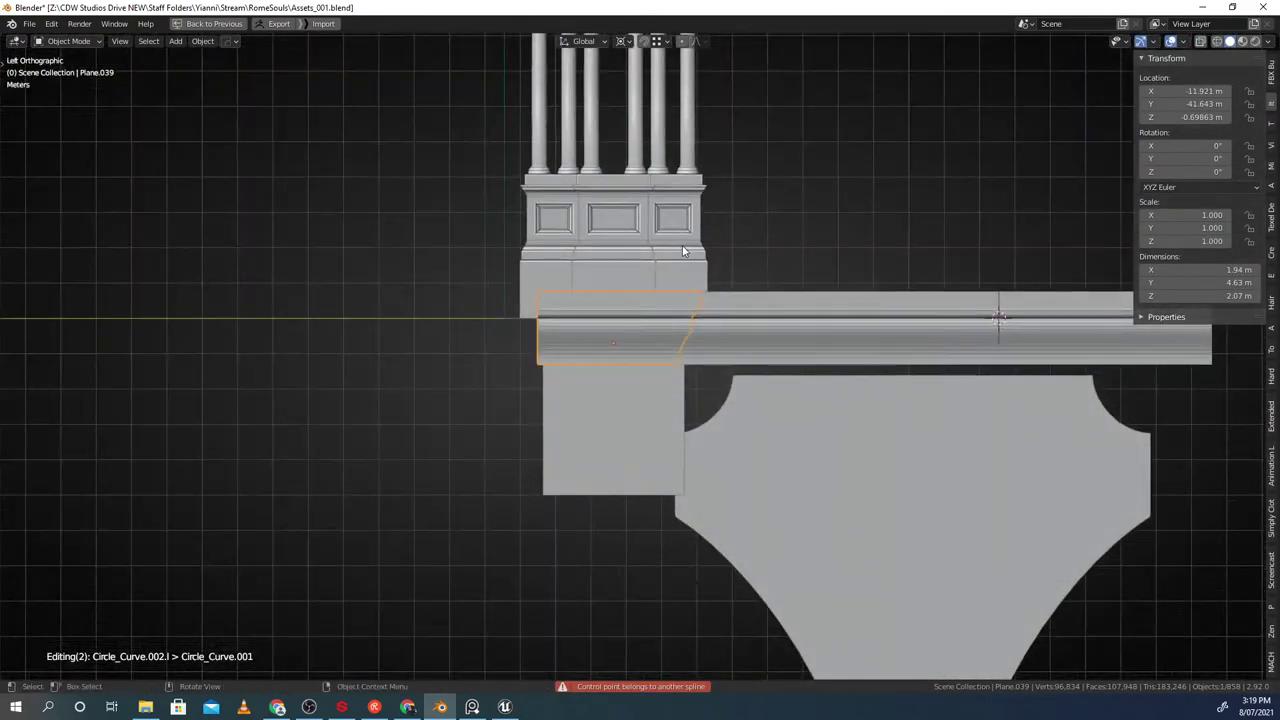
{"action": "scroll", "coordinate": [684, 246], "scroll_direction": "up", "scroll_amount": 2}
{"action": "key", "text": "alt+x"}
{"action": "left_click", "coordinate": [721, 338]}
{"action": "key", "text": "alt+a"}
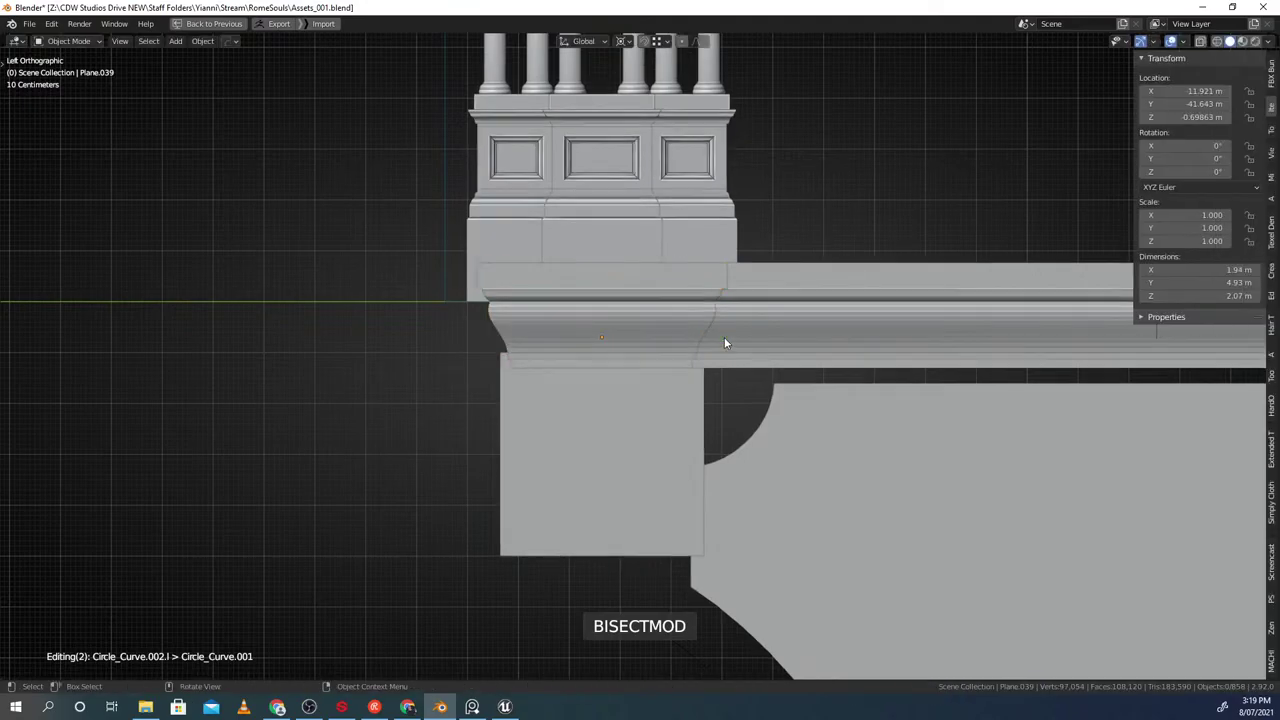
Examine the mirrored moulding up close and duplicate it in place
{"action": "scroll", "coordinate": [724, 337], "scroll_direction": "down", "scroll_amount": 2}
{"action": "middle_click_drag", "start_coordinate": [724, 337], "coordinate": [634, 346]}
{"action": "scroll", "coordinate": [735, 325], "scroll_direction": "up", "scroll_amount": 2}
{"action": "scroll", "coordinate": [687, 325], "scroll_direction": "up", "scroll_amount": 2}
{"action": "left_click", "coordinate": [634, 328]}
{"action": "scroll", "coordinate": [690, 342], "scroll_direction": "up", "scroll_amount": 2}
{"action": "key", "text": "Tab"}
{"action": "key", "text": "Tab"}
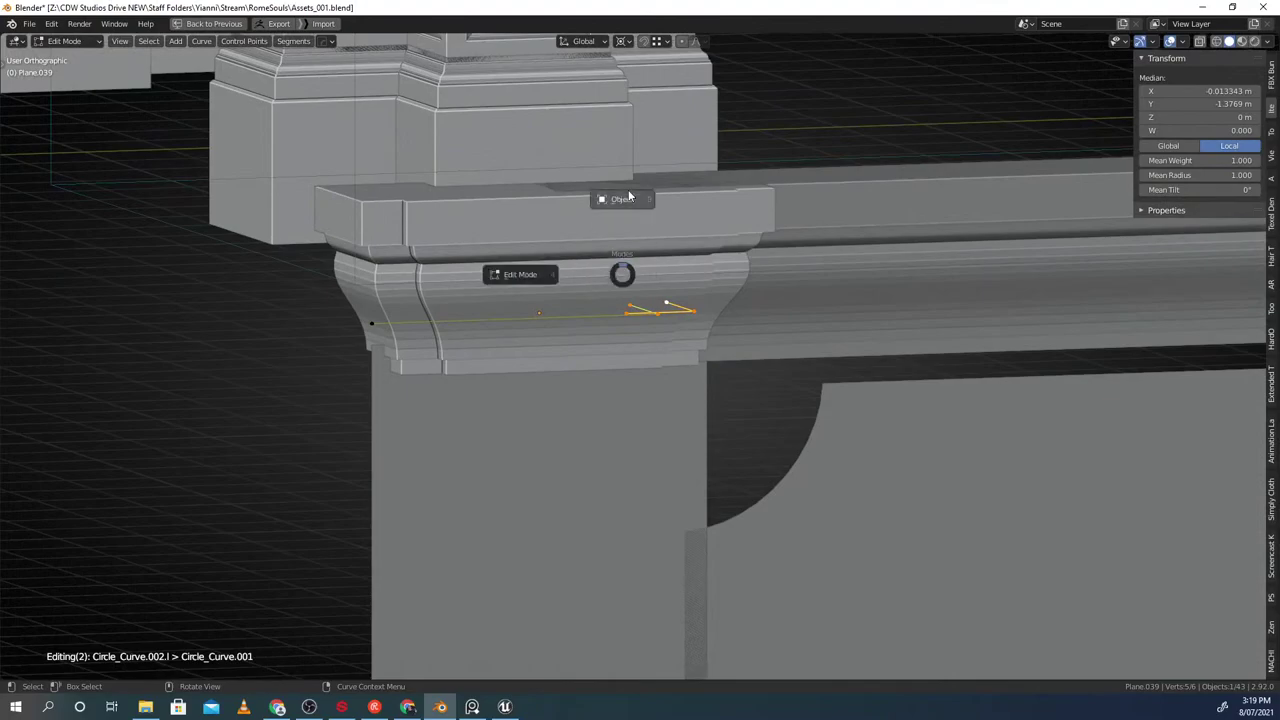
{"action": "middle_click_drag", "start_coordinate": [628, 189], "coordinate": [622, 326]}
{"action": "key", "text": "Tab"}
{"action": "key", "text": "Tab"}
{"action": "key", "text": "shift+d"}
{"action": "left_click", "coordinate": [700, 297]}
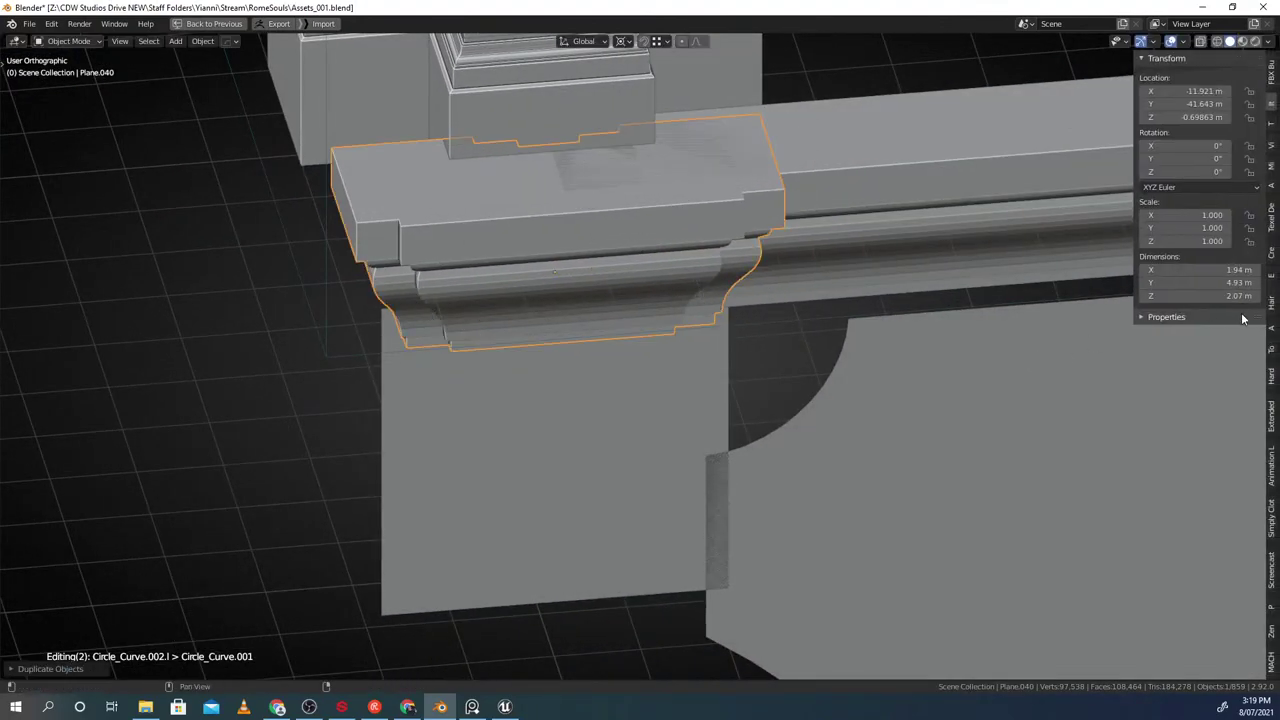
Restore the split-viewport layout, clear the bevel object from the duplicated curve and convert it to a mesh
{"action": "key", "text": "ctrl+space"}
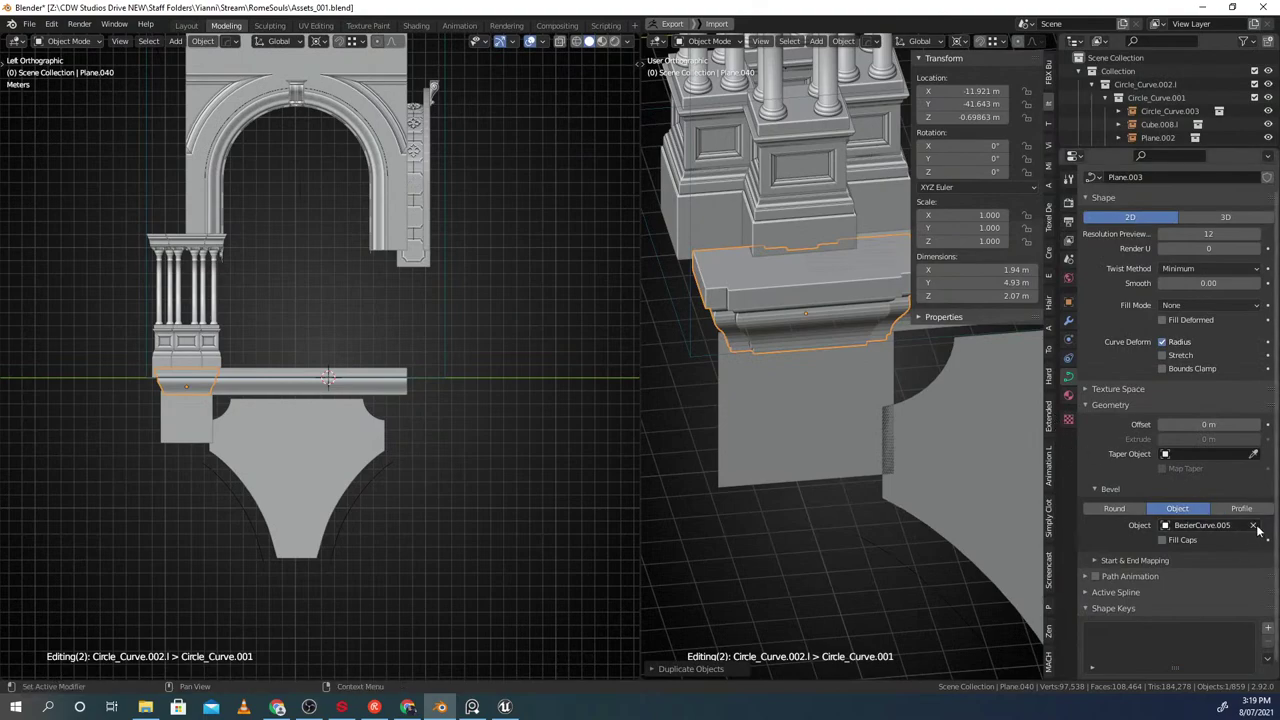
{"action": "left_click", "coordinate": [1255, 526]}
{"action": "middle_click_drag", "start_coordinate": [922, 436], "coordinate": [960, 448]}
{"action": "key", "text": "Tab"}
{"action": "key", "text": "Tab"}
{"action": "key", "text": "alt+c"}
{"action": "left_click", "coordinate": [843, 277]}
Extrude the converted outline straight down along Z by about 7.03 m to form a wall below the moulding
{"action": "key", "text": "Tab"}
{"action": "key", "text": "shift+z"}
{"action": "middle_click_drag", "start_coordinate": [808, 307], "coordinate": [774, 266], "text": "alt"}
{"action": "middle_click_drag", "start_coordinate": [840, 323], "coordinate": [830, 253], "text": "shift"}
{"action": "key", "text": "e"}
{"action": "key", "text": "z"}
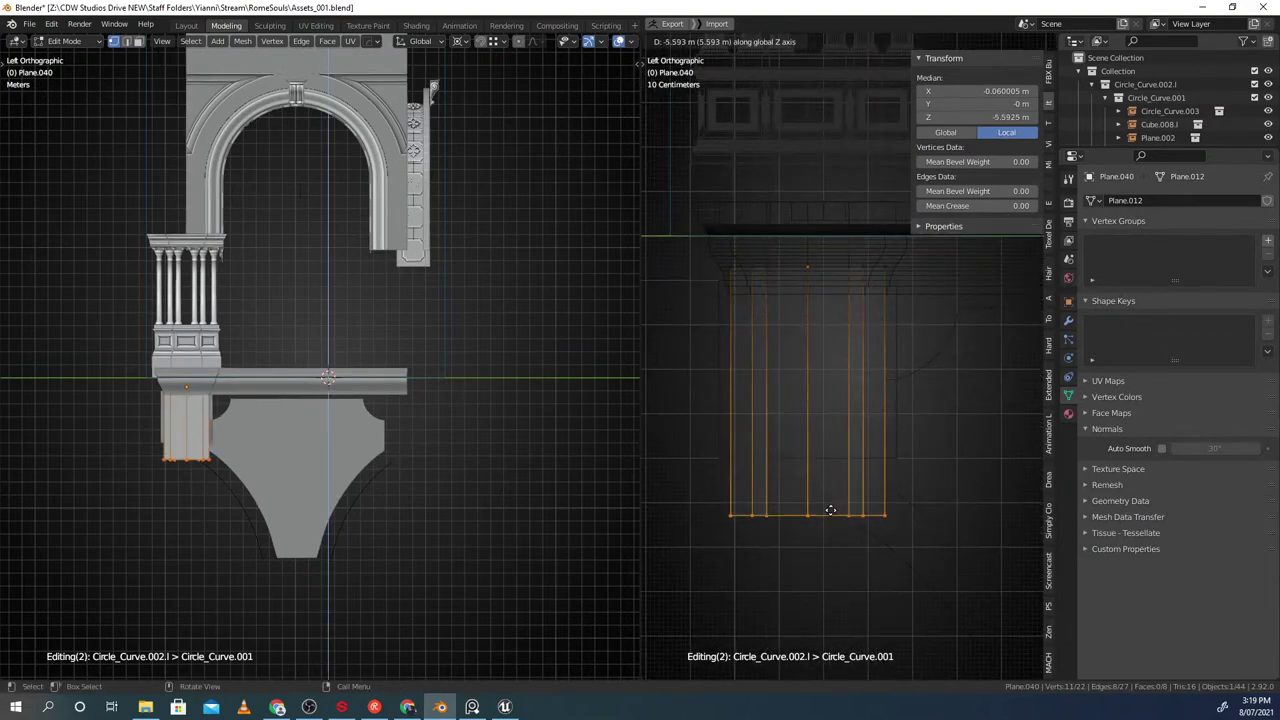
{"action": "left_click", "coordinate": [821, 565]}
{"action": "key", "text": "Tab"}
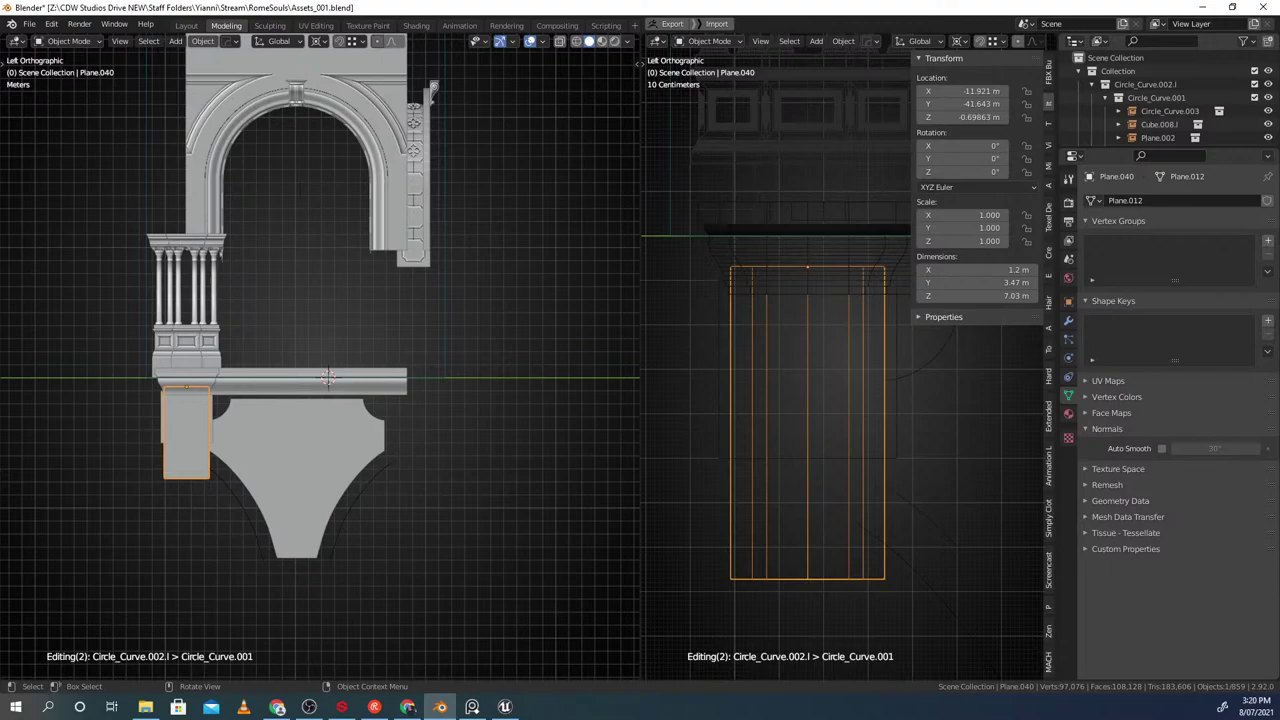
Return to solid shading and correct the normals of all the extruded wall's faces
{"action": "middle_click_drag", "start_coordinate": [787, 368], "coordinate": [789, 369]}
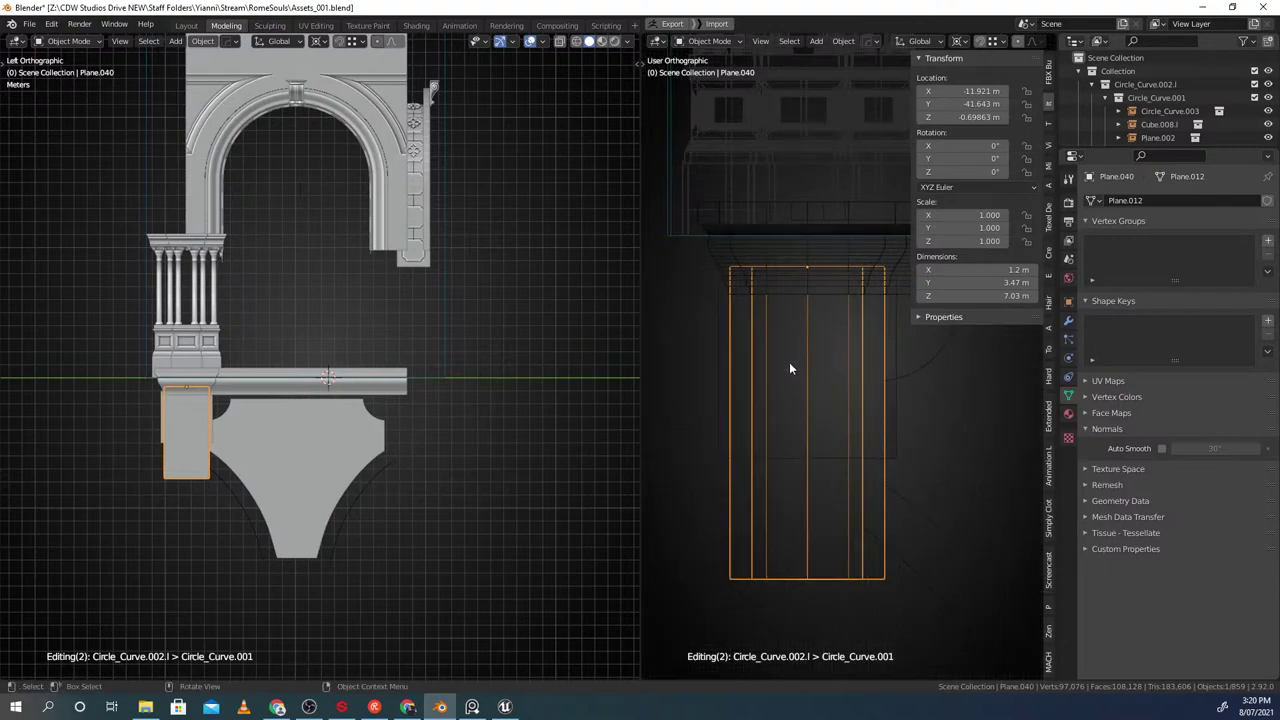
{"action": "middle_click_drag", "start_coordinate": [794, 363], "coordinate": [813, 368]}
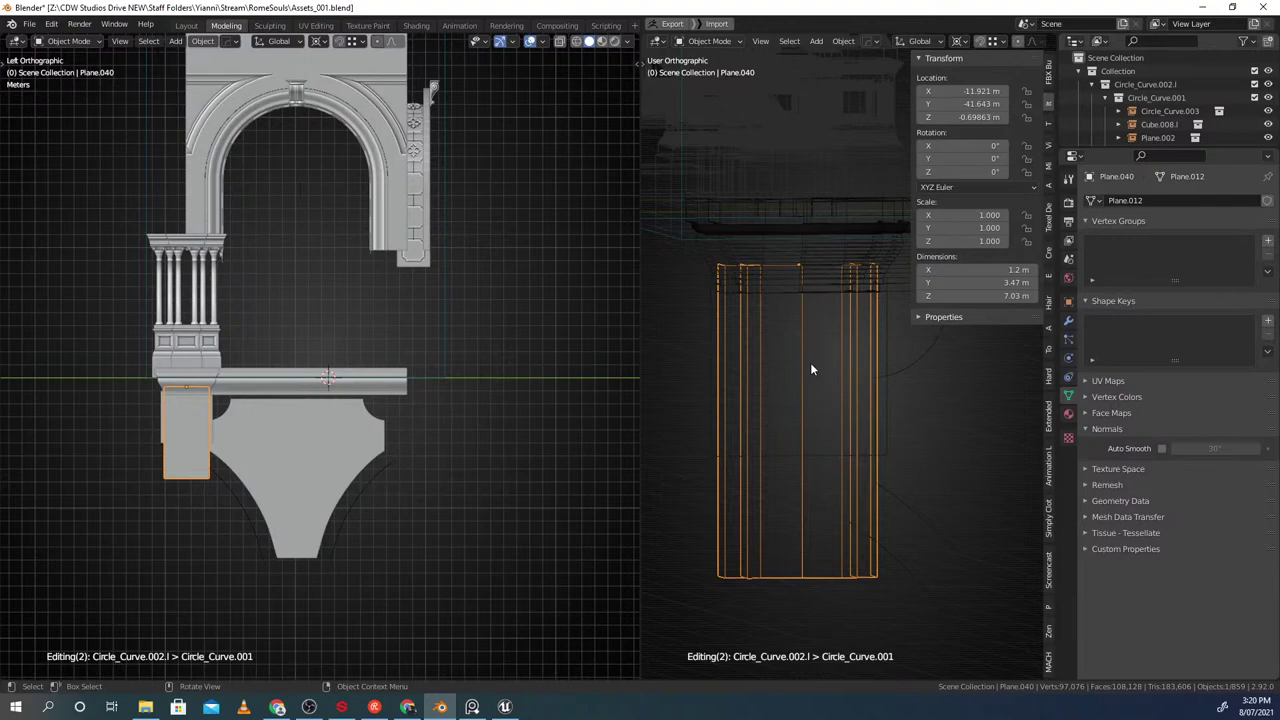
{"action": "mouse_move", "coordinate": [811, 364]}
{"action": "middle_mouse_down"}
{"action": "mouse_move", "coordinate": [856, 364]}
{"action": "mouse_move", "coordinate": [854, 350]}
{"action": "mouse_move", "coordinate": [798, 356]}
{"action": "mouse_move", "coordinate": [770, 330]}
{"action": "mouse_move", "coordinate": [818, 369]}
{"action": "middle_mouse_up"}
{"action": "key", "text": "shift+z"}
{"action": "key", "text": "Tab"}
{"action": "key", "text": "Tab"}
{"action": "key", "text": "Tab"}
{"action": "key", "text": "Tab"}
{"action": "key", "text": "a"}
{"action": "key", "text": "a"}
{"action": "key", "text": "alt+n"}
{"action": "left_click", "coordinate": [798, 356]}
{"action": "key", "text": "Tab"}
{"action": "key", "text": "alt+a"}
{"action": "scroll", "coordinate": [771, 330], "scroll_direction": "down", "scroll_amount": 2}
Shrink/Fatten the whole extruded wall by about -0.07 m with Even Thickness on, widening the viewport for a closer view
{"action": "left_click", "coordinate": [818, 369]}
{"action": "key", "text": "Tab"}
{"action": "left_click", "coordinate": [717, 366]}
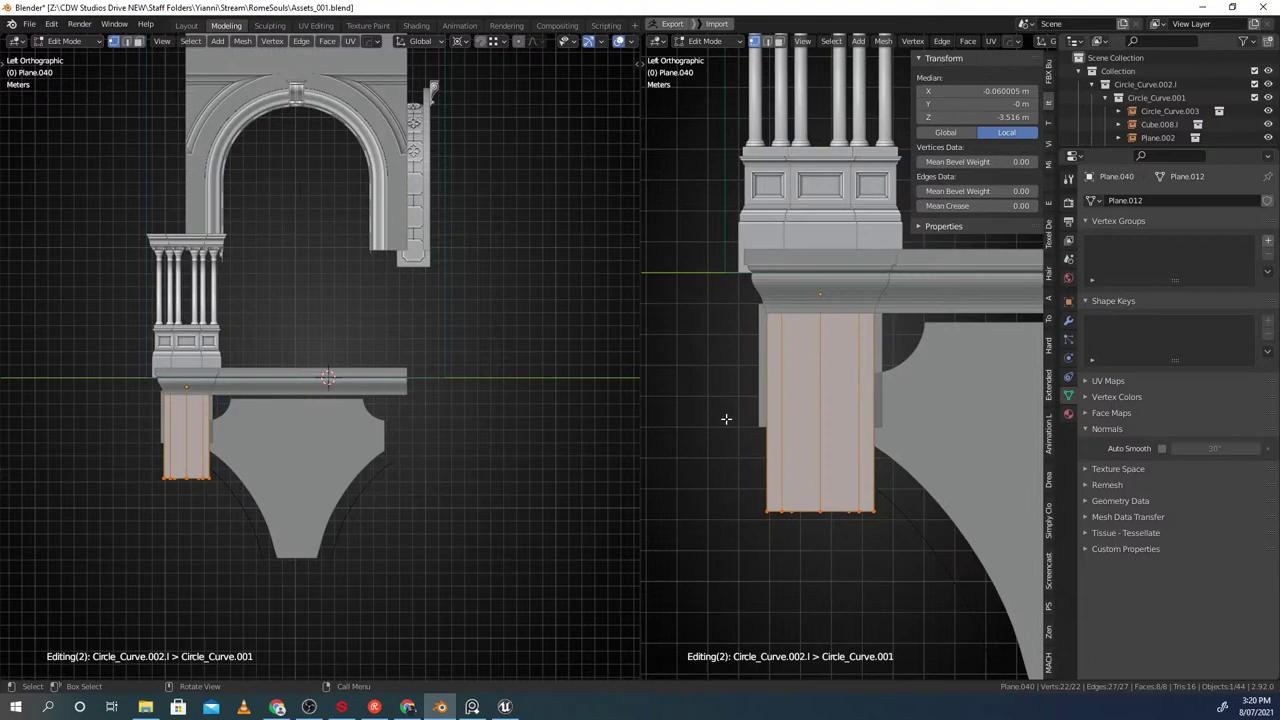
{"action": "key", "text": "alt+a"}
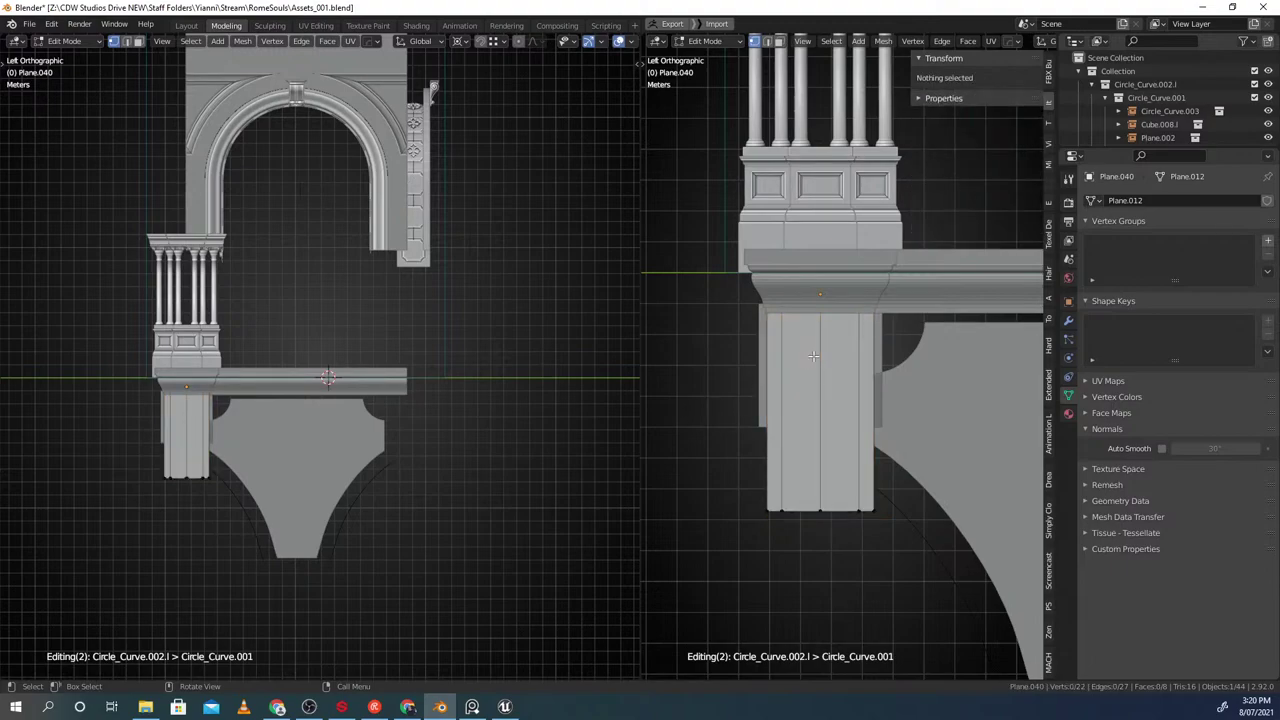
{"action": "middle_click_drag", "start_coordinate": [845, 289], "coordinate": [866, 311]}
{"action": "key", "text": "a"}
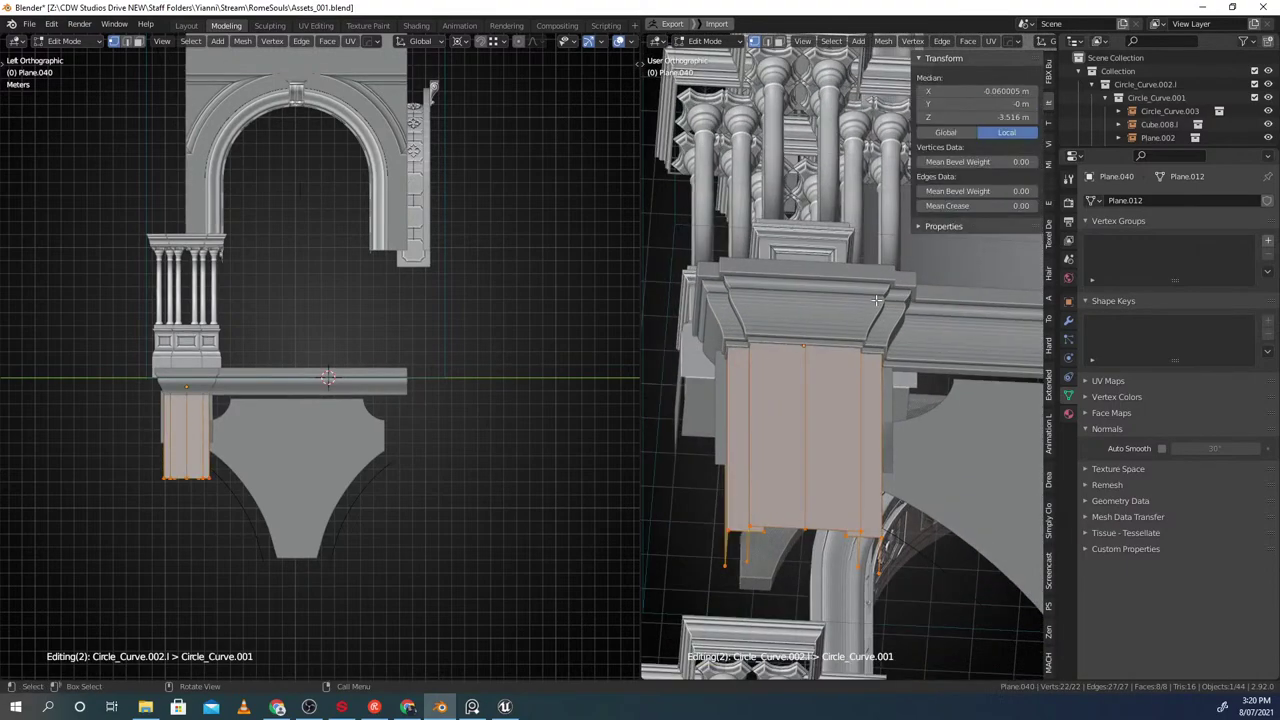
{"action": "scroll", "coordinate": [870, 288], "scroll_direction": "up", "scroll_amount": 1}
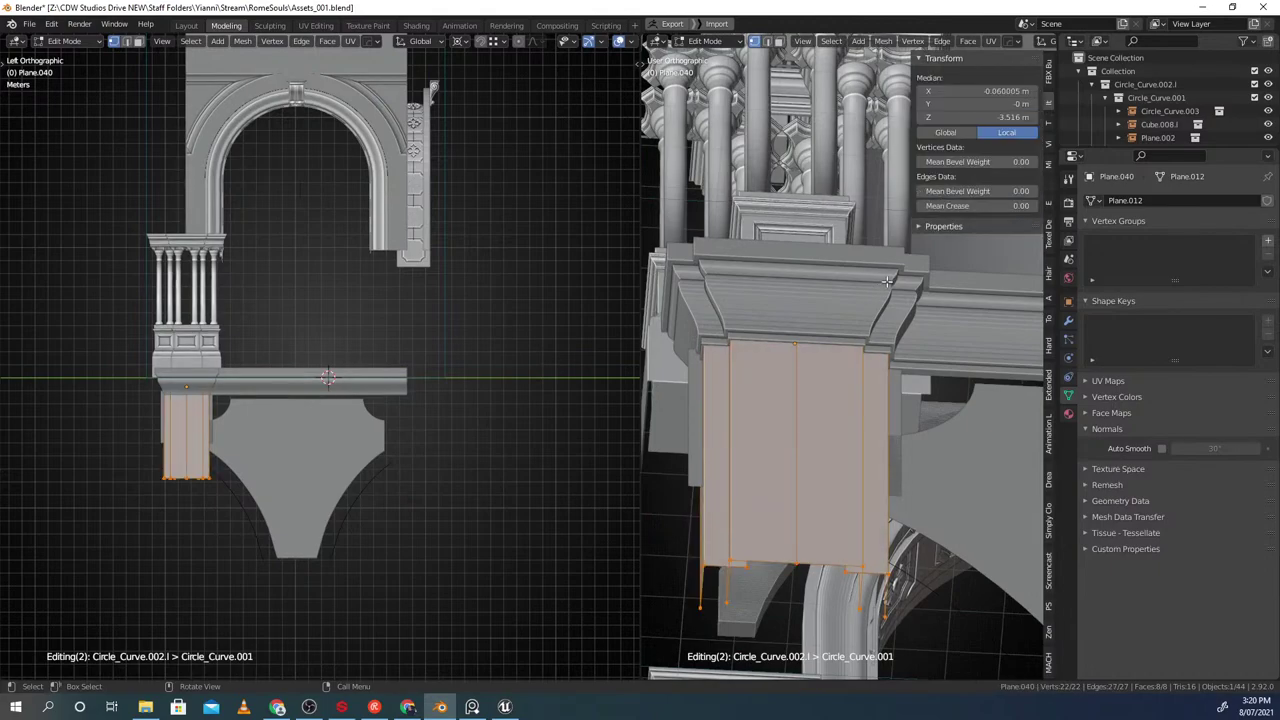
{"action": "scroll", "coordinate": [887, 281], "scroll_direction": "up", "scroll_amount": 1}
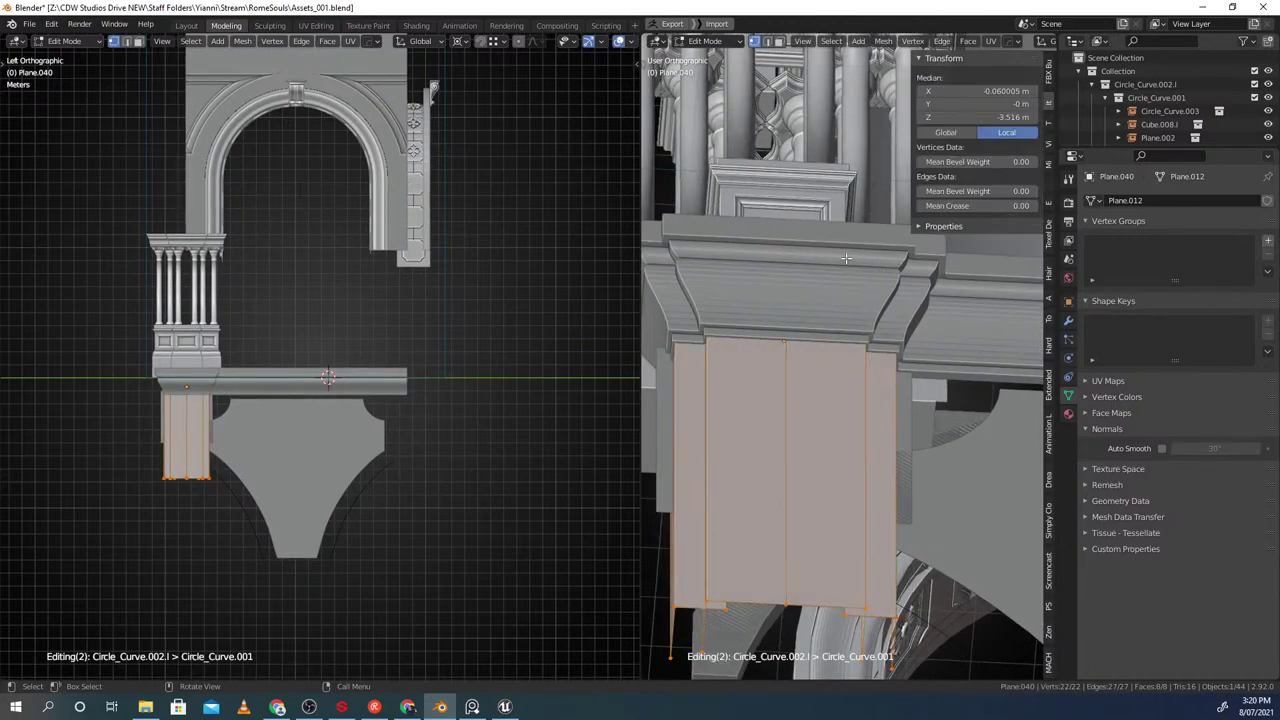
{"action": "left_click_drag", "start_coordinate": [641, 243], "coordinate": [478, 257]}
{"action": "scroll", "coordinate": [690, 250], "scroll_direction": "up", "scroll_amount": 1}
{"action": "middle_click_drag", "start_coordinate": [720, 250], "coordinate": [760, 195]}
{"action": "key", "text": "alt+s"}
{"action": "key", "text": "s"}
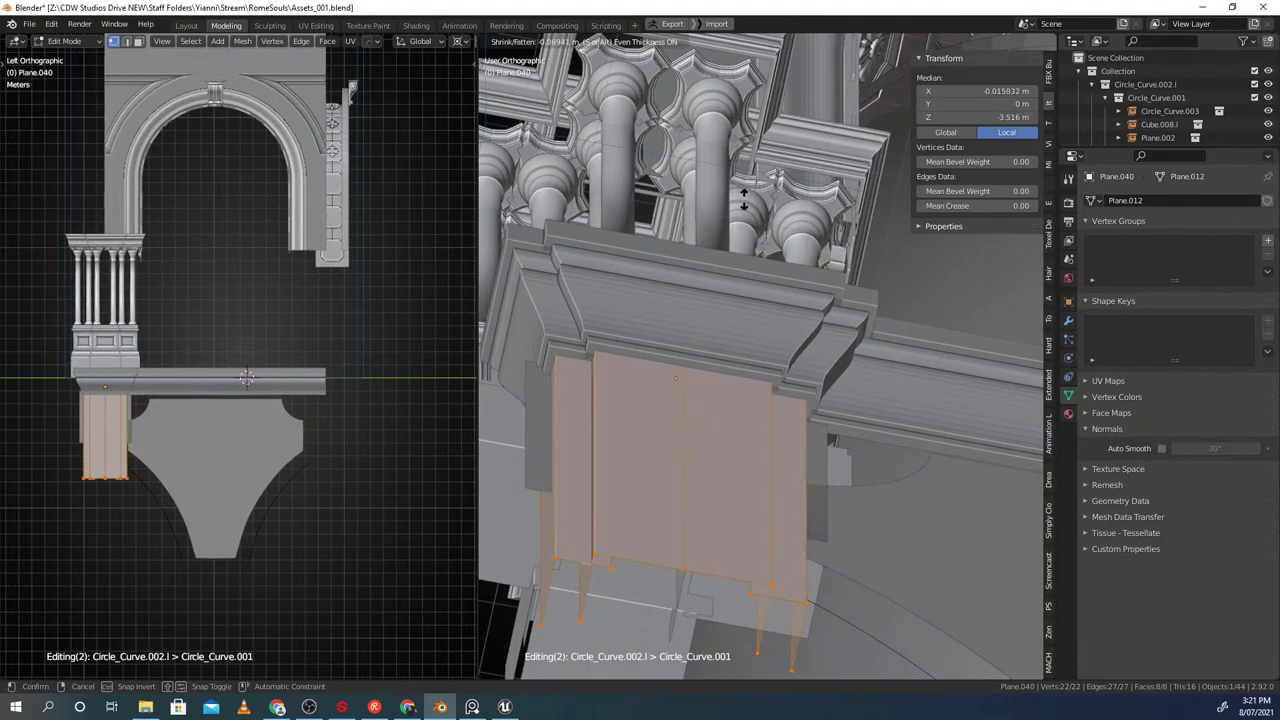
{"action": "left_click", "coordinate": [742, 200]}
{"action": "key", "text": "Tab"}
Select the extruded wall's bottom edge loop and move it straight down along Z to lengthen the wall into a tall pier
{"action": "middle_click_drag", "start_coordinate": [742, 200], "coordinate": [788, 403]}
{"action": "key", "text": "alt+a"}
{"action": "scroll", "coordinate": [765, 200], "scroll_direction": "down", "scroll_amount": 3}
{"action": "left_click", "coordinate": [728, 334]}
{"action": "key", "text": "Tab"}
{"action": "left_click", "coordinate": [760, 463], "text": "alt"}
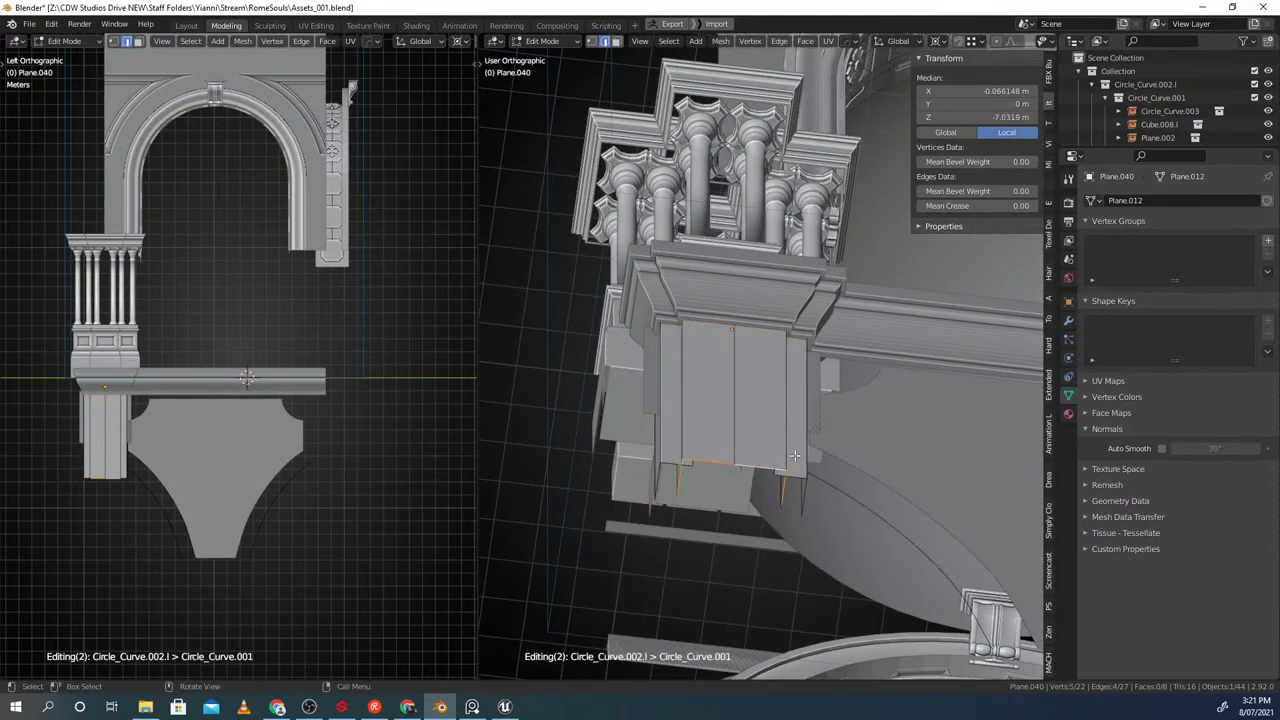
{"action": "middle_click_drag", "start_coordinate": [680, 459], "coordinate": [710, 512], "text": "alt"}
{"action": "key", "text": "comma"}
{"action": "left_click", "coordinate": [700, 471]}
{"action": "scroll", "coordinate": [778, 463], "scroll_direction": "down", "scroll_amount": 3}
{"action": "middle_click_drag", "start_coordinate": [778, 463], "coordinate": [760, 388], "text": "shift"}
{"action": "key", "text": "g"}
{"action": "key", "text": "z"}
{"action": "left_click", "coordinate": [777, 577]}
{"action": "key", "text": "Tab"}
{"action": "key", "text": "alt+a"}
Select the moulding's bevel profile curve and rotate it -90° so it stands upright in the back view
{"action": "scroll", "coordinate": [771, 366], "scroll_direction": "down", "scroll_amount": 3}
{"action": "middle_click_drag", "start_coordinate": [814, 314], "coordinate": [680, 412], "text": "shift"}
{"action": "left_click", "coordinate": [746, 342]}
{"action": "left_click", "coordinate": [744, 338]}
{"action": "middle_click_drag", "start_coordinate": [744, 338], "coordinate": [786, 373]}
{"action": "type", "text": "r90"}
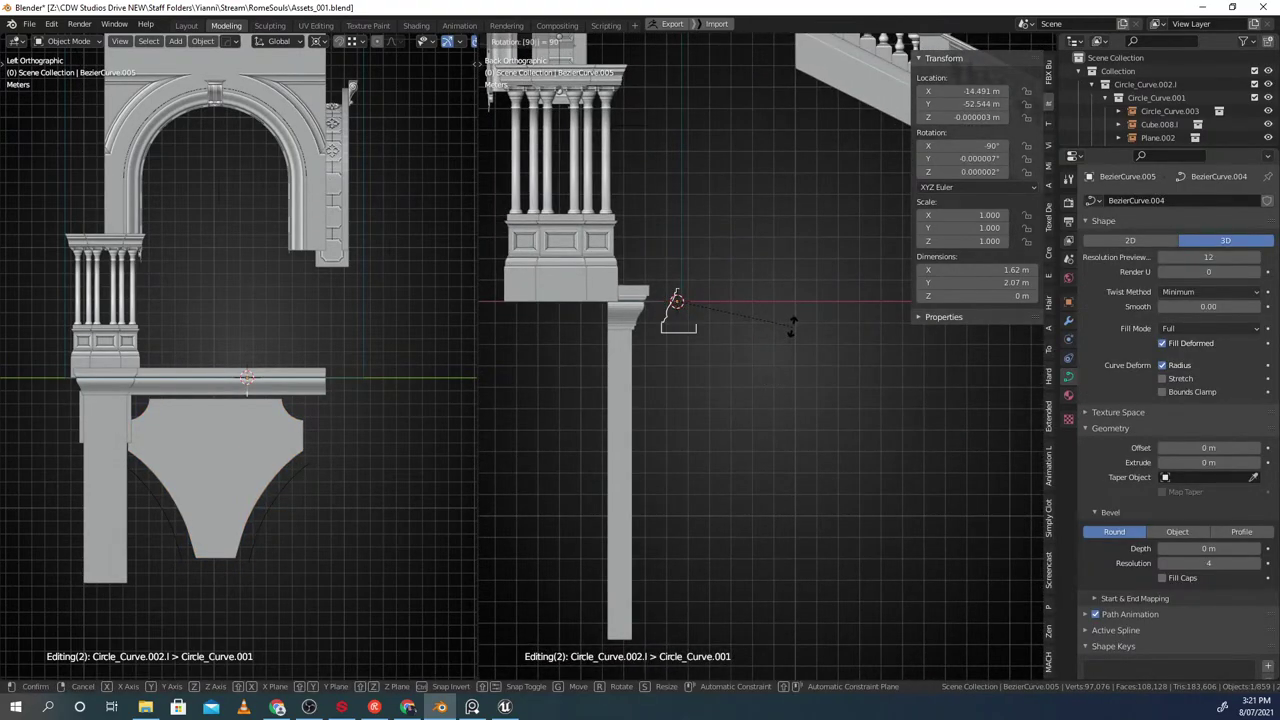
{"action": "type", "text": "-"}
{"action": "key", "text": "Return"}
Extrude the profile curve's lowest control point straight down along Z
{"action": "scroll", "coordinate": [600, 268], "scroll_direction": "up", "scroll_amount": 5}
{"action": "key", "text": "Tab"}
{"action": "middle_click_drag", "start_coordinate": [582, 271], "coordinate": [763, 377], "text": "shift"}
{"action": "scroll", "coordinate": [722, 312], "scroll_direction": "up", "scroll_amount": 5}
{"action": "middle_click_drag", "start_coordinate": [672, 258], "coordinate": [763, 371], "text": "shift"}
{"action": "scroll", "coordinate": [763, 371], "scroll_direction": "up", "scroll_amount": 2}
{"action": "left_click", "coordinate": [774, 369]}
{"action": "left_click", "coordinate": [783, 371]}
{"action": "middle_click_drag", "start_coordinate": [808, 422], "coordinate": [790, 386], "text": "shift"}
{"action": "scroll", "coordinate": [780, 365], "scroll_direction": "up", "scroll_amount": 1}
{"action": "key", "text": "e"}
{"action": "key", "text": "z"}
{"action": "left_click", "coordinate": [762, 555]}
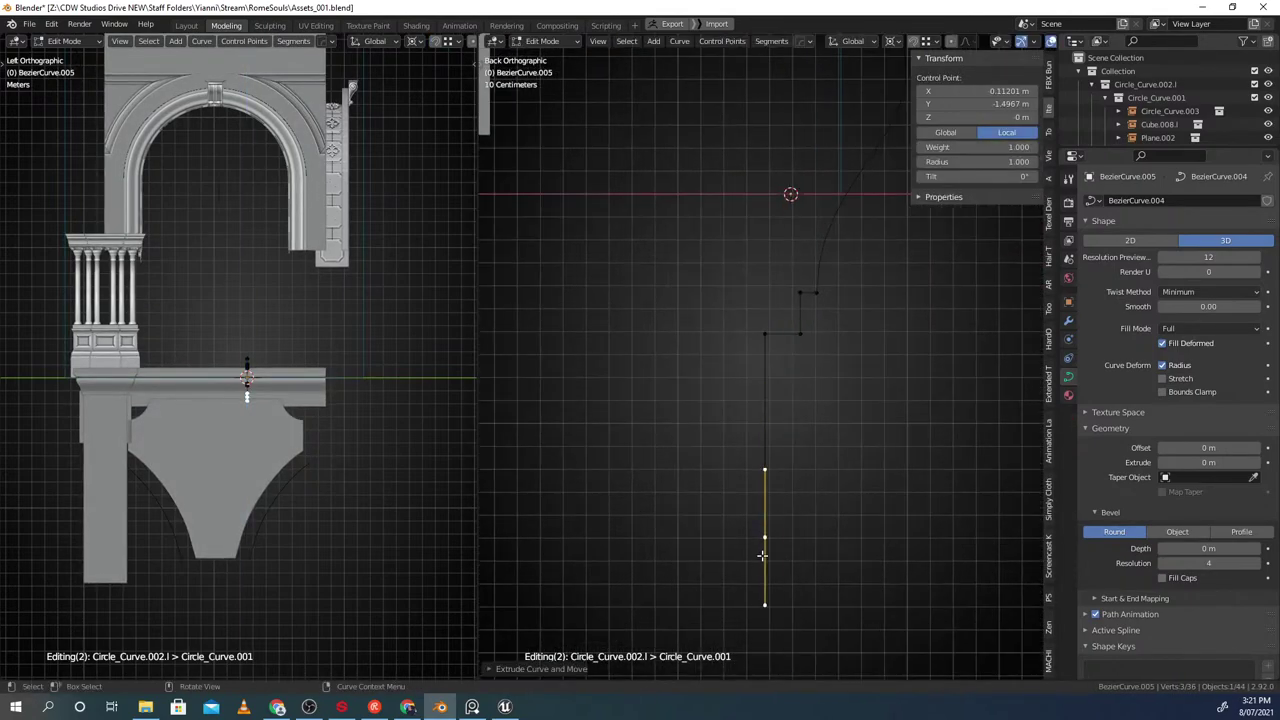
Move the extruded end point about 0.46 m further down along Z
{"action": "middle_click_drag", "start_coordinate": [789, 507], "coordinate": [783, 383], "text": "shift"}
{"action": "key", "text": "g"}
{"action": "key", "text": "z"}
{"action": "left_click", "coordinate": [772, 494]}
{"action": "scroll", "coordinate": [811, 477], "scroll_direction": "down", "scroll_amount": 7}
{"action": "middle_click_drag", "start_coordinate": [798, 469], "coordinate": [771, 467], "text": "shift"}
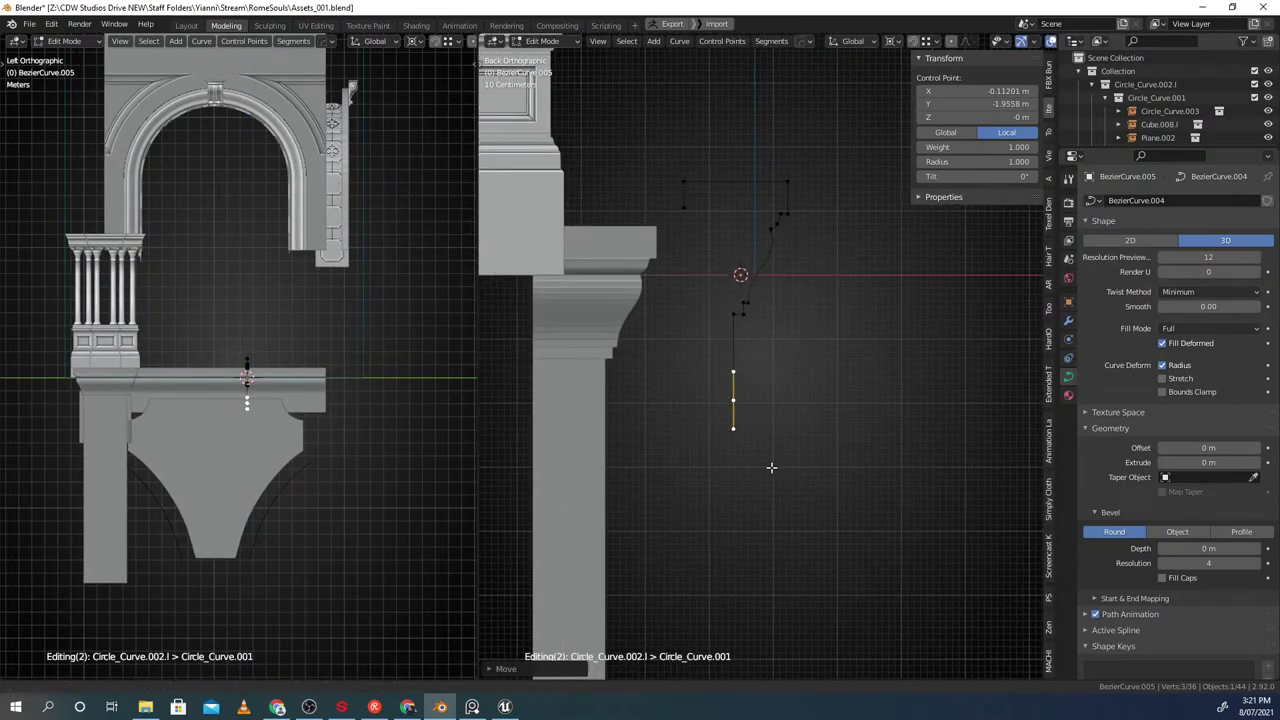
Raise the profile's end point along Z, with the first viewport turned to a perspective view of the moulding and pier
{"action": "middle_click_drag", "start_coordinate": [305, 446], "coordinate": [282, 339]}
{"action": "scroll", "coordinate": [214, 446], "scroll_direction": "up", "scroll_amount": 5}
{"action": "key", "text": "KP_5"}
{"action": "scroll", "coordinate": [288, 375], "scroll_direction": "down", "scroll_amount": 3}
{"action": "middle_click_drag", "start_coordinate": [829, 376], "coordinate": [832, 319], "text": "shift"}
{"action": "scroll", "coordinate": [840, 338], "scroll_direction": "up", "scroll_amount": 2}
{"action": "key", "text": "g"}
{"action": "key", "text": "z"}
{"action": "left_click", "coordinate": [825, 323]}
Select all the profile's control points and shift them along X to fit the moulding's depth to the pier
{"action": "key", "text": "a"}
{"action": "key", "text": "g"}
{"action": "key", "text": "x"}
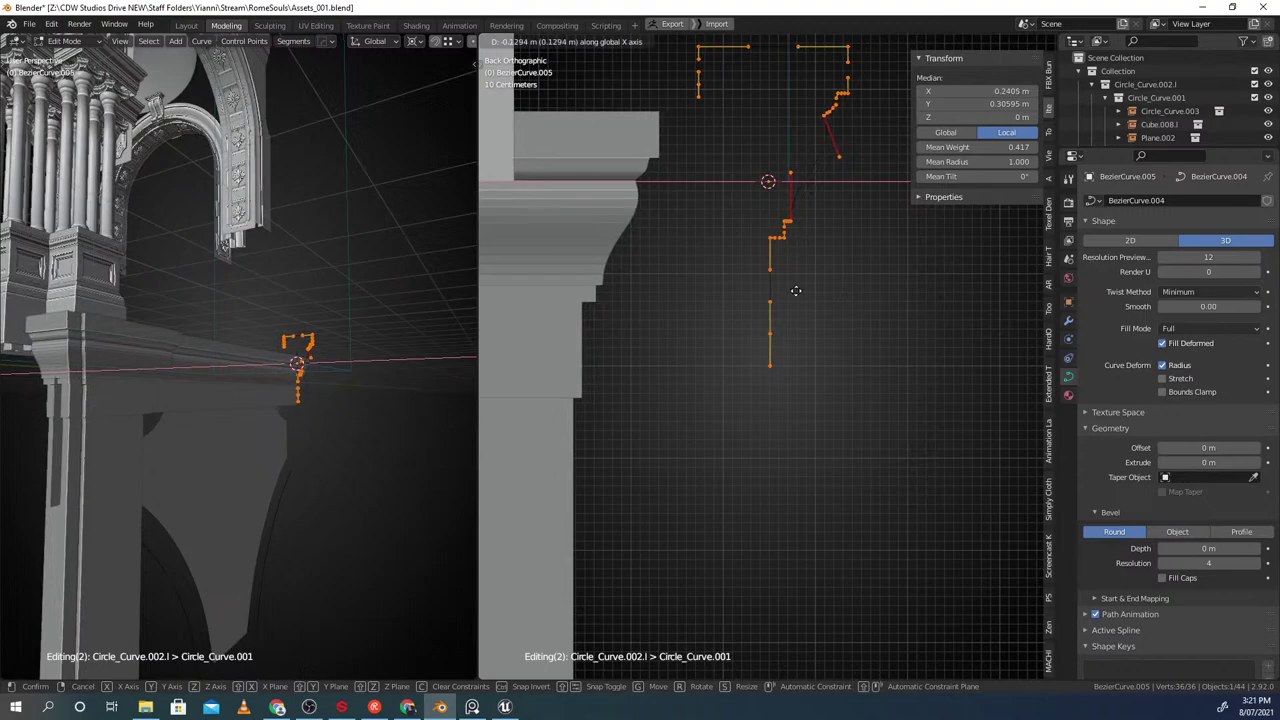
{"action": "left_click", "coordinate": [863, 288]}
{"action": "middle_click_drag", "start_coordinate": [309, 290], "coordinate": [341, 327]}
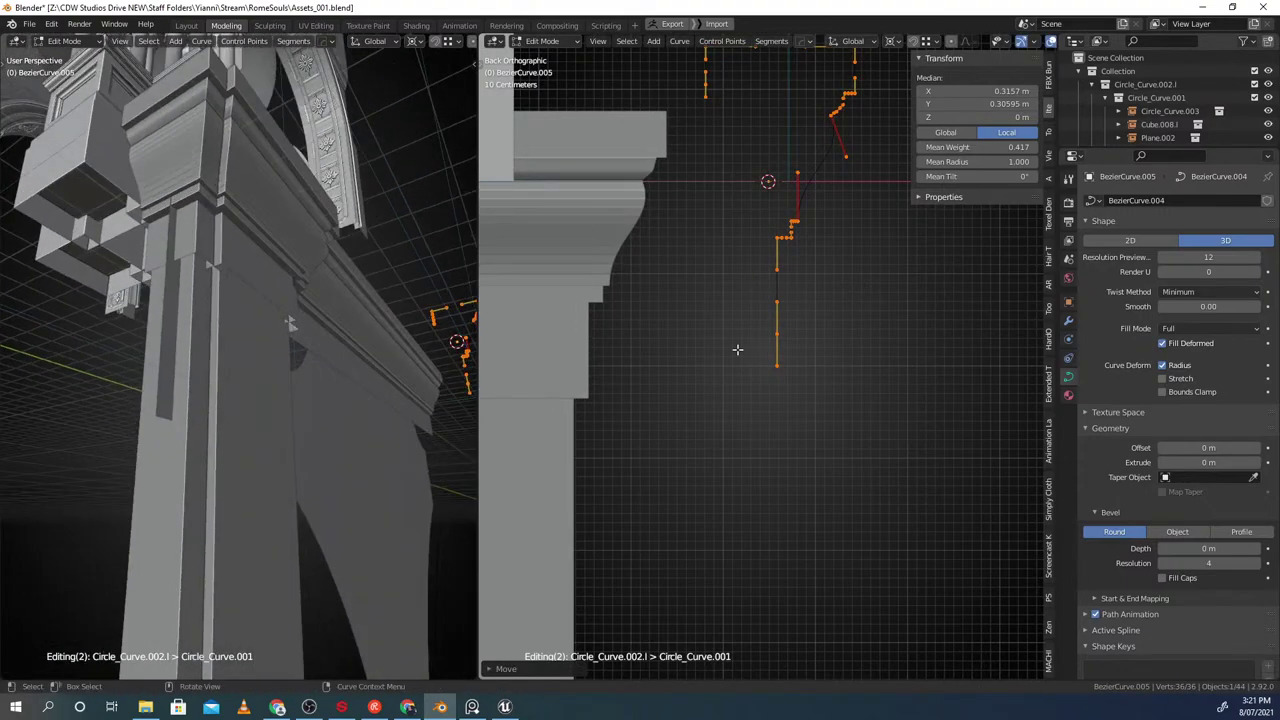
{"action": "middle_click_drag", "start_coordinate": [865, 336], "coordinate": [829, 383], "text": "shift"}
{"action": "key", "text": "g"}
{"action": "key", "text": "x"}
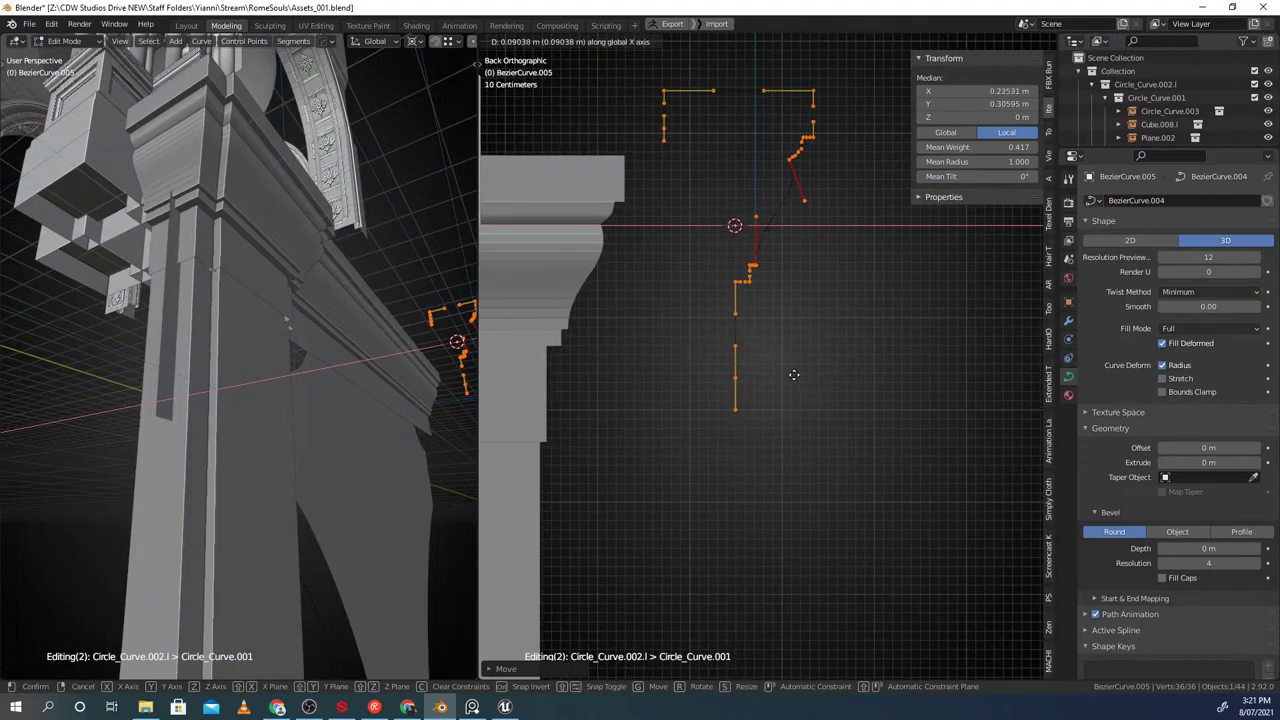
{"action": "left_click", "coordinate": [797, 383]}
{"action": "scroll", "coordinate": [701, 400], "scroll_direction": "up", "scroll_amount": 2}
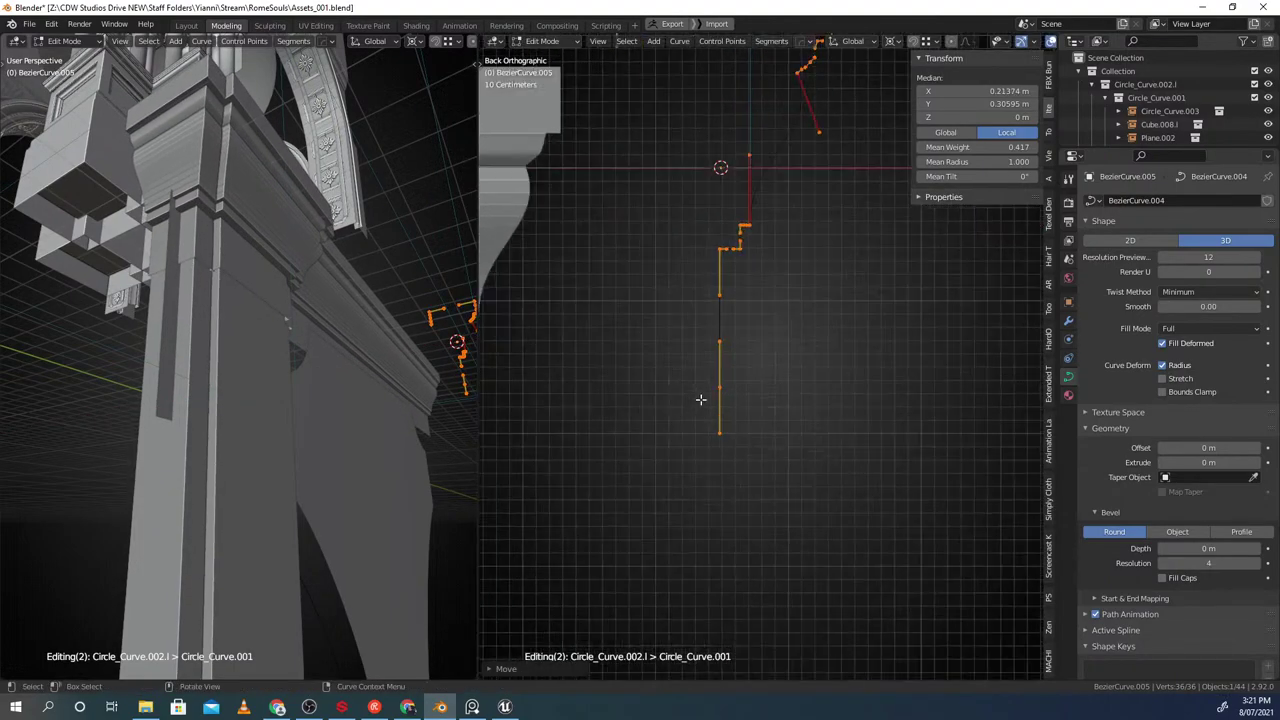
Lower the profile's end point slightly and extrude a short angled segment outward from it
{"action": "middle_click_drag", "start_coordinate": [735, 382], "coordinate": [745, 353], "text": "shift"}
{"action": "key", "text": "g"}
{"action": "left_click", "coordinate": [745, 358]}
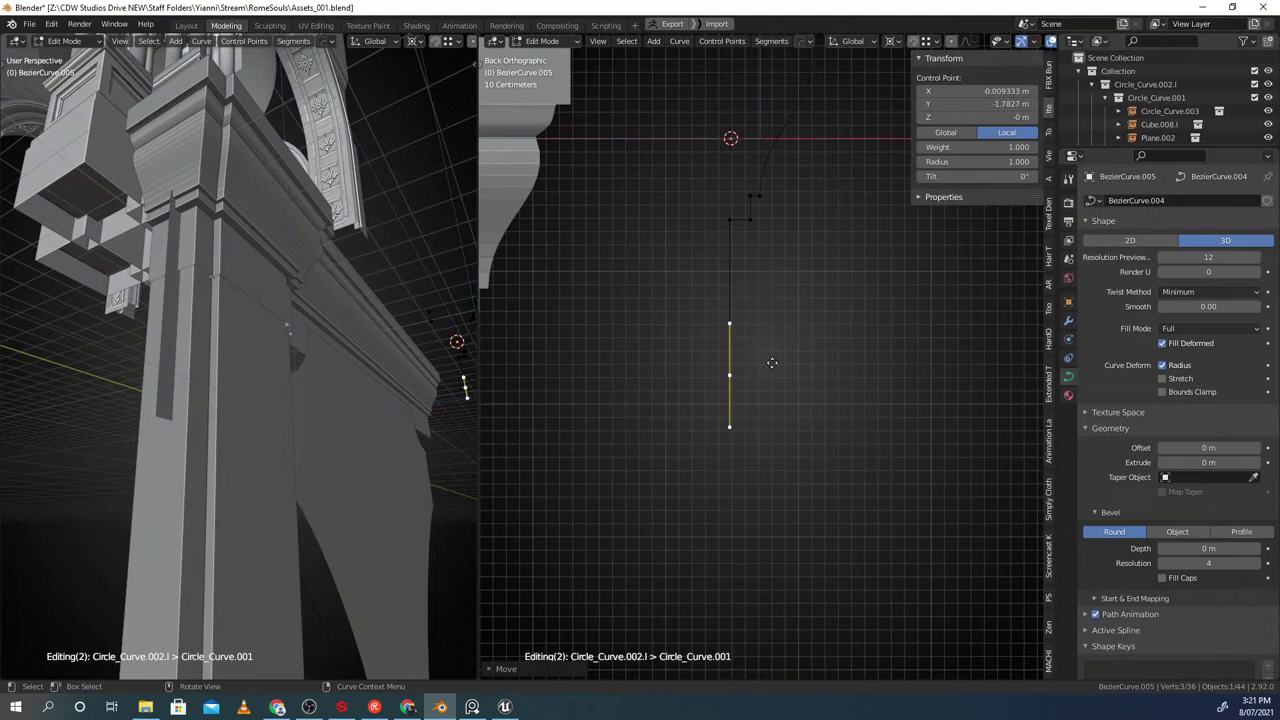
{"action": "scroll", "coordinate": [757, 391], "scroll_direction": "up", "scroll_amount": 3}
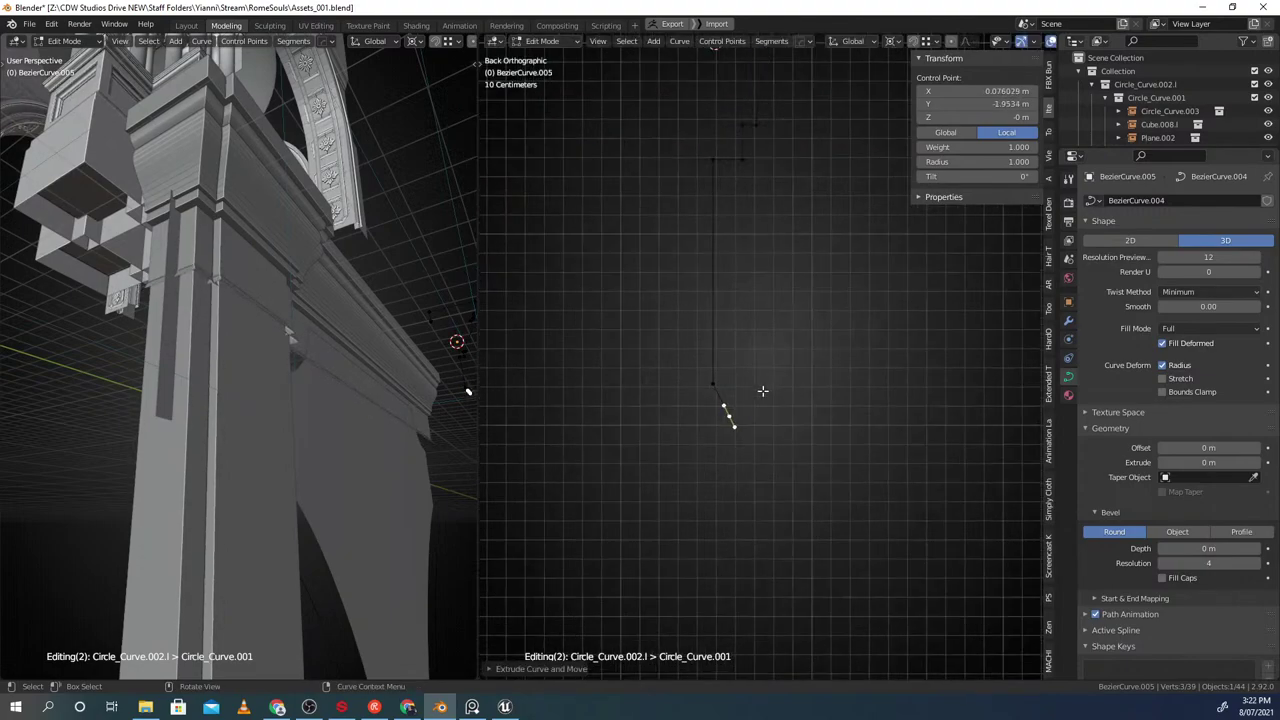
{"action": "key", "text": "g"}
{"action": "left_click", "coordinate": [742, 450]}
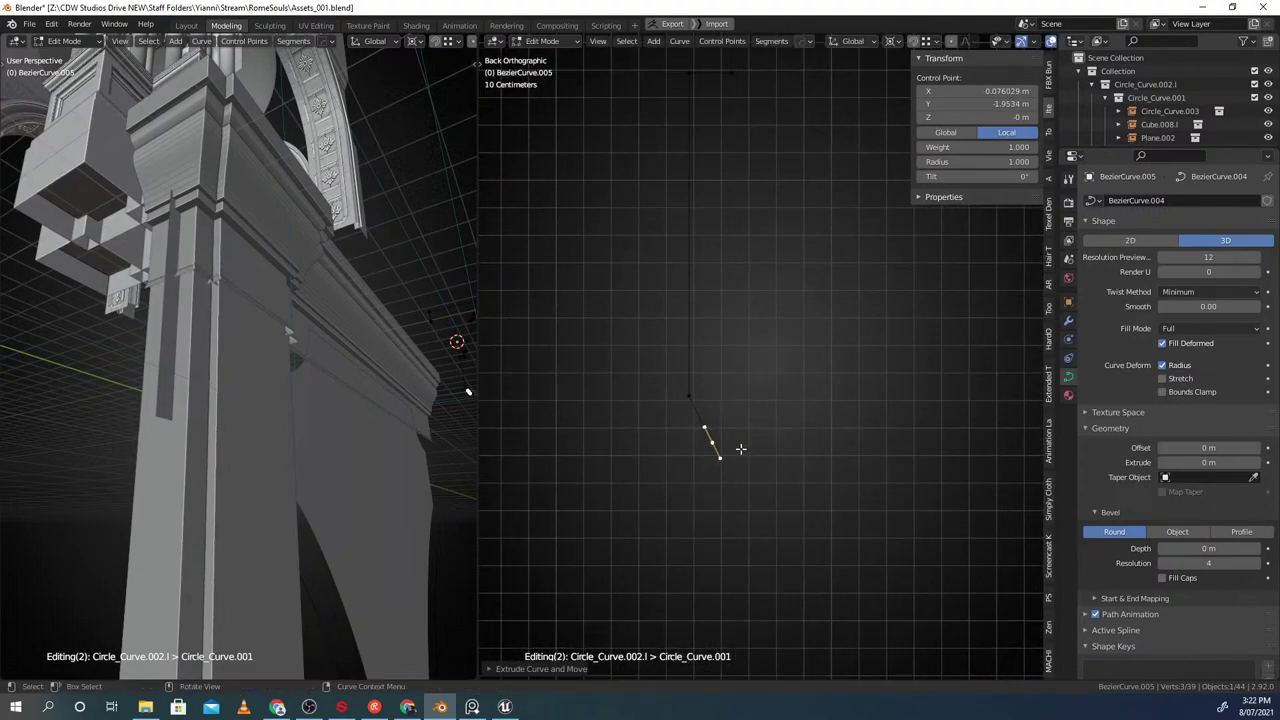
Rotate and scale the new end point's handles towards vertical and nudge the point into place
{"action": "key", "text": "r"}
{"action": "left_click", "coordinate": [785, 434]}
{"action": "key", "text": "s"}
{"action": "left_click", "coordinate": [810, 515]}
{"action": "key", "text": "g"}
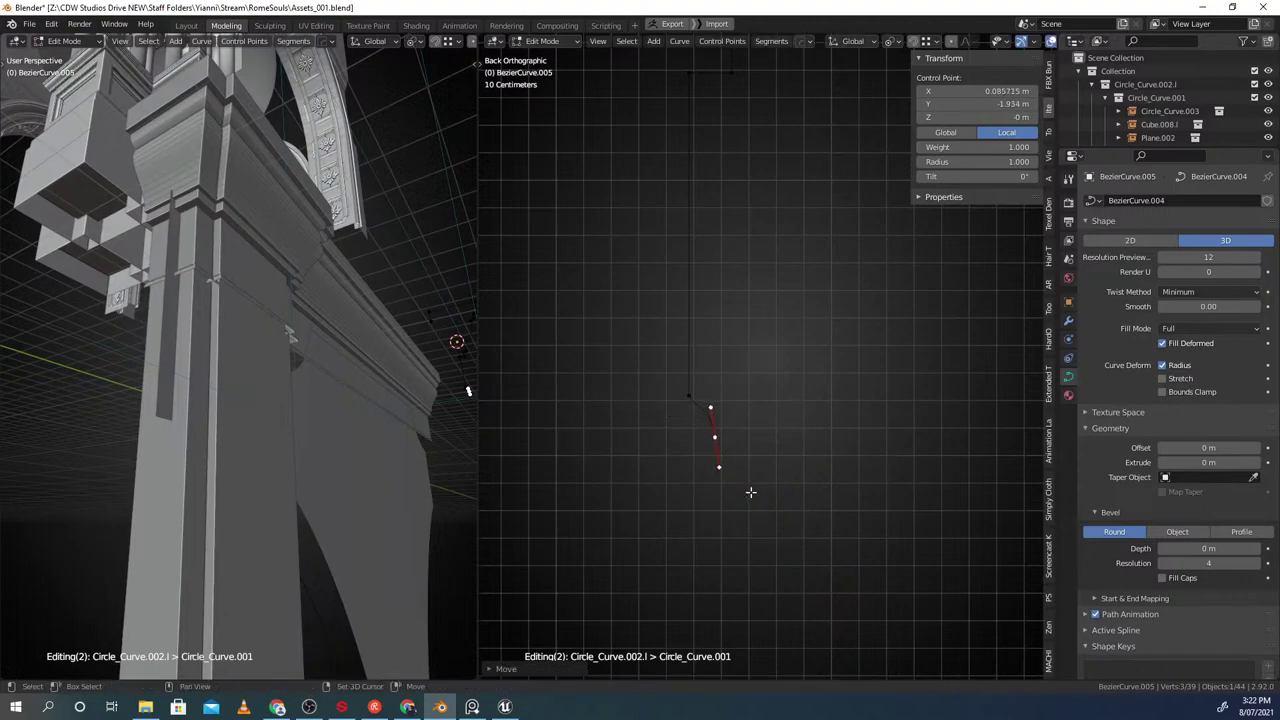
Extrude the profile about 0.49 m straight down and set the new end point's handles to Vector
{"action": "left_click", "coordinate": [742, 547]}
{"action": "middle_click_drag", "start_coordinate": [744, 537], "coordinate": [757, 476], "text": "shift"}
{"action": "key", "text": "v"}
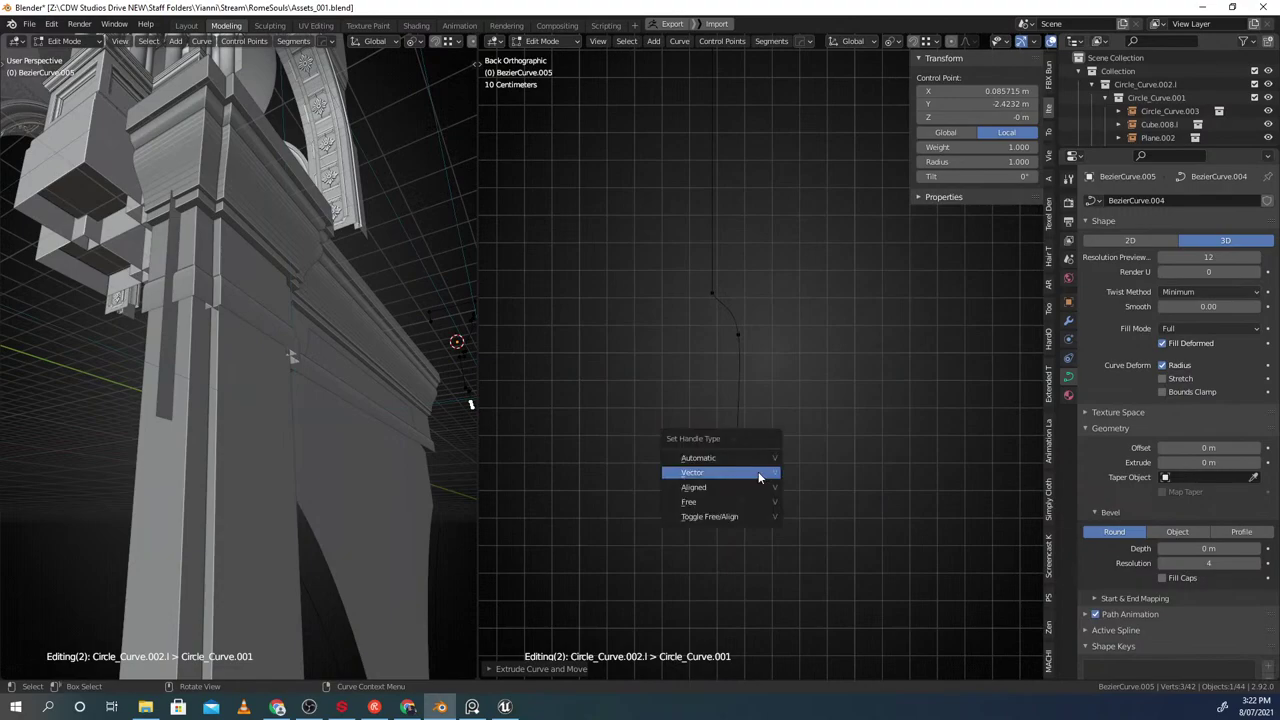
Extrude a short horizontal segment back from the bottom point and move the curved step's control point inward
{"action": "key", "text": "g"}
{"action": "left_click", "coordinate": [748, 467]}
{"action": "left_click", "coordinate": [753, 349], "text": "shift"}
{"action": "key", "text": "g"}
{"action": "middle_click", "coordinate": [755, 362]}
{"action": "left_click", "coordinate": [754, 363]}
{"action": "key", "text": "alt+a"}
Try changing the handle type of the curved step's control point and undo it
{"action": "scroll", "coordinate": [730, 372], "scroll_direction": "down", "scroll_amount": 1}
{"action": "left_click", "coordinate": [746, 347]}
{"action": "middle_click_drag", "start_coordinate": [760, 339], "coordinate": [777, 369], "text": "shift"}
{"action": "scroll", "coordinate": [777, 368], "scroll_direction": "up", "scroll_amount": 3}
{"action": "key", "text": "v"}
{"action": "left_click", "coordinate": [804, 335]}
{"action": "scroll", "coordinate": [804, 355], "scroll_direction": "up", "scroll_amount": 2}
{"action": "key", "text": "ctrl+z"}
{"action": "scroll", "coordinate": [780, 366], "scroll_direction": "down", "scroll_amount": 2}
{"action": "middle_click_drag", "start_coordinate": [764, 365], "coordinate": [808, 362], "text": "shift"}
{"action": "scroll", "coordinate": [808, 362], "scroll_direction": "up", "scroll_amount": 2}
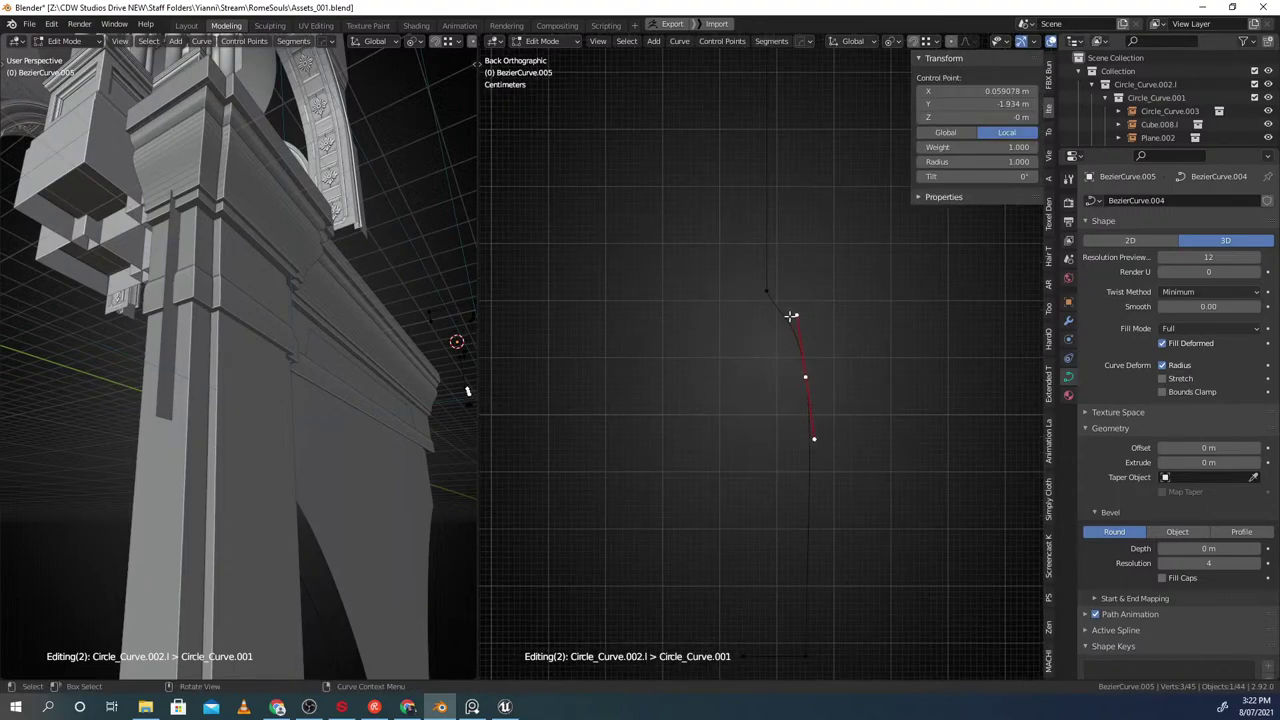
{"action": "scroll", "coordinate": [790, 385], "scroll_direction": "down", "scroll_amount": 2}
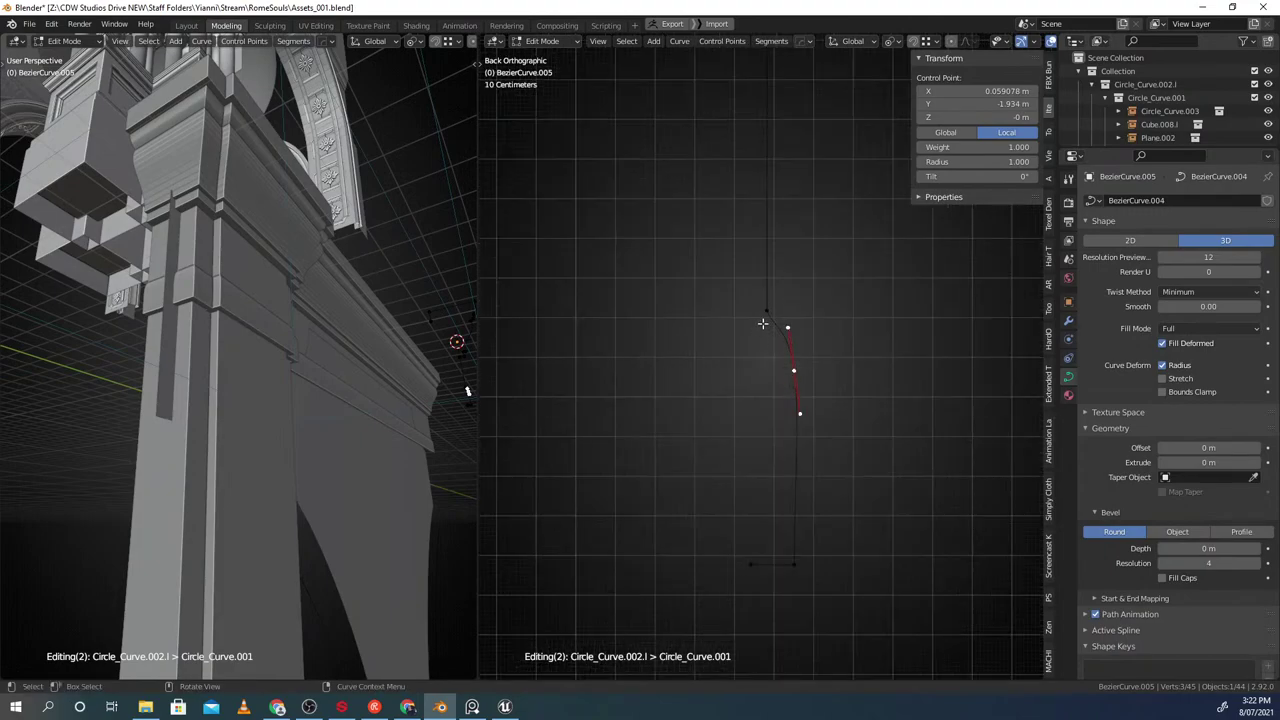
Square off the step by raising its control point along Z to the corner's level and aligning the bottom corner along X
{"action": "left_click", "coordinate": [785, 395]}
{"action": "key", "text": "g"}
{"action": "key", "text": "z"}
{"action": "left_click", "coordinate": [768, 313]}
{"action": "left_click", "coordinate": [793, 436]}
{"action": "left_click", "coordinate": [792, 480]}
{"action": "left_click", "coordinate": [784, 548]}
{"action": "key", "text": "g"}
{"action": "key", "text": "x"}
{"action": "left_click", "coordinate": [817, 329]}
Try adding a control point on the profile's lower vertical segment and moving it along Z, then remove it
{"action": "middle_click_drag", "start_coordinate": [788, 399], "coordinate": [797, 353], "text": "shift"}
{"action": "scroll", "coordinate": [786, 357], "scroll_direction": "up", "scroll_amount": 2}
{"action": "left_click", "coordinate": [817, 526]}
{"action": "left_click", "coordinate": [818, 562]}
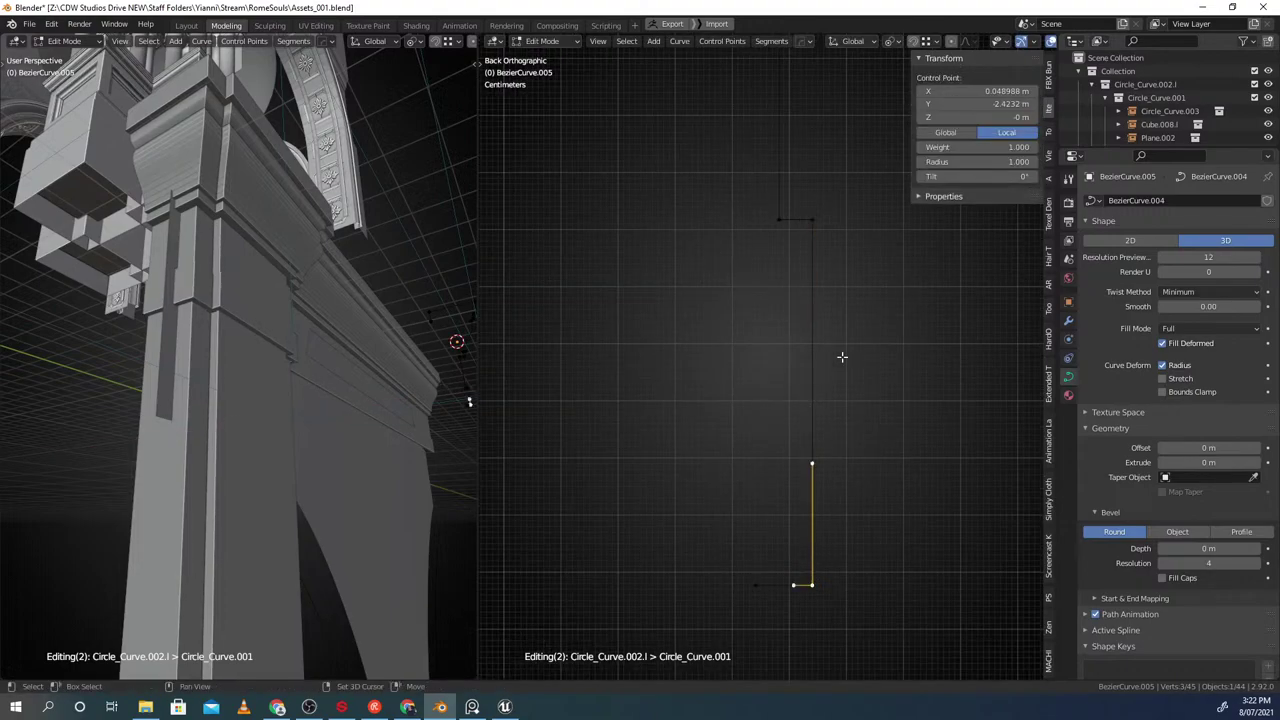
{"action": "right_click", "coordinate": [830, 246]}
{"action": "left_click", "coordinate": [822, 91]}
{"action": "key", "text": "g"}
{"action": "key", "text": "z"}
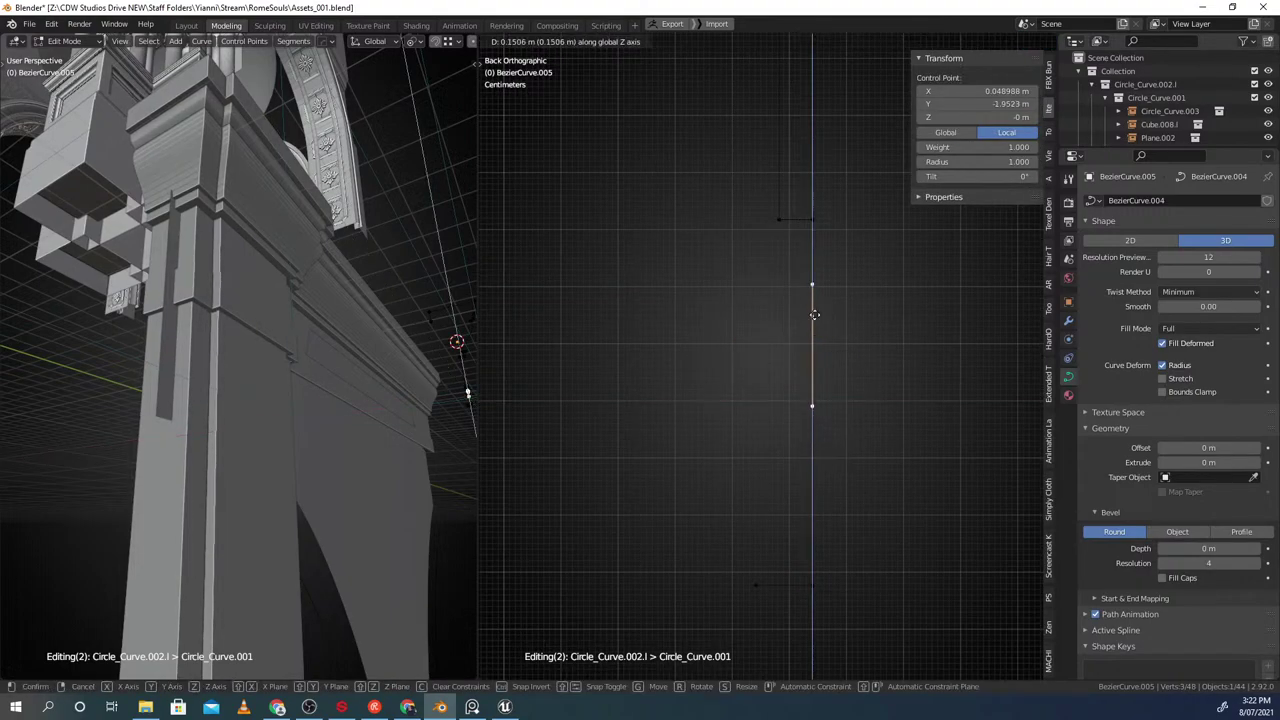
{"action": "left_click", "coordinate": [831, 383]}
{"action": "middle_click_drag", "start_coordinate": [831, 385], "coordinate": [820, 357], "text": "shift"}
{"action": "key", "text": "ctrl+z"}
{"action": "key", "text": "x"}
{"action": "left_click", "coordinate": [821, 367]}
Move the profile's bottom corner point along X to line it up with the step above
{"action": "scroll", "coordinate": [817, 440], "scroll_direction": "down", "scroll_amount": 1}
{"action": "left_click", "coordinate": [810, 509]}
{"action": "key", "text": "g"}
{"action": "key", "text": "x"}
{"action": "left_click", "coordinate": [817, 254]}
Finish moving the lower segment's control point along Z and raise the profile's bottom step along Z
{"action": "left_click", "coordinate": [776, 532]}
{"action": "left_click", "coordinate": [727, 531]}
{"action": "left_click", "coordinate": [748, 529]}
{"action": "left_click", "coordinate": [791, 521], "text": "shift"}
{"action": "middle_click_drag", "start_coordinate": [793, 519], "coordinate": [766, 463]}
{"action": "scroll", "coordinate": [813, 484], "scroll_direction": "down", "scroll_amount": 7}
{"action": "key", "text": "ctrl+KP_1"}
{"action": "scroll", "coordinate": [767, 463], "scroll_direction": "up", "scroll_amount": 2}
{"action": "key", "text": "g"}
{"action": "key", "text": "z"}
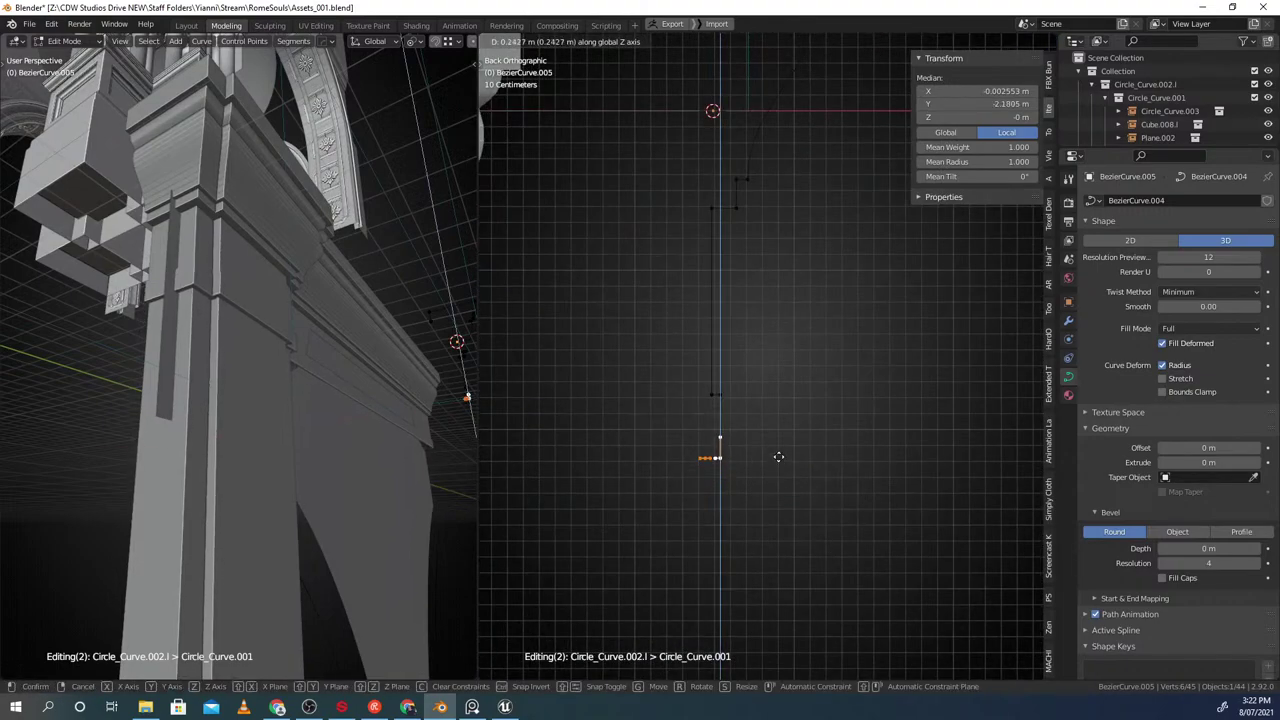
{"action": "left_click", "coordinate": [784, 447]}
Leave curve editing and move the cut-out panel along Z so its top meets the moulding's underside
{"action": "key", "text": "ctrl+Tab"}
{"action": "left_click", "coordinate": [786, 331]}
{"action": "scroll", "coordinate": [309, 383], "scroll_direction": "down", "scroll_amount": 4}
{"action": "mouse_move", "coordinate": [309, 383]}
{"action": "middle_mouse_down"}
{"action": "mouse_move", "coordinate": [245, 380]}
{"action": "mouse_move", "coordinate": [271, 365]}
{"action": "mouse_move", "coordinate": [300, 371]}
{"action": "mouse_move", "coordinate": [220, 374]}
{"action": "mouse_move", "coordinate": [309, 378]}
{"action": "mouse_move", "coordinate": [329, 350]}
{"action": "mouse_move", "coordinate": [292, 381]}
{"action": "mouse_move", "coordinate": [283, 424]}
{"action": "mouse_move", "coordinate": [301, 362]}
{"action": "mouse_move", "coordinate": [298, 398]}
{"action": "mouse_move", "coordinate": [213, 377]}
{"action": "mouse_move", "coordinate": [316, 388]}
{"action": "middle_mouse_up"}
{"action": "key", "text": "alt+a"}
{"action": "scroll", "coordinate": [268, 374], "scroll_direction": "up", "scroll_amount": 2}
{"action": "scroll", "coordinate": [268, 374], "scroll_direction": "down", "scroll_amount": 3}
{"action": "scroll", "coordinate": [309, 378], "scroll_direction": "down", "scroll_amount": 3}
{"action": "left_click", "coordinate": [293, 386]}
{"action": "scroll", "coordinate": [293, 386], "scroll_direction": "up", "scroll_amount": 2}
{"action": "key", "text": "alt+a"}
{"action": "left_click", "coordinate": [292, 390]}
{"action": "scroll", "coordinate": [293, 391], "scroll_direction": "up", "scroll_amount": 2}
{"action": "key", "text": "g"}
{"action": "key", "text": "z"}
{"action": "left_click", "coordinate": [313, 395]}
{"action": "scroll", "coordinate": [315, 398], "scroll_direction": "down", "scroll_amount": 4}
{"action": "key", "text": "g"}
{"action": "key", "text": "z"}
{"action": "left_click", "coordinate": [298, 397]}
{"action": "key", "text": "alt+a"}
{"action": "scroll", "coordinate": [316, 388], "scroll_direction": "up", "scroll_amount": 3}
Snap the 3D cursor to the cut-out panel beneath the moulding
{"action": "left_click", "coordinate": [291, 299]}
{"action": "middle_click_drag", "start_coordinate": [291, 299], "coordinate": [225, 341]}
{"action": "scroll", "coordinate": [254, 341], "scroll_direction": "down", "scroll_amount": 2}
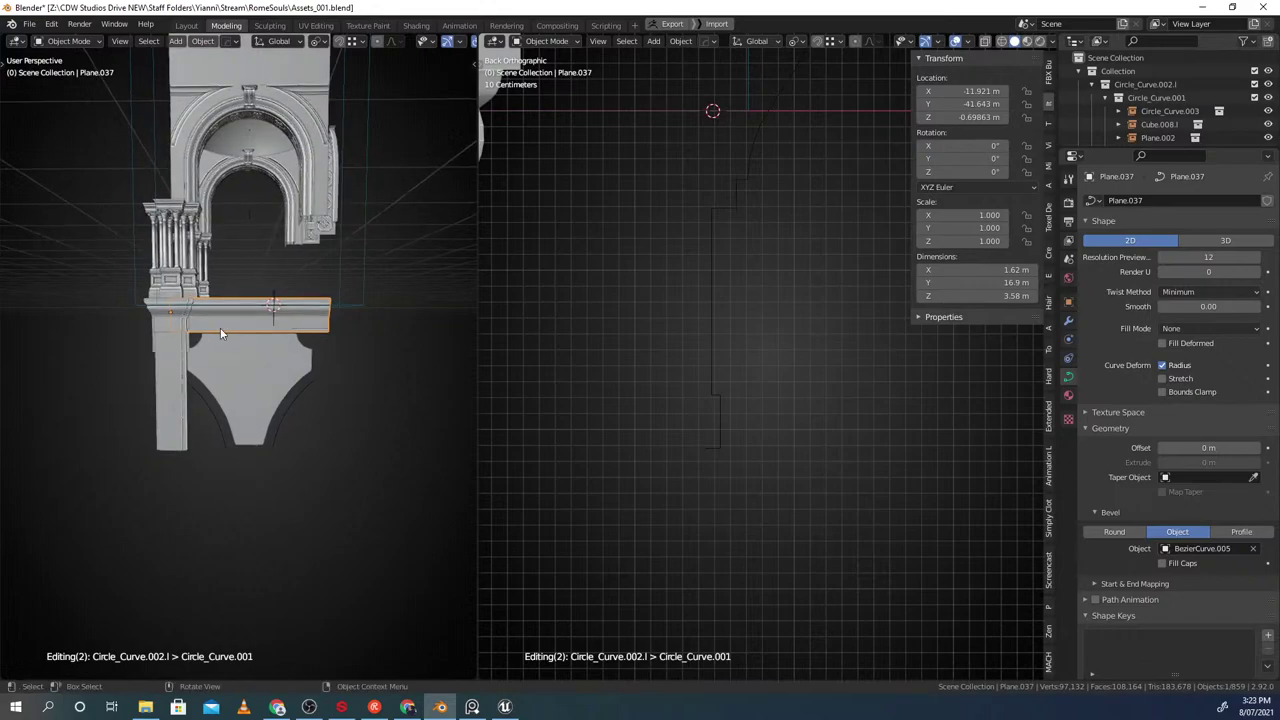
{"action": "scroll", "coordinate": [224, 338], "scroll_direction": "up", "scroll_amount": 2}
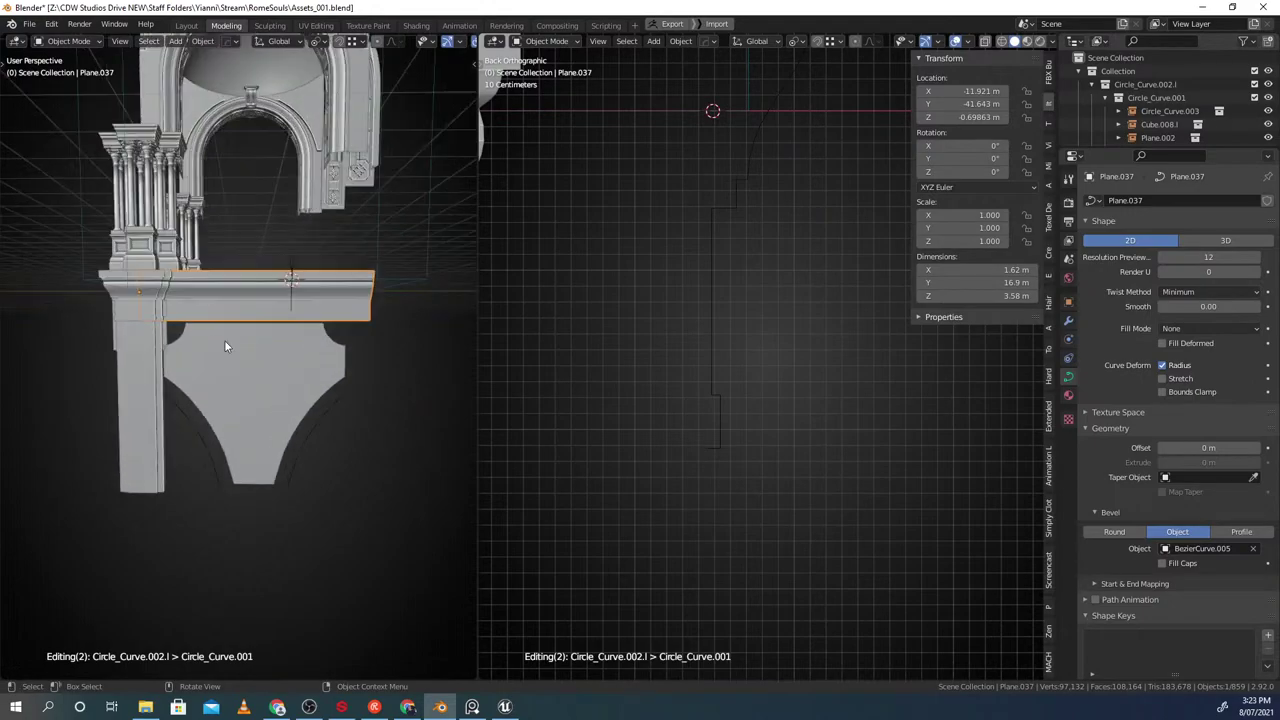
{"action": "left_click", "coordinate": [266, 361]}
{"action": "key", "text": "shift+s"}
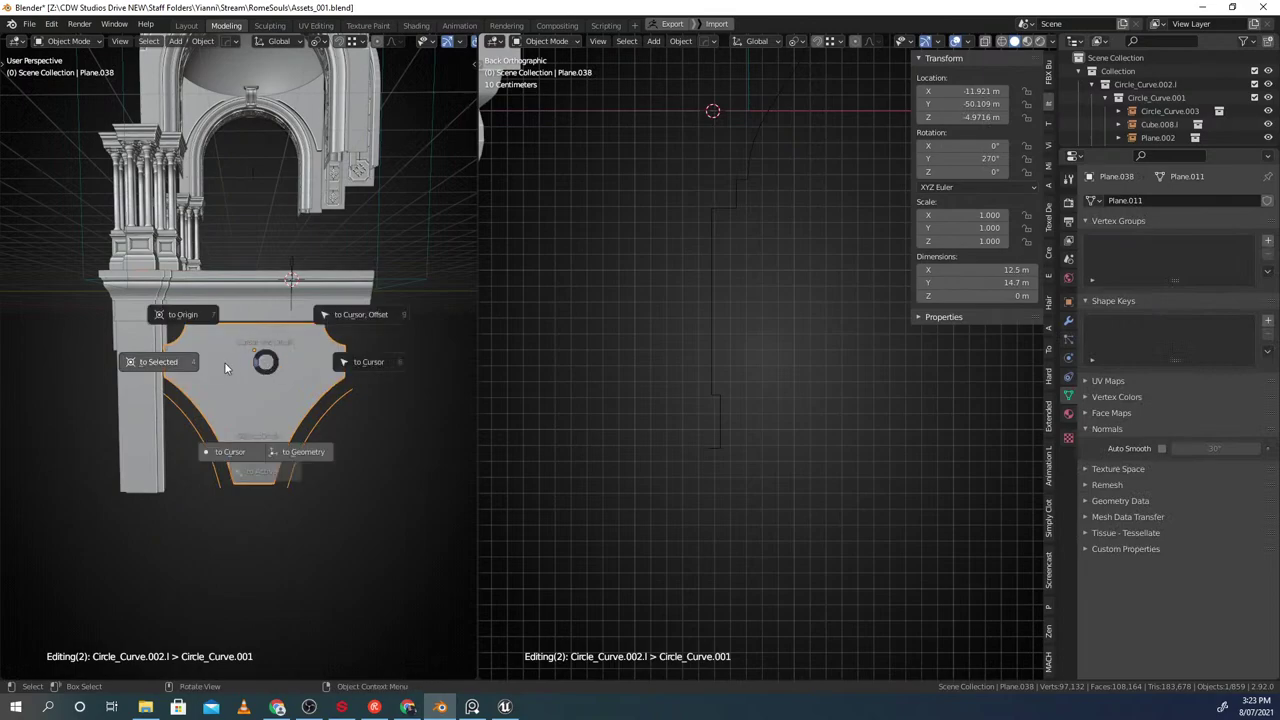
{"action": "left_click", "coordinate": [226, 365]}
{"action": "scroll", "coordinate": [240, 353], "scroll_direction": "down", "scroll_amount": 3}
{"action": "mouse_move", "coordinate": [240, 353]}
{"action": "middle_mouse_down"}
{"action": "mouse_move", "coordinate": [250, 320]}
{"action": "mouse_move", "coordinate": [240, 362]}
{"action": "mouse_move", "coordinate": [256, 358]}
{"action": "middle_mouse_up"}
{"action": "scroll", "coordinate": [230, 353], "scroll_direction": "up", "scroll_amount": 2}
{"action": "left_click", "coordinate": [173, 360]}
{"action": "key", "text": "ctrl+g"}
{"action": "key", "text": "Escape"}
{"action": "scroll", "coordinate": [190, 357], "scroll_direction": "up", "scroll_amount": 1}
Snap the 3D cursor to the centre of the long moulding's curve points
{"action": "left_click", "coordinate": [238, 358]}
{"action": "left_click", "coordinate": [257, 309]}
{"action": "middle_click_drag", "start_coordinate": [257, 307], "coordinate": [318, 327]}
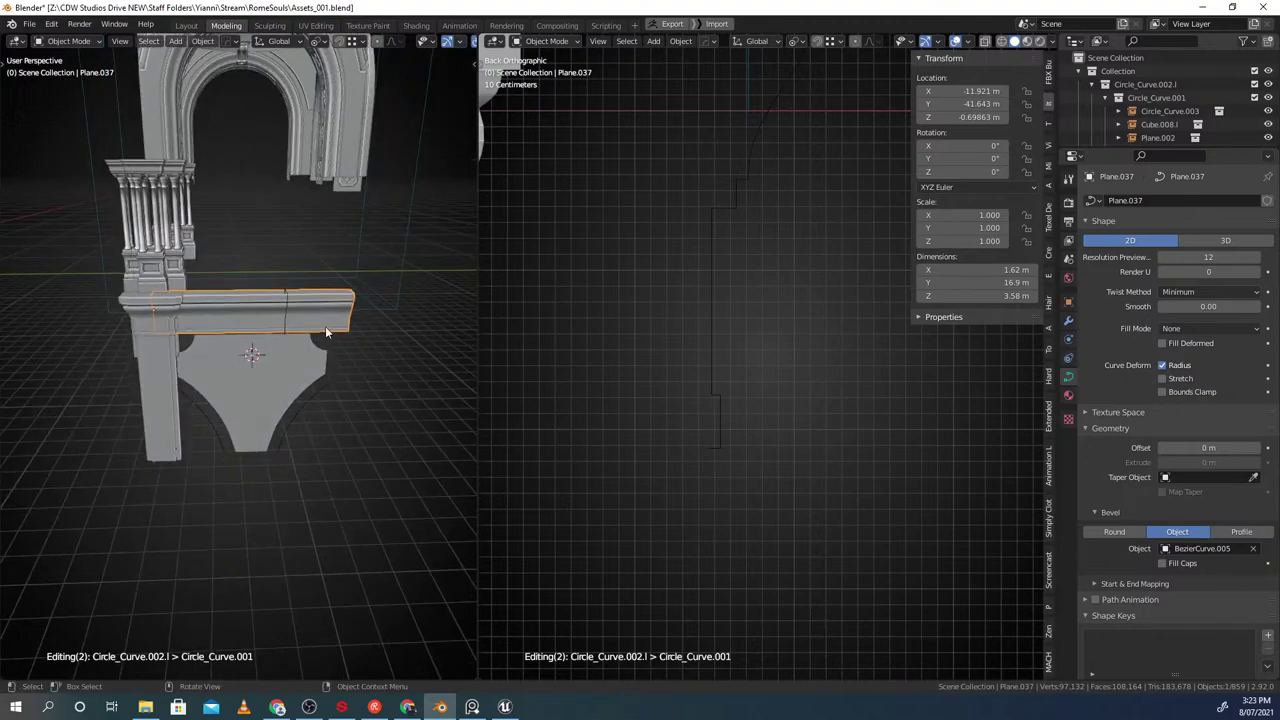
{"action": "key", "text": "Tab"}
{"action": "key", "text": "a"}
{"action": "left_click", "coordinate": [278, 313]}
{"action": "key", "text": "Tab"}
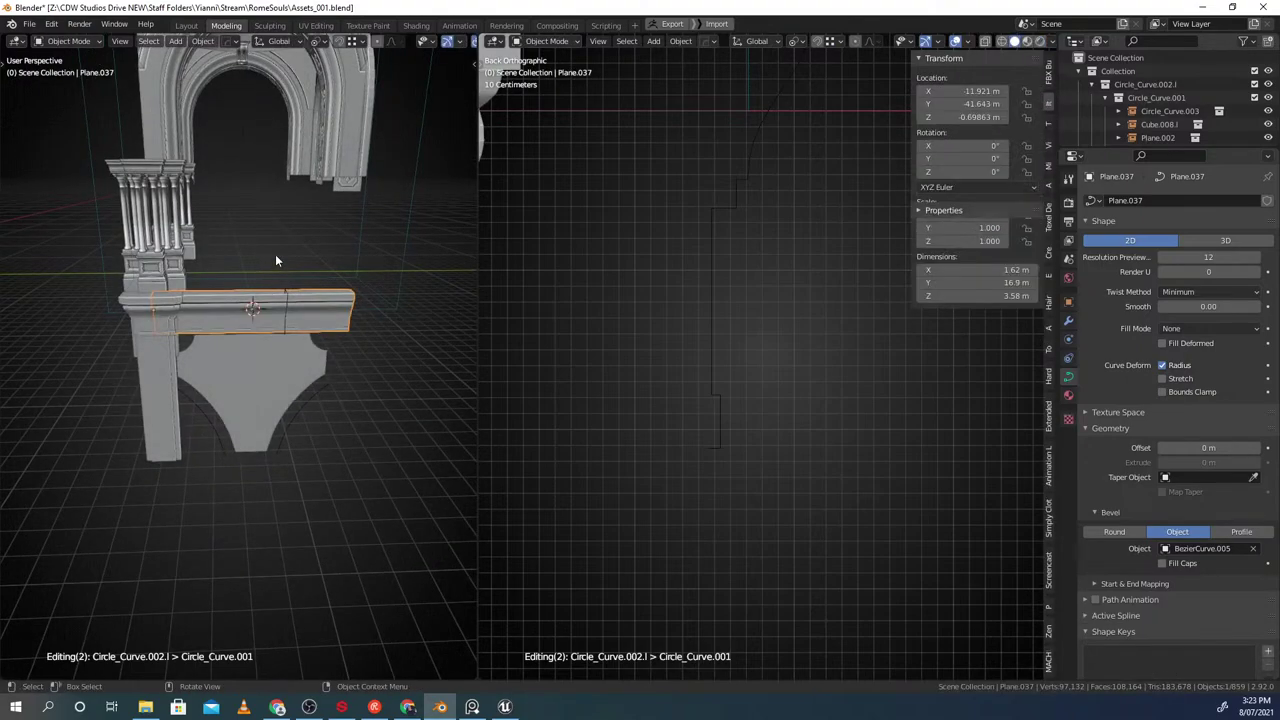
Try setting the long moulding's origin to the 3D cursor and undo it
{"action": "left_click", "coordinate": [249, 393]}
{"action": "middle_click_drag", "start_coordinate": [249, 392], "coordinate": [284, 399]}
{"action": "key", "text": "ctrl+z"}
{"action": "key", "text": "shift+s"}
{"action": "left_click", "coordinate": [251, 493]}
{"action": "middle_click_drag", "start_coordinate": [251, 490], "coordinate": [321, 359]}
{"action": "key", "text": "ctrl+z"}
{"action": "key", "text": "shift+s"}
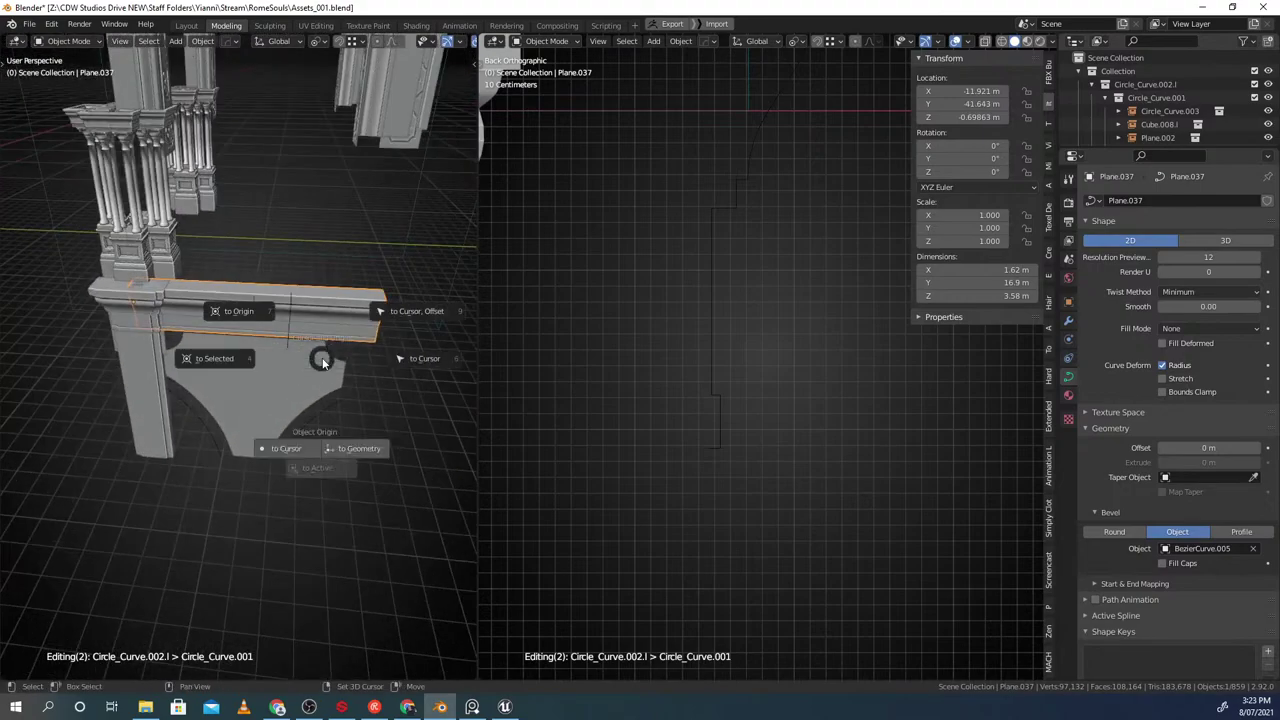
{"action": "key", "text": "Escape"}
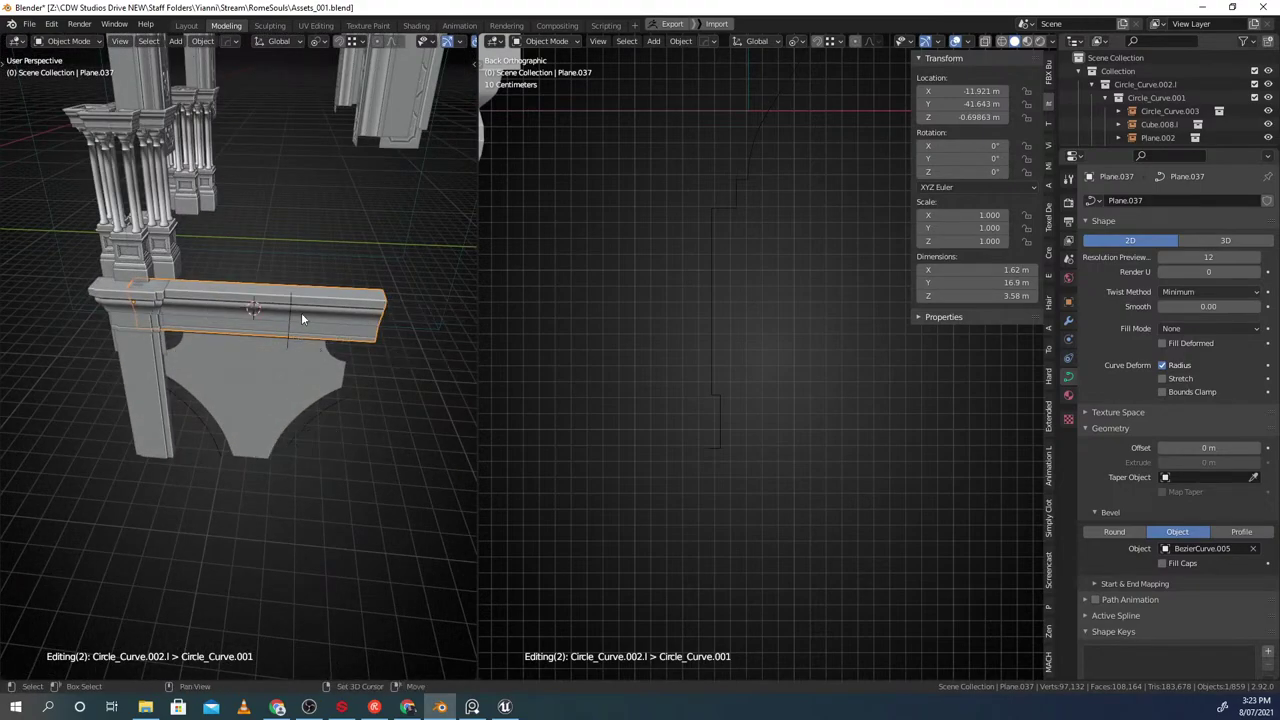
Add a Plain Axes empty at the 3D cursor, clear its rotation and snap the cursor to it
{"action": "key", "text": "shift+a"}
{"action": "mouse_move", "coordinate": [263, 463]}
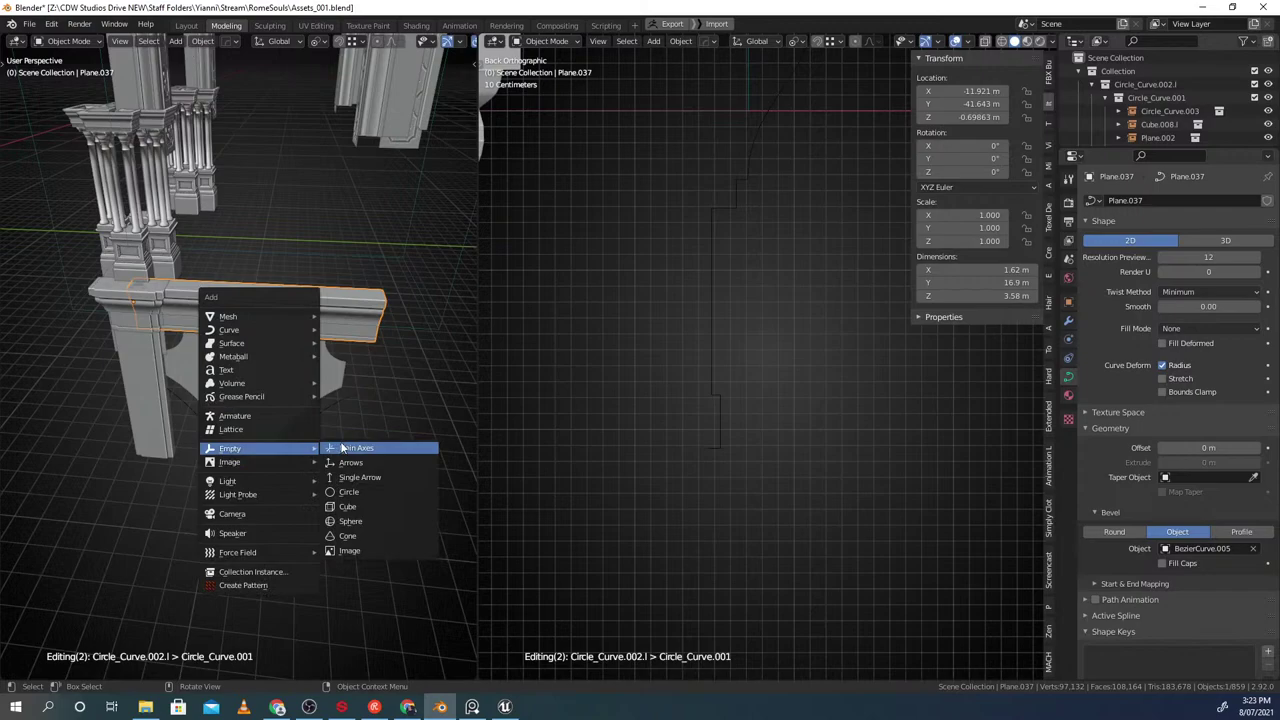
{"action": "left_click", "coordinate": [340, 447]}
{"action": "key", "text": "alt+r"}
{"action": "key", "text": "shift+s"}
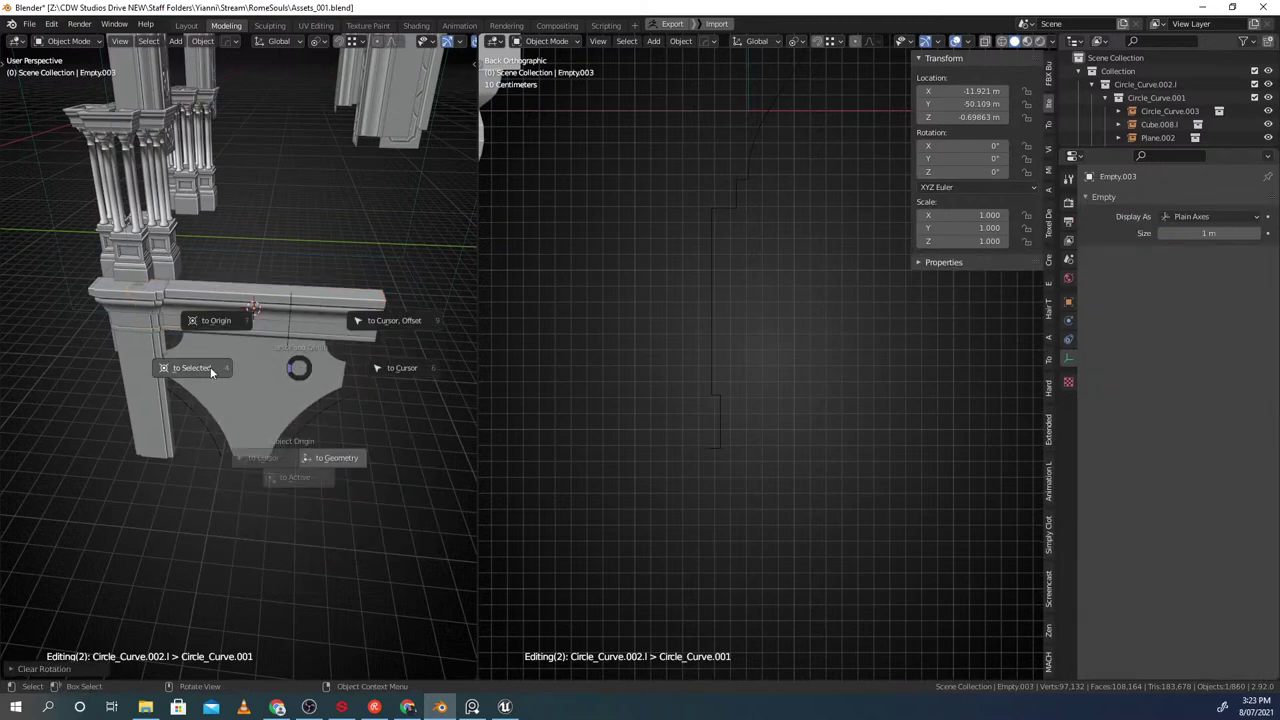
{"action": "left_click", "coordinate": [211, 367]}
Set the long moulding's origin to the 3D cursor and delete the helper empty
{"action": "left_click", "coordinate": [207, 295]}
{"action": "key", "text": "shift+s"}
{"action": "left_click", "coordinate": [184, 386]}
{"action": "middle_click_drag", "start_coordinate": [184, 384], "coordinate": [192, 379]}
{"action": "key", "text": "r"}
{"action": "right_click", "coordinate": [229, 317]}
{"action": "left_click", "coordinate": [251, 308]}
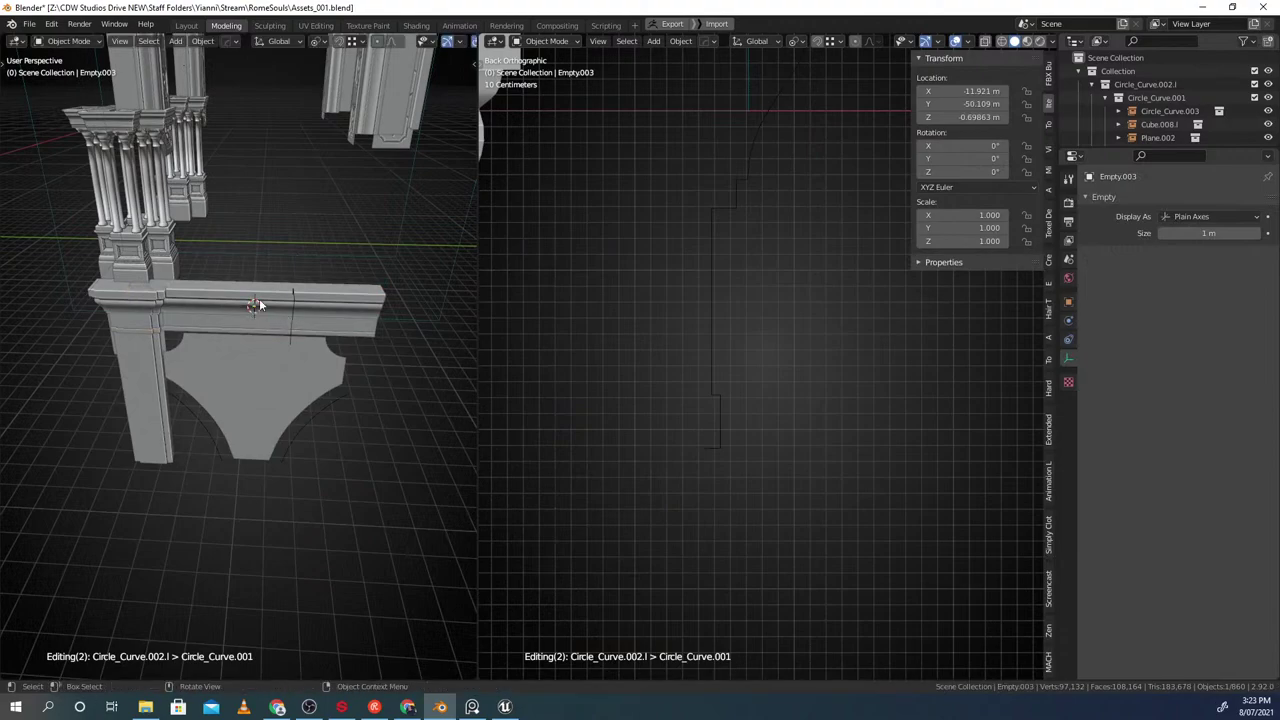
{"action": "key", "text": "Delete"}
Add a plane at the 3D cursor and rotate it 90° about the Y axis
{"action": "left_click", "coordinate": [243, 316]}
{"action": "middle_click_drag", "start_coordinate": [243, 317], "coordinate": [233, 321]}
{"action": "key", "text": "shift+a"}
{"action": "mouse_move", "coordinate": [214, 187]}
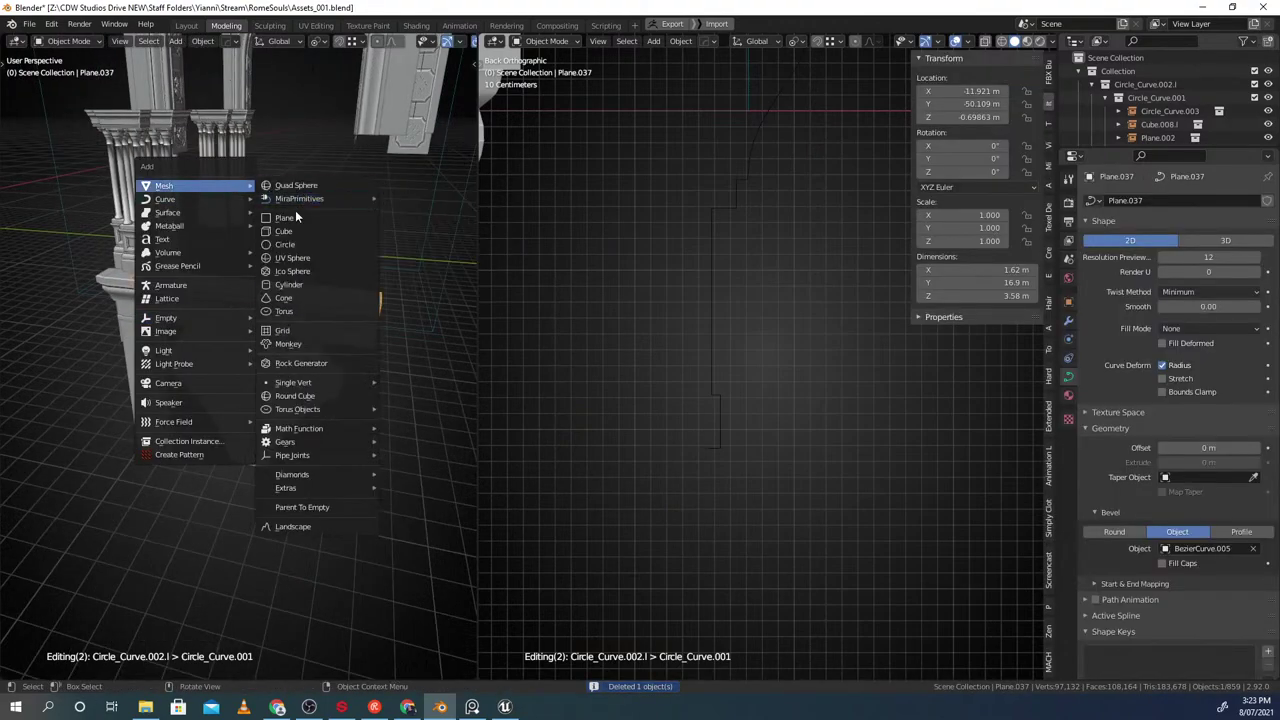
{"action": "left_click", "coordinate": [298, 217]}
{"action": "middle_click_drag", "start_coordinate": [370, 345], "coordinate": [284, 356], "text": "shift"}
{"action": "key", "text": "s"}
{"action": "right_click", "coordinate": [330, 365]}
{"action": "key", "text": "r"}
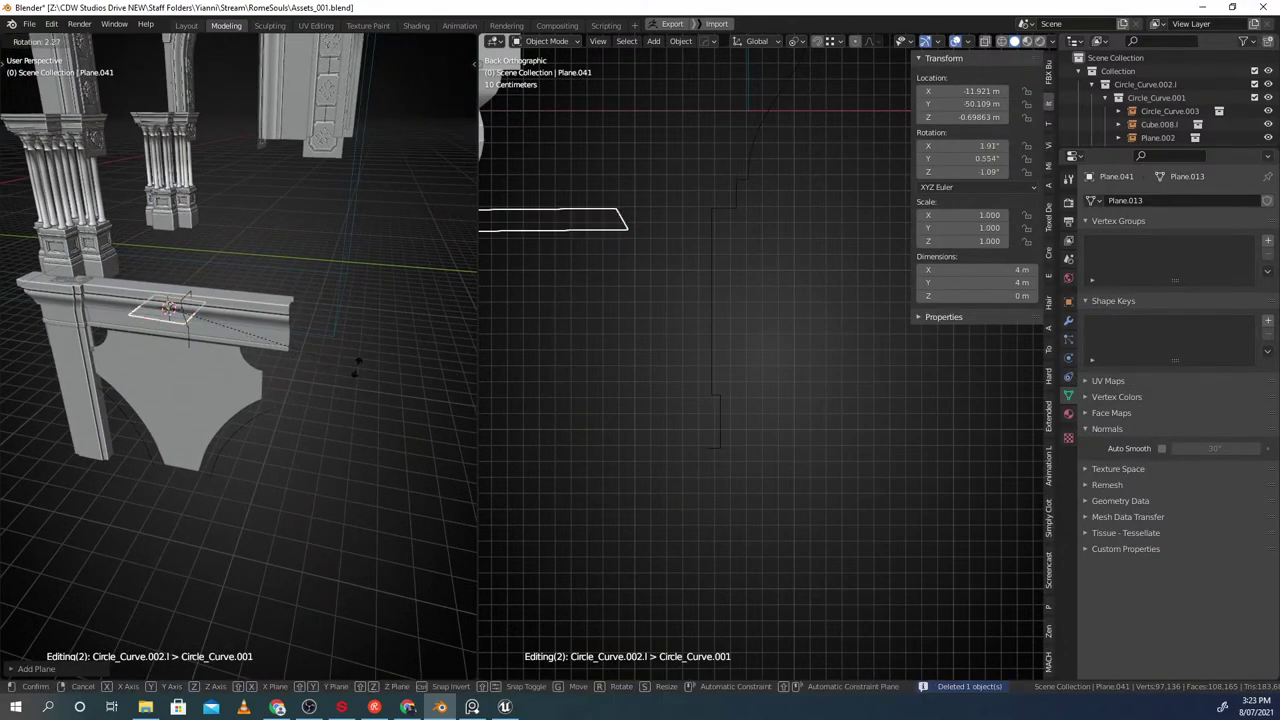
{"action": "key", "text": "y"}
{"action": "key", "text": "Return"}
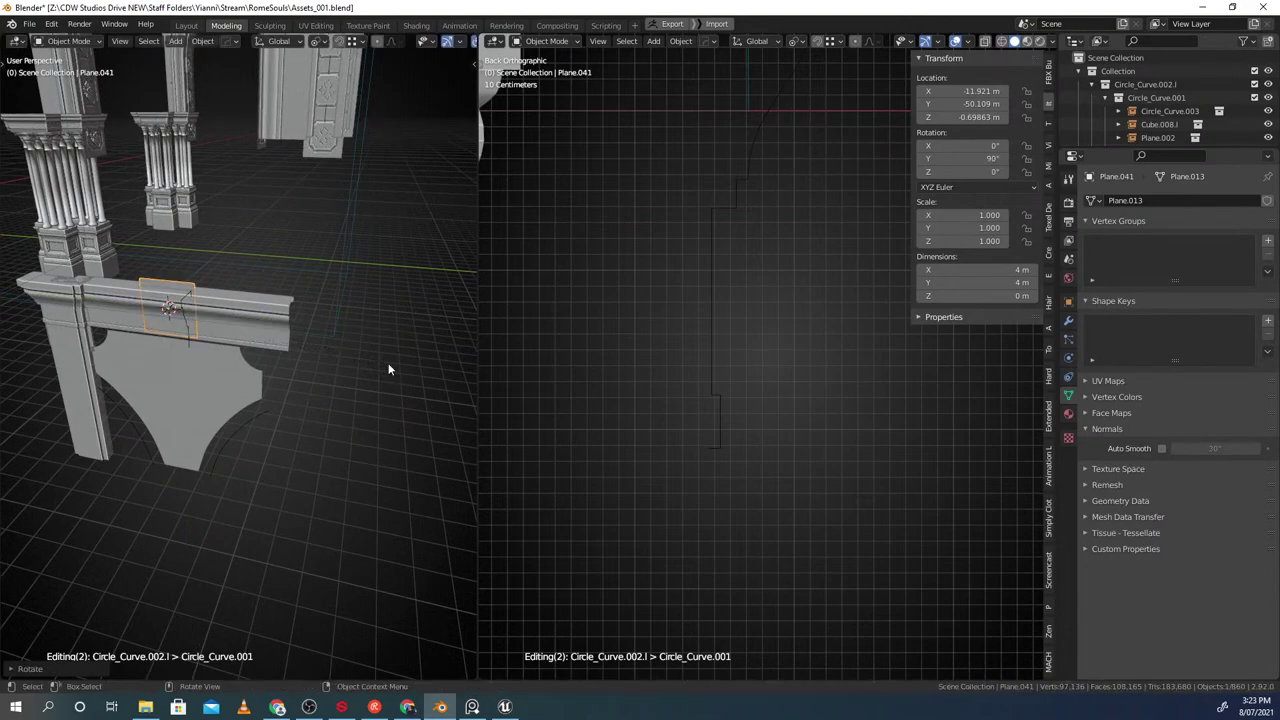
Move the upright plane along X so it sits behind the cut-out panel
{"action": "middle_click_drag", "start_coordinate": [388, 363], "coordinate": [237, 256]}
{"action": "key", "text": "g"}
{"action": "key", "text": "x"}
{"action": "left_click", "coordinate": [249, 350]}
Extend the plane's lower edge down along Z to just past the foot of the cut-out panel
{"action": "key", "text": "Tab"}
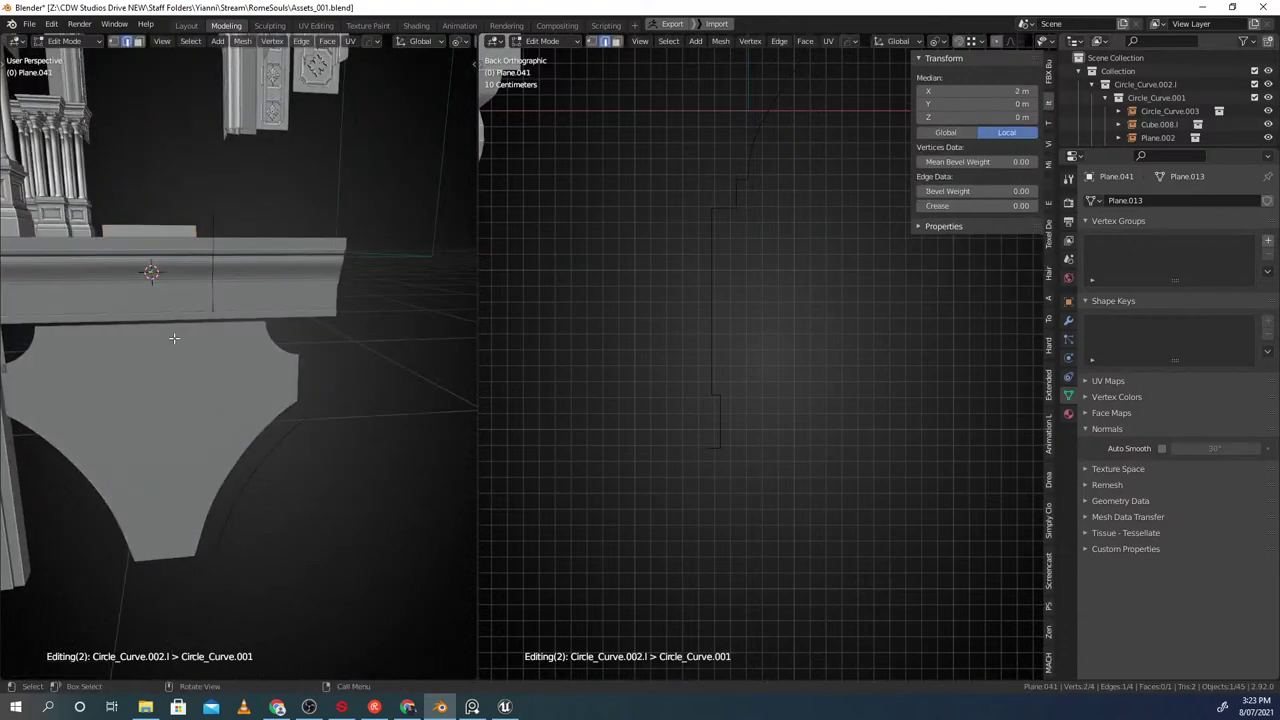
{"action": "key", "text": "alt+z"}
{"action": "left_click", "coordinate": [178, 337]}
{"action": "middle_click_drag", "start_coordinate": [180, 337], "coordinate": [317, 343], "text": "alt"}
{"action": "key", "text": "g"}
{"action": "key", "text": "z"}
{"action": "left_click", "coordinate": [256, 538]}
{"action": "middle_click_drag", "start_coordinate": [335, 491], "coordinate": [342, 403], "text": "shift"}
{"action": "key", "text": "alt+z"}
{"action": "key", "text": "g"}
{"action": "key", "text": "z"}
{"action": "left_click", "coordinate": [328, 482]}
Adjust the plane's upper edge along Z to sit at the moulding's underside
{"action": "middle_click_drag", "start_coordinate": [266, 363], "coordinate": [262, 308]}
{"action": "key", "text": "g"}
{"action": "key", "text": "z"}
{"action": "left_click", "coordinate": [276, 362]}
{"action": "scroll", "coordinate": [280, 368], "scroll_direction": "down", "scroll_amount": 3}
Scale the whole plane along Y by about 4.1 to form a backing wall spanning the moulding's length
{"action": "key", "text": "a"}
{"action": "middle_click_drag", "start_coordinate": [284, 374], "coordinate": [260, 368]}
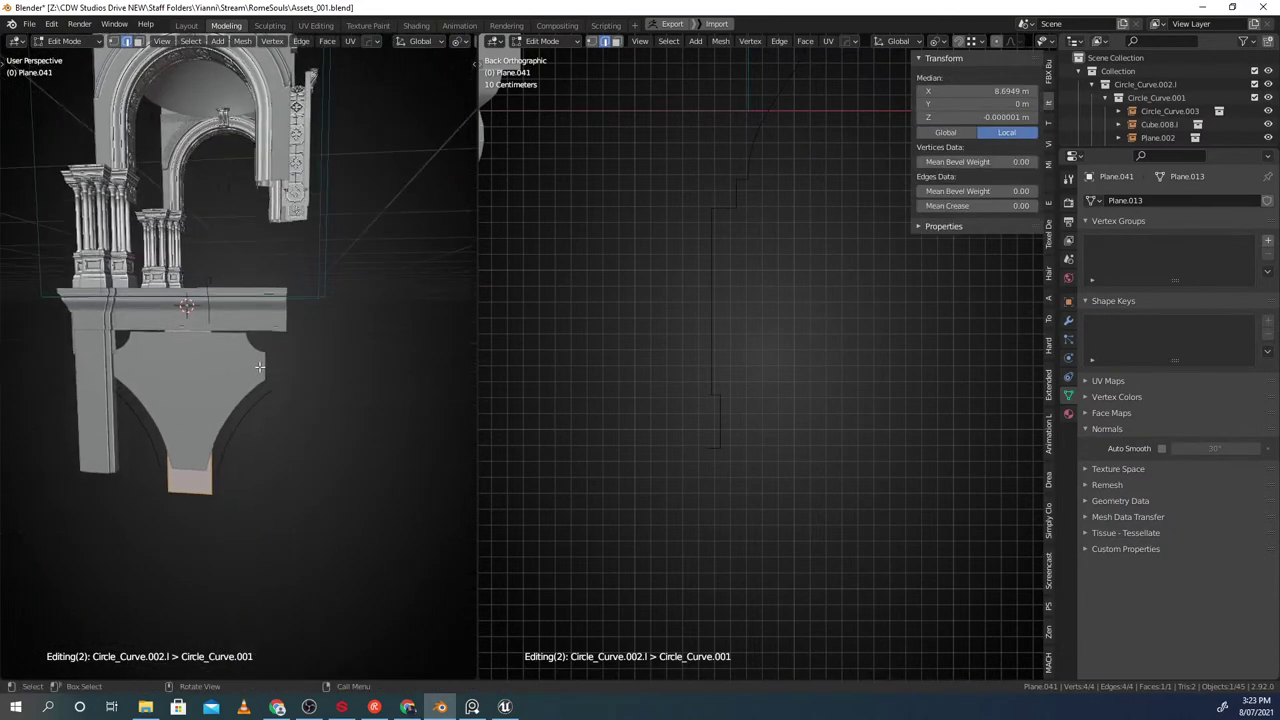
{"action": "key", "text": "s"}
{"action": "key", "text": "y"}
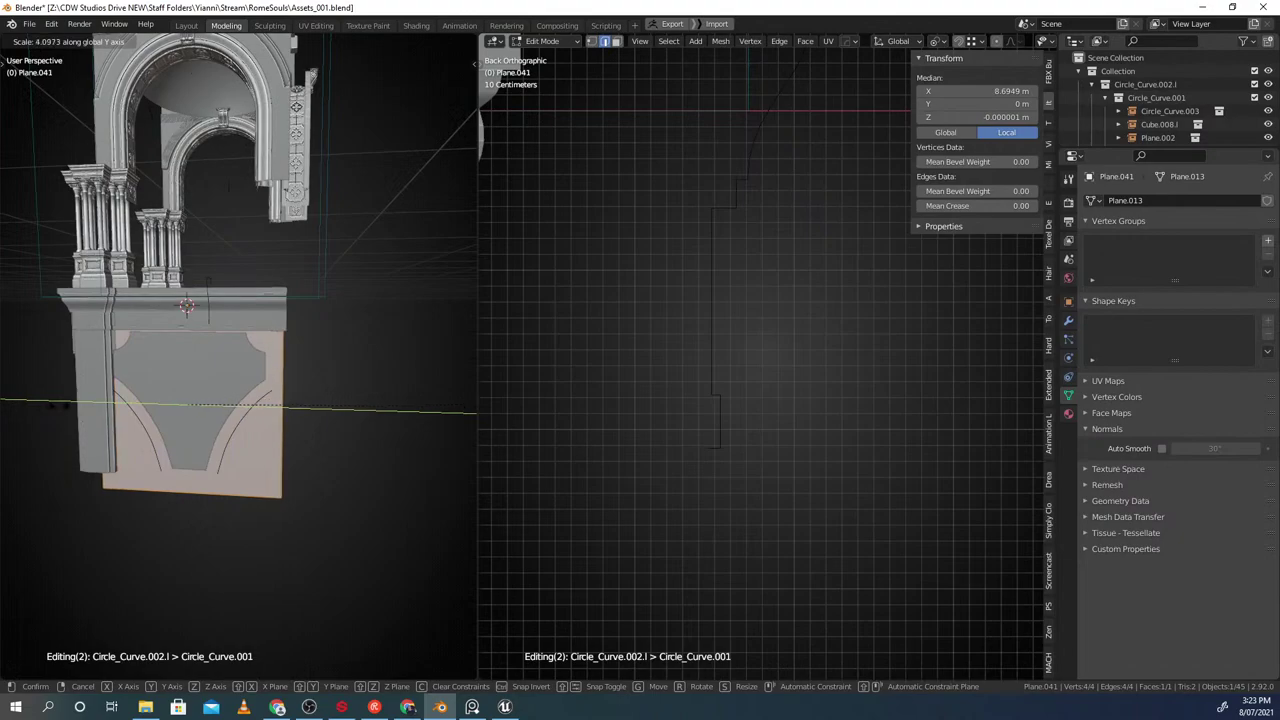
{"action": "middle_click_drag", "start_coordinate": [152, 388], "coordinate": [250, 347]}
{"action": "key", "text": "Tab"}
{"action": "key", "text": "alt+a"}
Lower the cut-out panel about 0.4 m along Z and scale it uniformly to 0.87 within the backing wall
{"action": "scroll", "coordinate": [253, 321], "scroll_direction": "down", "scroll_amount": 2}
{"action": "scroll", "coordinate": [250, 347], "scroll_direction": "up", "scroll_amount": 2}
{"action": "left_click", "coordinate": [227, 354]}
{"action": "key", "text": "g"}
{"action": "key", "text": "z"}
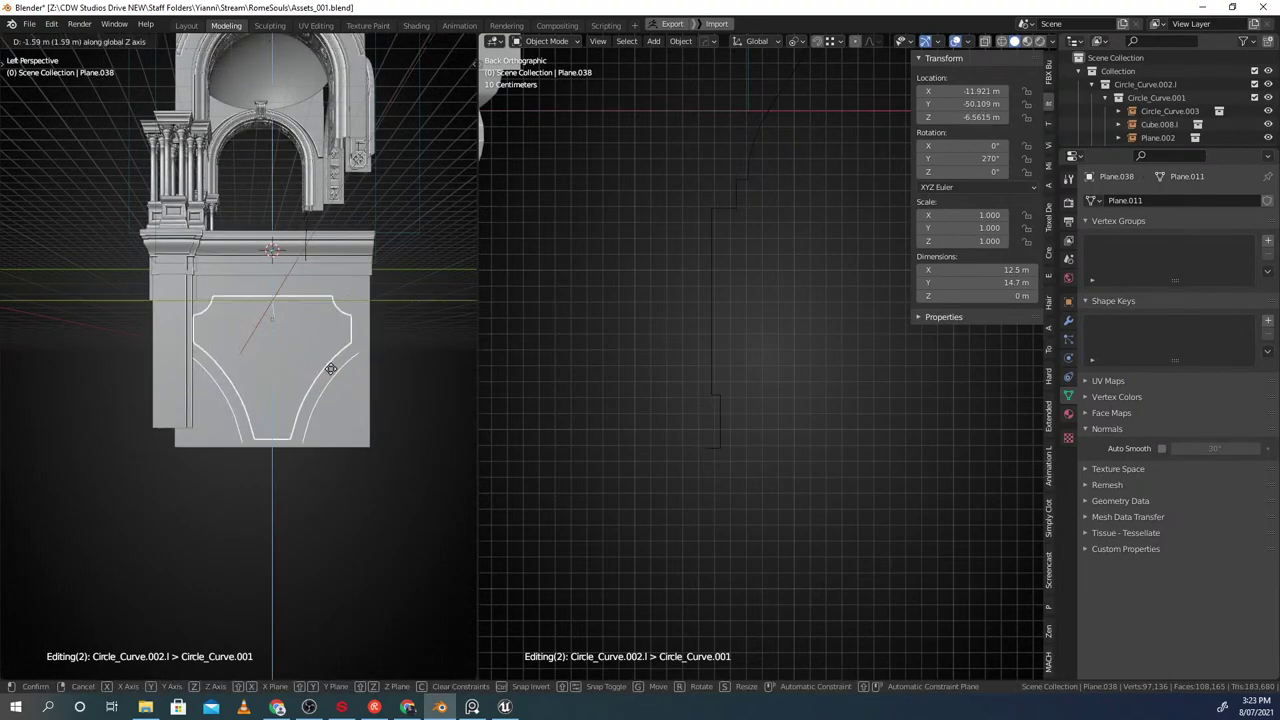
{"action": "left_click", "coordinate": [326, 356]}
{"action": "key", "text": "s"}
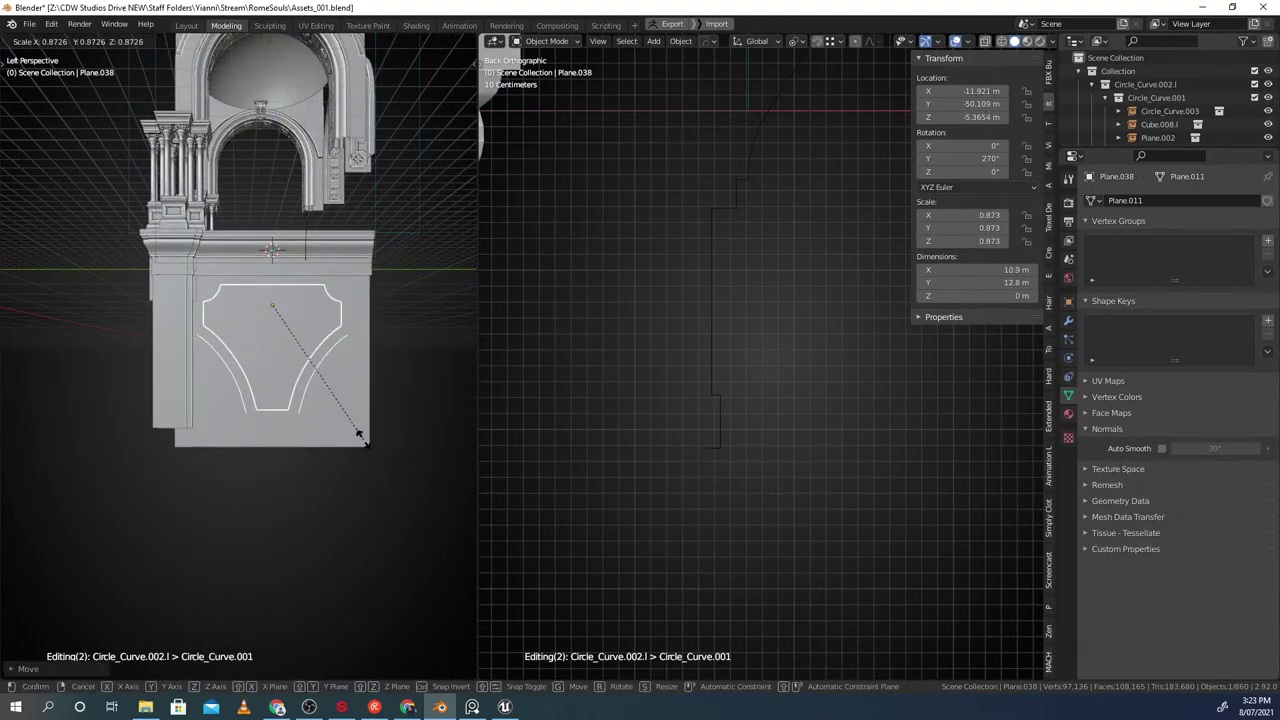
{"action": "middle_click_drag", "start_coordinate": [376, 424], "coordinate": [318, 369]}
Leave the nested Circle_Curve.001 group to edit at the Circle_Curve.002.l level
{"action": "scroll", "coordinate": [258, 445], "scroll_direction": "down", "scroll_amount": 1}
{"action": "scroll", "coordinate": [282, 431], "scroll_direction": "up", "scroll_amount": 1}
{"action": "left_click", "coordinate": [282, 431]}
{"action": "scroll", "coordinate": [300, 430], "scroll_direction": "down", "scroll_amount": 1}
{"action": "scroll", "coordinate": [285, 418], "scroll_direction": "up", "scroll_amount": 1}
{"action": "double_click", "coordinate": [205, 325]}
{"action": "key", "text": "g"}
{"action": "right_click", "coordinate": [321, 325]}
Try grouping the moulding, pier, backing wall and cut-out panel, and undo it
{"action": "left_click", "coordinate": [315, 281]}
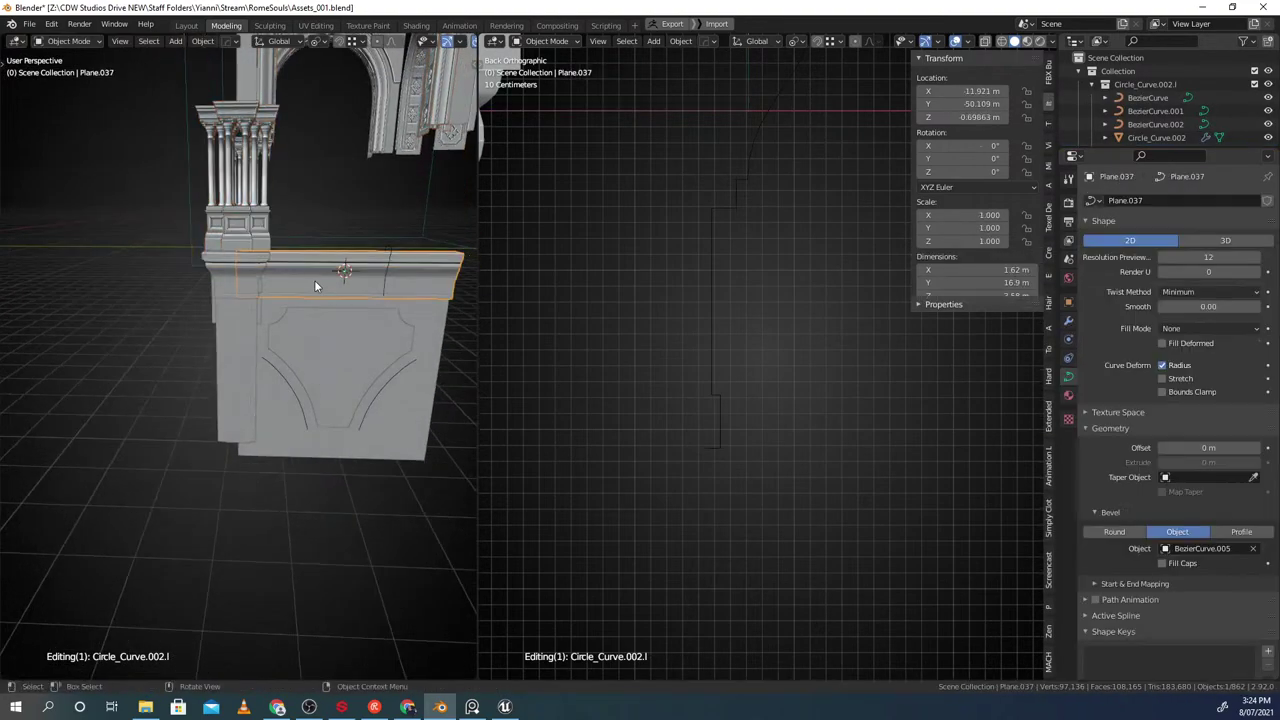
{"action": "left_click", "coordinate": [343, 381]}
{"action": "key", "text": "g"}
{"action": "right_click", "coordinate": [217, 416]}
{"action": "left_click", "coordinate": [242, 279], "text": "shift"}
{"action": "key", "text": "g"}
{"action": "right_click", "coordinate": [323, 331]}
{"action": "mouse_move", "coordinate": [325, 333]}
{"action": "middle_mouse_down"}
{"action": "mouse_move", "coordinate": [296, 329]}
{"action": "mouse_move", "coordinate": [332, 322]}
{"action": "middle_mouse_up"}
{"action": "key", "text": "g"}
{"action": "right_click", "coordinate": [321, 325]}
{"action": "key", "text": "ctrl+g"}
{"action": "left_click", "coordinate": [323, 259]}
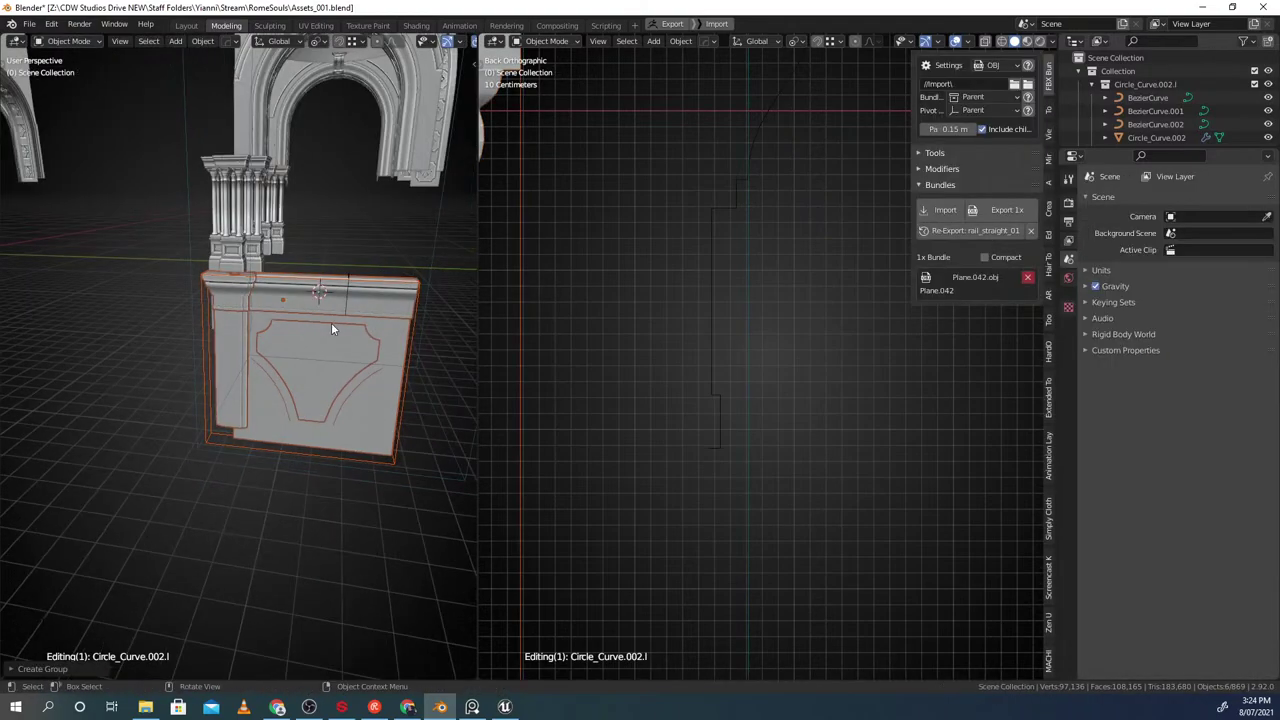
{"action": "key", "text": "ctrl+z"}
{"action": "key", "text": "ctrl+z"}
Group the moulding, pier, backing wall and cut-out panel into one object
{"action": "left_click", "coordinate": [299, 343]}
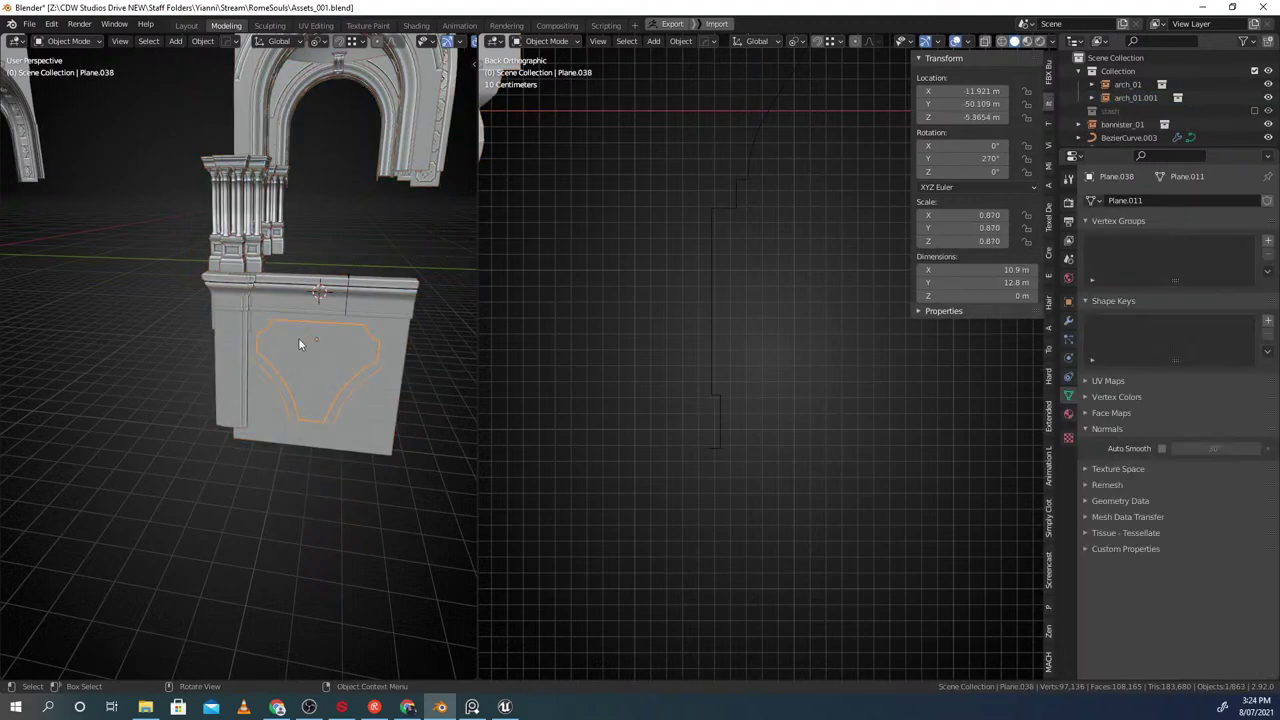
{"action": "left_click", "coordinate": [240, 291], "text": "shift"}
{"action": "key", "text": "g"}
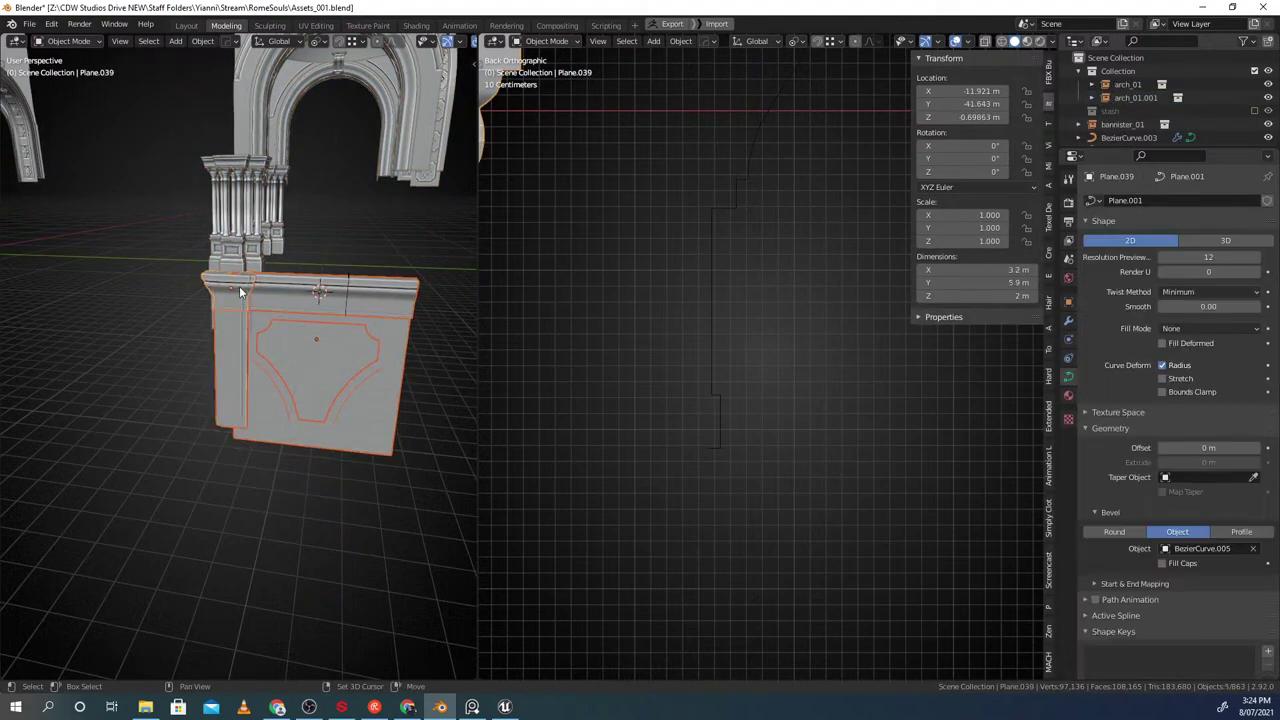
{"action": "right_click", "coordinate": [249, 322]}
{"action": "middle_click_drag", "start_coordinate": [249, 322], "coordinate": [228, 406]}
{"action": "key", "text": "g"}
{"action": "right_click", "coordinate": [365, 358]}
{"action": "key", "text": "ctrl+g"}
{"action": "left_click", "coordinate": [287, 264]}
{"action": "key", "text": "ctrl+g"}
{"action": "left_click", "coordinate": [208, 339]}
{"action": "left_click", "coordinate": [168, 341]}
{"action": "left_click", "coordinate": [190, 328]}
{"action": "key", "text": "g"}
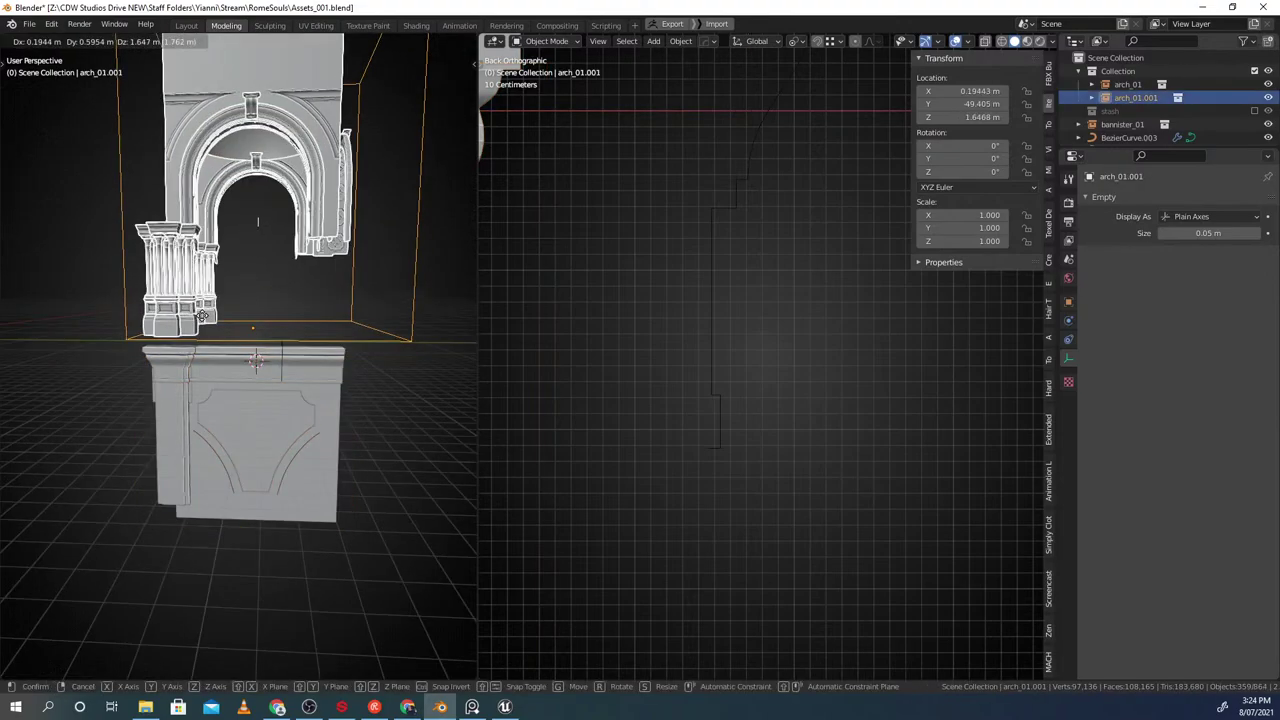
{"action": "right_click", "coordinate": [202, 316]}
Move the wall group's pivot to the 3D cursor at X 0 m, Y -50 m
{"action": "middle_click_drag", "start_coordinate": [218, 333], "coordinate": [236, 334], "text": "alt"}
{"action": "key", "text": "KP_5"}
{"action": "key", "text": "ctrl+g"}
{"action": "left_click", "coordinate": [153, 332]}
{"action": "scroll", "coordinate": [212, 364], "scroll_direction": "up", "scroll_amount": 1}
{"action": "scroll", "coordinate": [212, 370], "scroll_direction": "up", "scroll_amount": 1}
{"action": "left_click", "coordinate": [280, 440]}
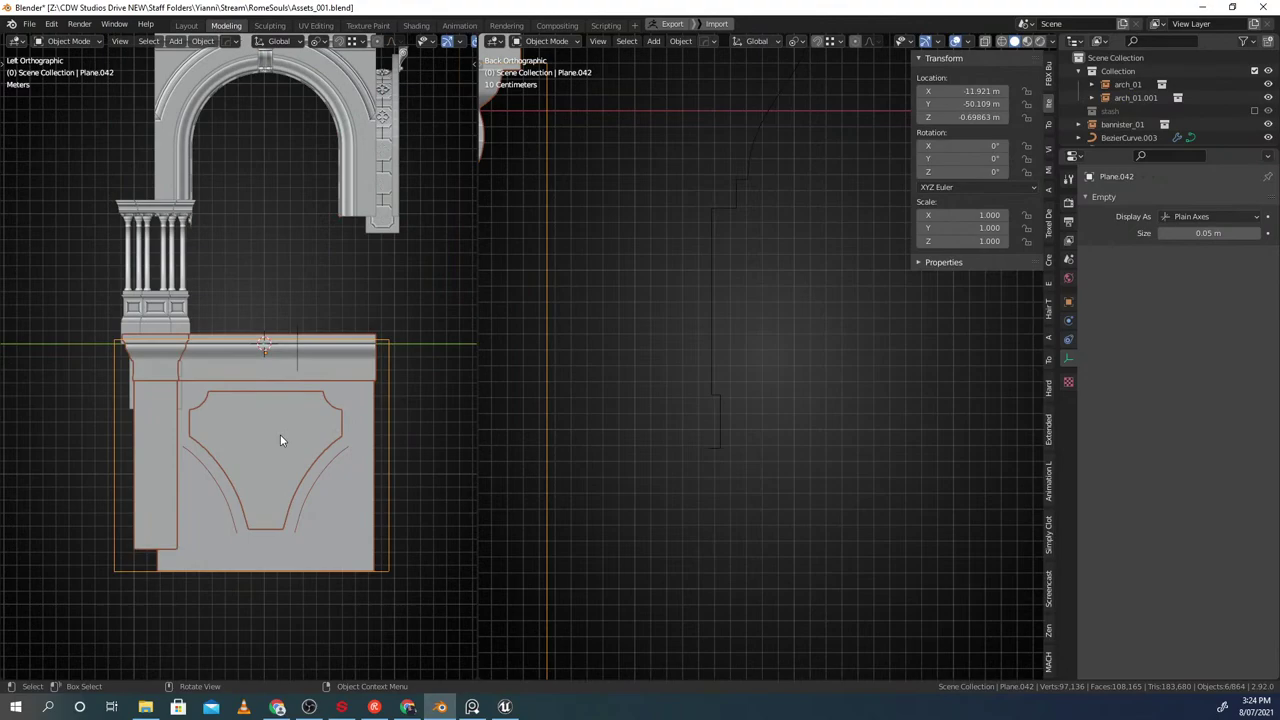
{"action": "key", "text": "ctrl+g"}
{"action": "left_click", "coordinate": [227, 436]}
{"action": "left_click", "coordinate": [171, 431]}
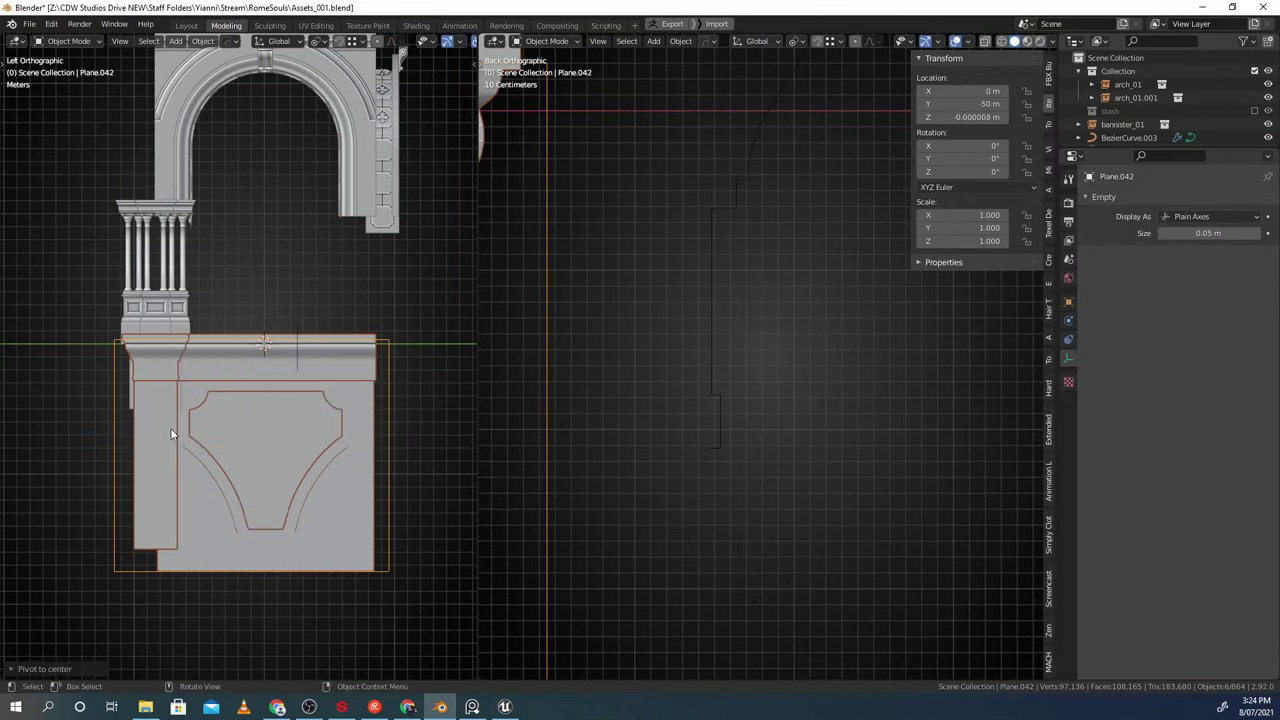
Try rotating and moving the wall group about its new pivot
{"action": "scroll", "coordinate": [322, 334], "scroll_direction": "up", "scroll_amount": 1}
{"action": "key", "text": "r"}
{"action": "right_click", "coordinate": [345, 376]}
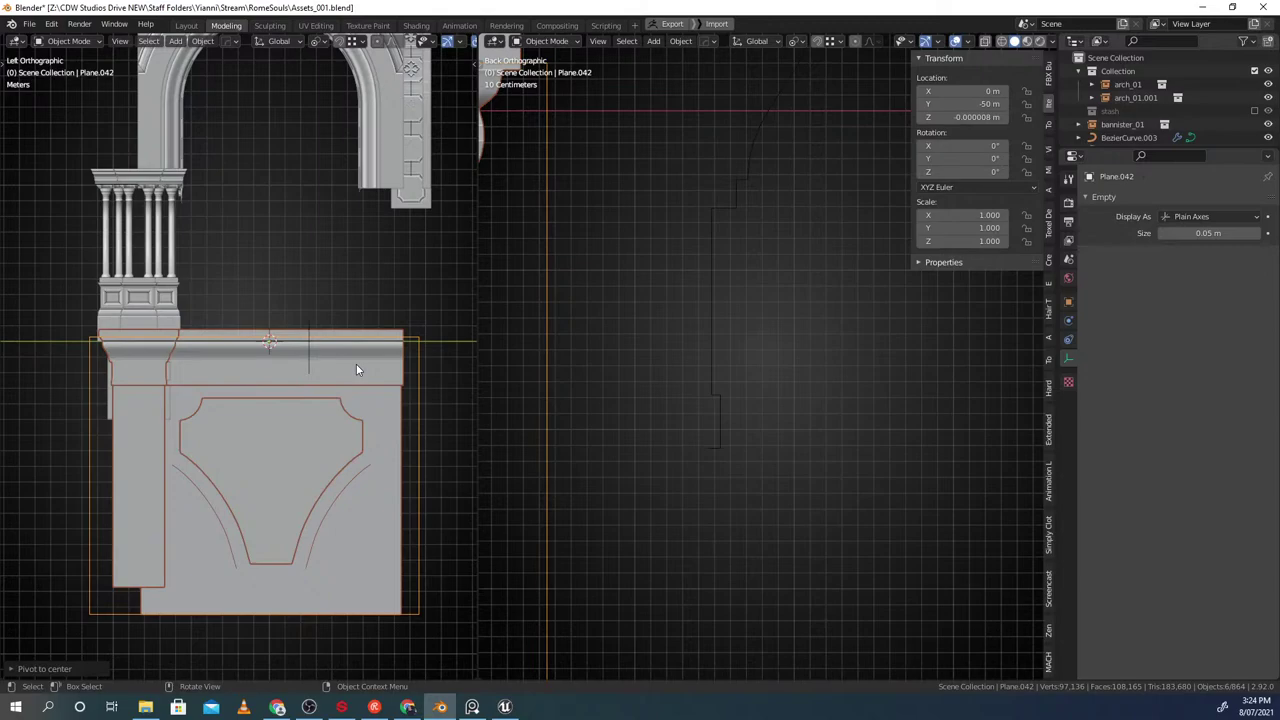
{"action": "scroll", "coordinate": [357, 369], "scroll_direction": "up", "scroll_amount": 1}
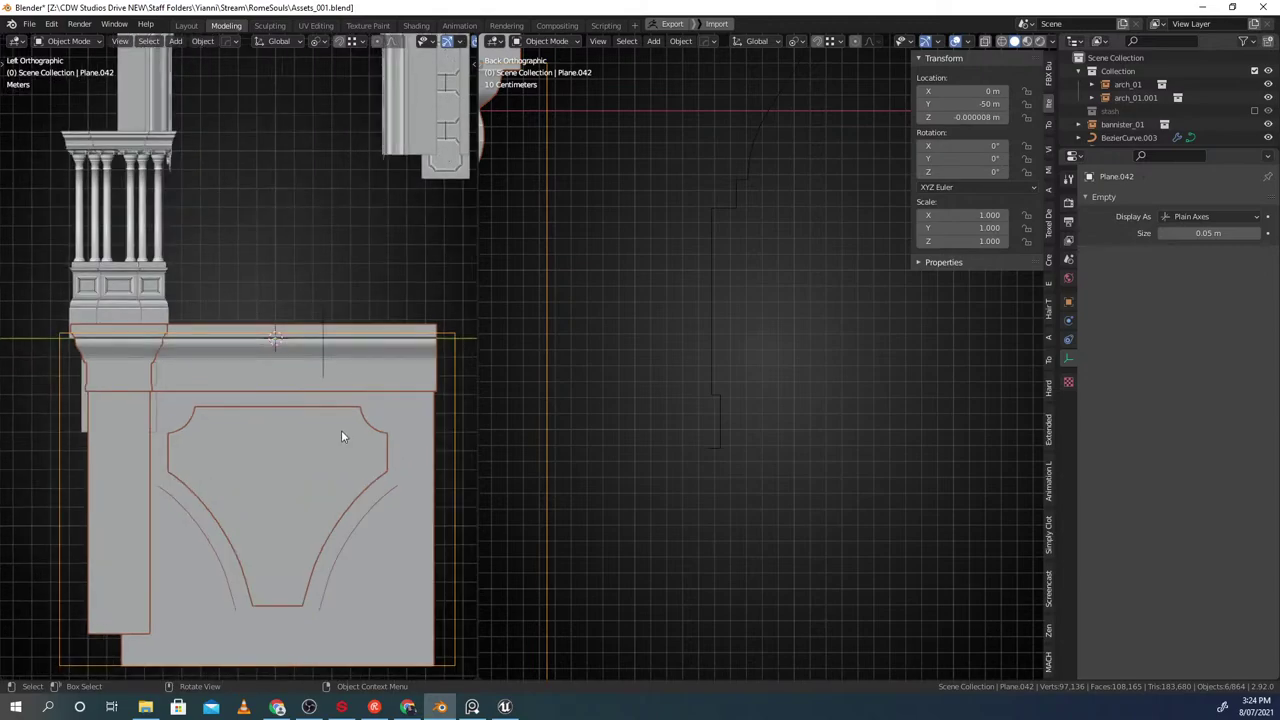
{"action": "key", "text": "g"}
{"action": "right_click", "coordinate": [375, 449]}
{"action": "key", "text": "r"}
{"action": "right_click", "coordinate": [345, 459]}
Inside the wall group, scale the cut-out panel along global X about the 3D cursor and leave the group
{"action": "key", "text": "ctrl+g"}
{"action": "left_click", "coordinate": [403, 428]}
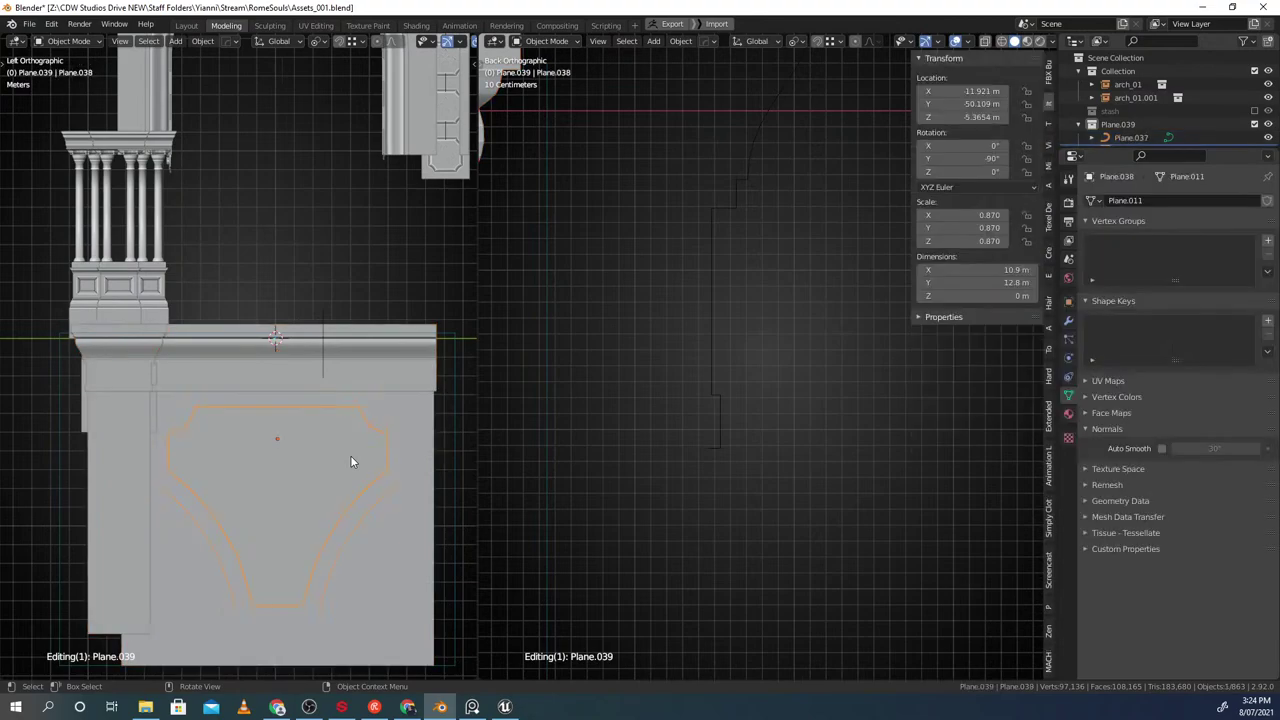
{"action": "key", "text": "period"}
{"action": "left_click", "coordinate": [443, 453]}
{"action": "key", "text": "period"}
{"action": "left_click", "coordinate": [535, 400]}
{"action": "key", "text": "s"}
{"action": "key", "text": "x"}
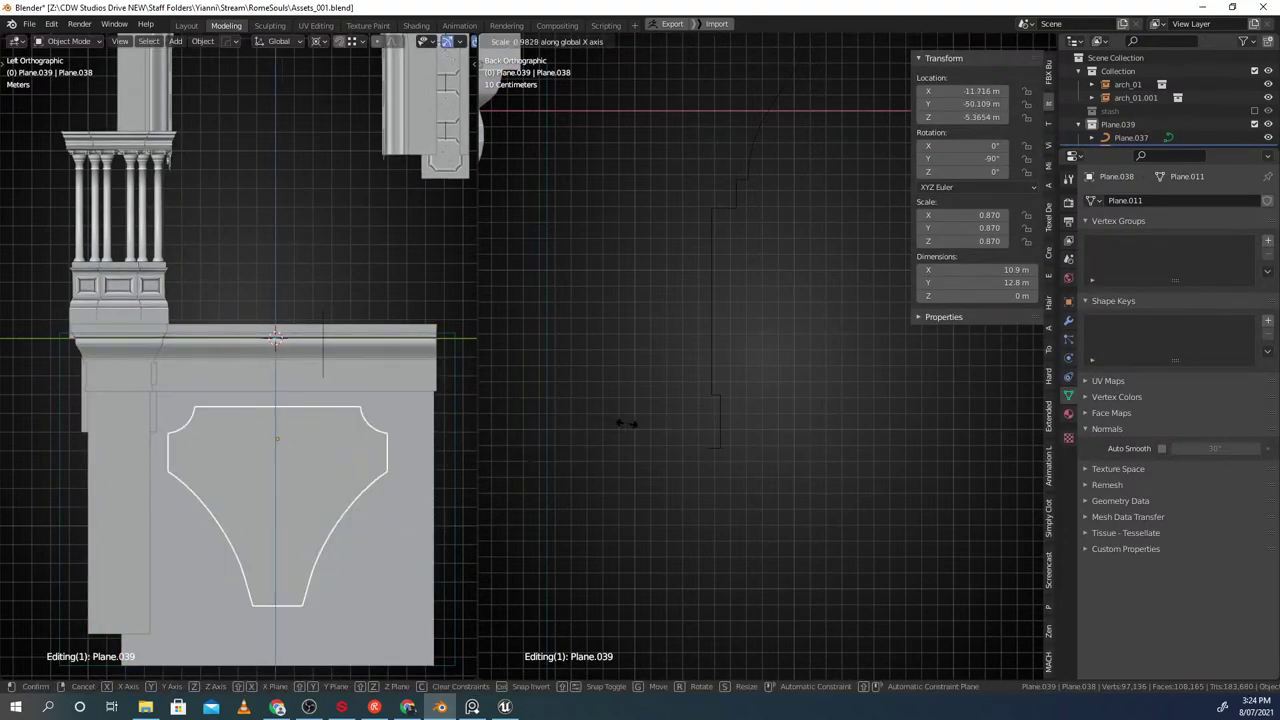
{"action": "left_click", "coordinate": [603, 420]}
{"action": "key", "text": "Tab"}
{"action": "scroll", "coordinate": [400, 399], "scroll_direction": "down", "scroll_amount": 2}
Save the Blender file with the wall group selected
{"action": "left_click", "coordinate": [400, 399]}
{"action": "middle_click_drag", "start_coordinate": [400, 399], "coordinate": [332, 449]}
{"action": "left_click", "coordinate": [299, 427]}
{"action": "key", "text": "F2"}
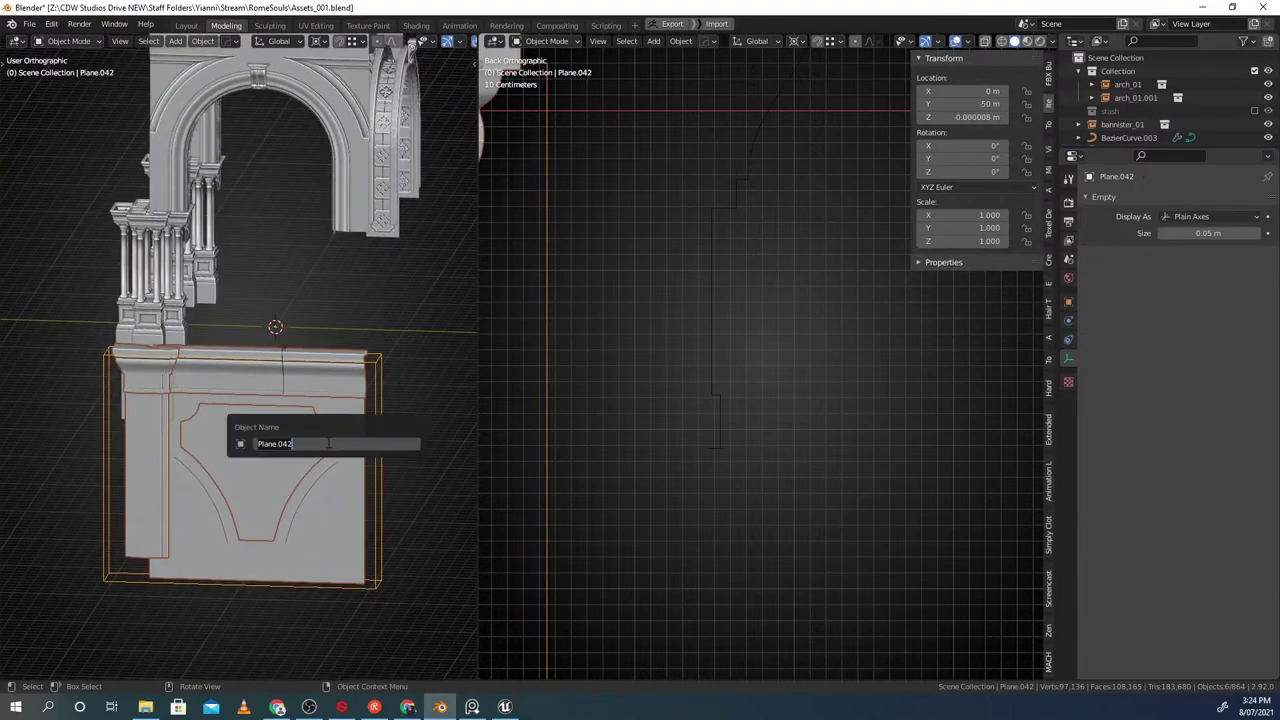
{"action": "key", "text": "ctrl+s"}
{"action": "left_click", "coordinate": [428, 382]}
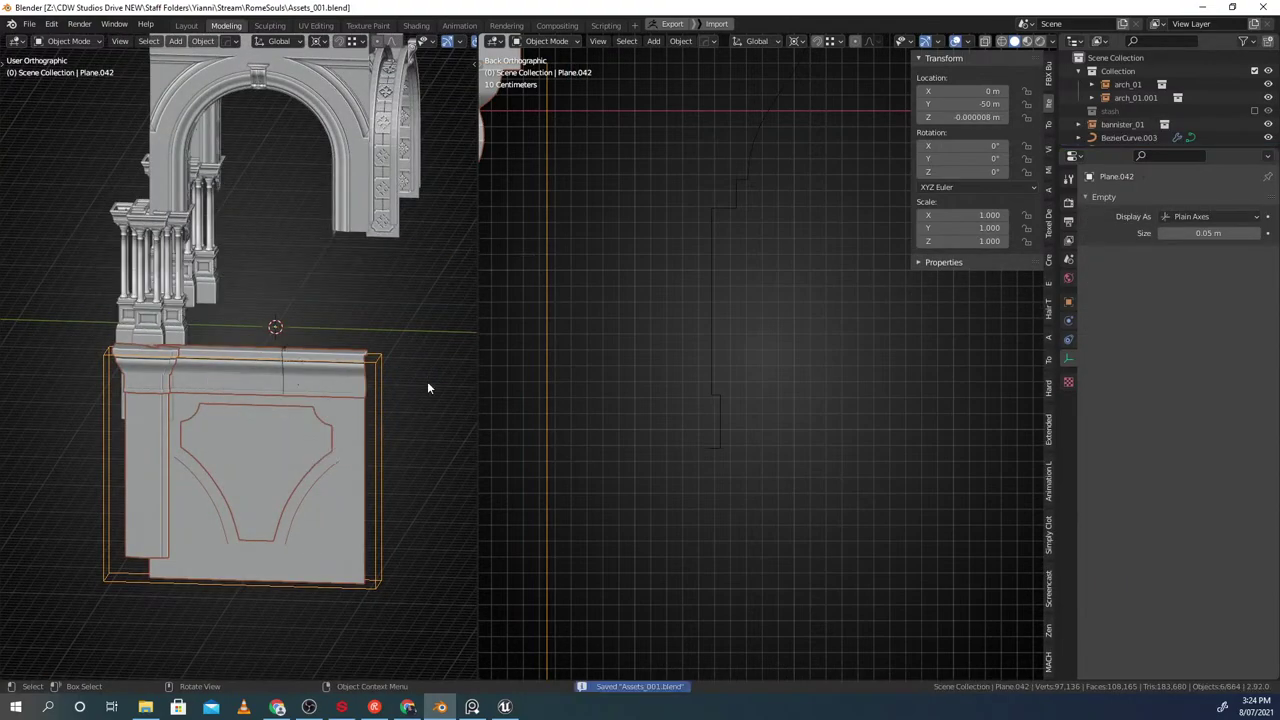
Add an empty at the 3D cursor and move it -10 m along X with snapping
{"action": "middle_click_drag", "start_coordinate": [338, 381], "coordinate": [270, 407]}
{"action": "key", "text": "shift+s"}
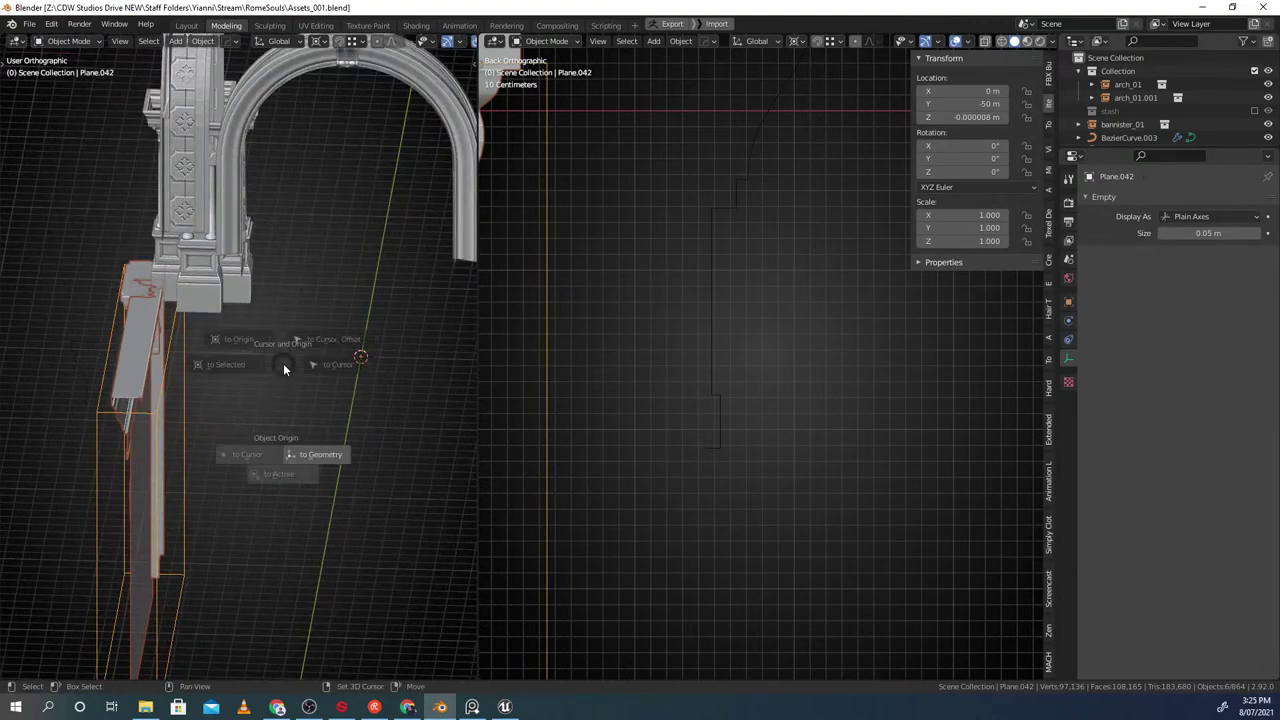
{"action": "key", "text": "Escape"}
{"action": "key", "text": "shift+a"}
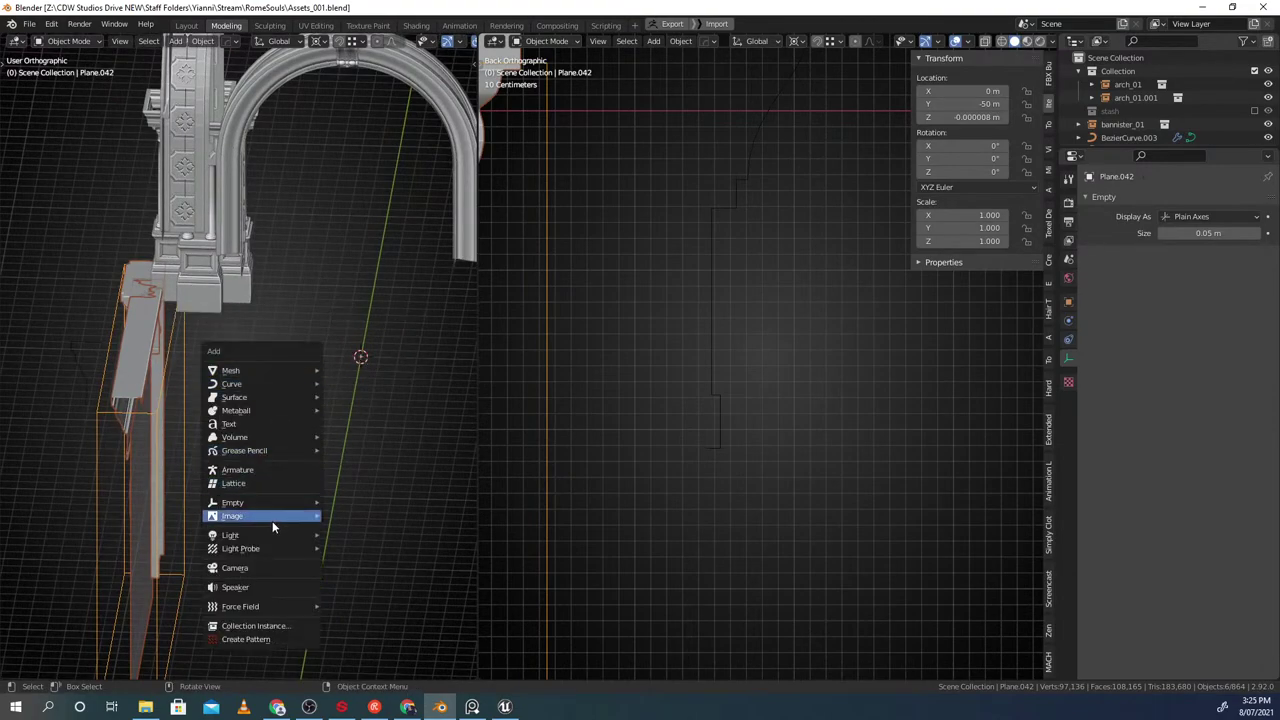
{"action": "left_click", "coordinate": [347, 502]}
{"action": "key", "text": "g"}
{"action": "key", "text": "x"}
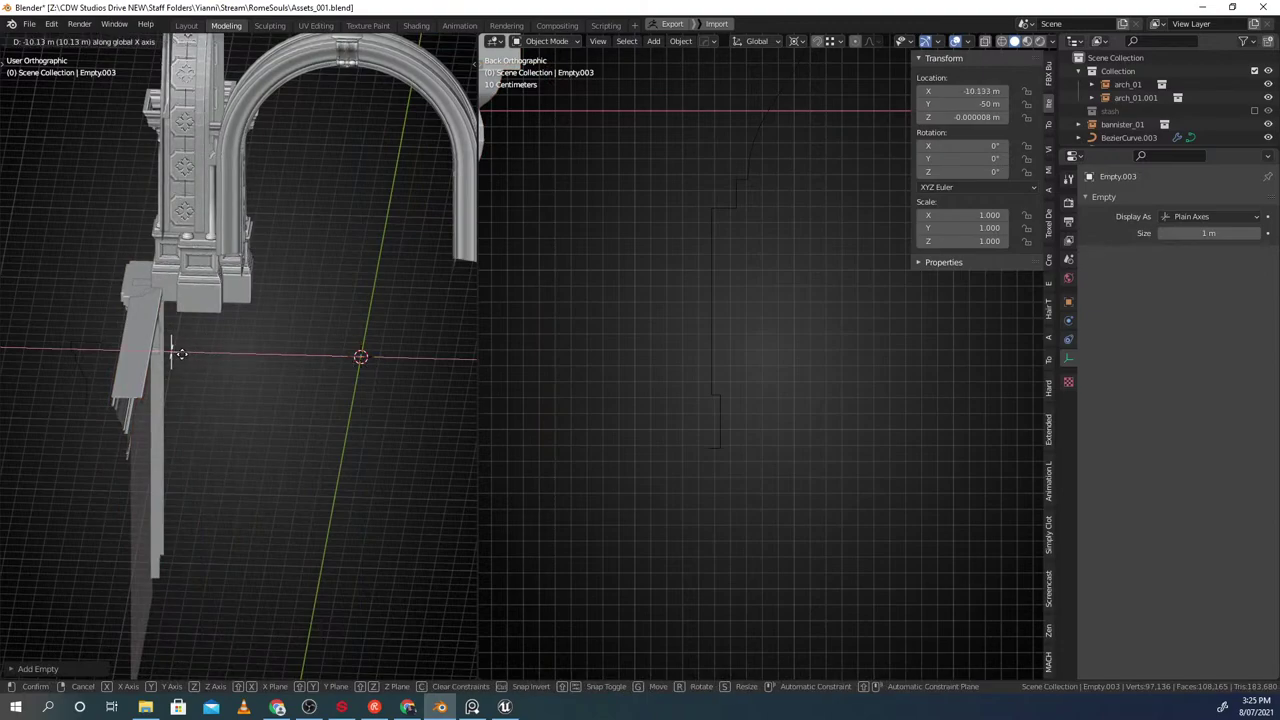
{"action": "right_click", "coordinate": [182, 354]}
{"action": "key", "text": "ctrl+shift+Tab"}
{"action": "left_click", "coordinate": [119, 342]}
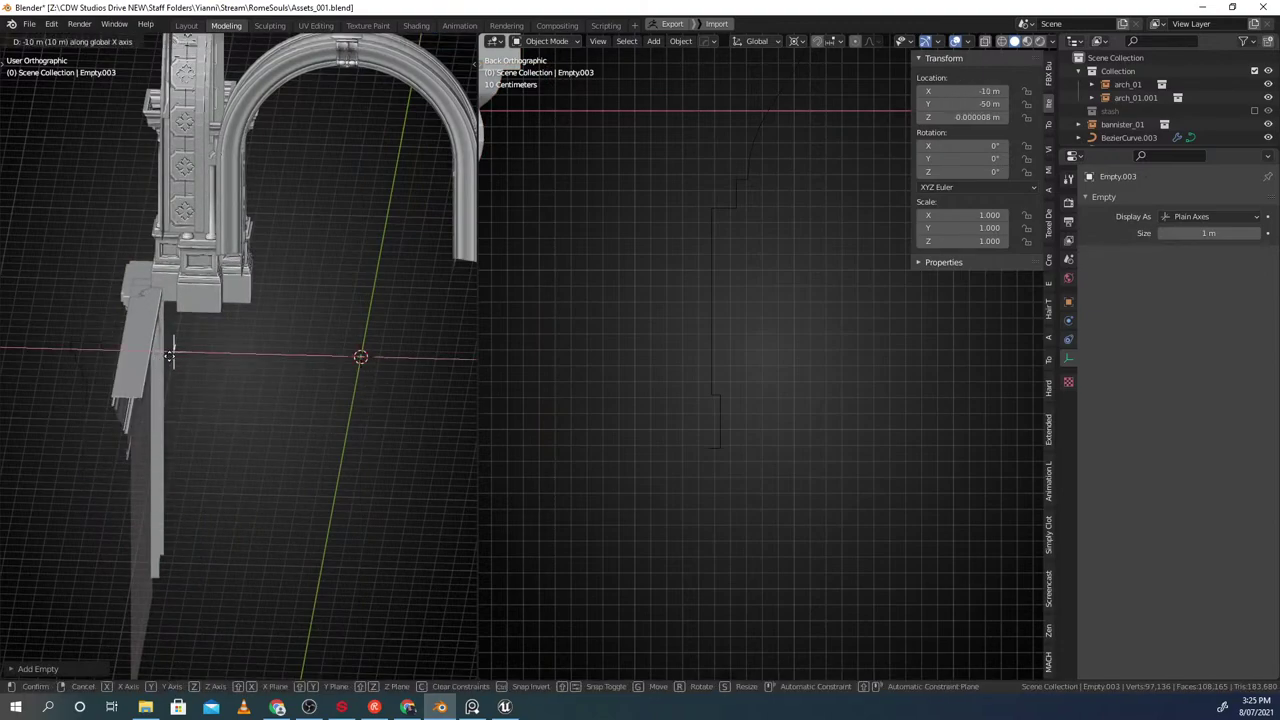
Snap the 3D cursor to the new empty
{"action": "middle_click_drag", "start_coordinate": [175, 357], "coordinate": [247, 367]}
{"action": "left_click", "coordinate": [204, 342]}
{"action": "left_click", "coordinate": [207, 359]}
{"action": "key", "text": "shift+s"}
{"action": "left_click", "coordinate": [164, 370]}
Move the wall group's pivot to the 3D cursor at X -10 m, Y -50 m
{"action": "left_click", "coordinate": [215, 413]}
{"action": "key", "text": "ctrl+g"}
{"action": "left_click", "coordinate": [150, 426]}
{"action": "left_click", "coordinate": [66, 415]}
{"action": "key", "text": "r"}
{"action": "right_click", "coordinate": [285, 424]}
{"action": "middle_click_drag", "start_coordinate": [285, 424], "coordinate": [323, 414]}
{"action": "key", "text": "g"}
{"action": "right_click", "coordinate": [236, 455]}
{"action": "key", "text": "ctrl+g"}
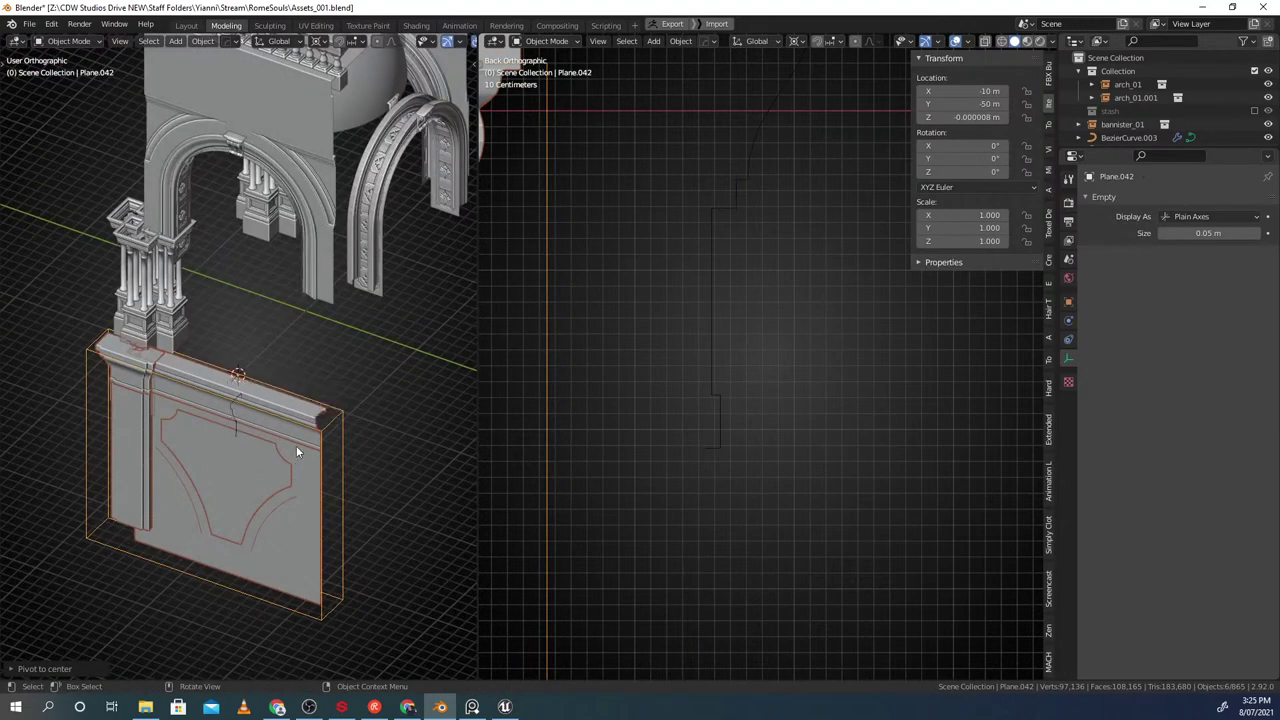
Rename the wall group as wall_01 and export it as an OBJ file
{"action": "key", "text": "F2"}
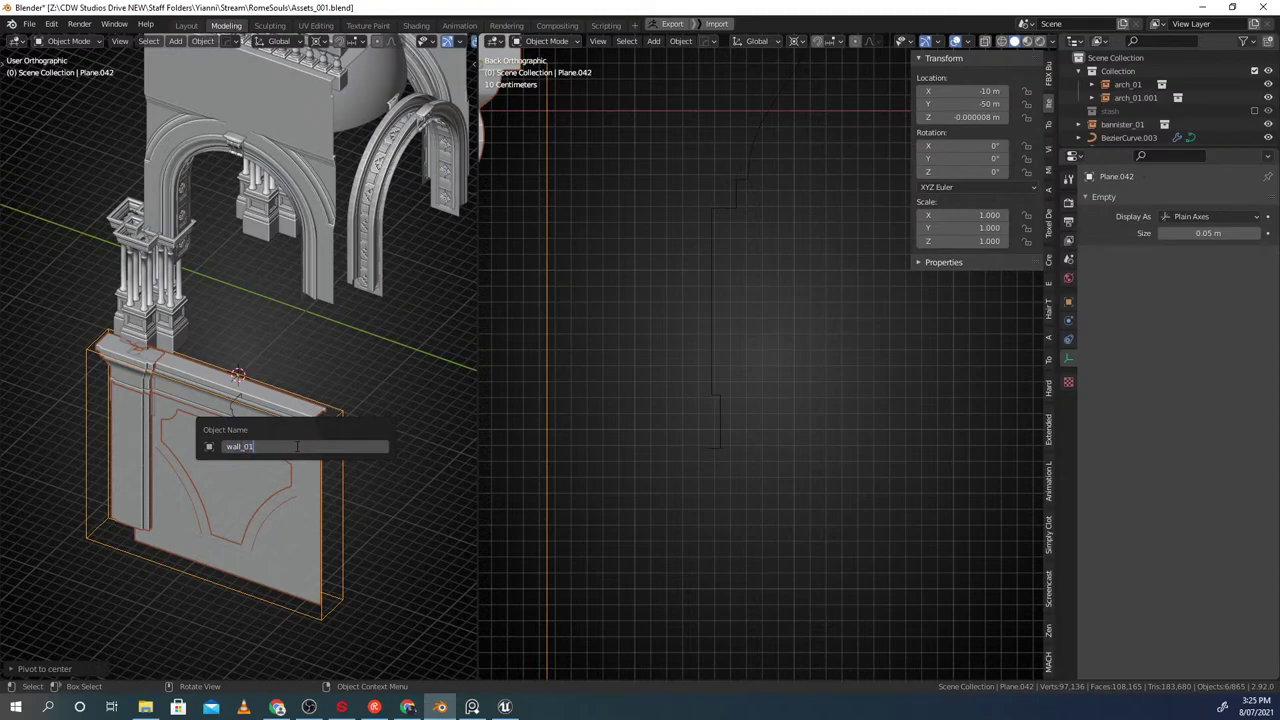
{"action": "key", "text": "Return"}
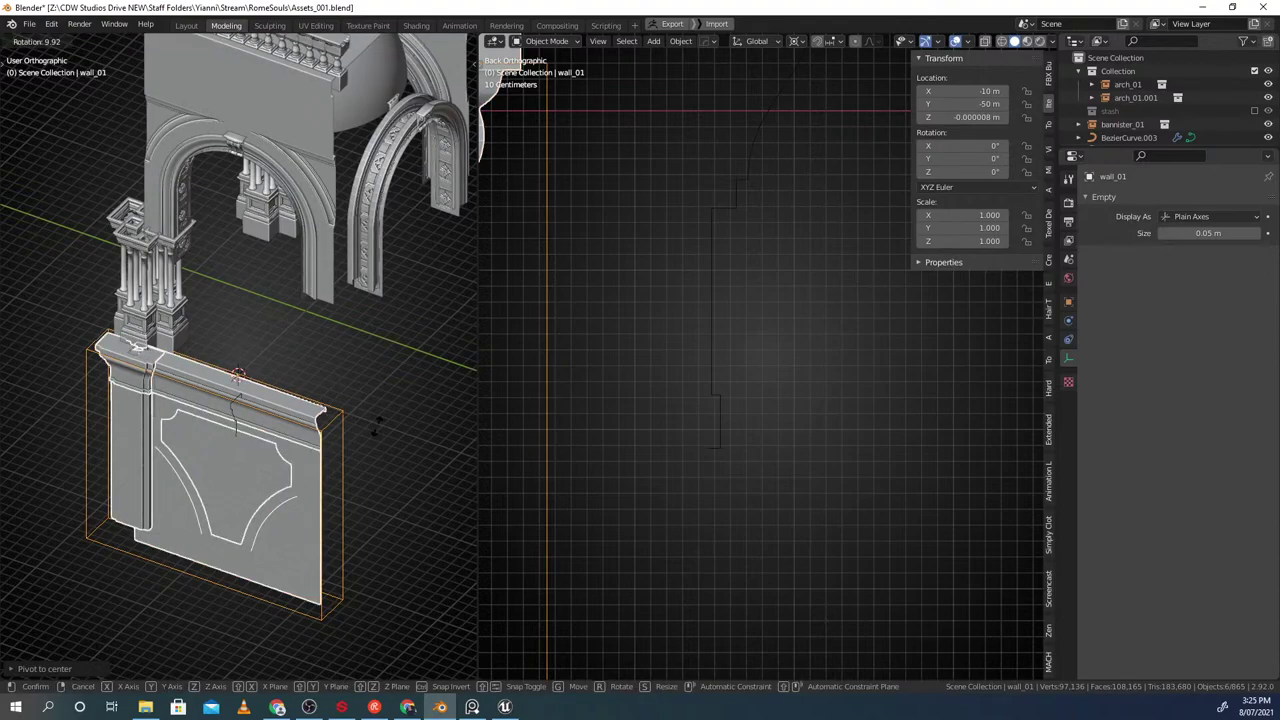
{"action": "key", "text": "ctrl+e"}
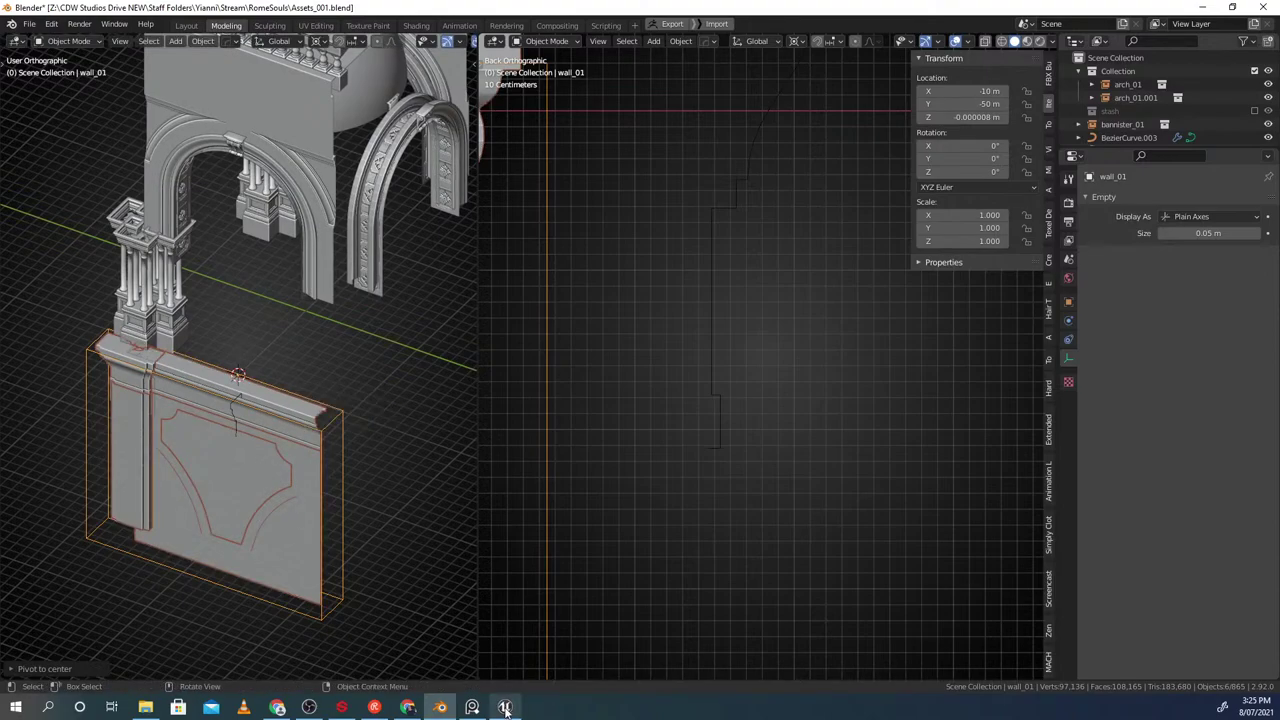
Switch to Unreal Editor and import wall_01.obj into the _RomeSouls/Meshes folder with the default static mesh options
{"action": "left_click", "coordinate": [505, 707]}
{"action": "left_click", "coordinate": [45, 380]}
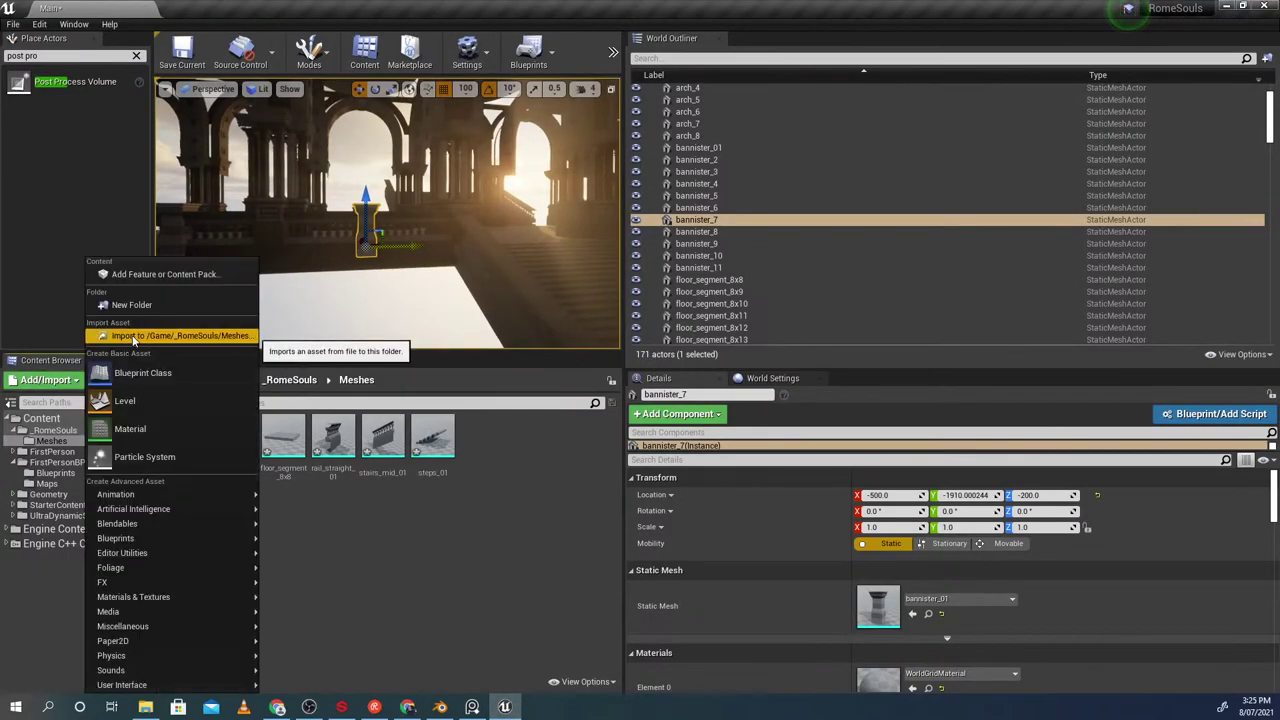
{"action": "left_click", "coordinate": [131, 334]}
{"action": "left_click", "coordinate": [243, 98]}
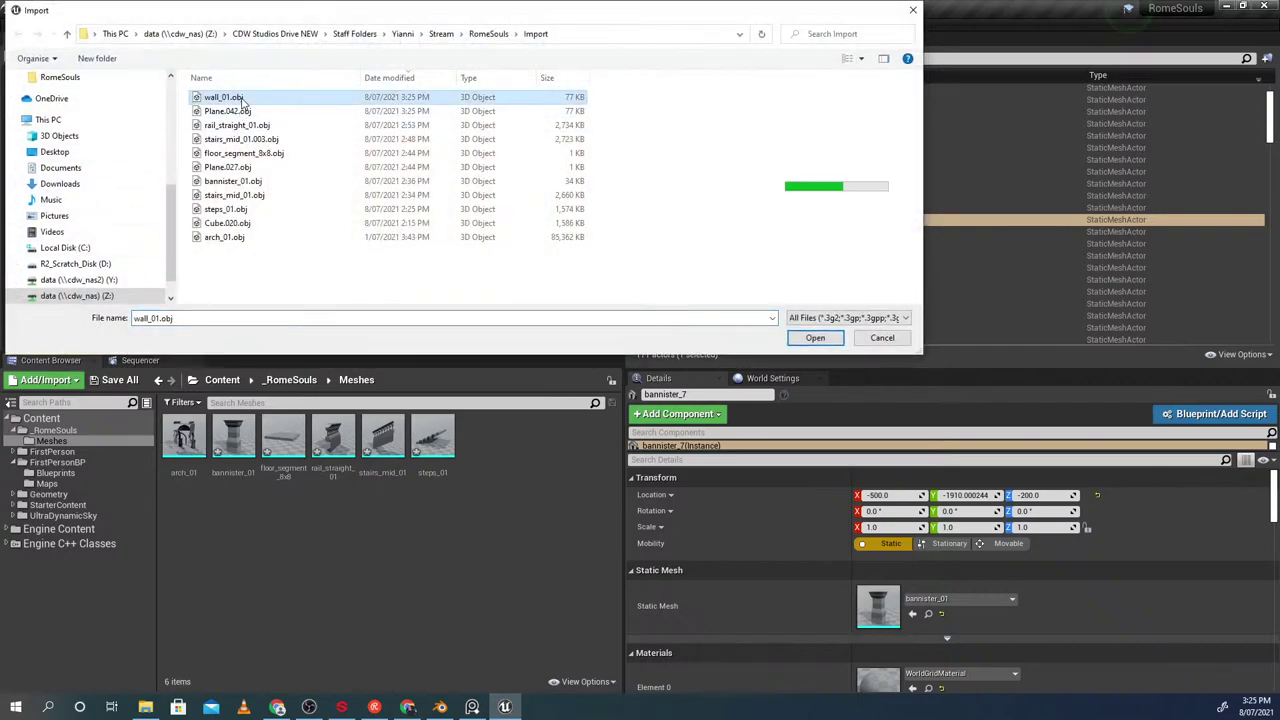
{"action": "double_click", "coordinate": [289, 102]}
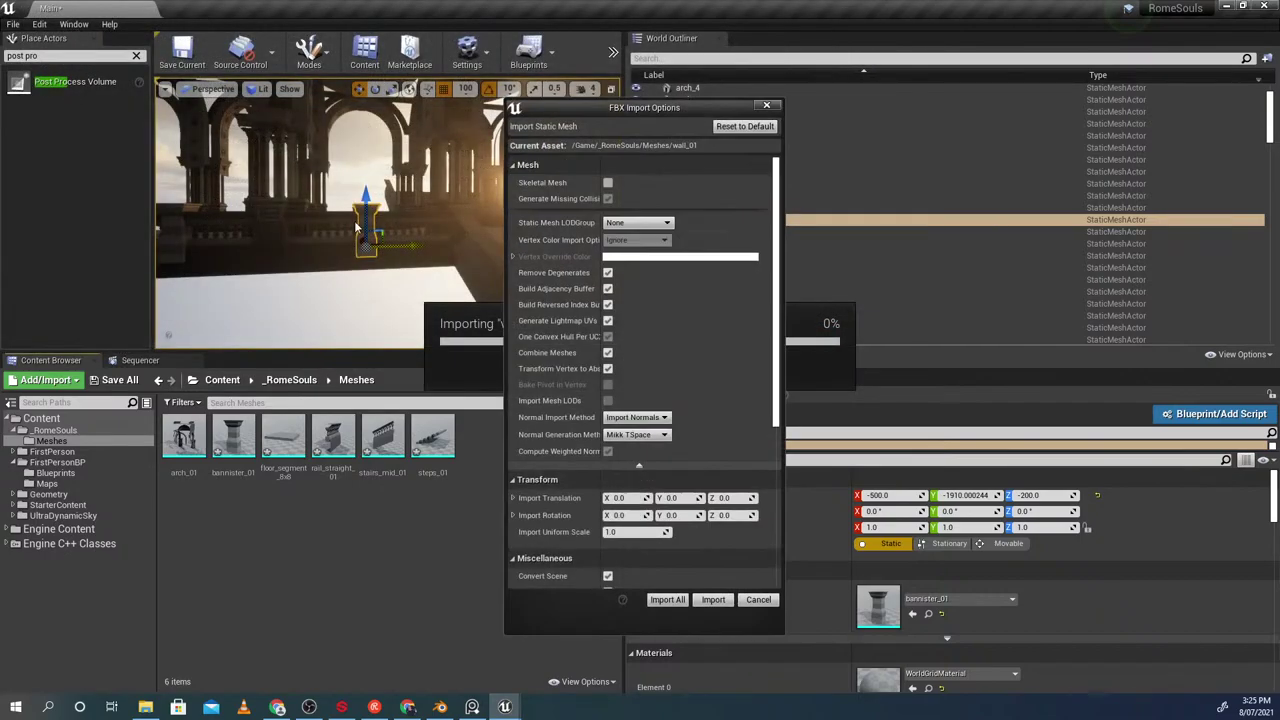
{"action": "left_click", "coordinate": [713, 599]}
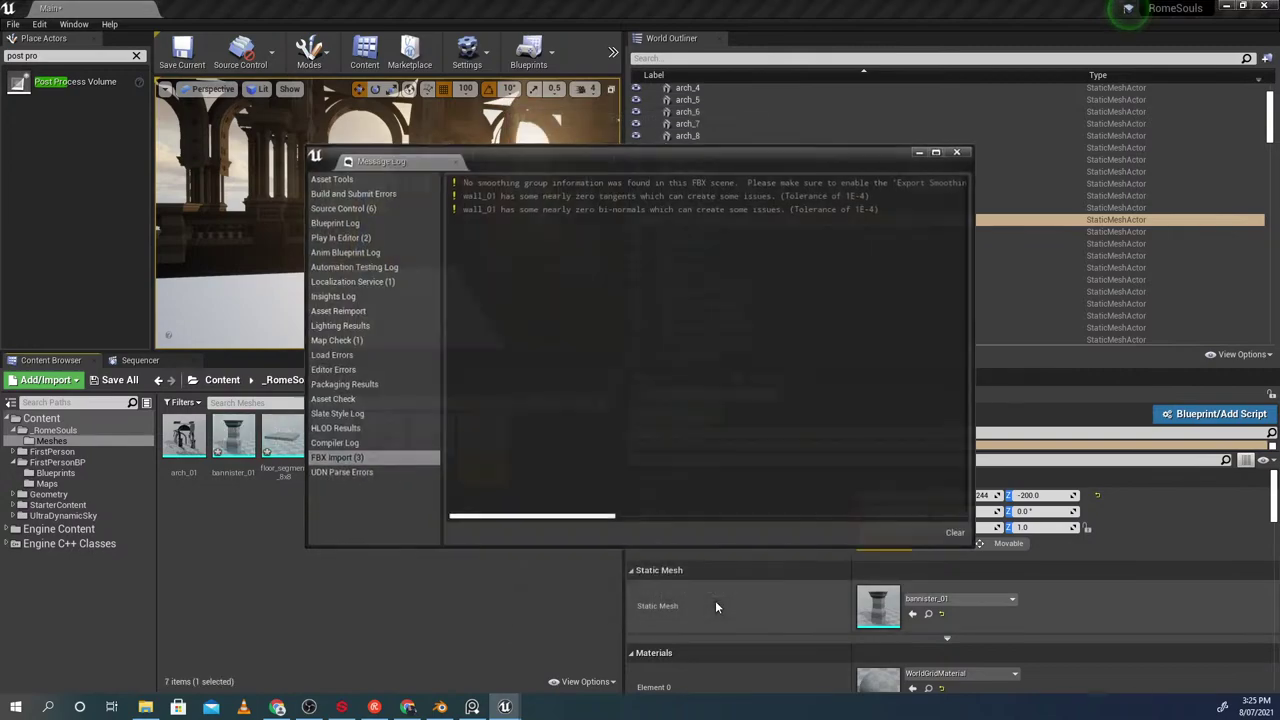
{"action": "left_click", "coordinate": [957, 152]}
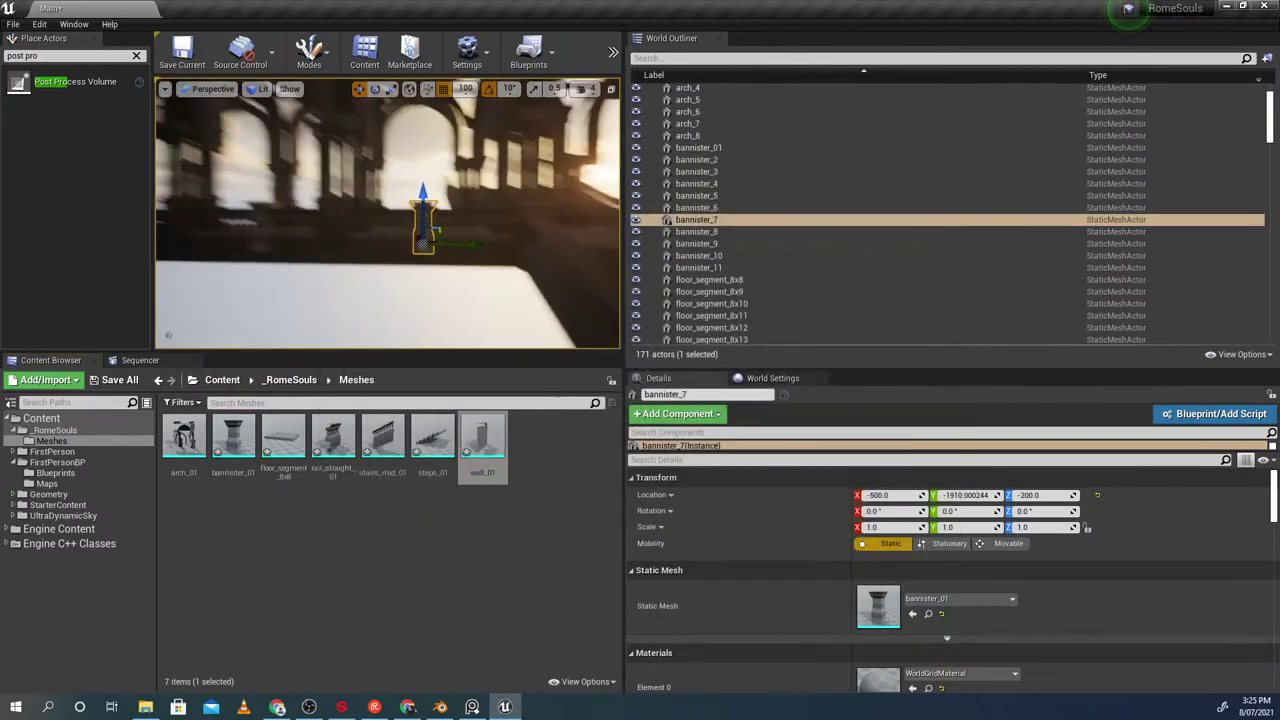
Try placing the wall_01 mesh in the level beneath the arcade, and delete it
{"action": "left_click_drag", "start_coordinate": [486, 451], "coordinate": [399, 302]}
{"action": "right_click_drag", "start_coordinate": [399, 302], "coordinate": [366, 330]}
{"action": "left_click_drag", "start_coordinate": [354, 214], "coordinate": [444, 182]}
{"action": "right_click_drag", "start_coordinate": [444, 182], "coordinate": [490, 165]}
{"action": "left_click", "coordinate": [370, 155]}
{"action": "right_click_drag", "start_coordinate": [370, 155], "coordinate": [352, 152]}
{"action": "left_click", "coordinate": [358, 268]}
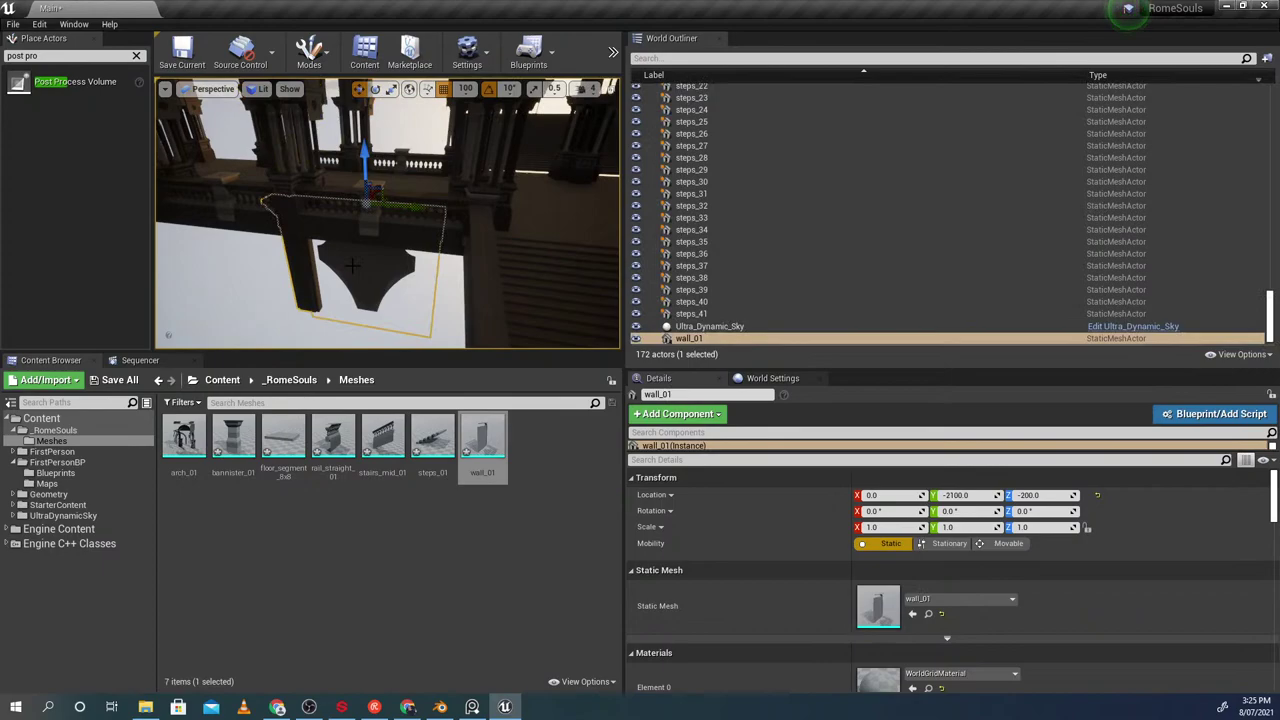
{"action": "key", "text": "Delete"}
Try duplicating the arch_2 actor, and delete the copy
{"action": "left_click", "coordinate": [290, 138]}
{"action": "right_click_drag", "start_coordinate": [272, 152], "coordinate": [278, 152]}
{"action": "left_click", "coordinate": [288, 132]}
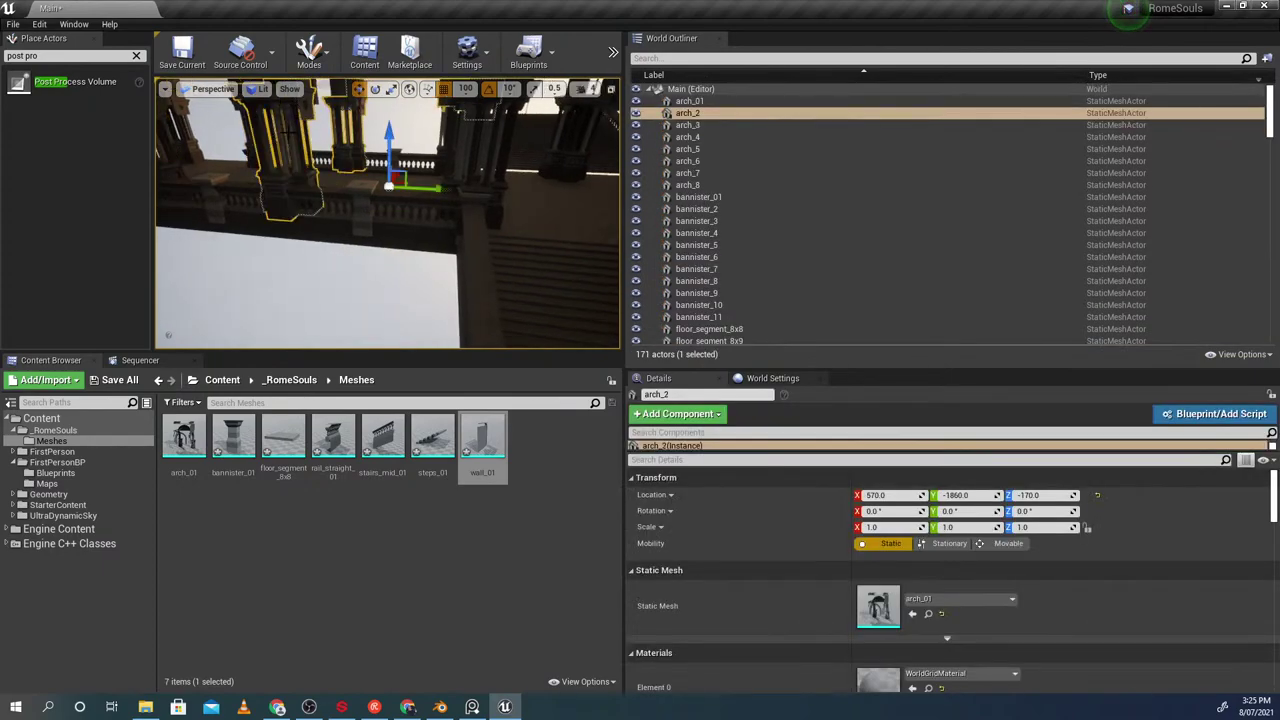
{"action": "key", "text": "ctrl+w"}
{"action": "right_click_drag", "start_coordinate": [433, 211], "coordinate": [450, 188]}
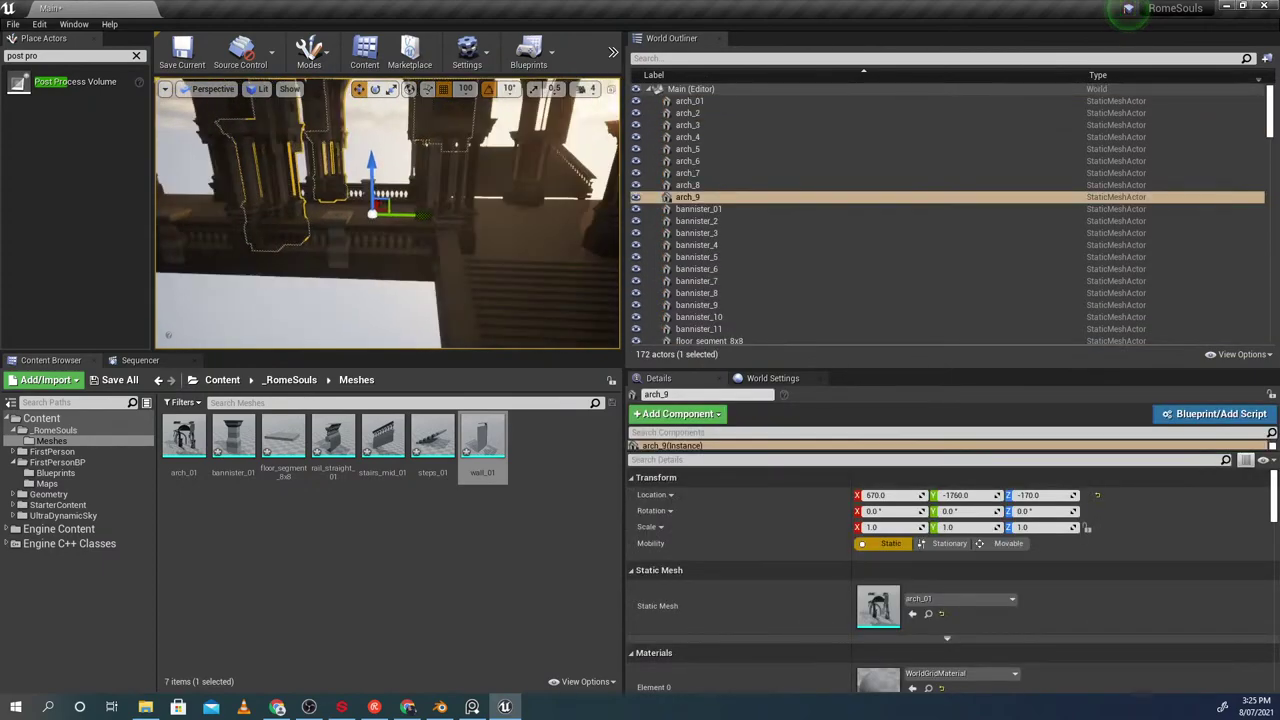
{"action": "key", "text": "Delete"}
Duplicate arch_2 in place and replace the copy's static mesh with wall_01
{"action": "left_click", "coordinate": [268, 176]}
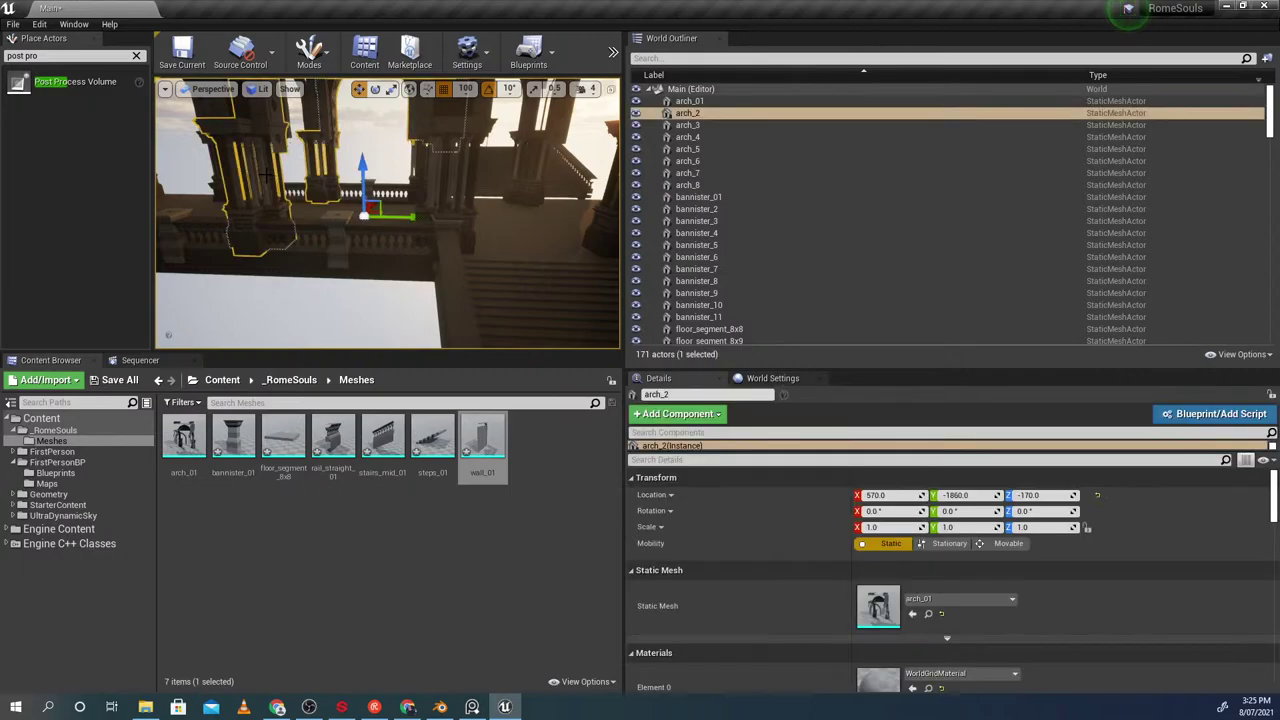
{"action": "key", "text": "ctrl+w"}
{"action": "left_click", "coordinate": [937, 600]}
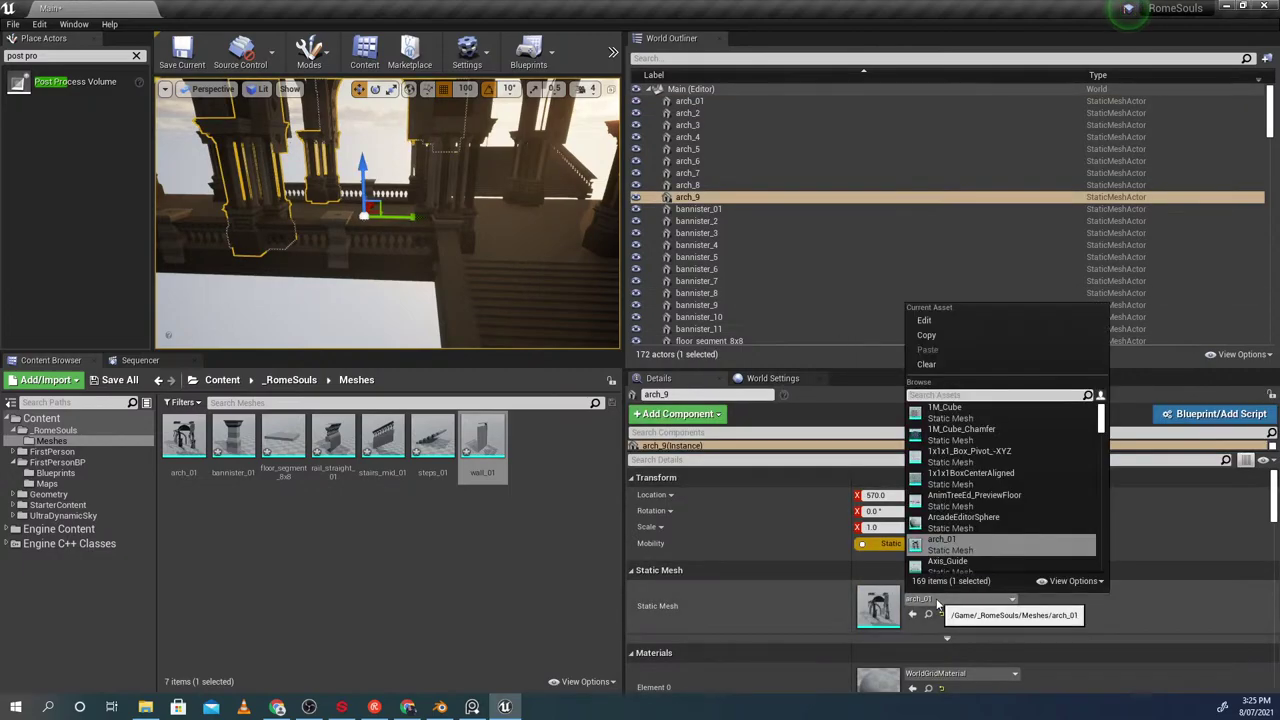
{"action": "type", "text": "wall"}
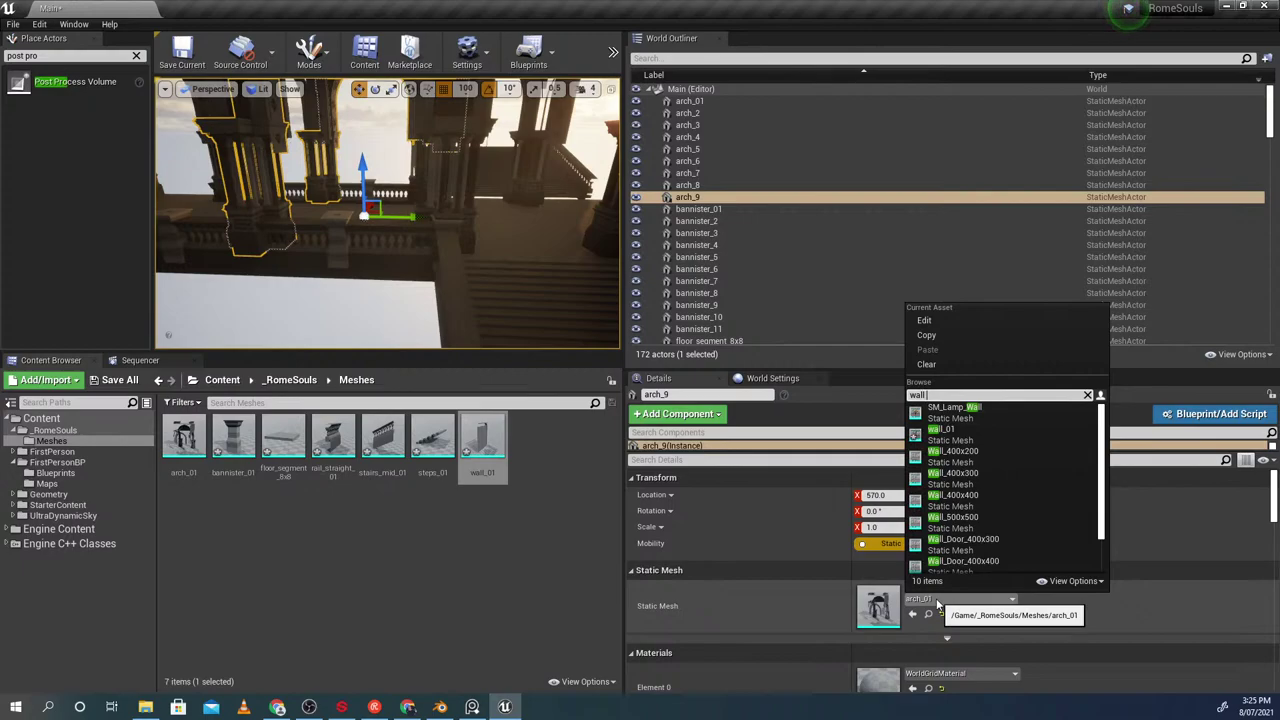
{"action": "type", "text": " 01"}
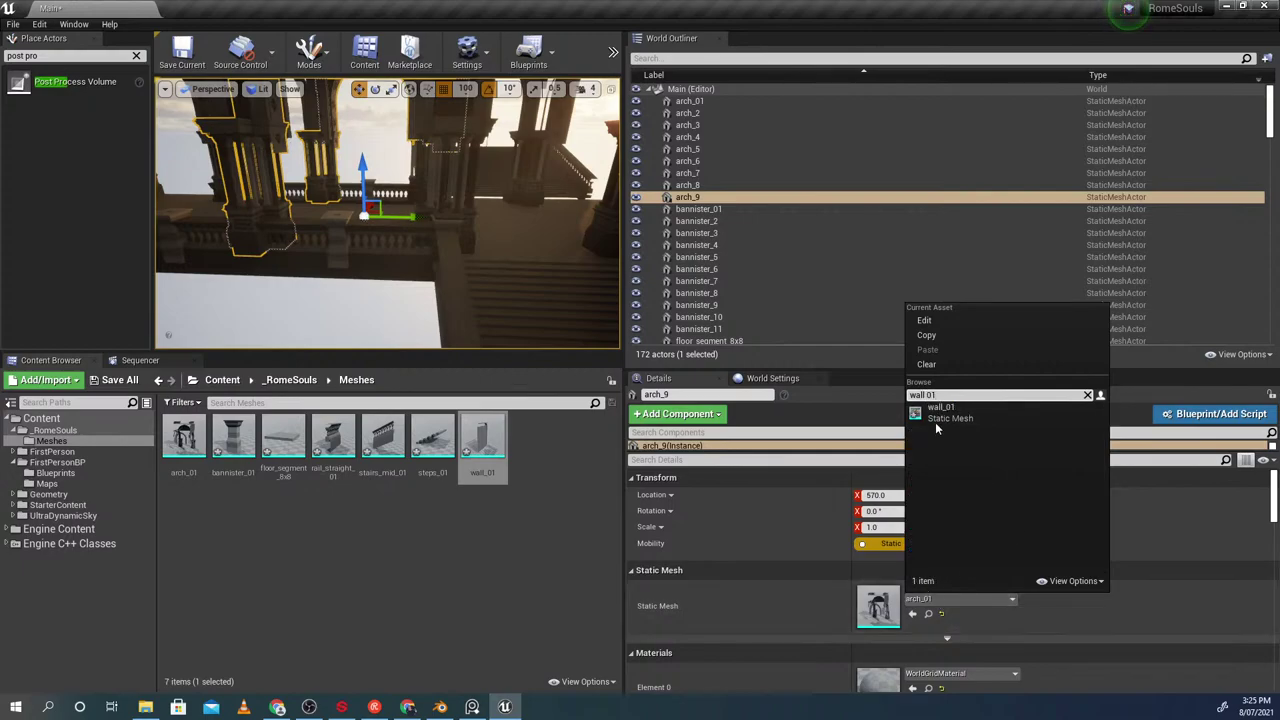
{"action": "left_click", "coordinate": [934, 418]}
Move the duplicated wall along X to -330 and inspect its fit under the balustrade
{"action": "right_click_drag", "start_coordinate": [434, 275], "coordinate": [394, 283]}
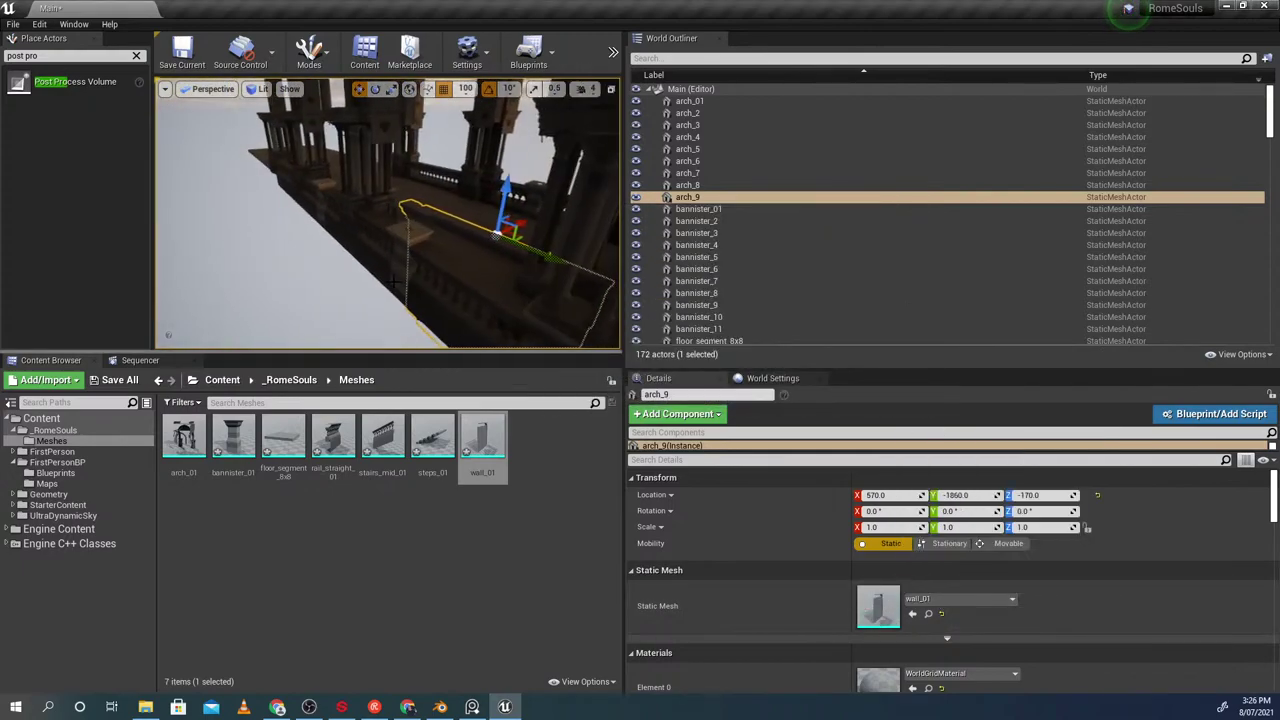
{"action": "left_click_drag", "start_coordinate": [522, 226], "coordinate": [473, 252]}
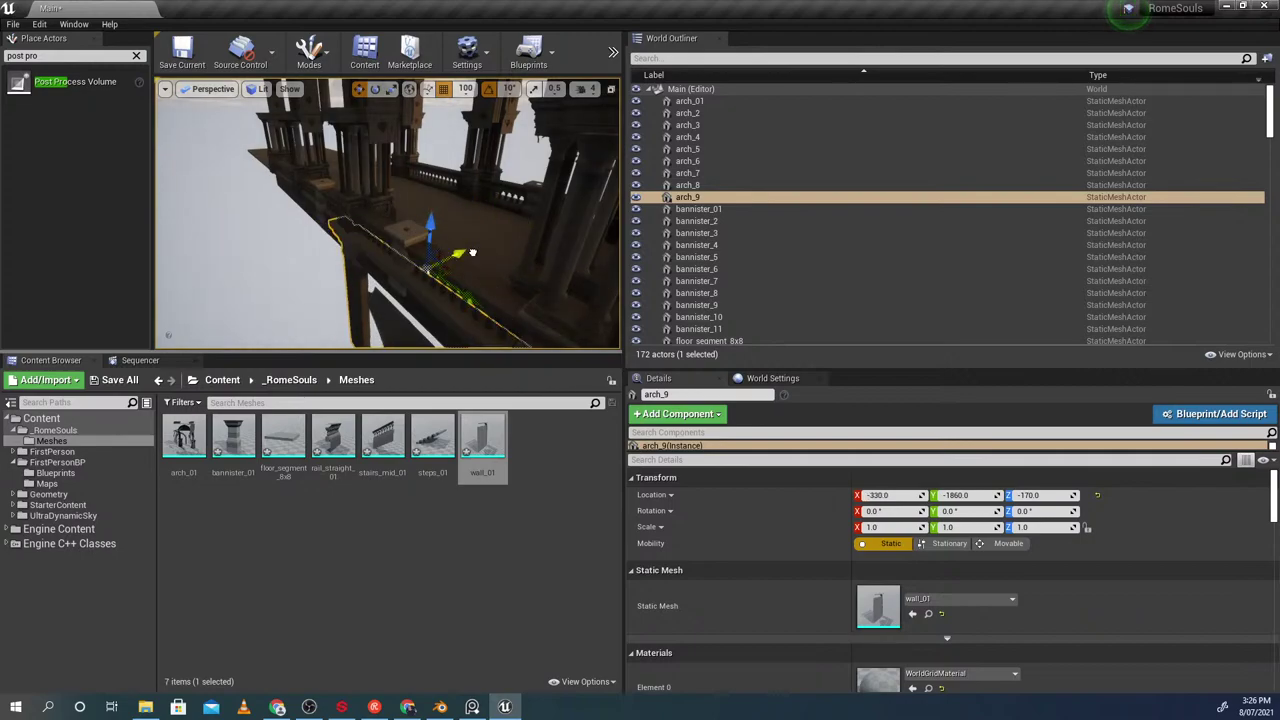
{"action": "left_click", "coordinate": [500, 192]}
{"action": "right_click_drag", "start_coordinate": [500, 192], "coordinate": [413, 226]}
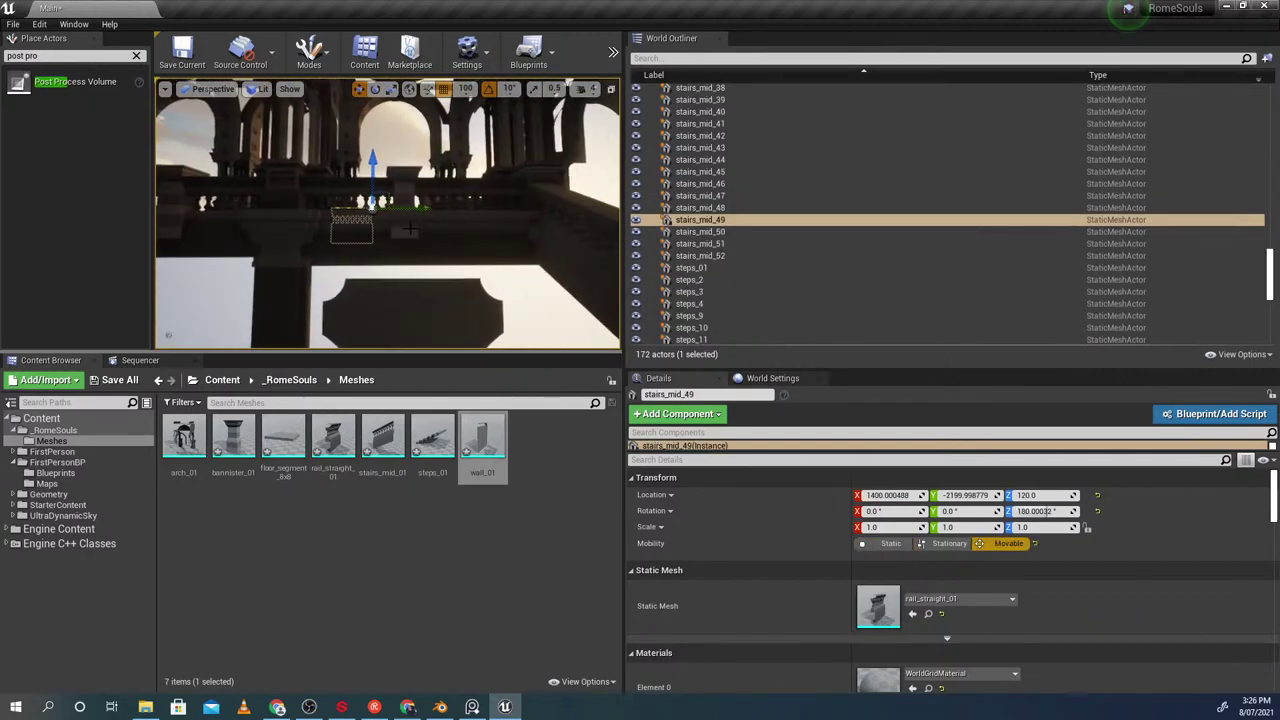
{"action": "left_click", "coordinate": [290, 264]}
{"action": "right_click_drag", "start_coordinate": [290, 264], "coordinate": [288, 265]}
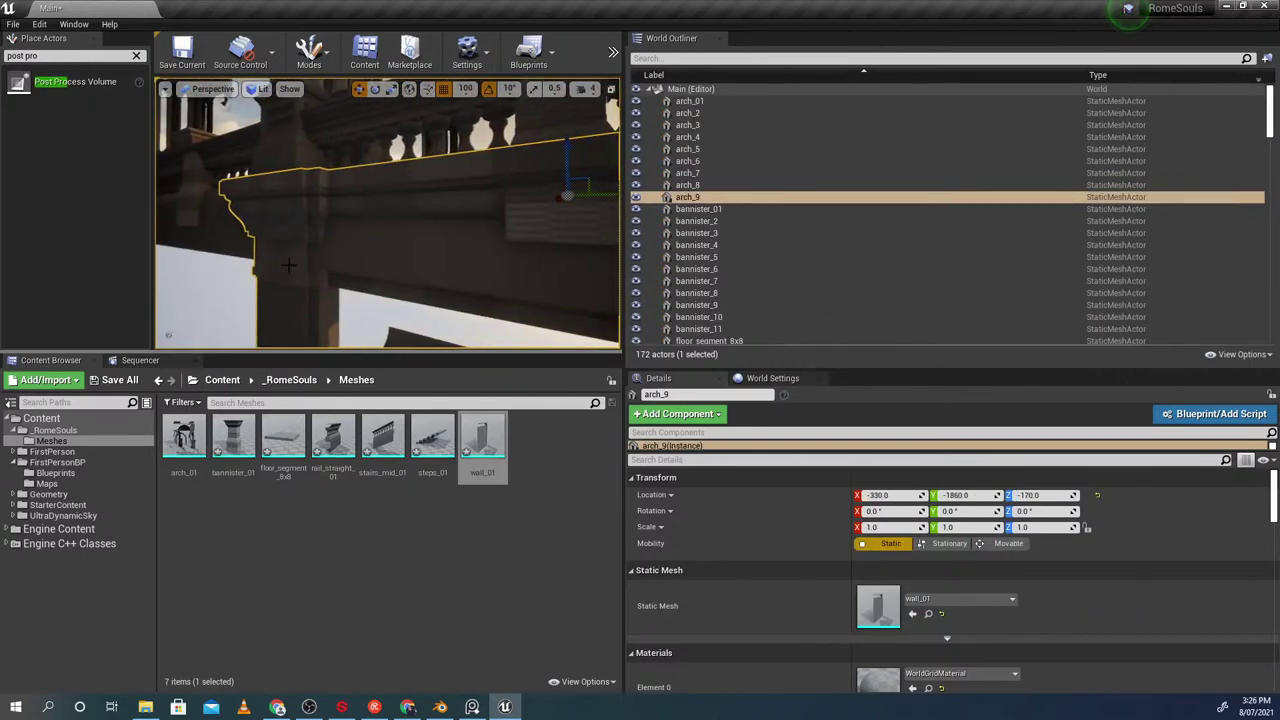
Duplicate the wall_01 section along Y to -3460 so it sits beneath the neighbouring arch
{"action": "left_click", "coordinate": [370, 243]}
{"action": "left_click", "coordinate": [298, 308]}
{"action": "right_click_drag", "start_coordinate": [298, 308], "coordinate": [340, 298]}
{"action": "left_click", "coordinate": [296, 190]}
{"action": "mouse_move", "coordinate": [296, 190]}
{"action": "right_mouse_down"}
{"action": "mouse_move", "coordinate": [345, 196]}
{"action": "mouse_move", "coordinate": [390, 180]}
{"action": "mouse_move", "coordinate": [300, 198]}
{"action": "right_mouse_up"}
{"action": "left_click", "coordinate": [300, 190]}
{"action": "left_click", "coordinate": [302, 194]}
{"action": "left_click", "coordinate": [225, 277]}
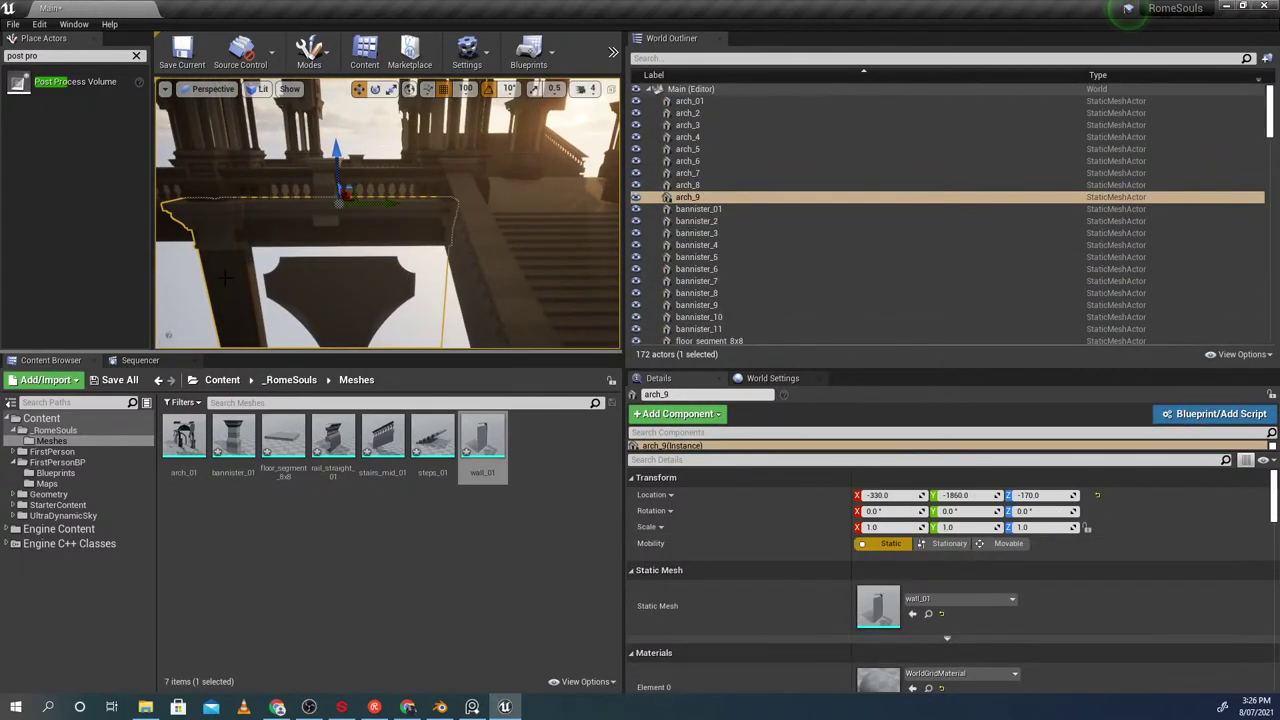
{"action": "left_click_drag", "start_coordinate": [463, 200], "coordinate": [297, 200], "text": "alt"}
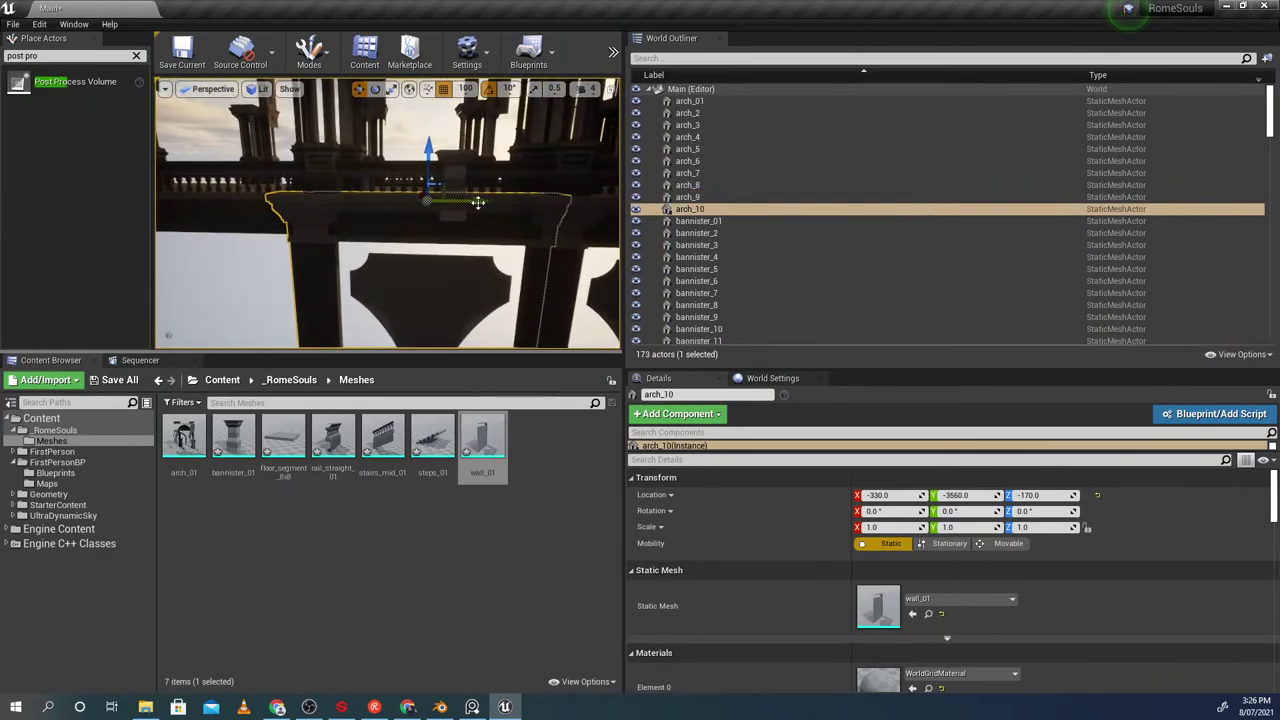
{"action": "left_click", "coordinate": [498, 144]}
{"action": "mouse_move", "coordinate": [498, 144]}
{"action": "right_mouse_down"}
{"action": "mouse_move", "coordinate": [510, 134]}
{"action": "mouse_move", "coordinate": [494, 148]}
{"action": "right_mouse_up"}
{"action": "left_click", "coordinate": [488, 200]}
{"action": "left_click", "coordinate": [447, 257]}
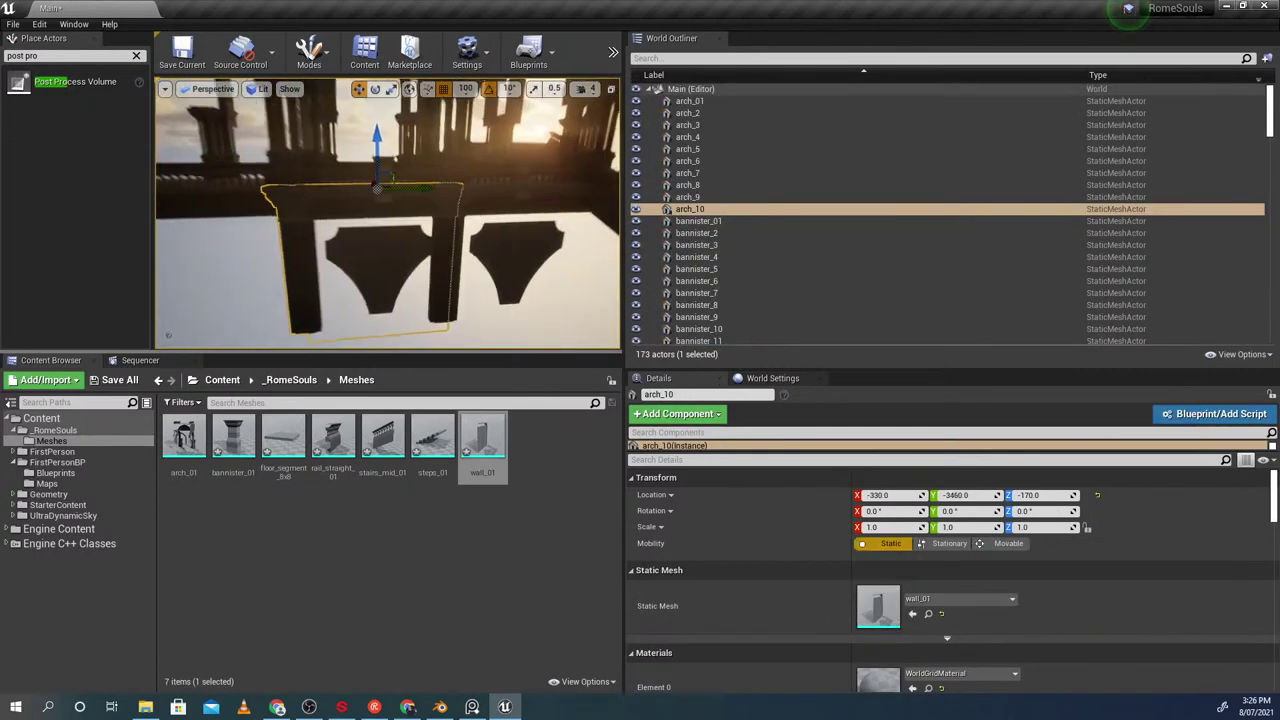
Duplicate the new wall section once more along Y beneath the next arch of the arcade
{"action": "key", "text": "w"}
{"action": "right_click_drag", "start_coordinate": [447, 257], "coordinate": [481, 202]}
{"action": "key", "text": "s"}
{"action": "left_click_drag", "start_coordinate": [515, 210], "coordinate": [445, 217], "text": "alt"}
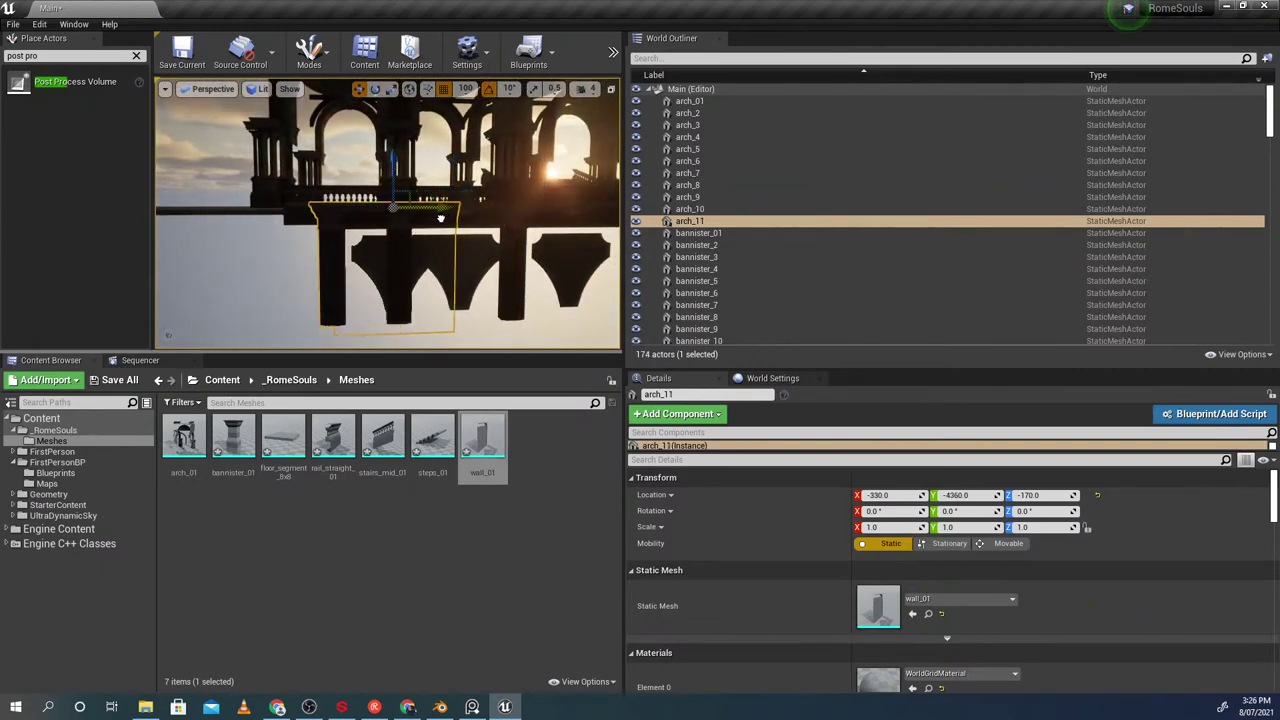
{"action": "key", "text": "w"}
{"action": "mouse_move", "coordinate": [390, 220]}
{"action": "right_mouse_down"}
{"action": "mouse_move", "coordinate": [346, 230]}
{"action": "mouse_move", "coordinate": [385, 236]}
{"action": "right_mouse_up"}
{"action": "right_click_drag", "start_coordinate": [508, 303], "coordinate": [545, 295]}
{"action": "right_click_drag", "start_coordinate": [352, 235], "coordinate": [382, 220]}
{"action": "left_click", "coordinate": [378, 236]}
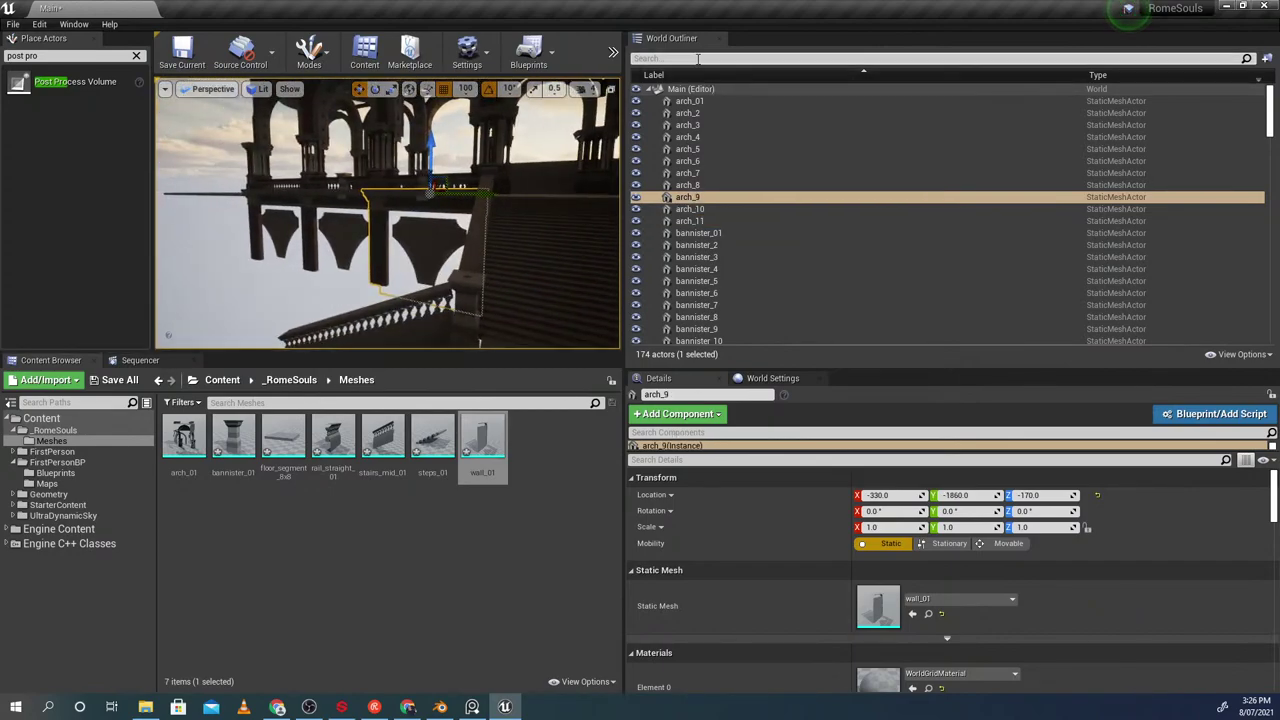
Find the Ultra_Dynamic_Sky actor and lower its Time Of Day to about 870
{"action": "left_click", "coordinate": [697, 59]}
{"action": "type", "text": "ultr"}
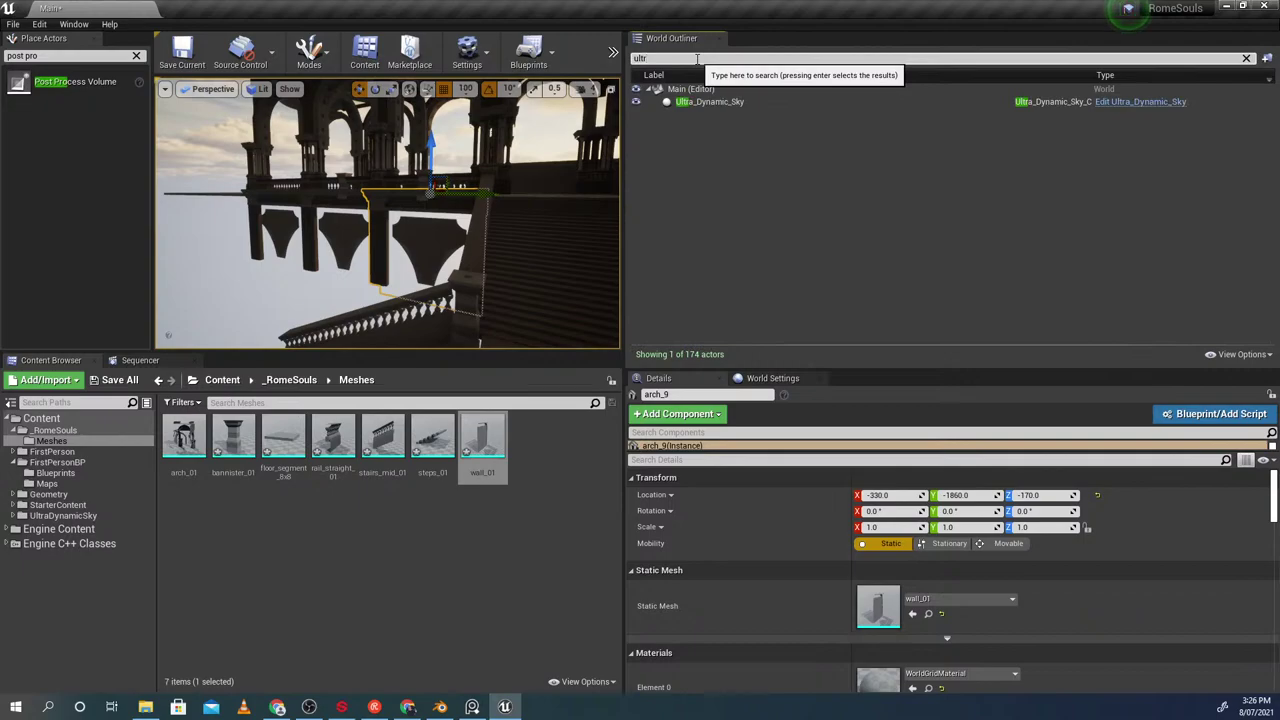
{"action": "left_click", "coordinate": [679, 106]}
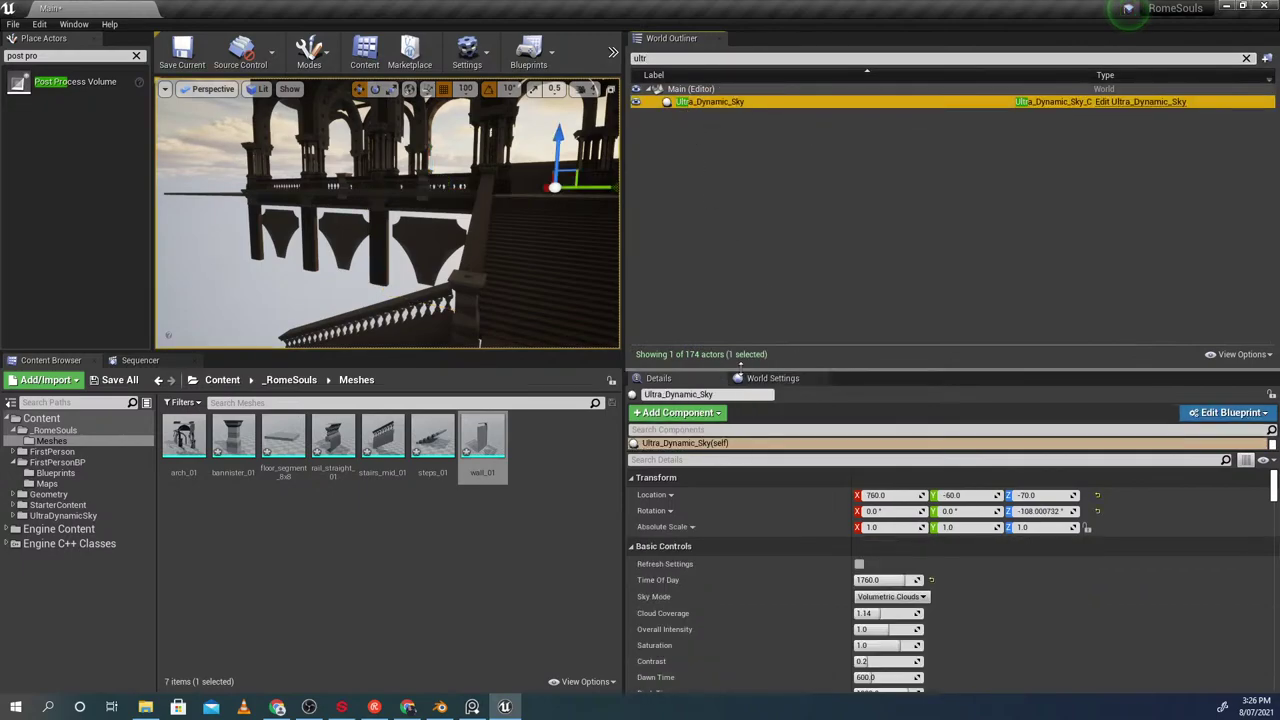
{"action": "left_click_drag", "start_coordinate": [902, 580], "coordinate": [877, 580]}
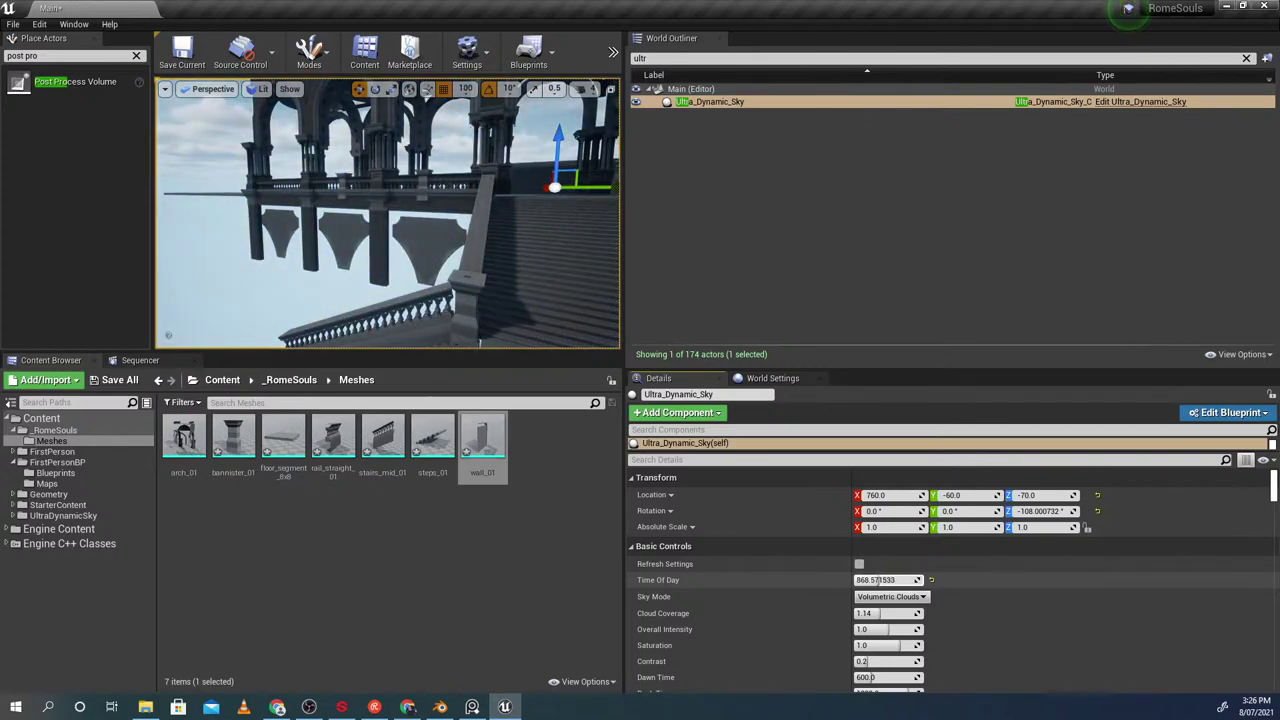
Duplicate the wall to the opposite side of the staircase, placing copies under the arches at Y 3040 and 4640
{"action": "right_click_drag", "start_coordinate": [392, 280], "coordinate": [403, 305]}
{"action": "left_click", "coordinate": [396, 280]}
{"action": "left_click_drag", "start_coordinate": [528, 268], "coordinate": [564, 270], "text": "alt"}
{"action": "right_click_drag", "start_coordinate": [489, 268], "coordinate": [566, 286]}
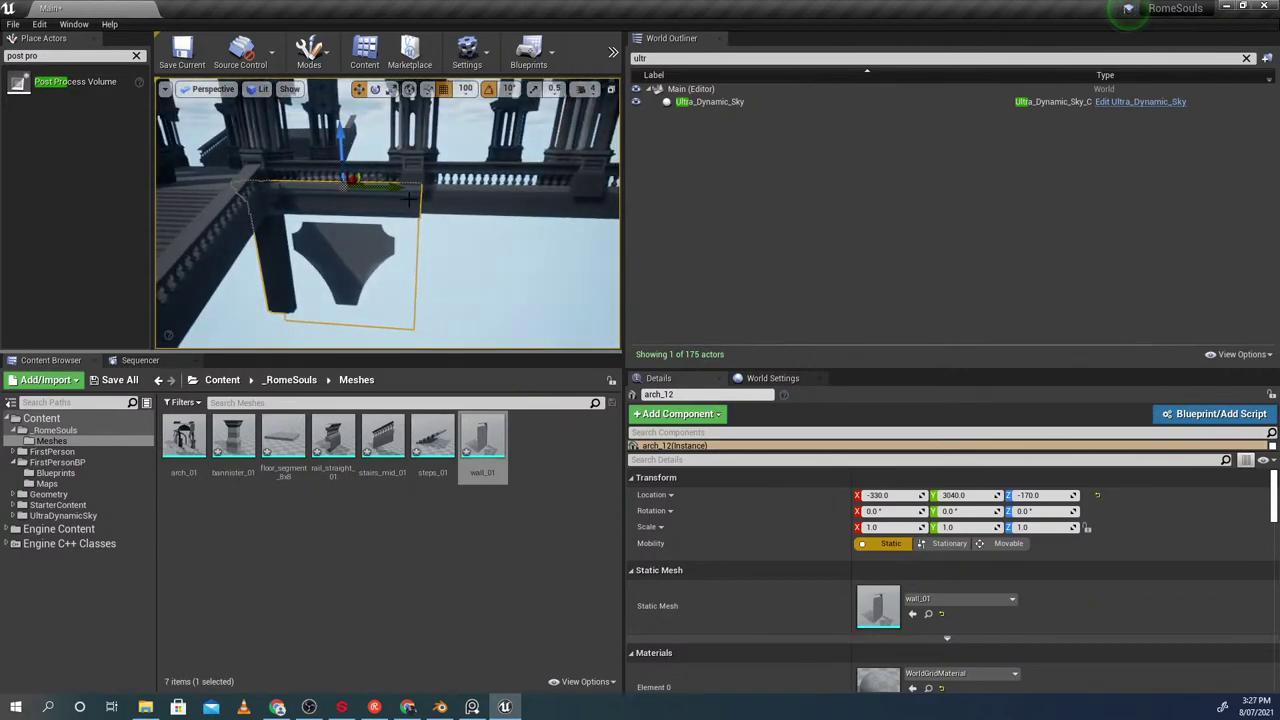
{"action": "right_click_drag", "start_coordinate": [471, 269], "coordinate": [350, 192]}
{"action": "left_click", "coordinate": [420, 205]}
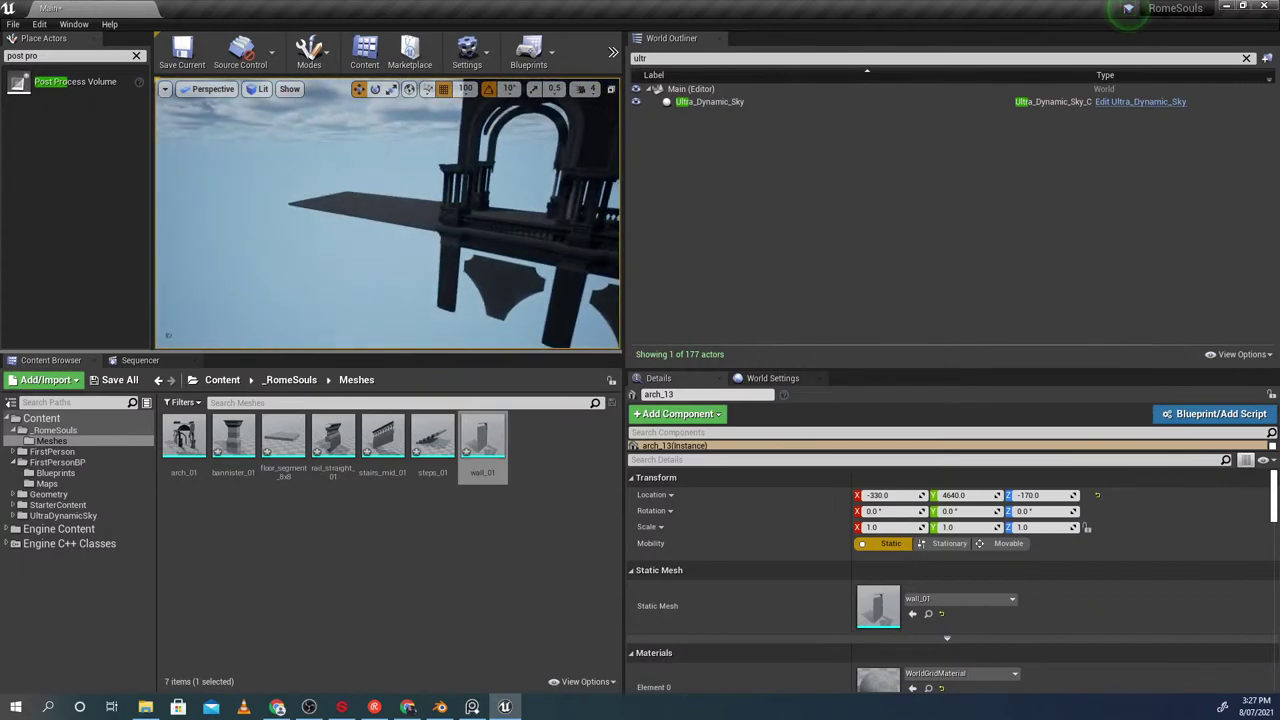
Duplicate the end arch arch_4 along Y to -6760, and add one more arch copy beyond it
{"action": "left_click", "coordinate": [350, 270]}
{"action": "right_click_drag", "start_coordinate": [350, 270], "coordinate": [400, 285]}
{"action": "left_click", "coordinate": [430, 248]}
{"action": "left_click", "coordinate": [424, 180]}
{"action": "mouse_move", "coordinate": [421, 248]}
{"action": "right_mouse_down"}
{"action": "mouse_move", "coordinate": [360, 262]}
{"action": "mouse_move", "coordinate": [450, 250]}
{"action": "mouse_move", "coordinate": [405, 248]}
{"action": "right_mouse_up"}
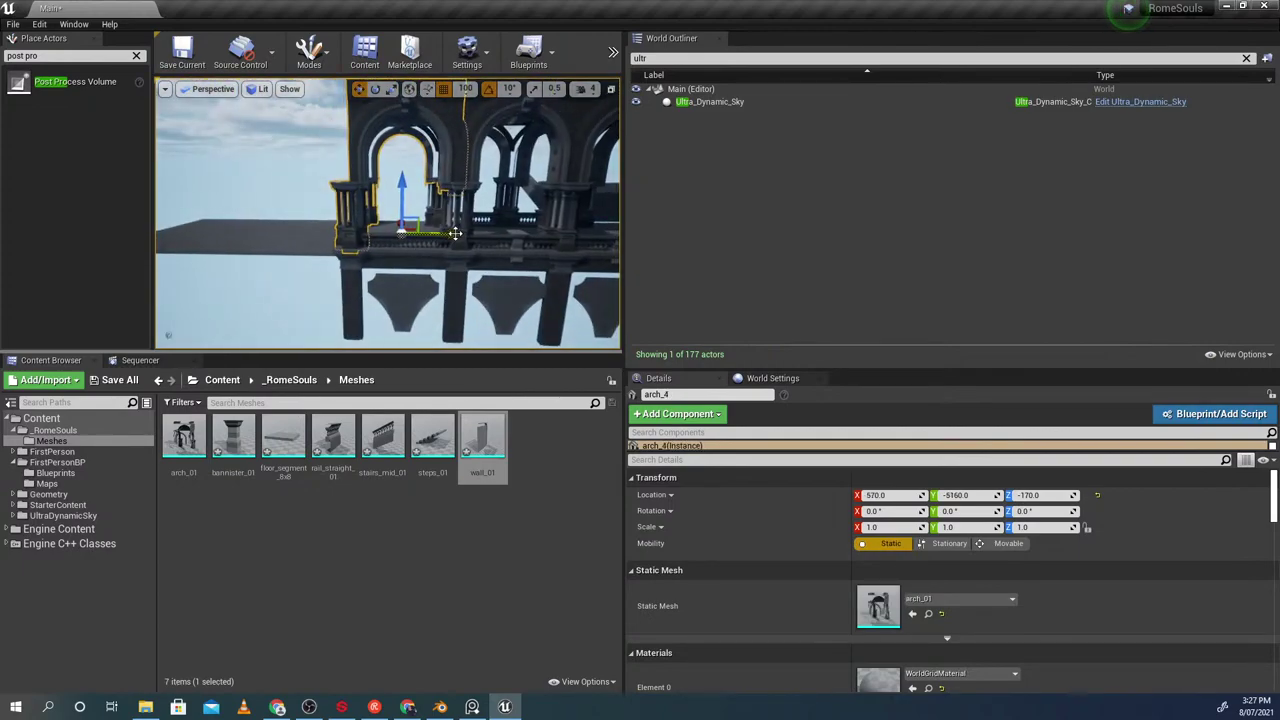
{"action": "right_click_drag", "start_coordinate": [375, 225], "coordinate": [357, 254]}
{"action": "left_click_drag", "start_coordinate": [354, 237], "coordinate": [375, 237]}
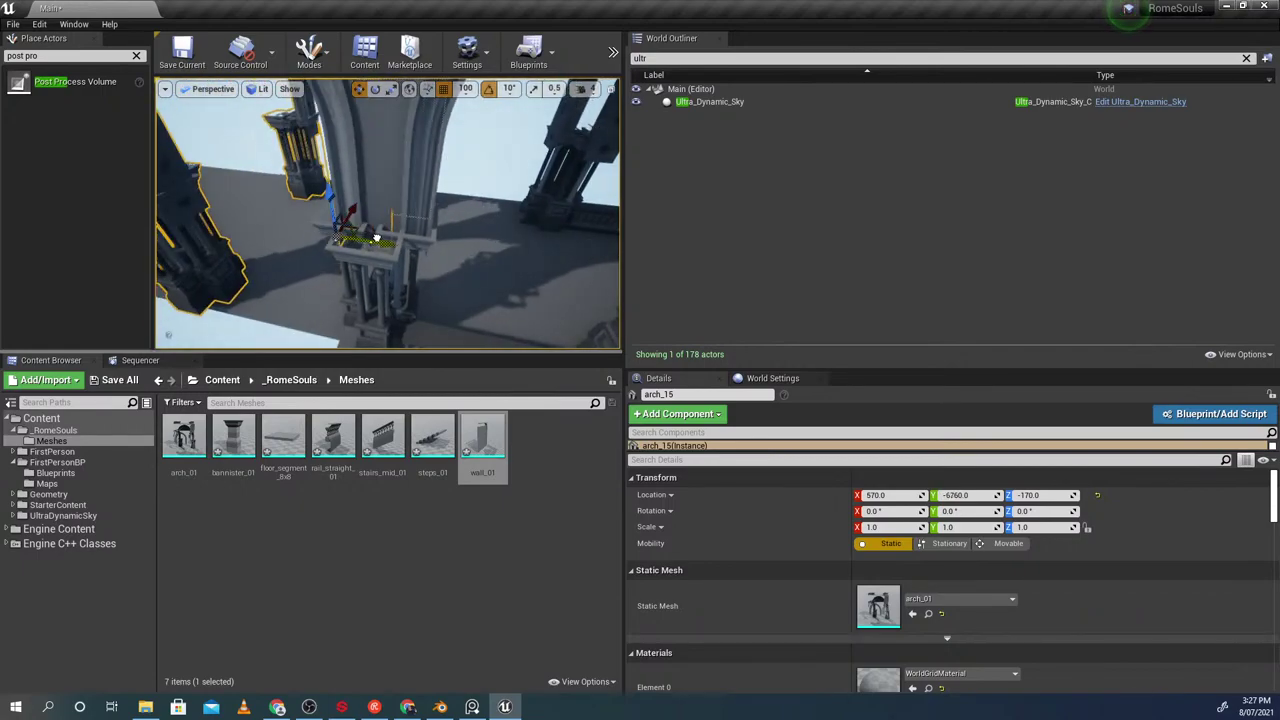
{"action": "right_click_drag", "start_coordinate": [370, 239], "coordinate": [436, 252]}
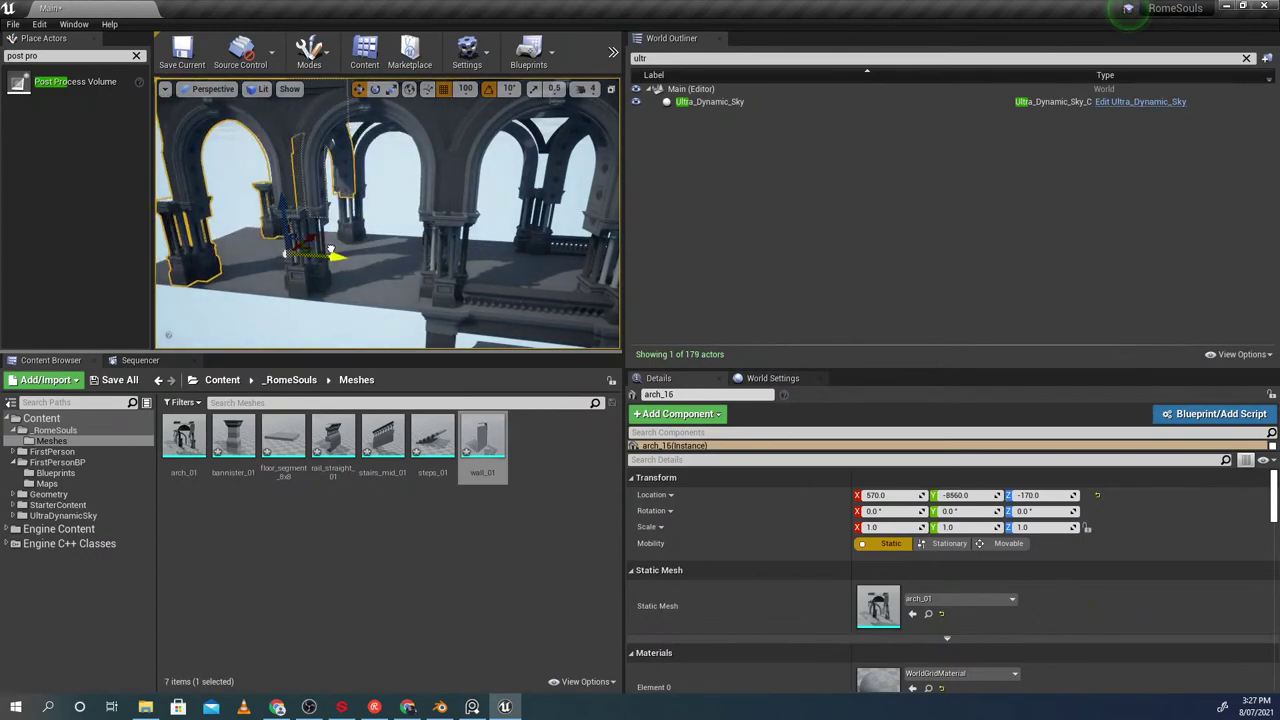
{"action": "left_click", "coordinate": [399, 287]}
{"action": "left_click", "coordinate": [348, 254]}
{"action": "right_click_drag", "start_coordinate": [348, 254], "coordinate": [375, 250]}
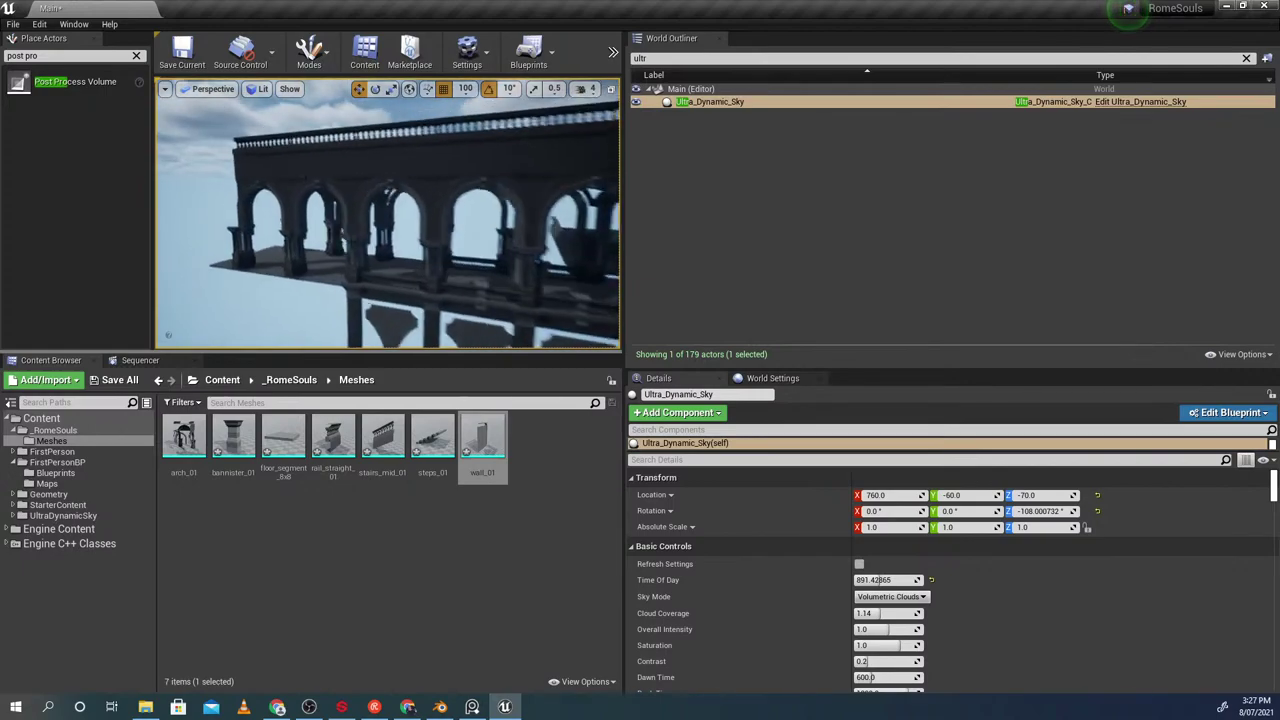
{"action": "left_click", "coordinate": [298, 208]}
{"action": "left_click", "coordinate": [330, 190], "text": "ctrl"}
{"action": "left_click", "coordinate": [365, 195], "text": "ctrl"}
{"action": "right_click_drag", "start_coordinate": [365, 195], "coordinate": [356, 273]}
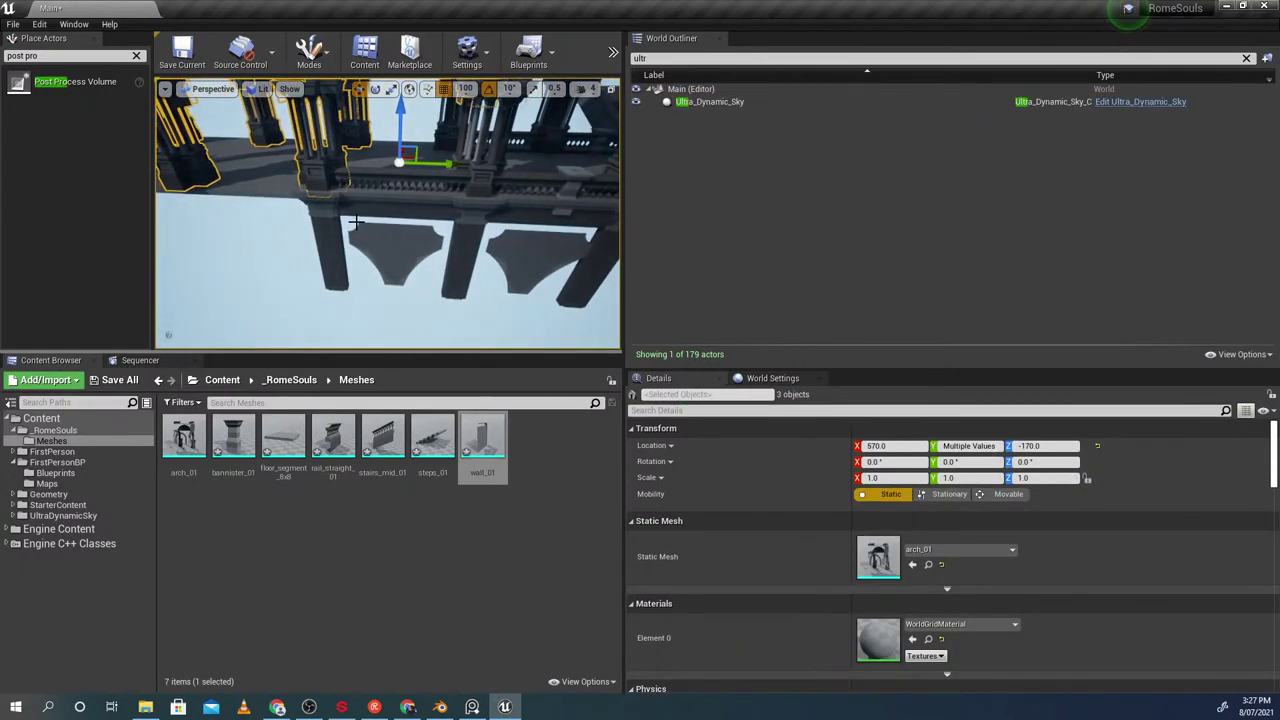
Duplicate the outermost wall section twice along Y to fill the space beneath the added arches
{"action": "left_click", "coordinate": [347, 216]}
{"action": "right_click_drag", "start_coordinate": [347, 216], "coordinate": [322, 200]}
{"action": "left_click", "coordinate": [408, 249]}
{"action": "left_click_drag", "start_coordinate": [523, 240], "coordinate": [380, 230], "text": "alt"}
{"action": "right_click_drag", "start_coordinate": [340, 175], "coordinate": [368, 182]}
{"action": "left_click_drag", "start_coordinate": [443, 207], "coordinate": [340, 196], "text": "alt"}
{"action": "right_click_drag", "start_coordinate": [340, 196], "coordinate": [318, 195]}
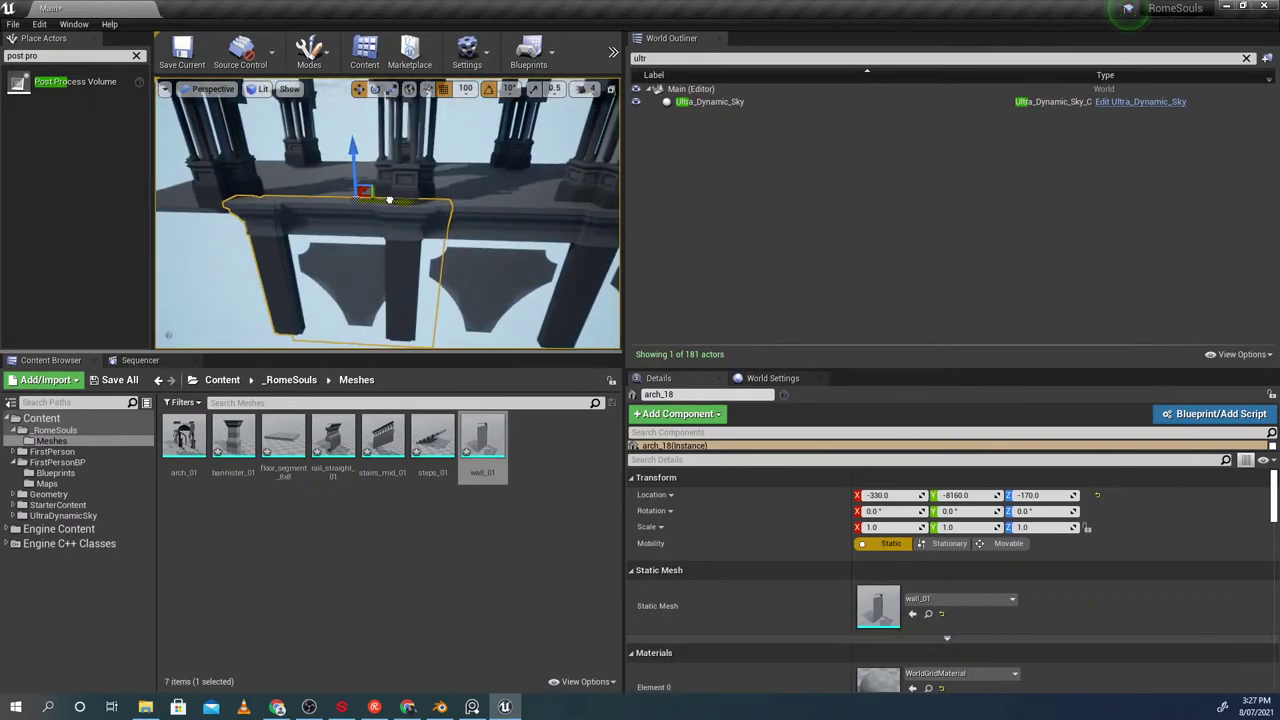
{"action": "left_click_drag", "start_coordinate": [392, 206], "coordinate": [361, 204]}
{"action": "right_click_drag", "start_coordinate": [406, 200], "coordinate": [400, 203]}
{"action": "left_click_drag", "start_coordinate": [385, 202], "coordinate": [375, 202]}
Select the four end arches with their four wall sections, and duplicate all eight along Y to lengthen the arcade
{"action": "left_click", "coordinate": [408, 168]}
{"action": "right_click_drag", "start_coordinate": [406, 170], "coordinate": [402, 138]}
{"action": "left_click", "coordinate": [354, 280]}
{"action": "right_click_drag", "start_coordinate": [354, 280], "coordinate": [405, 190]}
{"action": "left_click", "coordinate": [369, 247], "text": "shift"}
{"action": "left_click", "coordinate": [369, 247], "text": "shift"}
{"action": "left_click", "coordinate": [400, 181], "text": "shift"}
{"action": "left_click", "coordinate": [379, 252], "text": "shift"}
{"action": "right_click_drag", "start_coordinate": [379, 252], "coordinate": [397, 272]}
{"action": "left_click", "coordinate": [379, 254], "text": "shift"}
{"action": "key", "text": "ctrl+z"}
{"action": "left_click", "coordinate": [320, 280], "text": "shift"}
{"action": "left_click", "coordinate": [393, 256], "text": "shift"}
{"action": "left_click", "coordinate": [393, 256], "text": "shift"}
{"action": "left_click_drag", "start_coordinate": [475, 226], "coordinate": [250, 224], "text": "alt"}
{"action": "right_click_drag", "start_coordinate": [250, 224], "coordinate": [192, 230]}
{"action": "left_click_drag", "start_coordinate": [388, 218], "coordinate": [199, 212]}
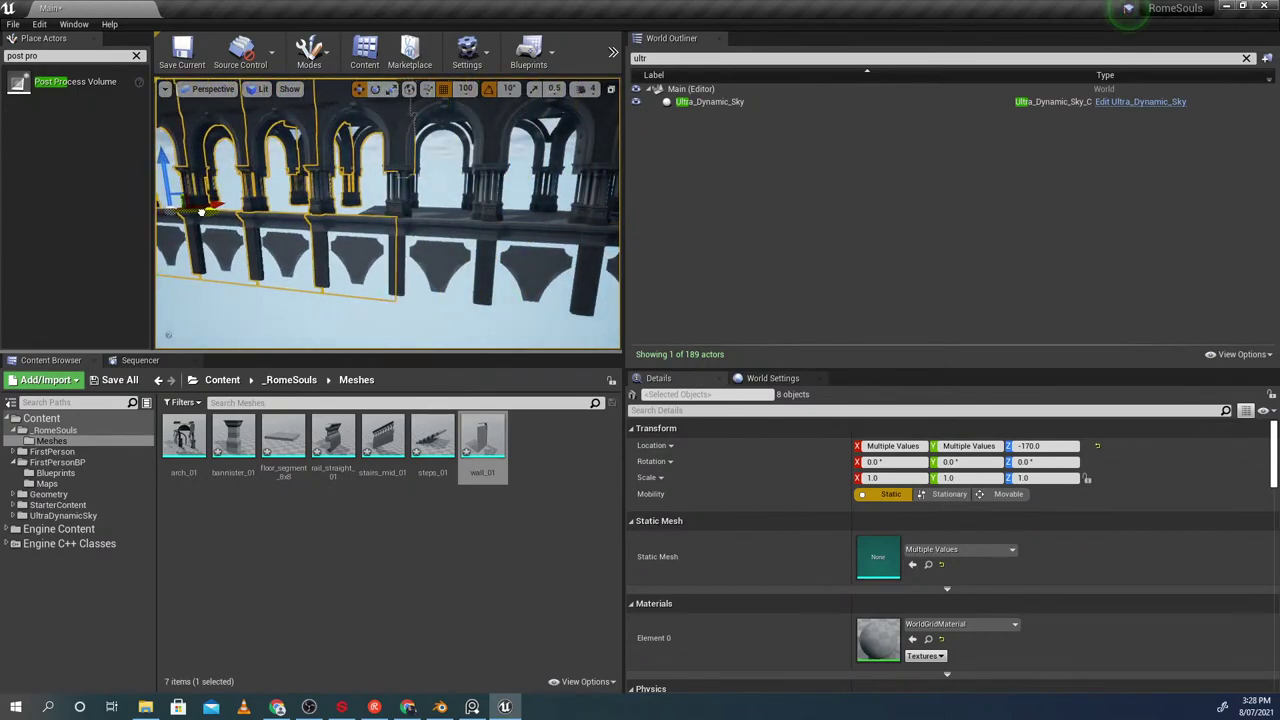
{"action": "right_click_drag", "start_coordinate": [388, 214], "coordinate": [303, 266]}
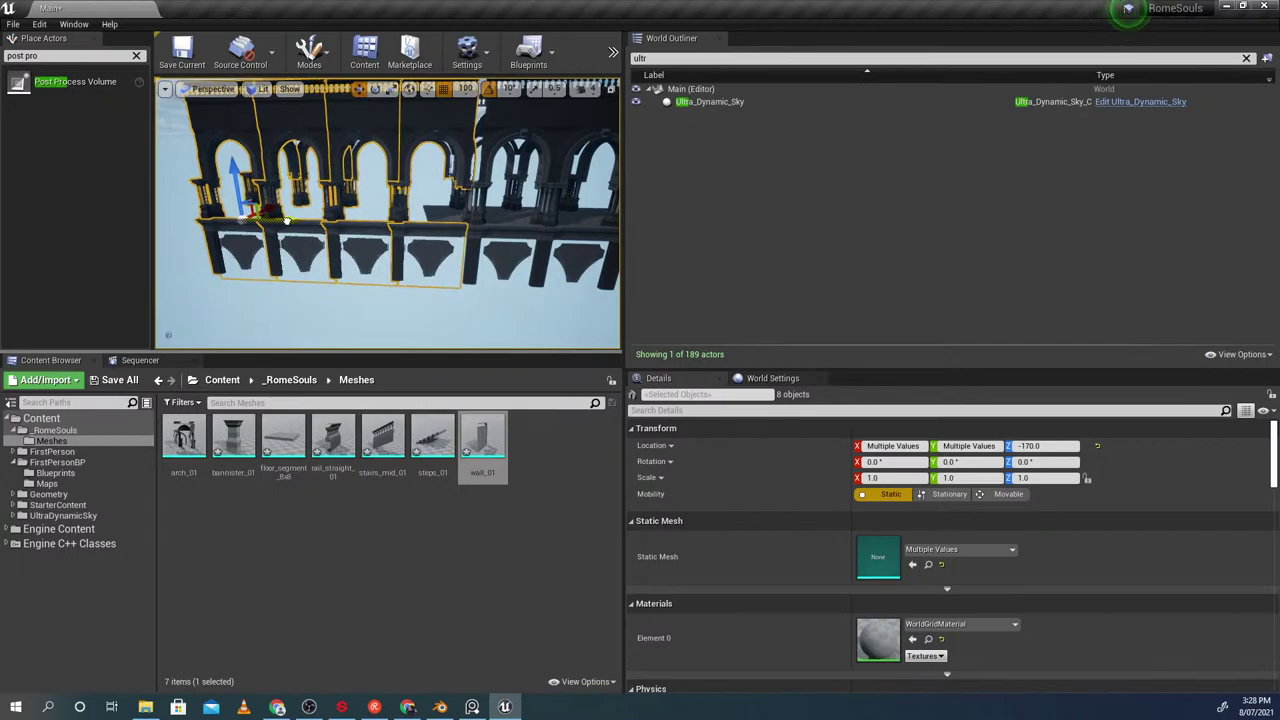
{"action": "right_click", "coordinate": [295, 220]}
{"action": "left_click", "coordinate": [240, 222]}
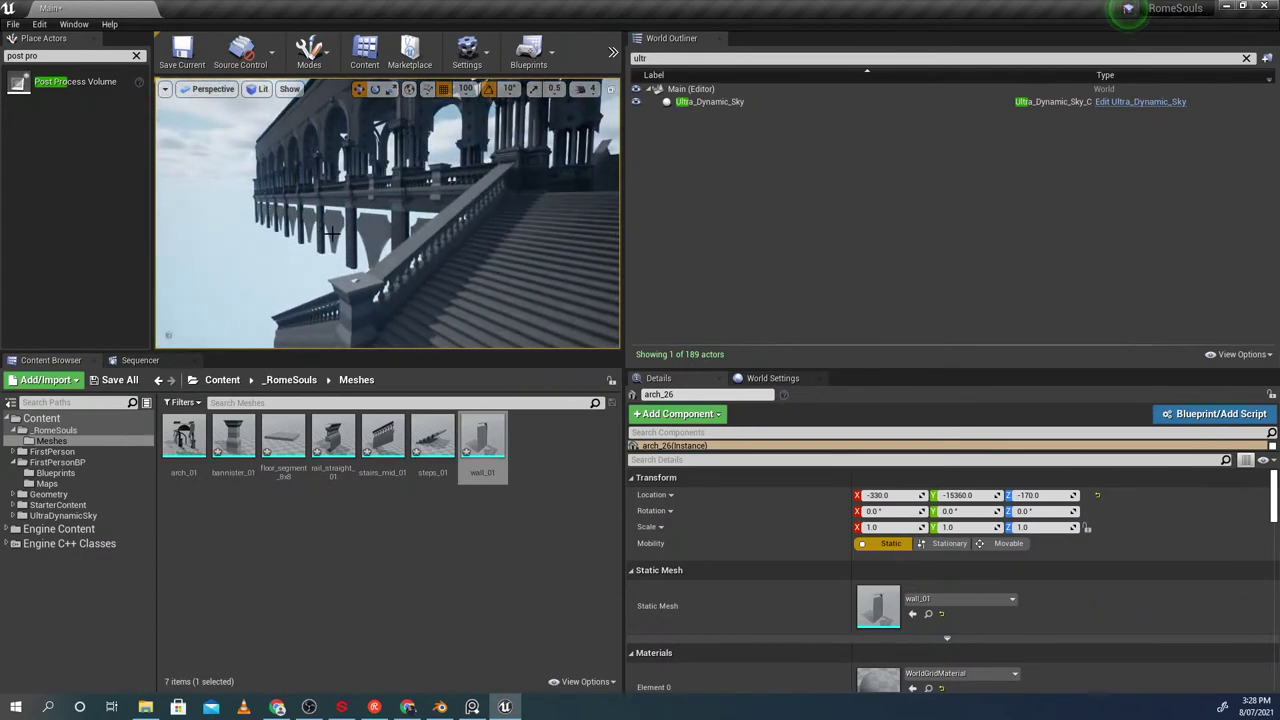
Play the level and view the extended arcade and its lower walls from the staircase
{"action": "key", "text": "alt+p"}
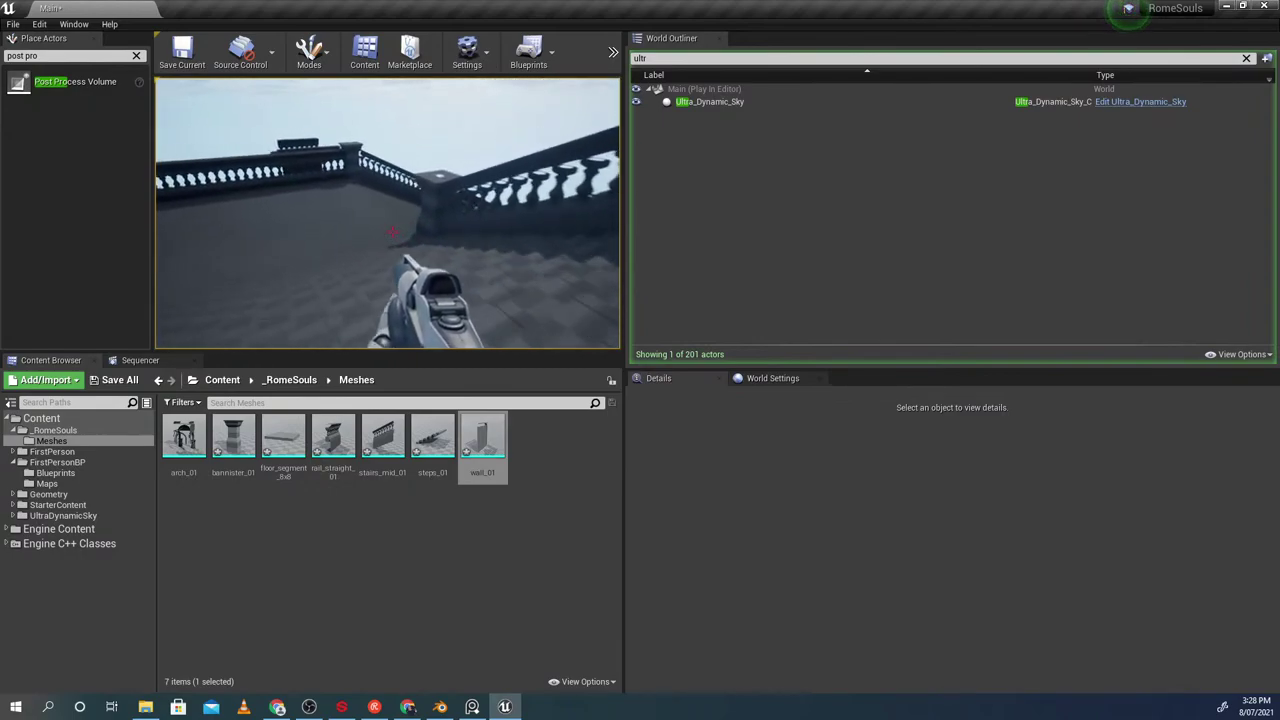
{"action": "key", "text": "w"}
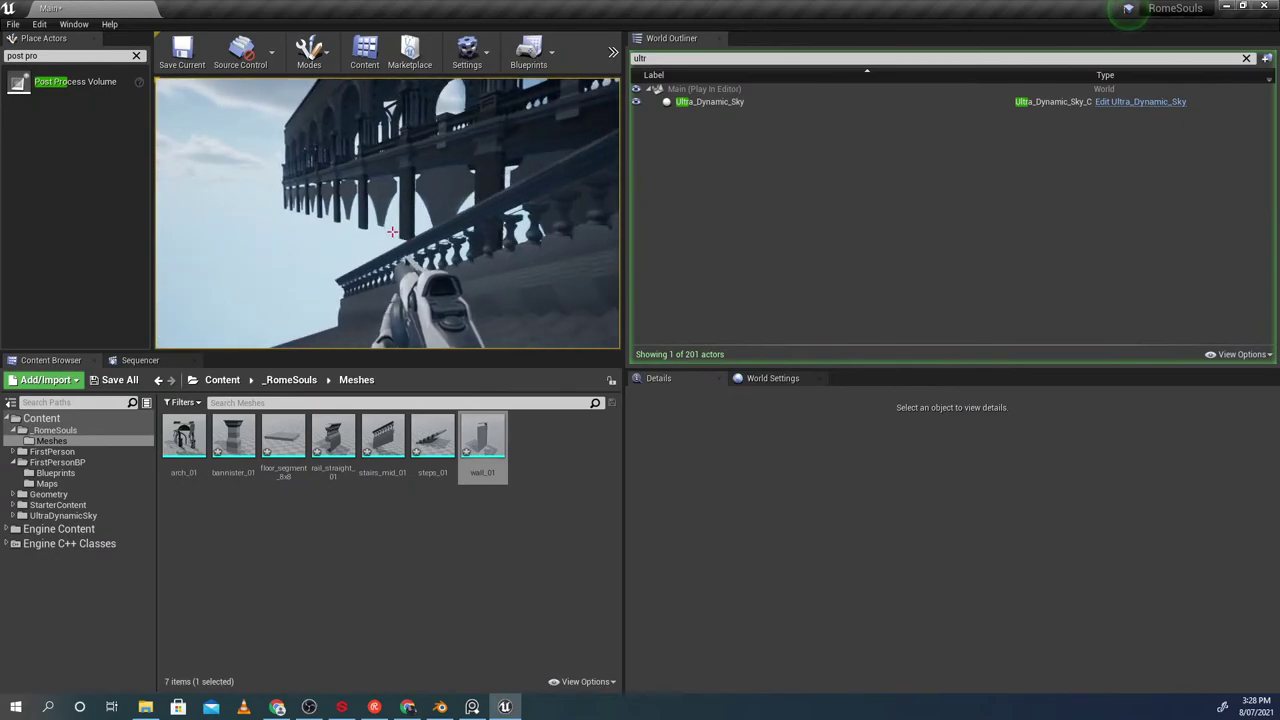
{"action": "key", "text": "Escape"}
Inspect the wall sections beneath the balustrade, selecting two neighbouring ones, and save the level
{"action": "right_click_drag", "start_coordinate": [444, 188], "coordinate": [402, 208]}
{"action": "left_click", "coordinate": [464, 214], "text": "ctrl"}
{"action": "left_click", "coordinate": [447, 221]}
{"action": "left_click", "coordinate": [419, 218], "text": "ctrl"}
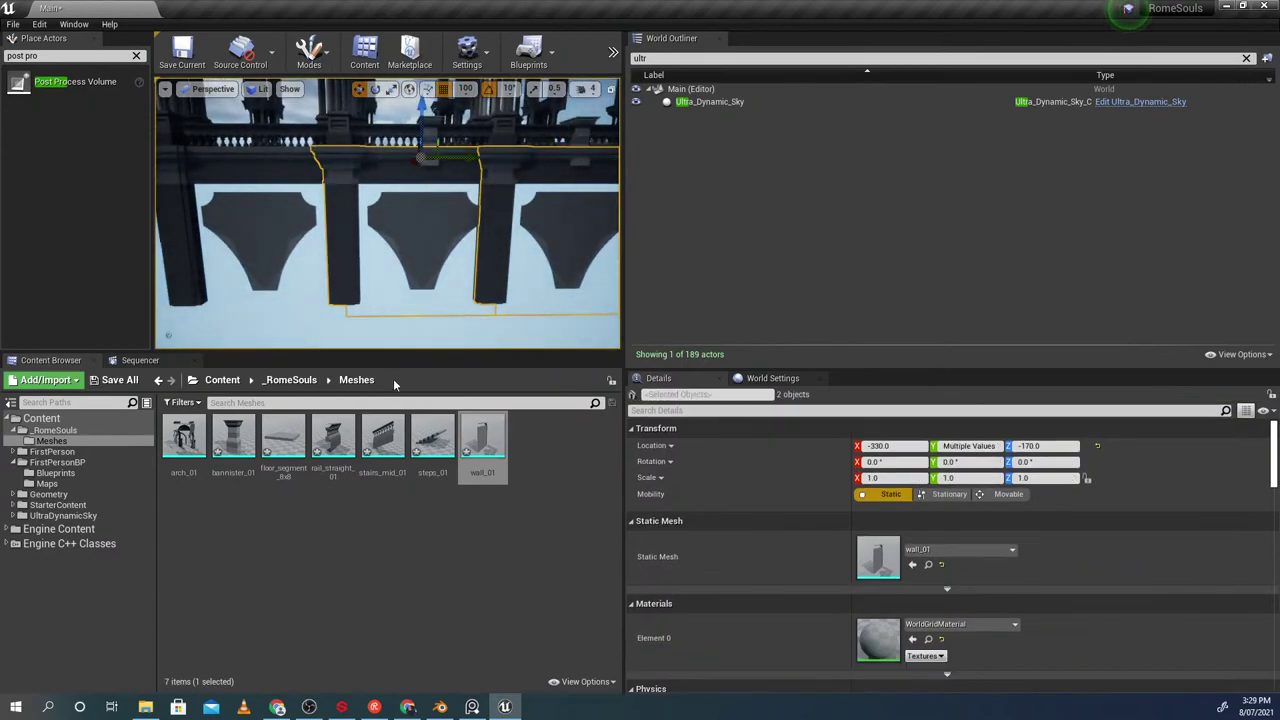
{"action": "key", "text": "ctrl+s"}
Switch to Blender, widen the second viewport, and open the wall_01 group for editing
{"action": "left_click", "coordinate": [441, 707]}
{"action": "scroll", "coordinate": [398, 471], "scroll_direction": "down", "scroll_amount": 1}
{"action": "middle_click_drag", "start_coordinate": [398, 471], "coordinate": [416, 413]}
{"action": "scroll", "coordinate": [345, 399], "scroll_direction": "down", "scroll_amount": 5}
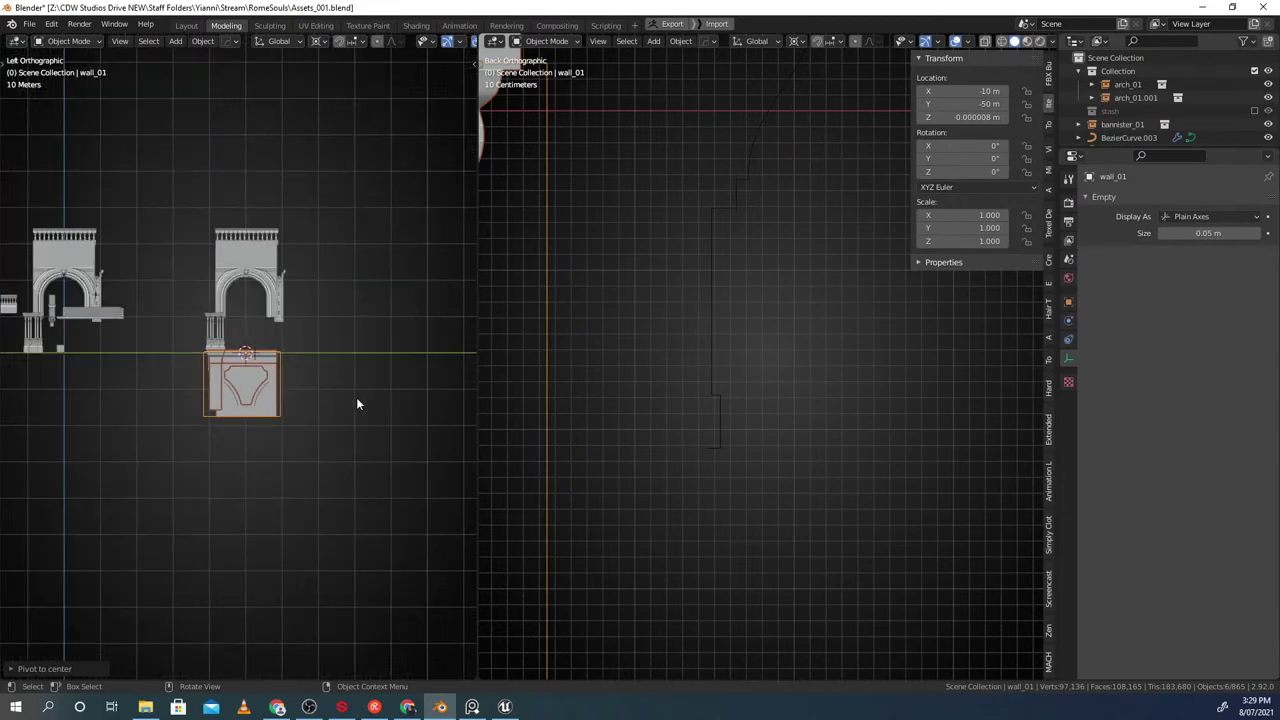
{"action": "left_click_drag", "start_coordinate": [478, 318], "coordinate": [198, 332]}
{"action": "scroll", "coordinate": [388, 352], "scroll_direction": "down", "scroll_amount": 12}
{"action": "middle_click_drag", "start_coordinate": [618, 350], "coordinate": [482, 361]}
{"action": "scroll", "coordinate": [611, 408], "scroll_direction": "down", "scroll_amount": 5}
{"action": "middle_click_drag", "start_coordinate": [612, 408], "coordinate": [588, 408], "text": "alt"}
{"action": "scroll", "coordinate": [580, 402], "scroll_direction": "up", "scroll_amount": 6}
{"action": "key", "text": "ctrl+g"}
{"action": "key", "text": "ctrl+g"}
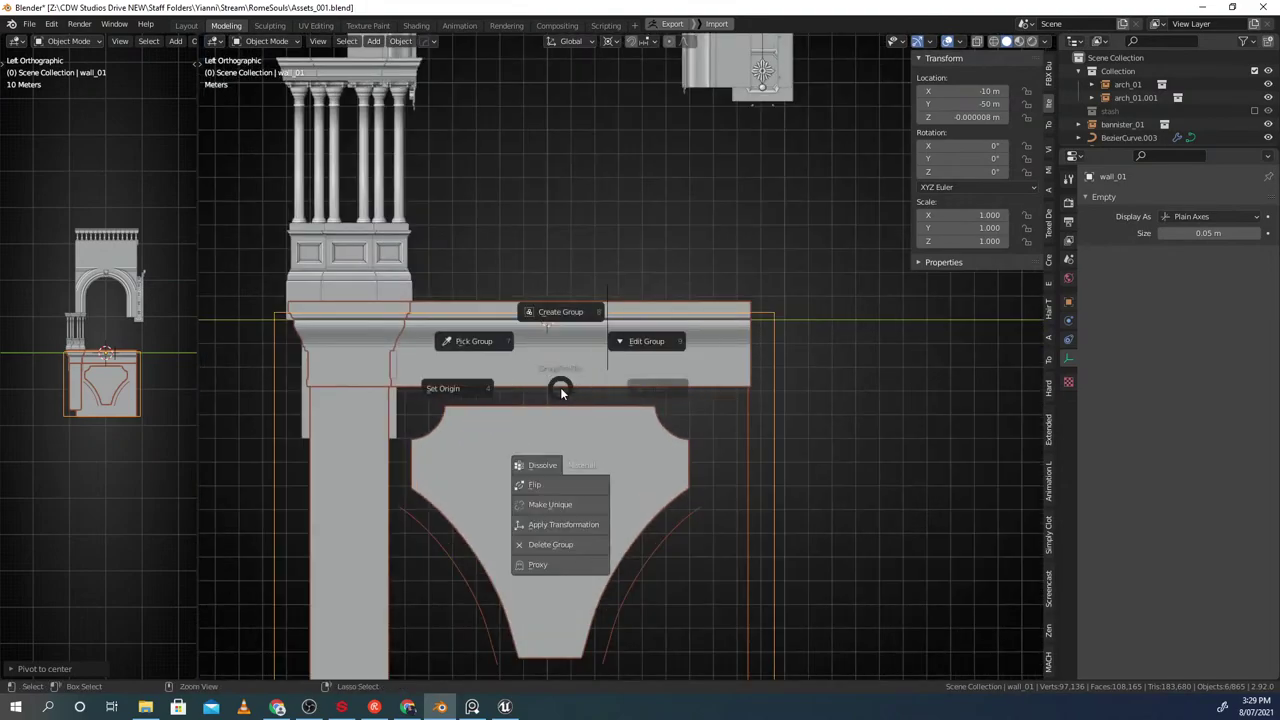
{"action": "left_click", "coordinate": [647, 341]}
Group the wall's pillar shaft together with its capital
{"action": "left_click", "coordinate": [401, 420]}
{"action": "middle_click_drag", "start_coordinate": [402, 422], "coordinate": [414, 415], "text": "shift"}
{"action": "left_click", "coordinate": [369, 348], "text": "shift"}
{"action": "key", "text": "ctrl+g"}
{"action": "left_click", "coordinate": [377, 282]}
Try flipping the pillar group, and undo the flip
{"action": "middle_click_drag", "start_coordinate": [382, 331], "coordinate": [415, 303], "text": "shift"}
{"action": "key", "text": "ctrl+g"}
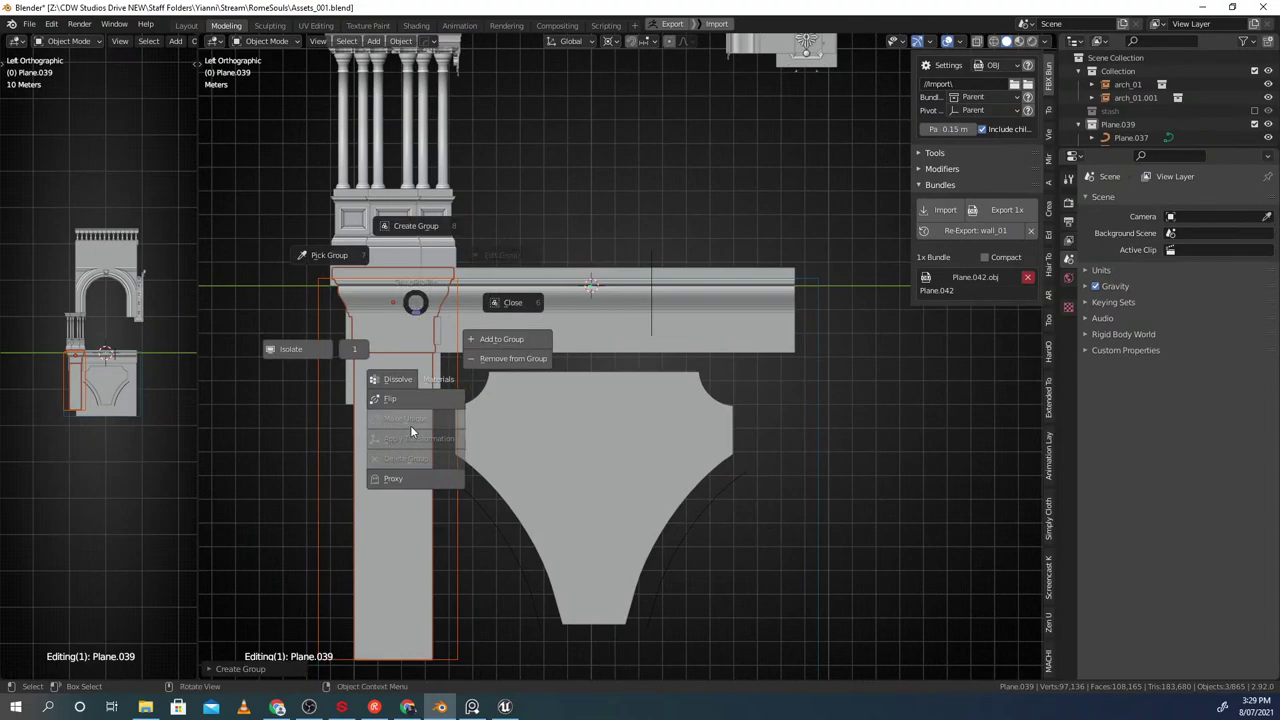
{"action": "left_click", "coordinate": [401, 397]}
{"action": "scroll", "coordinate": [440, 398], "scroll_direction": "down", "scroll_amount": 2}
{"action": "key", "text": "ctrl+z"}
Select the horizontal cornice and snap the 3D cursor to it
{"action": "left_click", "coordinate": [644, 309]}
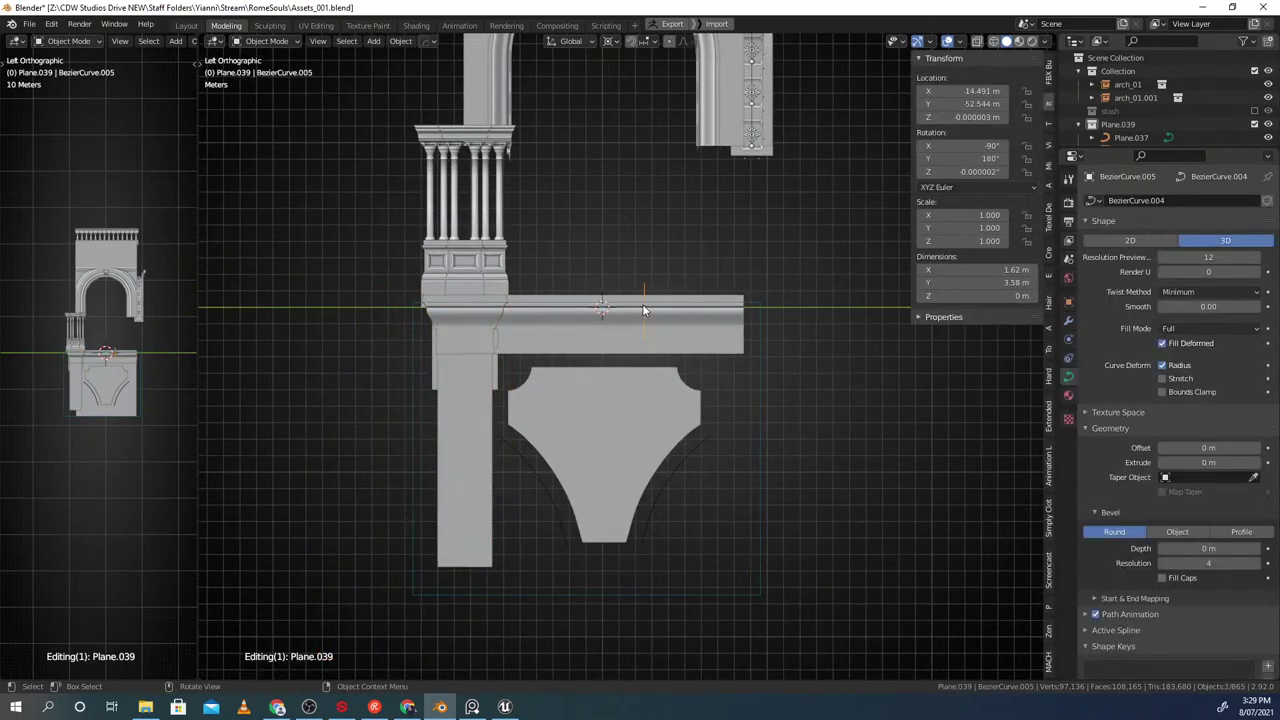
{"action": "left_click", "coordinate": [603, 308]}
{"action": "scroll", "coordinate": [603, 309], "scroll_direction": "down", "scroll_amount": 3}
{"action": "key", "text": "shift+s"}
{"action": "left_click", "coordinate": [533, 320]}
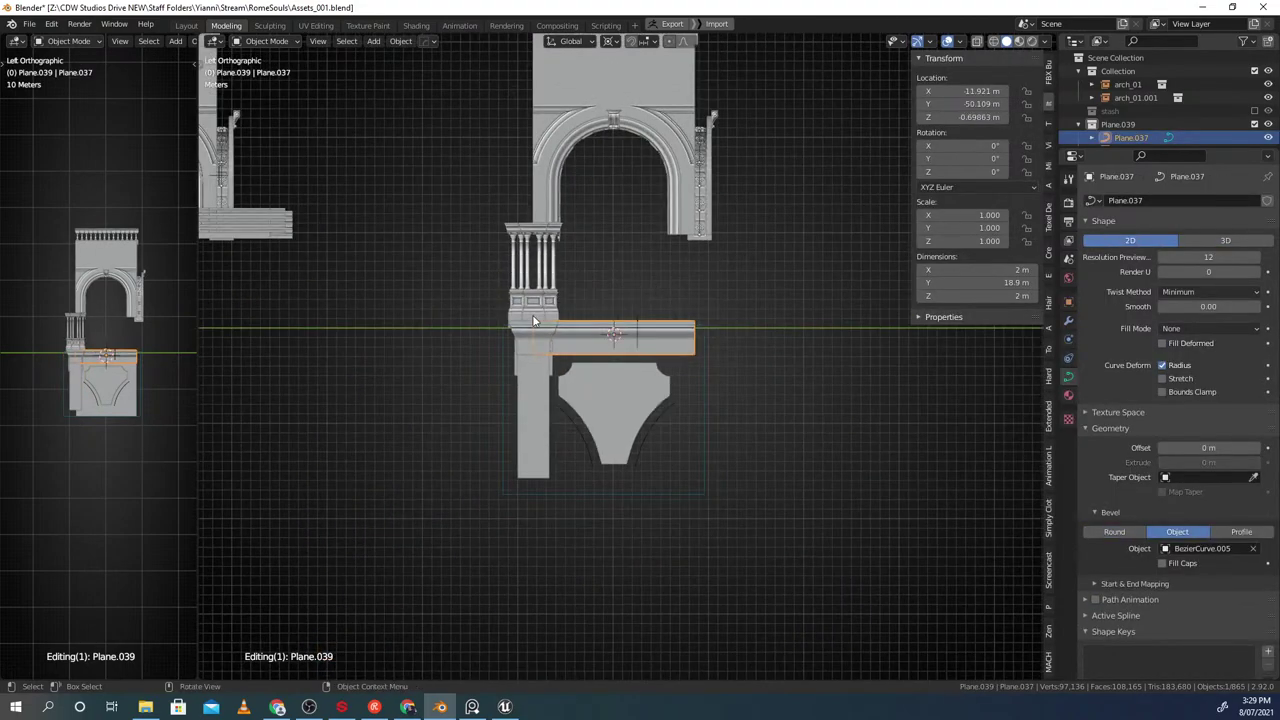
Move the horizontal cornice's origin to X -10 m, Y -50 m, Z 0 m, with the 3D cursor at that point
{"action": "left_click", "coordinate": [631, 133]}
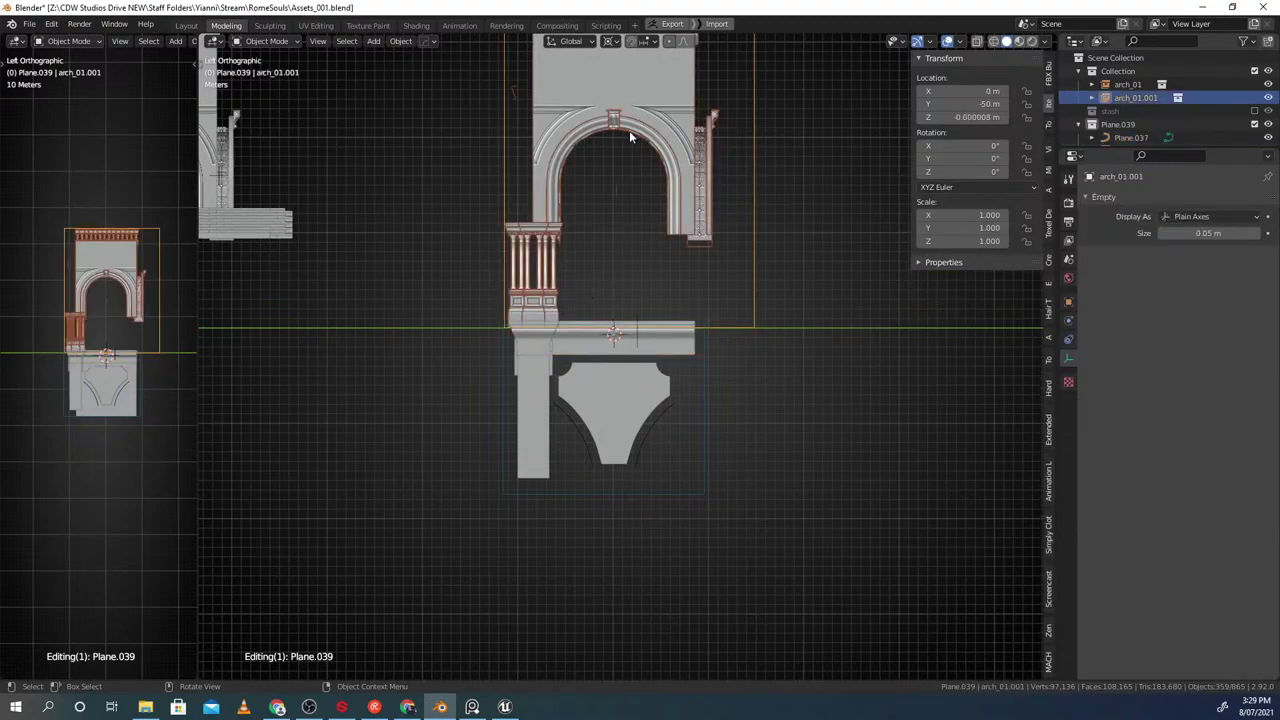
{"action": "scroll", "coordinate": [619, 333], "scroll_direction": "up", "scroll_amount": 2}
{"action": "left_click", "coordinate": [619, 333]}
{"action": "scroll", "coordinate": [583, 344], "scroll_direction": "up", "scroll_amount": 2}
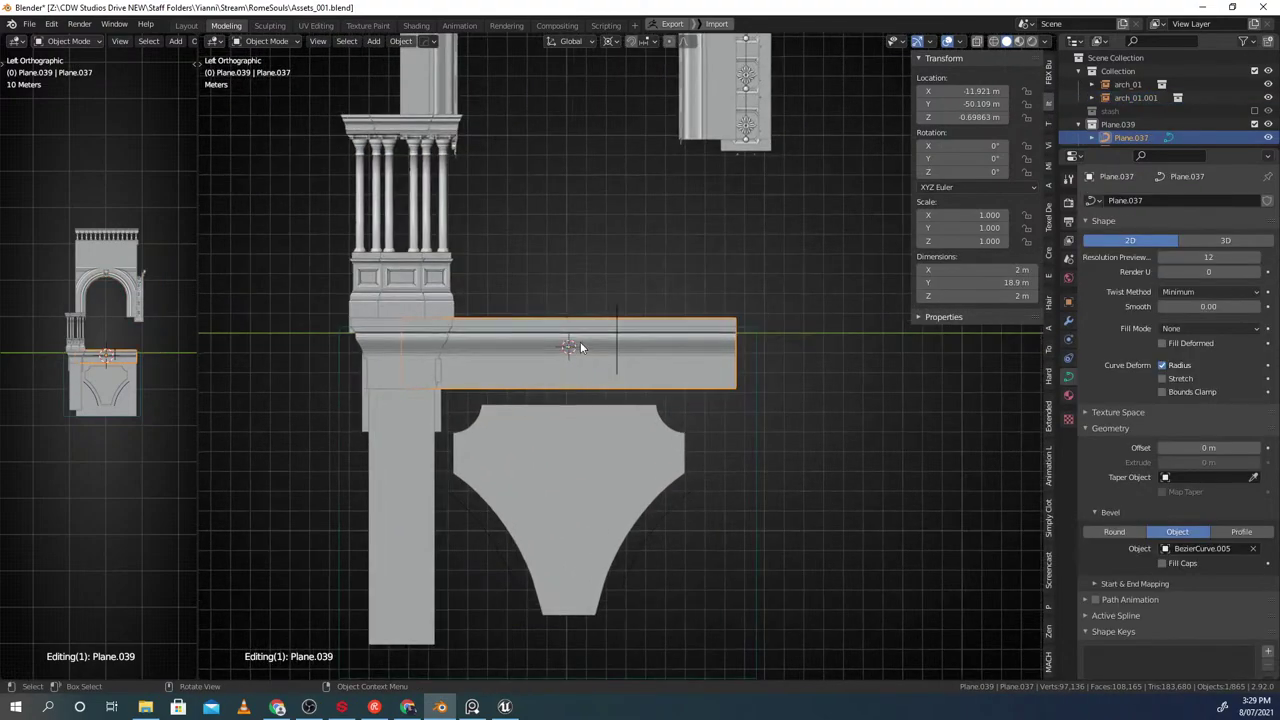
{"action": "middle_click_drag", "start_coordinate": [637, 334], "coordinate": [579, 292]}
{"action": "left_click", "coordinate": [577, 295]}
{"action": "left_click", "coordinate": [569, 306]}
{"action": "key", "text": "shift+s"}
{"action": "left_click", "coordinate": [557, 386]}
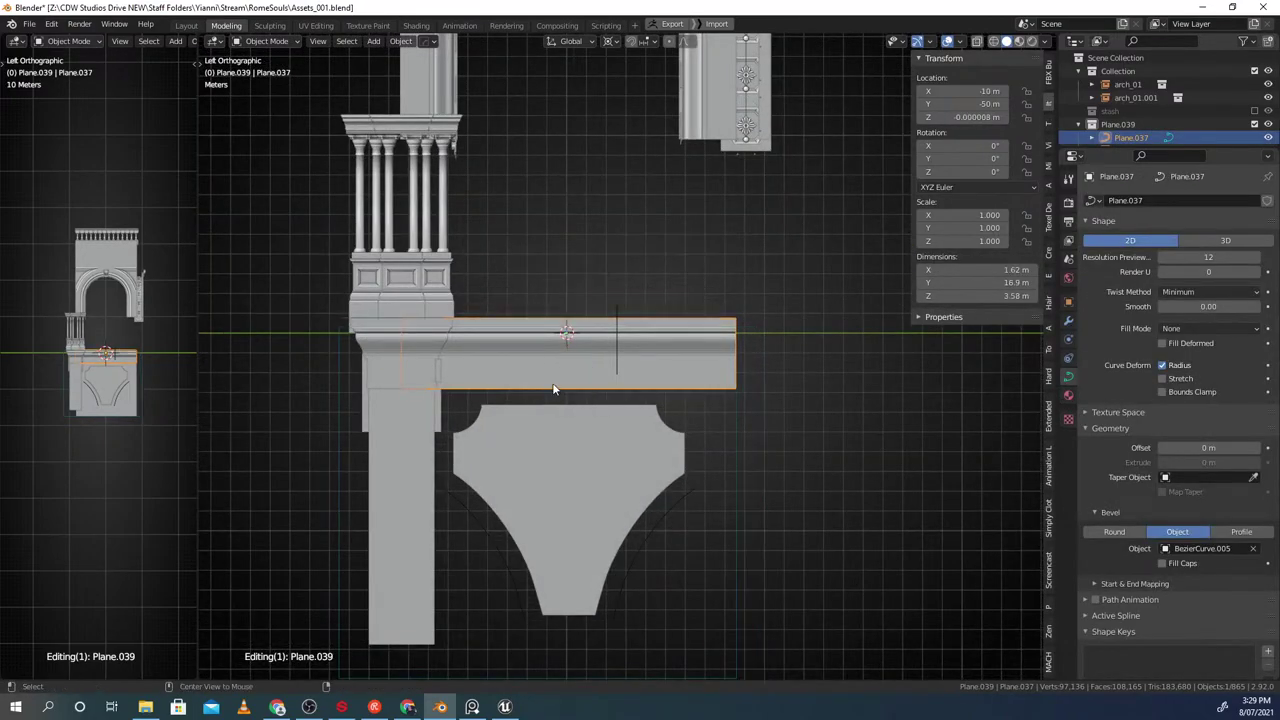
Add a bisecting mirror to the horizontal cornice across its centre
{"action": "key", "text": "alt+x"}
{"action": "left_click", "coordinate": [456, 336]}
{"action": "key", "text": "alt+a"}
{"action": "left_click", "coordinate": [401, 410]}
{"action": "left_click", "coordinate": [526, 341]}
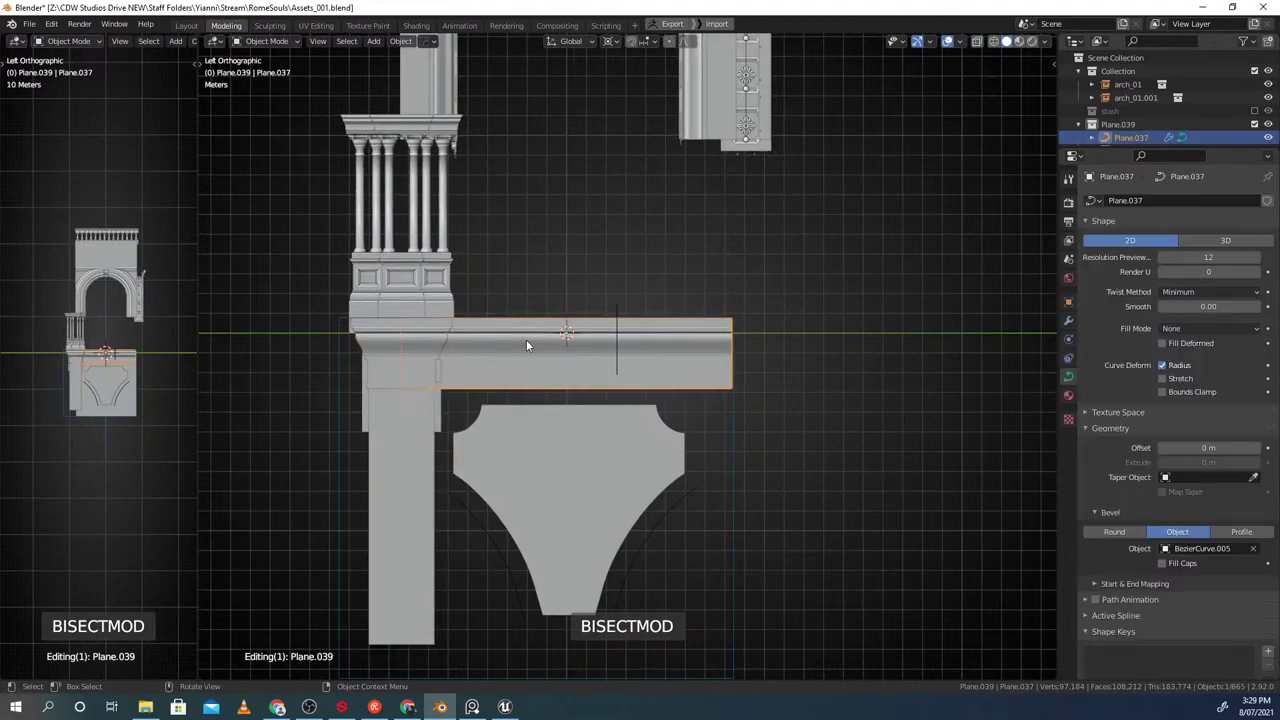
Flip the pillar group as a duplicate, with the flip's coordinate system set to CURSOR
{"action": "left_click", "coordinate": [415, 397]}
{"action": "key", "text": "ctrl+g"}
{"action": "left_click", "coordinate": [389, 494]}
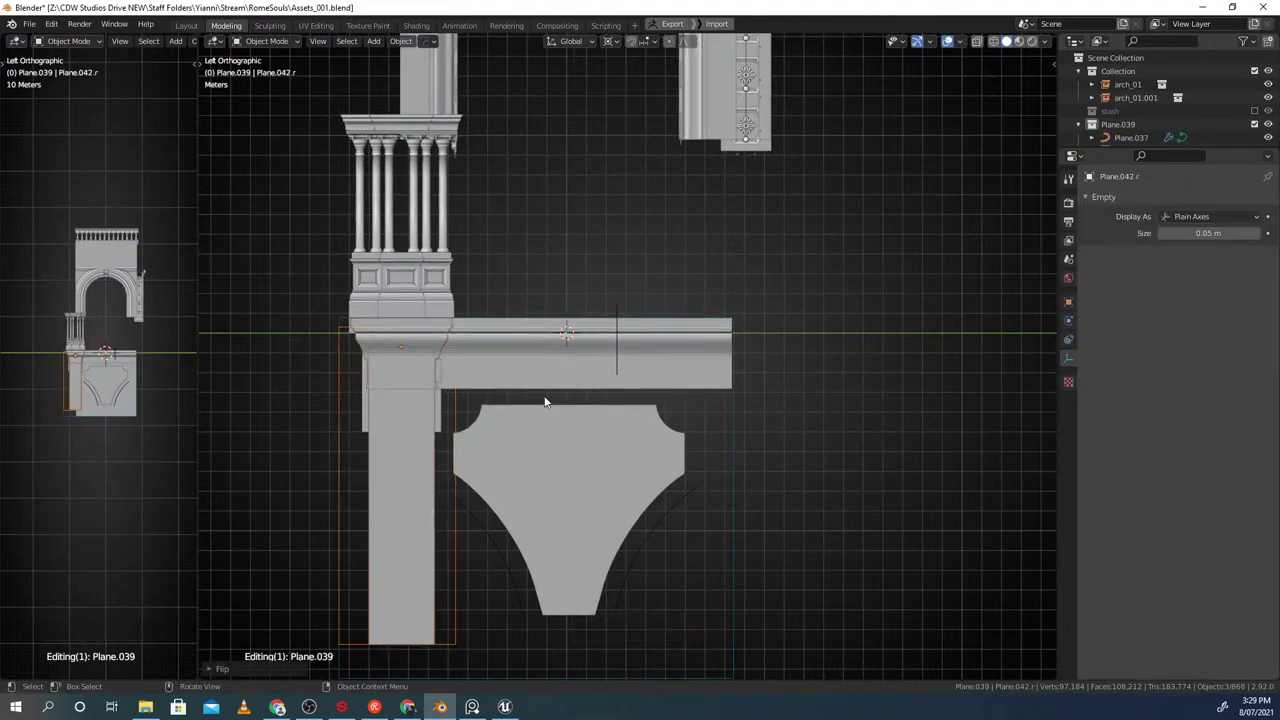
{"action": "key", "text": "F9"}
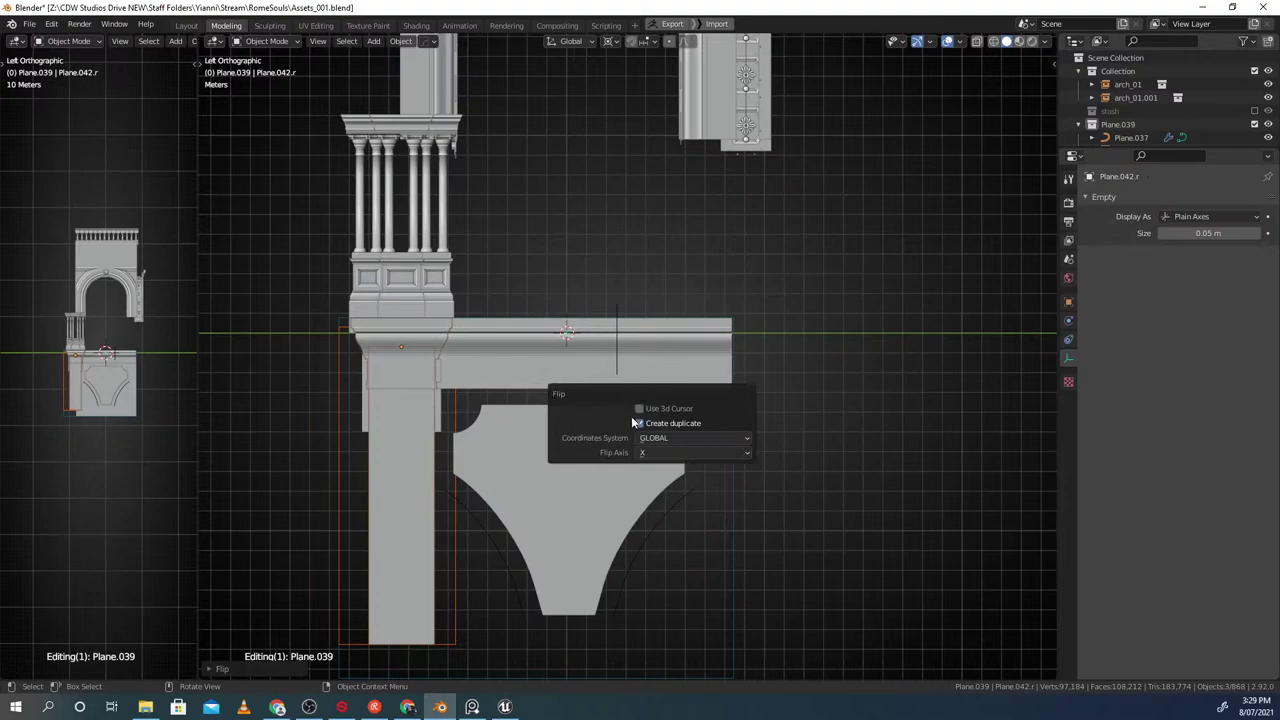
{"action": "left_click", "coordinate": [659, 439]}
{"action": "left_click", "coordinate": [654, 482]}
Try the Y, Z and X flip axes for the duplicated pillar group, ending on Y
{"action": "left_click", "coordinate": [652, 452]}
{"action": "left_click", "coordinate": [647, 484]}
{"action": "left_click", "coordinate": [655, 453]}
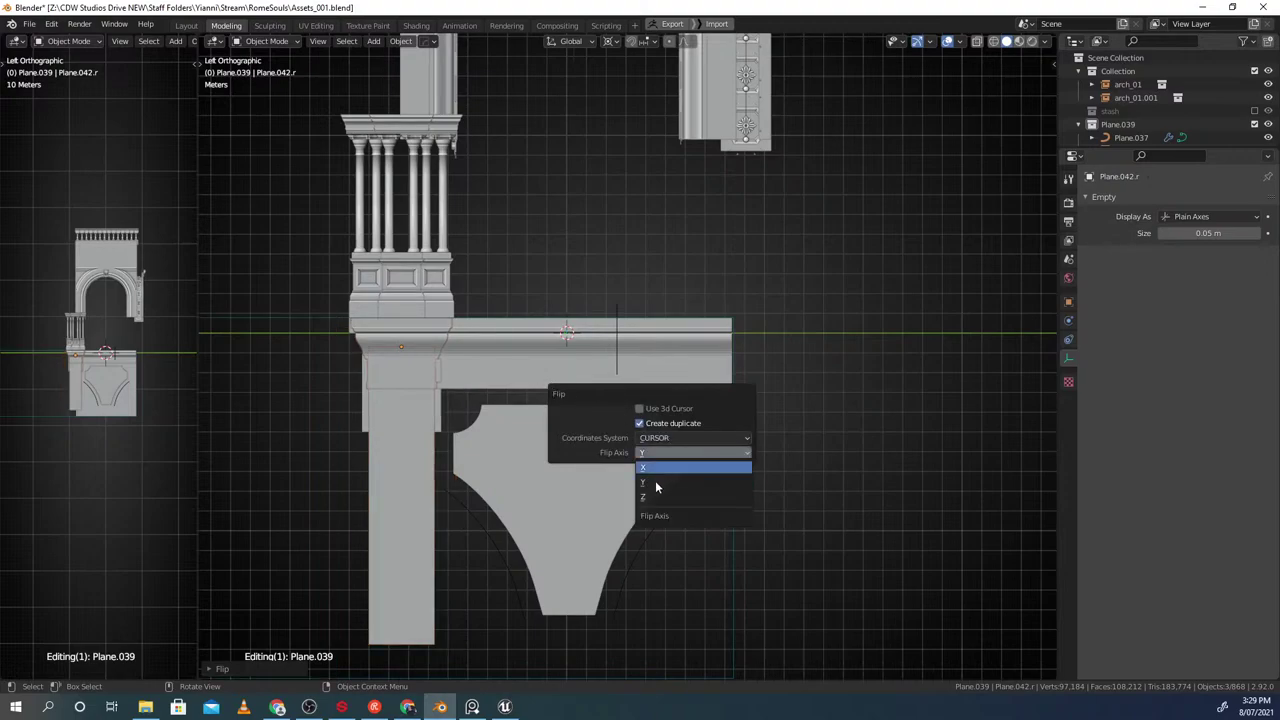
{"action": "left_click", "coordinate": [646, 497]}
{"action": "left_click", "coordinate": [660, 455]}
{"action": "left_click", "coordinate": [648, 469]}
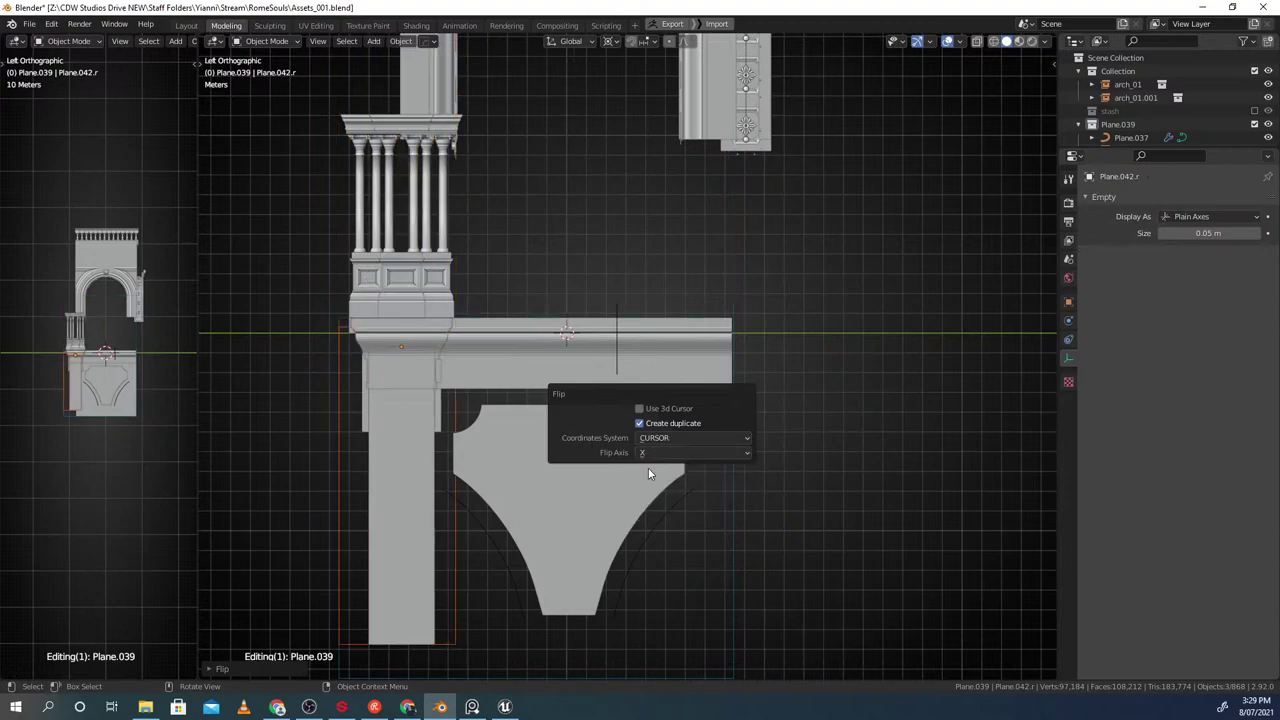
{"action": "left_click", "coordinate": [657, 457]}
{"action": "left_click", "coordinate": [657, 483]}
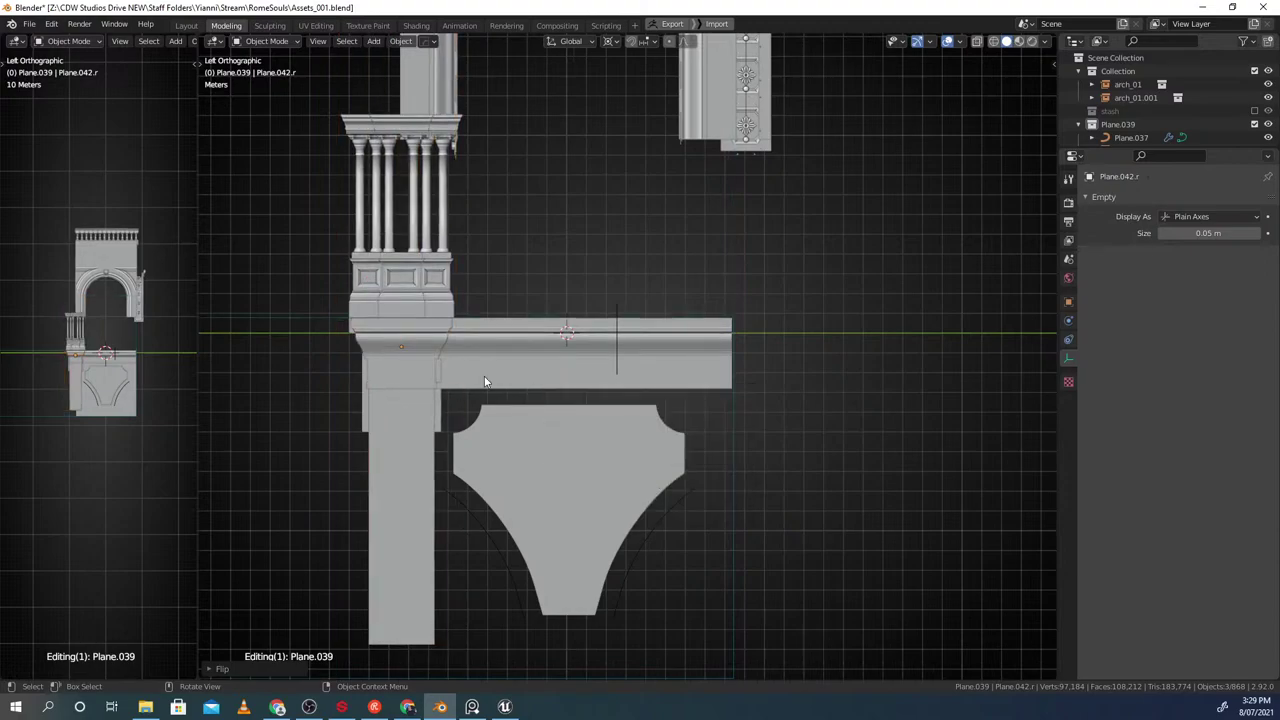
Delete the flipped pillar duplicate
{"action": "scroll", "coordinate": [566, 396], "scroll_direction": "down", "scroll_amount": 7}
{"action": "scroll", "coordinate": [570, 399], "scroll_direction": "down", "scroll_amount": 1}
{"action": "scroll", "coordinate": [620, 395], "scroll_direction": "up", "scroll_amount": 1}
{"action": "scroll", "coordinate": [626, 394], "scroll_direction": "up", "scroll_amount": 1}
{"action": "key", "text": "x"}
{"action": "left_click", "coordinate": [572, 388]}
Mirror a linked duplicate of the pillar group across the wall by scaling it -1 along Y about the 3D cursor
{"action": "scroll", "coordinate": [560, 384], "scroll_direction": "up", "scroll_amount": 2}
{"action": "left_click", "coordinate": [520, 378]}
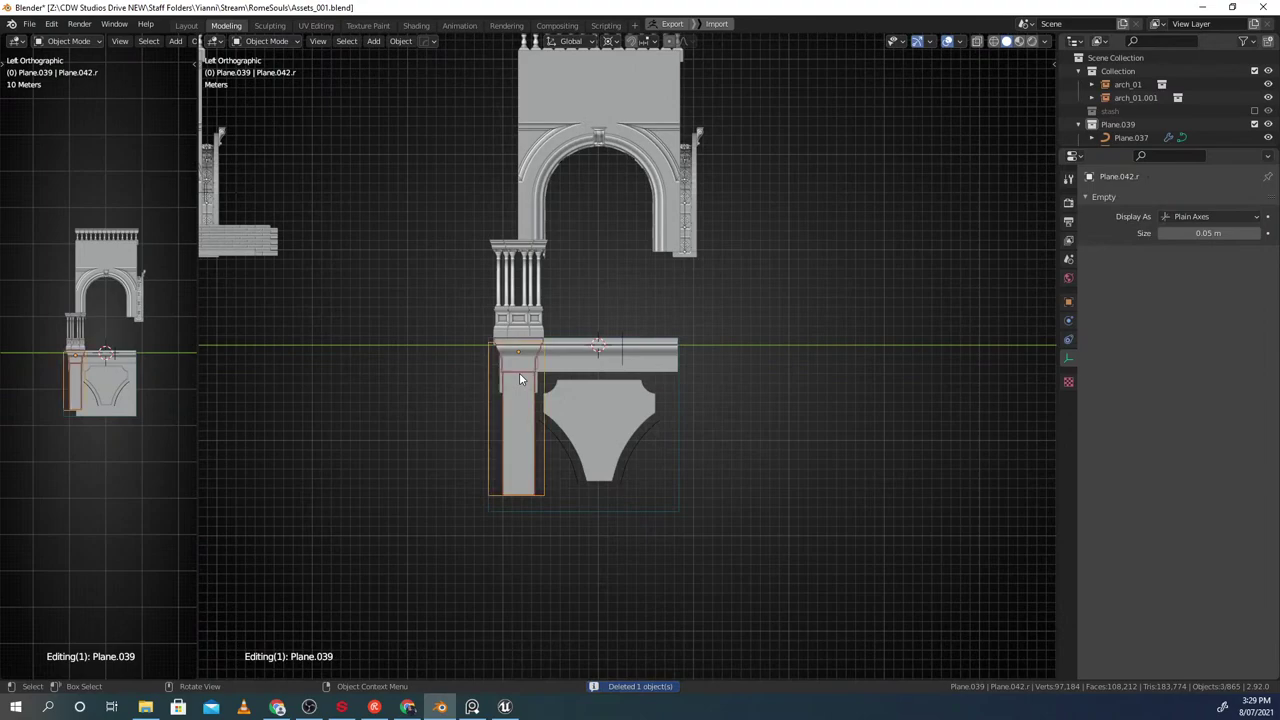
{"action": "key", "text": "period"}
{"action": "left_click", "coordinate": [681, 370]}
{"action": "key", "text": "period"}
{"action": "left_click", "coordinate": [760, 325]}
{"action": "key", "text": "shift+d"}
{"action": "type", "text": "sy"}
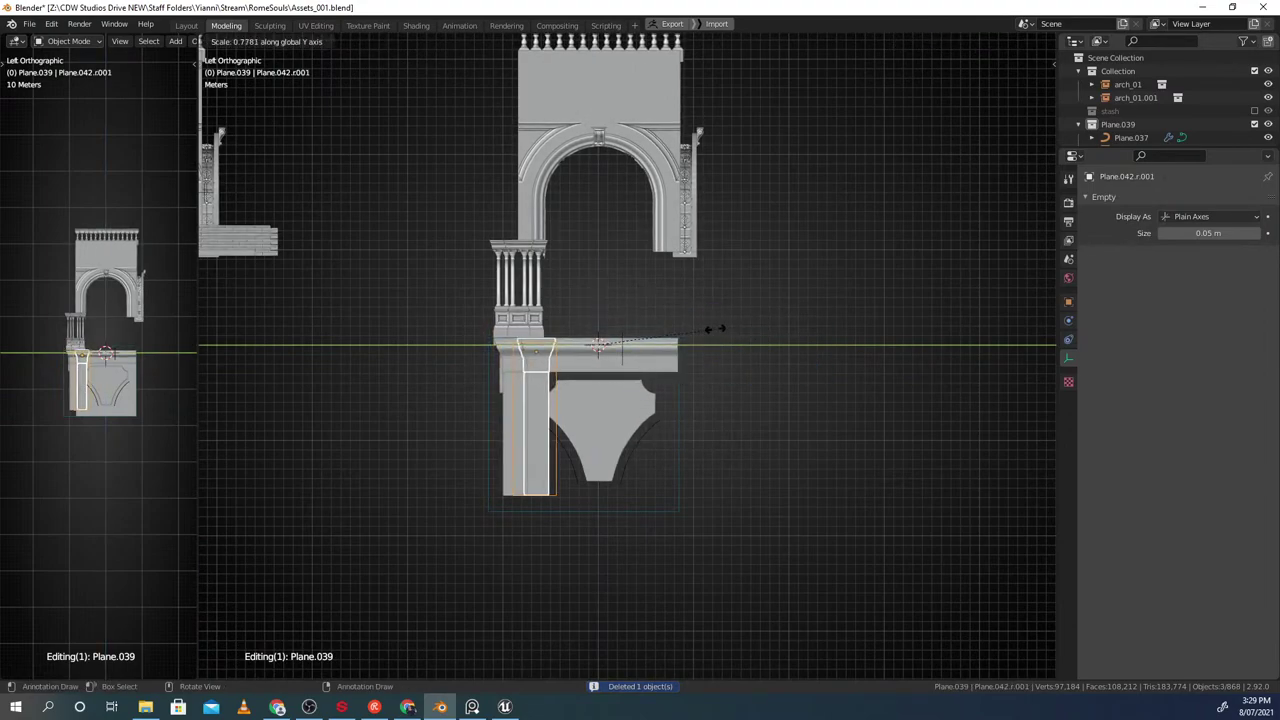
{"action": "type", "text": "-1"}
{"action": "key", "text": "Return"}
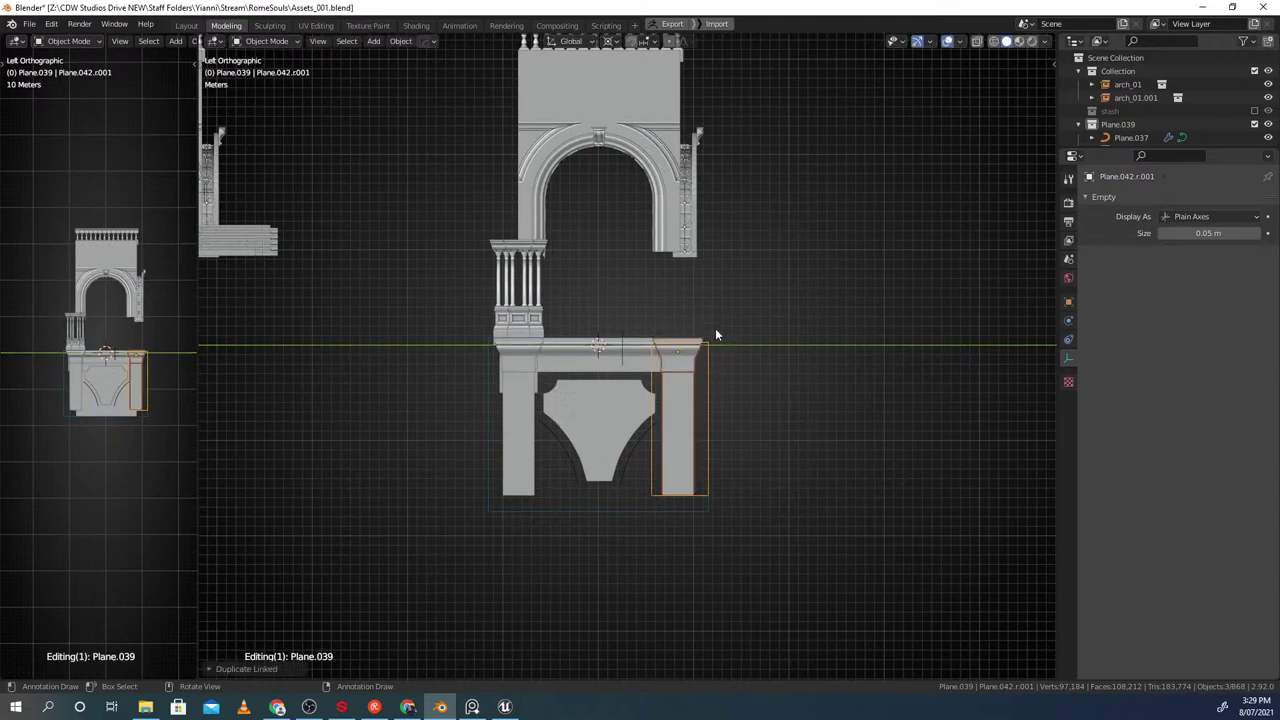
{"action": "left_click", "coordinate": [715, 328]}
Scale only the decorative panel's location along Y about the 3D cursor to centre it in the wall
{"action": "scroll", "coordinate": [643, 392], "scroll_direction": "up", "scroll_amount": 3}
{"action": "scroll", "coordinate": [622, 434], "scroll_direction": "up", "scroll_amount": 1}
{"action": "left_click", "coordinate": [617, 437]}
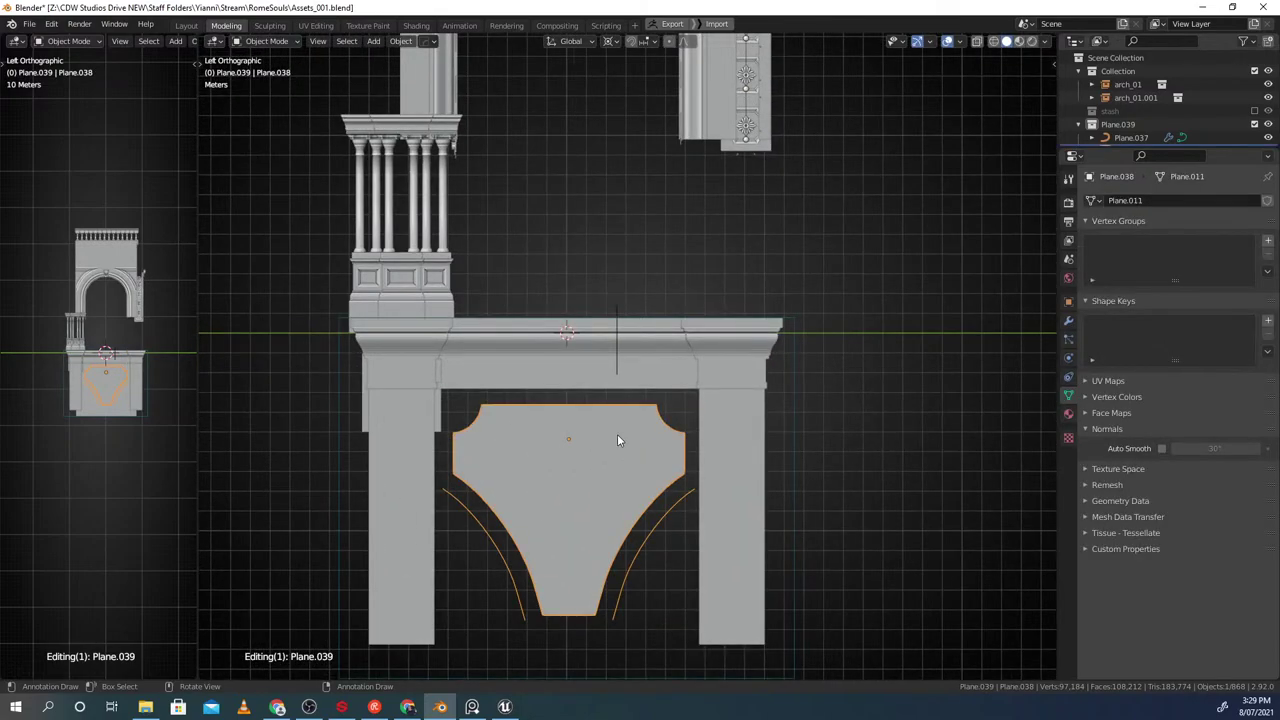
{"action": "key", "text": "s"}
{"action": "key", "text": "y"}
{"action": "right_click", "coordinate": [800, 390]}
{"action": "key", "text": "period"}
{"action": "left_click", "coordinate": [898, 358]}
{"action": "key", "text": "s"}
{"action": "key", "text": "y"}
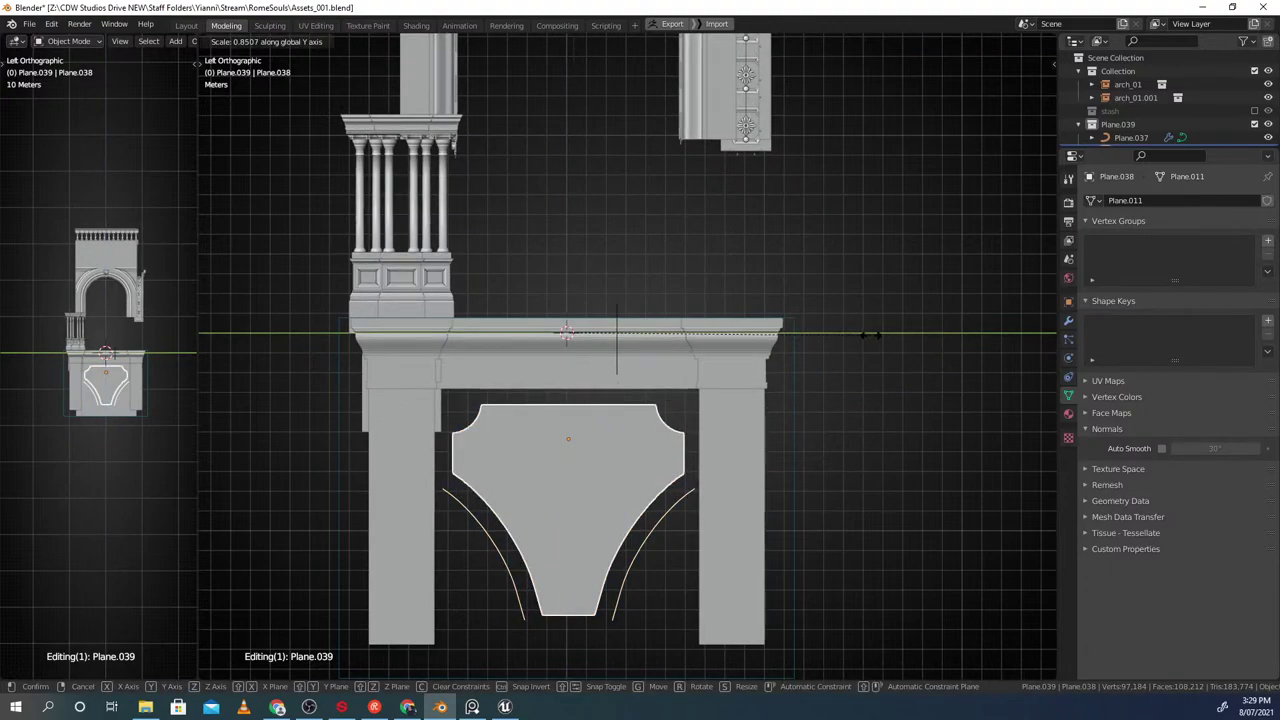
{"action": "left_click", "coordinate": [870, 334]}
Delete the mirrored copy of the pillar group at the far end of the cornice
{"action": "left_click", "coordinate": [753, 434]}
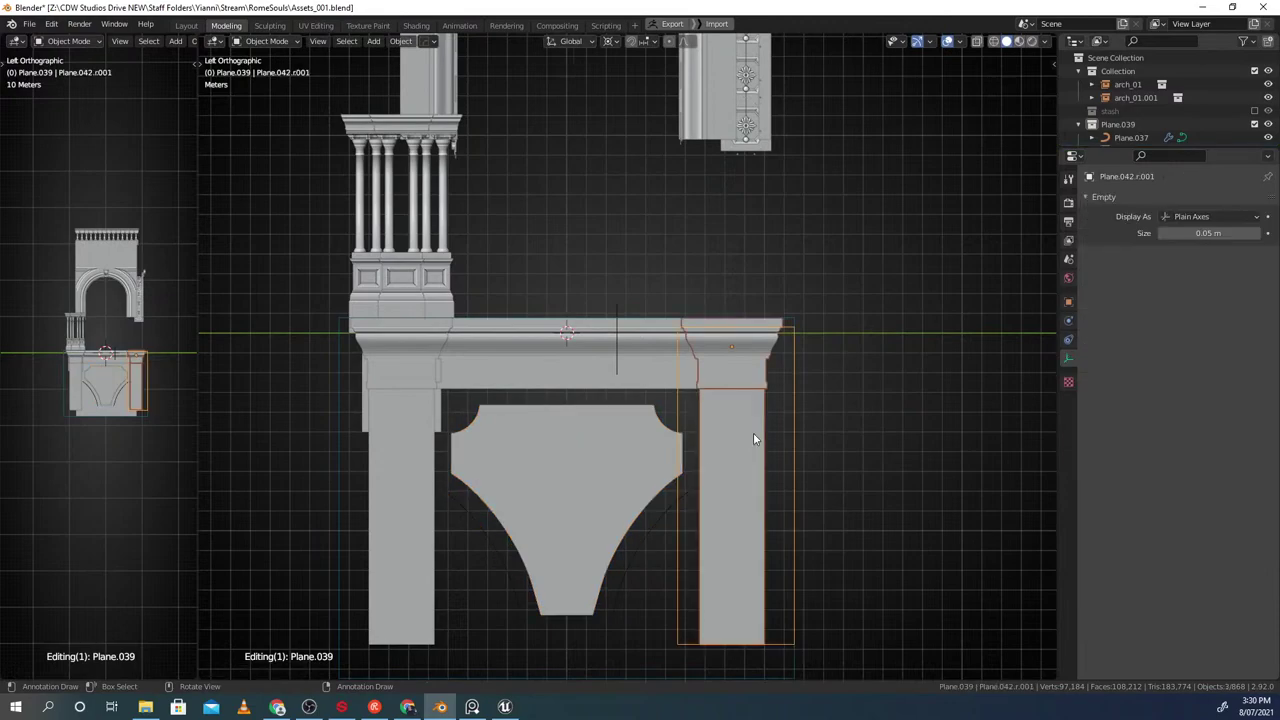
{"action": "key", "text": "Delete"}
{"action": "left_click", "coordinate": [642, 435]}
{"action": "scroll", "coordinate": [508, 409], "scroll_direction": "down", "scroll_amount": 2}
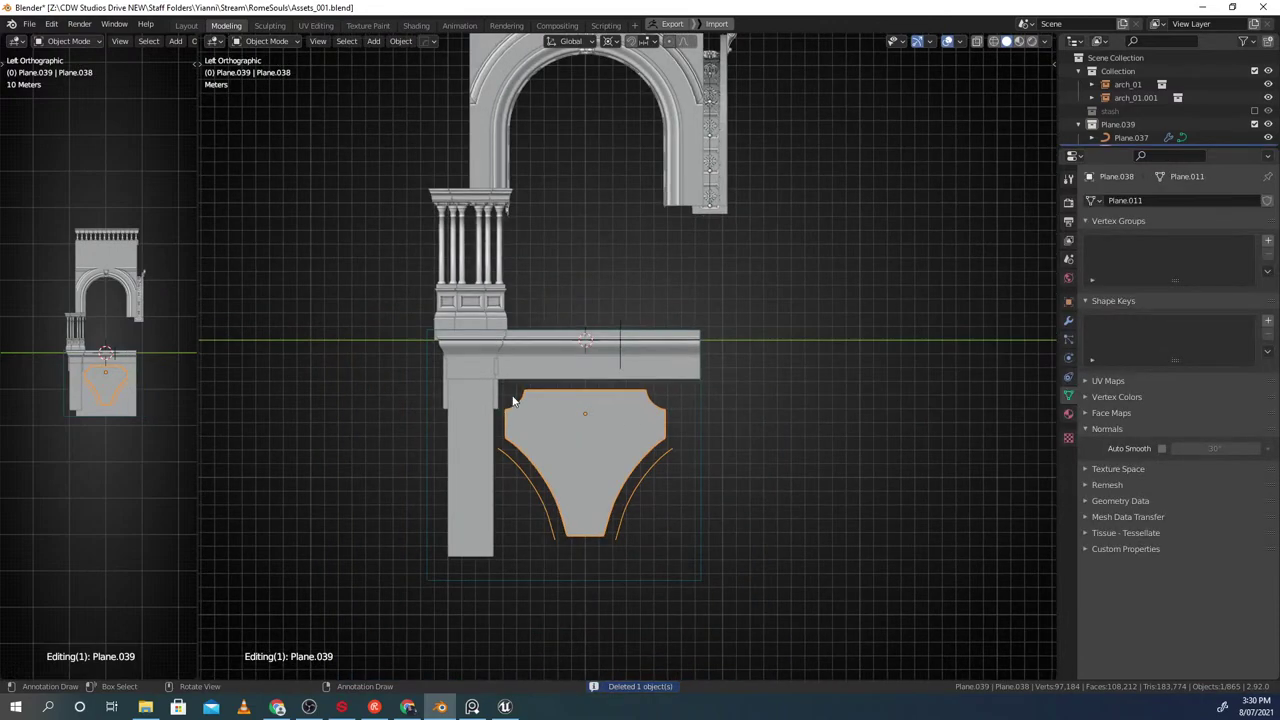
Leave group editing and export the updated wall_01 module
{"action": "left_click", "coordinate": [528, 346]}
{"action": "key", "text": "shift+Tab"}
{"action": "key", "text": "r"}
{"action": "right_click", "coordinate": [686, 422]}
{"action": "scroll", "coordinate": [678, 421], "scroll_direction": "up", "scroll_amount": 2}
{"action": "key", "text": "ctrl+e"}
Switch to Unreal and reimport the wall_01 static mesh
{"action": "key", "text": "alt+Tab"}
{"action": "mouse_move", "coordinate": [437, 266]}
{"action": "right_mouse_down"}
{"action": "mouse_move", "coordinate": [437, 230]}
{"action": "mouse_move", "coordinate": [437, 266]}
{"action": "right_mouse_up"}
{"action": "key", "text": "w"}
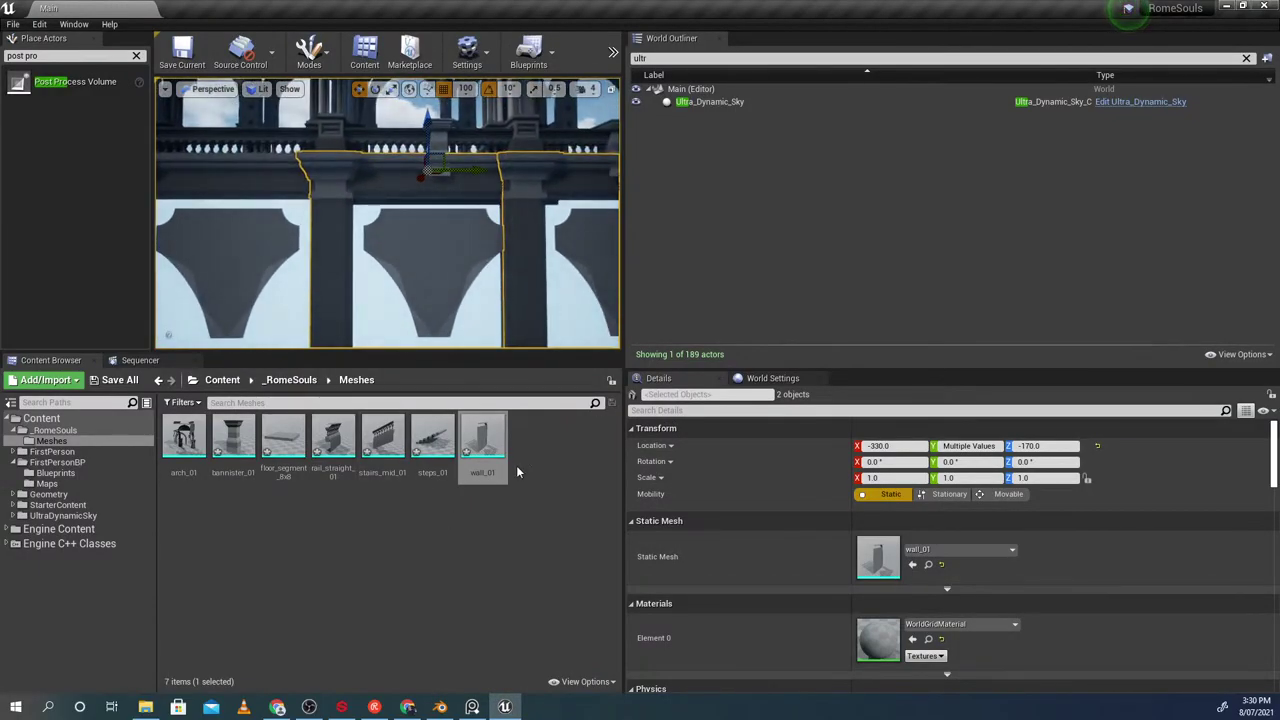
{"action": "right_click", "coordinate": [516, 477]}
{"action": "right_click", "coordinate": [484, 443]}
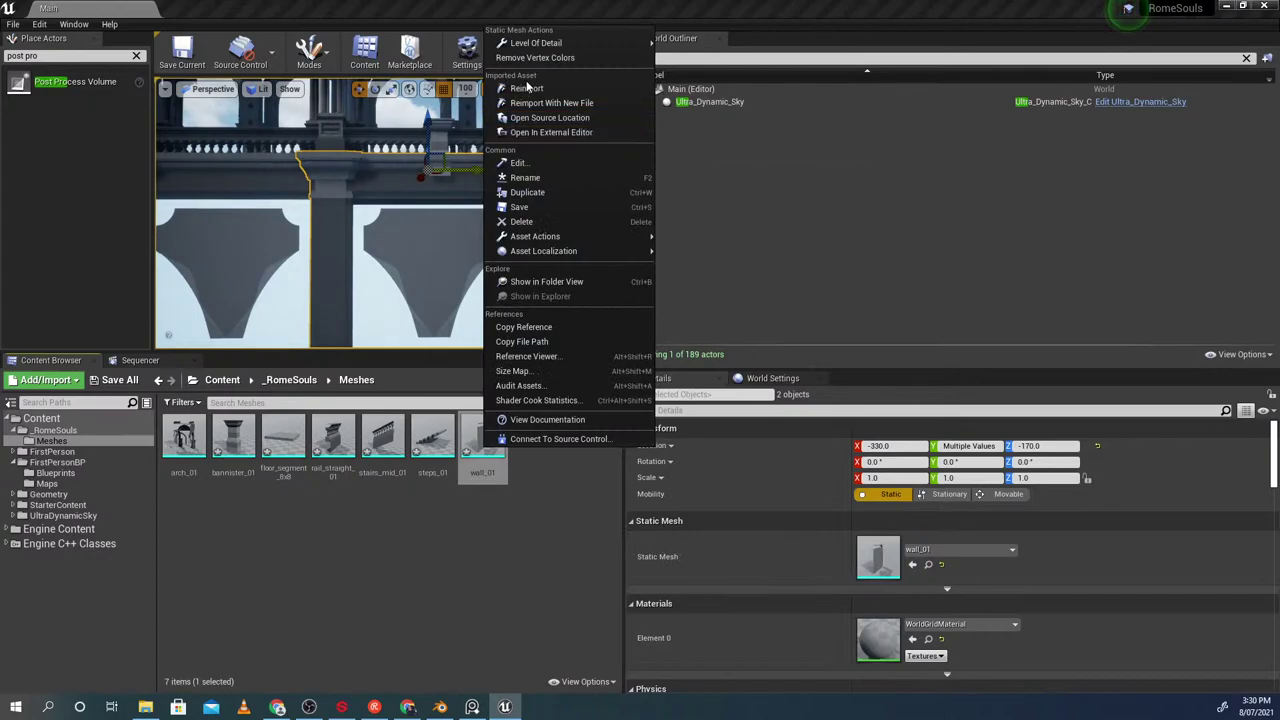
{"action": "left_click", "coordinate": [528, 88]}
Inspect the reimported wall_01 sections and check the placement of the one beside the staircase
{"action": "left_click", "coordinate": [469, 331]}
{"action": "key", "text": "s"}
{"action": "right_click_drag", "start_coordinate": [469, 331], "coordinate": [521, 330]}
{"action": "key", "text": "w"}
{"action": "key", "text": "a"}
{"action": "key", "text": "d"}
{"action": "key", "text": "a"}
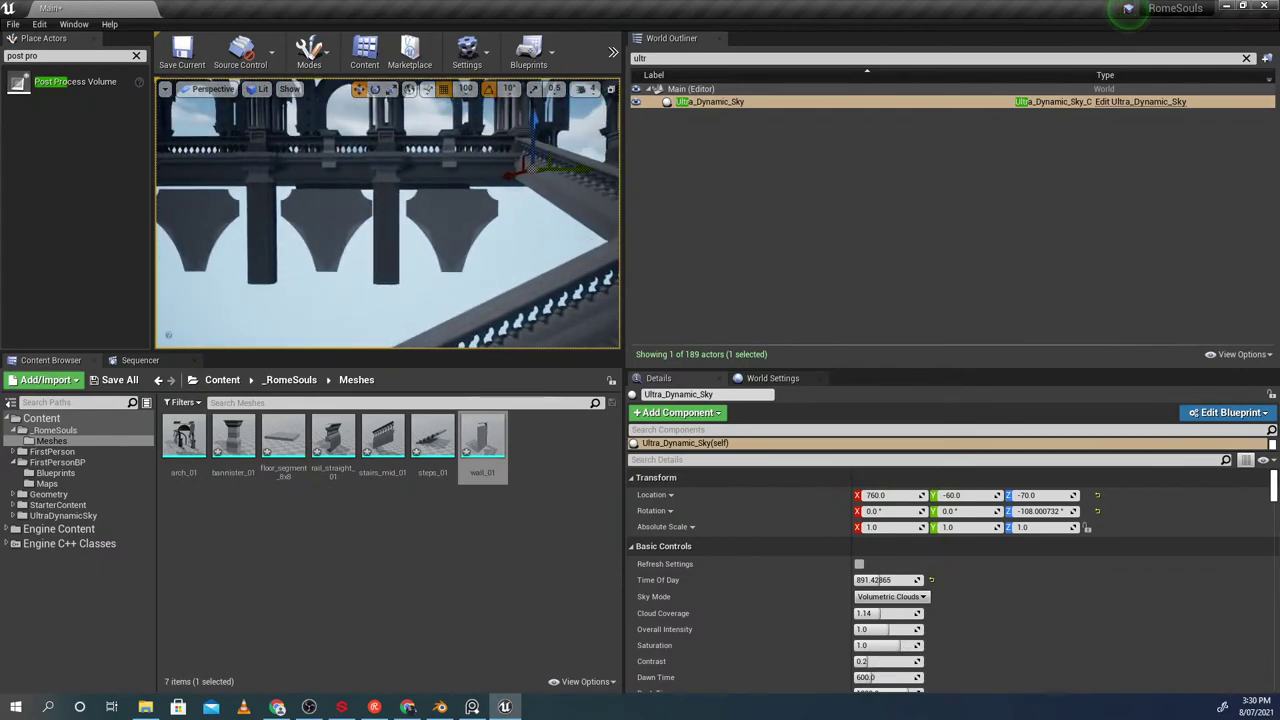
{"action": "left_click", "coordinate": [462, 189]}
{"action": "left_click_drag", "start_coordinate": [490, 166], "coordinate": [496, 165]}
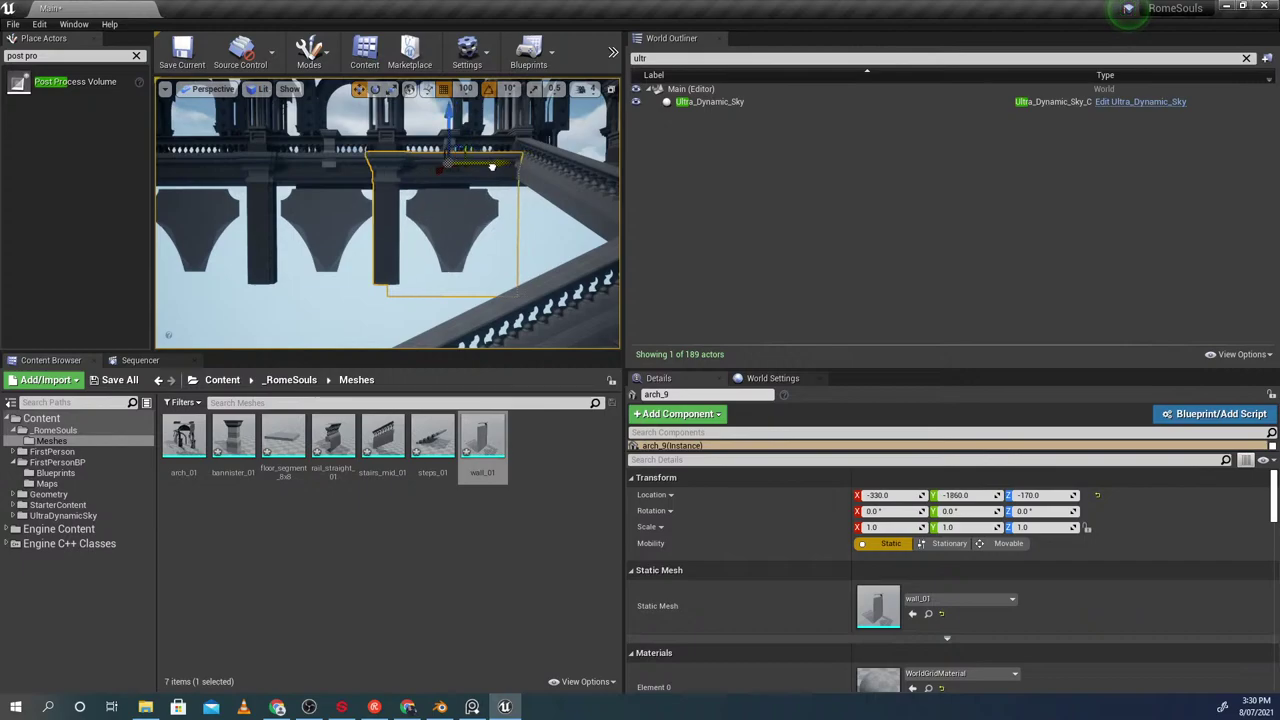
Examine the other wall_01 sections along the arcade, comparing their Y positions and the gaps around pillars and panels
{"action": "left_click", "coordinate": [330, 176]}
{"action": "right_click_drag", "start_coordinate": [330, 176], "coordinate": [328, 174]}
{"action": "key", "text": "a"}
{"action": "right_click_drag", "start_coordinate": [248, 260], "coordinate": [248, 260]}
{"action": "key", "text": "w"}
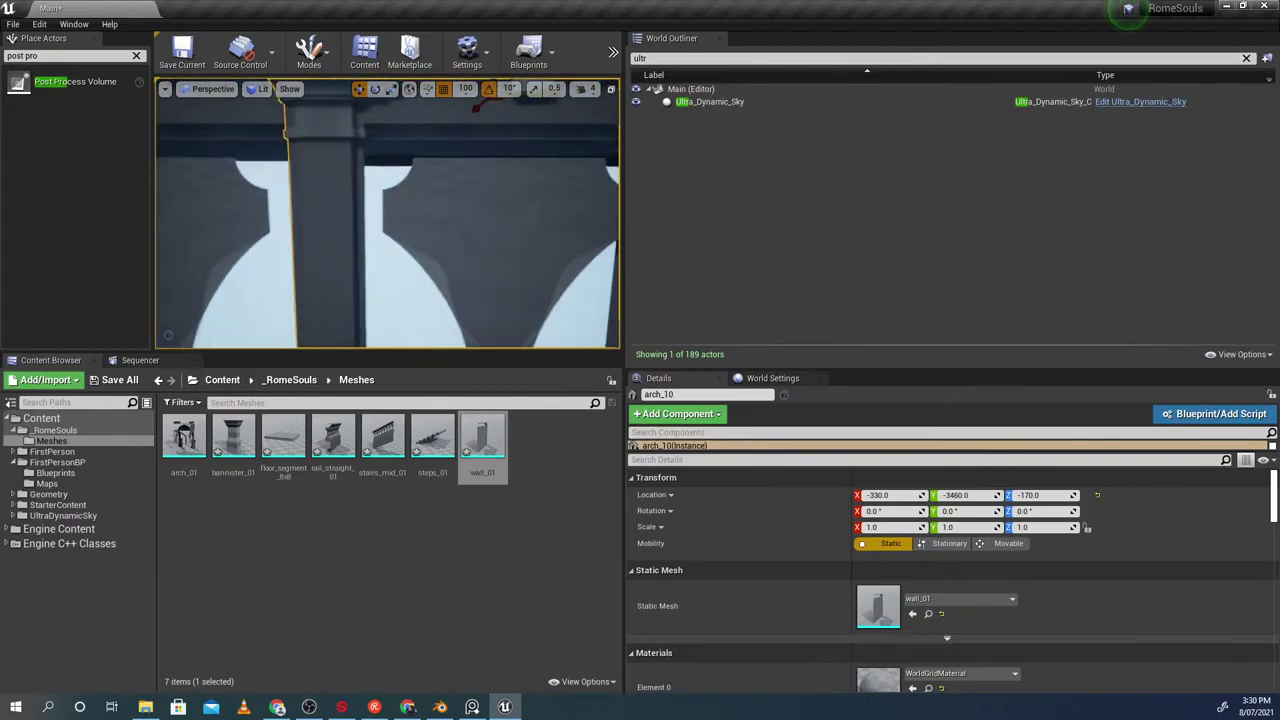
{"action": "left_click", "coordinate": [426, 266]}
{"action": "right_click_drag", "start_coordinate": [426, 266], "coordinate": [426, 266]}
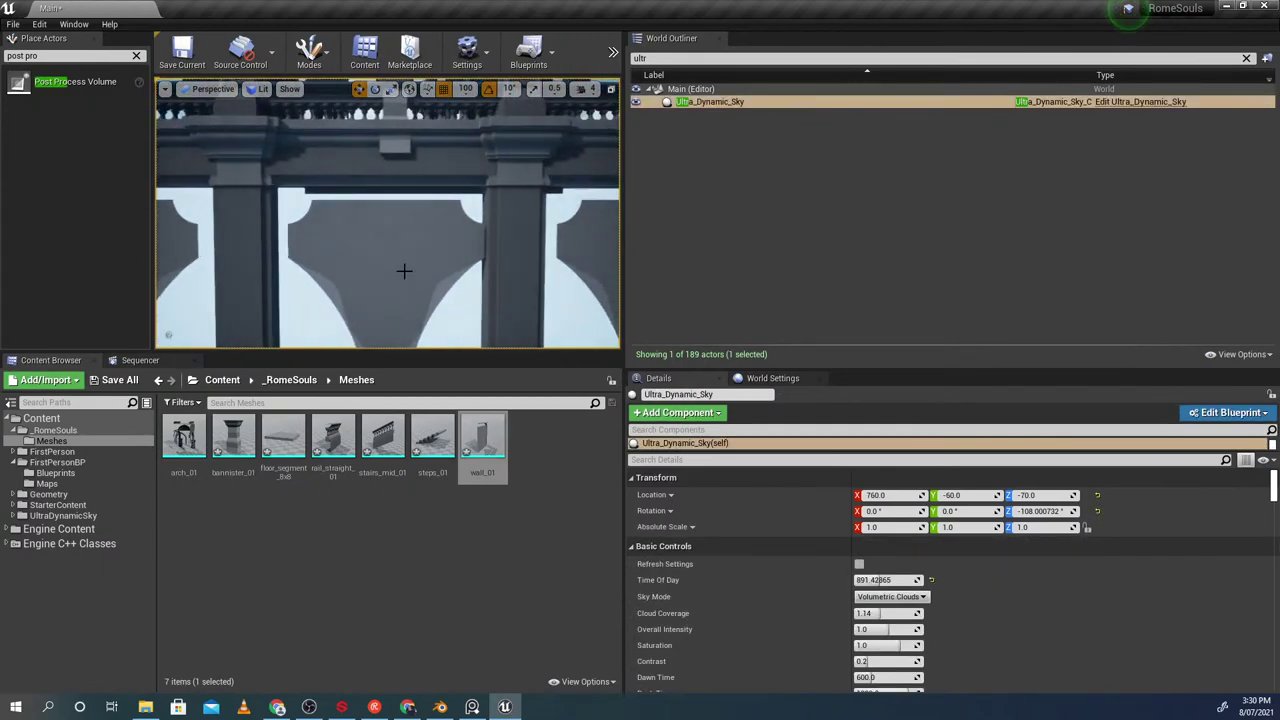
{"action": "left_click", "coordinate": [404, 271]}
{"action": "right_click_drag", "start_coordinate": [404, 271], "coordinate": [453, 256]}
{"action": "key", "text": "s"}
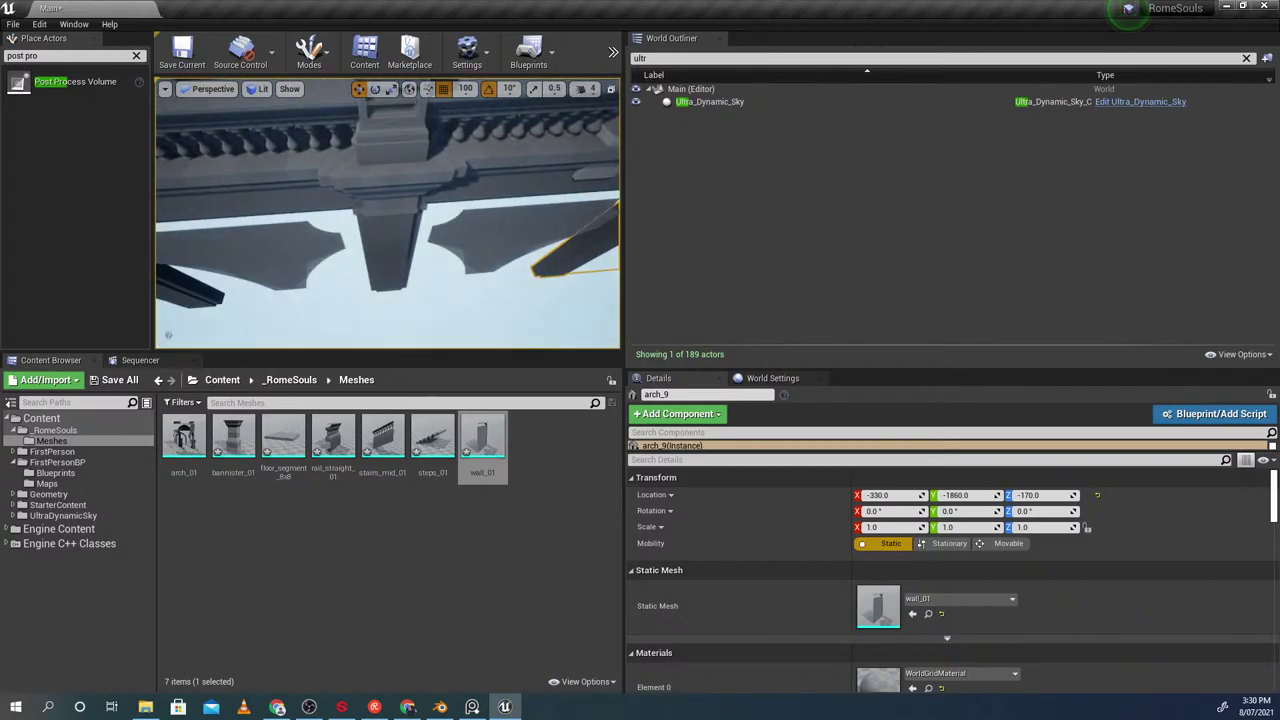
{"action": "left_click", "coordinate": [443, 221]}
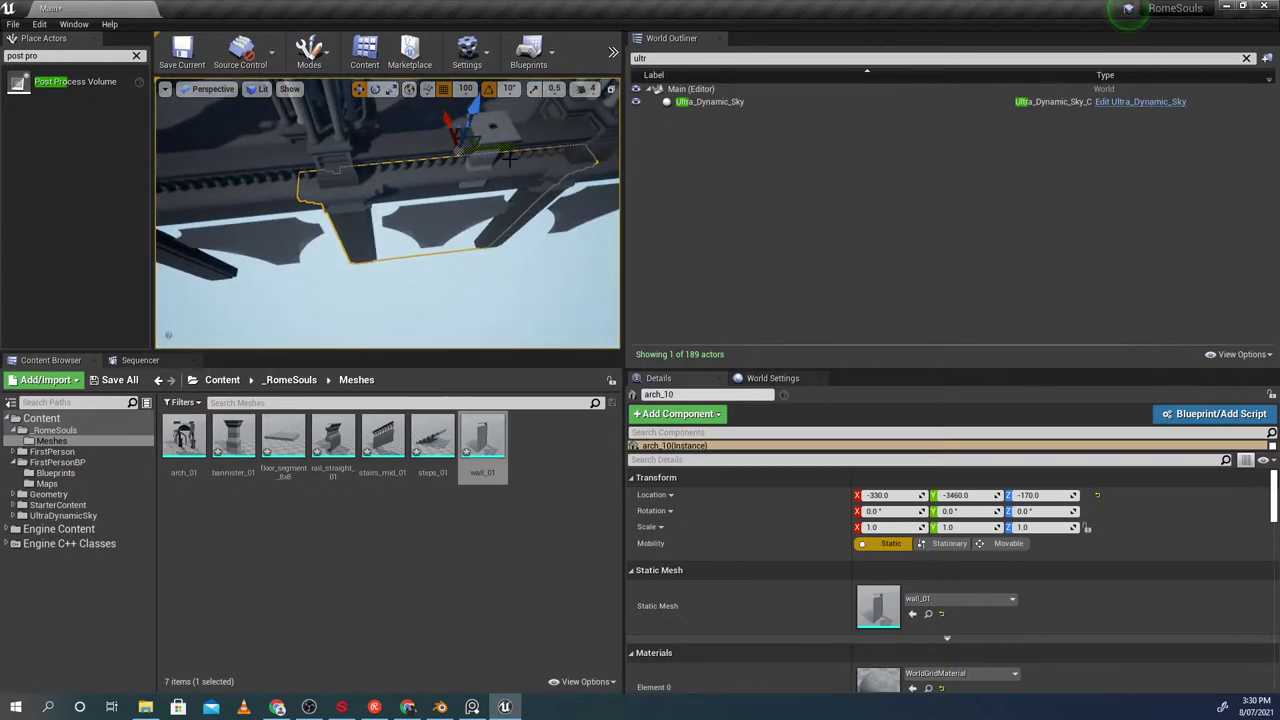
{"action": "left_click", "coordinate": [503, 279]}
{"action": "mouse_move", "coordinate": [503, 279]}
{"action": "right_mouse_down"}
{"action": "mouse_move", "coordinate": [503, 250]}
{"action": "mouse_move", "coordinate": [490, 290]}
{"action": "right_mouse_up"}
{"action": "left_click", "coordinate": [503, 279]}
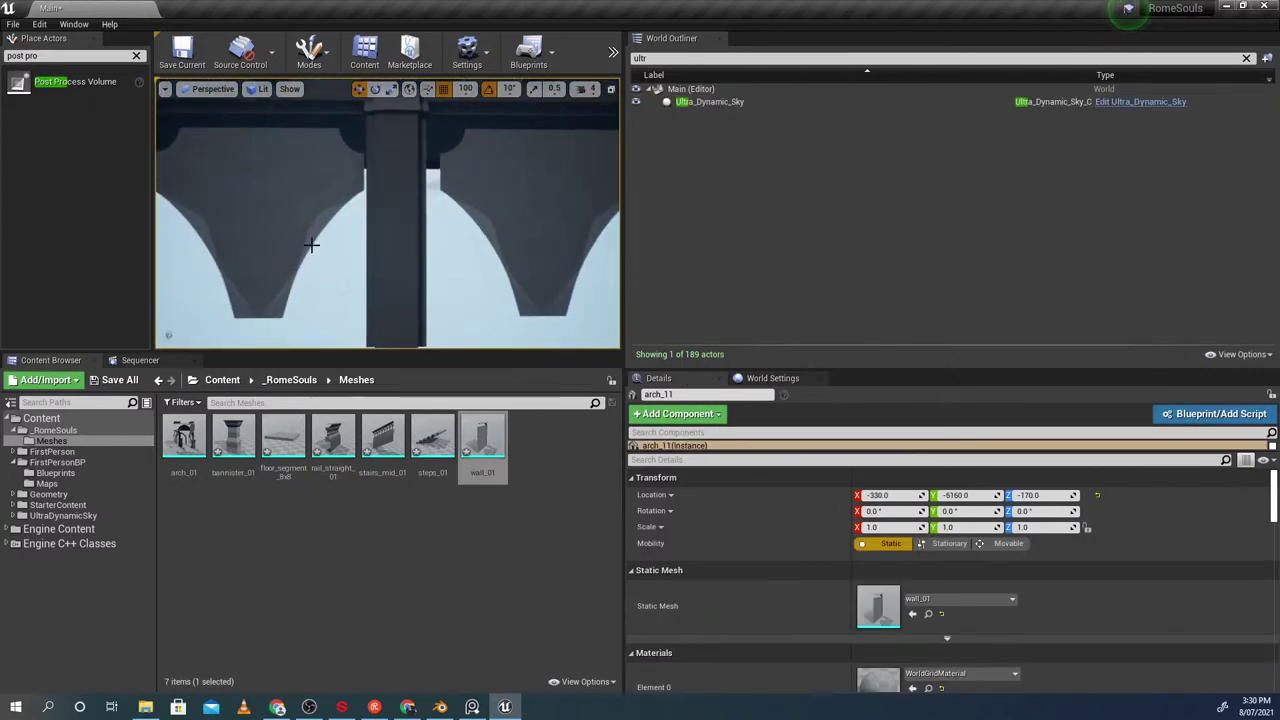
Try the wall_01 section beside the staircase at Y -1760 and back at Y -1860 against the arches above
{"action": "left_click", "coordinate": [382, 245]}
{"action": "right_click_drag", "start_coordinate": [382, 245], "coordinate": [390, 245]}
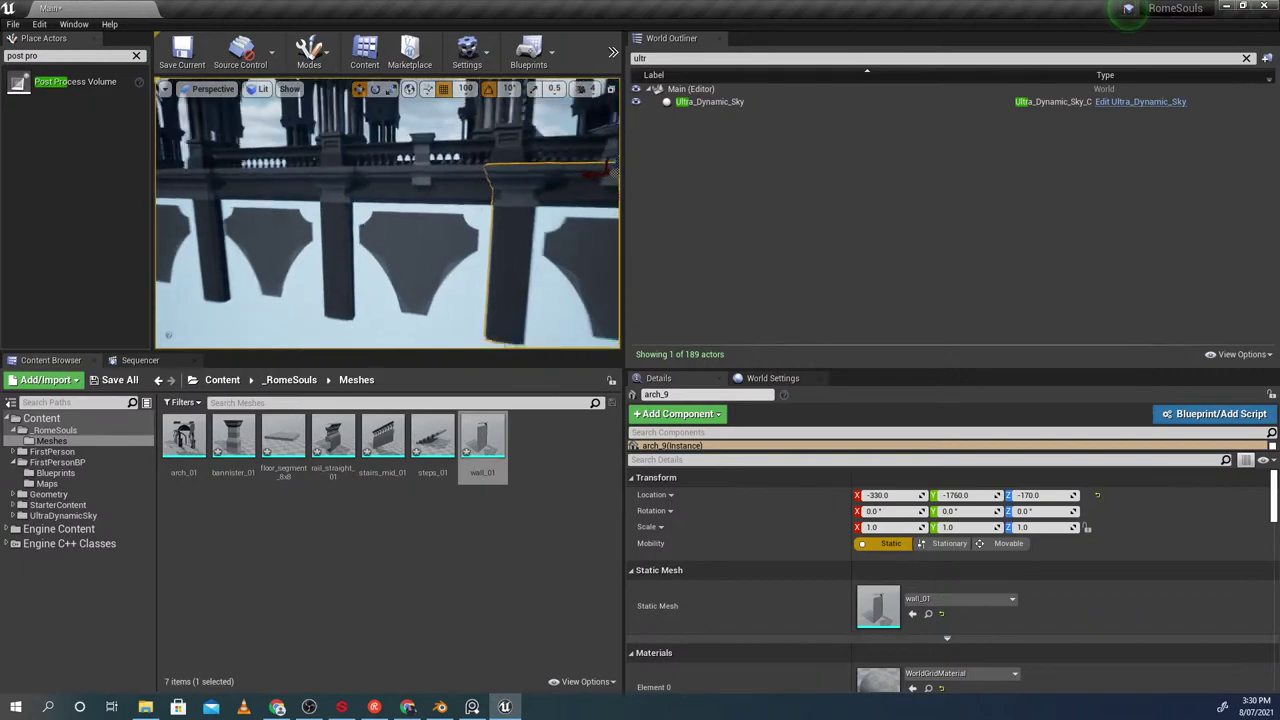
{"action": "left_click", "coordinate": [415, 278]}
{"action": "right_click_drag", "start_coordinate": [415, 278], "coordinate": [390, 278]}
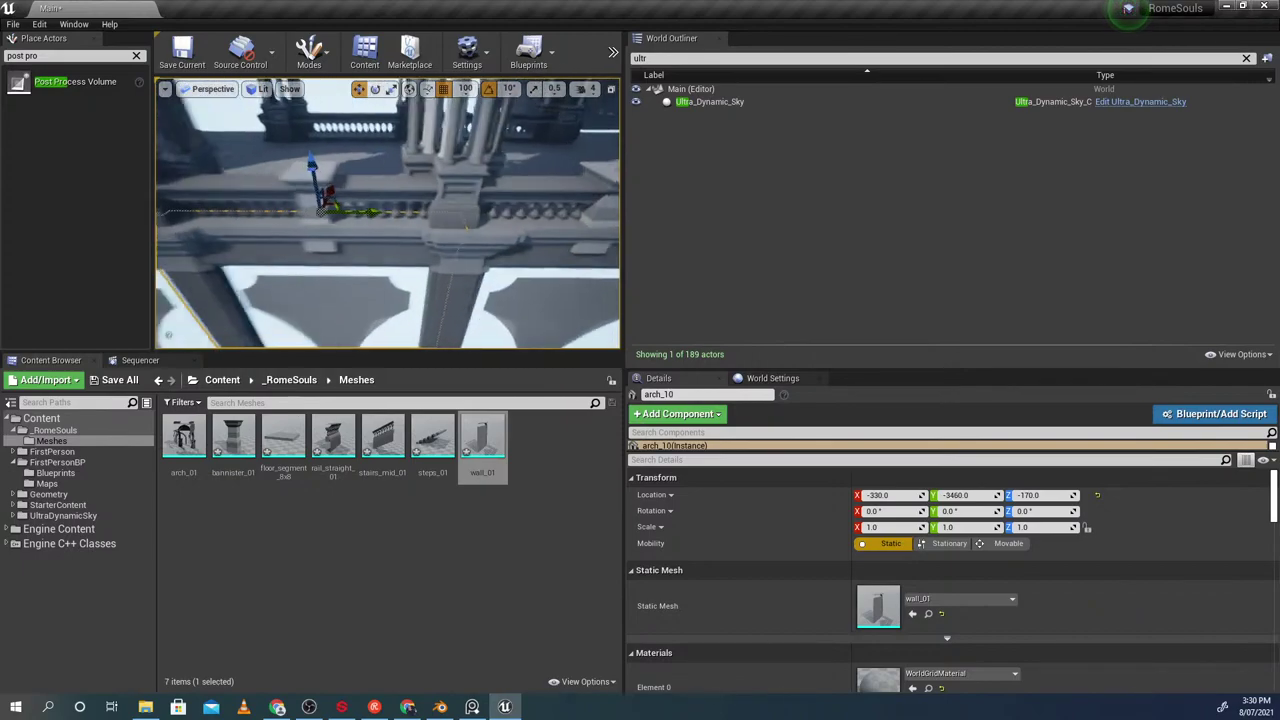
{"action": "left_click", "coordinate": [424, 293]}
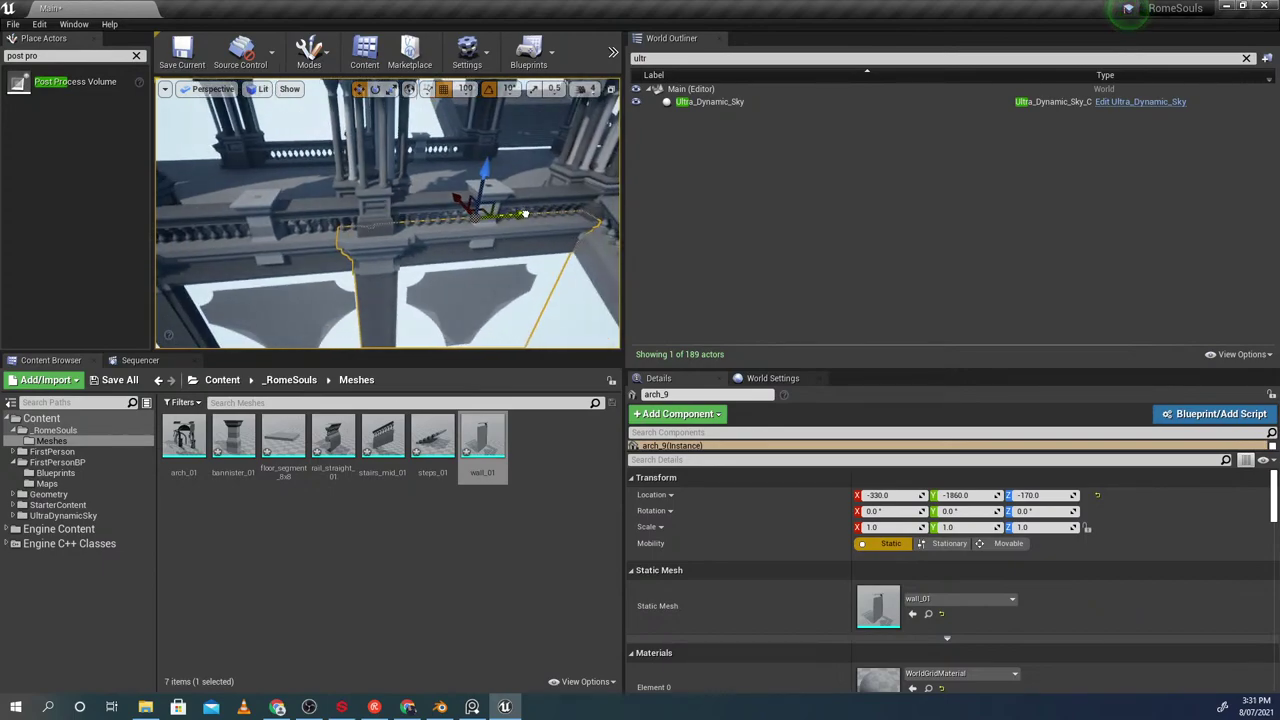
Inspect the arch_01 sections above the walls and compare their Y positions and column alignment
{"action": "left_click", "coordinate": [381, 204]}
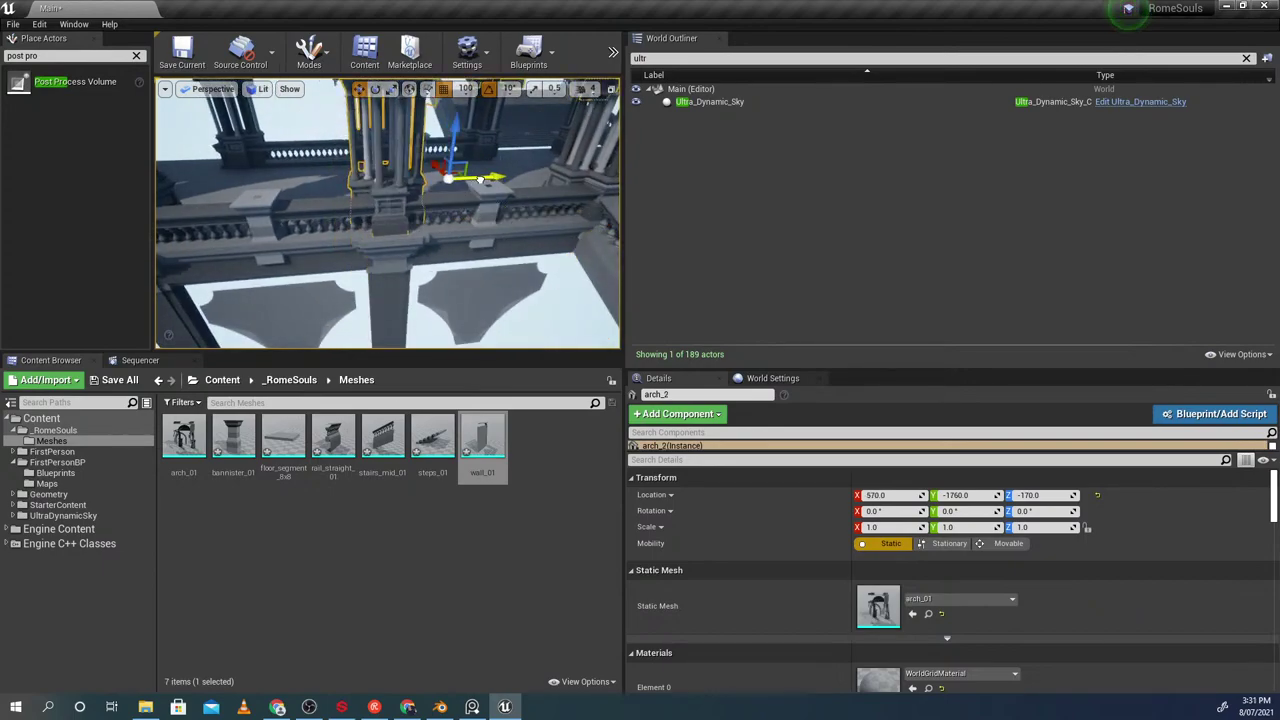
{"action": "right_click_drag", "start_coordinate": [401, 248], "coordinate": [401, 170]}
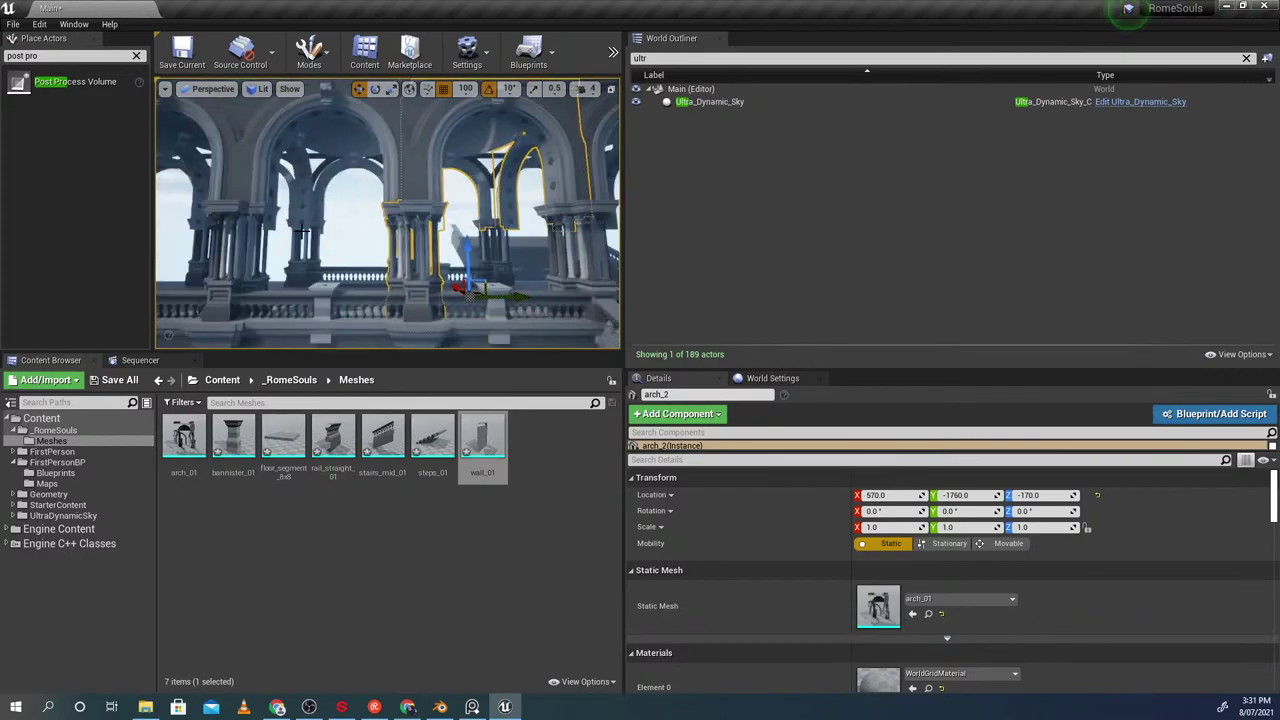
{"action": "left_click", "coordinate": [352, 207]}
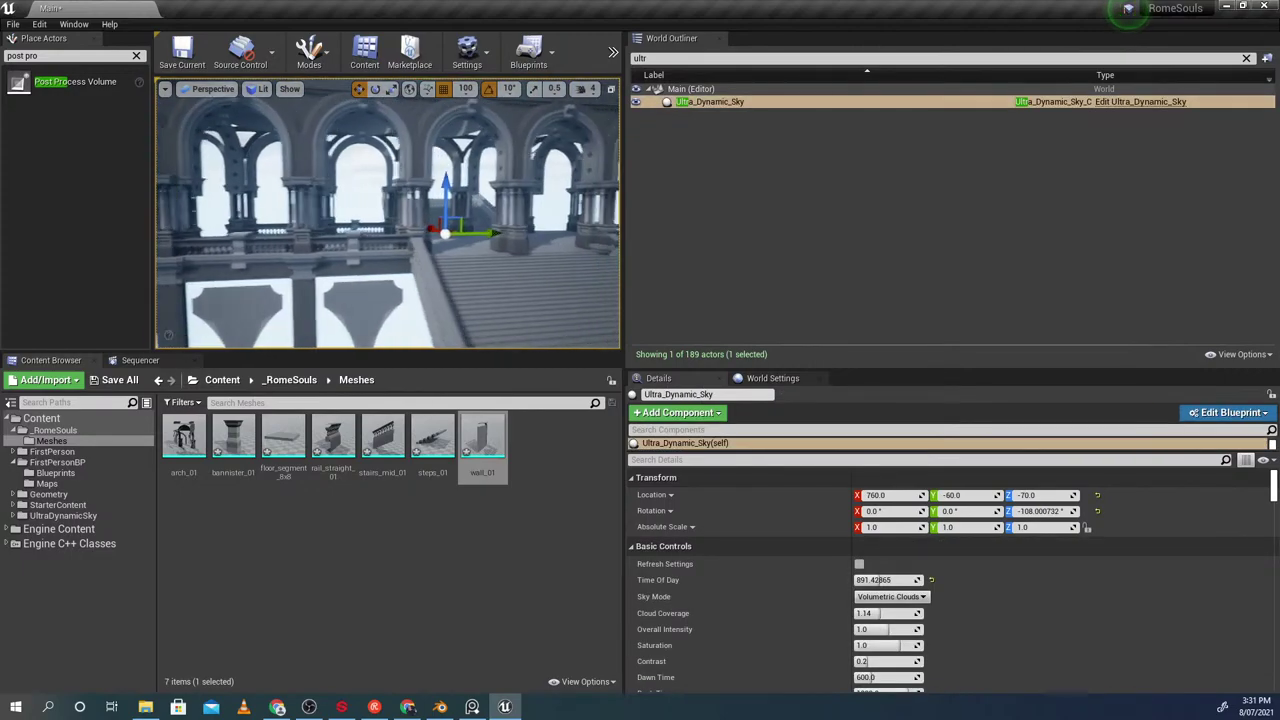
{"action": "left_click", "coordinate": [383, 183]}
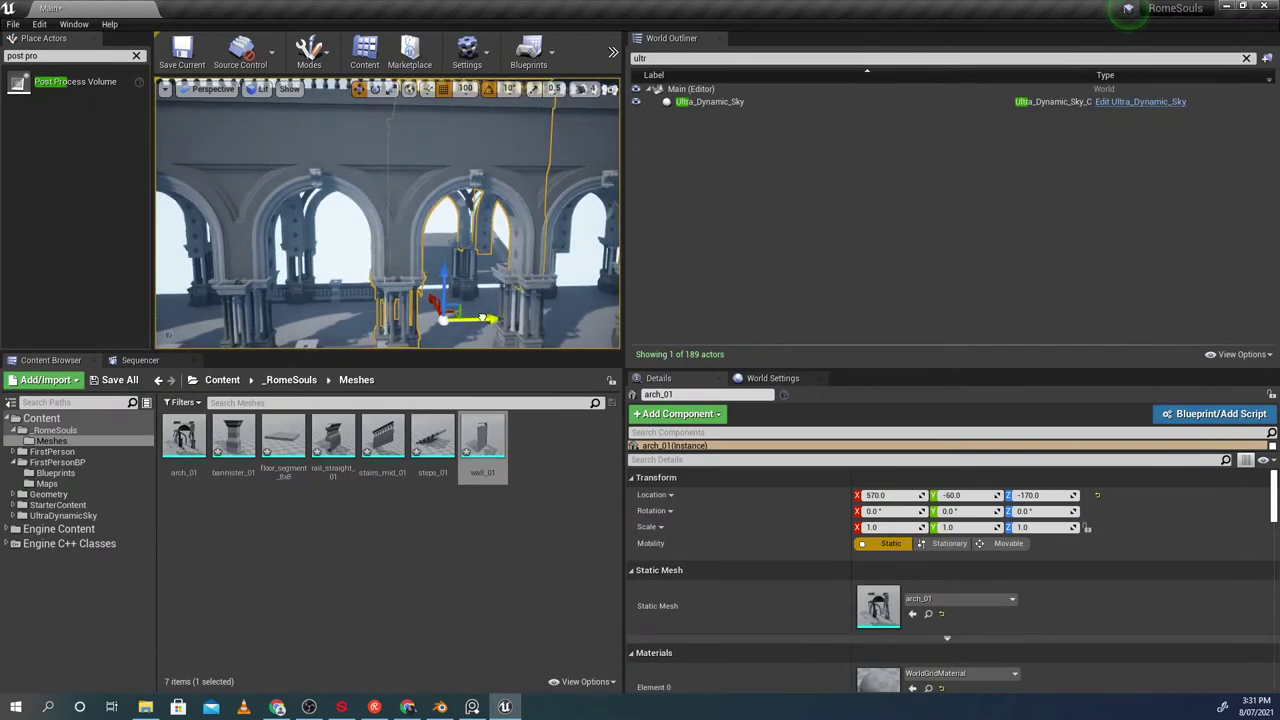
{"action": "left_click", "coordinate": [337, 268]}
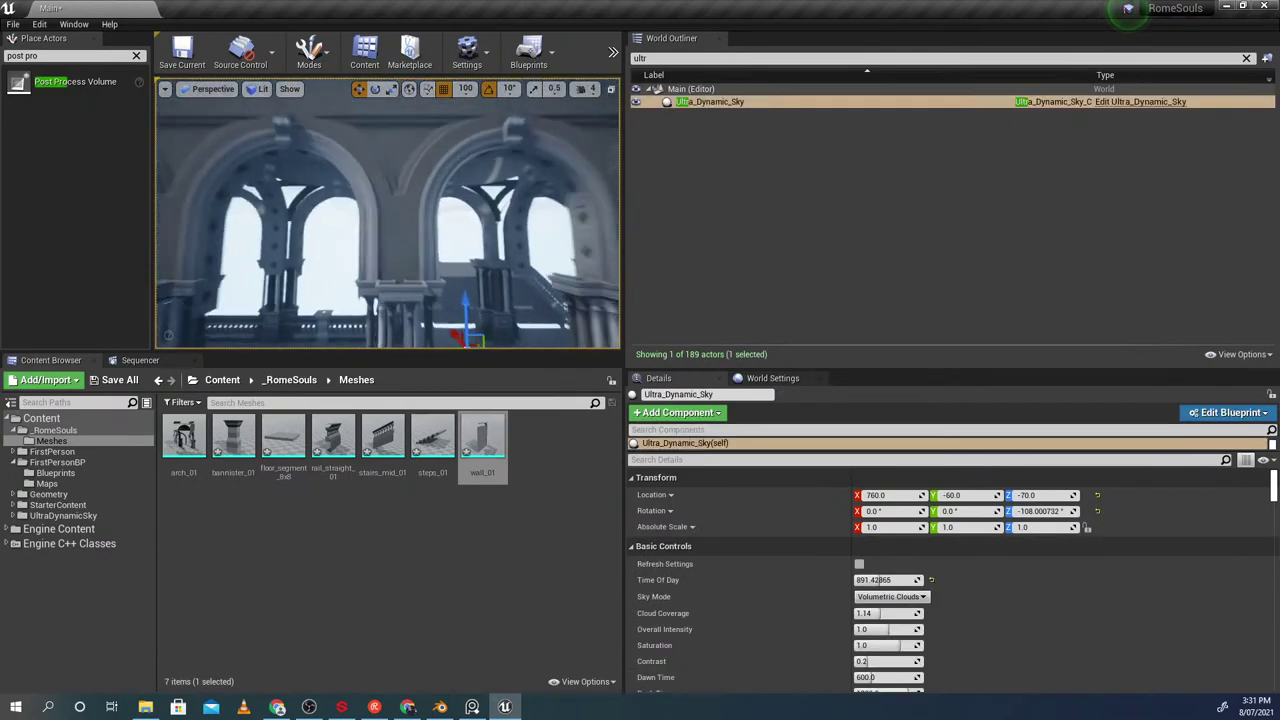
{"action": "left_click", "coordinate": [412, 186]}
{"action": "left_click", "coordinate": [366, 187], "text": "ctrl"}
{"action": "mouse_move", "coordinate": [366, 187]}
{"action": "right_mouse_down"}
{"action": "mouse_move", "coordinate": [366, 203]}
{"action": "mouse_move", "coordinate": [388, 200]}
{"action": "right_mouse_up"}
{"action": "left_click", "coordinate": [397, 243]}
{"action": "mouse_move", "coordinate": [397, 243]}
{"action": "right_mouse_down"}
{"action": "mouse_move", "coordinate": [382, 264]}
{"action": "mouse_move", "coordinate": [346, 270]}
{"action": "mouse_move", "coordinate": [362, 244]}
{"action": "mouse_move", "coordinate": [394, 242]}
{"action": "mouse_move", "coordinate": [400, 258]}
{"action": "mouse_move", "coordinate": [376, 256]}
{"action": "mouse_move", "coordinate": [376, 238]}
{"action": "mouse_move", "coordinate": [416, 244]}
{"action": "right_mouse_up"}
Check the wall module against the arch in Blender, and return to the Unreal level to compare
{"action": "key", "text": "alt+Tab"}
{"action": "scroll", "coordinate": [517, 295], "scroll_direction": "down", "scroll_amount": 8}
{"action": "scroll", "coordinate": [526, 300], "scroll_direction": "up", "scroll_amount": 5}
{"action": "middle_click_drag", "start_coordinate": [532, 337], "coordinate": [562, 299], "text": "shift"}
{"action": "key", "text": "alt+Tab"}
{"action": "right_click_drag", "start_coordinate": [562, 299], "coordinate": [476, 284]}
Switch to Blender and open the wall_01 group for editing
{"action": "key", "text": "alt+Tab"}
{"action": "scroll", "coordinate": [598, 376], "scroll_direction": "down", "scroll_amount": 2}
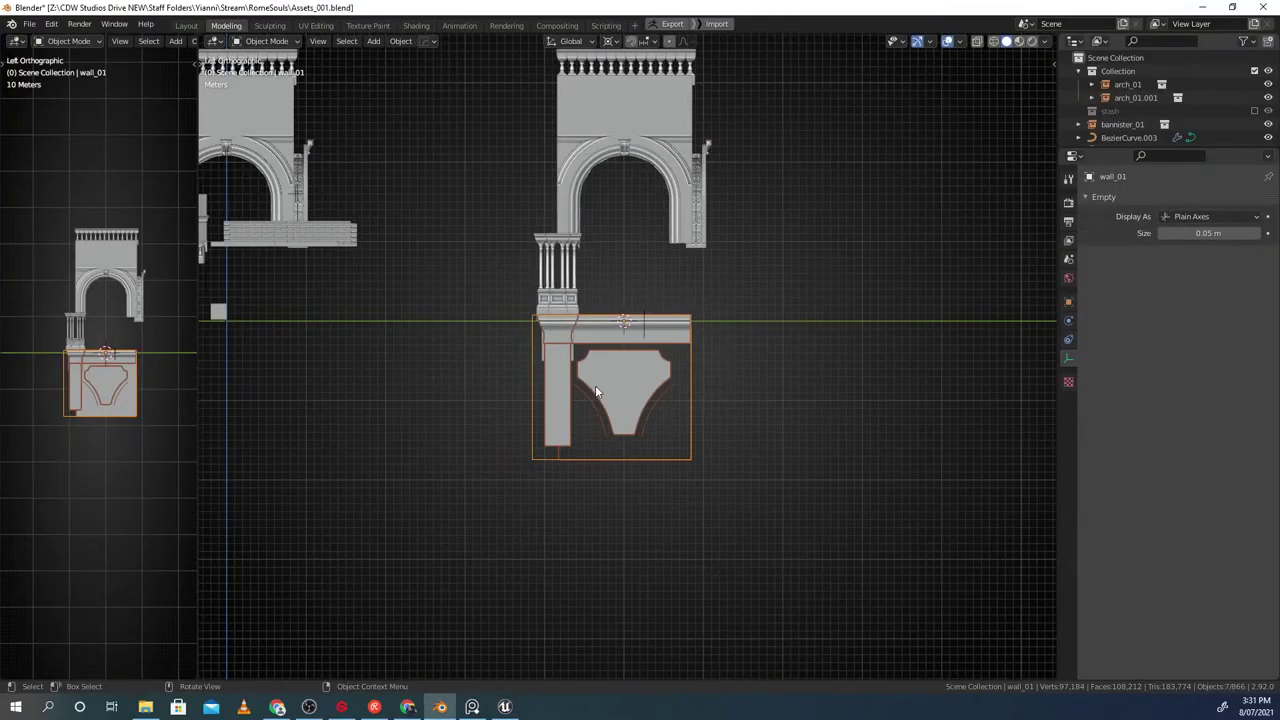
{"action": "scroll", "coordinate": [618, 380], "scroll_direction": "up", "scroll_amount": 4}
{"action": "key", "text": "x"}
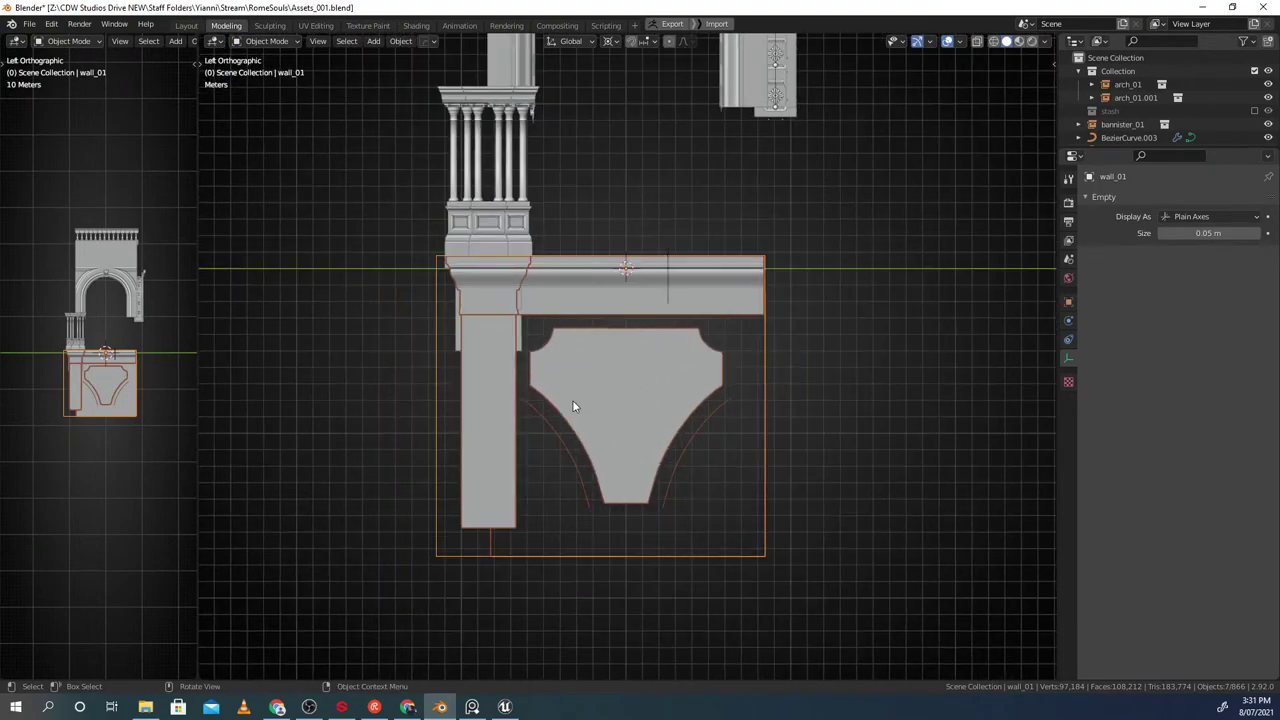
{"action": "middle_click_drag", "start_coordinate": [541, 443], "coordinate": [592, 398], "text": "shift"}
{"action": "scroll", "coordinate": [580, 407], "scroll_direction": "up", "scroll_amount": 1}
{"action": "key", "text": "ctrl+g"}
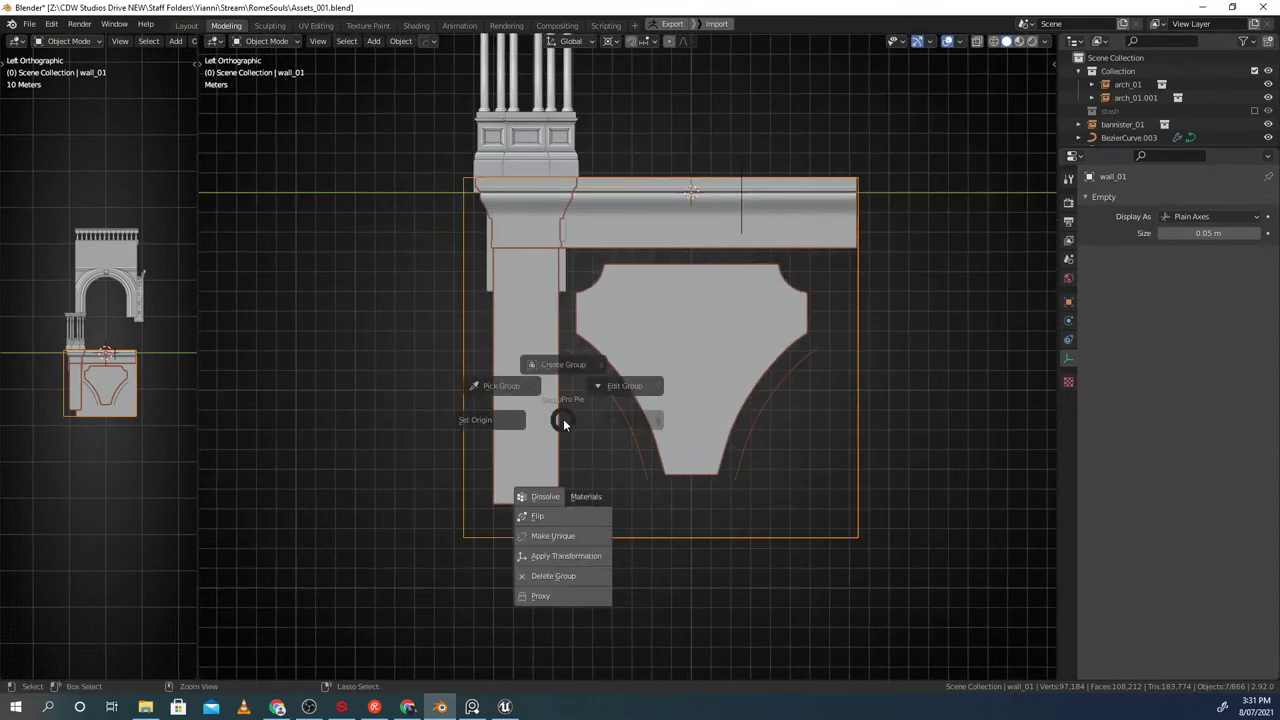
{"action": "left_click", "coordinate": [618, 377]}
Open the nested pillar group inside wall_01 for editing
{"action": "middle_click_drag", "start_coordinate": [595, 349], "coordinate": [658, 364]}
{"action": "key", "text": "a"}
{"action": "left_click", "coordinate": [527, 252]}
{"action": "middle_click_drag", "start_coordinate": [527, 252], "coordinate": [586, 348], "text": "shift"}
{"action": "key", "text": "g"}
{"action": "right_click", "coordinate": [534, 321]}
{"action": "key", "text": "ctrl+g"}
{"action": "left_click", "coordinate": [593, 273]}
Duplicate the pillar and wall cornice pieces straight down along Z to form a lower cornice at the pillar's base
{"action": "left_click", "coordinate": [552, 297]}
{"action": "left_click", "coordinate": [622, 282], "text": "shift"}
{"action": "key", "text": "g"}
{"action": "right_click", "coordinate": [618, 326]}
{"action": "key", "text": "ctrl+KP_3"}
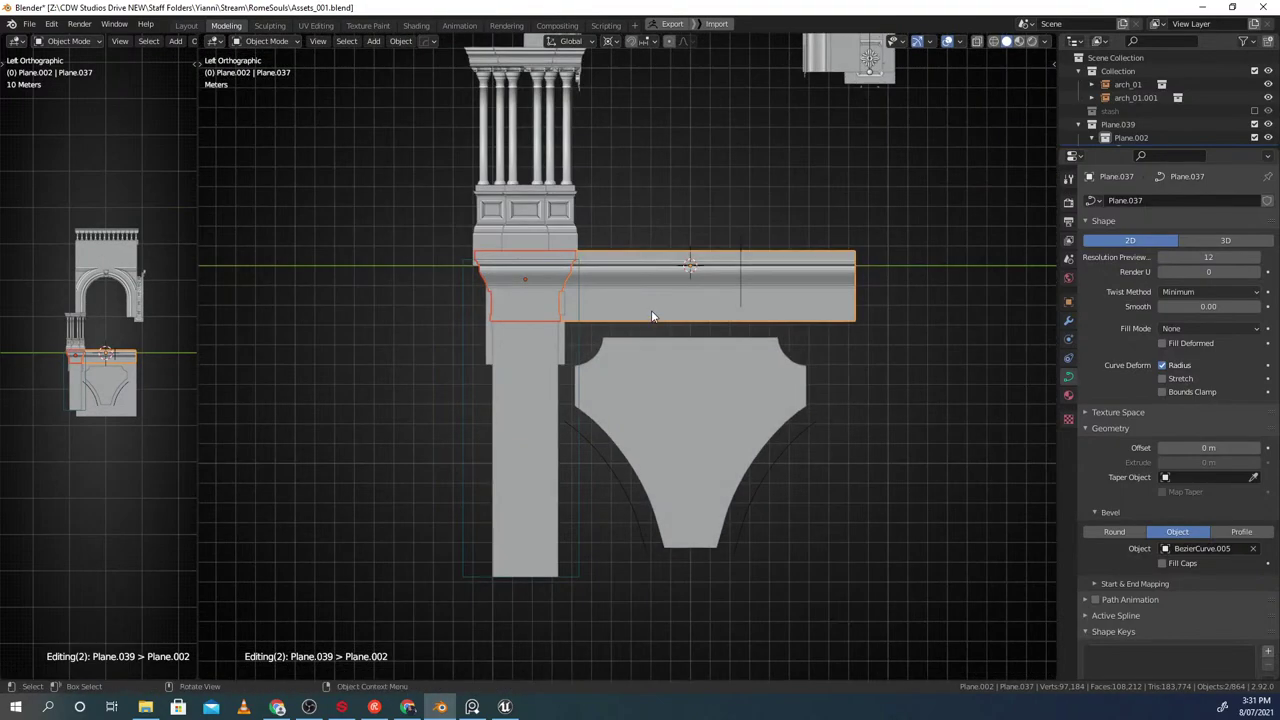
{"action": "scroll", "coordinate": [604, 308], "scroll_direction": "up", "scroll_amount": 2}
{"action": "middle_click_drag", "start_coordinate": [602, 309], "coordinate": [613, 247]}
{"action": "key", "text": "ctrl+KP_3"}
{"action": "scroll", "coordinate": [590, 307], "scroll_direction": "down", "scroll_amount": 3}
{"action": "key", "text": "shift+d"}
{"action": "key", "text": "z"}
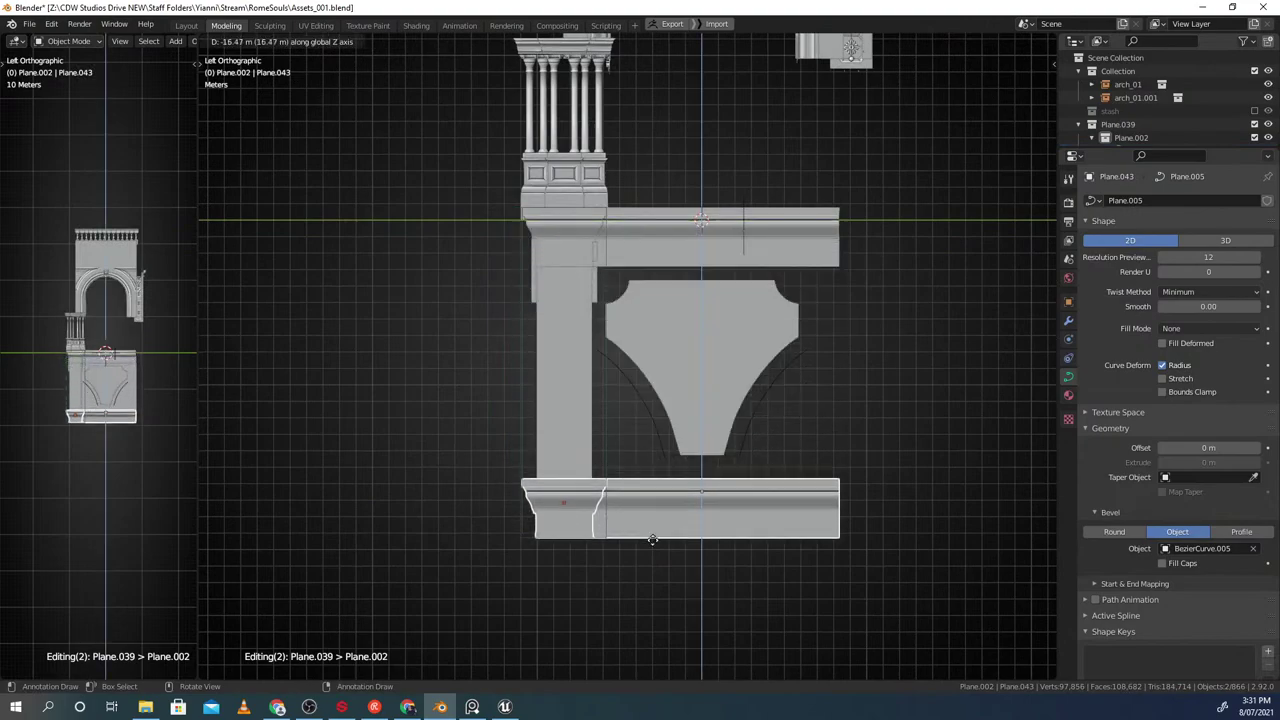
{"action": "left_click", "coordinate": [665, 440]}
Fine-tune the height of the duplicated lower cornice pieces along Z below the central panel
{"action": "scroll", "coordinate": [670, 444], "scroll_direction": "down", "scroll_amount": 1}
{"action": "middle_click_drag", "start_coordinate": [698, 444], "coordinate": [657, 440], "text": "shift"}
{"action": "key", "text": "g"}
{"action": "key", "text": "z"}
{"action": "left_click", "coordinate": [731, 406]}
{"action": "key", "text": "g"}
{"action": "key", "text": "z"}
{"action": "left_click", "coordinate": [677, 450]}
Extend the bottom of the pillar shaft down along Z to meet the lower cornice
{"action": "left_click", "coordinate": [566, 386]}
{"action": "scroll", "coordinate": [540, 396], "scroll_direction": "up", "scroll_amount": 2}
{"action": "key", "text": "Tab"}
{"action": "middle_click_drag", "start_coordinate": [503, 408], "coordinate": [580, 437]}
{"action": "scroll", "coordinate": [520, 350], "scroll_direction": "up", "scroll_amount": 1}
{"action": "key", "text": "Tab"}
{"action": "left_click", "coordinate": [509, 408]}
{"action": "scroll", "coordinate": [465, 437], "scroll_direction": "up", "scroll_amount": 3}
{"action": "middle_click_drag", "start_coordinate": [465, 437], "coordinate": [635, 437], "text": "shift"}
{"action": "scroll", "coordinate": [636, 449], "scroll_direction": "down", "scroll_amount": 2}
{"action": "middle_click_drag", "start_coordinate": [709, 420], "coordinate": [680, 478], "text": "shift"}
{"action": "key", "text": "g"}
{"action": "key", "text": "z"}
{"action": "scroll", "coordinate": [714, 466], "scroll_direction": "down", "scroll_amount": 4}
{"action": "key", "text": "Tab"}
Bring a vertical centre edge out from the pillar shaft along X and separate it into its own object
{"action": "key", "text": "alt+a"}
{"action": "mouse_move", "coordinate": [682, 308]}
{"action": "middle_mouse_down"}
{"action": "mouse_move", "coordinate": [627, 311]}
{"action": "mouse_move", "coordinate": [692, 330]}
{"action": "middle_mouse_up"}
{"action": "middle_click_drag", "start_coordinate": [692, 330], "coordinate": [691, 364], "text": "shift"}
{"action": "left_click", "coordinate": [635, 464]}
{"action": "key", "text": "Tab"}
{"action": "scroll", "coordinate": [635, 455], "scroll_direction": "up", "scroll_amount": 2}
{"action": "middle_click_drag", "start_coordinate": [628, 440], "coordinate": [642, 397], "text": "shift"}
{"action": "key", "text": "2"}
{"action": "left_click", "coordinate": [652, 394]}
{"action": "scroll", "coordinate": [696, 351], "scroll_direction": "up", "scroll_amount": 1}
{"action": "middle_click_drag", "start_coordinate": [696, 351], "coordinate": [716, 450], "text": "shift"}
{"action": "key", "text": "g"}
{"action": "key", "text": "x"}
{"action": "left_click", "coordinate": [704, 452]}
{"action": "key", "text": "p"}
{"action": "left_click", "coordinate": [715, 447]}
Open the separated centre edge object for editing and save the file
{"action": "key", "text": "Tab"}
{"action": "left_click", "coordinate": [657, 402]}
{"action": "middle_click_drag", "start_coordinate": [657, 402], "coordinate": [680, 388]}
{"action": "scroll", "coordinate": [679, 392], "scroll_direction": "down", "scroll_amount": 5}
{"action": "key", "text": "Tab"}
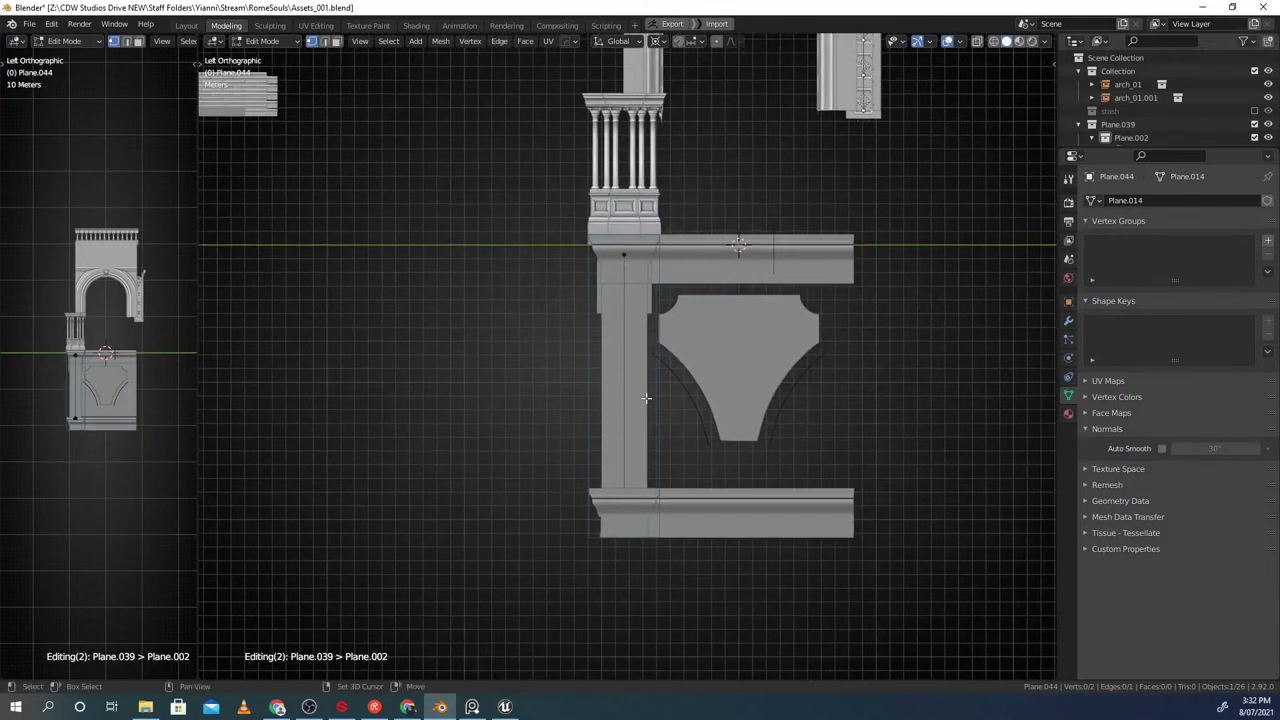
{"action": "scroll", "coordinate": [633, 331], "scroll_direction": "up", "scroll_amount": 2}
{"action": "key", "text": "ctrl+s"}
{"action": "left_click", "coordinate": [701, 318]}
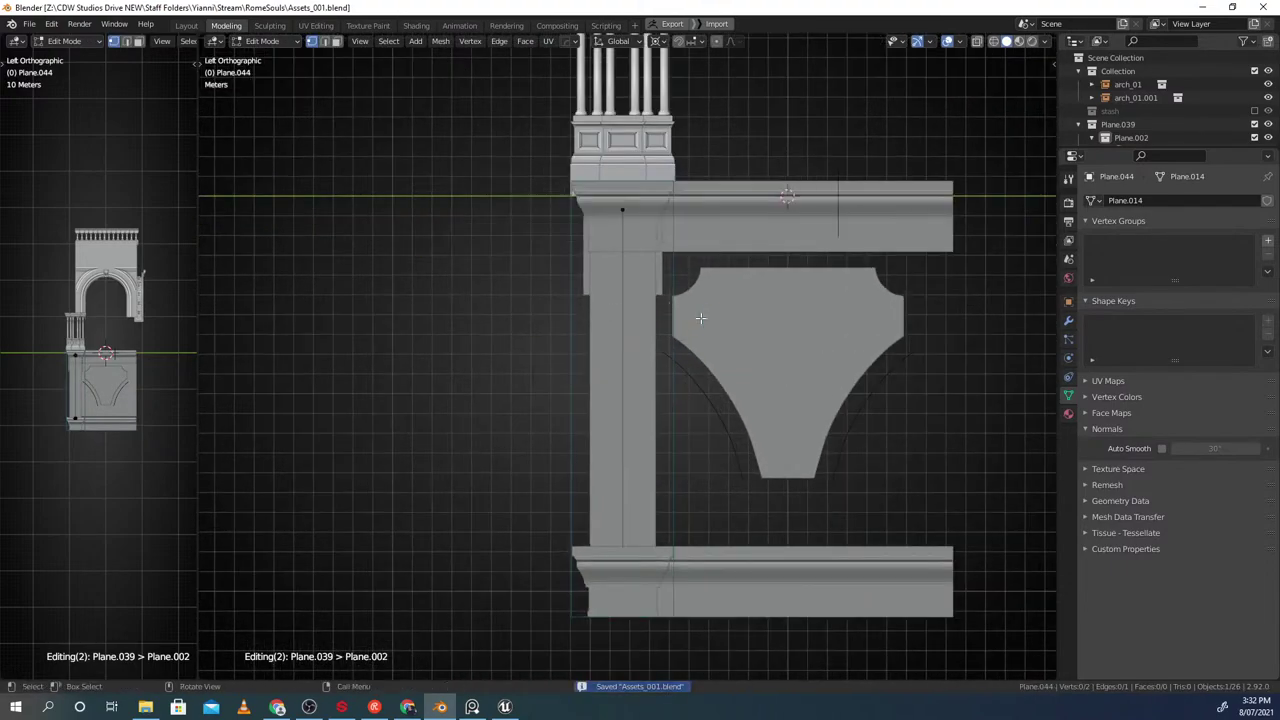
Shorten the pillar's separated centre edge by scaling the whole edge along Z
{"action": "scroll", "coordinate": [634, 326], "scroll_direction": "up", "scroll_amount": 1}
{"action": "middle_click_drag", "start_coordinate": [634, 326], "coordinate": [642, 328], "text": "shift"}
{"action": "key", "text": "a"}
{"action": "key", "text": "alt+a"}
{"action": "middle_click_drag", "start_coordinate": [640, 208], "coordinate": [642, 268], "text": "shift"}
{"action": "key", "text": "a"}
{"action": "key", "text": "s"}
{"action": "key", "text": "z"}
{"action": "right_click", "coordinate": [692, 244]}
{"action": "key", "text": "s"}
{"action": "key", "text": "z"}
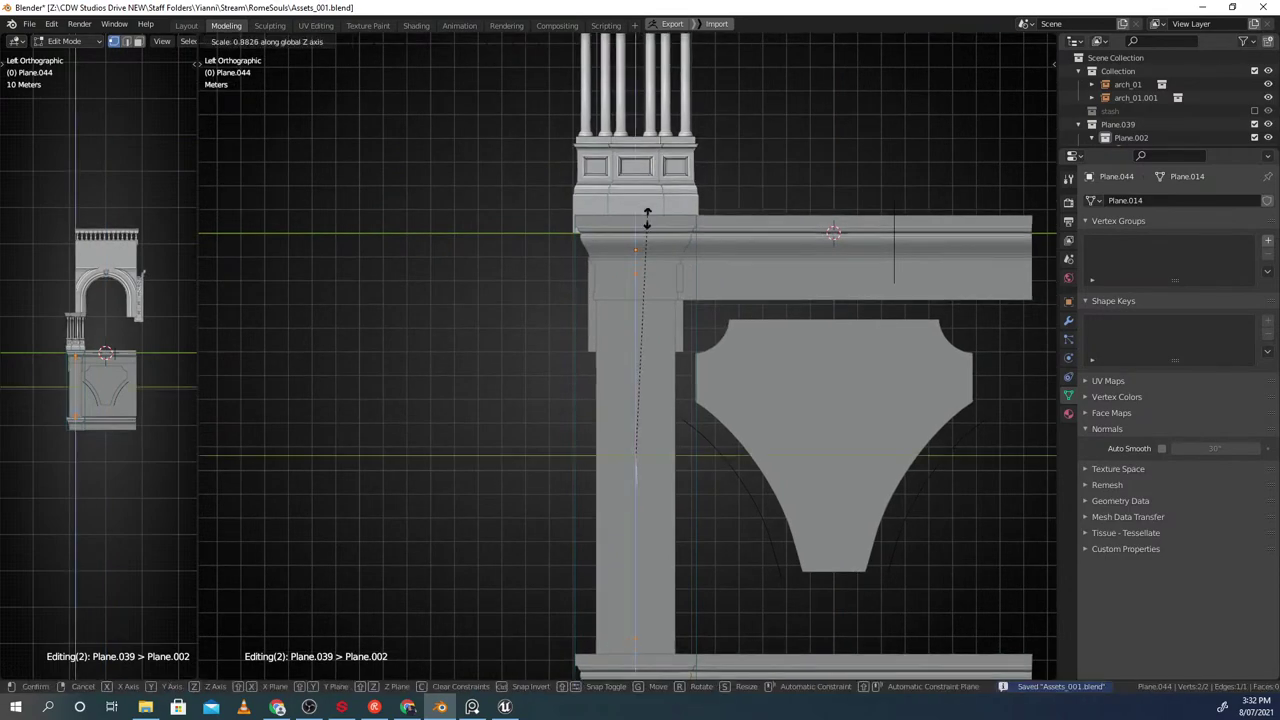
{"action": "left_click", "coordinate": [646, 272]}
Move the shortened centre edge down about 0.65 m along Z on the pillar shaft
{"action": "middle_click_drag", "start_coordinate": [668, 303], "coordinate": [672, 277], "text": "shift"}
{"action": "key", "text": "g"}
{"action": "key", "text": "z"}
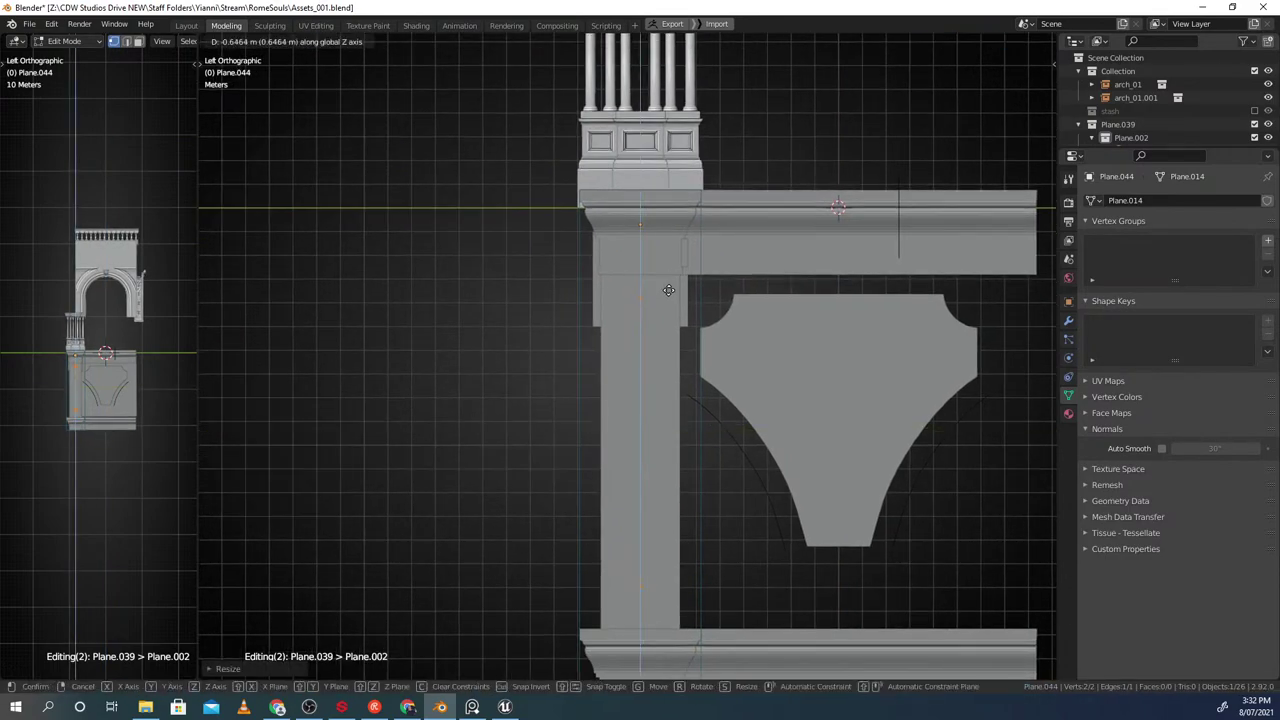
{"action": "left_click", "coordinate": [668, 293]}
{"action": "scroll", "coordinate": [664, 337], "scroll_direction": "up", "scroll_amount": 4}
{"action": "middle_click_drag", "start_coordinate": [679, 333], "coordinate": [683, 323], "text": "shift"}
{"action": "scroll", "coordinate": [692, 312], "scroll_direction": "down", "scroll_amount": 2}
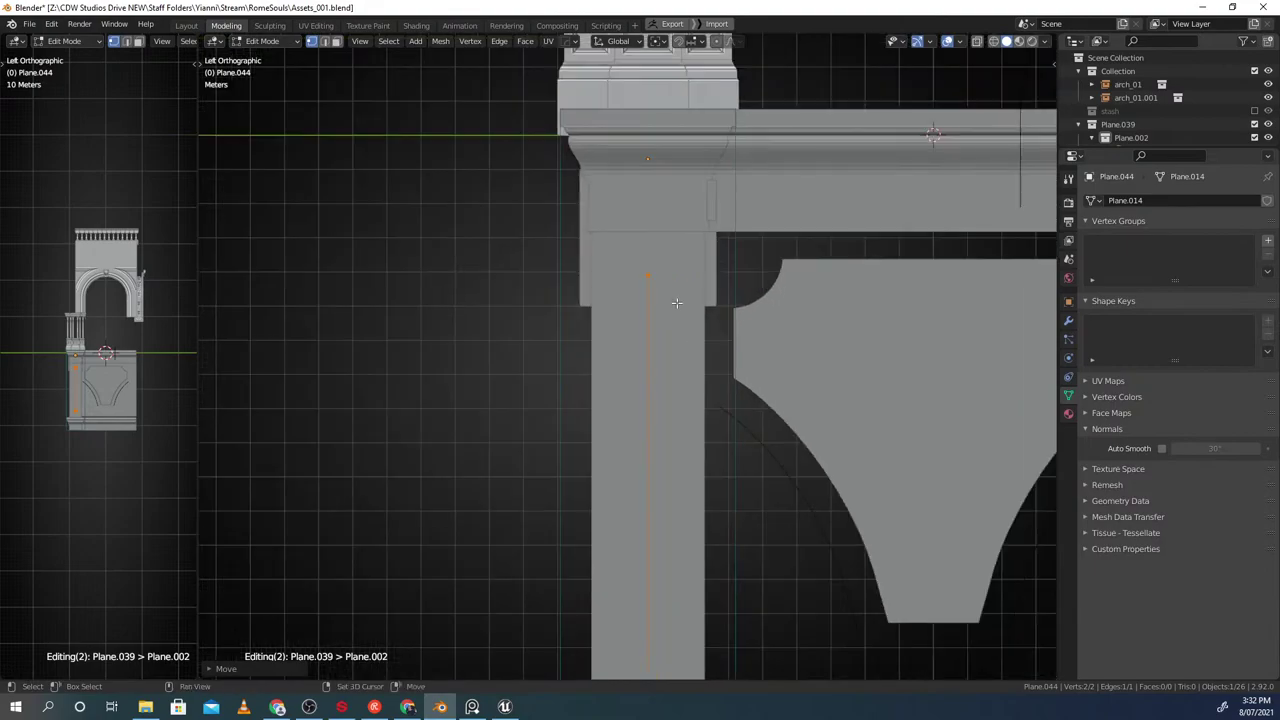
Try to turn the centre edge into a strip with Offset Edges
{"action": "scroll", "coordinate": [683, 303], "scroll_direction": "up", "scroll_amount": 2}
{"action": "middle_click_drag", "start_coordinate": [669, 266], "coordinate": [657, 260], "text": "shift"}
{"action": "key", "text": "ctrl+e"}
{"action": "left_click", "coordinate": [733, 272]}
{"action": "scroll", "coordinate": [705, 300], "scroll_direction": "down", "scroll_amount": 2}
{"action": "mouse_move", "coordinate": [700, 308]}
{"action": "middle_mouse_down", "text": "shift"}
{"action": "mouse_move", "coordinate": [709, 257]}
{"action": "mouse_move", "coordinate": [740, 295]}
{"action": "mouse_move", "coordinate": [707, 291]}
{"action": "middle_mouse_up", "text": "shift"}
{"action": "scroll", "coordinate": [709, 257], "scroll_direction": "down", "scroll_amount": 2}
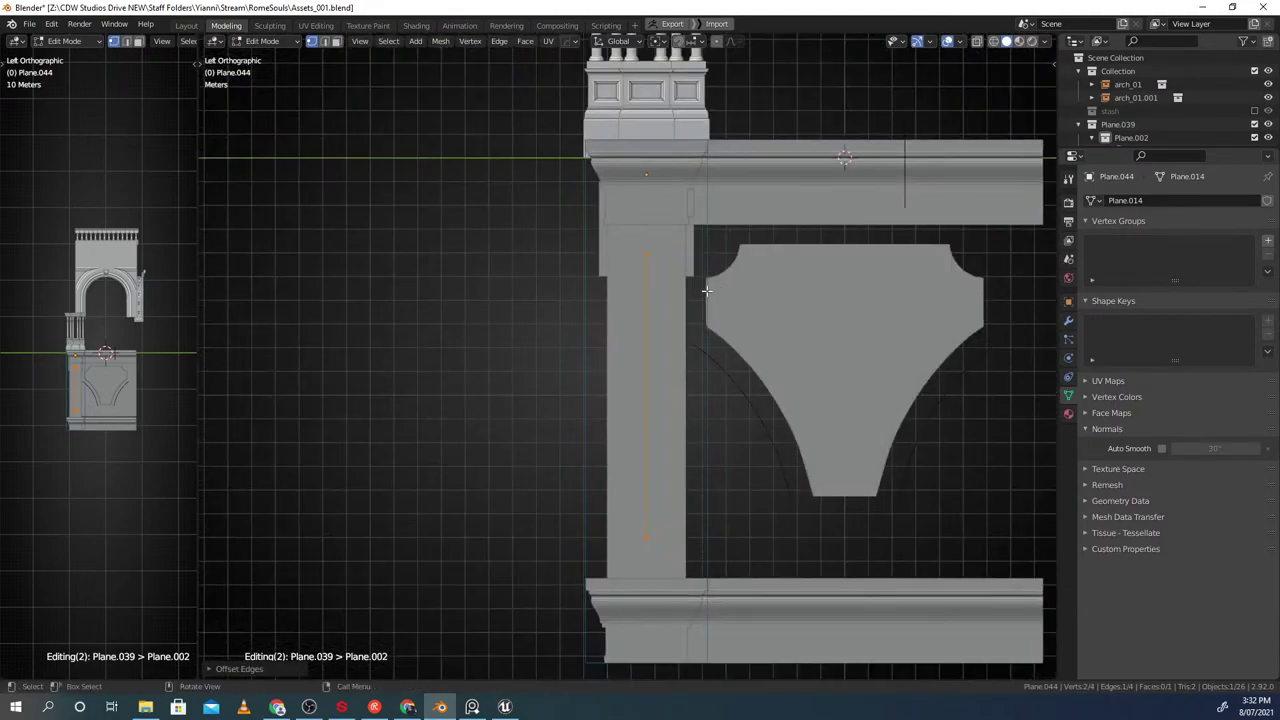
{"action": "scroll", "coordinate": [703, 290], "scroll_direction": "up", "scroll_amount": 4}
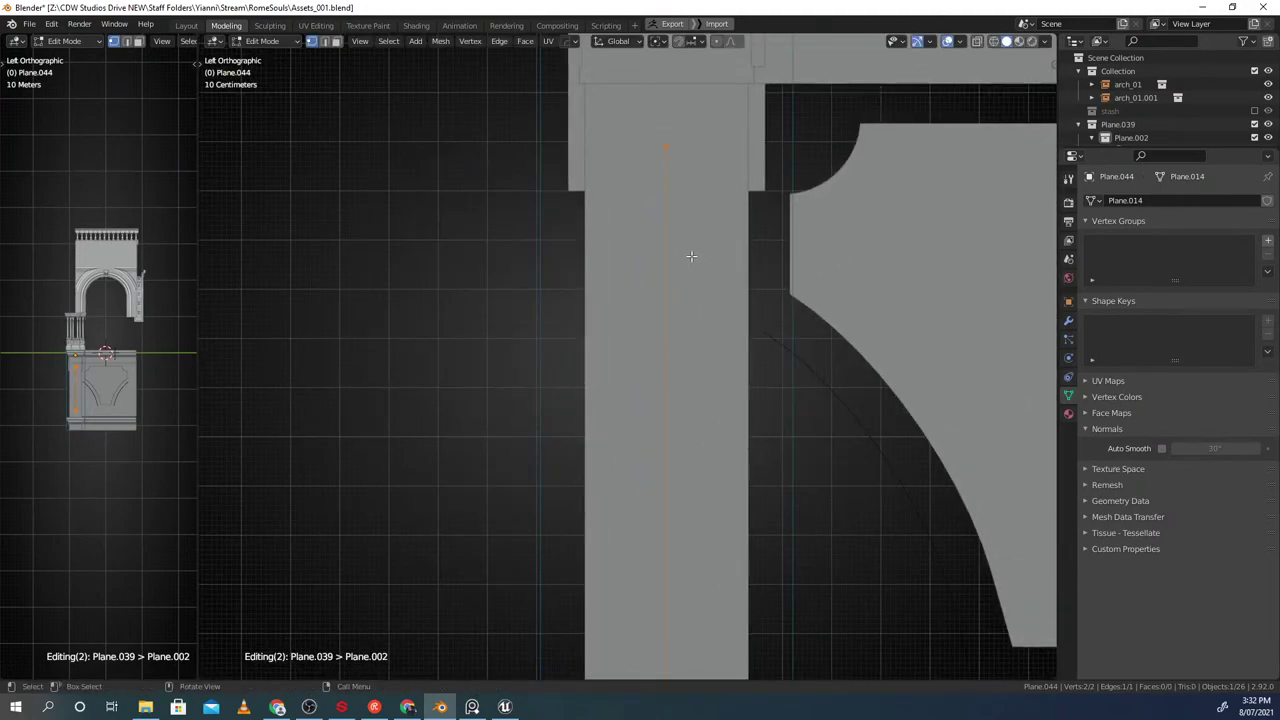
Move the centre edge slightly along Y, off the pillar's centre line
{"action": "scroll", "coordinate": [691, 257], "scroll_direction": "down", "scroll_amount": 2}
{"action": "middle_click_drag", "start_coordinate": [694, 274], "coordinate": [673, 233], "text": "shift"}
{"action": "key", "text": "g"}
{"action": "key", "text": "y"}
{"action": "left_click", "coordinate": [692, 226]}
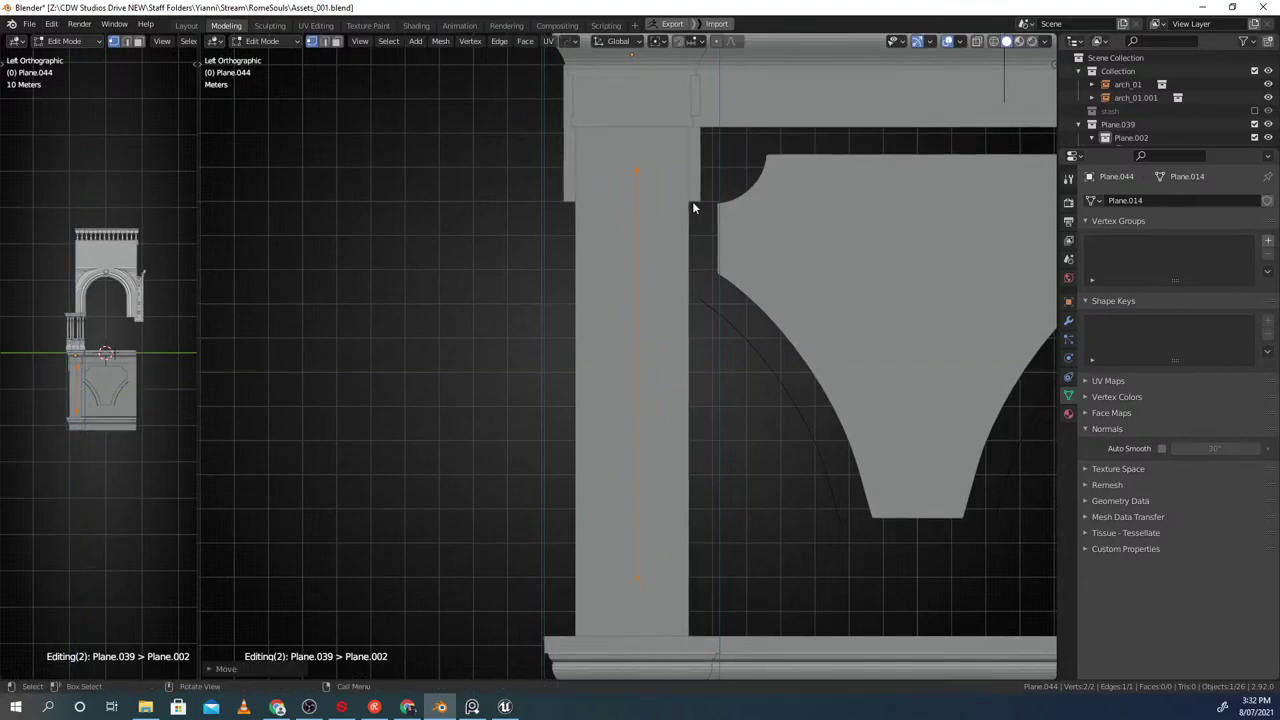
Mirror the edge across the pillar's vertical centre line with a bisecting mirror modifier, and check the resulting pair of lines
{"action": "key", "text": "Tab"}
{"action": "scroll", "coordinate": [671, 271], "scroll_direction": "down", "scroll_amount": 2}
{"action": "scroll", "coordinate": [671, 267], "scroll_direction": "up", "scroll_amount": 2}
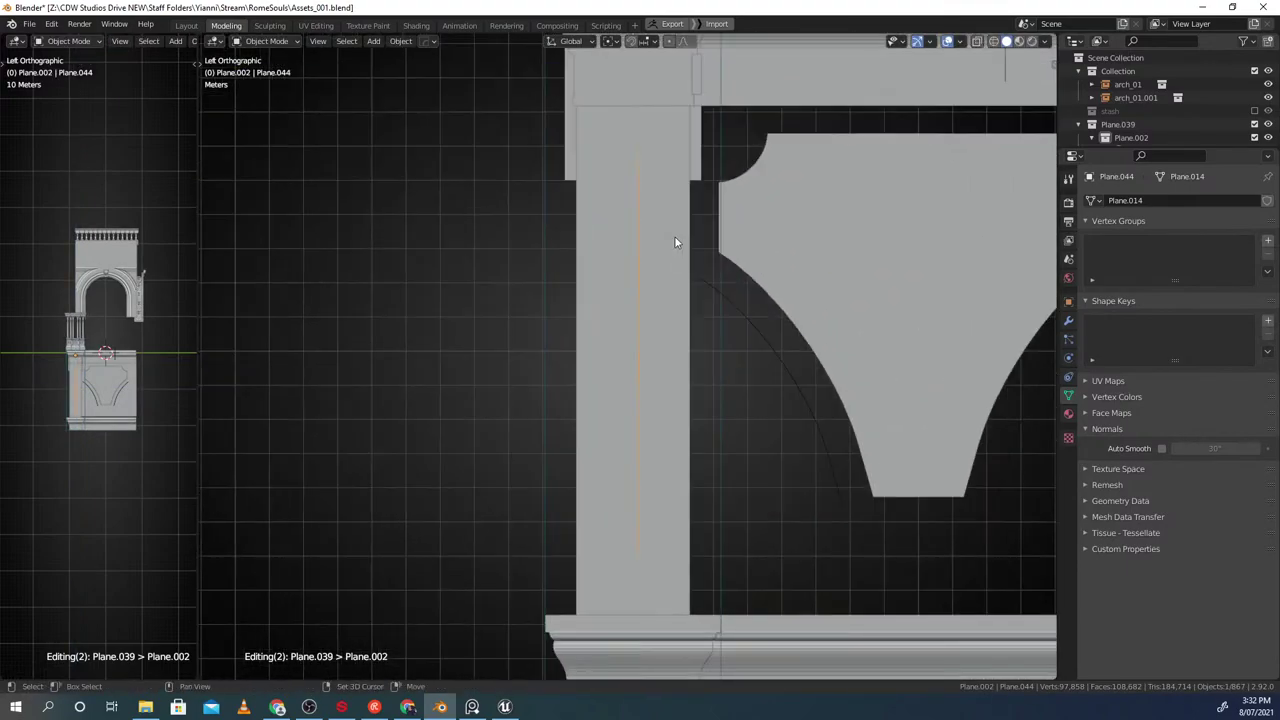
{"action": "middle_click_drag", "start_coordinate": [675, 237], "coordinate": [665, 280], "text": "shift"}
{"action": "key", "text": "alt+x"}
{"action": "left_click", "coordinate": [737, 79]}
{"action": "scroll", "coordinate": [702, 179], "scroll_direction": "up", "scroll_amount": 3}
{"action": "middle_click_drag", "start_coordinate": [702, 179], "coordinate": [697, 317], "text": "shift"}
{"action": "key", "text": "Tab"}
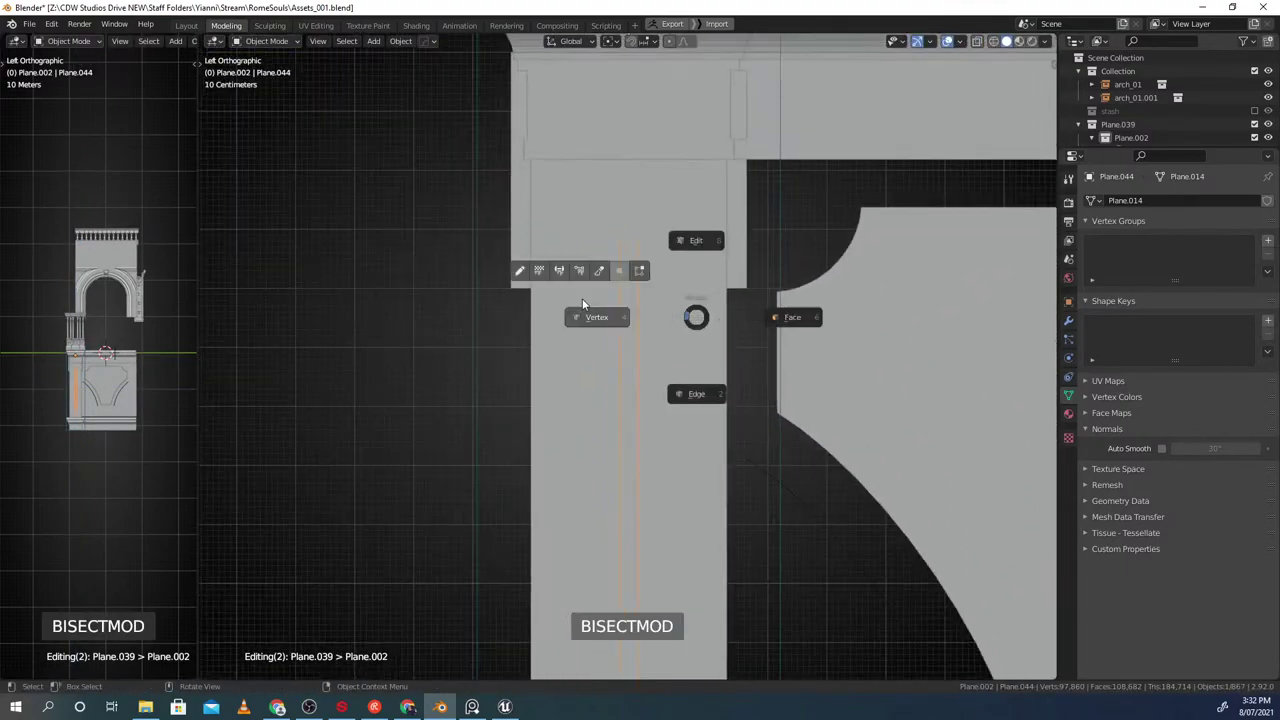
{"action": "left_click", "coordinate": [585, 300]}
{"action": "scroll", "coordinate": [666, 317], "scroll_direction": "up", "scroll_amount": 1}
{"action": "key", "text": "Tab"}
{"action": "scroll", "coordinate": [660, 240], "scroll_direction": "up", "scroll_amount": 2}
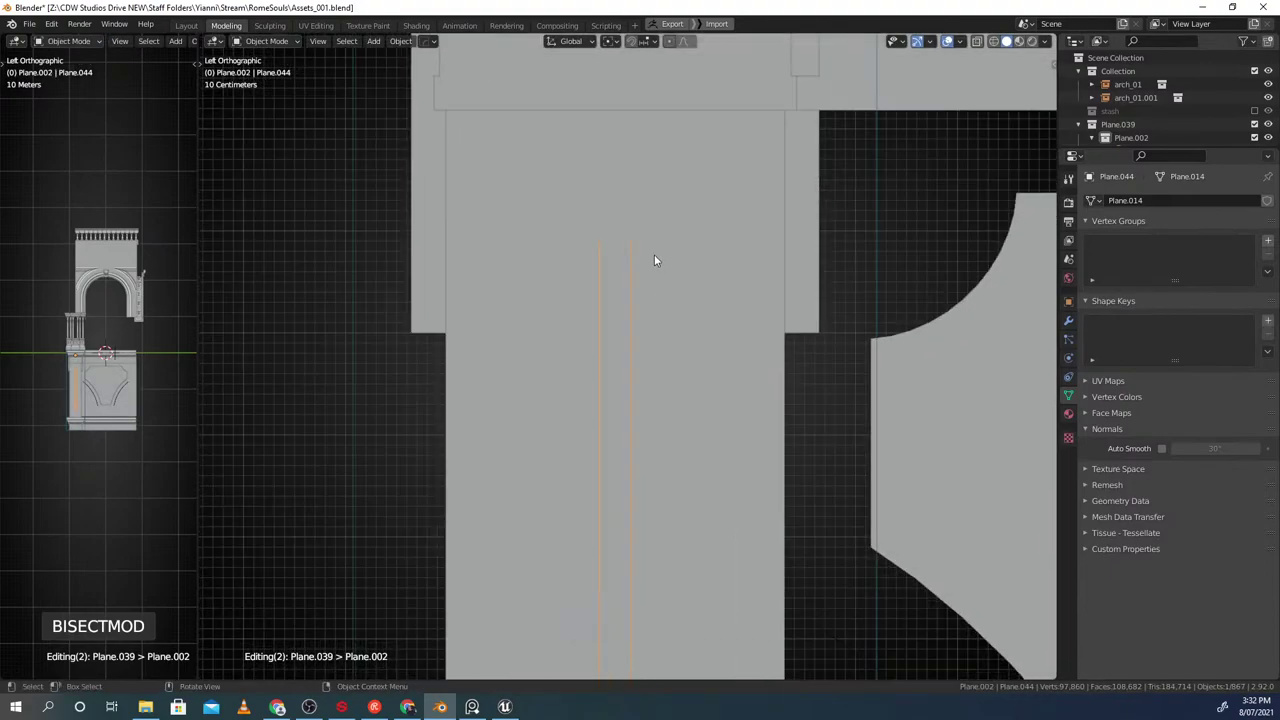
Select both end vertices of the mirrored line's source edge and move them outward along Y to widen the gap
{"action": "scroll", "coordinate": [654, 254], "scroll_direction": "down", "scroll_amount": 8}
{"action": "key", "text": "Tab"}
{"action": "scroll", "coordinate": [730, 400], "scroll_direction": "up", "scroll_amount": 3}
{"action": "middle_click_drag", "start_coordinate": [685, 610], "coordinate": [705, 425], "text": "shift"}
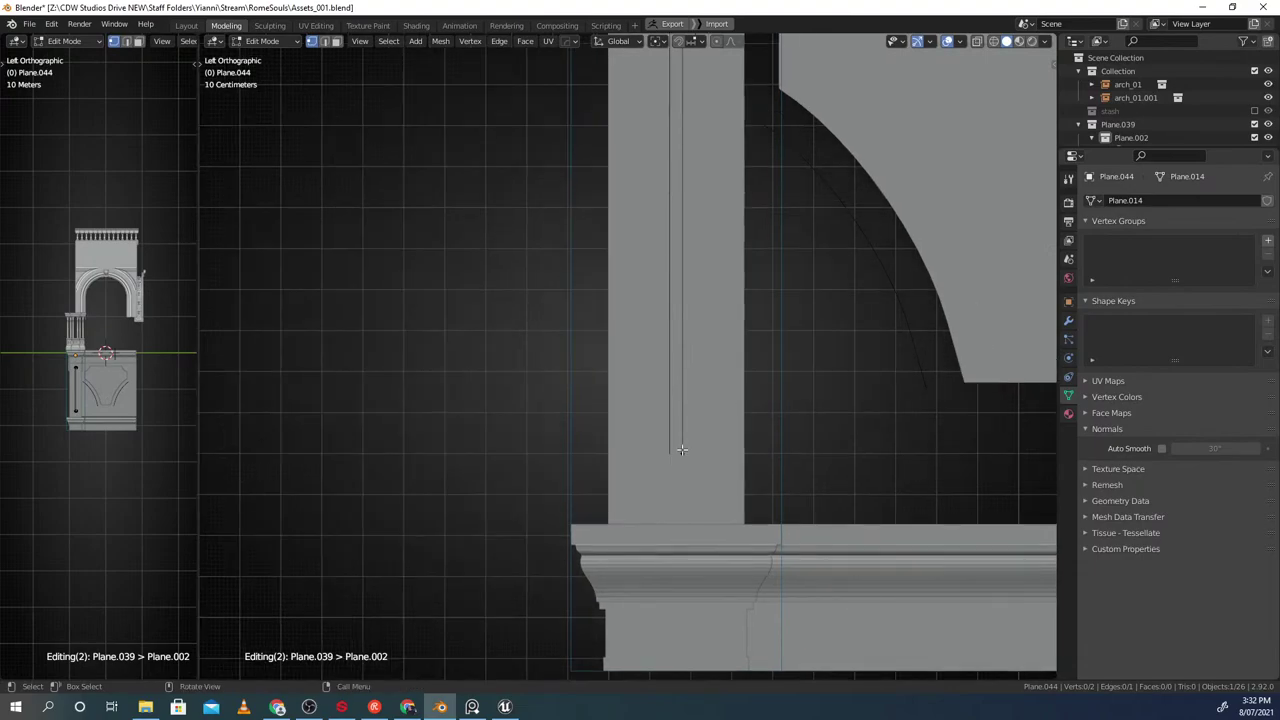
{"action": "left_click", "coordinate": [689, 459]}
{"action": "middle_click_drag", "start_coordinate": [680, 218], "coordinate": [651, 364], "text": "shift"}
{"action": "left_click", "coordinate": [664, 127], "text": "shift"}
{"action": "middle_click_drag", "start_coordinate": [695, 166], "coordinate": [683, 191], "text": "shift"}
{"action": "key", "text": "g"}
{"action": "key", "text": "y"}
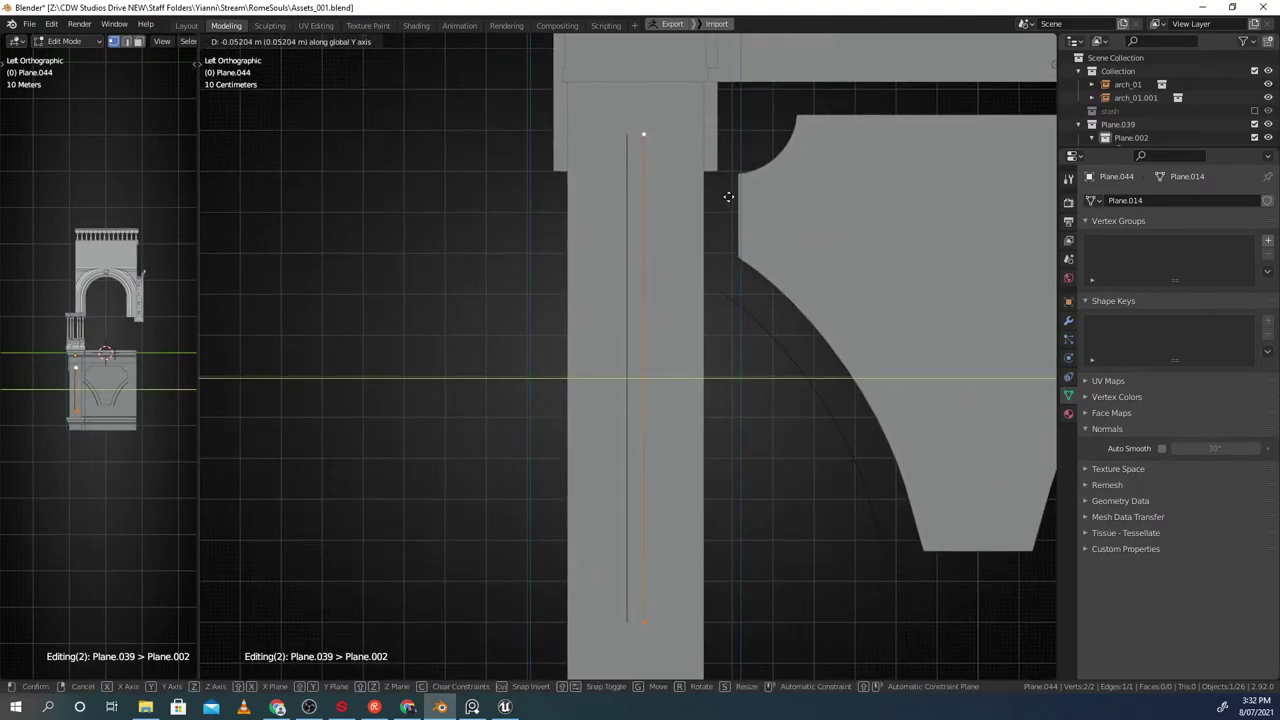
{"action": "left_click", "coordinate": [729, 197]}
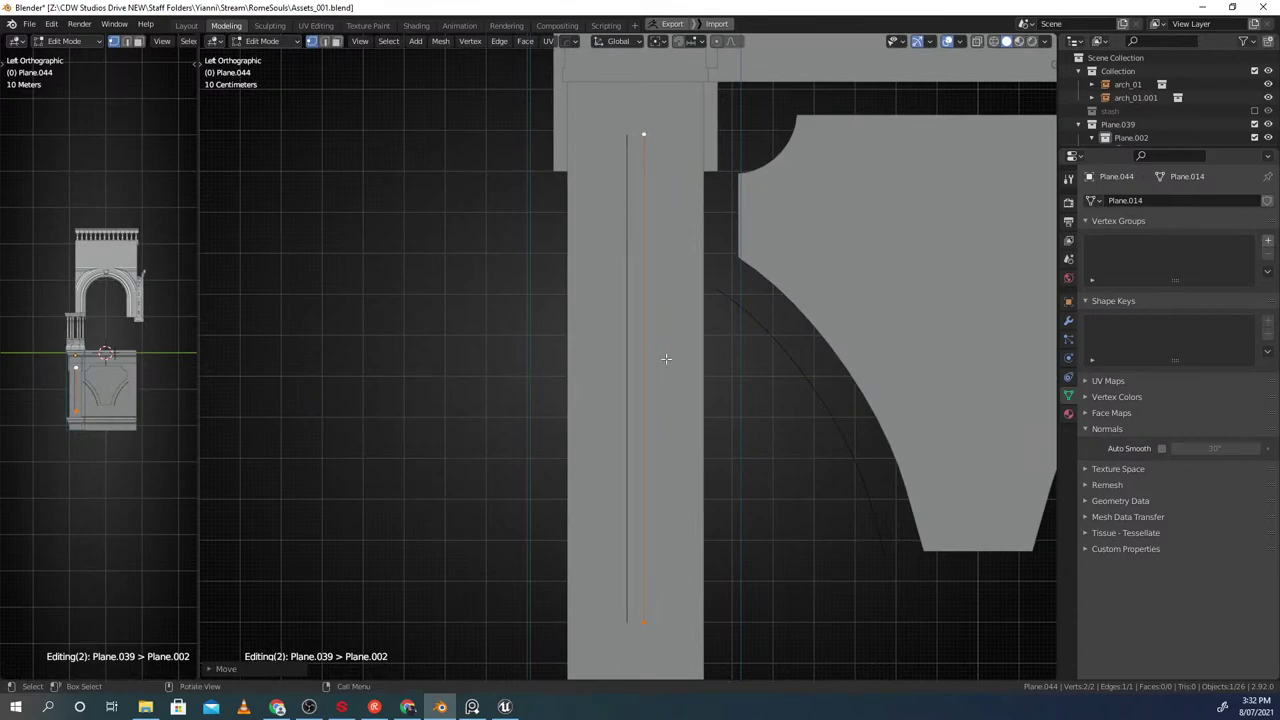
{"action": "key", "text": "g"}
{"action": "key", "text": "y"}
{"action": "left_click", "coordinate": [645, 252]}
Extrude the edge along Y to the pillar's centre line and convert the mirrored strip into a real mesh
{"action": "middle_click_drag", "start_coordinate": [673, 210], "coordinate": [640, 369], "text": "shift"}
{"action": "scroll", "coordinate": [625, 360], "scroll_direction": "up", "scroll_amount": 4}
{"action": "key", "text": "e"}
{"action": "key", "text": "y"}
{"action": "left_click", "coordinate": [548, 348]}
{"action": "key", "text": "Tab"}
{"action": "left_click", "coordinate": [604, 181]}
{"action": "key", "text": "alt+c"}
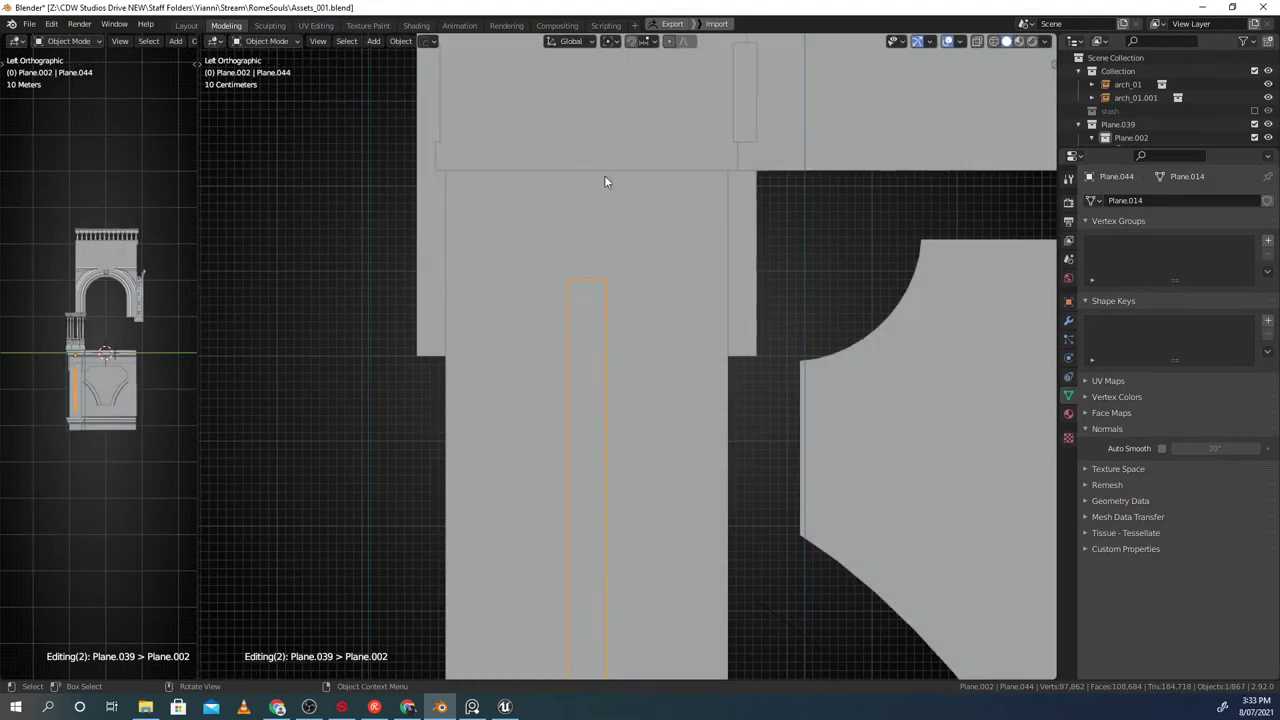
Subdivide the two edges at the top end of the narrow strip twice and switch to vertex selection
{"action": "scroll", "coordinate": [605, 284], "scroll_direction": "up", "scroll_amount": 3}
{"action": "key", "text": "Tab"}
{"action": "left_click", "coordinate": [571, 241]}
{"action": "middle_click_drag", "start_coordinate": [559, 254], "coordinate": [598, 322], "text": "shift"}
{"action": "scroll", "coordinate": [598, 322], "scroll_direction": "up", "scroll_amount": 2}
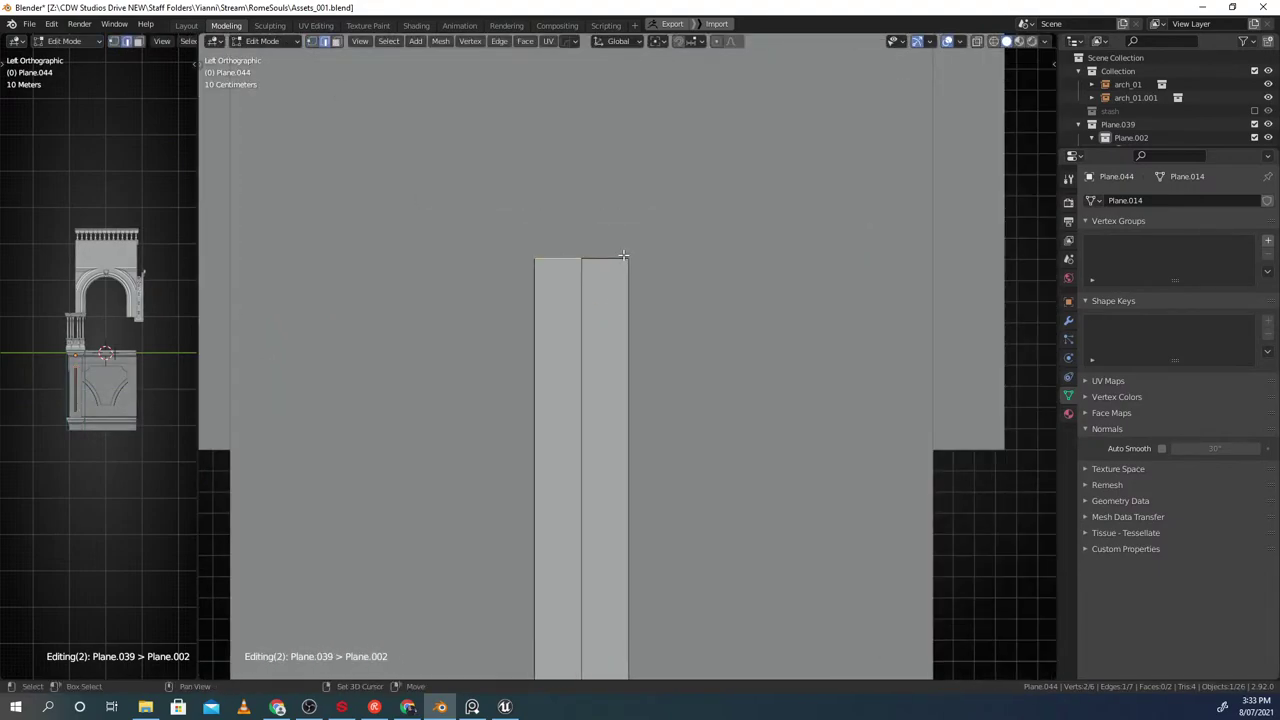
{"action": "scroll", "coordinate": [657, 270], "scroll_direction": "up", "scroll_amount": 1}
{"action": "middle_click_drag", "start_coordinate": [657, 268], "coordinate": [660, 292], "text": "shift"}
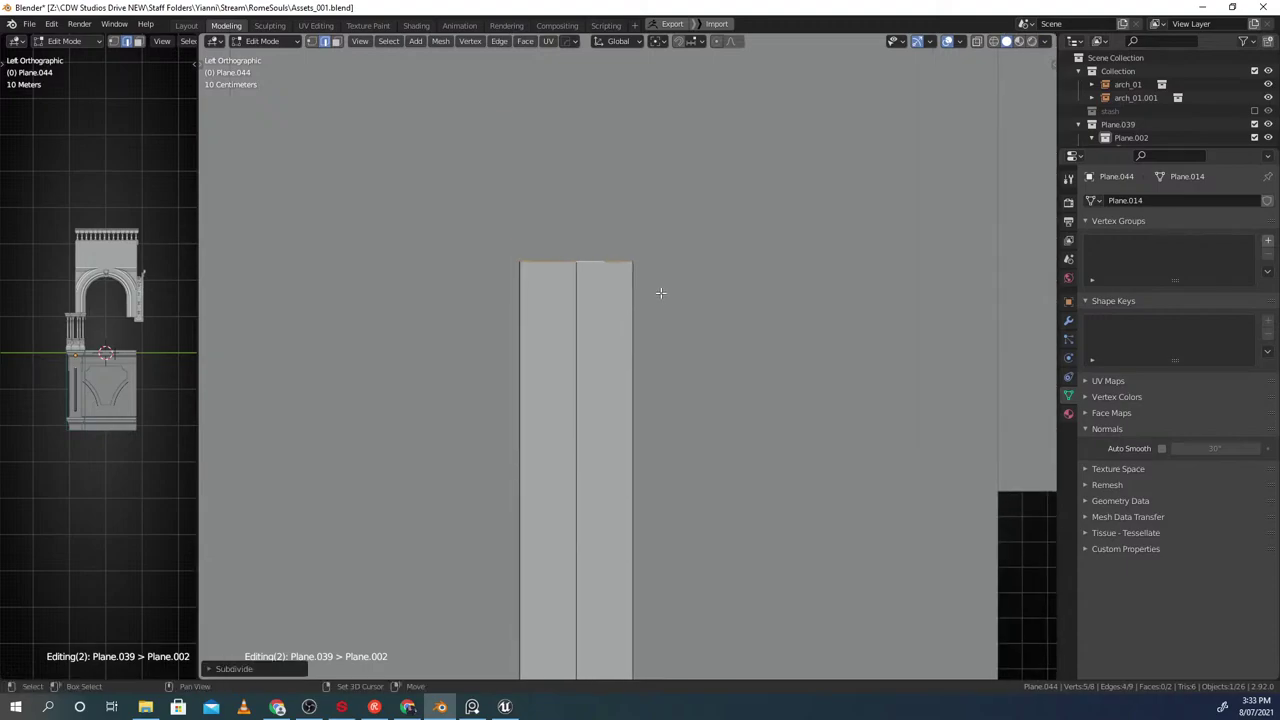
{"action": "key", "text": "shift+r"}
{"action": "key", "text": "1"}
Round the strip's top end with Make Arc, using the Middle direction vector and Reverse Direction, and leave mesh editing
{"action": "right_click", "coordinate": [543, 259]}
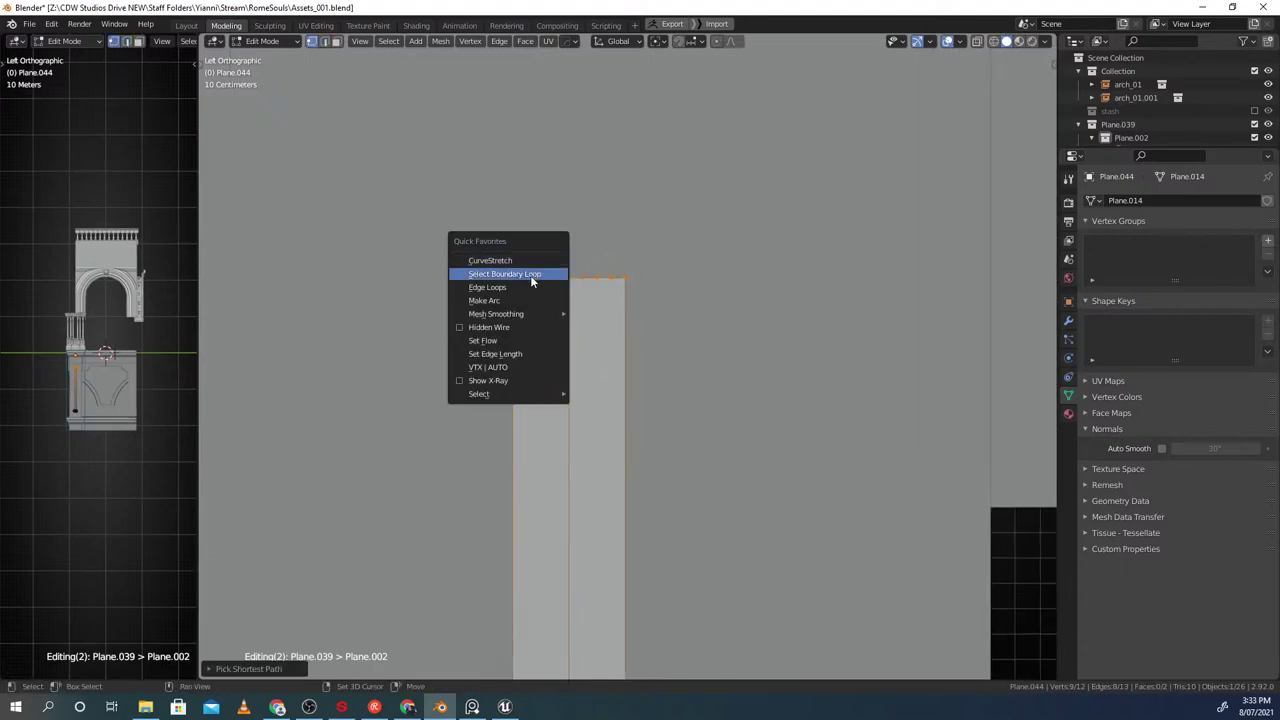
{"action": "left_click", "coordinate": [512, 297]}
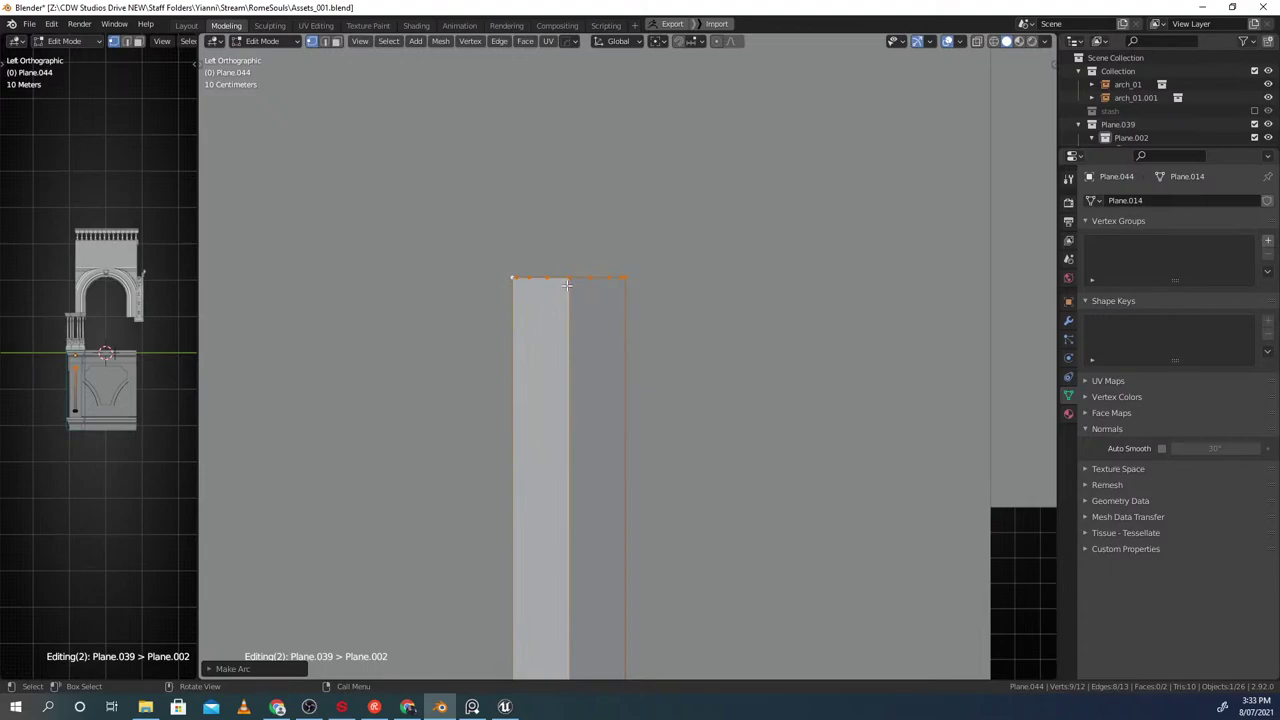
{"action": "key", "text": "F9"}
{"action": "left_click", "coordinate": [684, 352]}
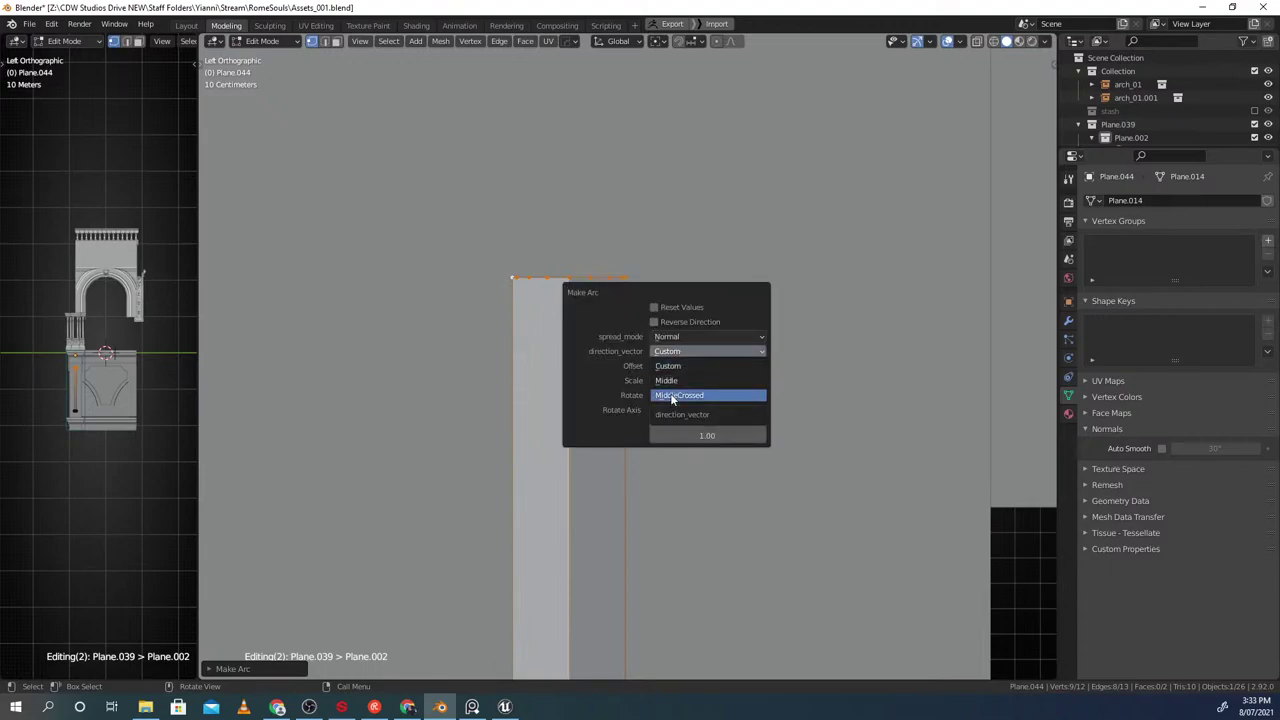
{"action": "left_click", "coordinate": [679, 393]}
{"action": "left_click", "coordinate": [683, 351]}
{"action": "left_click", "coordinate": [682, 352]}
{"action": "left_click", "coordinate": [671, 381]}
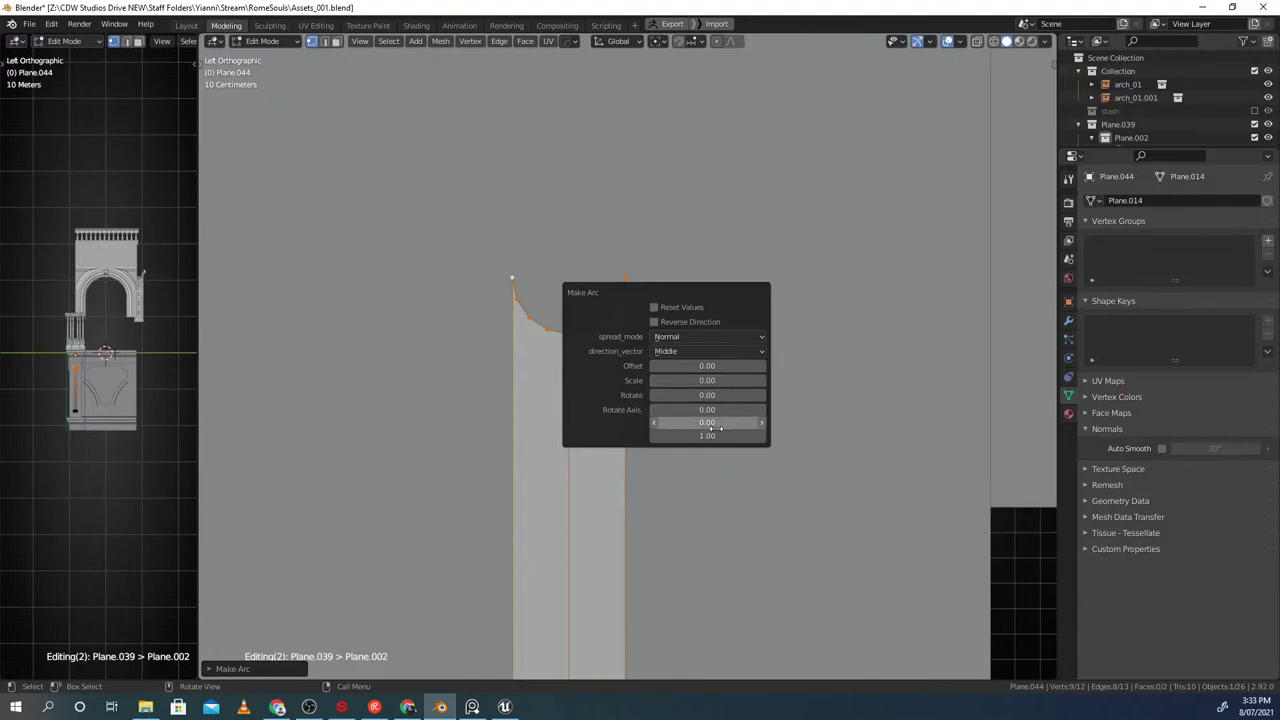
{"action": "left_click", "coordinate": [676, 321]}
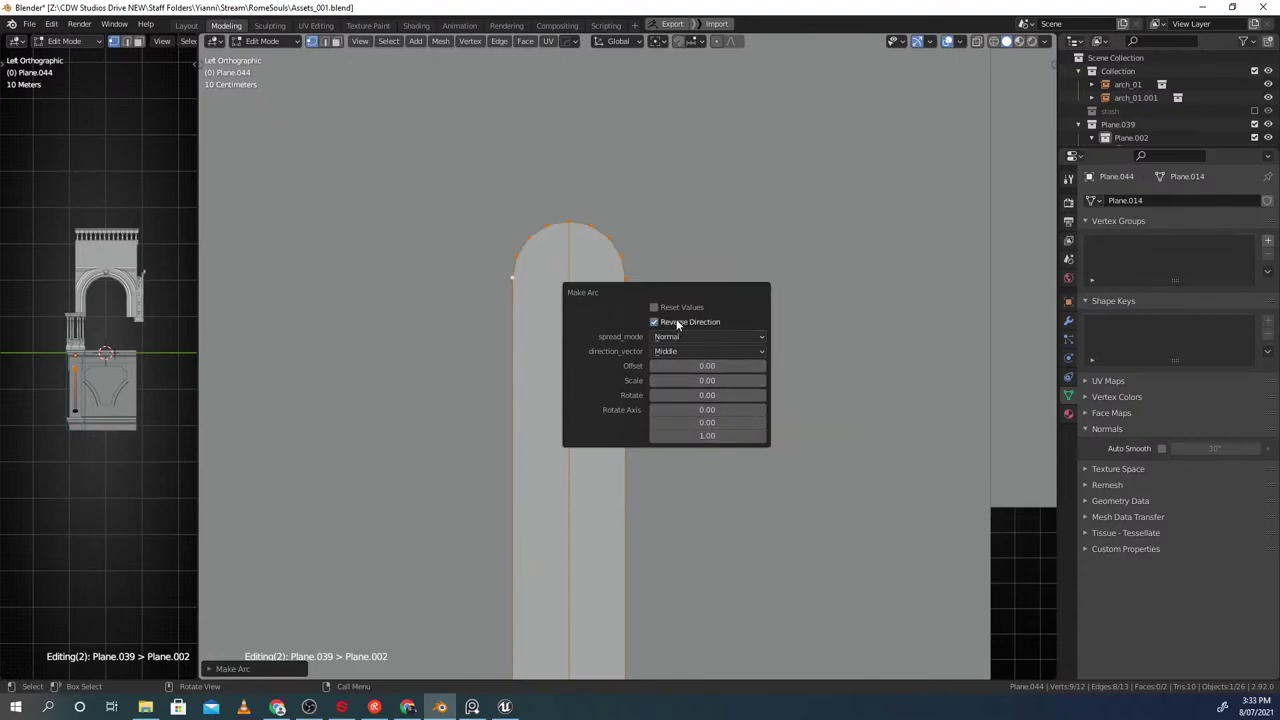
{"action": "scroll", "coordinate": [631, 341], "scroll_direction": "down", "scroll_amount": 5}
{"action": "key", "text": "Tab"}
{"action": "middle_click_drag", "start_coordinate": [671, 336], "coordinate": [685, 273], "text": "shift"}
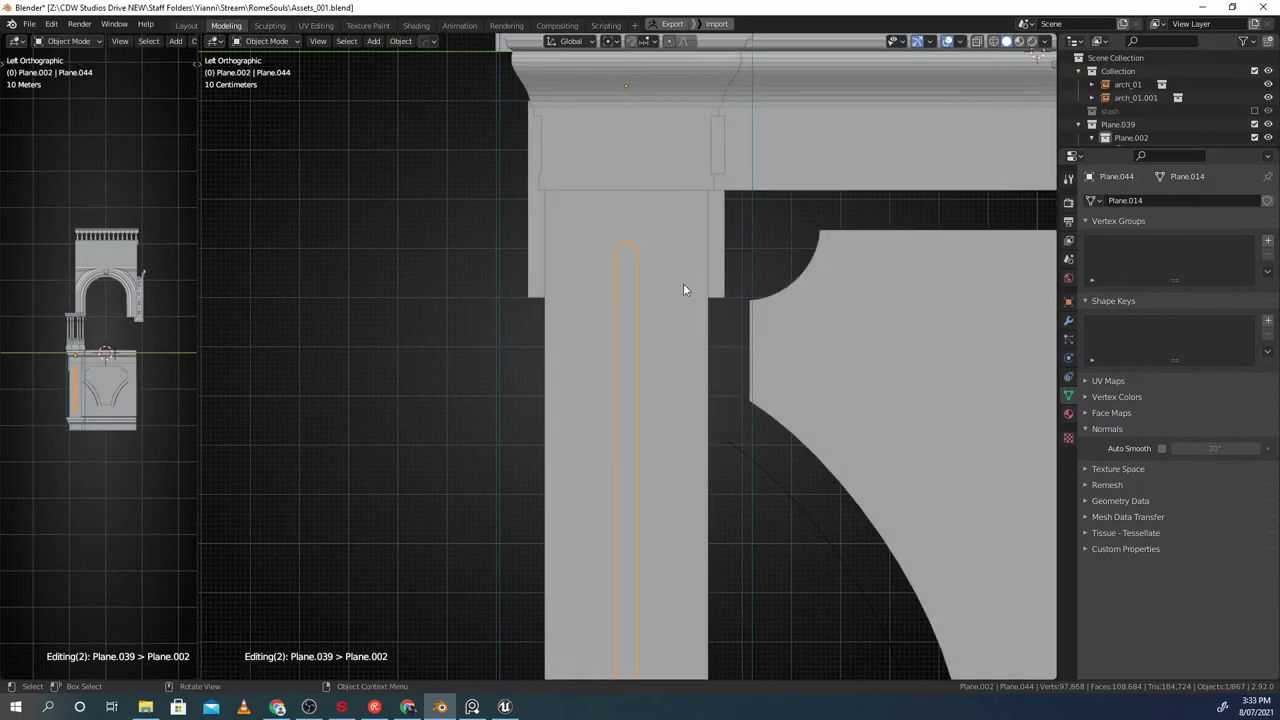
Examine the round-ended strip and the pillar mesh around it in the side view
{"action": "middle_click_drag", "start_coordinate": [656, 374], "coordinate": [662, 223], "text": "shift"}
{"action": "scroll", "coordinate": [690, 300], "scroll_direction": "down", "scroll_amount": 2}
{"action": "key", "text": "Tab"}
{"action": "scroll", "coordinate": [626, 404], "scroll_direction": "up", "scroll_amount": 2}
{"action": "scroll", "coordinate": [646, 342], "scroll_direction": "down", "scroll_amount": 4}
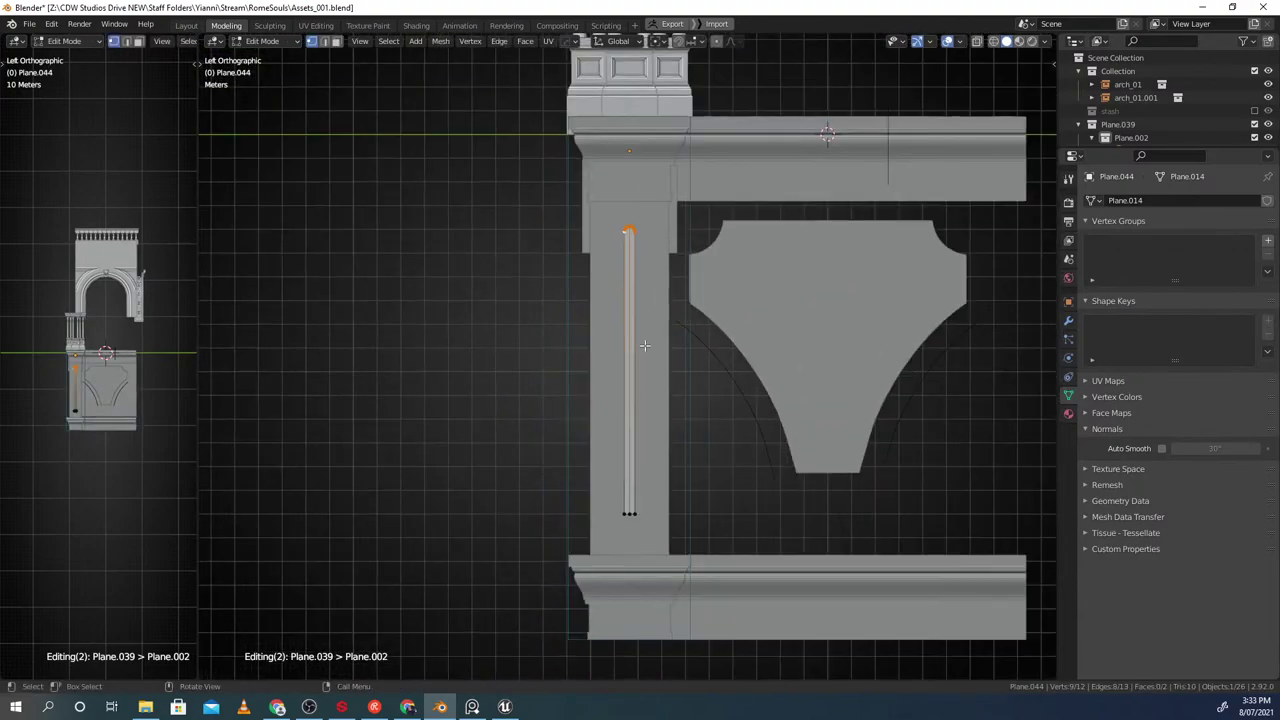
{"action": "scroll", "coordinate": [642, 402], "scroll_direction": "up", "scroll_amount": 3}
{"action": "left_click", "coordinate": [649, 295]}
{"action": "mouse_move", "coordinate": [668, 299]}
{"action": "middle_mouse_down", "text": "shift"}
{"action": "mouse_move", "coordinate": [651, 329]}
{"action": "mouse_move", "coordinate": [665, 290]}
{"action": "middle_mouse_up", "text": "shift"}
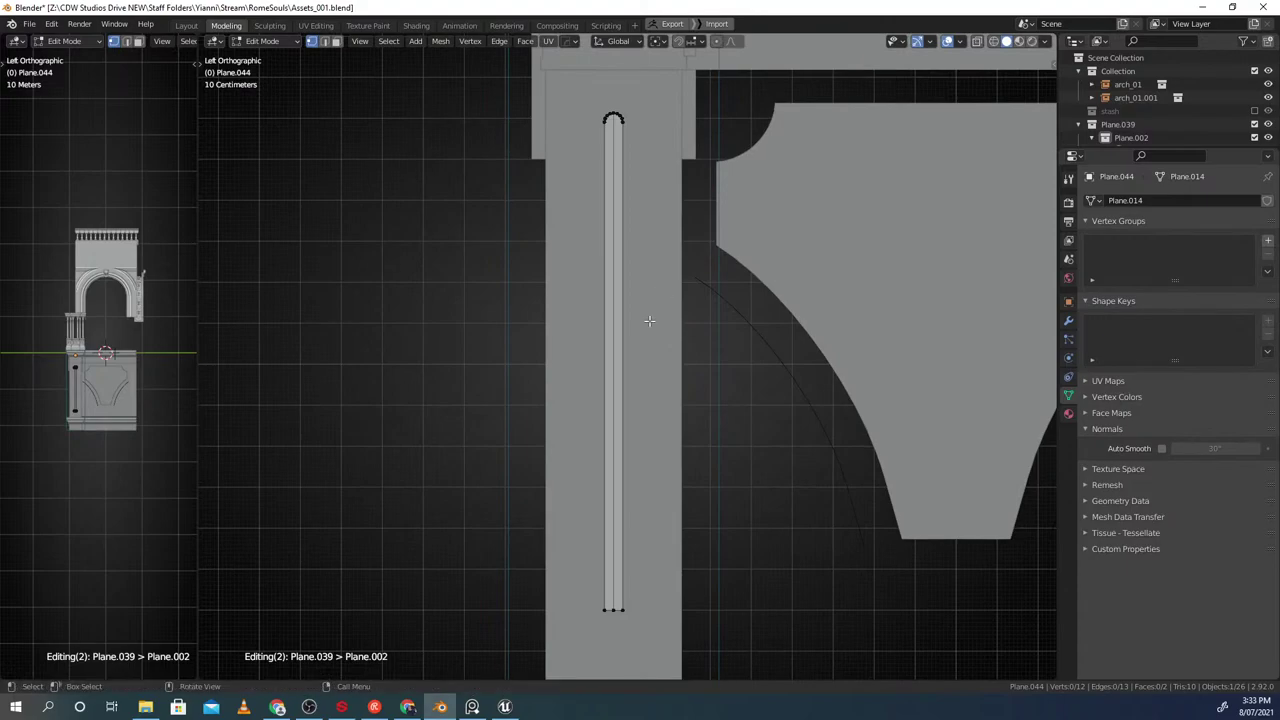
{"action": "key", "text": "Tab"}
{"action": "scroll", "coordinate": [649, 320], "scroll_direction": "down", "scroll_amount": 4}
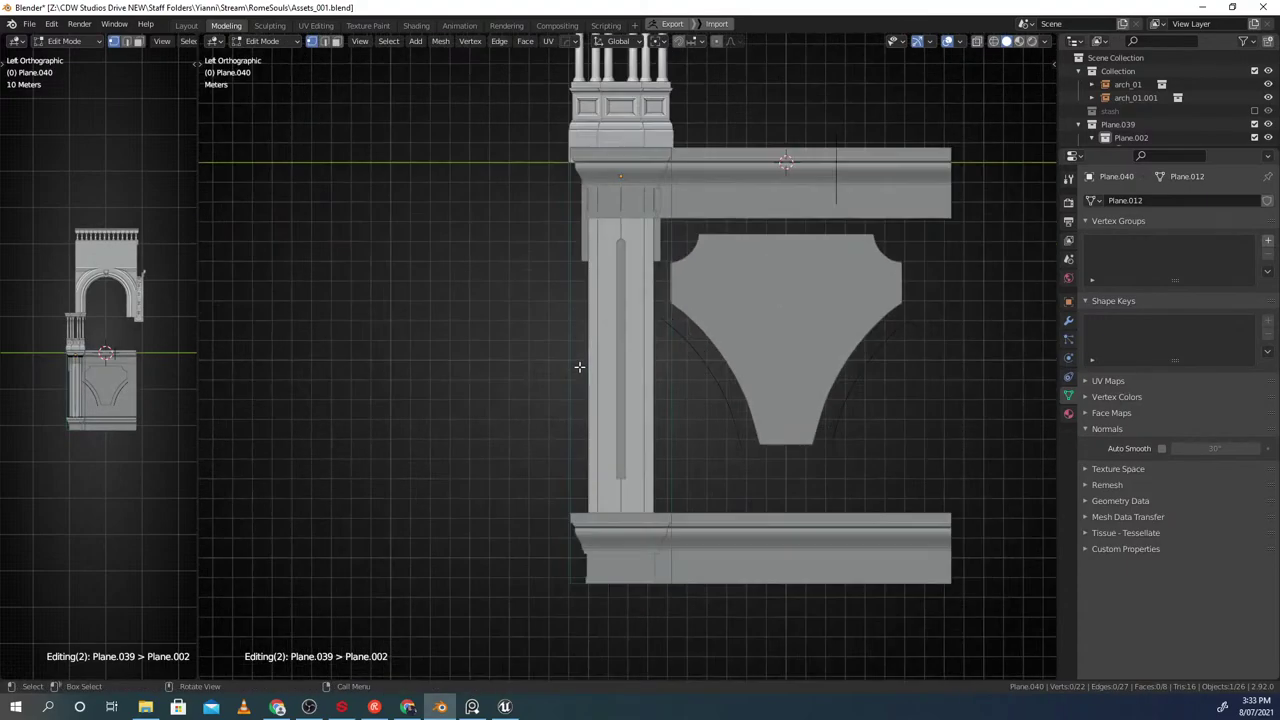
{"action": "scroll", "coordinate": [605, 345], "scroll_direction": "up", "scroll_amount": 2}
{"action": "scroll", "coordinate": [618, 338], "scroll_direction": "down", "scroll_amount": 3}
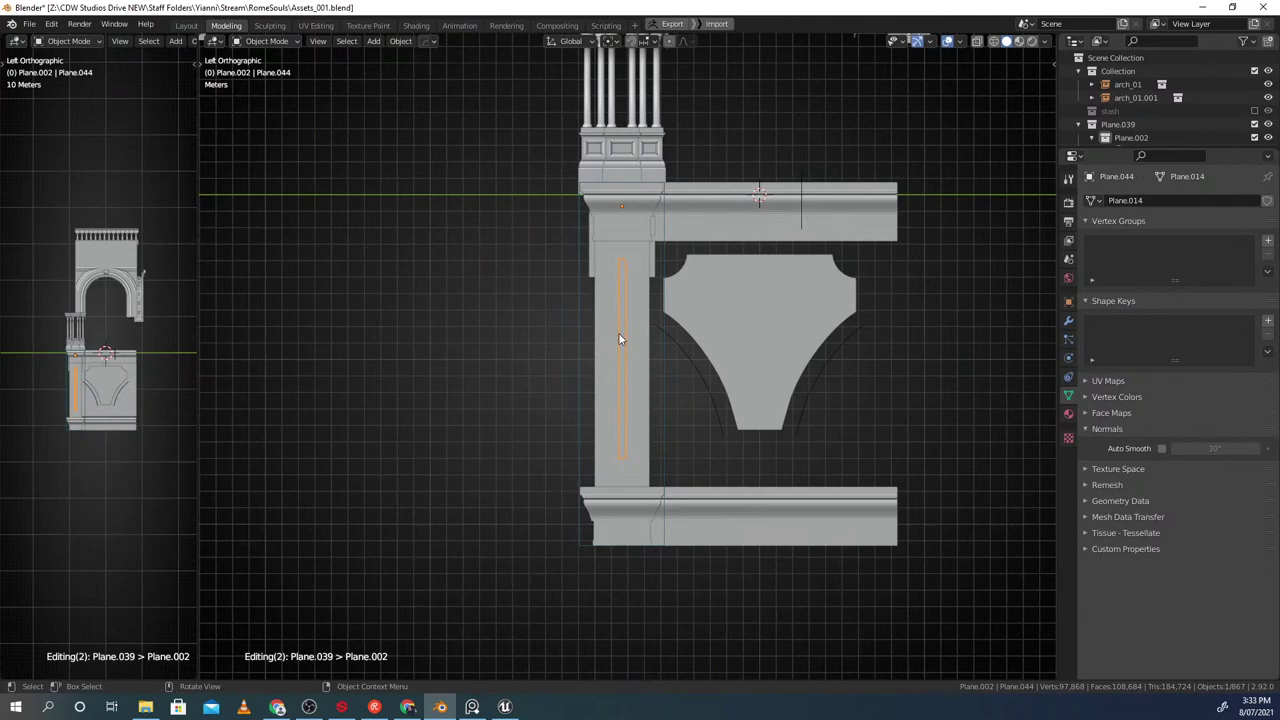
Move the round-ended strip's origin down along Z to about the pillar's mid-height and mirror the strip vertically across it
{"action": "scroll", "coordinate": [629, 306], "scroll_direction": "up", "scroll_amount": 3}
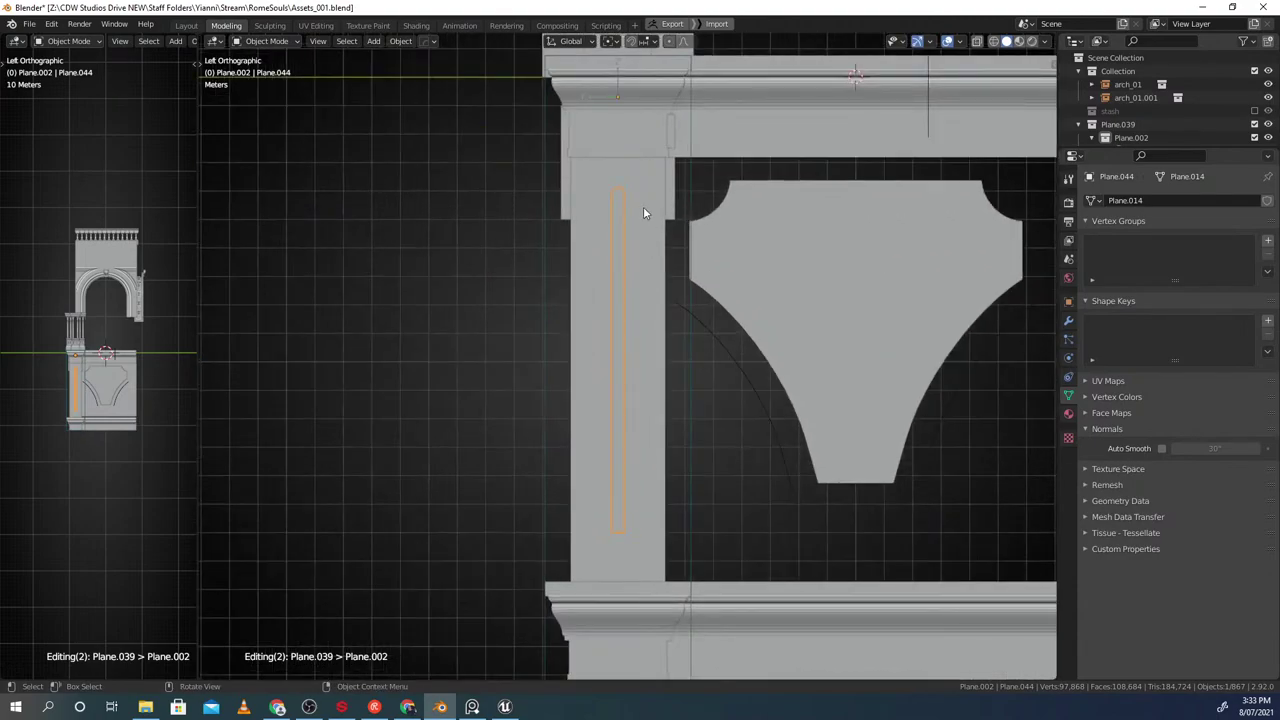
{"action": "key", "text": "g"}
{"action": "key", "text": "z"}
{"action": "left_click", "coordinate": [653, 456]}
{"action": "scroll", "coordinate": [638, 381], "scroll_direction": "up", "scroll_amount": 1}
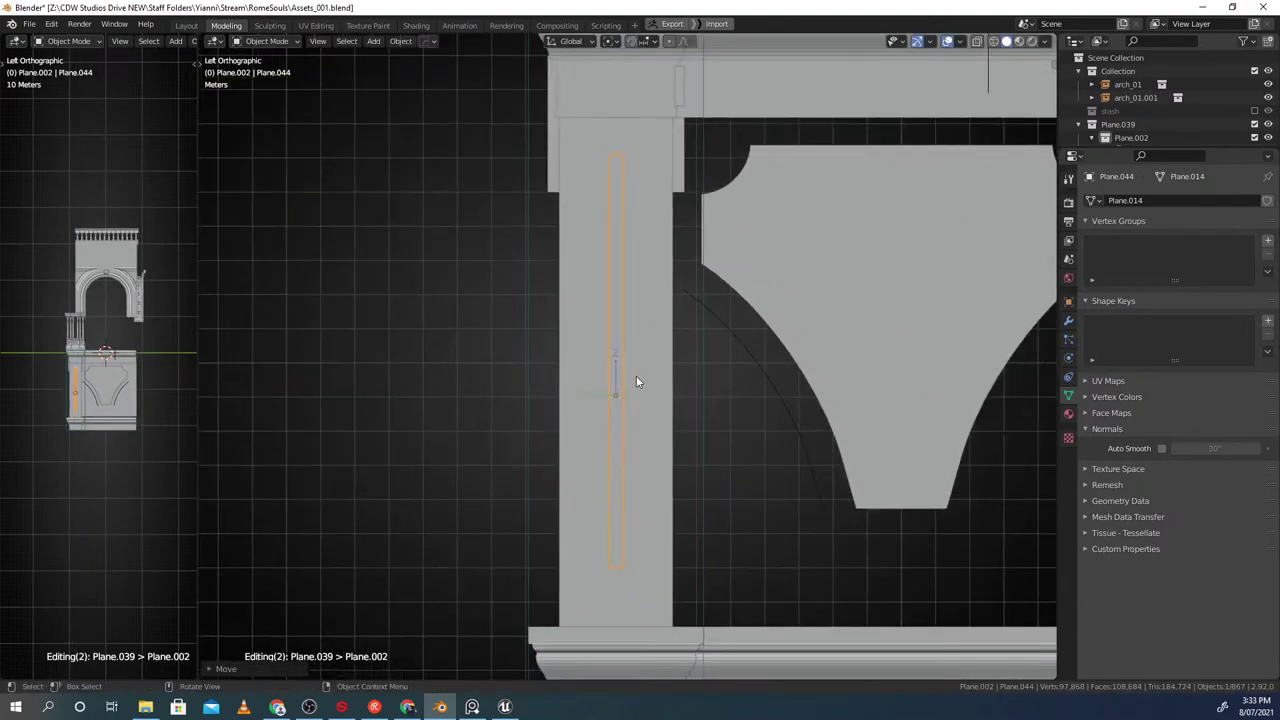
{"action": "key", "text": "ctrl+period"}
{"action": "middle_click_drag", "start_coordinate": [671, 308], "coordinate": [691, 323], "text": "shift"}
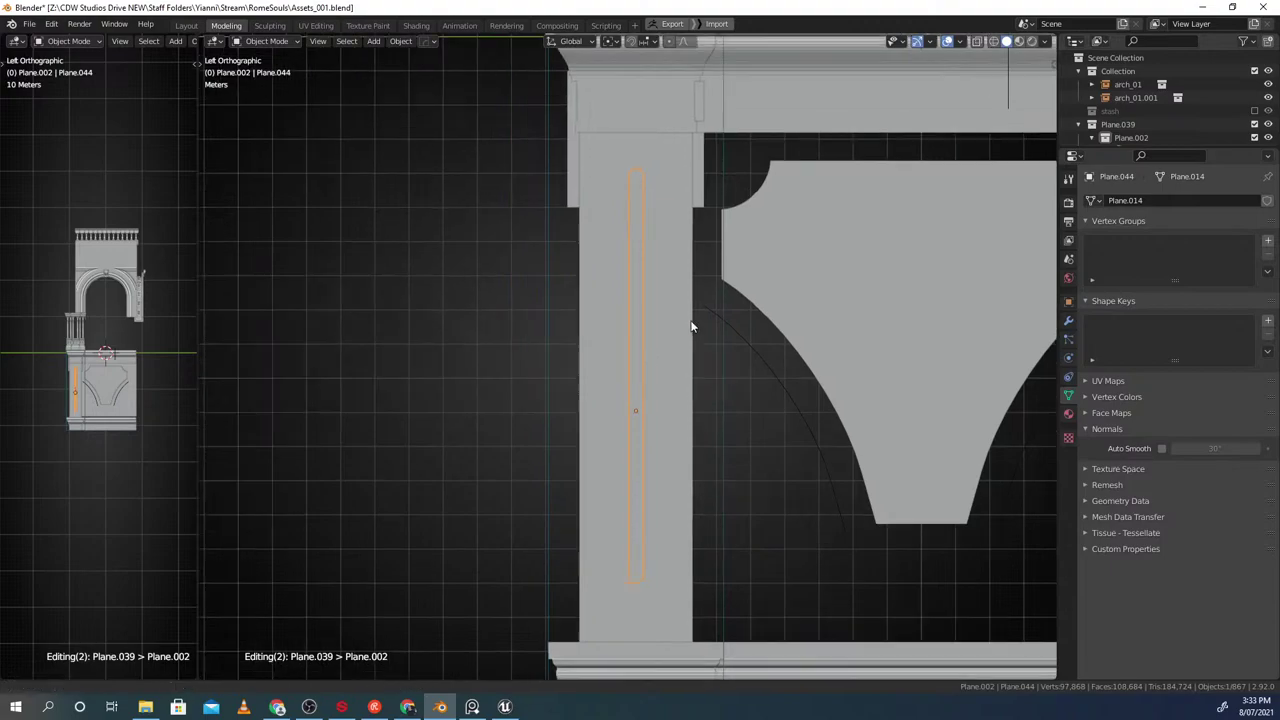
{"action": "key", "text": "alt+x"}
{"action": "left_click", "coordinate": [639, 297]}
Select the strip's rounded top vertices and raise them along Z towards the pillar's capital
{"action": "scroll", "coordinate": [611, 310], "scroll_direction": "down", "scroll_amount": 2}
{"action": "middle_click_drag", "start_coordinate": [611, 310], "coordinate": [629, 262], "text": "shift"}
{"action": "scroll", "coordinate": [676, 283], "scroll_direction": "up", "scroll_amount": 2}
{"action": "key", "text": "Tab"}
{"action": "middle_click_drag", "start_coordinate": [663, 151], "coordinate": [639, 313], "text": "shift"}
{"action": "key", "text": "shift+z"}
{"action": "scroll", "coordinate": [645, 276], "scroll_direction": "up", "scroll_amount": 2}
{"action": "key", "text": "a"}
{"action": "key", "text": "alt+a"}
{"action": "left_click_drag", "start_coordinate": [668, 213], "coordinate": [588, 299]}
{"action": "middle_click_drag", "start_coordinate": [722, 250], "coordinate": [743, 226], "text": "shift"}
{"action": "key", "text": "shift+z"}
{"action": "key", "text": "g"}
{"action": "key", "text": "z"}
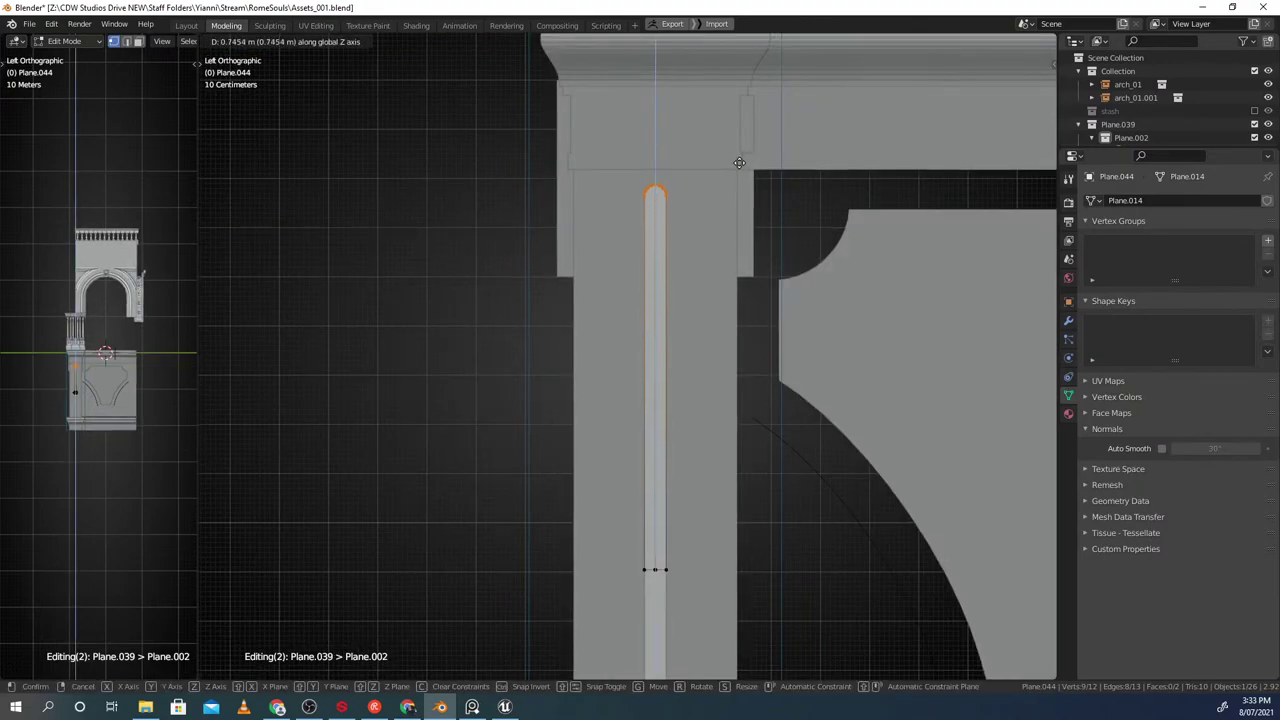
{"action": "left_click", "coordinate": [736, 169]}
{"action": "key", "text": "Tab"}
Try insetting the mirrored strip's faces inward with some recess depth
{"action": "scroll", "coordinate": [696, 262], "scroll_direction": "down", "scroll_amount": 3}
{"action": "key", "text": "Tab"}
{"action": "left_click", "coordinate": [821, 324]}
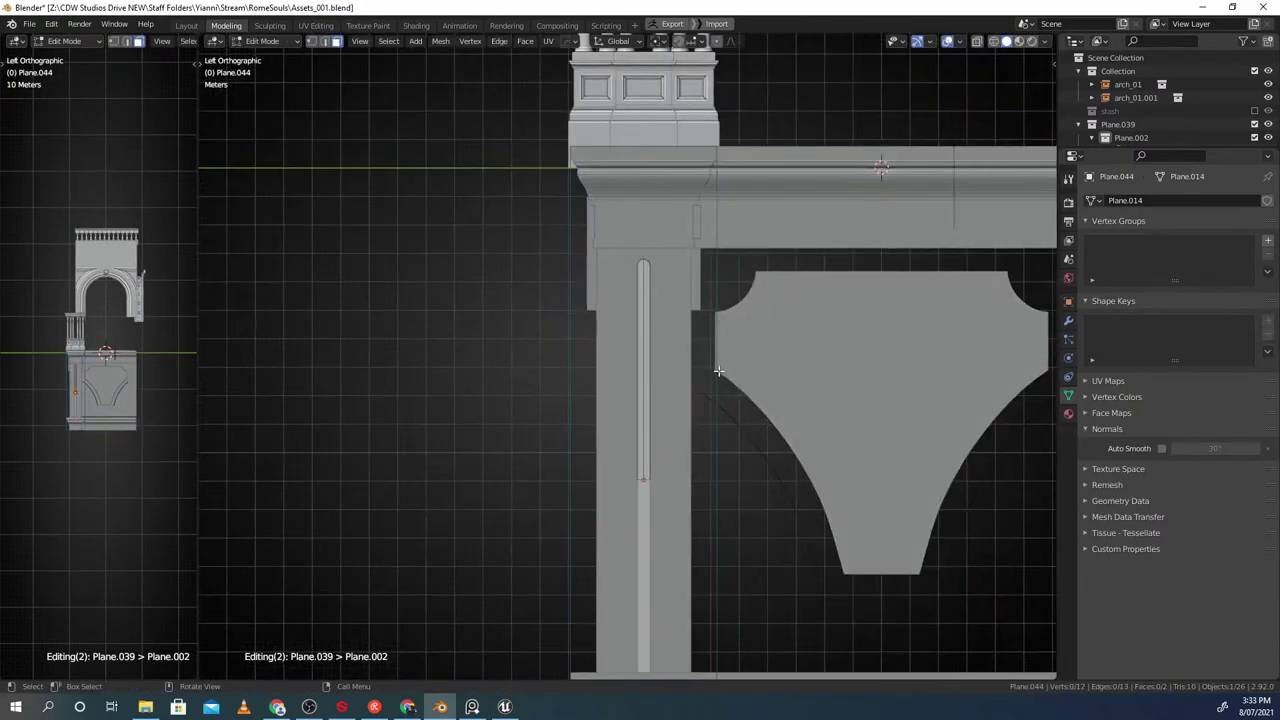
{"action": "scroll", "coordinate": [719, 371], "scroll_direction": "up", "scroll_amount": 4}
{"action": "scroll", "coordinate": [694, 311], "scroll_direction": "down", "scroll_amount": 1}
{"action": "middle_click_drag", "start_coordinate": [683, 303], "coordinate": [657, 351], "text": "shift"}
{"action": "middle_click_drag", "start_coordinate": [671, 341], "coordinate": [672, 339]}
{"action": "scroll", "coordinate": [710, 285], "scroll_direction": "up", "scroll_amount": 2}
{"action": "key", "text": "i"}
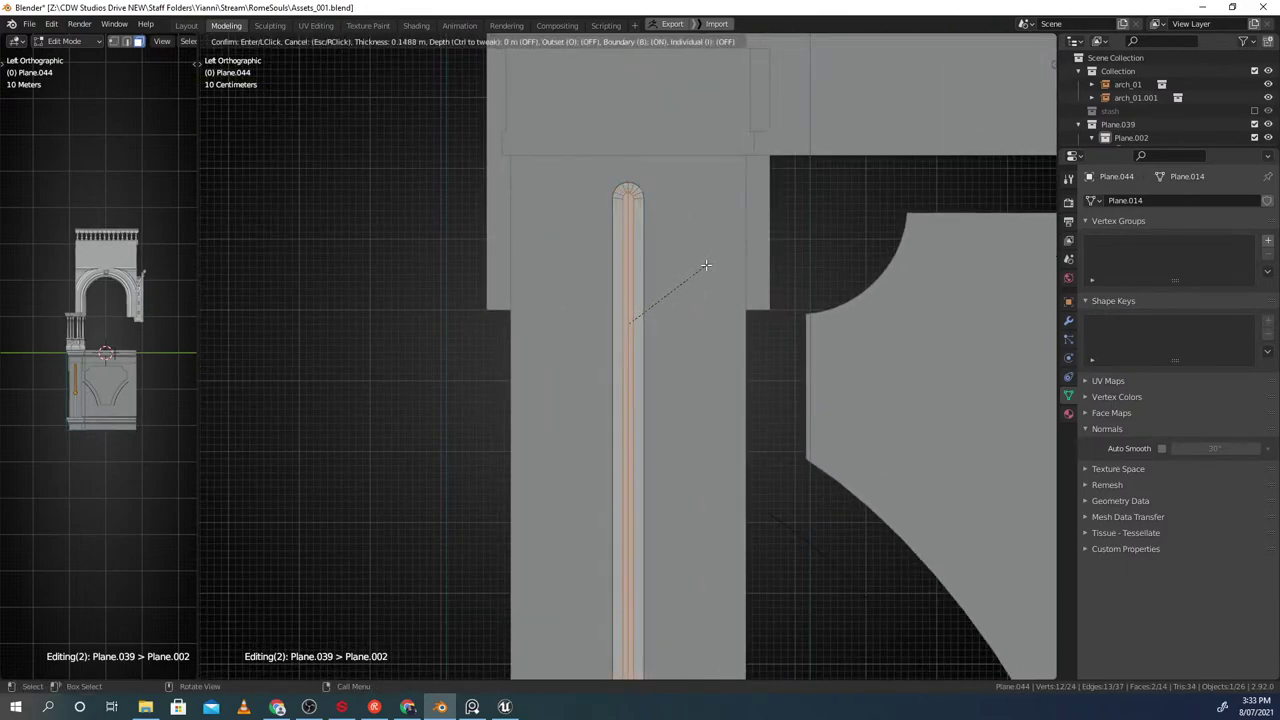
{"action": "key", "text": "ctrl"}
{"action": "left_click", "coordinate": [700, 263]}
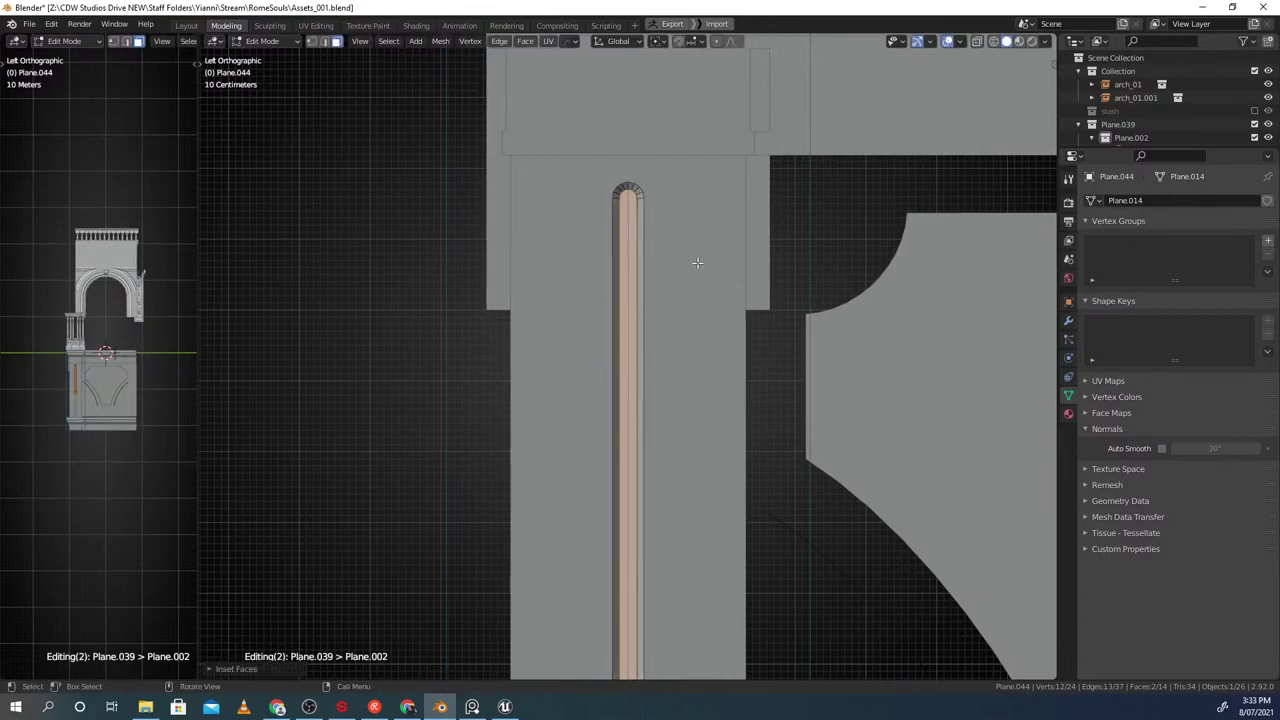
Try bevelling the edge loops around the recessed inset, and undo the inset
{"action": "middle_click_drag", "start_coordinate": [680, 252], "coordinate": [690, 342], "text": "shift"}
{"action": "scroll", "coordinate": [681, 340], "scroll_direction": "up", "scroll_amount": 6}
{"action": "key", "text": "Tab"}
{"action": "left_click", "coordinate": [719, 241], "text": "alt"}
{"action": "key", "text": "ctrl+b"}
{"action": "right_click", "coordinate": [760, 195]}
{"action": "scroll", "coordinate": [735, 184], "scroll_direction": "up", "scroll_amount": 1}
{"action": "middle_click_drag", "start_coordinate": [732, 188], "coordinate": [709, 260], "text": "shift"}
{"action": "scroll", "coordinate": [710, 260], "scroll_direction": "up", "scroll_amount": 1}
{"action": "key", "text": "Tab"}
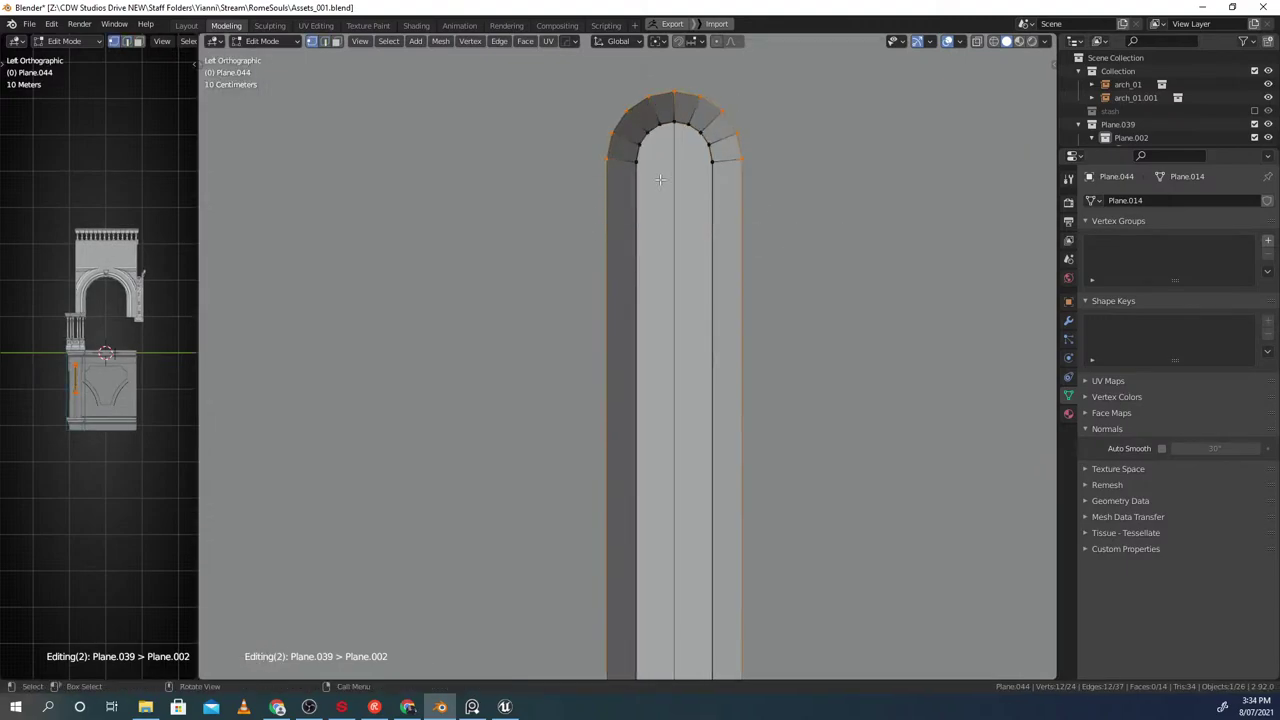
{"action": "left_click", "coordinate": [667, 155], "text": "alt"}
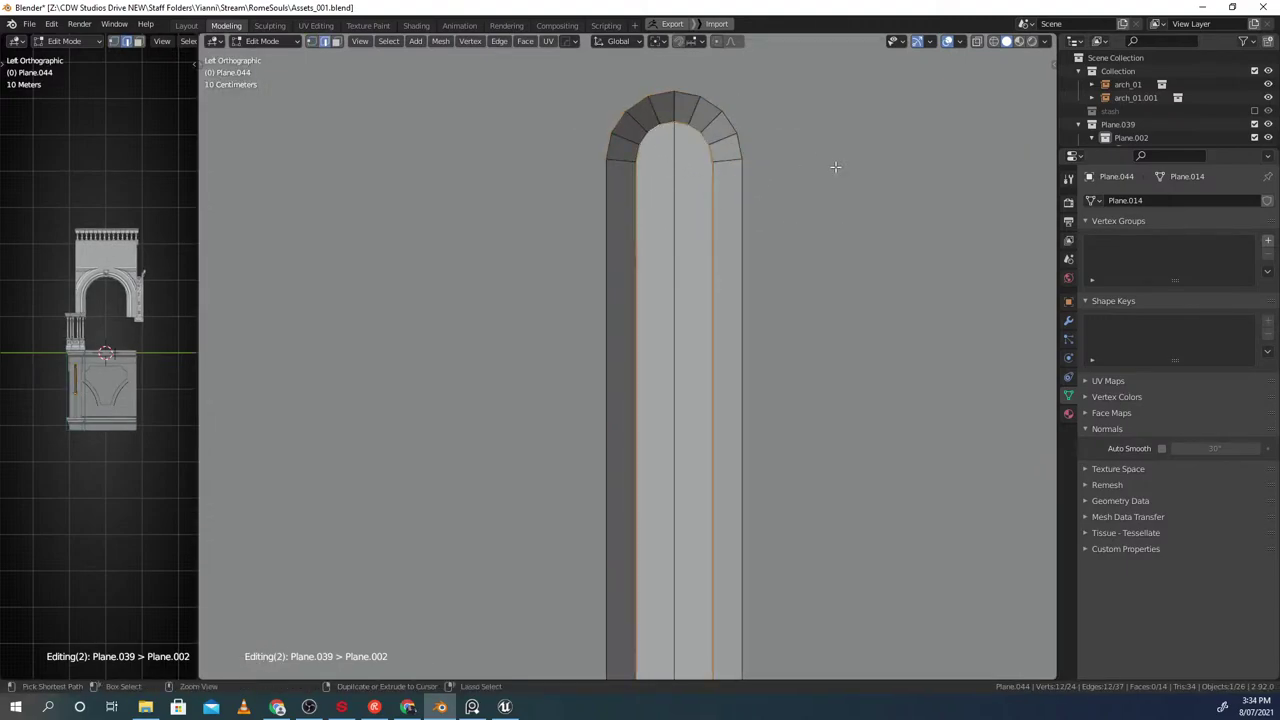
{"action": "key", "text": "ctrl+b"}
{"action": "right_click", "coordinate": [932, 172]}
{"action": "middle_click_drag", "start_coordinate": [825, 195], "coordinate": [687, 396]}
{"action": "scroll", "coordinate": [642, 449], "scroll_direction": "up", "scroll_amount": 3}
{"action": "middle_click_drag", "start_coordinate": [642, 449], "coordinate": [683, 326]}
{"action": "key", "text": "2"}
{"action": "key", "text": "ctrl+z"}
{"action": "scroll", "coordinate": [628, 409], "scroll_direction": "down", "scroll_amount": 1}
{"action": "middle_click_drag", "start_coordinate": [674, 89], "coordinate": [691, 280], "text": "shift"}
{"action": "middle_click_drag", "start_coordinate": [724, 161], "coordinate": [671, 208], "text": "shift"}
{"action": "scroll", "coordinate": [696, 338], "scroll_direction": "down", "scroll_amount": 3}
{"action": "key", "text": "i"}
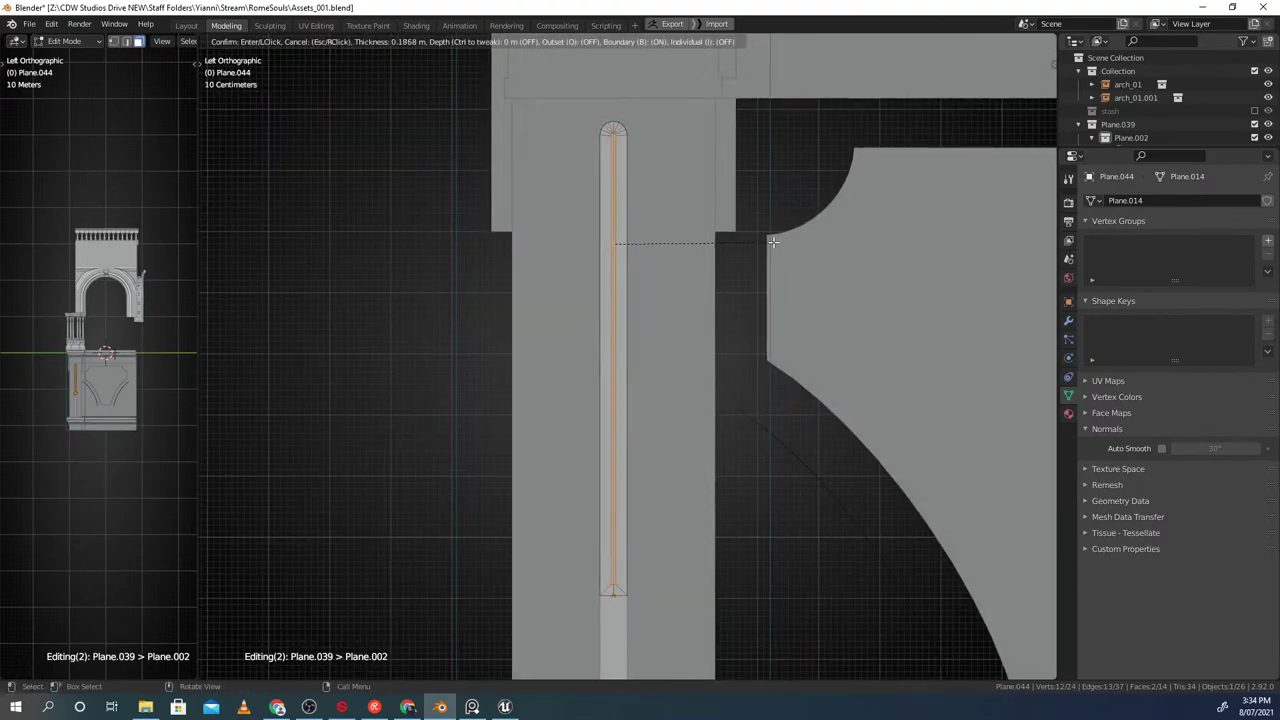
{"action": "right_click", "coordinate": [768, 245]}
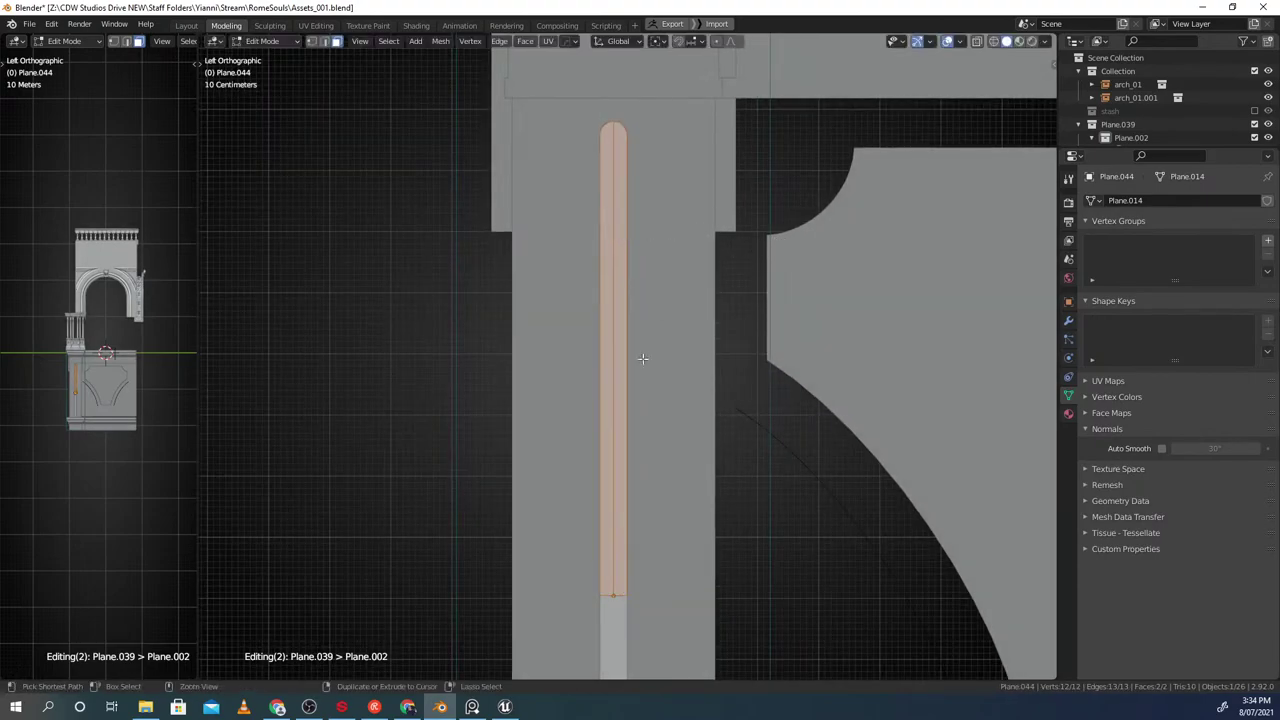
Convert the mirrored strip into a real mesh and inset all its faces about 0.12 m with a recessed depth
{"action": "key", "text": "Tab"}
{"action": "key", "text": "alt+c"}
{"action": "left_click", "coordinate": [631, 309]}
{"action": "key", "text": "Tab"}
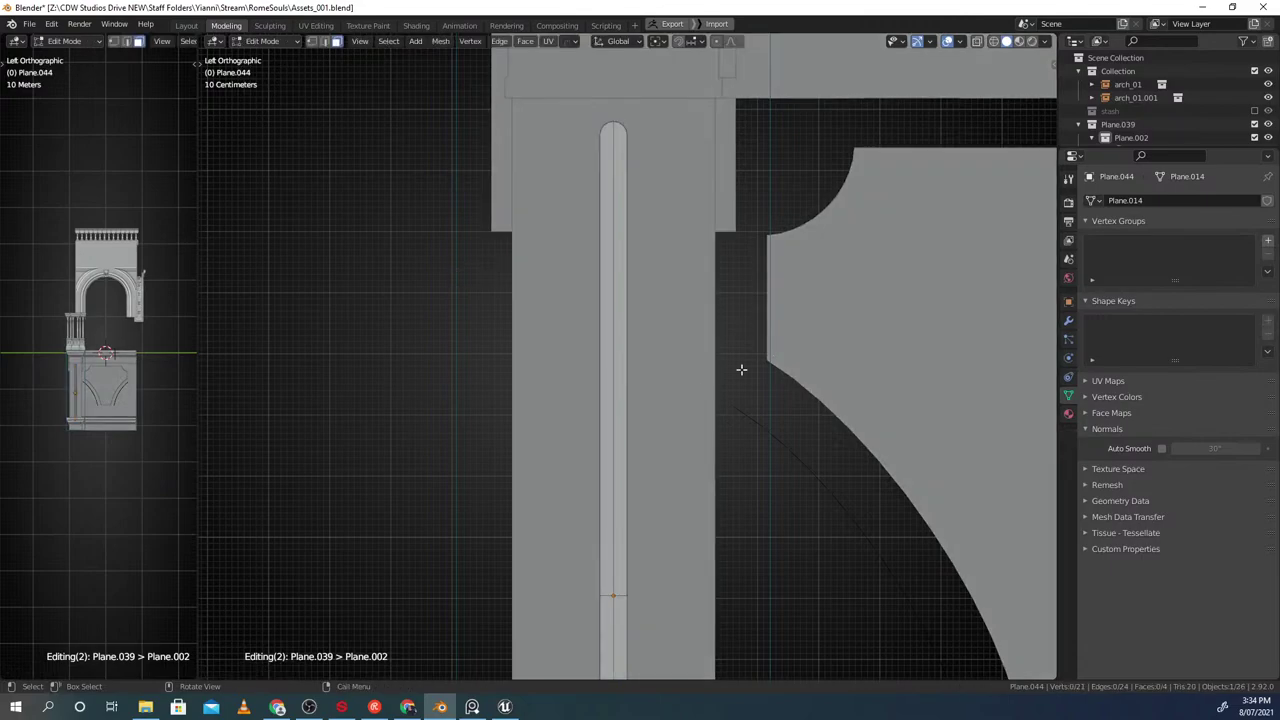
{"action": "key", "text": "i"}
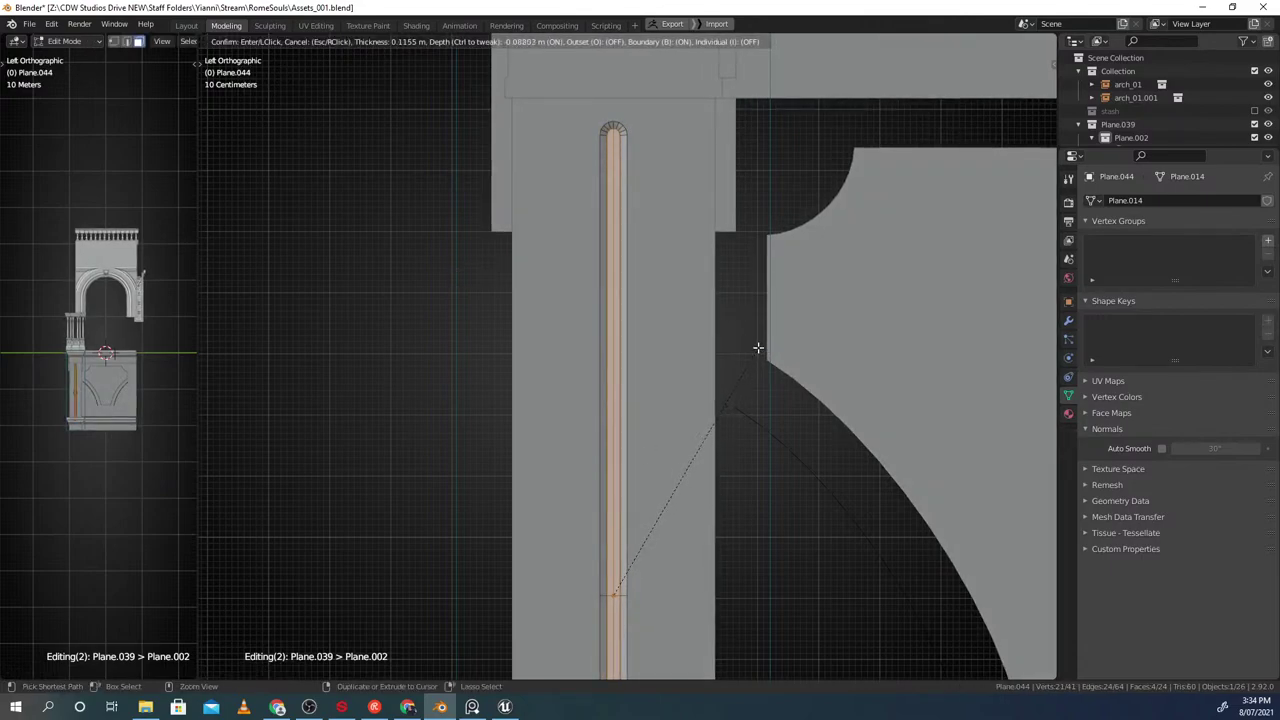
{"action": "left_click", "coordinate": [742, 348]}
Merge all vertices of the strip's inset mesh by distance
{"action": "middle_click_drag", "start_coordinate": [717, 346], "coordinate": [663, 284]}
{"action": "scroll", "coordinate": [660, 282], "scroll_direction": "up", "scroll_amount": 4}
{"action": "right_click_drag", "start_coordinate": [603, 160], "coordinate": [618, 340]}
{"action": "double_click", "coordinate": [618, 306]}
{"action": "left_click", "coordinate": [609, 308], "text": "alt"}
{"action": "middle_click_drag", "start_coordinate": [609, 308], "coordinate": [620, 341]}
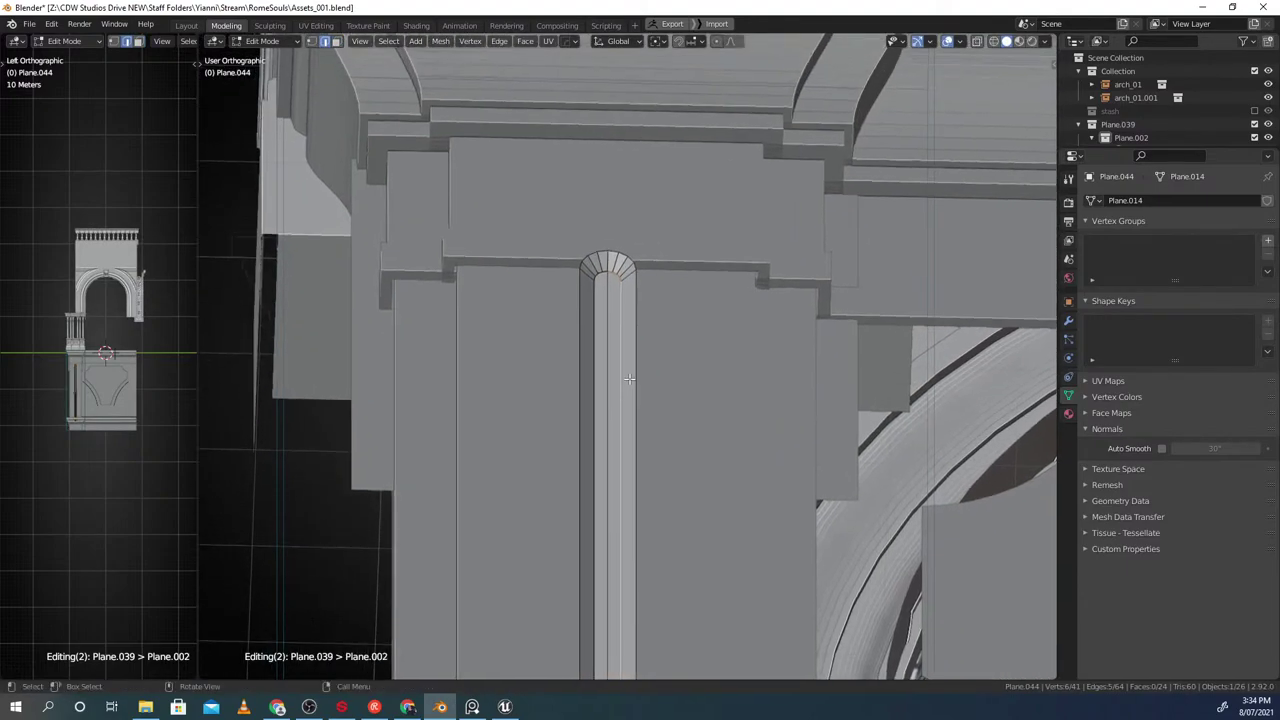
{"action": "scroll", "coordinate": [621, 341], "scroll_direction": "up", "scroll_amount": 7}
{"action": "middle_click_drag", "start_coordinate": [580, 253], "coordinate": [627, 563], "text": "shift"}
{"action": "scroll", "coordinate": [628, 563], "scroll_direction": "up", "scroll_amount": 3}
{"action": "key", "text": "1"}
{"action": "left_click", "coordinate": [614, 465]}
{"action": "key", "text": "g"}
{"action": "right_click", "coordinate": [614, 479]}
{"action": "middle_click_drag", "start_coordinate": [613, 478], "coordinate": [620, 403], "text": "shift"}
{"action": "key", "text": "a"}
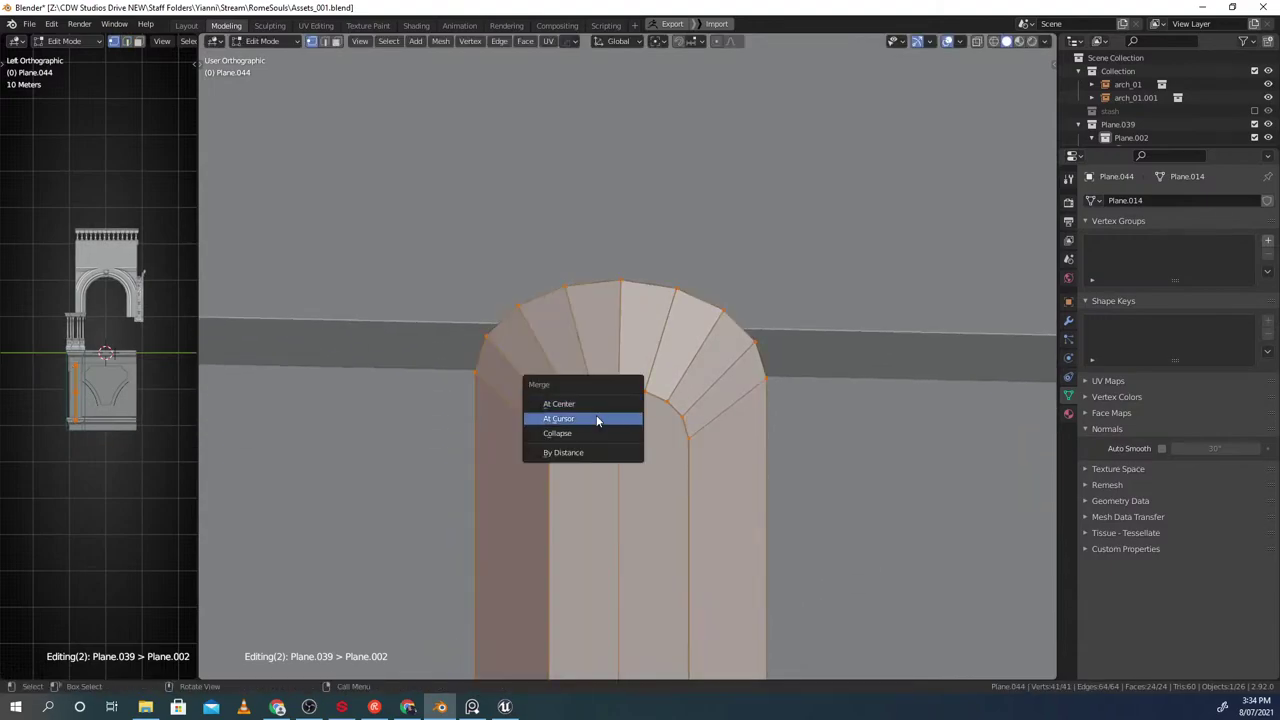
{"action": "left_click", "coordinate": [583, 458]}
Try bevelling a path of edges around the recess's inner border at its top end, and undo it
{"action": "key", "text": "2"}
{"action": "left_click", "coordinate": [687, 456]}
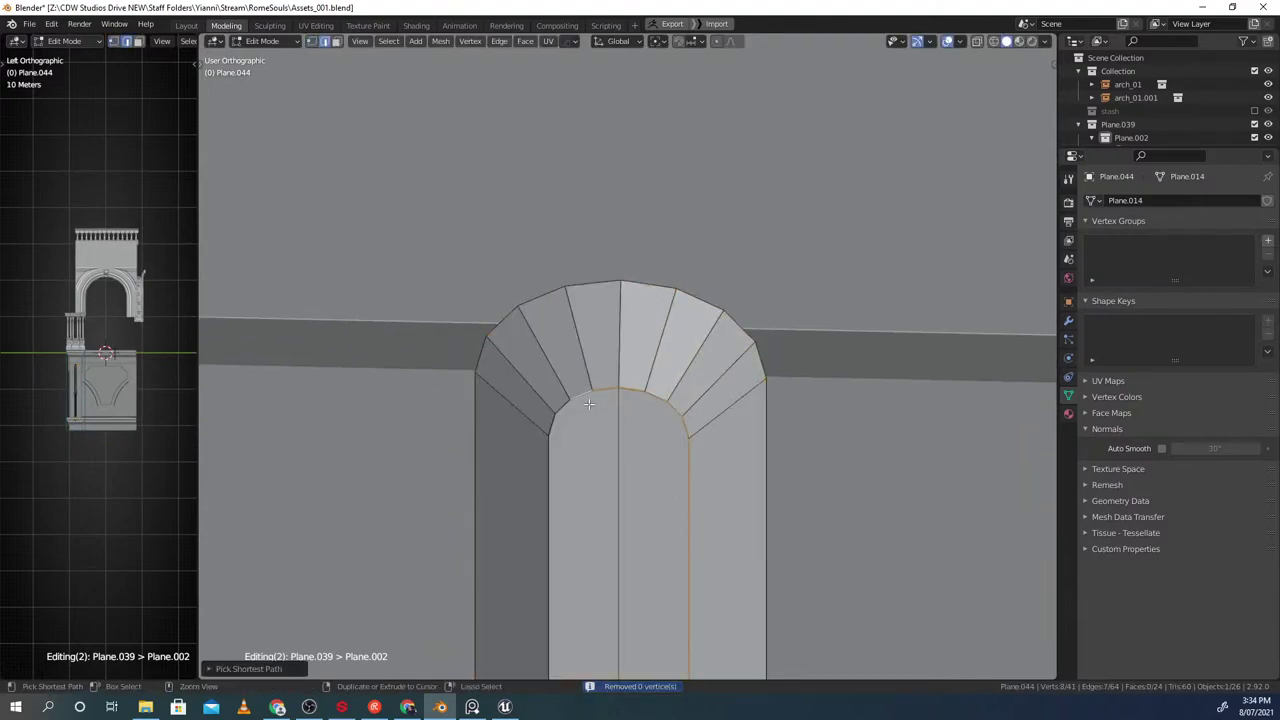
{"action": "scroll", "coordinate": [573, 440], "scroll_direction": "down", "scroll_amount": 3}
{"action": "left_click", "coordinate": [585, 472], "text": "ctrl"}
{"action": "scroll", "coordinate": [597, 482], "scroll_direction": "down", "scroll_amount": 1}
{"action": "key", "text": "ctrl+b"}
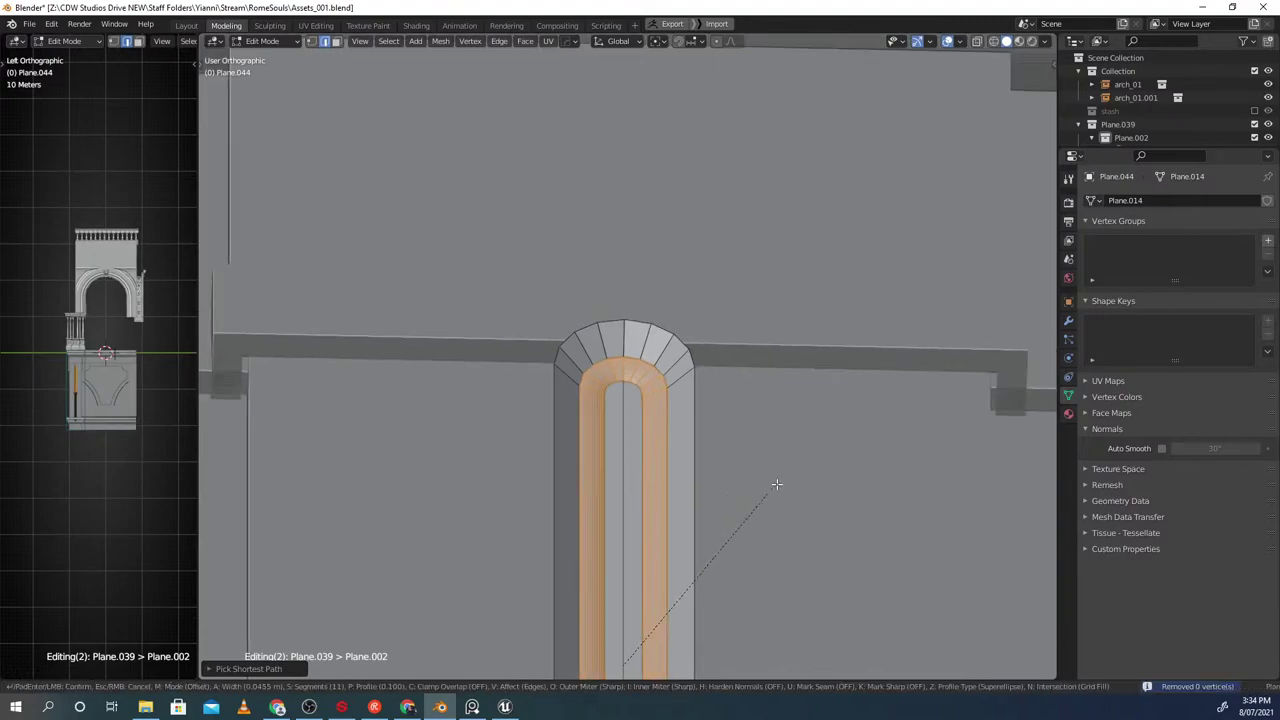
{"action": "left_click", "coordinate": [790, 478]}
{"action": "scroll", "coordinate": [791, 477], "scroll_direction": "down", "scroll_amount": 3}
{"action": "middle_click_drag", "start_coordinate": [791, 477], "coordinate": [714, 471]}
{"action": "left_click", "coordinate": [744, 495]}
{"action": "scroll", "coordinate": [718, 509], "scroll_direction": "up", "scroll_amount": 9}
{"action": "scroll", "coordinate": [718, 506], "scroll_direction": "down", "scroll_amount": 1}
{"action": "key", "text": "ctrl+z"}
Check the inner border's vertex at the strip's mid-height seam up close for duplicates
{"action": "key", "text": "1"}
{"action": "middle_click_drag", "start_coordinate": [654, 600], "coordinate": [660, 470], "text": "shift"}
{"action": "scroll", "coordinate": [680, 530], "scroll_direction": "up", "scroll_amount": 2}
{"action": "left_click", "coordinate": [702, 559]}
{"action": "key", "text": "grave"}
{"action": "left_click", "coordinate": [796, 605]}
{"action": "scroll", "coordinate": [676, 500], "scroll_direction": "up", "scroll_amount": 10}
{"action": "key", "text": "g"}
{"action": "right_click", "coordinate": [735, 417]}
{"action": "scroll", "coordinate": [668, 418], "scroll_direction": "down", "scroll_amount": 5}
{"action": "key", "text": "2"}
{"action": "left_click", "coordinate": [637, 514]}
{"action": "scroll", "coordinate": [620, 440], "scroll_direction": "down", "scroll_amount": 5}
{"action": "middle_click_drag", "start_coordinate": [592, 358], "coordinate": [591, 554], "text": "shift"}
{"action": "left_click", "coordinate": [598, 362], "text": "ctrl"}
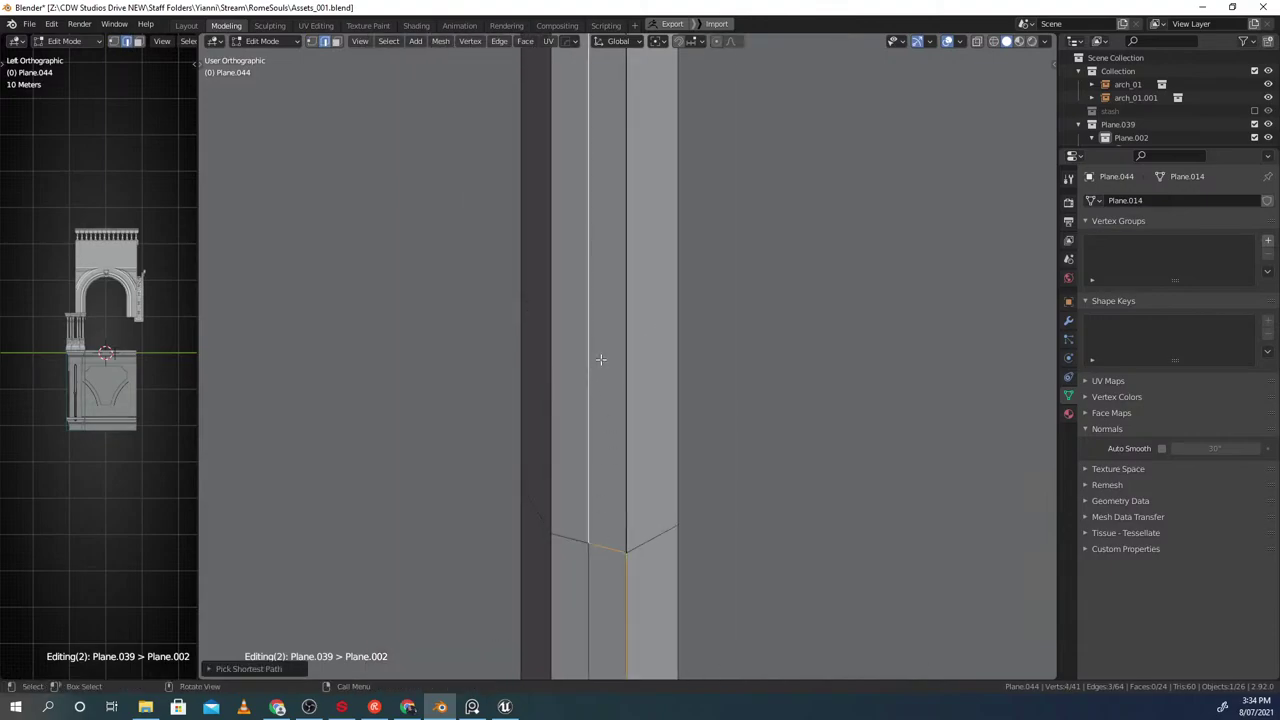
Grow the selection from the seam's centre vertex over the recess floor and reduce it to the floor's boundary loop
{"action": "key", "text": "Tab"}
{"action": "left_click", "coordinate": [597, 447]}
{"action": "key", "text": "Tab"}
{"action": "left_click", "coordinate": [591, 544]}
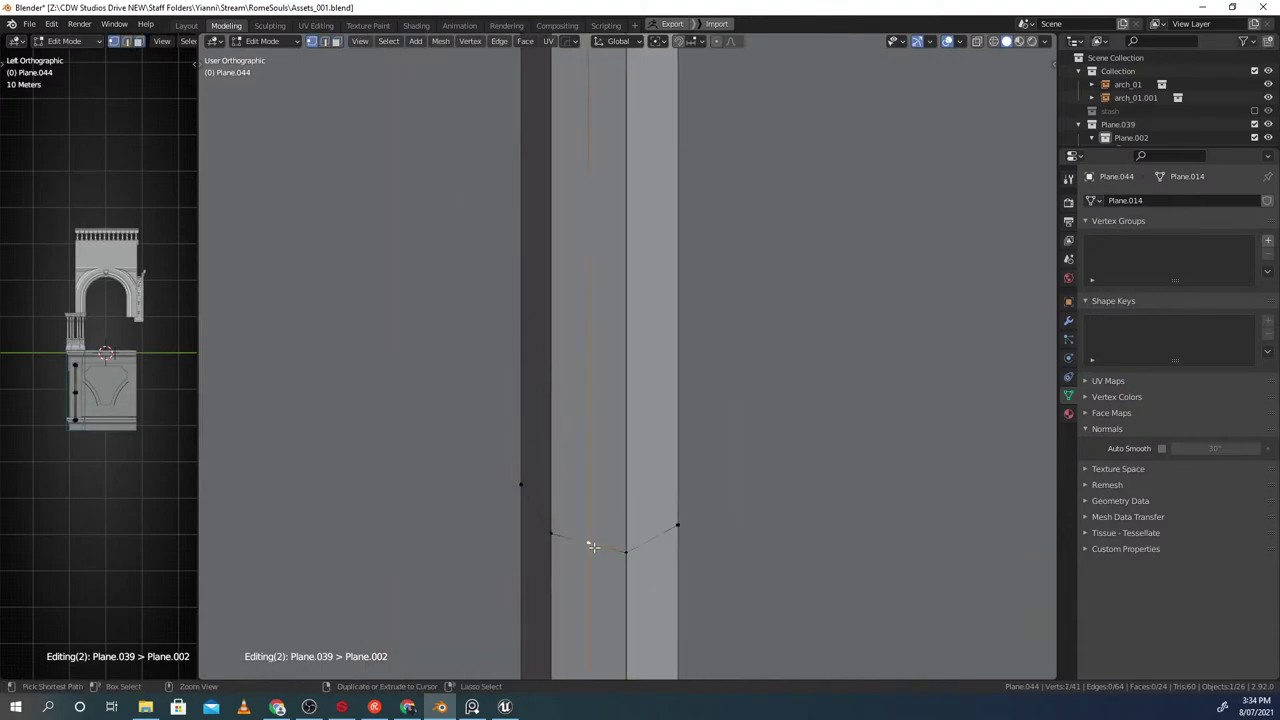
{"action": "key", "text": "ctrl+KP_Add"}
{"action": "scroll", "coordinate": [593, 547], "scroll_direction": "down", "scroll_amount": 5}
{"action": "middle_click_drag", "start_coordinate": [593, 440], "coordinate": [634, 360]}
{"action": "key", "text": "q"}
{"action": "left_click", "coordinate": [561, 338]}
{"action": "scroll", "coordinate": [631, 373], "scroll_direction": "up", "scroll_amount": 3}
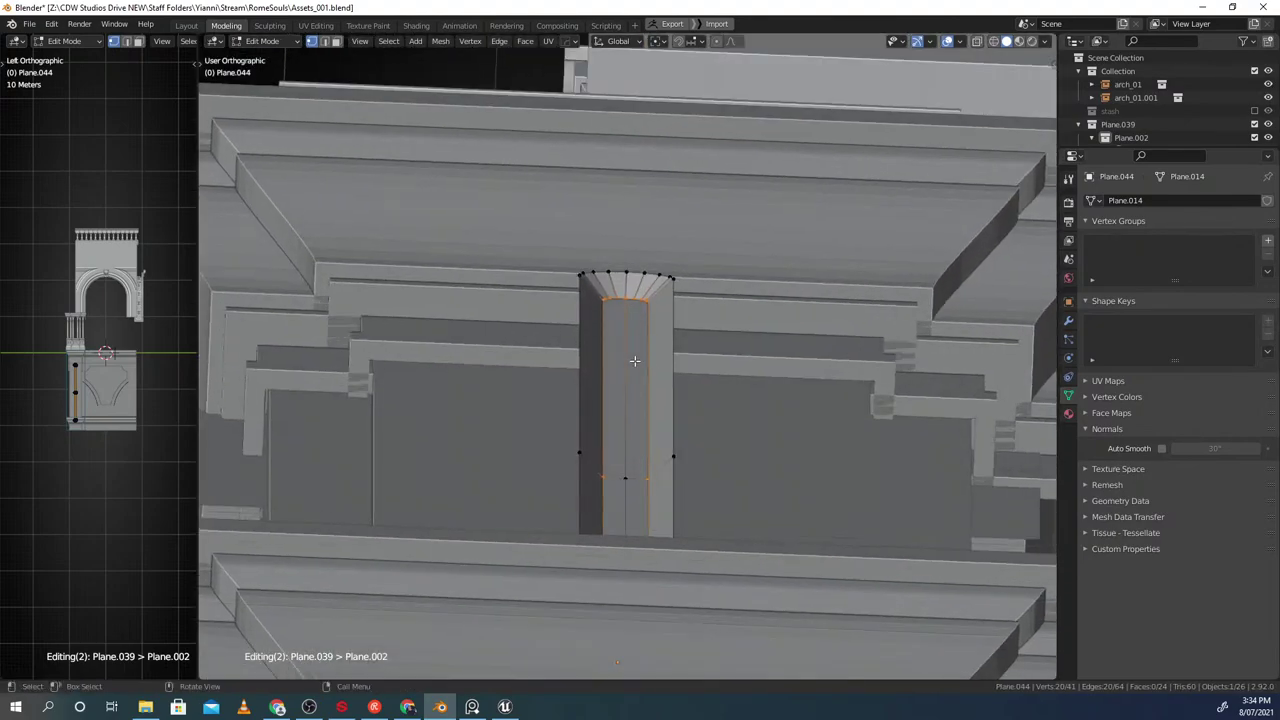
Bevel the recess floor's boundary loop with 6 segments and a 0.5 profile to round the fluting's hollow
{"action": "scroll", "coordinate": [634, 360], "scroll_direction": "up", "scroll_amount": 2}
{"action": "key", "text": "ctrl+b"}
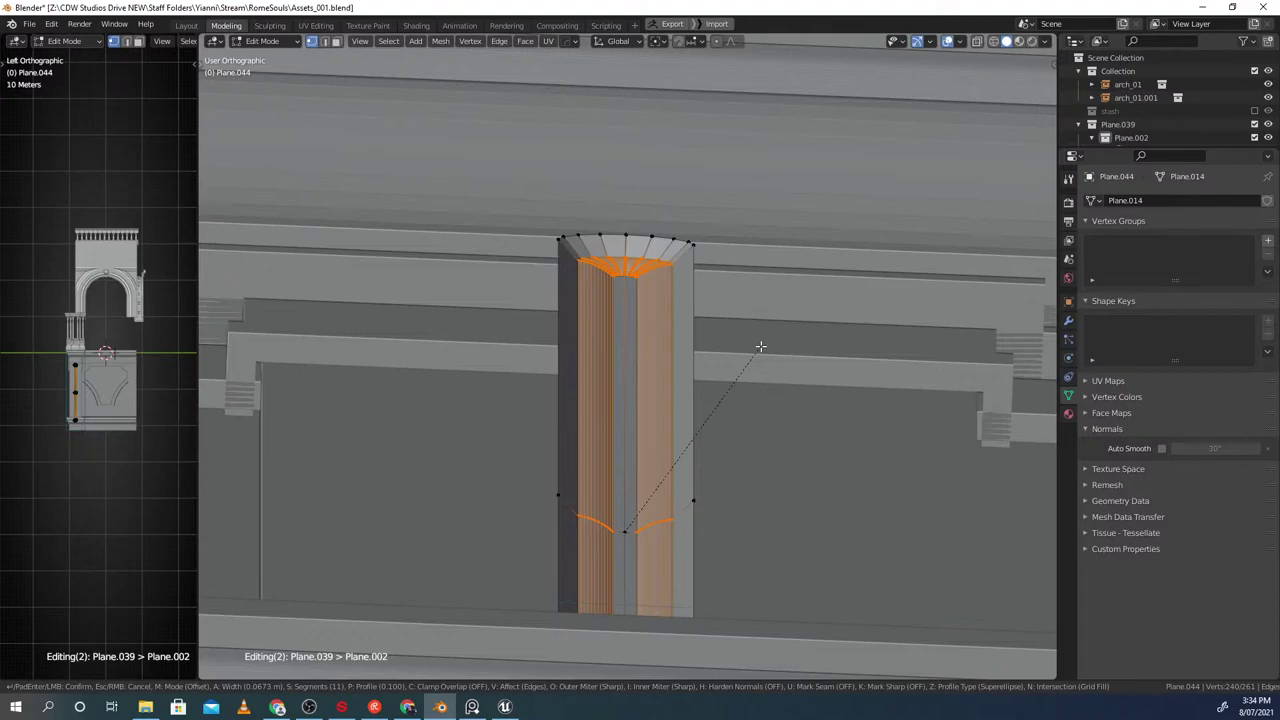
{"action": "type", "text": "5"}
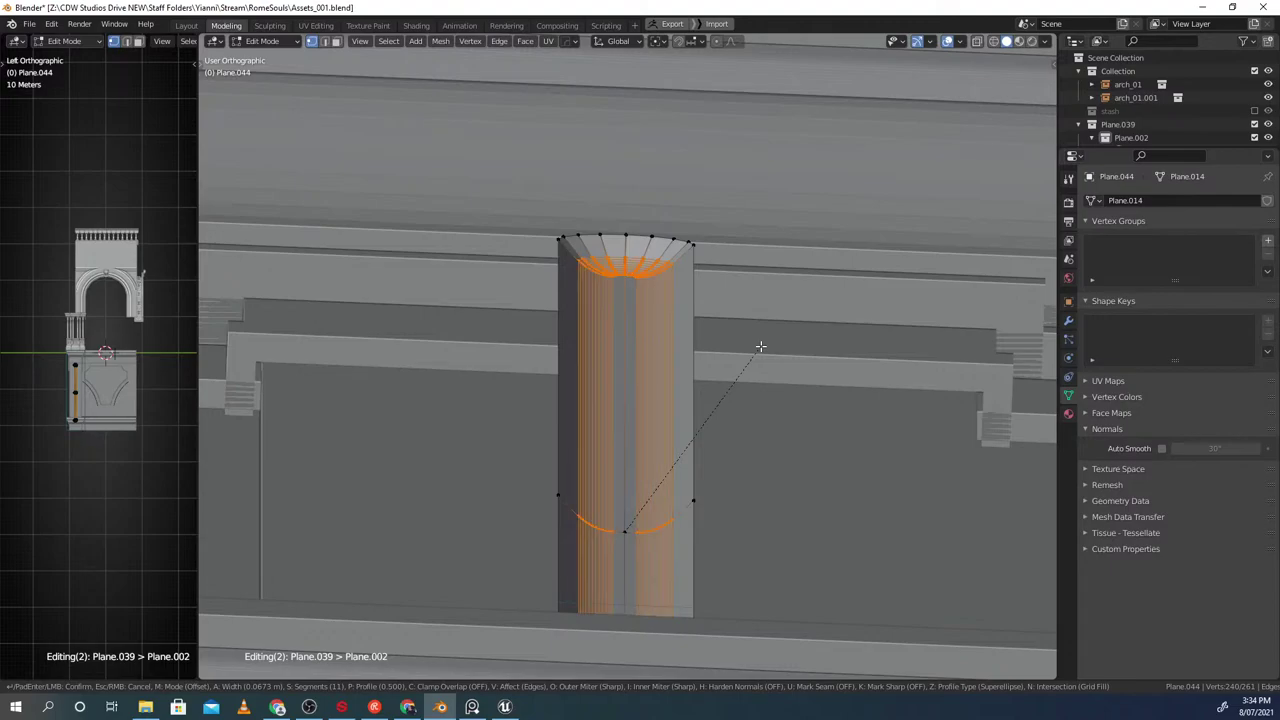
{"action": "scroll", "coordinate": [766, 349], "scroll_direction": "down", "scroll_amount": 2}
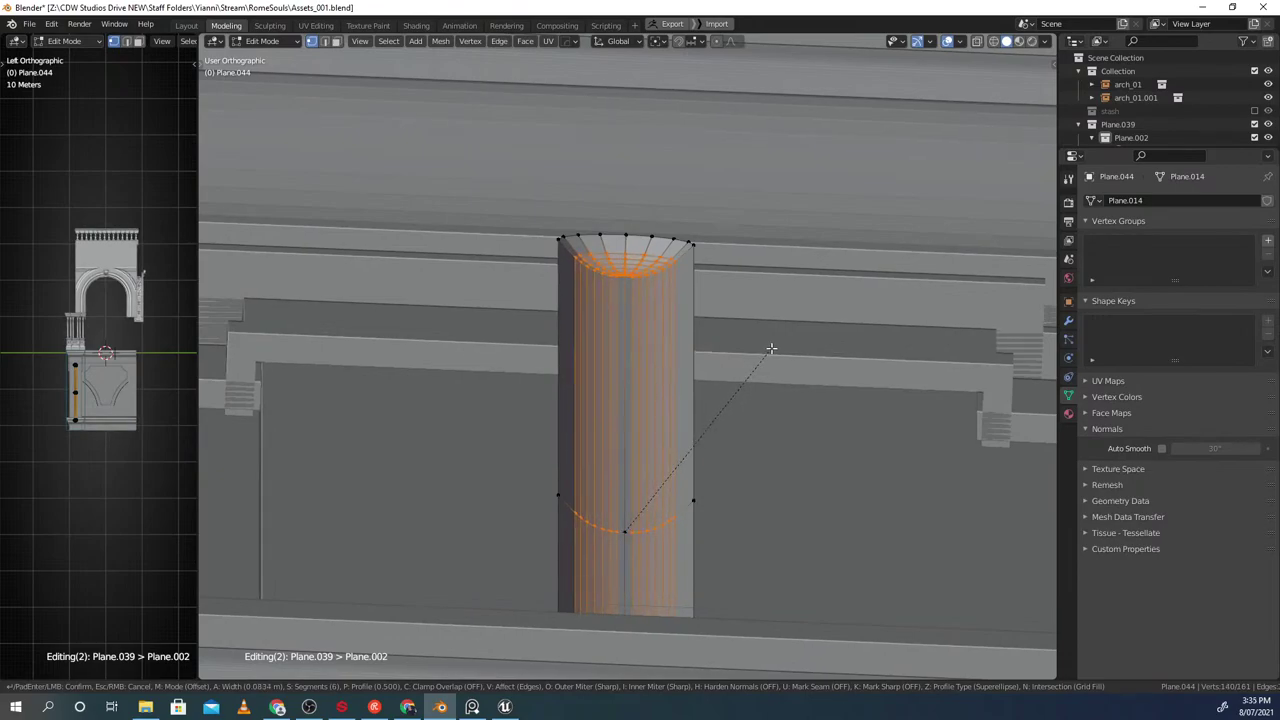
{"action": "left_click", "coordinate": [760, 341]}
{"action": "middle_click_drag", "start_coordinate": [760, 342], "coordinate": [591, 541]}
{"action": "middle_click_drag", "start_coordinate": [601, 70], "coordinate": [649, 340], "text": "shift"}
{"action": "scroll", "coordinate": [649, 340], "scroll_direction": "up", "scroll_amount": 1}
{"action": "middle_click_drag", "start_coordinate": [643, 190], "coordinate": [630, 378], "text": "shift"}
{"action": "scroll", "coordinate": [628, 383], "scroll_direction": "up", "scroll_amount": 7}
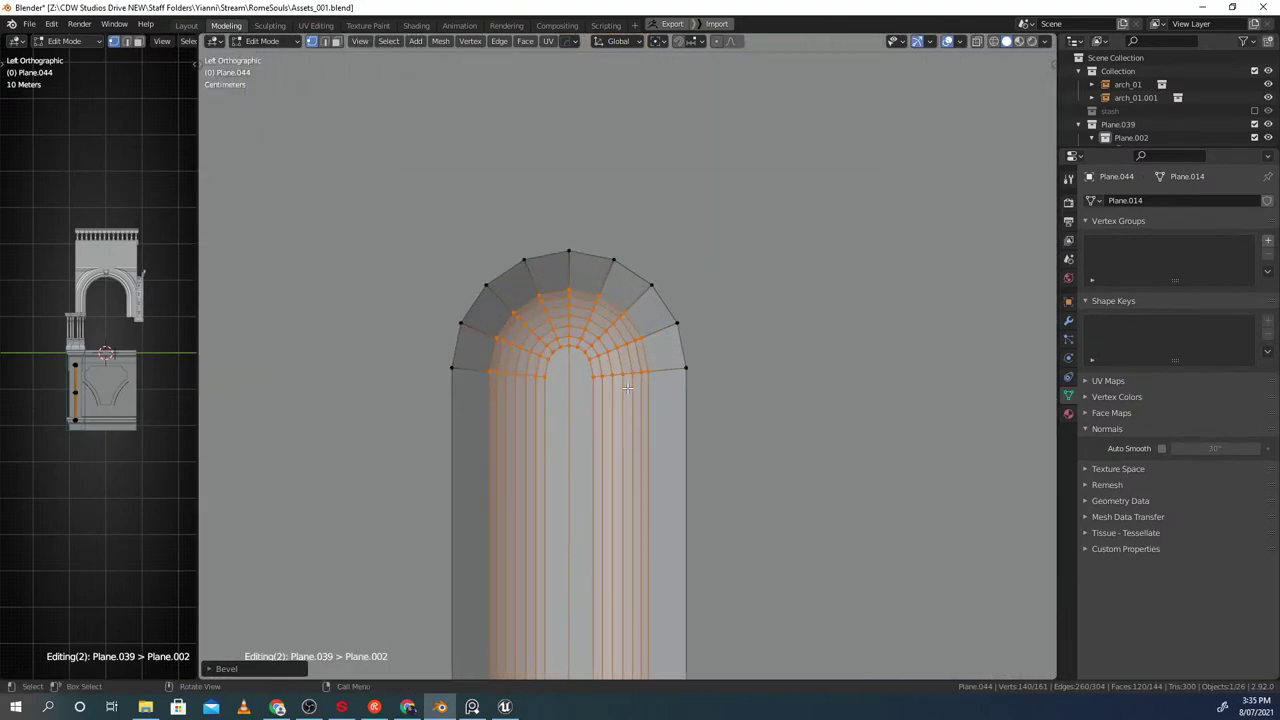
Leave mesh editing and apply Shade Smooth to the fluting strip
{"action": "key", "text": "Tab"}
{"action": "scroll", "coordinate": [646, 252], "scroll_direction": "down", "scroll_amount": 3}
{"action": "left_click", "coordinate": [644, 256]}
{"action": "left_click", "coordinate": [602, 350]}
{"action": "right_click", "coordinate": [587, 350]}
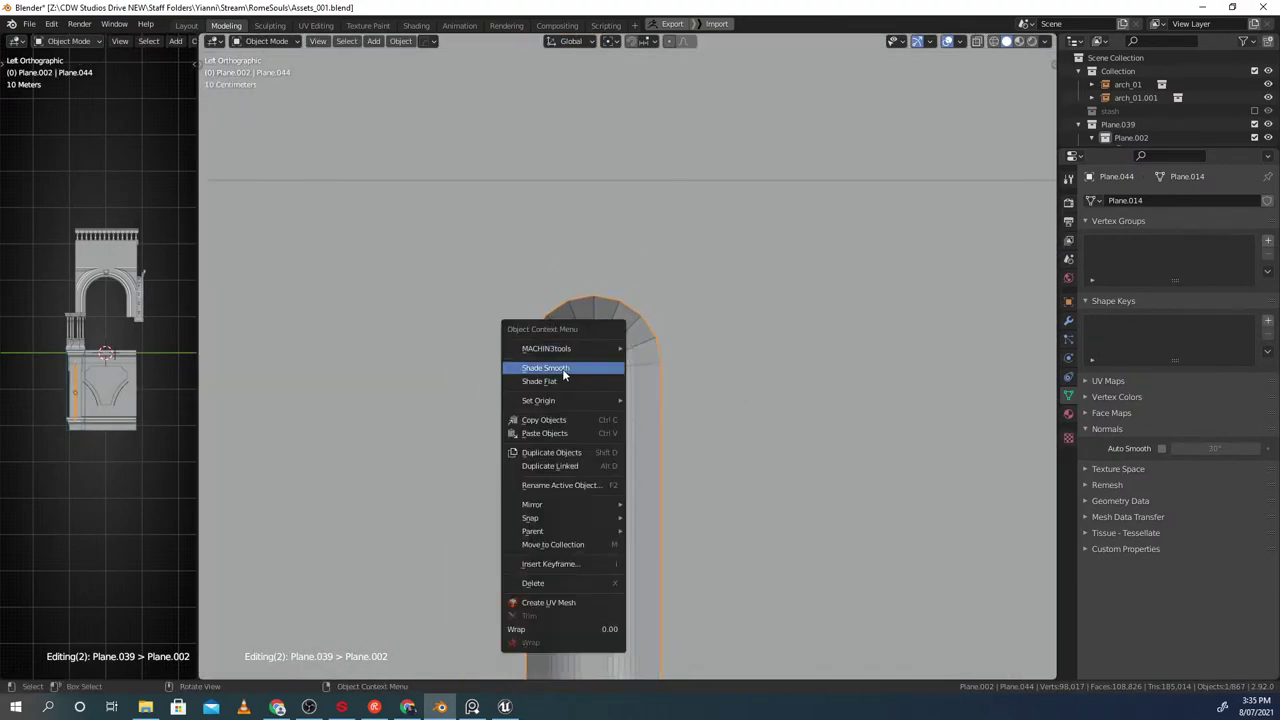
{"action": "left_click", "coordinate": [563, 371]}
Extrude the fluting strip's outer boundary edge loop along the X axis to give the strip side walls
{"action": "scroll", "coordinate": [599, 368], "scroll_direction": "down", "scroll_amount": 9}
{"action": "middle_click_drag", "start_coordinate": [599, 368], "coordinate": [675, 403]}
{"action": "scroll", "coordinate": [619, 401], "scroll_direction": "up", "scroll_amount": 2}
{"action": "key", "text": "Tab"}
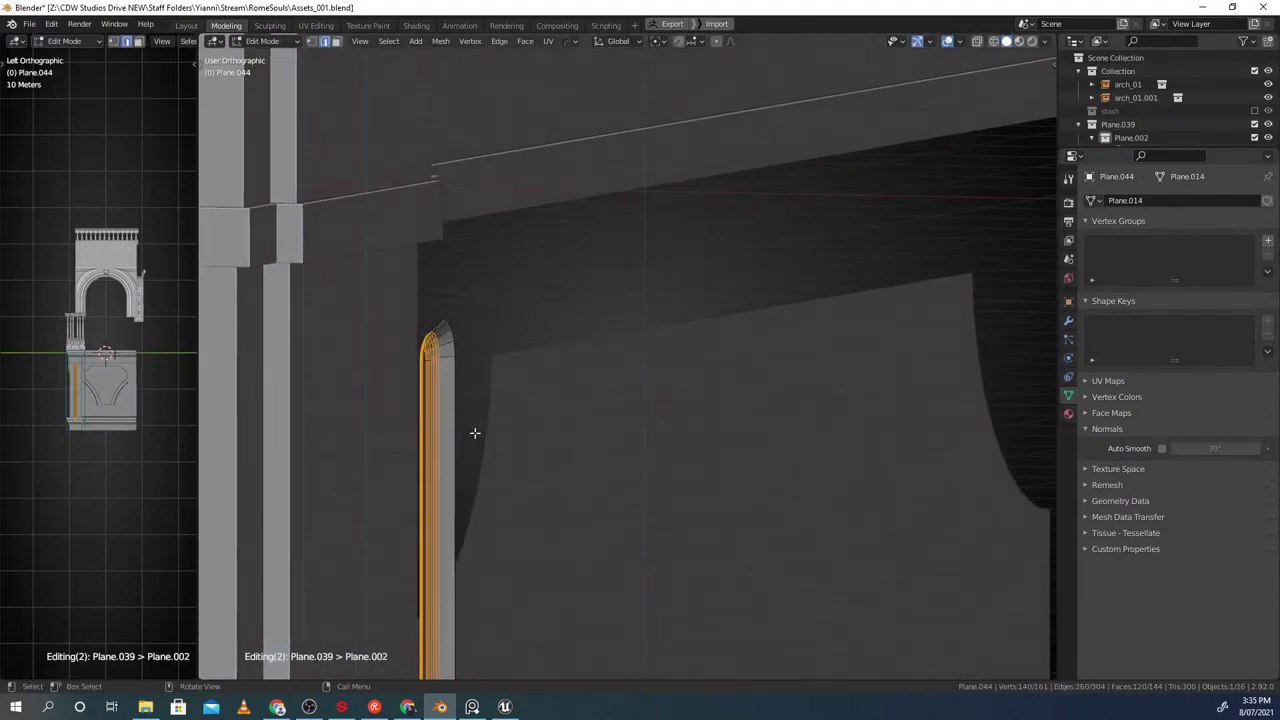
{"action": "scroll", "coordinate": [451, 409], "scroll_direction": "down", "scroll_amount": 3}
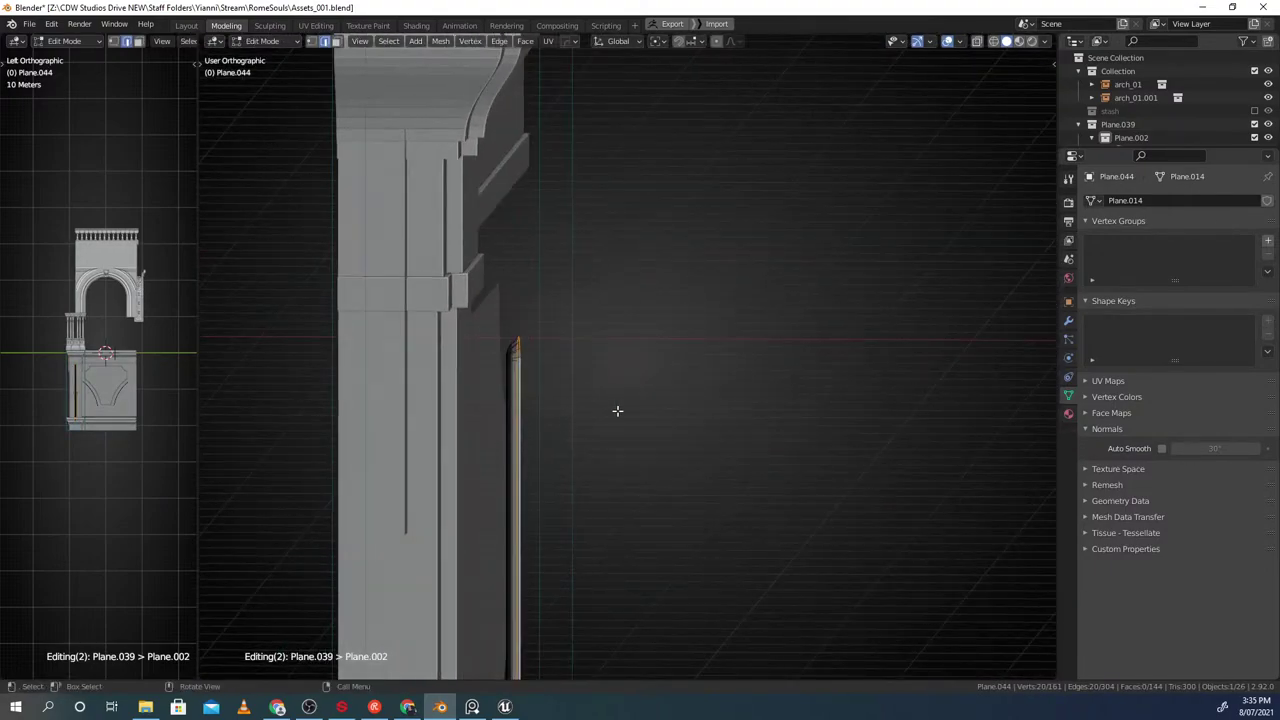
{"action": "key", "text": "e"}
{"action": "key", "text": "x"}
{"action": "left_click", "coordinate": [659, 415]}
{"action": "middle_click_drag", "start_coordinate": [659, 415], "coordinate": [763, 405]}
Correct the face normals of the whole fluting mesh and return to Object Mode
{"action": "key", "text": "Tab"}
{"action": "key", "text": "Tab"}
{"action": "left_click", "coordinate": [623, 405]}
{"action": "key", "text": "a"}
{"action": "key", "text": "alt+n"}
{"action": "left_click", "coordinate": [648, 401]}
{"action": "key", "text": "Tab"}
{"action": "middle_click_drag", "start_coordinate": [649, 403], "coordinate": [677, 314]}
{"action": "left_click", "coordinate": [686, 382], "text": "shift"}
{"action": "scroll", "coordinate": [726, 377], "scroll_direction": "down", "scroll_amount": 3}
{"action": "scroll", "coordinate": [660, 378], "scroll_direction": "down", "scroll_amount": 5}
{"action": "middle_click_drag", "start_coordinate": [655, 400], "coordinate": [636, 297], "text": "shift"}
{"action": "scroll", "coordinate": [636, 297], "scroll_direction": "up", "scroll_amount": 2}
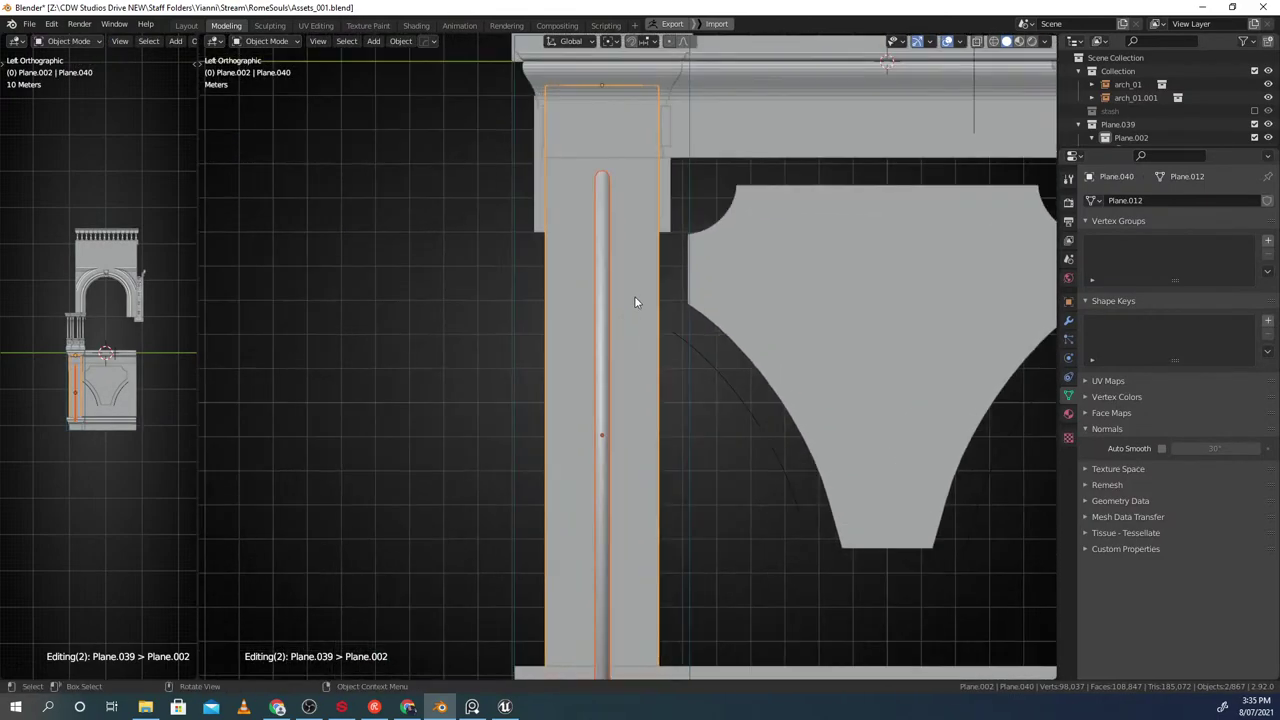
{"action": "scroll", "coordinate": [665, 361], "scroll_direction": "up", "scroll_amount": 2}
{"action": "key", "text": "q"}
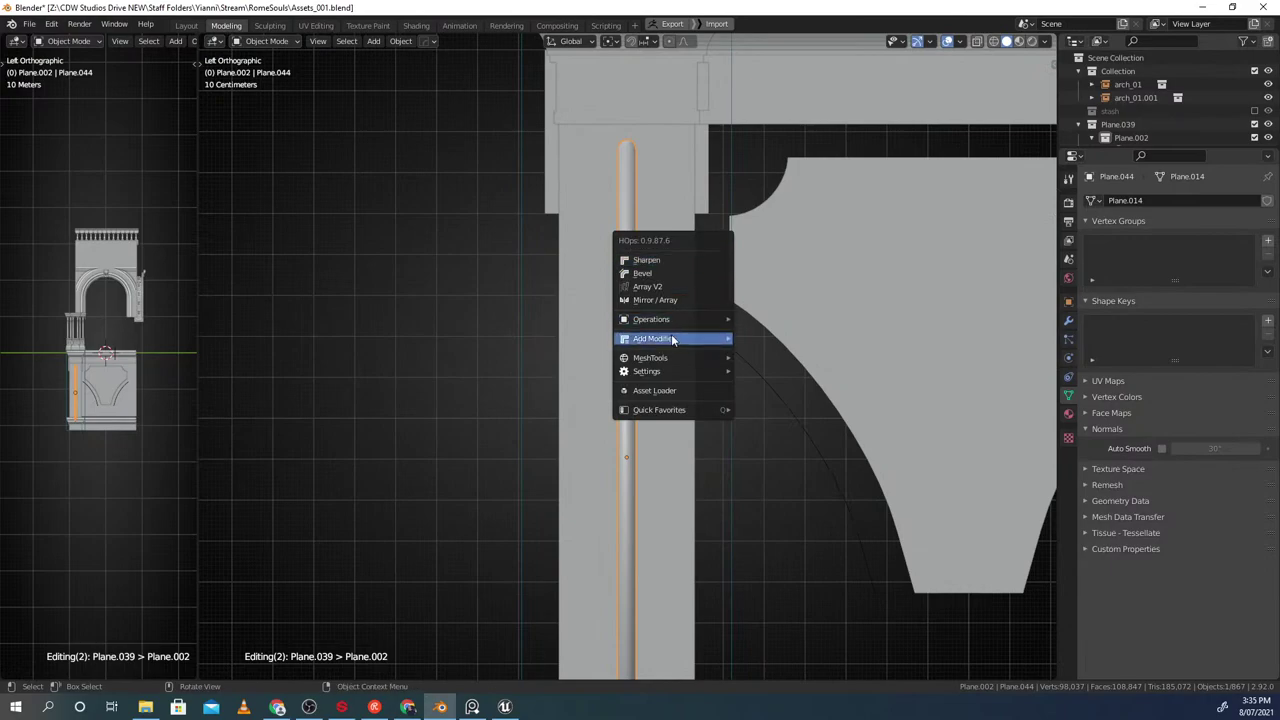
{"action": "mouse_move", "coordinate": [670, 341]}
{"action": "scroll", "coordinate": [637, 306], "scroll_direction": "down", "scroll_amount": 2}
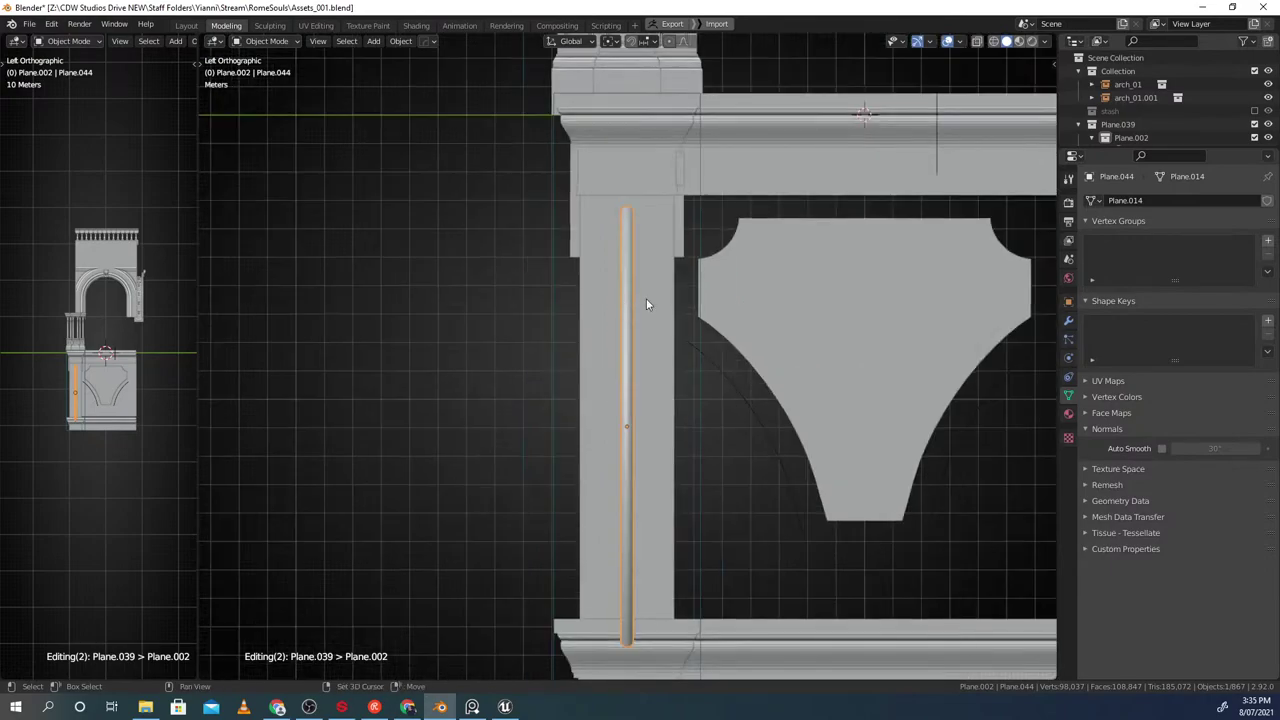
Make a linked duplicate of the fluting about 0.67 m along Y, and repeat it for a third evenly spaced strip
{"action": "middle_click_drag", "start_coordinate": [637, 306], "coordinate": [680, 296], "text": "shift"}
{"action": "scroll", "coordinate": [800, 337], "scroll_direction": "up", "scroll_amount": 2}
{"action": "middle_click_drag", "start_coordinate": [784, 350], "coordinate": [693, 322], "text": "shift"}
{"action": "key", "text": "shift+d"}
{"action": "key", "text": "y"}
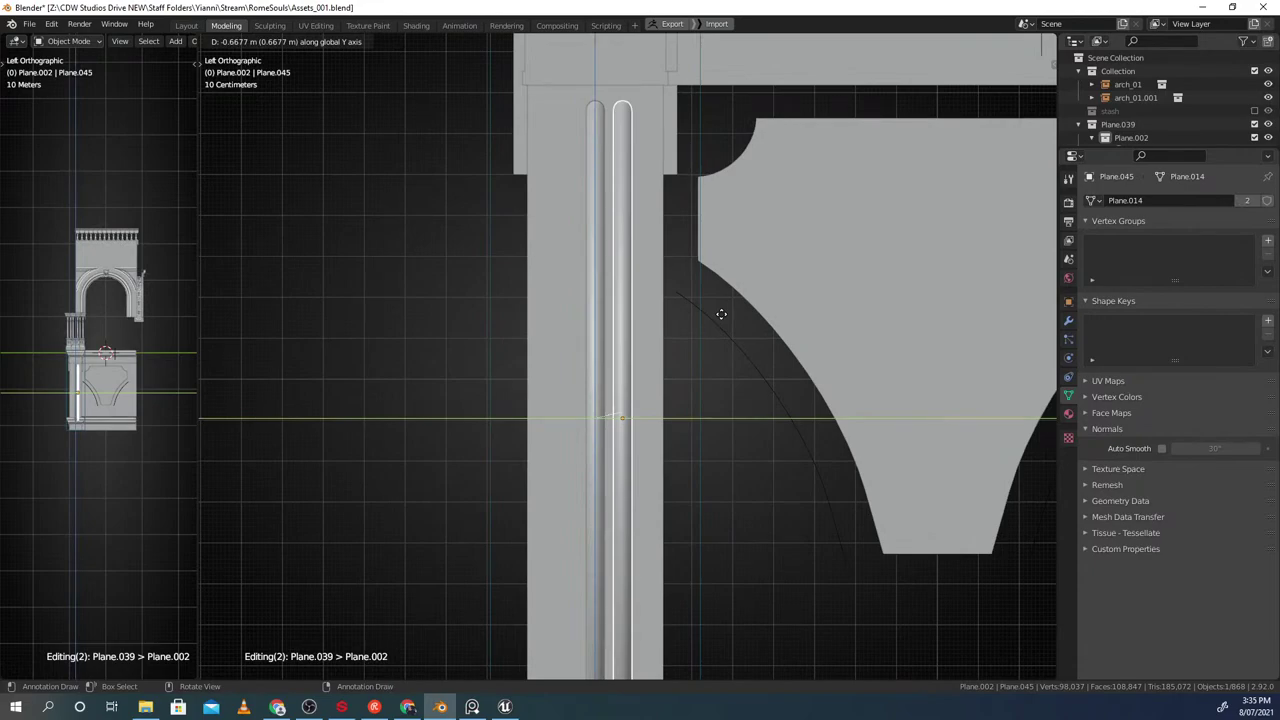
{"action": "left_click", "coordinate": [721, 314]}
{"action": "key", "text": "shift+r"}
{"action": "middle_click_drag", "start_coordinate": [640, 328], "coordinate": [661, 323], "text": "shift"}
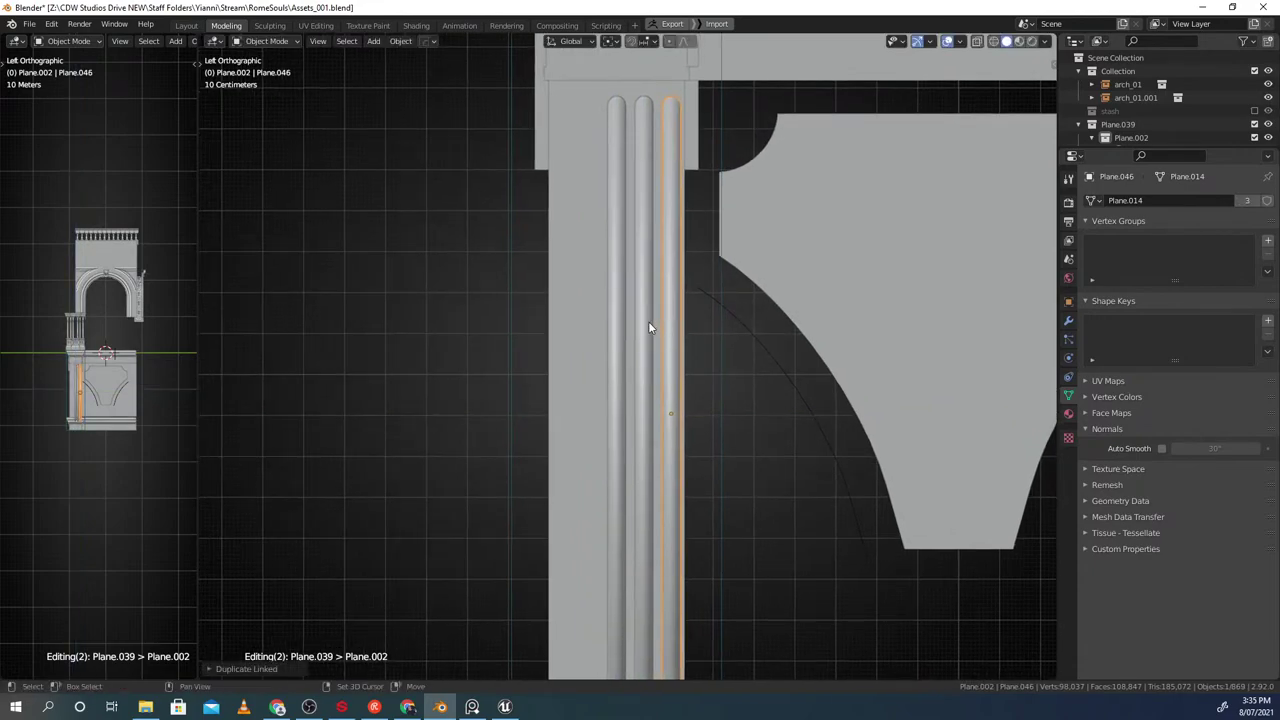
Place the 3D cursor on the original fluting, select its two copies and use the 3D cursor as pivot point
{"action": "left_click", "coordinate": [618, 331]}
{"action": "key", "text": "shift+s"}
{"action": "left_click", "coordinate": [587, 332]}
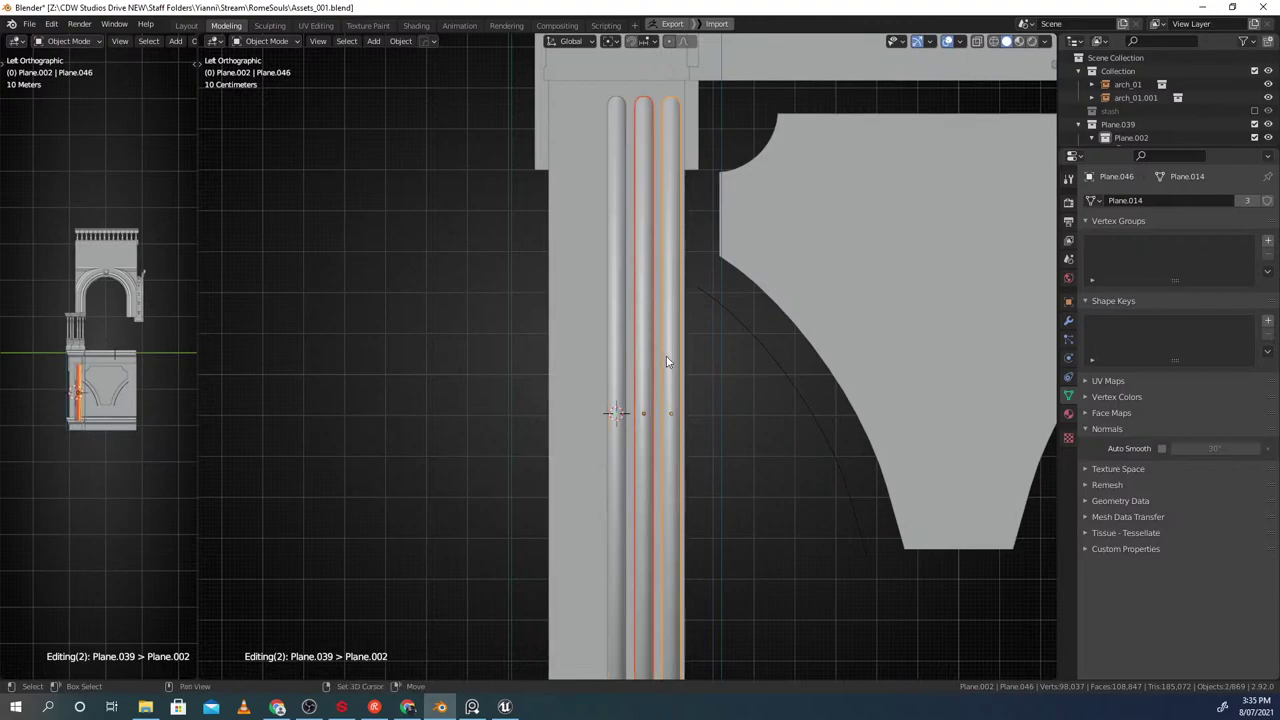
{"action": "key", "text": "period"}
{"action": "left_click", "coordinate": [738, 358]}
Make linked duplicates of the two copied flutings in place and scale them along Y about the 3D cursor
{"action": "scroll", "coordinate": [739, 358], "scroll_direction": "down", "scroll_amount": 3}
{"action": "middle_click_drag", "start_coordinate": [729, 357], "coordinate": [685, 358], "text": "shift"}
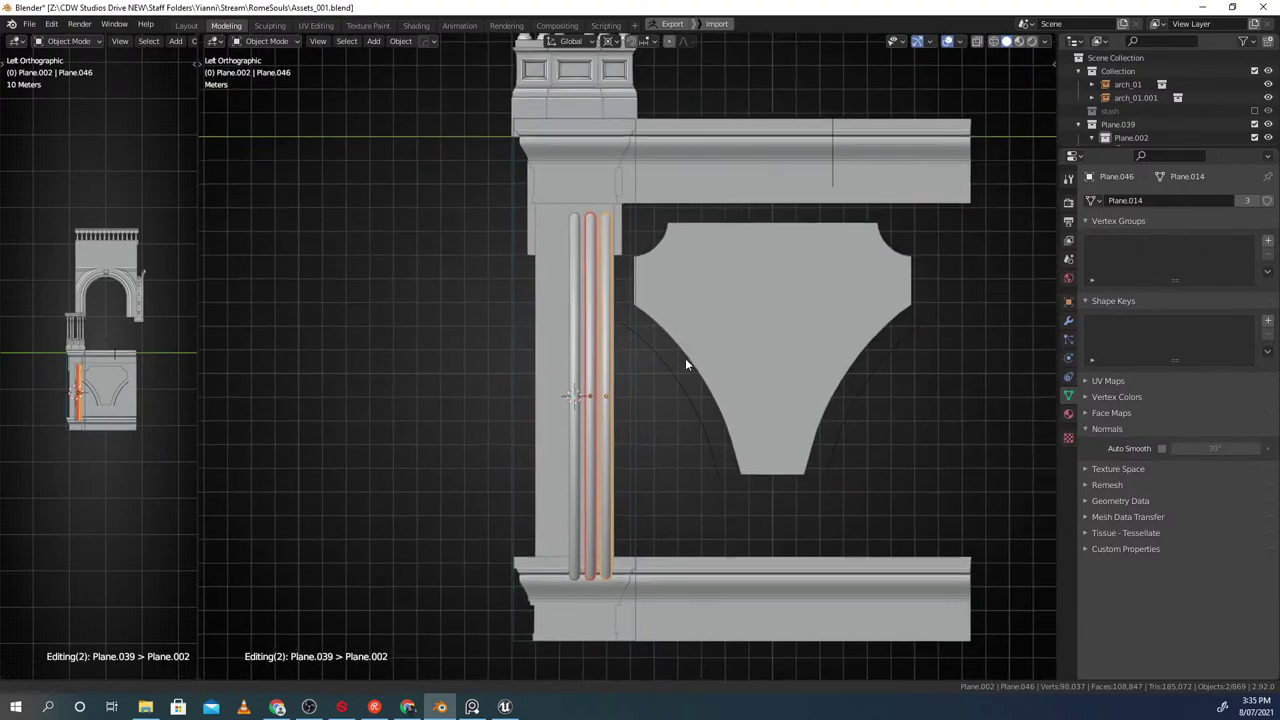
{"action": "scroll", "coordinate": [708, 350], "scroll_direction": "up", "scroll_amount": 2}
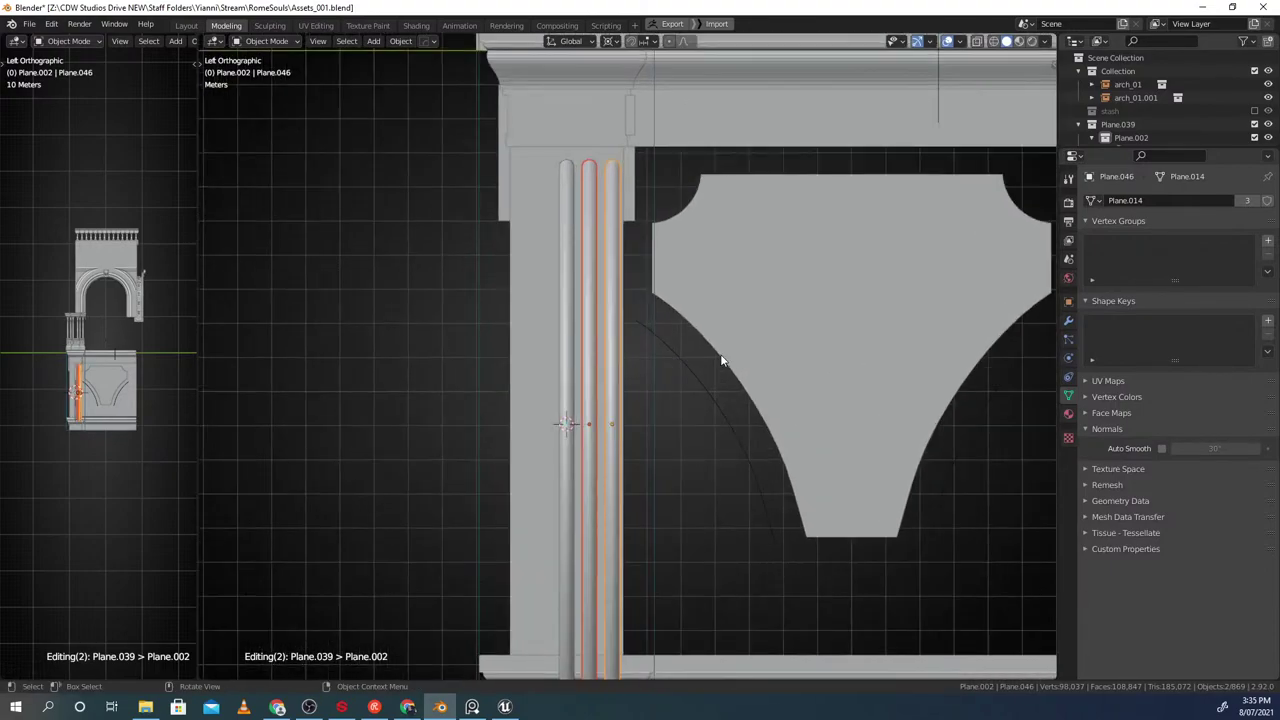
{"action": "key", "text": "shift+d"}
{"action": "type", "text": "y-1"}
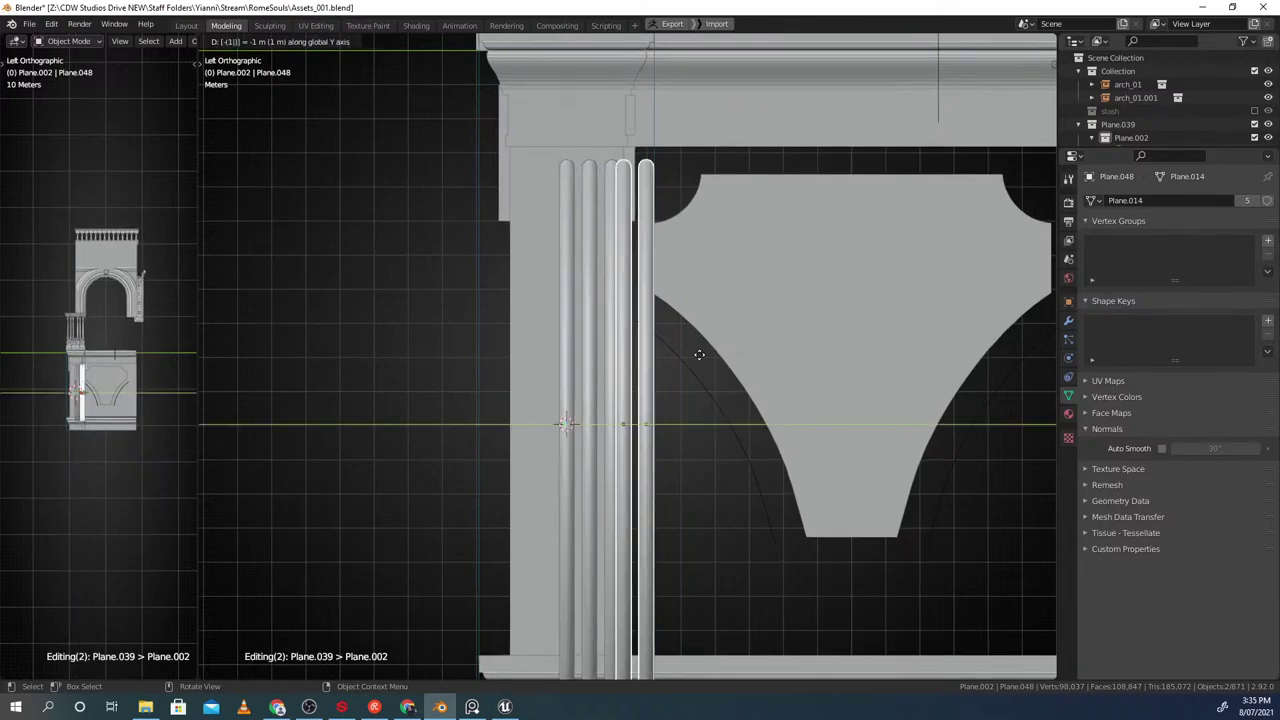
{"action": "key", "text": "Return"}
{"action": "type", "text": "sy"}
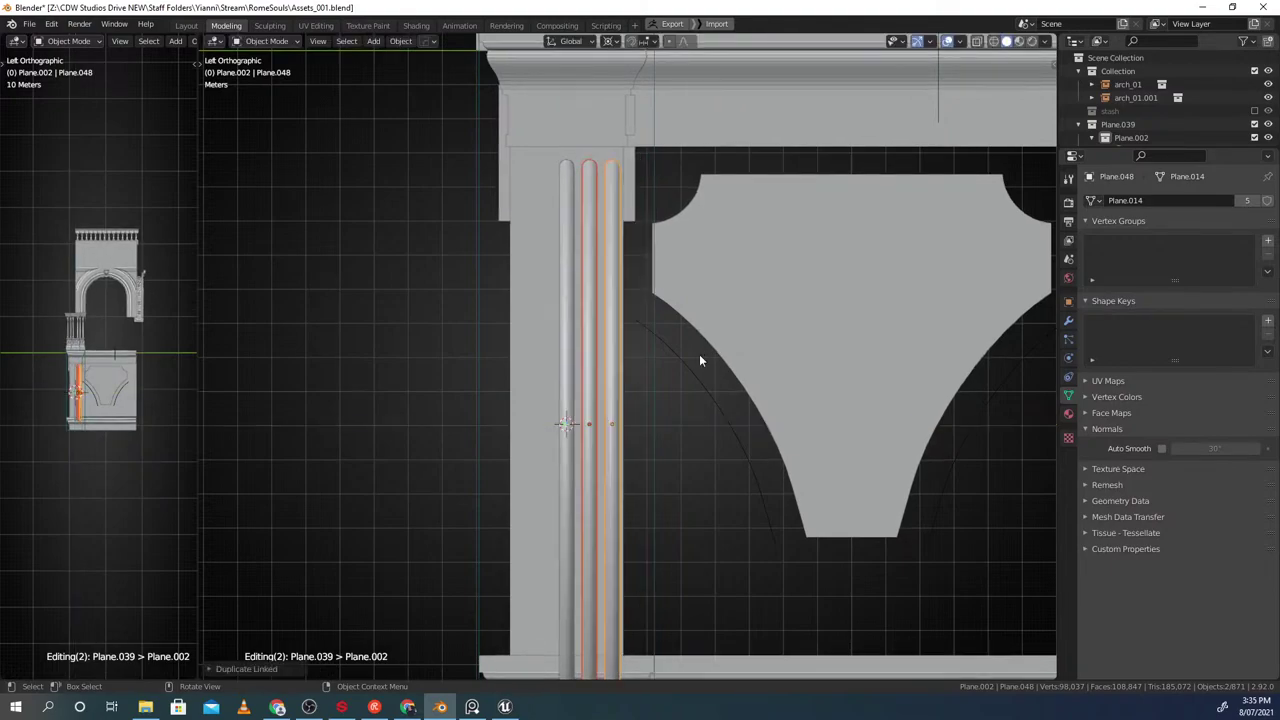
Mirror the two selected flute strips to the other side of the 3D cursor with a scale of -1 along global Y
{"action": "type", "text": "-1"}
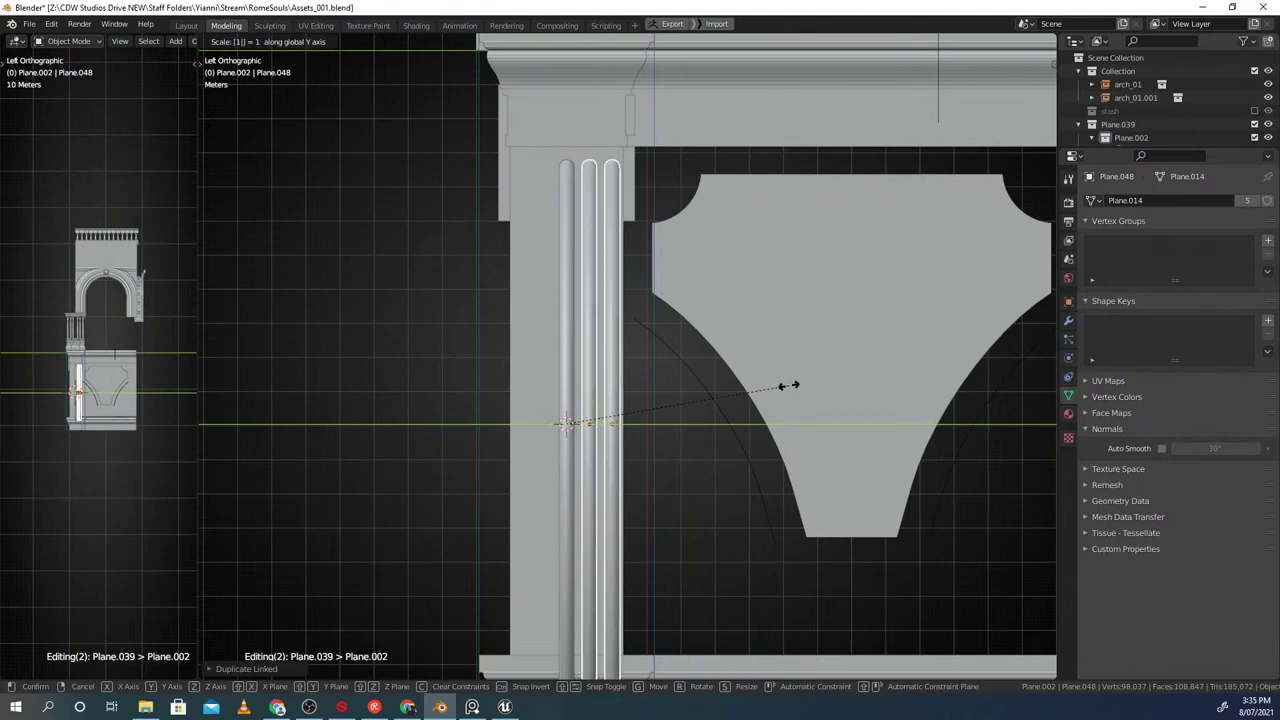
{"action": "key", "text": "Return"}
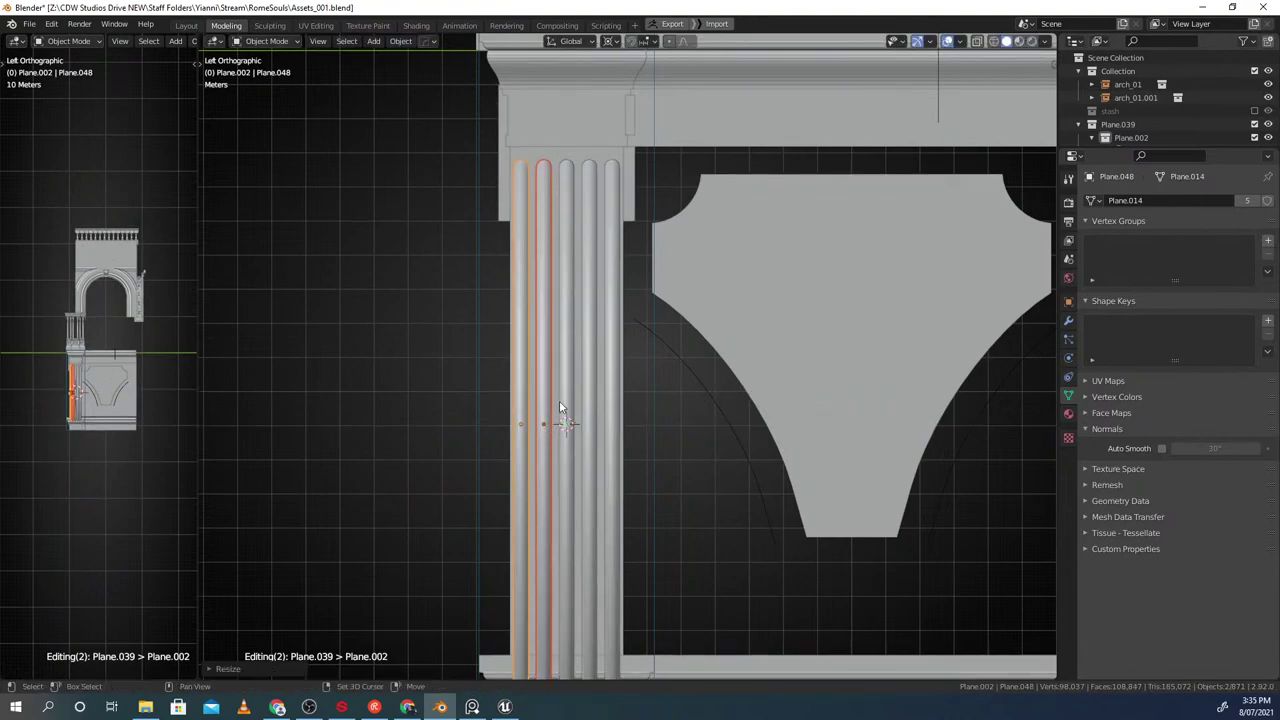
Select all five flute strips, turn off Only Locations for the pivot, and scale them down to about 0.91
{"action": "left_click", "coordinate": [618, 388], "text": "shift"}
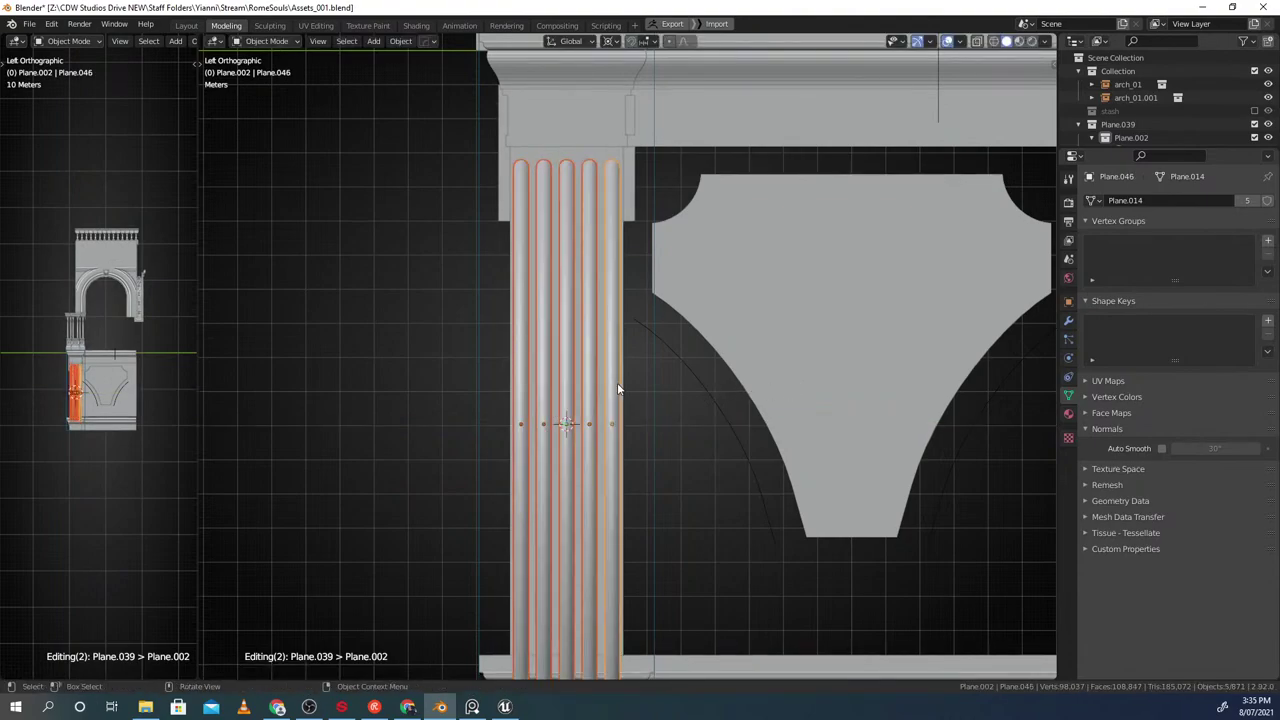
{"action": "key", "text": "s"}
{"action": "right_click", "coordinate": [781, 371]}
{"action": "key", "text": "period"}
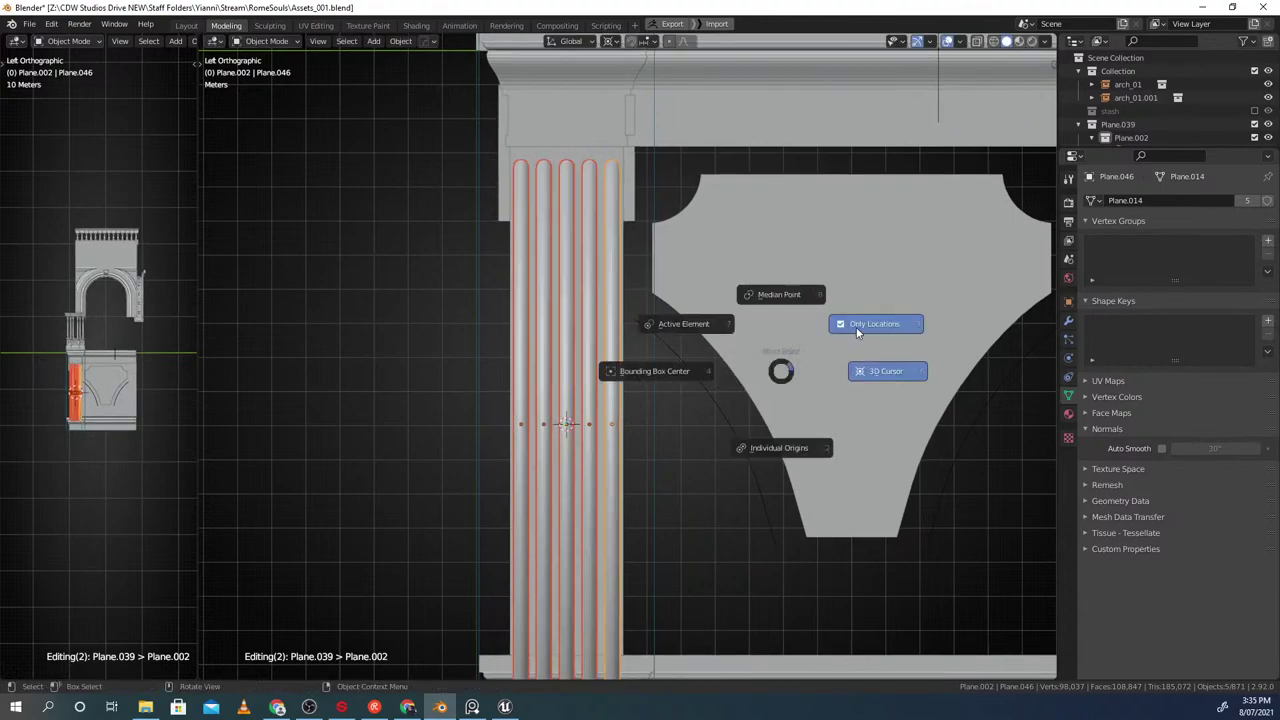
{"action": "left_click", "coordinate": [857, 333]}
{"action": "key", "text": "s"}
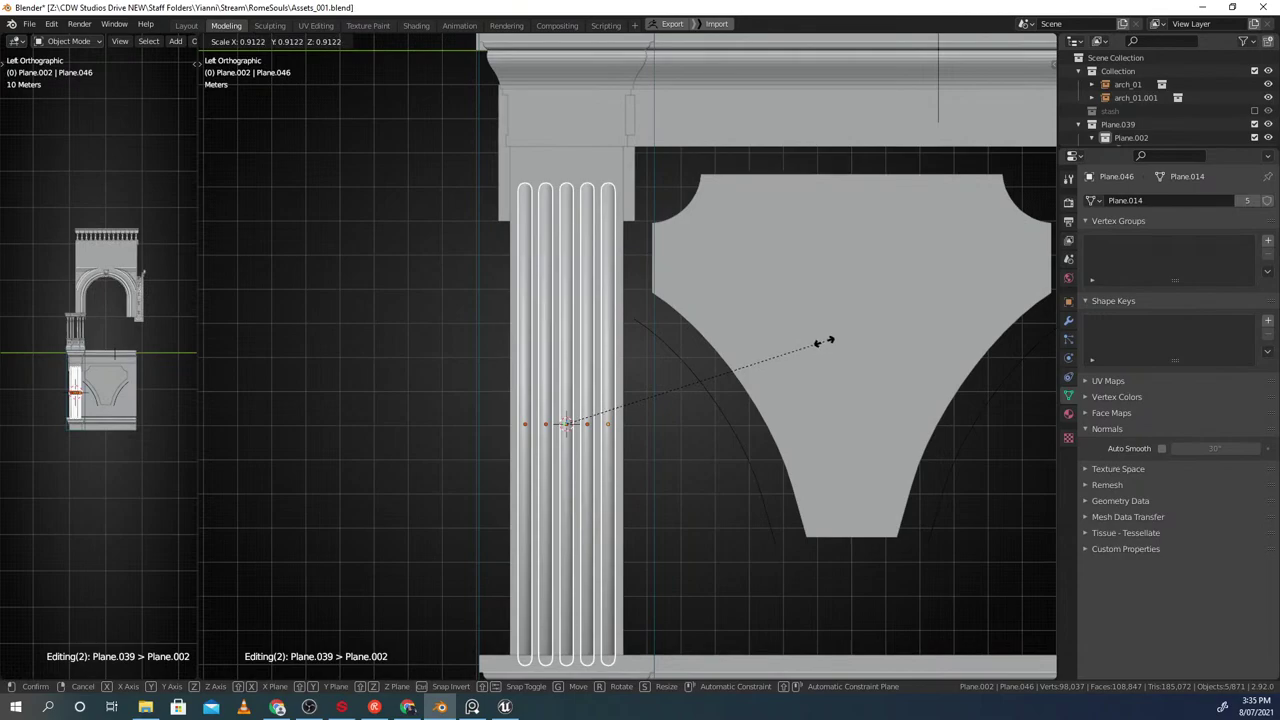
{"action": "left_click", "coordinate": [824, 342]}
Set the viewport shading's cavity type to Both
{"action": "scroll", "coordinate": [620, 304], "scroll_direction": "up", "scroll_amount": 2}
{"action": "middle_click_drag", "start_coordinate": [620, 304], "coordinate": [661, 361], "text": "shift"}
{"action": "left_click", "coordinate": [571, 290]}
{"action": "middle_click_drag", "start_coordinate": [585, 279], "coordinate": [557, 272]}
{"action": "left_click", "coordinate": [1045, 41]}
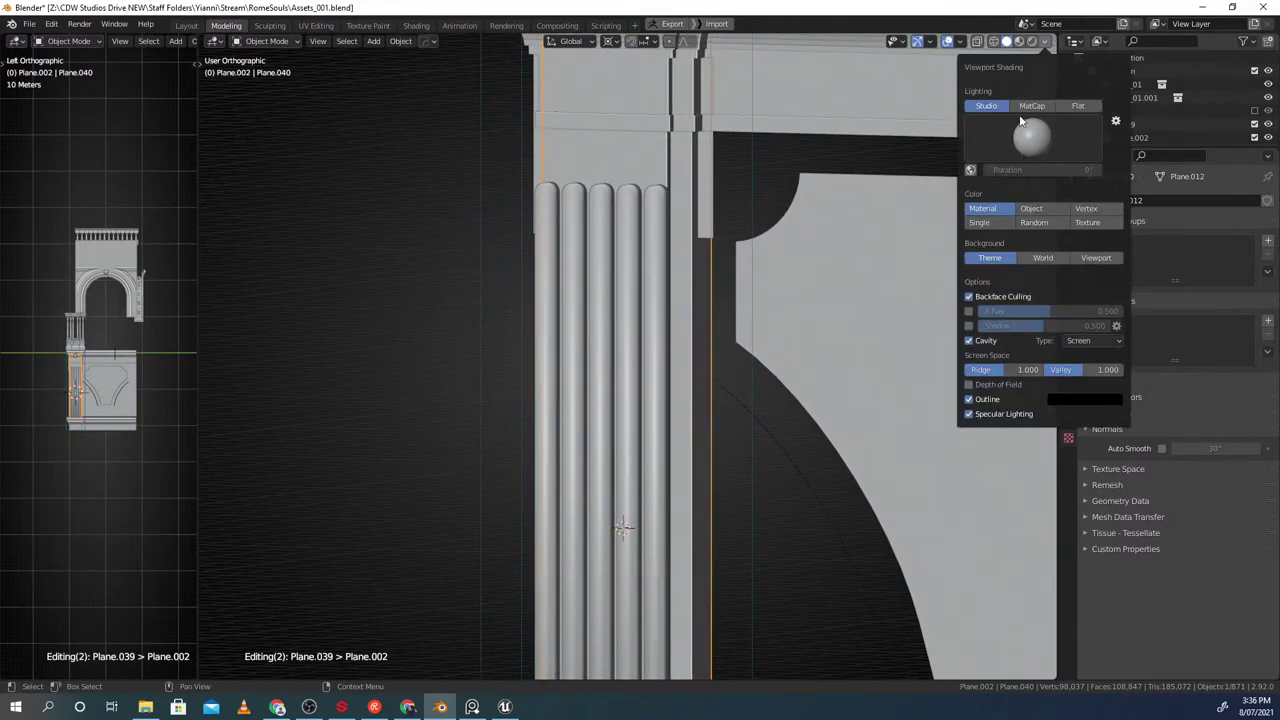
{"action": "left_click", "coordinate": [969, 342]}
{"action": "left_click", "coordinate": [969, 342]}
{"action": "left_click", "coordinate": [971, 326]}
{"action": "left_click", "coordinate": [971, 326]}
{"action": "middle_click_drag", "start_coordinate": [630, 261], "coordinate": [660, 270], "text": "alt"}
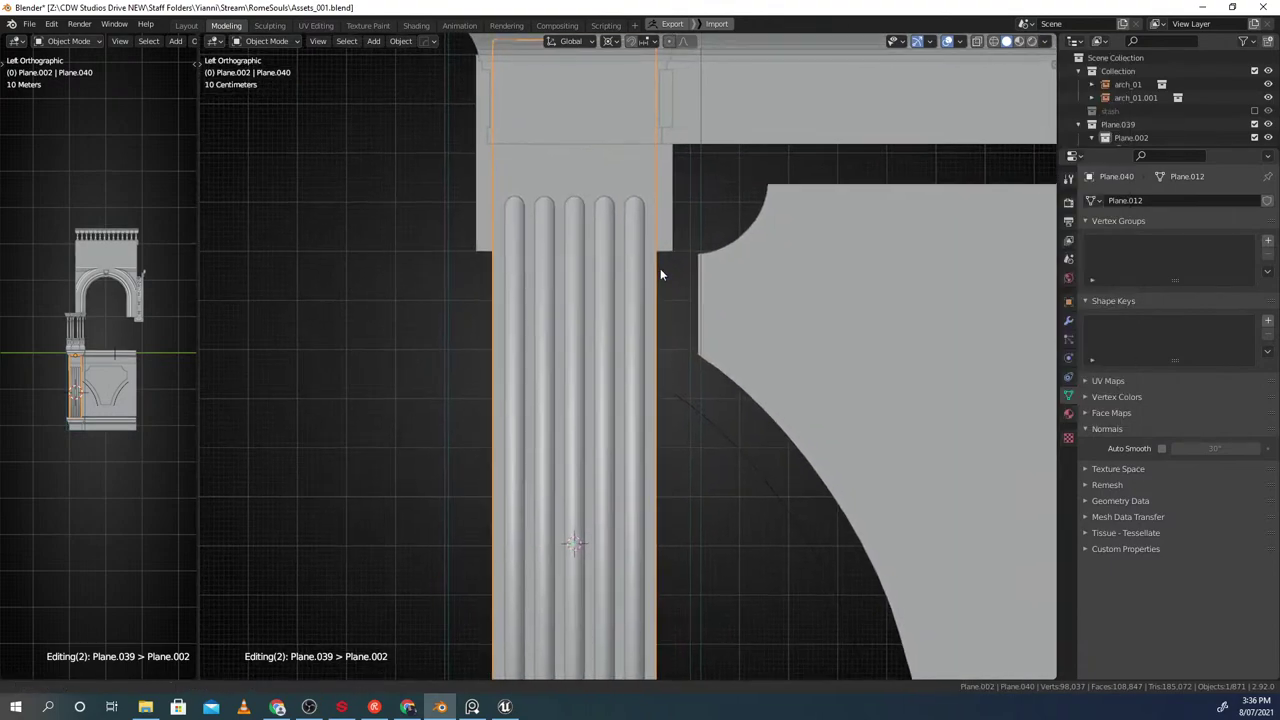
{"action": "left_click", "coordinate": [1046, 41]}
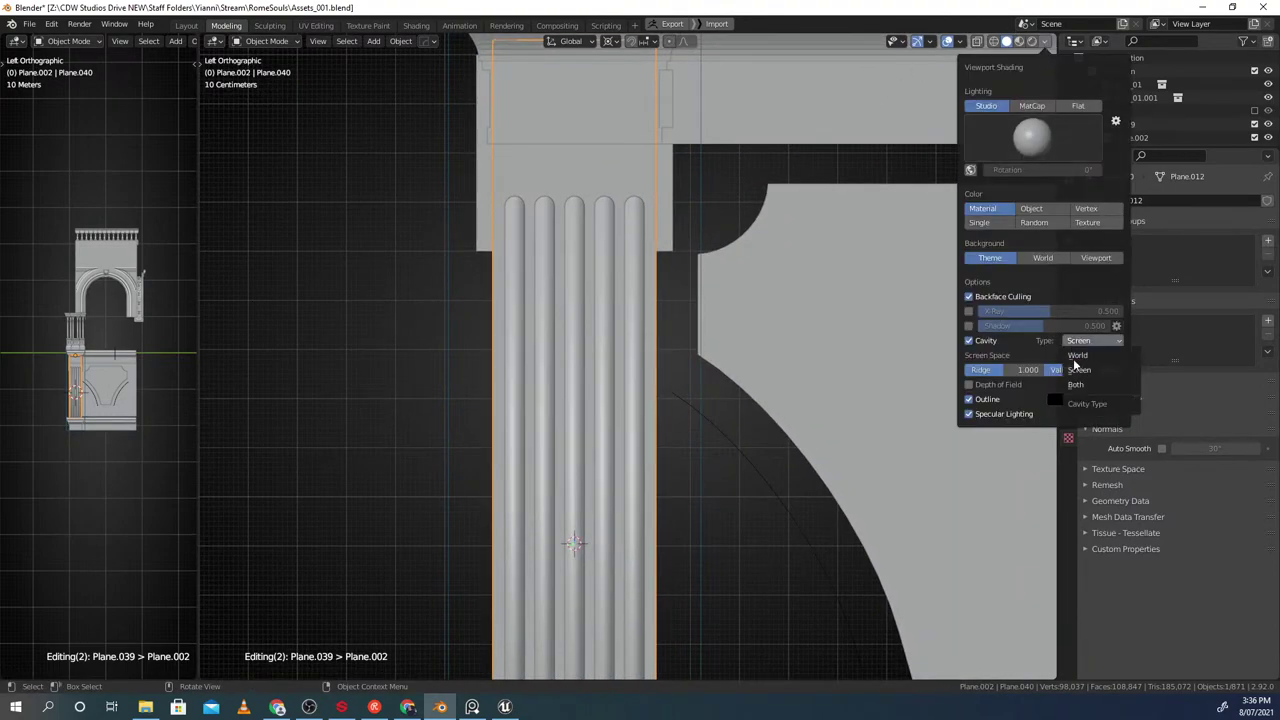
{"action": "left_click", "coordinate": [1073, 386]}
Select all five flute strips on the pilaster and scale them down uniformly around the 3D cursor
{"action": "middle_click_drag", "start_coordinate": [627, 211], "coordinate": [604, 350], "text": "shift"}
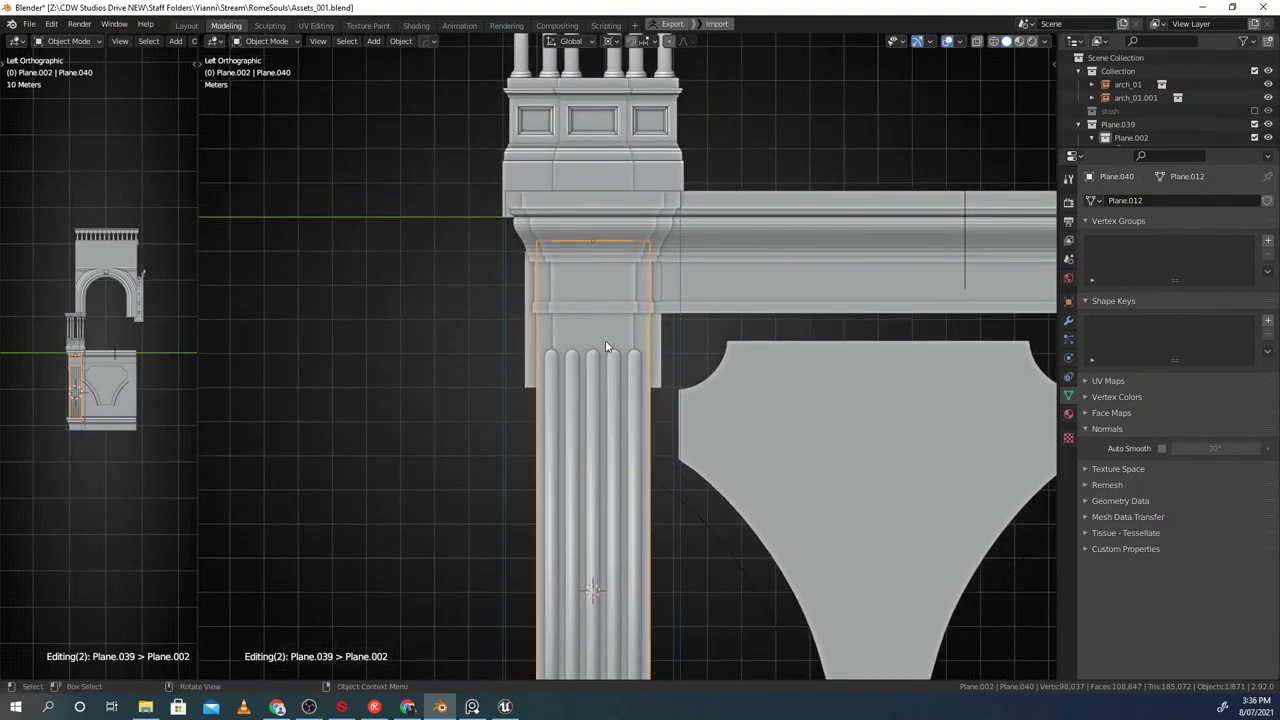
{"action": "scroll", "coordinate": [607, 388], "scroll_direction": "up", "scroll_amount": 2}
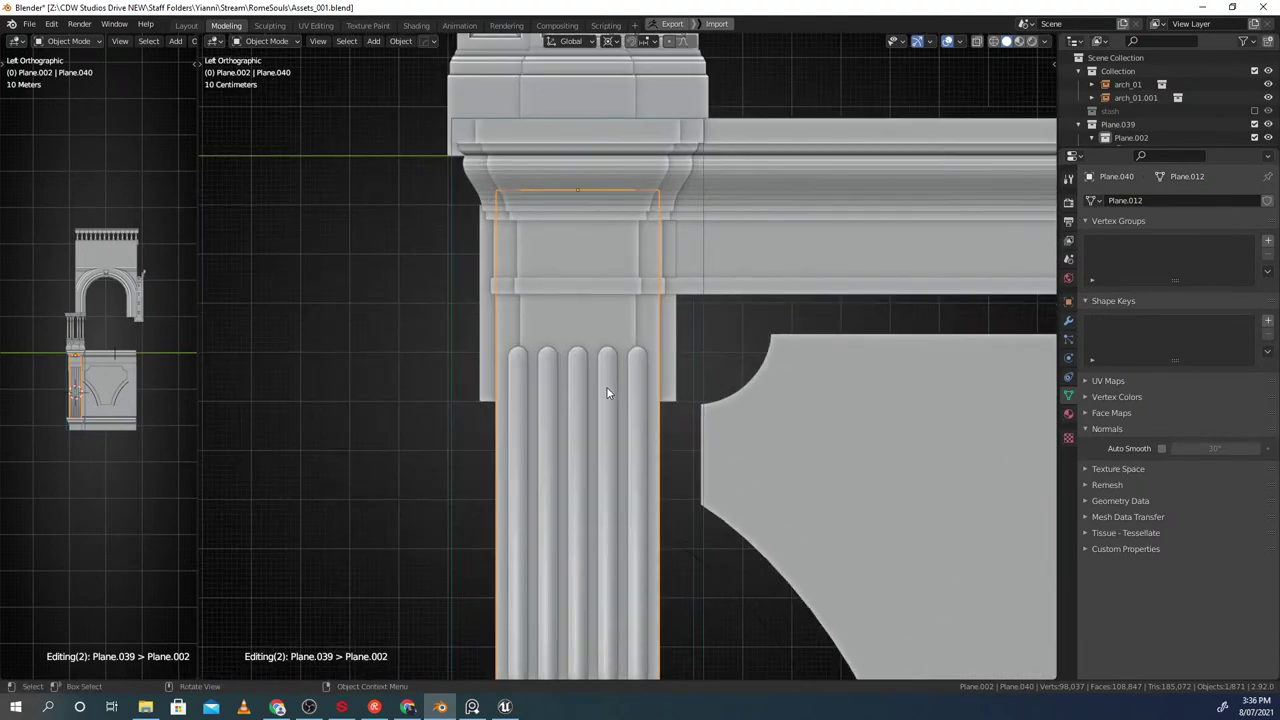
{"action": "middle_click_drag", "start_coordinate": [607, 388], "coordinate": [626, 343], "text": "shift"}
{"action": "scroll", "coordinate": [626, 343], "scroll_direction": "up", "scroll_amount": 1}
{"action": "left_click", "coordinate": [596, 350]}
{"action": "scroll", "coordinate": [598, 354], "scroll_direction": "down", "scroll_amount": 2}
{"action": "left_click", "coordinate": [622, 401], "text": "shift"}
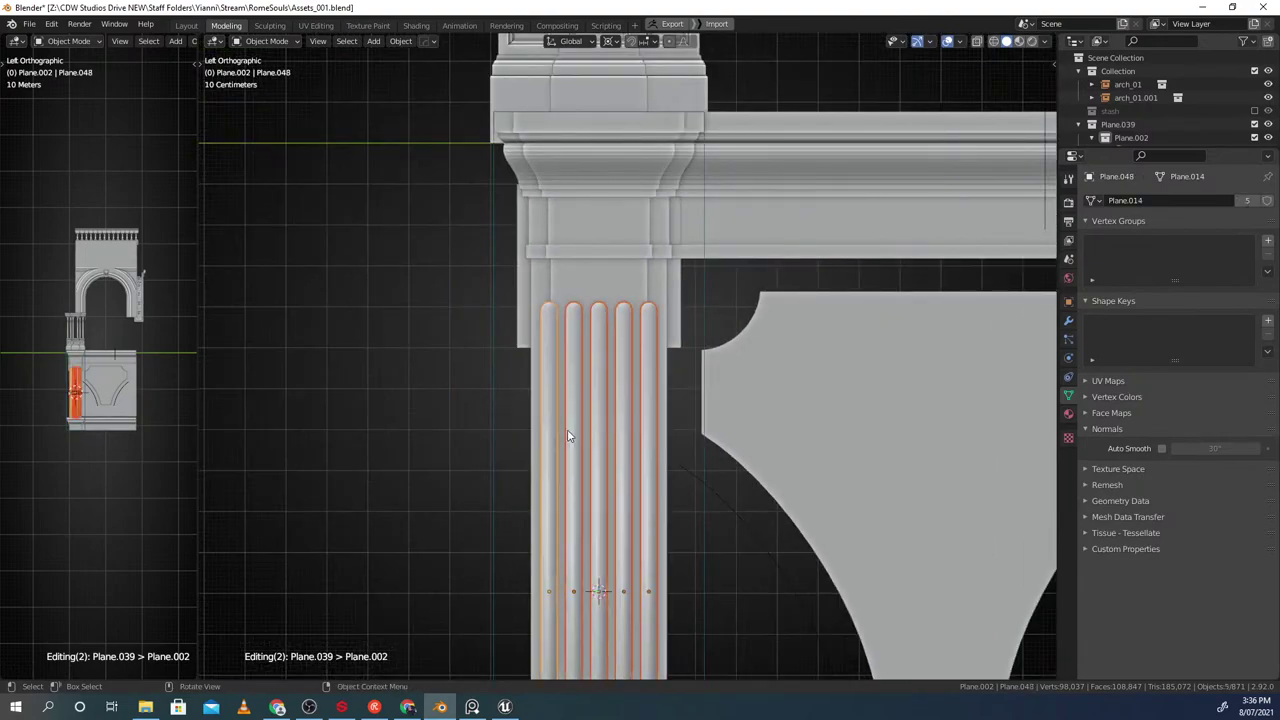
{"action": "scroll", "coordinate": [565, 436], "scroll_direction": "down", "scroll_amount": 3}
{"action": "scroll", "coordinate": [652, 436], "scroll_direction": "up", "scroll_amount": 4}
{"action": "key", "text": "s"}
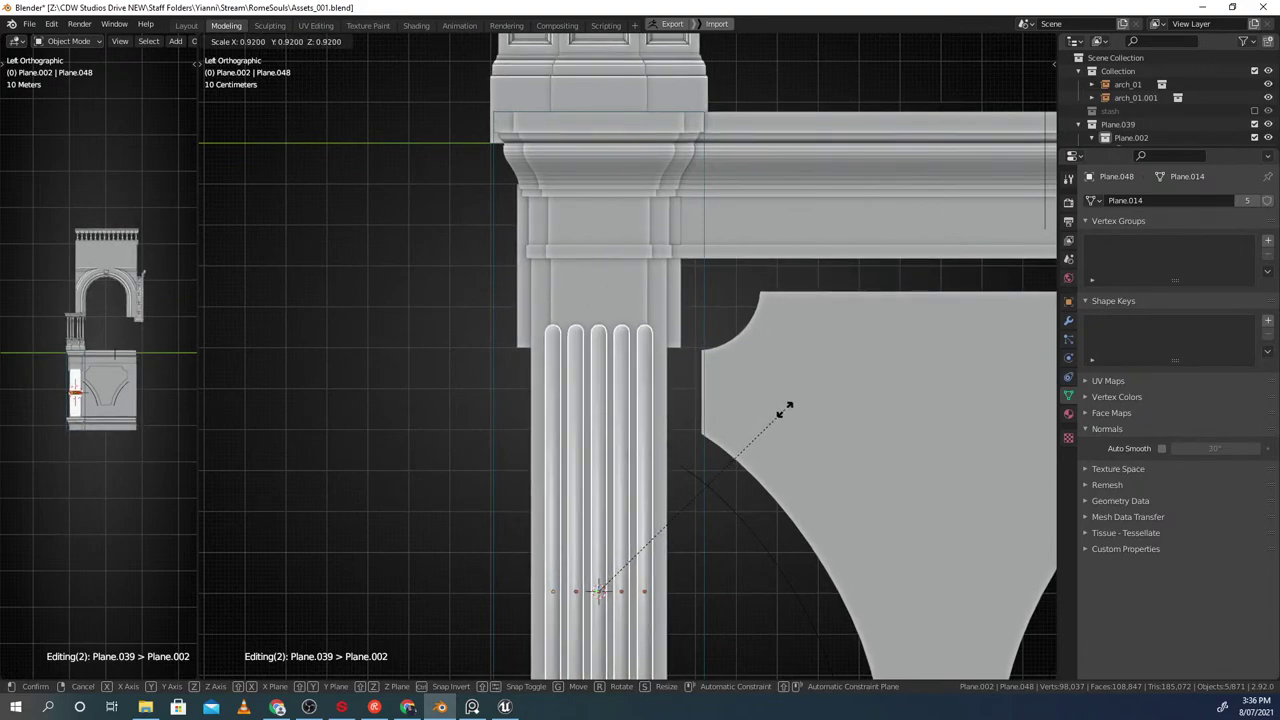
{"action": "left_click", "coordinate": [736, 446]}
Move the five flute strips up along the global Z axis to just below the pilaster's capital moulding
{"action": "key", "text": "g"}
{"action": "key", "text": "z"}
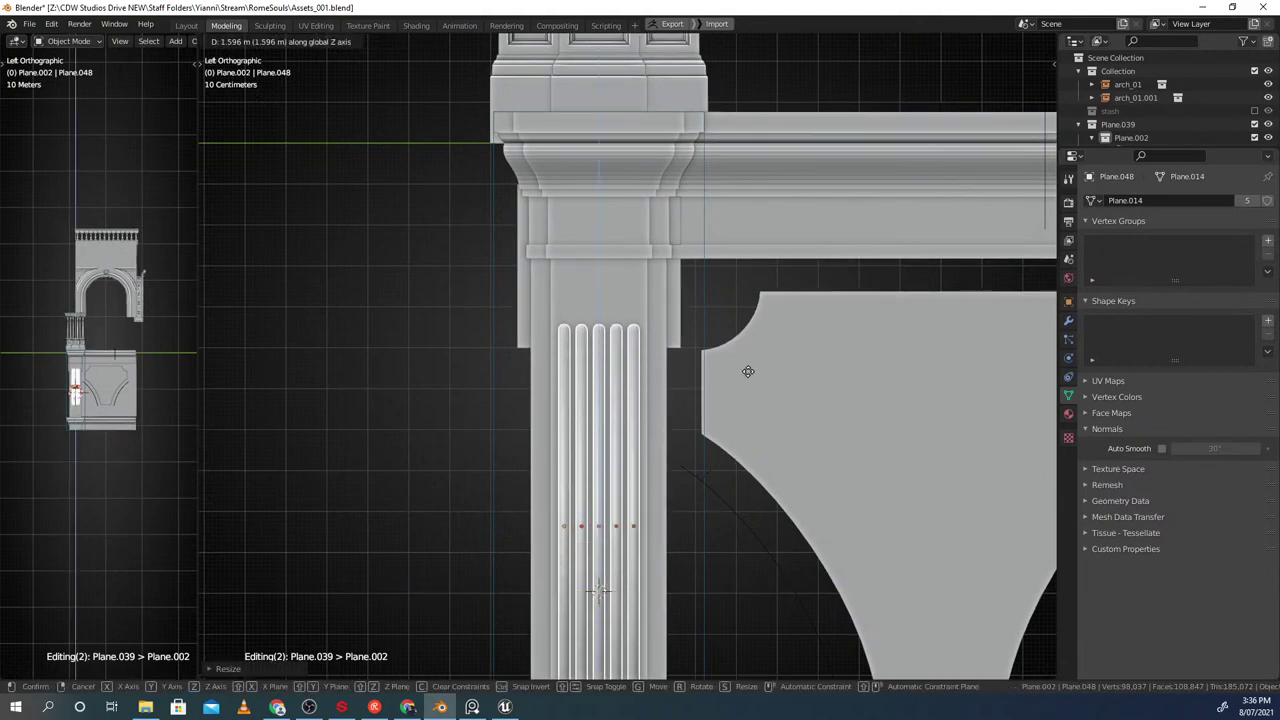
{"action": "left_click", "coordinate": [744, 321]}
Cut the five flute strips out of the pilaster shaft with a non-destructive Boolean Difference
{"action": "scroll", "coordinate": [752, 368], "scroll_direction": "down", "scroll_amount": 3}
{"action": "middle_click_drag", "start_coordinate": [752, 371], "coordinate": [842, 315], "text": "shift"}
{"action": "scroll", "coordinate": [709, 384], "scroll_direction": "up", "scroll_amount": 3}
{"action": "left_click", "coordinate": [588, 585], "text": "shift"}
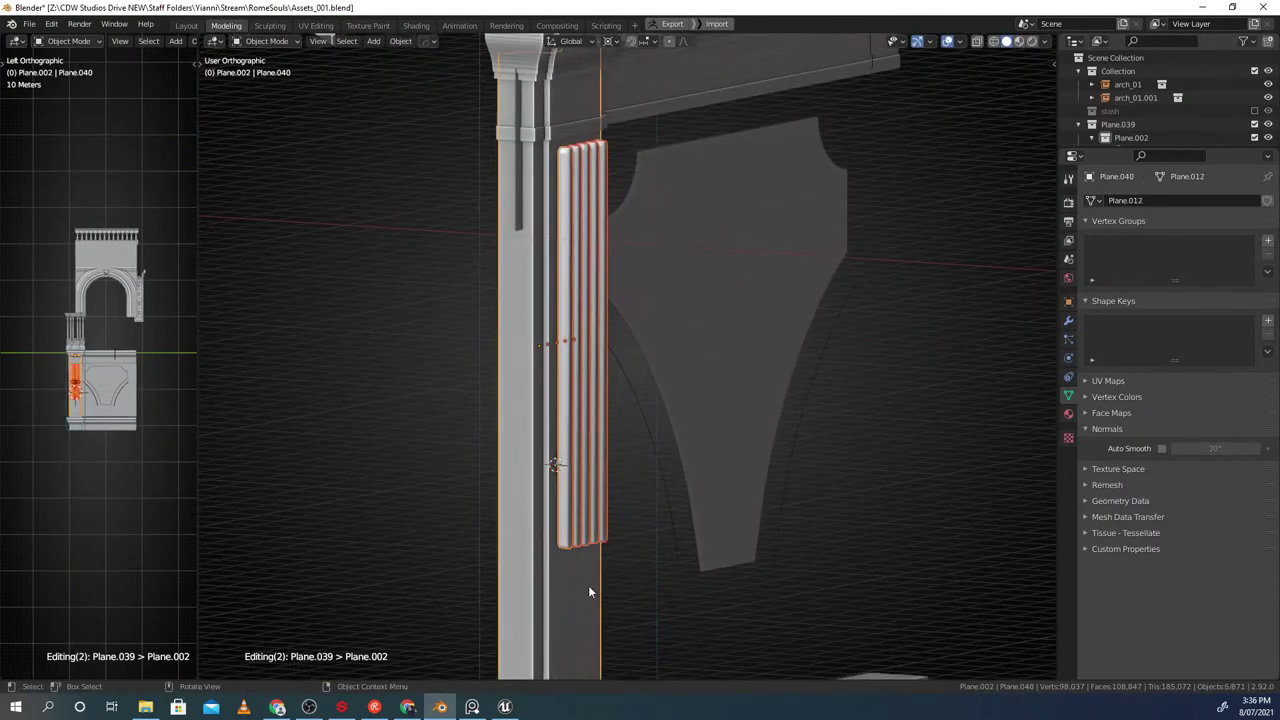
{"action": "key", "text": "ctrl+KP_Subtract"}
{"action": "middle_click_drag", "start_coordinate": [640, 347], "coordinate": [566, 455]}
{"action": "scroll", "coordinate": [580, 441], "scroll_direction": "up", "scroll_amount": 3}
Select the five flute cutters and move them about 0.18 m along the global X axis
{"action": "left_click", "coordinate": [538, 225]}
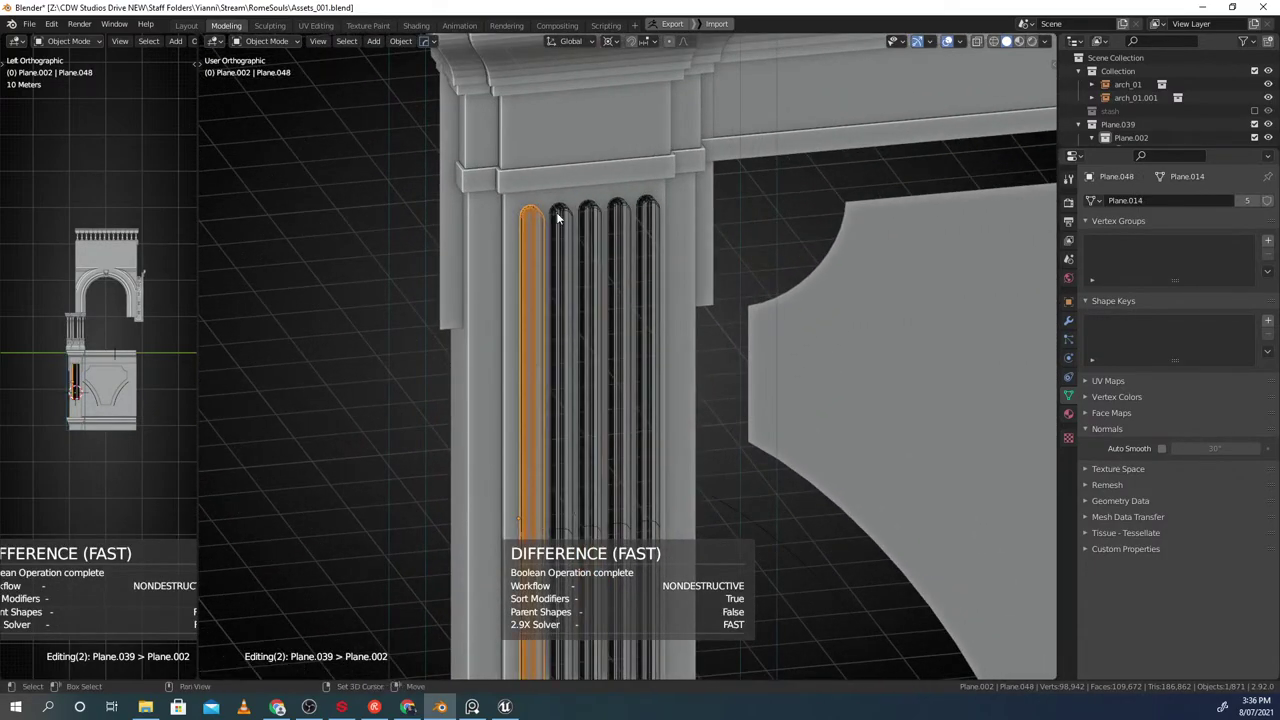
{"action": "key", "text": "ctrl+space"}
{"action": "middle_click_drag", "start_coordinate": [557, 216], "coordinate": [593, 236]}
{"action": "left_click", "coordinate": [583, 185], "text": "shift"}
{"action": "left_click", "coordinate": [598, 168], "text": "shift"}
{"action": "left_click", "coordinate": [632, 153], "text": "shift"}
{"action": "left_click", "coordinate": [674, 131], "text": "shift"}
{"action": "middle_click_drag", "start_coordinate": [672, 145], "coordinate": [688, 182]}
{"action": "key", "text": "g"}
{"action": "key", "text": "y"}
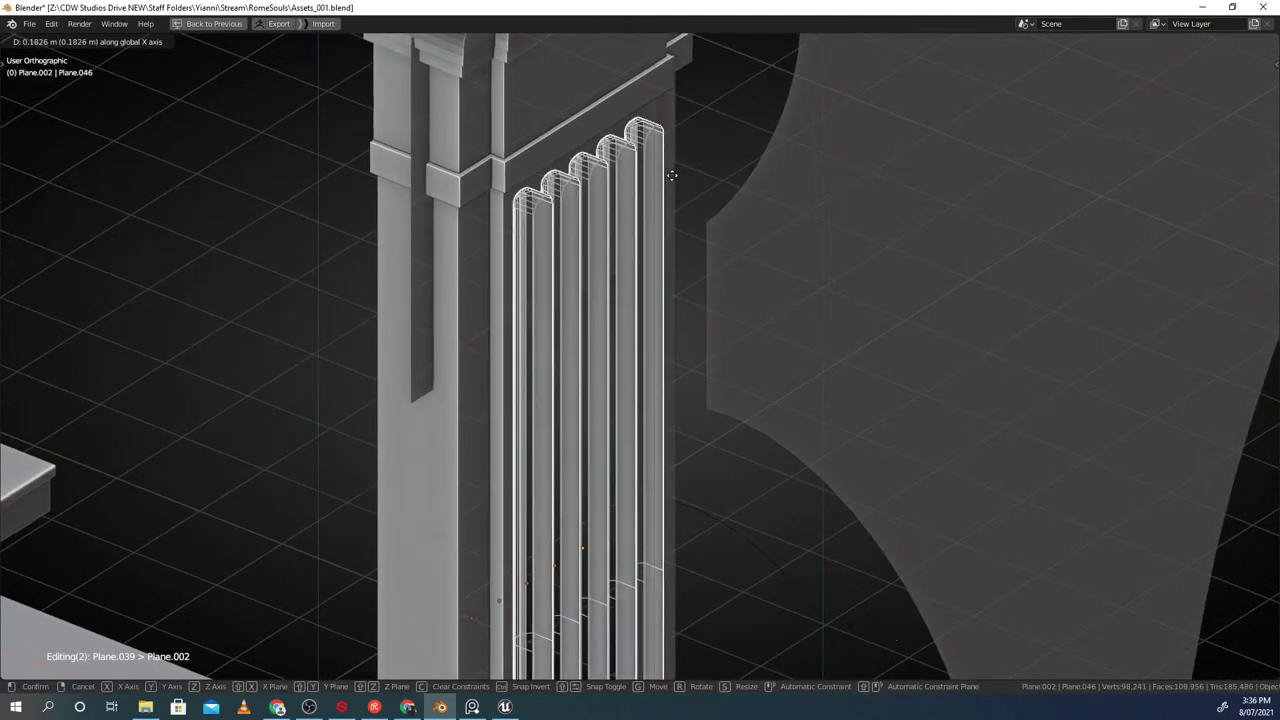
{"action": "left_click", "coordinate": [675, 174]}
Check the grooves with the overlays hidden and adjust the five cutters' depth along the X axis
{"action": "key", "text": "shift+alt+z"}
{"action": "middle_click_drag", "start_coordinate": [680, 231], "coordinate": [610, 240]}
{"action": "key", "text": "shift+alt+z"}
{"action": "key", "text": "g"}
{"action": "key", "text": "x"}
{"action": "left_click", "coordinate": [520, 228]}
Switch the solver of the pilaster shaft's Boolean.004 modifier to Exact
{"action": "left_click", "coordinate": [714, 143]}
{"action": "key", "text": "ctrl+space"}
{"action": "left_click", "coordinate": [1069, 319]}
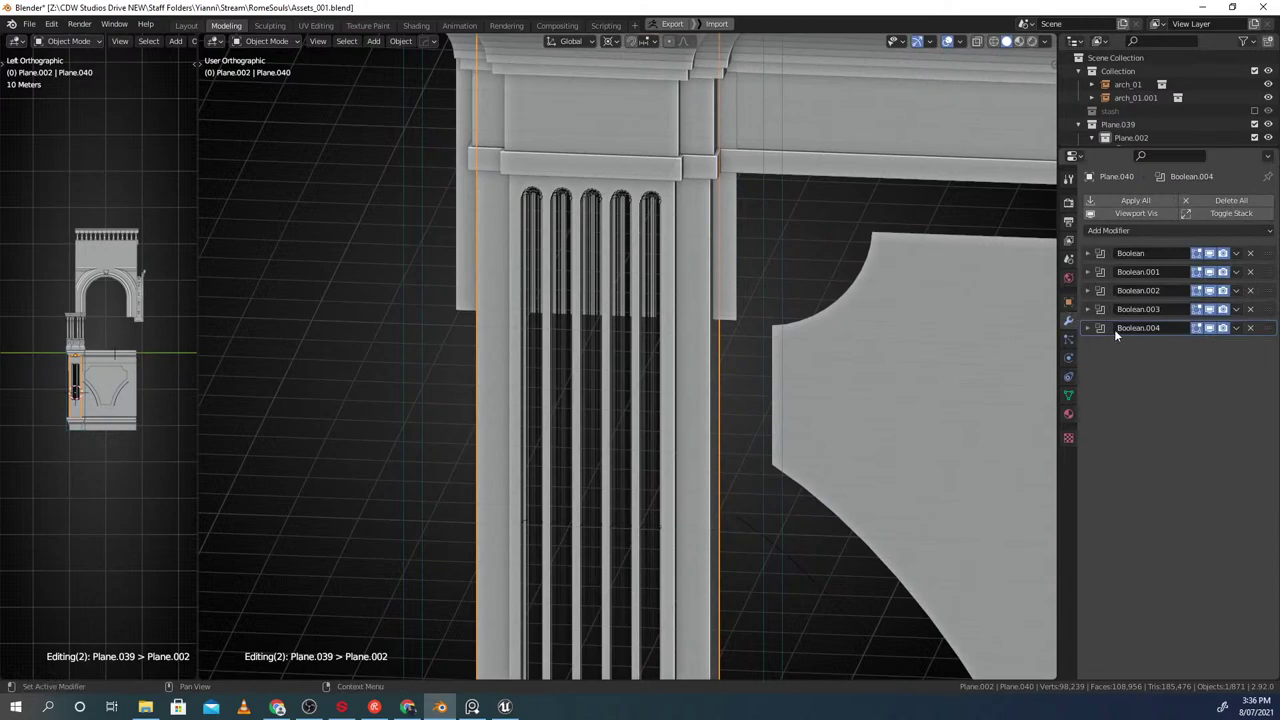
{"action": "left_click", "coordinate": [1087, 328]}
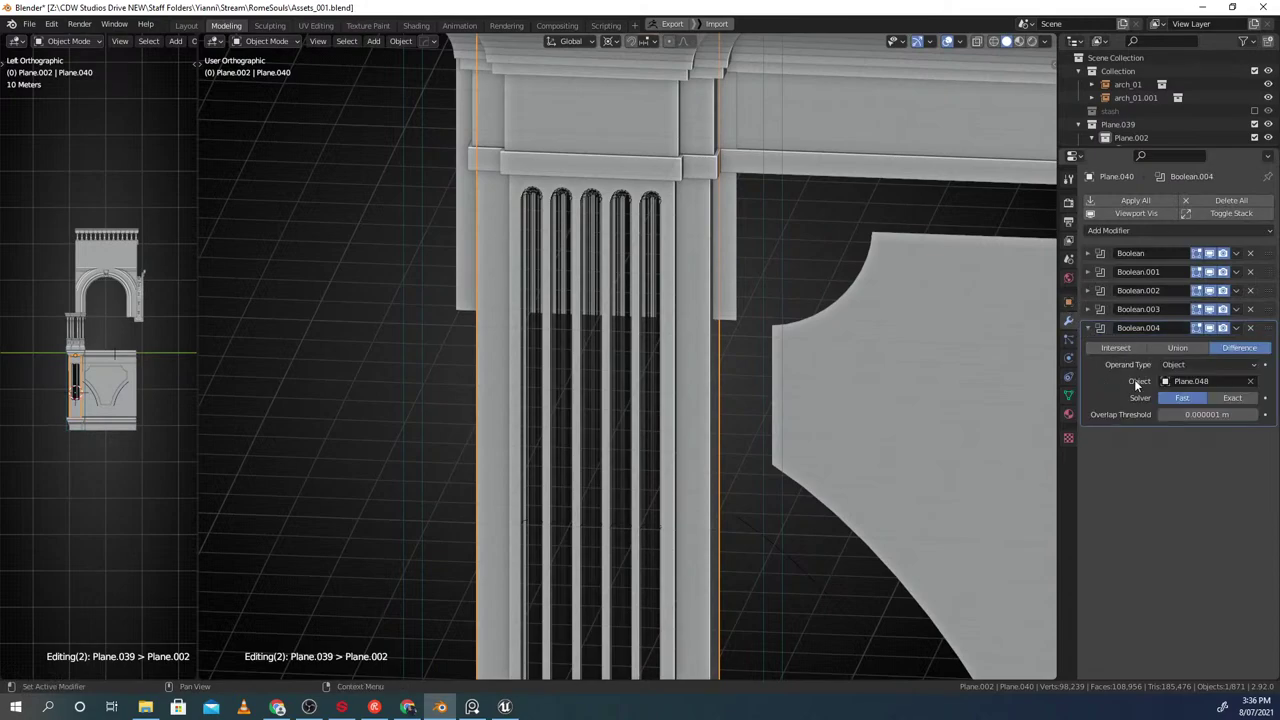
{"action": "left_click", "coordinate": [1234, 399]}
{"action": "middle_click_drag", "start_coordinate": [706, 360], "coordinate": [661, 322]}
{"action": "key", "text": "shift+z"}
{"action": "key", "text": "shift+z"}
Switch the solvers of the shaft's Boolean.003, Boolean.002, Boolean.001 and Boolean modifiers to Exact
{"action": "left_click", "coordinate": [1088, 309]}
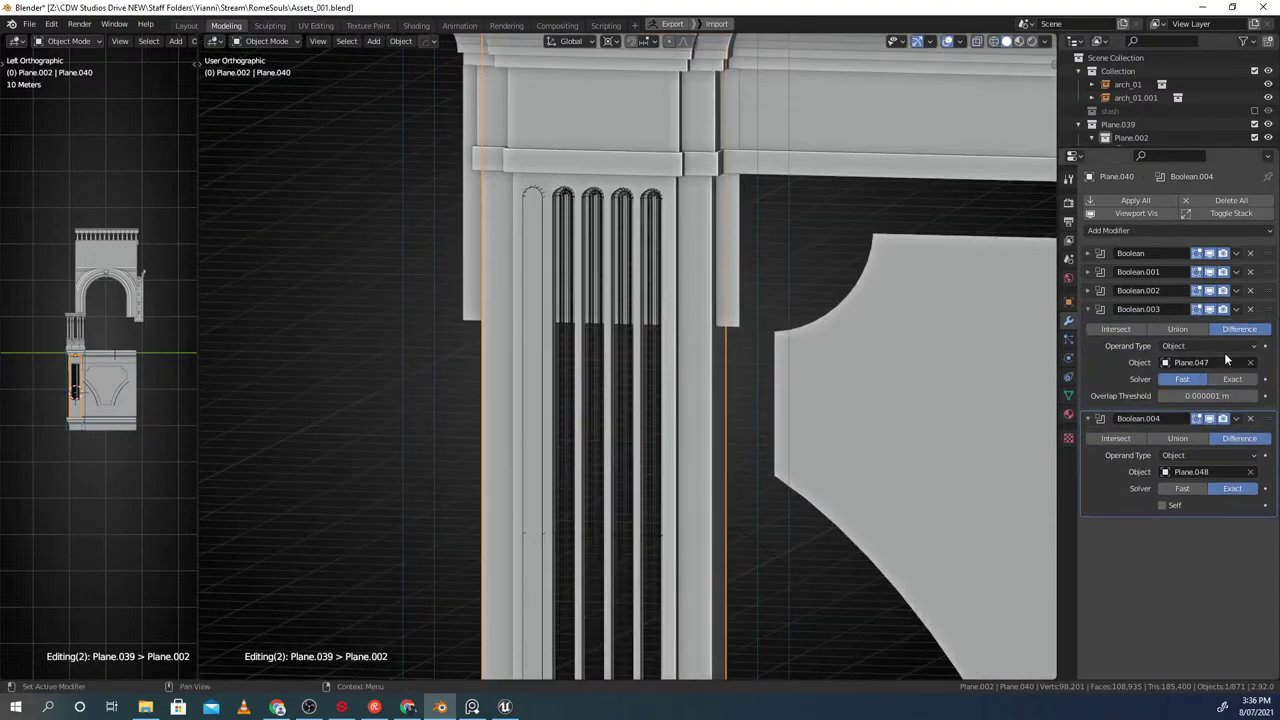
{"action": "left_click", "coordinate": [1232, 379]}
{"action": "left_click", "coordinate": [1088, 290]}
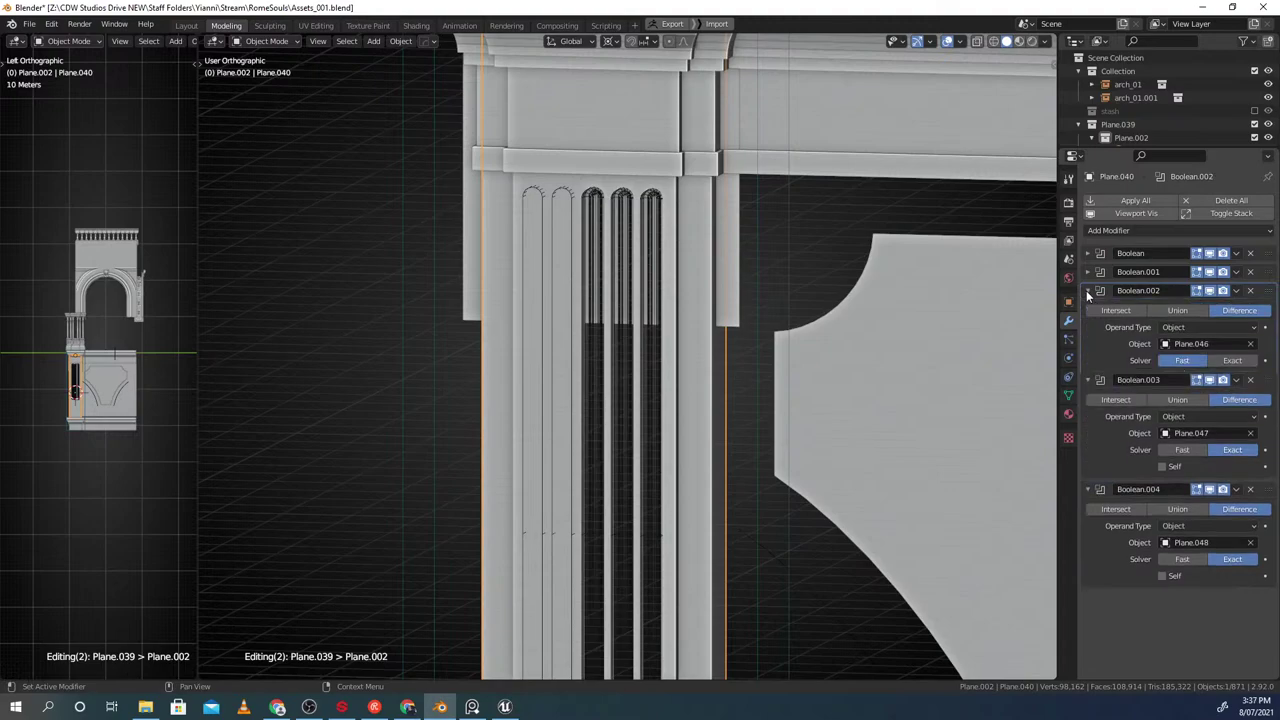
{"action": "left_click", "coordinate": [1232, 361]}
{"action": "left_click", "coordinate": [1088, 272]}
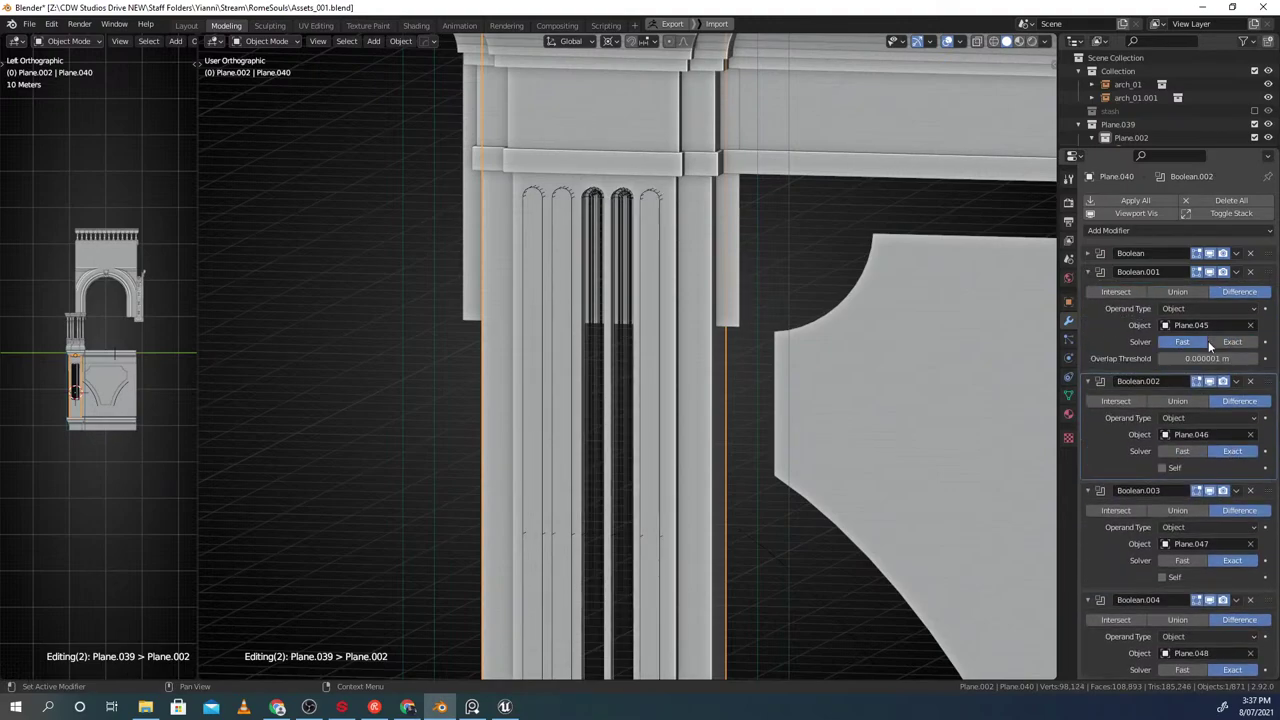
{"action": "left_click", "coordinate": [1234, 342]}
{"action": "left_click", "coordinate": [1088, 253]}
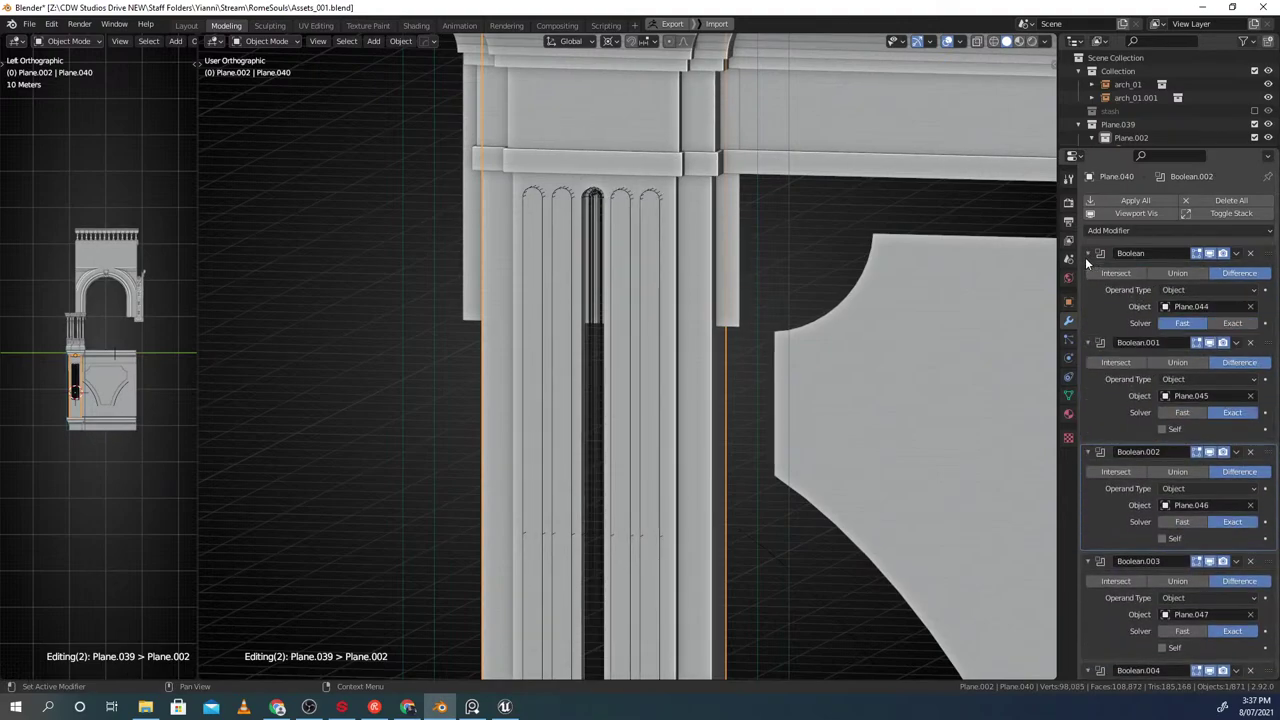
{"action": "left_click", "coordinate": [1232, 323]}
{"action": "key", "text": "shift+z"}
{"action": "mouse_move", "coordinate": [625, 279]}
{"action": "middle_mouse_down", "text": "alt"}
{"action": "mouse_move", "coordinate": [602, 259]}
{"action": "mouse_move", "coordinate": [635, 426]}
{"action": "mouse_move", "coordinate": [660, 309]}
{"action": "middle_mouse_up", "text": "alt"}
{"action": "key", "text": "shift+z"}
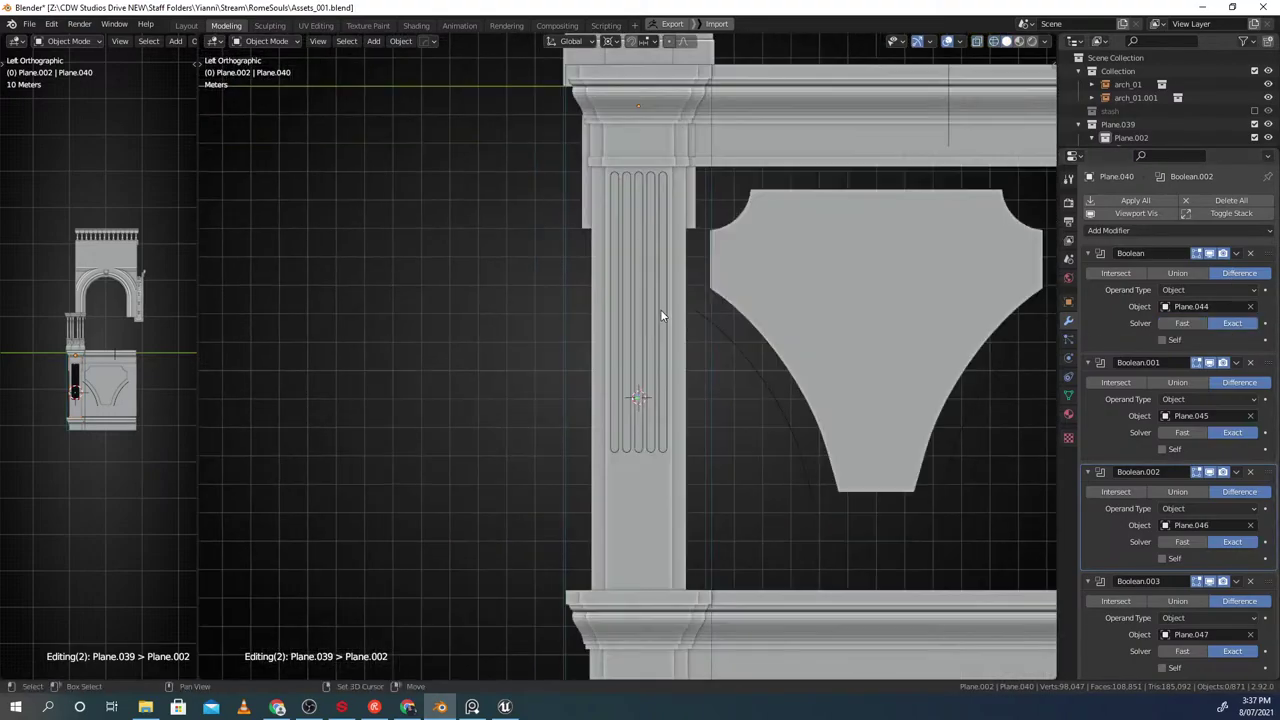
Select the flute cutters on the pilaster and open their shared mesh in Edit Mode
{"action": "scroll", "coordinate": [660, 309], "scroll_direction": "up", "scroll_amount": 1}
{"action": "left_click", "coordinate": [648, 447]}
{"action": "left_click", "coordinate": [666, 457]}
{"action": "middle_click_drag", "start_coordinate": [644, 465], "coordinate": [540, 500], "text": "shift"}
{"action": "scroll", "coordinate": [646, 448], "scroll_direction": "up", "scroll_amount": 2}
{"action": "left_click", "coordinate": [652, 463]}
{"action": "left_click", "coordinate": [649, 468]}
{"action": "left_click", "coordinate": [673, 467], "text": "shift"}
{"action": "left_click", "coordinate": [597, 521], "text": "shift"}
{"action": "key", "text": "Tab"}
Lengthen the flutes by moving the cutter mesh's lower-end vertices down along Z to near the pilaster's base, and return to Object Mode
{"action": "mouse_move", "coordinate": [674, 468]}
{"action": "middle_mouse_down"}
{"action": "mouse_move", "coordinate": [717, 480]}
{"action": "mouse_move", "coordinate": [682, 480]}
{"action": "middle_mouse_up"}
{"action": "key", "text": "shift+z"}
{"action": "scroll", "coordinate": [682, 480], "scroll_direction": "down", "scroll_amount": 3}
{"action": "key", "text": "alt+a"}
{"action": "left_click_drag", "start_coordinate": [724, 445], "coordinate": [432, 546]}
{"action": "key", "text": "shift+z"}
{"action": "scroll", "coordinate": [631, 480], "scroll_direction": "down", "scroll_amount": 3}
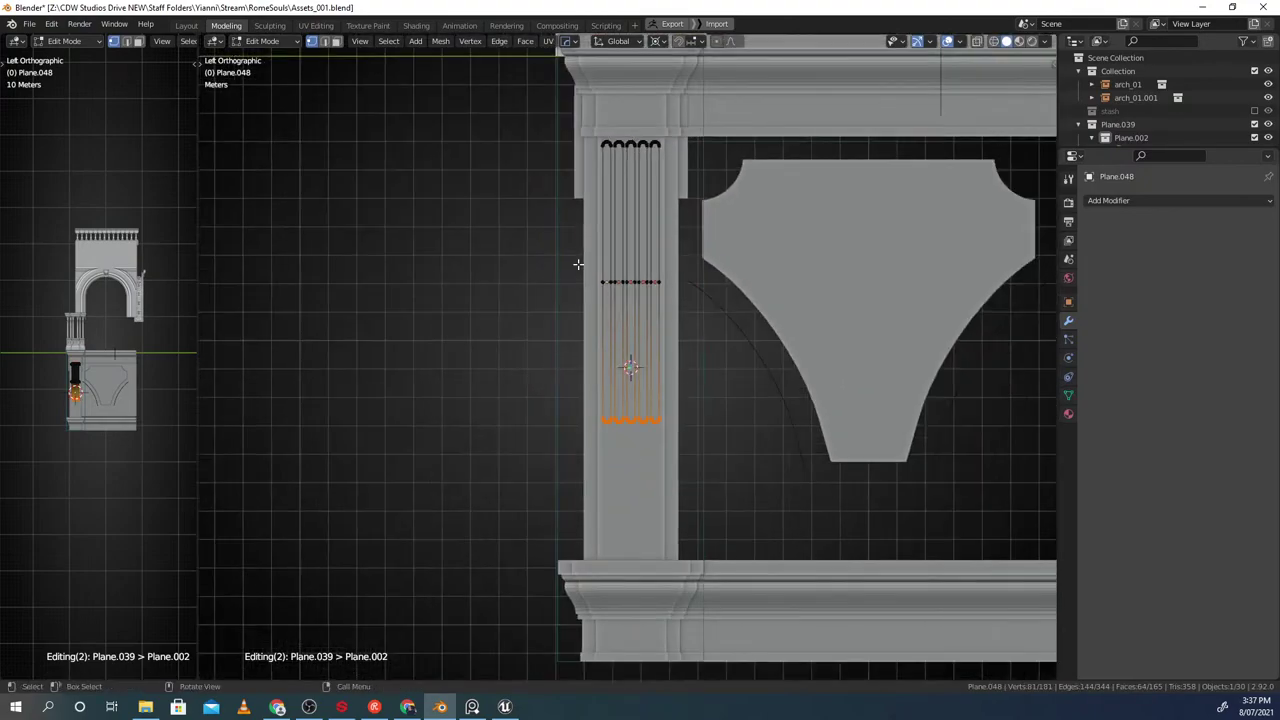
{"action": "scroll", "coordinate": [783, 447], "scroll_direction": "up", "scroll_amount": 1}
{"action": "key", "text": "g"}
{"action": "key", "text": "z"}
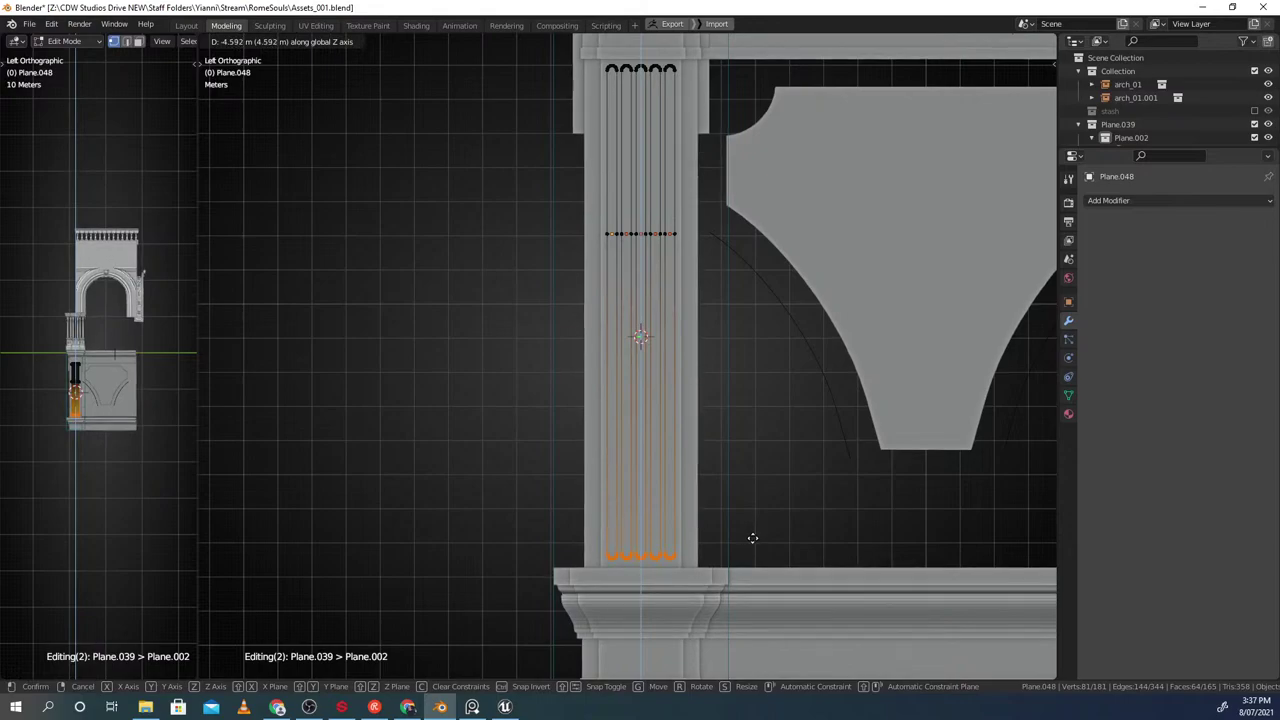
{"action": "left_click", "coordinate": [747, 502]}
{"action": "middle_click_drag", "start_coordinate": [710, 374], "coordinate": [706, 471], "text": "shift"}
{"action": "scroll", "coordinate": [706, 471], "scroll_direction": "up", "scroll_amount": 2}
{"action": "key", "text": "Tab"}
Examine the flute cutters and the pilaster shaft in wireframe and solid shading with overlays hidden
{"action": "key", "text": "alt+a"}
{"action": "middle_click_drag", "start_coordinate": [693, 301], "coordinate": [609, 313]}
{"action": "scroll", "coordinate": [700, 320], "scroll_direction": "down", "scroll_amount": 3}
{"action": "left_click", "coordinate": [635, 321]}
{"action": "scroll", "coordinate": [660, 325], "scroll_direction": "down", "scroll_amount": 2}
{"action": "key", "text": "alt+a"}
{"action": "key", "text": "shift+alt+z"}
{"action": "scroll", "coordinate": [624, 338], "scroll_direction": "up", "scroll_amount": 5}
{"action": "key", "text": "shift+z"}
{"action": "middle_click_drag", "start_coordinate": [663, 369], "coordinate": [657, 499], "text": "shift"}
{"action": "scroll", "coordinate": [700, 420], "scroll_direction": "up", "scroll_amount": 3}
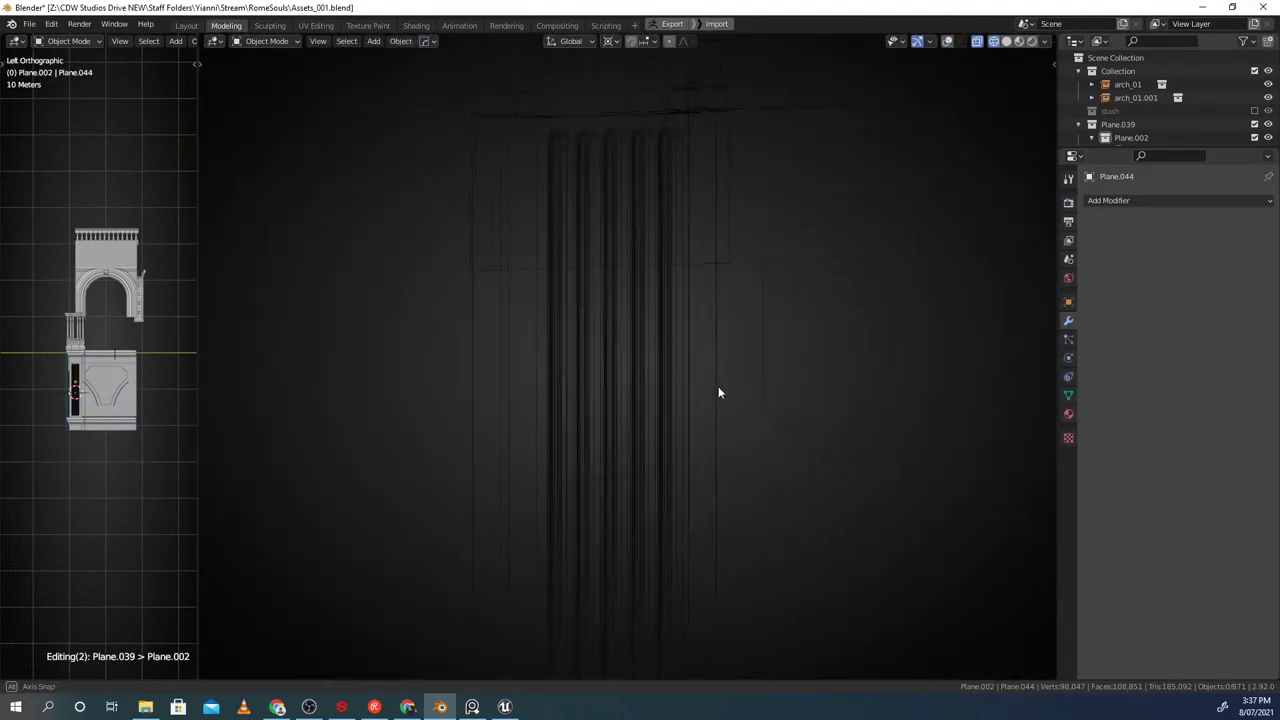
{"action": "middle_click_drag", "start_coordinate": [715, 388], "coordinate": [709, 447], "text": "shift"}
{"action": "scroll", "coordinate": [709, 447], "scroll_direction": "up", "scroll_amount": 2}
{"action": "scroll", "coordinate": [690, 420], "scroll_direction": "down", "scroll_amount": 4}
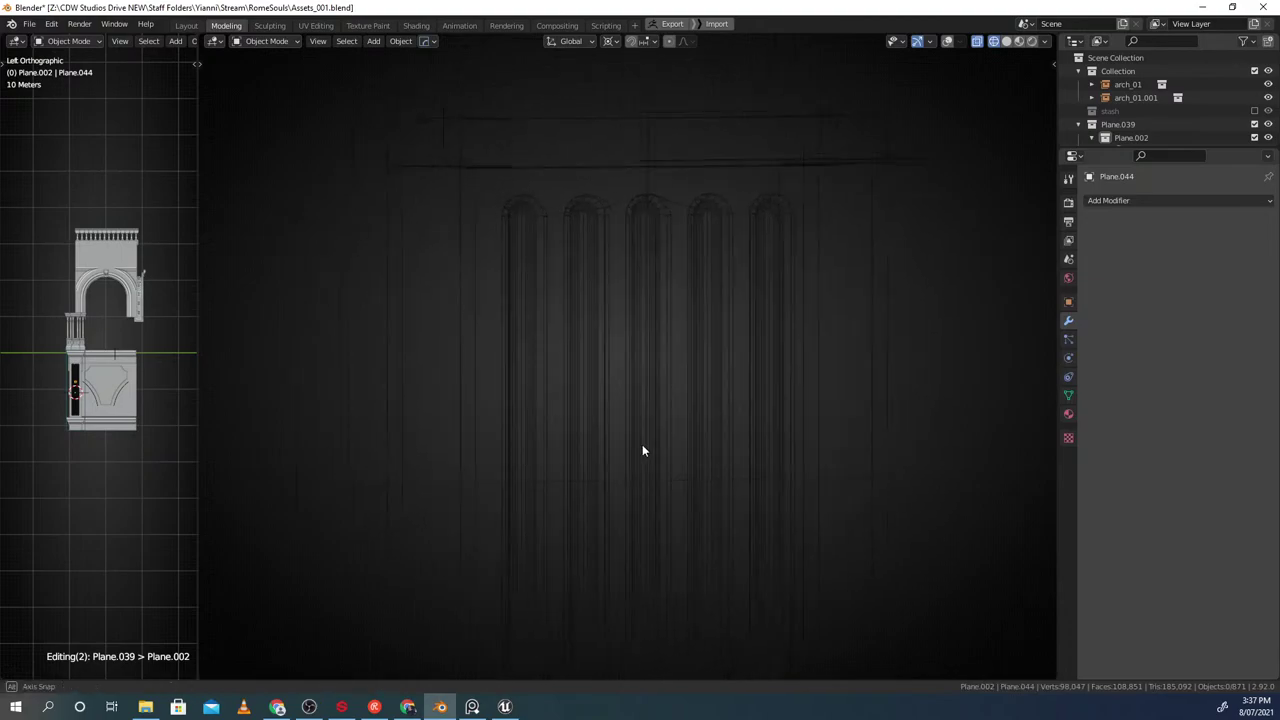
{"action": "middle_click_drag", "start_coordinate": [633, 458], "coordinate": [662, 369]}
{"action": "key", "text": "shift+z"}
{"action": "left_click", "coordinate": [787, 284]}
{"action": "scroll", "coordinate": [793, 301], "scroll_direction": "down", "scroll_amount": 2}
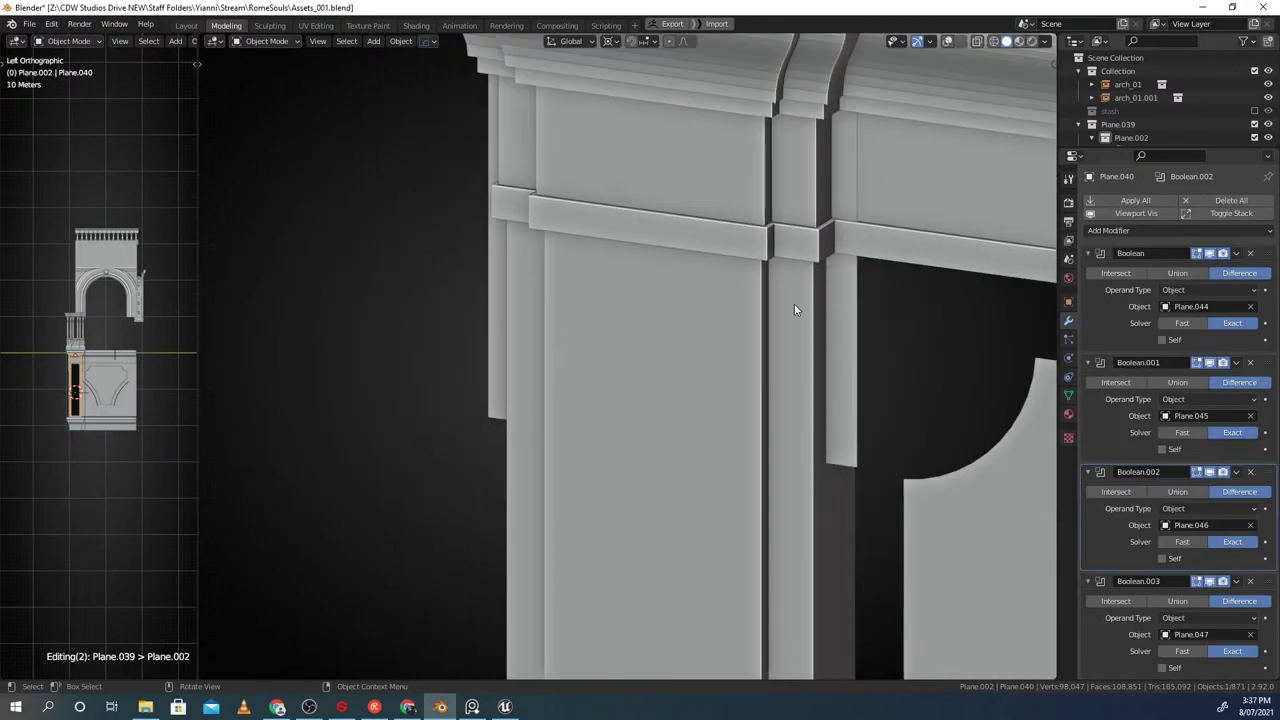
{"action": "key", "text": "shift+z"}
{"action": "mouse_move", "coordinate": [771, 316]}
{"action": "middle_mouse_down"}
{"action": "mouse_move", "coordinate": [744, 304]}
{"action": "mouse_move", "coordinate": [706, 318]}
{"action": "middle_mouse_up"}
{"action": "left_click", "coordinate": [700, 321]}
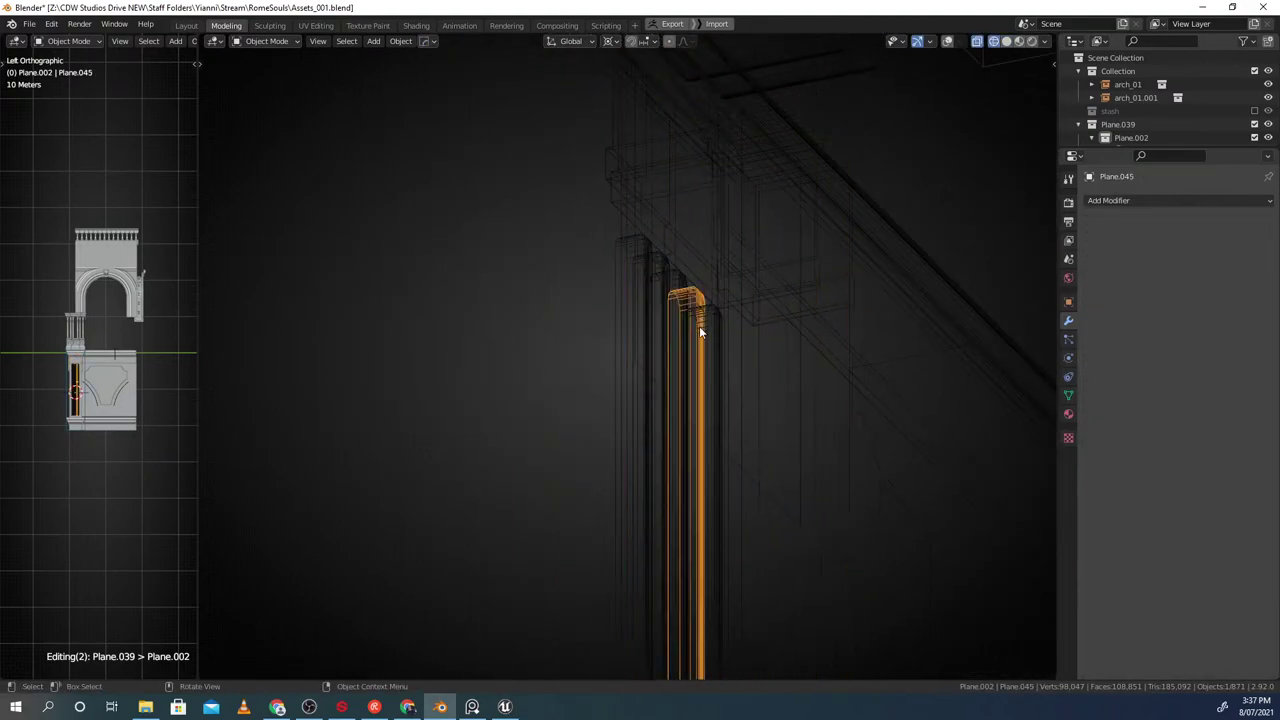
{"action": "key", "text": "shift+z"}
{"action": "left_click", "coordinate": [753, 304], "text": "shift"}
{"action": "key", "text": "shift+z"}
{"action": "left_click", "coordinate": [745, 294]}
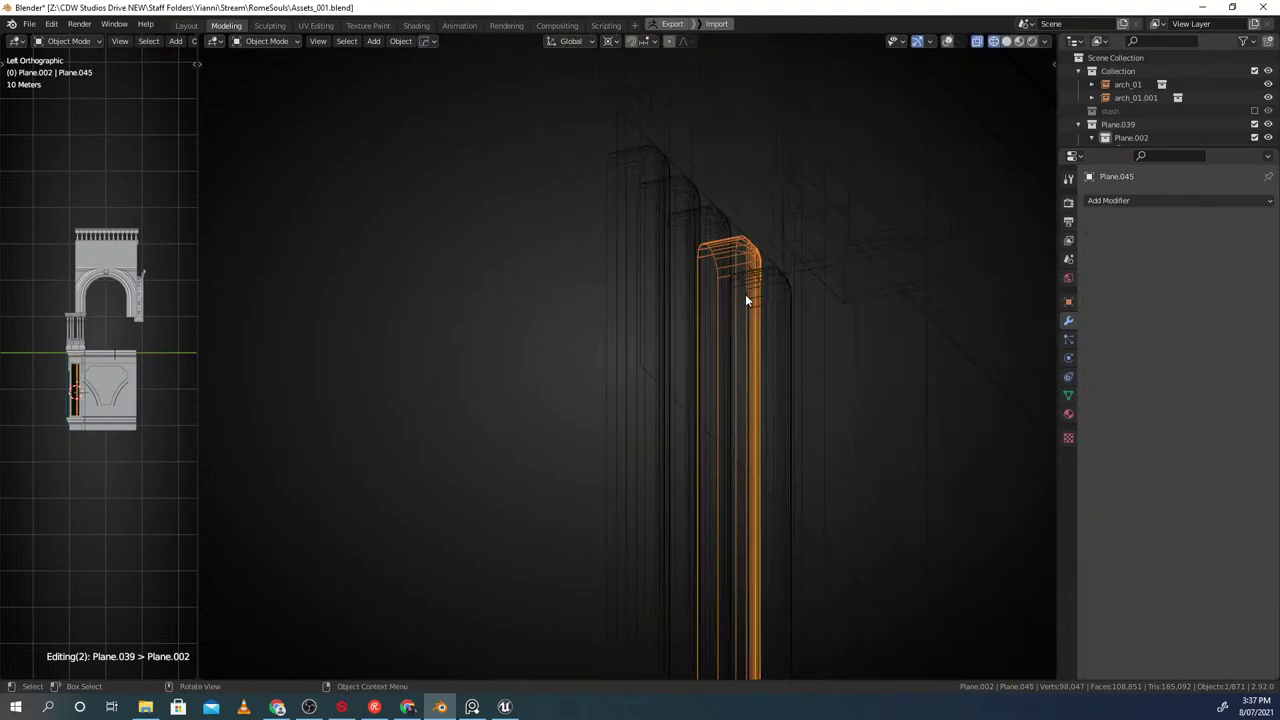
{"action": "left_click", "coordinate": [741, 292]}
{"action": "mouse_move", "coordinate": [741, 292]}
{"action": "middle_mouse_down"}
{"action": "mouse_move", "coordinate": [708, 263]}
{"action": "mouse_move", "coordinate": [770, 276]}
{"action": "middle_mouse_up"}
{"action": "key", "text": "shift+z"}
{"action": "key", "text": "shift+z"}
{"action": "left_click", "coordinate": [731, 235], "text": "shift"}
{"action": "left_click", "coordinate": [648, 196], "text": "shift"}
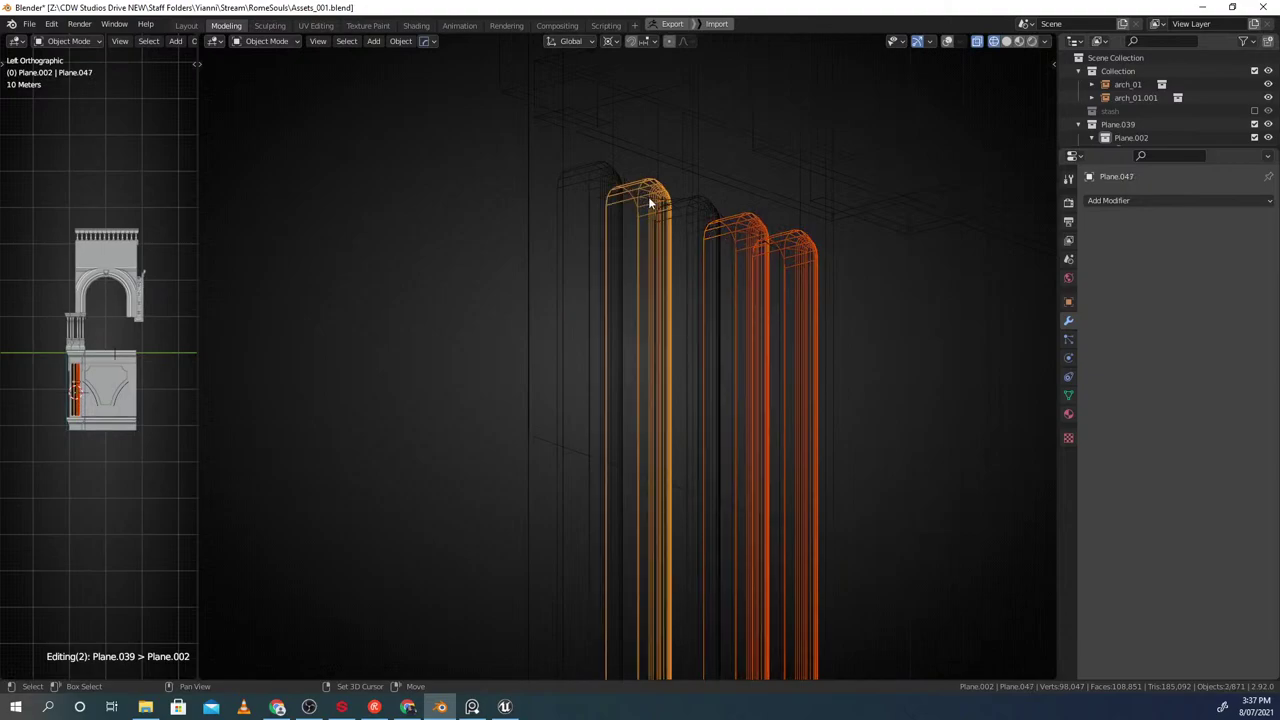
{"action": "left_click", "coordinate": [666, 202], "text": "shift"}
{"action": "key", "text": "shift+z"}
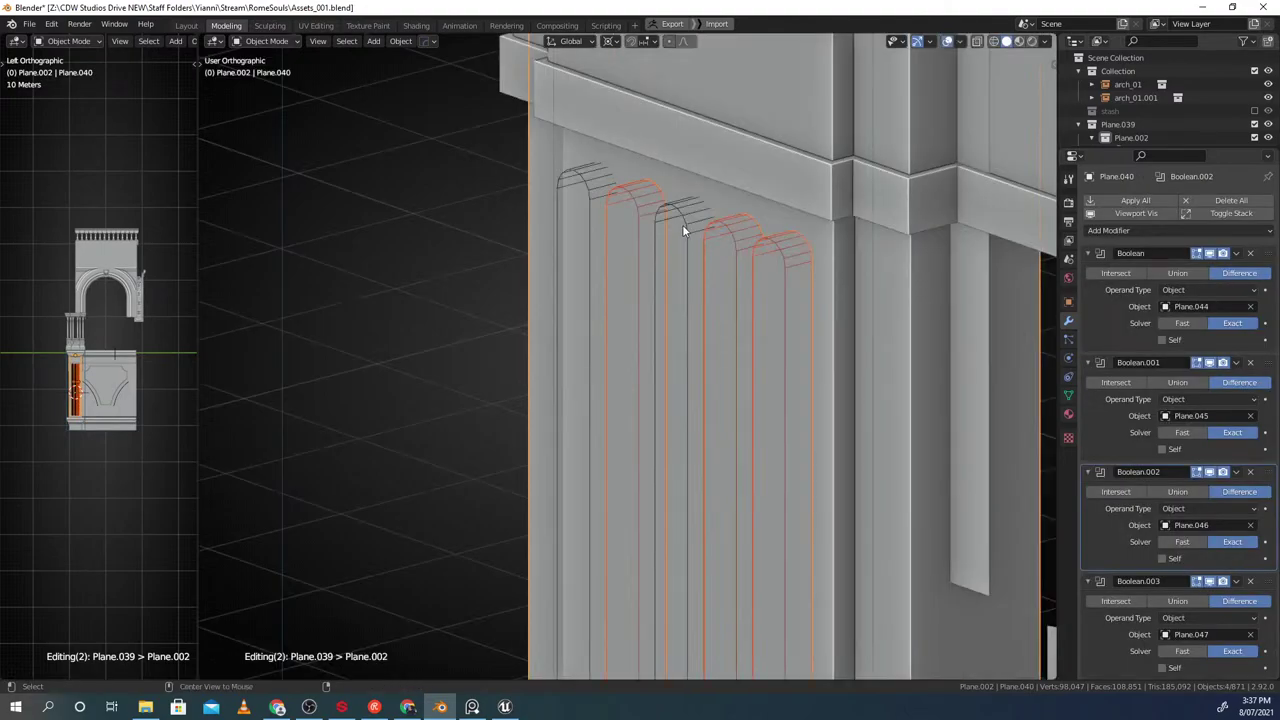
Select all flute cutters that share the same mesh data and move them slightly along positive X
{"action": "left_click", "coordinate": [684, 227]}
{"action": "mouse_move", "coordinate": [684, 227]}
{"action": "middle_mouse_down"}
{"action": "mouse_move", "coordinate": [610, 209]}
{"action": "mouse_move", "coordinate": [702, 222]}
{"action": "middle_mouse_up"}
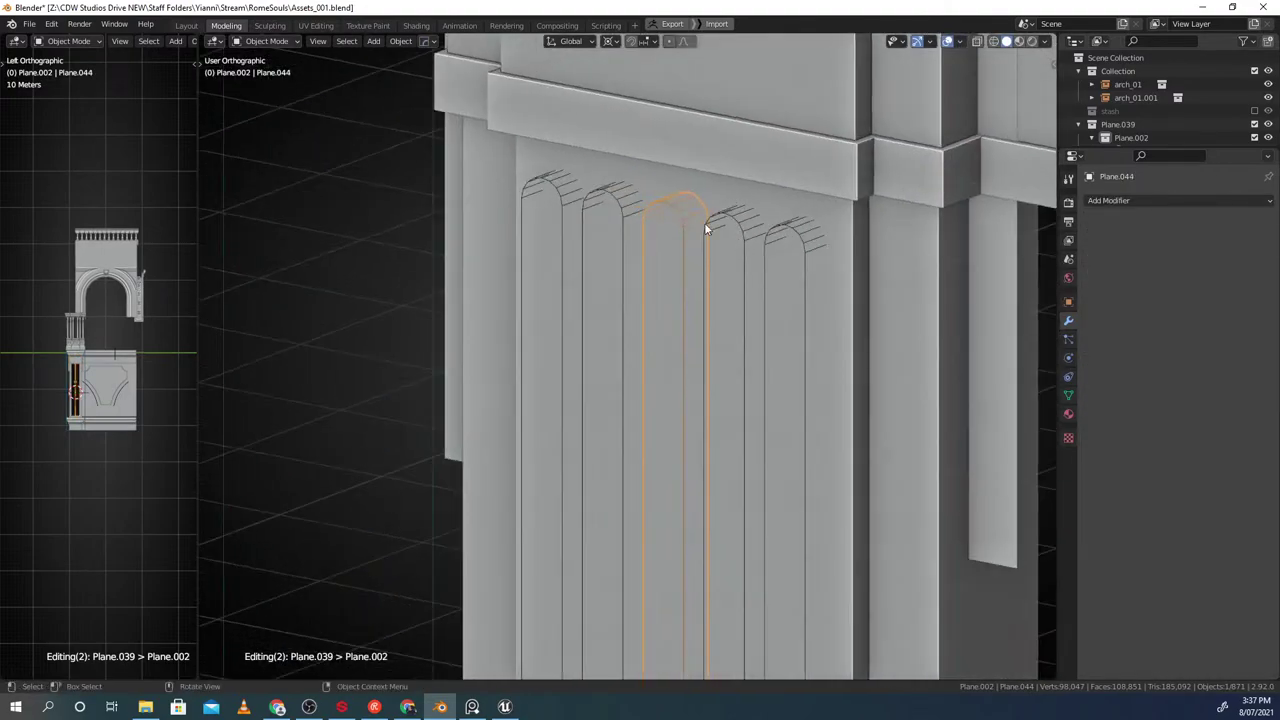
{"action": "key", "text": "shift+l"}
{"action": "left_click", "coordinate": [756, 205]}
{"action": "middle_click_drag", "start_coordinate": [768, 251], "coordinate": [808, 247]}
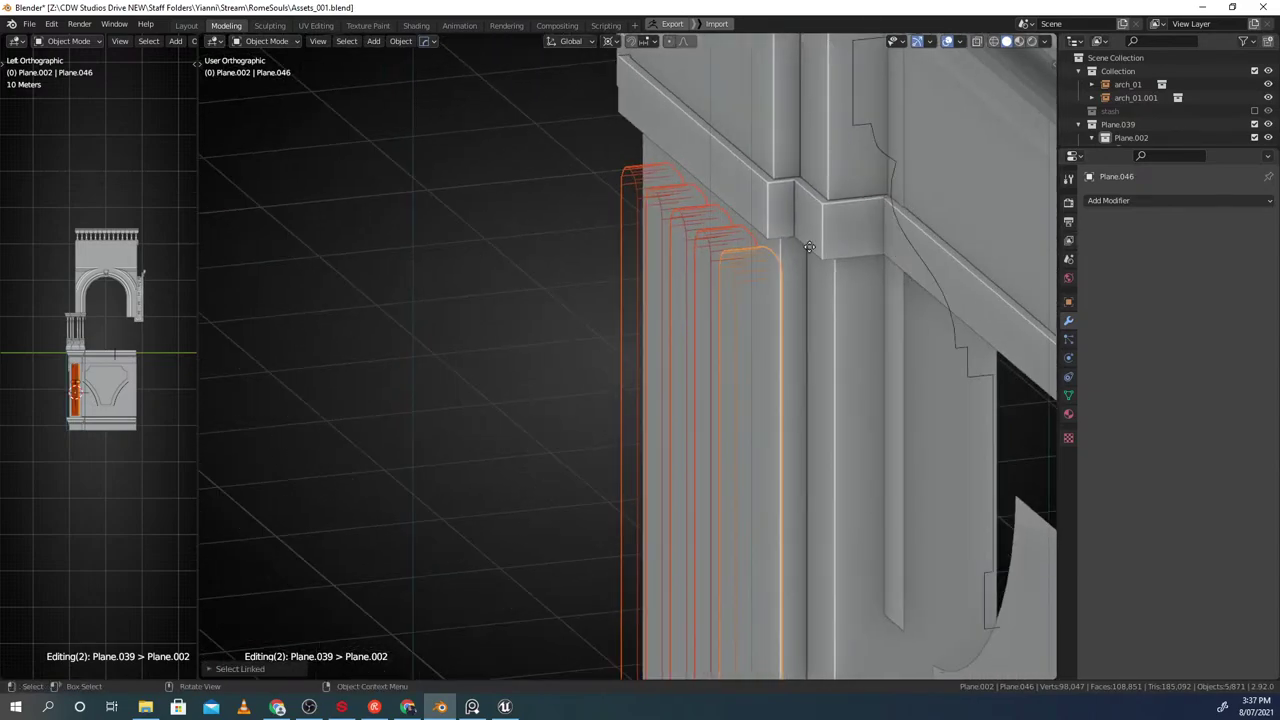
{"action": "key", "text": "g"}
{"action": "key", "text": "x"}
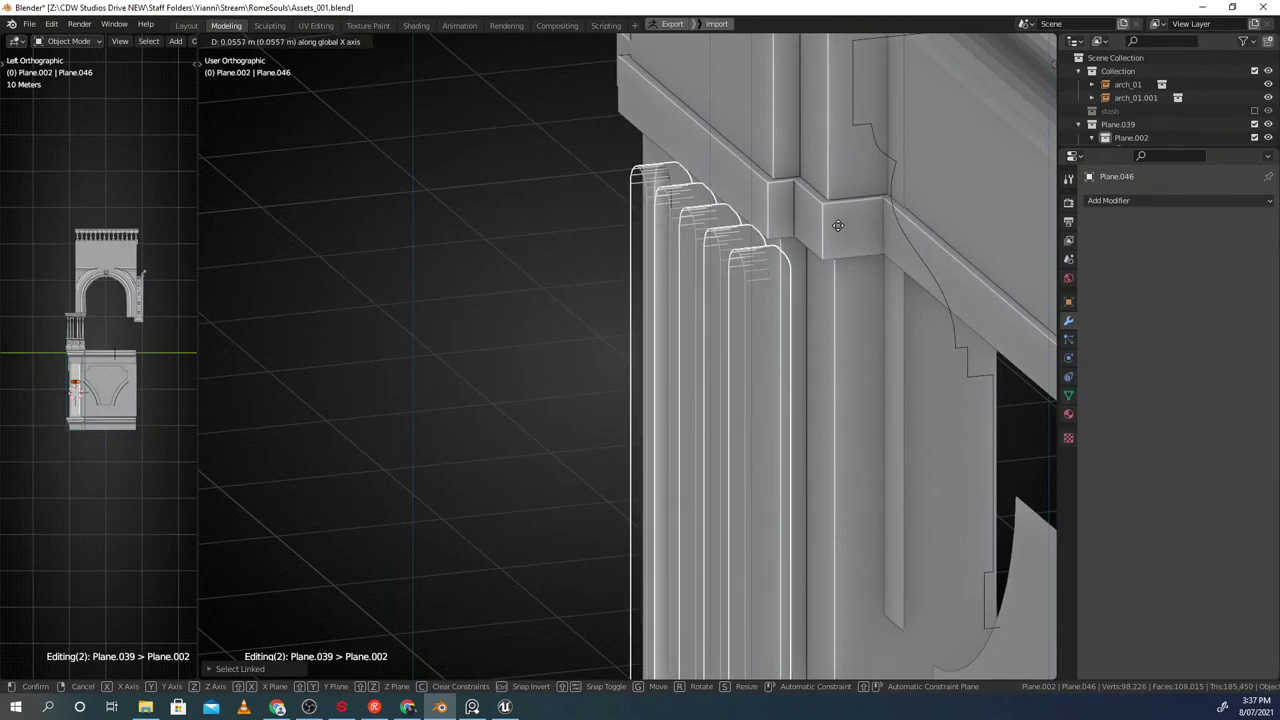
{"action": "left_click", "coordinate": [849, 226]}
{"action": "middle_click_drag", "start_coordinate": [849, 226], "coordinate": [743, 267]}
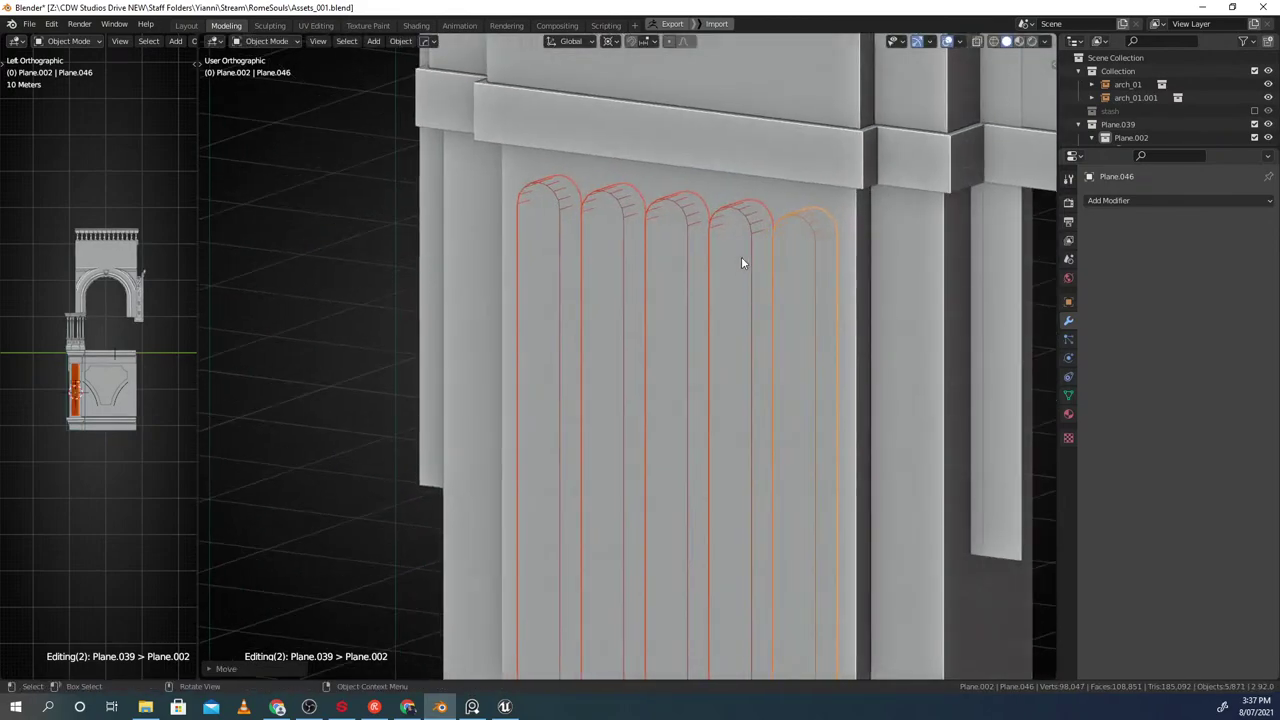
Join the five flute cutters into a single object
{"action": "left_click", "coordinate": [681, 207], "text": "shift"}
{"action": "middle_click_drag", "start_coordinate": [681, 207], "coordinate": [697, 240]}
{"action": "key", "text": "ctrl+j"}
{"action": "scroll", "coordinate": [697, 240], "scroll_direction": "down", "scroll_amount": 2}
Remove the Boolean.001 to Boolean.004 modifiers from the pilaster shaft and set the remaining Boolean's solver to Fast
{"action": "left_click", "coordinate": [738, 245]}
{"action": "left_click", "coordinate": [740, 247]}
{"action": "left_click", "coordinate": [766, 232]}
{"action": "key", "text": "a"}
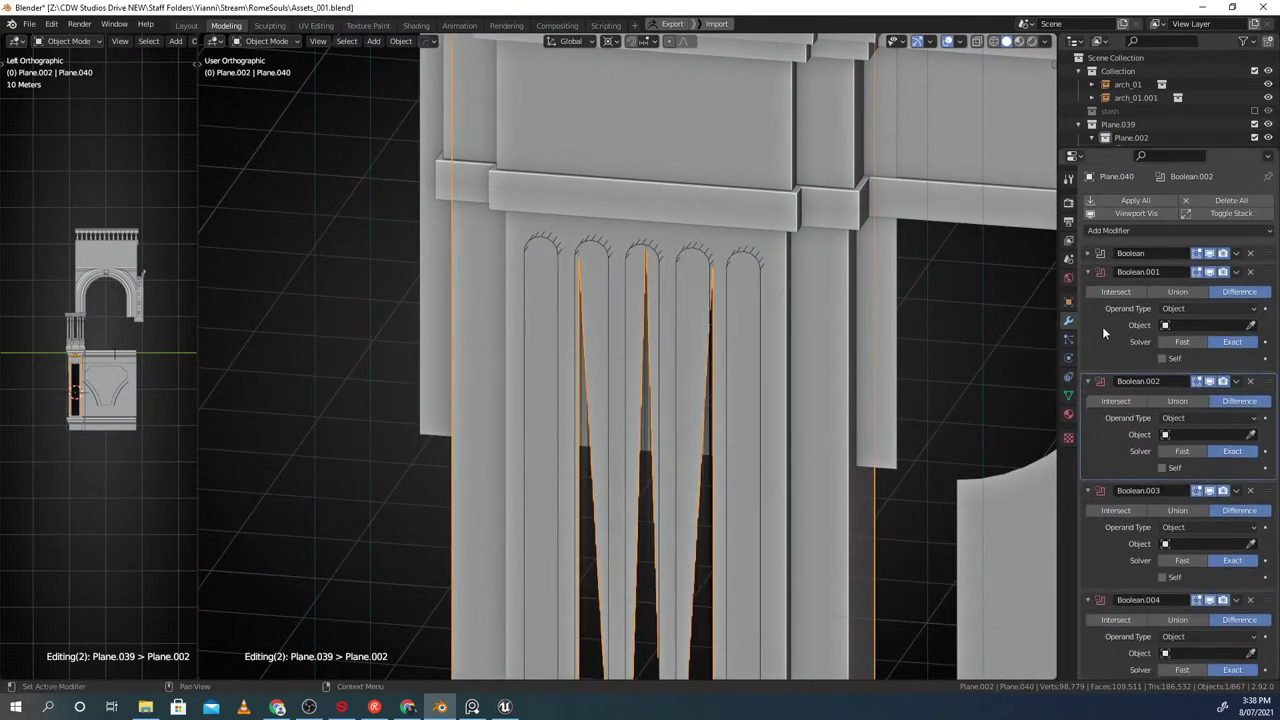
{"action": "key", "text": "x"}
{"action": "key", "text": "ctrl+x"}
{"action": "key", "text": "ctrl+x"}
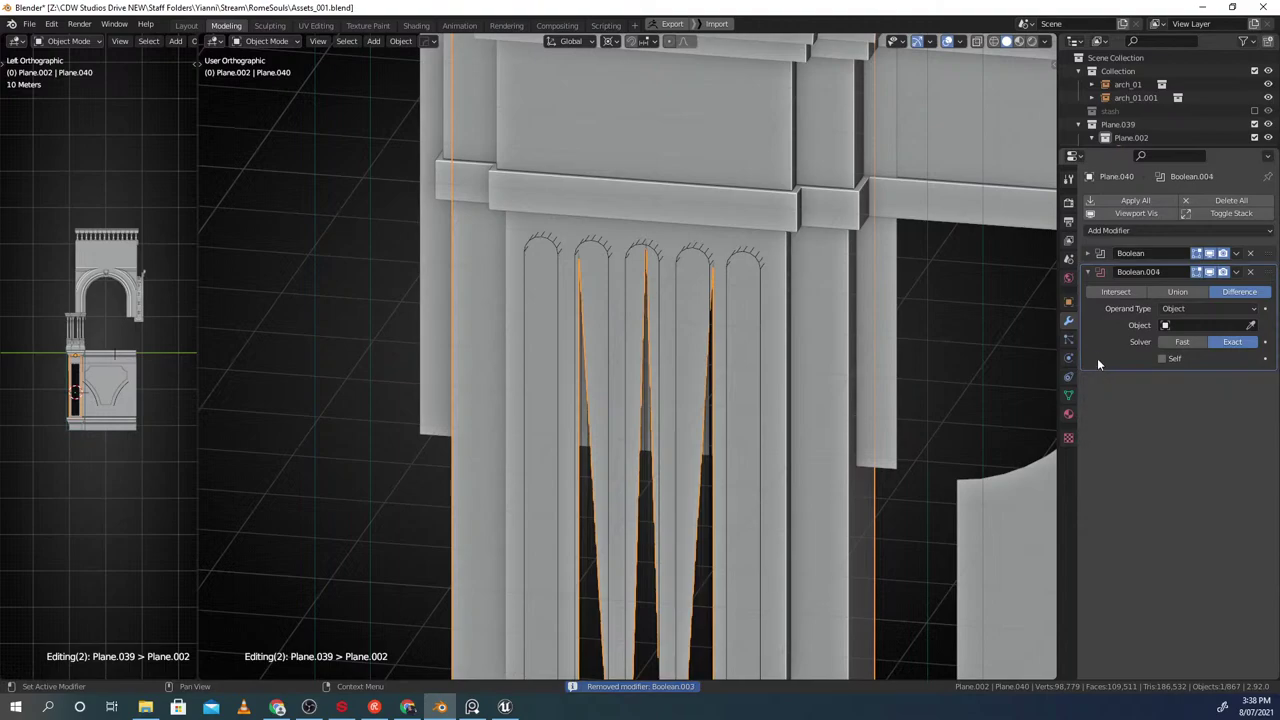
{"action": "key", "text": "ctrl+x"}
{"action": "left_click", "coordinate": [1088, 253]}
{"action": "left_click", "coordinate": [1182, 323]}
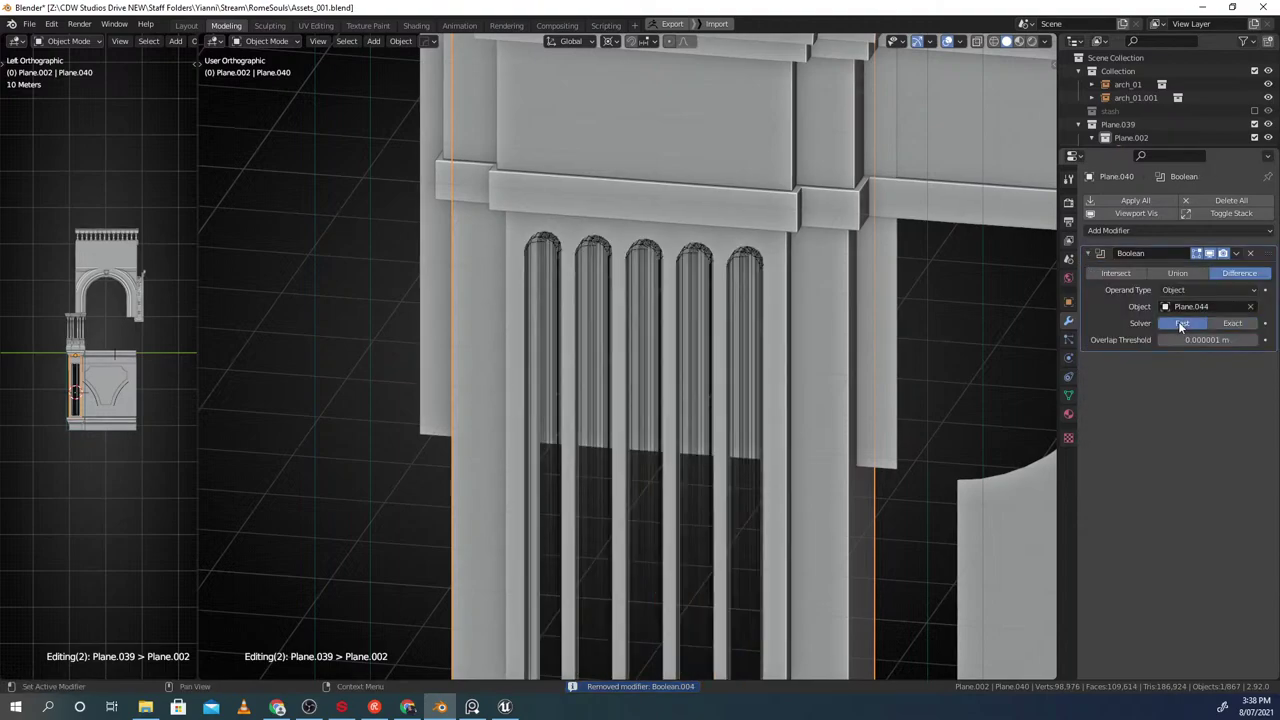
Isolate the pilaster shaft, fill its open mesh with a face from the selected edge, and unhide the other objects
{"action": "scroll", "coordinate": [858, 334], "scroll_direction": "down", "scroll_amount": 2}
{"action": "left_click", "coordinate": [764, 328]}
{"action": "left_click", "coordinate": [768, 356]}
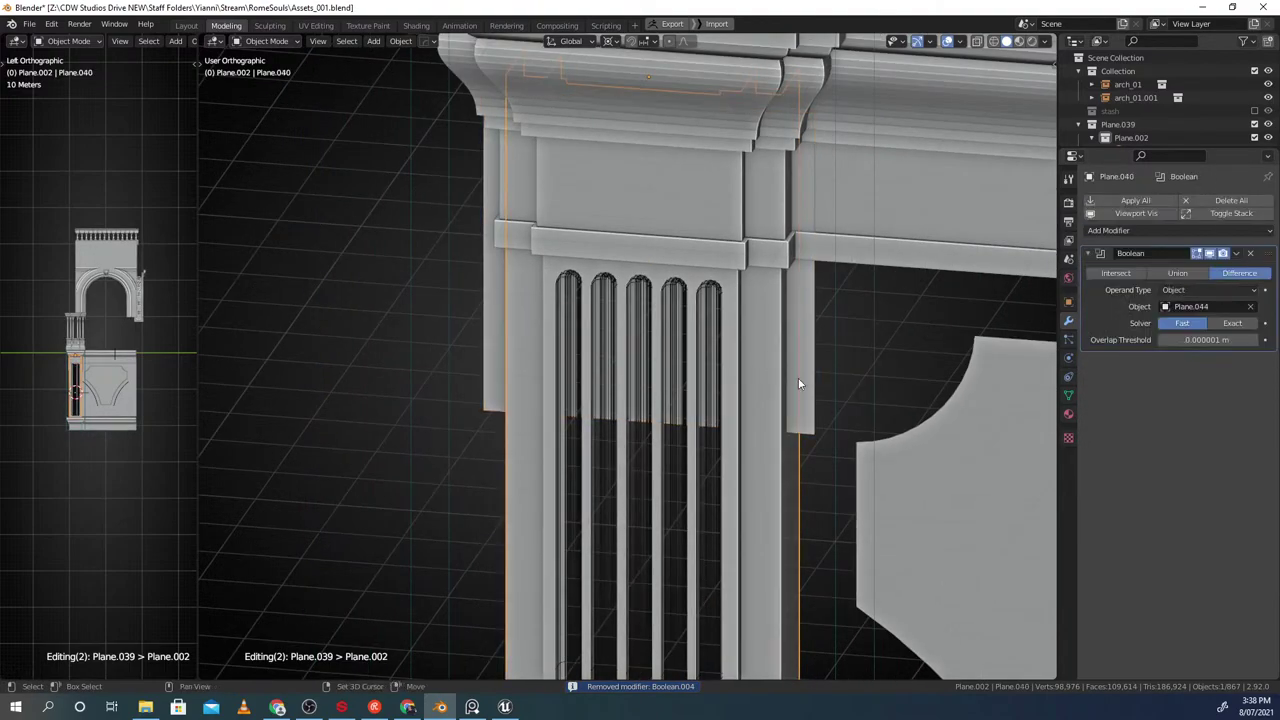
{"action": "key", "text": "shift+h"}
{"action": "middle_click_drag", "start_coordinate": [800, 383], "coordinate": [674, 383]}
{"action": "key", "text": "Tab"}
{"action": "middle_click_drag", "start_coordinate": [708, 423], "coordinate": [708, 348]}
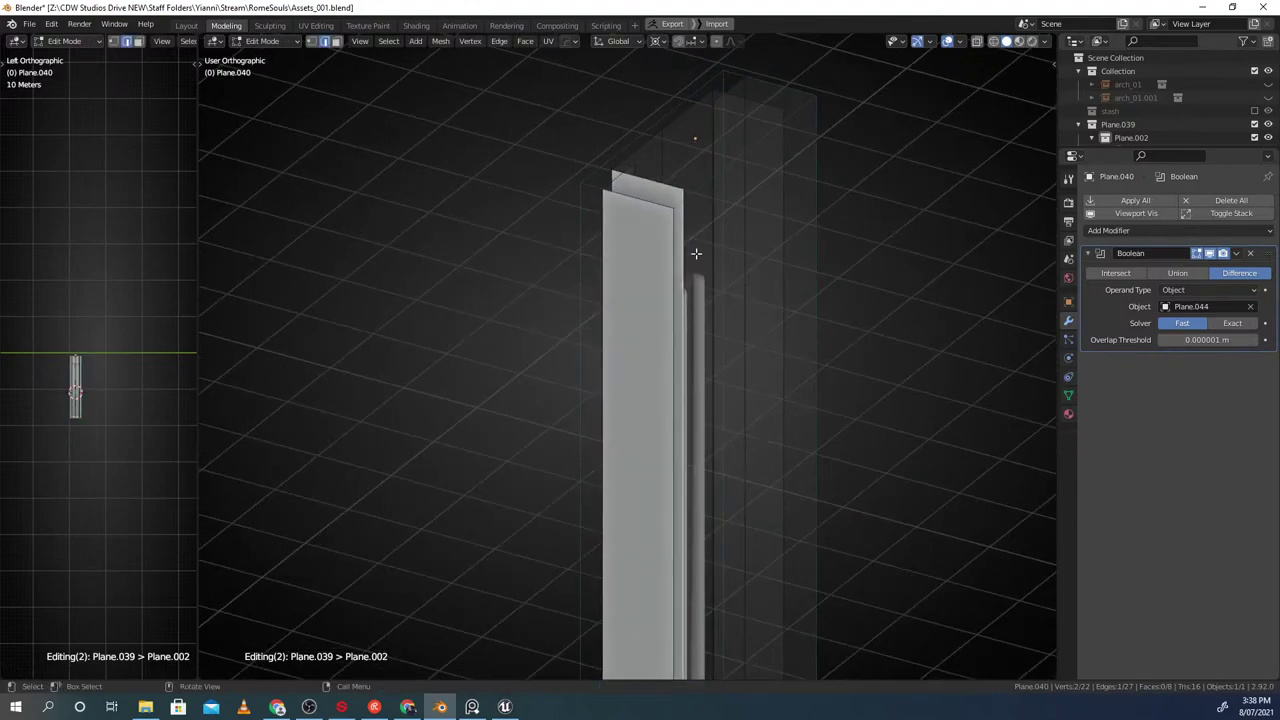
{"action": "key", "text": "f"}
{"action": "middle_click_drag", "start_coordinate": [773, 204], "coordinate": [867, 256]}
{"action": "key", "text": "Tab"}
{"action": "left_click", "coordinate": [852, 302]}
{"action": "key", "text": "alt+h"}
{"action": "key", "text": "alt+a"}
Move the joined flute cutters along X to adjust how deep the grooves cut into the shaft
{"action": "middle_click_drag", "start_coordinate": [776, 322], "coordinate": [742, 250]}
{"action": "left_click", "coordinate": [723, 262]}
{"action": "key", "text": "g"}
{"action": "key", "text": "x"}
{"action": "left_click", "coordinate": [639, 284]}
{"action": "key", "text": "alt+a"}
{"action": "key", "text": "alt+shift+z"}
{"action": "scroll", "coordinate": [735, 262], "scroll_direction": "down", "scroll_amount": 10}
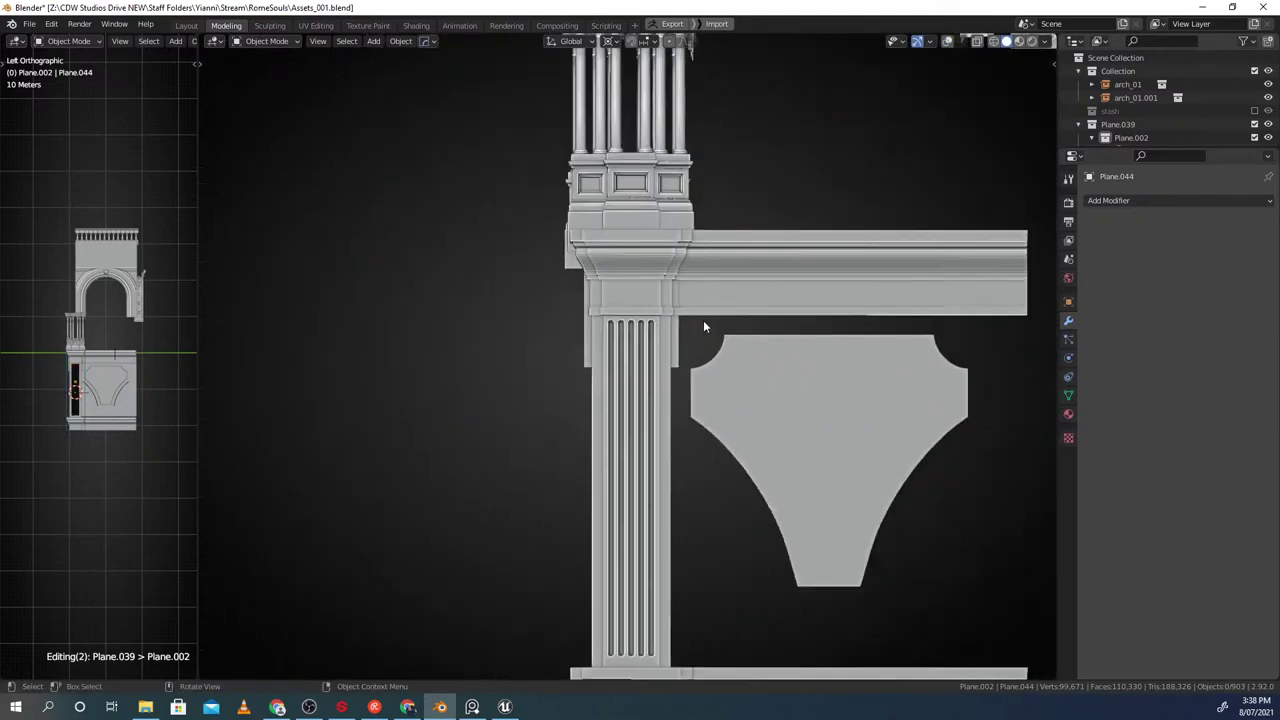
{"action": "scroll", "coordinate": [698, 333], "scroll_direction": "down", "scroll_amount": 1}
{"action": "middle_click_drag", "start_coordinate": [690, 333], "coordinate": [676, 295], "text": "shift"}
{"action": "scroll", "coordinate": [650, 328], "scroll_direction": "up", "scroll_amount": 3}
{"action": "key", "text": "alt+shift+z"}
{"action": "scroll", "coordinate": [676, 295], "scroll_direction": "up", "scroll_amount": 3}
Shift the joined flute cutters about 0.04 m along negative X to refine the groove depth
{"action": "left_click", "coordinate": [638, 225]}
{"action": "middle_click_drag", "start_coordinate": [638, 225], "coordinate": [763, 349]}
{"action": "key", "text": "g"}
{"action": "key", "text": "x"}
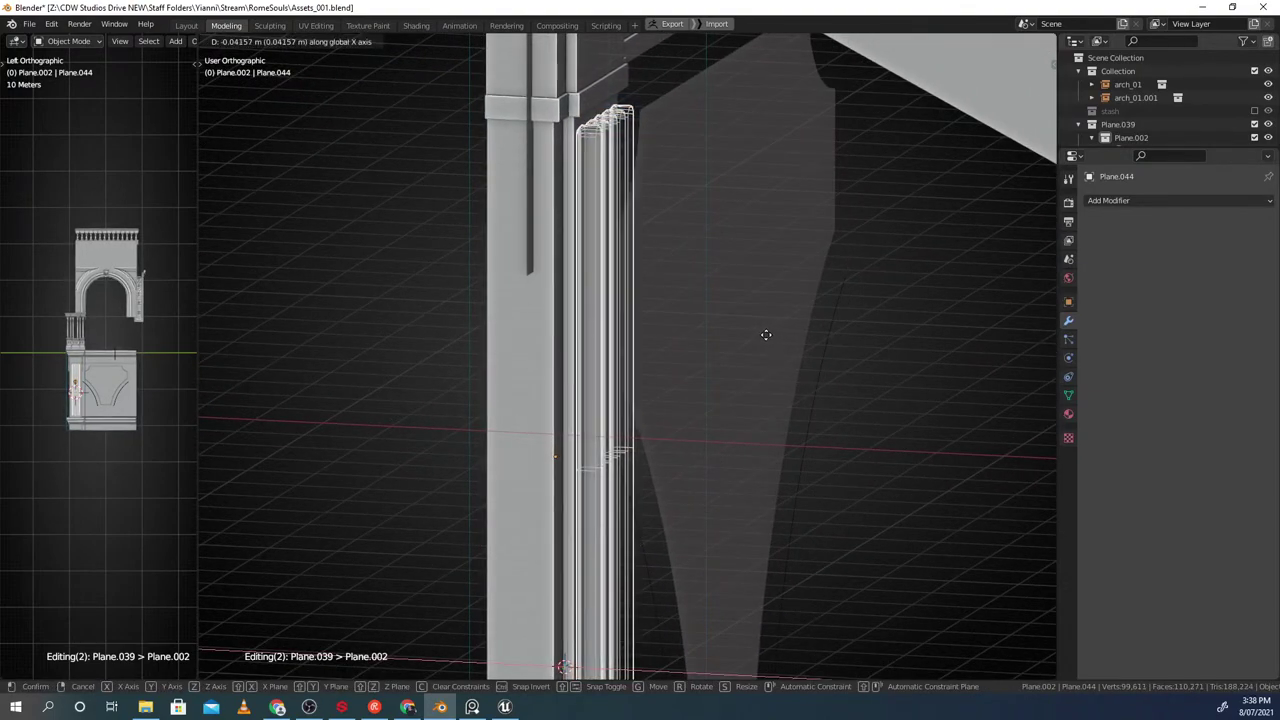
{"action": "left_click", "coordinate": [756, 333]}
{"action": "key", "text": "alt+a"}
{"action": "middle_click_drag", "start_coordinate": [756, 335], "coordinate": [612, 339]}
{"action": "key", "text": "shift+alt+z"}
{"action": "scroll", "coordinate": [618, 300], "scroll_direction": "down", "scroll_amount": 2}
{"action": "scroll", "coordinate": [630, 310], "scroll_direction": "down", "scroll_amount": 4}
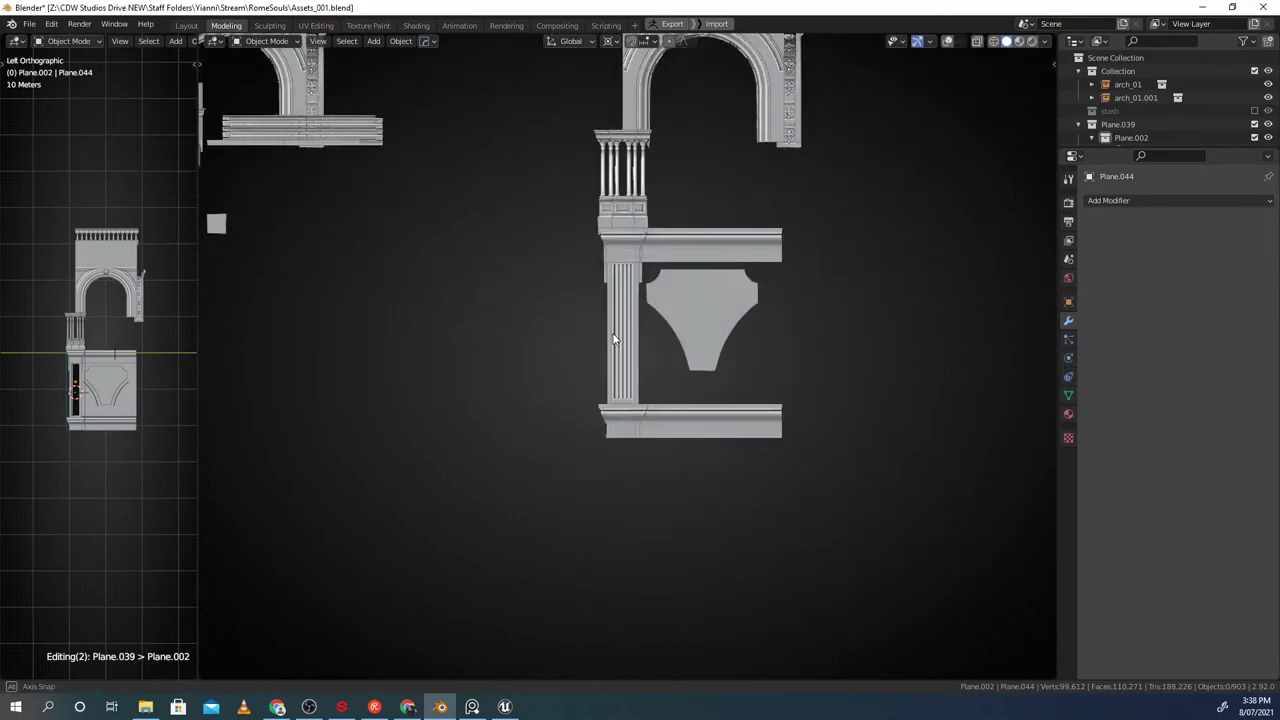
Lower the cutter mesh's bottom ends about 0.27 m along Z in Edit Mode and return to Object Mode
{"action": "scroll", "coordinate": [614, 339], "scroll_direction": "up", "scroll_amount": 6}
{"action": "key", "text": "shift+alt+z"}
{"action": "left_click", "coordinate": [629, 479]}
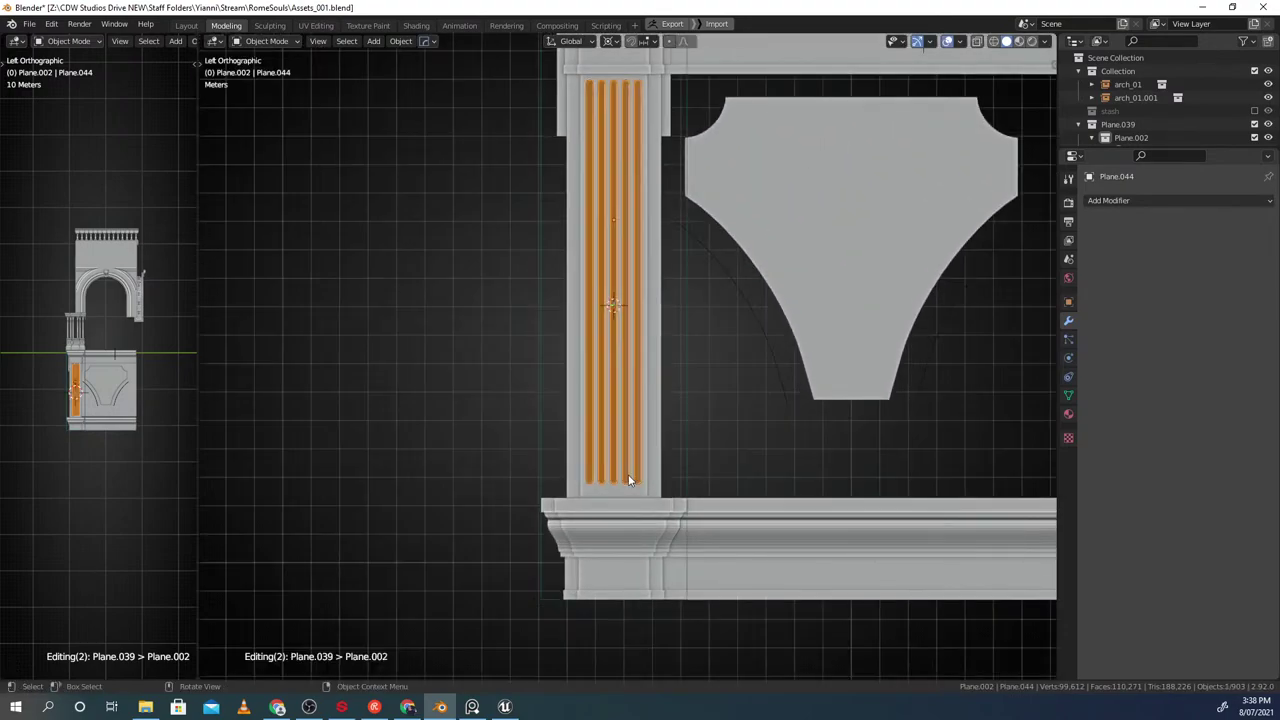
{"action": "key", "text": "Tab"}
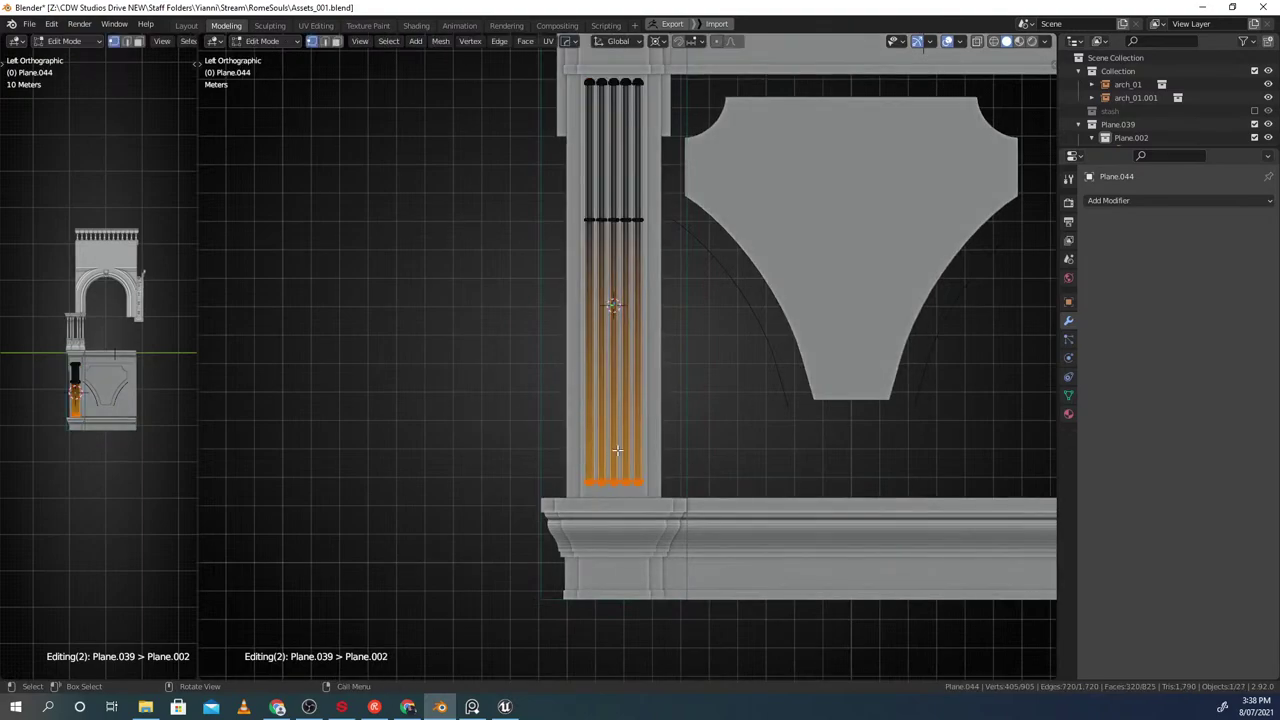
{"action": "key", "text": "alt+z"}
{"action": "middle_click_drag", "start_coordinate": [714, 462], "coordinate": [689, 384], "text": "shift"}
{"action": "key", "text": "alt+z"}
{"action": "scroll", "coordinate": [687, 389], "scroll_direction": "up", "scroll_amount": 3}
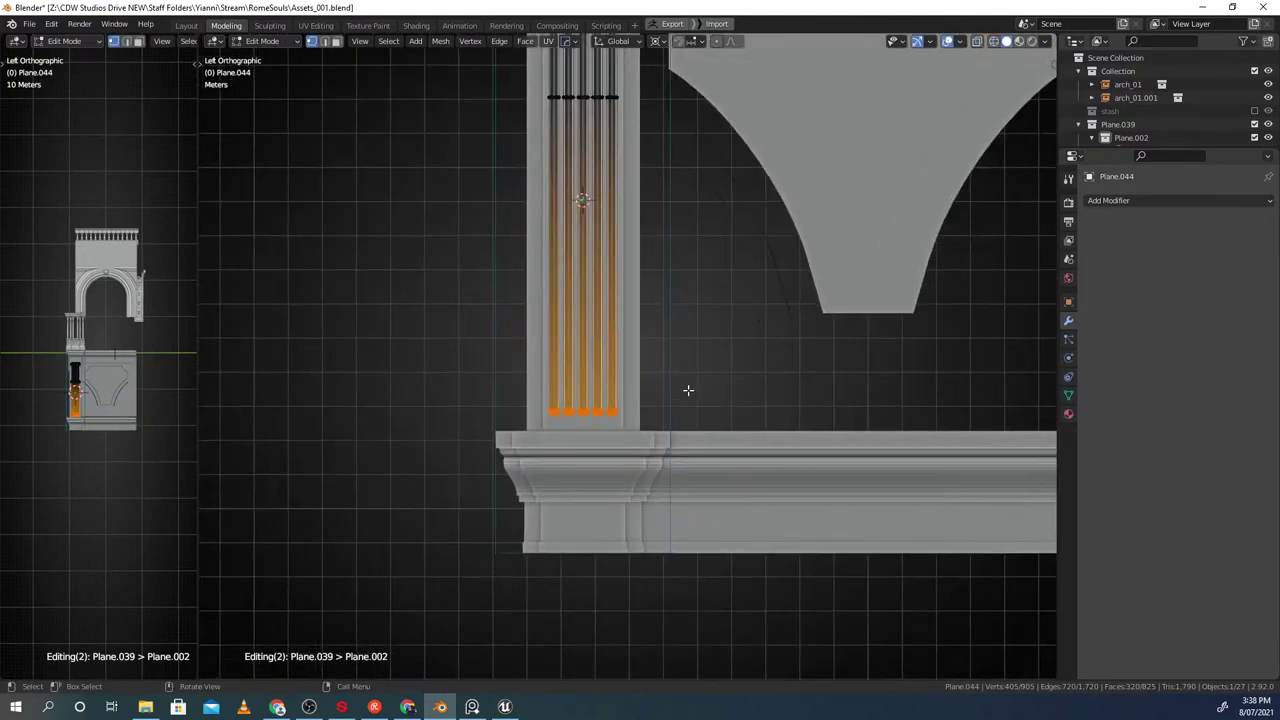
{"action": "key", "text": "g"}
{"action": "key", "text": "z"}
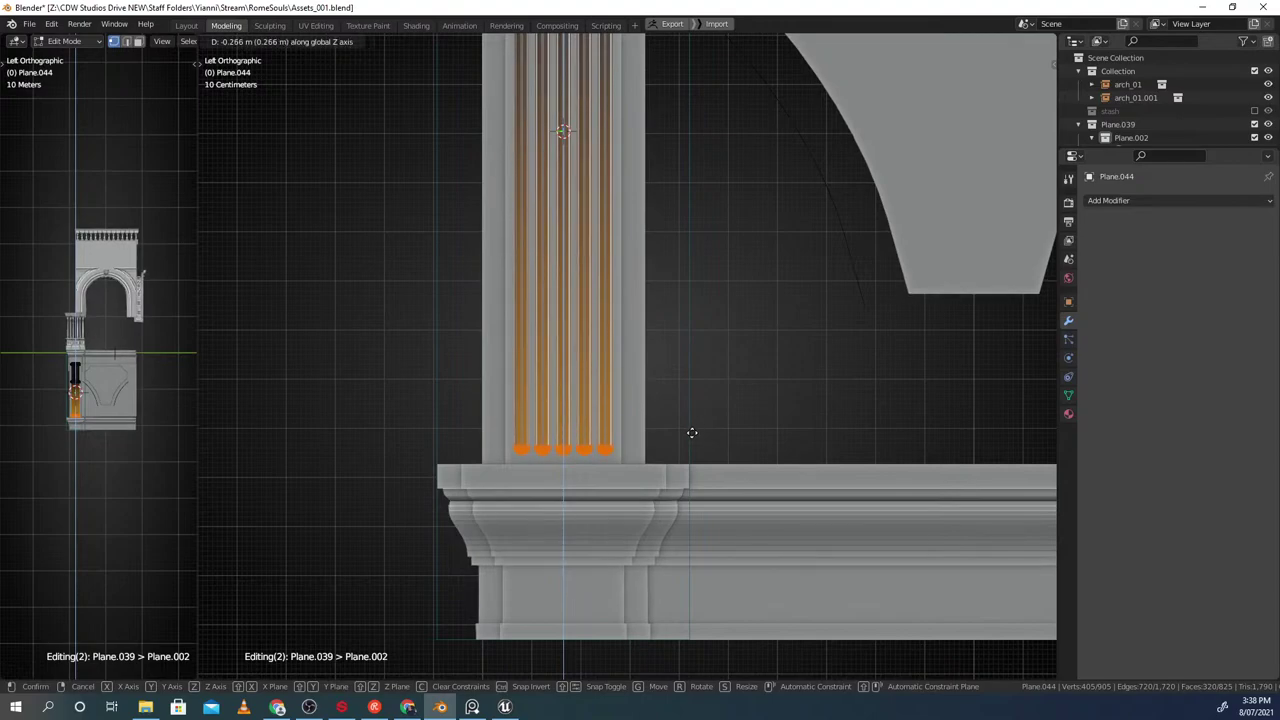
{"action": "left_click", "coordinate": [692, 433]}
{"action": "key", "text": "Tab"}
Convert the pilaster shaft to a mesh so that its Boolean flute cuts are applied
{"action": "middle_click_drag", "start_coordinate": [694, 234], "coordinate": [636, 412], "text": "shift"}
{"action": "scroll", "coordinate": [636, 412], "scroll_direction": "down", "scroll_amount": 5}
{"action": "left_click", "coordinate": [621, 361]}
{"action": "middle_click_drag", "start_coordinate": [621, 361], "coordinate": [653, 368]}
{"action": "scroll", "coordinate": [618, 380], "scroll_direction": "up", "scroll_amount": 3}
{"action": "key", "text": "alt+shift+z"}
{"action": "key", "text": "alt+shift+z"}
{"action": "left_click", "coordinate": [614, 383]}
{"action": "key", "text": "alt+c"}
{"action": "left_click", "coordinate": [694, 371]}
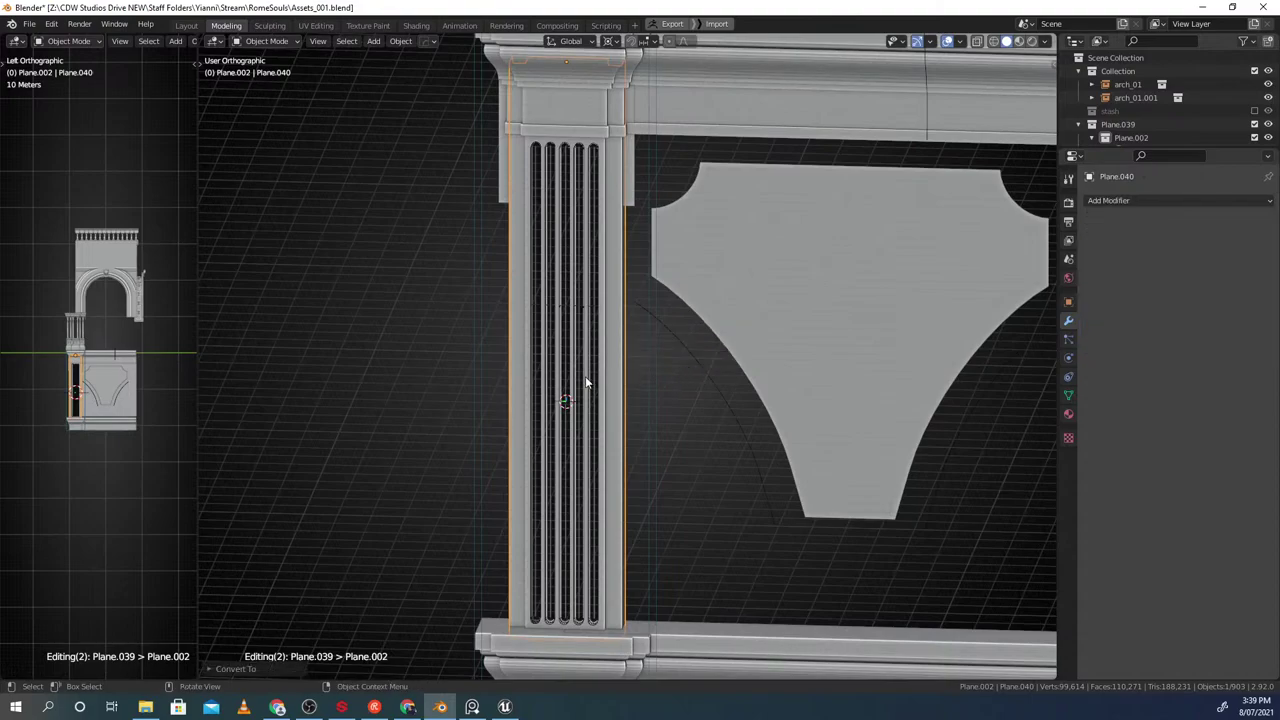
Delete the joined flute cutter object from the pilaster
{"action": "left_click", "coordinate": [587, 383]}
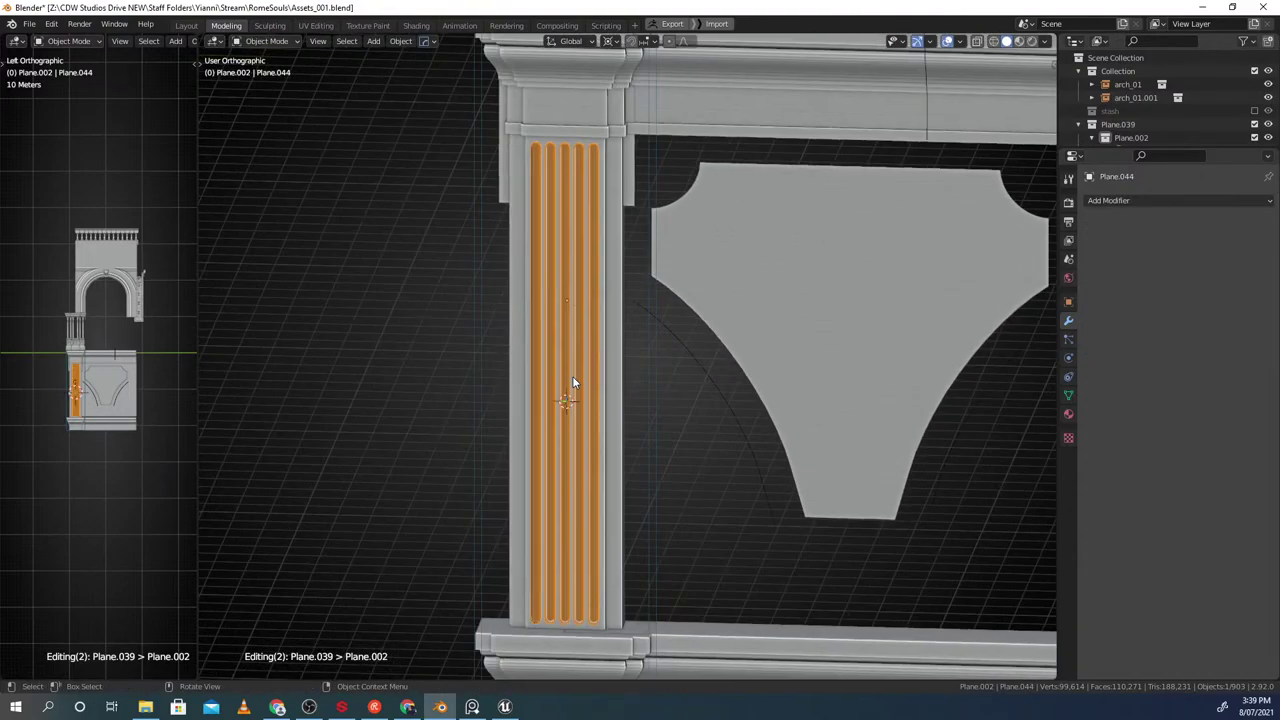
{"action": "key", "text": "y"}
{"action": "left_click", "coordinate": [522, 427]}
{"action": "key", "text": "x"}
{"action": "left_click", "coordinate": [521, 424]}
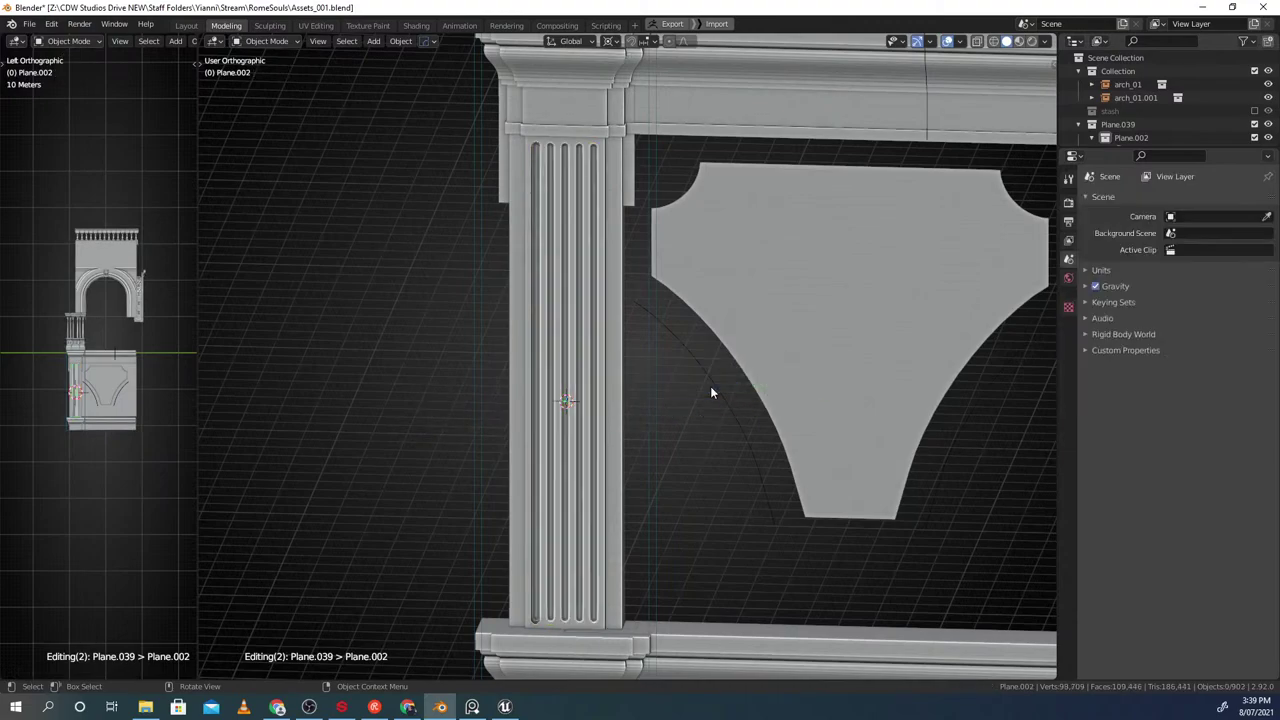
Add a bisecting Mirror modifier across the Y axis to the fluted pilaster shaft
{"action": "scroll", "coordinate": [597, 370], "scroll_direction": "up", "scroll_amount": 2}
{"action": "left_click", "coordinate": [586, 359]}
{"action": "middle_click_drag", "start_coordinate": [585, 357], "coordinate": [634, 333], "text": "alt"}
{"action": "scroll", "coordinate": [634, 333], "scroll_direction": "down", "scroll_amount": 3}
{"action": "key", "text": "alt+x"}
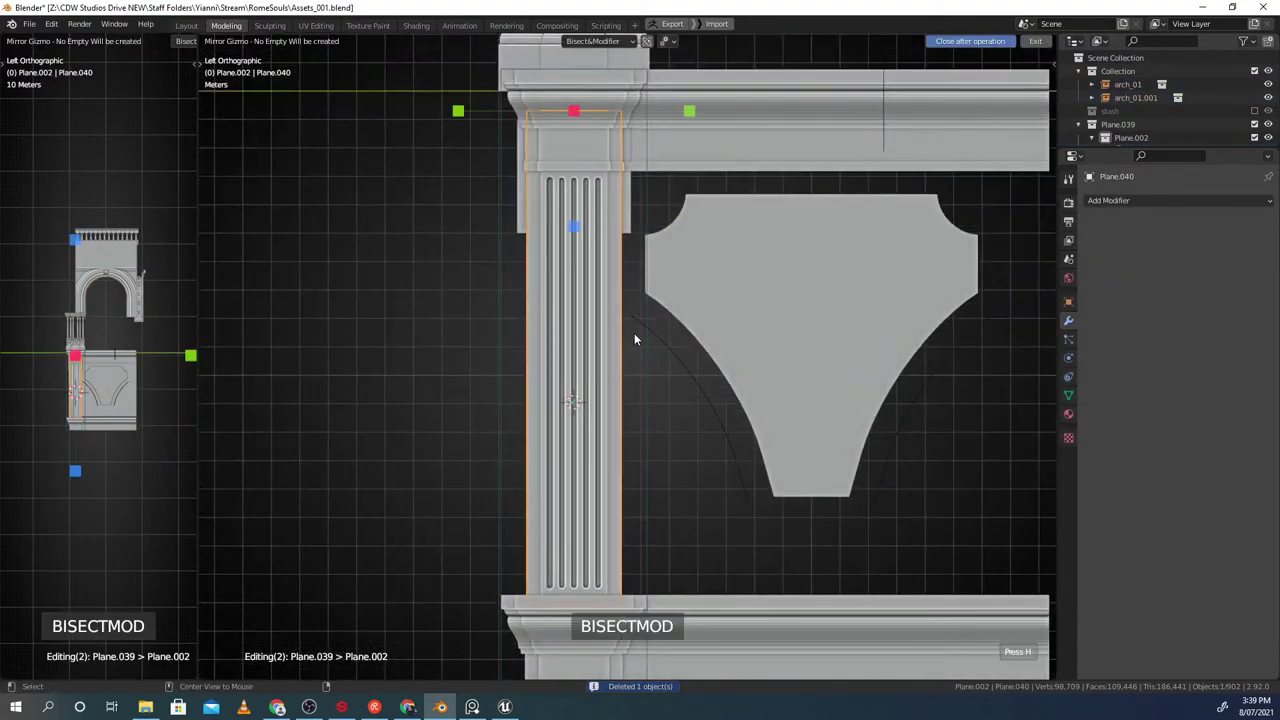
{"action": "left_click", "coordinate": [689, 111]}
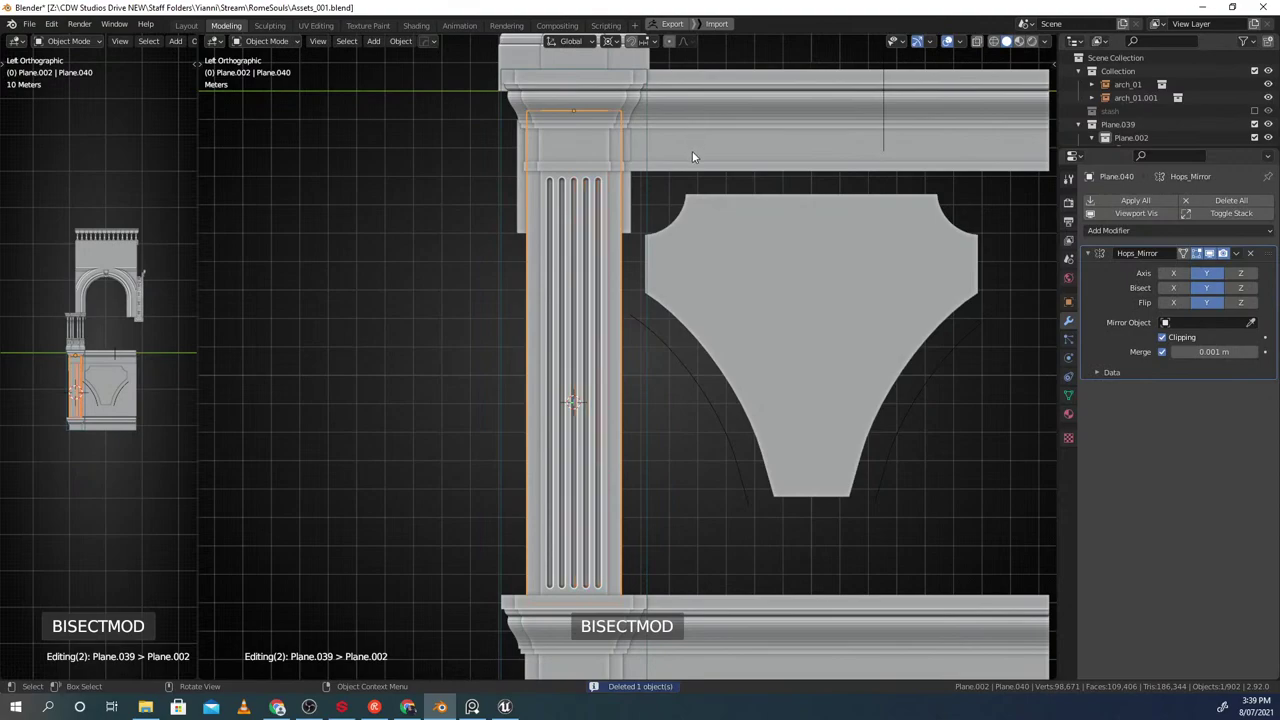
Examine the mirrored shaft's upper flutes in wireframe and Edit Mode
{"action": "middle_click_drag", "start_coordinate": [692, 152], "coordinate": [765, 258], "text": "shift"}
{"action": "scroll", "coordinate": [647, 311], "scroll_direction": "up", "scroll_amount": 7}
{"action": "key", "text": "shift+z"}
{"action": "middle_click_drag", "start_coordinate": [659, 302], "coordinate": [610, 408], "text": "shift"}
{"action": "key", "text": "shift+z"}
{"action": "key", "text": "Tab"}
{"action": "scroll", "coordinate": [600, 295], "scroll_direction": "up", "scroll_amount": 3}
{"action": "scroll", "coordinate": [749, 637], "scroll_direction": "down", "scroll_amount": 4}
{"action": "key", "text": "Tab"}
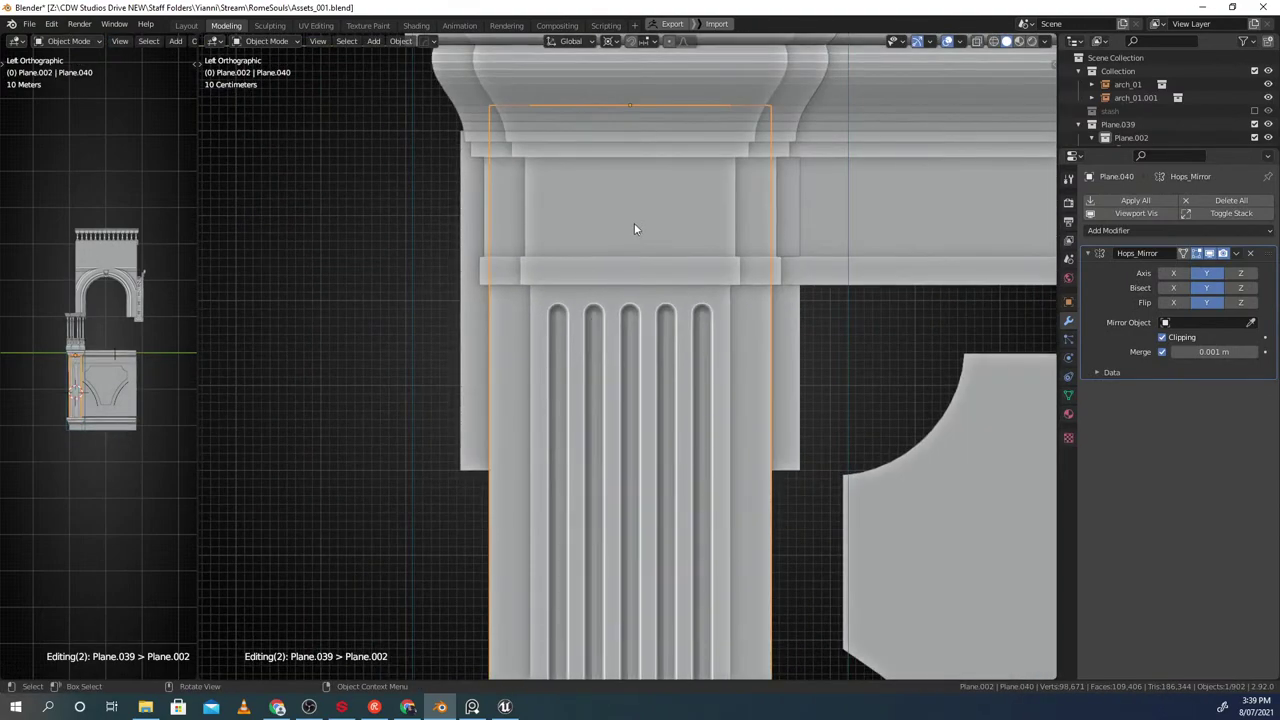
Leave the nested pilaster group Plane.002 and return to editing the parent group Plane.039
{"action": "scroll", "coordinate": [637, 222], "scroll_direction": "down", "scroll_amount": 9}
{"action": "left_click", "coordinate": [656, 368]}
{"action": "middle_click_drag", "start_coordinate": [656, 368], "coordinate": [655, 316]}
{"action": "scroll", "coordinate": [636, 299], "scroll_direction": "up", "scroll_amount": 1}
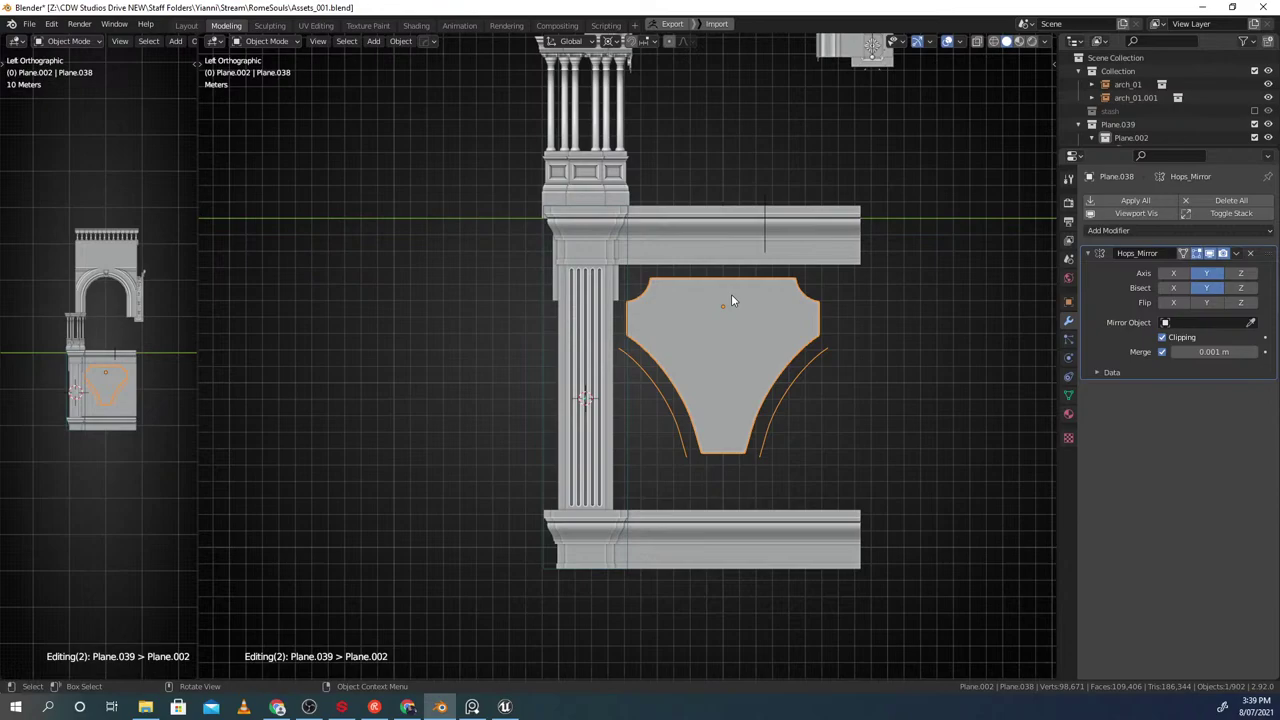
{"action": "scroll", "coordinate": [731, 294], "scroll_direction": "down", "scroll_amount": 1}
{"action": "middle_click_drag", "start_coordinate": [703, 322], "coordinate": [639, 298], "text": "shift"}
{"action": "scroll", "coordinate": [657, 290], "scroll_direction": "up", "scroll_amount": 2}
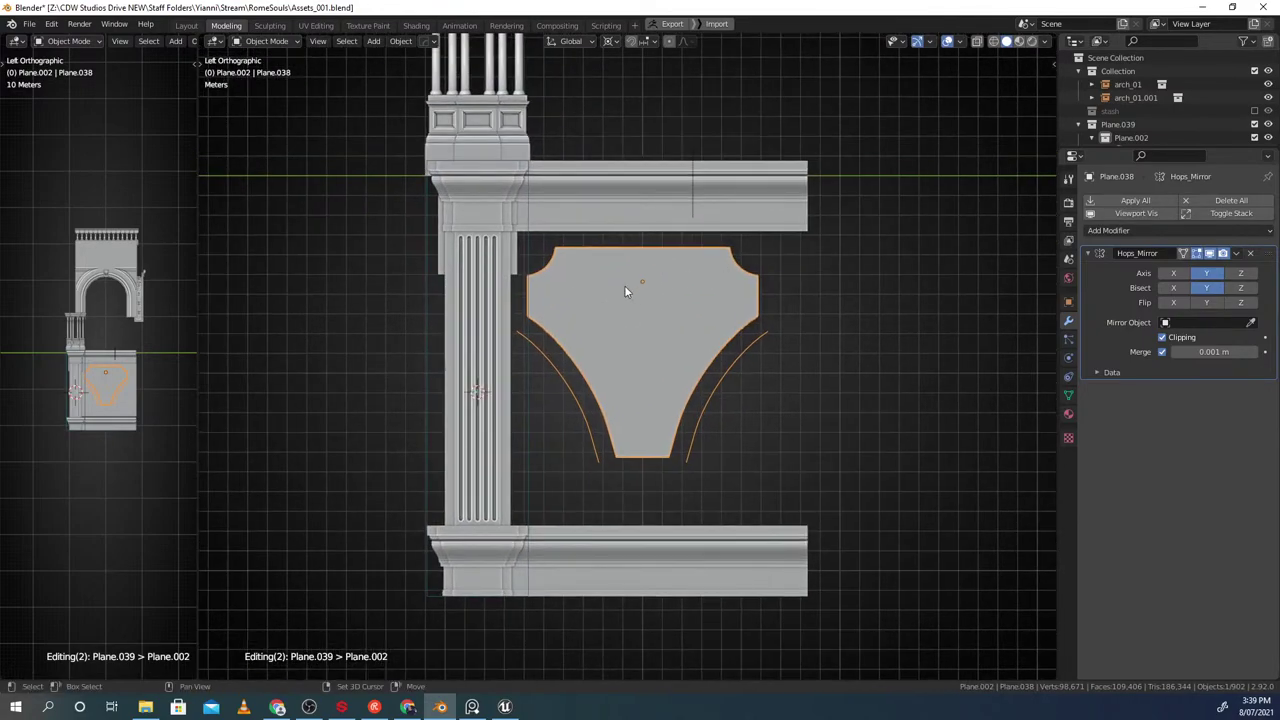
{"action": "key", "text": "shift+Tab"}
{"action": "key", "text": "g"}
{"action": "right_click", "coordinate": [556, 276]}
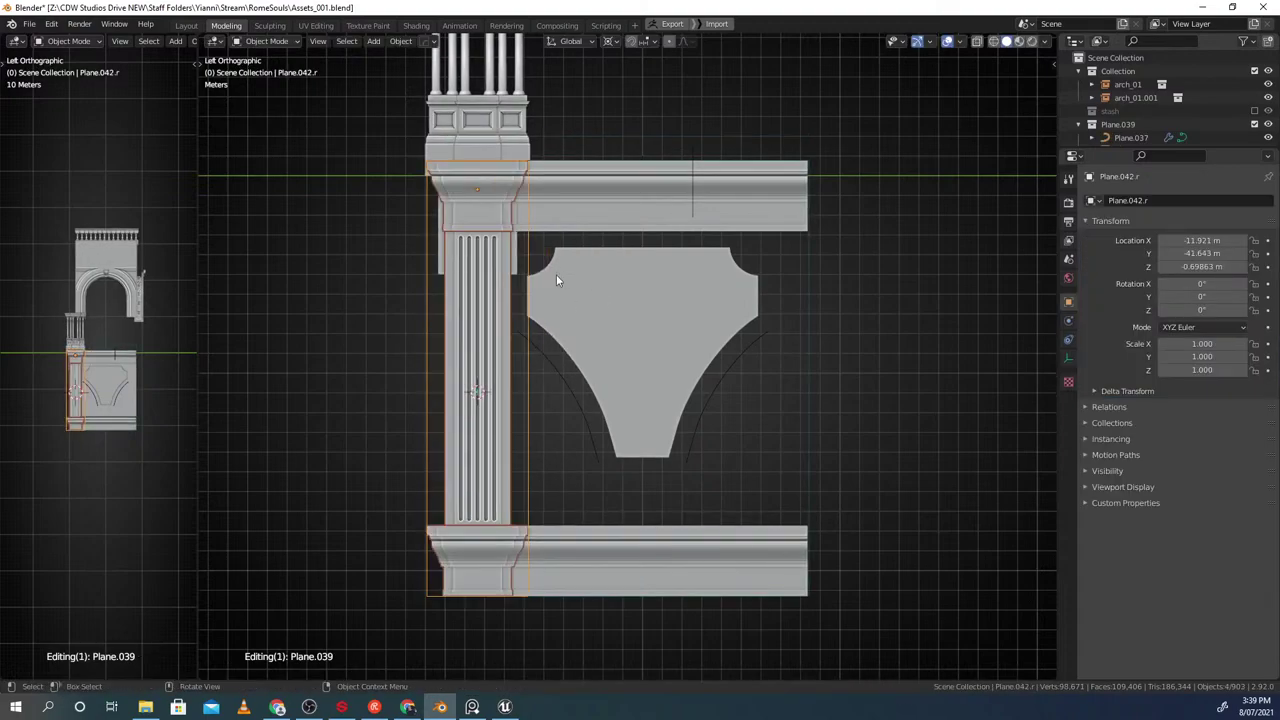
Snap the 3D cursor to the origin of the shaped central wall panel
{"action": "left_click", "coordinate": [682, 286]}
{"action": "key", "text": "shift+s"}
{"action": "left_click", "coordinate": [612, 297]}
Try to flip the pilaster group, and undo the flip
{"action": "left_click", "coordinate": [486, 294]}
{"action": "key", "text": "ctrl+g"}
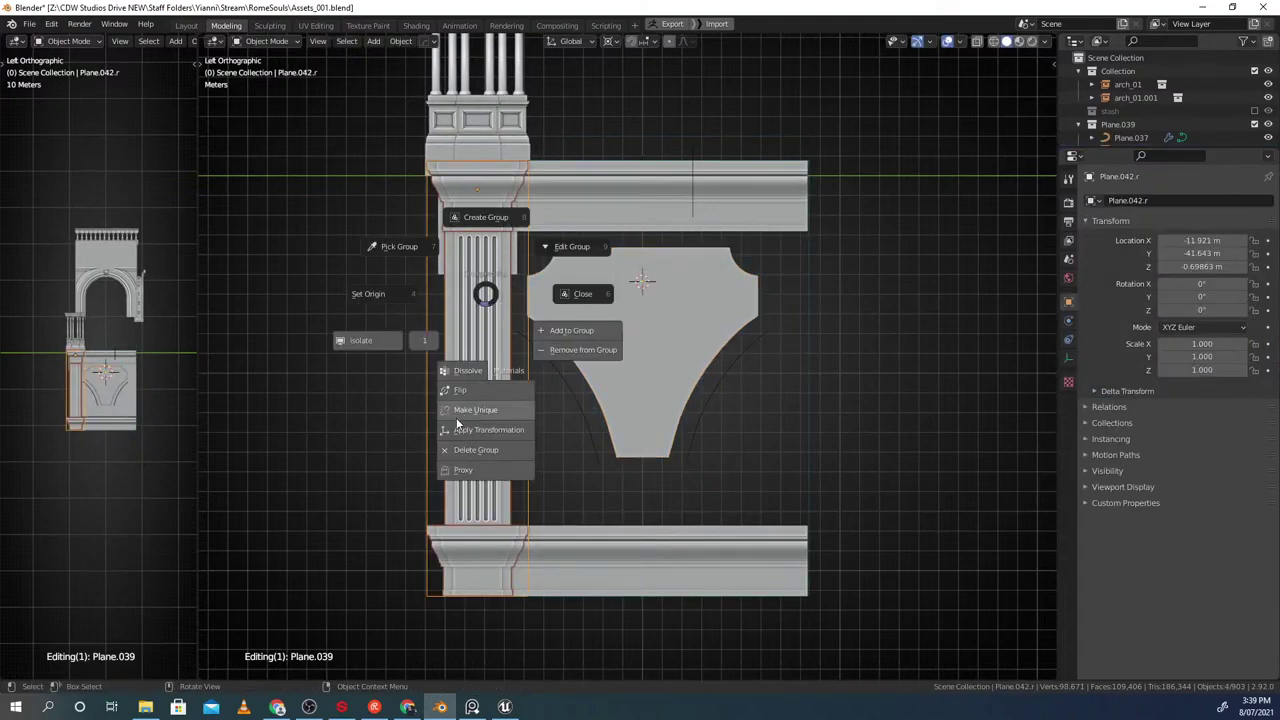
{"action": "left_click", "coordinate": [469, 391]}
{"action": "key", "text": "ctrl+z"}
Flip the pilaster group with Create duplicate and Use 3d Cursor enabled, mirroring a copy along Y across the panel
{"action": "left_click", "coordinate": [487, 333]}
{"action": "key", "text": "ctrl+g"}
{"action": "left_click", "coordinate": [502, 416]}
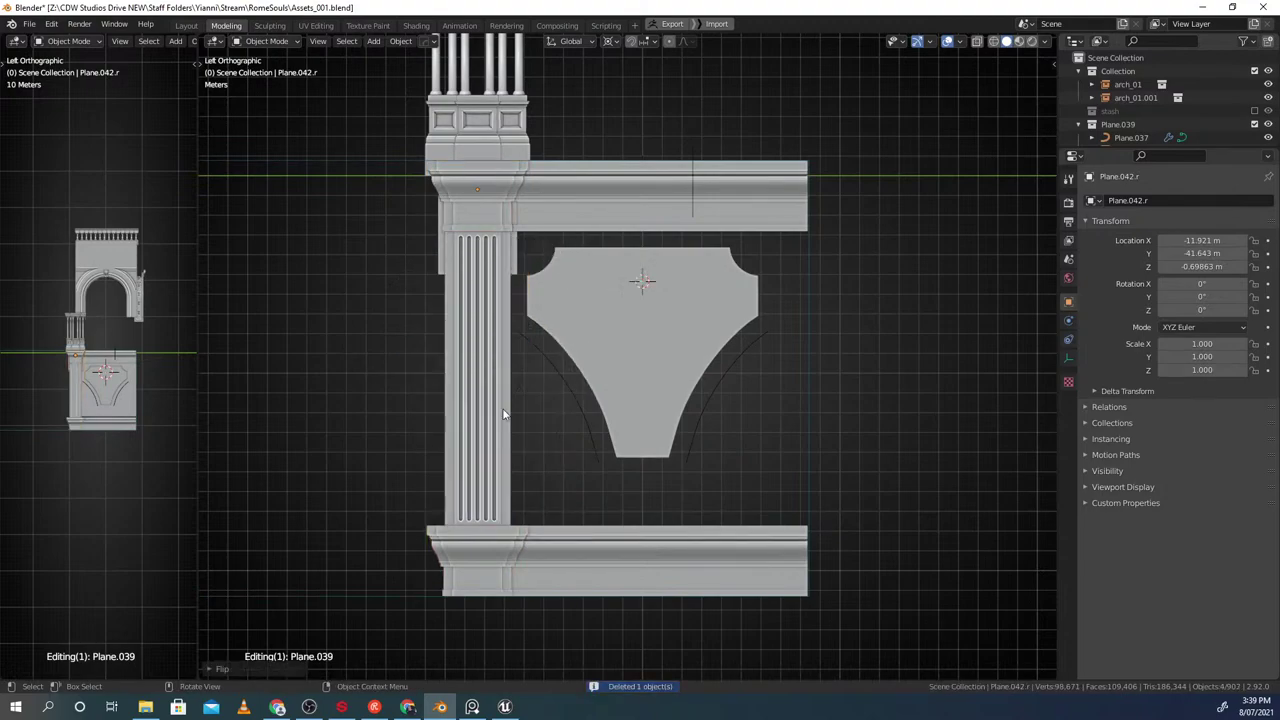
{"action": "key", "text": "F9"}
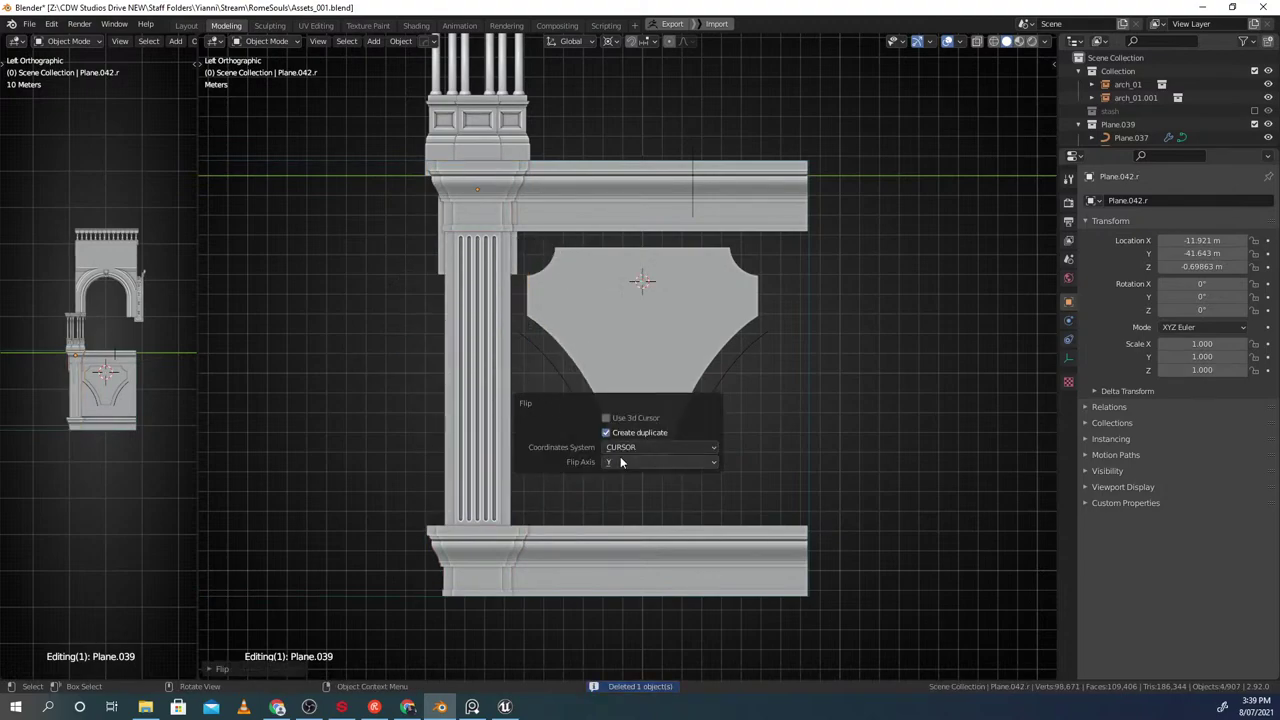
{"action": "left_click", "coordinate": [606, 418]}
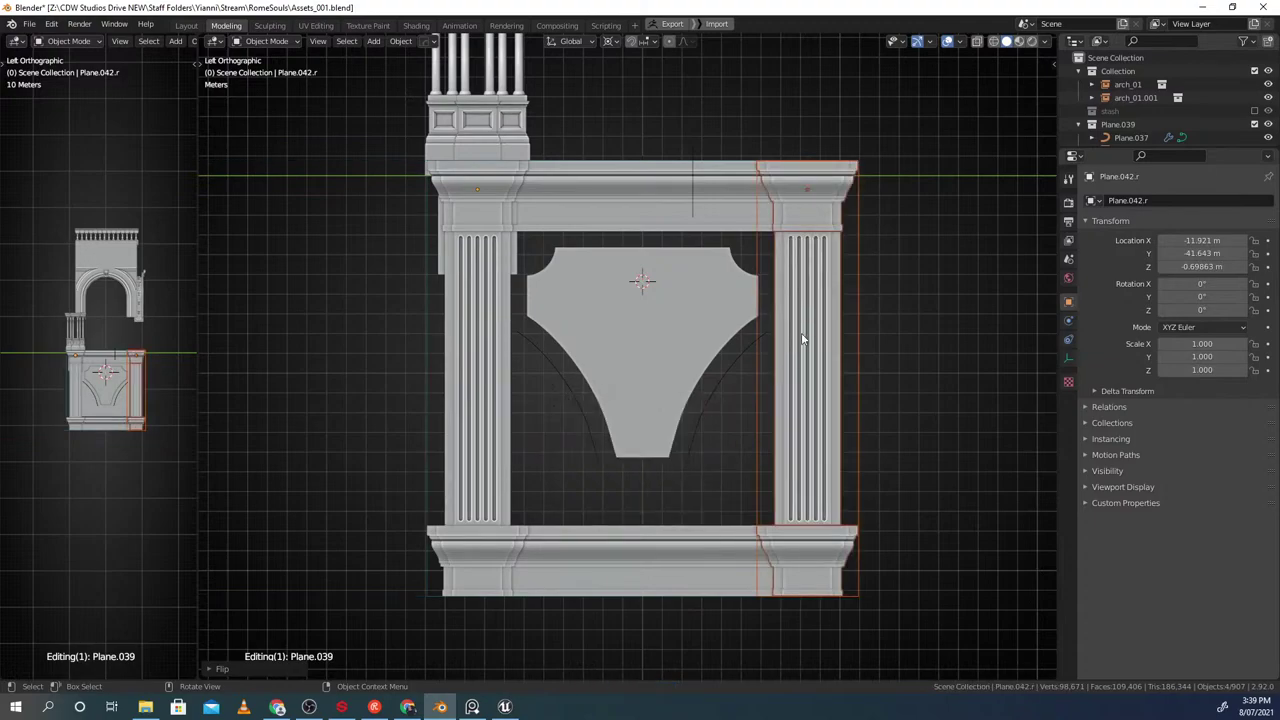
Close the Plane.039 group and test-grab the wall and mirrored pilaster to check how they are grouped
{"action": "key", "text": "ctrl+g"}
{"action": "left_click", "coordinate": [857, 429]}
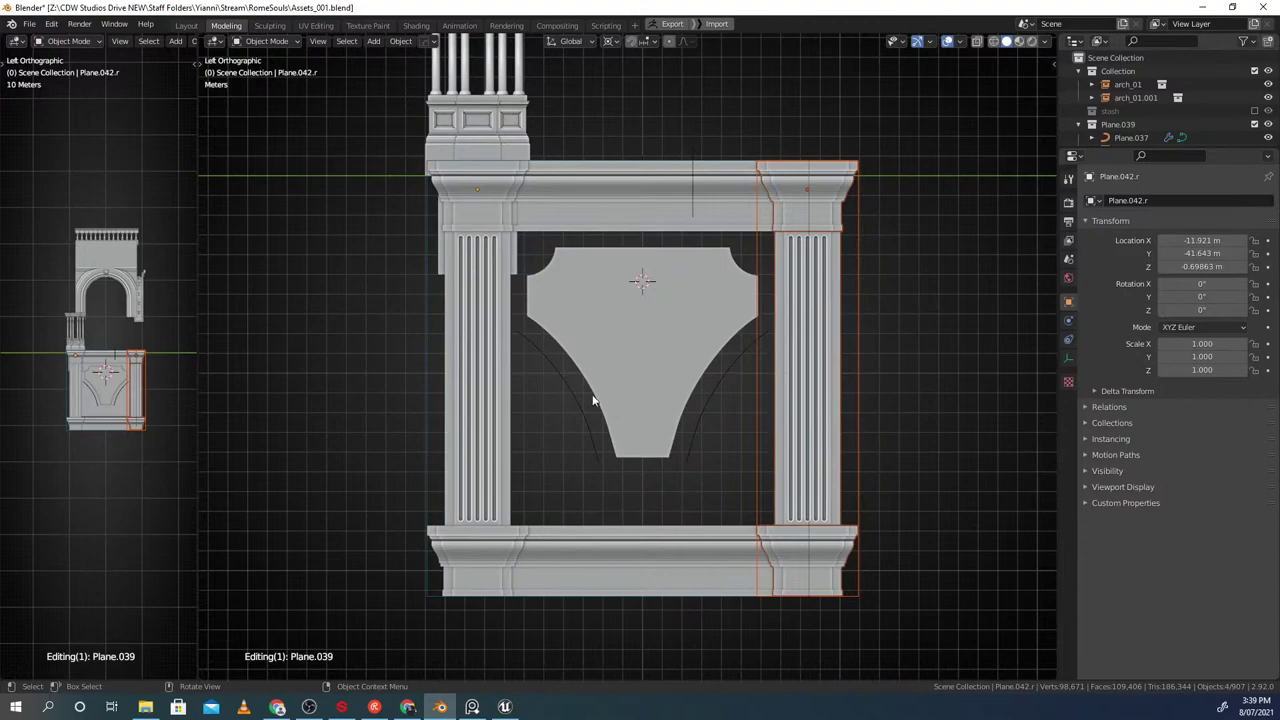
{"action": "scroll", "coordinate": [590, 362], "scroll_direction": "down", "scroll_amount": 4}
{"action": "left_click", "coordinate": [588, 358]}
{"action": "key", "text": "g"}
{"action": "right_click", "coordinate": [692, 303]}
{"action": "key", "text": "Tab"}
{"action": "left_click", "coordinate": [722, 328]}
{"action": "key", "text": "g"}
{"action": "right_click", "coordinate": [716, 307]}
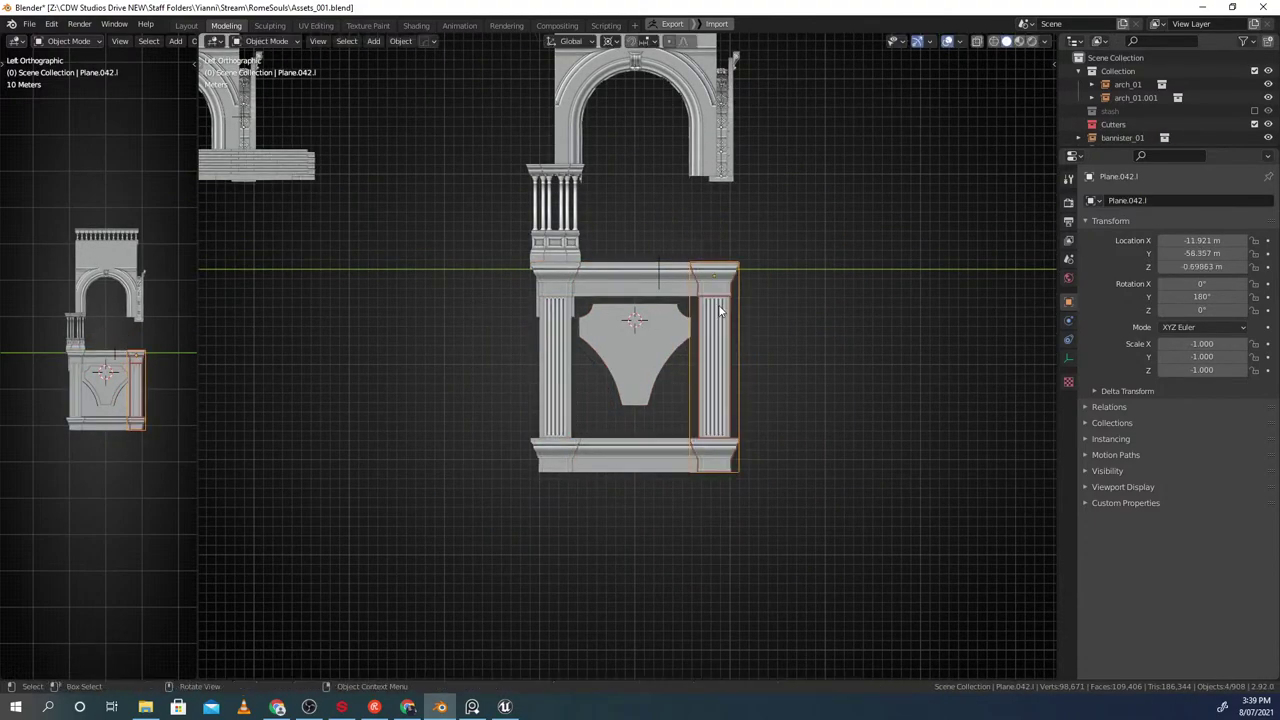
Check whether wall_01 and the mirrored pilaster move together by grabbing each one and cancelling the move
{"action": "key", "text": "ctrl+g"}
{"action": "right_click", "coordinate": [728, 330]}
{"action": "left_click", "coordinate": [640, 282]}
{"action": "key", "text": "g"}
{"action": "right_click", "coordinate": [650, 290]}
{"action": "left_click", "coordinate": [723, 302]}
{"action": "key", "text": "g"}
{"action": "right_click", "coordinate": [641, 313]}
{"action": "key", "text": "alt+a"}
{"action": "scroll", "coordinate": [642, 310], "scroll_direction": "up", "scroll_amount": 1}
{"action": "left_click", "coordinate": [688, 321]}
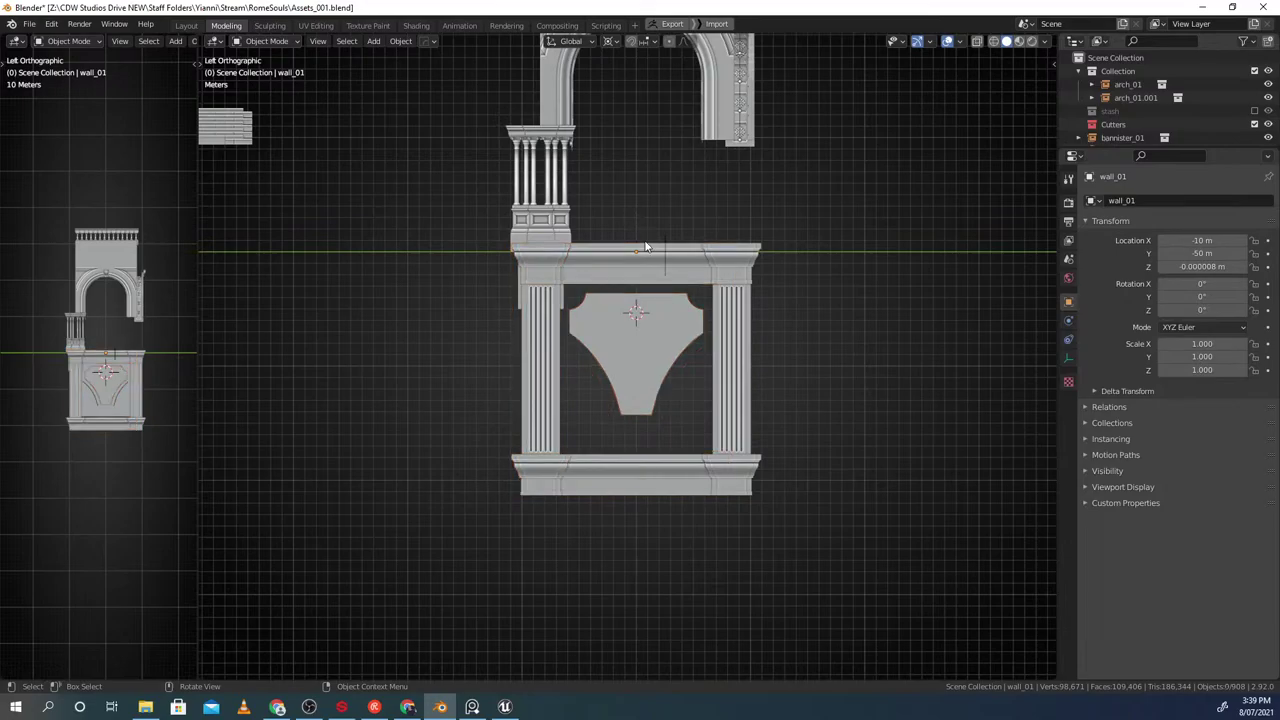
Clear the selection and save the Blender file
{"action": "middle_click_drag", "start_coordinate": [645, 251], "coordinate": [706, 279]}
{"action": "key", "text": "a"}
{"action": "key", "text": "alt+a"}
{"action": "key", "text": "ctrl+s"}
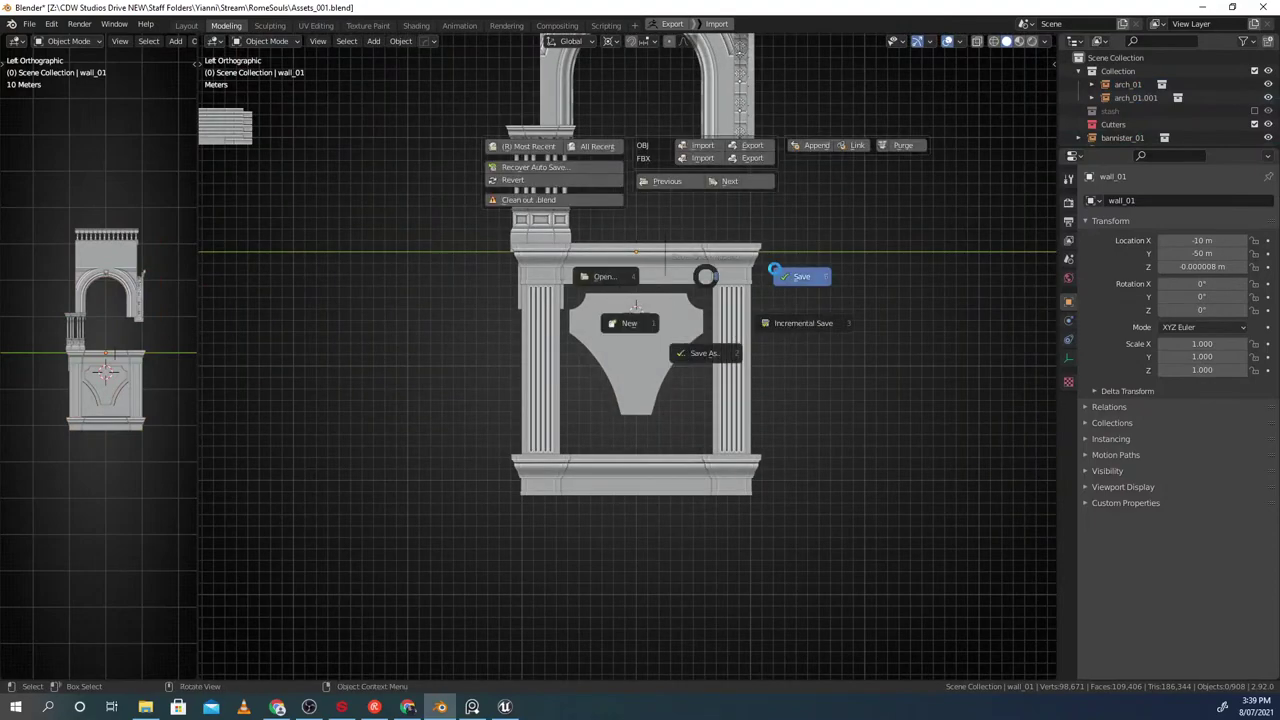
{"action": "left_click", "coordinate": [774, 270]}
Reopen the wall group Plane.039 for editing
{"action": "scroll", "coordinate": [680, 238], "scroll_direction": "up", "scroll_amount": 3}
{"action": "left_click_drag", "start_coordinate": [689, 232], "coordinate": [627, 313]}
{"action": "middle_click_drag", "start_coordinate": [633, 311], "coordinate": [643, 307], "text": "shift"}
{"action": "key", "text": "ctrl+g"}
{"action": "left_click", "coordinate": [700, 268]}
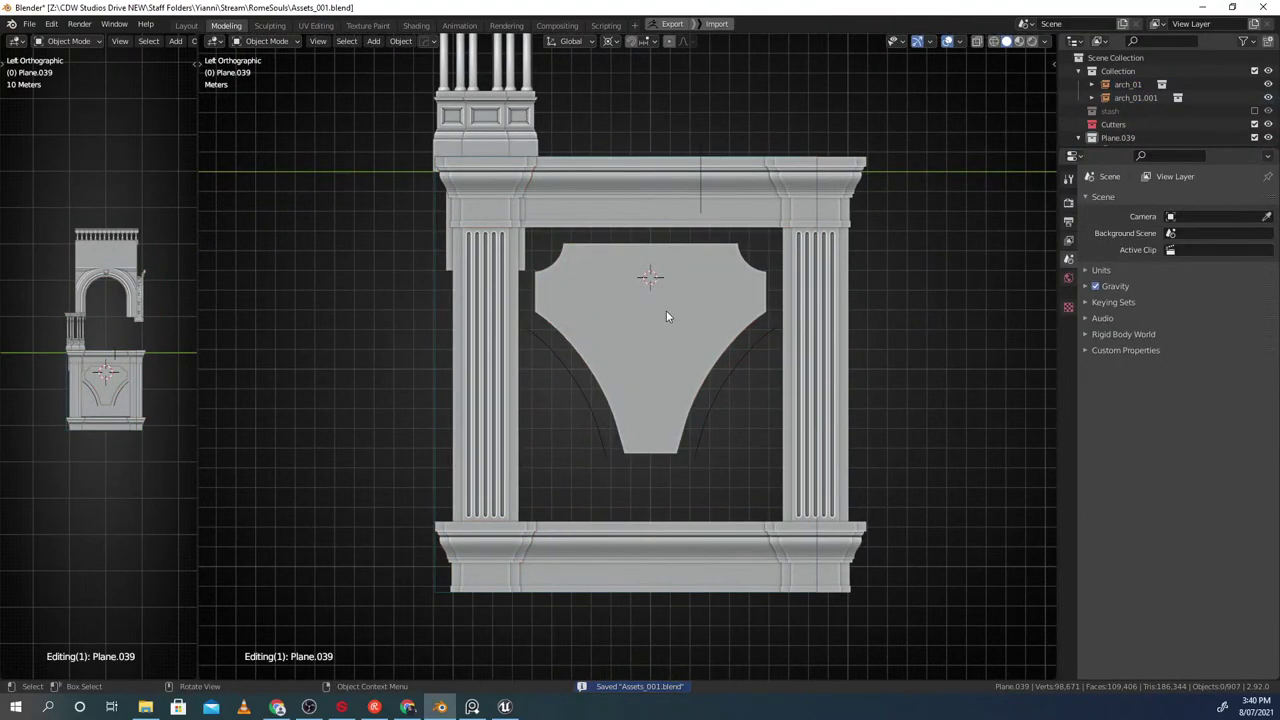
Select the central panel and examine its mirrored outline and vertices inside the wall frame
{"action": "left_click", "coordinate": [669, 308]}
{"action": "key", "text": "Tab"}
{"action": "scroll", "coordinate": [655, 307], "scroll_direction": "down", "scroll_amount": 1}
{"action": "scroll", "coordinate": [653, 306], "scroll_direction": "up", "scroll_amount": 2}
{"action": "scroll", "coordinate": [653, 306], "scroll_direction": "up", "scroll_amount": 1}
{"action": "scroll", "coordinate": [653, 306], "scroll_direction": "down", "scroll_amount": 3}
{"action": "scroll", "coordinate": [653, 306], "scroll_direction": "up", "scroll_amount": 3}
{"action": "key", "text": "Tab"}
{"action": "middle_click_drag", "start_coordinate": [663, 221], "coordinate": [655, 196], "text": "shift"}
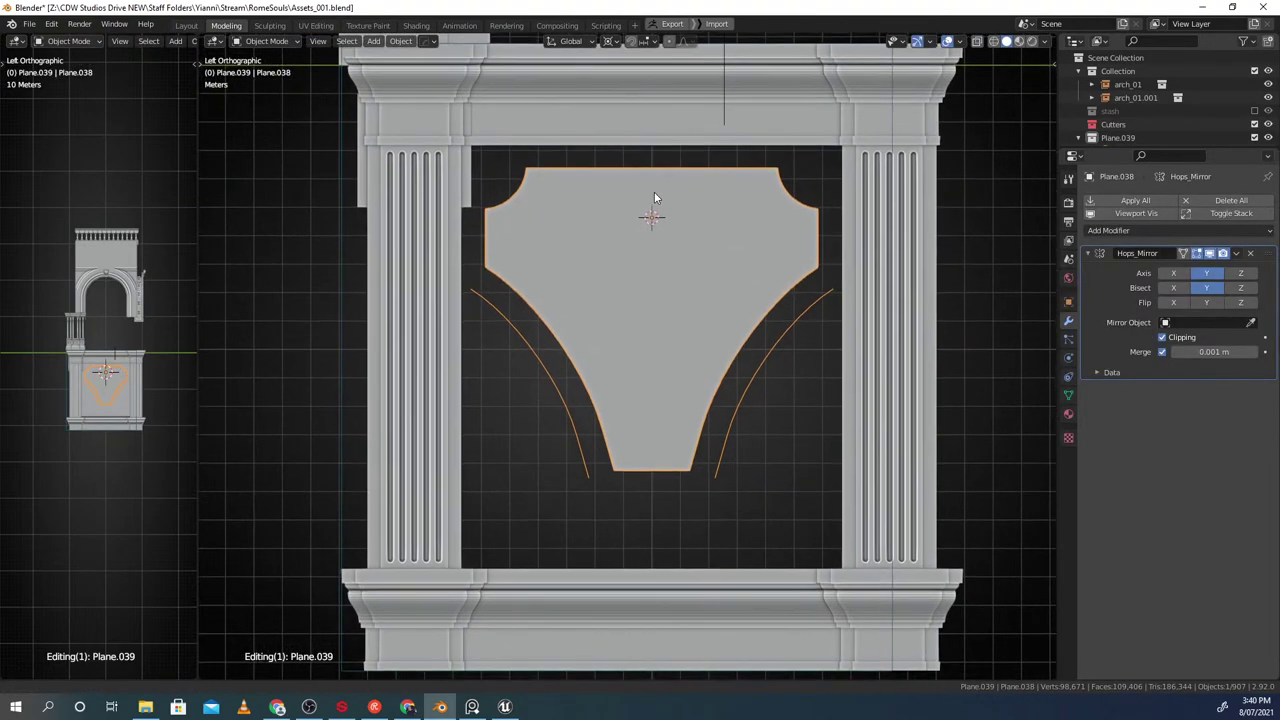
{"action": "scroll", "coordinate": [628, 296], "scroll_direction": "down", "scroll_amount": 2}
{"action": "scroll", "coordinate": [617, 341], "scroll_direction": "up", "scroll_amount": 2}
{"action": "key", "text": "Tab"}
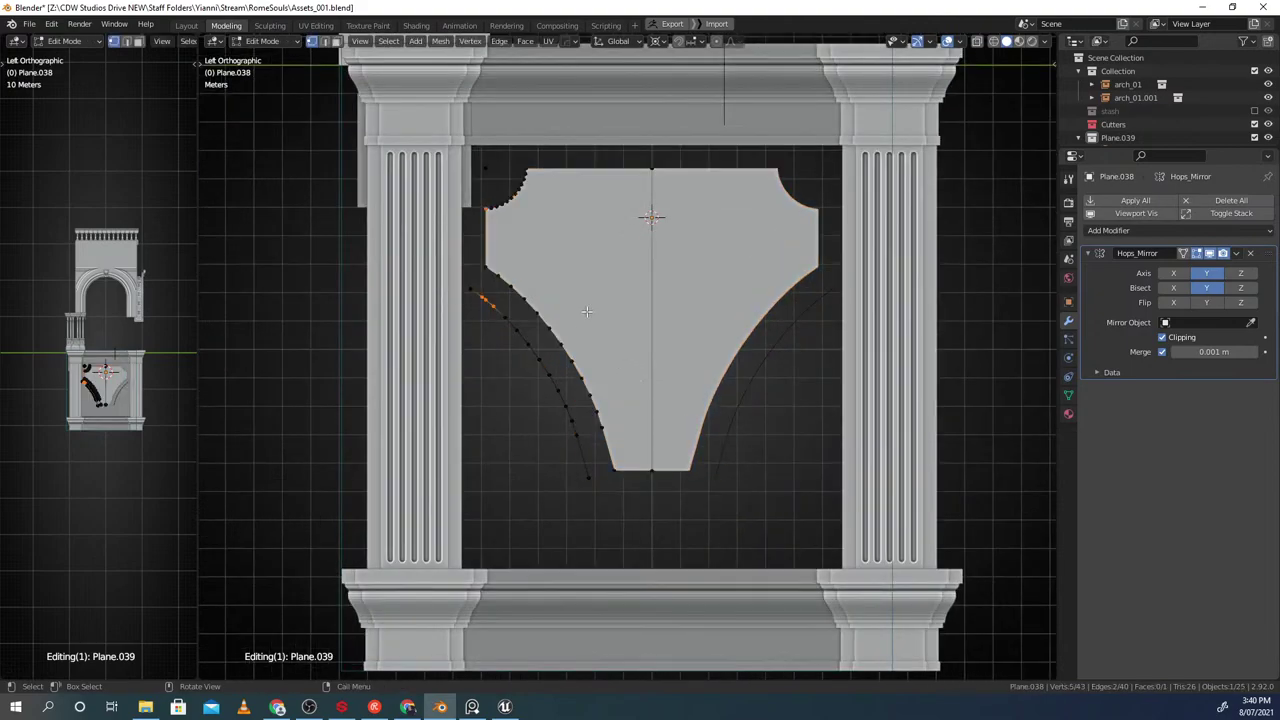
{"action": "key", "text": "Tab"}
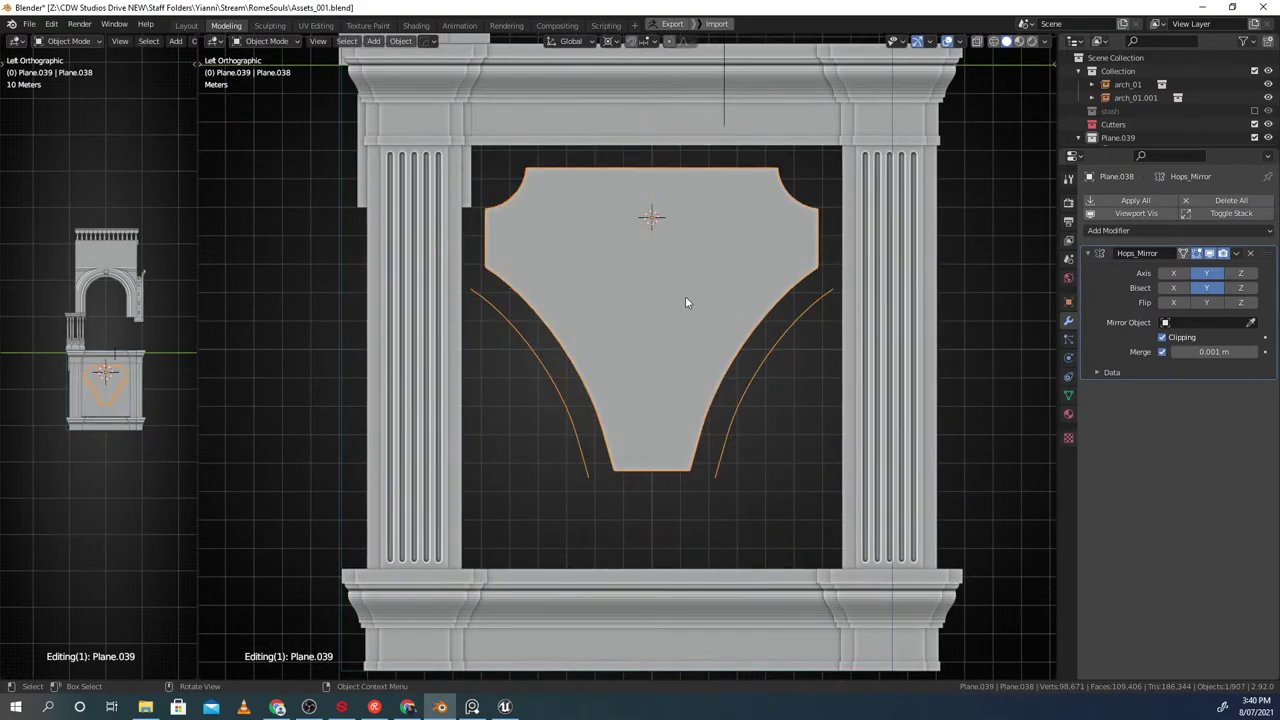
Move all of the central panel's geometry down along Z so its narrow end sits just above the base moulding
{"action": "left_click", "coordinate": [645, 305]}
{"action": "key", "text": "a"}
{"action": "key", "text": "a"}
{"action": "key", "text": "g"}
{"action": "key", "text": "z"}
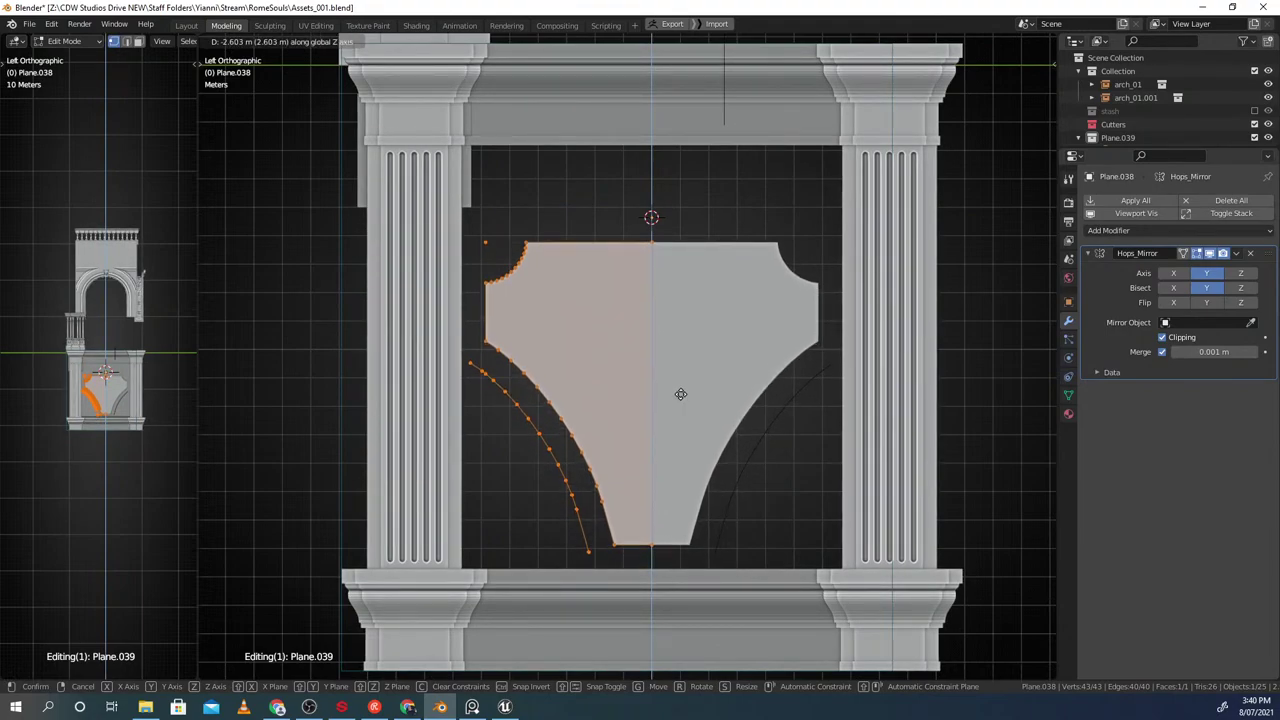
{"action": "left_click", "coordinate": [678, 400]}
Merge the vertices of the panel's concave upper corner into one vertex to make the corner square
{"action": "middle_click_drag", "start_coordinate": [595, 254], "coordinate": [617, 325], "text": "shift"}
{"action": "scroll", "coordinate": [617, 325], "scroll_direction": "up", "scroll_amount": 2}
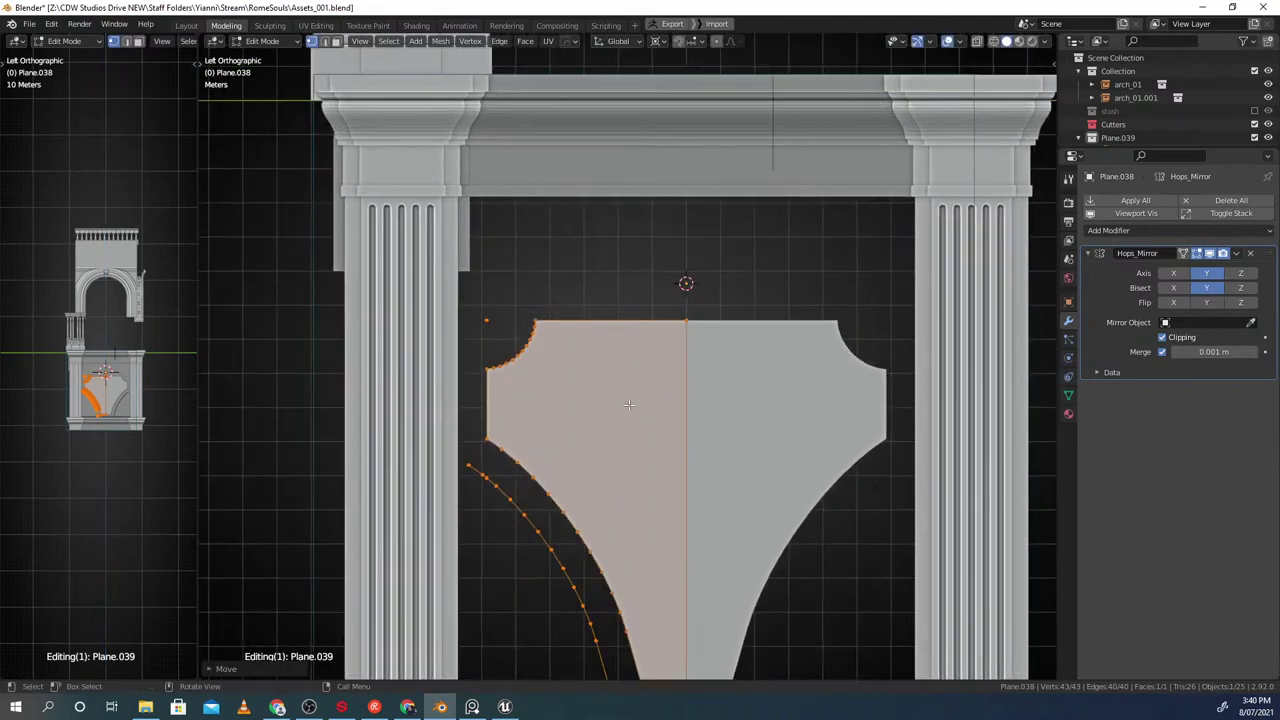
{"action": "scroll", "coordinate": [617, 323], "scroll_direction": "up", "scroll_amount": 1}
{"action": "left_click", "coordinate": [426, 377]}
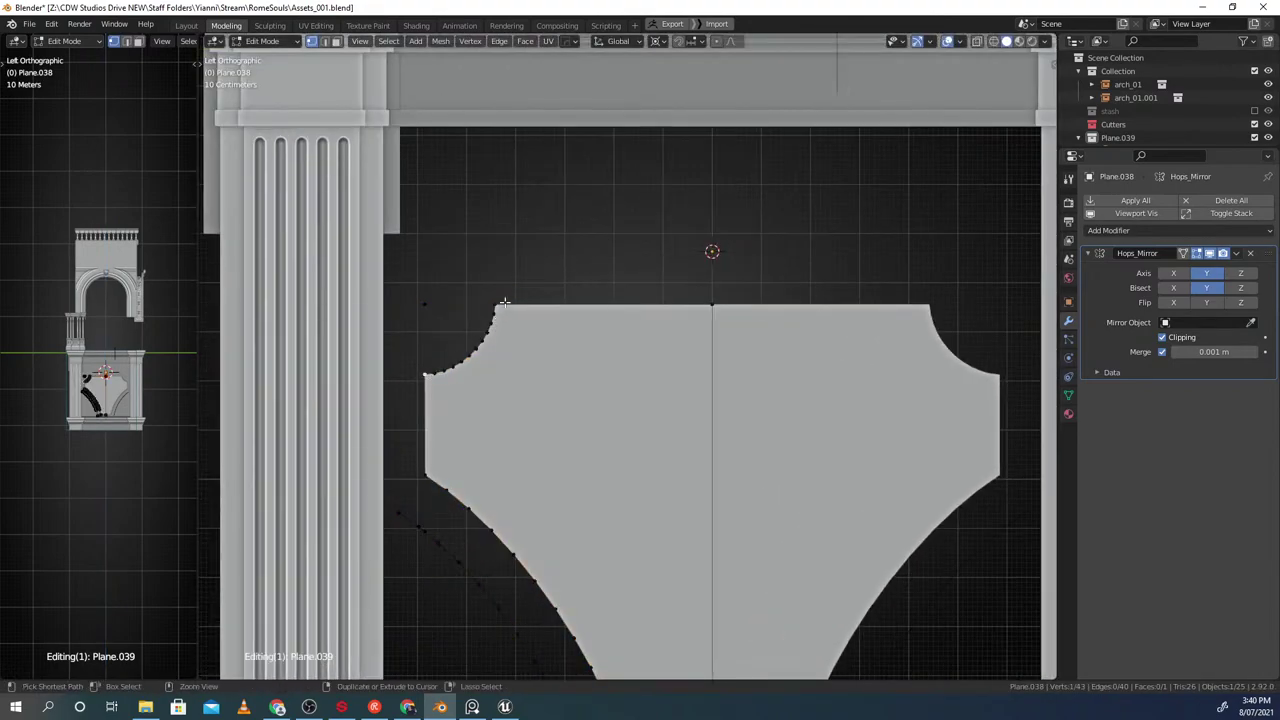
{"action": "key", "text": "1"}
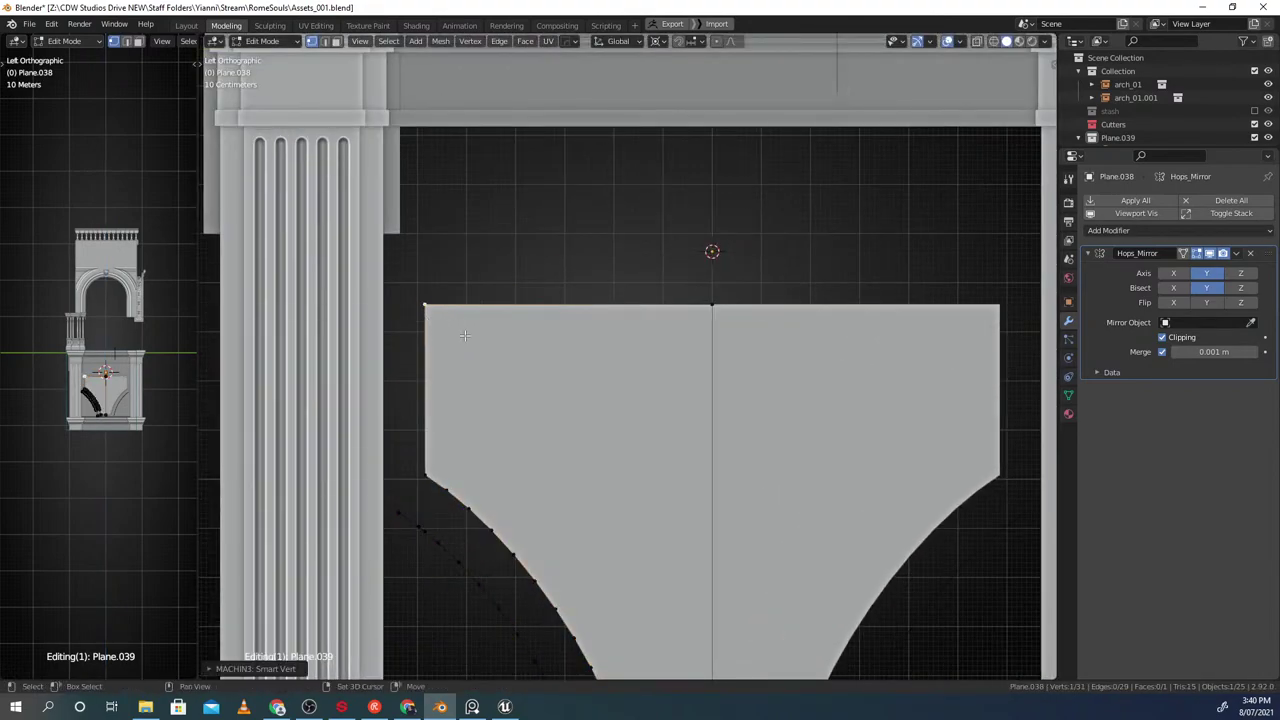
Raise the central panel's top edge about 3.2 m along Z to just below the upper moulding
{"action": "middle_click_drag", "start_coordinate": [747, 326], "coordinate": [753, 345], "text": "shift"}
{"action": "key", "text": "g"}
{"action": "key", "text": "z"}
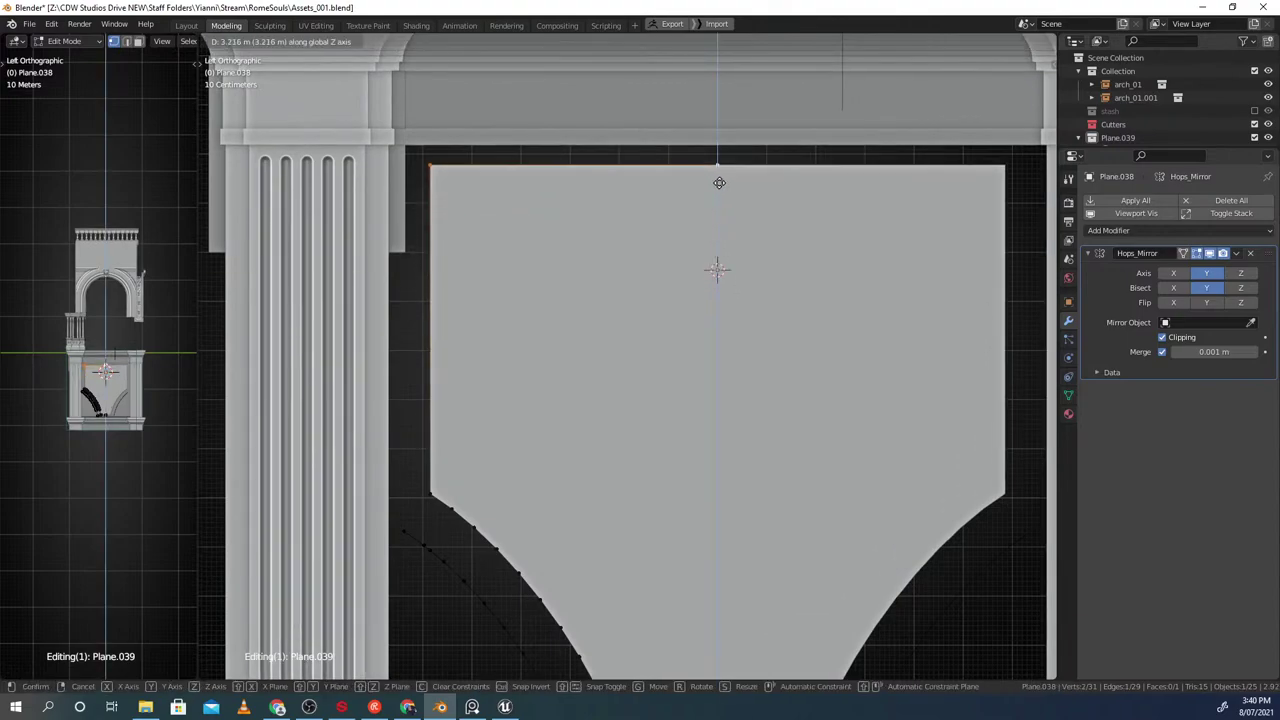
{"action": "left_click", "coordinate": [709, 184]}
{"action": "scroll", "coordinate": [520, 345], "scroll_direction": "down", "scroll_amount": 4}
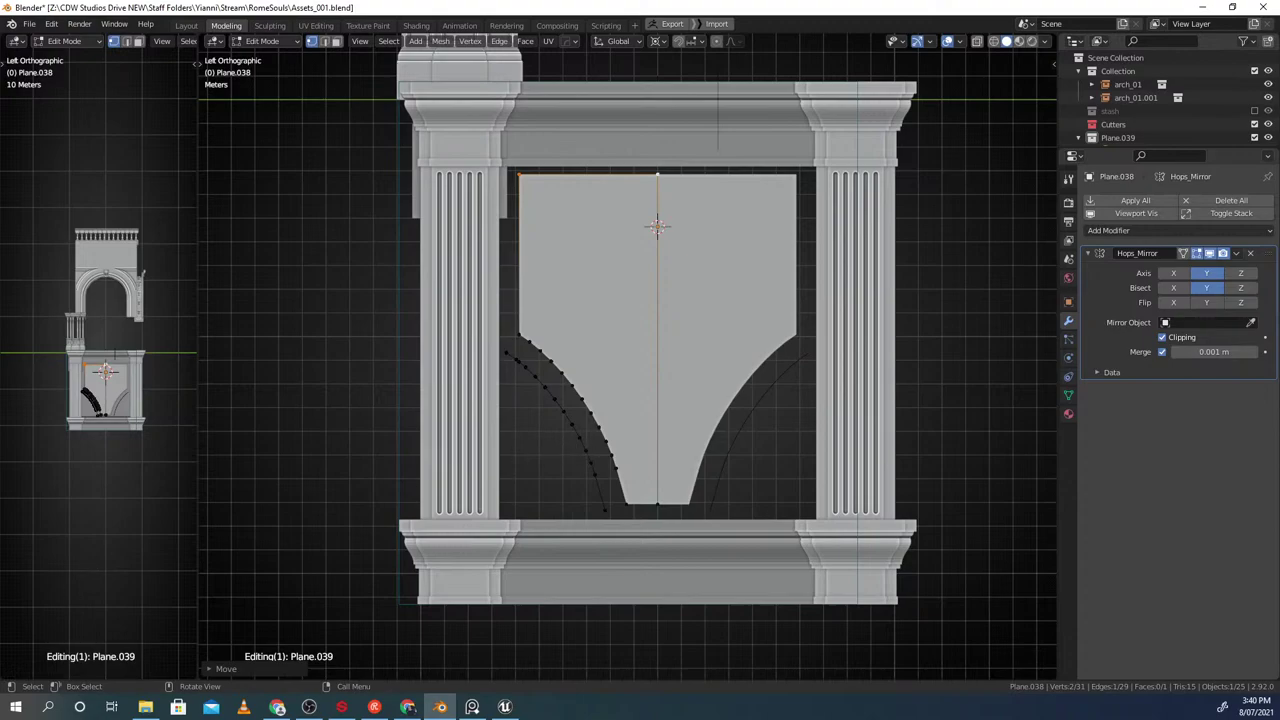
Bring up the reference painting beside the wall model and frame its columns and staircase
{"action": "key", "text": "alt+Tab"}
{"action": "right_click_drag", "start_coordinate": [664, 379], "coordinate": [759, 294]}
{"action": "scroll", "coordinate": [708, 445], "scroll_direction": "up", "scroll_amount": 3}
{"action": "middle_click_drag", "start_coordinate": [704, 488], "coordinate": [707, 336]}
{"action": "right_click_drag", "start_coordinate": [720, 379], "coordinate": [0, 347]}
{"action": "scroll", "coordinate": [649, 276], "scroll_direction": "up", "scroll_amount": 1}
{"action": "middle_click_drag", "start_coordinate": [649, 274], "coordinate": [668, 239]}
Snap the 3D cursor to the middle of the central panel
{"action": "key", "text": "Tab"}
{"action": "left_click", "coordinate": [664, 300]}
{"action": "key", "text": "shift+s"}
{"action": "left_click", "coordinate": [592, 337]}
{"action": "key", "text": "Tab"}
Append the JRO_OrnKitbash shell from the Ornament category of Asset_Library at the panel's centre and resize it
{"action": "left_click", "coordinate": [654, 223]}
{"action": "key", "text": "n"}
{"action": "left_click", "coordinate": [1048, 328]}
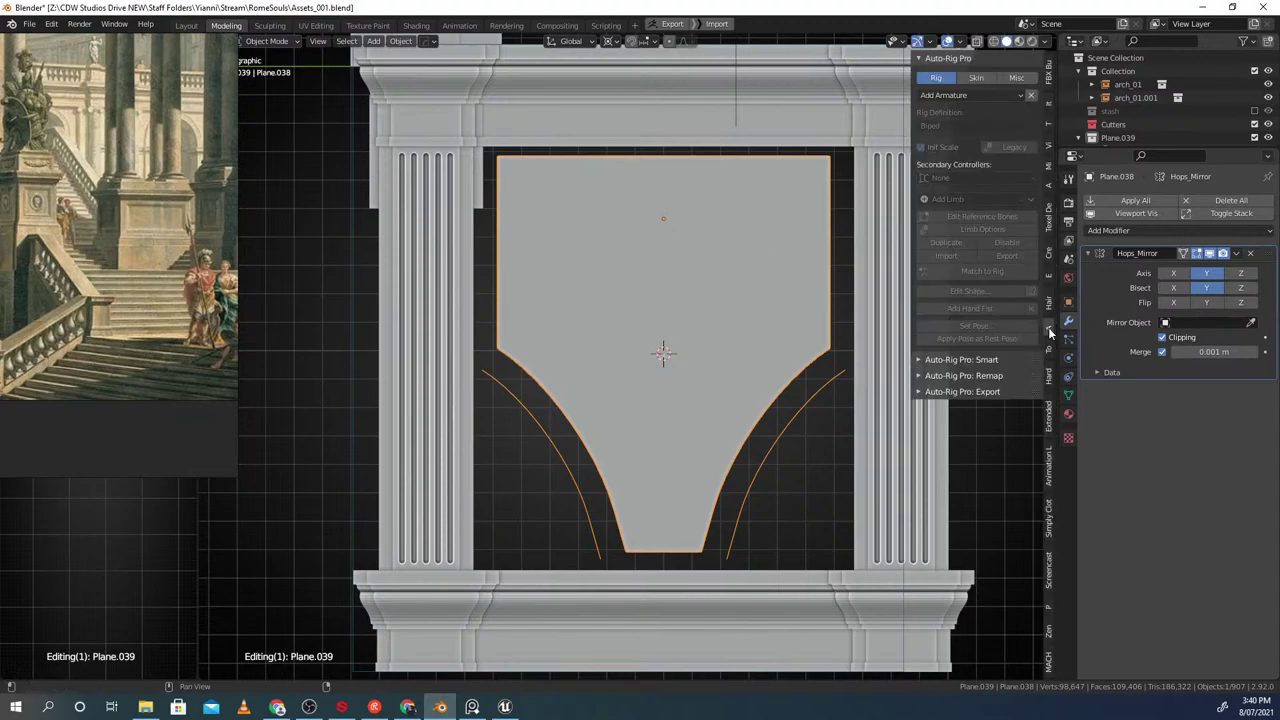
{"action": "left_click", "coordinate": [1049, 189]}
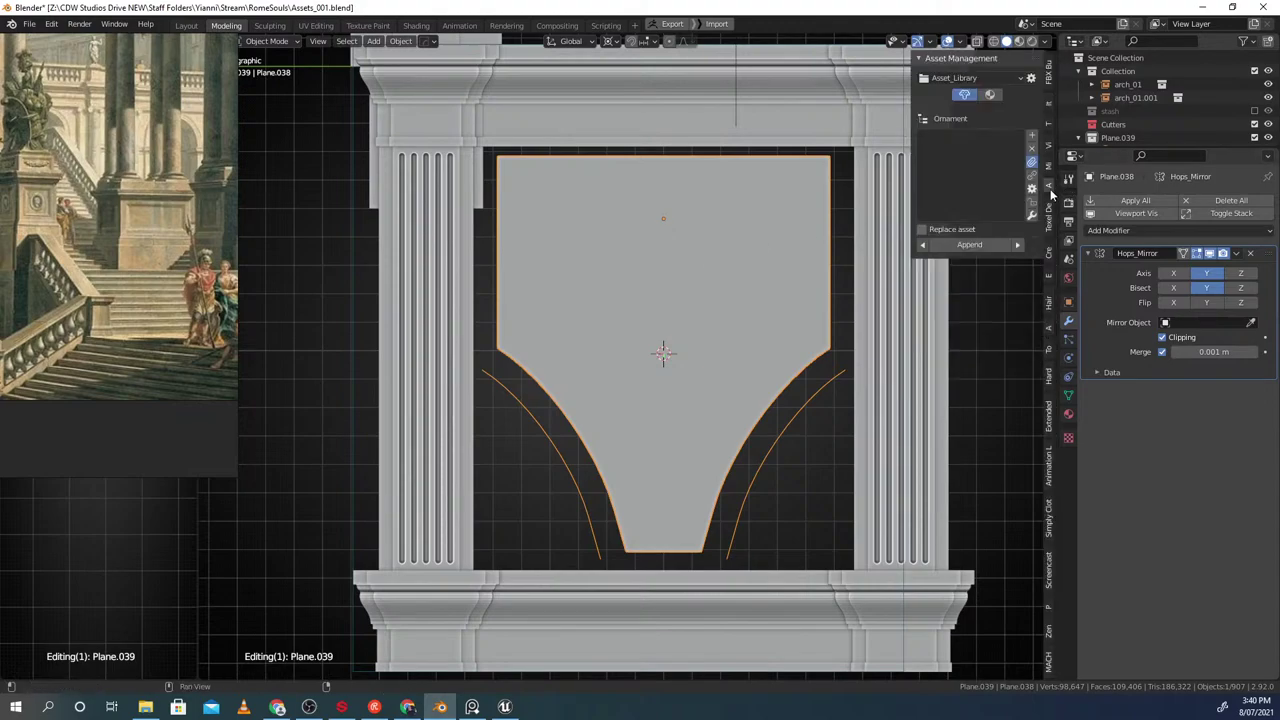
{"action": "left_click", "coordinate": [957, 168]}
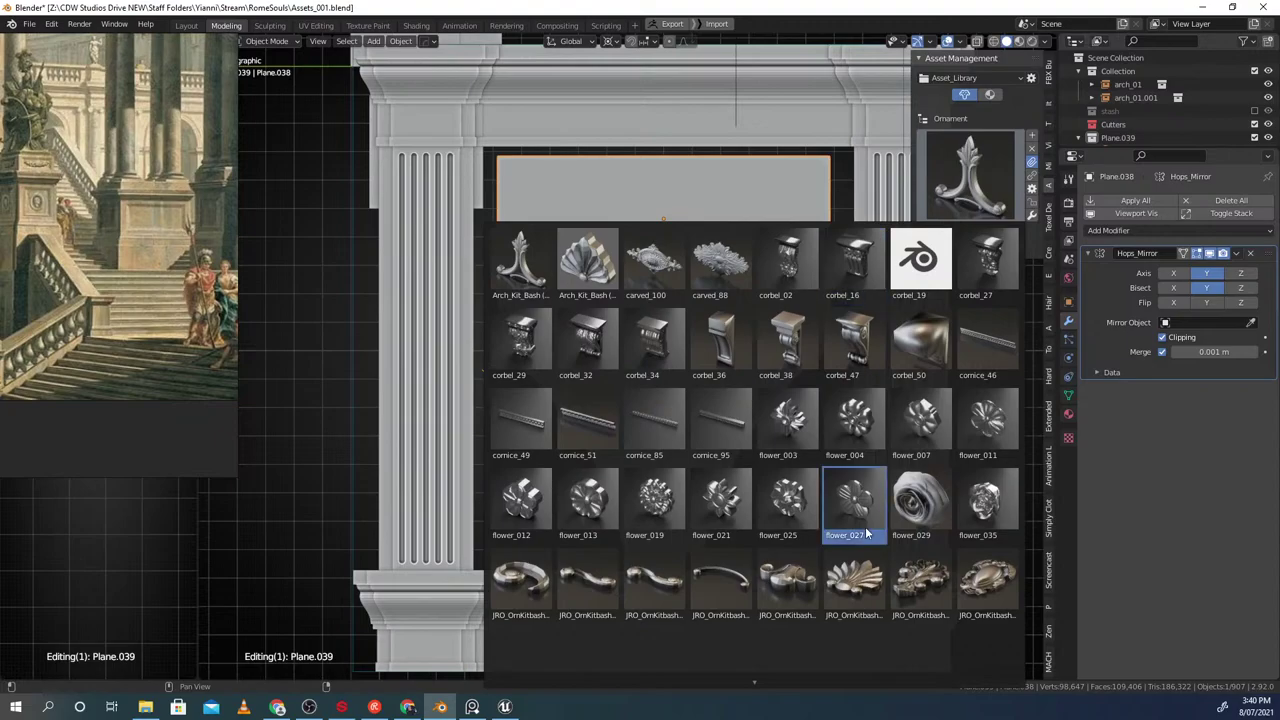
{"action": "left_click", "coordinate": [868, 577]}
{"action": "scroll", "coordinate": [664, 373], "scroll_direction": "up", "scroll_amount": 2}
{"action": "scroll", "coordinate": [716, 363], "scroll_direction": "down", "scroll_amount": 2}
{"action": "key", "text": "s"}
{"action": "left_click", "coordinate": [812, 511]}
{"action": "mouse_move", "coordinate": [788, 458]}
{"action": "middle_mouse_down"}
{"action": "mouse_move", "coordinate": [767, 511]}
{"action": "mouse_move", "coordinate": [792, 480]}
{"action": "middle_mouse_up"}
Rotate the shell ornament a quarter turn about Z and -90° about Y so it stands upright on the panel
{"action": "type", "text": "rz180"}
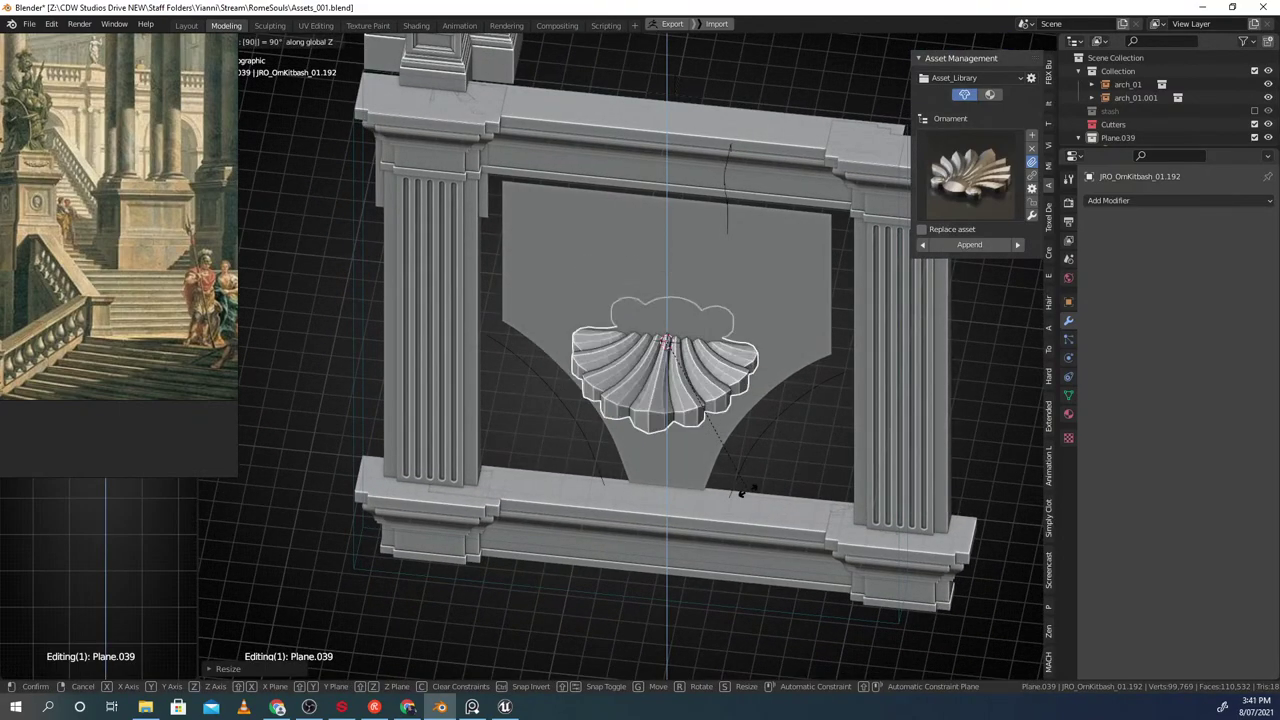
{"action": "key", "text": "Return"}
{"action": "key", "text": "r"}
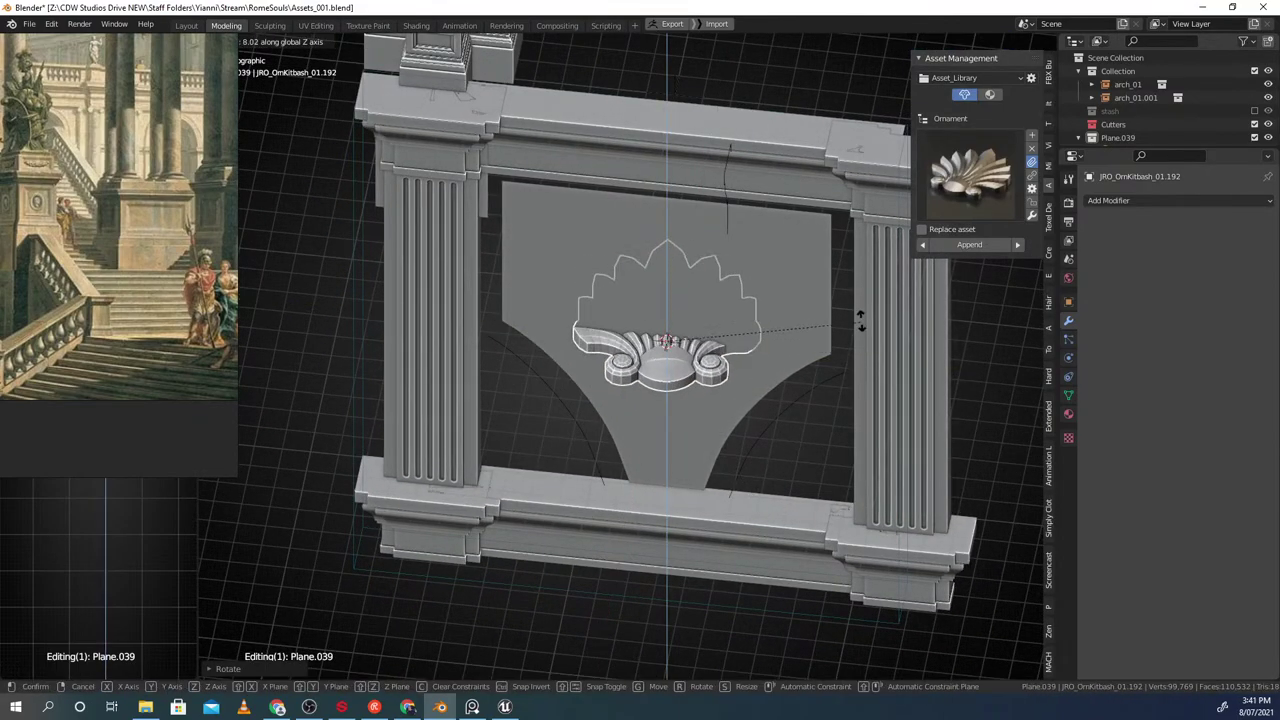
{"action": "type", "text": "y90"}
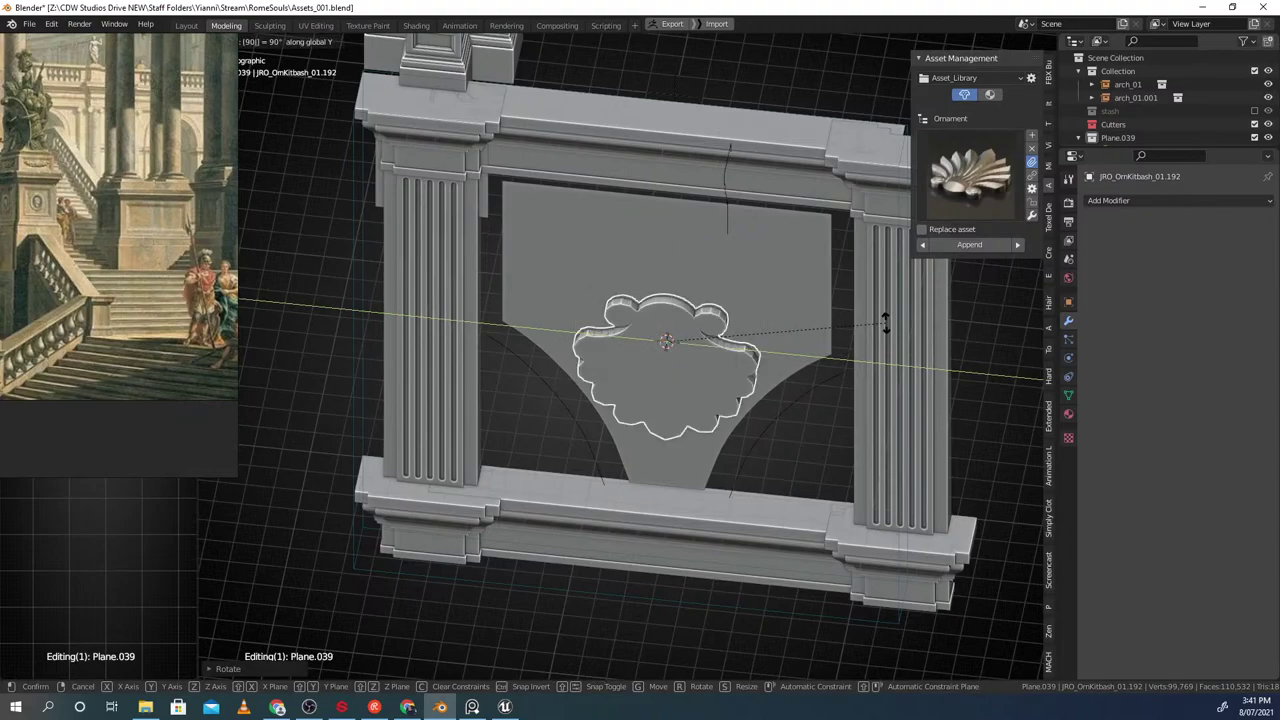
{"action": "type", "text": "-"}
{"action": "key", "text": "Return"}
Move the shell ornament along X onto the panel face and scale it down
{"action": "middle_click_drag", "start_coordinate": [886, 322], "coordinate": [786, 357]}
{"action": "key", "text": "g"}
{"action": "key", "text": "x"}
{"action": "left_click", "coordinate": [792, 355]}
{"action": "key", "text": "s"}
{"action": "left_click", "coordinate": [706, 386]}
{"action": "mouse_move", "coordinate": [706, 386]}
{"action": "middle_mouse_down"}
{"action": "mouse_move", "coordinate": [791, 378]}
{"action": "mouse_move", "coordinate": [700, 397]}
{"action": "mouse_move", "coordinate": [718, 388]}
{"action": "middle_mouse_up"}
Raise the shell ornament along Z to the upper part of the panel and resize it
{"action": "key", "text": "g"}
{"action": "key", "text": "z"}
{"action": "left_click", "coordinate": [736, 250]}
{"action": "middle_click_drag", "start_coordinate": [736, 250], "coordinate": [740, 300]}
{"action": "key", "text": "s"}
{"action": "left_click", "coordinate": [816, 320]}
Change the transform pivot point, then rescale the shell ornament and adjust its height along Z
{"action": "key", "text": "period"}
{"action": "left_click", "coordinate": [738, 275]}
{"action": "key", "text": "s"}
{"action": "left_click", "coordinate": [795, 358]}
{"action": "key", "text": "g"}
{"action": "key", "text": "z"}
{"action": "left_click", "coordinate": [776, 350]}
Lower the shell ornament slightly along Z below the panel's top edge
{"action": "scroll", "coordinate": [776, 346], "scroll_direction": "down", "scroll_amount": 2}
{"action": "middle_click_drag", "start_coordinate": [770, 347], "coordinate": [744, 326], "text": "shift"}
{"action": "key", "text": "alt+a"}
{"action": "left_click", "coordinate": [666, 302]}
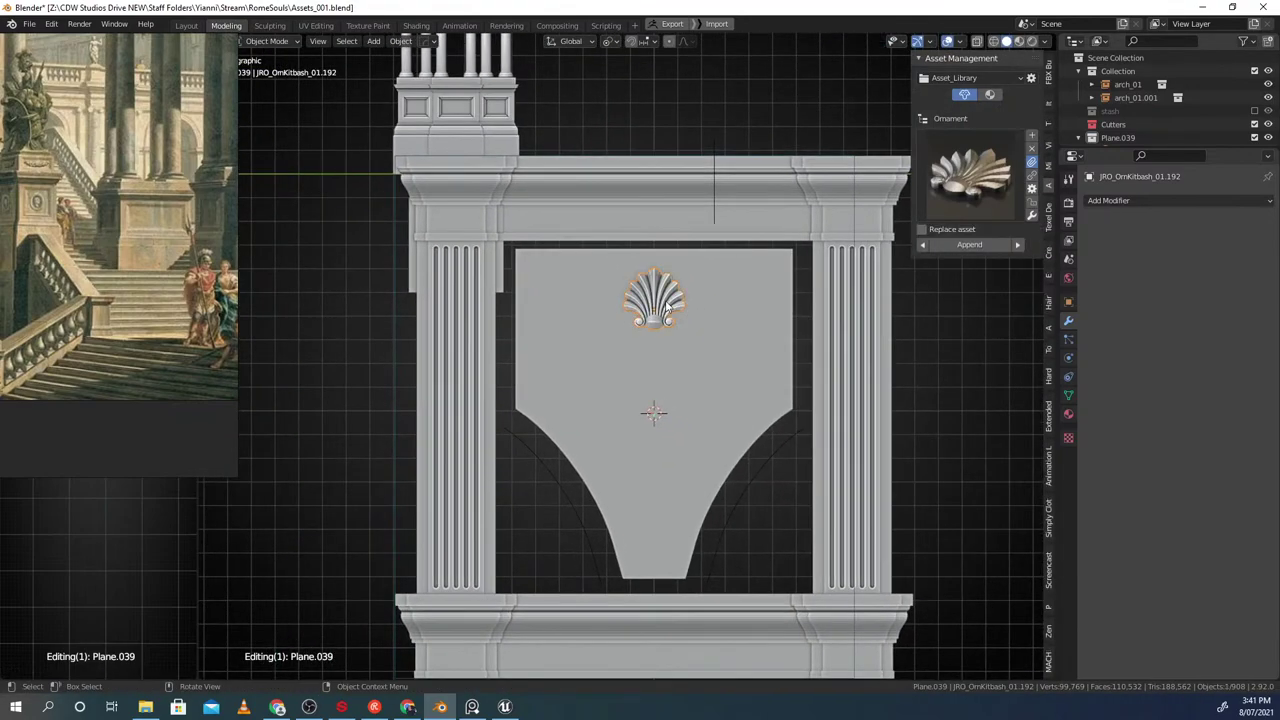
{"action": "key", "text": "g"}
{"action": "key", "text": "z"}
{"action": "left_click", "coordinate": [665, 310]}
Compare the shell with the whole panel, fine-tune its height a little lower along Z, and clear the selection
{"action": "key", "text": "alt+a"}
{"action": "middle_click_drag", "start_coordinate": [604, 466], "coordinate": [657, 390], "text": "shift"}
{"action": "left_click", "coordinate": [655, 388]}
{"action": "scroll", "coordinate": [655, 388], "scroll_direction": "down", "scroll_amount": 3}
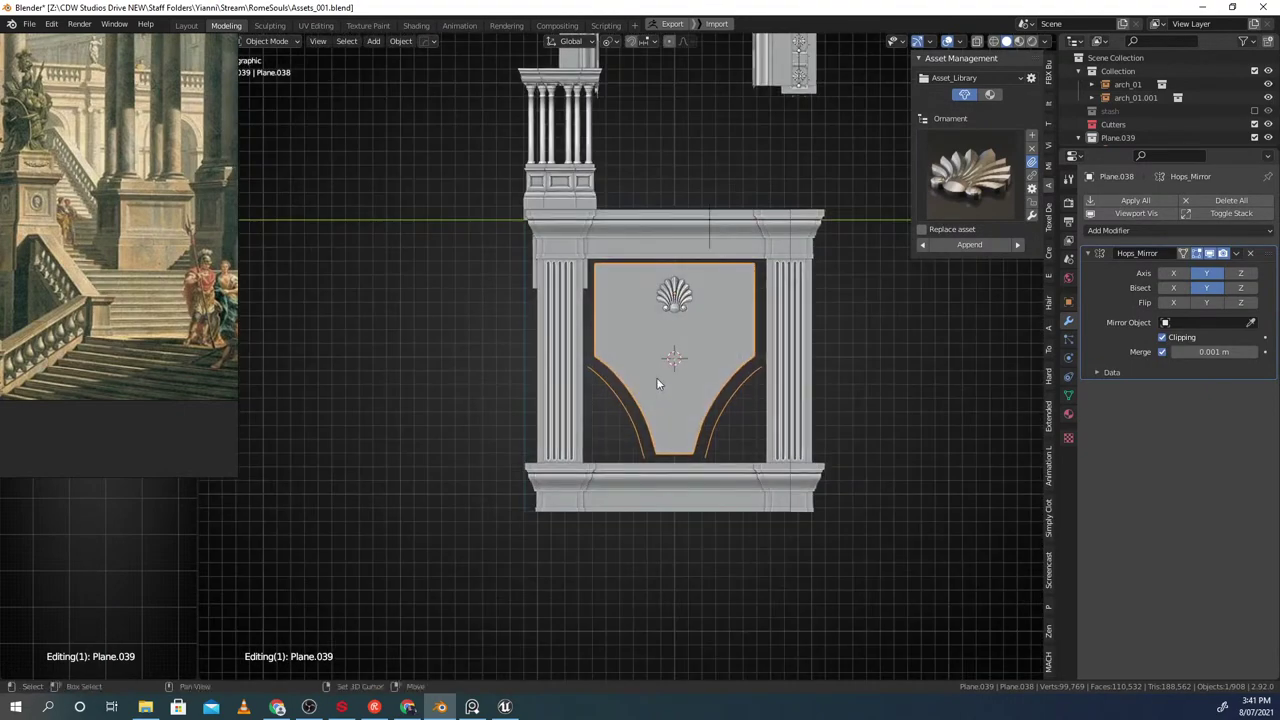
{"action": "scroll", "coordinate": [657, 390], "scroll_direction": "up", "scroll_amount": 1}
{"action": "left_click", "coordinate": [680, 292]}
{"action": "key", "text": "g"}
{"action": "key", "text": "z"}
{"action": "left_click", "coordinate": [678, 293]}
{"action": "key", "text": "alt+a"}
Extend the backing plane Plane.041 down along Z so it fills the opening behind the central panel
{"action": "middle_click_drag", "start_coordinate": [678, 293], "coordinate": [598, 334]}
{"action": "left_click", "coordinate": [626, 288]}
{"action": "key", "text": "Tab"}
{"action": "scroll", "coordinate": [629, 266], "scroll_direction": "up", "scroll_amount": 3}
{"action": "key", "text": "g"}
{"action": "key", "text": "z"}
{"action": "left_click", "coordinate": [603, 372]}
{"action": "middle_click_drag", "start_coordinate": [574, 446], "coordinate": [812, 261], "text": "shift"}
{"action": "key", "text": "Tab"}
Apply the object transforms of the backing plane and open its mesh for editing
{"action": "left_click", "coordinate": [621, 362]}
{"action": "key", "text": "Tab"}
{"action": "key", "text": "Tab"}
{"action": "key", "text": "ctrl+a"}
{"action": "left_click", "coordinate": [584, 267]}
{"action": "key", "text": "Tab"}
Recalculate the backing plane's face normals and flip them to face the front of the wall
{"action": "key", "text": "alt+a"}
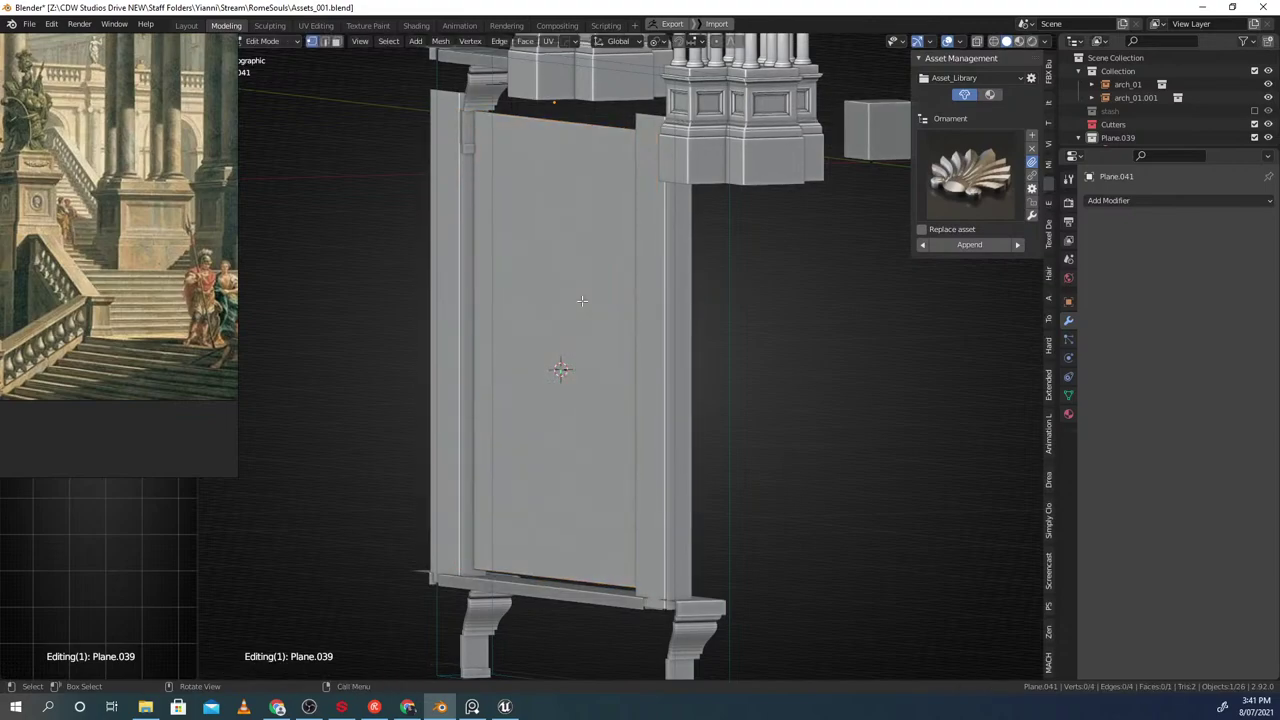
{"action": "right_click", "coordinate": [577, 305]}
{"action": "left_click", "coordinate": [560, 302]}
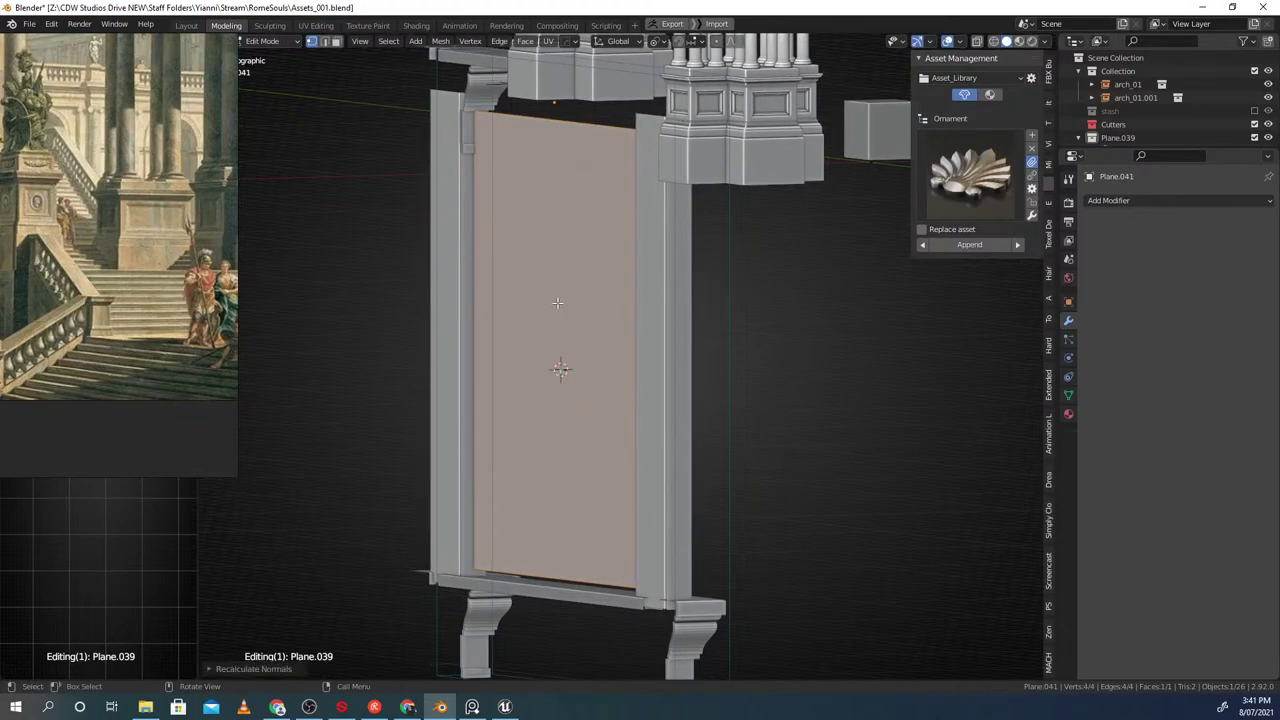
{"action": "key", "text": "alt+n"}
{"action": "left_click", "coordinate": [529, 291]}
{"action": "key", "text": "Tab"}
Move the backing plane's bottom edge about 0.6 m along Z to close the gap above the base moulding
{"action": "middle_click_drag", "start_coordinate": [700, 300], "coordinate": [531, 261]}
{"action": "scroll", "coordinate": [599, 268], "scroll_direction": "down", "scroll_amount": 6}
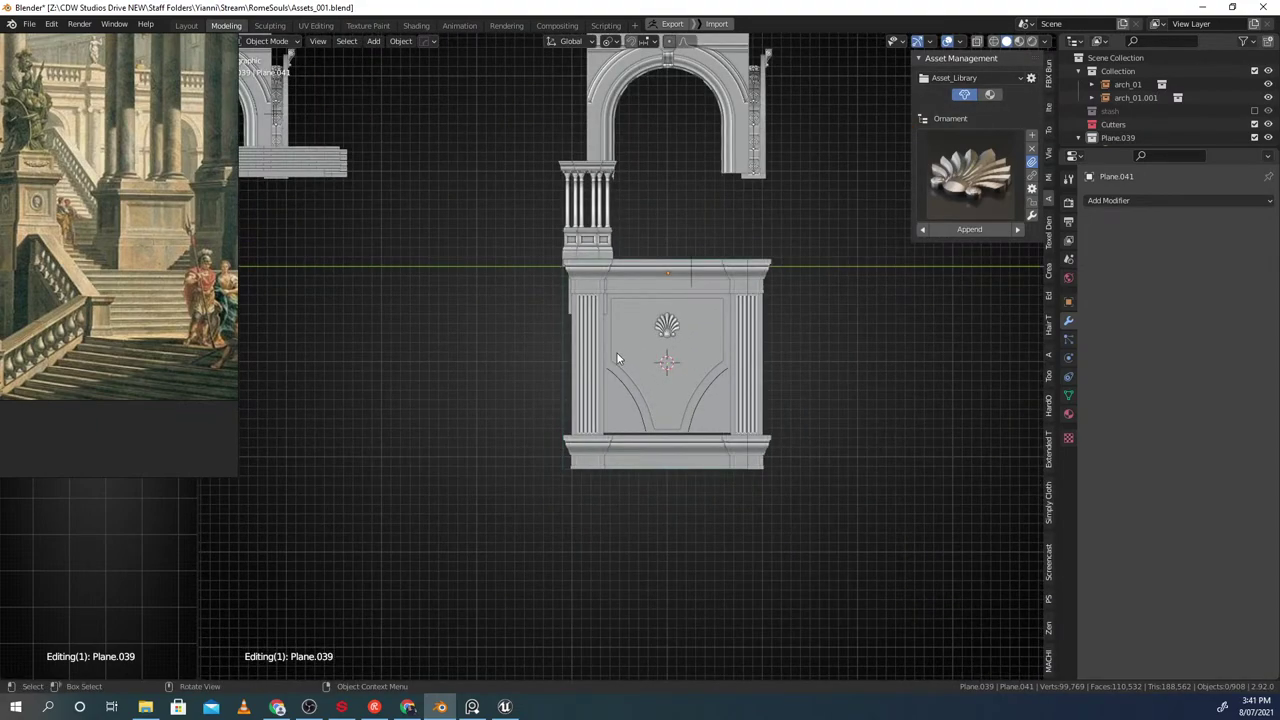
{"action": "scroll", "coordinate": [595, 388], "scroll_direction": "up", "scroll_amount": 3}
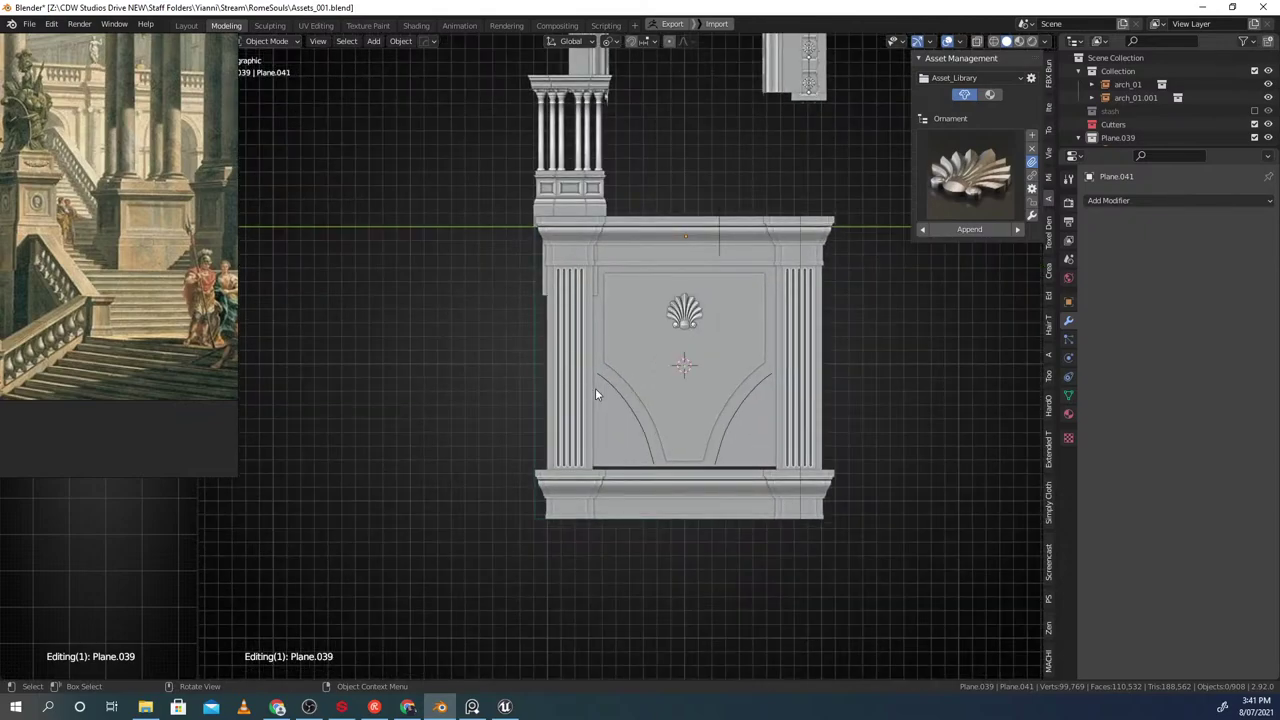
{"action": "scroll", "coordinate": [600, 345], "scroll_direction": "up", "scroll_amount": 1}
{"action": "left_click", "coordinate": [614, 412]}
{"action": "key", "text": "Tab"}
{"action": "left_click", "coordinate": [623, 461]}
{"action": "scroll", "coordinate": [623, 461], "scroll_direction": "up", "scroll_amount": 2}
{"action": "key", "text": "g"}
{"action": "key", "text": "z"}
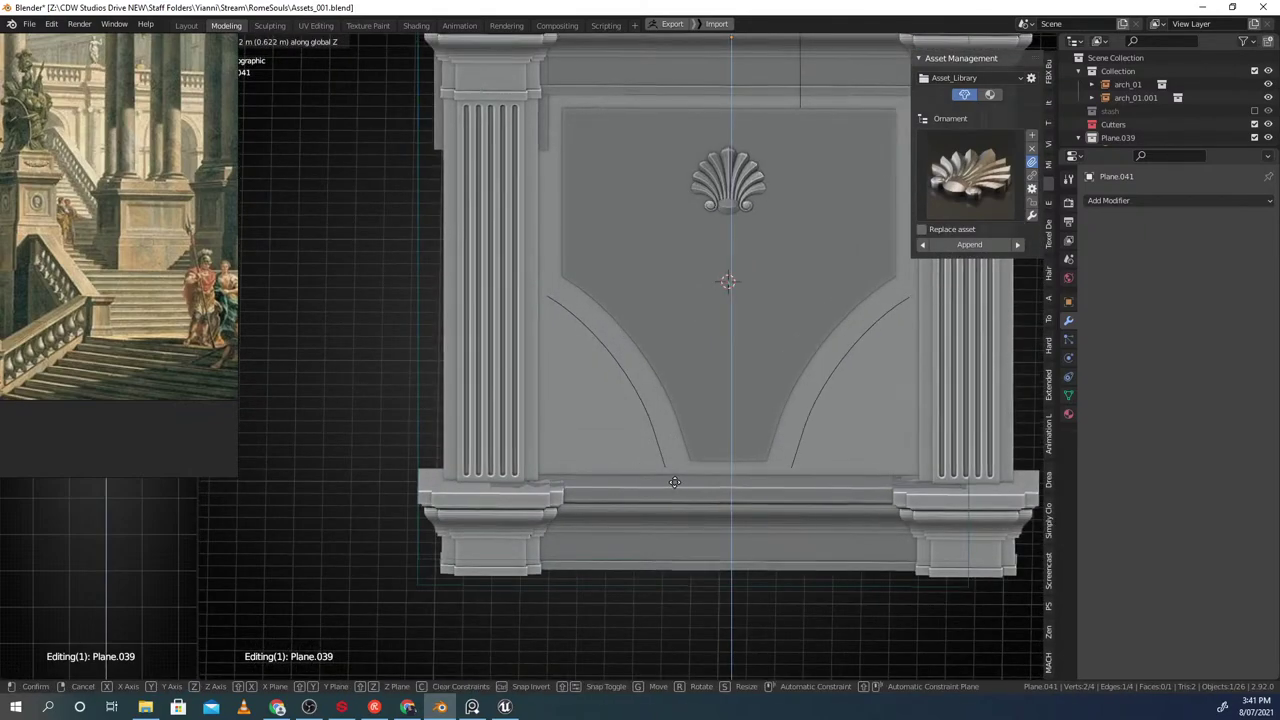
{"action": "left_click", "coordinate": [667, 480]}
In wireframe display, lower the backing plane's top edge along Z to just above the central panel
{"action": "middle_click_drag", "start_coordinate": [667, 480], "coordinate": [658, 384], "text": "alt"}
{"action": "left_click", "coordinate": [620, 263]}
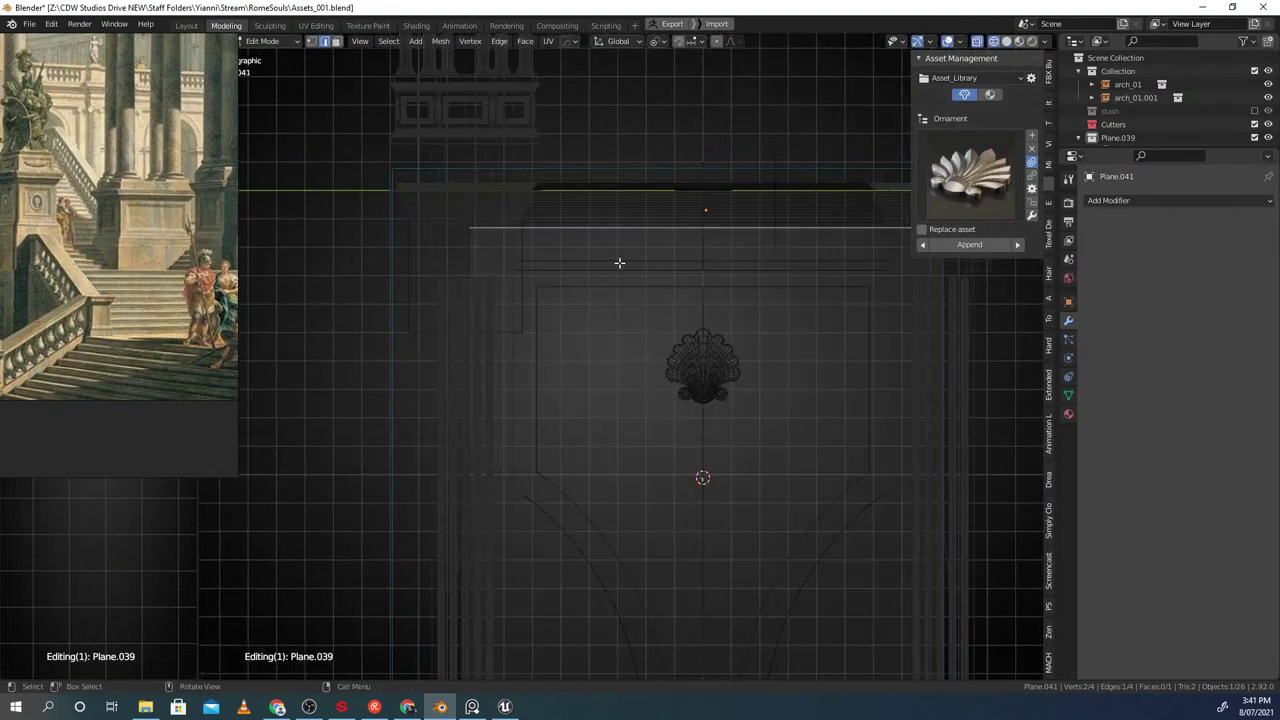
{"action": "key", "text": "g"}
{"action": "right_click", "coordinate": [637, 297]}
{"action": "key", "text": "g"}
{"action": "key", "text": "z"}
{"action": "left_click", "coordinate": [640, 329]}
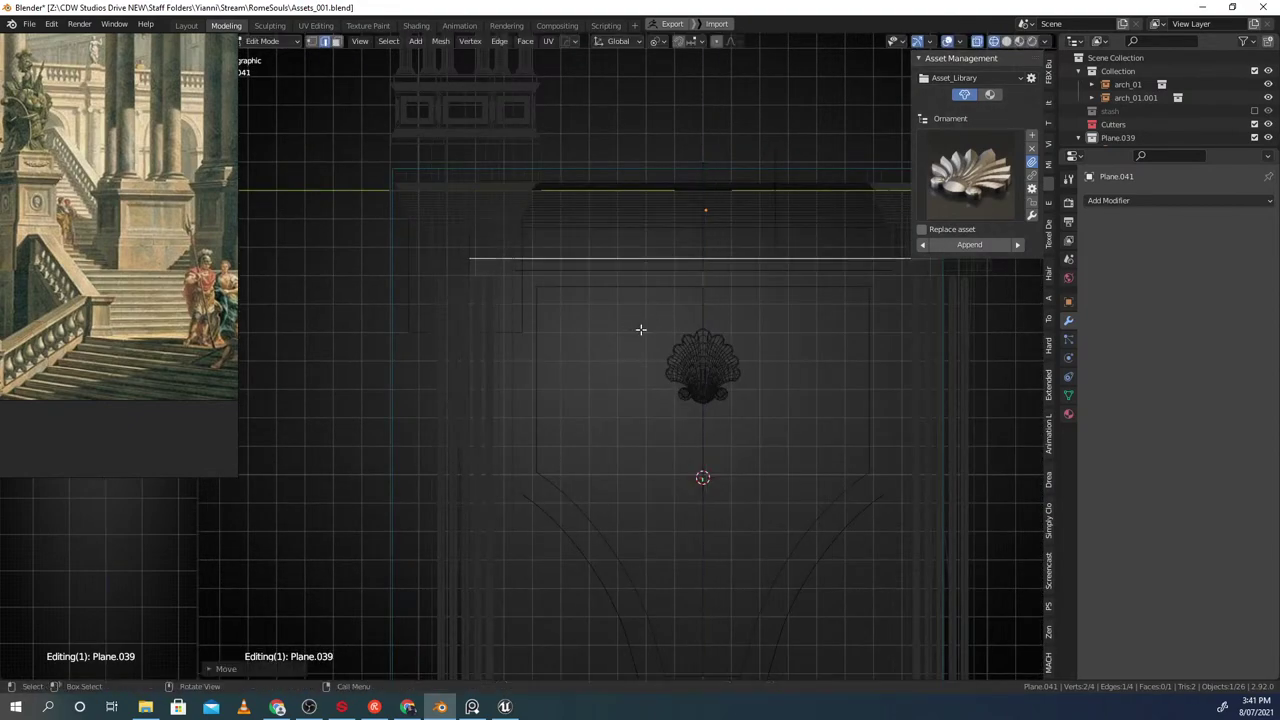
{"action": "key", "text": "shift+z"}
{"action": "key", "text": "Tab"}
Lower the central panel's top edge slightly along Z, keeping the corner and centre vertices level
{"action": "scroll", "coordinate": [642, 405], "scroll_direction": "down", "scroll_amount": 2}
{"action": "middle_click_drag", "start_coordinate": [640, 420], "coordinate": [634, 366], "text": "shift"}
{"action": "scroll", "coordinate": [628, 378], "scroll_direction": "up", "scroll_amount": 1}
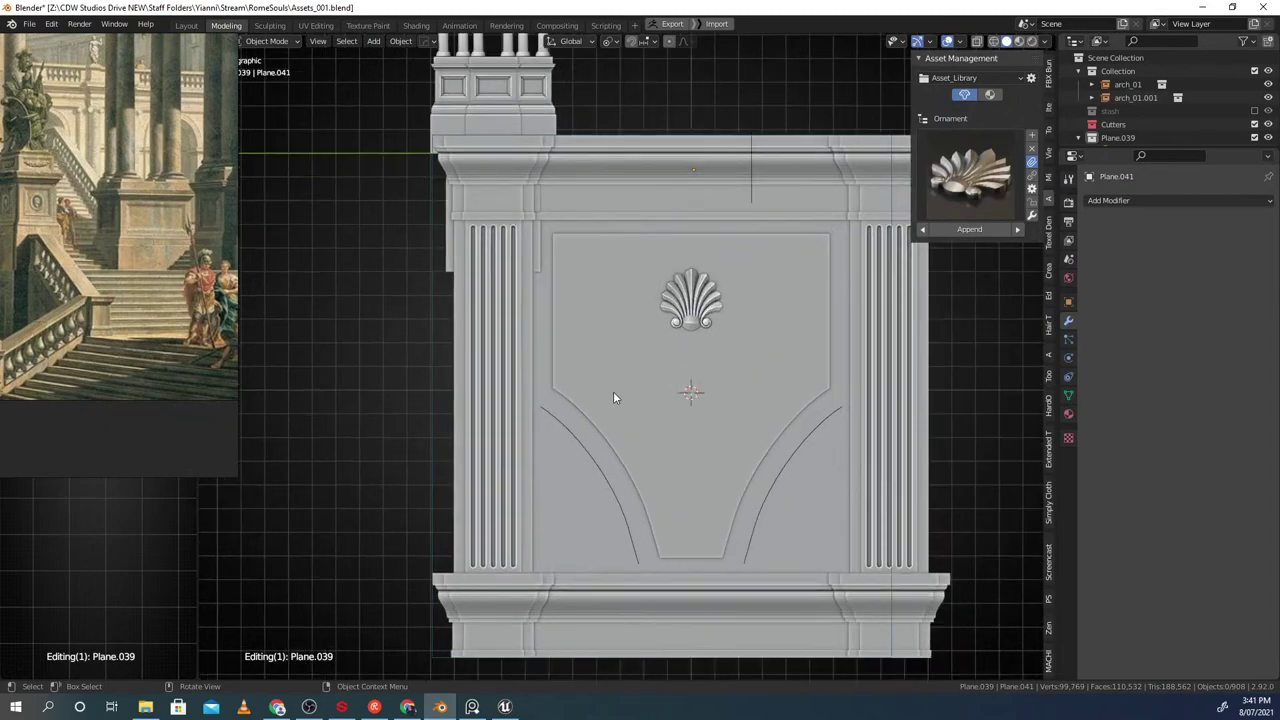
{"action": "left_click", "coordinate": [621, 410]}
{"action": "key", "text": "Tab"}
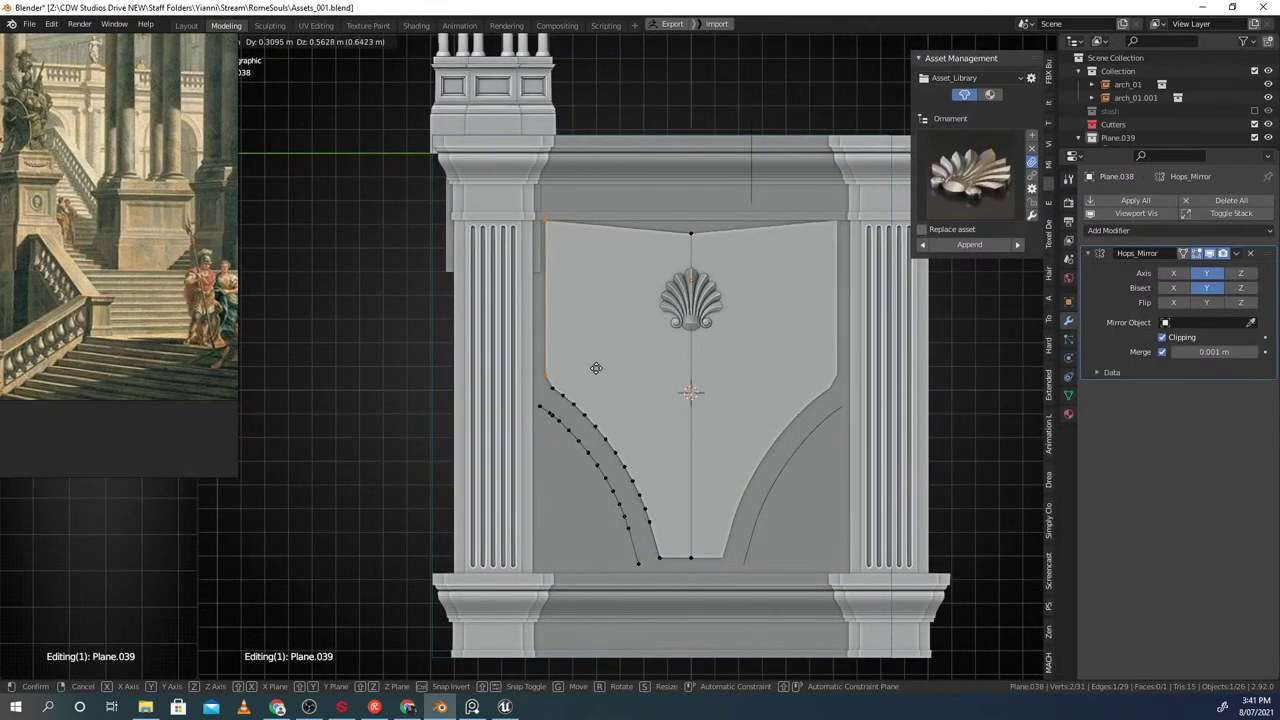
{"action": "left_click", "coordinate": [677, 241], "text": "shift"}
{"action": "key", "text": "g"}
{"action": "key", "text": "z"}
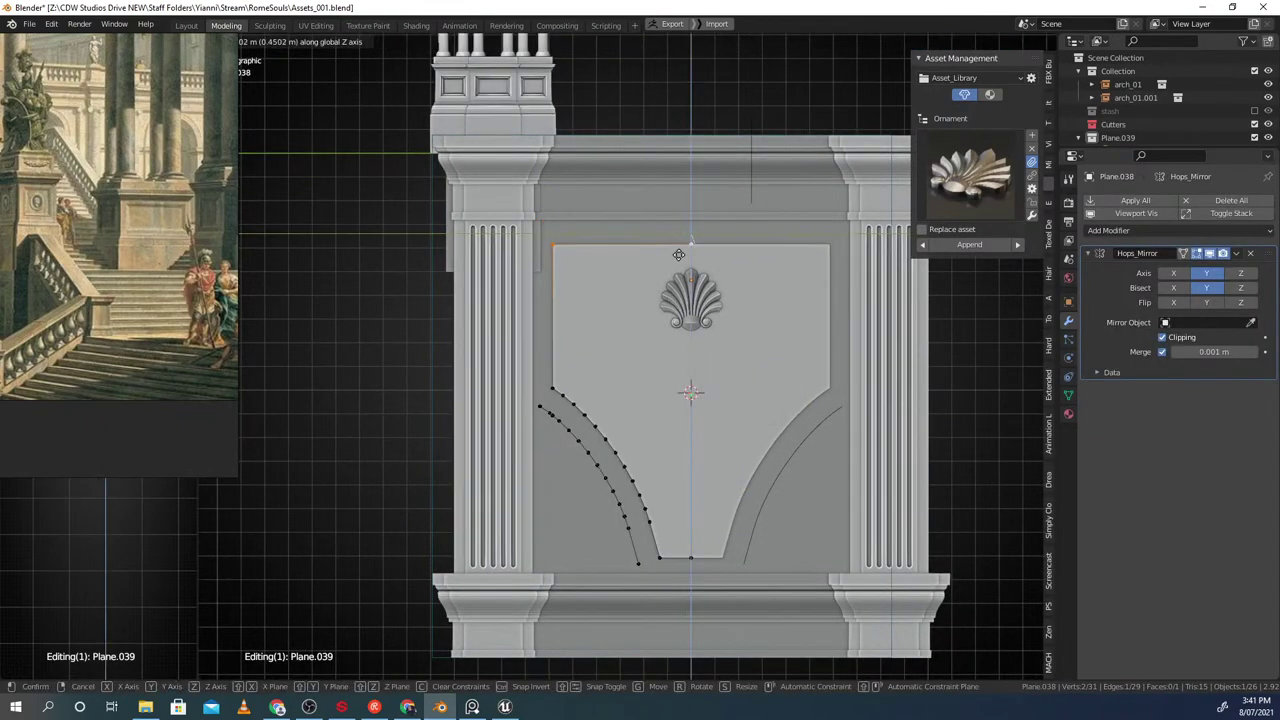
{"action": "left_click", "coordinate": [676, 246]}
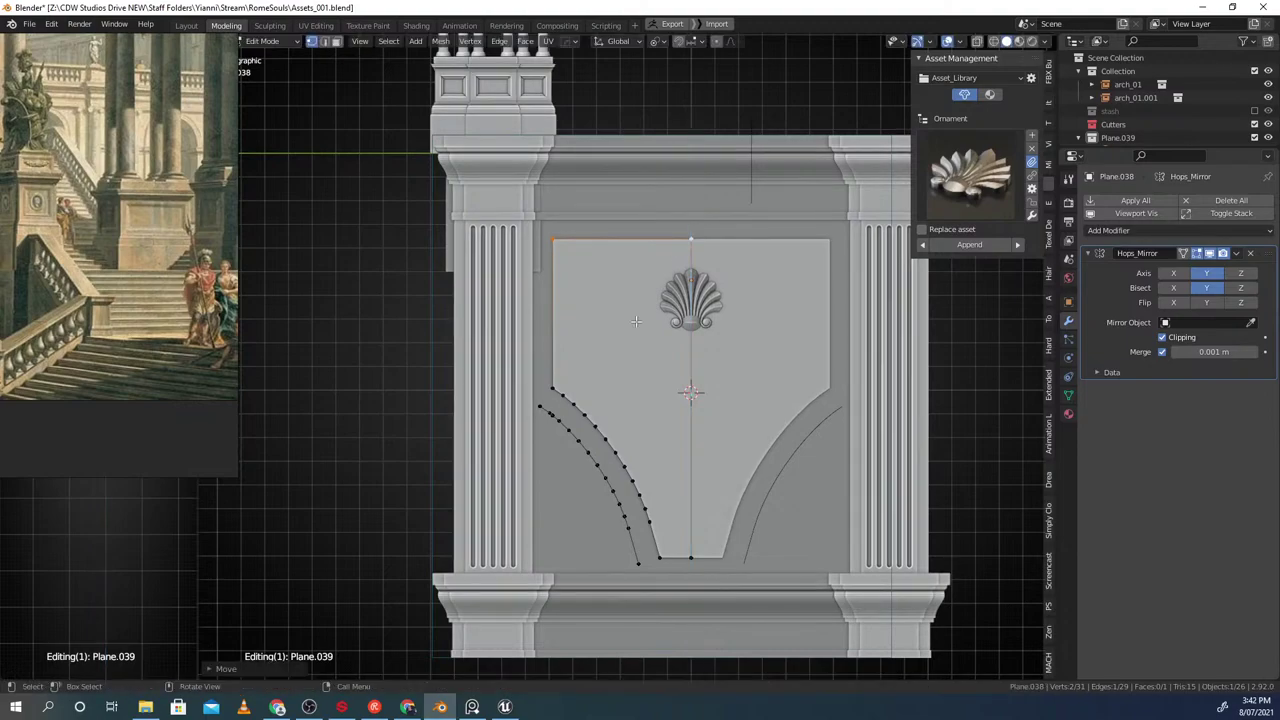
{"action": "middle_click_drag", "start_coordinate": [615, 340], "coordinate": [619, 292], "text": "shift"}
{"action": "scroll", "coordinate": [619, 292], "scroll_direction": "up", "scroll_amount": 1}
{"action": "scroll", "coordinate": [560, 187], "scroll_direction": "up", "scroll_amount": 2}
{"action": "middle_click_drag", "start_coordinate": [560, 187], "coordinate": [565, 269], "text": "shift"}
{"action": "key", "text": "ctrl+shift+b"}
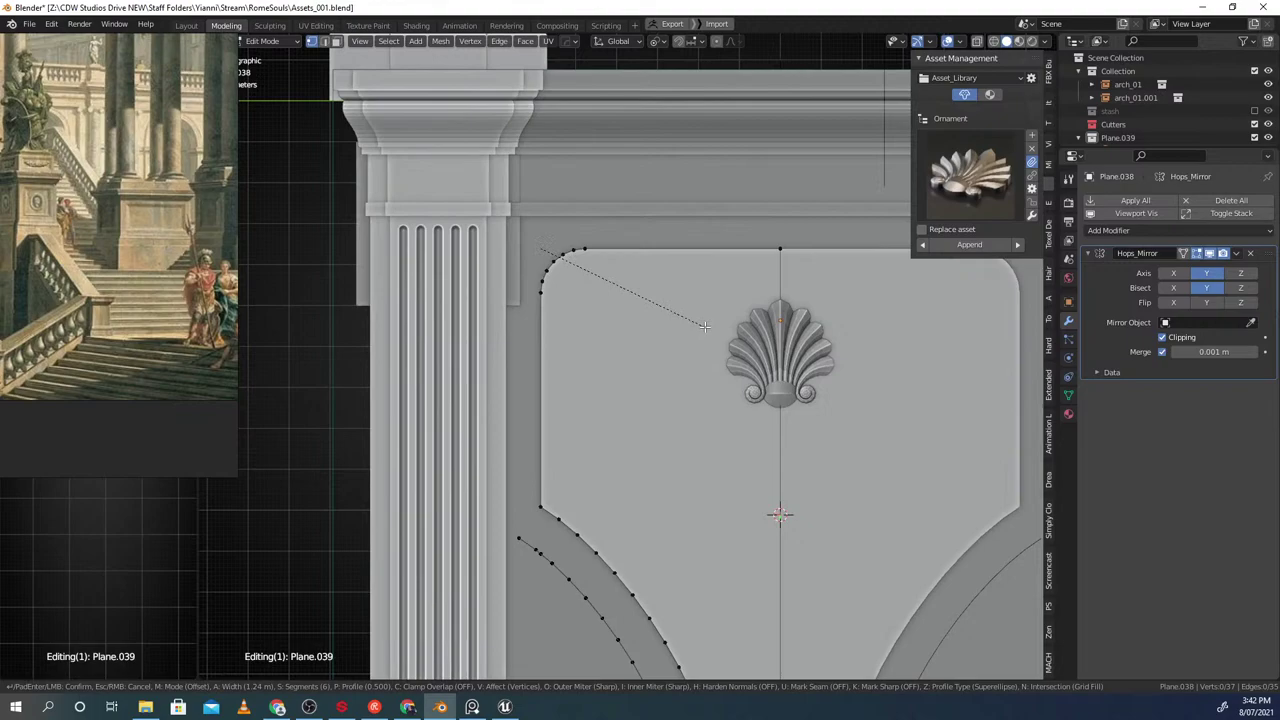
{"action": "key", "text": "p"}
{"action": "key", "text": "0"}
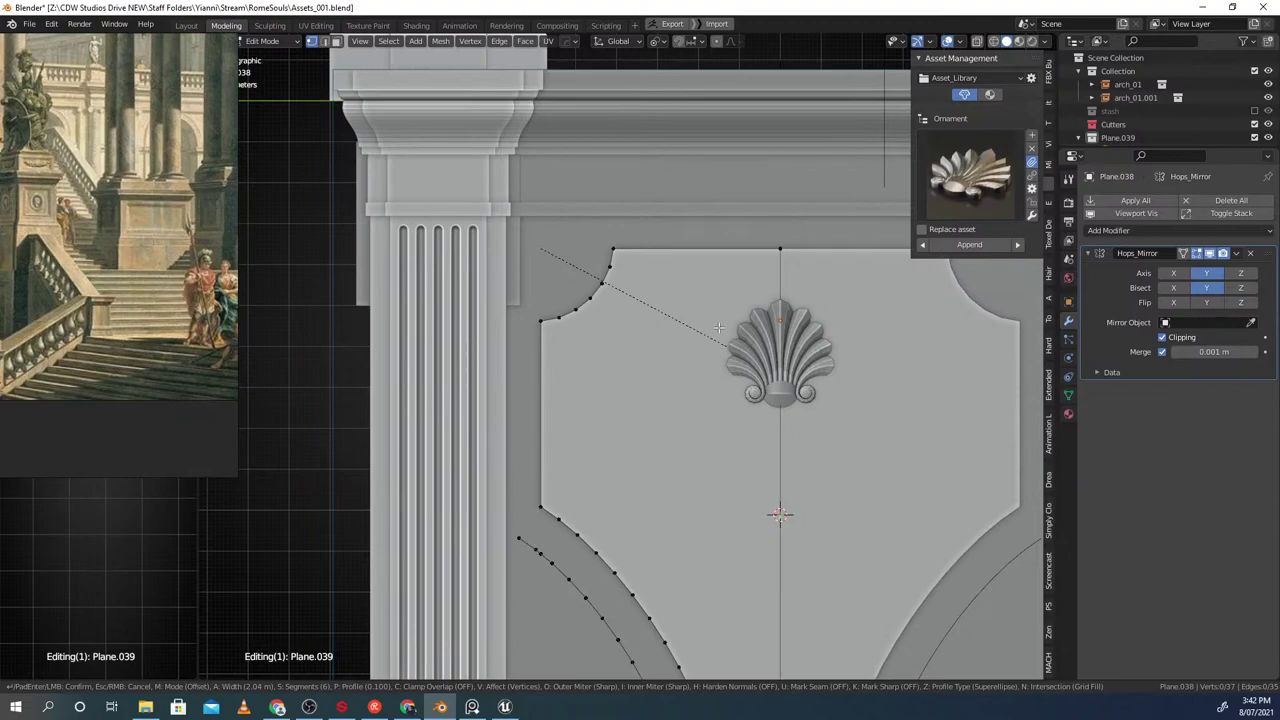
{"action": "right_click", "coordinate": [689, 373]}
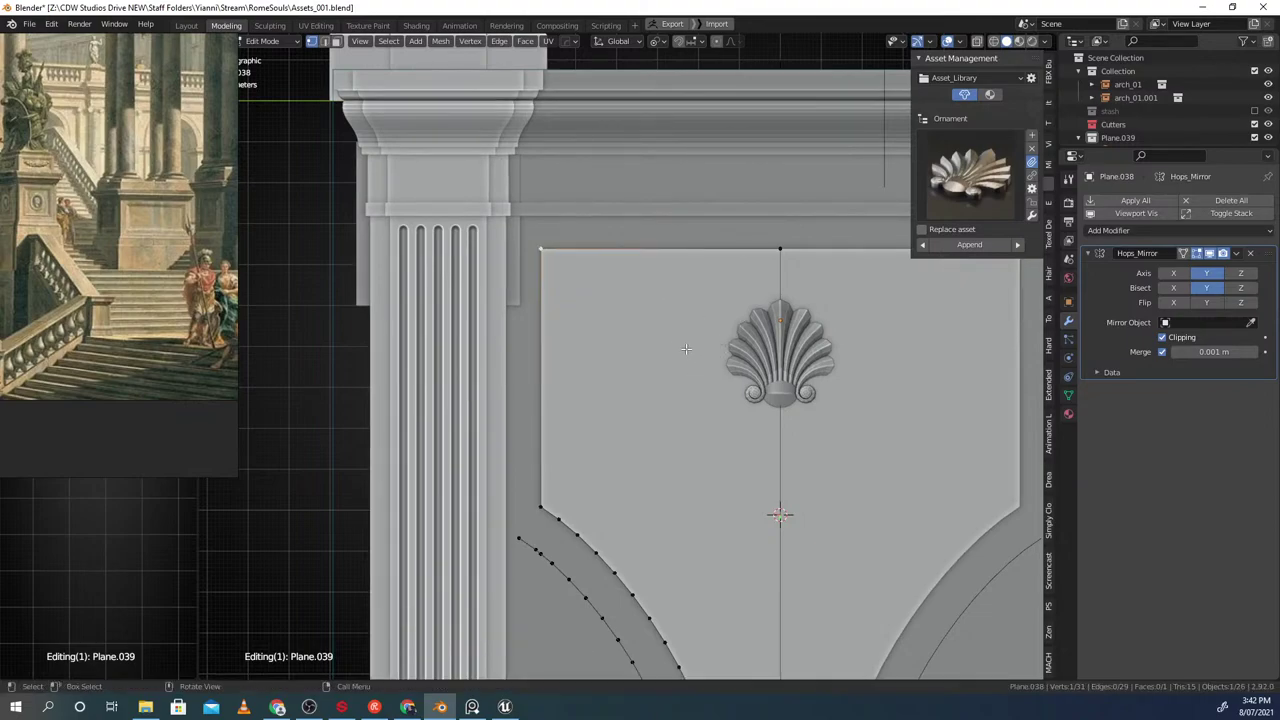
Bevel the panel's upper corner vertex into a concave notch about 1.22 m wide, with 6 segments and a 0.167 profile
{"action": "key", "text": "ctrl+shift+b"}
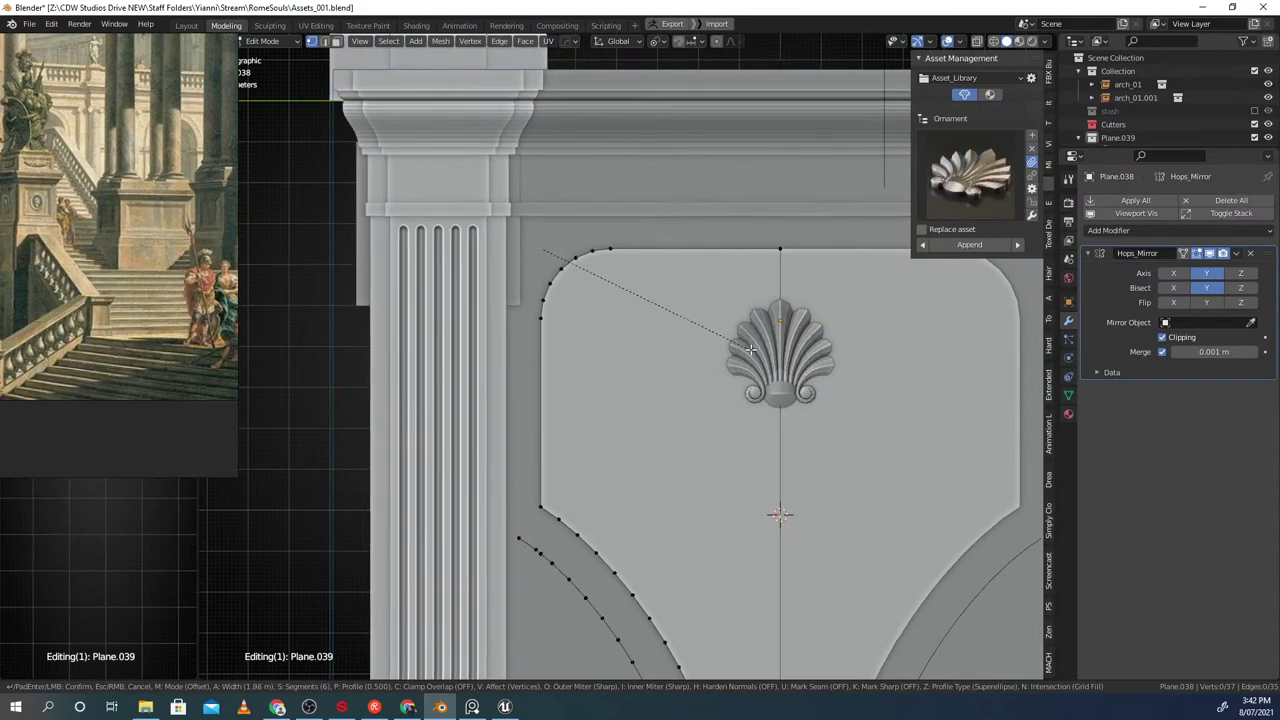
{"action": "key", "text": "p"}
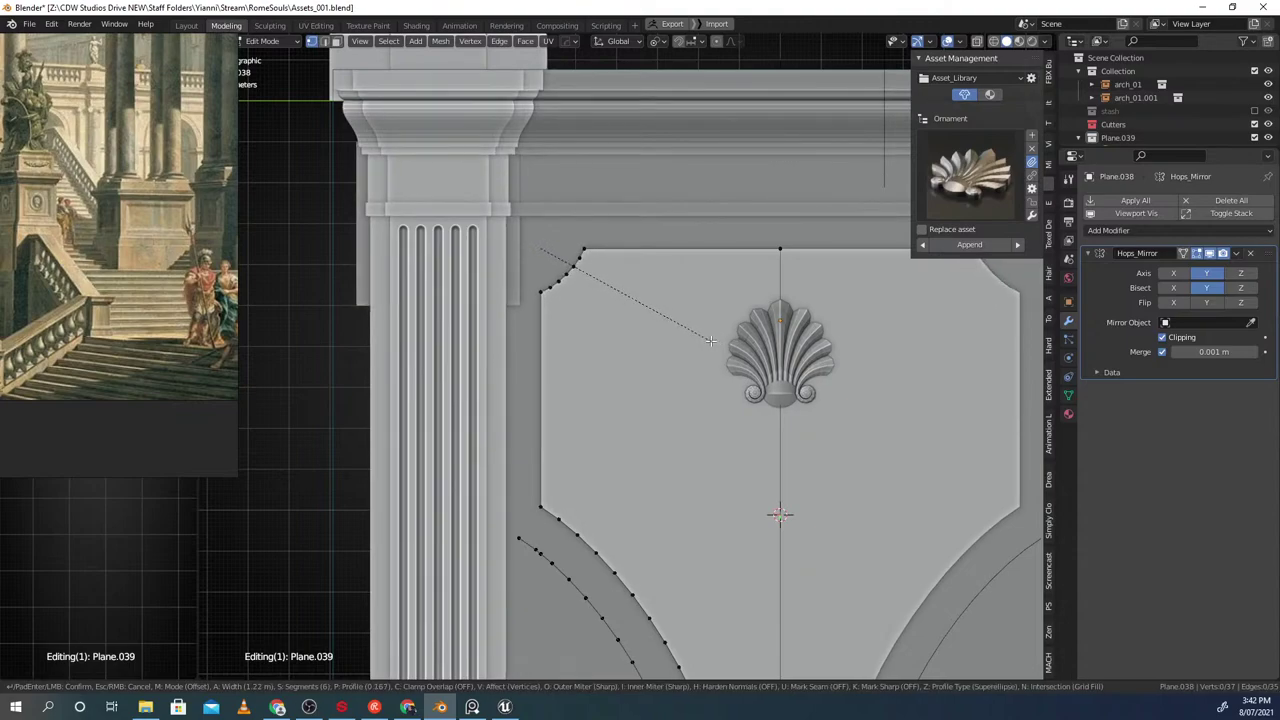
{"action": "left_click", "coordinate": [656, 312]}
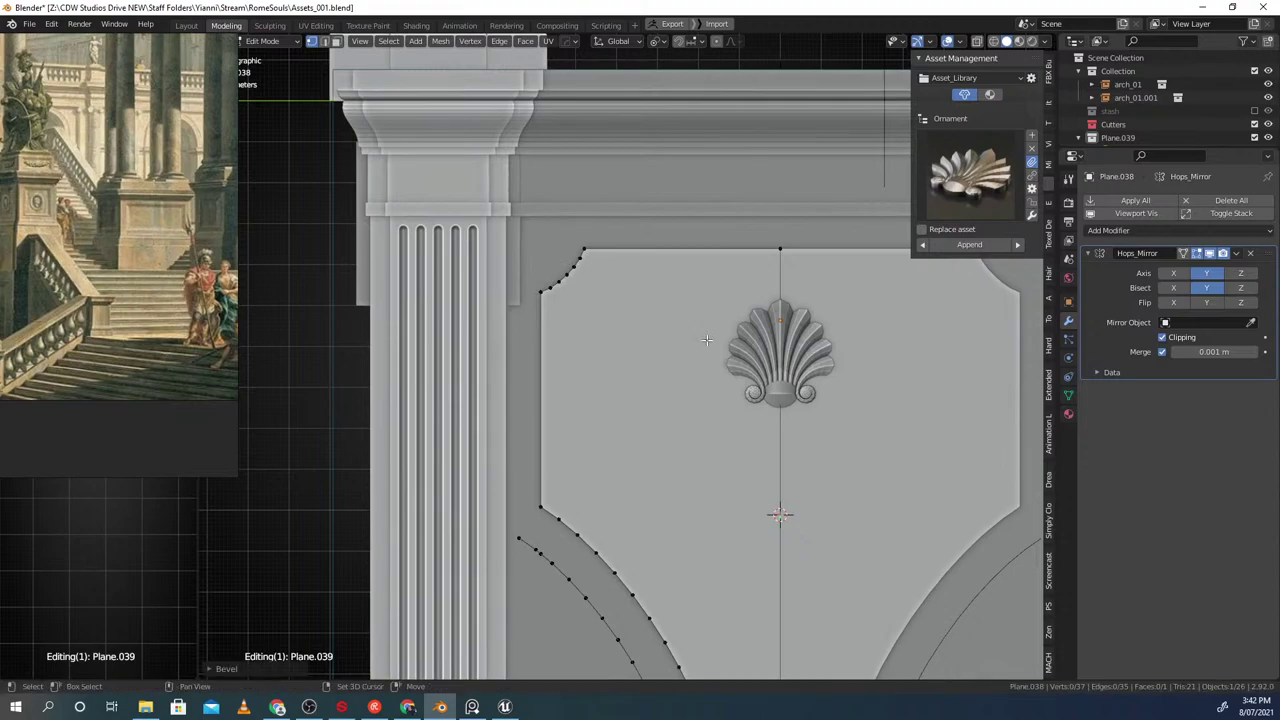
Examine the central panel's notched upper corners and curved lower edges against the surrounding wall section
{"action": "key", "text": "Tab"}
{"action": "scroll", "coordinate": [701, 222], "scroll_direction": "down", "scroll_amount": 6}
{"action": "left_click", "coordinate": [701, 222]}
{"action": "middle_click_drag", "start_coordinate": [591, 465], "coordinate": [582, 390], "text": "shift"}
{"action": "scroll", "coordinate": [582, 390], "scroll_direction": "up", "scroll_amount": 3}
{"action": "left_click", "coordinate": [615, 326]}
{"action": "scroll", "coordinate": [615, 321], "scroll_direction": "up", "scroll_amount": 2}
{"action": "key", "text": "Tab"}
{"action": "scroll", "coordinate": [686, 314], "scroll_direction": "down", "scroll_amount": 3}
{"action": "key", "text": "Tab"}
{"action": "scroll", "coordinate": [632, 232], "scroll_direction": "up", "scroll_amount": 1}
{"action": "mouse_move", "coordinate": [606, 277]}
{"action": "middle_mouse_down"}
{"action": "mouse_move", "coordinate": [652, 276]}
{"action": "mouse_move", "coordinate": [606, 283]}
{"action": "middle_mouse_up"}
{"action": "scroll", "coordinate": [606, 283], "scroll_direction": "down", "scroll_amount": 2}
{"action": "scroll", "coordinate": [606, 287], "scroll_direction": "up", "scroll_amount": 3}
{"action": "key", "text": "Tab"}
{"action": "left_click", "coordinate": [642, 310]}
{"action": "middle_click_drag", "start_coordinate": [642, 310], "coordinate": [675, 310]}
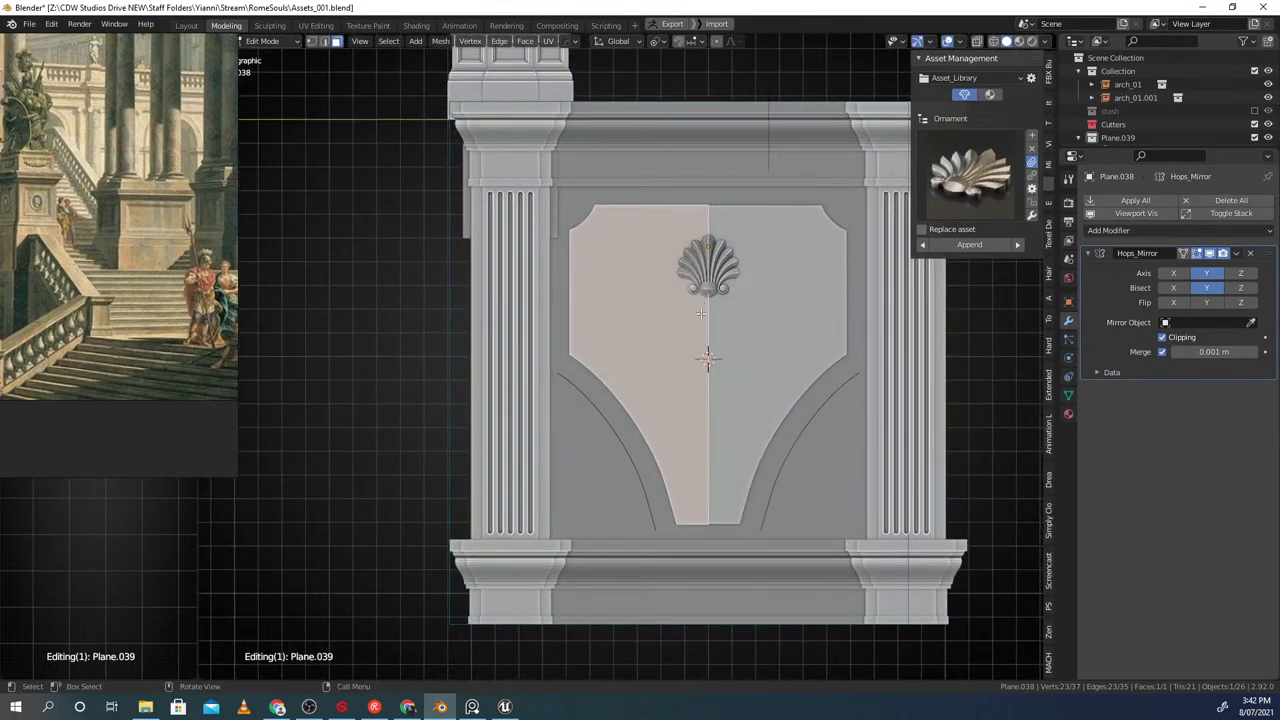
{"action": "key", "text": "i"}
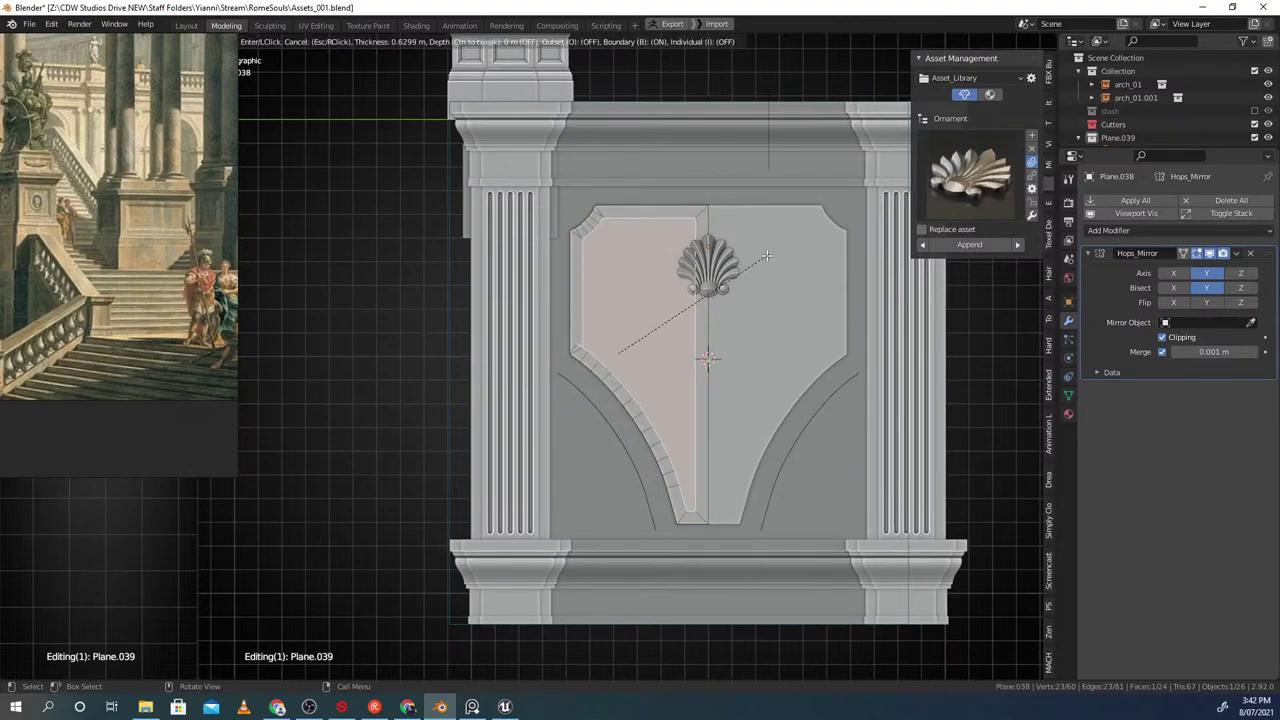
{"action": "right_click", "coordinate": [767, 256]}
{"action": "scroll", "coordinate": [760, 262], "scroll_direction": "down", "scroll_amount": 3}
{"action": "mouse_move", "coordinate": [742, 284]}
{"action": "middle_mouse_down"}
{"action": "mouse_move", "coordinate": [766, 278]}
{"action": "mouse_move", "coordinate": [740, 286]}
{"action": "middle_mouse_up"}
{"action": "scroll", "coordinate": [740, 287], "scroll_direction": "up", "scroll_amount": 4}
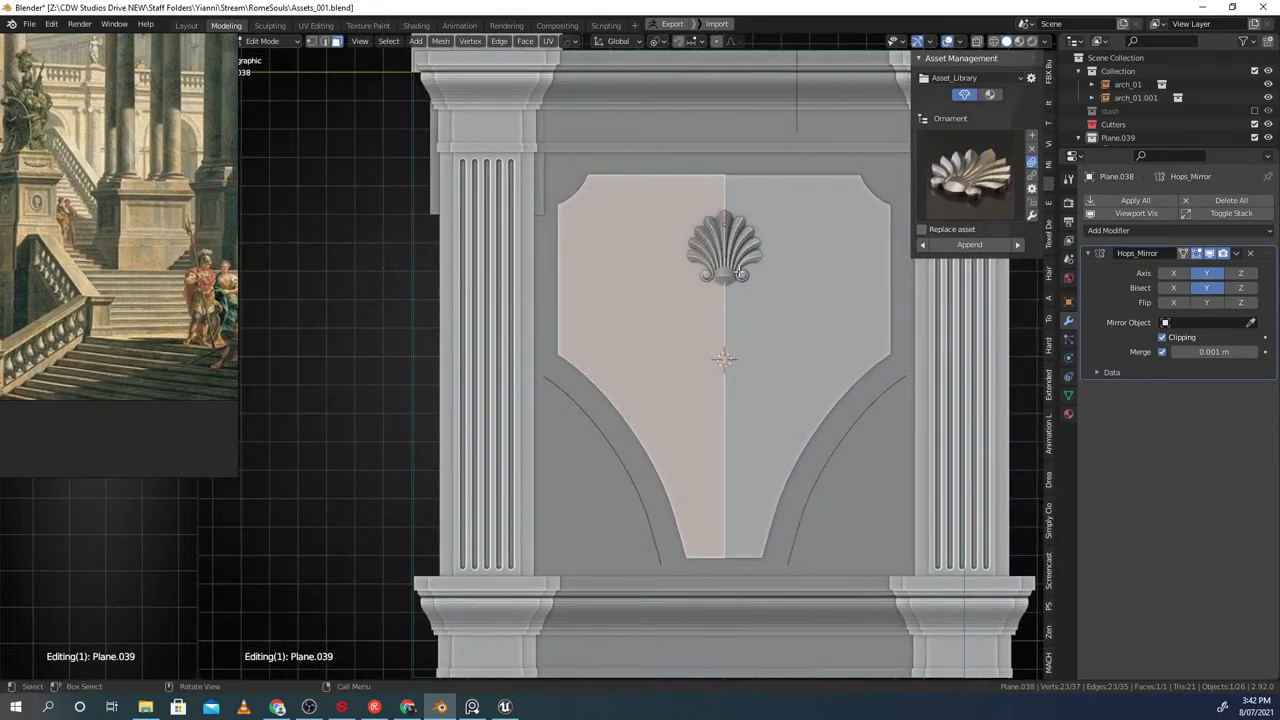
{"action": "scroll", "coordinate": [740, 273], "scroll_direction": "down", "scroll_amount": 2}
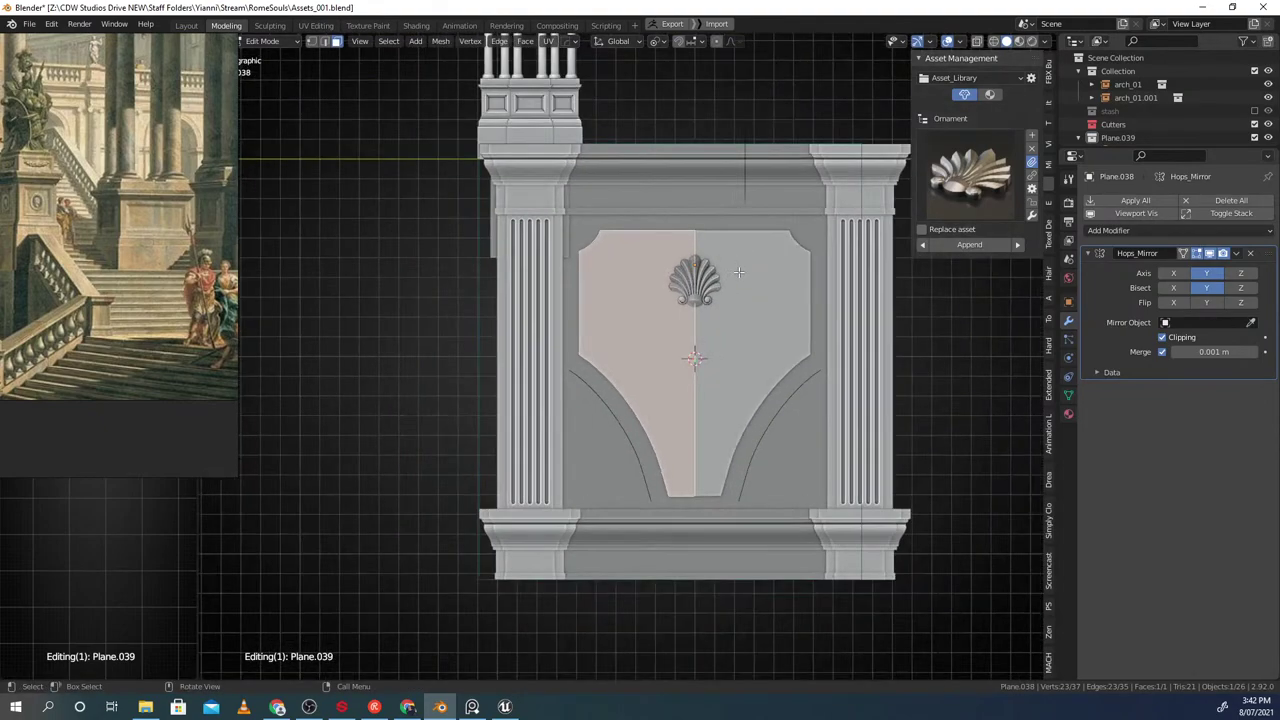
Extrude a vertex near the offset arc's upper end straight down along Z and try to rip the arc there
{"action": "middle_click_drag", "start_coordinate": [643, 360], "coordinate": [668, 324], "text": "shift"}
{"action": "key", "text": "Tab"}
{"action": "scroll", "coordinate": [628, 368], "scroll_direction": "up", "scroll_amount": 2}
{"action": "left_click", "coordinate": [621, 361]}
{"action": "left_click", "coordinate": [630, 359]}
{"action": "key", "text": "Tab"}
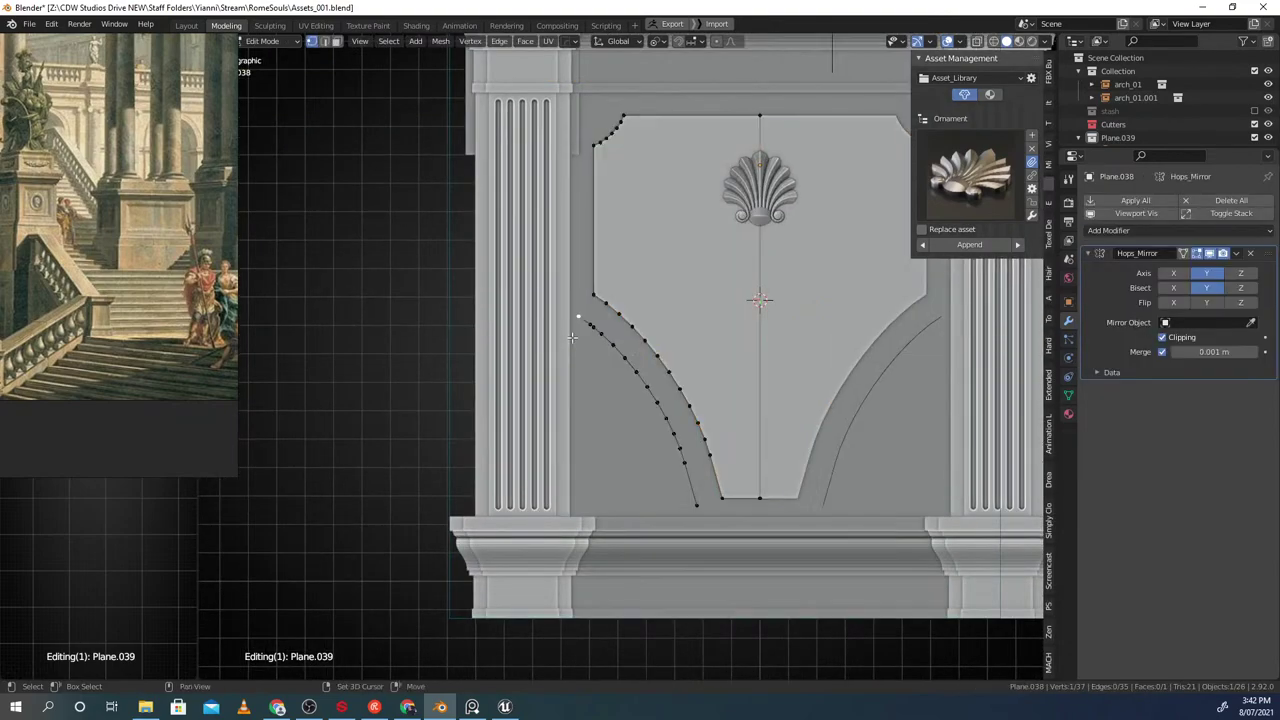
{"action": "scroll", "coordinate": [576, 328], "scroll_direction": "up", "scroll_amount": 1}
{"action": "key", "text": "e"}
{"action": "key", "text": "z"}
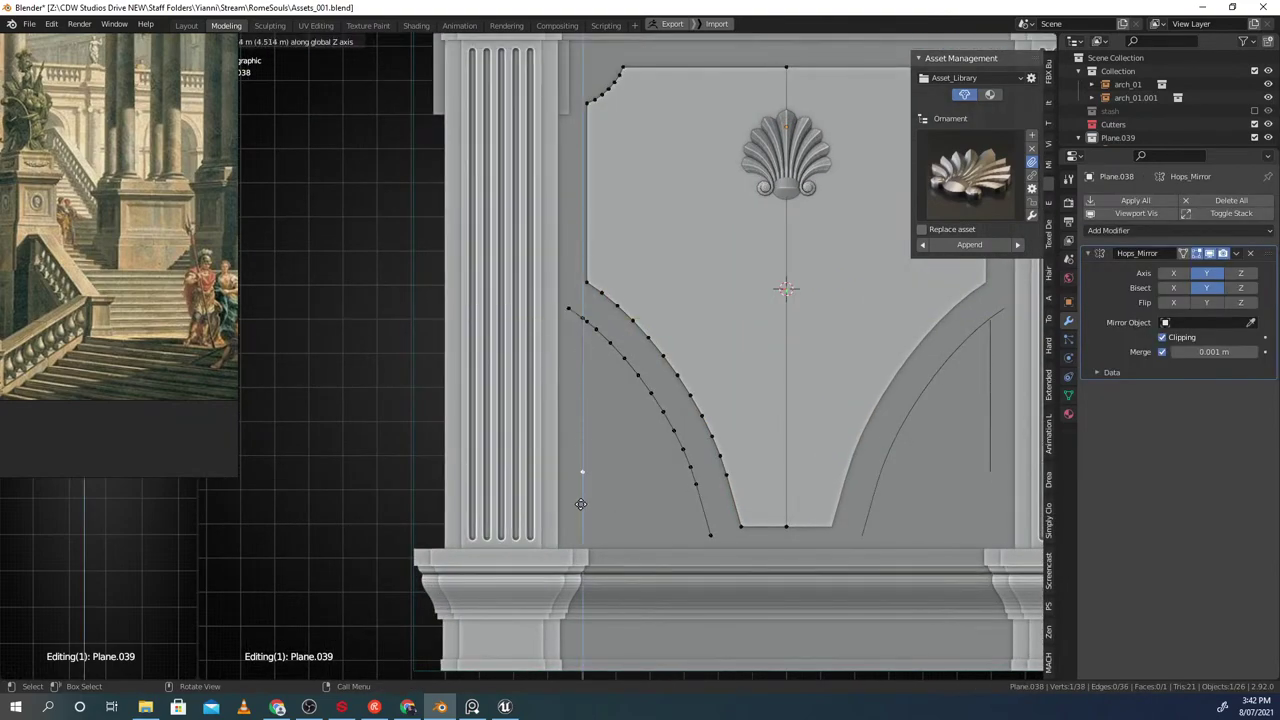
{"action": "left_click", "coordinate": [582, 521]}
{"action": "scroll", "coordinate": [570, 318], "scroll_direction": "up", "scroll_amount": 4}
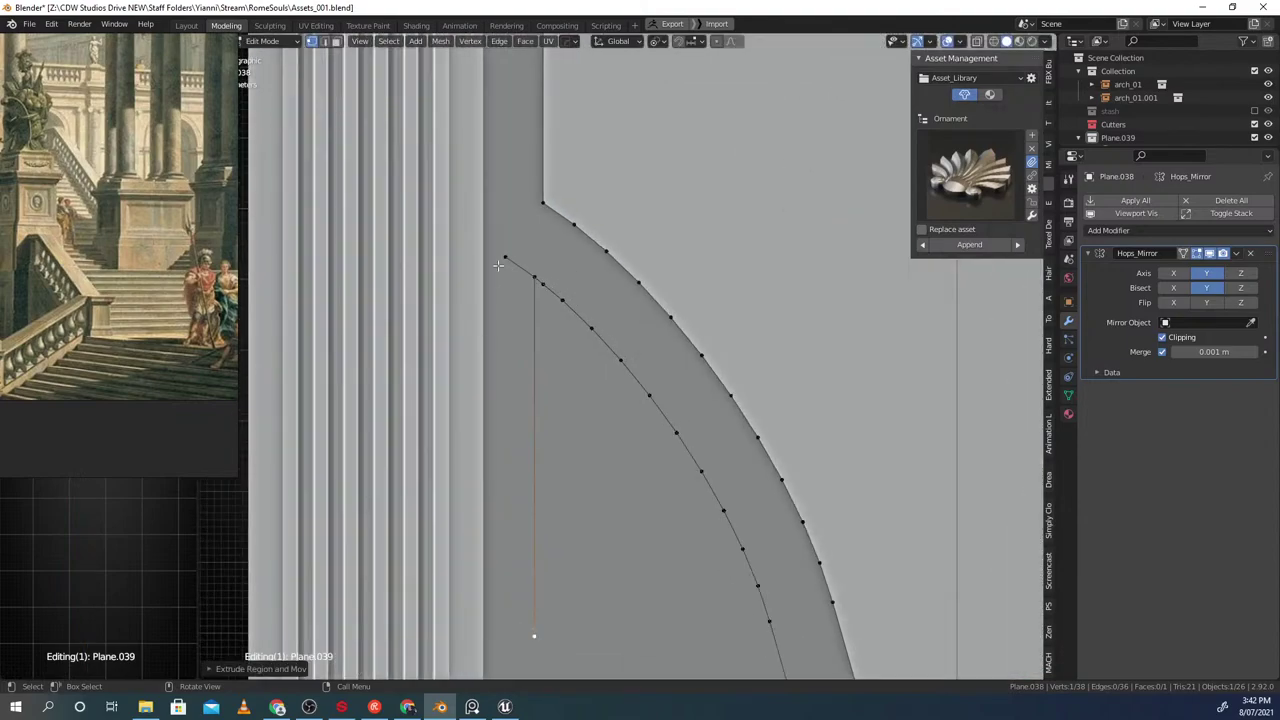
{"action": "key", "text": "v"}
{"action": "scroll", "coordinate": [570, 328], "scroll_direction": "down", "scroll_amount": 3}
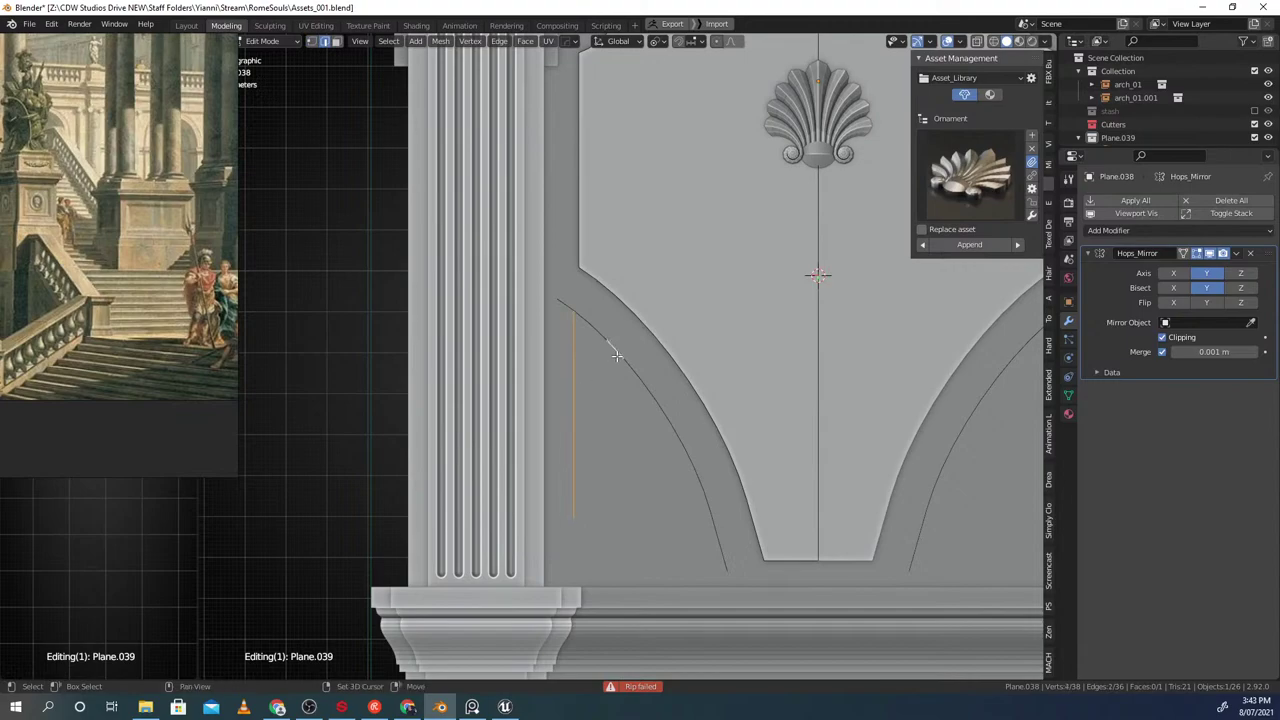
Delete the offset arc beside the central panel together with the vertical edge extruded from it
{"action": "key", "text": "ctrl+l"}
{"action": "key", "text": "x"}
{"action": "key", "text": "Tab"}
{"action": "left_click", "coordinate": [587, 434]}
{"action": "scroll", "coordinate": [731, 498], "scroll_direction": "down", "scroll_amount": 3}
{"action": "key", "text": "ctrl+z"}
{"action": "key", "text": "ctrl+z"}
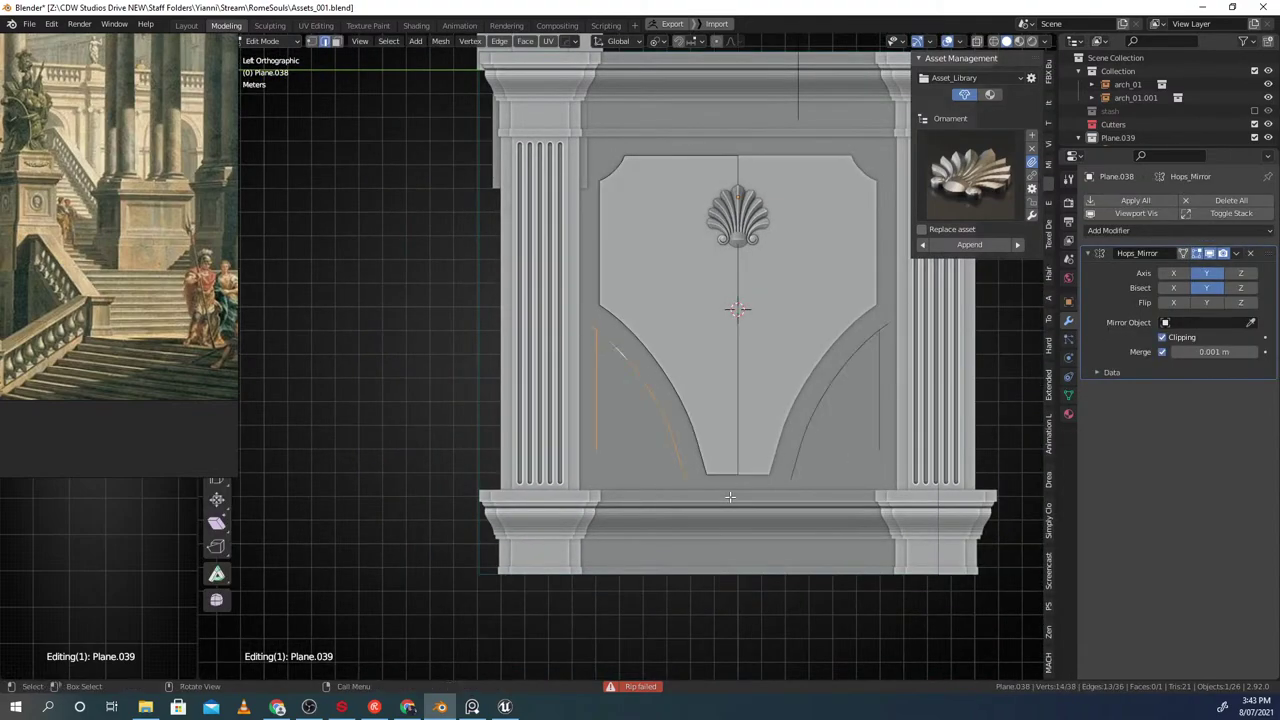
{"action": "scroll", "coordinate": [731, 497], "scroll_direction": "up", "scroll_amount": 2}
{"action": "key", "text": "x"}
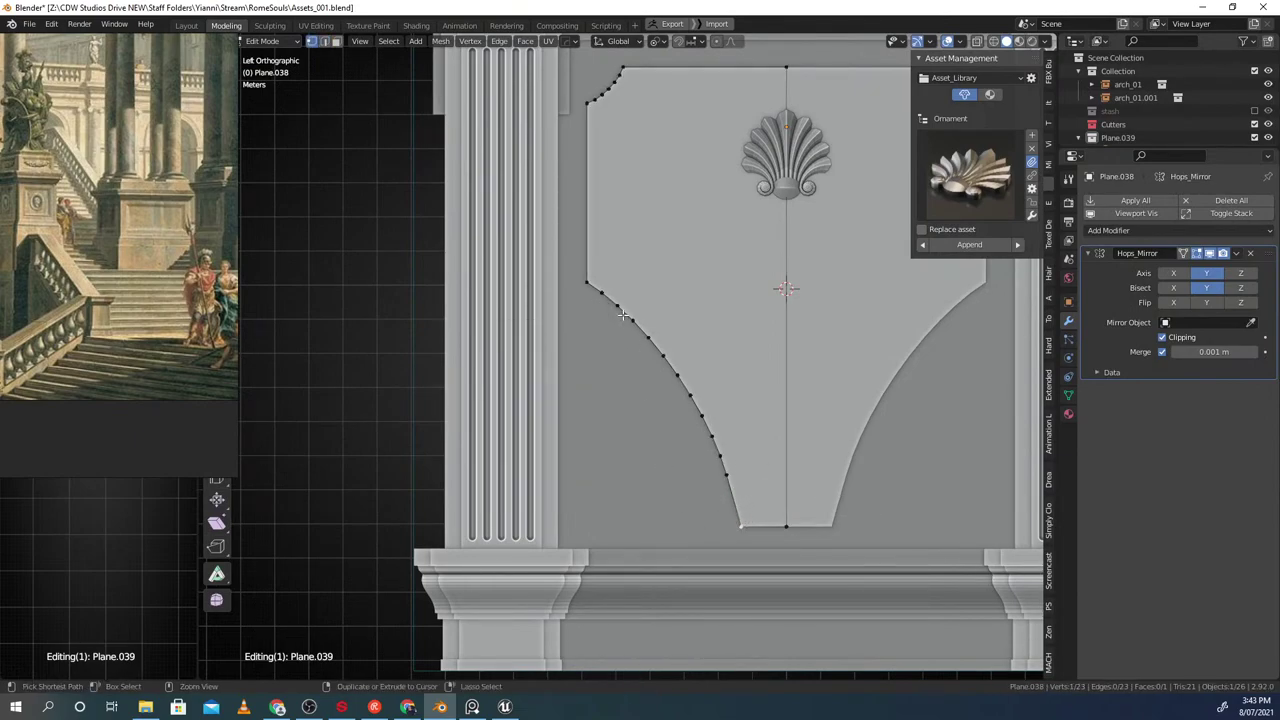
Select the central panel's curved lower edge from its bottom corner to its side corner and space its vertices evenly
{"action": "left_click", "coordinate": [600, 292], "text": "ctrl"}
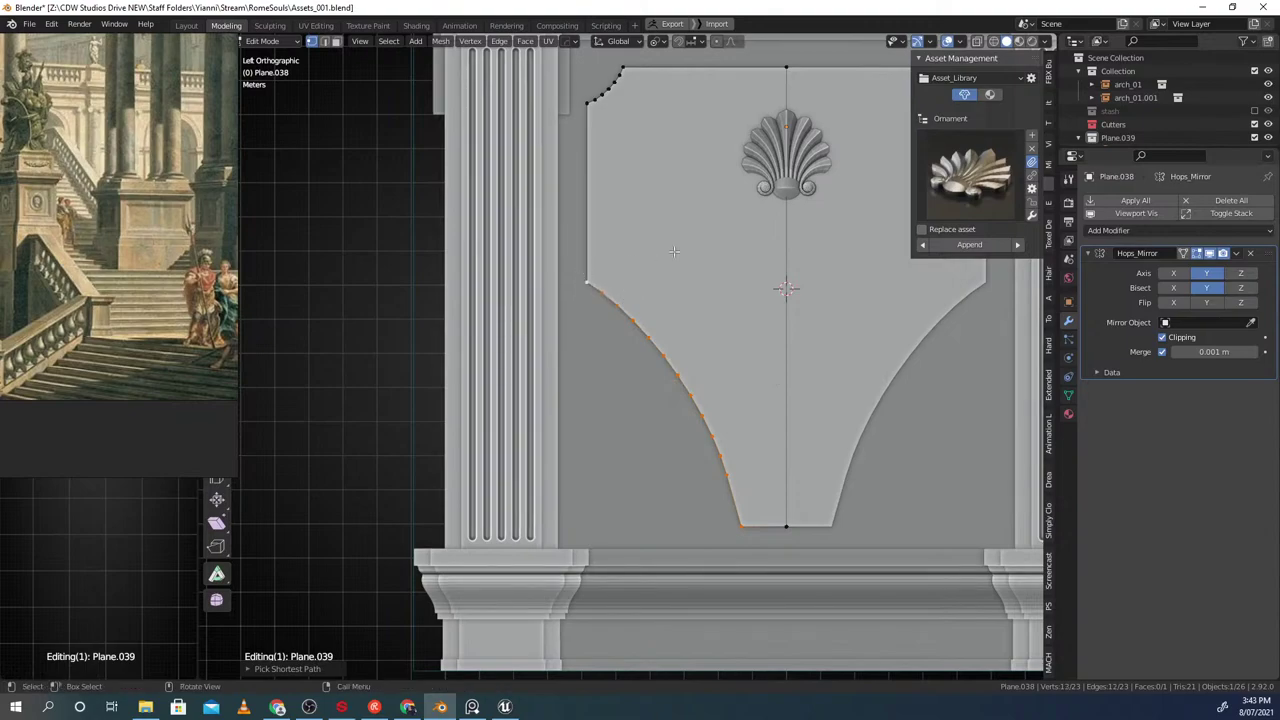
{"action": "right_click", "coordinate": [663, 255]}
{"action": "mouse_move", "coordinate": [671, 232]}
{"action": "left_click", "coordinate": [747, 323]}
Duplicate the curved edge and shift the copy outward with Offset Edges in Move mode, leaving a narrow gap beside the panel
{"action": "key", "text": "shift+d"}
{"action": "right_click", "coordinate": [795, 275]}
{"action": "key", "text": "ctrl+e"}
{"action": "mouse_move", "coordinate": [800, 274]}
{"action": "left_click", "coordinate": [849, 301]}
{"action": "key", "text": "F9"}
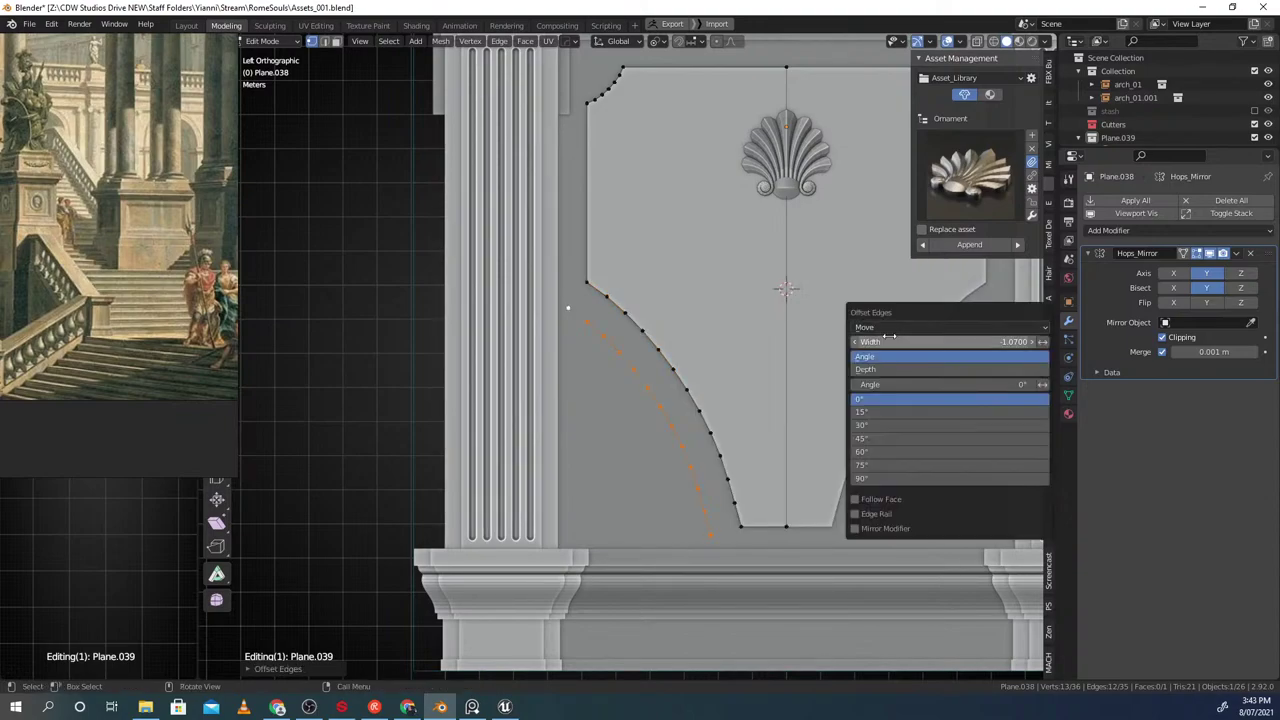
{"action": "left_click_drag", "start_coordinate": [1060, 370], "coordinate": [1090, 359]}
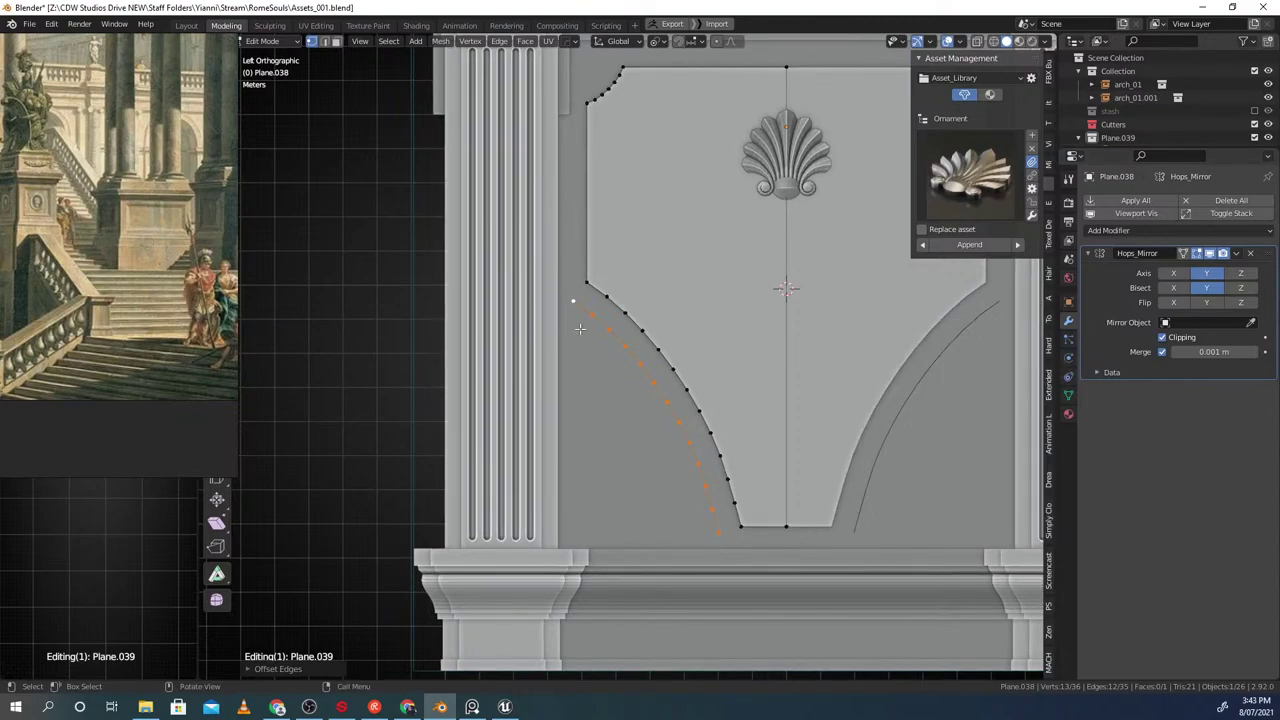
Subdivide the offset arc's uppermost segment and delete its end vertex so the arc starts in line with the panel's side edge
{"action": "scroll", "coordinate": [580, 329], "scroll_direction": "up", "scroll_amount": 2}
{"action": "key", "text": "2"}
{"action": "left_click", "coordinate": [557, 288]}
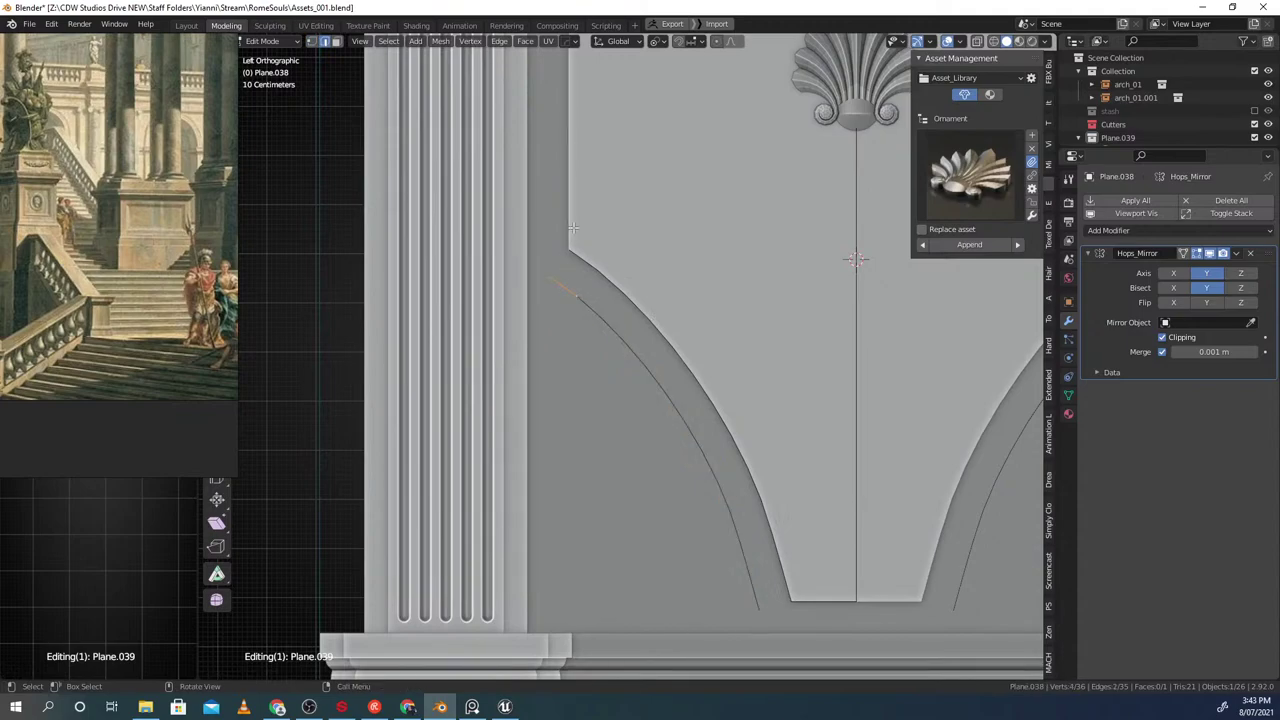
{"action": "right_click", "coordinate": [573, 228]}
{"action": "mouse_move", "coordinate": [556, 177]}
{"action": "left_click", "coordinate": [643, 194]}
{"action": "key", "text": "1"}
{"action": "scroll", "coordinate": [560, 242], "scroll_direction": "up", "scroll_amount": 2}
{"action": "left_click", "coordinate": [518, 252]}
{"action": "key", "text": "x"}
{"action": "left_click", "coordinate": [514, 243]}
Extrude the arc's upper end vertex straight down along Z, level with the arc's lower end
{"action": "left_click", "coordinate": [542, 264]}
{"action": "scroll", "coordinate": [534, 275], "scroll_direction": "down", "scroll_amount": 3}
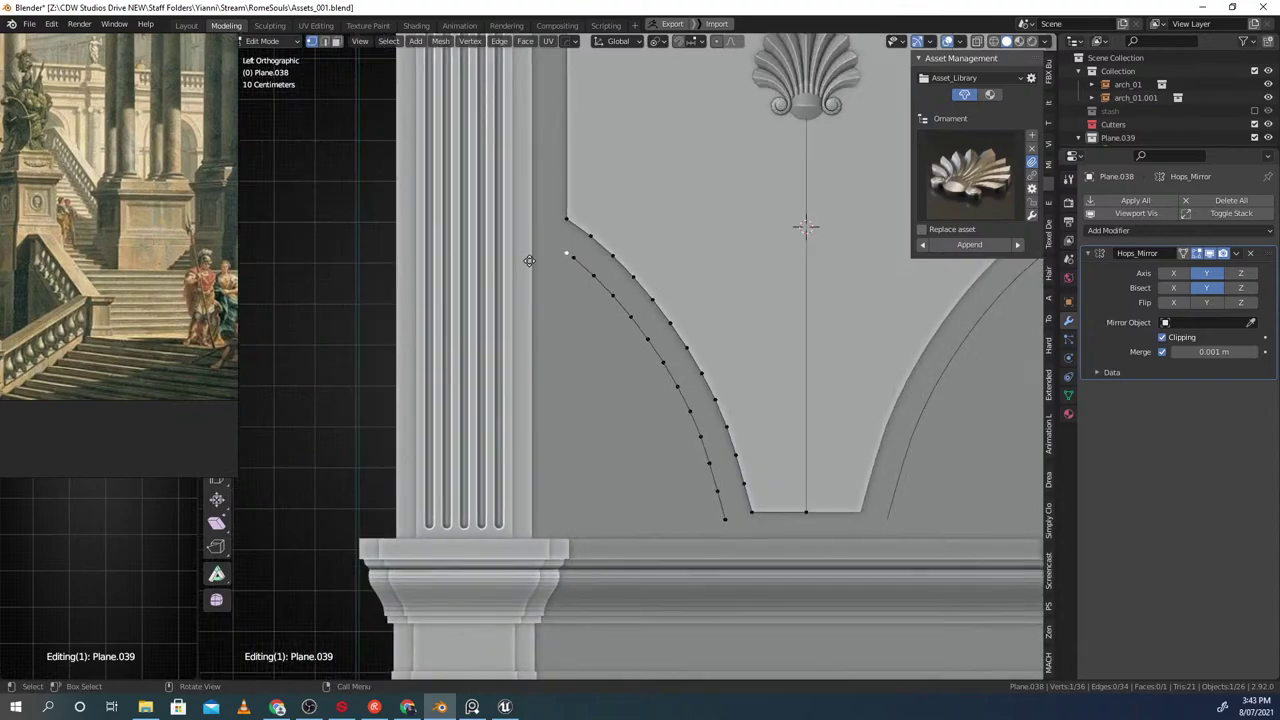
{"action": "key", "text": "e"}
{"action": "key", "text": "z"}
{"action": "left_click", "coordinate": [719, 523]}
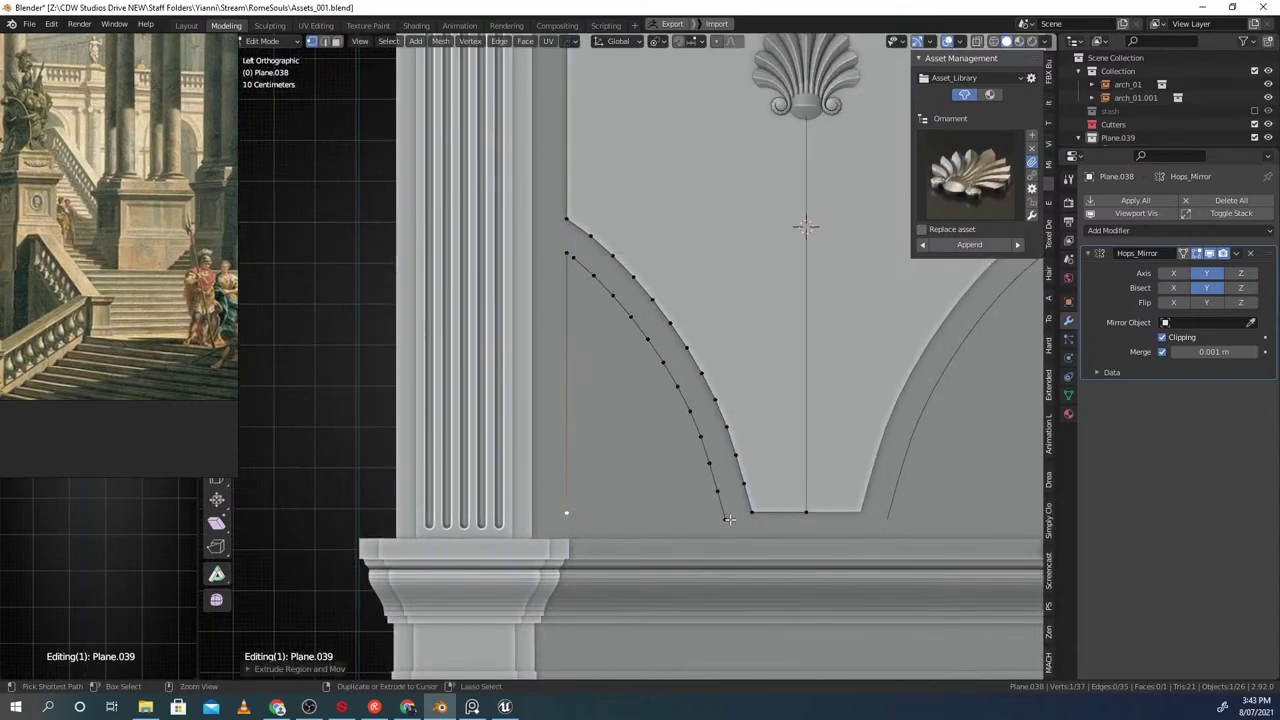
{"action": "key", "text": "ctrl+shift+Tab"}
{"action": "left_click", "coordinate": [669, 536]}
{"action": "key", "text": "g"}
{"action": "key", "text": "z"}
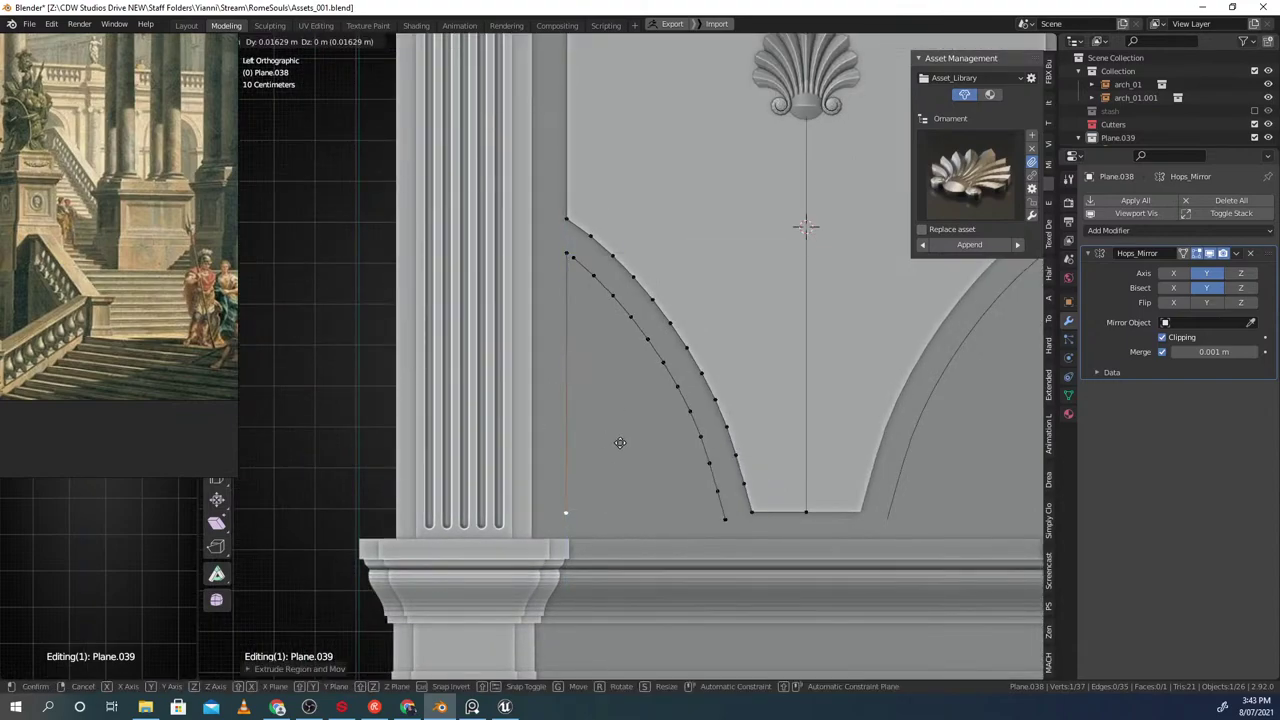
{"action": "left_click", "coordinate": [720, 517]}
Extrude the new bottom corner vertex along Y to meet the arc's lower end
{"action": "middle_click_drag", "start_coordinate": [653, 508], "coordinate": [660, 440], "text": "shift"}
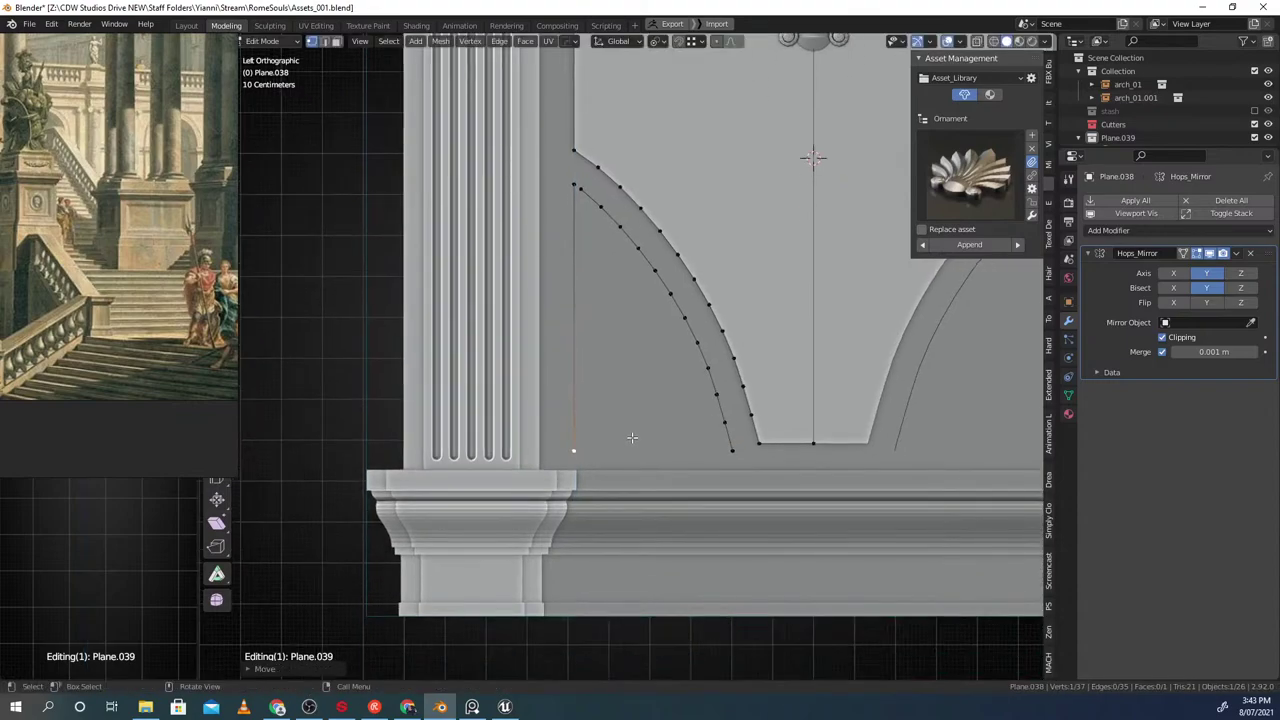
{"action": "scroll", "coordinate": [630, 438], "scroll_direction": "up", "scroll_amount": 2}
{"action": "key", "text": "e"}
{"action": "key", "text": "y"}
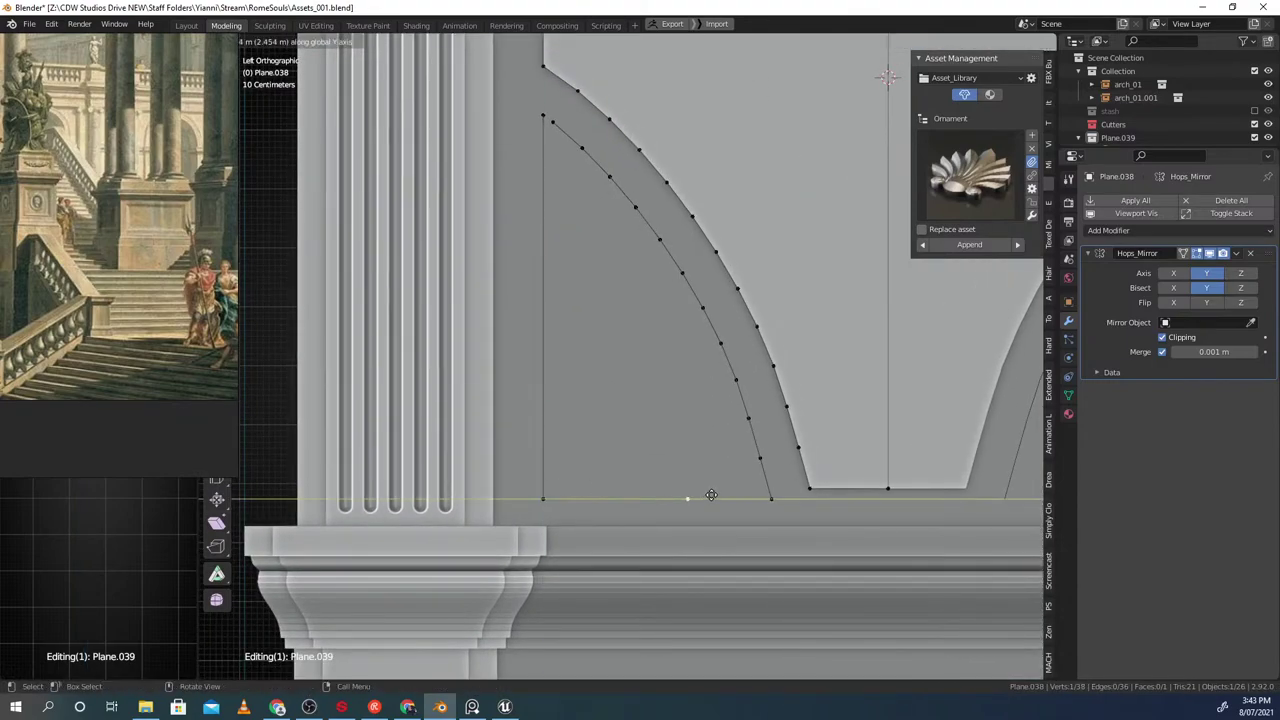
{"action": "left_click", "coordinate": [767, 500]}
Merge the overlapping vertices and fill the closed corner outline with a face
{"action": "scroll", "coordinate": [710, 464], "scroll_direction": "down", "scroll_amount": 3}
{"action": "key", "text": "a"}
{"action": "middle_click_drag", "start_coordinate": [699, 406], "coordinate": [635, 459], "text": "shift"}
{"action": "key", "text": "m"}
{"action": "left_click", "coordinate": [629, 405]}
{"action": "key", "text": "2"}
{"action": "left_click", "coordinate": [629, 443], "text": "alt"}
{"action": "key", "text": "f"}
Examine the central panel and the new lower corner panels from an angled view
{"action": "key", "text": "Tab"}
{"action": "scroll", "coordinate": [631, 340], "scroll_direction": "down", "scroll_amount": 6}
{"action": "middle_click_drag", "start_coordinate": [633, 350], "coordinate": [612, 385]}
{"action": "scroll", "coordinate": [658, 365], "scroll_direction": "down", "scroll_amount": 1}
{"action": "scroll", "coordinate": [640, 350], "scroll_direction": "up", "scroll_amount": 4}
{"action": "left_click", "coordinate": [632, 345]}
{"action": "key", "text": "Tab"}
{"action": "scroll", "coordinate": [666, 349], "scroll_direction": "up", "scroll_amount": 1}
{"action": "left_click", "coordinate": [602, 456], "text": "shift"}
{"action": "middle_click_drag", "start_coordinate": [742, 420], "coordinate": [608, 439], "text": "shift"}
{"action": "scroll", "coordinate": [717, 418], "scroll_direction": "up", "scroll_amount": 1}
{"action": "scroll", "coordinate": [650, 430], "scroll_direction": "up", "scroll_amount": 2}
{"action": "scroll", "coordinate": [645, 432], "scroll_direction": "down", "scroll_amount": 3}
{"action": "key", "text": "2"}
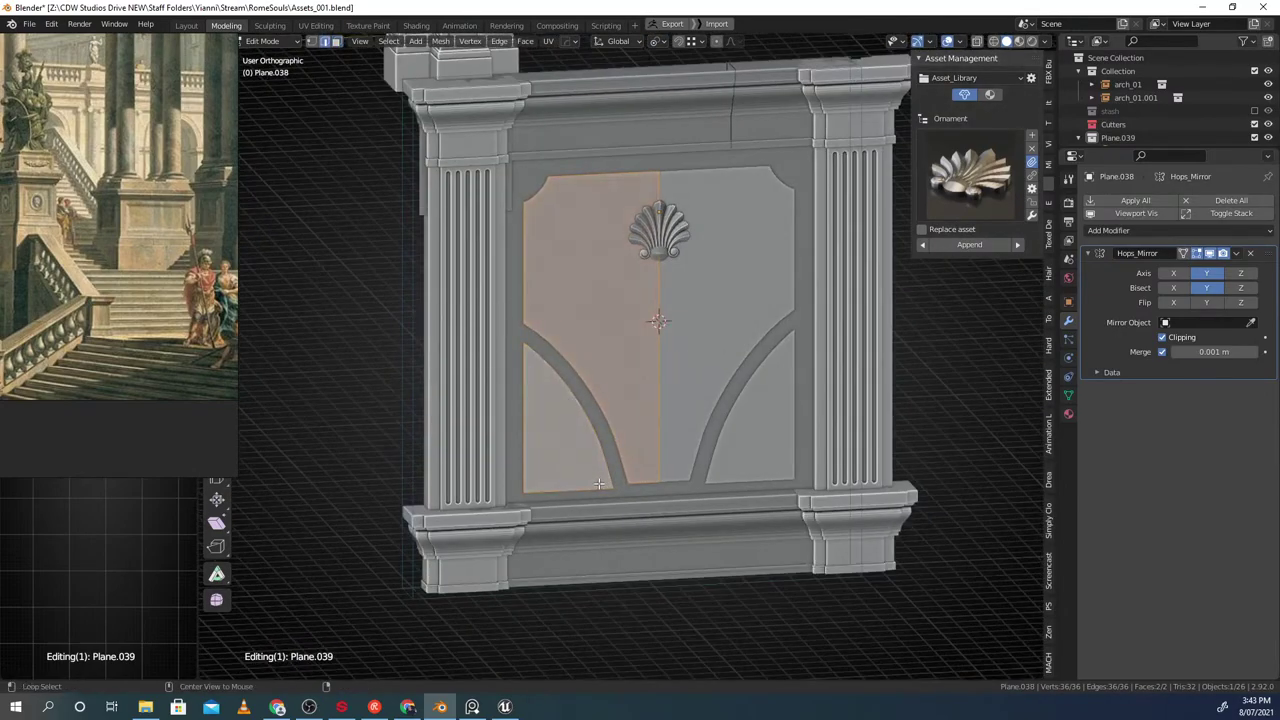
Select the central panel half's outline from its bottom centre vertex around to its top centre vertex
{"action": "key", "text": "1"}
{"action": "left_click", "coordinate": [658, 481]}
{"action": "left_click", "coordinate": [600, 408], "text": "ctrl"}
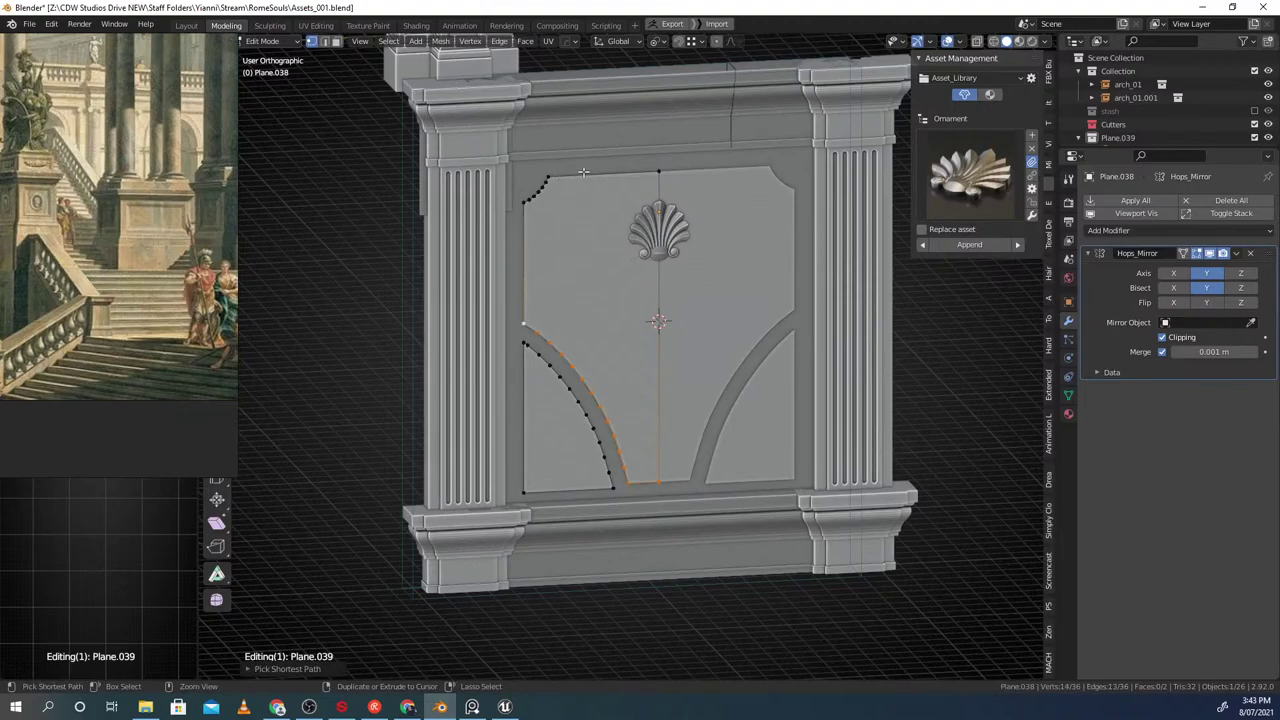
{"action": "scroll", "coordinate": [562, 394], "scroll_direction": "up", "scroll_amount": 1}
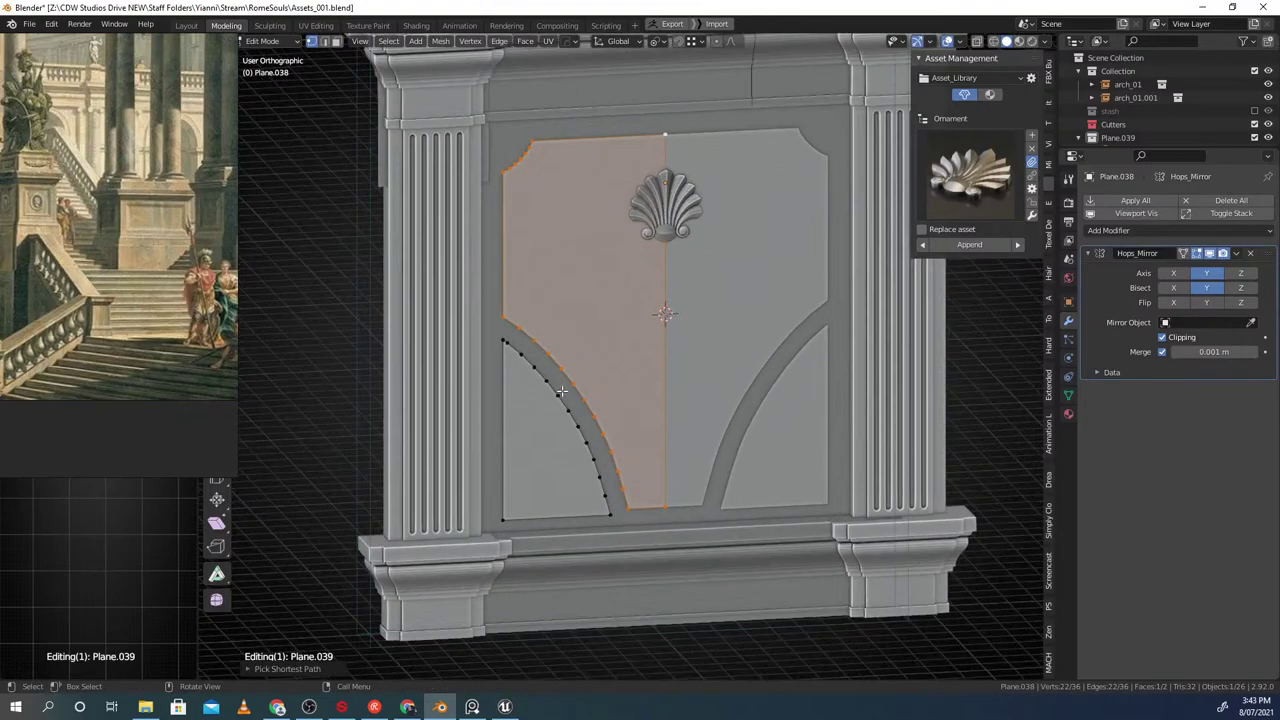
{"action": "middle_click_drag", "start_coordinate": [561, 391], "coordinate": [597, 405]}
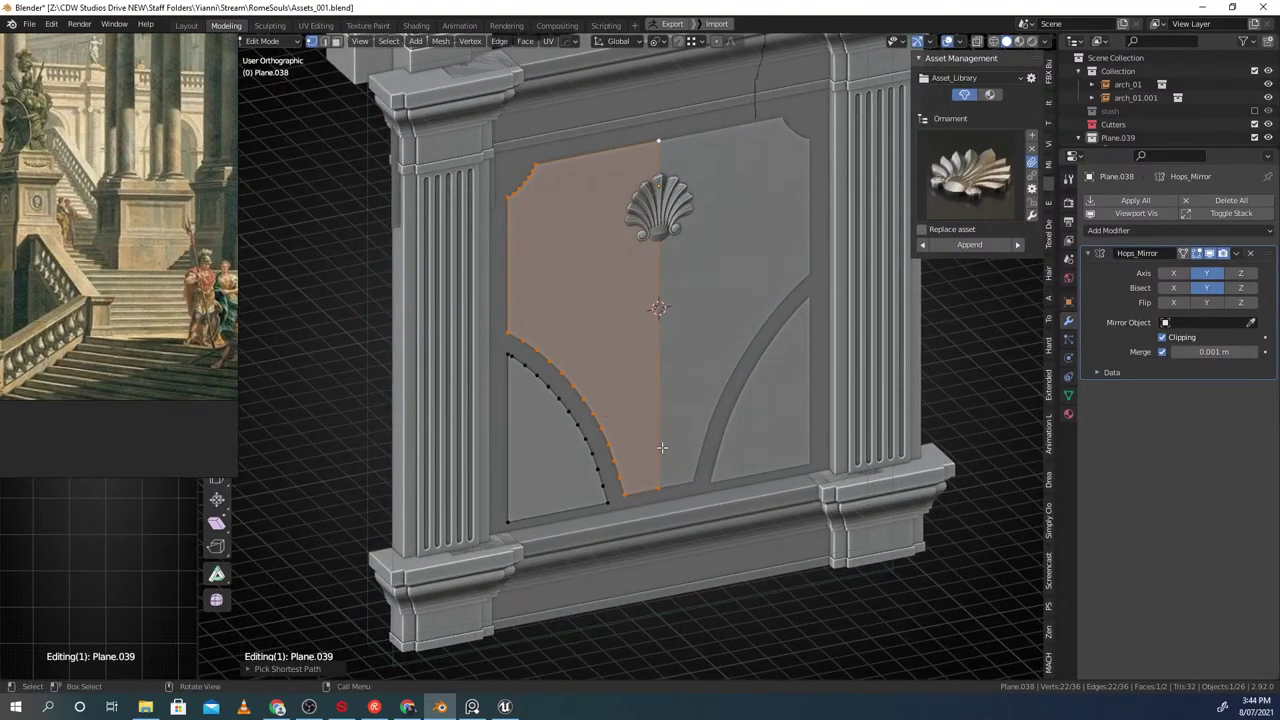
{"action": "key", "text": "2"}
{"action": "left_click", "coordinate": [592, 469], "text": "alt"}
{"action": "middle_click_drag", "start_coordinate": [574, 457], "coordinate": [600, 453]}
{"action": "middle_click_drag", "start_coordinate": [633, 454], "coordinate": [673, 432], "text": "shift"}
{"action": "key", "text": "Tab"}
{"action": "left_click", "coordinate": [680, 475]}
{"action": "left_click", "coordinate": [697, 461]}
{"action": "left_click", "coordinate": [646, 404], "text": "ctrl"}
Convert the panel object to a mesh so its mirror modifier is applied
{"action": "key", "text": "Tab"}
{"action": "left_click", "coordinate": [590, 214]}
{"action": "key", "text": "alt+c"}
{"action": "left_click", "coordinate": [626, 285]}
{"action": "middle_click_drag", "start_coordinate": [601, 280], "coordinate": [565, 283]}
Select the two central and two corner panel faces and try to inset them
{"action": "key", "text": "Tab"}
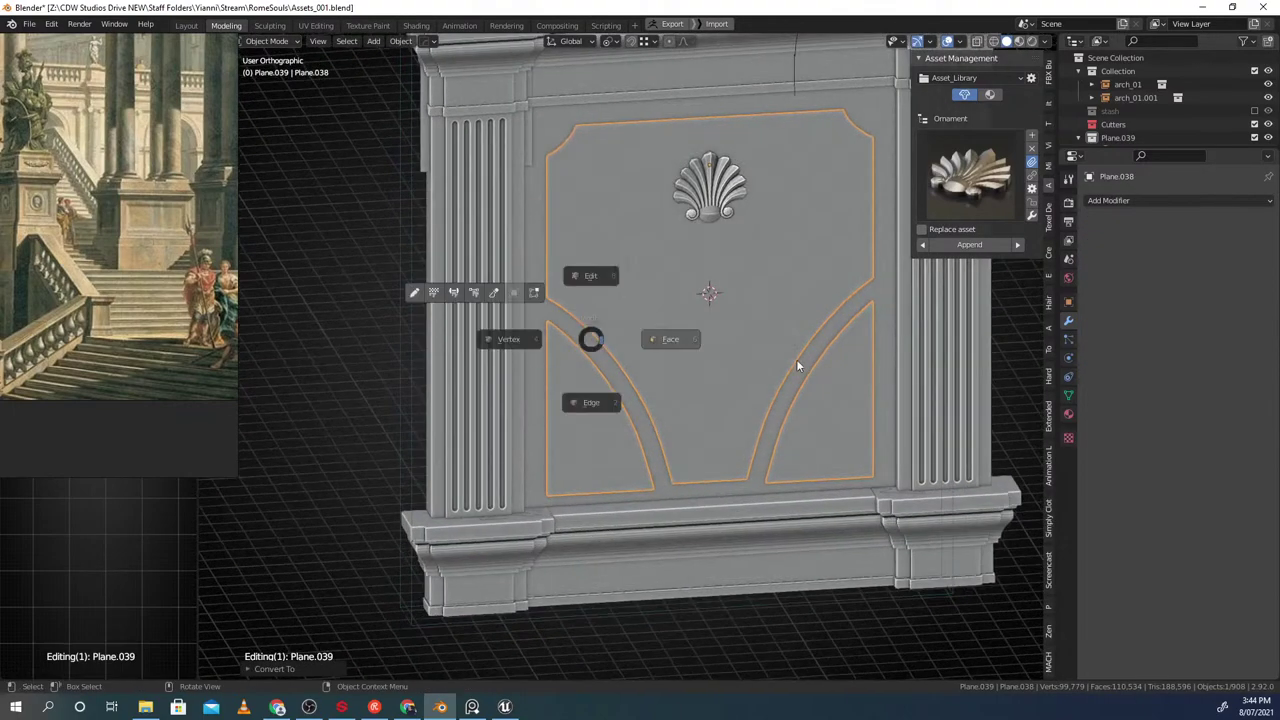
{"action": "left_click", "coordinate": [780, 363]}
{"action": "left_click", "coordinate": [660, 315]}
{"action": "left_click", "coordinate": [762, 304], "text": "shift"}
{"action": "left_click", "coordinate": [605, 430], "text": "shift"}
{"action": "left_click", "coordinate": [818, 443], "text": "shift"}
{"action": "middle_click_drag", "start_coordinate": [824, 445], "coordinate": [826, 447]}
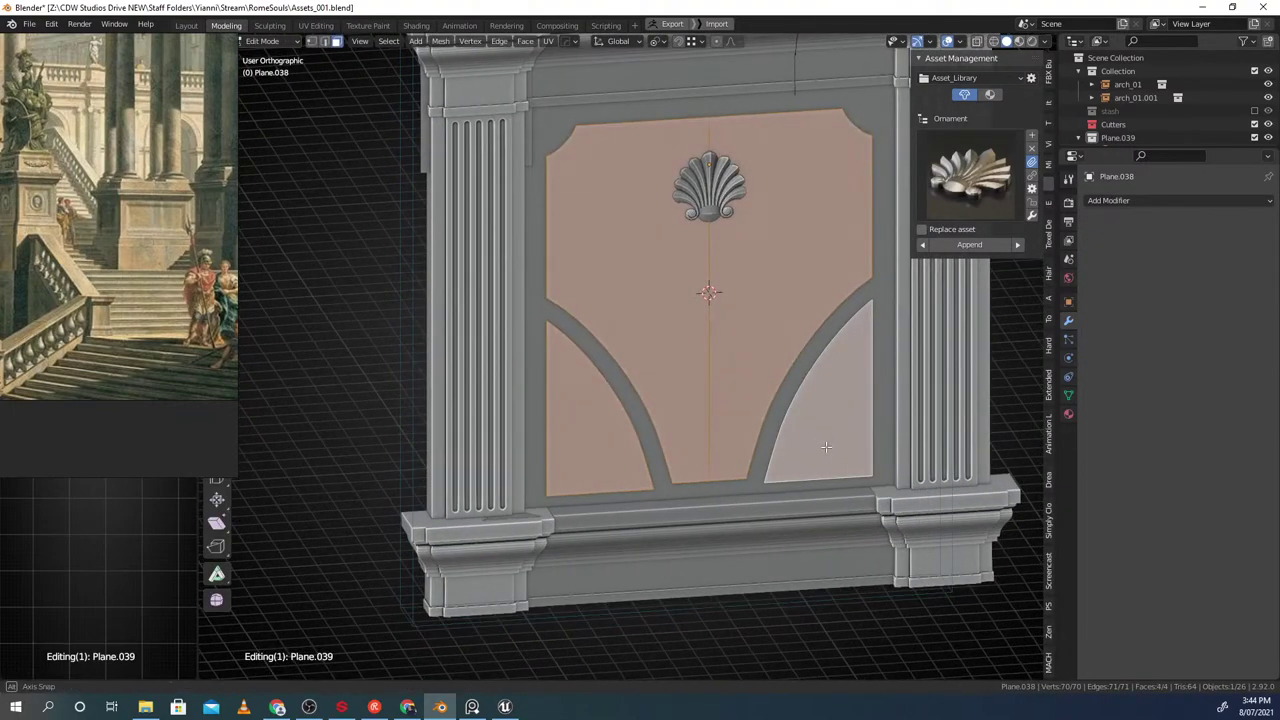
{"action": "key", "text": "i"}
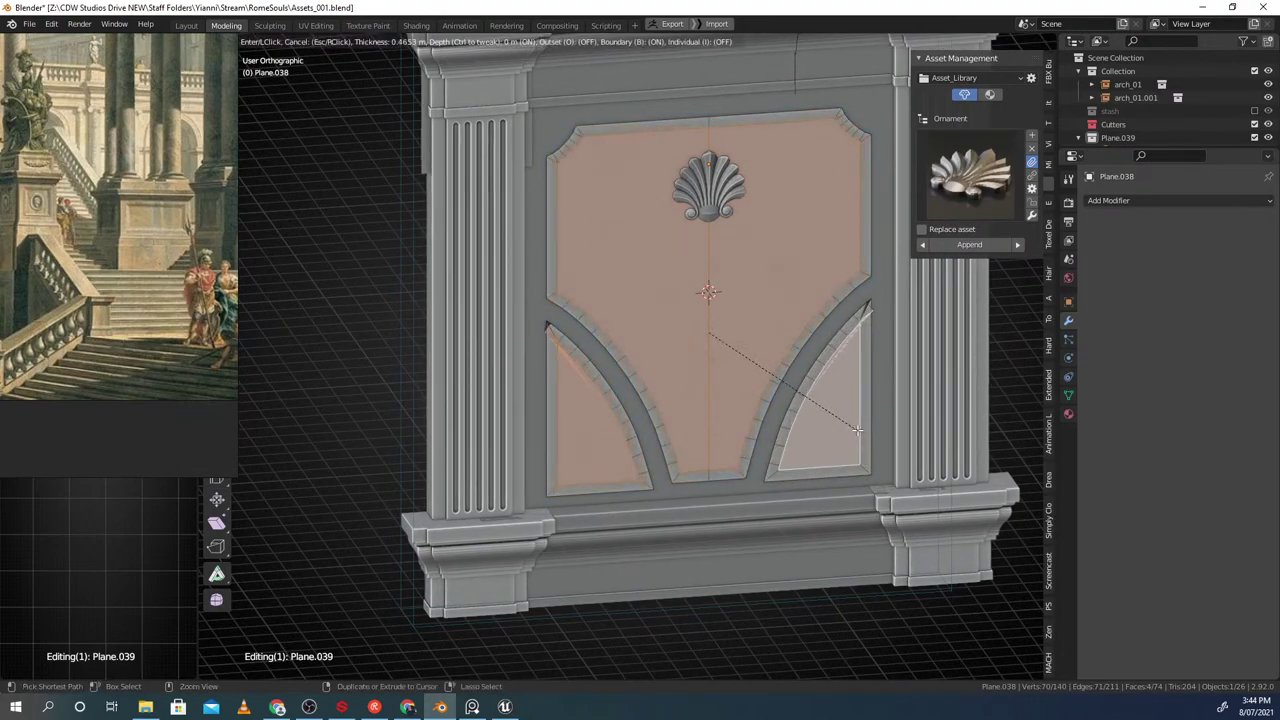
{"action": "right_click", "coordinate": [856, 433]}
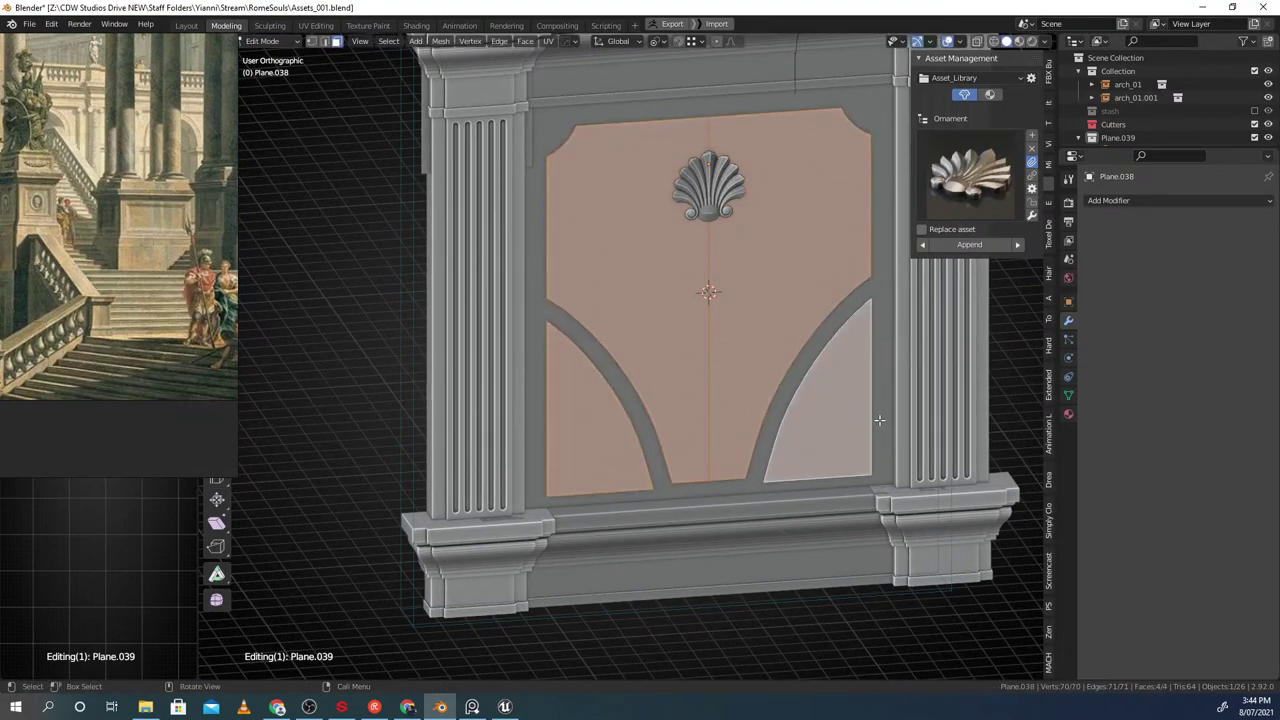
{"action": "middle_click_drag", "start_coordinate": [879, 422], "coordinate": [859, 409]}
{"action": "key", "text": "i"}
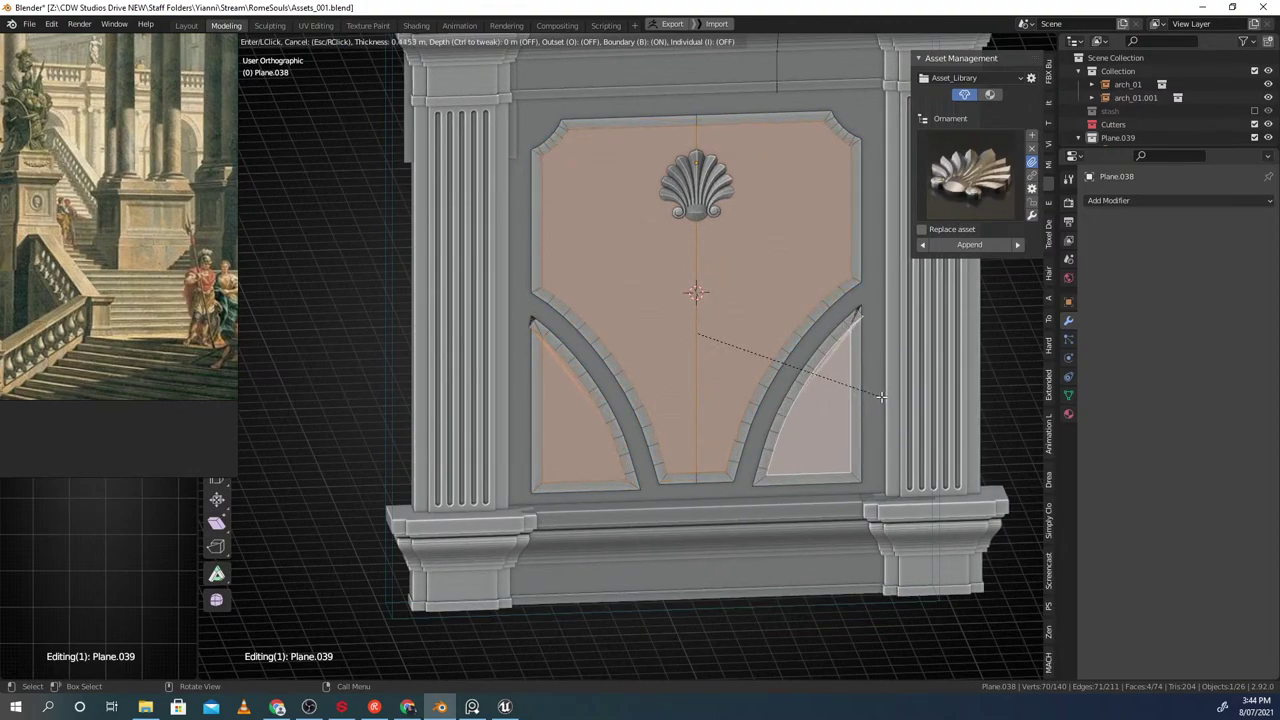
{"action": "right_click", "coordinate": [881, 397]}
{"action": "key", "text": "ctrl+z"}
Isolate the panel object in local view and extrude all its panel faces to give them thickness
{"action": "middle_click_drag", "start_coordinate": [752, 404], "coordinate": [814, 414]}
{"action": "key", "text": "Tab"}
{"action": "scroll", "coordinate": [793, 392], "scroll_direction": "up", "scroll_amount": 1}
{"action": "key", "text": "Tab"}
{"action": "key", "text": "l"}
{"action": "key", "text": "Tab"}
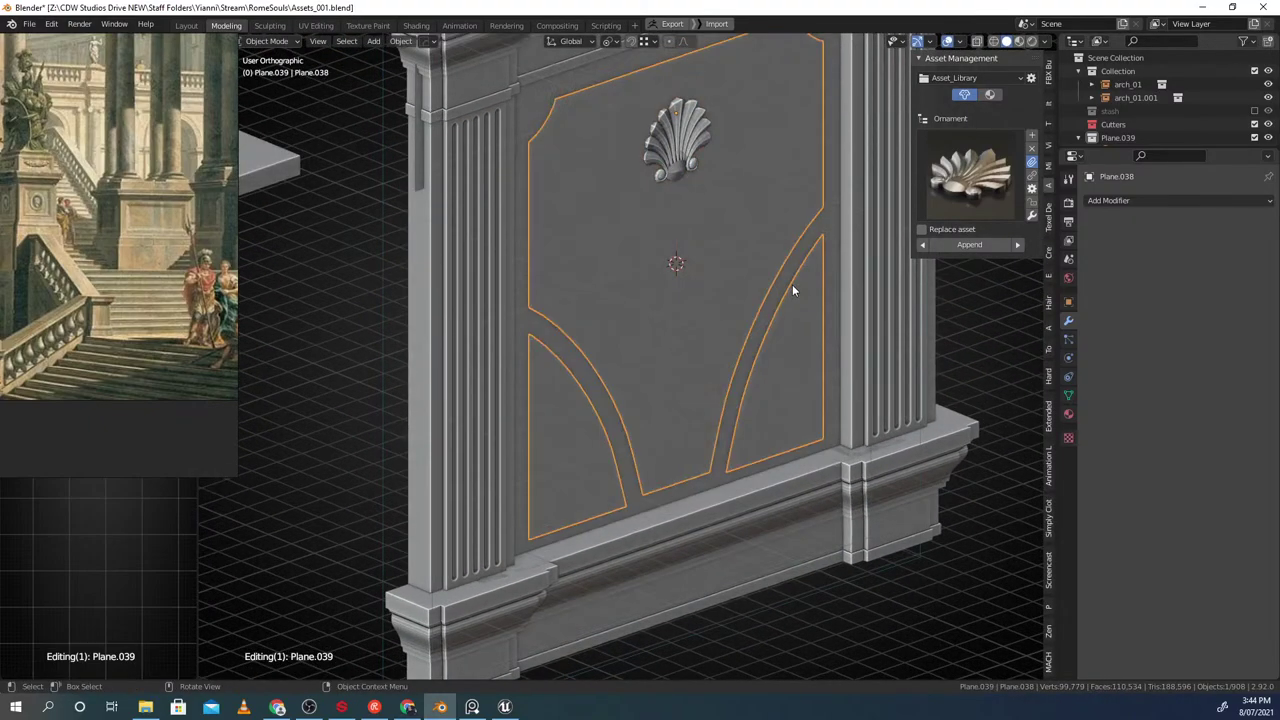
{"action": "key", "text": "KP_Divide"}
{"action": "key", "text": "Tab"}
{"action": "middle_click_drag", "start_coordinate": [546, 291], "coordinate": [612, 290]}
{"action": "key", "text": "e"}
{"action": "left_click", "coordinate": [725, 337]}
{"action": "middle_click_drag", "start_coordinate": [823, 285], "coordinate": [677, 249], "text": "shift"}
Flip the normals of all faces of the extruded panel mesh
{"action": "key", "text": "a"}
{"action": "key", "text": "alt+n"}
{"action": "left_click", "coordinate": [677, 248]}
{"action": "key", "text": "alt+n"}
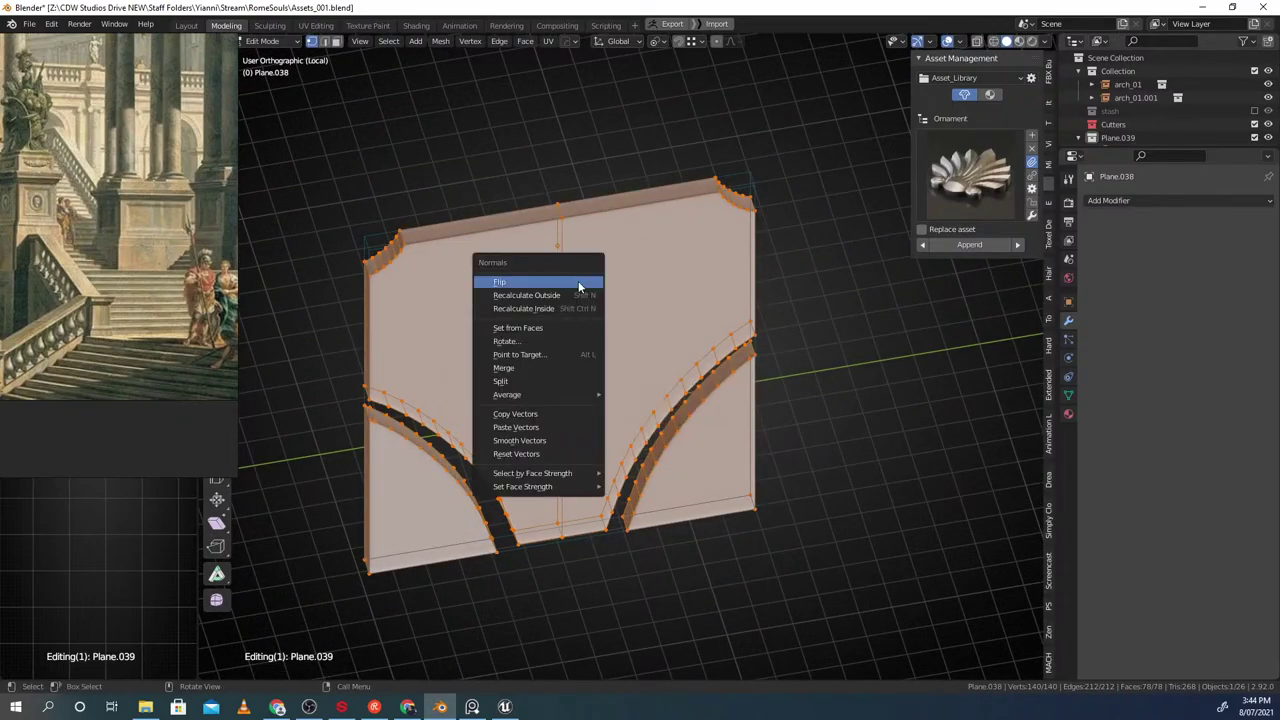
{"action": "left_click", "coordinate": [561, 299]}
{"action": "middle_click_drag", "start_coordinate": [612, 293], "coordinate": [500, 308]}
{"action": "key", "text": "Tab"}
{"action": "left_click", "coordinate": [660, 332]}
{"action": "key", "text": "alt+a"}
Delete the edge dividing the two halves on one side of the extruded central panel
{"action": "left_click", "coordinate": [550, 303]}
{"action": "key", "text": "2"}
{"action": "left_click", "coordinate": [599, 305]}
{"action": "key", "text": "x"}
{"action": "left_click", "coordinate": [620, 317]}
{"action": "key", "text": "3"}
Select faces across the central and corner panels and delete the leftover large face
{"action": "left_click", "coordinate": [675, 285]}
{"action": "middle_click_drag", "start_coordinate": [675, 285], "coordinate": [537, 298]}
{"action": "left_click", "coordinate": [594, 254]}
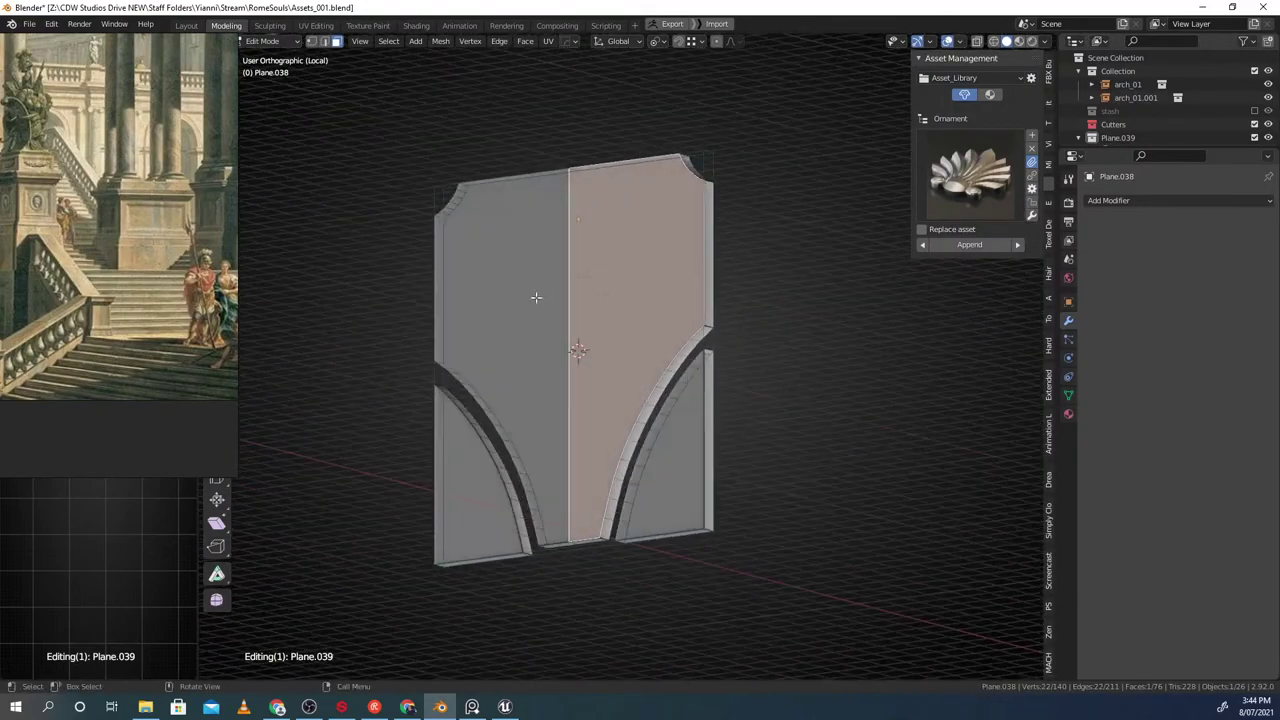
{"action": "left_click", "coordinate": [537, 308]}
{"action": "left_click", "coordinate": [653, 288], "text": "shift"}
{"action": "middle_click_drag", "start_coordinate": [653, 288], "coordinate": [545, 345]}
{"action": "middle_click_drag", "start_coordinate": [485, 423], "coordinate": [531, 349], "text": "shift"}
{"action": "scroll", "coordinate": [531, 349], "scroll_direction": "up", "scroll_amount": 2}
{"action": "left_click", "coordinate": [445, 415], "text": "shift"}
{"action": "left_click", "coordinate": [768, 408], "text": "shift"}
{"action": "middle_click_drag", "start_coordinate": [768, 408], "coordinate": [778, 400]}
{"action": "middle_click_drag", "start_coordinate": [778, 400], "coordinate": [664, 447], "text": "shift"}
{"action": "left_click", "coordinate": [689, 470]}
{"action": "key", "text": "x"}
{"action": "key", "text": "f"}
Flip the normals of the whole panel mesh again to check the face directions
{"action": "left_click", "coordinate": [652, 259]}
{"action": "middle_click_drag", "start_coordinate": [652, 259], "coordinate": [702, 276]}
{"action": "key", "text": "alt+a"}
{"action": "key", "text": "a"}
{"action": "key", "text": "alt+n"}
{"action": "left_click", "coordinate": [655, 287]}
{"action": "key", "text": "alt+a"}
Delete another leftover large panel face and flip the normals of the remaining mesh
{"action": "left_click", "coordinate": [628, 254]}
{"action": "middle_click_drag", "start_coordinate": [627, 254], "coordinate": [641, 306]}
{"action": "key", "text": "Delete"}
{"action": "key", "text": "a"}
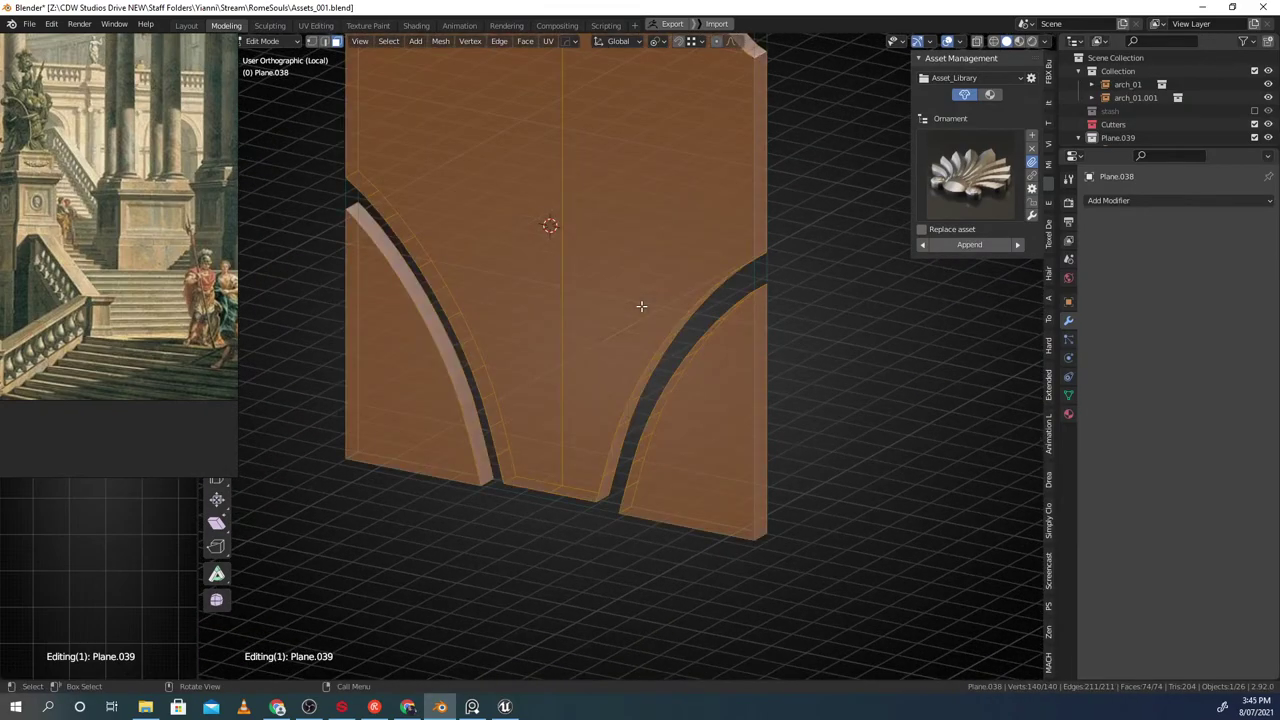
{"action": "key", "text": "alt+n"}
{"action": "left_click", "coordinate": [641, 307]}
Select the two central and two corner panel faces and inset them about 0.58 m
{"action": "left_click", "coordinate": [690, 405]}
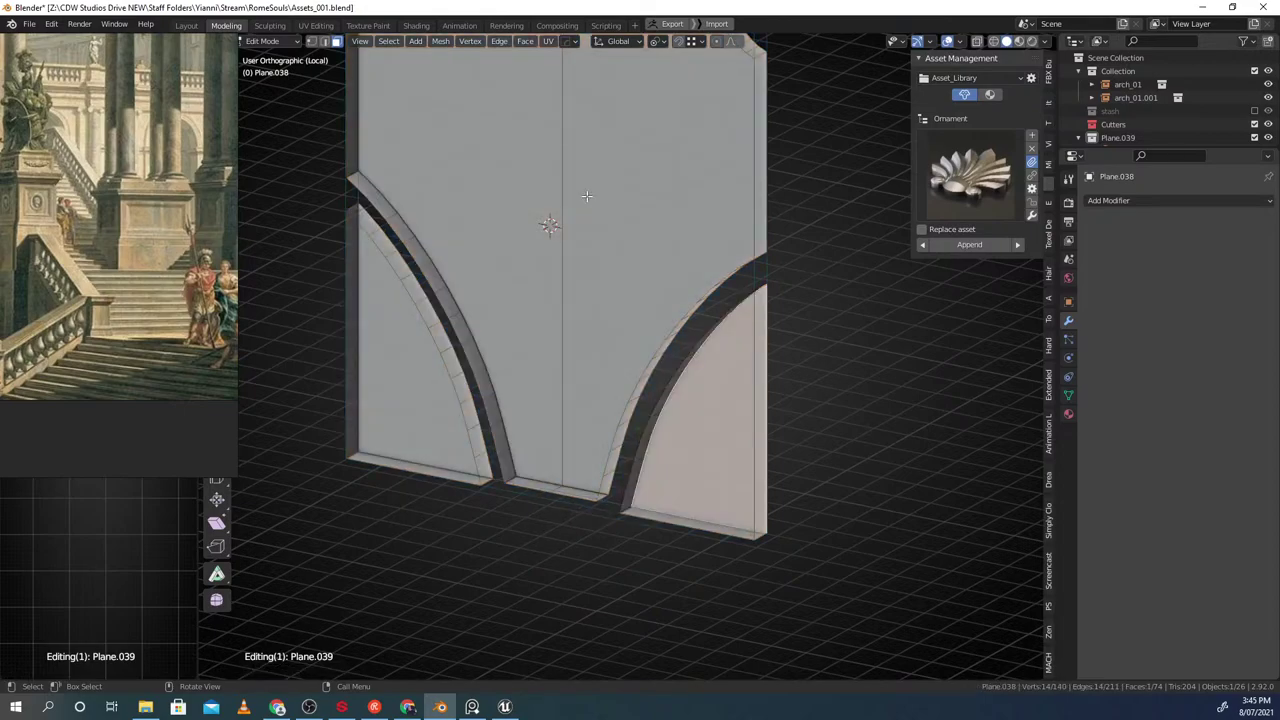
{"action": "left_click", "coordinate": [588, 198], "text": "shift"}
{"action": "left_click", "coordinate": [529, 195], "text": "shift"}
{"action": "left_click", "coordinate": [413, 374], "text": "shift"}
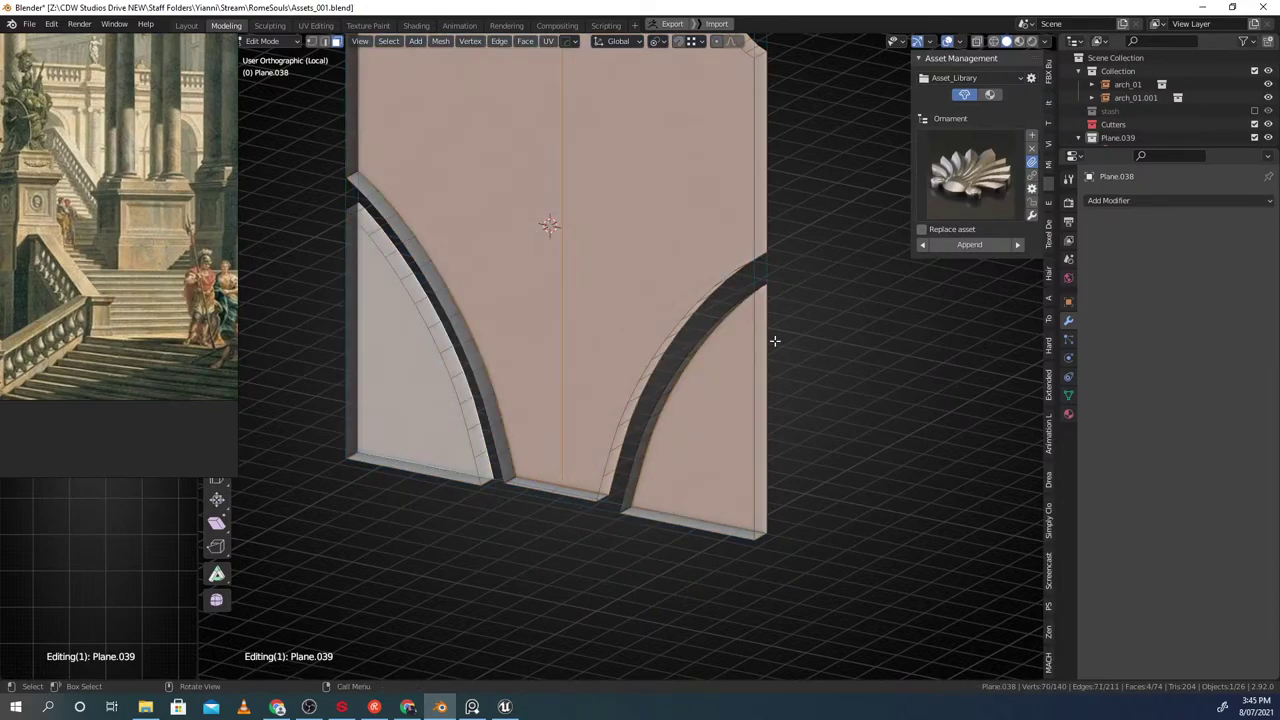
{"action": "key", "text": "i"}
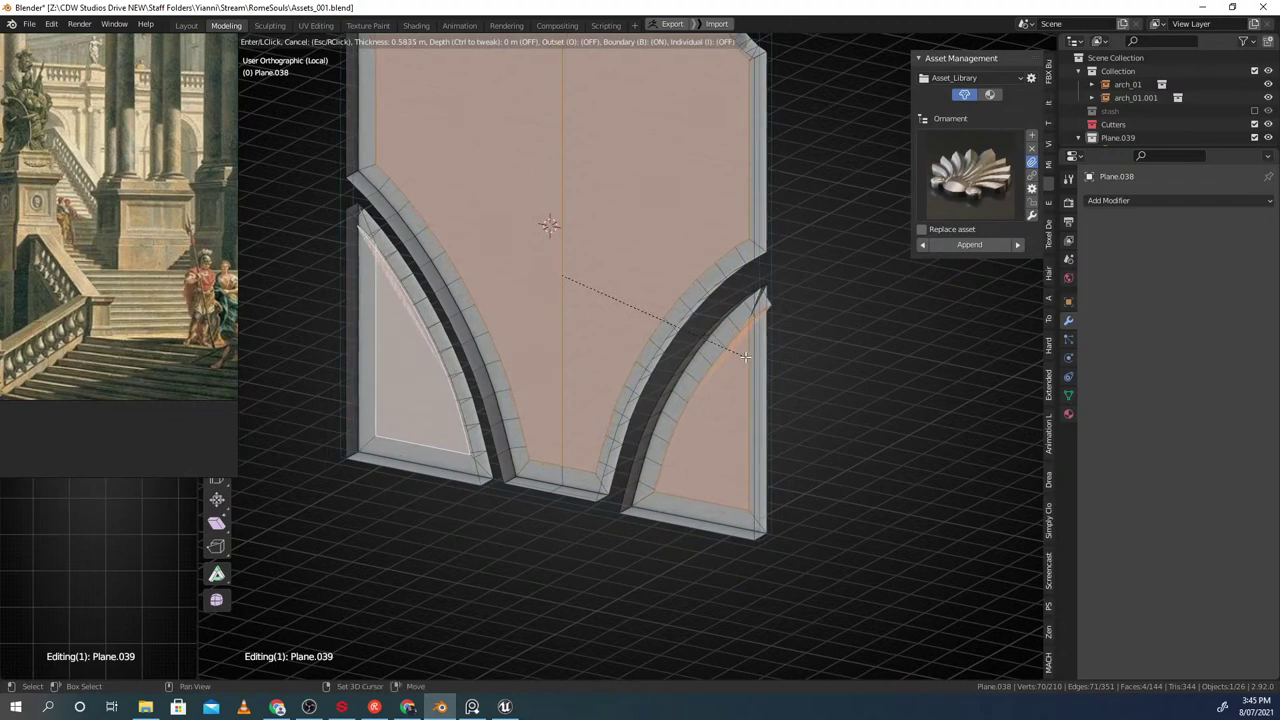
{"action": "left_click", "coordinate": [745, 356]}
Select the similar panel faces and move them about 0.27 m along the global X axis
{"action": "left_click", "coordinate": [707, 422]}
{"action": "middle_click_drag", "start_coordinate": [837, 443], "coordinate": [722, 470]}
{"action": "key", "text": "g"}
{"action": "middle_click", "coordinate": [714, 474]}
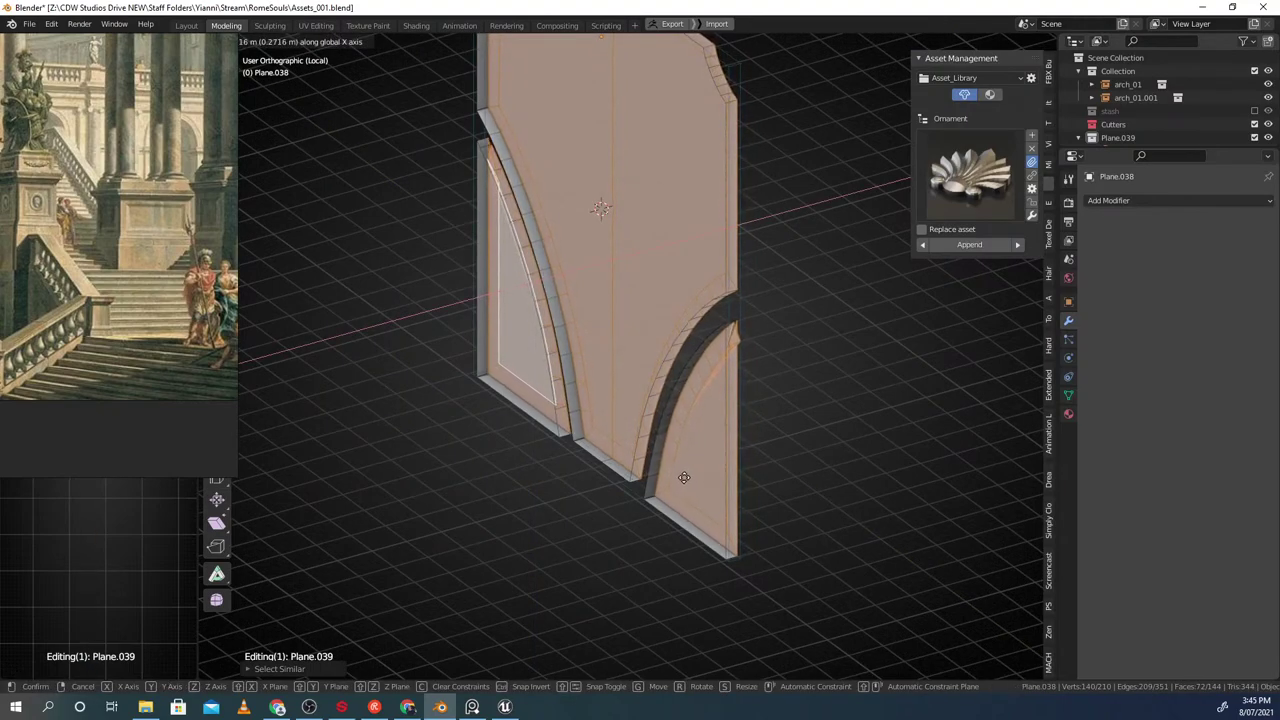
{"action": "left_click", "coordinate": [685, 479]}
Inspect the corner panel's inset tip from the side and undo the face move and the inset
{"action": "middle_click_drag", "start_coordinate": [686, 480], "coordinate": [701, 415]}
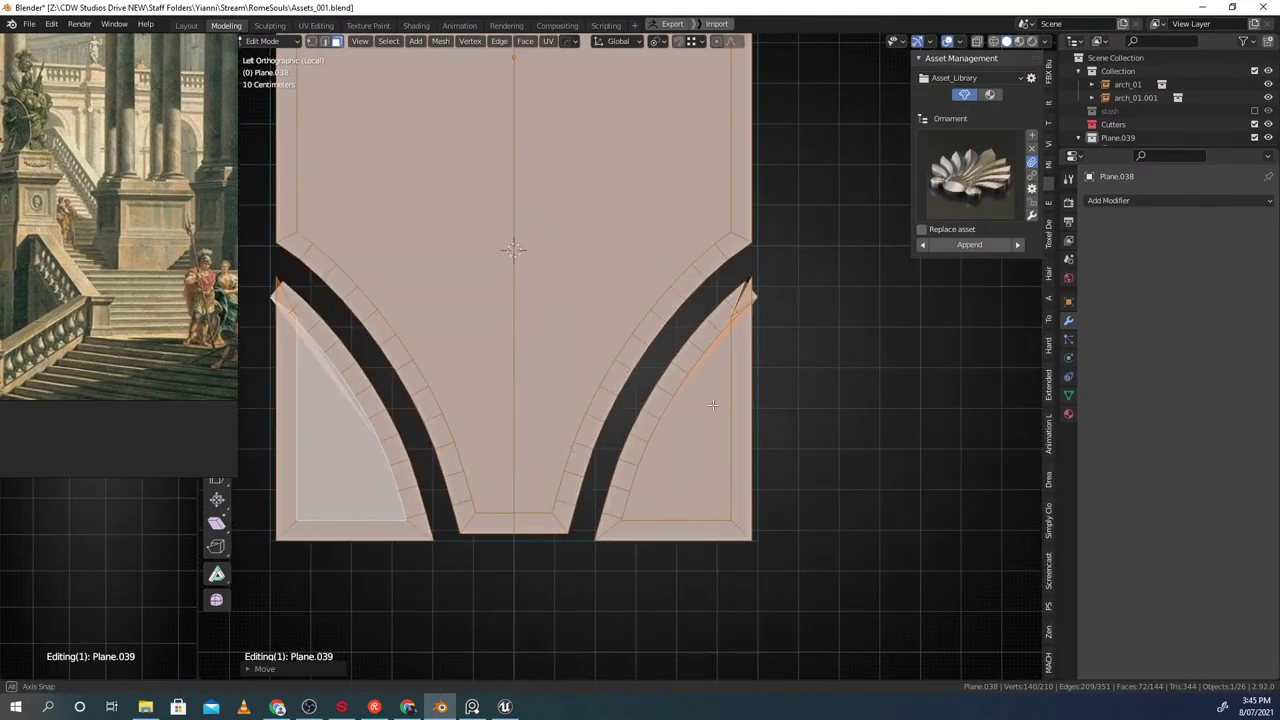
{"action": "scroll", "coordinate": [730, 390], "scroll_direction": "up", "scroll_amount": 2}
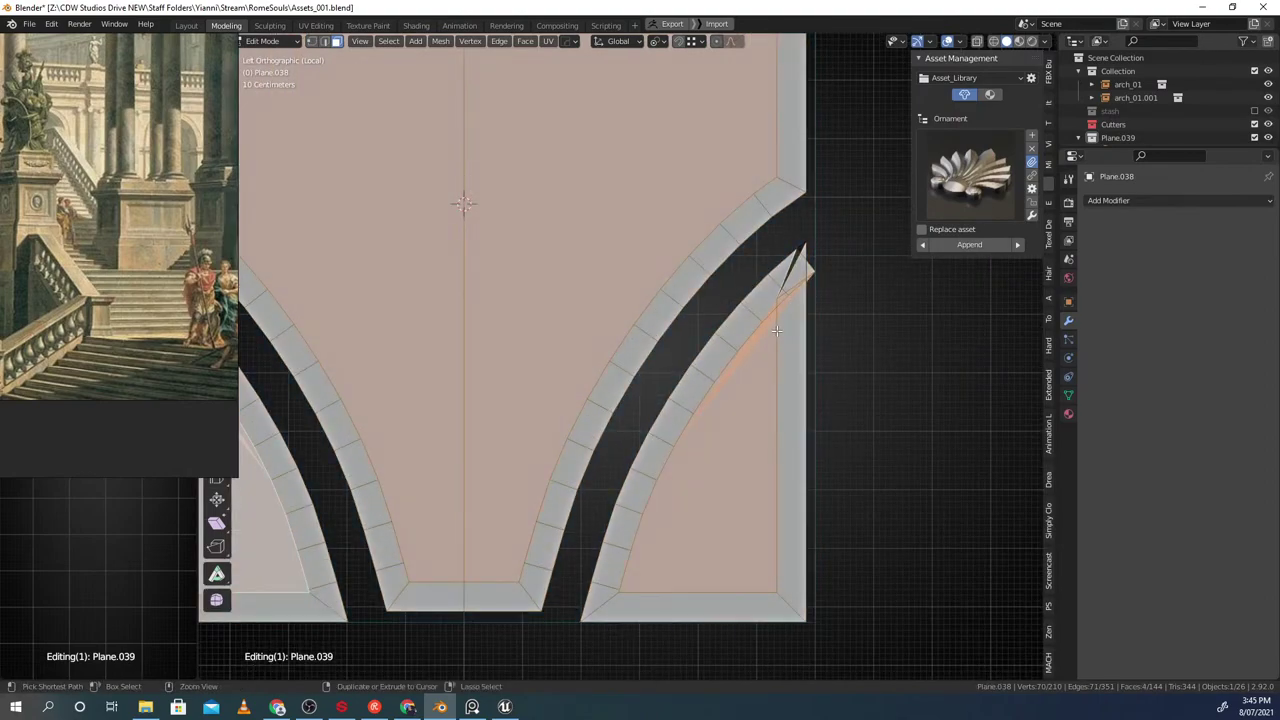
{"action": "key", "text": "ctrl+z"}
{"action": "key", "text": "ctrl+z"}
{"action": "key", "text": "ctrl+z"}
{"action": "scroll", "coordinate": [775, 331], "scroll_direction": "down", "scroll_amount": 3}
Reselect the panel faces, narrow the selection to one corner panel face and try to inset it
{"action": "left_click", "coordinate": [669, 437]}
{"action": "left_click", "coordinate": [572, 326], "text": "shift"}
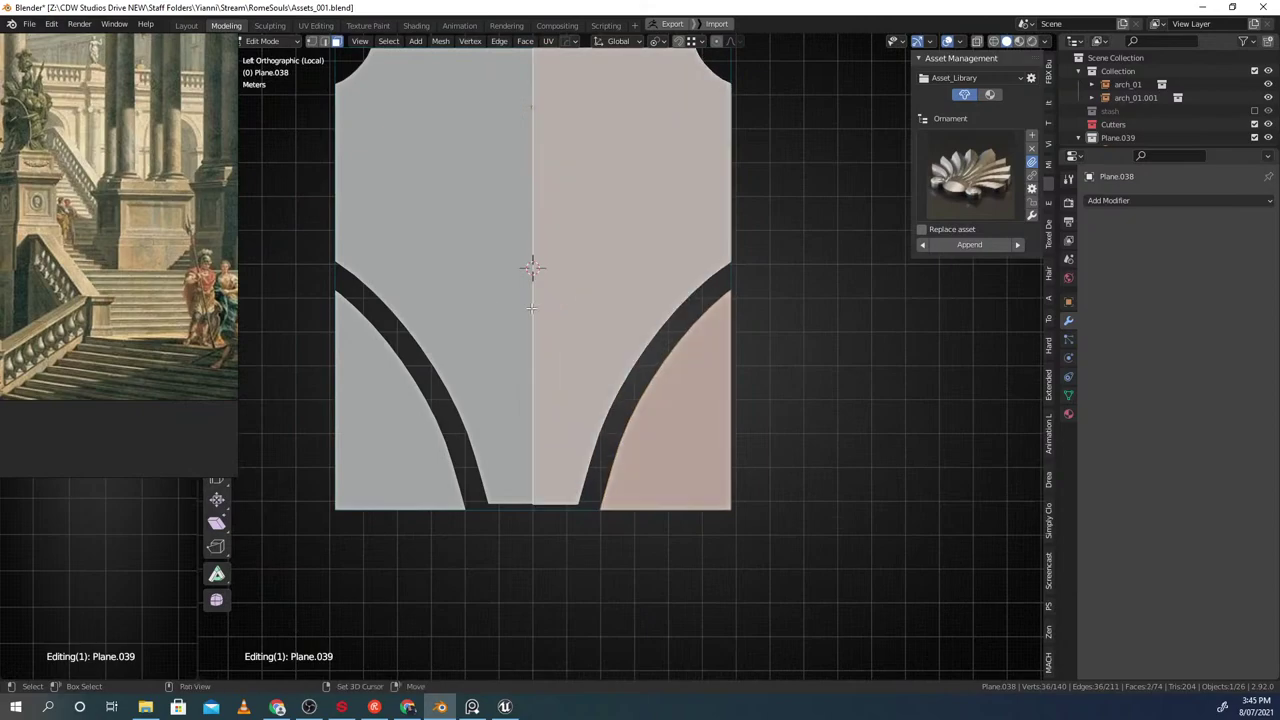
{"action": "left_click", "coordinate": [490, 340], "text": "shift"}
{"action": "left_click", "coordinate": [403, 436], "text": "shift"}
{"action": "mouse_move", "coordinate": [605, 488]}
{"action": "middle_mouse_down"}
{"action": "mouse_move", "coordinate": [690, 476]}
{"action": "mouse_move", "coordinate": [640, 458]}
{"action": "mouse_move", "coordinate": [618, 474]}
{"action": "middle_mouse_up"}
{"action": "scroll", "coordinate": [630, 468], "scroll_direction": "up", "scroll_amount": 2}
{"action": "left_click", "coordinate": [683, 440]}
{"action": "middle_click_drag", "start_coordinate": [690, 420], "coordinate": [712, 381], "text": "alt"}
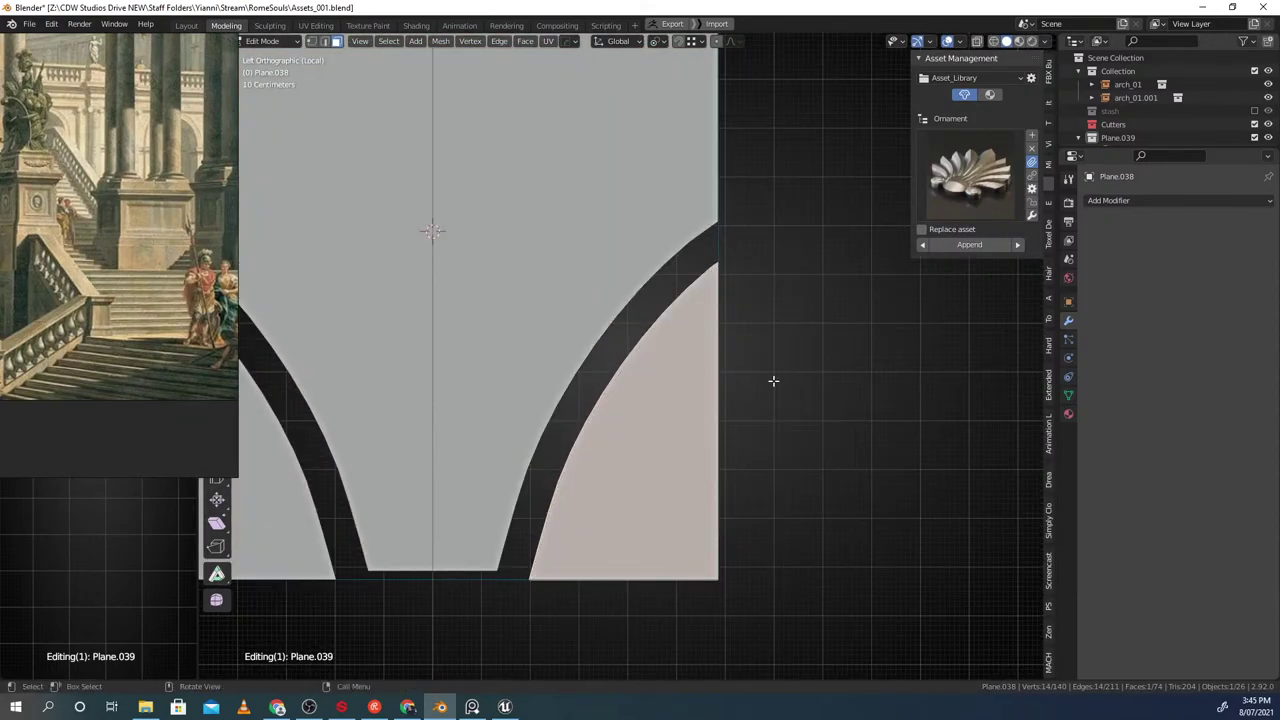
{"action": "key", "text": "i"}
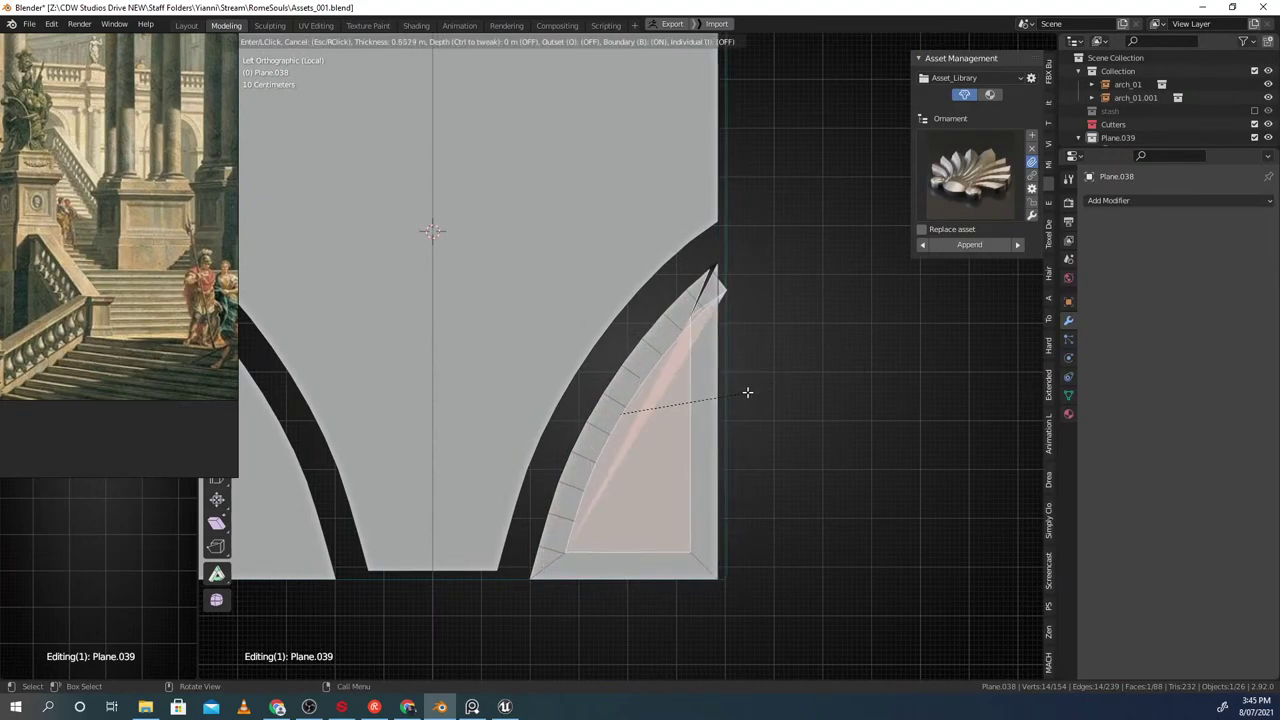
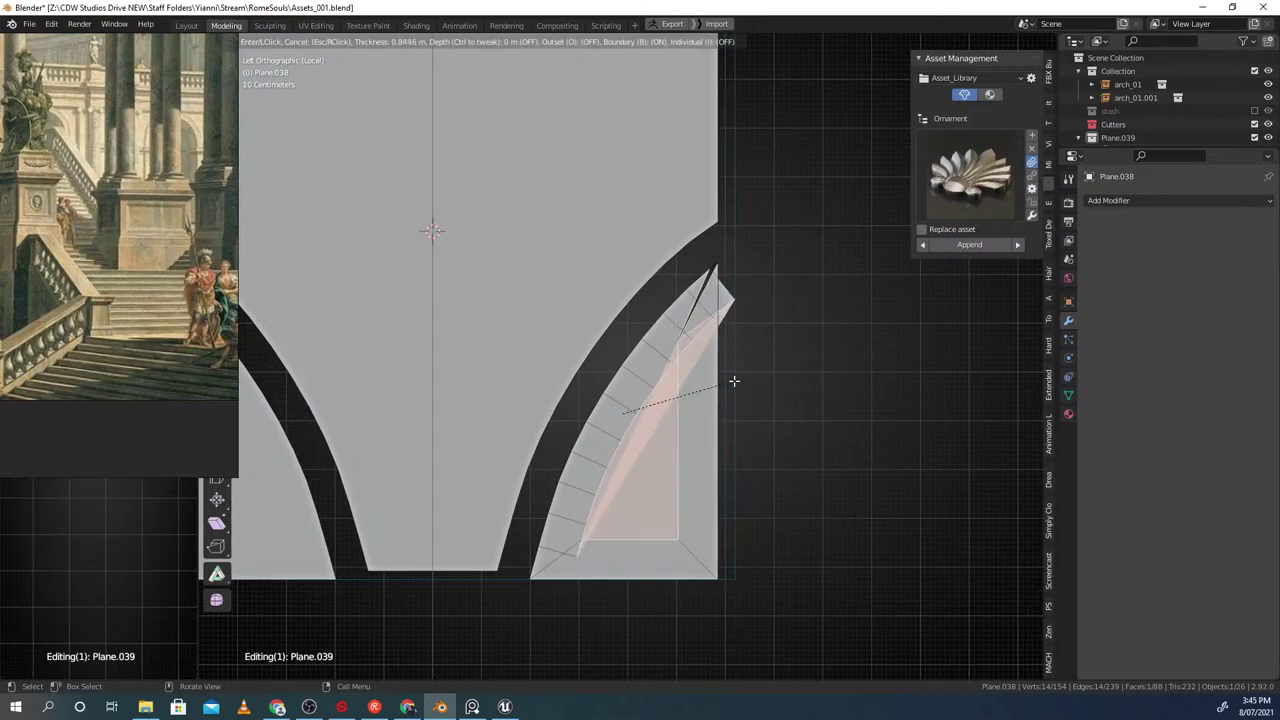
{"action": "right_click", "coordinate": [741, 362]}
Inset the corner panel face about 0.63 m
{"action": "scroll", "coordinate": [738, 362], "scroll_direction": "up", "scroll_amount": 2}
{"action": "middle_click_drag", "start_coordinate": [735, 363], "coordinate": [701, 362], "text": "shift"}
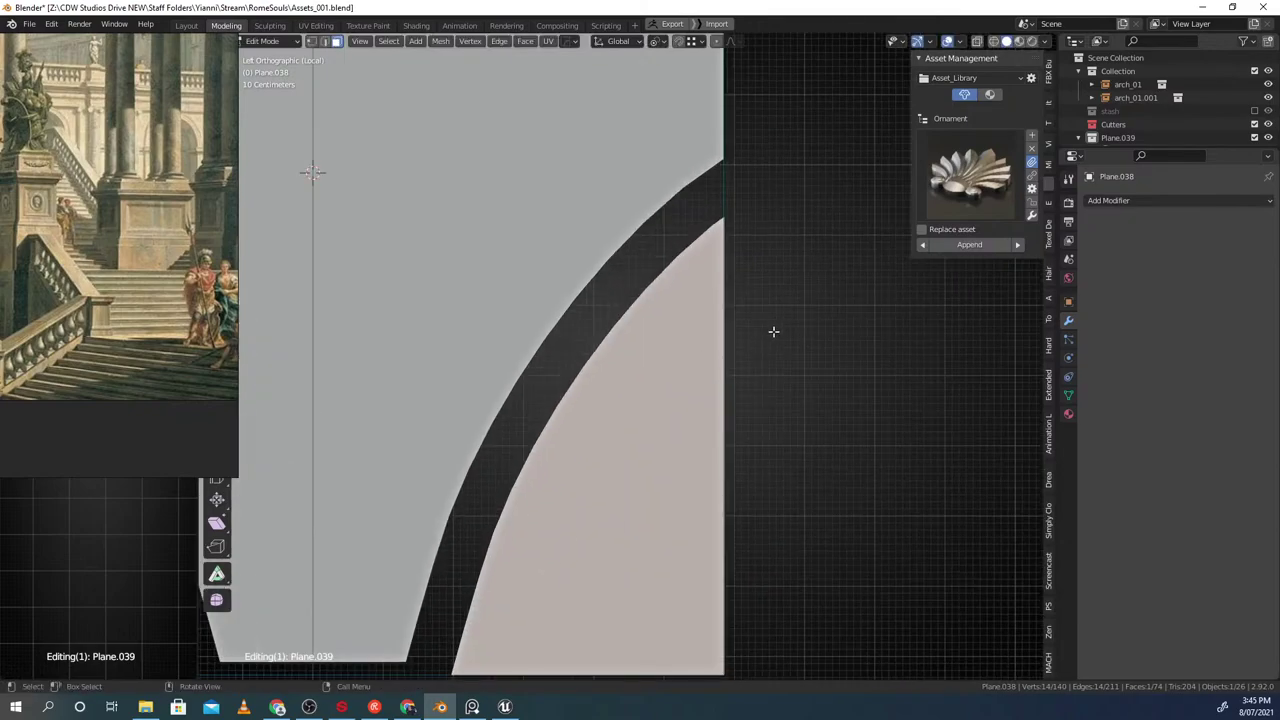
{"action": "key", "text": "i"}
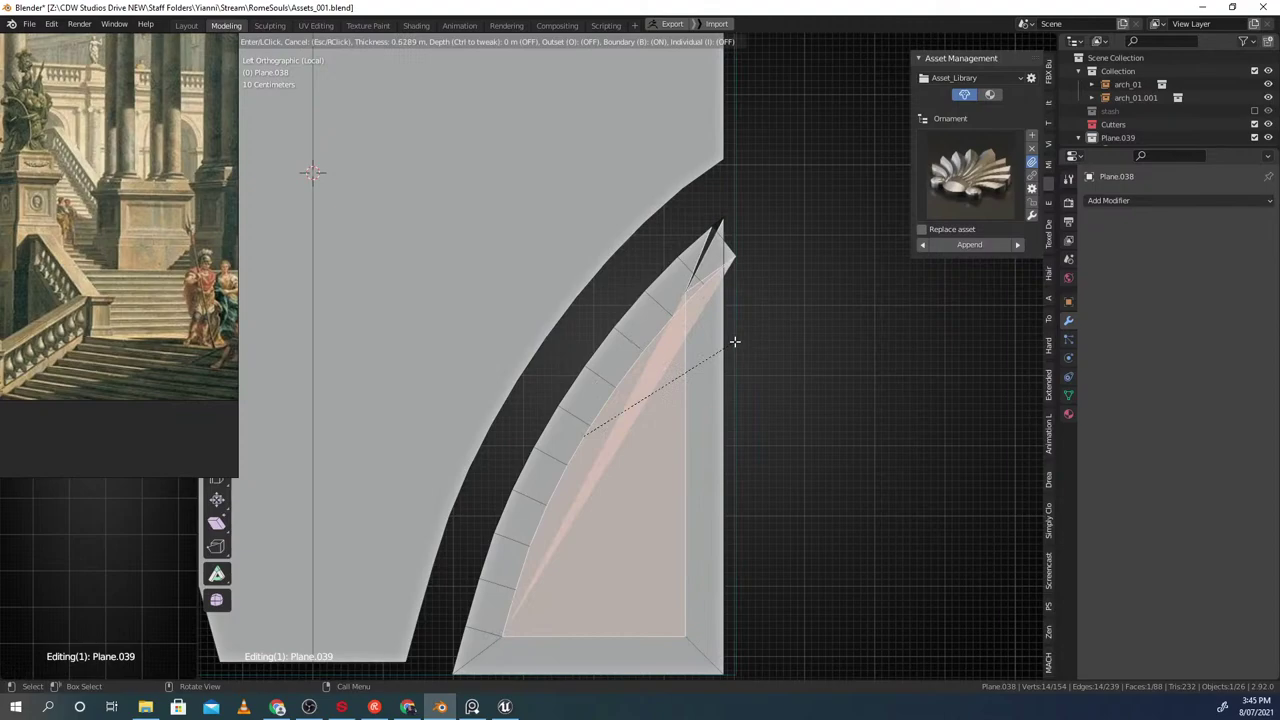
{"action": "left_click", "coordinate": [735, 342]}
{"action": "scroll", "coordinate": [734, 342], "scroll_direction": "up", "scroll_amount": 2}
{"action": "scroll", "coordinate": [728, 342], "scroll_direction": "down", "scroll_amount": 3}
{"action": "scroll", "coordinate": [724, 343], "scroll_direction": "down", "scroll_amount": 2}
{"action": "scroll", "coordinate": [723, 345], "scroll_direction": "up", "scroll_amount": 4}
{"action": "scroll", "coordinate": [725, 346], "scroll_direction": "down", "scroll_amount": 5}
{"action": "scroll", "coordinate": [710, 351], "scroll_direction": "up", "scroll_amount": 4}
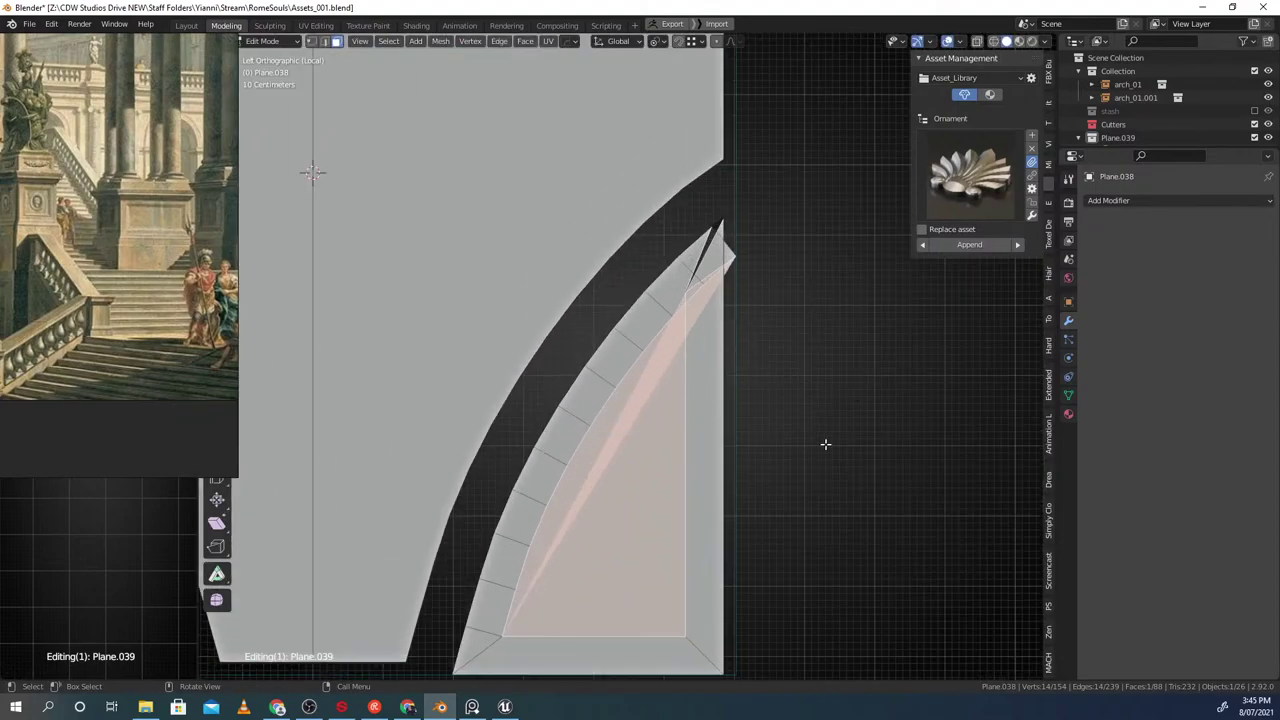
Select the corner panel's inset border loop and sweep a moulding profile along it with Poly Sweeper
{"action": "middle_click_drag", "start_coordinate": [842, 428], "coordinate": [821, 300], "text": "shift"}
{"action": "key", "text": "ctrl+i"}
{"action": "middle_click_drag", "start_coordinate": [738, 469], "coordinate": [738, 464], "text": "shift"}
{"action": "key", "text": "shift+q"}
{"action": "left_click", "coordinate": [718, 366]}
{"action": "middle_click_drag", "start_coordinate": [702, 363], "coordinate": [673, 380]}
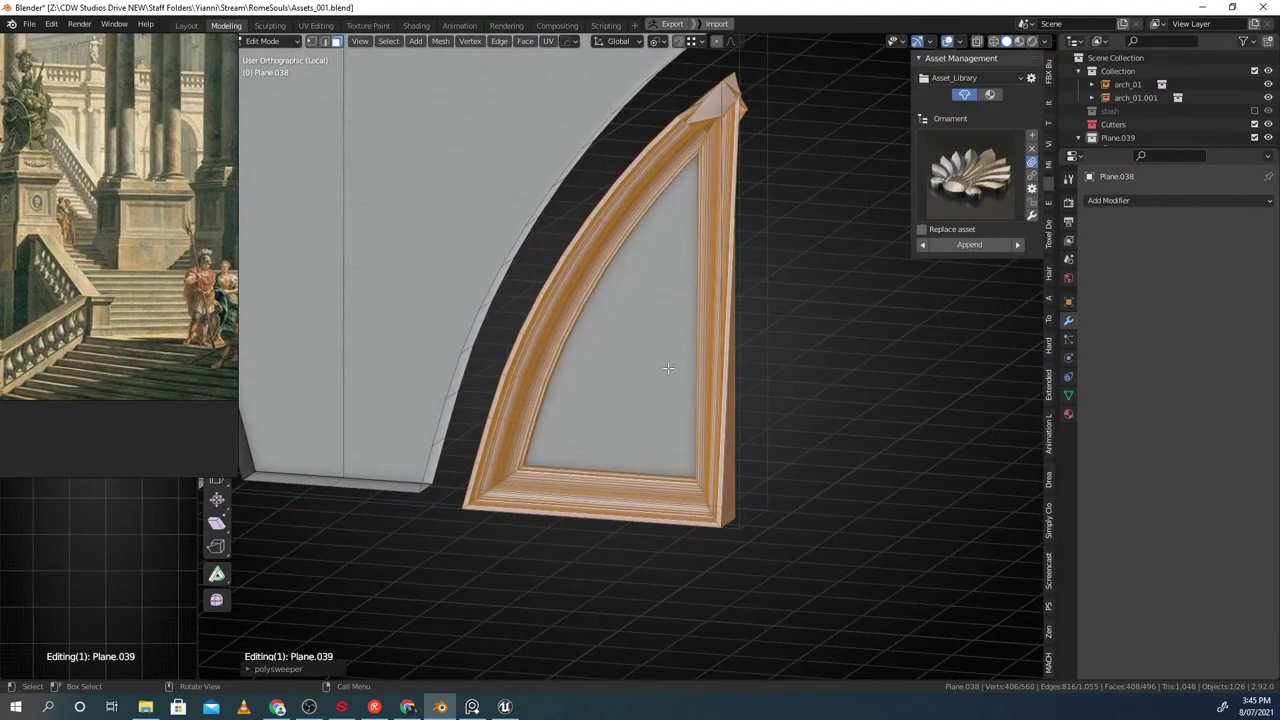
{"action": "middle_click_drag", "start_coordinate": [668, 368], "coordinate": [680, 355]}
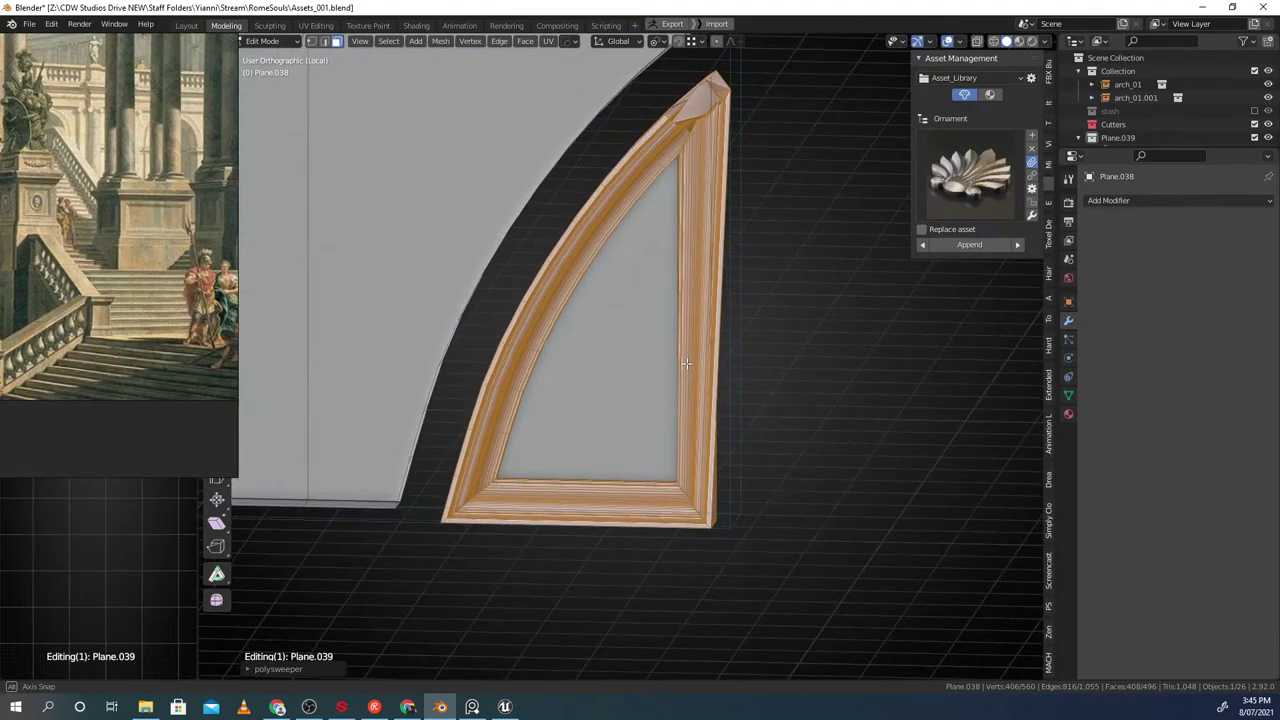
{"action": "scroll", "coordinate": [684, 361], "scroll_direction": "down", "scroll_amount": 6}
Undo the panel edits through the undo history, back to the state before the panel object was converted to a mesh
{"action": "key", "text": "ctrl+z"}
{"action": "key", "text": "ctrl+z"}
{"action": "key", "text": "ctrl+z"}
{"action": "key", "text": "ctrl+z"}
{"action": "key", "text": "ctrl+z"}
{"action": "key", "text": "ctrl+z"}
{"action": "key", "text": "ctrl+z"}
{"action": "key", "text": "ctrl+z"}
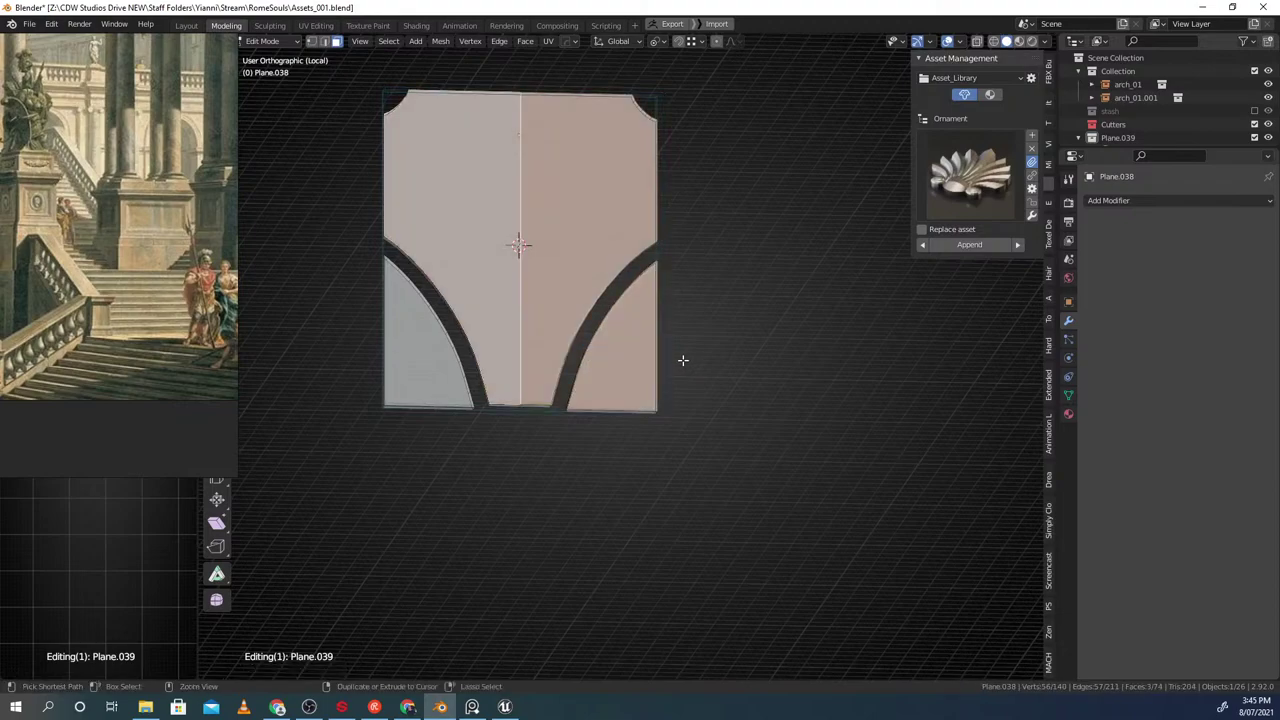
{"action": "key", "text": "ctrl+z"}
{"action": "key", "text": "ctrl+z"}
{"action": "key", "text": "ctrl+z"}
{"action": "key", "text": "ctrl+z"}
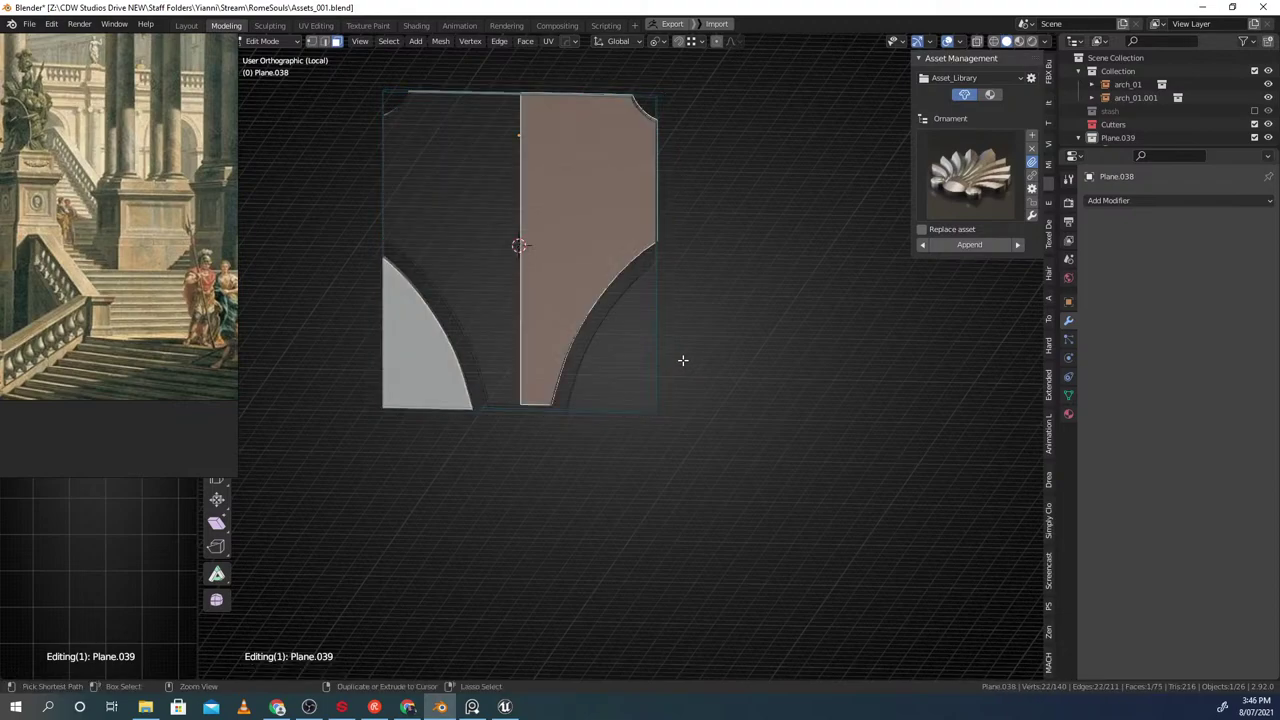
{"action": "key", "text": "ctrl+alt+z"}
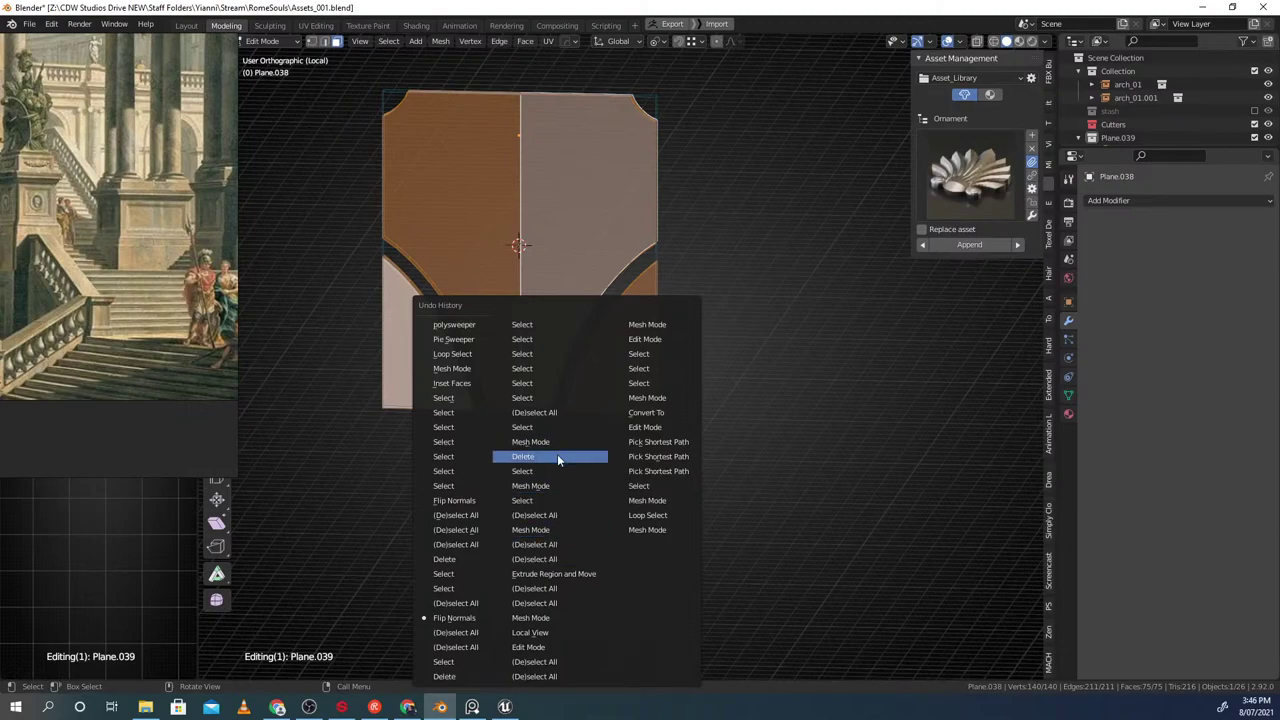
{"action": "left_click", "coordinate": [650, 430]}
Hide every object except the panel object and show it straight on in the left orthographic view
{"action": "middle_click_drag", "start_coordinate": [657, 442], "coordinate": [566, 411]}
{"action": "left_click", "coordinate": [638, 363]}
{"action": "left_click", "coordinate": [636, 364]}
{"action": "key", "text": "shift+h"}
{"action": "middle_click_drag", "start_coordinate": [636, 364], "coordinate": [688, 386]}
{"action": "key", "text": "Tab"}
{"action": "key", "text": "alt+a"}
{"action": "mouse_move", "coordinate": [566, 375]}
{"action": "middle_mouse_down"}
{"action": "mouse_move", "coordinate": [467, 368]}
{"action": "mouse_move", "coordinate": [546, 386]}
{"action": "middle_mouse_up"}
{"action": "key", "text": "Tab"}
{"action": "scroll", "coordinate": [486, 254], "scroll_direction": "up", "scroll_amount": 1}
{"action": "middle_click_drag", "start_coordinate": [540, 335], "coordinate": [598, 357], "text": "alt"}
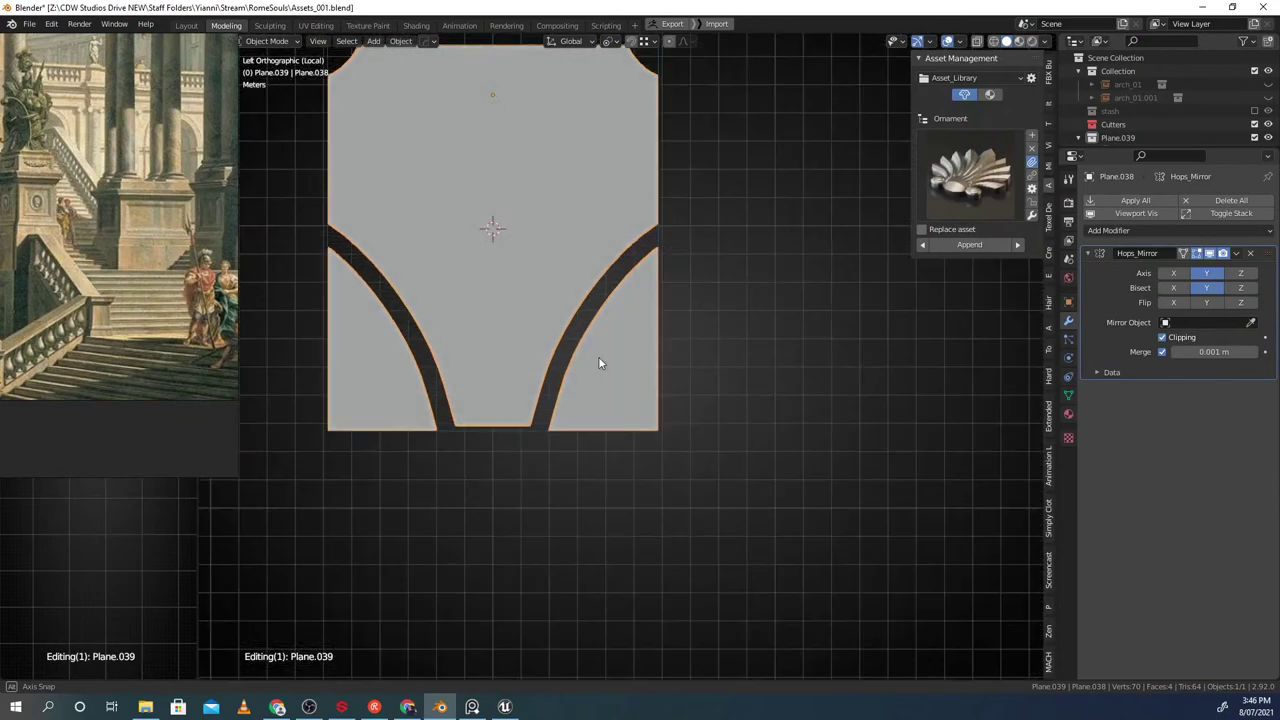
Select the central panel half's outline edges from the bottom edge along the curve and around to the top centre
{"action": "middle_click_drag", "start_coordinate": [462, 424], "coordinate": [571, 438], "text": "shift"}
{"action": "scroll", "coordinate": [571, 440], "scroll_direction": "up", "scroll_amount": 1}
{"action": "key", "text": "Tab"}
{"action": "left_click", "coordinate": [577, 459]}
{"action": "middle_click_drag", "start_coordinate": [511, 402], "coordinate": [540, 484], "text": "shift"}
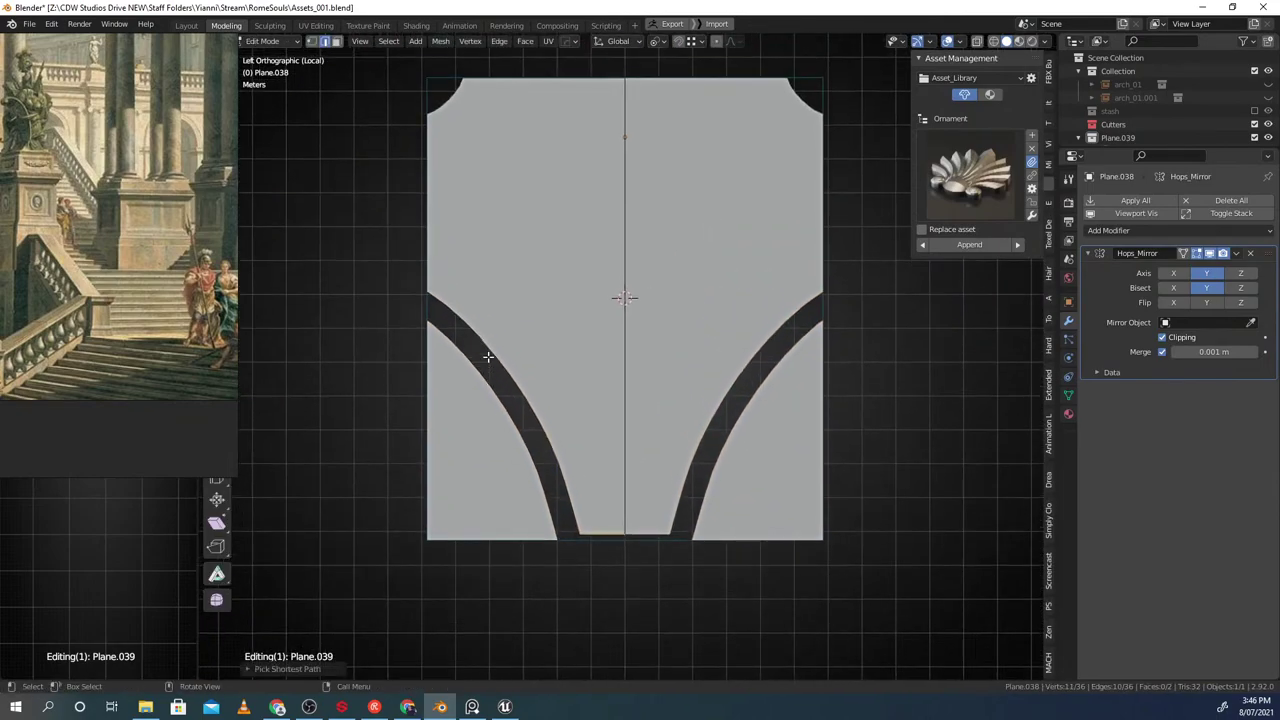
{"action": "middle_click_drag", "start_coordinate": [488, 357], "coordinate": [524, 468], "text": "shift"}
{"action": "left_click", "coordinate": [446, 318], "text": "ctrl"}
{"action": "middle_click_drag", "start_coordinate": [443, 346], "coordinate": [443, 451], "text": "shift"}
{"action": "left_click", "coordinate": [560, 302], "text": "ctrl"}
{"action": "middle_click_drag", "start_coordinate": [522, 496], "coordinate": [544, 345], "text": "shift"}
{"action": "middle_click_drag", "start_coordinate": [544, 345], "coordinate": [546, 425]}
{"action": "middle_click_drag", "start_coordinate": [550, 480], "coordinate": [559, 396], "text": "shift"}
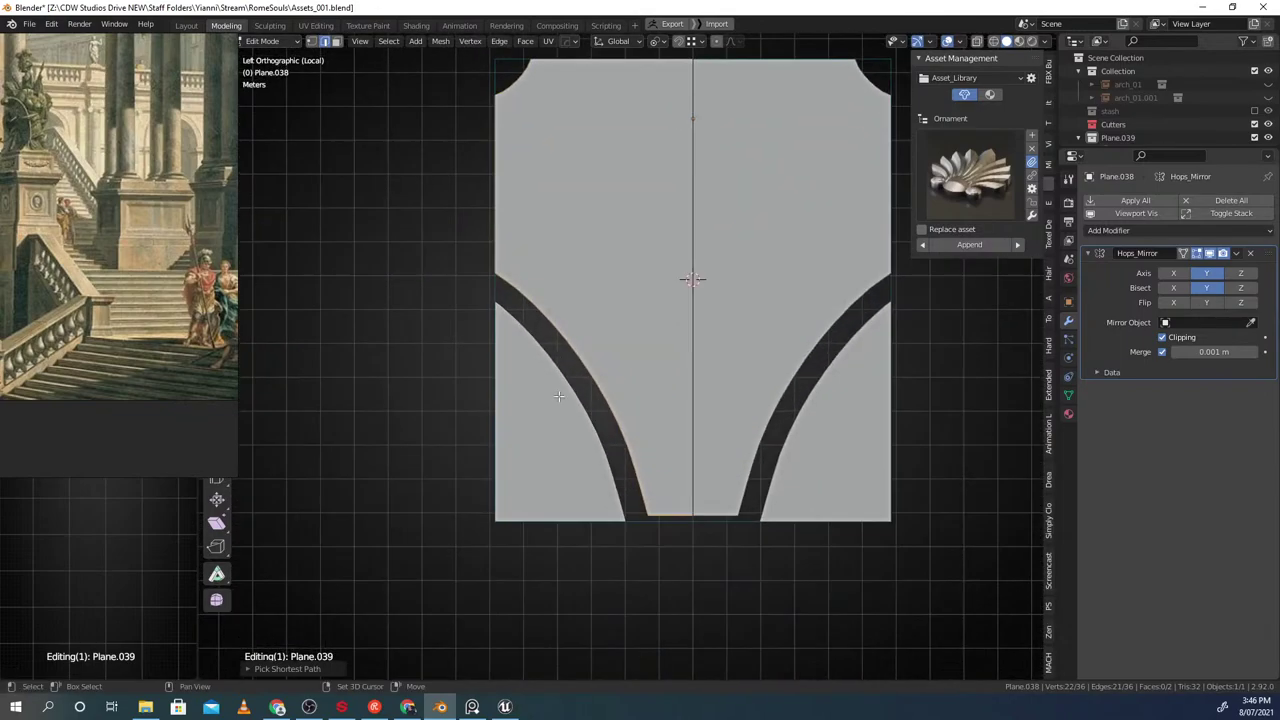
{"action": "scroll", "coordinate": [565, 389], "scroll_direction": "down", "scroll_amount": 1}
{"action": "scroll", "coordinate": [545, 372], "scroll_direction": "up", "scroll_amount": 2}
Select the corner panel's outline vertices along its curve and around its bottom outer corner
{"action": "key", "text": "Tab"}
{"action": "left_click", "coordinate": [447, 366]}
{"action": "left_click", "coordinate": [461, 295]}
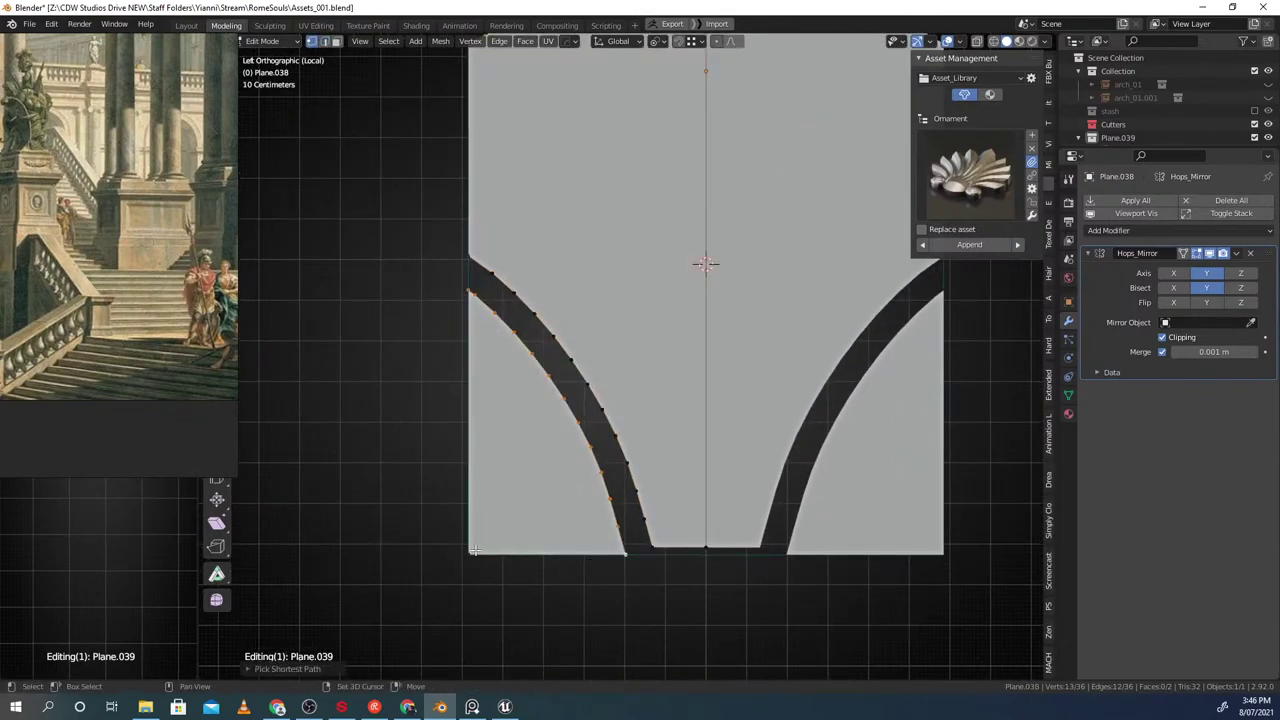
{"action": "middle_click_drag", "start_coordinate": [460, 336], "coordinate": [632, 497], "text": "shift"}
{"action": "scroll", "coordinate": [460, 360], "scroll_direction": "down", "scroll_amount": 1}
{"action": "scroll", "coordinate": [620, 540], "scroll_direction": "up", "scroll_amount": 2}
{"action": "key", "text": "g"}
{"action": "right_click", "coordinate": [572, 514]}
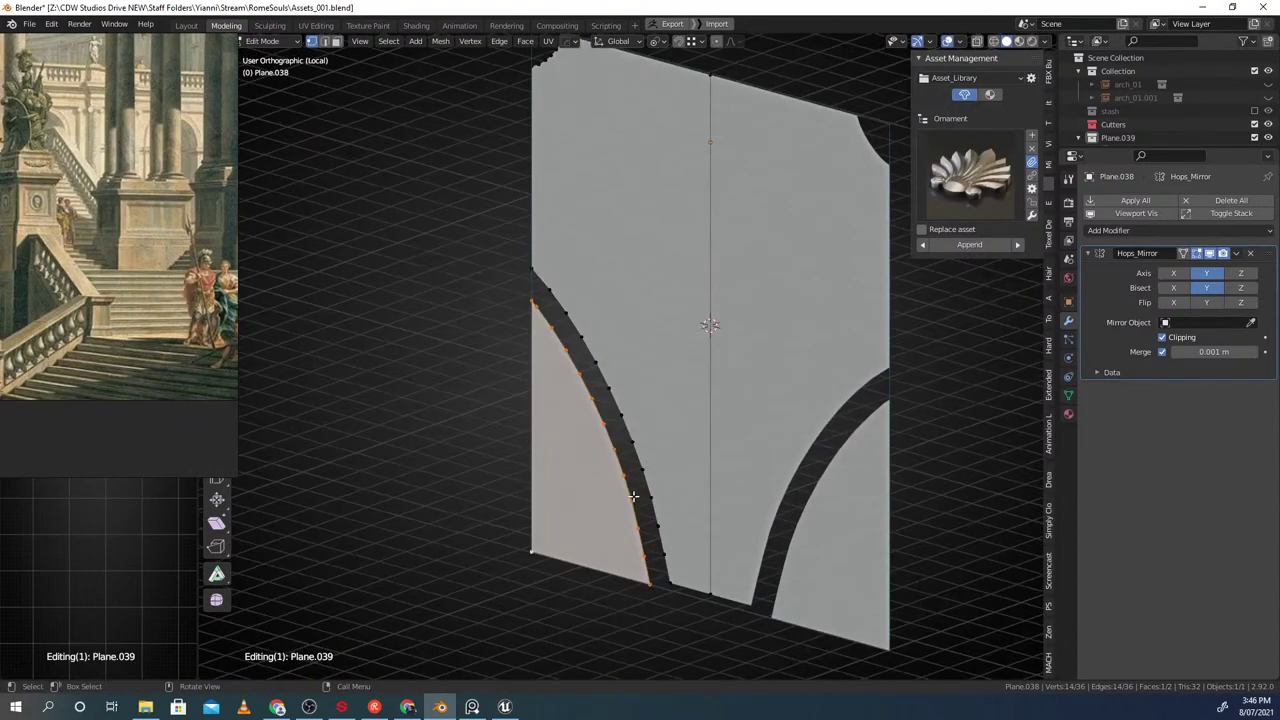
Convert the isolated panel object to a mesh, applying its Hops_Mirror modifier
{"action": "scroll", "coordinate": [634, 491], "scroll_direction": "down", "scroll_amount": 1}
{"action": "key", "text": "Tab"}
{"action": "key", "text": "alt+c"}
{"action": "left_click", "coordinate": [670, 350]}
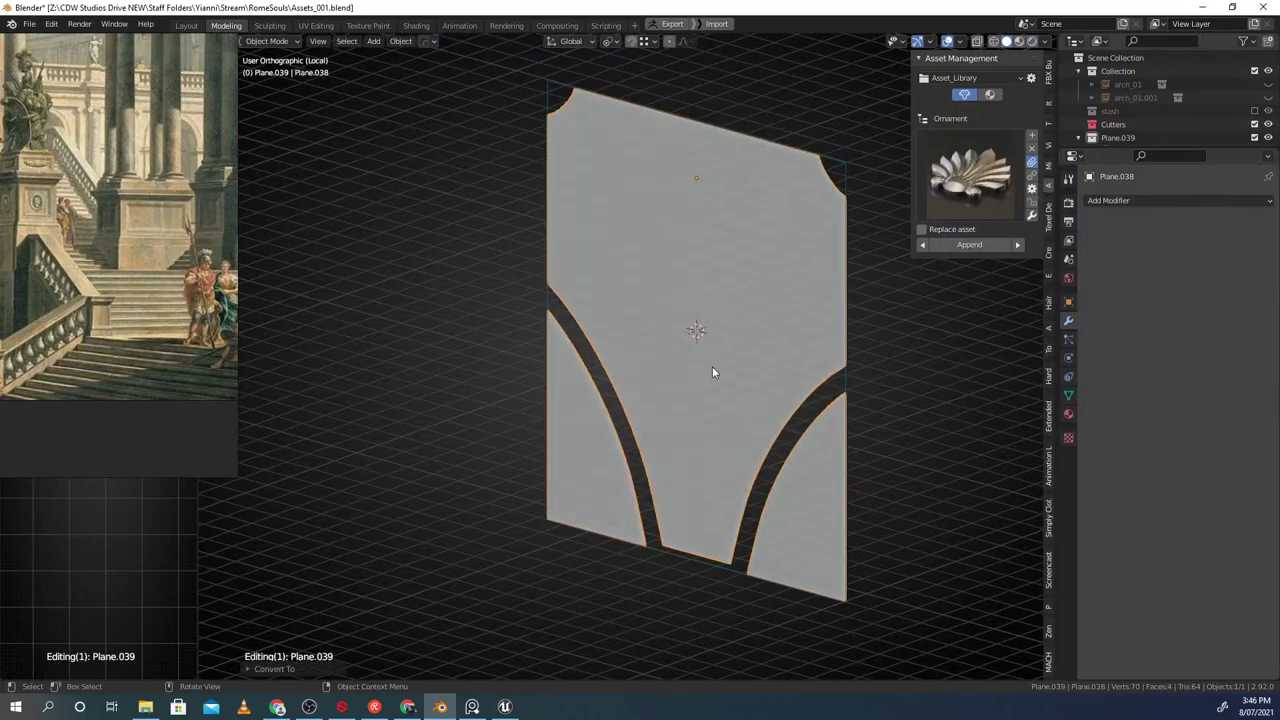
Select all of the converted panel mesh and reduce the selection to its boundary edges
{"action": "key", "text": "Tab"}
{"action": "key", "text": "a"}
{"action": "key", "text": "q"}
{"action": "left_click", "coordinate": [659, 355]}
{"action": "middle_click_drag", "start_coordinate": [657, 360], "coordinate": [692, 427]}
{"action": "key", "text": "shift+d"}
{"action": "left_click", "coordinate": [586, 431]}
{"action": "key", "text": "ctrl+z"}
{"action": "key", "text": "g"}
{"action": "key", "text": "x"}
{"action": "right_click", "coordinate": [618, 437]}
Duplicate the panels' boundary edges along the X axis and separate them into their own object
{"action": "key", "text": "shift+d"}
{"action": "key", "text": "x"}
{"action": "left_click", "coordinate": [606, 435]}
{"action": "key", "text": "p"}
{"action": "left_click", "coordinate": [697, 429]}
{"action": "middle_click_drag", "start_coordinate": [650, 486], "coordinate": [624, 519]}
{"action": "key", "text": "Tab"}
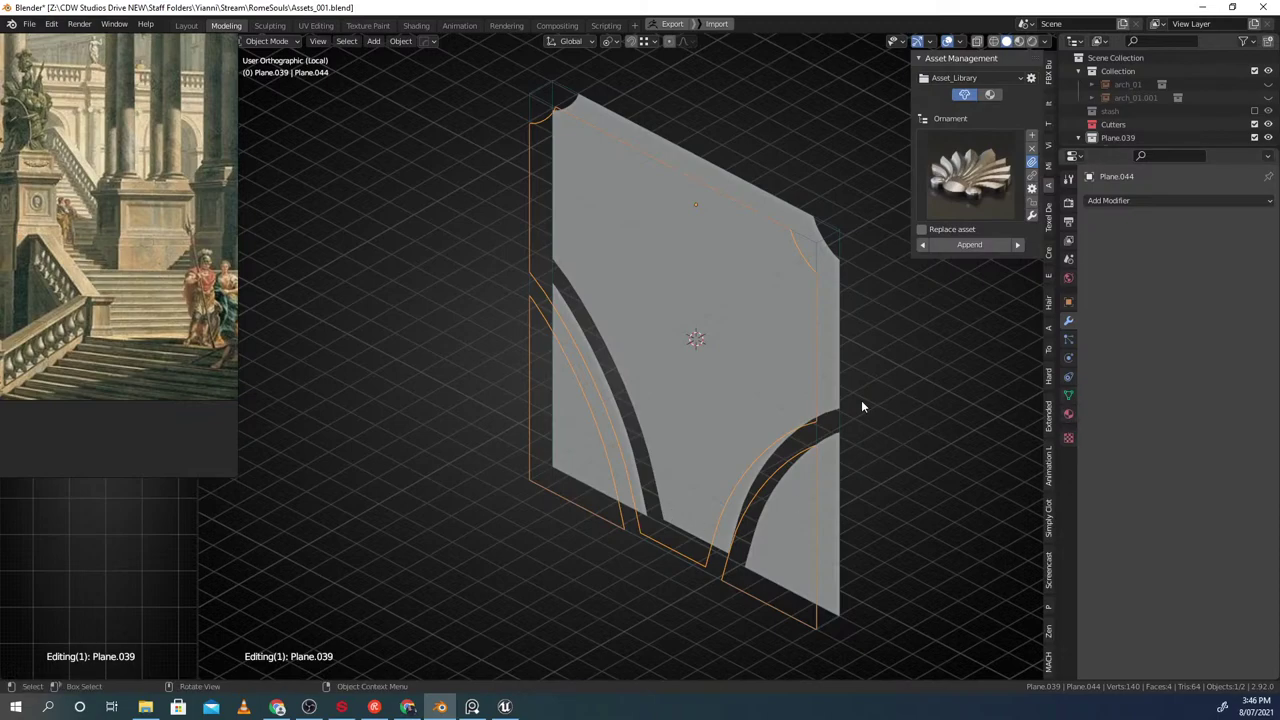
Convert the separated panel outlines to a curve and set its shape to 2D
{"action": "mouse_move", "coordinate": [862, 399]}
{"action": "middle_mouse_down"}
{"action": "mouse_move", "coordinate": [848, 398]}
{"action": "mouse_move", "coordinate": [860, 389]}
{"action": "middle_mouse_up"}
{"action": "key", "text": "alt+c"}
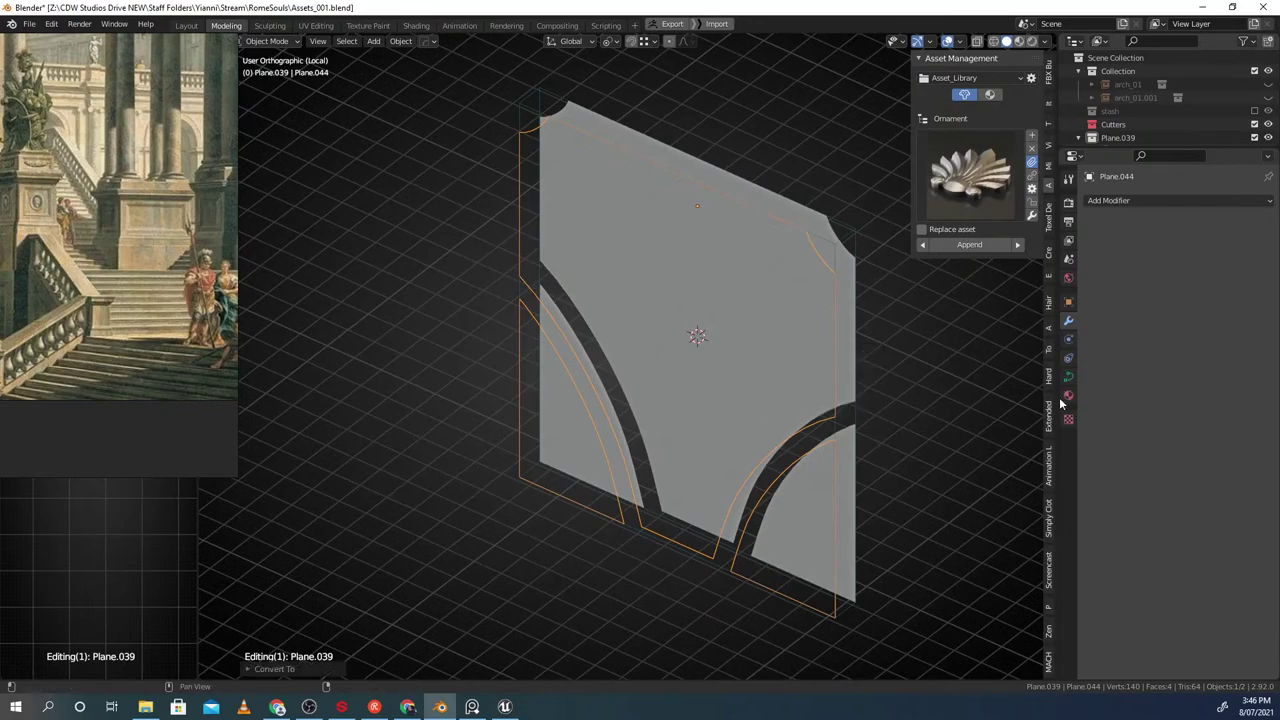
{"action": "left_click", "coordinate": [1068, 376]}
{"action": "left_click", "coordinate": [1142, 239]}
Move the outline curve along the X axis away from the panel faces and return to the full wall scene
{"action": "mouse_move", "coordinate": [870, 381]}
{"action": "middle_mouse_down"}
{"action": "mouse_move", "coordinate": [816, 363]}
{"action": "mouse_move", "coordinate": [827, 378]}
{"action": "mouse_move", "coordinate": [671, 356]}
{"action": "middle_mouse_up"}
{"action": "key", "text": "shift+z"}
{"action": "left_click", "coordinate": [707, 371]}
{"action": "key", "text": "shift+z"}
{"action": "left_click", "coordinate": [682, 365]}
{"action": "key", "text": "g"}
{"action": "key", "text": "x"}
{"action": "left_click", "coordinate": [738, 339]}
{"action": "left_click", "coordinate": [630, 407]}
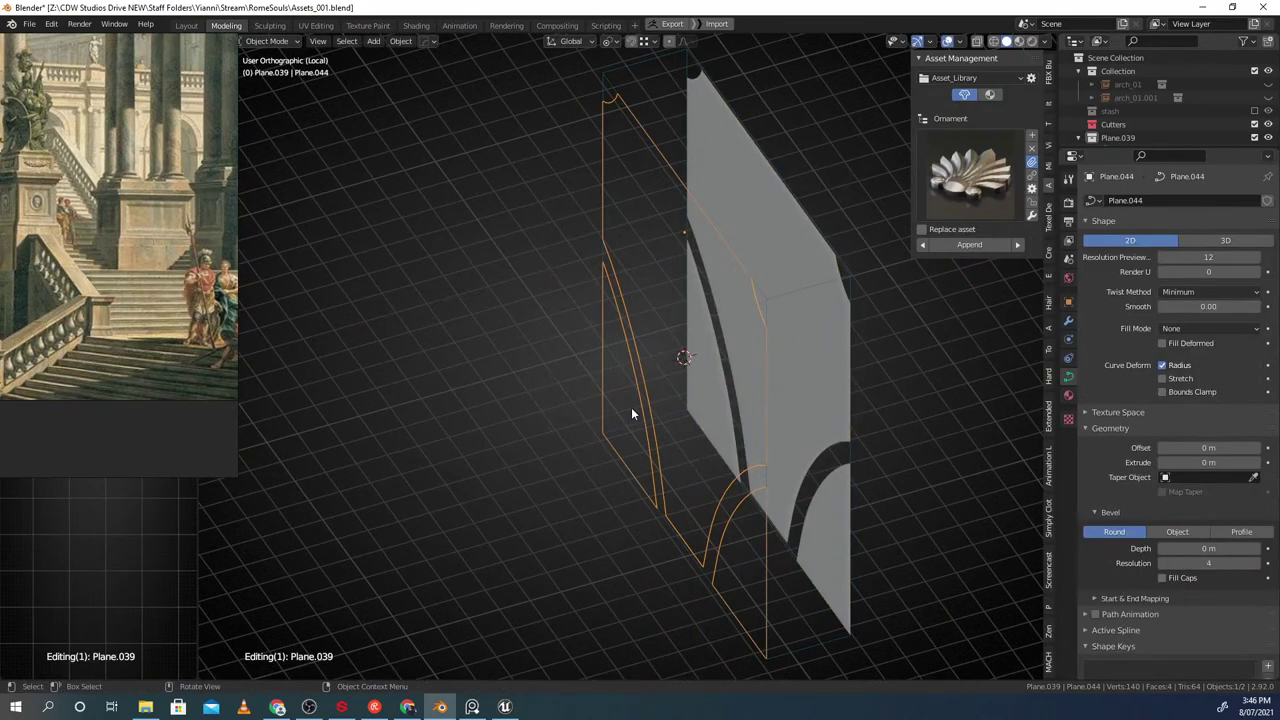
{"action": "left_click", "coordinate": [670, 404]}
{"action": "middle_click_drag", "start_coordinate": [674, 403], "coordinate": [725, 396]}
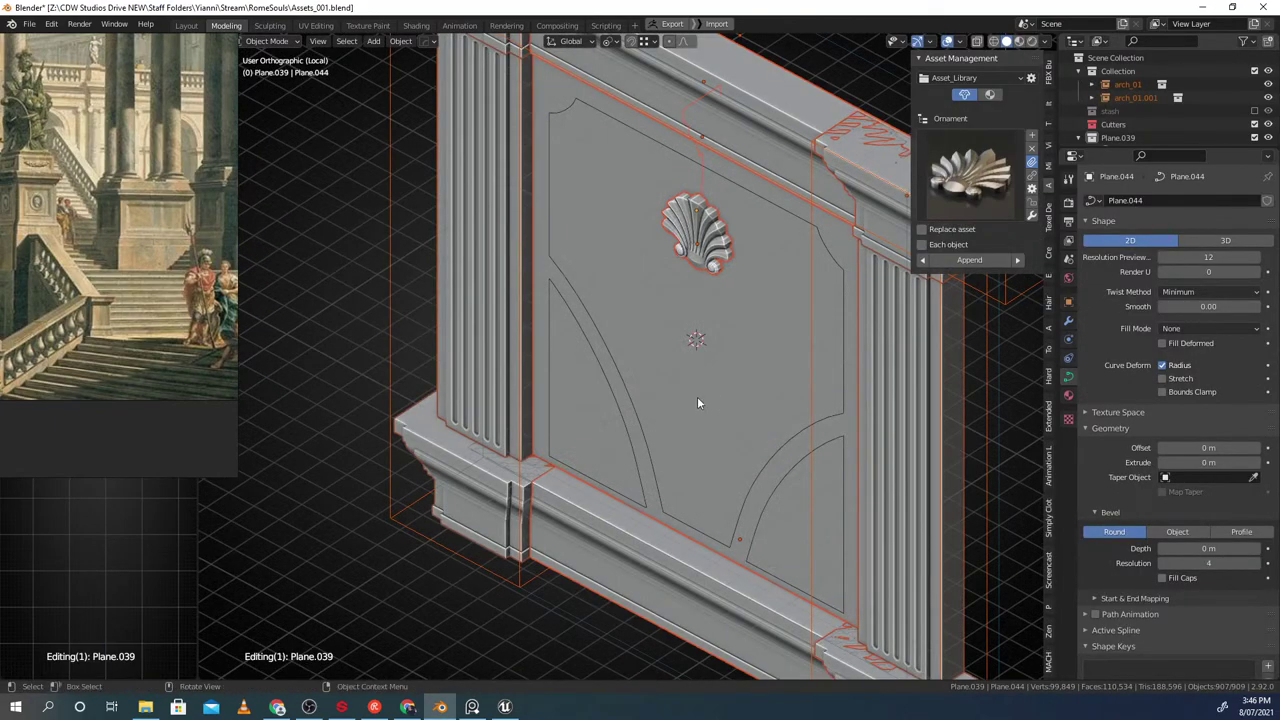
Duplicate the wall cornice's profile curve along X and lower it along Z beside the pilaster
{"action": "middle_click_drag", "start_coordinate": [697, 396], "coordinate": [770, 286]}
{"action": "scroll", "coordinate": [758, 290], "scroll_direction": "down", "scroll_amount": 1}
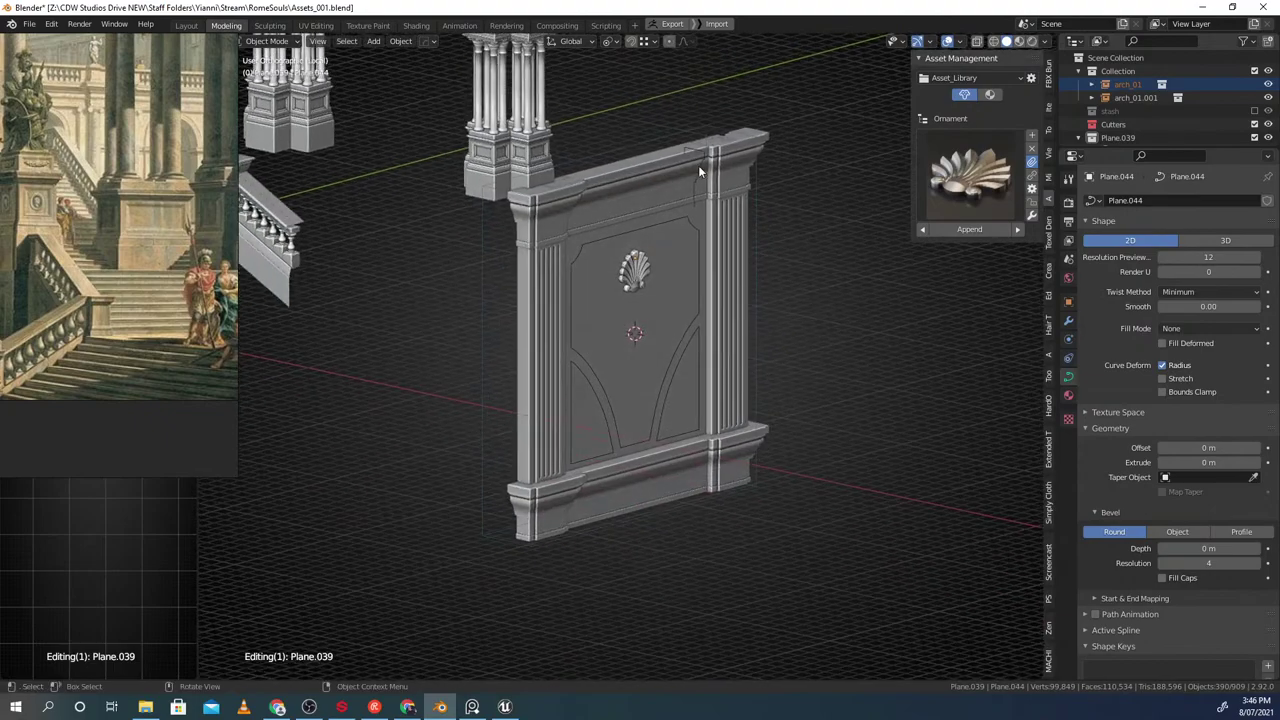
{"action": "left_click", "coordinate": [698, 165]}
{"action": "key", "text": "shift+d"}
{"action": "key", "text": "x"}
{"action": "left_click", "coordinate": [767, 219]}
{"action": "key", "text": "g"}
{"action": "key", "text": "z"}
{"action": "left_click", "coordinate": [765, 315]}
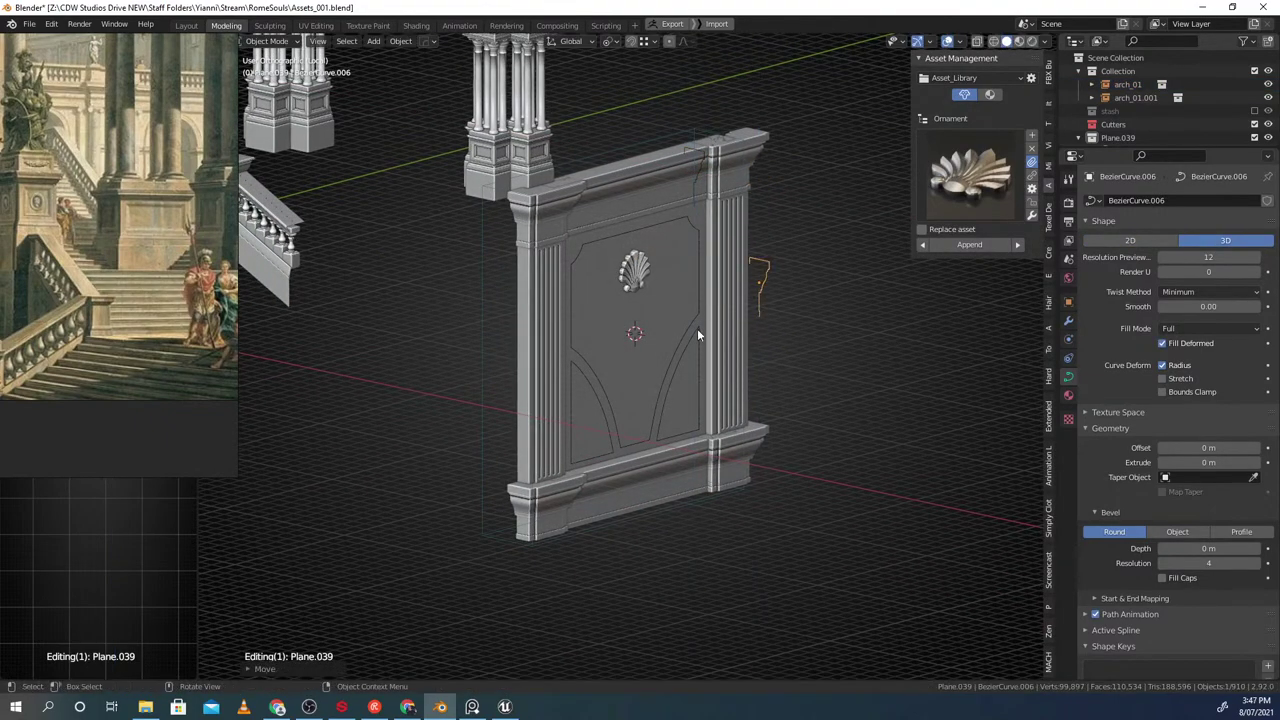
Assign the duplicated profile curve as the bevel object of the panel outline curve
{"action": "left_click", "coordinate": [757, 303]}
{"action": "left_click", "coordinate": [680, 355], "text": "shift"}
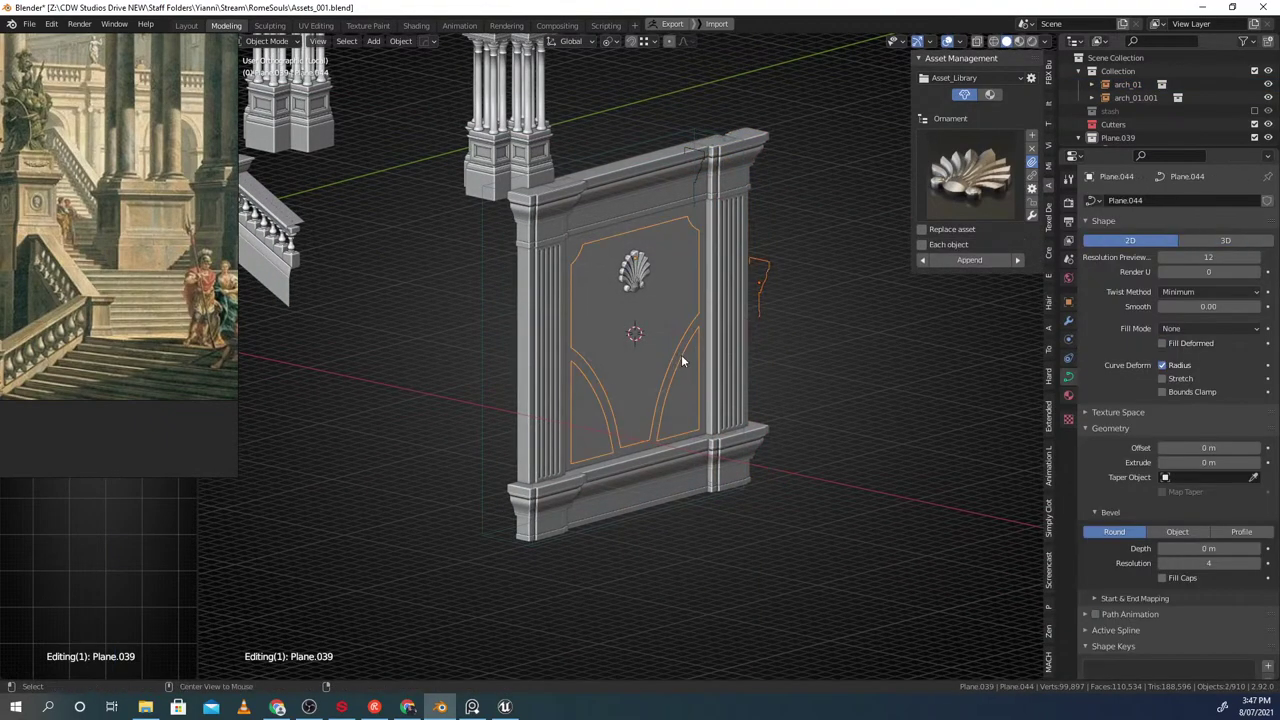
{"action": "key", "text": "q"}
{"action": "left_click", "coordinate": [672, 353]}
Scale down the duplicated profile curve to make the panel moulding slimmer
{"action": "mouse_move", "coordinate": [672, 353]}
{"action": "middle_mouse_down"}
{"action": "mouse_move", "coordinate": [696, 332]}
{"action": "mouse_move", "coordinate": [680, 334]}
{"action": "middle_mouse_up"}
{"action": "left_click", "coordinate": [754, 307]}
{"action": "left_click", "coordinate": [763, 304]}
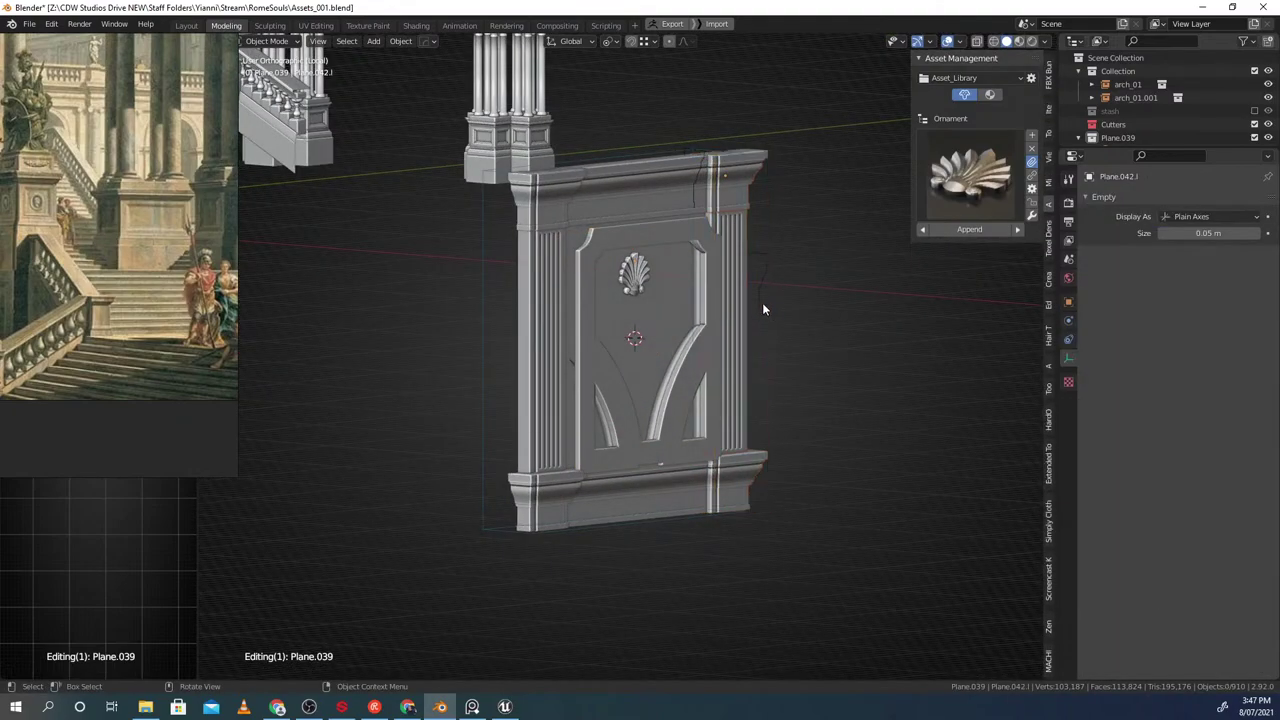
{"action": "left_click", "coordinate": [761, 306]}
{"action": "key", "text": "s"}
{"action": "left_click", "coordinate": [737, 398]}
{"action": "key", "text": "s"}
{"action": "left_click", "coordinate": [735, 390]}
Move the moulded panel outline along the X axis against the wall face
{"action": "middle_click_drag", "start_coordinate": [735, 388], "coordinate": [664, 388]}
{"action": "scroll", "coordinate": [674, 374], "scroll_direction": "up", "scroll_amount": 2}
{"action": "scroll", "coordinate": [650, 393], "scroll_direction": "down", "scroll_amount": 6}
{"action": "scroll", "coordinate": [636, 395], "scroll_direction": "up", "scroll_amount": 2}
{"action": "left_click", "coordinate": [637, 383]}
{"action": "scroll", "coordinate": [637, 381], "scroll_direction": "up", "scroll_amount": 2}
{"action": "scroll", "coordinate": [561, 476], "scroll_direction": "up", "scroll_amount": 3}
{"action": "key", "text": "g"}
{"action": "key", "text": "x"}
{"action": "left_click", "coordinate": [581, 463]}
{"action": "scroll", "coordinate": [608, 398], "scroll_direction": "down", "scroll_amount": 6}
Inspect the arch by opening its group and the nested archway group, and return to the wall group with nothing selected
{"action": "middle_click_drag", "start_coordinate": [589, 439], "coordinate": [500, 421]}
{"action": "scroll", "coordinate": [502, 405], "scroll_direction": "up", "scroll_amount": 4}
{"action": "middle_click_drag", "start_coordinate": [510, 350], "coordinate": [662, 621], "text": "shift"}
{"action": "left_click", "coordinate": [645, 503]}
{"action": "scroll", "coordinate": [645, 503], "scroll_direction": "down", "scroll_amount": 5}
{"action": "middle_click_drag", "start_coordinate": [645, 503], "coordinate": [608, 402]}
{"action": "left_click", "coordinate": [725, 448]}
{"action": "scroll", "coordinate": [725, 448], "scroll_direction": "up", "scroll_amount": 4}
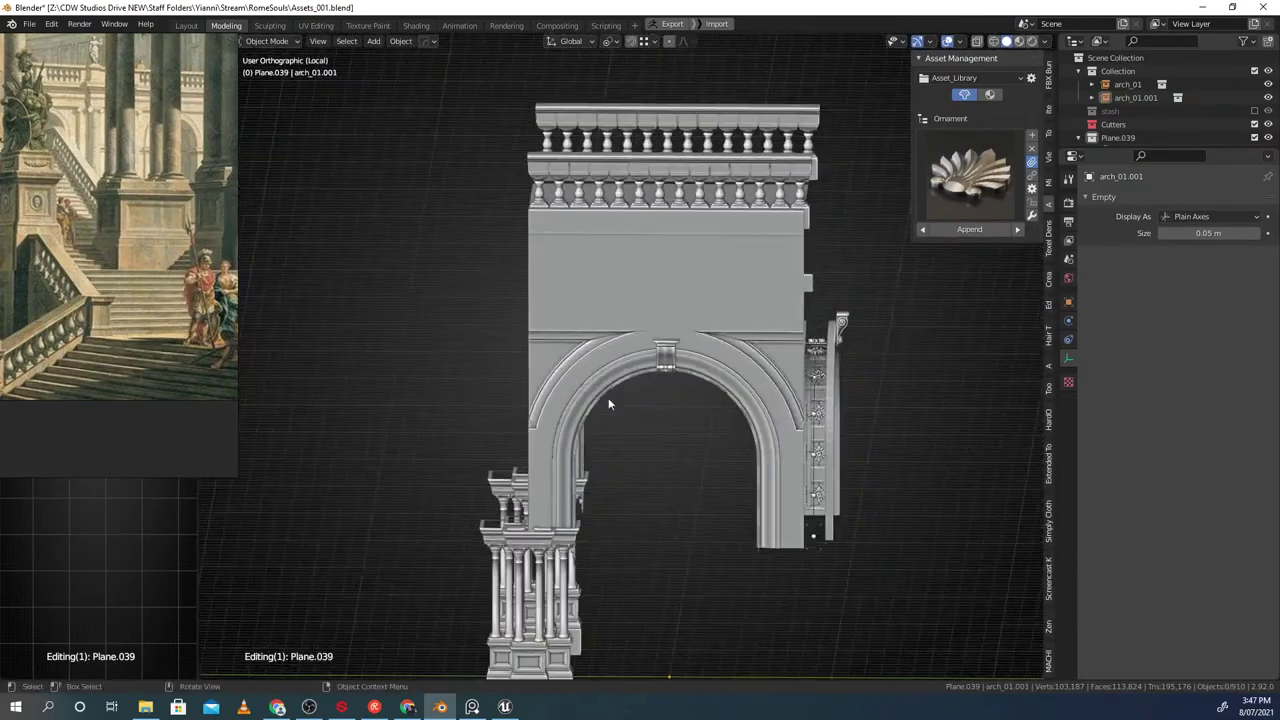
{"action": "middle_click_drag", "start_coordinate": [576, 455], "coordinate": [583, 393], "text": "shift"}
{"action": "scroll", "coordinate": [583, 390], "scroll_direction": "up", "scroll_amount": 1}
{"action": "left_click", "coordinate": [569, 297]}
{"action": "key", "text": "ctrl+g"}
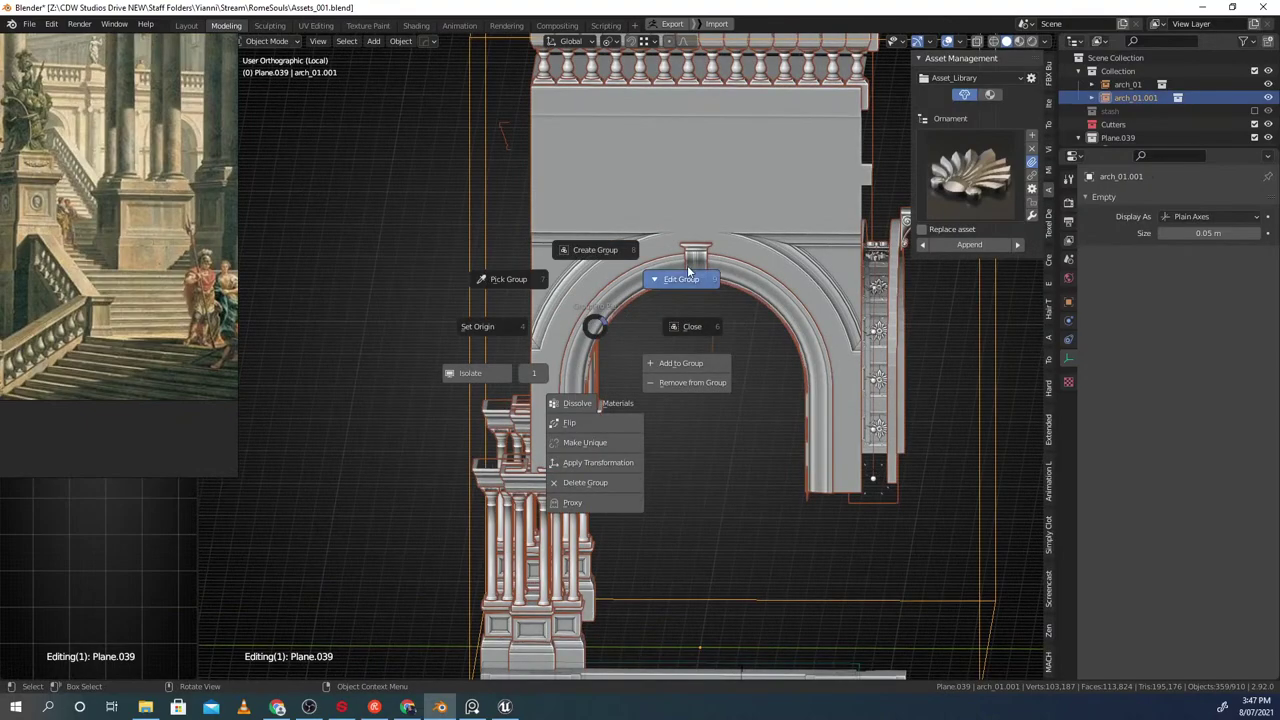
{"action": "left_click", "coordinate": [688, 271]}
{"action": "middle_click_drag", "start_coordinate": [606, 293], "coordinate": [597, 325]}
{"action": "left_click", "coordinate": [544, 310]}
{"action": "left_click", "coordinate": [617, 298]}
{"action": "key", "text": "ctrl+g"}
{"action": "left_click", "coordinate": [687, 251]}
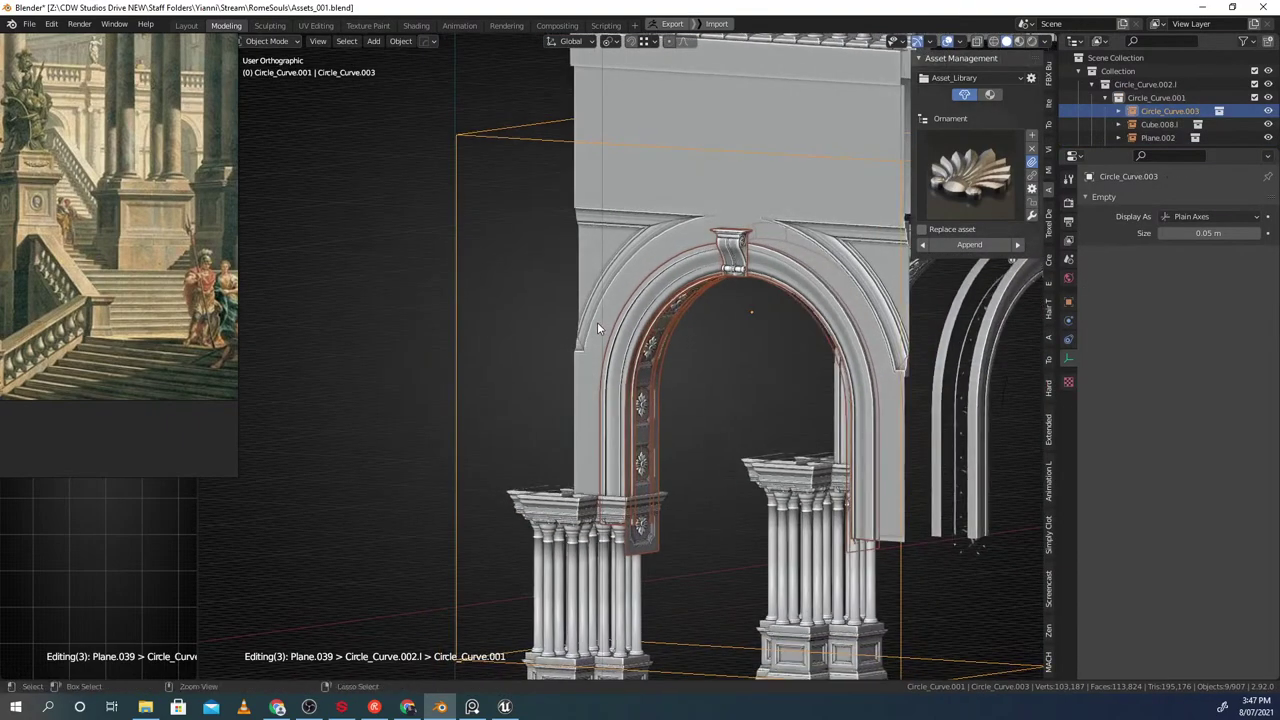
{"action": "key", "text": "ctrl+Tab"}
{"action": "key", "text": "ctrl+g"}
{"action": "left_click", "coordinate": [726, 347]}
{"action": "scroll", "coordinate": [726, 349], "scroll_direction": "down", "scroll_amount": 4}
{"action": "middle_click_drag", "start_coordinate": [726, 349], "coordinate": [605, 335]}
{"action": "key", "text": "alt+a"}
Isolate the panel moulding's bevel profile curve and show it in the back orthographic view
{"action": "middle_click_drag", "start_coordinate": [655, 600], "coordinate": [694, 312], "text": "shift"}
{"action": "scroll", "coordinate": [658, 340], "scroll_direction": "up", "scroll_amount": 2}
{"action": "left_click", "coordinate": [577, 480]}
{"action": "key", "text": "ctrl+KP_3"}
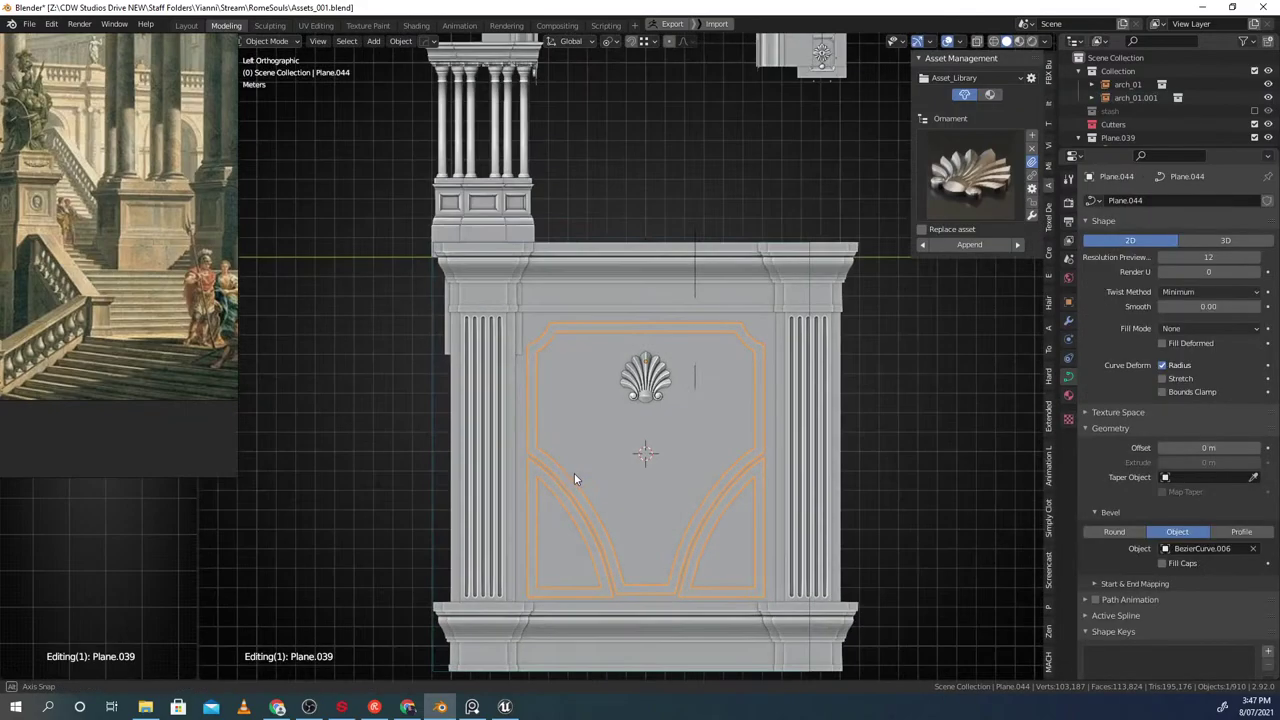
{"action": "middle_click_drag", "start_coordinate": [733, 429], "coordinate": [700, 367]}
{"action": "scroll", "coordinate": [752, 406], "scroll_direction": "up", "scroll_amount": 2}
{"action": "left_click", "coordinate": [721, 393]}
{"action": "left_click", "coordinate": [721, 393]}
{"action": "key", "text": "Tab"}
{"action": "key", "text": "Tab"}
{"action": "scroll", "coordinate": [745, 394], "scroll_direction": "up", "scroll_amount": 1}
{"action": "key", "text": "shift+h"}
{"action": "scroll", "coordinate": [682, 400], "scroll_direction": "up", "scroll_amount": 6}
{"action": "scroll", "coordinate": [460, 340], "scroll_direction": "up", "scroll_amount": 2}
Delete the lower points of the bevel profile curve, keeping the S-curve and the part above it
{"action": "key", "text": "Tab"}
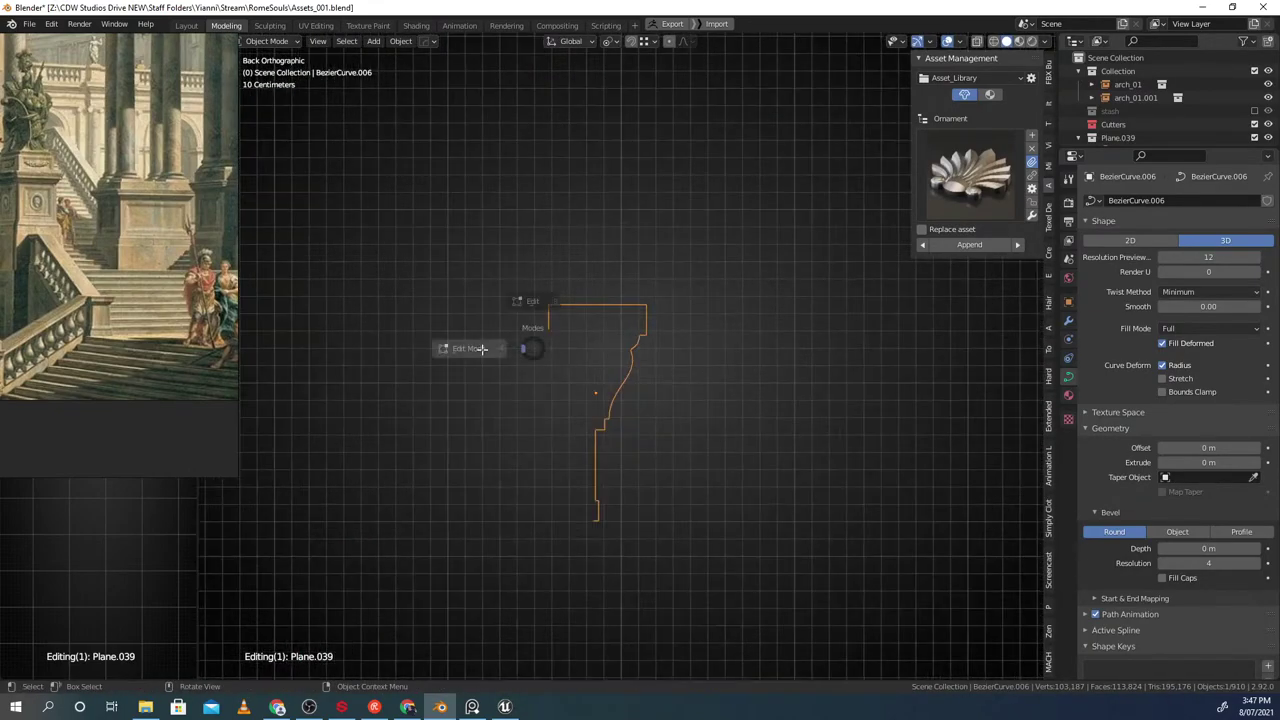
{"action": "left_click", "coordinate": [474, 348]}
{"action": "left_click", "coordinate": [548, 328]}
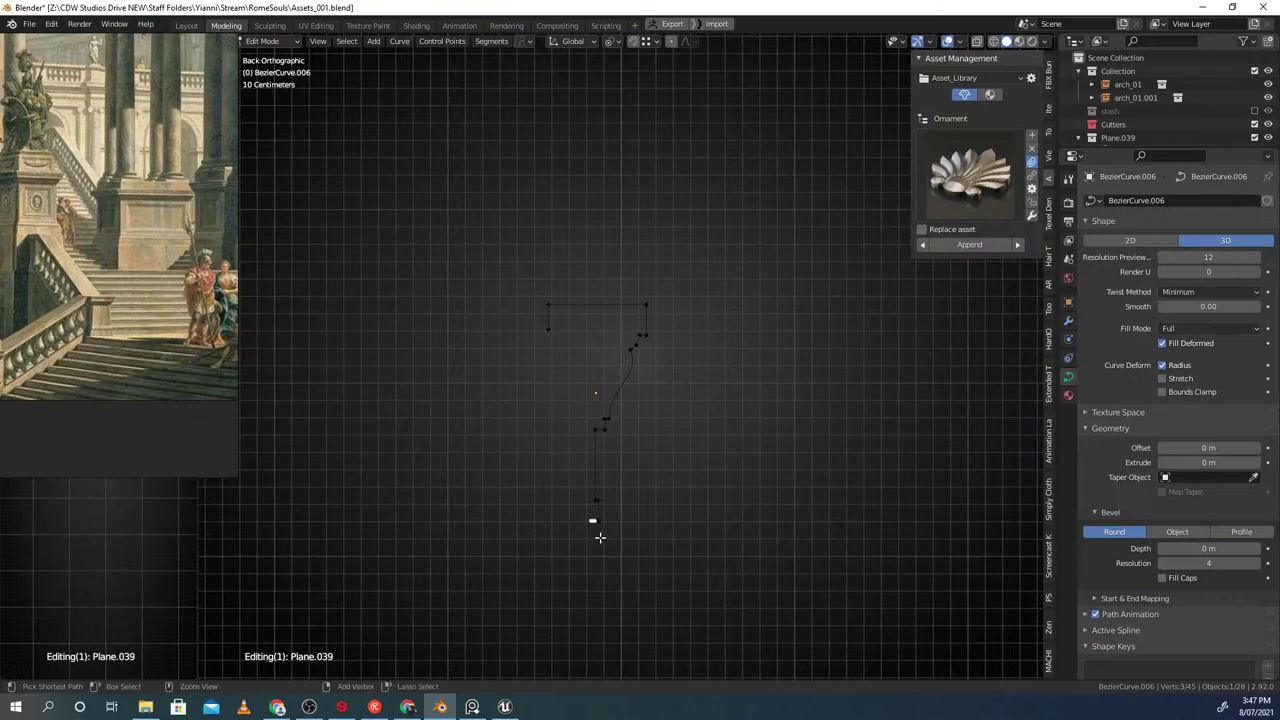
{"action": "key", "text": "x"}
{"action": "left_click", "coordinate": [599, 538]}
{"action": "key", "text": "Tab"}
Clear away the reference image and widen the second viewport to frame the wall panel beside the isolated profile
{"action": "scroll", "coordinate": [594, 292], "scroll_direction": "down", "scroll_amount": 2}
{"action": "left_click", "coordinate": [233, 294]}
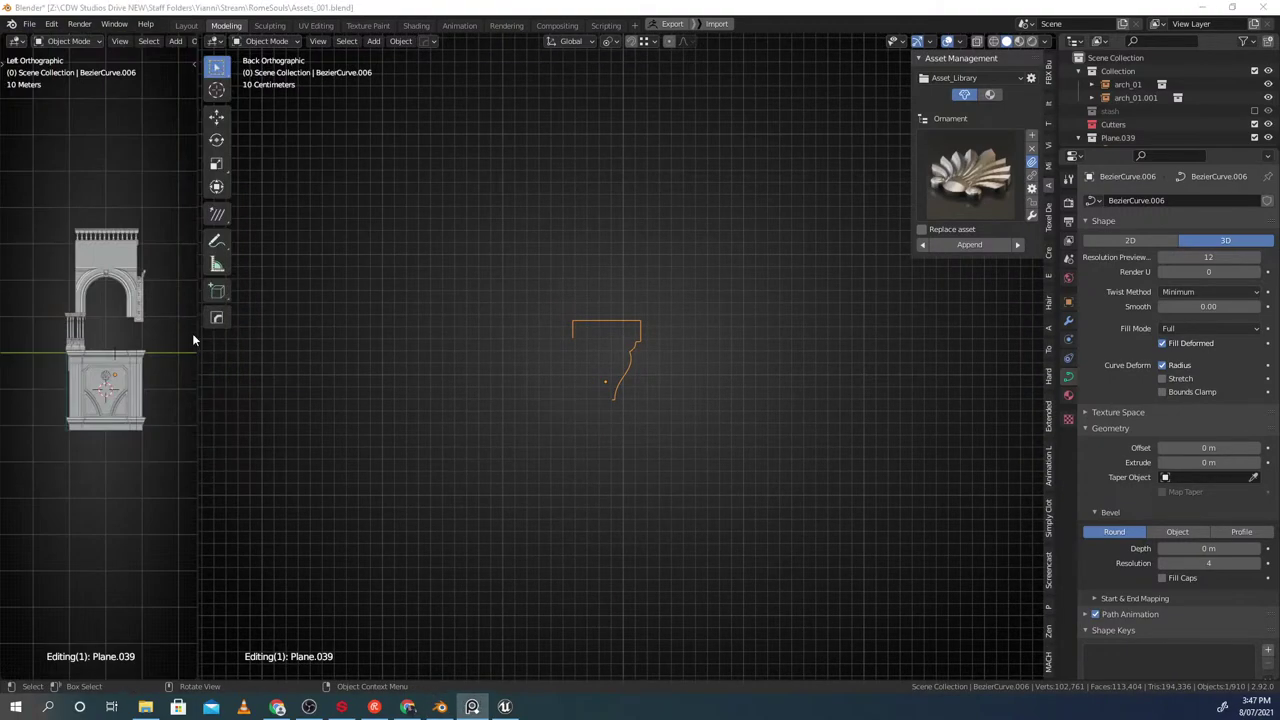
{"action": "left_click", "coordinate": [248, 413]}
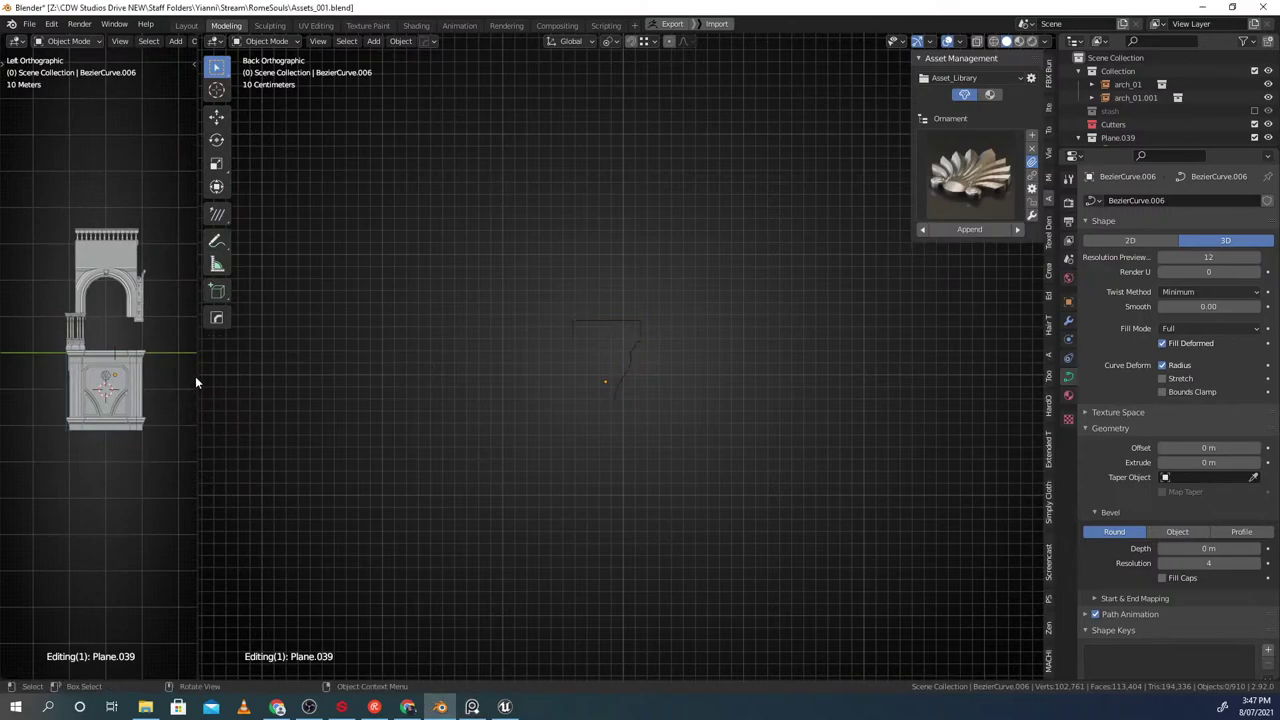
{"action": "left_click_drag", "start_coordinate": [195, 376], "coordinate": [616, 410]}
{"action": "scroll", "coordinate": [286, 425], "scroll_direction": "up", "scroll_amount": 5}
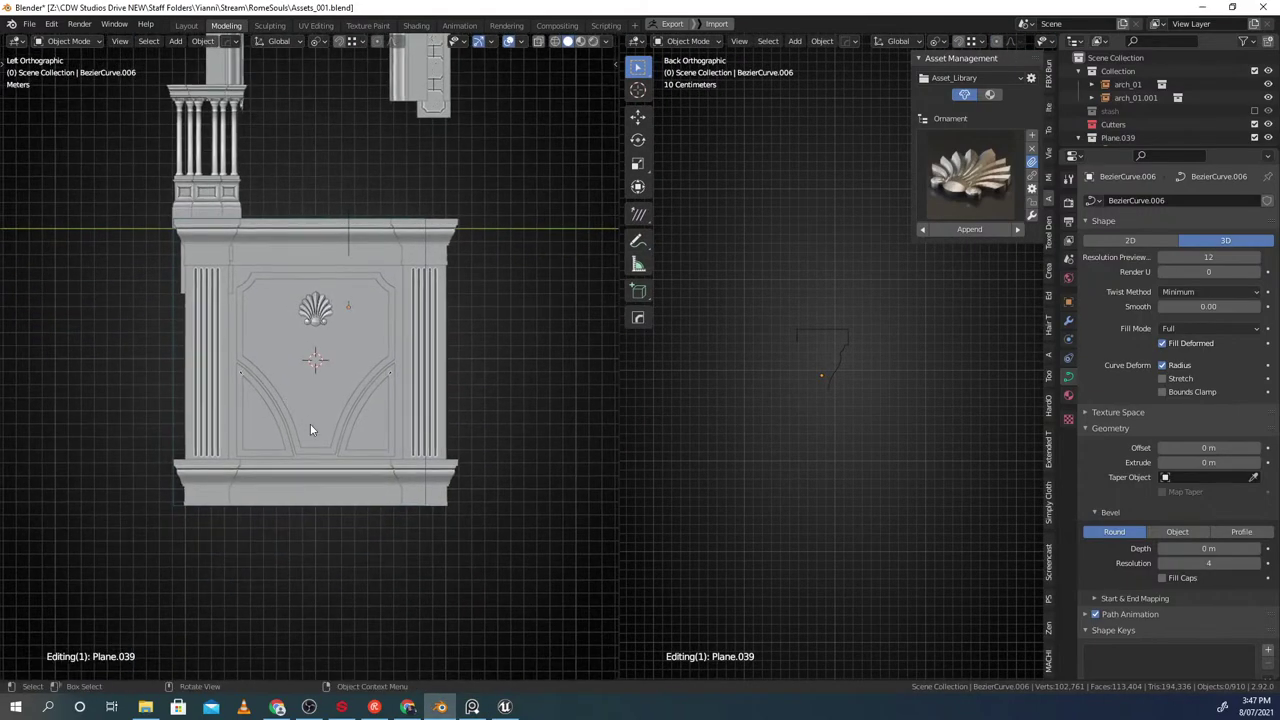
{"action": "scroll", "coordinate": [322, 446], "scroll_direction": "up", "scroll_amount": 3}
{"action": "scroll", "coordinate": [370, 352], "scroll_direction": "up", "scroll_amount": 2}
{"action": "left_click", "coordinate": [371, 352]}
{"action": "key", "text": "g"}
{"action": "right_click", "coordinate": [381, 317]}
Move the end points on the profile curve's straight back side along X to narrow the profile
{"action": "left_click", "coordinate": [843, 364]}
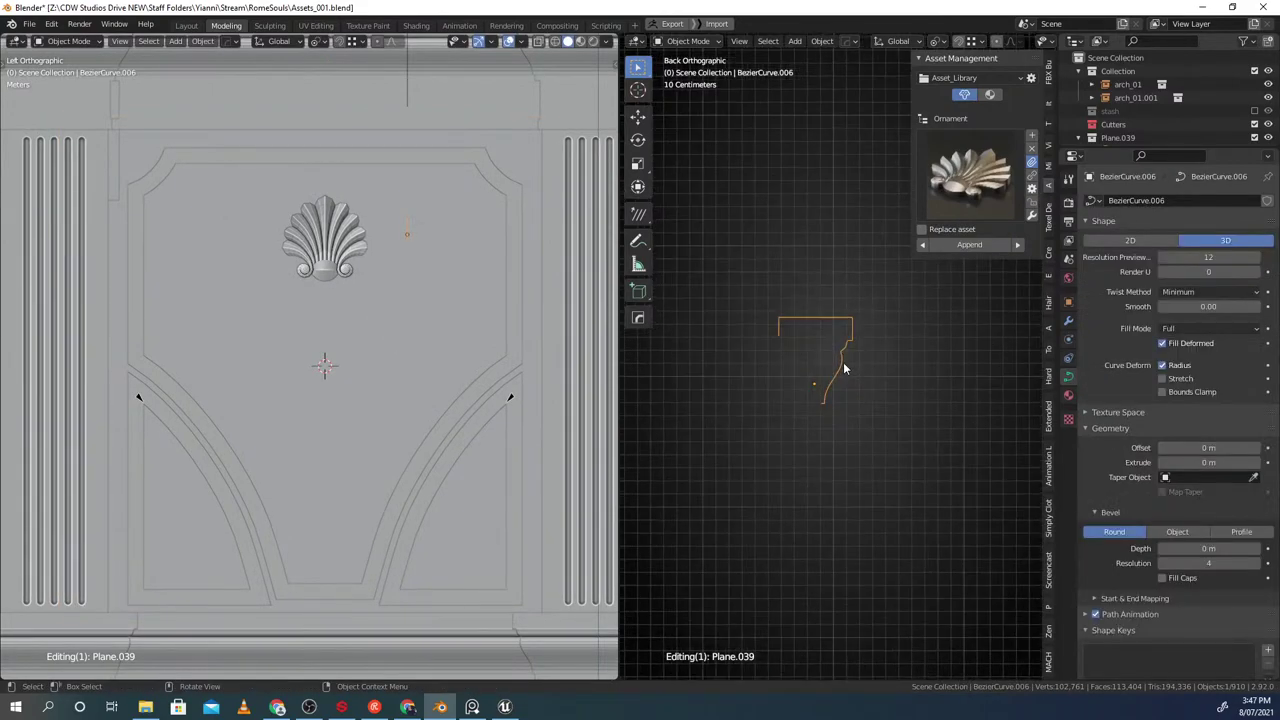
{"action": "key", "text": "shift+z"}
{"action": "scroll", "coordinate": [510, 455], "scroll_direction": "up", "scroll_amount": 3}
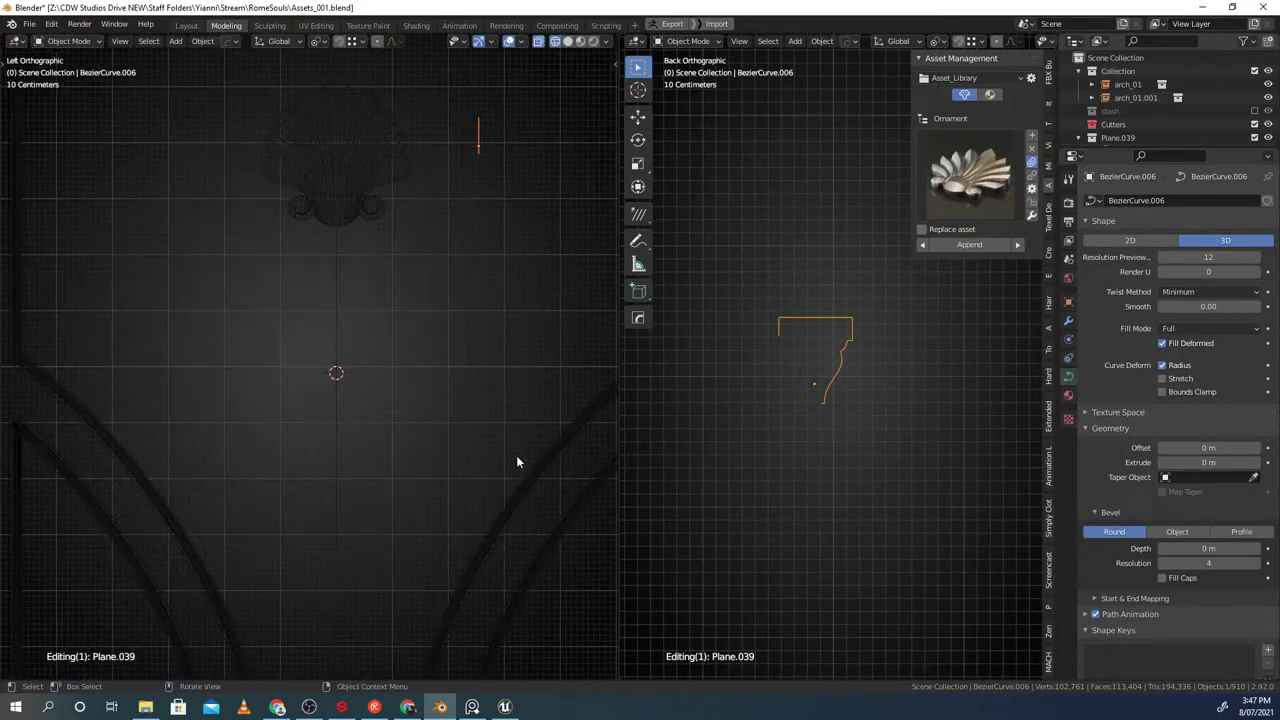
{"action": "key", "text": "Tab"}
{"action": "scroll", "coordinate": [844, 399], "scroll_direction": "up", "scroll_amount": 1}
{"action": "key", "text": "g"}
{"action": "key", "text": "x"}
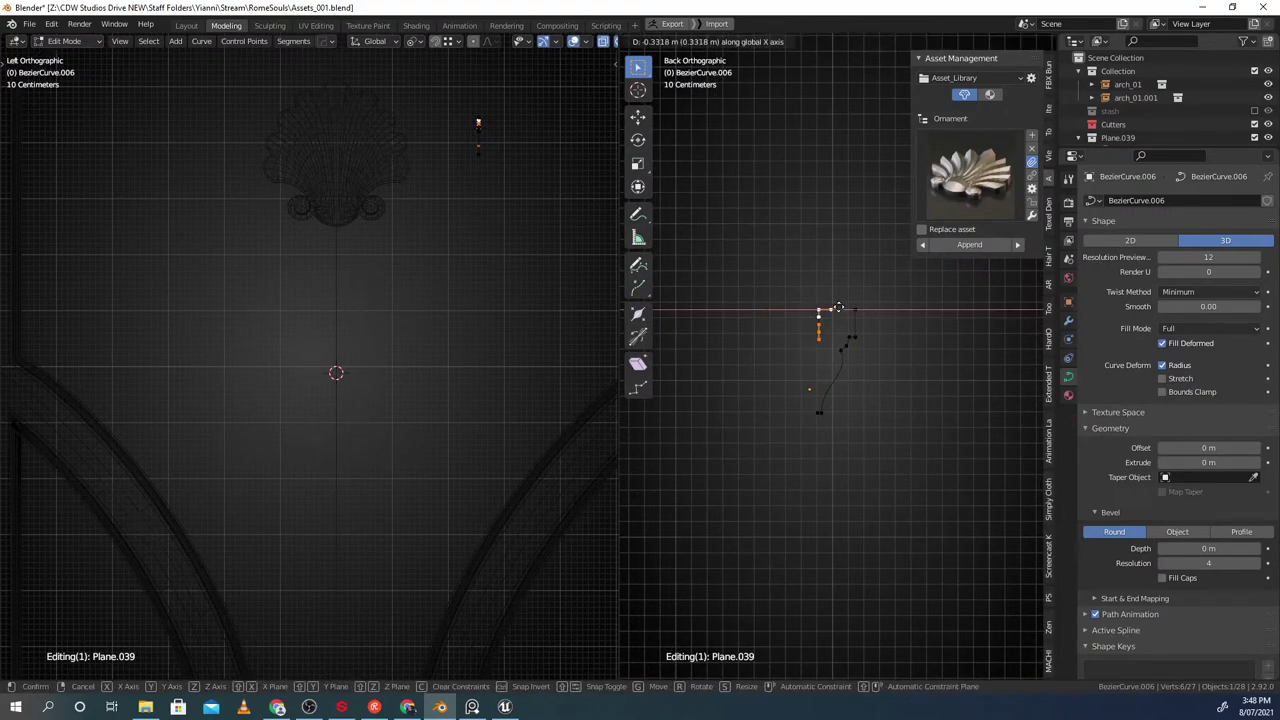
{"action": "left_click", "coordinate": [828, 309]}
{"action": "key", "text": "Tab"}
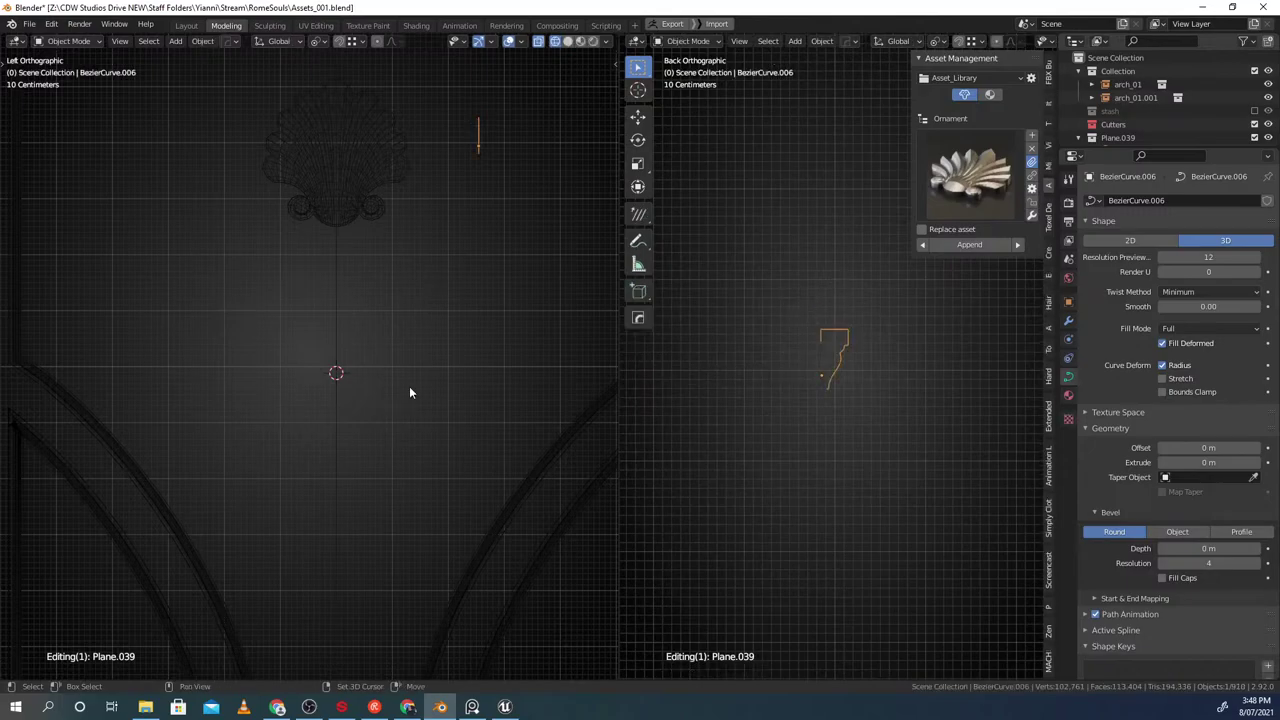
Mirror the whole profile curve by scaling it -1 along X around its upper back corner as the active point
{"action": "middle_click_drag", "start_coordinate": [402, 397], "coordinate": [408, 343], "text": "shift"}
{"action": "key", "text": "shift+z"}
{"action": "scroll", "coordinate": [433, 372], "scroll_direction": "down", "scroll_amount": 3}
{"action": "middle_click_drag", "start_coordinate": [464, 403], "coordinate": [406, 397]}
{"action": "scroll", "coordinate": [392, 386], "scroll_direction": "up", "scroll_amount": 3}
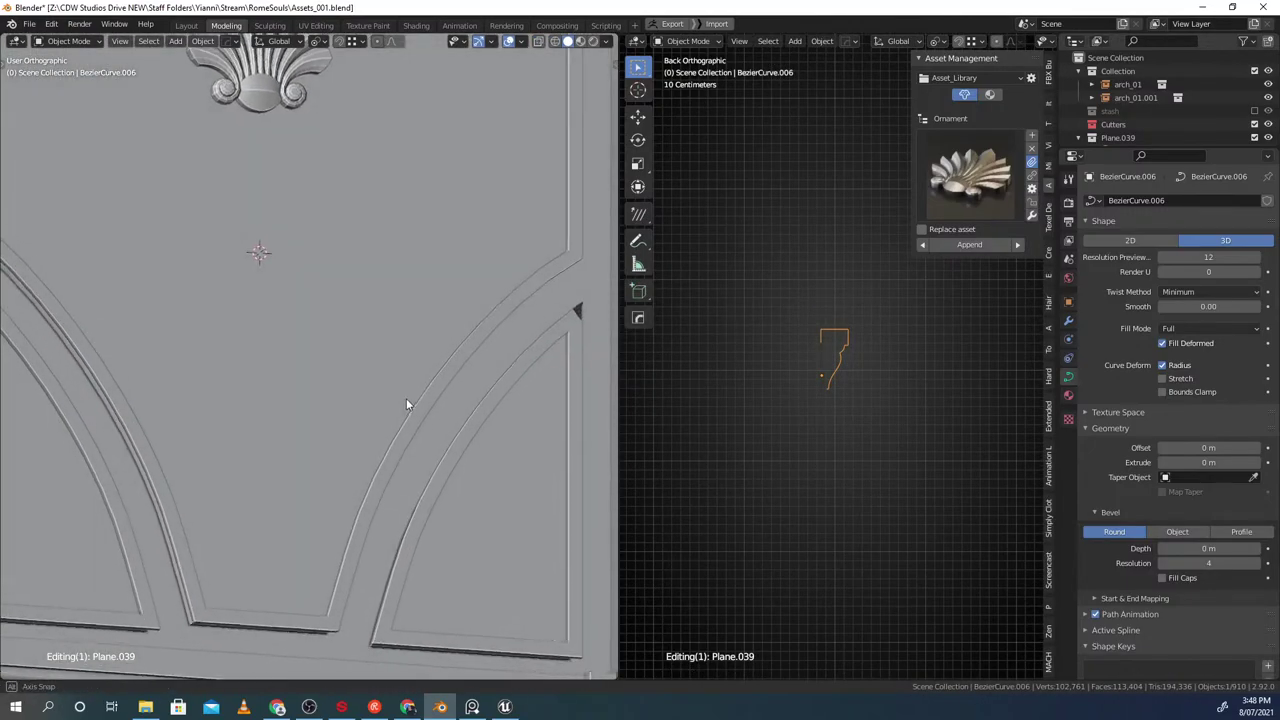
{"action": "key", "text": "Tab"}
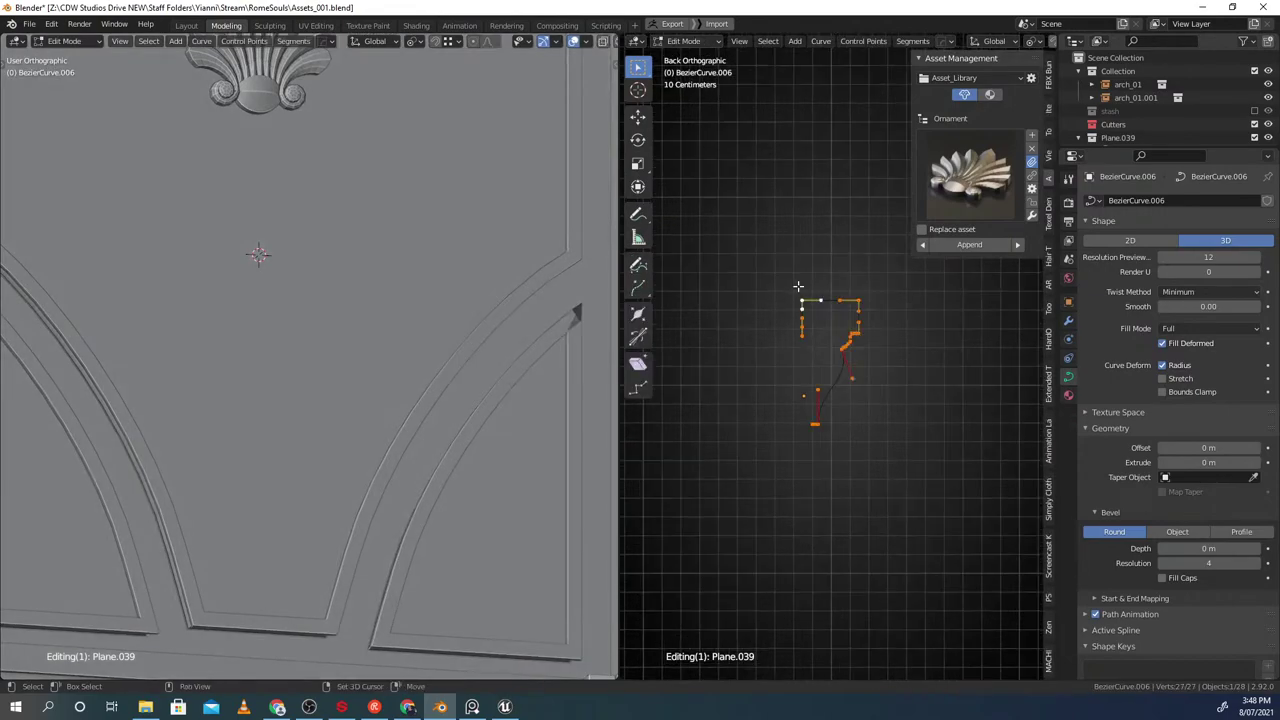
{"action": "key", "text": "period"}
{"action": "left_click", "coordinate": [679, 212]}
{"action": "middle_click_drag", "start_coordinate": [720, 306], "coordinate": [640, 348], "text": "shift"}
{"action": "type", "text": "s"}
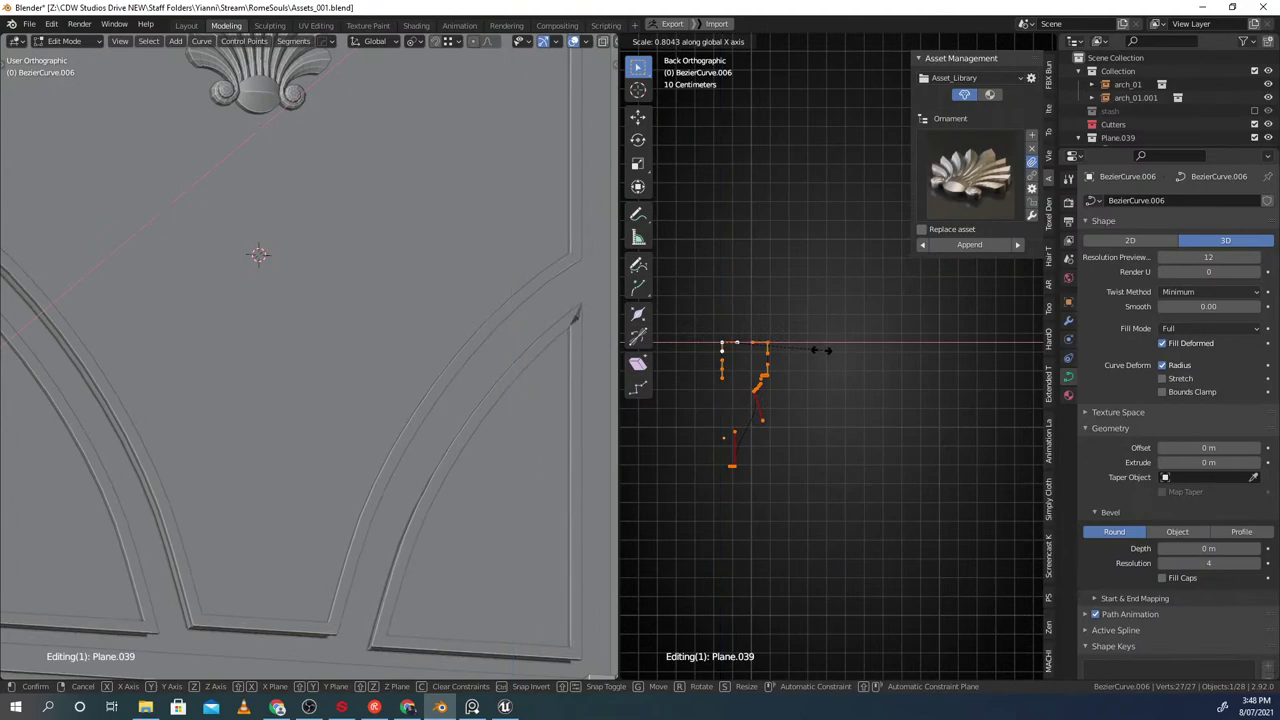
{"action": "type", "text": "x-1"}
{"action": "key", "text": "Return"}
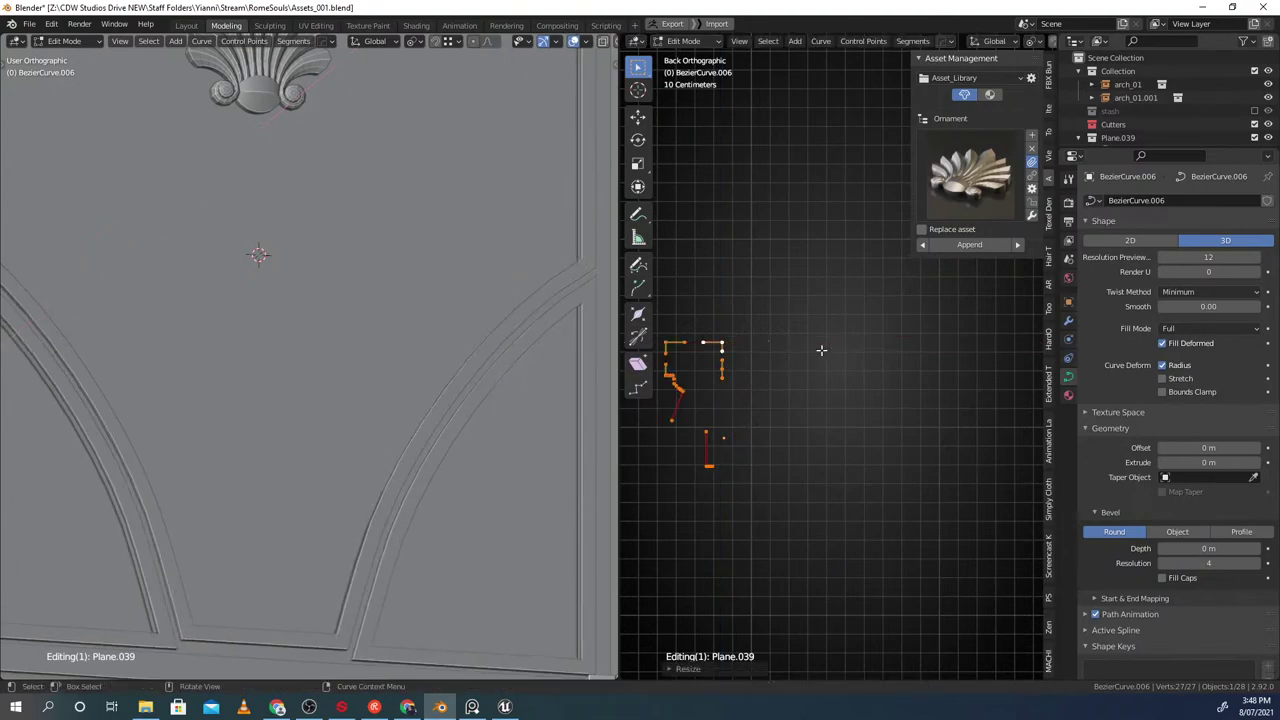
Move the mirrored profile points about -0.2 m along X and check the moulding's fit in see-through display
{"action": "key", "text": "g"}
{"action": "key", "text": "x"}
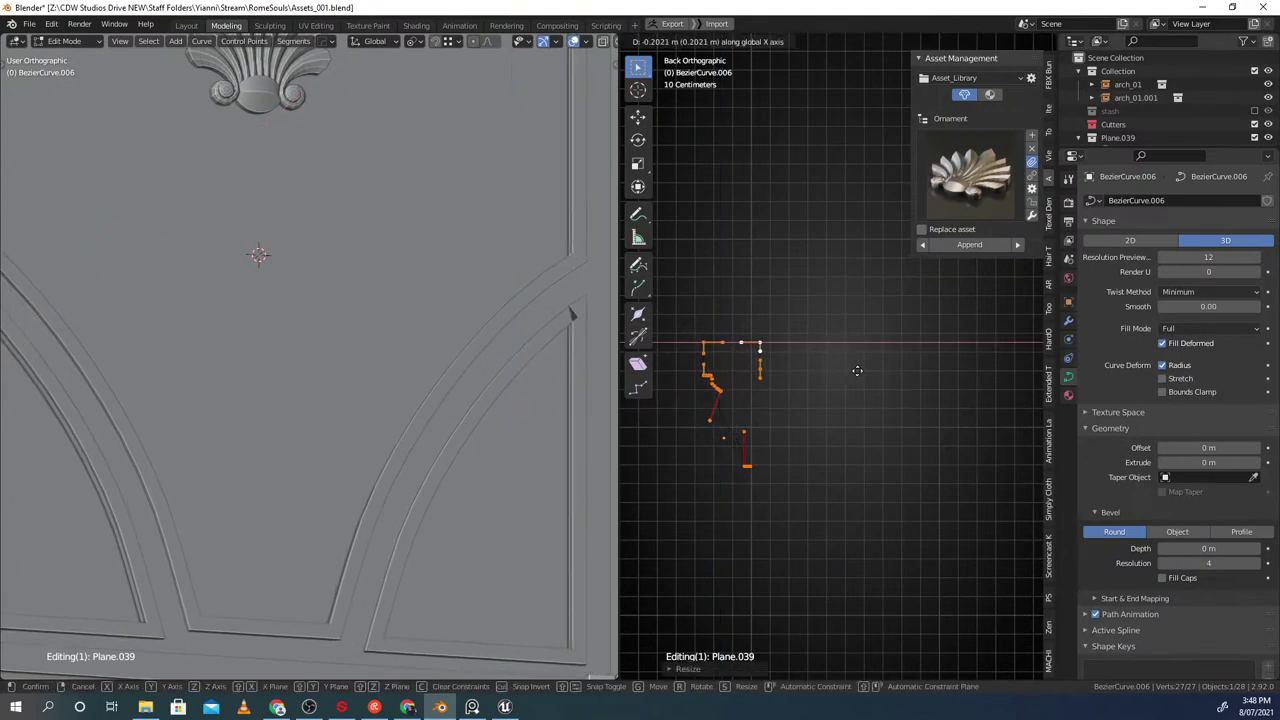
{"action": "left_click", "coordinate": [861, 372]}
{"action": "key", "text": "alt+z"}
{"action": "middle_click_drag", "start_coordinate": [455, 360], "coordinate": [459, 386]}
{"action": "scroll", "coordinate": [786, 363], "scroll_direction": "up", "scroll_amount": 2}
{"action": "middle_click_drag", "start_coordinate": [786, 363], "coordinate": [868, 319], "text": "shift"}
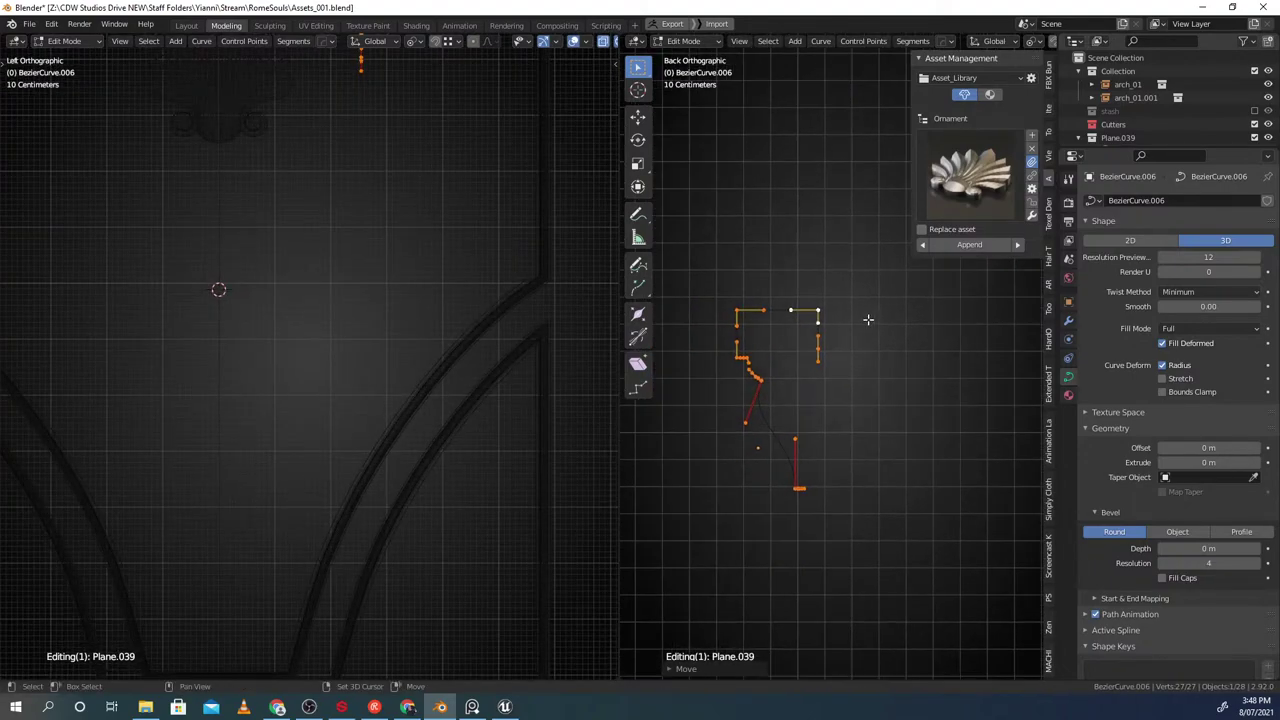
Try scaling the profile curve's upper back corner along X and check the panel mouldings in another display mode
{"action": "key", "text": "s"}
{"action": "key", "text": "x"}
{"action": "left_click", "coordinate": [896, 315]}
{"action": "mouse_move", "coordinate": [499, 357]}
{"action": "middle_mouse_down", "text": "shift"}
{"action": "mouse_move", "coordinate": [603, 357]}
{"action": "mouse_move", "coordinate": [525, 448]}
{"action": "mouse_move", "coordinate": [506, 403]}
{"action": "mouse_move", "coordinate": [544, 389]}
{"action": "middle_mouse_up", "text": "shift"}
{"action": "key", "text": "shift+z"}
{"action": "scroll", "coordinate": [503, 403], "scroll_direction": "down", "scroll_amount": 3}
{"action": "key", "text": "ctrl+z"}
{"action": "scroll", "coordinate": [822, 382], "scroll_direction": "up", "scroll_amount": 1}
{"action": "middle_click_drag", "start_coordinate": [802, 378], "coordinate": [820, 366], "text": "shift"}
{"action": "scroll", "coordinate": [348, 458], "scroll_direction": "up", "scroll_amount": 2}
Inspect the curved corner moulding at an angle in Object Mode and hide the piece overlapping it
{"action": "middle_click_drag", "start_coordinate": [348, 458], "coordinate": [381, 448]}
{"action": "key", "text": "Tab"}
{"action": "left_click", "coordinate": [477, 445]}
{"action": "middle_click_drag", "start_coordinate": [477, 445], "coordinate": [391, 433]}
{"action": "left_click", "coordinate": [391, 426]}
{"action": "scroll", "coordinate": [393, 425], "scroll_direction": "down", "scroll_amount": 2}
{"action": "key", "text": "h"}
{"action": "scroll", "coordinate": [392, 434], "scroll_direction": "up", "scroll_amount": 2}
Remove the two end points that form the straight back side of the profile curve
{"action": "left_click", "coordinate": [406, 444]}
{"action": "left_click", "coordinate": [411, 445]}
{"action": "middle_click_drag", "start_coordinate": [757, 445], "coordinate": [791, 434], "text": "shift"}
{"action": "left_click", "coordinate": [750, 410]}
{"action": "key", "text": "Tab"}
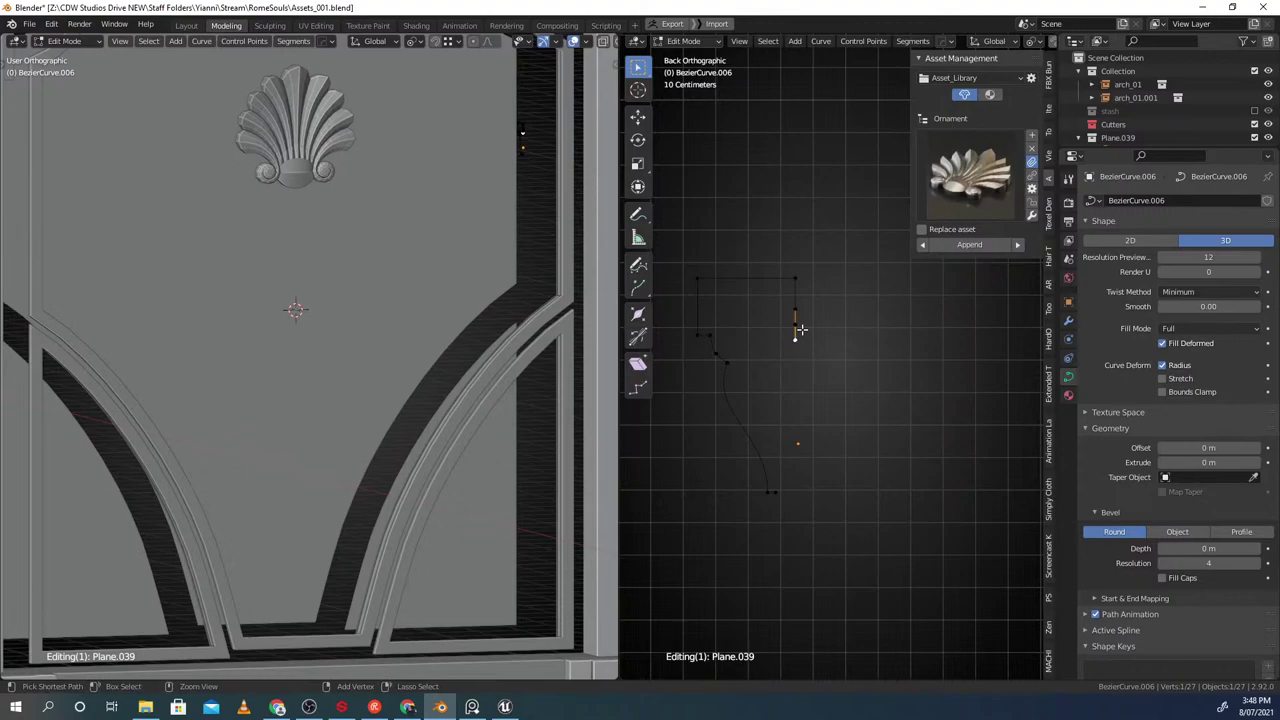
{"action": "left_click", "coordinate": [792, 280]}
{"action": "key", "text": "Tab"}
Bring the rest of the wall back into view and rotate the profile curve 90° about Z
{"action": "scroll", "coordinate": [776, 380], "scroll_direction": "down", "scroll_amount": 4}
{"action": "middle_click_drag", "start_coordinate": [780, 384], "coordinate": [927, 416]}
{"action": "scroll", "coordinate": [799, 402], "scroll_direction": "down", "scroll_amount": 3}
{"action": "key", "text": "f"}
{"action": "scroll", "coordinate": [750, 421], "scroll_direction": "down", "scroll_amount": 4}
{"action": "scroll", "coordinate": [840, 447], "scroll_direction": "down", "scroll_amount": 6}
{"action": "key", "text": "r"}
{"action": "key", "text": "z"}
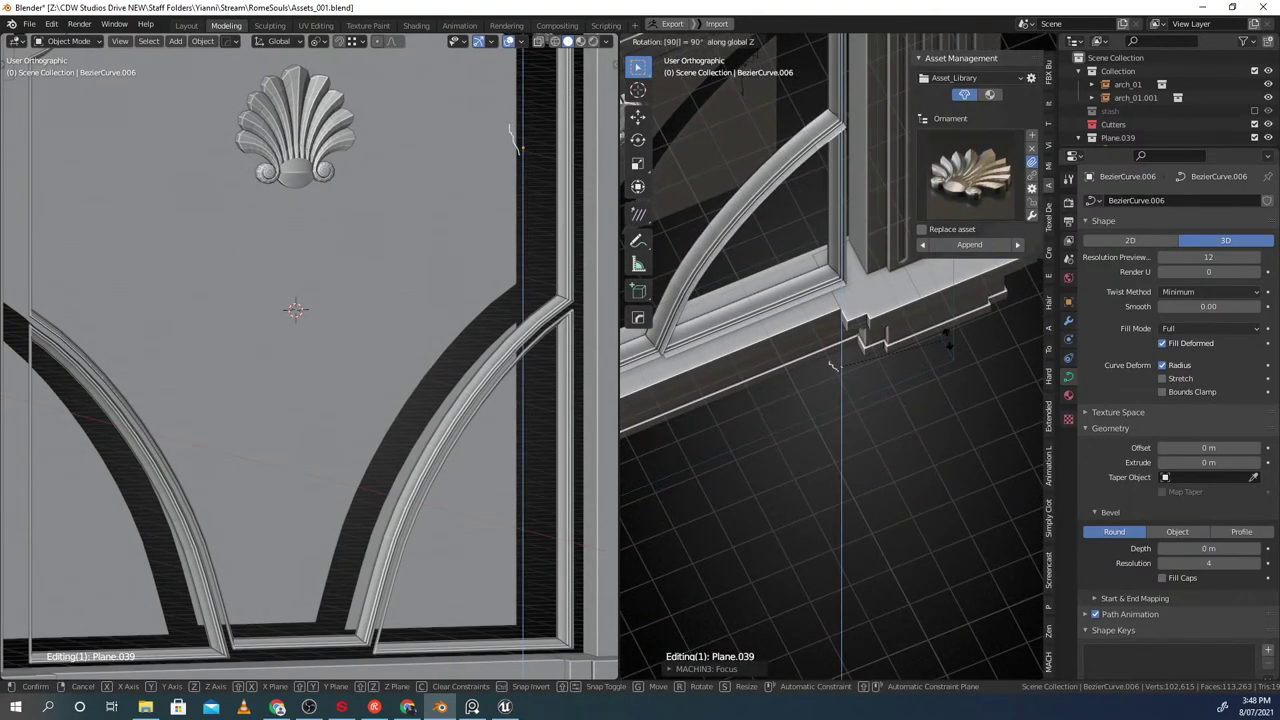
Move the profile curve about 6.37 m along X toward the wall panel
{"action": "key", "text": "g"}
{"action": "key", "text": "x"}
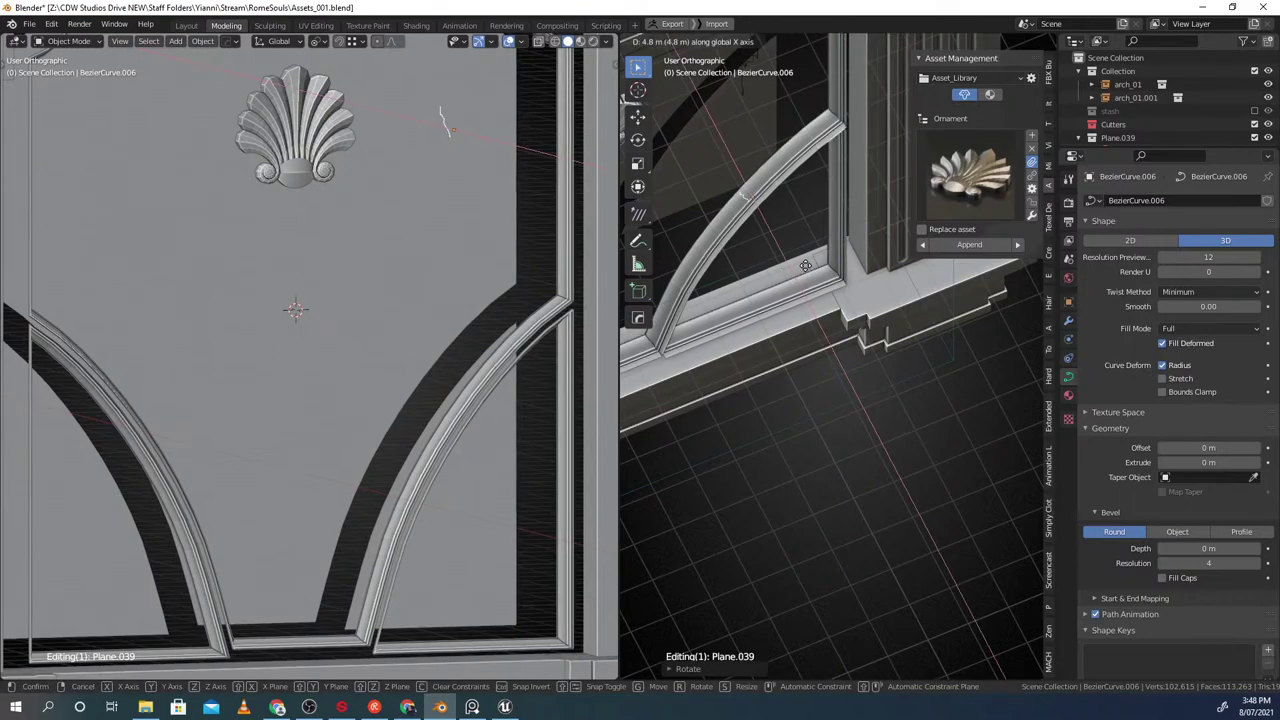
{"action": "middle_click_drag", "start_coordinate": [813, 300], "coordinate": [975, 385]}
{"action": "key", "text": "g"}
{"action": "key", "text": "x"}
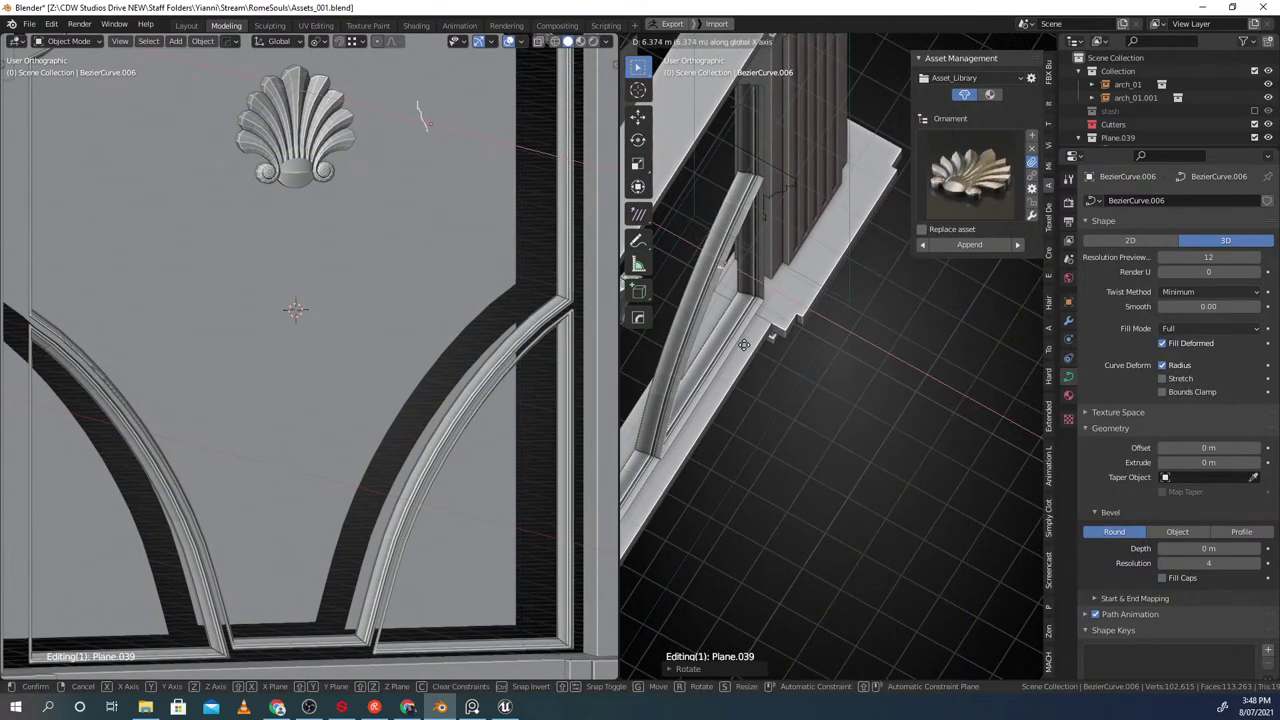
{"action": "left_click", "coordinate": [744, 345]}
Lower the profile curve along Z to the top of the curved corner panel and shift it toward the panel's side edge
{"action": "key", "text": "f"}
{"action": "scroll", "coordinate": [812, 328], "scroll_direction": "down", "scroll_amount": 7}
{"action": "middle_click_drag", "start_coordinate": [812, 328], "coordinate": [777, 416]}
{"action": "key", "text": "g"}
{"action": "key", "text": "z"}
{"action": "left_click", "coordinate": [808, 575]}
{"action": "middle_click_drag", "start_coordinate": [808, 575], "coordinate": [816, 428]}
{"action": "middle_click_drag", "start_coordinate": [816, 428], "coordinate": [771, 378], "text": "alt"}
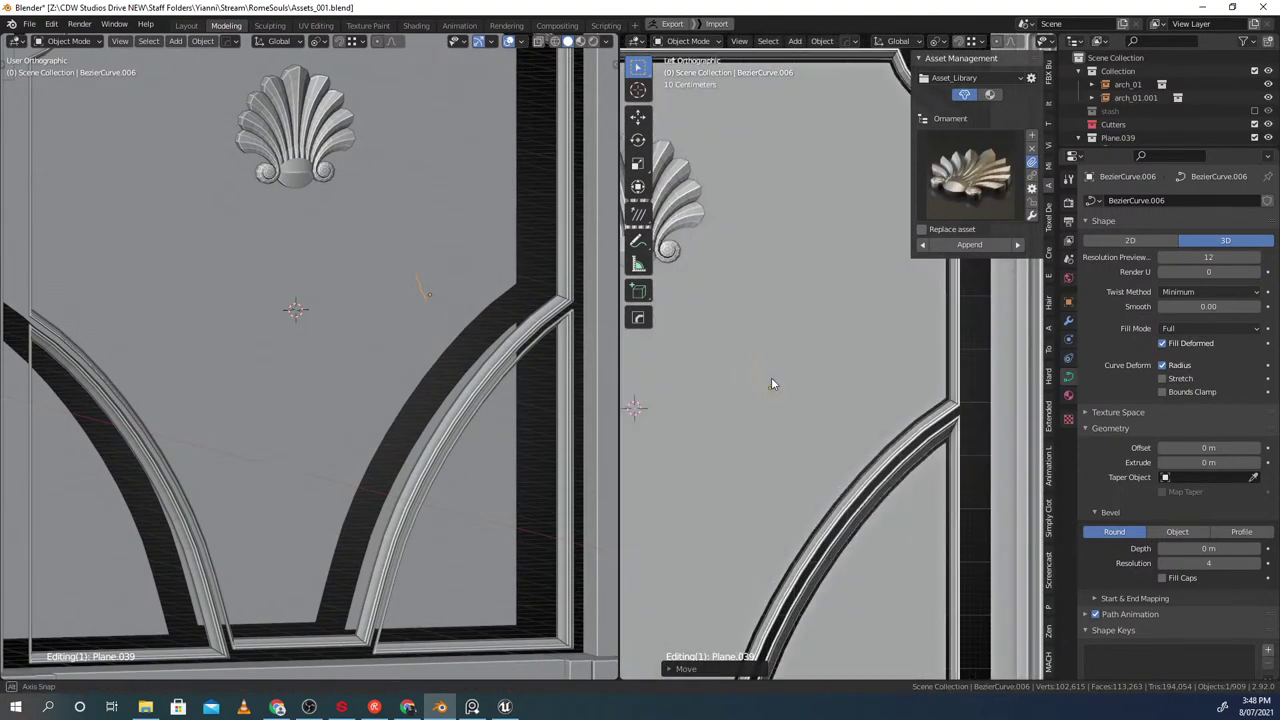
{"action": "left_click", "coordinate": [968, 425]}
{"action": "middle_click_drag", "start_coordinate": [968, 425], "coordinate": [864, 445], "text": "shift"}
Rotate the profile curve so it lies flat and position it at the panel's side edge
{"action": "scroll", "coordinate": [864, 443], "scroll_direction": "up", "scroll_amount": 2}
{"action": "key", "text": "r"}
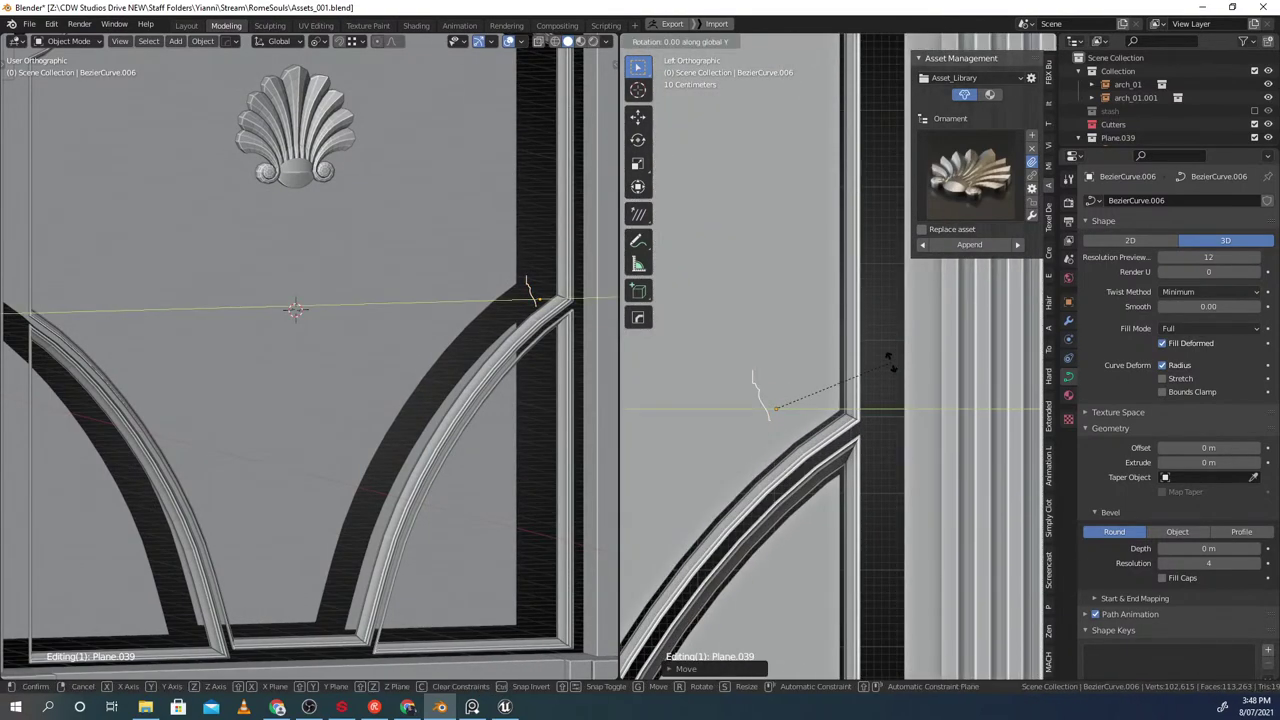
{"action": "key", "text": "Return"}
{"action": "key", "text": "f"}
{"action": "scroll", "coordinate": [880, 385], "scroll_direction": "down", "scroll_amount": 5}
{"action": "middle_click_drag", "start_coordinate": [854, 425], "coordinate": [773, 374]}
{"action": "middle_click_drag", "start_coordinate": [940, 362], "coordinate": [892, 443]}
Try rotating the flat profile curve 180° about Y
{"action": "key", "text": "r"}
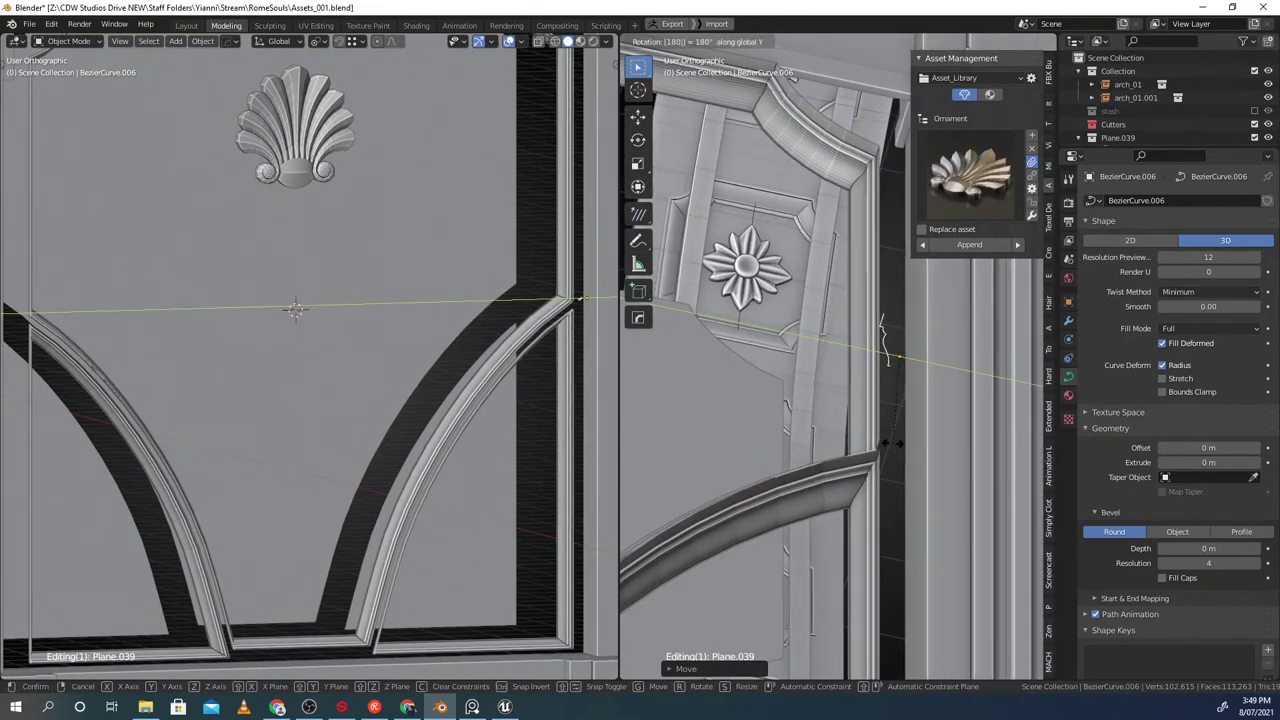
{"action": "key", "text": "ctrl+z"}
{"action": "middle_click_drag", "start_coordinate": [893, 444], "coordinate": [806, 409]}
Move the end point of the flat profile curve along Y in Edit Mode
{"action": "key", "text": "Tab"}
{"action": "scroll", "coordinate": [840, 395], "scroll_direction": "up", "scroll_amount": 2}
{"action": "left_click", "coordinate": [890, 372]}
{"action": "scroll", "coordinate": [943, 359], "scroll_direction": "up", "scroll_amount": 1}
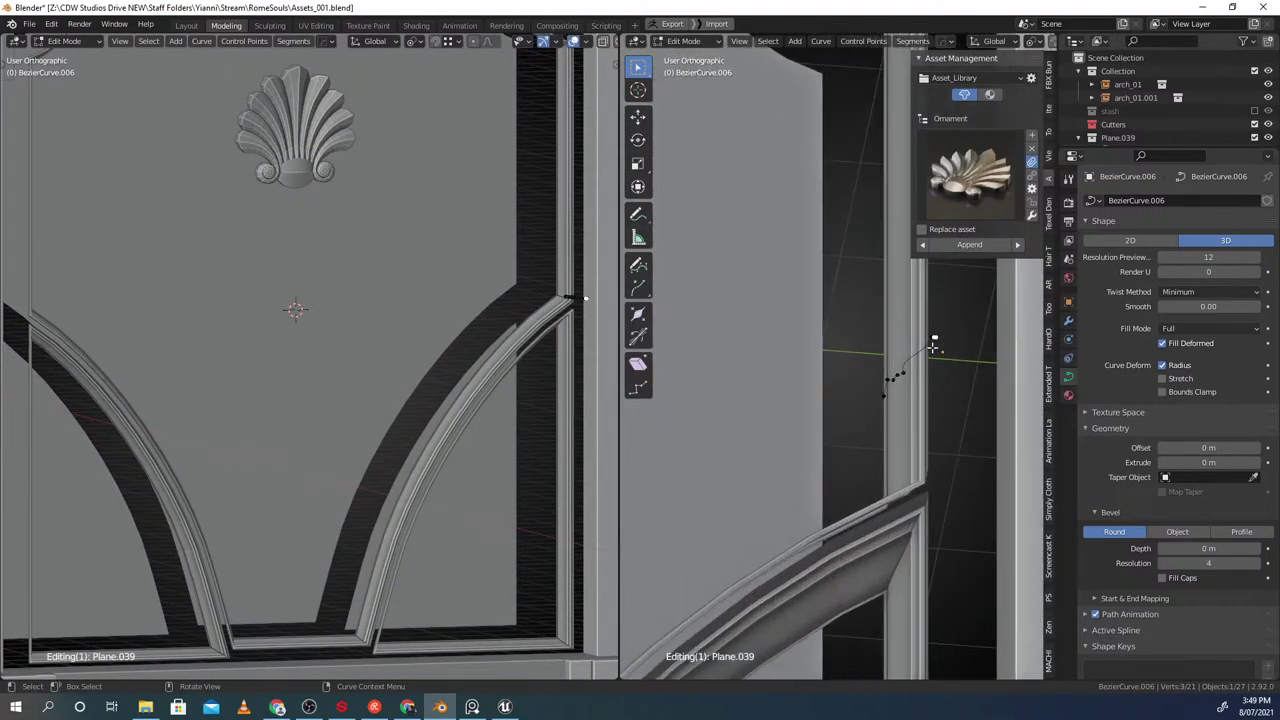
{"action": "key", "text": "g"}
{"action": "key", "text": "y"}
{"action": "left_click", "coordinate": [925, 347]}
{"action": "middle_click_drag", "start_coordinate": [925, 347], "coordinate": [806, 470]}
Rotate the whole profile curve 180° about Z in Object Mode
{"action": "key", "text": "a"}
{"action": "right_click", "coordinate": [882, 364]}
{"action": "left_click", "coordinate": [848, 371]}
{"action": "key", "text": "Tab"}
{"action": "right_click", "coordinate": [884, 361]}
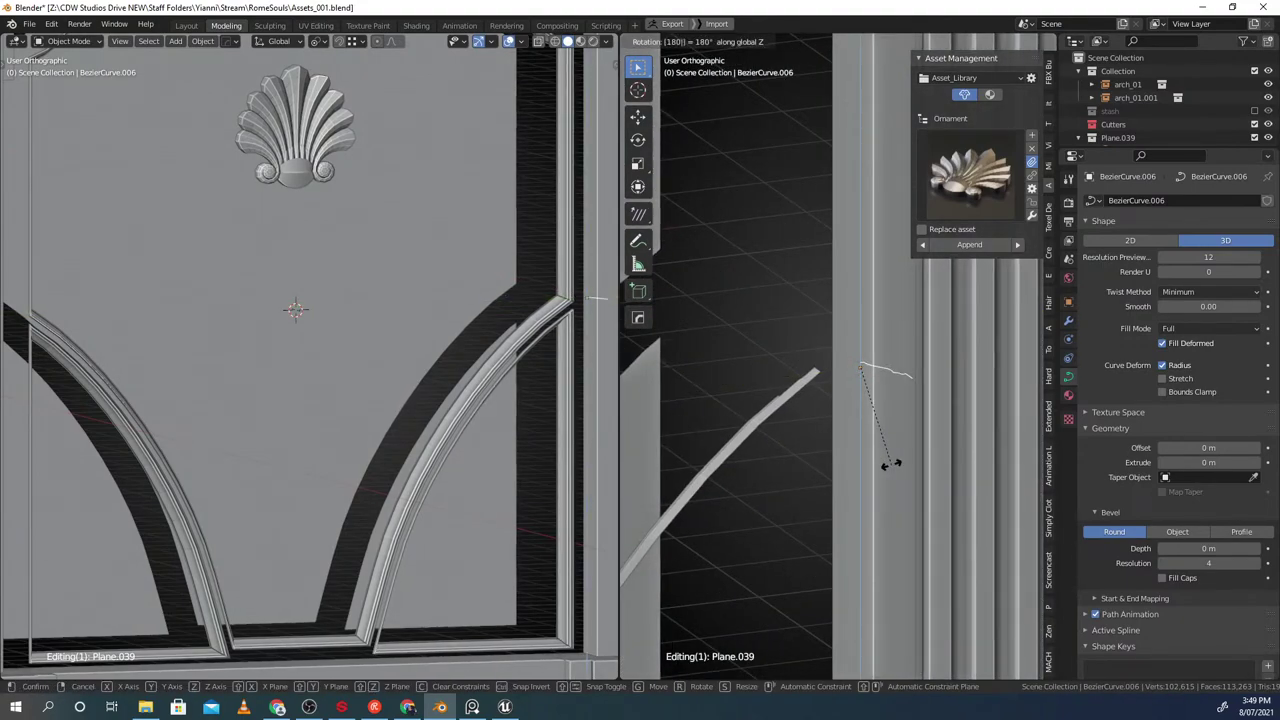
{"action": "middle_click_drag", "start_coordinate": [891, 470], "coordinate": [833, 405]}
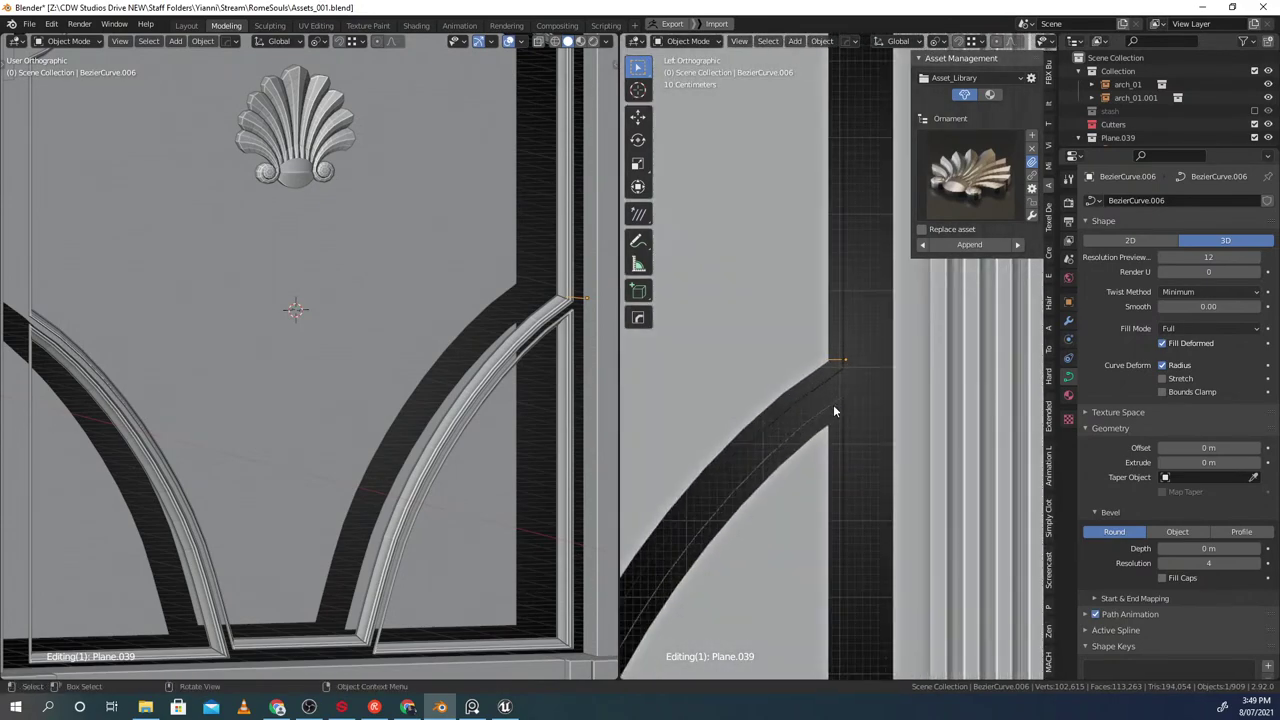
{"action": "key", "text": "r"}
{"action": "key", "text": "z"}
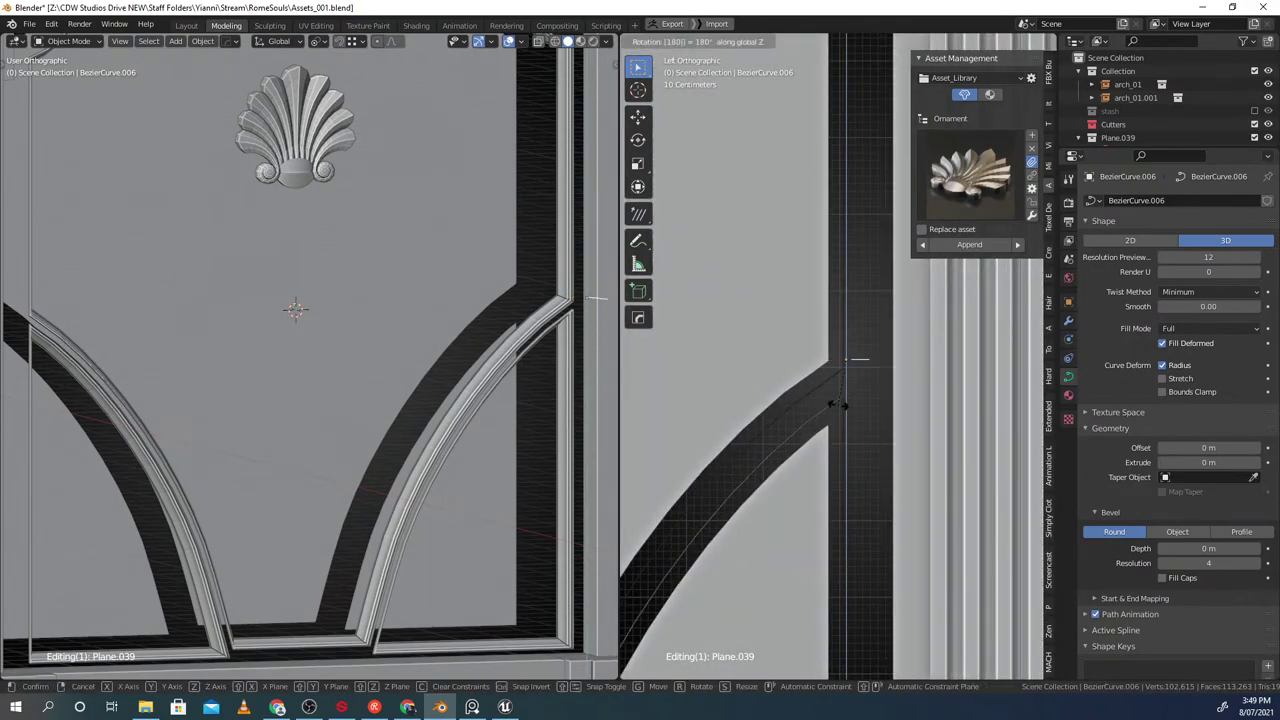
{"action": "key", "text": "Return"}
Try mirroring the profile's points by scaling them -1 along Y around the back end point
{"action": "middle_click_drag", "start_coordinate": [838, 405], "coordinate": [827, 463]}
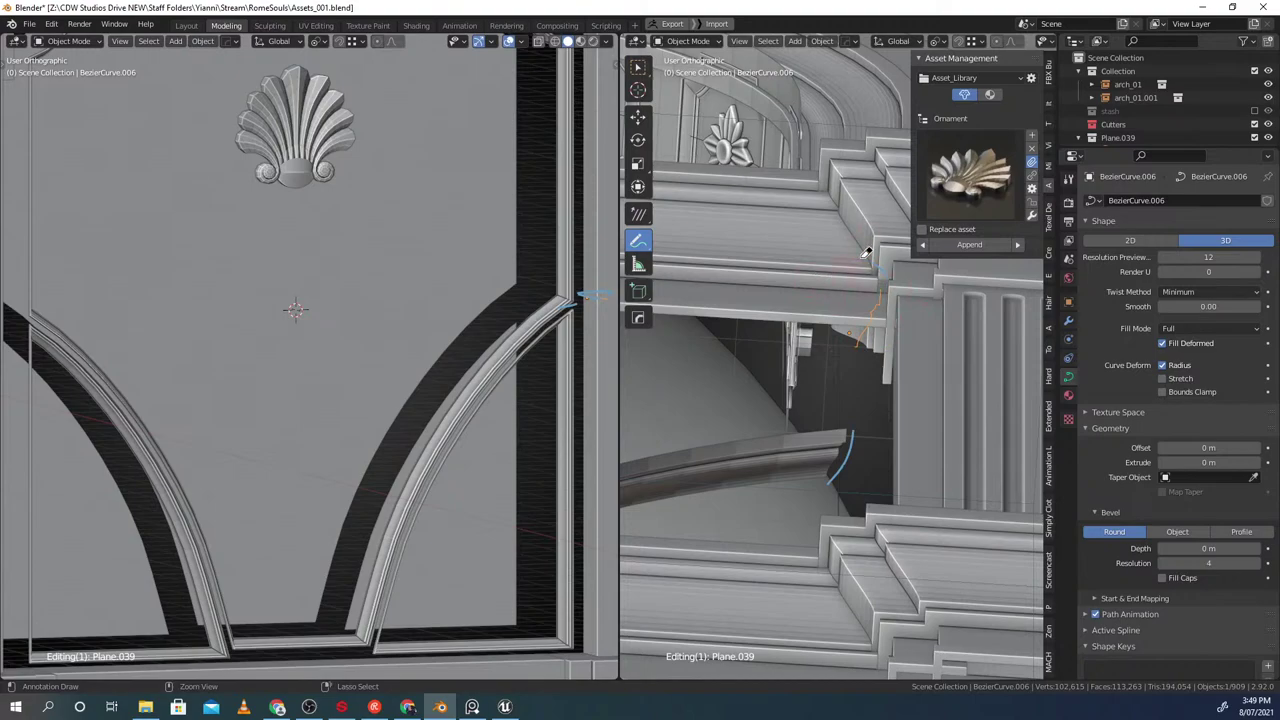
{"action": "key", "text": "w"}
{"action": "middle_click_drag", "start_coordinate": [815, 297], "coordinate": [874, 334]}
{"action": "key", "text": "Tab"}
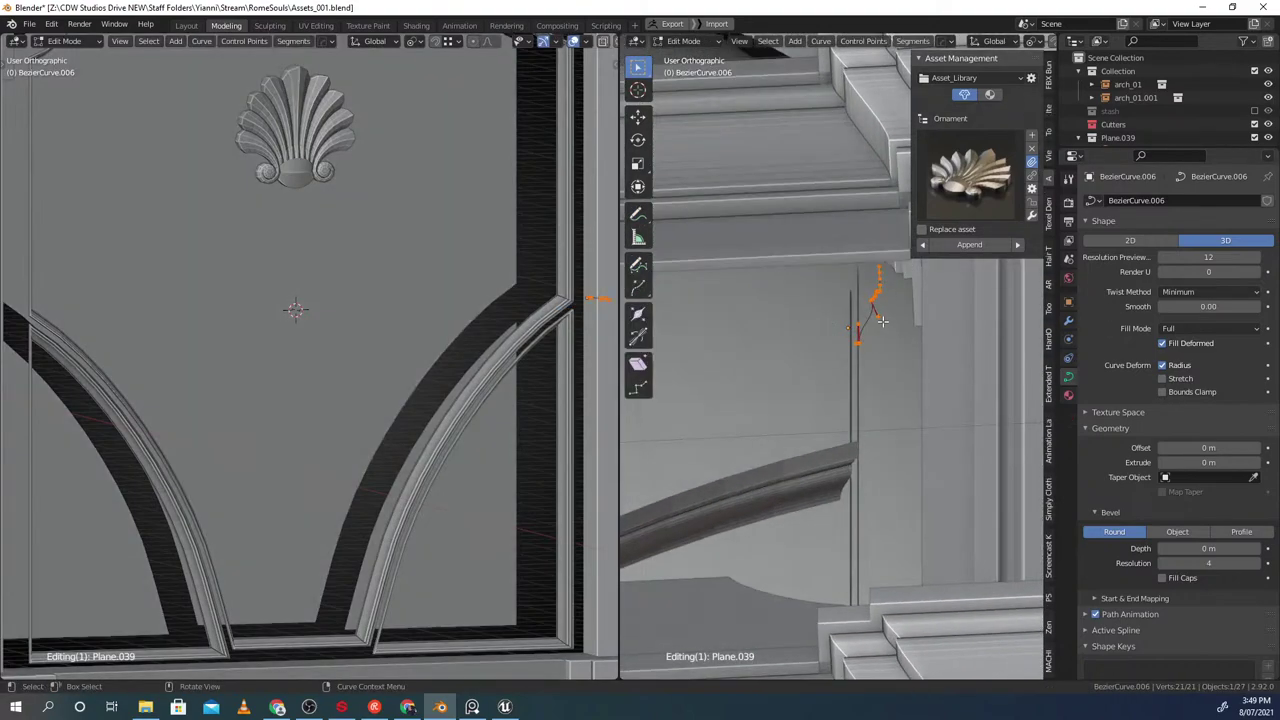
{"action": "middle_click_drag", "start_coordinate": [886, 288], "coordinate": [794, 329]}
{"action": "scroll", "coordinate": [829, 296], "scroll_direction": "up", "scroll_amount": 3}
{"action": "left_click", "coordinate": [838, 287], "text": "shift"}
{"action": "scroll", "coordinate": [846, 296], "scroll_direction": "down", "scroll_amount": 2}
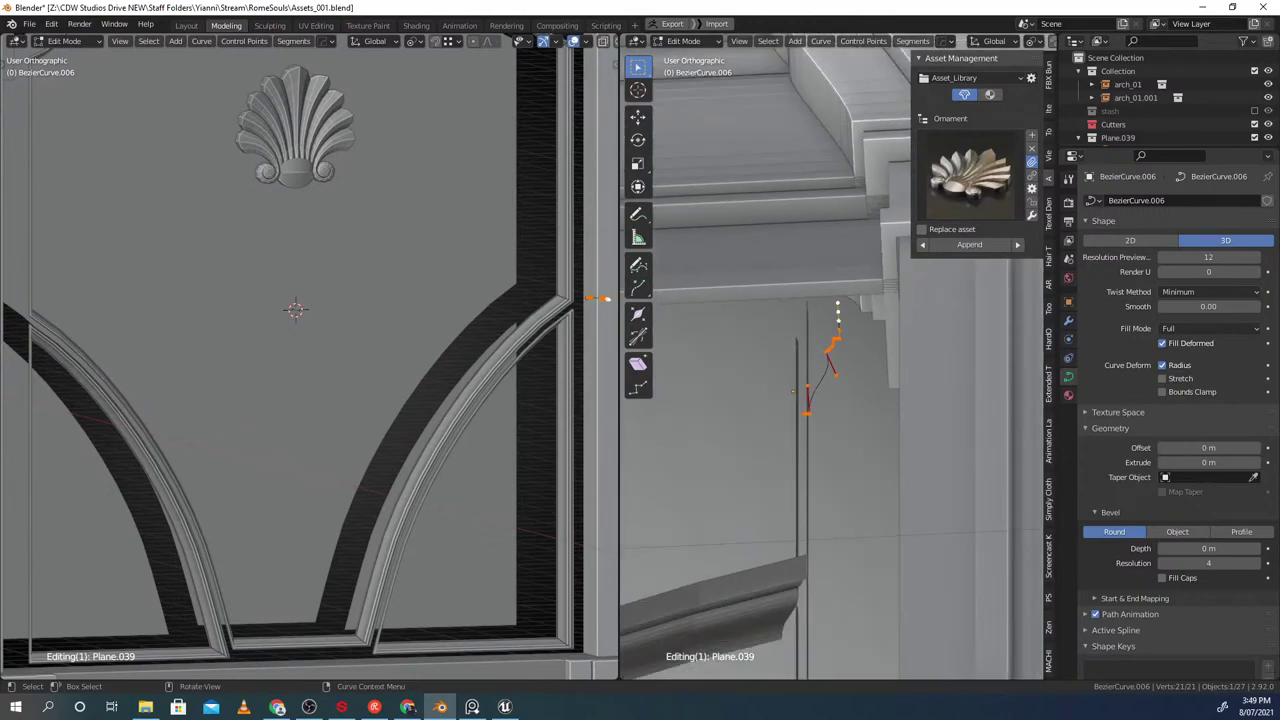
{"action": "type", "text": "sy"}
{"action": "type", "text": "-1"}
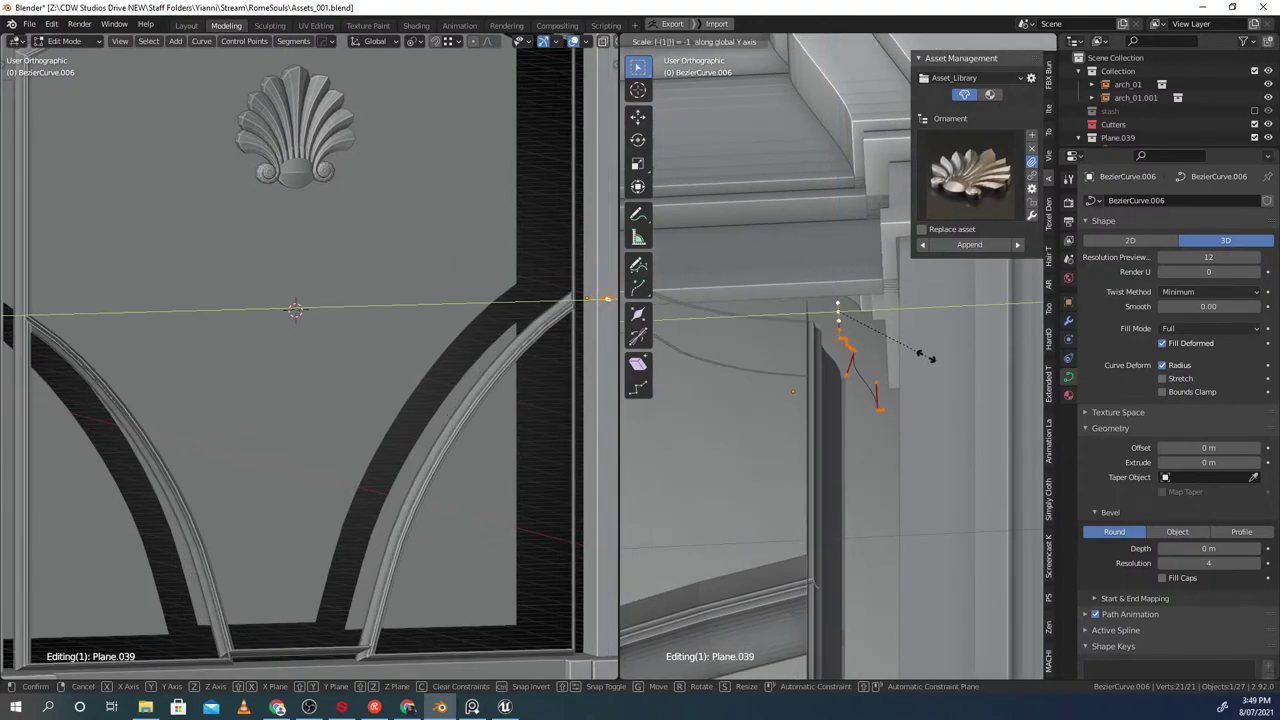
{"action": "key", "text": "Return"}
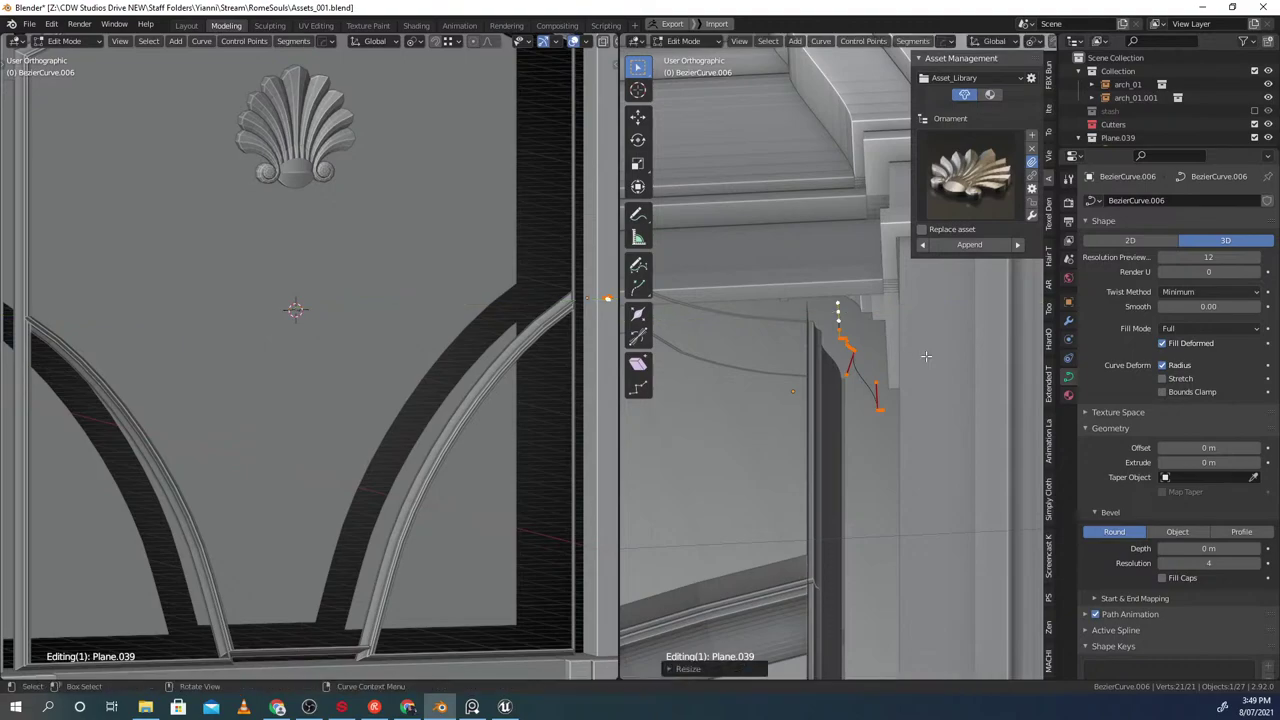
{"action": "key", "text": "ctrl+z"}
{"action": "middle_click_drag", "start_coordinate": [857, 440], "coordinate": [882, 452], "text": "shift"}
{"action": "scroll", "coordinate": [879, 437], "scroll_direction": "down", "scroll_amount": 3}
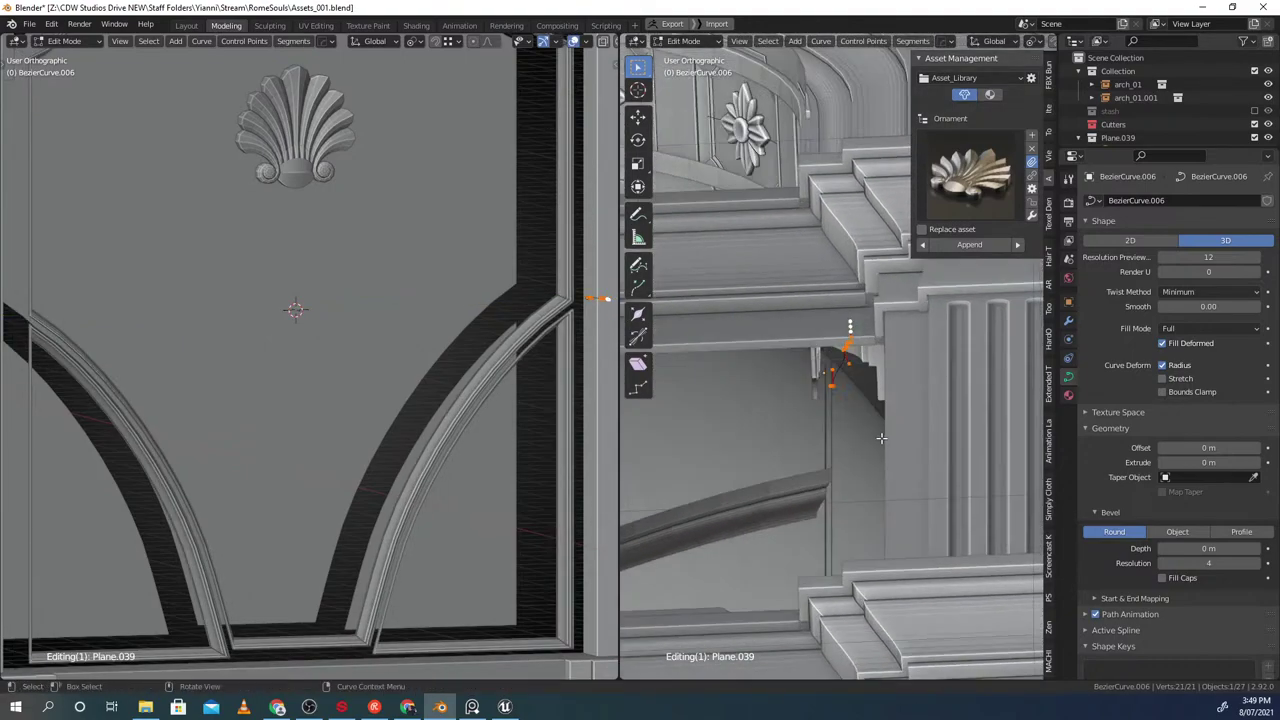
Flip the profile object along Y and mirror it along X with a scale of -1 in Object Mode
{"action": "scroll", "coordinate": [882, 440], "scroll_direction": "up", "scroll_amount": 1}
{"action": "key", "text": "Tab"}
{"action": "key", "text": "s"}
{"action": "key", "text": "y"}
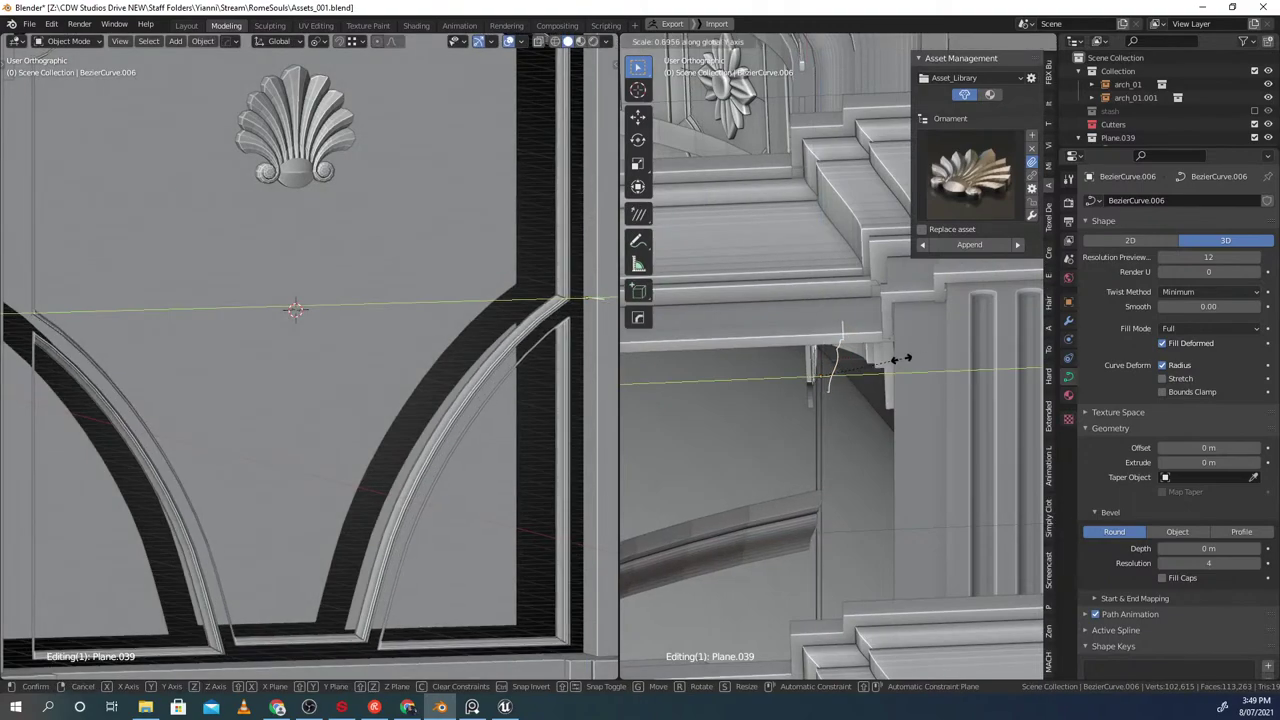
{"action": "left_click", "coordinate": [819, 349]}
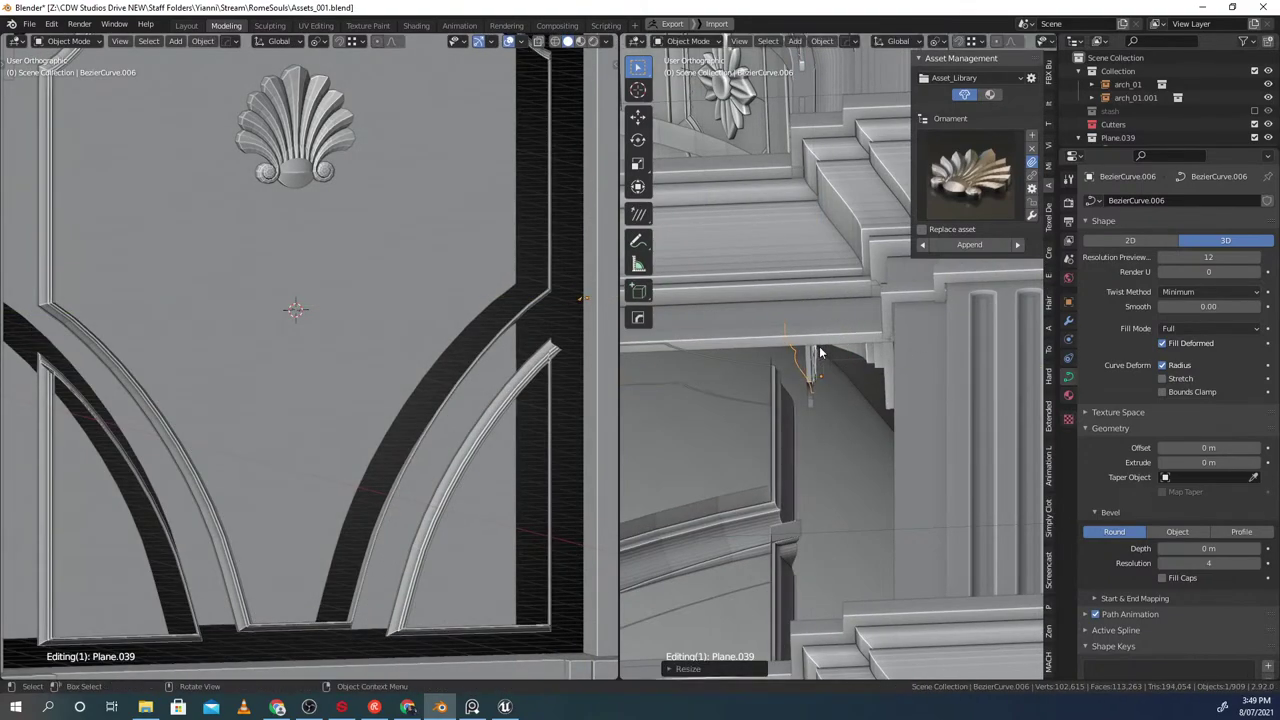
{"action": "middle_click_drag", "start_coordinate": [838, 308], "coordinate": [900, 406]}
{"action": "type", "text": "sx-1"}
{"action": "key", "text": "Return"}
Enlarge all of the profile's points along Y in Edit Mode to widen the panel mouldings
{"action": "scroll", "coordinate": [905, 412], "scroll_direction": "up", "scroll_amount": 1}
{"action": "key", "text": "Tab"}
{"action": "scroll", "coordinate": [893, 368], "scroll_direction": "up", "scroll_amount": 1}
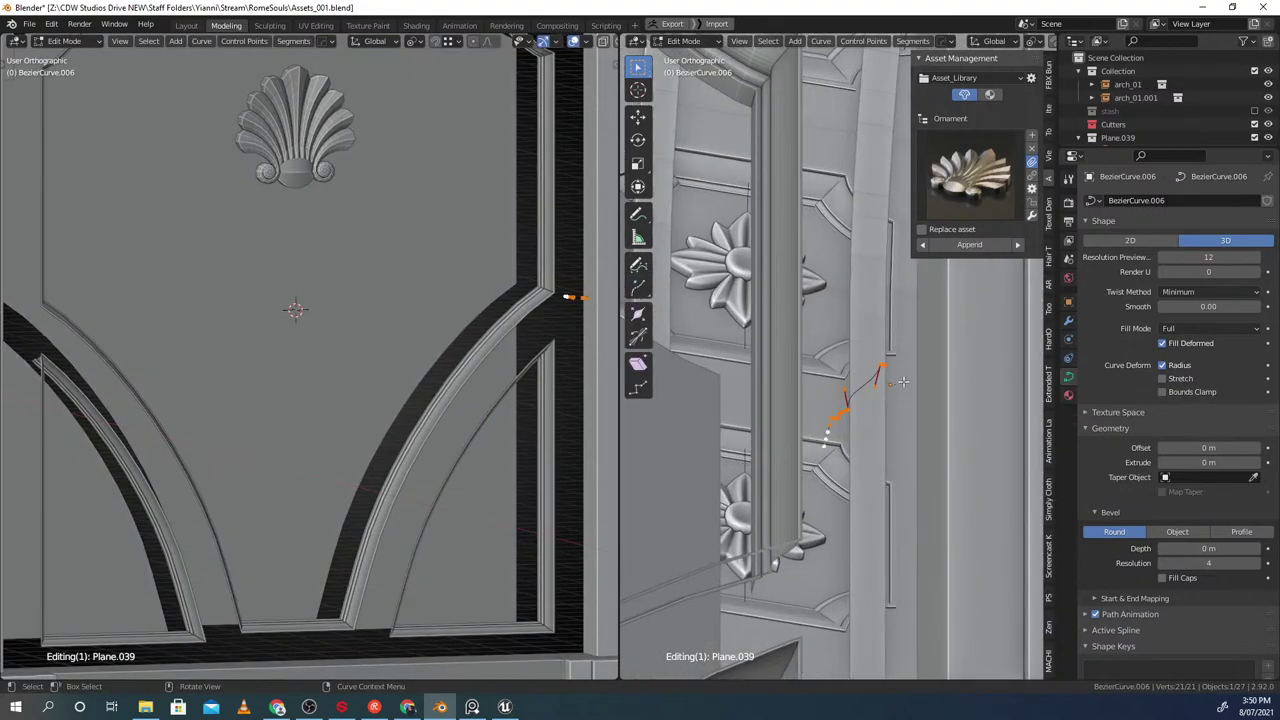
{"action": "scroll", "coordinate": [893, 366], "scroll_direction": "up", "scroll_amount": 1}
{"action": "key", "text": "s"}
{"action": "key", "text": "y"}
{"action": "right_click", "coordinate": [957, 387]}
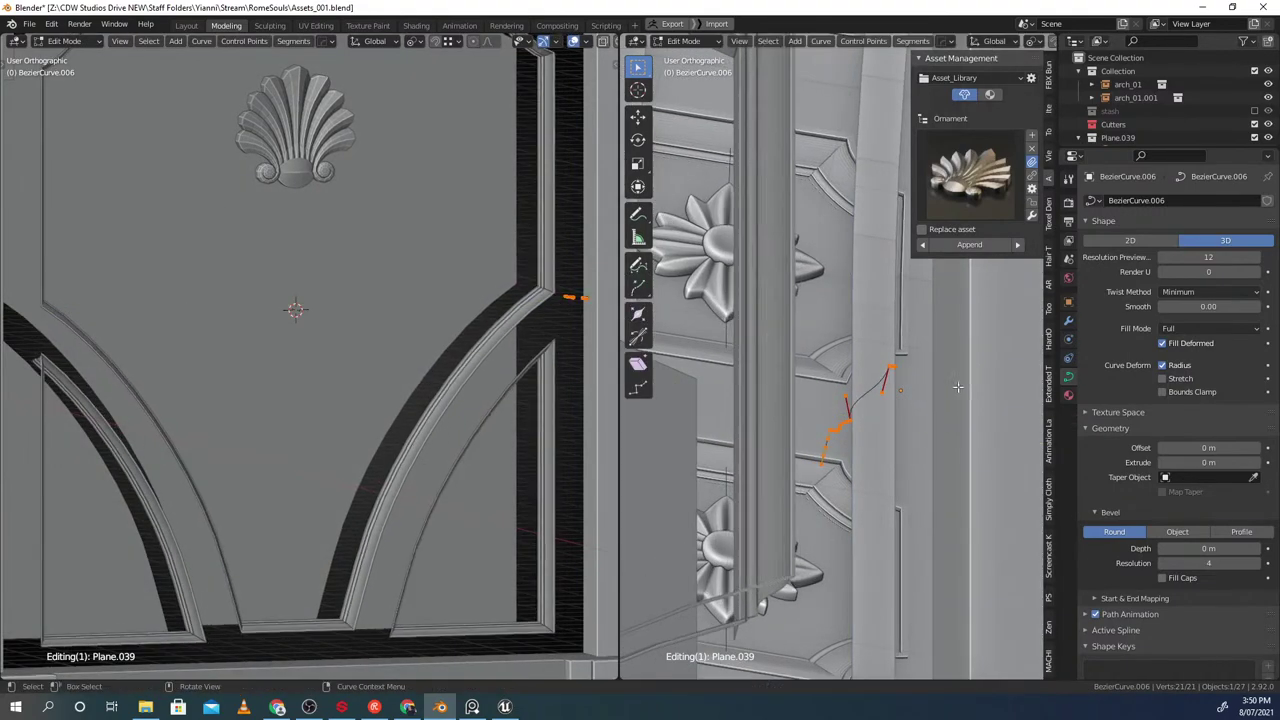
{"action": "middle_click_drag", "start_coordinate": [921, 370], "coordinate": [948, 366]}
{"action": "key", "text": "s"}
{"action": "key", "text": "y"}
{"action": "right_click", "coordinate": [967, 389]}
{"action": "key", "text": "s"}
{"action": "key", "text": "y"}
{"action": "left_click", "coordinate": [1018, 358]}
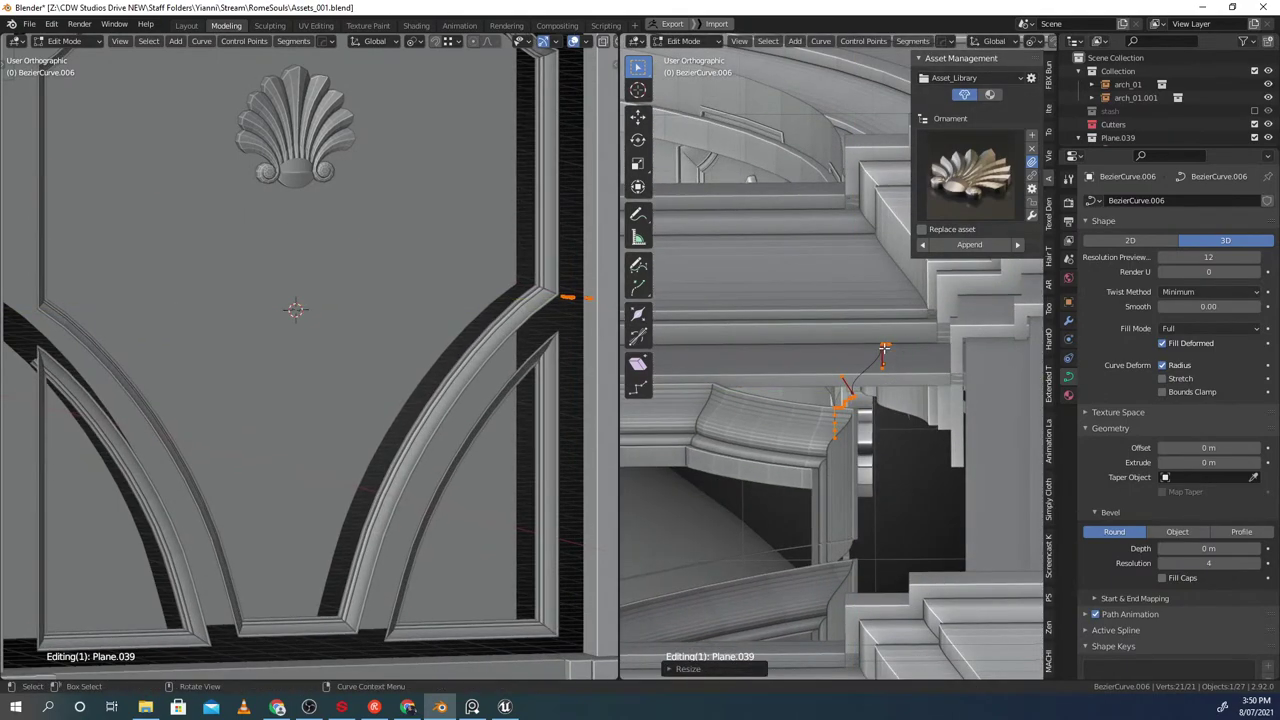
{"action": "key", "text": "s"}
{"action": "key", "text": "z"}
{"action": "right_click", "coordinate": [878, 290]}
Snap the 3D cursor to the profile's end point nearest the pilaster and use it as the scaling pivot
{"action": "middle_click_drag", "start_coordinate": [880, 292], "coordinate": [848, 328], "text": "shift"}
{"action": "scroll", "coordinate": [850, 332], "scroll_direction": "up", "scroll_amount": 6}
{"action": "left_click", "coordinate": [914, 454]}
{"action": "scroll", "coordinate": [914, 454], "scroll_direction": "up", "scroll_amount": 2}
{"action": "left_click", "coordinate": [911, 444]}
{"action": "middle_click_drag", "start_coordinate": [876, 453], "coordinate": [845, 308]}
{"action": "key", "text": "a"}
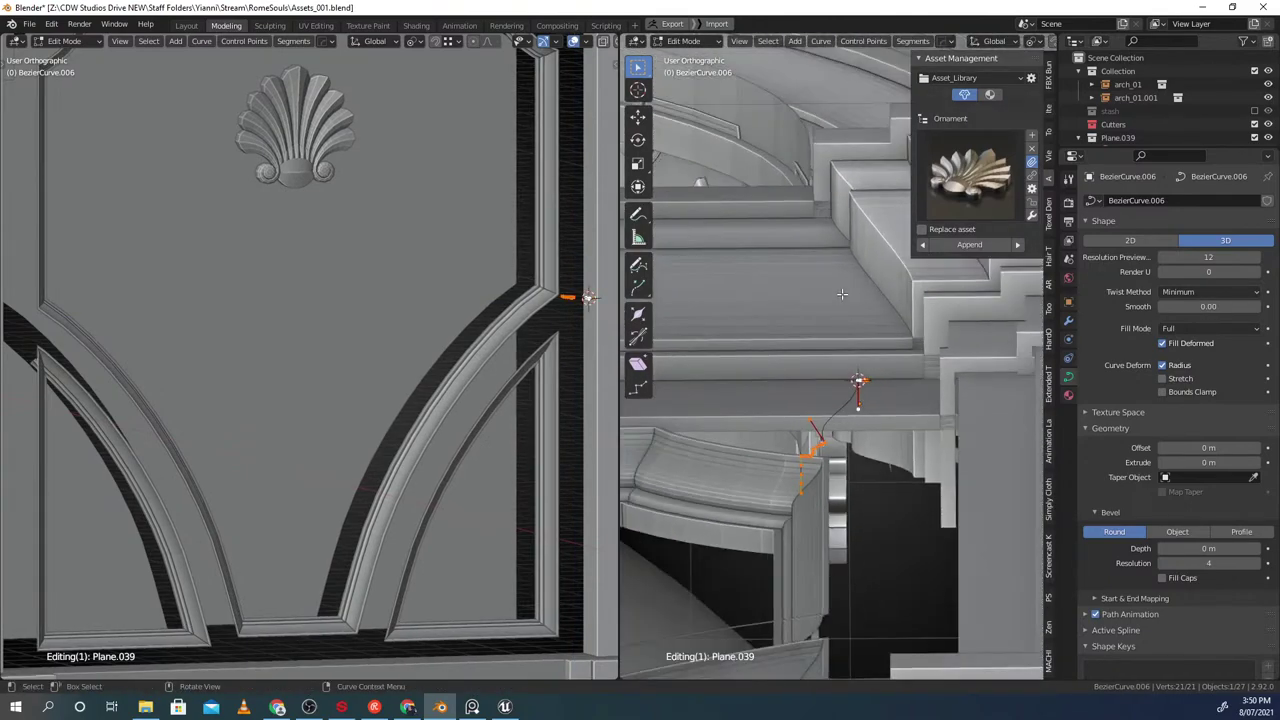
{"action": "key", "text": "s"}
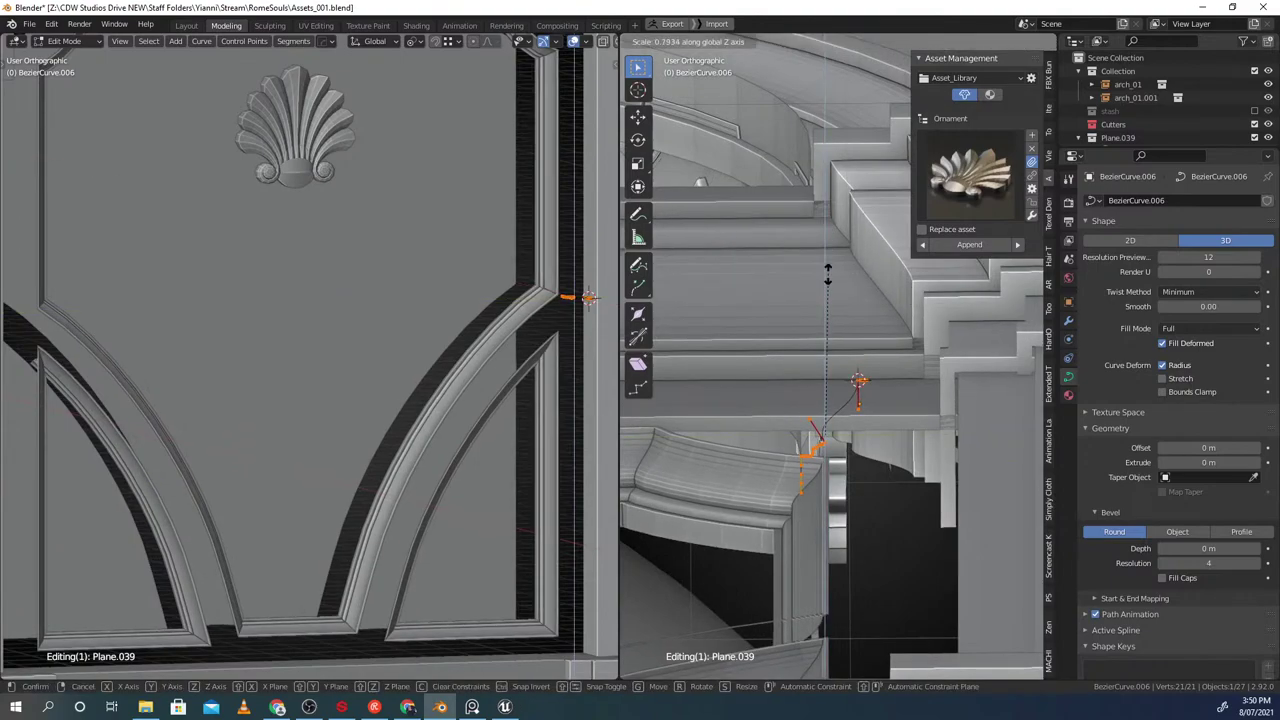
{"action": "right_click", "coordinate": [836, 273]}
{"action": "left_click", "coordinate": [762, 231]}
{"action": "key", "text": "s"}
{"action": "right_click", "coordinate": [808, 249]}
{"action": "scroll", "coordinate": [950, 440], "scroll_direction": "up", "scroll_amount": 7}
{"action": "key", "text": "alt+a"}
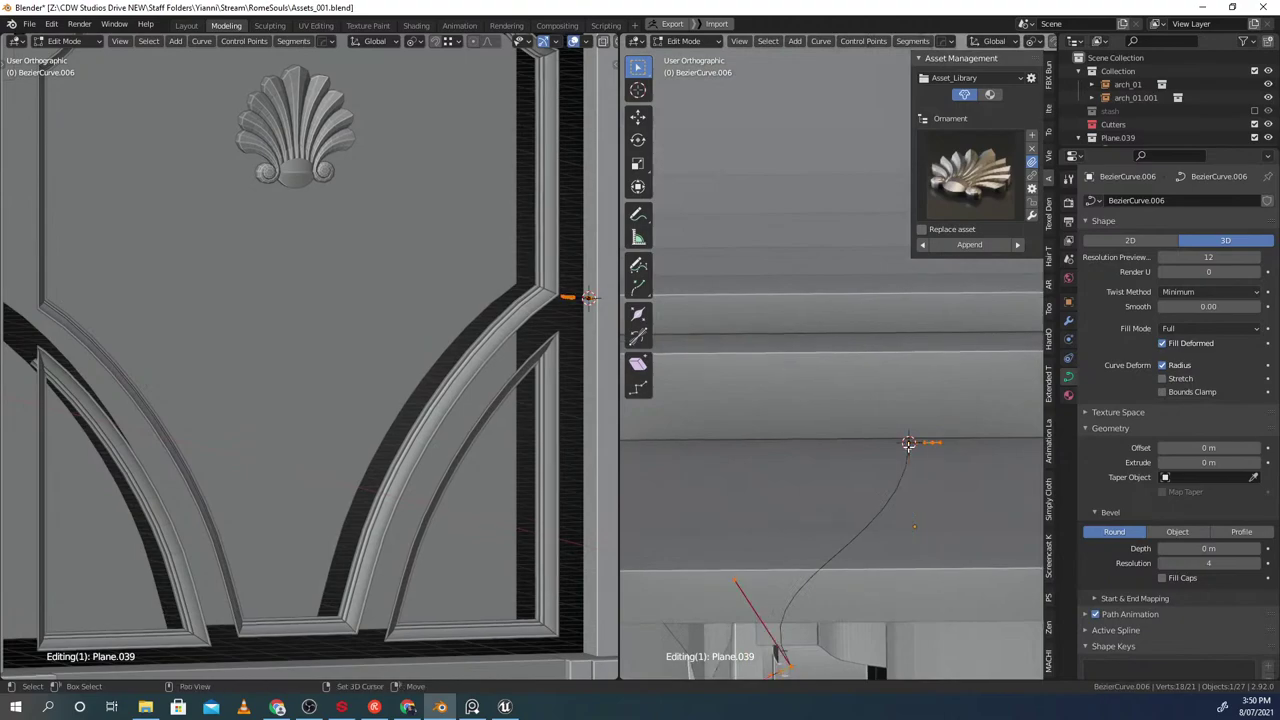
{"action": "right_click", "coordinate": [857, 420]}
{"action": "scroll", "coordinate": [857, 420], "scroll_direction": "down", "scroll_amount": 6}
Scale all profile points along X around the 3D cursor to adjust the moulding's depth
{"action": "middle_click_drag", "start_coordinate": [857, 421], "coordinate": [846, 515]}
{"action": "key", "text": "s"}
{"action": "key", "text": "x"}
{"action": "left_click", "coordinate": [886, 467]}
{"action": "key", "text": "s"}
{"action": "key", "text": "x"}
{"action": "left_click", "coordinate": [849, 473]}
Stretch the profile along Y around the 3D cursor to broaden the mouldings around all panels
{"action": "key", "text": "s"}
{"action": "middle_click_drag", "start_coordinate": [851, 471], "coordinate": [925, 363]}
{"action": "key", "text": "y"}
{"action": "scroll", "coordinate": [946, 434], "scroll_direction": "down", "scroll_amount": 9}
{"action": "scroll", "coordinate": [938, 390], "scroll_direction": "down", "scroll_amount": 4}
{"action": "scroll", "coordinate": [925, 363], "scroll_direction": "up", "scroll_amount": 3}
{"action": "key", "text": "s"}
{"action": "key", "text": "y"}
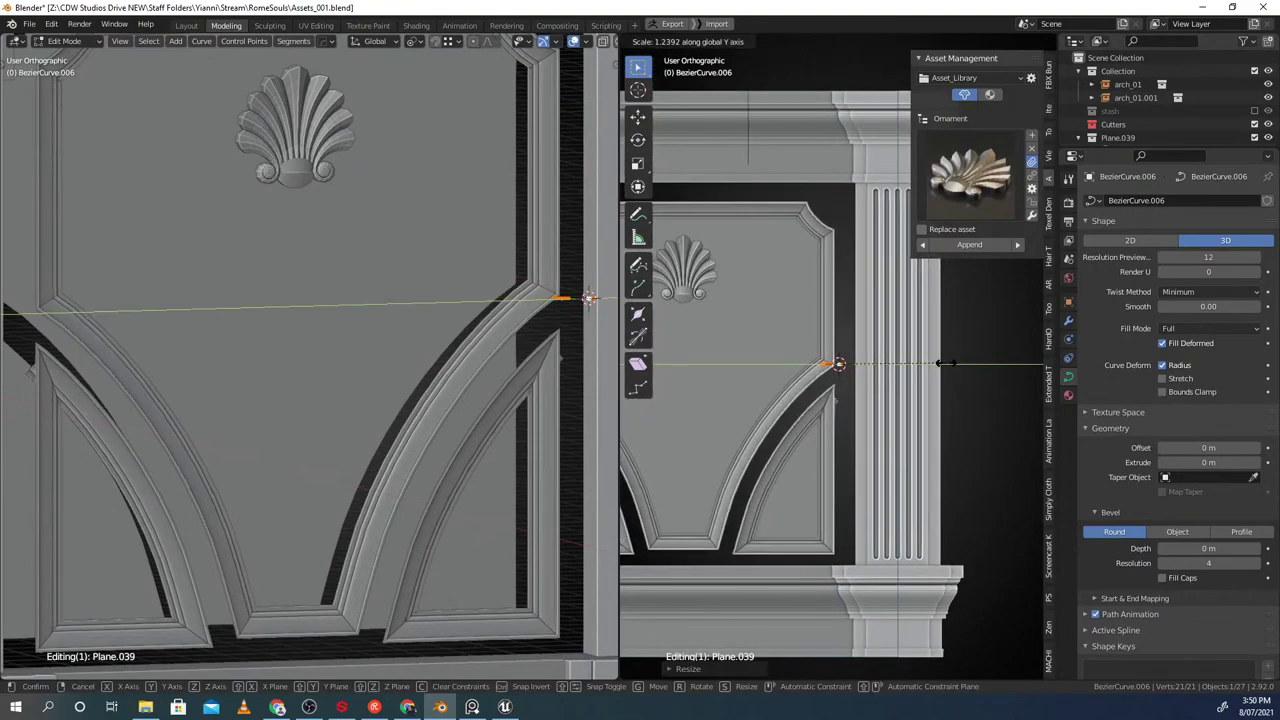
{"action": "left_click", "coordinate": [1034, 363]}
Scale the profile points along Y around the 3D cursor to about 0.68 to narrow the panel mouldings
{"action": "scroll", "coordinate": [323, 381], "scroll_direction": "down", "scroll_amount": 5}
{"action": "middle_click_drag", "start_coordinate": [323, 381], "coordinate": [292, 348]}
{"action": "scroll", "coordinate": [851, 383], "scroll_direction": "up", "scroll_amount": 4}
{"action": "middle_click_drag", "start_coordinate": [851, 383], "coordinate": [900, 388], "text": "alt"}
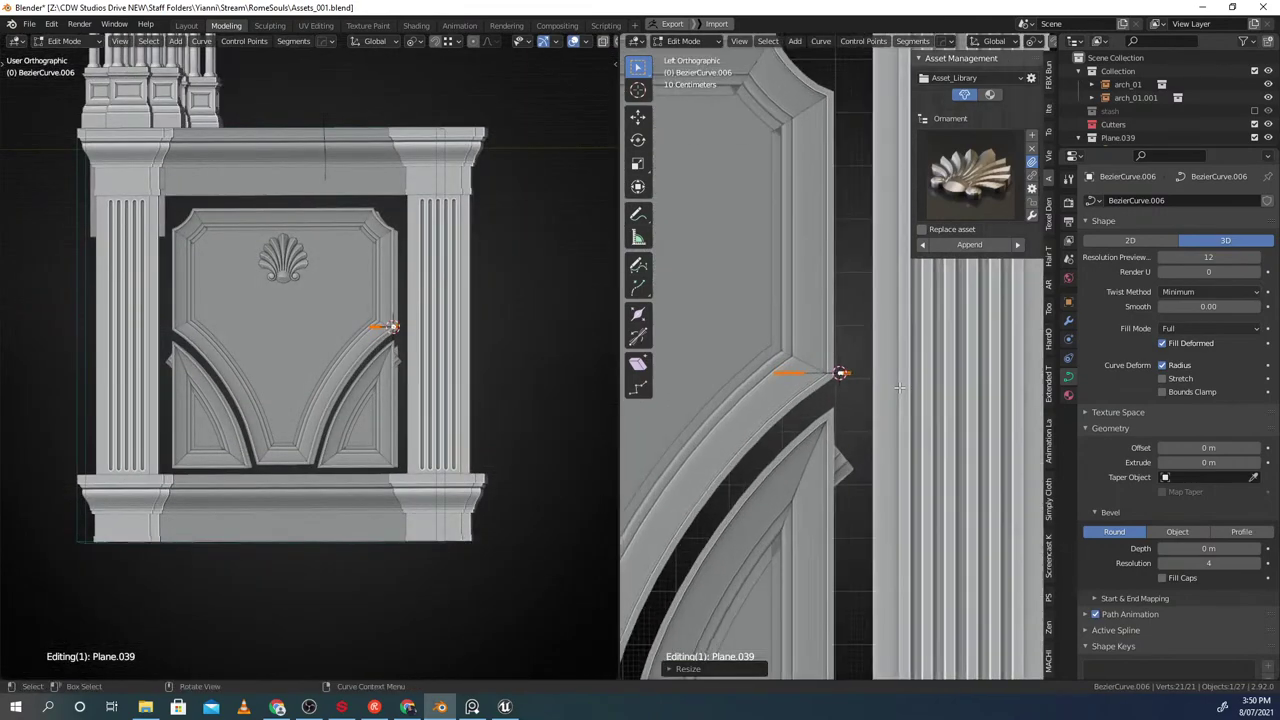
{"action": "key", "text": "s"}
{"action": "key", "text": "y"}
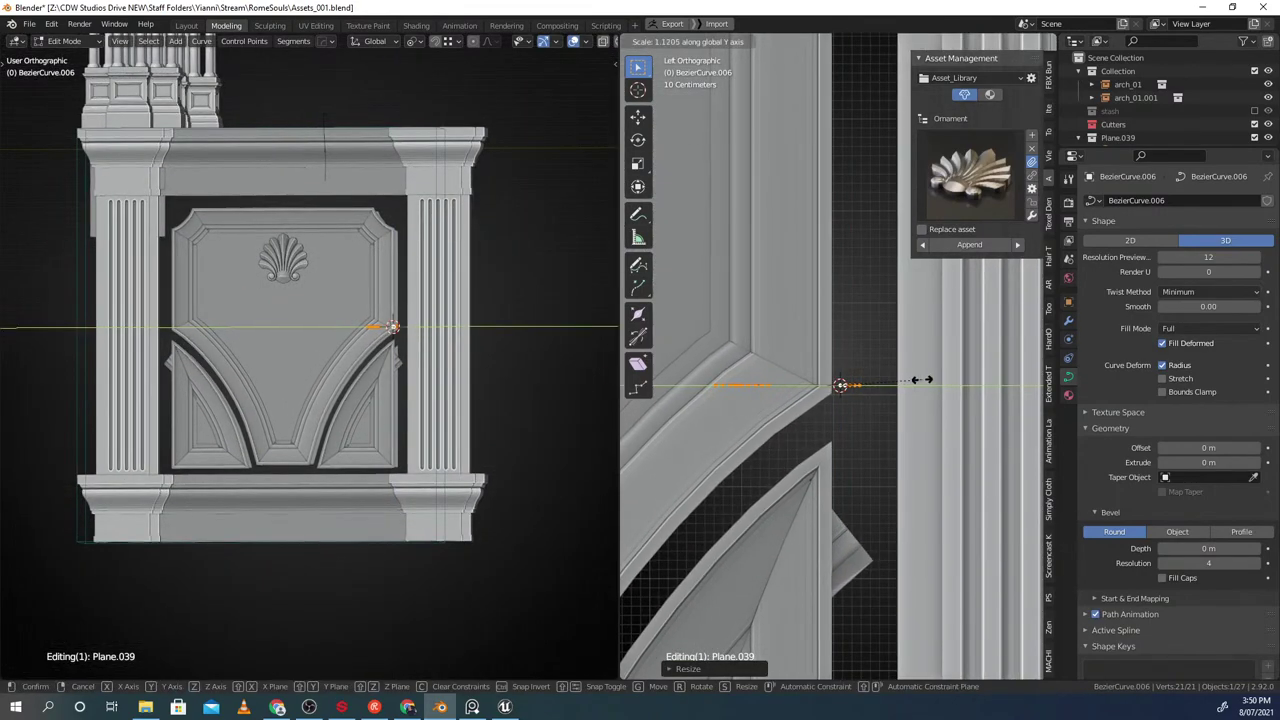
{"action": "left_click", "coordinate": [805, 383]}
{"action": "key", "text": "y"}
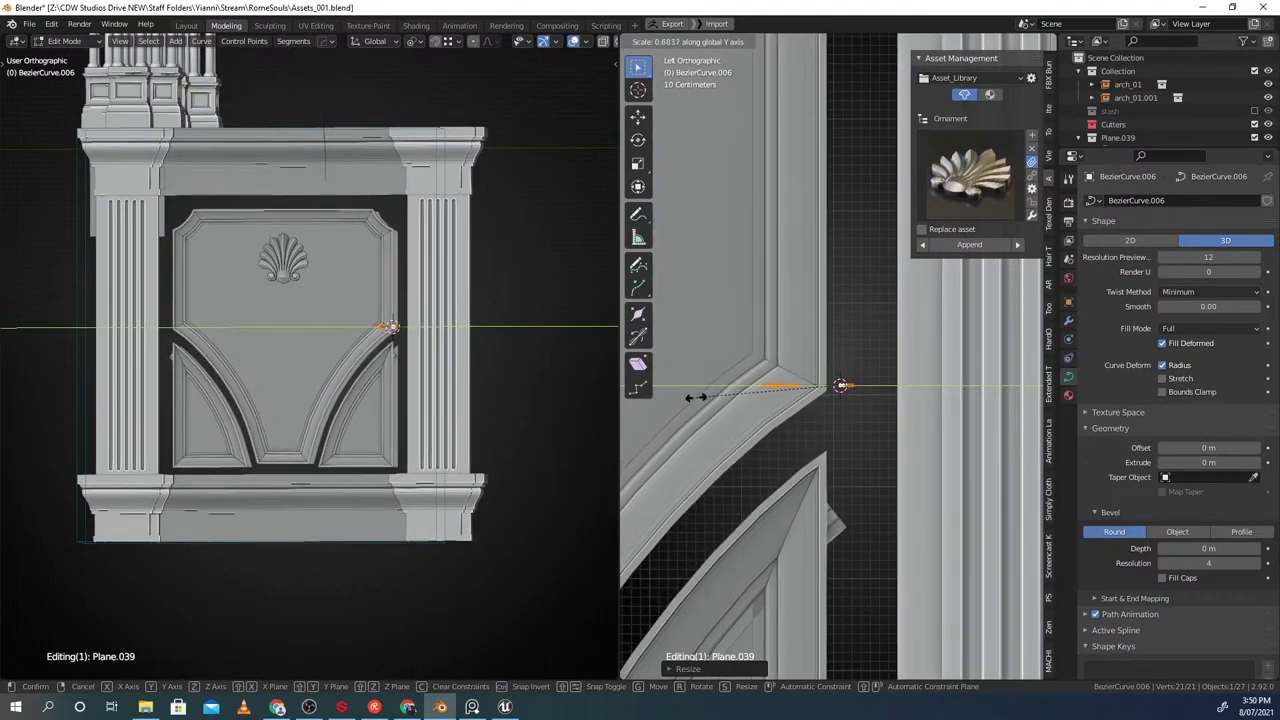
{"action": "middle_click_drag", "start_coordinate": [895, 378], "coordinate": [853, 381], "text": "shift"}
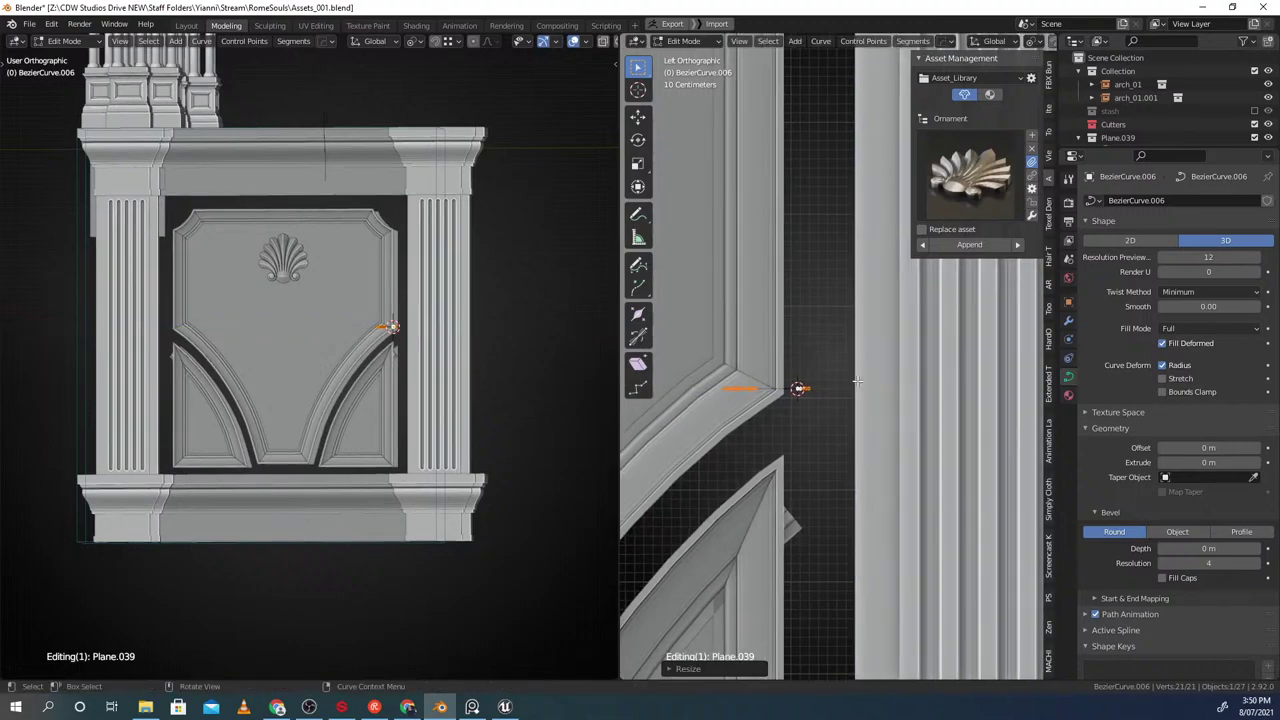
Widen the panel mouldings again by scaling the profile points along Y by about 1.26
{"action": "key", "text": "s"}
{"action": "key", "text": "y"}
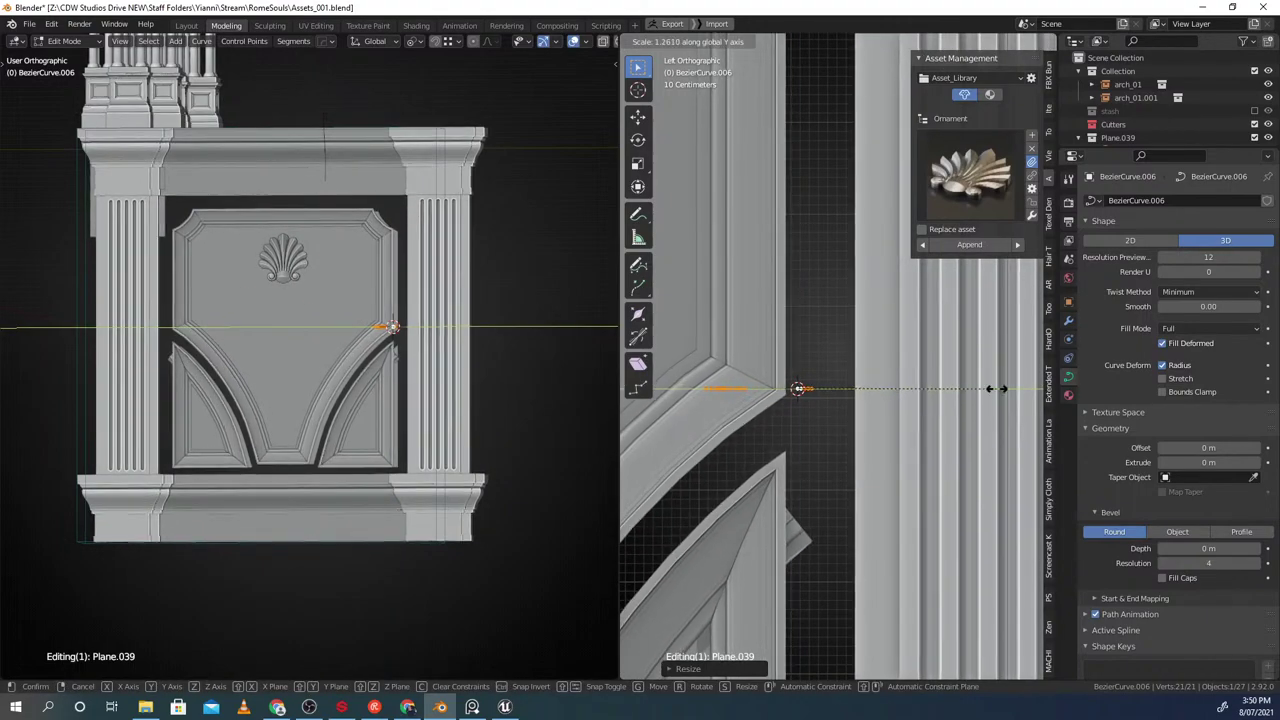
{"action": "scroll", "coordinate": [385, 375], "scroll_direction": "down", "scroll_amount": 7}
{"action": "middle_click_drag", "start_coordinate": [374, 374], "coordinate": [474, 355]}
{"action": "scroll", "coordinate": [376, 406], "scroll_direction": "up", "scroll_amount": 6}
{"action": "scroll", "coordinate": [376, 408], "scroll_direction": "up", "scroll_amount": 3}
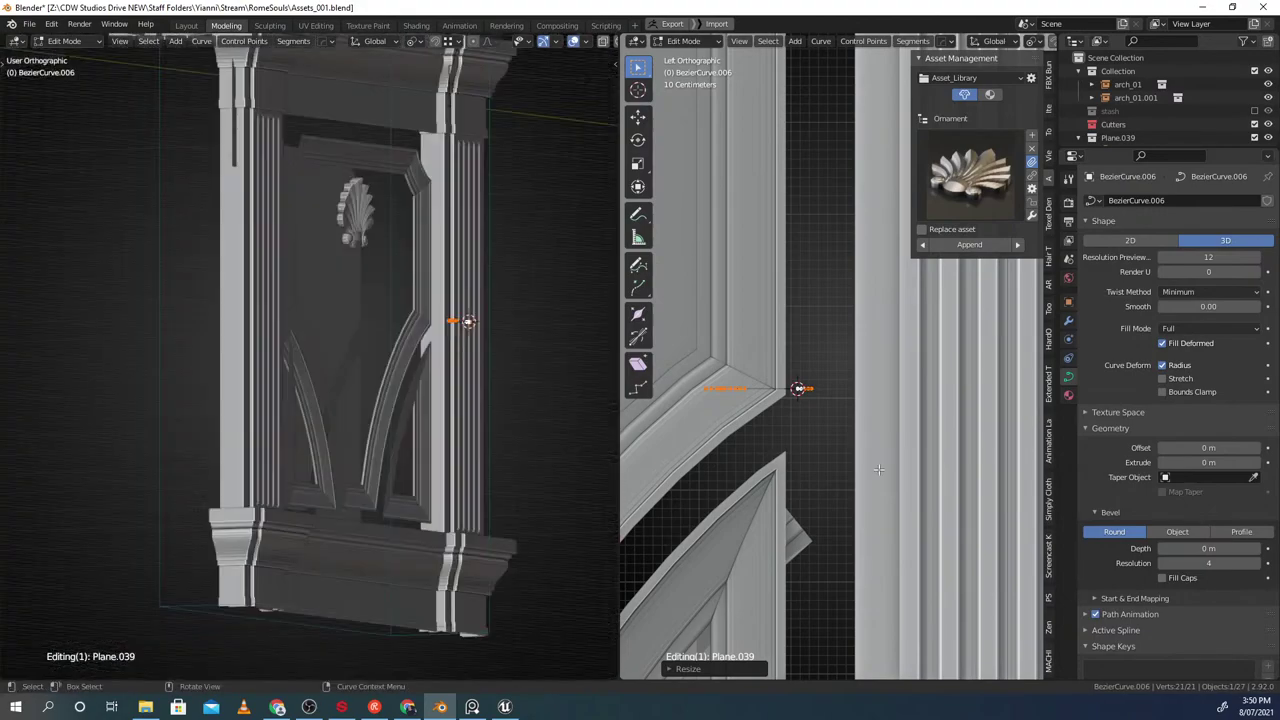
Scale the profile points along X by about 1.7 to deepen the mouldings and leave Edit Mode
{"action": "middle_click_drag", "start_coordinate": [879, 470], "coordinate": [849, 426]}
{"action": "key", "text": "s"}
{"action": "key", "text": "x"}
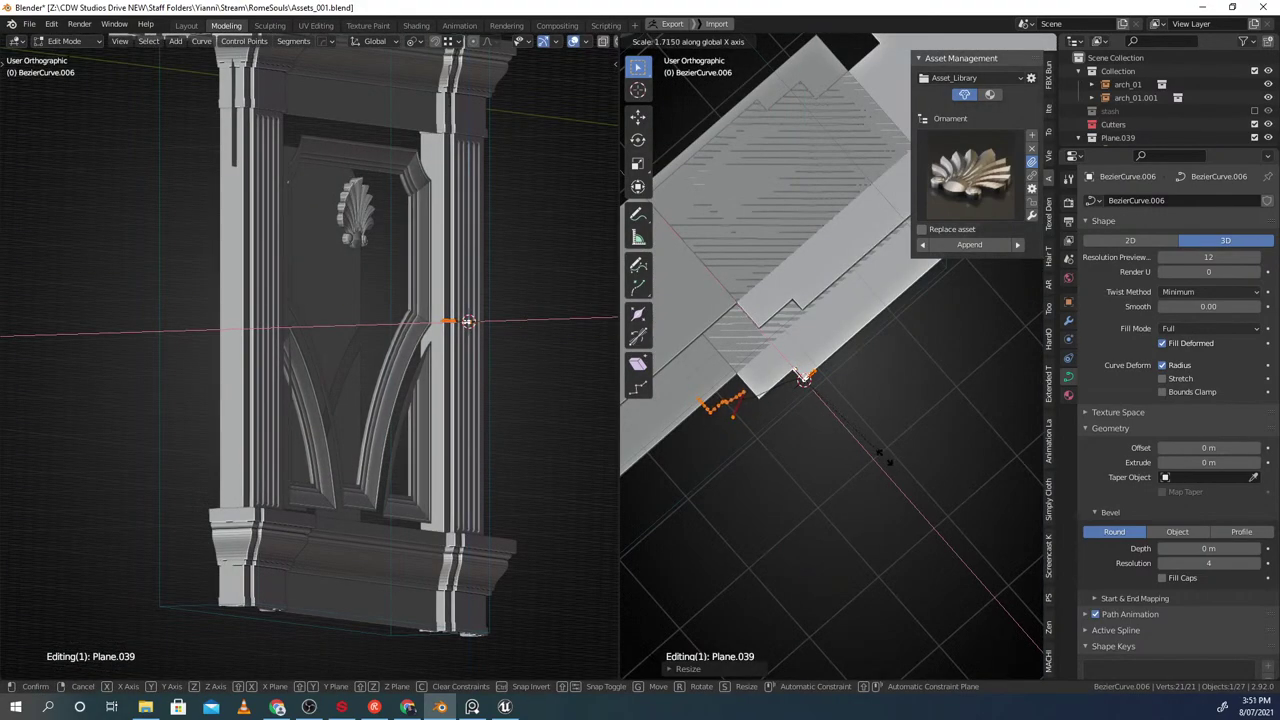
{"action": "left_click", "coordinate": [880, 457]}
{"action": "scroll", "coordinate": [459, 366], "scroll_direction": "down", "scroll_amount": 6}
{"action": "middle_click_drag", "start_coordinate": [459, 366], "coordinate": [338, 312]}
{"action": "scroll", "coordinate": [338, 312], "scroll_direction": "up", "scroll_amount": 4}
{"action": "middle_click_drag", "start_coordinate": [774, 430], "coordinate": [805, 395]}
{"action": "key", "text": "Tab"}
Delete the existing panel plane behind the mouldings
{"action": "scroll", "coordinate": [790, 313], "scroll_direction": "down", "scroll_amount": 5}
{"action": "scroll", "coordinate": [820, 445], "scroll_direction": "down", "scroll_amount": 3}
{"action": "left_click", "coordinate": [785, 354]}
{"action": "scroll", "coordinate": [712, 437], "scroll_direction": "up", "scroll_amount": 1}
{"action": "middle_click_drag", "start_coordinate": [712, 437], "coordinate": [785, 397], "text": "shift"}
{"action": "scroll", "coordinate": [763, 468], "scroll_direction": "up", "scroll_amount": 1}
{"action": "left_click", "coordinate": [763, 468]}
{"action": "left_click", "coordinate": [786, 380]}
{"action": "left_click", "coordinate": [785, 397]}
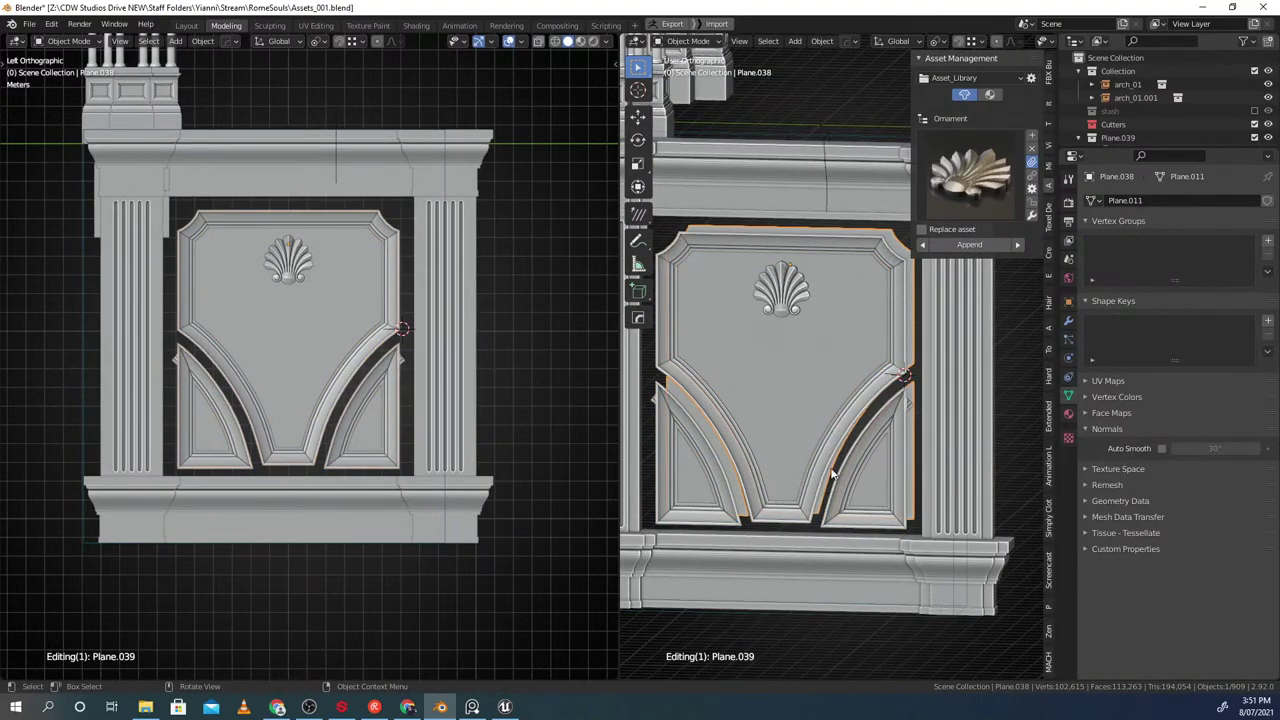
{"action": "key", "text": "x"}
{"action": "left_click", "coordinate": [838, 331]}
Add a plane at the shell ornament and rotate it upright about Y, parallel to the wall
{"action": "left_click", "coordinate": [789, 293]}
{"action": "middle_click_drag", "start_coordinate": [789, 293], "coordinate": [821, 297], "text": "alt"}
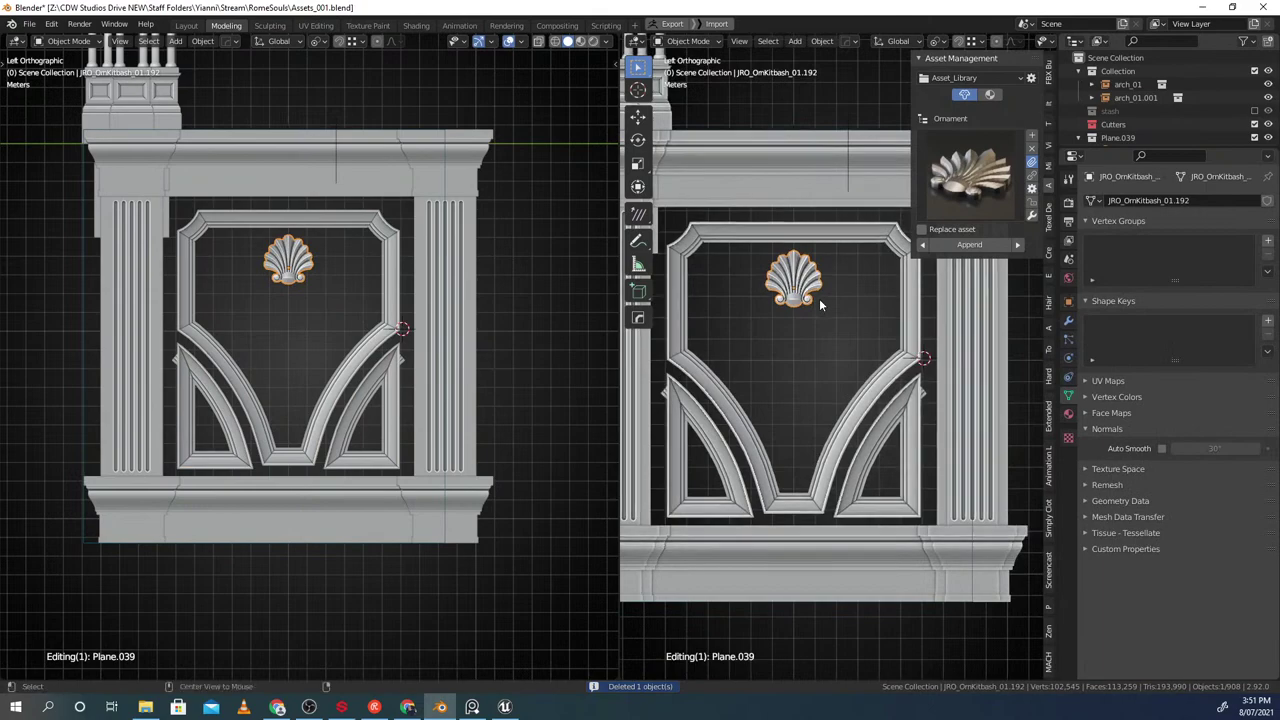
{"action": "key", "text": "shift+a"}
{"action": "mouse_move", "coordinate": [838, 108]}
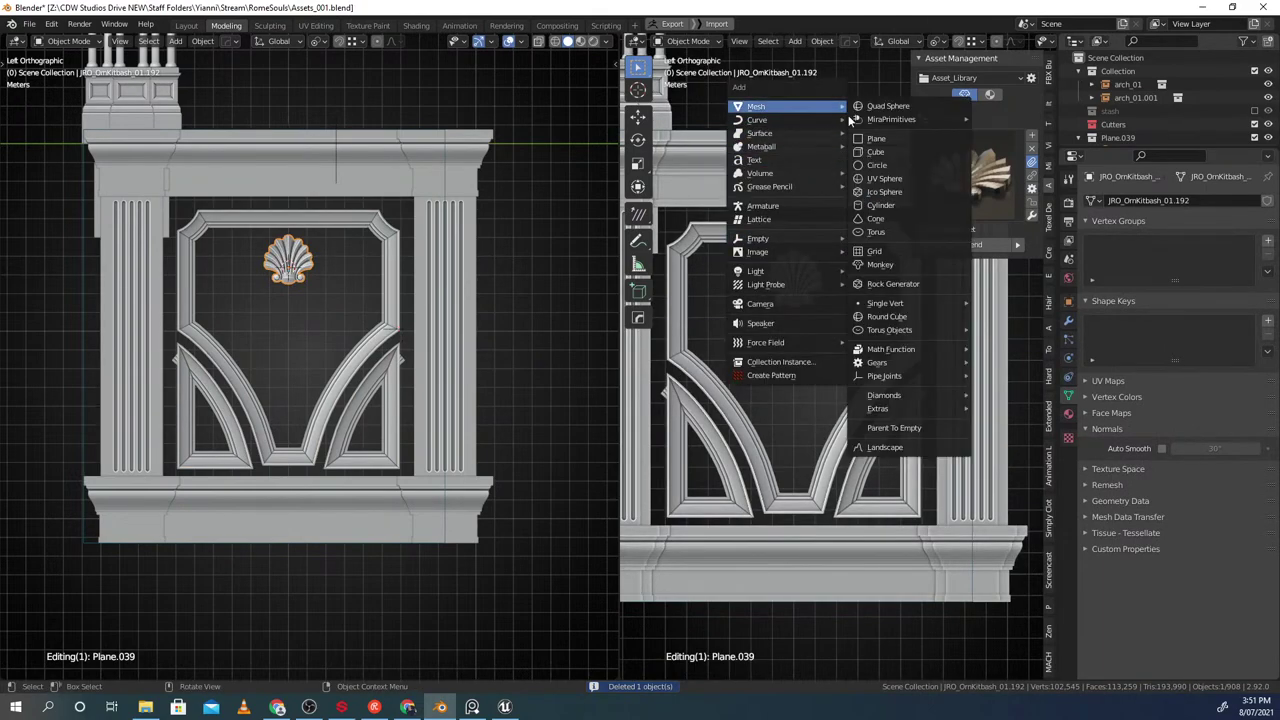
{"action": "left_click", "coordinate": [881, 140]}
{"action": "scroll", "coordinate": [849, 425], "scroll_direction": "down", "scroll_amount": 3}
{"action": "middle_click_drag", "start_coordinate": [849, 425], "coordinate": [947, 434]}
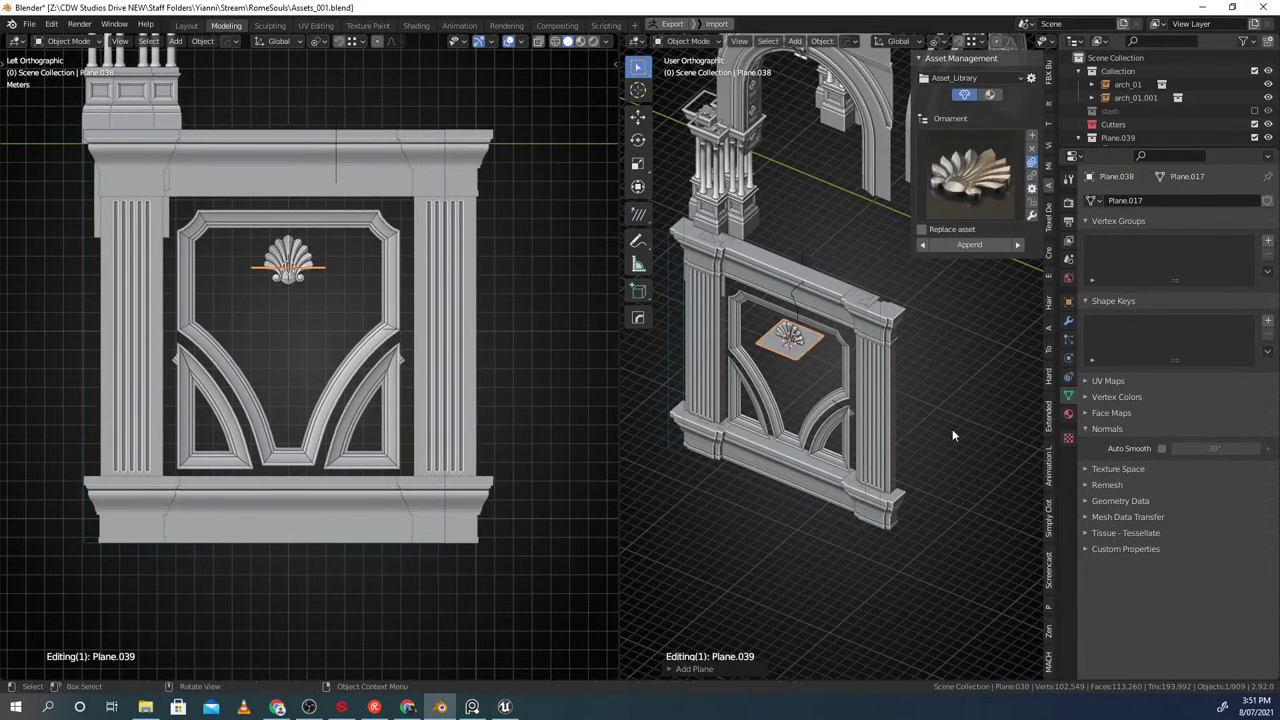
{"action": "key", "text": "r"}
{"action": "key", "text": "y"}
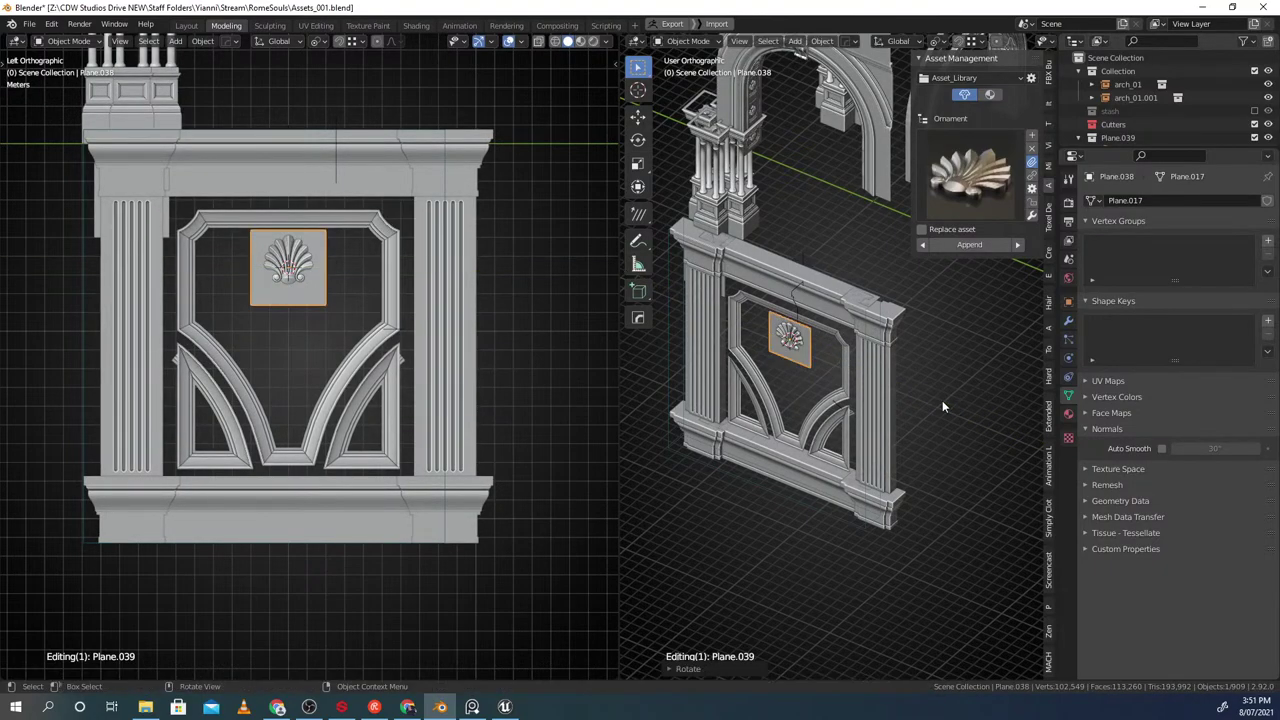
Move the new plane along X so it sits behind the shell and mouldings
{"action": "scroll", "coordinate": [862, 394], "scroll_direction": "up", "scroll_amount": 2}
{"action": "middle_click_drag", "start_coordinate": [859, 393], "coordinate": [844, 361]}
{"action": "key", "text": "g"}
{"action": "key", "text": "x"}
{"action": "left_click", "coordinate": [771, 409]}
Scale the plane along Y and Z in Edit Mode to fill the opening between the pilasters, cornice and base
{"action": "key", "text": "Tab"}
{"action": "key", "text": "s"}
{"action": "key", "text": "y"}
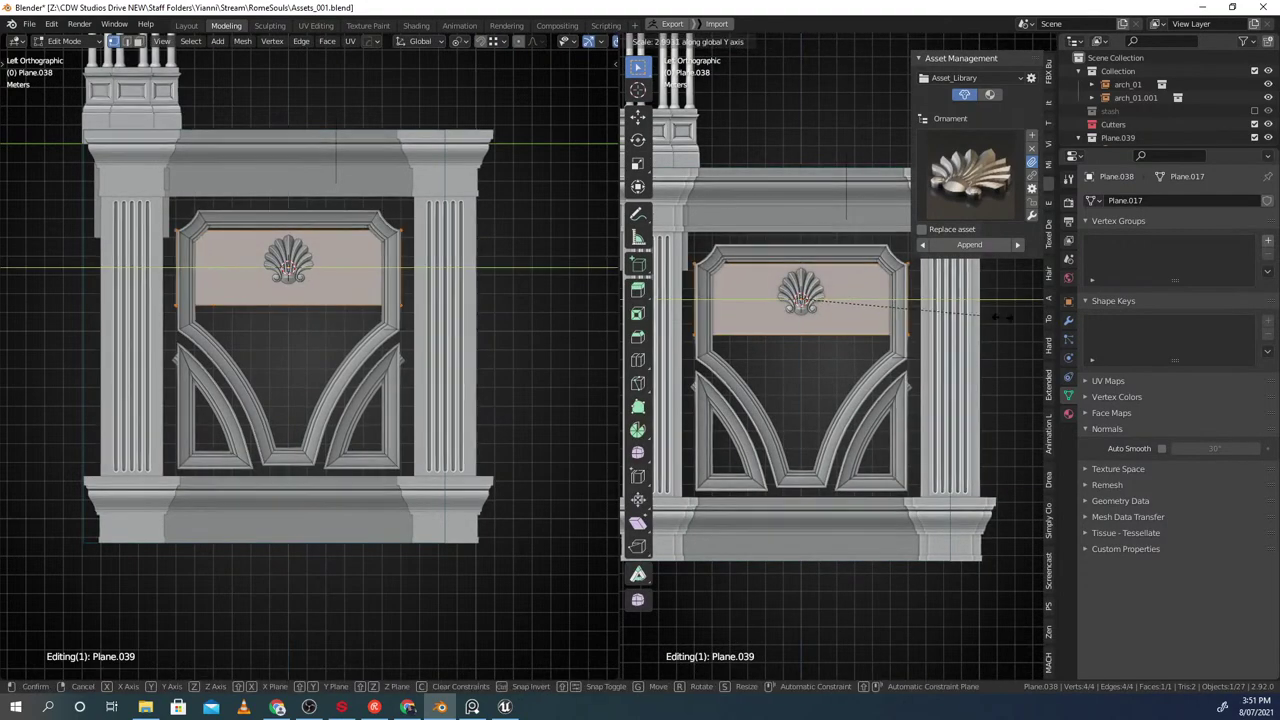
{"action": "key", "text": "s"}
{"action": "key", "text": "z"}
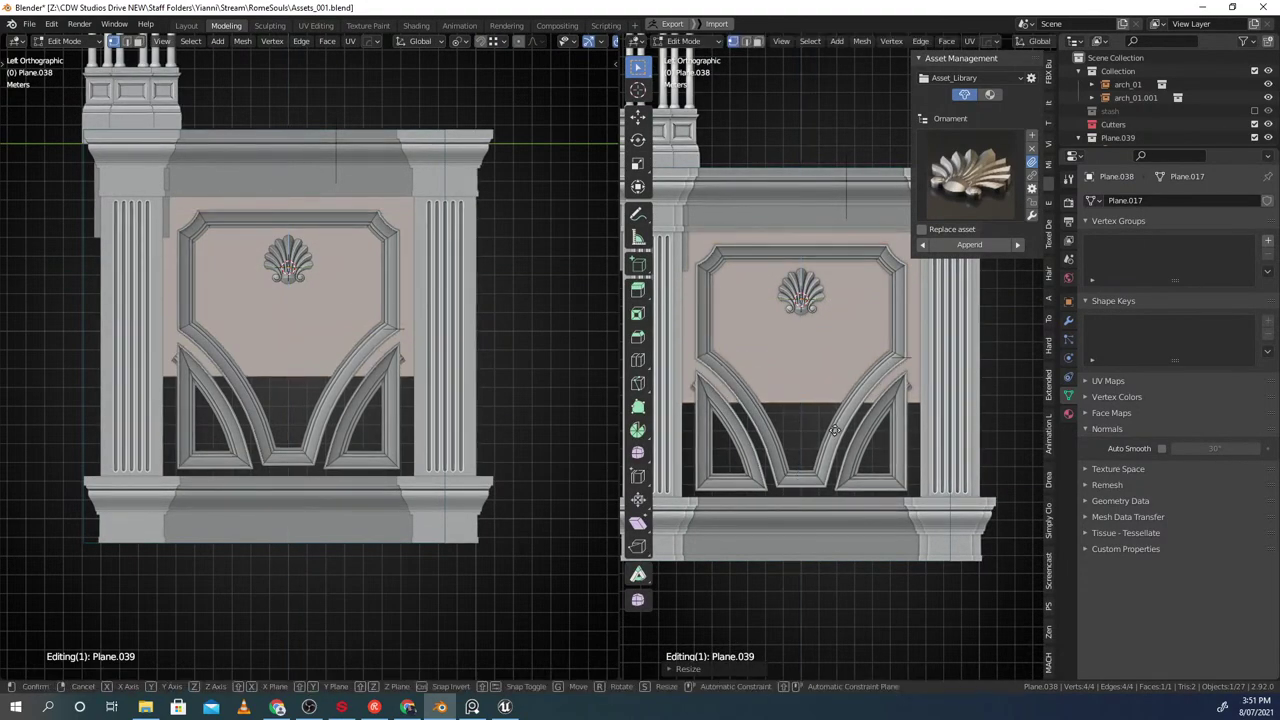
{"action": "left_click", "coordinate": [823, 541]}
{"action": "key", "text": "Tab"}
{"action": "scroll", "coordinate": [846, 391], "scroll_direction": "down", "scroll_amount": 1}
{"action": "middle_click_drag", "start_coordinate": [846, 391], "coordinate": [837, 420]}
{"action": "scroll", "coordinate": [837, 420], "scroll_direction": "down", "scroll_amount": 1}
{"action": "scroll", "coordinate": [819, 347], "scroll_direction": "up", "scroll_amount": 1}
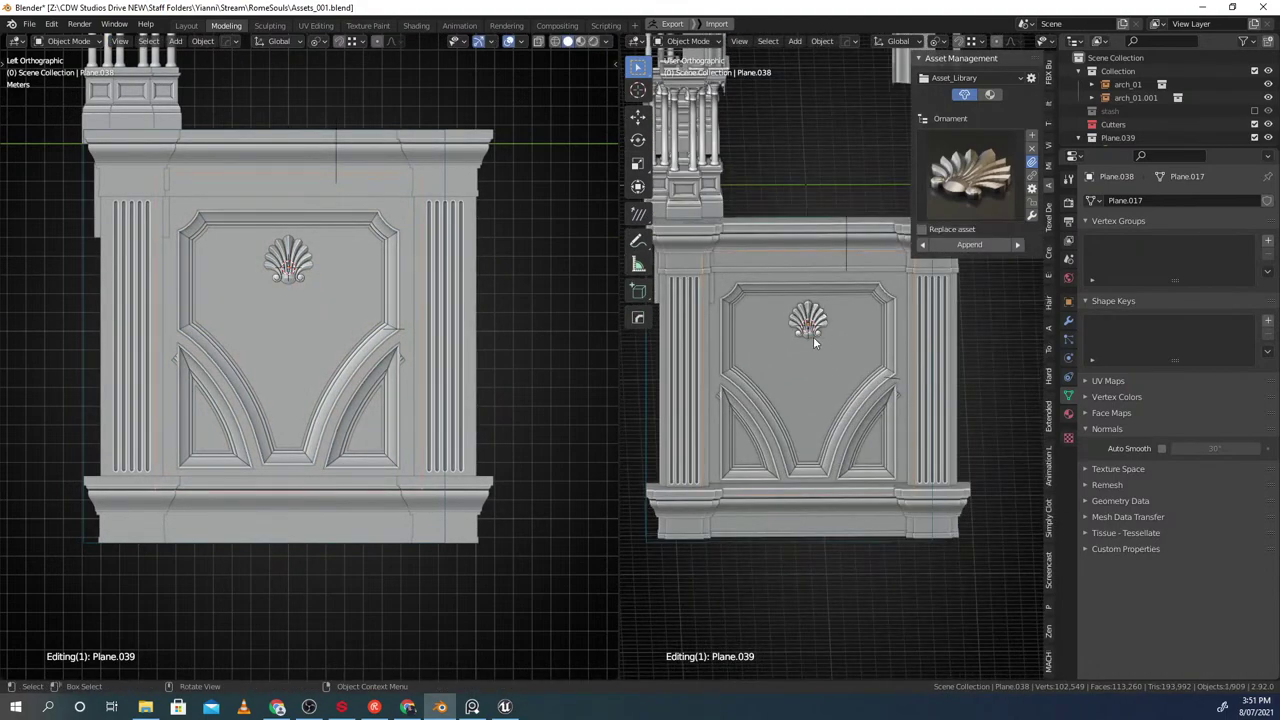
Add the new backing plane to the wall_01 group and close the group
{"action": "left_click", "coordinate": [885, 344]}
{"action": "middle_click_drag", "start_coordinate": [831, 346], "coordinate": [902, 371]}
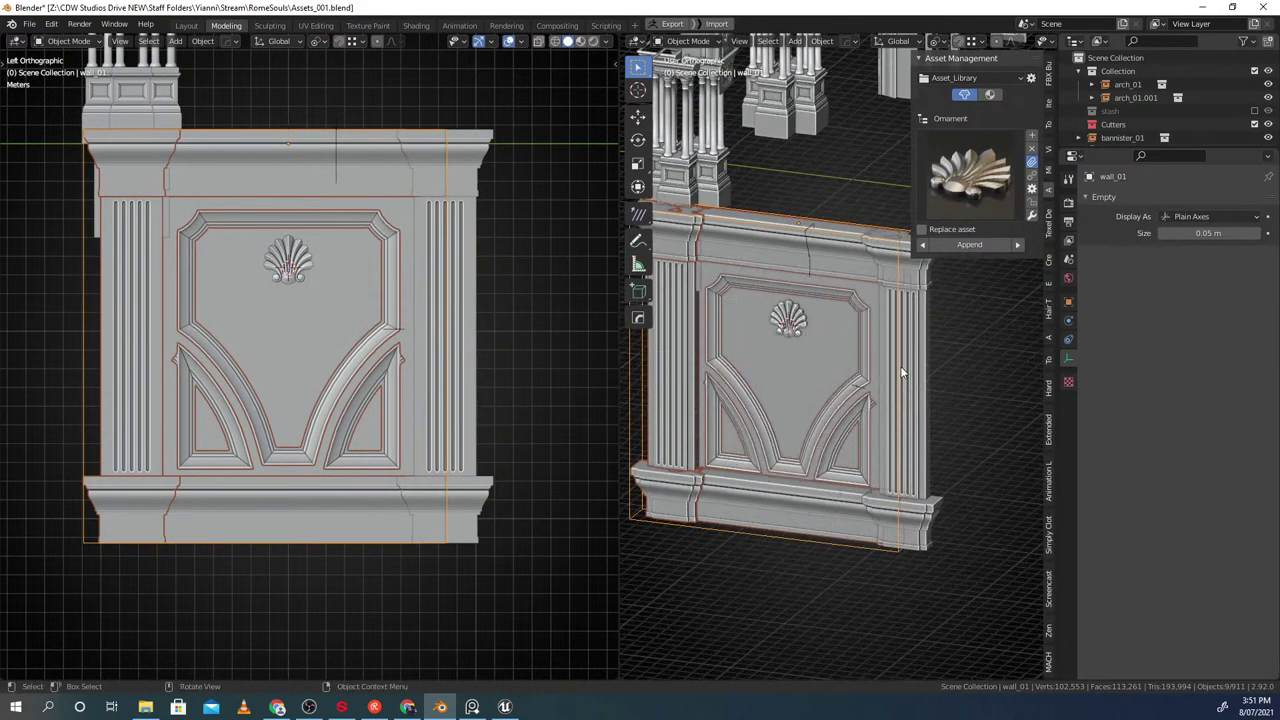
{"action": "key", "text": "g"}
{"action": "right_click", "coordinate": [761, 352]}
{"action": "key", "text": "ctrl+g"}
{"action": "left_click", "coordinate": [846, 311]}
{"action": "left_click", "coordinate": [771, 360]}
{"action": "key", "text": "ctrl+g"}
{"action": "left_click", "coordinate": [862, 397]}
{"action": "key", "text": "ctrl+g"}
{"action": "left_click", "coordinate": [859, 403]}
{"action": "scroll", "coordinate": [860, 404], "scroll_direction": "down", "scroll_amount": 2}
{"action": "key", "text": "alt+a"}
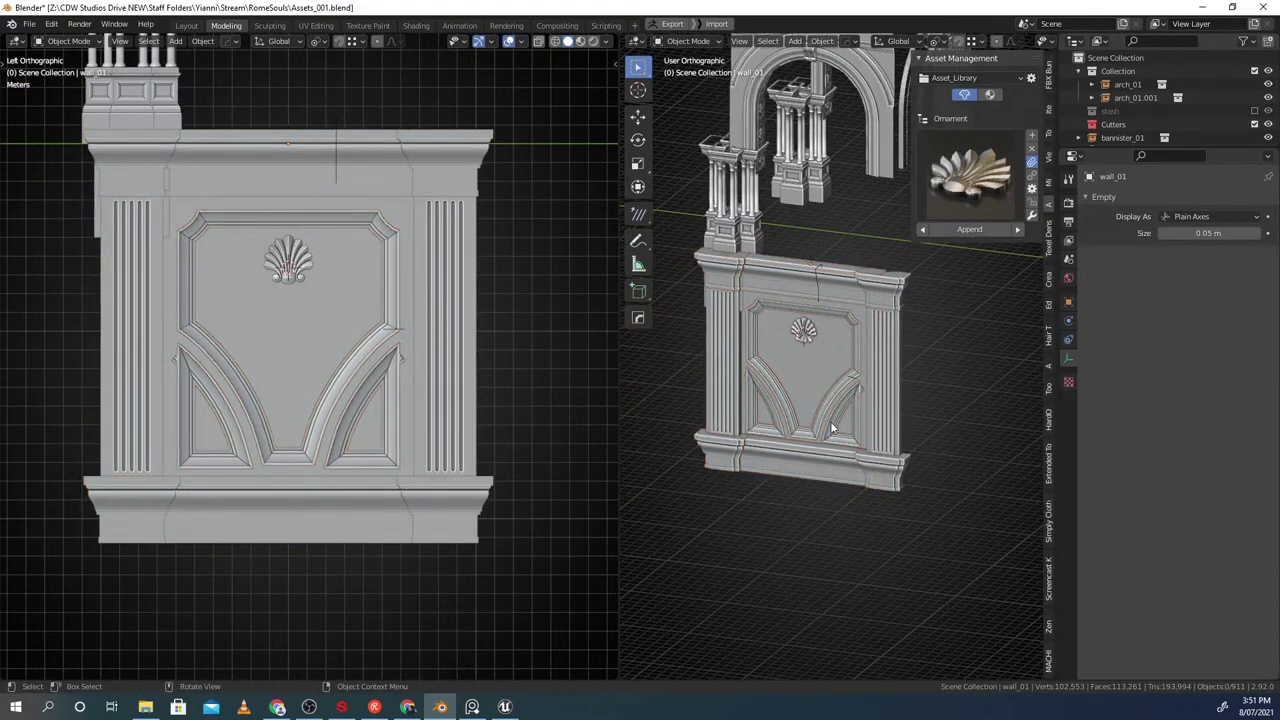
Edit the wall_01 group again to include the shell ornament
{"action": "left_click", "coordinate": [816, 410]}
{"action": "key", "text": "g"}
{"action": "right_click", "coordinate": [800, 365]}
{"action": "scroll", "coordinate": [804, 352], "scroll_direction": "up", "scroll_amount": 1}
{"action": "key", "text": "ctrl+g"}
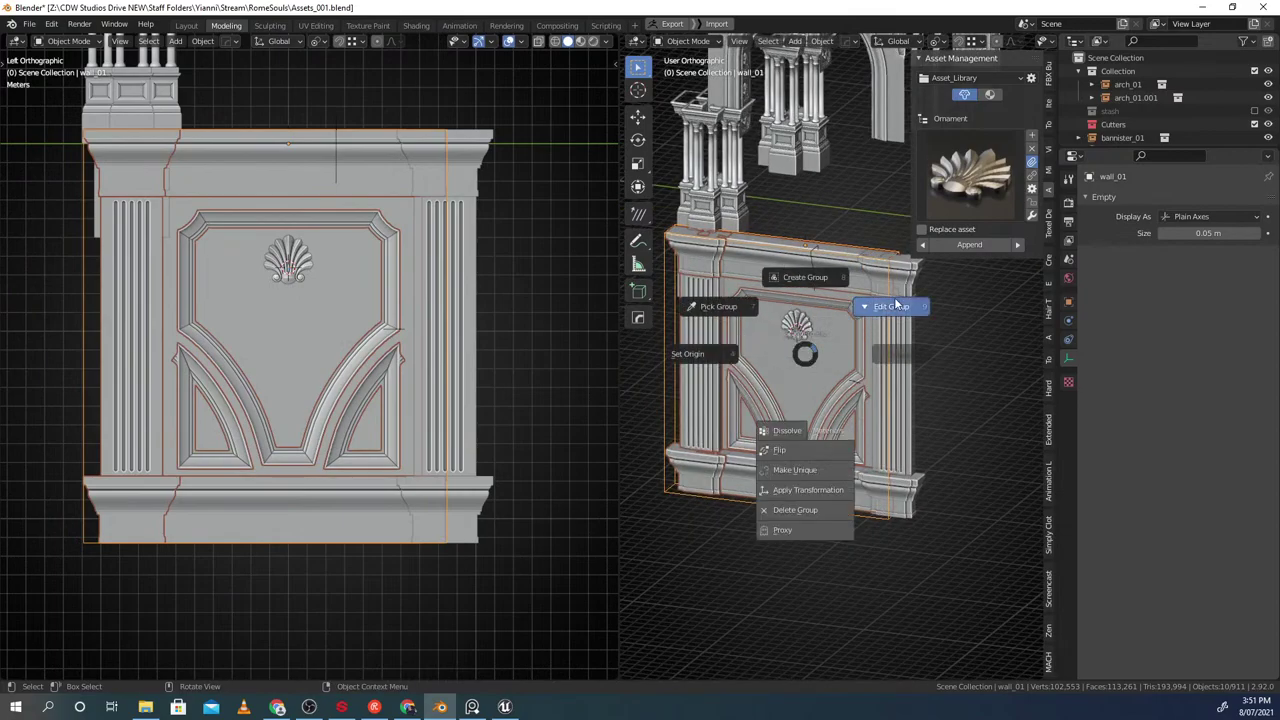
{"action": "left_click", "coordinate": [892, 306]}
{"action": "left_click", "coordinate": [802, 330]}
{"action": "key", "text": "ctrl+g"}
{"action": "left_click", "coordinate": [872, 373]}
{"action": "key", "text": "ctrl+g"}
{"action": "left_click", "coordinate": [893, 377]}
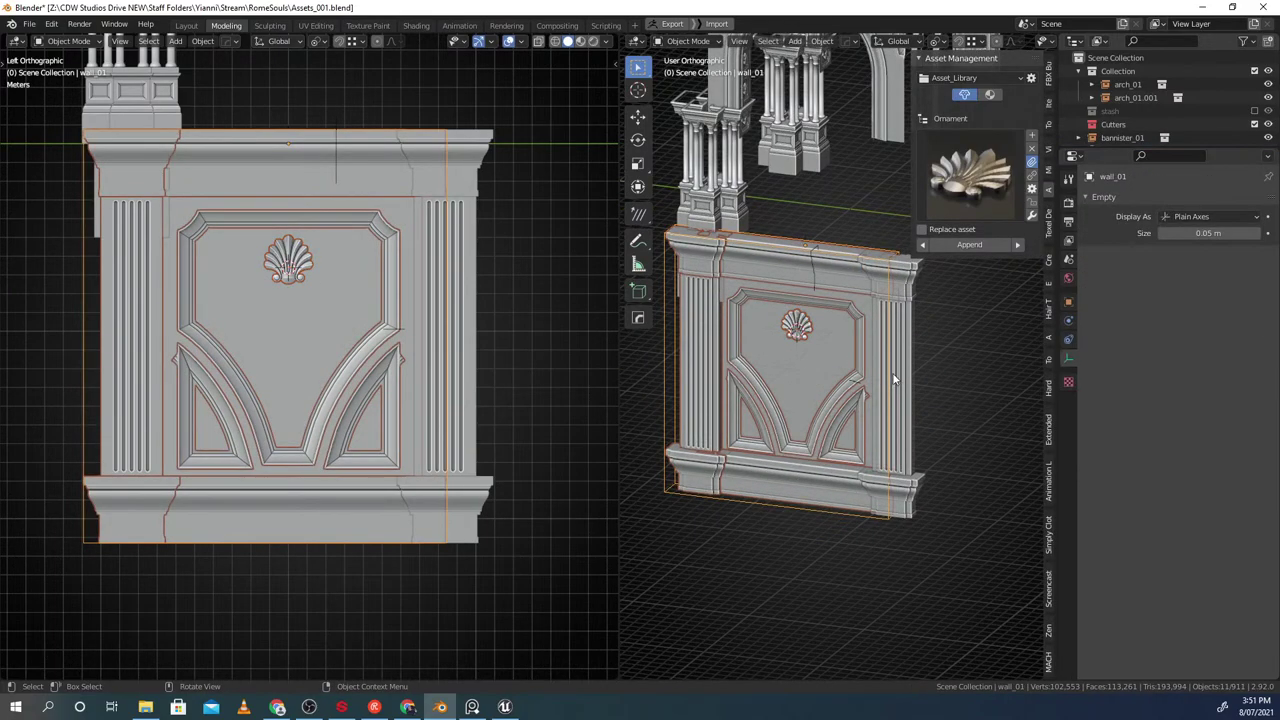
Save the Blender file and select the wall_01 group
{"action": "key", "text": "alt+a"}
{"action": "scroll", "coordinate": [803, 386], "scroll_direction": "down", "scroll_amount": 2}
{"action": "left_click", "coordinate": [801, 387]}
{"action": "key", "text": "g"}
{"action": "right_click", "coordinate": [796, 388]}
{"action": "middle_click_drag", "start_coordinate": [798, 388], "coordinate": [831, 396]}
{"action": "key", "text": "ctrl+s"}
{"action": "left_click", "coordinate": [902, 393]}
{"action": "key", "text": "alt+a"}
{"action": "scroll", "coordinate": [826, 394], "scroll_direction": "up", "scroll_amount": 2}
{"action": "left_click", "coordinate": [825, 393]}
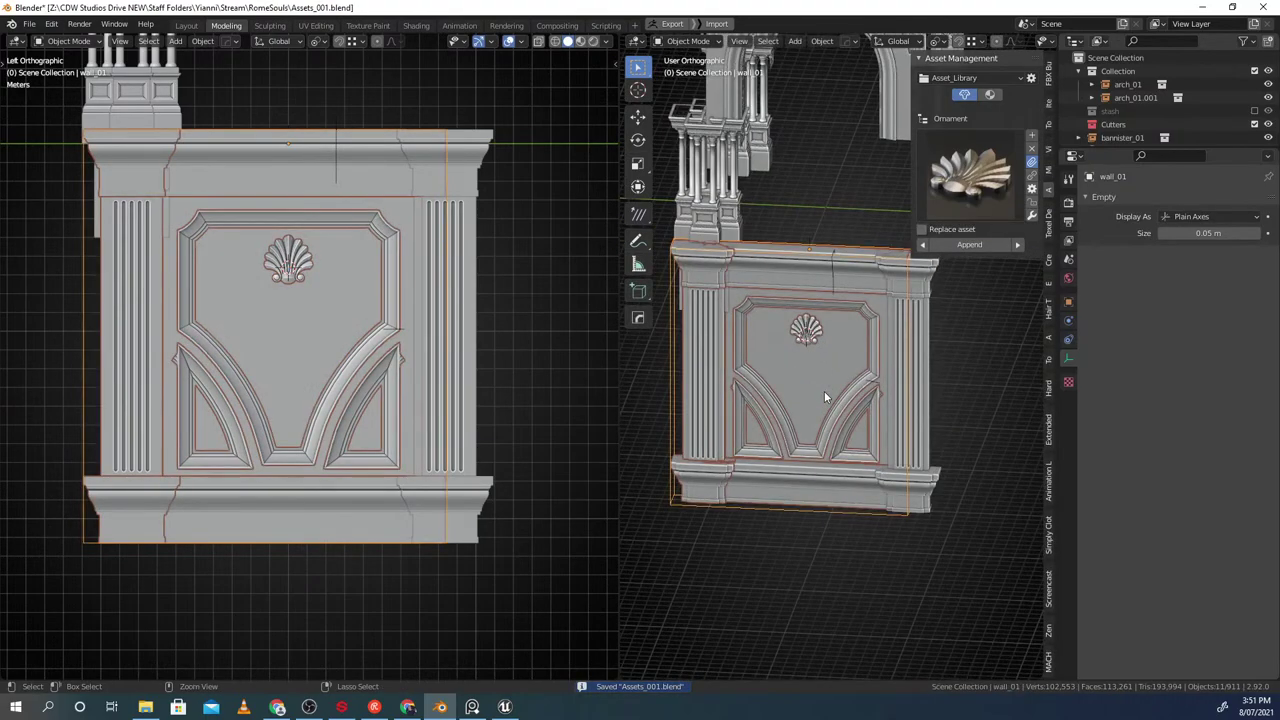
Switch to Unreal Editor and reimport the wall_01 mesh with its materials reset to the FBX
{"action": "left_click", "coordinate": [505, 707]}
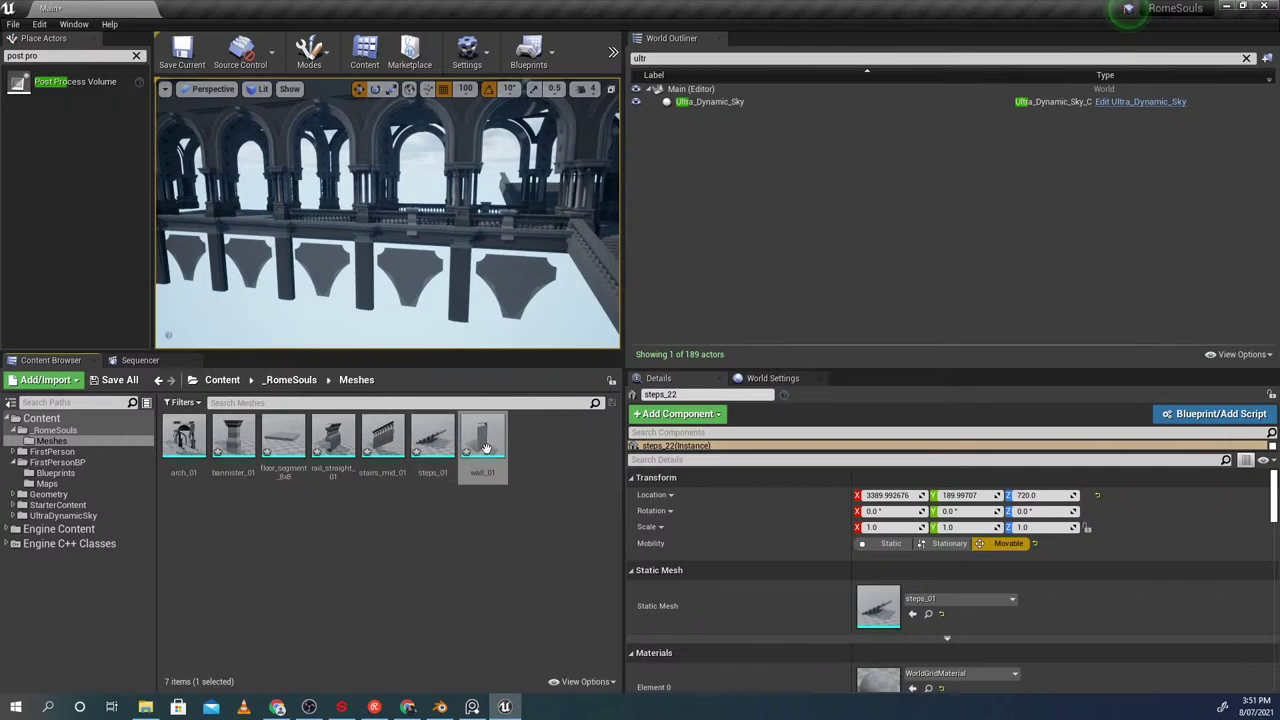
{"action": "right_click", "coordinate": [485, 449]}
{"action": "left_click", "coordinate": [536, 89]}
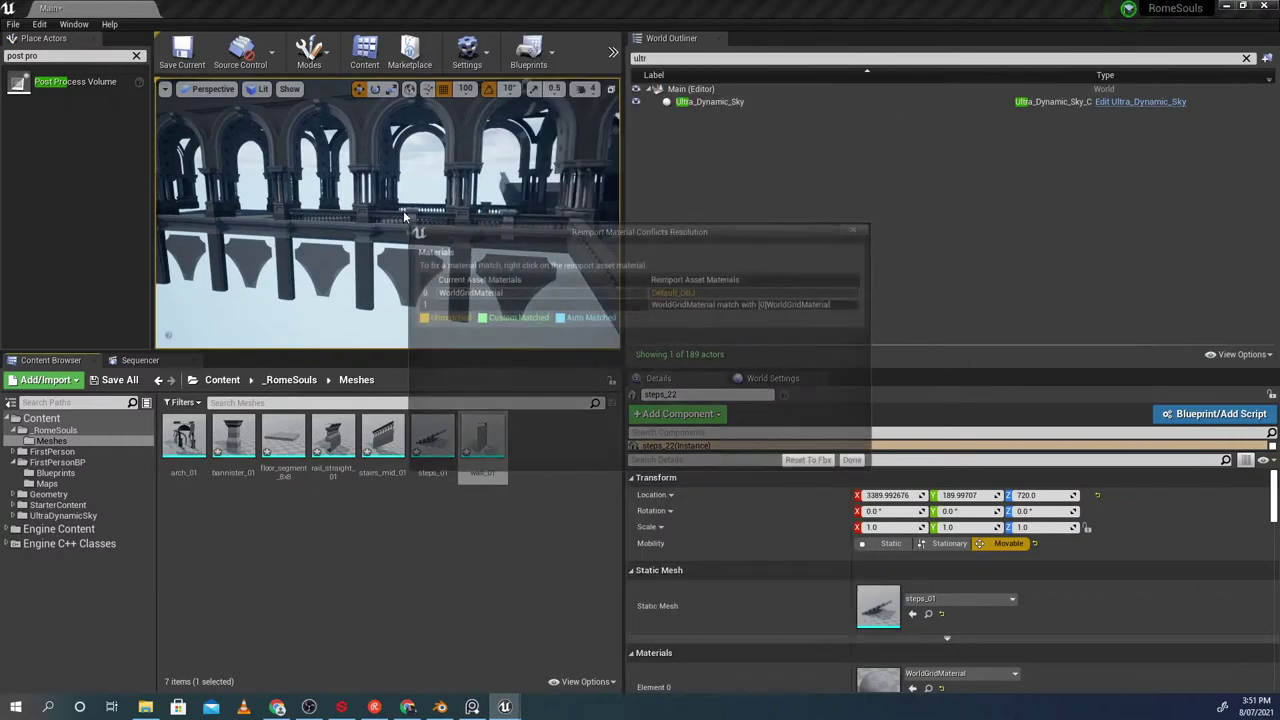
{"action": "left_click", "coordinate": [810, 462]}
Examine the reimported wall segments beneath the arcade and the railing above them
{"action": "right_click_drag", "start_coordinate": [417, 295], "coordinate": [330, 265]}
{"action": "key", "text": "s"}
{"action": "key", "text": "w"}
{"action": "key", "text": "w"}
{"action": "key", "text": "w"}
{"action": "left_click", "coordinate": [310, 272]}
{"action": "key", "text": "w"}
{"action": "key", "text": "w"}
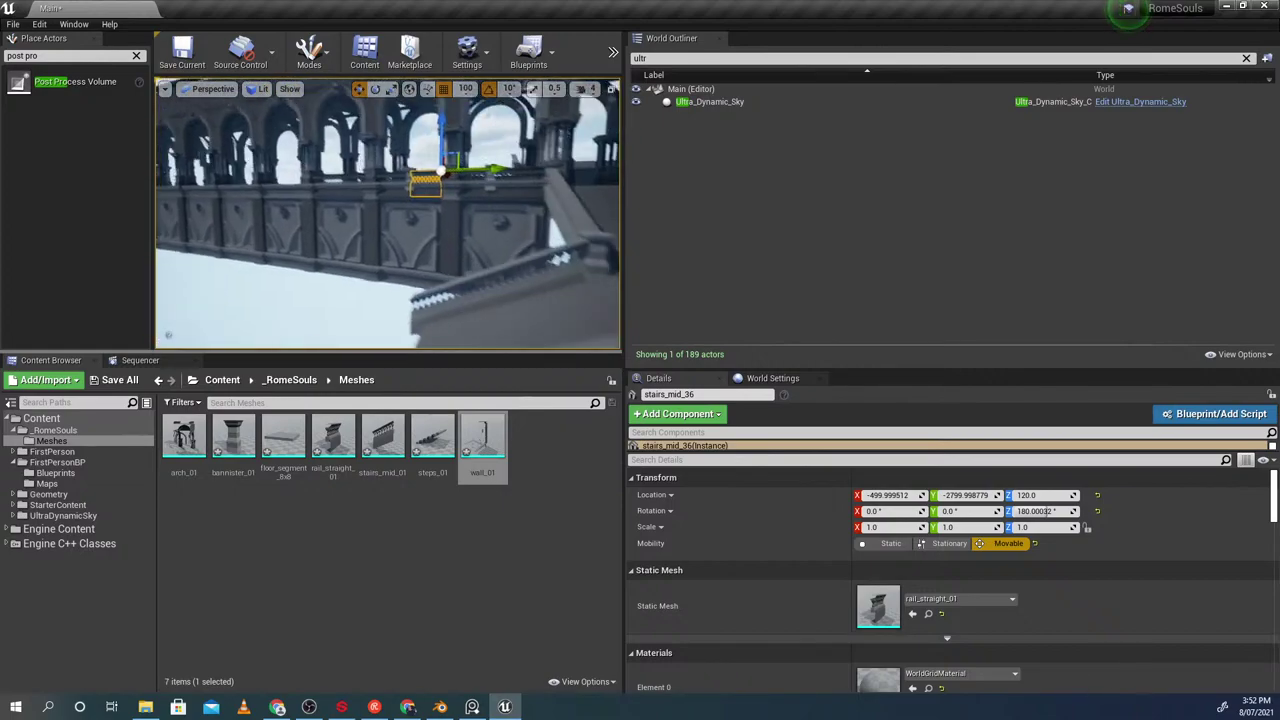
{"action": "key", "text": "w"}
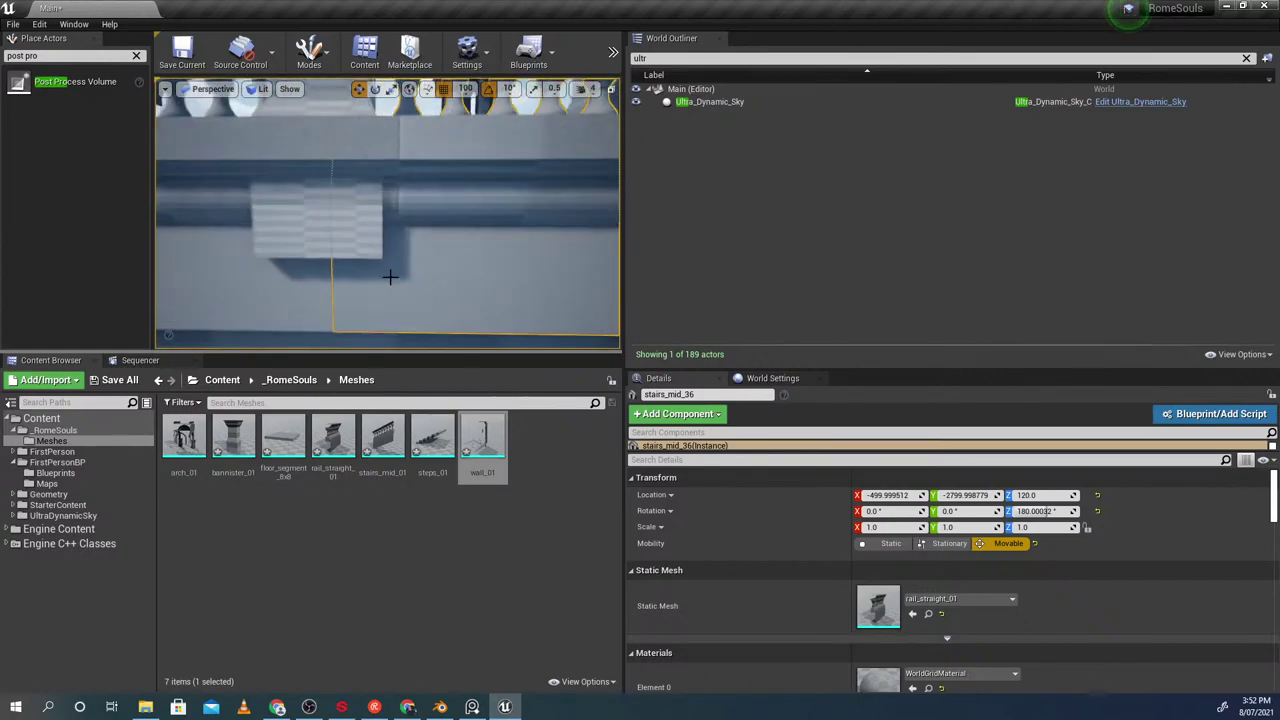
{"action": "key", "text": "w"}
{"action": "mouse_move", "coordinate": [388, 213]}
{"action": "right_mouse_down"}
{"action": "mouse_move", "coordinate": [480, 255]}
{"action": "mouse_move", "coordinate": [370, 220]}
{"action": "right_mouse_up"}
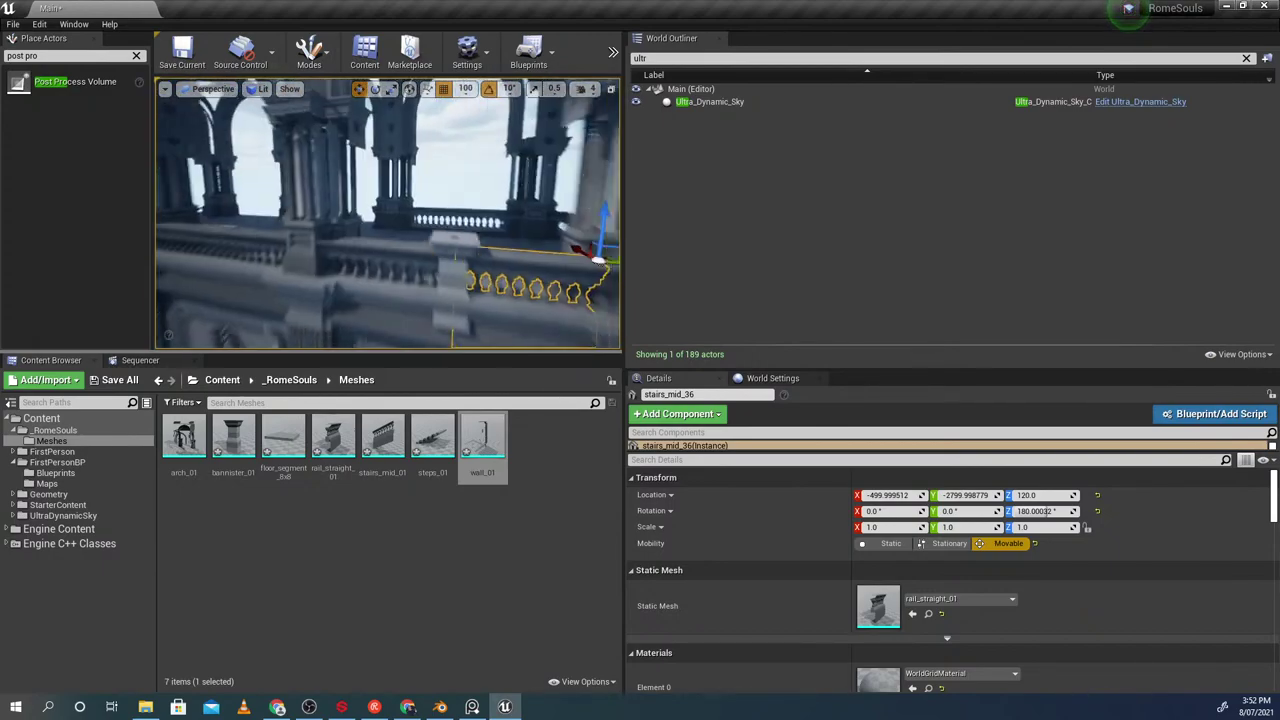
{"action": "left_click", "coordinate": [353, 231], "text": "ctrl"}
{"action": "right_click_drag", "start_coordinate": [353, 231], "coordinate": [400, 236]}
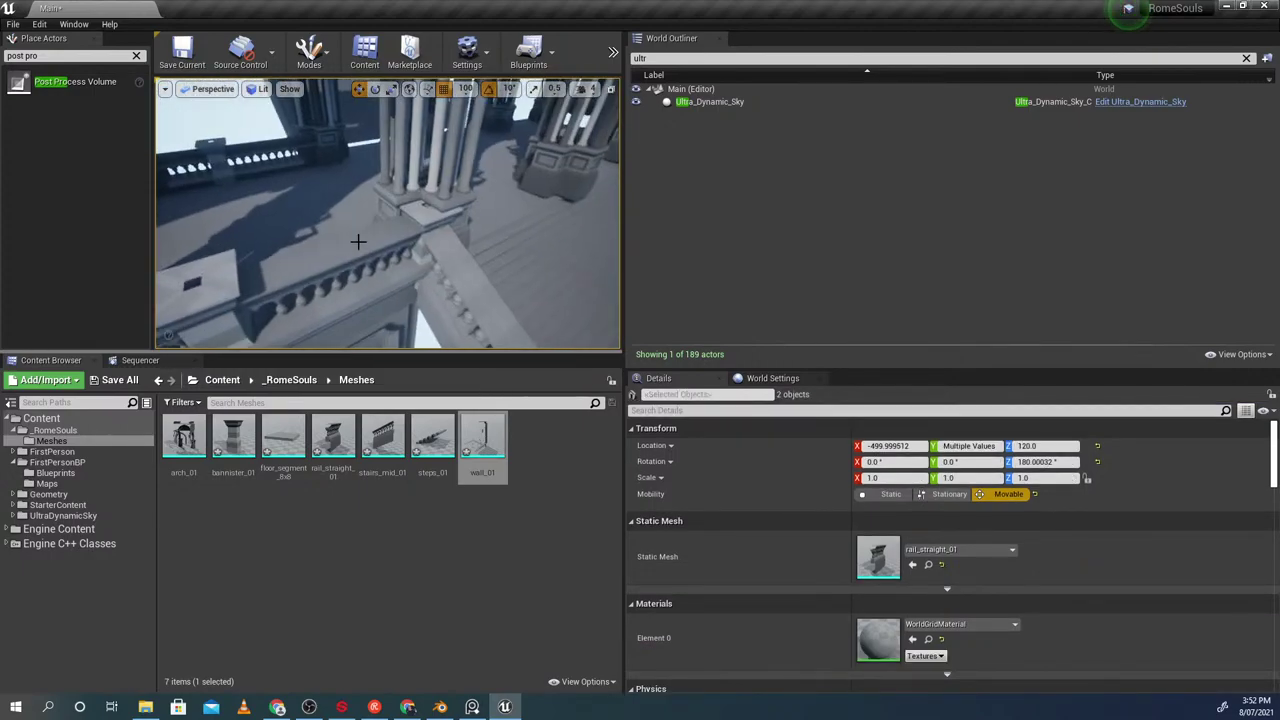
{"action": "left_click", "coordinate": [415, 175]}
{"action": "right_click_drag", "start_coordinate": [415, 175], "coordinate": [400, 112]}
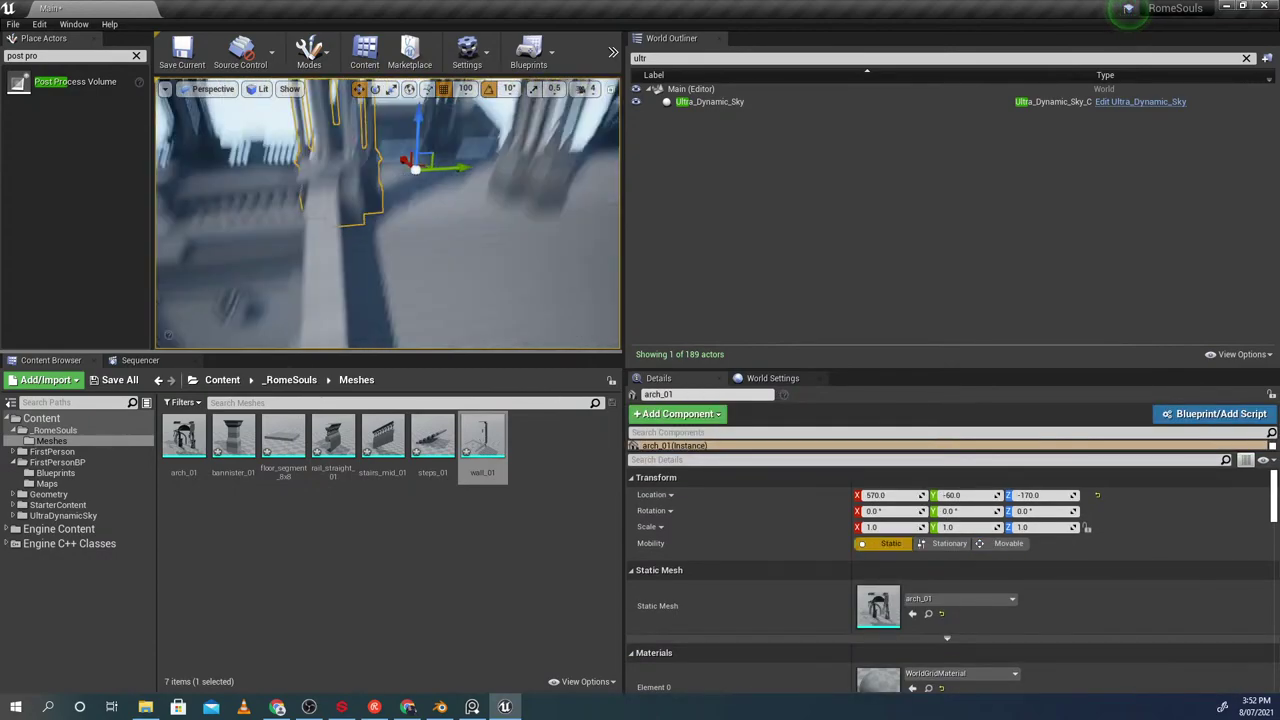
{"action": "right_click", "coordinate": [386, 140]}
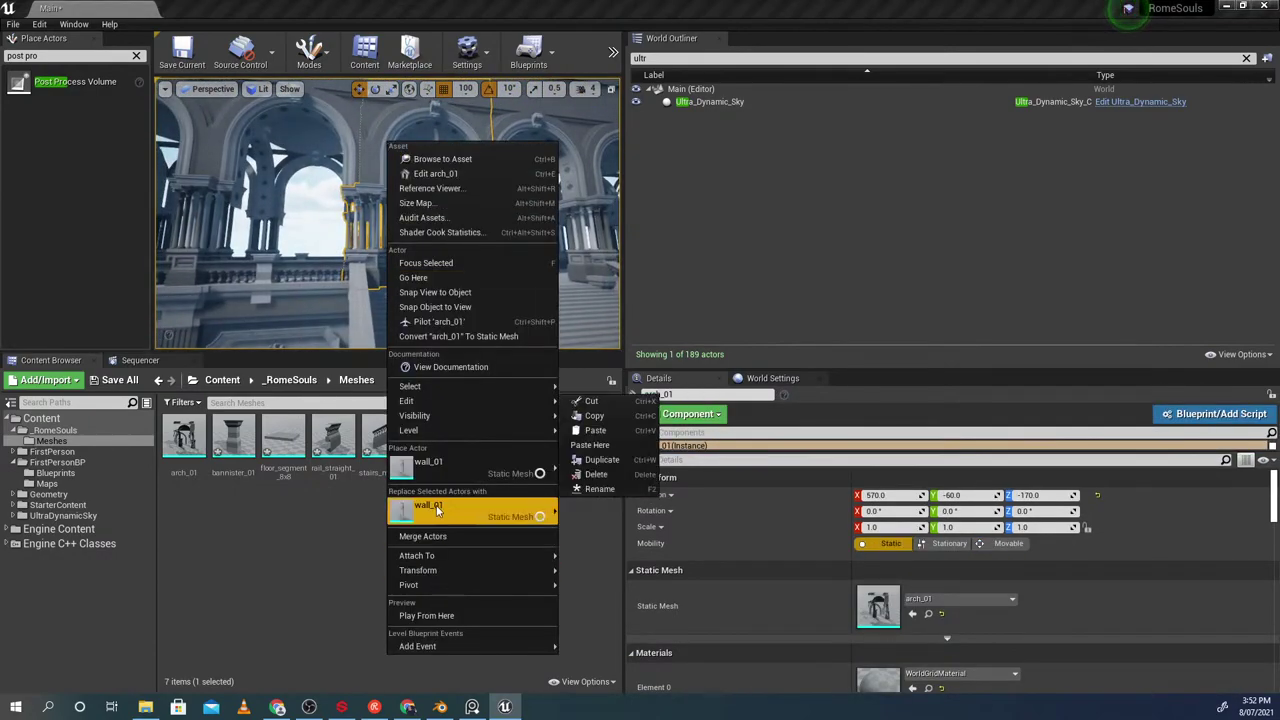
Try to move the straight rail beside the staircase along X to about -400
{"action": "right_click_drag", "start_coordinate": [345, 285], "coordinate": [328, 314]}
{"action": "key", "text": "w"}
{"action": "left_click", "coordinate": [318, 250]}
{"action": "left_click", "coordinate": [316, 228]}
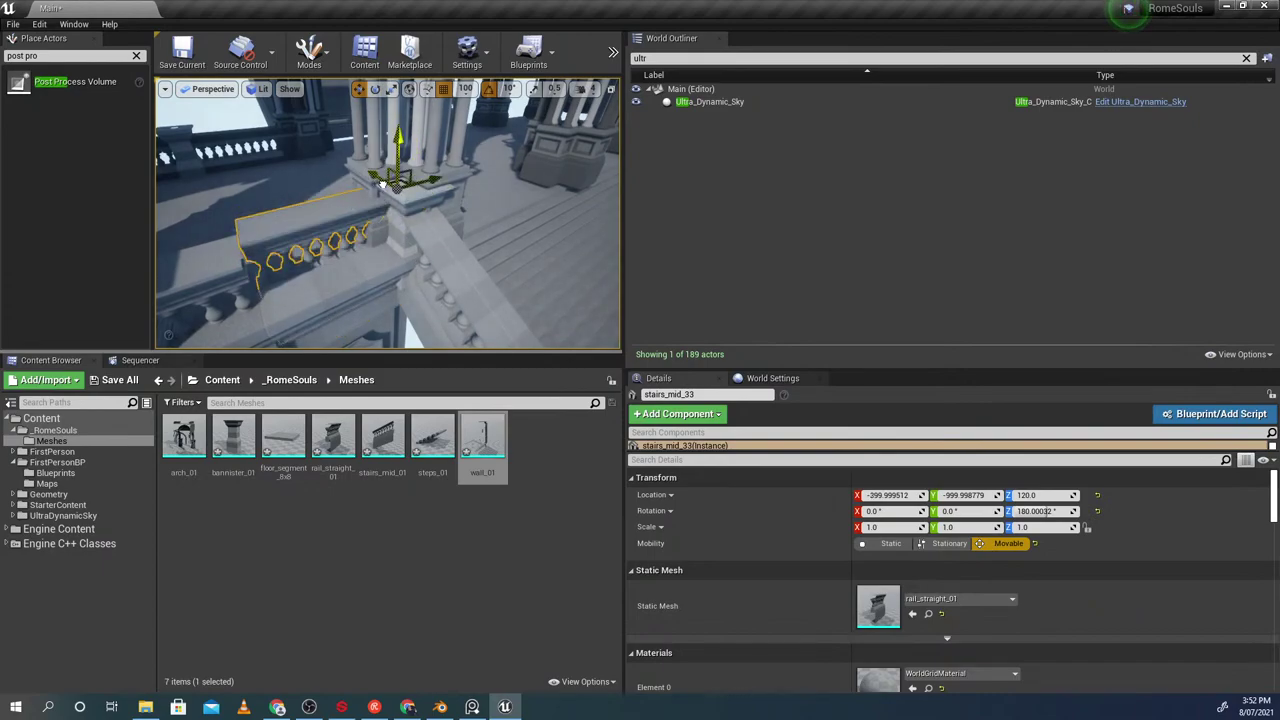
{"action": "key", "text": "ctrl+z"}
Select the two adjoining straight rails next to the staircase
{"action": "right_click_drag", "start_coordinate": [390, 190], "coordinate": [311, 208]}
{"action": "left_click", "coordinate": [312, 262]}
{"action": "right_click_drag", "start_coordinate": [367, 248], "coordinate": [400, 242]}
{"action": "left_click", "coordinate": [479, 174]}
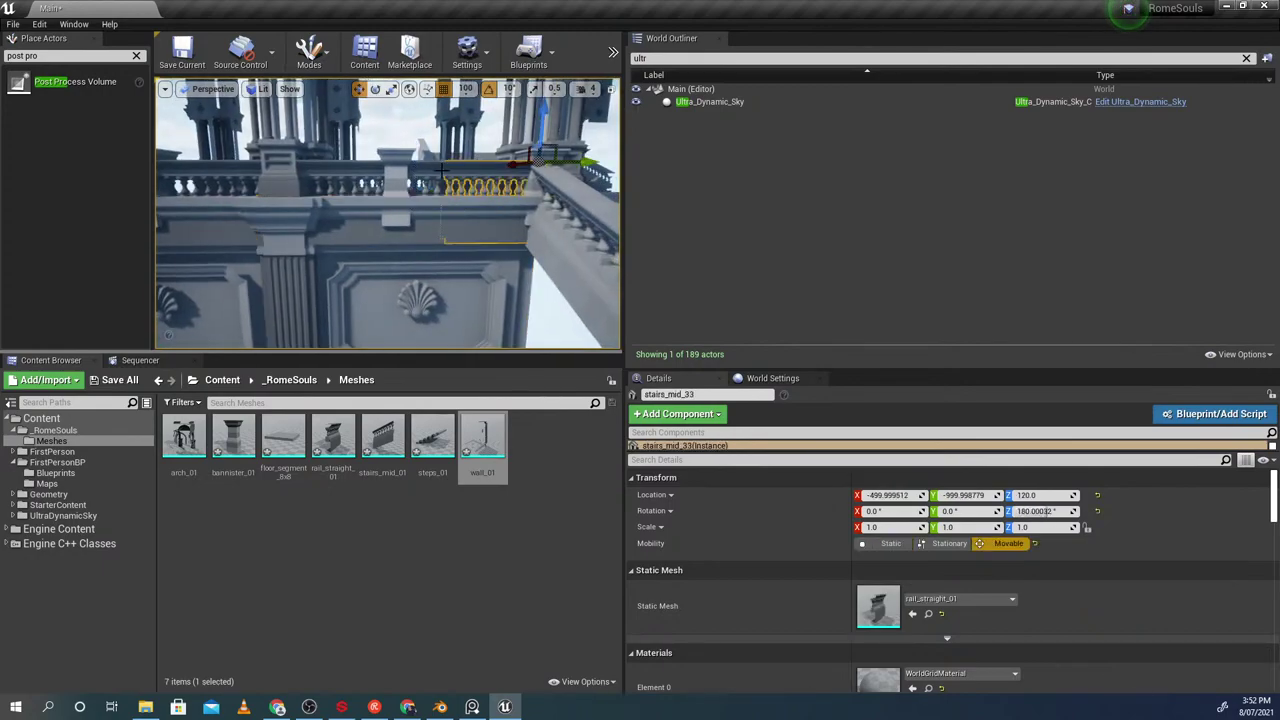
{"action": "left_click", "coordinate": [416, 178], "text": "ctrl"}
{"action": "right_click_drag", "start_coordinate": [414, 172], "coordinate": [356, 236]}
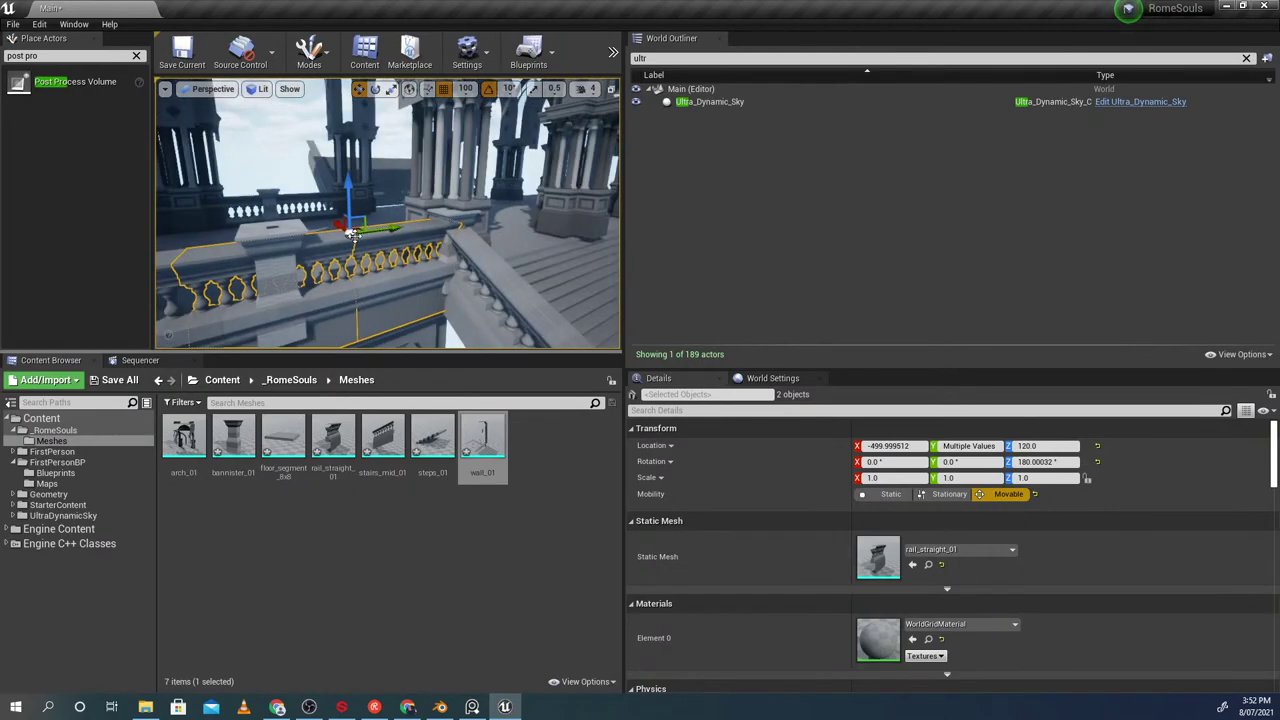
{"action": "right_click_drag", "start_coordinate": [478, 262], "coordinate": [416, 284]}
Select the whole row of nine wall_01 segments beneath the arcade
{"action": "left_click", "coordinate": [442, 230]}
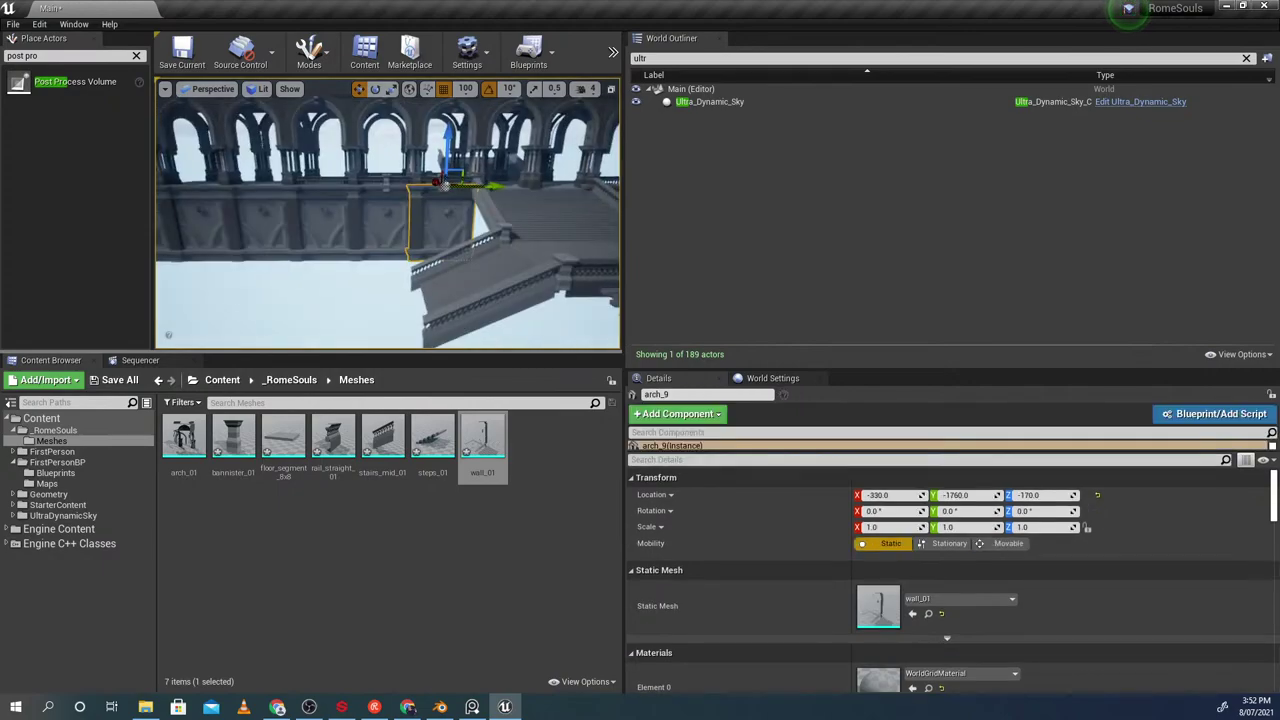
{"action": "right_click_drag", "start_coordinate": [442, 230], "coordinate": [446, 234]}
{"action": "left_click", "coordinate": [342, 228], "text": "ctrl"}
{"action": "right_click_drag", "start_coordinate": [342, 228], "coordinate": [270, 228]}
{"action": "left_click", "coordinate": [410, 225], "text": "ctrl"}
{"action": "left_click", "coordinate": [346, 219], "text": "ctrl"}
{"action": "right_click_drag", "start_coordinate": [346, 219], "coordinate": [304, 161]}
{"action": "left_click", "coordinate": [352, 204], "text": "ctrl"}
{"action": "left_click", "coordinate": [353, 201], "text": "ctrl"}
{"action": "left_click", "coordinate": [328, 202], "text": "ctrl"}
{"action": "left_click", "coordinate": [331, 203], "text": "ctrl"}
{"action": "left_click", "coordinate": [300, 201], "text": "ctrl"}
Duplicate the selected wall row and place the copies directly below it as a second tier
{"action": "key", "text": "ctrl+w"}
{"action": "key", "text": "ctrl+w"}
{"action": "key", "text": "ctrl+z"}
{"action": "left_click_drag", "start_coordinate": [295, 140], "coordinate": [299, 213]}
{"action": "right_click_drag", "start_coordinate": [303, 213], "coordinate": [277, 226]}
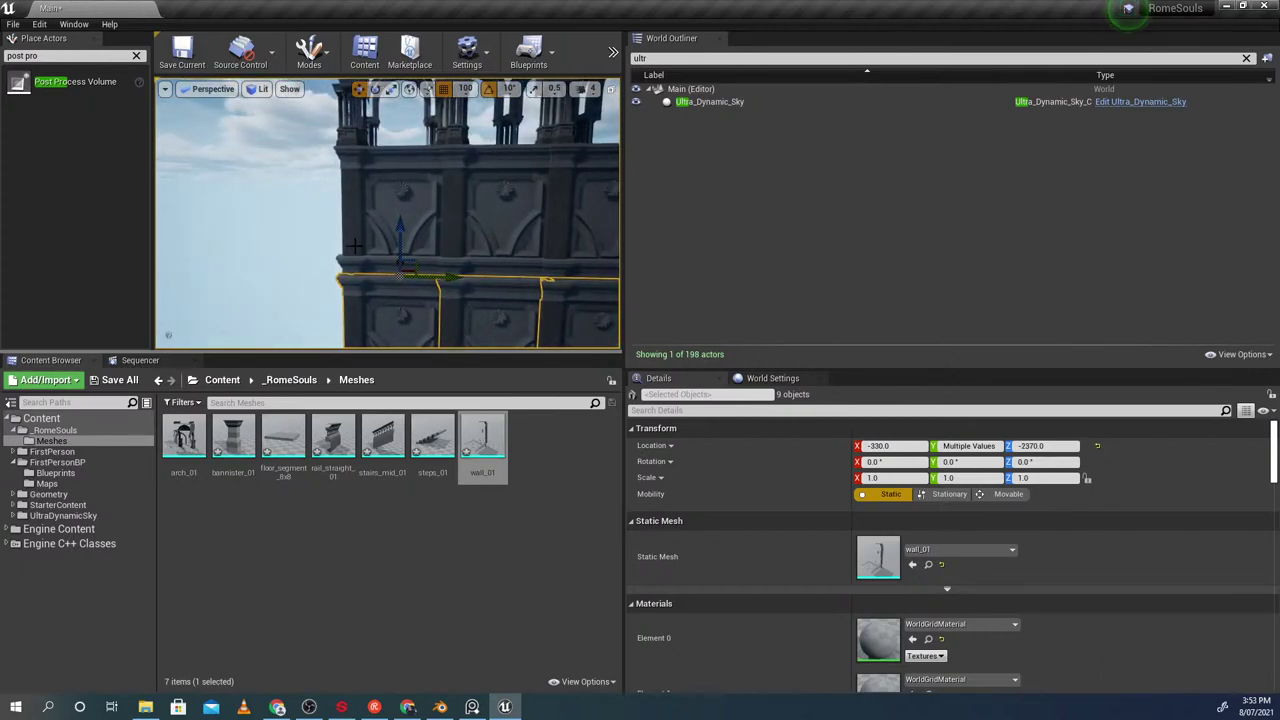
{"action": "right_click_drag", "start_coordinate": [355, 246], "coordinate": [402, 248]}
{"action": "left_click", "coordinate": [470, 291]}
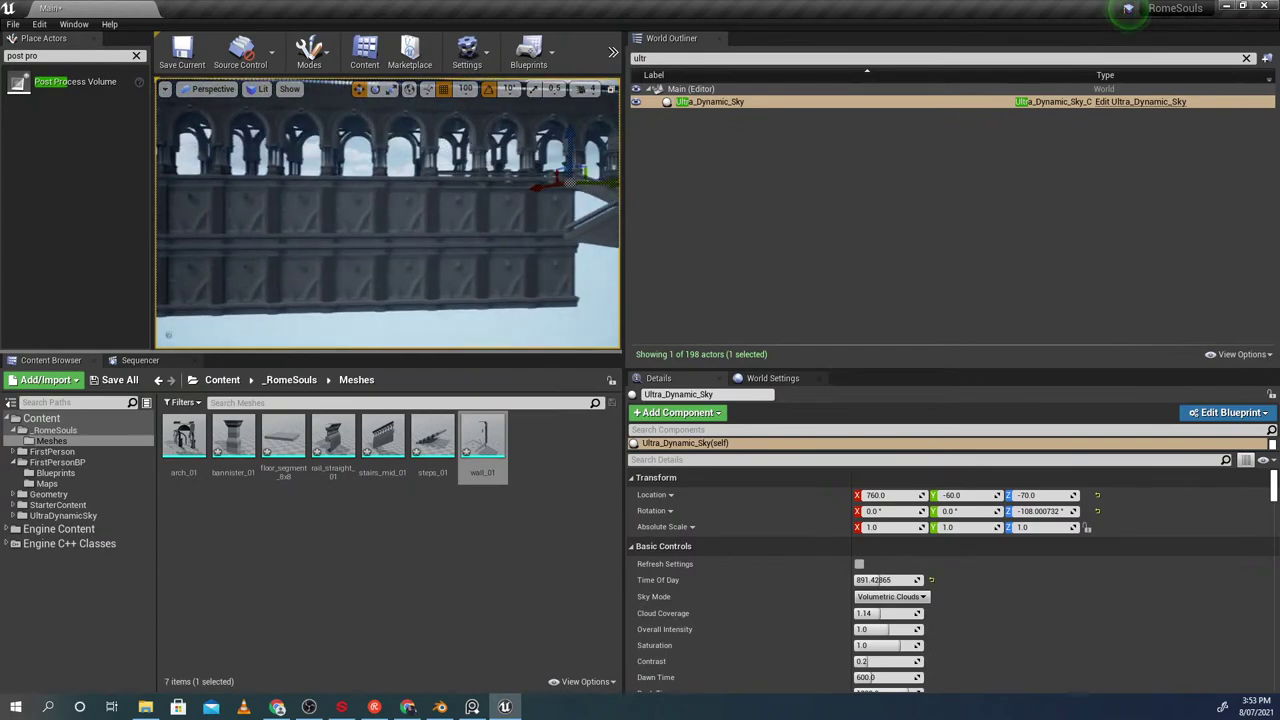
{"action": "right_click_drag", "start_coordinate": [430, 250], "coordinate": [440, 250]}
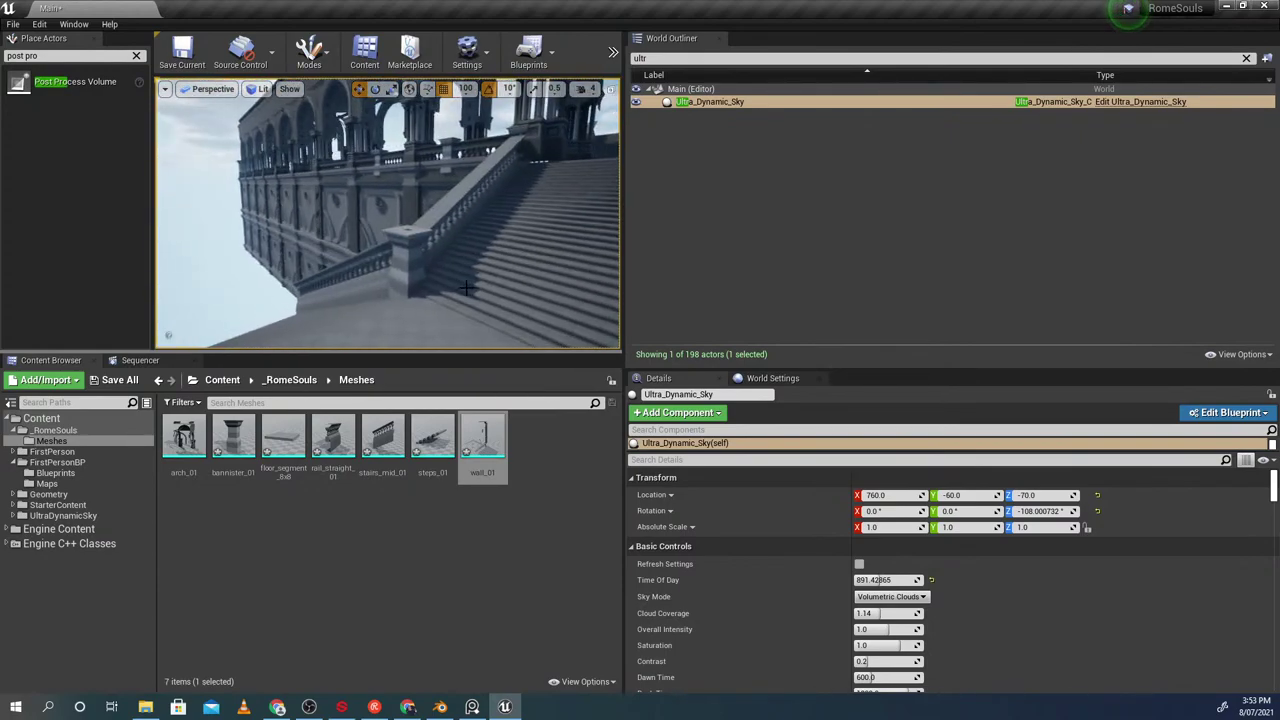
Play-test the level by walking up the staircase and along the arcade
{"action": "key", "text": "alt+p"}
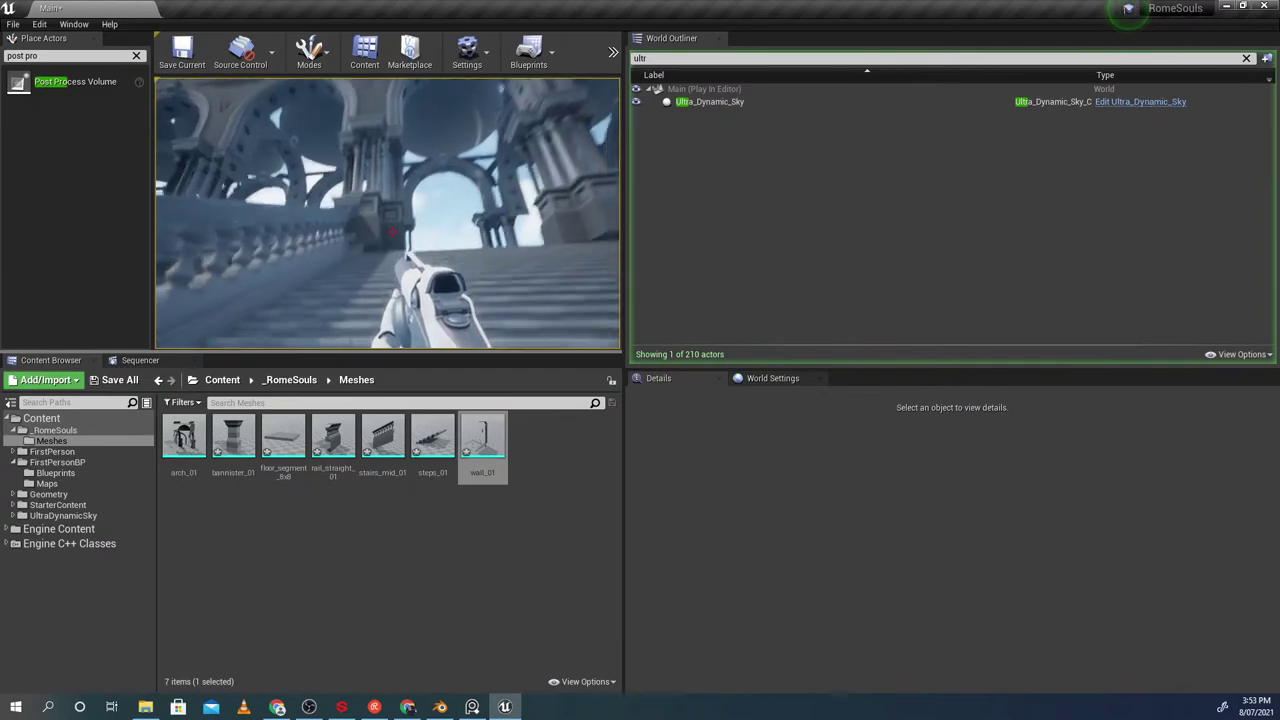
{"action": "key", "text": "w"}
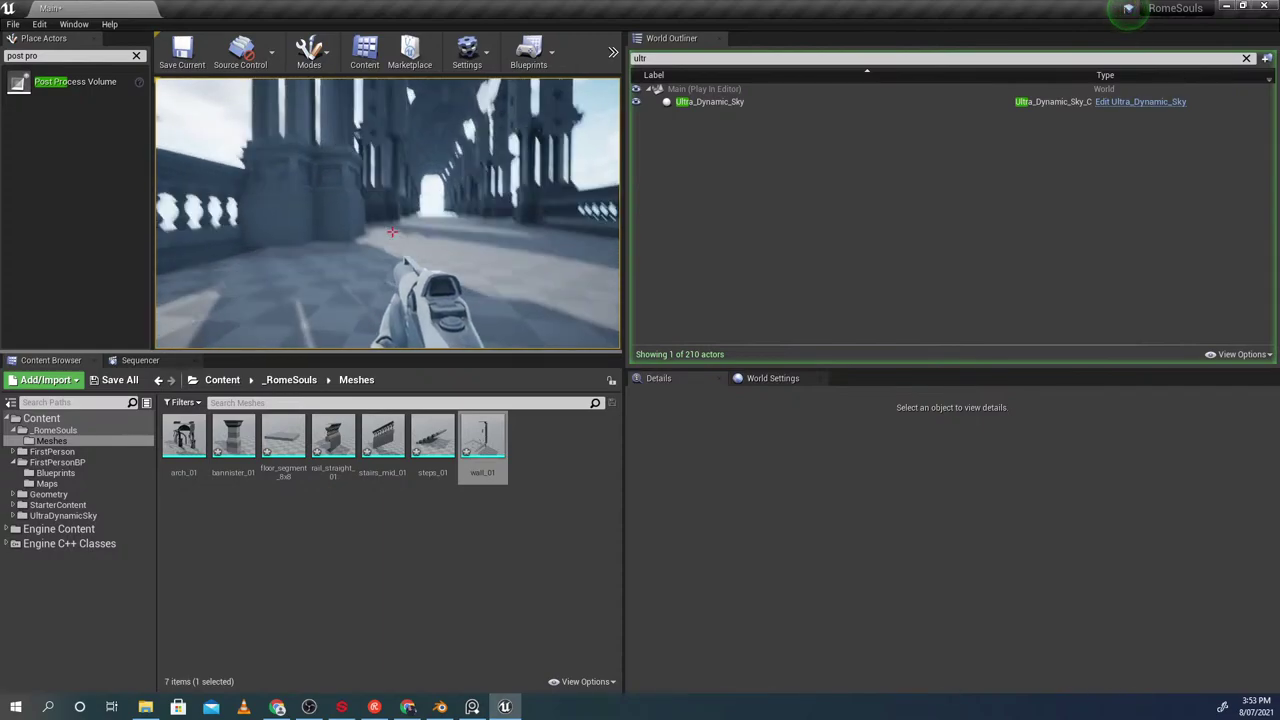
{"action": "key", "text": "Escape"}
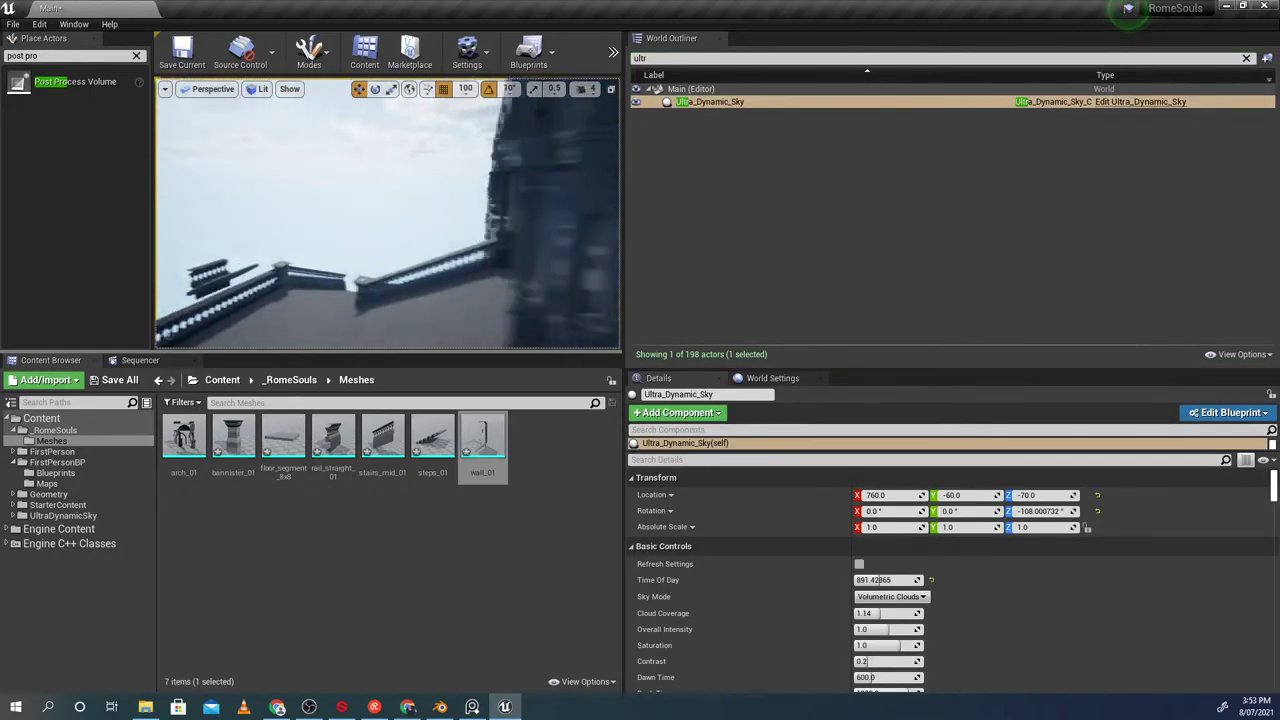
Inspect the two-tier wall, the arcade balustrade and their junctions with the staircase from several sides
{"action": "right_click_drag", "start_coordinate": [388, 214], "coordinate": [520, 220]}
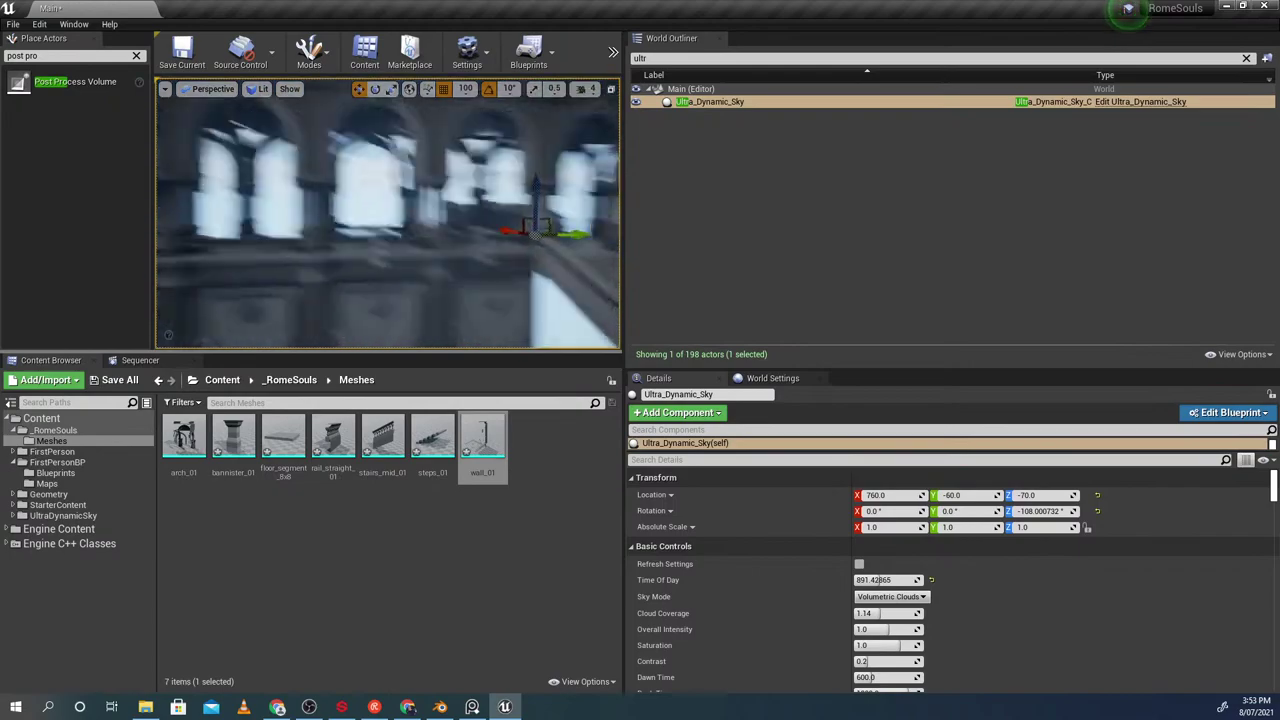
{"action": "left_click", "coordinate": [347, 177]}
{"action": "right_click_drag", "start_coordinate": [347, 177], "coordinate": [322, 177]}
{"action": "key", "text": "w"}
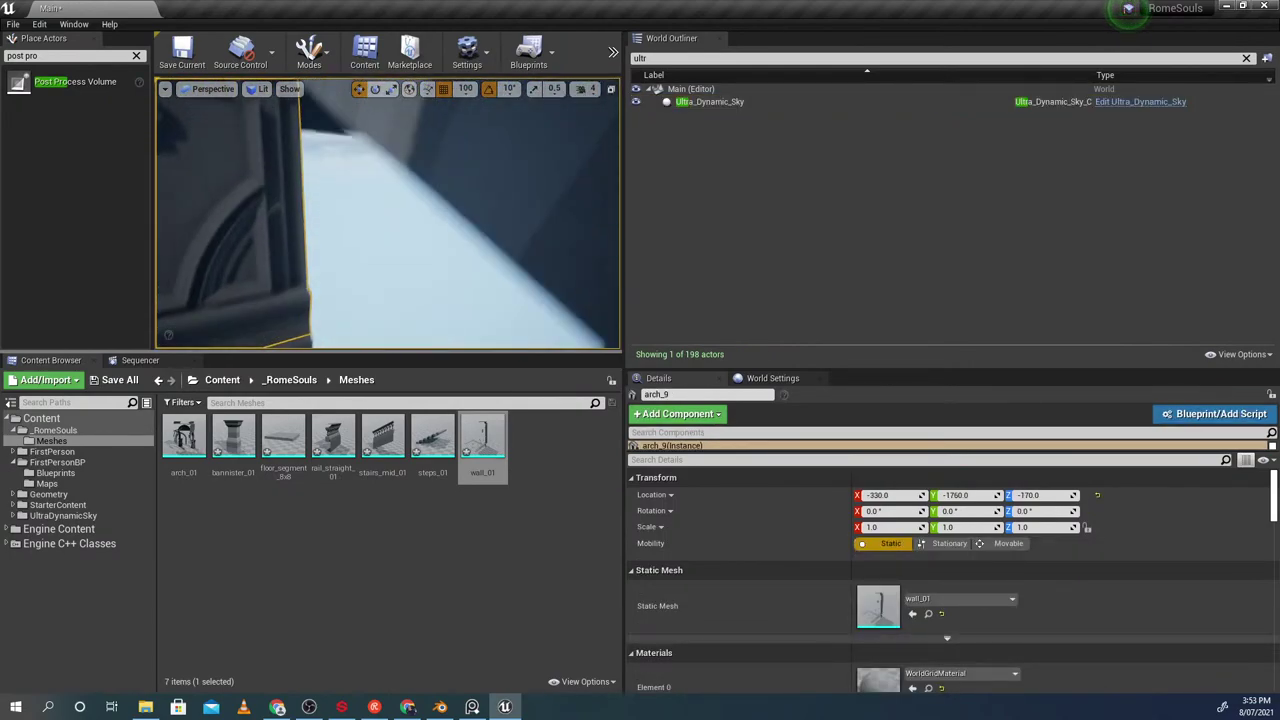
{"action": "right_click_drag", "start_coordinate": [388, 214], "coordinate": [462, 216]}
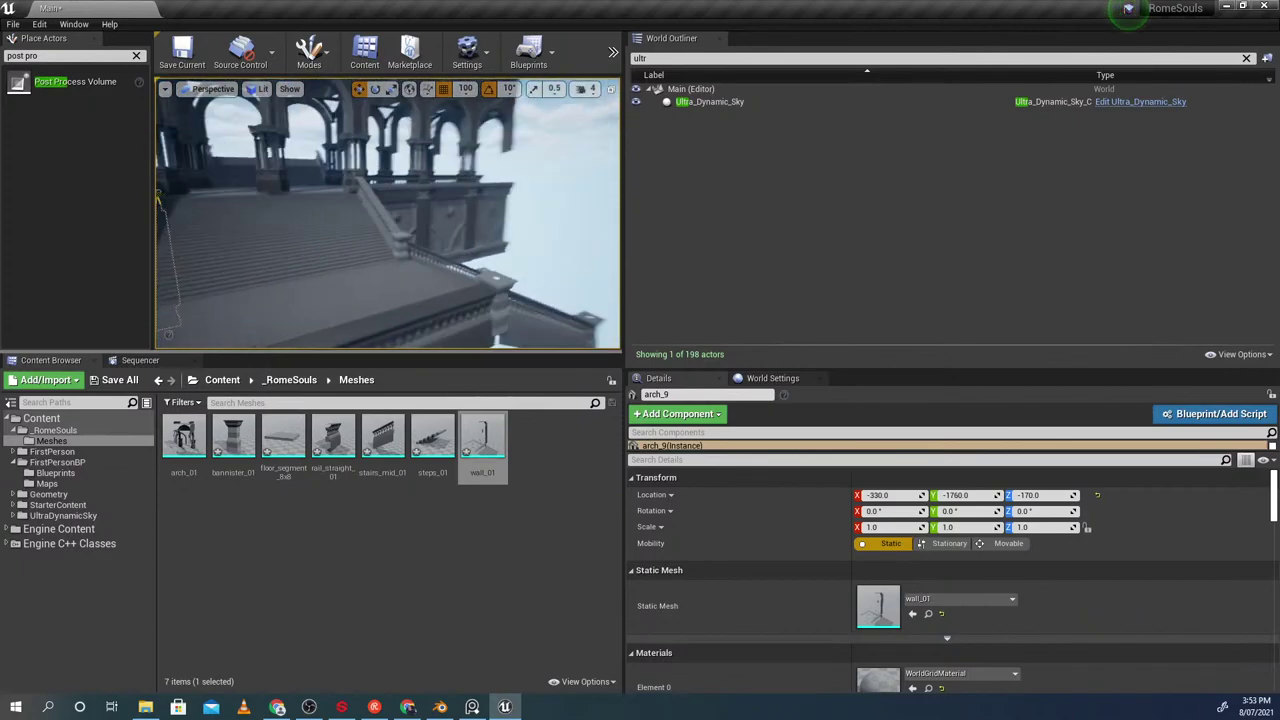
{"action": "left_click", "coordinate": [338, 195]}
{"action": "right_click_drag", "start_coordinate": [338, 195], "coordinate": [340, 195]}
{"action": "key", "text": "w"}
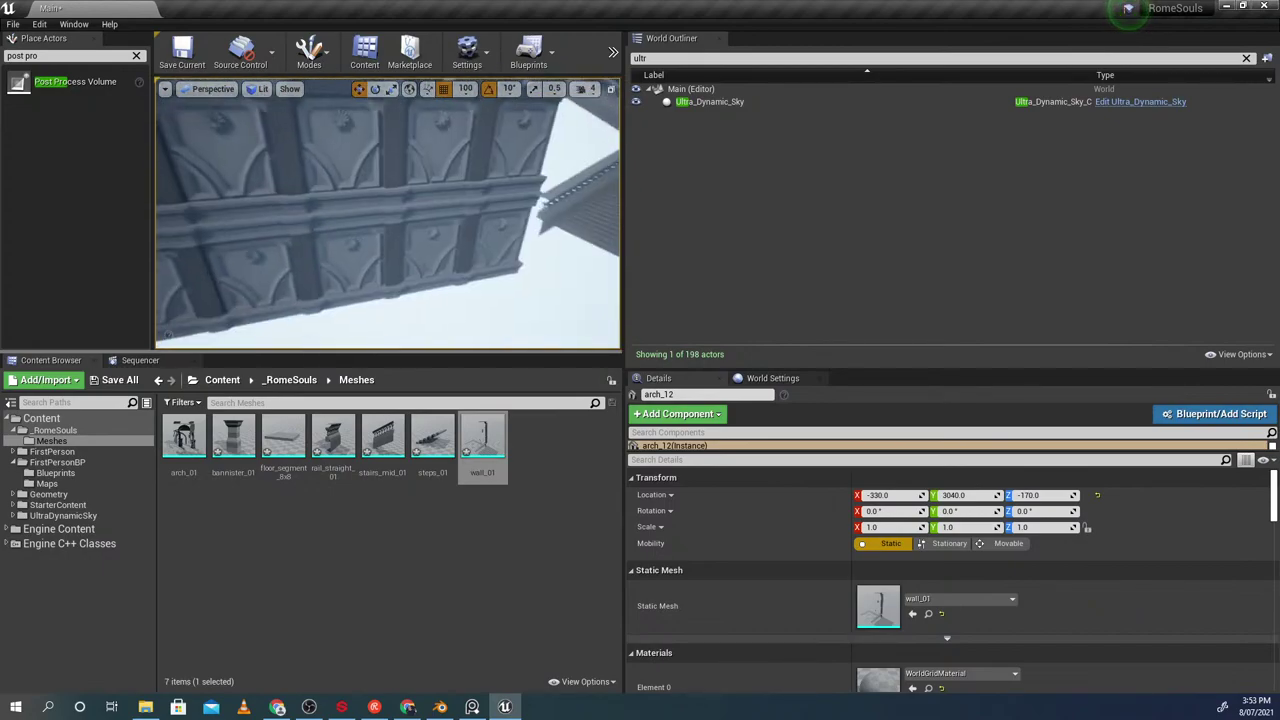
{"action": "key", "text": "w"}
{"action": "right_click_drag", "start_coordinate": [388, 214], "coordinate": [430, 222]}
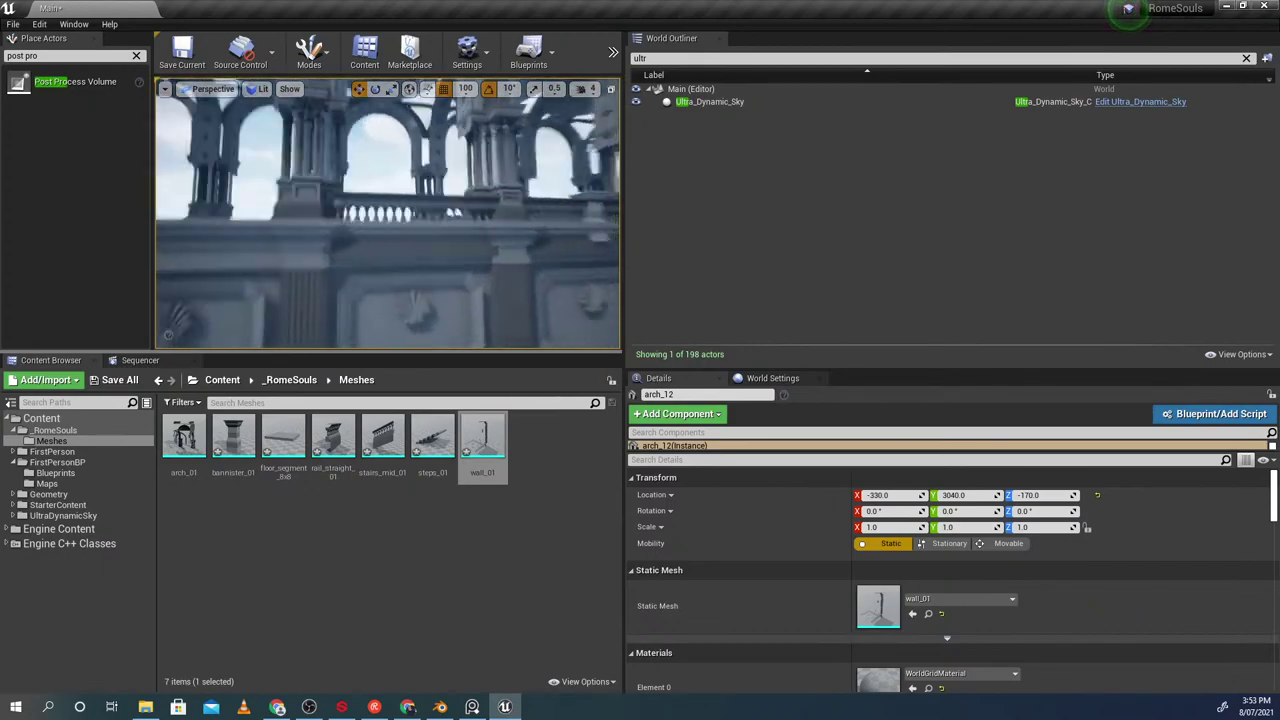
{"action": "left_click", "coordinate": [303, 275]}
{"action": "right_click_drag", "start_coordinate": [303, 275], "coordinate": [318, 272]}
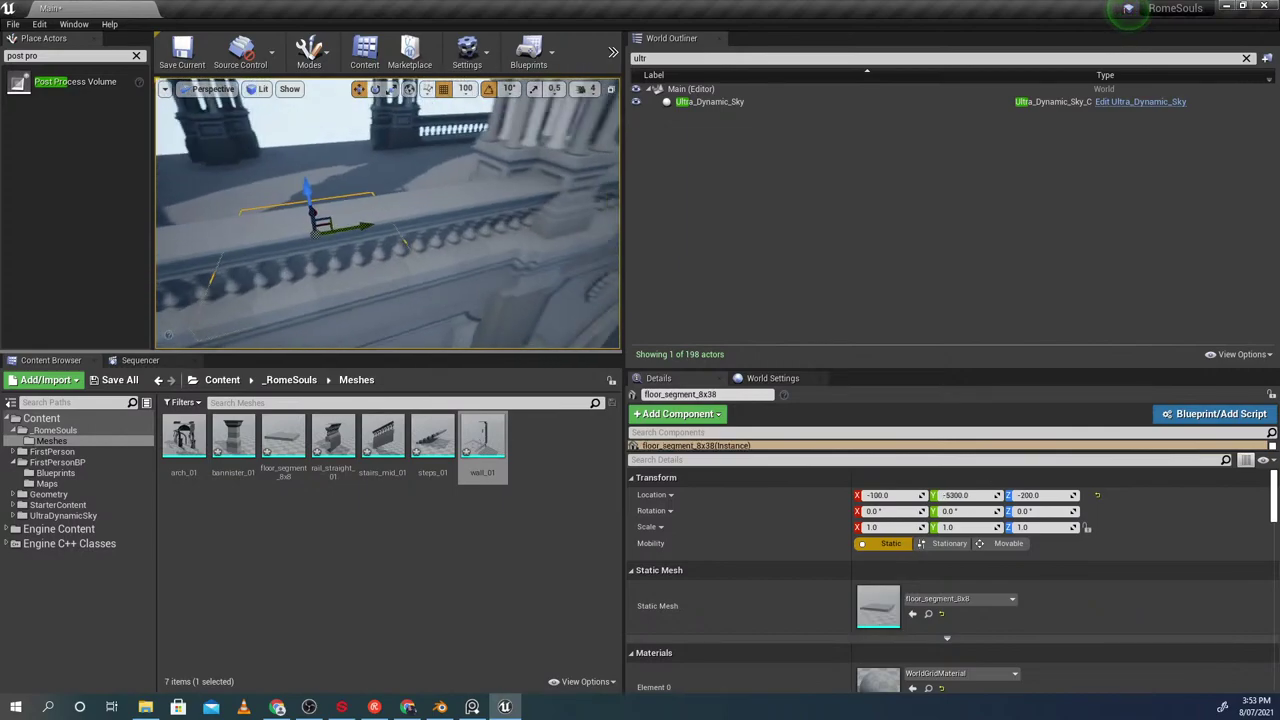
Delete the bannister post in the middle of the straight railing beside the top of the staircase
{"action": "left_click", "coordinate": [291, 214]}
{"action": "right_click_drag", "start_coordinate": [291, 214], "coordinate": [262, 216]}
{"action": "left_click", "coordinate": [359, 184], "text": "ctrl"}
{"action": "right_click_drag", "start_coordinate": [359, 184], "coordinate": [380, 184]}
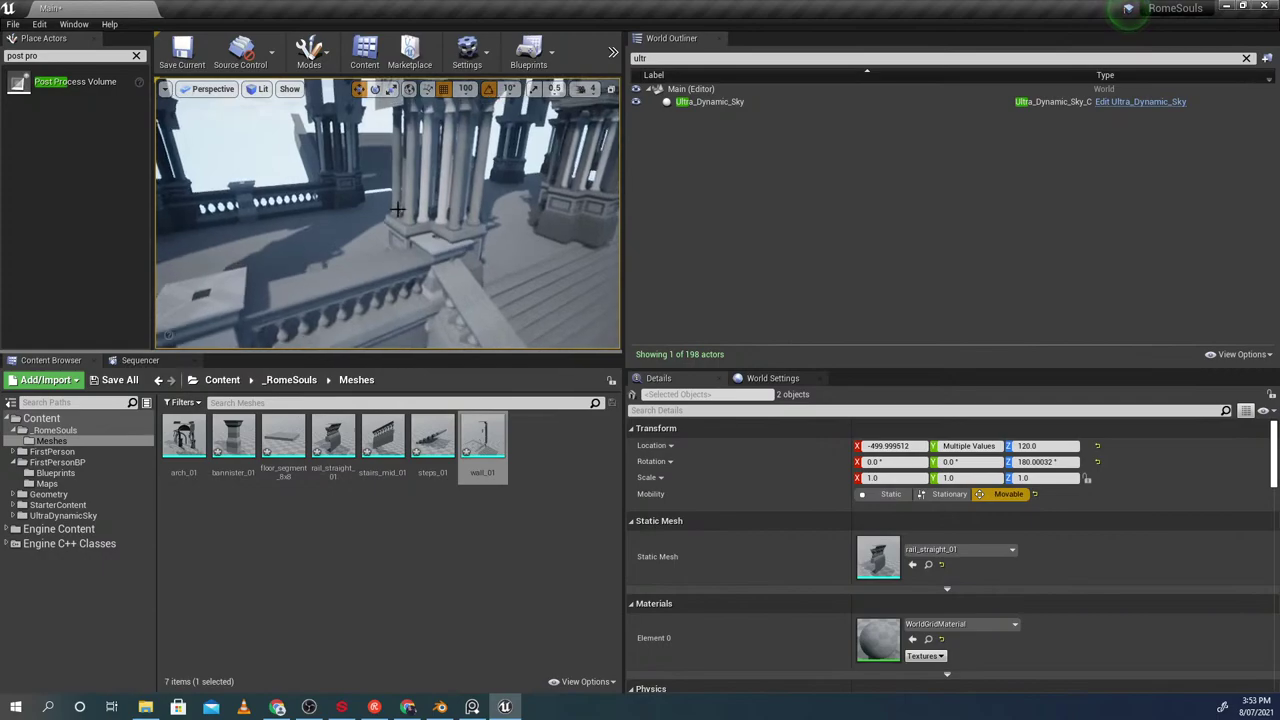
{"action": "right_click_drag", "start_coordinate": [347, 219], "coordinate": [340, 222]}
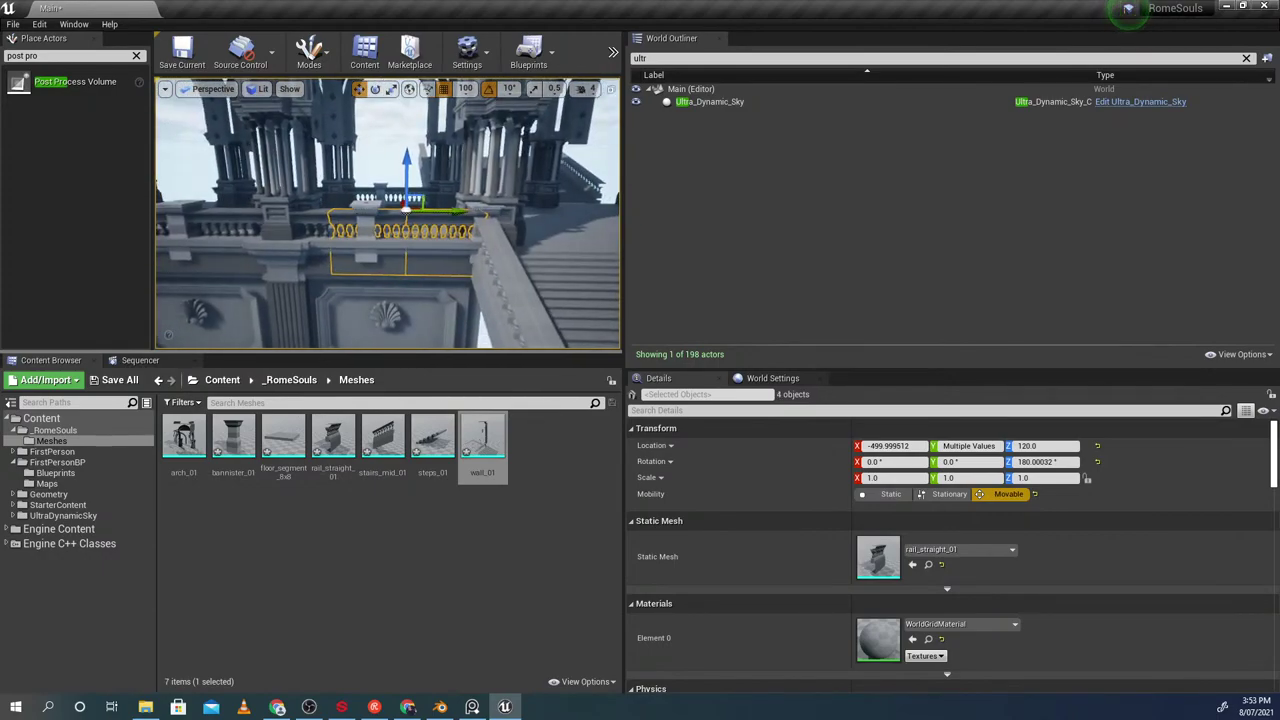
{"action": "left_click", "coordinate": [364, 218]}
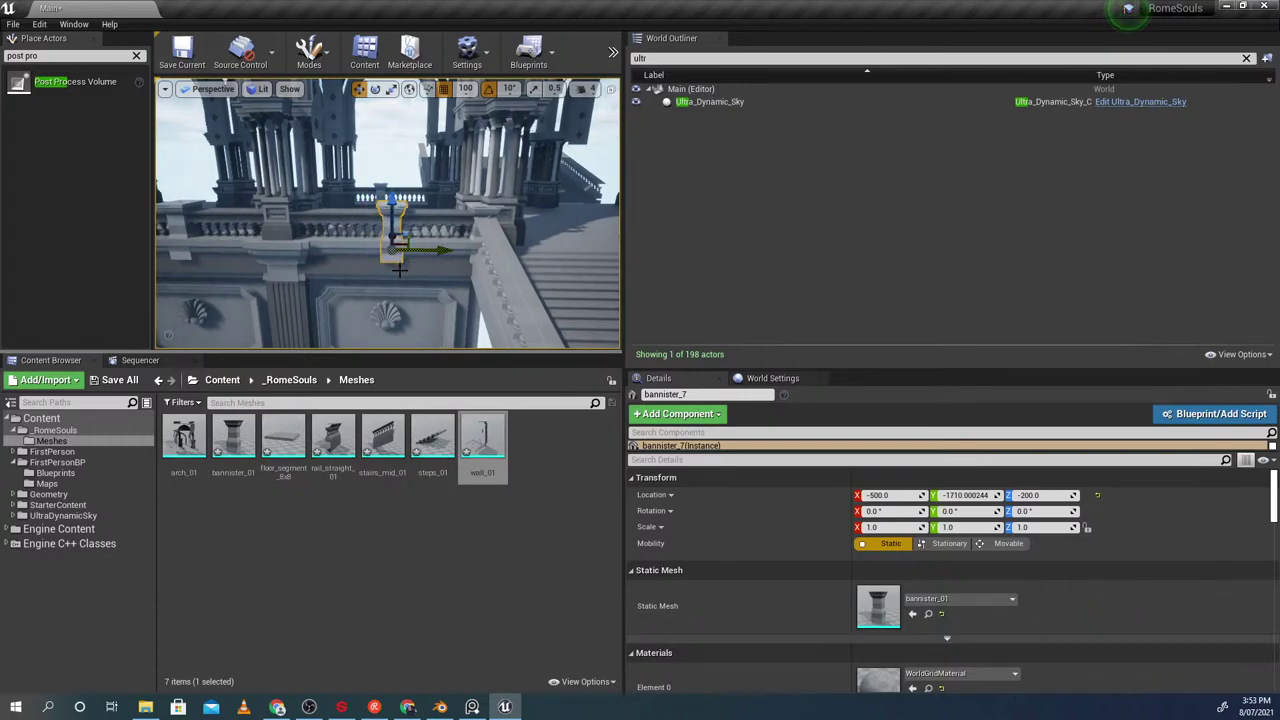
{"action": "key", "text": "Delete"}
{"action": "left_click", "coordinate": [420, 215]}
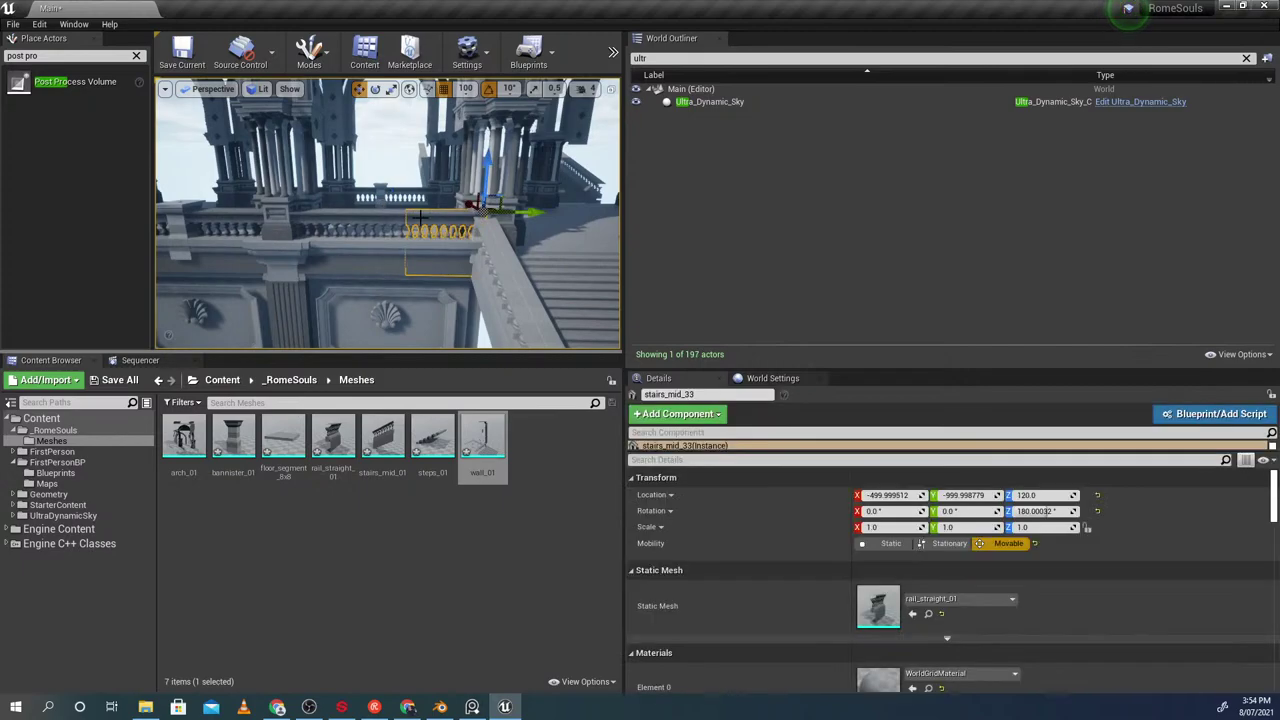
{"action": "left_click", "coordinate": [365, 213], "text": "ctrl"}
{"action": "right_click_drag", "start_coordinate": [365, 213], "coordinate": [442, 251]}
{"action": "left_click", "coordinate": [358, 215]}
{"action": "left_click", "coordinate": [418, 256]}
{"action": "left_click", "coordinate": [466, 216]}
{"action": "left_click", "coordinate": [402, 214], "text": "ctrl"}
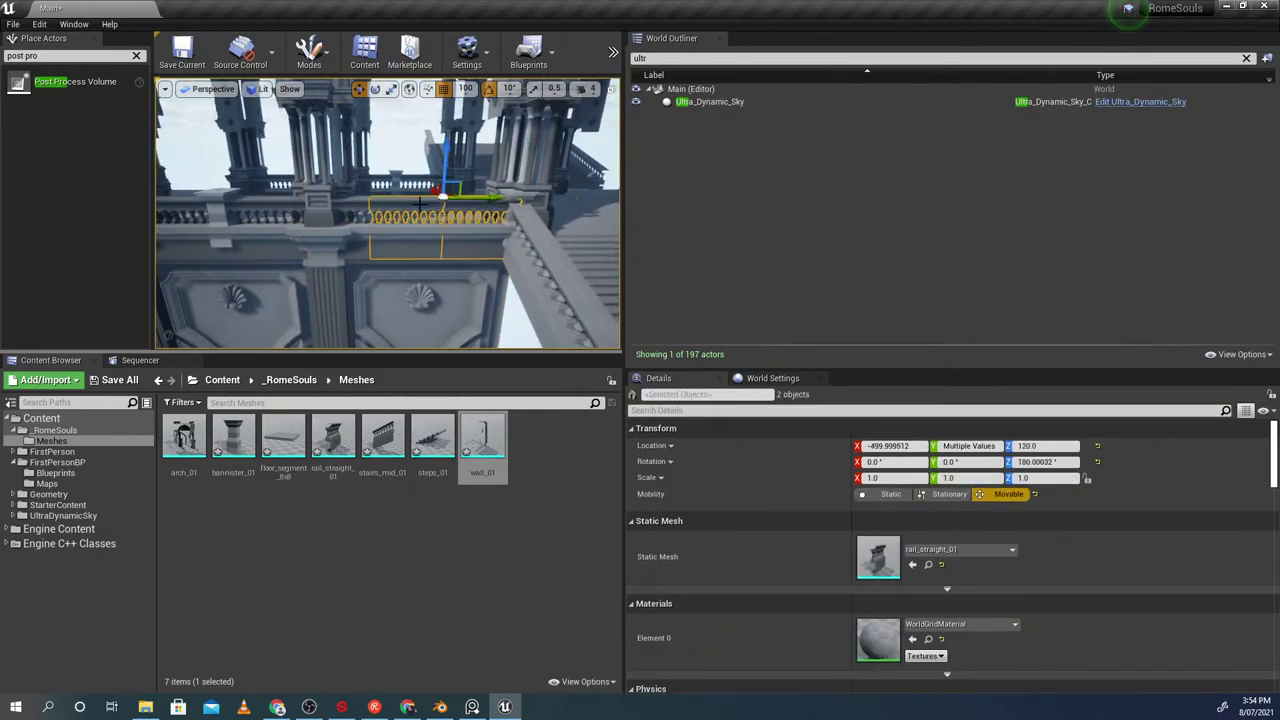
{"action": "left_click", "coordinate": [348, 208], "text": "ctrl"}
{"action": "right_click_drag", "start_coordinate": [348, 208], "coordinate": [312, 266]}
{"action": "left_click", "coordinate": [306, 288]}
{"action": "left_click", "coordinate": [298, 284]}
Raise the straight rails beside the top of the staircase to Z 220
{"action": "left_click", "coordinate": [378, 228]}
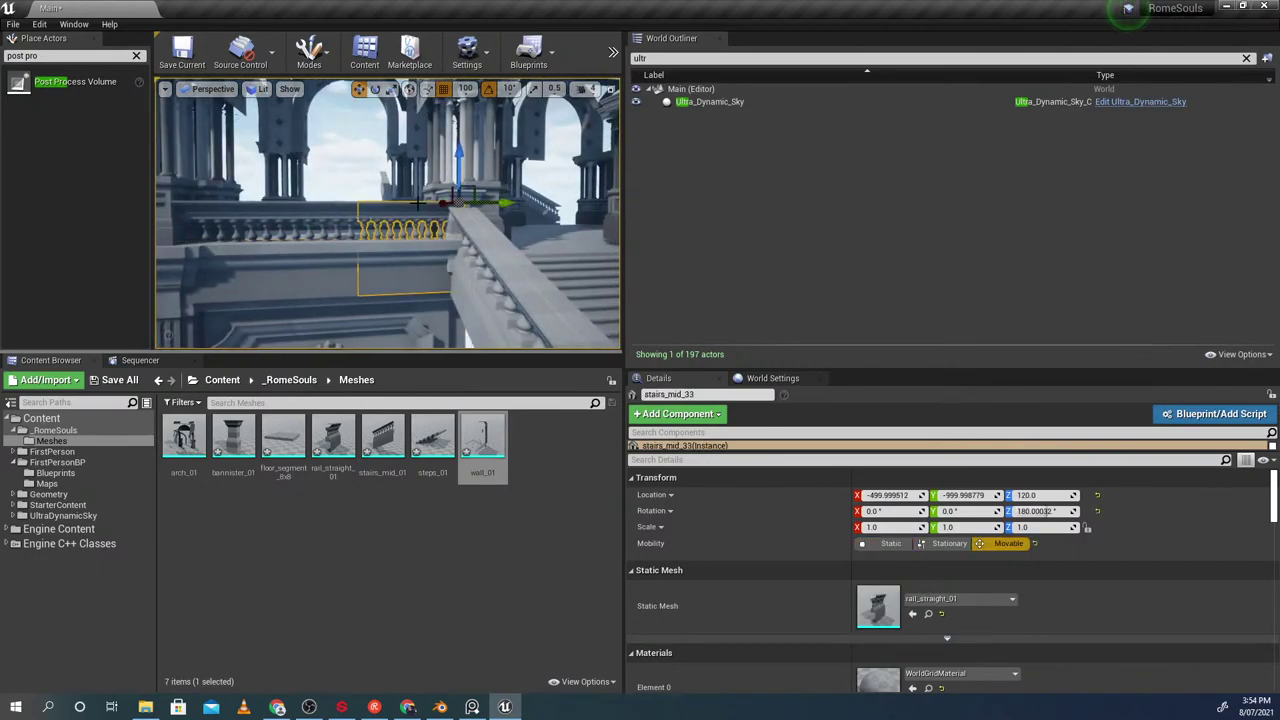
{"action": "left_click", "coordinate": [320, 218], "text": "ctrl"}
{"action": "left_click", "coordinate": [237, 208], "text": "ctrl"}
{"action": "left_click_drag", "start_coordinate": [246, 172], "coordinate": [250, 147]}
Delete the remaining bannister post along the straight railing in front of the arcade
{"action": "left_click", "coordinate": [340, 140]}
{"action": "right_click_drag", "start_coordinate": [340, 140], "coordinate": [260, 206]}
{"action": "left_click", "coordinate": [300, 204]}
{"action": "left_click", "coordinate": [284, 207]}
{"action": "key", "text": "Delete"}
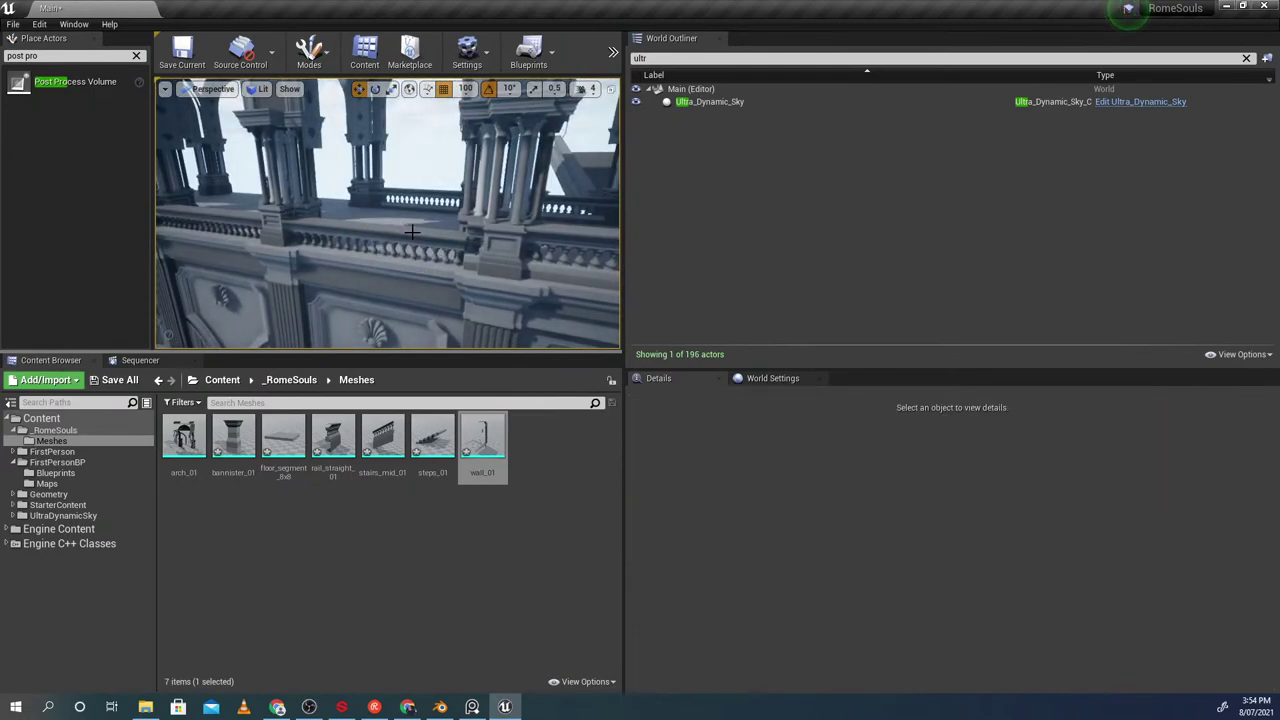
Select five adjoining straight rails along the balustrade in front of the arcade
{"action": "left_click", "coordinate": [410, 233]}
{"action": "left_click", "coordinate": [338, 235], "text": "shift"}
{"action": "right_click_drag", "start_coordinate": [338, 235], "coordinate": [434, 232]}
{"action": "left_click", "coordinate": [365, 220], "text": "shift"}
{"action": "left_click", "coordinate": [389, 213], "text": "shift"}
{"action": "left_click", "coordinate": [439, 230], "text": "shift"}
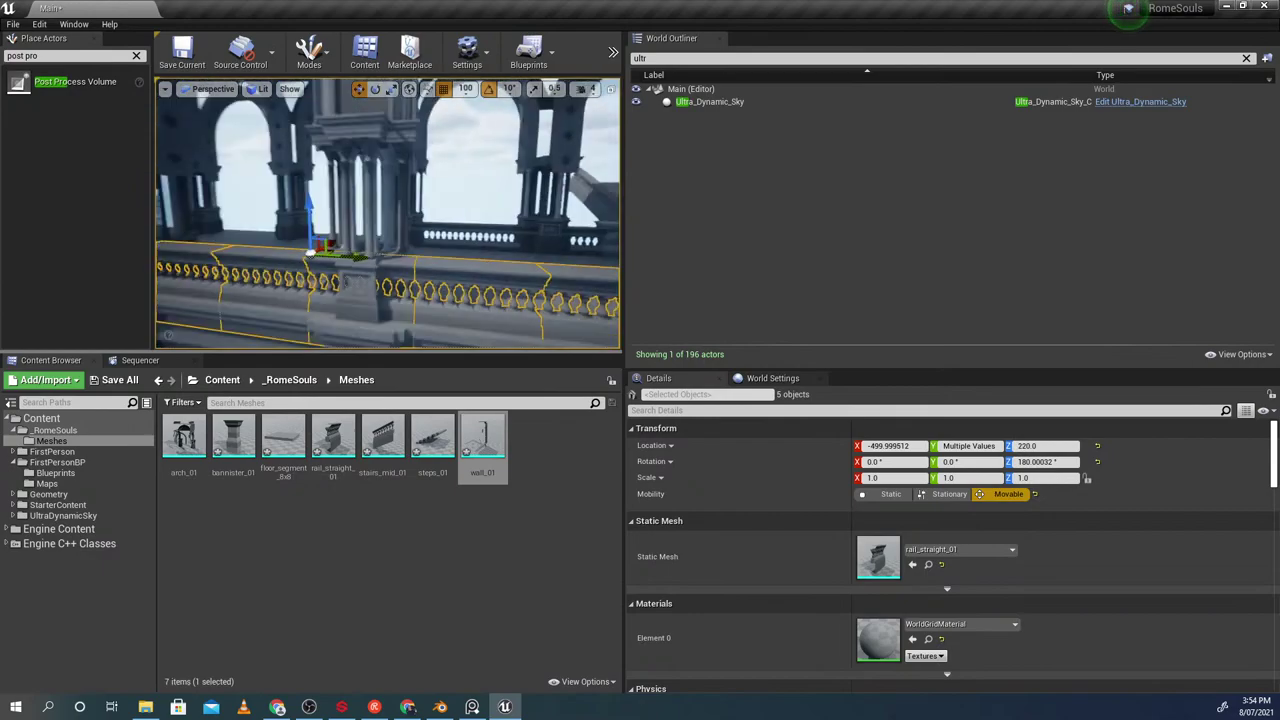
Check the sloping stair rail where it meets the arcade by briefly play-testing from the upper steps
{"action": "left_click", "coordinate": [434, 231]}
{"action": "right_click_drag", "start_coordinate": [434, 231], "coordinate": [446, 233]}
{"action": "left_click", "coordinate": [379, 288]}
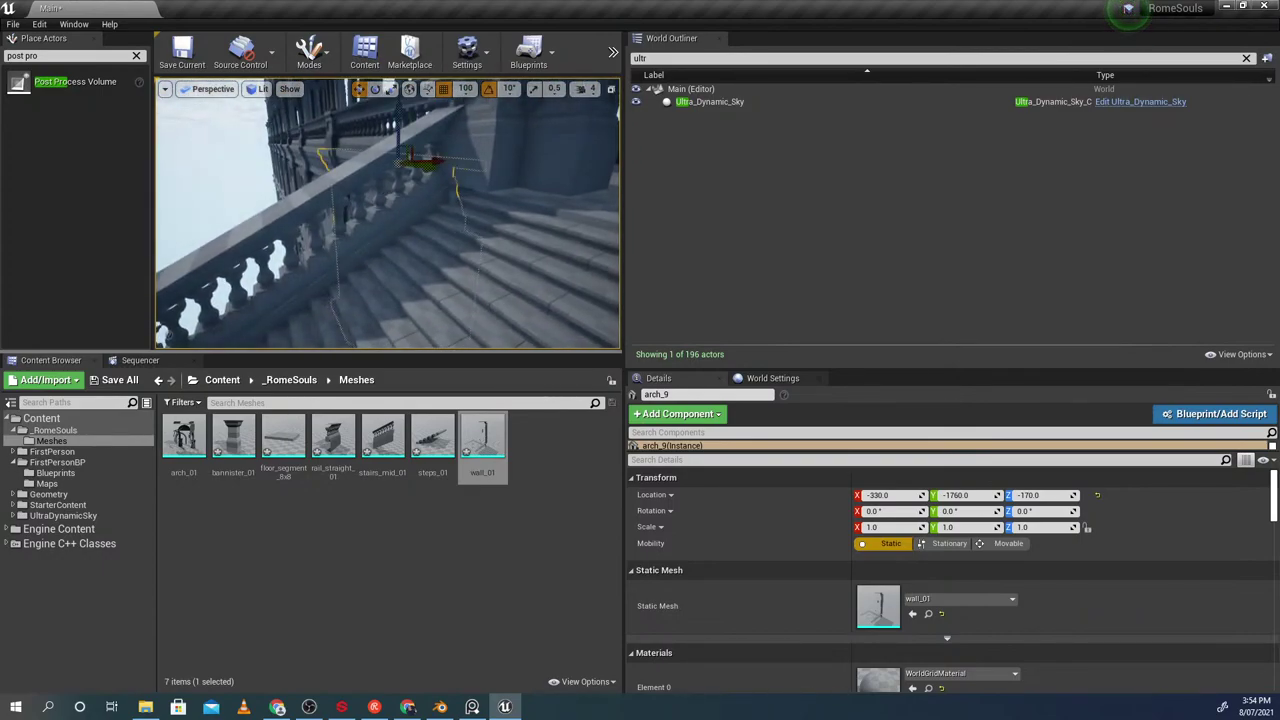
{"action": "left_click", "coordinate": [385, 172]}
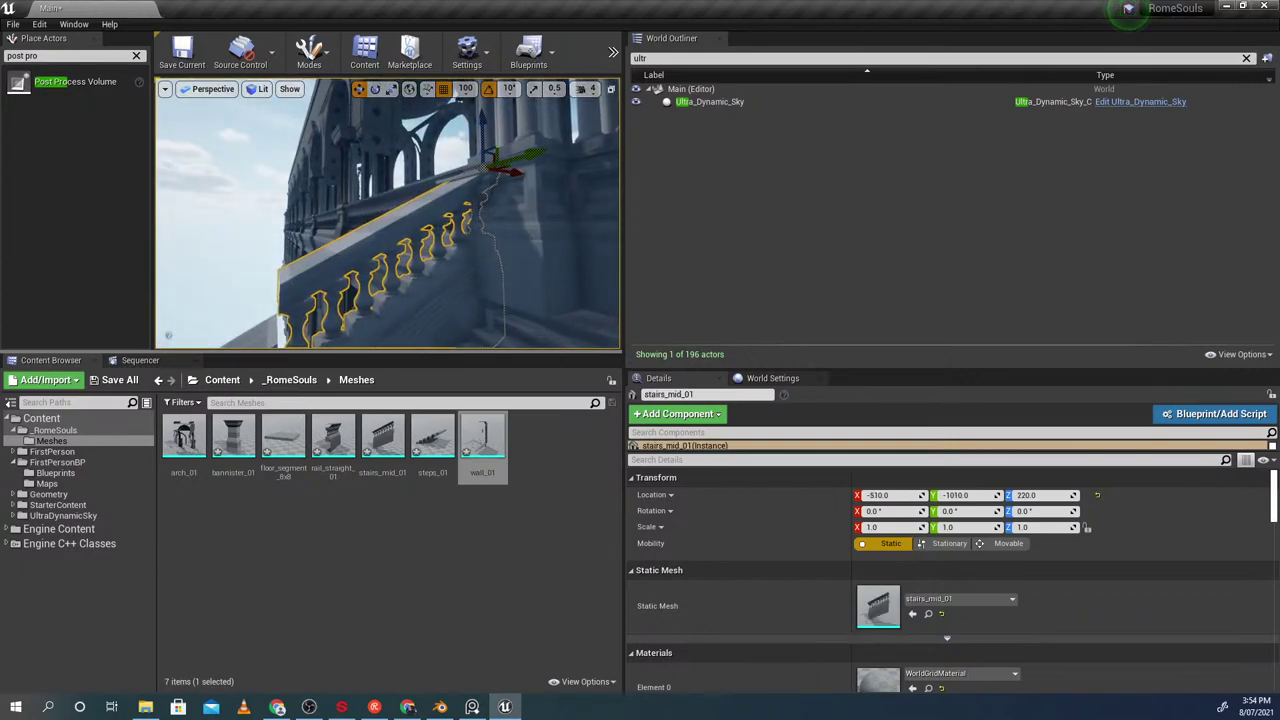
{"action": "key", "text": "alt+p"}
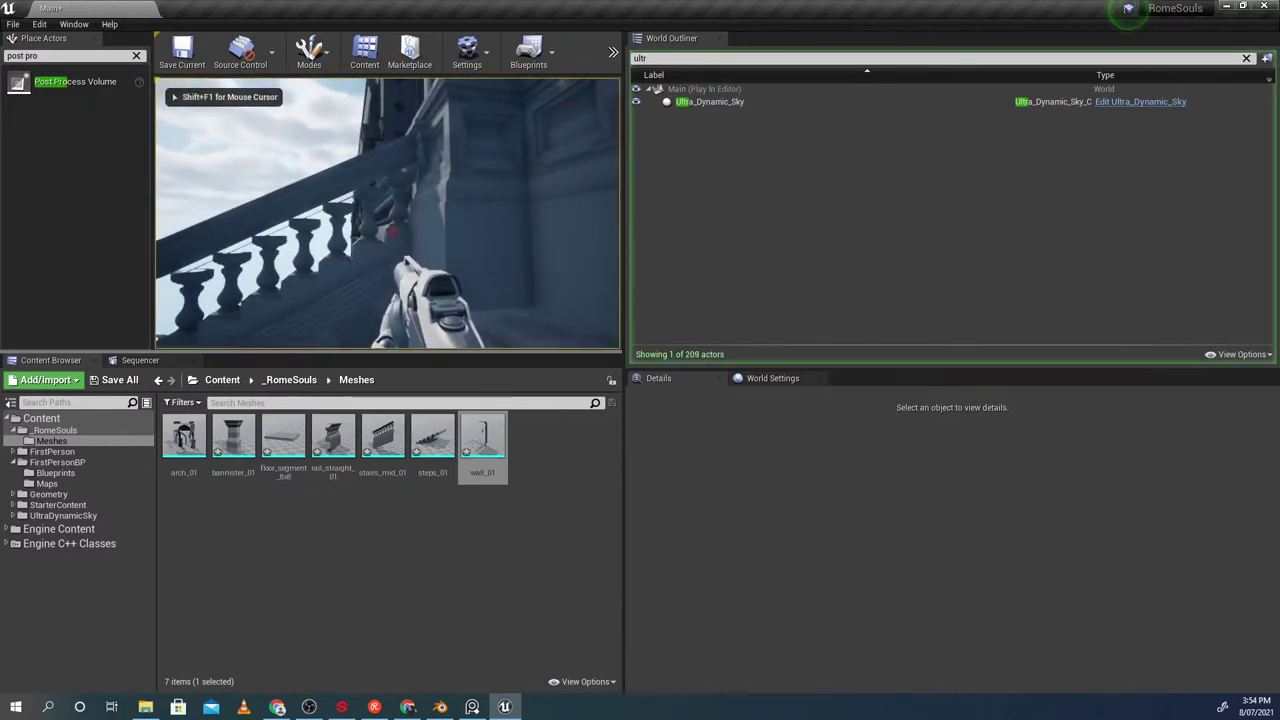
{"action": "key", "text": "Escape"}
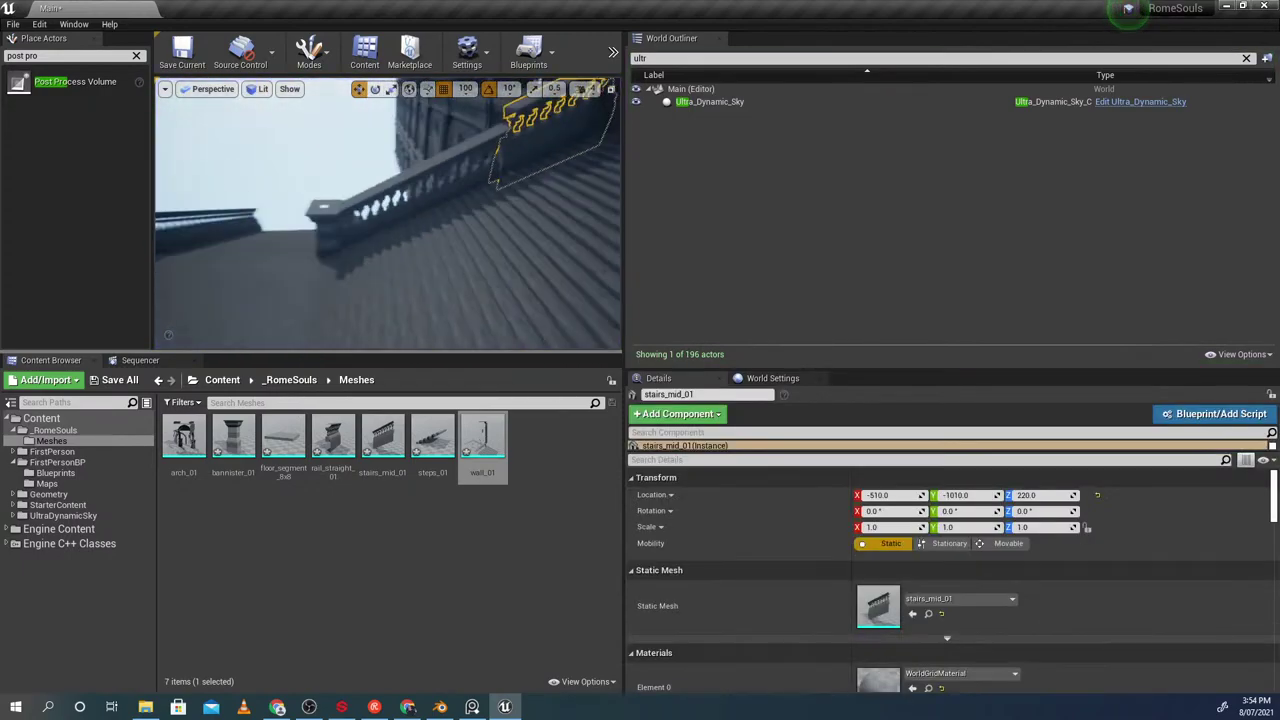
Delete the bannister post at the corner where the sloping stair rail meets the straight railing
{"action": "left_click", "coordinate": [459, 171]}
{"action": "left_click", "coordinate": [398, 210], "text": "ctrl"}
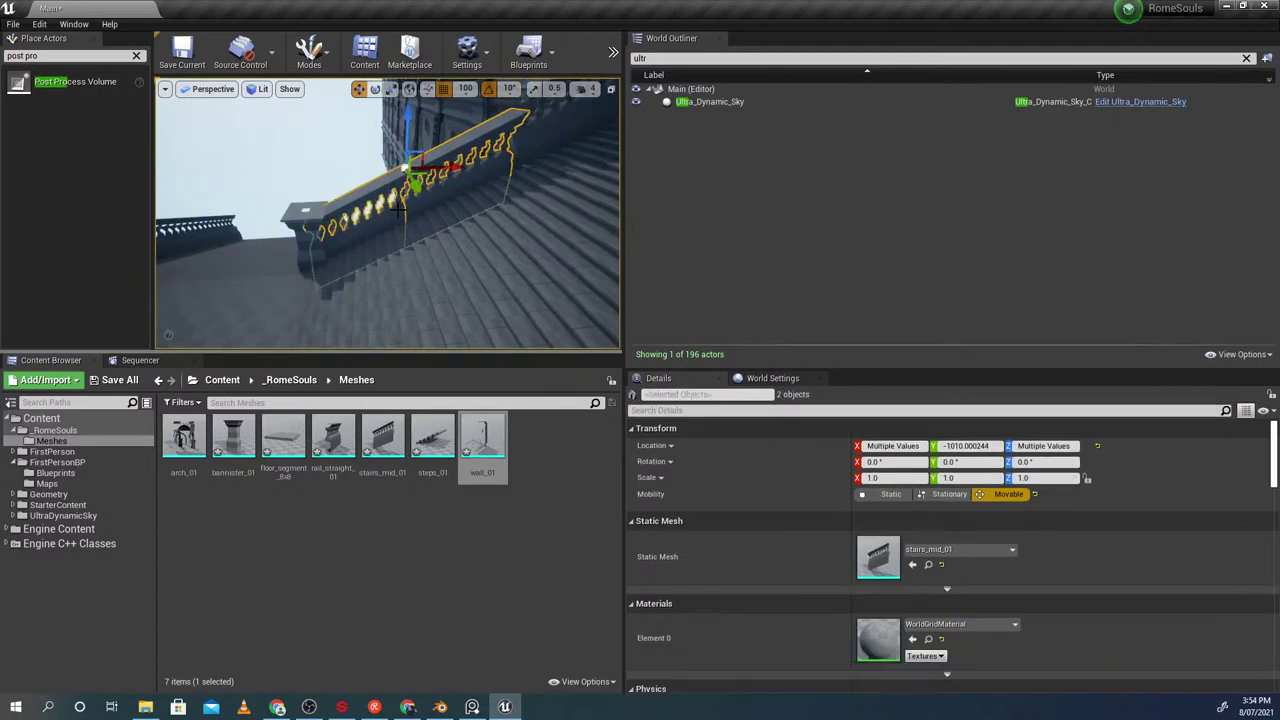
{"action": "left_click", "coordinate": [309, 206], "text": "ctrl"}
{"action": "left_click", "coordinate": [393, 240]}
{"action": "mouse_move", "coordinate": [393, 240]}
{"action": "right_mouse_down"}
{"action": "mouse_move", "coordinate": [450, 235]}
{"action": "mouse_move", "coordinate": [400, 230]}
{"action": "mouse_move", "coordinate": [440, 225]}
{"action": "mouse_move", "coordinate": [403, 249]}
{"action": "right_mouse_up"}
{"action": "left_click", "coordinate": [403, 249]}
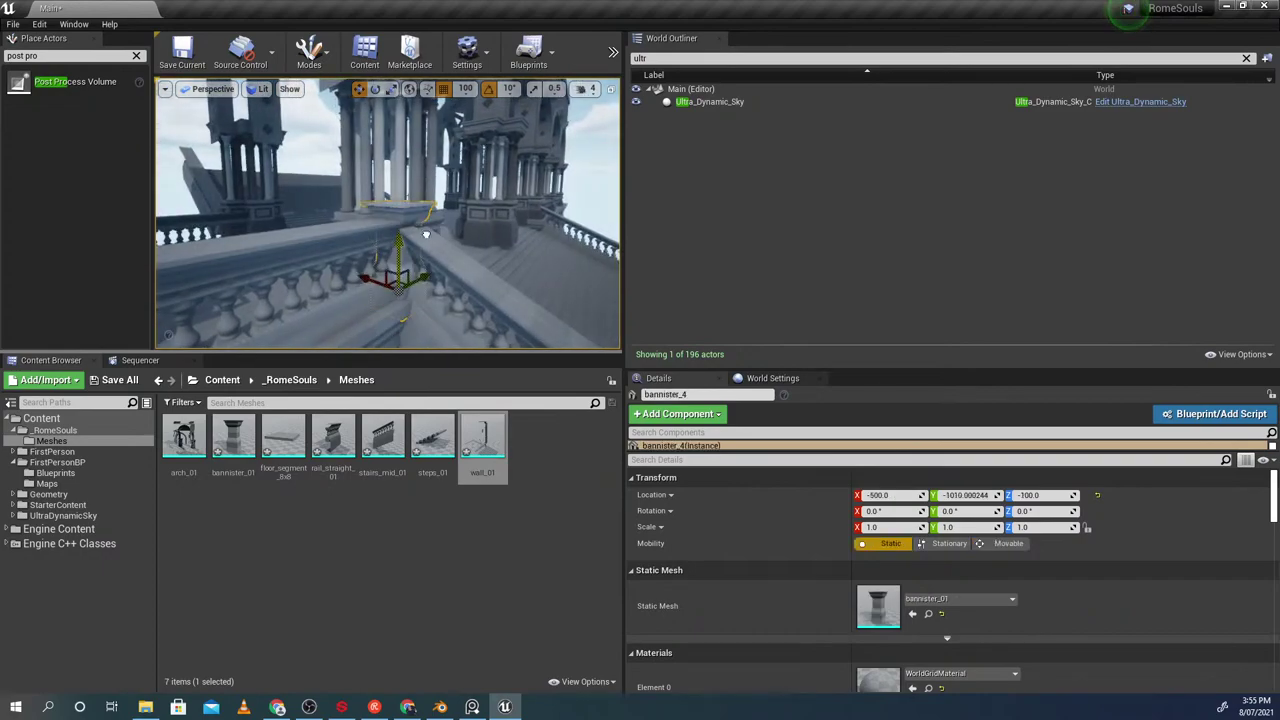
{"action": "left_click_drag", "start_coordinate": [407, 240], "coordinate": [458, 197]}
{"action": "key", "text": "Delete"}
{"action": "right_click_drag", "start_coordinate": [434, 250], "coordinate": [480, 250]}
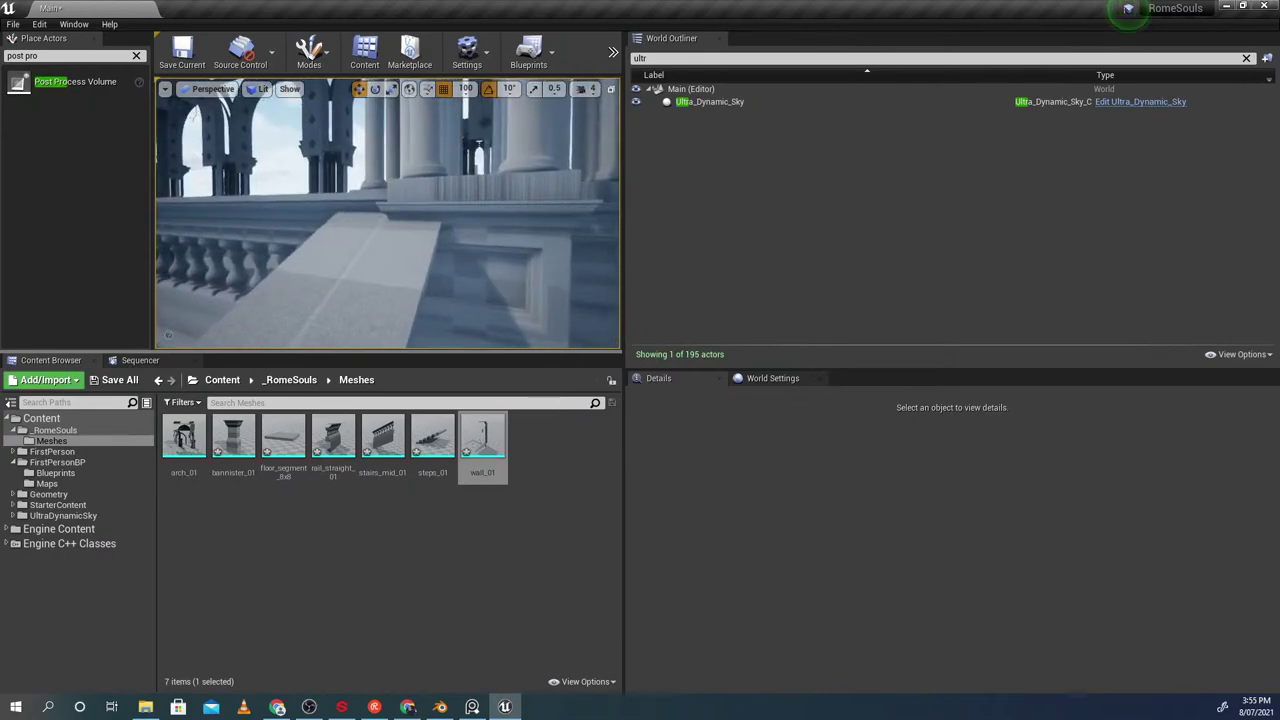
{"action": "left_click", "coordinate": [422, 214]}
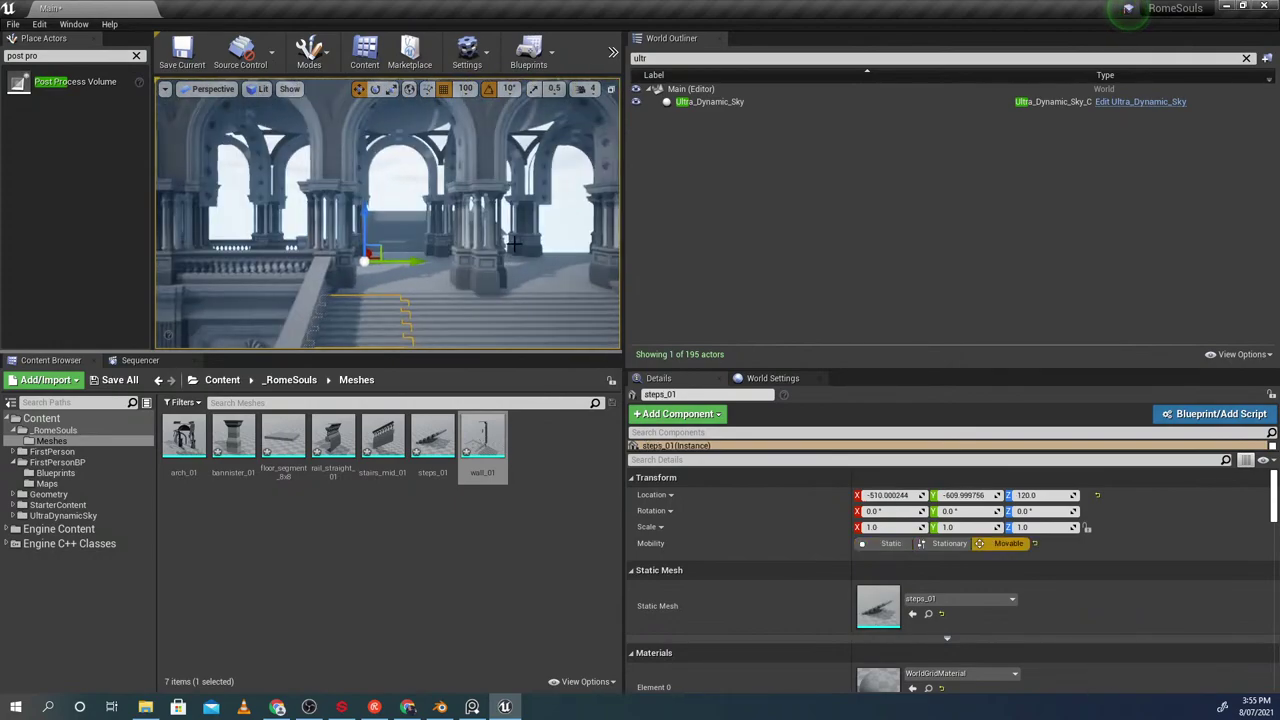
{"action": "left_click", "coordinate": [478, 236]}
{"action": "right_click_drag", "start_coordinate": [478, 236], "coordinate": [478, 170]}
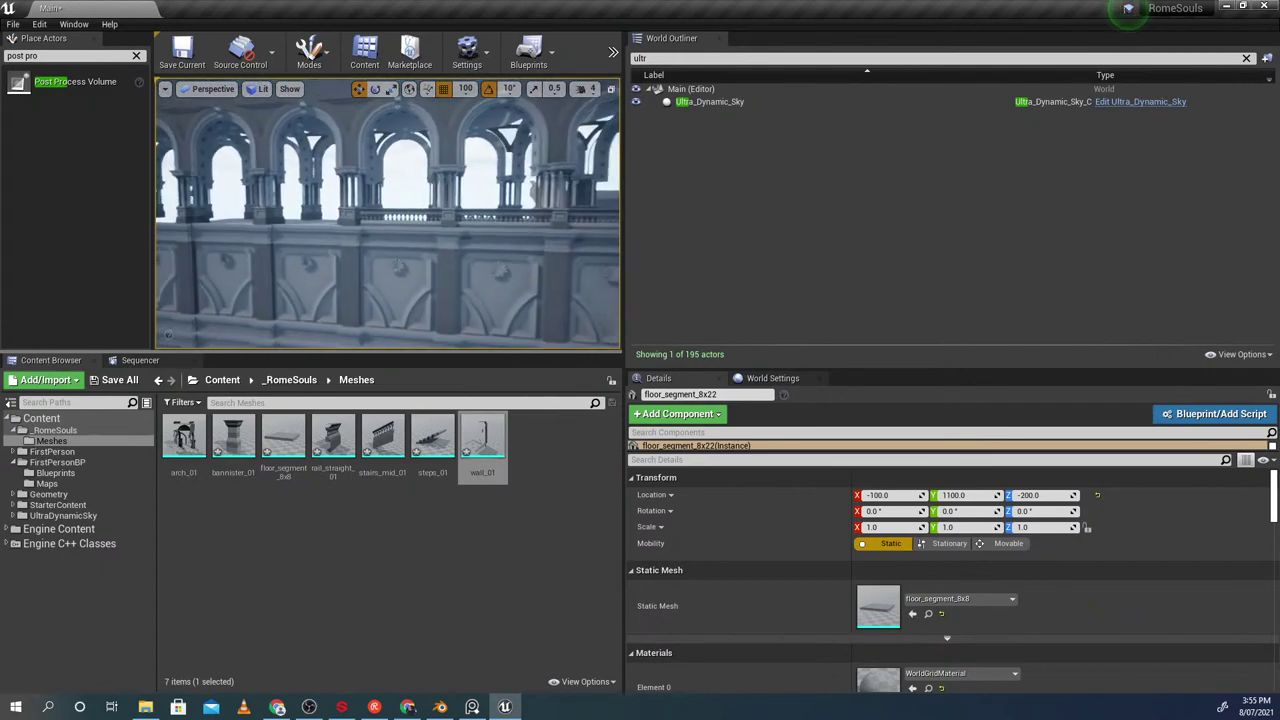
Duplicate the three wall_01 segments on the staircase's other side and place the copies directly below them at Z -2370
{"action": "right_click_drag", "start_coordinate": [388, 214], "coordinate": [298, 232]}
{"action": "left_click", "coordinate": [370, 222]}
{"action": "left_click", "coordinate": [320, 254], "text": "ctrl"}
{"action": "right_click_drag", "start_coordinate": [346, 274], "coordinate": [408, 274]}
{"action": "left_click", "coordinate": [371, 269]}
{"action": "left_click", "coordinate": [475, 263], "text": "ctrl"}
{"action": "left_click", "coordinate": [551, 262], "text": "ctrl"}
{"action": "mouse_move", "coordinate": [551, 262]}
{"action": "right_mouse_down"}
{"action": "mouse_move", "coordinate": [560, 252]}
{"action": "mouse_move", "coordinate": [565, 279]}
{"action": "right_mouse_up"}
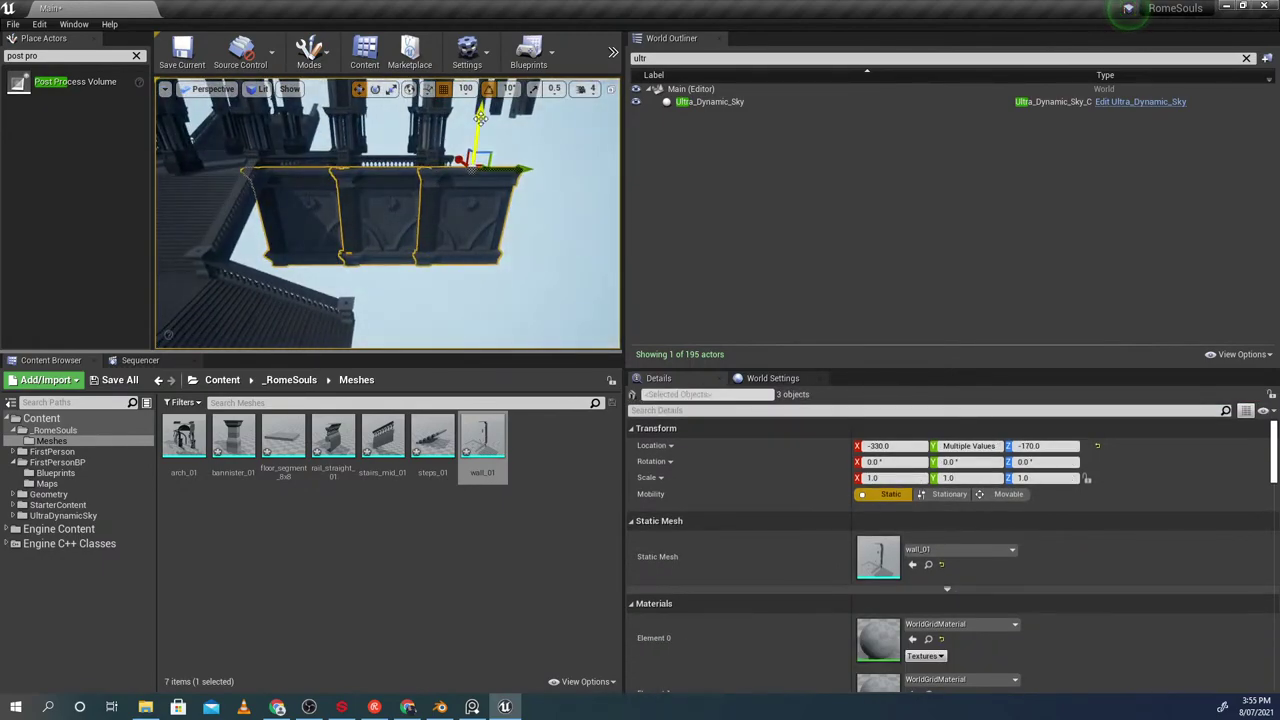
{"action": "right_click_drag", "start_coordinate": [478, 226], "coordinate": [344, 242]}
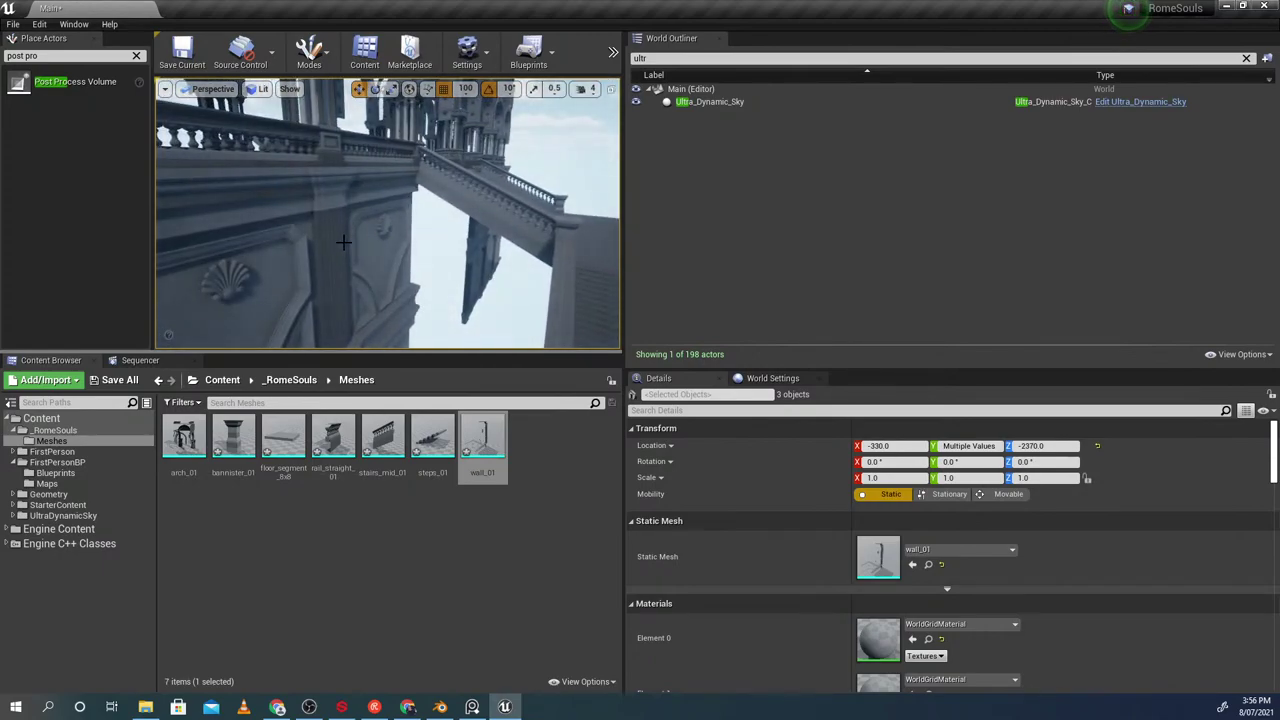
Save the Main map with the extended walls
{"action": "mouse_move", "coordinate": [398, 254]}
{"action": "right_mouse_down"}
{"action": "mouse_move", "coordinate": [328, 272]}
{"action": "mouse_move", "coordinate": [352, 286]}
{"action": "mouse_move", "coordinate": [354, 256]}
{"action": "mouse_move", "coordinate": [404, 246]}
{"action": "mouse_move", "coordinate": [390, 260]}
{"action": "mouse_move", "coordinate": [300, 262]}
{"action": "mouse_move", "coordinate": [414, 238]}
{"action": "right_mouse_up"}
{"action": "left_click", "coordinate": [376, 254]}
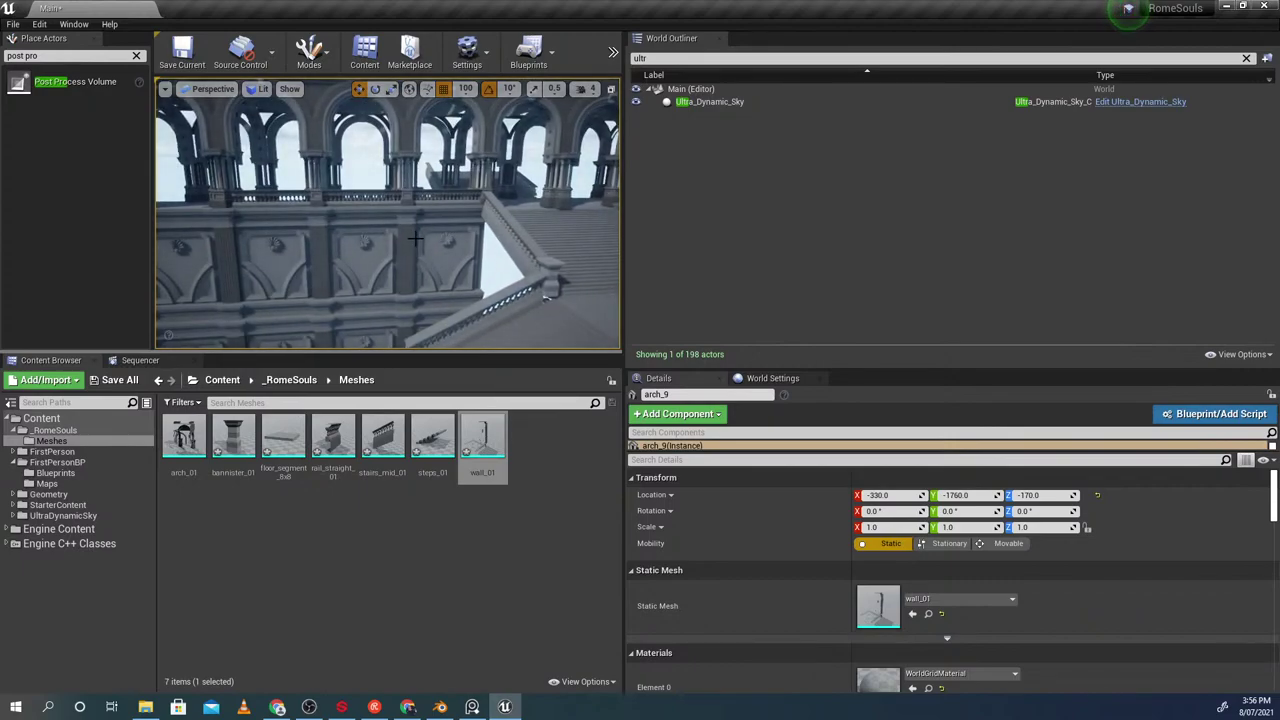
{"action": "key", "text": "ctrl+s"}
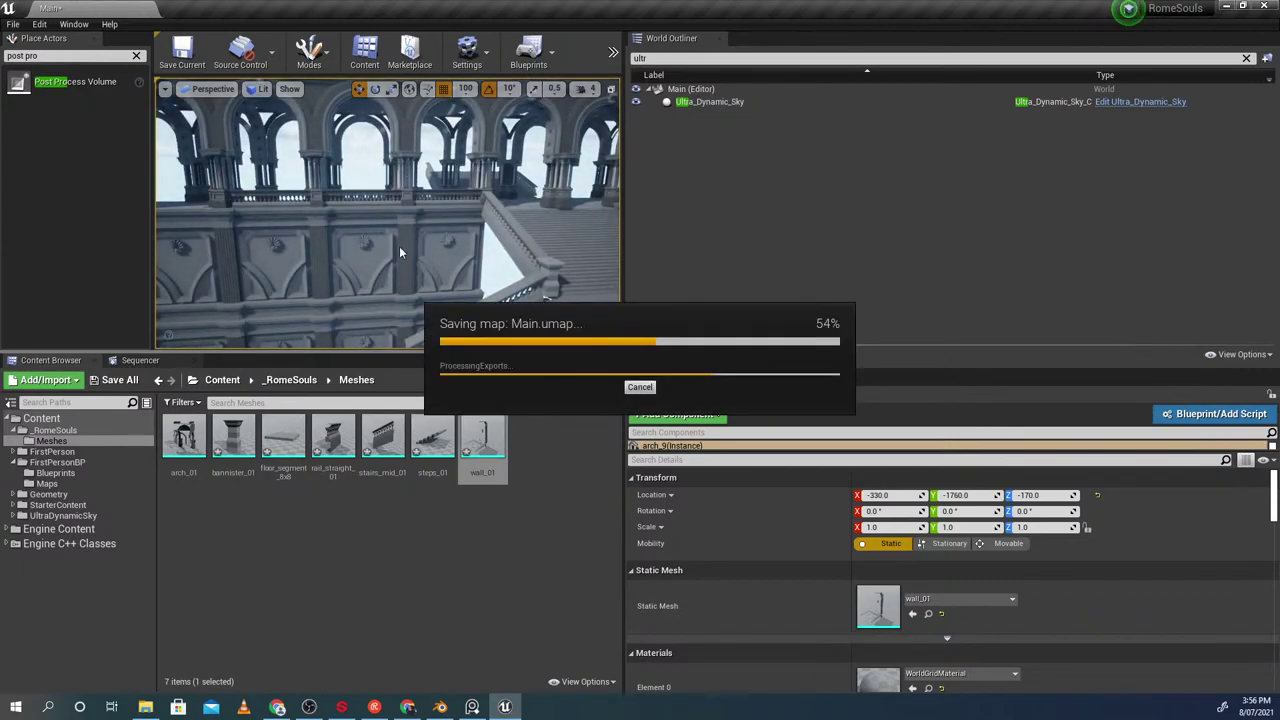
{"action": "right_click_drag", "start_coordinate": [390, 252], "coordinate": [377, 258]}
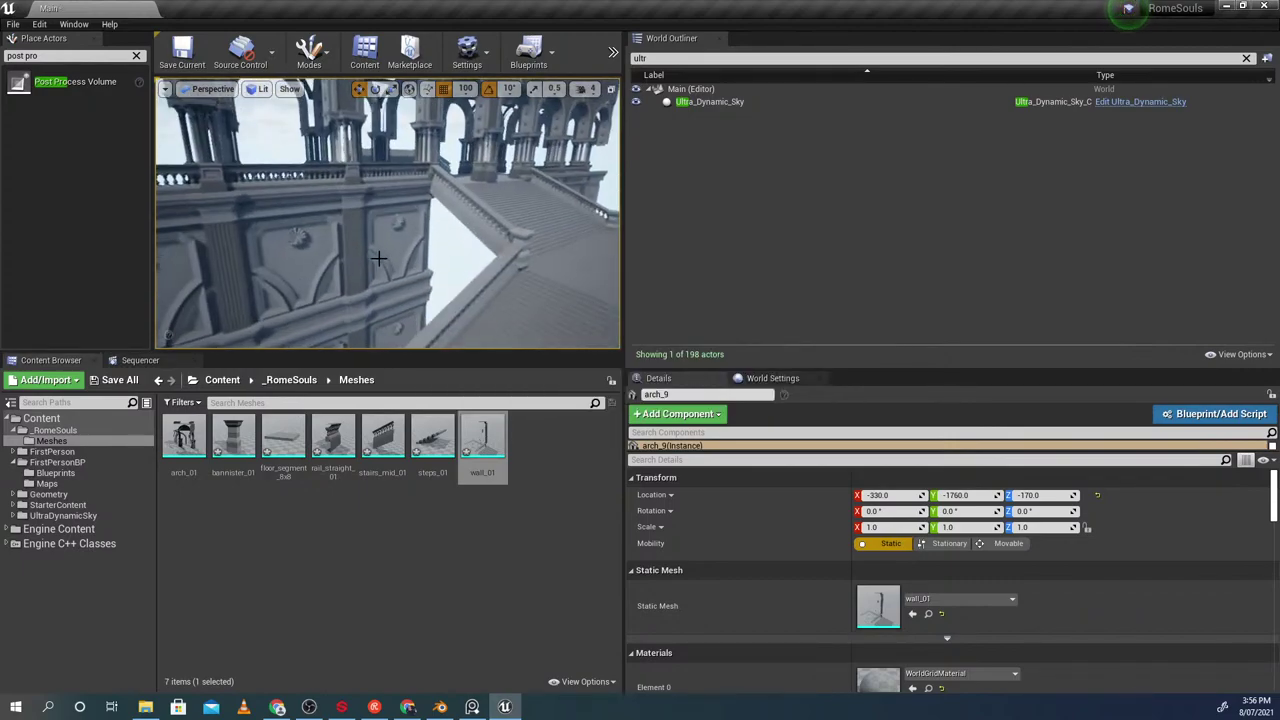
Switch to Blender and maximize the 3D viewport to view the wall alongside the arch and stair assets
{"action": "left_click", "coordinate": [440, 707]}
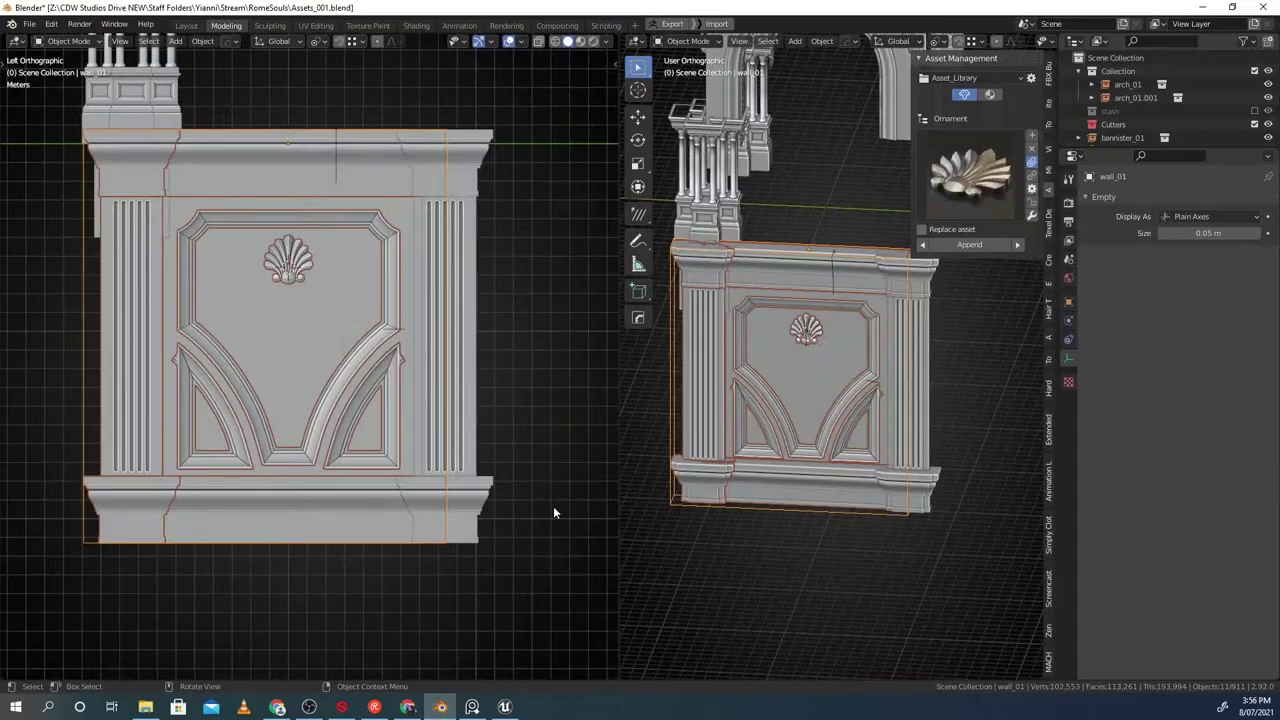
{"action": "scroll", "coordinate": [762, 490], "scroll_direction": "down", "scroll_amount": 5}
{"action": "middle_click_drag", "start_coordinate": [762, 490], "coordinate": [909, 499]}
{"action": "middle_click_drag", "start_coordinate": [849, 451], "coordinate": [755, 352]}
{"action": "left_click", "coordinate": [770, 438]}
{"action": "key", "text": "ctrl+space"}
{"action": "scroll", "coordinate": [722, 363], "scroll_direction": "down", "scroll_amount": 3}
{"action": "scroll", "coordinate": [585, 338], "scroll_direction": "up", "scroll_amount": 2}
{"action": "mouse_move", "coordinate": [585, 338]}
{"action": "middle_mouse_down"}
{"action": "mouse_move", "coordinate": [618, 331]}
{"action": "mouse_move", "coordinate": [596, 327]}
{"action": "middle_mouse_up"}
{"action": "scroll", "coordinate": [618, 332], "scroll_direction": "up", "scroll_amount": 2}
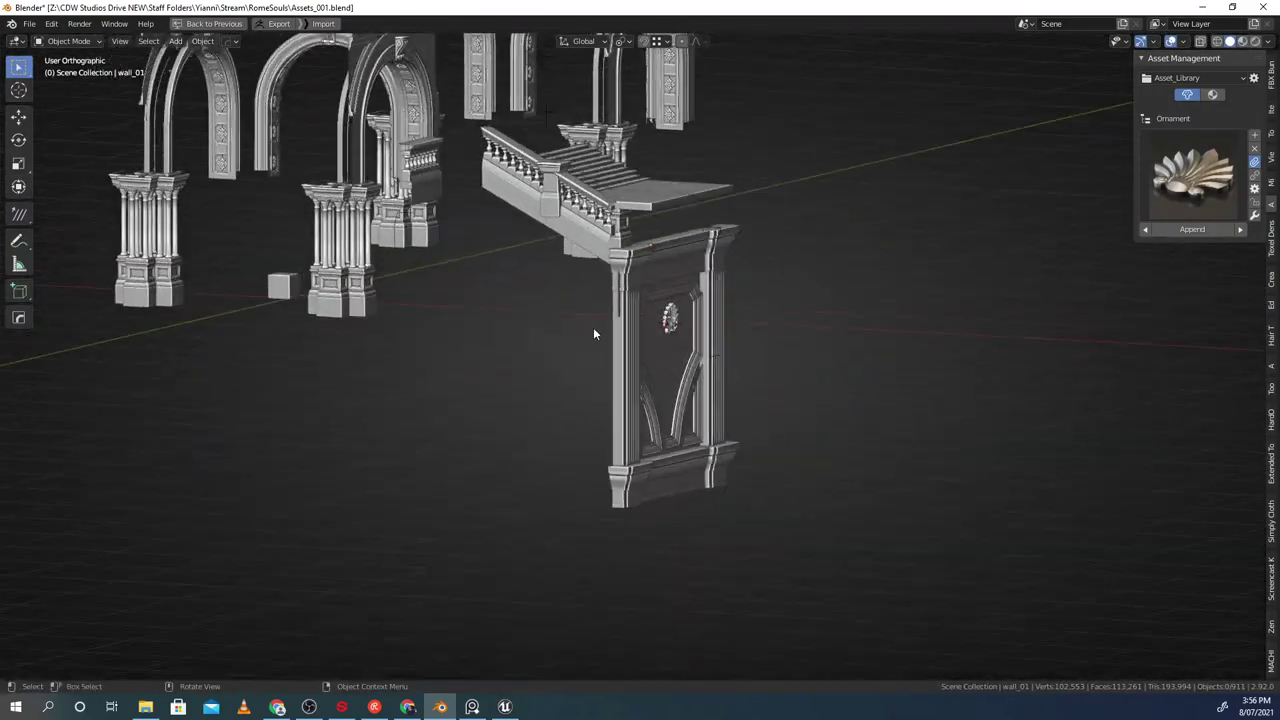
Examine the modular assets around the staircase and wall_01, ending with a straight side view of the wall
{"action": "left_click", "coordinate": [507, 196]}
{"action": "key", "text": "f"}
{"action": "scroll", "coordinate": [507, 300], "scroll_direction": "down", "scroll_amount": 3}
{"action": "mouse_move", "coordinate": [492, 342]}
{"action": "middle_mouse_down"}
{"action": "mouse_move", "coordinate": [526, 300]}
{"action": "mouse_move", "coordinate": [545, 300]}
{"action": "mouse_move", "coordinate": [562, 336]}
{"action": "mouse_move", "coordinate": [474, 345]}
{"action": "middle_mouse_up"}
{"action": "scroll", "coordinate": [526, 300], "scroll_direction": "down", "scroll_amount": 3}
{"action": "scroll", "coordinate": [474, 345], "scroll_direction": "down", "scroll_amount": 7}
{"action": "middle_click_drag", "start_coordinate": [622, 346], "coordinate": [598, 357]}
{"action": "middle_click_drag", "start_coordinate": [853, 476], "coordinate": [552, 344], "text": "shift"}
{"action": "scroll", "coordinate": [597, 375], "scroll_direction": "up", "scroll_amount": 4}
{"action": "left_click", "coordinate": [645, 362]}
{"action": "key", "text": "g"}
{"action": "right_click", "coordinate": [609, 353]}
{"action": "scroll", "coordinate": [549, 345], "scroll_direction": "down", "scroll_amount": 1}
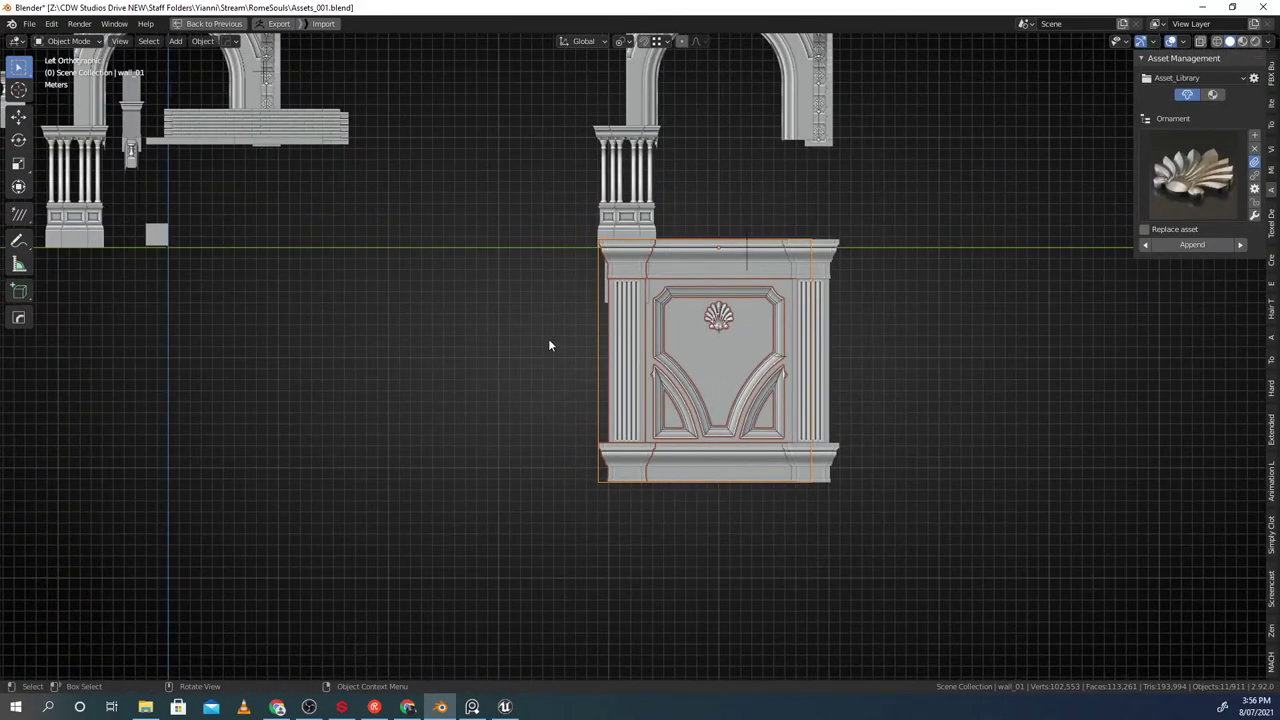
{"action": "middle_click_drag", "start_coordinate": [630, 375], "coordinate": [534, 423]}
{"action": "scroll", "coordinate": [650, 430], "scroll_direction": "up", "scroll_amount": 1}
{"action": "key", "text": "g"}
{"action": "right_click", "coordinate": [615, 405]}
{"action": "scroll", "coordinate": [632, 404], "scroll_direction": "up", "scroll_amount": 1}
Open the wall_01 group for editing and select the middle section of its bottom moulding
{"action": "key", "text": "ctrl+g"}
{"action": "left_click", "coordinate": [528, 403]}
{"action": "left_click", "coordinate": [631, 470]}
{"action": "key", "text": "g"}
{"action": "right_click", "coordinate": [627, 454]}
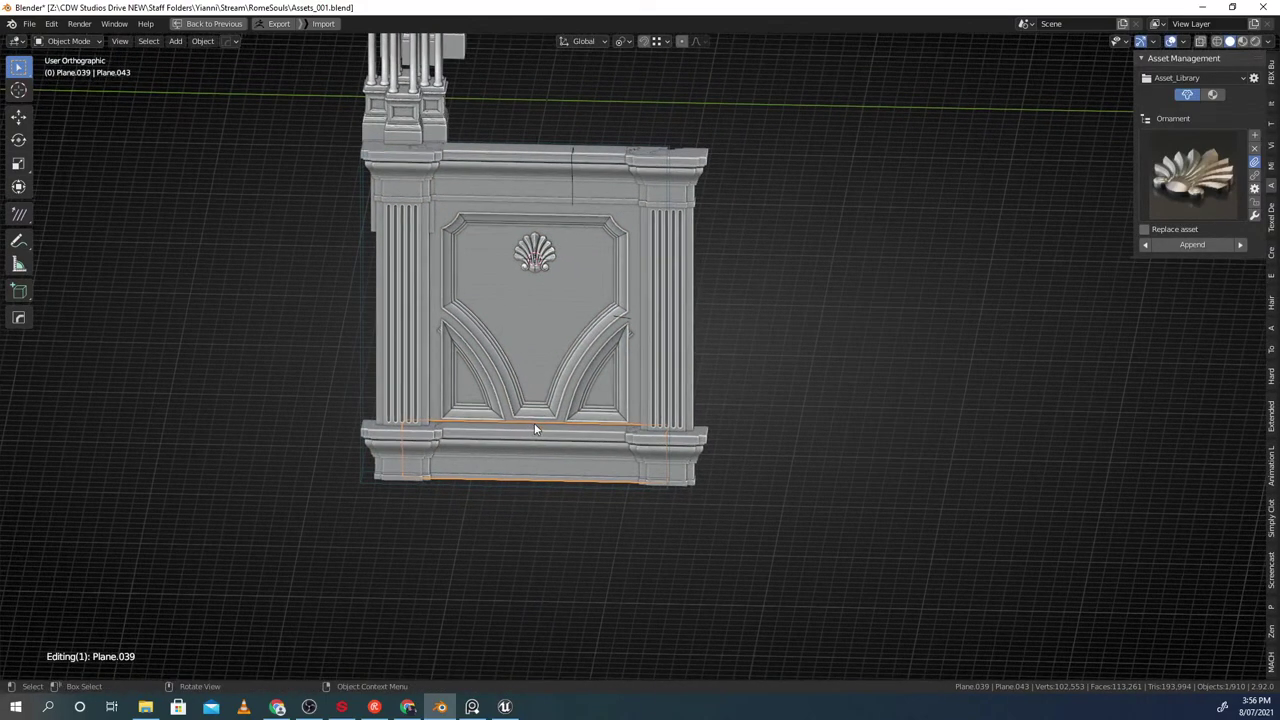
Duplicate the middle section of wall_01's bottom moulding, place the copy to the side of the wall, and leave group editing
{"action": "scroll", "coordinate": [534, 423], "scroll_direction": "down", "scroll_amount": 2}
{"action": "key", "text": "g"}
{"action": "right_click", "coordinate": [523, 405]}
{"action": "left_click", "coordinate": [847, 378]}
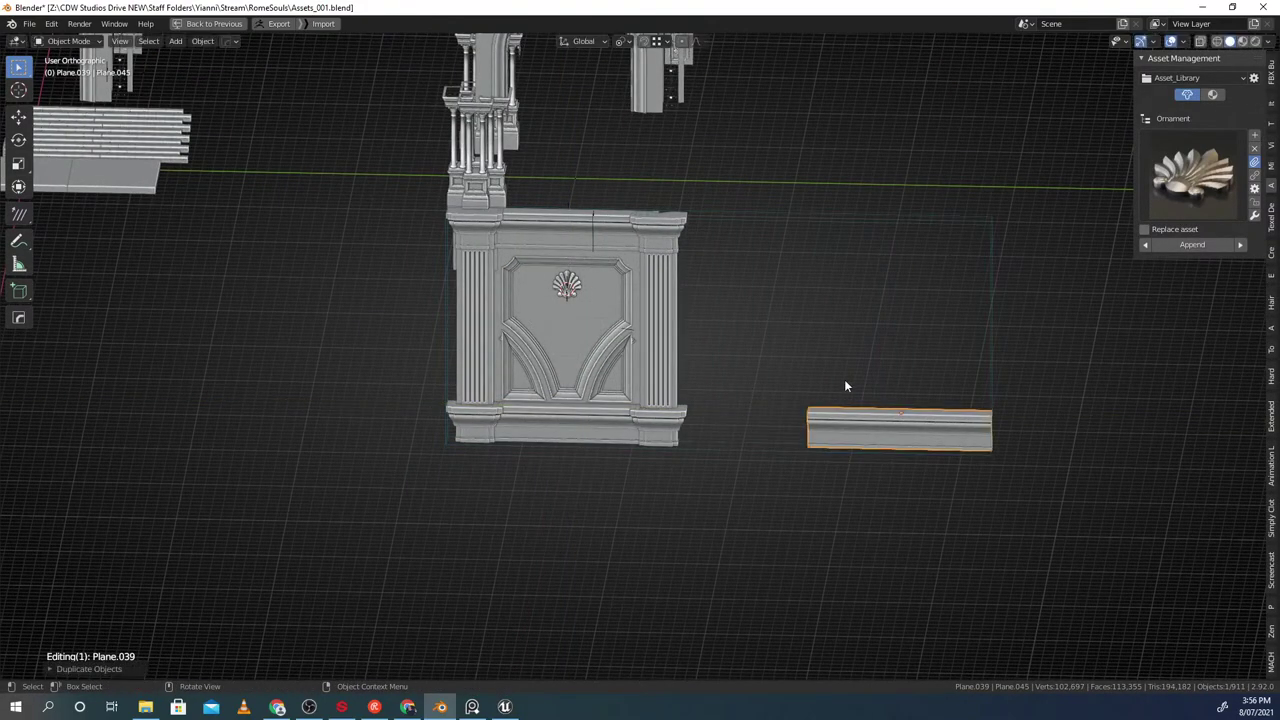
{"action": "key", "text": "Tab"}
{"action": "key", "text": "Tab"}
{"action": "key", "text": "g"}
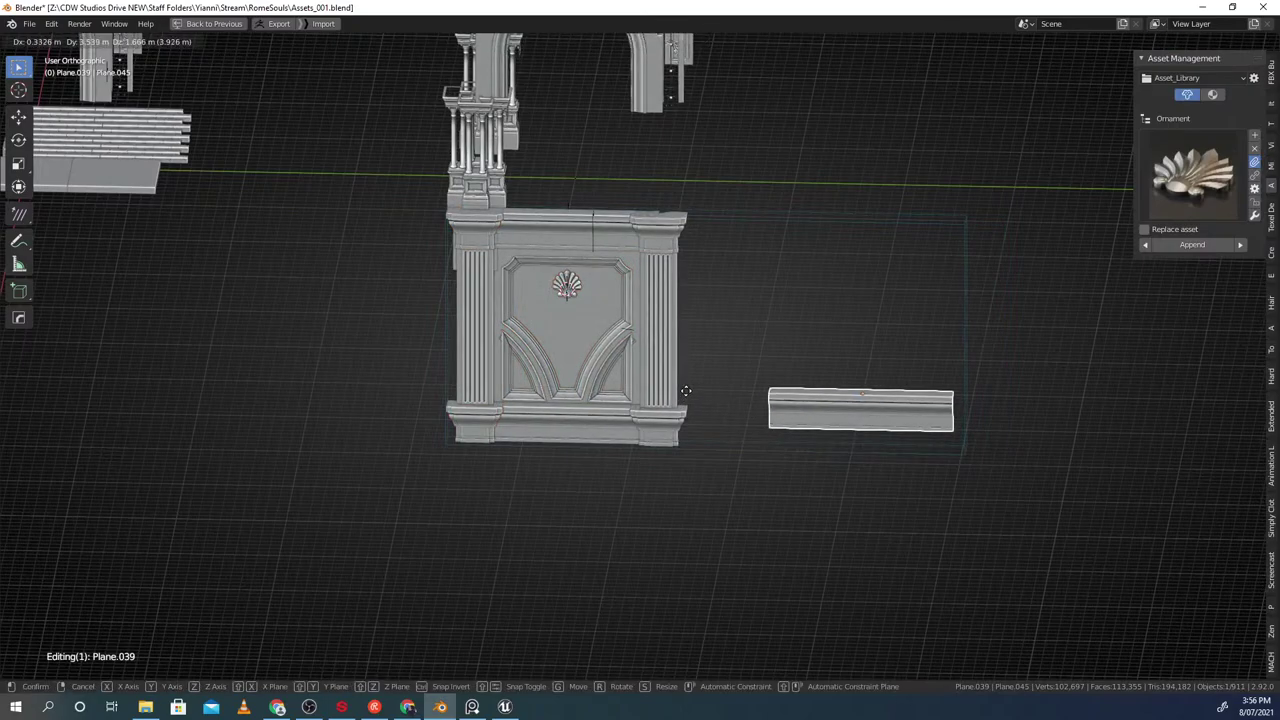
{"action": "right_click", "coordinate": [685, 391]}
{"action": "key", "text": "ctrl+g"}
{"action": "left_click", "coordinate": [762, 453]}
{"action": "key", "text": "Tab"}
{"action": "middle_click_drag", "start_coordinate": [700, 427], "coordinate": [647, 423], "text": "shift"}
{"action": "key", "text": "g"}
{"action": "right_click", "coordinate": [799, 431]}
Examine the side walls and the open space beneath the staircase in the Unreal level, comparing them with the wall assets in Blender
{"action": "key", "text": "alt+Tab"}
{"action": "mouse_move", "coordinate": [491, 328]}
{"action": "right_mouse_down"}
{"action": "mouse_move", "coordinate": [530, 345]}
{"action": "mouse_move", "coordinate": [470, 305]}
{"action": "mouse_move", "coordinate": [480, 312]}
{"action": "right_mouse_up"}
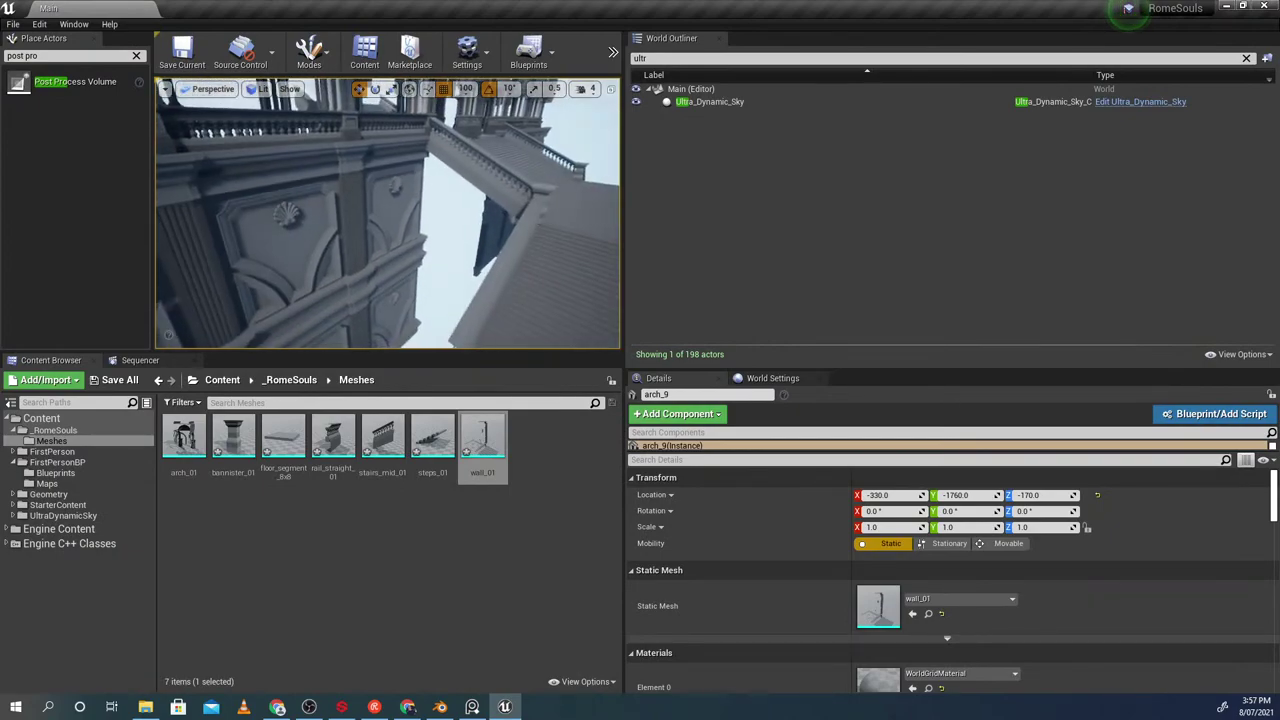
{"action": "key", "text": "alt+Tab"}
{"action": "key", "text": "g"}
{"action": "right_click", "coordinate": [585, 417]}
{"action": "middle_click_drag", "start_coordinate": [552, 410], "coordinate": [580, 388]}
{"action": "key", "text": "g"}
{"action": "right_click", "coordinate": [565, 367]}
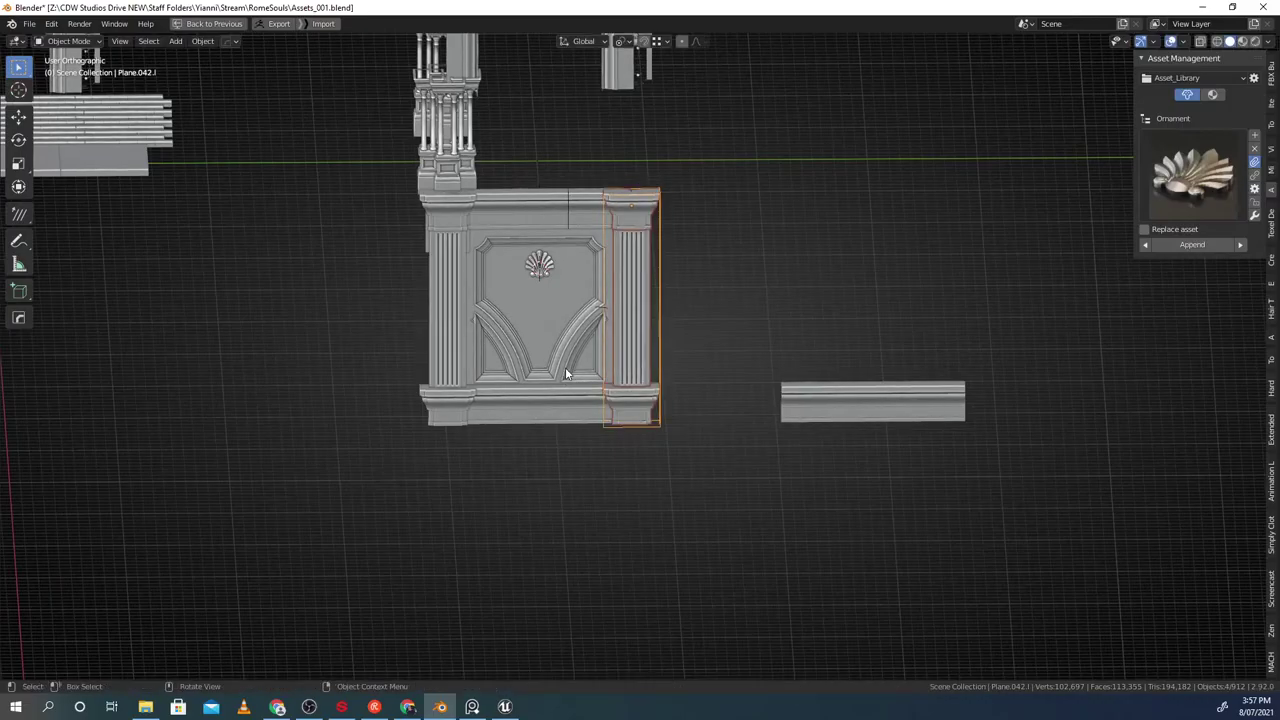
{"action": "key", "text": "alt+Tab"}
{"action": "mouse_move", "coordinate": [428, 272]}
{"action": "right_mouse_down"}
{"action": "mouse_move", "coordinate": [444, 268]}
{"action": "mouse_move", "coordinate": [432, 280]}
{"action": "mouse_move", "coordinate": [444, 292]}
{"action": "mouse_move", "coordinate": [404, 268]}
{"action": "right_mouse_up"}
{"action": "key", "text": "alt+Tab"}
Duplicate the stairs_mid_01 railing group and move the copy along the global Y axis, well clear of the arch assets
{"action": "scroll", "coordinate": [606, 288], "scroll_direction": "down", "scroll_amount": 2}
{"action": "middle_click_drag", "start_coordinate": [450, 264], "coordinate": [587, 332]}
{"action": "scroll", "coordinate": [548, 329], "scroll_direction": "down", "scroll_amount": 2}
{"action": "scroll", "coordinate": [586, 317], "scroll_direction": "up", "scroll_amount": 3}
{"action": "left_click", "coordinate": [540, 252]}
{"action": "middle_click_drag", "start_coordinate": [550, 264], "coordinate": [482, 312]}
{"action": "scroll", "coordinate": [500, 315], "scroll_direction": "down", "scroll_amount": 2}
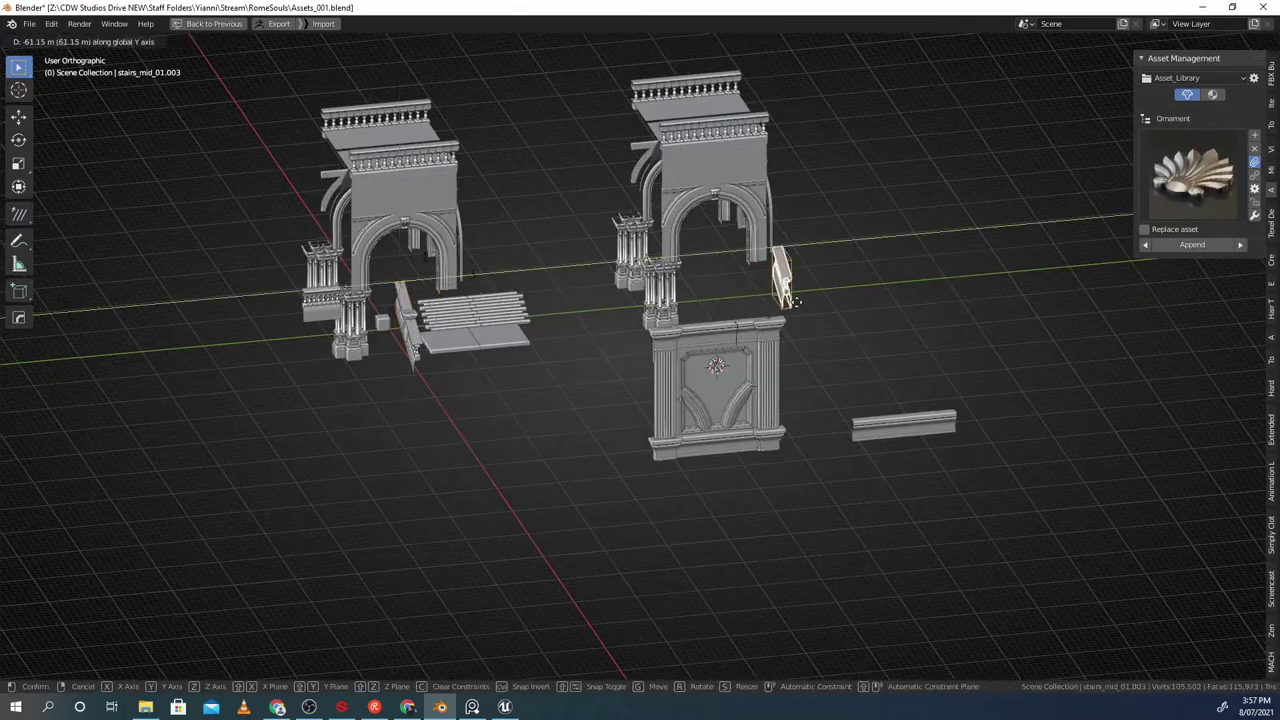
{"action": "left_click", "coordinate": [864, 316]}
{"action": "key", "text": "f"}
Open the copied stair group for editing and enter mesh editing on the sloping base panel below its balusters
{"action": "scroll", "coordinate": [756, 368], "scroll_direction": "down", "scroll_amount": 4}
{"action": "middle_click_drag", "start_coordinate": [690, 358], "coordinate": [622, 420]}
{"action": "key", "text": "ctrl+KP_1"}
{"action": "key", "text": "ctrl+f"}
{"action": "key", "text": "ctrl+g"}
{"action": "left_click", "coordinate": [724, 338]}
{"action": "left_click", "coordinate": [637, 402]}
{"action": "key", "text": "g"}
{"action": "right_click", "coordinate": [623, 391]}
{"action": "scroll", "coordinate": [631, 403], "scroll_direction": "up", "scroll_amount": 4}
{"action": "key", "text": "Tab"}
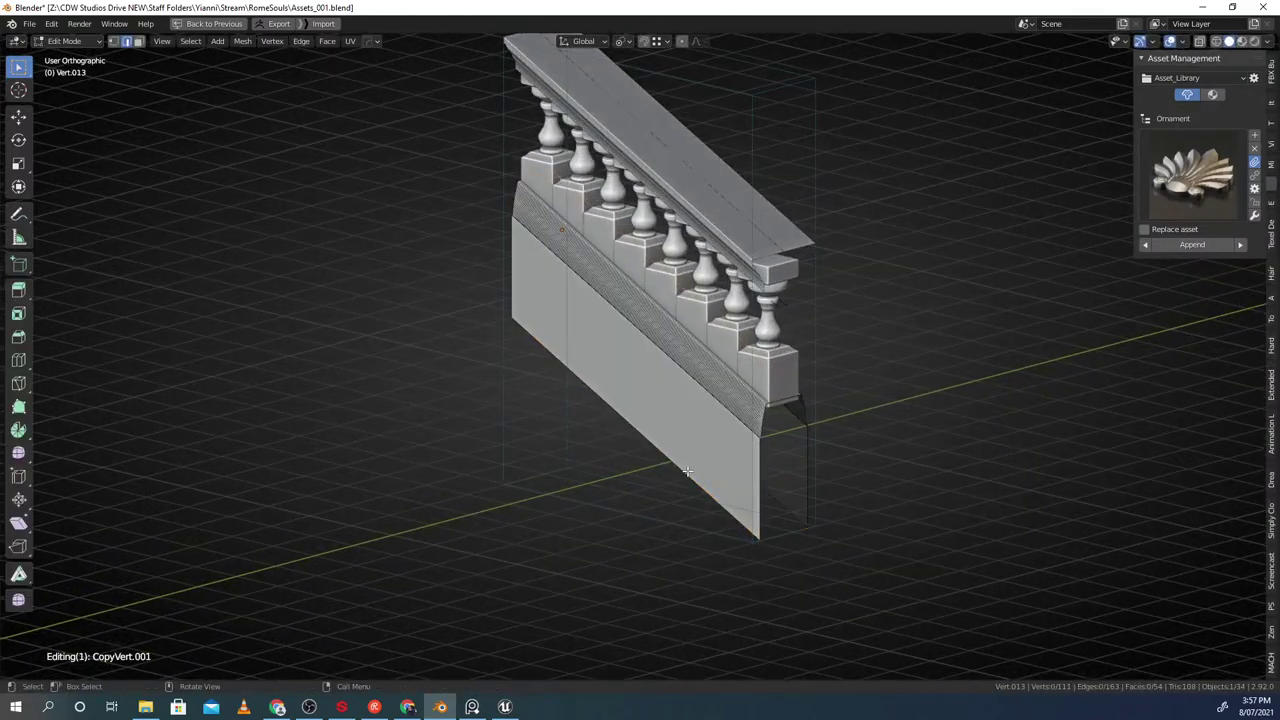
Duplicate the base panel's lower sloping edge, offset it slightly along Y, and extrude it straight down along Z
{"action": "left_click", "coordinate": [687, 471]}
{"action": "scroll", "coordinate": [680, 463], "scroll_direction": "down", "scroll_amount": 3}
{"action": "scroll", "coordinate": [677, 460], "scroll_direction": "up", "scroll_amount": 3}
{"action": "middle_click_drag", "start_coordinate": [734, 454], "coordinate": [763, 381]}
{"action": "left_click", "coordinate": [675, 436]}
{"action": "key", "text": "comma"}
{"action": "key", "text": "g"}
{"action": "key", "text": "y"}
{"action": "left_click", "coordinate": [709, 413]}
{"action": "key", "text": "e"}
{"action": "key", "text": "z"}
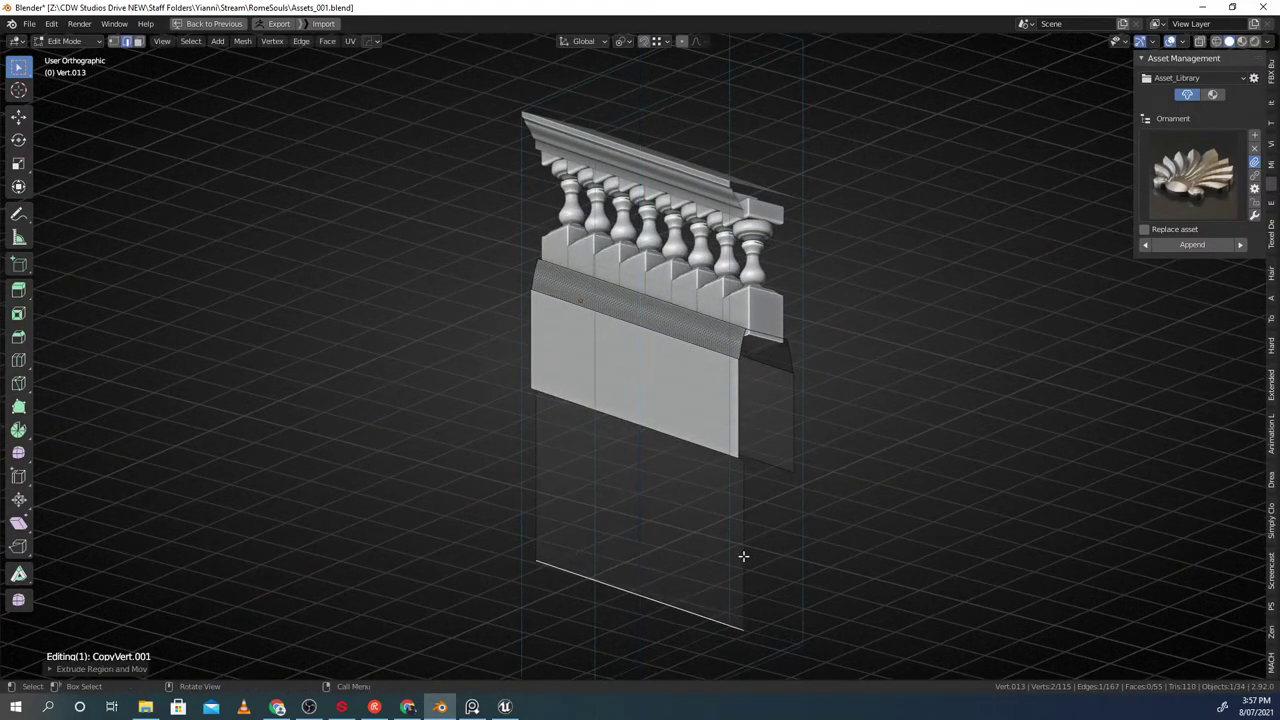
Flip the normals of the newly extruded face beneath the stair's base panel
{"action": "key", "text": "3"}
{"action": "left_click", "coordinate": [694, 540]}
{"action": "middle_click_drag", "start_coordinate": [707, 543], "coordinate": [687, 546]}
{"action": "key", "text": "alt+n"}
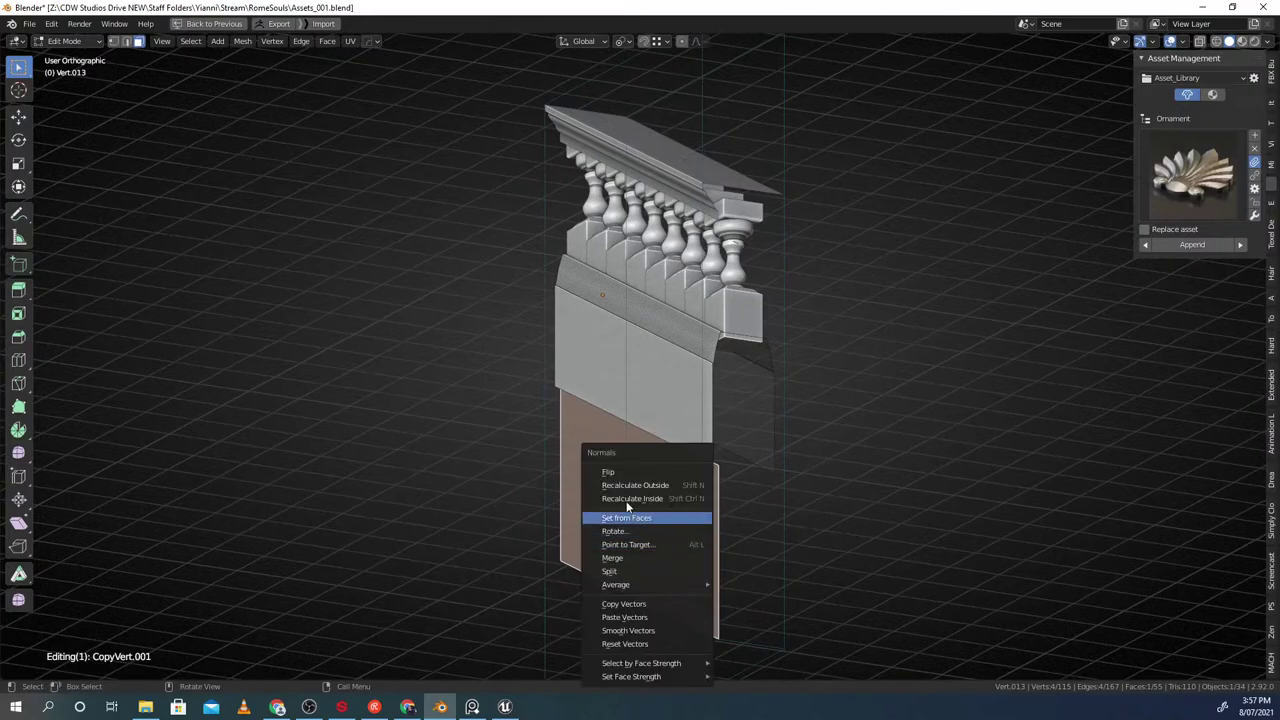
{"action": "left_click", "coordinate": [620, 472]}
{"action": "scroll", "coordinate": [680, 465], "scroll_direction": "down", "scroll_amount": 3}
{"action": "middle_click_drag", "start_coordinate": [691, 463], "coordinate": [723, 419]}
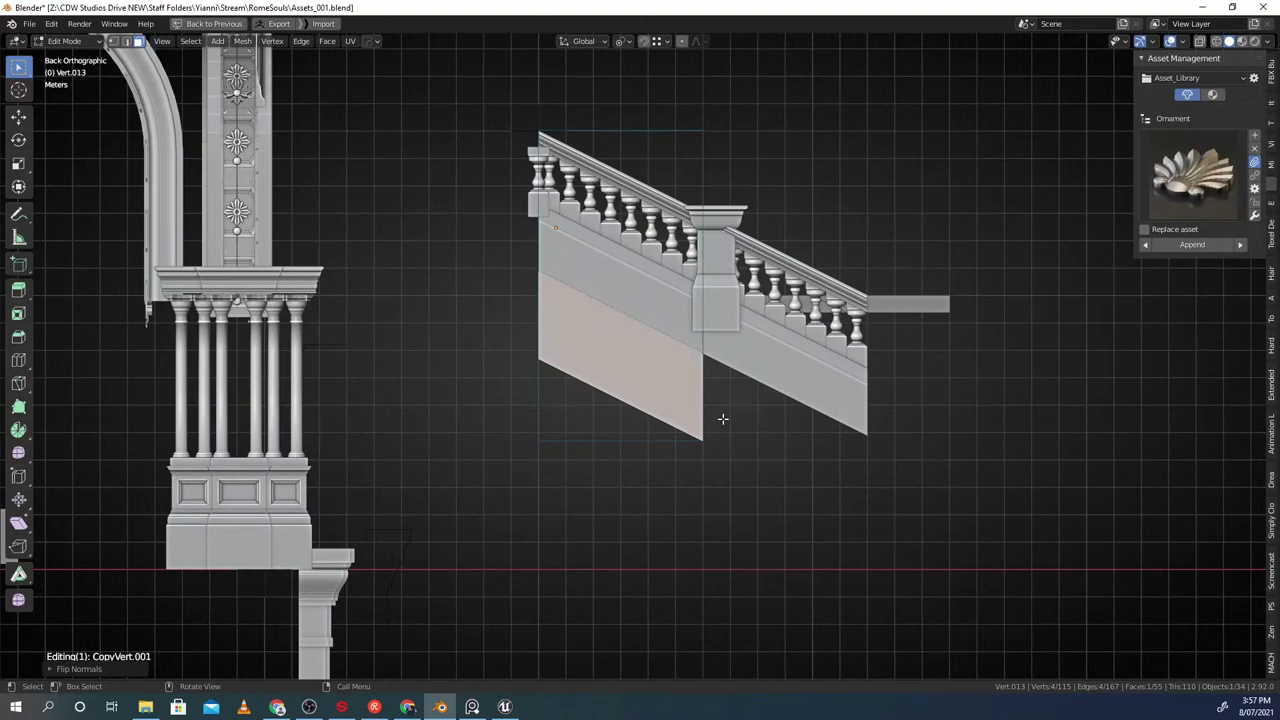
Switch to Unreal and inspect the stair railing pieces and the gap beneath them beside the wall
{"action": "key", "text": "alt+Tab"}
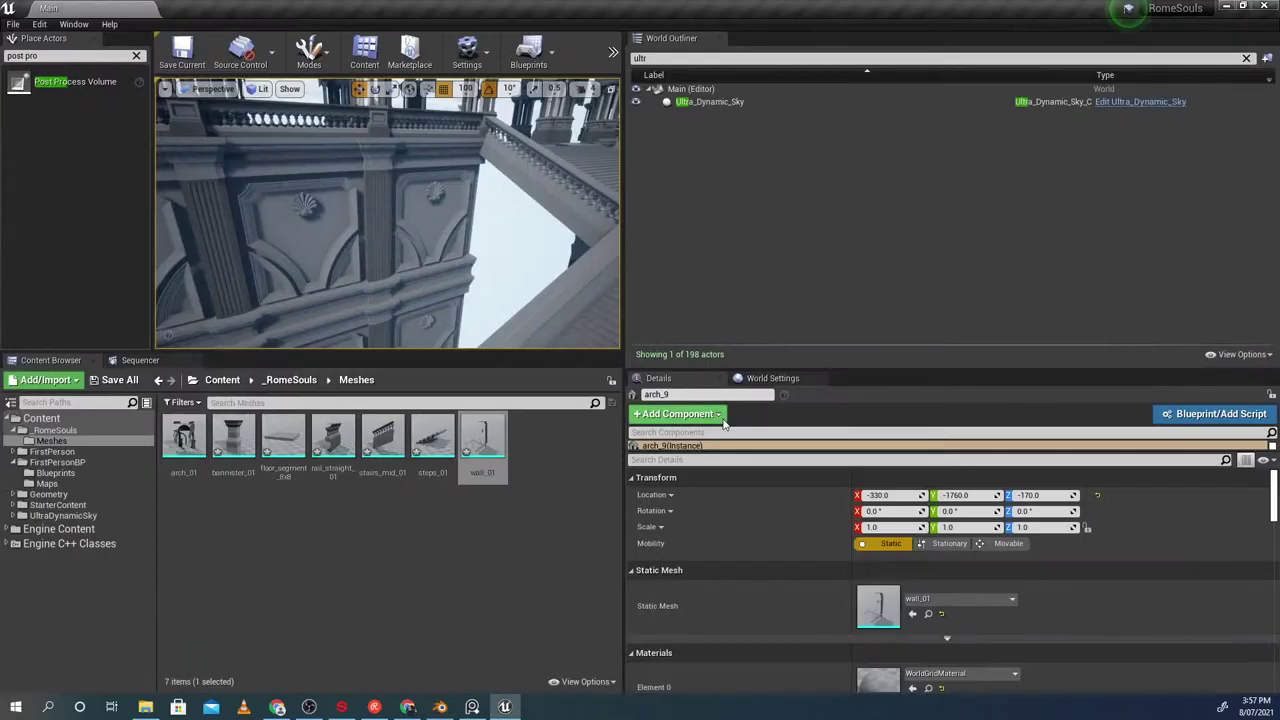
{"action": "right_click_drag", "start_coordinate": [463, 272], "coordinate": [449, 287]}
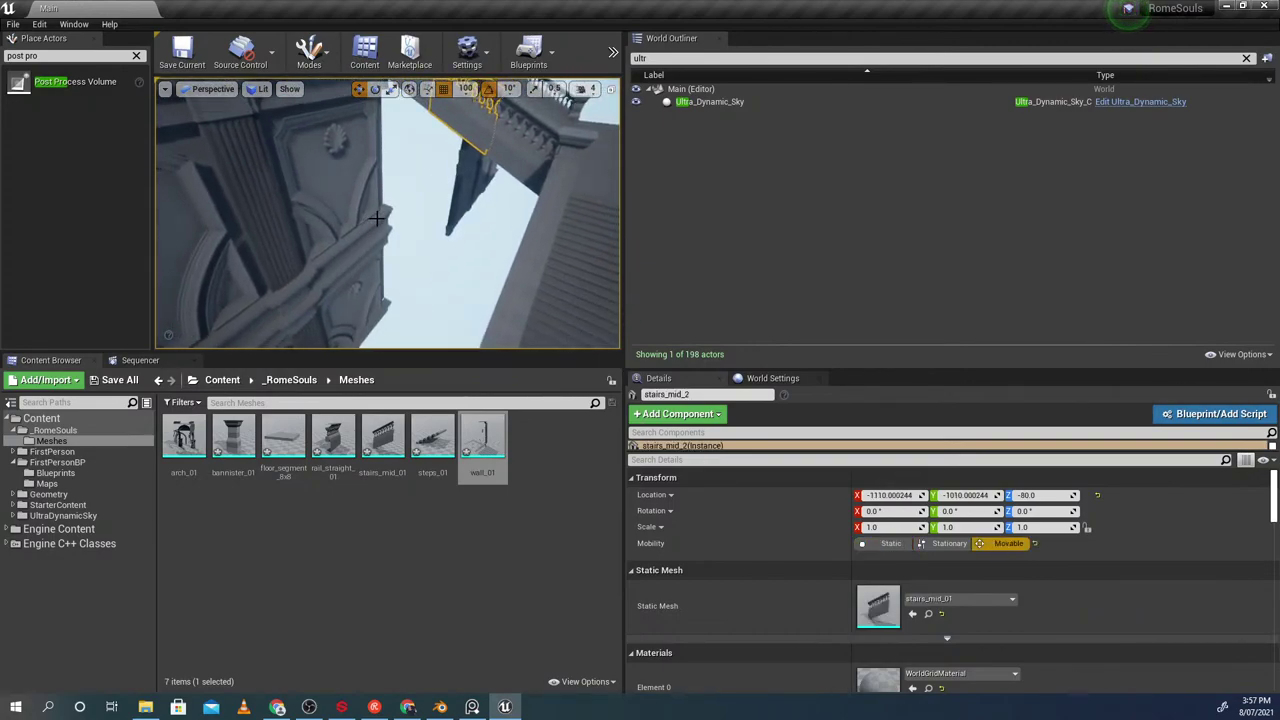
{"action": "right_click_drag", "start_coordinate": [435, 236], "coordinate": [435, 236]}
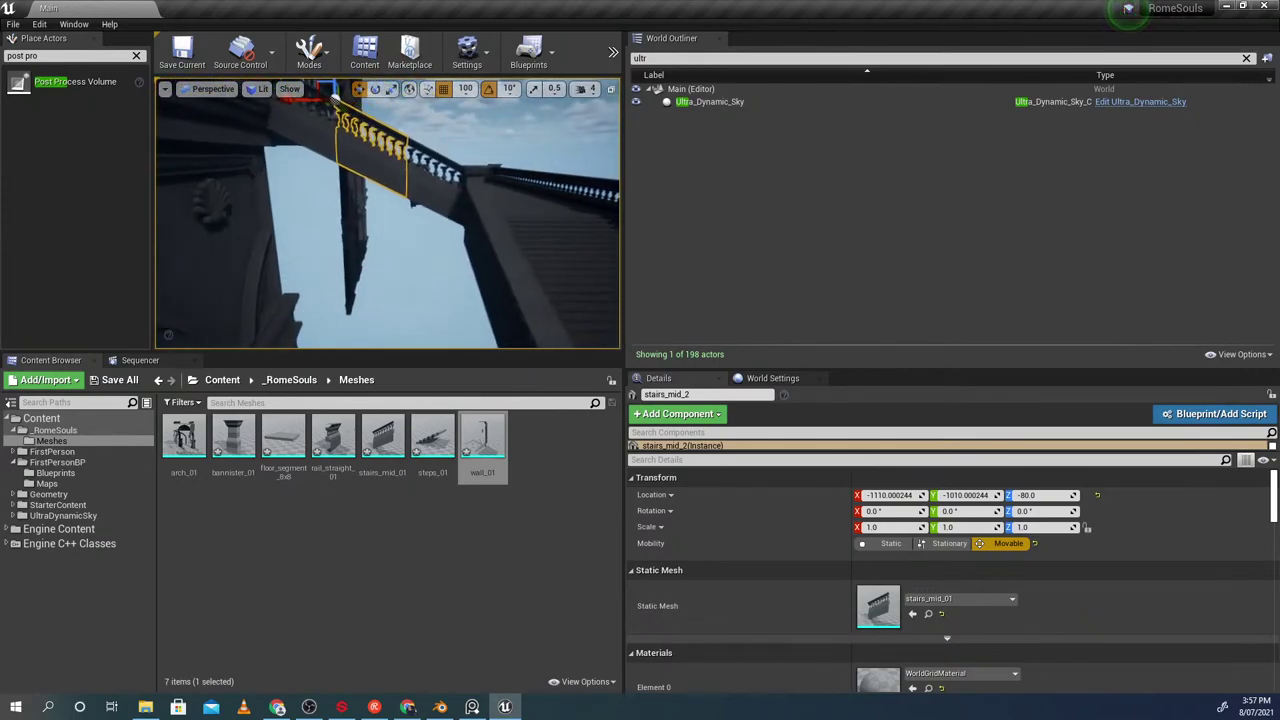
{"action": "right_click_drag", "start_coordinate": [337, 217], "coordinate": [398, 236]}
{"action": "left_click", "coordinate": [388, 209]}
{"action": "right_click_drag", "start_coordinate": [384, 189], "coordinate": [335, 216]}
{"action": "left_click", "coordinate": [357, 201], "text": "ctrl"}
{"action": "key", "text": "alt+Tab"}
Align the extruded panel's bottom vertices into a horizontal edge and raise that edge slightly along Z
{"action": "scroll", "coordinate": [665, 310], "scroll_direction": "up", "scroll_amount": 1}
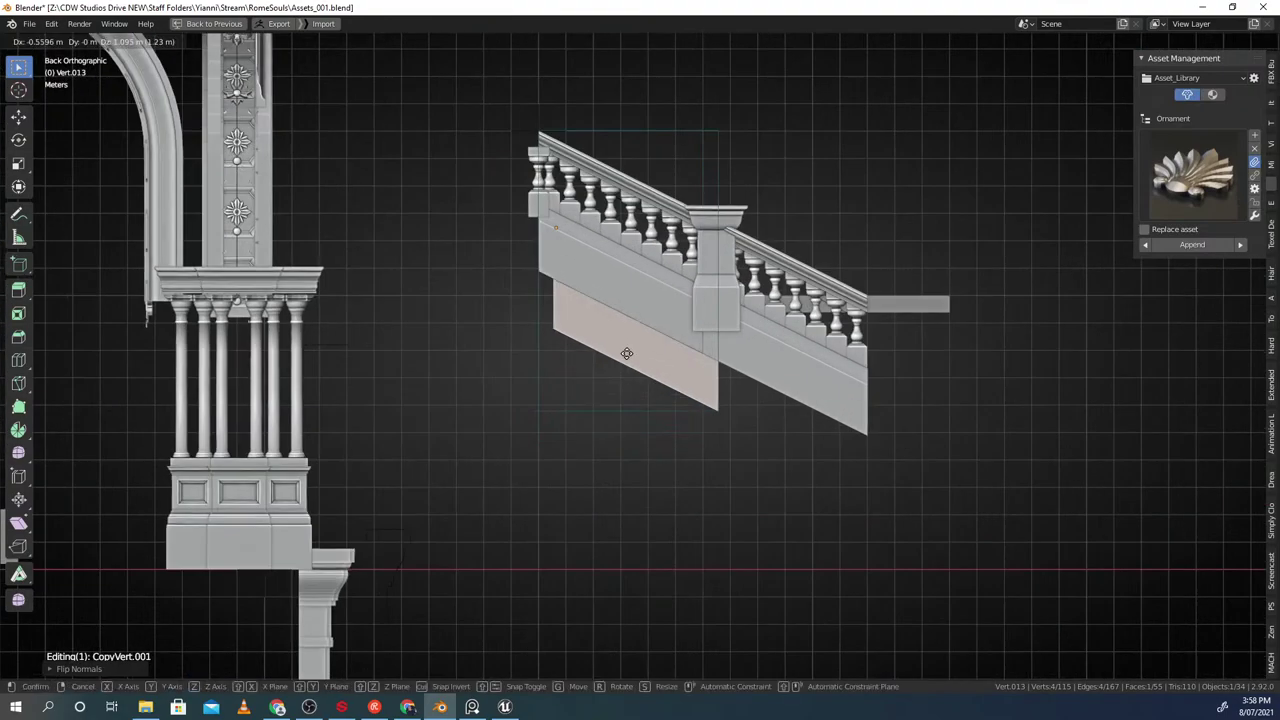
{"action": "scroll", "coordinate": [640, 370], "scroll_direction": "up", "scroll_amount": 2}
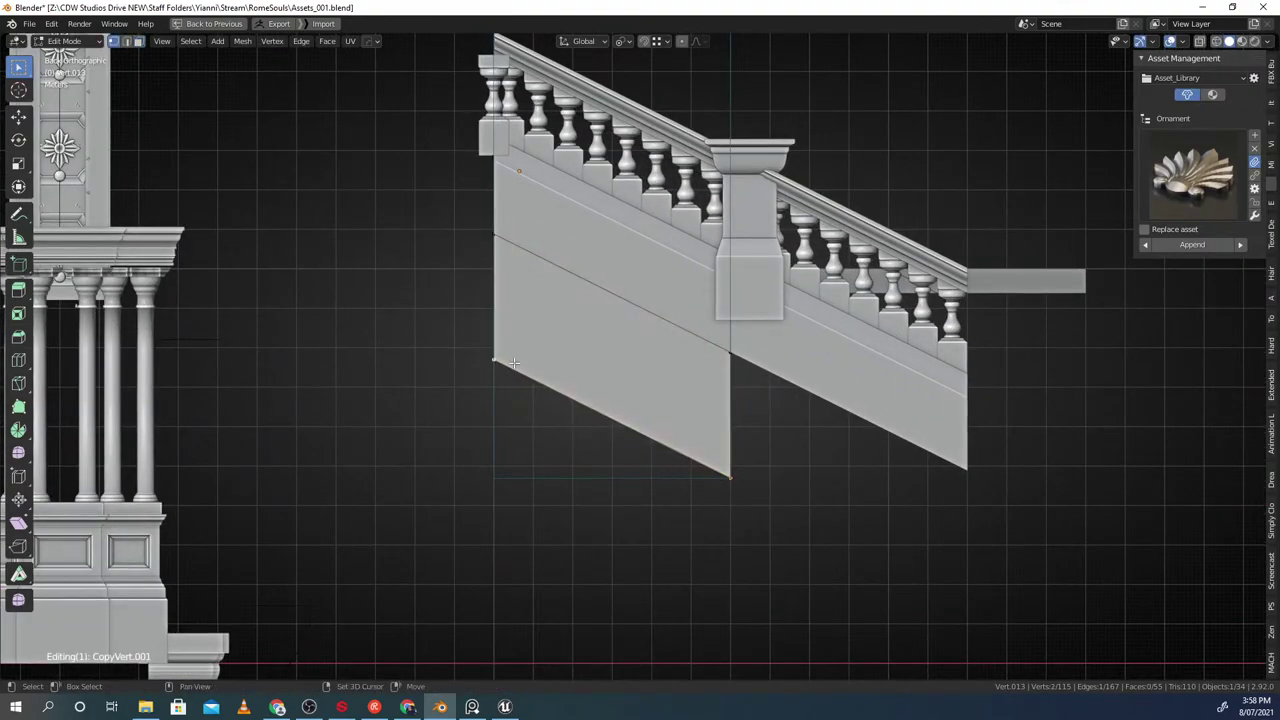
{"action": "left_click", "coordinate": [524, 494]}
{"action": "key", "text": "g"}
{"action": "key", "text": "z"}
{"action": "right_click", "coordinate": [600, 474]}
{"action": "key", "text": "ctrl+shift+Tab"}
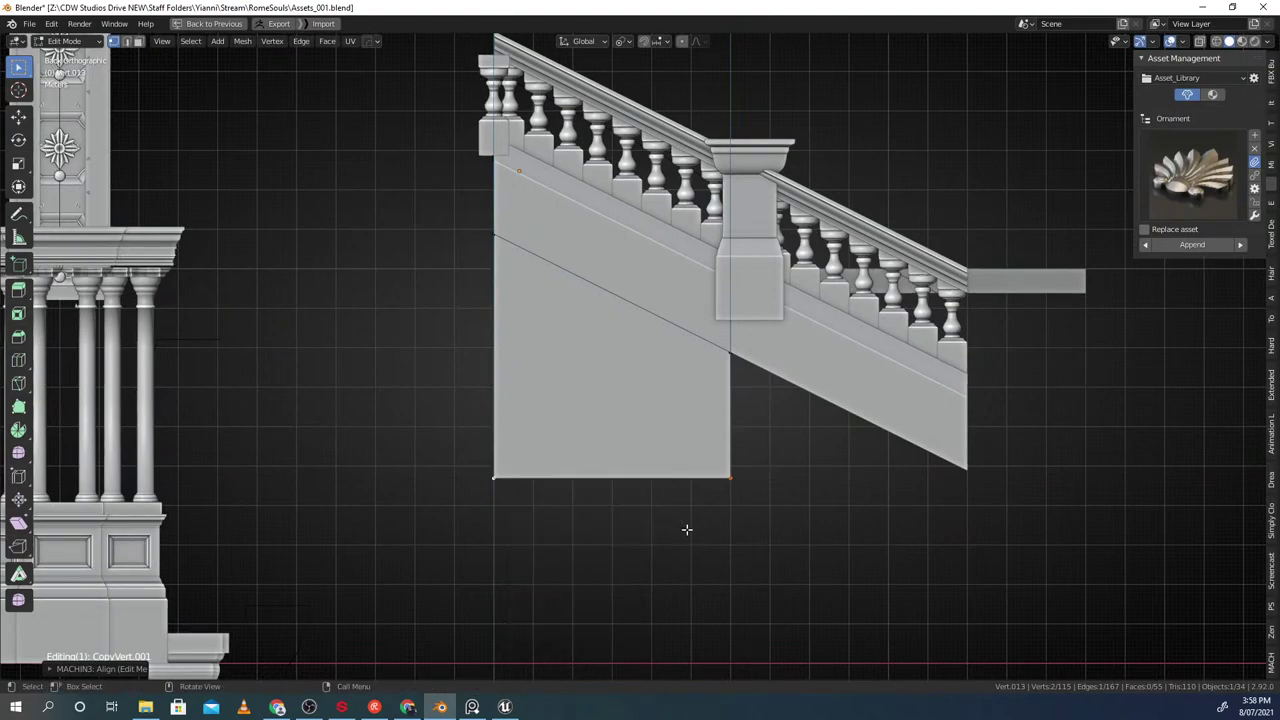
{"action": "key", "text": "g"}
{"action": "key", "text": "z"}
{"action": "left_click", "coordinate": [685, 509]}
{"action": "scroll", "coordinate": [680, 494], "scroll_direction": "down", "scroll_amount": 2}
{"action": "scroll", "coordinate": [668, 487], "scroll_direction": "up", "scroll_amount": 1}
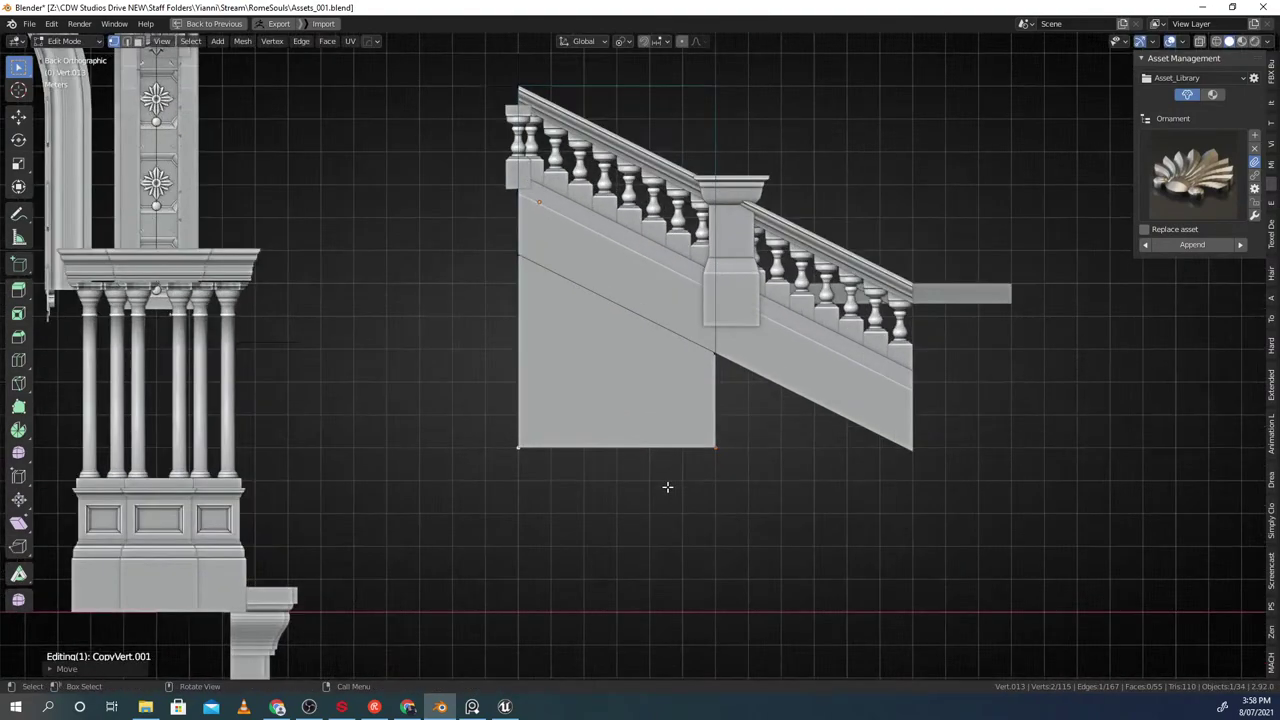
Compare the squared-off stair panel in Blender with the space under the stairs in the Unreal level
{"action": "left_click", "coordinate": [680, 397]}
{"action": "key", "text": "g"}
{"action": "right_click", "coordinate": [615, 357]}
{"action": "scroll", "coordinate": [615, 360], "scroll_direction": "down", "scroll_amount": 4}
{"action": "middle_click_drag", "start_coordinate": [616, 367], "coordinate": [595, 373]}
{"action": "key", "text": "alt+Tab"}
{"action": "mouse_move", "coordinate": [572, 300]}
{"action": "right_mouse_down"}
{"action": "mouse_move", "coordinate": [606, 312]}
{"action": "mouse_move", "coordinate": [570, 298]}
{"action": "mouse_move", "coordinate": [554, 312]}
{"action": "mouse_move", "coordinate": [554, 294]}
{"action": "right_mouse_up"}
{"action": "mouse_move", "coordinate": [512, 268]}
{"action": "right_mouse_down"}
{"action": "mouse_move", "coordinate": [470, 268]}
{"action": "mouse_move", "coordinate": [512, 268]}
{"action": "right_mouse_up"}
{"action": "key", "text": "alt+Tab"}
{"action": "middle_click_drag", "start_coordinate": [620, 325], "coordinate": [644, 404]}
{"action": "scroll", "coordinate": [644, 404], "scroll_direction": "up", "scroll_amount": 1}
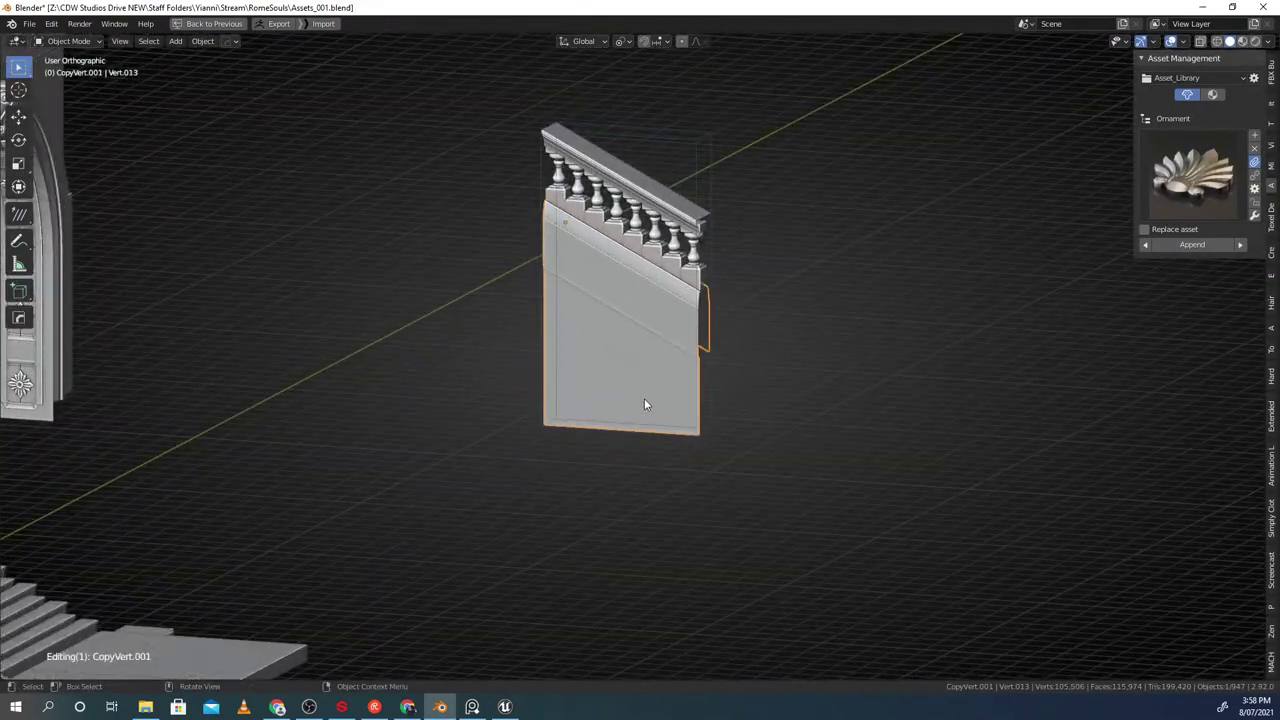
Leave group editing and export the extended stairs_mid_01.003 group
{"action": "key", "text": "ctrl+g"}
{"action": "left_click", "coordinate": [711, 437]}
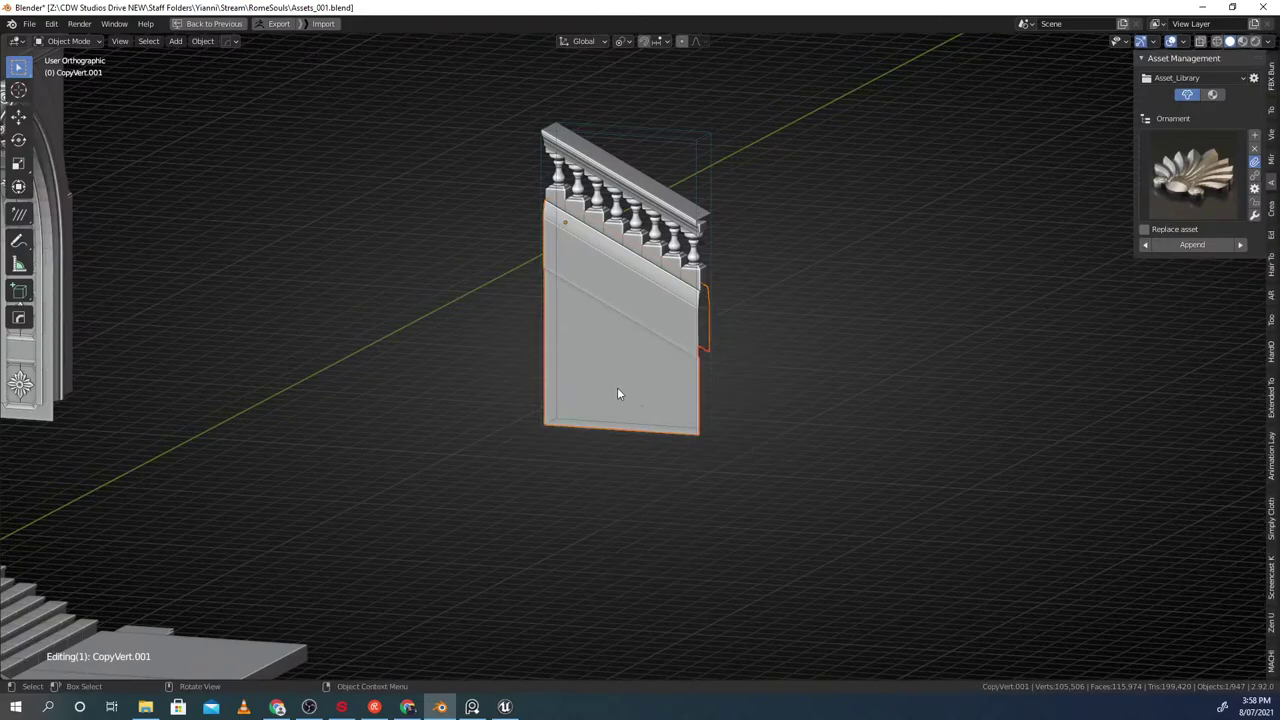
{"action": "middle_click_drag", "start_coordinate": [622, 388], "coordinate": [604, 390]}
{"action": "key", "text": "ctrl+g"}
{"action": "left_click", "coordinate": [715, 390]}
{"action": "left_click", "coordinate": [620, 310]}
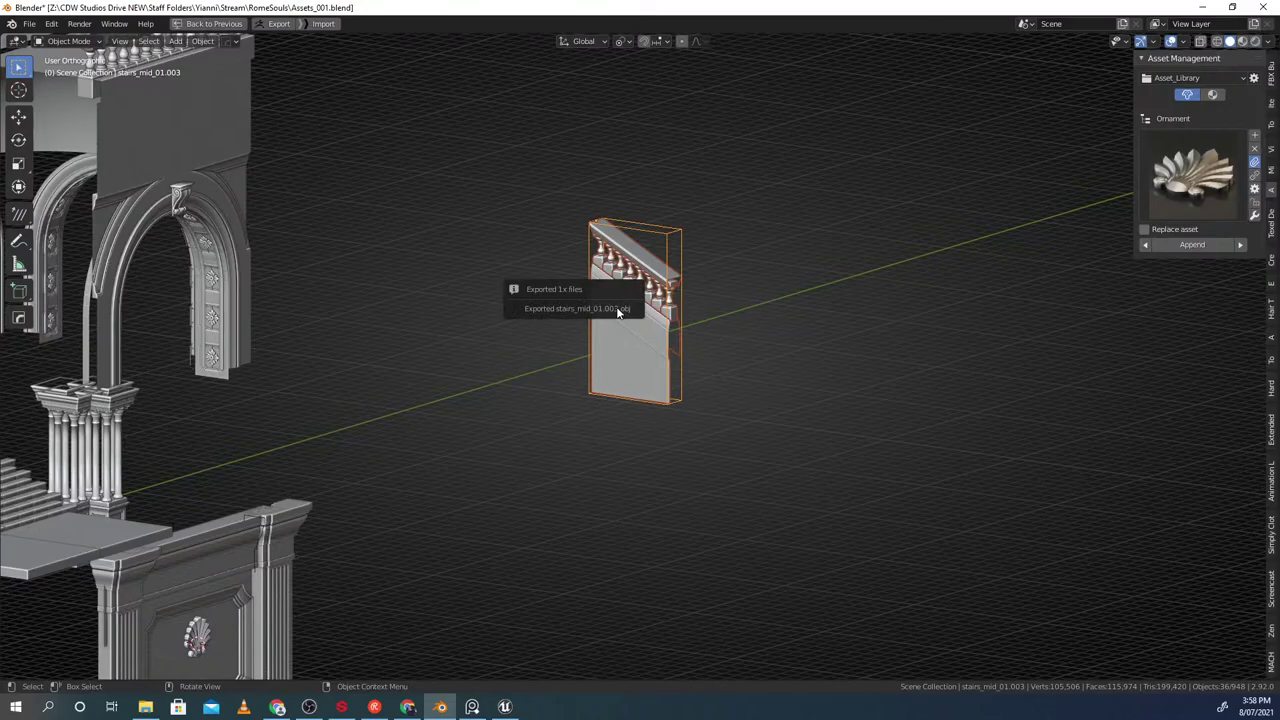
{"action": "key", "text": "alt+Tab"}
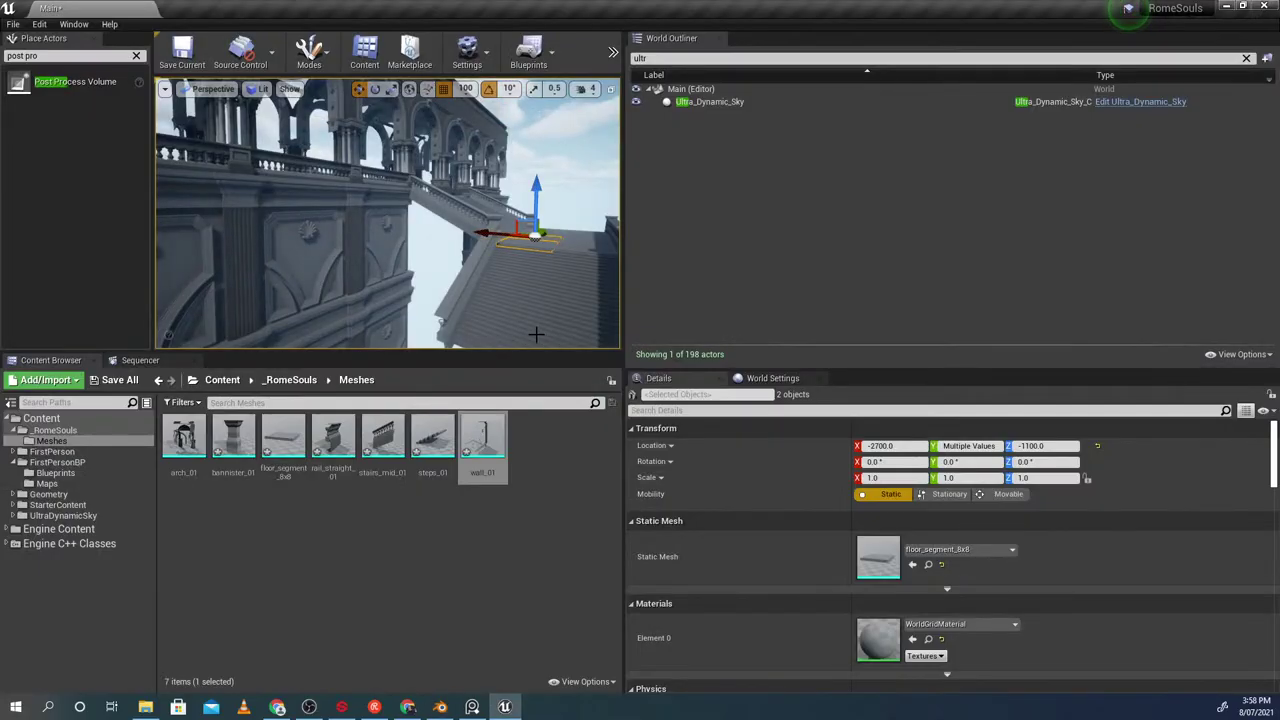
Reopen the copied stair group in Blender and raise the bottom edge of the extended panel along Z
{"action": "key", "text": "alt+Tab"}
{"action": "key", "text": "ctrl+KP_1"}
{"action": "scroll", "coordinate": [664, 401], "scroll_direction": "up", "scroll_amount": 3}
{"action": "key", "text": "ctrl+g"}
{"action": "left_click", "coordinate": [731, 354]}
{"action": "left_click", "coordinate": [616, 450]}
{"action": "key", "text": "Tab"}
{"action": "key", "text": "g"}
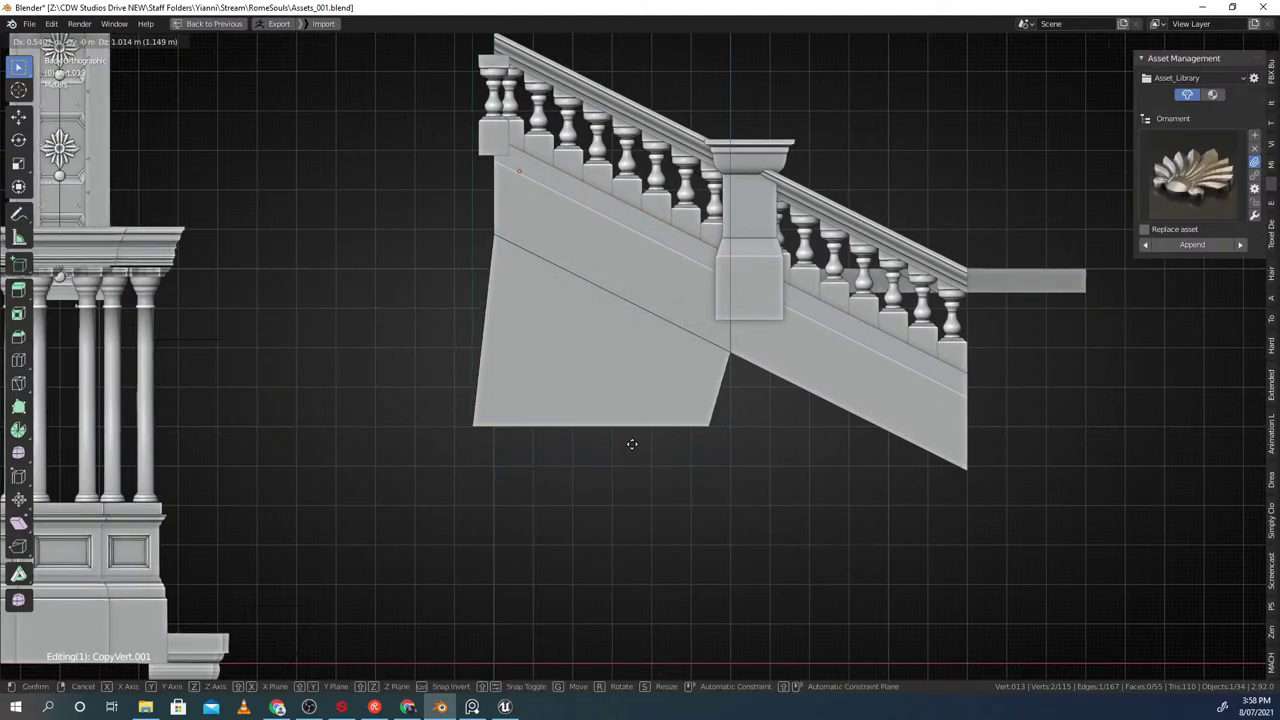
{"action": "left_click", "coordinate": [652, 427]}
{"action": "key", "text": "Tab"}
Leave group editing, keeping the whole stairs_mid_01.003 group selected, and export it with the shortened panel
{"action": "middle_click_drag", "start_coordinate": [628, 312], "coordinate": [612, 351]}
{"action": "key", "text": "ctrl+g"}
{"action": "left_click", "coordinate": [764, 384]}
{"action": "middle_click_drag", "start_coordinate": [764, 384], "coordinate": [728, 392]}
{"action": "key", "text": "g"}
{"action": "right_click", "coordinate": [696, 340]}
{"action": "key", "text": "ctrl+e"}
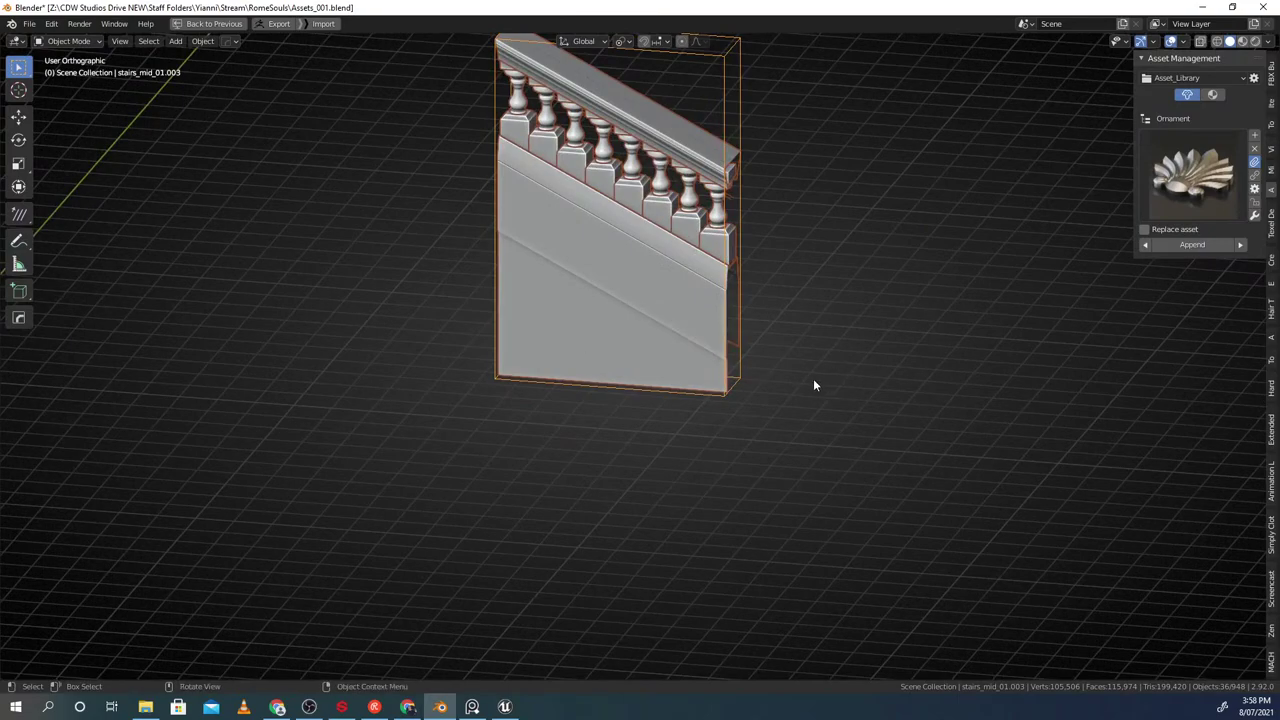
Switch to Unreal, locate the stairs_mid_01 mesh from a placed stair piece, and try to reimport it
{"action": "key", "text": "alt+Tab"}
{"action": "mouse_move", "coordinate": [411, 226]}
{"action": "right_mouse_down"}
{"action": "mouse_move", "coordinate": [440, 226]}
{"action": "mouse_move", "coordinate": [411, 226]}
{"action": "right_mouse_up"}
{"action": "left_click", "coordinate": [408, 213]}
{"action": "key", "text": "ctrl+b"}
{"action": "right_click", "coordinate": [393, 436]}
{"action": "left_click", "coordinate": [436, 79]}
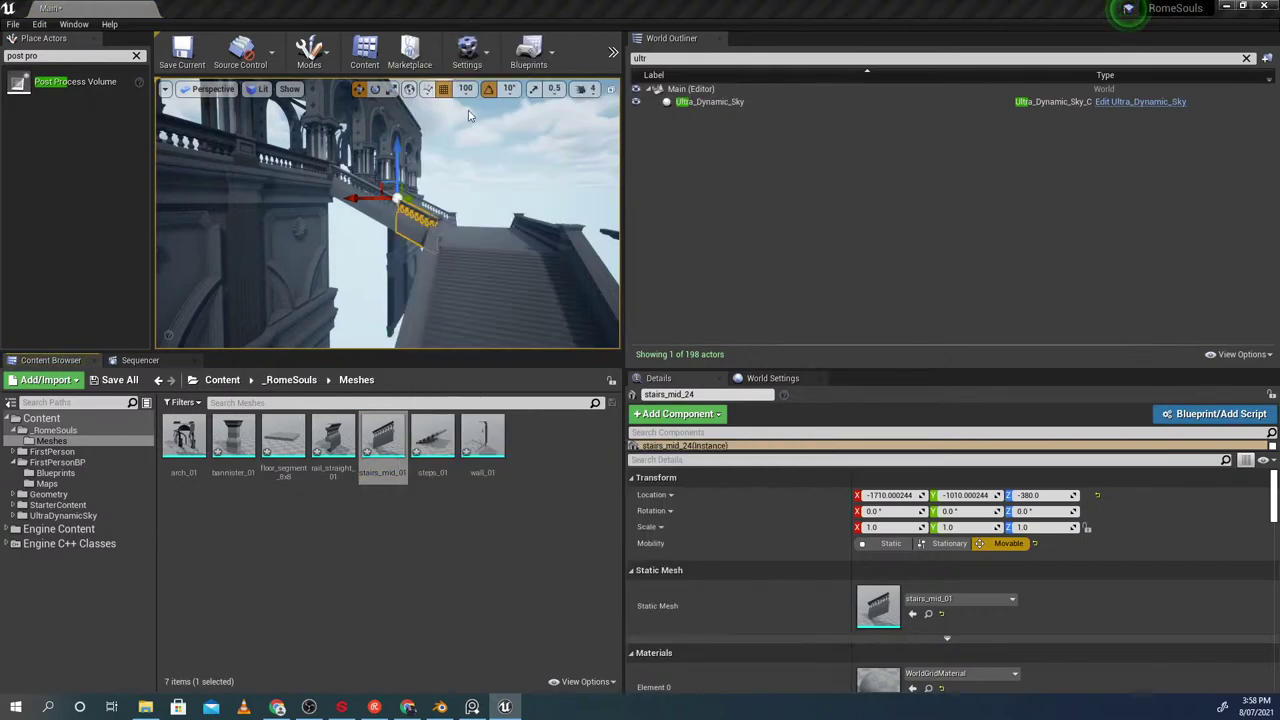
{"action": "left_click", "coordinate": [483, 186]}
{"action": "right_click_drag", "start_coordinate": [480, 186], "coordinate": [480, 186]}
{"action": "key", "text": "alt+Tab"}
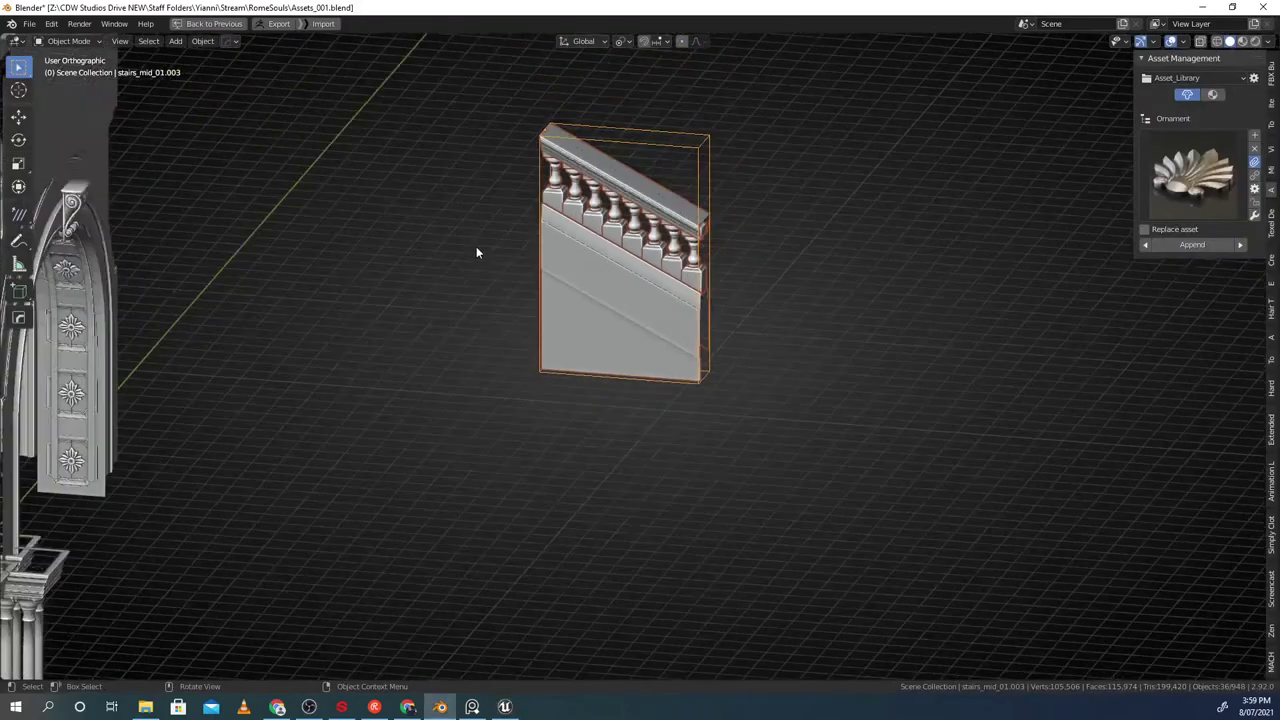
In Blender, link the original stairs_mid_01 group to the extended copy's instance collection, and select the original group
{"action": "scroll", "coordinate": [468, 290], "scroll_direction": "down", "scroll_amount": 6}
{"action": "left_click", "coordinate": [390, 568]}
{"action": "middle_click_drag", "start_coordinate": [412, 545], "coordinate": [419, 398], "text": "shift"}
{"action": "key", "text": "g"}
{"action": "right_click", "coordinate": [430, 365]}
{"action": "left_click", "coordinate": [645, 188]}
{"action": "key", "text": "g"}
{"action": "right_click", "coordinate": [641, 192]}
{"action": "middle_click_drag", "start_coordinate": [641, 192], "coordinate": [660, 168]}
{"action": "scroll", "coordinate": [576, 292], "scroll_direction": "up", "scroll_amount": 2}
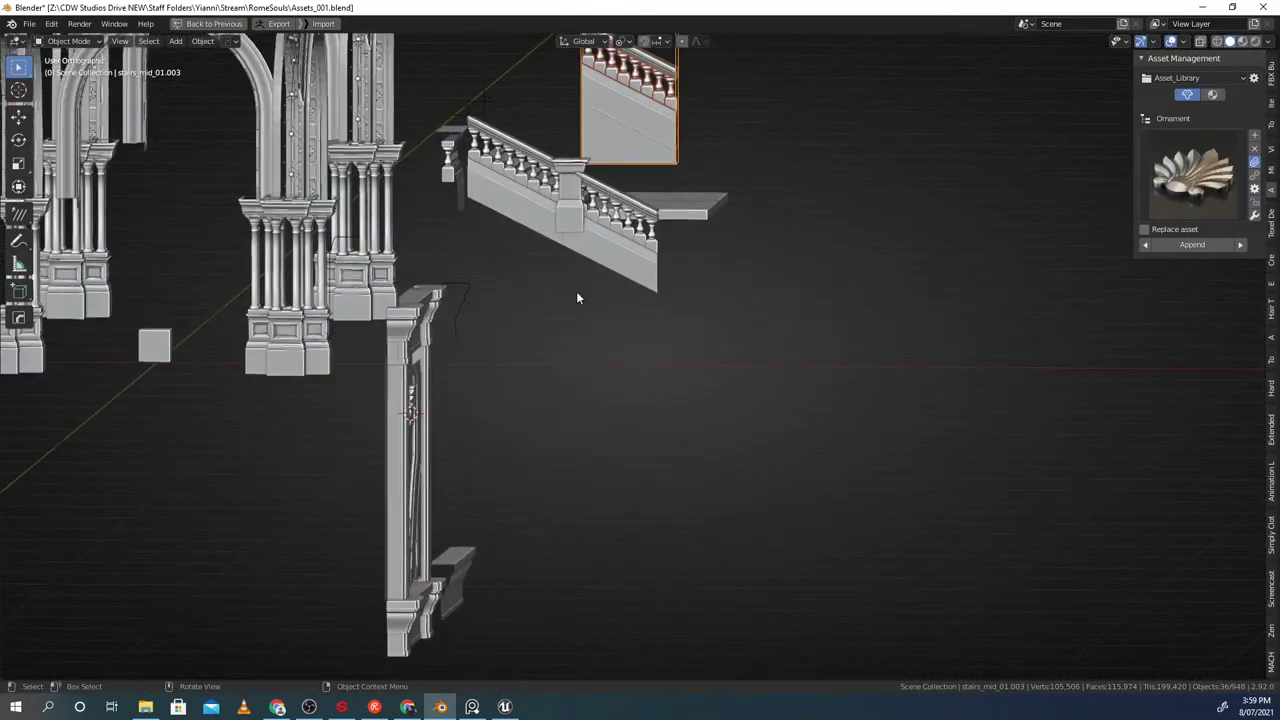
{"action": "middle_click_drag", "start_coordinate": [576, 293], "coordinate": [574, 312]}
{"action": "left_click", "coordinate": [557, 262]}
{"action": "left_click", "coordinate": [619, 148], "text": "shift"}
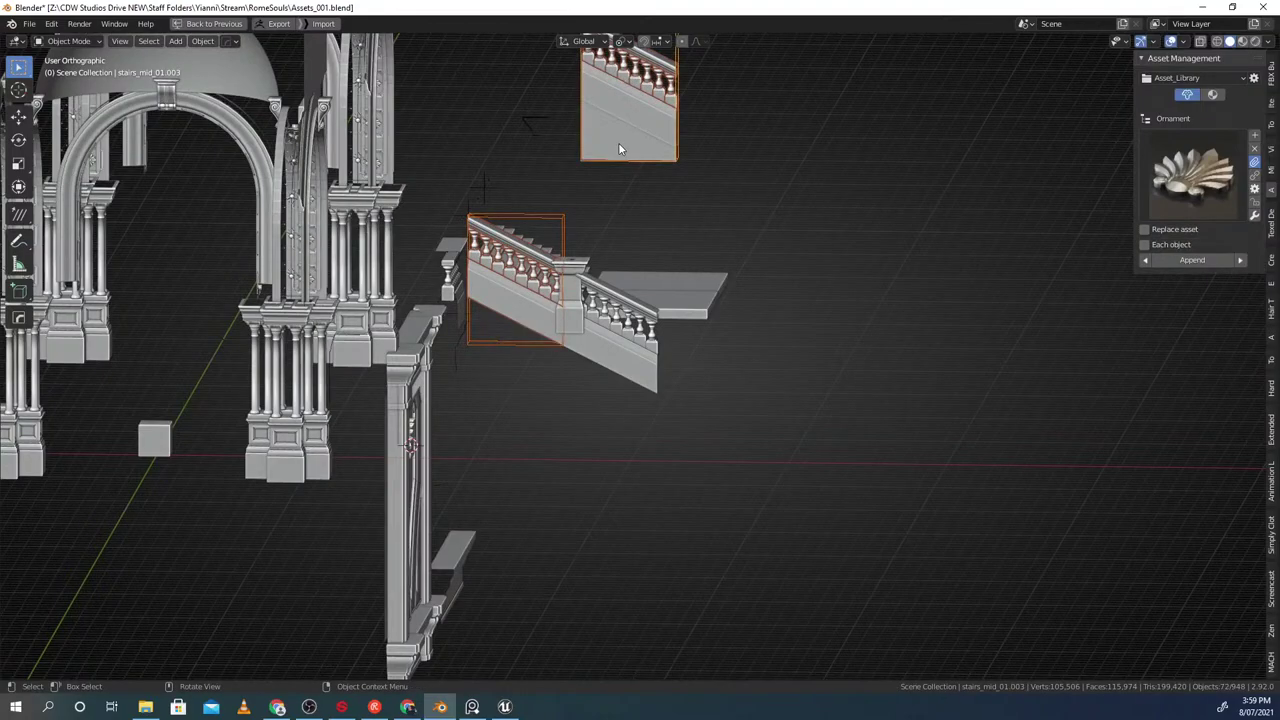
{"action": "key", "text": "ctrl+l"}
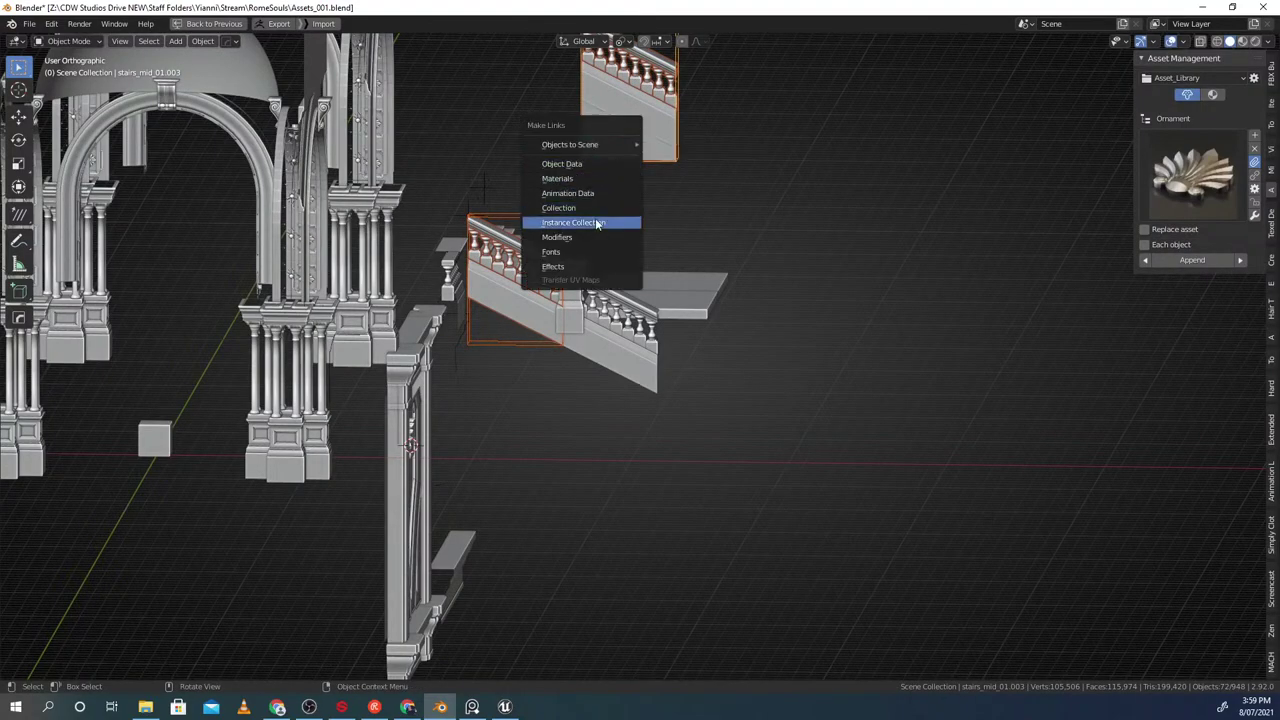
{"action": "left_click", "coordinate": [592, 224]}
{"action": "left_click", "coordinate": [510, 320]}
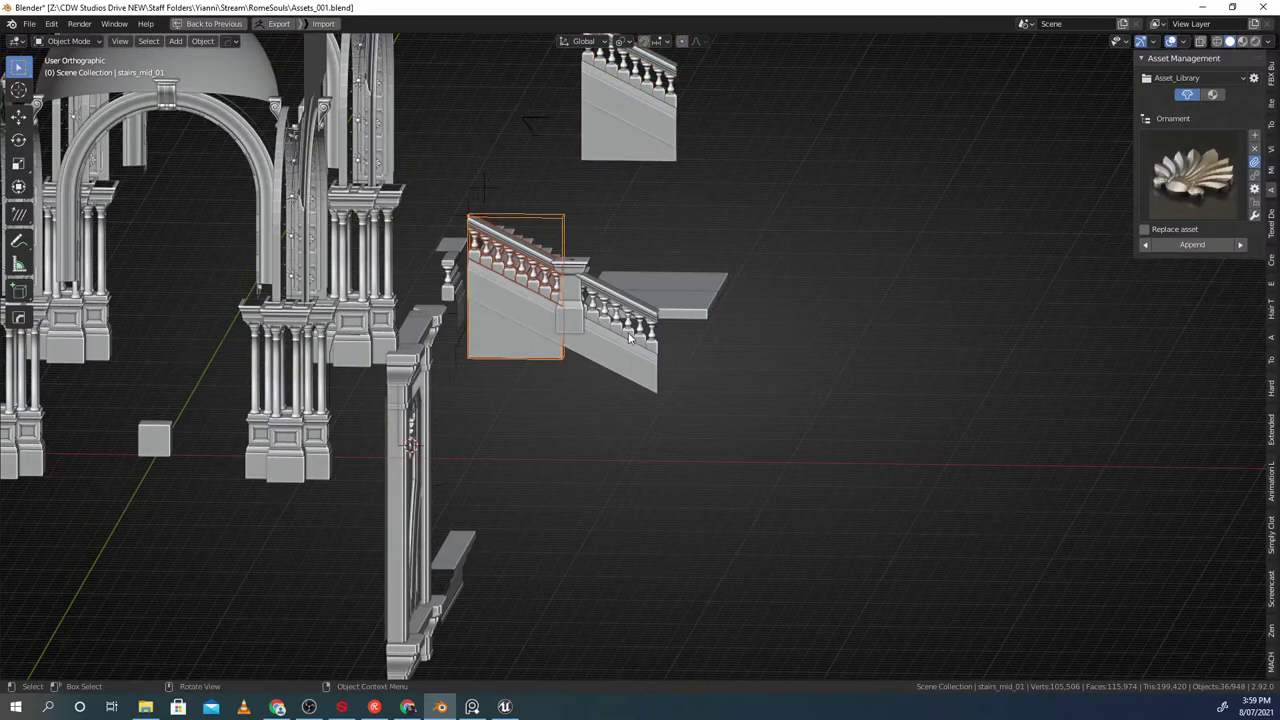
Switch to Unreal and reimport the stairs_mid_01 mesh
{"action": "left_click", "coordinate": [505, 707]}
{"action": "left_click", "coordinate": [377, 455]}
{"action": "right_click", "coordinate": [378, 455]}
{"action": "left_click", "coordinate": [421, 97]}
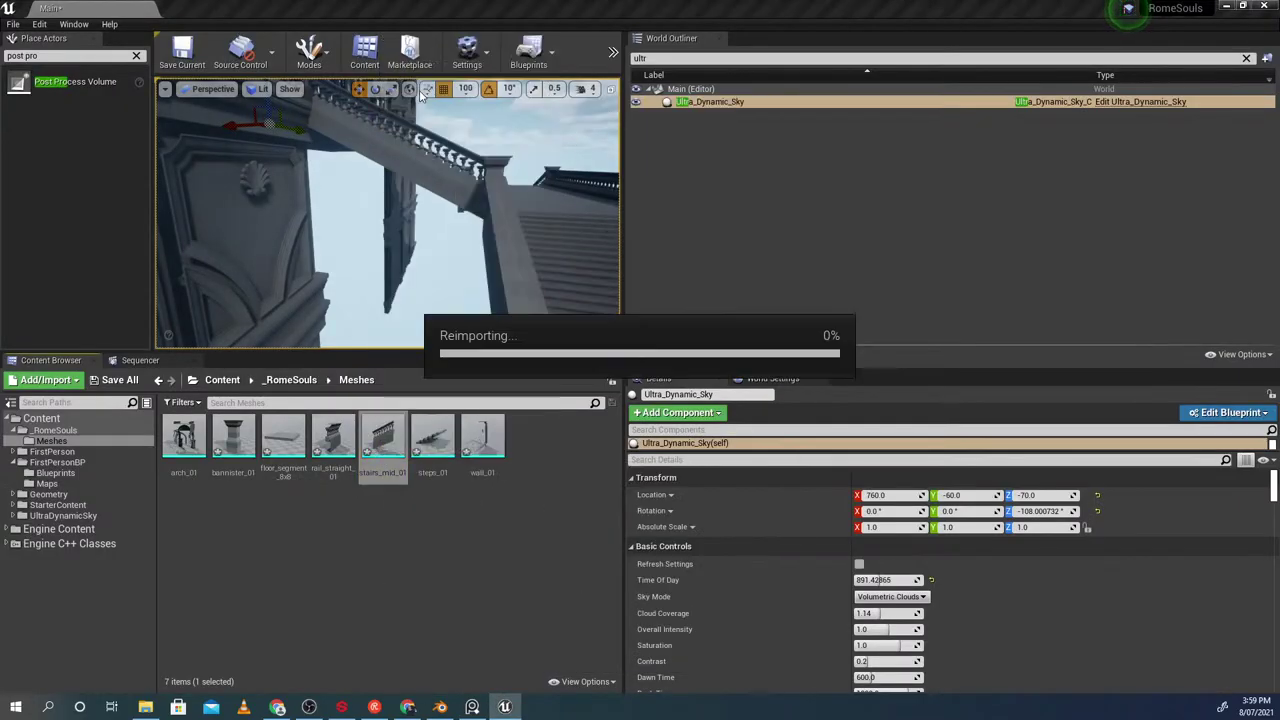
Examine the stepped underside of the updated stair pieces in the level, comparing it with the wall and spare moulding in Blender
{"action": "right_click_drag", "start_coordinate": [426, 227], "coordinate": [434, 263]}
{"action": "key", "text": "w"}
{"action": "key", "text": "s"}
{"action": "key", "text": "w"}
{"action": "key", "text": "alt+Tab"}
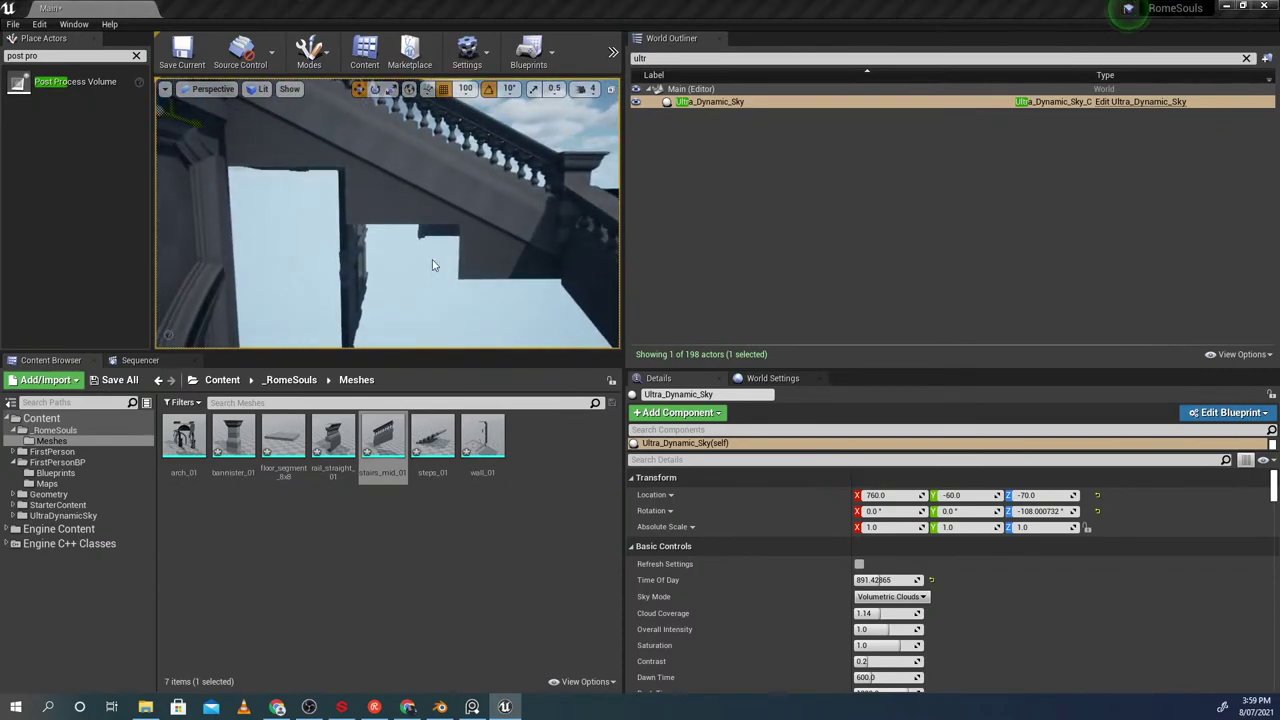
{"action": "scroll", "coordinate": [542, 280], "scroll_direction": "down", "scroll_amount": 2}
{"action": "middle_click_drag", "start_coordinate": [537, 288], "coordinate": [534, 362], "text": "alt"}
{"action": "scroll", "coordinate": [514, 414], "scroll_direction": "up", "scroll_amount": 2}
{"action": "scroll", "coordinate": [534, 362], "scroll_direction": "down", "scroll_amount": 4}
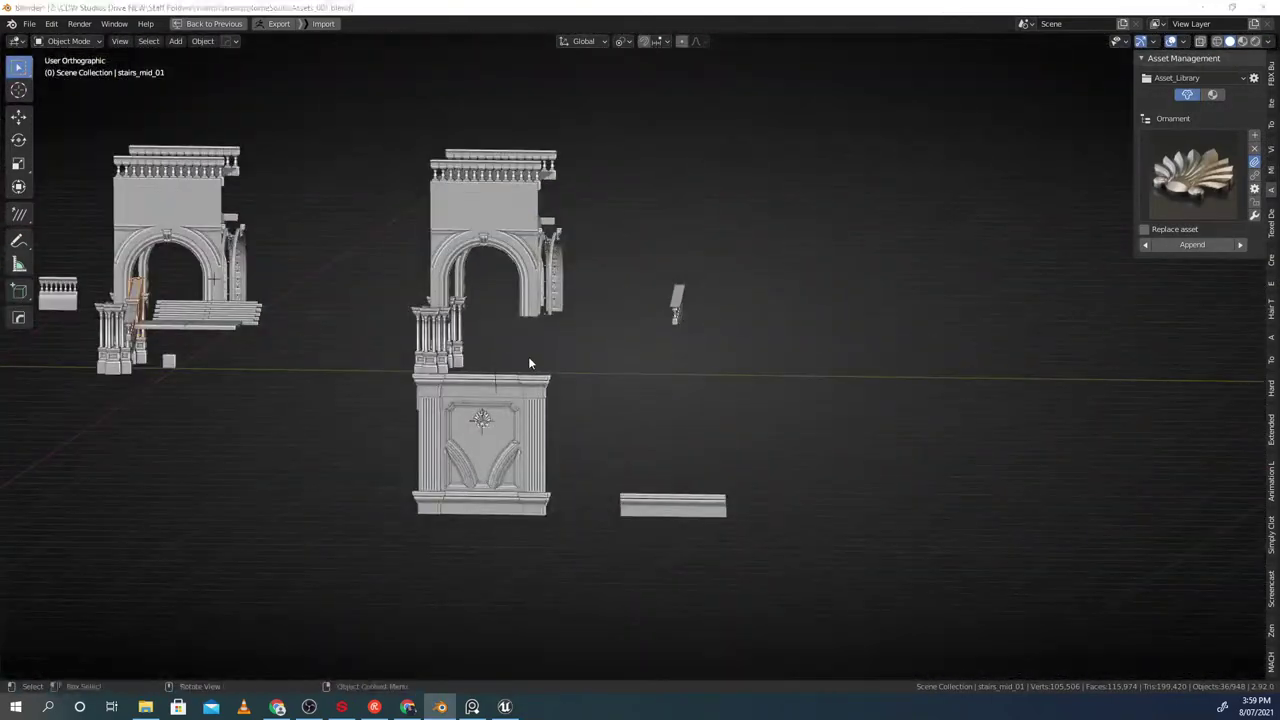
{"action": "key", "text": "alt+Tab"}
{"action": "mouse_move", "coordinate": [450, 270]}
{"action": "right_mouse_down"}
{"action": "mouse_move", "coordinate": [422, 258]}
{"action": "mouse_move", "coordinate": [404, 272]}
{"action": "mouse_move", "coordinate": [440, 274]}
{"action": "right_mouse_up"}
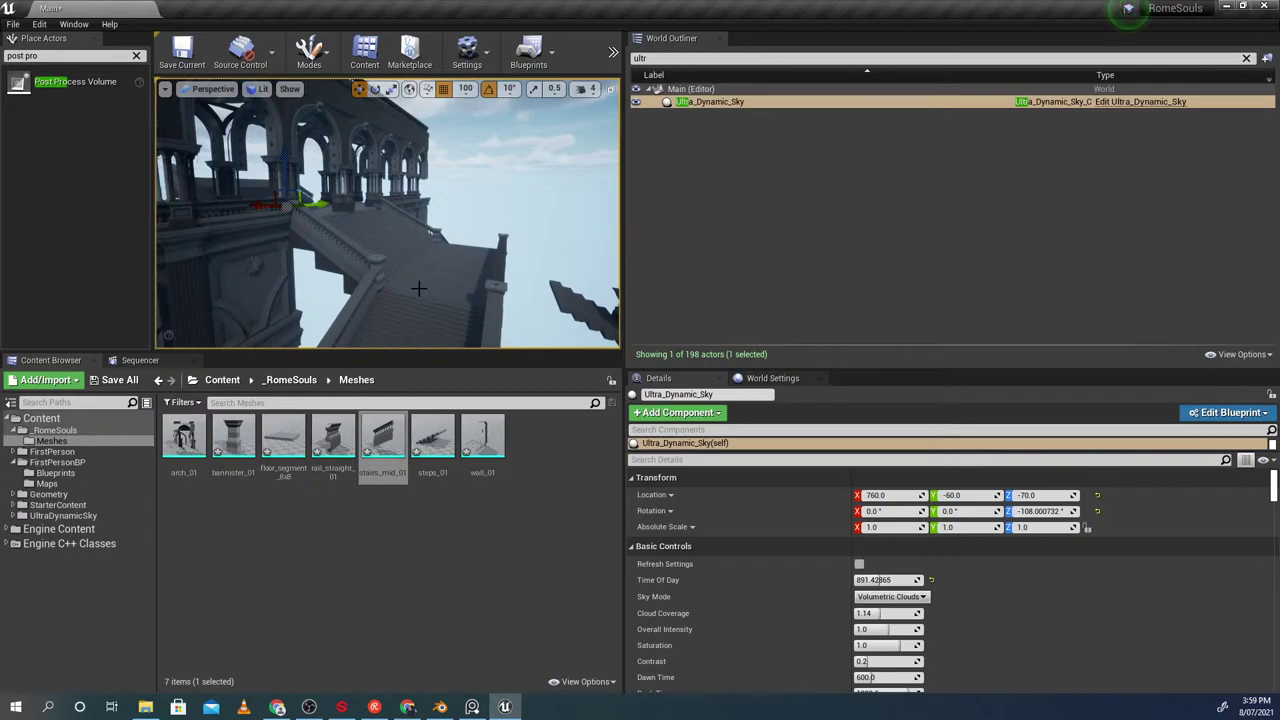
{"action": "key", "text": "alt+Tab"}
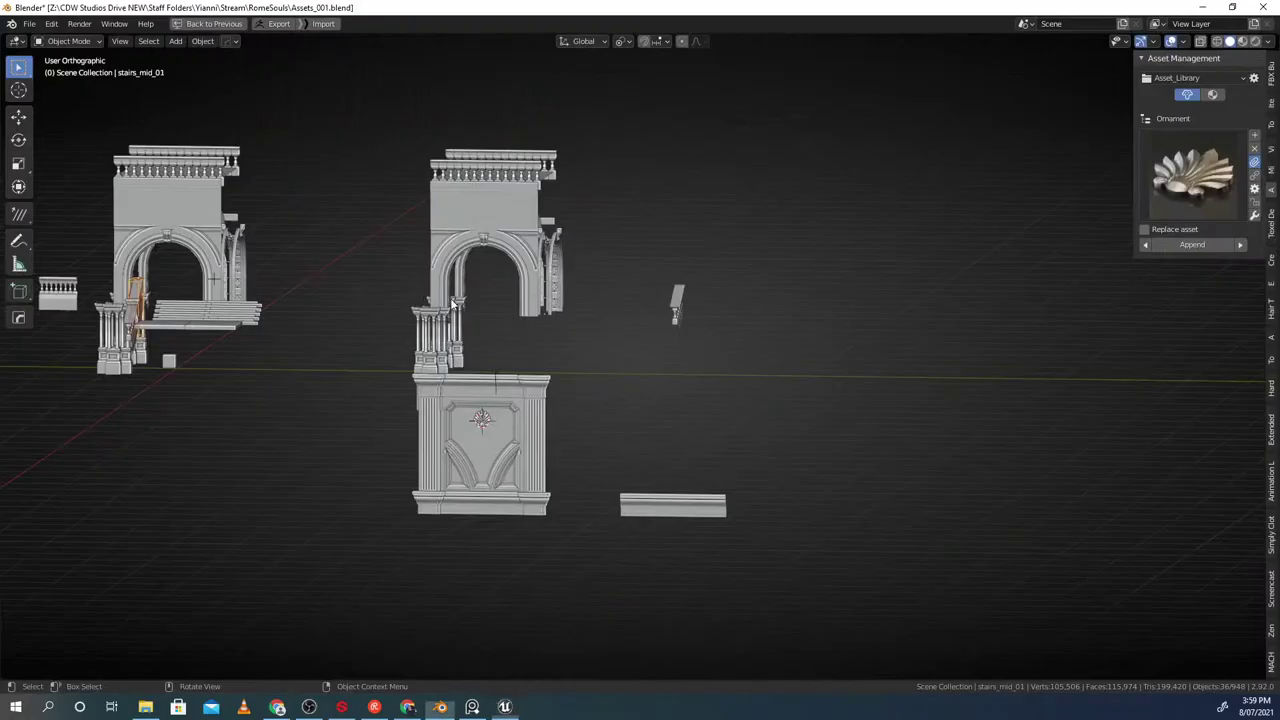
Link the lower, unextended stair railing to the extended neighbouring piece's instance collection
{"action": "middle_click_drag", "start_coordinate": [543, 302], "coordinate": [545, 378]}
{"action": "scroll", "coordinate": [487, 380], "scroll_direction": "up", "scroll_amount": 5}
{"action": "scroll", "coordinate": [616, 401], "scroll_direction": "up", "scroll_amount": 3}
{"action": "left_click", "coordinate": [606, 398]}
{"action": "left_click", "coordinate": [417, 456]}
{"action": "key", "text": "shift+s"}
{"action": "key", "text": "Escape"}
{"action": "left_click", "coordinate": [590, 511]}
{"action": "left_click", "coordinate": [476, 500], "text": "shift"}
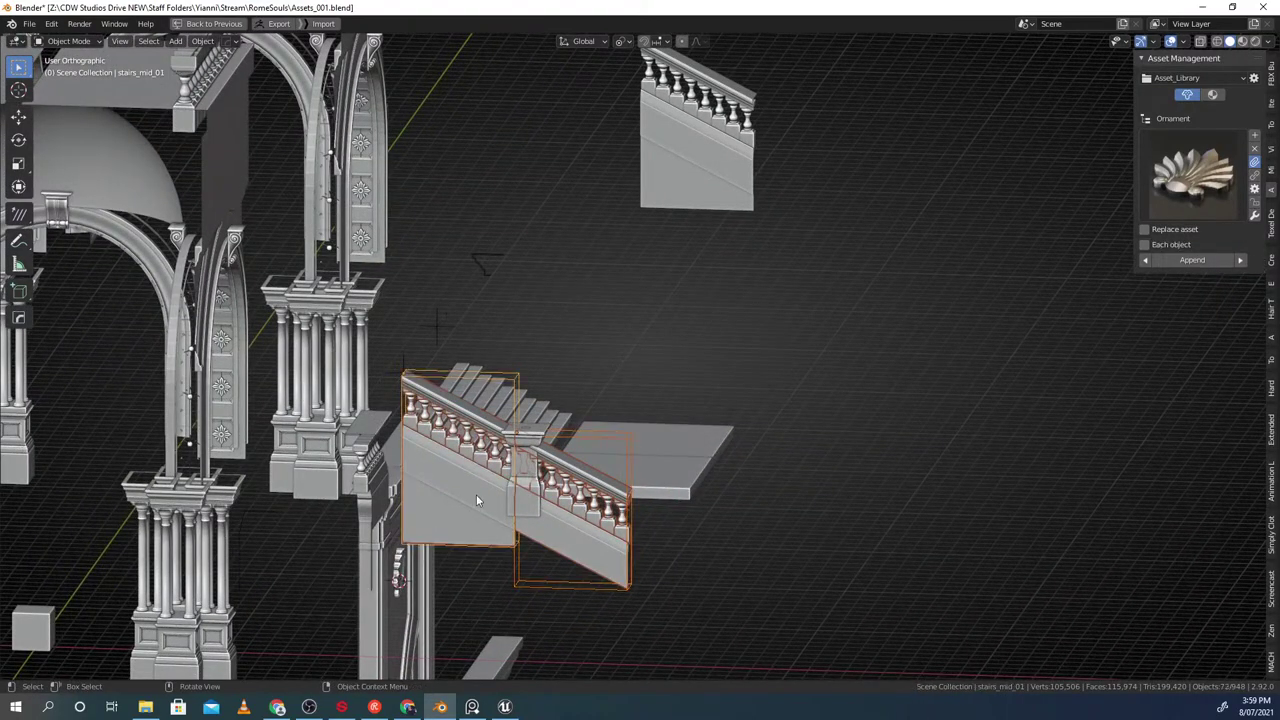
{"action": "key", "text": "ctrl+l"}
{"action": "left_click", "coordinate": [451, 496]}
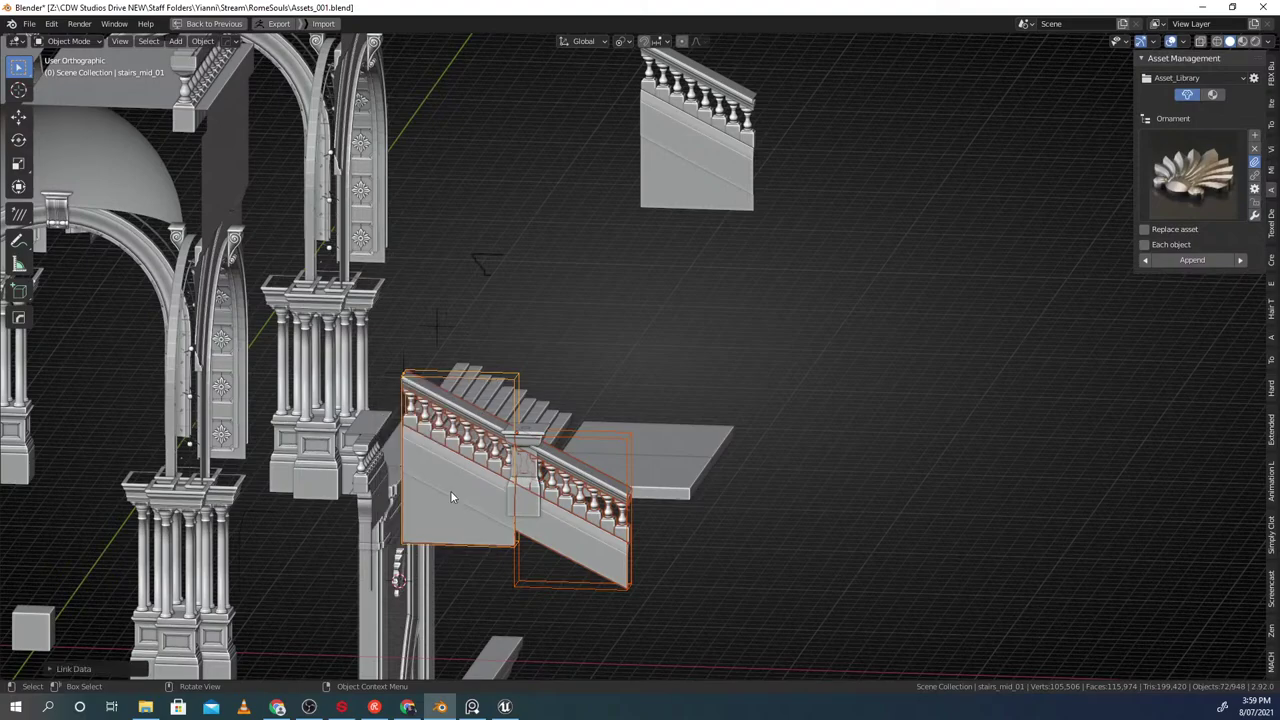
{"action": "key", "text": "ctrl+l"}
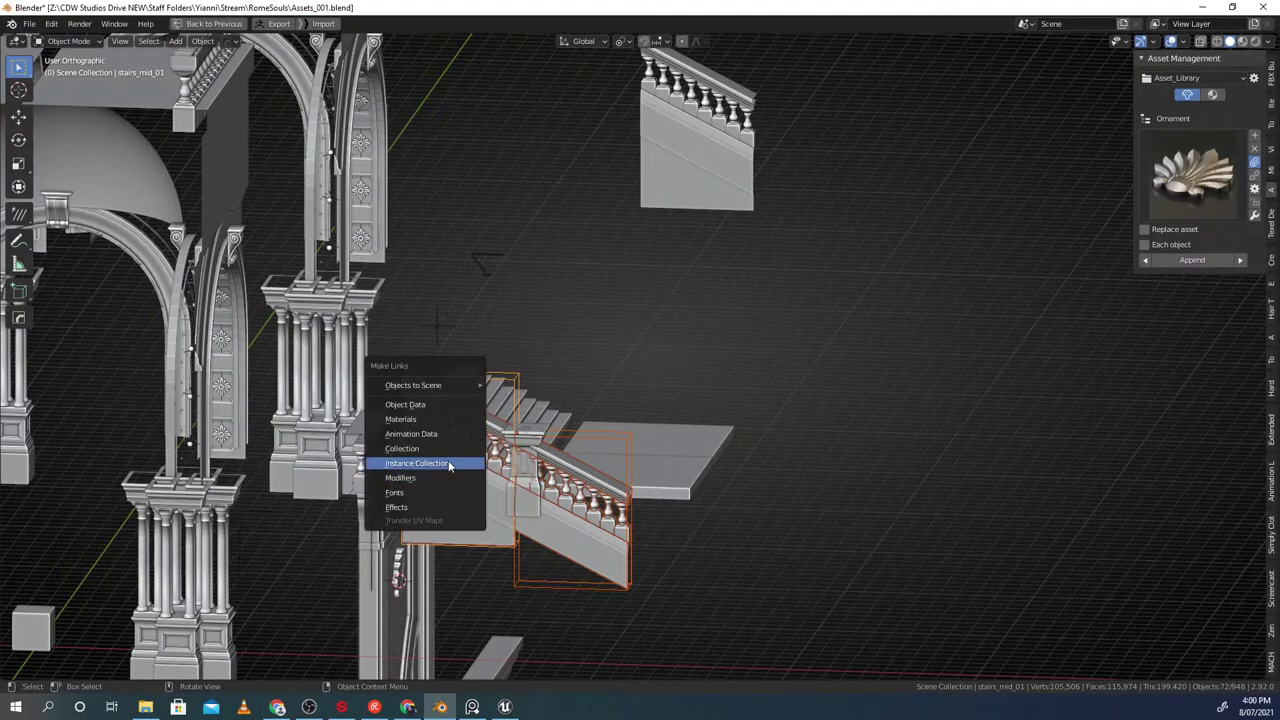
{"action": "left_click", "coordinate": [449, 462]}
Examine the relinked stair railing pieces in Blender and compare them with the staircase in Unreal
{"action": "key", "text": "alt+a"}
{"action": "left_click", "coordinate": [452, 463]}
{"action": "key", "text": "ctrl+Tab"}
{"action": "left_click", "coordinate": [466, 432]}
{"action": "key", "text": "g"}
{"action": "right_click", "coordinate": [523, 368]}
{"action": "middle_click_drag", "start_coordinate": [496, 439], "coordinate": [514, 431]}
{"action": "left_click", "coordinate": [536, 400]}
{"action": "left_click", "coordinate": [534, 366]}
{"action": "key", "text": "g"}
{"action": "right_click", "coordinate": [625, 350]}
{"action": "key", "text": "ctrl+Tab"}
{"action": "left_click", "coordinate": [621, 363]}
{"action": "key", "text": "g"}
{"action": "right_click", "coordinate": [577, 361]}
{"action": "key", "text": "alt+a"}
{"action": "left_click", "coordinate": [530, 366]}
{"action": "middle_click_drag", "start_coordinate": [594, 354], "coordinate": [631, 353]}
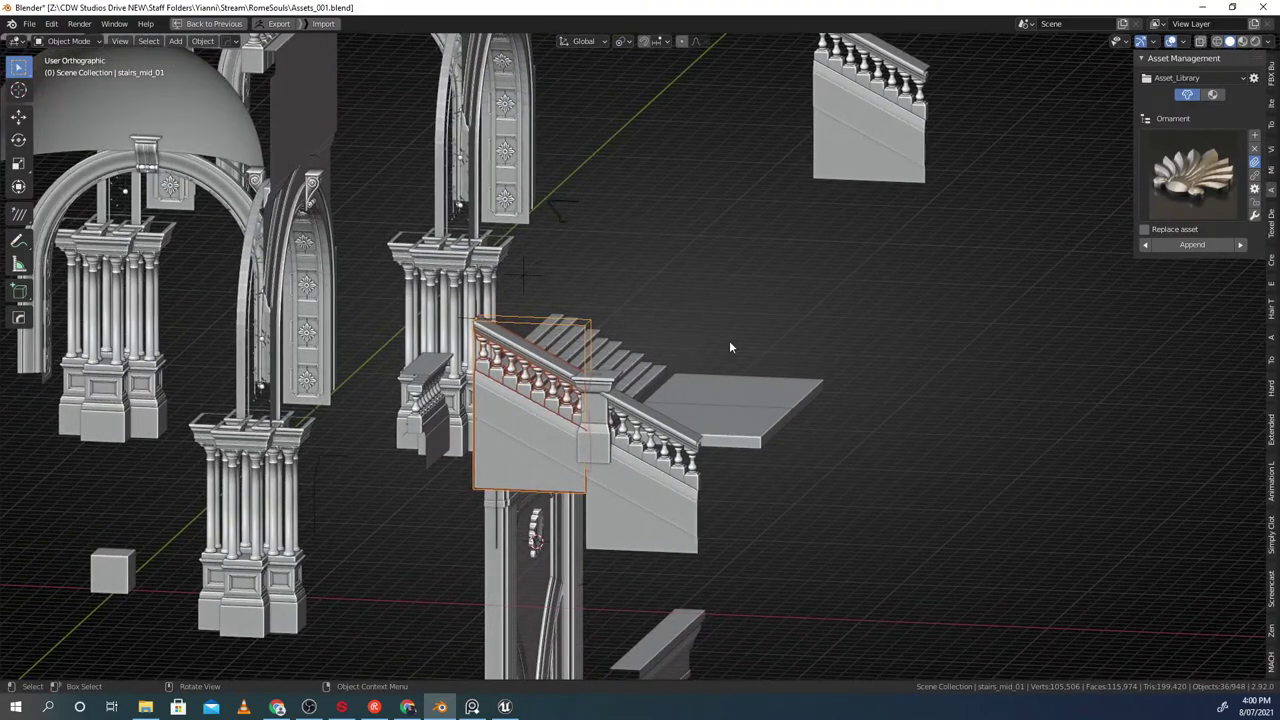
{"action": "key", "text": "r"}
{"action": "right_click", "coordinate": [690, 289]}
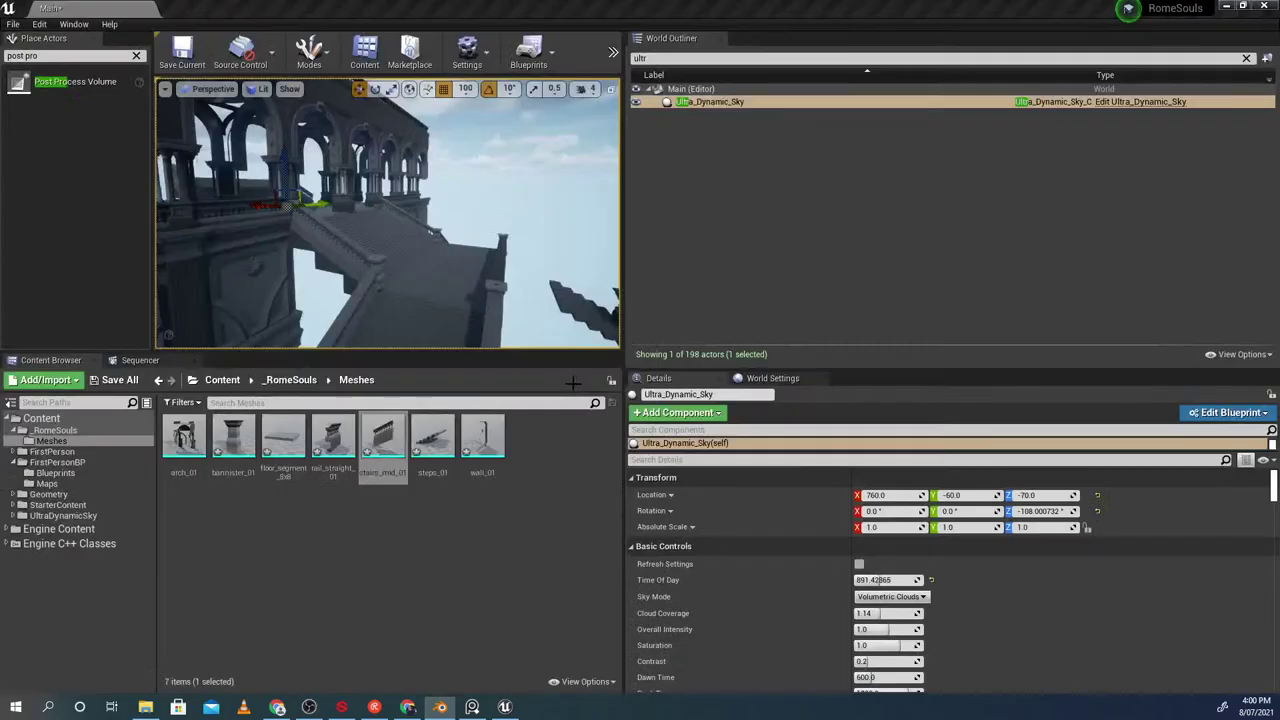
{"action": "left_click", "coordinate": [381, 447]}
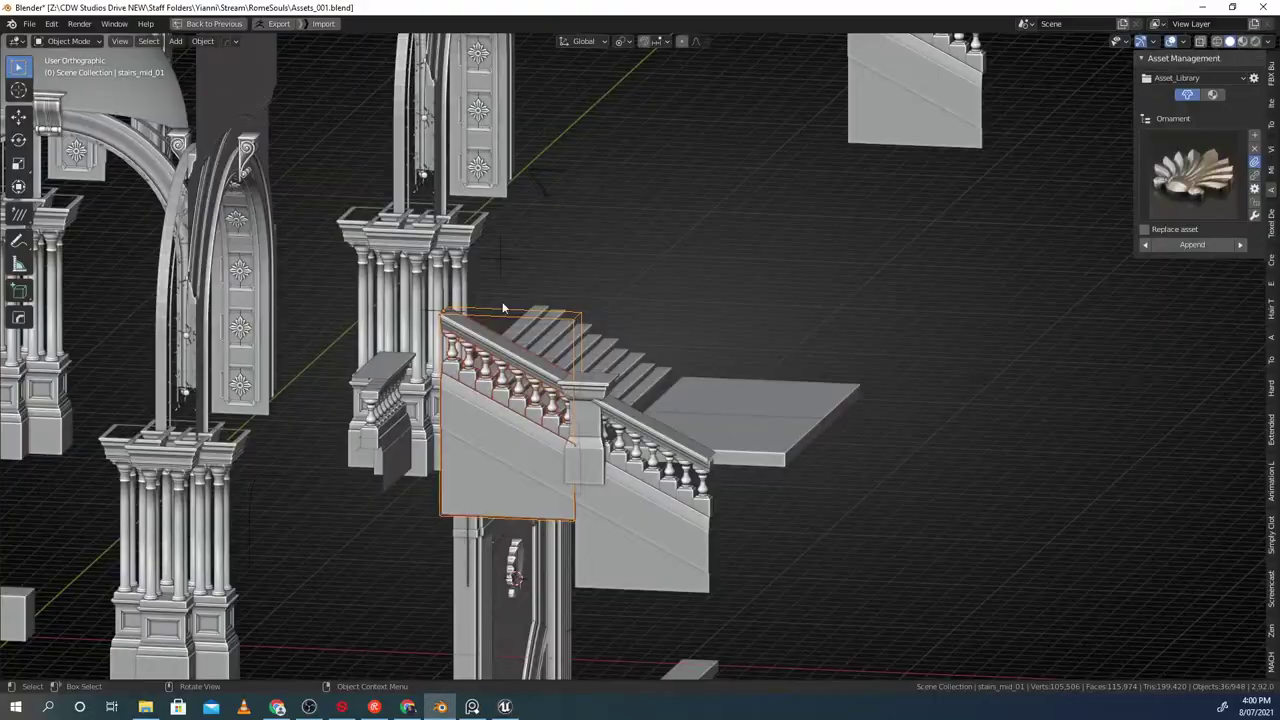
View the stairs straight from the back and open the upper stairs_mid_01 group for editing
{"action": "key", "text": "ctrl+KP_1"}
{"action": "middle_click_drag", "start_coordinate": [741, 271], "coordinate": [567, 325], "text": "shift"}
{"action": "scroll", "coordinate": [567, 325], "scroll_direction": "up", "scroll_amount": 2}
{"action": "middle_click_drag", "start_coordinate": [649, 272], "coordinate": [518, 363], "text": "shift"}
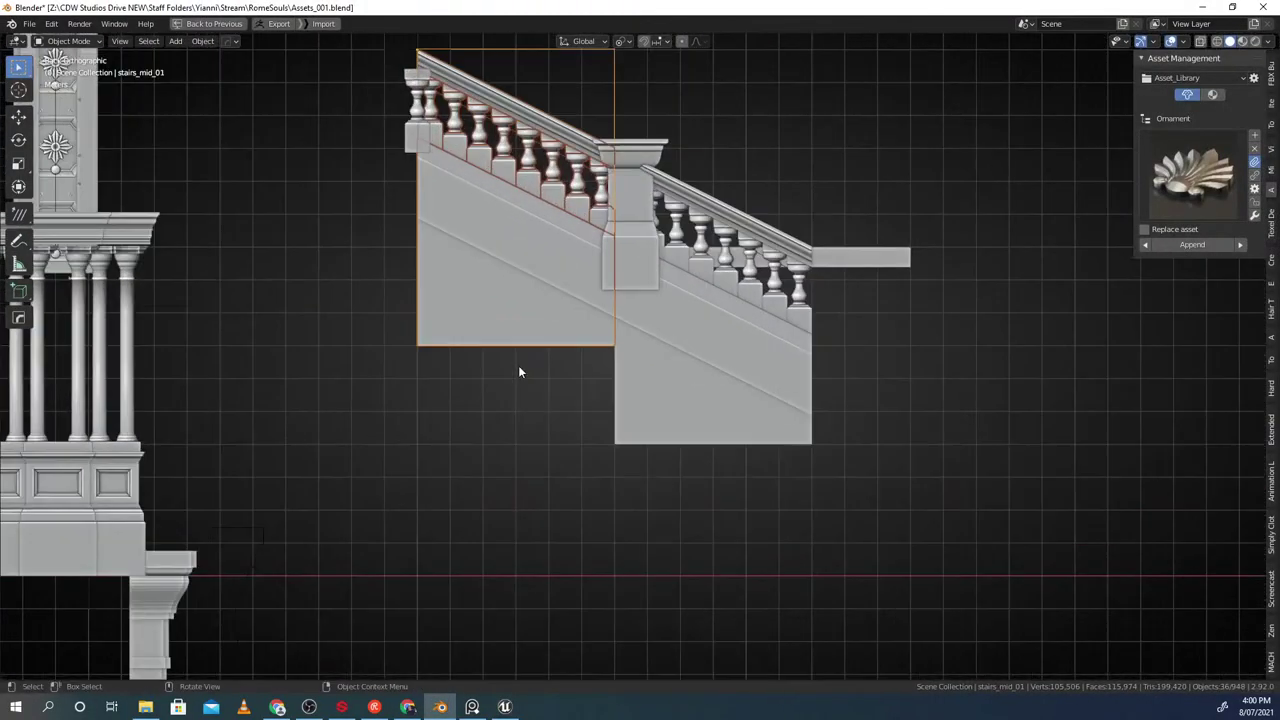
{"action": "key", "text": "ctrl+g"}
{"action": "left_click", "coordinate": [621, 311]}
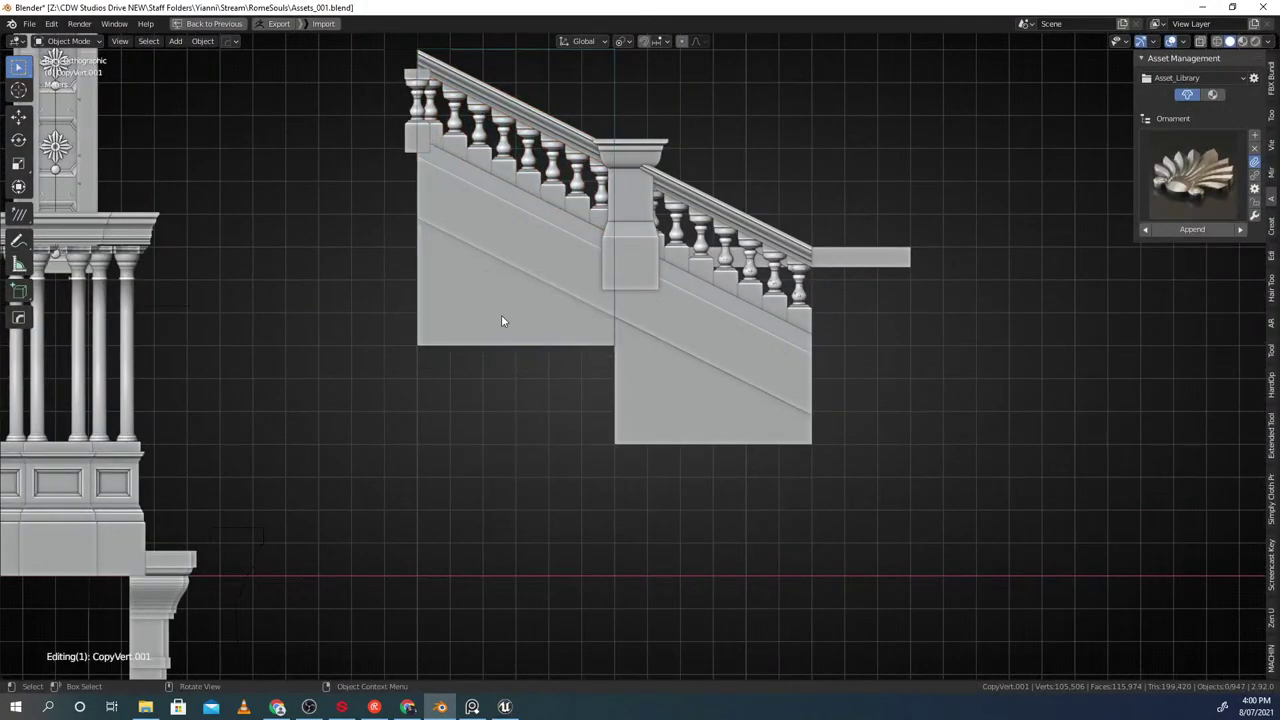
Try duplicating the whole stair base panel straight down along the Z axis, and undo the duplicate
{"action": "scroll", "coordinate": [536, 308], "scroll_direction": "down", "scroll_amount": 2}
{"action": "left_click", "coordinate": [536, 308]}
{"action": "key", "text": "shift+d"}
{"action": "key", "text": "z"}
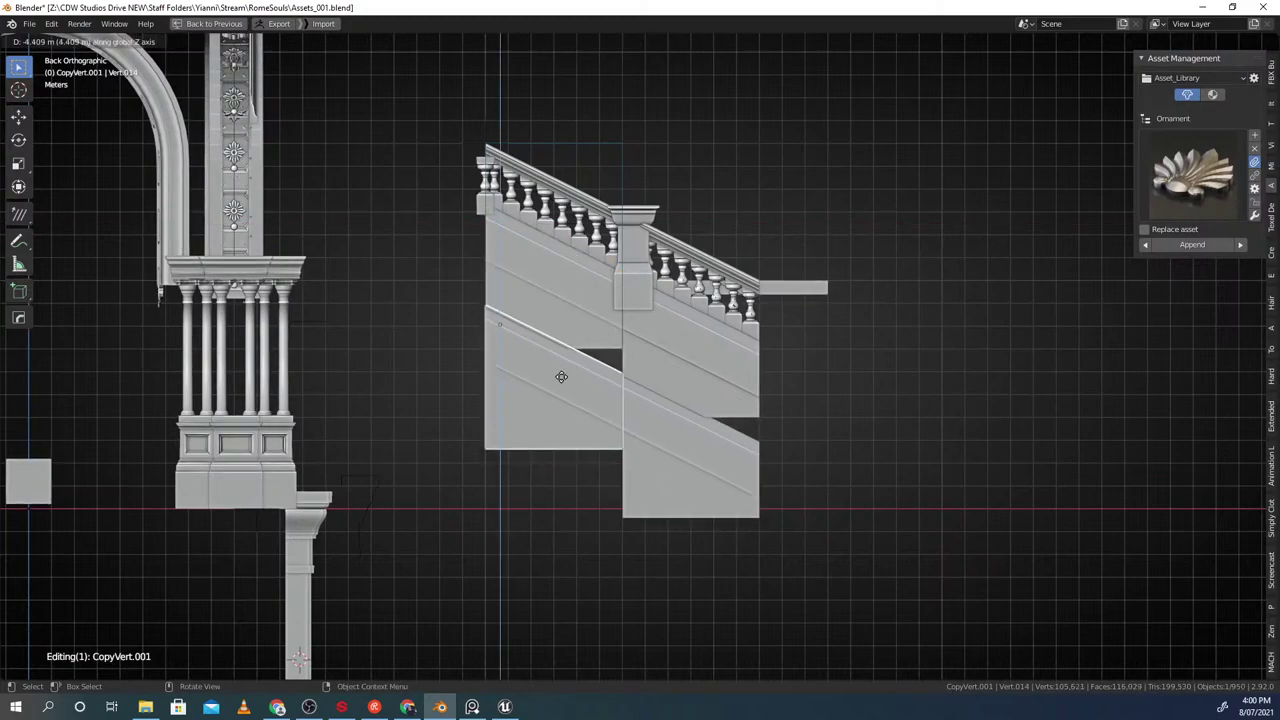
{"action": "left_click", "coordinate": [552, 474]}
{"action": "scroll", "coordinate": [574, 452], "scroll_direction": "up", "scroll_amount": 2}
{"action": "key", "text": "Tab"}
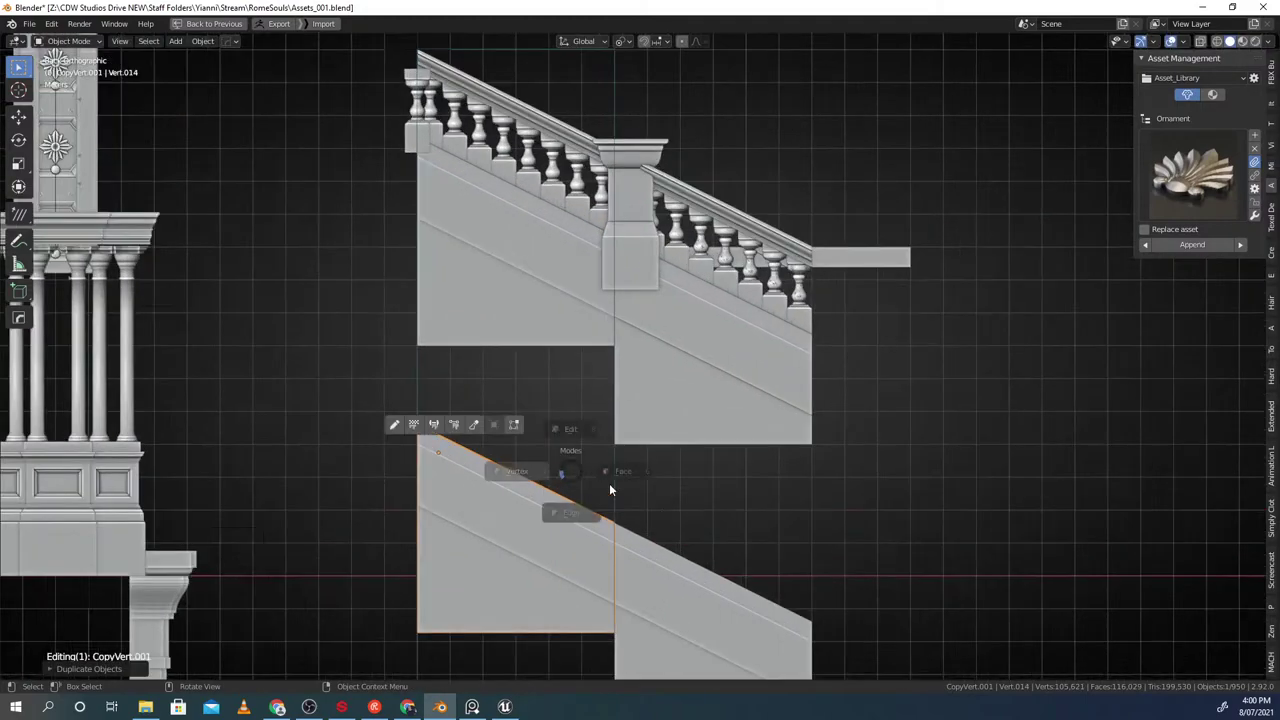
{"action": "left_click", "coordinate": [512, 575]}
{"action": "key", "text": "g"}
{"action": "right_click", "coordinate": [492, 547]}
{"action": "key", "text": "ctrl+z"}
{"action": "key", "text": "ctrl+z"}
{"action": "key", "text": "ctrl+z"}
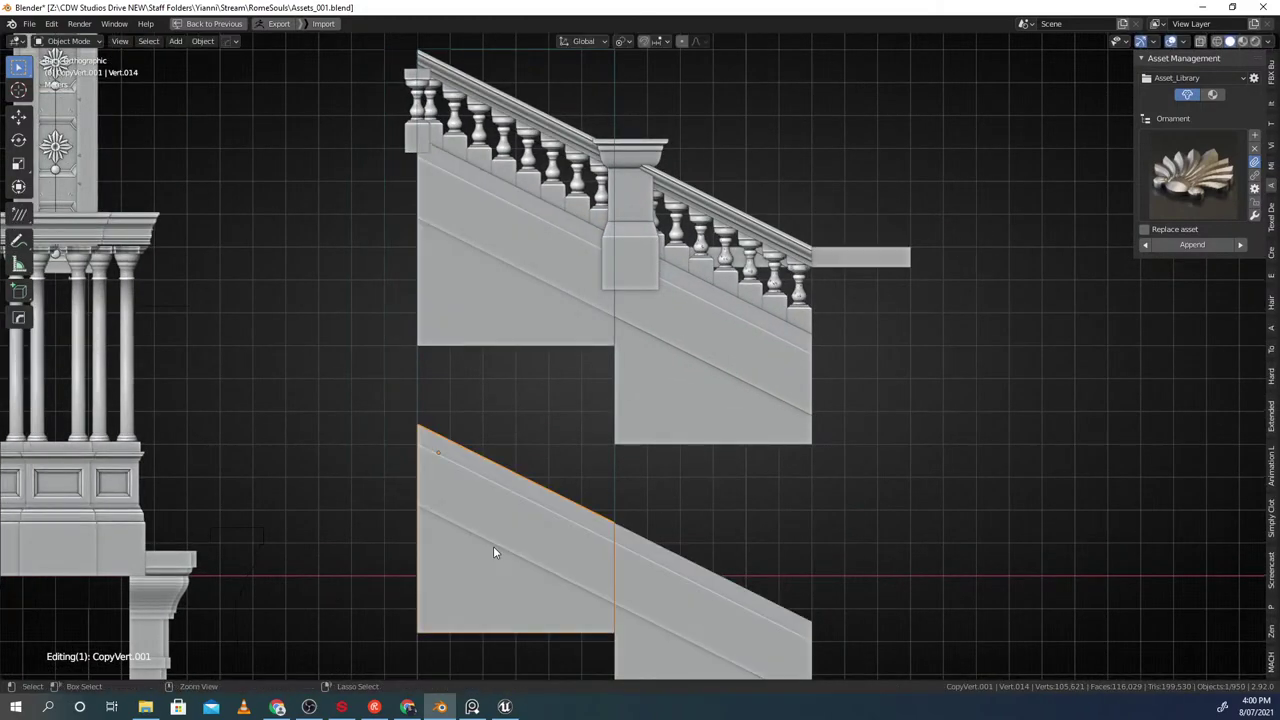
Duplicate the stair base panel's lower side face downward and separate the copy into its own object
{"action": "left_click", "coordinate": [507, 336]}
{"action": "left_click", "coordinate": [492, 328]}
{"action": "key", "text": "g"}
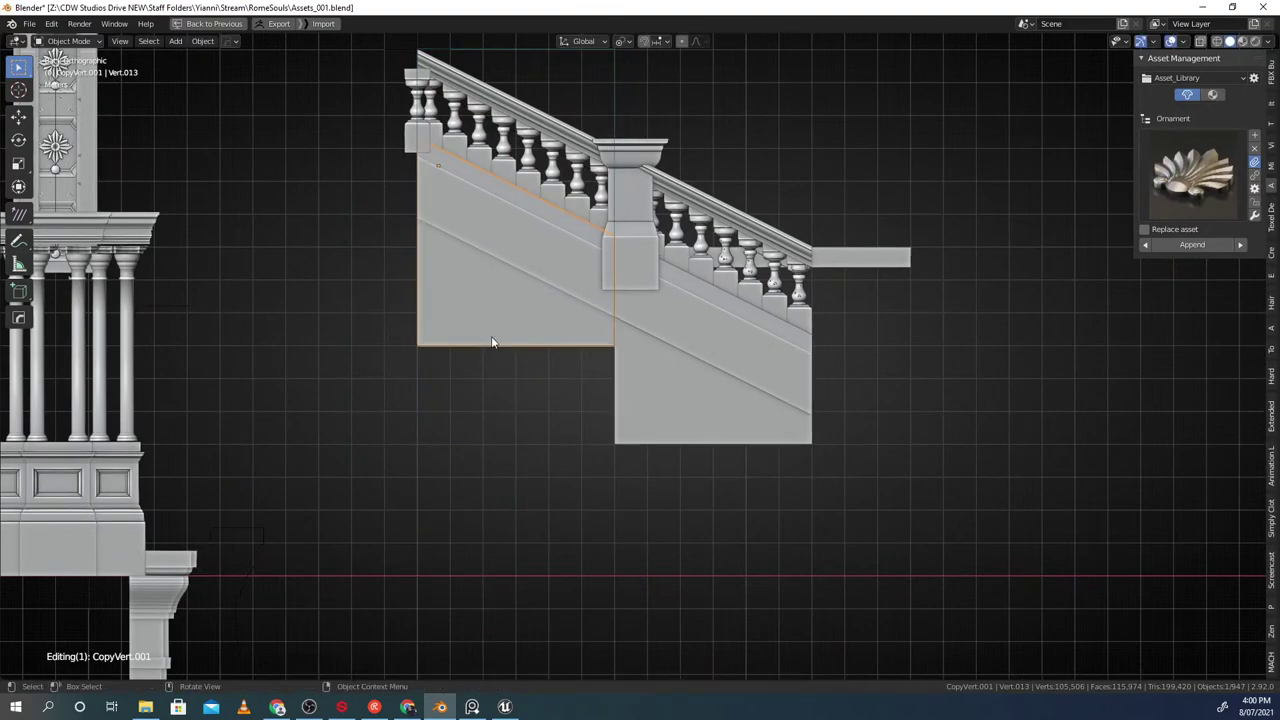
{"action": "right_click", "coordinate": [492, 338]}
{"action": "key", "text": "Tab"}
{"action": "left_click", "coordinate": [506, 347]}
{"action": "key", "text": "g"}
{"action": "right_click", "coordinate": [510, 374]}
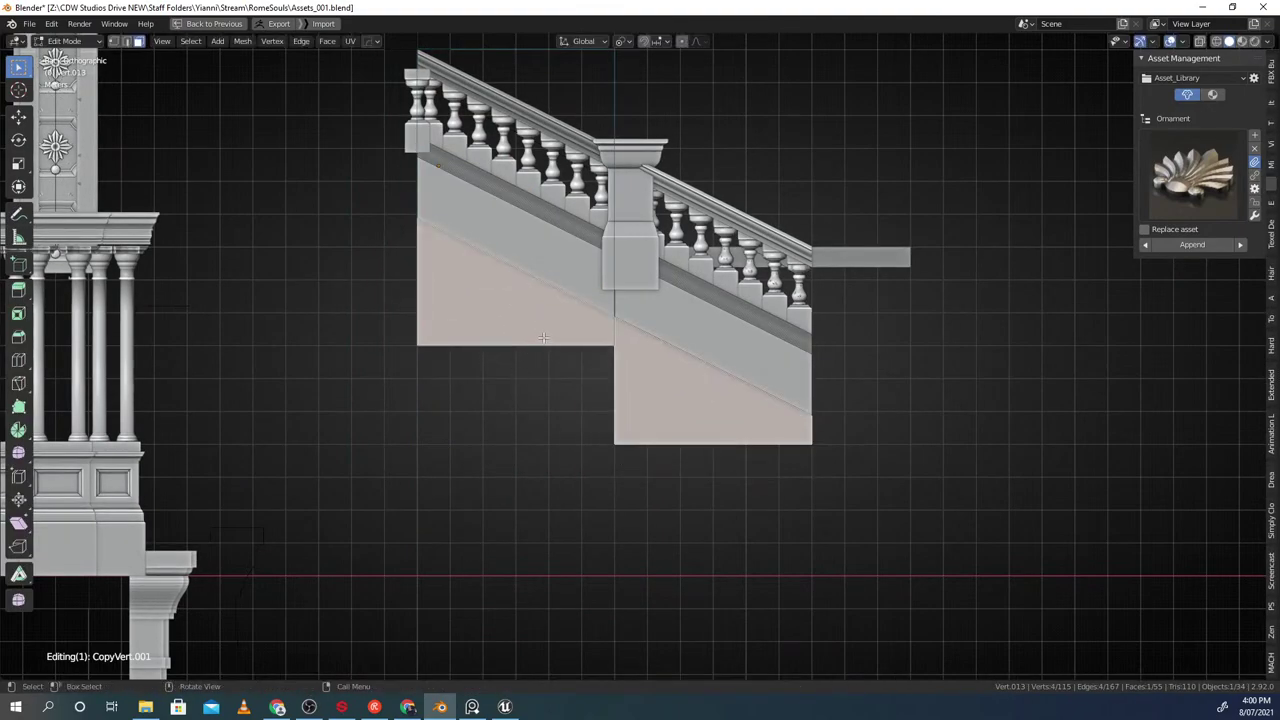
{"action": "key", "text": "shift+d"}
{"action": "left_click", "coordinate": [549, 443]}
{"action": "key", "text": "p"}
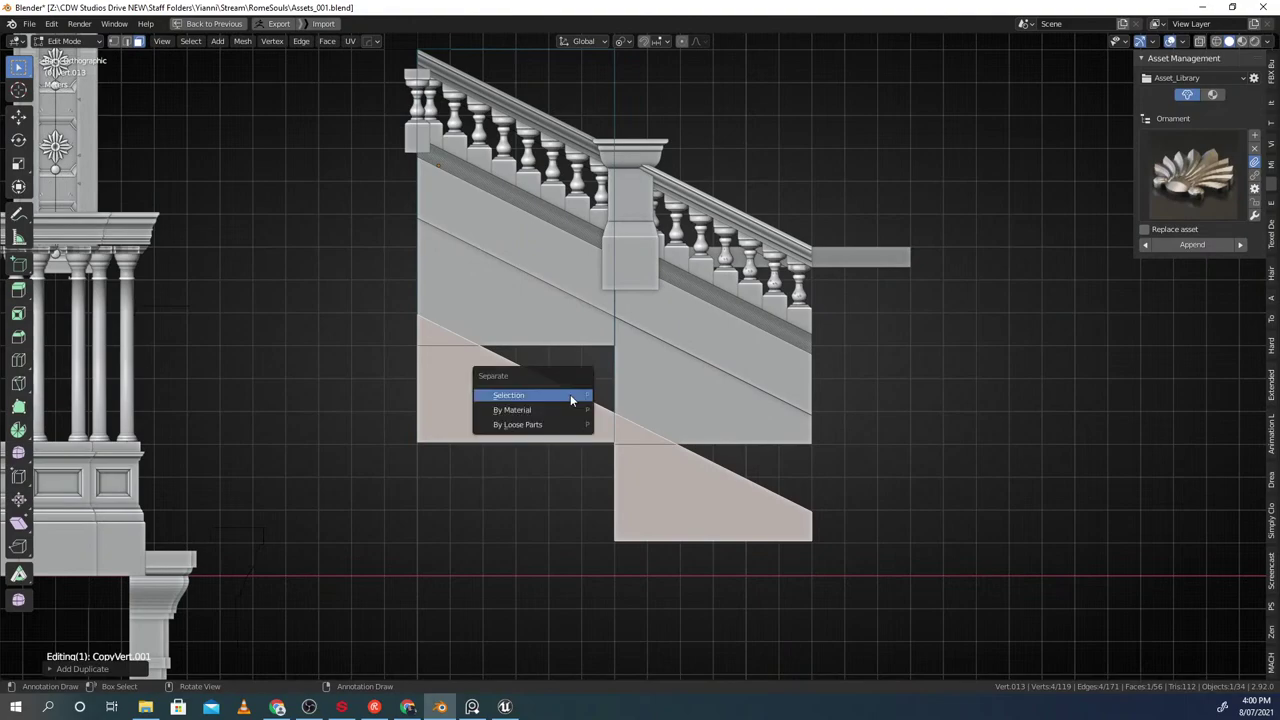
{"action": "left_click", "coordinate": [570, 394]}
Move the separated panel further down along the Z axis, clear of the stair base
{"action": "key", "text": "Tab"}
{"action": "left_click", "coordinate": [513, 382]}
{"action": "key", "text": "g"}
{"action": "key", "text": "z"}
{"action": "left_click", "coordinate": [510, 451]}
Take the separated panel out of the stairs_mid_01 group and close the group
{"action": "key", "text": "ctrl+g"}
{"action": "left_click", "coordinate": [583, 453]}
{"action": "key", "text": "ctrl+g"}
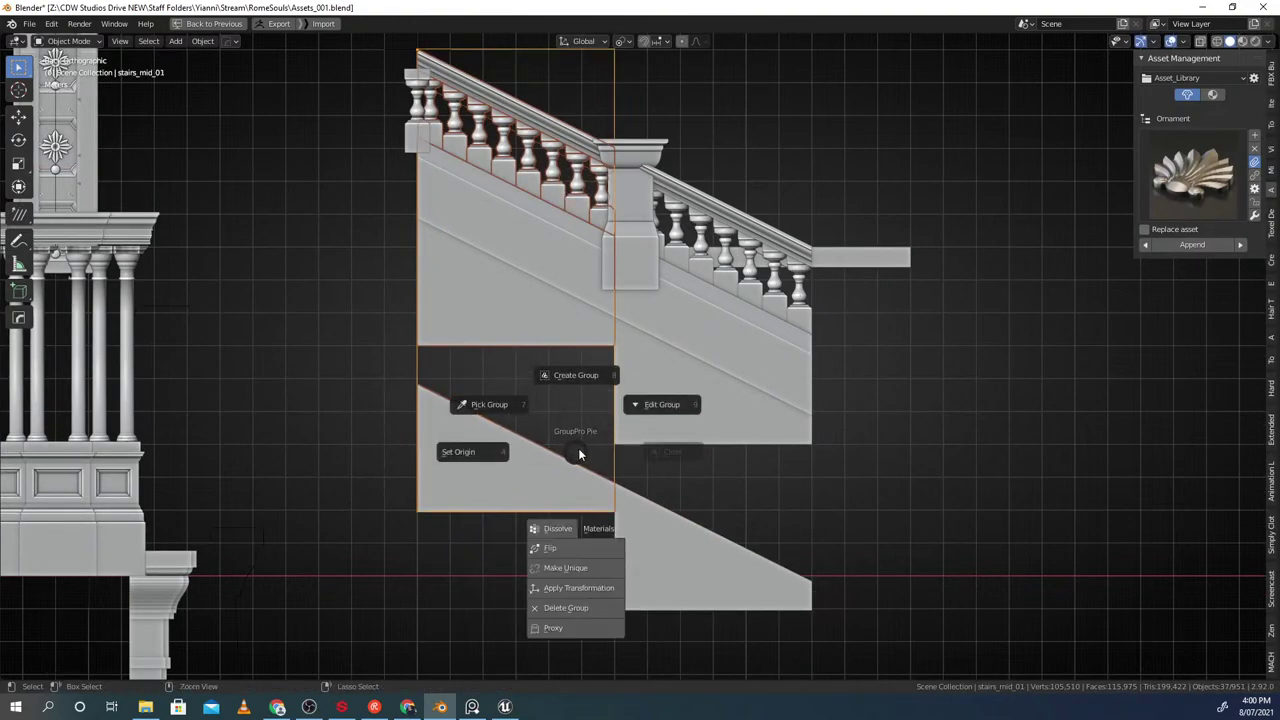
{"action": "left_click", "coordinate": [656, 406]}
{"action": "left_click", "coordinate": [500, 460]}
{"action": "key", "text": "ctrl+g"}
{"action": "left_click", "coordinate": [594, 522]}
{"action": "key", "text": "ctrl+g"}
{"action": "left_click", "coordinate": [579, 476]}
{"action": "left_click", "coordinate": [512, 464]}
Raise the separate panel's sloped top edge to the stair base and align its vertices level with the base's bottom edge
{"action": "key", "text": "Tab"}
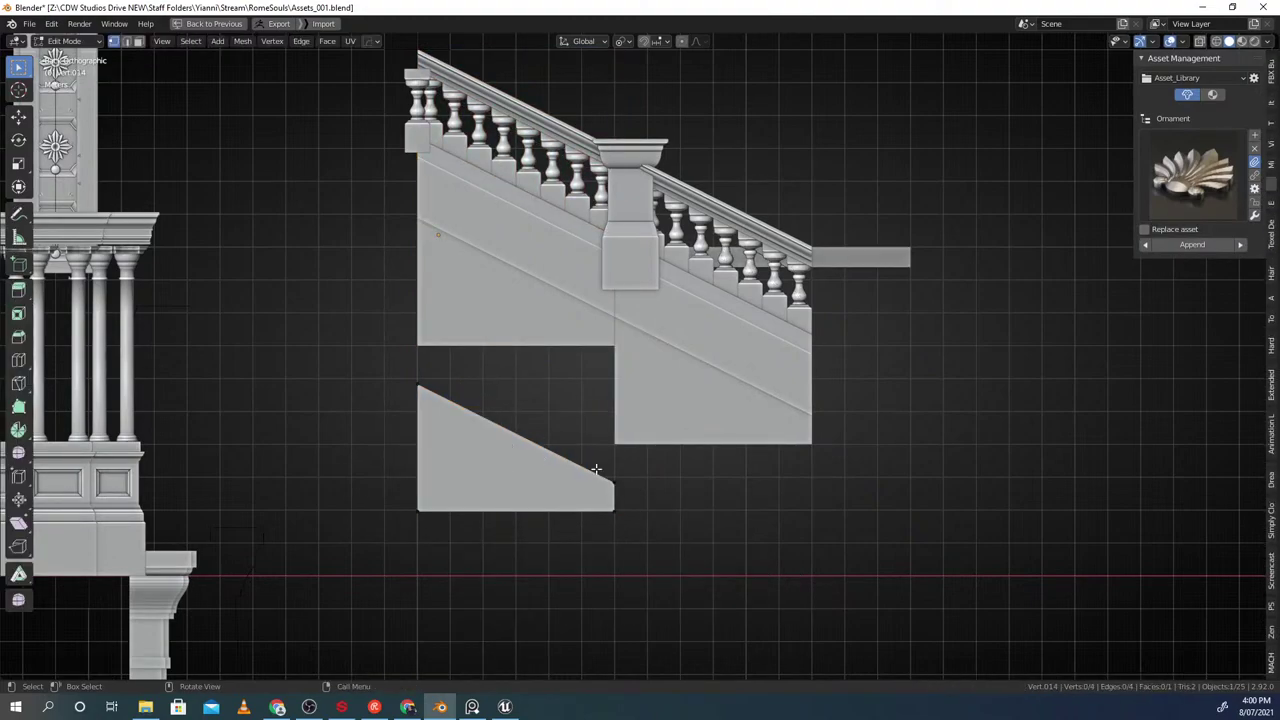
{"action": "left_click", "coordinate": [415, 397], "text": "shift"}
{"action": "key", "text": "g"}
{"action": "key", "text": "z"}
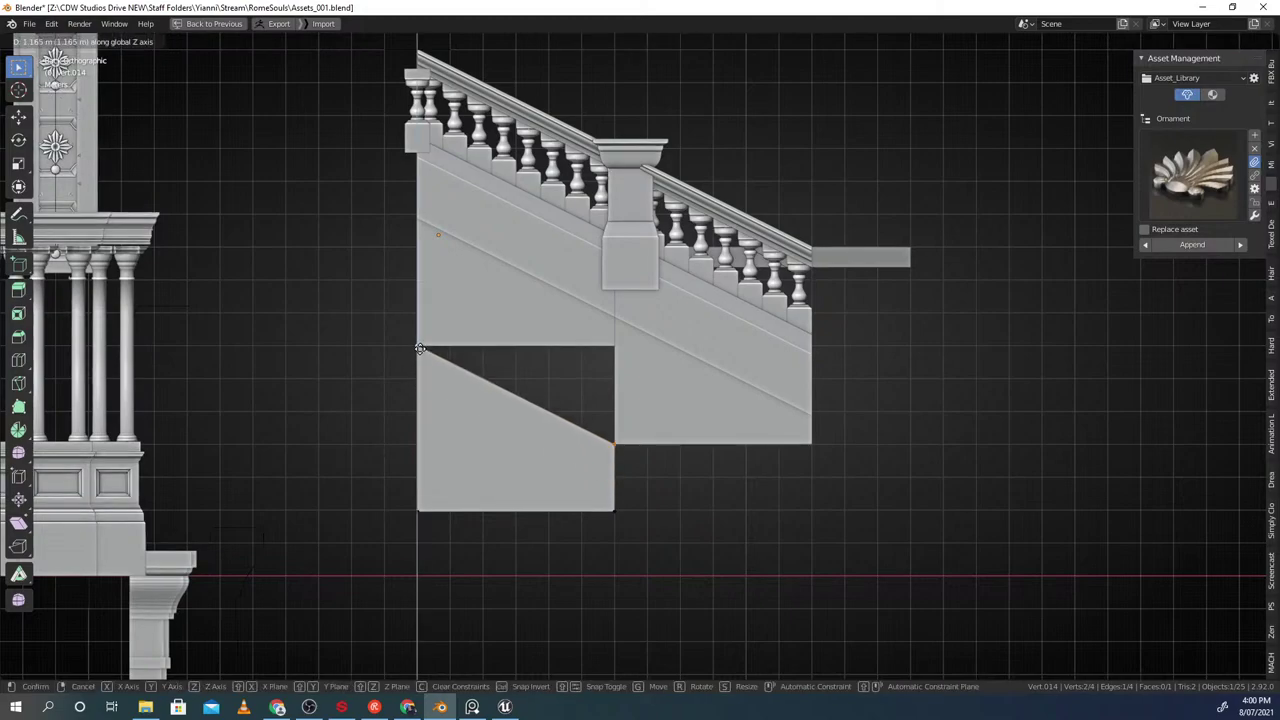
{"action": "left_click", "coordinate": [418, 347]}
{"action": "key", "text": "alt+a"}
{"action": "left_click", "coordinate": [431, 374], "text": "shift"}
{"action": "key", "text": "alt+a"}
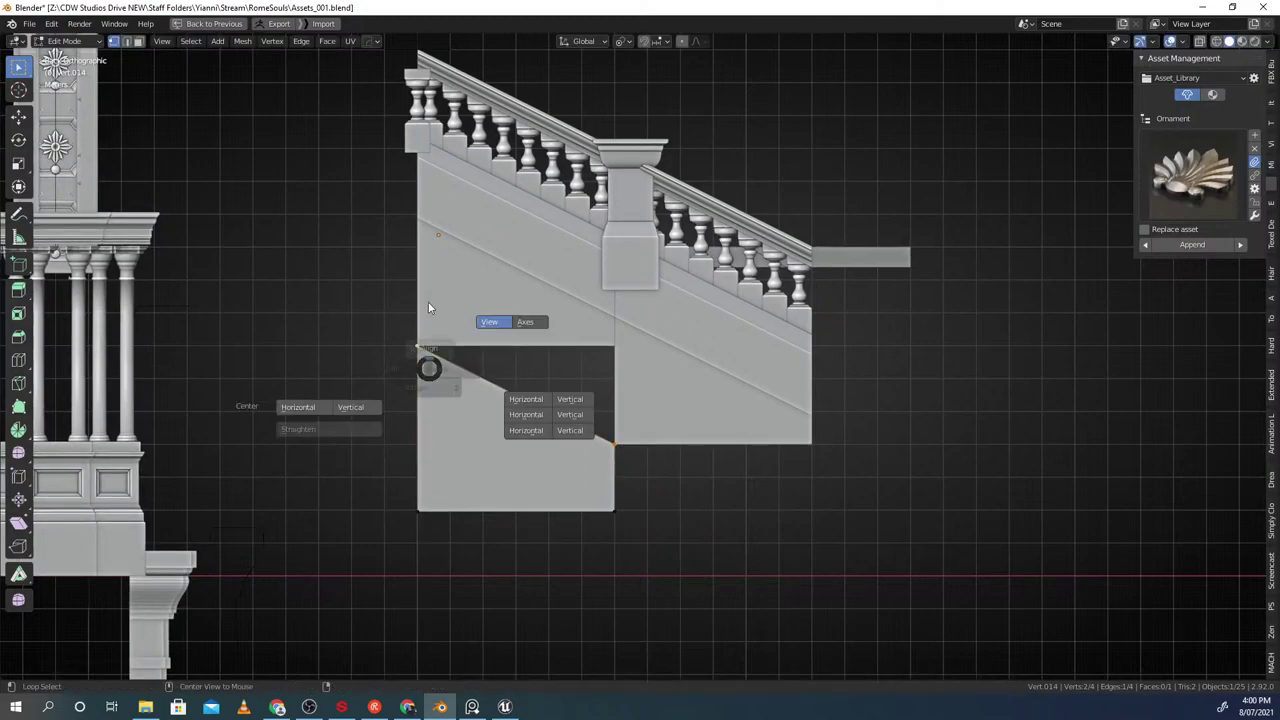
{"action": "left_click", "coordinate": [430, 328]}
{"action": "middle_click_drag", "start_coordinate": [520, 420], "coordinate": [522, 382], "text": "shift"}
Extend the panel's bottom edge down along the Z axis with snapping, for a panel height of about 6 m
{"action": "left_click", "coordinate": [611, 476]}
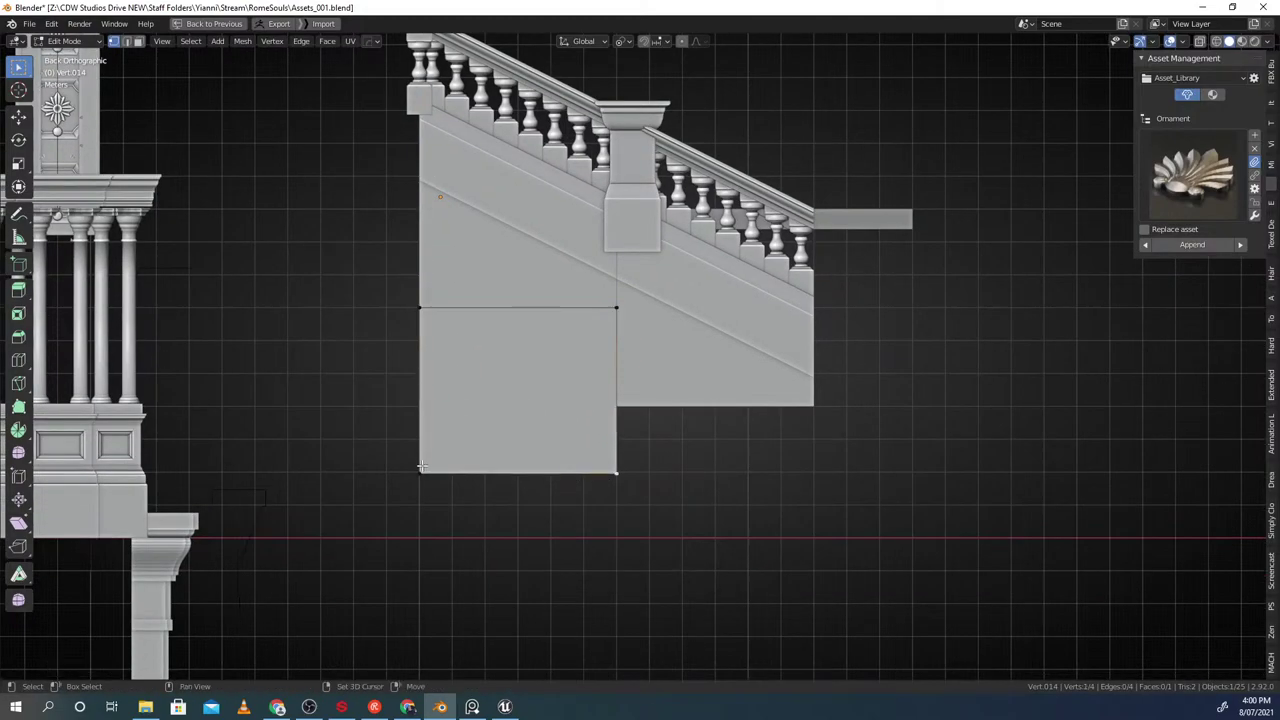
{"action": "middle_click_drag", "start_coordinate": [529, 491], "coordinate": [521, 456], "text": "shift"}
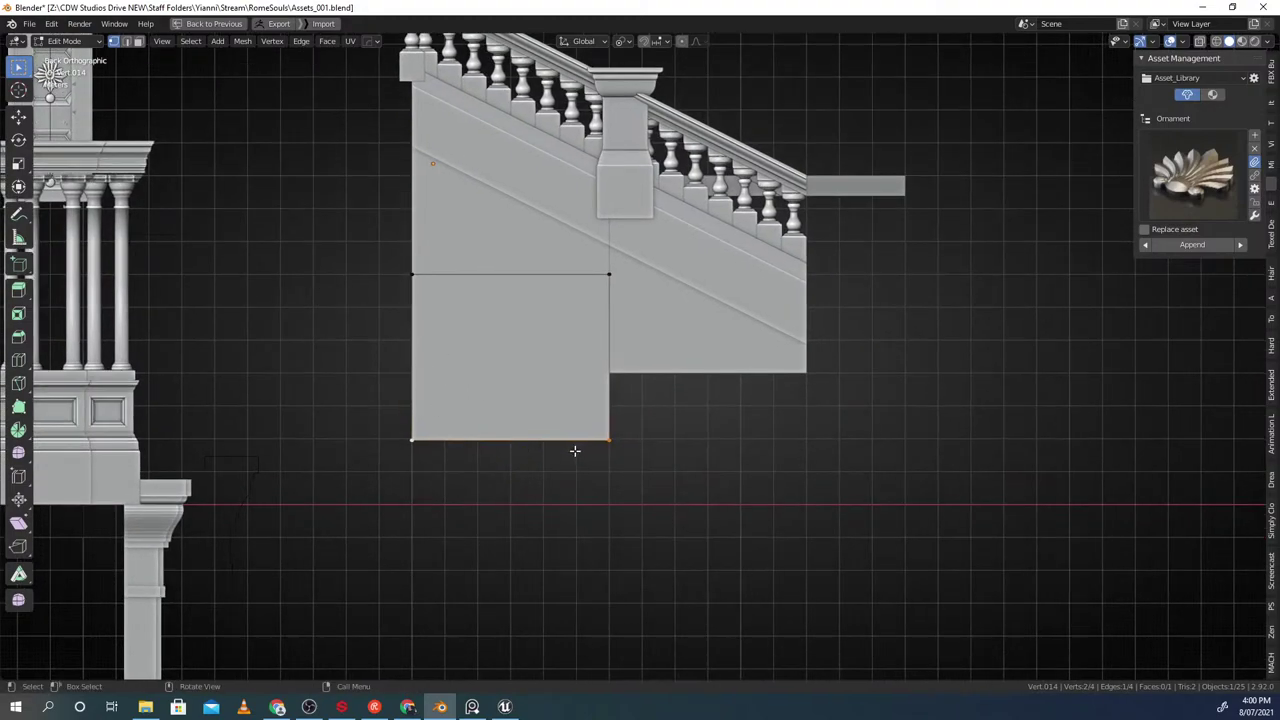
{"action": "key", "text": "g"}
{"action": "key", "text": "z"}
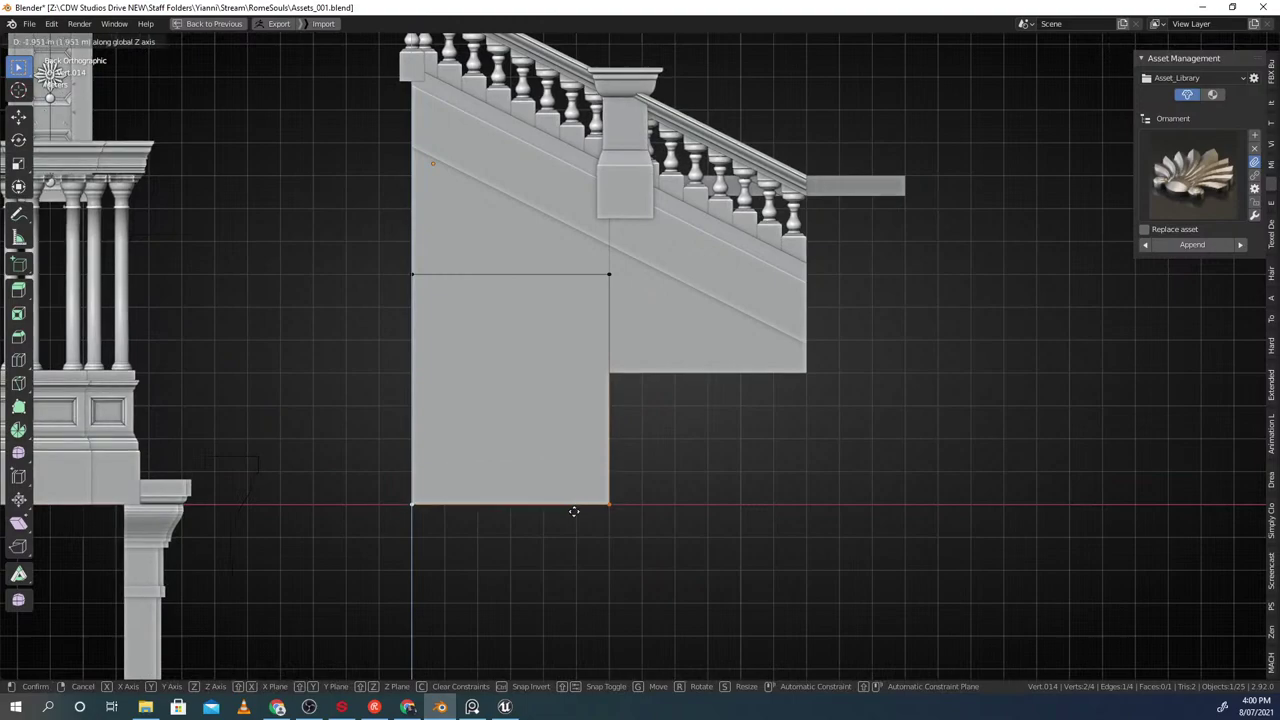
{"action": "left_click", "coordinate": [577, 478], "text": "ctrl"}
Centre the panel's origin on its geometry and show its transform and dimension values
{"action": "key", "text": "alt+z"}
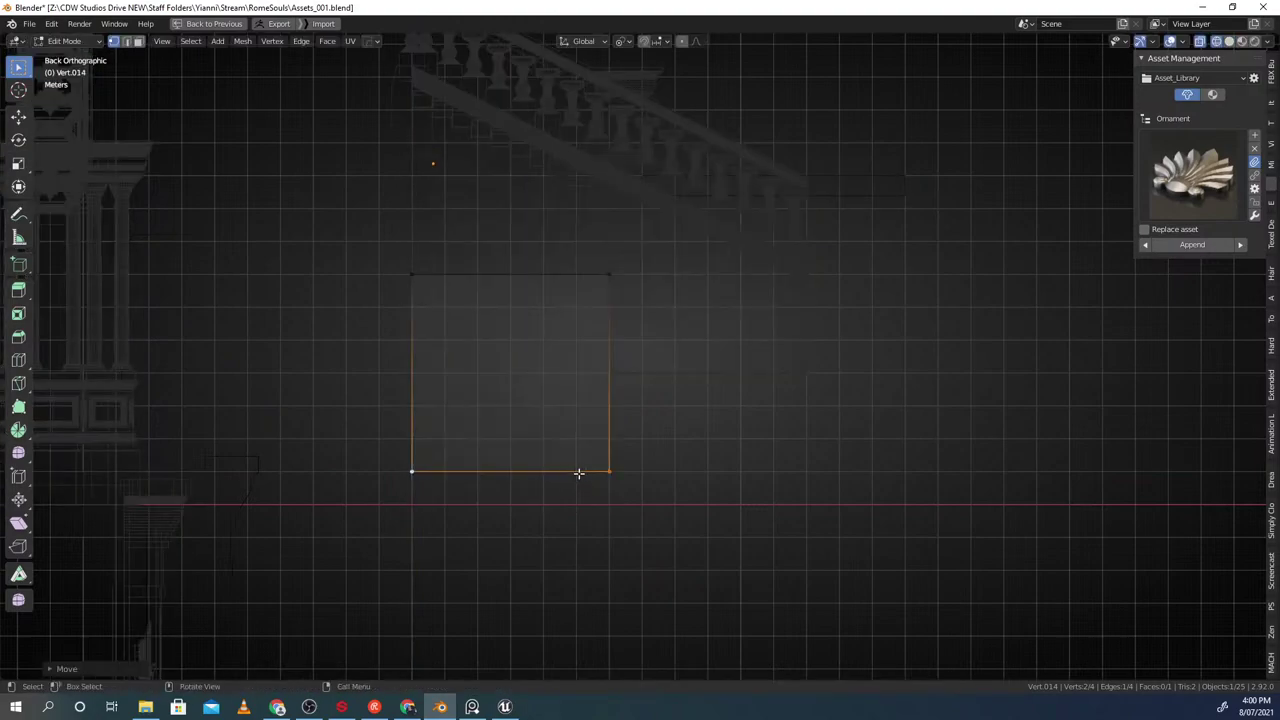
{"action": "key", "text": "Tab"}
{"action": "left_click", "coordinate": [504, 282]}
{"action": "key", "text": "shift+s"}
{"action": "left_click", "coordinate": [560, 438]}
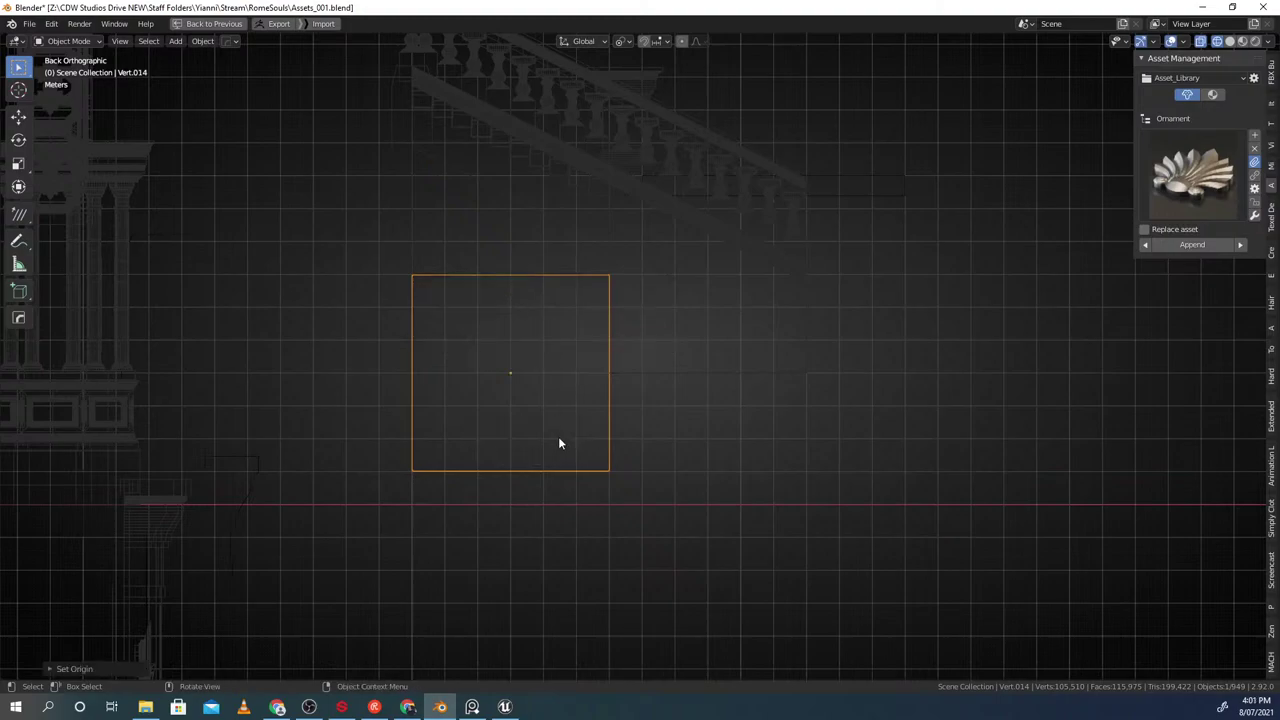
{"action": "left_click", "coordinate": [1272, 107]}
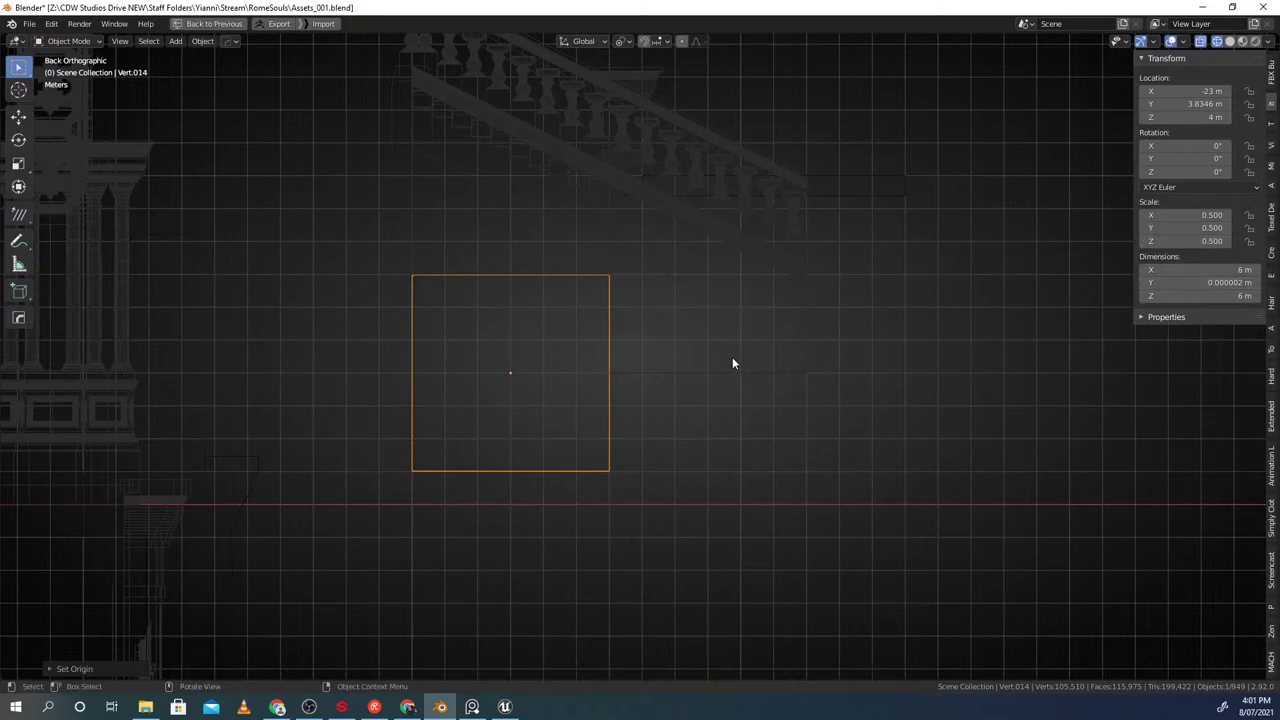
{"action": "key", "text": "Tab"}
{"action": "left_click", "coordinate": [503, 360]}
{"action": "left_click", "coordinate": [609, 476]}
{"action": "left_click", "coordinate": [420, 477], "text": "shift"}
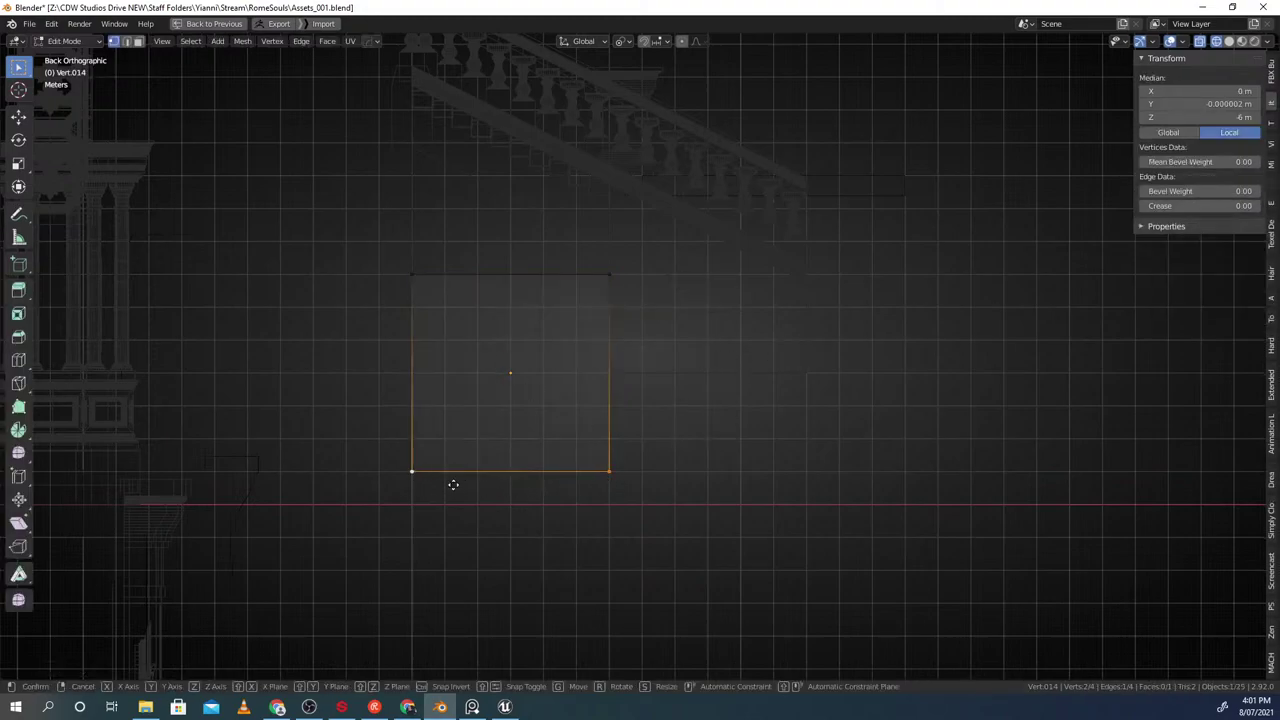
{"action": "key", "text": "g"}
{"action": "key", "text": "z"}
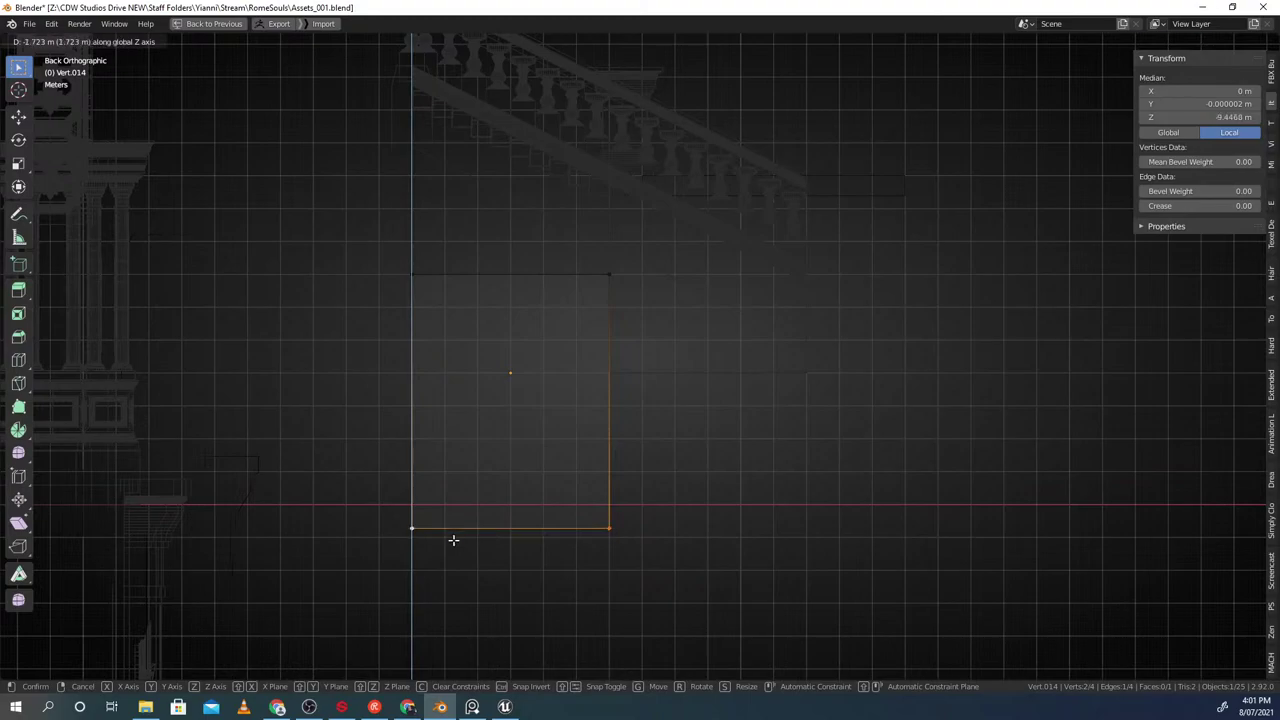
{"action": "right_click", "coordinate": [453, 540]}
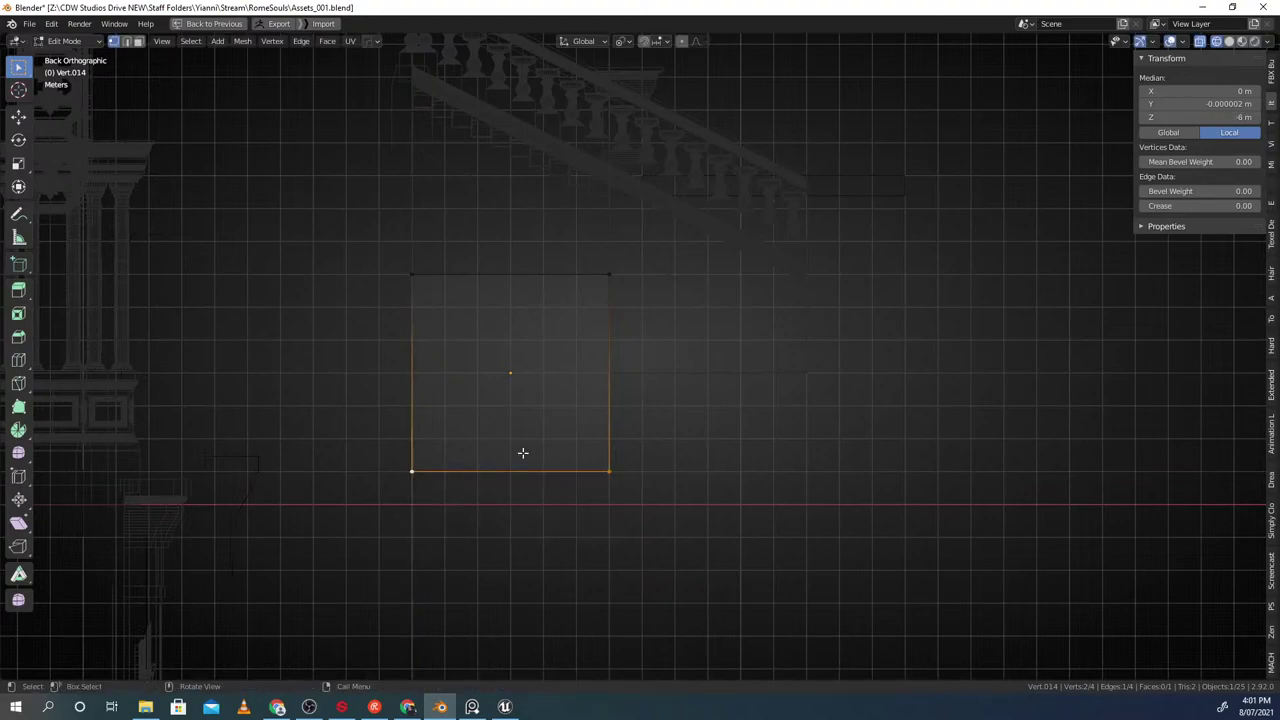
Return to object mode with solid shading and rename the square panel as wall_01
{"action": "key", "text": "Tab"}
{"action": "left_click", "coordinate": [624, 360]}
{"action": "key", "text": "shift+z"}
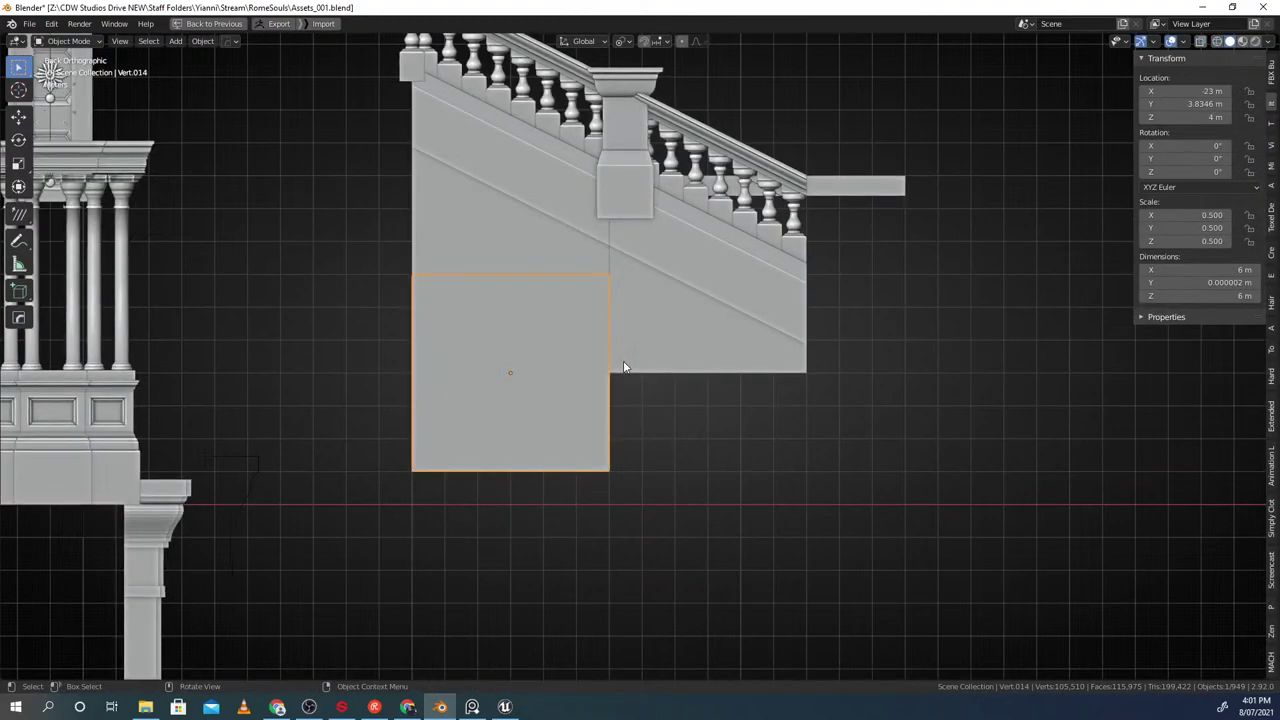
{"action": "scroll", "coordinate": [623, 363], "scroll_direction": "down", "scroll_amount": 2}
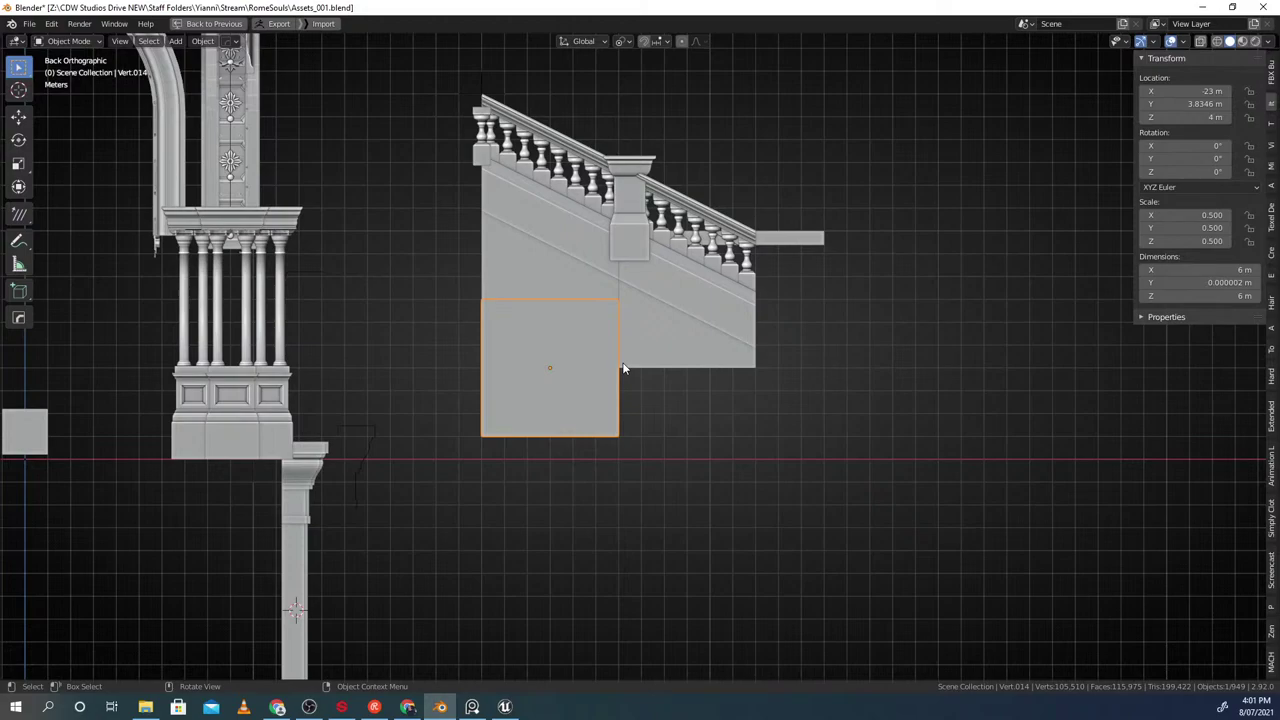
{"action": "scroll", "coordinate": [623, 369], "scroll_direction": "up", "scroll_amount": 1}
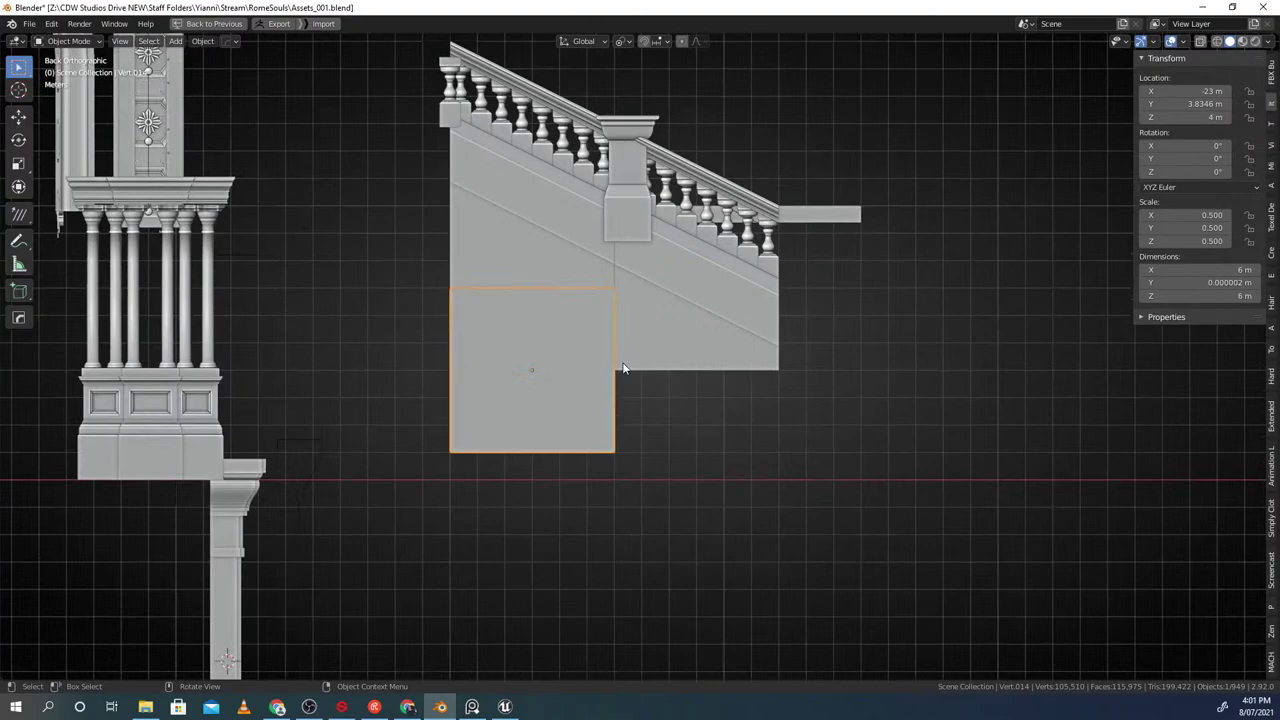
{"action": "key", "text": "F2"}
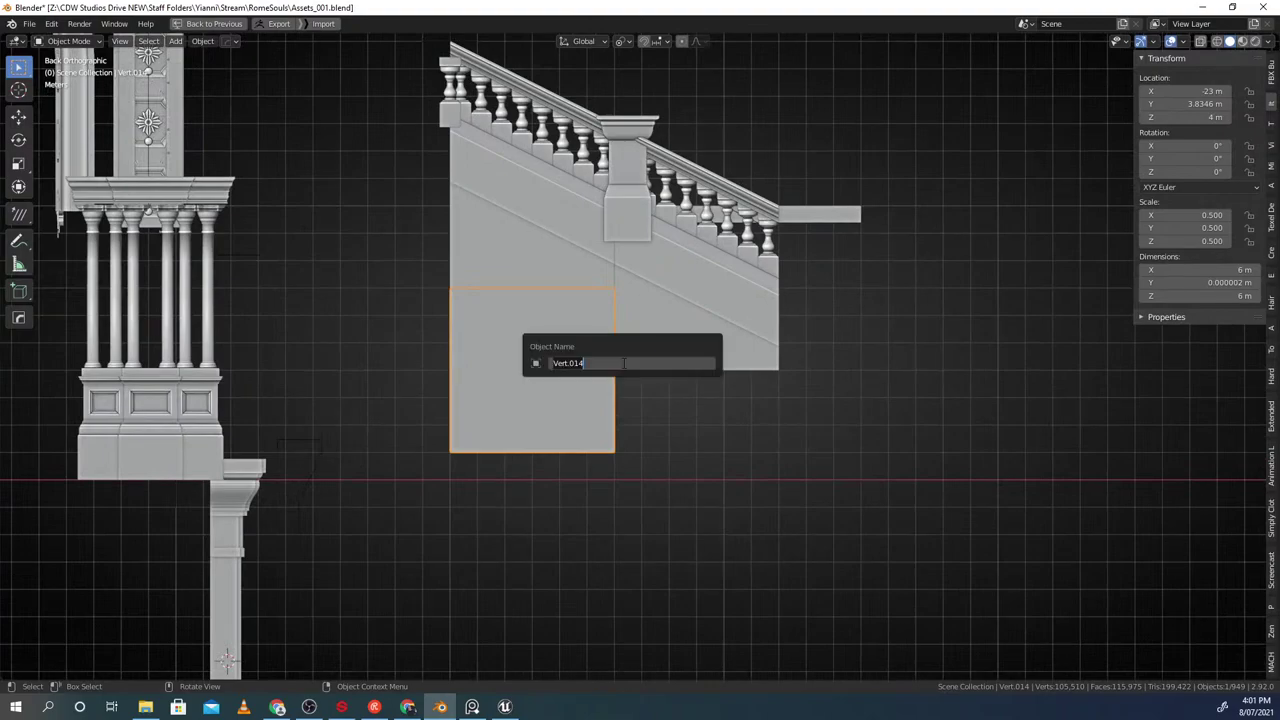
{"action": "type", "text": "wall_01"}
{"action": "key", "text": "Return"}
Export the square wall panel as its own file
{"action": "scroll", "coordinate": [606, 406], "scroll_direction": "down", "scroll_amount": 2}
{"action": "key", "text": "r"}
{"action": "right_click", "coordinate": [689, 411]}
{"action": "scroll", "coordinate": [689, 411], "scroll_direction": "up", "scroll_amount": 1}
{"action": "key", "text": "x"}
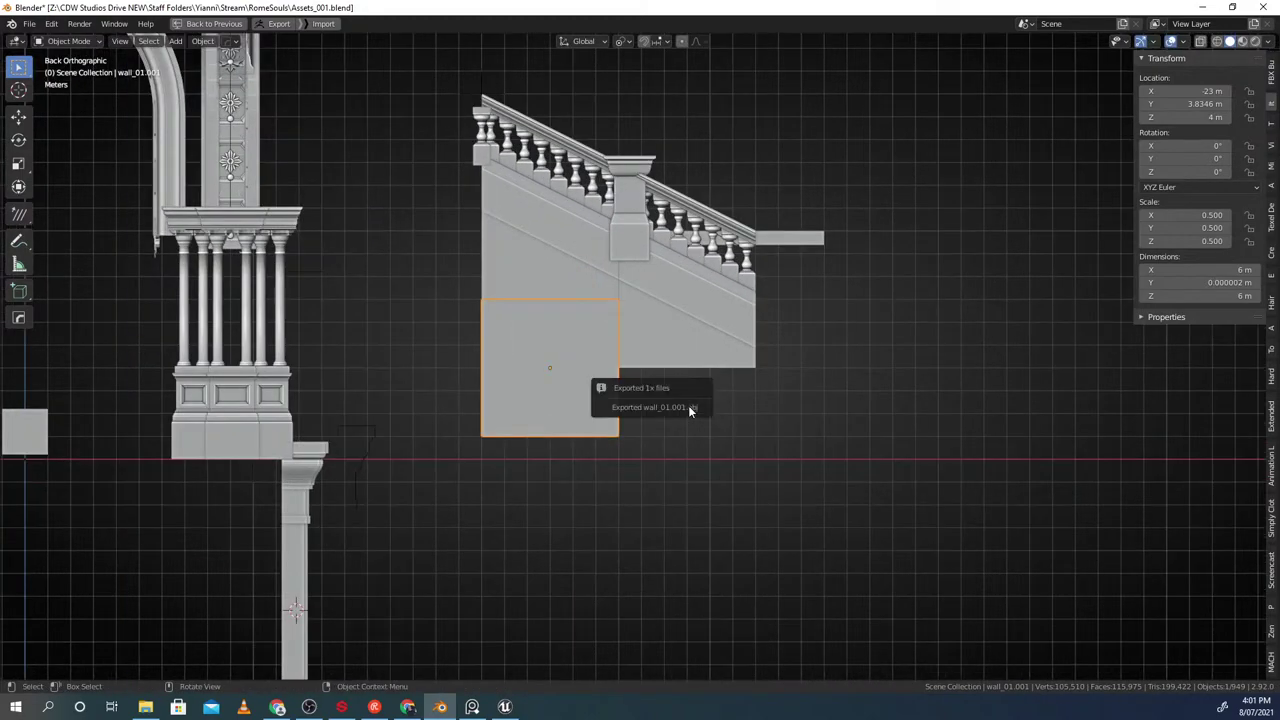
{"action": "key", "text": "Escape"}
Switch to Unreal, locate the mesh used by the placed ornate wall piece to check its name, and return to Blender
{"action": "key", "text": "F2"}
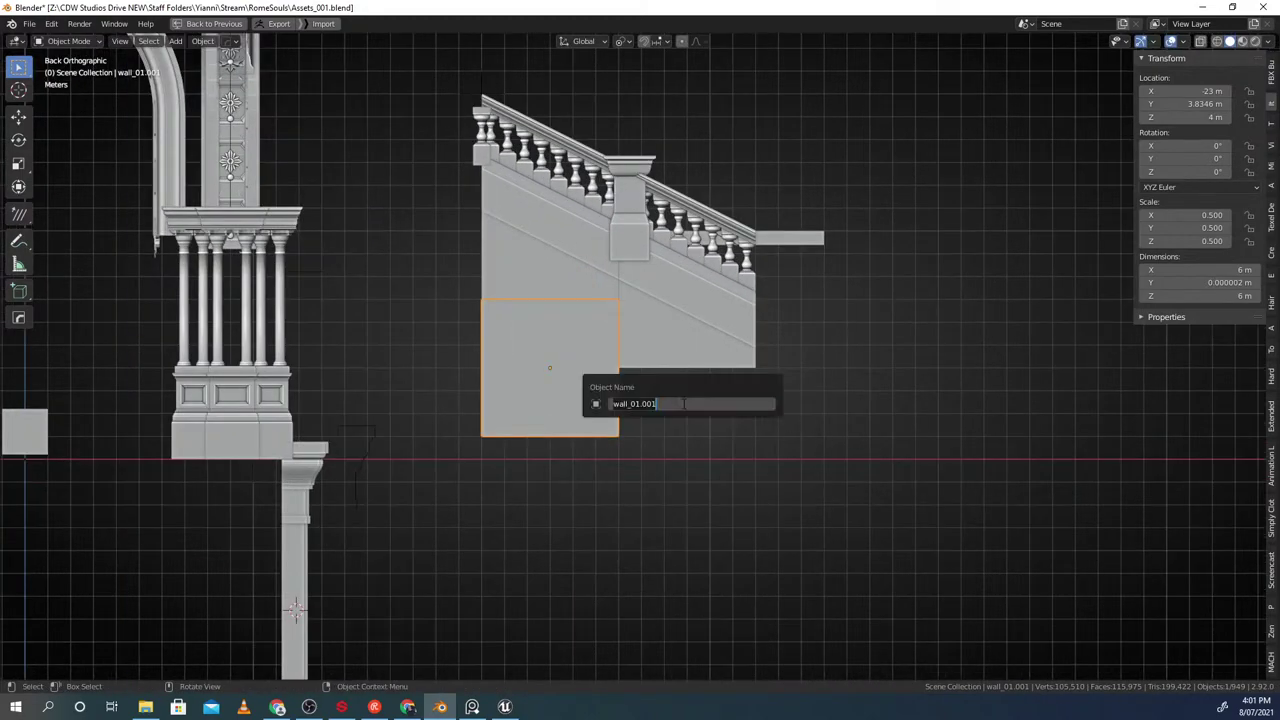
{"action": "key", "text": "Escape"}
{"action": "key", "text": "alt+Tab"}
{"action": "left_click", "coordinate": [233, 304]}
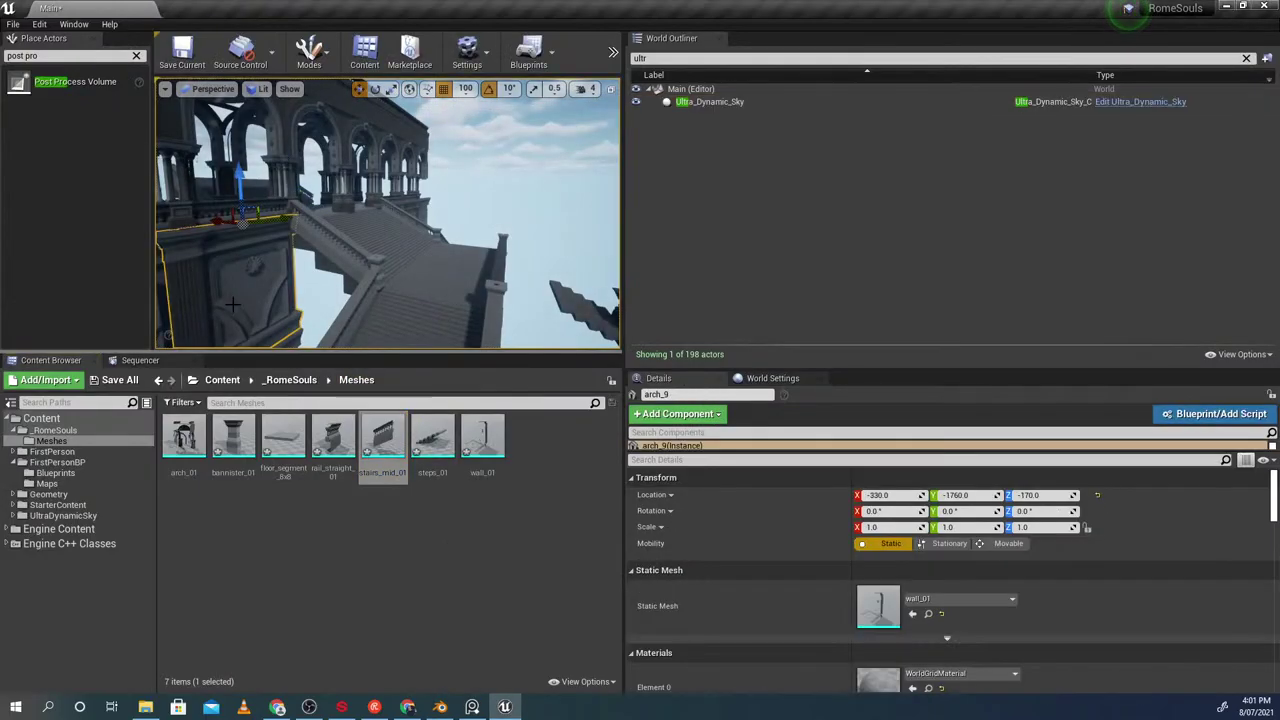
{"action": "key", "text": "ctrl+b"}
{"action": "key", "text": "alt+Tab"}
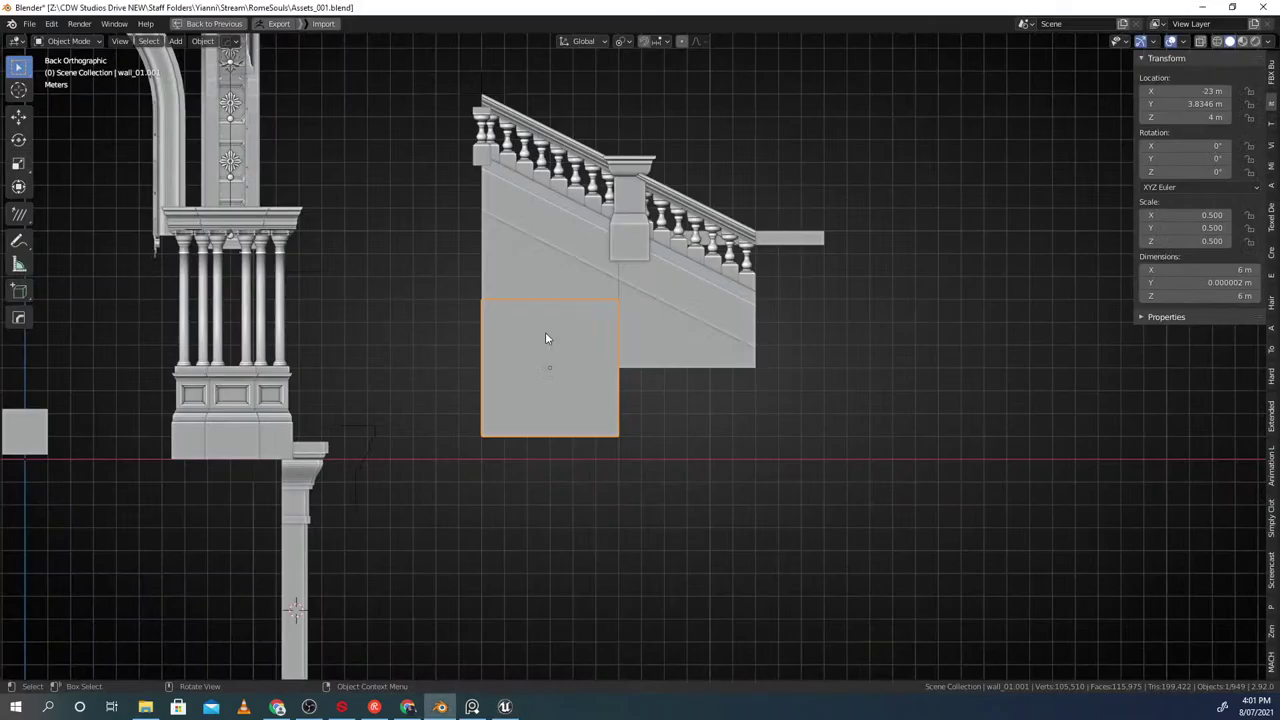
Rename the square wall panel as wall_02 and export it as its own file
{"action": "key", "text": "F2"}
{"action": "type", "text": "wall_02"}
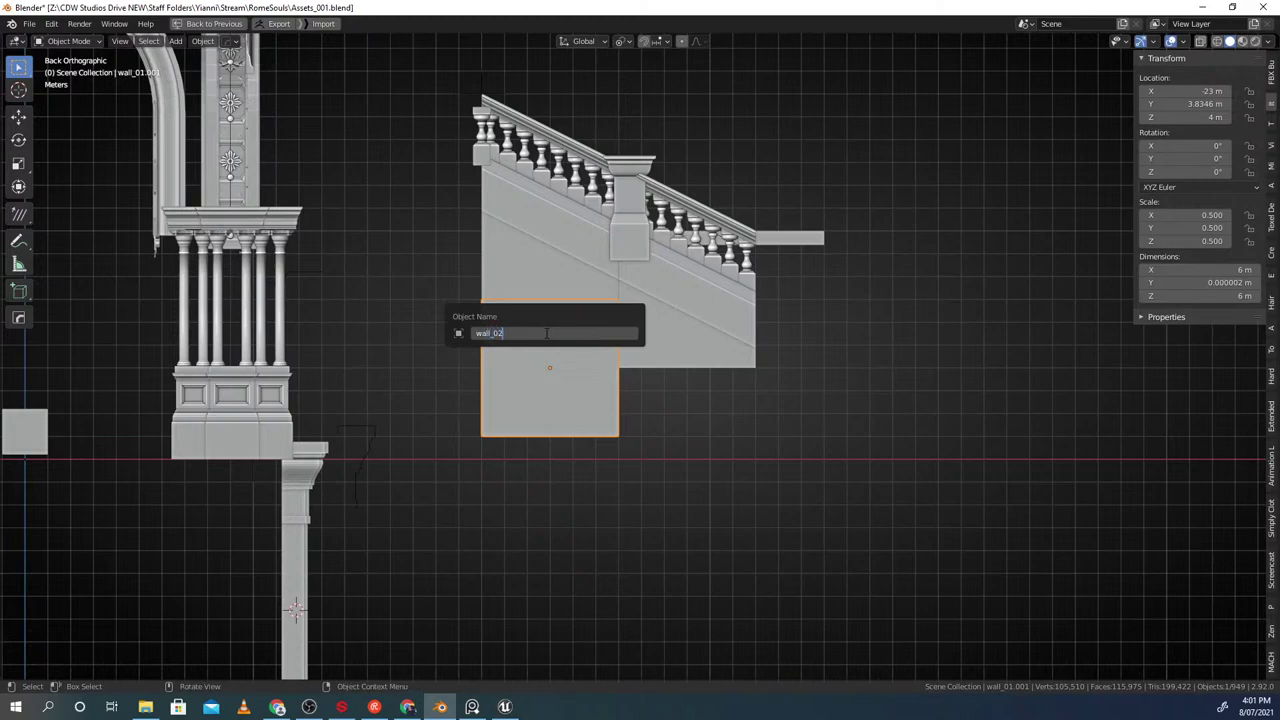
{"action": "key", "text": "Return"}
{"action": "key", "text": "ctrl+e"}
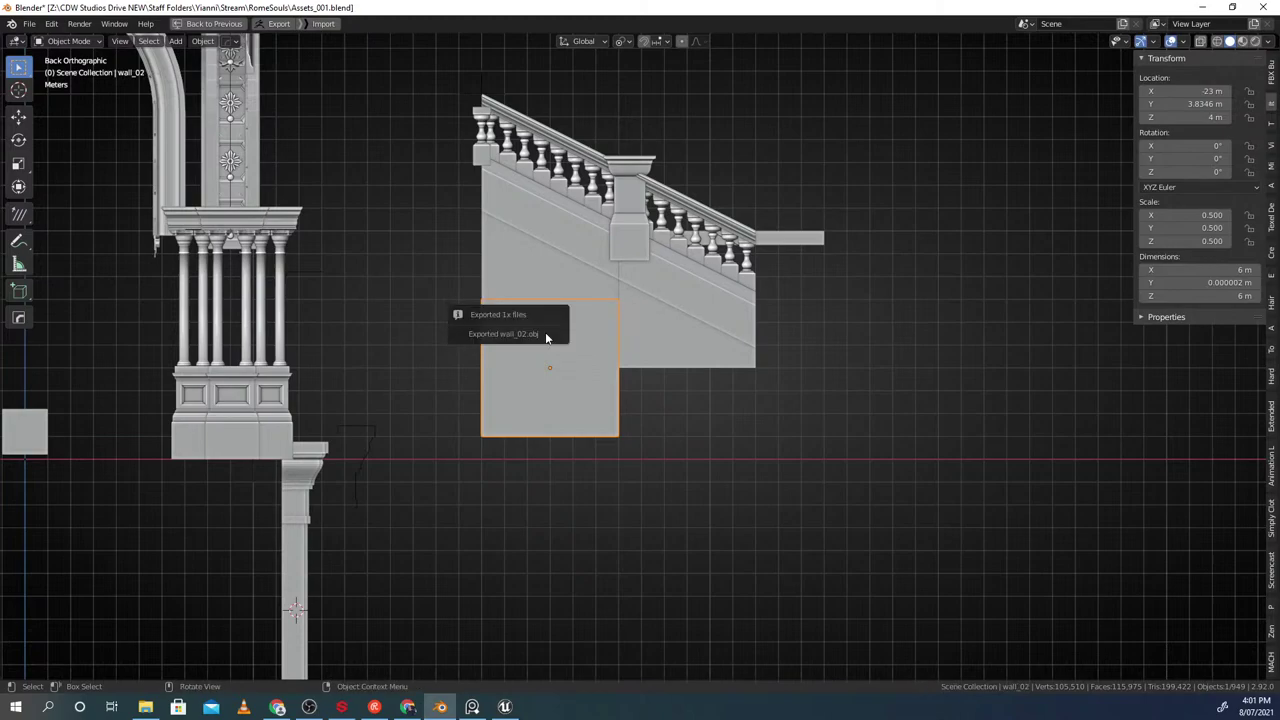
Switch to Unreal and import the wall_02 mesh into the Meshes folder with the default import options
{"action": "key", "text": "alt+Tab"}
{"action": "left_click", "coordinate": [486, 570]}
{"action": "left_click", "coordinate": [62, 384]}
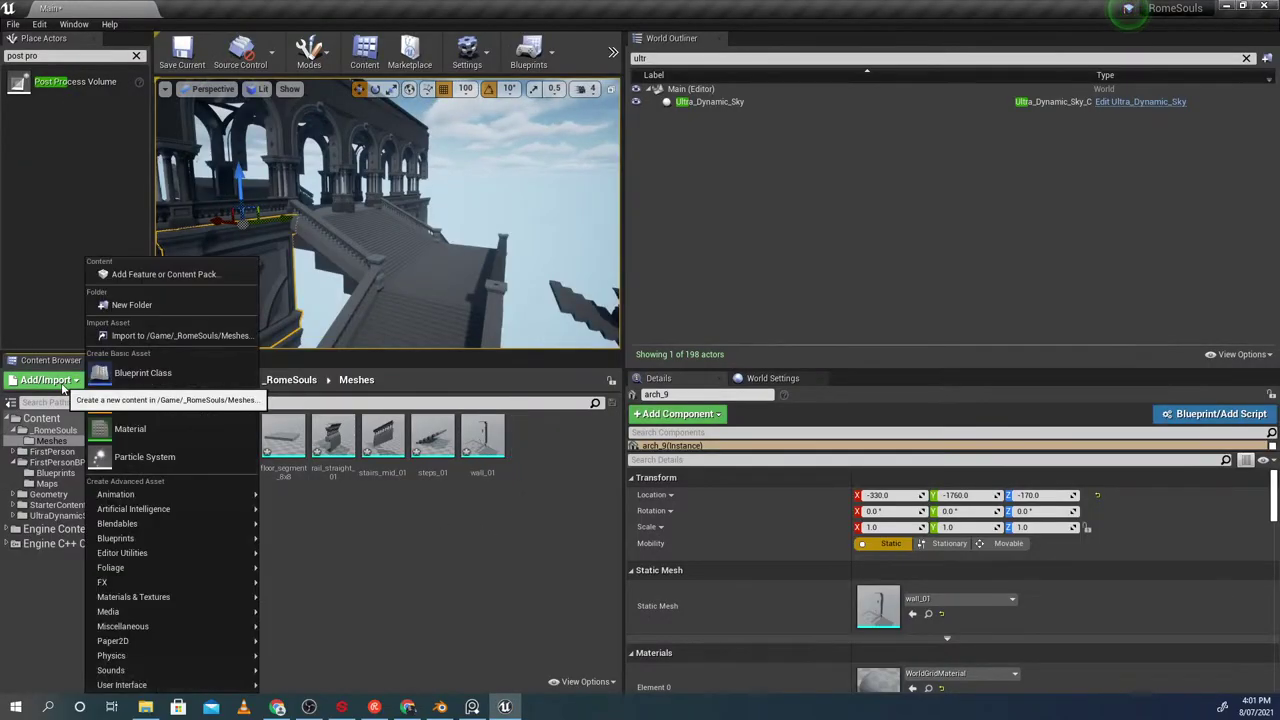
{"action": "left_click", "coordinate": [180, 335]}
{"action": "left_click", "coordinate": [226, 98]}
{"action": "double_click", "coordinate": [250, 99]}
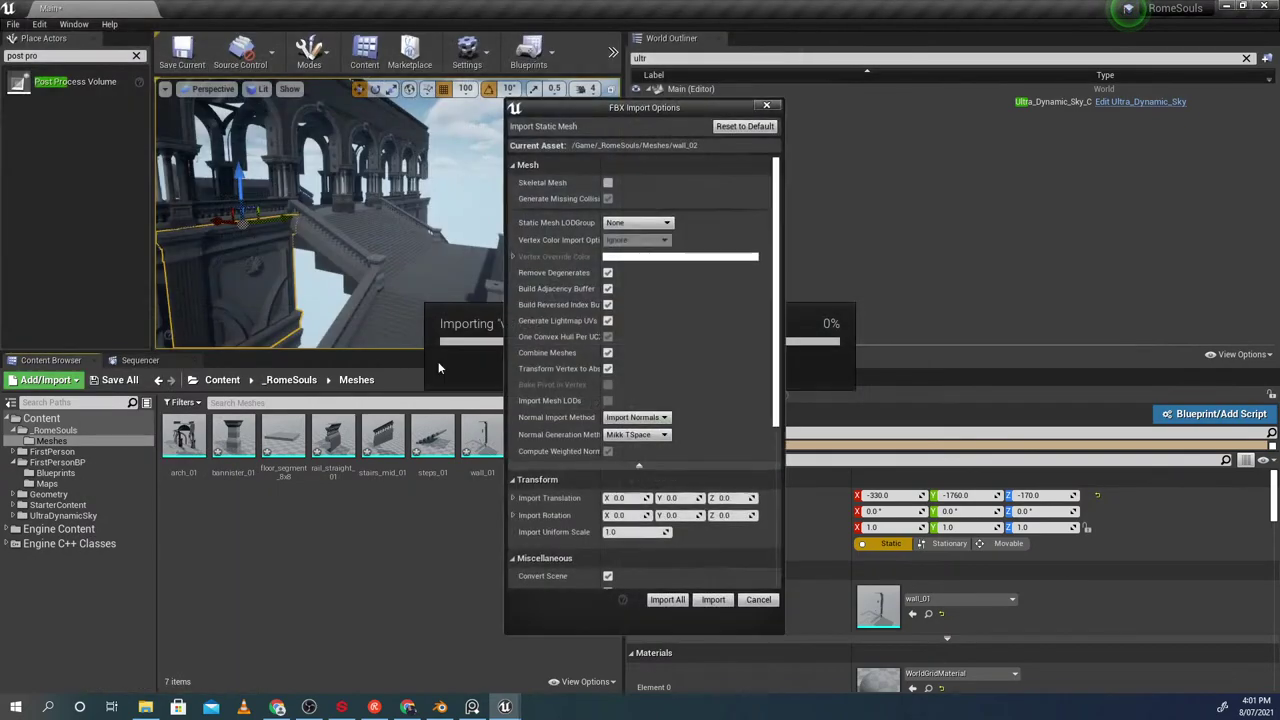
{"action": "left_click", "coordinate": [711, 599]}
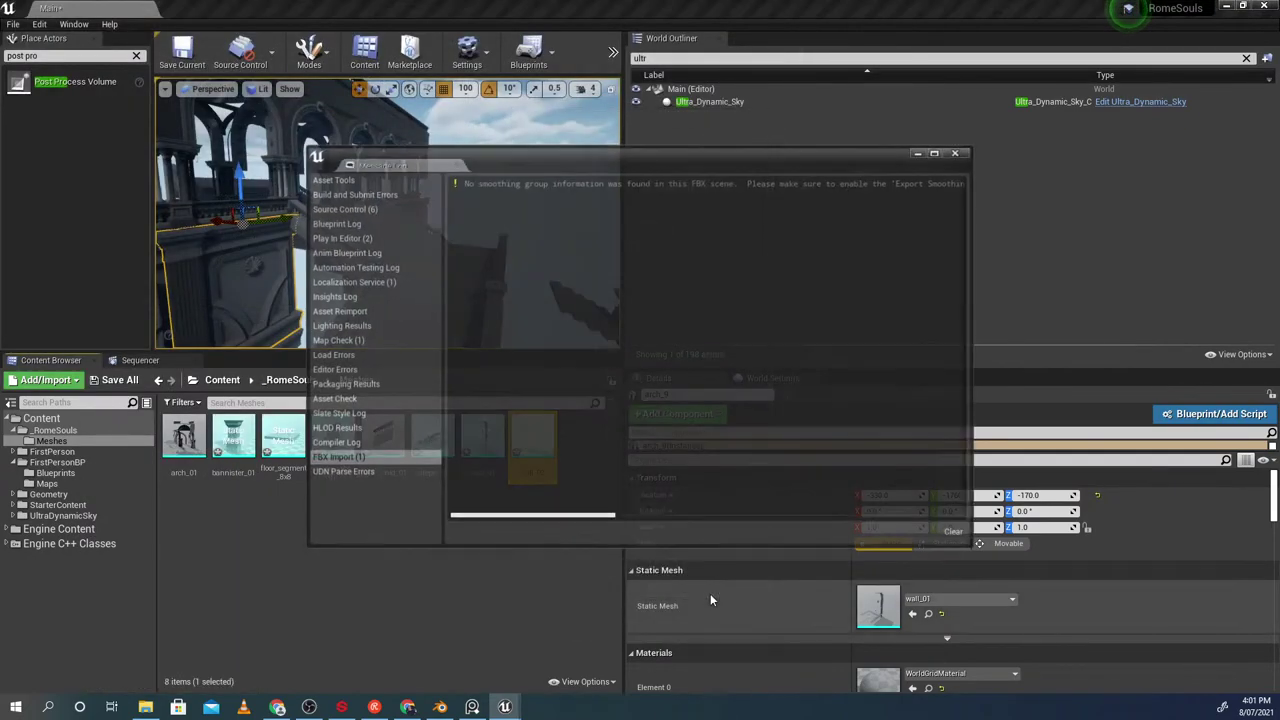
{"action": "left_click", "coordinate": [955, 152]}
Try placing wall_02 in the level and moving it under the stair railing, then delete it
{"action": "left_click_drag", "start_coordinate": [533, 435], "coordinate": [461, 424]}
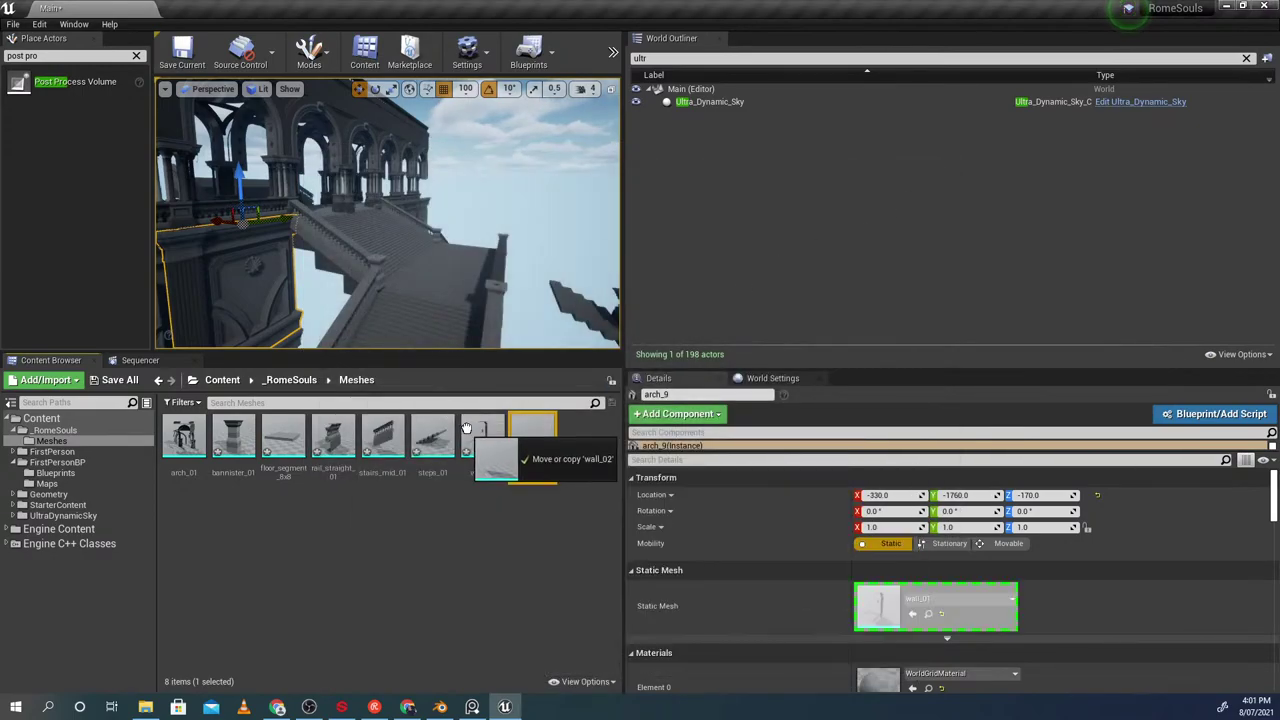
{"action": "left_click_drag", "start_coordinate": [540, 452], "coordinate": [393, 424]}
{"action": "left_click_drag", "start_coordinate": [291, 331], "coordinate": [293, 331]}
{"action": "mouse_move", "coordinate": [407, 248]}
{"action": "right_mouse_down"}
{"action": "mouse_move", "coordinate": [400, 256]}
{"action": "mouse_move", "coordinate": [395, 236]}
{"action": "mouse_move", "coordinate": [407, 248]}
{"action": "right_mouse_up"}
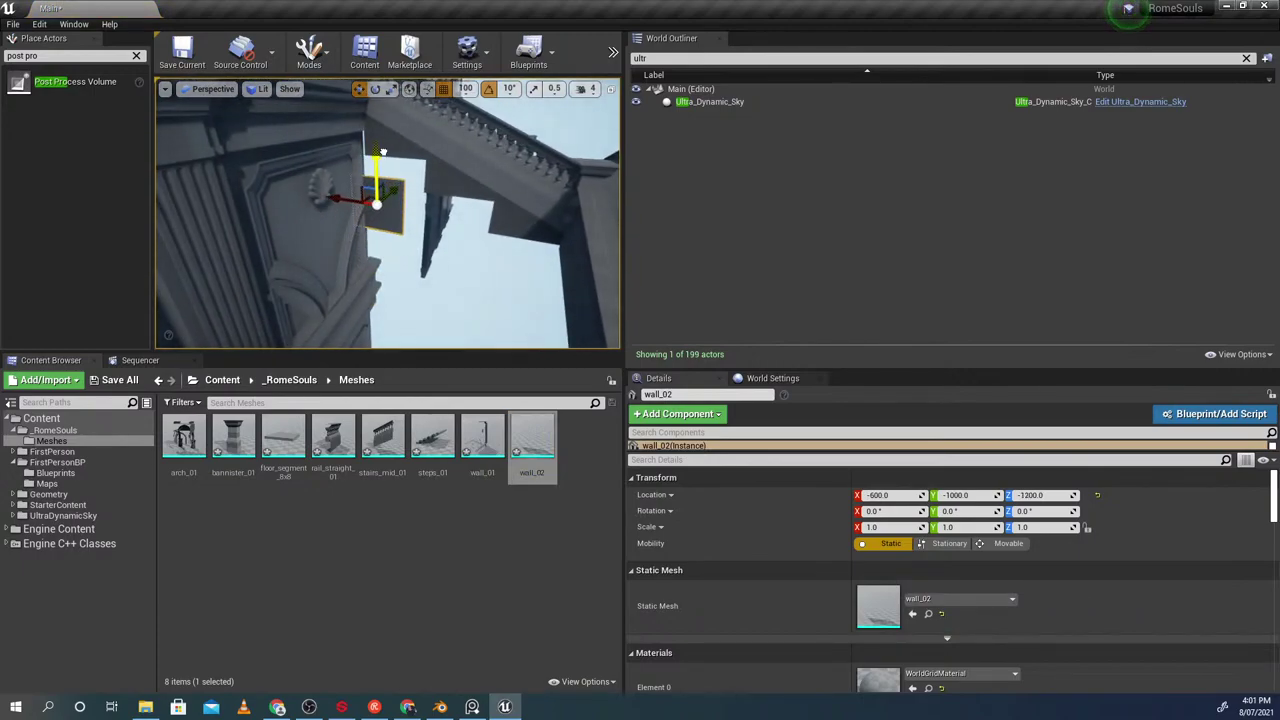
{"action": "right_click_drag", "start_coordinate": [388, 120], "coordinate": [345, 176]}
{"action": "left_click_drag", "start_coordinate": [290, 211], "coordinate": [262, 215]}
{"action": "right_click_drag", "start_coordinate": [300, 226], "coordinate": [358, 190]}
{"action": "left_click", "coordinate": [360, 161]}
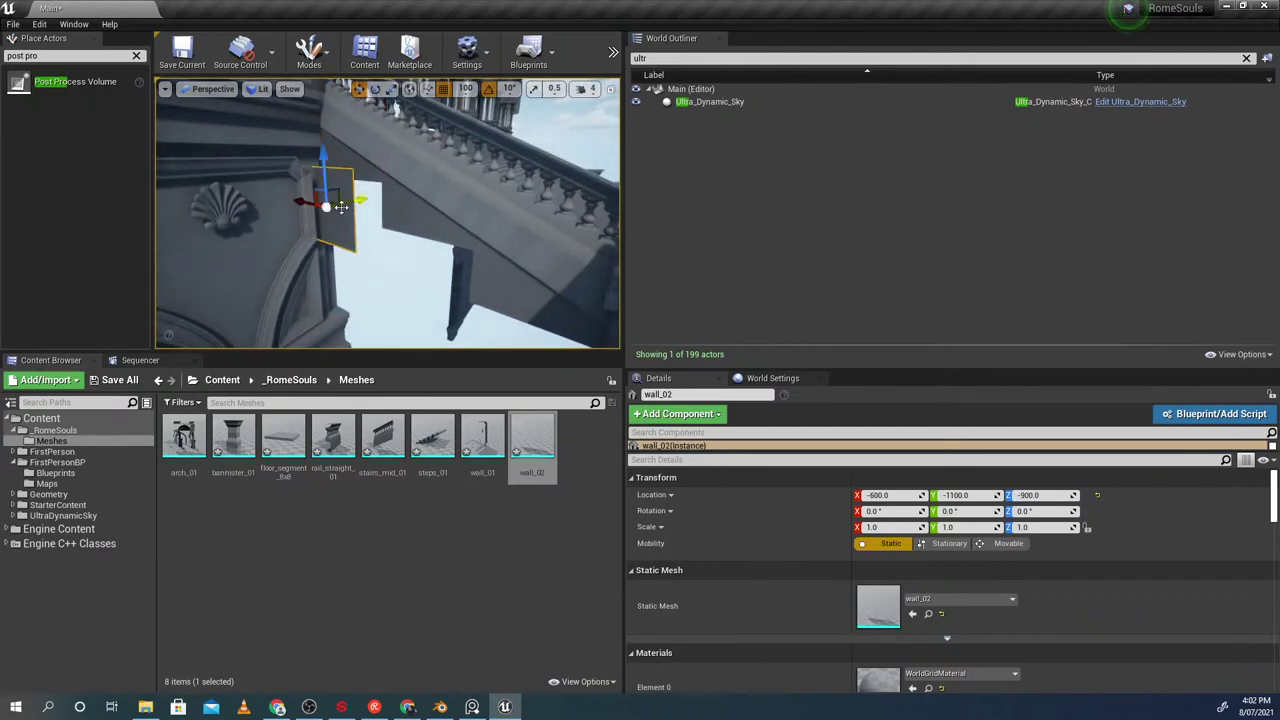
{"action": "key", "text": "Delete"}
Switch to Blender and add an empty at the origin of the upper stair railing piece, stairs_mid_01
{"action": "key", "text": "alt+Tab"}
{"action": "left_click", "coordinate": [541, 283]}
{"action": "middle_click_drag", "start_coordinate": [541, 283], "coordinate": [481, 340]}
{"action": "key", "text": "f"}
{"action": "key", "text": "shift+s"}
{"action": "left_click", "coordinate": [393, 342]}
{"action": "key", "text": "shift+a"}
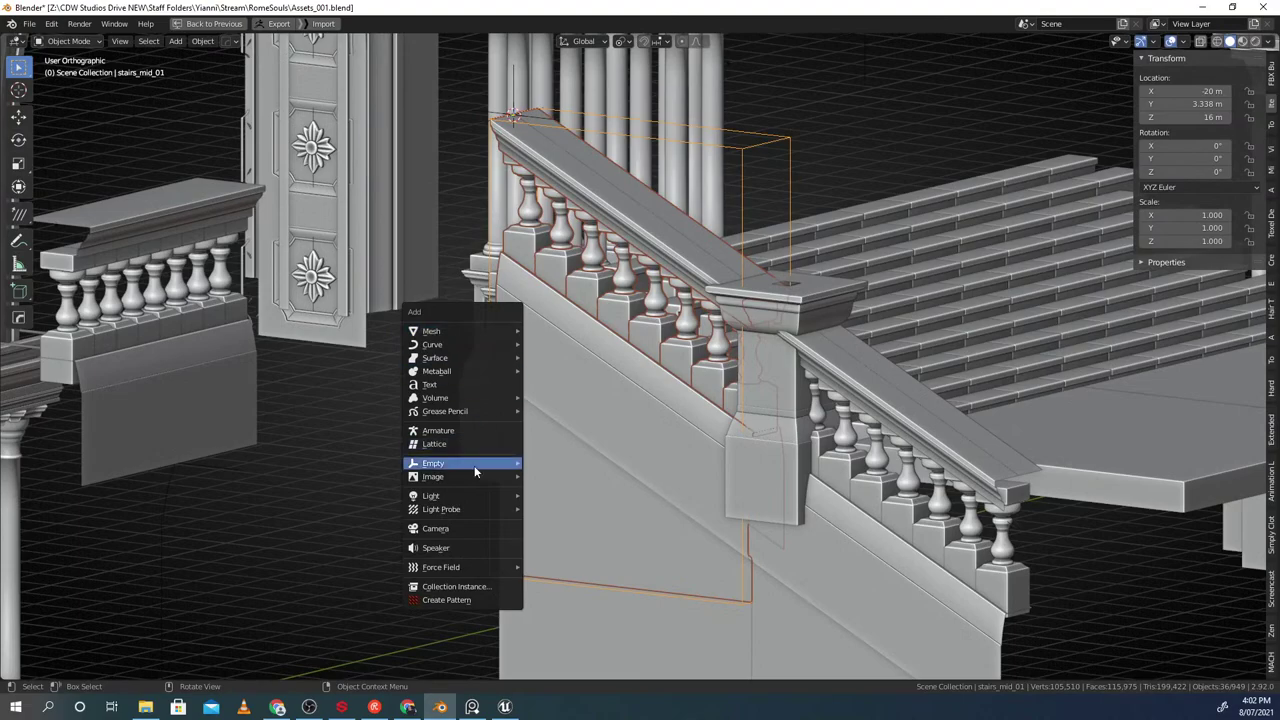
{"action": "mouse_move", "coordinate": [475, 467]}
{"action": "left_click", "coordinate": [586, 466]}
Lower the empty along Z to 7 m, level with the wall panel's upper edge
{"action": "key", "text": "g"}
{"action": "key", "text": "z"}
{"action": "left_click", "coordinate": [545, 480]}
{"action": "middle_click_drag", "start_coordinate": [545, 480], "coordinate": [580, 303], "text": "alt"}
{"action": "key", "text": "g"}
{"action": "key", "text": "z"}
{"action": "left_click", "coordinate": [460, 452]}
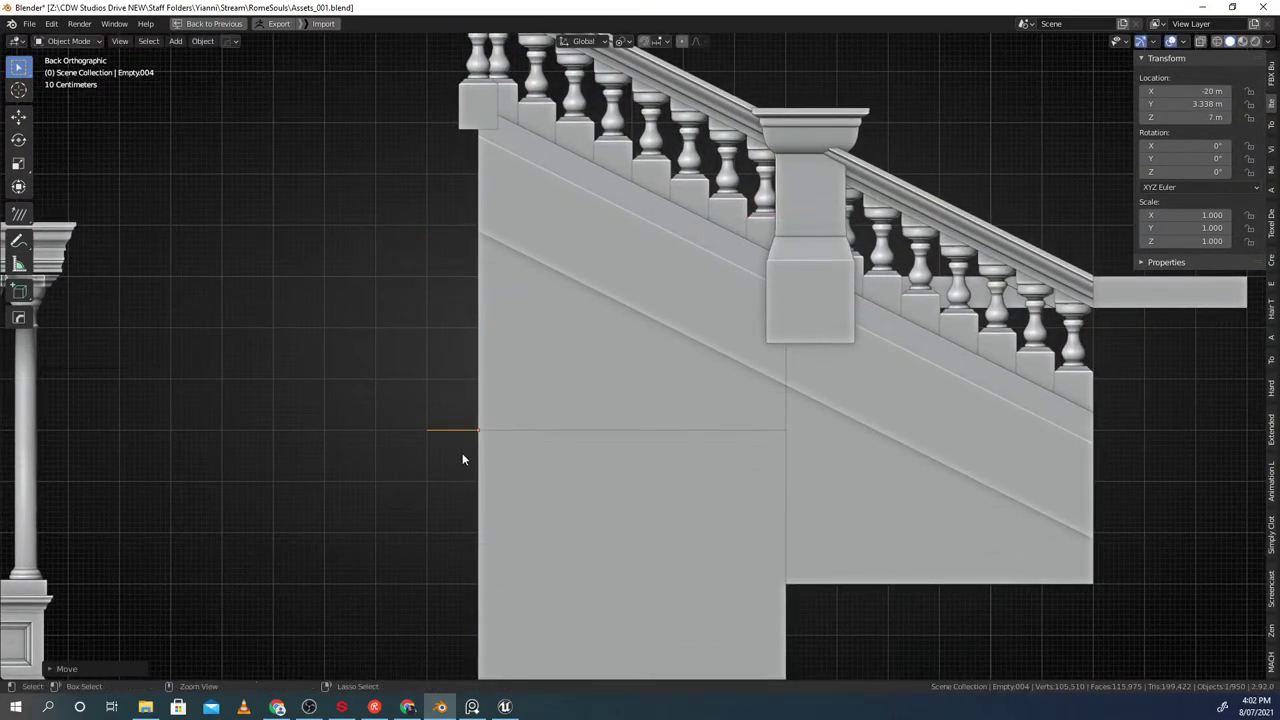
Snap the 3D cursor to the empty, set wall_02's origin there, and export the panel again
{"action": "middle_click_drag", "start_coordinate": [549, 472], "coordinate": [509, 393], "text": "shift"}
{"action": "key", "text": "shift+s"}
{"action": "left_click", "coordinate": [463, 440]}
{"action": "left_click", "coordinate": [508, 387]}
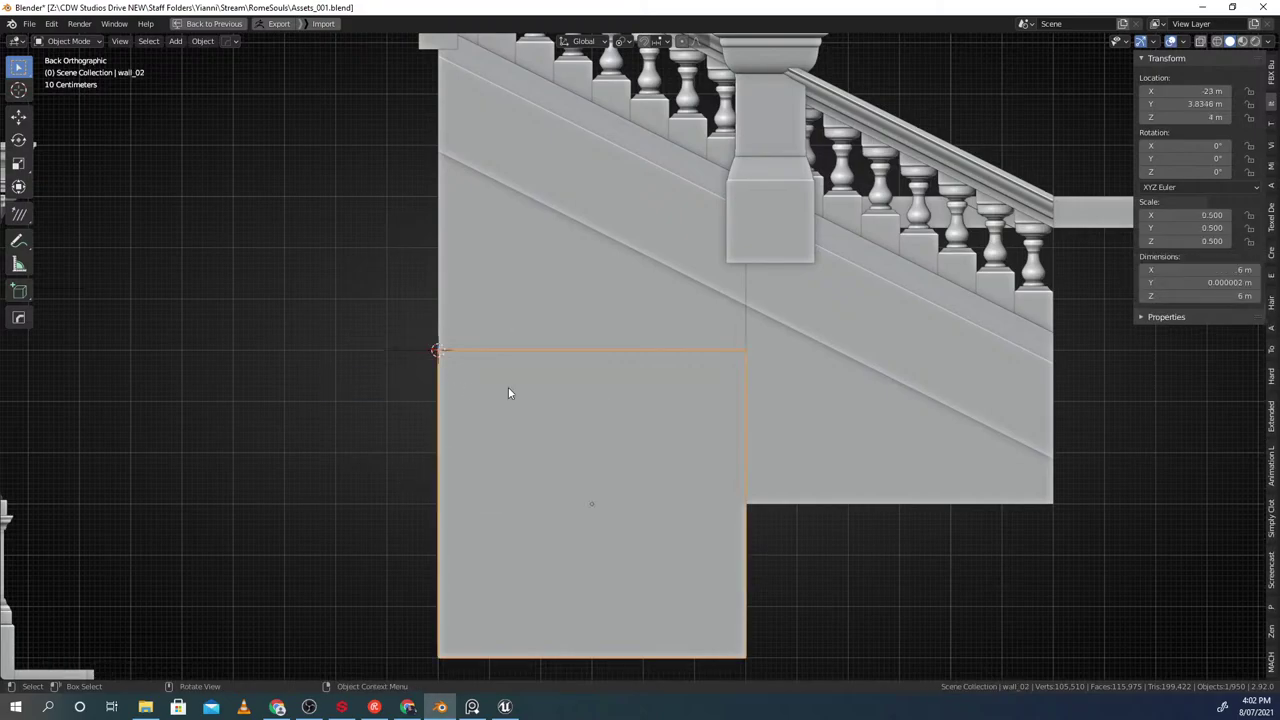
{"action": "key", "text": "shift+s"}
{"action": "left_click", "coordinate": [481, 479]}
{"action": "key", "text": "g"}
{"action": "right_click", "coordinate": [516, 441]}
{"action": "middle_click_drag", "start_coordinate": [729, 446], "coordinate": [651, 457]}
{"action": "key", "text": "ctrl+e"}
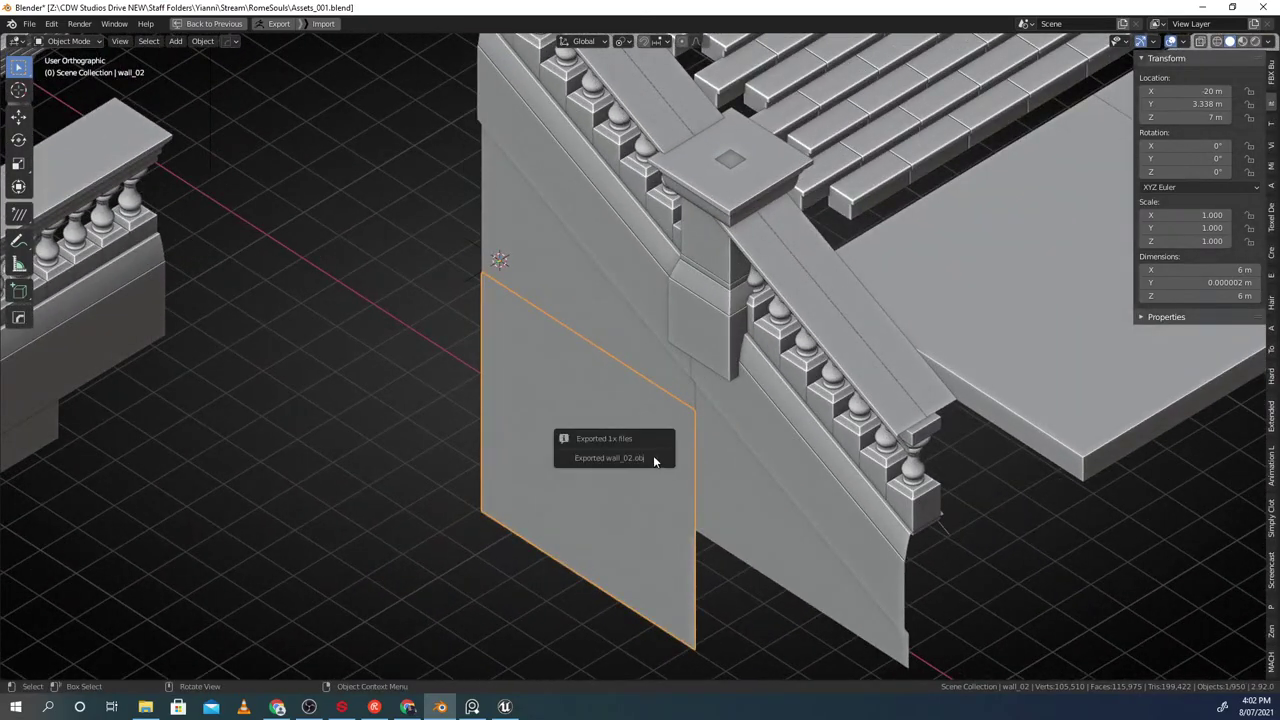
Switch to Unreal and select the stair railing piece next to the ornate wall
{"action": "key", "text": "alt+Tab"}
{"action": "right_click_drag", "start_coordinate": [411, 323], "coordinate": [397, 286]}
{"action": "key", "text": "s"}
{"action": "left_click", "coordinate": [380, 206]}
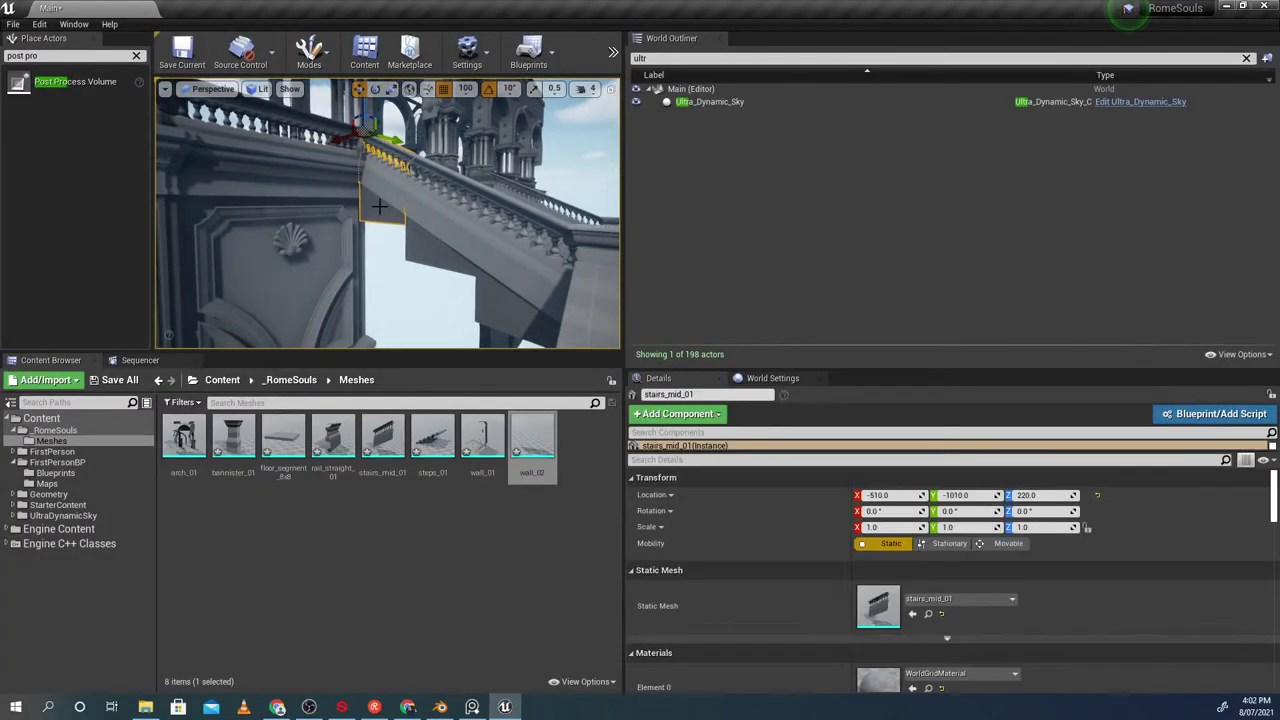
Duplicate the railing piece, try swapping the copy's mesh for wall_02, and delete the copy
{"action": "key", "text": "ctrl+w"}
{"action": "right_click_drag", "start_coordinate": [380, 206], "coordinate": [388, 98]}
{"action": "left_click", "coordinate": [380, 171]}
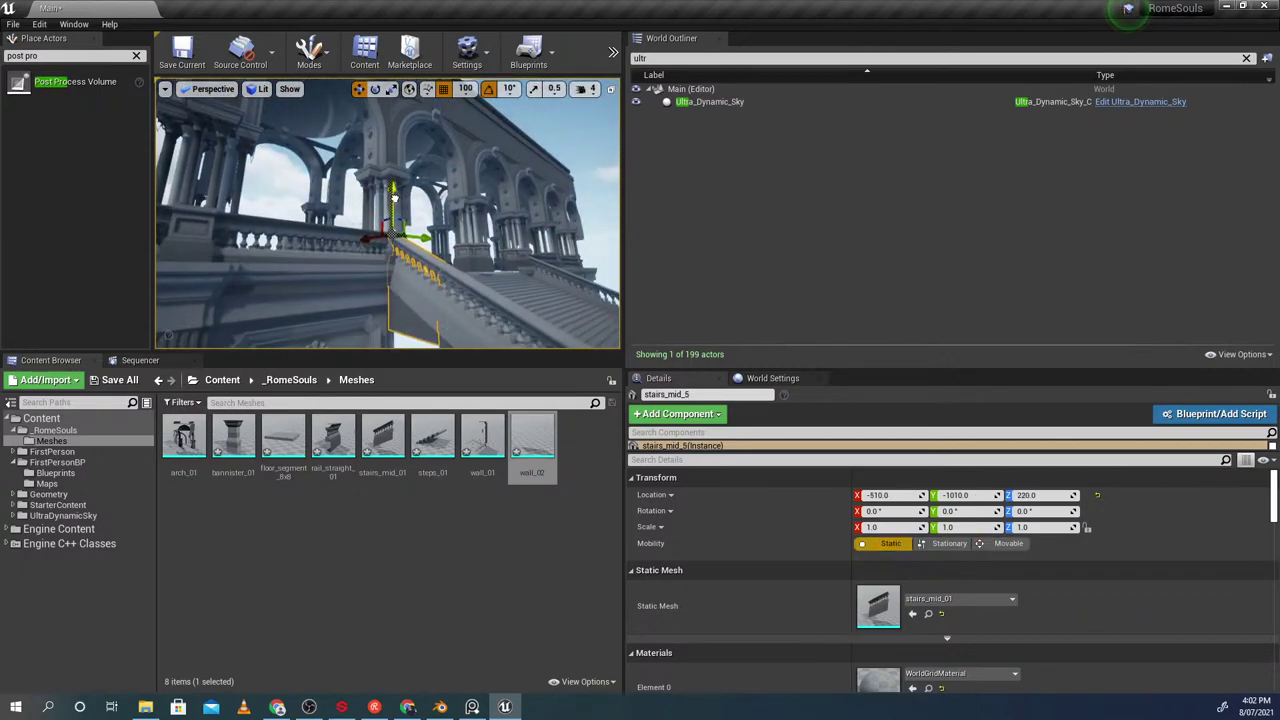
{"action": "left_click", "coordinate": [950, 601]}
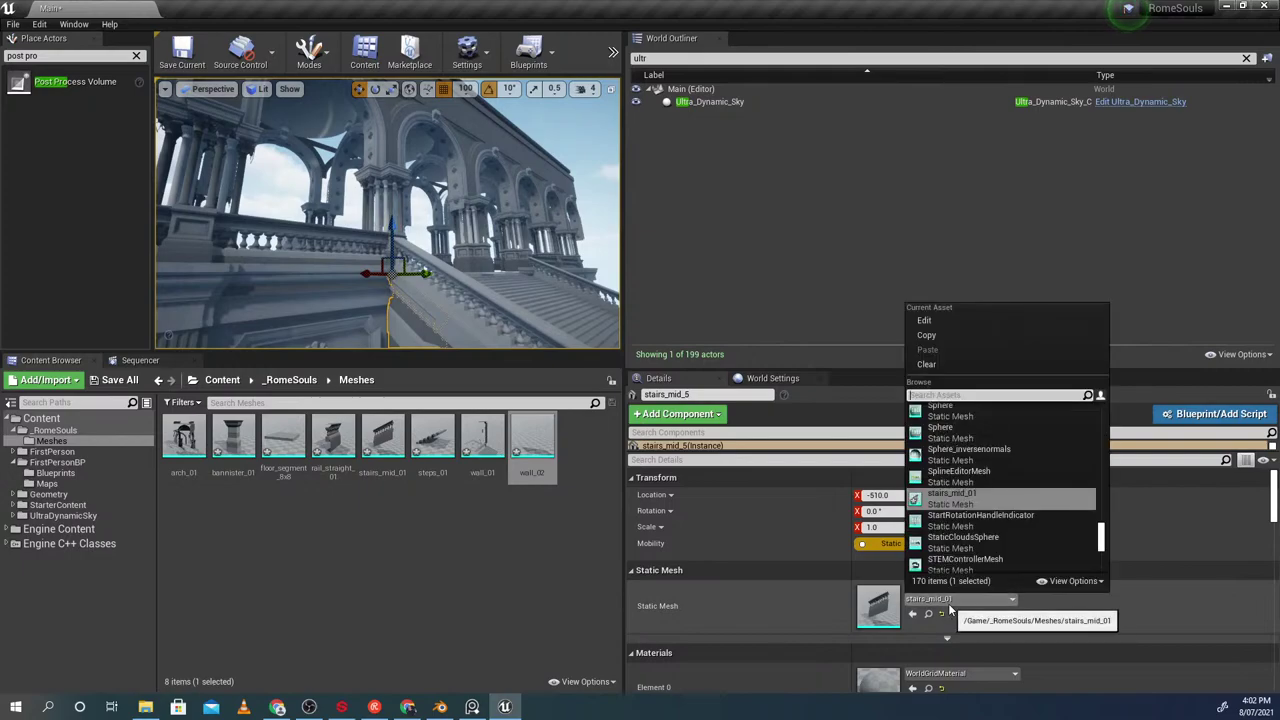
{"action": "type", "text": "wall_02"}
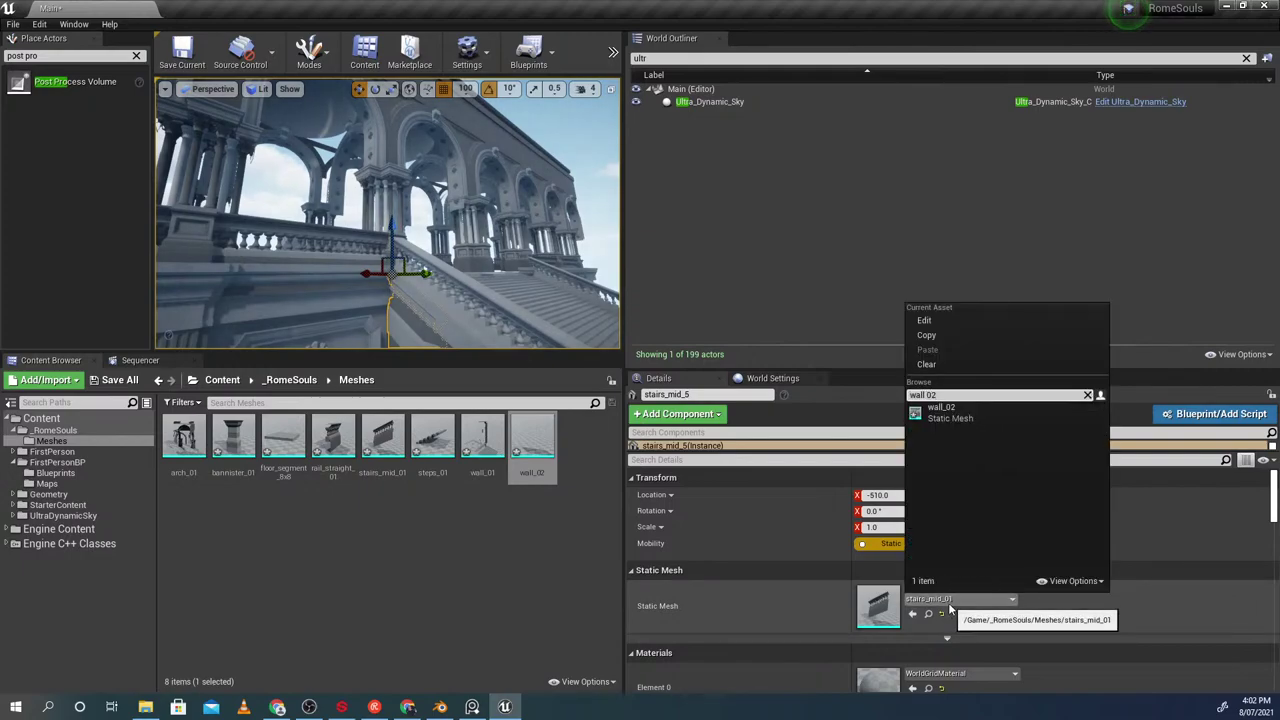
{"action": "left_click", "coordinate": [945, 423]}
{"action": "right_click_drag", "start_coordinate": [468, 316], "coordinate": [400, 325]}
{"action": "key", "text": "s"}
{"action": "right_click_drag", "start_coordinate": [339, 168], "coordinate": [390, 190]}
{"action": "key", "text": "Delete"}
Duplicate the stair railing piece and lower the copy to Z -580
{"action": "left_click", "coordinate": [358, 255]}
{"action": "left_click", "coordinate": [417, 179]}
{"action": "right_click_drag", "start_coordinate": [417, 179], "coordinate": [375, 179]}
{"action": "key", "text": "s"}
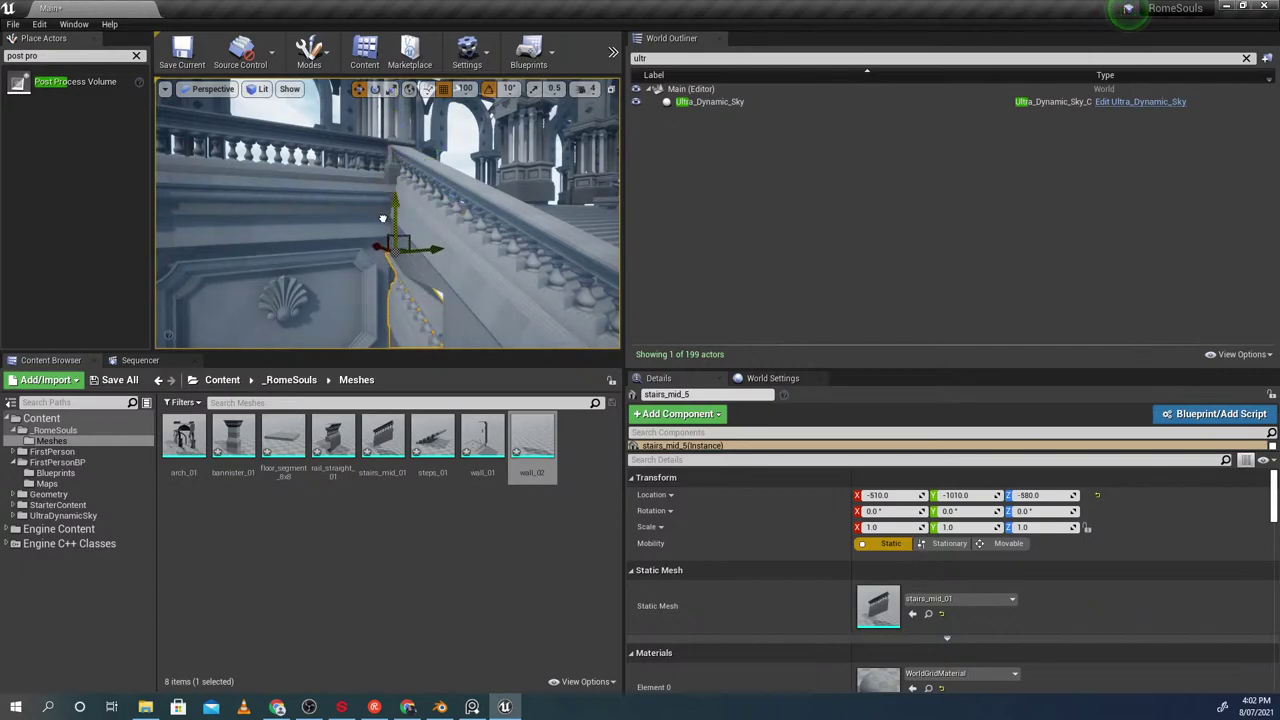
Reimport the wall_02 mesh from its updated file
{"action": "left_click", "coordinate": [964, 601]}
{"action": "left_click", "coordinate": [538, 464]}
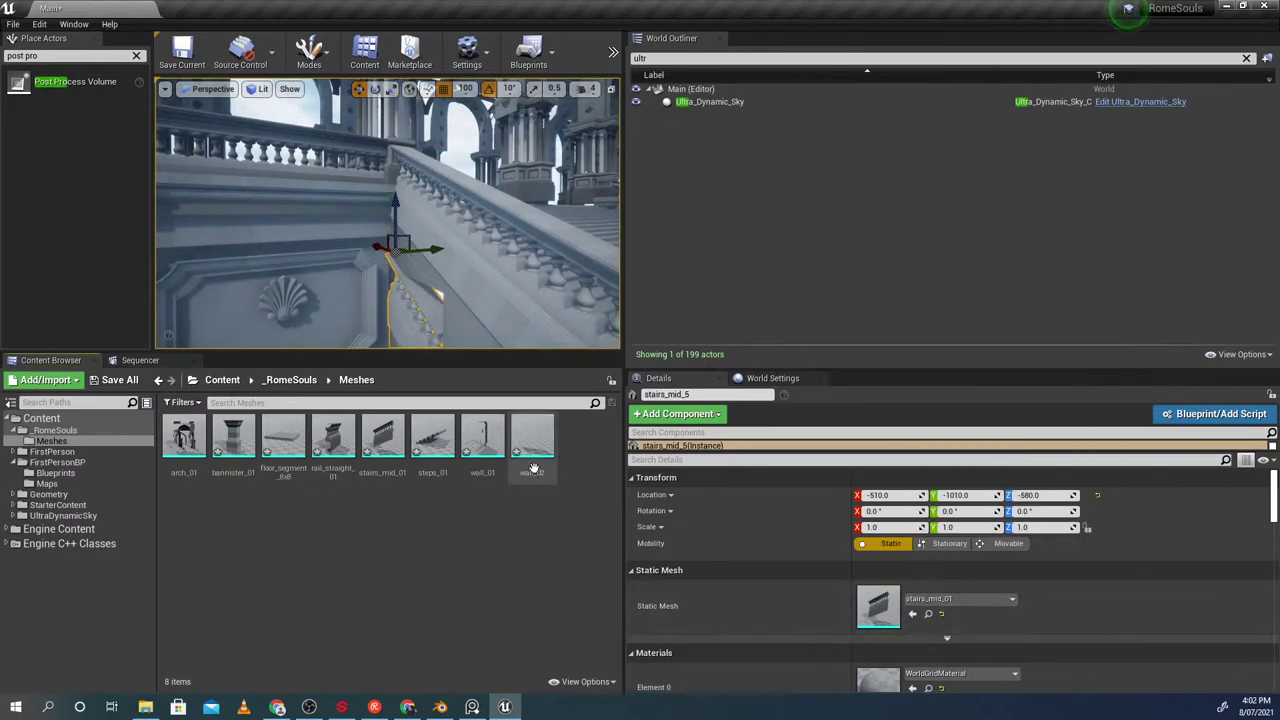
{"action": "right_click", "coordinate": [521, 460]}
{"action": "left_click", "coordinate": [560, 101]}
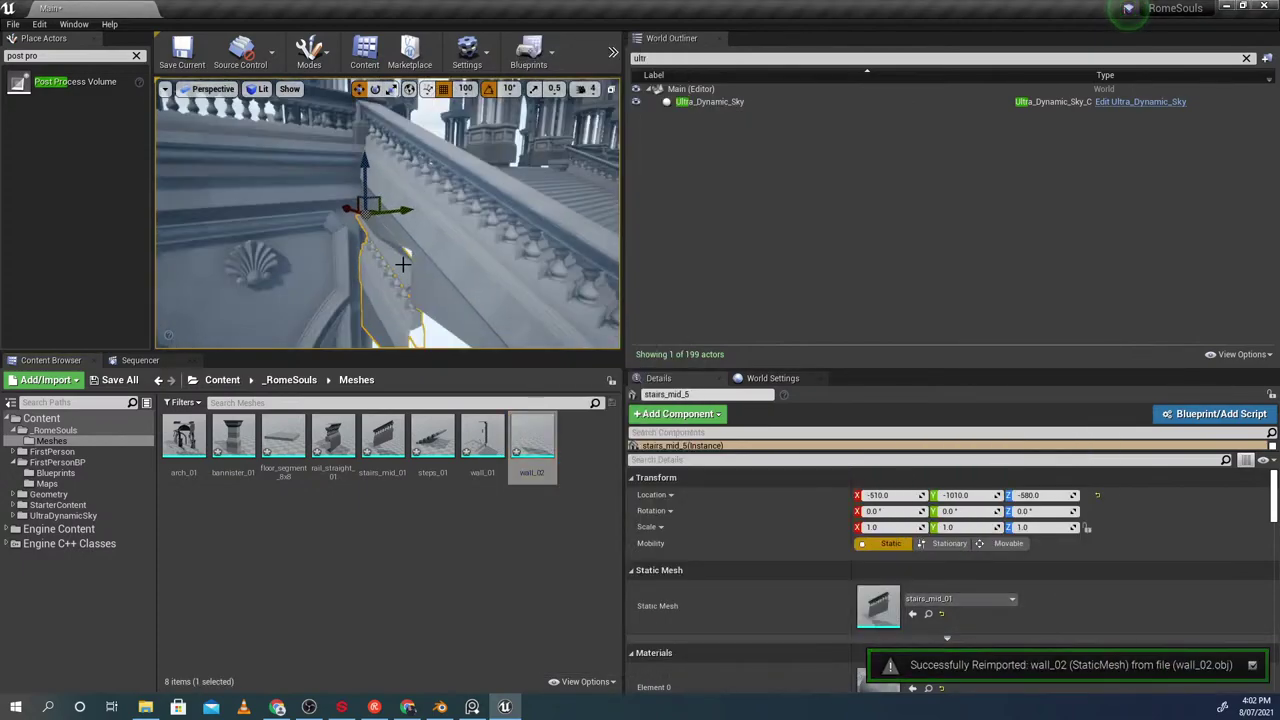
Replace the lowered railing copy's mesh with wall_02 and lower it to Z -680
{"action": "left_click", "coordinate": [955, 600]}
{"action": "type", "text": "wall"}
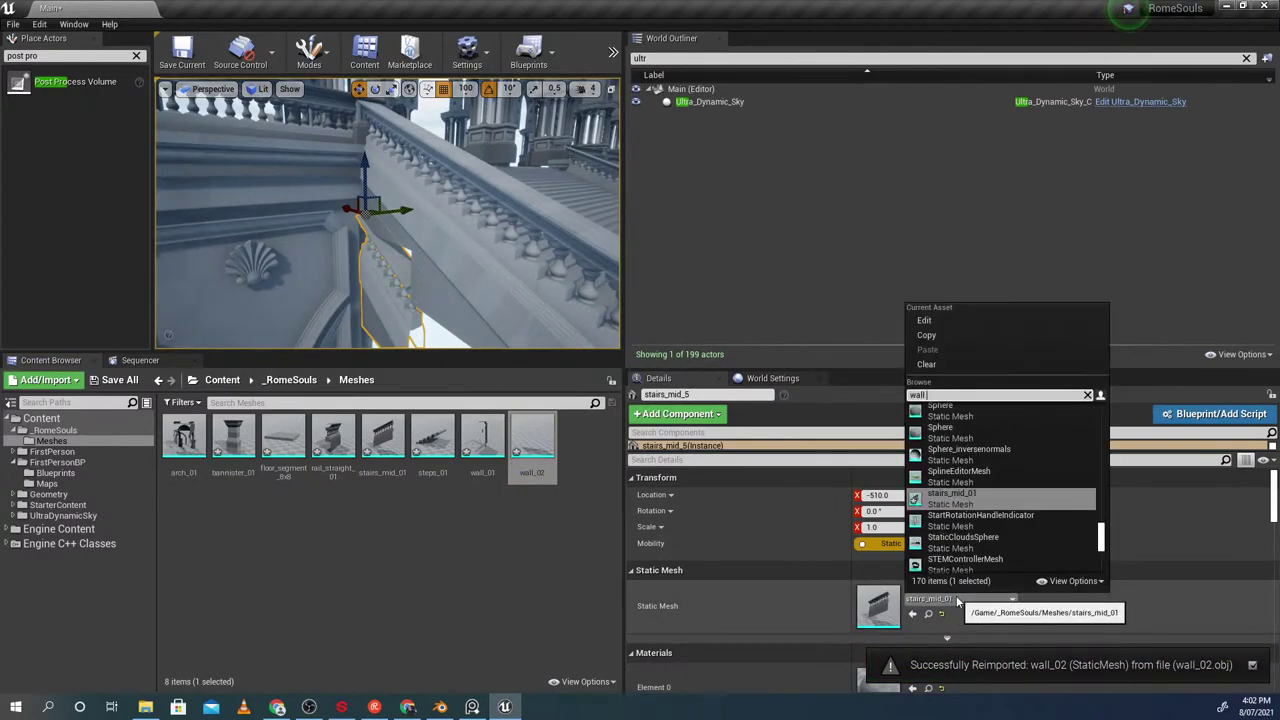
{"action": "type", "text": "_02"}
{"action": "left_click", "coordinate": [936, 417]}
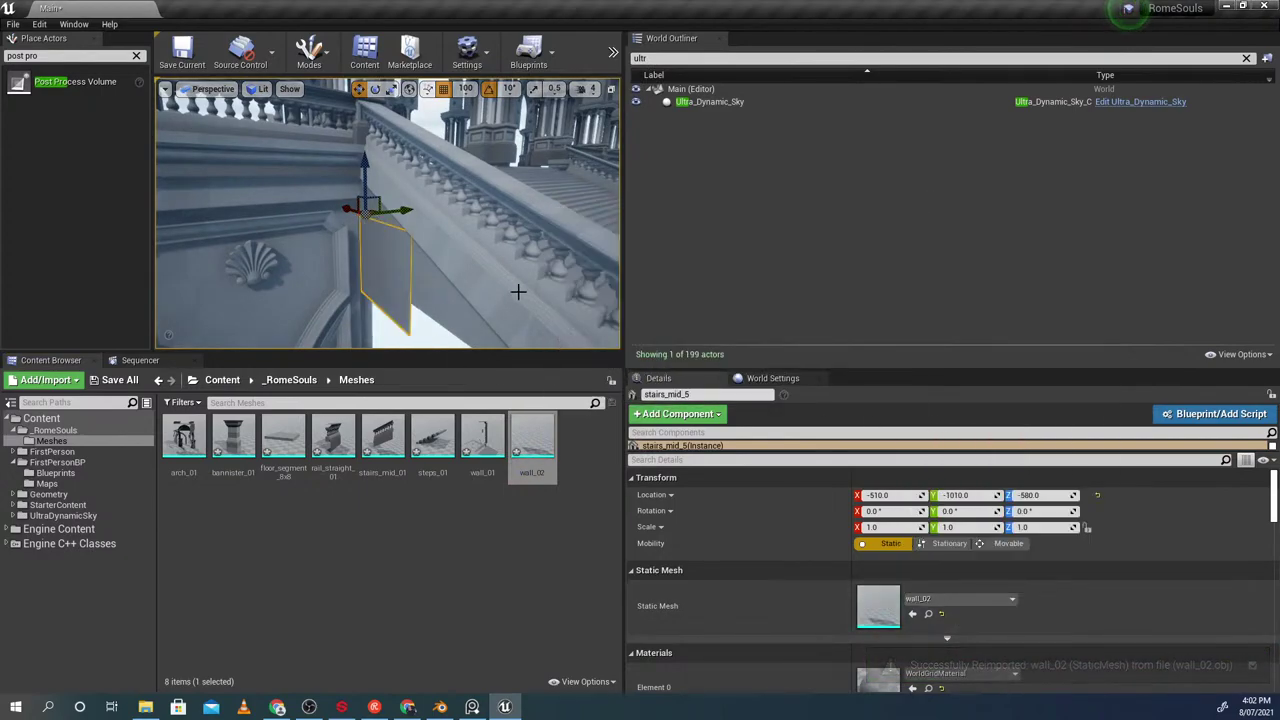
{"action": "right_click_drag", "start_coordinate": [420, 225], "coordinate": [482, 240]}
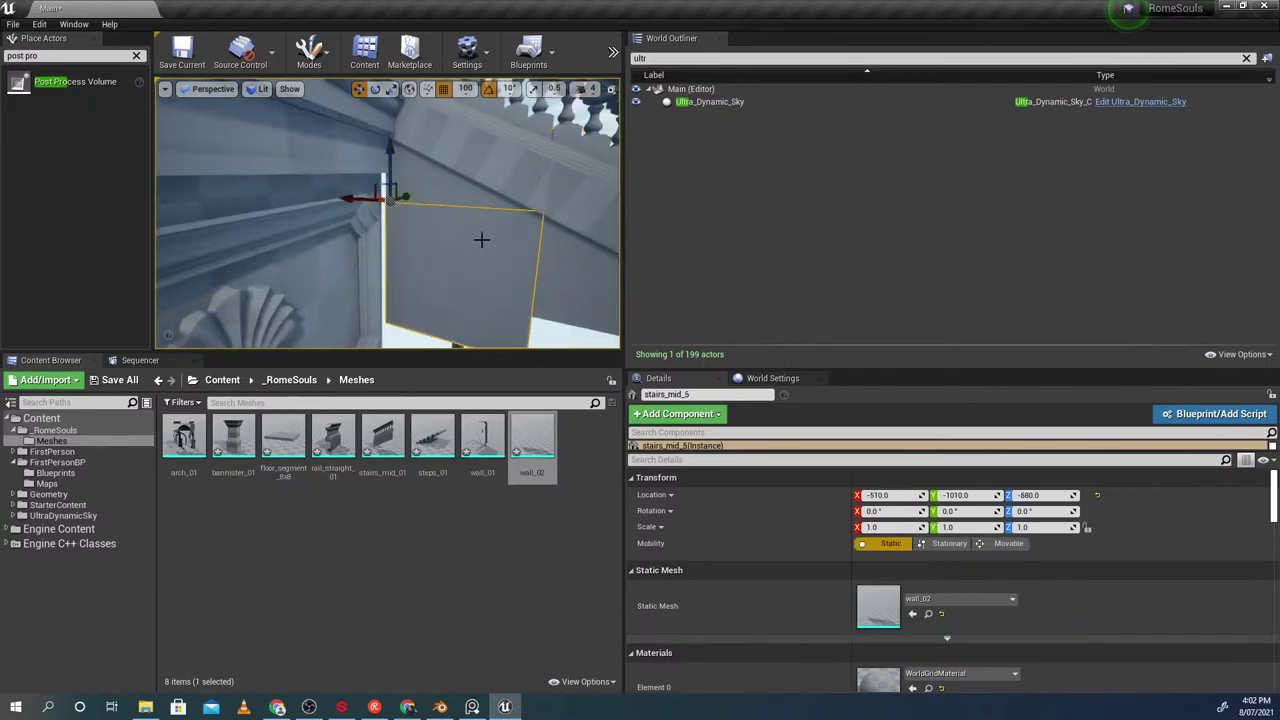
{"action": "mouse_move", "coordinate": [390, 160]}
{"action": "left_mouse_down"}
{"action": "mouse_move", "coordinate": [390, 196]}
{"action": "mouse_move", "coordinate": [390, 176]}
{"action": "left_mouse_up"}
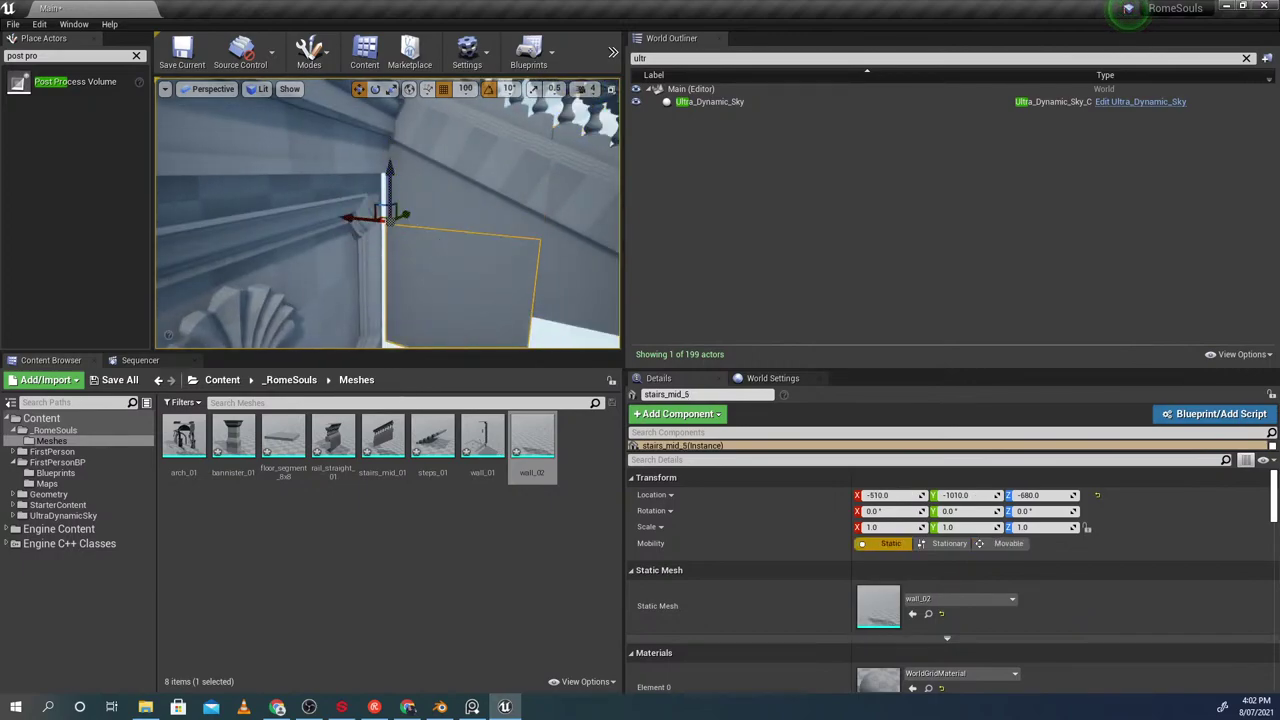
Duplicate the wall panel twice down along the stairs, placing the second copy at X -1710, Z -980
{"action": "right_click_drag", "start_coordinate": [442, 249], "coordinate": [442, 281]}
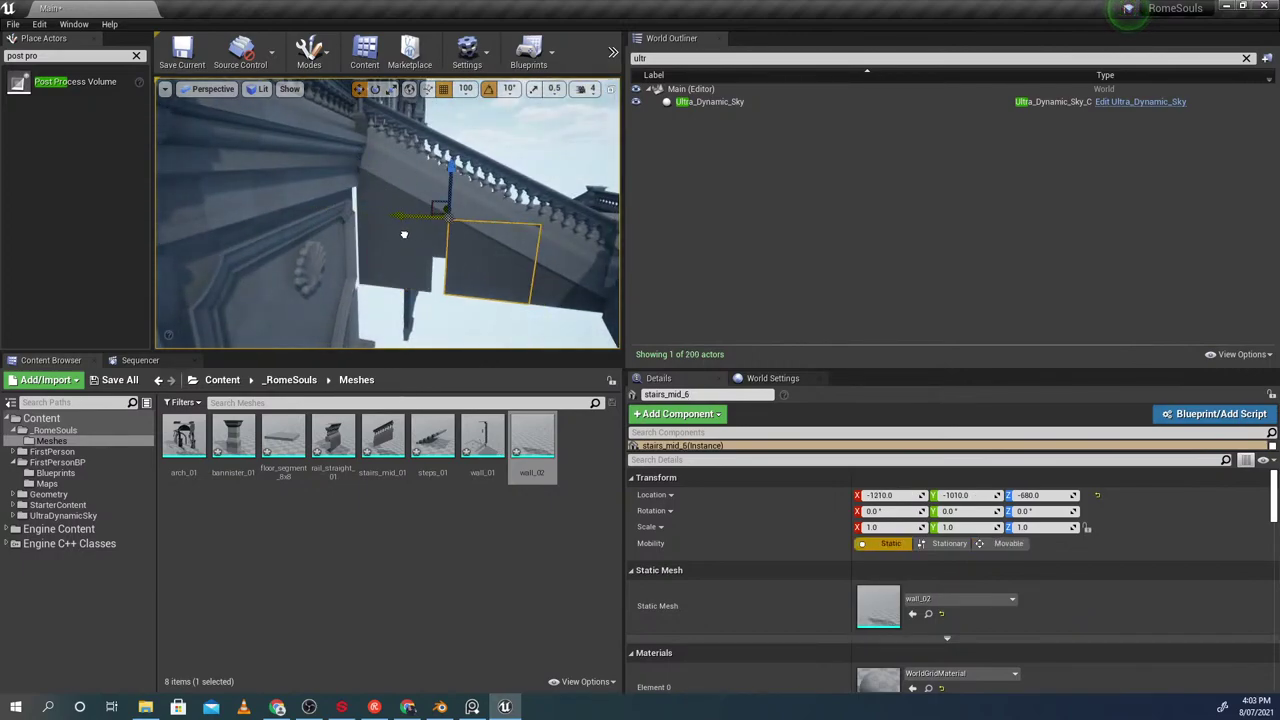
{"action": "right_click_drag", "start_coordinate": [436, 210], "coordinate": [409, 251]}
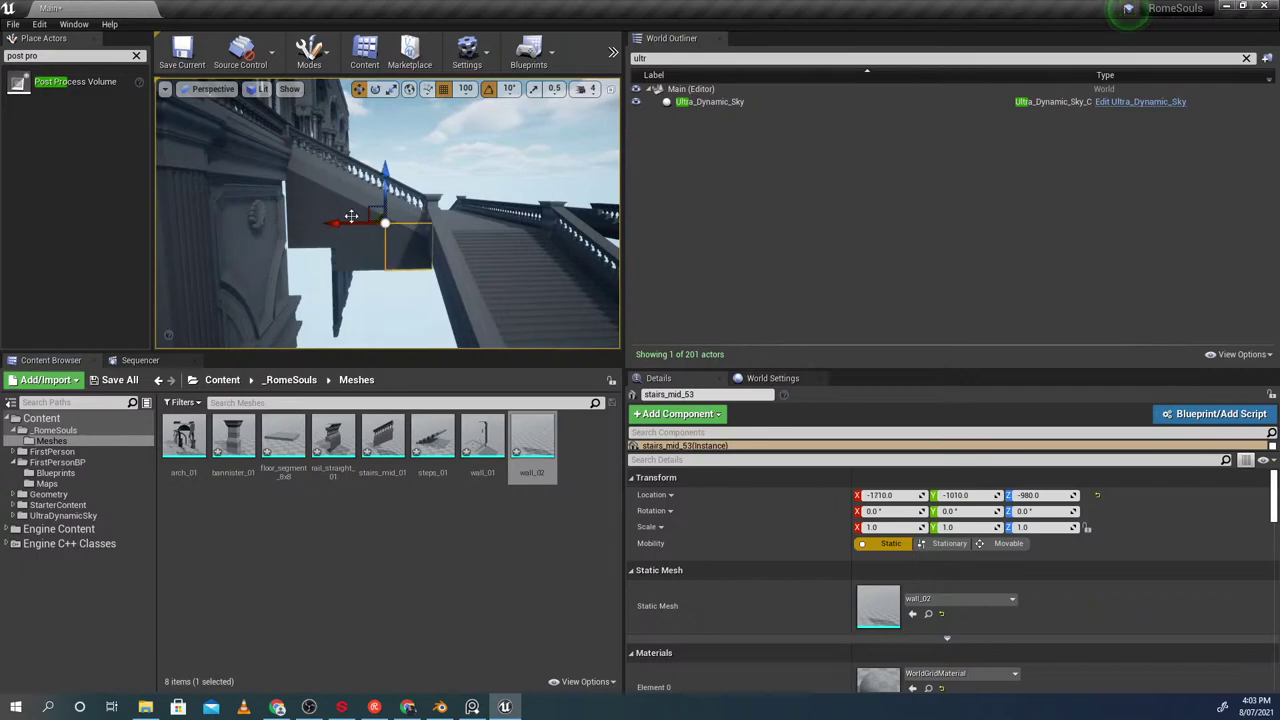
{"action": "left_click", "coordinate": [402, 192]}
{"action": "right_click_drag", "start_coordinate": [402, 192], "coordinate": [372, 258]}
{"action": "left_click", "coordinate": [396, 240]}
{"action": "left_click", "coordinate": [355, 230]}
Switch to Blender and examine the long moulding piece beside the ornate wall section from the side
{"action": "key", "text": "alt+Tab"}
{"action": "scroll", "coordinate": [716, 364], "scroll_direction": "down", "scroll_amount": 2}
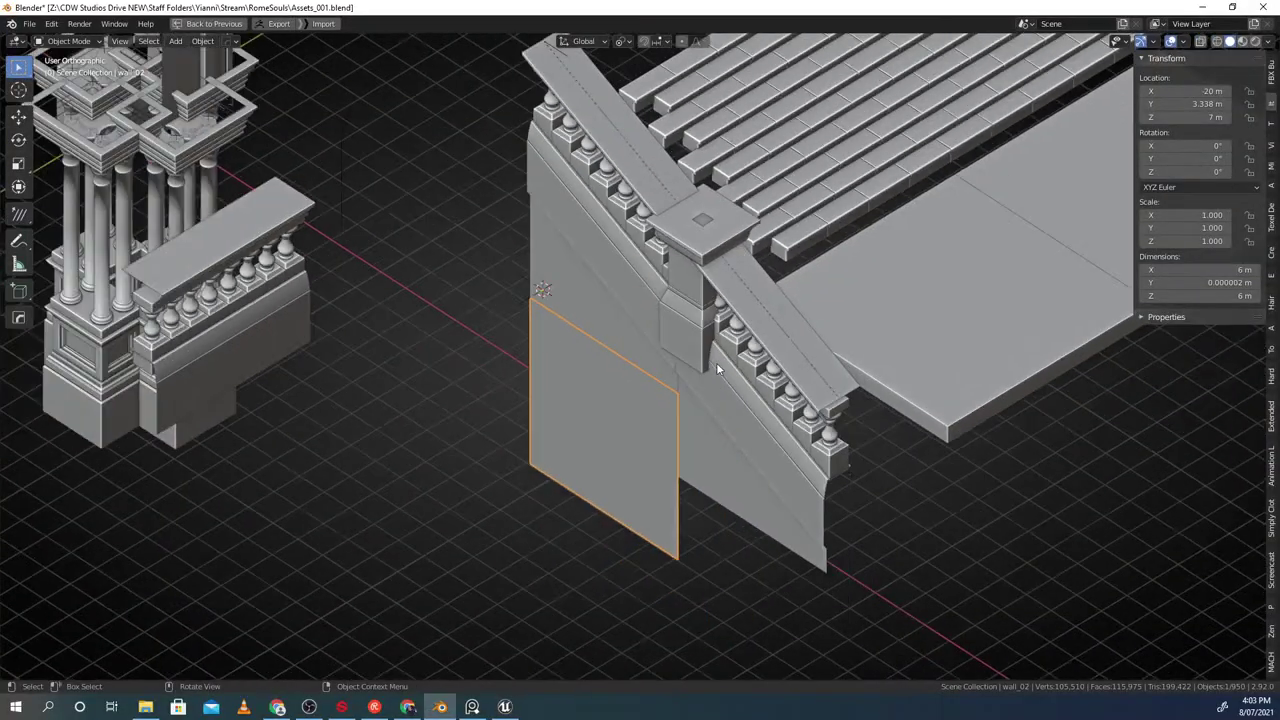
{"action": "scroll", "coordinate": [730, 362], "scroll_direction": "down", "scroll_amount": 8}
{"action": "middle_click_drag", "start_coordinate": [740, 361], "coordinate": [710, 341]}
{"action": "middle_click_drag", "start_coordinate": [760, 341], "coordinate": [694, 421], "text": "shift"}
{"action": "left_click", "coordinate": [857, 475]}
{"action": "key", "text": "g"}
{"action": "right_click", "coordinate": [815, 450]}
{"action": "middle_click_drag", "start_coordinate": [815, 450], "coordinate": [790, 404]}
{"action": "middle_click_drag", "start_coordinate": [958, 528], "coordinate": [766, 418], "text": "shift"}
{"action": "key", "text": "f"}
{"action": "right_click", "coordinate": [740, 391]}
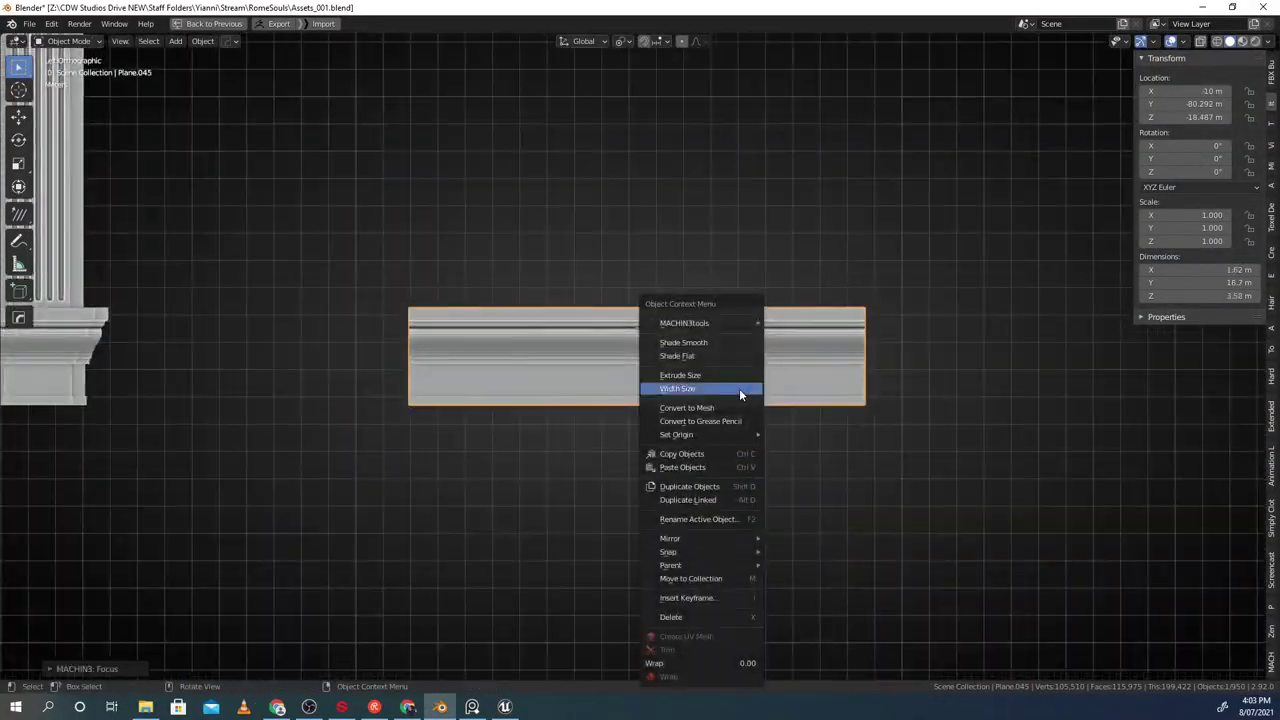
{"action": "scroll", "coordinate": [507, 356], "scroll_direction": "down", "scroll_amount": 2}
{"action": "key", "text": "alt+a"}
{"action": "scroll", "coordinate": [565, 369], "scroll_direction": "down", "scroll_amount": 5}
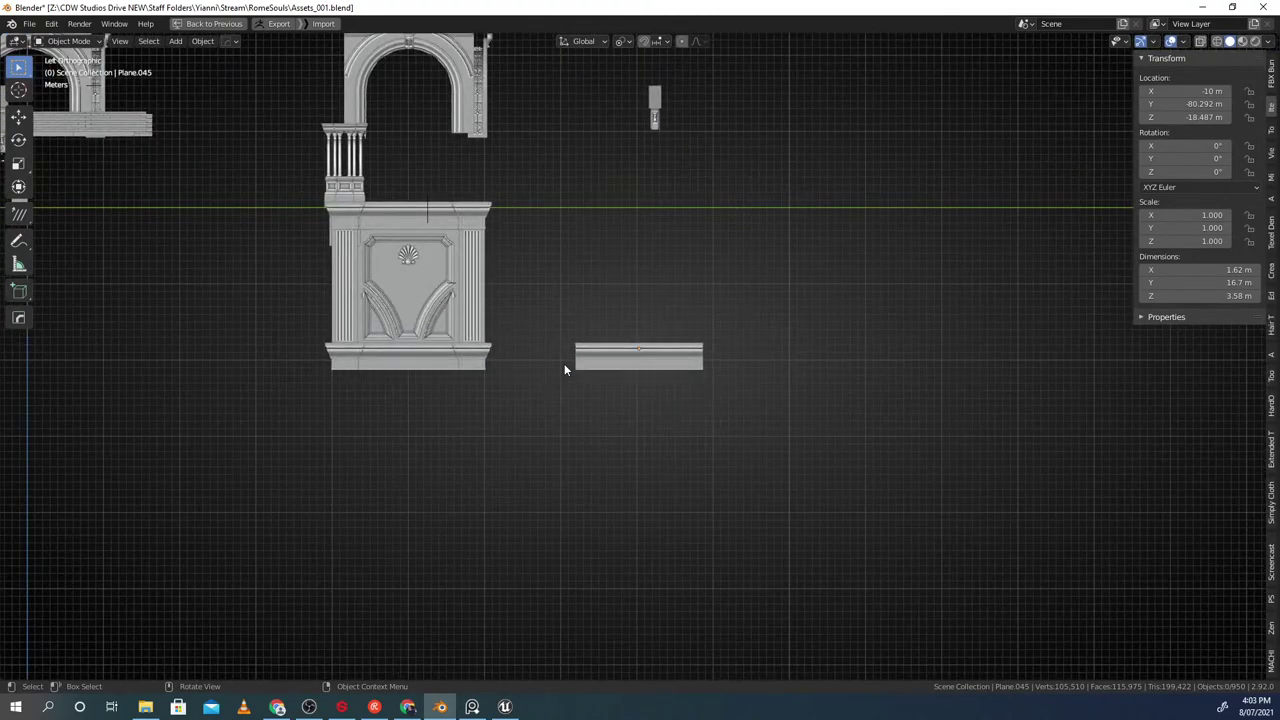
Duplicate the long moulding and move the copy over to the stairs, at about Y 4.78 m
{"action": "key", "text": "a"}
{"action": "key", "text": "alt+a"}
{"action": "scroll", "coordinate": [610, 365], "scroll_direction": "down", "scroll_amount": 2}
{"action": "middle_click_drag", "start_coordinate": [615, 368], "coordinate": [658, 373]}
{"action": "left_click", "coordinate": [620, 367]}
{"action": "key", "text": "ctrl+g"}
{"action": "left_click", "coordinate": [680, 308]}
{"action": "key", "text": "g"}
{"action": "middle_click_drag", "start_coordinate": [650, 306], "coordinate": [262, 298]}
{"action": "left_click", "coordinate": [260, 298]}
Rotate the moulding copy to -90° about the Z axis
{"action": "middle_click_drag", "start_coordinate": [364, 306], "coordinate": [347, 312]}
{"action": "key", "text": "r"}
{"action": "key", "text": "z"}
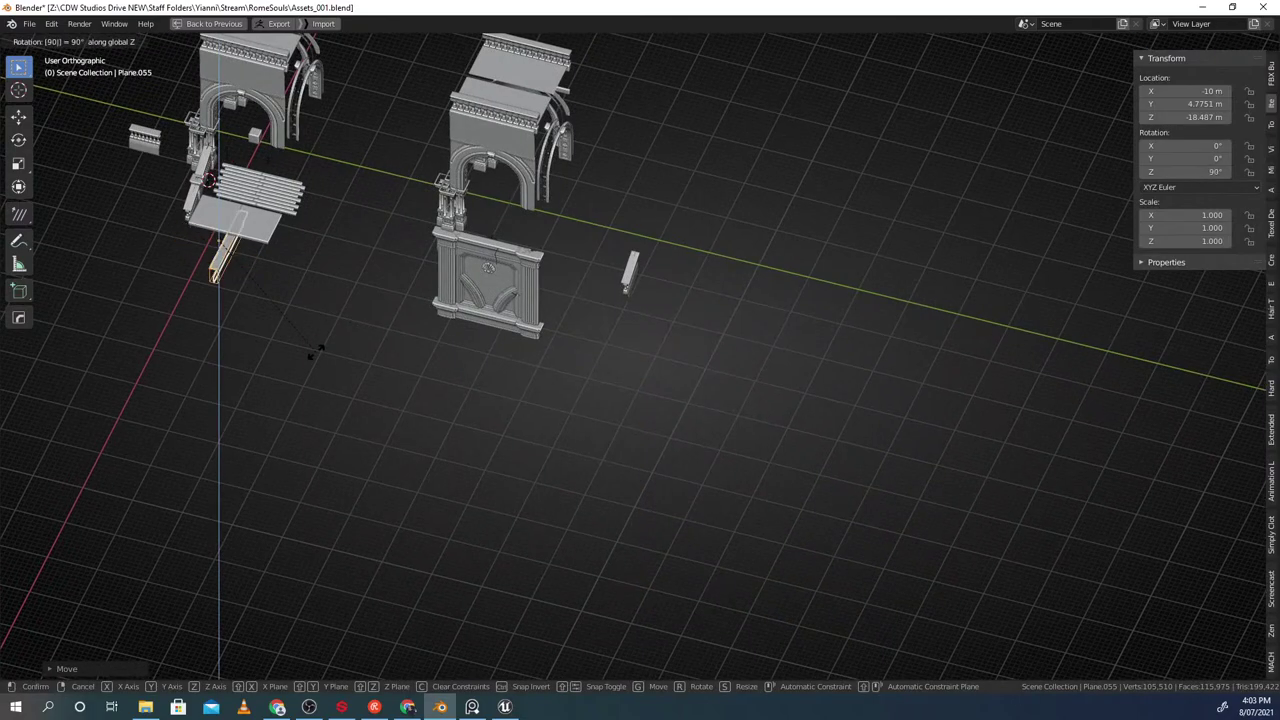
{"action": "scroll", "coordinate": [316, 352], "scroll_direction": "down", "scroll_amount": 2}
{"action": "middle_click_drag", "start_coordinate": [274, 328], "coordinate": [392, 236]}
{"action": "scroll", "coordinate": [376, 310], "scroll_direction": "up", "scroll_amount": 2}
Move the moulding copy beneath the stair wall, to about X -20.9 m and Z 2.36 m
{"action": "middle_click_drag", "start_coordinate": [376, 310], "coordinate": [454, 403], "text": "alt"}
{"action": "scroll", "coordinate": [540, 420], "scroll_direction": "up", "scroll_amount": 3}
{"action": "key", "text": "g"}
{"action": "key", "text": "x"}
{"action": "left_click", "coordinate": [682, 432]}
{"action": "key", "text": "g"}
{"action": "key", "text": "z"}
{"action": "left_click", "coordinate": [652, 240]}
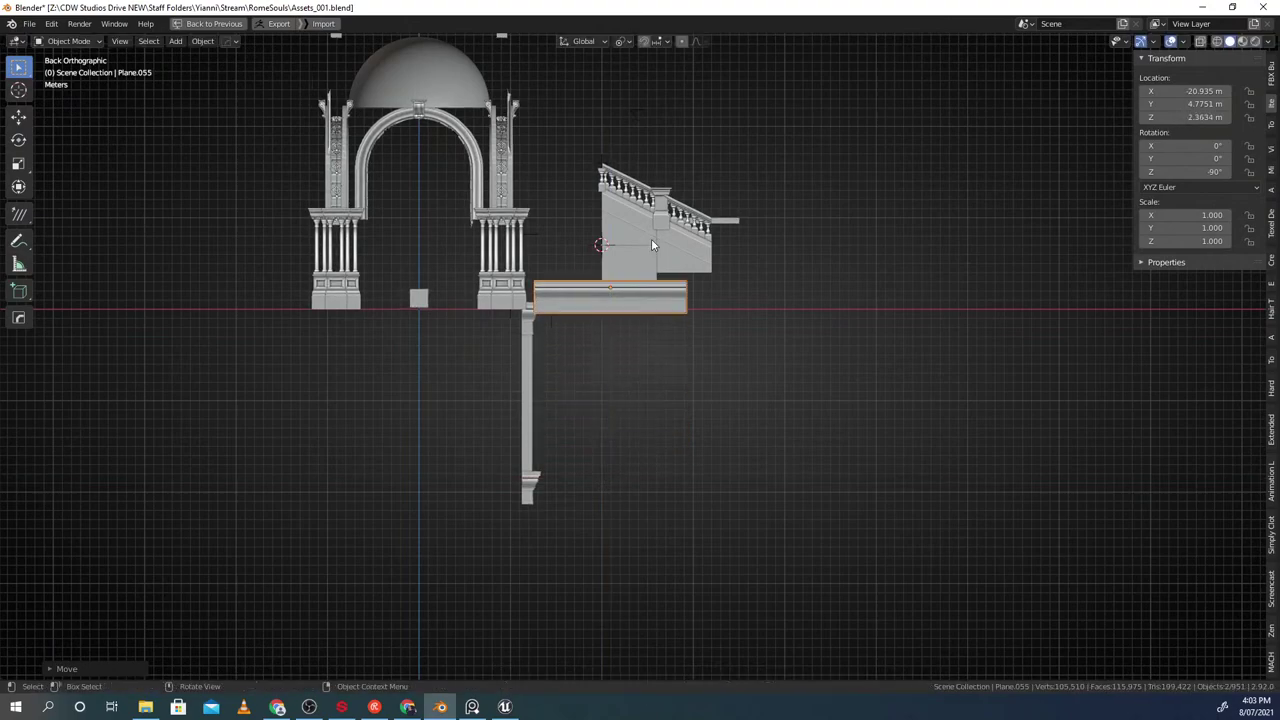
Lower the moulding copy to about Z -0.13 m, just below the wall panel
{"action": "middle_click_drag", "start_coordinate": [652, 240], "coordinate": [588, 366], "text": "shift"}
{"action": "scroll", "coordinate": [589, 440], "scroll_direction": "up", "scroll_amount": 2}
{"action": "scroll", "coordinate": [589, 458], "scroll_direction": "up", "scroll_amount": 1}
{"action": "key", "text": "g"}
{"action": "key", "text": "z"}
{"action": "left_click", "coordinate": [589, 495]}
{"action": "left_click", "coordinate": [517, 450]}
{"action": "scroll", "coordinate": [517, 450], "scroll_direction": "up", "scroll_amount": 2}
{"action": "middle_click_drag", "start_coordinate": [517, 450], "coordinate": [654, 415], "text": "shift"}
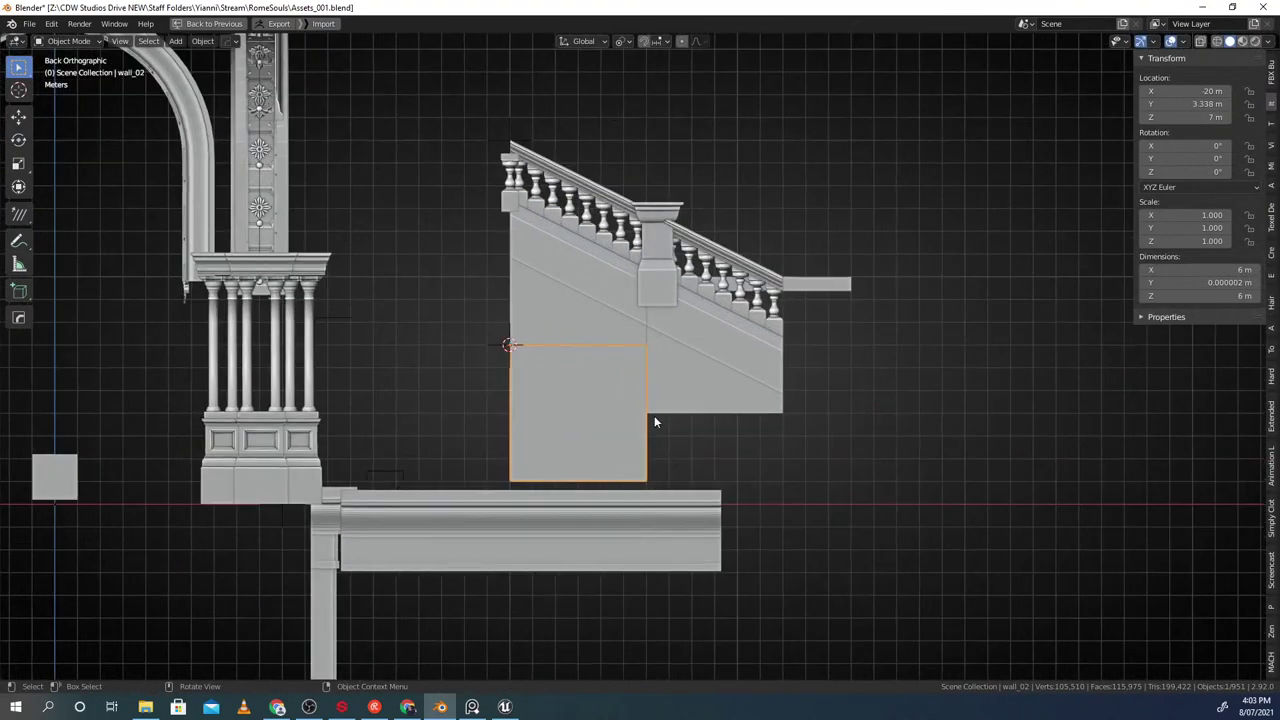
{"action": "key", "text": "f"}
{"action": "scroll", "coordinate": [635, 424], "scroll_direction": "down", "scroll_amount": 4}
{"action": "left_click", "coordinate": [549, 528]}
{"action": "left_click", "coordinate": [590, 390]}
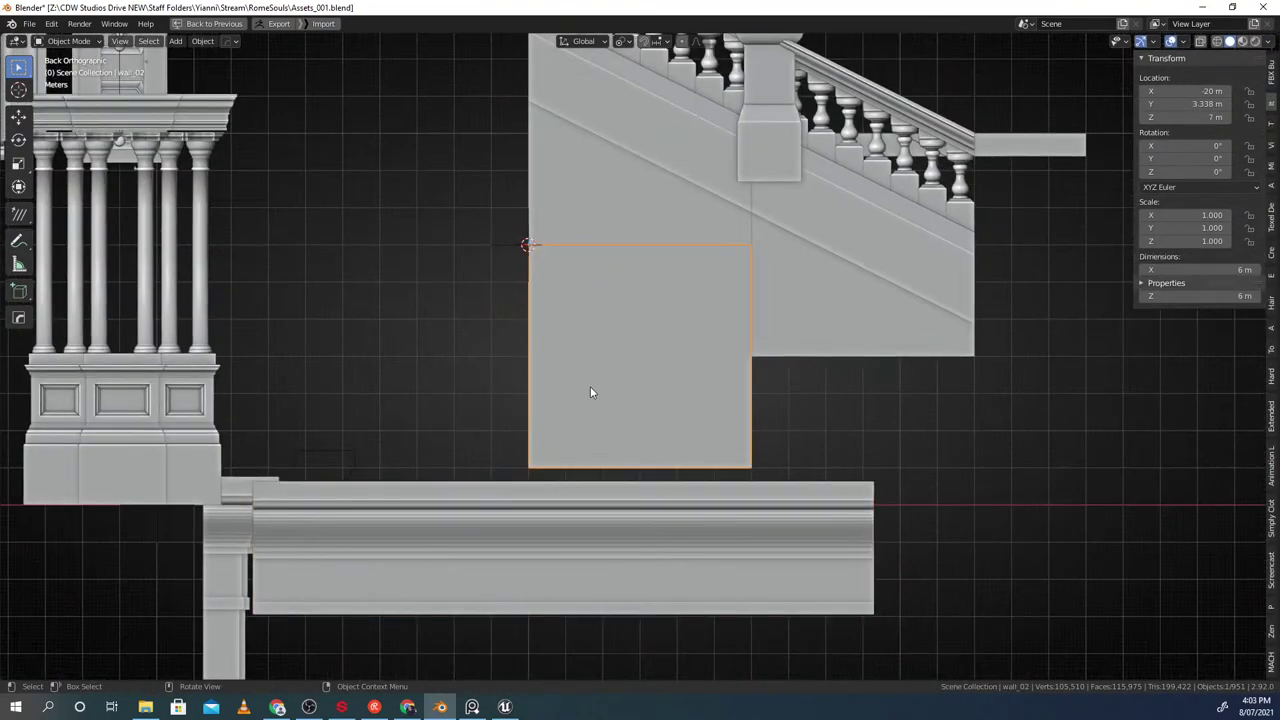
{"action": "left_click", "coordinate": [493, 400]}
{"action": "key", "text": "shift+s"}
{"action": "key", "text": "Escape"}
Snap the moulding copy to the 3D cursor and lower it to about Z 2.55 m at the panel's base
{"action": "left_click", "coordinate": [486, 533]}
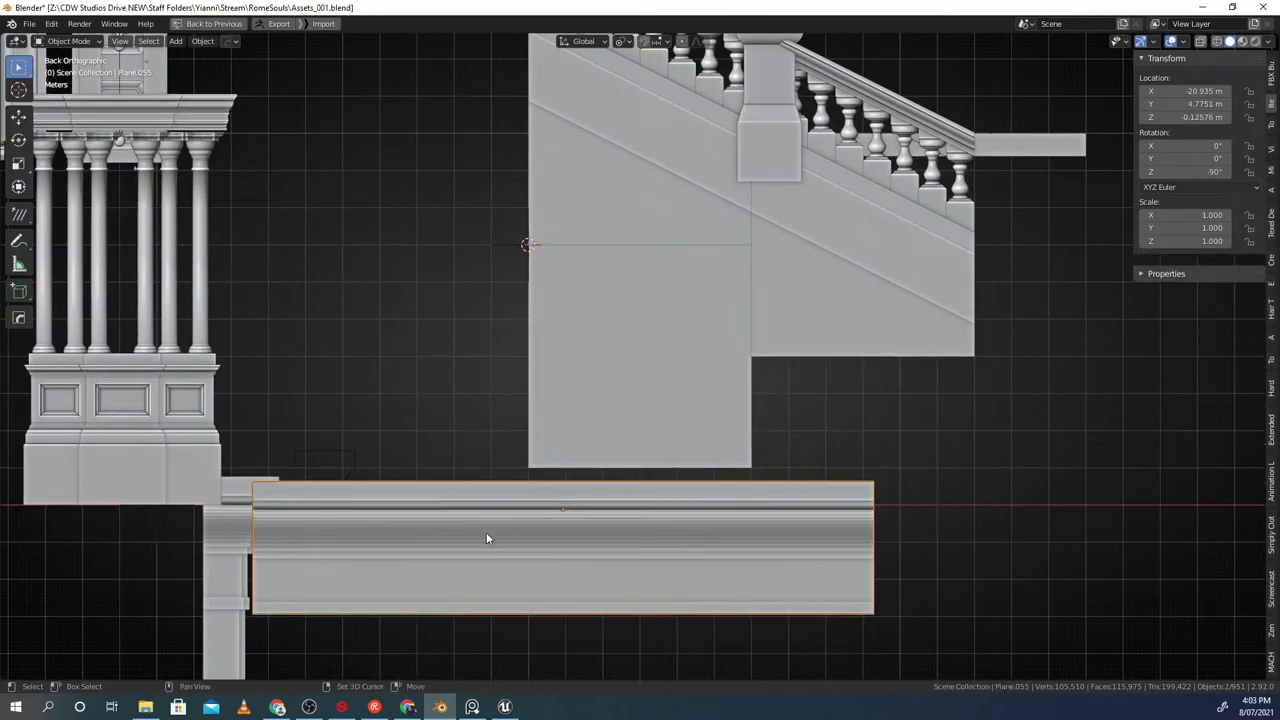
{"action": "key", "text": "shift+s"}
{"action": "left_click", "coordinate": [590, 480]}
{"action": "middle_click_drag", "start_coordinate": [605, 440], "coordinate": [515, 425]}
{"action": "key", "text": "g"}
{"action": "key", "text": "z"}
{"action": "left_click", "coordinate": [473, 563]}
Shift the moulding against the wall panel to about Y 2.12 m, and slide it to X -22.87 m
{"action": "middle_click_drag", "start_coordinate": [604, 506], "coordinate": [559, 526]}
{"action": "key", "text": "g"}
{"action": "key", "text": "y"}
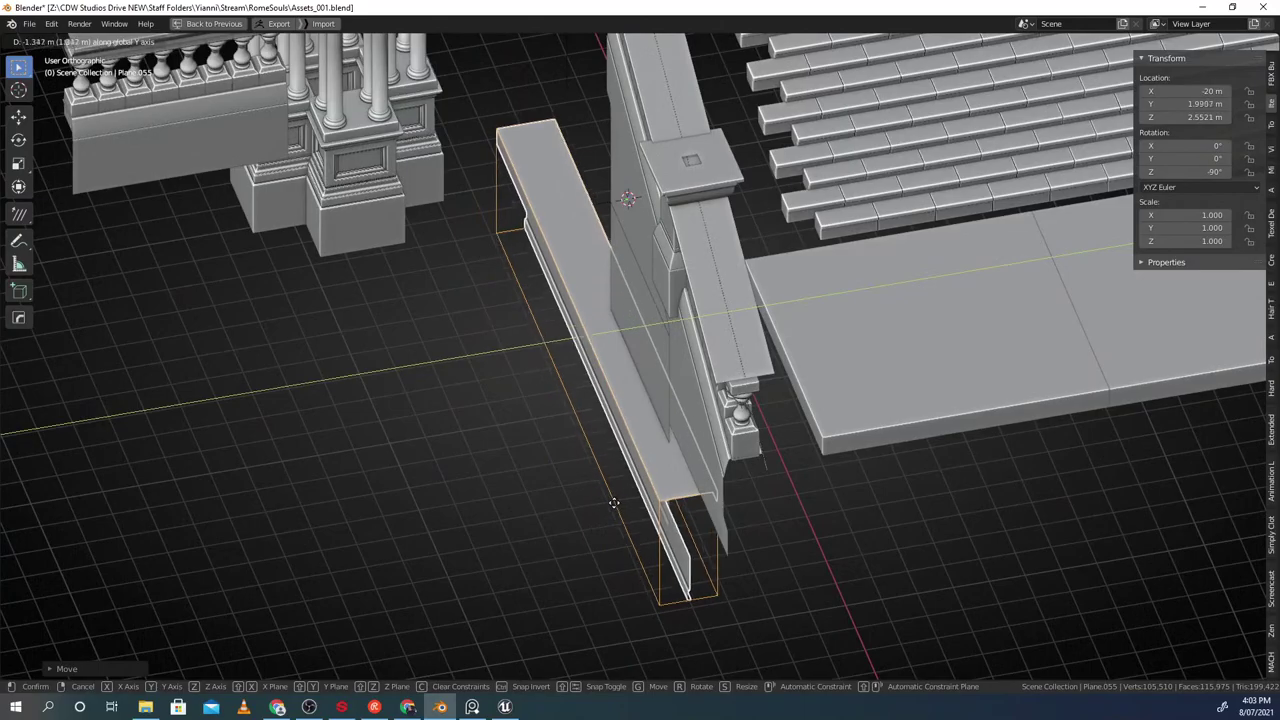
{"action": "left_click", "coordinate": [620, 502]}
{"action": "middle_click_drag", "start_coordinate": [589, 474], "coordinate": [613, 418]}
{"action": "key", "text": "g"}
{"action": "key", "text": "y"}
{"action": "left_click", "coordinate": [531, 449]}
{"action": "key", "text": "g"}
{"action": "left_click", "coordinate": [711, 421]}
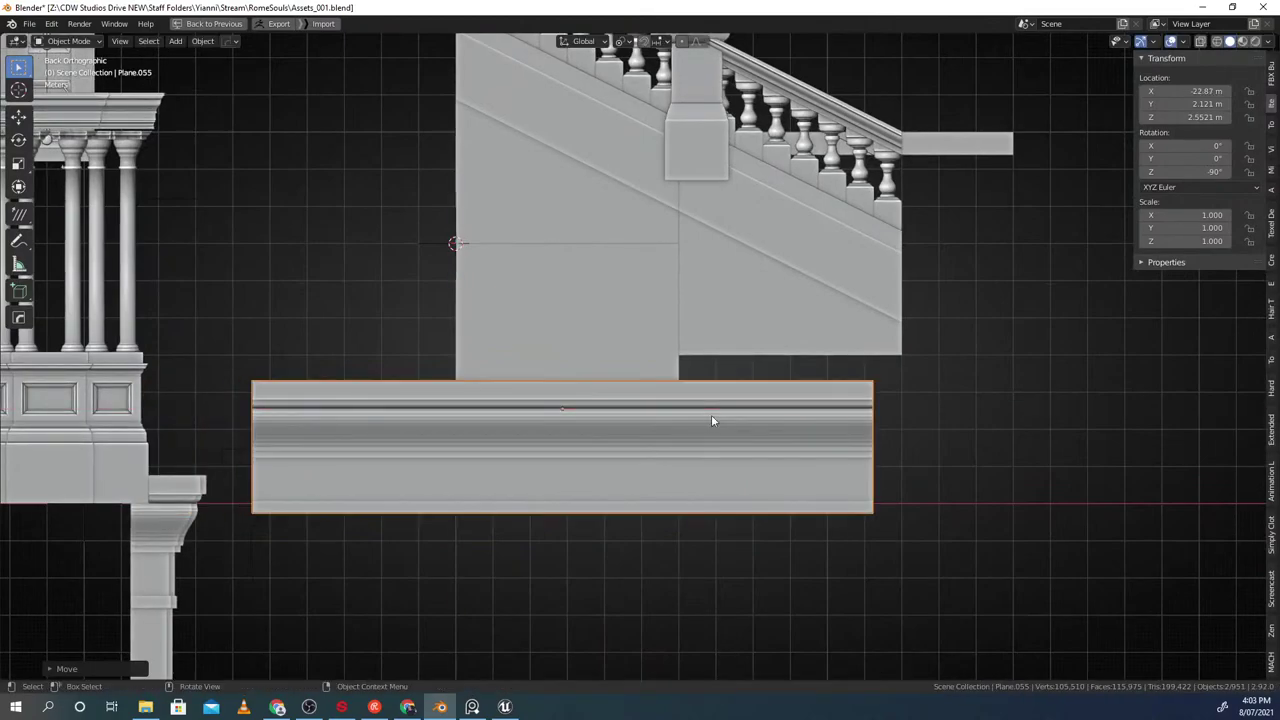
Add a centred vertical loop cut to the wall_02 panel beneath the stairs
{"action": "left_click", "coordinate": [570, 350]}
{"action": "key", "text": "Tab"}
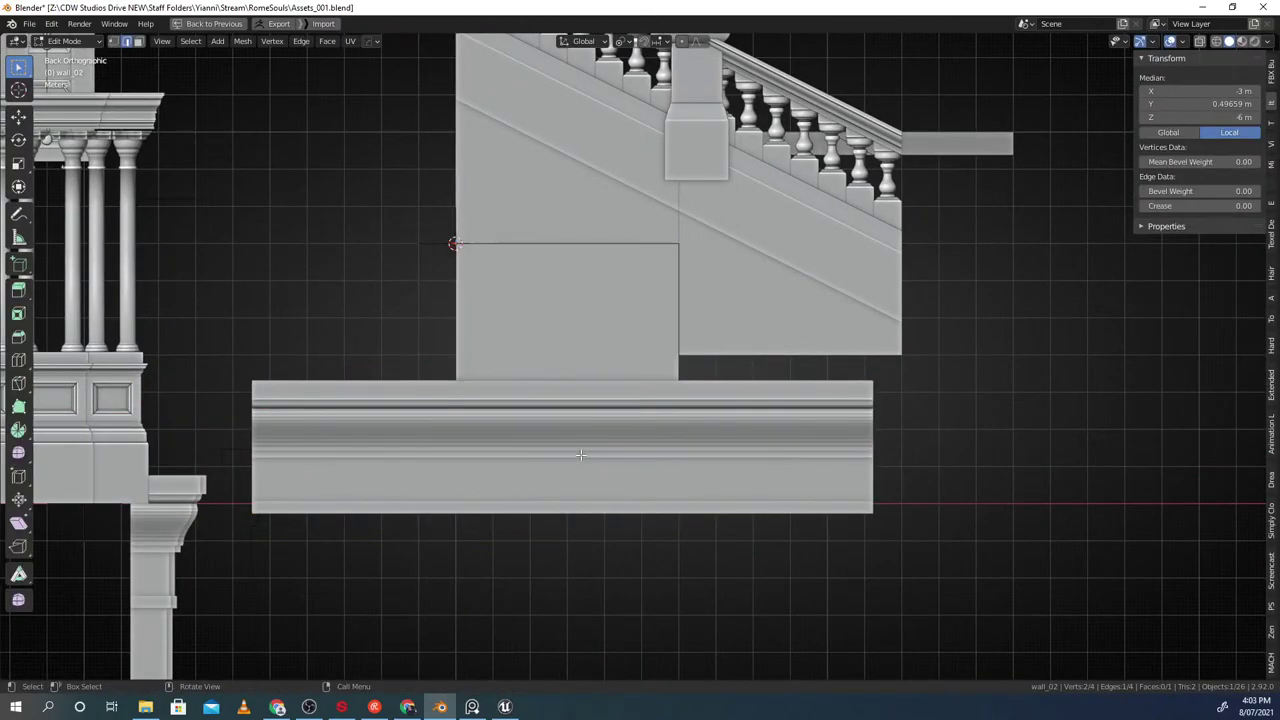
{"action": "middle_click_drag", "start_coordinate": [579, 465], "coordinate": [570, 455], "text": "shift"}
{"action": "key", "text": "alt+z"}
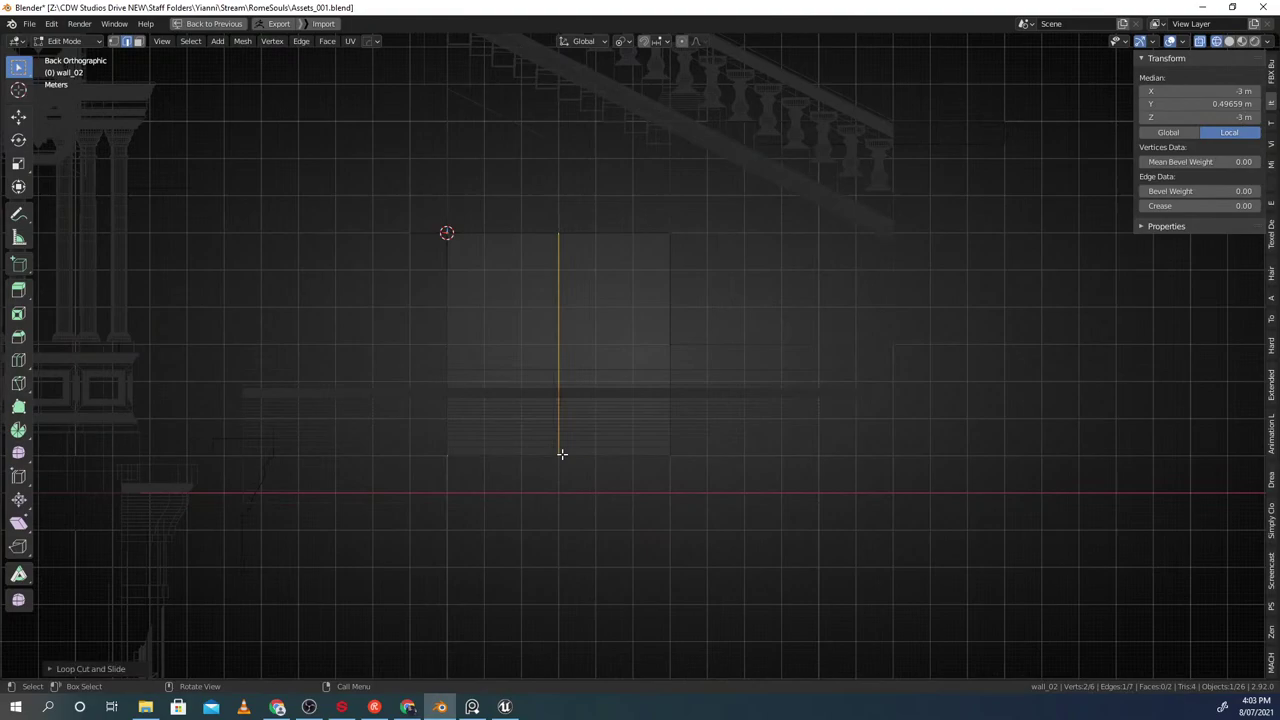
{"action": "key", "text": "Tab"}
{"action": "key", "text": "alt+z"}
Set snapping to Edge and slide the base moulding along X to -23 m beneath the wall panel
{"action": "left_click", "coordinate": [557, 388]}
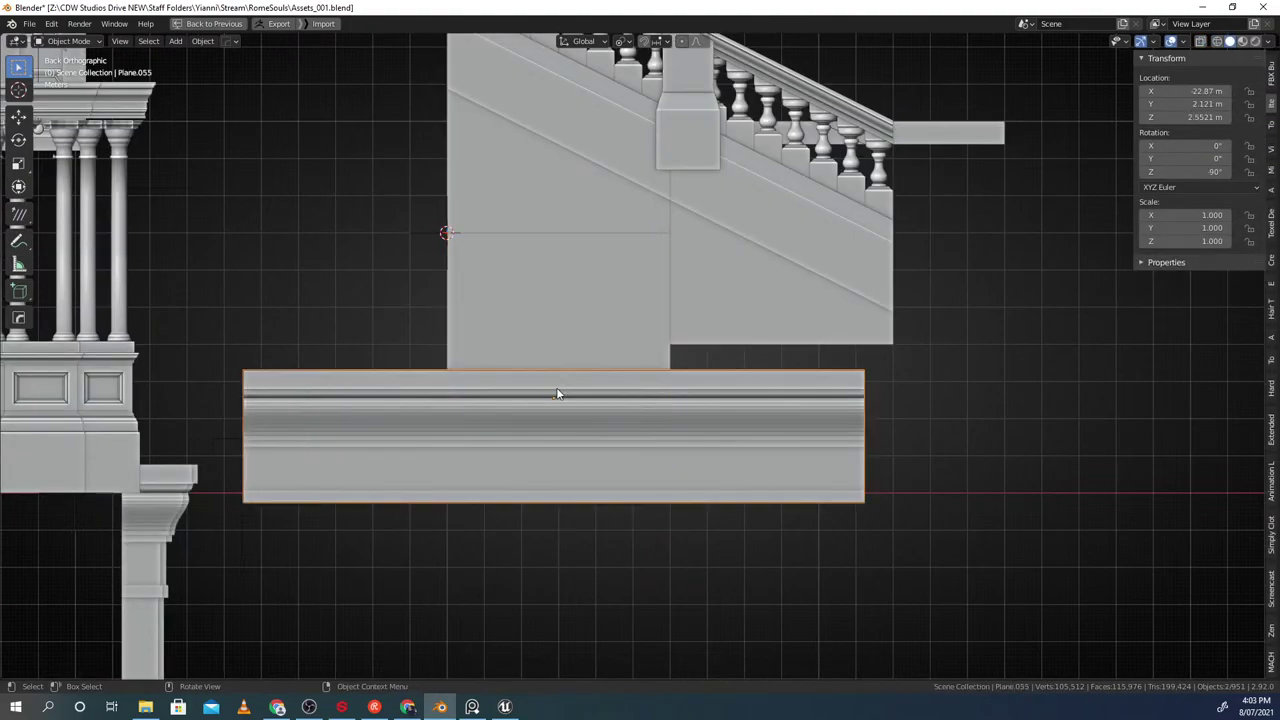
{"action": "middle_click_drag", "start_coordinate": [476, 351], "coordinate": [470, 349], "text": "shift"}
{"action": "key", "text": "ctrl+shift+Tab"}
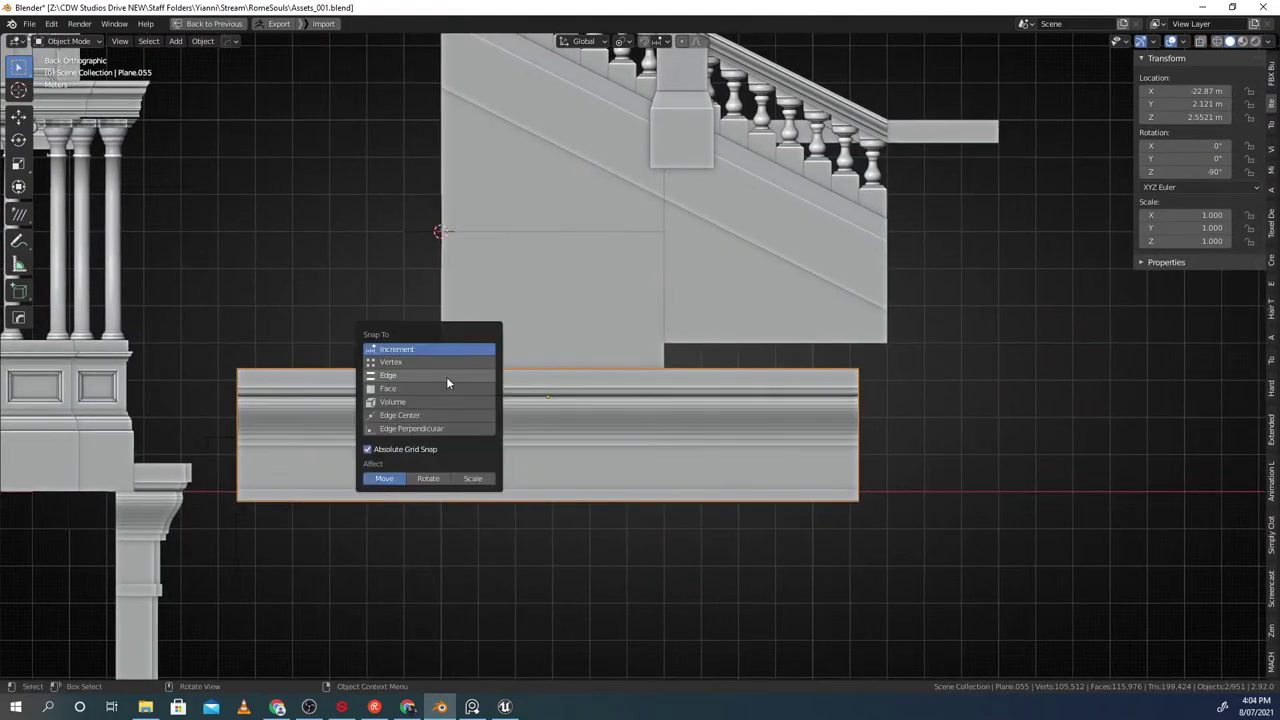
{"action": "left_click", "coordinate": [447, 376]}
{"action": "key", "text": "g"}
{"action": "key", "text": "x"}
{"action": "scroll", "coordinate": [592, 386], "scroll_direction": "down", "scroll_amount": 4}
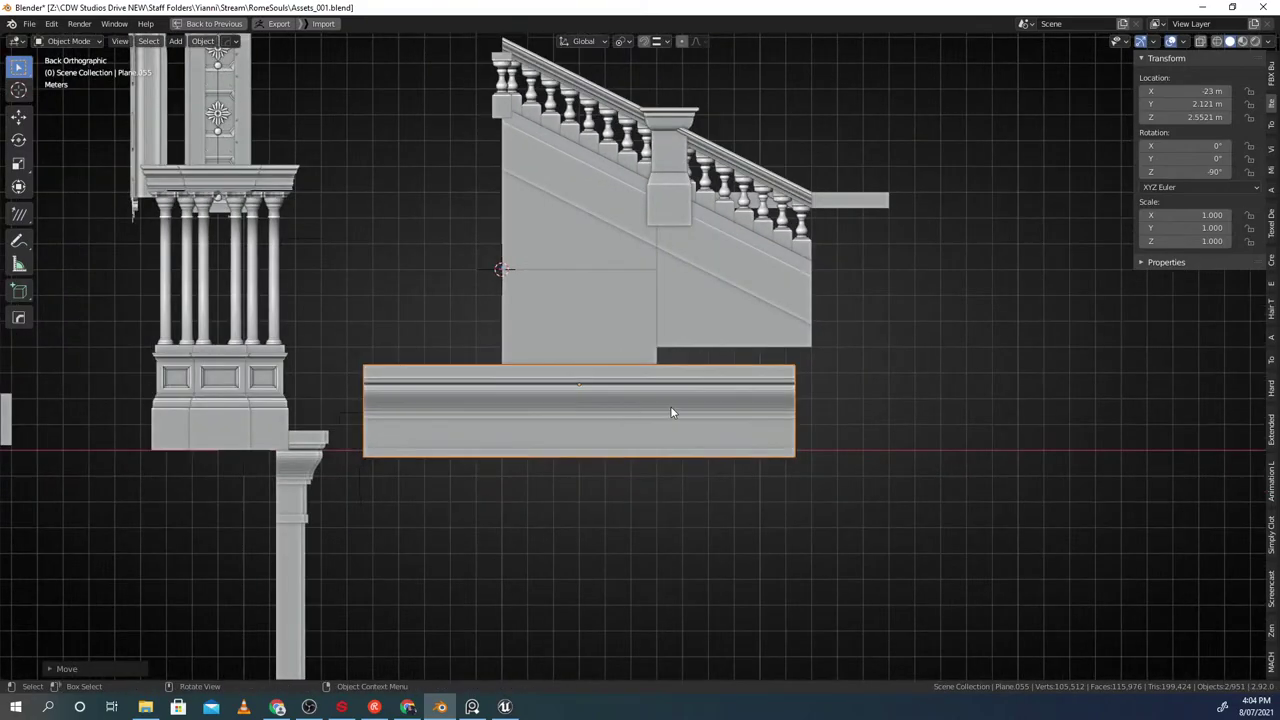
Slide the base moulding again along the X axis under the stair wall
{"action": "middle_click_drag", "start_coordinate": [651, 406], "coordinate": [738, 385]}
{"action": "middle_click_drag", "start_coordinate": [614, 384], "coordinate": [582, 391], "text": "shift"}
{"action": "middle_click_drag", "start_coordinate": [582, 391], "coordinate": [597, 385], "text": "alt"}
{"action": "key", "text": "g"}
{"action": "key", "text": "x"}
{"action": "left_click", "coordinate": [632, 341]}
{"action": "scroll", "coordinate": [667, 399], "scroll_direction": "down", "scroll_amount": 3}
{"action": "middle_click_drag", "start_coordinate": [667, 399], "coordinate": [626, 404]}
{"action": "scroll", "coordinate": [632, 406], "scroll_direction": "up", "scroll_amount": 3}
{"action": "left_click", "coordinate": [609, 320]}
{"action": "key", "text": "r"}
{"action": "mouse_move", "coordinate": [609, 320]}
{"action": "middle_mouse_down"}
{"action": "mouse_move", "coordinate": [614, 348]}
{"action": "mouse_move", "coordinate": [664, 311]}
{"action": "mouse_move", "coordinate": [760, 297]}
{"action": "mouse_move", "coordinate": [606, 316]}
{"action": "middle_mouse_up"}
{"action": "right_click", "coordinate": [646, 311]}
{"action": "scroll", "coordinate": [636, 312], "scroll_direction": "up", "scroll_amount": 2}
Add an empty at the 3D cursor on the stair wall's edge and move it along the X axis
{"action": "key", "text": "shift+a"}
{"action": "scroll", "coordinate": [838, 319], "scroll_direction": "down", "scroll_amount": 1}
{"action": "key", "text": "shift+a"}
{"action": "mouse_move", "coordinate": [625, 314]}
{"action": "left_click", "coordinate": [671, 315]}
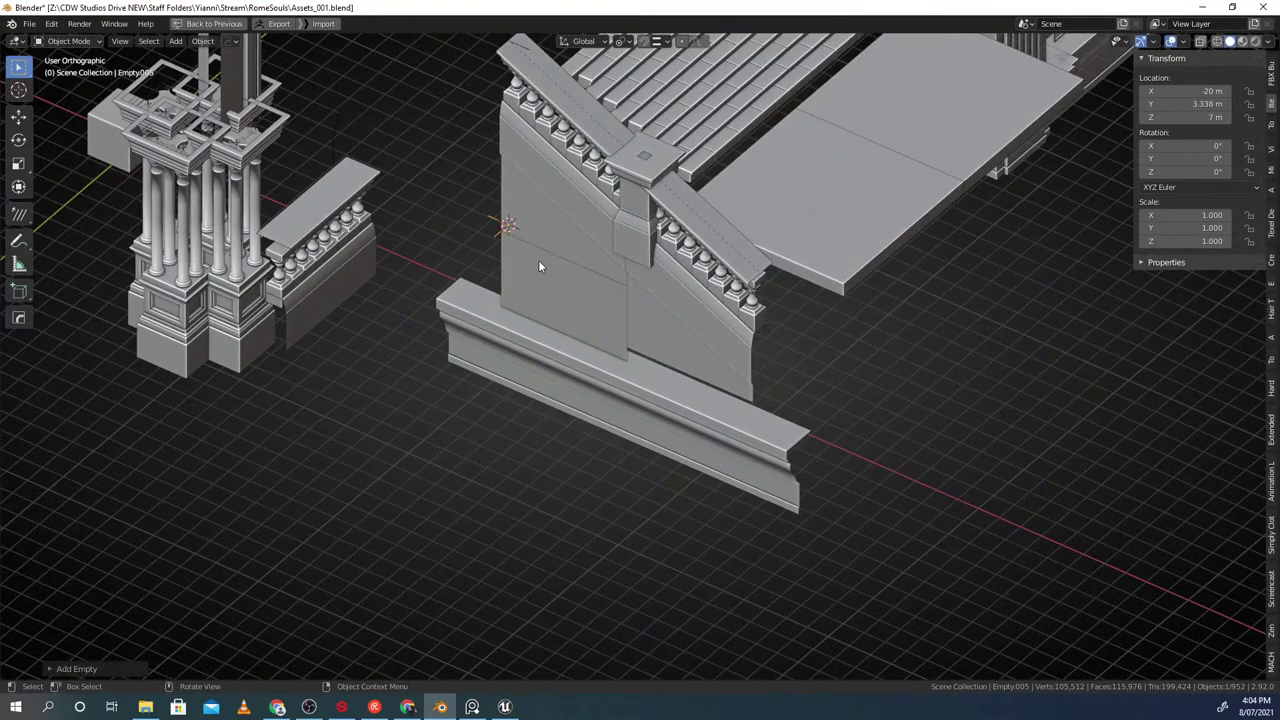
{"action": "key", "text": "g"}
{"action": "key", "text": "x"}
{"action": "middle_click_drag", "start_coordinate": [625, 298], "coordinate": [638, 283]}
{"action": "key", "text": "g"}
{"action": "middle_click_drag", "start_coordinate": [638, 283], "coordinate": [594, 267]}
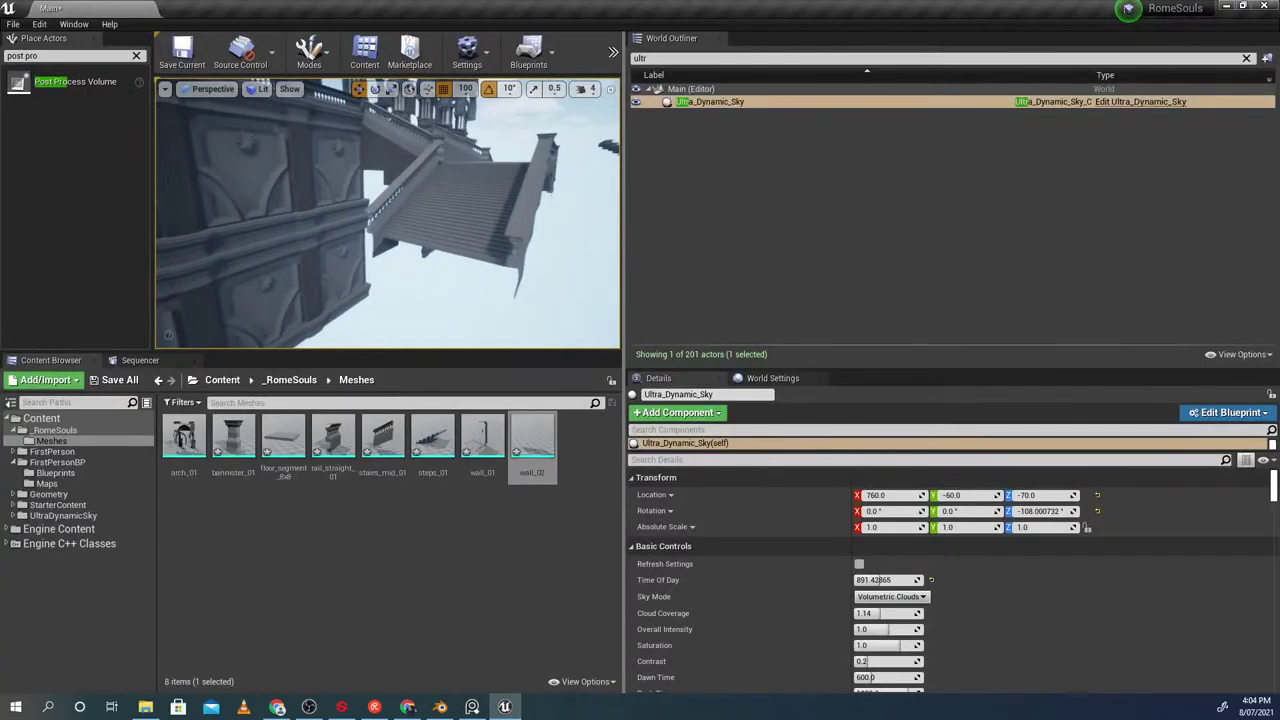
Switch to Unreal and select the balustrade pieces along the arcade's upper edge beside the stairs
{"action": "right_click_drag", "start_coordinate": [388, 213], "coordinate": [407, 249]}
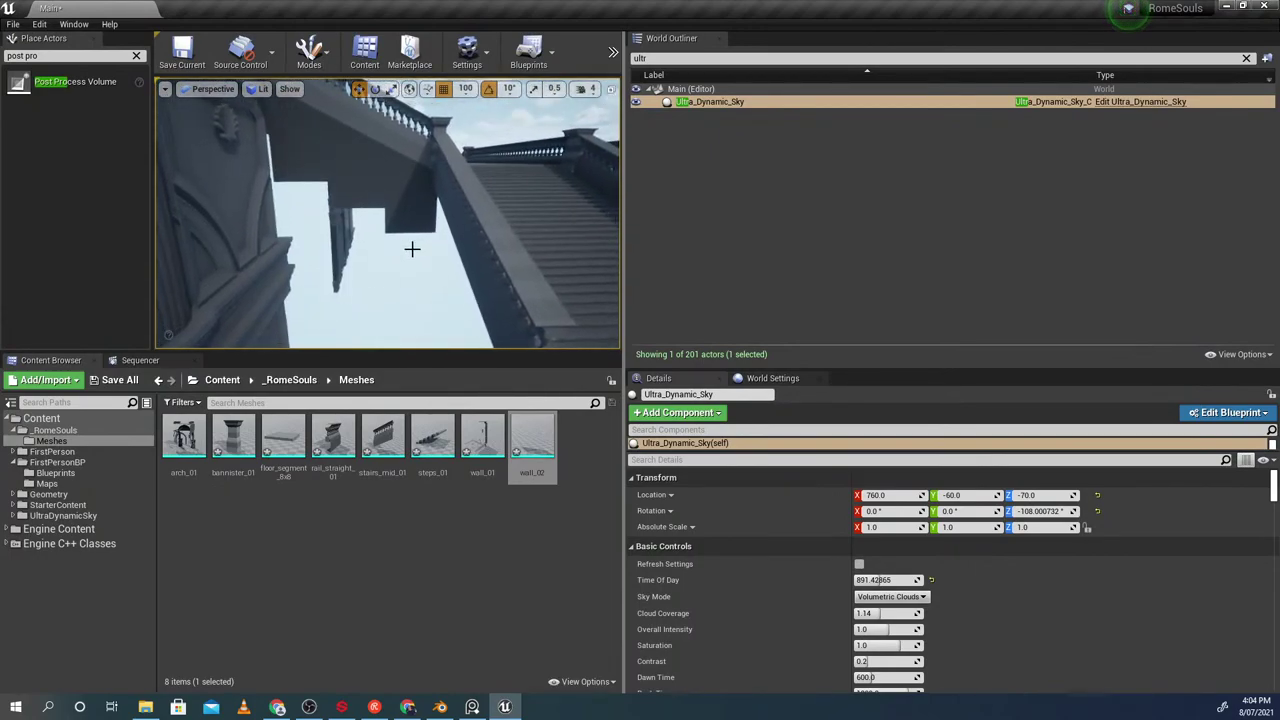
{"action": "right_click_drag", "start_coordinate": [461, 291], "coordinate": [423, 303]}
{"action": "left_click", "coordinate": [329, 297]}
{"action": "right_click_drag", "start_coordinate": [329, 297], "coordinate": [386, 202]}
{"action": "left_click", "coordinate": [296, 257], "text": "ctrl"}
{"action": "left_click", "coordinate": [336, 251], "text": "ctrl"}
{"action": "left_click", "coordinate": [350, 221]}
{"action": "left_click", "coordinate": [379, 212], "text": "ctrl"}
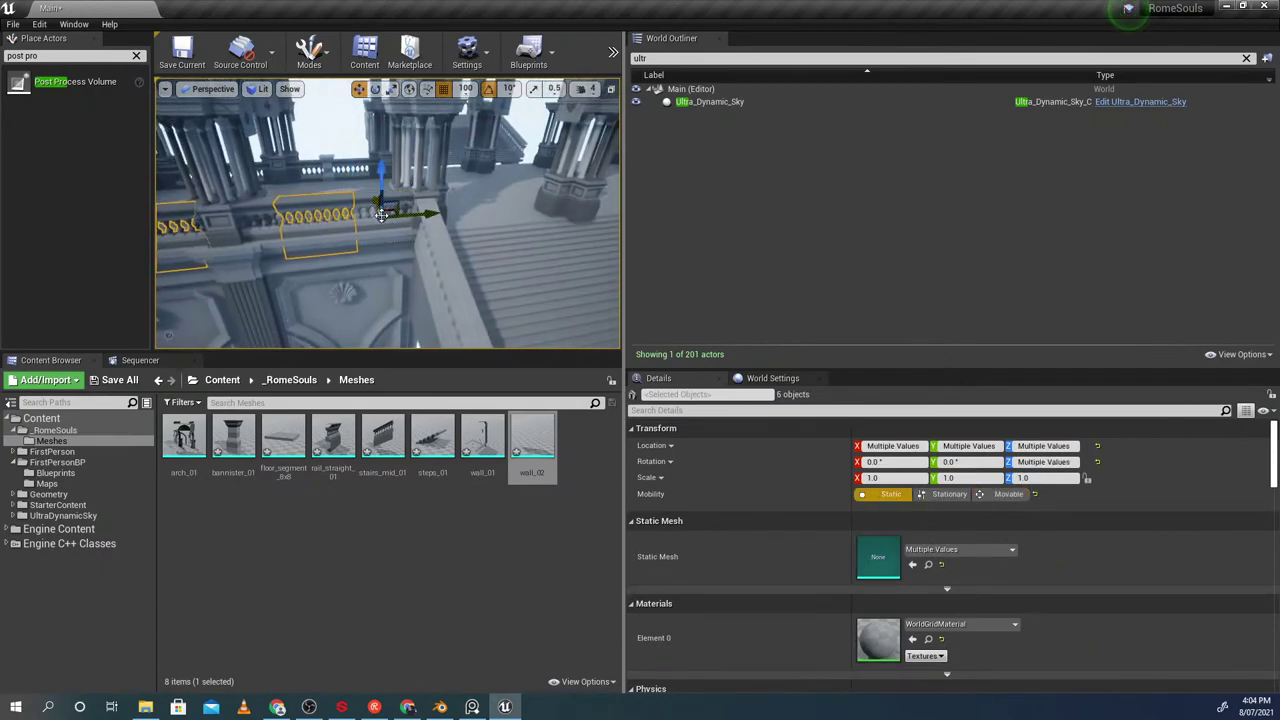
Open the wall_02 static mesh in its own editor to inspect it, and close that editor
{"action": "left_click", "coordinate": [495, 548]}
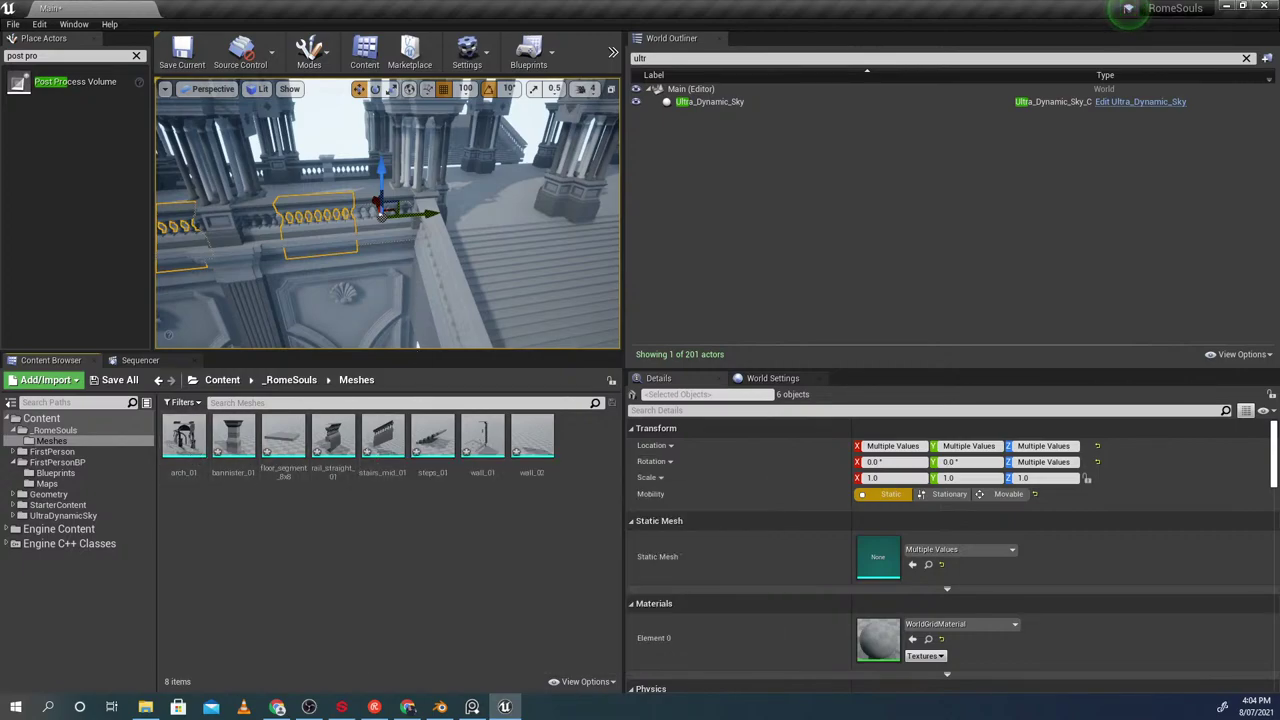
{"action": "right_click_drag", "start_coordinate": [405, 295], "coordinate": [485, 300]}
{"action": "double_click", "coordinate": [522, 474]}
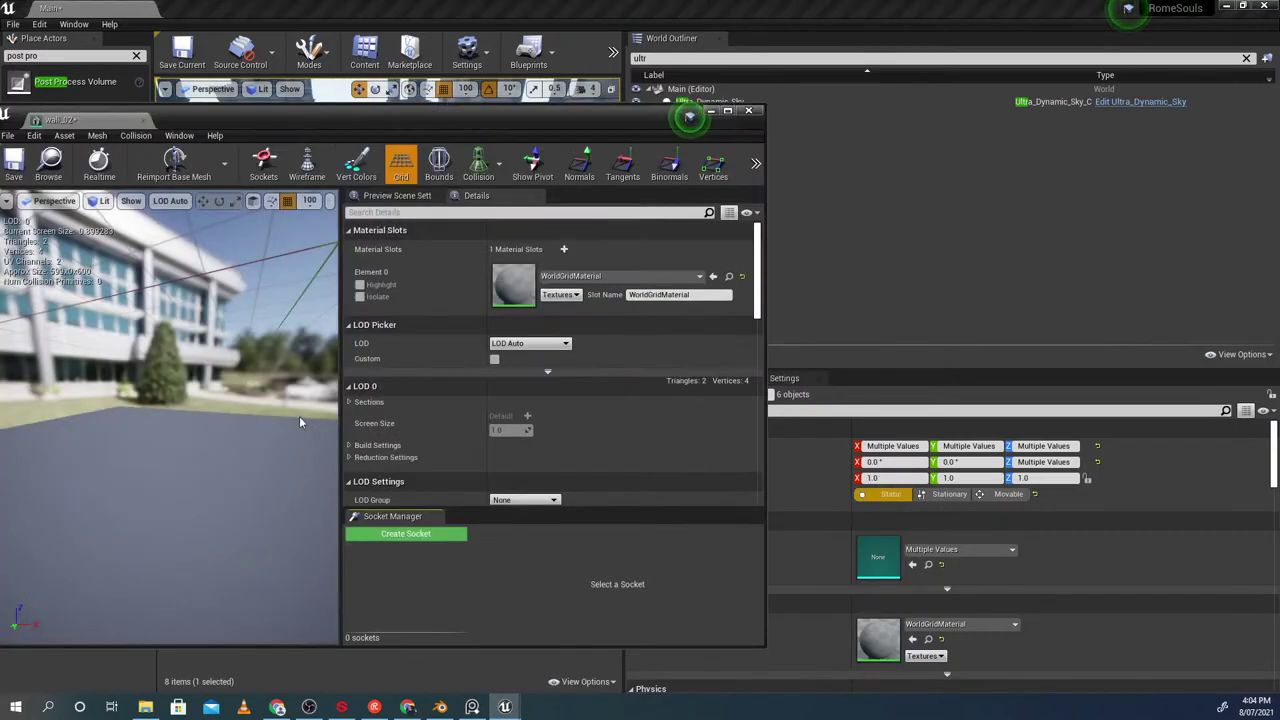
{"action": "left_click", "coordinate": [750, 111]}
{"action": "right_click_drag", "start_coordinate": [388, 213], "coordinate": [352, 236]}
{"action": "key", "text": "s"}
{"action": "key", "text": "w"}
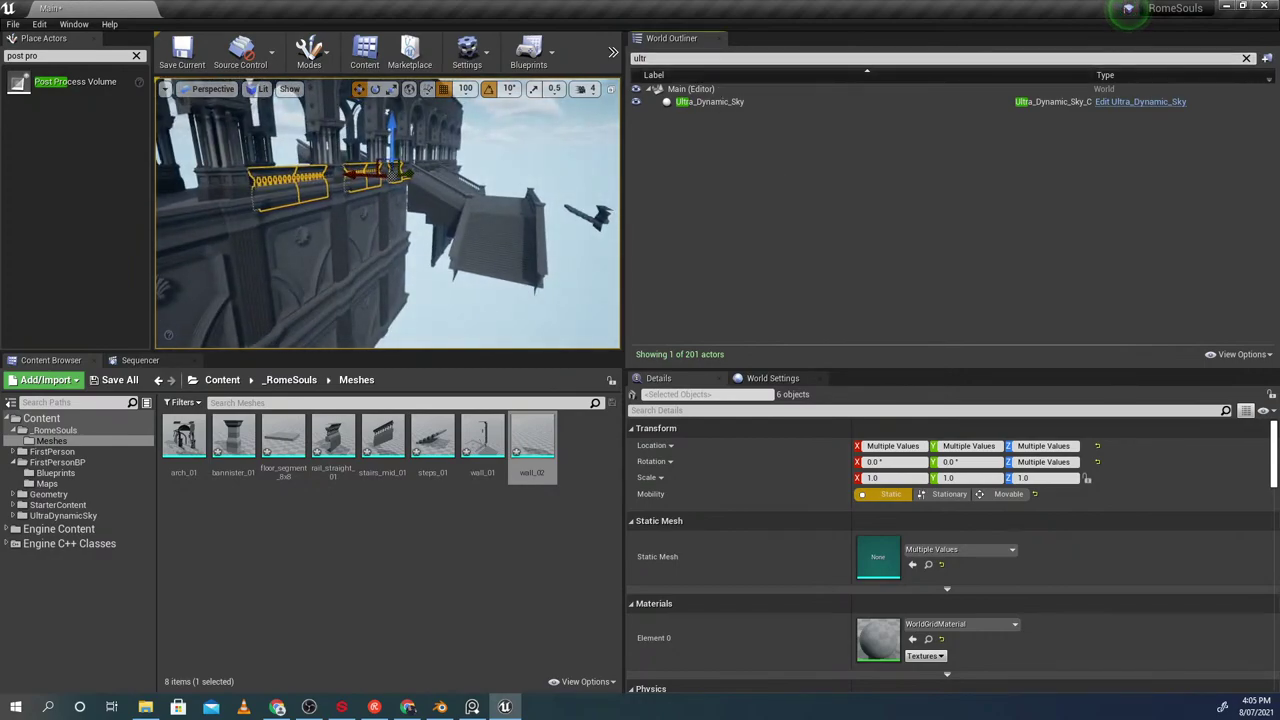
{"action": "key", "text": "alt+Tab"}
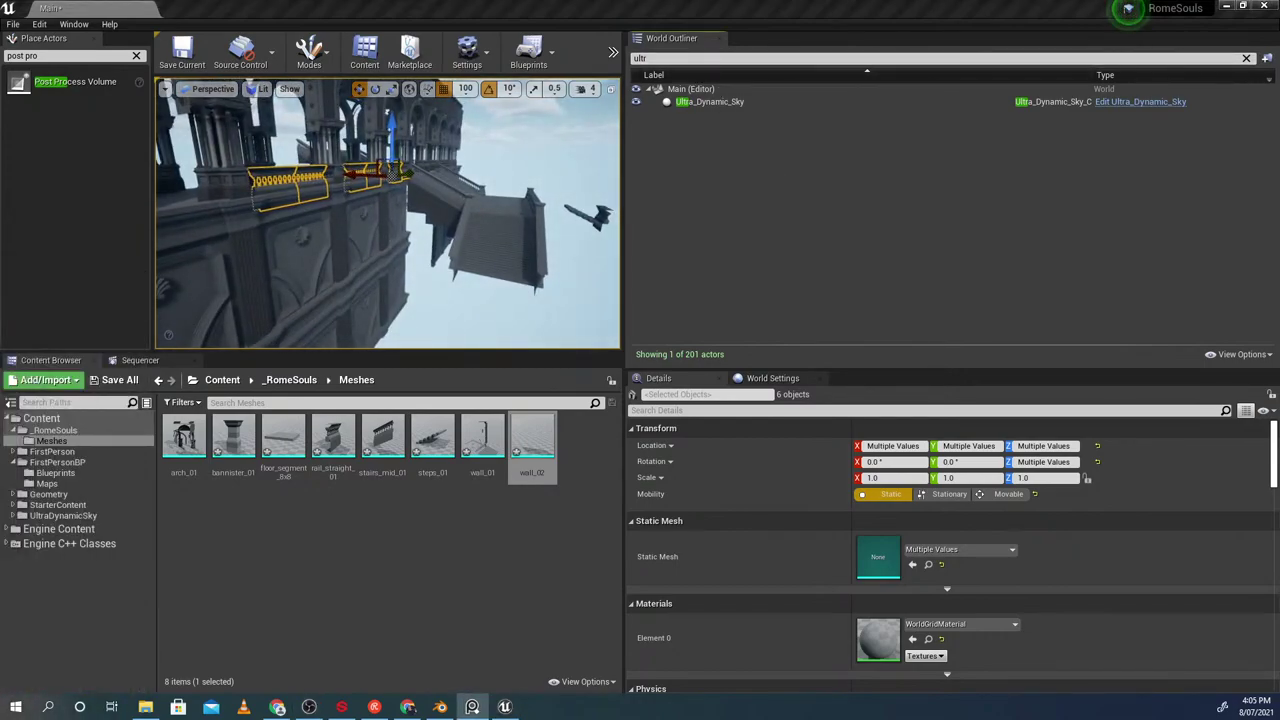